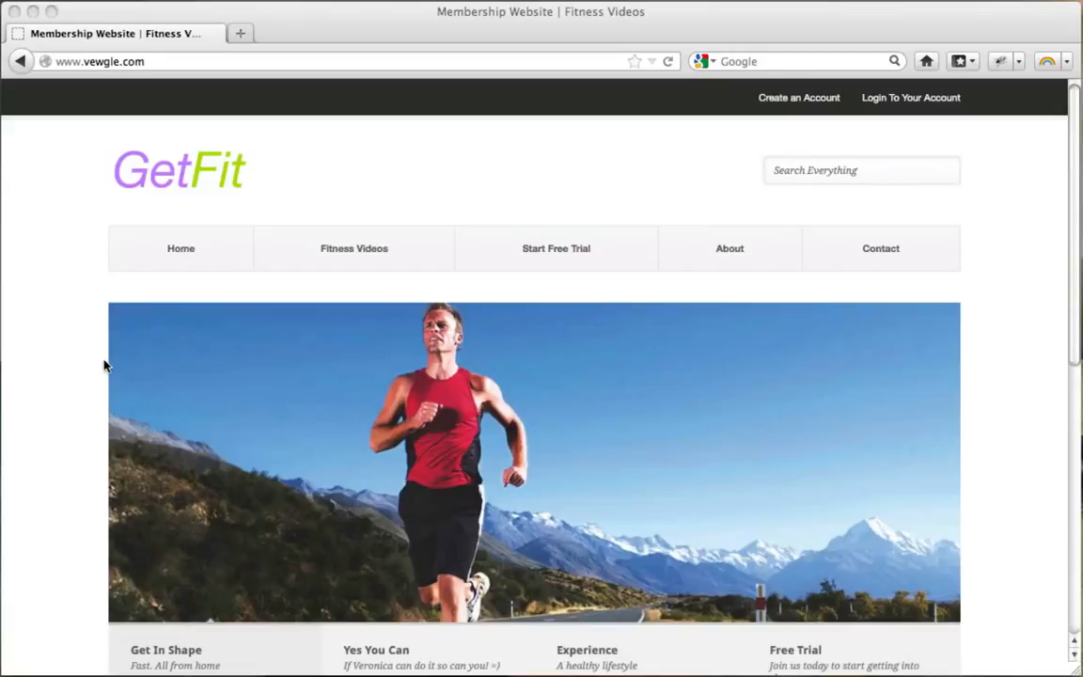
# Browse the GetFit home page slideshow, viewing the Yes You Can and Experience slides.
pyautogui.scroll(-3, 104, 366)
pyautogui.scroll(3, 104, 366)
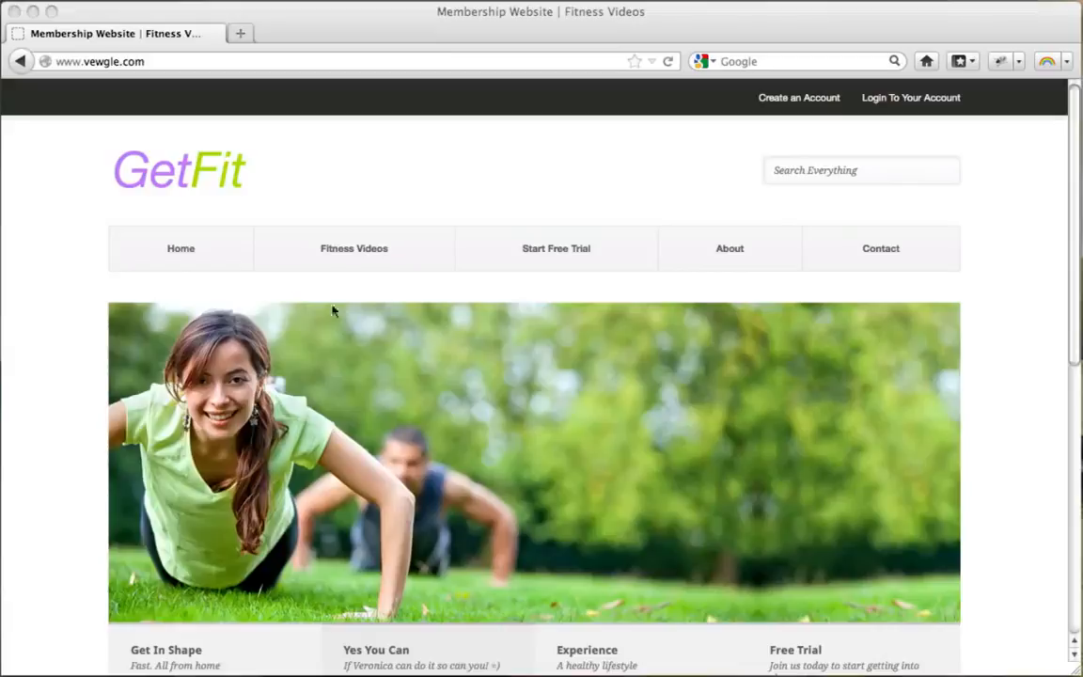
pyautogui.scroll(-5, 148, 282)
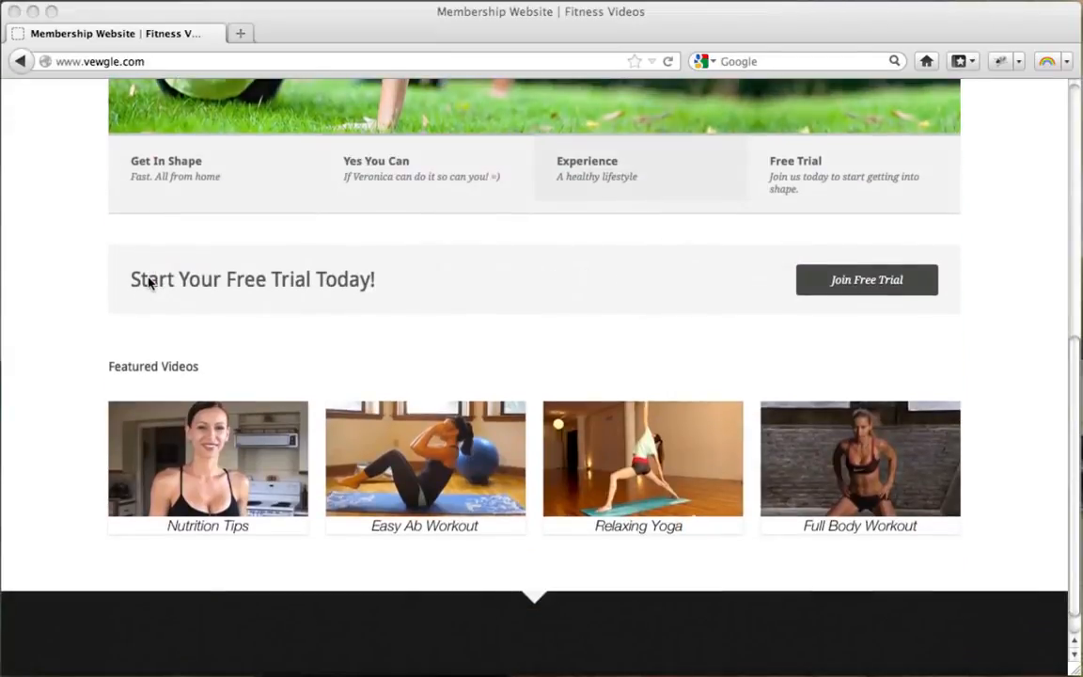
pyautogui.scroll(5, 149, 282)
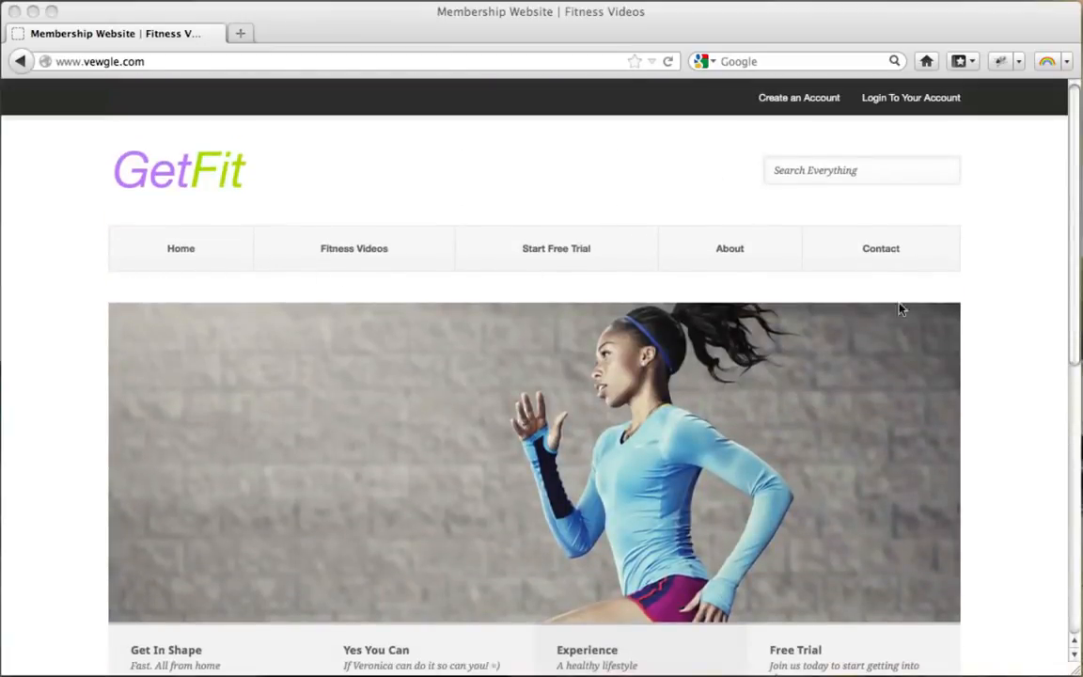
pyautogui.scroll(-4, 1064, 339)
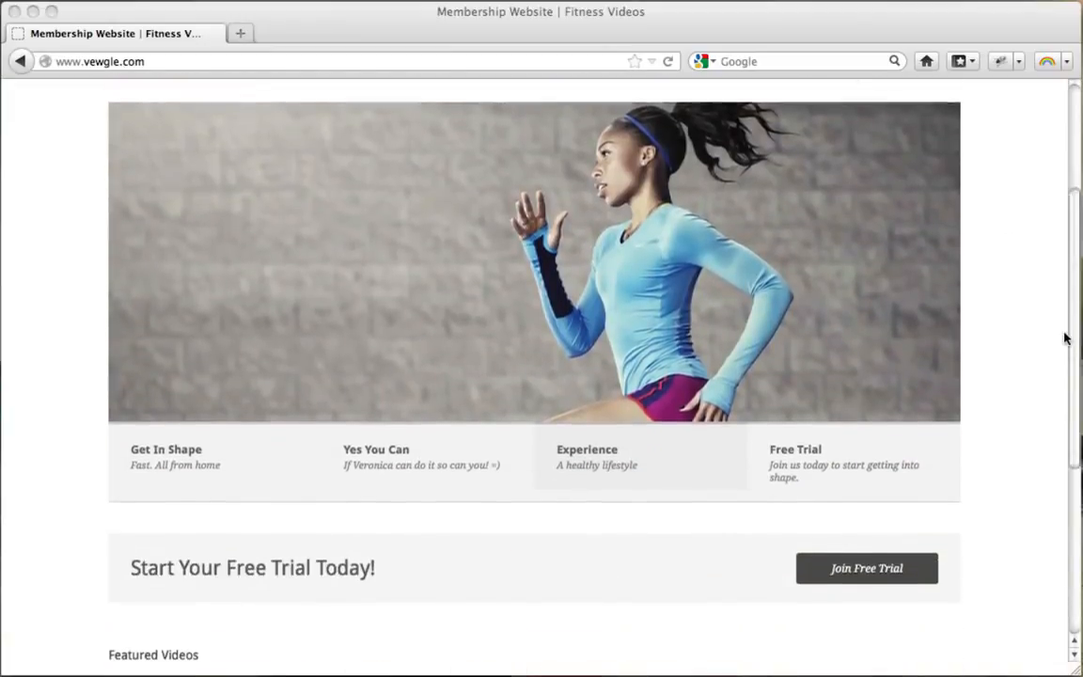
pyautogui.scroll(3, 1064, 339)
pyautogui.scroll(-2, 1063, 339)
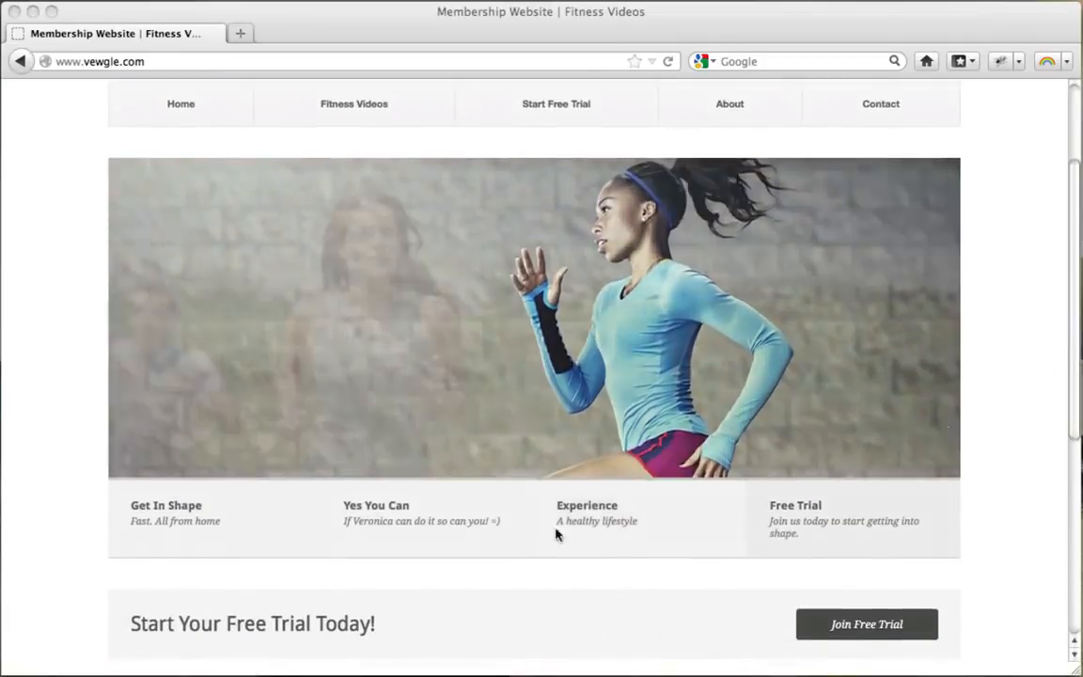
pyautogui.click(389, 518)
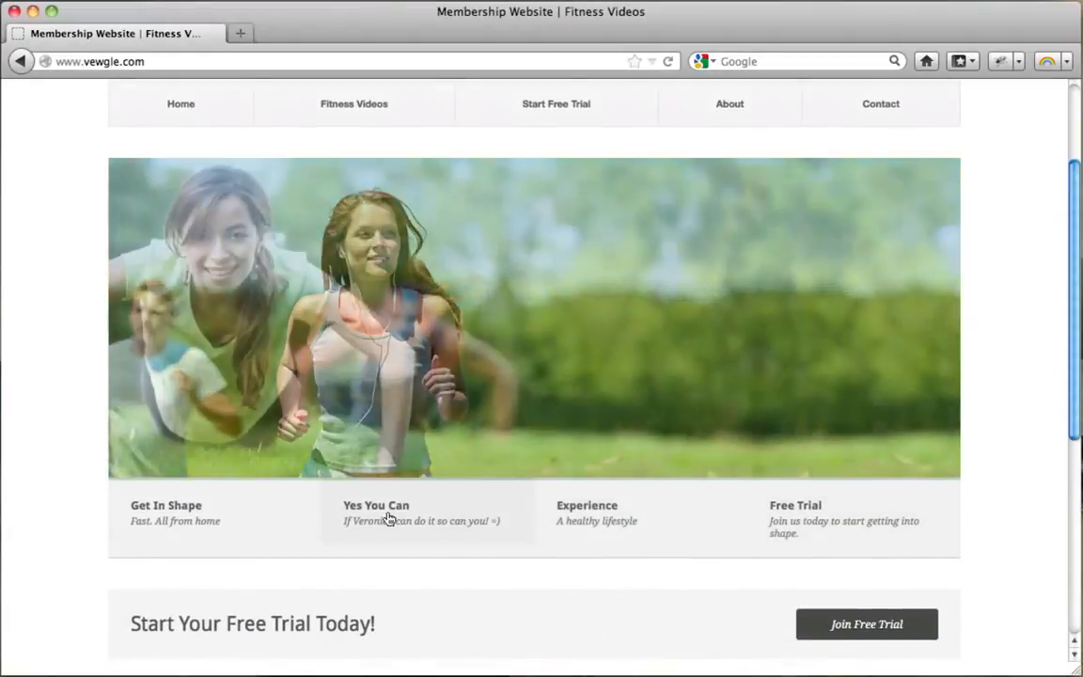
pyautogui.click(595, 523)
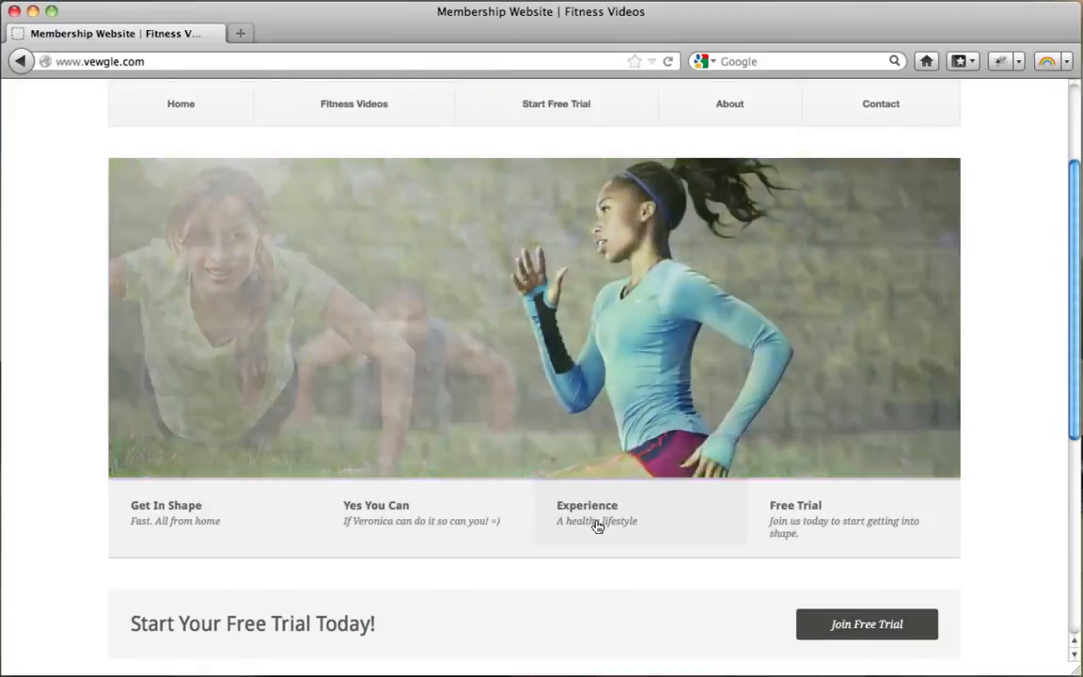
pyautogui.click(817, 517)
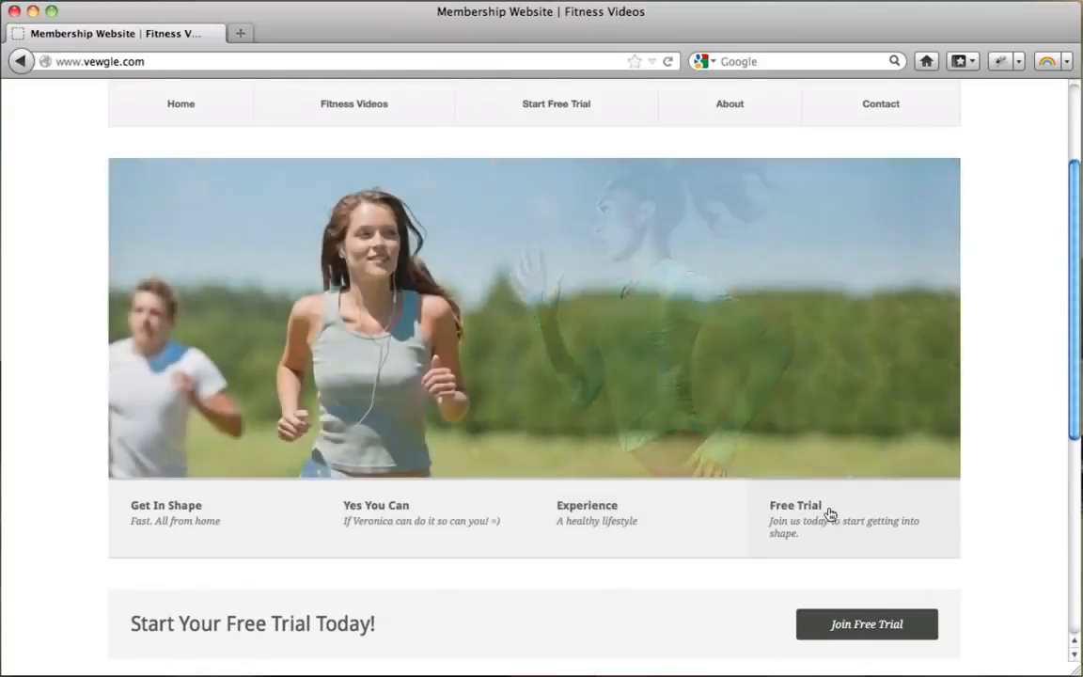
pyautogui.scroll(3, 1018, 389)
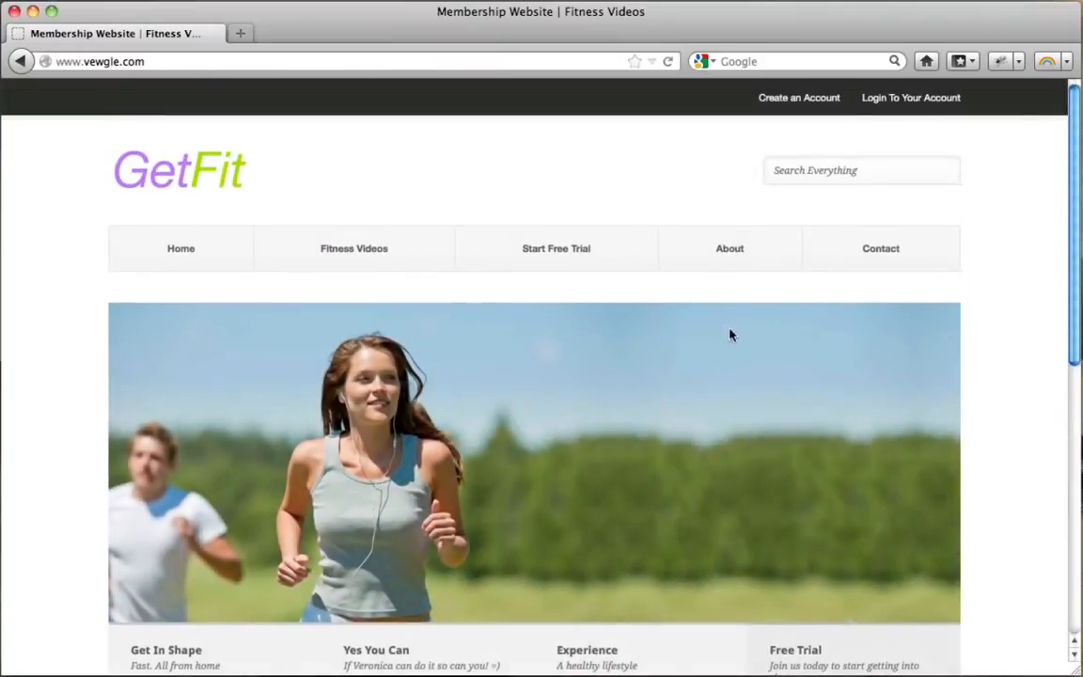
# Look over the Contact and About pages, then return to the home page.
pyautogui.click(894, 256)
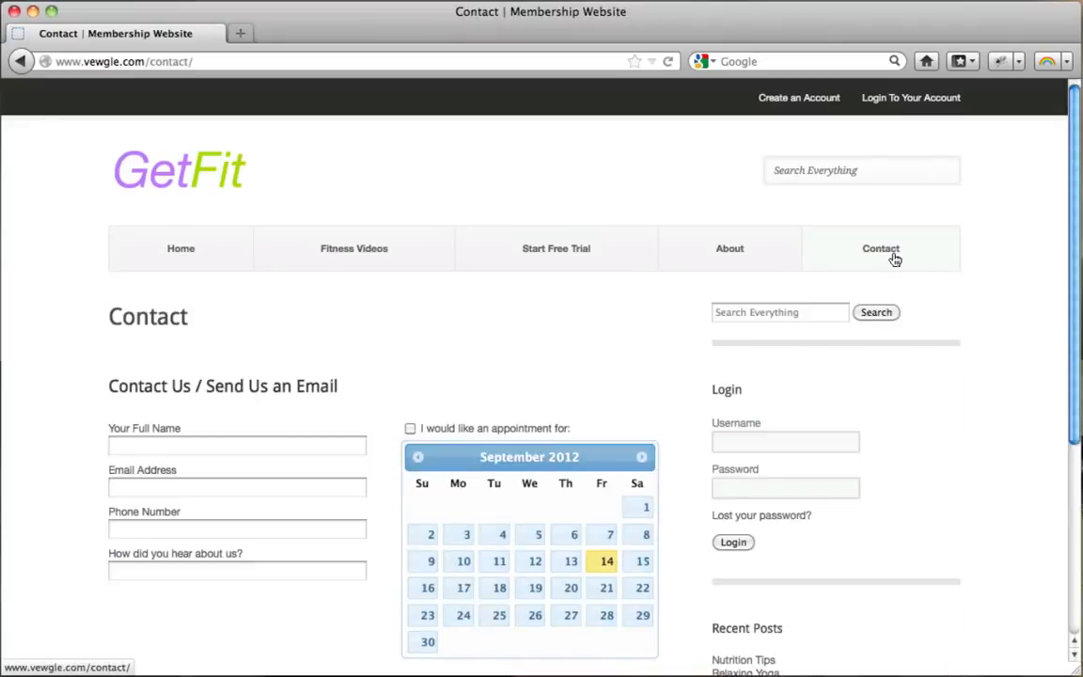
pyautogui.scroll(-3, 894, 259)
pyautogui.scroll(3, 894, 259)
pyautogui.click(733, 247)
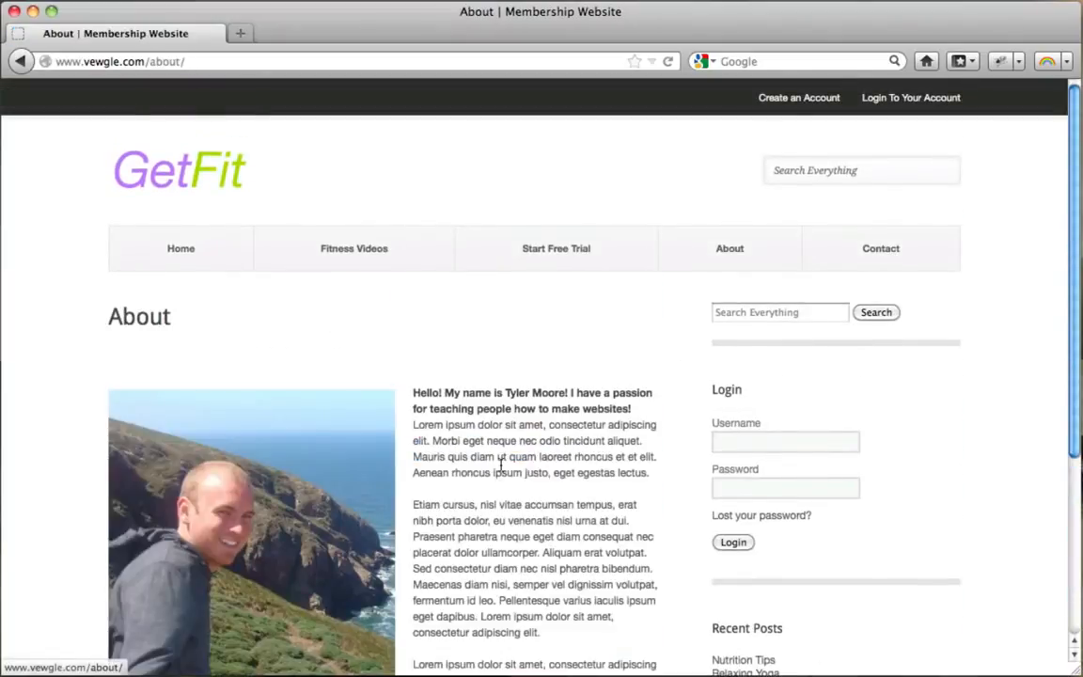
pyautogui.scroll(-3, 503, 466)
pyautogui.scroll(3, 501, 463)
pyautogui.click(203, 261)
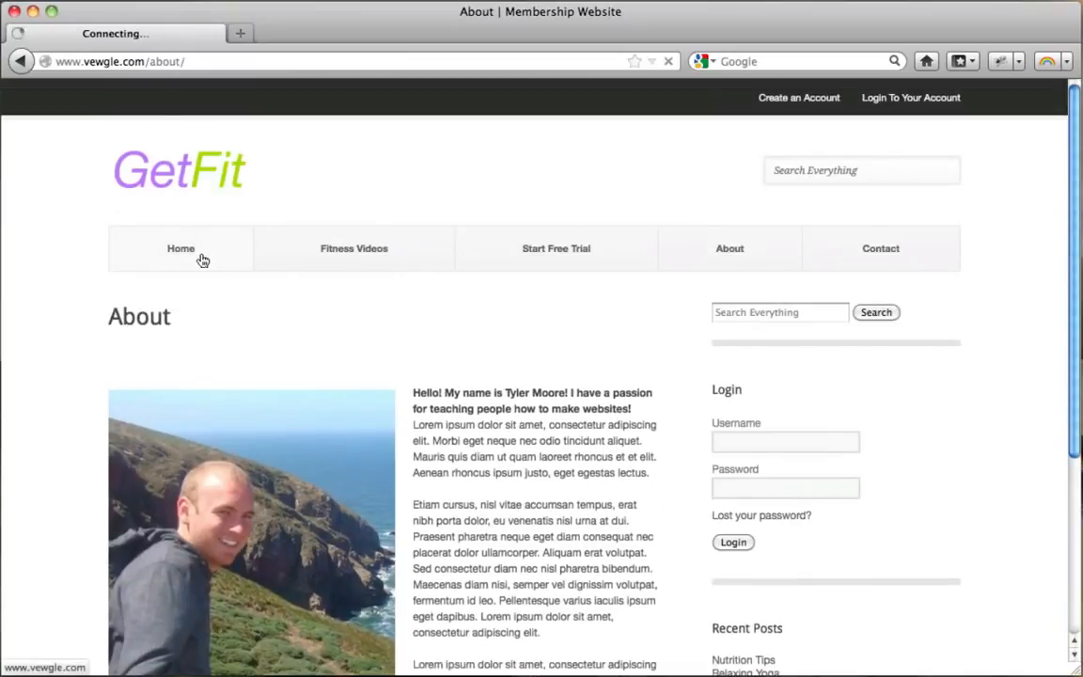
pyautogui.scroll(-3, 614, 397)
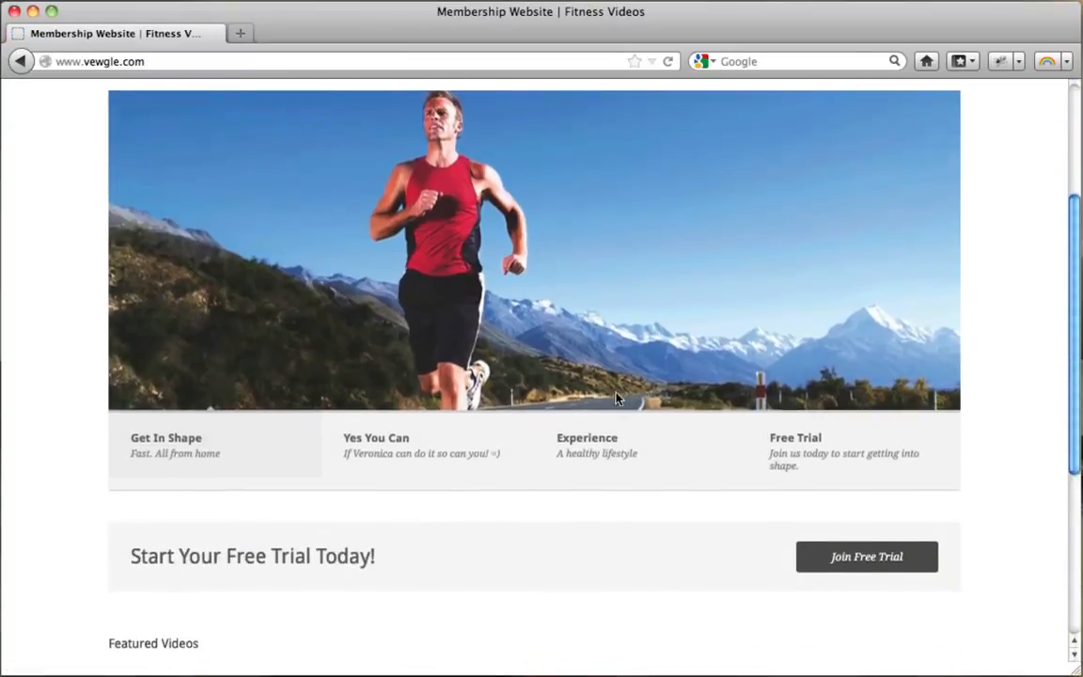
pyautogui.scroll(3, 620, 399)
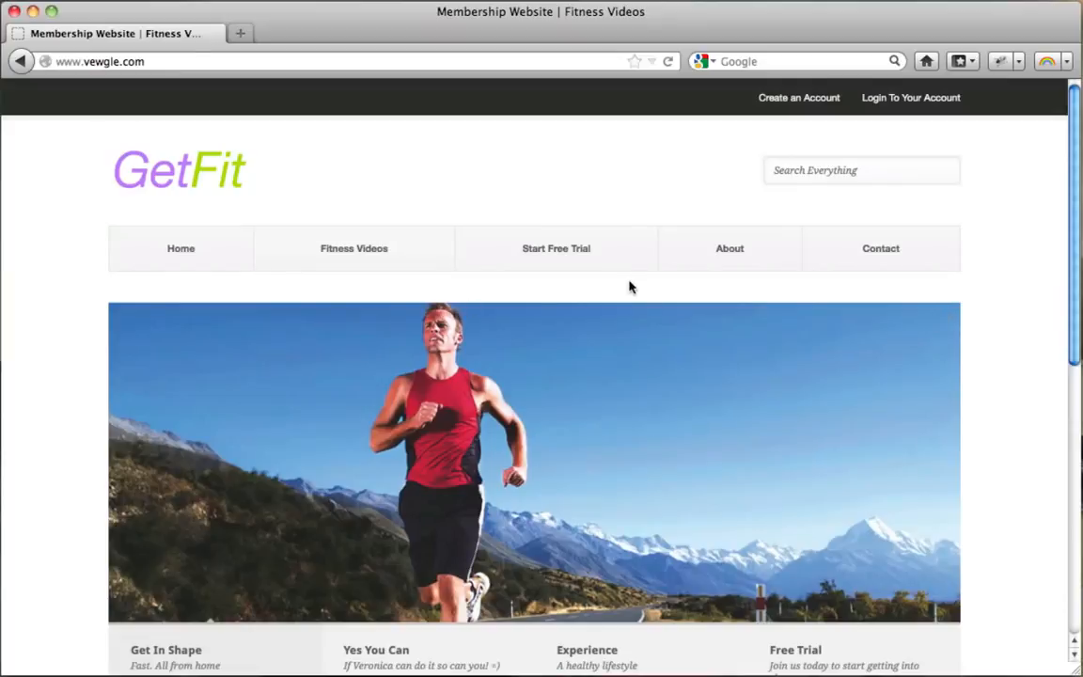
# Open the Fitness Videos listing and select the Relaxing Yoga post.
pyautogui.click(373, 260)
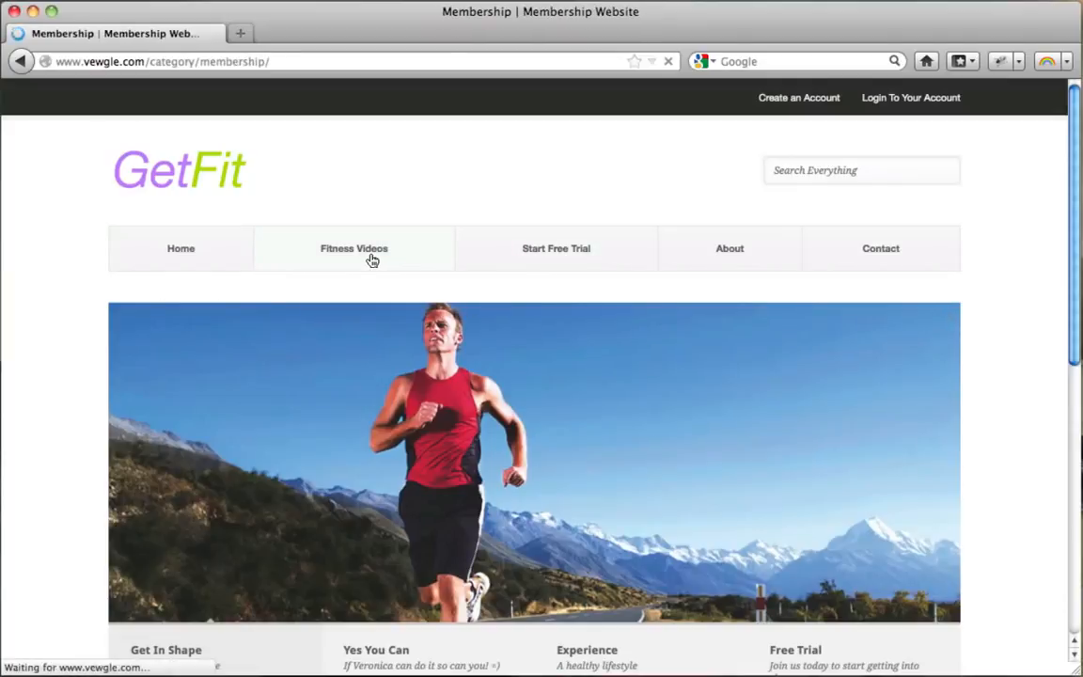
pyautogui.scroll(-4, 823, 369)
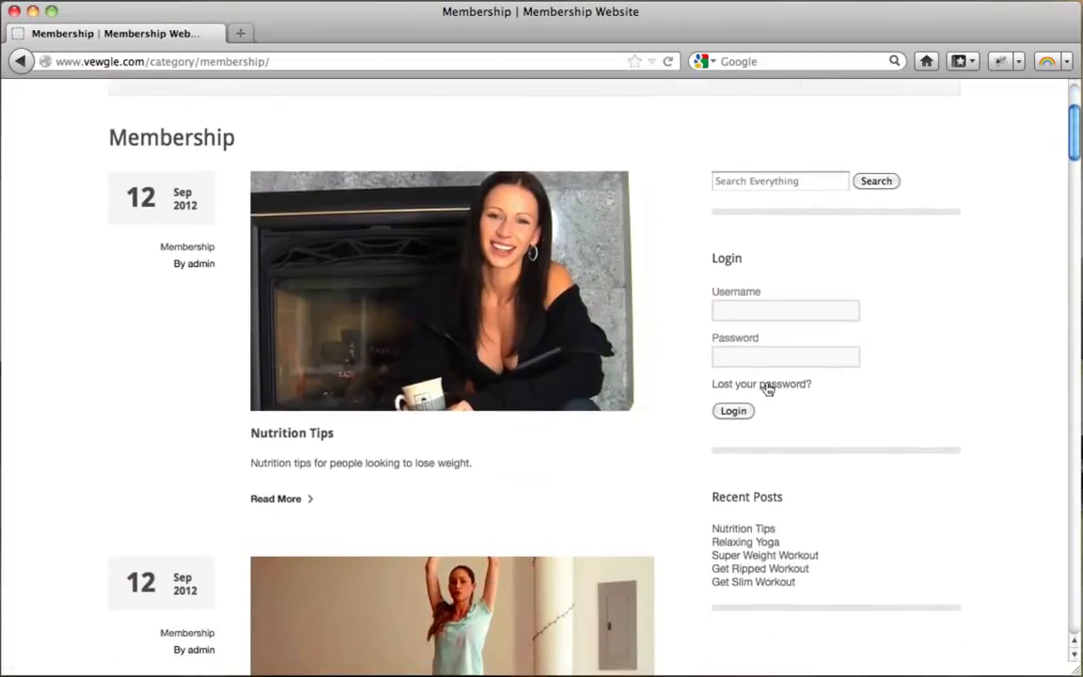
pyautogui.scroll(-6, 432, 274)
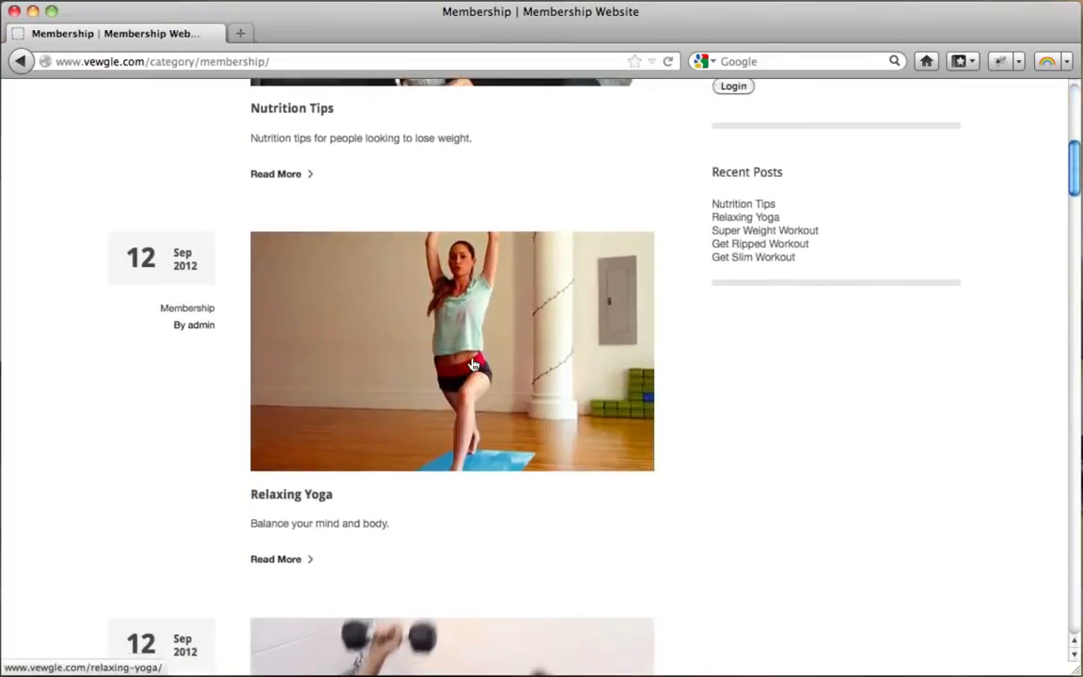
pyautogui.scroll(-20, 473, 365)
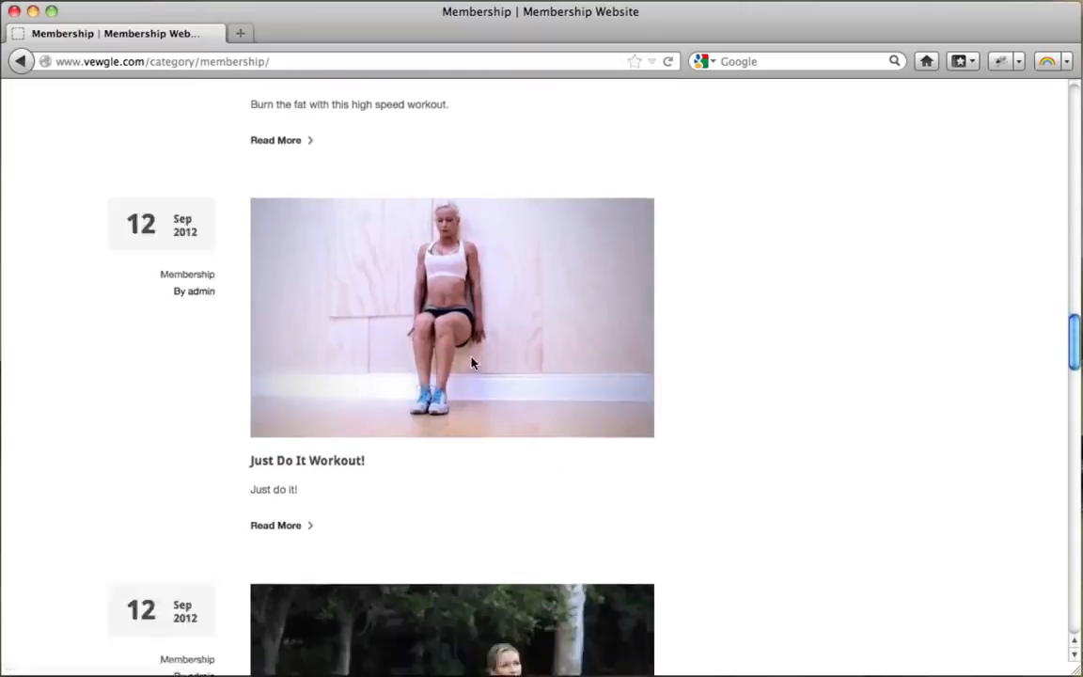
pyautogui.scroll(-15, 473, 364)
pyautogui.scroll(20, 473, 364)
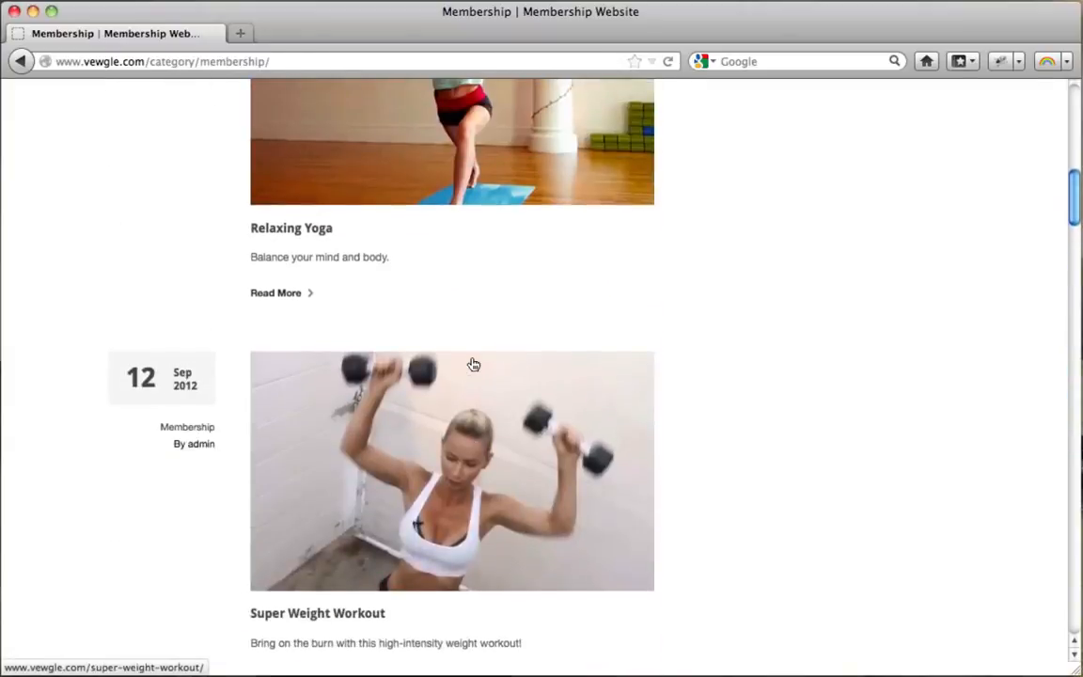
pyautogui.scroll(11, 473, 365)
pyautogui.scroll(-5, 473, 364)
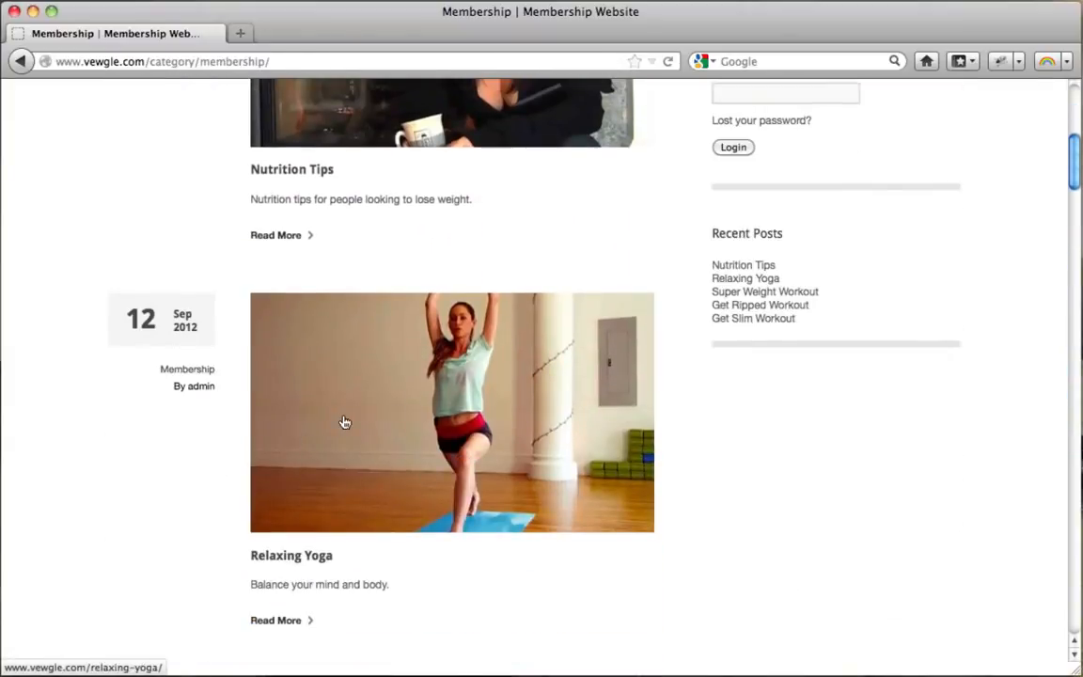
pyautogui.click(346, 422)
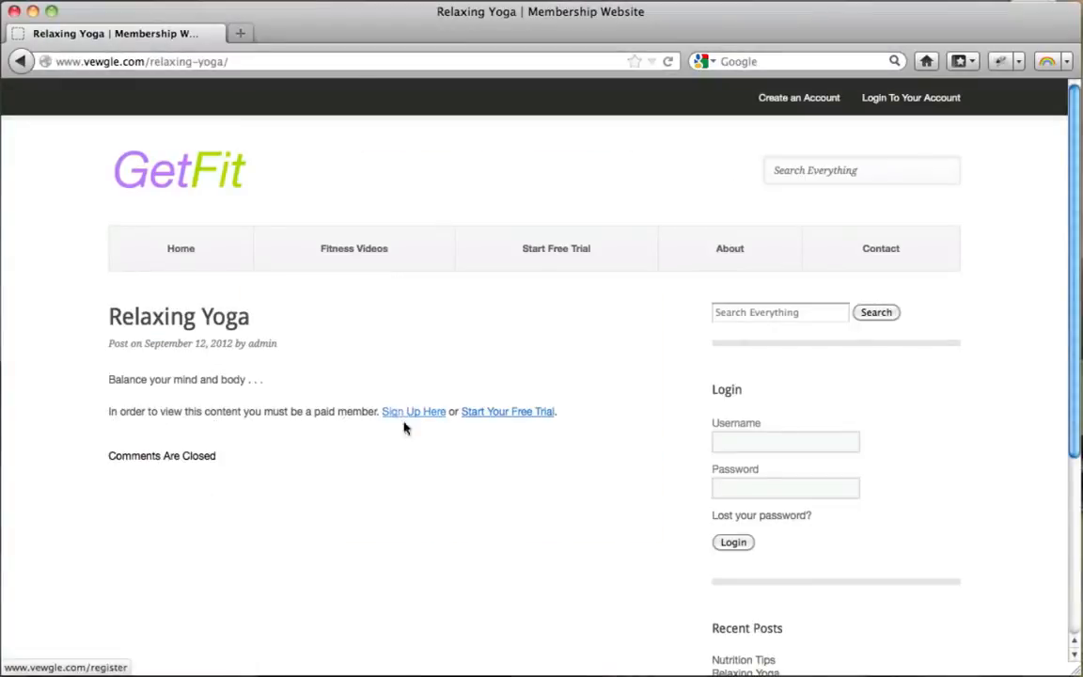
# Open the free trial registration page and review the Free 5-day and Basic $20 options.
pyautogui.click(514, 416)
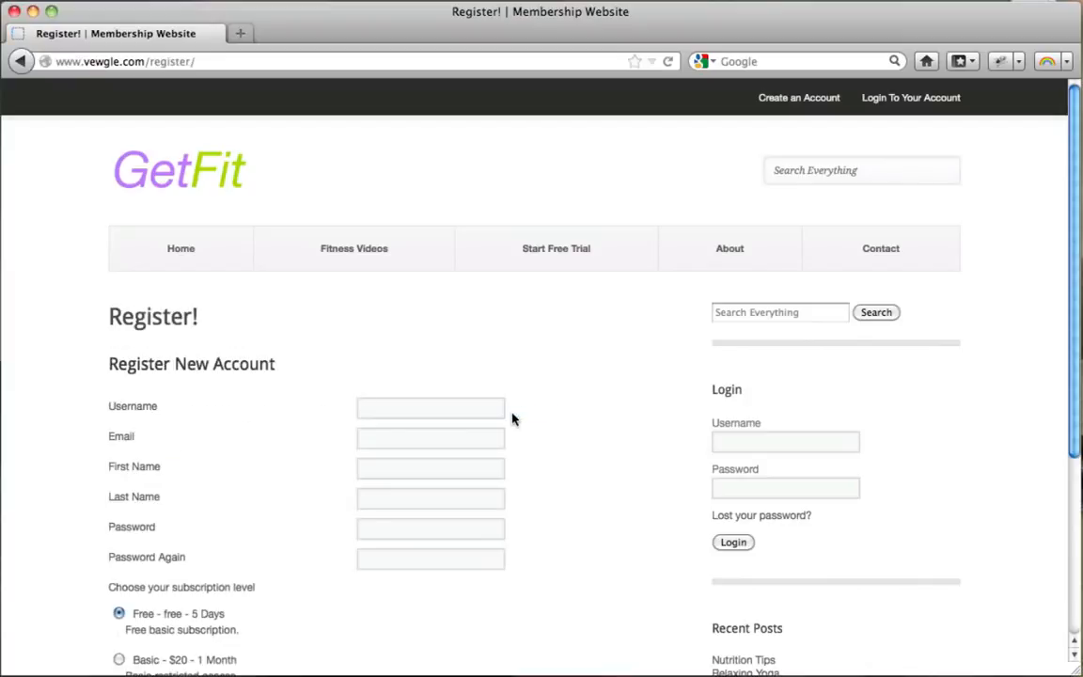
pyautogui.scroll(-2, 551, 337)
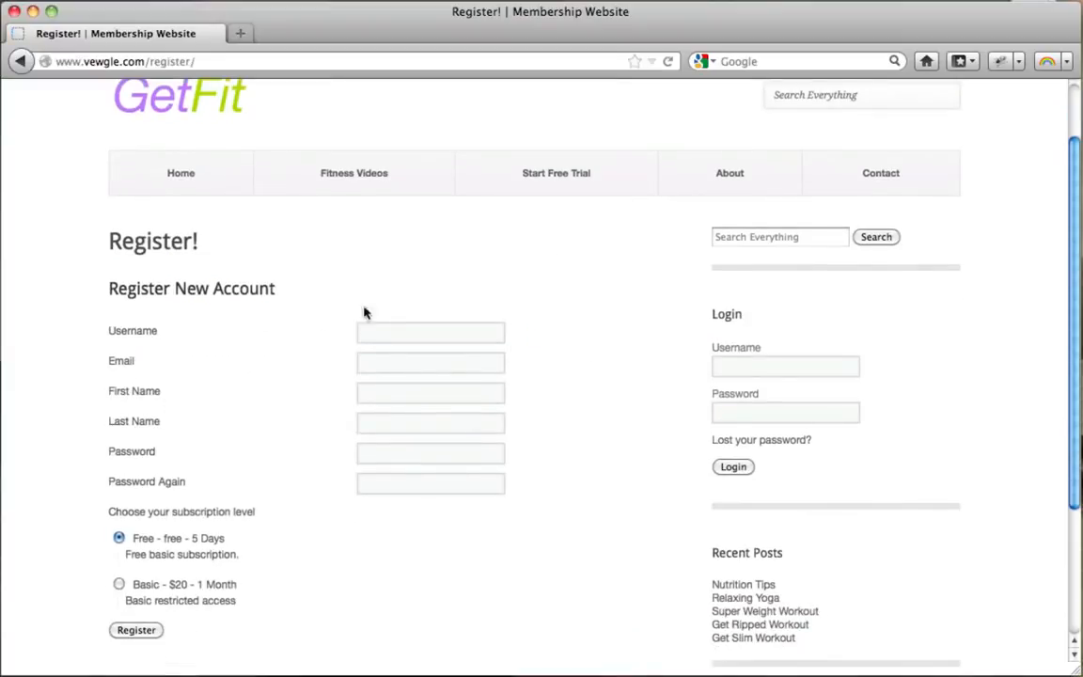
pyautogui.scroll(-2, 418, 452)
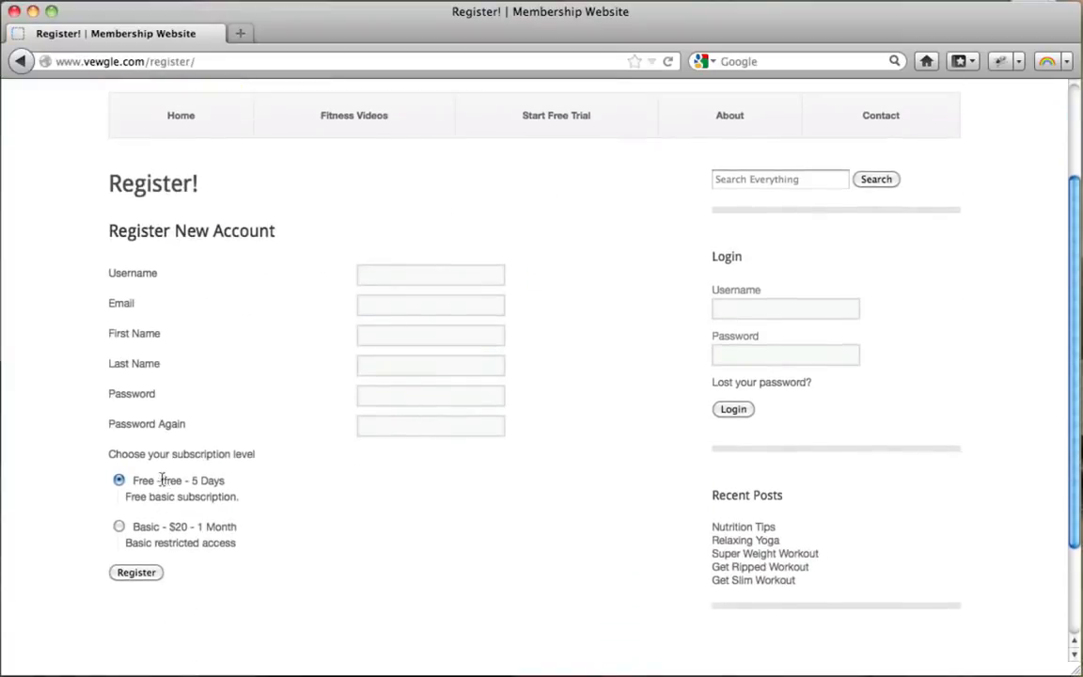
pyautogui.moveTo(162, 480); pyautogui.dragTo(229, 483)
pyautogui.click(199, 480)
pyautogui.moveTo(141, 529); pyautogui.dragTo(243, 547)
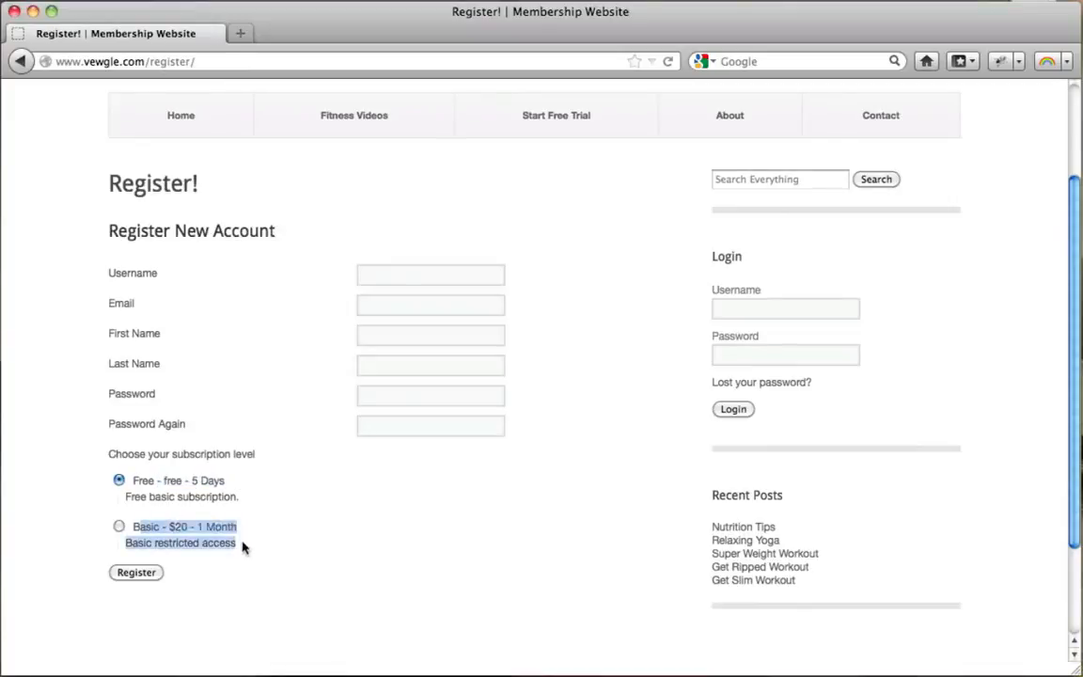
pyautogui.click(200, 542)
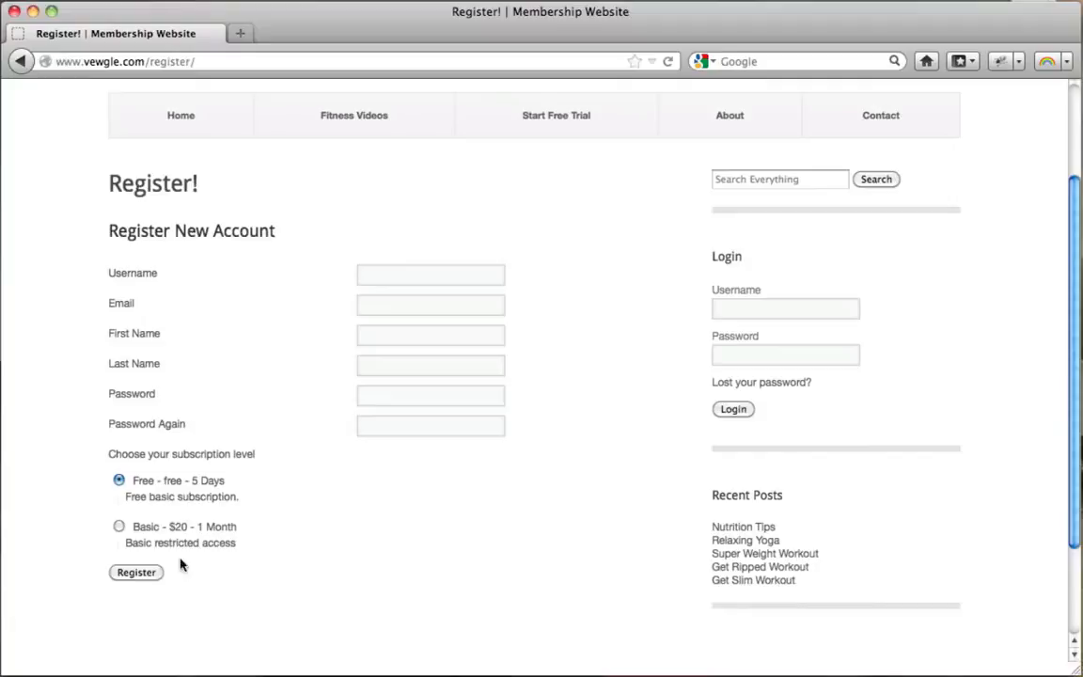
# Enter the username, e-mail, first and last name and password, then register the free account.
pyautogui.click(380, 274)
pyautogui.write('conutant')
pyautogui.press('Tab')
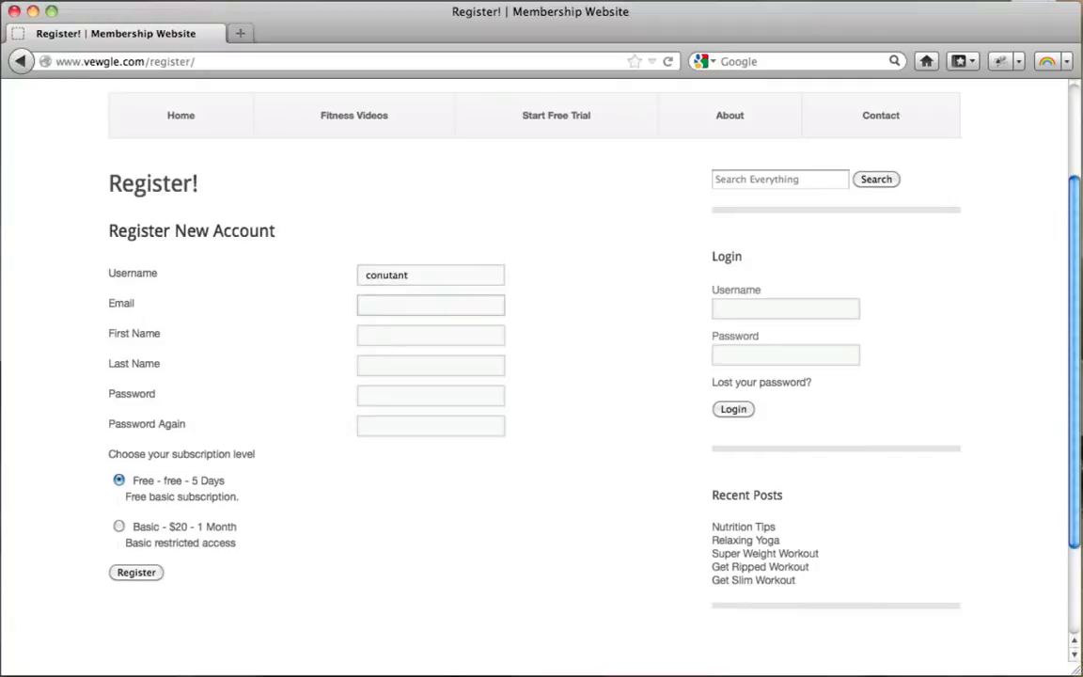
pyautogui.write('con')
pyautogui.press('Down')
pyautogui.press('Return')
pyautogui.press('Tab')
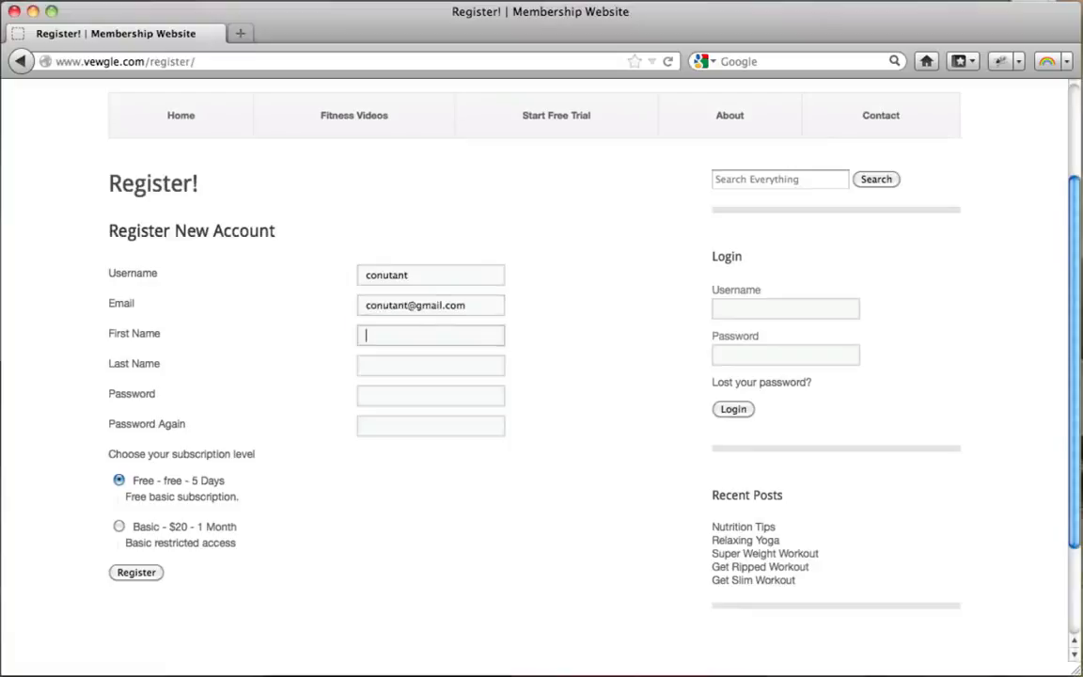
pyautogui.write('Tyler')
pyautogui.press('Tab')
pyautogui.write('M')
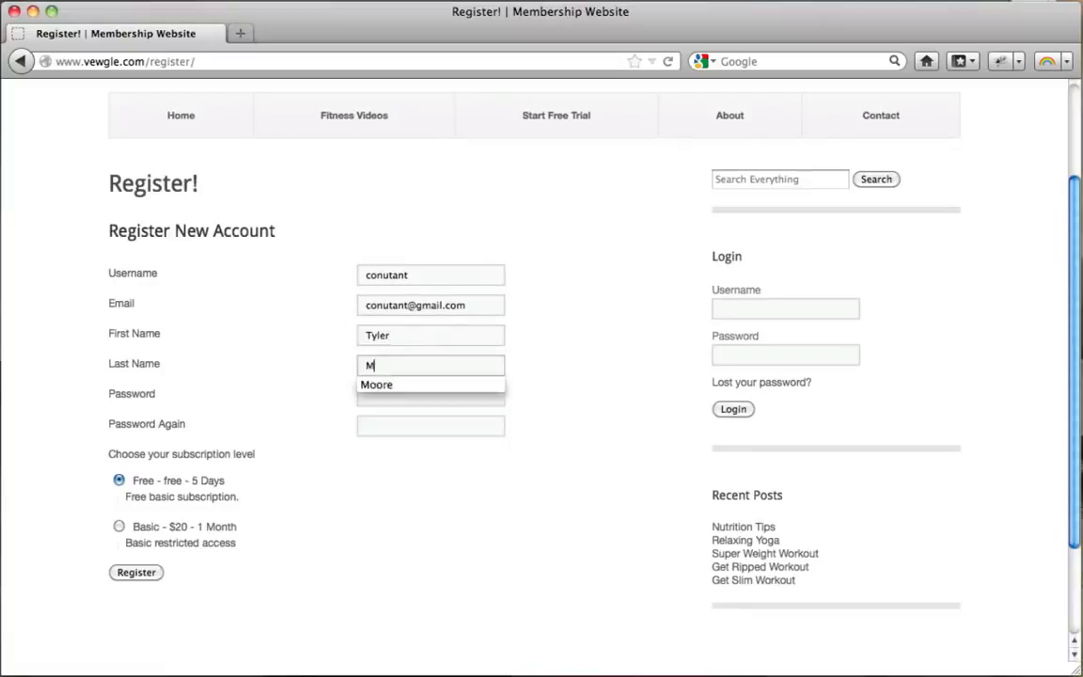
pyautogui.press('Tab')
pyautogui.write('••••')
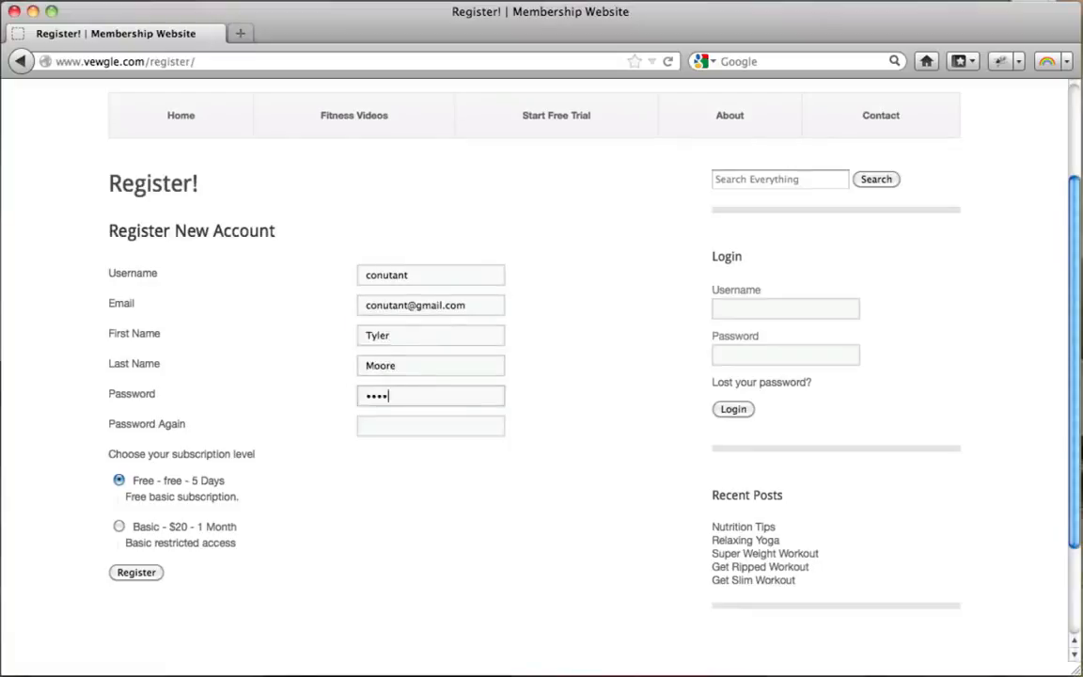
pyautogui.write('•••••••')
pyautogui.press('Tab')
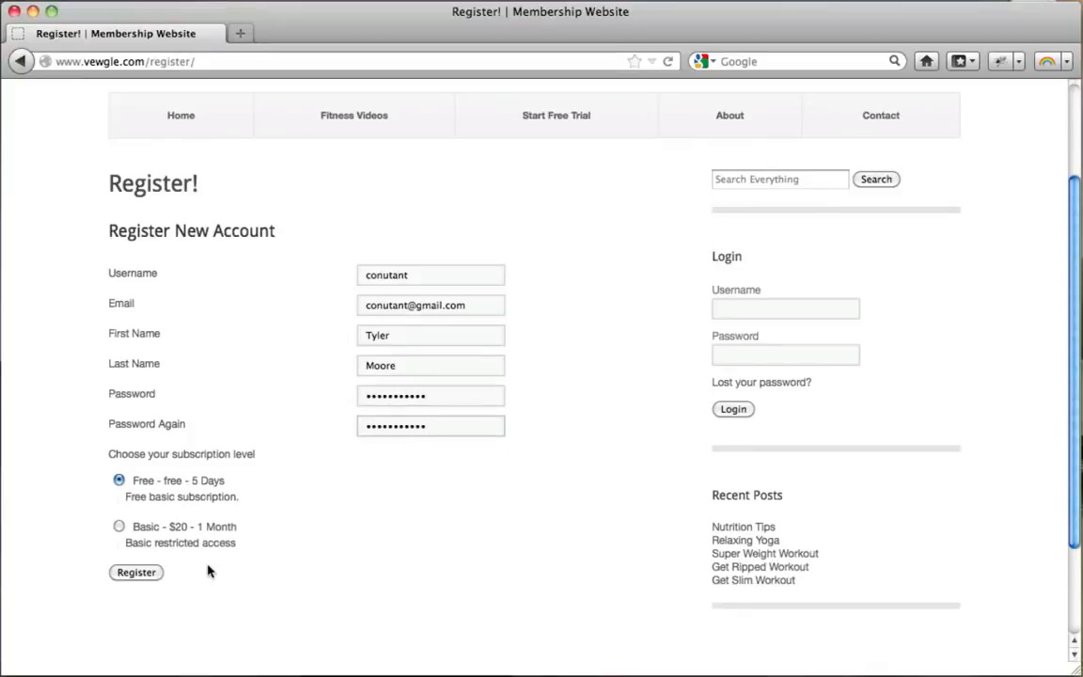
pyautogui.click(141, 573)
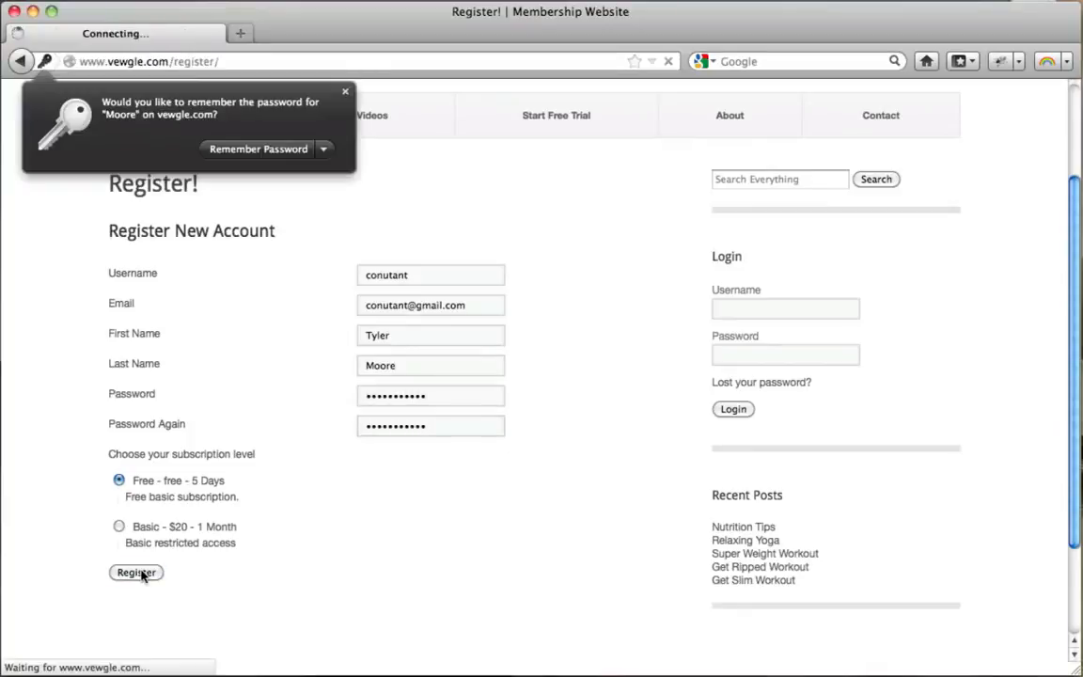
pyautogui.click(345, 90)
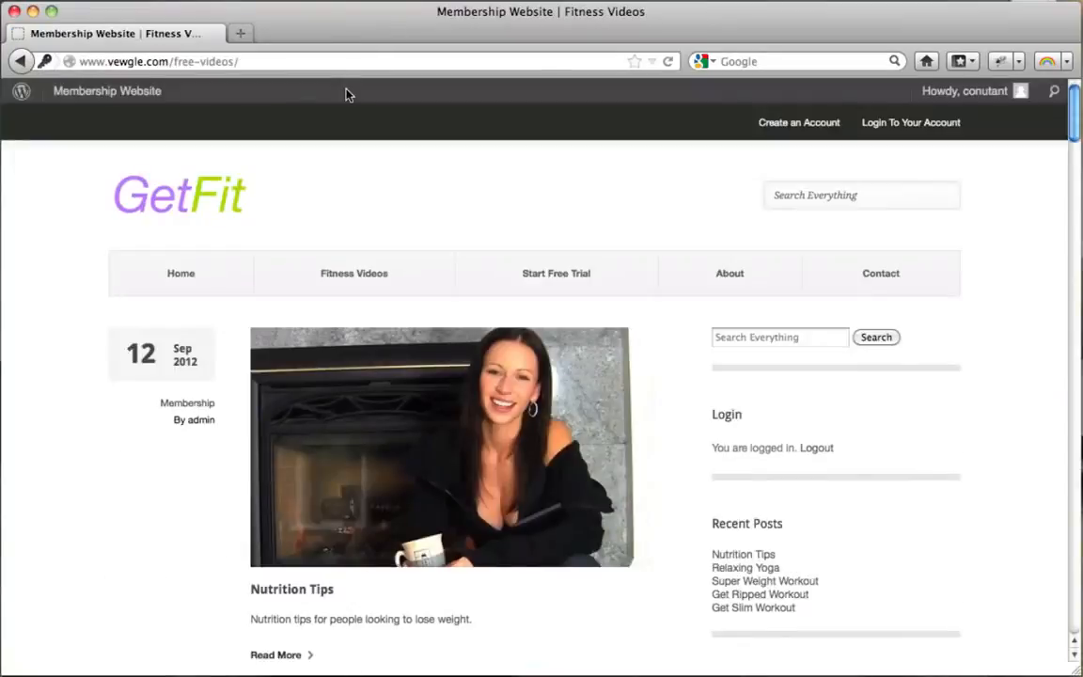
# As the logged-in member, open Relaxing Yoga and view its embedded Total Body Yoga video.
pyautogui.scroll(-10, 595, 240)
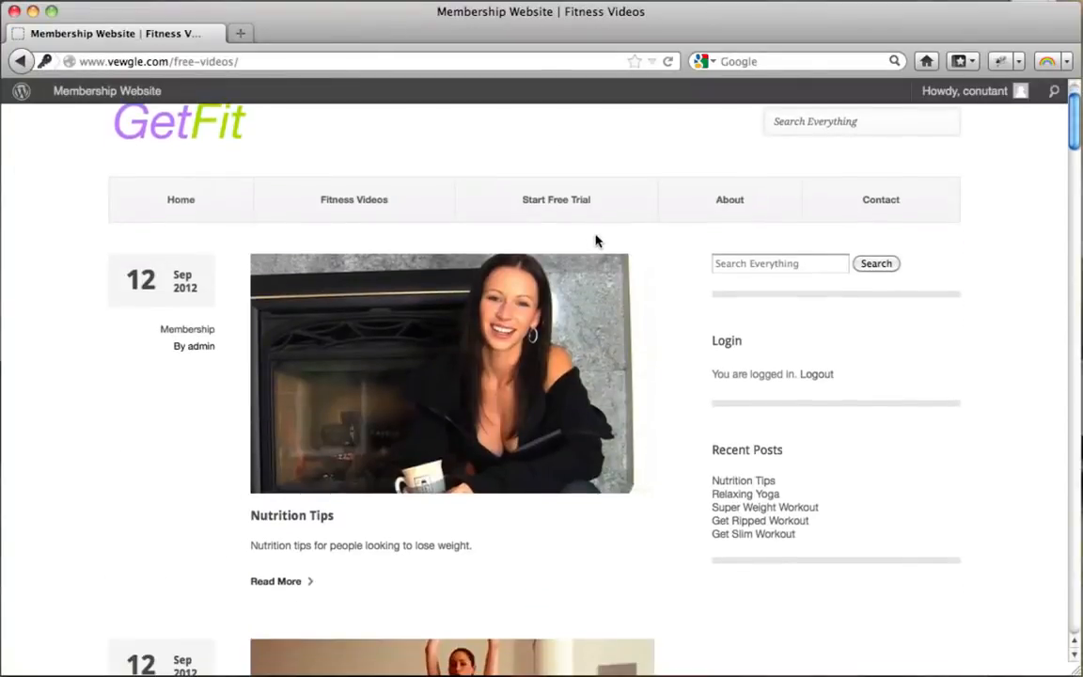
pyautogui.scroll(5, 596, 242)
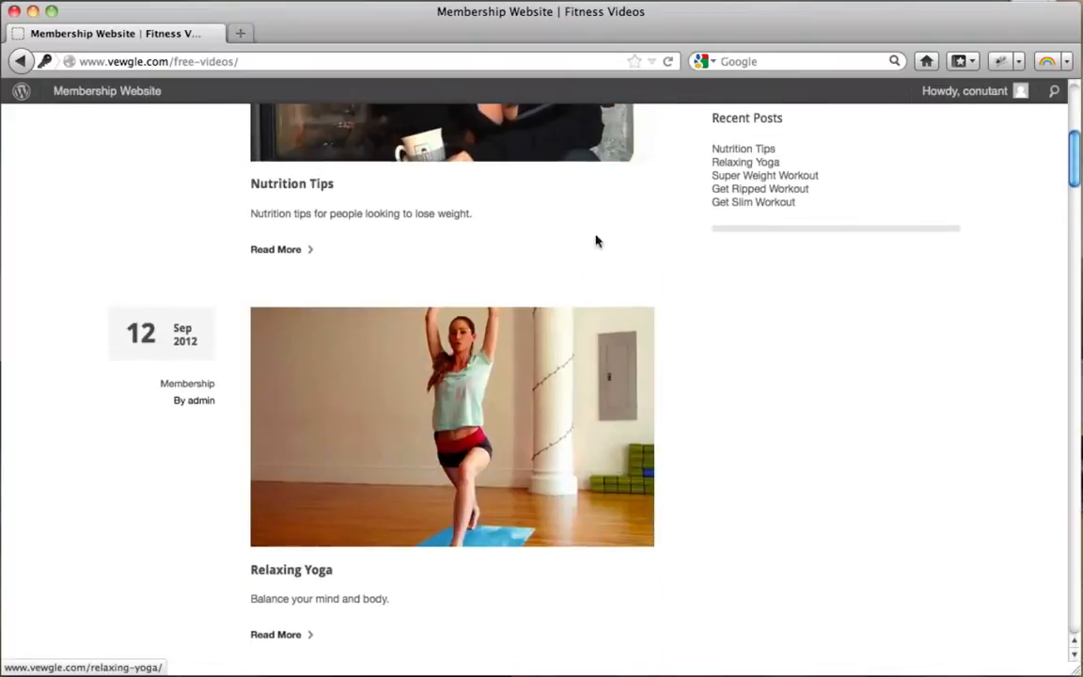
pyautogui.click(369, 441)
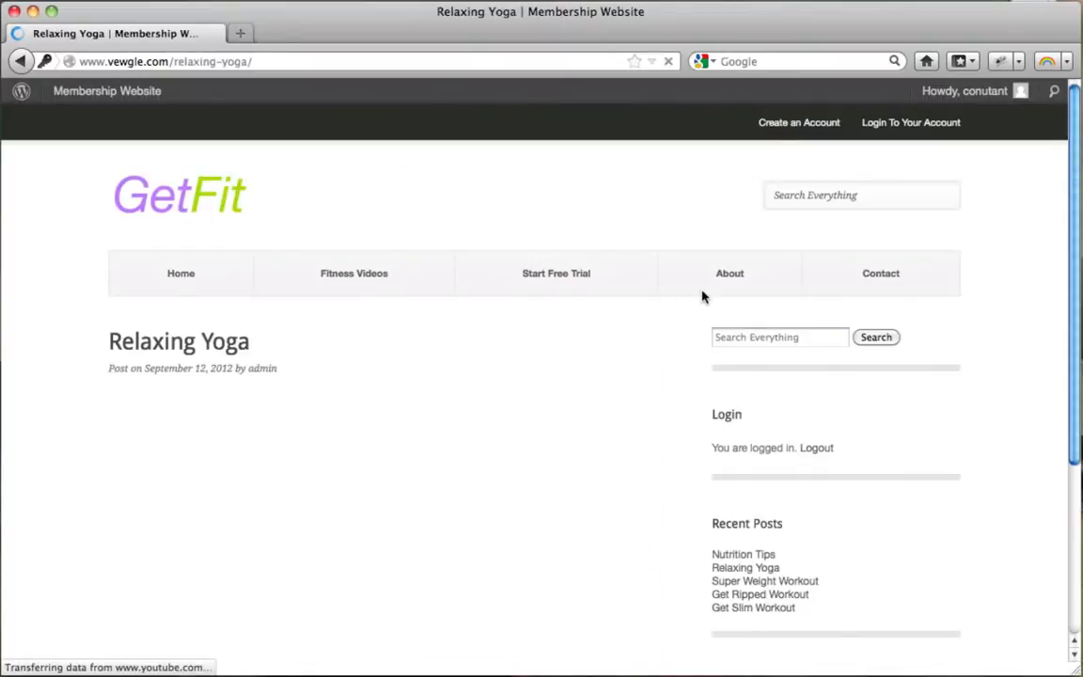
pyautogui.scroll(-2, 704, 297)
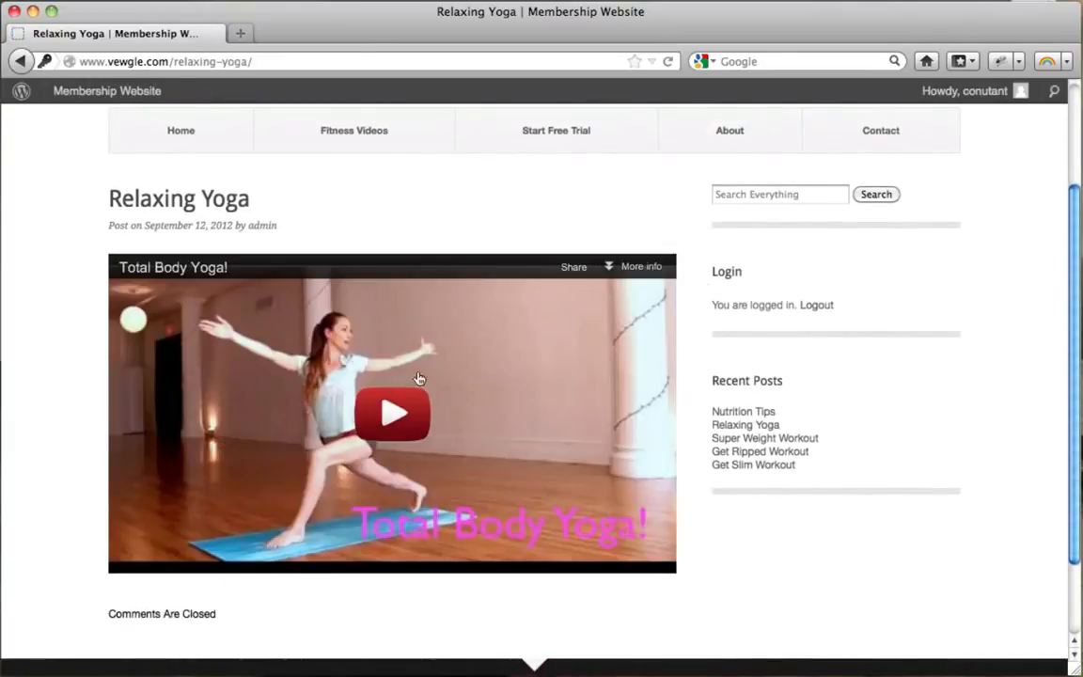
pyautogui.scroll(-2, 731, 285)
pyautogui.scroll(3, 731, 286)
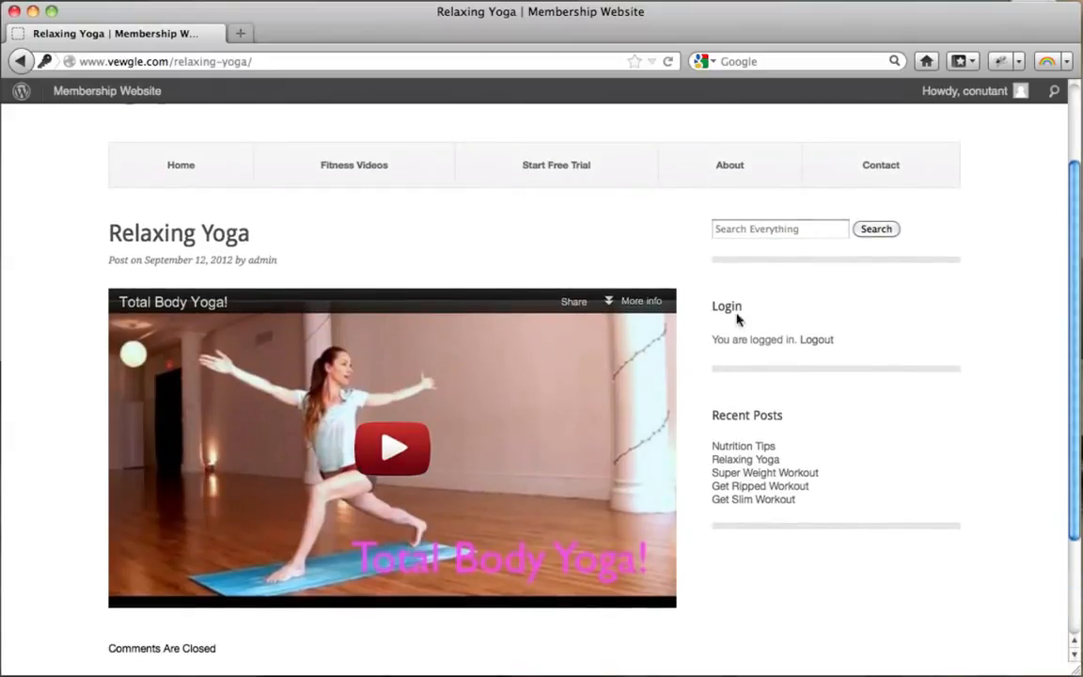
pyautogui.scroll(-1, 757, 411)
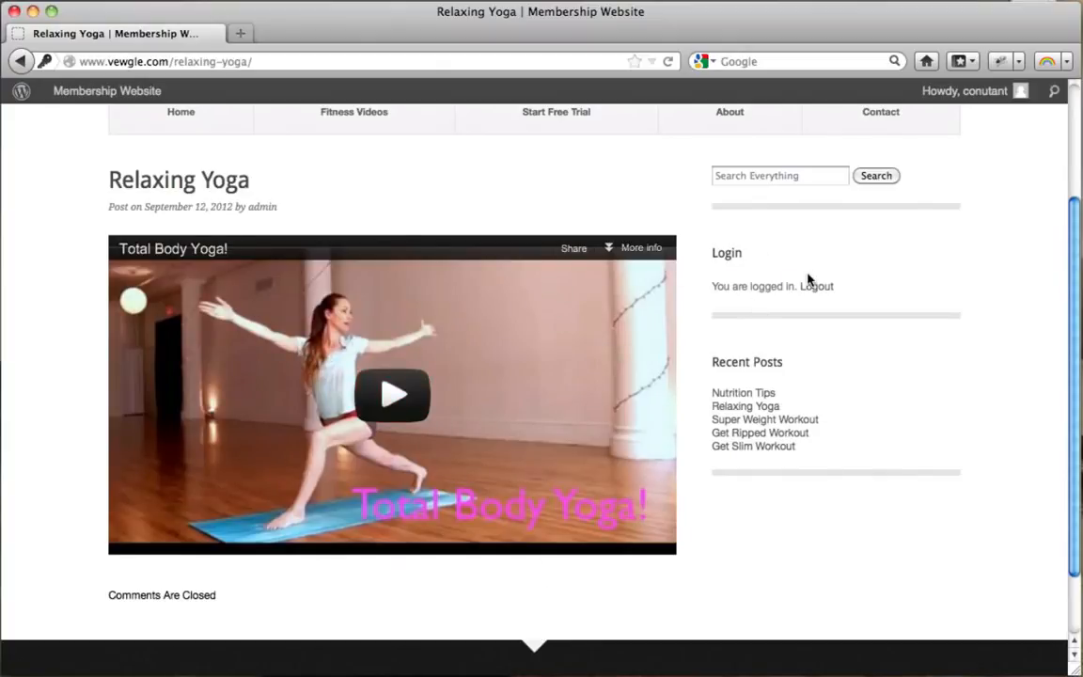
pyautogui.scroll(3, 807, 278)
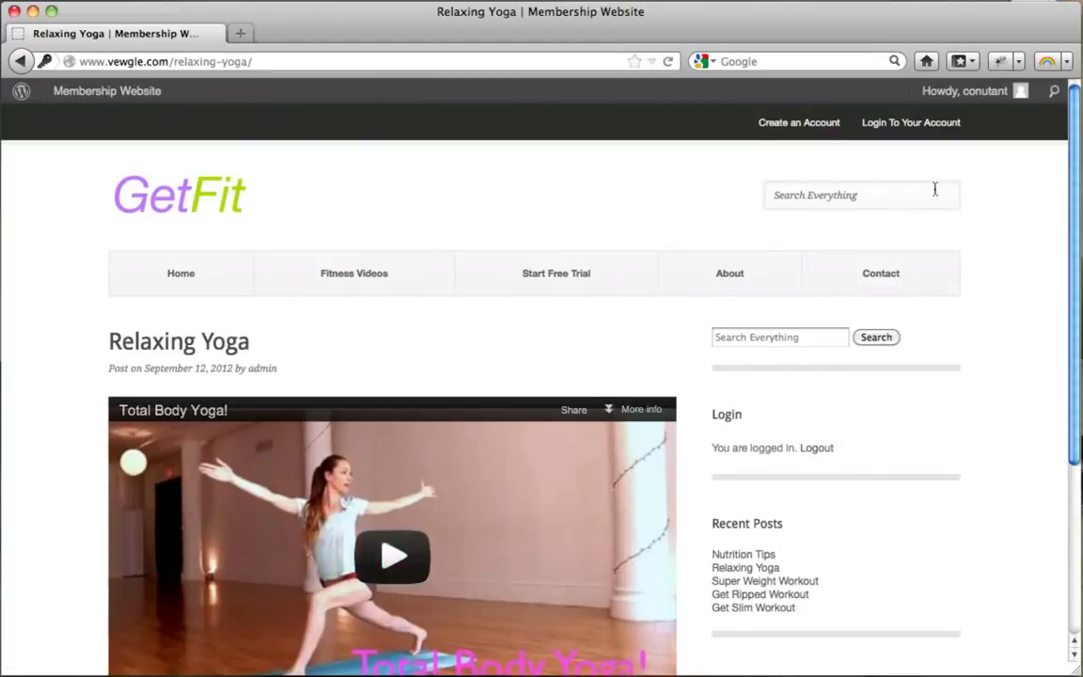
pyautogui.moveTo(982, 91)
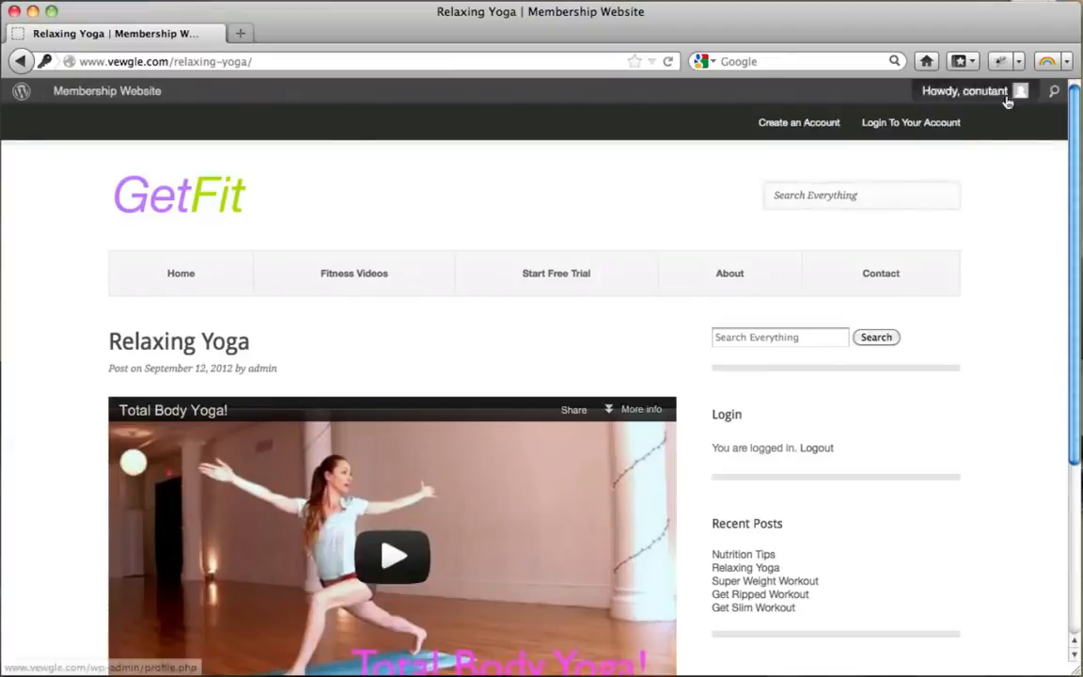
# Review the new member's Profile page settings.
pyautogui.click(974, 94)
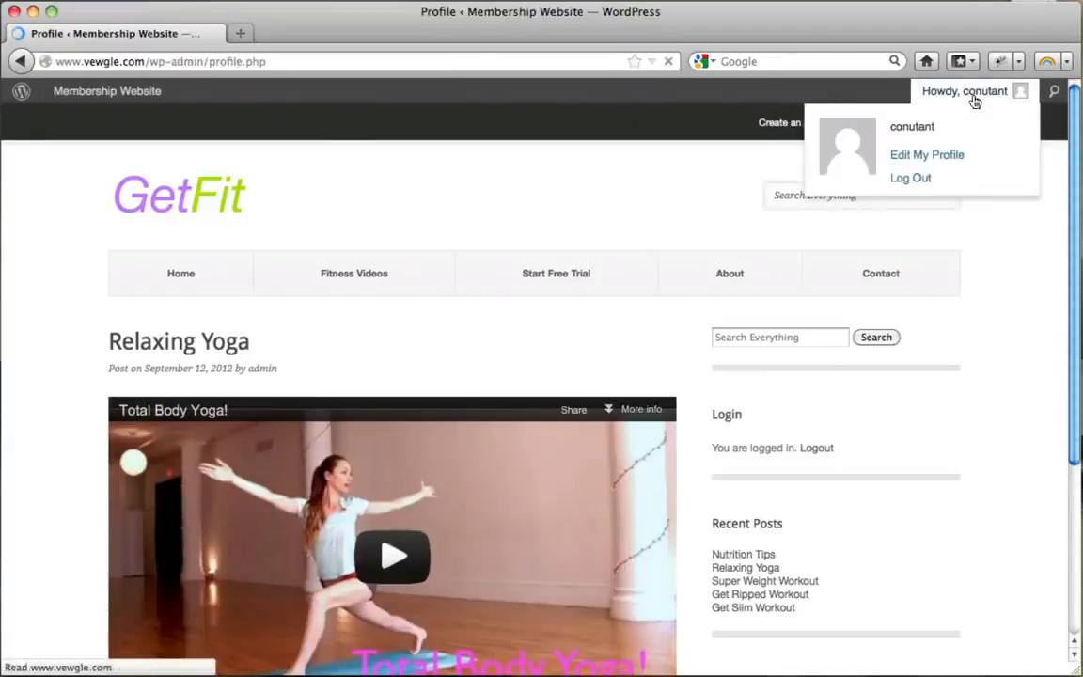
pyautogui.scroll(-1, 380, 340)
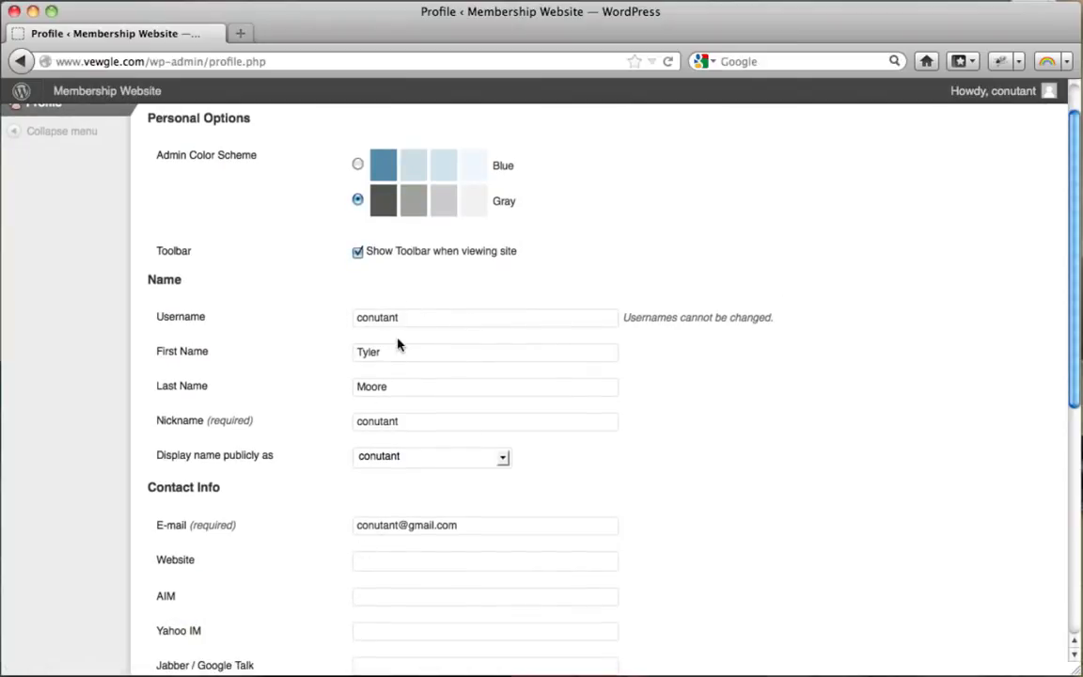
pyautogui.scroll(-4, 397, 345)
pyautogui.scroll(-4, 409, 363)
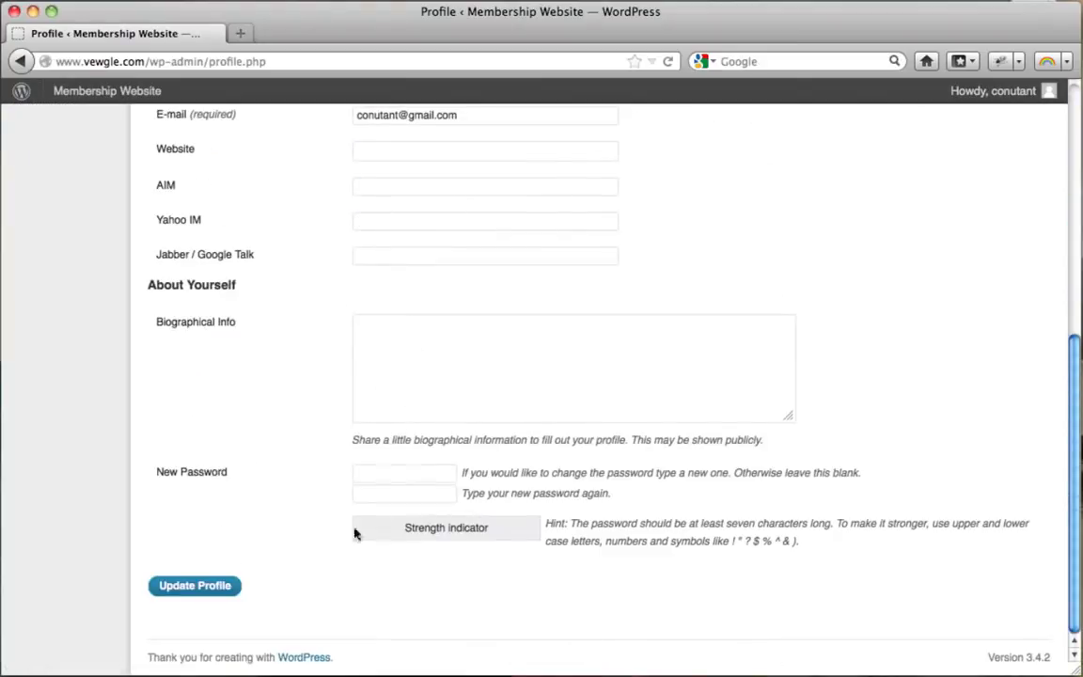
pyautogui.scroll(9, 359, 515)
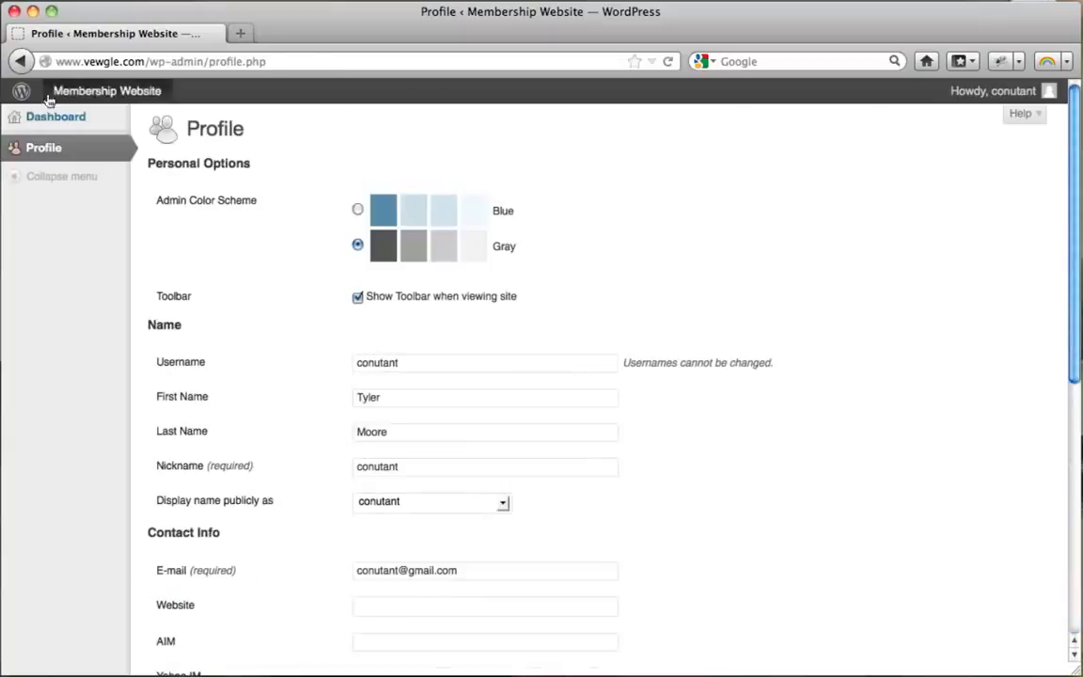
# Return to the Membership Website and open the Fitness Videos listing.
pyautogui.click(90, 97)
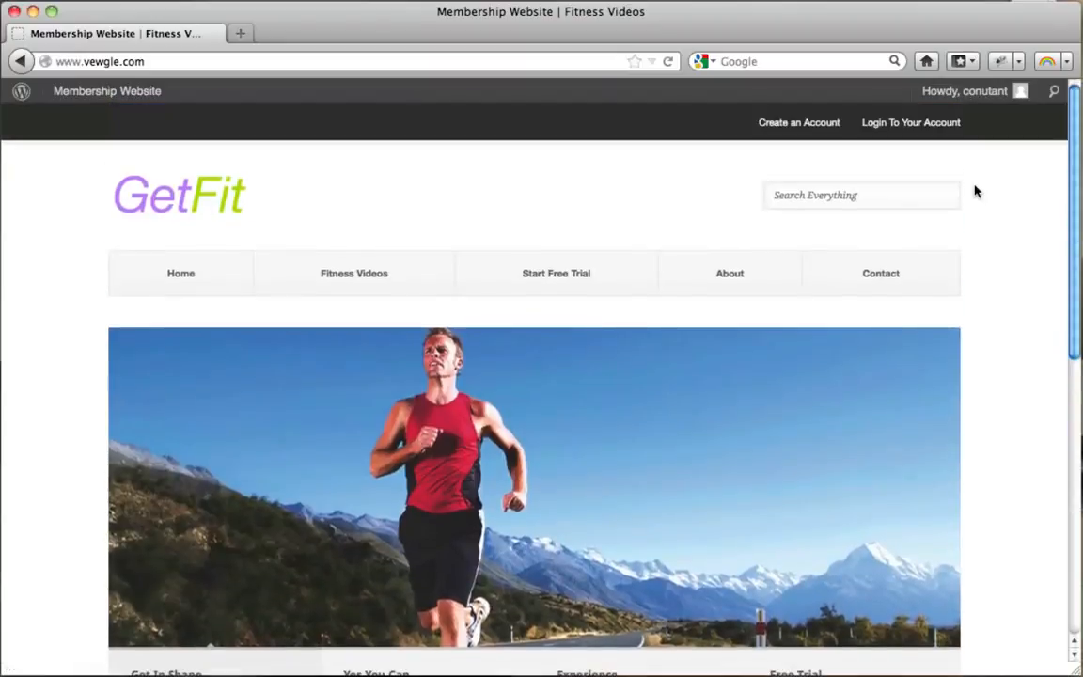
pyautogui.click(355, 288)
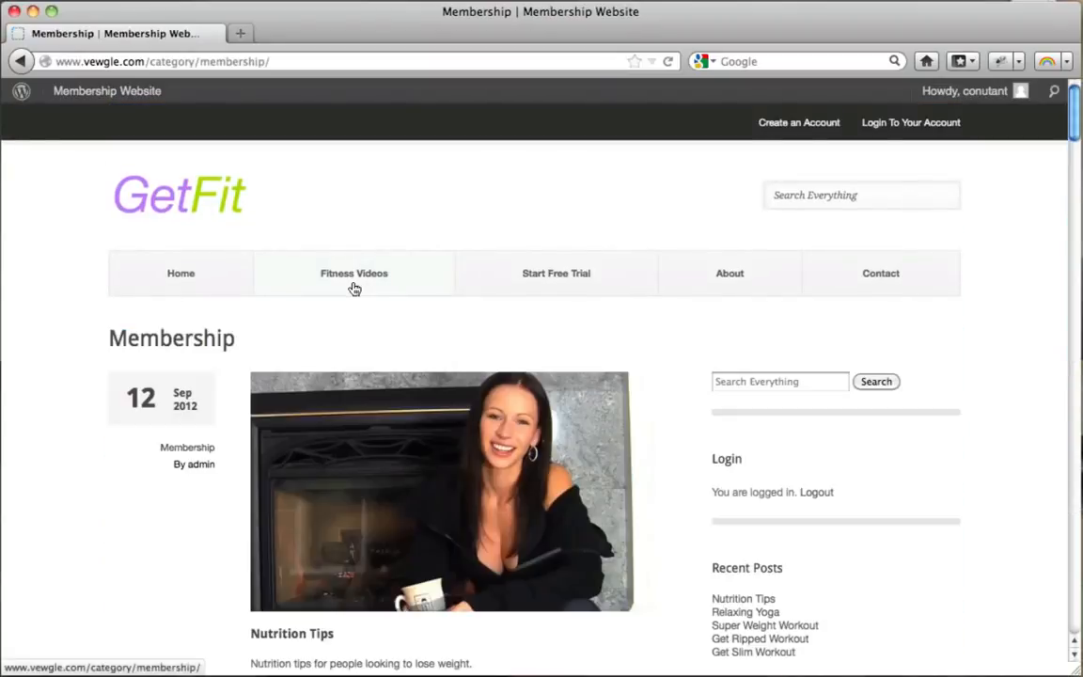
pyautogui.scroll(-3, 372, 348)
# Open Nutrition Tips, log out, and reopen it as a visitor to see the members-only notice.
pyautogui.click(392, 409)
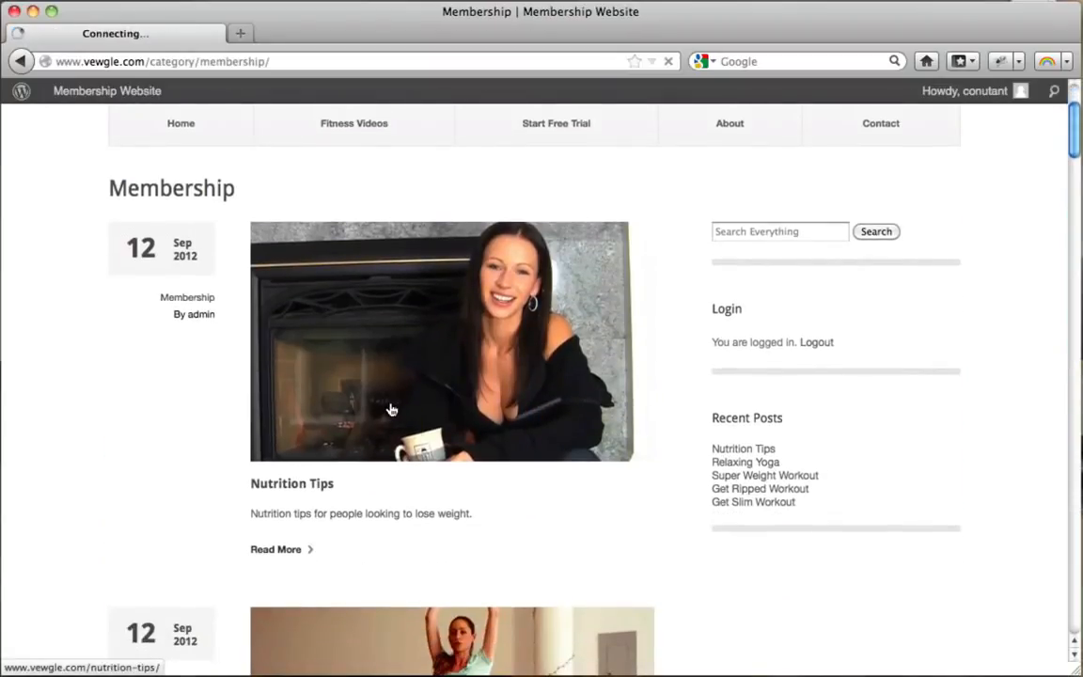
pyautogui.scroll(-5, 592, 336)
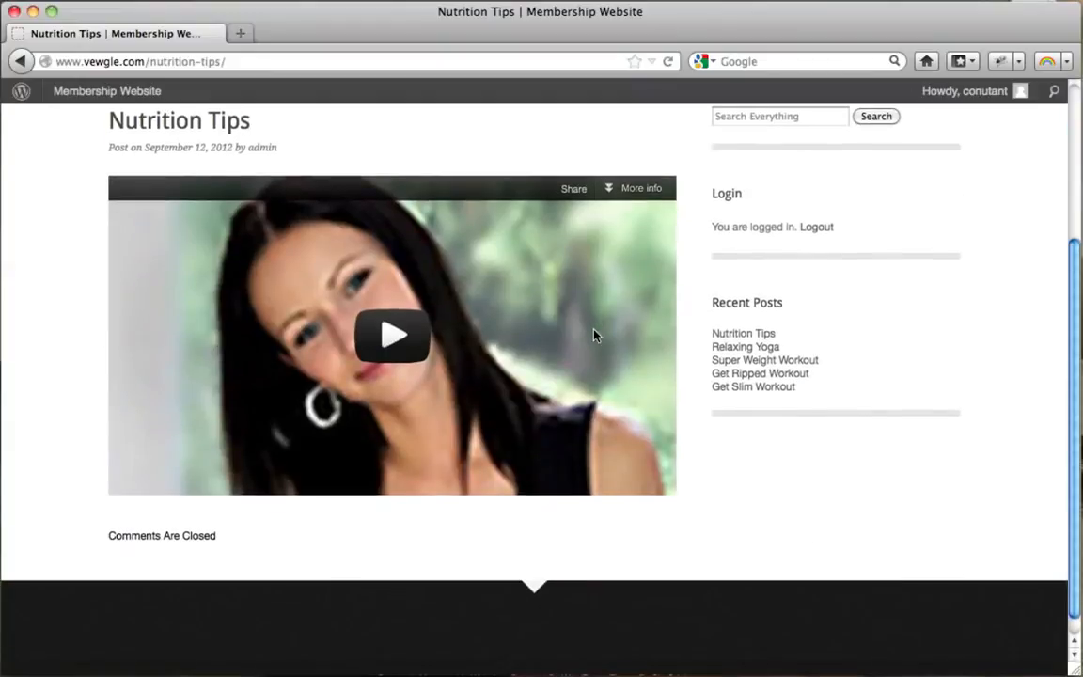
pyautogui.scroll(5, 593, 336)
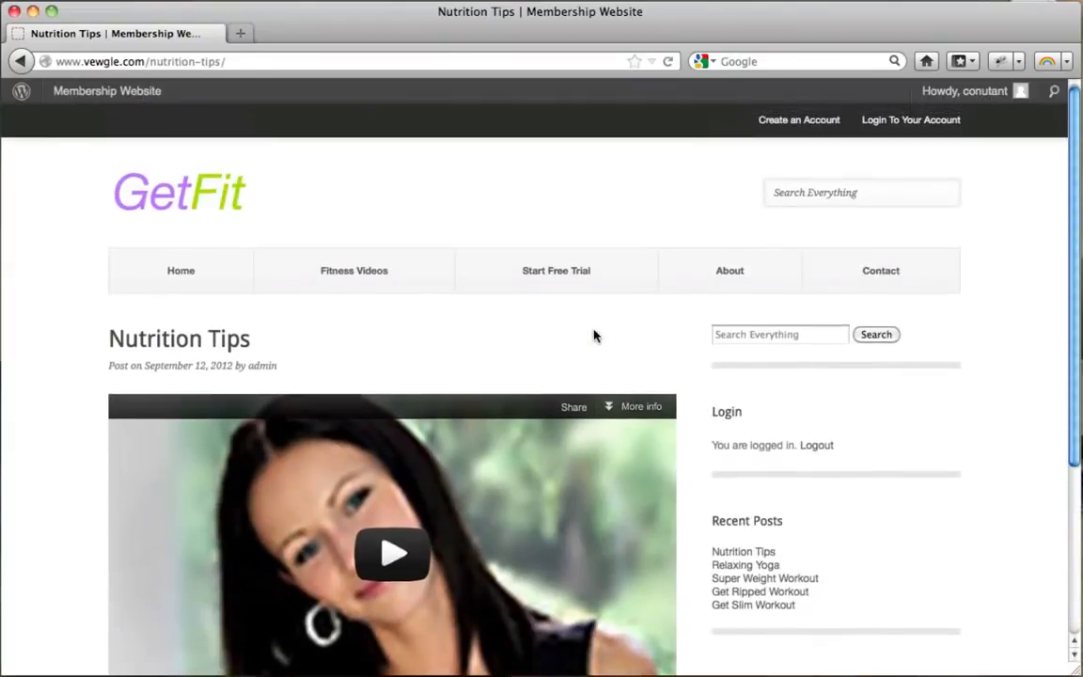
pyautogui.click(816, 445)
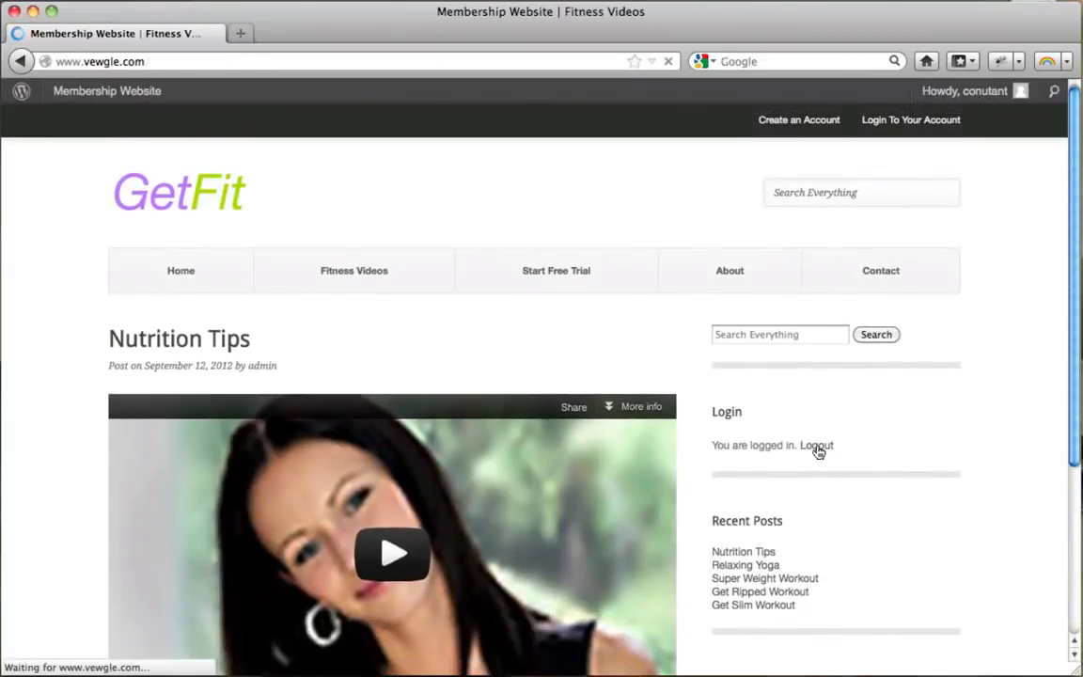
pyautogui.scroll(-5, 691, 331)
pyautogui.scroll(5, 694, 334)
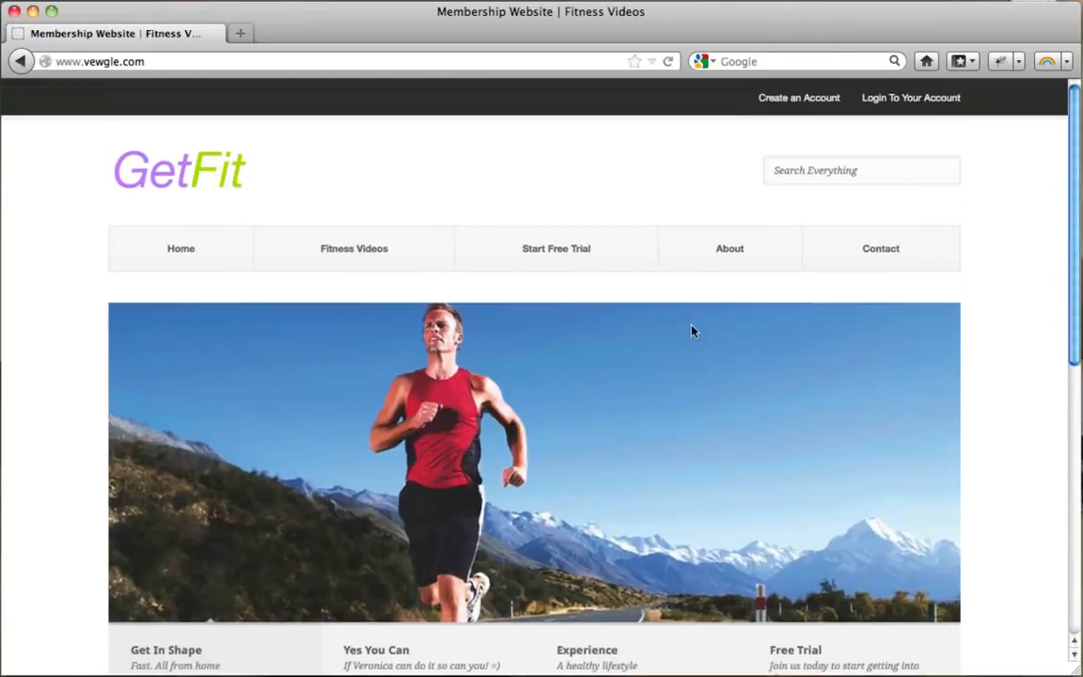
pyautogui.click(366, 267)
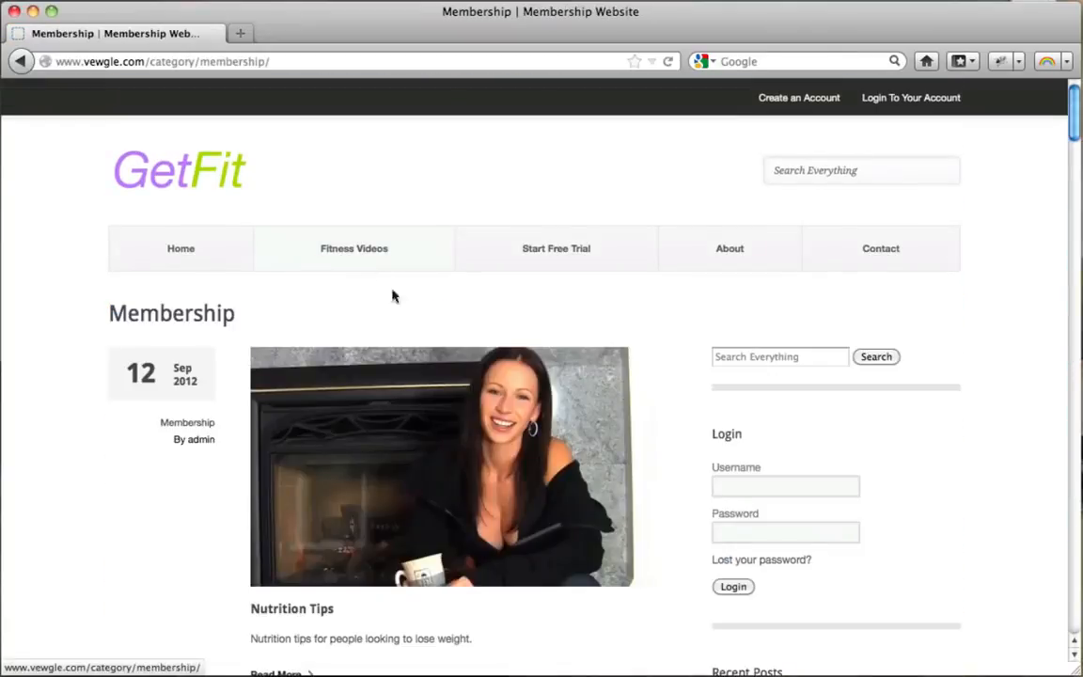
pyautogui.scroll(-2, 442, 343)
pyautogui.click(364, 381)
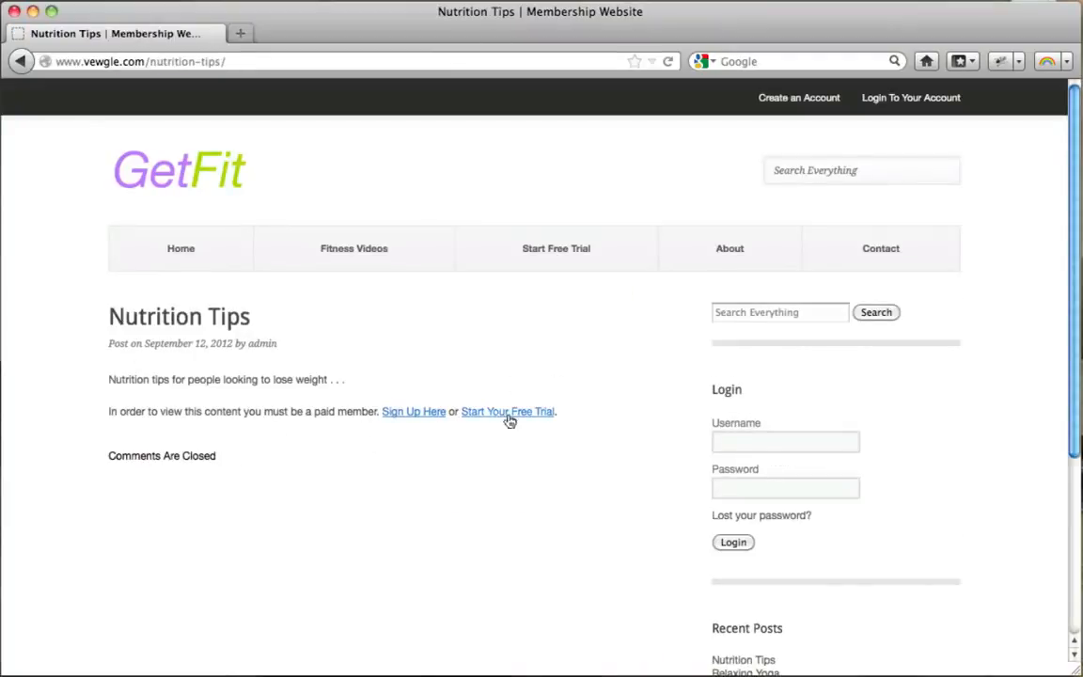
# Log back in with the member's username and password in the Login widget to reveal the video.
pyautogui.click(752, 449)
pyautogui.write('conutant')
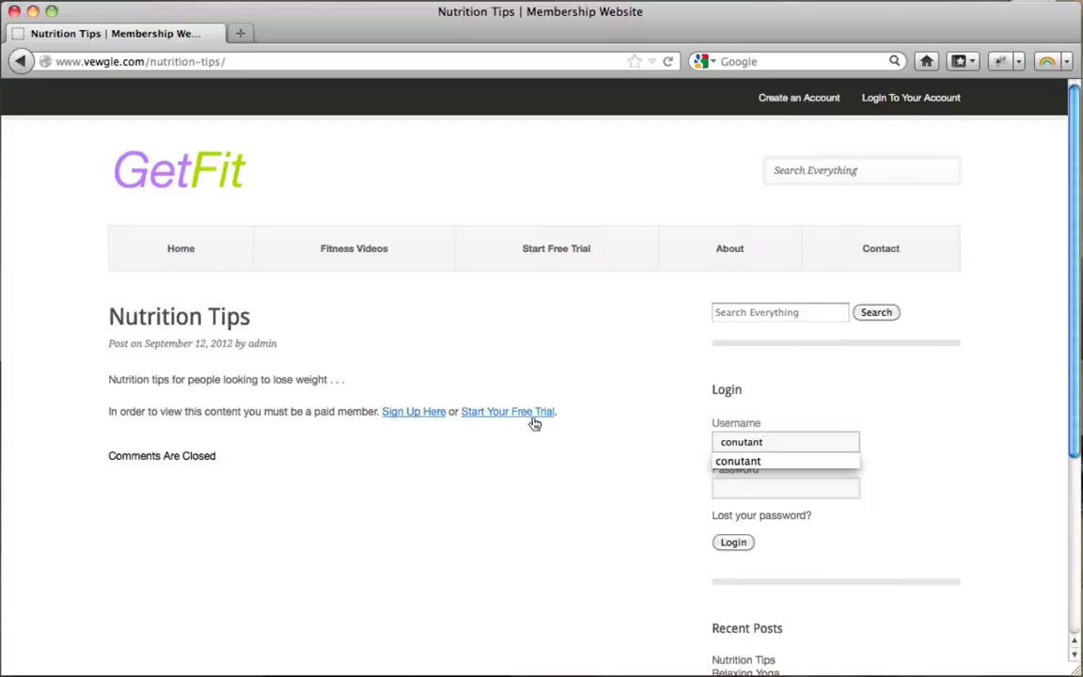
pyautogui.click(736, 489)
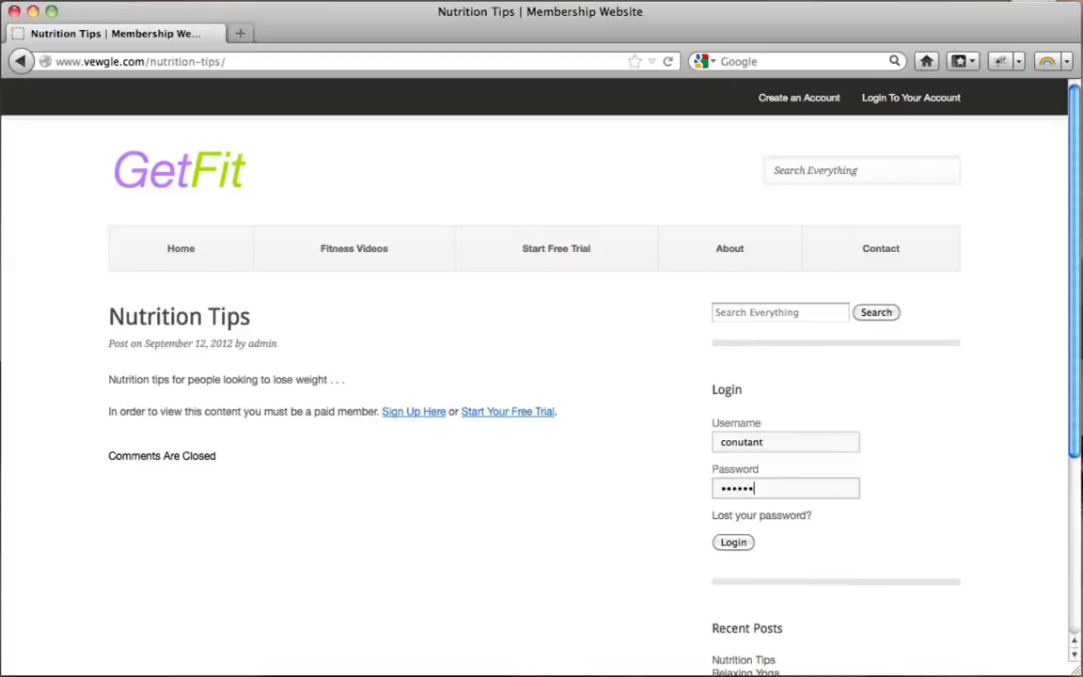
pyautogui.click(734, 545)
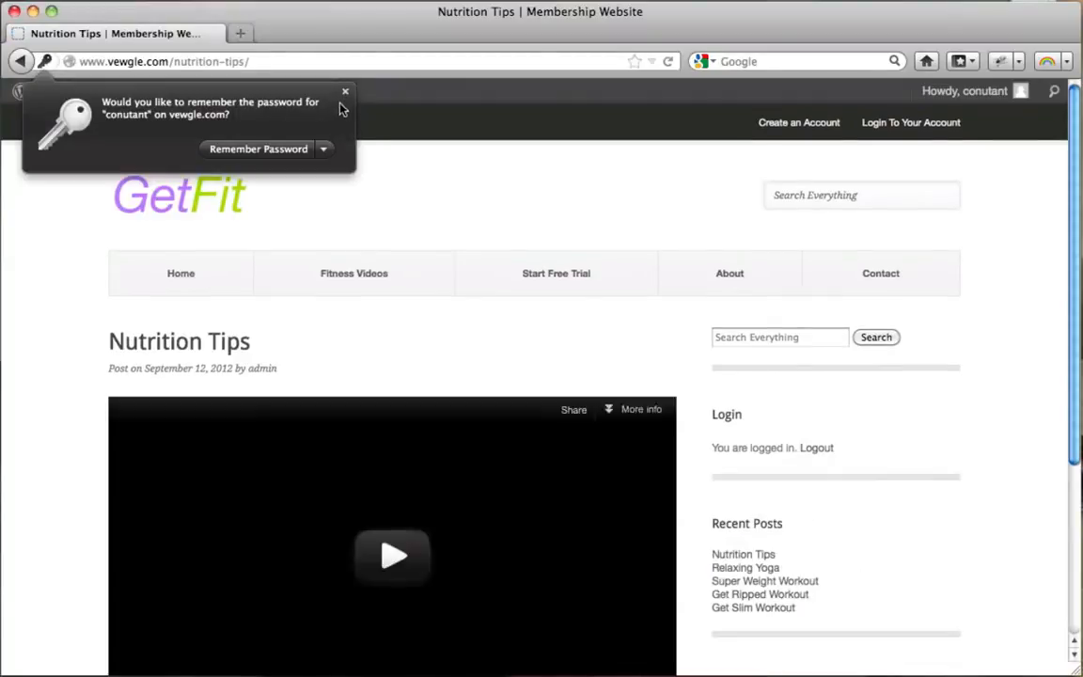
pyautogui.click(345, 91)
pyautogui.scroll(-5, 635, 285)
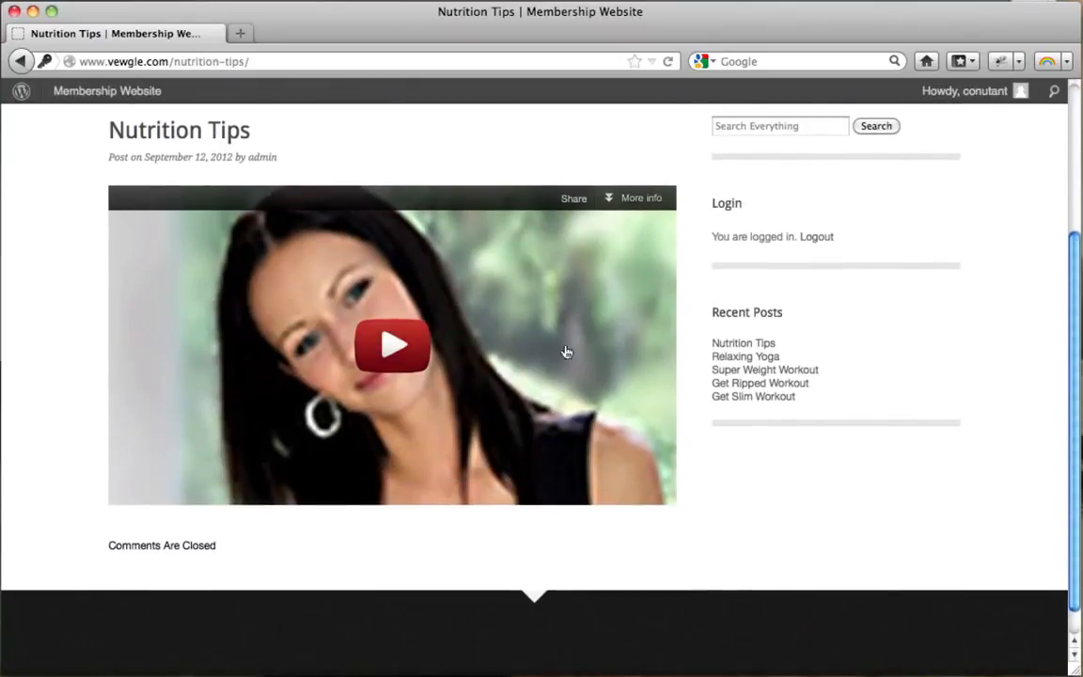
pyautogui.scroll(3, 570, 356)
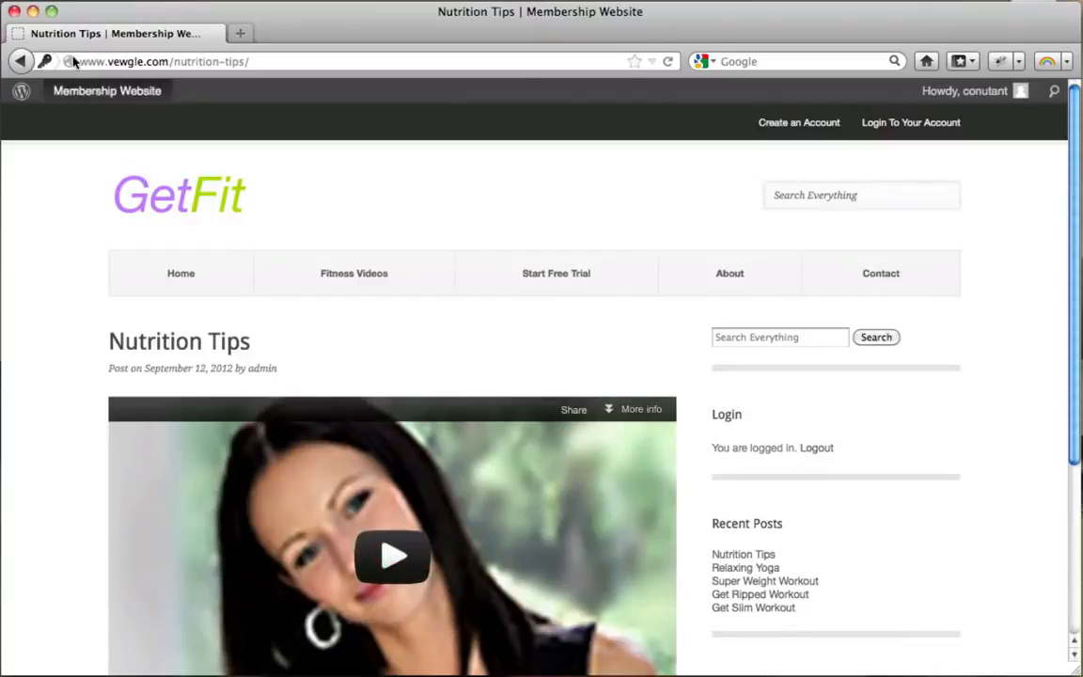
# In the Dashboard, open Restrict > Members and review the free member's subscription row.
pyautogui.click(32, 11)
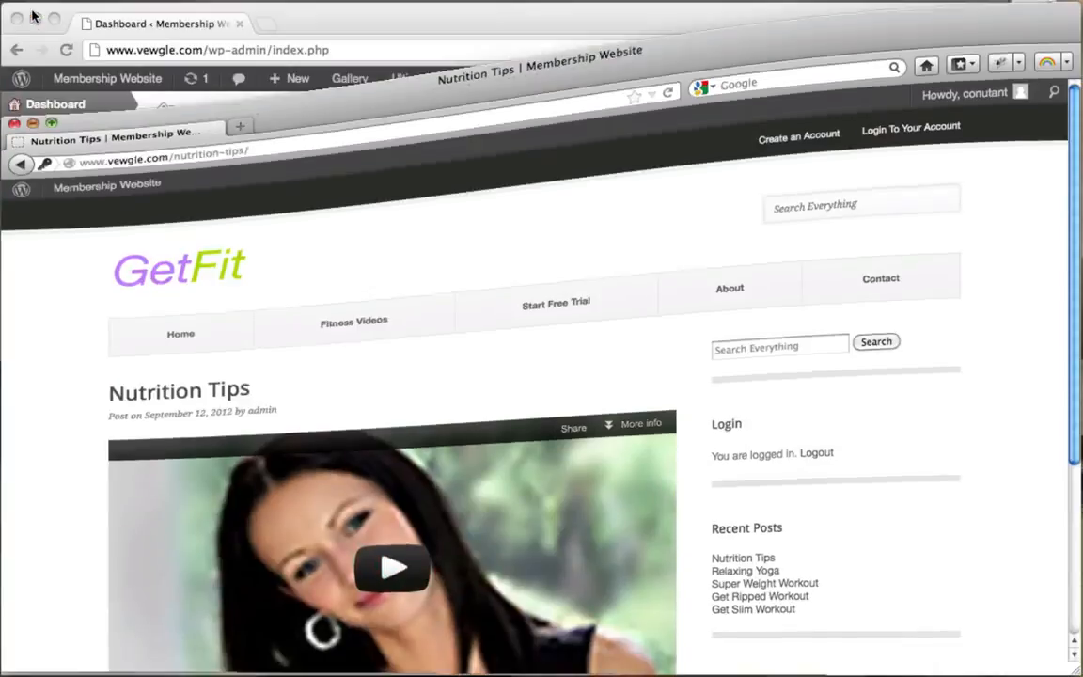
pyautogui.click(406, 22)
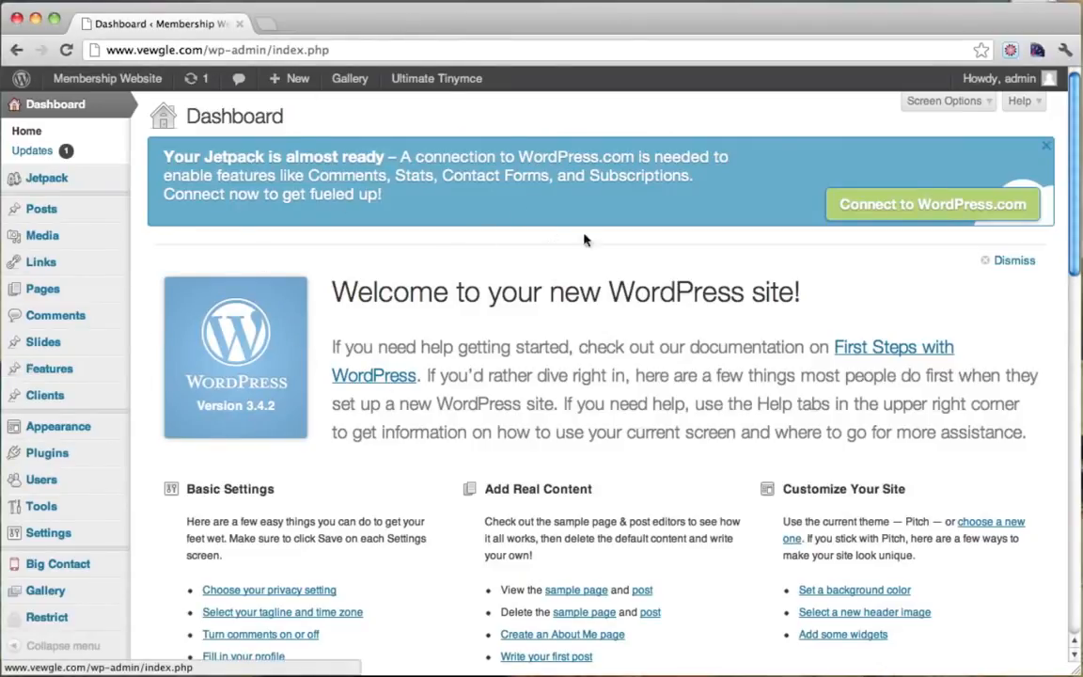
pyautogui.scroll(-2, 272, 412)
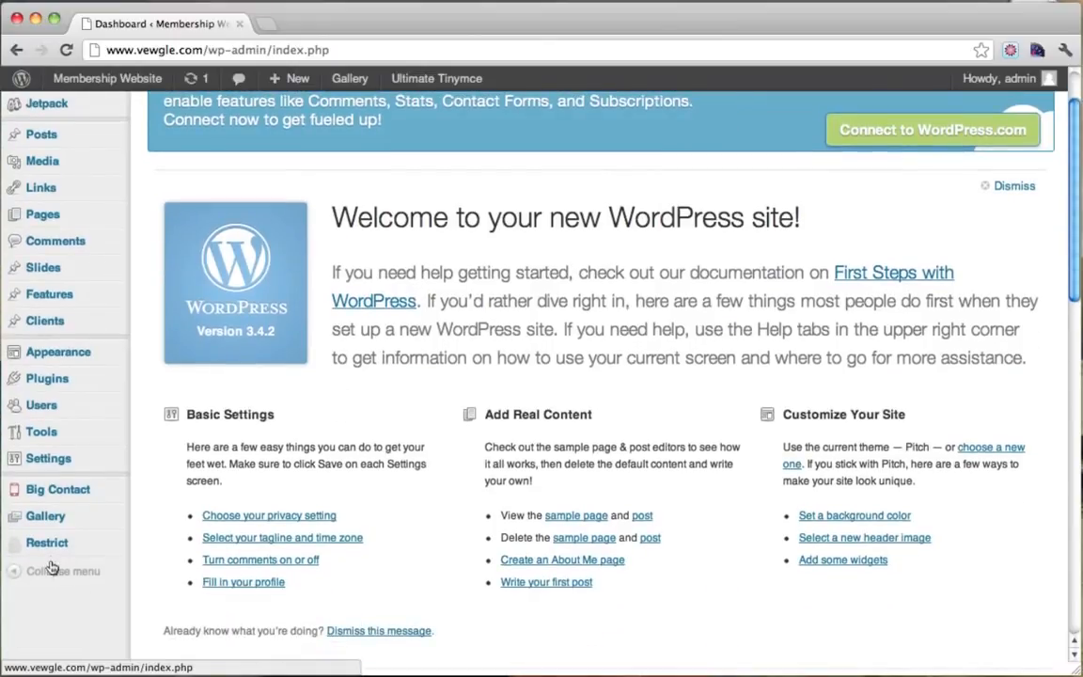
pyautogui.moveTo(60, 552)
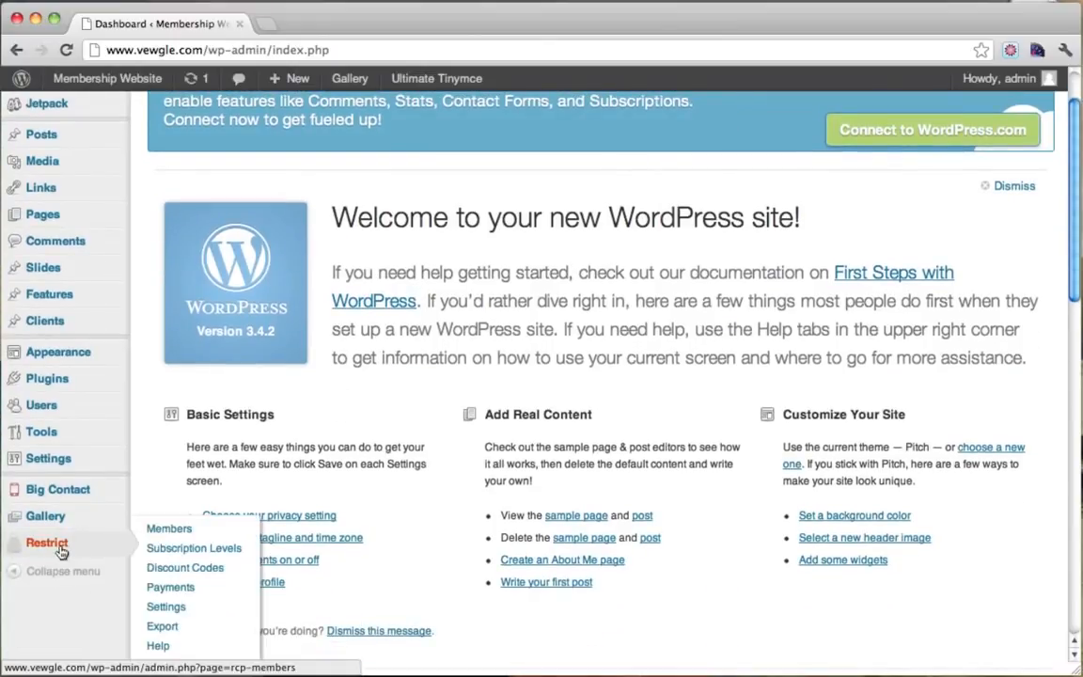
pyautogui.click(168, 529)
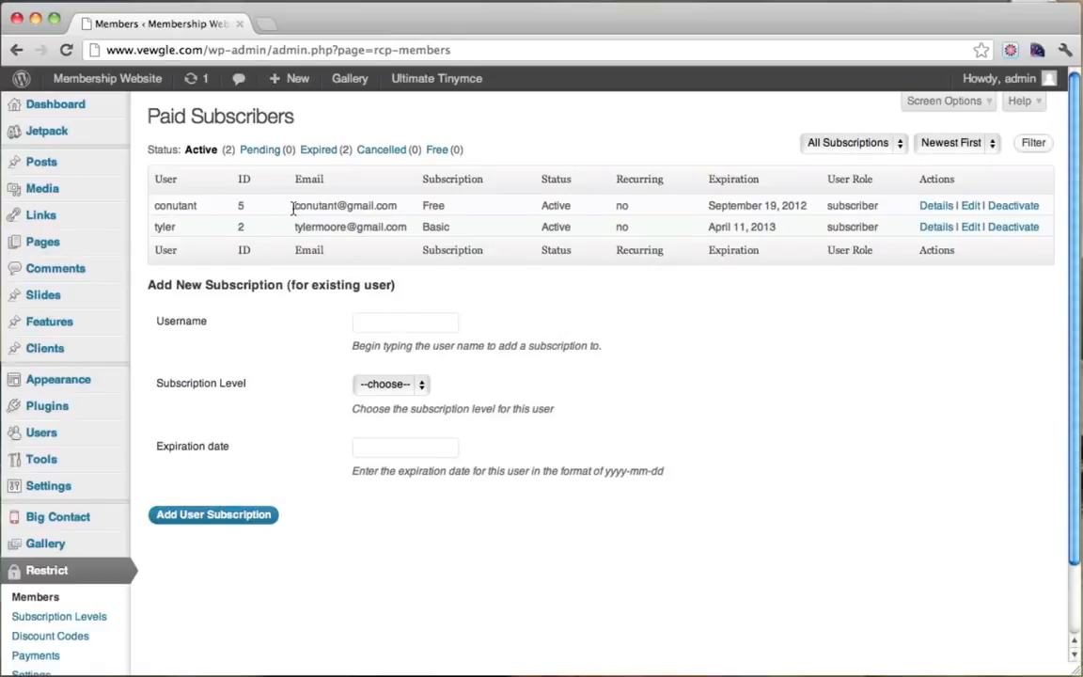
pyautogui.moveTo(292, 209); pyautogui.dragTo(886, 206)
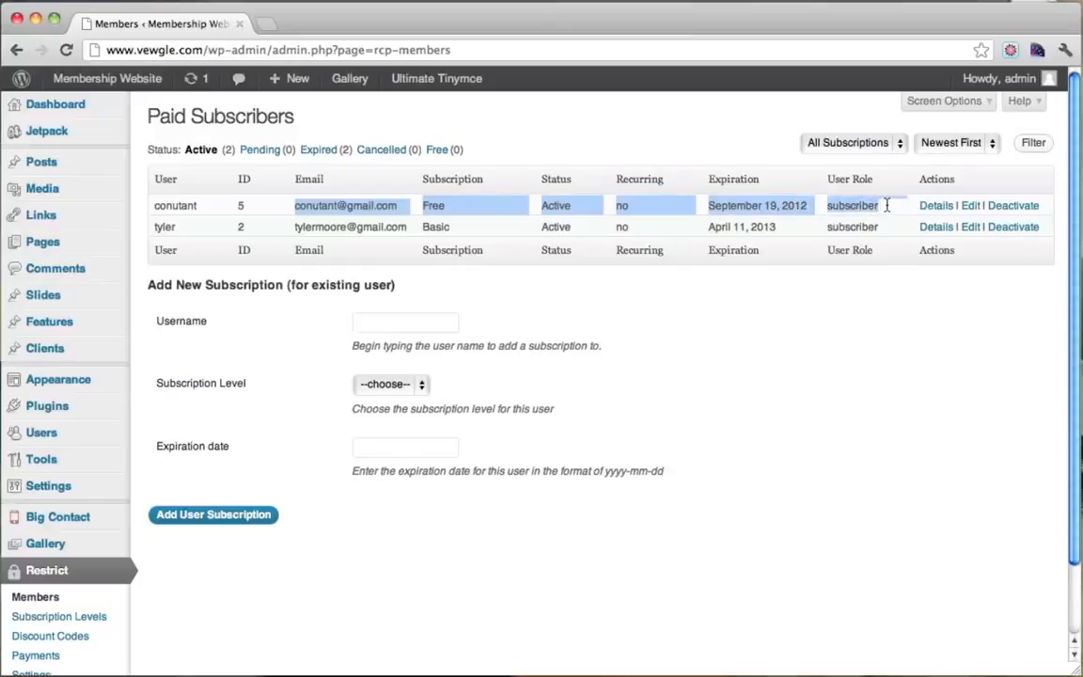
pyautogui.click(435, 207)
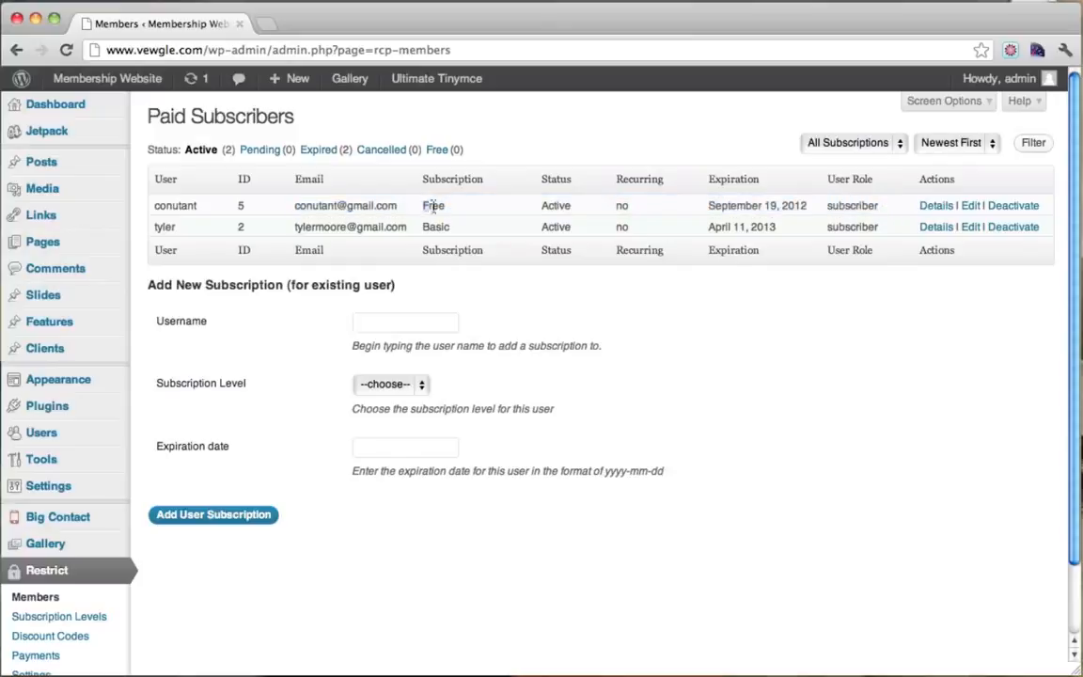
pyautogui.moveTo(433, 206); pyautogui.dragTo(884, 212)
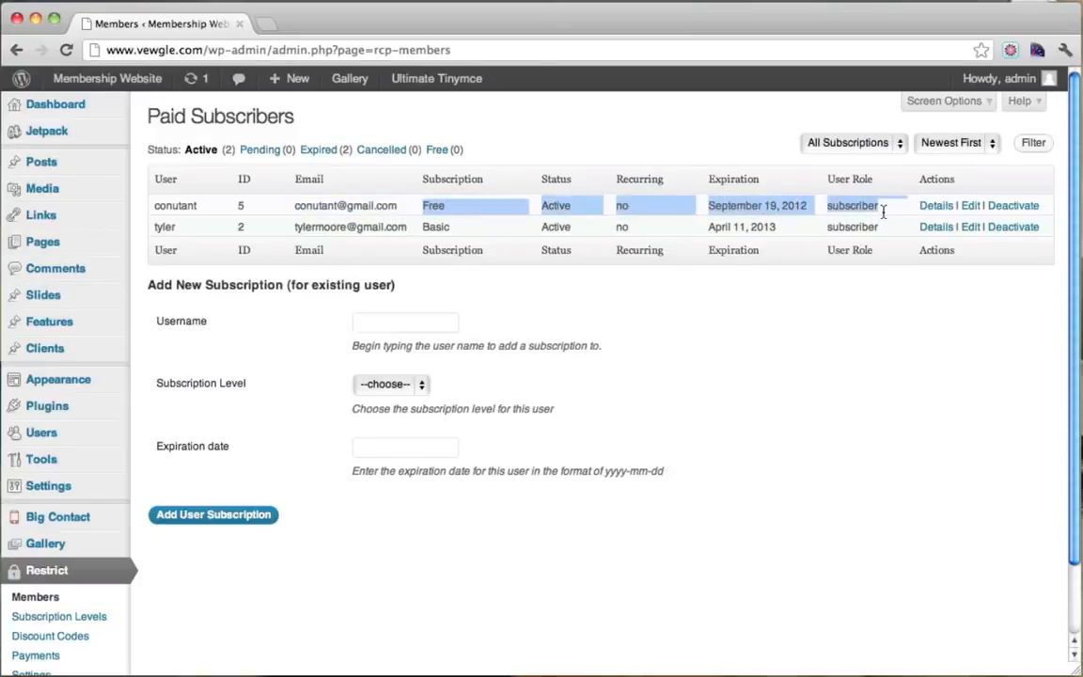
pyautogui.click(885, 212)
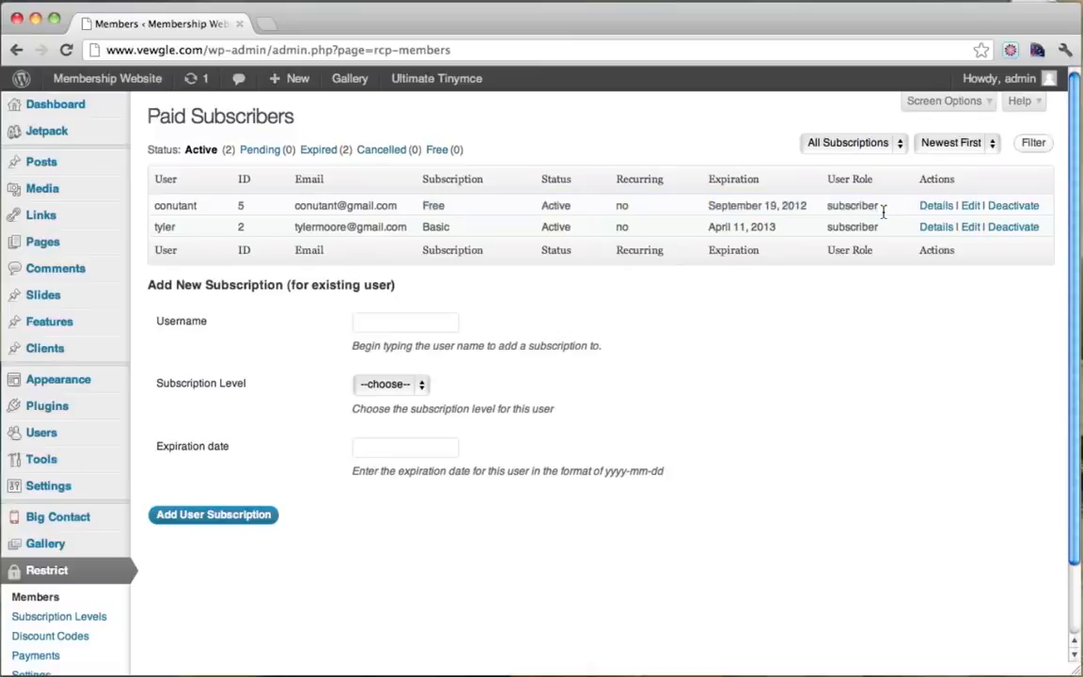
# Change the free member's expiration date to 2012-09-10 and update the subscription.
pyautogui.click(971, 207)
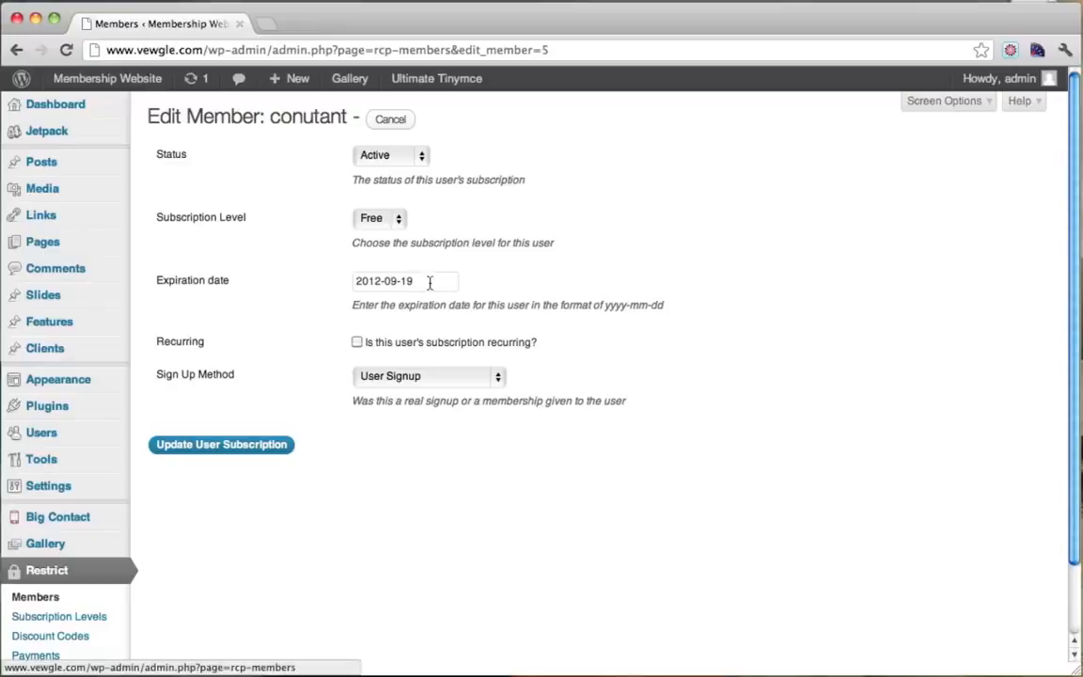
pyautogui.click(429, 284)
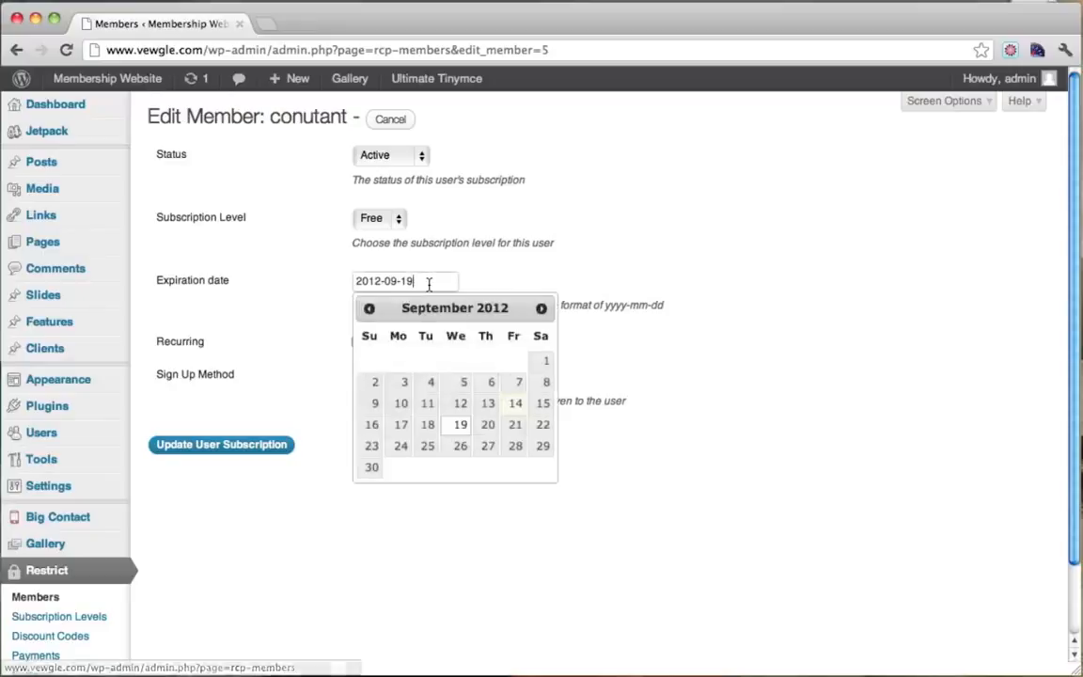
pyautogui.press('BackSpace')
pyautogui.write('0')
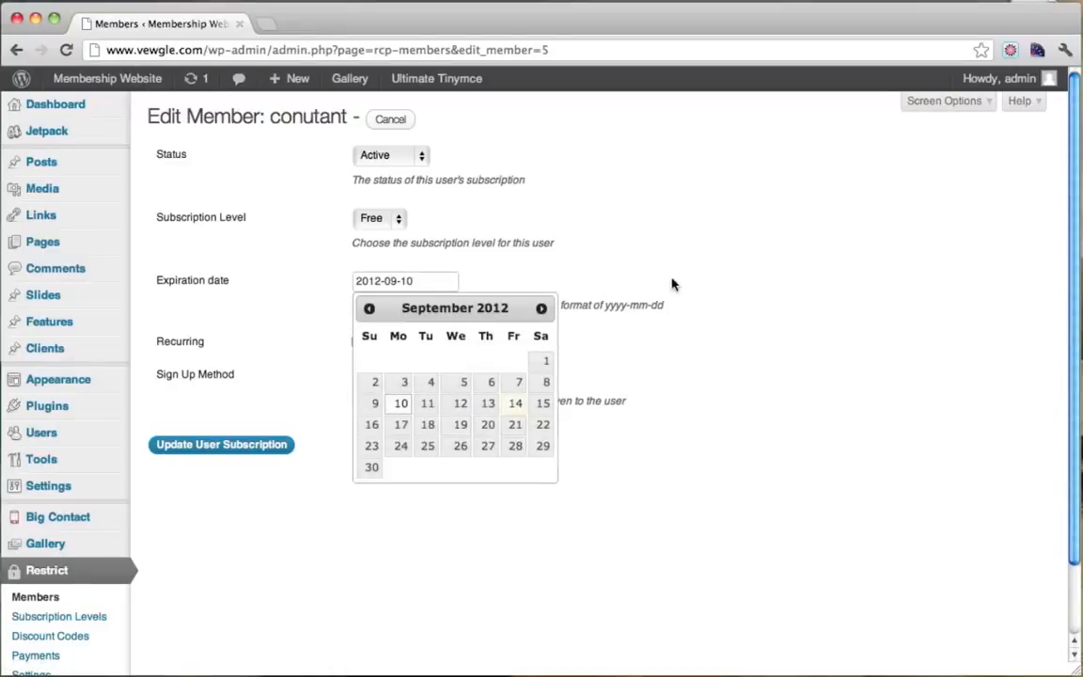
pyautogui.click(672, 284)
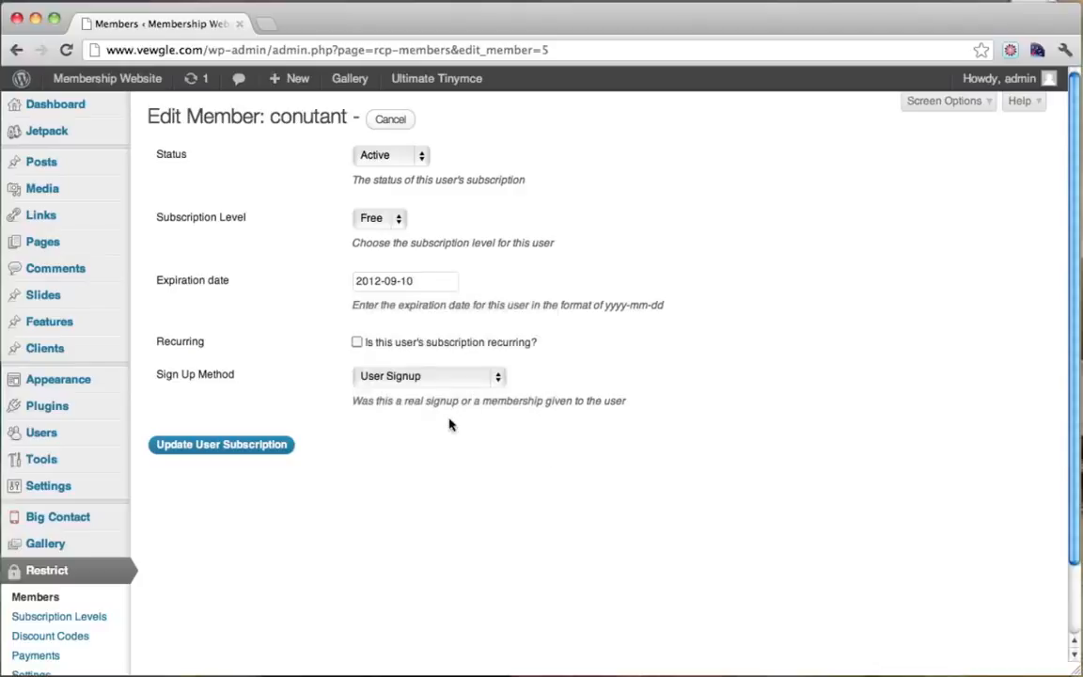
pyautogui.click(241, 444)
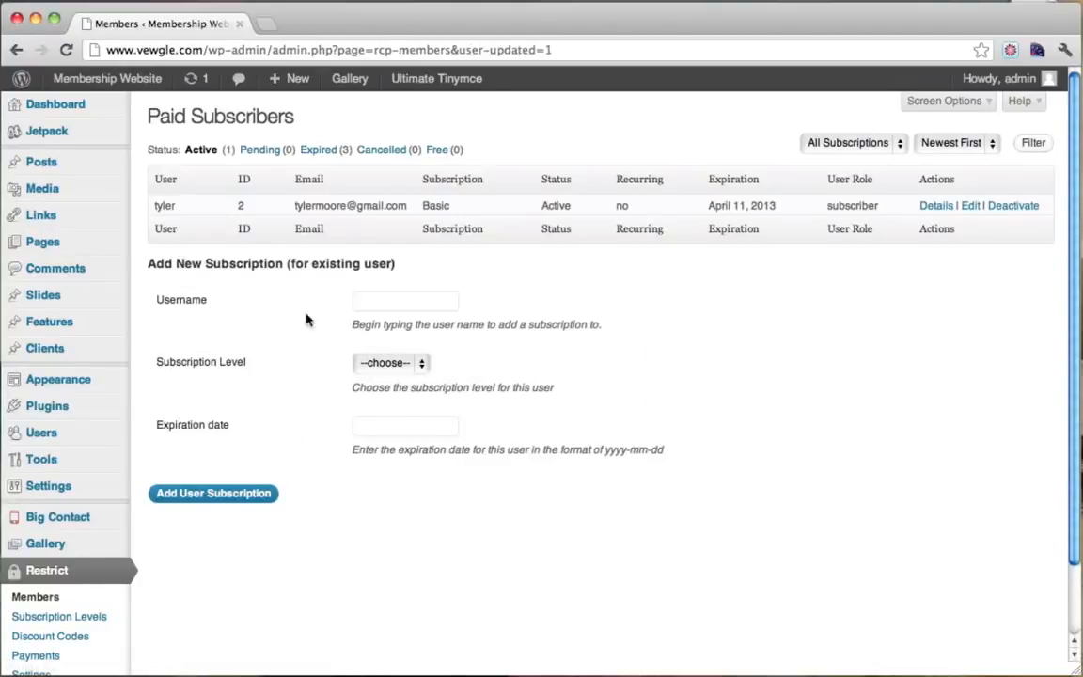
# Filter to Expired subscribers to confirm the member is listed, then switch to the member's view.
pyautogui.click(318, 151)
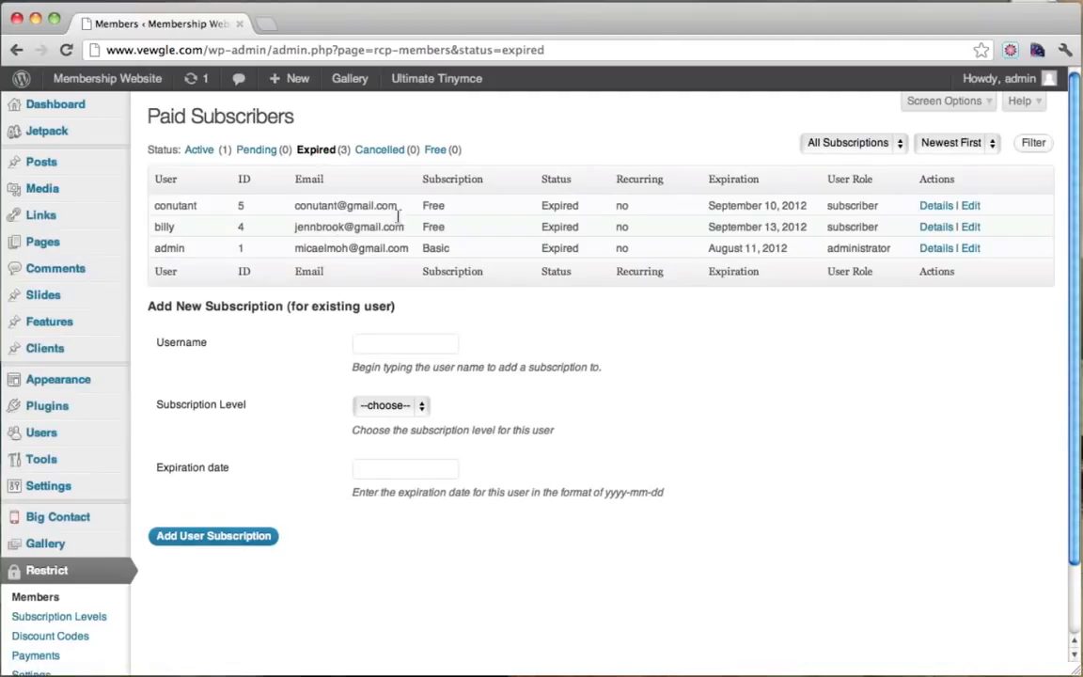
pyautogui.moveTo(297, 209); pyautogui.dragTo(888, 208)
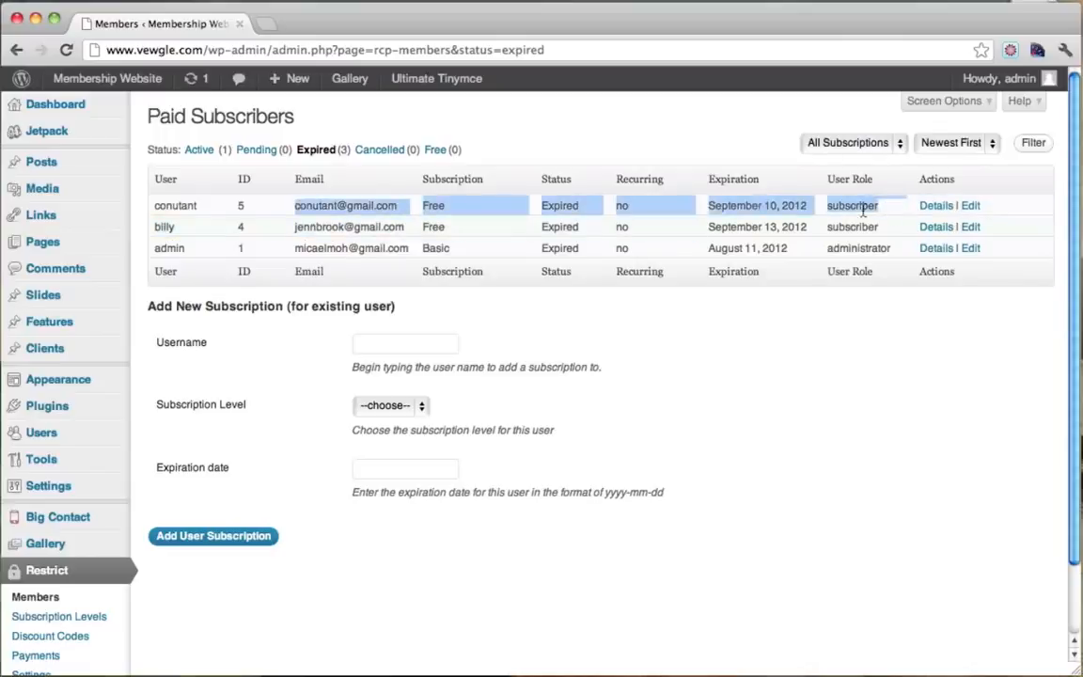
pyautogui.click(863, 211)
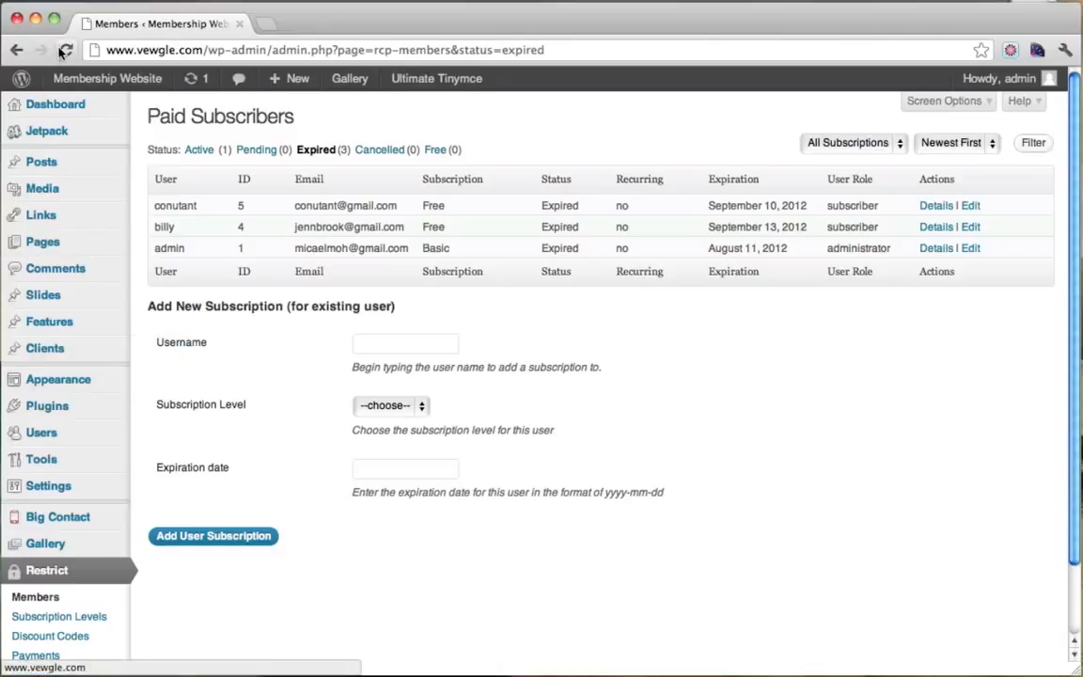
pyautogui.click(1, 399)
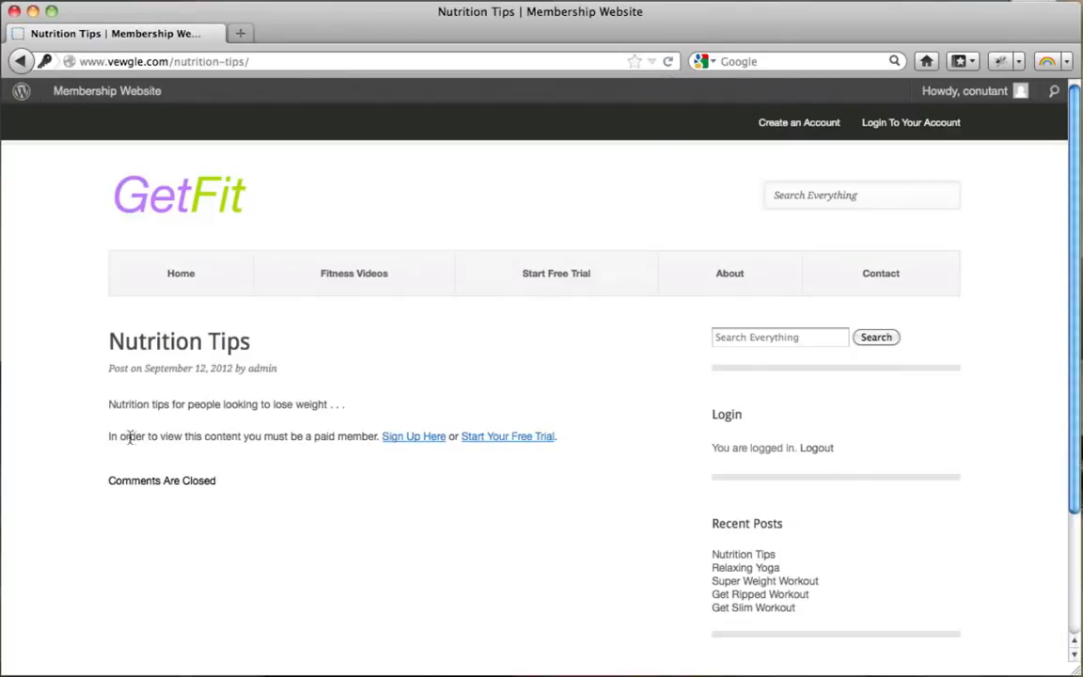
# From the paid-members-only notice, open Sign Up and retry the free trial, which is refused.
pyautogui.moveTo(153, 436); pyautogui.dragTo(359, 438)
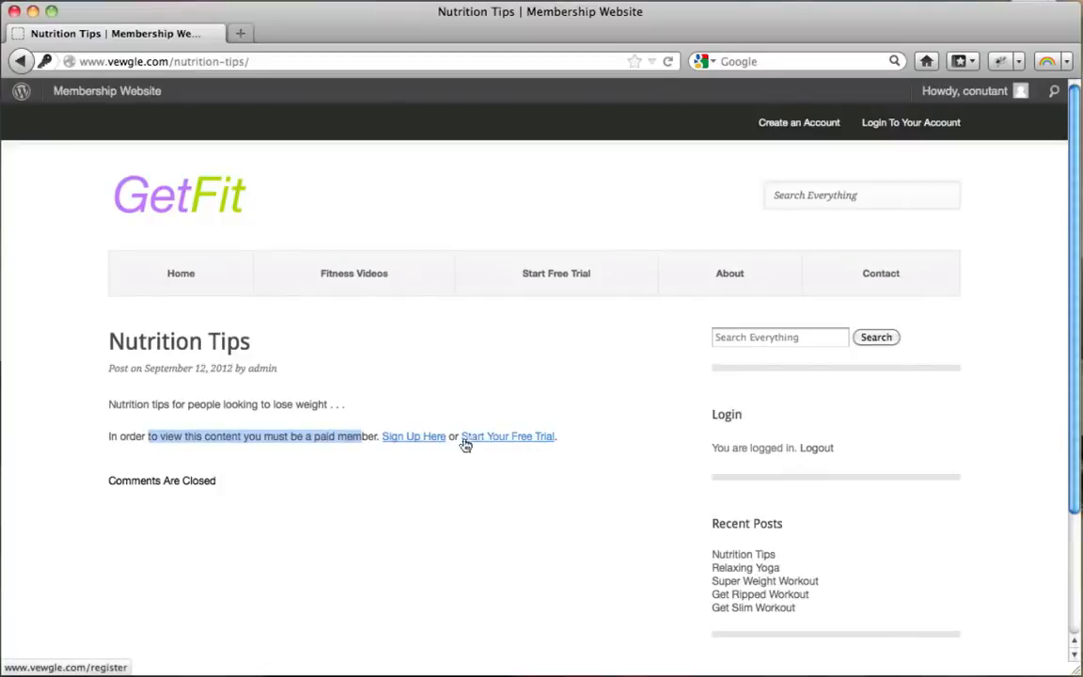
pyautogui.click(403, 438)
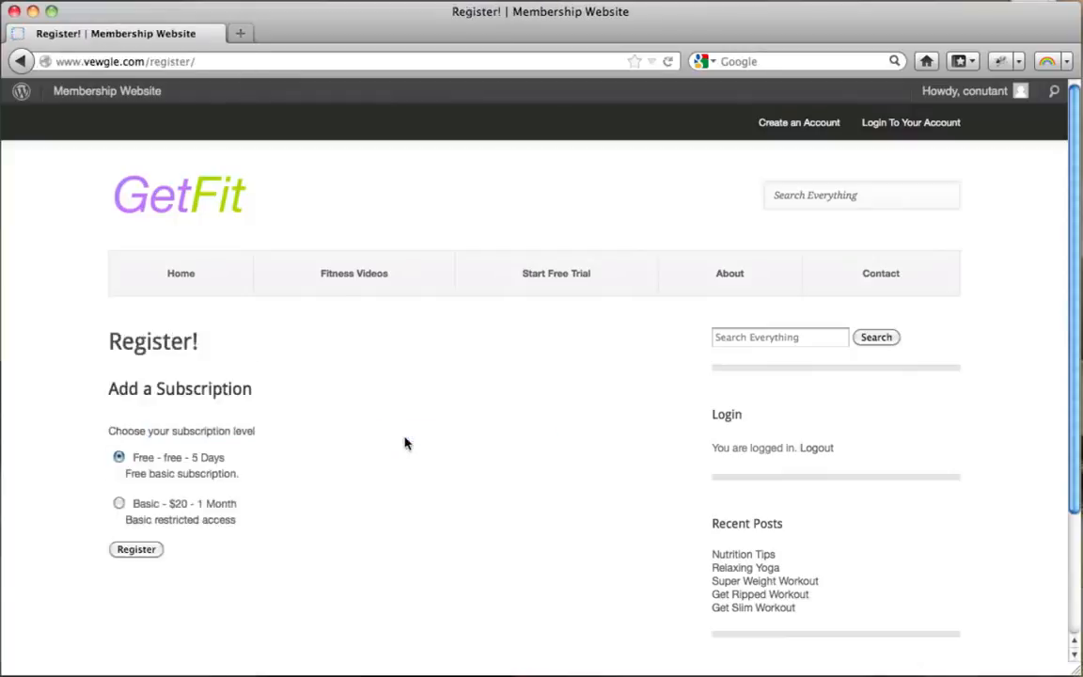
pyautogui.scroll(-1, 405, 443)
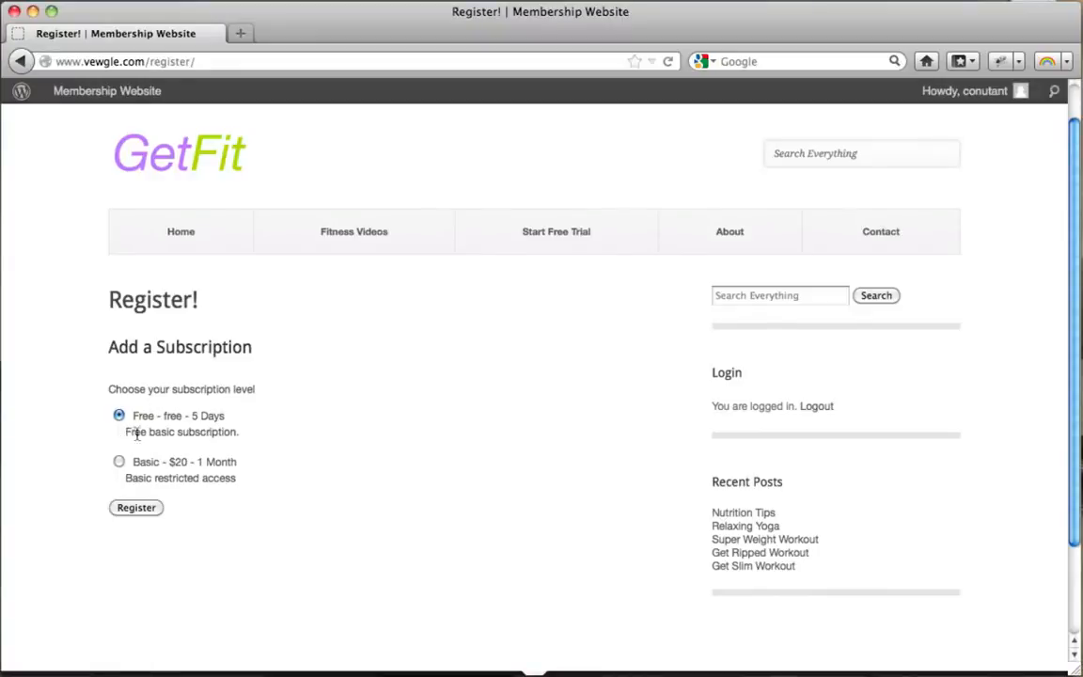
pyautogui.moveTo(136, 435); pyautogui.dragTo(223, 430)
pyautogui.click(223, 431)
pyautogui.click(143, 509)
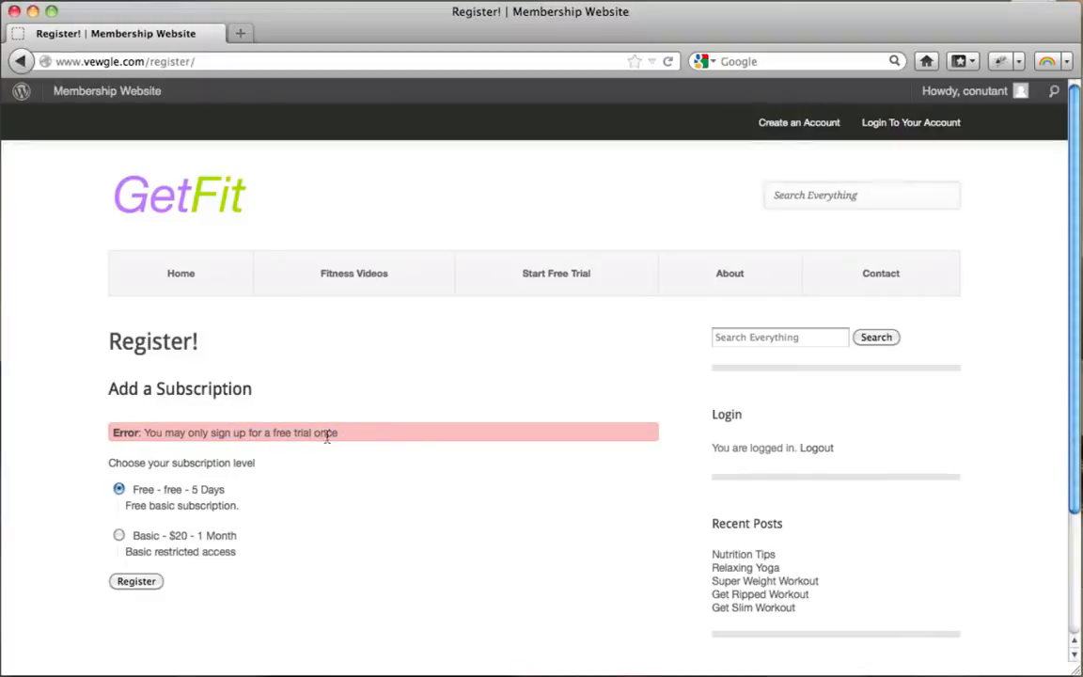
# Choose the Basic - $20 - 1 Month subscription option.
pyautogui.click(118, 535)
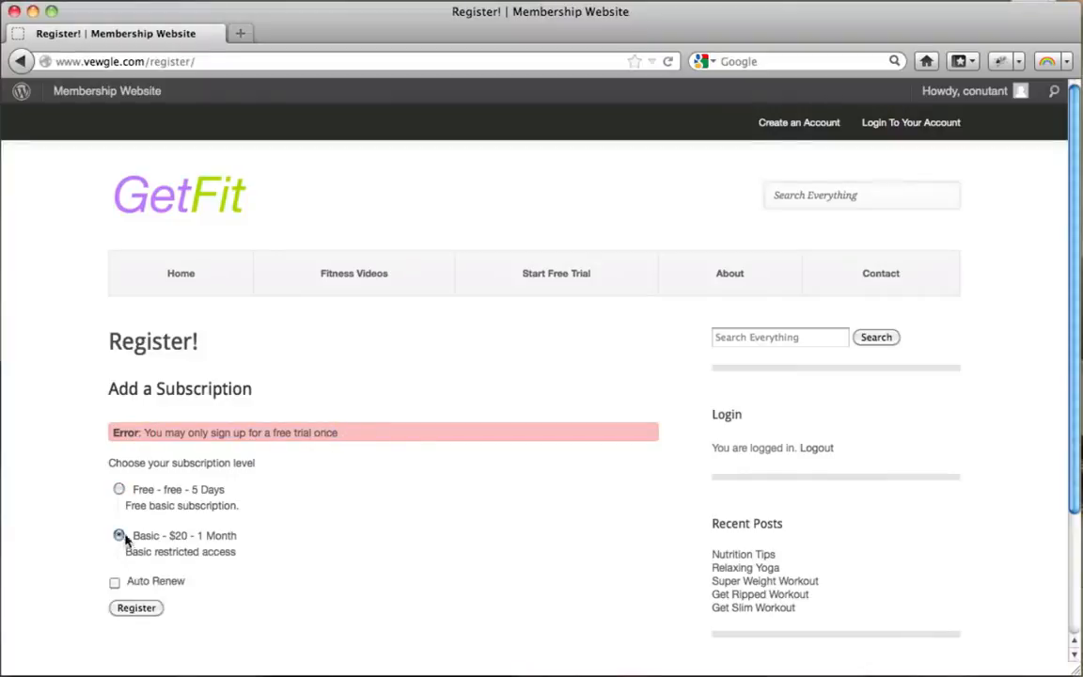
pyautogui.scroll(-1, 267, 529)
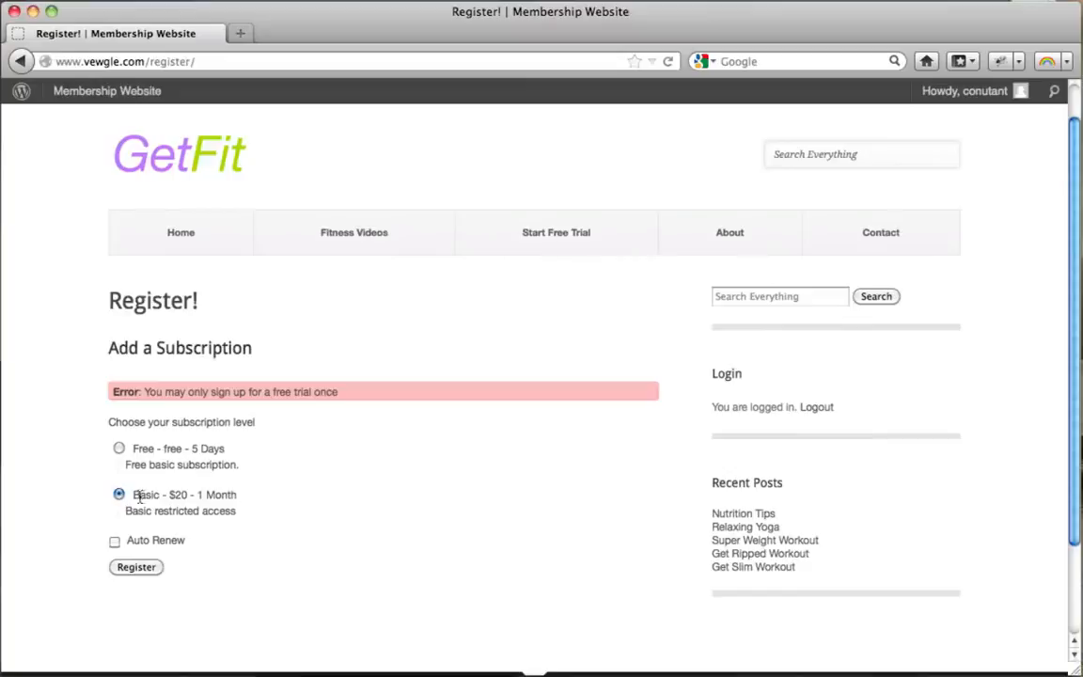
pyautogui.moveTo(139, 498); pyautogui.dragTo(243, 514)
pyautogui.click(240, 514)
# Register for the Basic plan and choose to pay by card without a PayPal account.
pyautogui.click(141, 569)
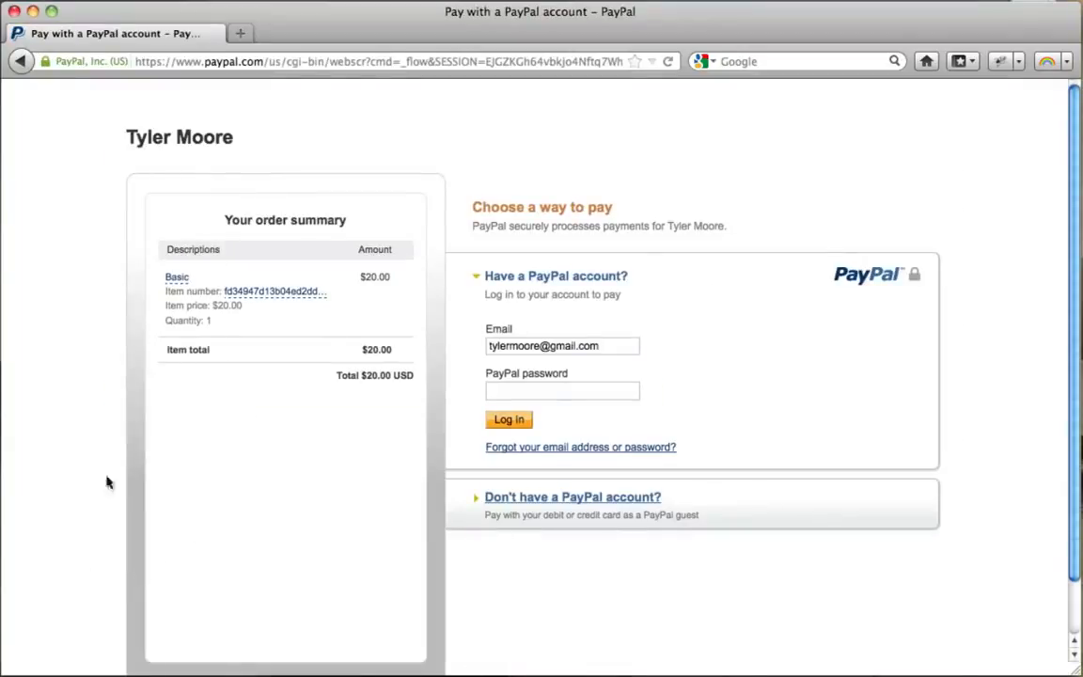
pyautogui.click(505, 501)
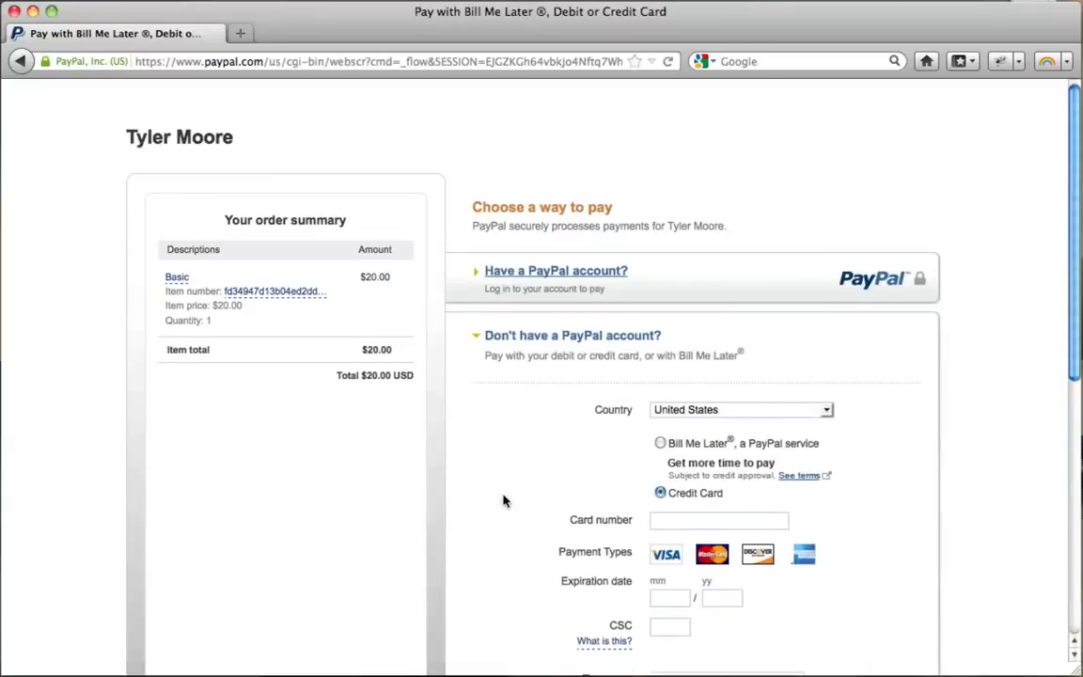
pyautogui.scroll(-1, 503, 501)
pyautogui.scroll(-10, 503, 501)
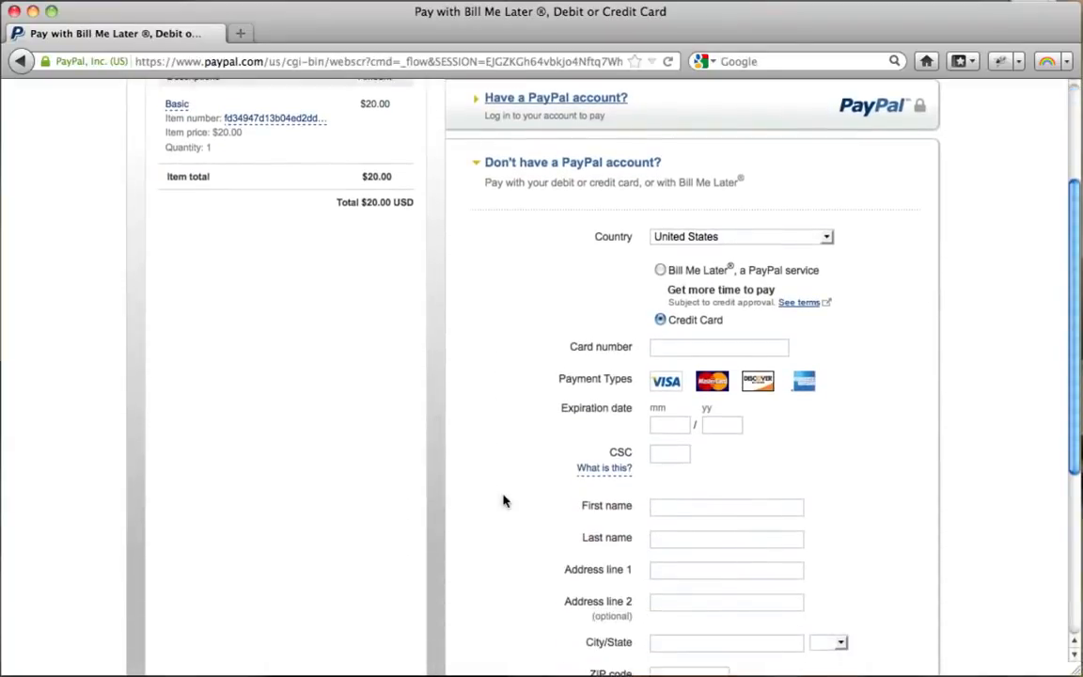
pyautogui.scroll(11, 503, 501)
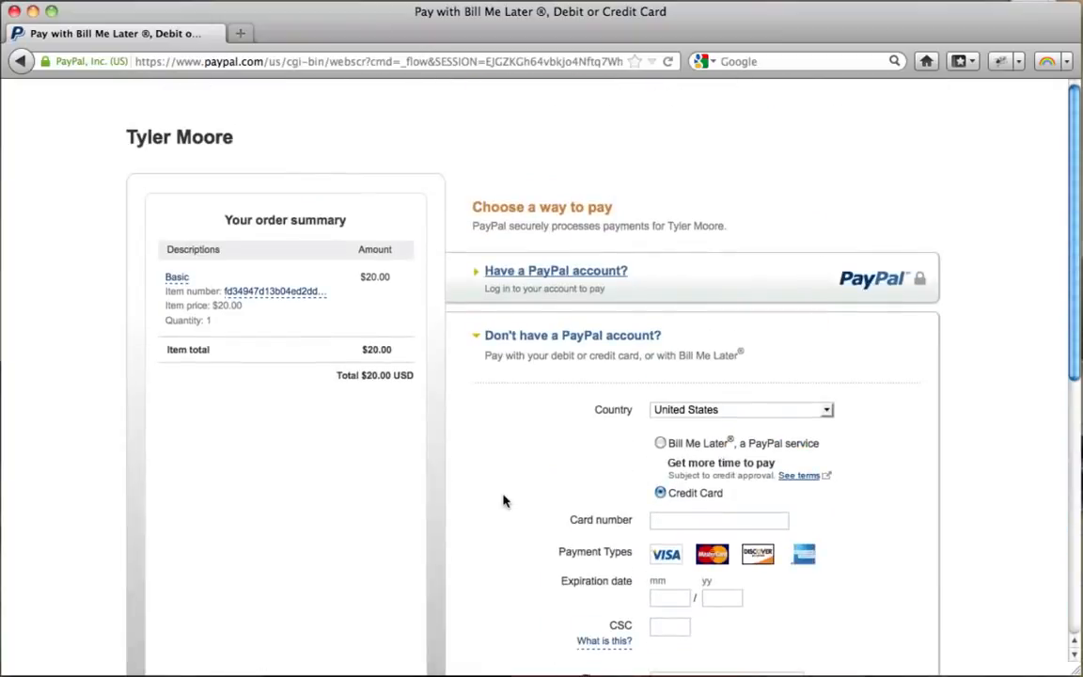
pyautogui.scroll(-8, 814, 316)
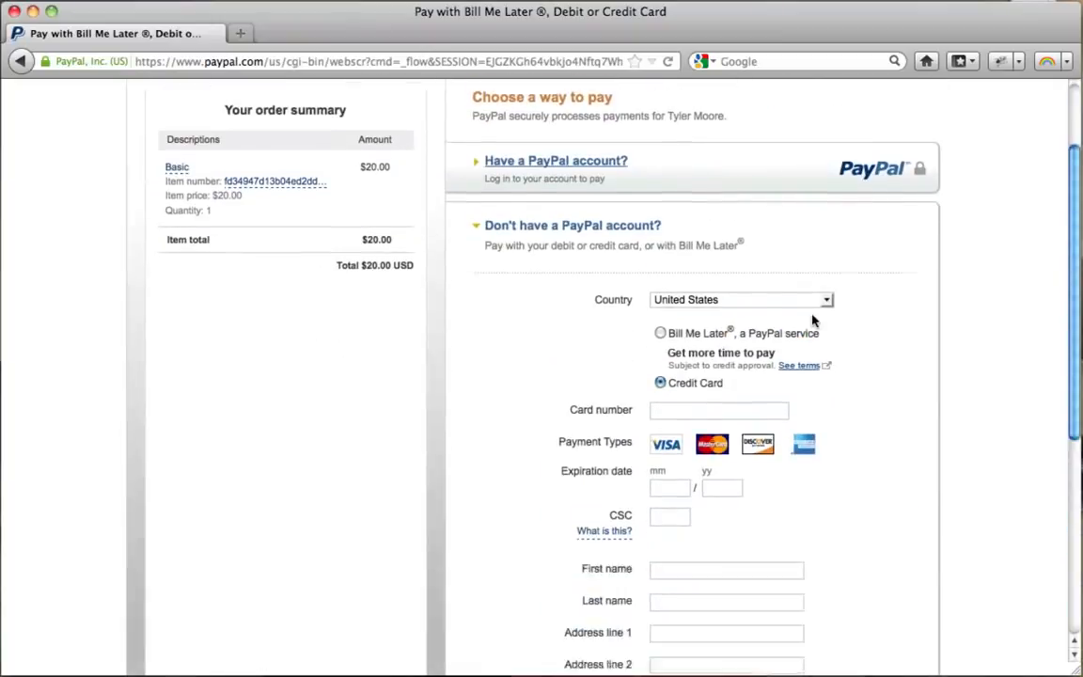
pyautogui.scroll(1, 813, 321)
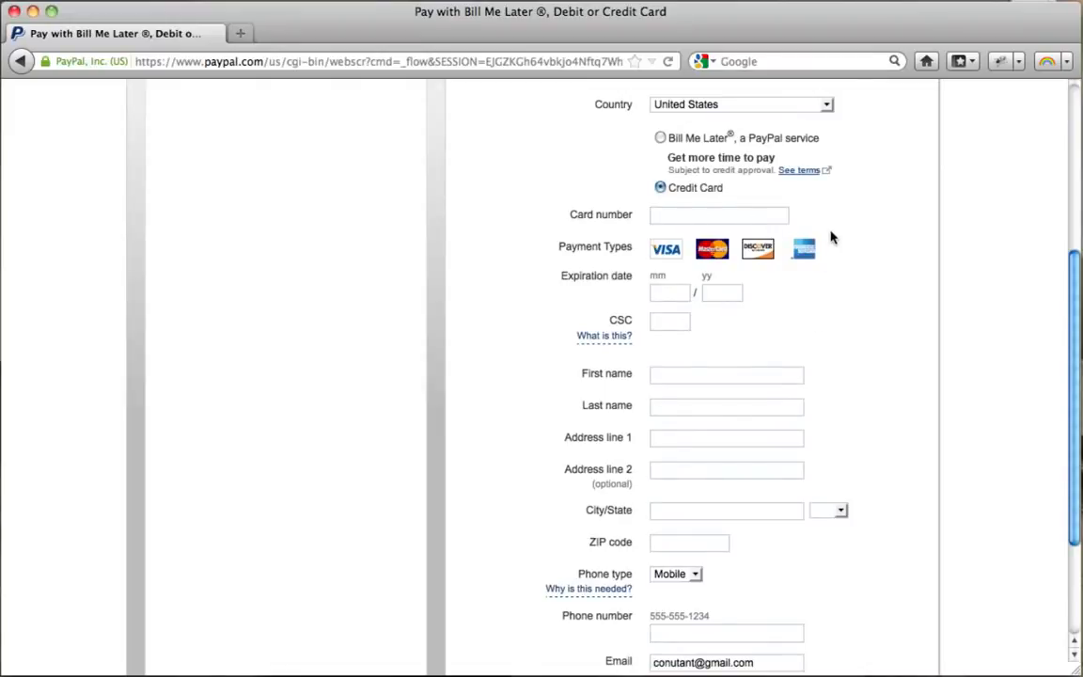
pyautogui.scroll(-3, 832, 237)
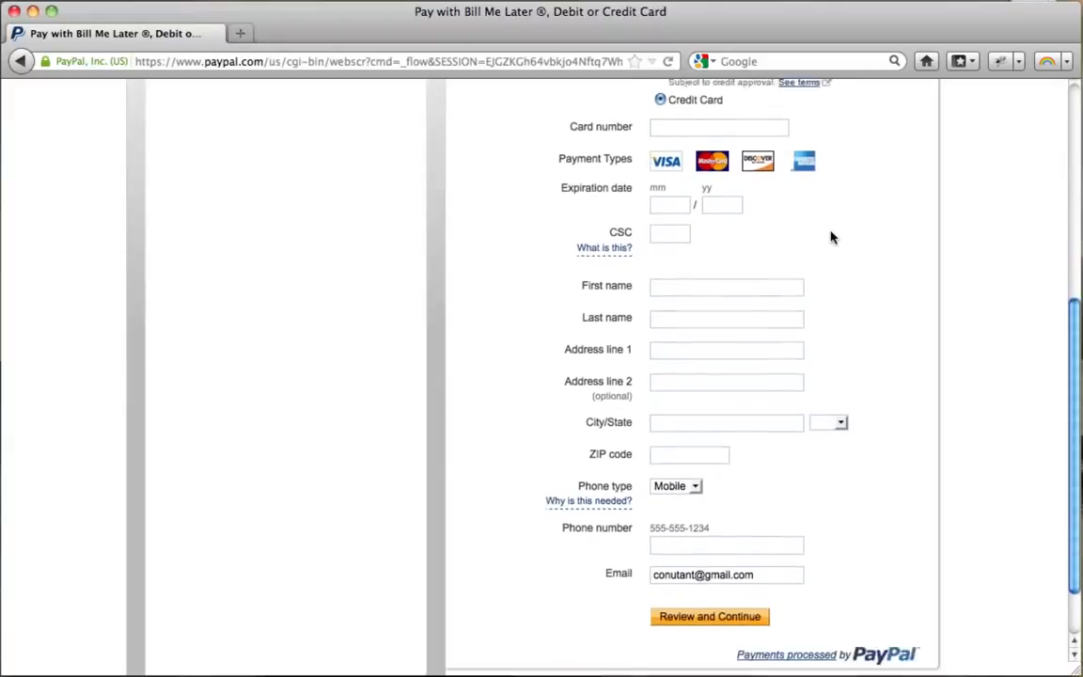
pyautogui.scroll(4, 831, 237)
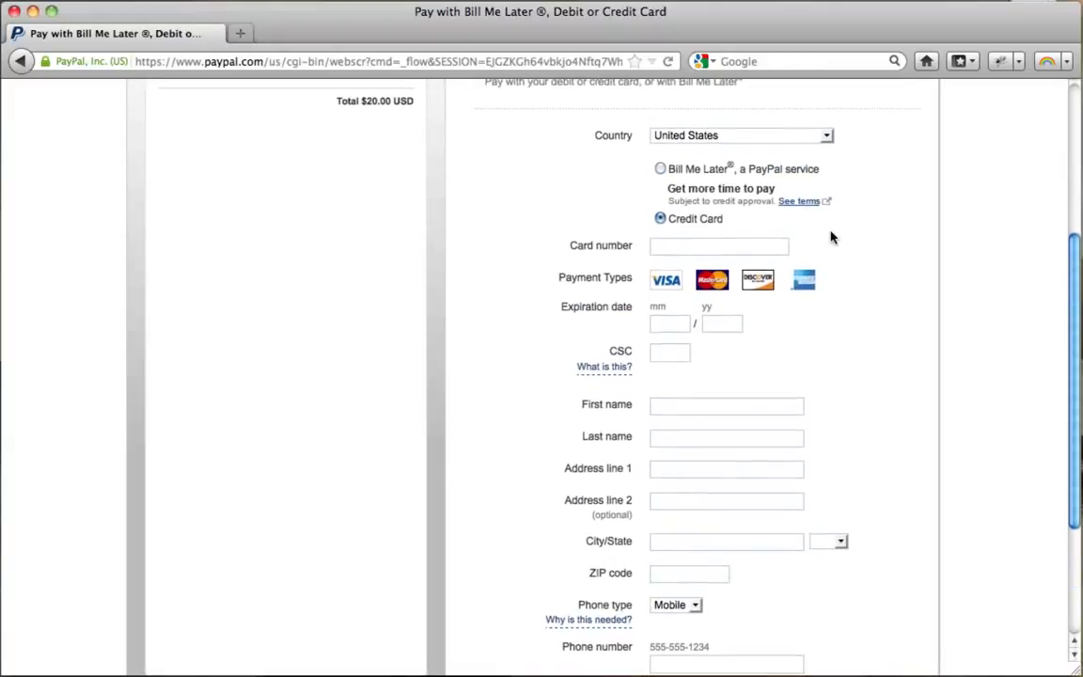
pyautogui.scroll(-5, 702, 199)
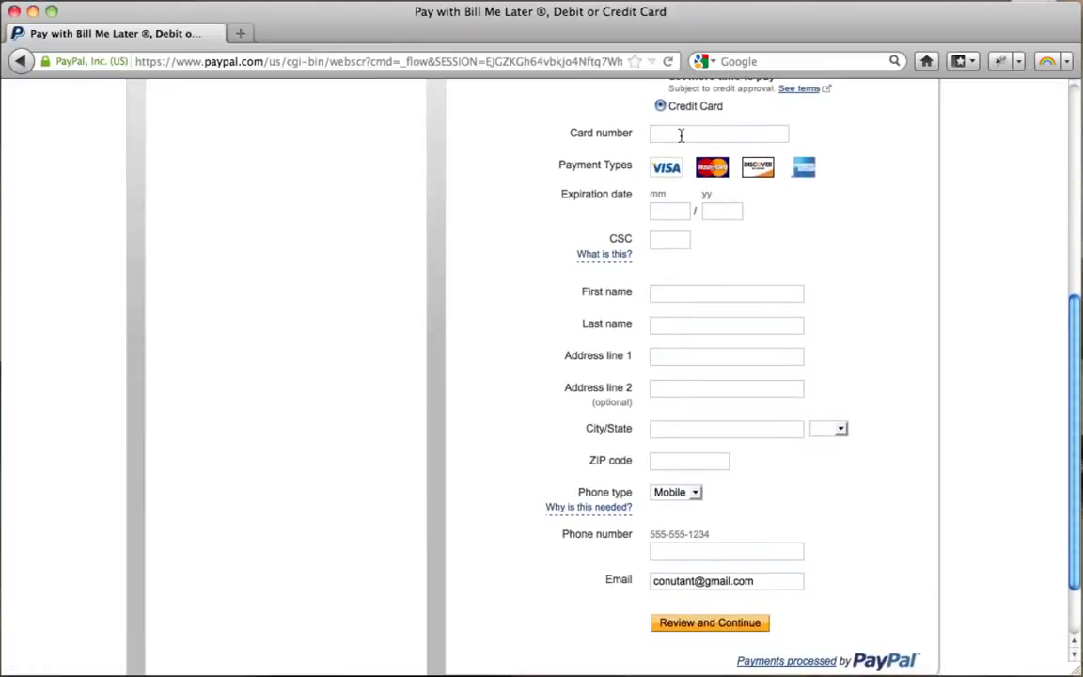
# Enter card number, expiry, CSC, name, address and phone, review, and pay $20.00.
pyautogui.click(681, 136)
pyautogui.write('****************')
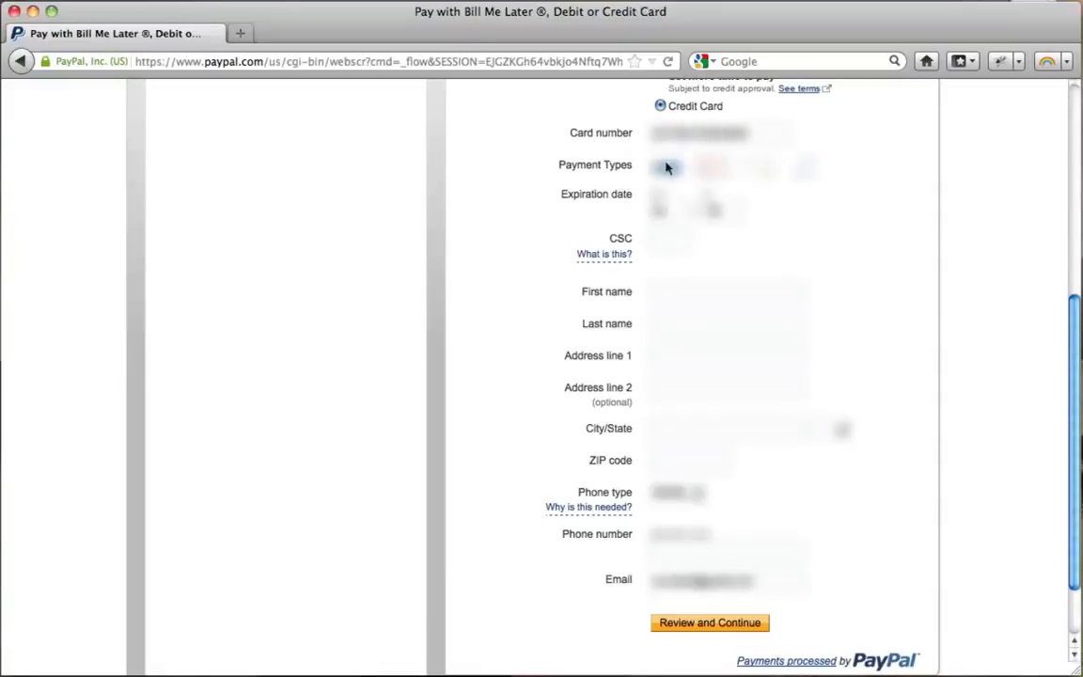
pyautogui.click(660, 240)
pyautogui.write('***')
pyautogui.press('Tab')
pyautogui.write('****')
pyautogui.press('Tab')
pyautogui.write('*****')
pyautogui.press('Tab')
pyautogui.write('*********')
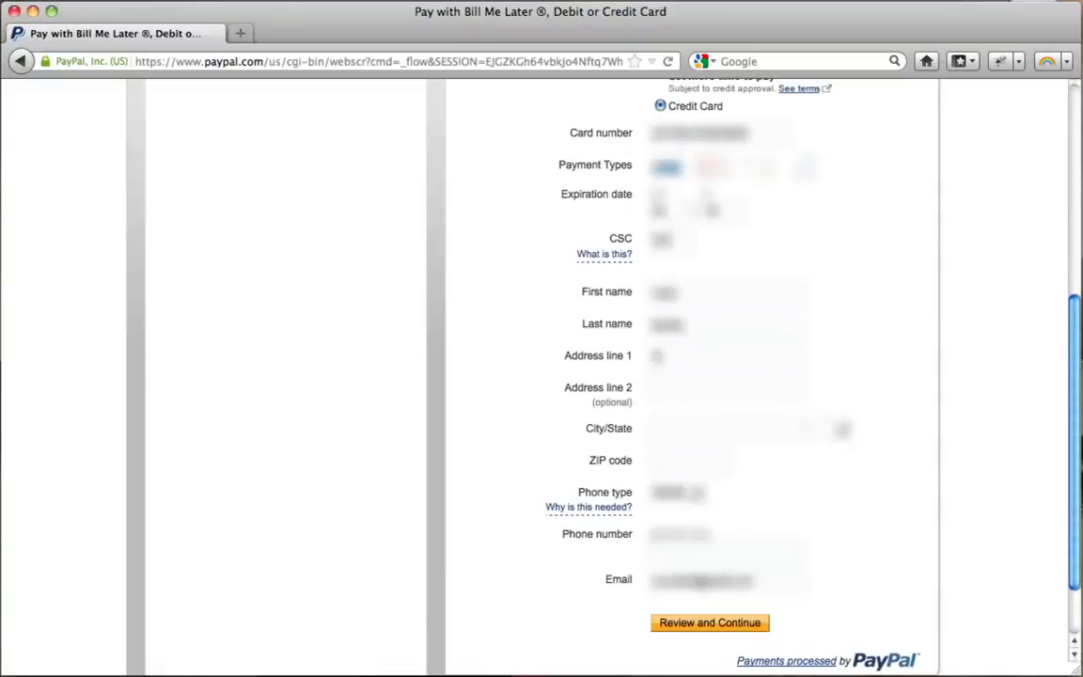
pyautogui.write('**')
pyautogui.press('Tab')
pyautogui.write('**')
pyautogui.press('Tab')
pyautogui.write('*****')
pyautogui.press('Tab')
pyautogui.press('Tab')
pyautogui.write('**********')
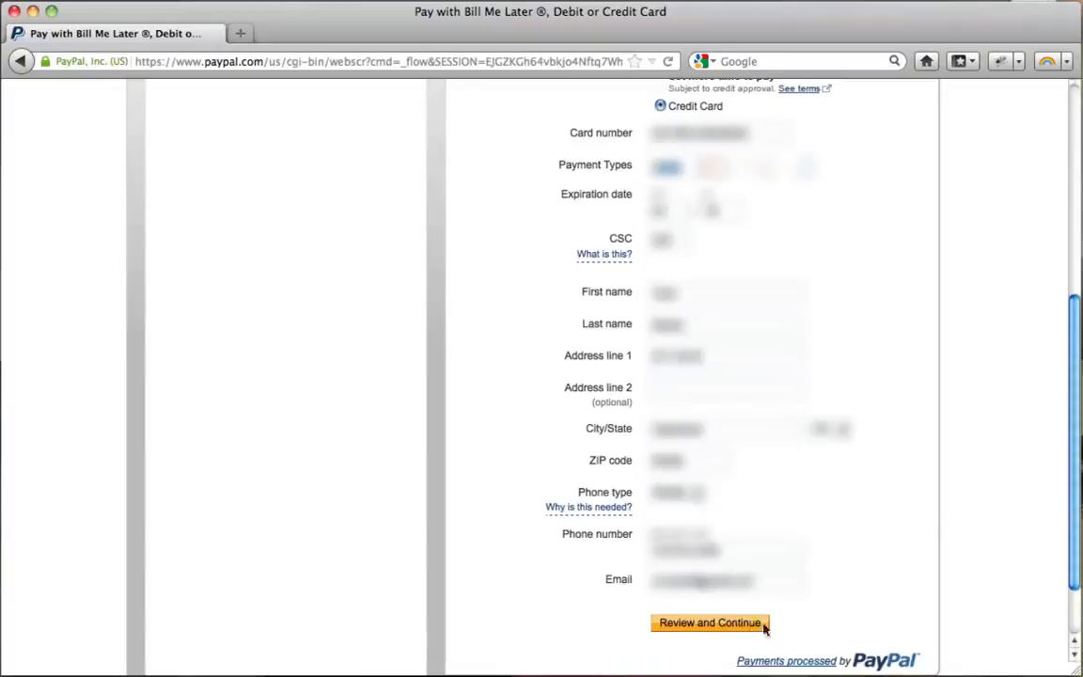
pyautogui.click(696, 624)
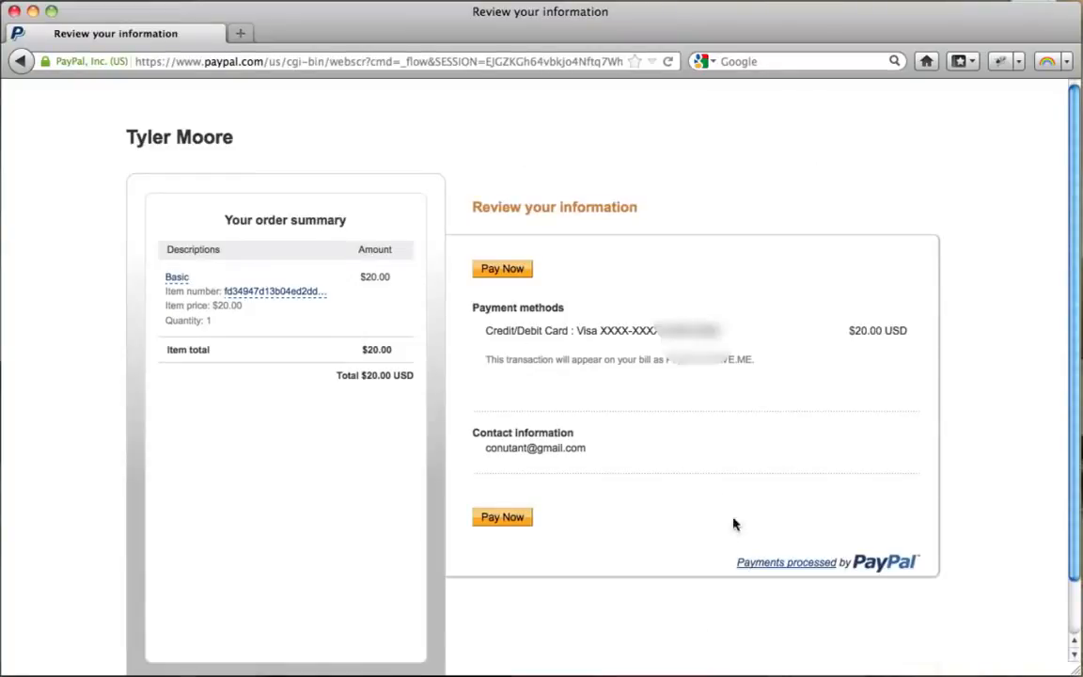
pyautogui.click(503, 271)
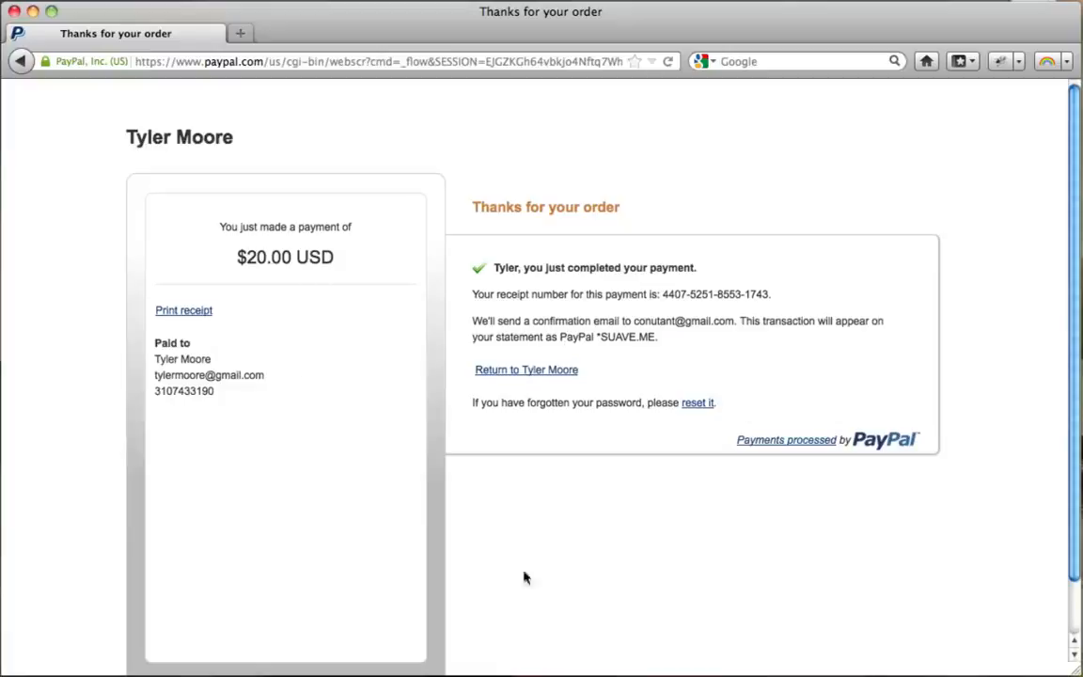
pyautogui.click(348, 63)
pyautogui.write('www.vewgle.com/')
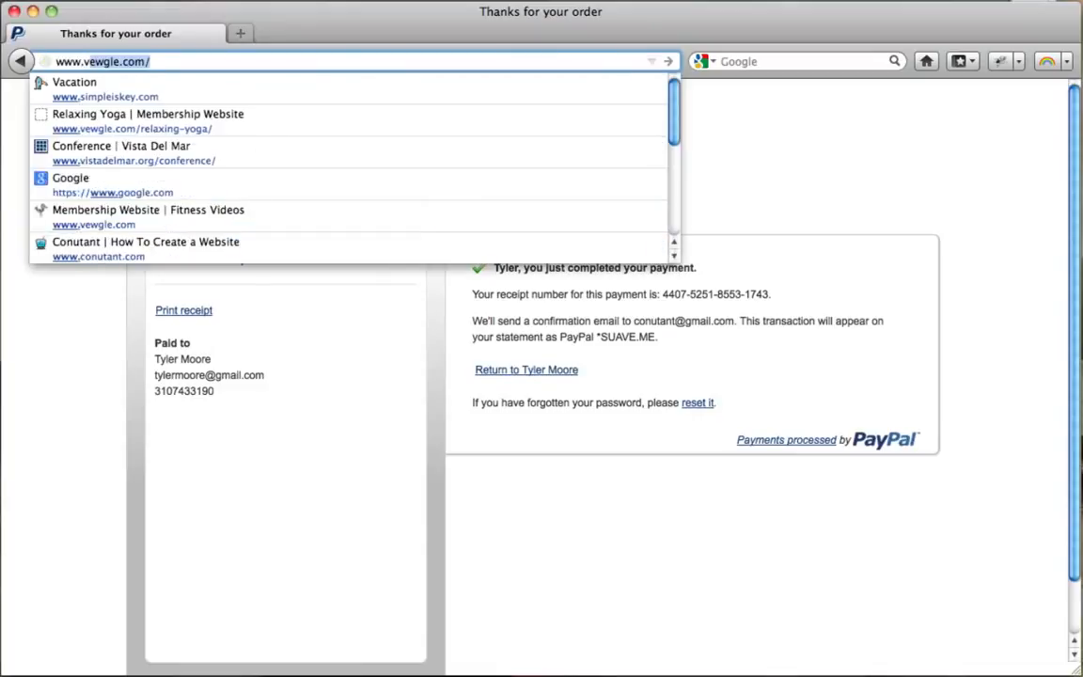
pyautogui.press('Return')
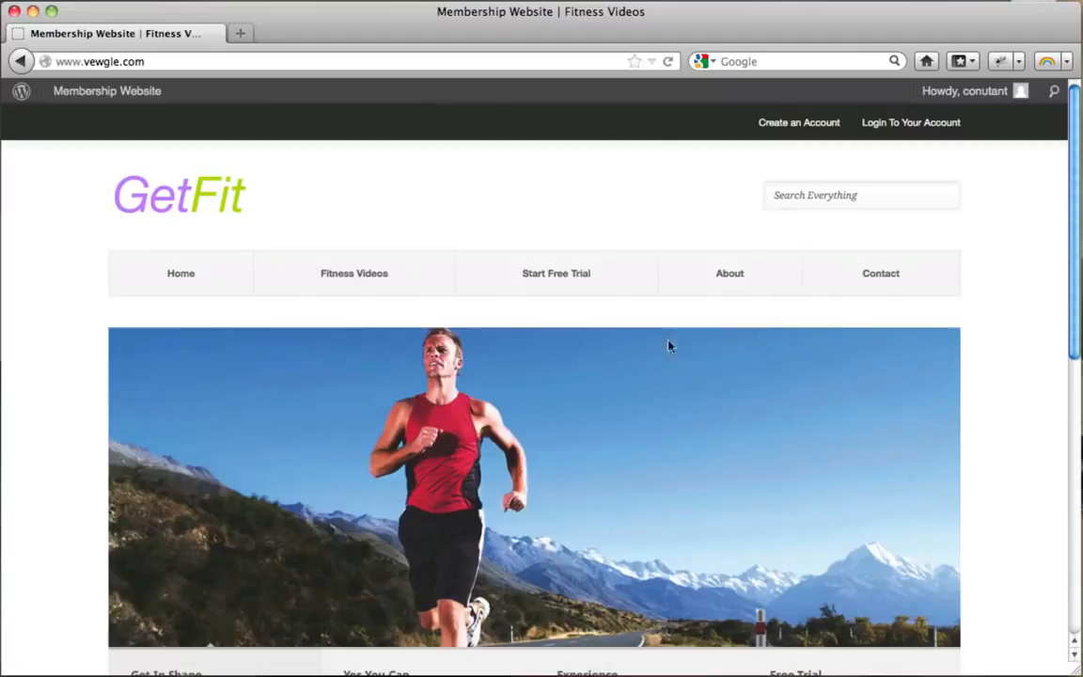
pyautogui.click(345, 278)
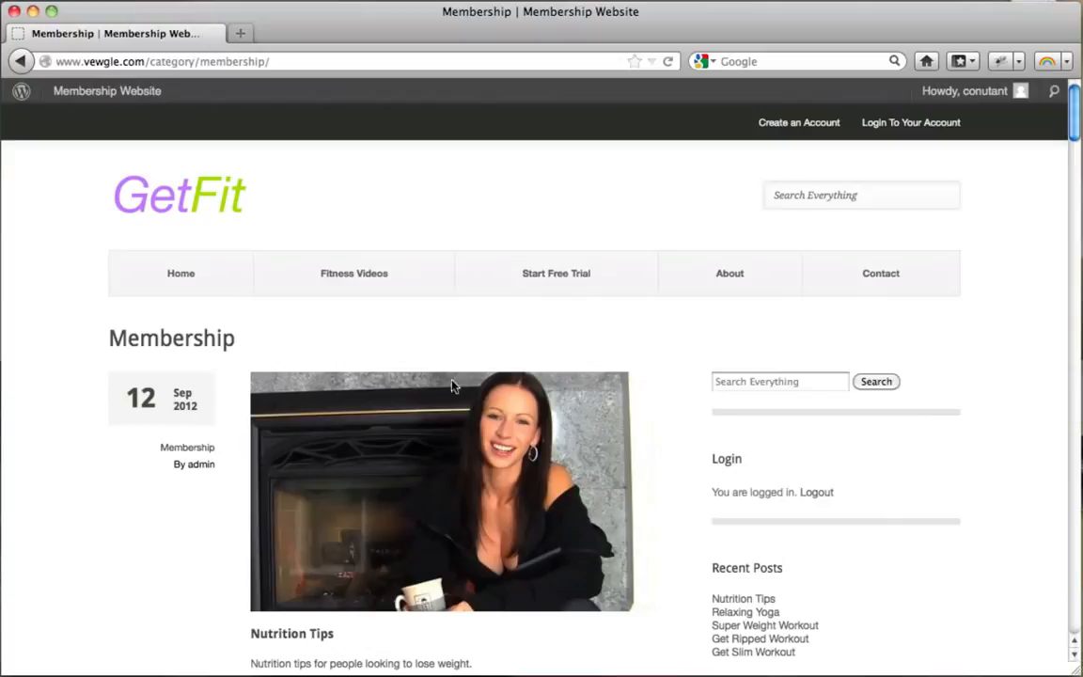
# Open the Nutrition Tips post and scroll through its members-only video.
pyautogui.scroll(-2, 708, 340)
pyautogui.scroll(2, 708, 340)
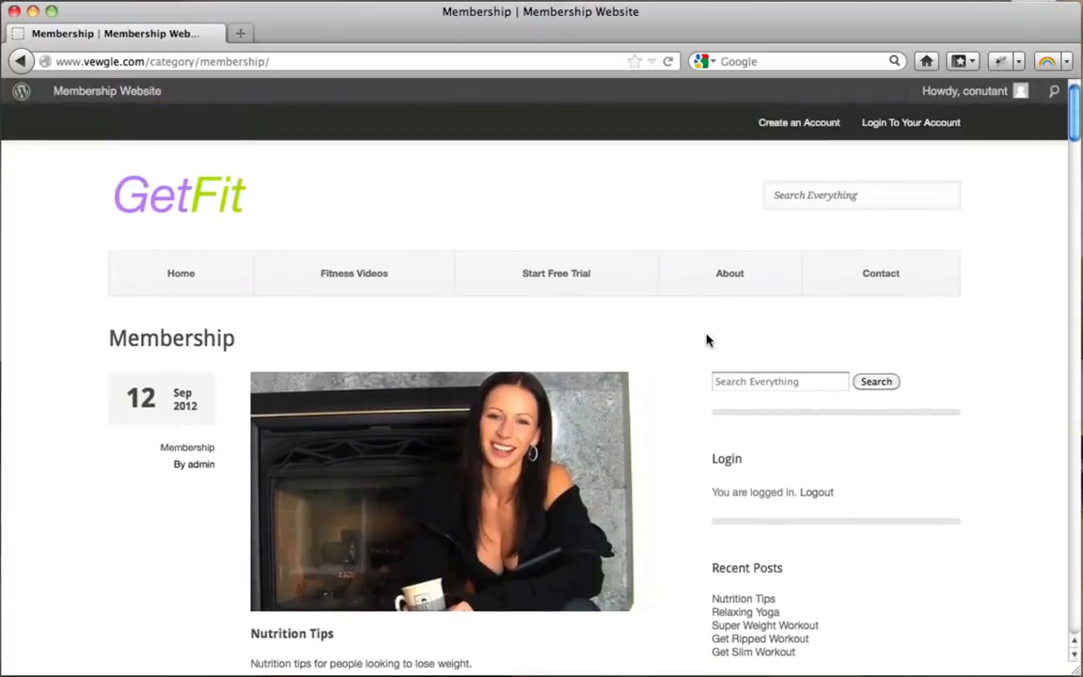
pyautogui.scroll(-4, 706, 339)
pyautogui.click(394, 356)
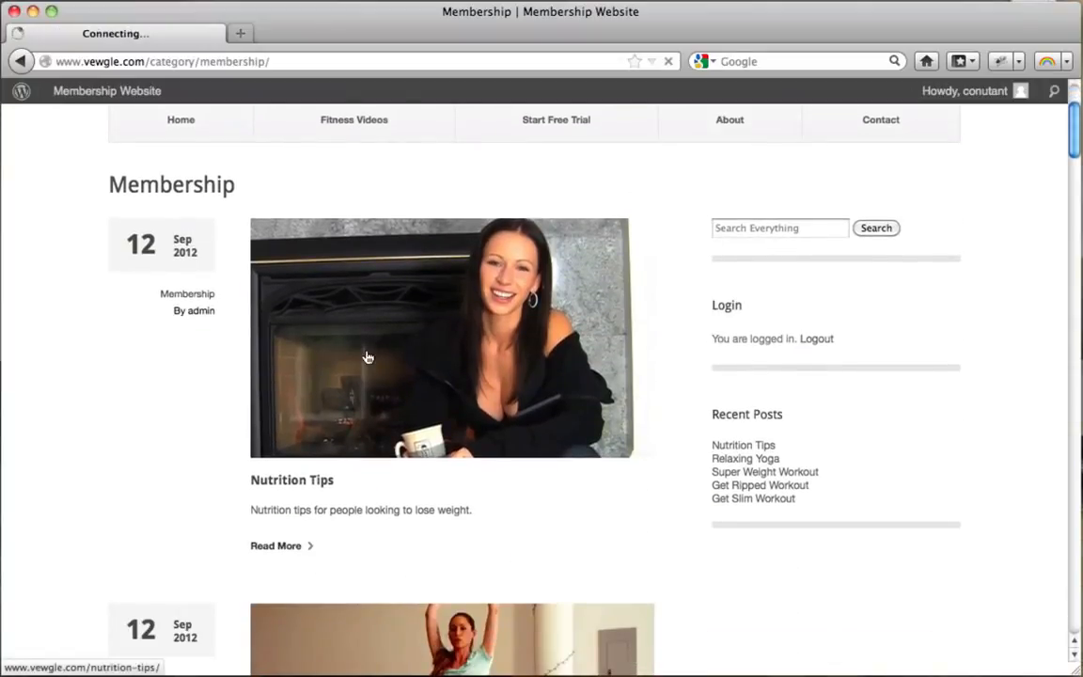
pyautogui.scroll(-3, 367, 355)
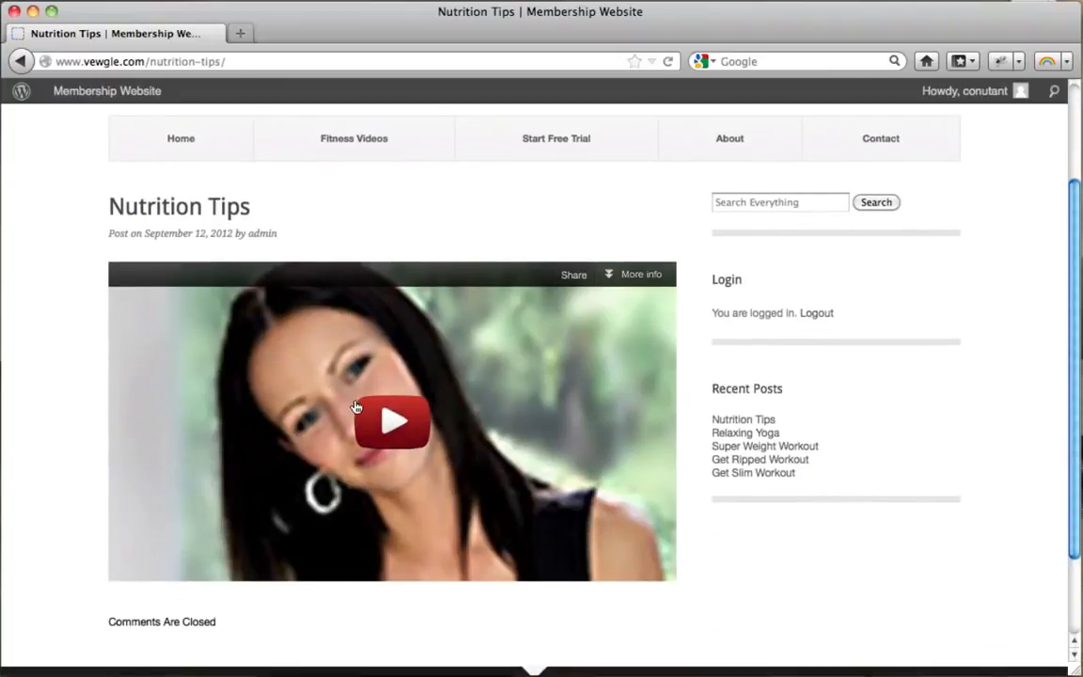
pyautogui.scroll(3, 357, 406)
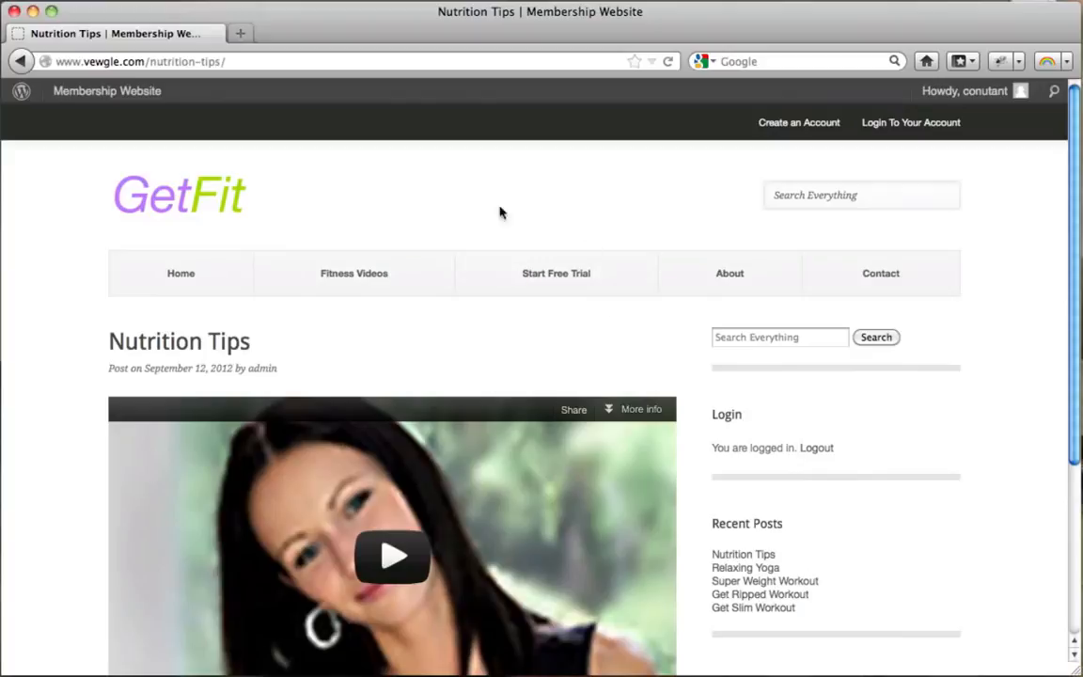
pyautogui.scroll(-5, 629, 314)
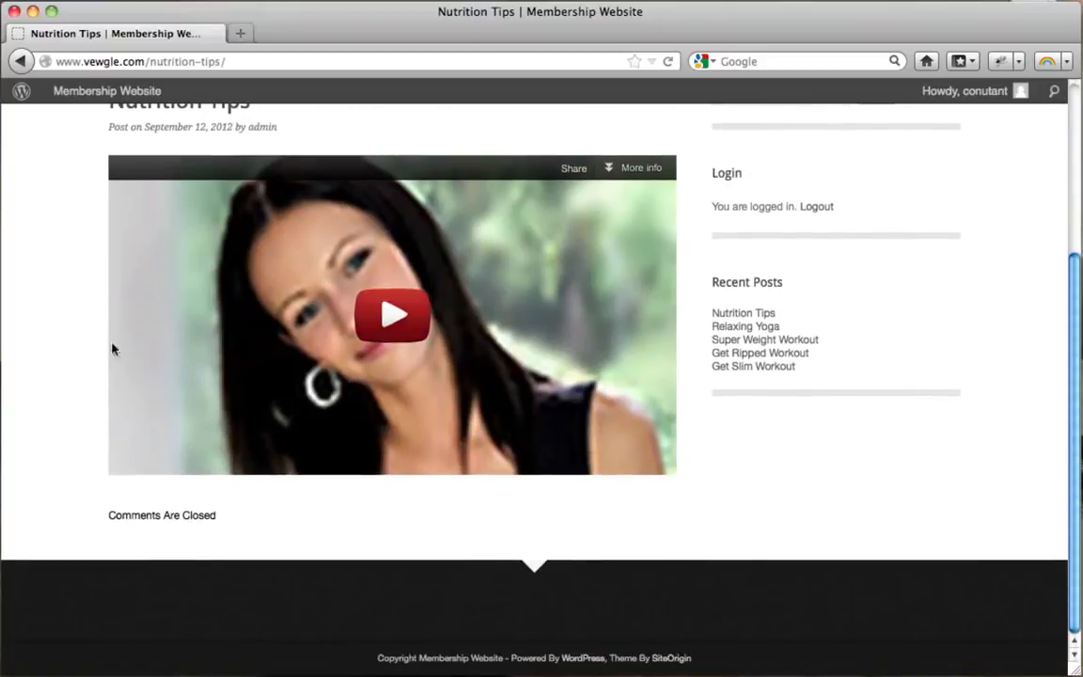
pyautogui.scroll(4, 561, 358)
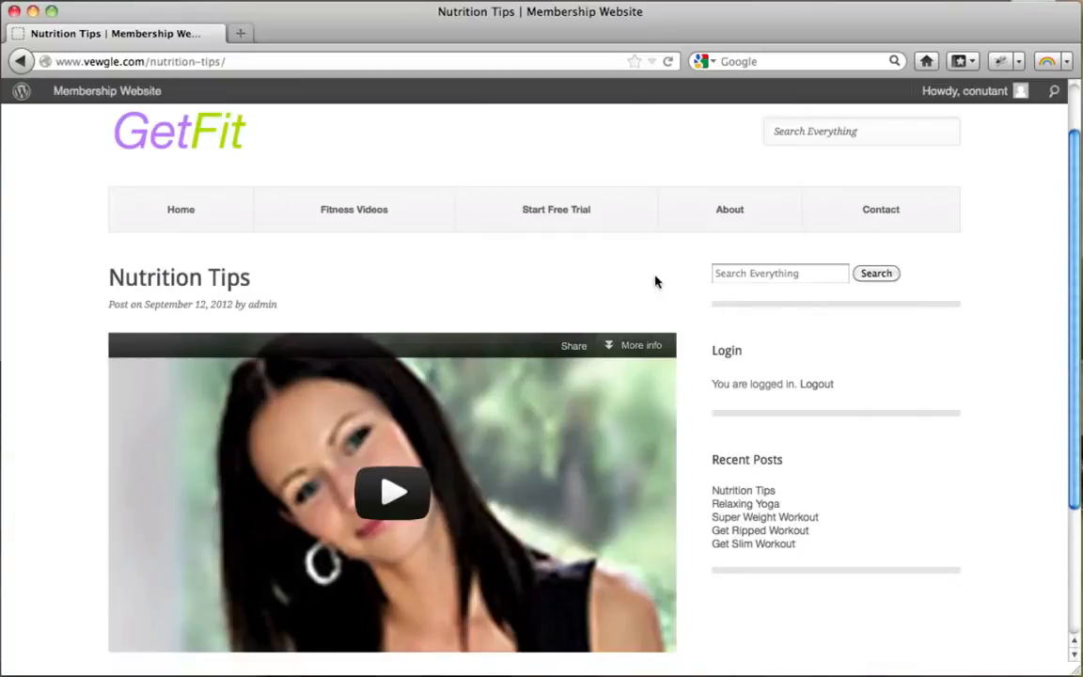
pyautogui.scroll(2, 289, 239)
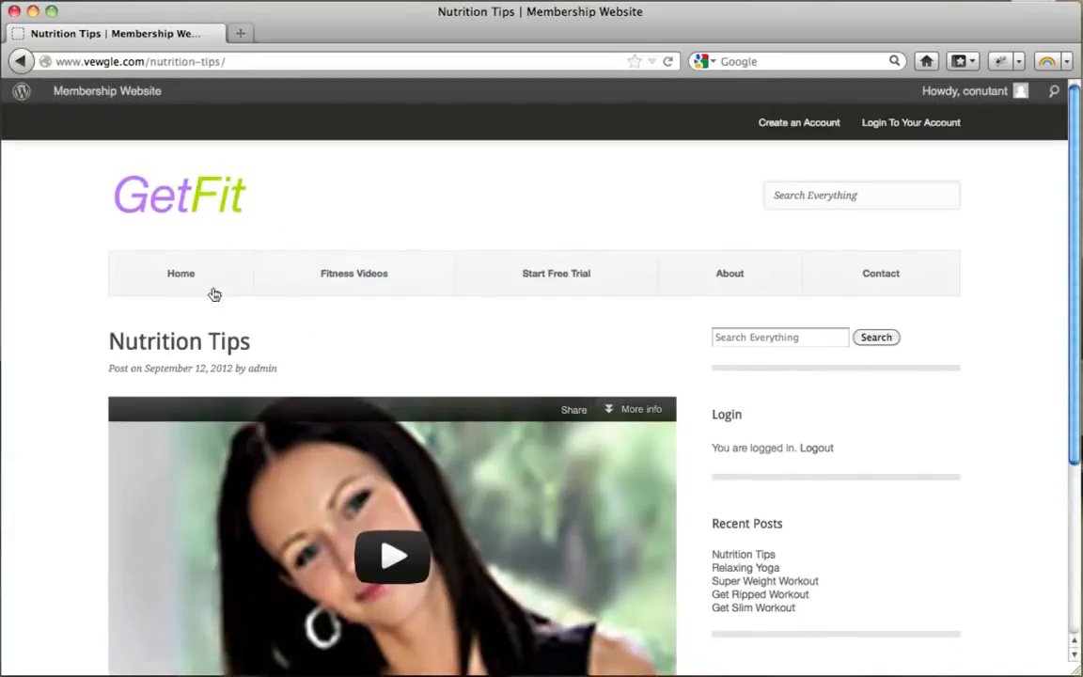
# Refresh Restrict > Members and filter to active subscribers, checking the member's Basic plan.
pyautogui.click(32, 12)
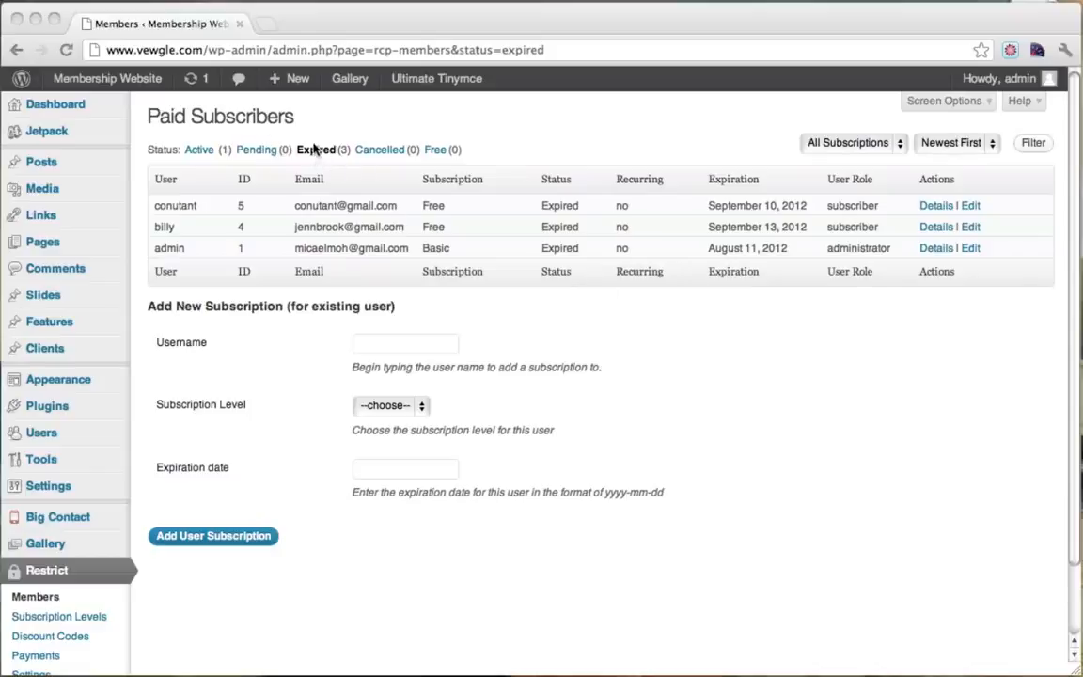
pyautogui.click(66, 50)
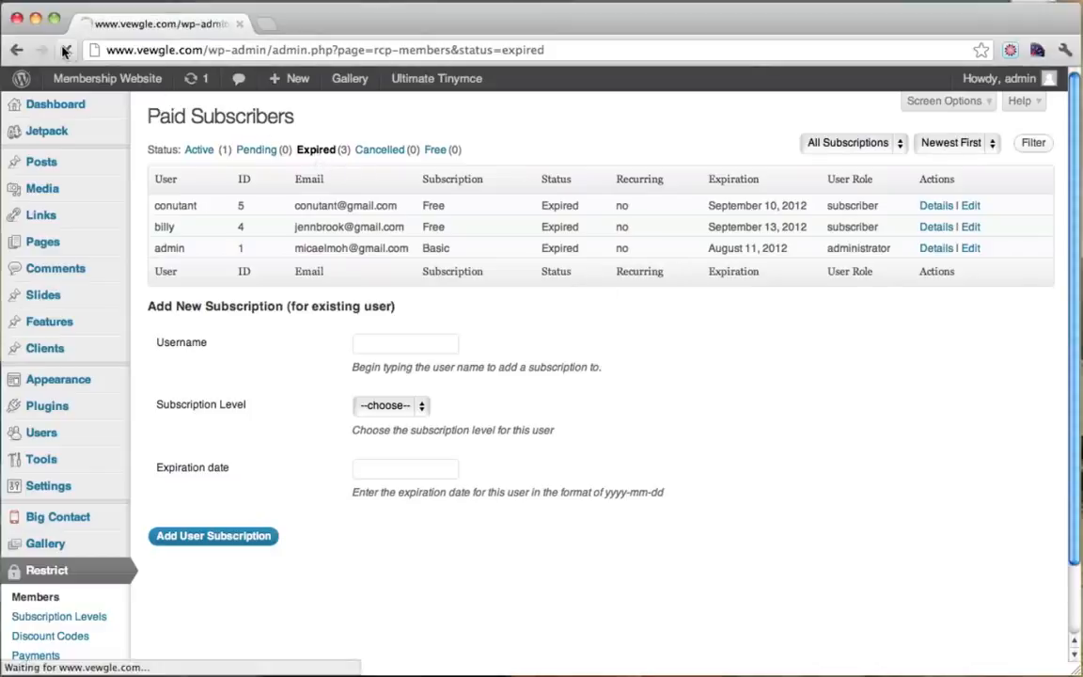
pyautogui.click(193, 151)
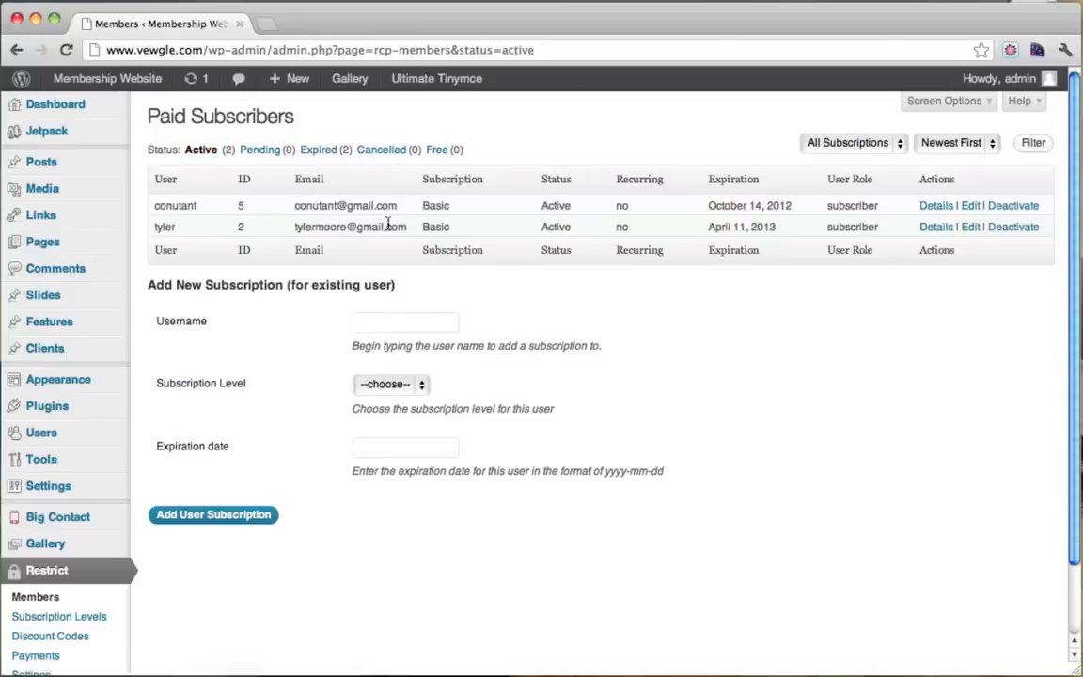
pyautogui.moveTo(295, 207); pyautogui.dragTo(847, 212)
pyautogui.click(847, 211)
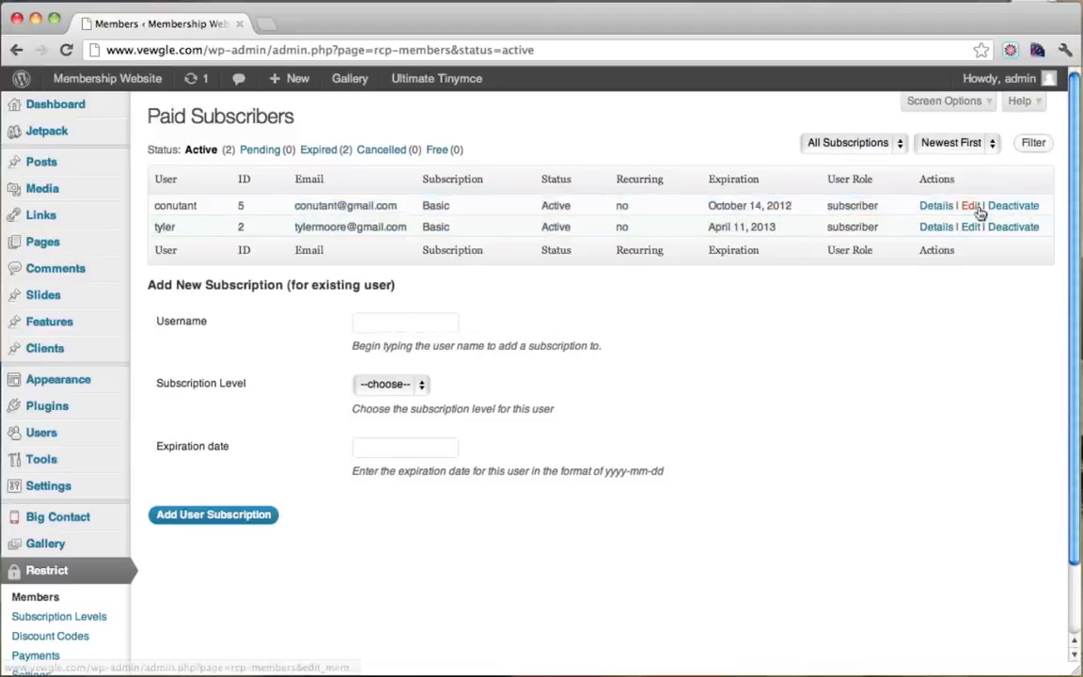
# Confirm the $20.00 payment in the member's subscription details, then return to the GetFit homepage.
pyautogui.click(926, 208)
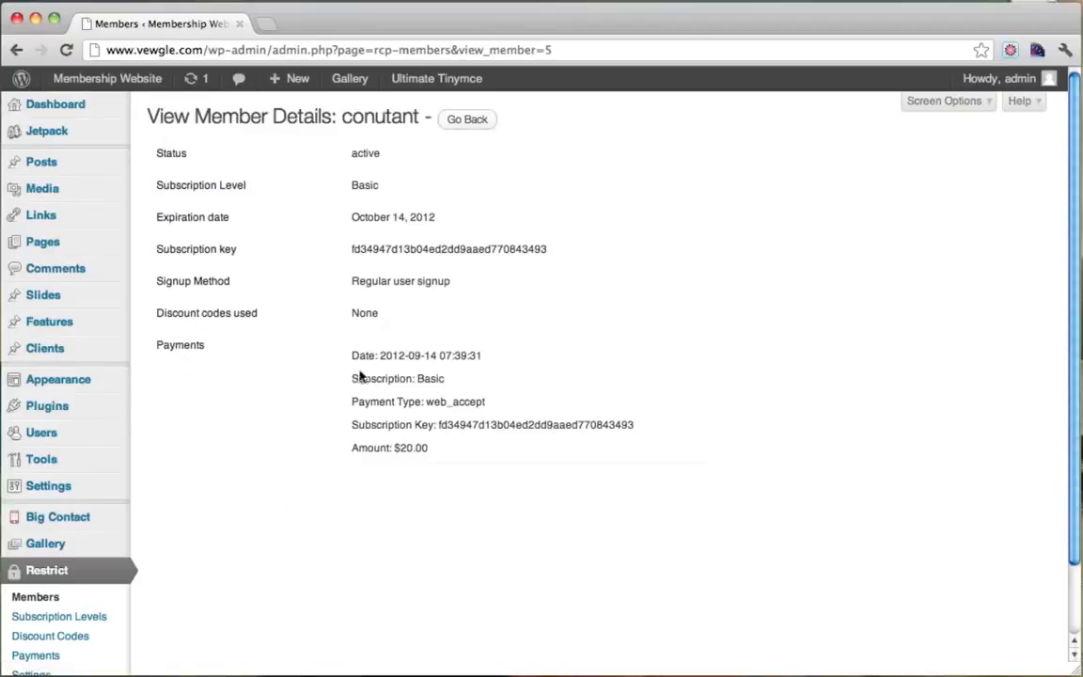
pyautogui.moveTo(351, 398); pyautogui.dragTo(338, 442)
pyautogui.click(419, 404)
pyautogui.click(76, 82)
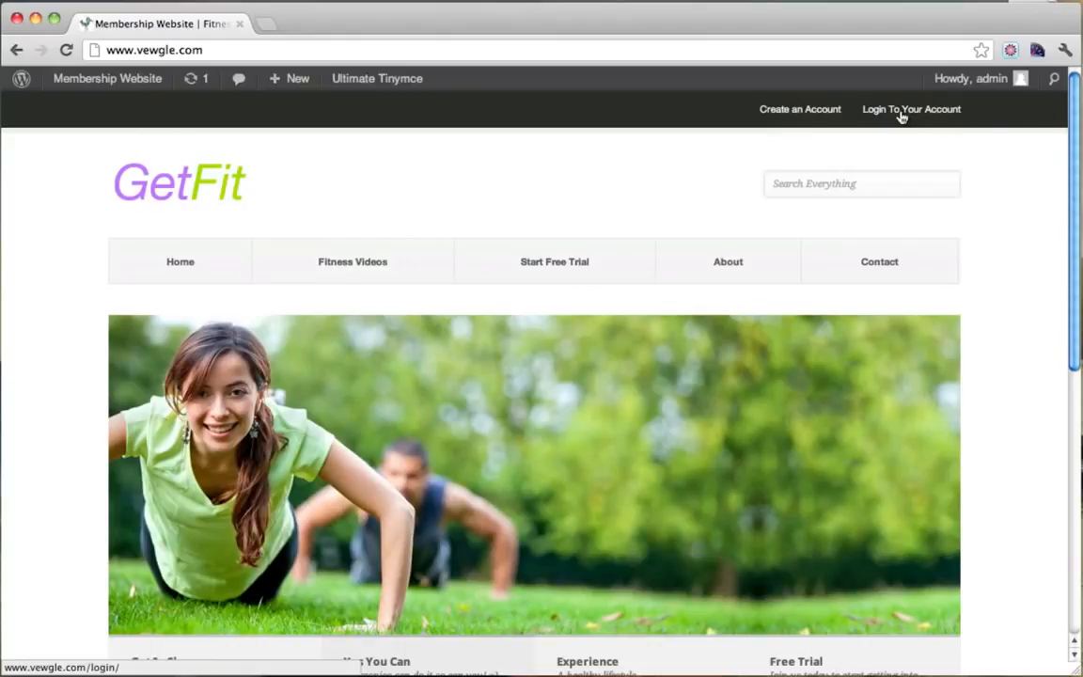
# Browse down the homepage, view the Easy Ab Workout video post, and return home.
pyautogui.scroll(-1, 715, 207)
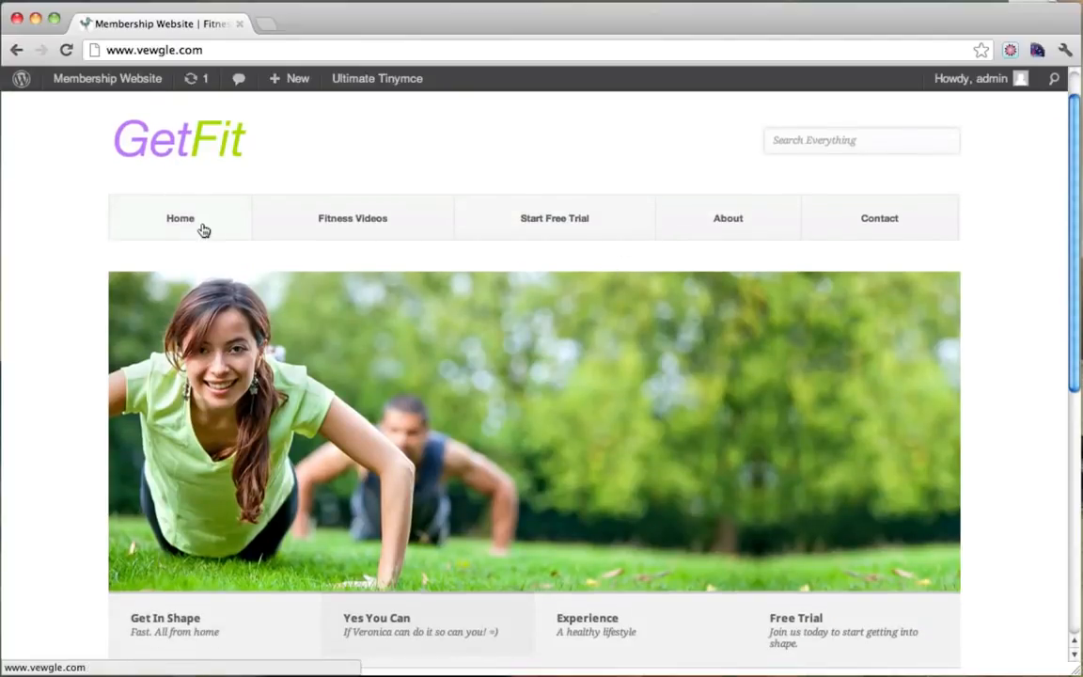
pyautogui.scroll(-2, 191, 274)
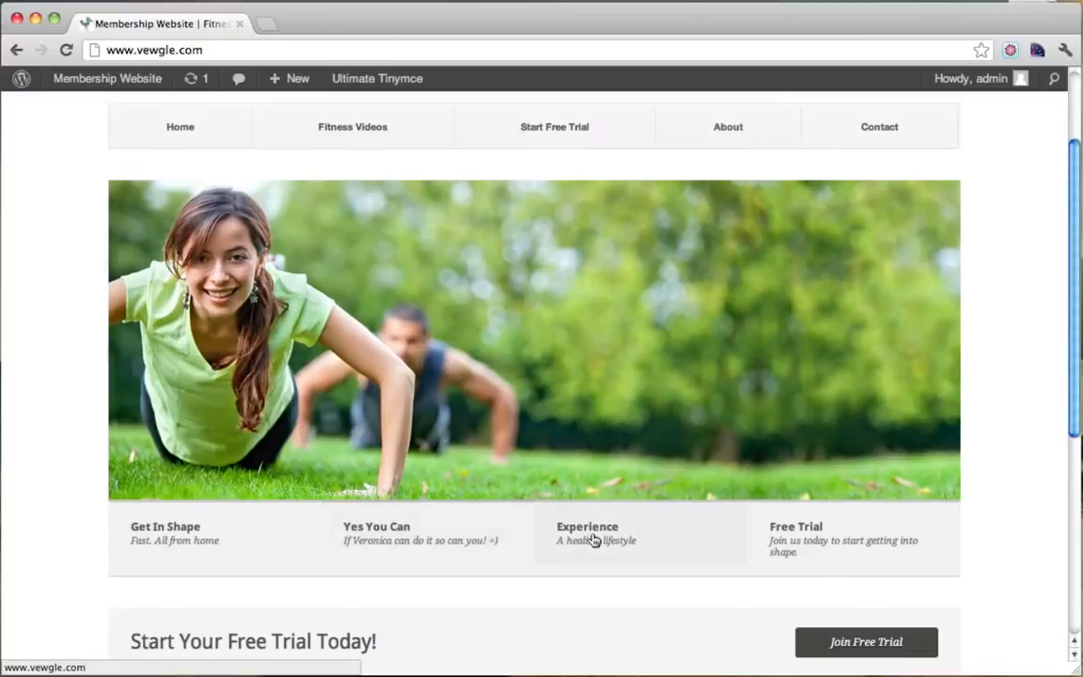
pyautogui.scroll(-3, 792, 542)
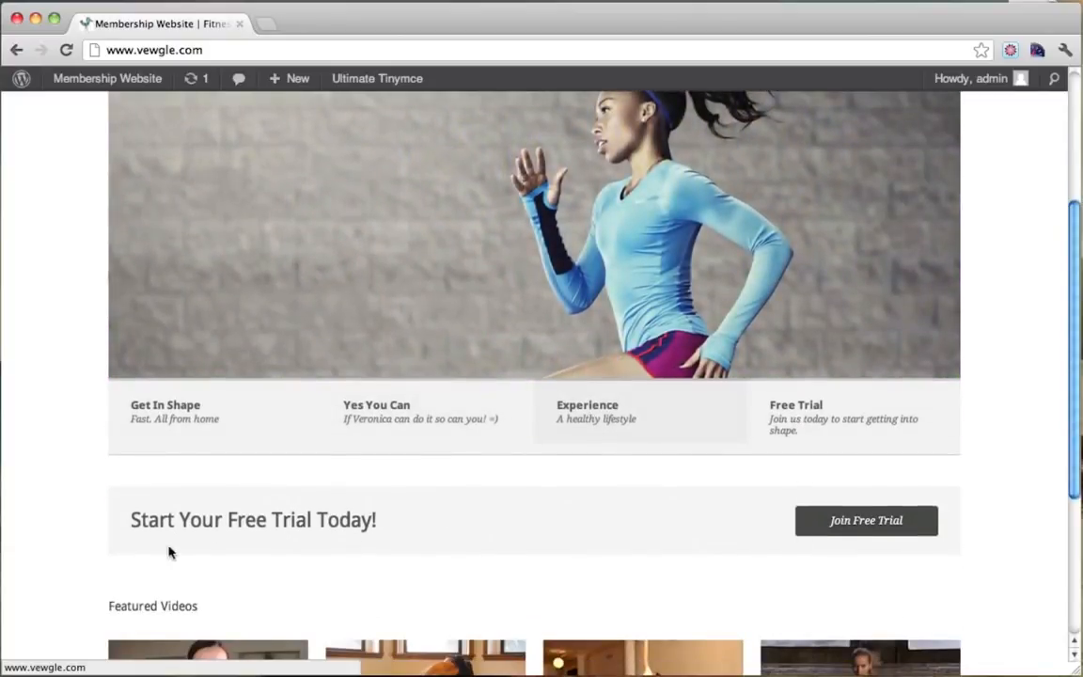
pyautogui.moveTo(152, 522); pyautogui.dragTo(363, 523)
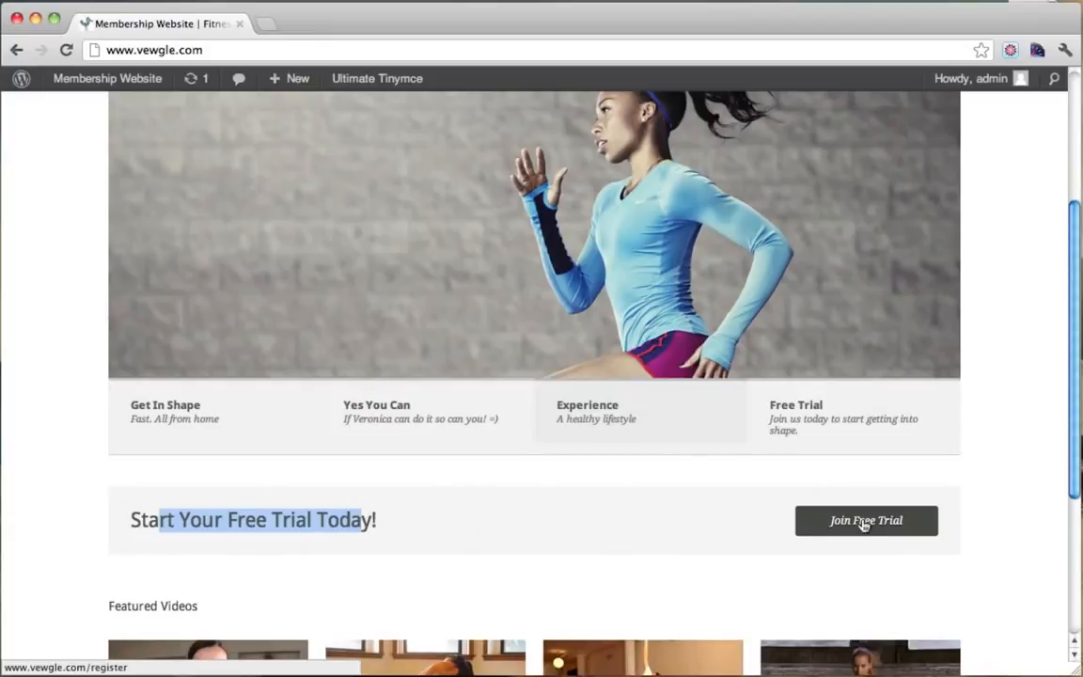
pyautogui.scroll(-4, 860, 520)
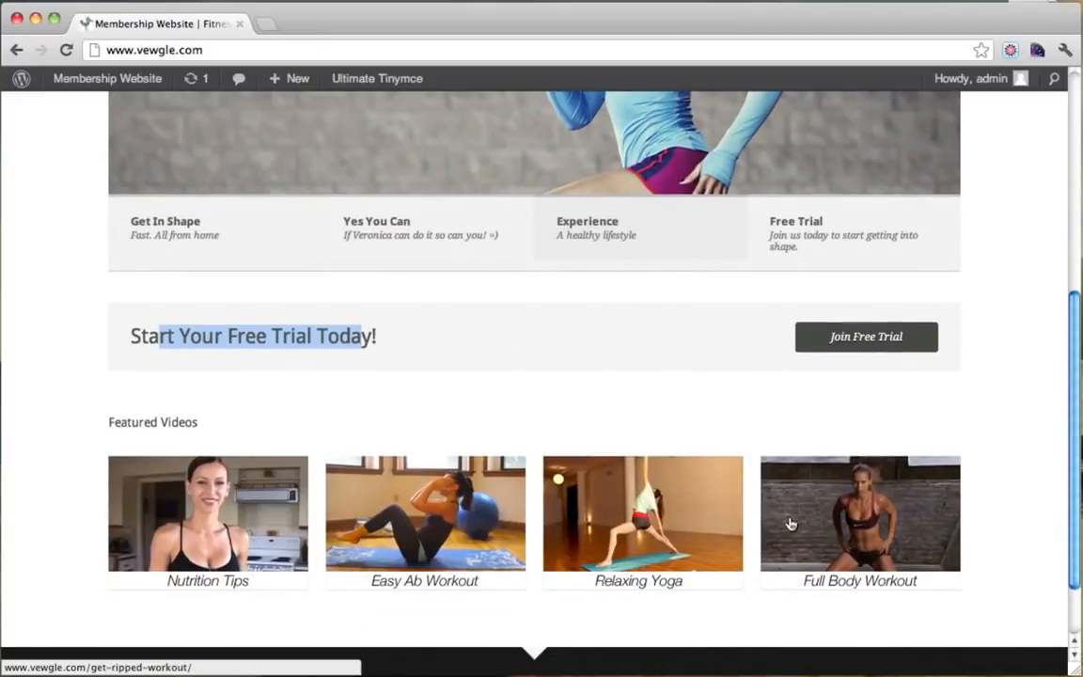
pyautogui.click(425, 512)
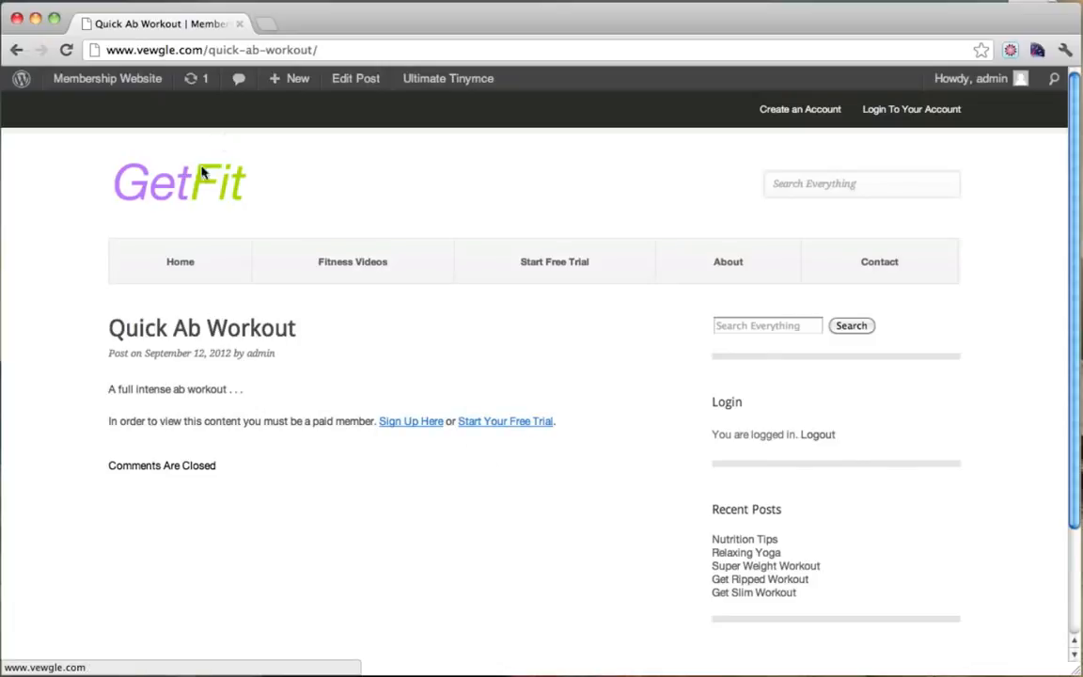
pyautogui.click(180, 198)
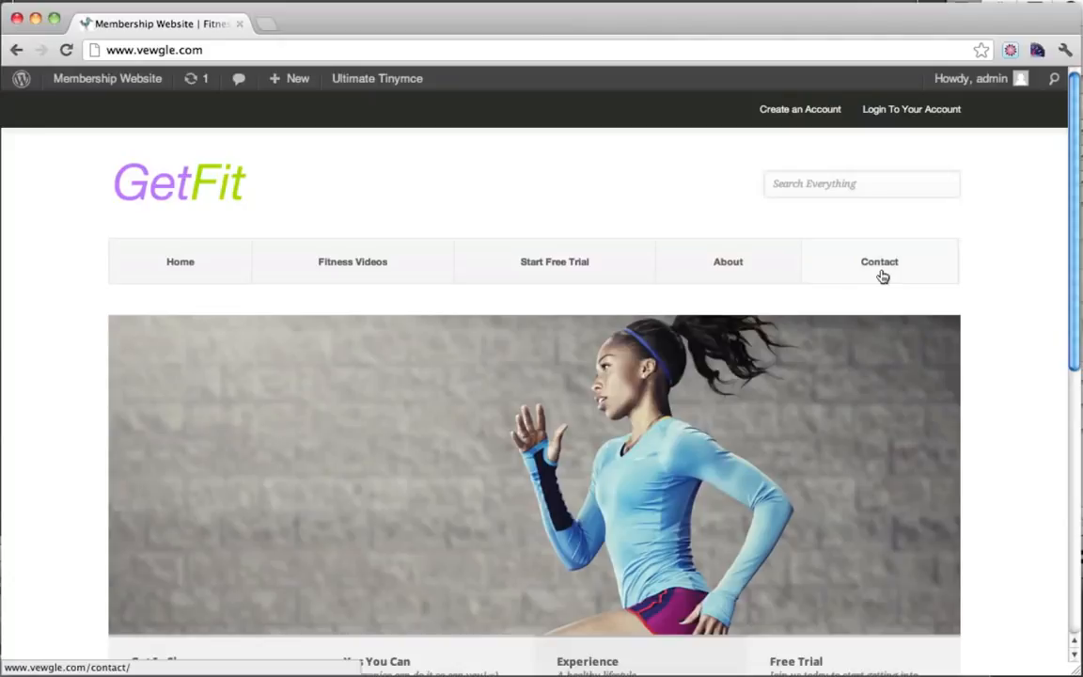
# Open the GetFit Contact page and scroll through it.
pyautogui.click(881, 274)
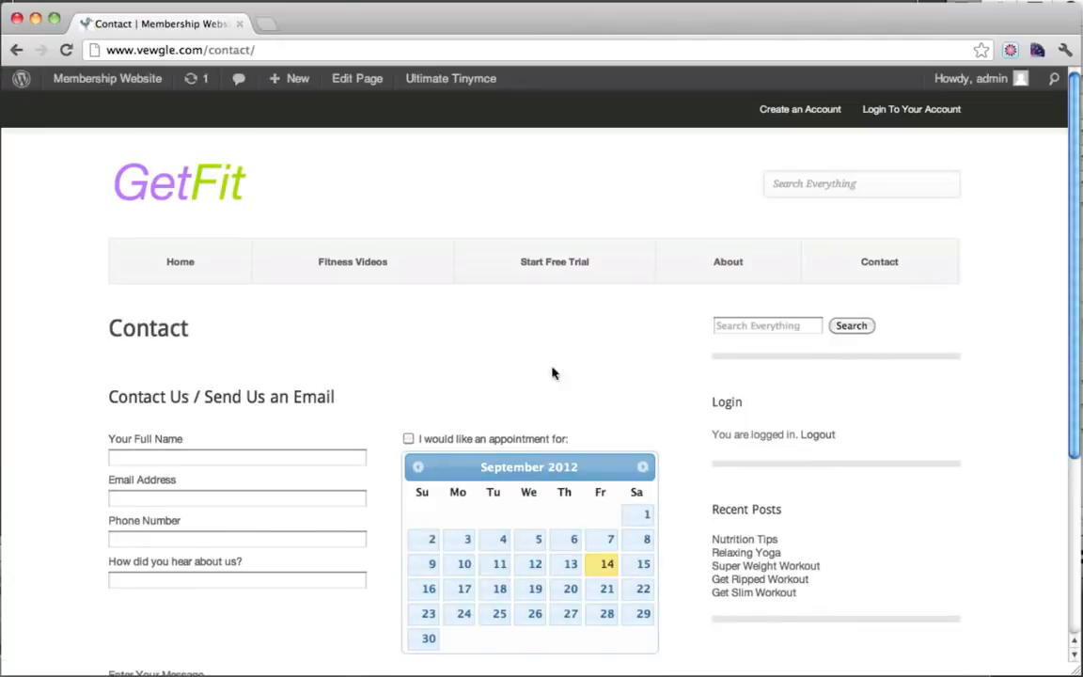
pyautogui.scroll(-2, 553, 374)
pyautogui.scroll(-1, 423, 564)
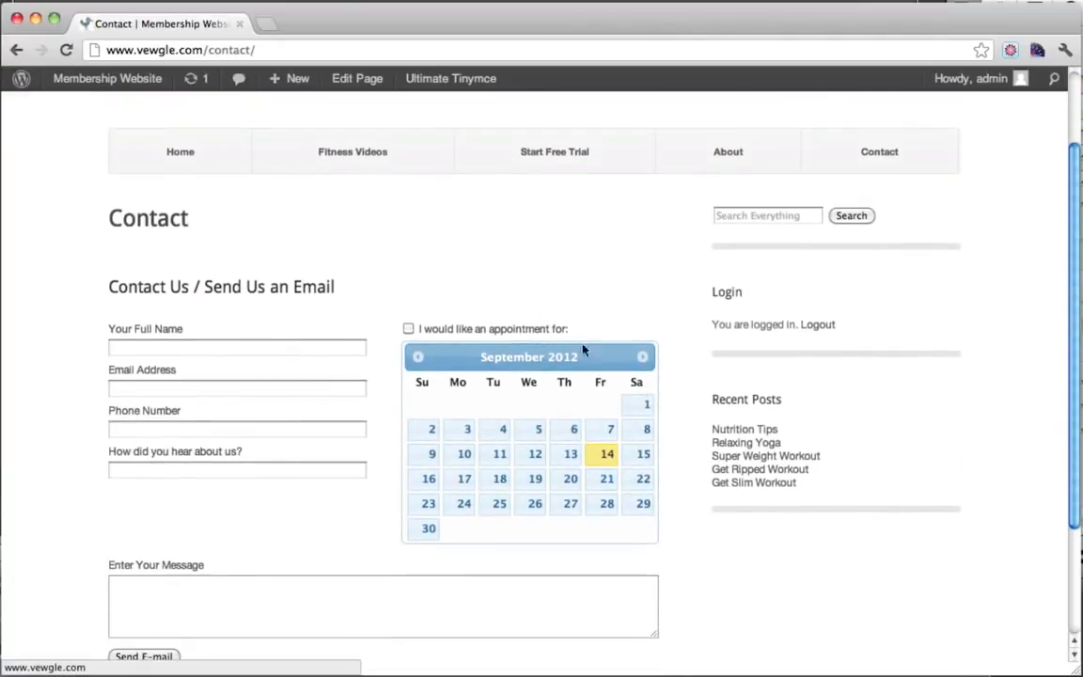
pyautogui.scroll(-3, 527, 395)
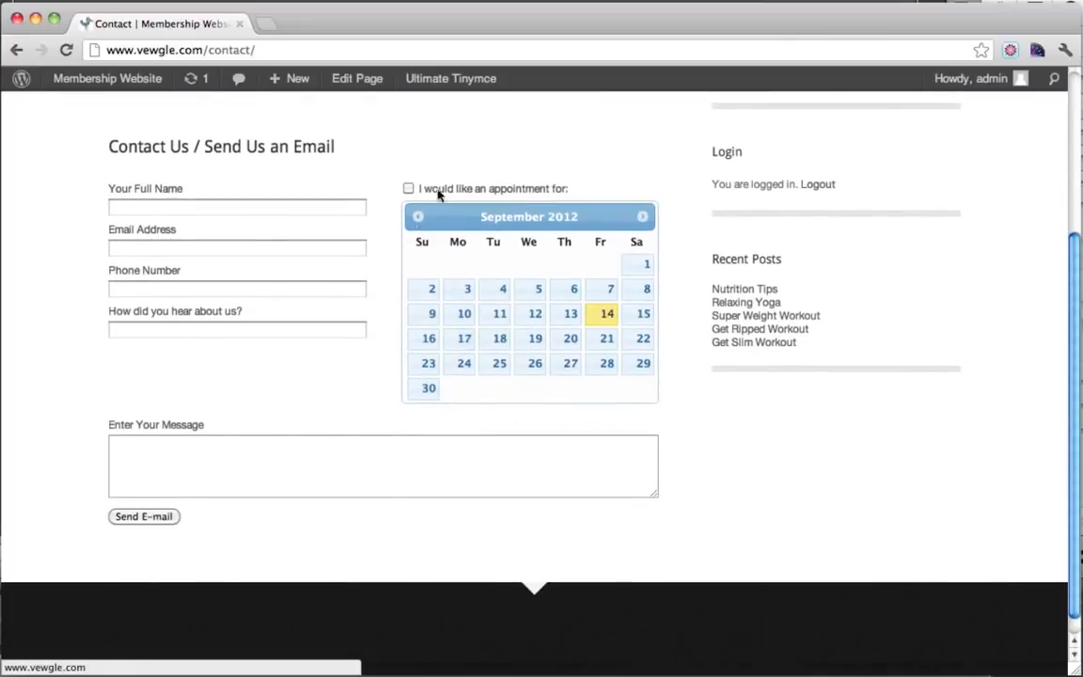
pyautogui.scroll(6, 677, 339)
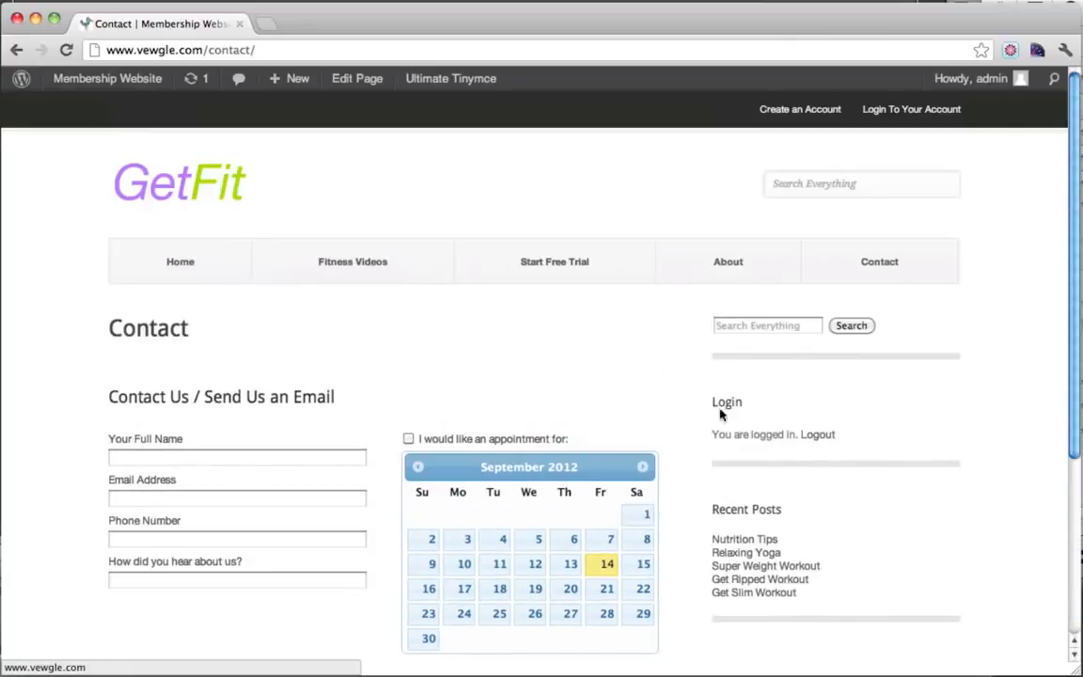
# Look over the About page, then go back to the GetFit home page.
pyautogui.click(744, 270)
pyautogui.scroll(-3, 747, 269)
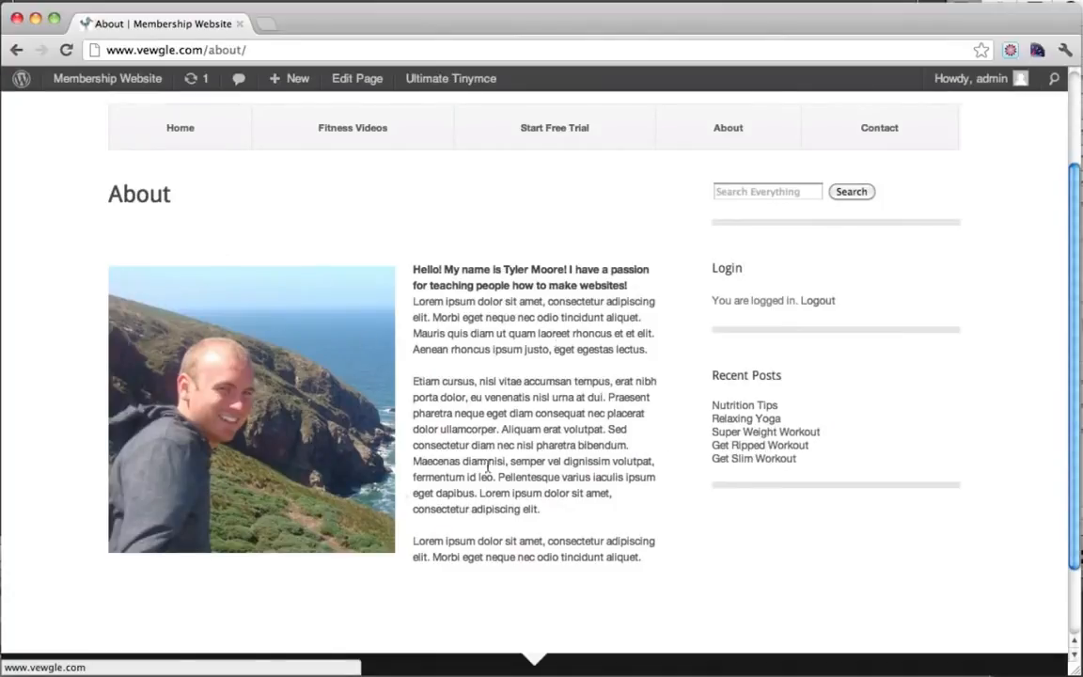
pyautogui.scroll(3, 563, 477)
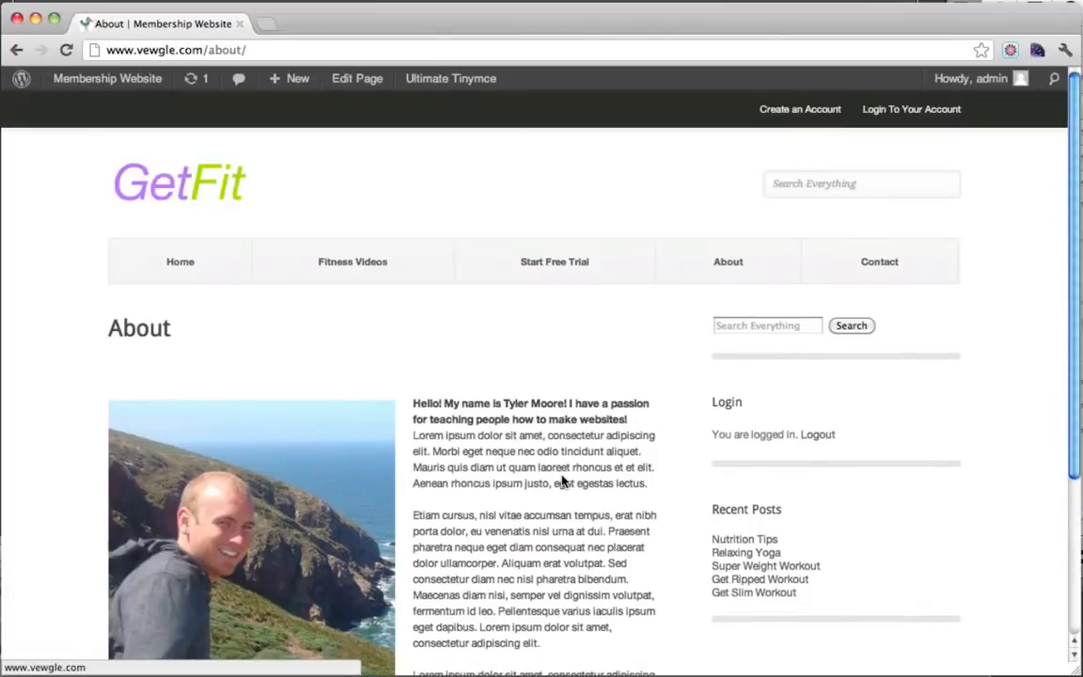
pyautogui.click(186, 178)
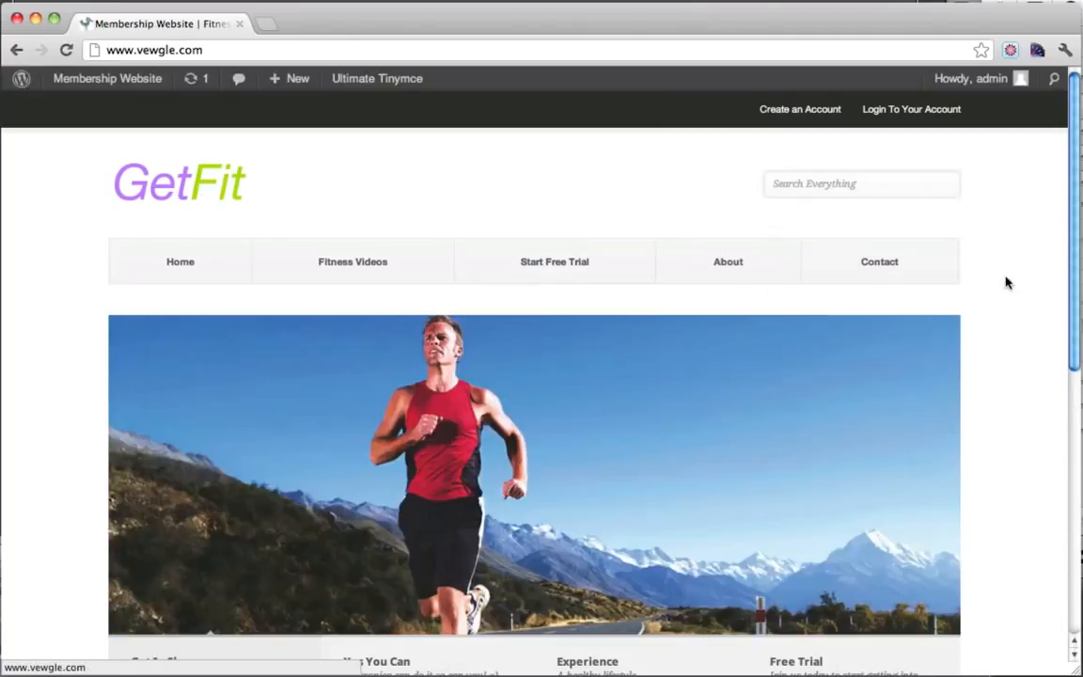
pyautogui.scroll(-3, 998, 315)
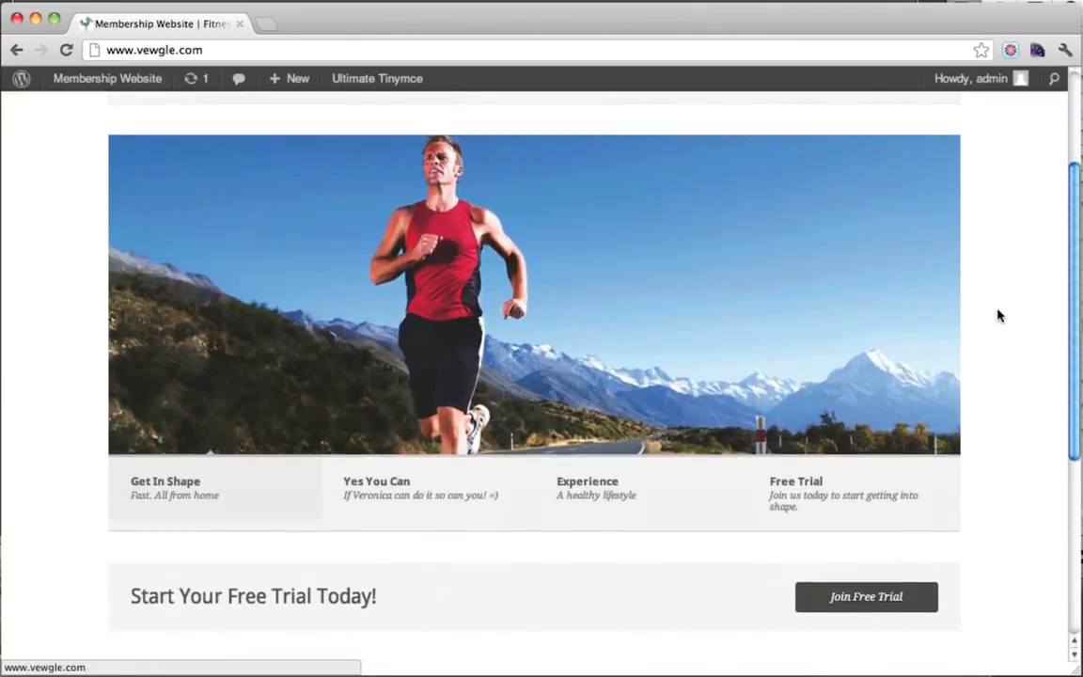
pyautogui.scroll(5, 999, 314)
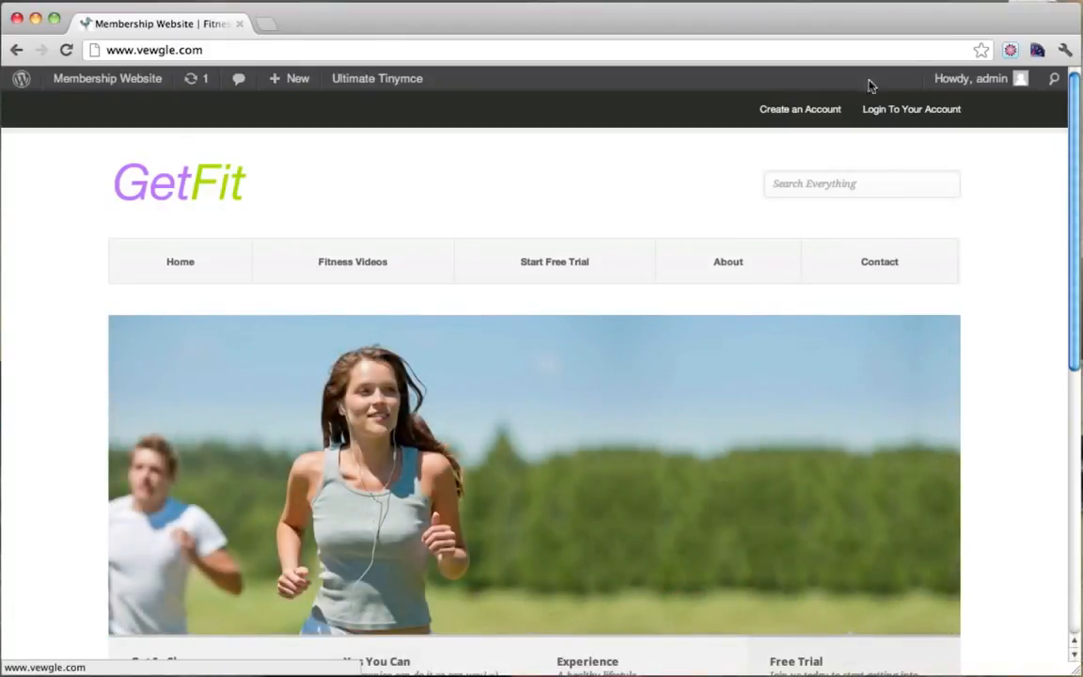
pyautogui.moveTo(967, 80)
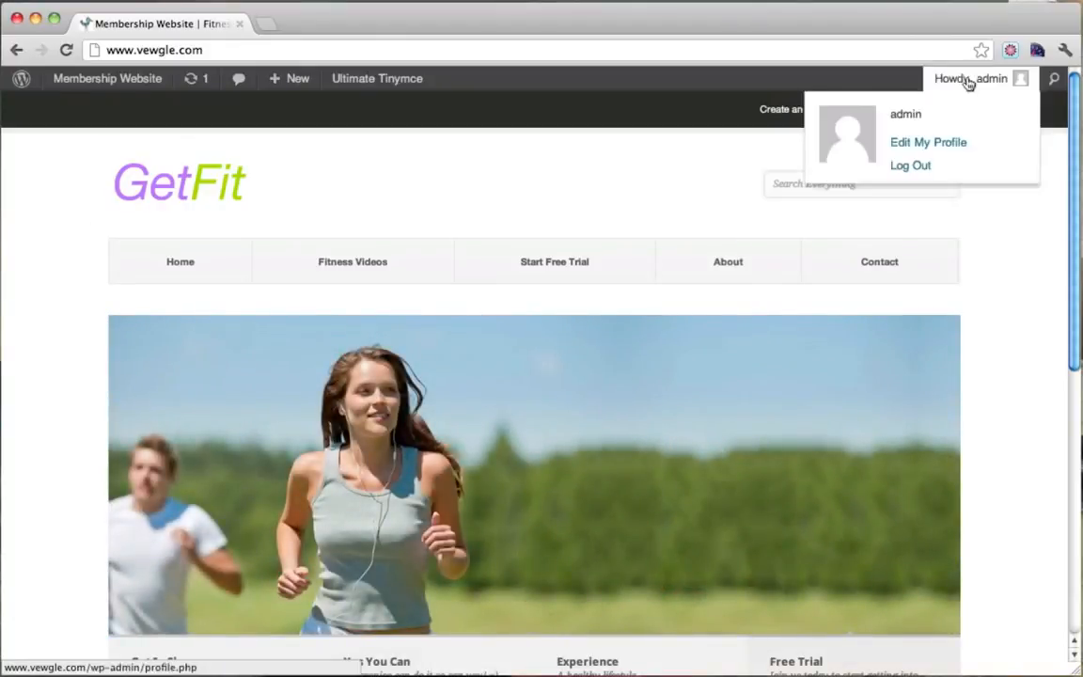
pyautogui.click(912, 166)
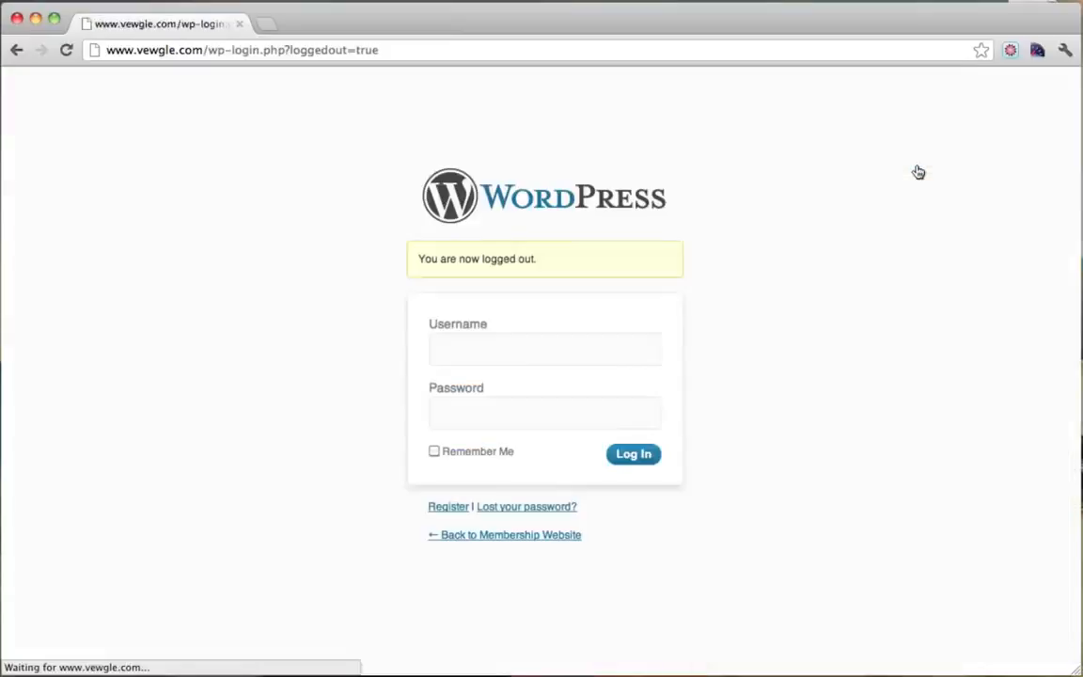
pyautogui.click(294, 53)
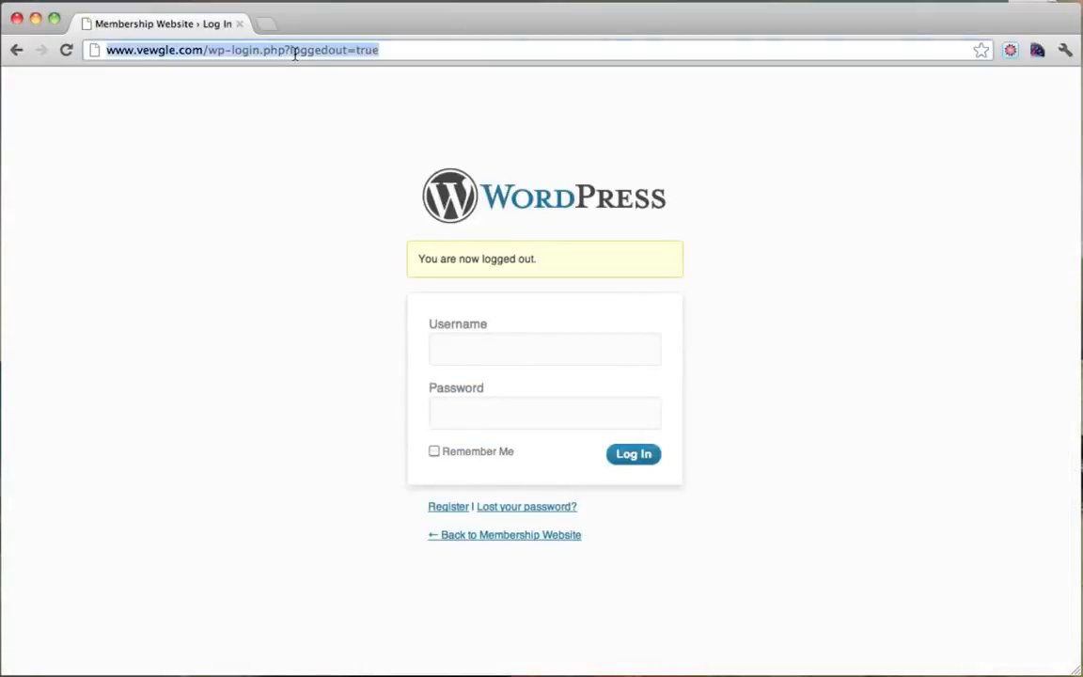
pyautogui.write('www.google.co')
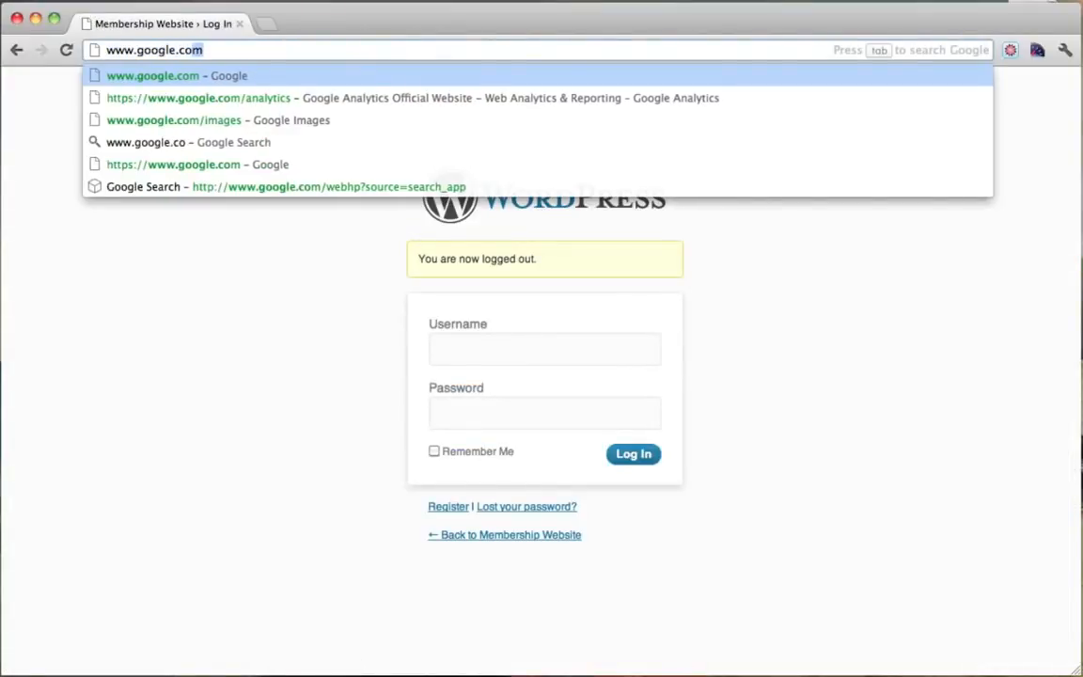
pyautogui.press('Return')
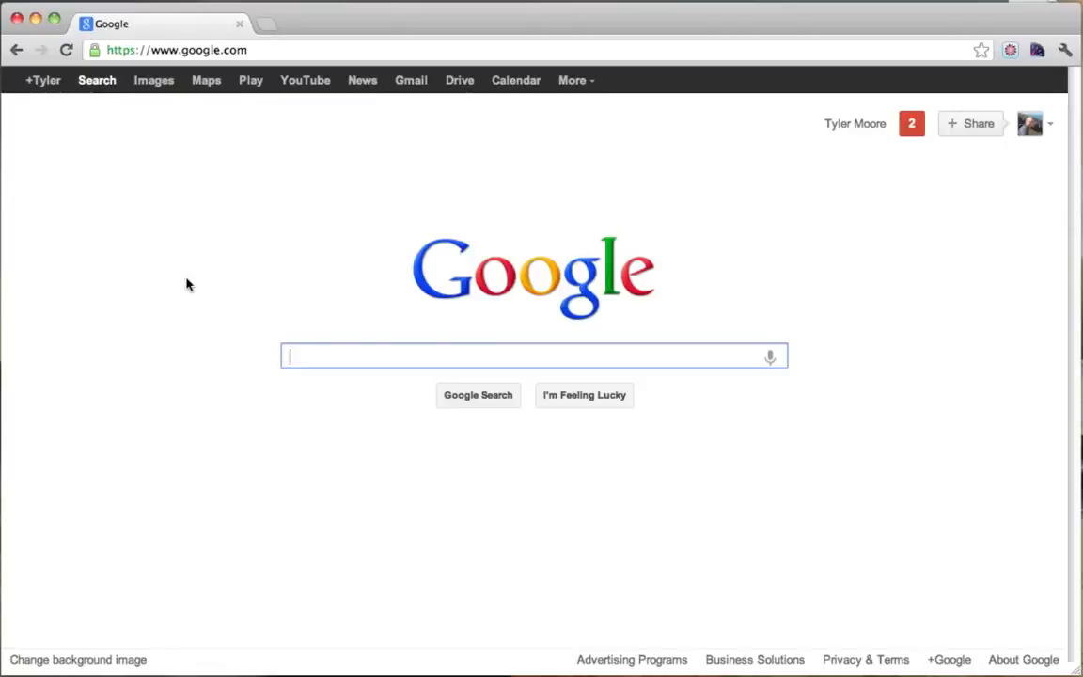
# Search Google for 'notable wordpress' and browse the Notable WordPress Users page.
pyautogui.write('notable wordpress')
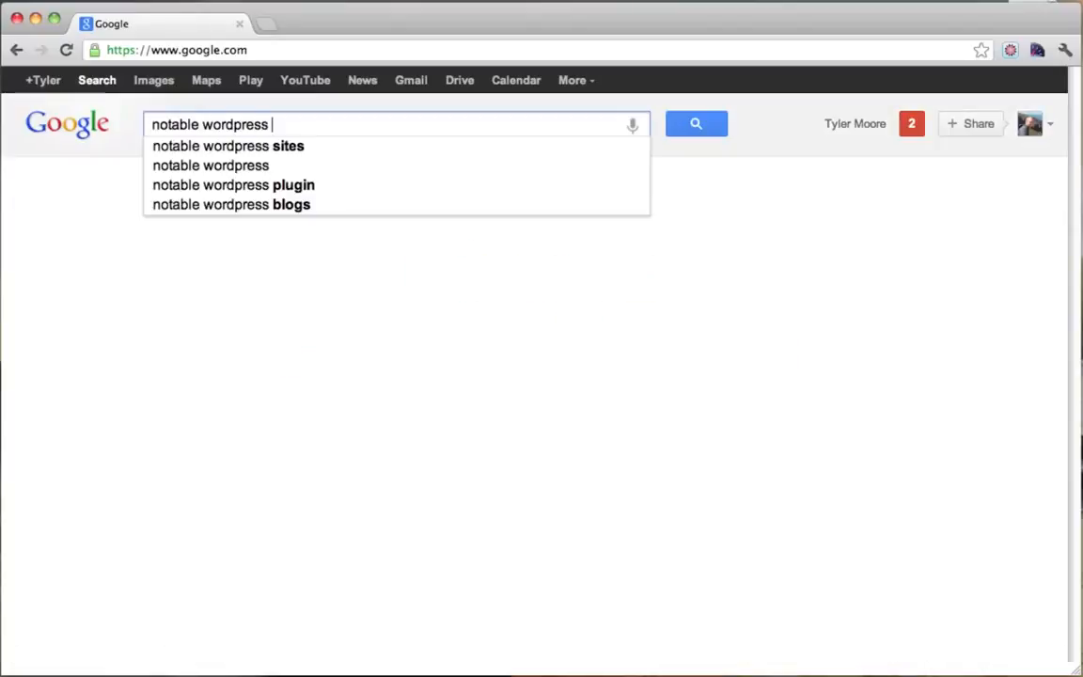
pyautogui.press('Return')
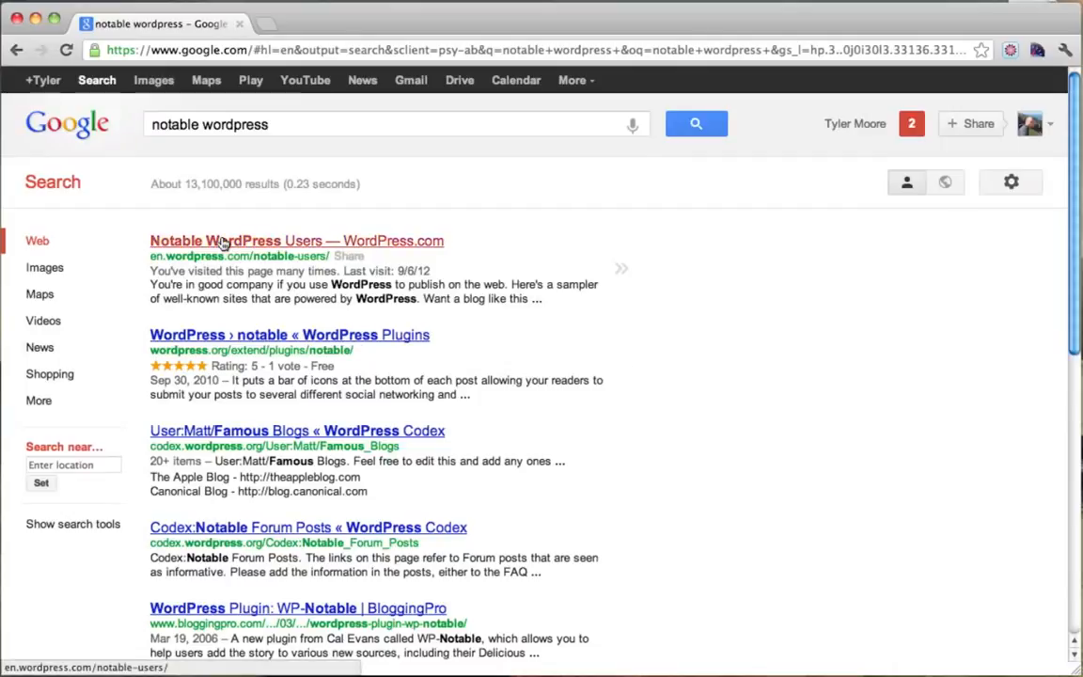
pyautogui.click(219, 241)
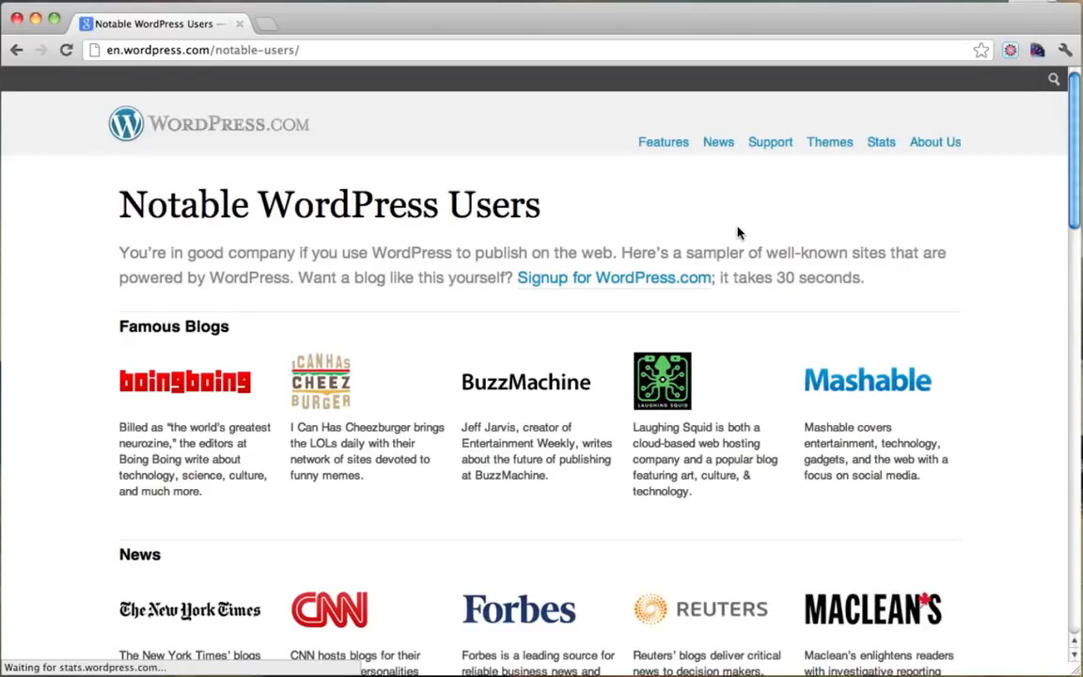
pyautogui.scroll(-3, 738, 233)
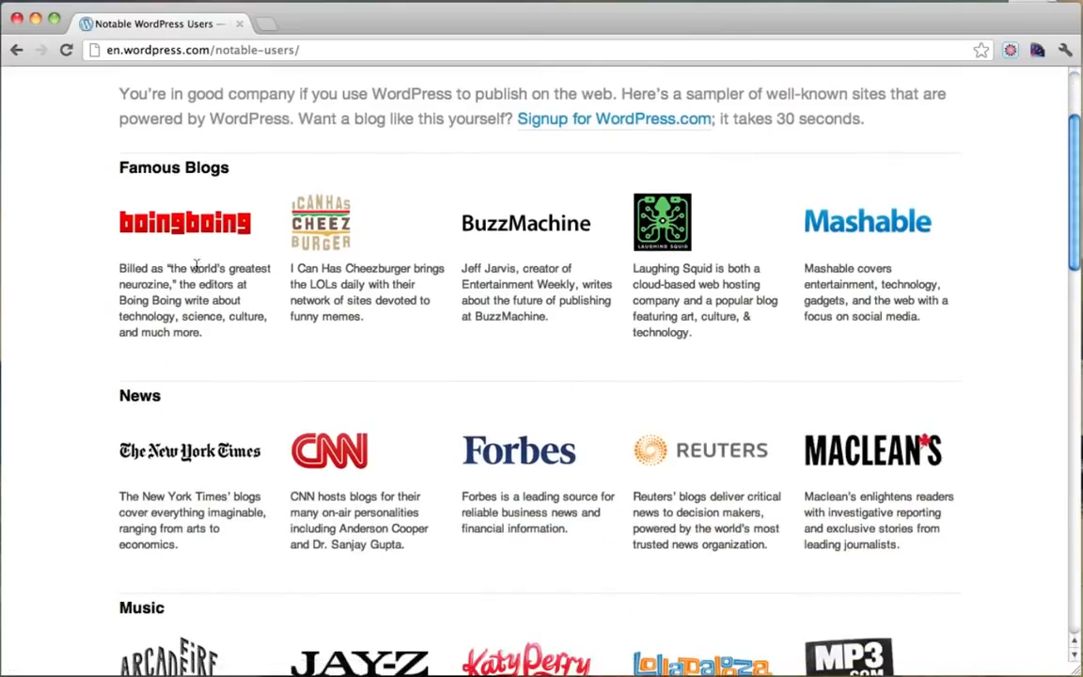
pyautogui.scroll(-4, 513, 414)
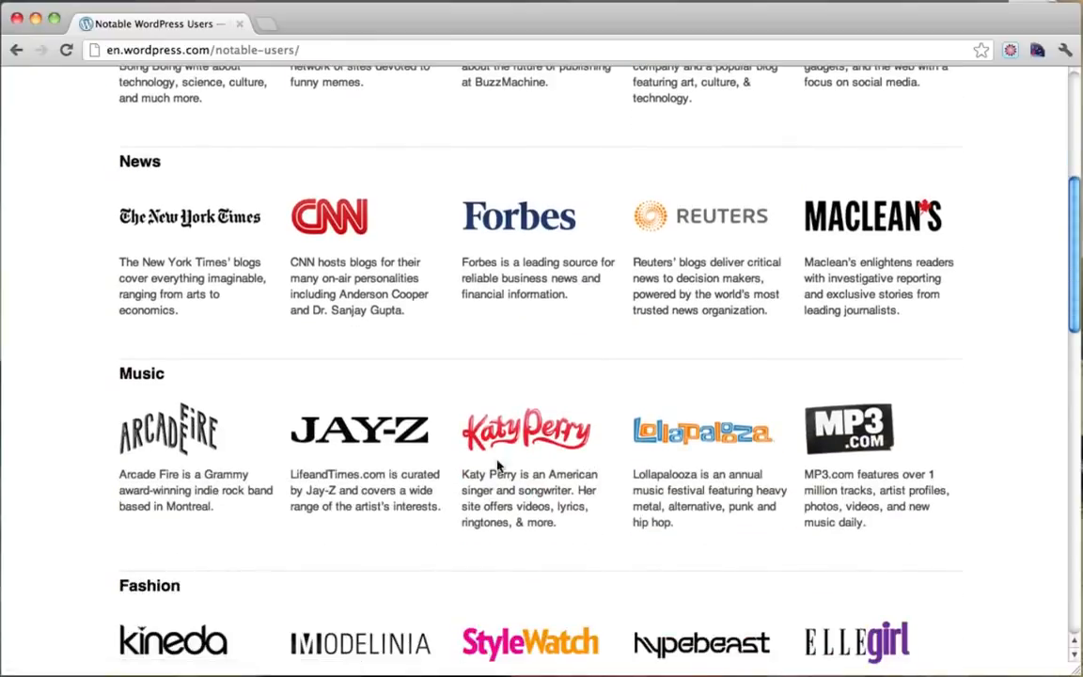
pyautogui.scroll(-4, 554, 462)
pyautogui.scroll(-15, 554, 461)
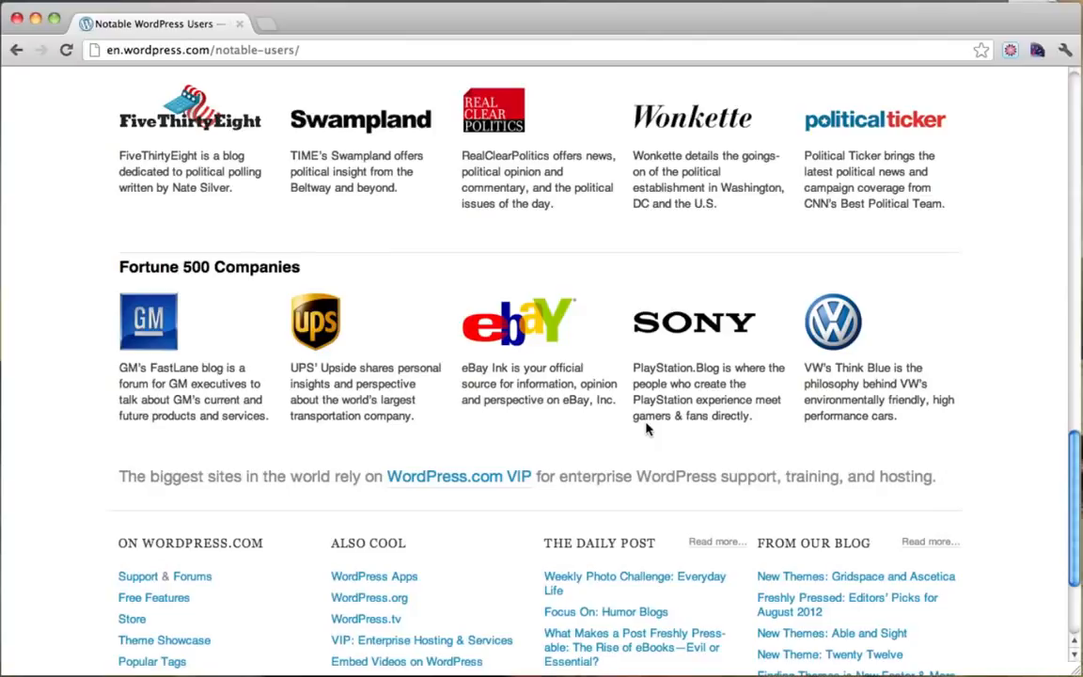
pyautogui.scroll(15, 646, 429)
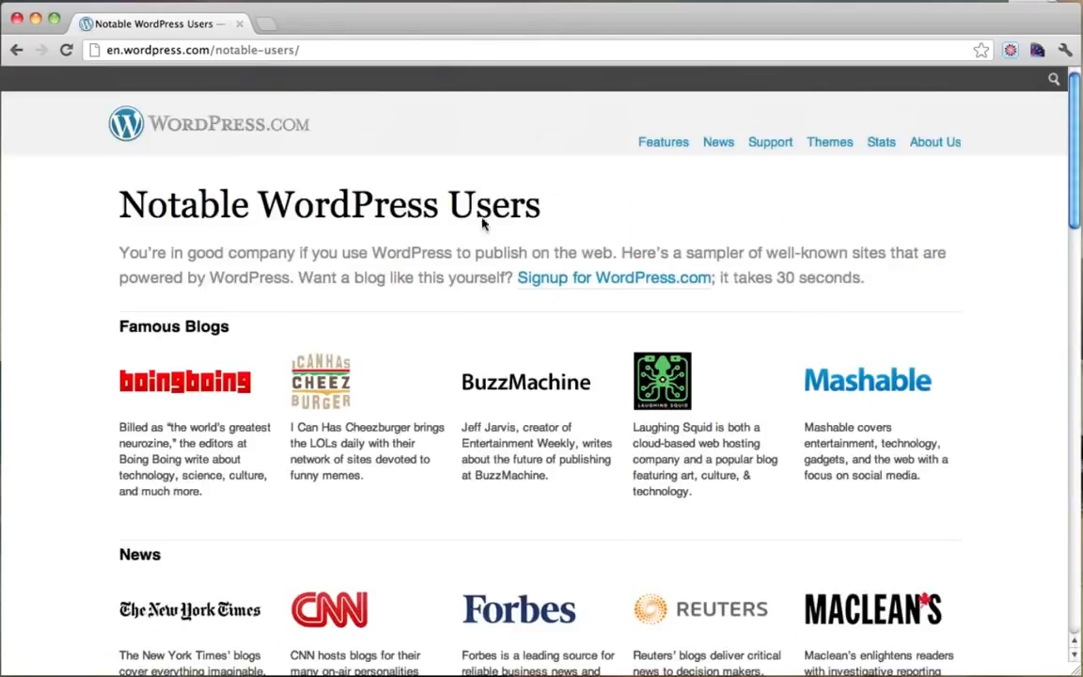
pyautogui.moveTo(257, 202); pyautogui.dragTo(479, 189)
pyautogui.click(349, 205)
pyautogui.press('super+l')
pyautogui.write('www.vewgle.co')
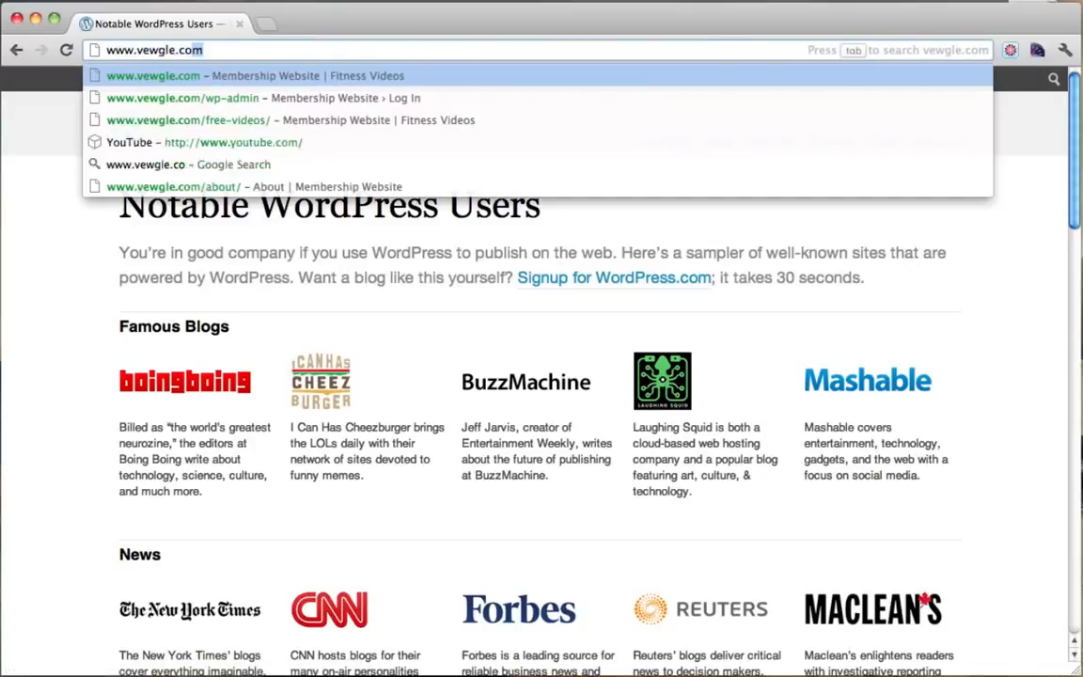
pyautogui.press('Return')
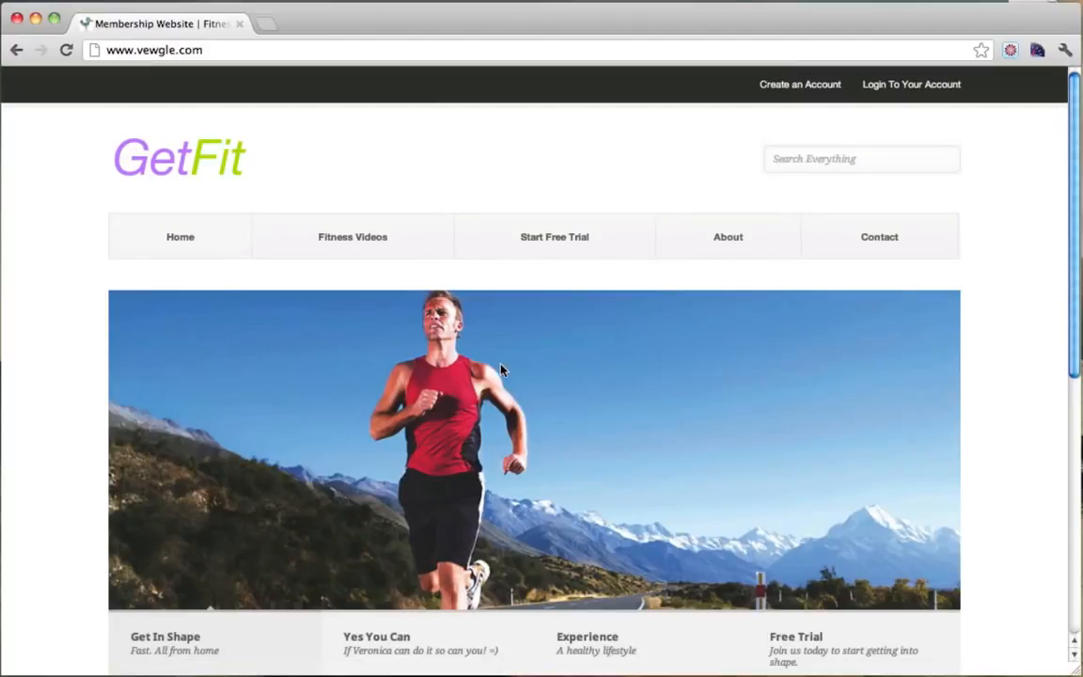
# Check the Contact page's appointment calendar form, then return home via the GetFit logo.
pyautogui.click(869, 248)
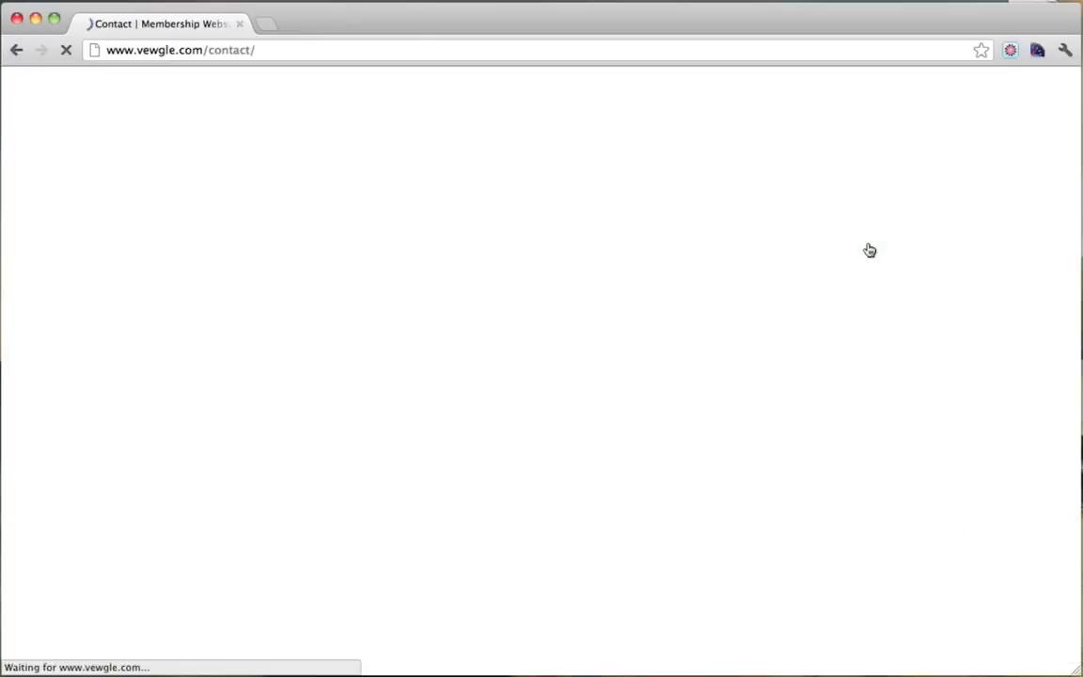
pyautogui.scroll(-2, 635, 285)
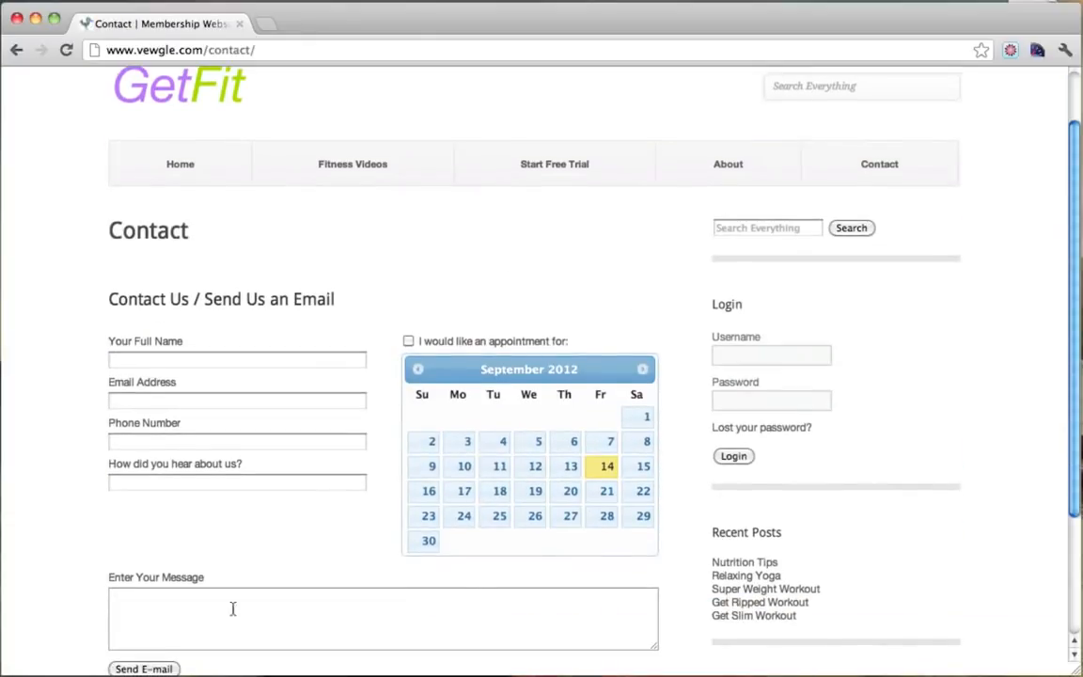
pyautogui.scroll(-3, 580, 537)
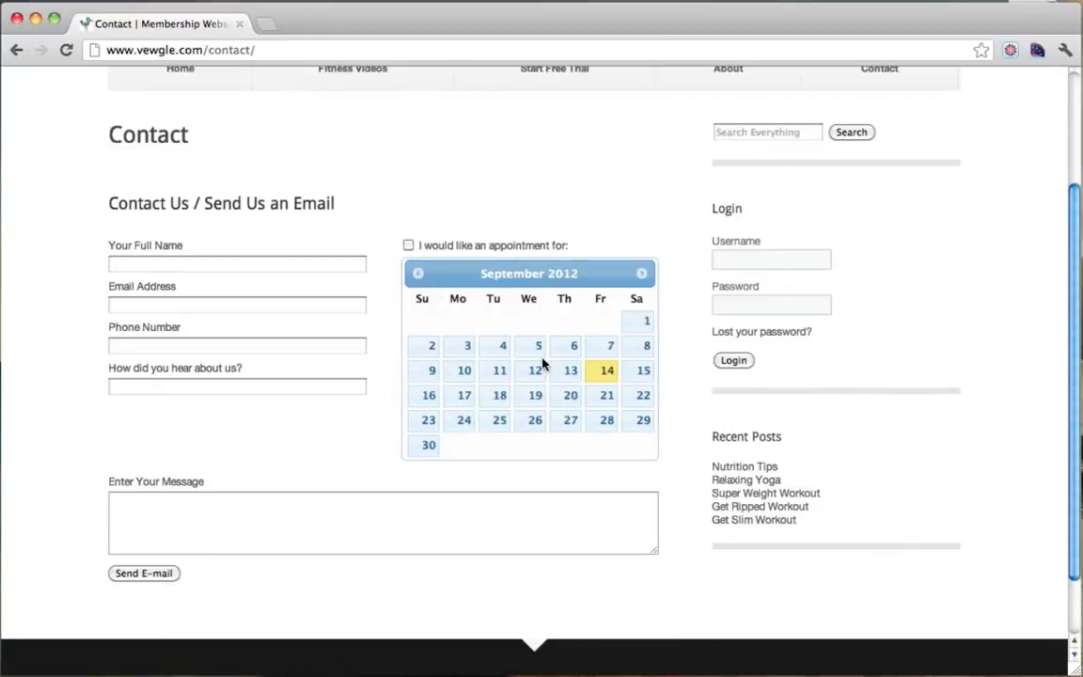
pyautogui.scroll(4, 543, 364)
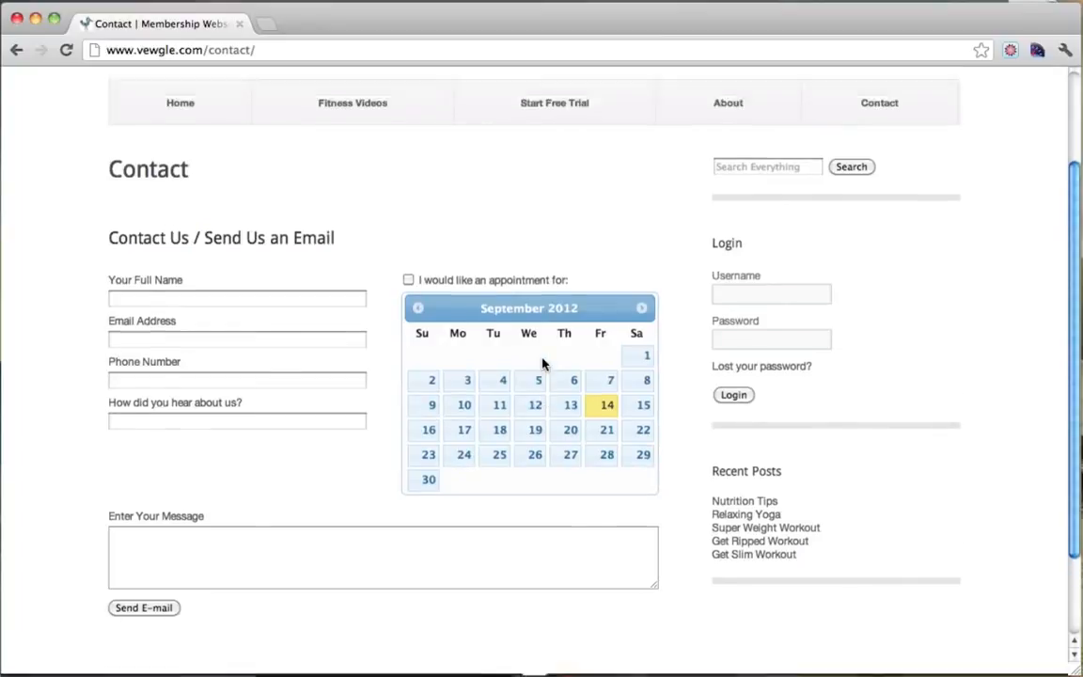
pyautogui.click(171, 177)
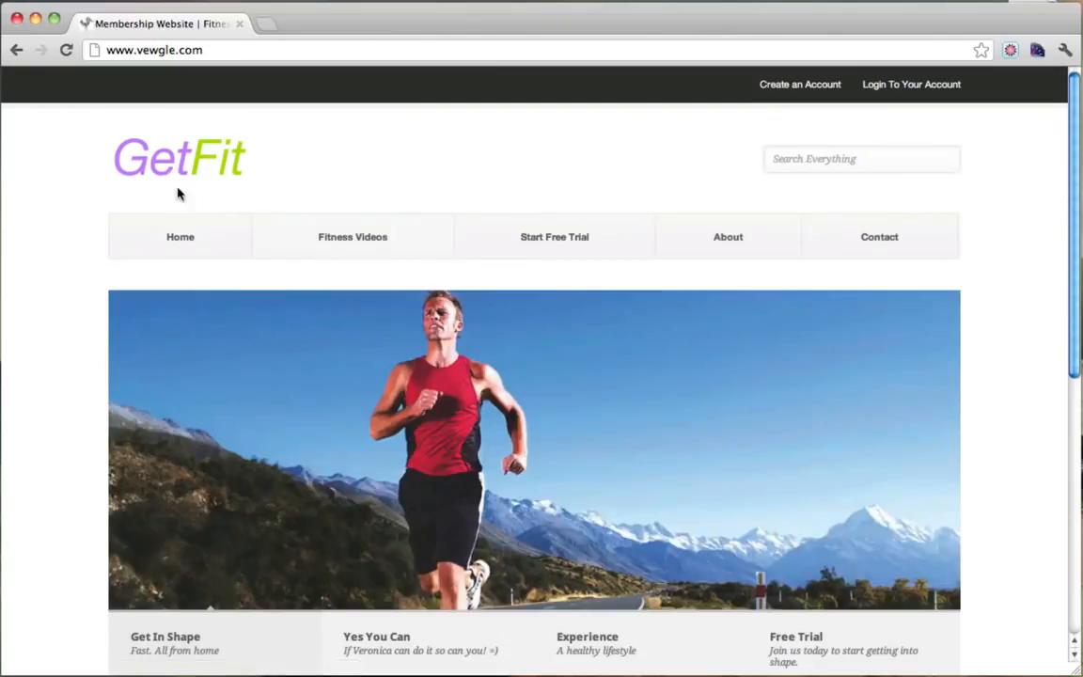
# Scroll down the GetFit homepage's feature blurbs and back up toward the top.
pyautogui.scroll(-2, 112, 405)
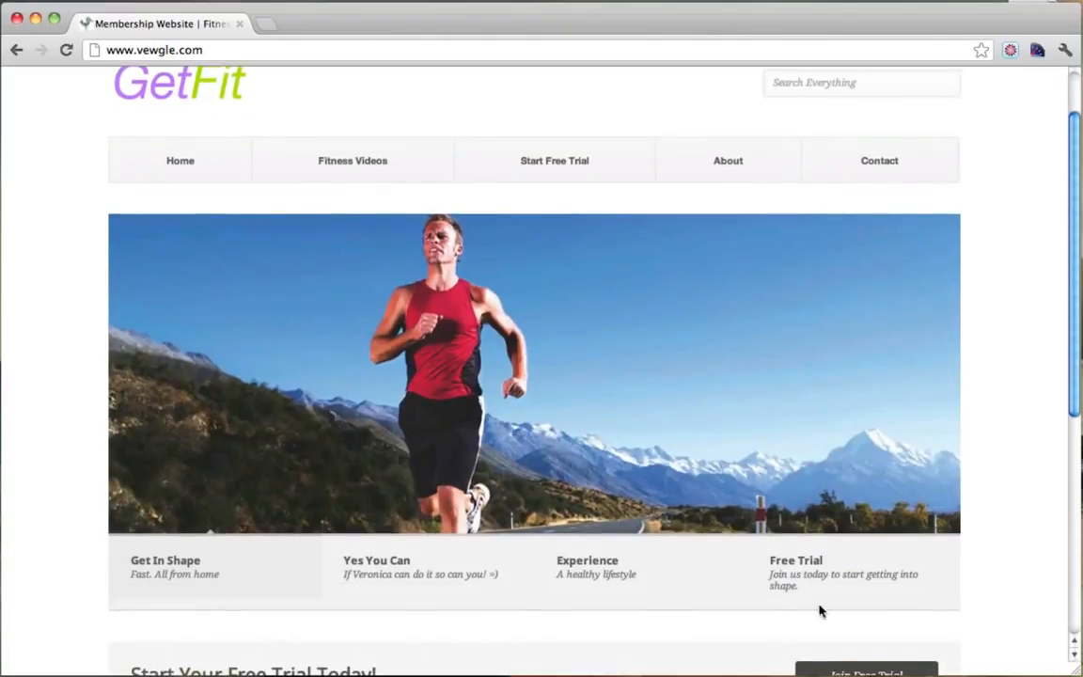
pyautogui.scroll(-5, 339, 481)
pyautogui.scroll(-1, 666, 393)
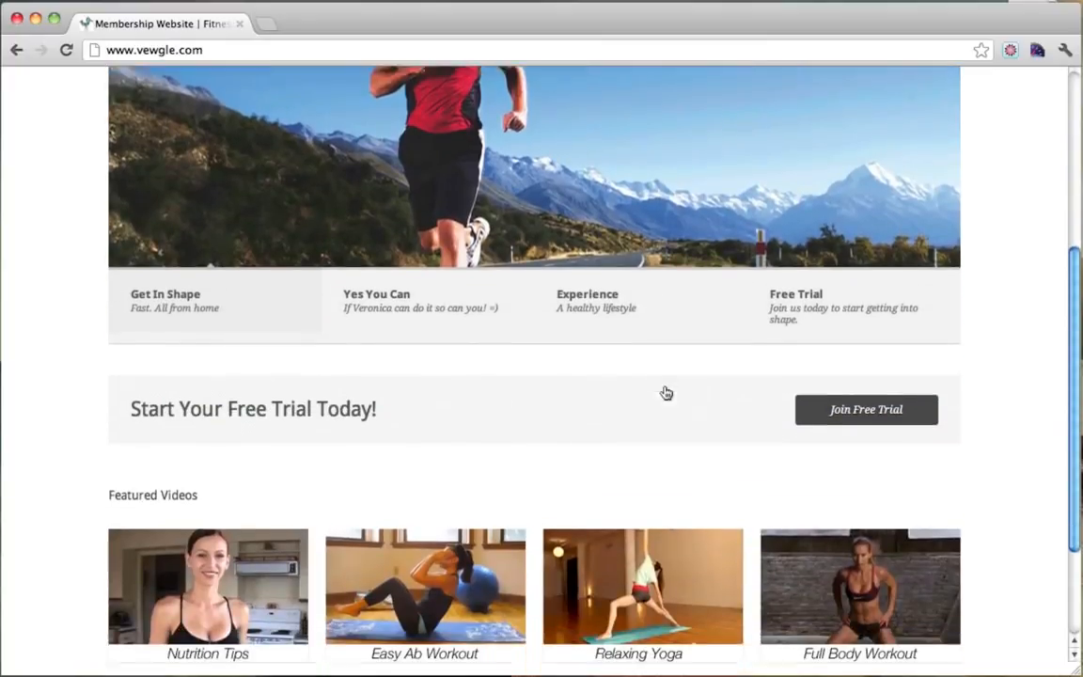
pyautogui.scroll(-1, 666, 393)
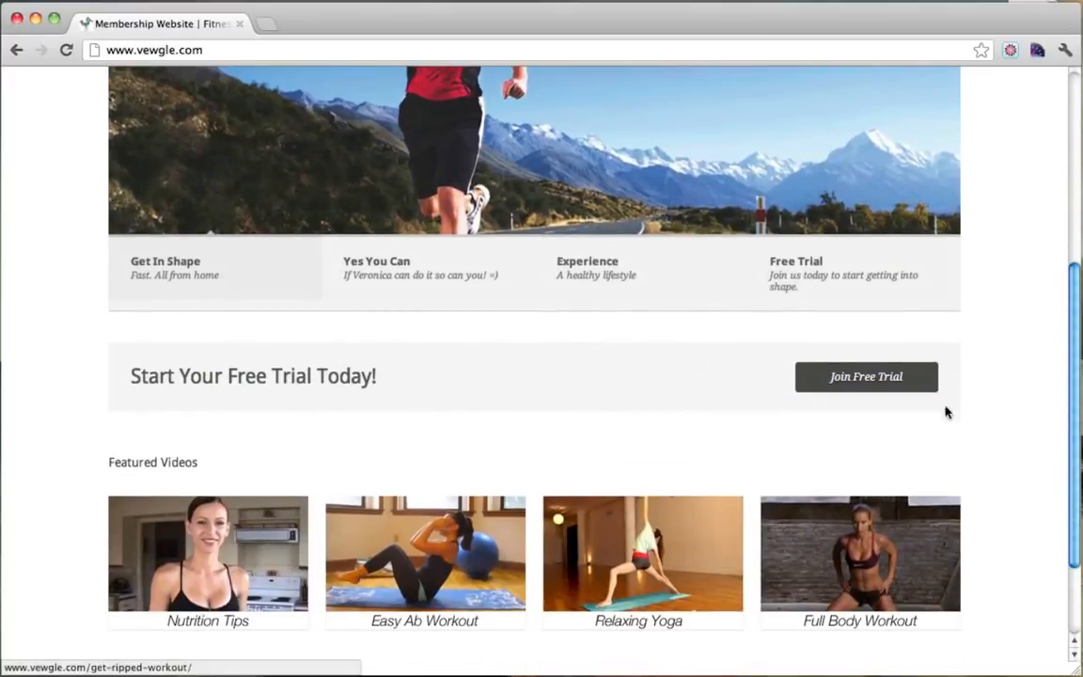
pyautogui.scroll(7, 945, 395)
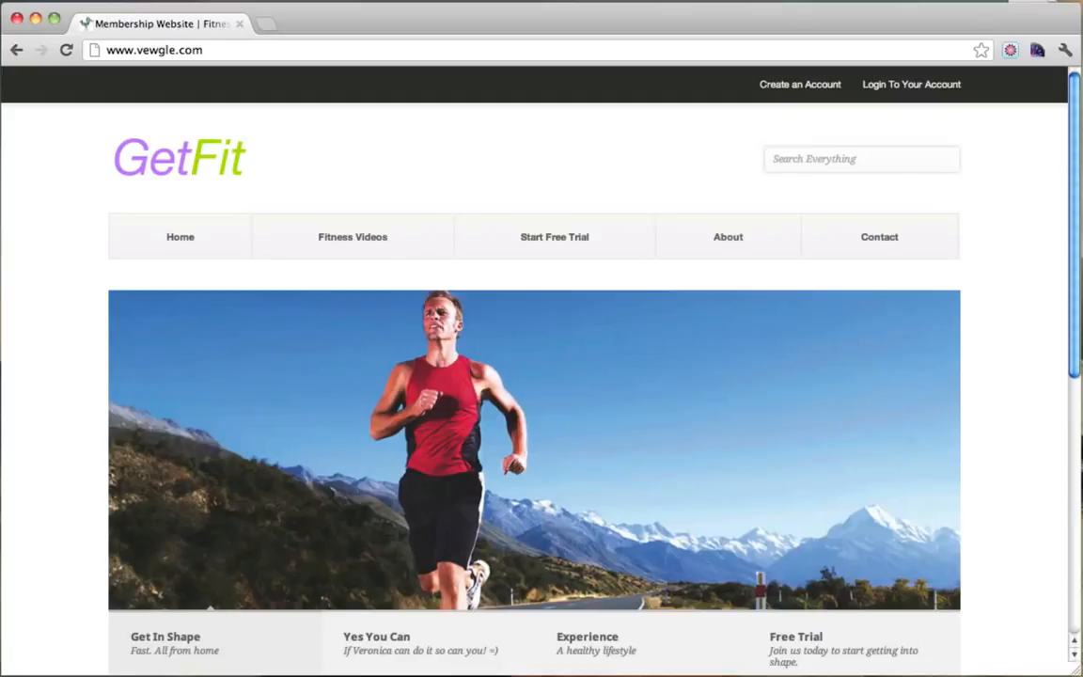
pyautogui.click(6, 675)
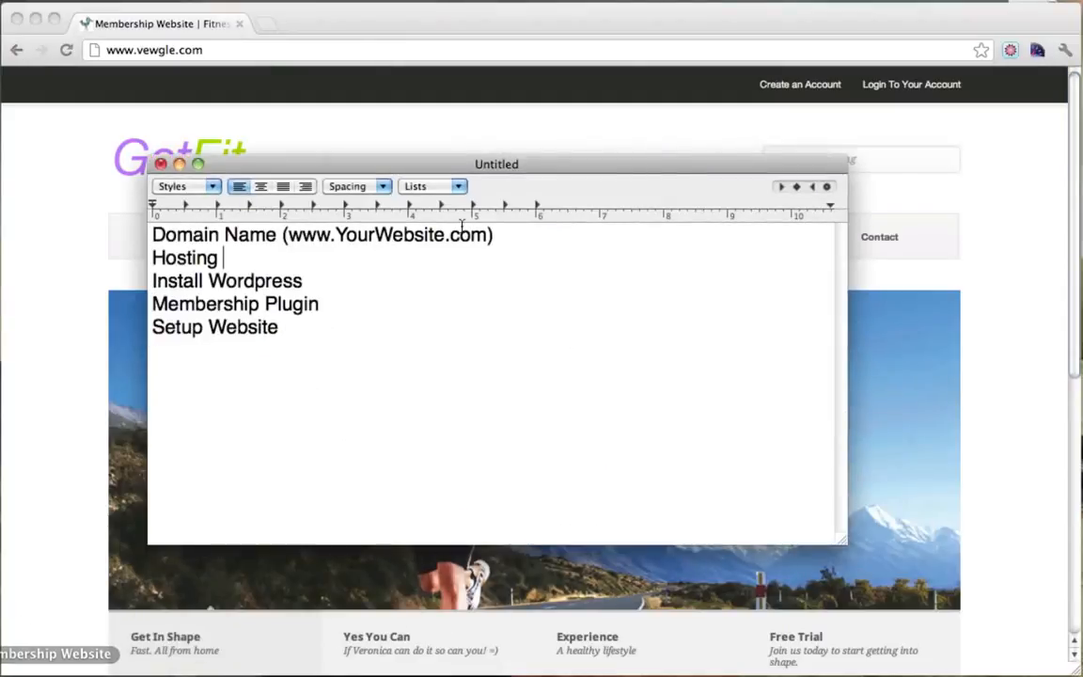
pyautogui.click(413, 279)
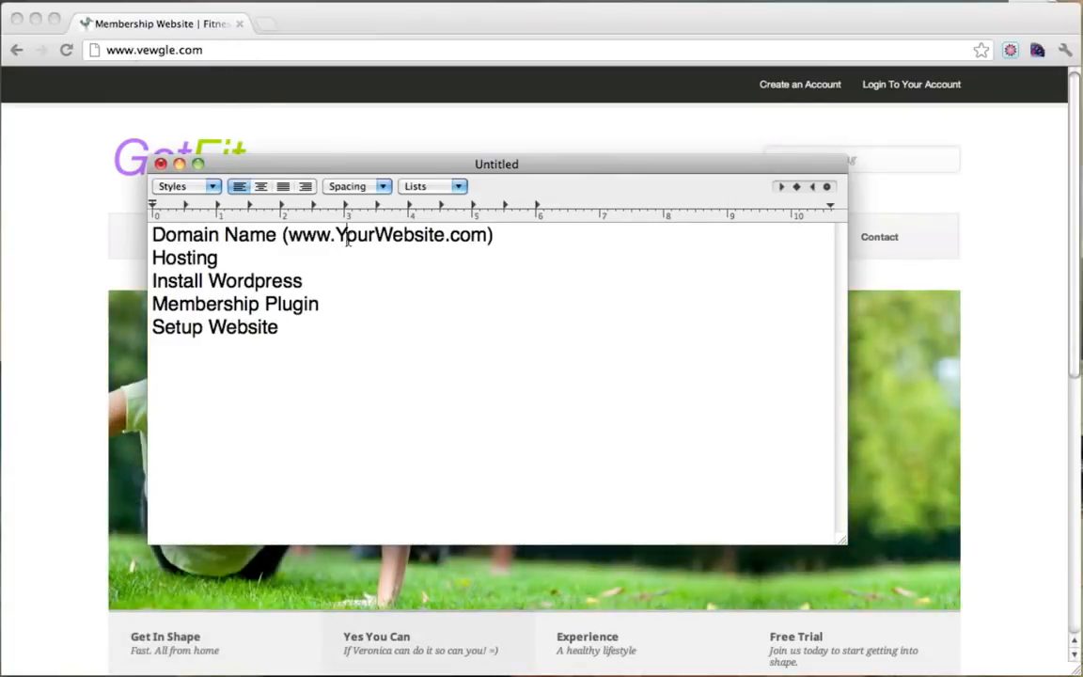
pyautogui.moveTo(289, 234); pyautogui.dragTo(537, 240)
pyautogui.click(537, 240)
pyautogui.moveTo(153, 234); pyautogui.dragTo(275, 235)
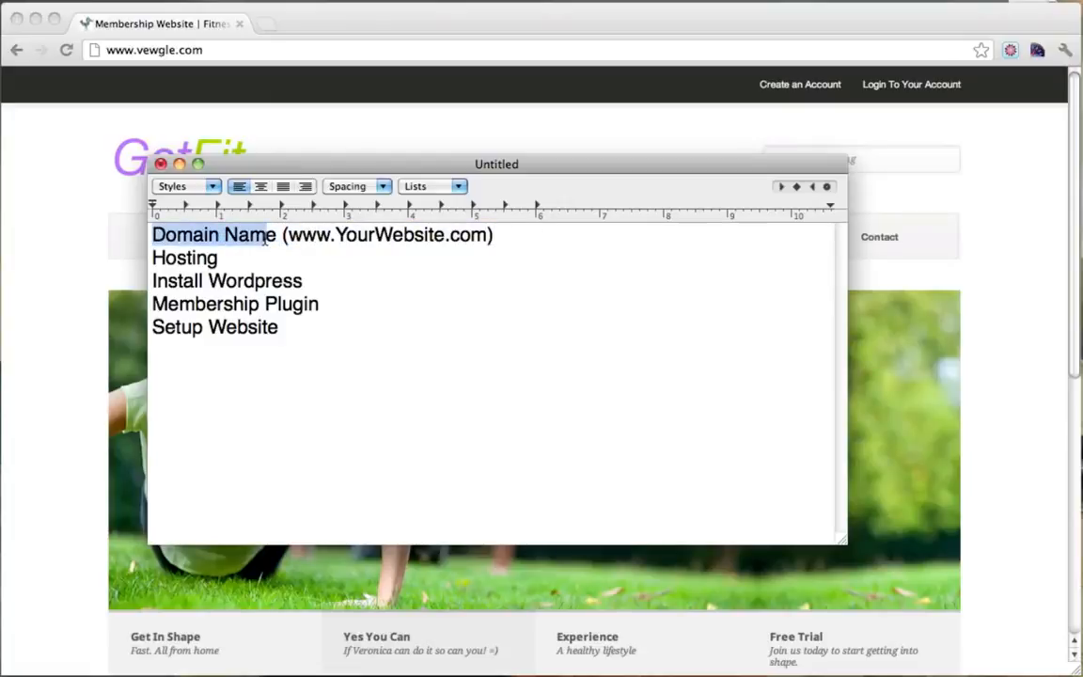
pyautogui.click(283, 235)
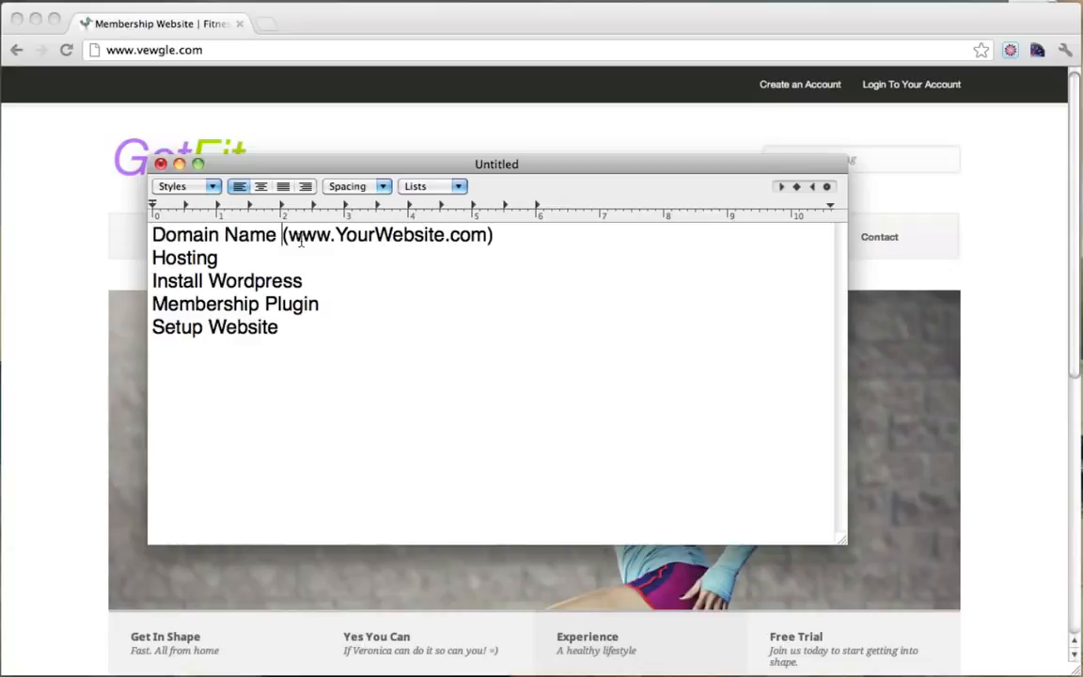
pyautogui.moveTo(289, 235); pyautogui.dragTo(471, 238)
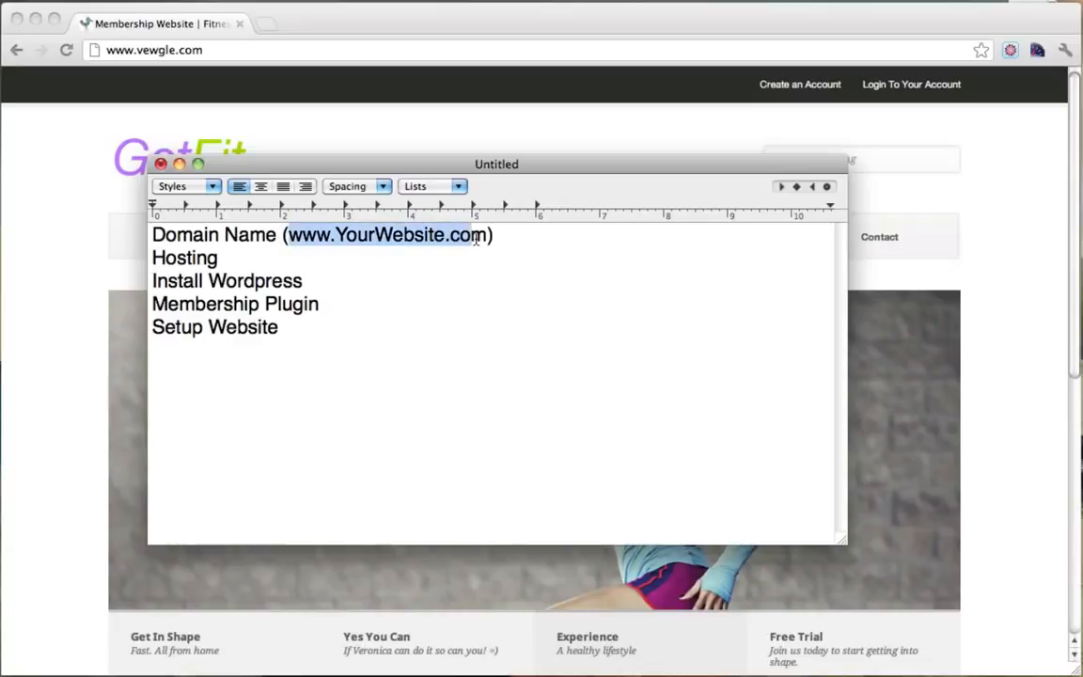
pyautogui.click(474, 239)
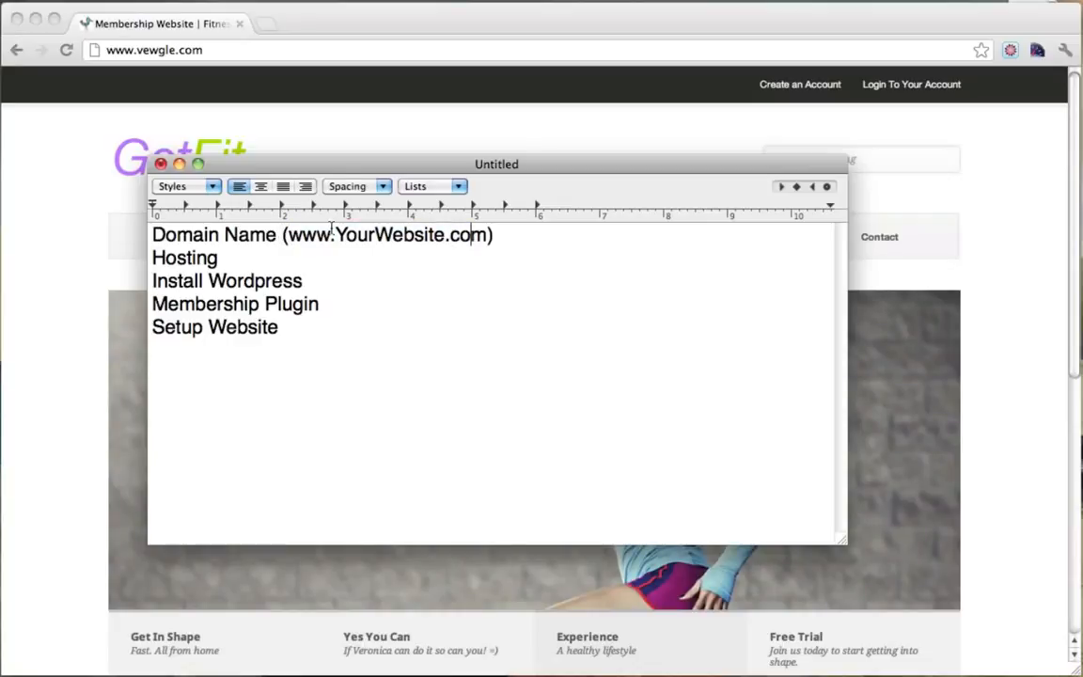
pyautogui.moveTo(289, 237); pyautogui.dragTo(487, 237)
pyautogui.click(488, 237)
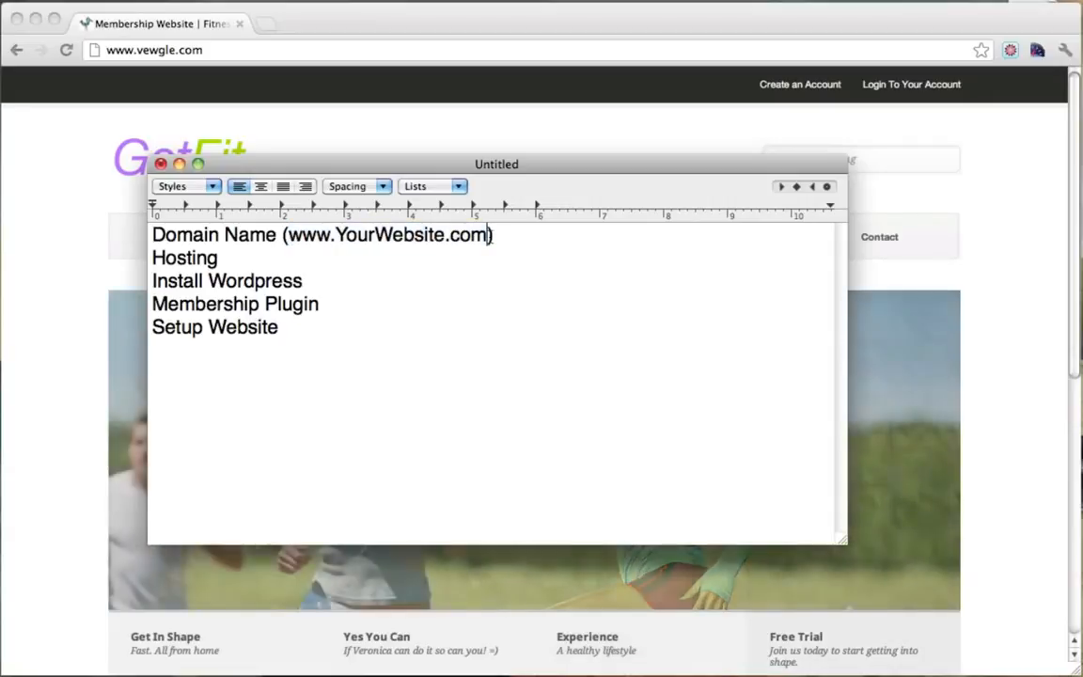
# Point out the Hosting step while repositioning the plan window over the site.
pyautogui.moveTo(220, 258); pyautogui.dragTo(143, 259)
pyautogui.click(251, 256)
pyautogui.moveTo(251, 256); pyautogui.dragTo(143, 259)
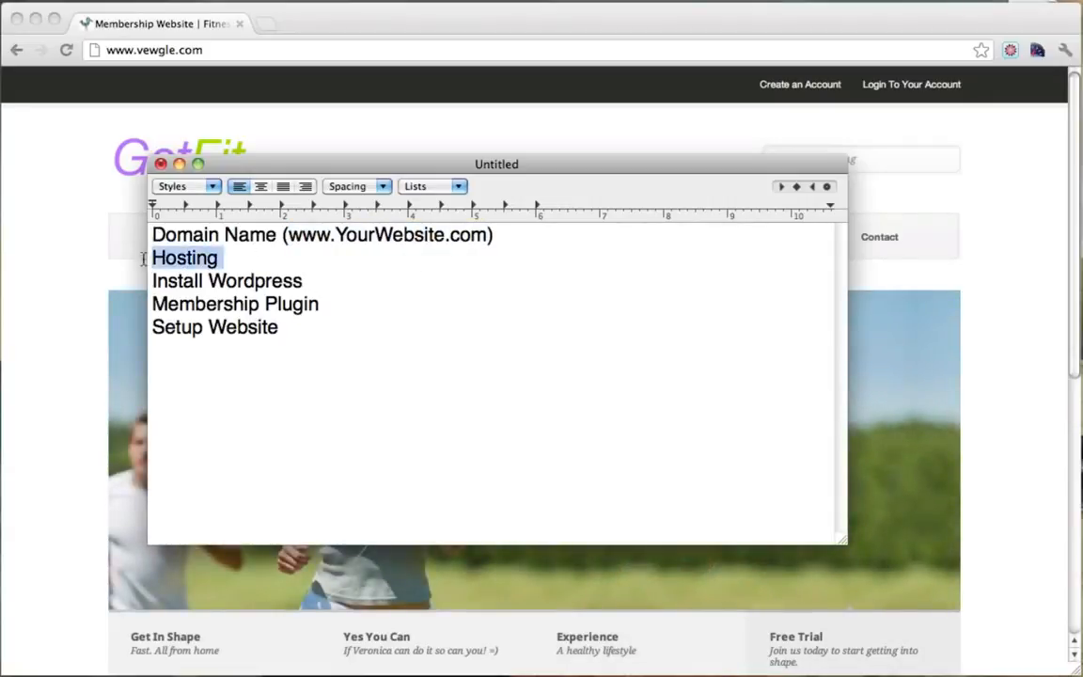
pyautogui.click(227, 260)
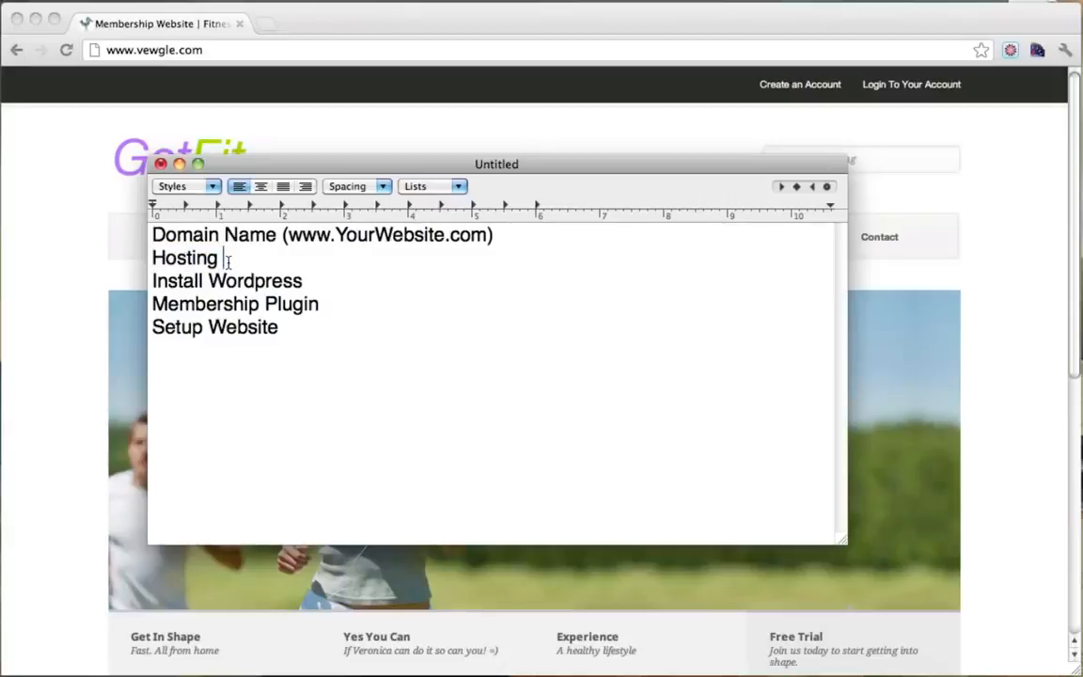
pyautogui.moveTo(321, 164); pyautogui.dragTo(319, 224)
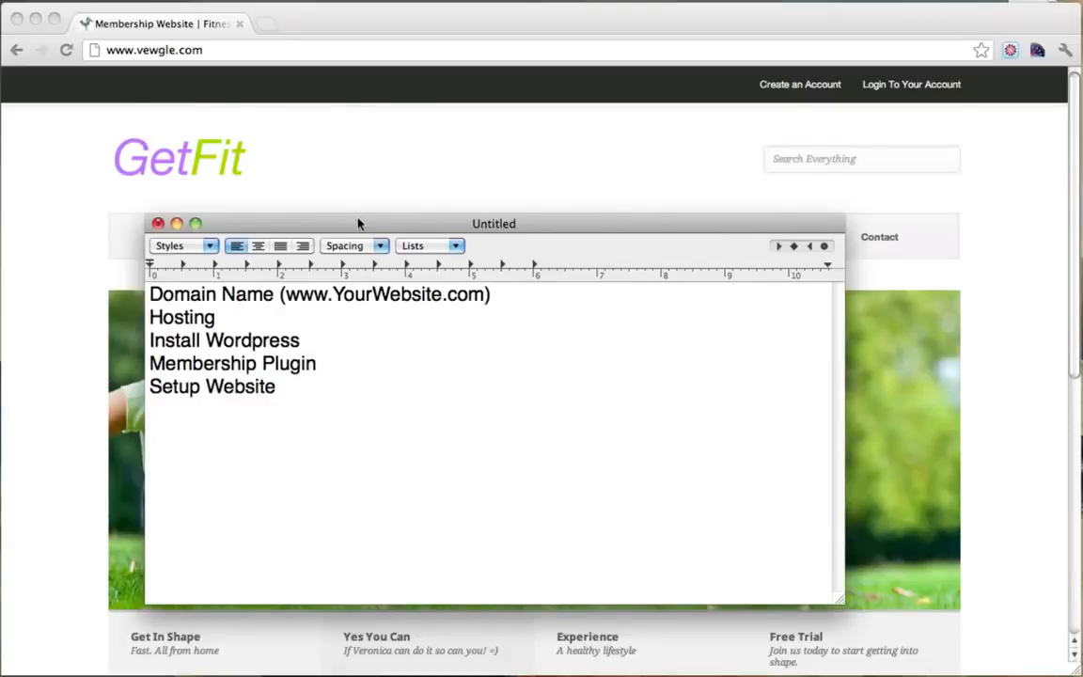
pyautogui.moveTo(357, 222); pyautogui.dragTo(540, 157)
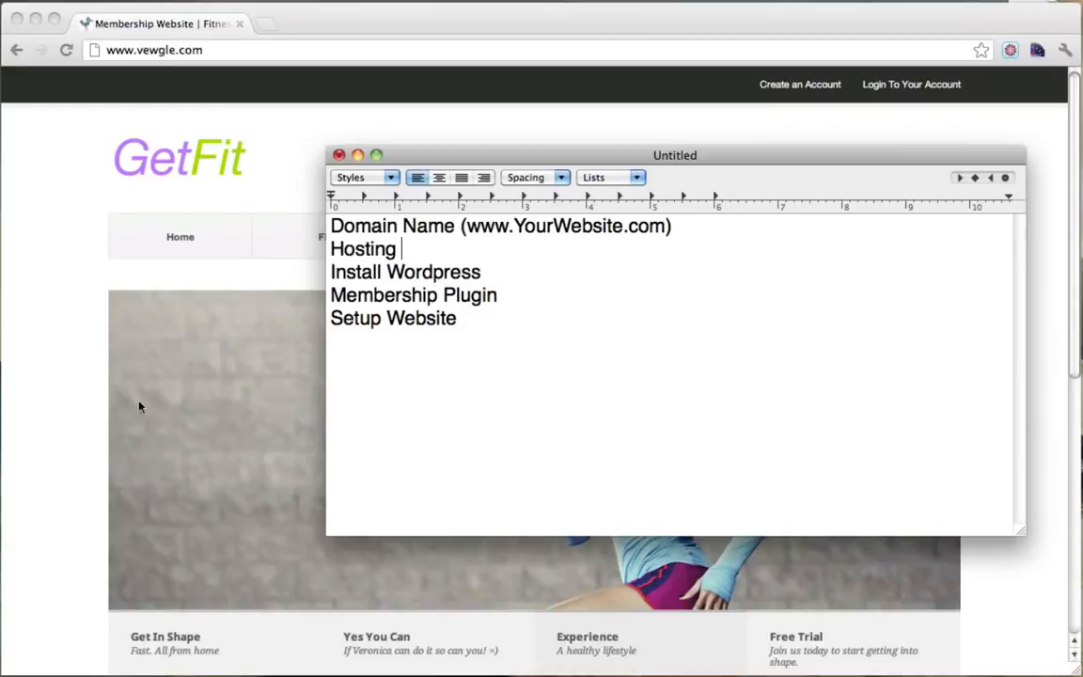
pyautogui.doubleClick(400, 251)
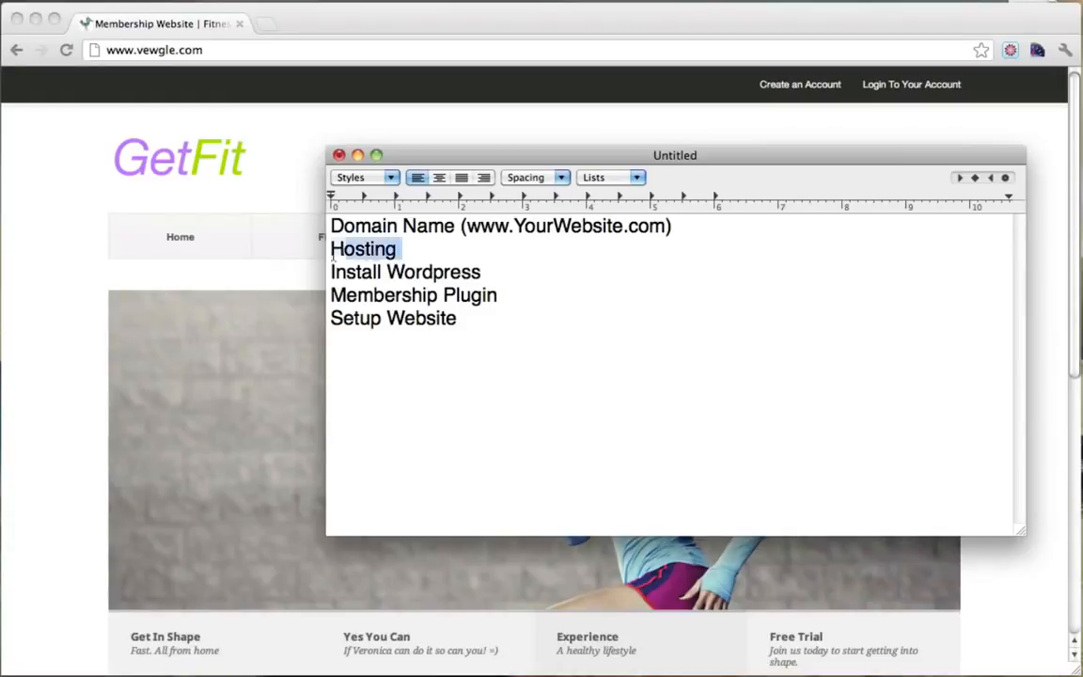
pyautogui.click(434, 251)
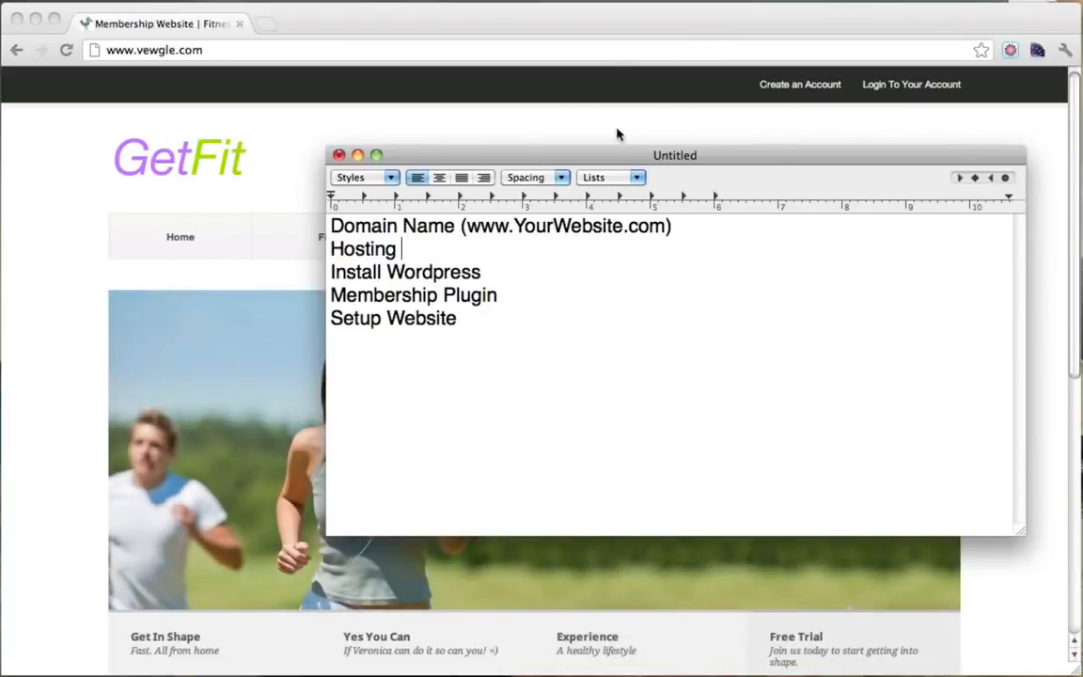
pyautogui.moveTo(550, 165); pyautogui.dragTo(405, 165)
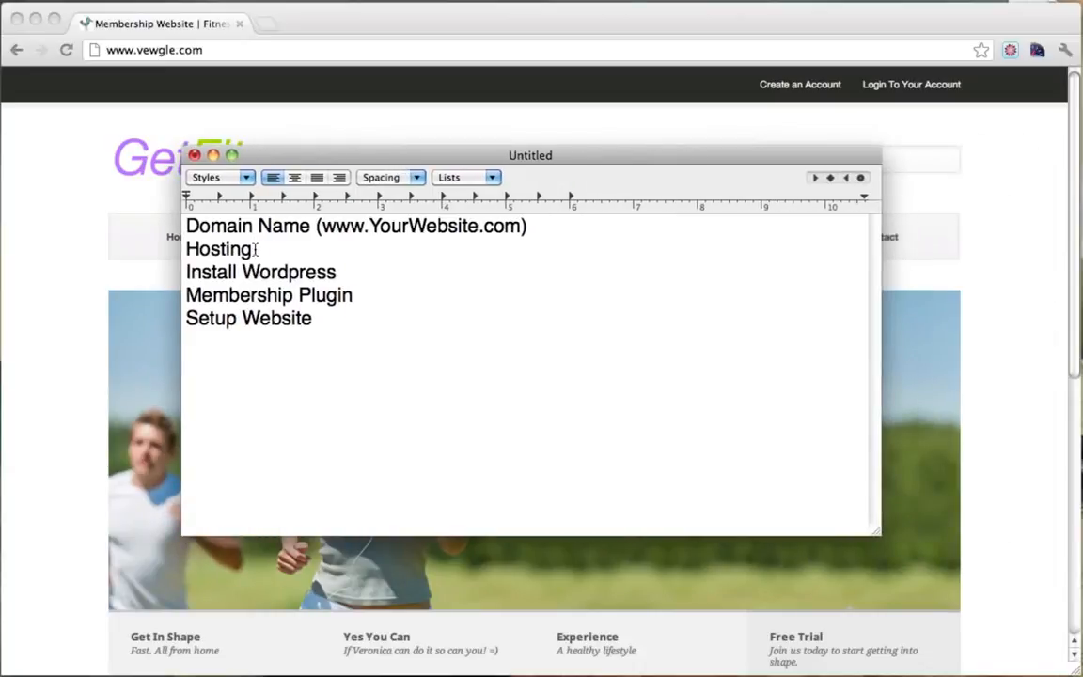
pyautogui.doubleClick(215, 249)
pyautogui.tripleClick(368, 275)
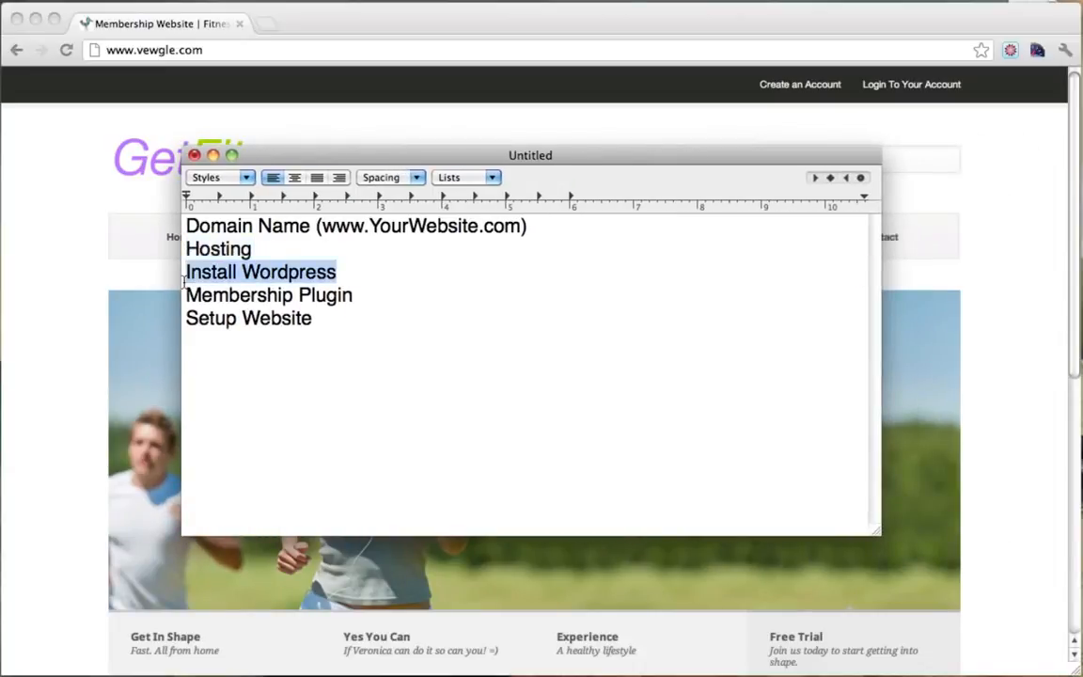
pyautogui.moveTo(355, 300); pyautogui.dragTo(186, 299)
pyautogui.moveTo(329, 160); pyautogui.dragTo(333, 292)
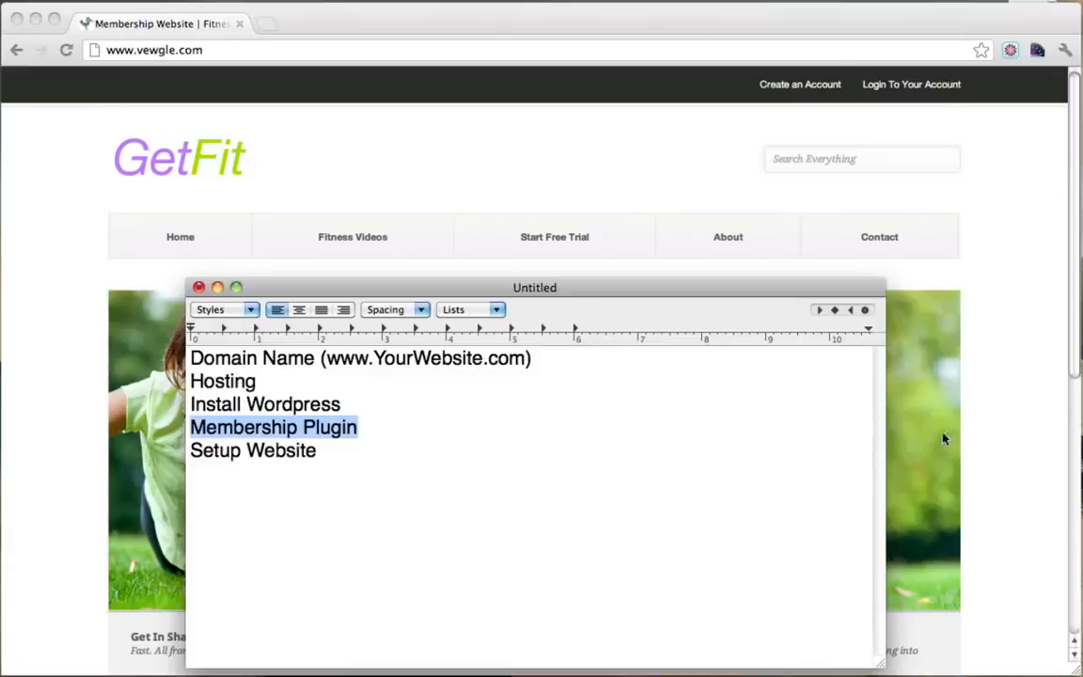
pyautogui.click(367, 450)
pyautogui.moveTo(357, 450); pyautogui.dragTo(155, 449)
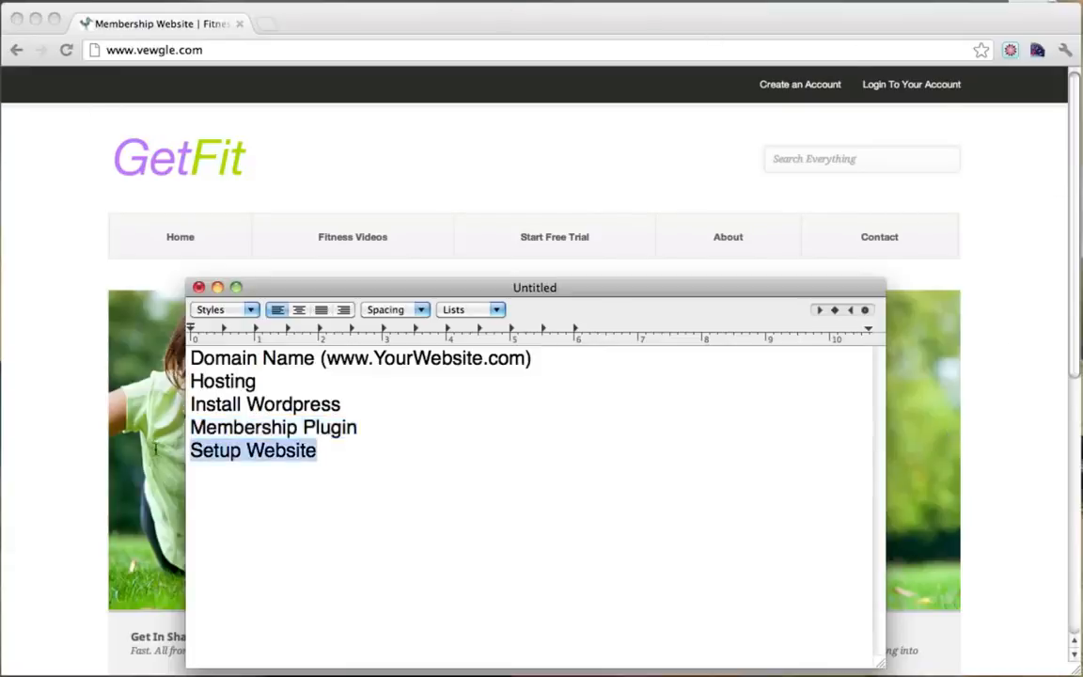
pyautogui.click(387, 457)
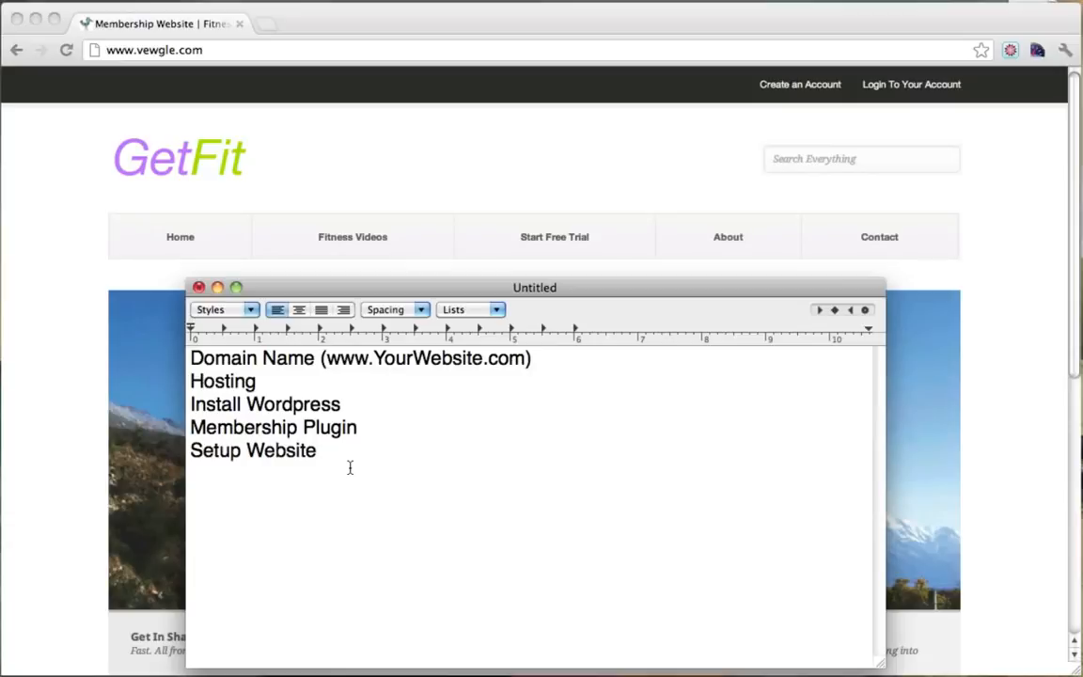
# Append '- $15 Yearly' to the Domain Name line and '- $10 monthly' to Hosting.
pyautogui.click(594, 364)
pyautogui.write('- $15 Yearly')
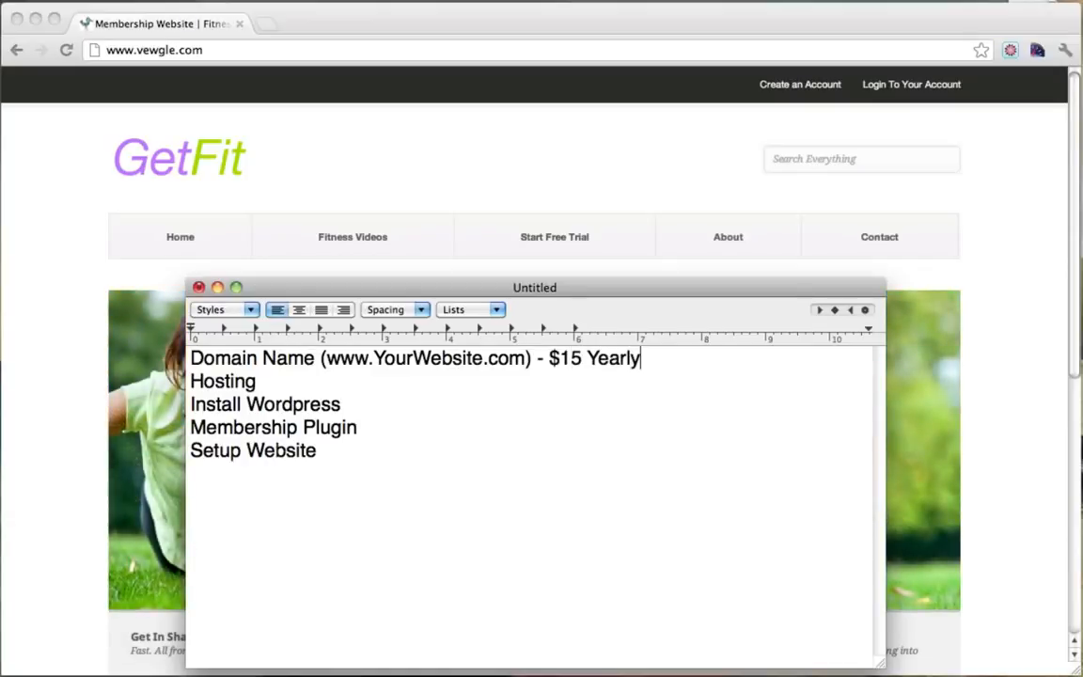
pyautogui.click(347, 380)
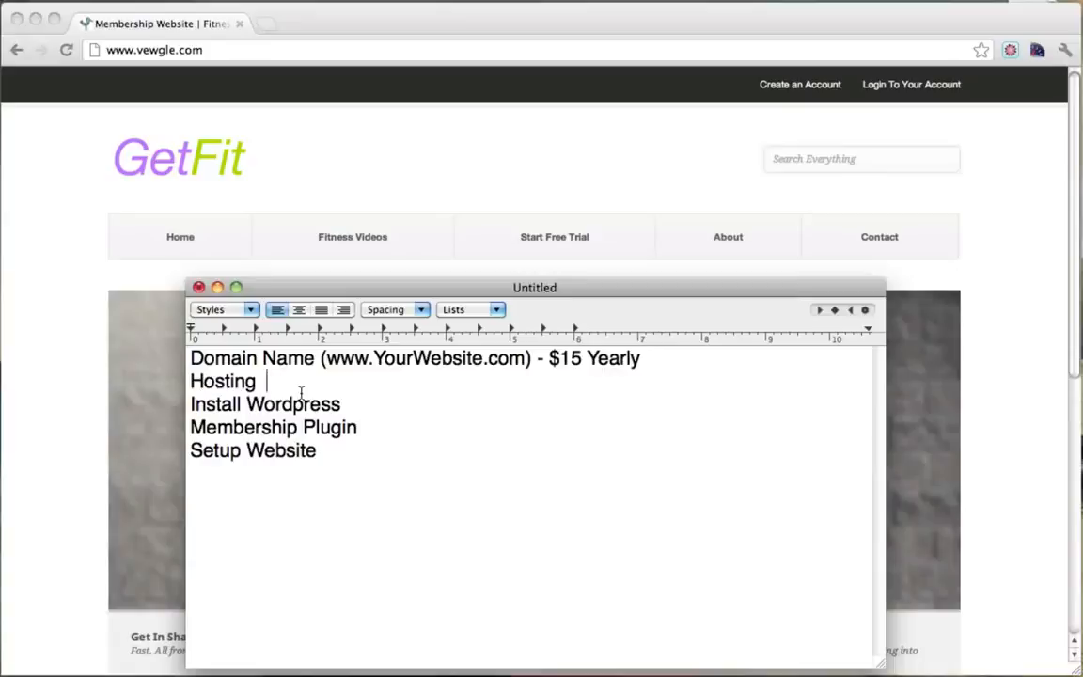
pyautogui.write('- $10')
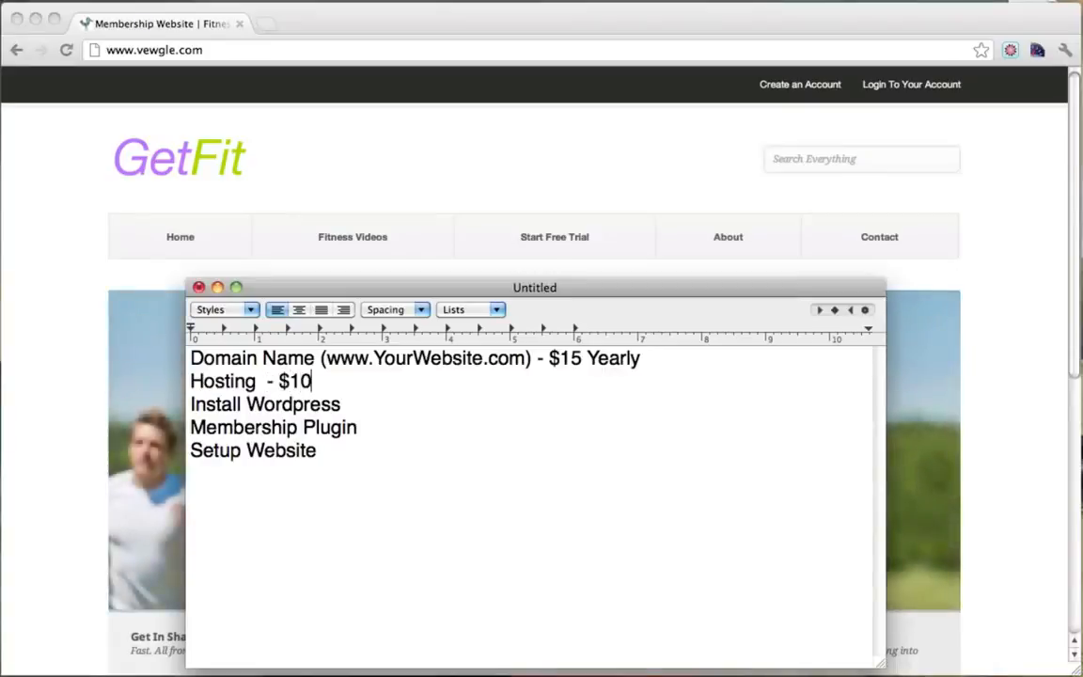
pyautogui.write(' month;')
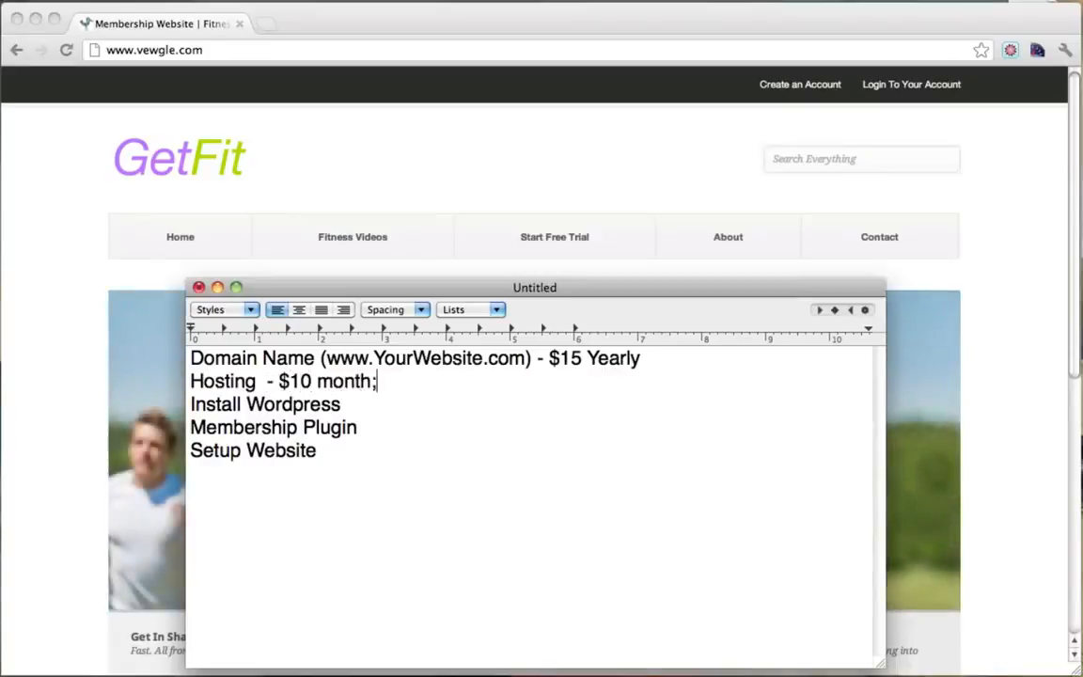
pyautogui.press('BackSpace')
pyautogui.write('ly')
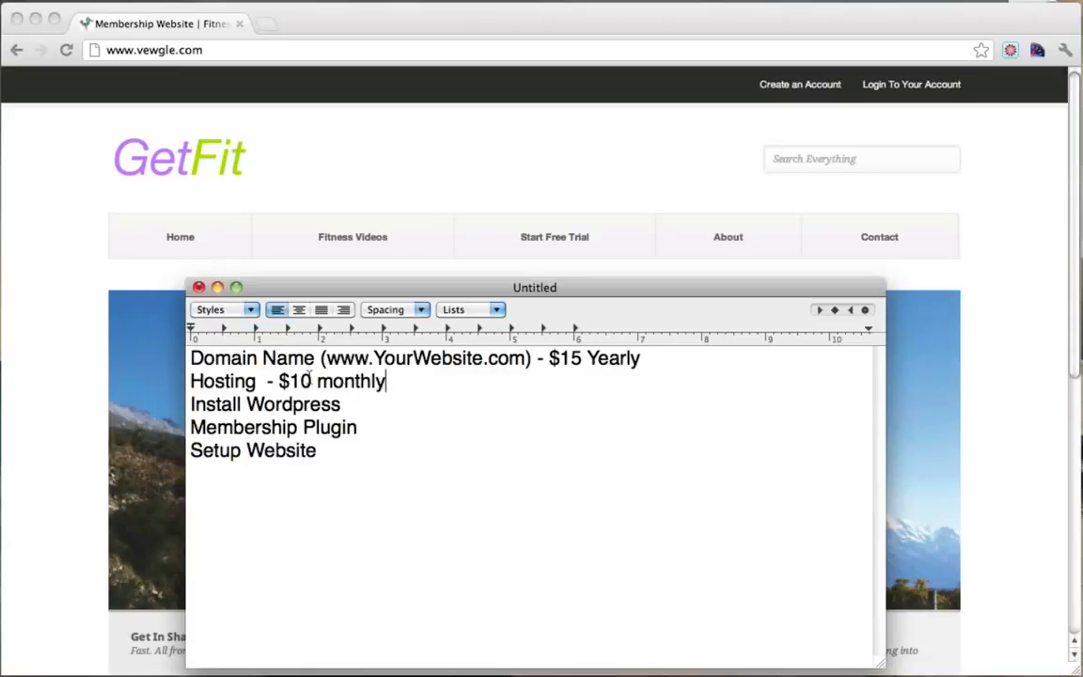
# Capitalise 'monthly' so the Hosting line reads '- $10 Monthly'.
pyautogui.moveTo(320, 359); pyautogui.dragTo(531, 363)
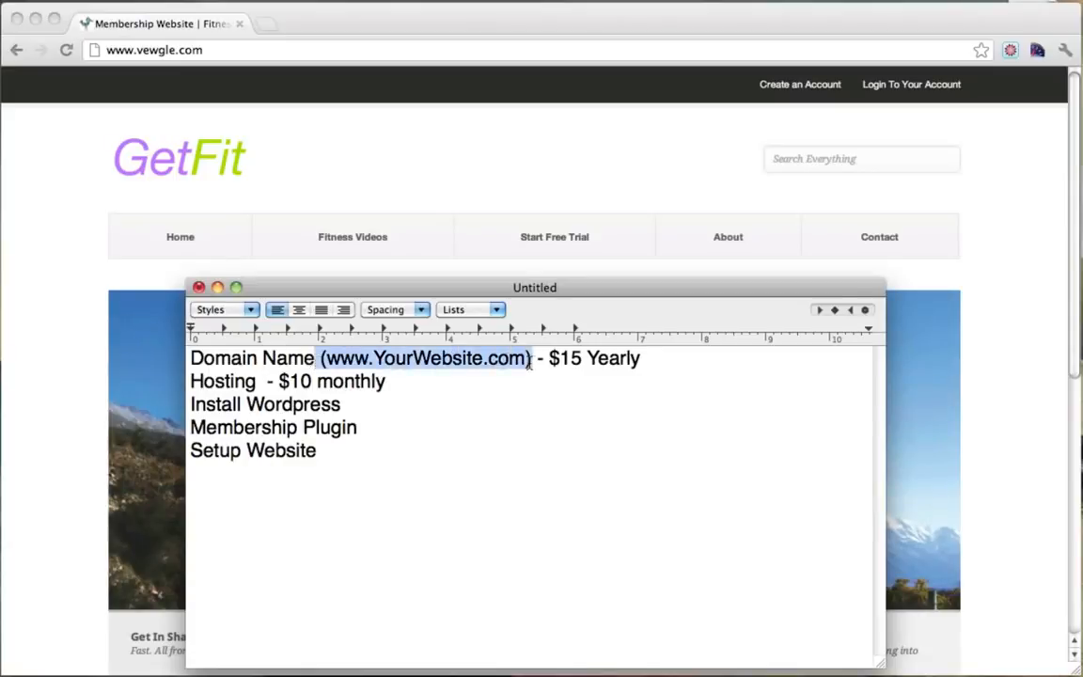
pyautogui.moveTo(191, 381); pyautogui.dragTo(381, 380)
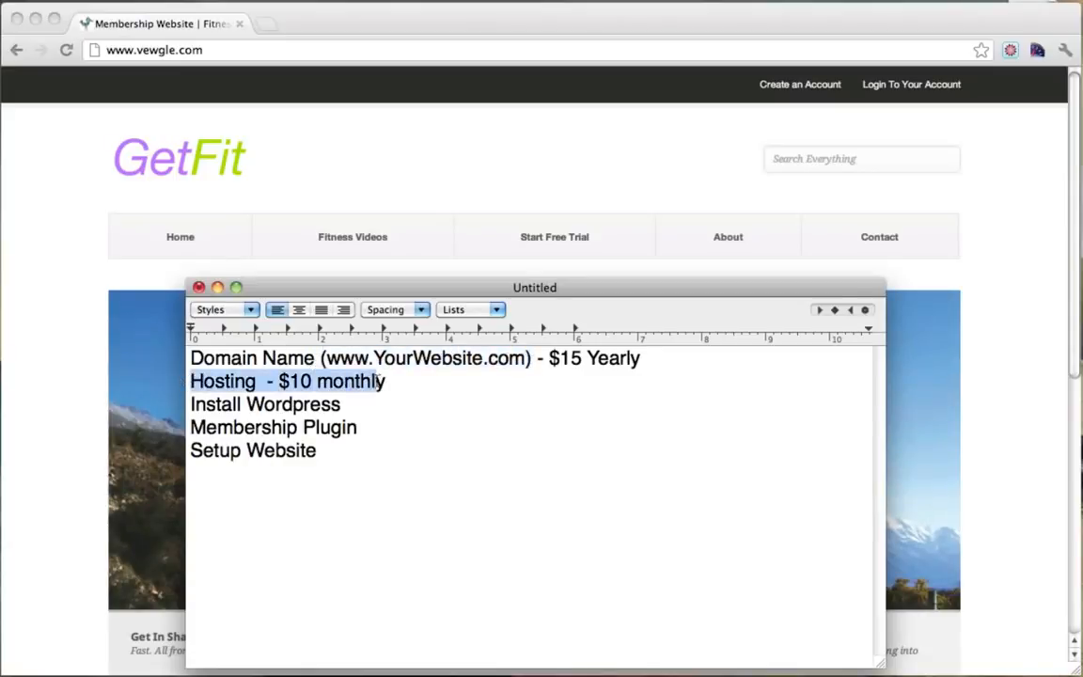
pyautogui.click(380, 380)
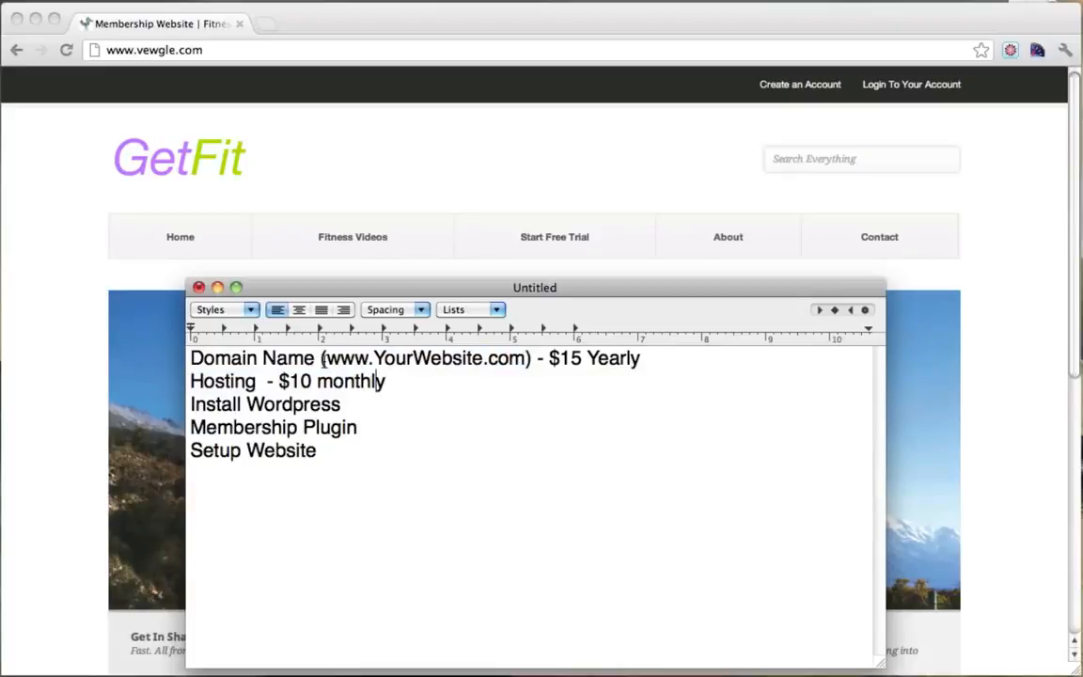
pyautogui.moveTo(327, 361); pyautogui.dragTo(531, 359)
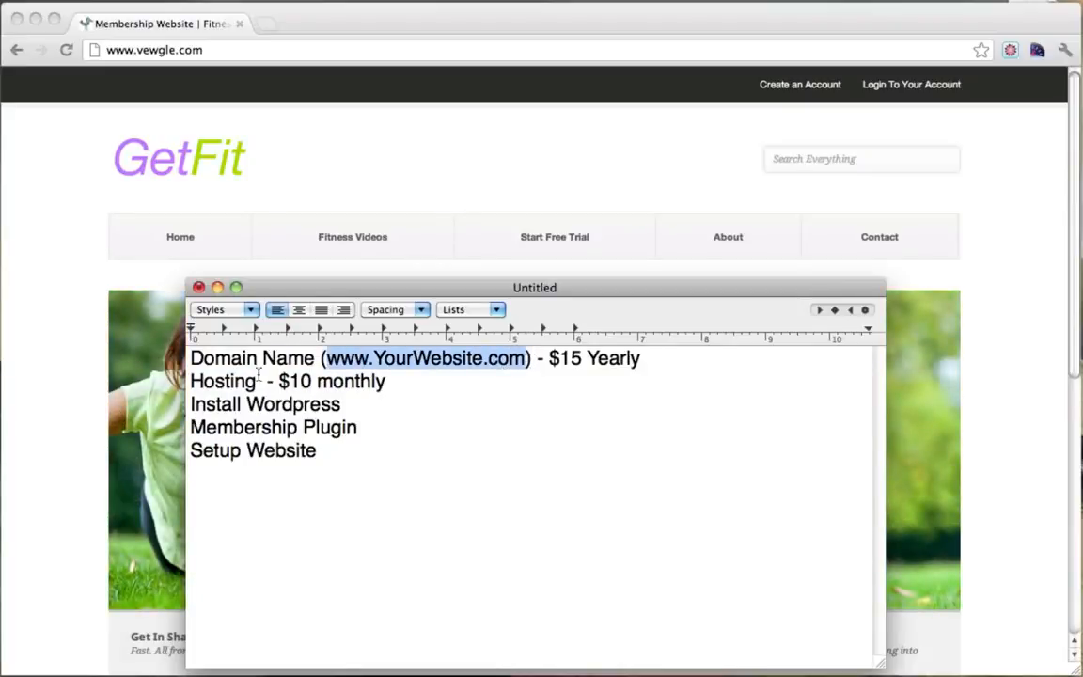
pyautogui.moveTo(224, 381); pyautogui.dragTo(392, 379)
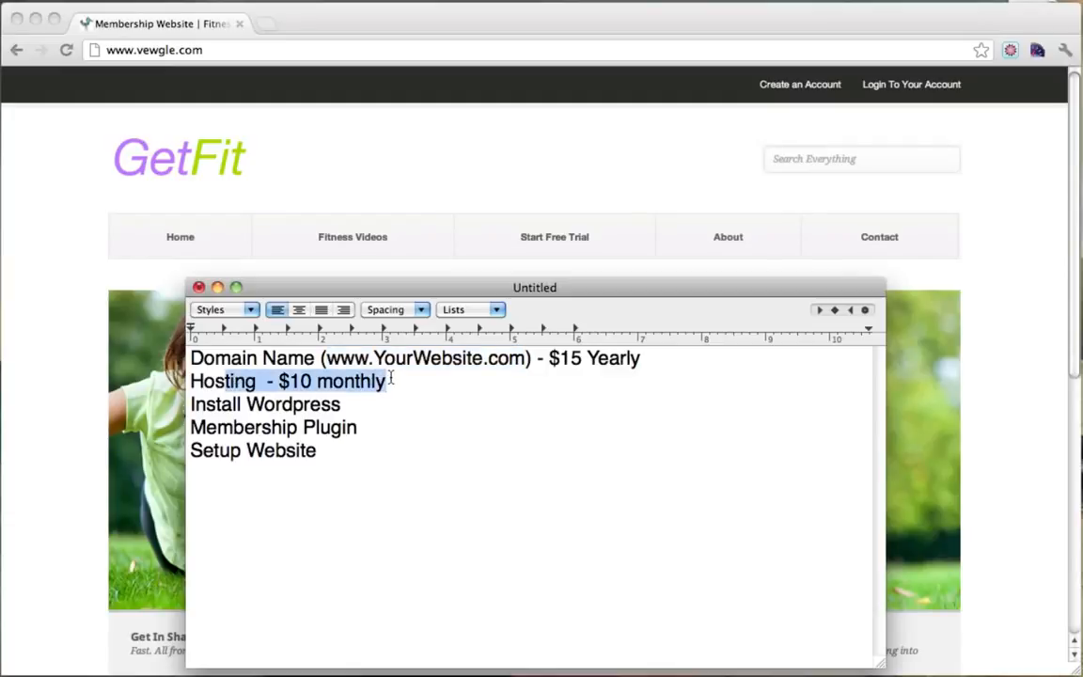
pyautogui.press('Right')
pyautogui.press('Left')
pyautogui.press('Left')
pyautogui.press('Left')
pyautogui.press('Left')
pyautogui.press('Left')
pyautogui.press('Left')
pyautogui.press('BackSpace')
pyautogui.write('M')
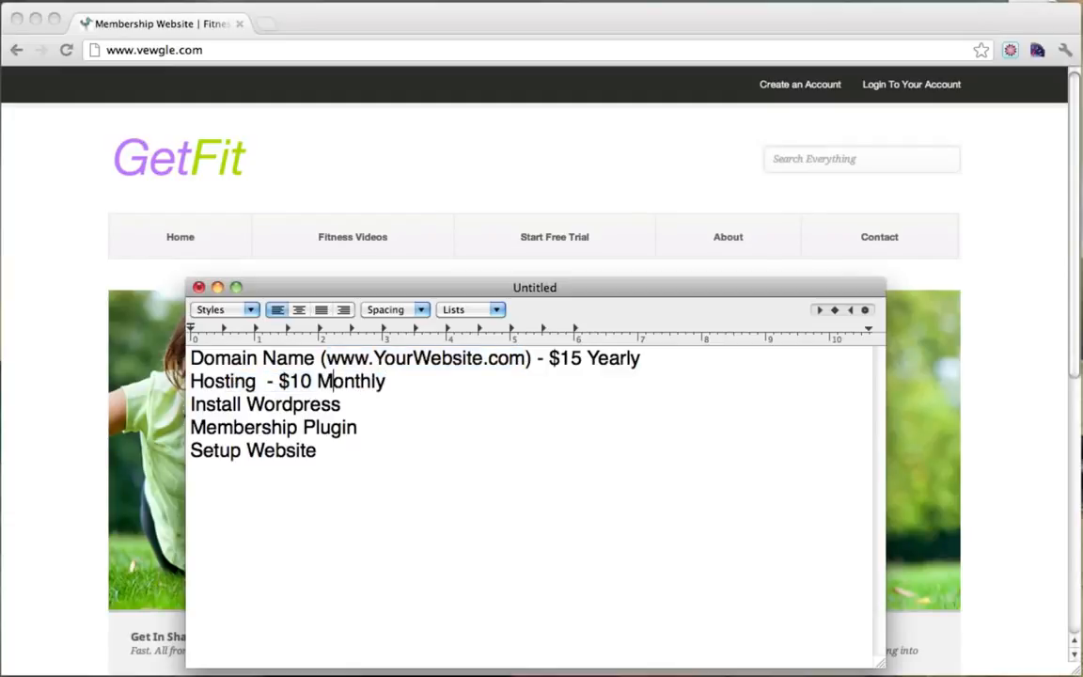
pyautogui.click(426, 385)
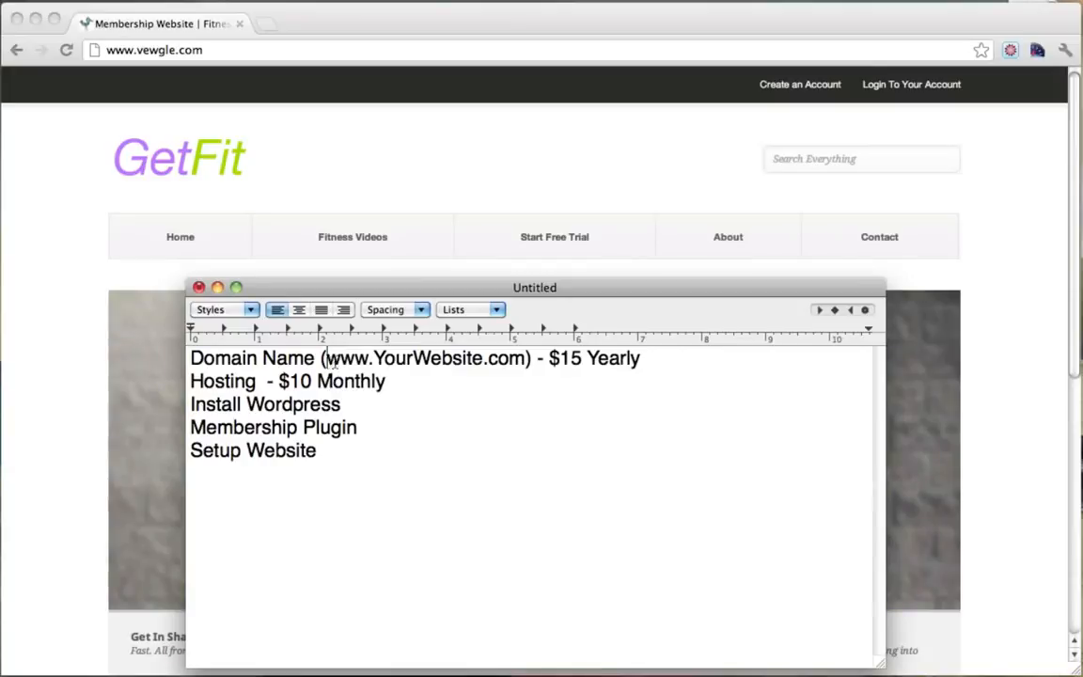
# Highlight the domain and Hosting cost lines to review them.
pyautogui.moveTo(327, 358)
pyautogui.mouseDown()
pyautogui.moveTo(513, 364)
pyautogui.moveTo(326, 361)
pyautogui.mouseUp()
pyautogui.click(509, 363)
pyautogui.press('Left')
pyautogui.moveTo(191, 381); pyautogui.dragTo(402, 382)
pyautogui.click(402, 382)
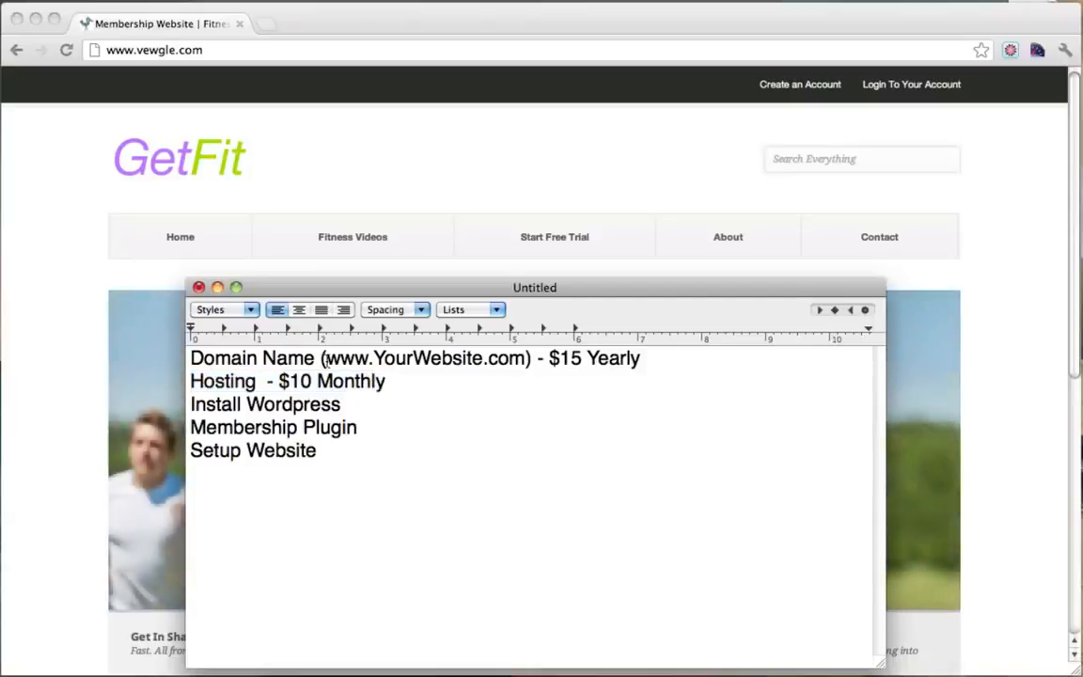
pyautogui.moveTo(326, 360); pyautogui.dragTo(647, 358)
# Append '- Free' to Install Wordpress and '- $30' to Membership Plugin.
pyautogui.click(435, 389)
pyautogui.click(377, 404)
pyautogui.write('- Free')
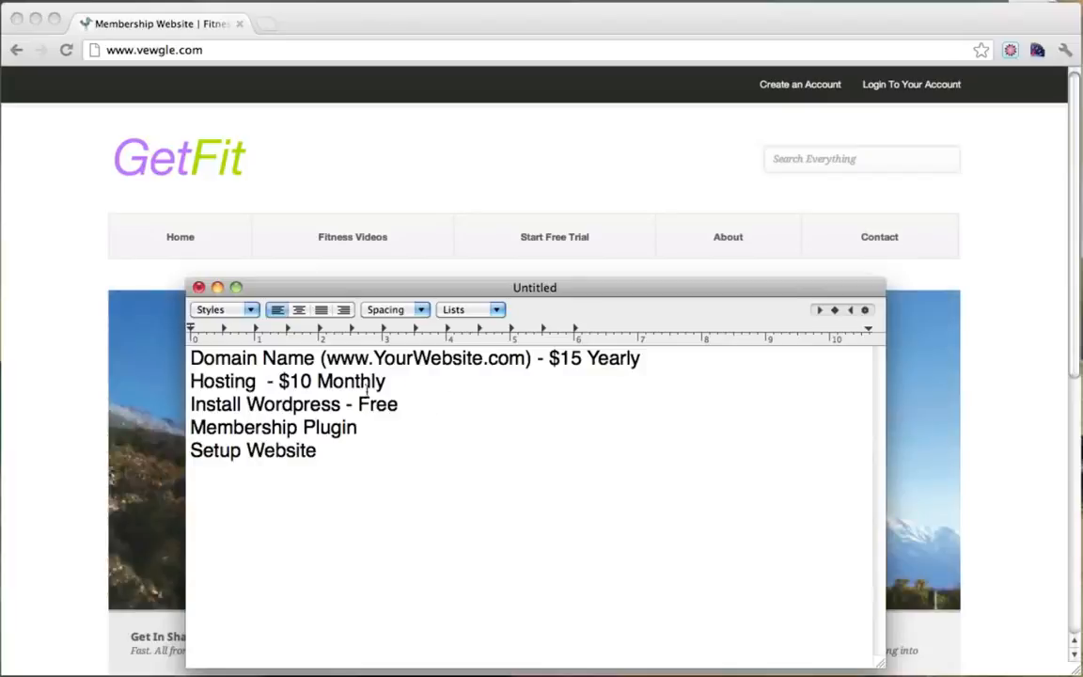
pyautogui.click(389, 428)
pyautogui.moveTo(363, 429); pyautogui.dragTo(203, 427)
pyautogui.click(369, 429)
pyautogui.write('- $30')
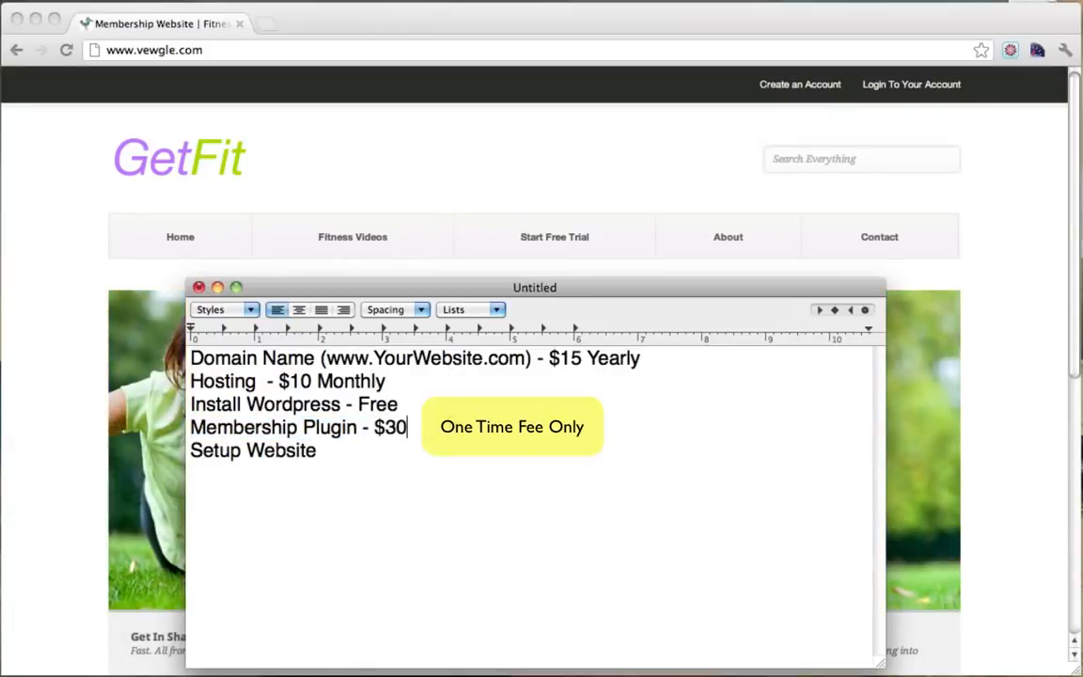
pyautogui.moveTo(420, 428); pyautogui.dragTo(192, 428)
pyautogui.click(425, 428)
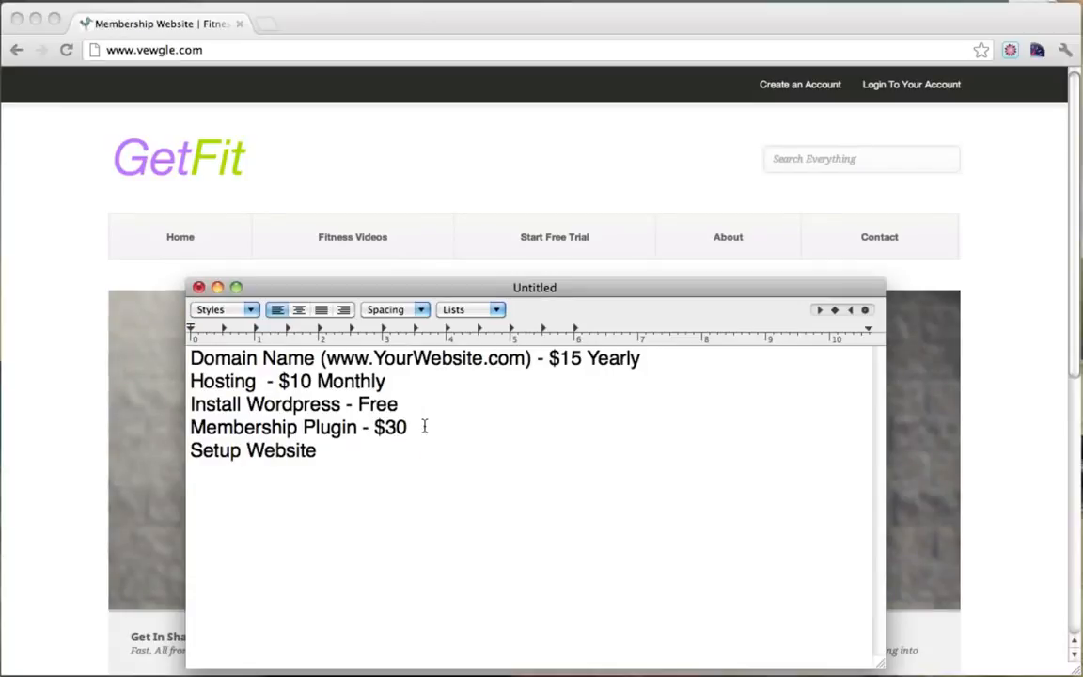
# Add an 'Under $60' total line below Setup Website.
pyautogui.click(366, 449)
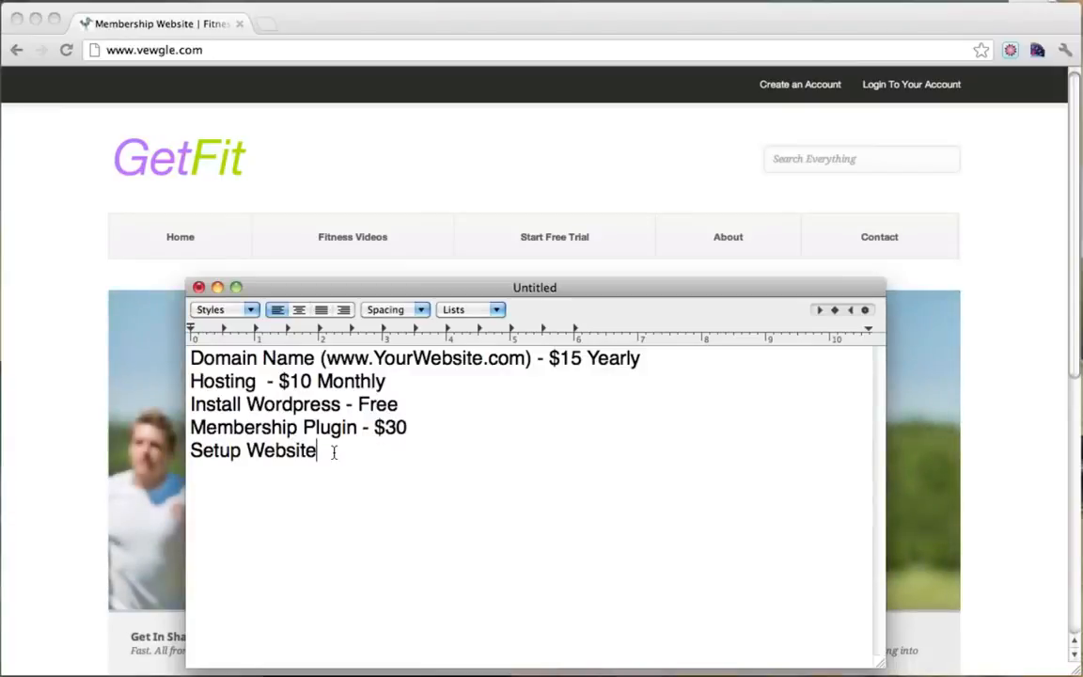
pyautogui.tripleClick(331, 453)
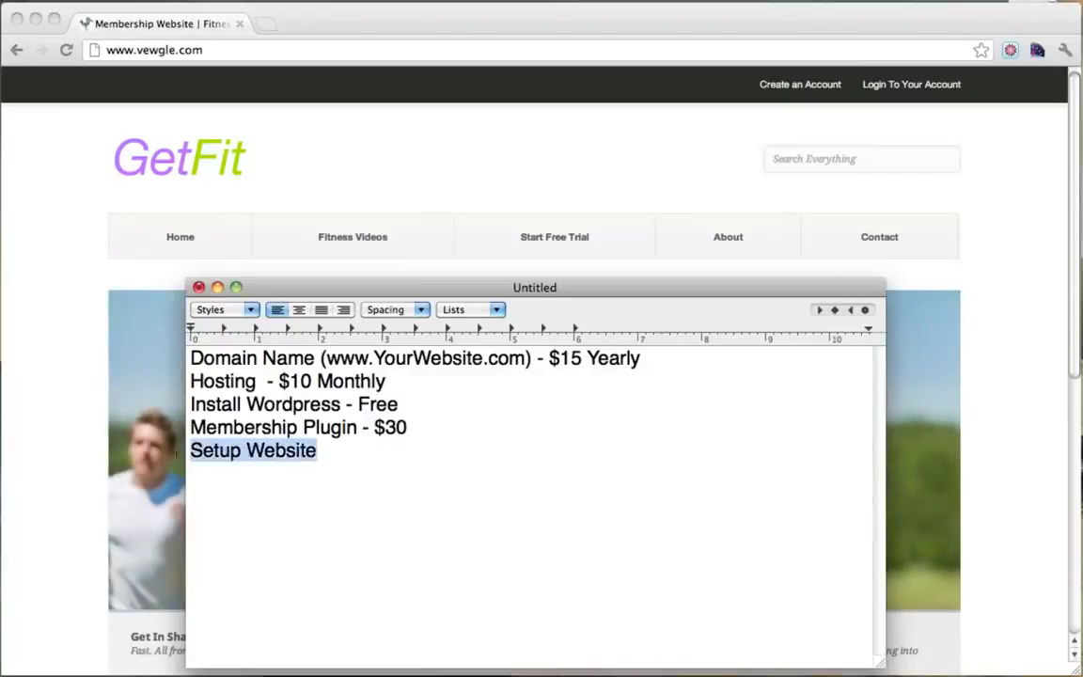
pyautogui.click(326, 452)
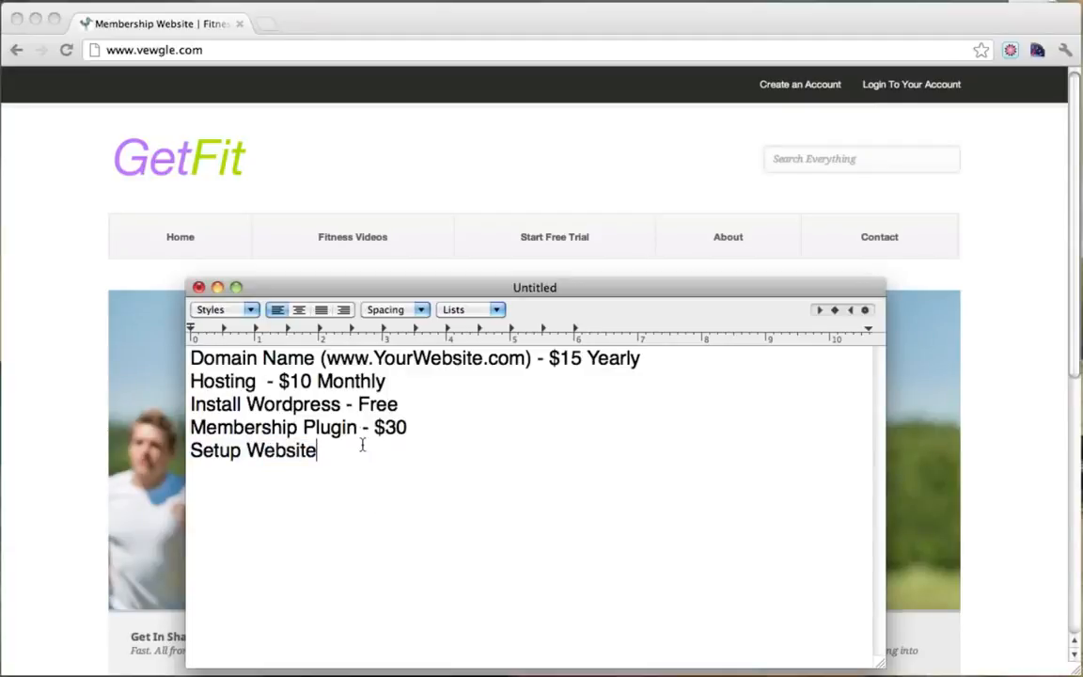
pyautogui.press('Return')
pyautogui.press('Return')
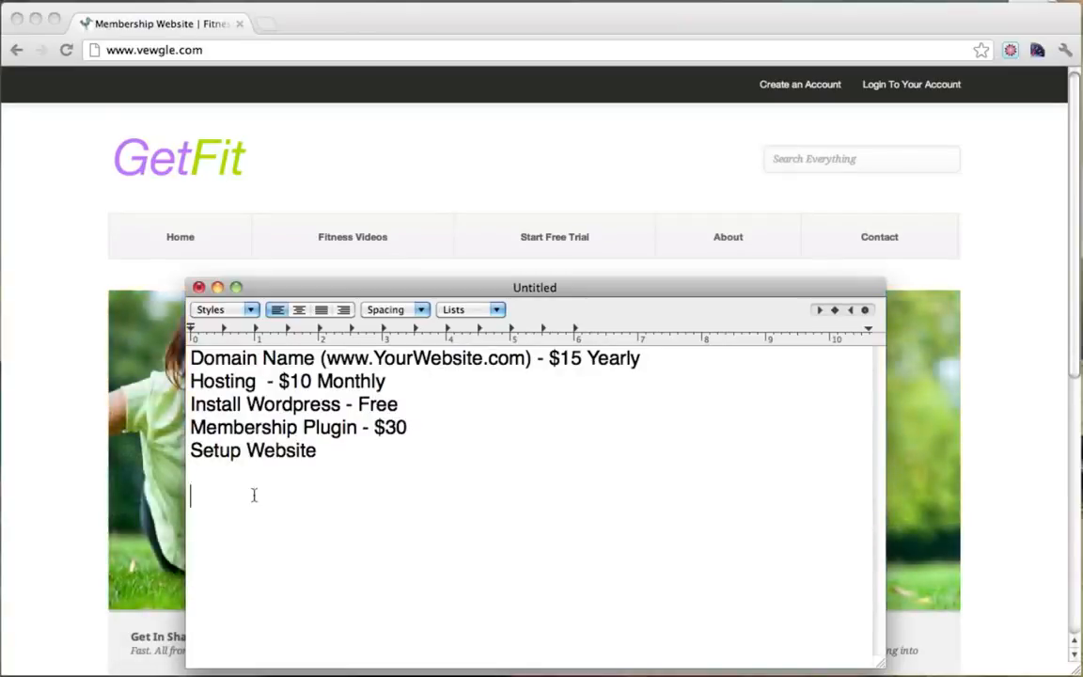
pyautogui.write('Under $60')
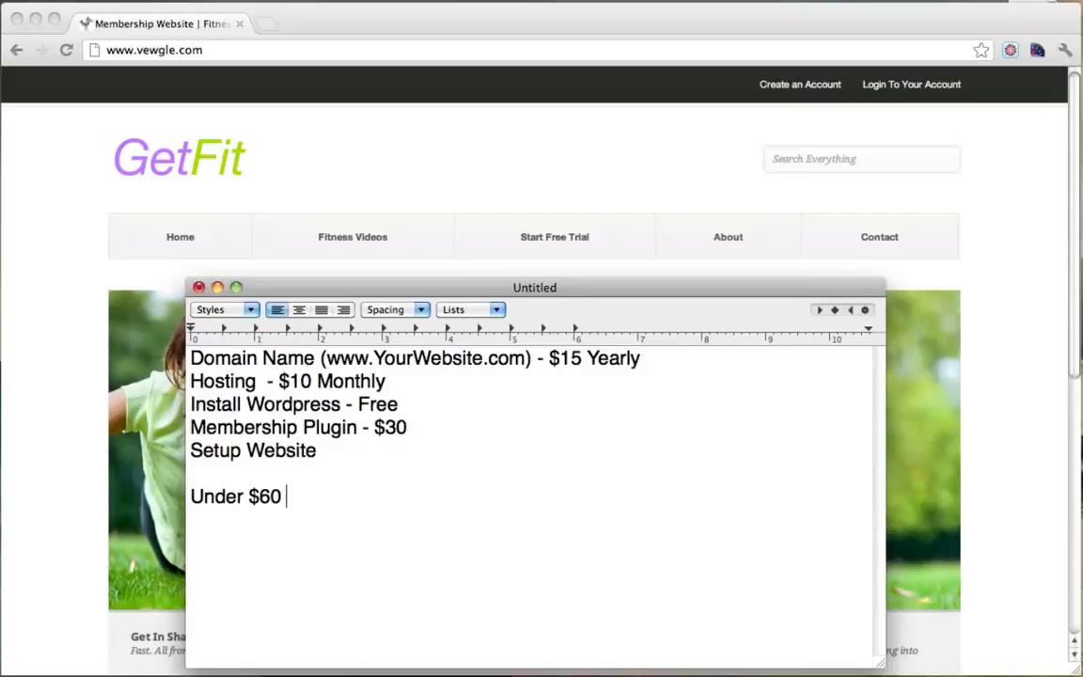
# Delete the 'Under $60' total line.
pyautogui.moveTo(192, 357); pyautogui.dragTo(438, 391)
pyautogui.click(437, 390)
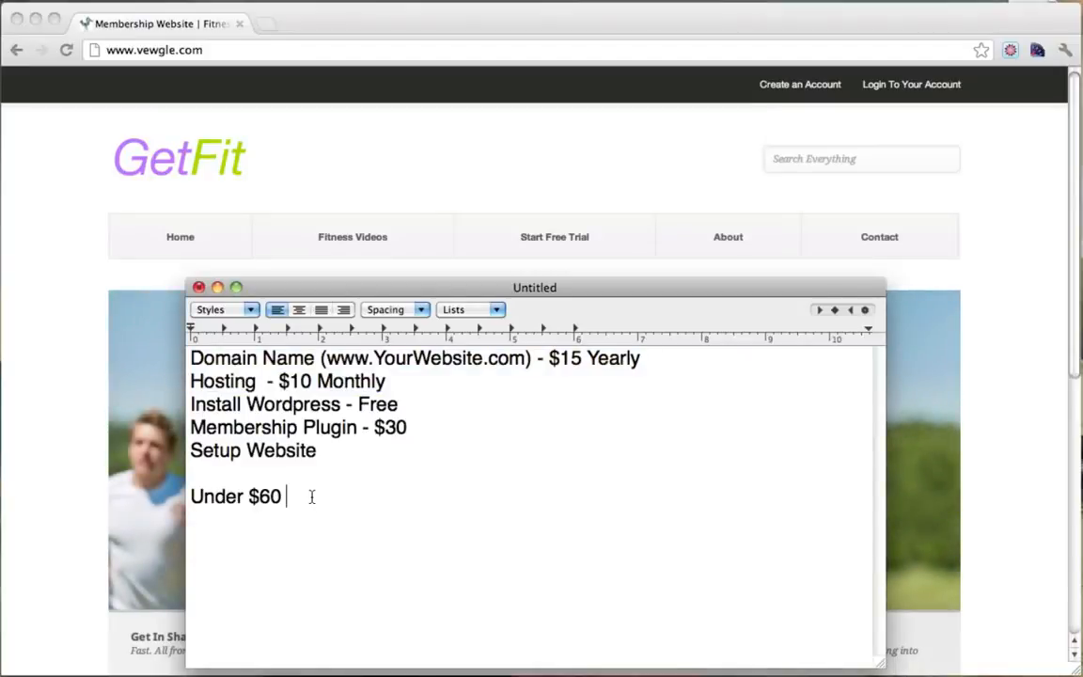
pyautogui.click(311, 497)
pyautogui.moveTo(297, 499); pyautogui.dragTo(164, 501)
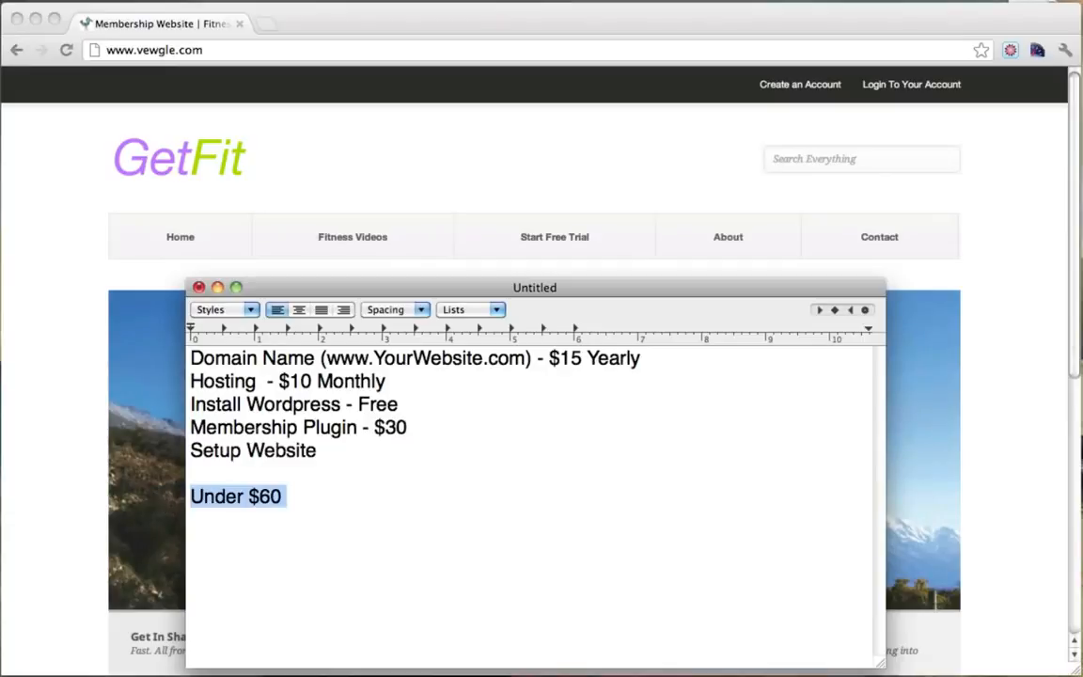
pyautogui.press('BackSpace')
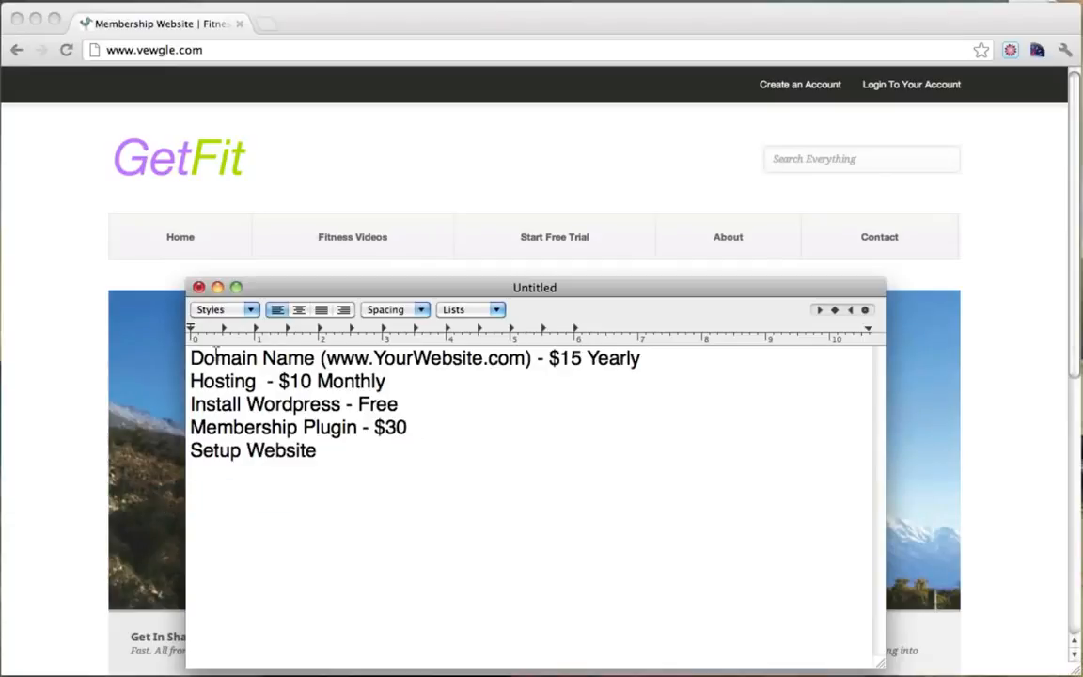
# Review the domain and hosting lines, then minimize the TextEdit cost list.
pyautogui.moveTo(192, 350); pyautogui.dragTo(438, 380)
pyautogui.click(437, 380)
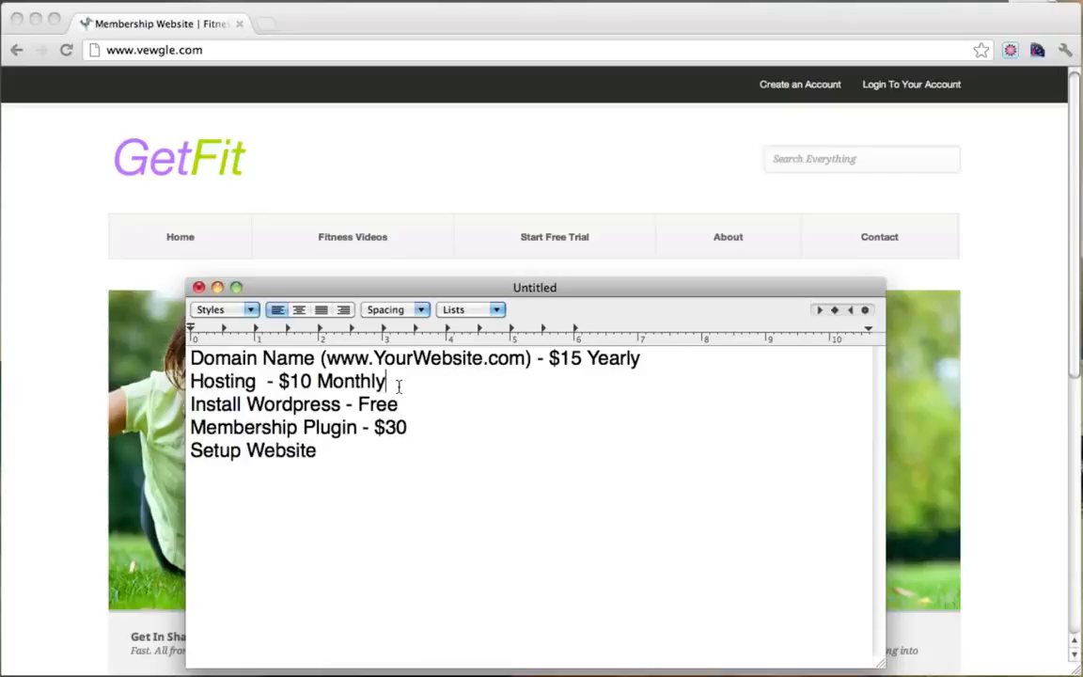
pyautogui.moveTo(398, 386); pyautogui.dragTo(130, 310)
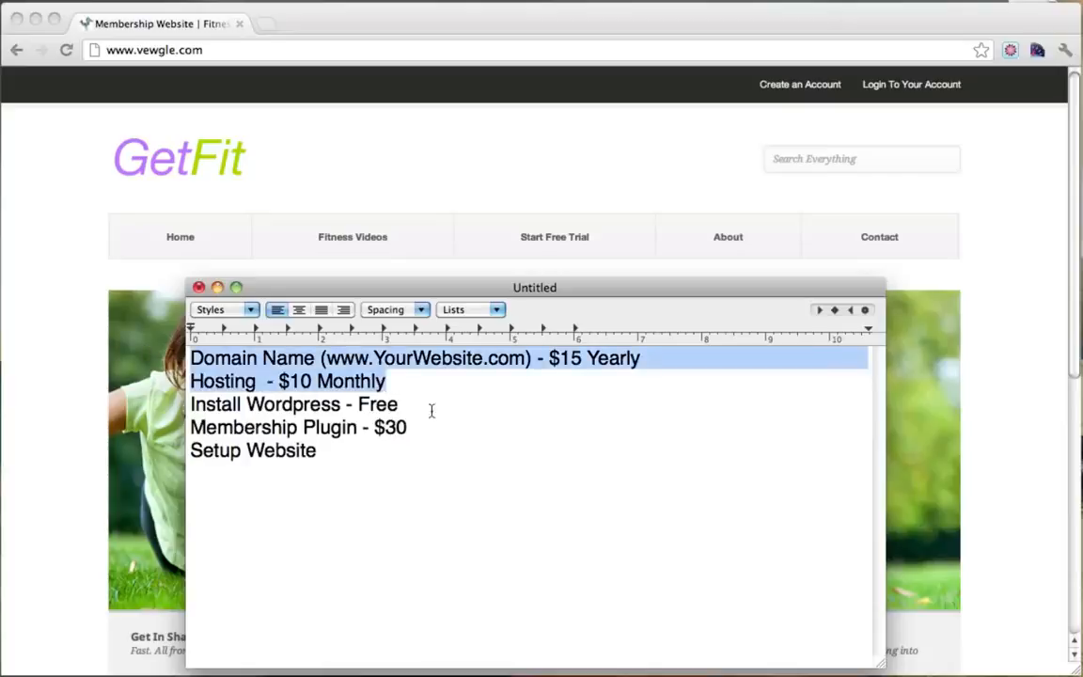
pyautogui.click(431, 409)
pyautogui.click(222, 293)
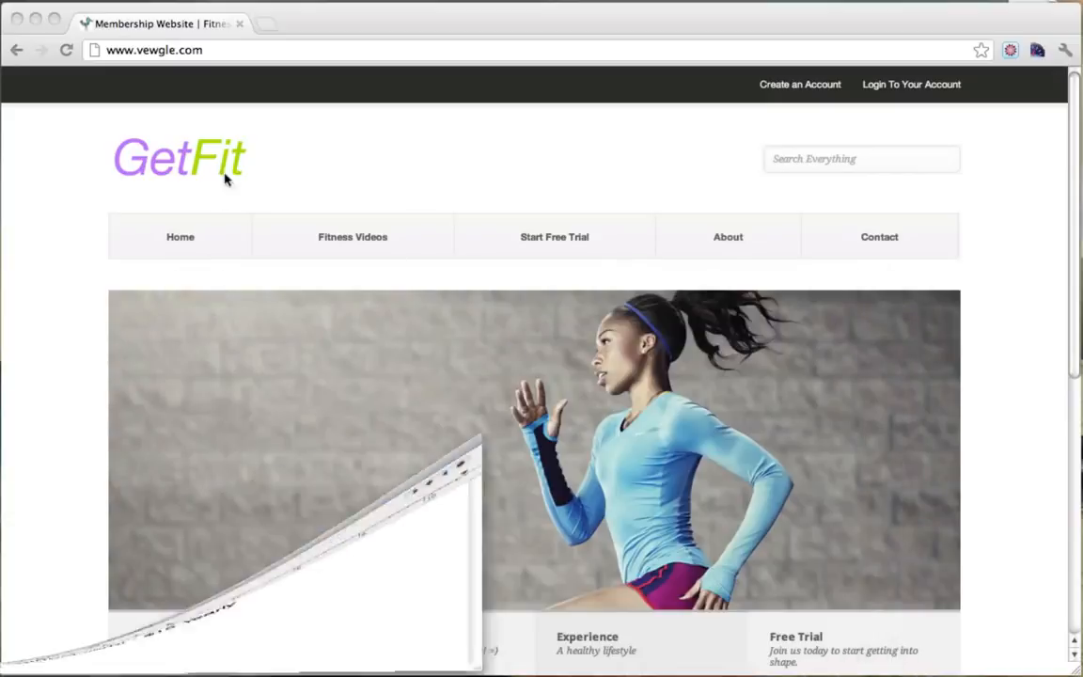
pyautogui.click(233, 49)
pyautogui.write('ww')
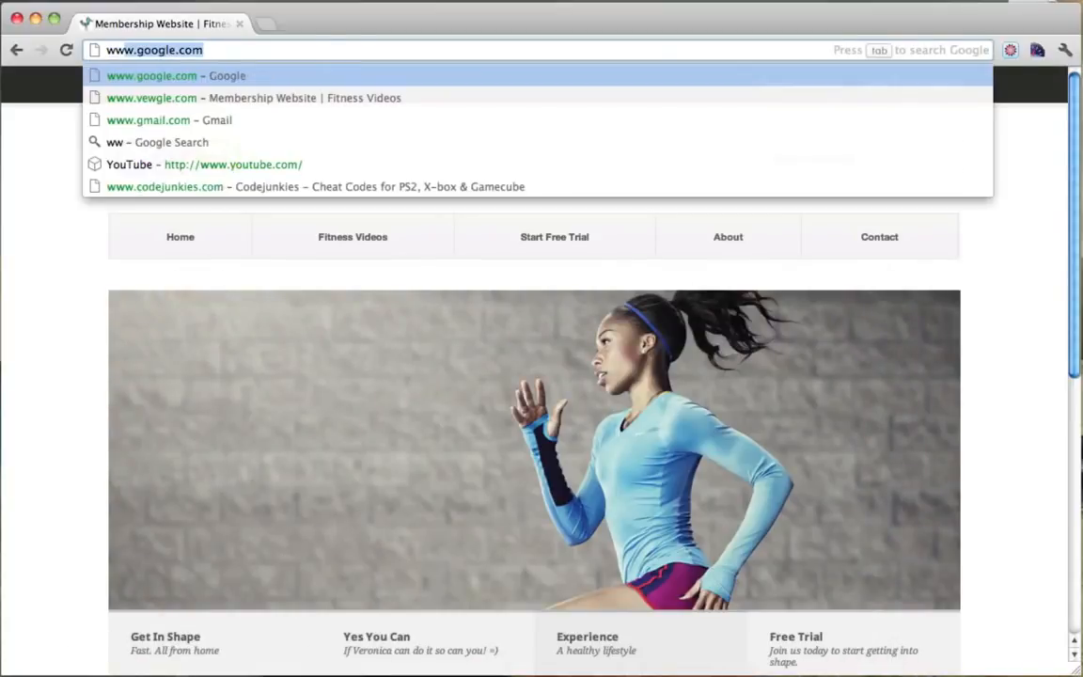
pyautogui.write('w.hostgator.com')
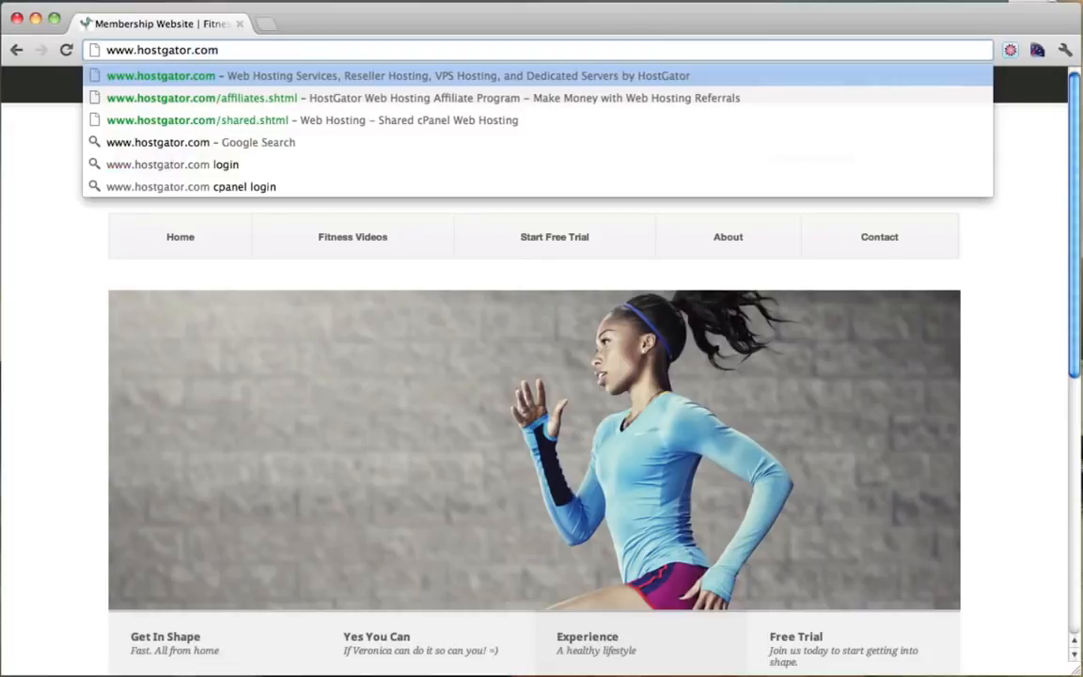
pyautogui.press('Return')
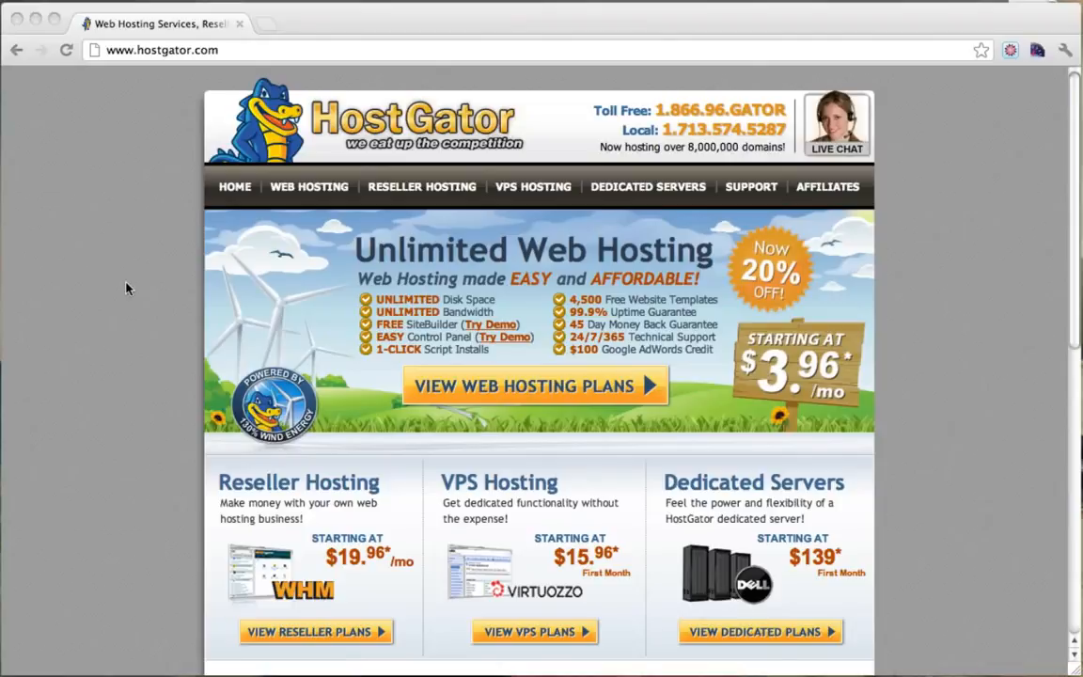
pyautogui.click(175, 284)
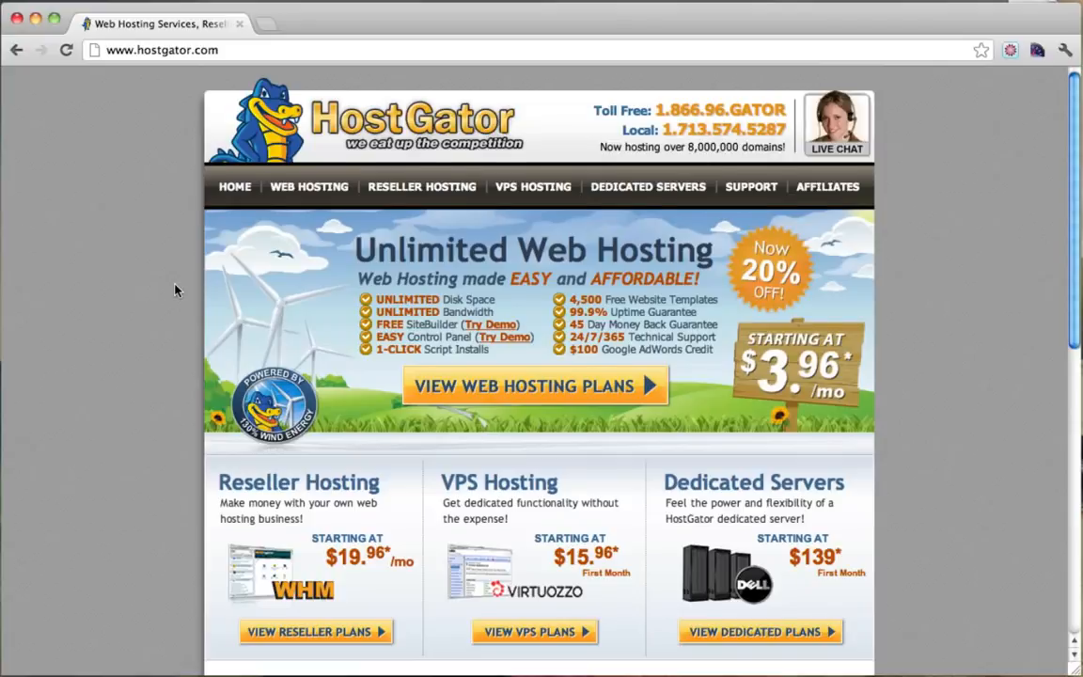
pyautogui.scroll(-5, 175, 290)
pyautogui.scroll(2, 174, 289)
pyautogui.scroll(4, 175, 289)
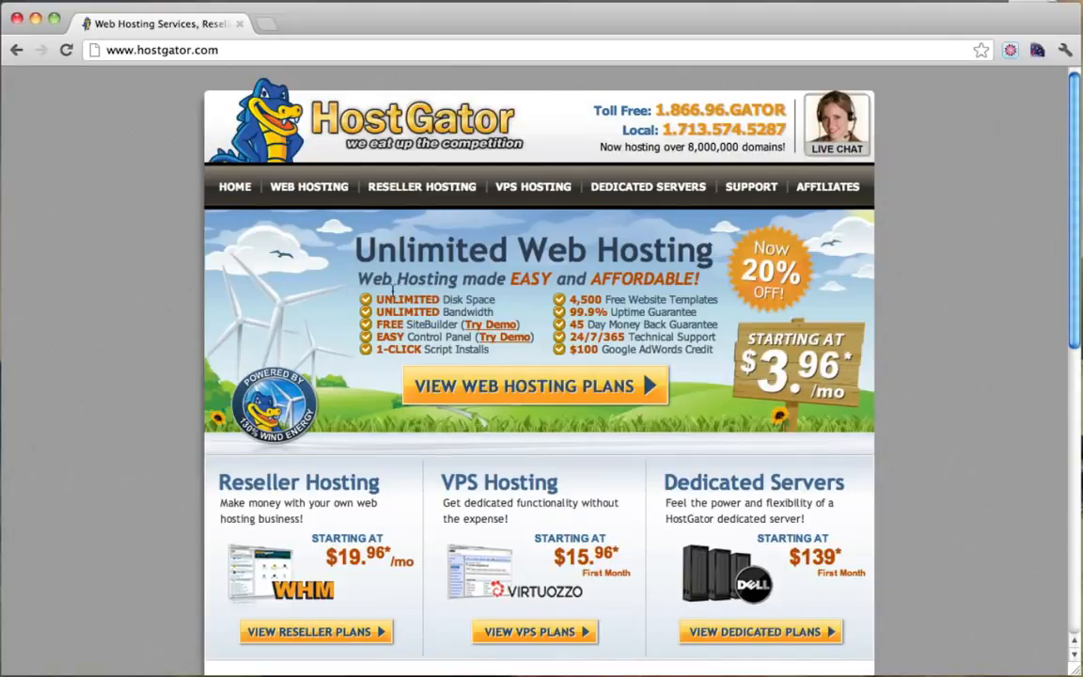
# Open HostGator's Live Chat window, move it aside, and close it unsubmitted.
pyautogui.click(834, 128)
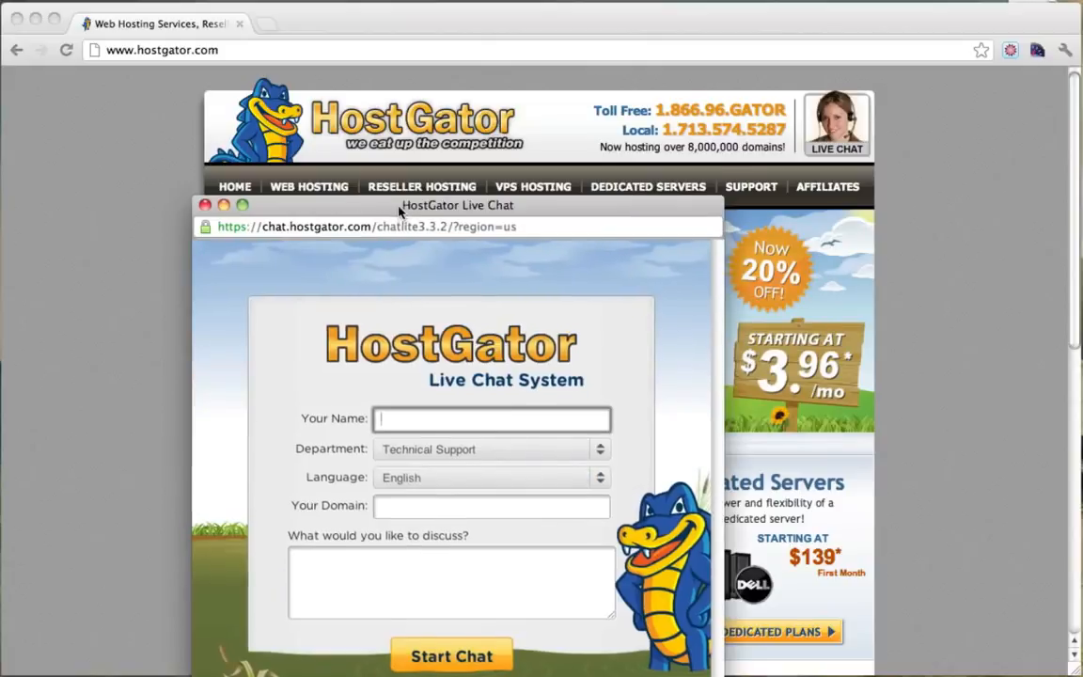
pyautogui.moveTo(399, 214); pyautogui.dragTo(448, 119)
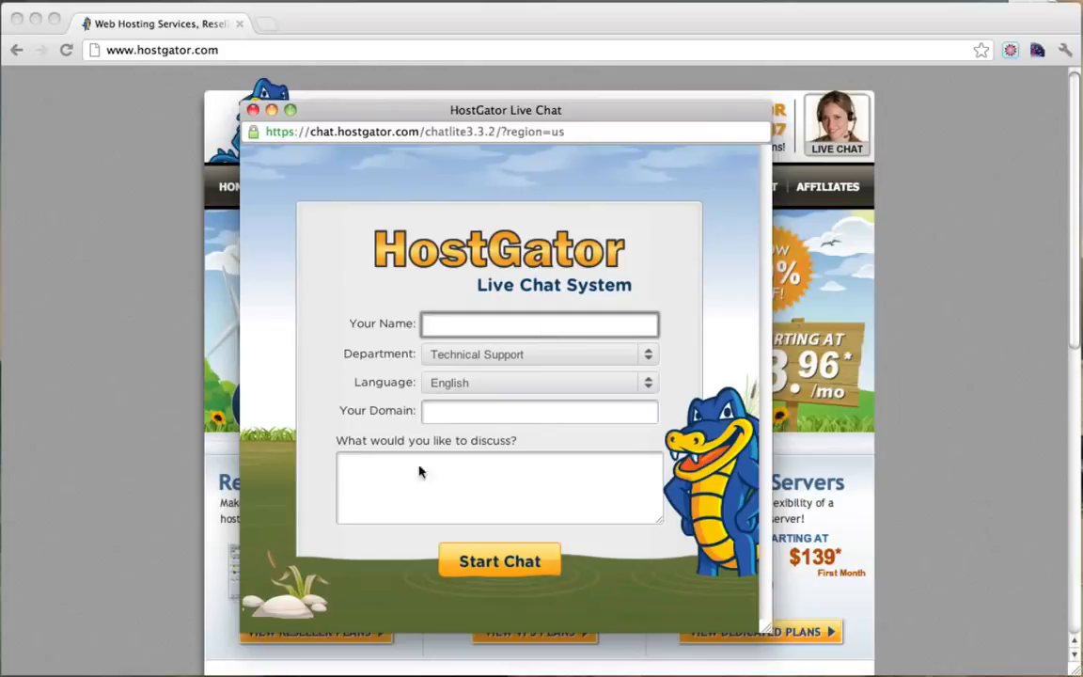
pyautogui.click(253, 111)
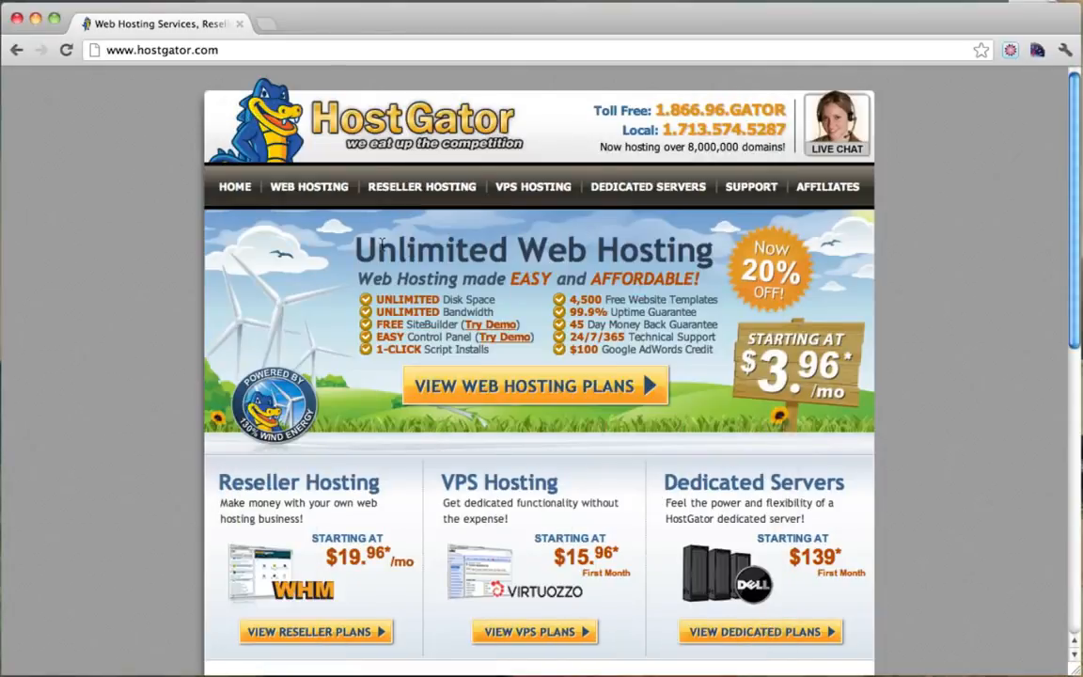
# From Web Hosting, set the Baby Plan to Monthly - $7.96/mo and order it.
pyautogui.click(299, 192)
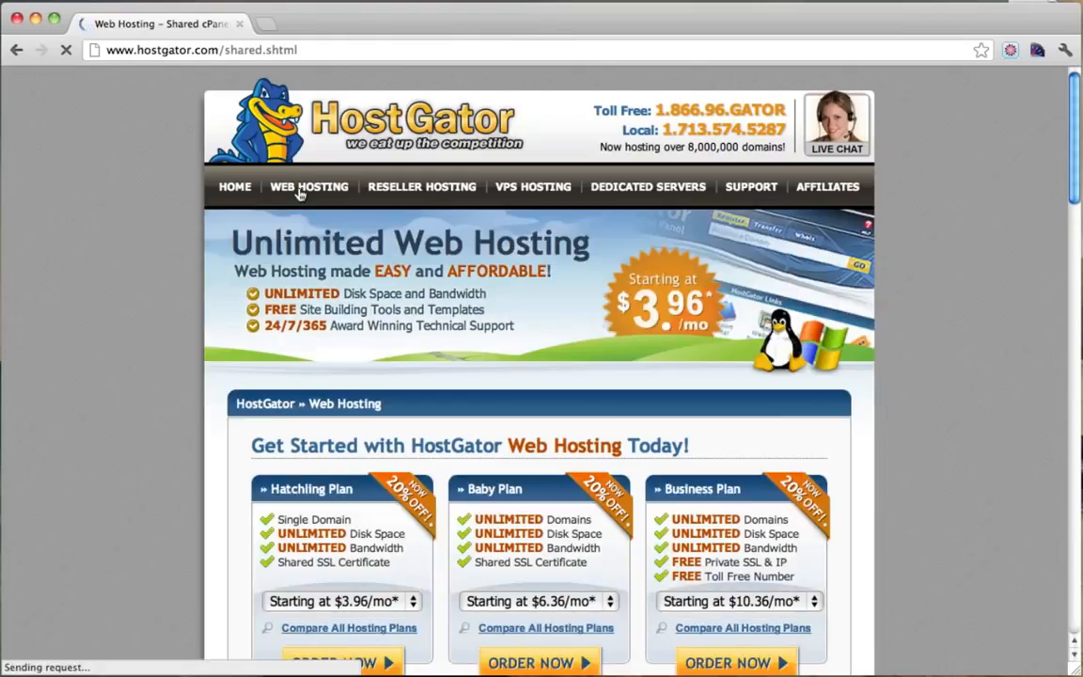
pyautogui.scroll(-3, 299, 192)
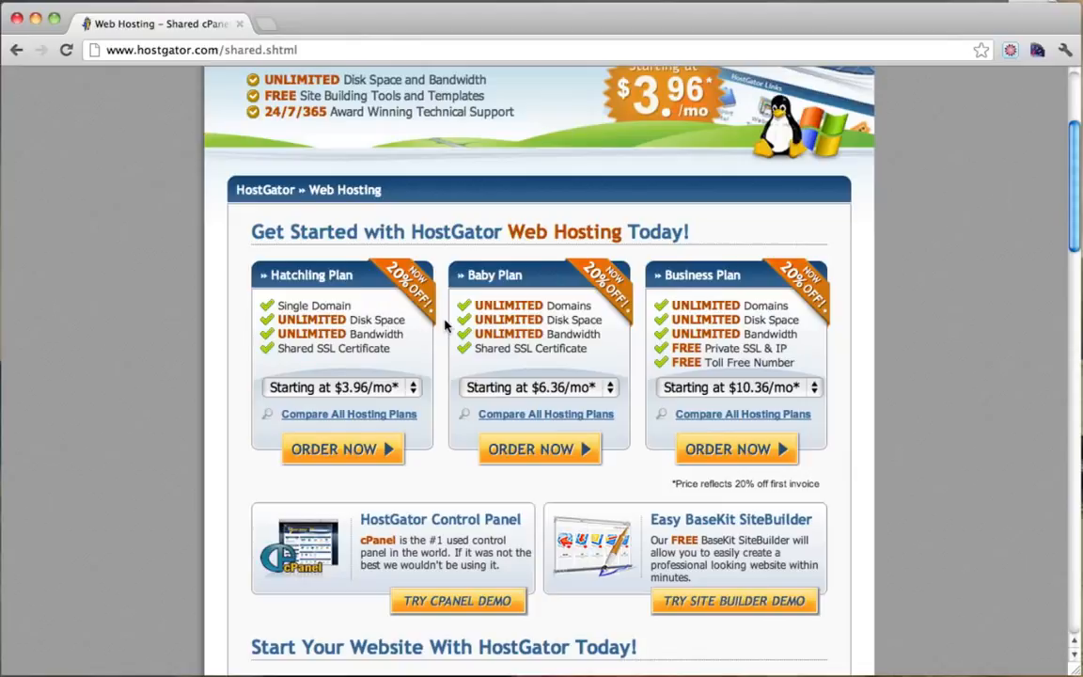
pyautogui.click(611, 389)
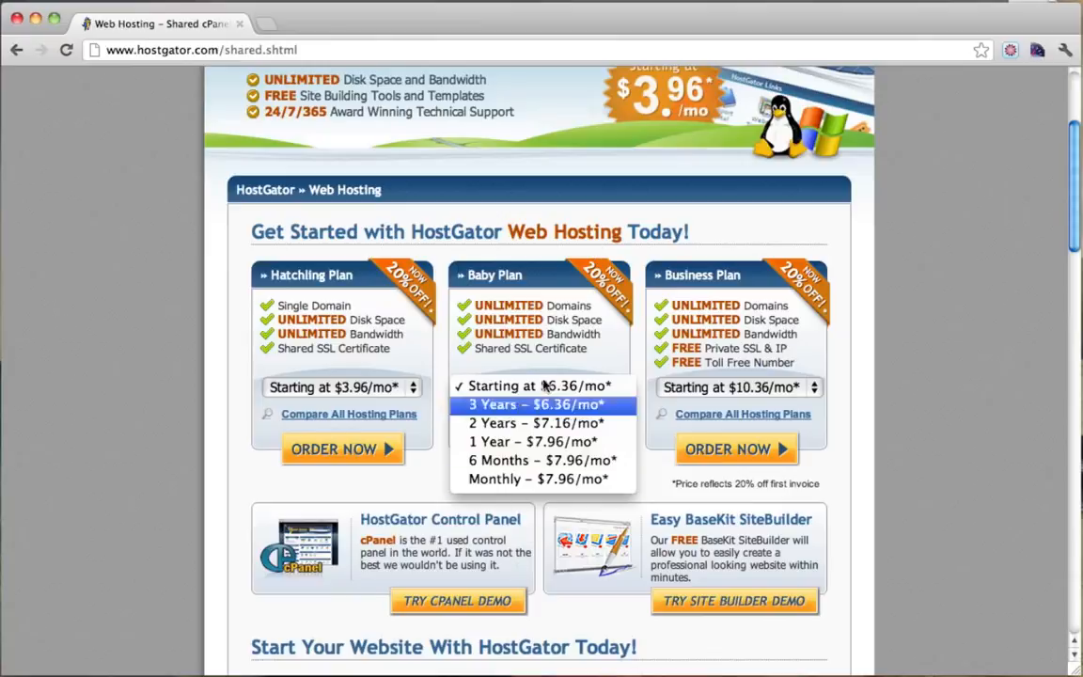
pyautogui.click(550, 481)
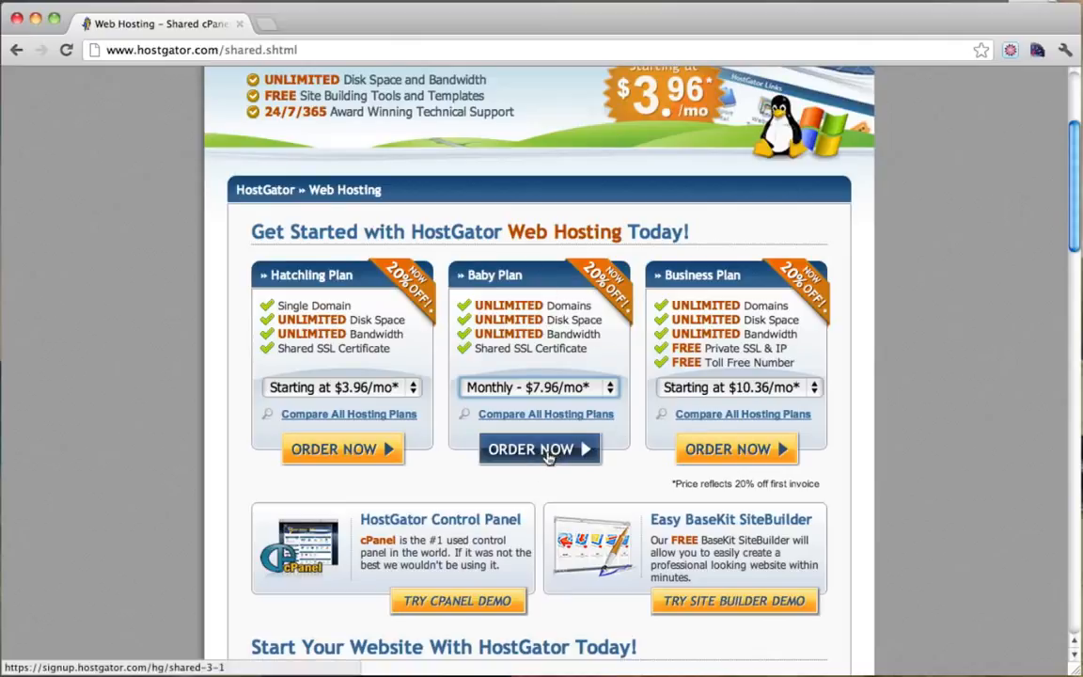
pyautogui.click(561, 388)
pyautogui.click(533, 387)
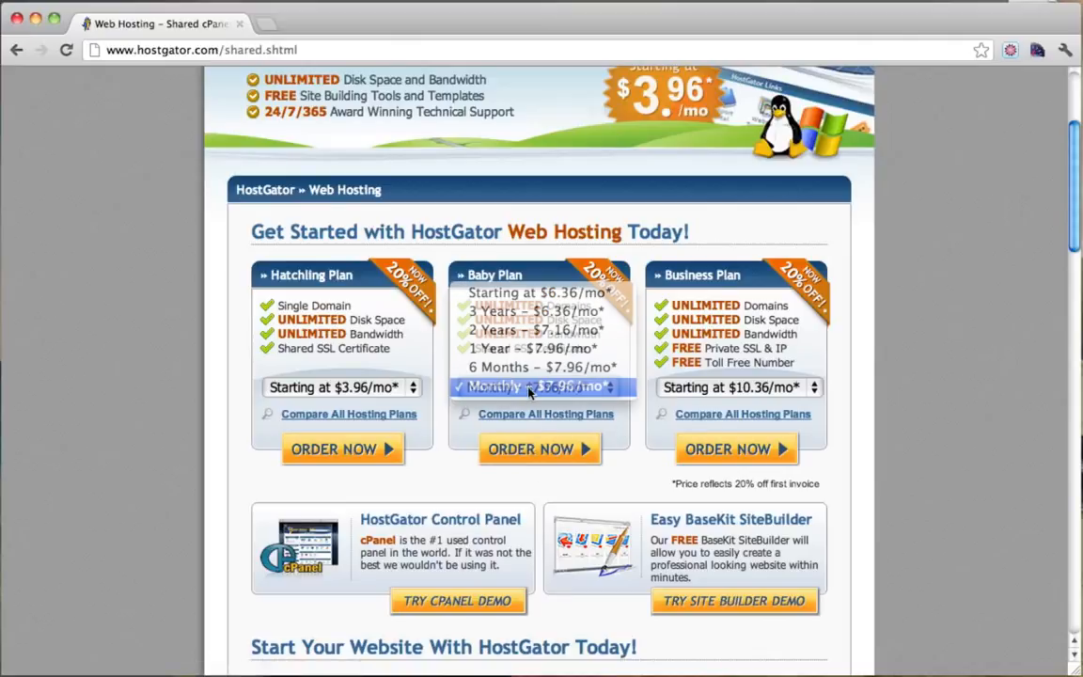
pyautogui.click(540, 452)
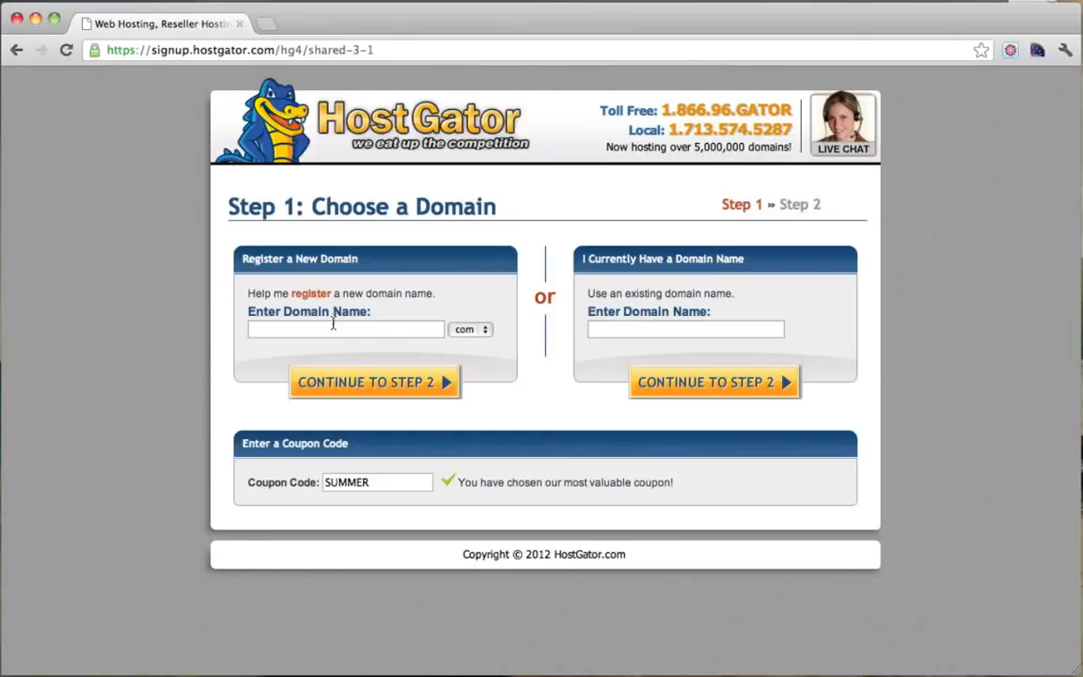
# Enter the new domain name simpleiskey with the .com extension.
pyautogui.click(282, 331)
pyautogui.click(470, 329)
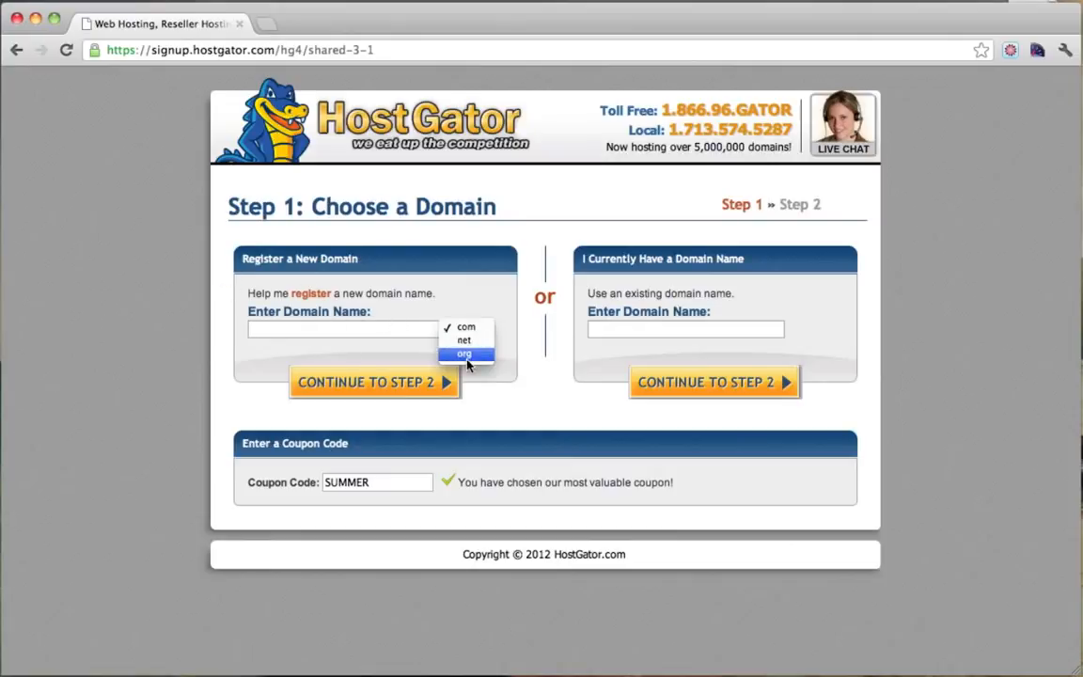
pyautogui.click(465, 326)
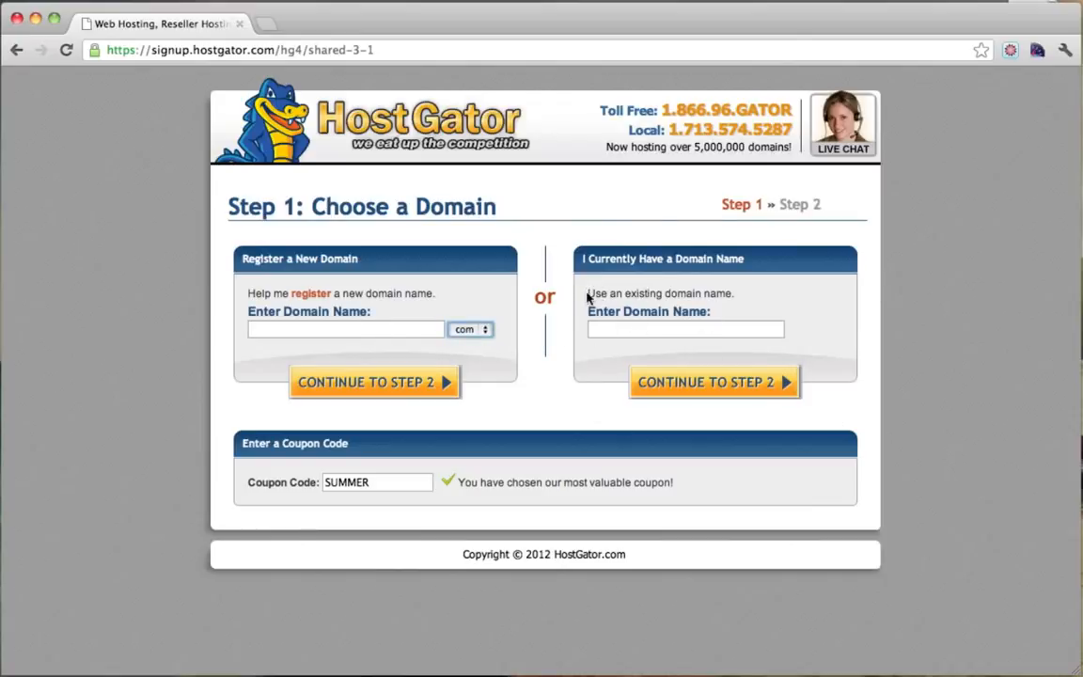
pyautogui.moveTo(594, 295); pyautogui.dragTo(726, 293)
pyautogui.click(724, 293)
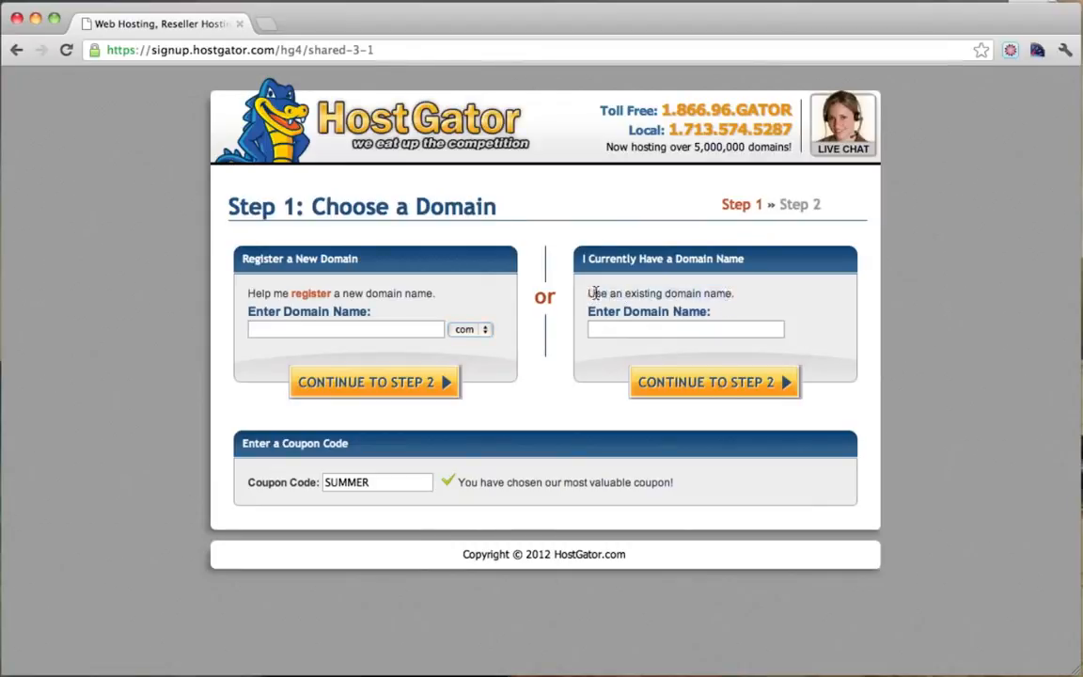
pyautogui.moveTo(598, 293); pyautogui.dragTo(739, 299)
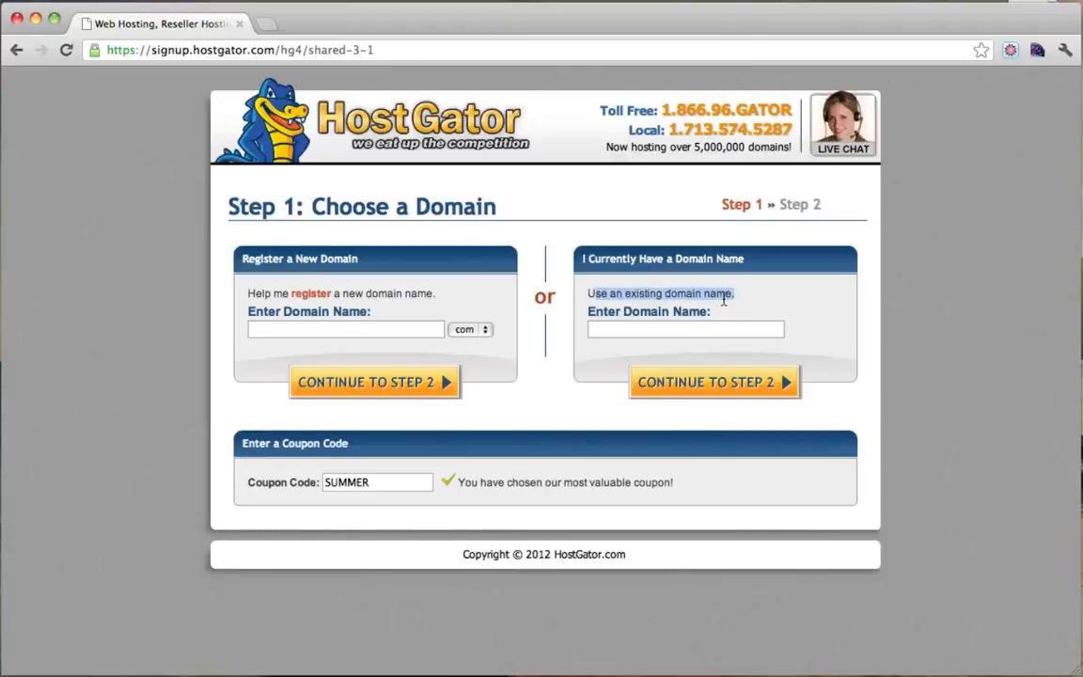
pyautogui.click(692, 297)
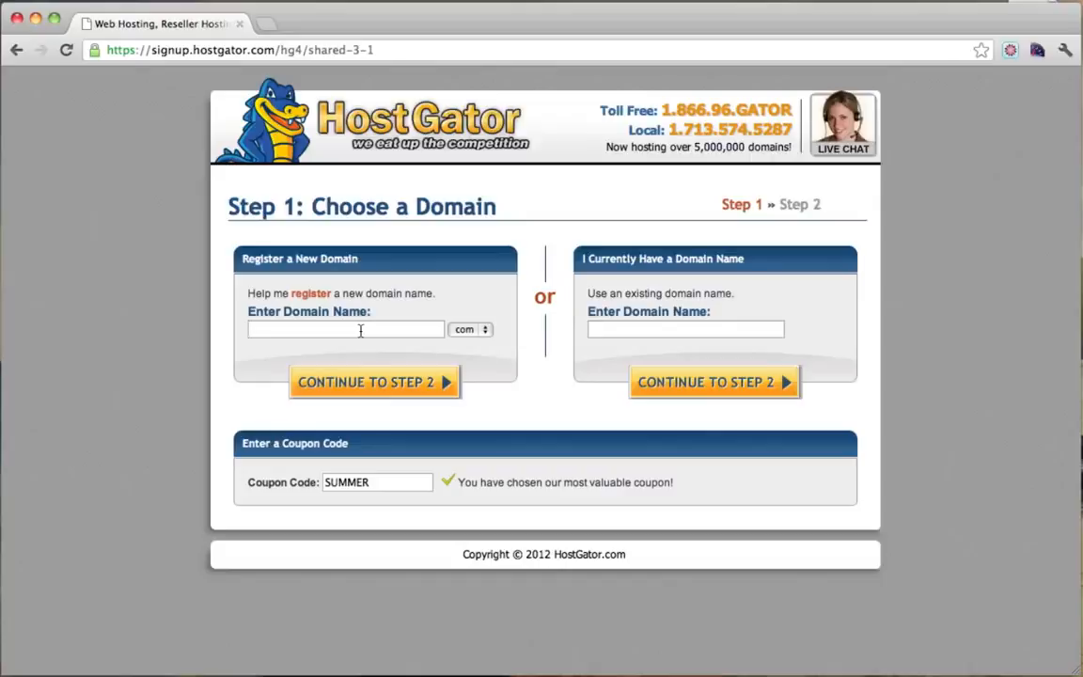
pyautogui.write('simpleiskey')
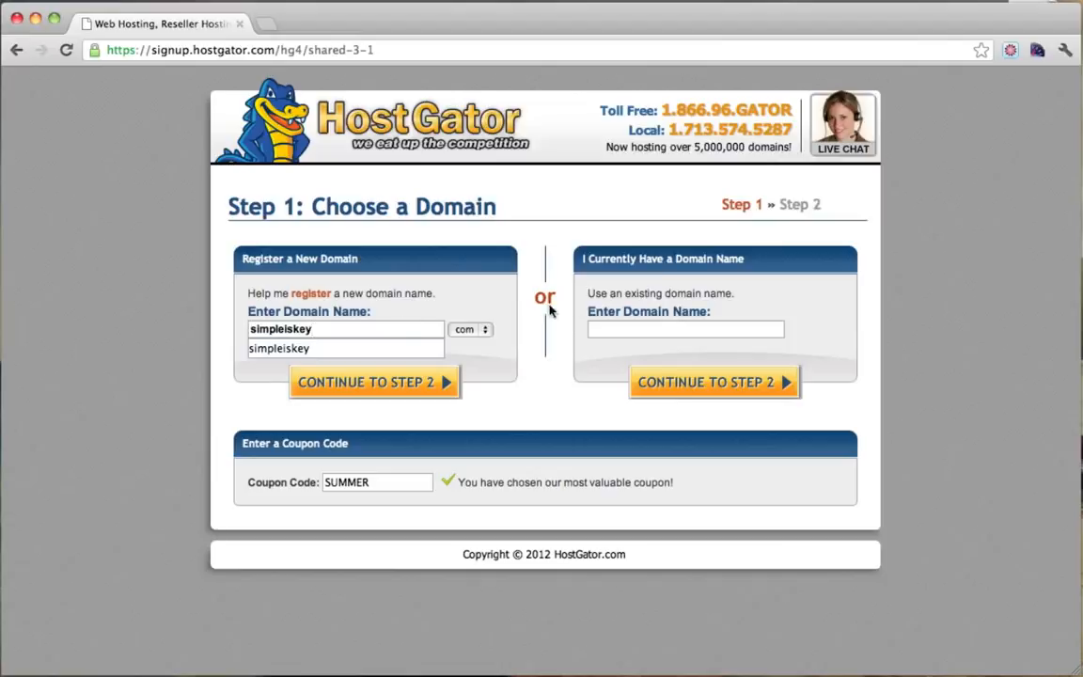
pyautogui.click(485, 297)
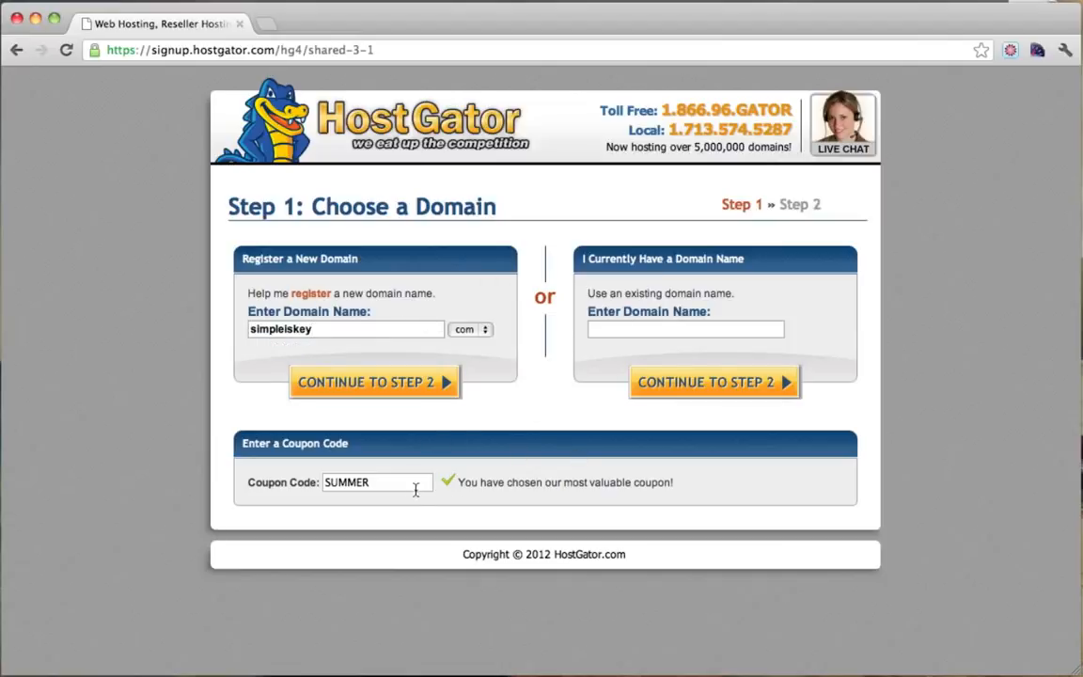
# Replace coupon SUMMER with membership25 and continue to Step 2 billing.
pyautogui.moveTo(419, 482); pyautogui.dragTo(278, 482)
pyautogui.write('membership25')
pyautogui.moveTo(403, 485); pyautogui.dragTo(448, 489)
pyautogui.moveTo(403, 482); pyautogui.dragTo(291, 485)
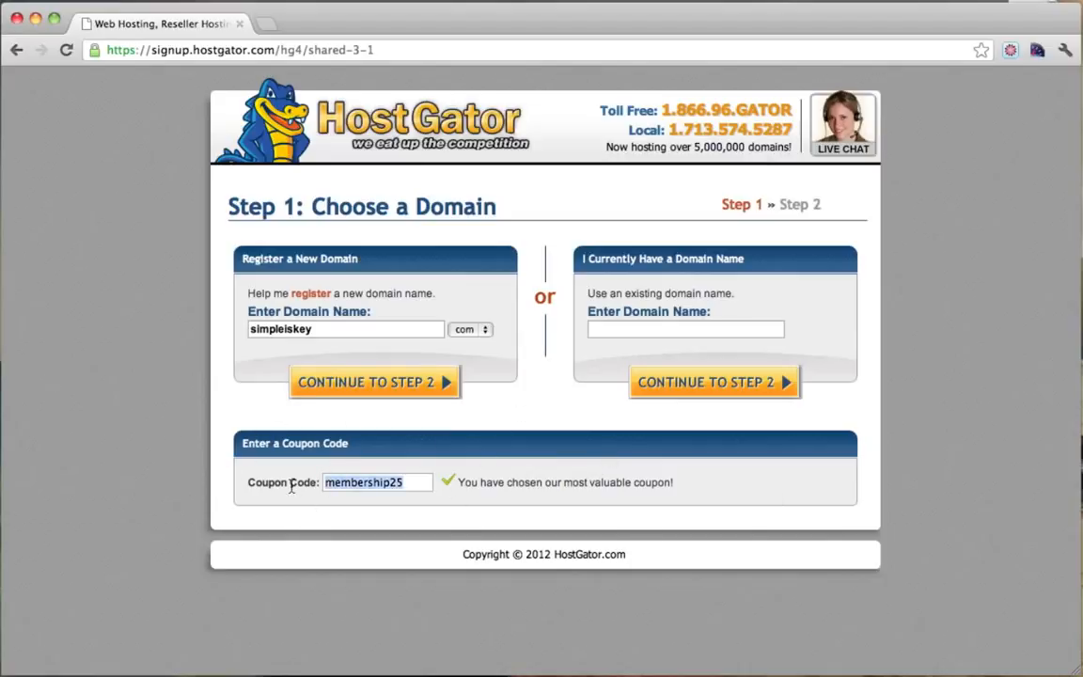
pyautogui.click(417, 484)
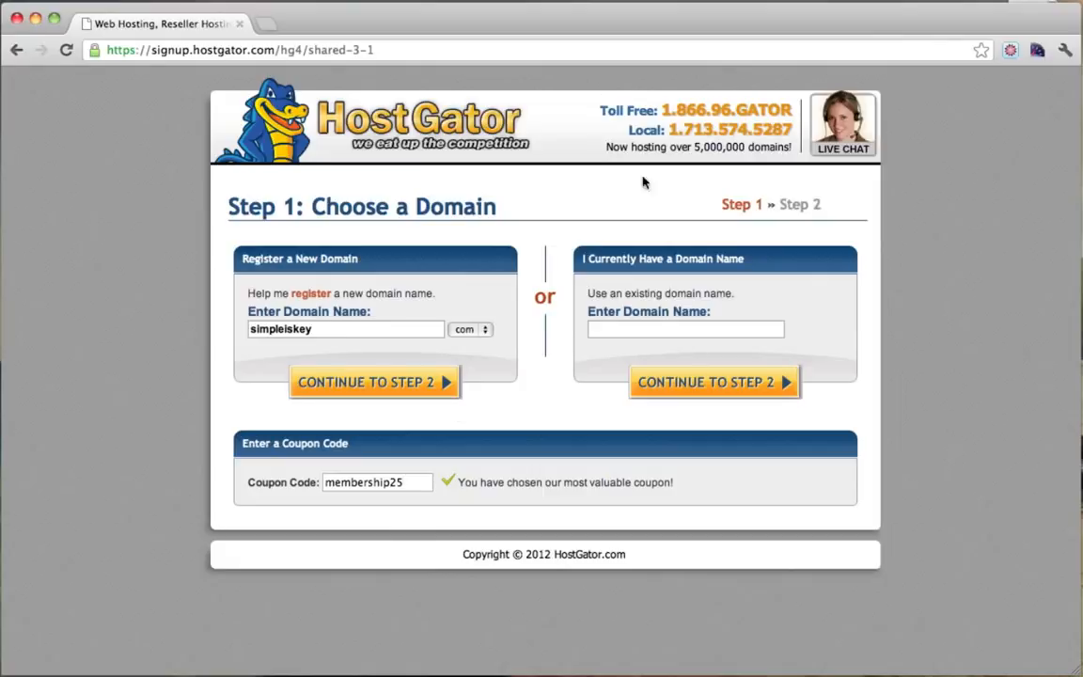
pyautogui.moveTo(418, 482); pyautogui.dragTo(307, 483)
pyautogui.click(410, 488)
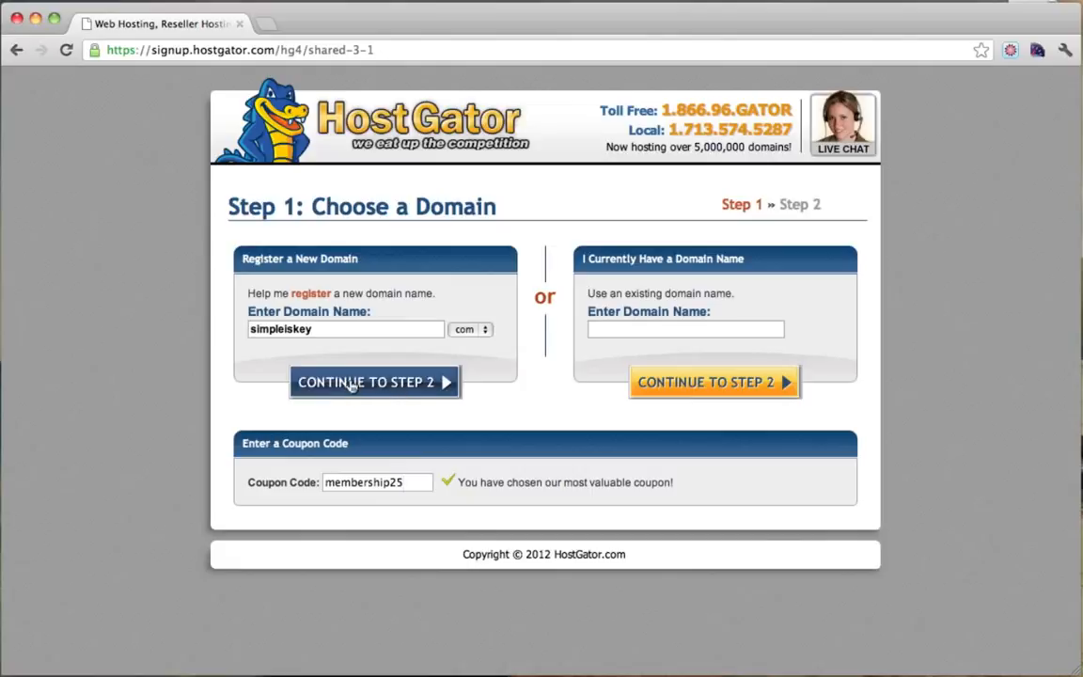
pyautogui.click(486, 333)
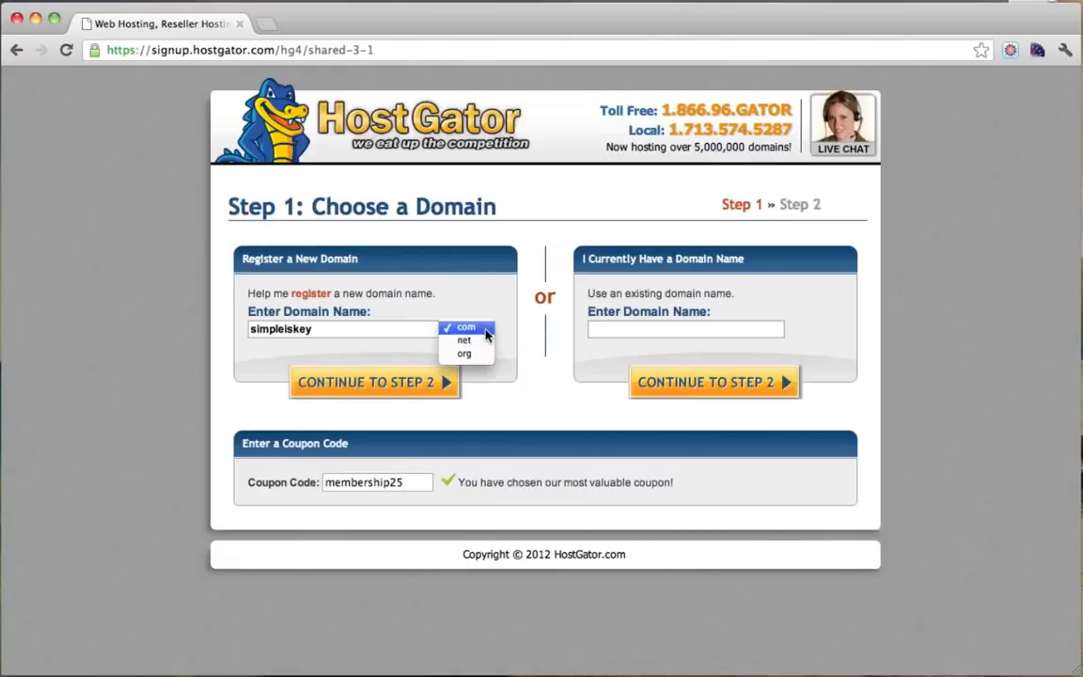
pyautogui.click(486, 334)
pyautogui.click(404, 383)
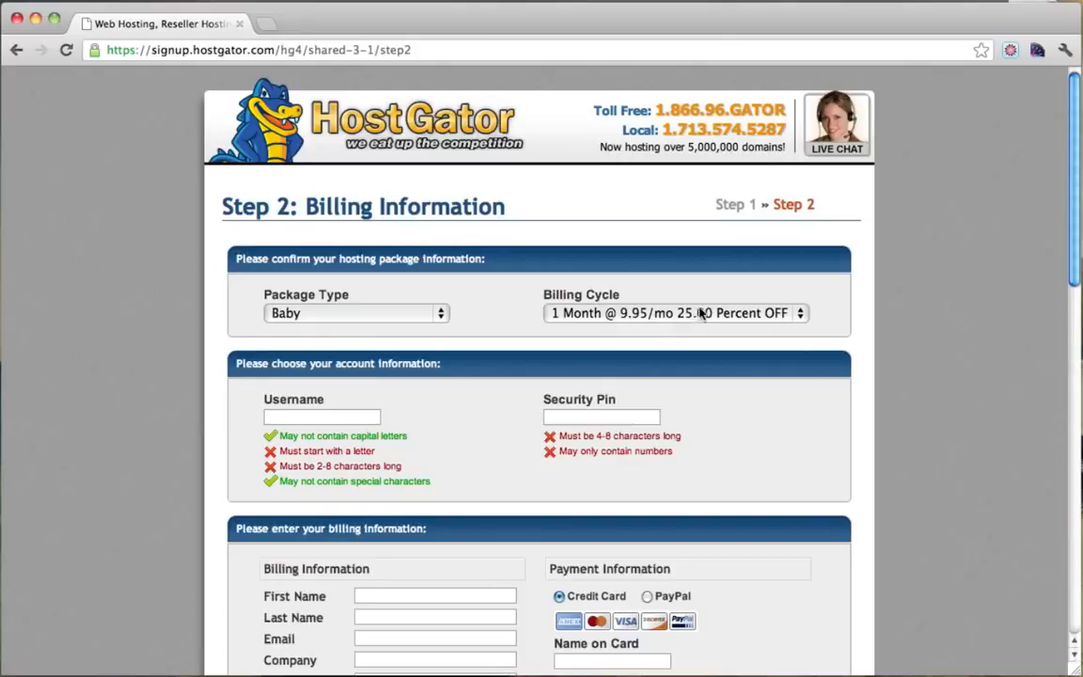
# Enter an account username and security PIN, keeping credit card as the payment method.
pyautogui.click(306, 417)
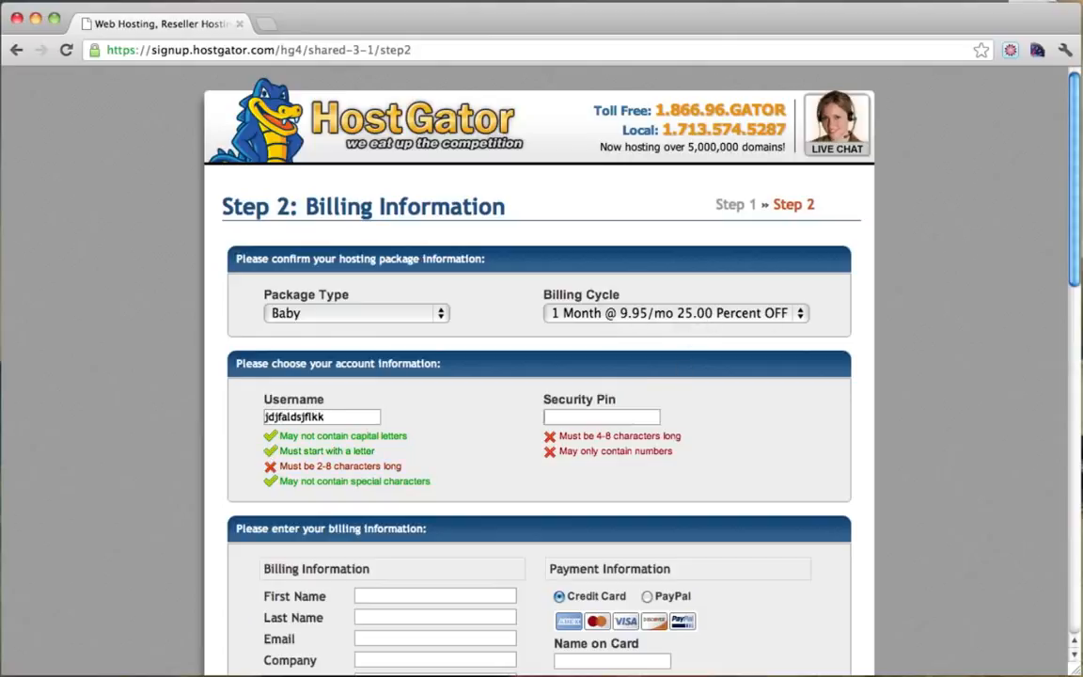
pyautogui.press('Tab')
pyautogui.scroll(-5, 595, 402)
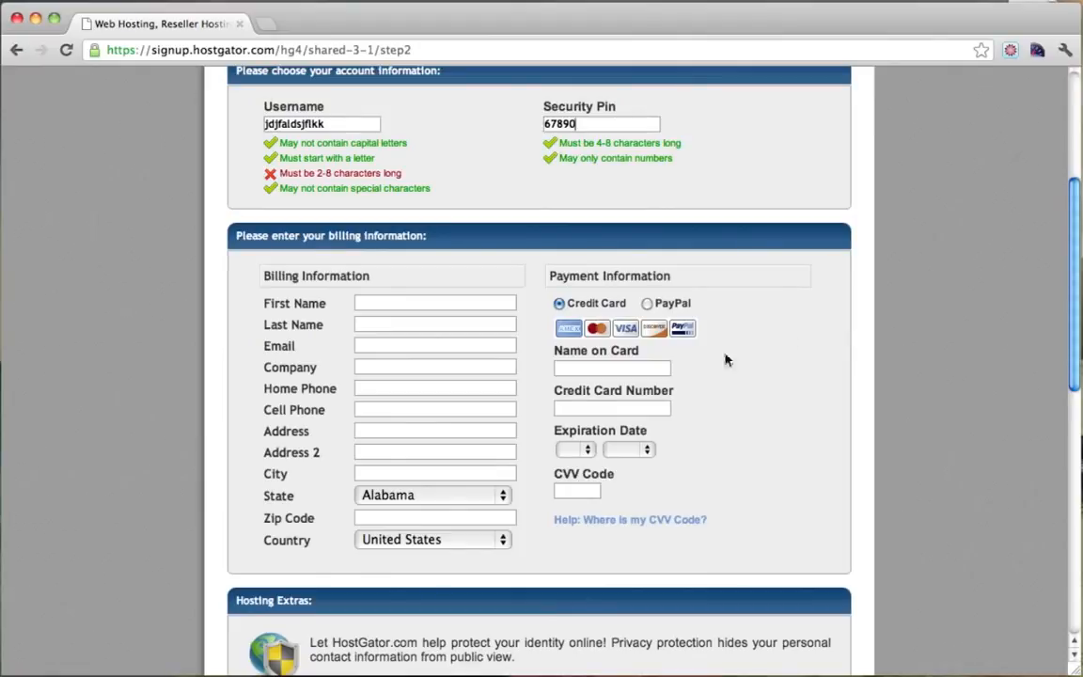
pyautogui.click(647, 305)
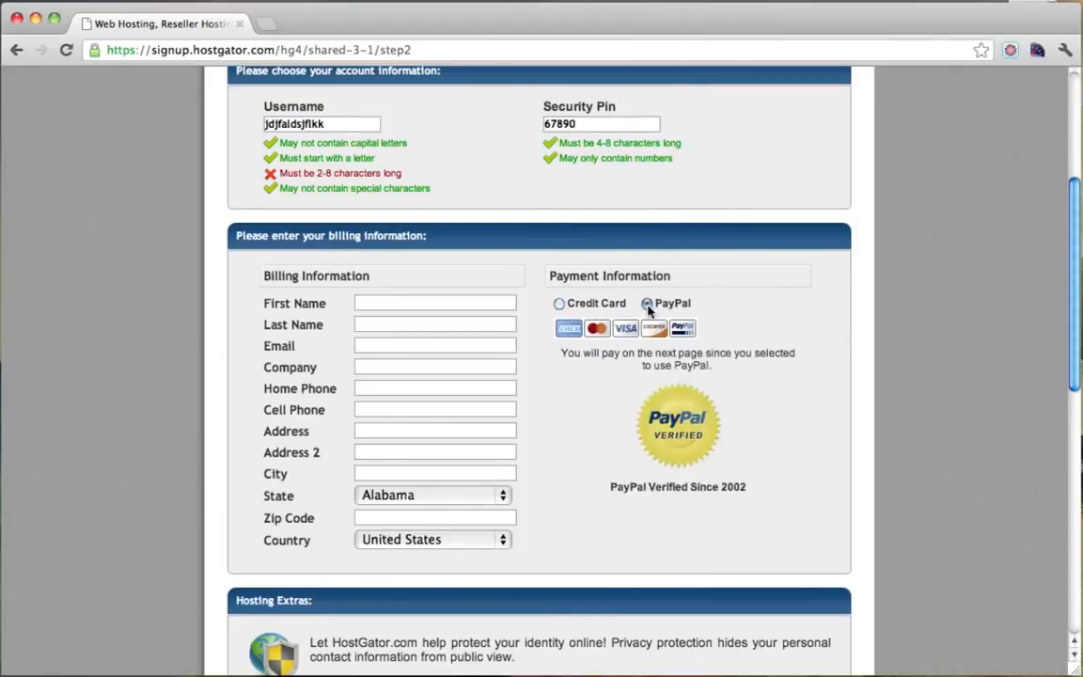
pyautogui.click(559, 304)
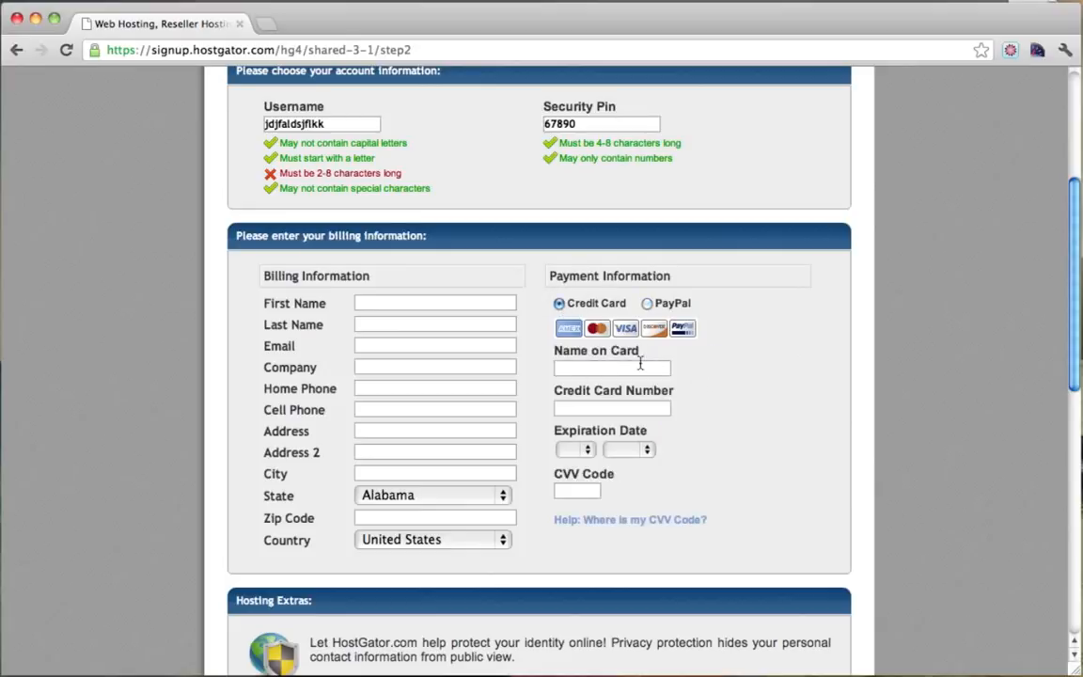
# Review the order details: money-back guarantee, 24/7/365 support and coupon credit lines.
pyautogui.scroll(-5, 642, 363)
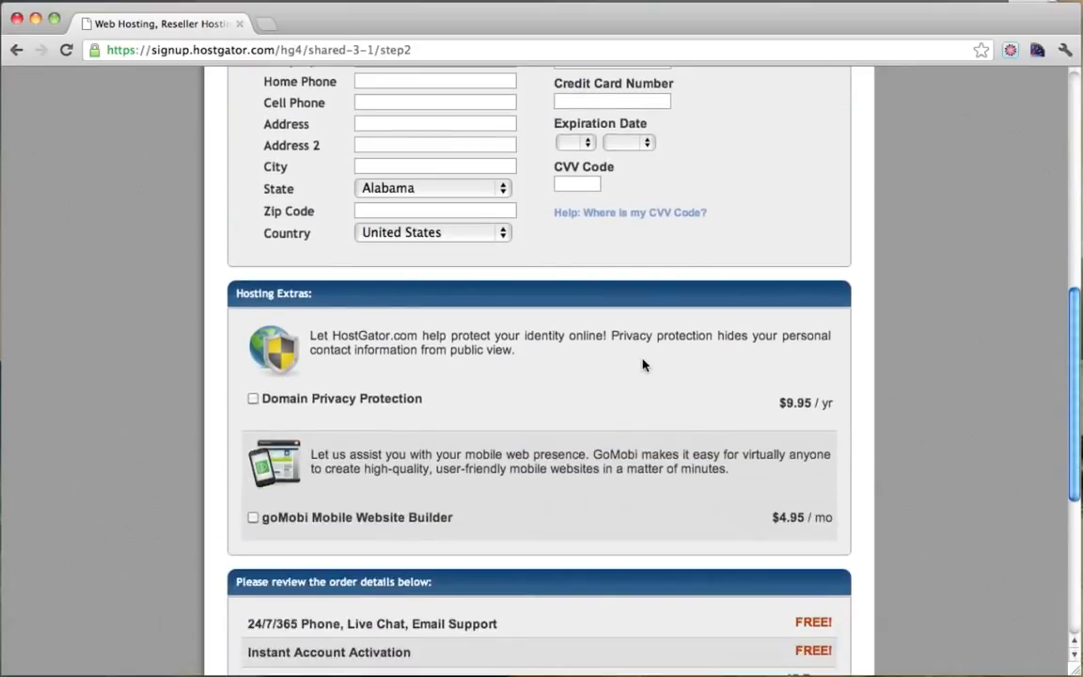
pyautogui.scroll(-3, 642, 364)
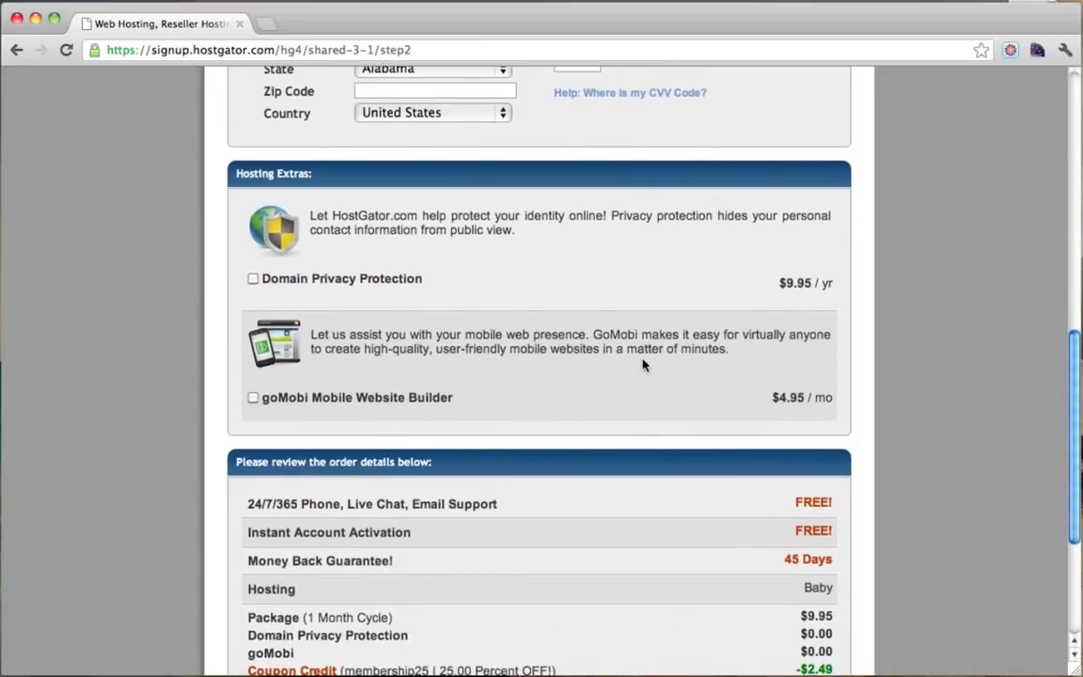
pyautogui.scroll(-3, 643, 363)
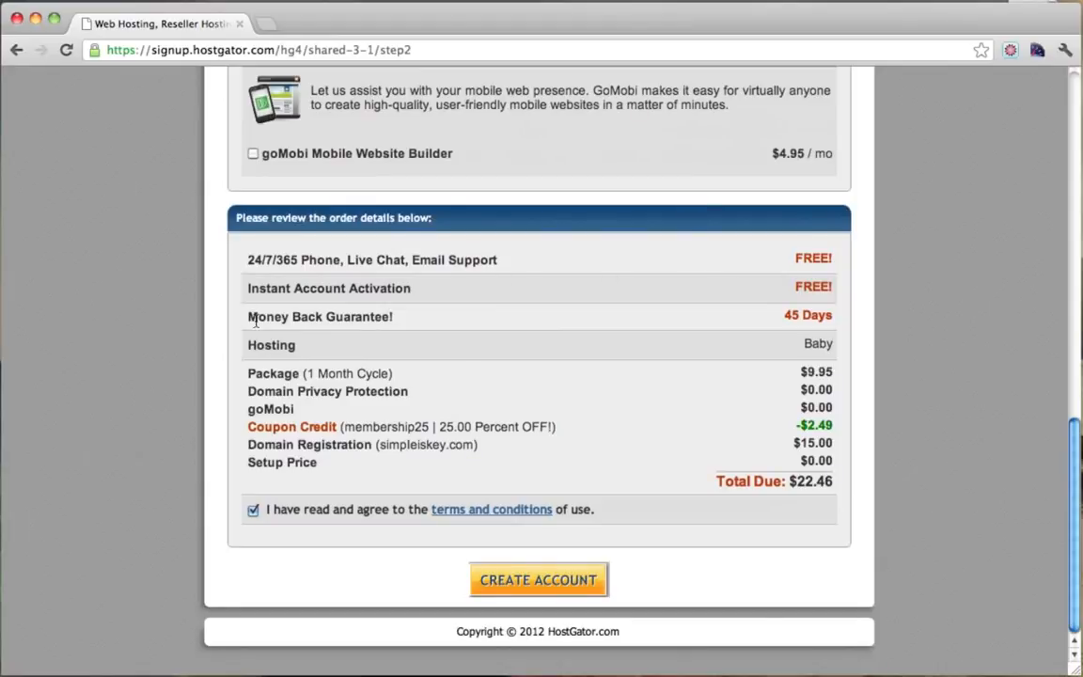
pyautogui.moveTo(247, 317); pyautogui.dragTo(830, 322)
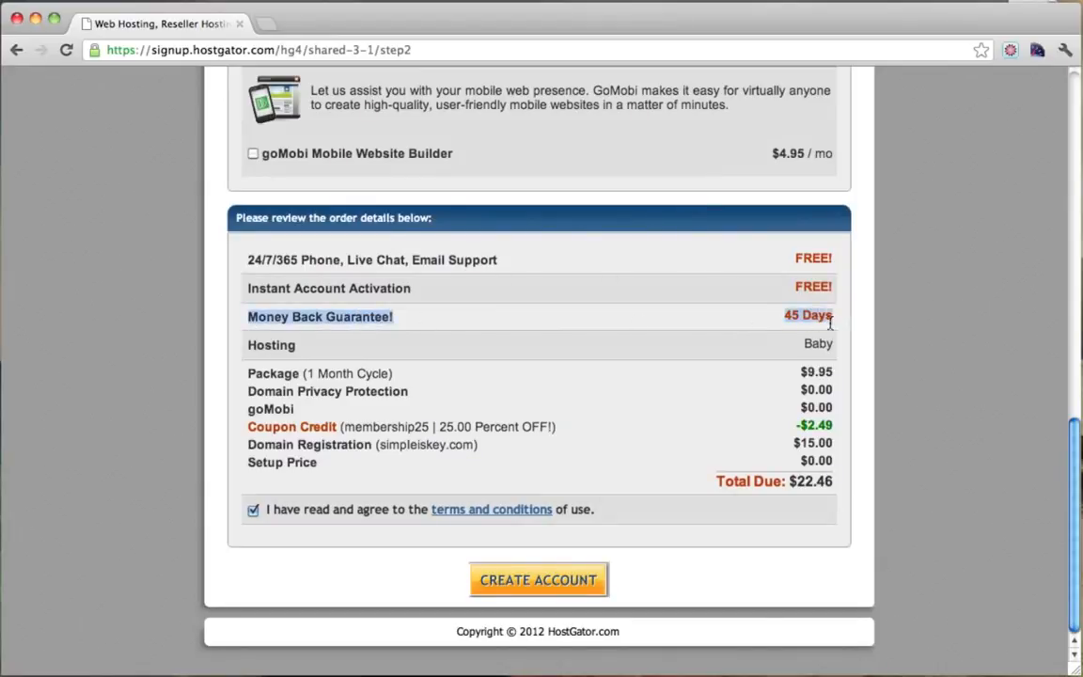
pyautogui.click(834, 320)
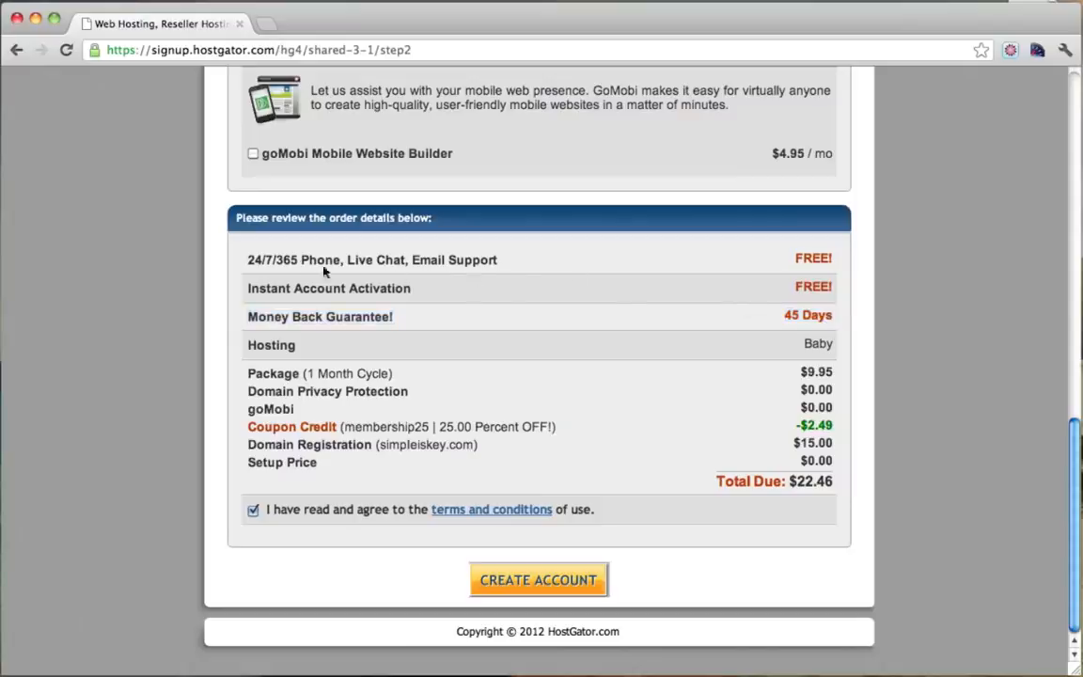
pyautogui.moveTo(262, 259); pyautogui.dragTo(546, 268)
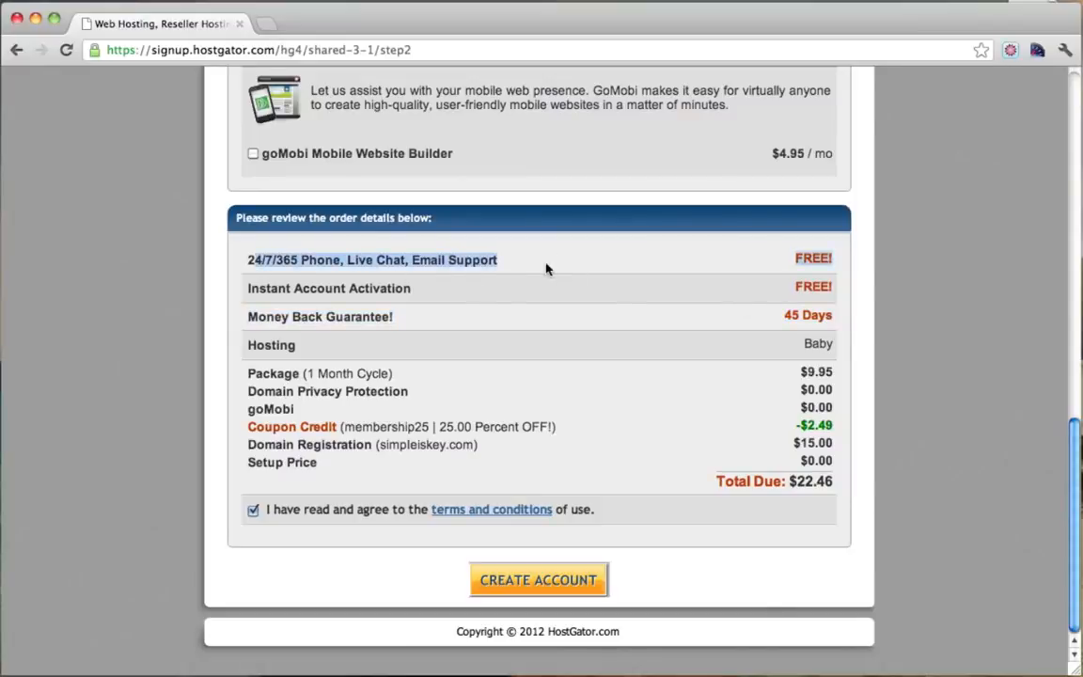
pyautogui.click(546, 268)
pyautogui.scroll(-1, 546, 268)
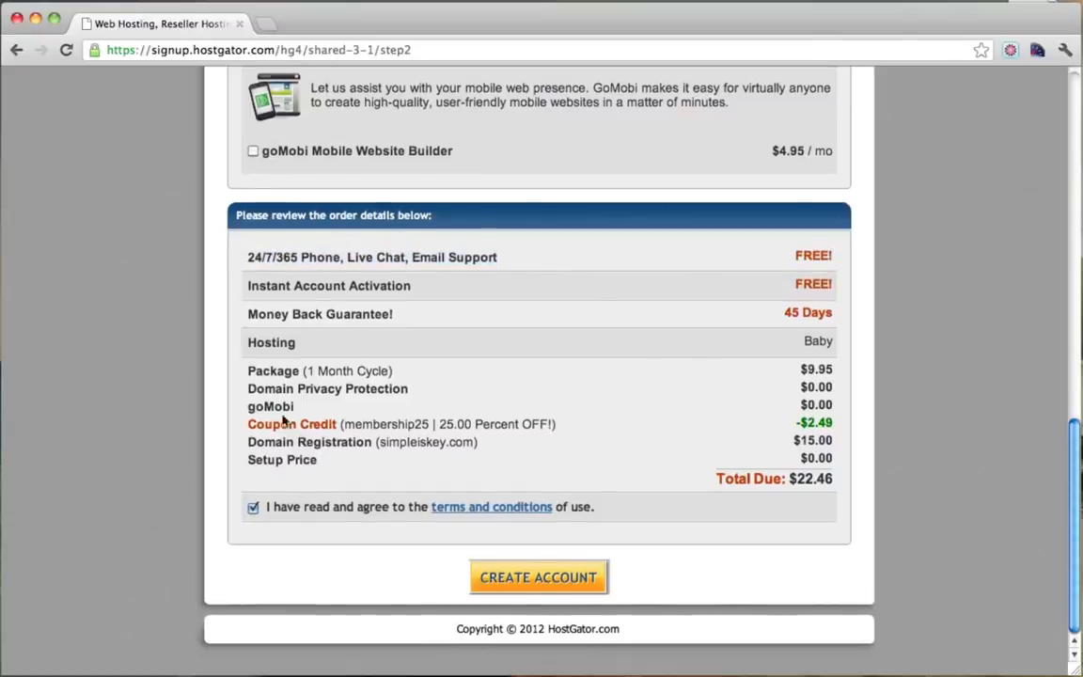
pyautogui.moveTo(252, 427); pyautogui.dragTo(860, 428)
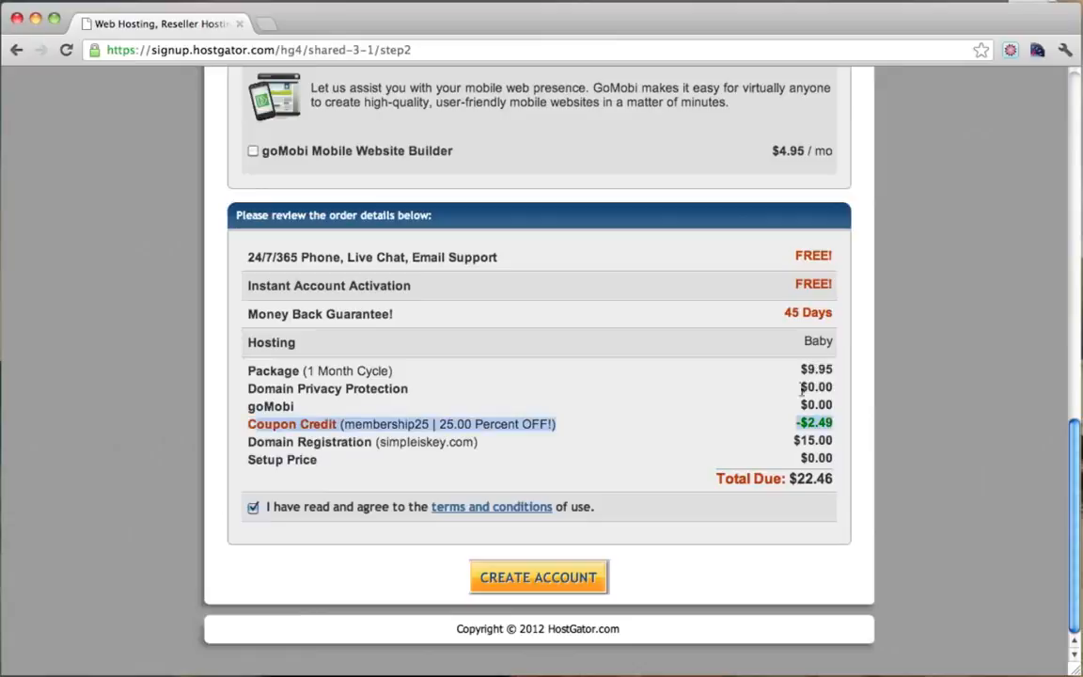
pyautogui.click(766, 423)
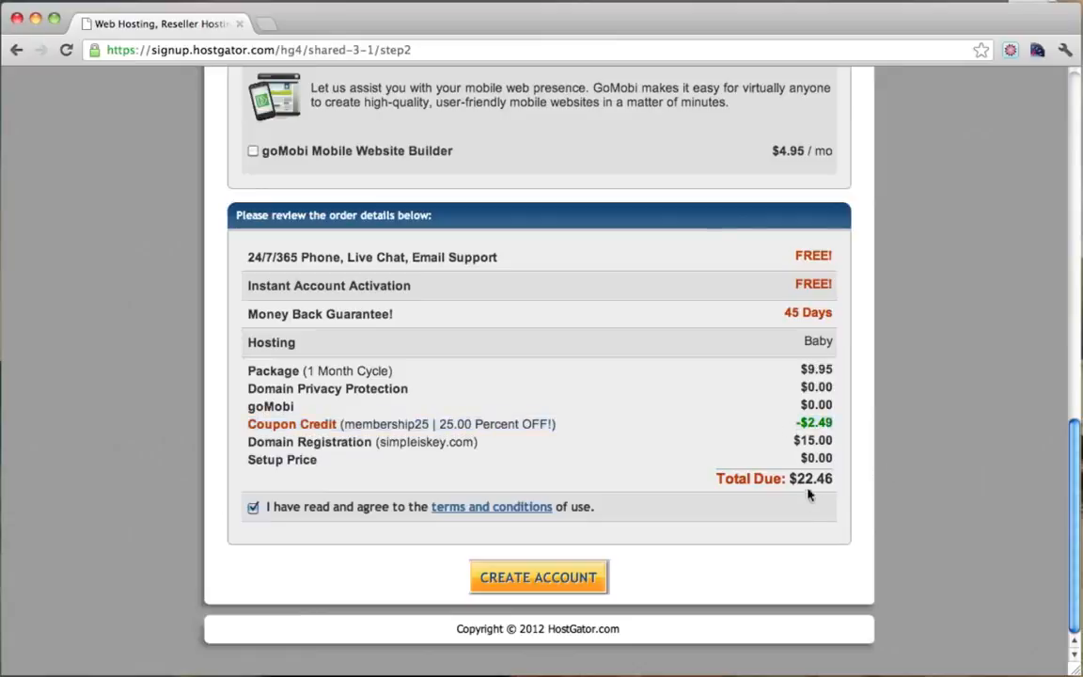
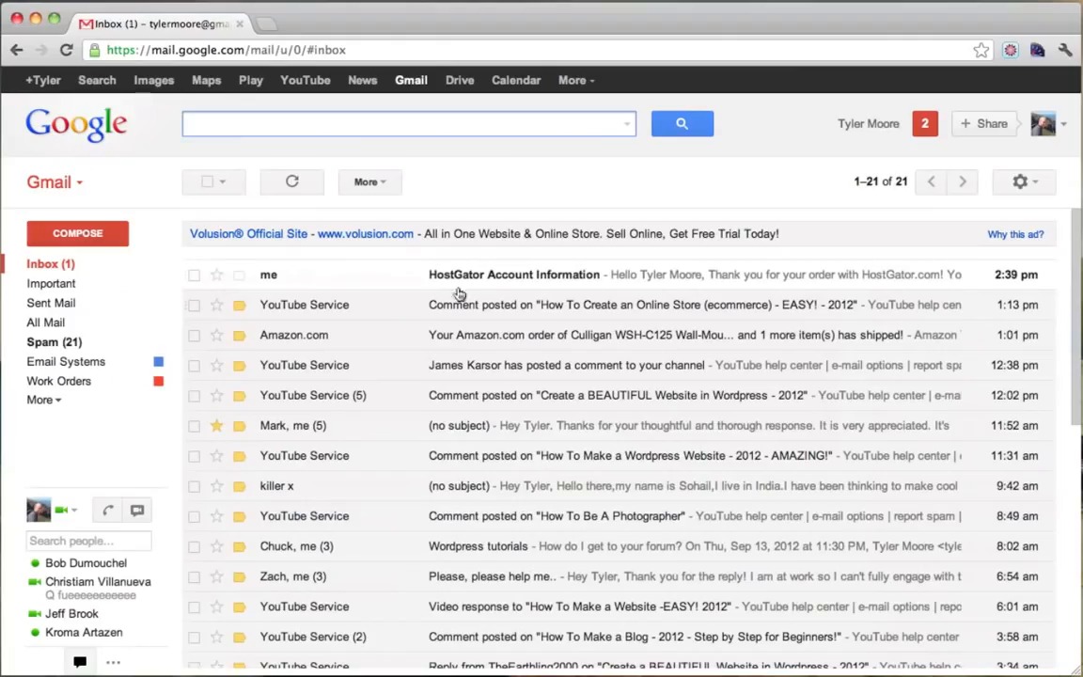
# Open the HostGator Account Information email and highlight its 'Your Control Panel' address line.
pyautogui.click(507, 282)
pyautogui.scroll(-1, 611, 363)
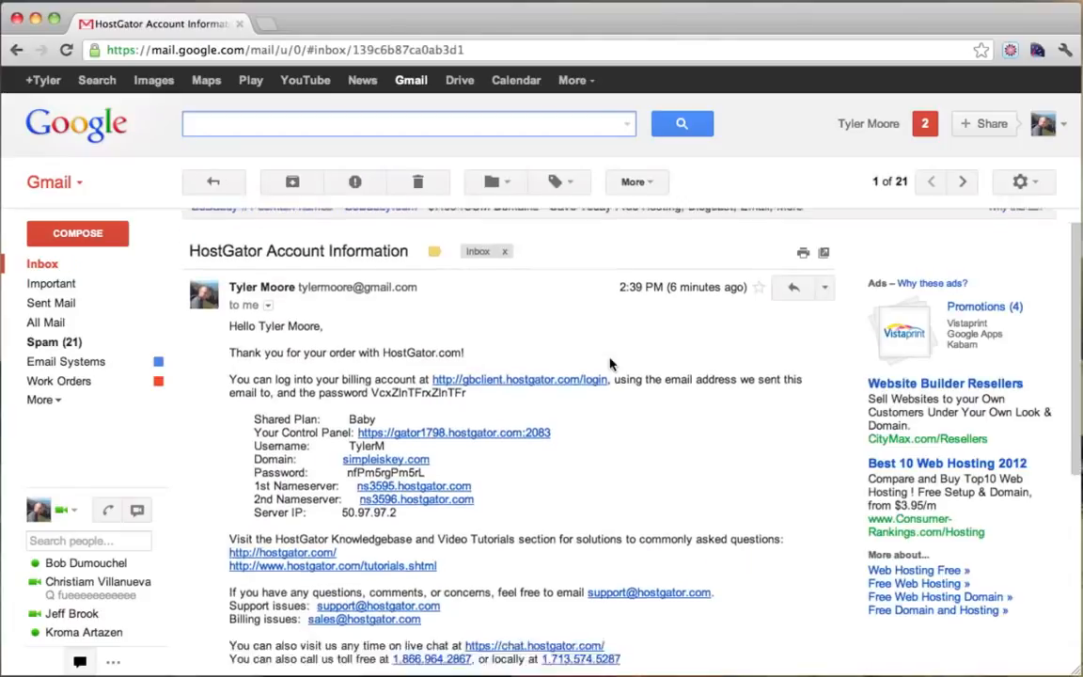
pyautogui.scroll(-2, 669, 347)
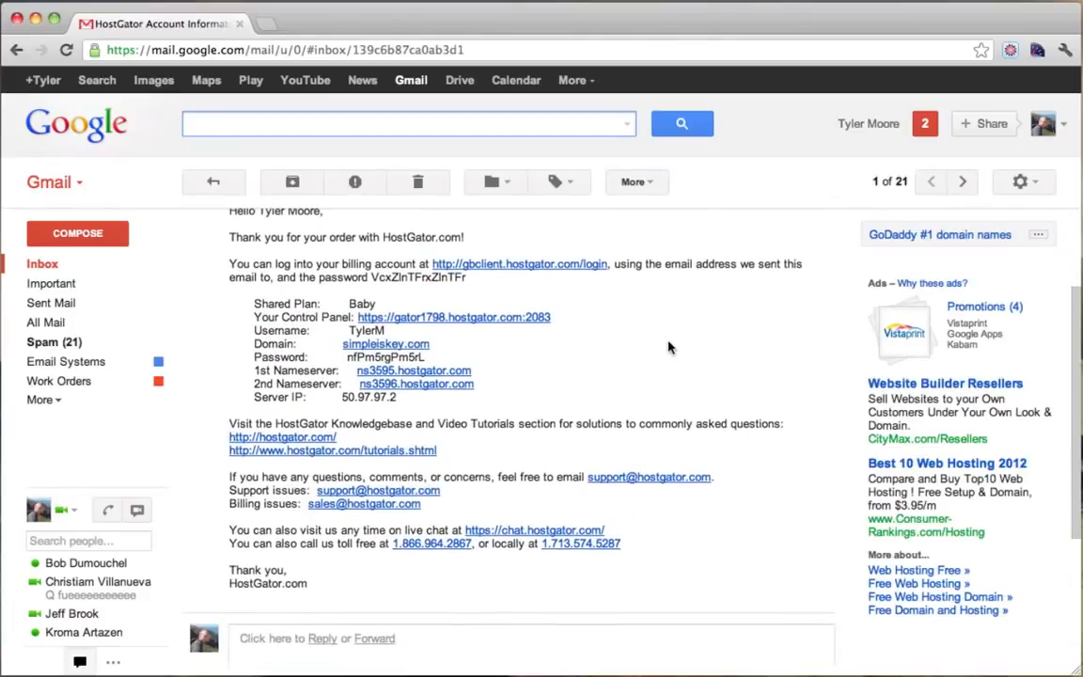
pyautogui.scroll(2, 670, 347)
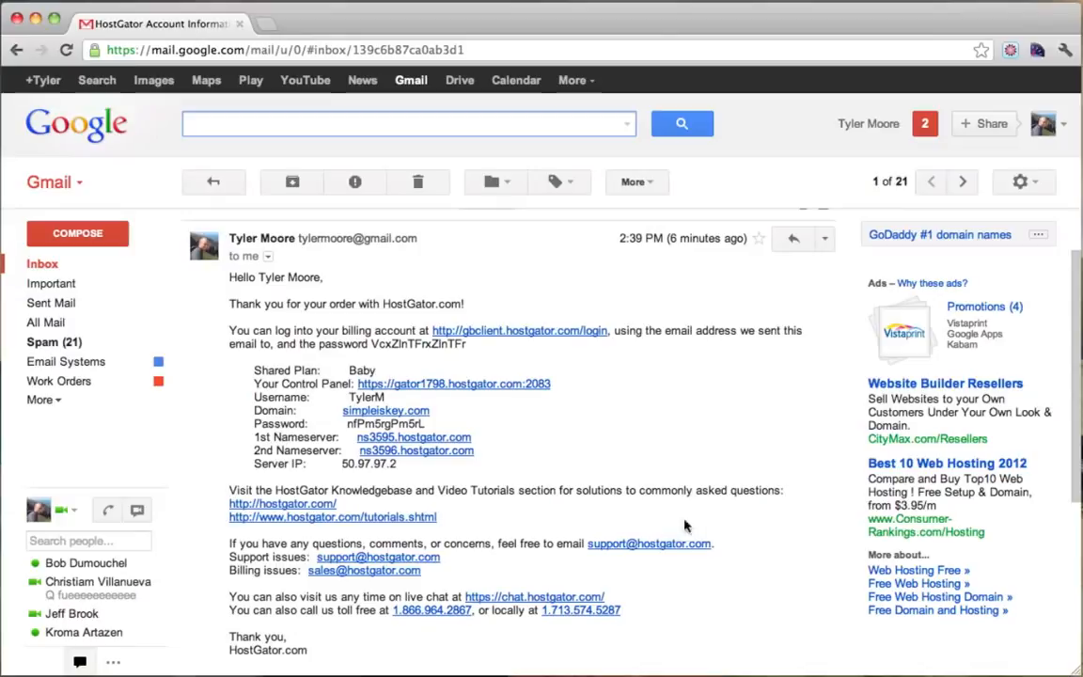
pyautogui.scroll(-3, 538, 331)
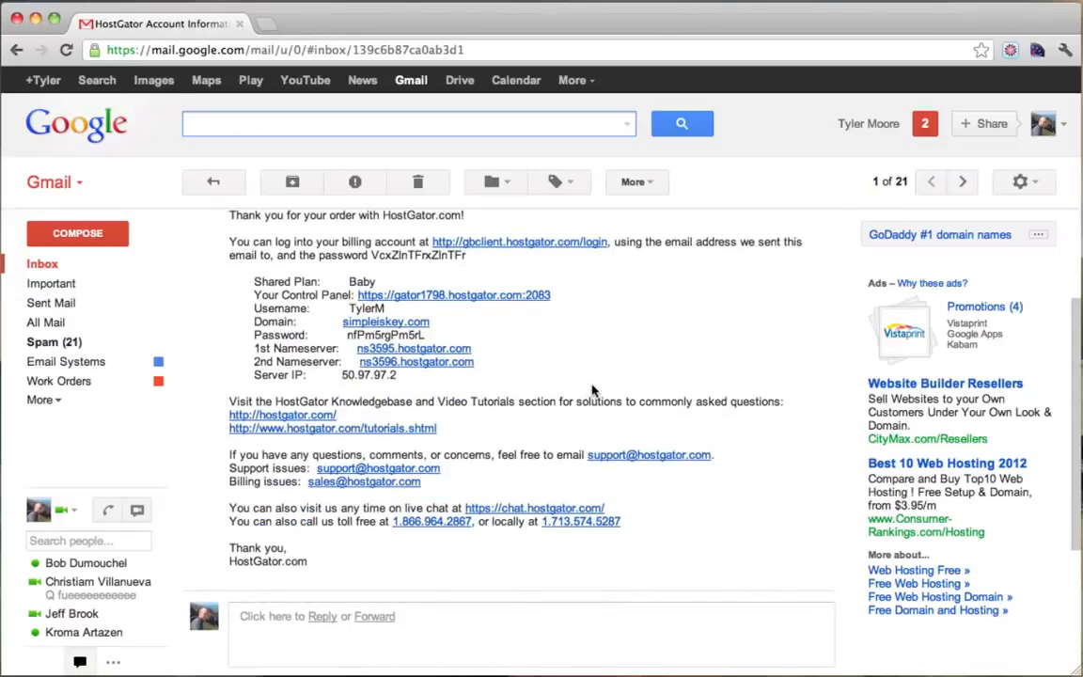
pyautogui.scroll(5, 592, 388)
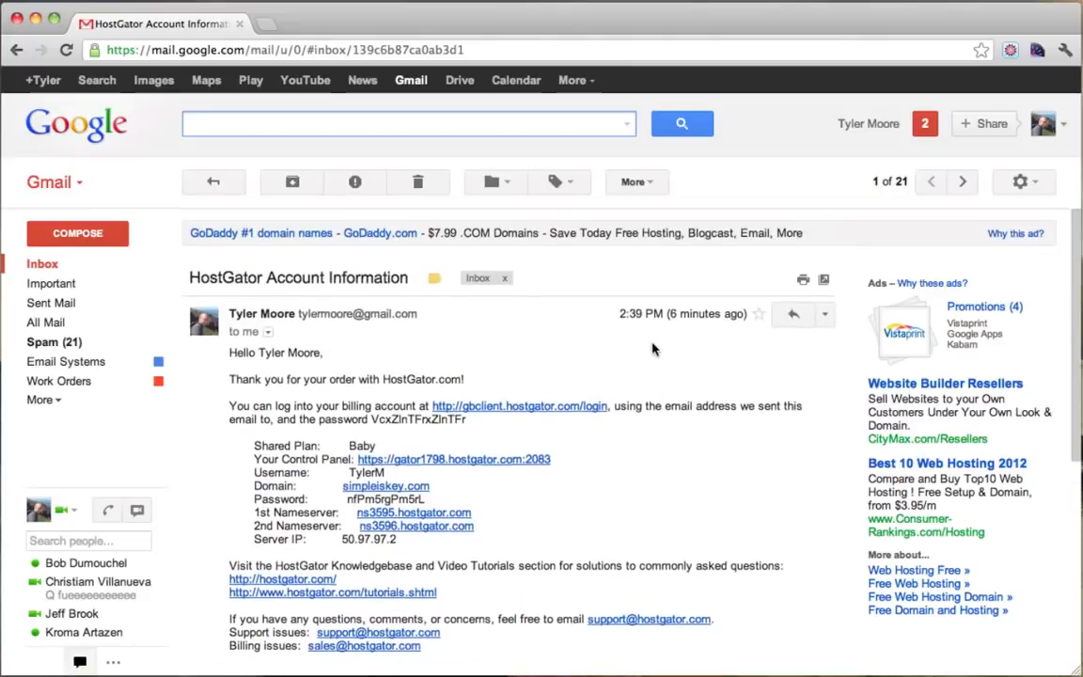
pyautogui.scroll(-1, 648, 338)
pyautogui.moveTo(255, 428); pyautogui.dragTo(351, 425)
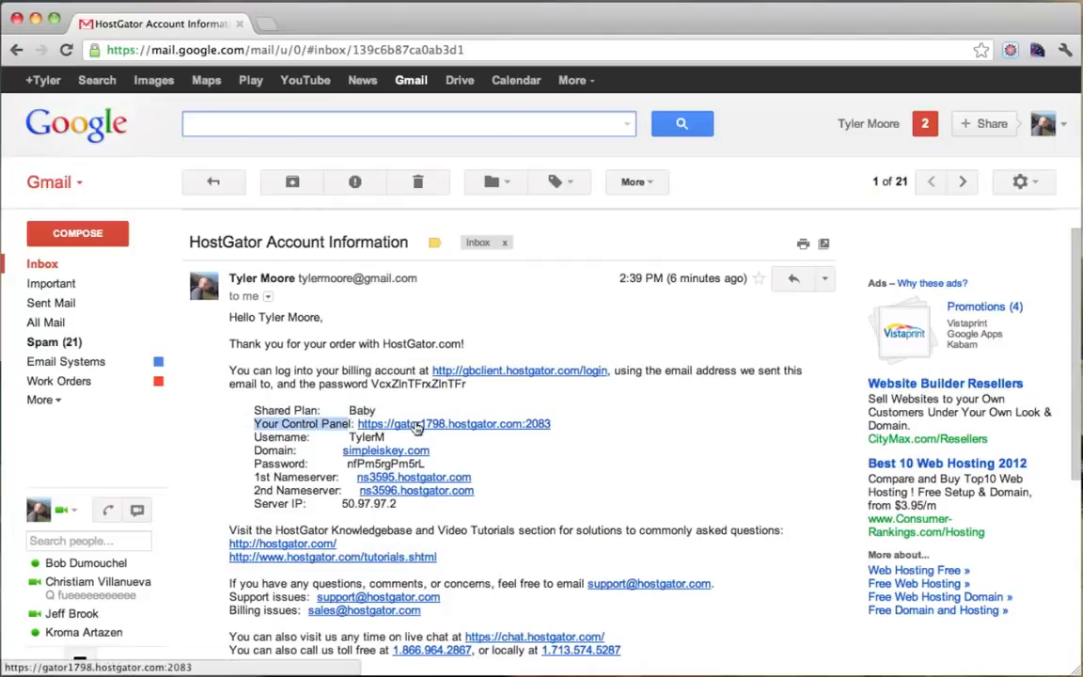
# Open the control panel link in a new tab and paste the account username into cPanel's Username field.
pyautogui.click(417, 428)
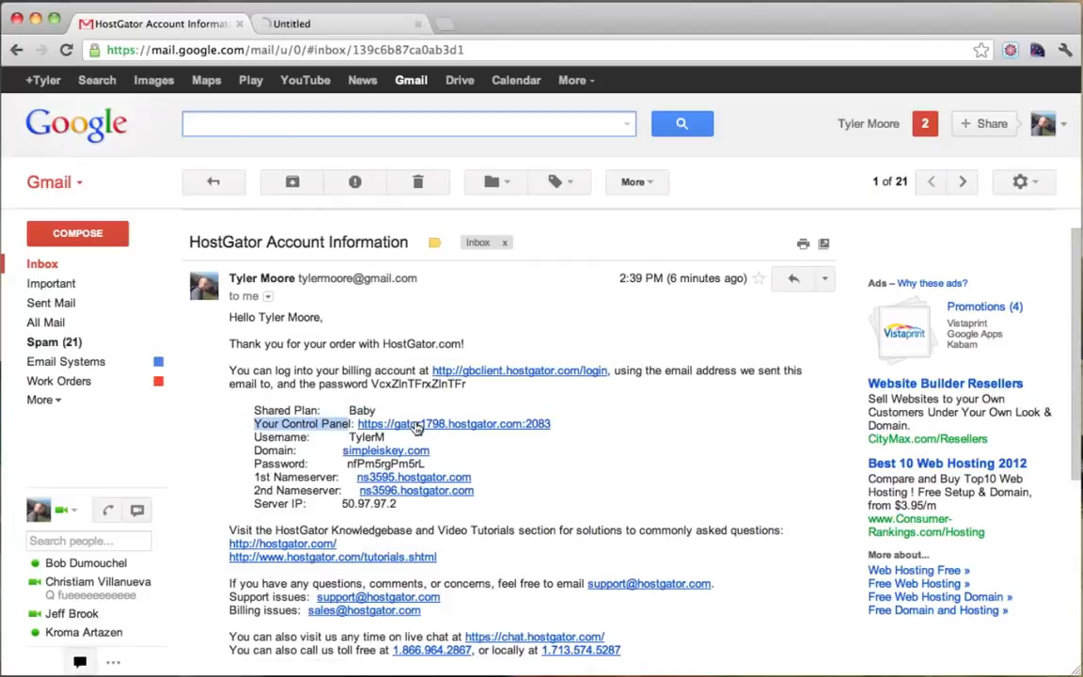
pyautogui.click(328, 26)
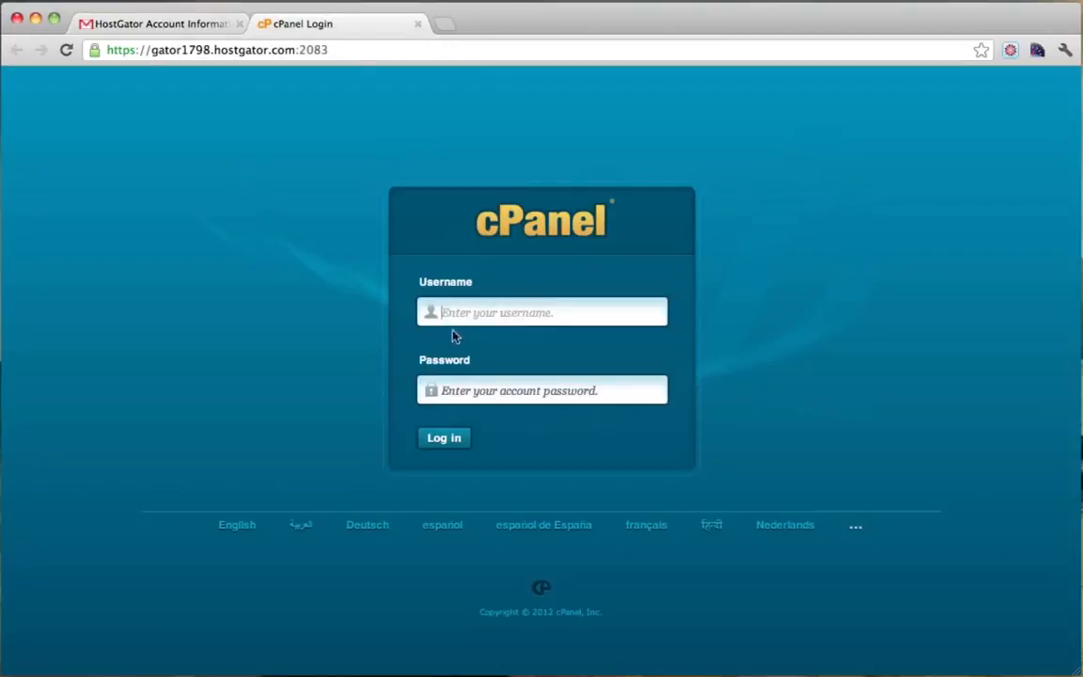
pyautogui.click(174, 26)
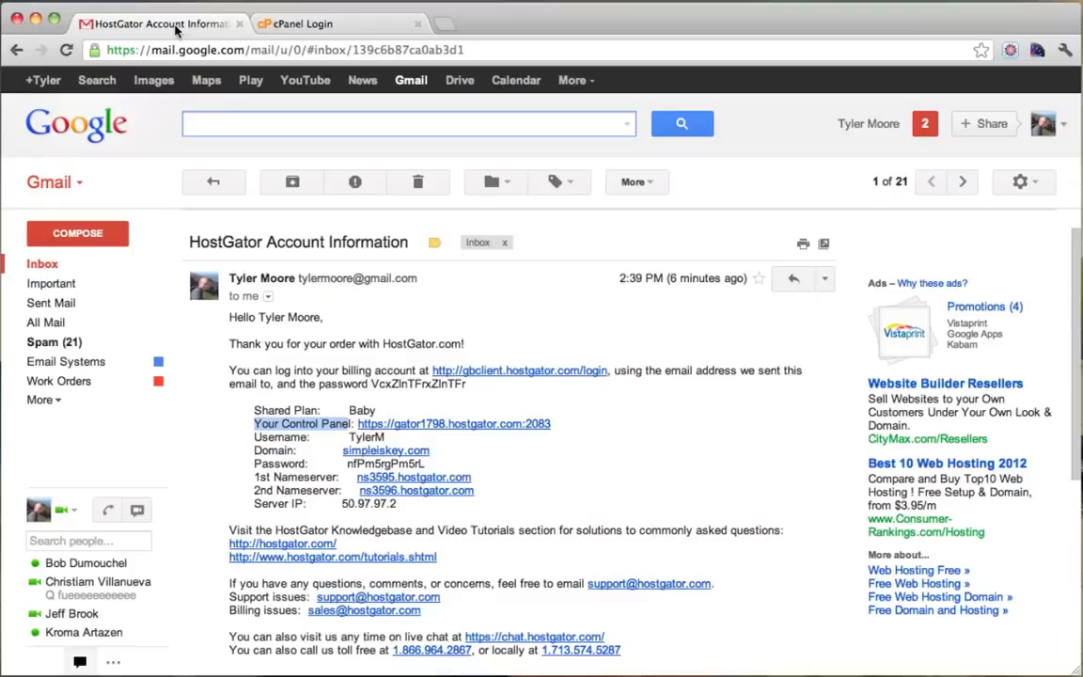
pyautogui.doubleClick(366, 437)
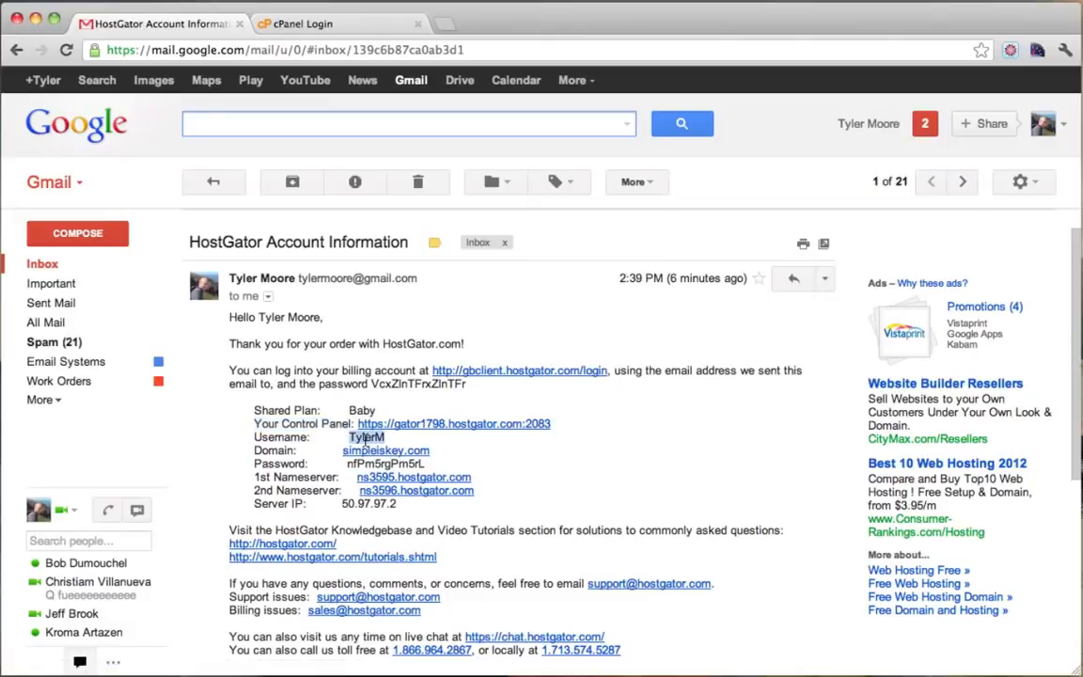
pyautogui.rightClick(365, 437)
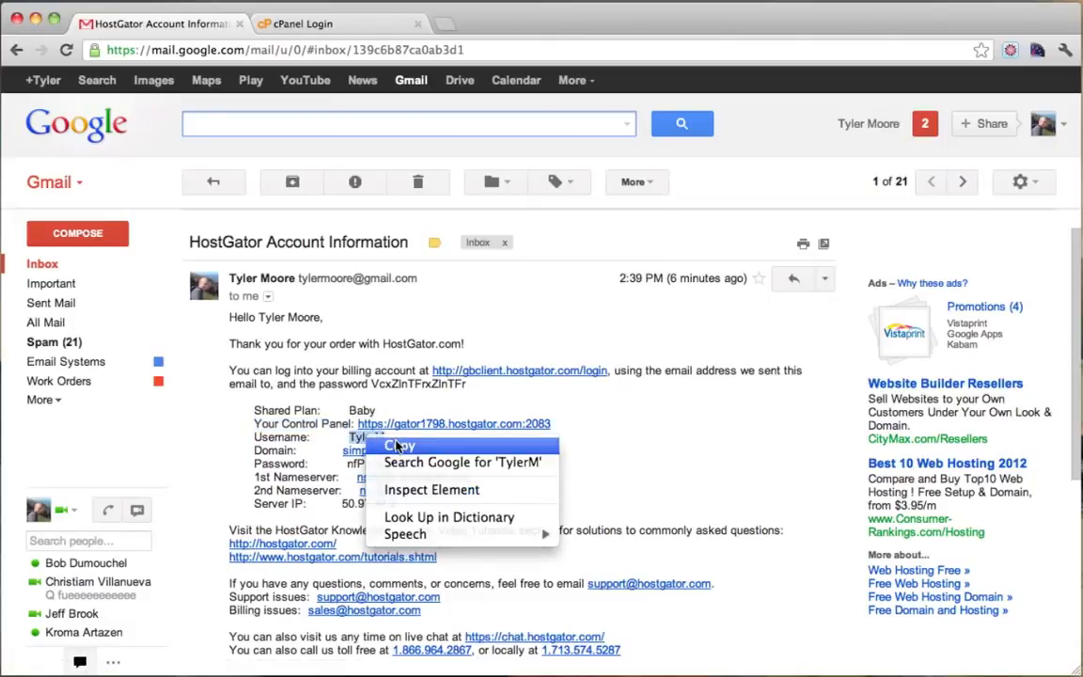
pyautogui.click(369, 445)
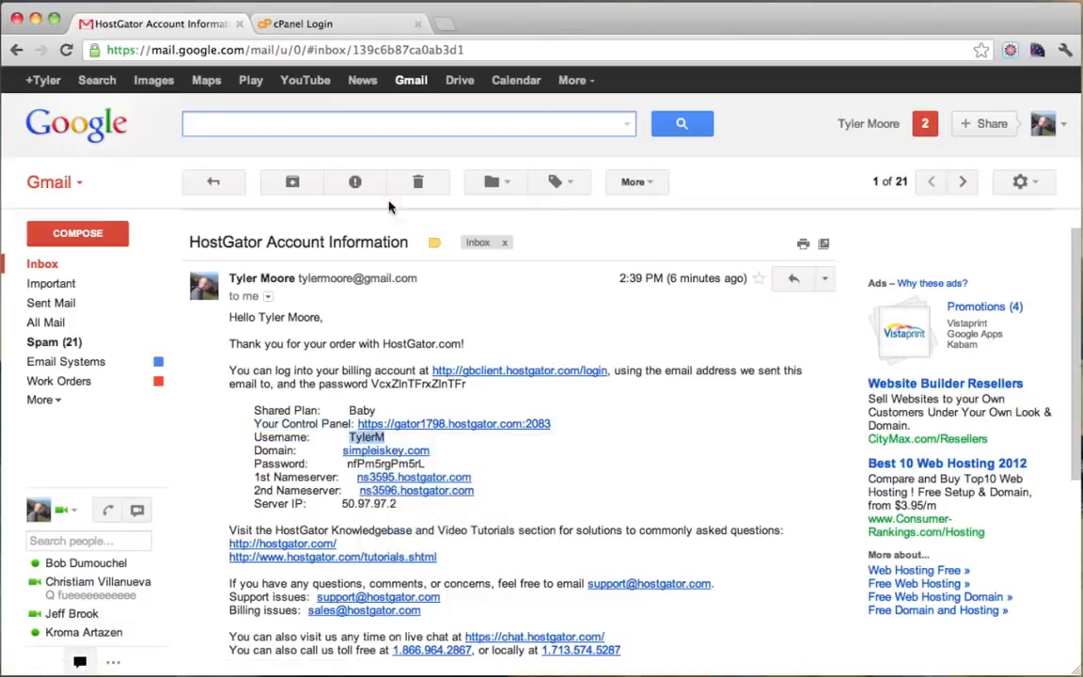
pyautogui.click(299, 24)
pyautogui.rightClick(479, 316)
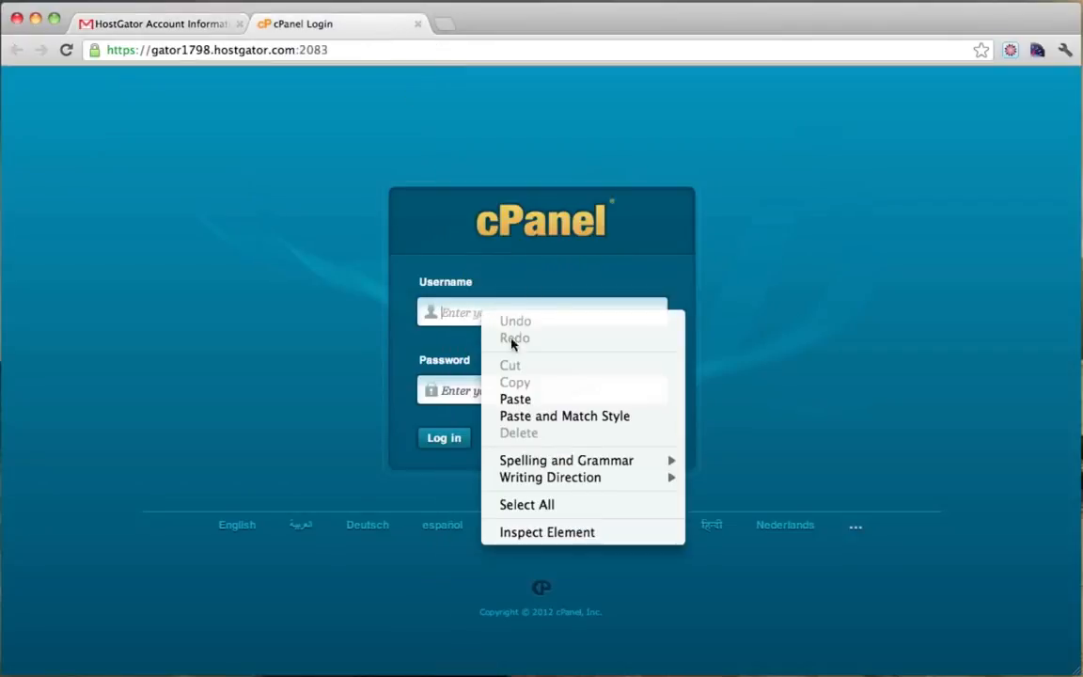
pyautogui.click(533, 397)
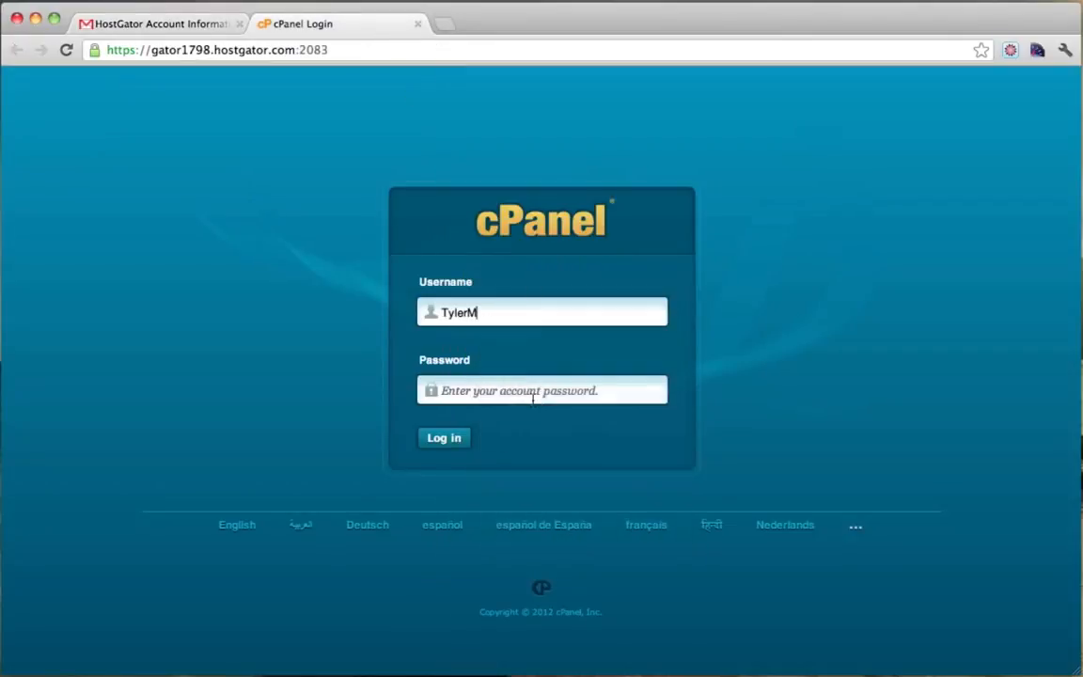
# Copy the account password from the email into cPanel's Password field.
pyautogui.click(173, 26)
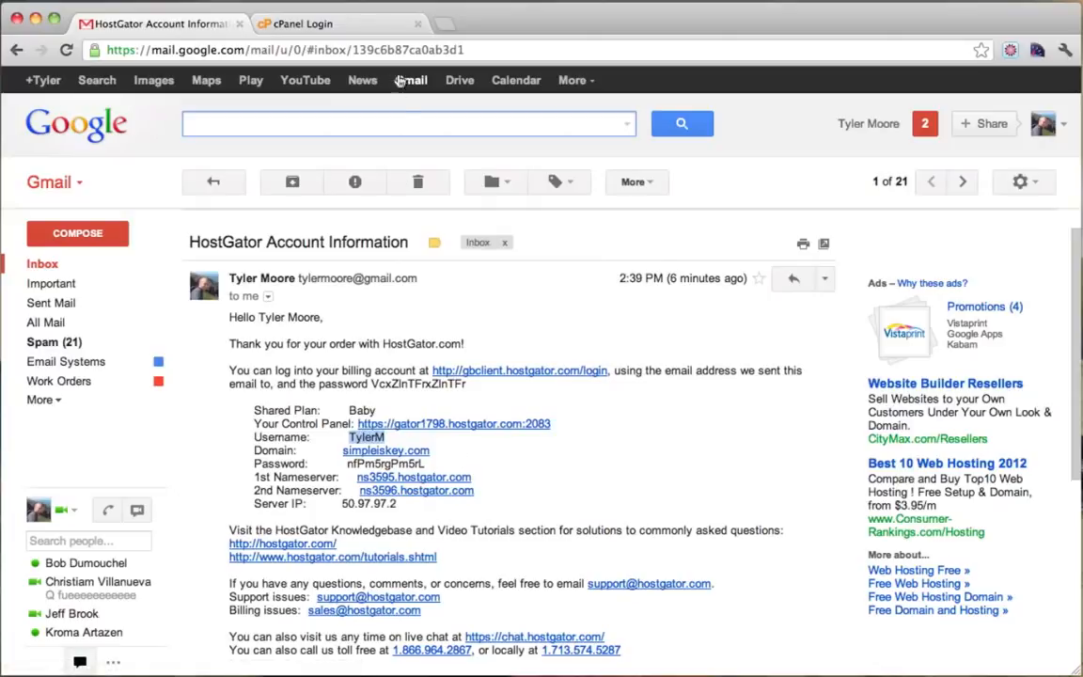
pyautogui.doubleClick(362, 465)
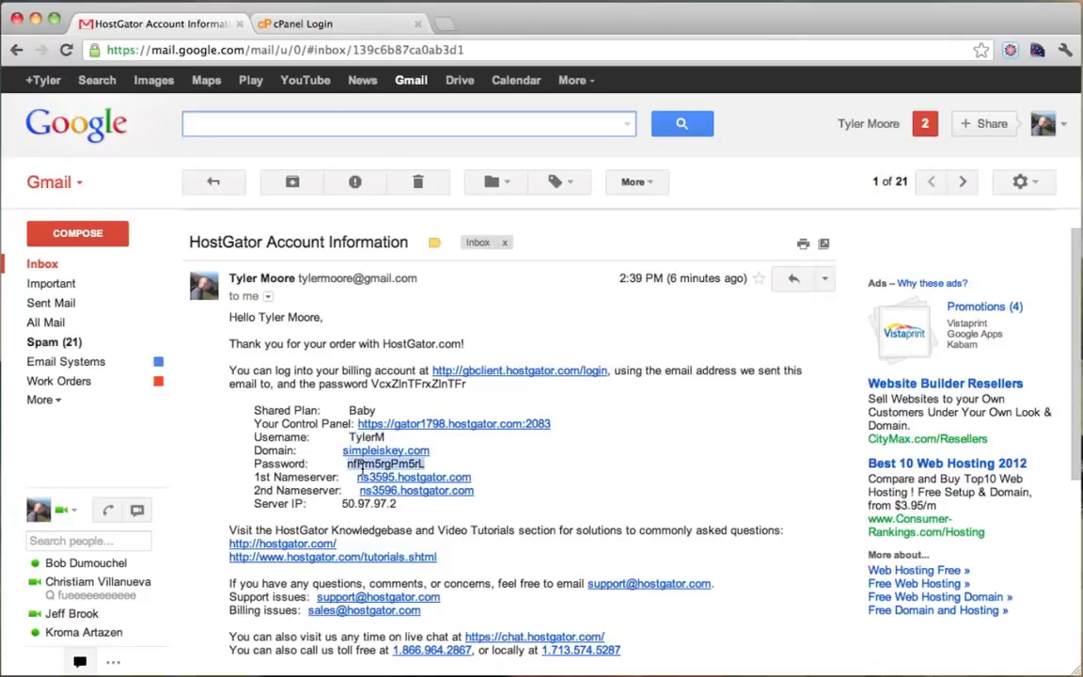
pyautogui.rightClick(362, 464)
pyautogui.click(402, 477)
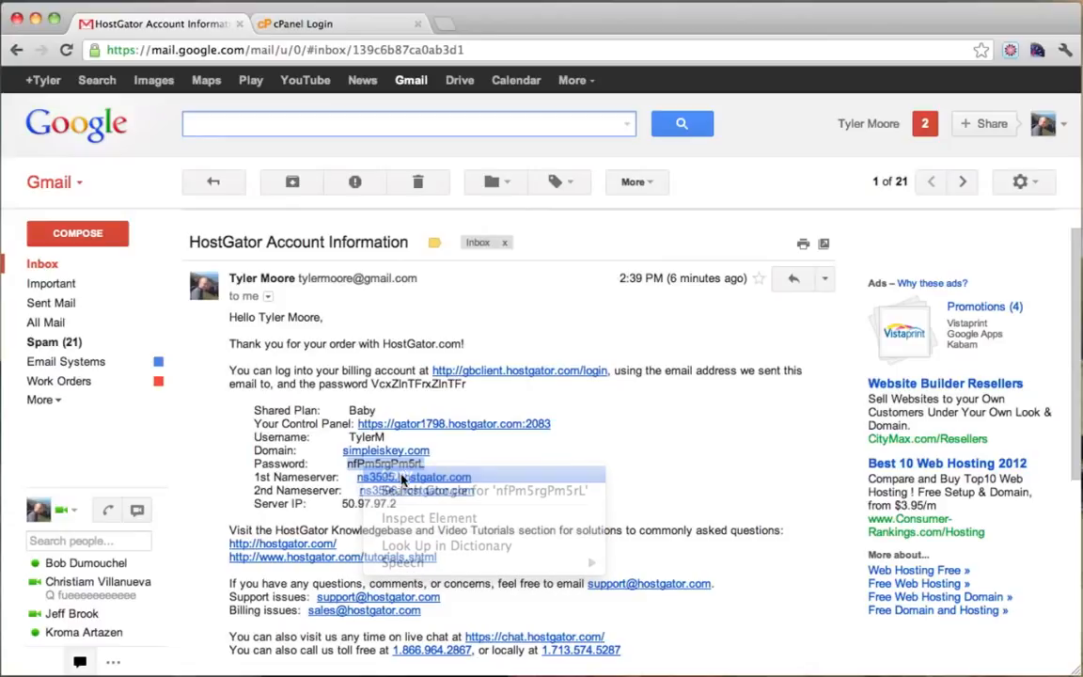
pyautogui.click(324, 26)
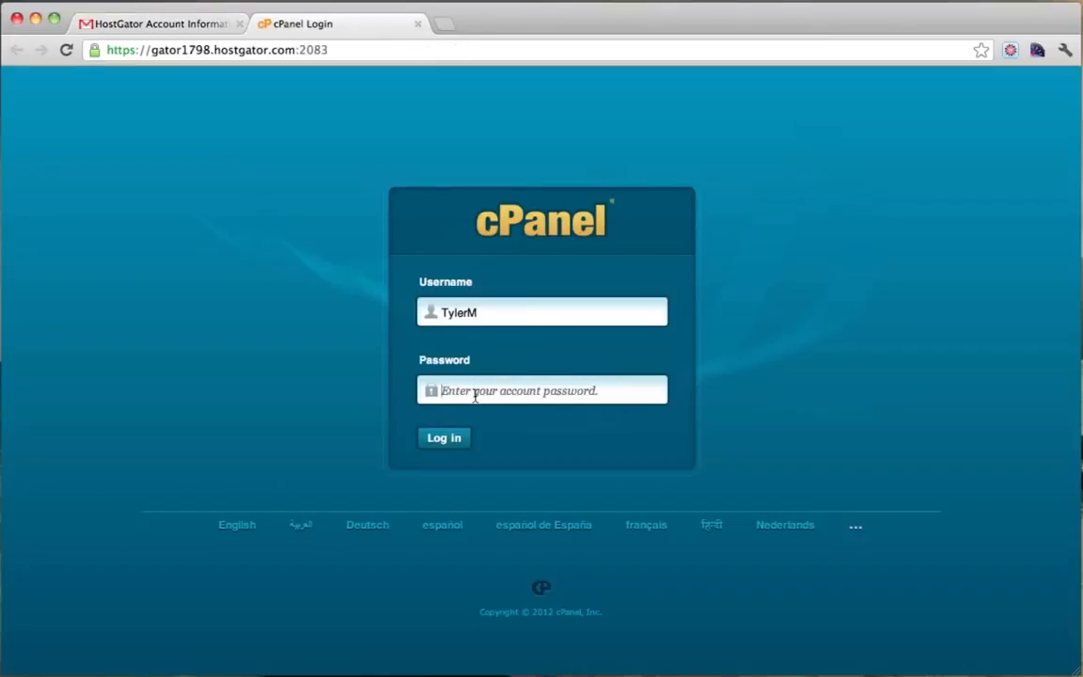
pyautogui.rightClick(475, 396)
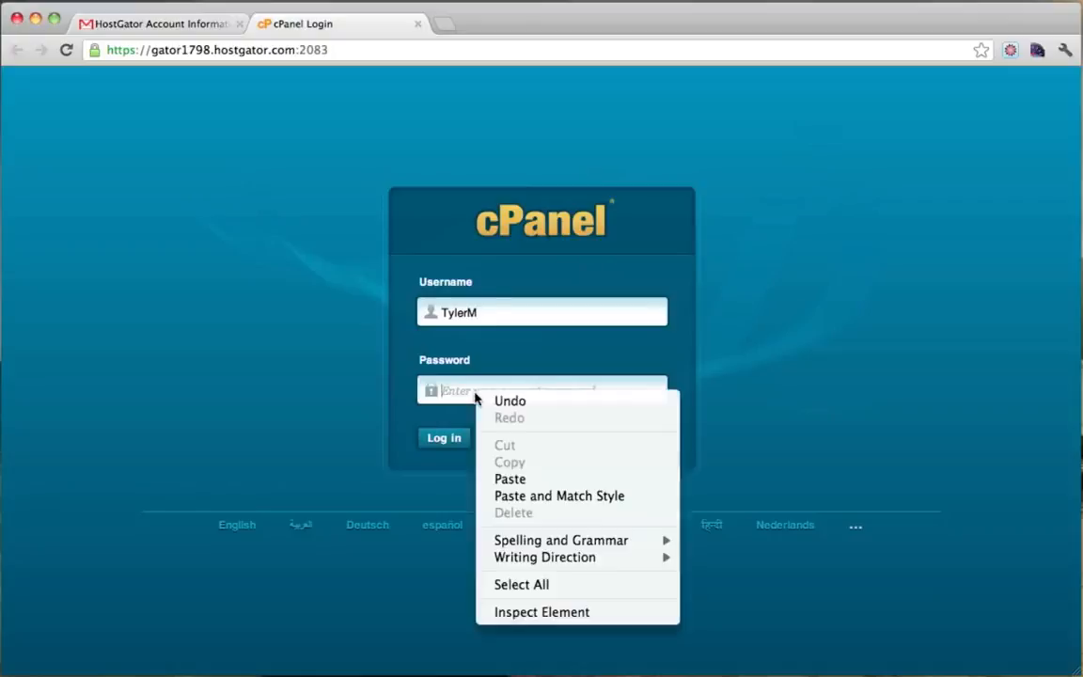
pyautogui.click(517, 481)
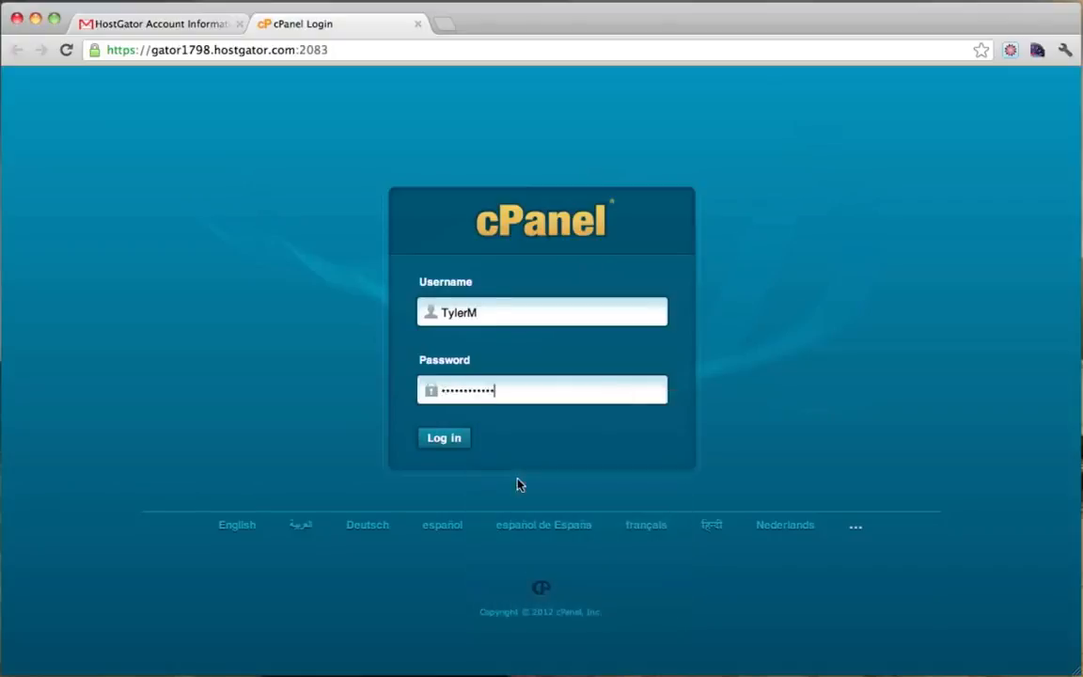
# Double-check the username and password against the email, then log in to cPanel.
pyautogui.click(199, 35)
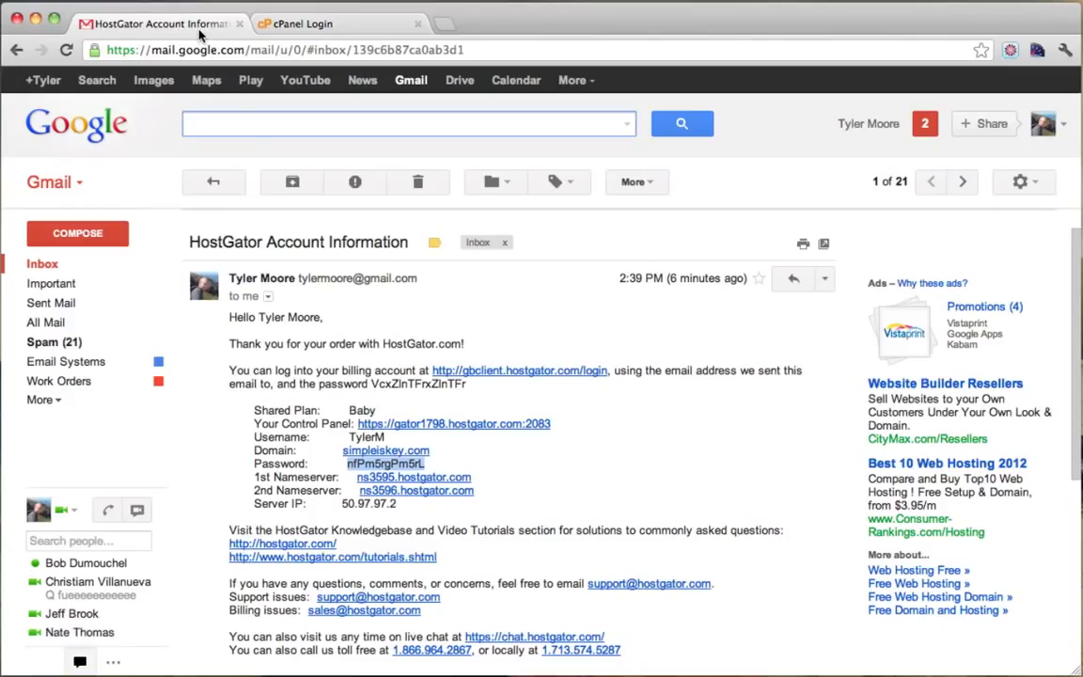
pyautogui.moveTo(254, 437); pyautogui.dragTo(399, 440)
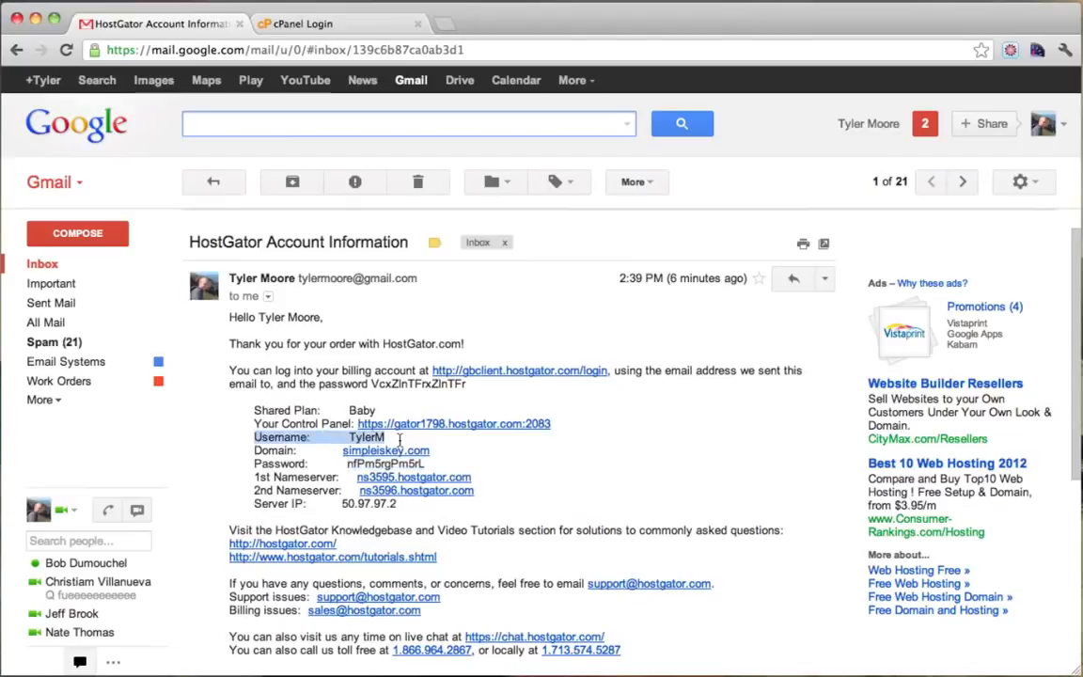
pyautogui.moveTo(254, 464); pyautogui.dragTo(438, 467)
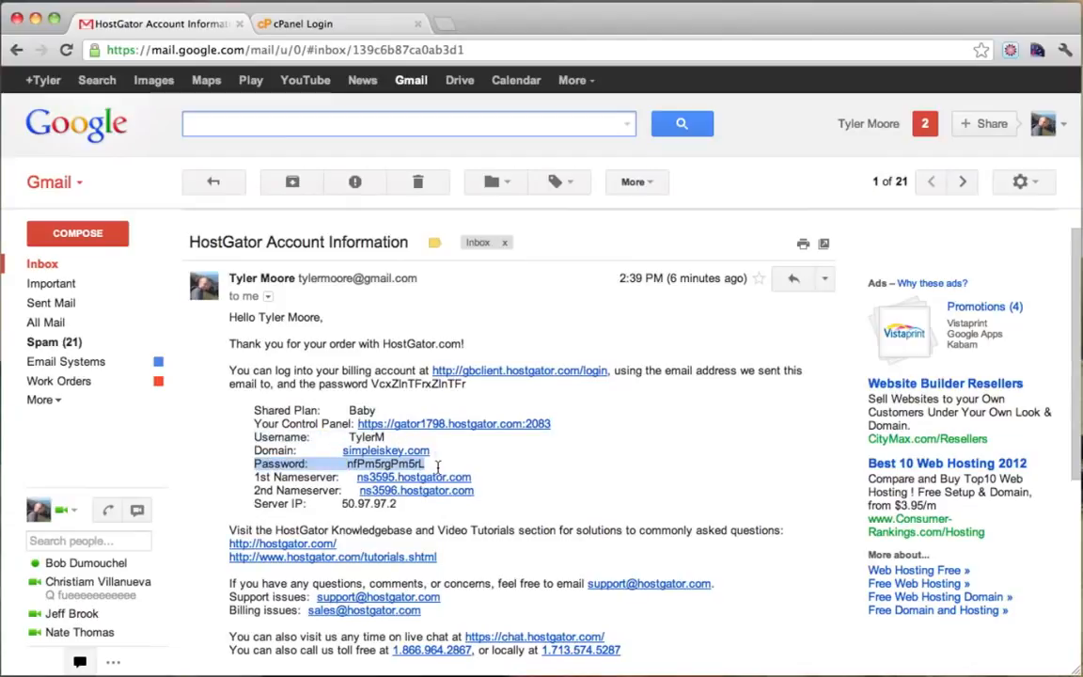
pyautogui.click(340, 28)
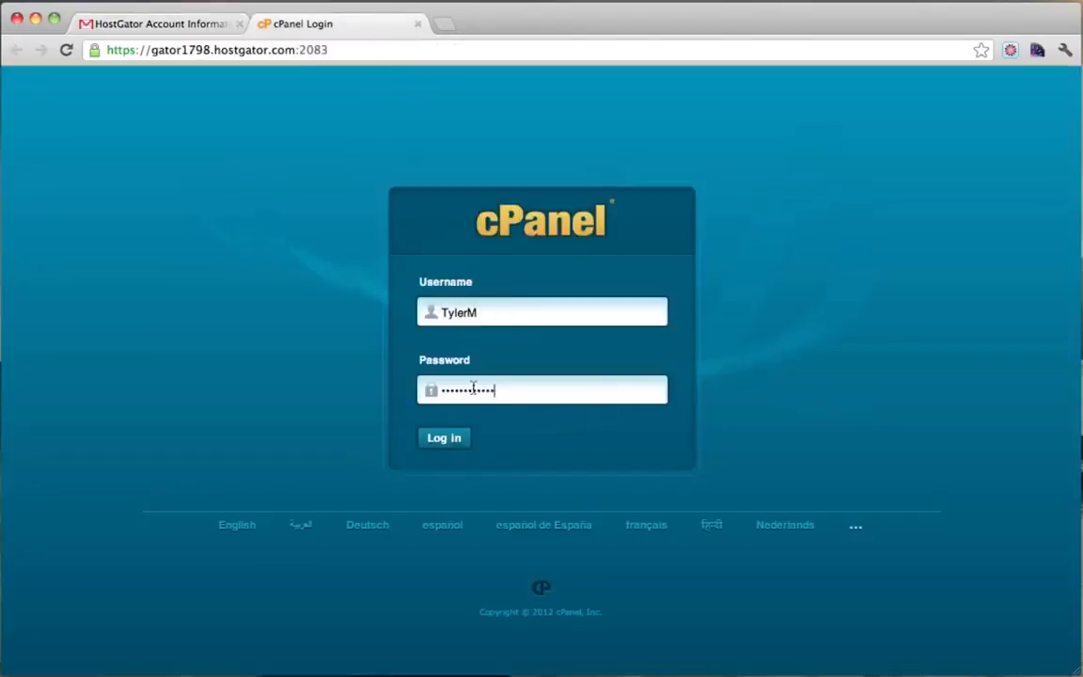
pyautogui.click(444, 439)
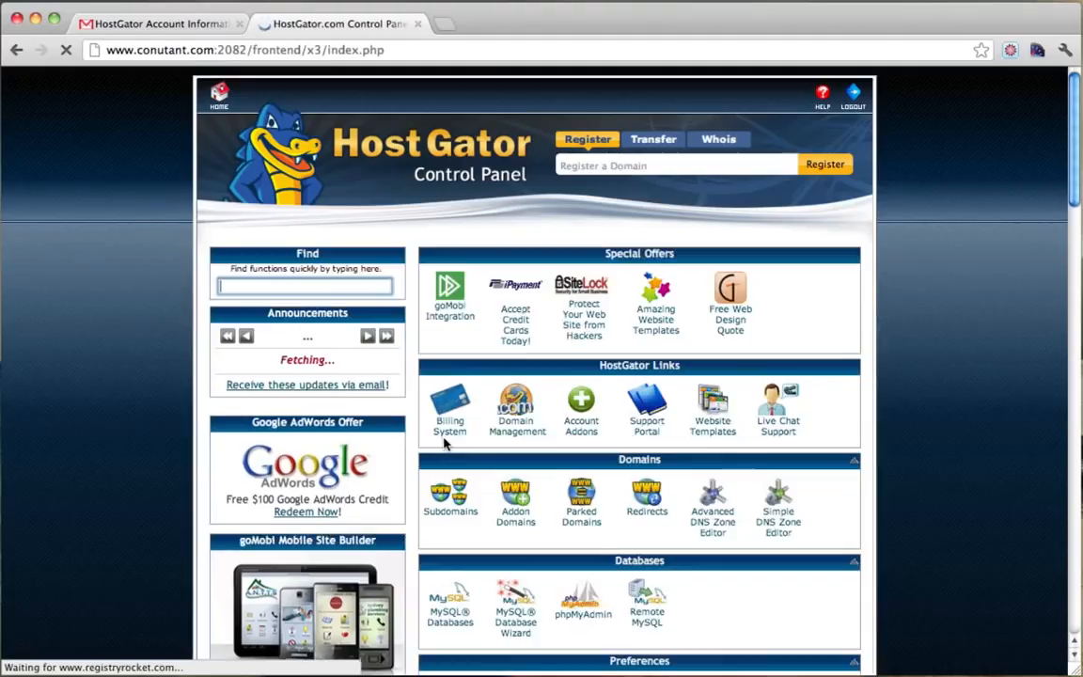
# Close the Gmail tab and launch QuickInstall from cPanel's Software/Services section.
pyautogui.click(238, 26)
pyautogui.click(239, 25)
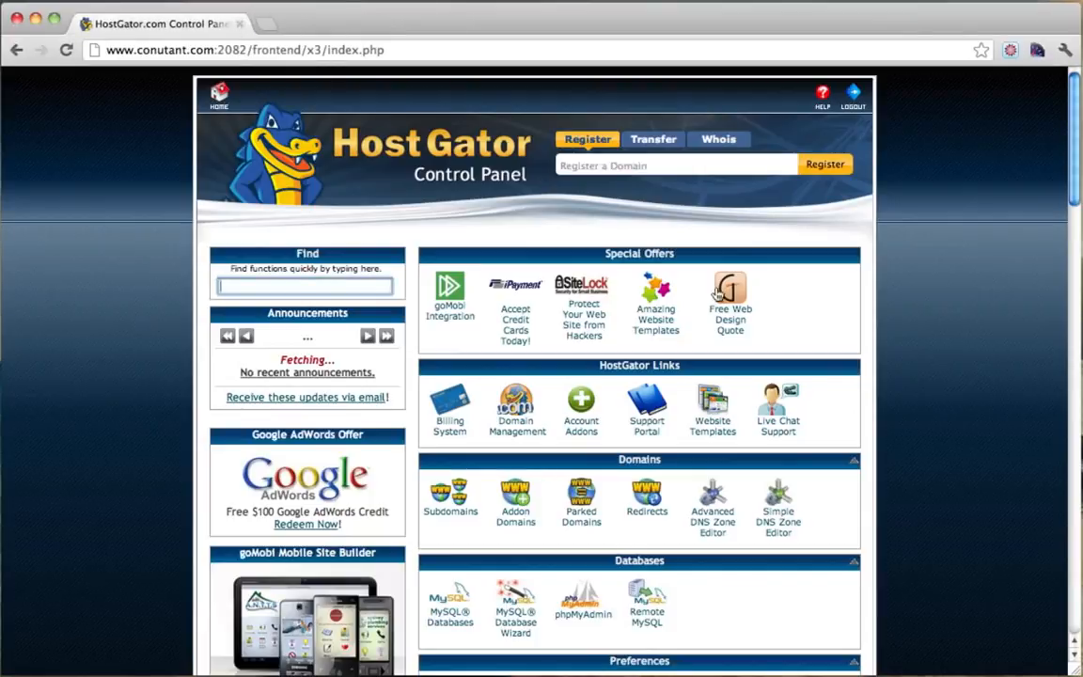
pyautogui.scroll(-10, 901, 280)
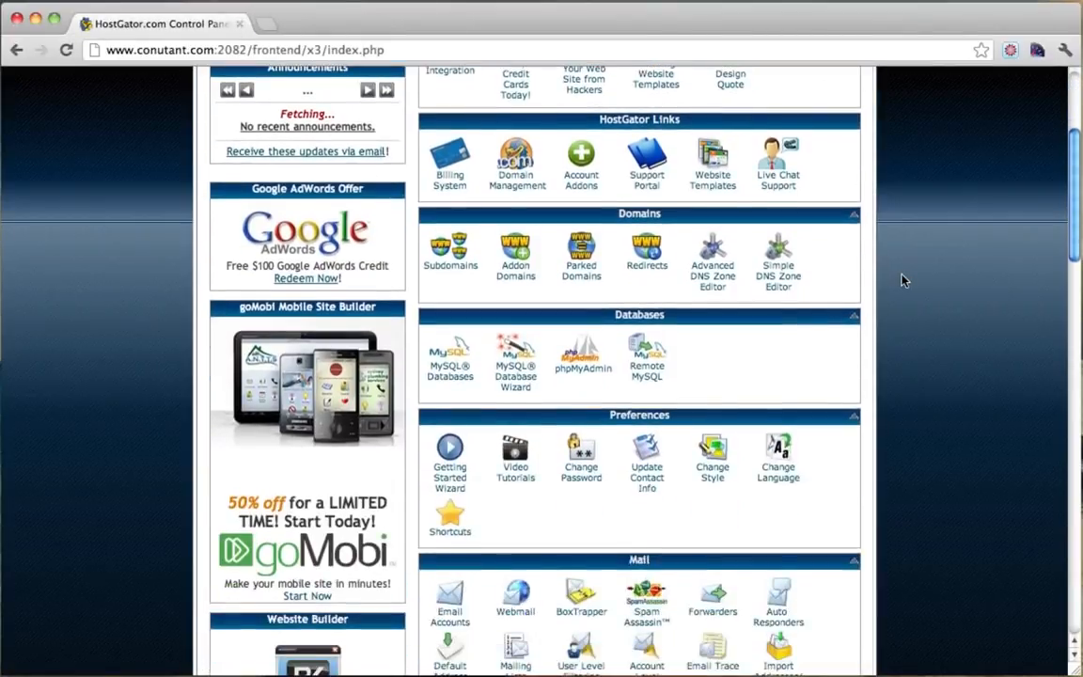
pyautogui.scroll(-5, 901, 280)
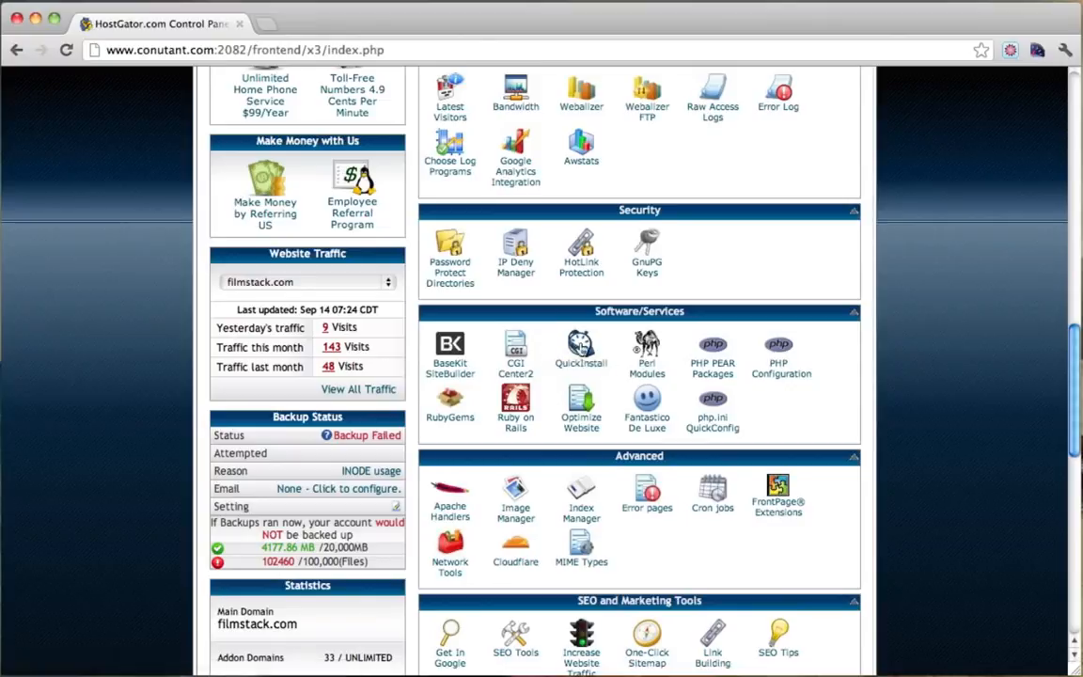
pyautogui.click(579, 348)
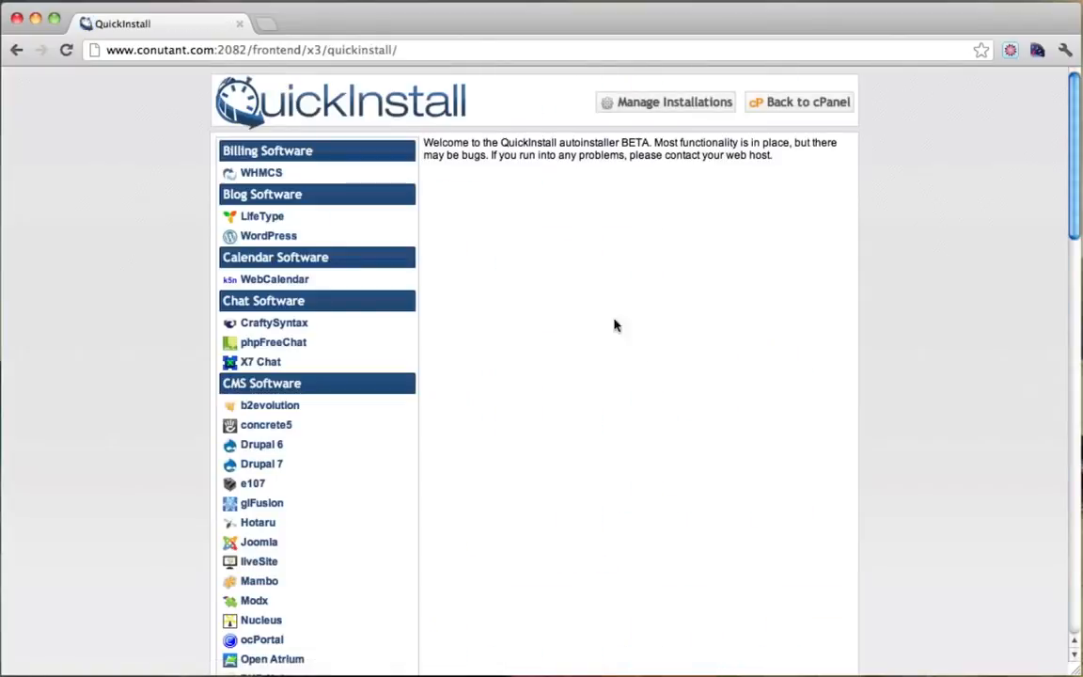
# Choose WordPress in QuickInstall and set the install domain to simpleiskey.com.
pyautogui.click(263, 237)
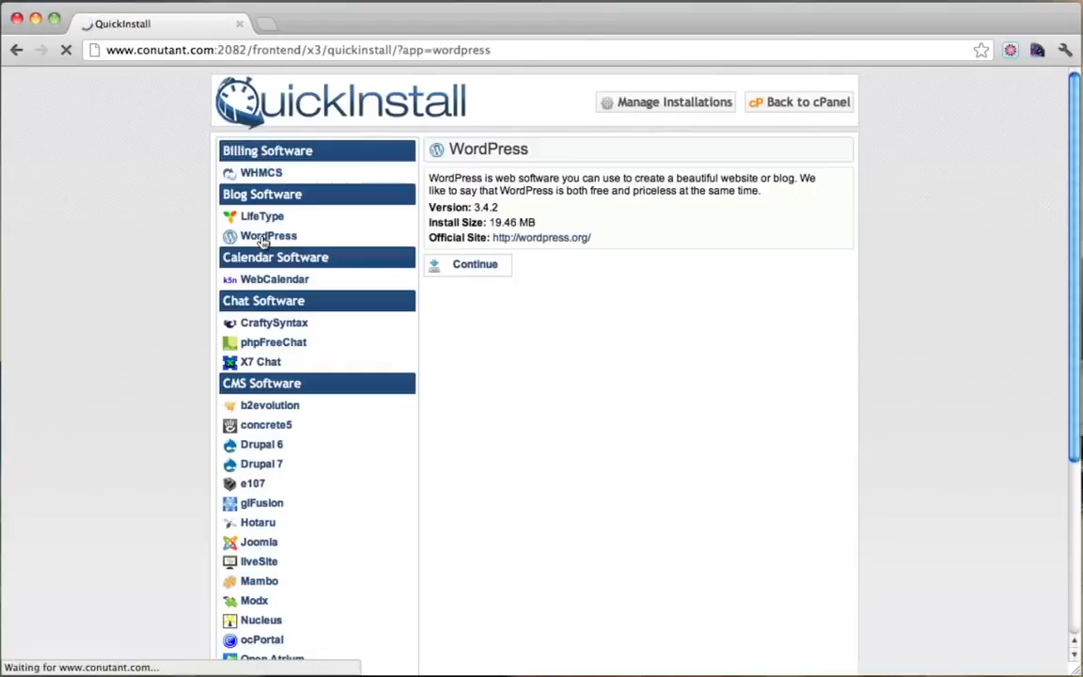
pyautogui.click(471, 267)
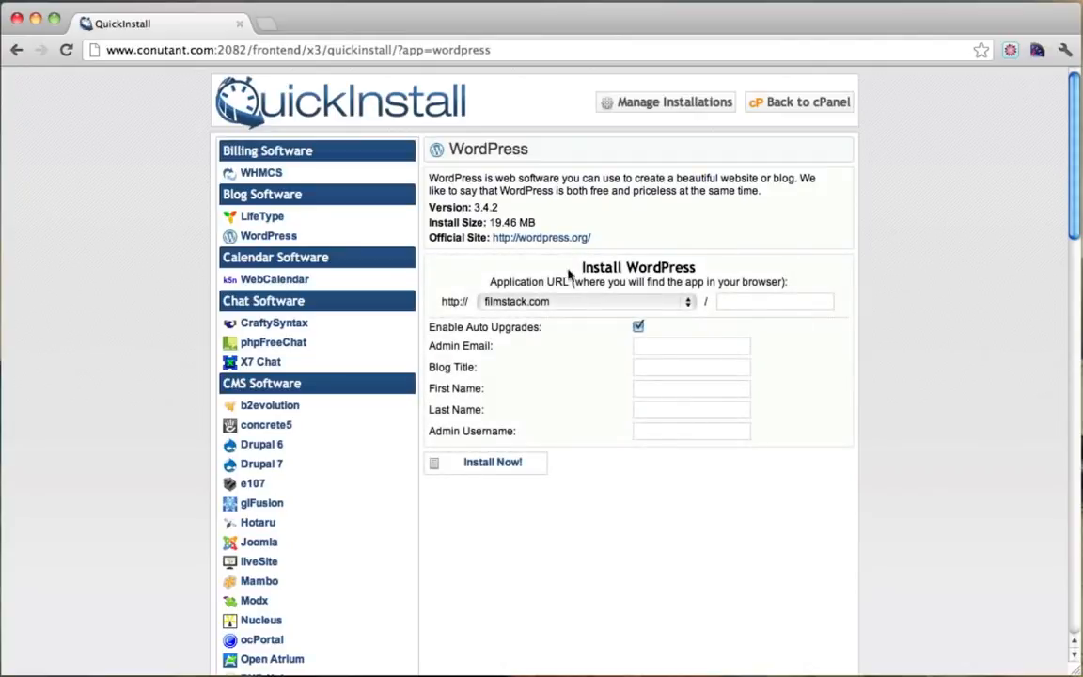
pyautogui.moveTo(590, 268); pyautogui.dragTo(701, 268)
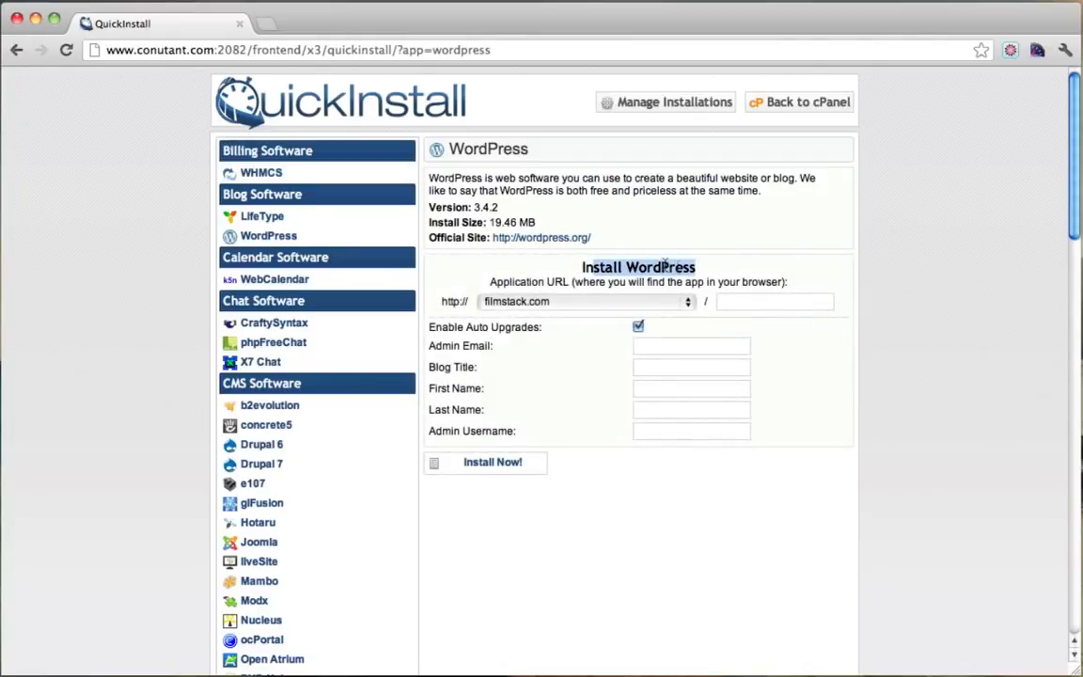
pyautogui.click(665, 265)
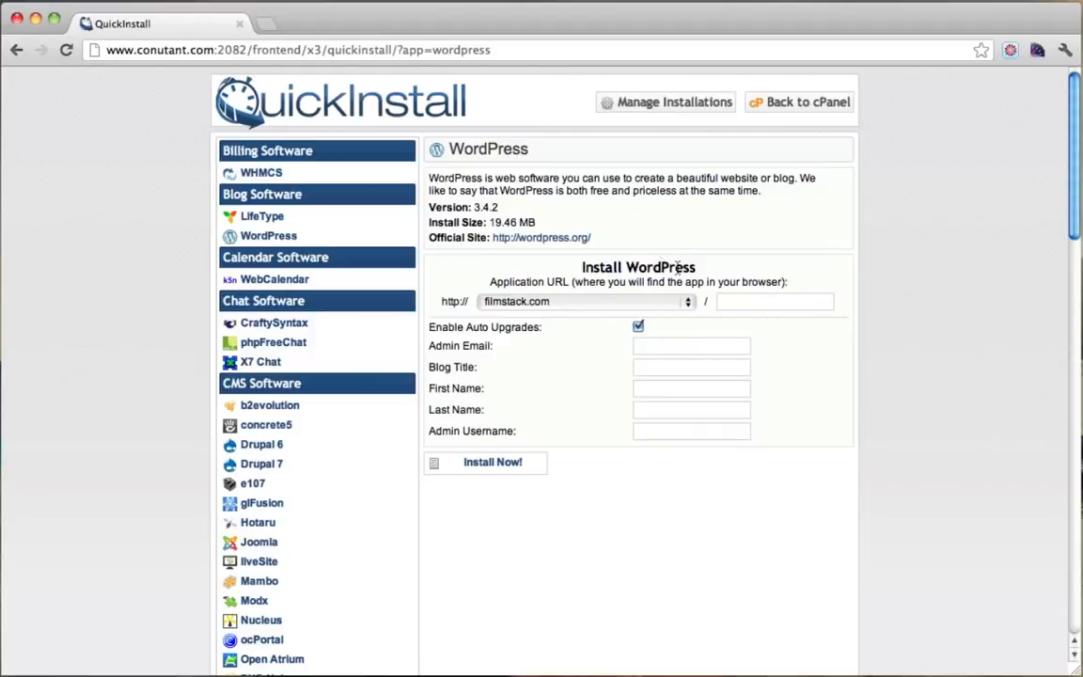
pyautogui.scroll(-1, 545, 401)
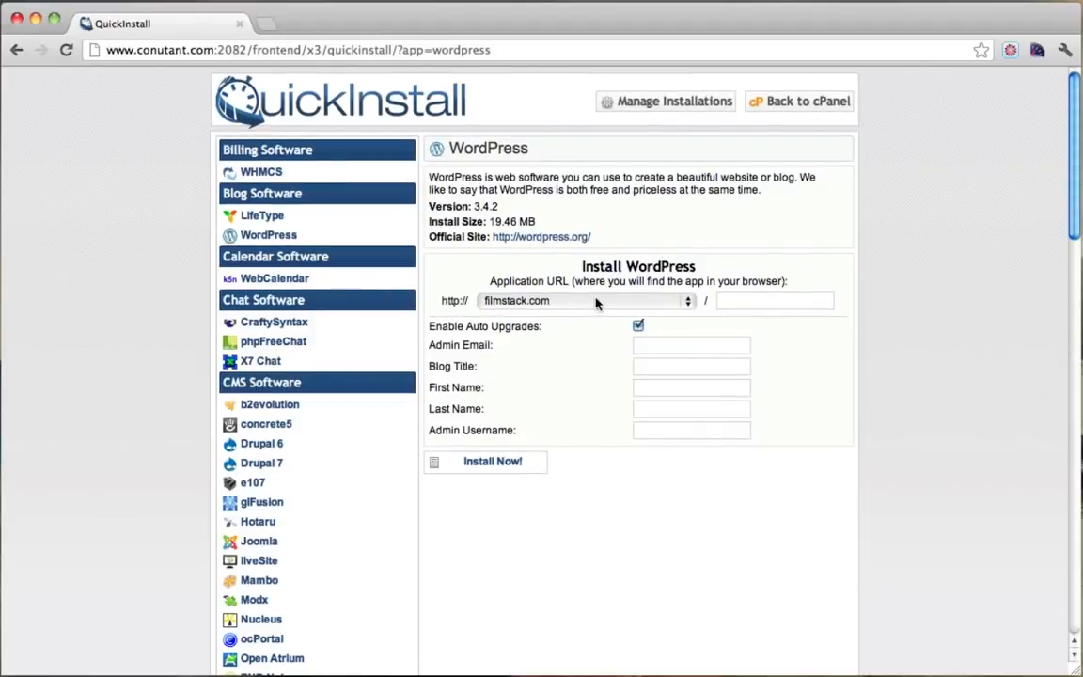
pyautogui.click(585, 304)
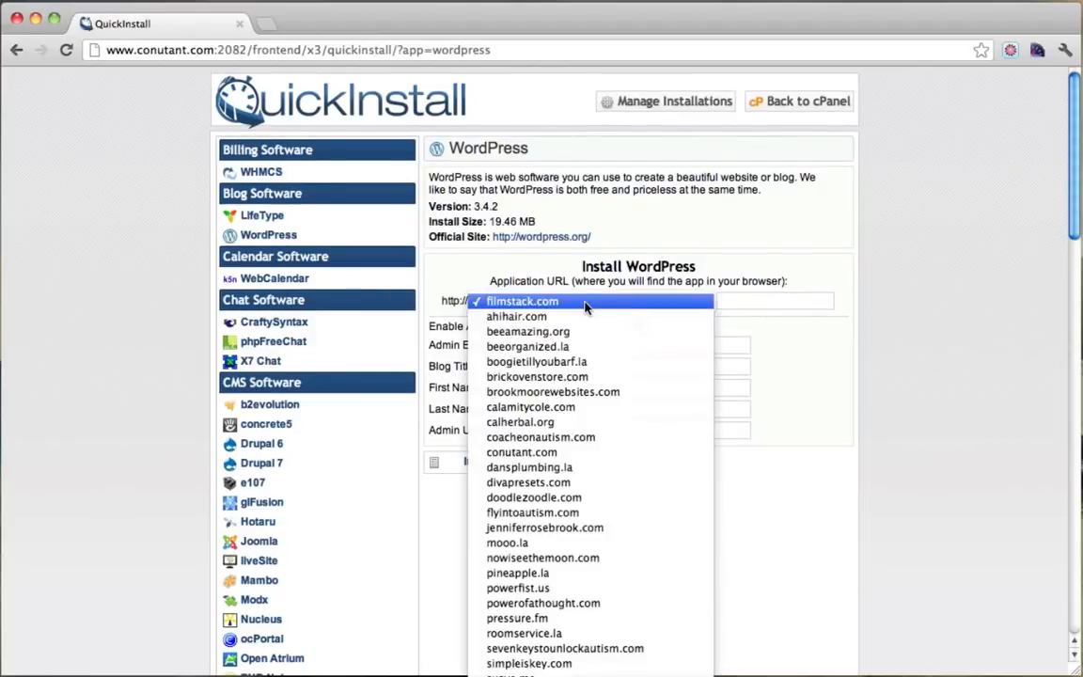
pyautogui.scroll(-5, 615, 375)
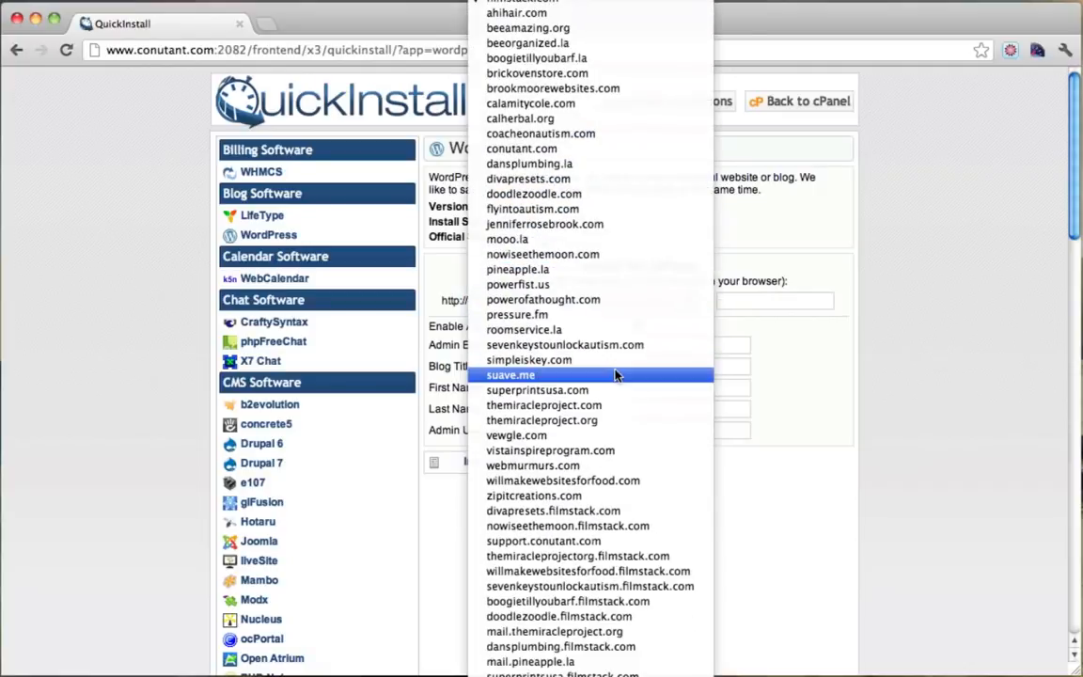
pyautogui.scroll(-1, 616, 375)
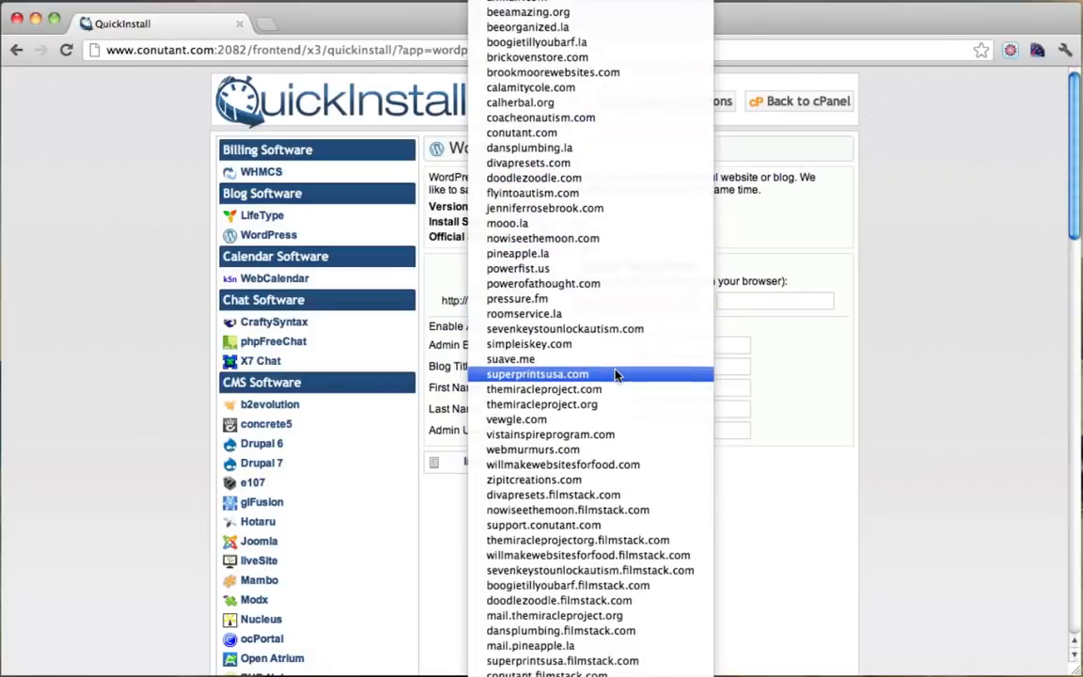
pyautogui.scroll(-10, 616, 375)
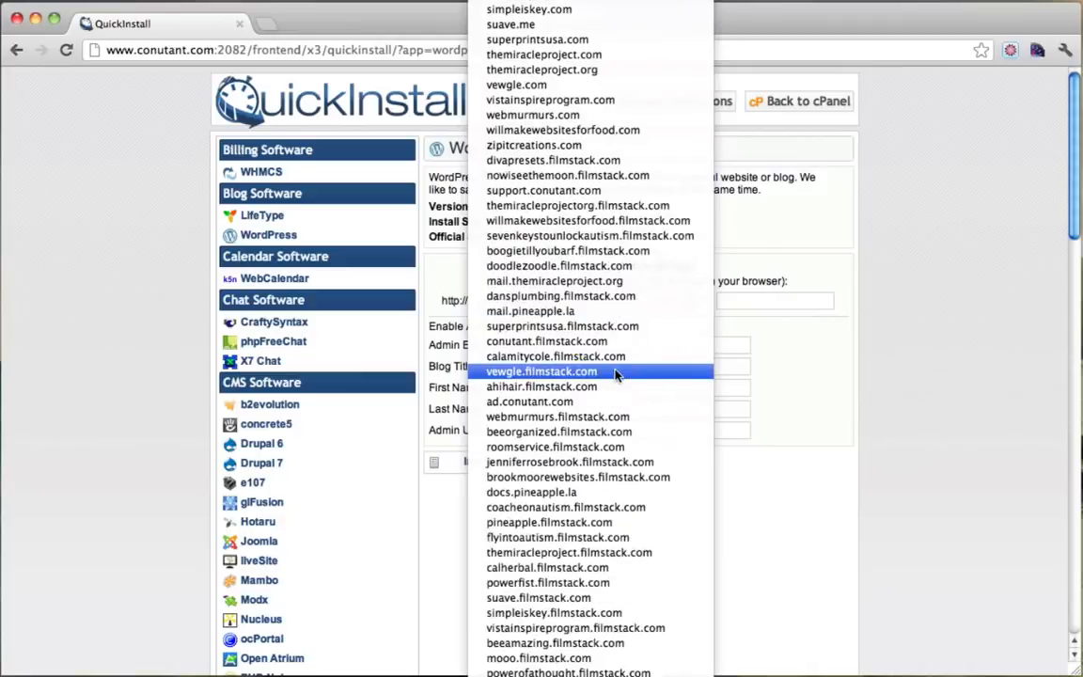
pyautogui.click(615, 373)
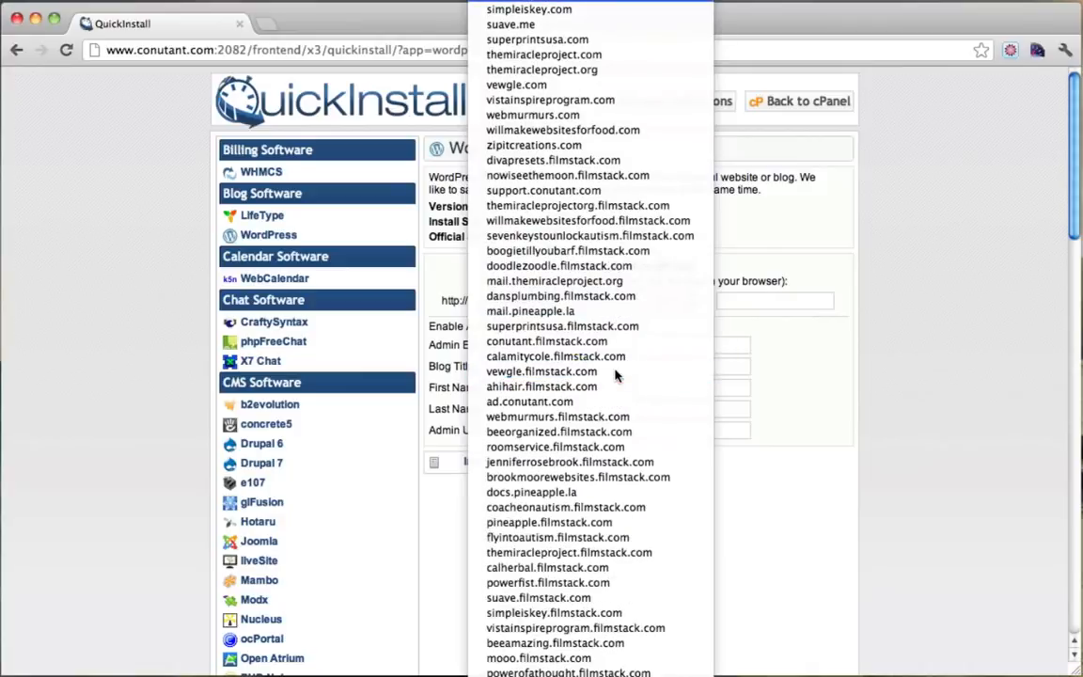
pyautogui.click(555, 10)
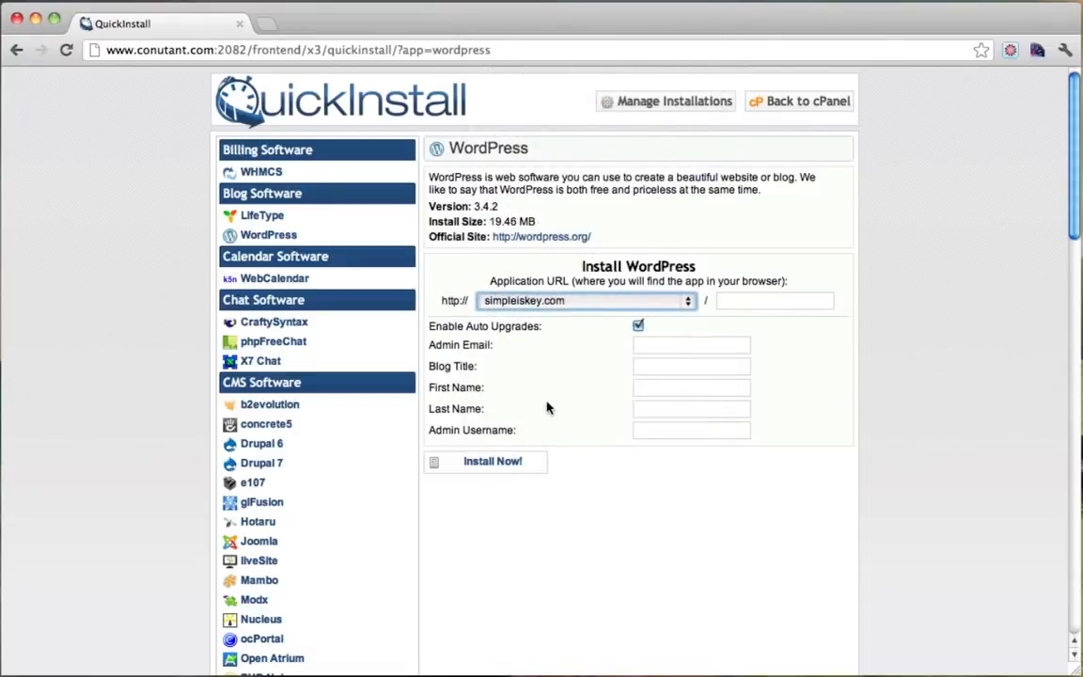
pyautogui.click(688, 303)
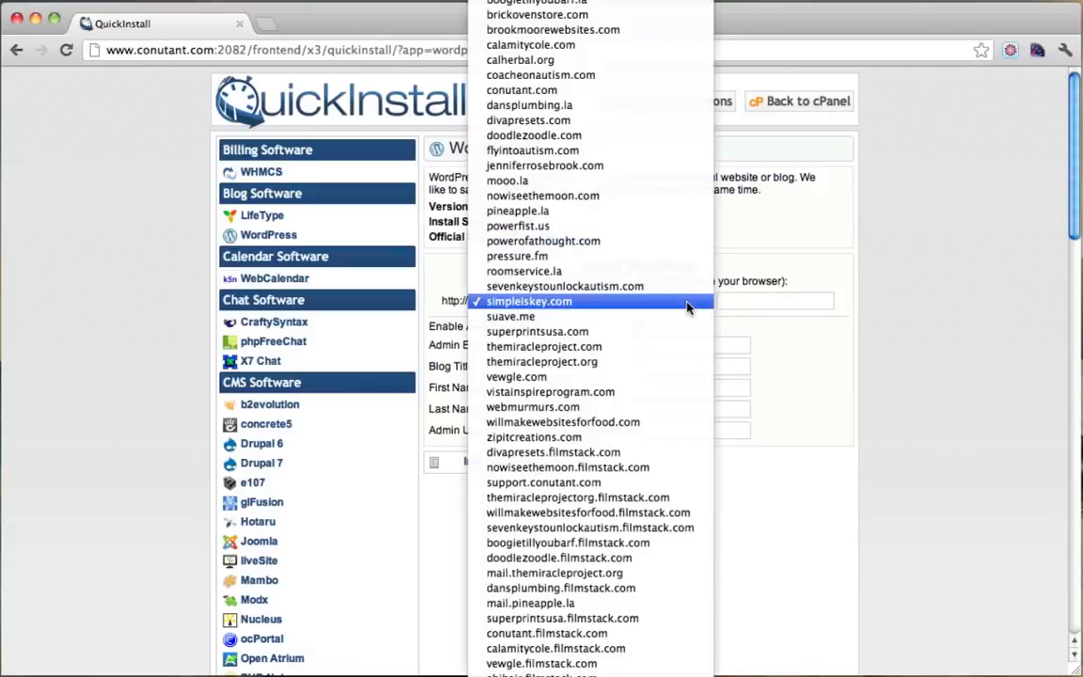
pyautogui.click(541, 303)
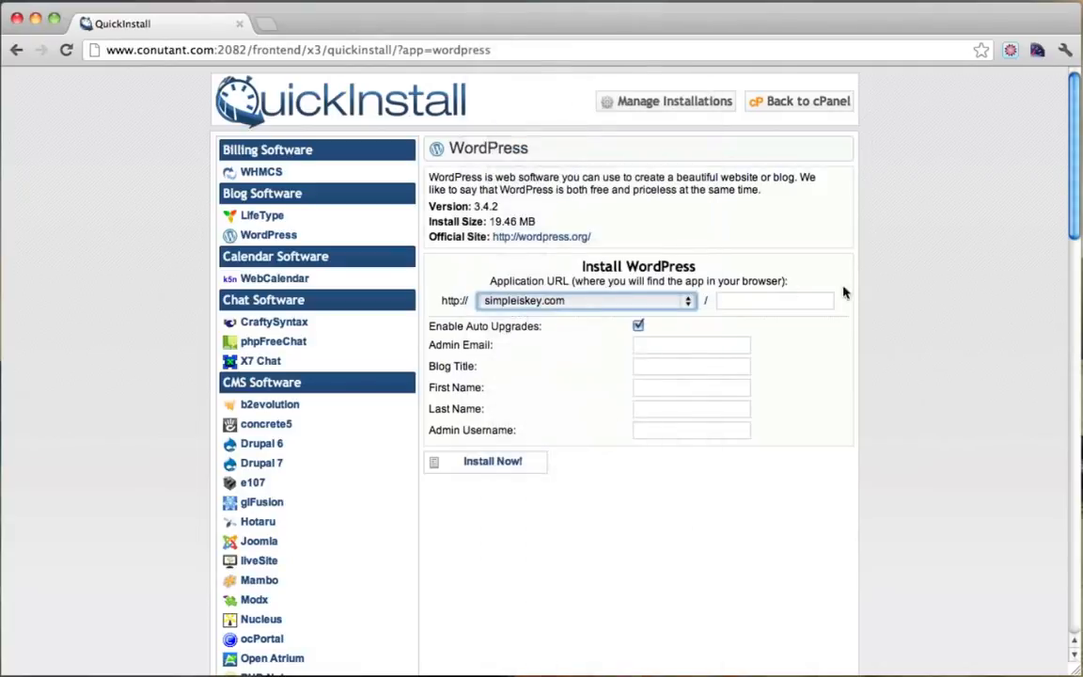
# Disable automatic upgrades and autofill the admin email and first and last names.
pyautogui.click(637, 326)
pyautogui.click(742, 300)
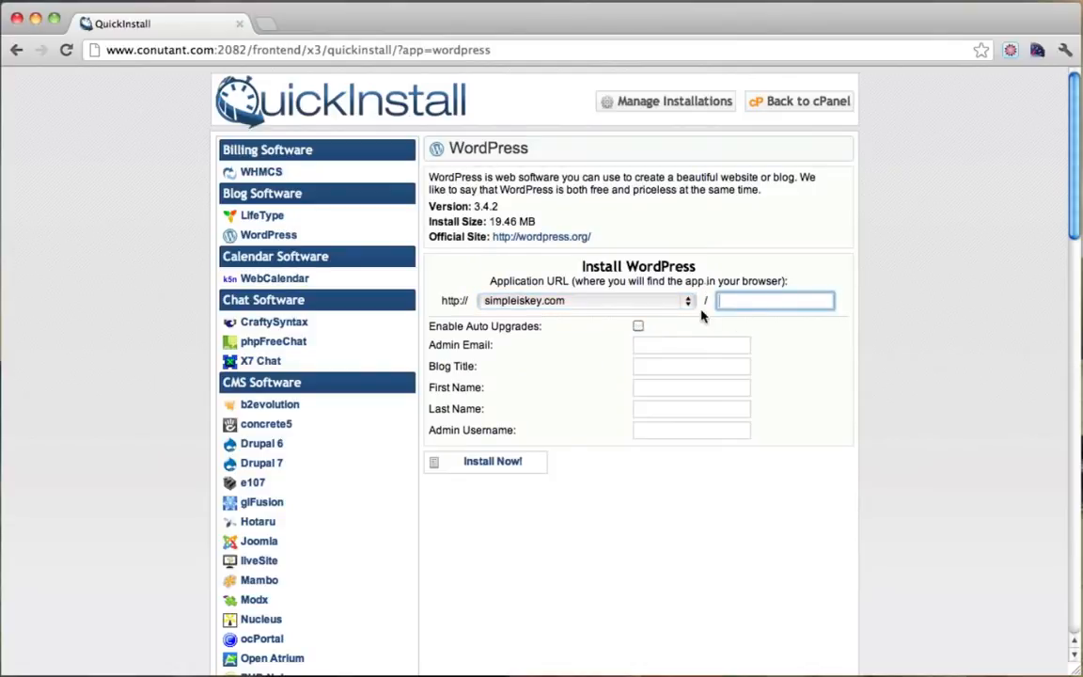
pyautogui.click(646, 346)
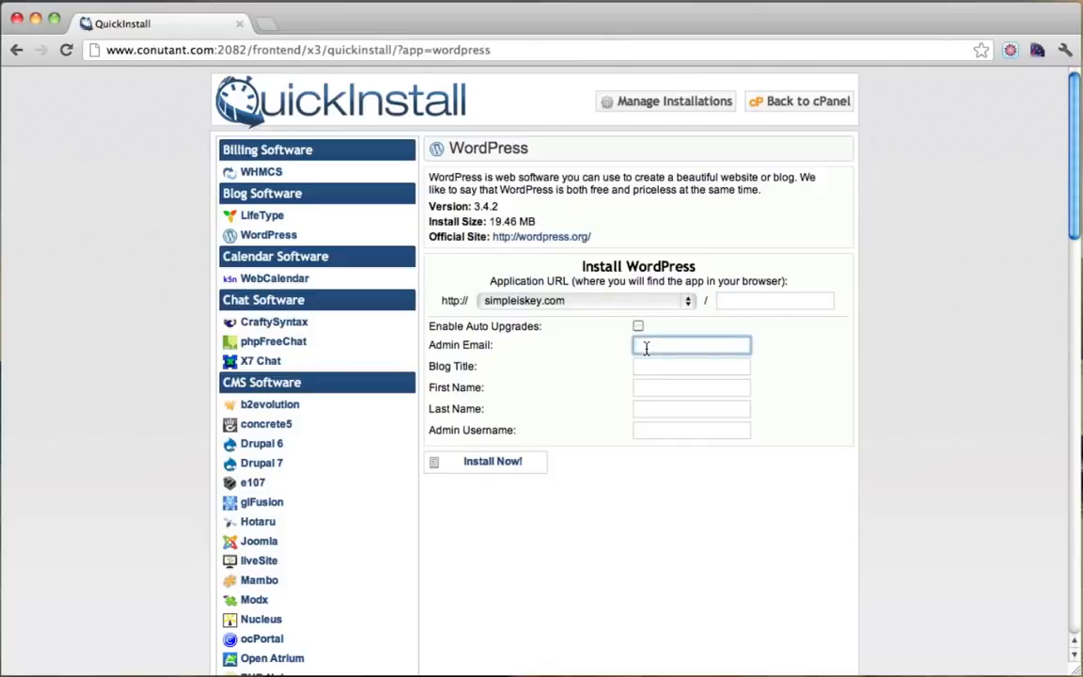
pyautogui.write('t')
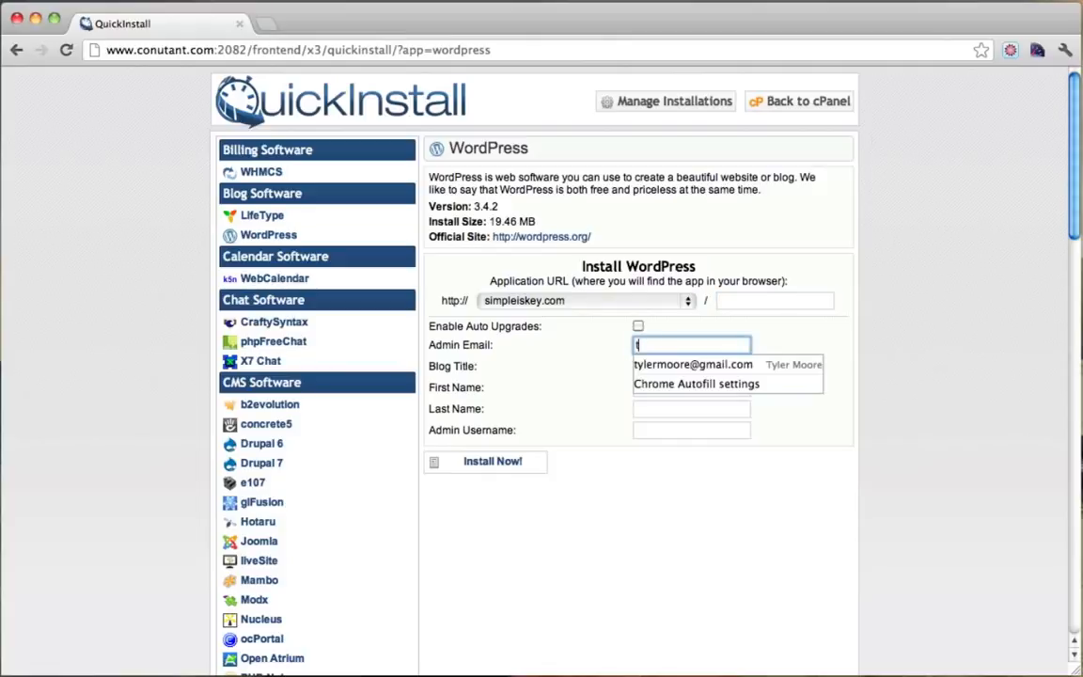
pyautogui.press('Down')
pyautogui.press('Return')
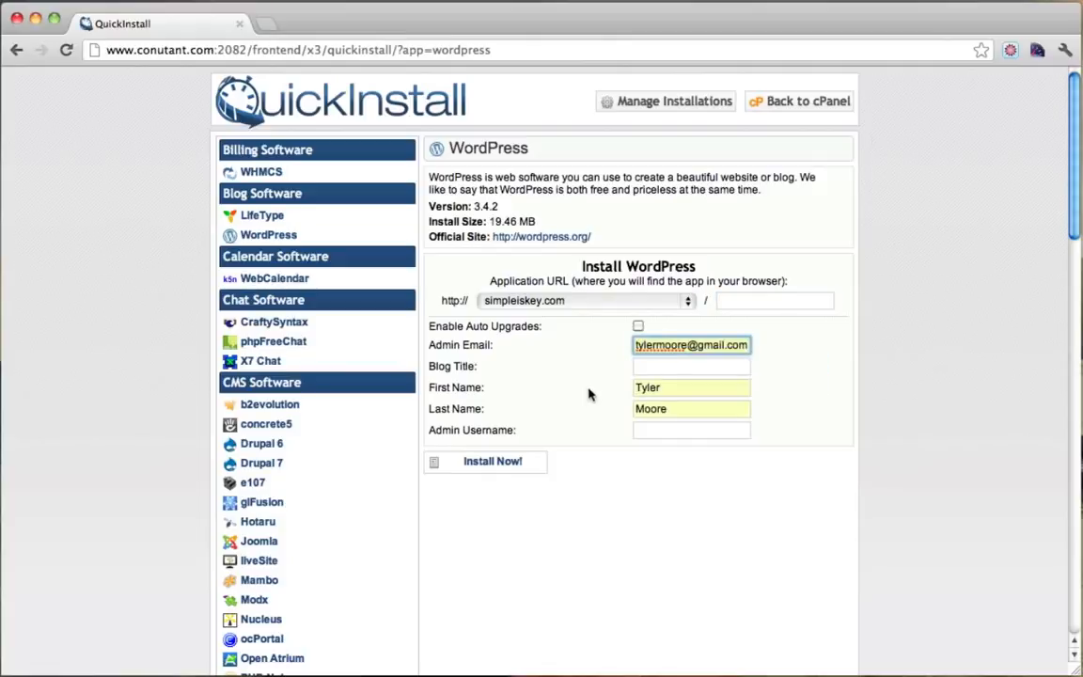
# Enter blog title 'Membership Website' and admin username 'admin', then run the installation.
pyautogui.click(658, 369)
pyautogui.write('Membership Website')
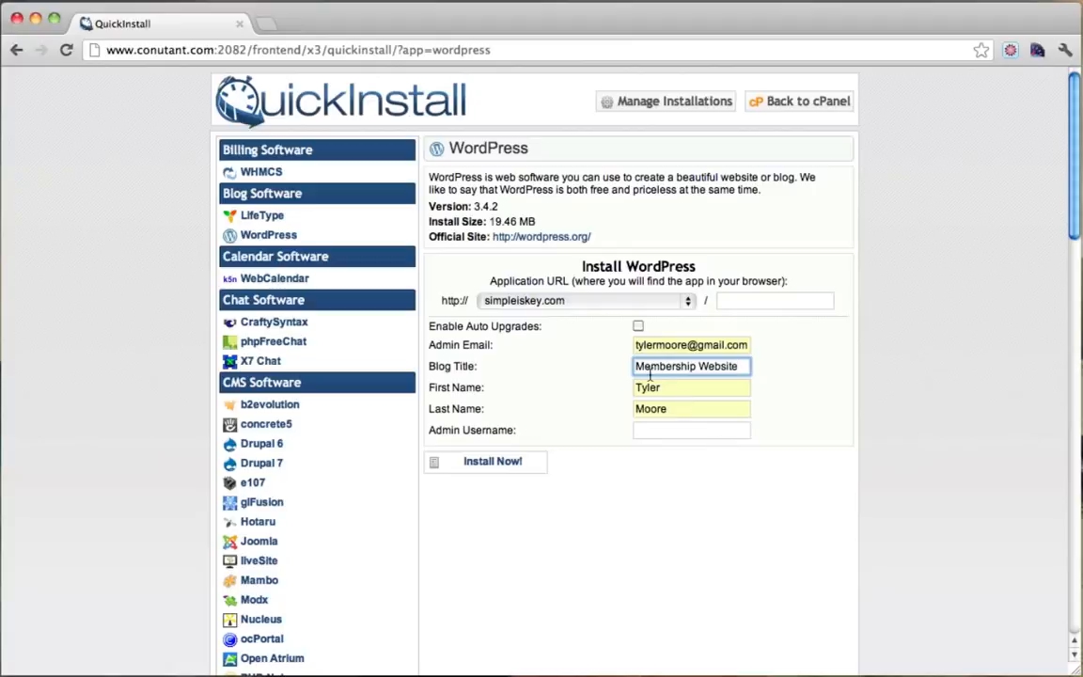
pyautogui.click(665, 430)
pyautogui.write('admin')
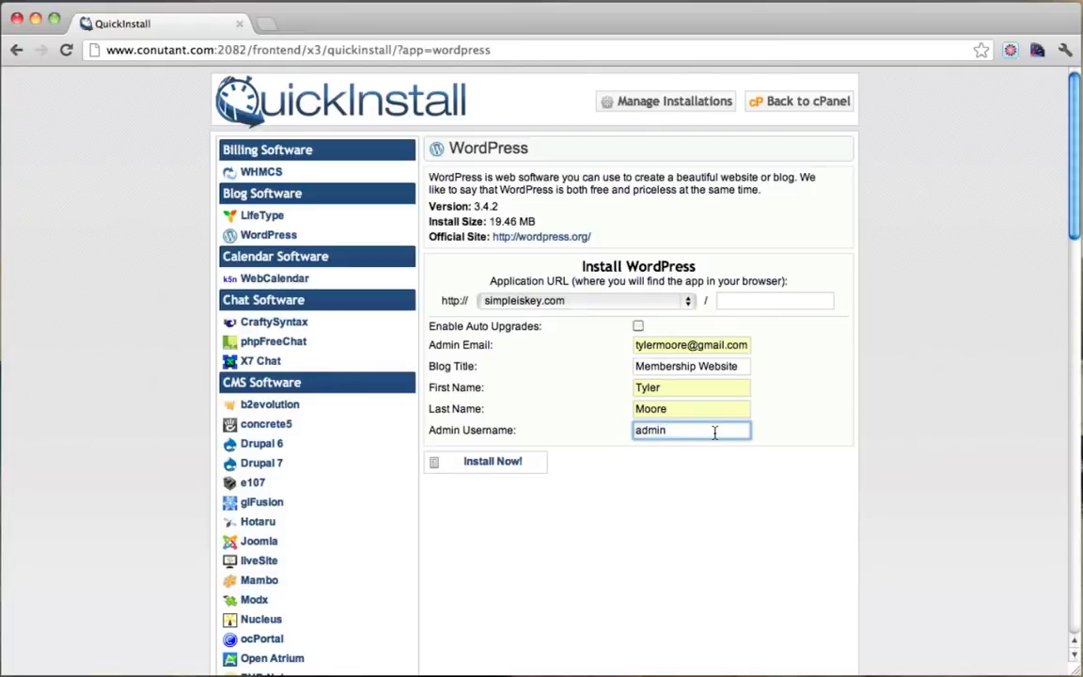
pyautogui.click(493, 465)
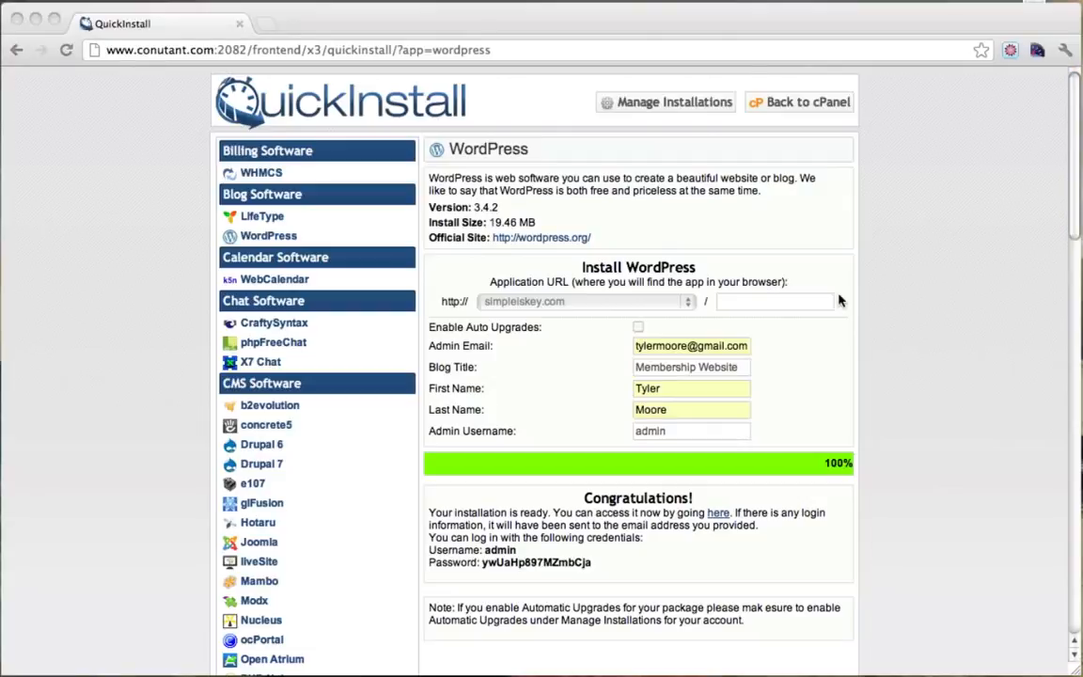
pyautogui.click(889, 520)
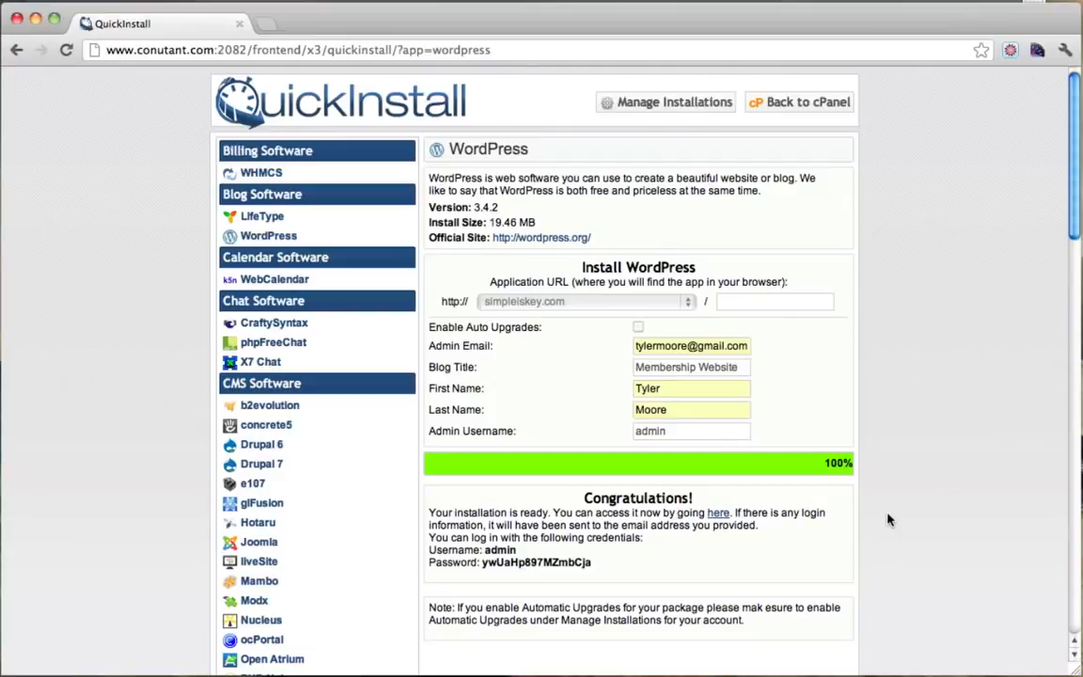
# Open the new site in a new tab and look over the Hello world! post and sidebar.
pyautogui.click(718, 514)
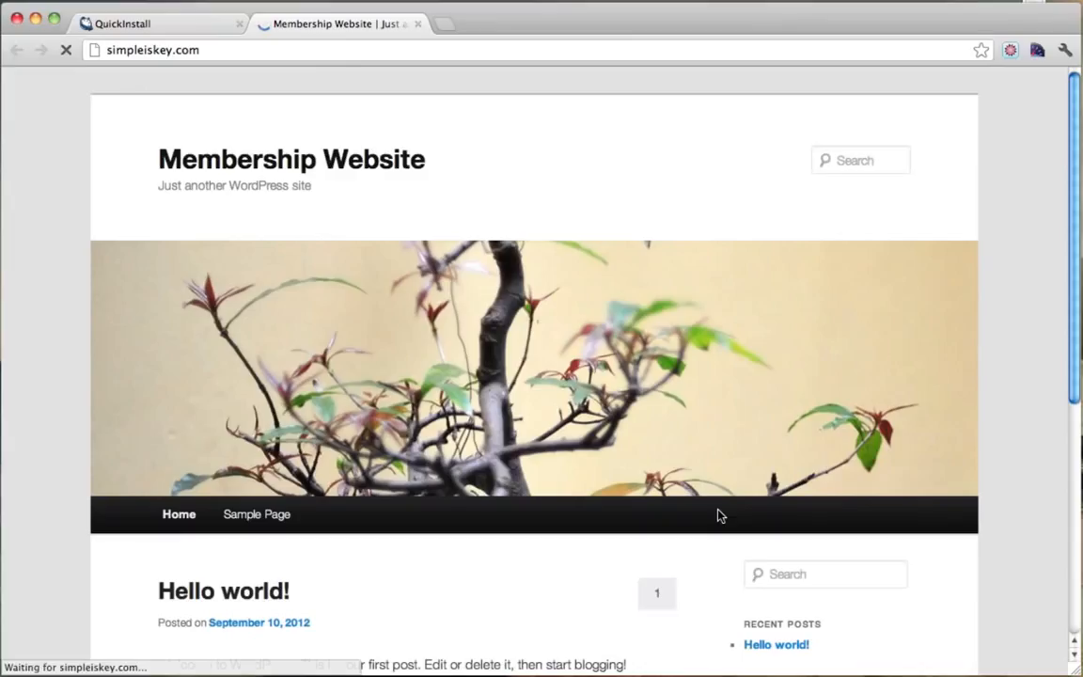
pyautogui.scroll(-2, 652, 213)
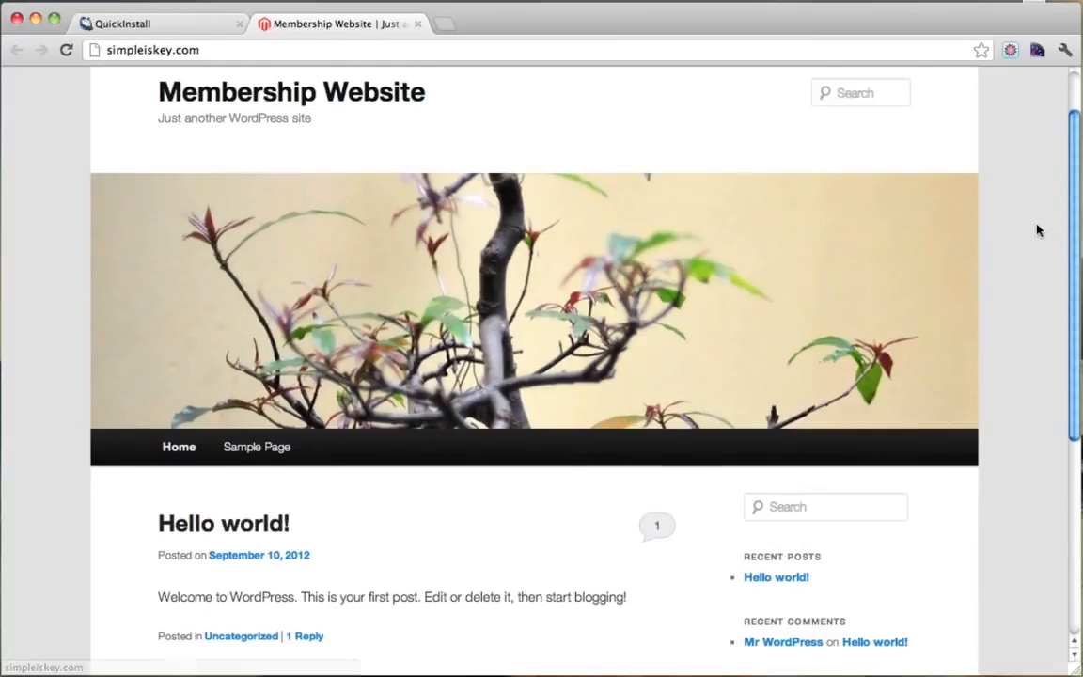
pyautogui.scroll(-5, 1038, 231)
pyautogui.scroll(10, 1038, 230)
pyautogui.scroll(-4, 399, 177)
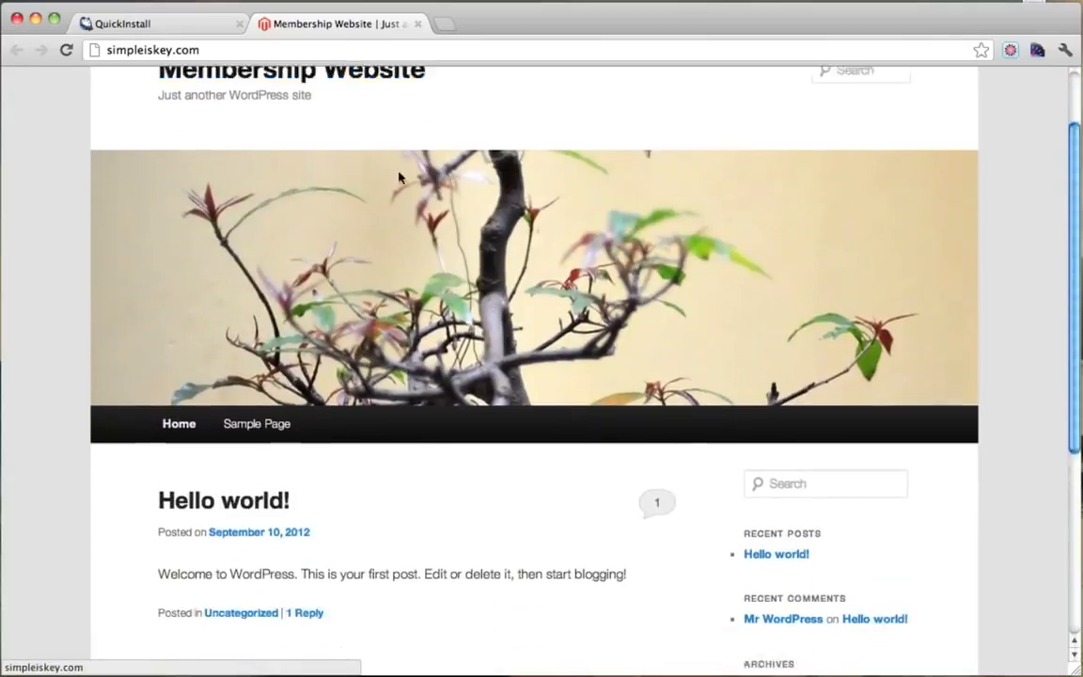
pyautogui.scroll(-1, 399, 177)
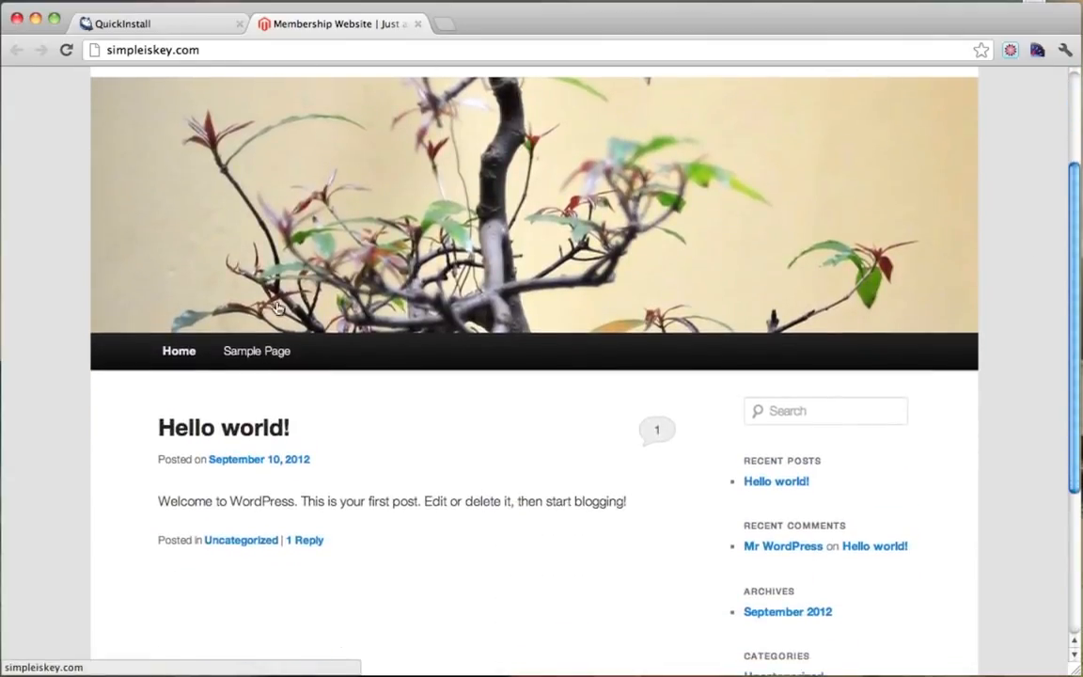
# Preview the site's Sample Page, then return to its home page.
pyautogui.click(256, 354)
pyautogui.scroll(-5, 258, 360)
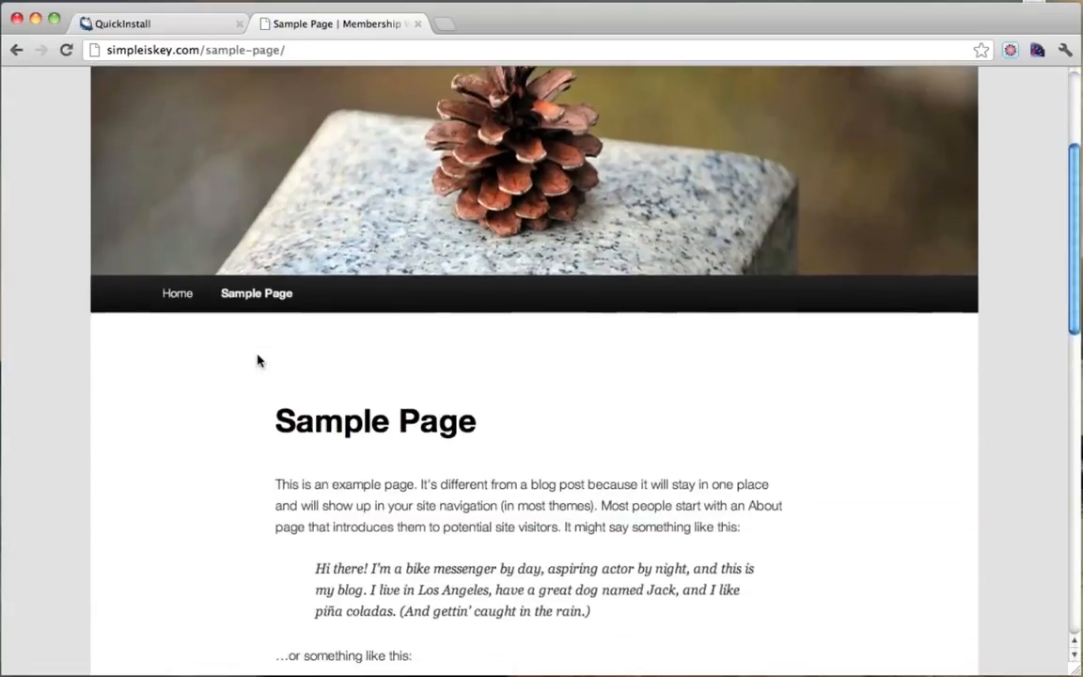
pyautogui.scroll(-7, 258, 360)
pyautogui.scroll(8, 259, 360)
pyautogui.click(184, 314)
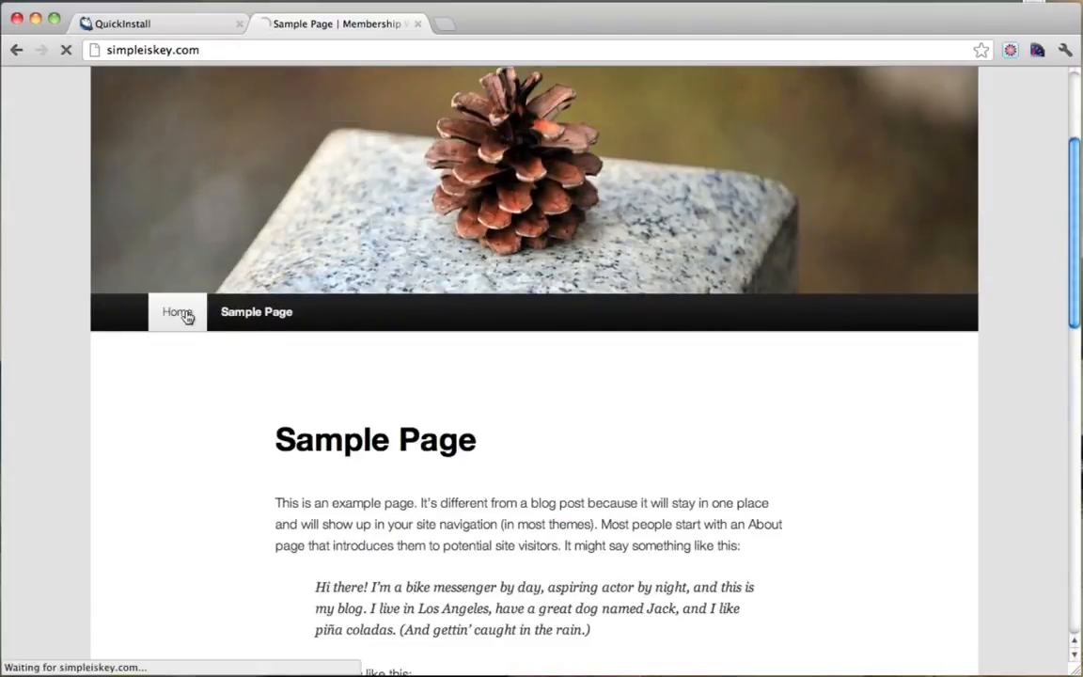
pyautogui.scroll(-9, 737, 297)
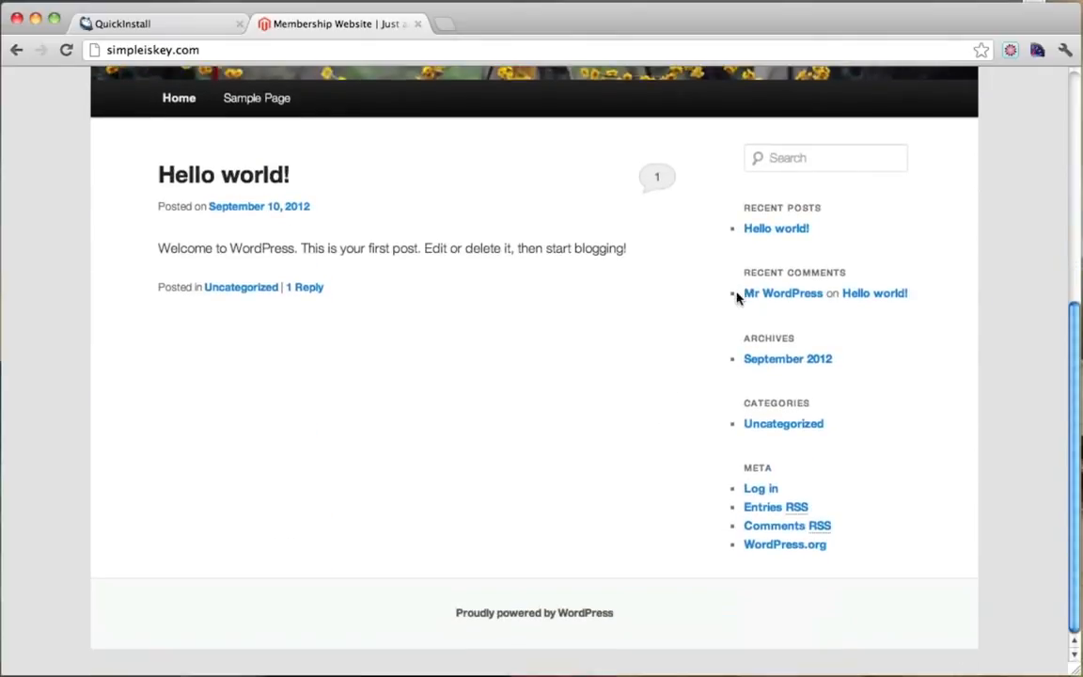
pyautogui.scroll(9, 737, 297)
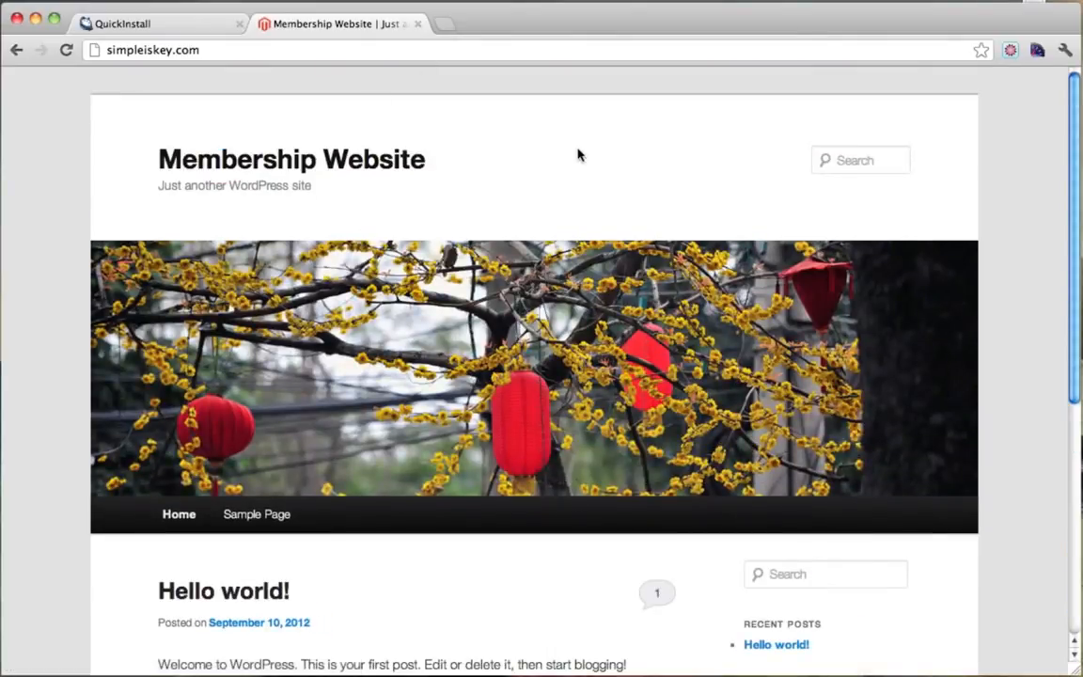
# Go to simpleiskey.com/wp-admin and enter 'admin' as the login username.
pyautogui.click(277, 53)
pyautogui.click(229, 51)
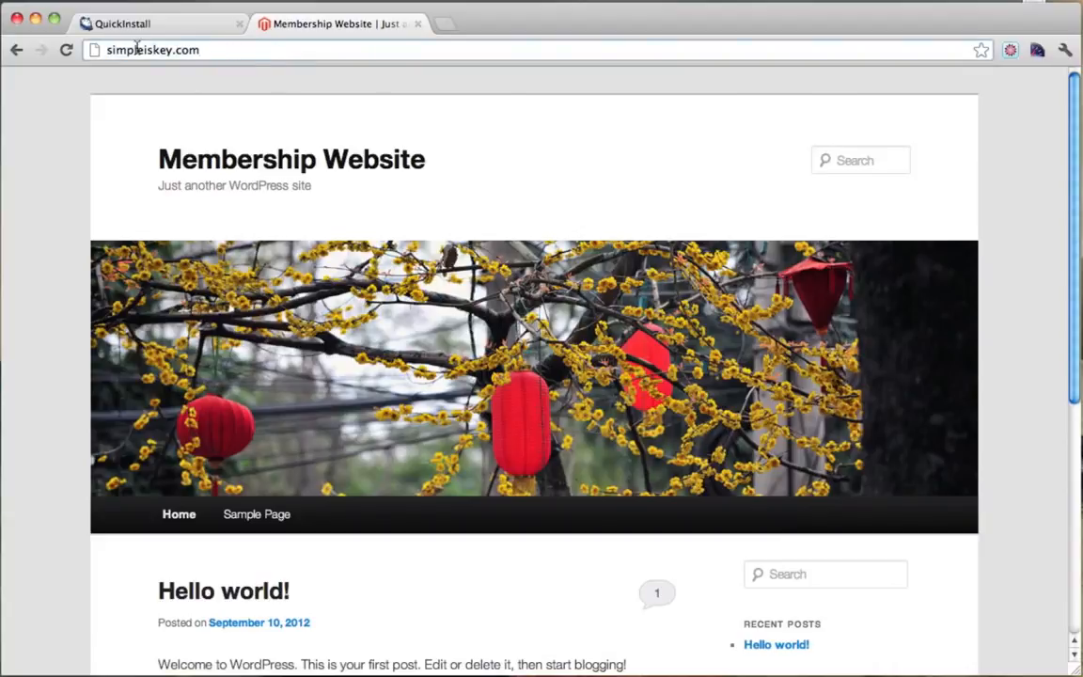
pyautogui.write('/')
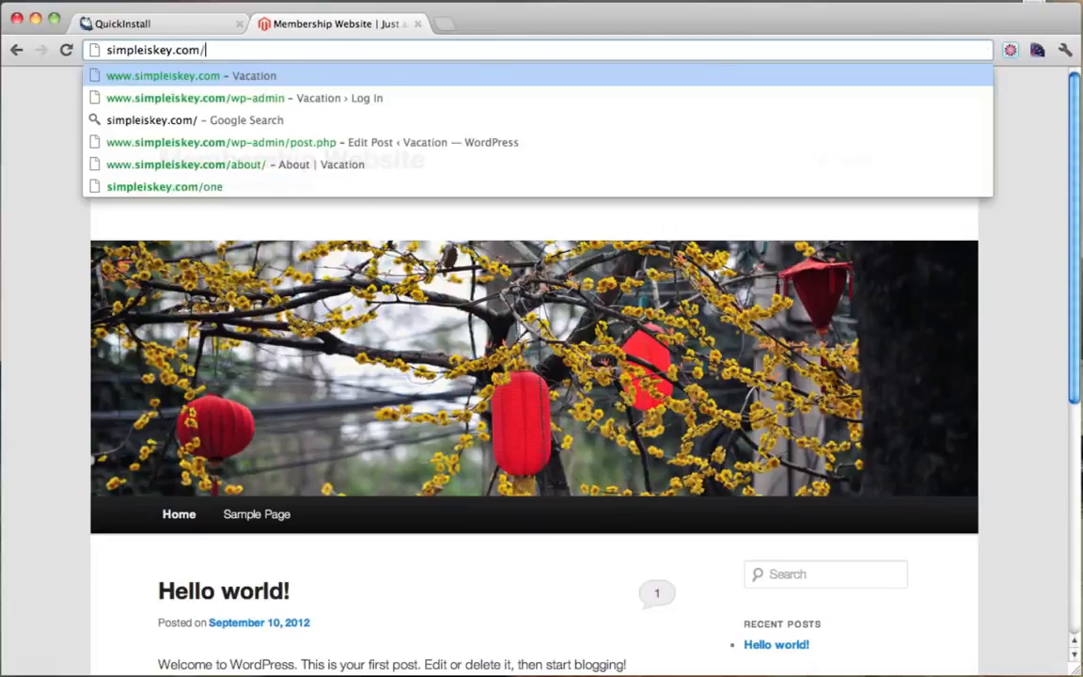
pyautogui.write('wp-adm')
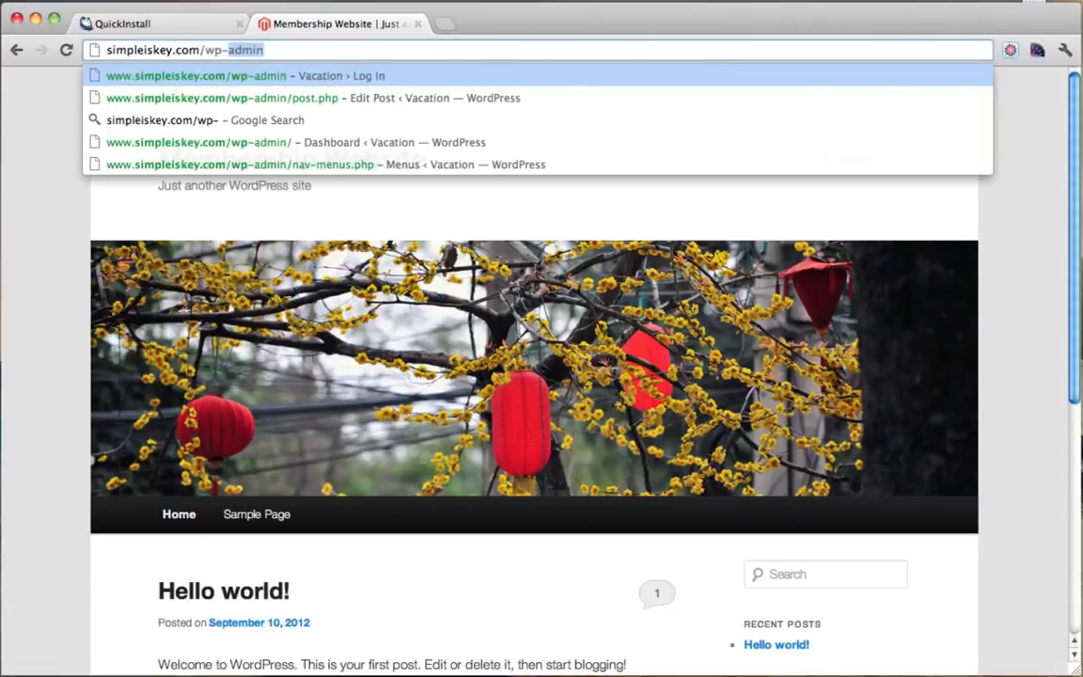
pyautogui.write('in')
pyautogui.press('Return')
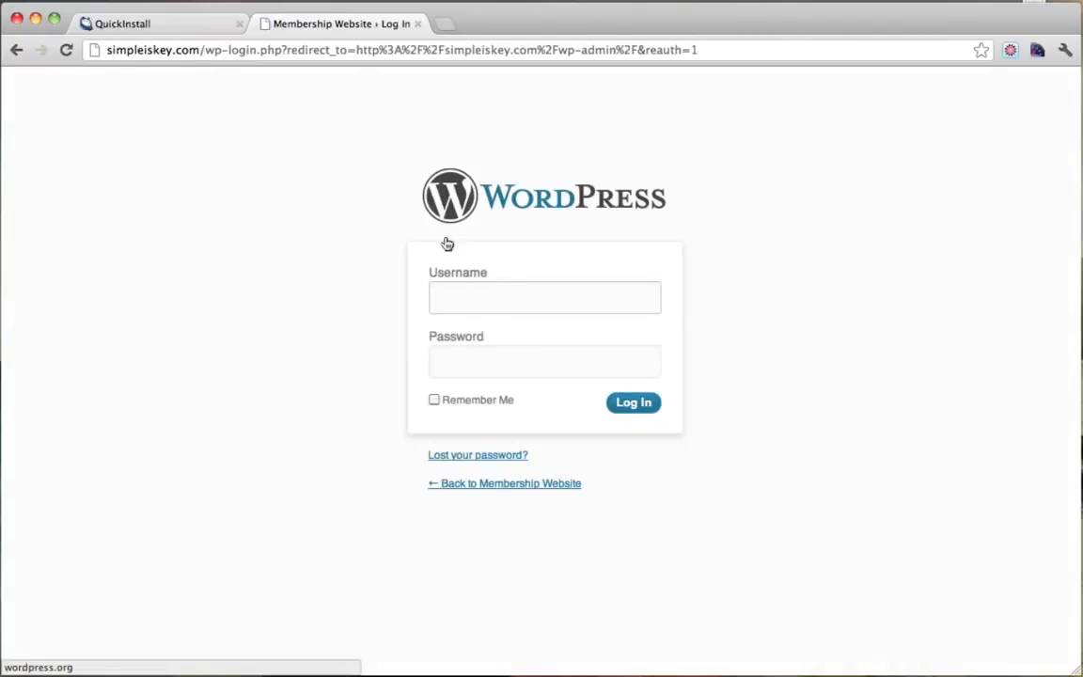
pyautogui.click(473, 301)
pyautogui.write('admin')
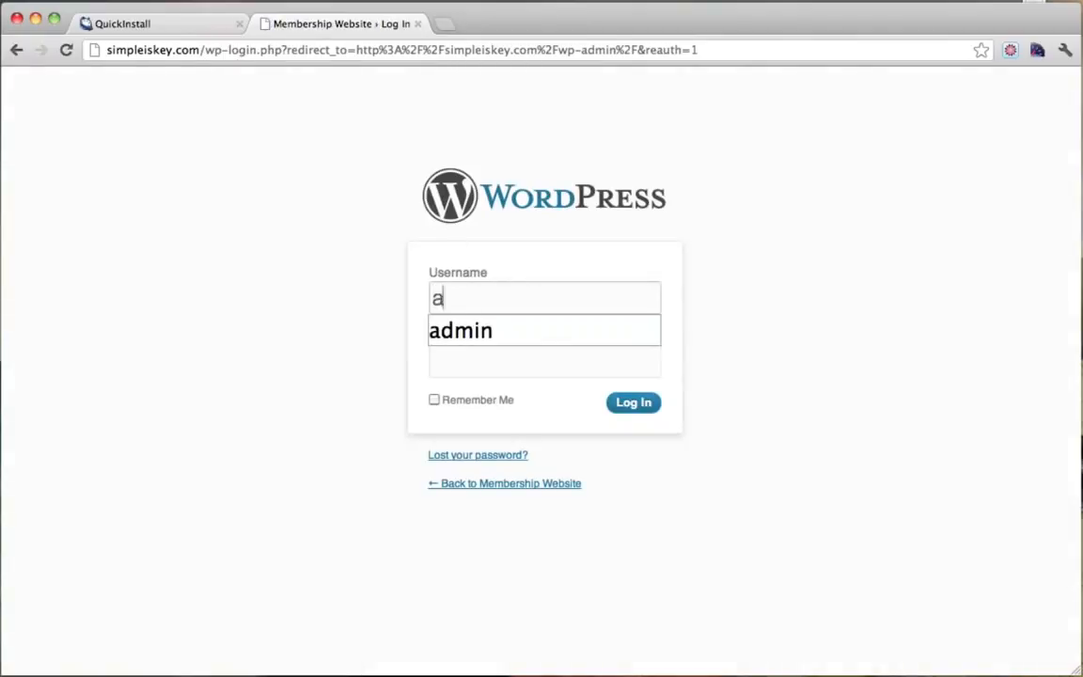
pyautogui.click(222, 272)
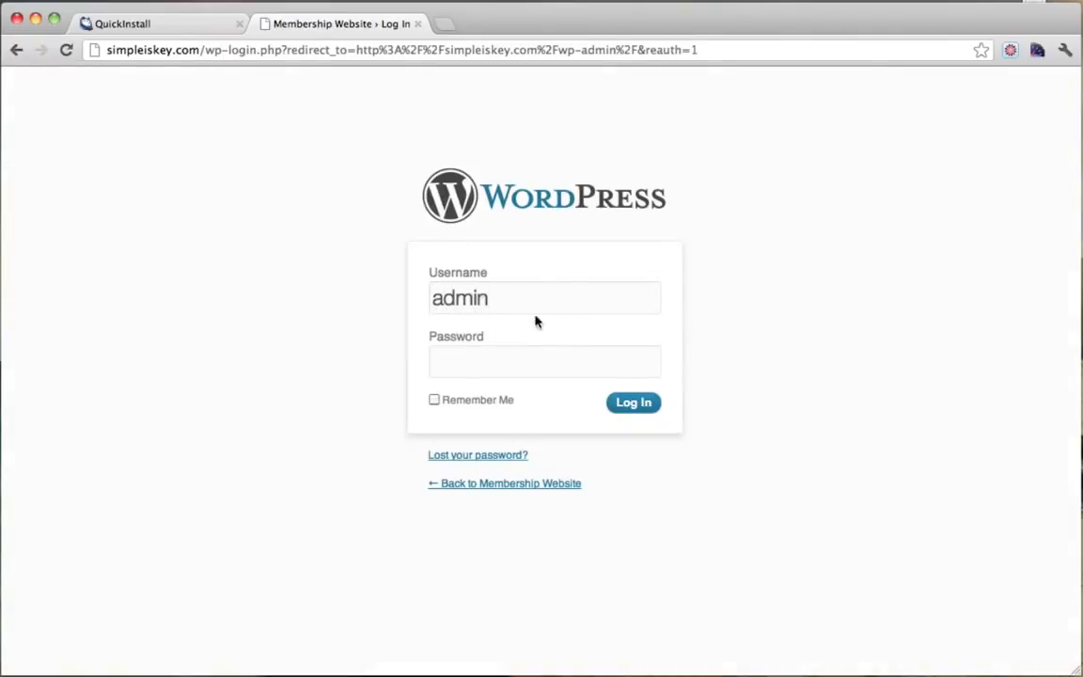
# Copy the installer-generated password into the Password field and log in to WordPress.
pyautogui.click(163, 29)
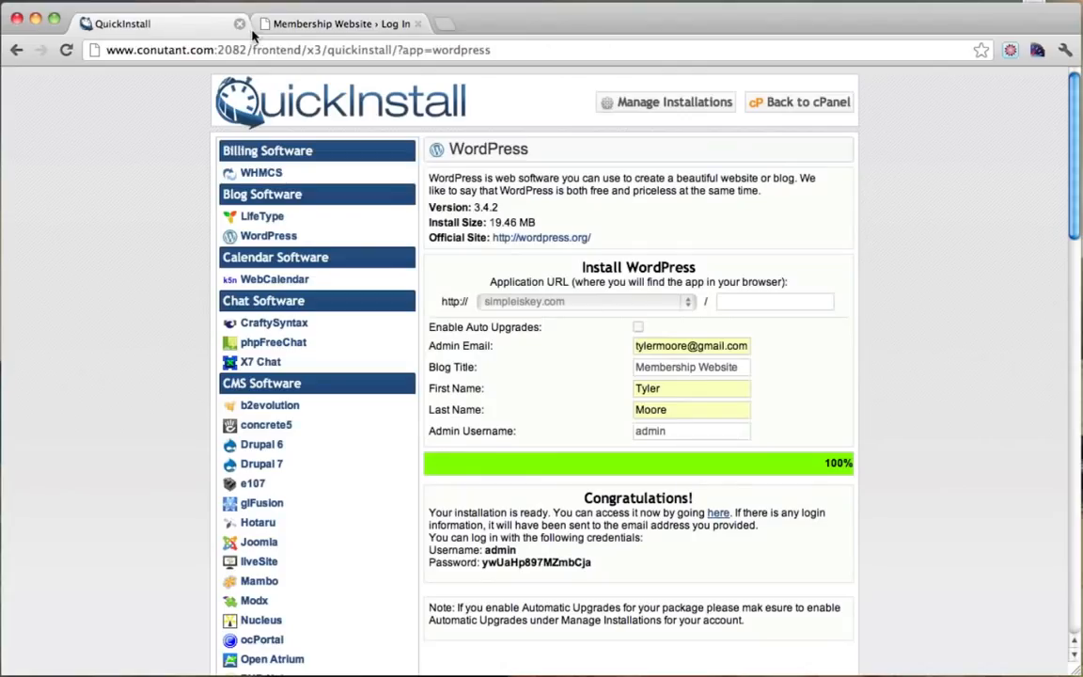
pyautogui.doubleClick(511, 564)
pyautogui.rightClick(510, 564)
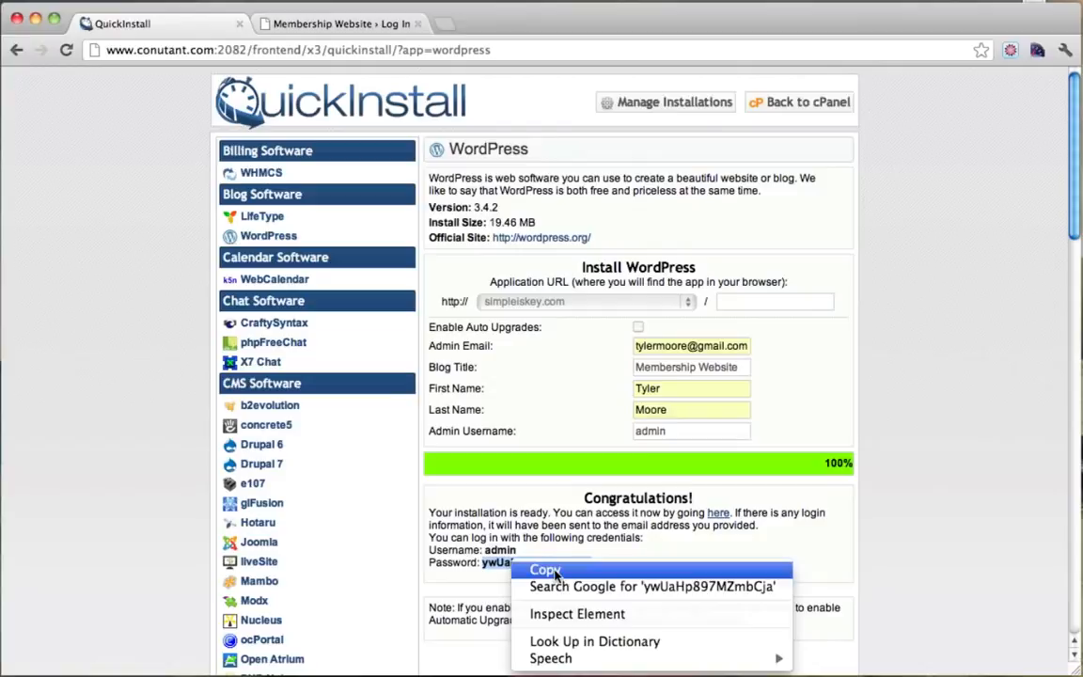
pyautogui.click(543, 570)
pyautogui.click(589, 562)
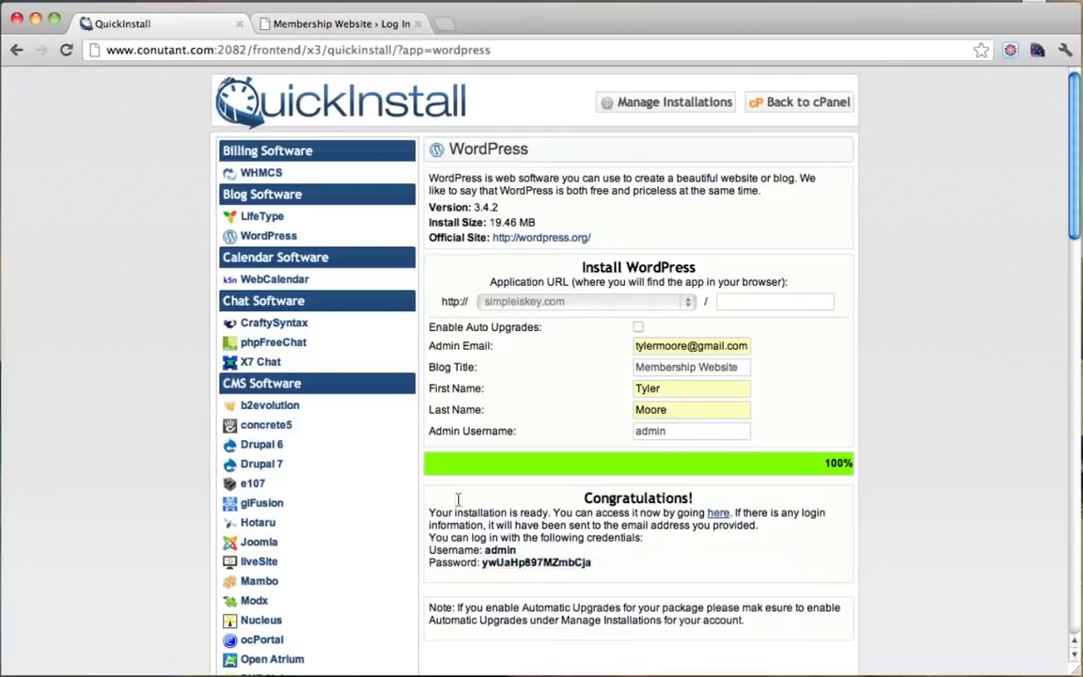
pyautogui.click(346, 24)
pyautogui.click(462, 356)
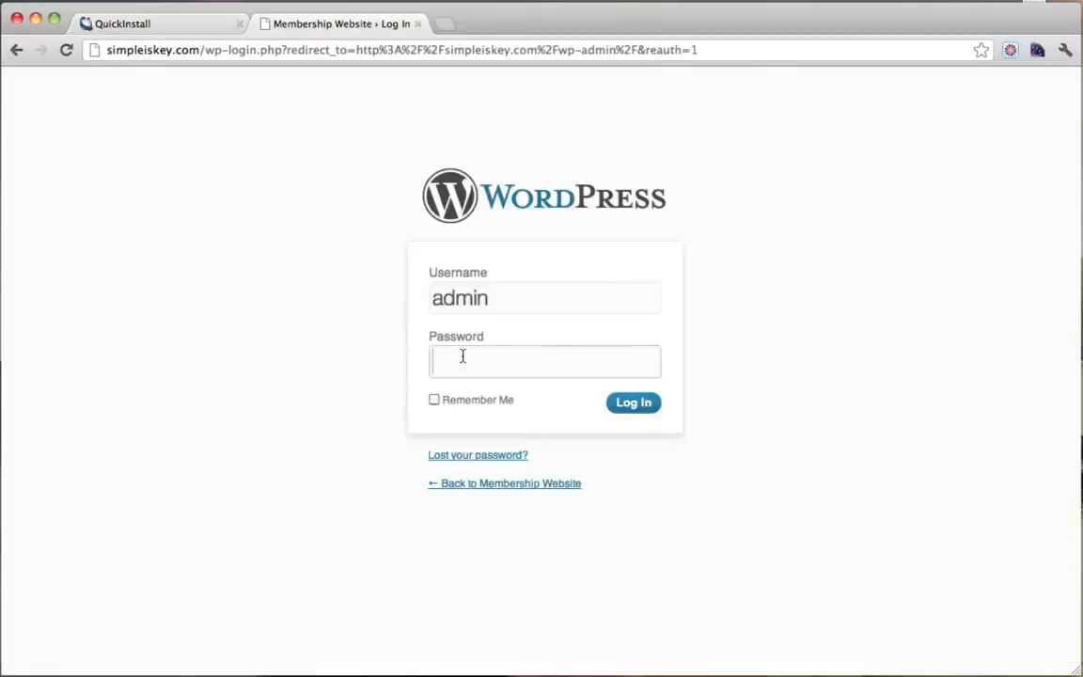
pyautogui.press('super+v')
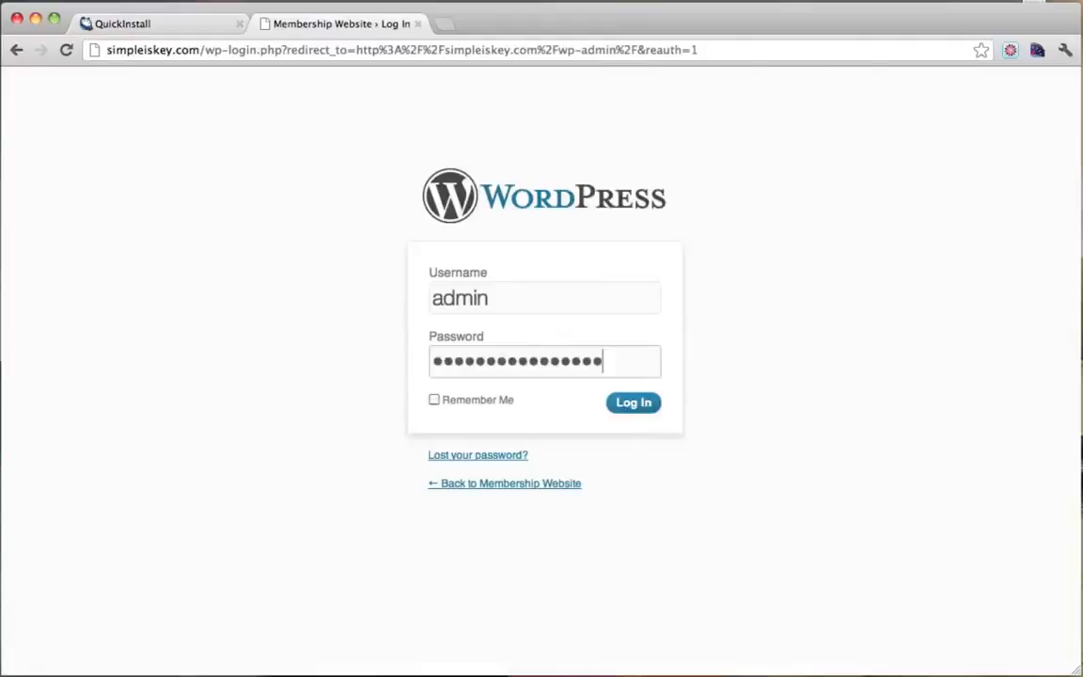
pyautogui.click(634, 404)
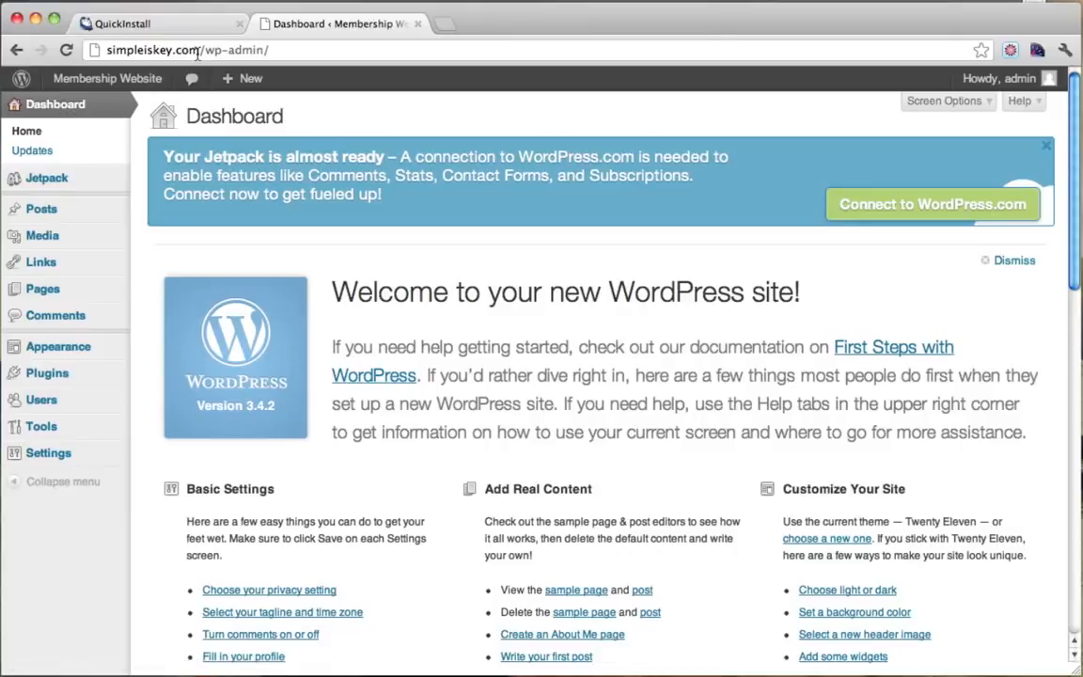
pyautogui.moveTo(198, 51); pyautogui.dragTo(291, 53)
pyautogui.click(302, 47)
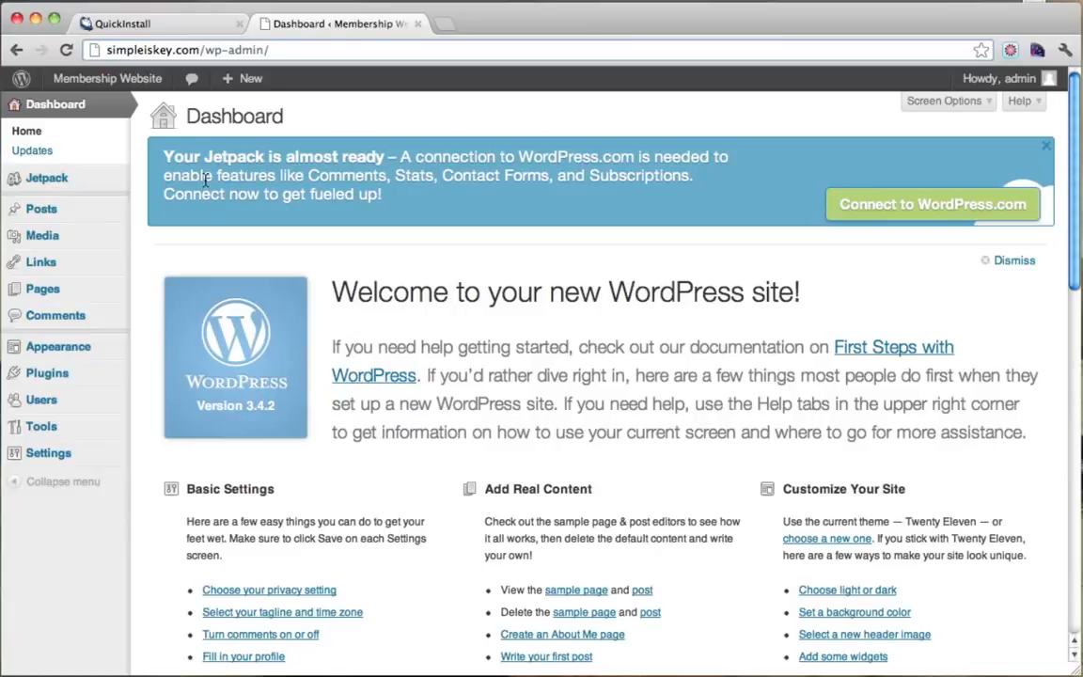
# In the admin user's profile, enter and repeat a new strong password and update the profile.
pyautogui.click(52, 403)
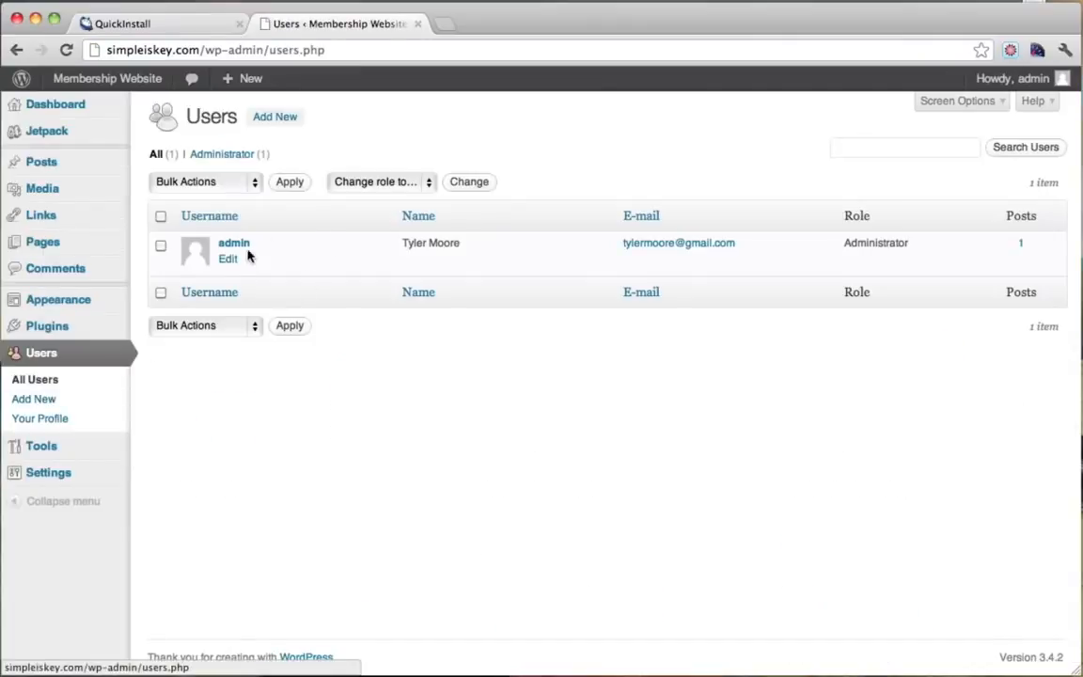
pyautogui.click(234, 246)
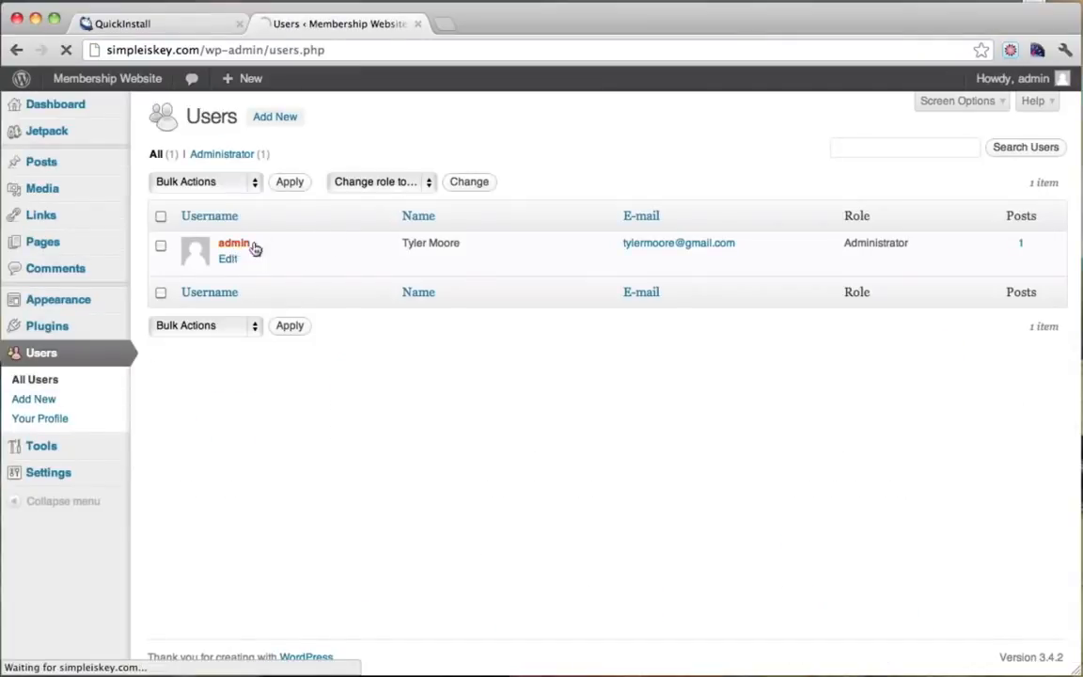
pyautogui.scroll(-5, 448, 307)
pyautogui.scroll(-1, 447, 308)
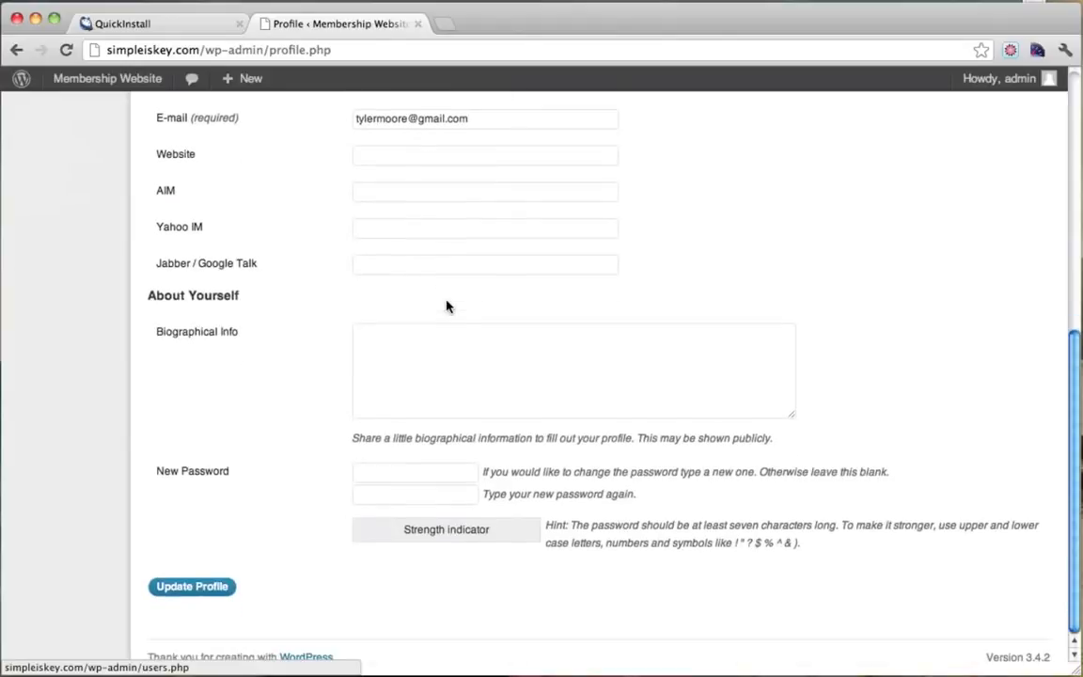
pyautogui.click(368, 473)
pyautogui.write('••••')
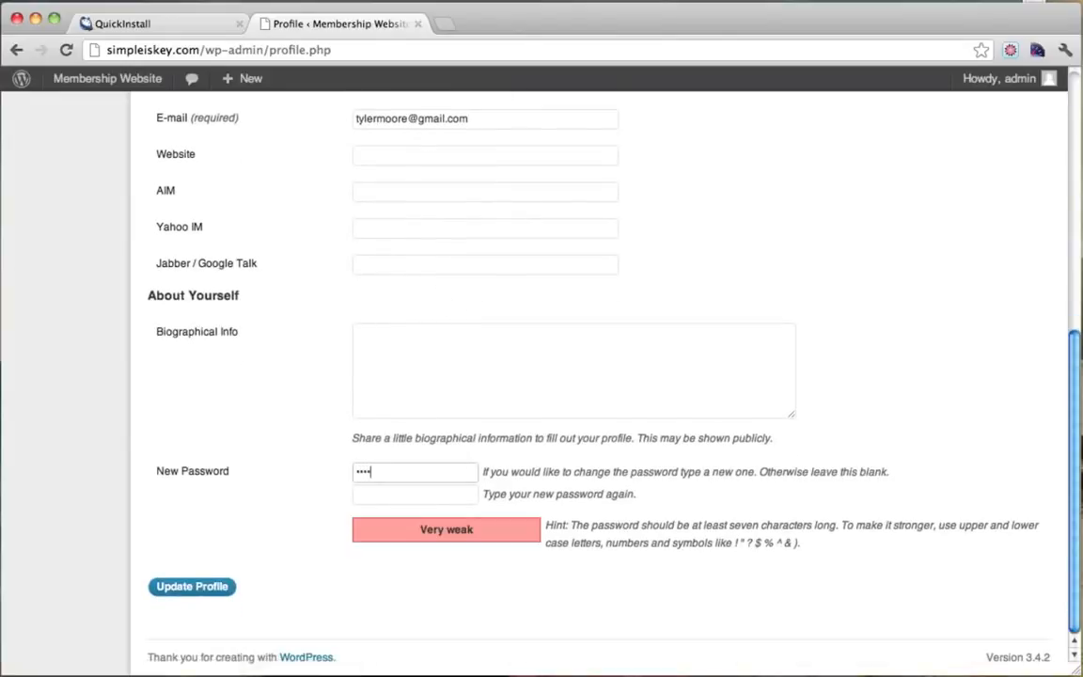
pyautogui.write('•••••••')
pyautogui.press('Tab')
pyautogui.write('•••')
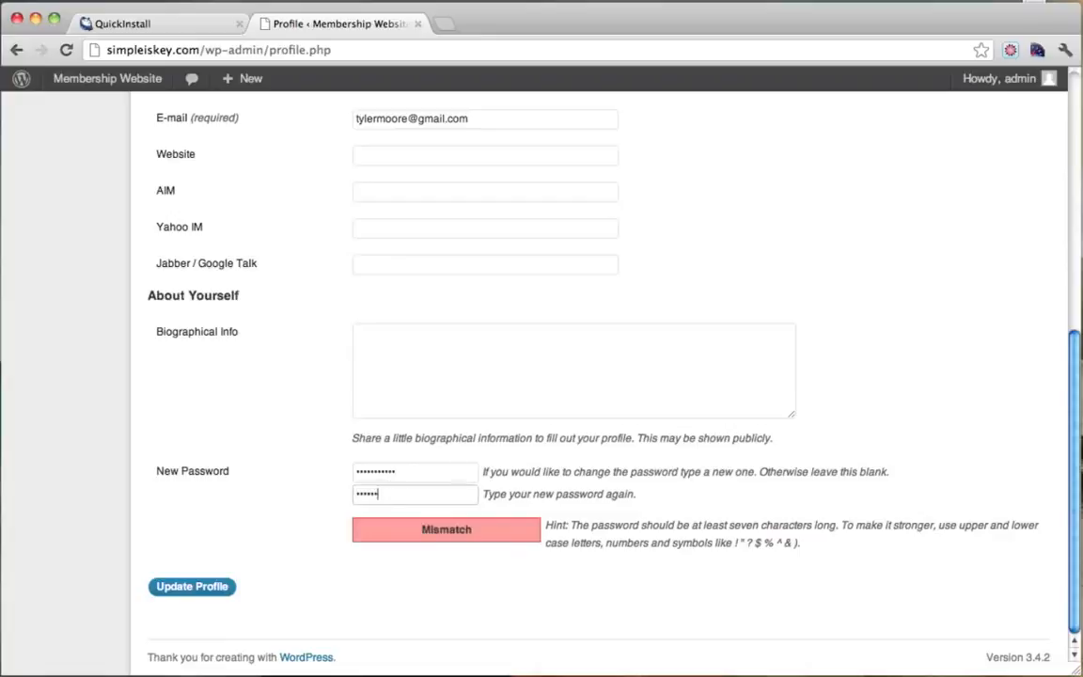
pyautogui.write('••••••••••')
pyautogui.click(213, 586)
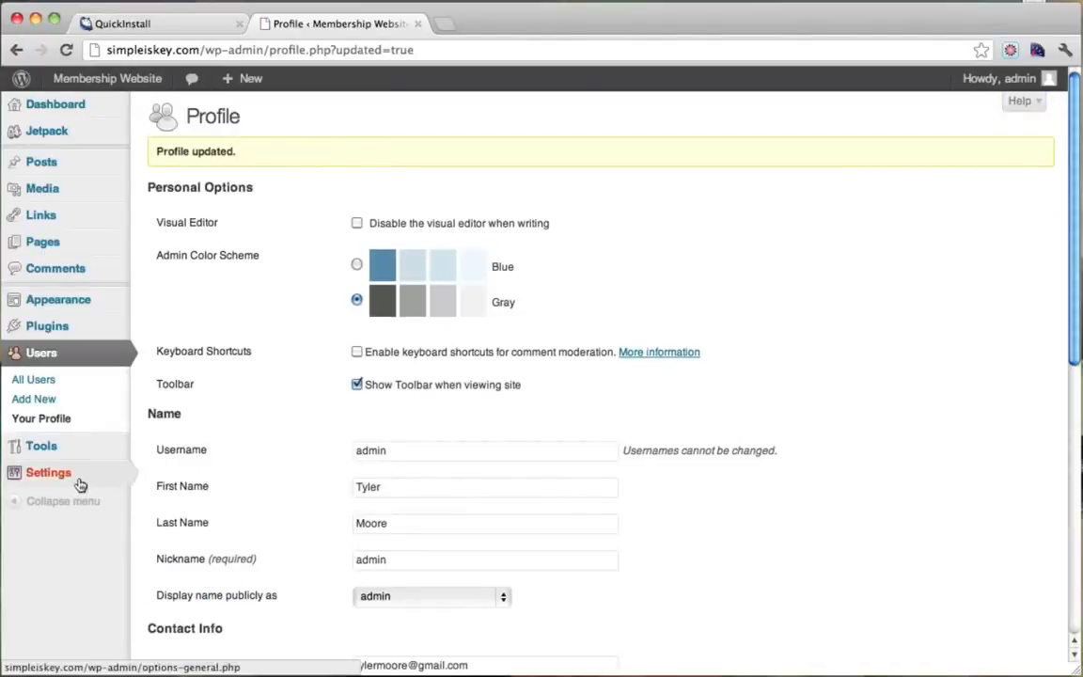
pyautogui.moveTo(80, 484)
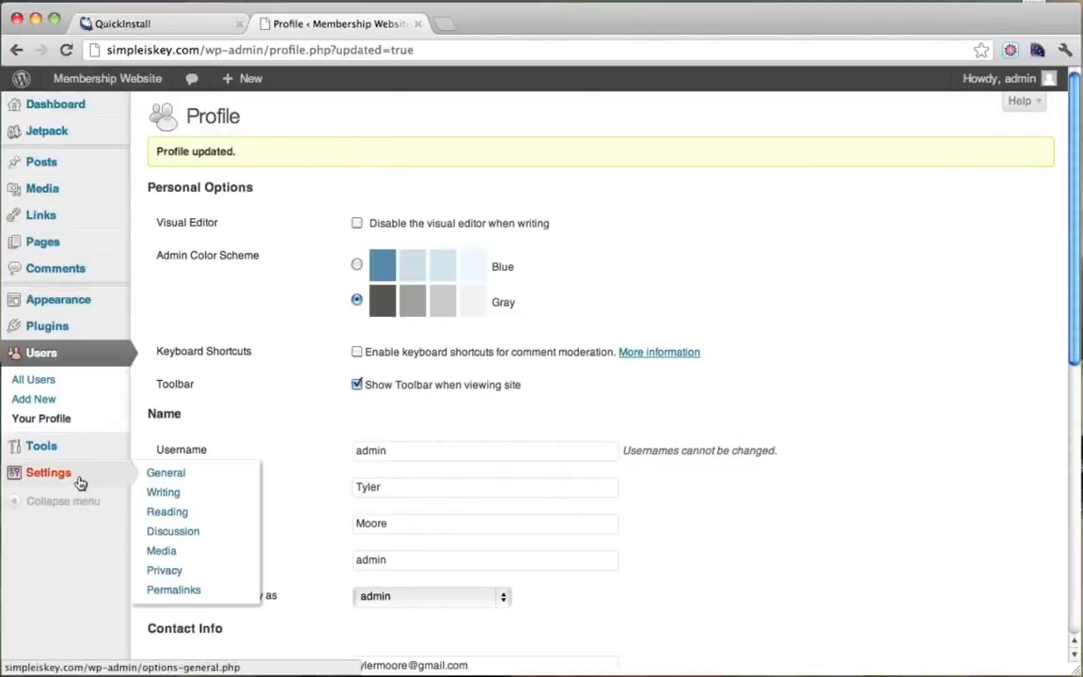
# Set permalinks to the Default structure and save the settings.
pyautogui.click(175, 591)
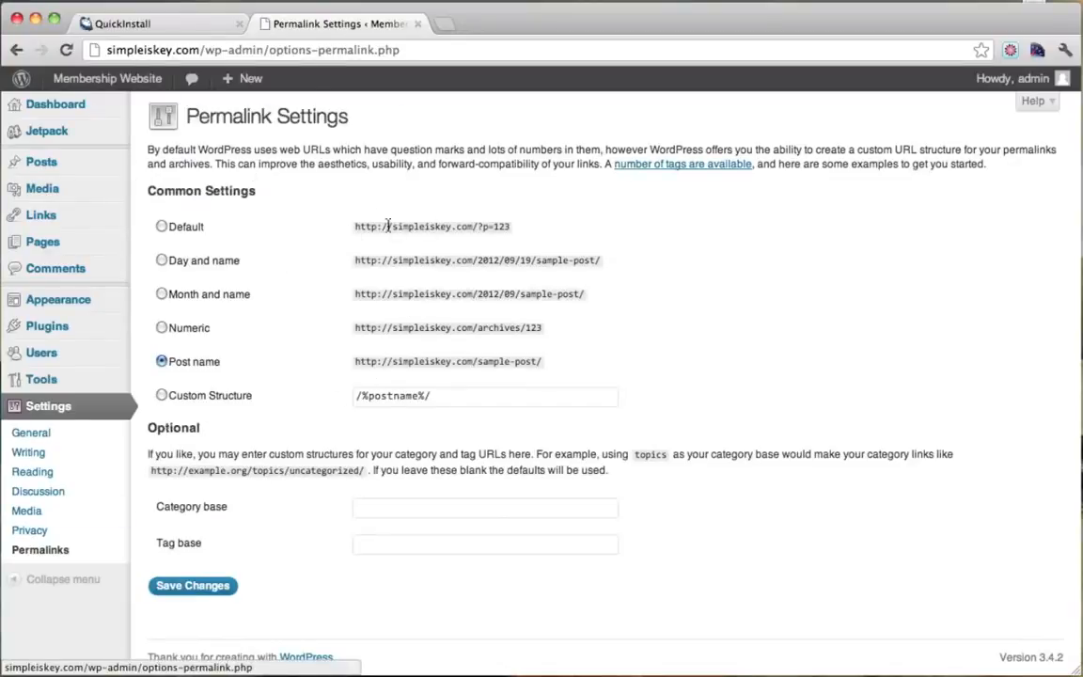
pyautogui.moveTo(389, 227); pyautogui.dragTo(511, 227)
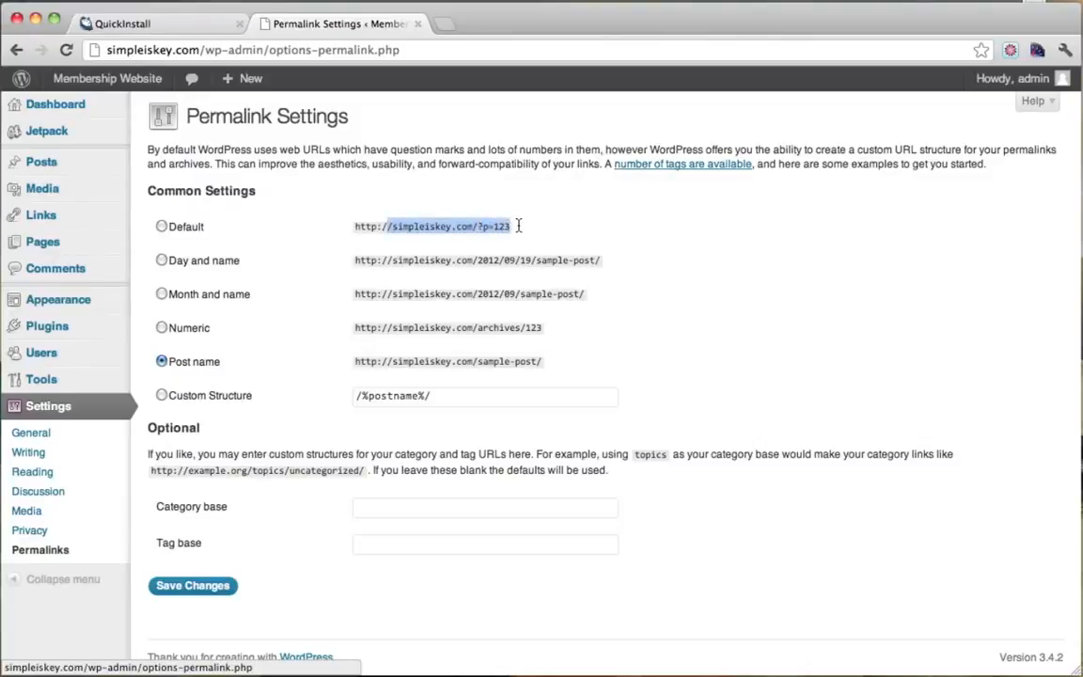
pyautogui.click(517, 225)
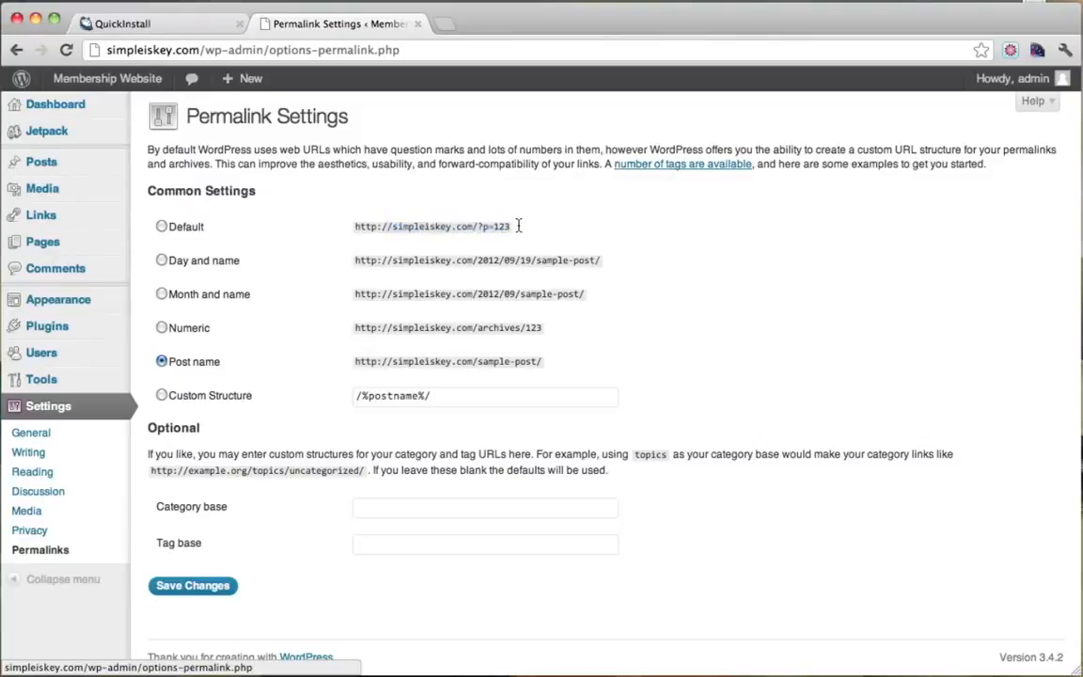
pyautogui.click(163, 227)
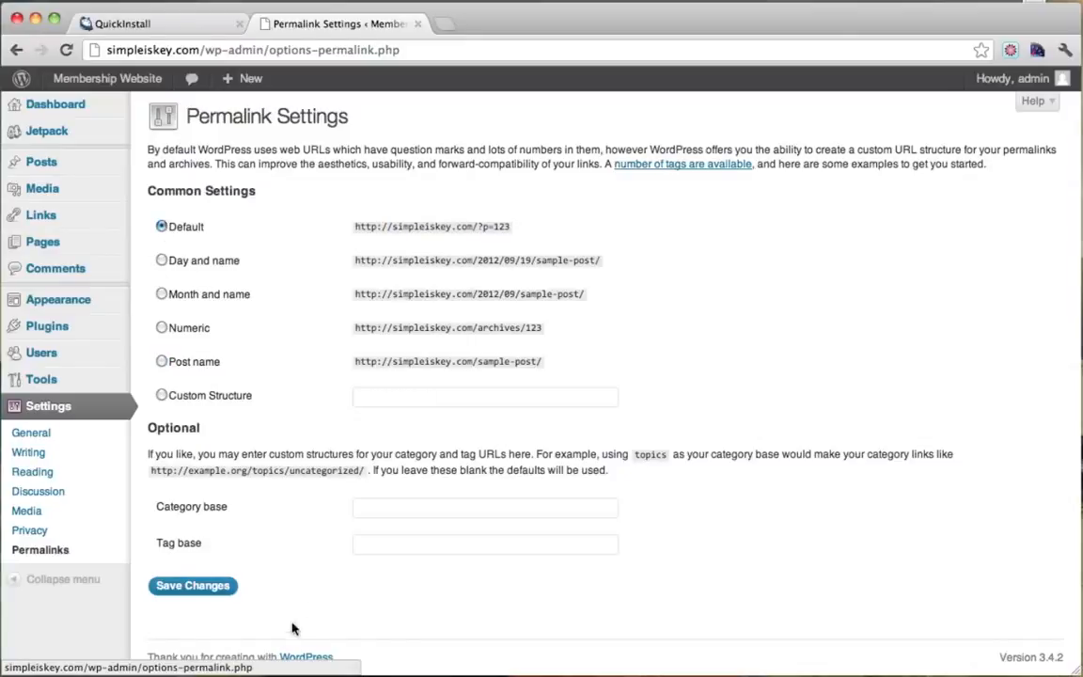
pyautogui.click(193, 586)
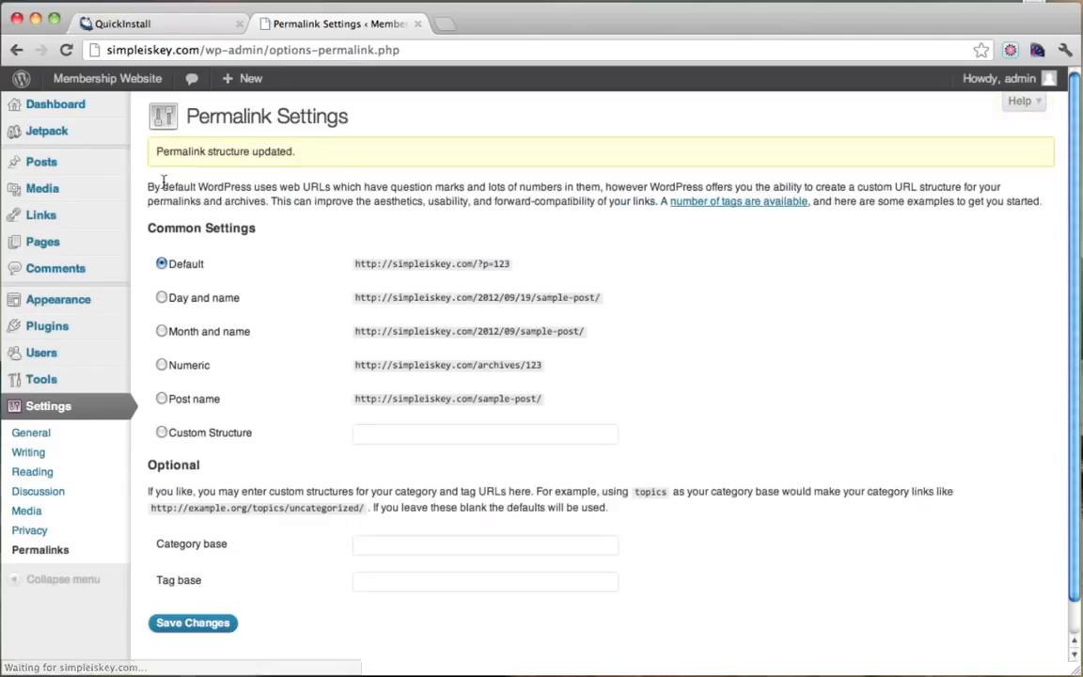
# Open the live site's Sample Page and note its ?page_id=2 address.
pyautogui.moveTo(114, 81)
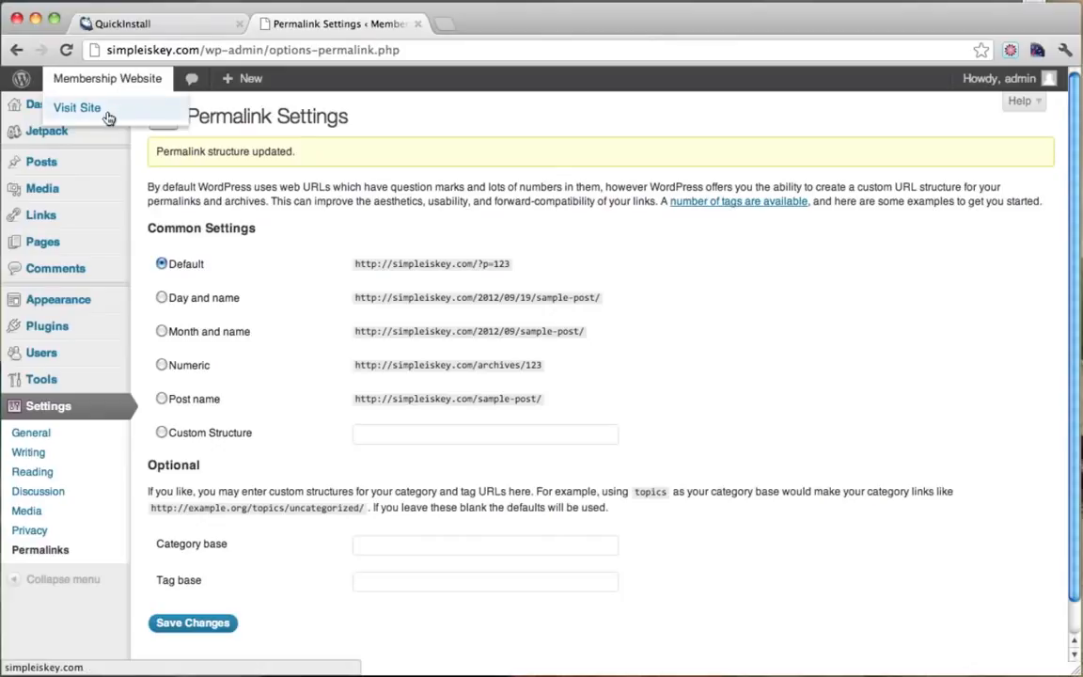
pyautogui.keyDown('super'); pyautogui.click(111, 111); pyautogui.keyUp('super')
pyautogui.click(505, 26)
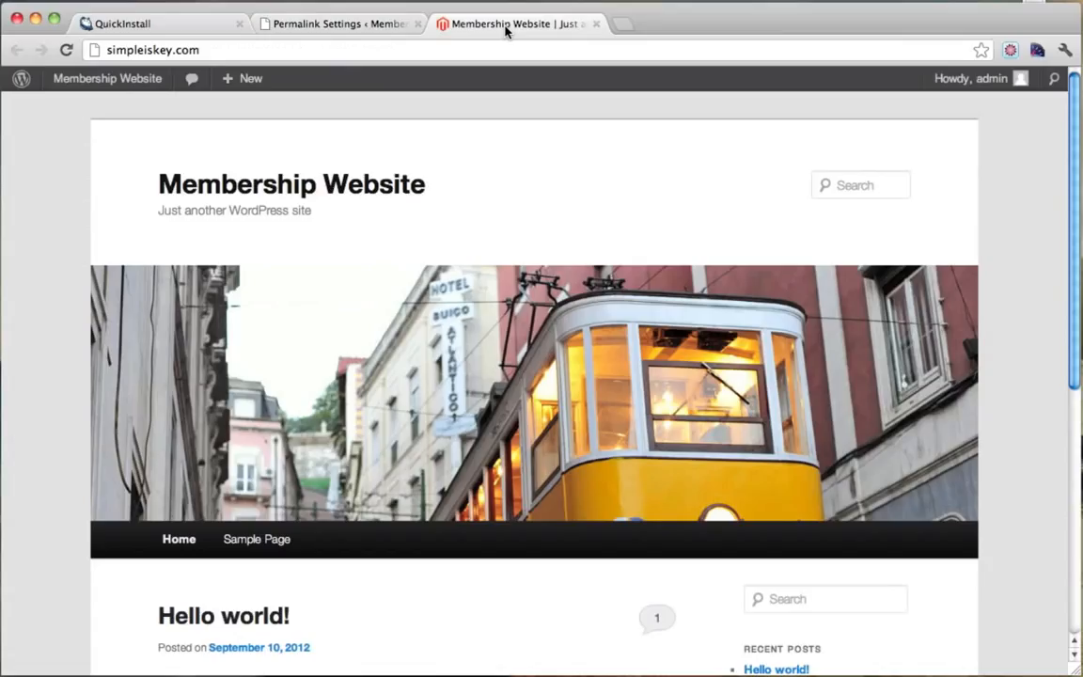
pyautogui.click(260, 544)
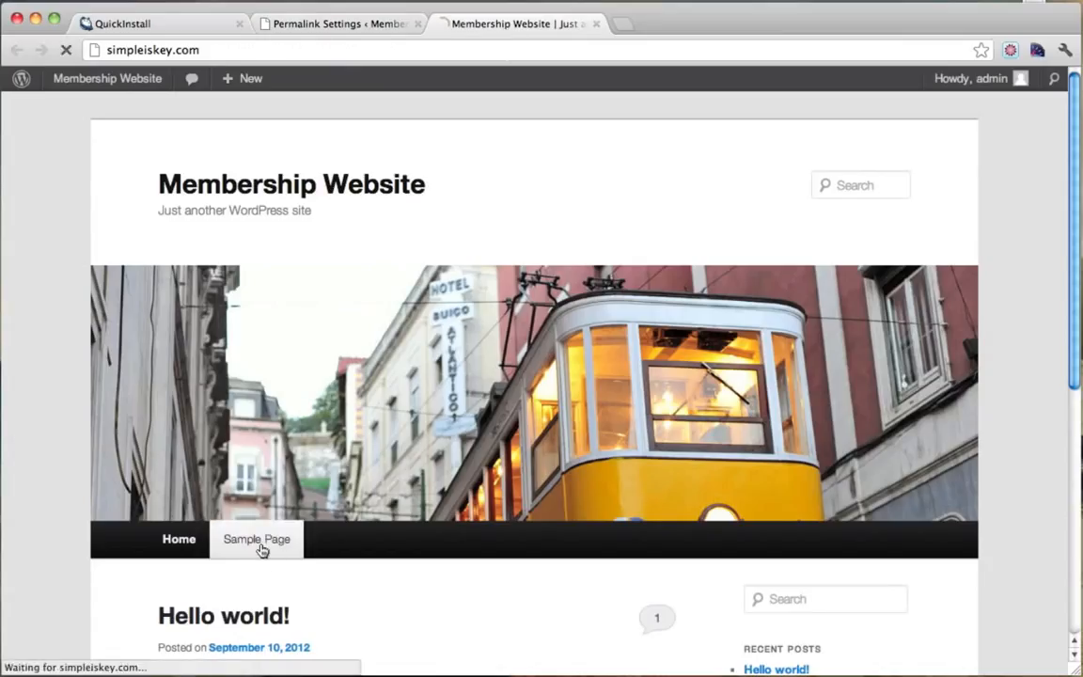
pyautogui.moveTo(204, 50); pyautogui.dragTo(271, 51)
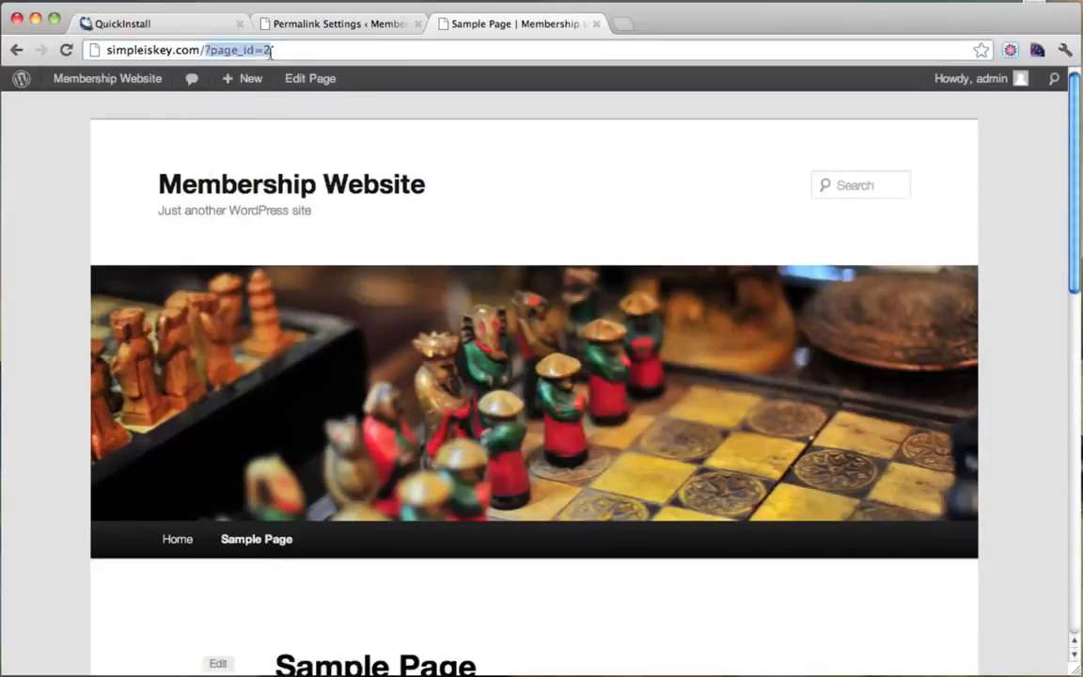
pyautogui.click(288, 55)
pyautogui.moveTo(201, 50); pyautogui.dragTo(274, 50)
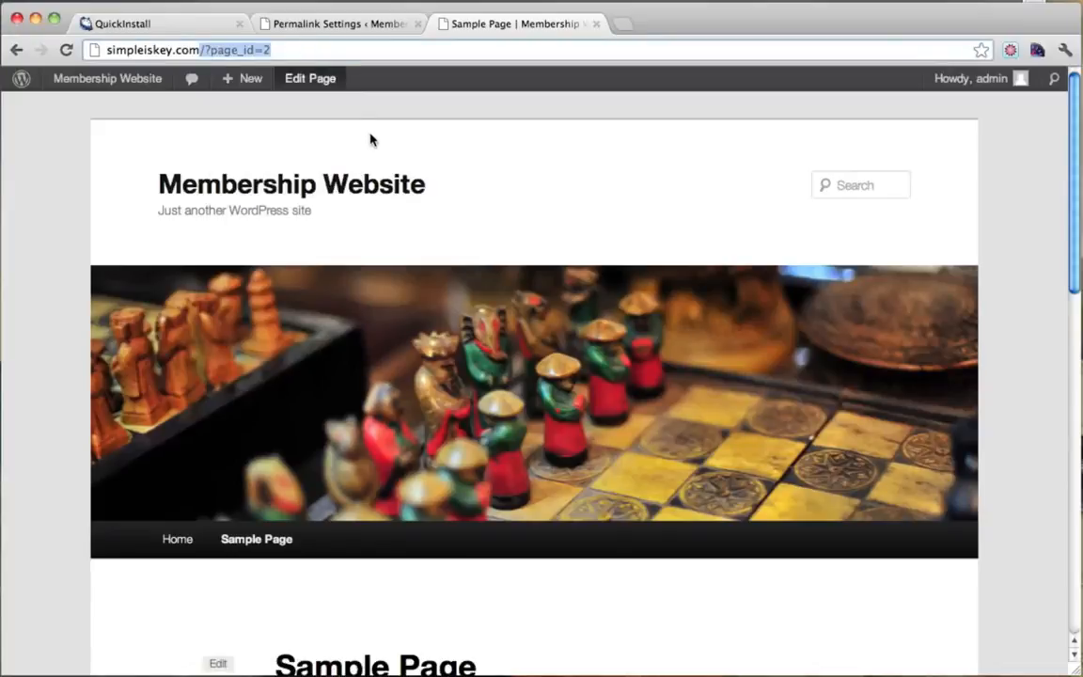
pyautogui.scroll(-2, 376, 145)
pyautogui.scroll(2, 378, 151)
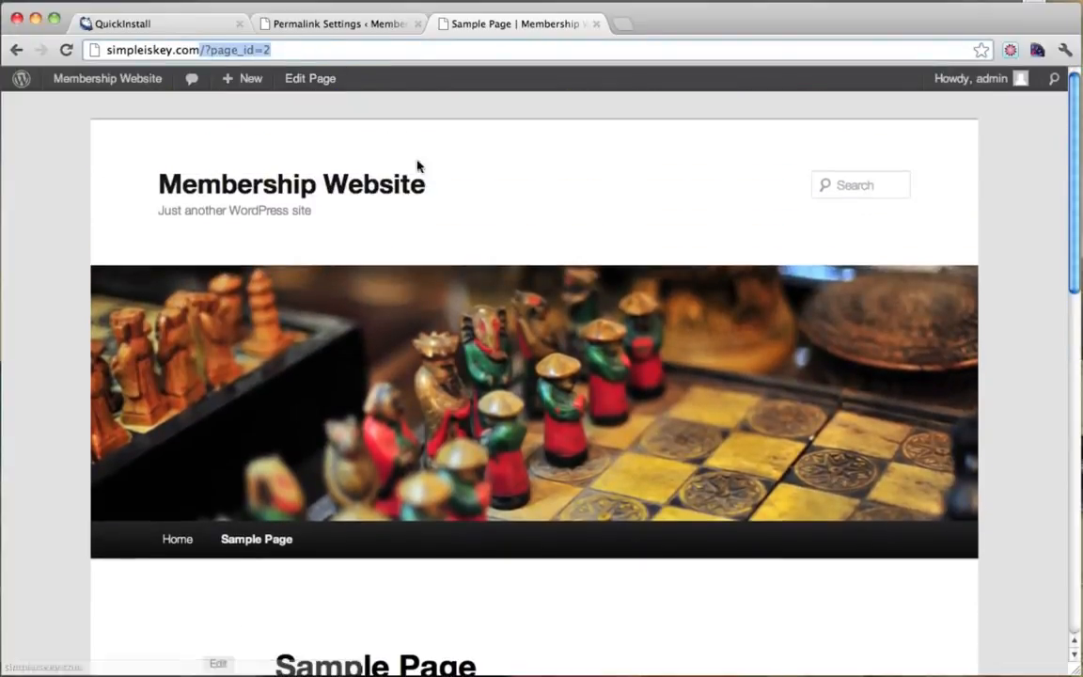
# Switch permalinks to the Post name structure and save.
pyautogui.click(348, 26)
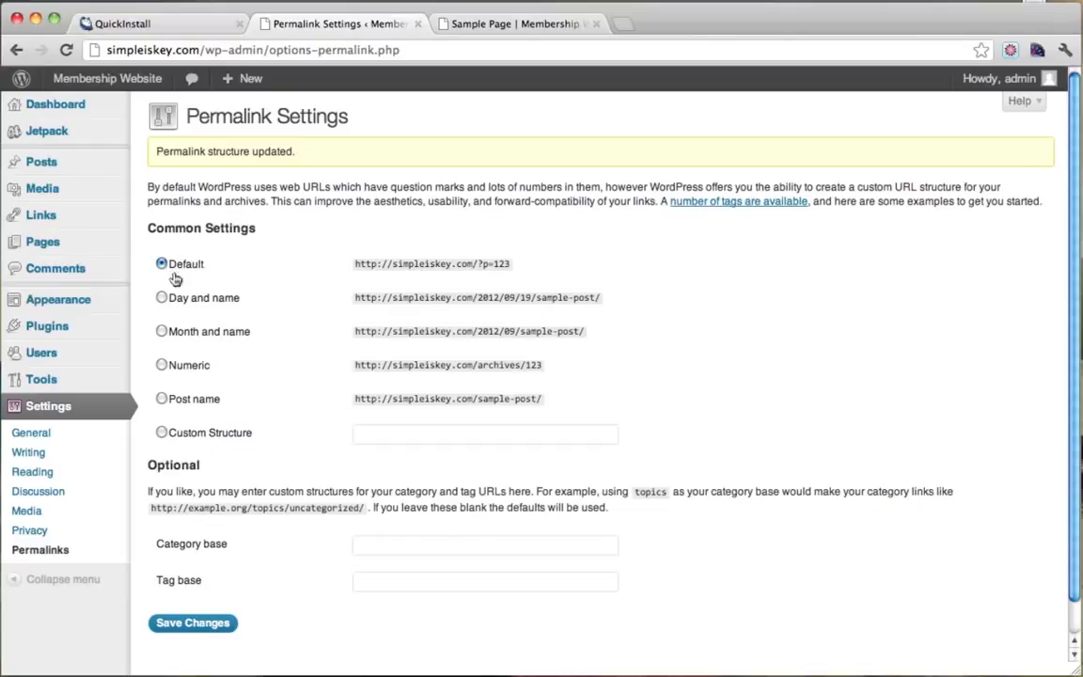
pyautogui.click(162, 399)
pyautogui.scroll(-2, 362, 450)
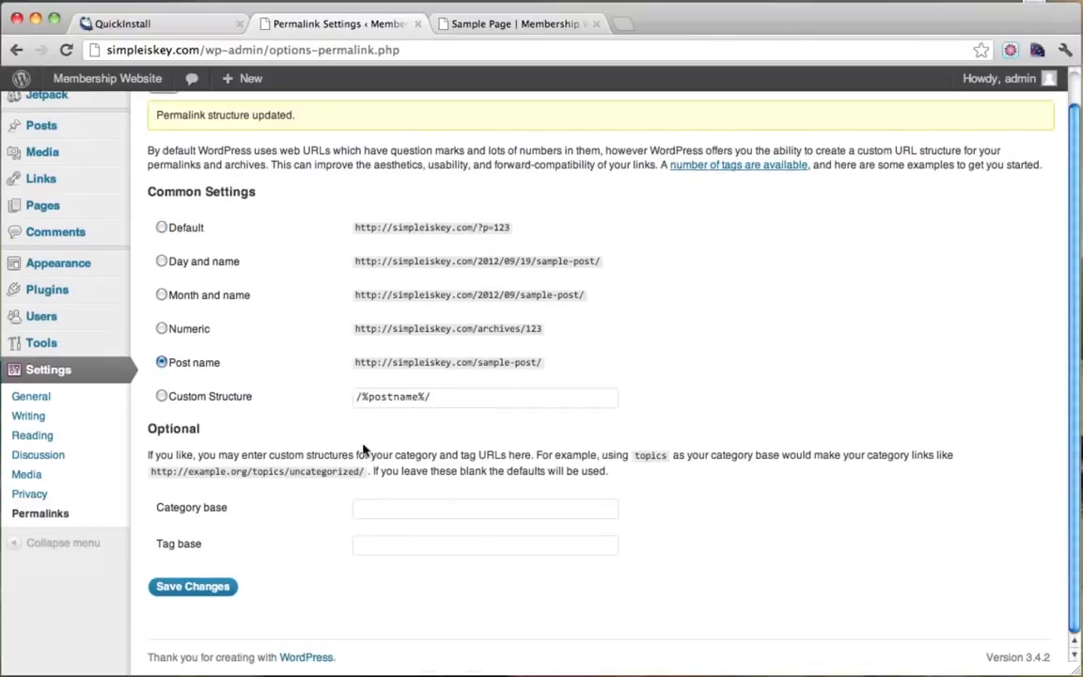
pyautogui.click(194, 590)
# Reload the Sample Page to confirm the /sample-page/ address, then go back to Permalink Settings.
pyautogui.click(503, 29)
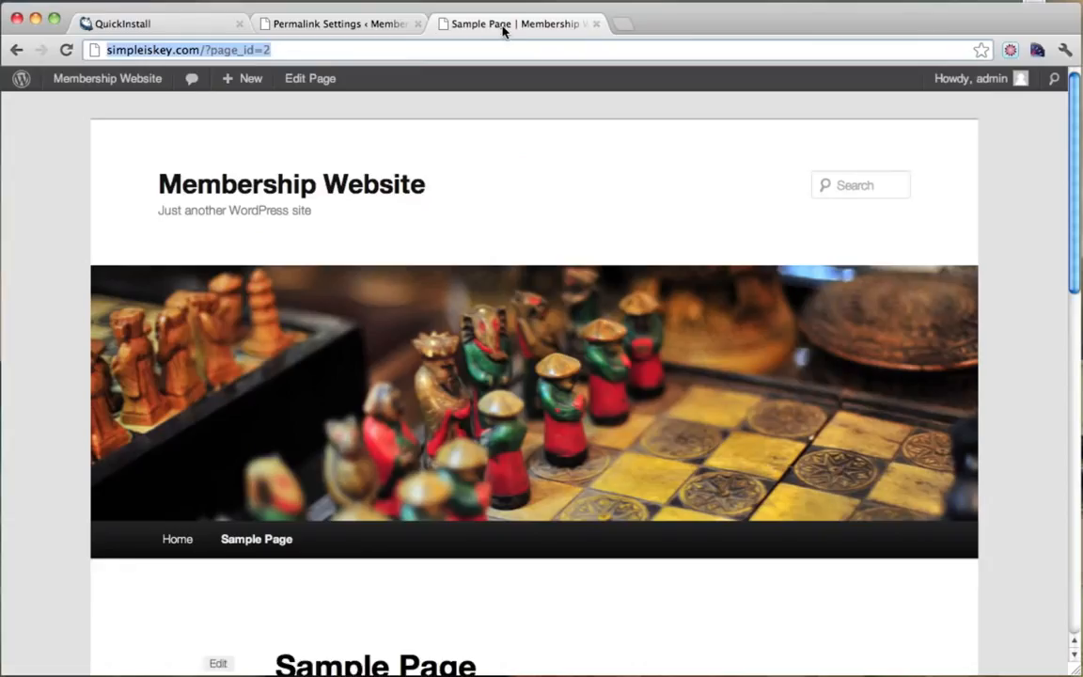
pyautogui.click(66, 50)
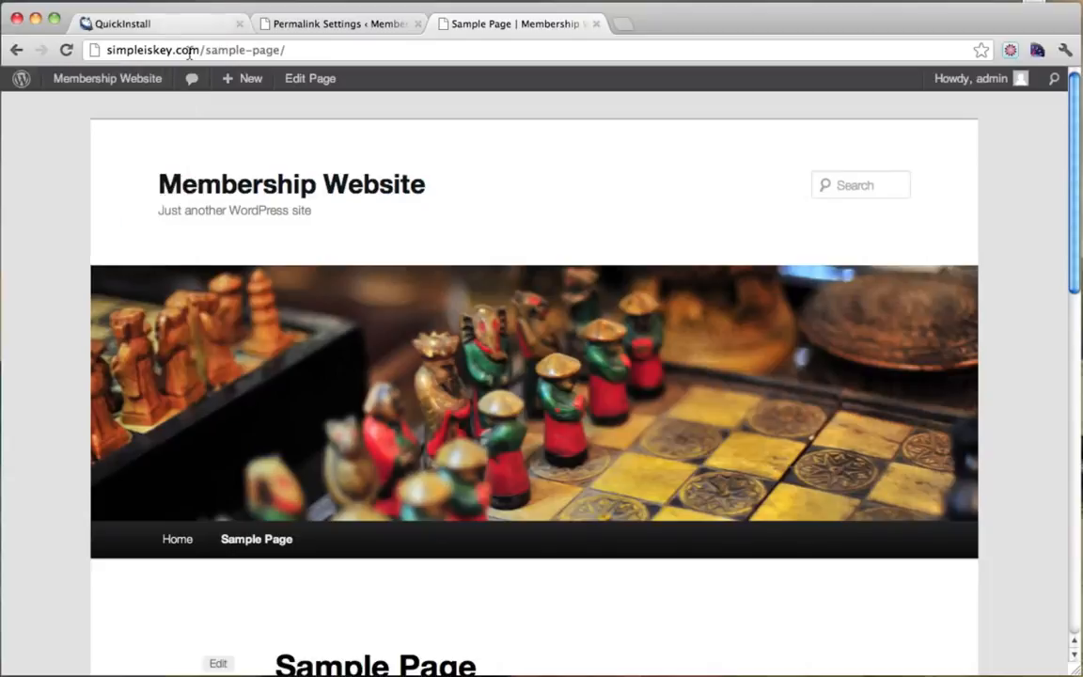
pyautogui.moveTo(198, 50); pyautogui.dragTo(331, 47)
pyautogui.scroll(-3, 321, 484)
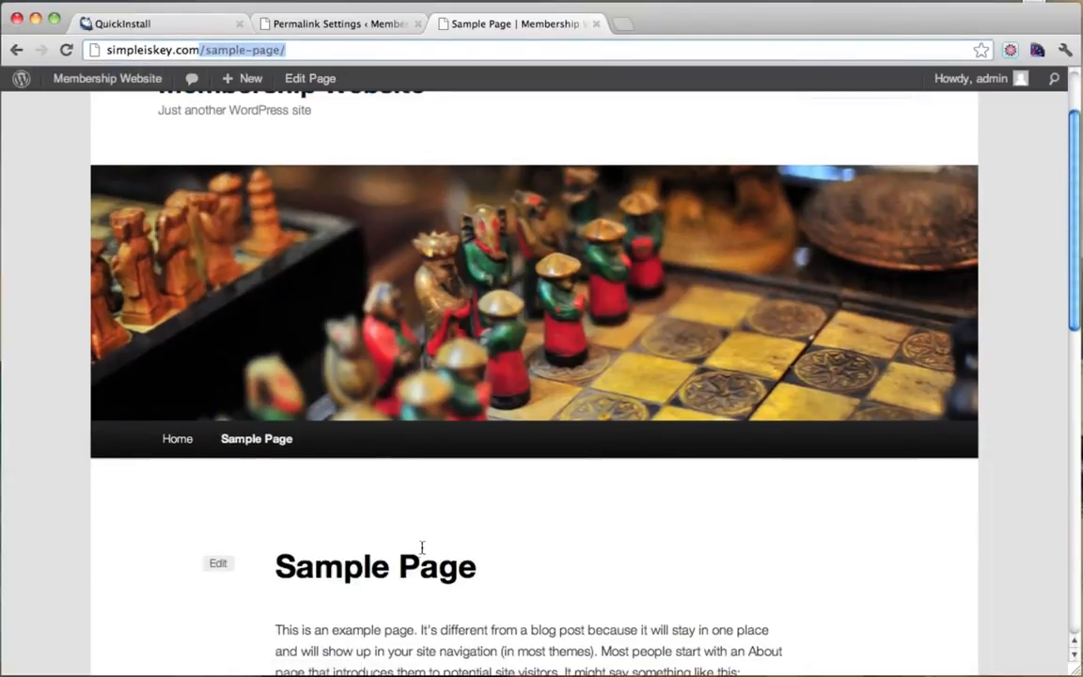
pyautogui.scroll(3, 497, 449)
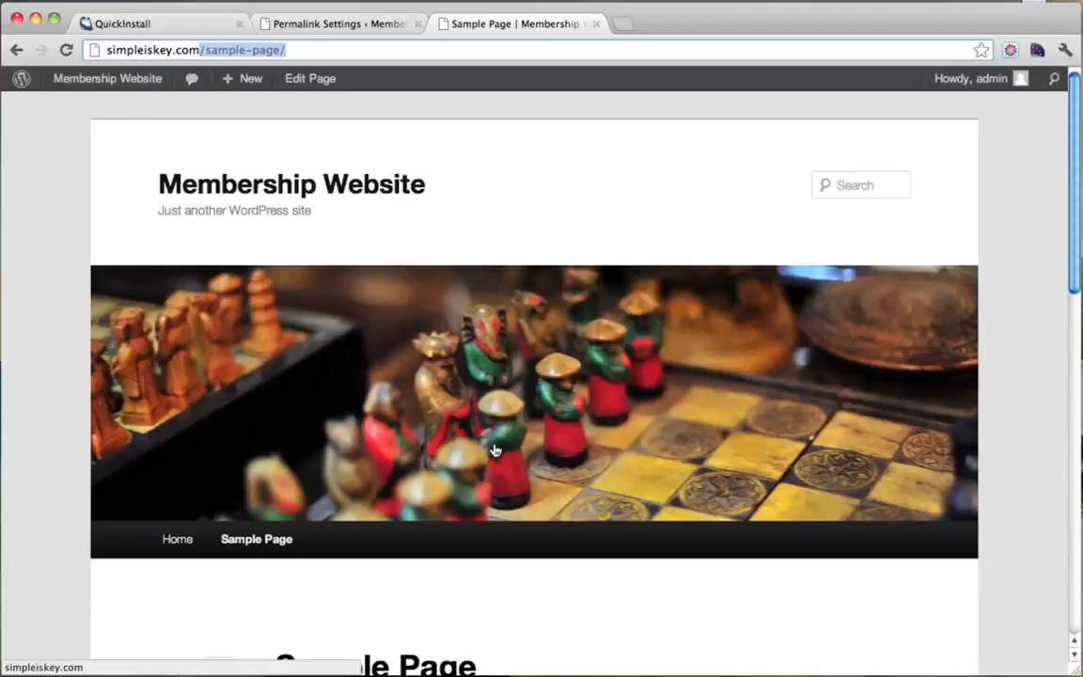
pyautogui.click(365, 26)
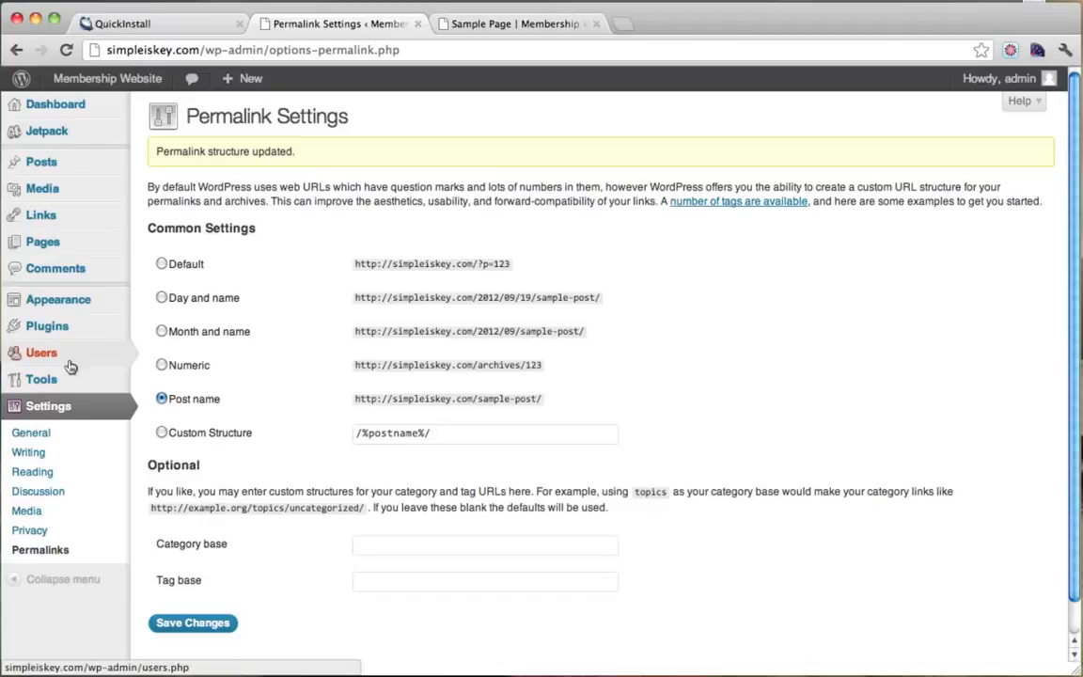
# Open General Settings, then load google.com in a new tab to compare its www address.
pyautogui.click(44, 438)
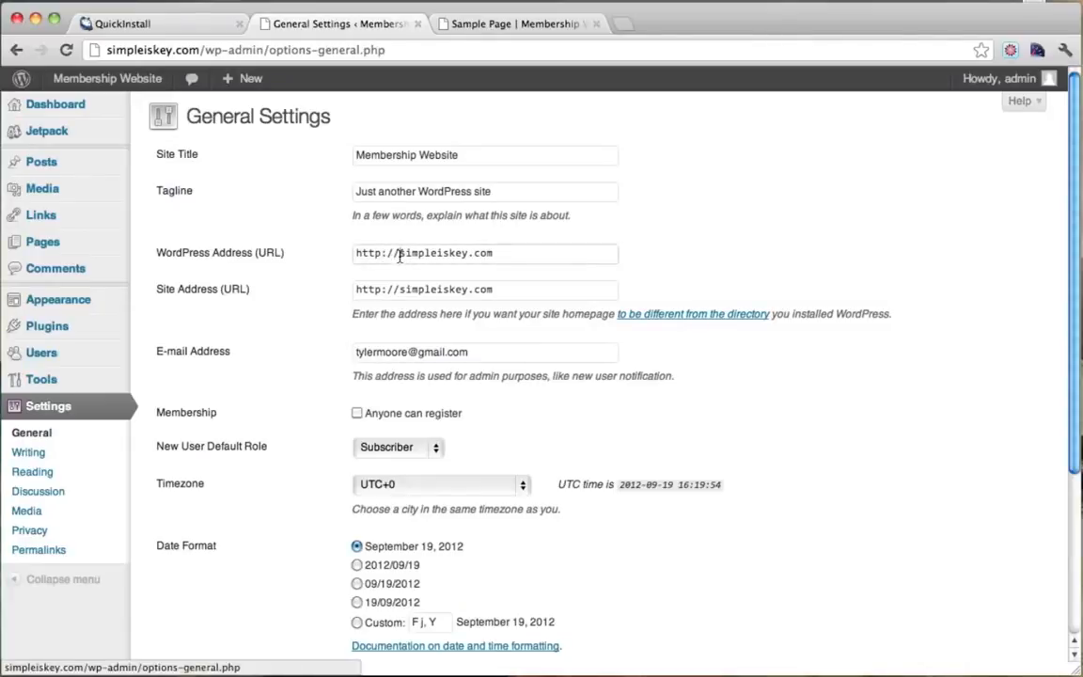
pyautogui.click(495, 264)
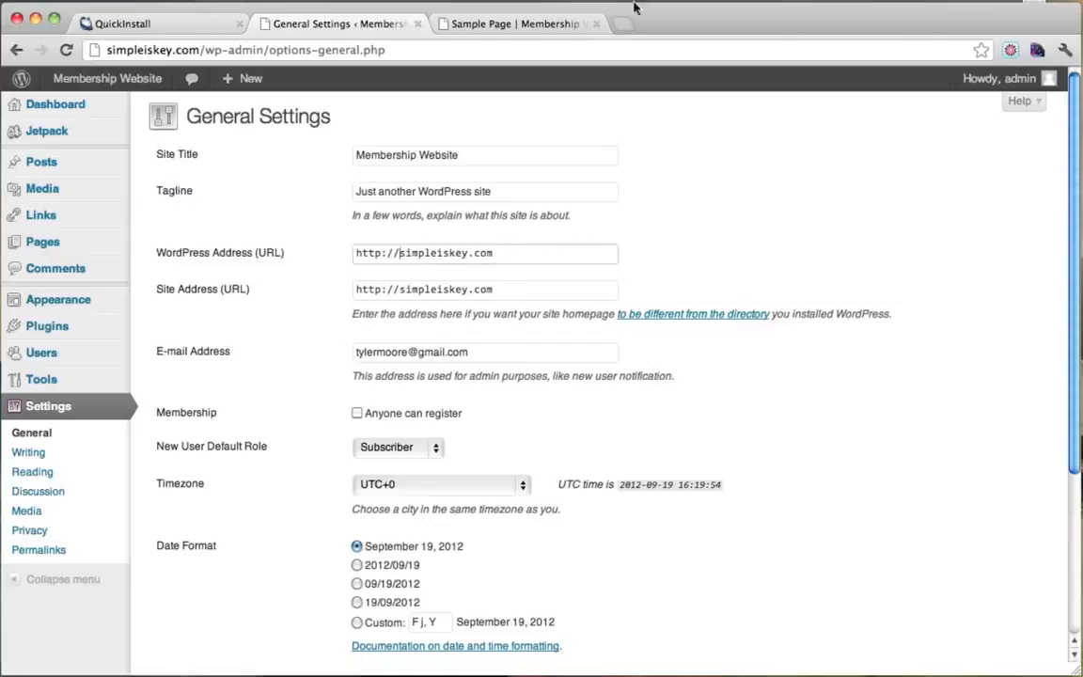
pyautogui.click(620, 27)
pyautogui.write('google.com')
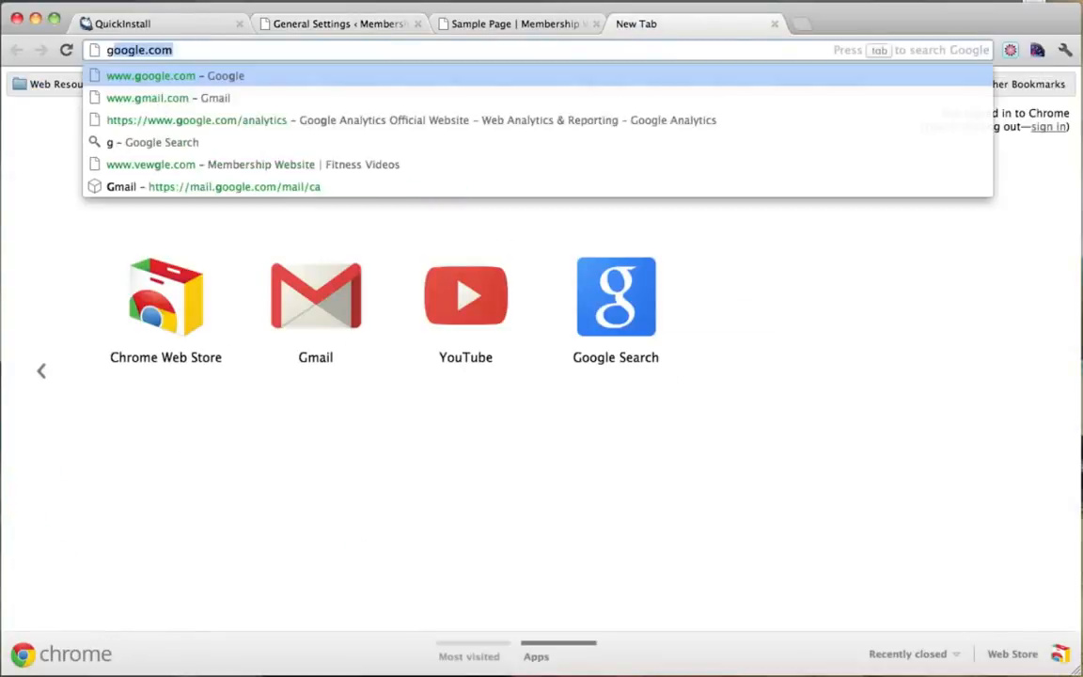
pyautogui.press('Return')
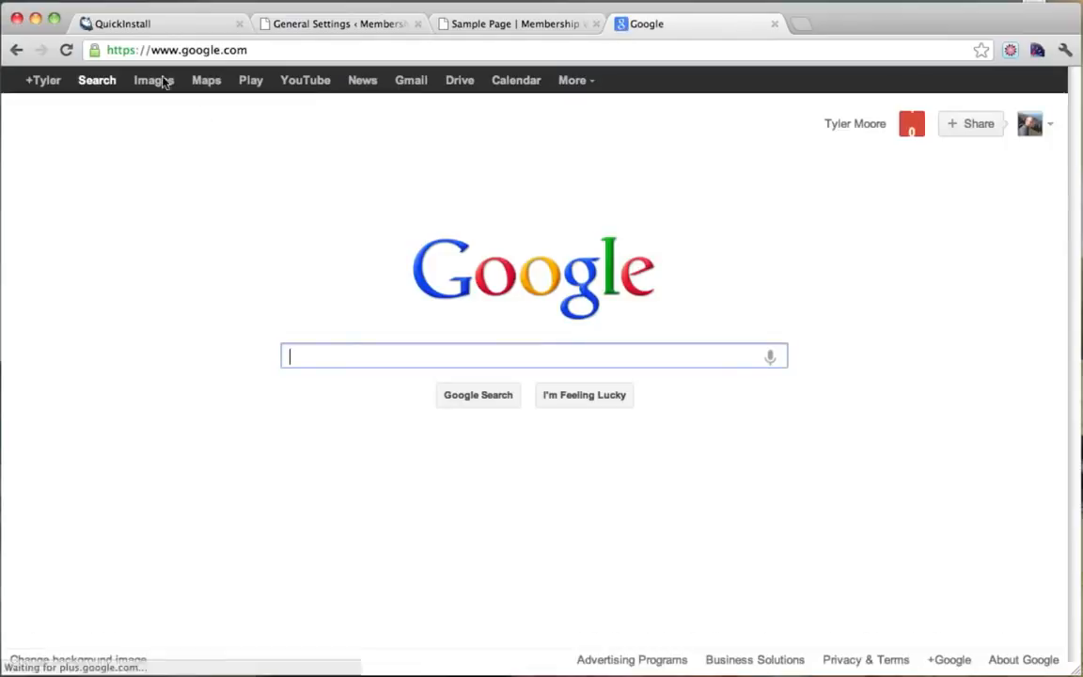
pyautogui.moveTo(151, 51); pyautogui.dragTo(245, 53)
pyautogui.click(270, 51)
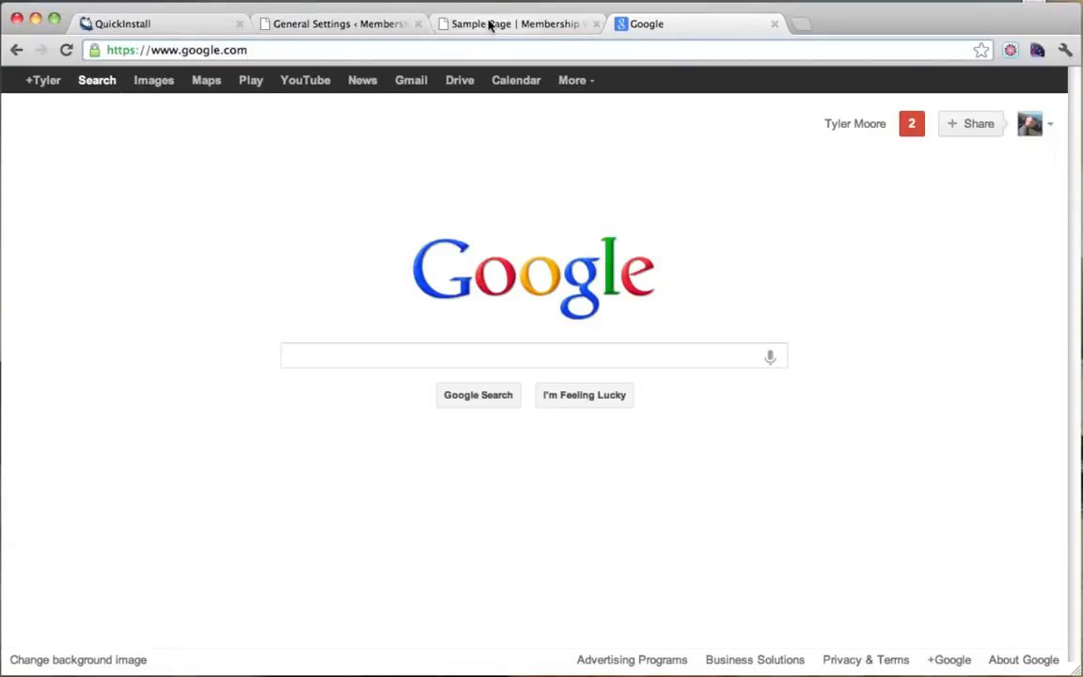
# Check the Sample Page address shows simpleiskey.com without www, then return to General Settings.
pyautogui.click(489, 25)
pyautogui.click(299, 54)
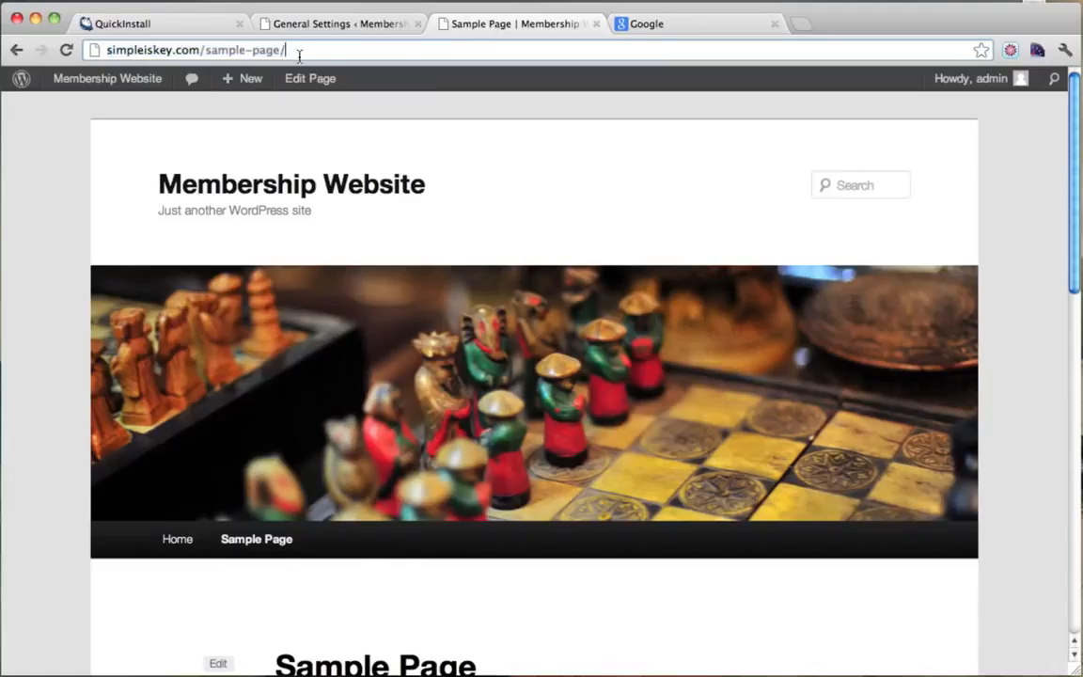
pyautogui.moveTo(108, 52); pyautogui.dragTo(205, 52)
pyautogui.click(199, 50)
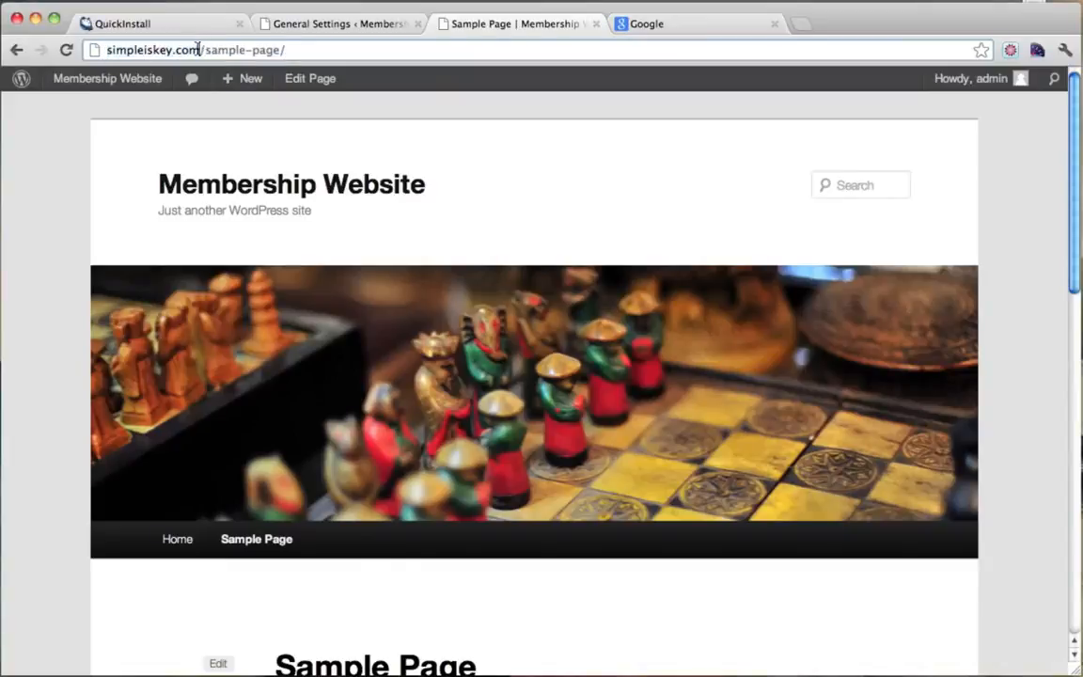
pyautogui.click(350, 26)
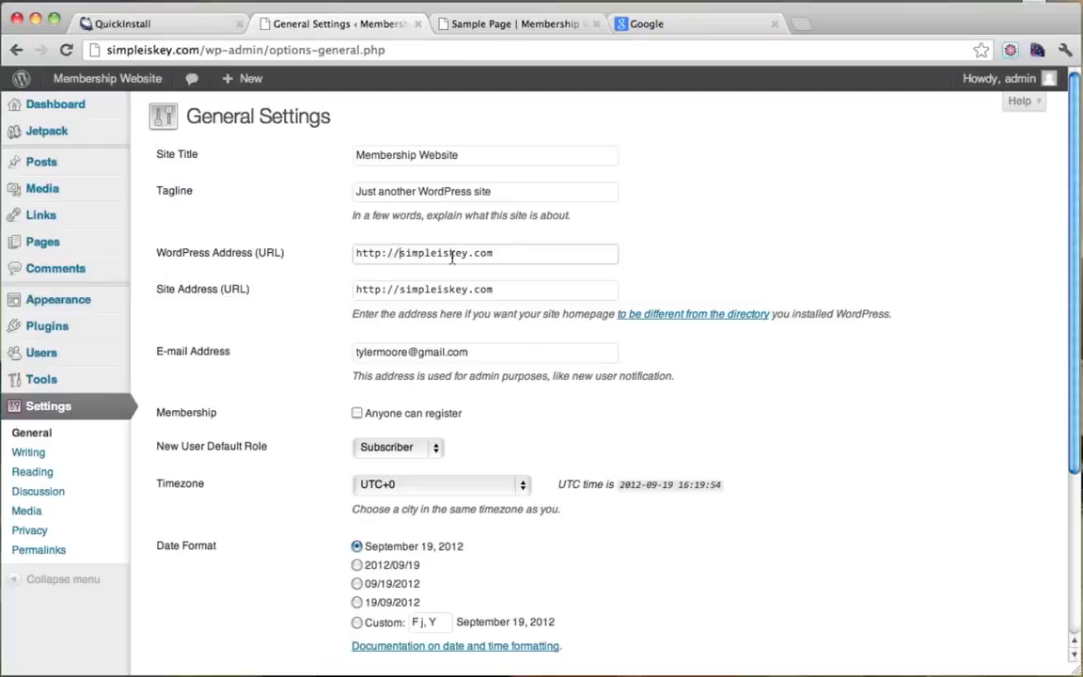
pyautogui.write('www.')
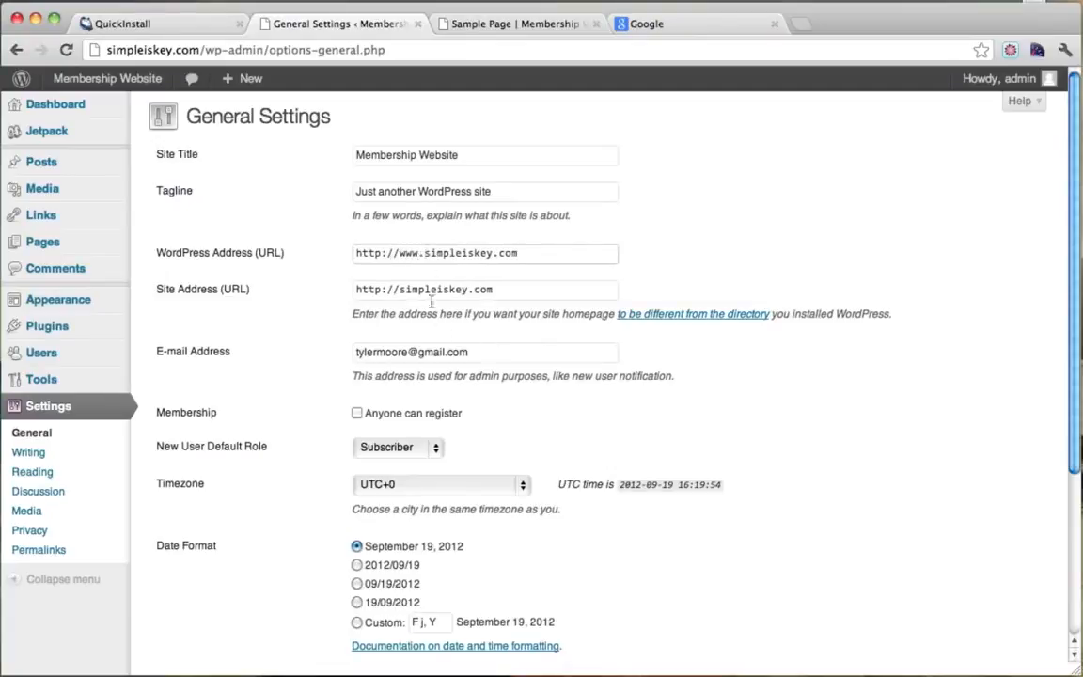
pyautogui.moveTo(399, 253); pyautogui.dragTo(444, 255)
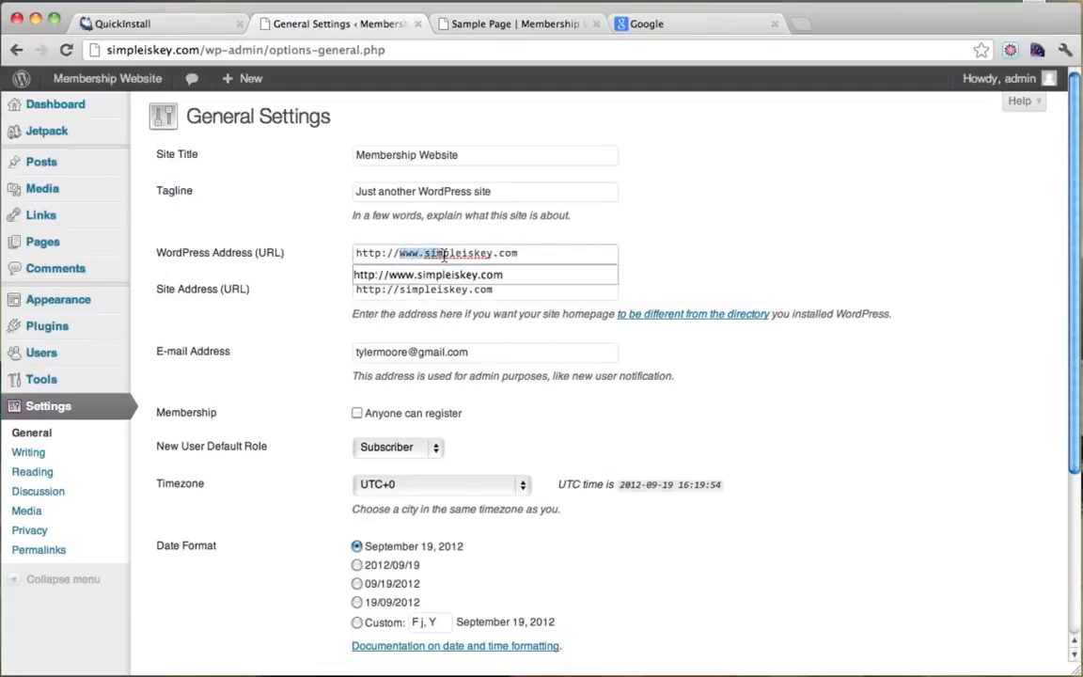
pyautogui.click(444, 254)
pyautogui.press('Down')
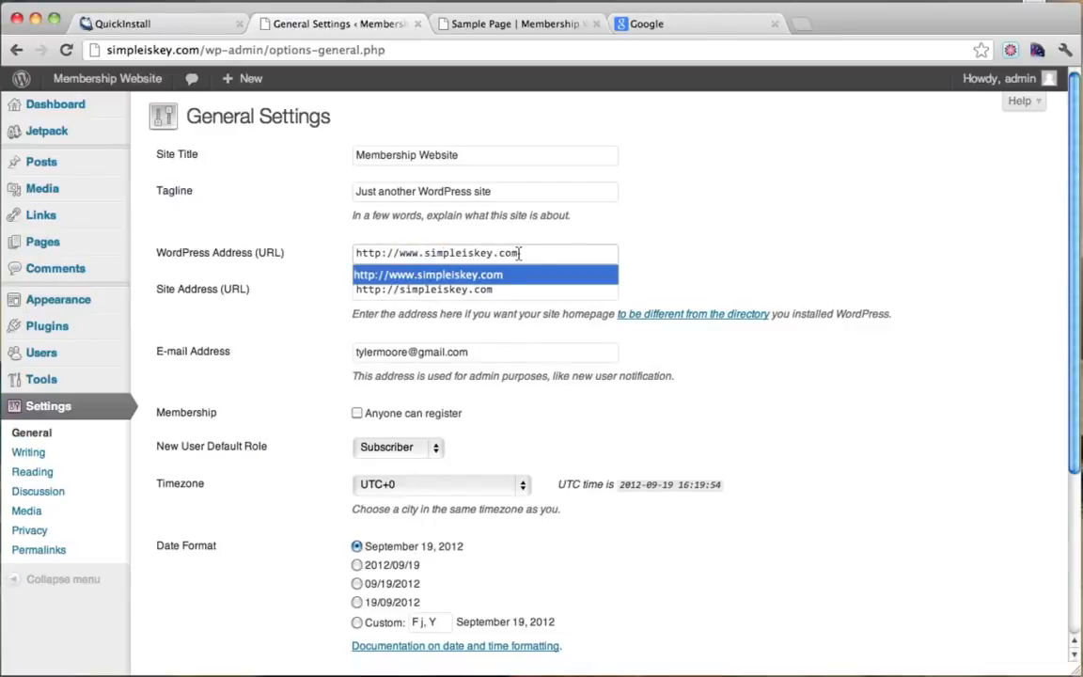
pyautogui.moveTo(425, 256); pyautogui.dragTo(527, 256)
pyautogui.click(529, 257)
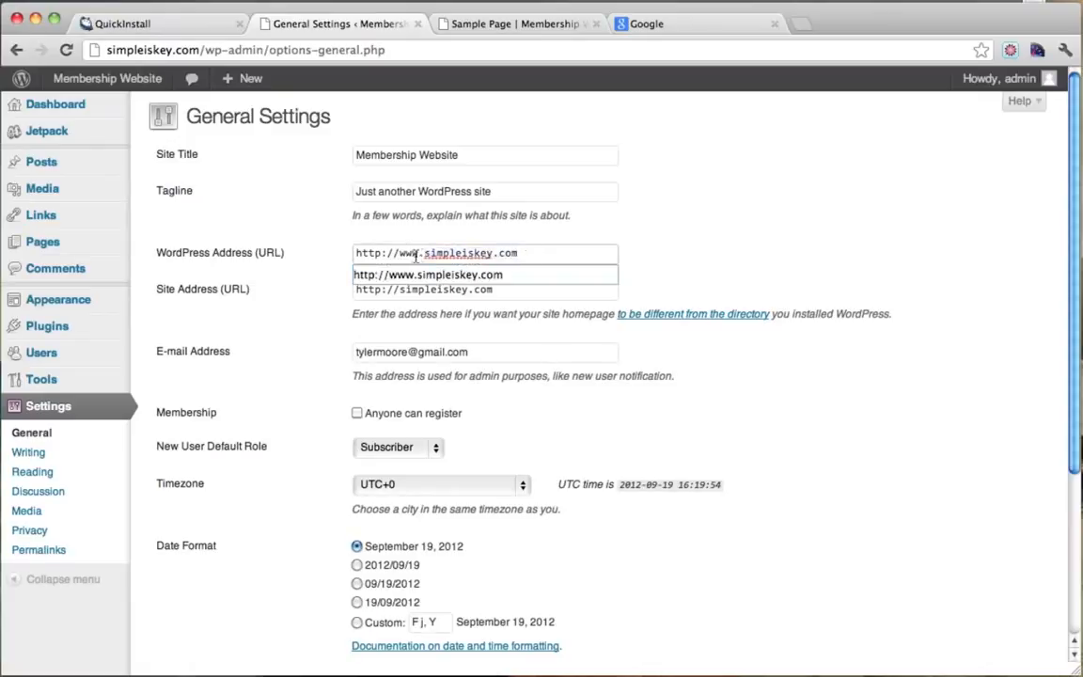
pyautogui.moveTo(419, 256); pyautogui.dragTo(397, 254)
# Demonstrate a subdomain by adding 'something.' to the browser address, then delete it.
pyautogui.click(107, 50)
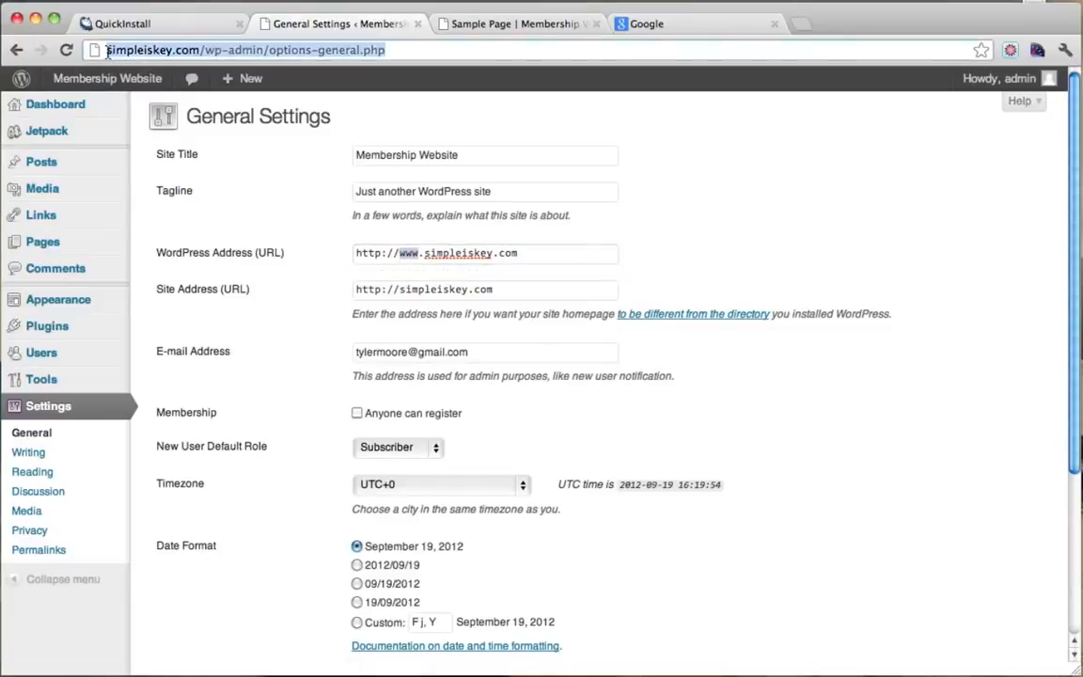
pyautogui.click(106, 51)
pyautogui.write('something.')
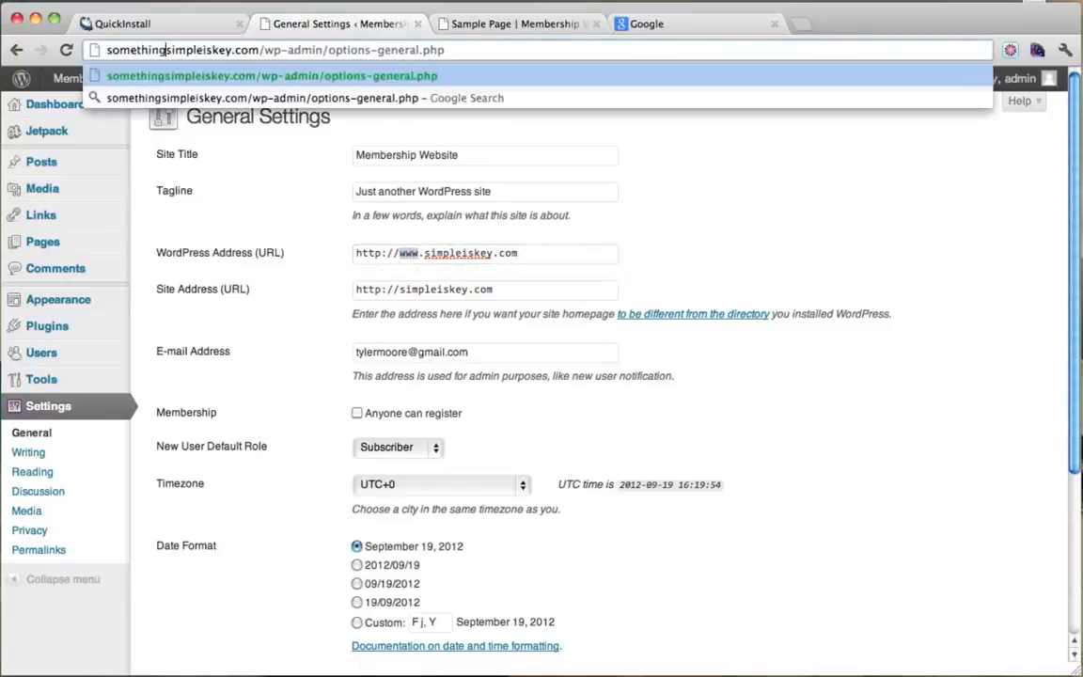
pyautogui.moveTo(235, 50); pyautogui.dragTo(87, 51)
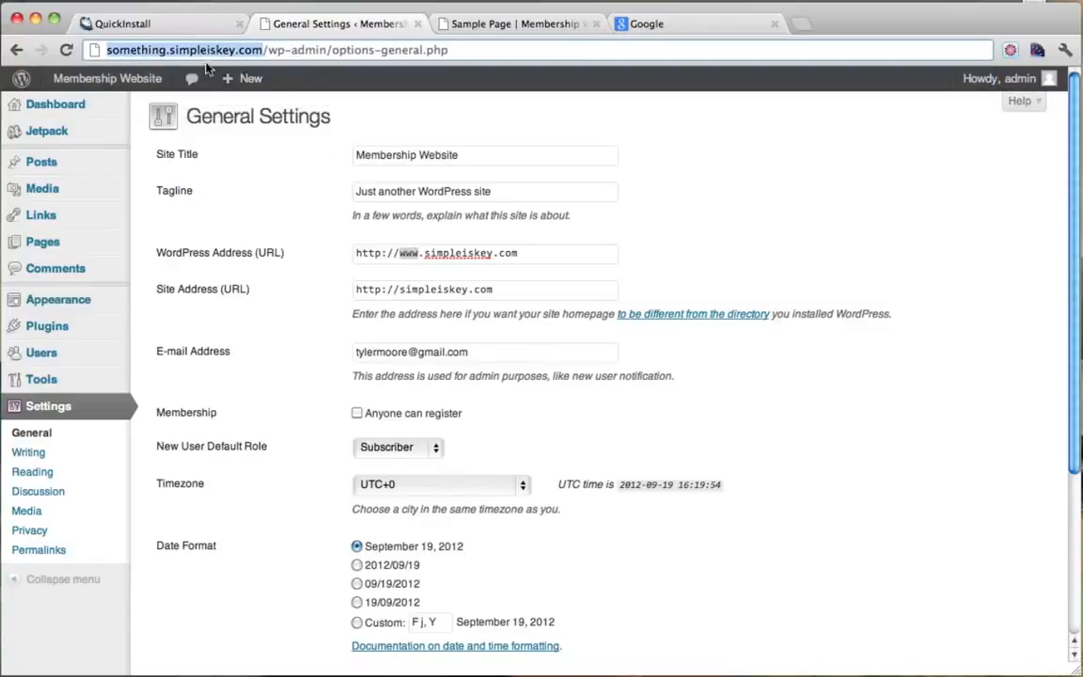
pyautogui.click(168, 52)
pyautogui.moveTo(170, 54); pyautogui.dragTo(70, 50)
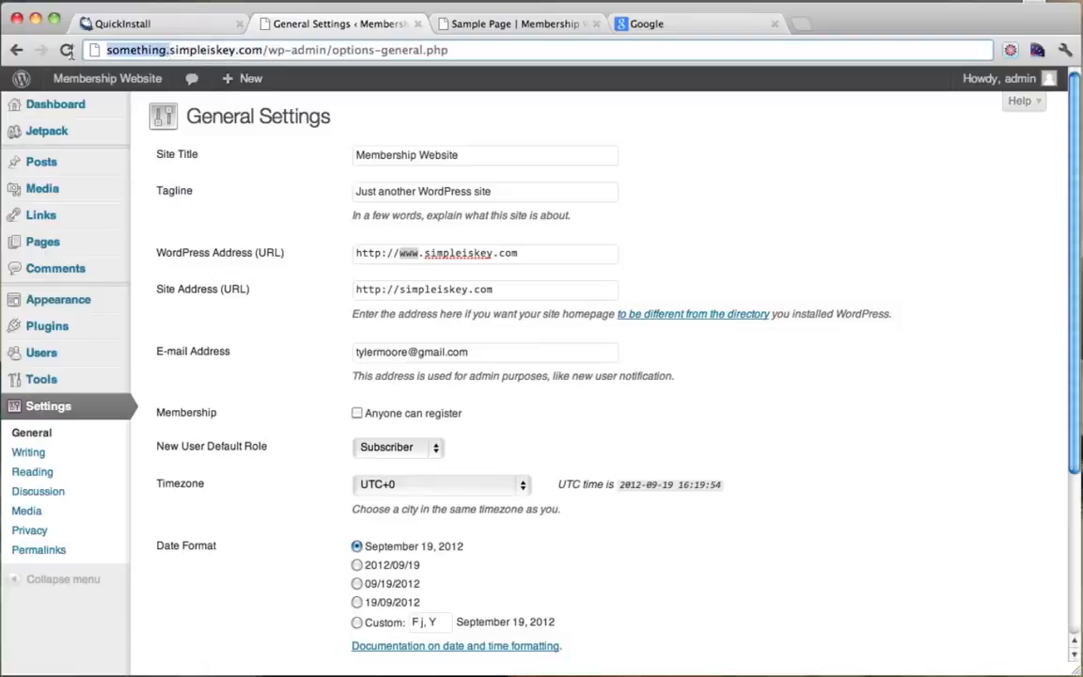
pyautogui.press('BackSpace')
pyautogui.click(441, 249)
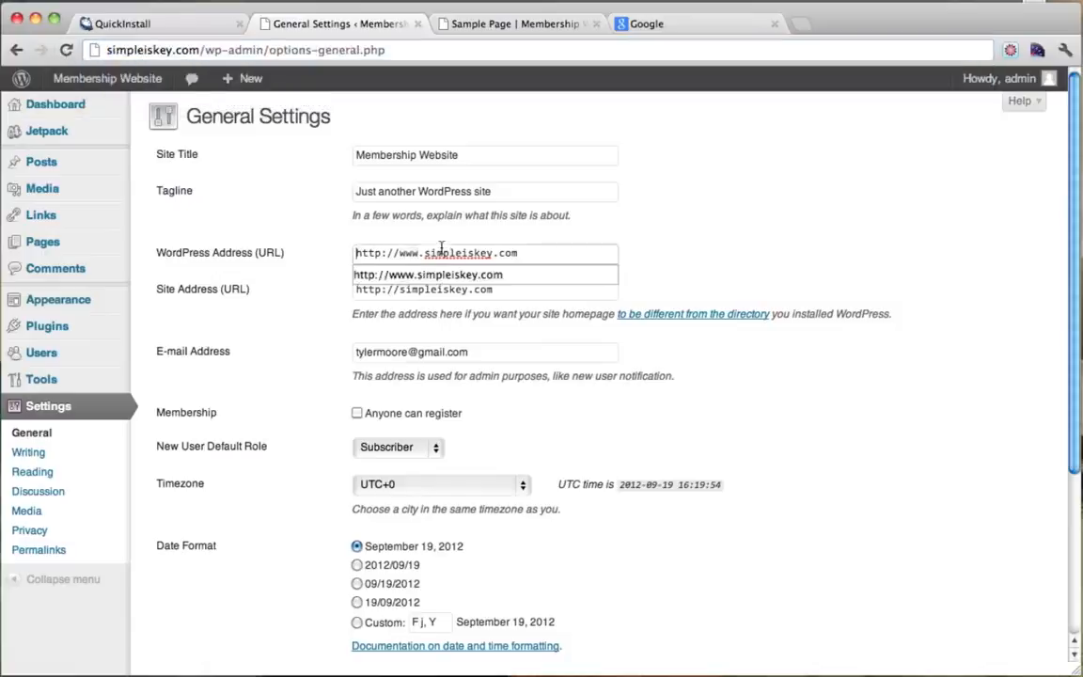
pyautogui.click(426, 252)
pyautogui.click(719, 243)
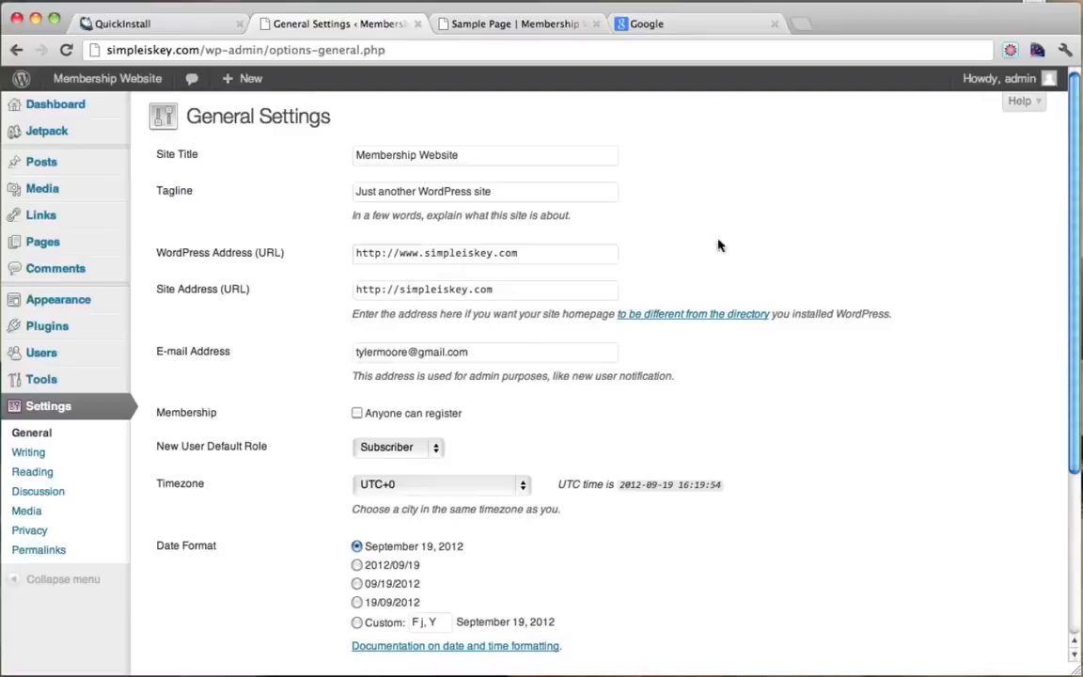
pyautogui.click(399, 291)
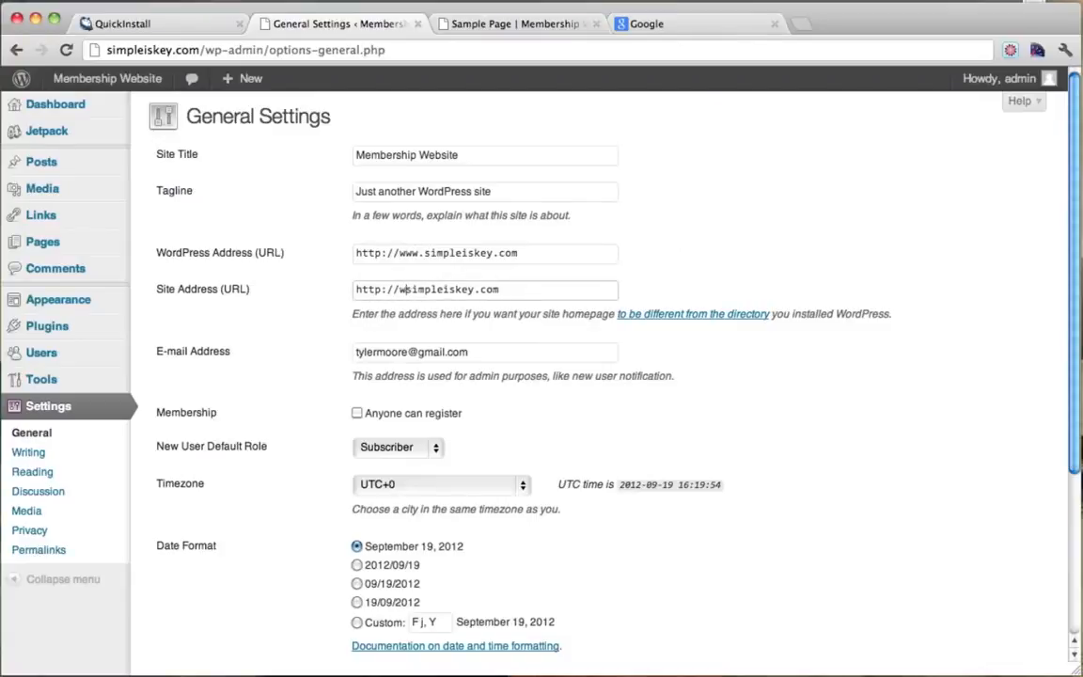
pyautogui.write('www.')
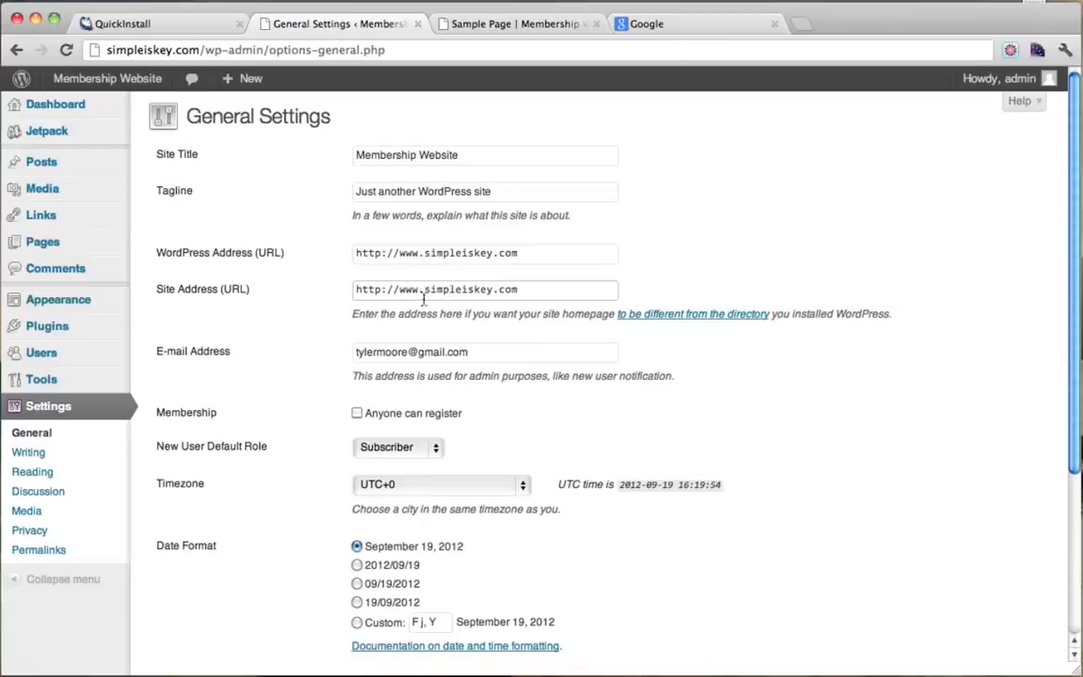
pyautogui.moveTo(401, 291); pyautogui.dragTo(432, 288)
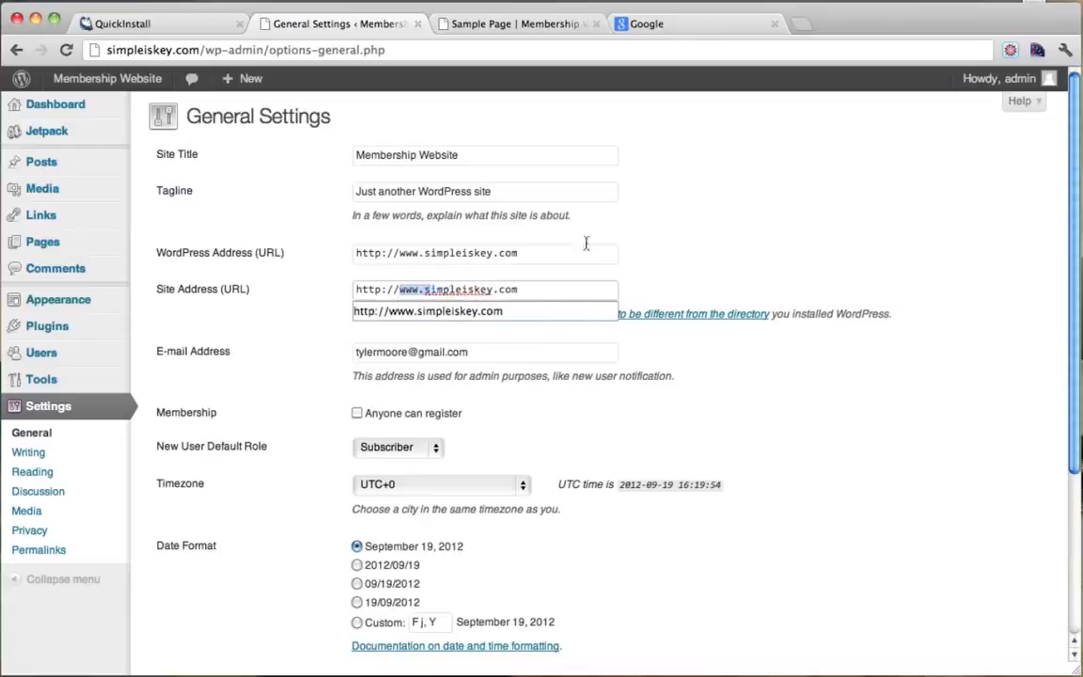
pyautogui.click(680, 223)
pyautogui.scroll(-5, 491, 336)
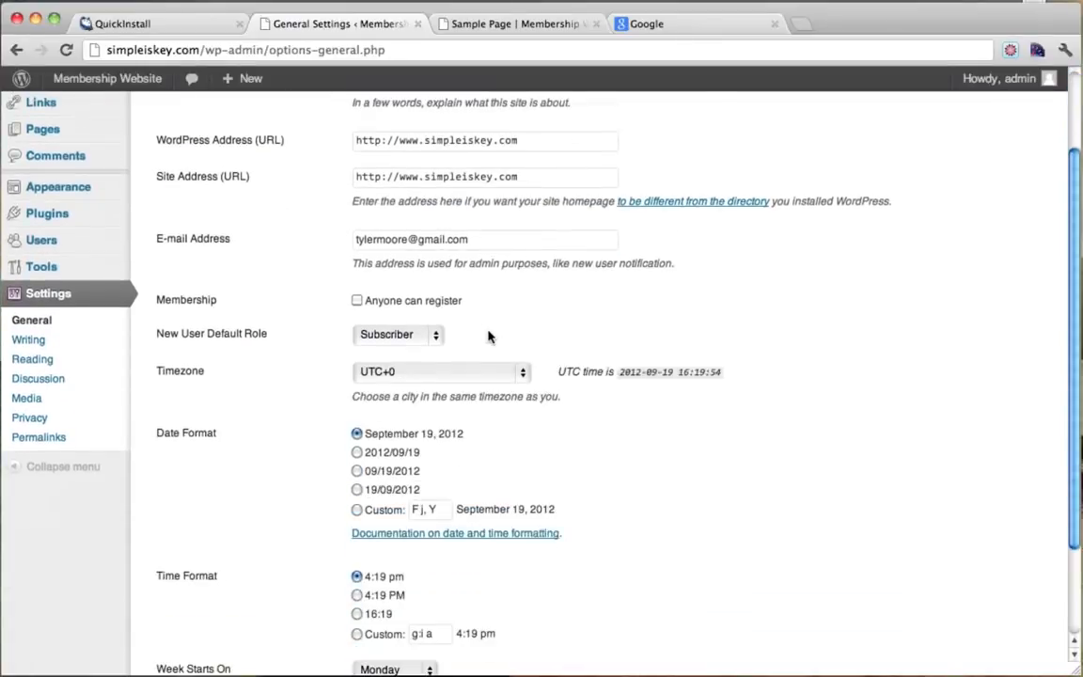
pyautogui.click(194, 585)
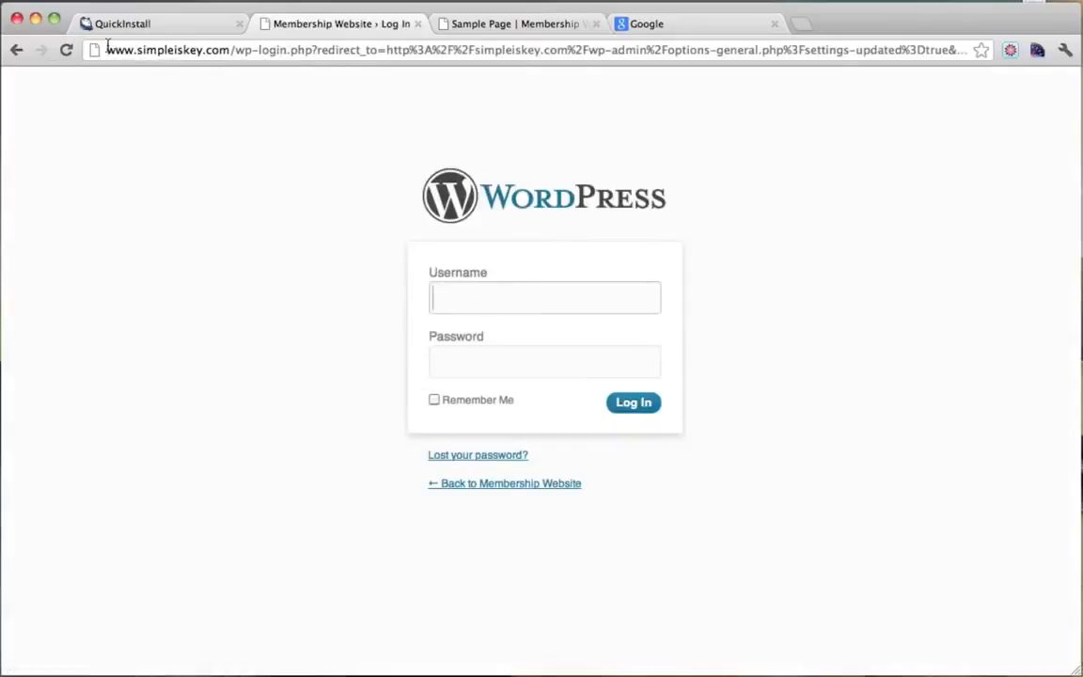
pyautogui.moveTo(106, 50); pyautogui.dragTo(231, 54)
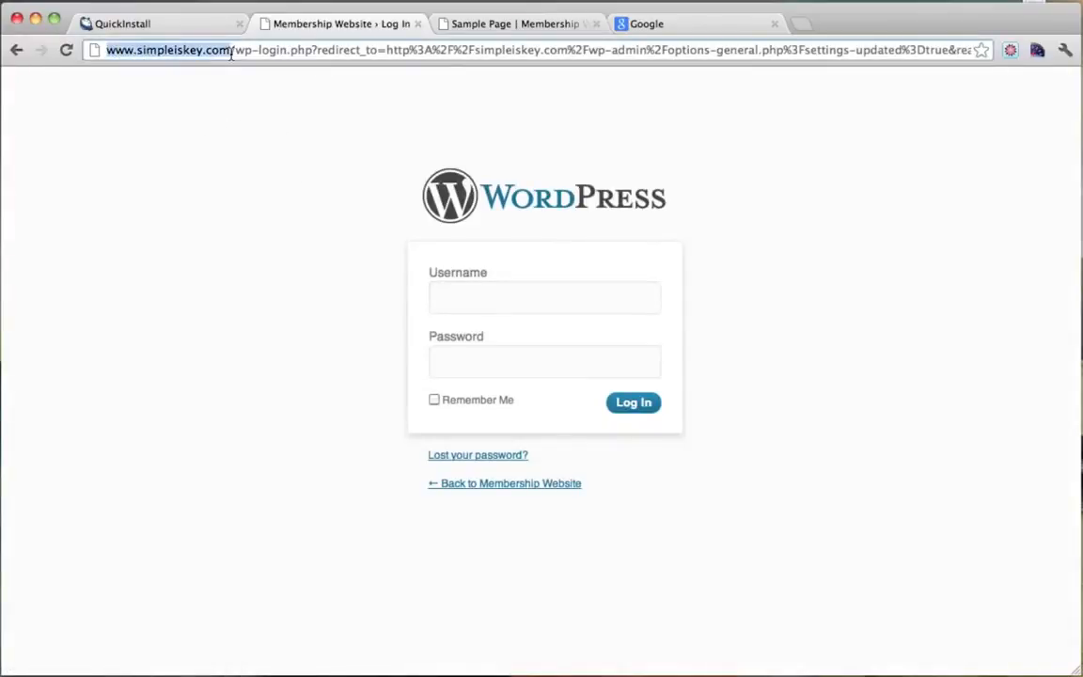
pyautogui.click(508, 289)
pyautogui.write('admin')
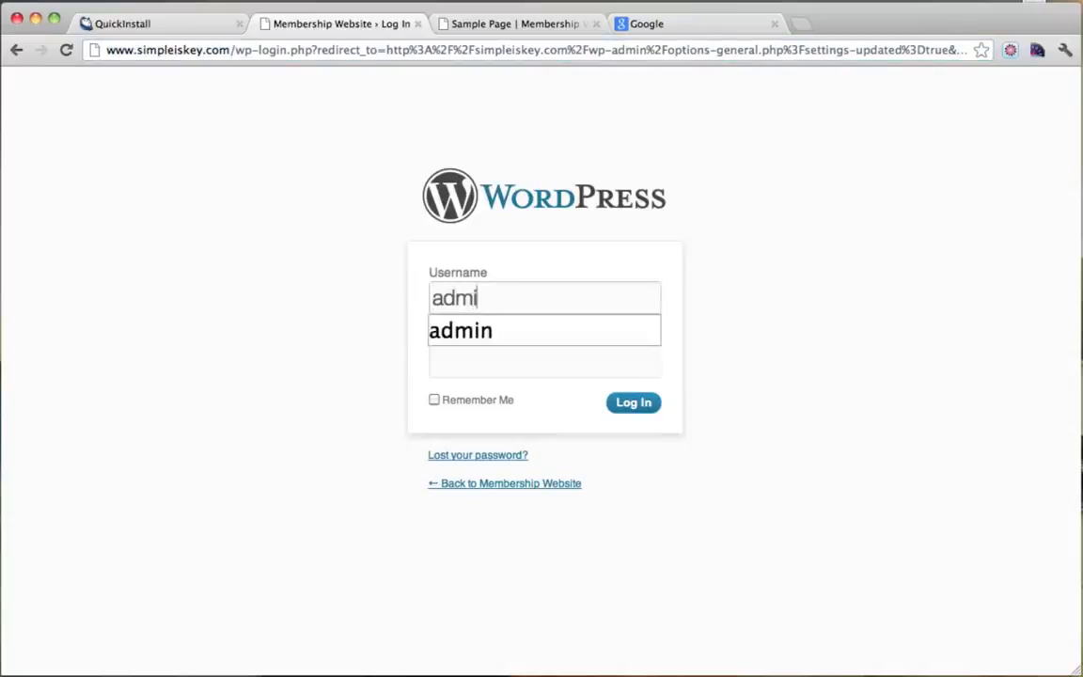
pyautogui.press('Tab')
pyautogui.write('•••••••••••')
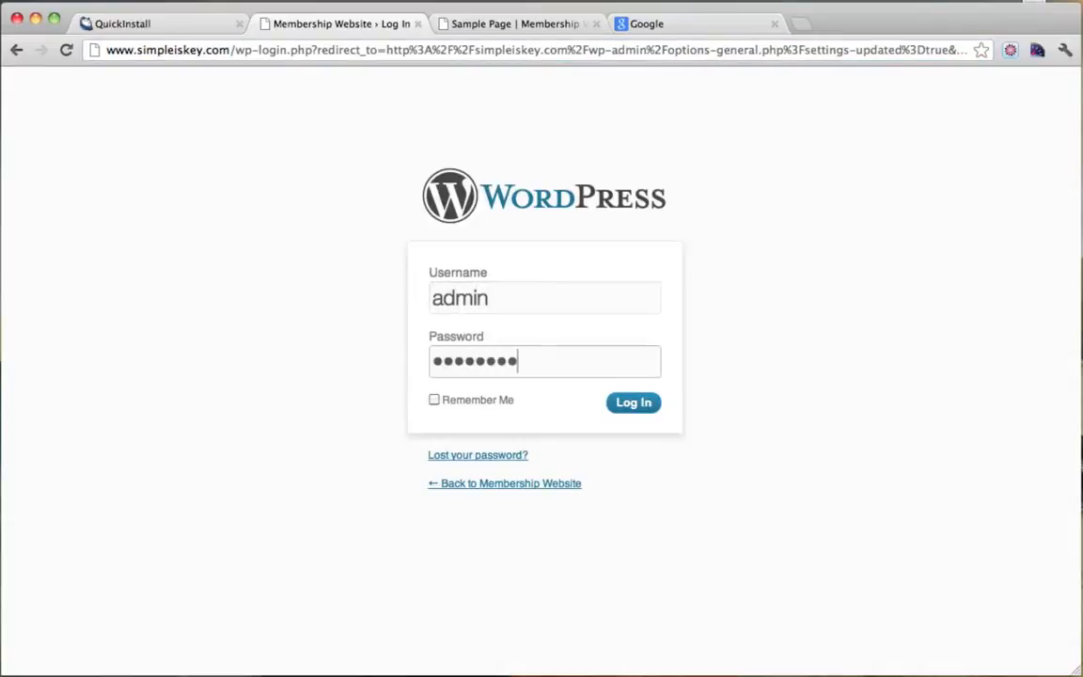
pyautogui.click(627, 411)
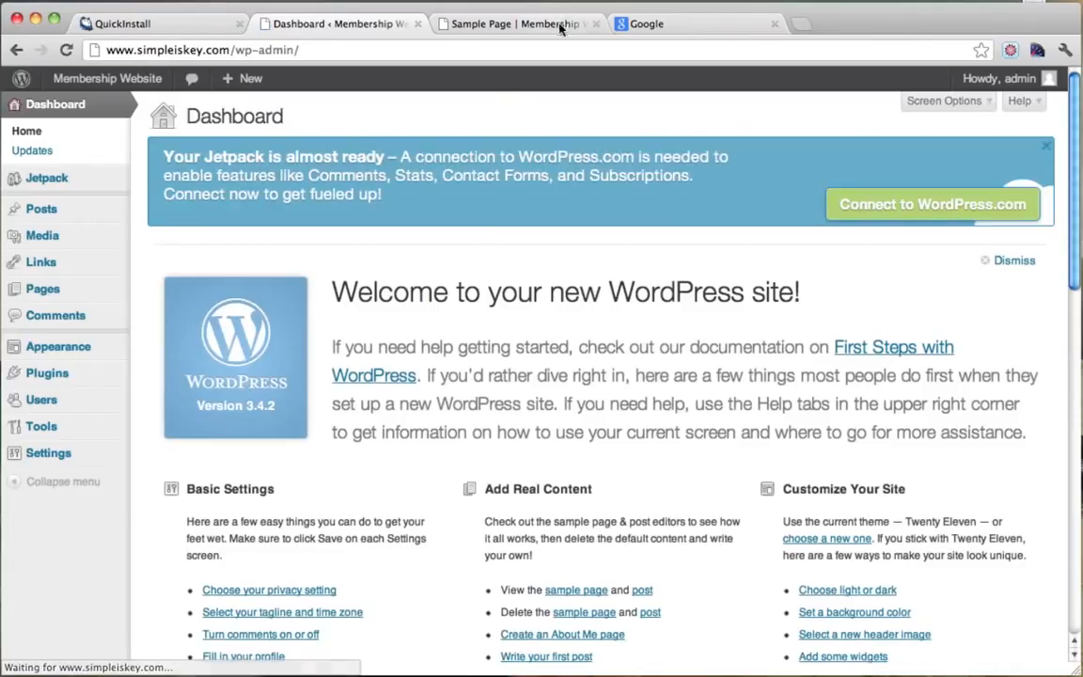
# Close the Sample Page and Google tabs and view the site's front page at the new address.
pyautogui.click(541, 25)
pyautogui.click(597, 26)
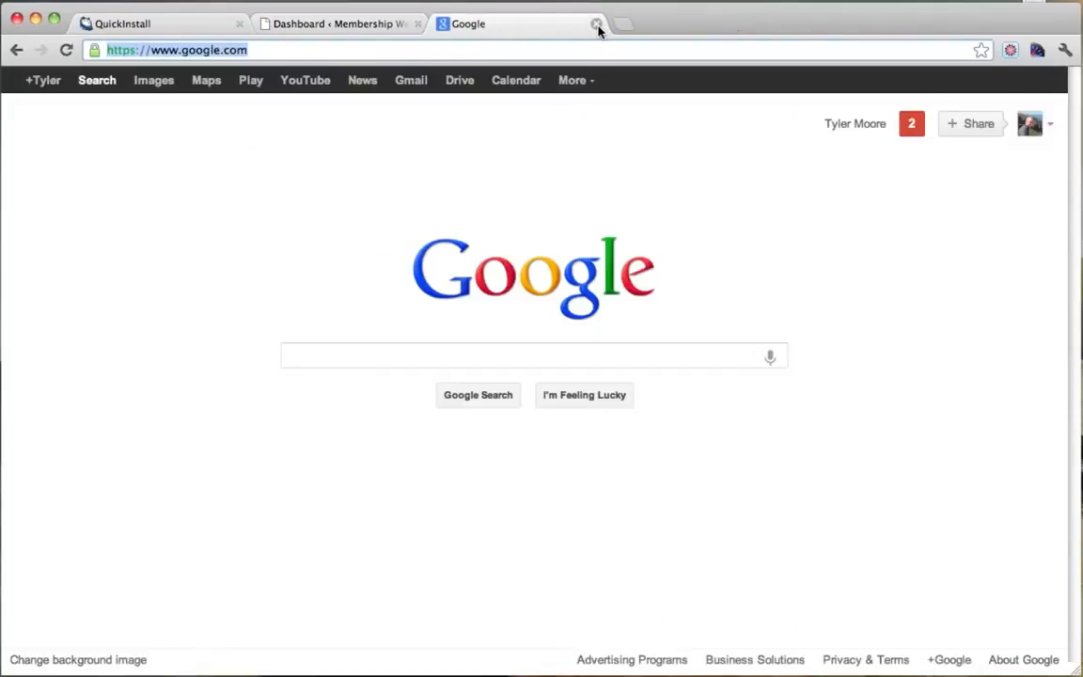
pyautogui.click(596, 26)
pyautogui.moveTo(106, 85)
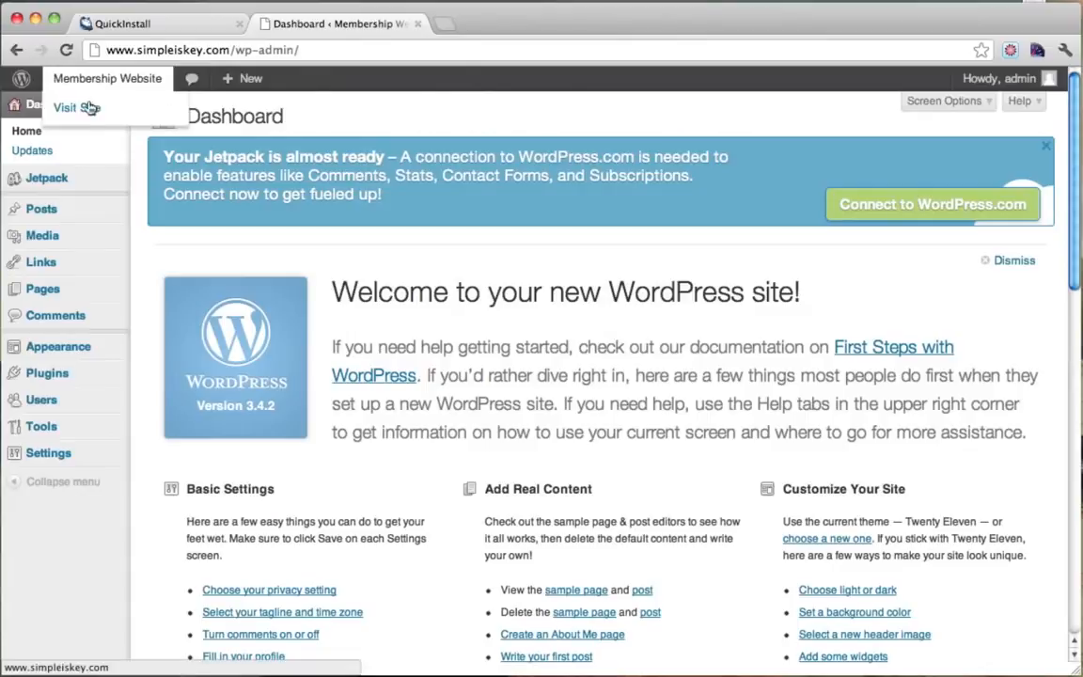
pyautogui.click(86, 110)
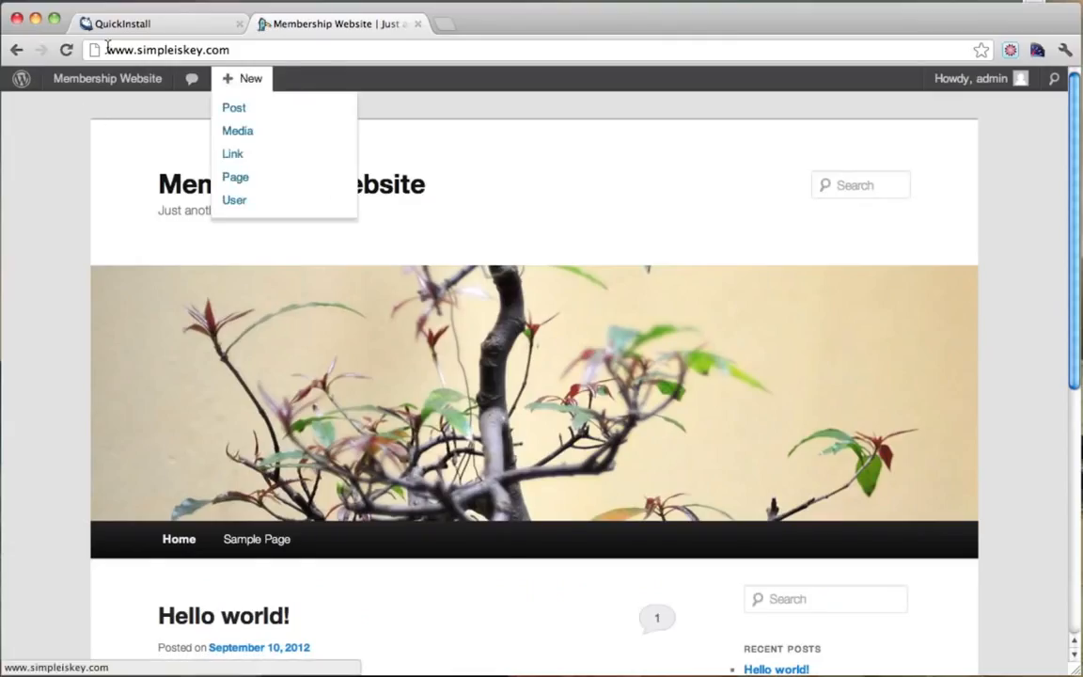
pyautogui.click(253, 50)
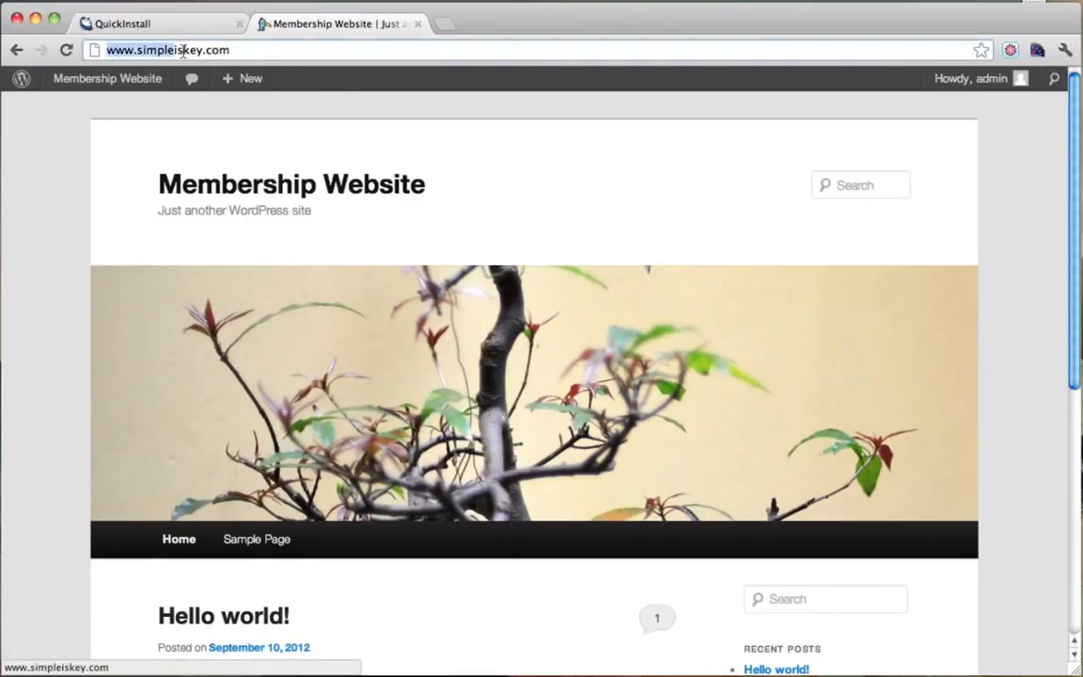
pyautogui.click(263, 50)
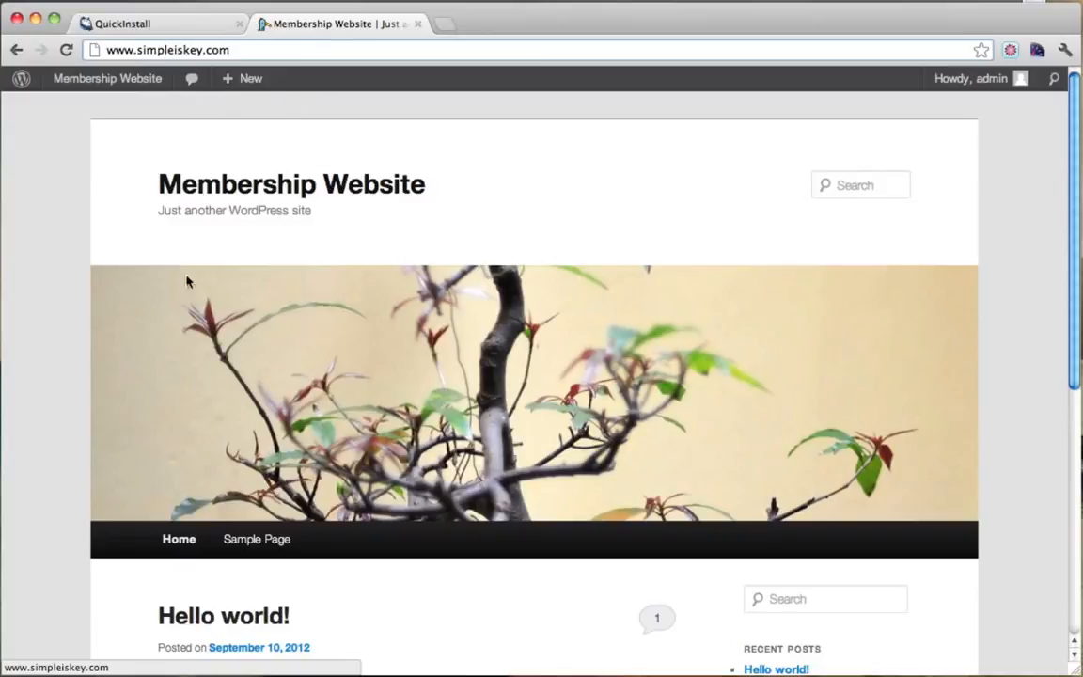
pyautogui.scroll(-3, 270, 346)
pyautogui.scroll(3, 268, 350)
pyautogui.scroll(-5, 162, 232)
pyautogui.scroll(5, 164, 234)
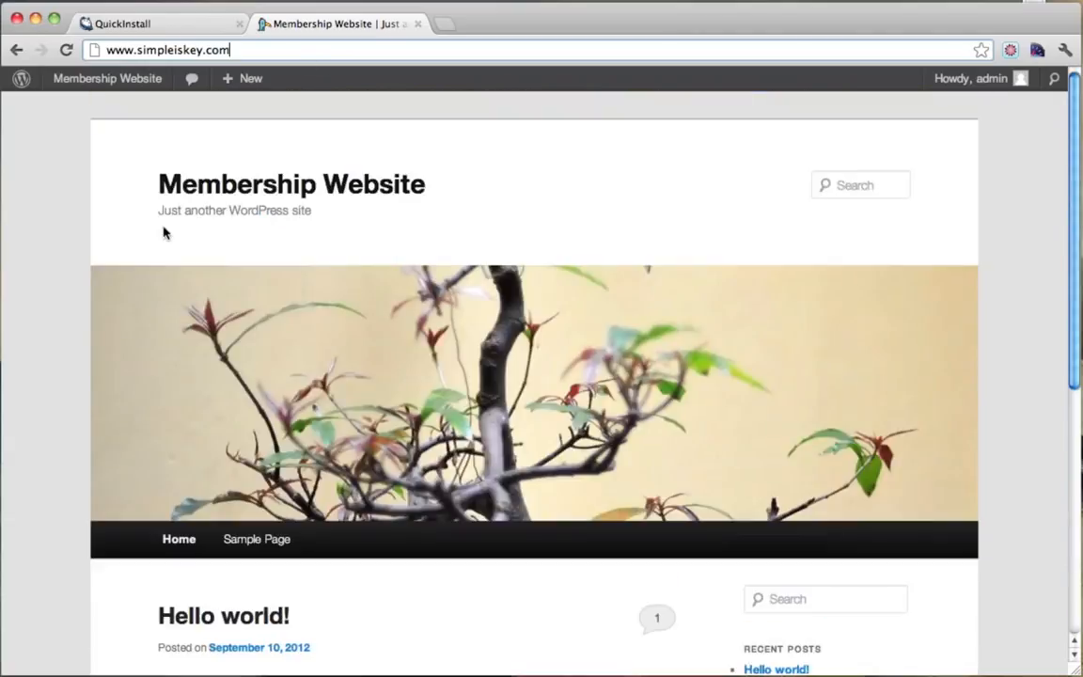
# Close the finished QuickInstall tab, keeping the Membership Website page open.
pyautogui.click(213, 26)
pyautogui.click(239, 25)
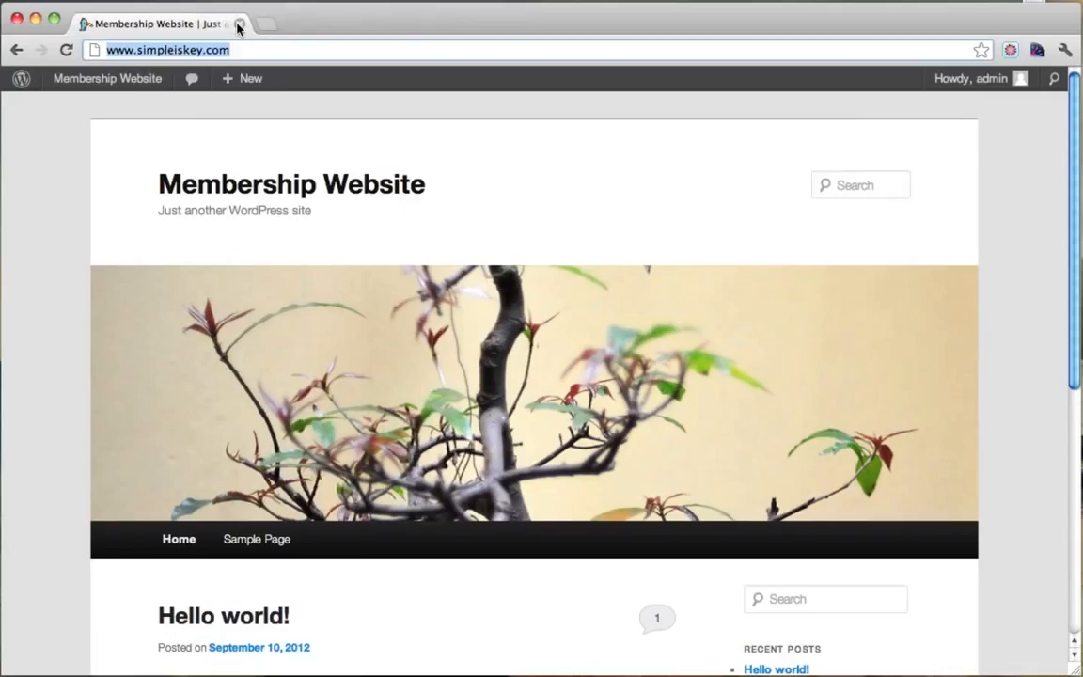
pyautogui.scroll(-3, 485, 375)
pyautogui.scroll(3, 489, 377)
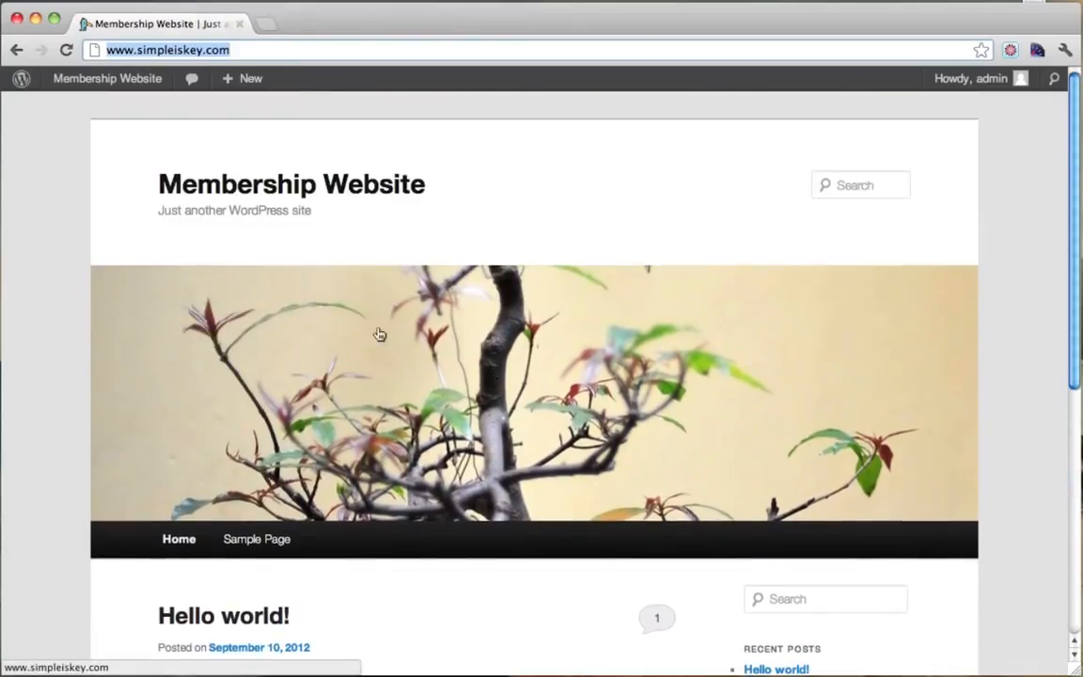
pyautogui.moveTo(138, 80)
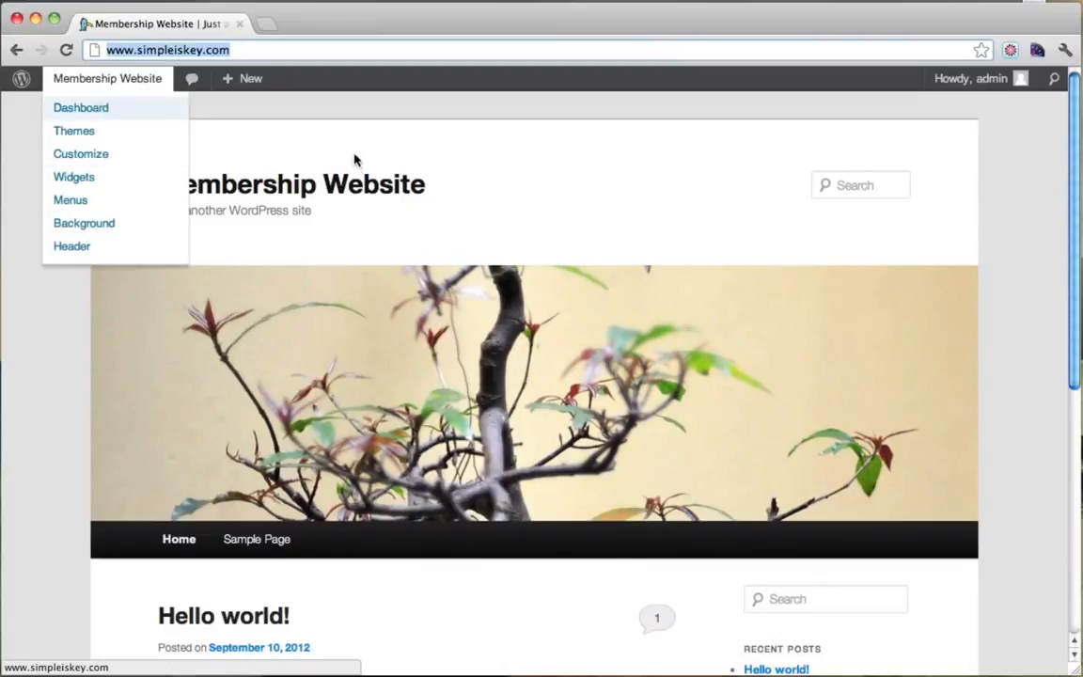
pyautogui.moveTo(98, 84)
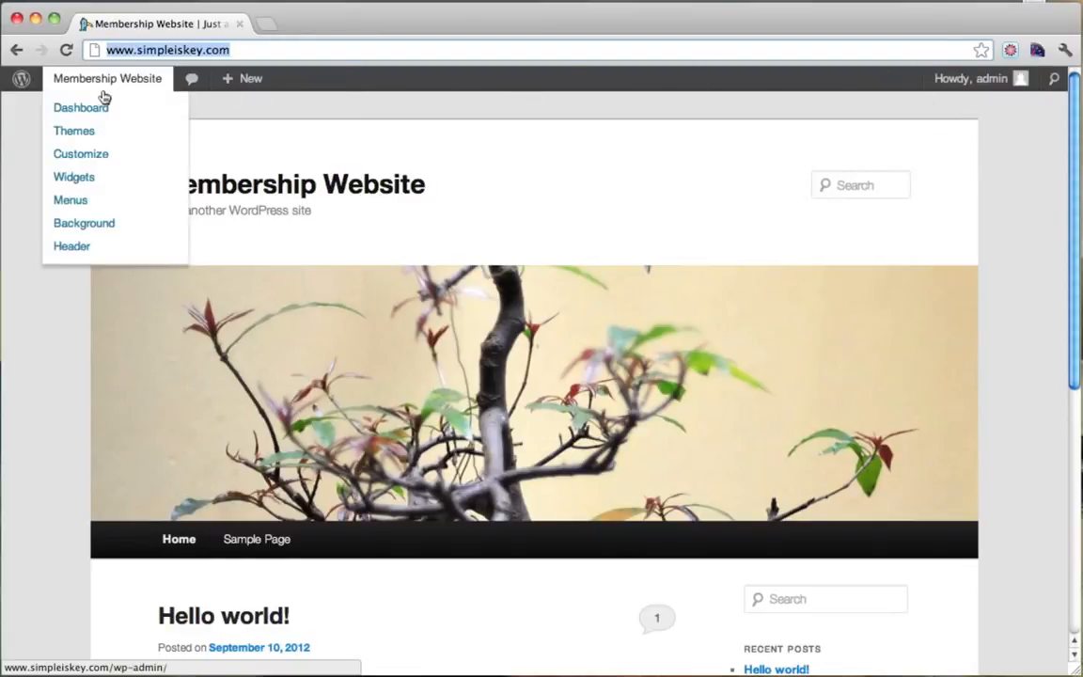
# Search the theme directory for 'pitch', install the Pitch 1.2.3 theme and activate it.
pyautogui.click(92, 110)
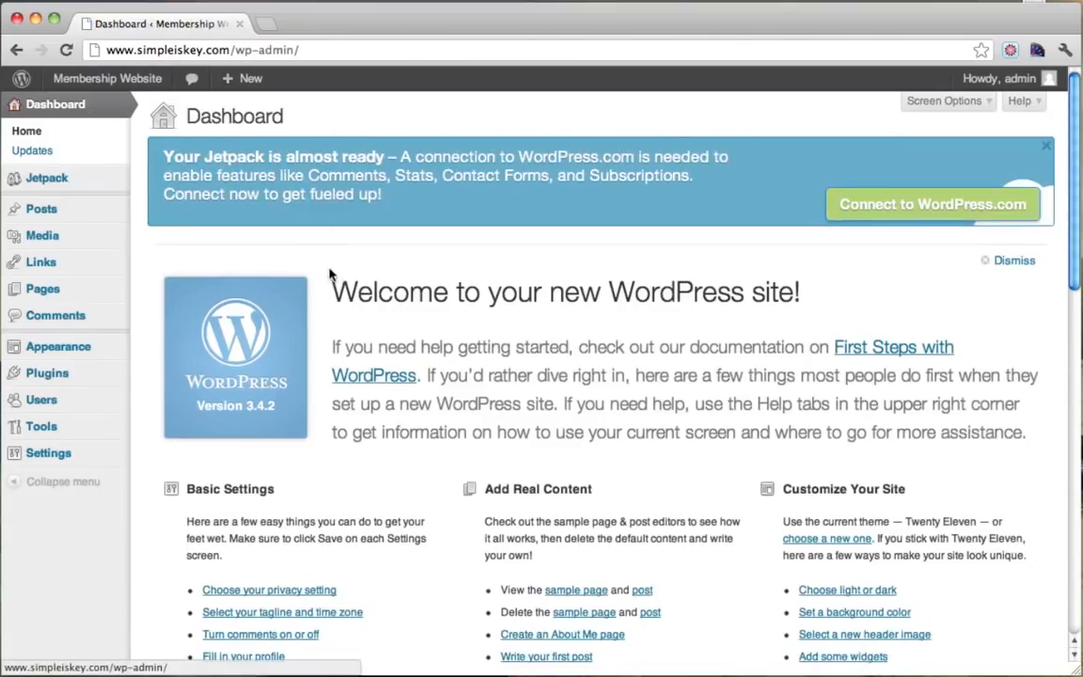
pyautogui.moveTo(72, 350)
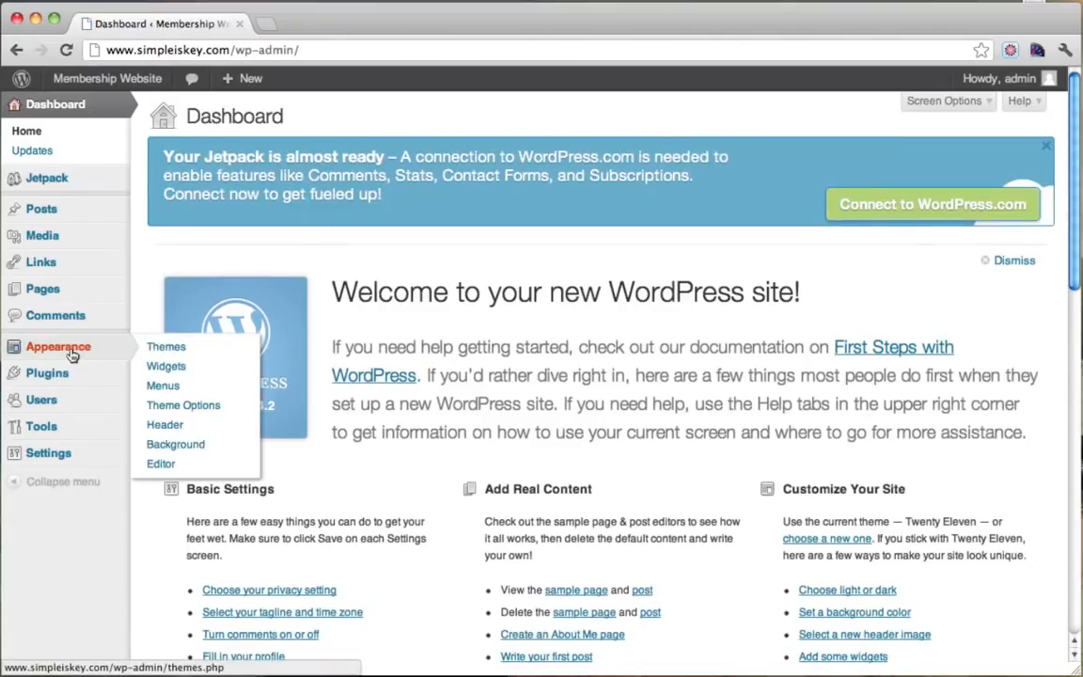
pyautogui.click(172, 350)
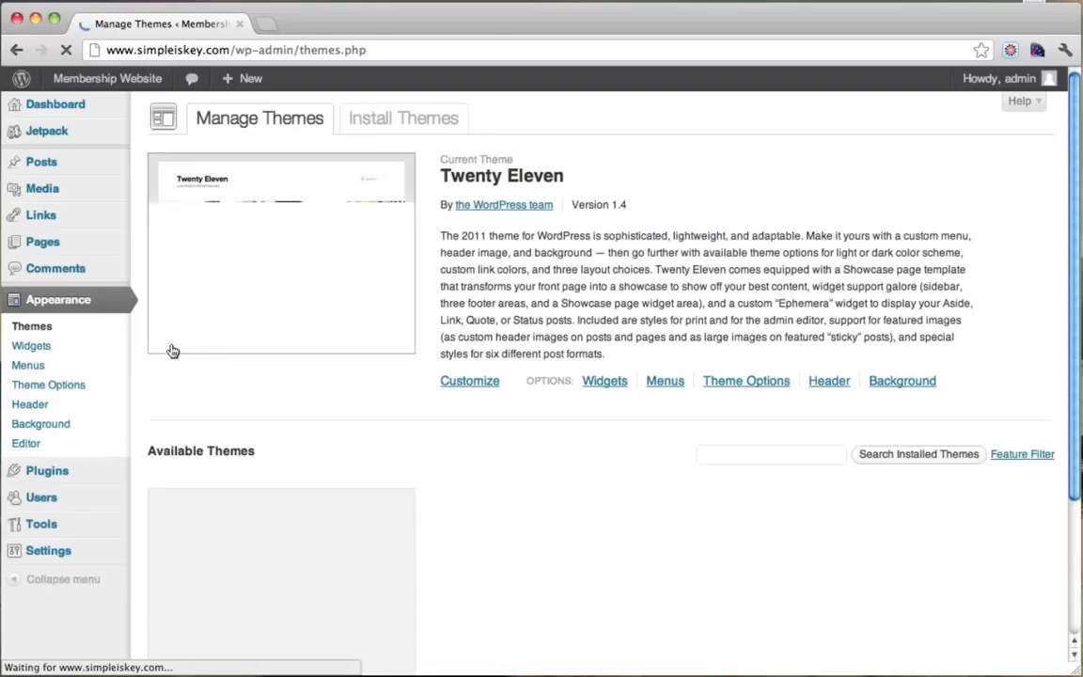
pyautogui.click(382, 118)
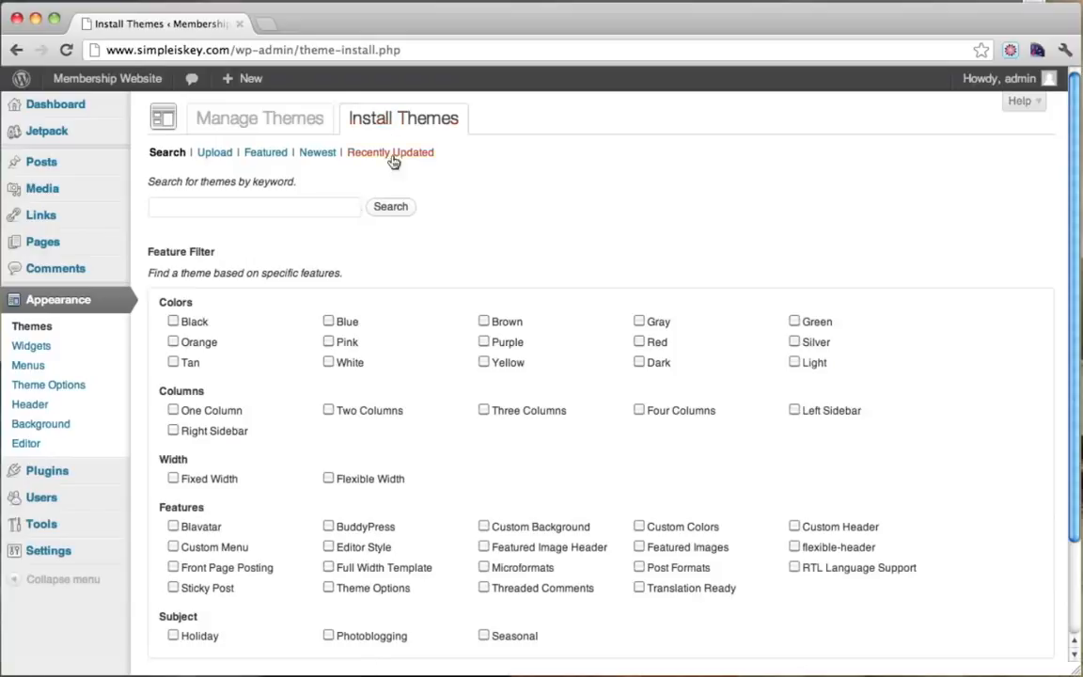
pyautogui.click(260, 208)
pyautogui.write('pl')
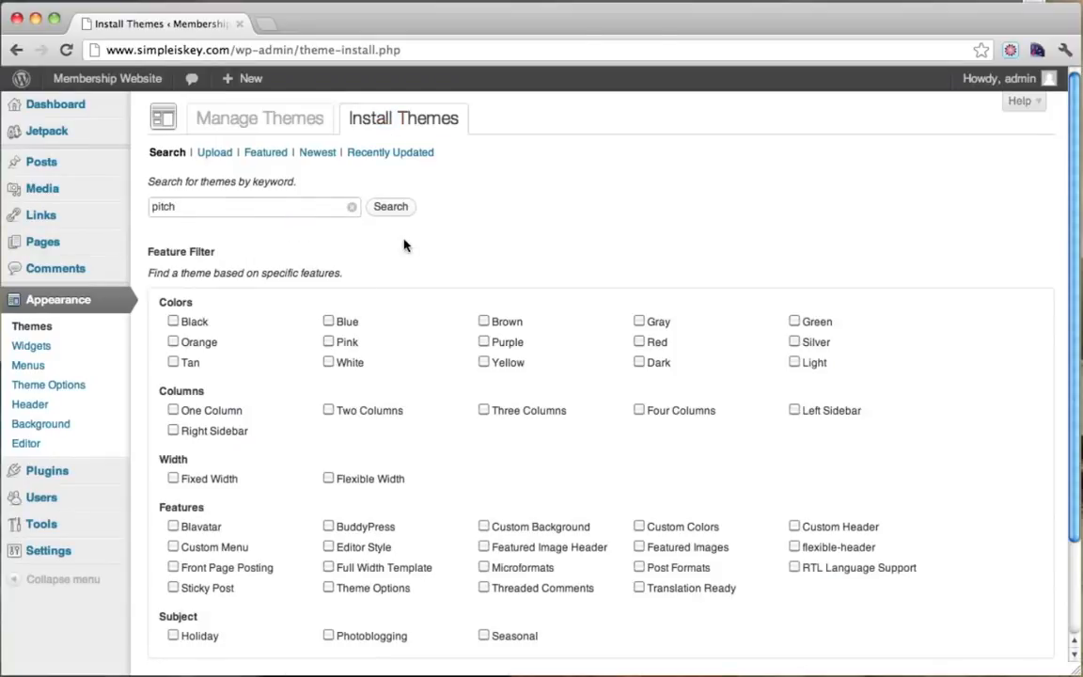
pyautogui.click(393, 208)
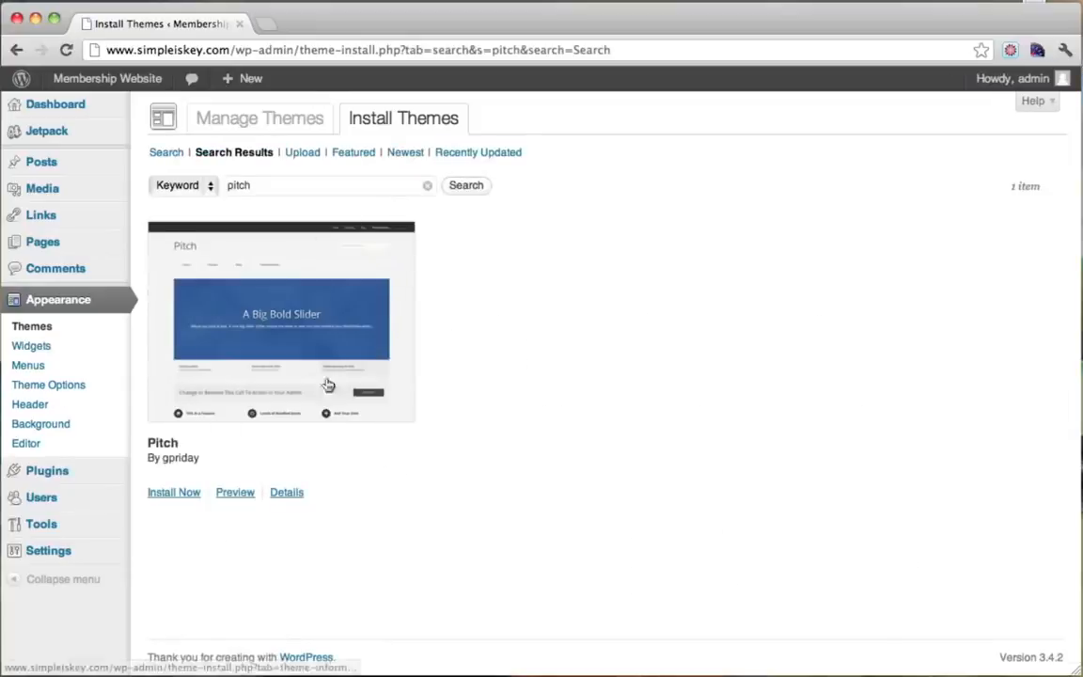
pyautogui.click(174, 498)
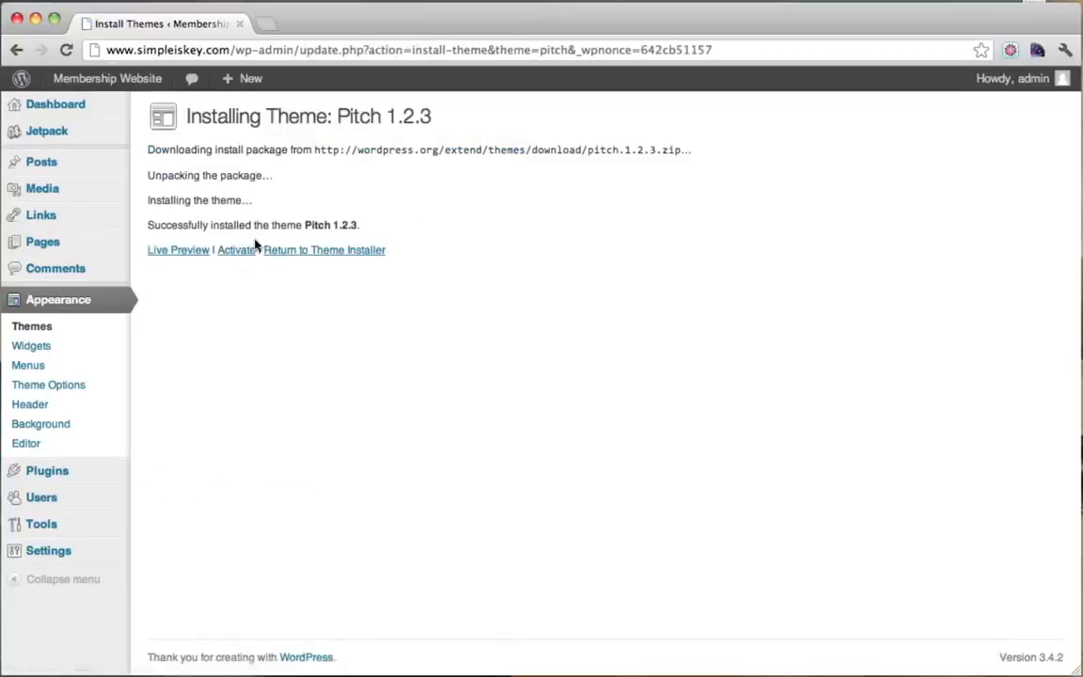
pyautogui.click(238, 250)
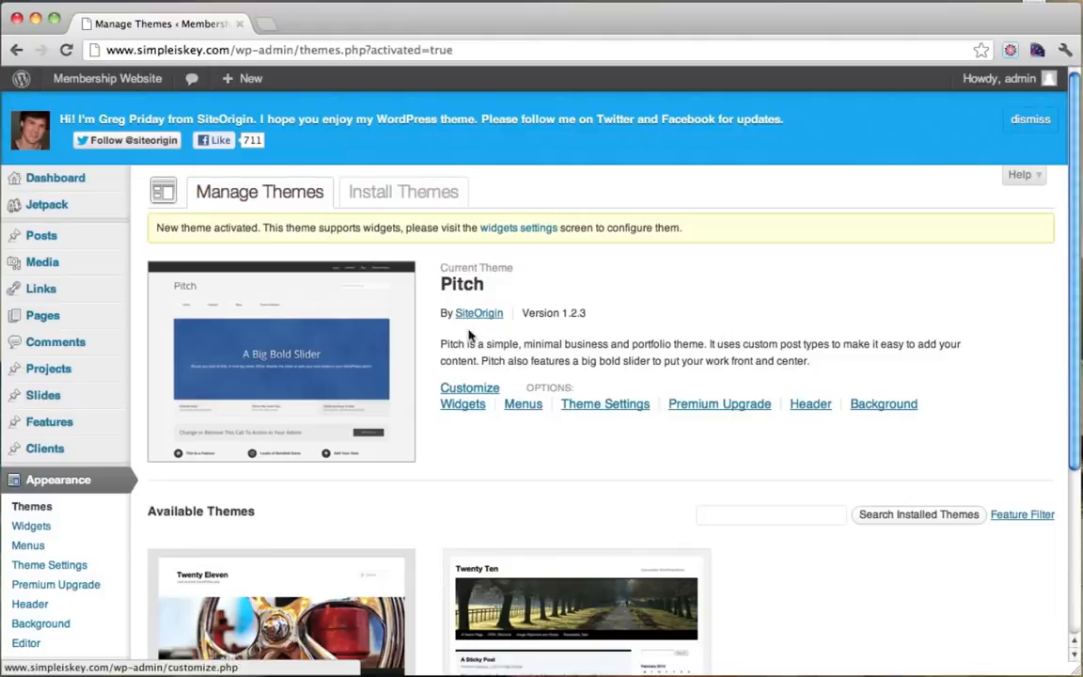
# View the live home page showing Pitch's 'A Big Bold Slider', then return to the Dashboard.
pyautogui.moveTo(106, 83)
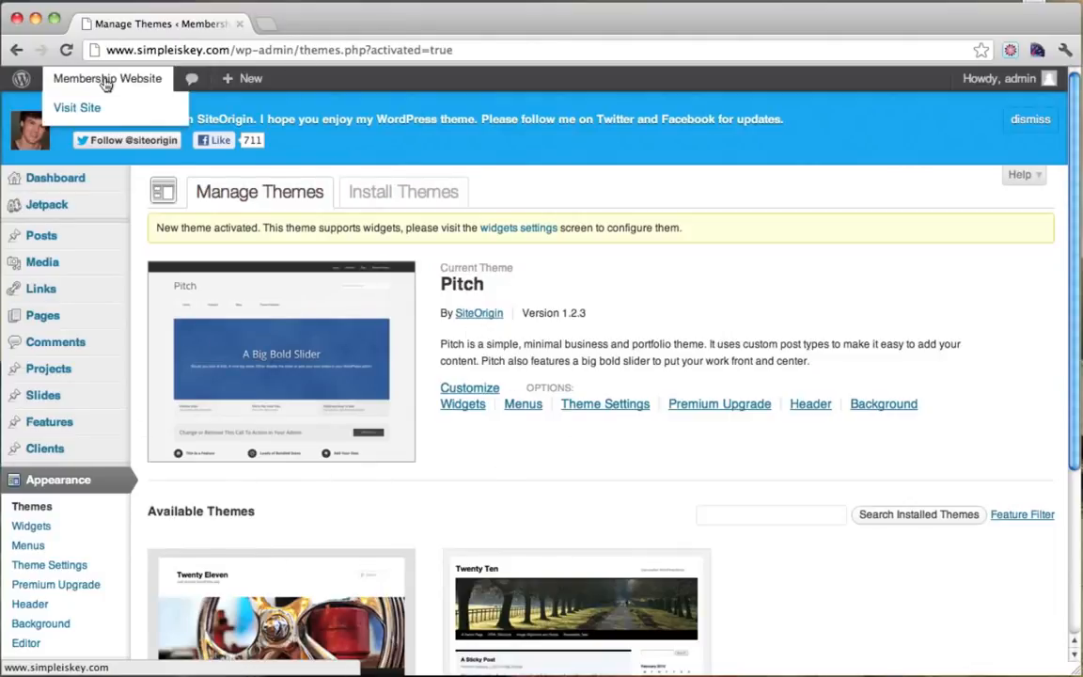
pyautogui.click(85, 108)
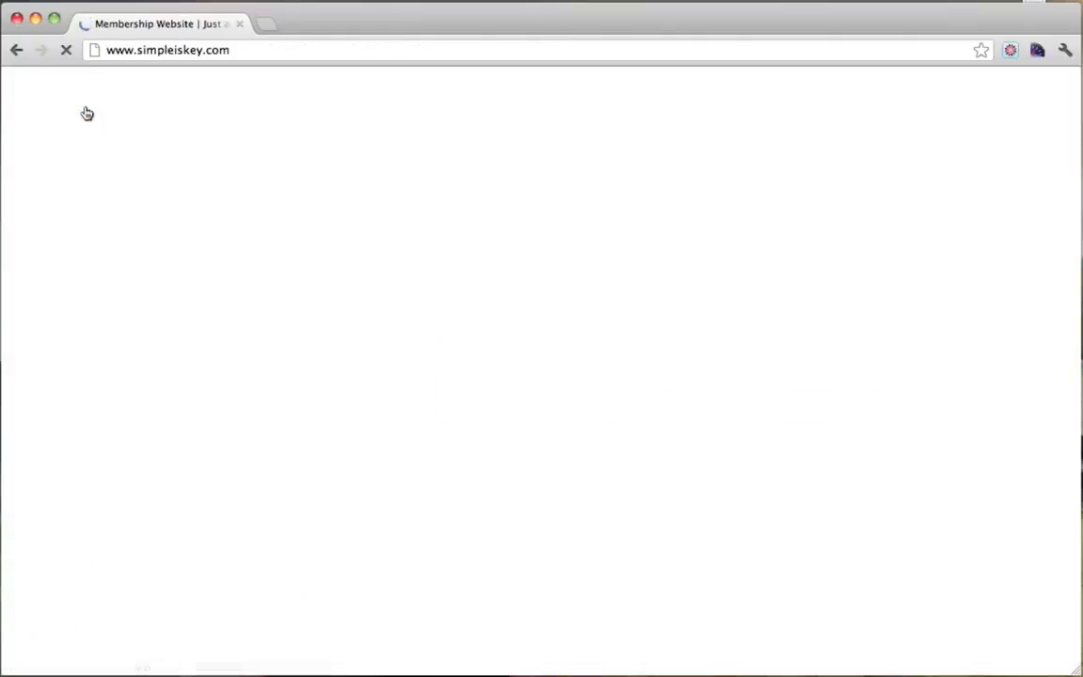
pyautogui.scroll(-5, 1028, 263)
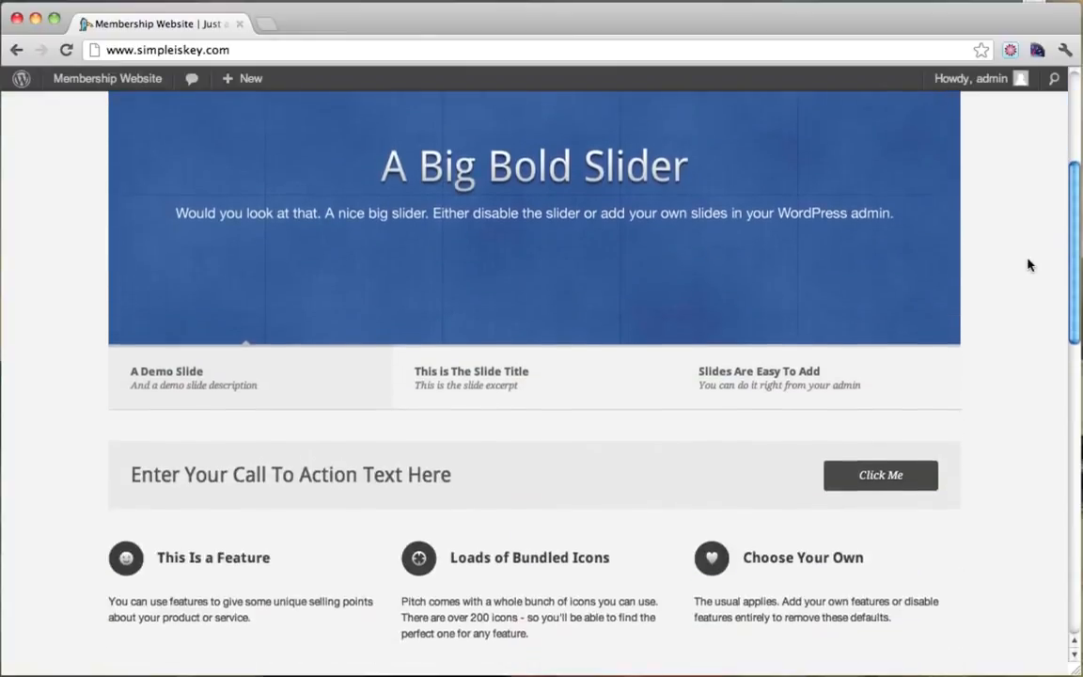
pyautogui.scroll(-10, 1028, 264)
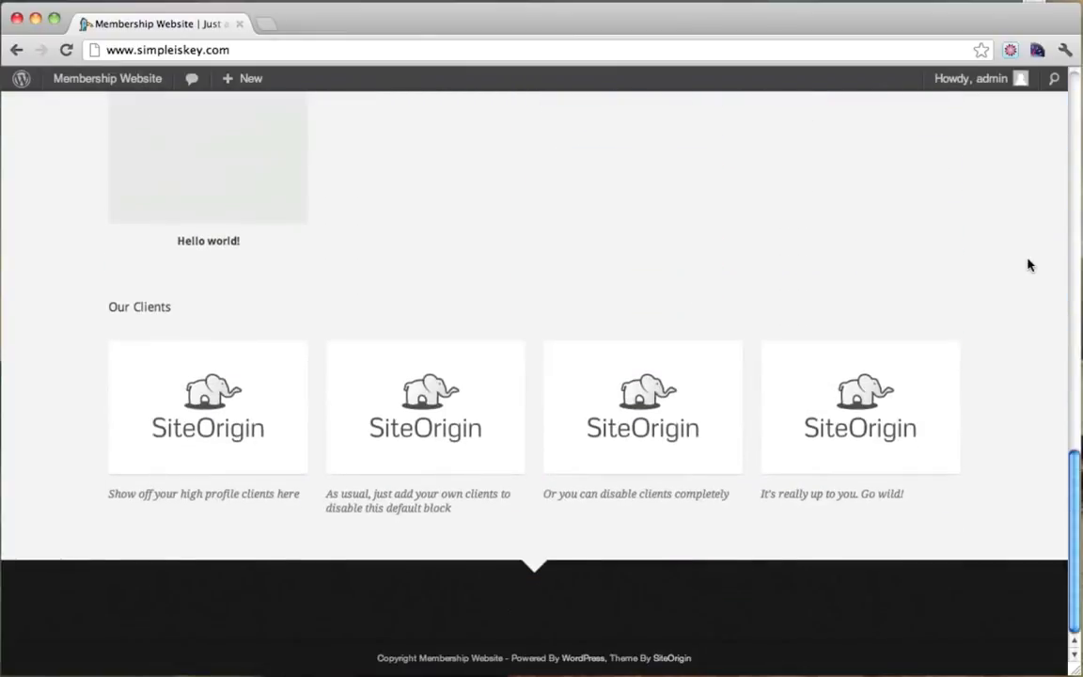
pyautogui.scroll(15, 1027, 265)
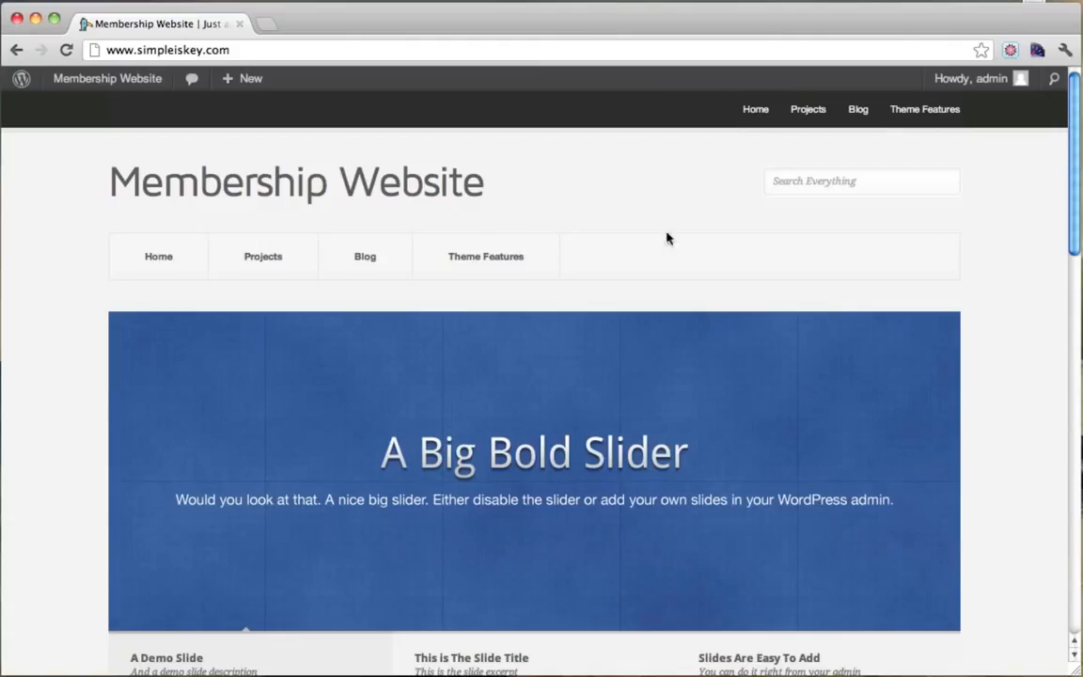
pyautogui.moveTo(106, 85)
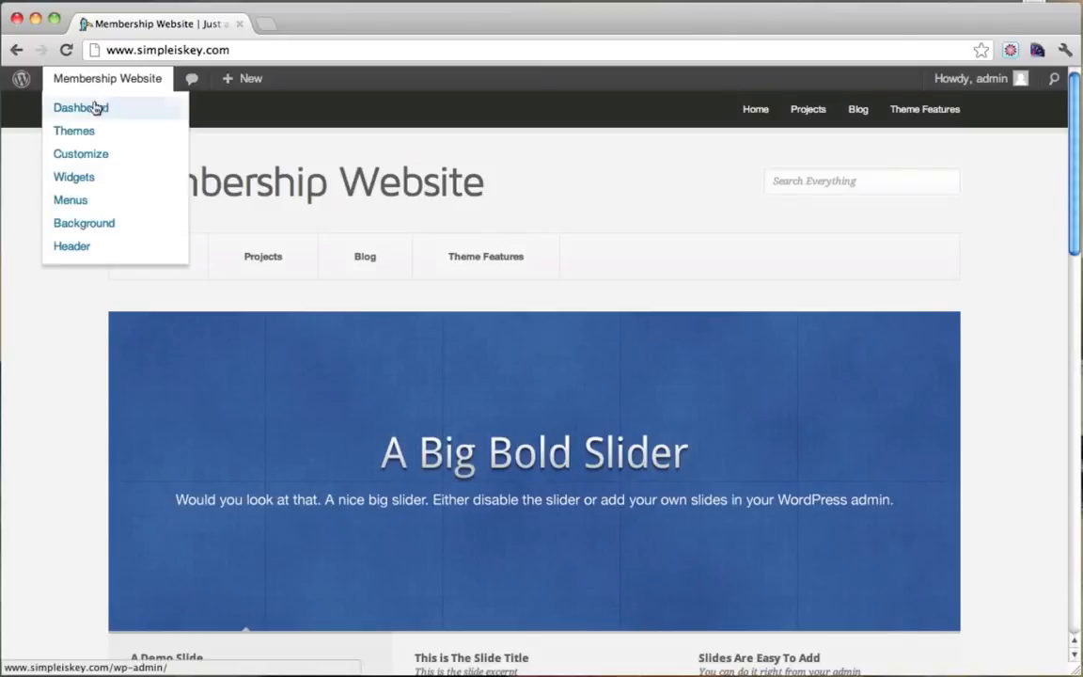
pyautogui.click(93, 110)
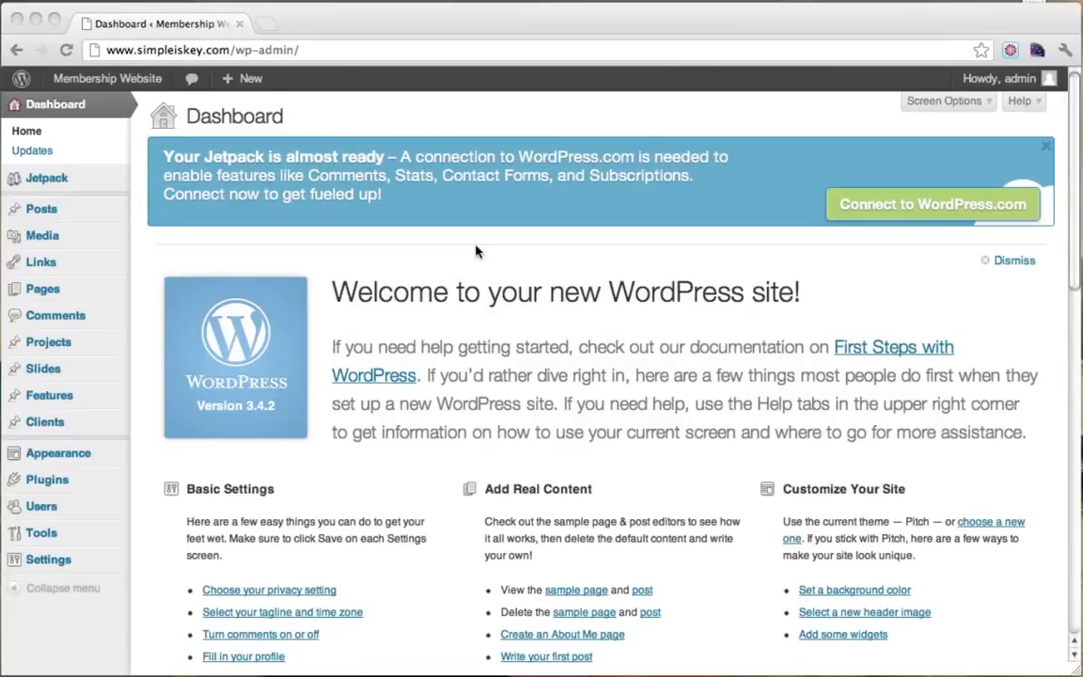
# Revisit the front page to look over the slider again, then go back to the Dashboard.
pyautogui.click(96, 84)
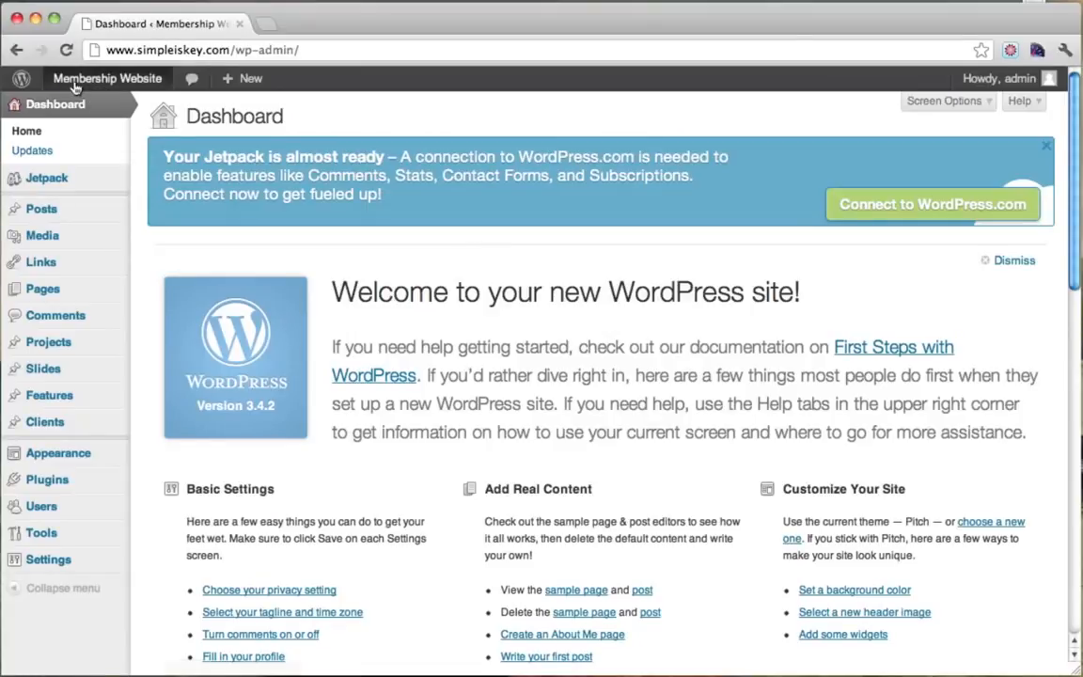
pyautogui.click(75, 84)
pyautogui.scroll(-2, 301, 368)
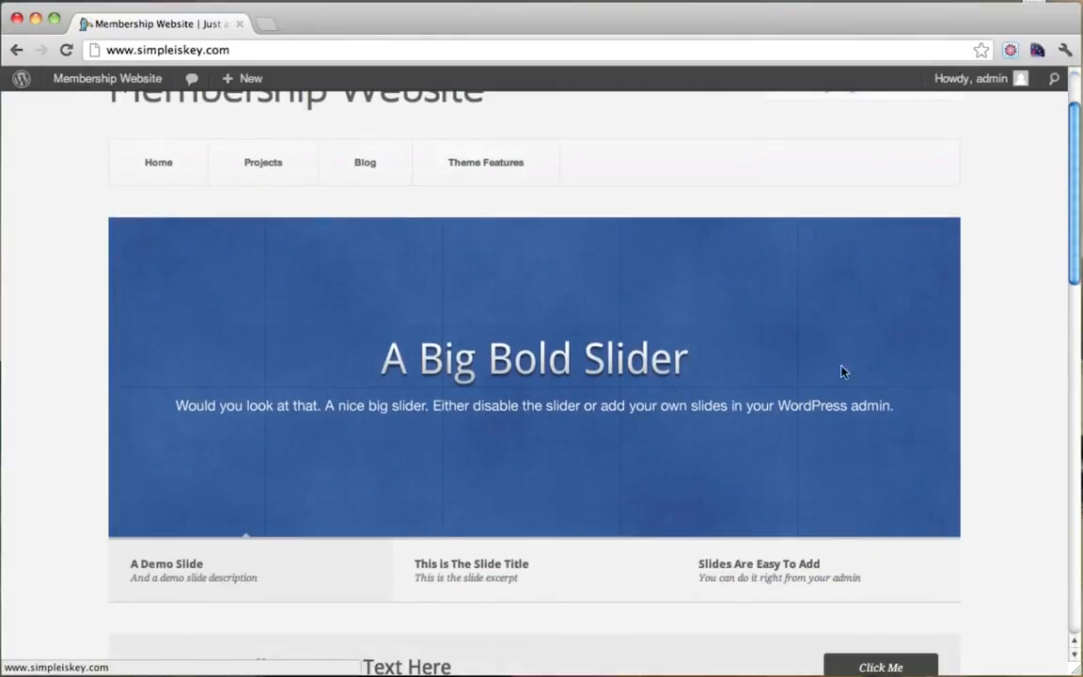
pyautogui.scroll(2, 870, 368)
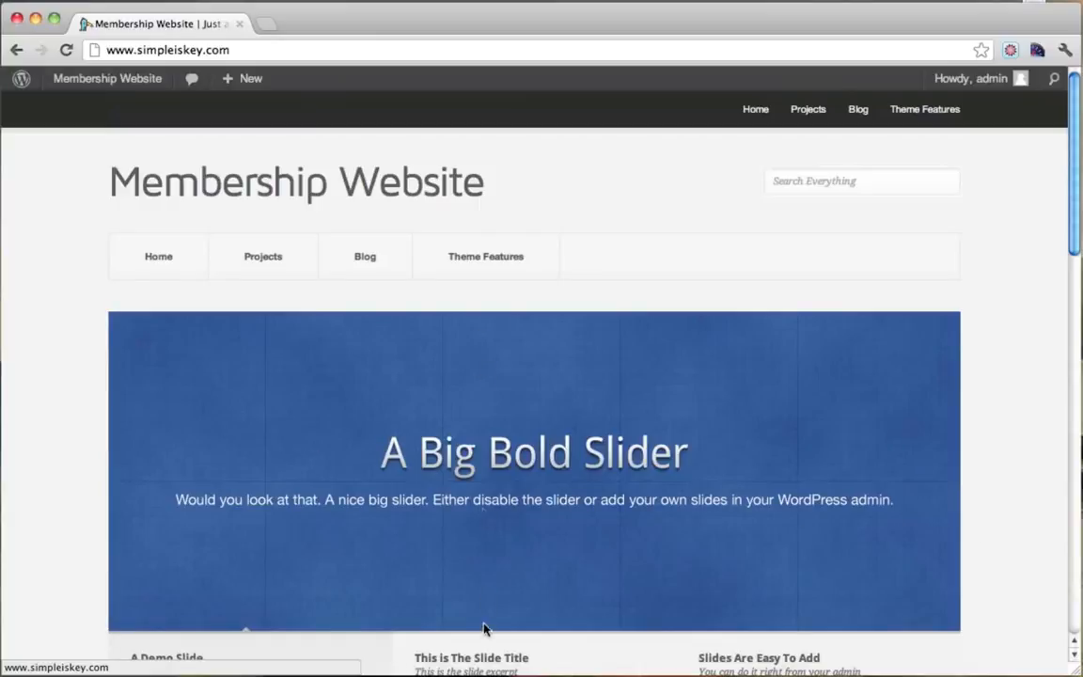
pyautogui.scroll(-2, 668, 284)
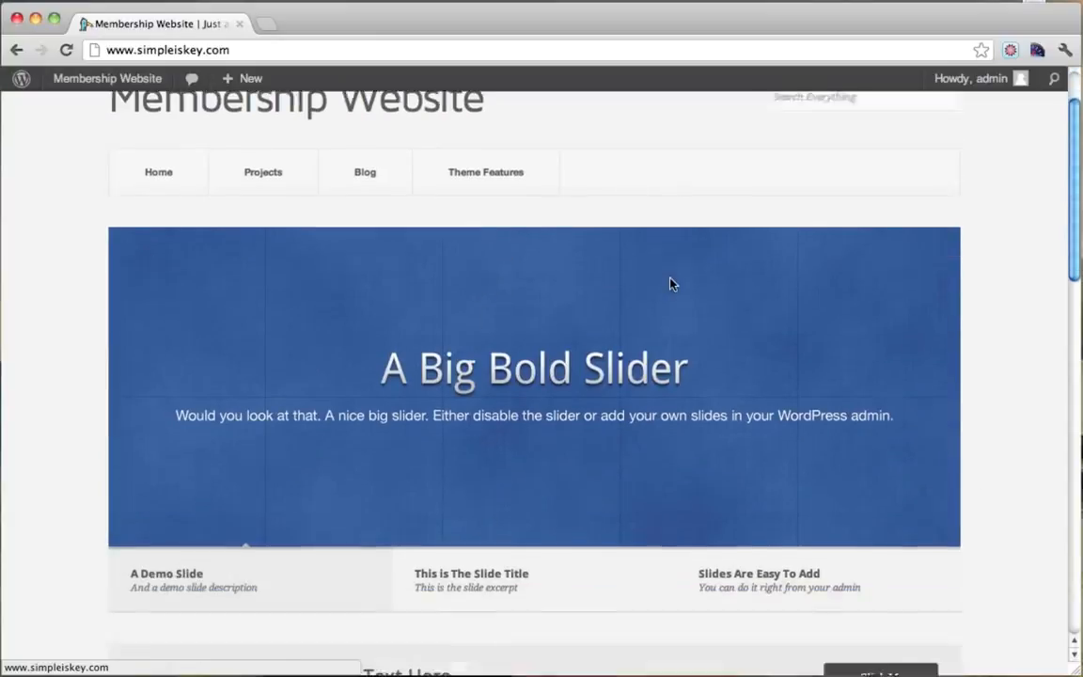
pyautogui.scroll(2, 670, 284)
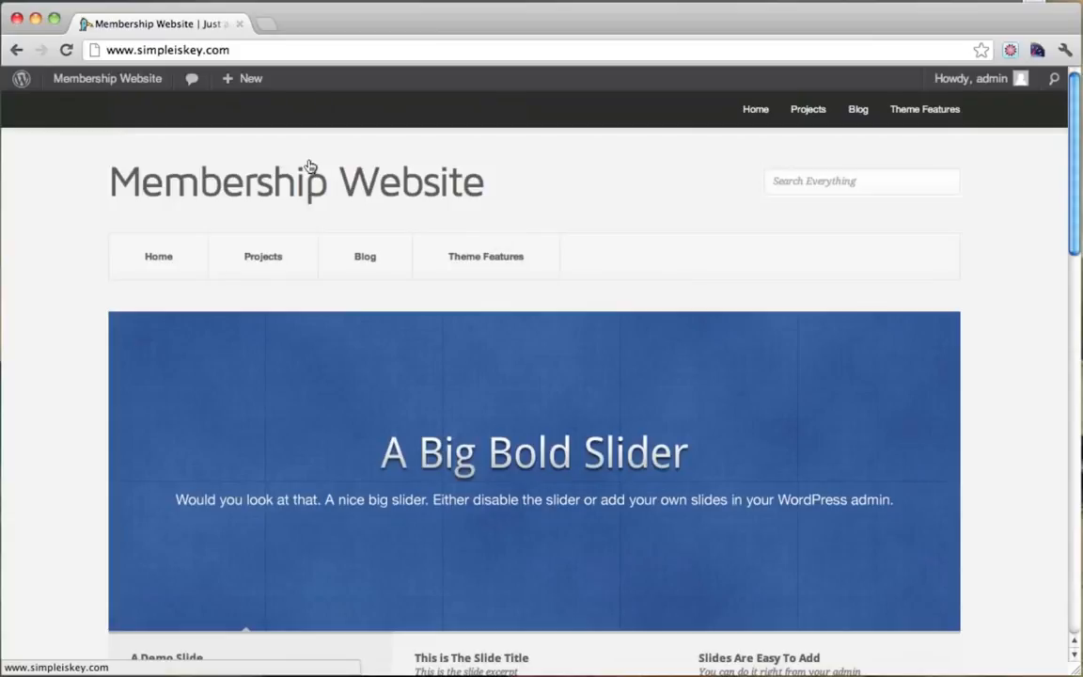
pyautogui.moveTo(92, 87)
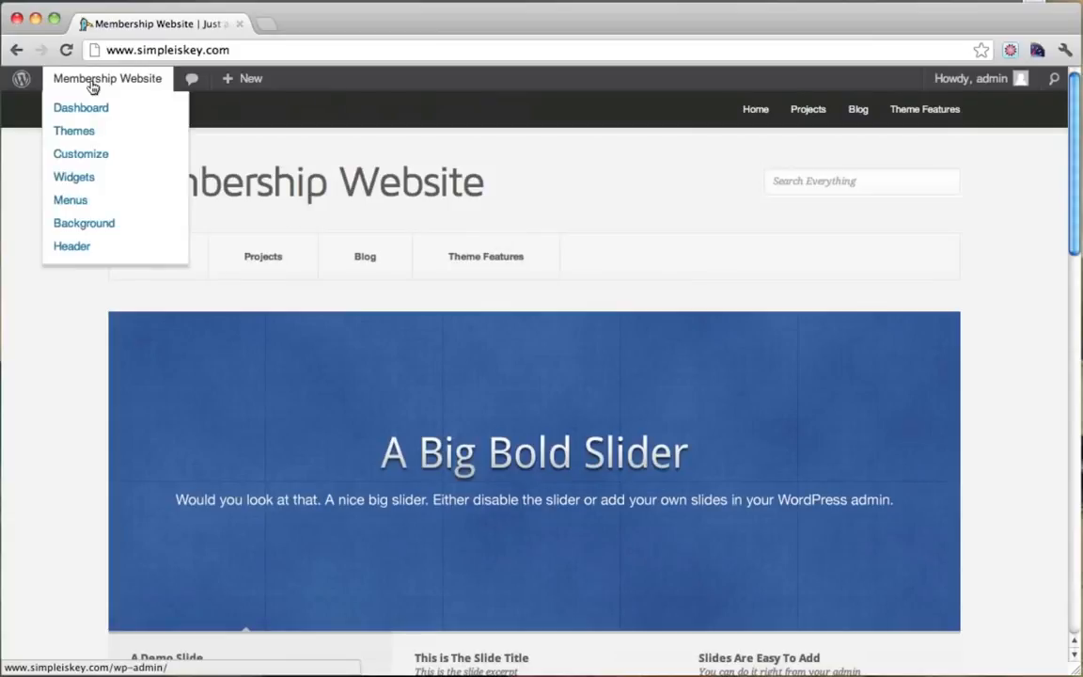
pyautogui.click(89, 108)
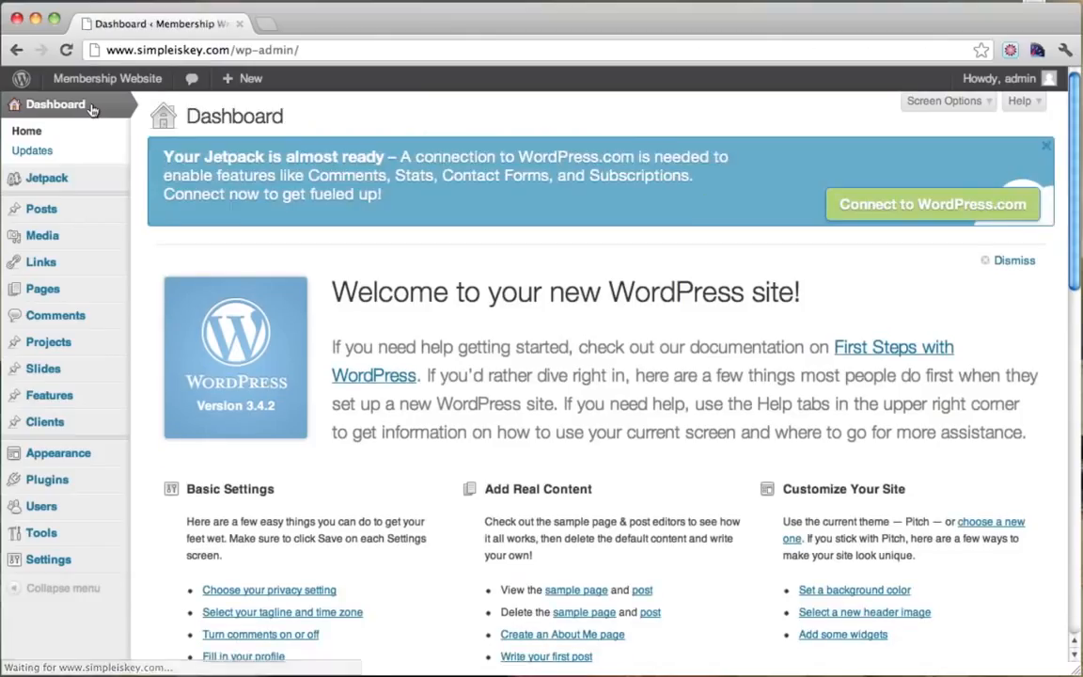
# Trash the old Get In Shape draft in Slides and start a new slide.
pyautogui.moveTo(70, 376)
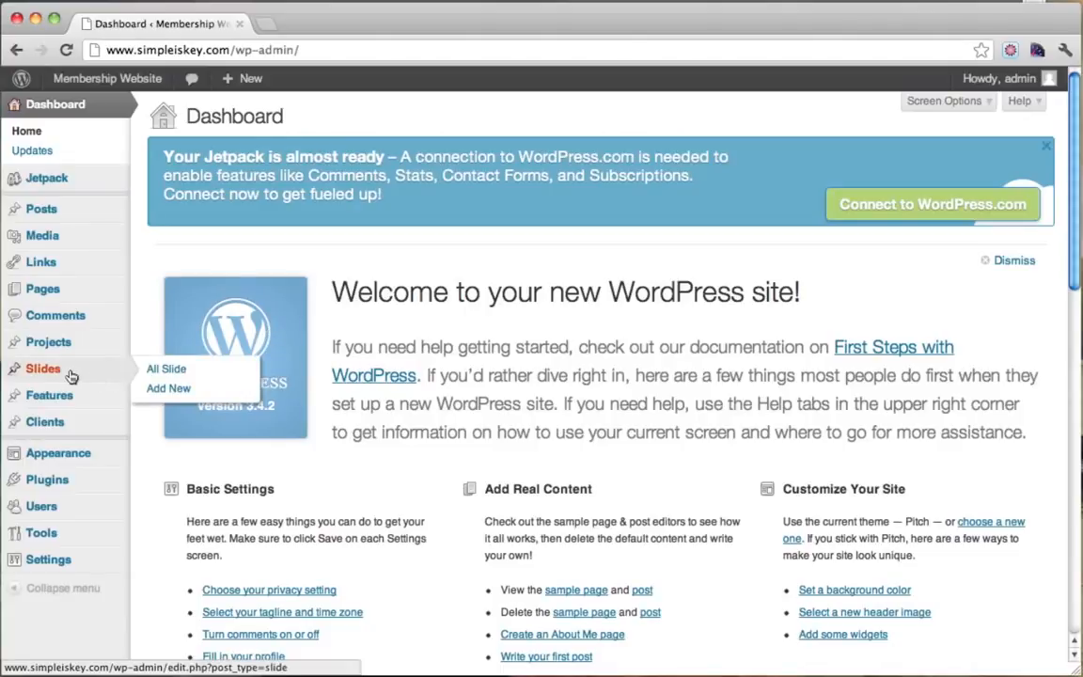
pyautogui.click(70, 375)
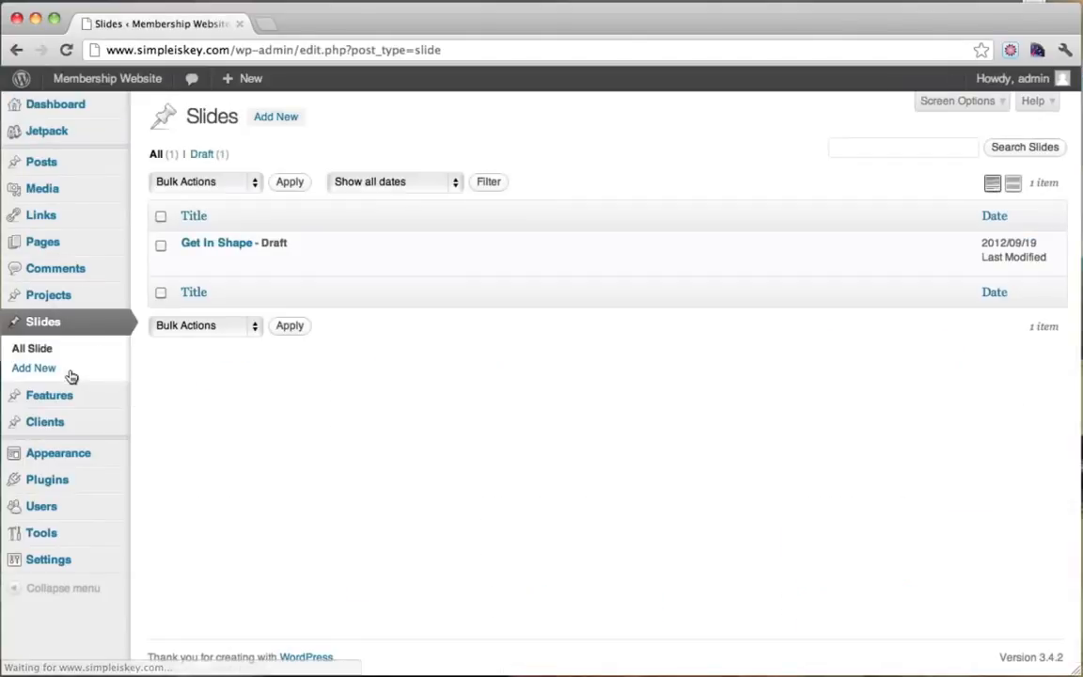
pyautogui.click(279, 263)
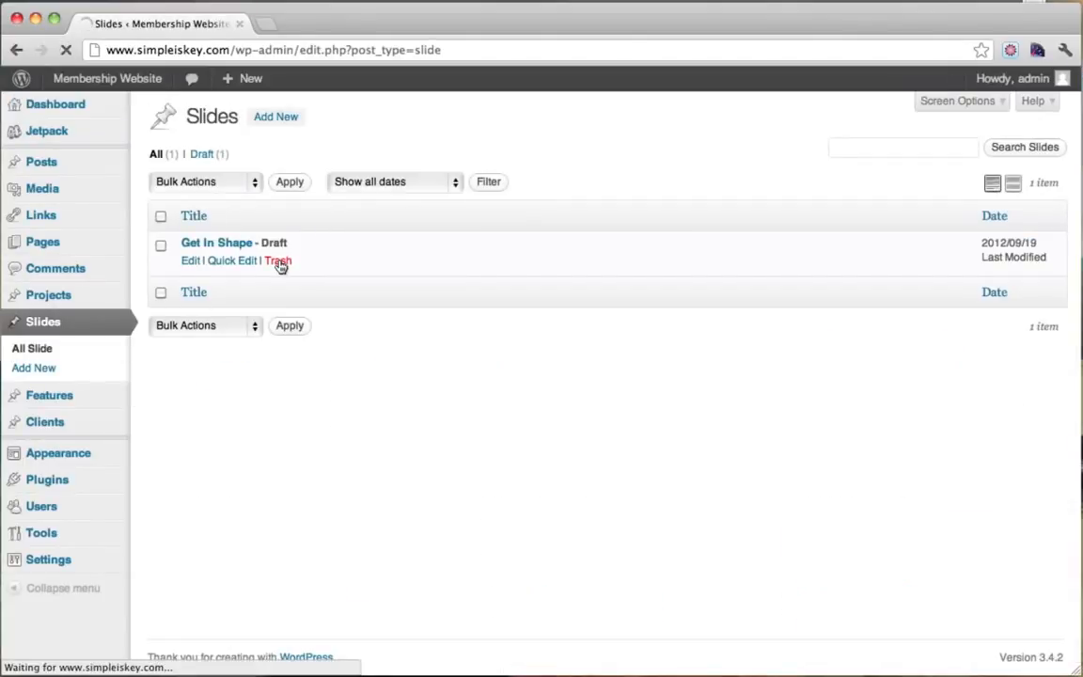
pyautogui.click(281, 118)
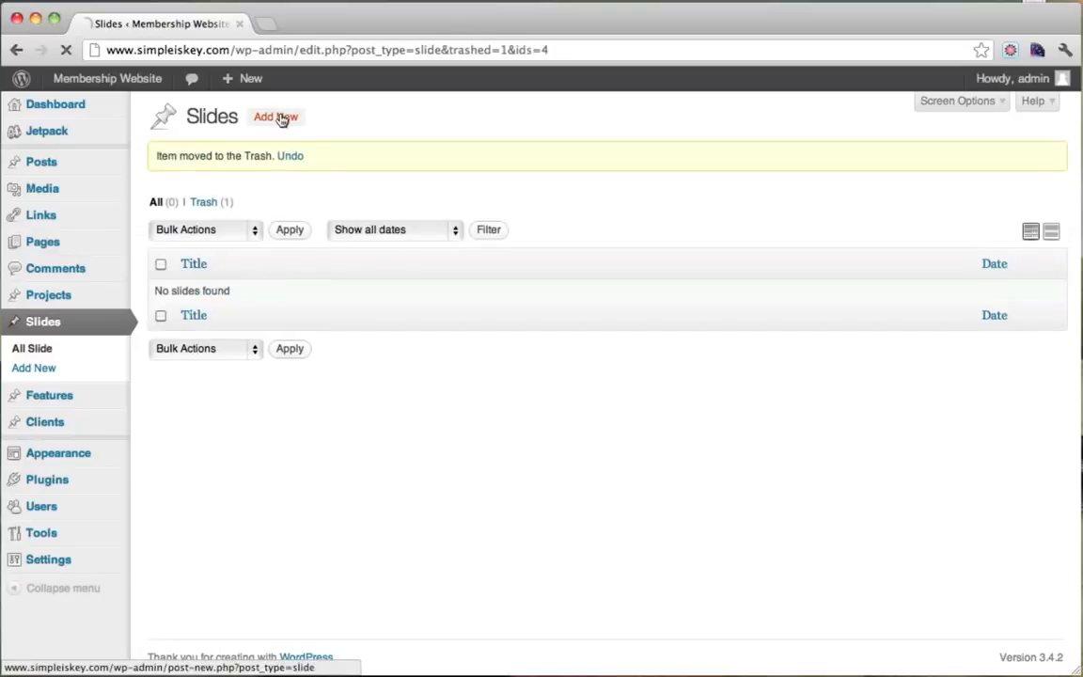
# Title the new slide 'Get In Shape' with the excerpt 'Fast. All from home!'.
pyautogui.click(223, 156)
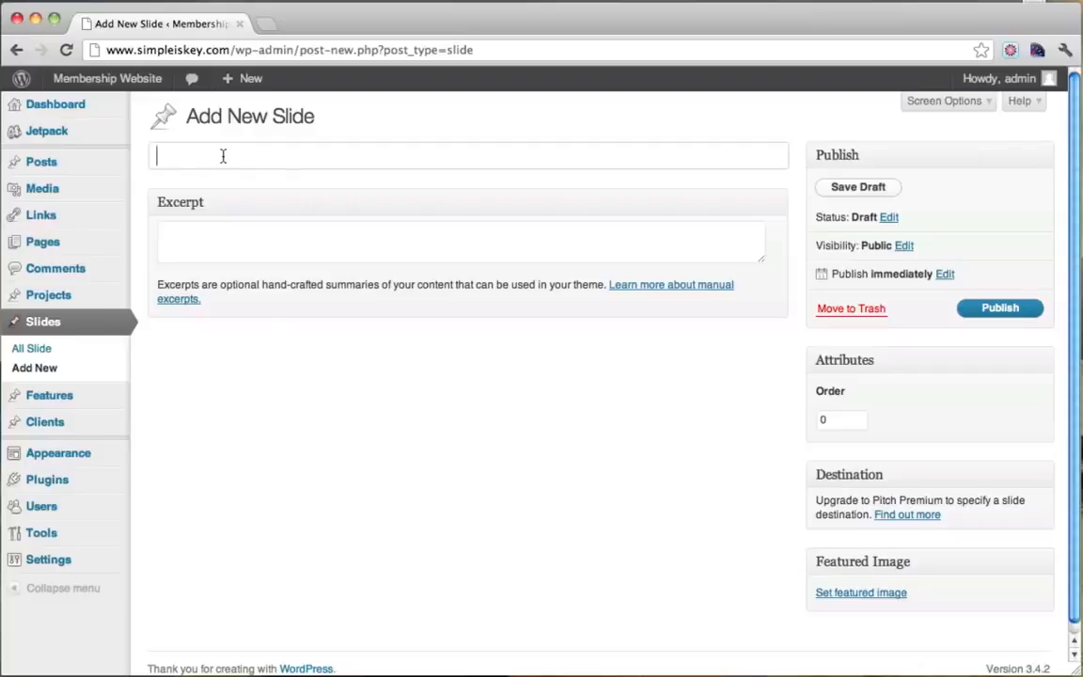
pyautogui.write('Get In Shape')
pyautogui.click(220, 242)
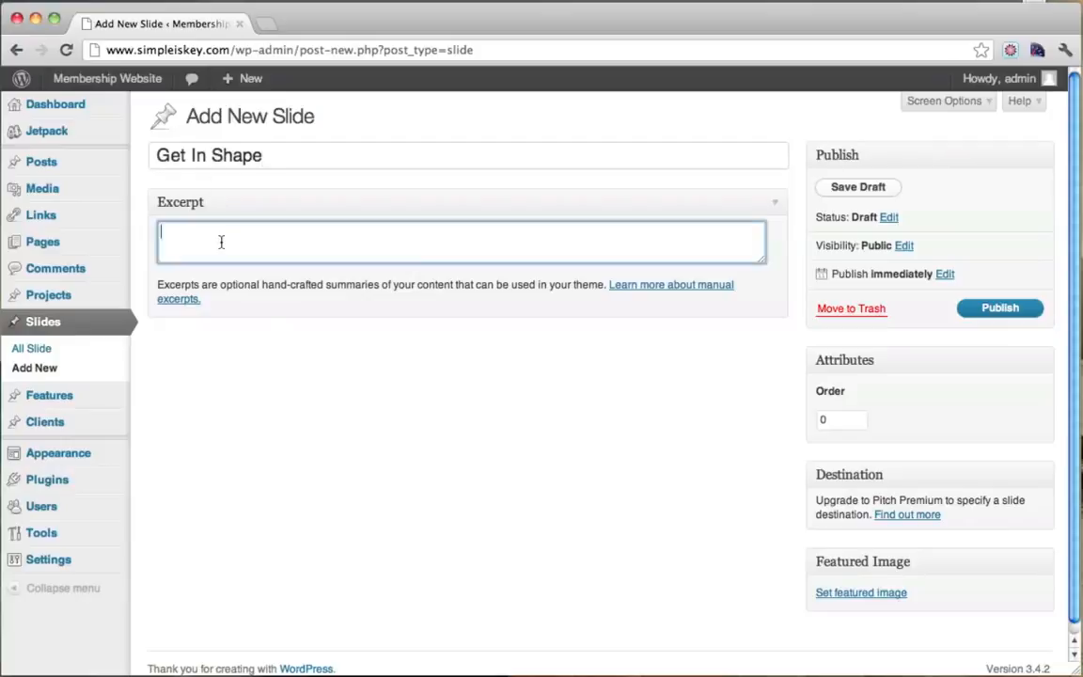
pyautogui.write('Fast, all from home')
pyautogui.press('BackSpace')
pyautogui.write('.')
pyautogui.press('BackSpace')
pyautogui.write('A')
pyautogui.scroll(-1, 578, 314)
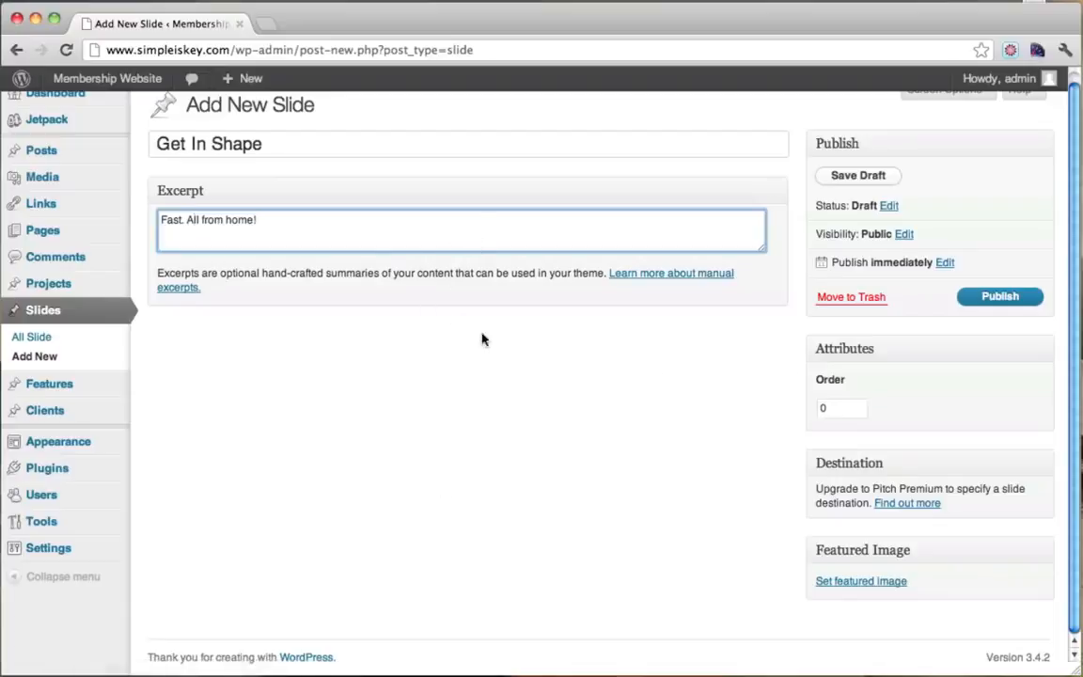
pyautogui.click(265, 24)
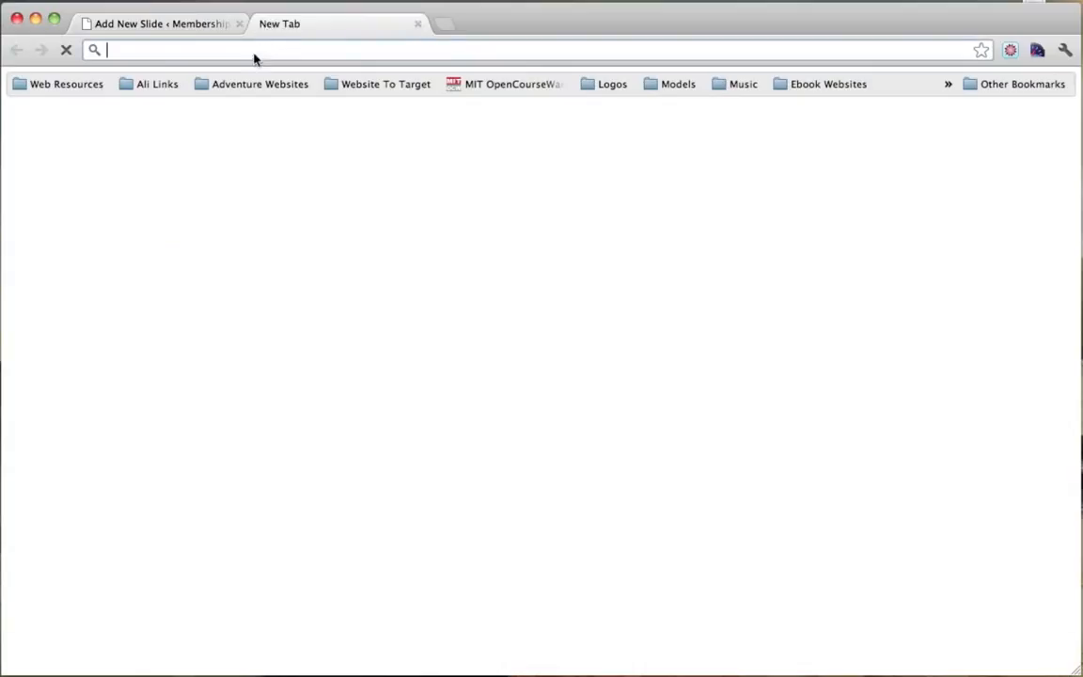
pyautogui.write('www.')
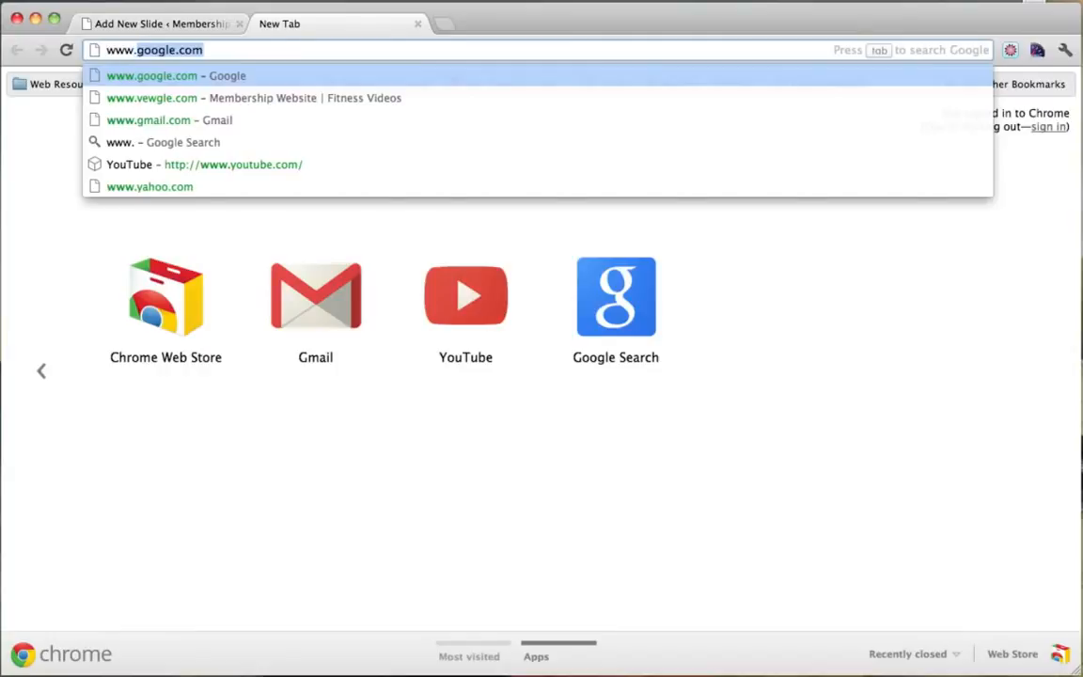
pyautogui.write('pixlr.com')
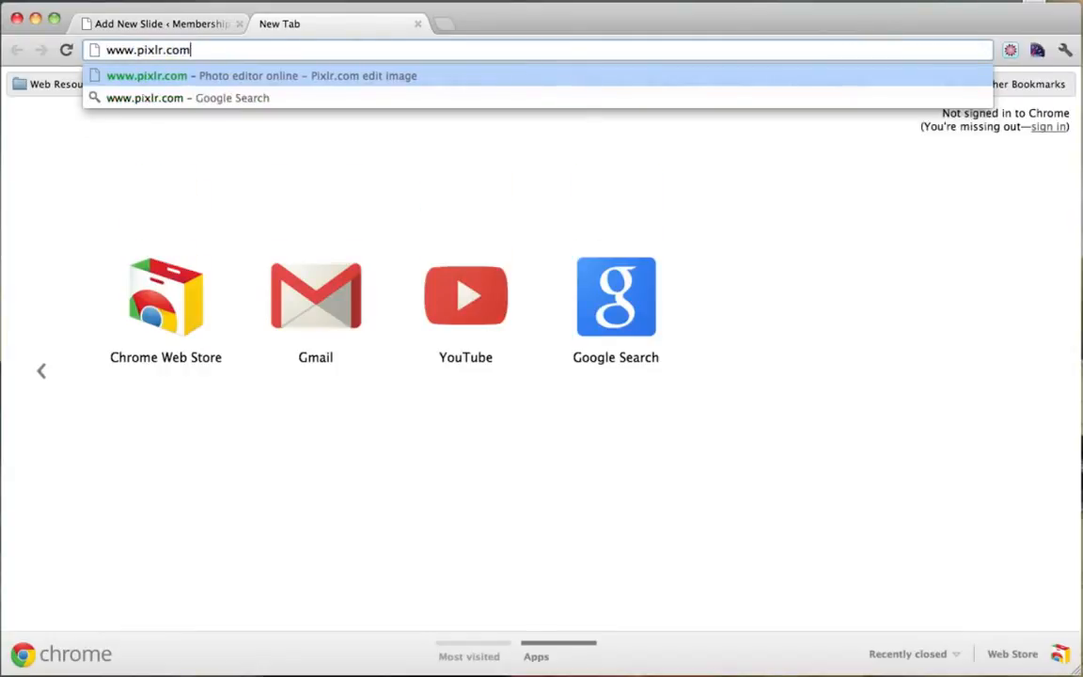
pyautogui.press('Return')
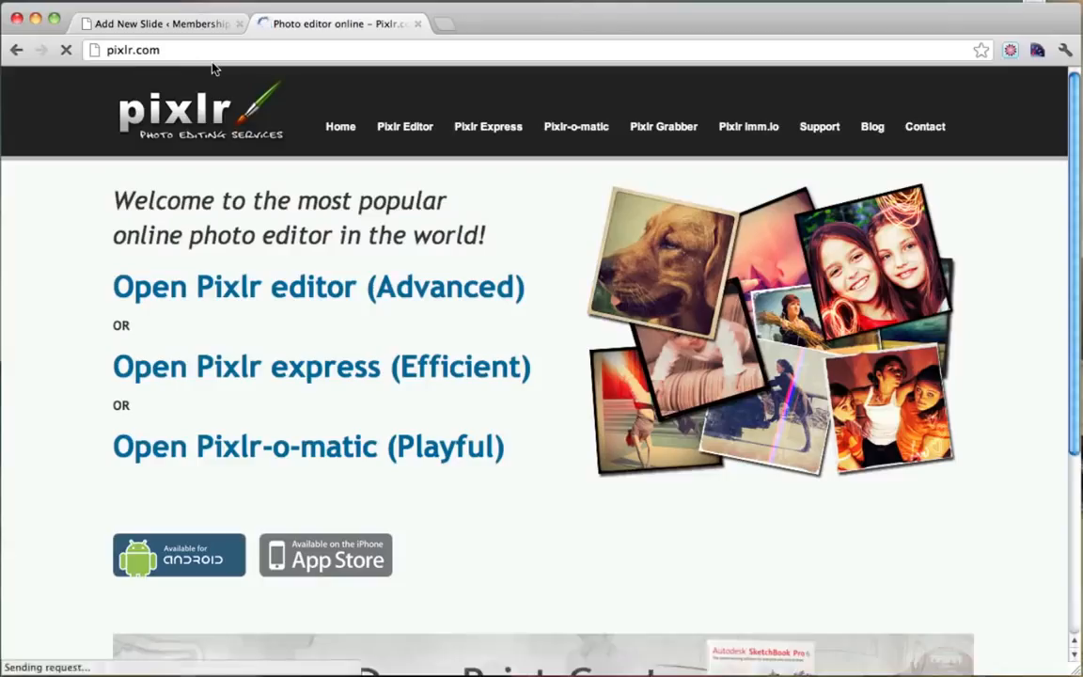
pyautogui.click(313, 298)
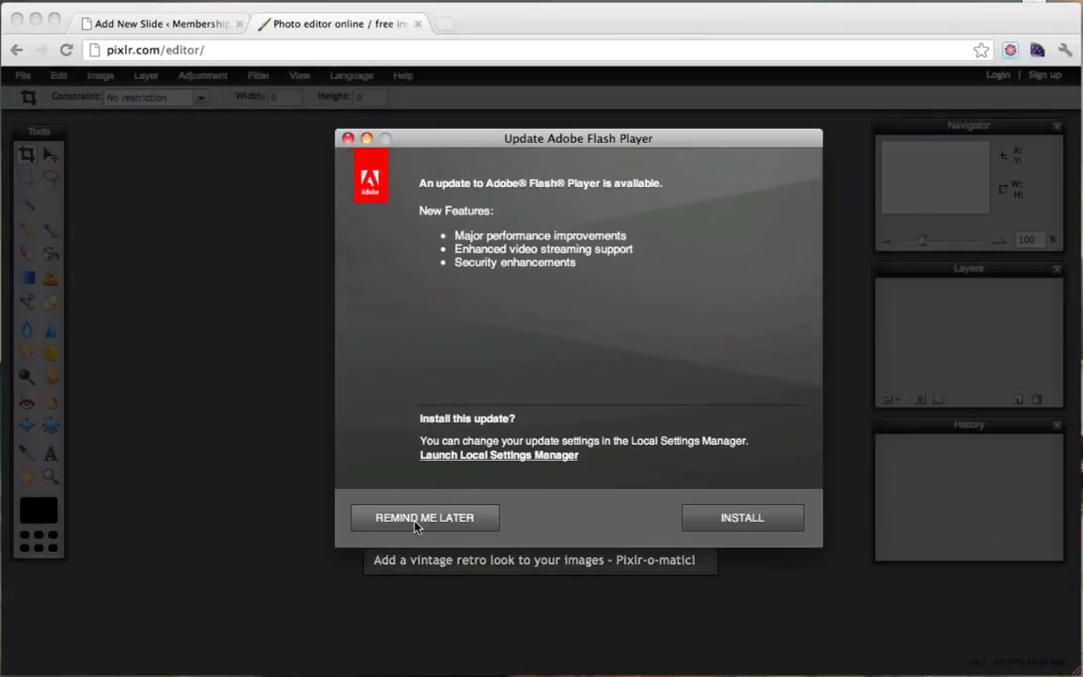
pyautogui.click(416, 519)
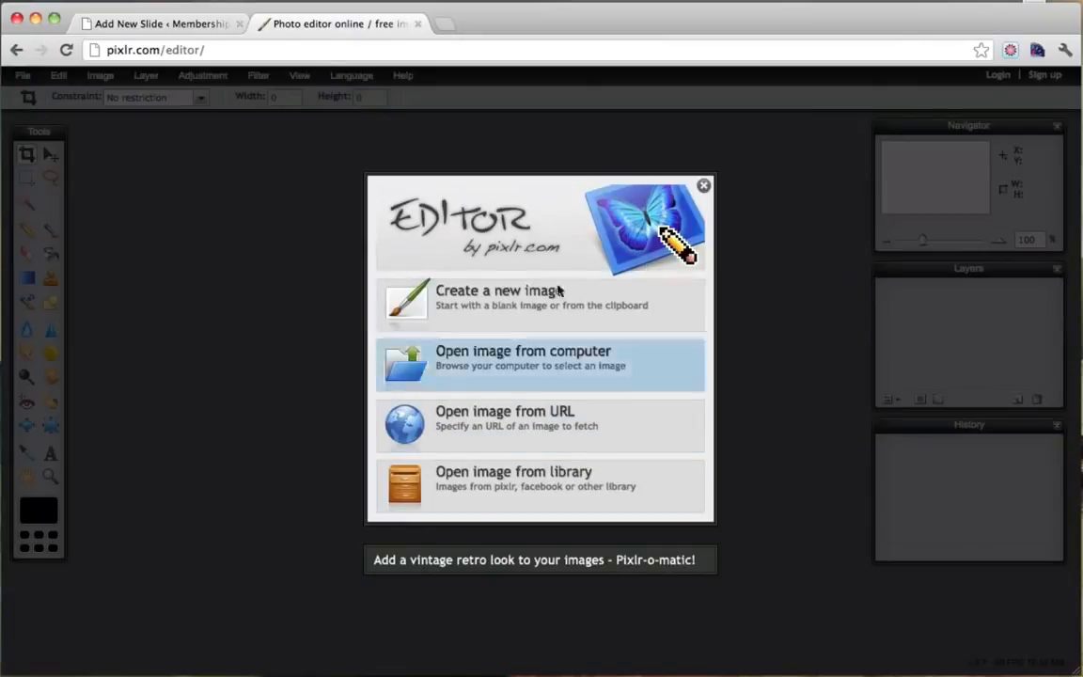
# Create a new blank image named slide1 at 960 x 360 pixels.
pyautogui.click(494, 318)
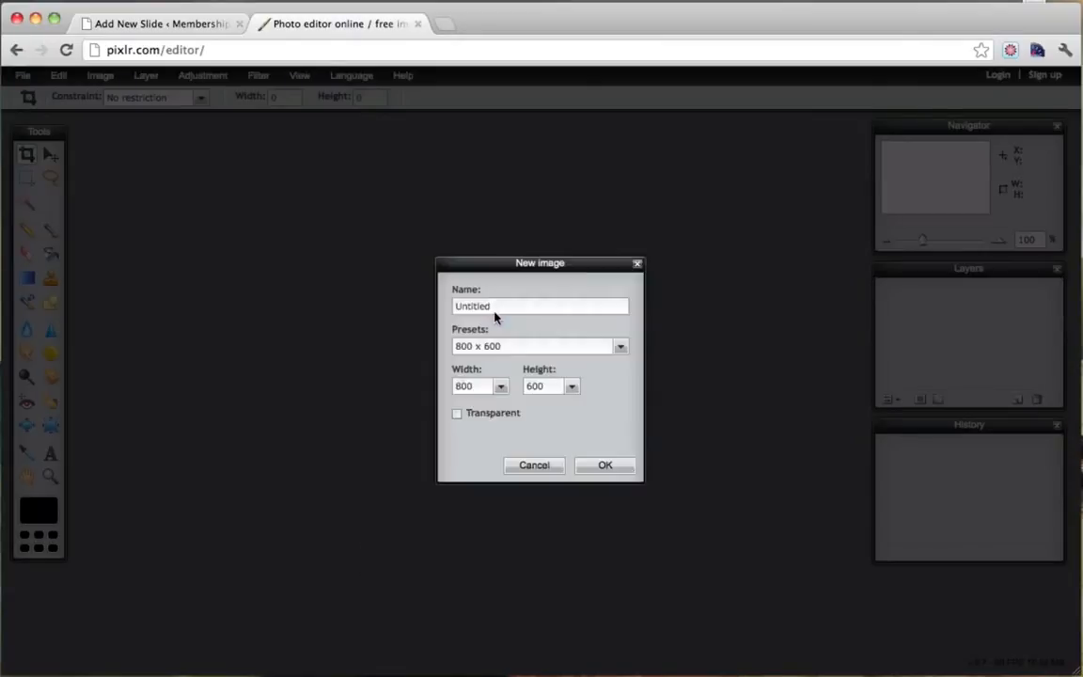
pyautogui.moveTo(498, 307); pyautogui.dragTo(396, 305)
pyautogui.write('slide1')
pyautogui.moveTo(482, 389); pyautogui.dragTo(422, 387)
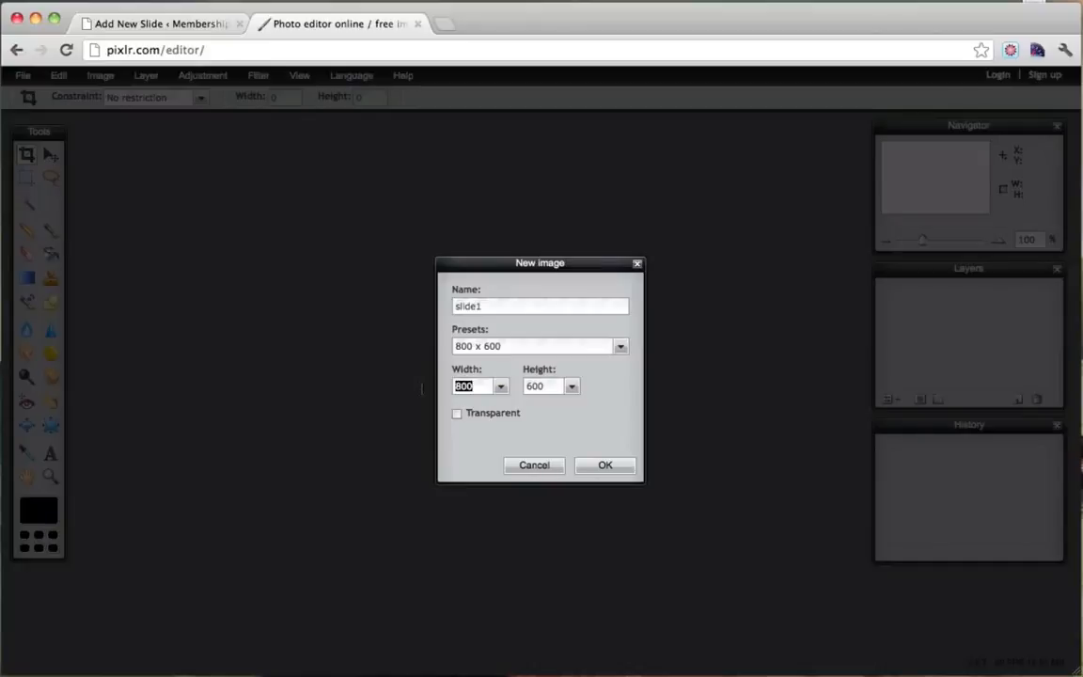
pyautogui.write('960')
pyautogui.moveTo(550, 387); pyautogui.dragTo(499, 392)
pyautogui.write('3')
pyautogui.click(606, 467)
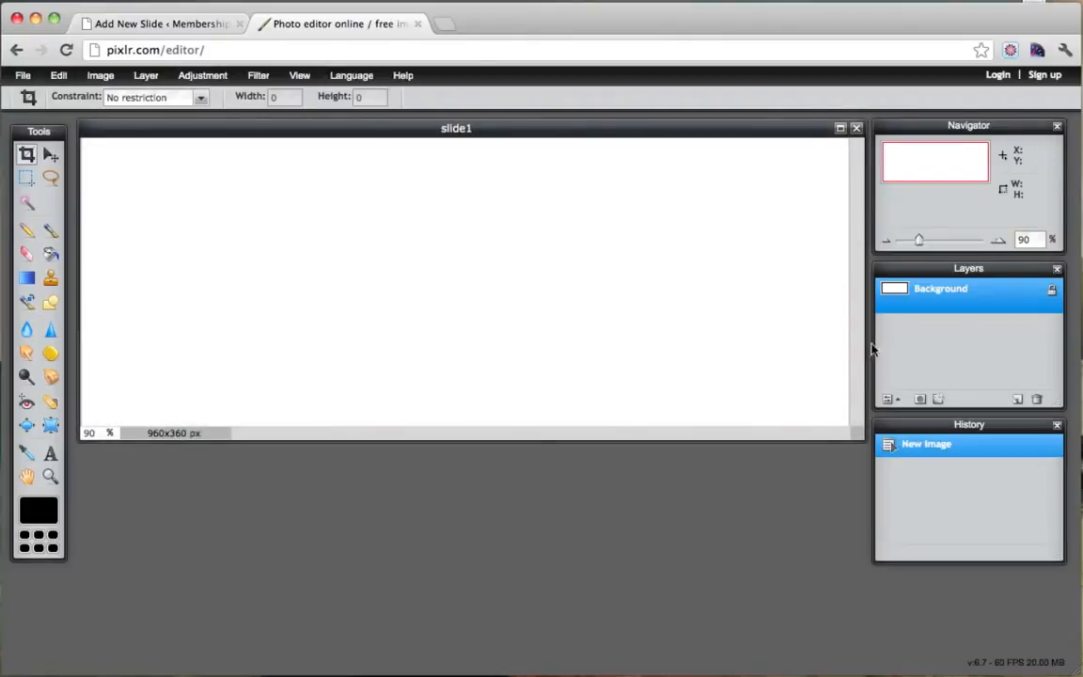
# Open the live Membership Website front page in a new tab to see its slider, then return to Pixlr.
pyautogui.click(153, 26)
pyautogui.moveTo(88, 88)
pyautogui.keyDown('super'); pyautogui.click(114, 110); pyautogui.keyUp('super')
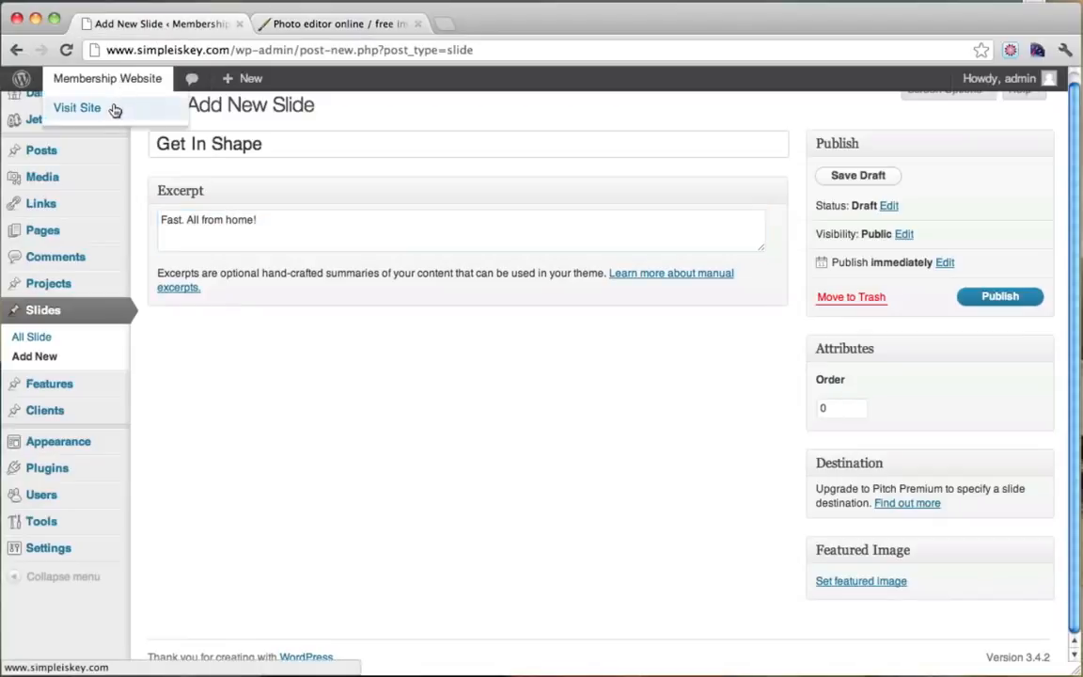
pyautogui.click(346, 24)
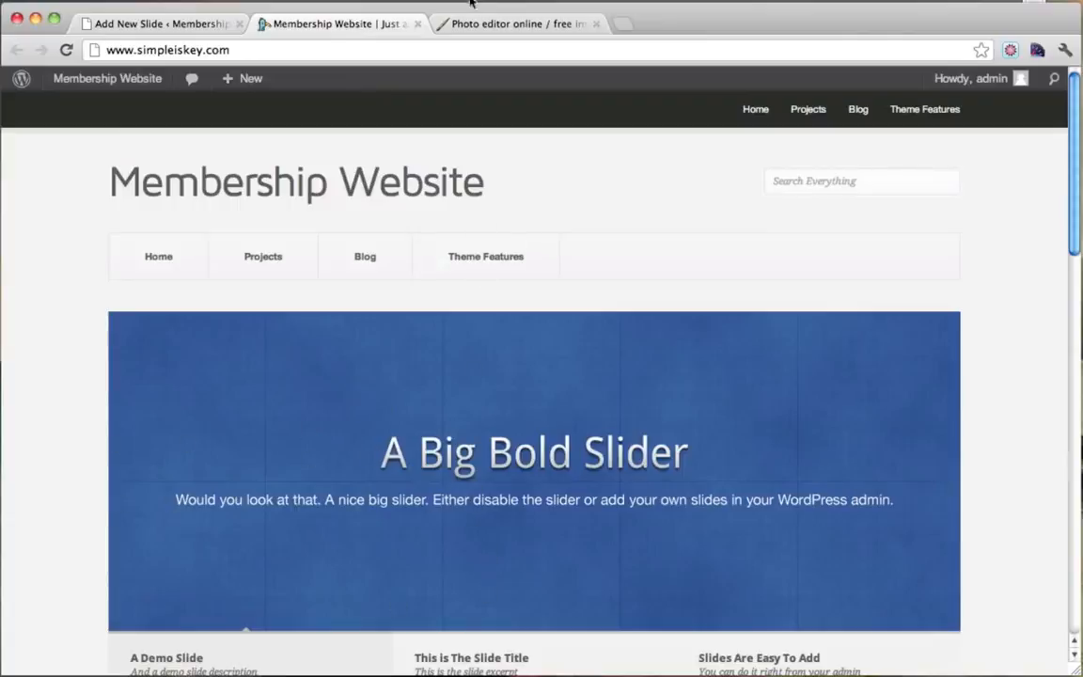
pyautogui.click(488, 25)
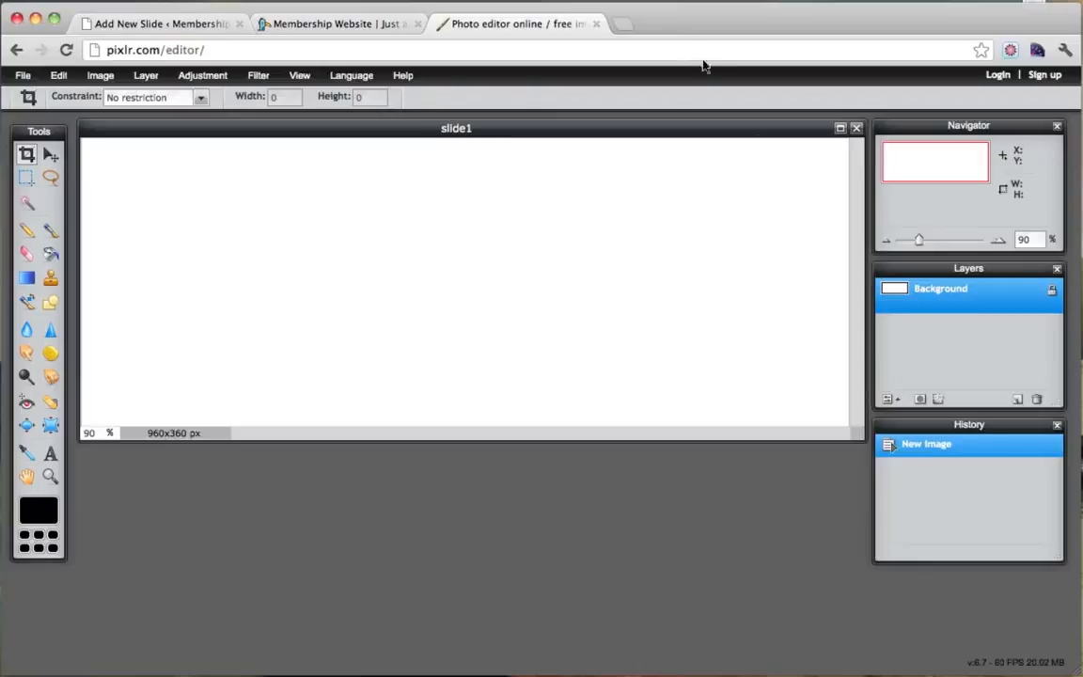
# Search Google Images for 'fitness' in a new tab and browse the results.
pyautogui.click(623, 28)
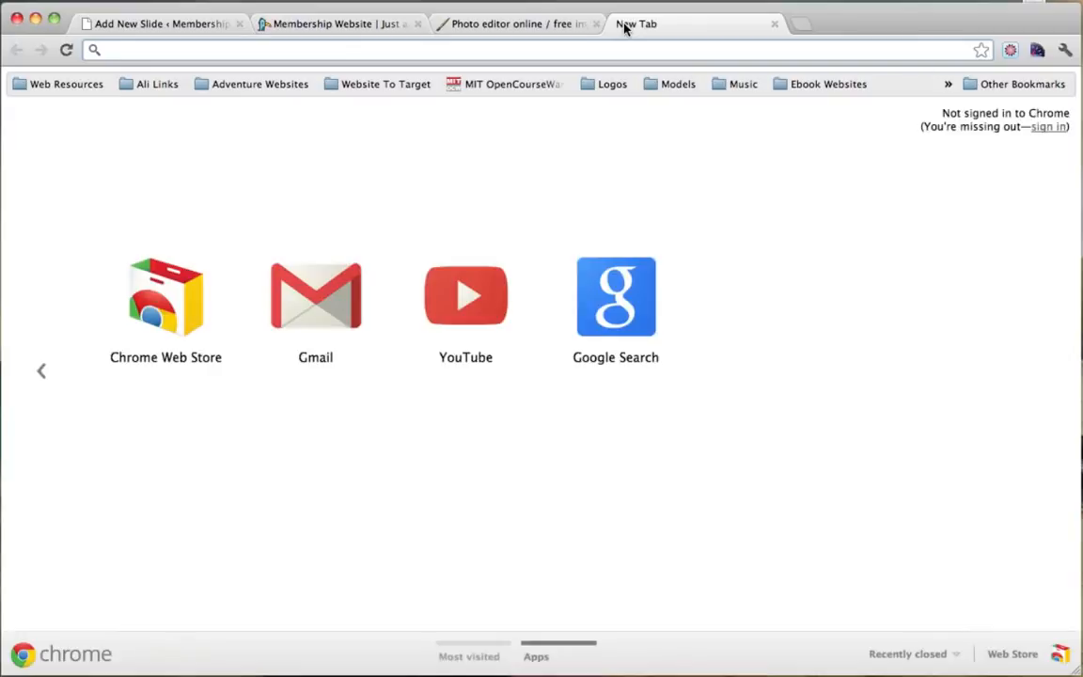
pyautogui.write('www.google.com/image')
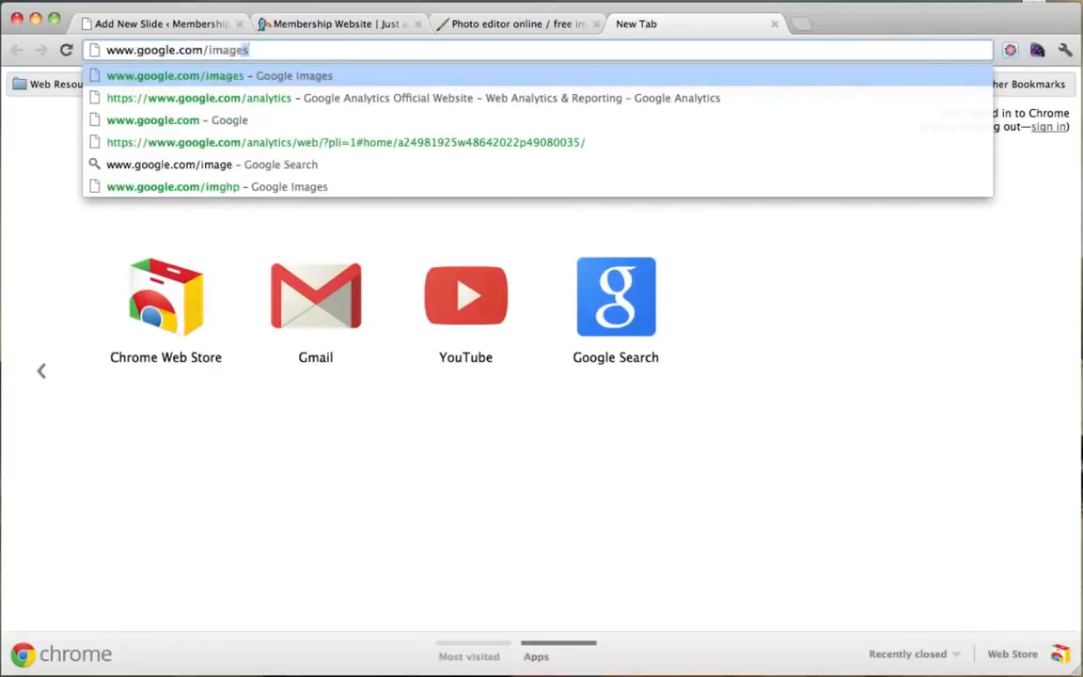
pyautogui.press('Return')
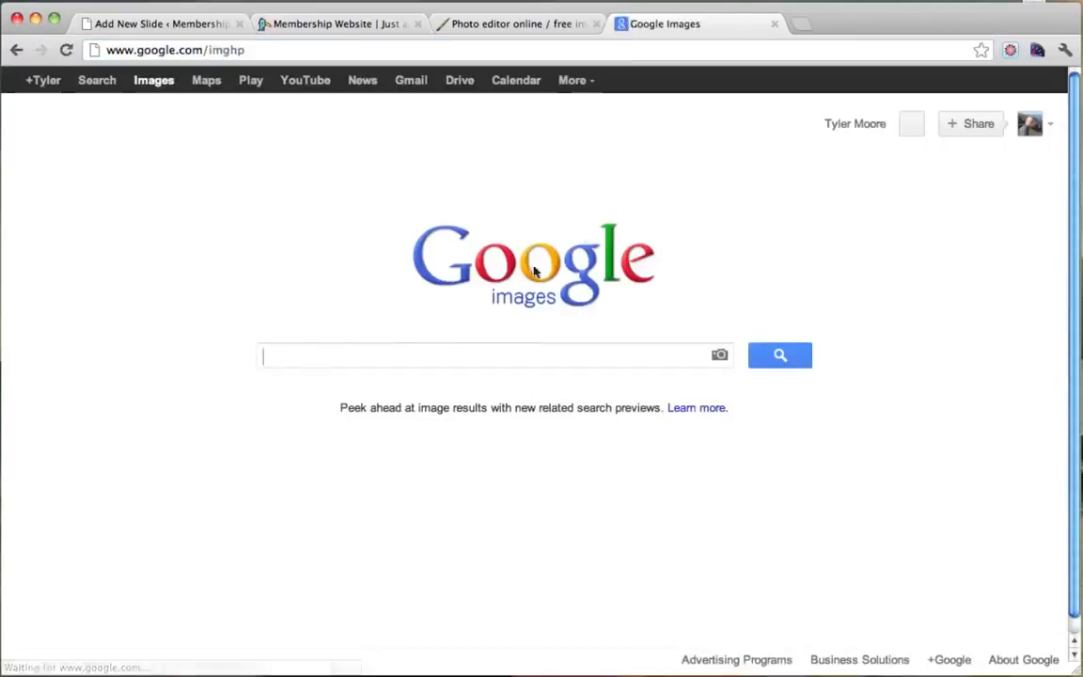
pyautogui.write('fitness')
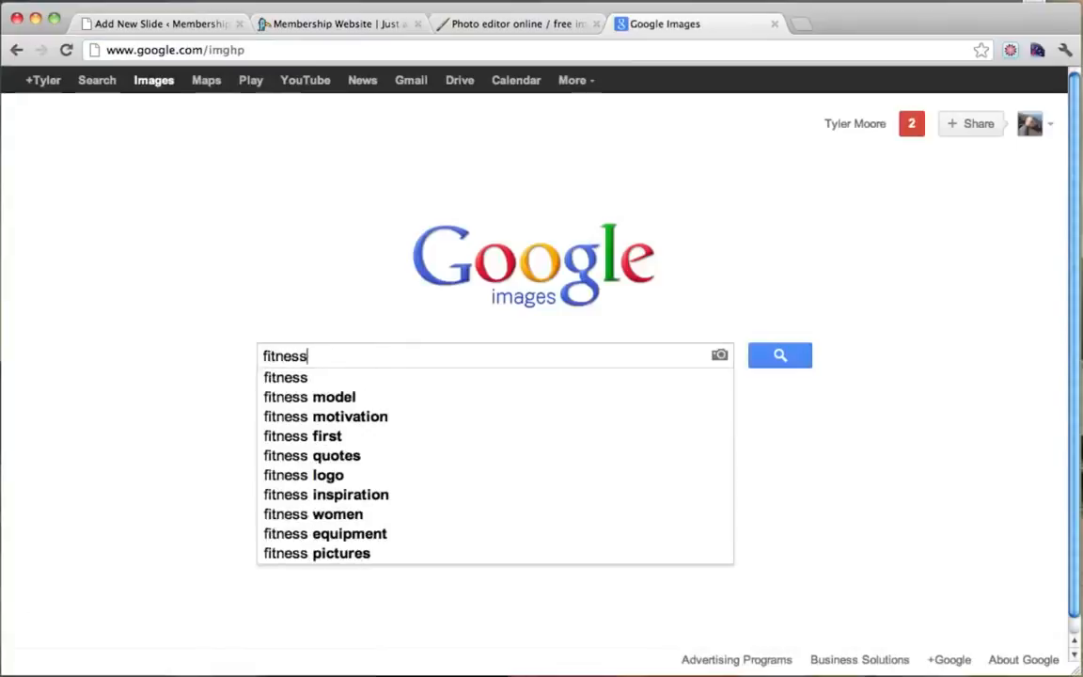
pyautogui.press('Return')
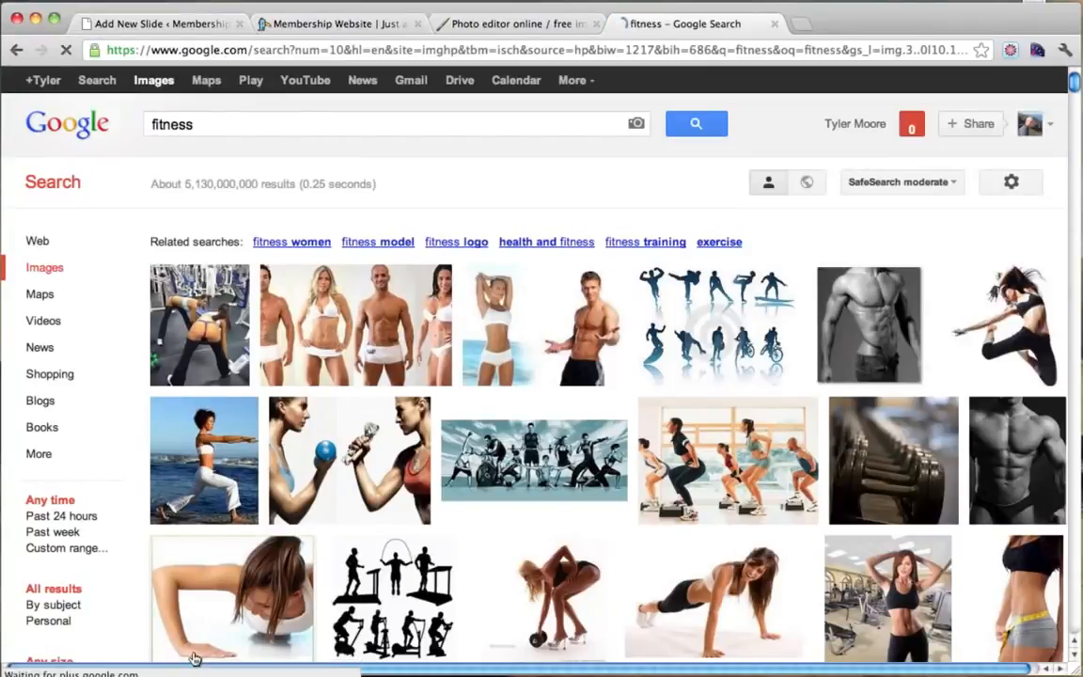
pyautogui.scroll(-2, 440, 537)
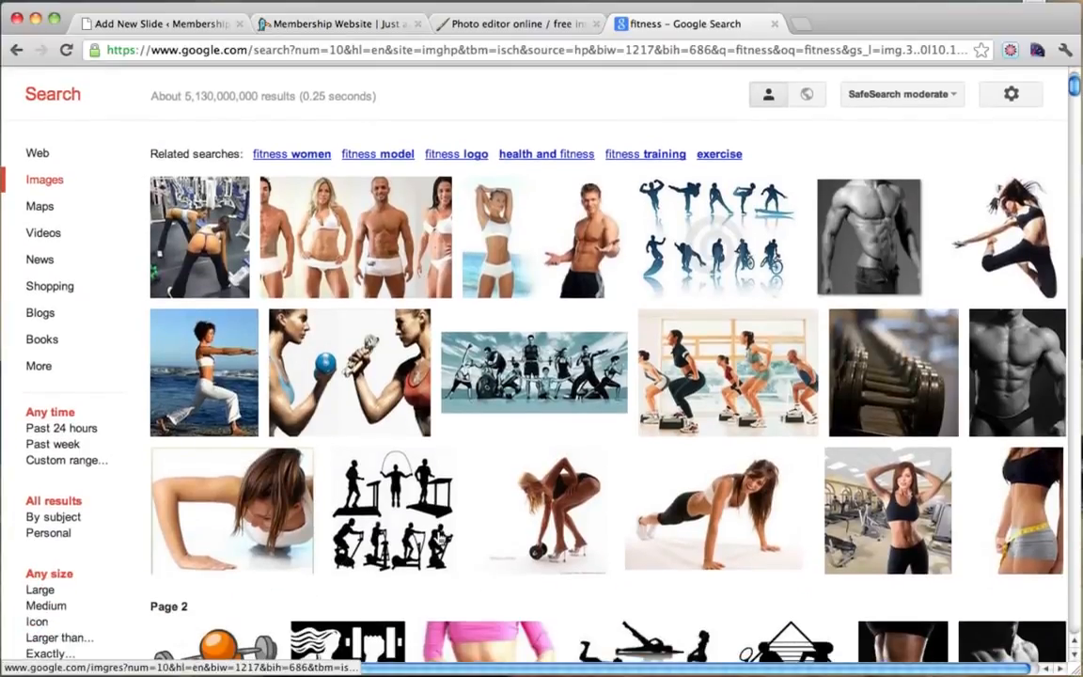
pyautogui.moveTo(362, 269)
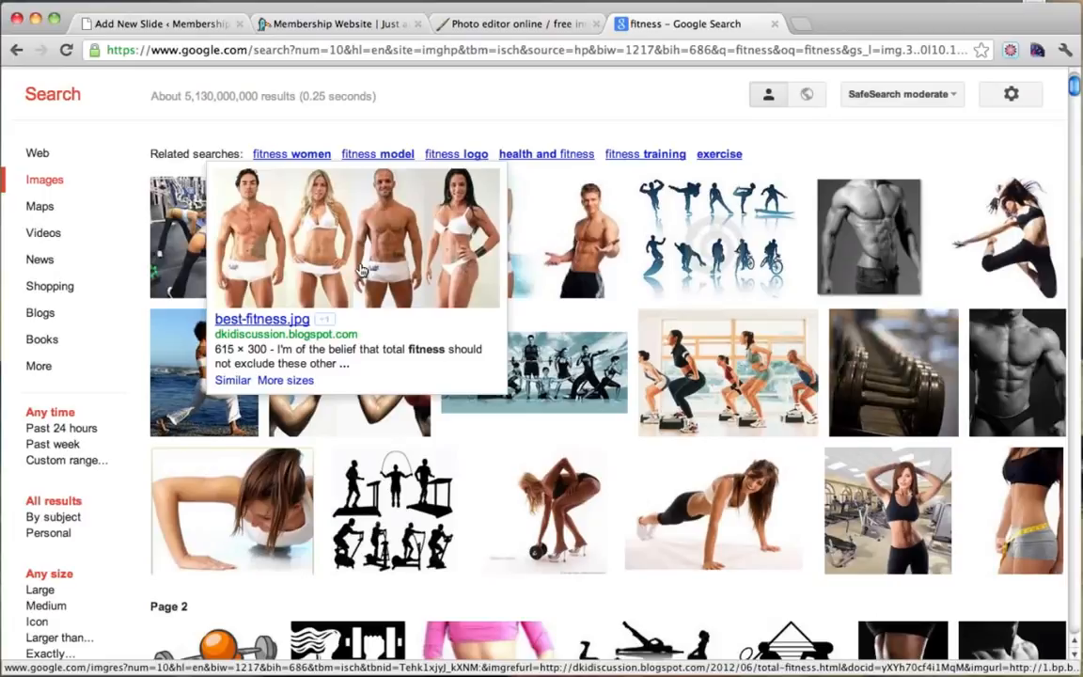
pyautogui.scroll(-1, 96, 319)
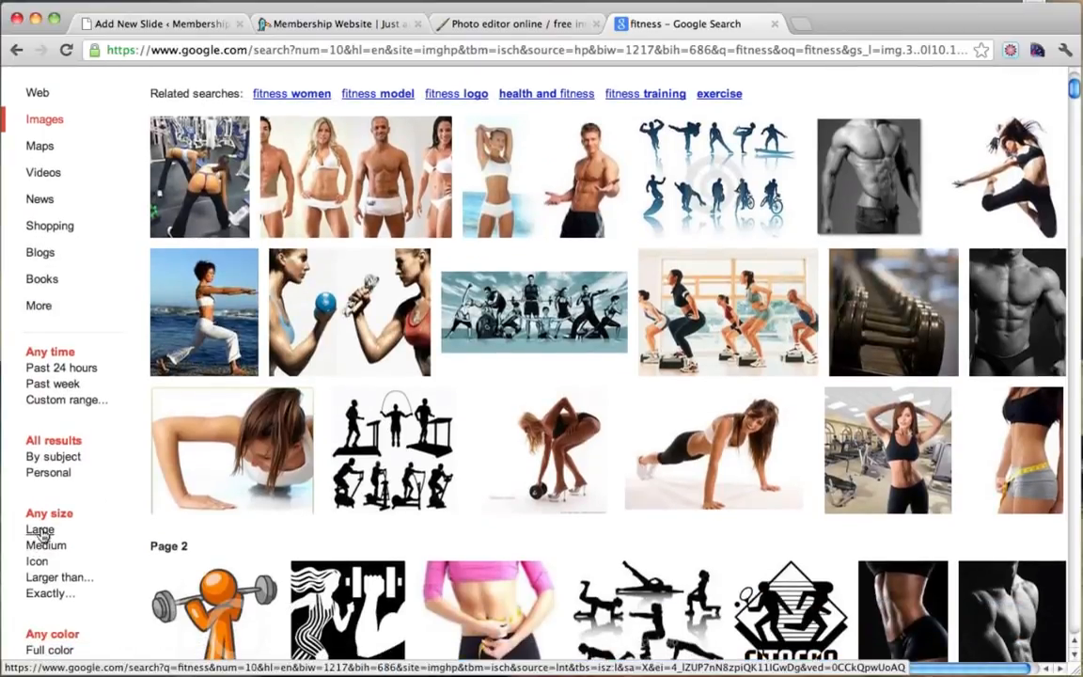
pyautogui.moveTo(379, 158)
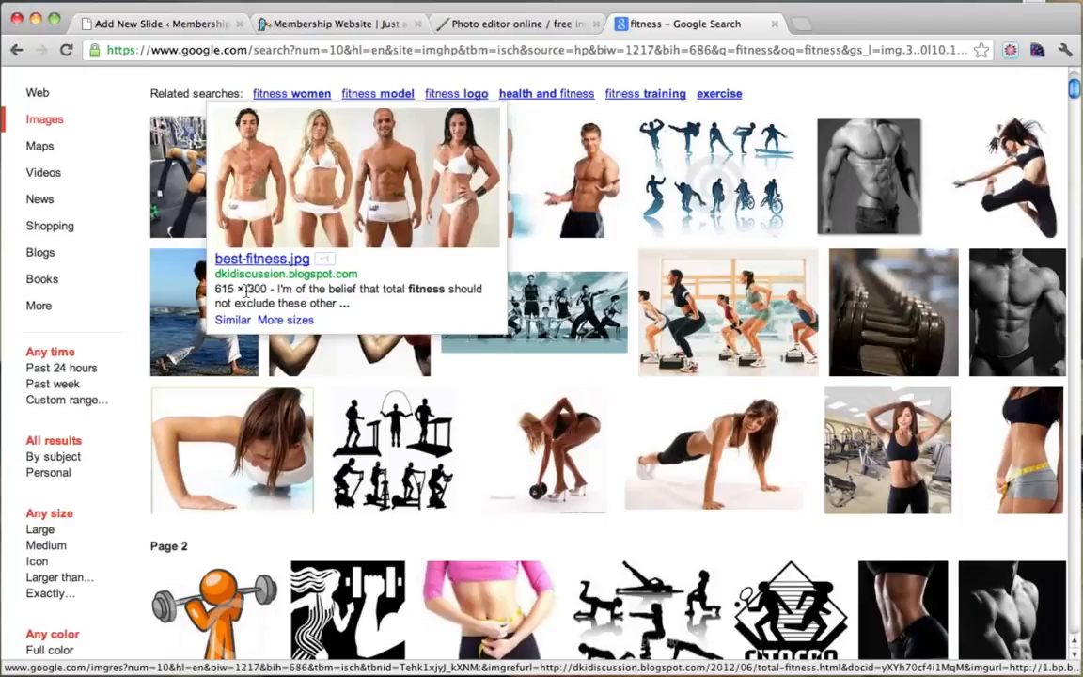
# Filter the results to Large images and preview the 2362 × 1724 exercise class photo.
pyautogui.click(496, 26)
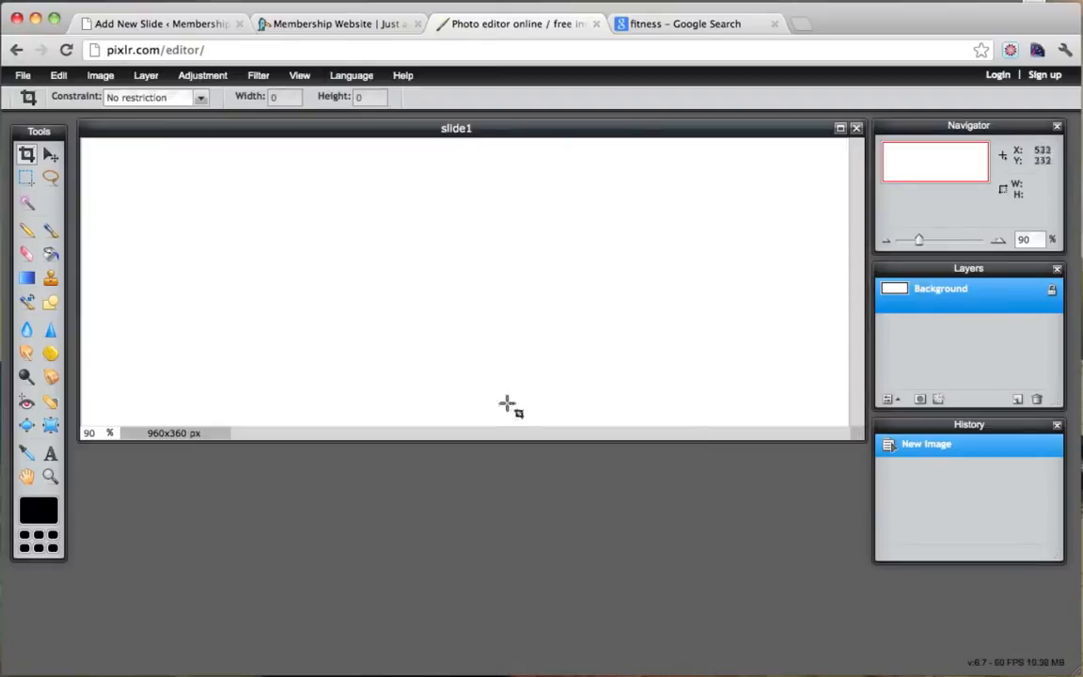
pyautogui.click(682, 26)
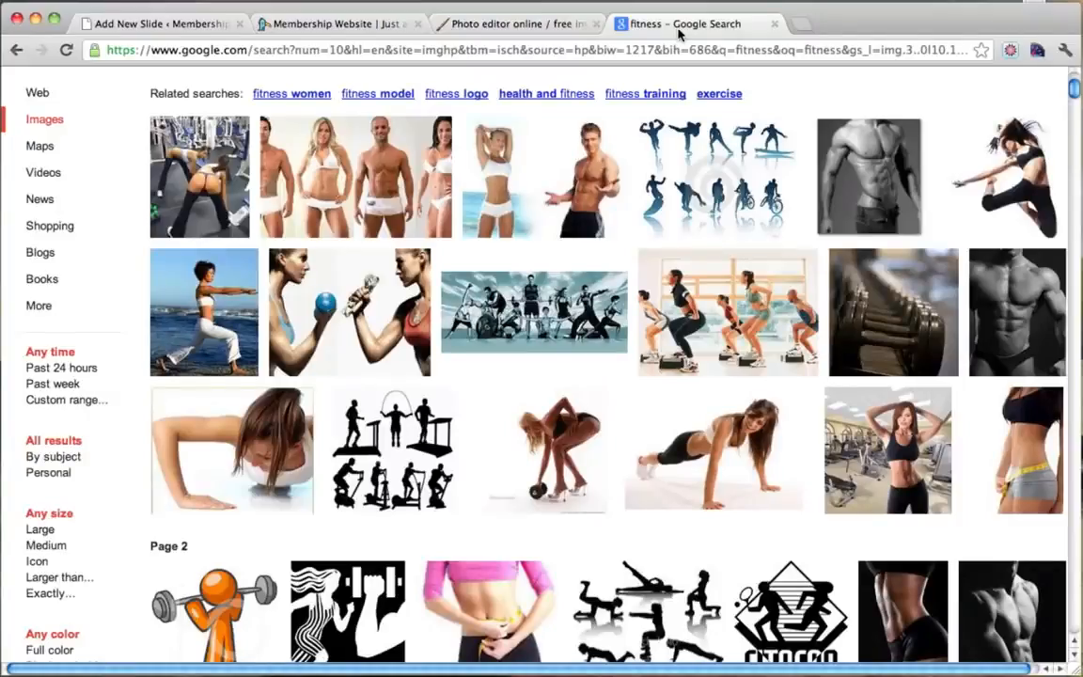
pyautogui.click(37, 530)
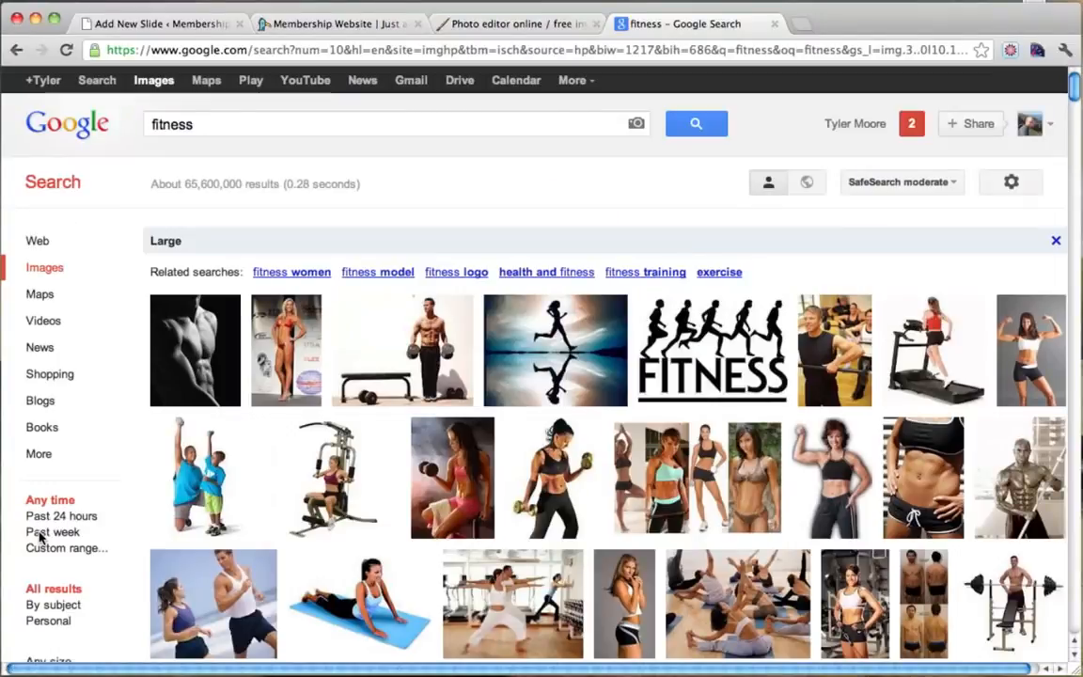
pyautogui.scroll(-3, 590, 183)
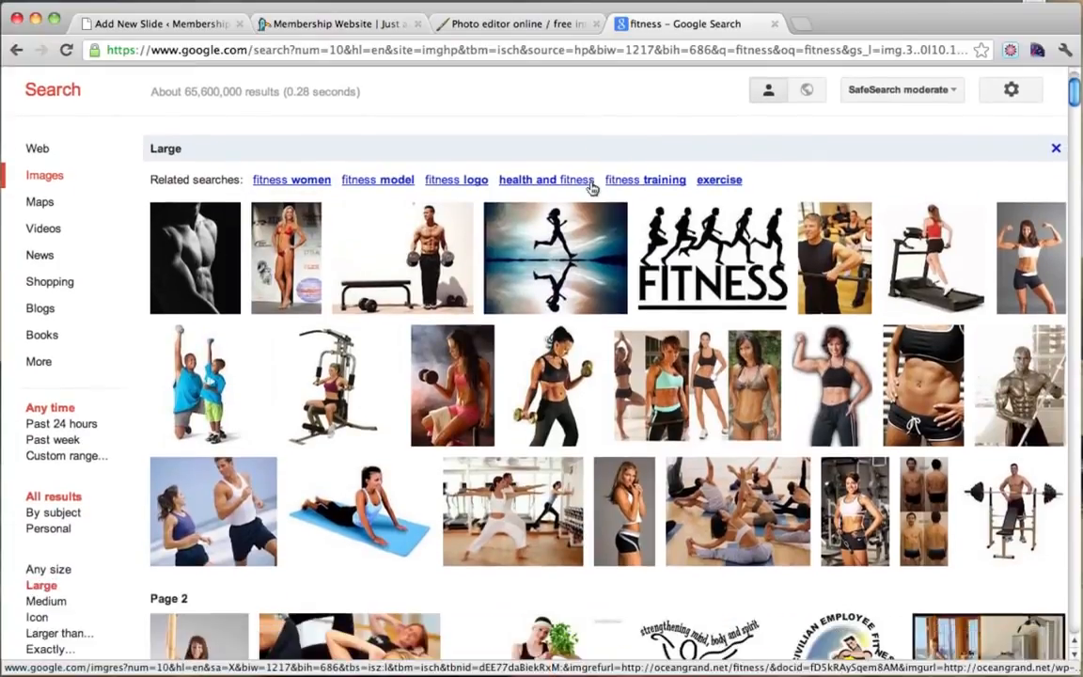
pyautogui.moveTo(591, 189)
pyautogui.scroll(-3, 592, 189)
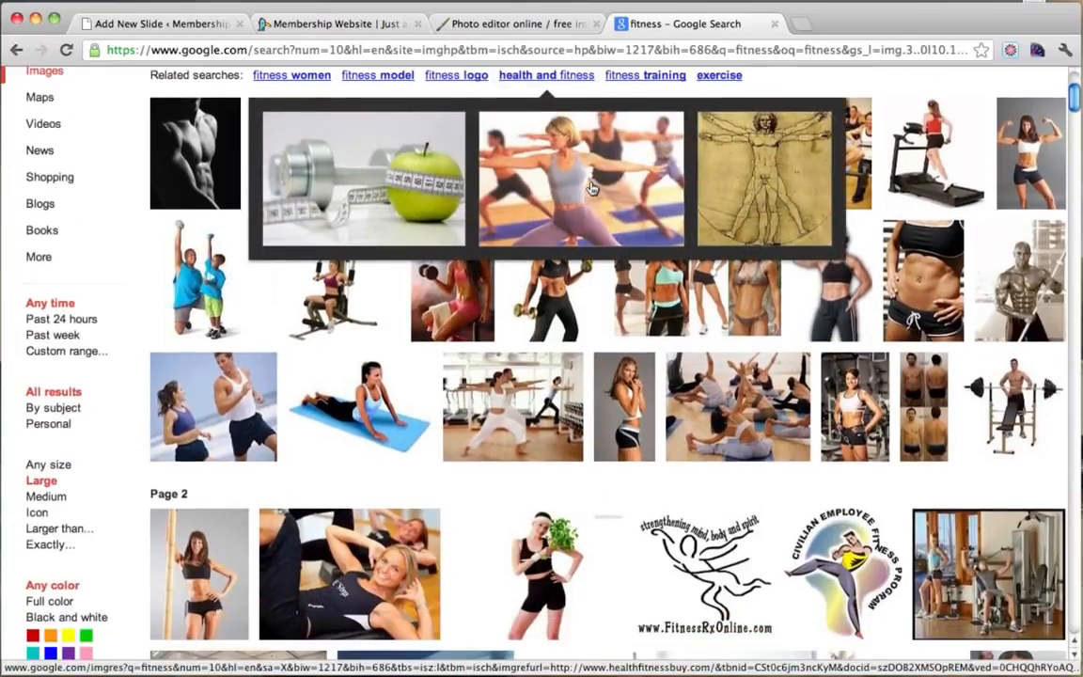
pyautogui.scroll(-3, 592, 189)
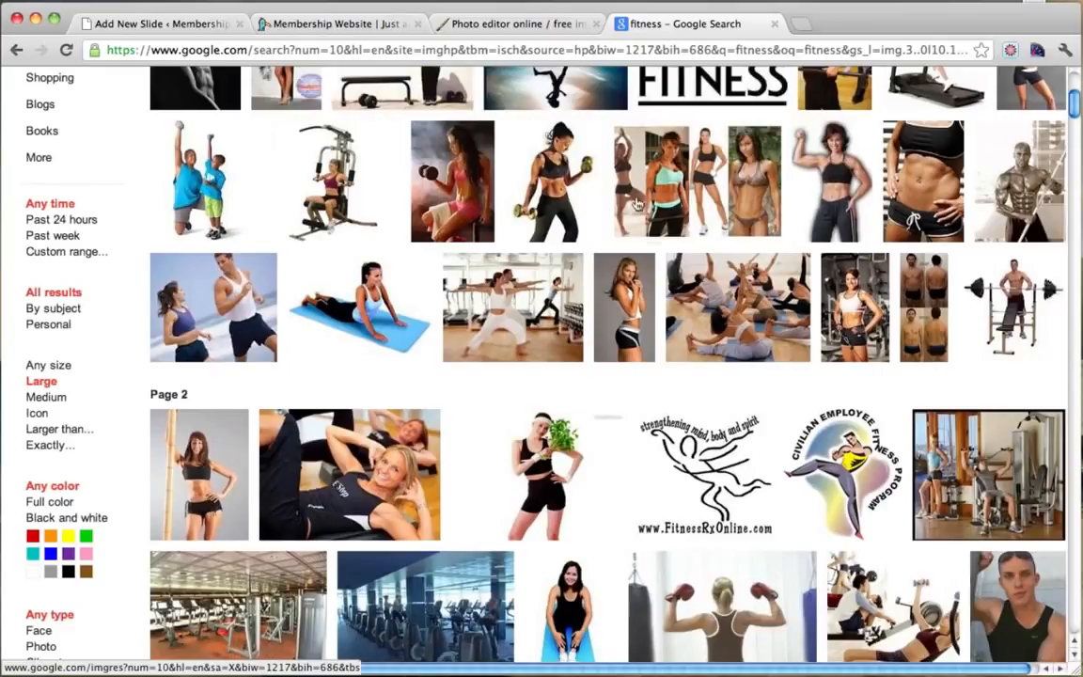
pyautogui.moveTo(776, 334)
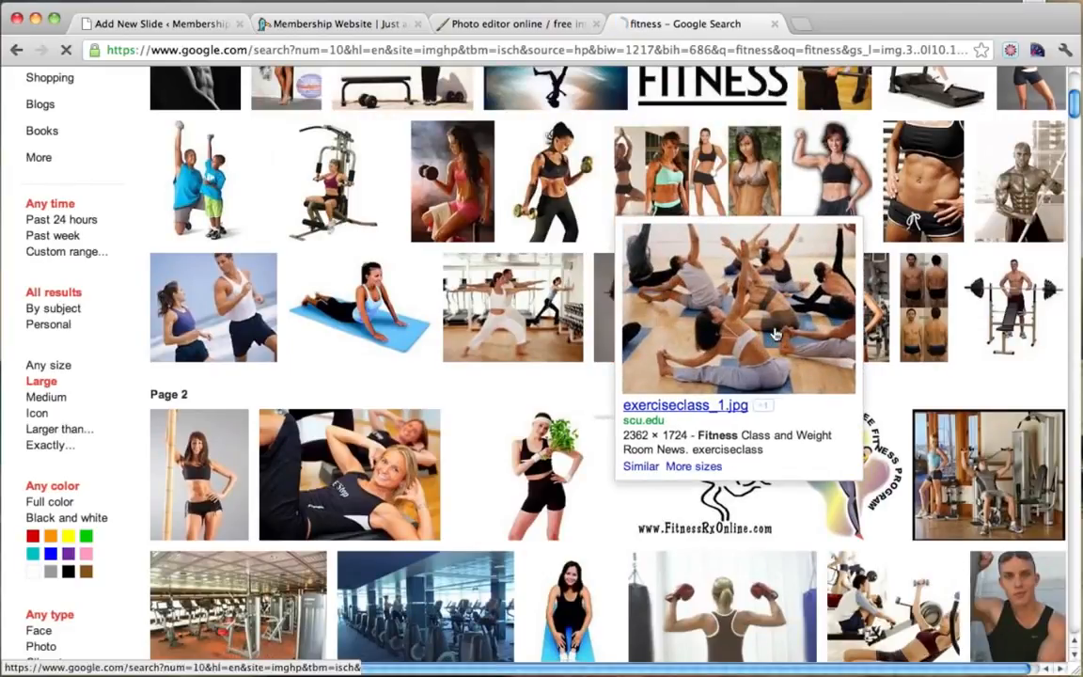
# Open the exercise class result and load the full-size 2362 × 1724 photo.
pyautogui.click(776, 334)
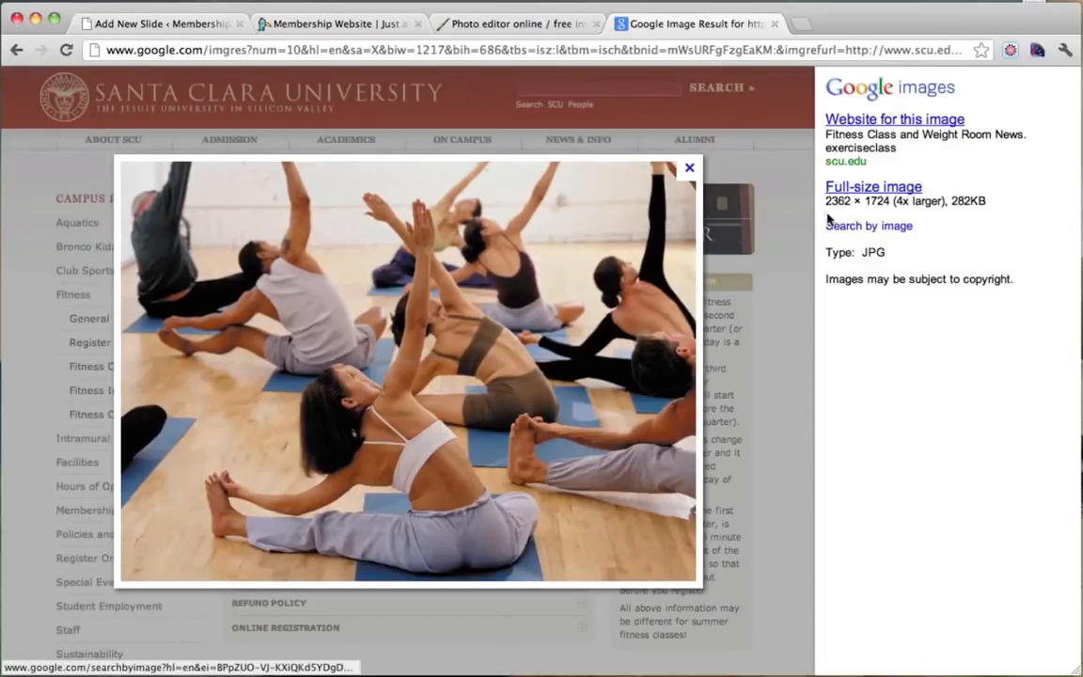
pyautogui.moveTo(824, 200); pyautogui.dragTo(886, 209)
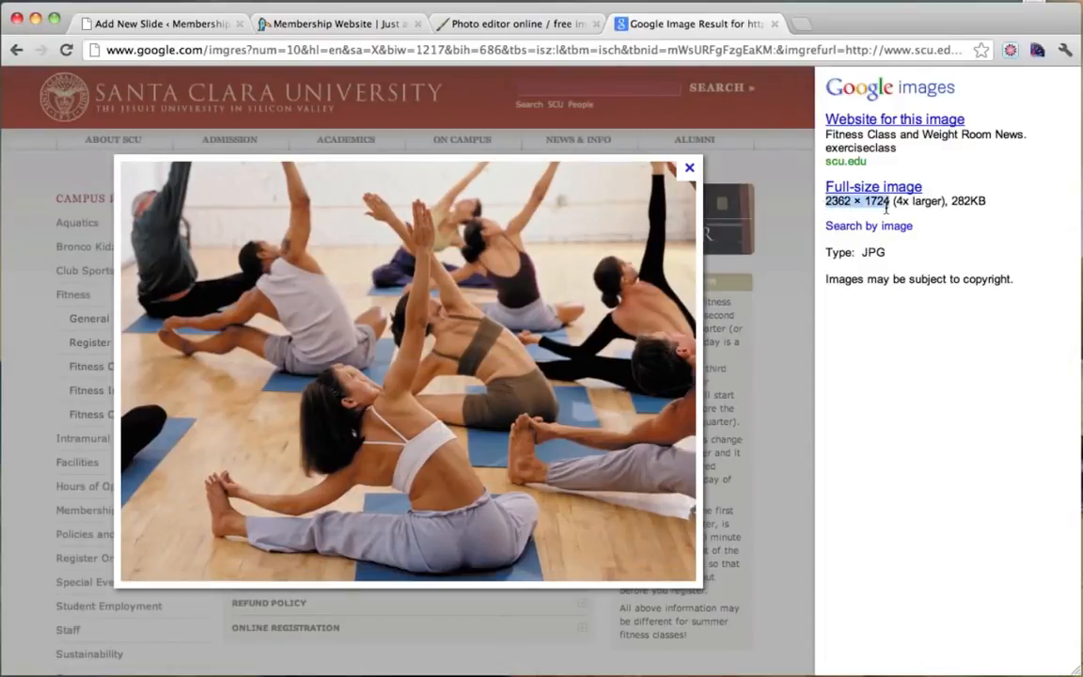
pyautogui.click(886, 209)
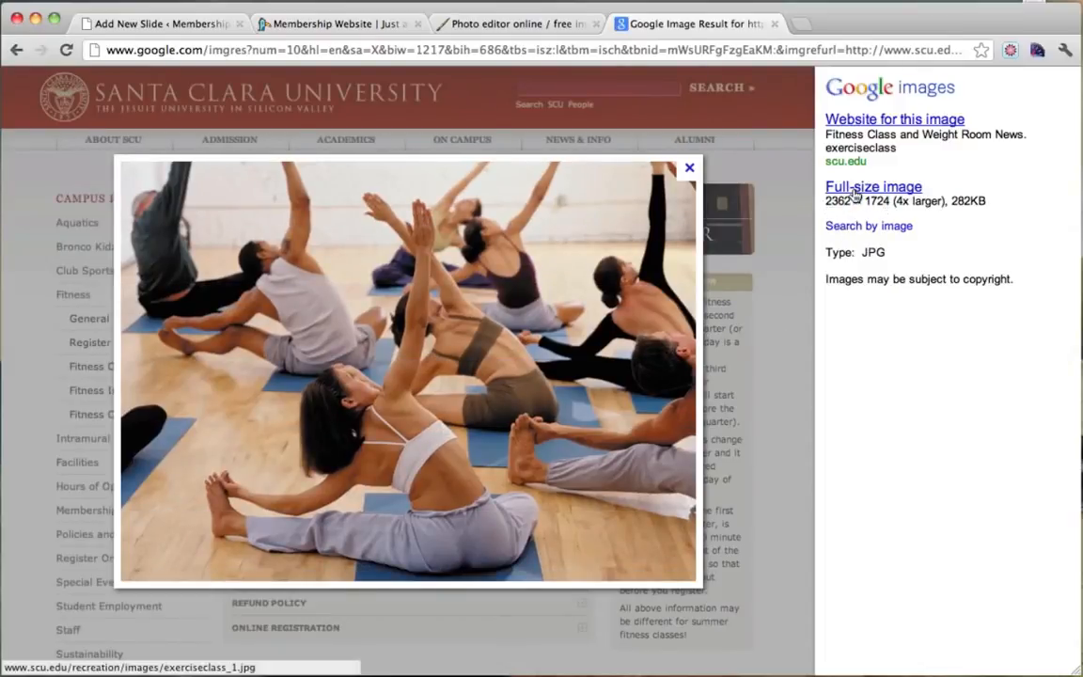
pyautogui.click(854, 191)
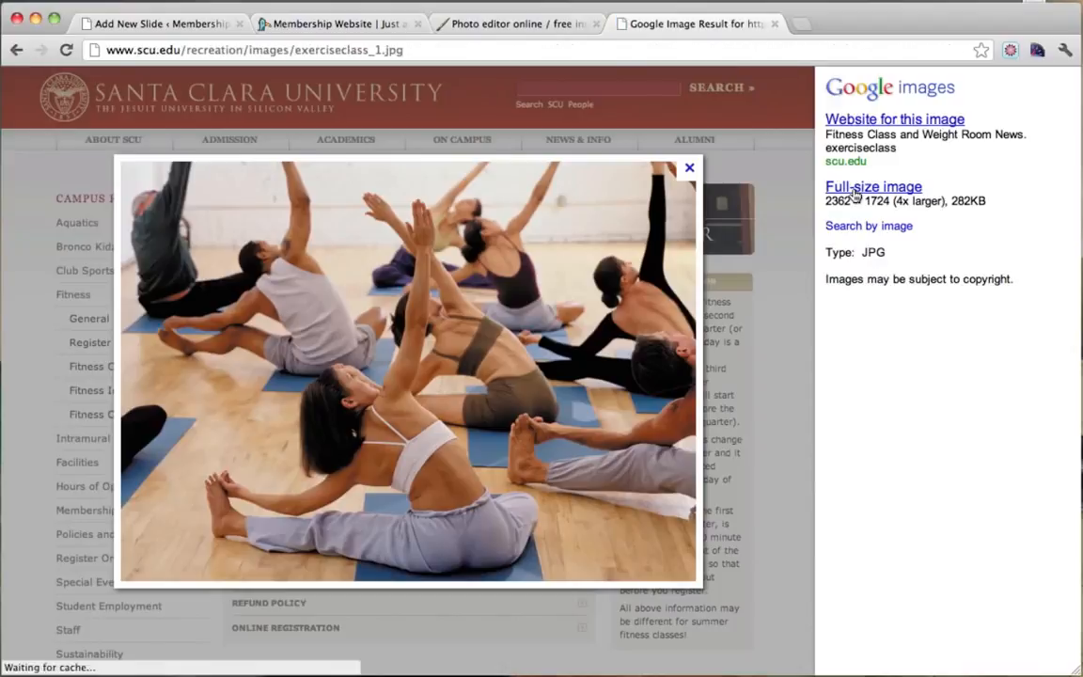
pyautogui.click(467, 287)
pyautogui.click(467, 287)
# Save the photo to the Desktop as slide1 and return to the Pixlr tab.
pyautogui.rightClick(334, 306)
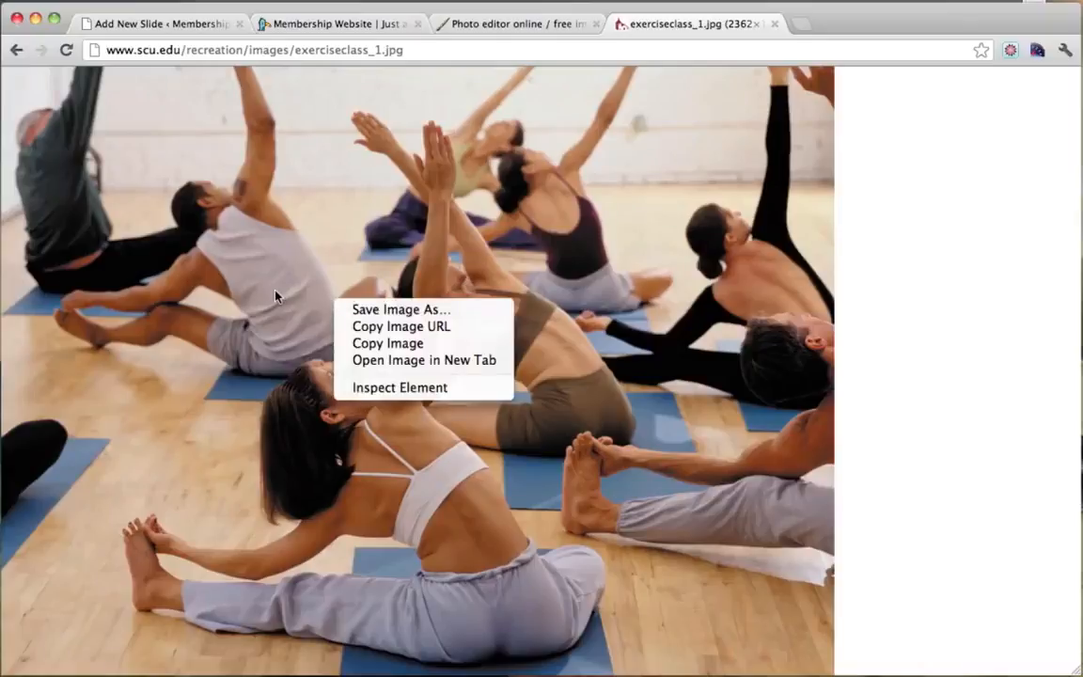
pyautogui.click(382, 310)
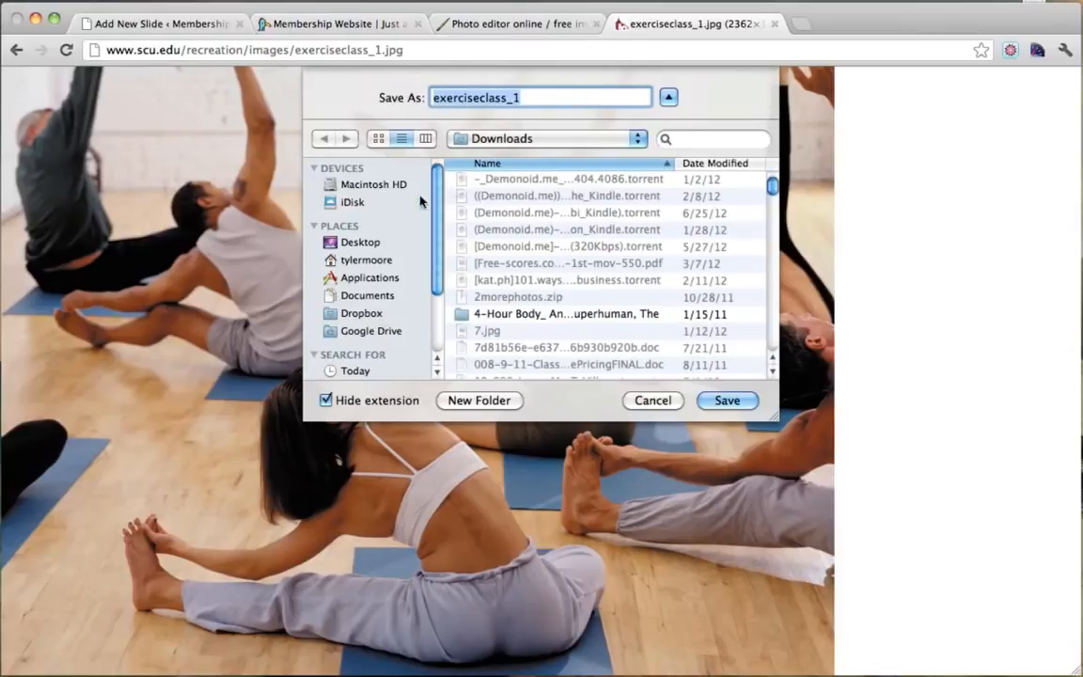
pyautogui.click(329, 244)
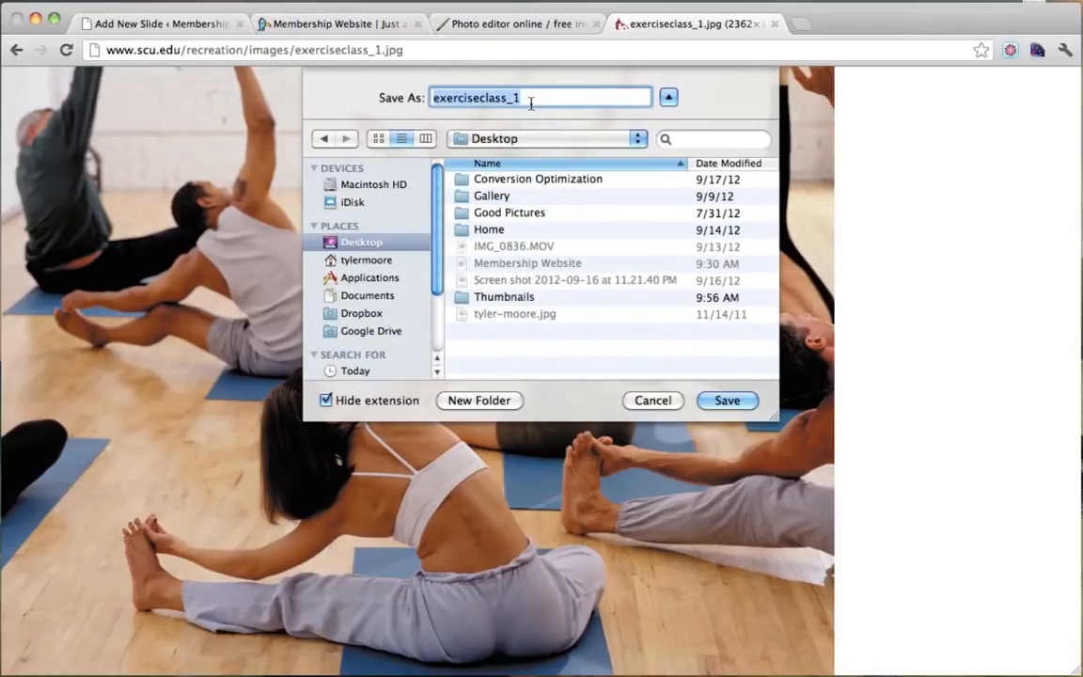
pyautogui.write('slide1')
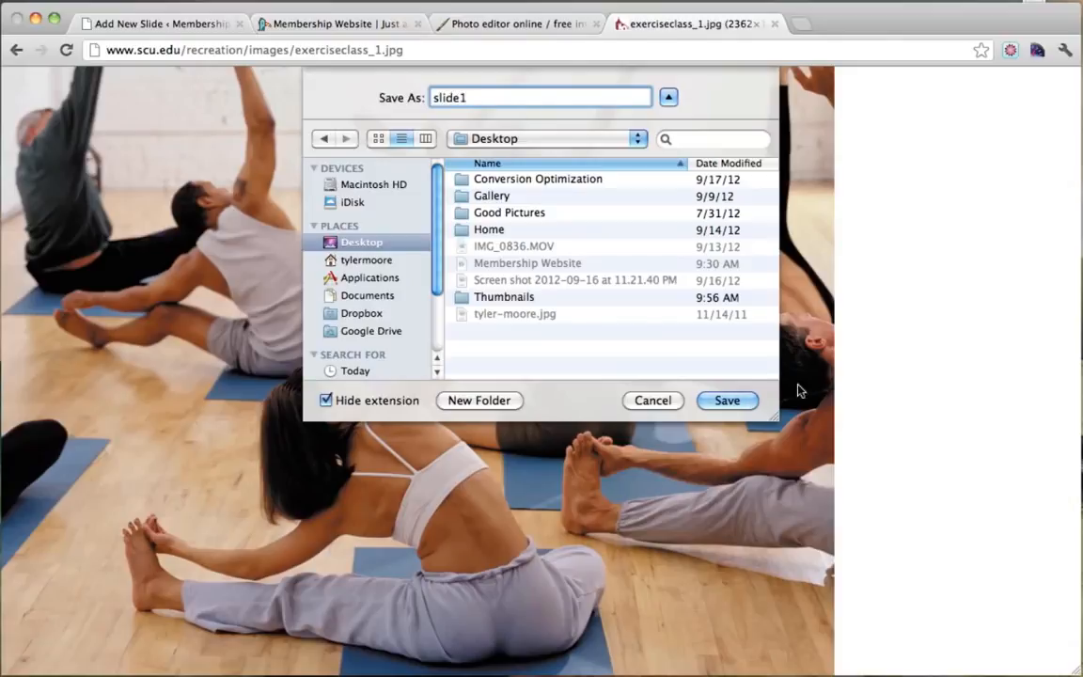
pyautogui.click(729, 404)
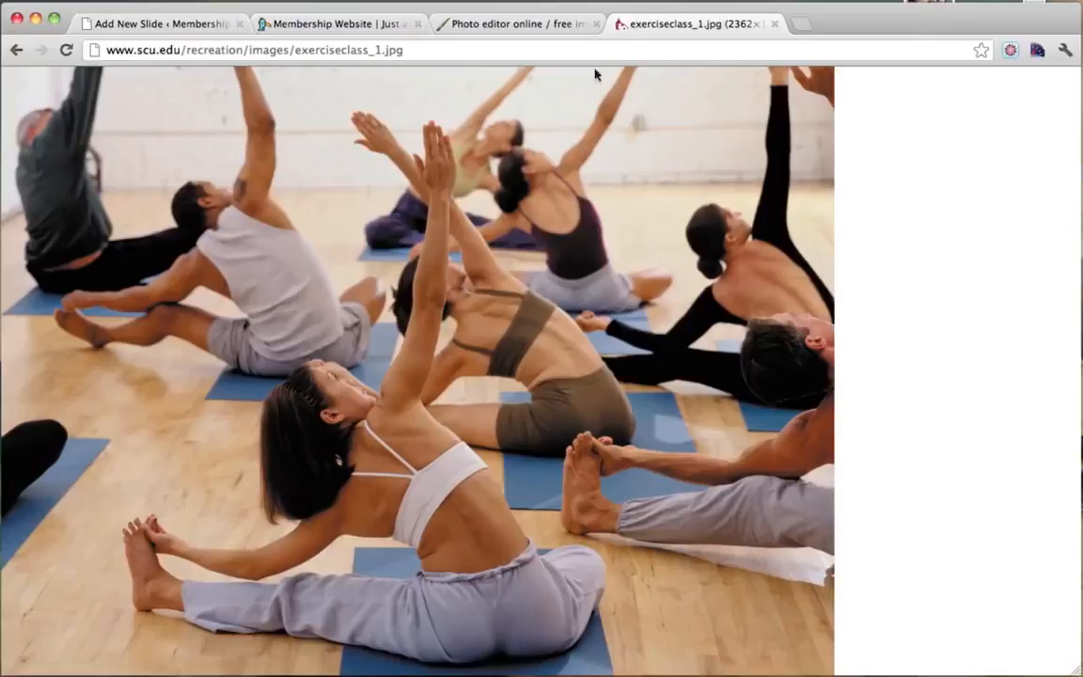
pyautogui.click(517, 24)
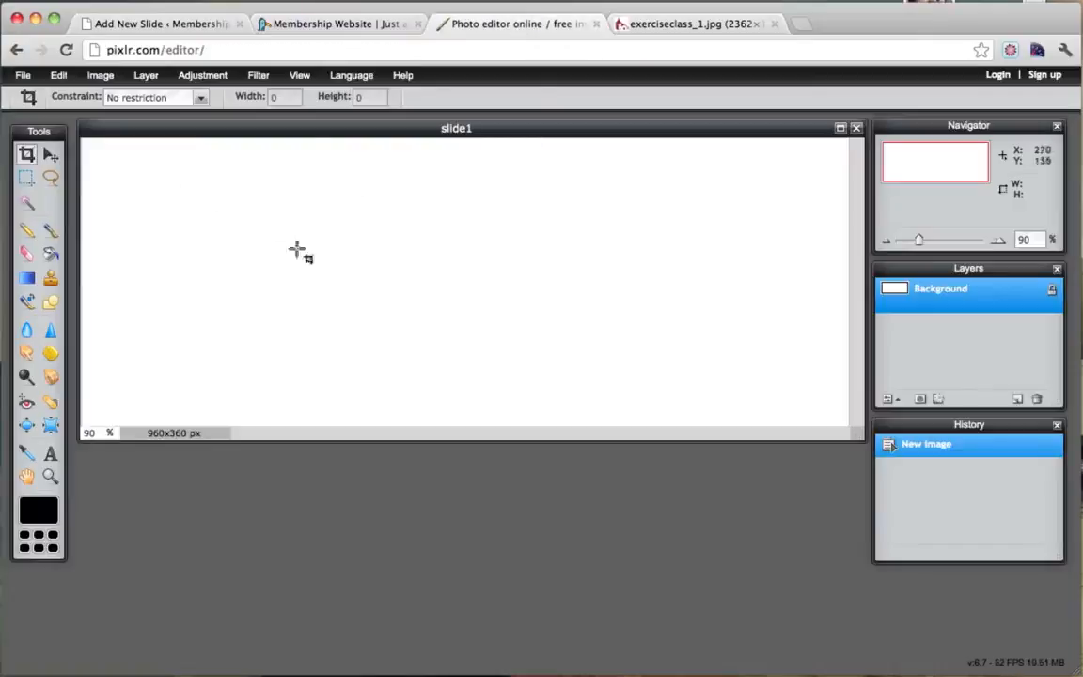
# Open slide1.jpeg from the Desktop in Pixlr Editor.
pyautogui.click(24, 77)
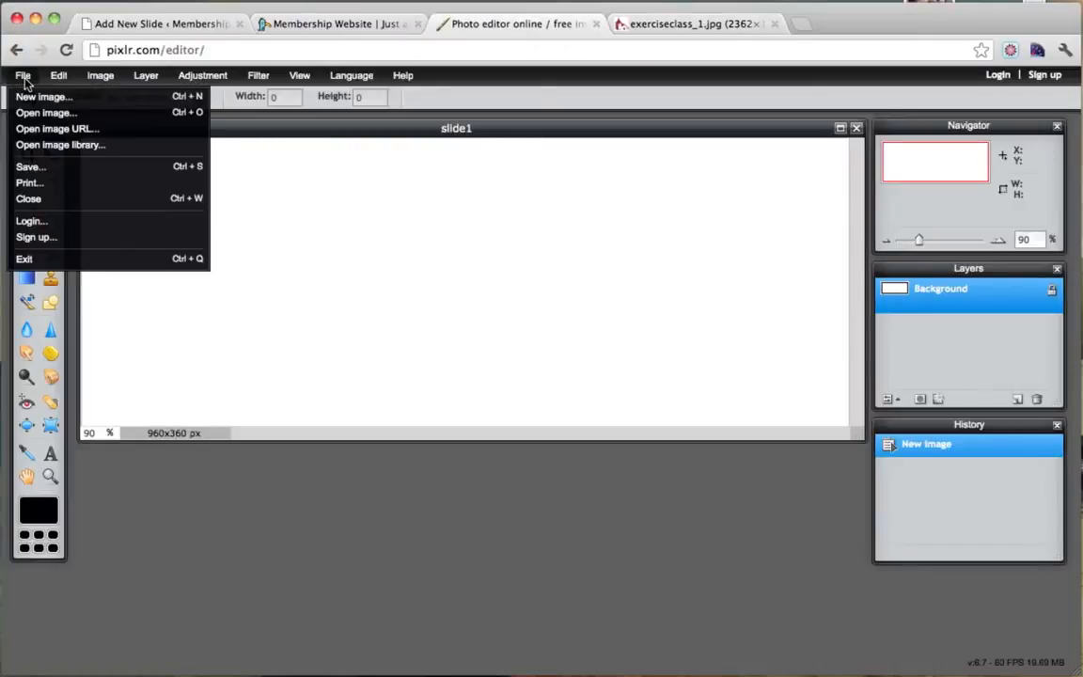
pyautogui.click(72, 116)
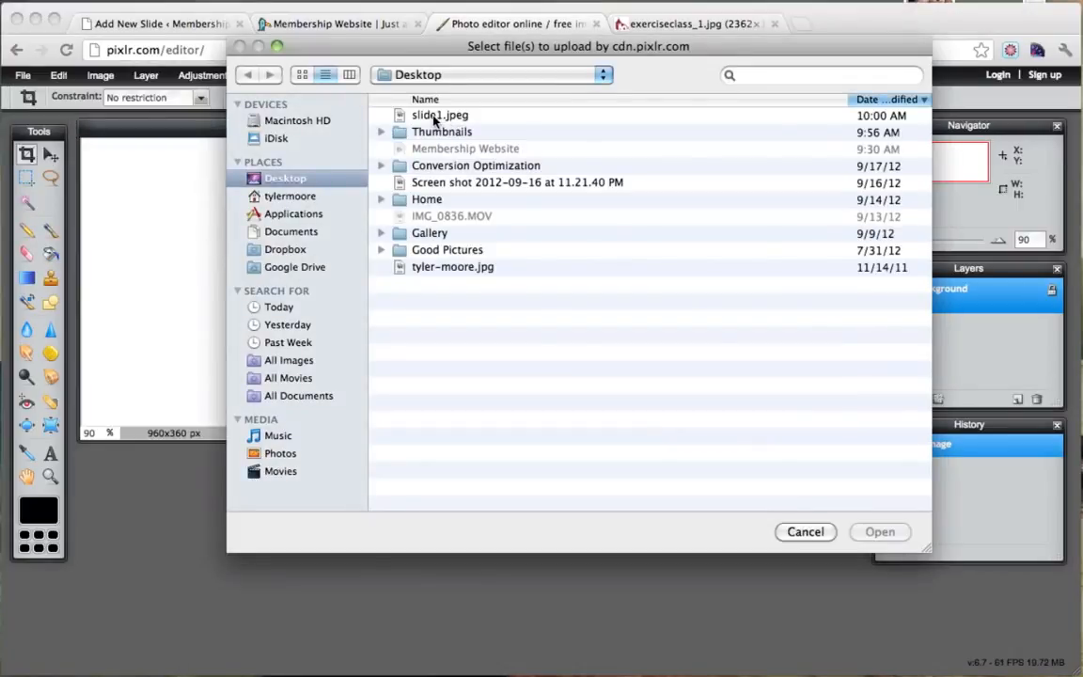
pyautogui.click(435, 117)
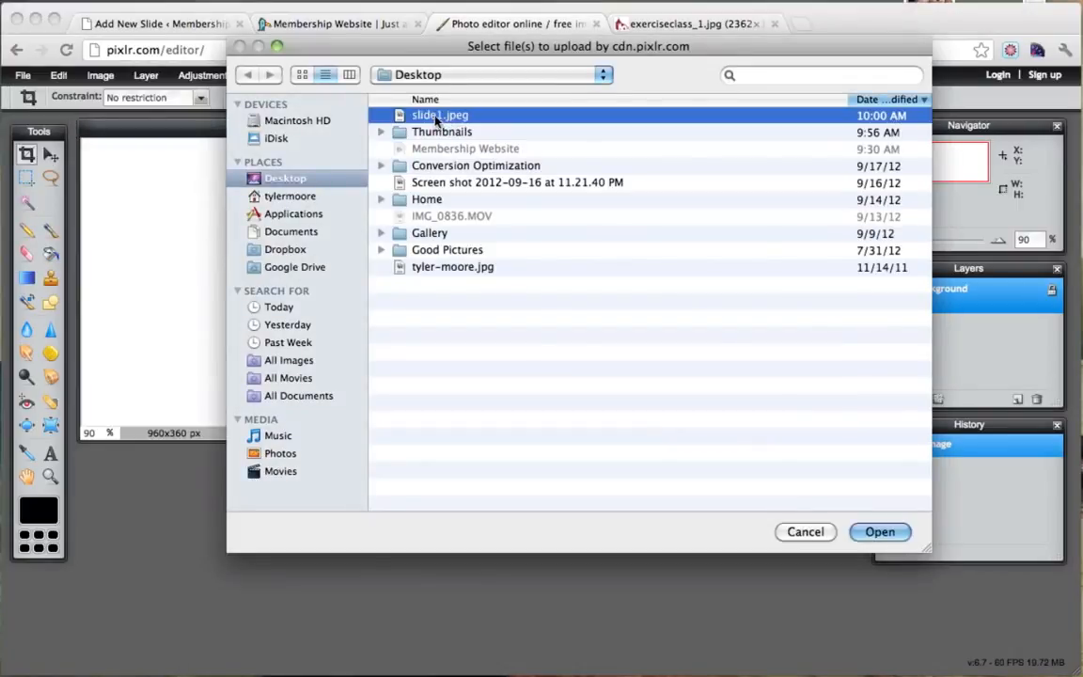
pyautogui.click(880, 533)
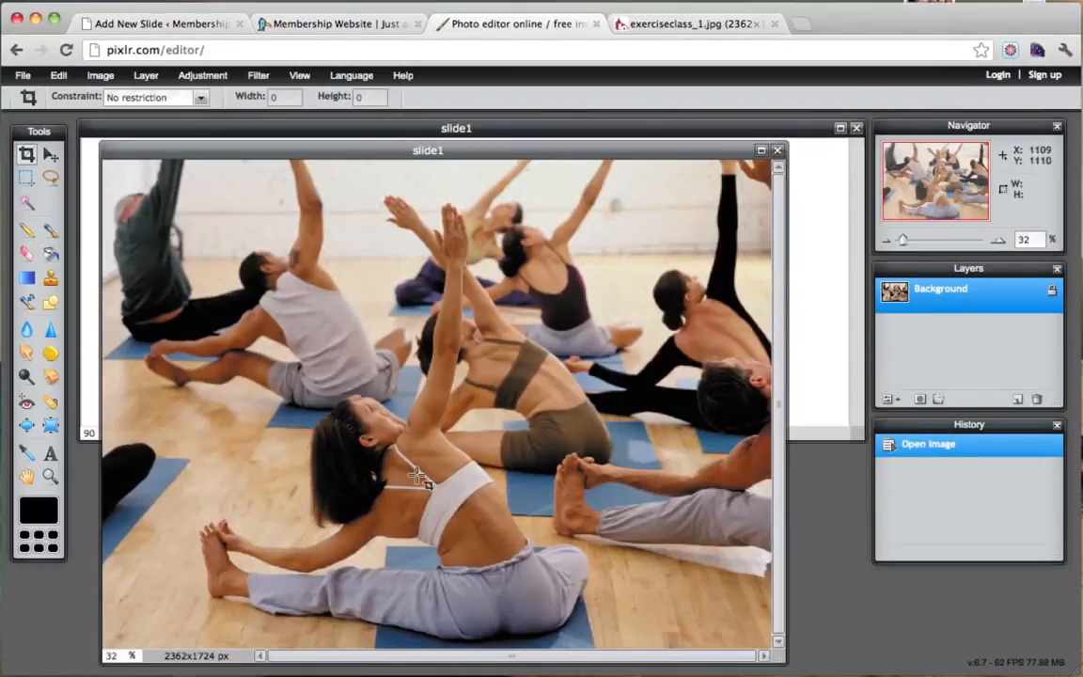
# Select all of the yoga photo, copy it, and bring the blank slide1 canvas forward.
pyautogui.click(60, 77)
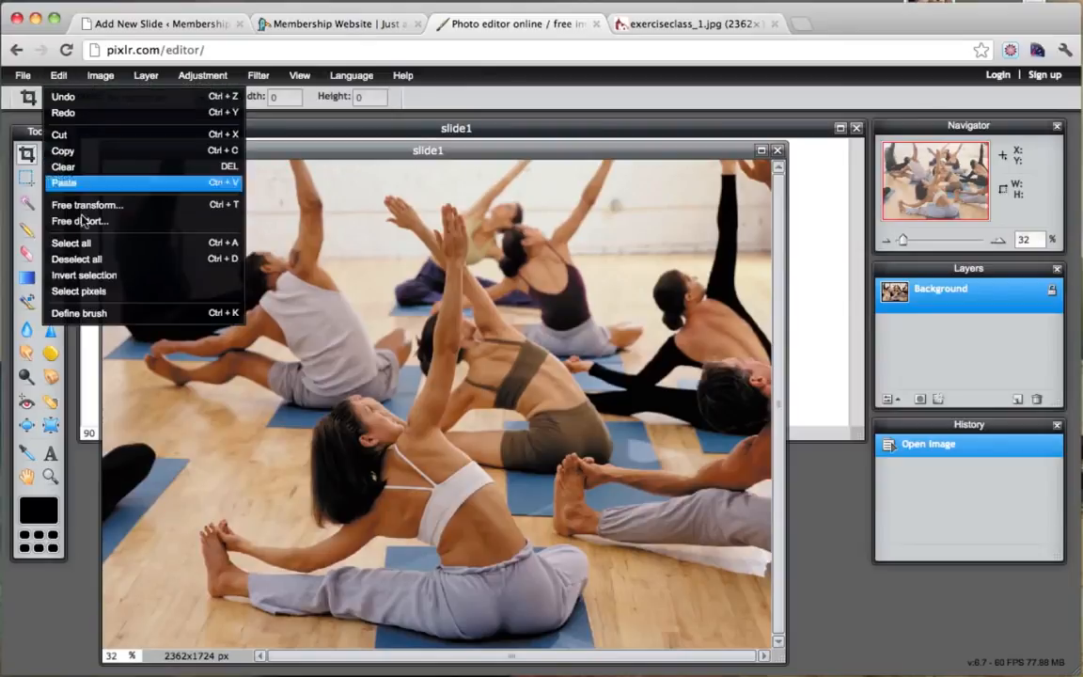
pyautogui.click(85, 247)
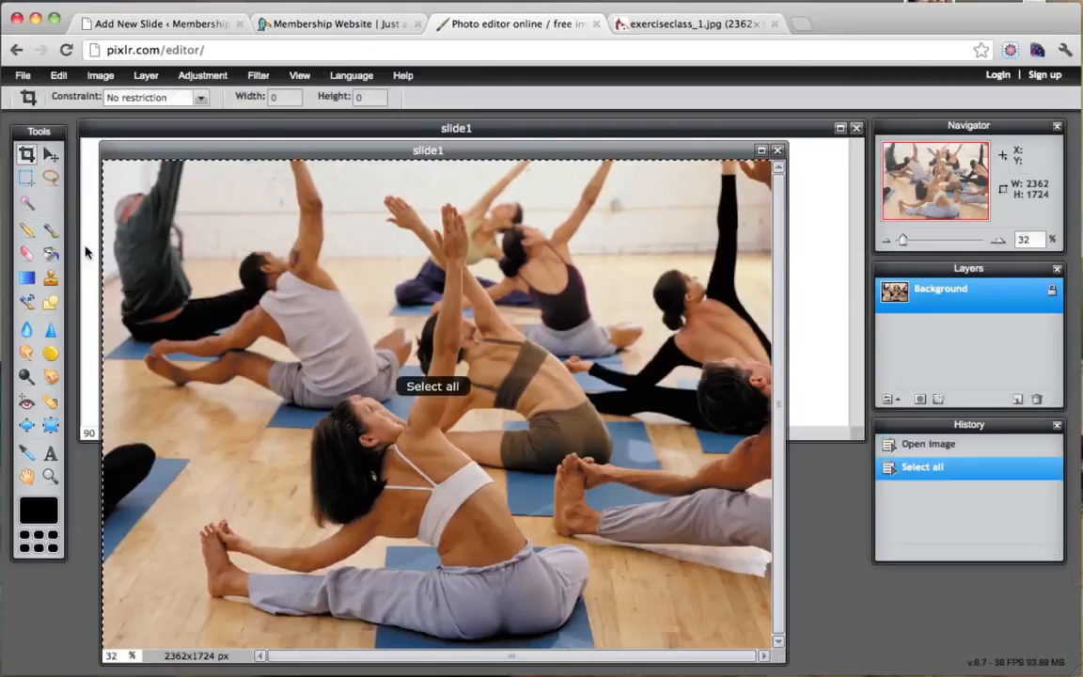
pyautogui.click(58, 75)
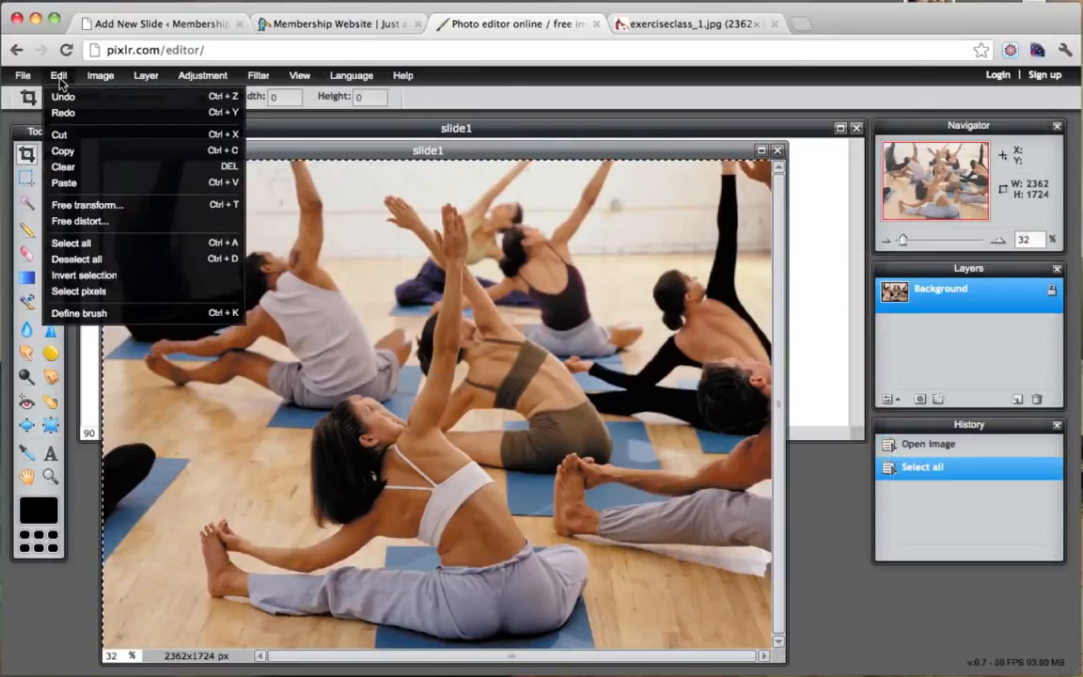
pyautogui.click(72, 151)
pyautogui.click(287, 130)
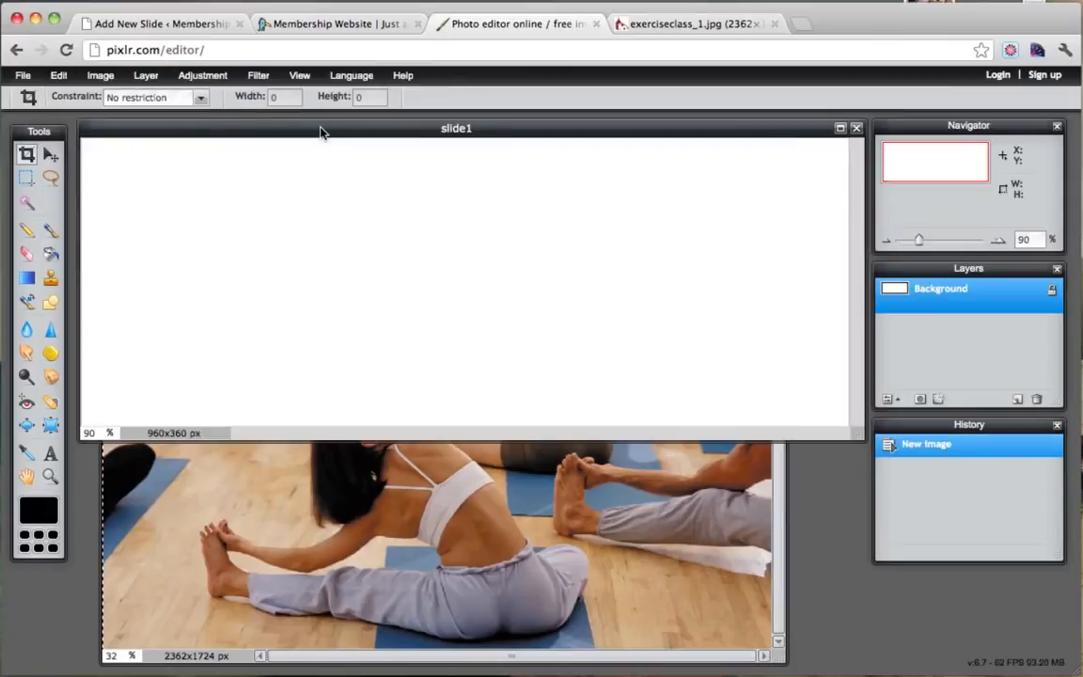
# Paste the yoga photo into the 960x360 slide1 image as Layer 1, then begin a free transform on it.
pyautogui.click(58, 76)
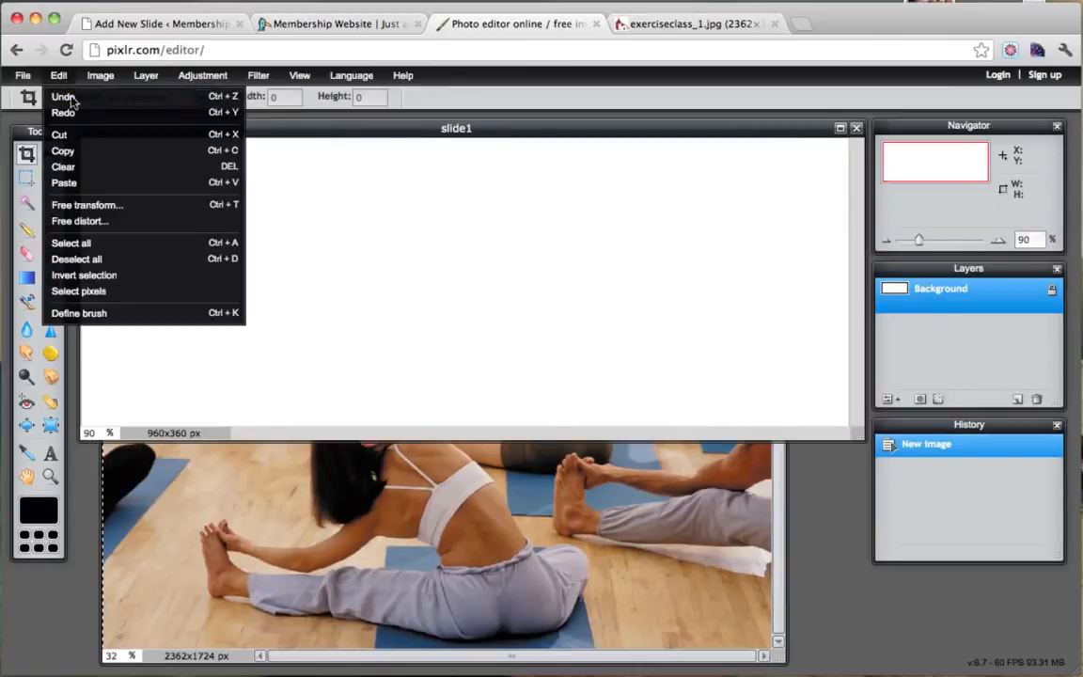
pyautogui.click(97, 183)
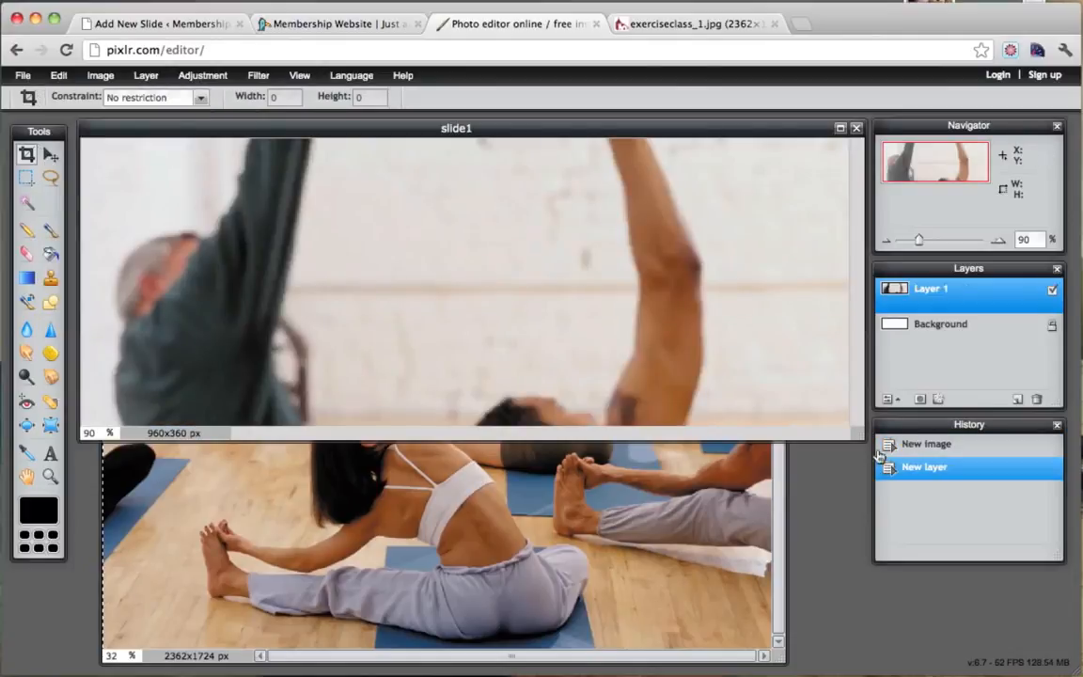
pyautogui.moveTo(859, 434); pyautogui.dragTo(1076, 616)
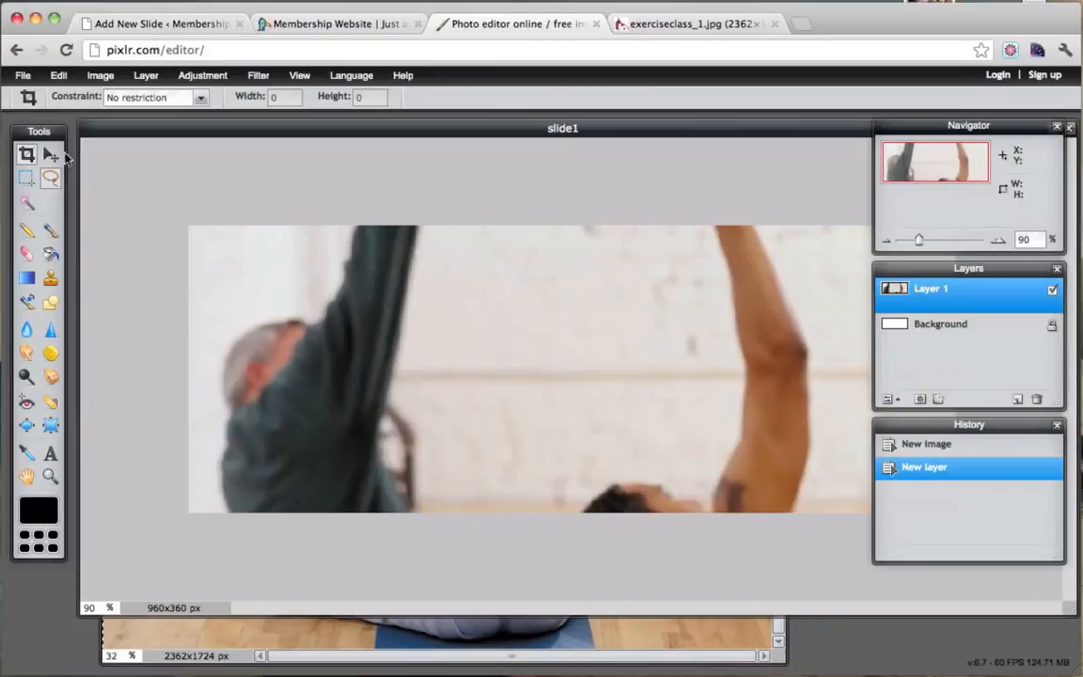
pyautogui.click(59, 77)
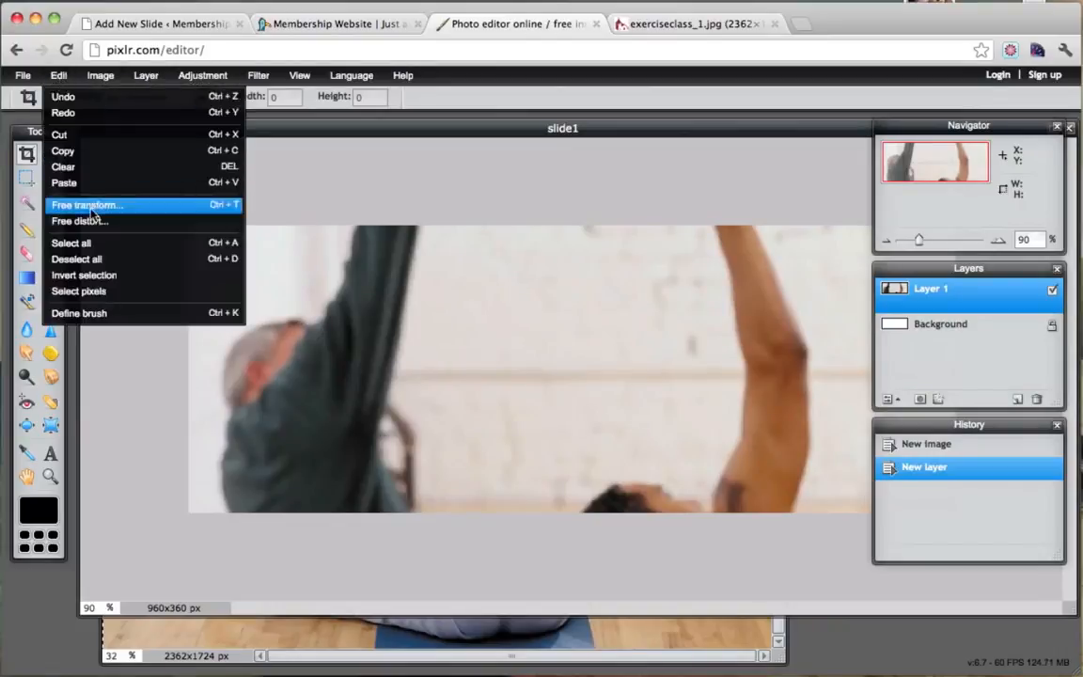
pyautogui.click(91, 211)
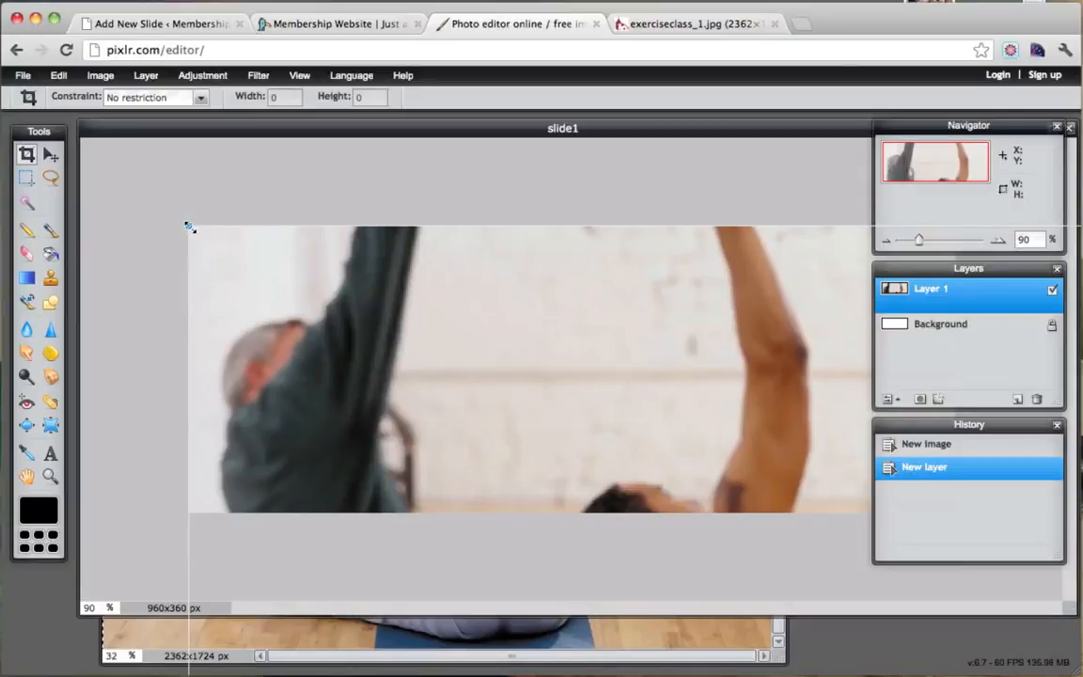
# Resize and reposition the yoga photo so the stretching woman fills the 960x360 slide, then apply the transform.
pyautogui.moveTo(189, 227); pyautogui.dragTo(499, 404)
pyautogui.moveTo(691, 487); pyautogui.dragTo(338, 194)
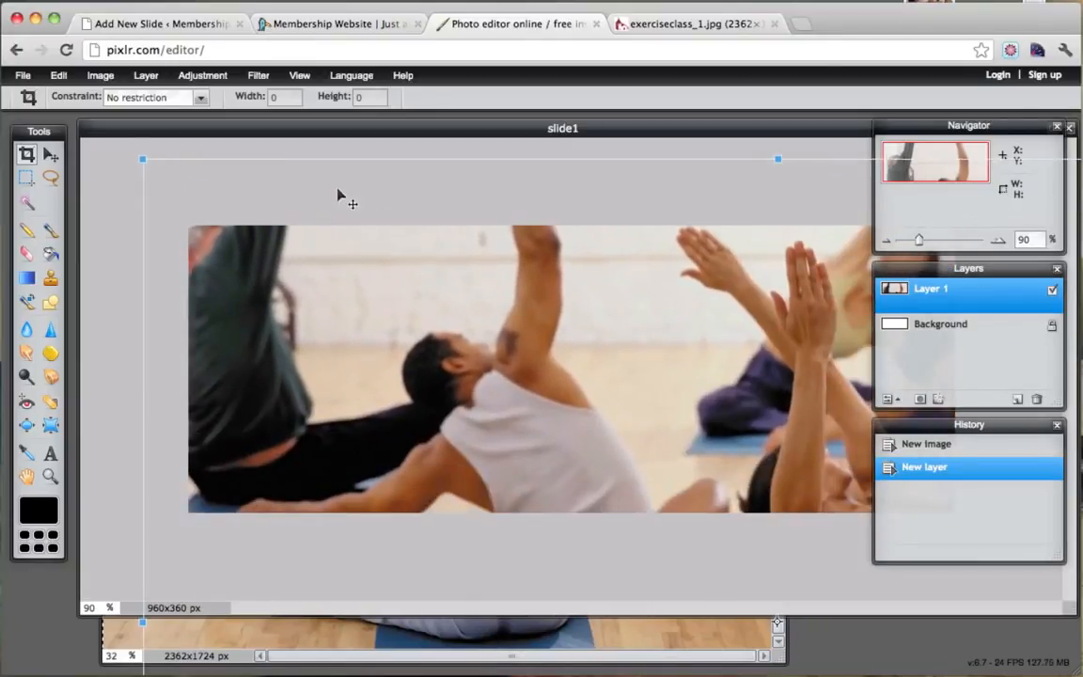
pyautogui.moveTo(139, 160); pyautogui.dragTo(473, 314)
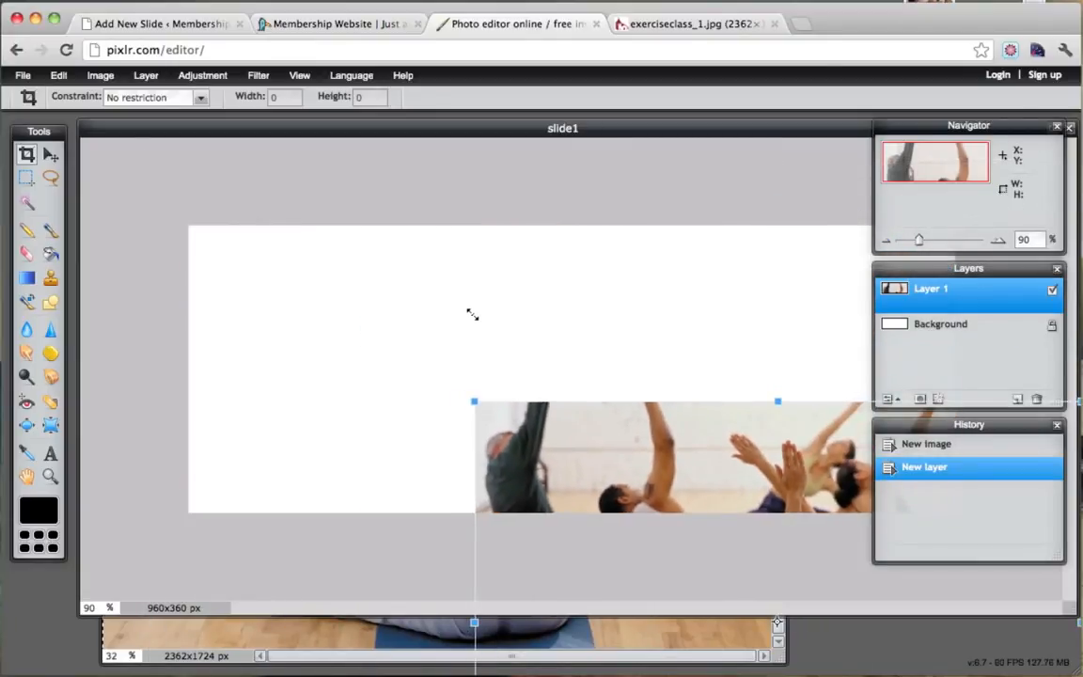
pyautogui.moveTo(672, 456); pyautogui.dragTo(393, 283)
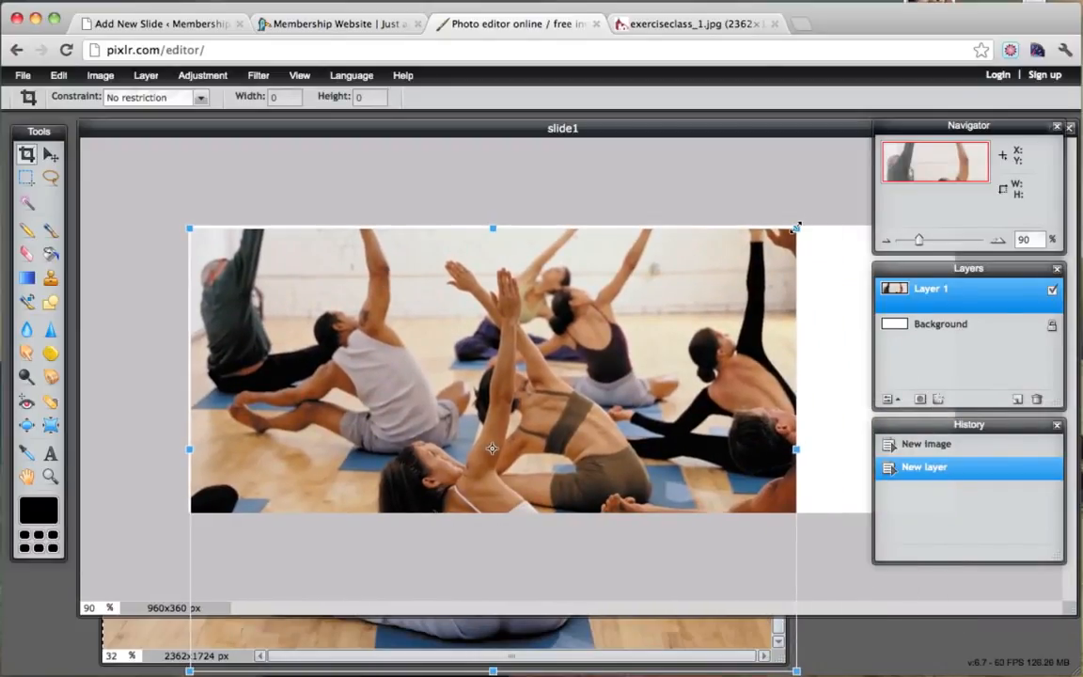
pyautogui.moveTo(797, 227); pyautogui.dragTo(1027, 132)
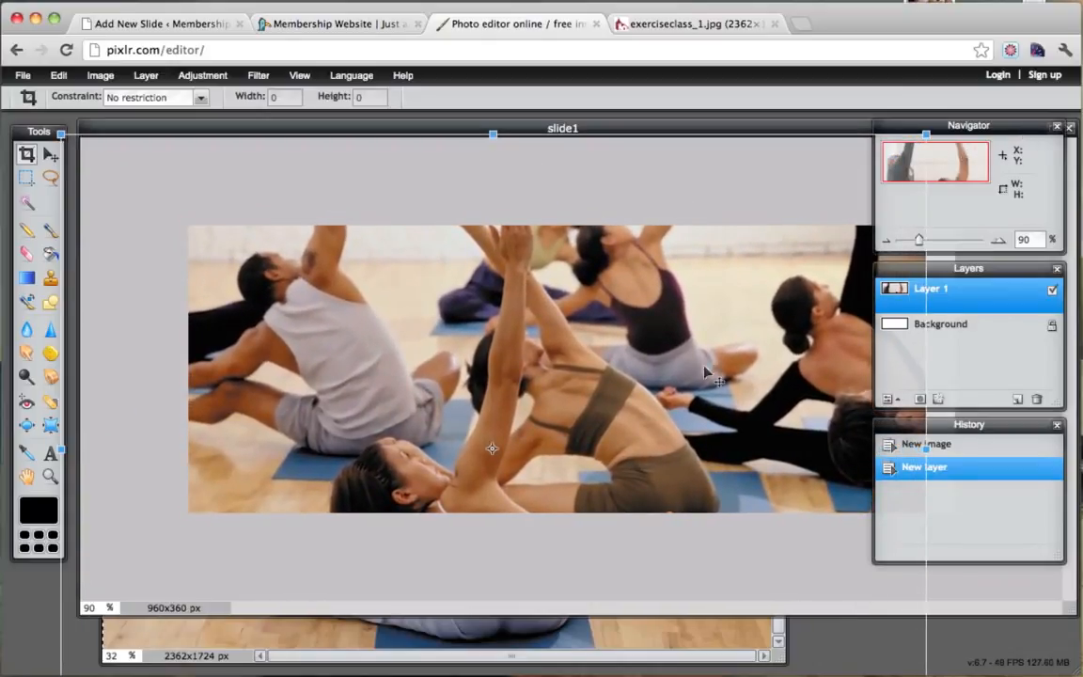
pyautogui.moveTo(701, 371); pyautogui.dragTo(789, 156)
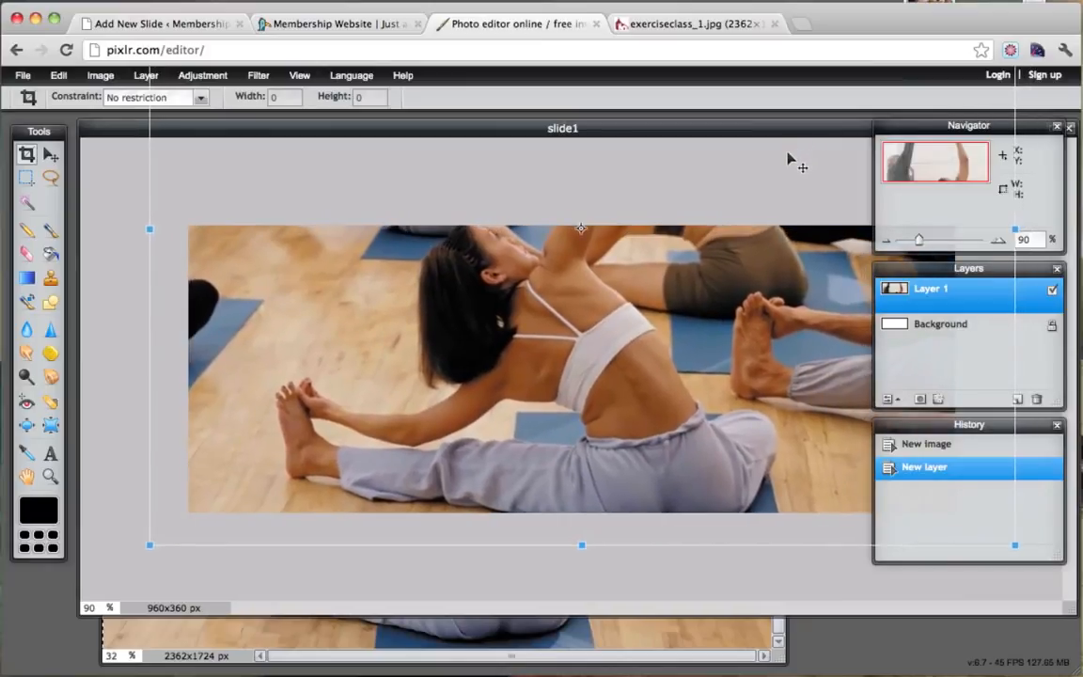
pyautogui.click(1058, 128)
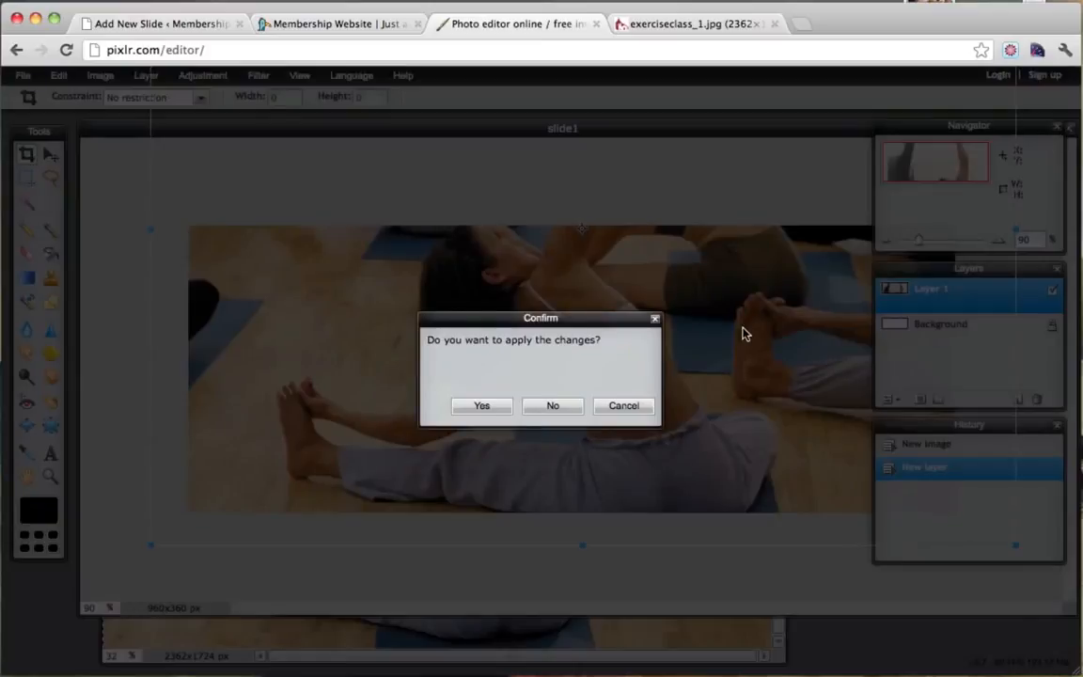
pyautogui.click(481, 406)
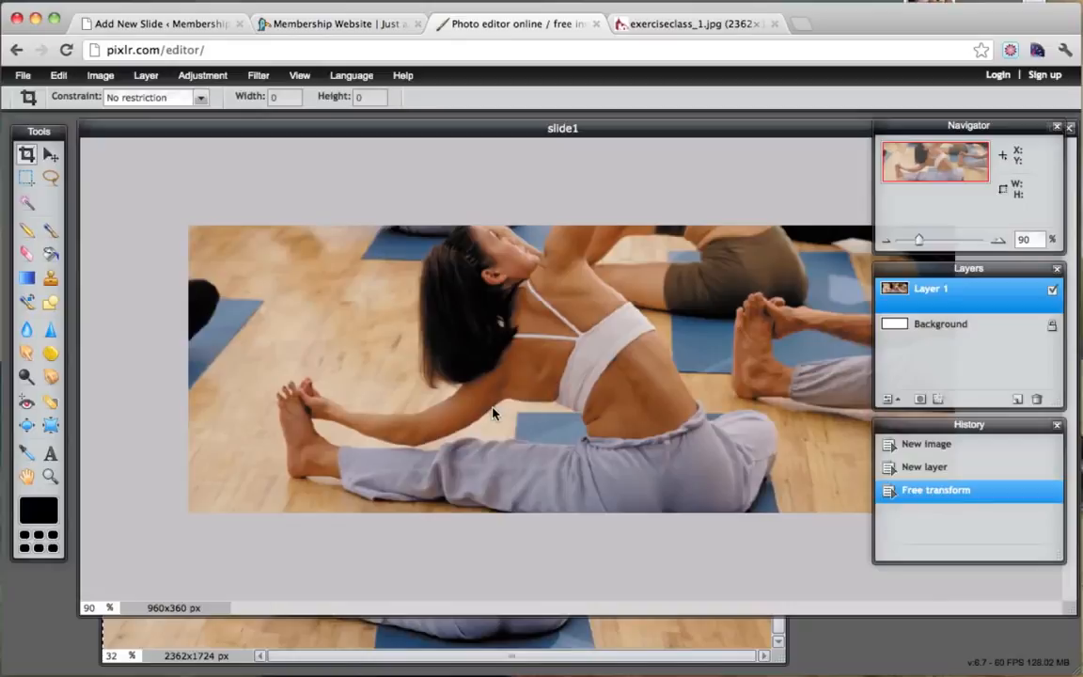
# Close the Navigator panel and move the Layers and History panels out of the way.
pyautogui.click(1058, 127)
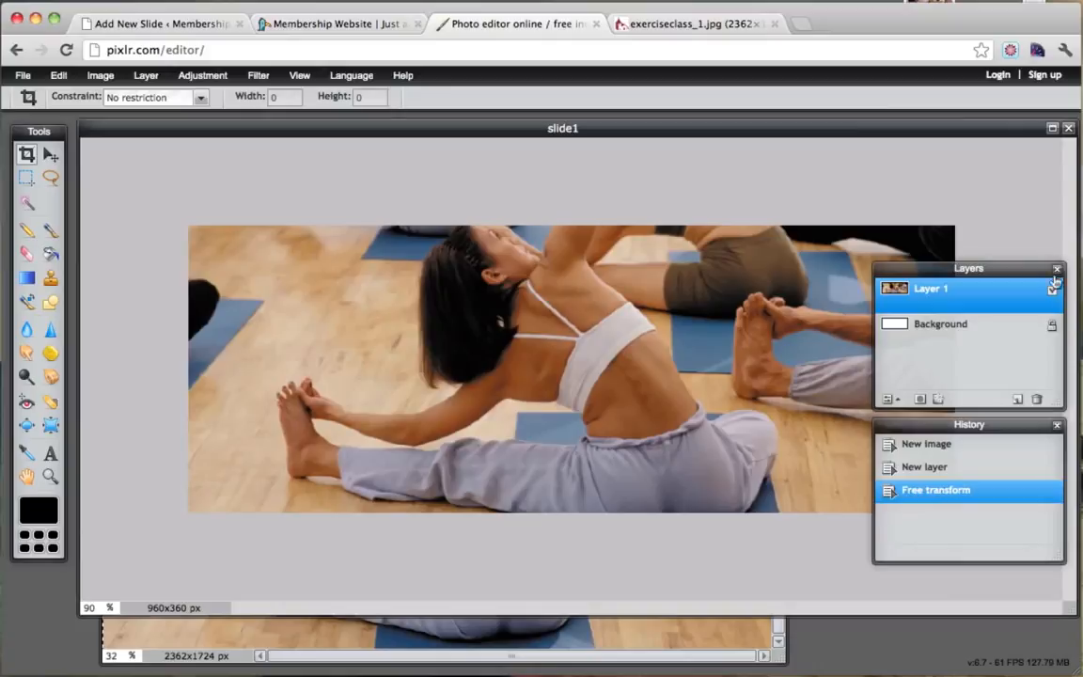
pyautogui.moveTo(903, 268); pyautogui.dragTo(824, 154)
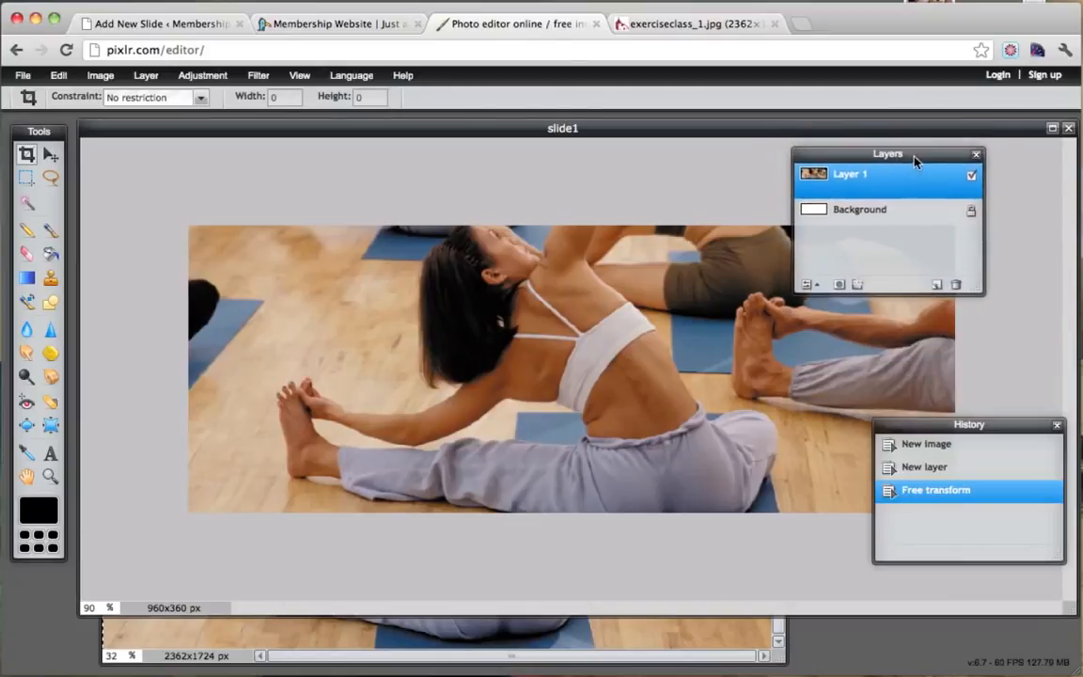
pyautogui.moveTo(941, 424); pyautogui.dragTo(912, 507)
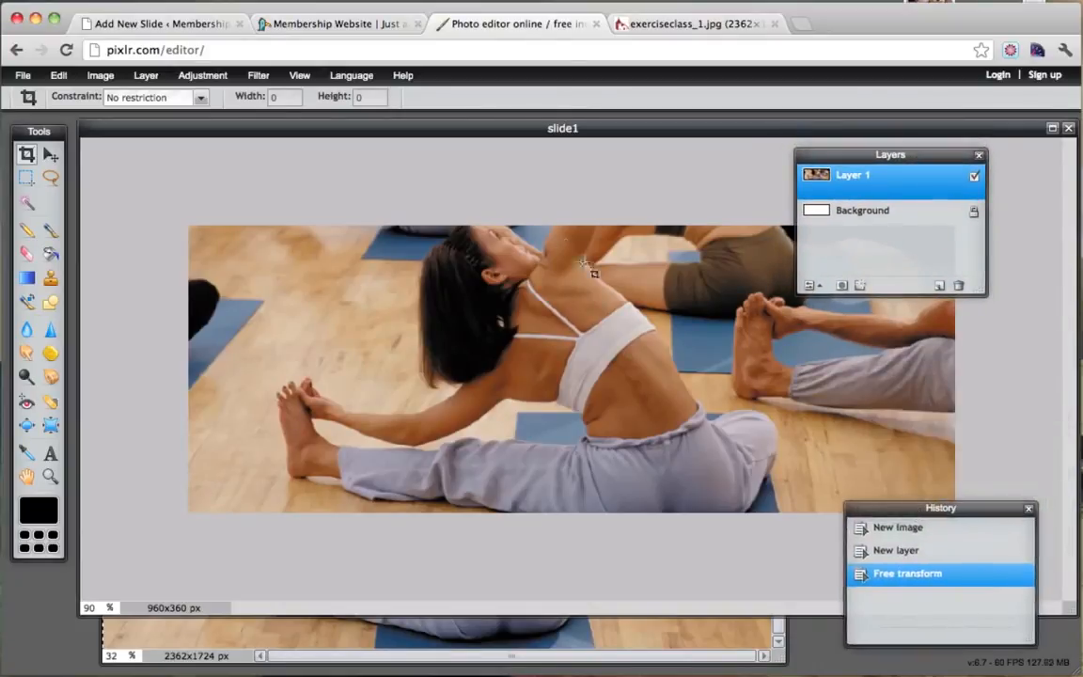
# Save the slide to the Desktop as slide1.jpg, JPEG quality 88.
pyautogui.click(23, 77)
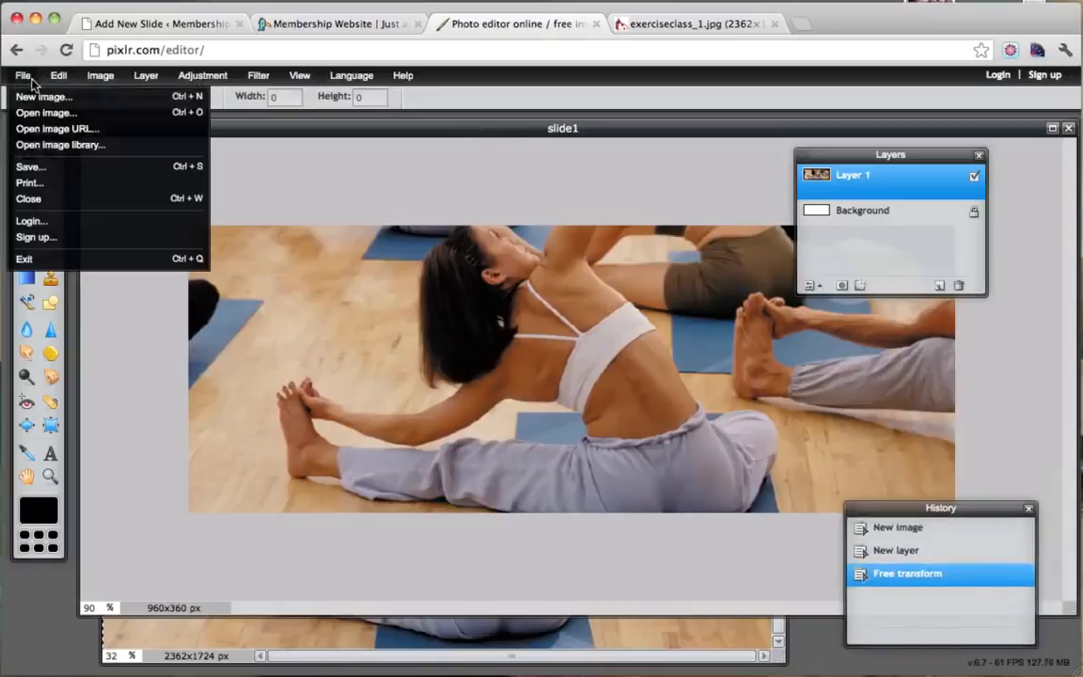
pyautogui.click(79, 175)
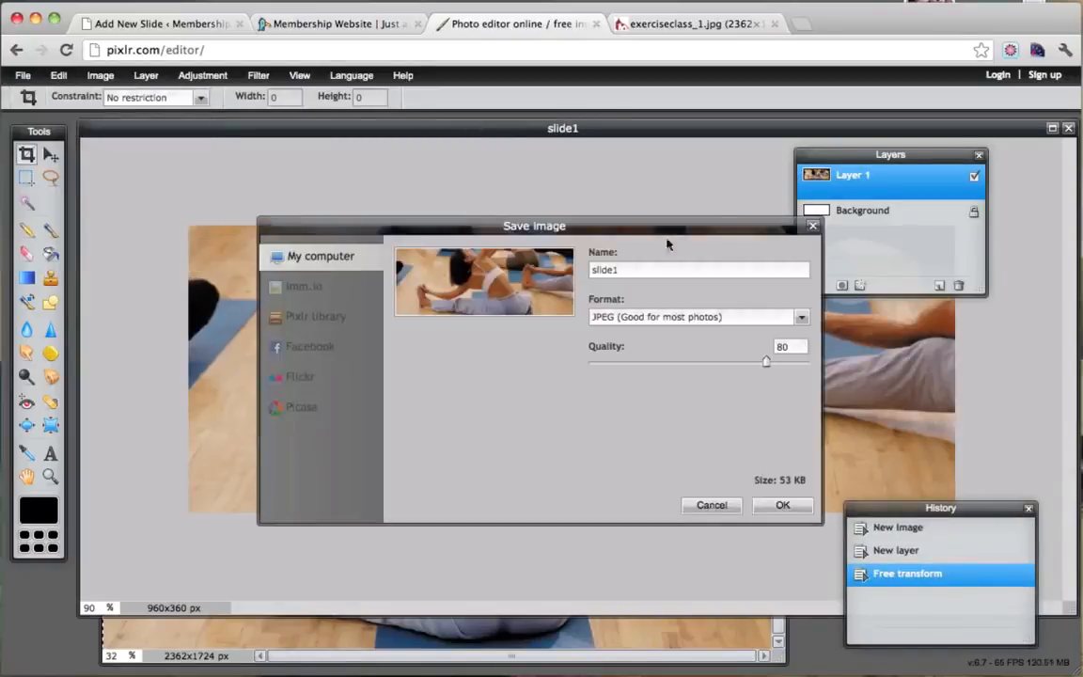
pyautogui.moveTo(766, 364); pyautogui.dragTo(783, 365)
pyautogui.click(784, 506)
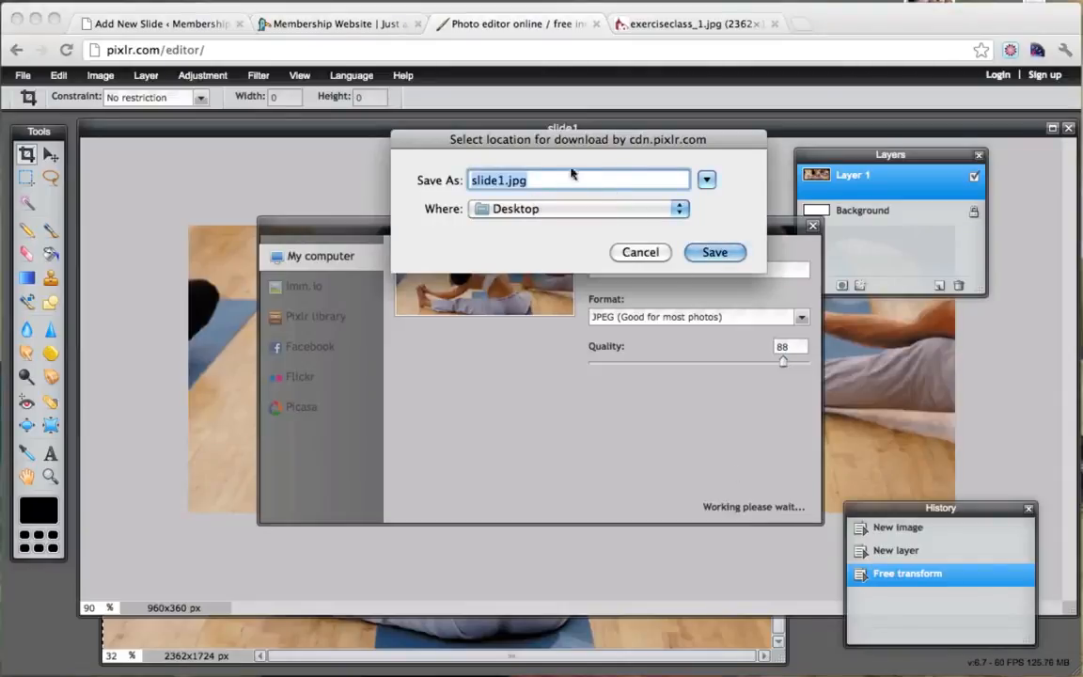
pyautogui.click(718, 251)
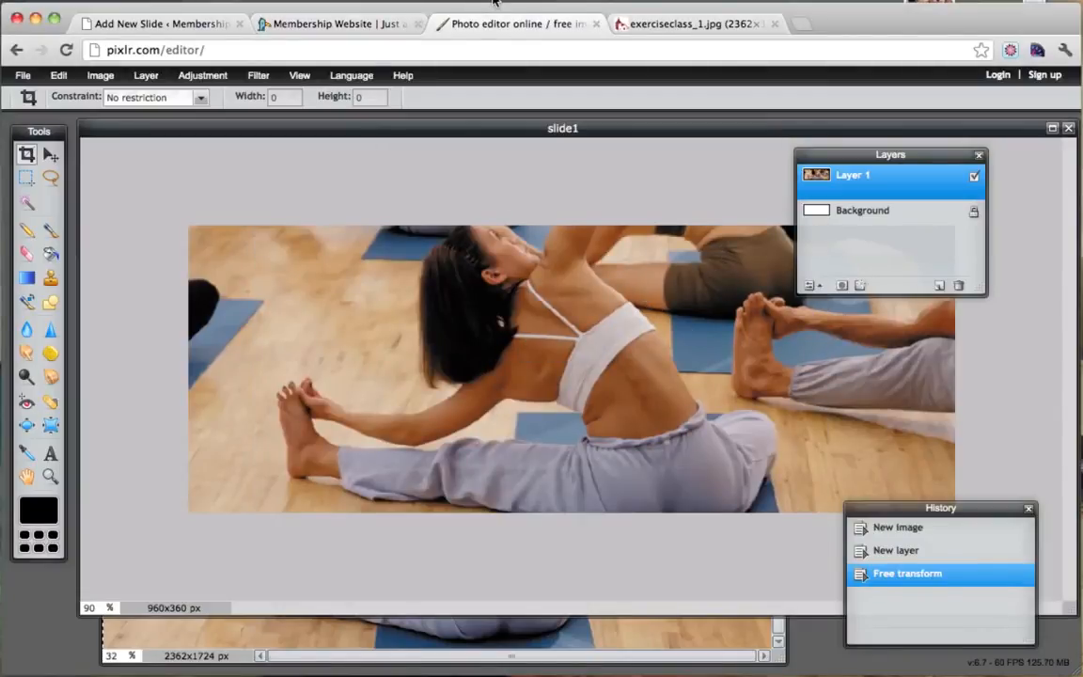
# Upload slide1.jpg and set it as the Get In Shape slide's featured image.
pyautogui.click(162, 28)
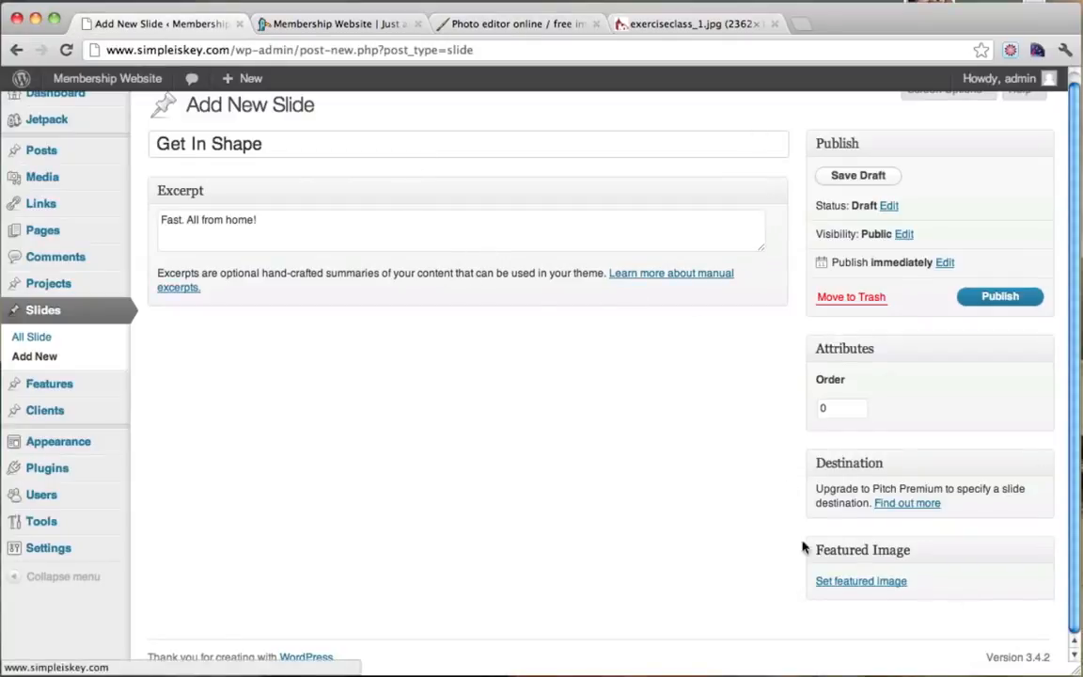
pyautogui.click(861, 582)
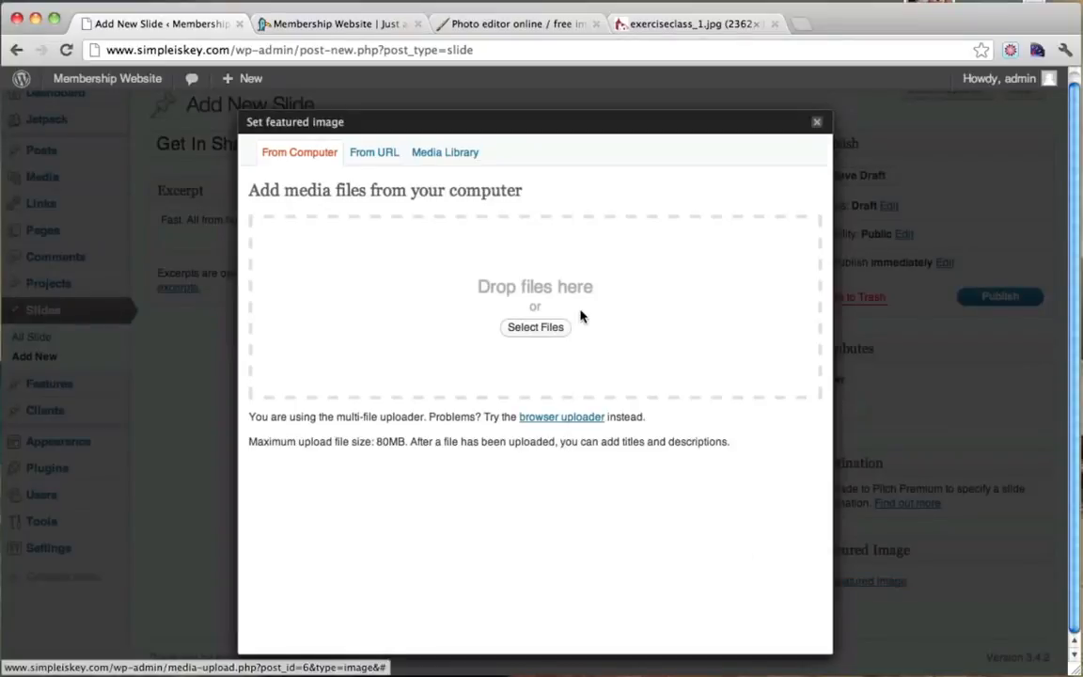
pyautogui.click(532, 328)
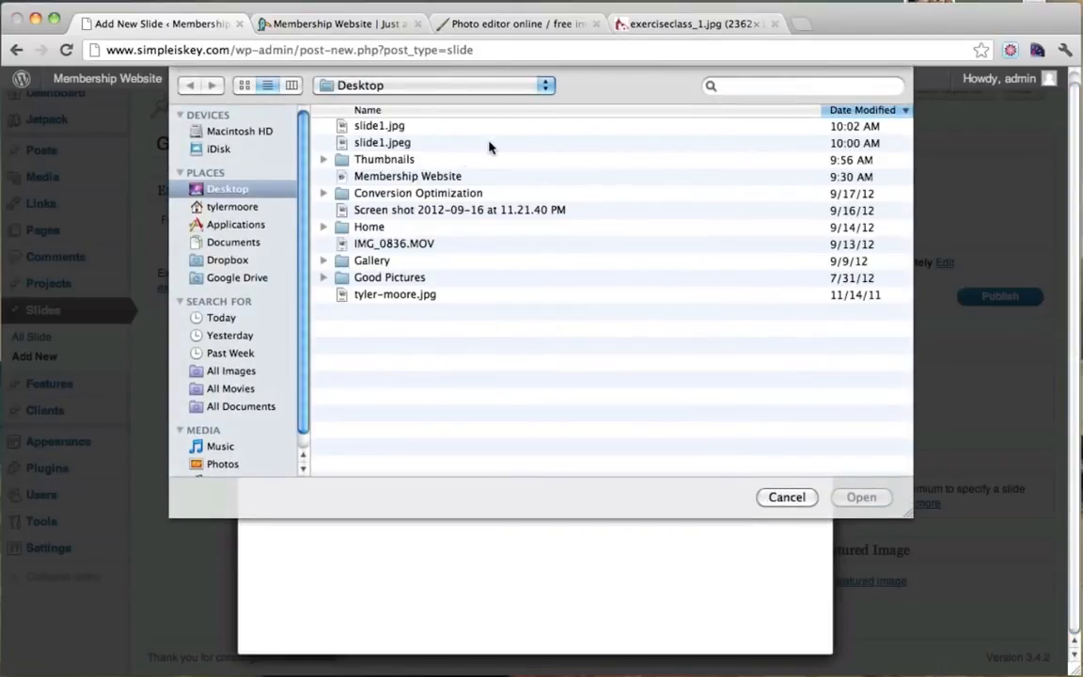
pyautogui.click(393, 128)
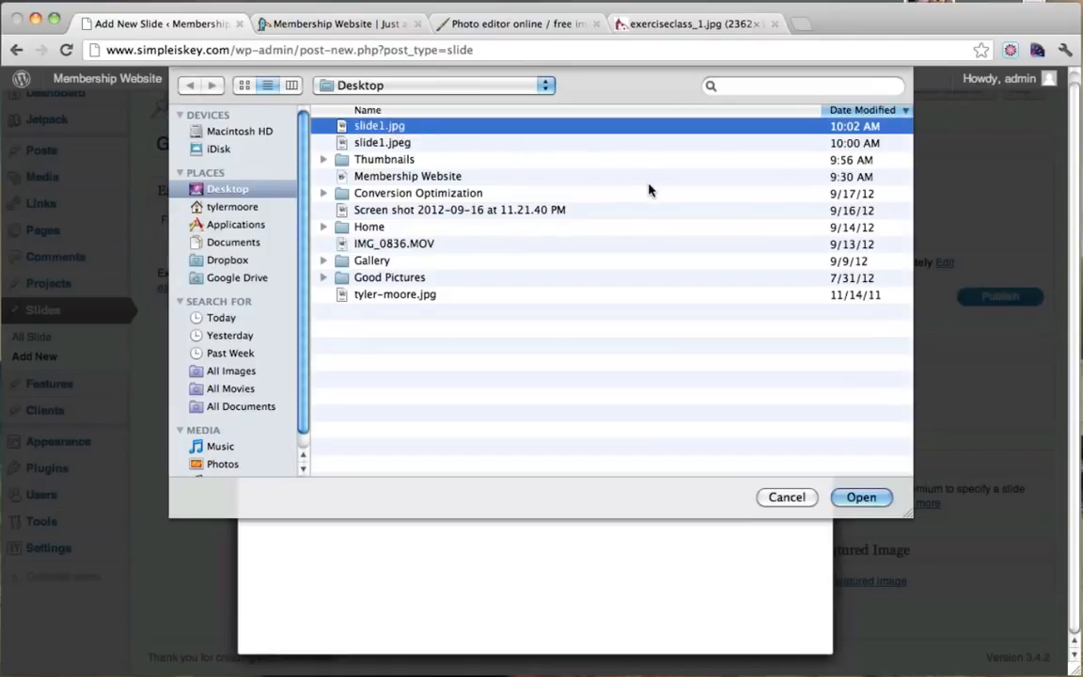
pyautogui.click(862, 497)
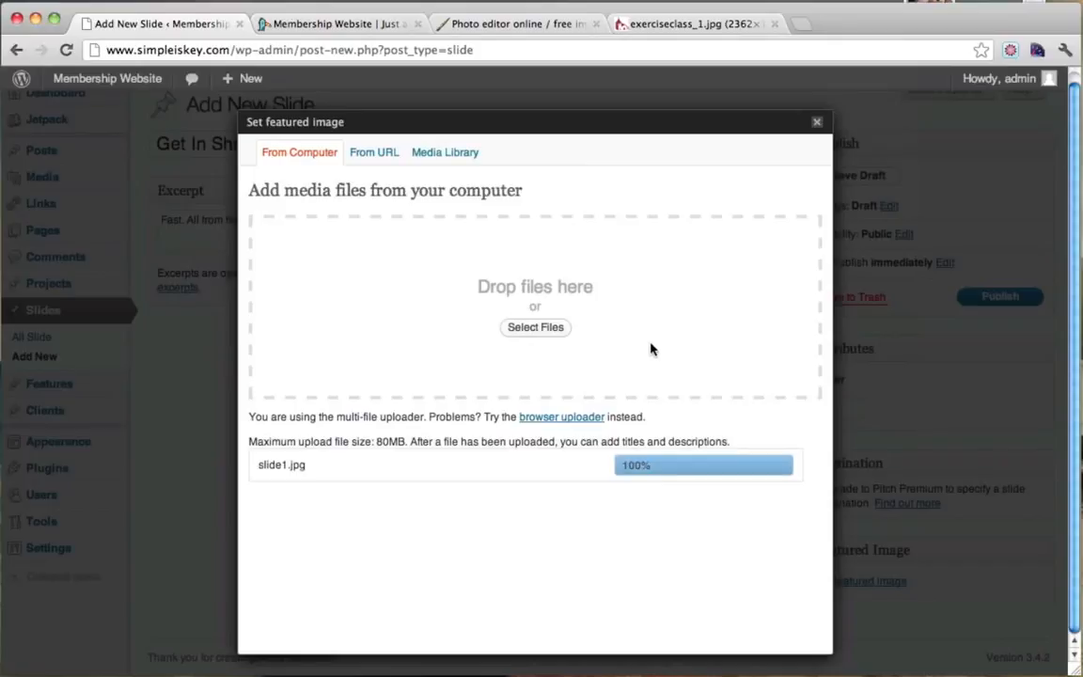
pyautogui.scroll(-4, 652, 349)
pyautogui.scroll(-5, 651, 349)
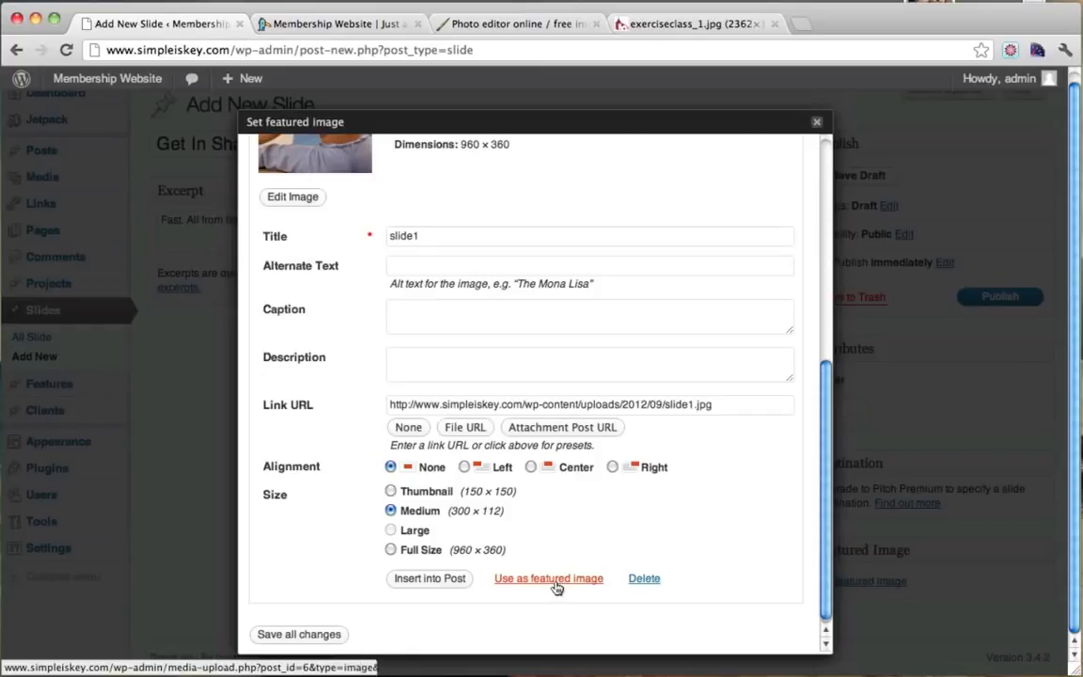
pyautogui.click(555, 579)
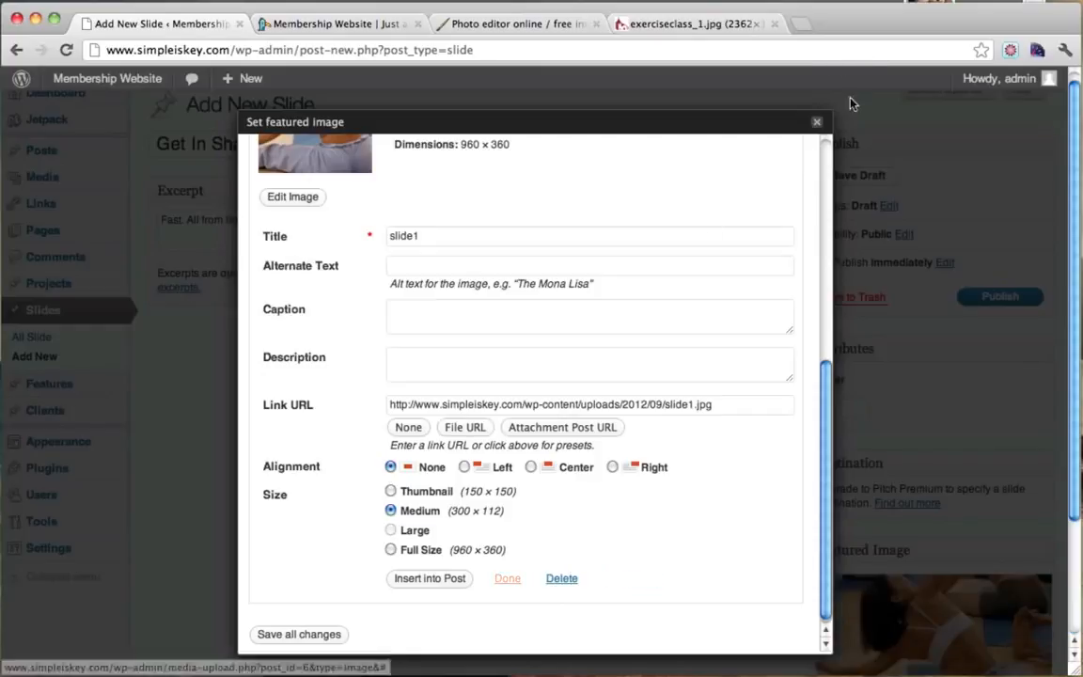
pyautogui.click(817, 122)
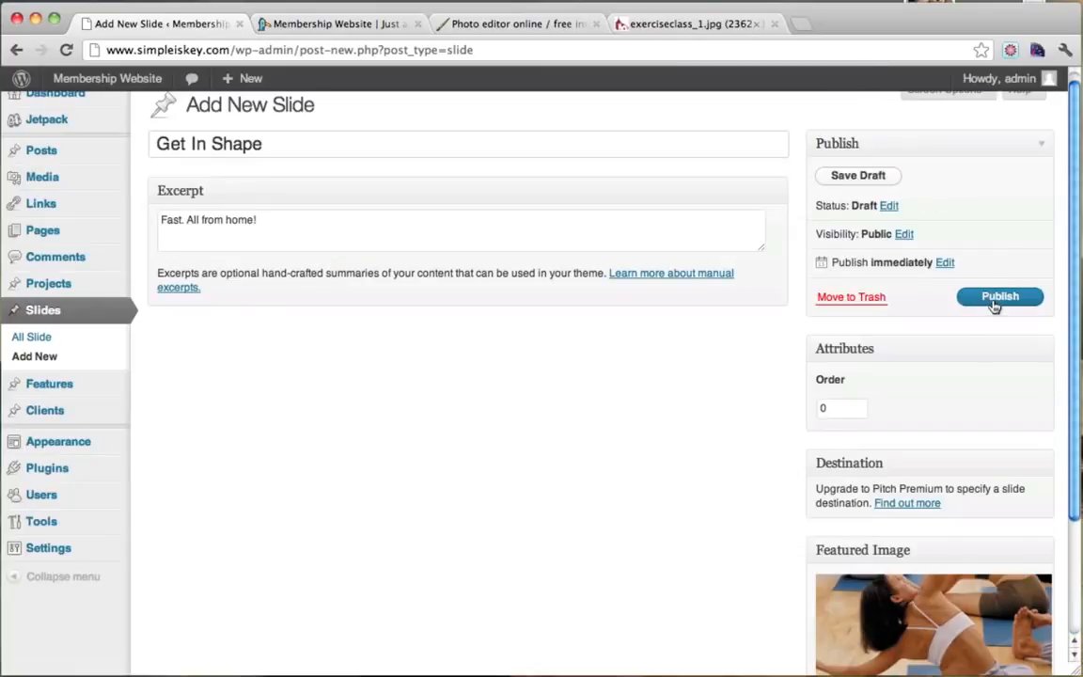
# Publish the Get In Shape slide and open the live site in a new tab.
pyautogui.click(995, 304)
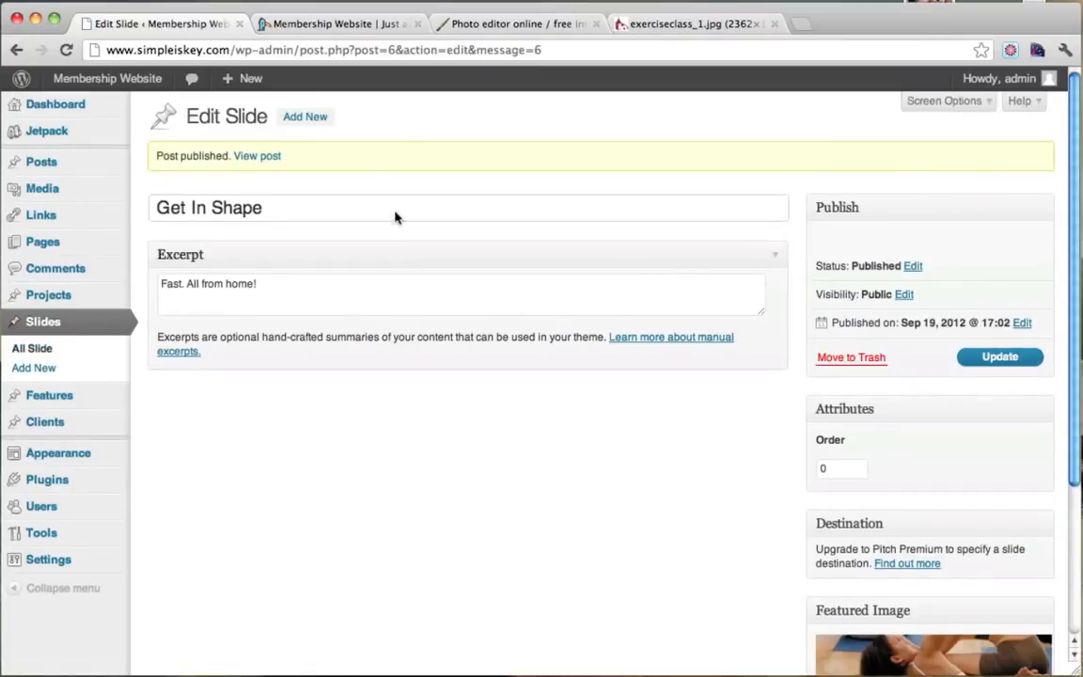
pyautogui.moveTo(92, 83)
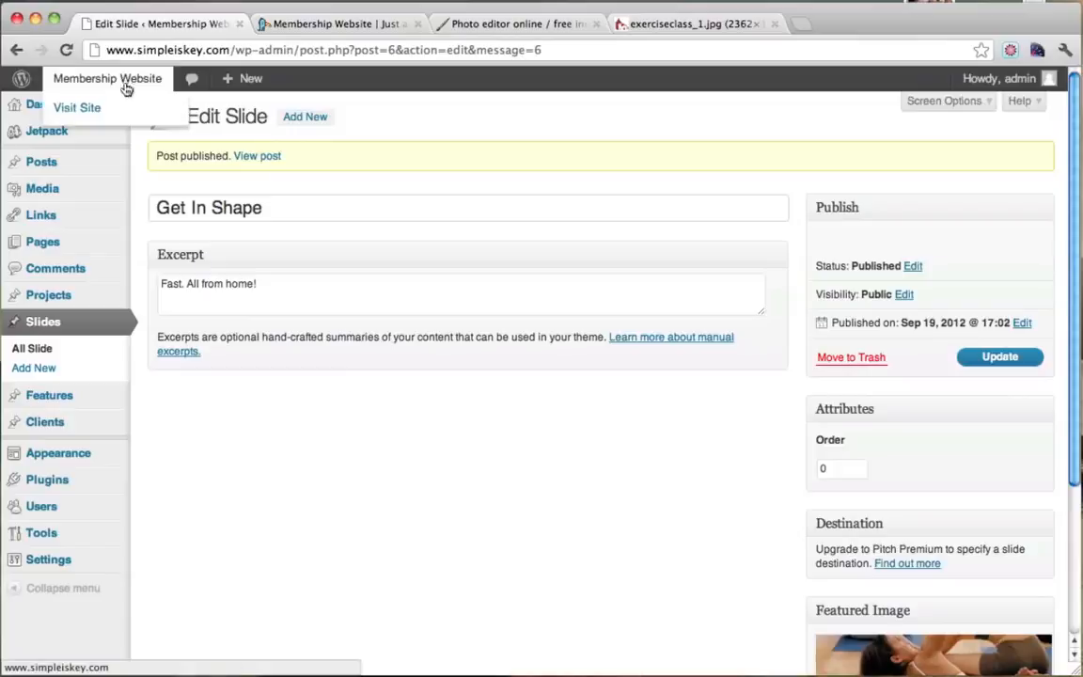
pyautogui.keyDown('super'); pyautogui.click(77, 108); pyautogui.keyUp('super')
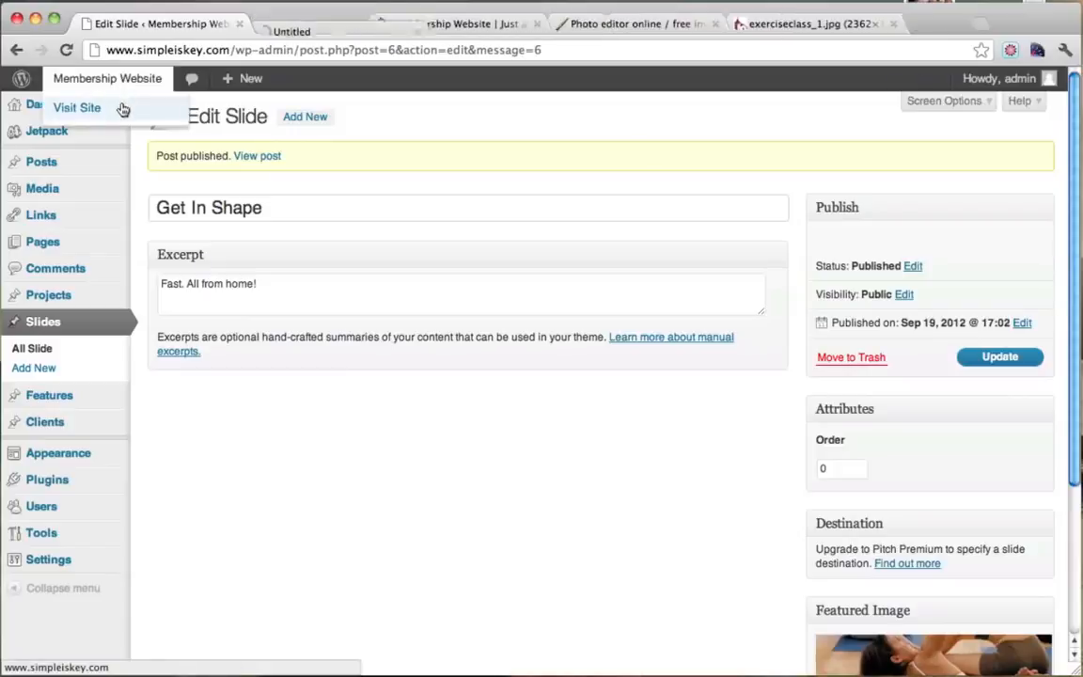
# Check the new slide in the homepage slider, then return to the Edit Slide tab.
pyautogui.click(334, 23)
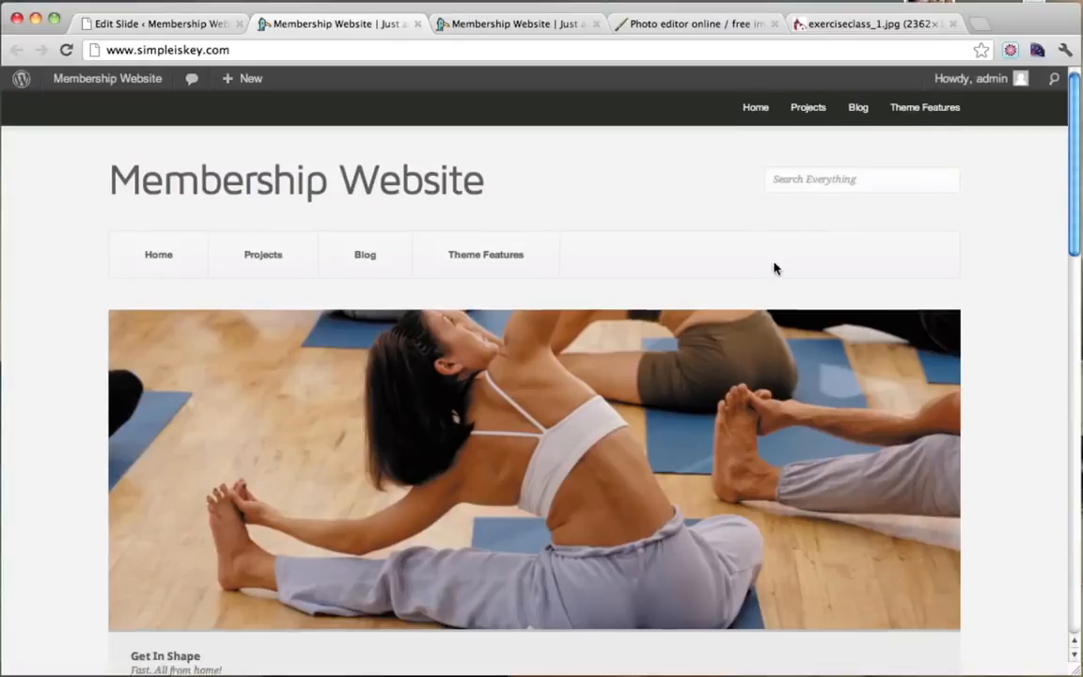
pyautogui.scroll(-3, 901, 358)
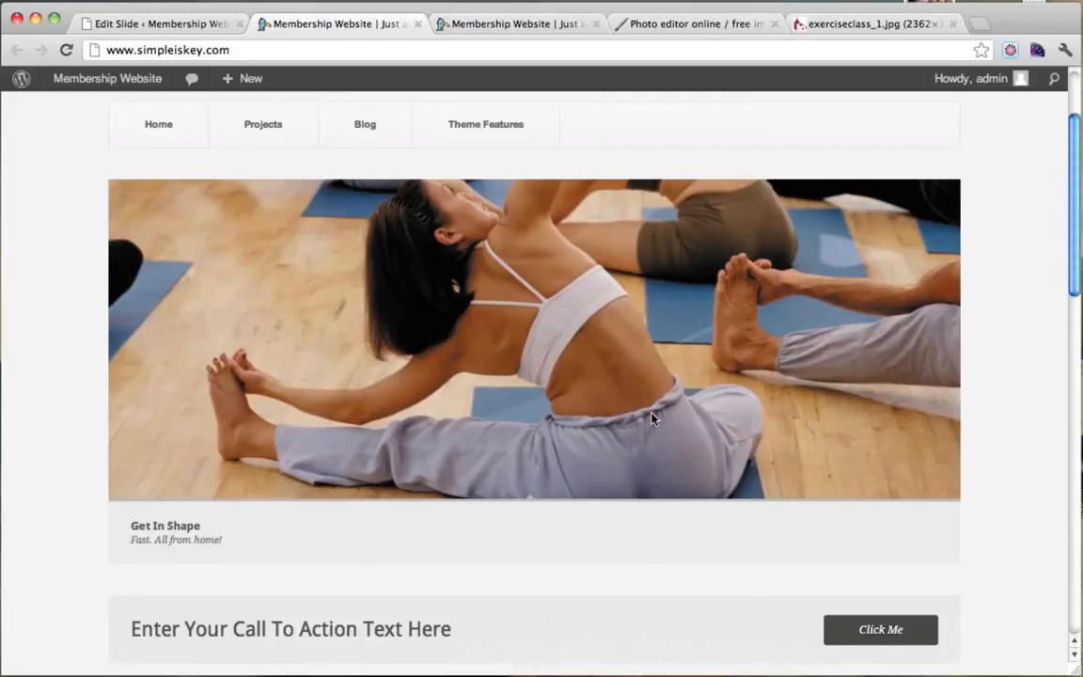
pyautogui.scroll(3, 891, 385)
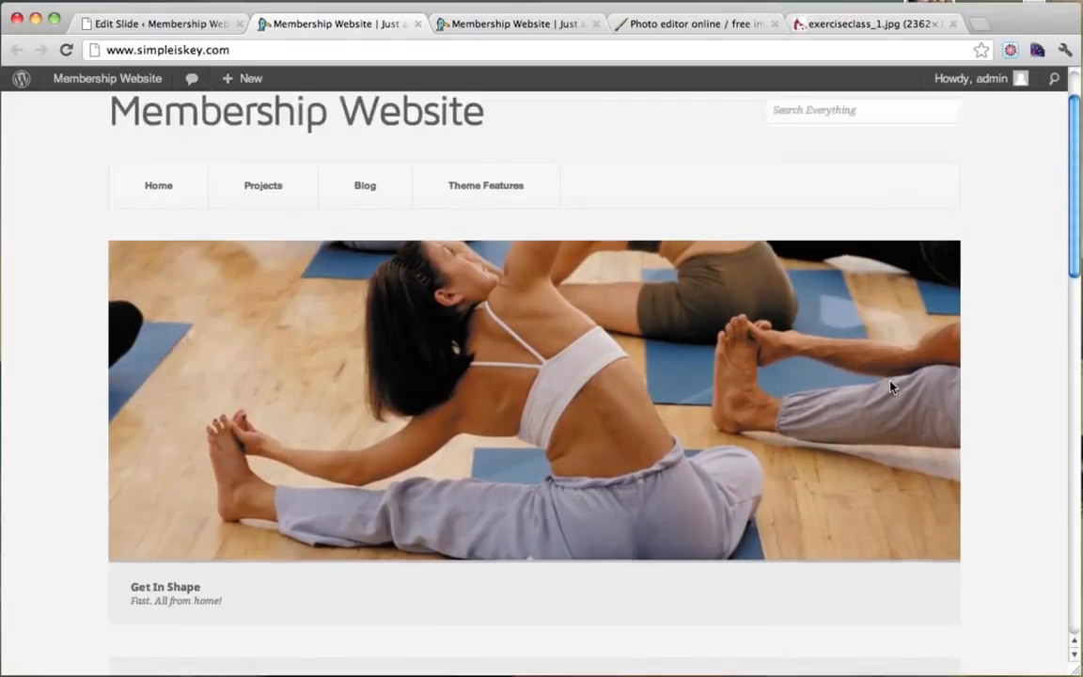
pyautogui.scroll(-3, 892, 385)
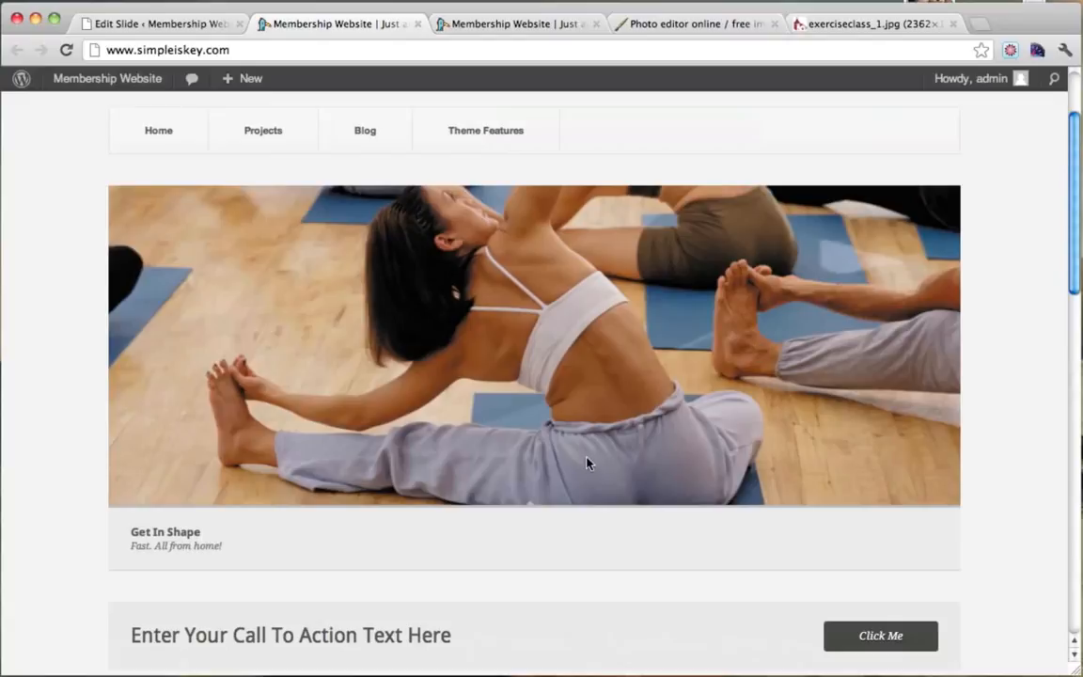
pyautogui.scroll(3, 587, 463)
pyautogui.scroll(-2, 587, 462)
pyautogui.scroll(2, 587, 463)
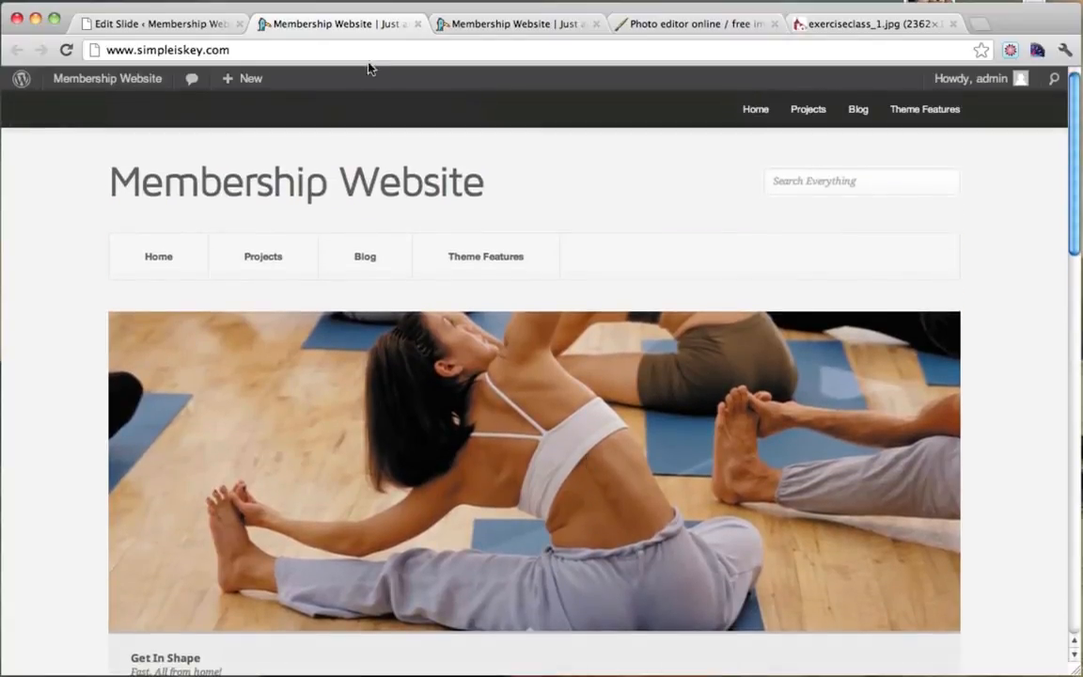
pyautogui.click(174, 24)
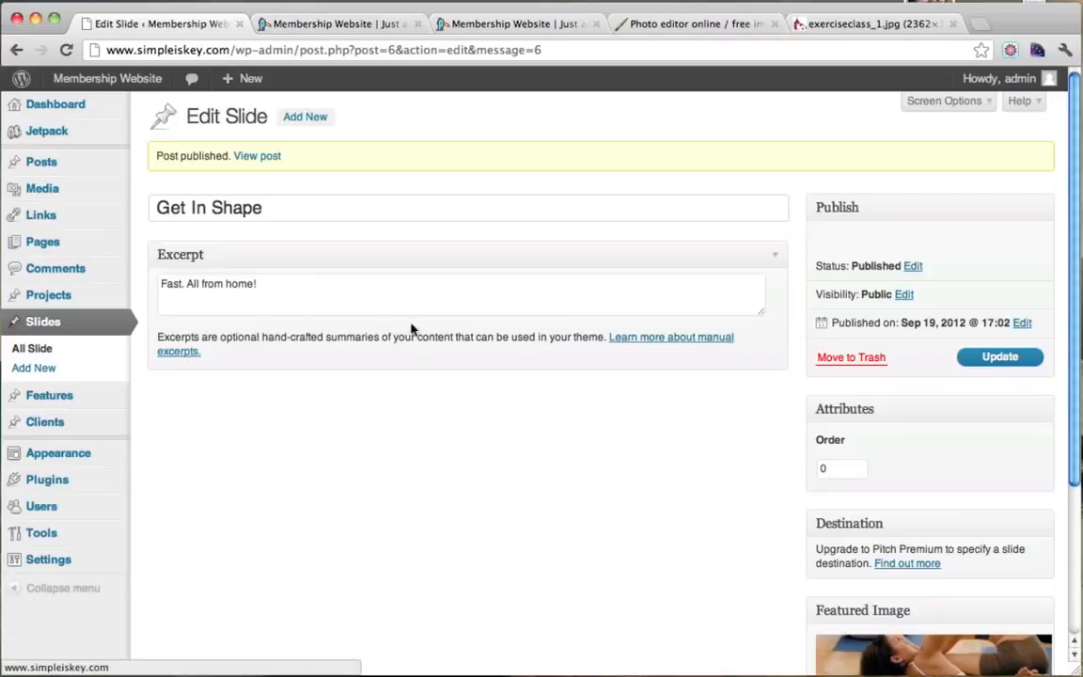
# Add a new slide titled 'Yes You Can' and begin typing its motivational excerpt.
pyautogui.click(43, 369)
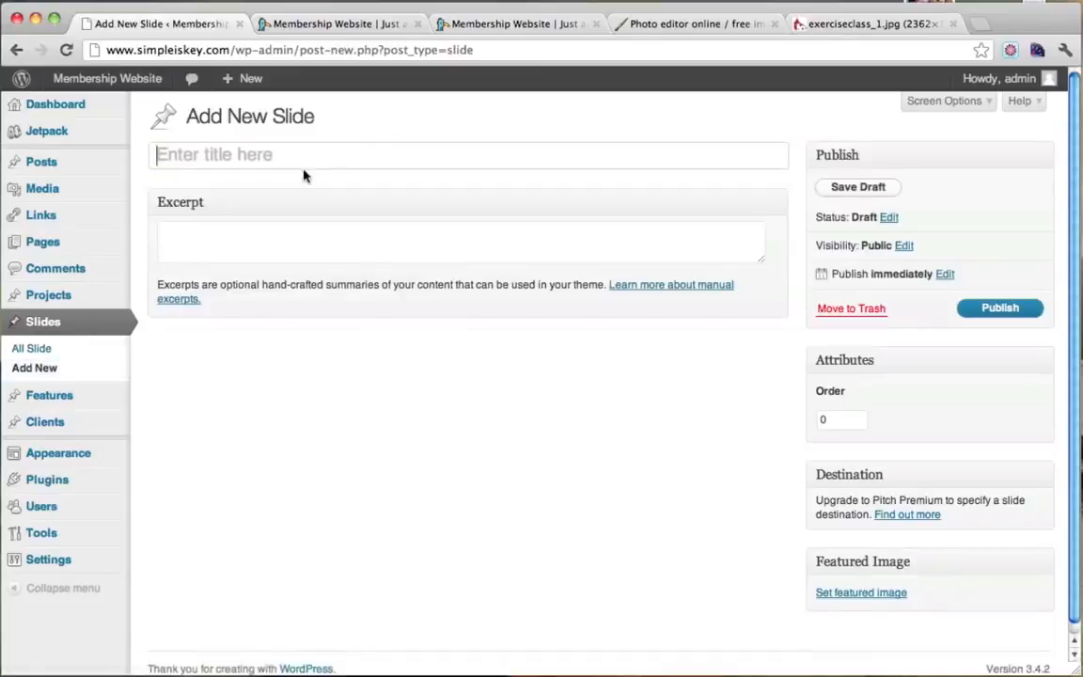
pyautogui.write('Yes You Can')
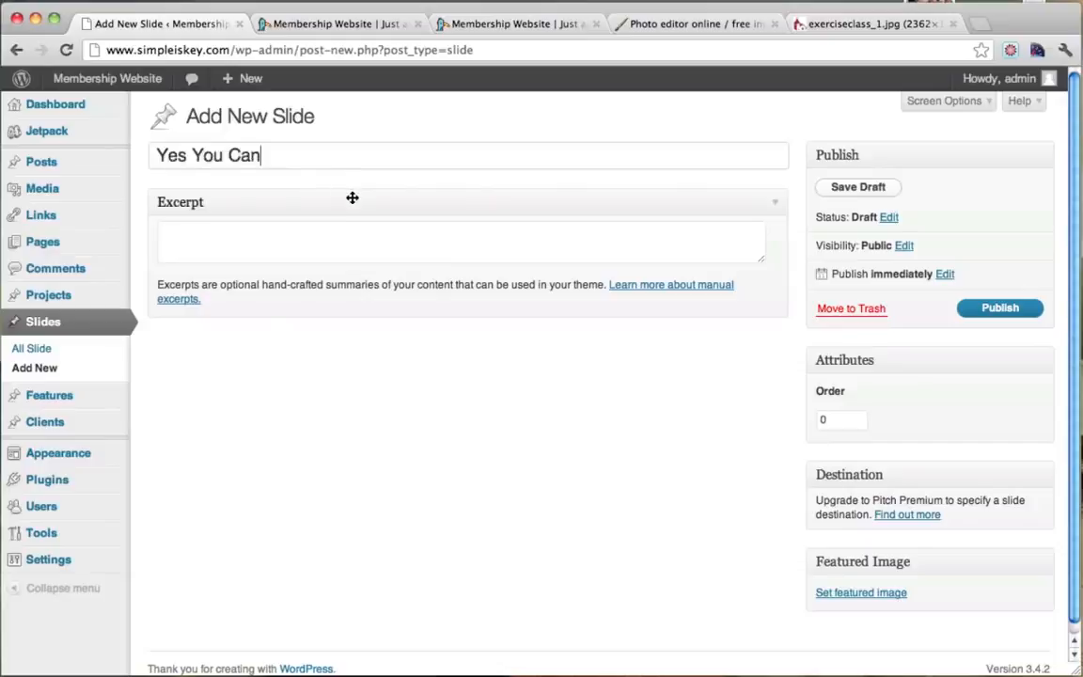
pyautogui.click(292, 227)
pyautogui.write('If')
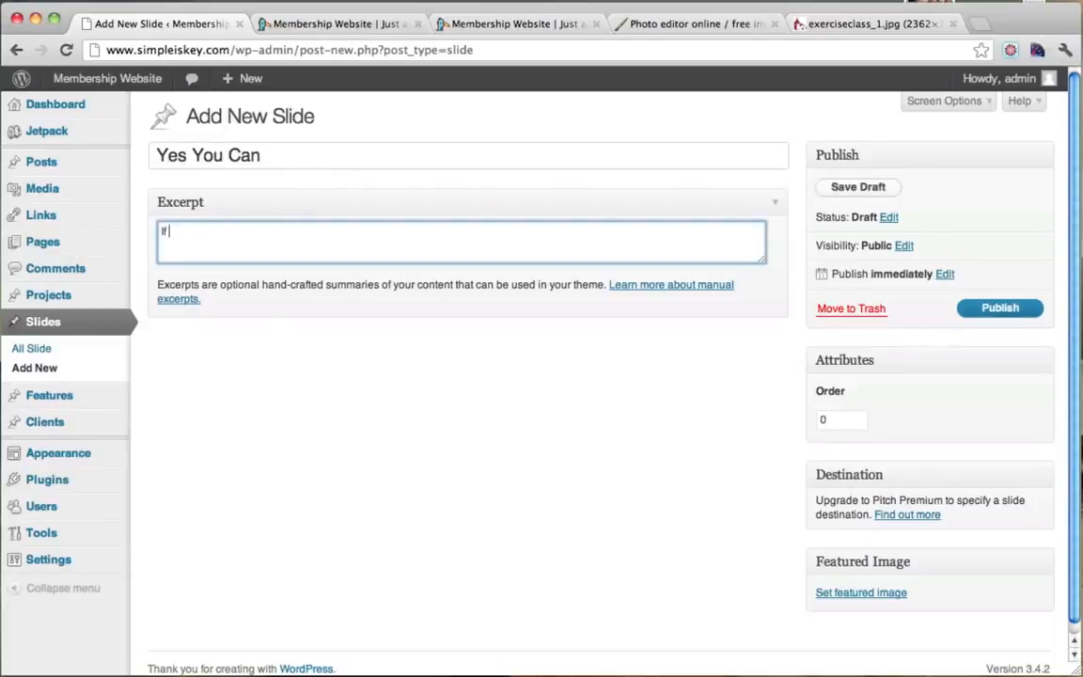
pyautogui.write(' Veronica can do it so can you!')
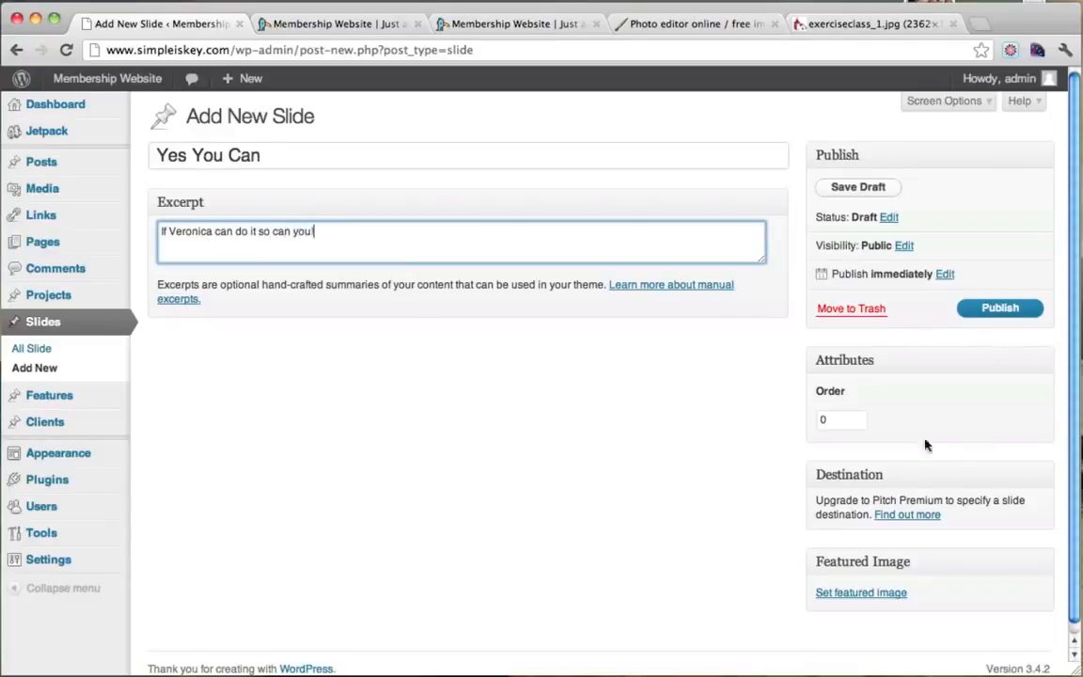
# Upload slide3.jpg from the Thumbnails folder for the slide's featured image.
pyautogui.click(859, 592)
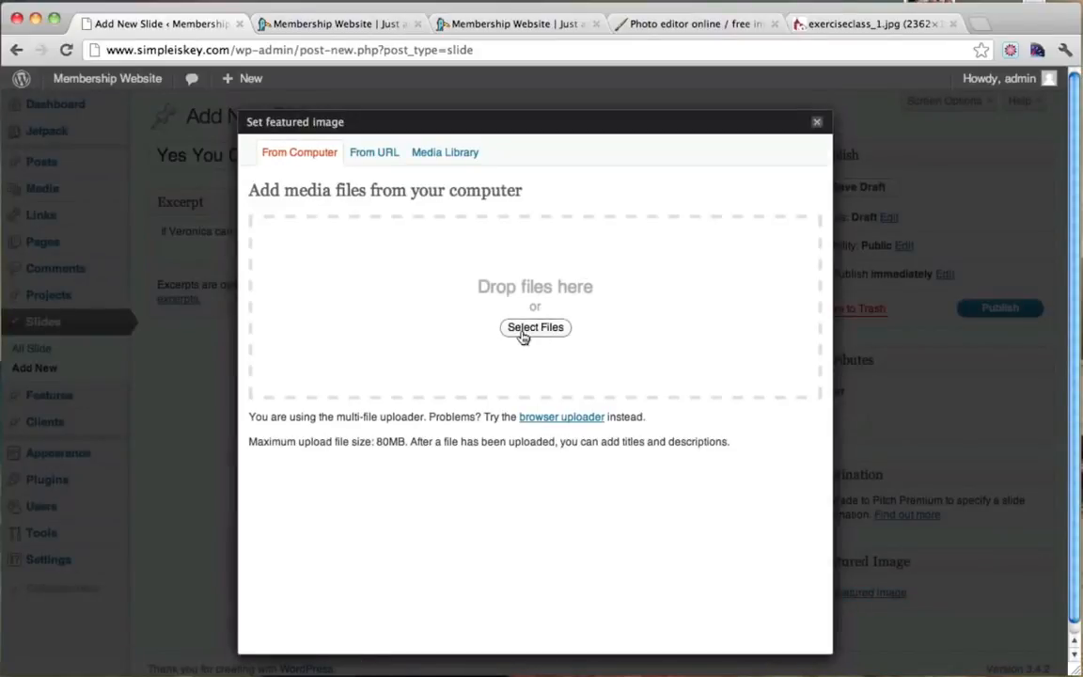
pyautogui.click(522, 336)
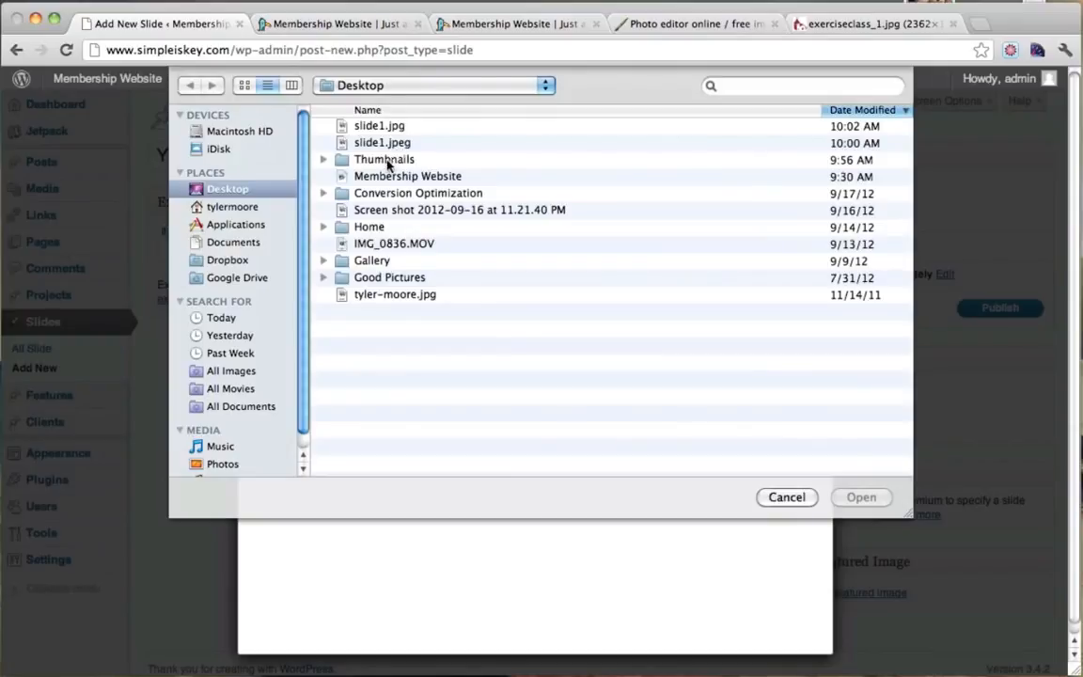
pyautogui.doubleClick(387, 164)
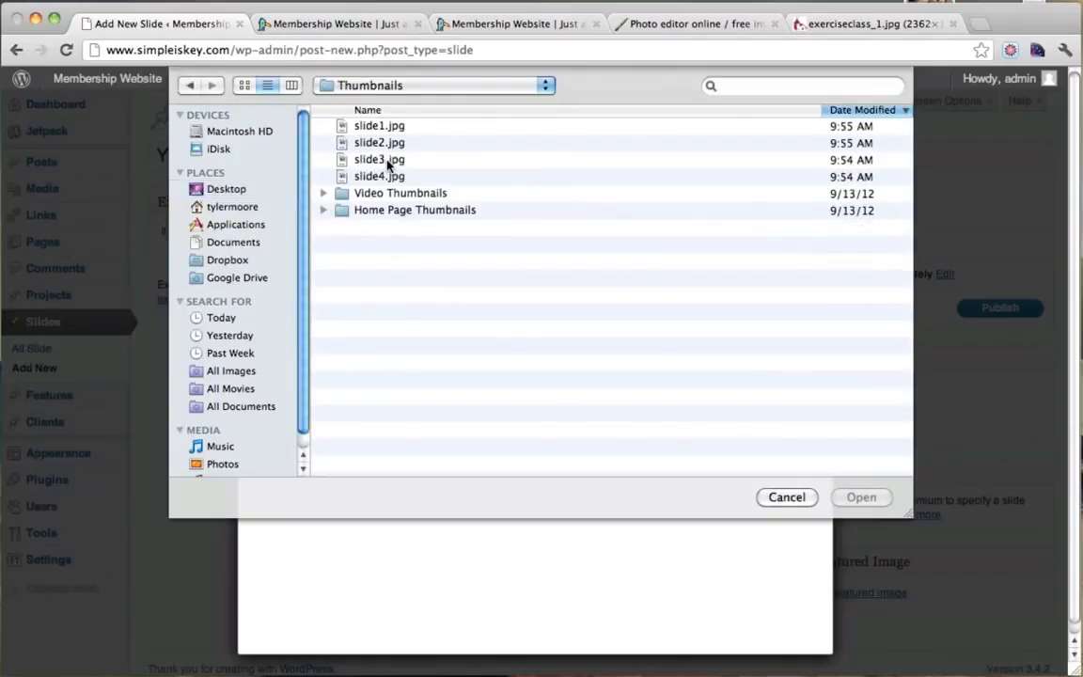
pyautogui.click(243, 86)
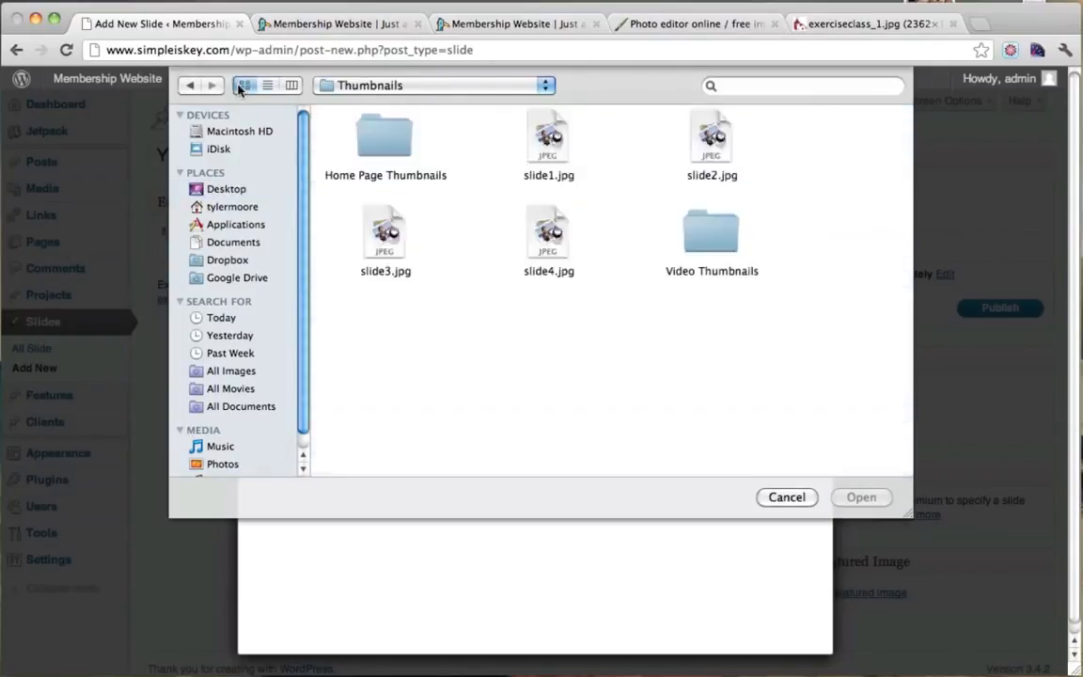
pyautogui.click(394, 242)
pyautogui.click(861, 497)
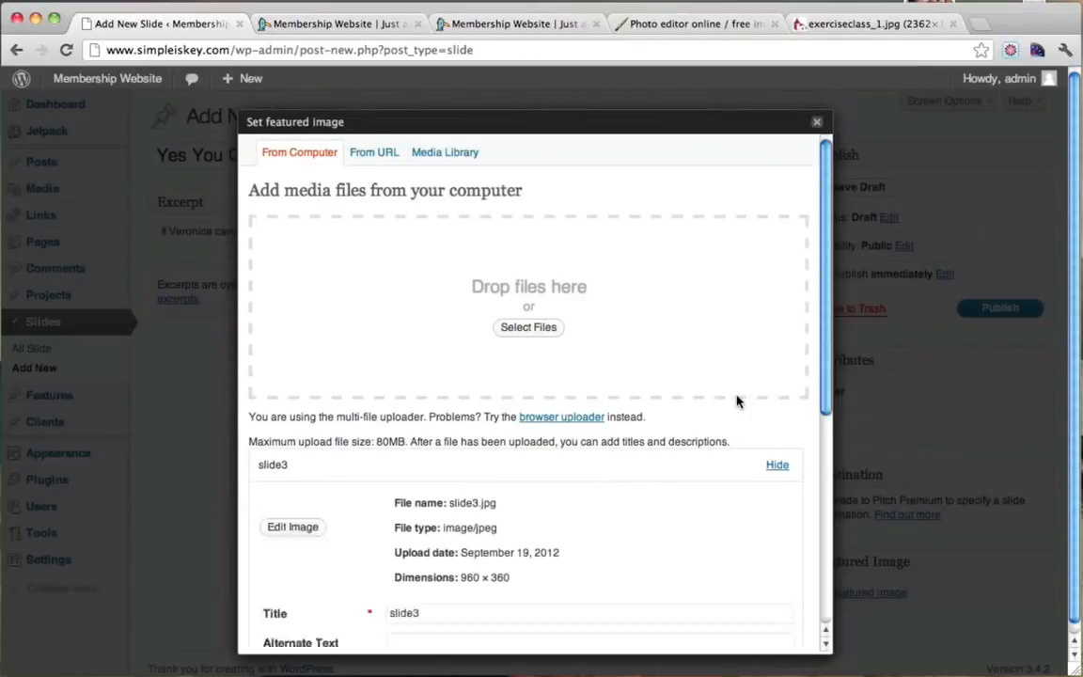
# Use slide3.jpg as the featured image, publish the Yes You Can slide, and view the site.
pyautogui.scroll(-8, 736, 399)
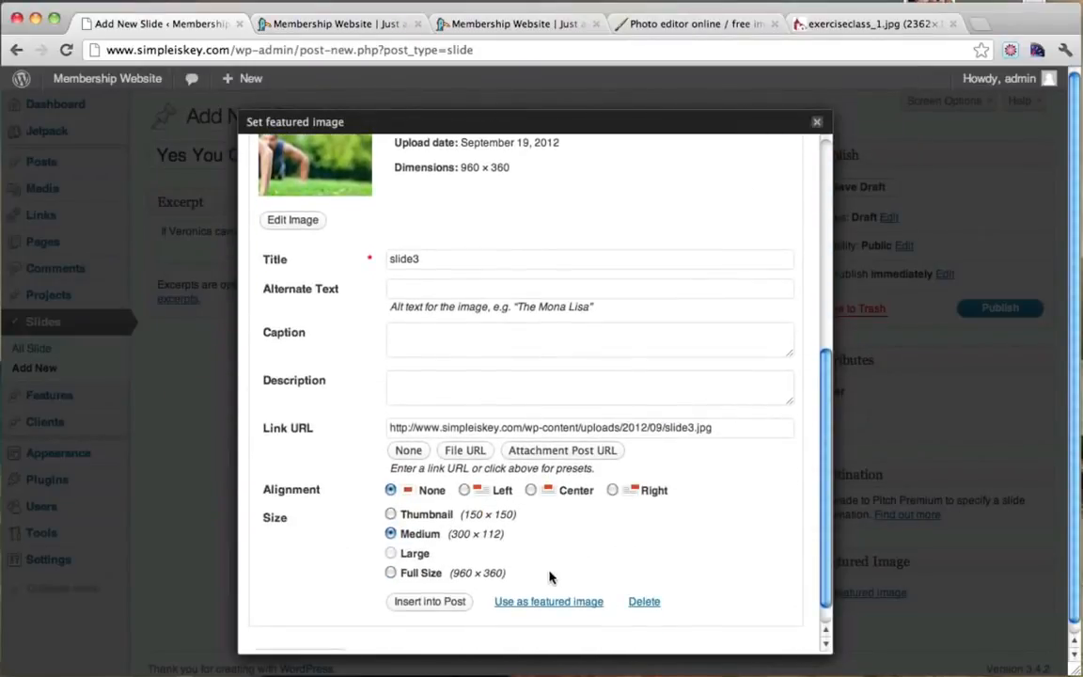
pyautogui.click(532, 603)
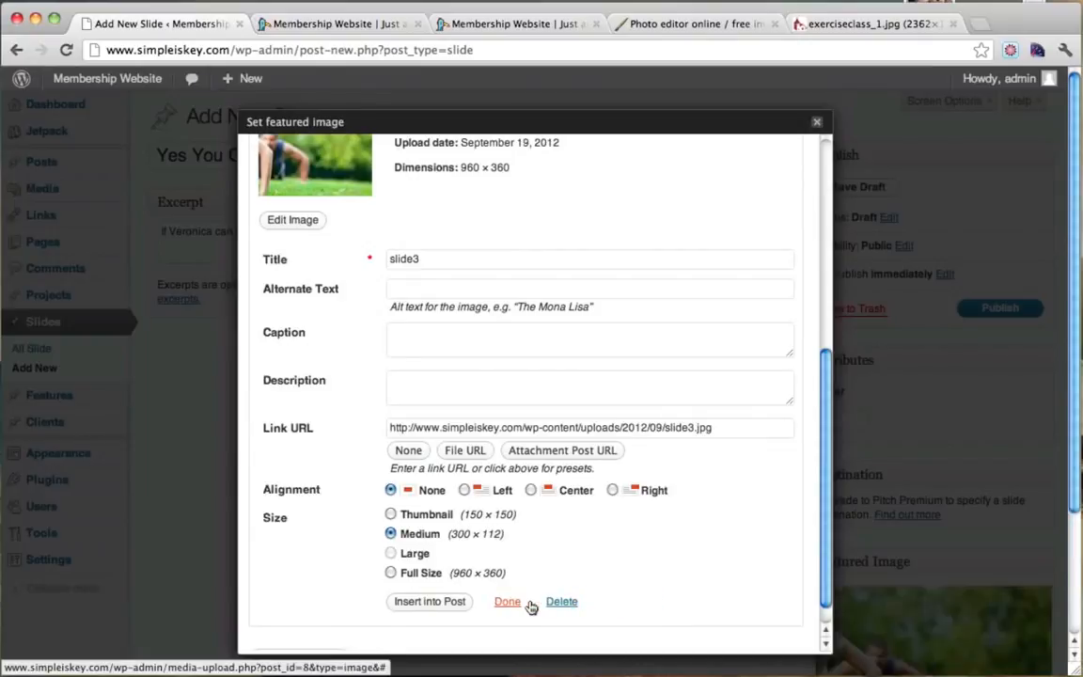
pyautogui.click(816, 121)
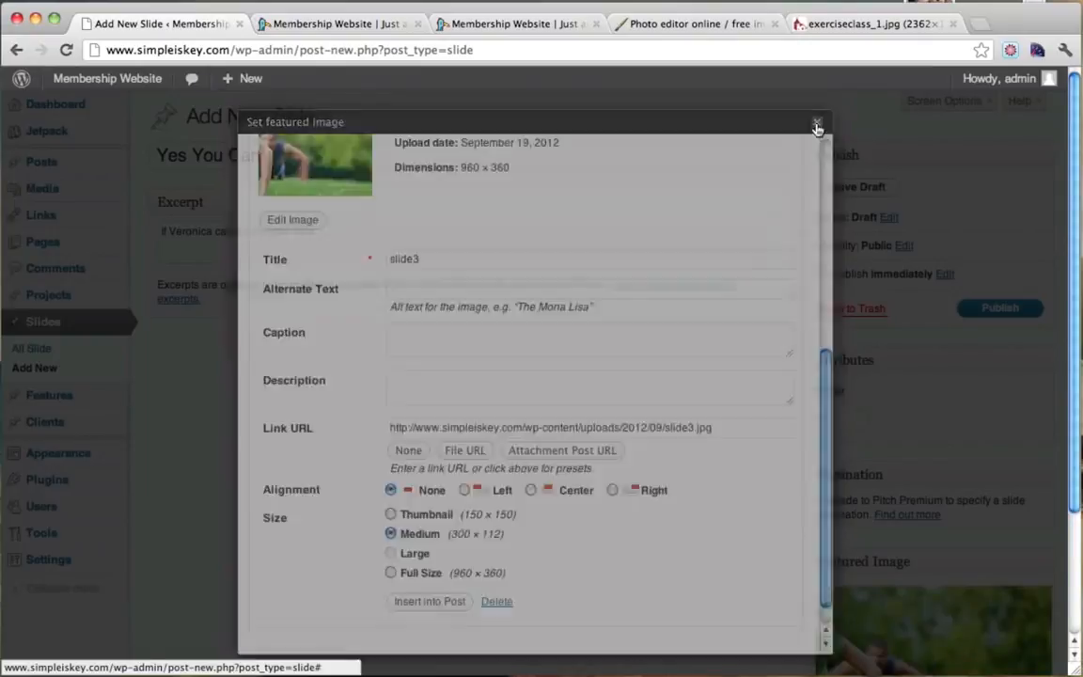
pyautogui.click(989, 308)
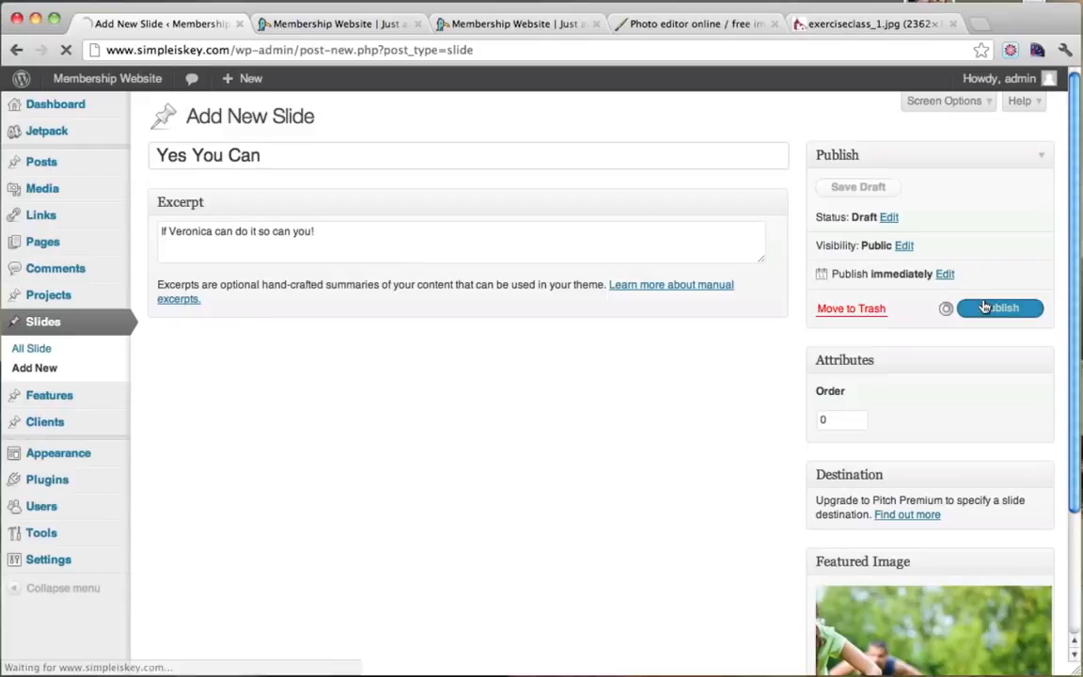
pyautogui.click(330, 25)
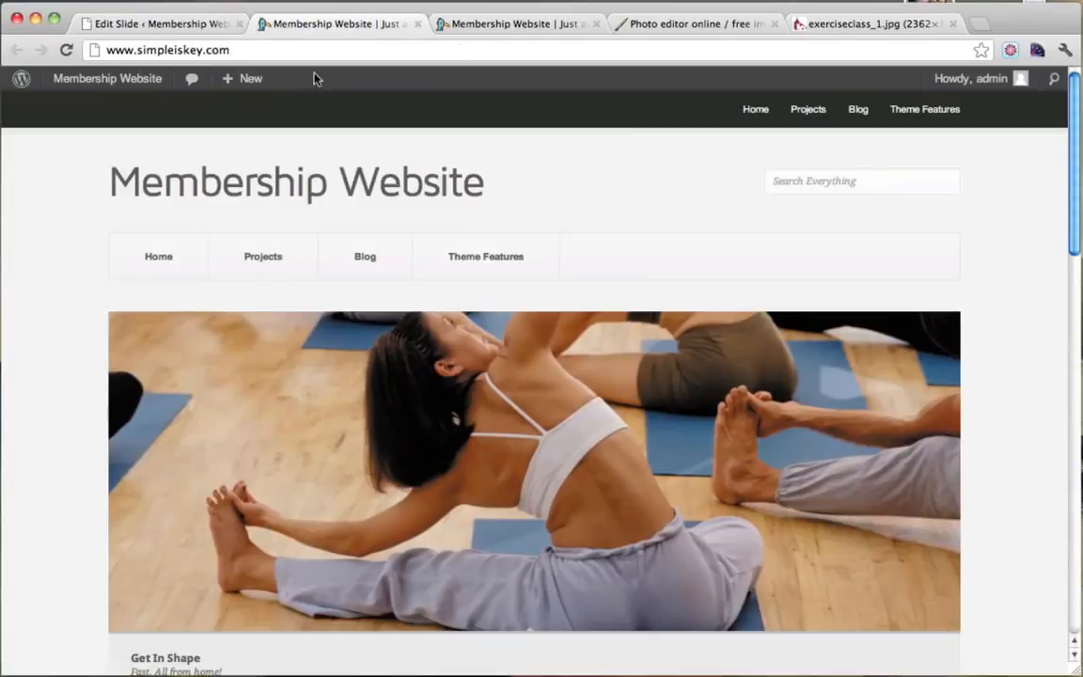
# Refresh the homepage, then close the duplicate site, Pixlr and photo tabs.
pyautogui.click(66, 50)
pyautogui.scroll(-3, 368, 254)
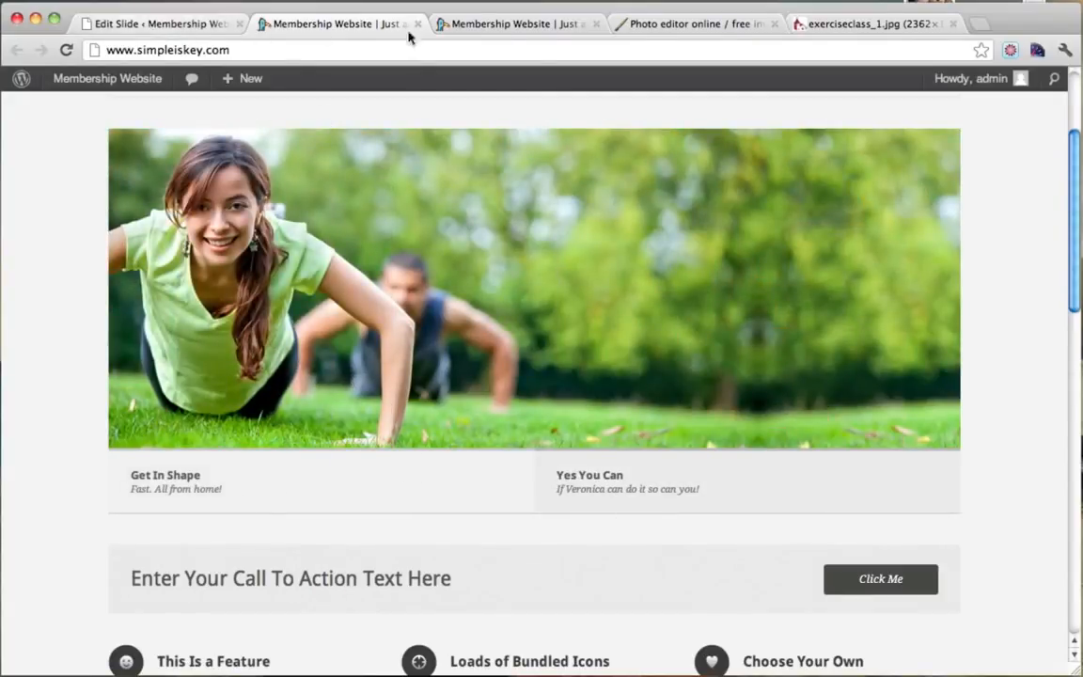
pyautogui.click(576, 25)
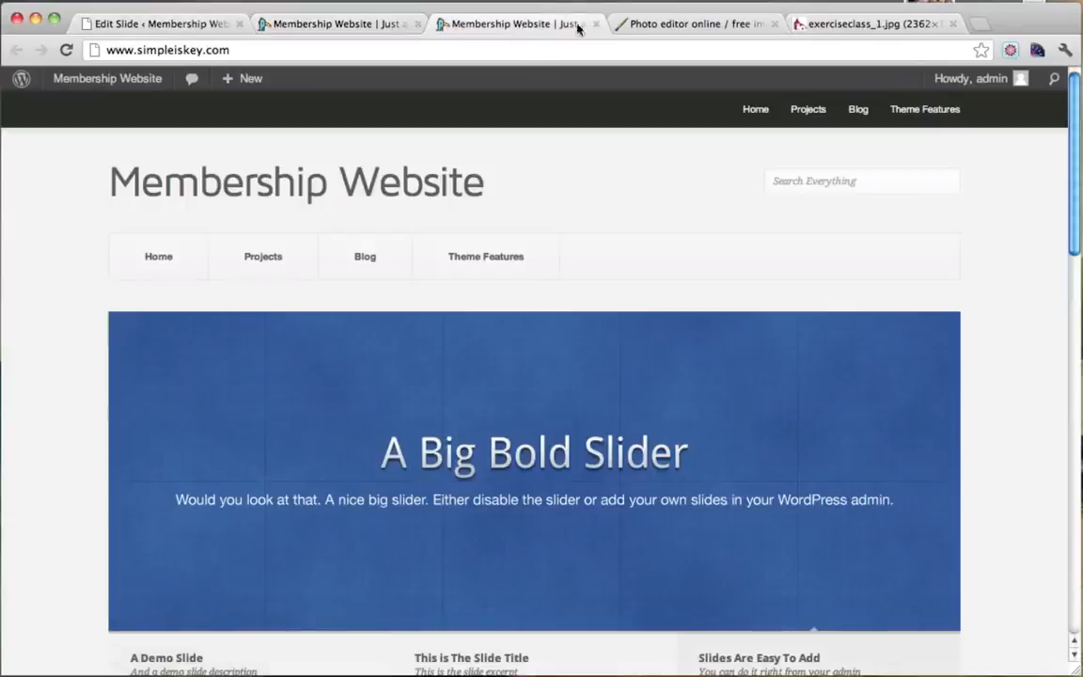
pyautogui.click(595, 25)
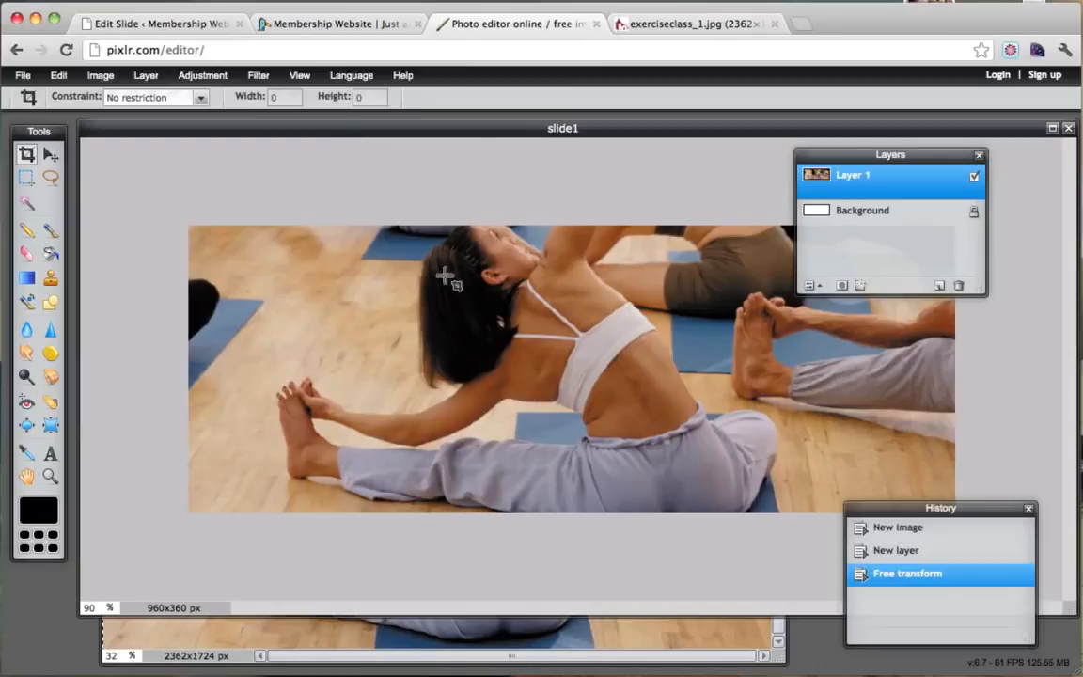
pyautogui.click(595, 25)
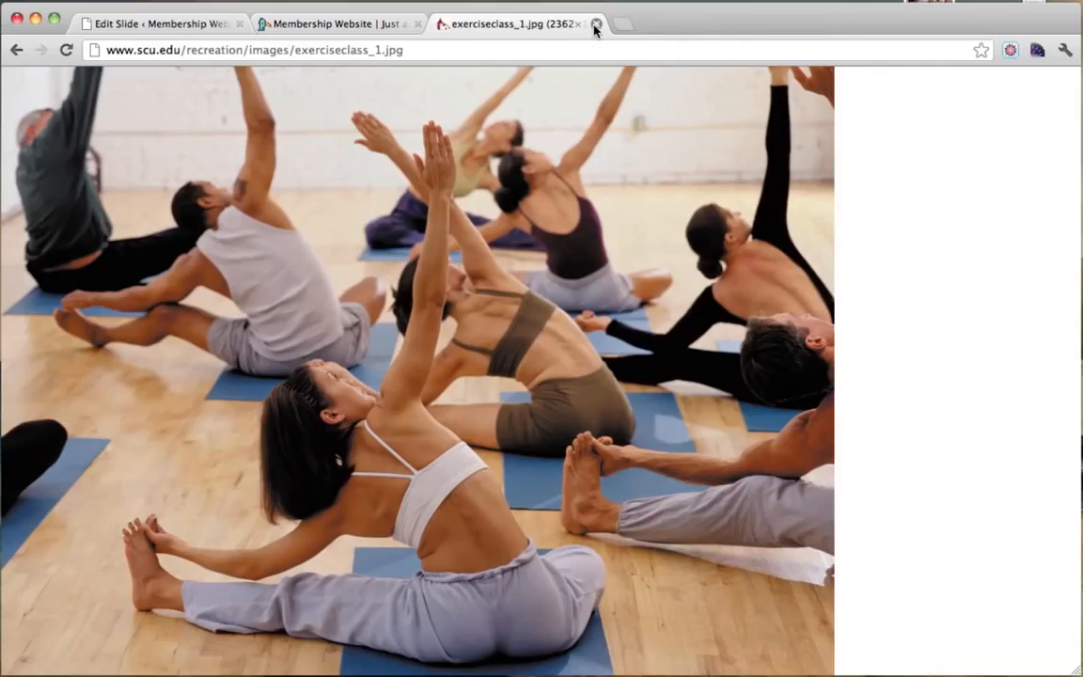
pyautogui.click(595, 24)
pyautogui.click(141, 31)
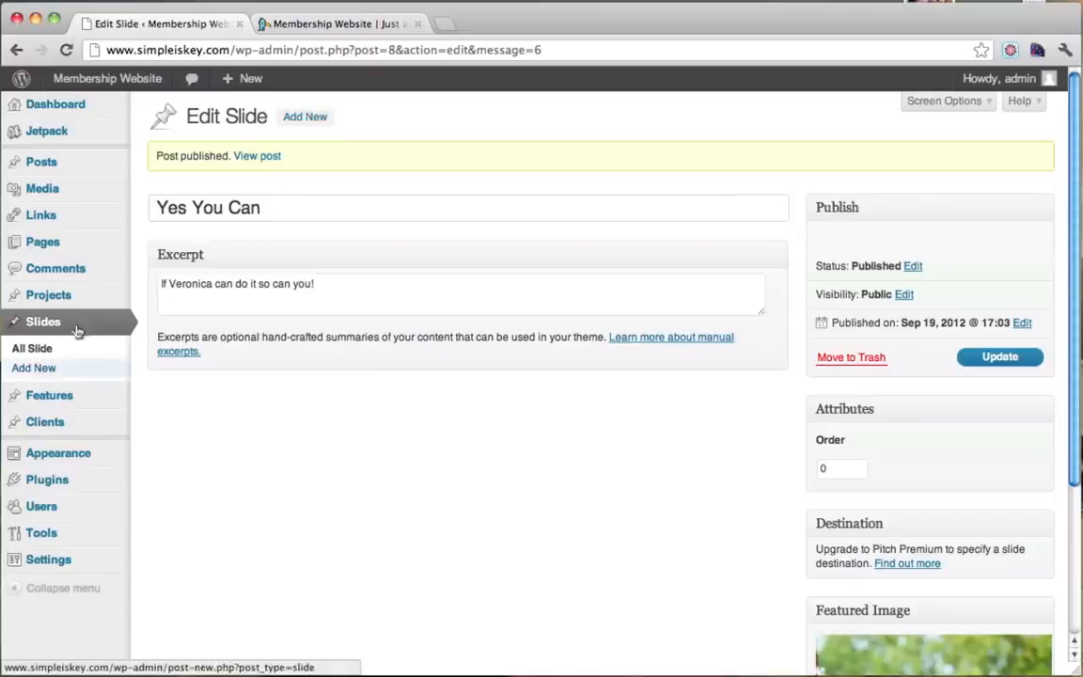
# Add a new slide titled 'Experience' with excerpt 'A healthy lifestyle', correcting the misspelling.
pyautogui.click(313, 120)
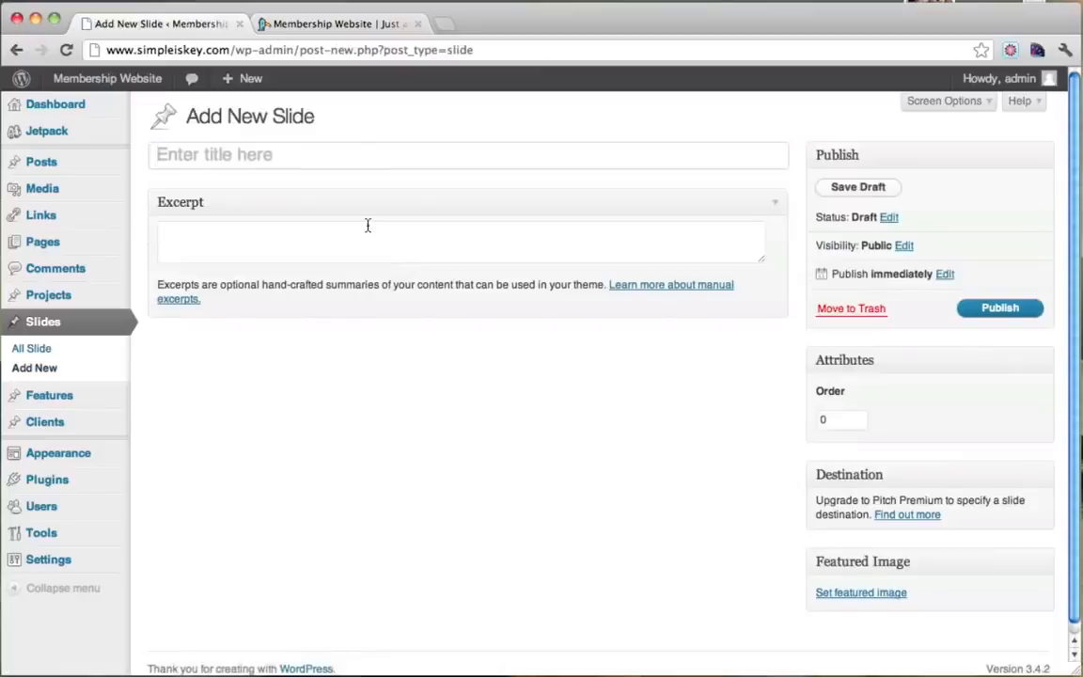
pyautogui.write('xperience')
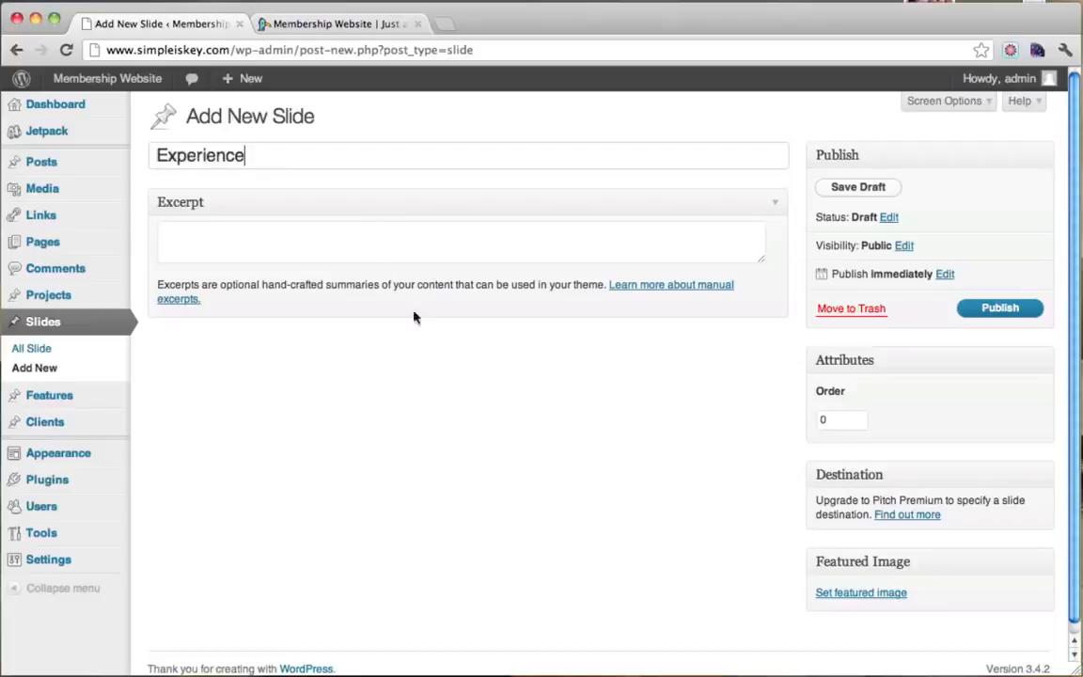
pyautogui.click(336, 249)
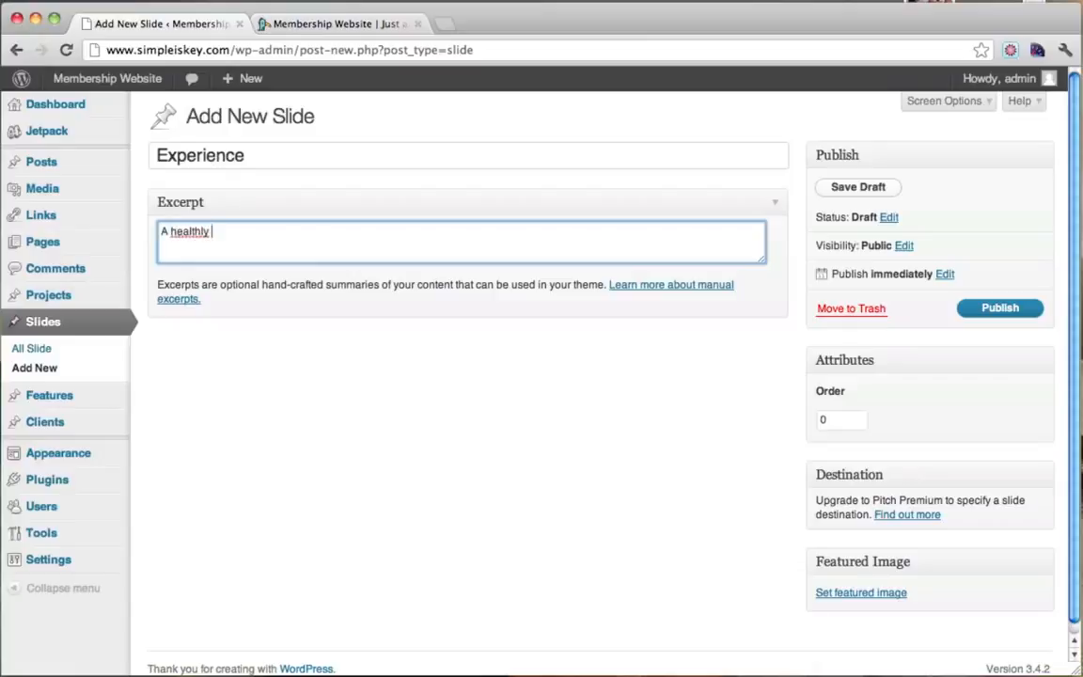
pyautogui.rightClick(208, 230)
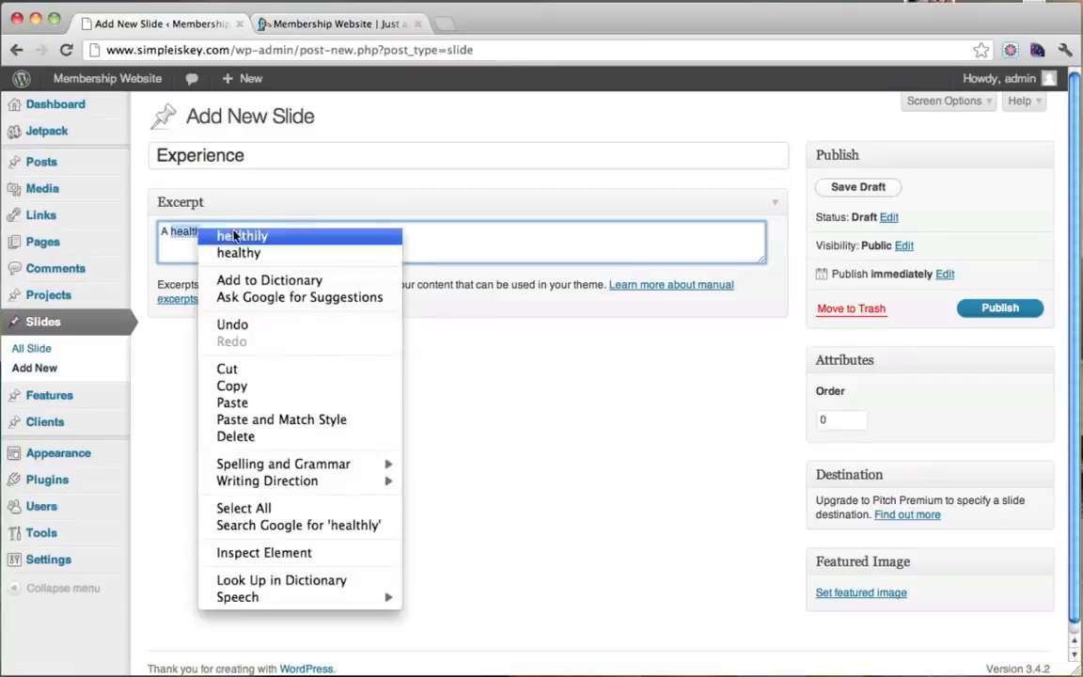
pyautogui.click(232, 251)
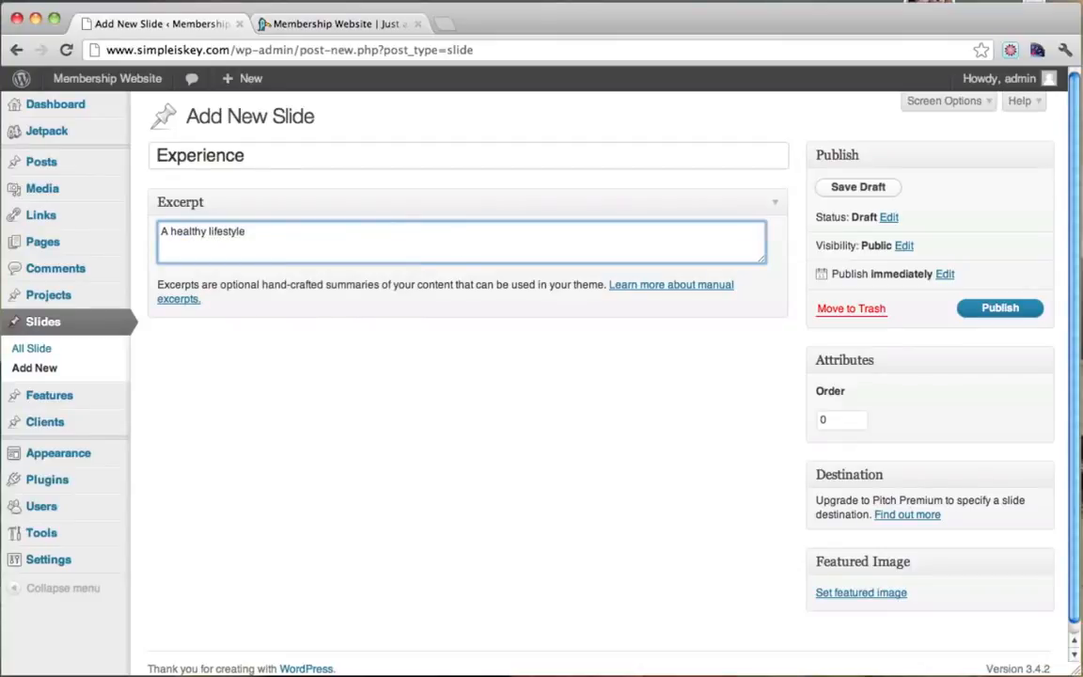
# Upload slide2.jpg as the featured image and publish the Experience slide.
pyautogui.click(849, 593)
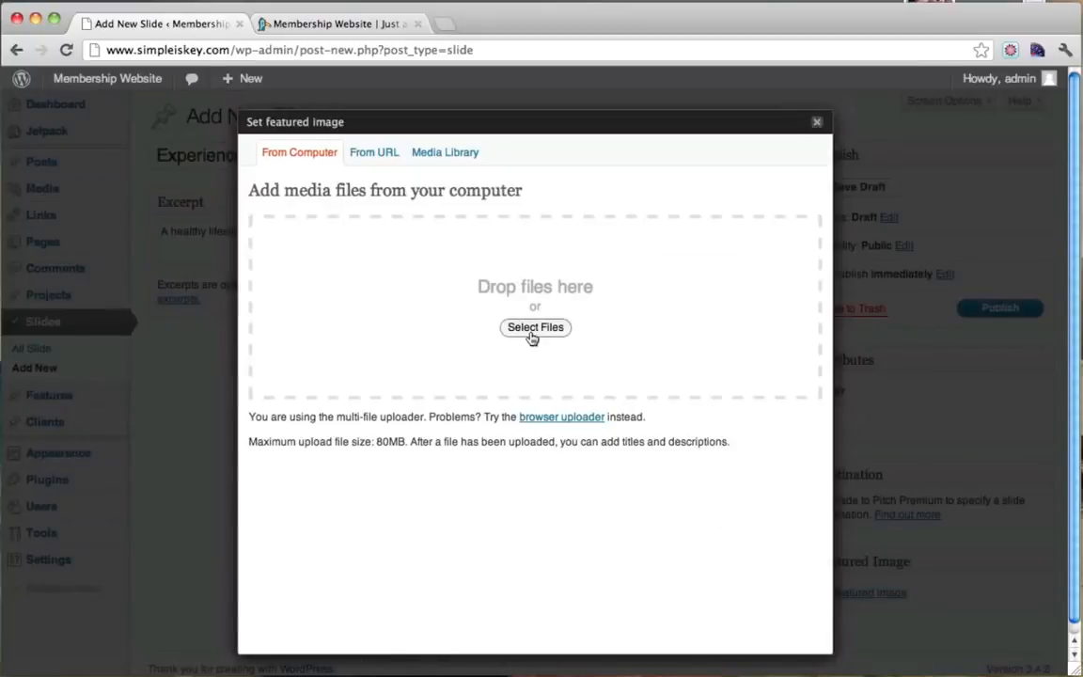
pyautogui.click(532, 328)
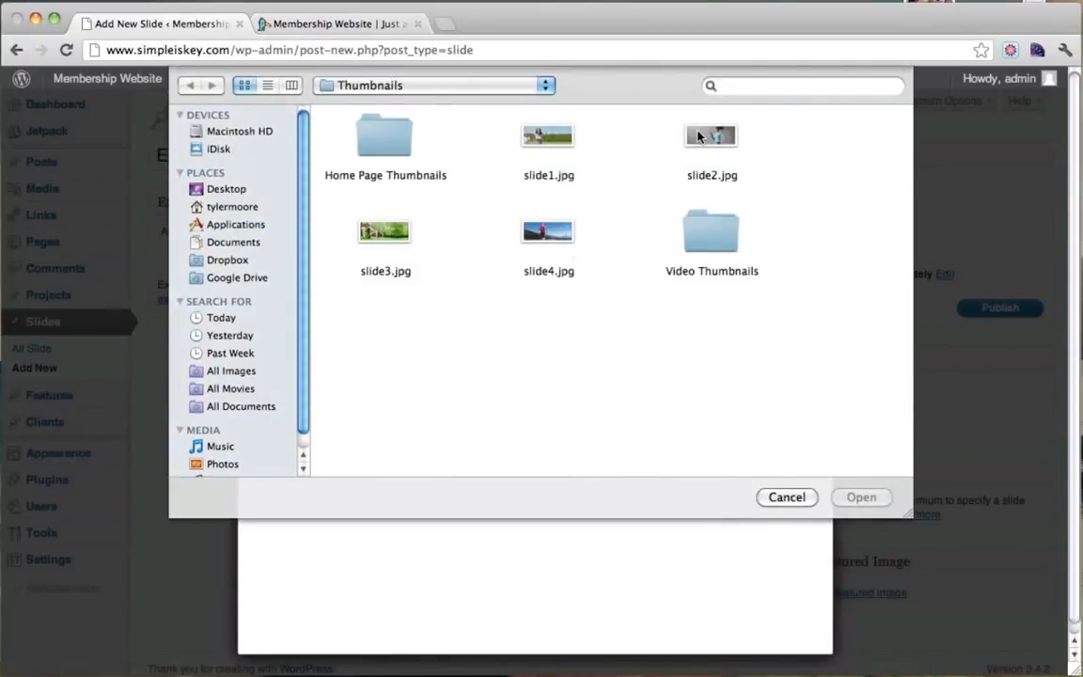
pyautogui.click(698, 137)
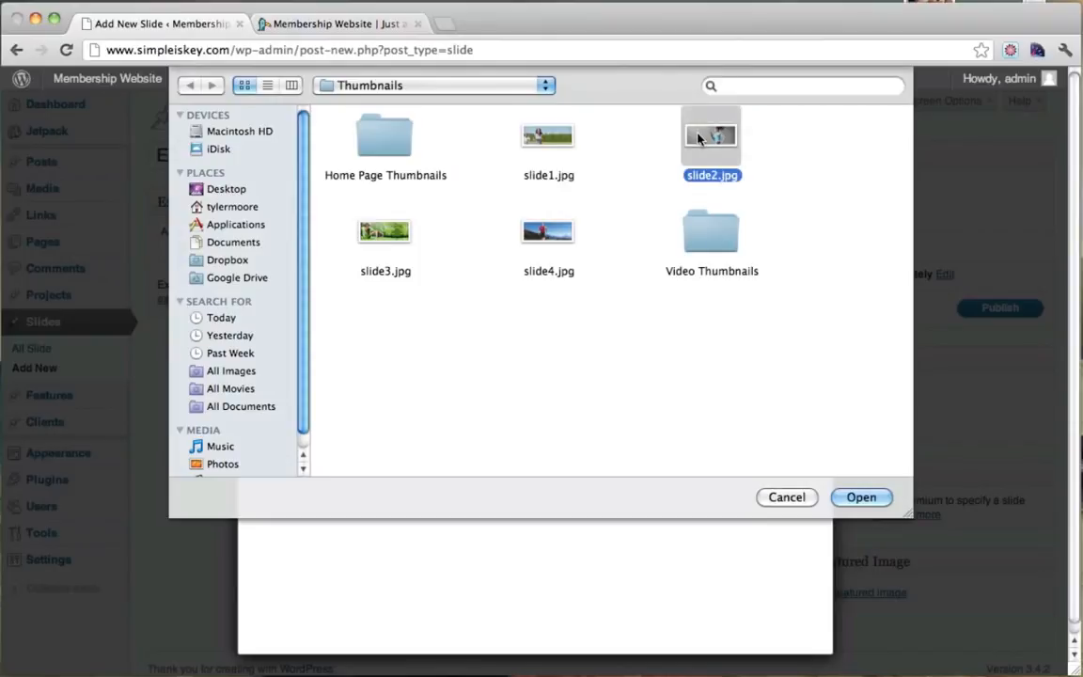
pyautogui.click(861, 498)
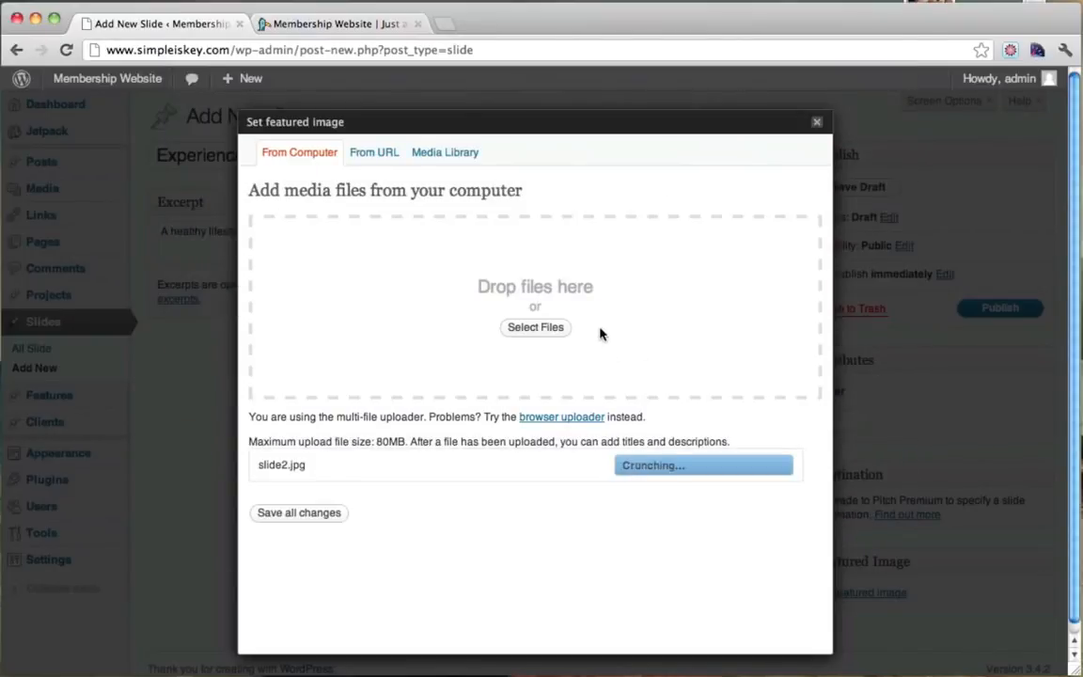
pyautogui.scroll(-5, 564, 404)
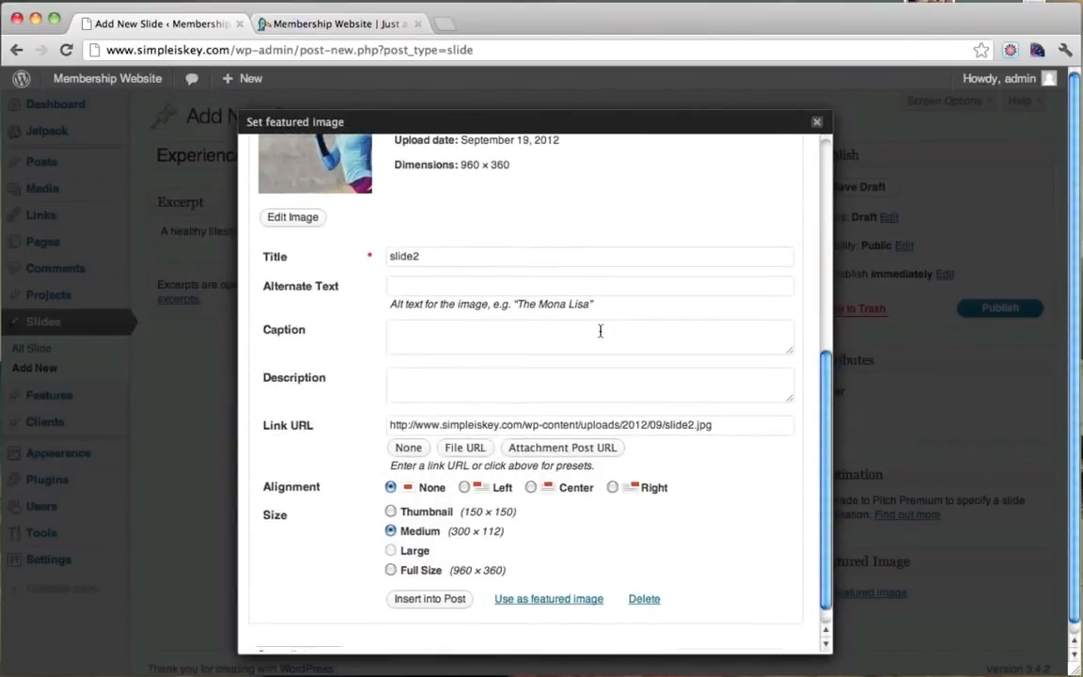
pyautogui.click(523, 598)
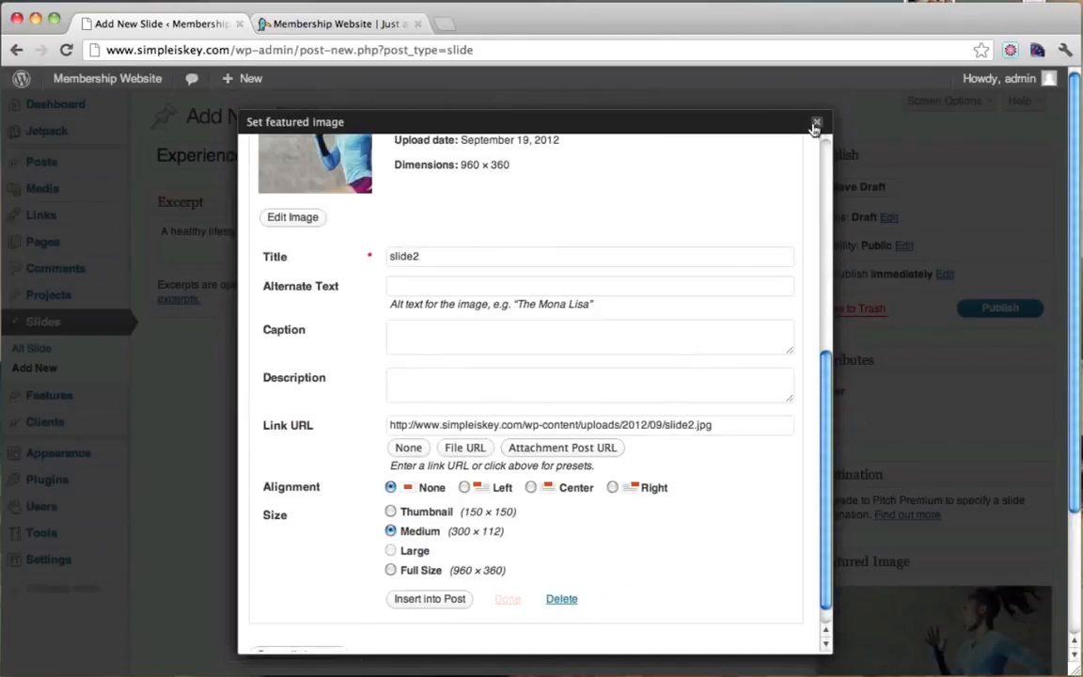
pyautogui.click(817, 121)
pyautogui.click(1000, 309)
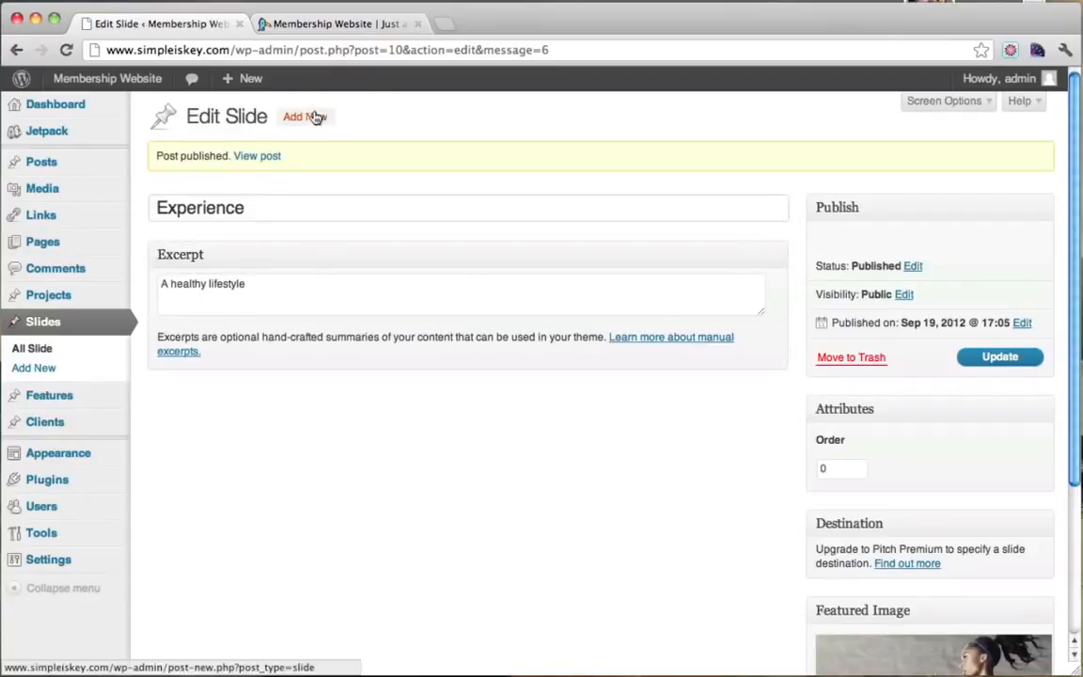
# Add a new slide titled 'Free Trial' with excerpt 'Join Today, Get In Shape'.
pyautogui.click(305, 121)
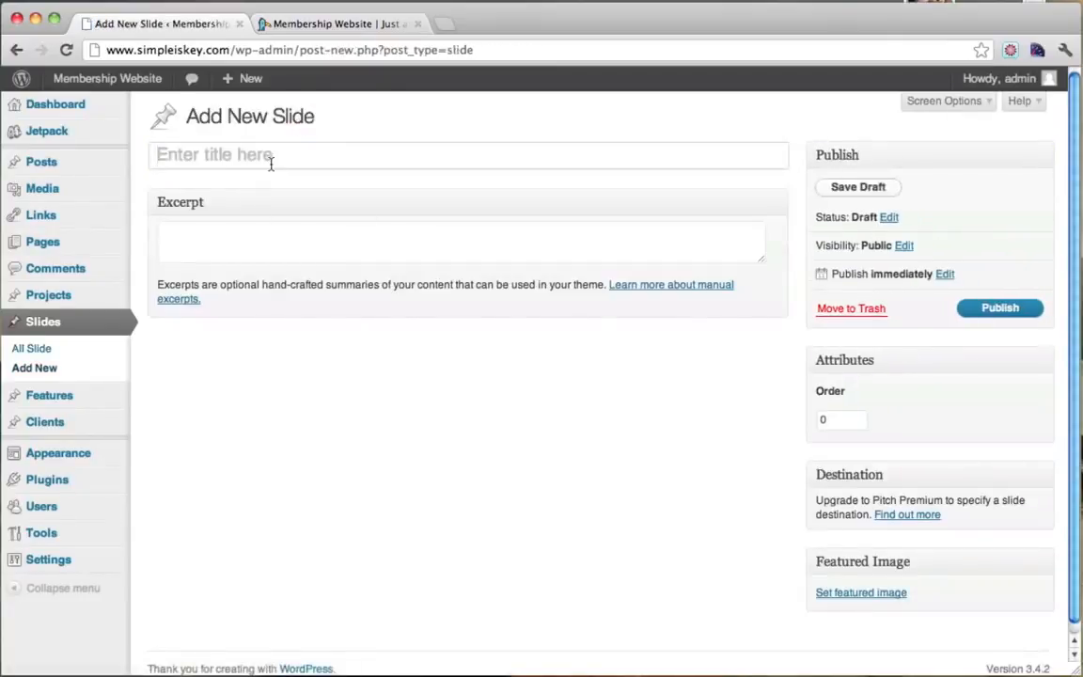
pyautogui.write('Free Trial')
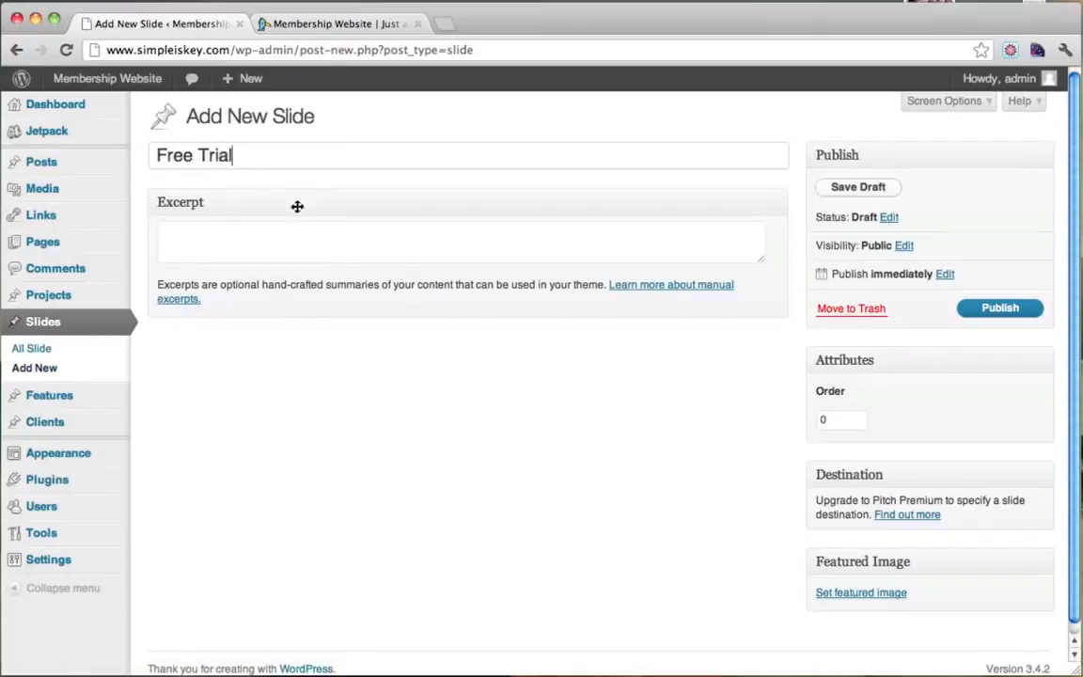
pyautogui.click(329, 249)
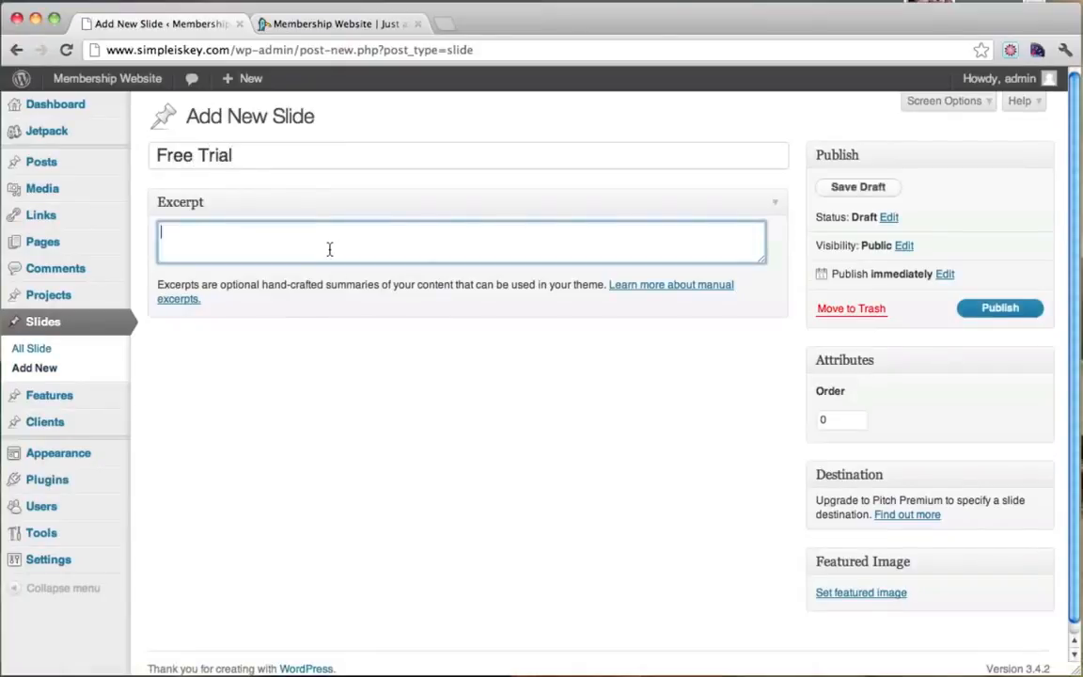
pyautogui.write('Join Today, Get In Shape')
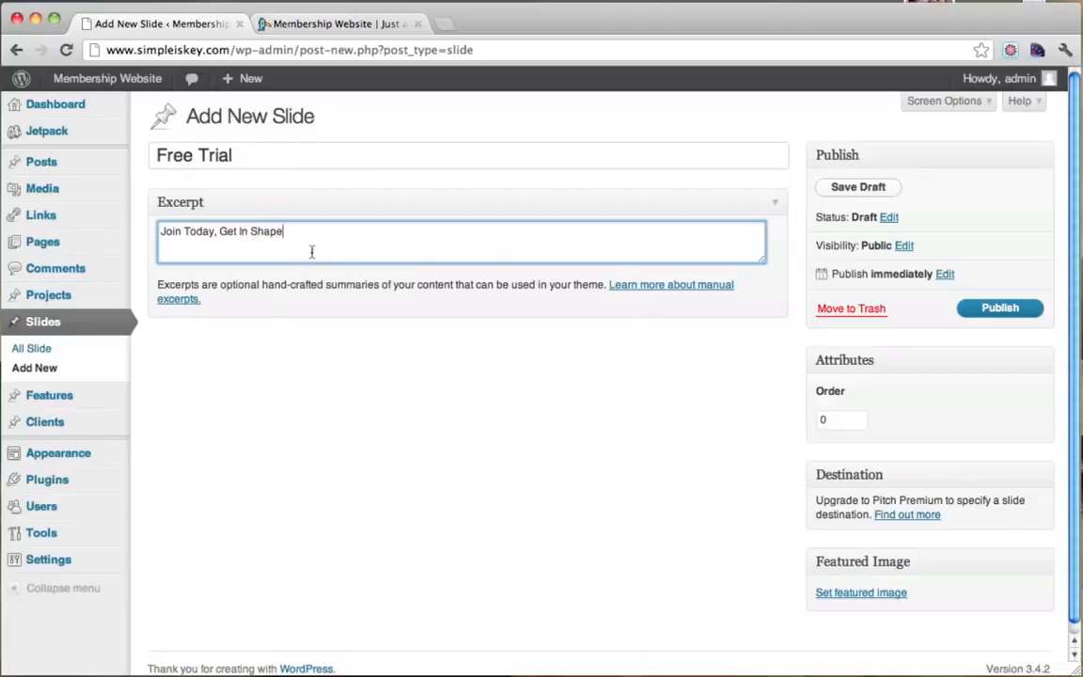
pyautogui.scroll(-1, 955, 362)
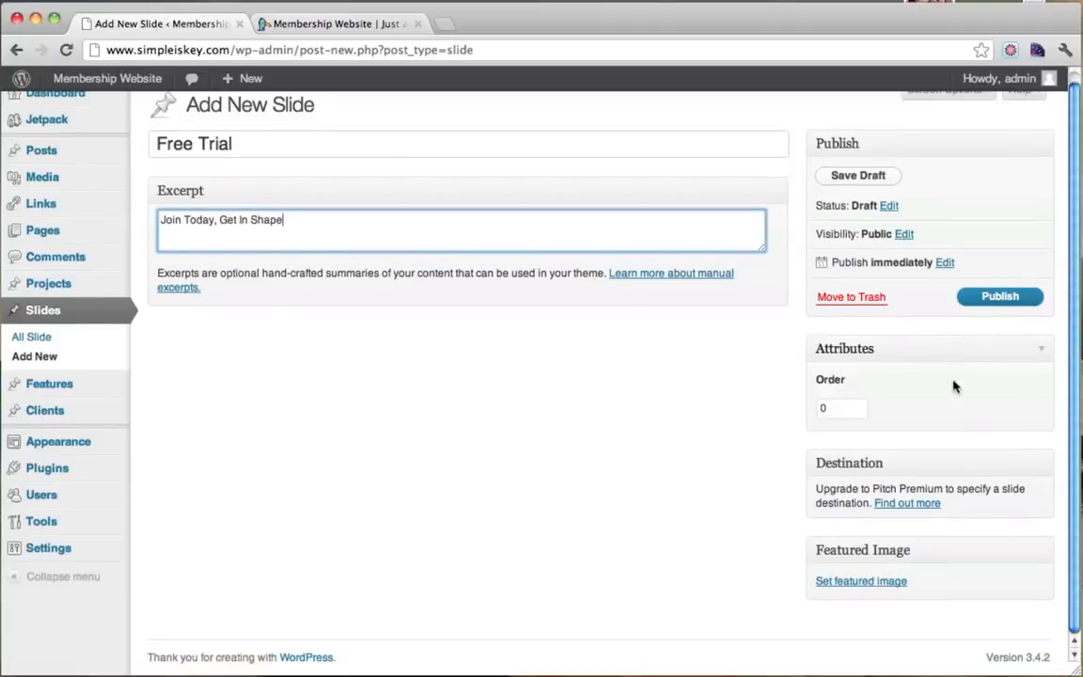
# Upload slide1.jpg as the featured image, publish the Free Trial slide, and view the site.
pyautogui.click(849, 583)
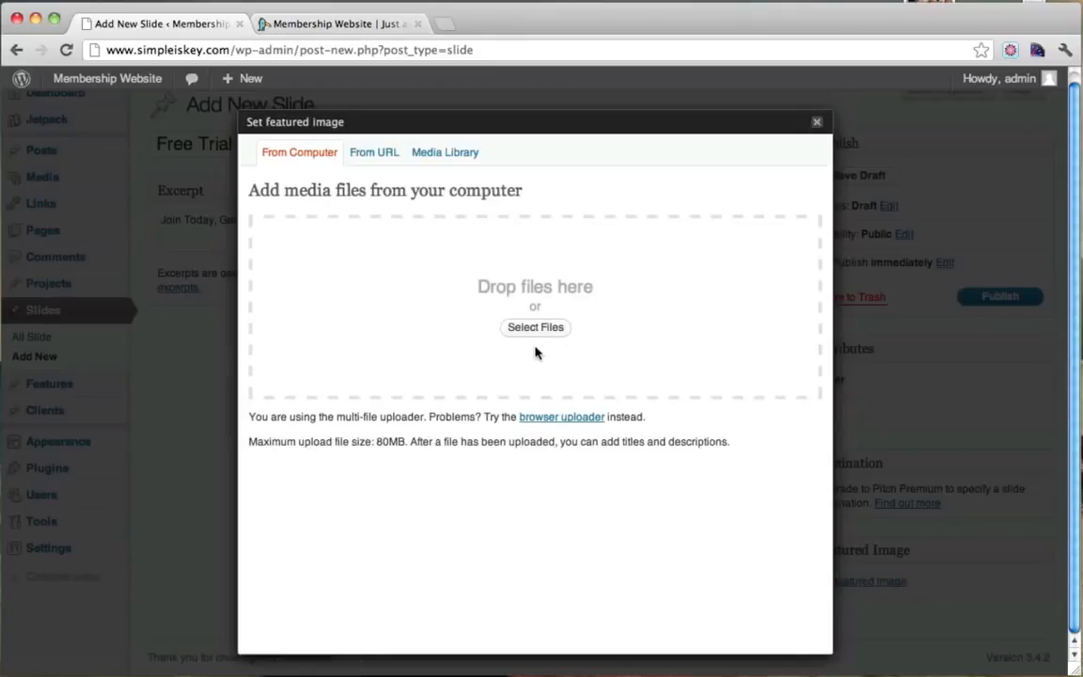
pyautogui.click(535, 328)
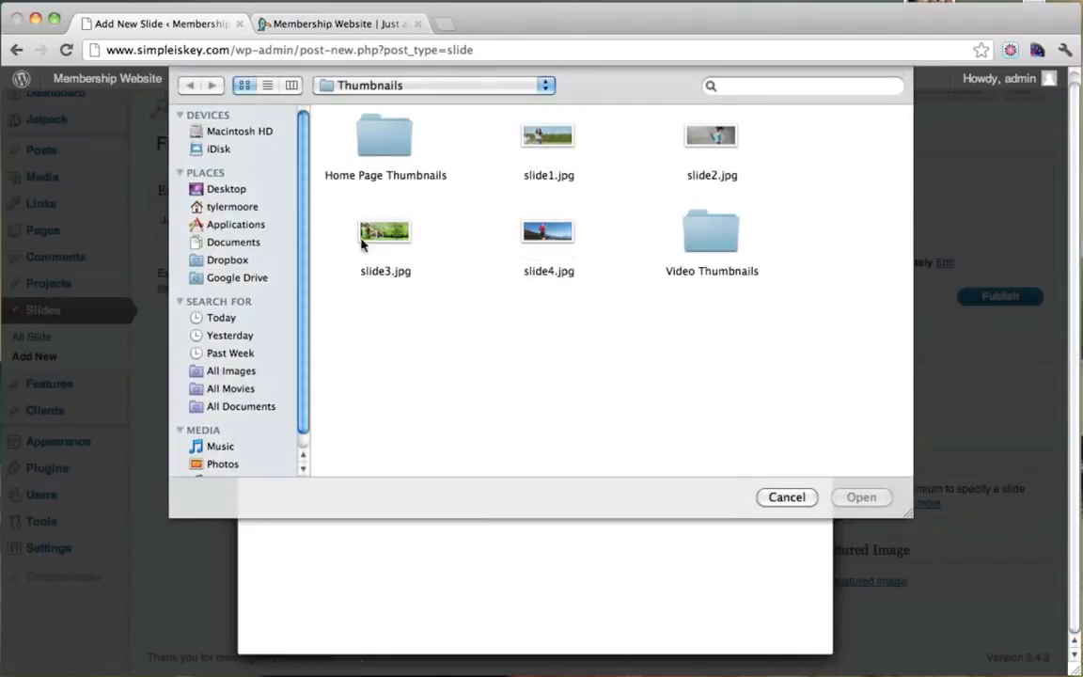
pyautogui.click(549, 139)
pyautogui.click(861, 497)
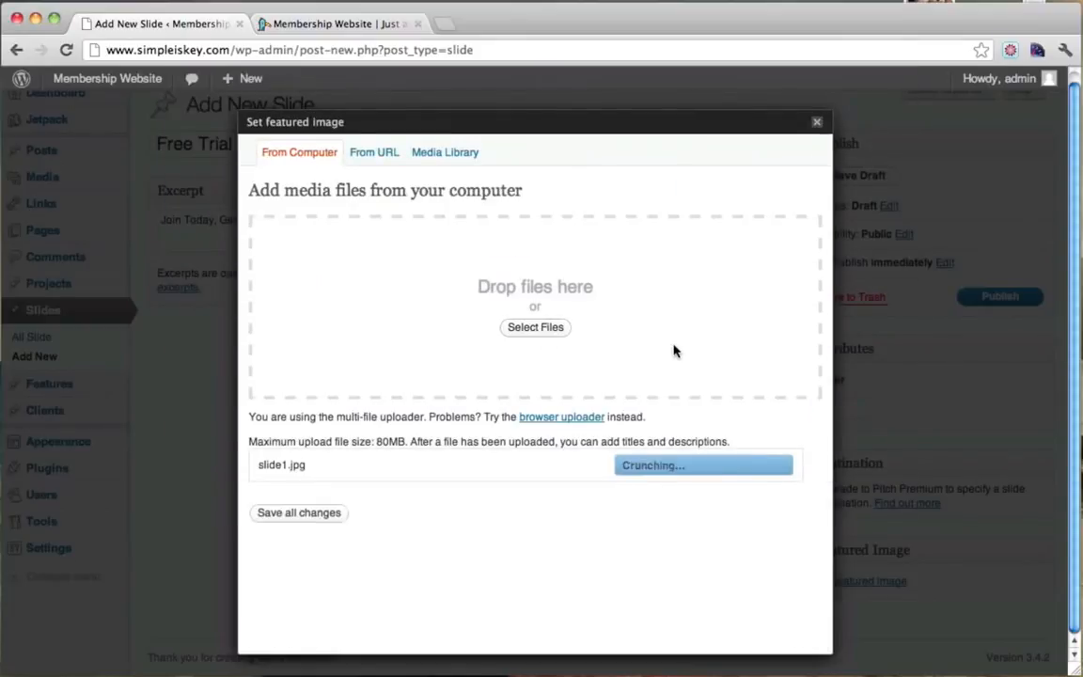
pyautogui.scroll(-10, 674, 351)
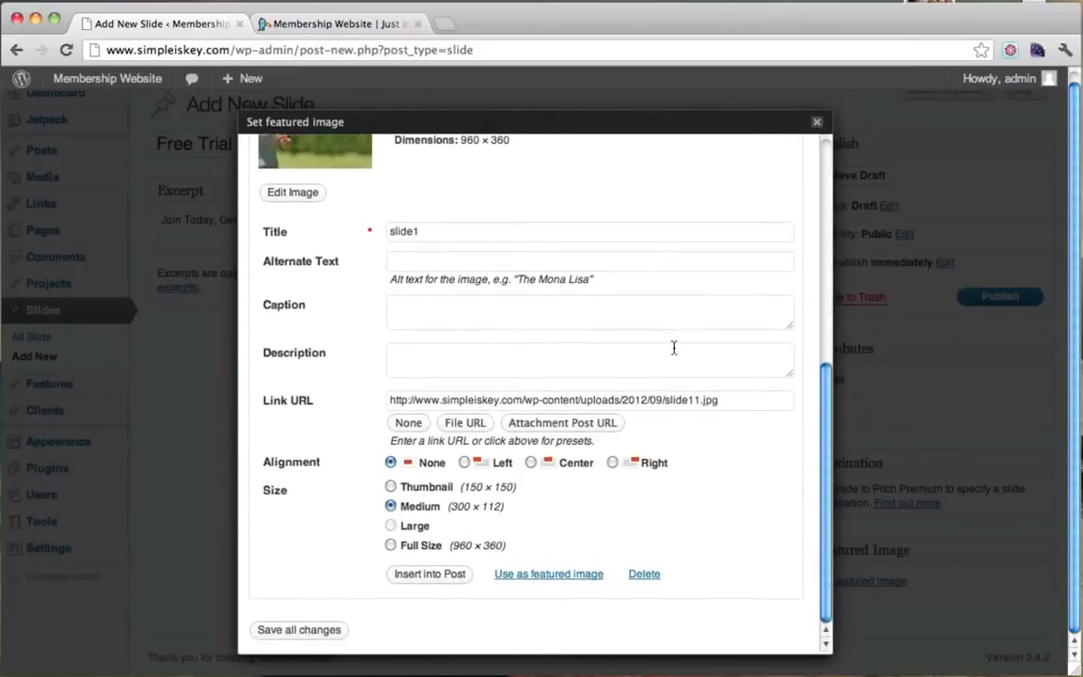
pyautogui.click(557, 573)
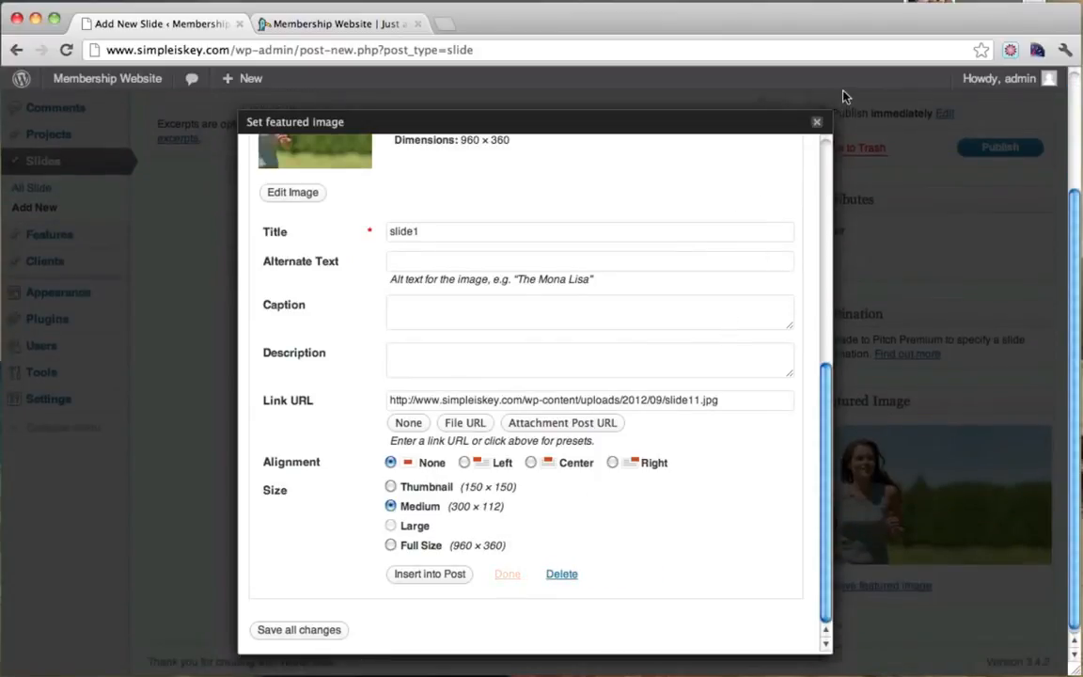
pyautogui.click(816, 121)
pyautogui.click(999, 151)
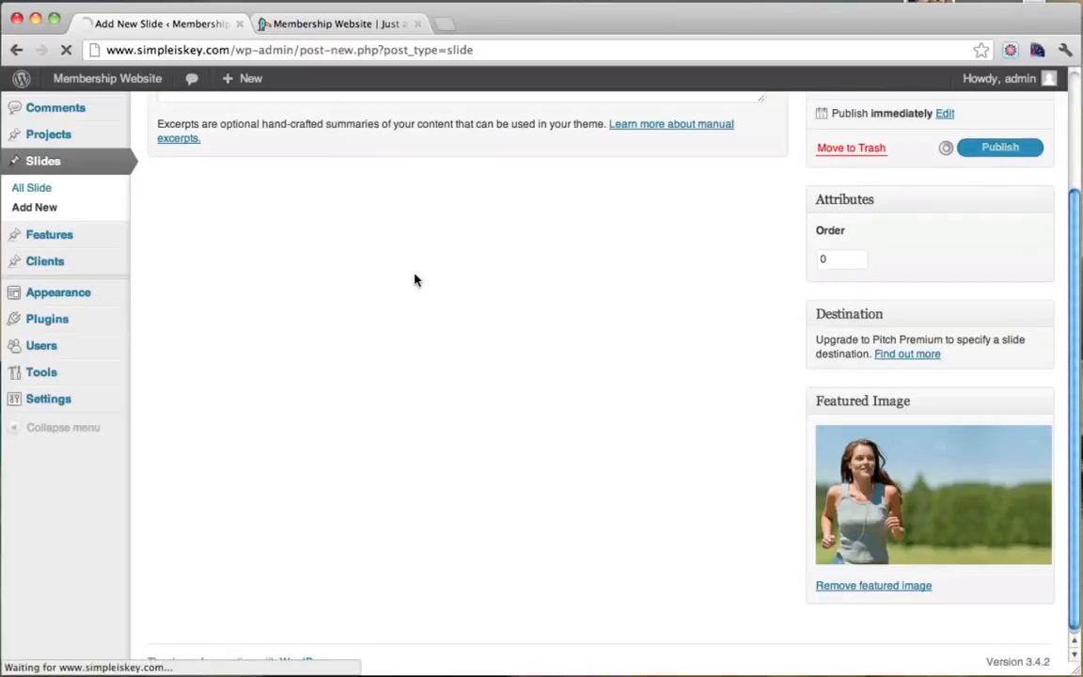
pyautogui.click(306, 25)
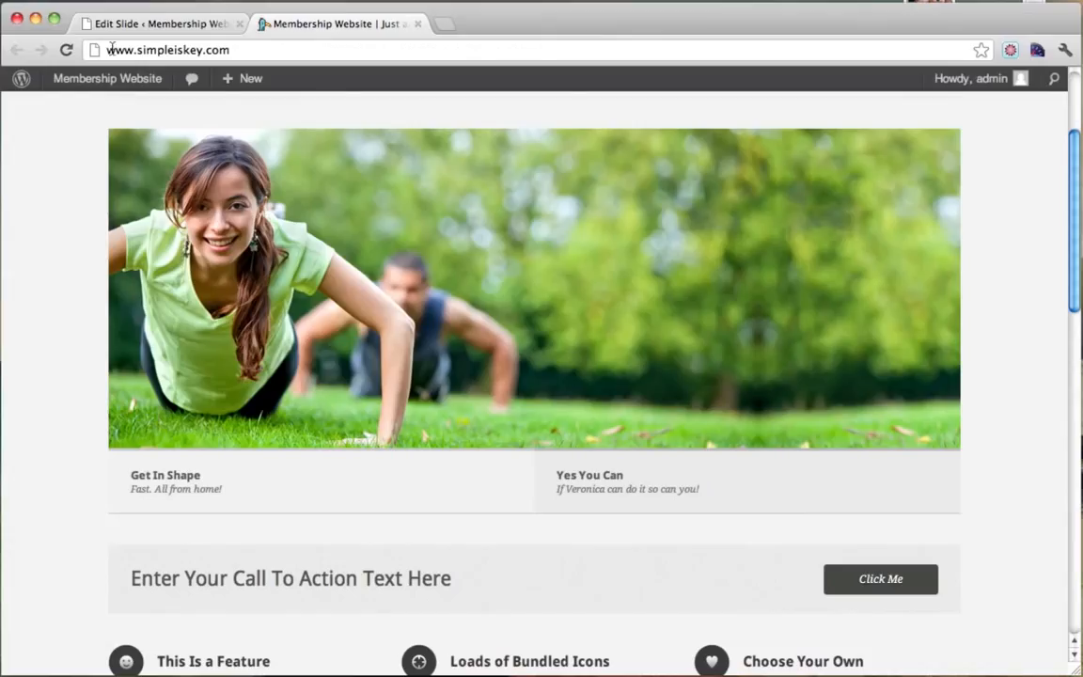
# Reload the live homepage to load the new Free Trial slide.
pyautogui.click(63, 49)
pyautogui.scroll(-5, 436, 249)
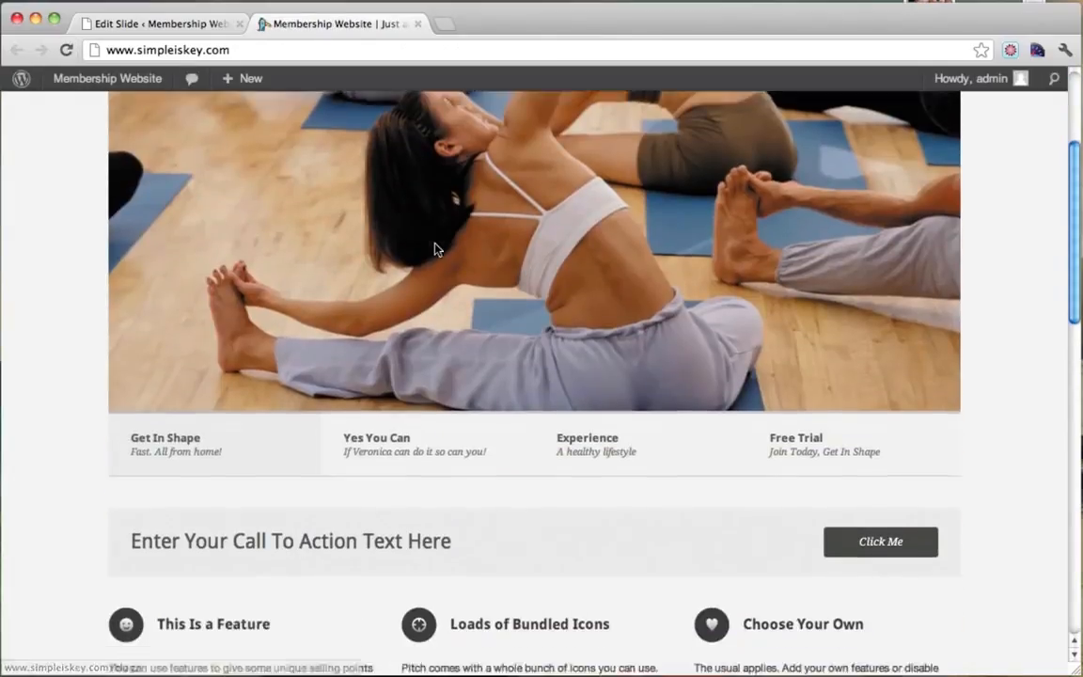
pyautogui.scroll(4, 436, 248)
pyautogui.scroll(-3, 438, 245)
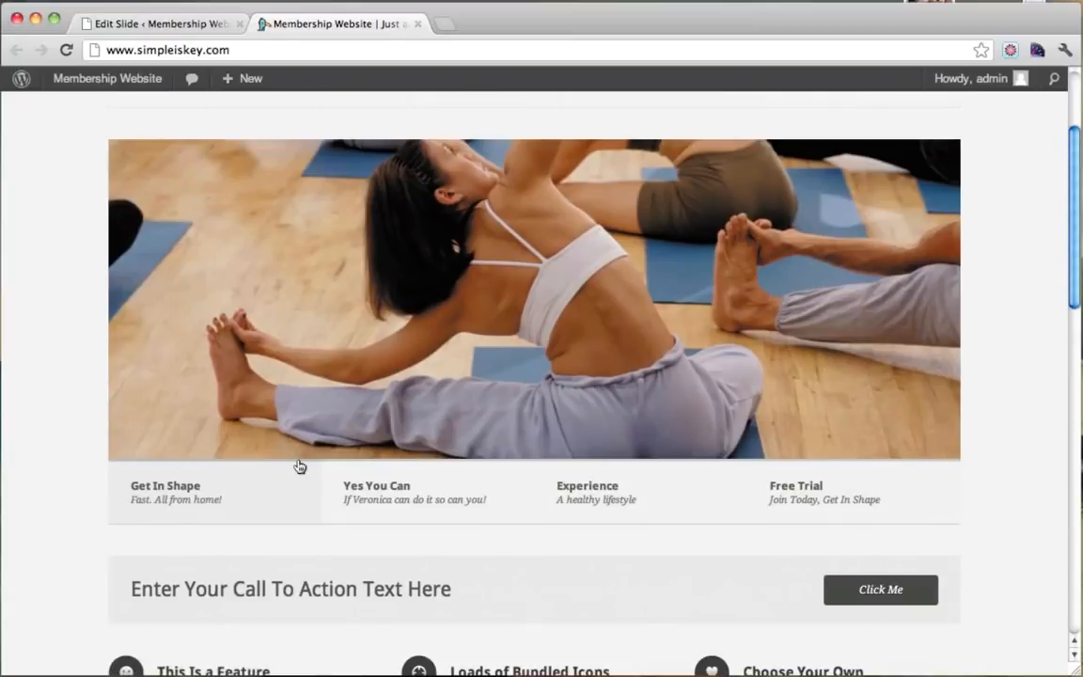
# Preview the Yes You Can and Free Trial slides, then close the Edit Slide tab.
pyautogui.click(395, 496)
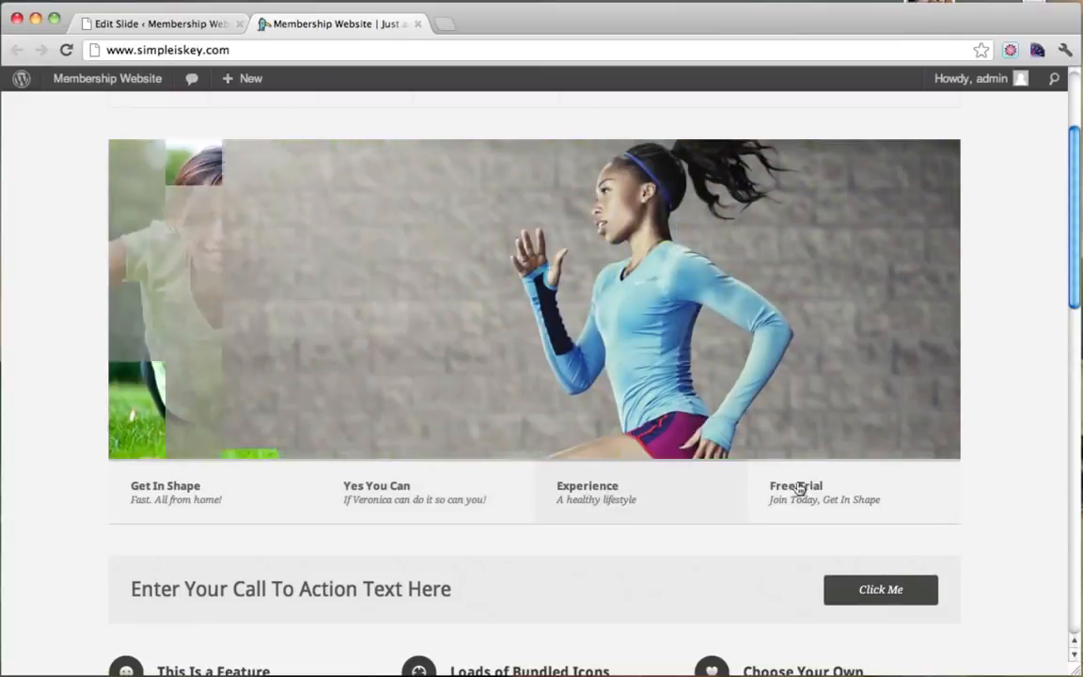
pyautogui.click(814, 496)
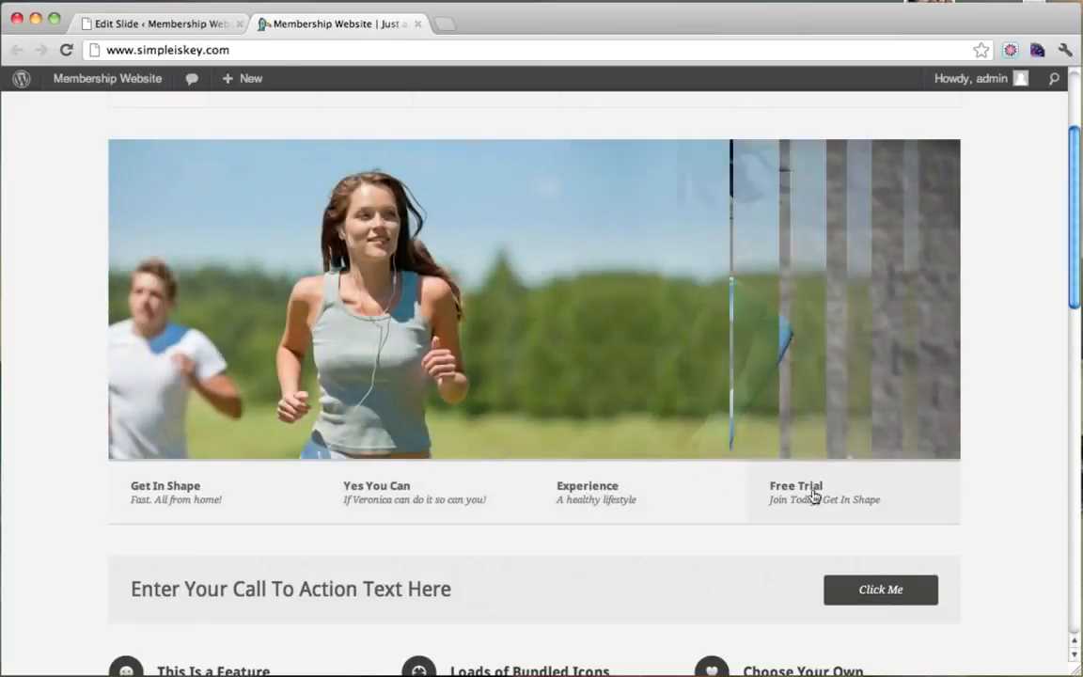
pyautogui.scroll(4, 722, 472)
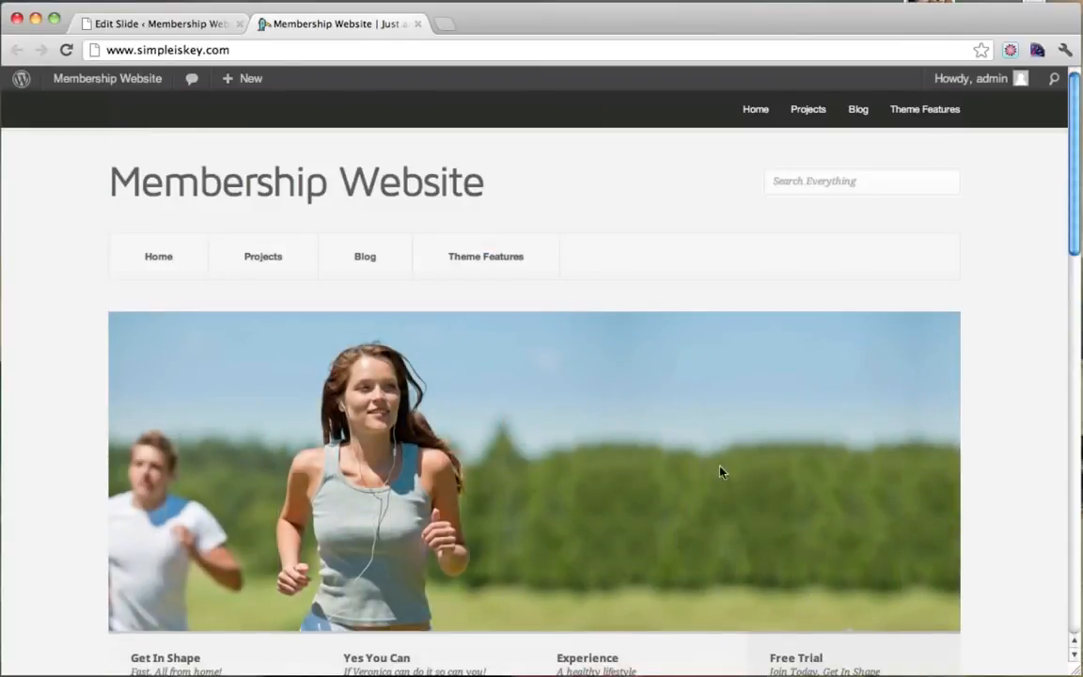
pyautogui.click(202, 25)
pyautogui.click(239, 25)
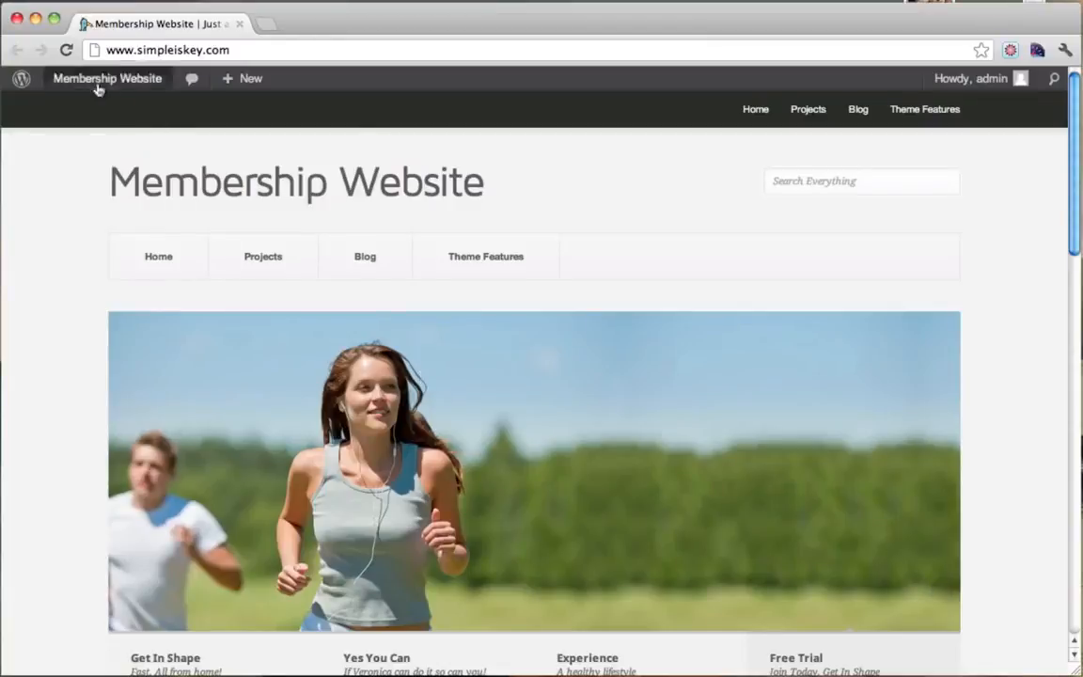
# Open the Custom Background settings under Appearance > Background from the Dashboard.
pyautogui.moveTo(97, 86)
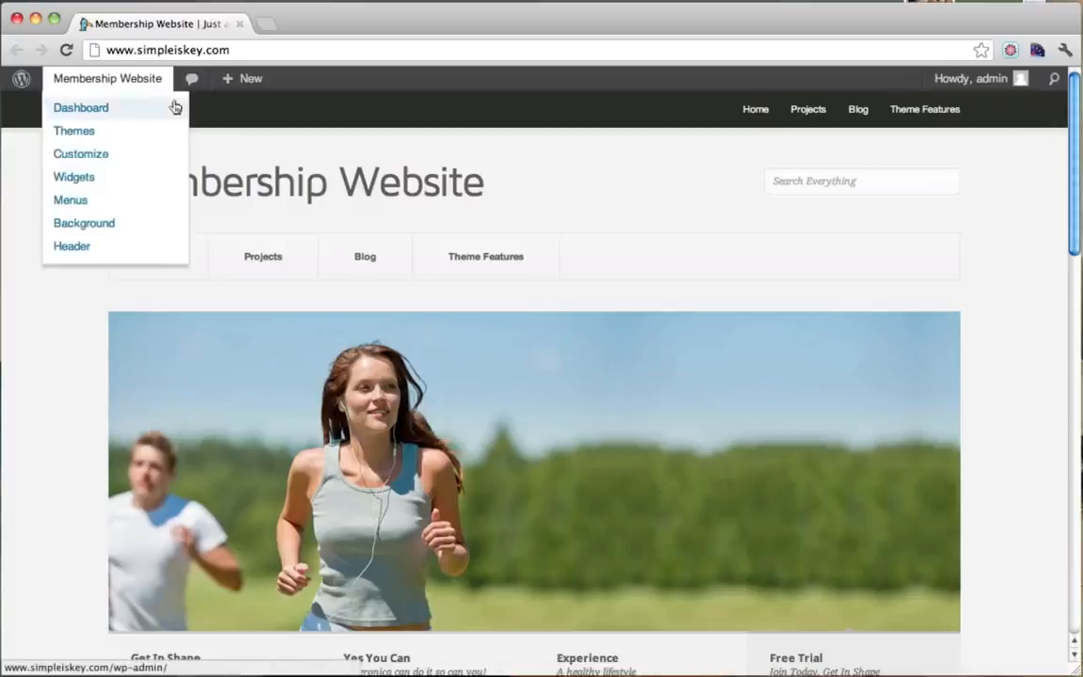
pyautogui.click(89, 108)
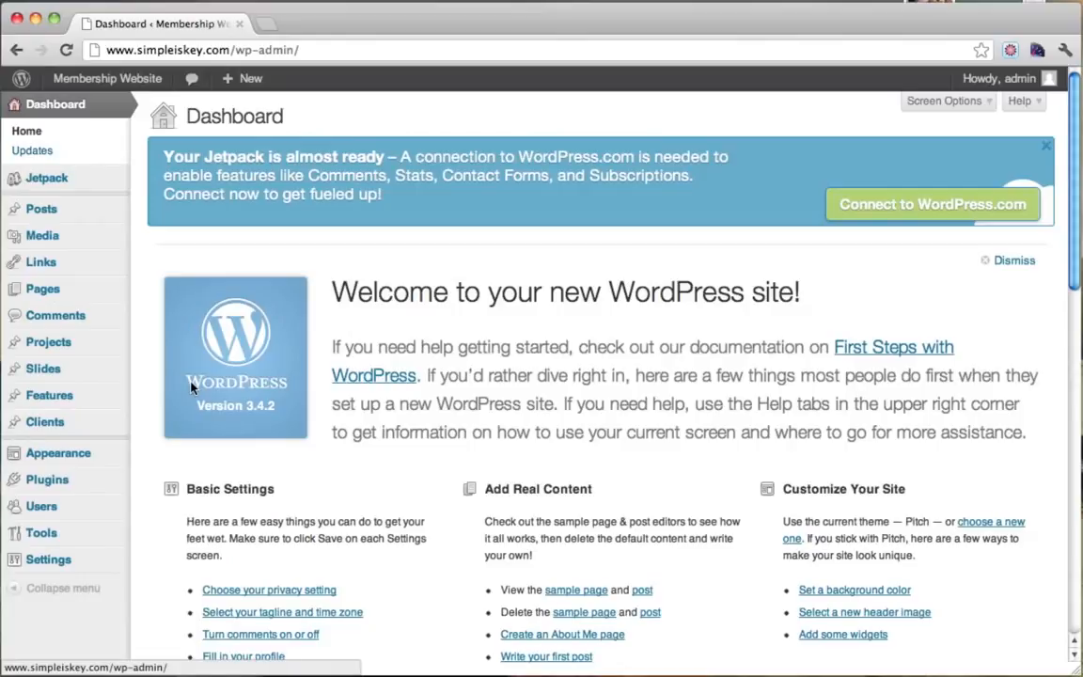
pyautogui.click(43, 451)
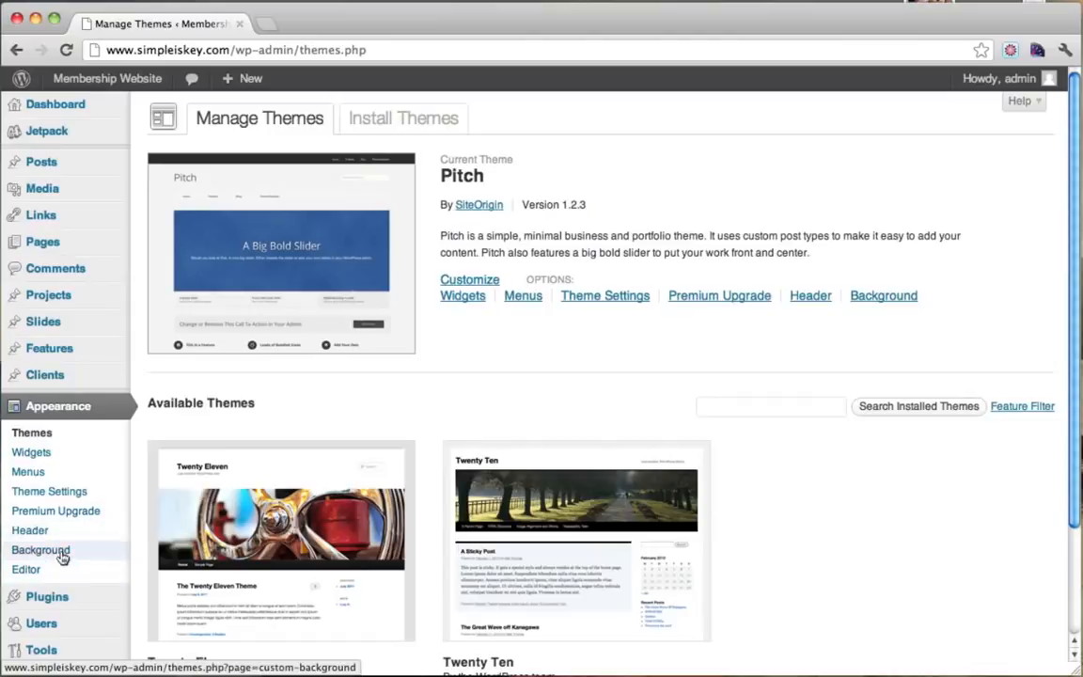
pyautogui.click(62, 554)
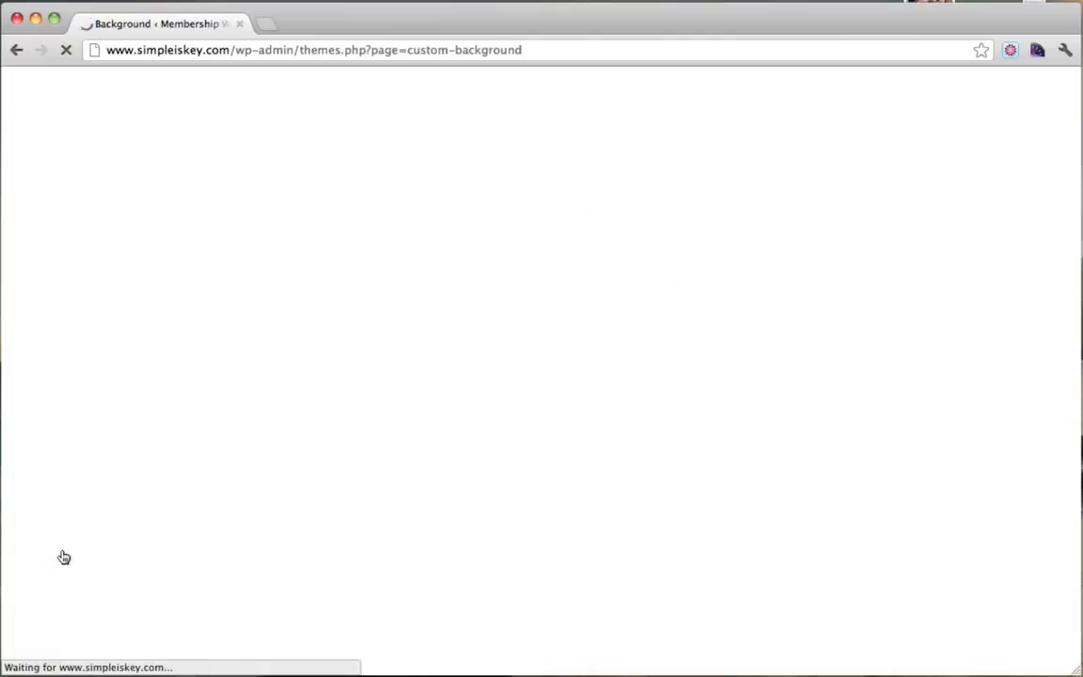
pyautogui.scroll(-1, 644, 197)
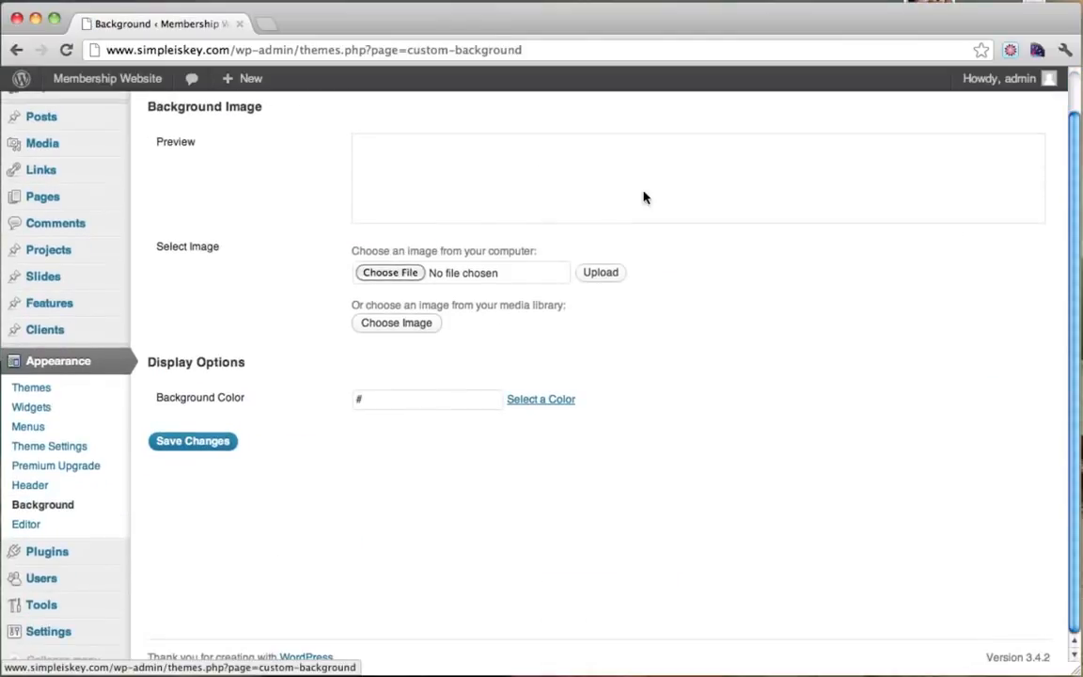
# Pick white (#ffffff) as the background colour in the colour picker and save.
pyautogui.moveTo(193, 401); pyautogui.dragTo(247, 404)
pyautogui.click(561, 407)
pyautogui.moveTo(442, 422)
pyautogui.mouseDown()
pyautogui.moveTo(462, 428)
pyautogui.moveTo(515, 506)
pyautogui.moveTo(447, 573)
pyautogui.moveTo(415, 425)
pyautogui.moveTo(368, 472)
pyautogui.mouseUp()
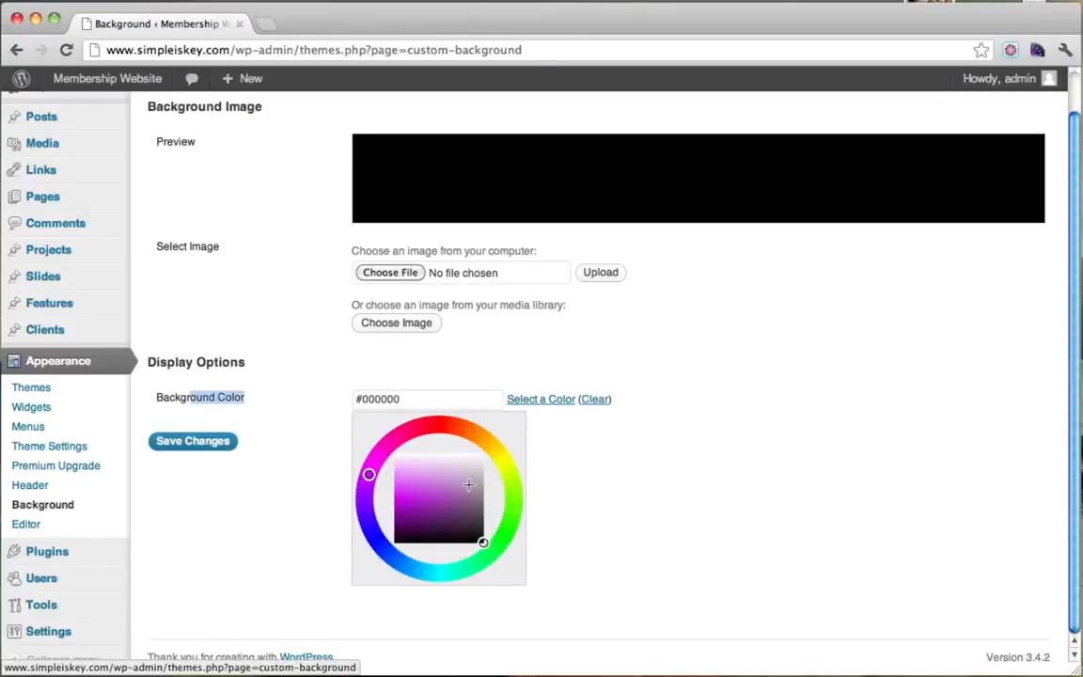
pyautogui.moveTo(468, 486)
pyautogui.mouseDown()
pyautogui.moveTo(442, 526)
pyautogui.moveTo(485, 494)
pyautogui.moveTo(436, 495)
pyautogui.moveTo(361, 412)
pyautogui.mouseUp()
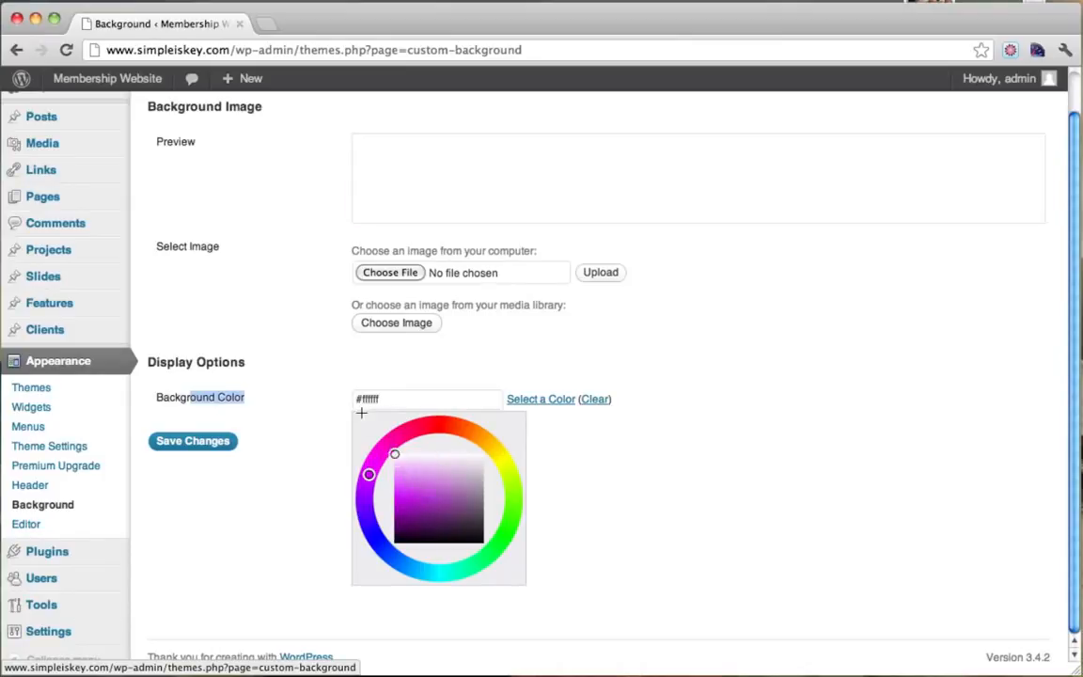
pyautogui.moveTo(440, 516)
pyautogui.mouseDown()
pyautogui.moveTo(405, 484)
pyautogui.moveTo(458, 453)
pyautogui.moveTo(500, 447)
pyautogui.moveTo(315, 406)
pyautogui.mouseUp()
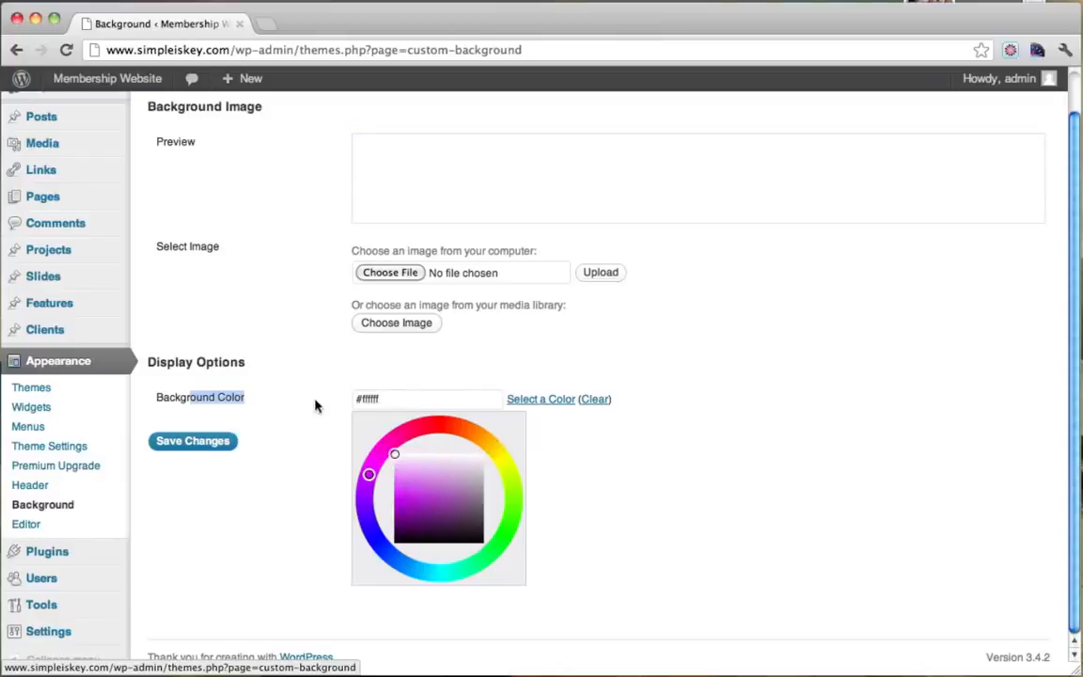
pyautogui.click(221, 439)
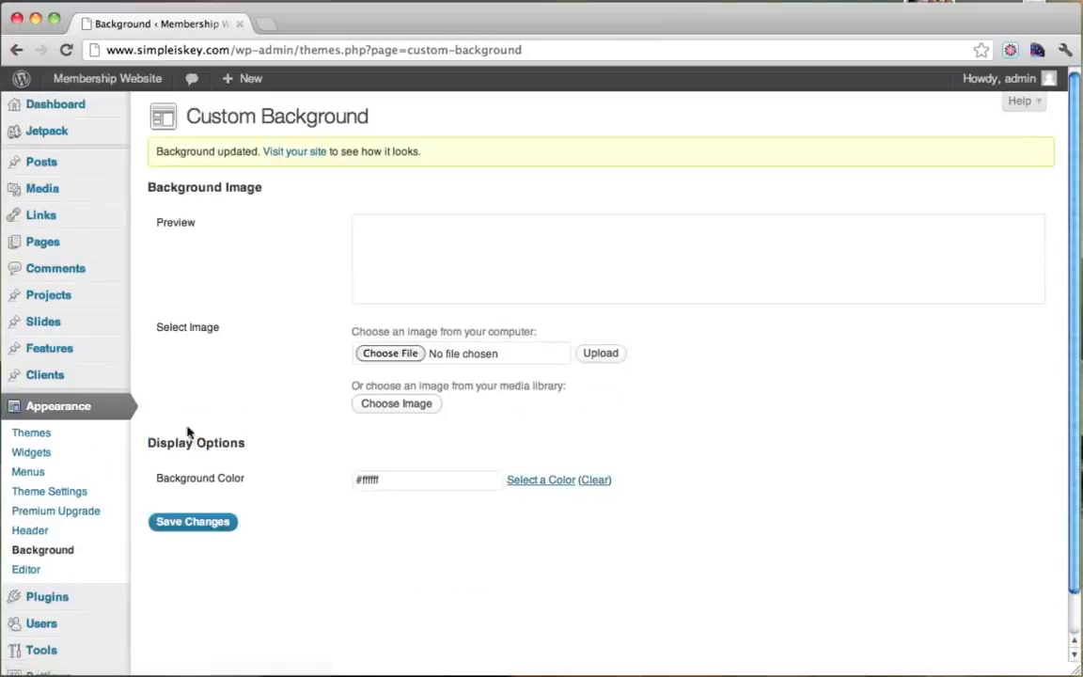
# Scroll through the live homepage to check its new white background, then close the site tab.
pyautogui.moveTo(109, 86)
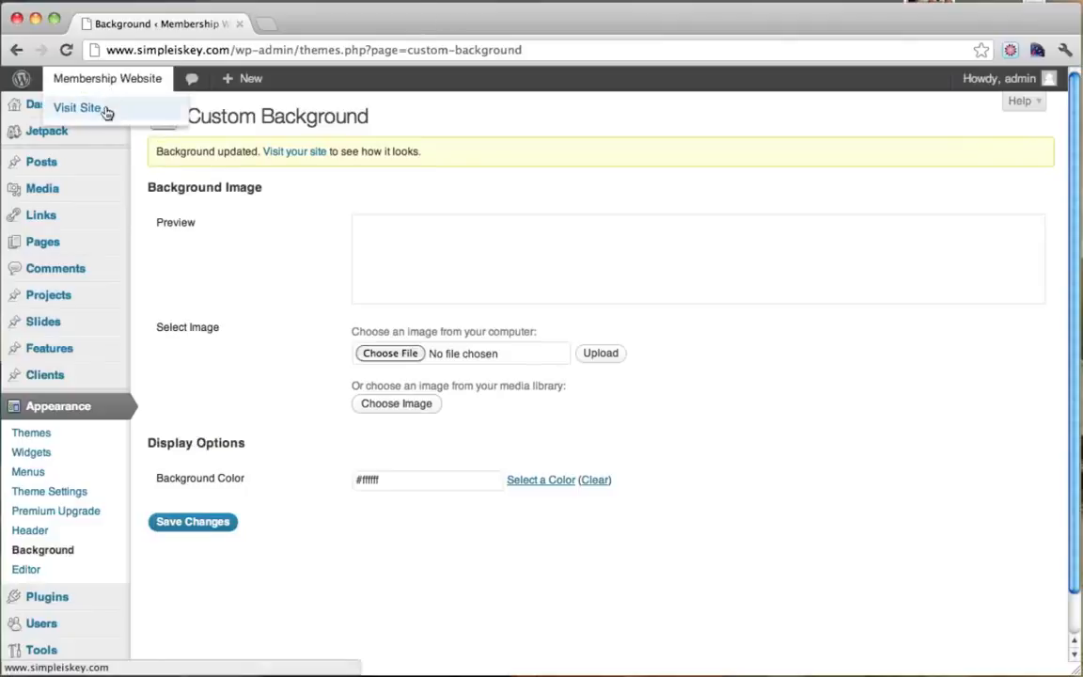
pyautogui.keyDown('super'); pyautogui.click(106, 111); pyautogui.keyUp('super')
pyautogui.click(345, 31)
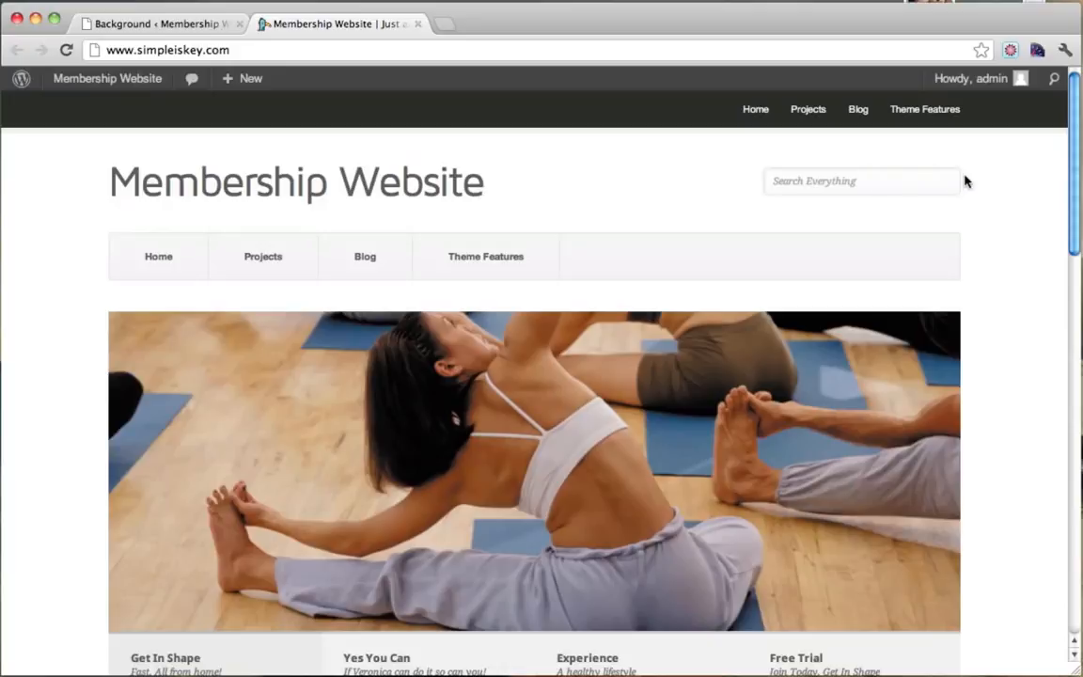
pyautogui.scroll(-5, 979, 291)
pyautogui.scroll(-4, 978, 291)
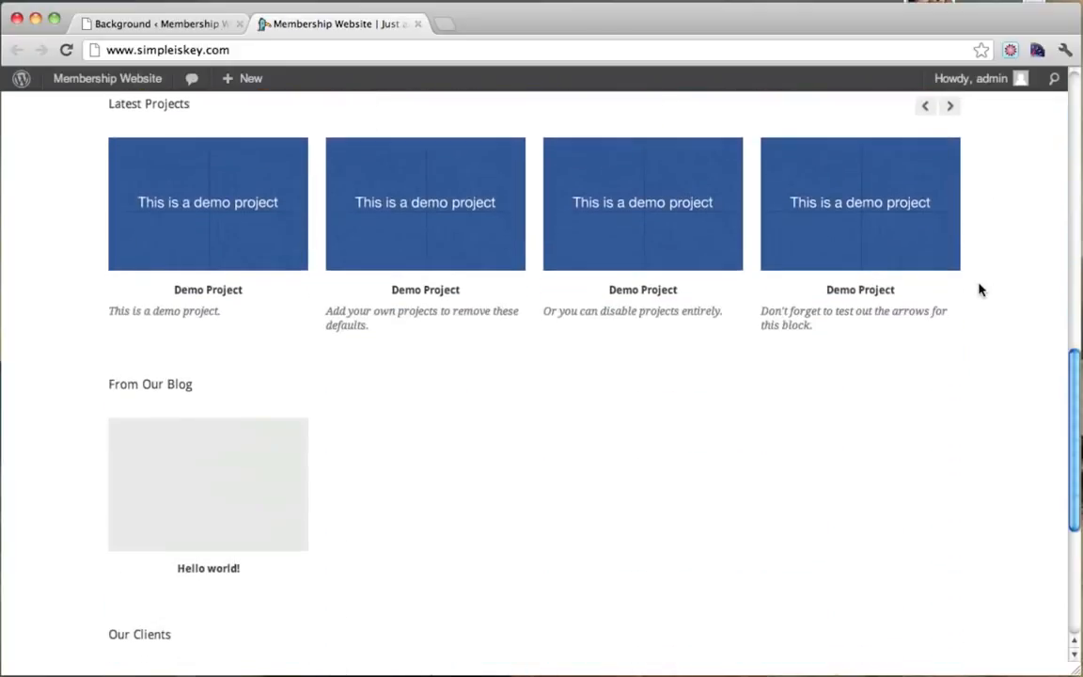
pyautogui.scroll(6, 978, 290)
pyautogui.scroll(-2, 979, 291)
pyautogui.scroll(5, 979, 290)
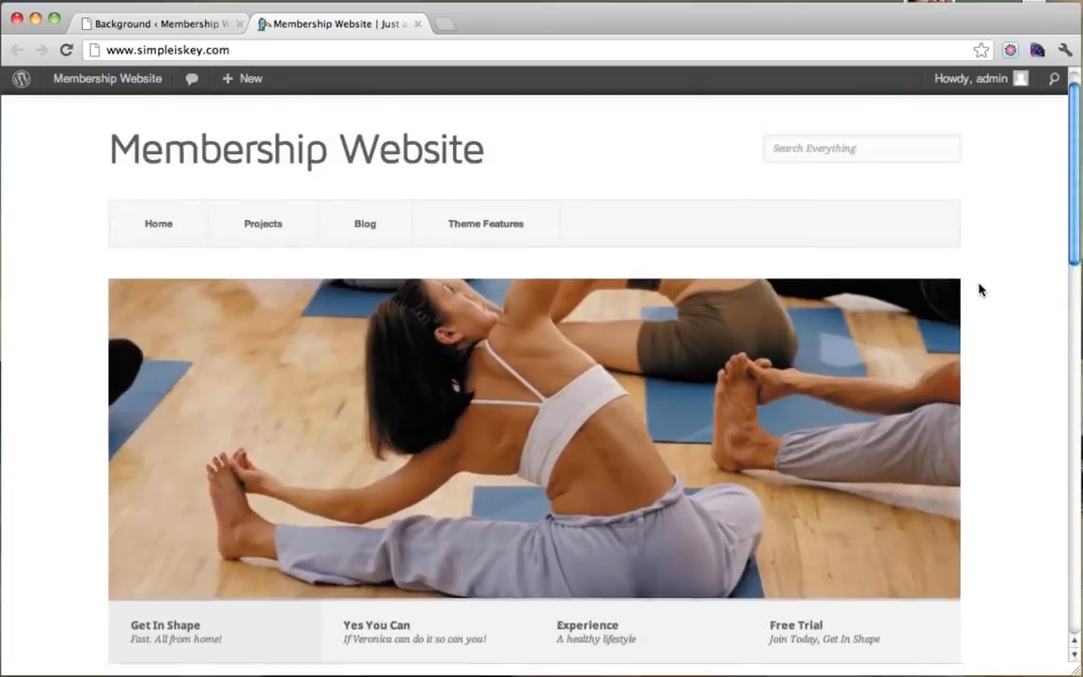
pyautogui.scroll(-5, 979, 291)
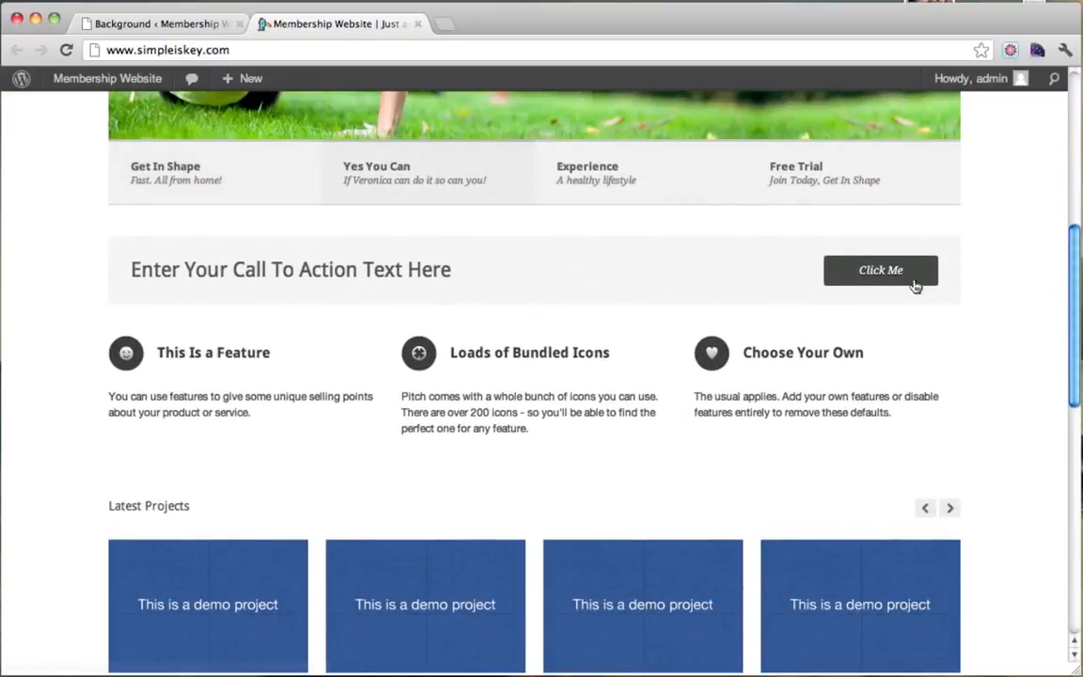
pyautogui.scroll(-3, 773, 348)
pyautogui.scroll(-5, 772, 348)
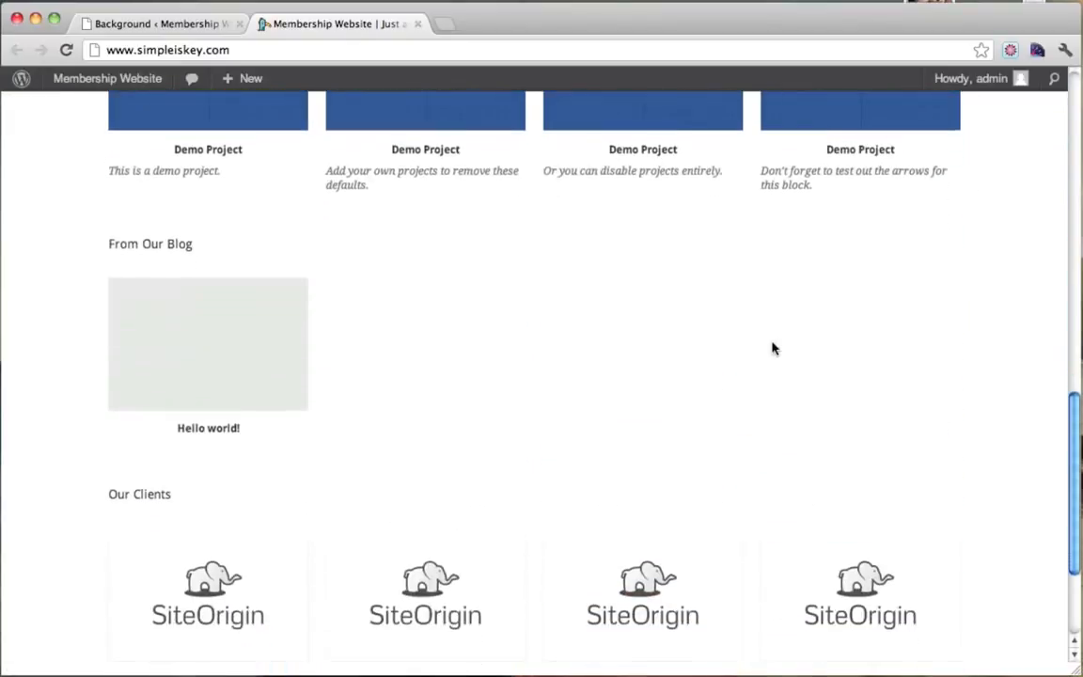
pyautogui.scroll(3, 773, 348)
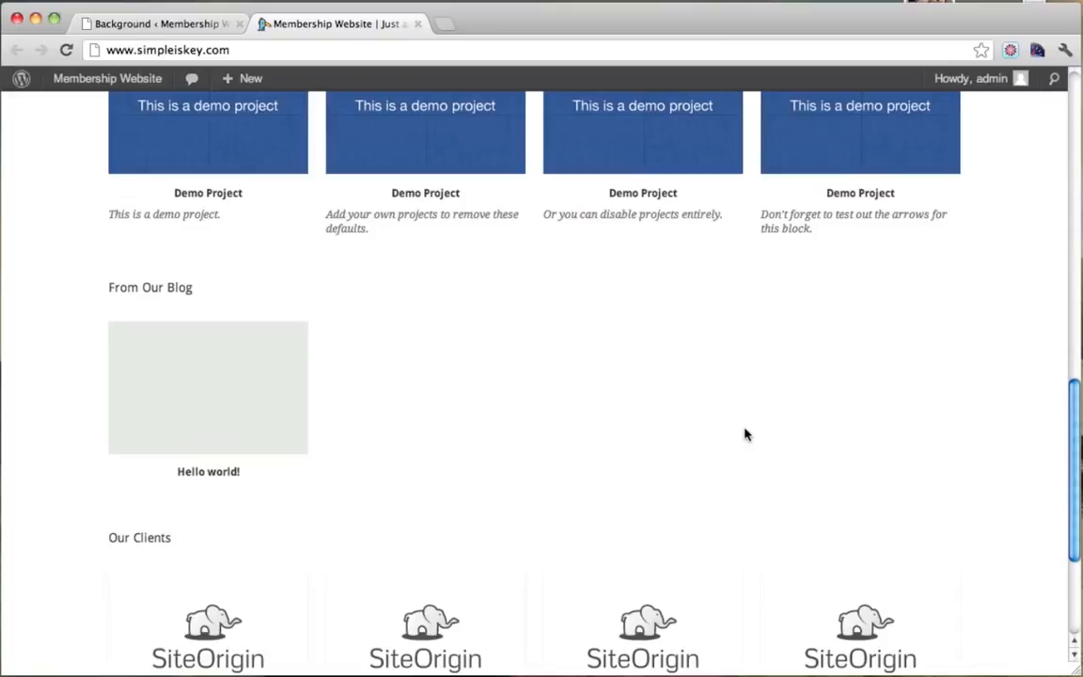
pyautogui.scroll(10, 745, 435)
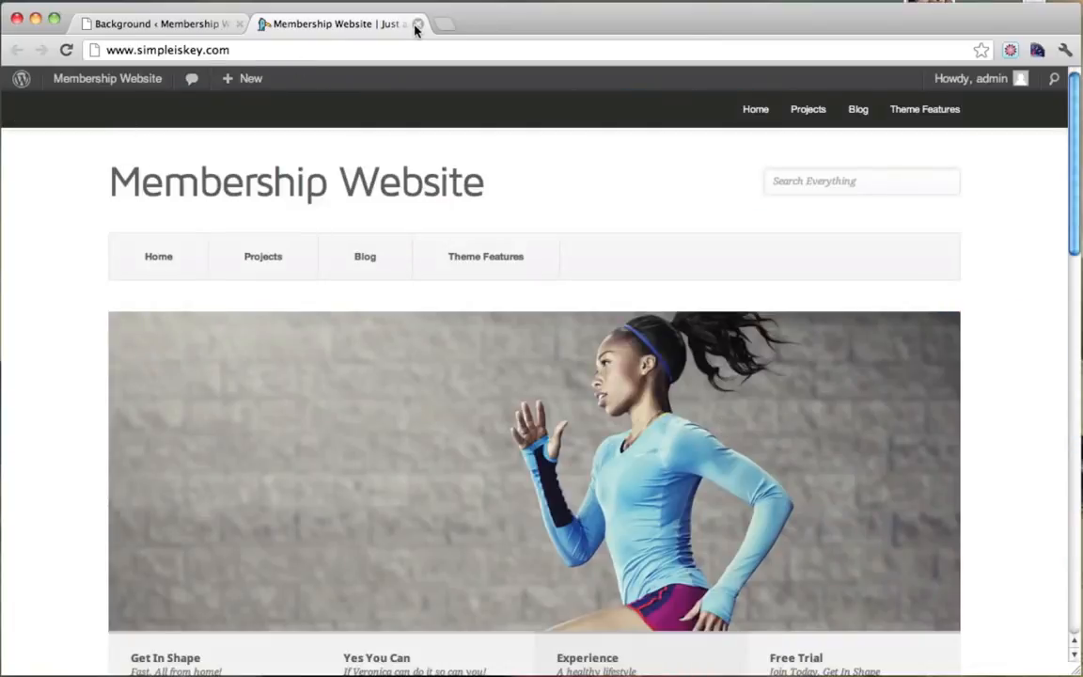
pyautogui.click(416, 24)
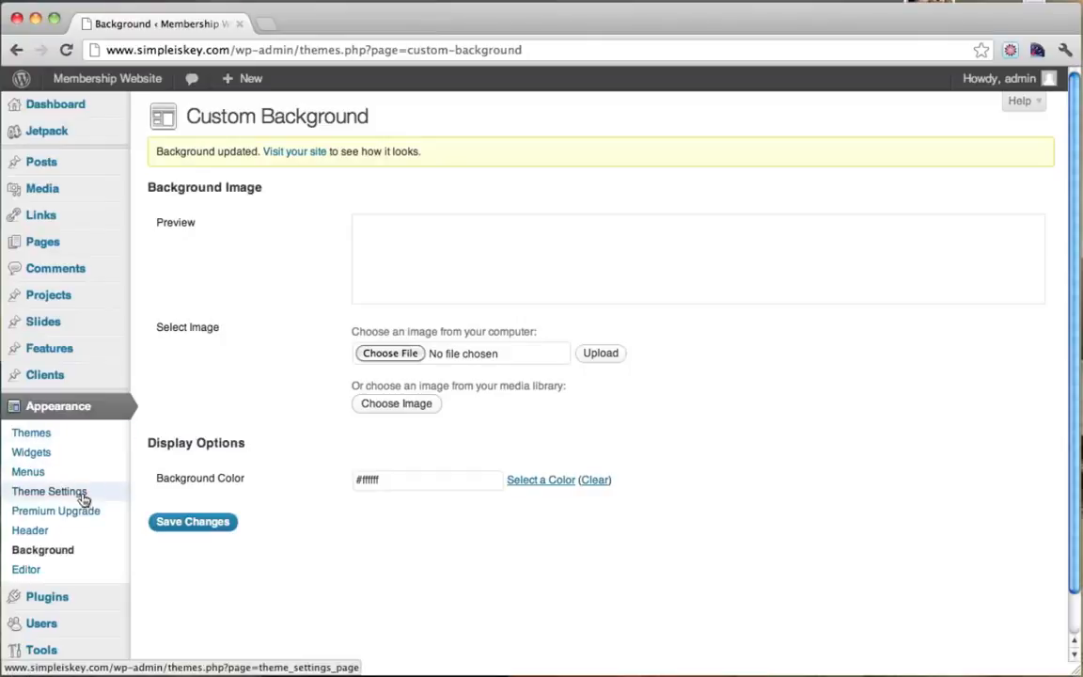
# Turn off Demo Mode in the Pitch Theme Settings' General Settings.
pyautogui.click(78, 411)
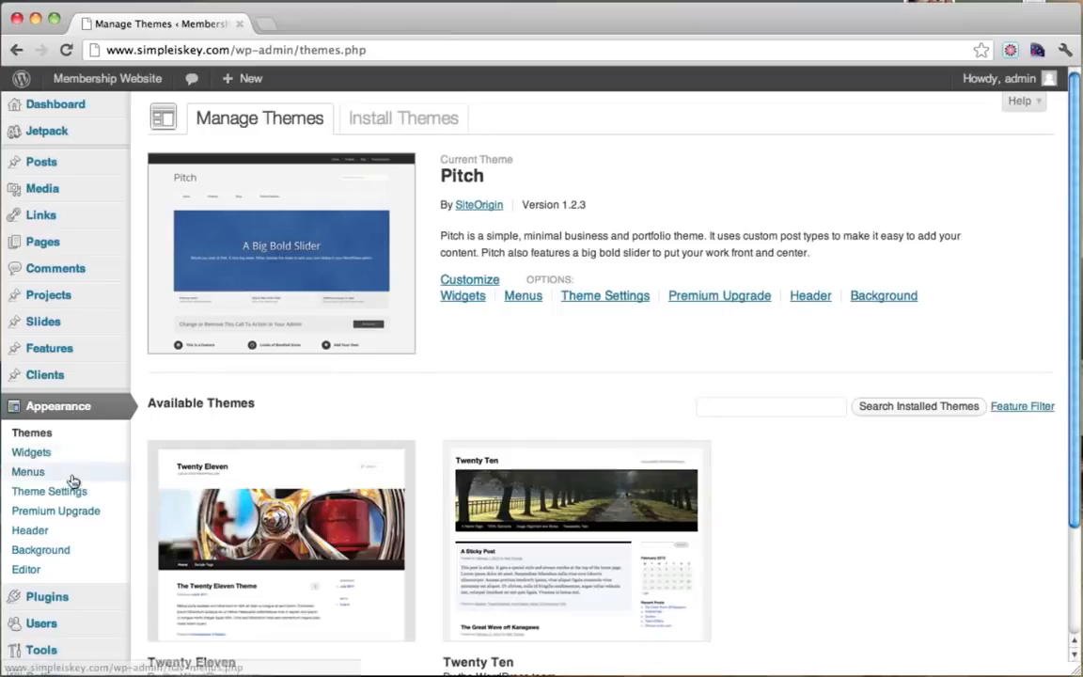
pyautogui.click(75, 491)
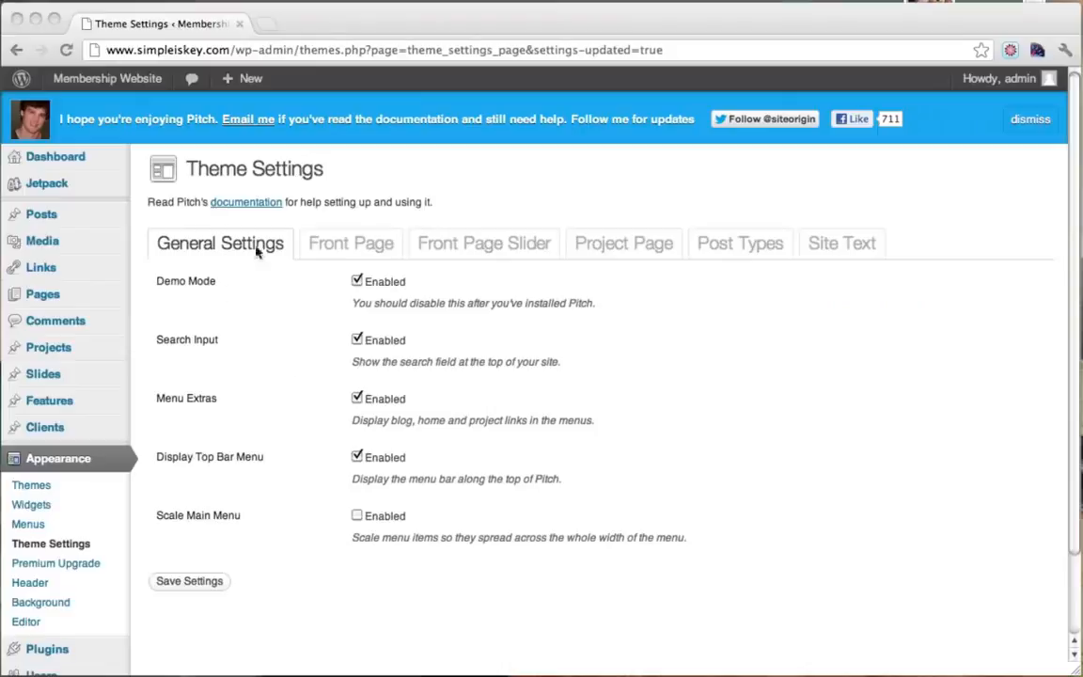
pyautogui.click(172, 283)
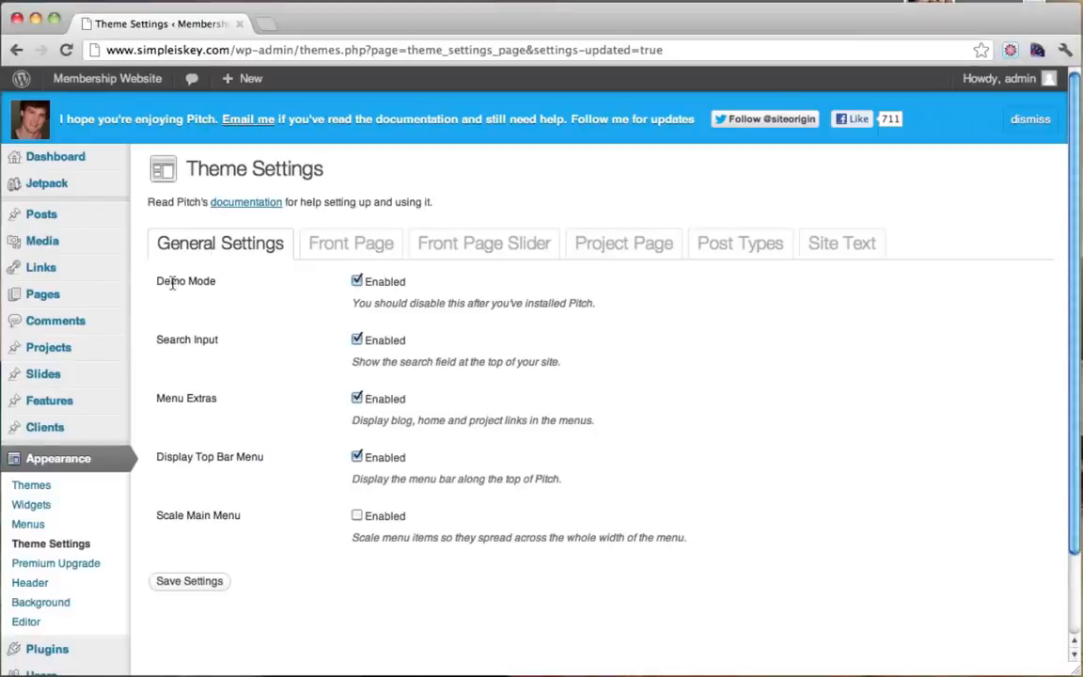
pyautogui.moveTo(172, 283); pyautogui.dragTo(219, 283)
pyautogui.click(219, 283)
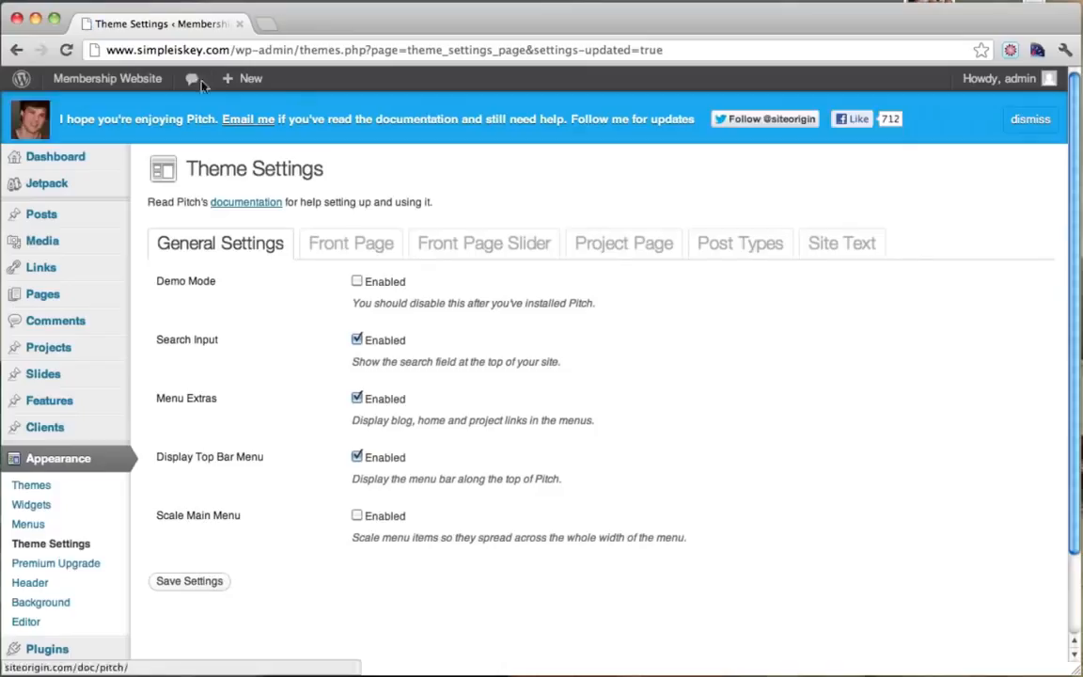
# Check the live homepage now shows real content instead of demo content.
pyautogui.moveTo(76, 82)
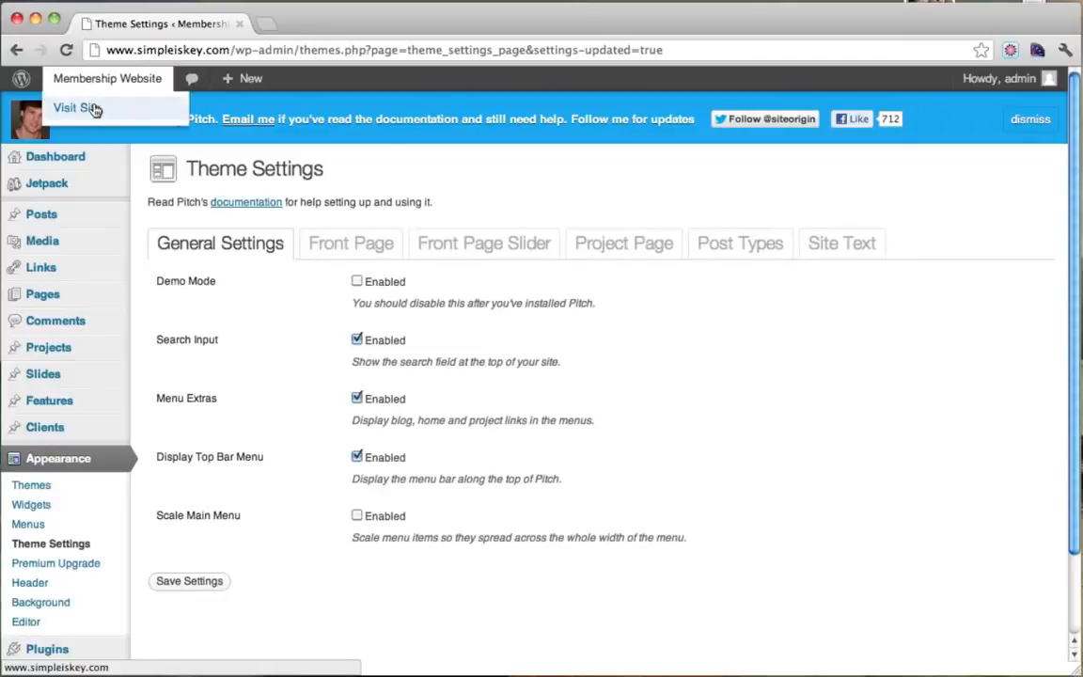
pyautogui.keyDown('super'); pyautogui.click(94, 110); pyautogui.keyUp('super')
pyautogui.click(323, 25)
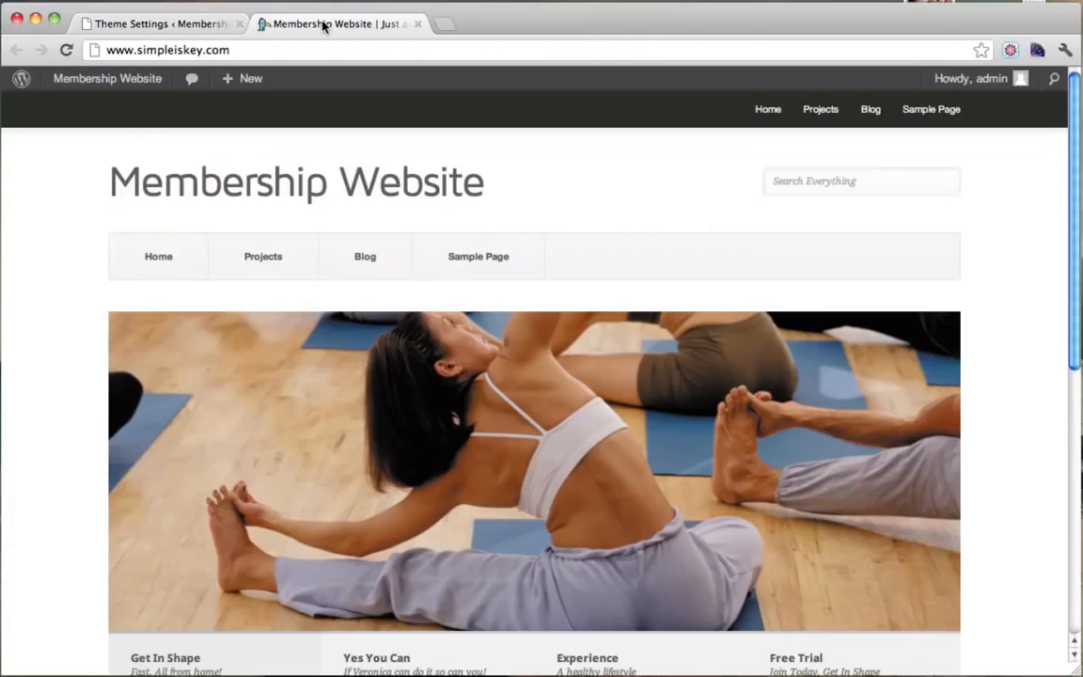
pyautogui.scroll(-5, 474, 261)
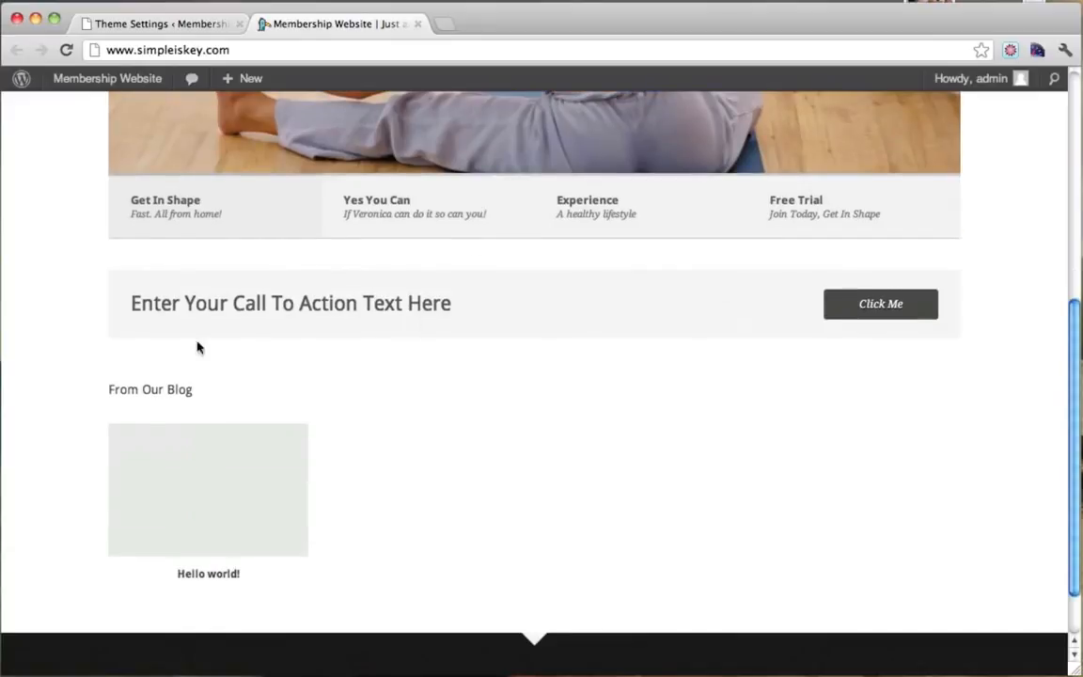
pyautogui.scroll(-1, 456, 483)
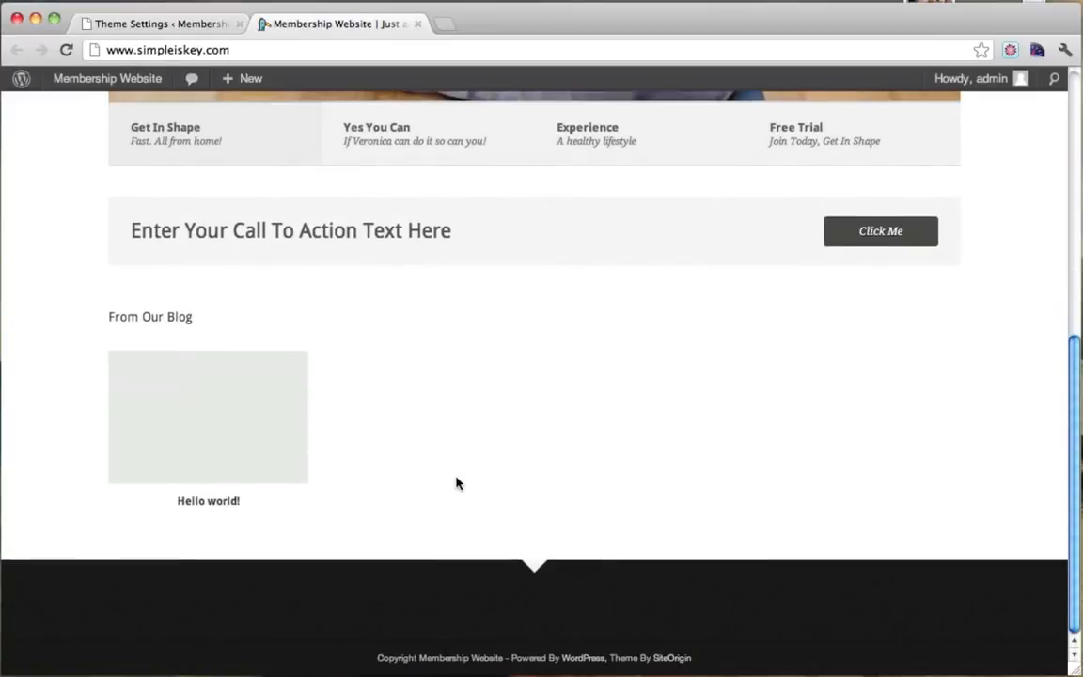
pyautogui.scroll(6, 456, 483)
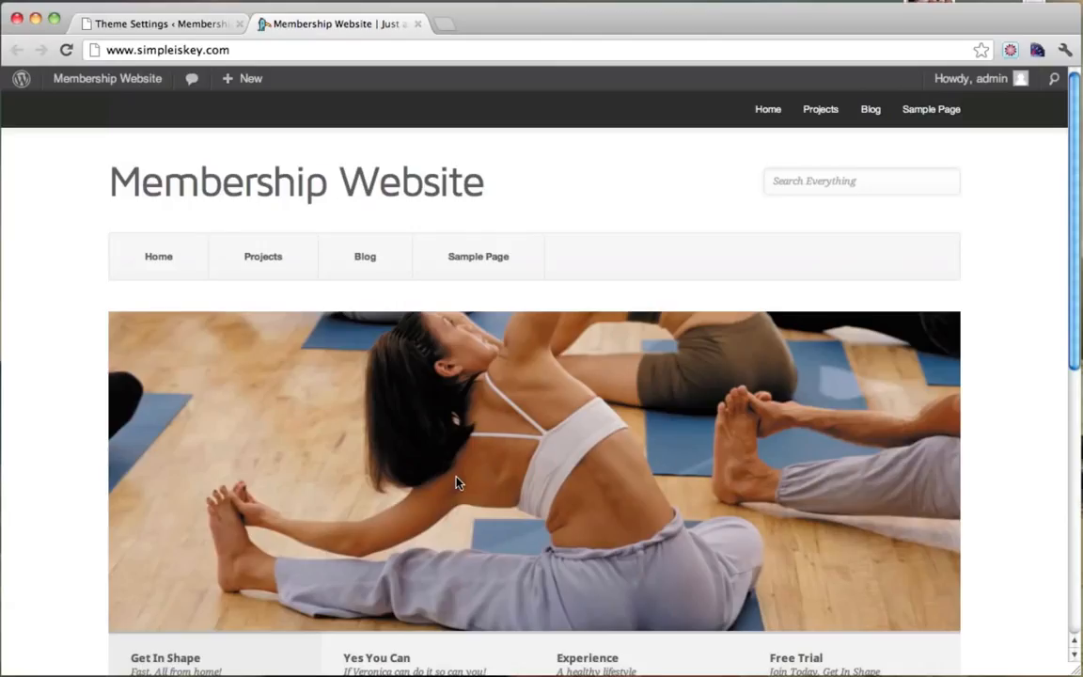
pyautogui.click(419, 24)
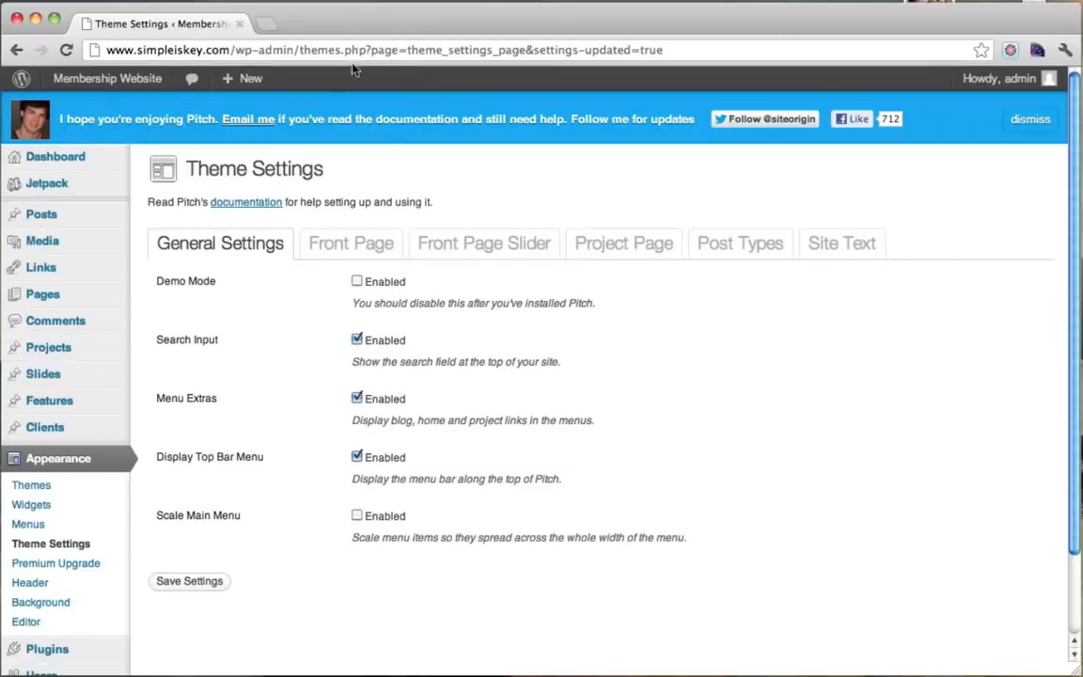
pyautogui.moveTo(109, 75)
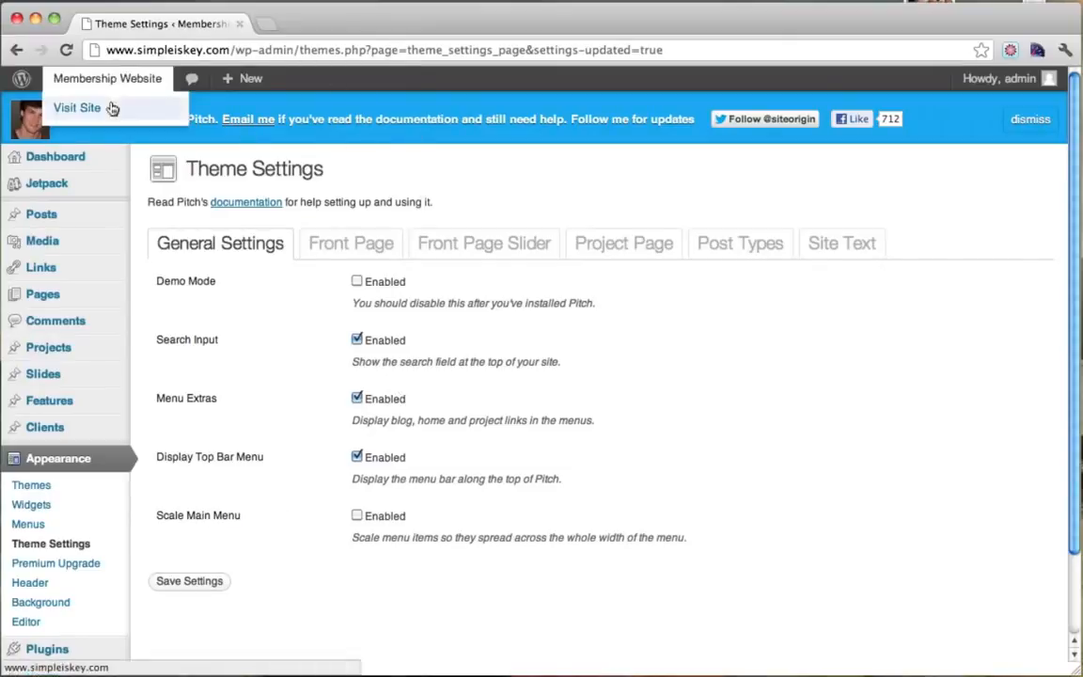
pyautogui.keyDown('super'); pyautogui.click(110, 108); pyautogui.keyUp('super')
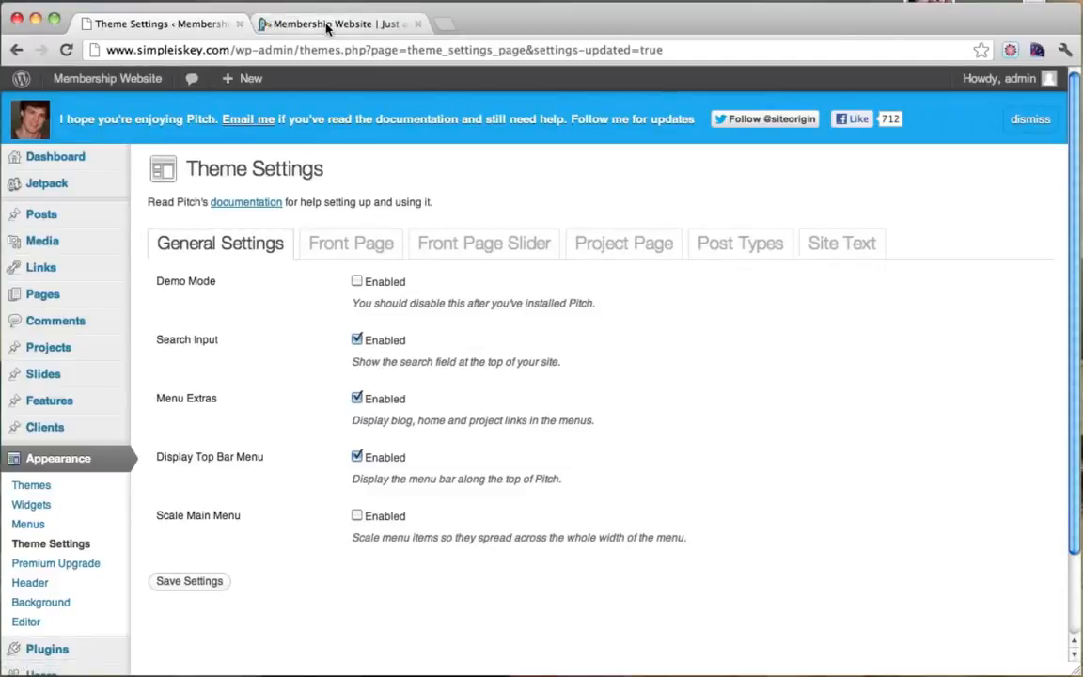
# Uncheck Display Blog on Home Page in the Front Page theme settings.
pyautogui.click(327, 25)
pyautogui.scroll(-6, 90, 283)
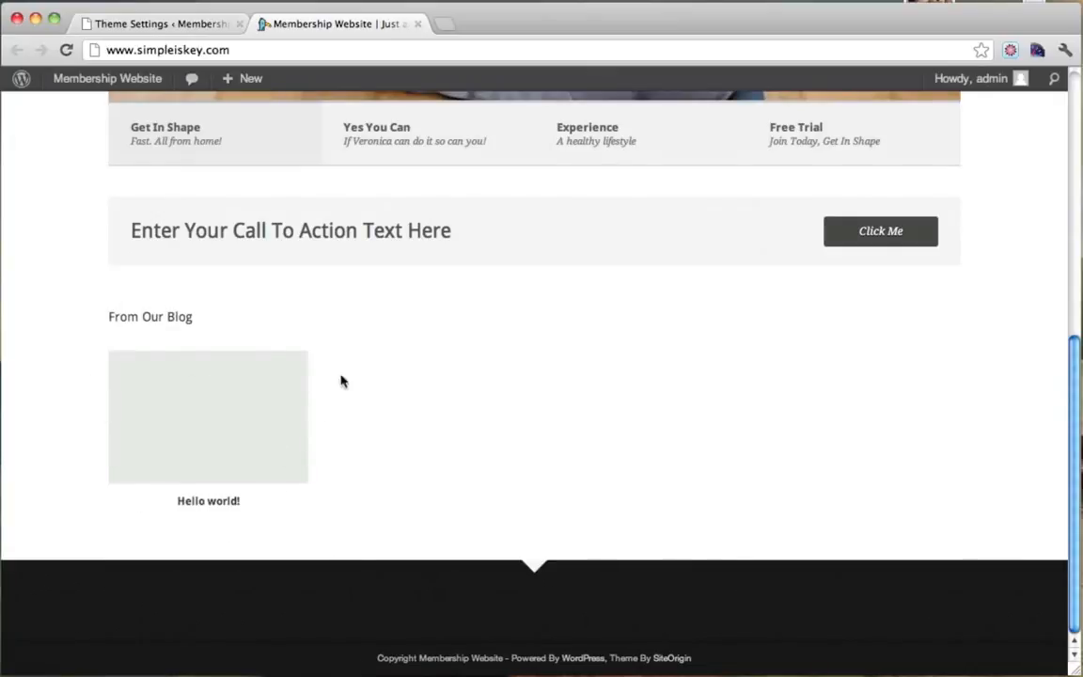
pyautogui.click(191, 33)
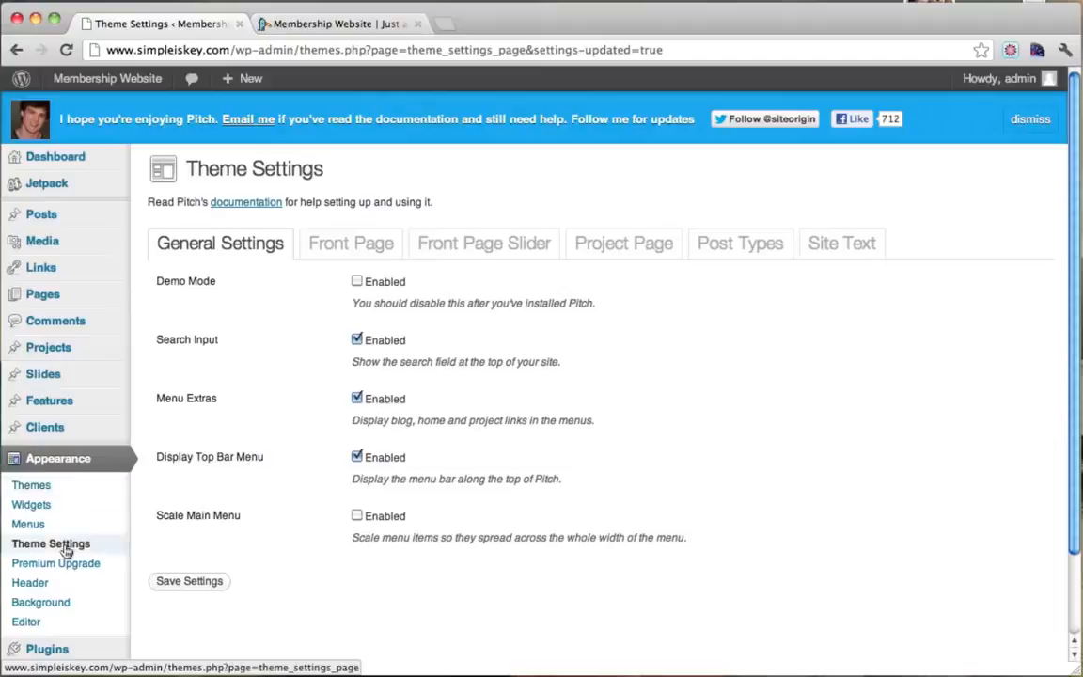
pyautogui.click(353, 256)
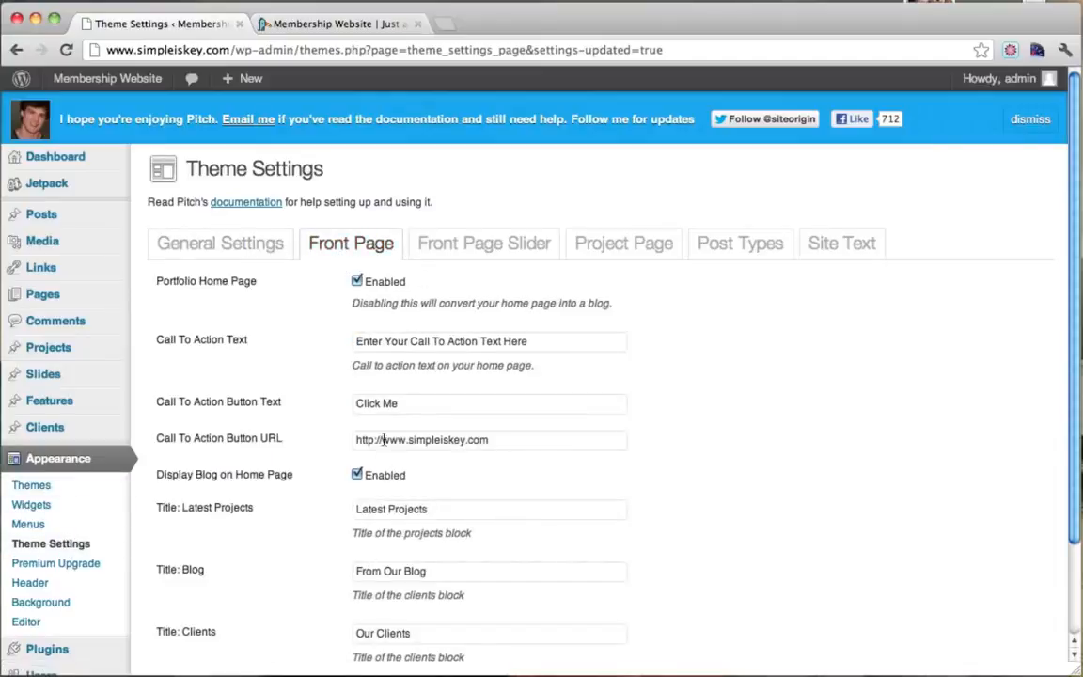
pyautogui.moveTo(196, 478); pyautogui.dragTo(290, 478)
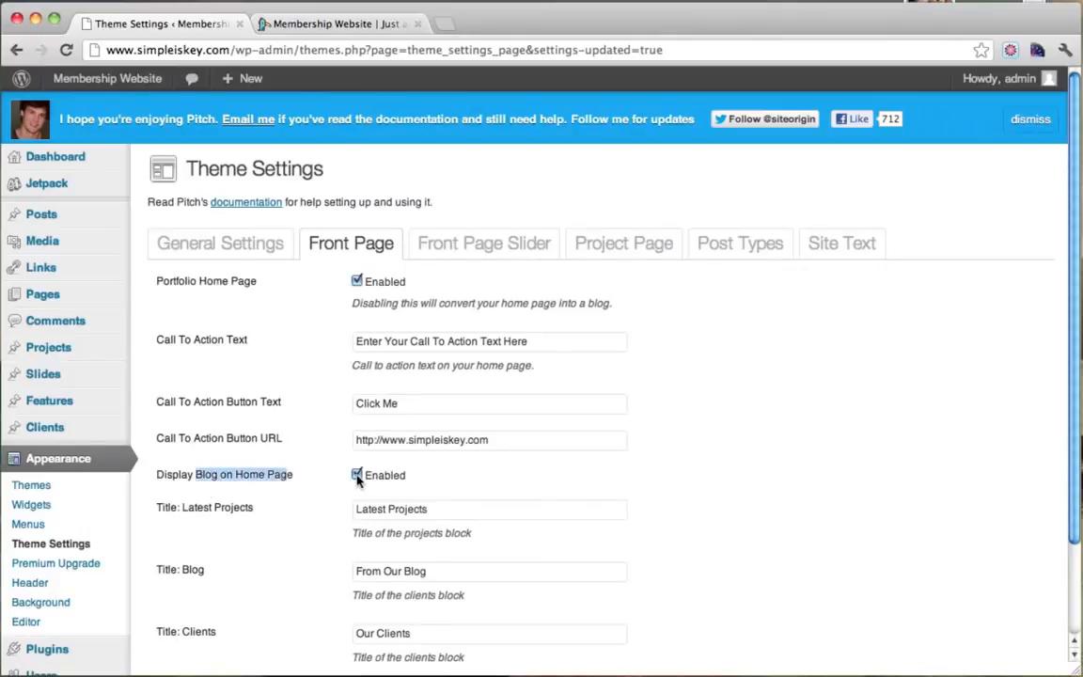
pyautogui.click(356, 475)
pyautogui.scroll(-3, 632, 452)
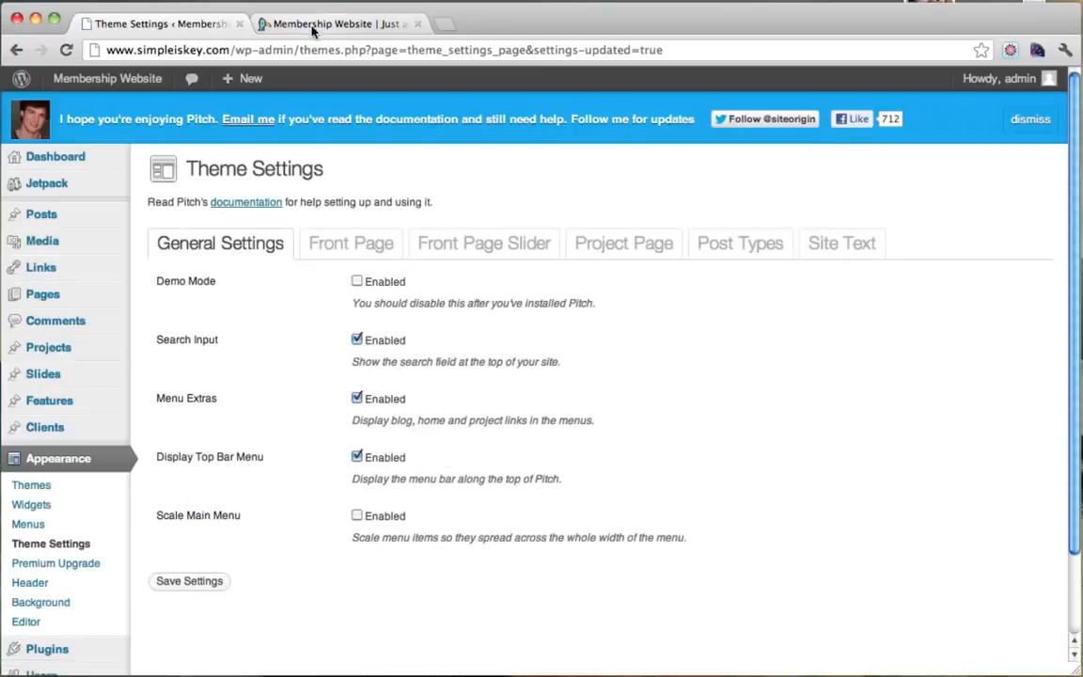
# Reload the live site to confirm the blog is gone, then close the Theme Settings tab.
pyautogui.click(313, 25)
pyautogui.click(66, 50)
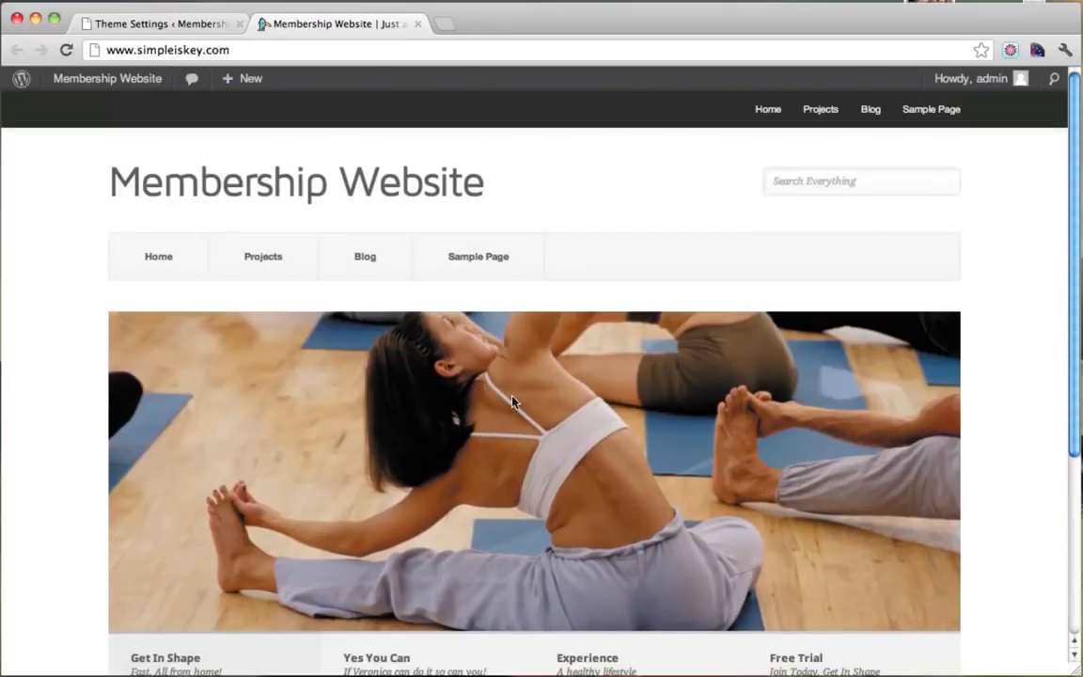
pyautogui.scroll(-5, 512, 401)
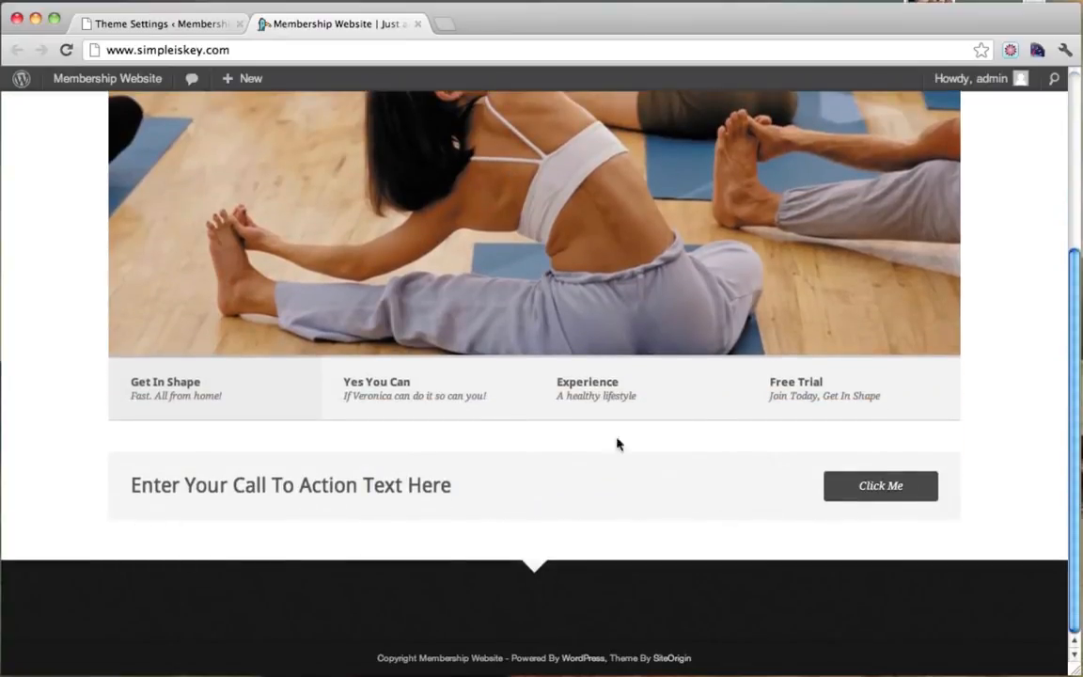
pyautogui.click(198, 25)
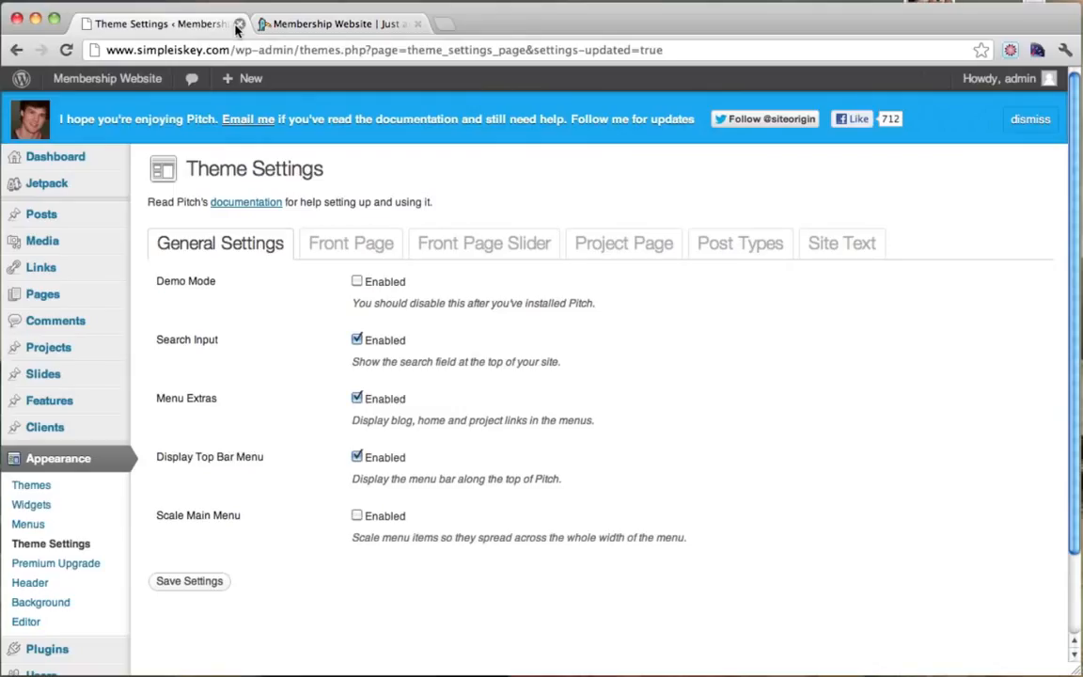
pyautogui.click(239, 24)
pyautogui.scroll(5, 94, 302)
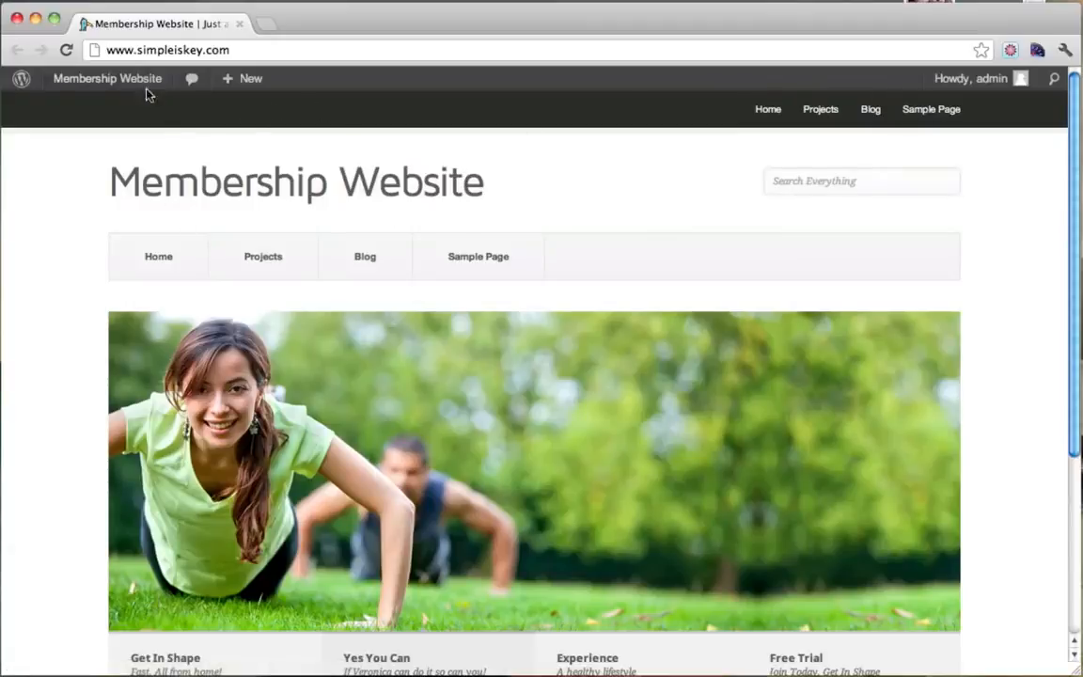
pyautogui.moveTo(114, 81)
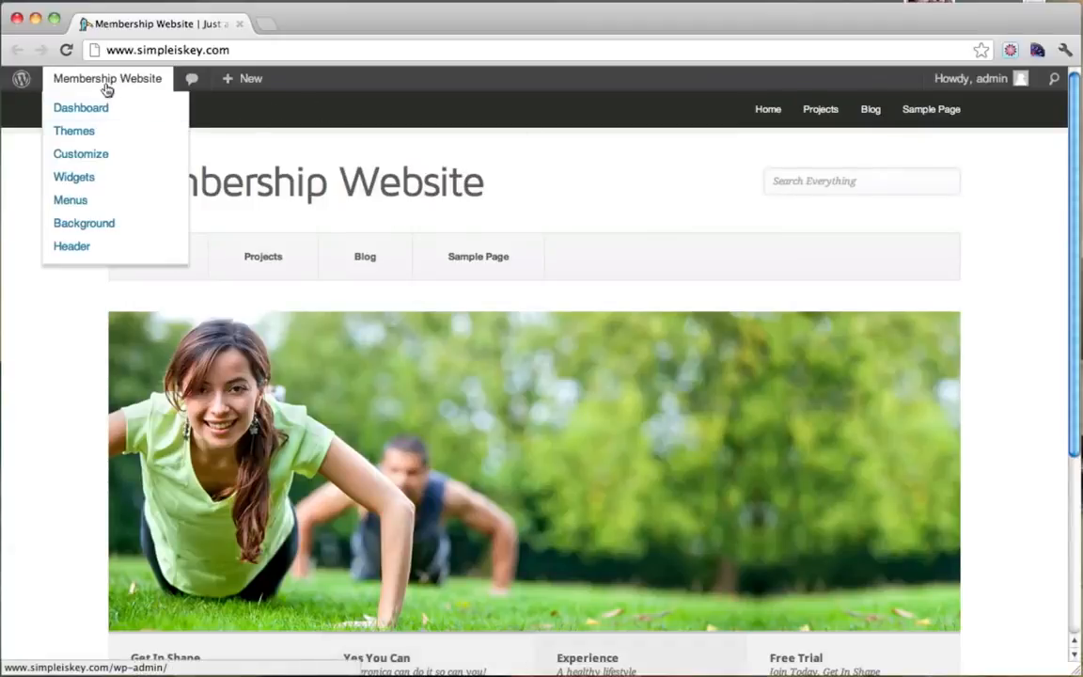
# Trash the Sample Page from the Pages list.
pyautogui.click(99, 111)
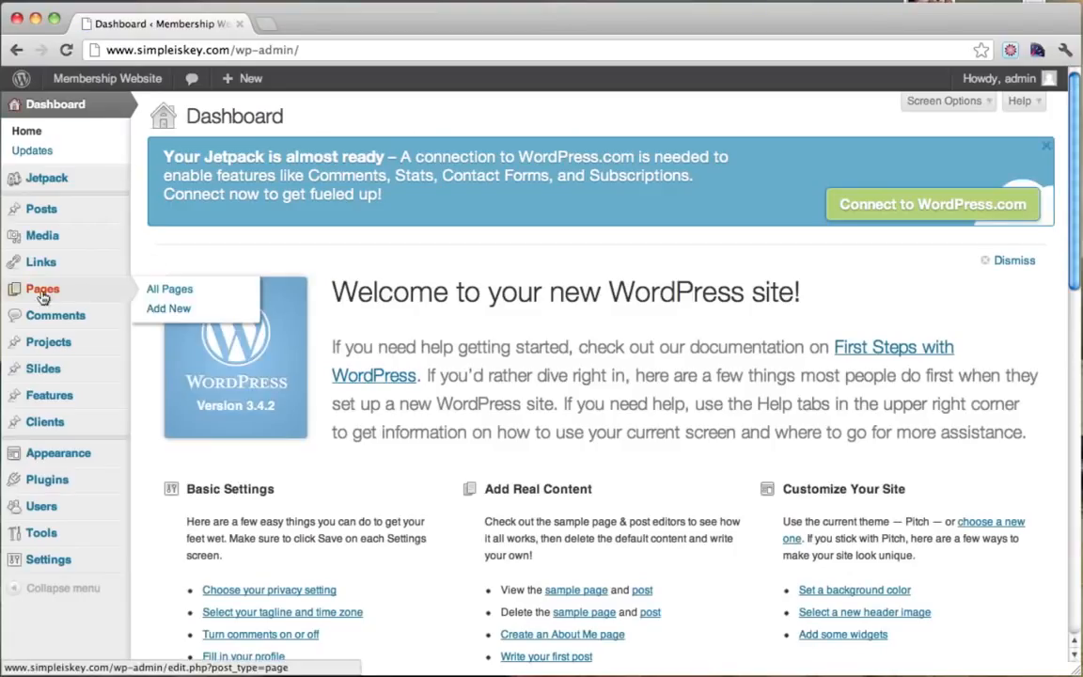
pyautogui.click(43, 293)
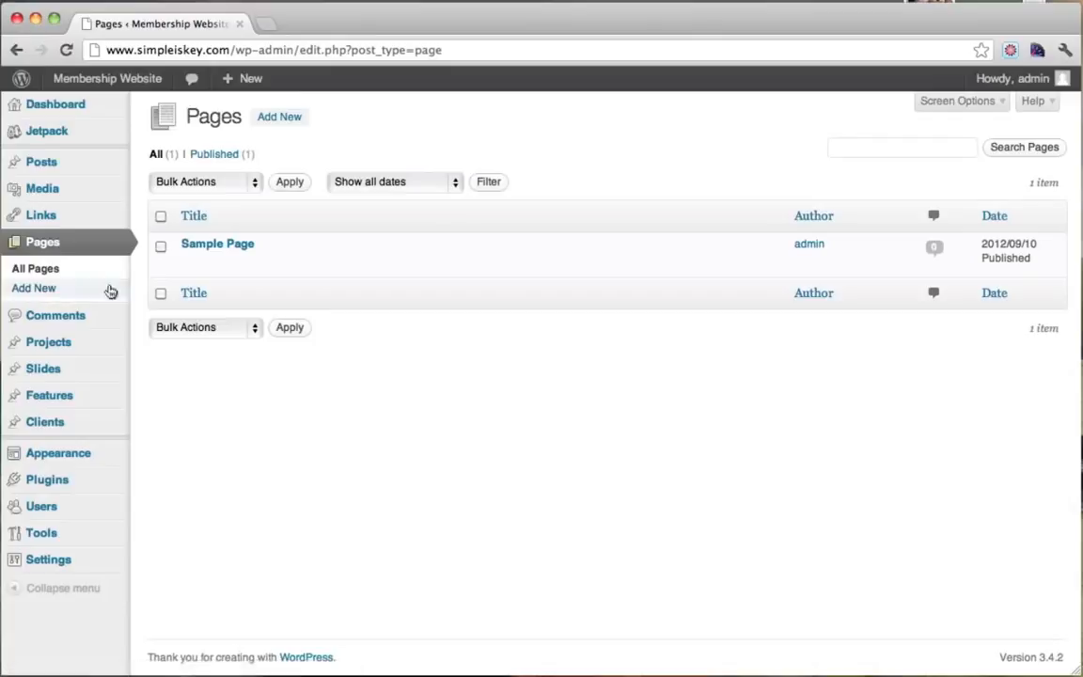
pyautogui.moveTo(253, 268)
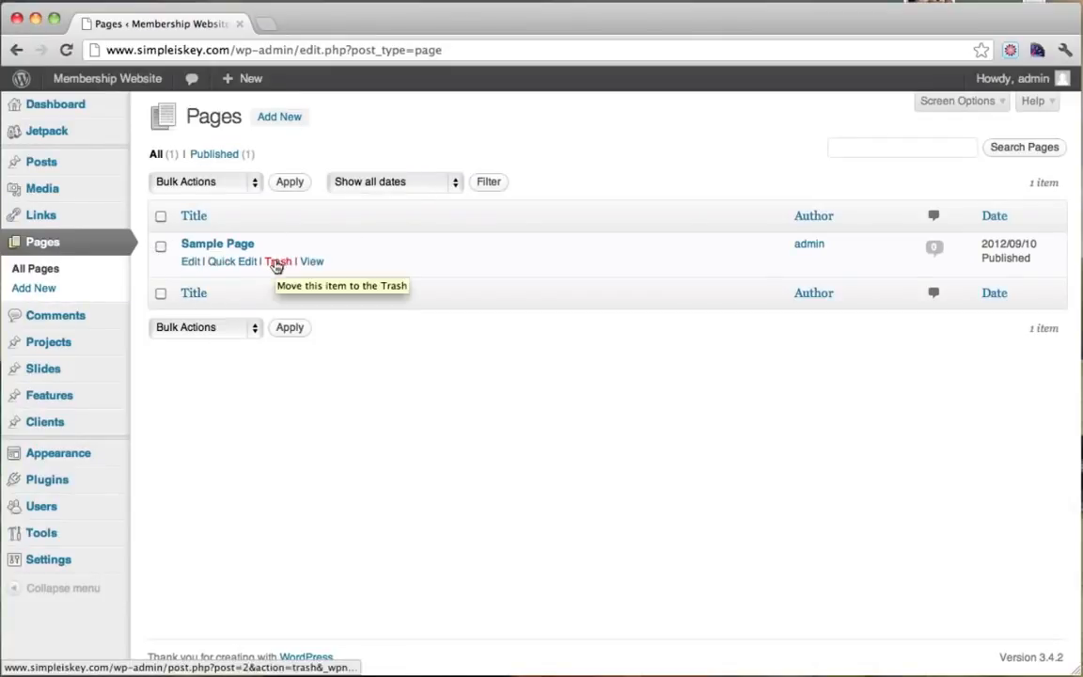
pyautogui.click(278, 265)
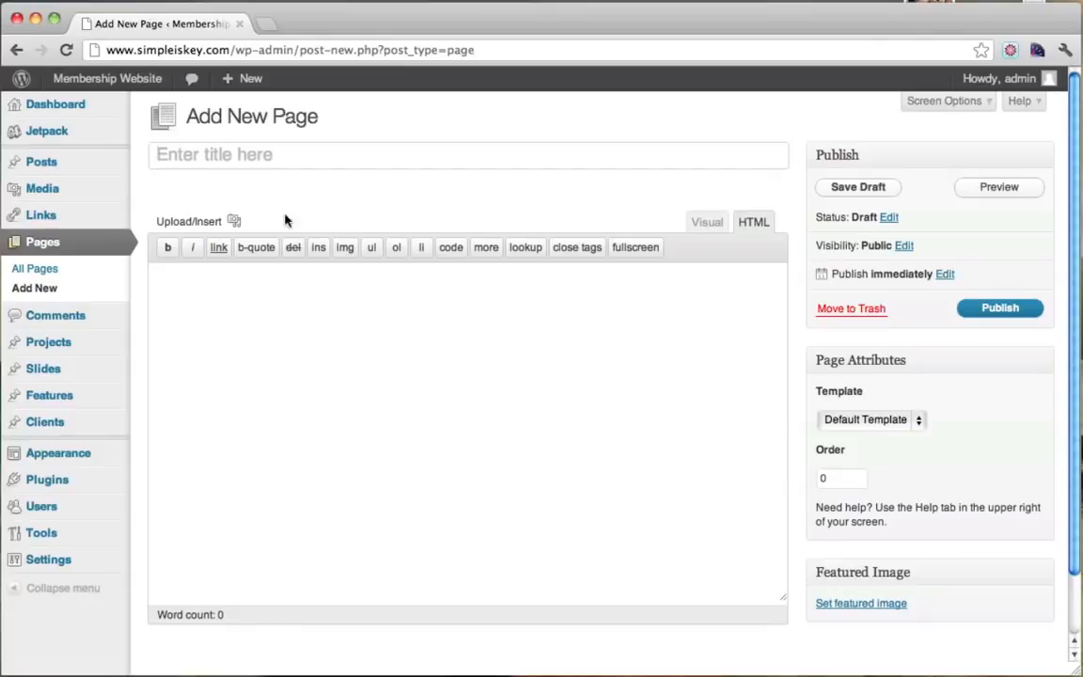
pyautogui.click(260, 154)
pyautogui.write('About')
pyautogui.click(301, 405)
pyautogui.write('A')
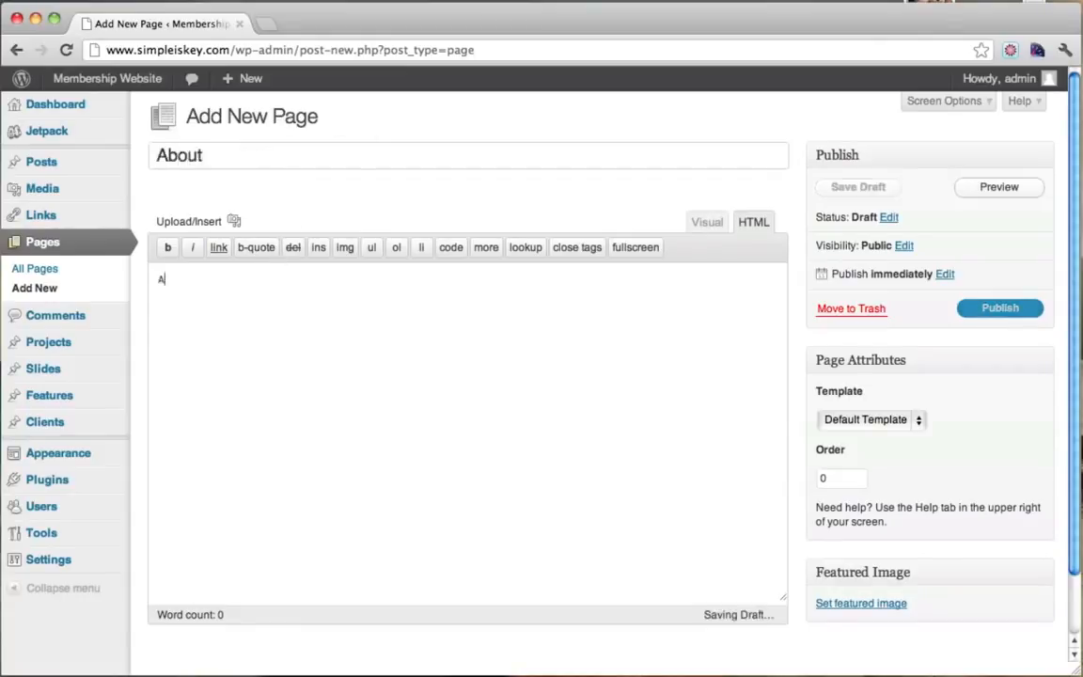
pyautogui.write('bout Page')
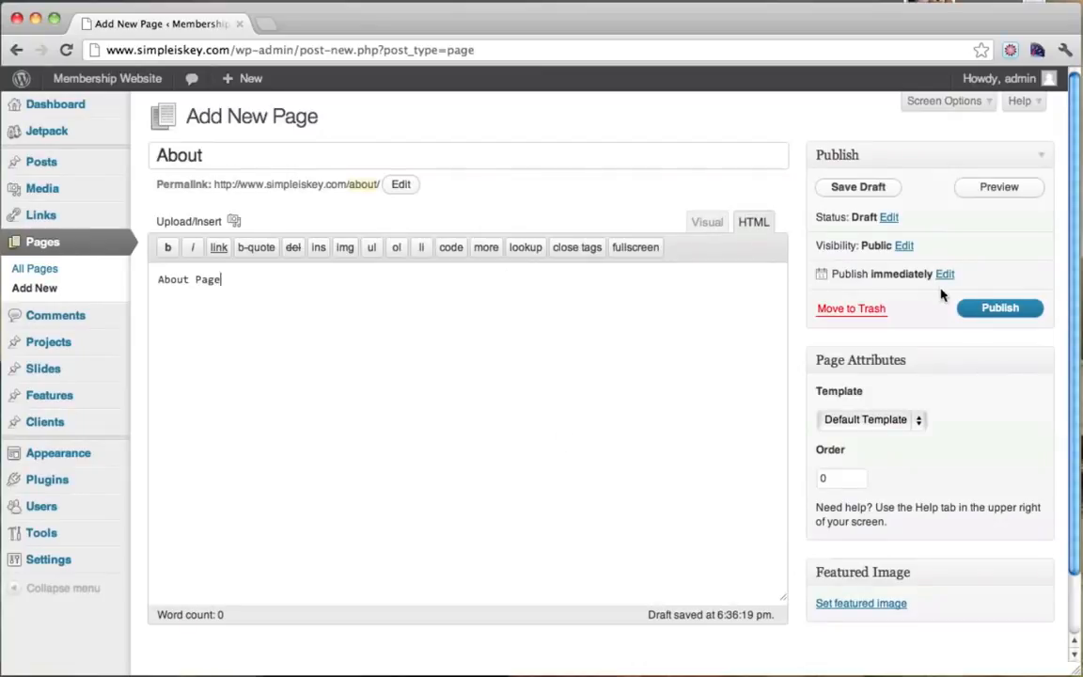
pyautogui.click(1000, 314)
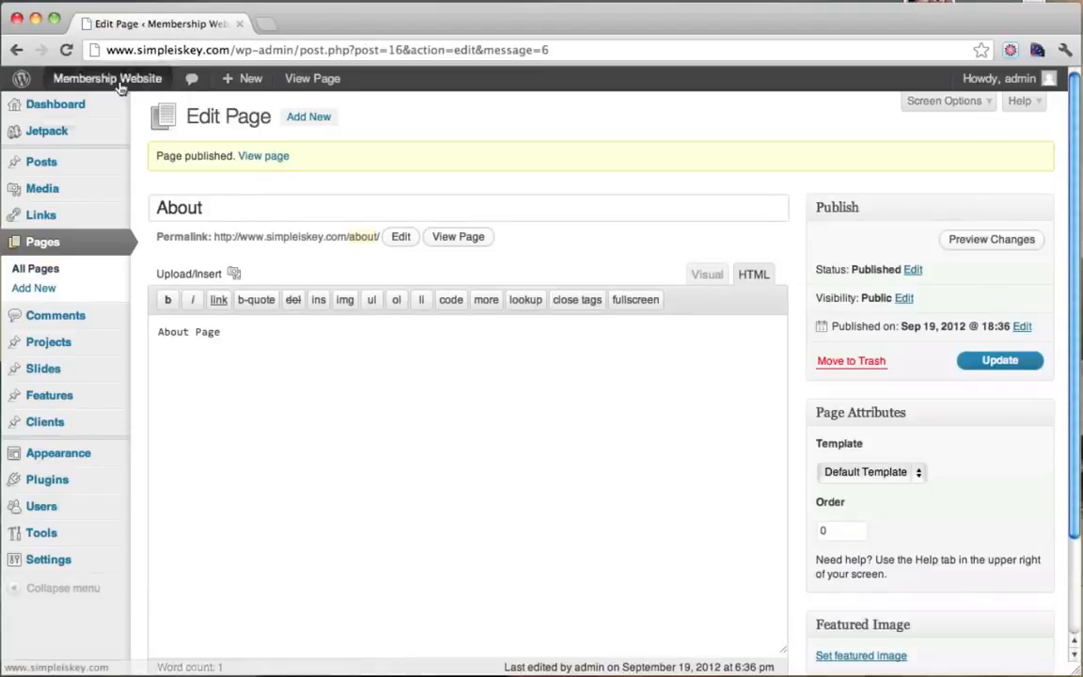
pyautogui.moveTo(120, 85)
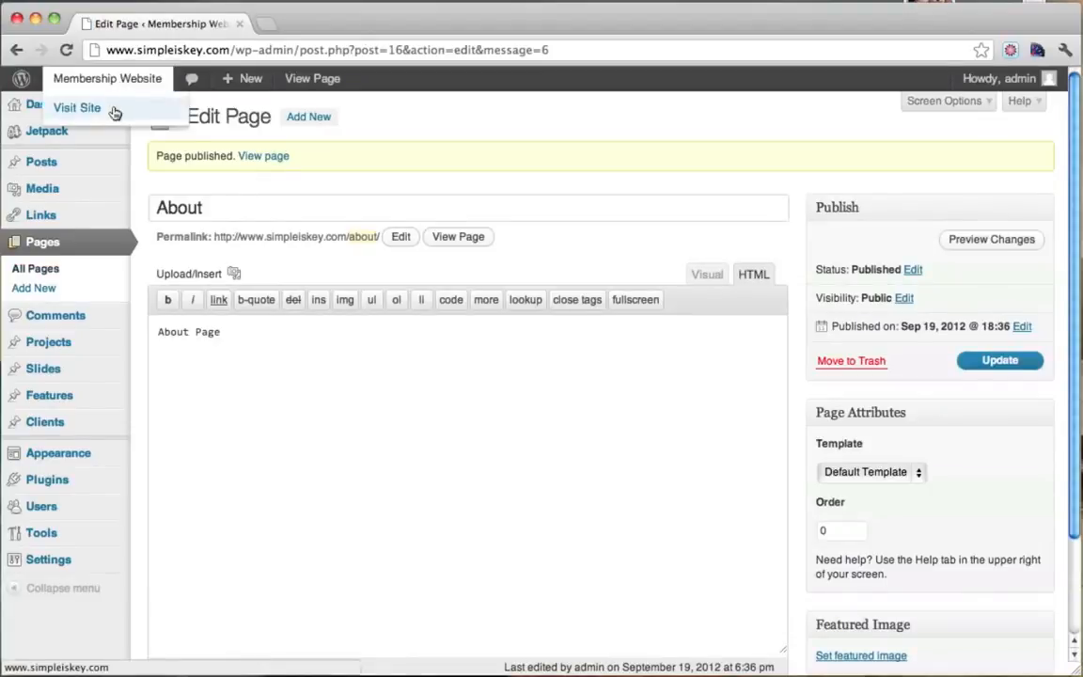
pyautogui.keyDown('super'); pyautogui.click(114, 110); pyautogui.keyUp('super')
pyautogui.click(360, 24)
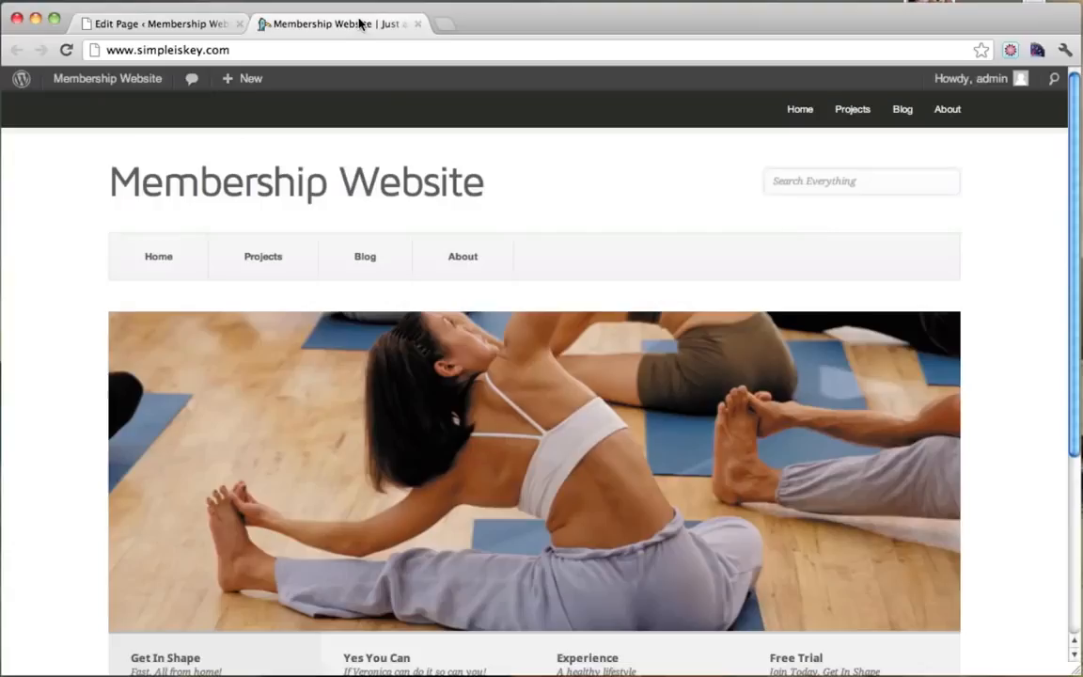
pyautogui.click(452, 269)
pyautogui.scroll(-1, 452, 271)
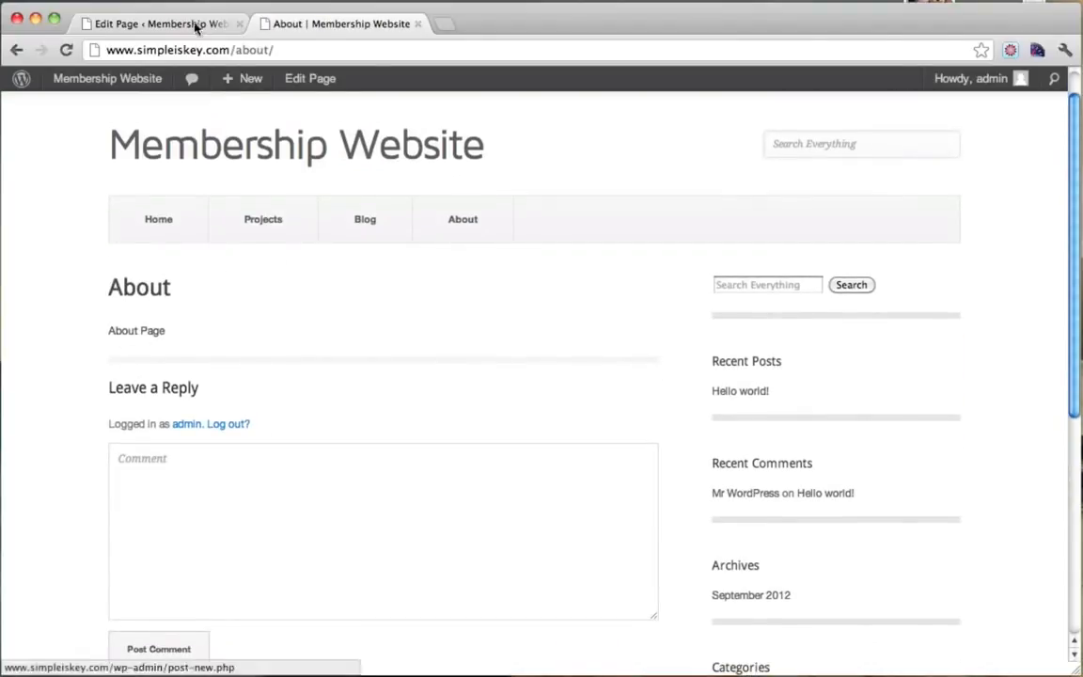
pyautogui.click(419, 24)
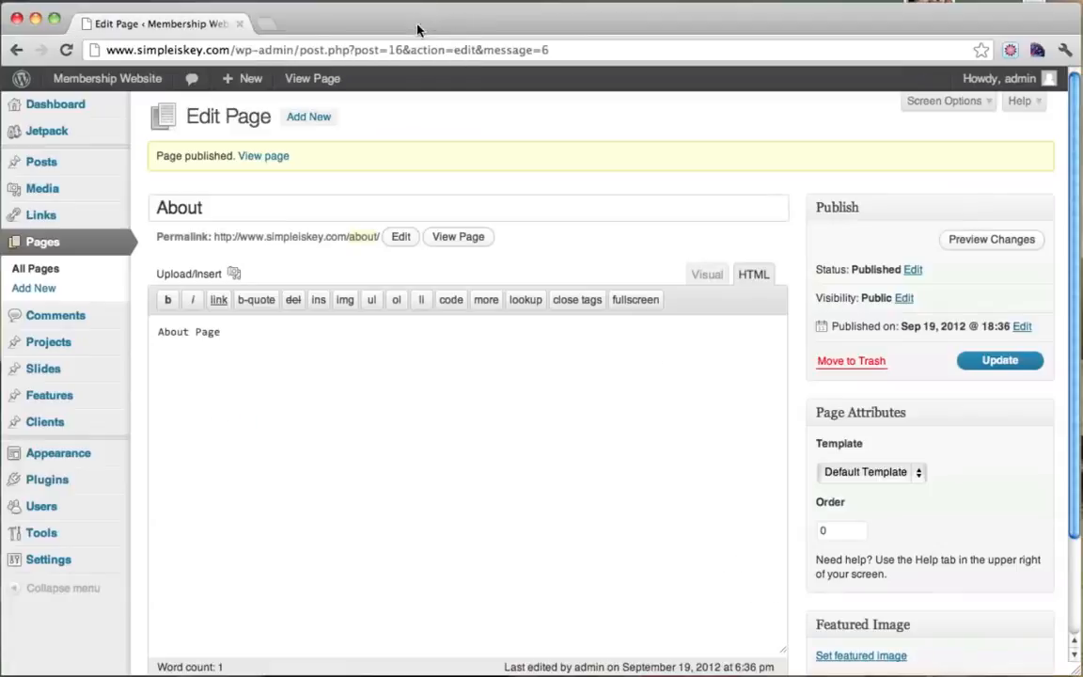
# Create and publish a page titled Contact with body text 'Contact us!'.
pyautogui.click(50, 246)
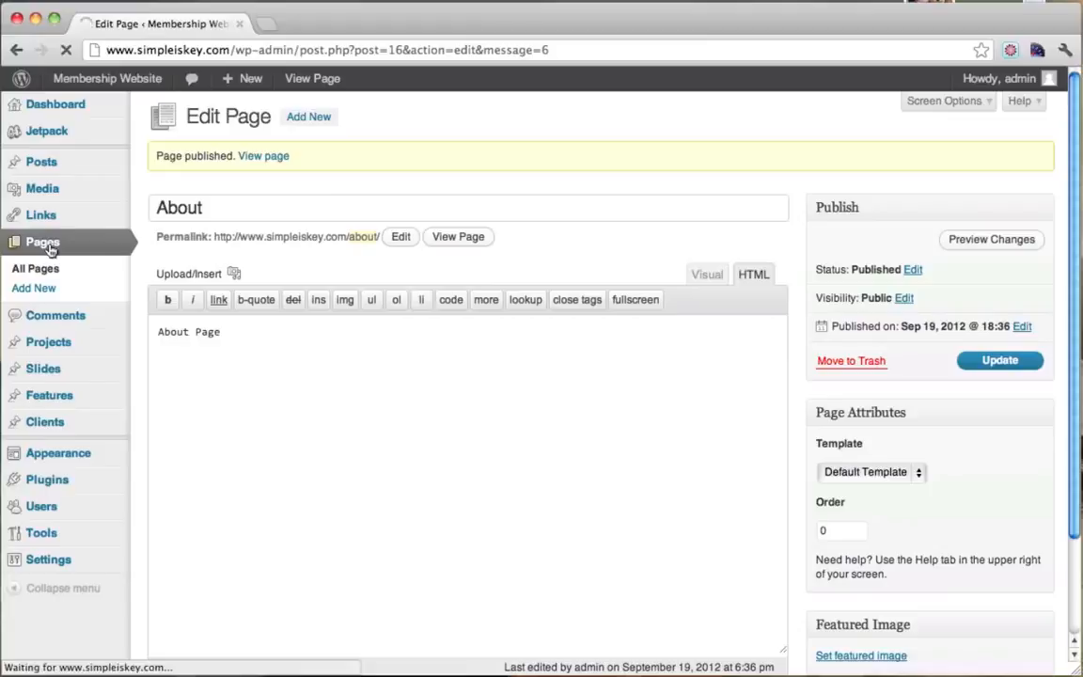
pyautogui.click(290, 116)
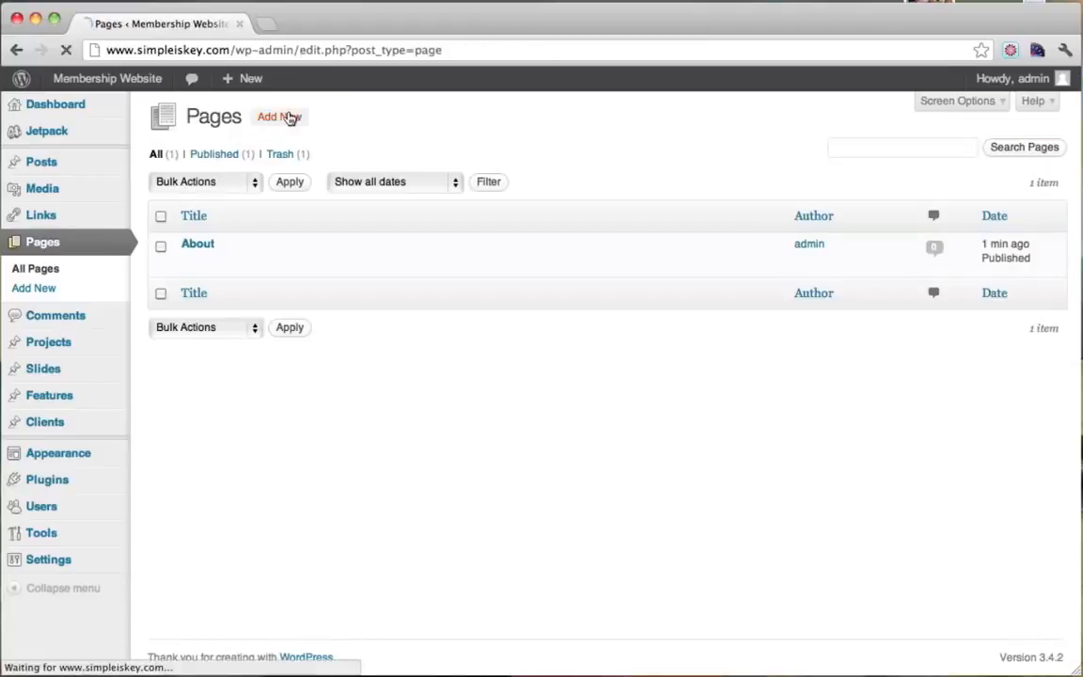
pyautogui.write('Co')
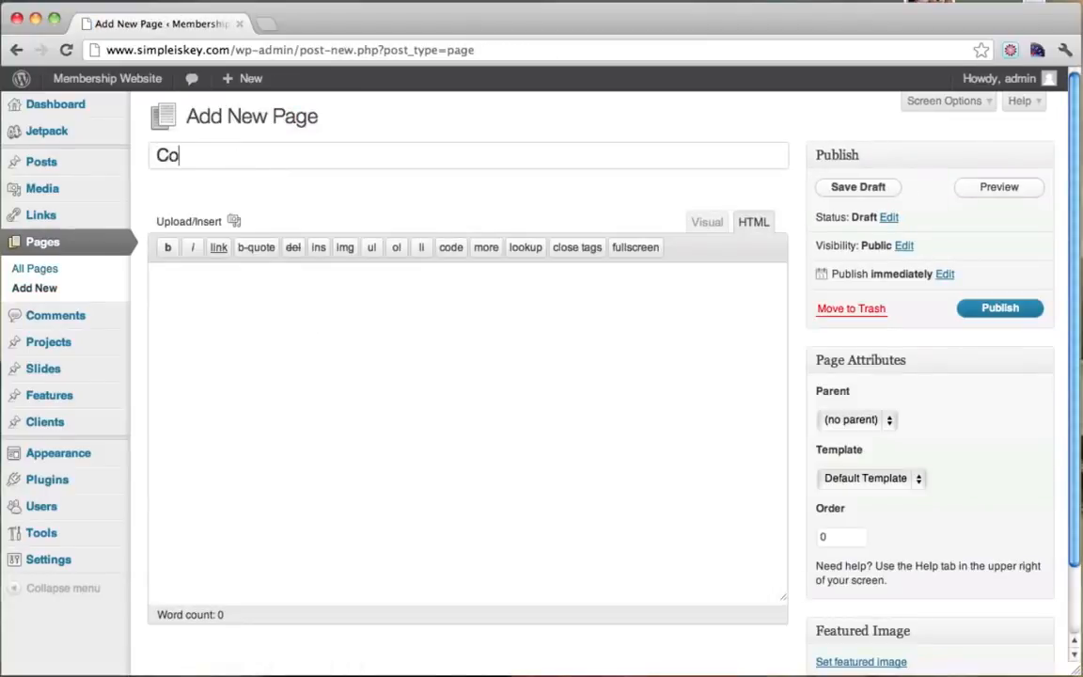
pyautogui.write('ntact')
pyautogui.click(265, 305)
pyautogui.write('Contact')
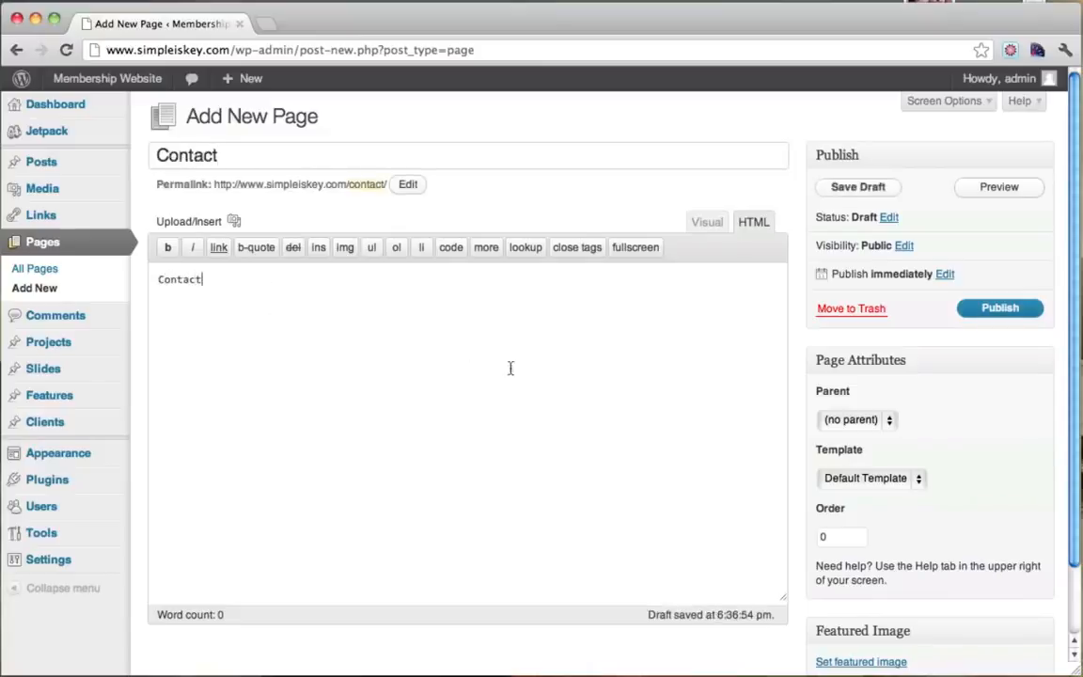
pyautogui.moveTo(273, 155); pyautogui.dragTo(151, 156)
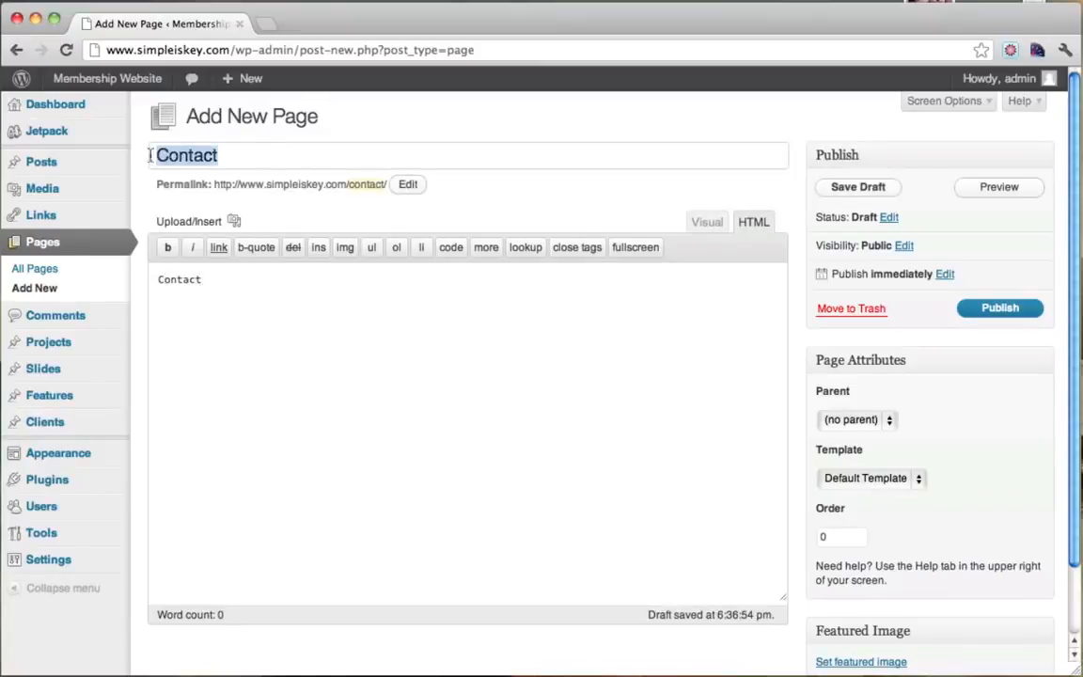
pyautogui.click(289, 297)
pyautogui.moveTo(154, 280); pyautogui.dragTo(281, 271)
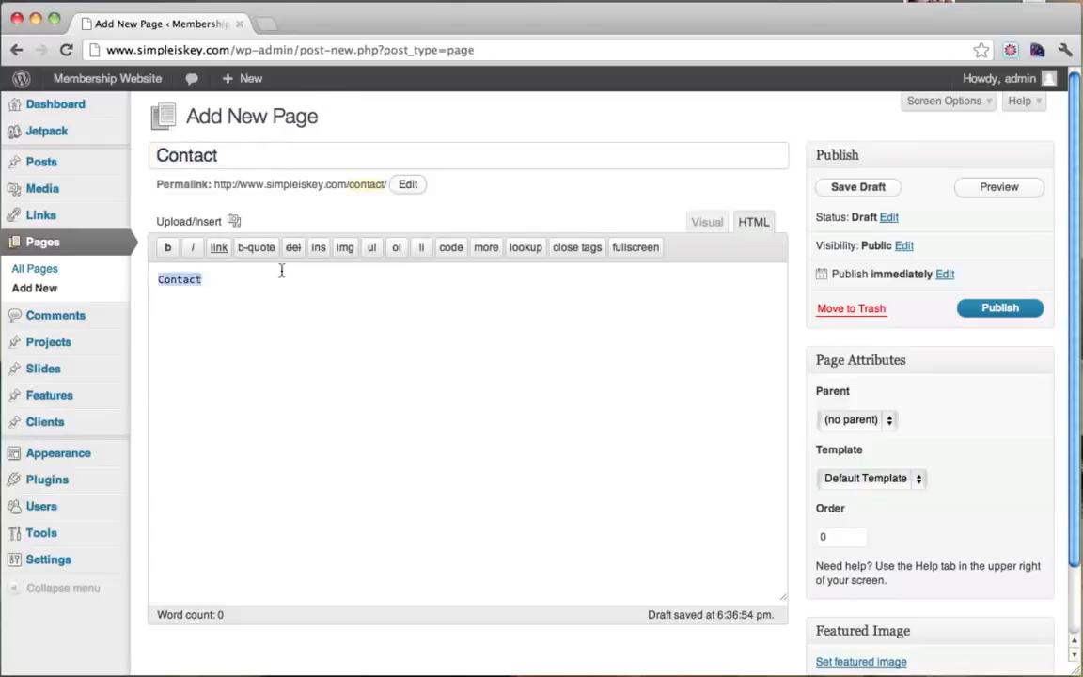
pyautogui.click(234, 286)
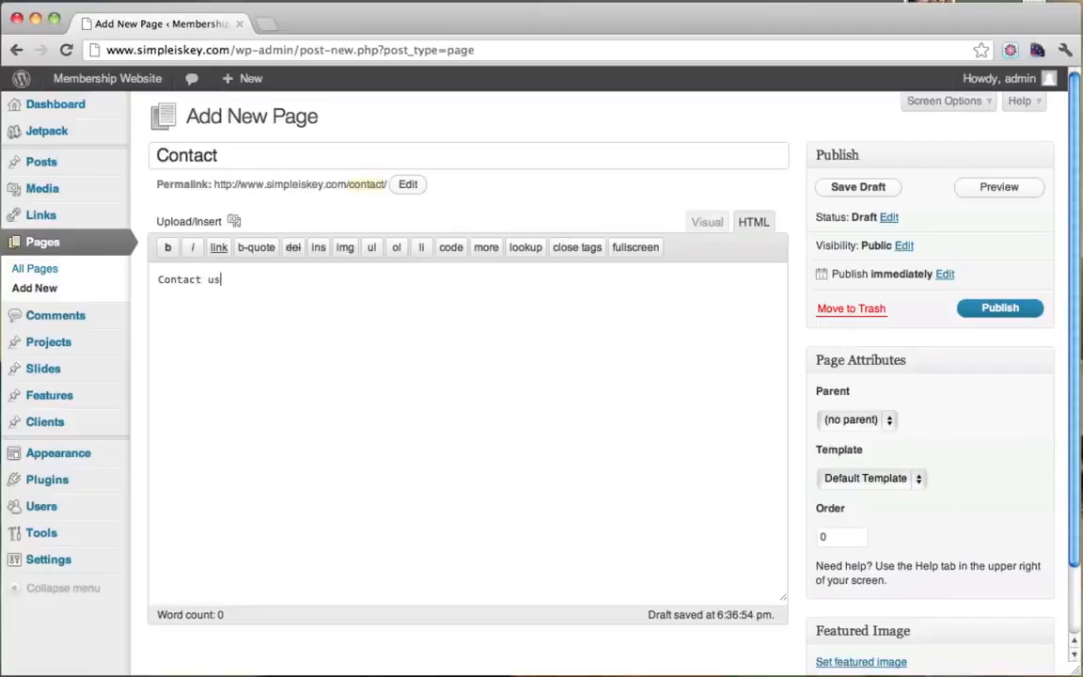
pyautogui.click(1001, 309)
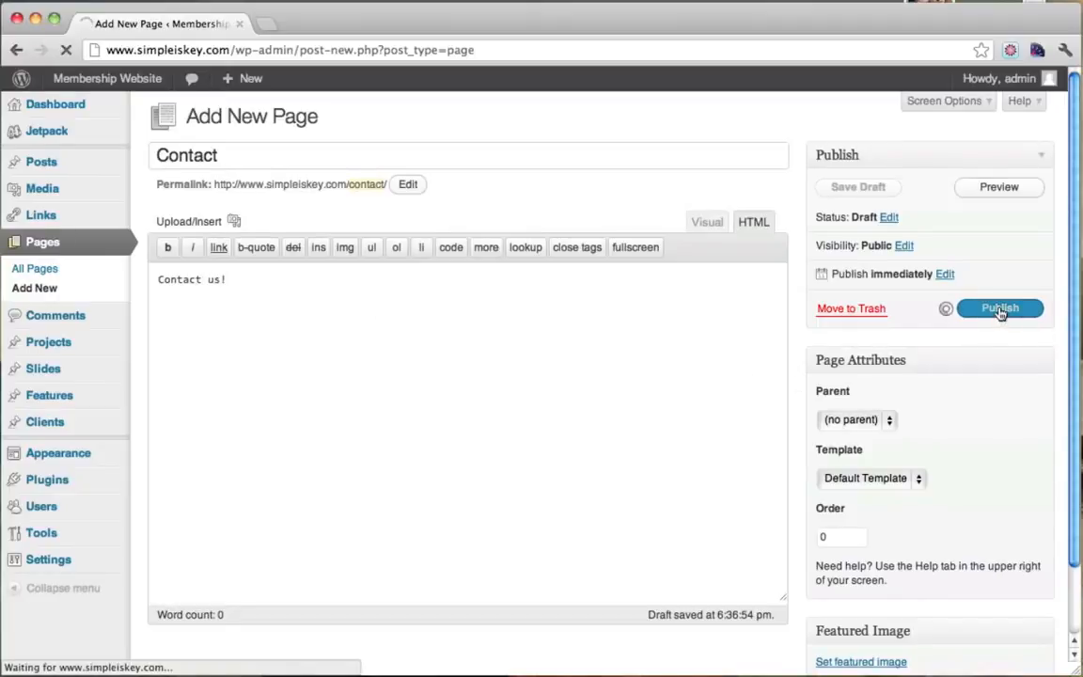
# Open the Contact page from the live site's menu to check its content.
pyautogui.moveTo(43, 84)
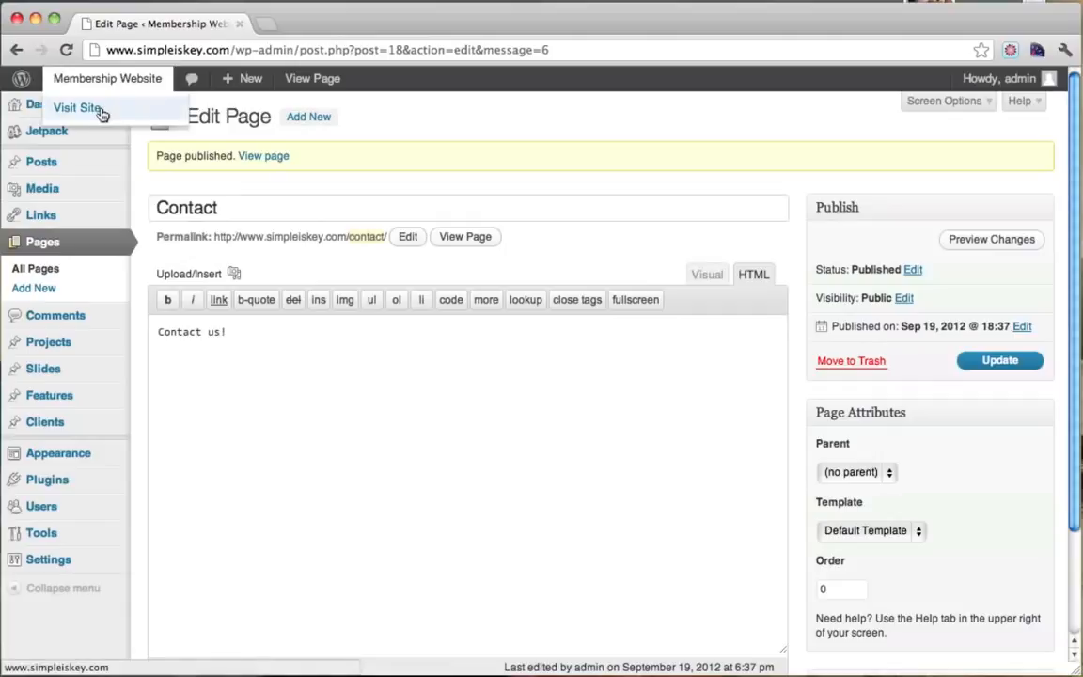
pyautogui.keyDown('super'); pyautogui.click(79, 108); pyautogui.keyUp('super')
pyautogui.click(341, 25)
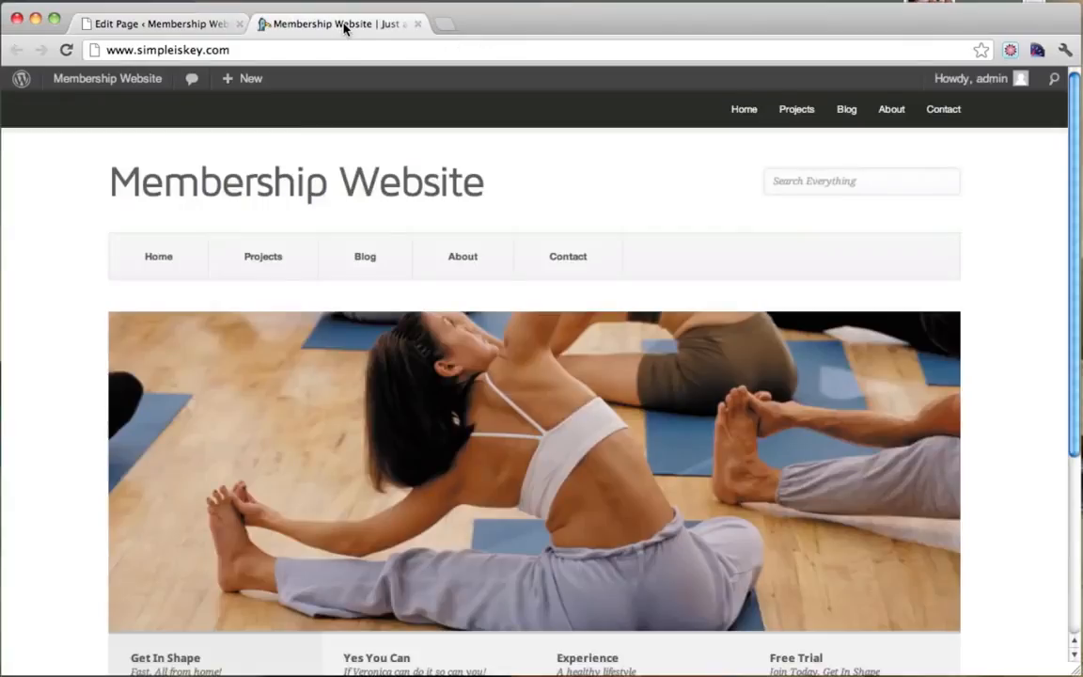
pyautogui.click(571, 272)
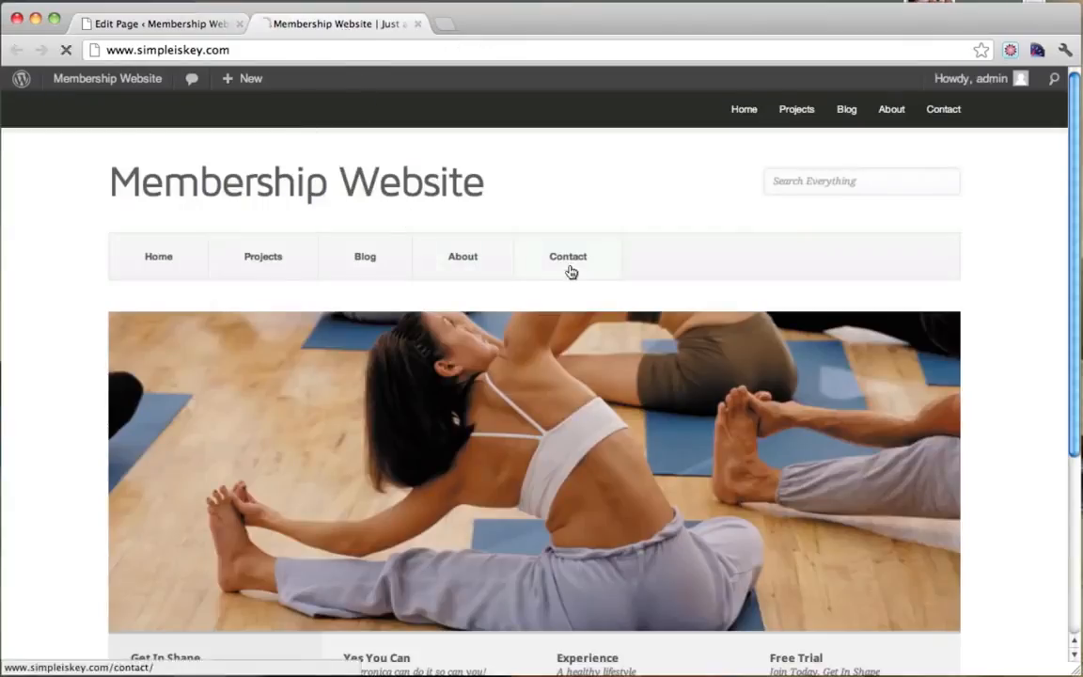
pyautogui.moveTo(111, 325); pyautogui.dragTo(191, 329)
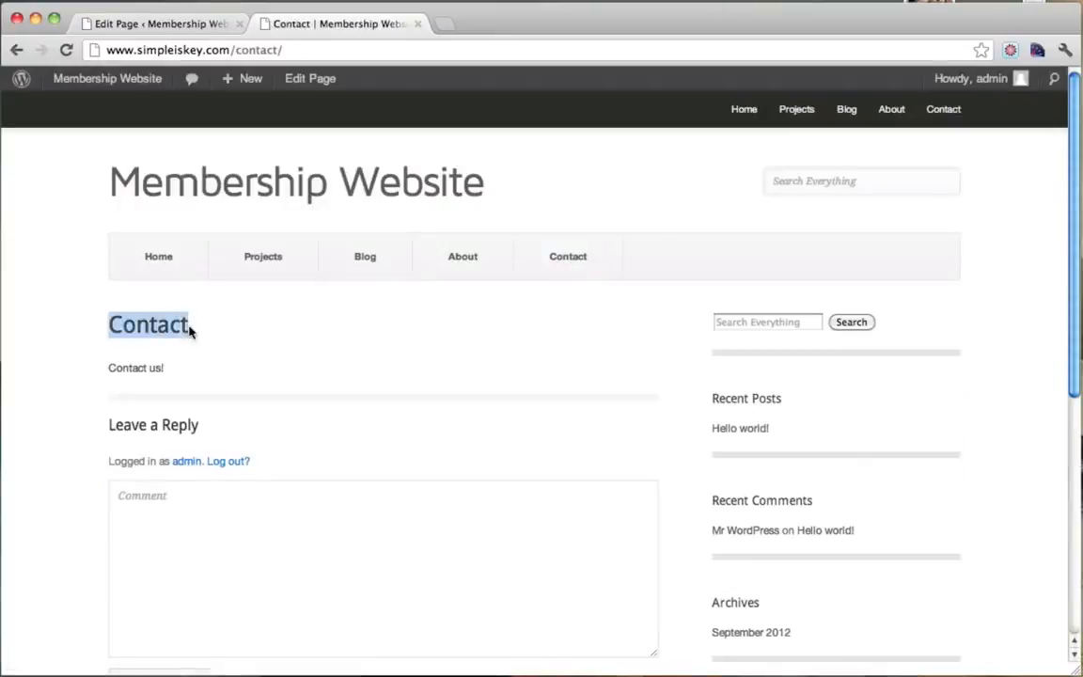
pyautogui.moveTo(111, 368); pyautogui.dragTo(174, 365)
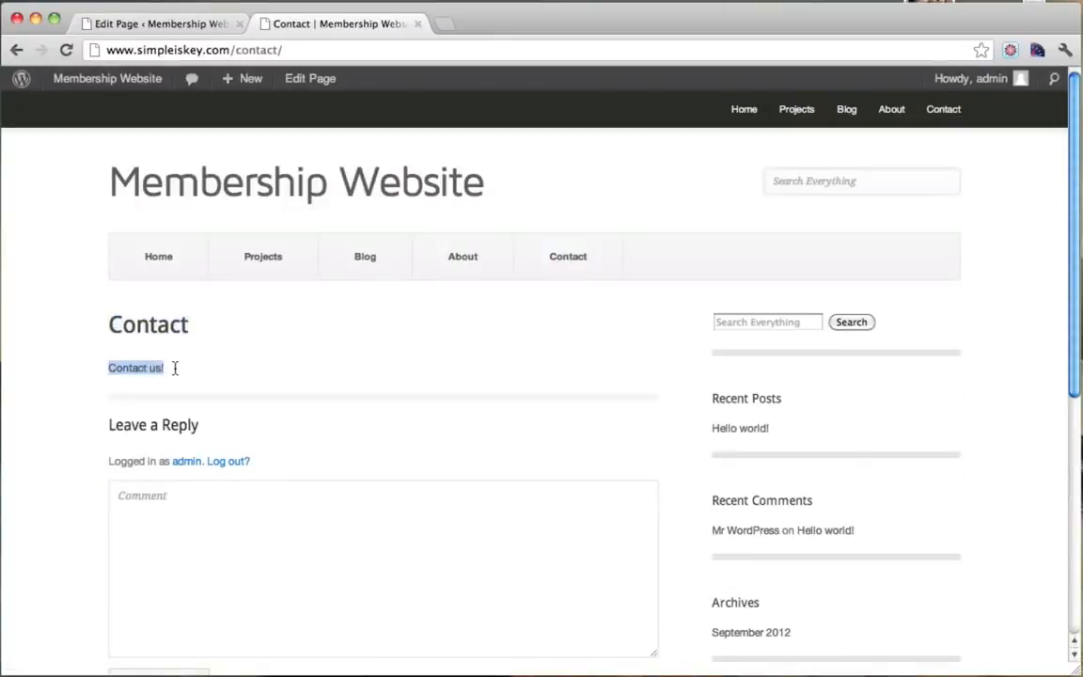
pyautogui.click(174, 367)
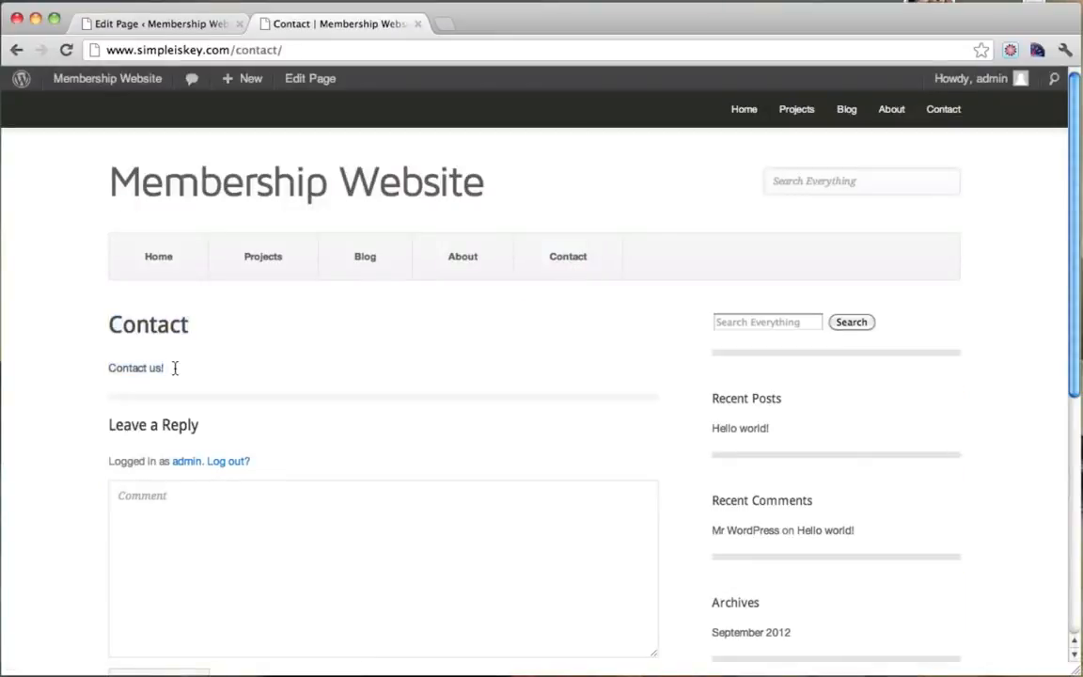
# Add and publish a 'Fitness Videos' page whose body also reads 'Fitness Videos'.
pyautogui.click(418, 25)
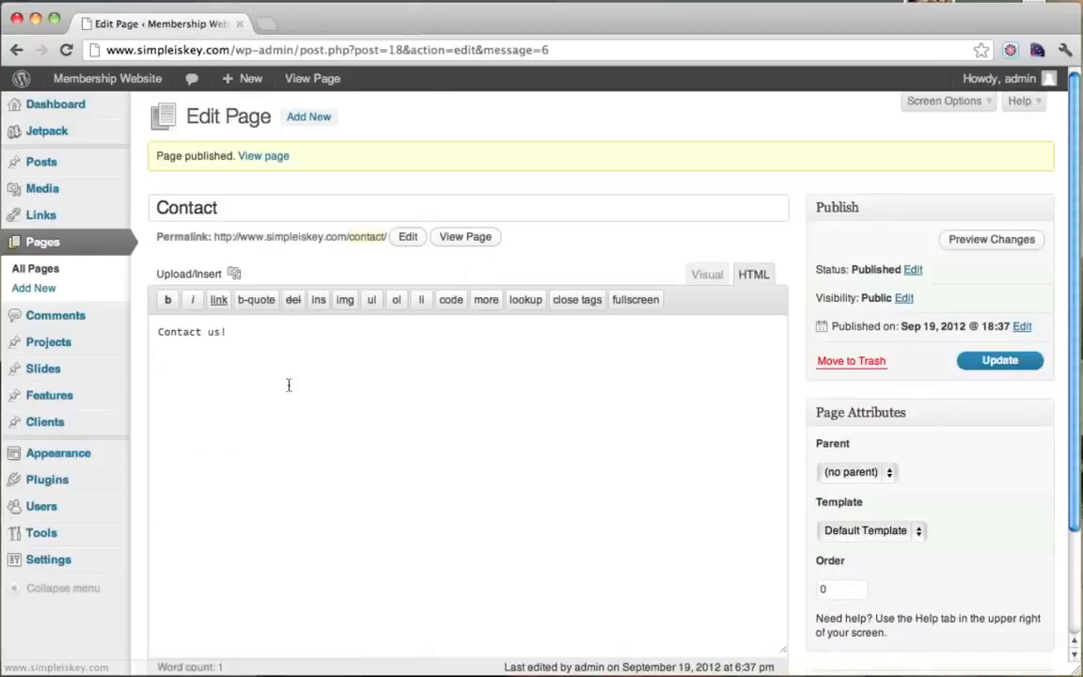
pyautogui.click(310, 118)
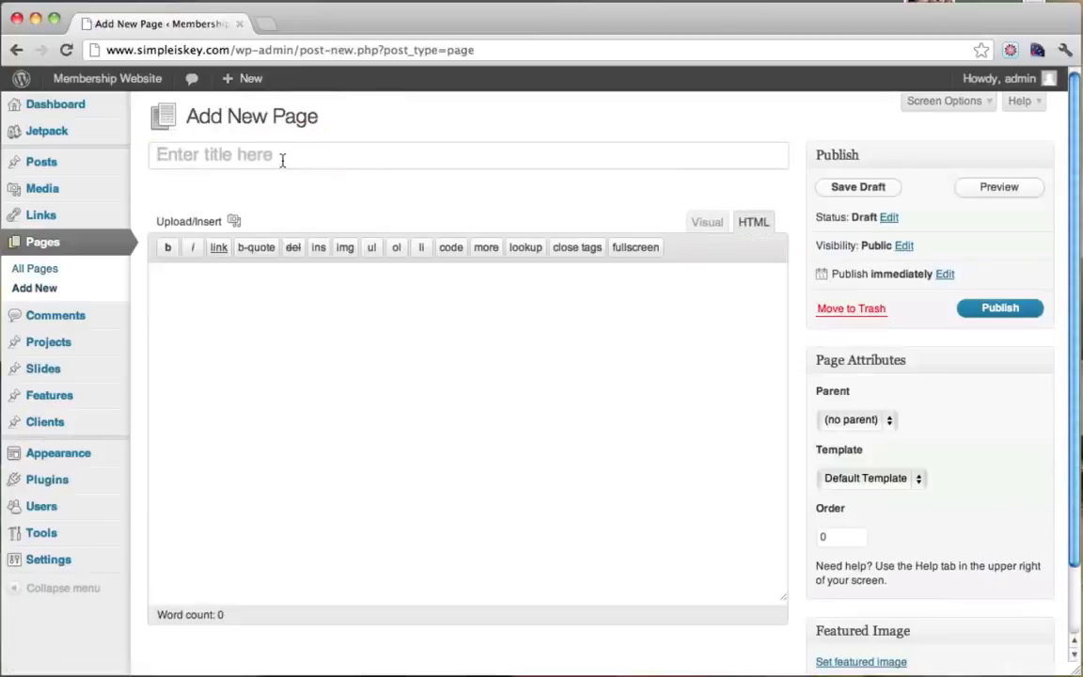
pyautogui.write('Fitness')
pyautogui.write('Videos')
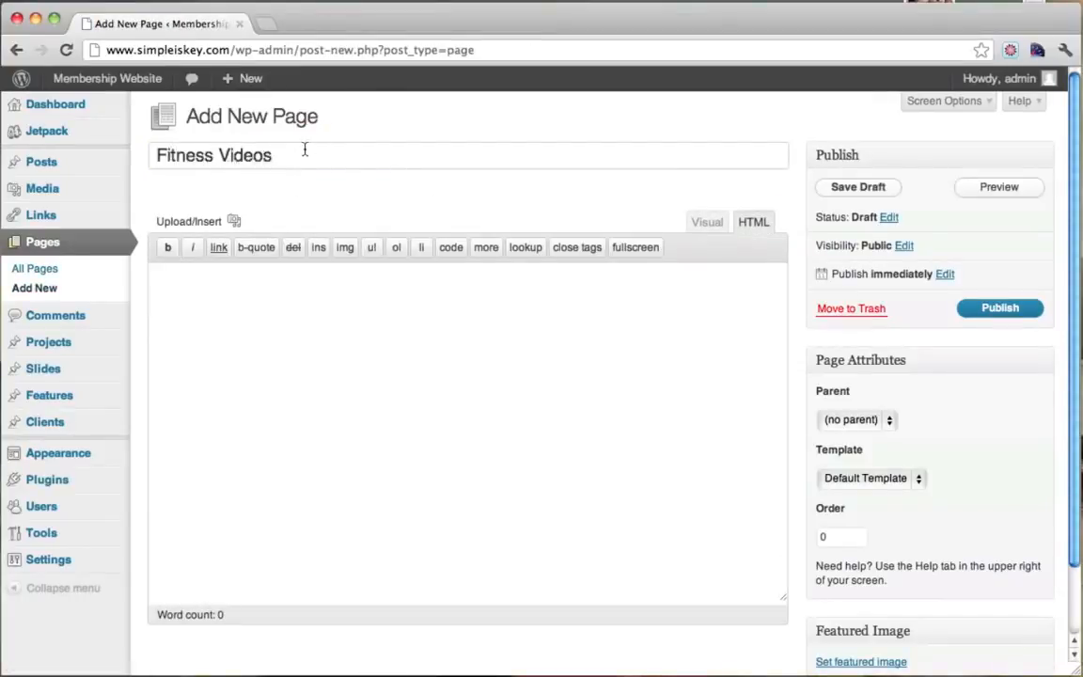
pyautogui.moveTo(341, 163); pyautogui.dragTo(113, 165)
pyautogui.click(338, 162)
pyautogui.click(325, 419)
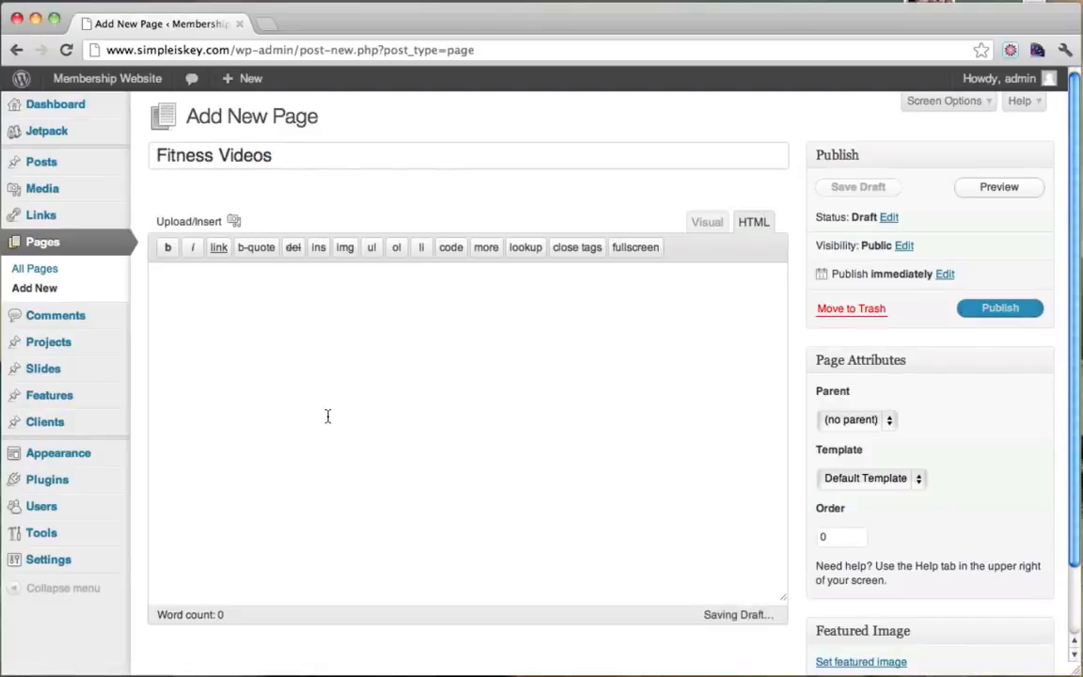
pyautogui.write('Fitness Videos')
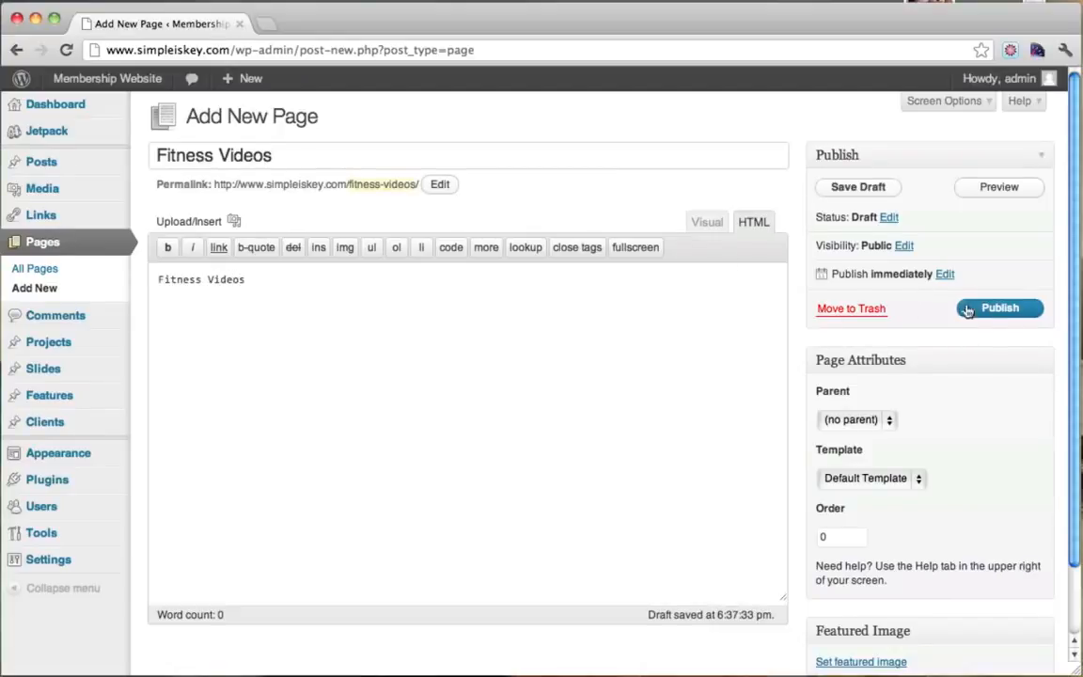
pyautogui.click(994, 314)
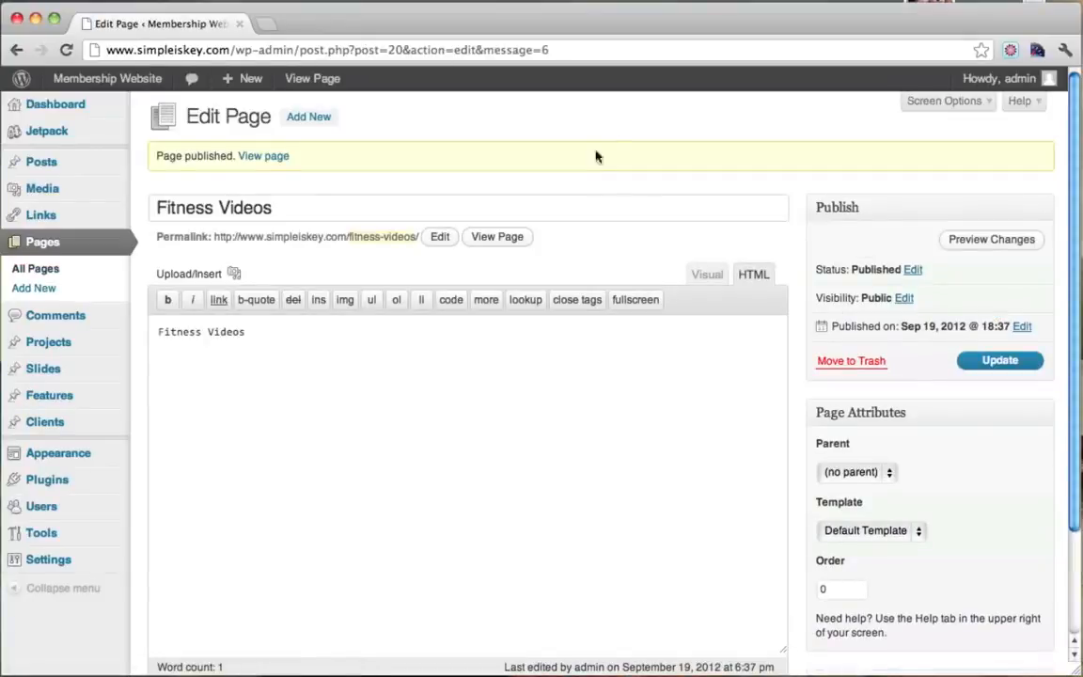
# Publish a page titled Register with body text 'register page'.
pyautogui.click(310, 118)
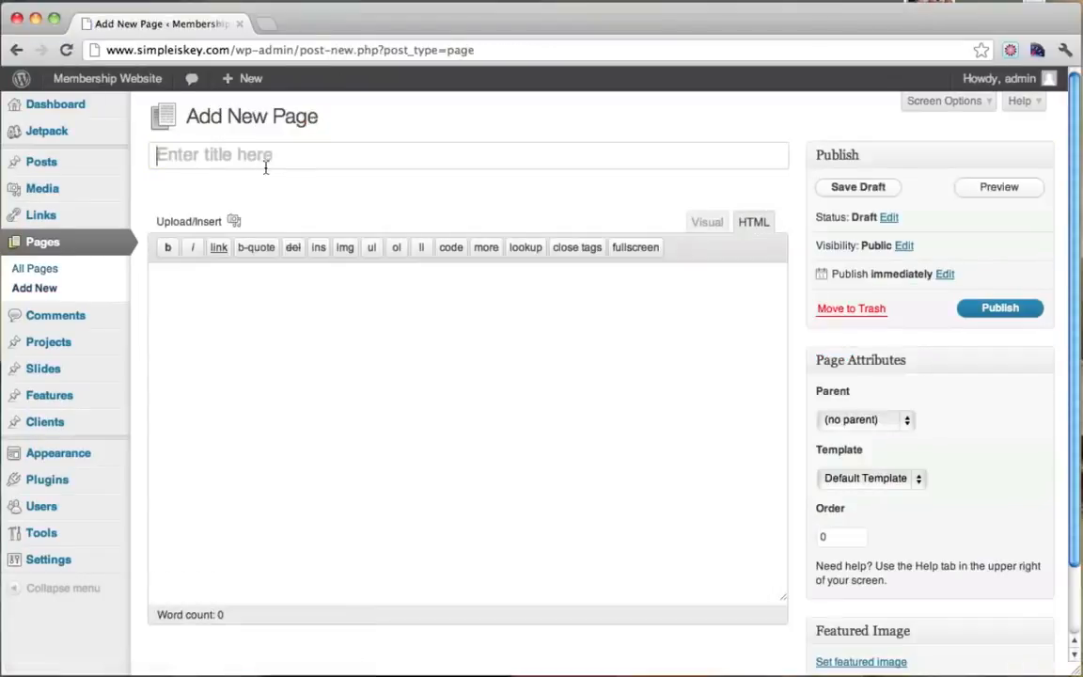
pyautogui.write('REgist')
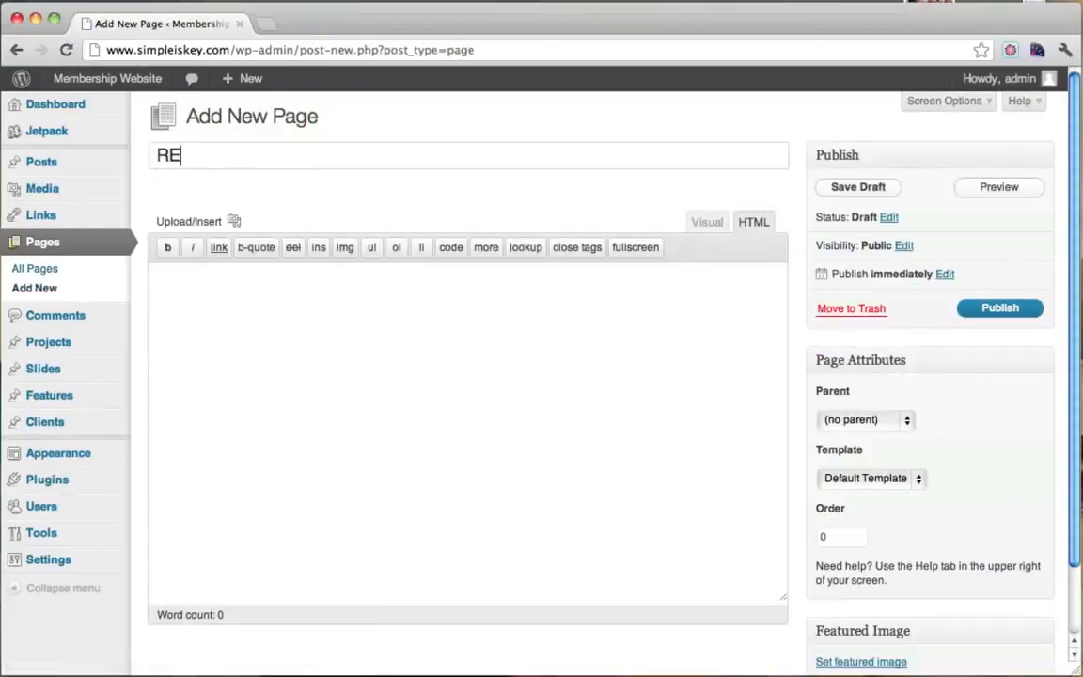
pyautogui.press('BackSpace')
pyautogui.write('egister')
pyautogui.click(461, 348)
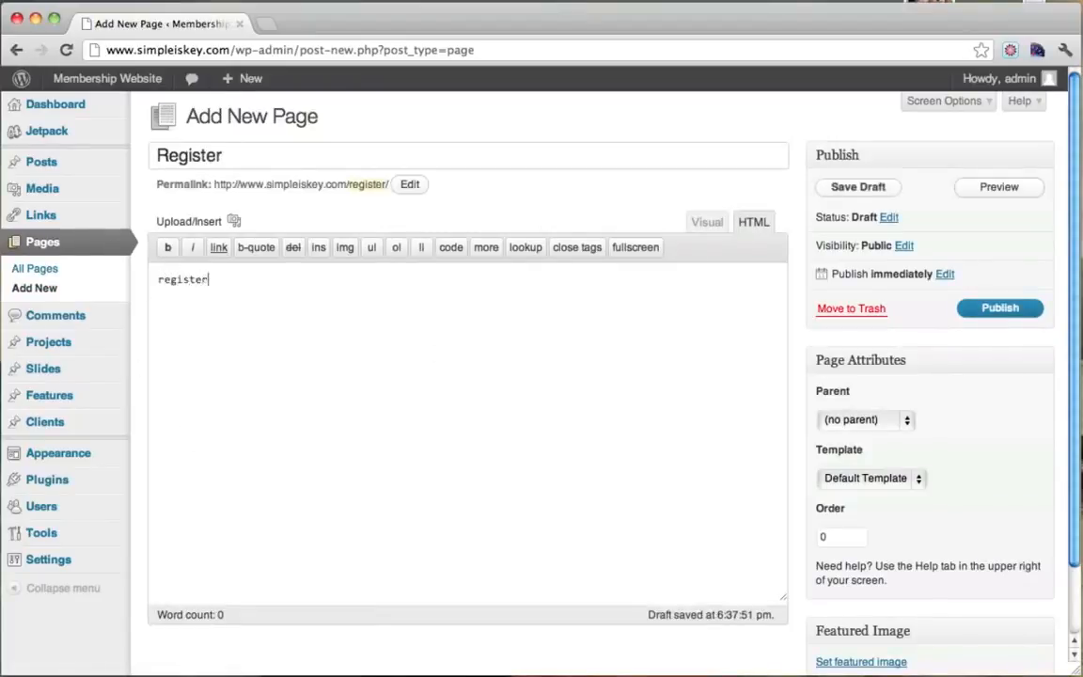
pyautogui.write('register page')
pyautogui.click(999, 321)
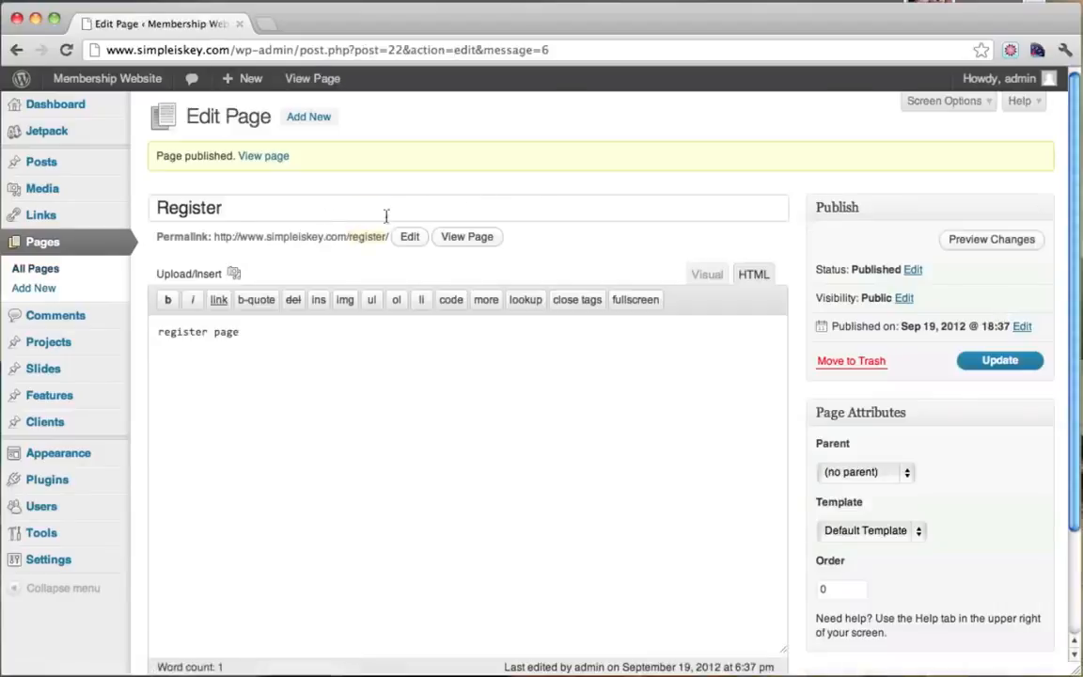
pyautogui.doubleClick(253, 212)
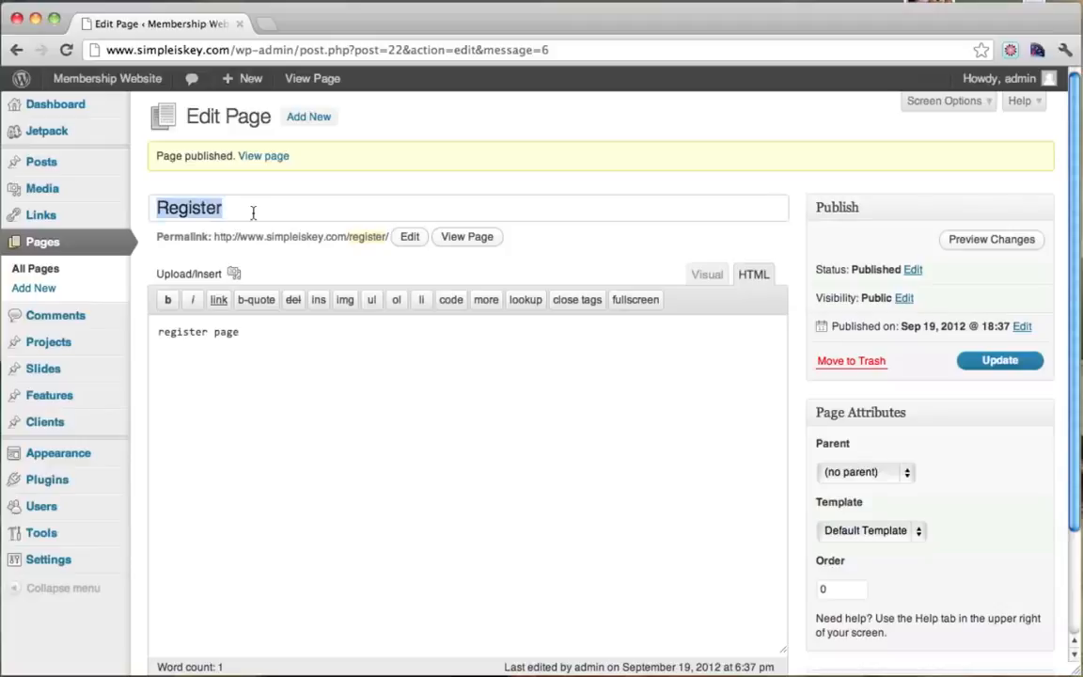
# Publish a page titled Login with body text 'Page to login'.
pyautogui.click(300, 118)
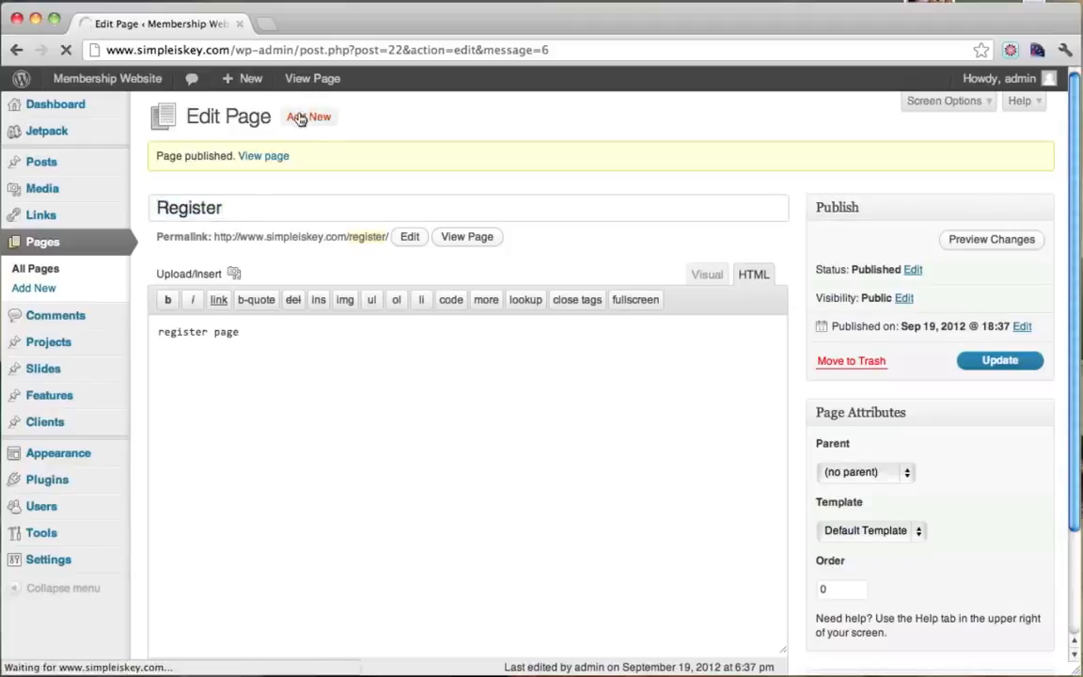
pyautogui.write('Login')
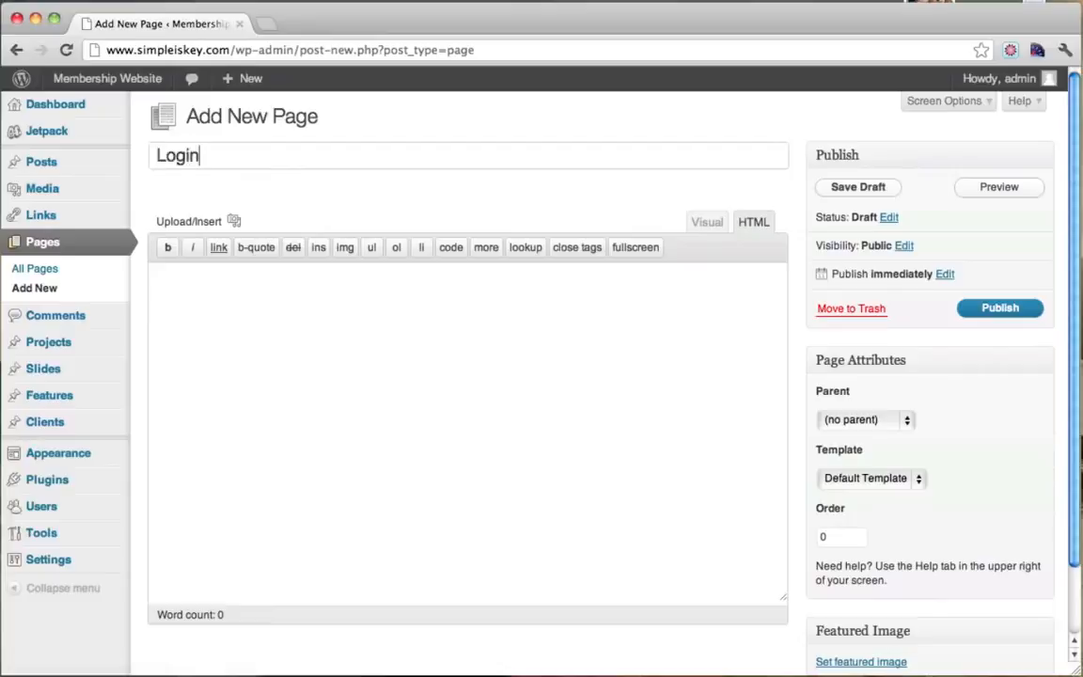
pyautogui.click(249, 360)
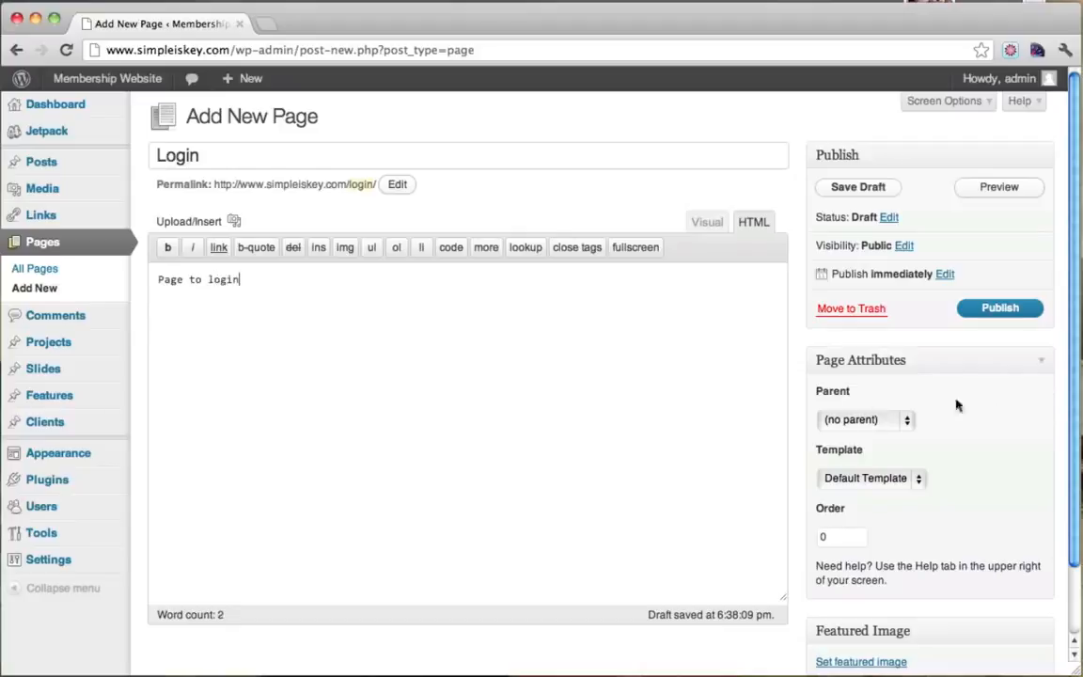
pyautogui.click(989, 314)
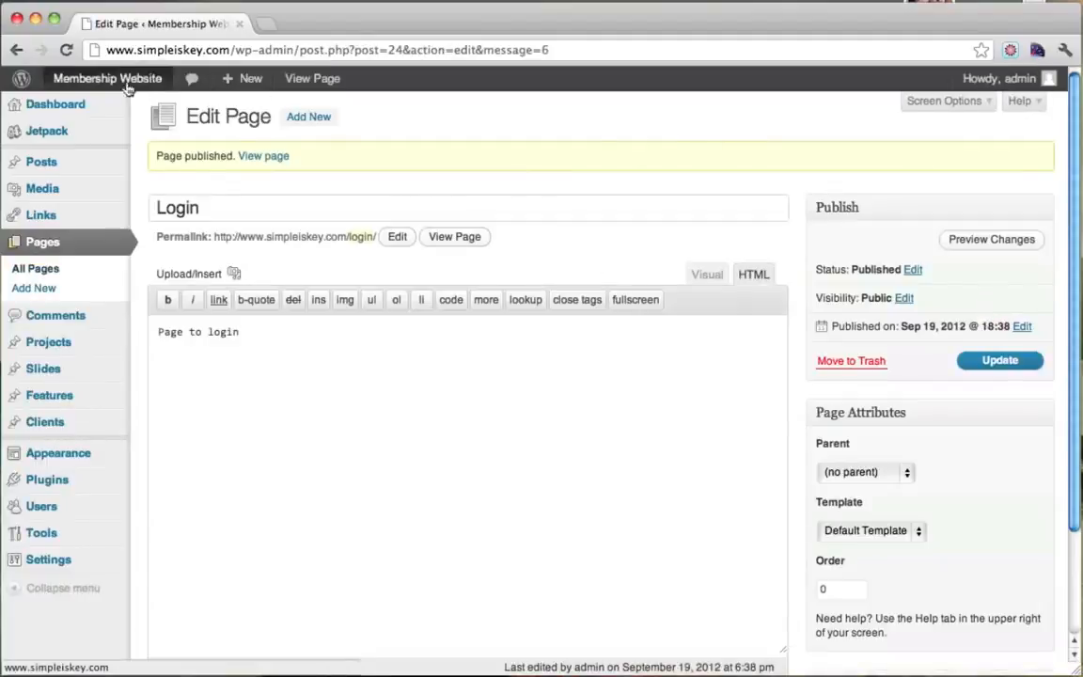
# View the live homepage in a new tab, then close it and return to the admin Dashboard.
pyautogui.moveTo(129, 85)
pyautogui.keyDown('super'); pyautogui.click(93, 117); pyautogui.keyUp('super')
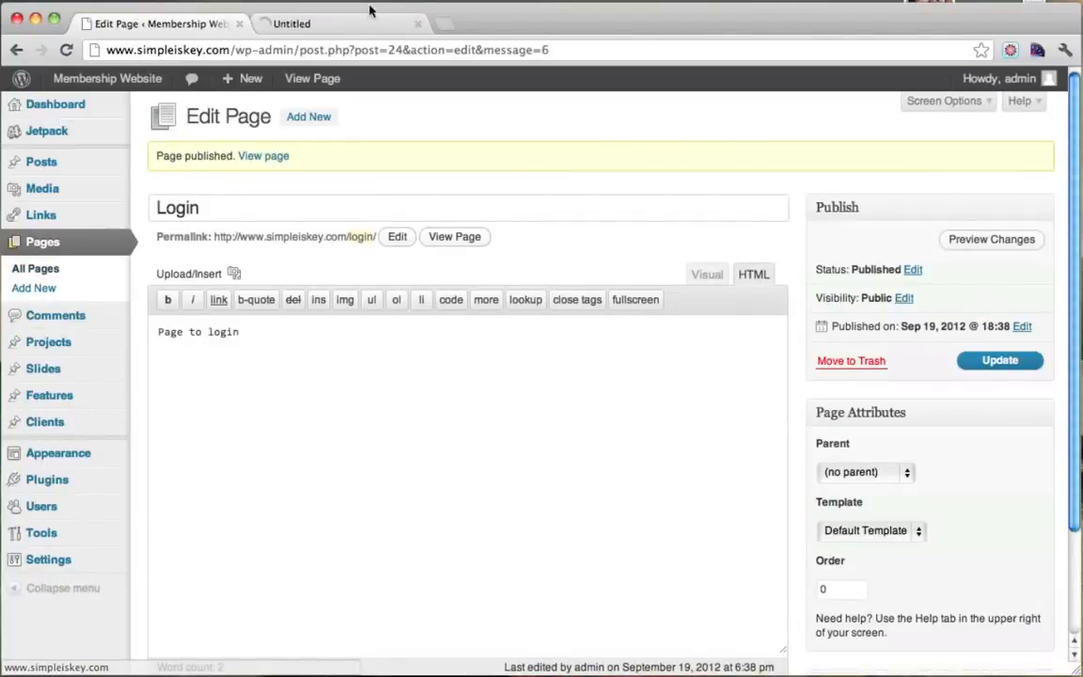
pyautogui.click(328, 26)
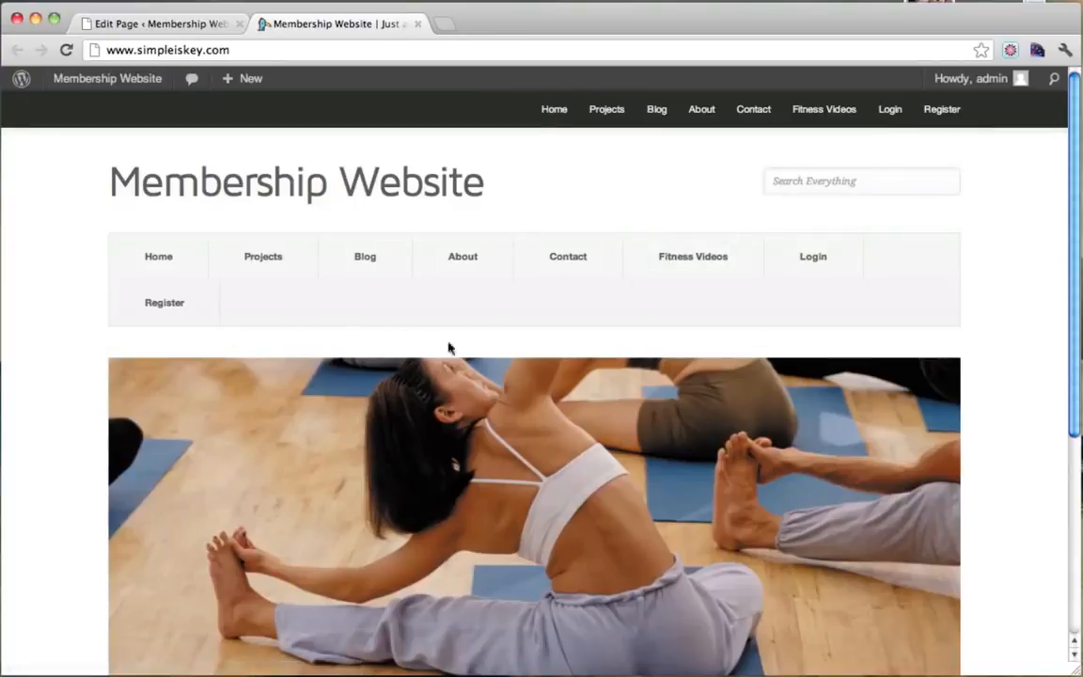
pyautogui.click(163, 28)
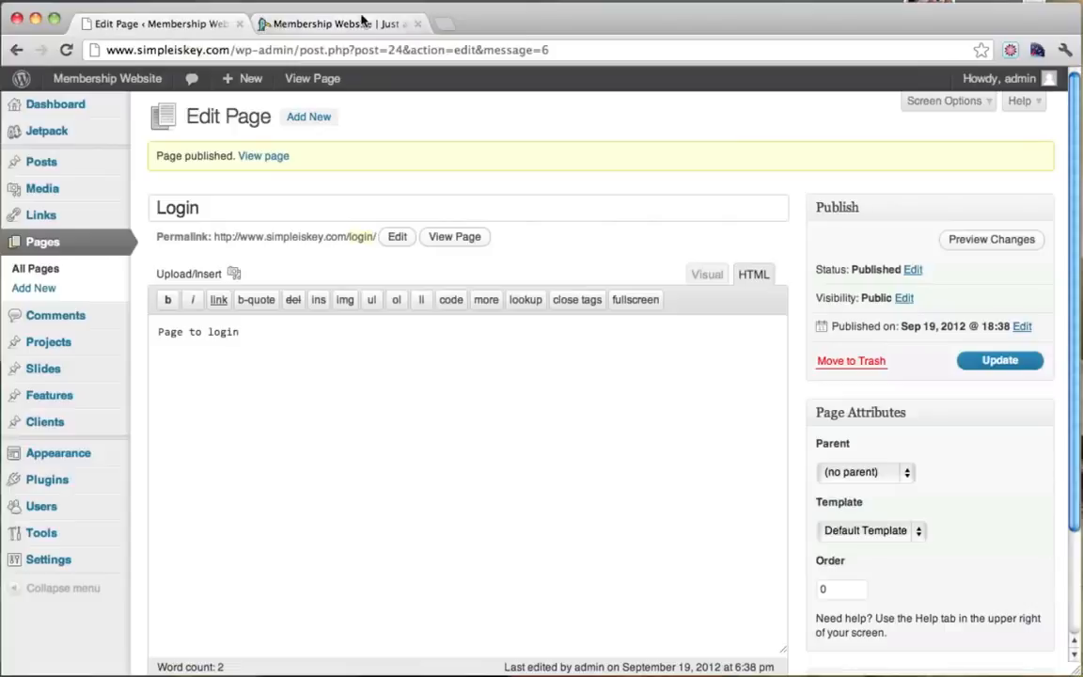
pyautogui.click(420, 24)
pyautogui.click(68, 103)
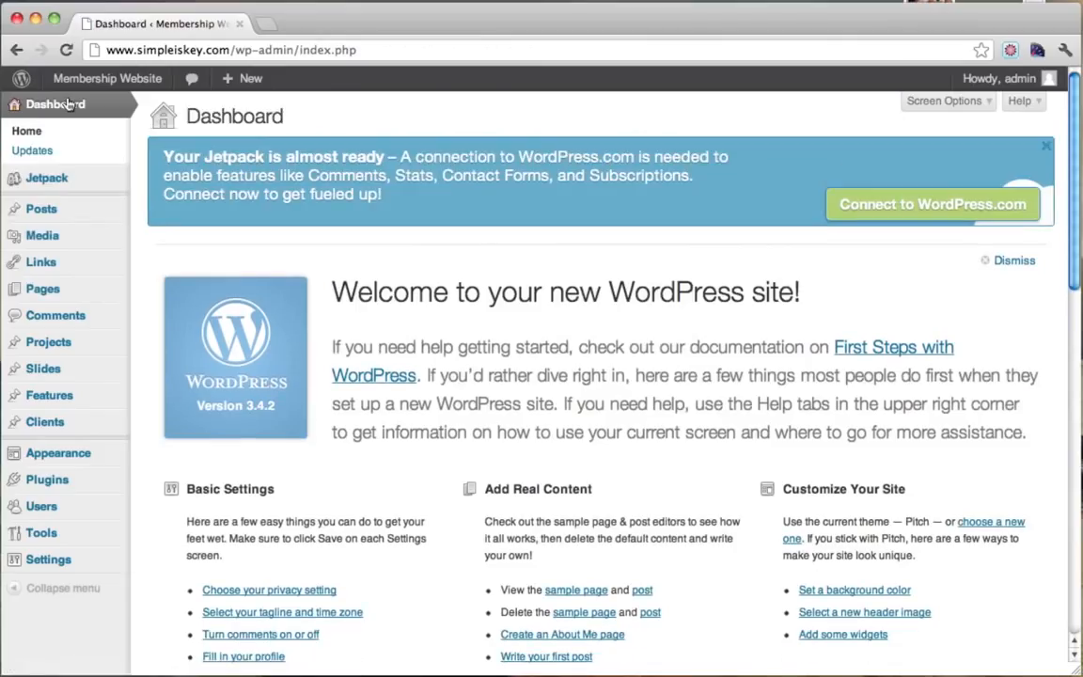
# Create a new menu named 'menu' in Appearance > Menus.
pyautogui.moveTo(103, 455)
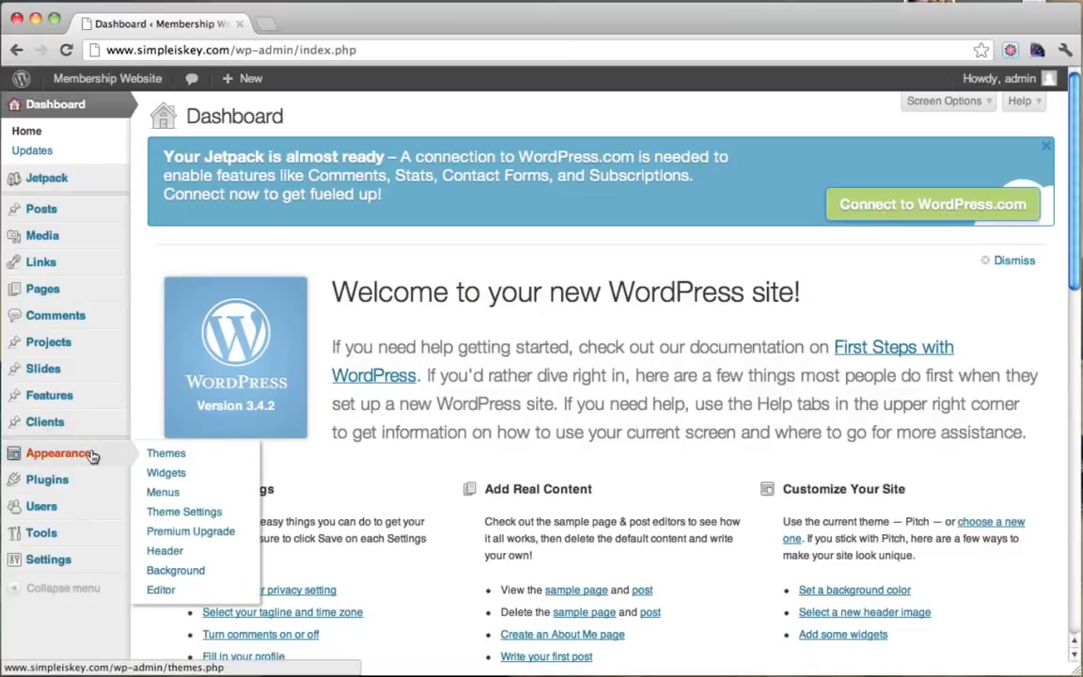
pyautogui.click(185, 492)
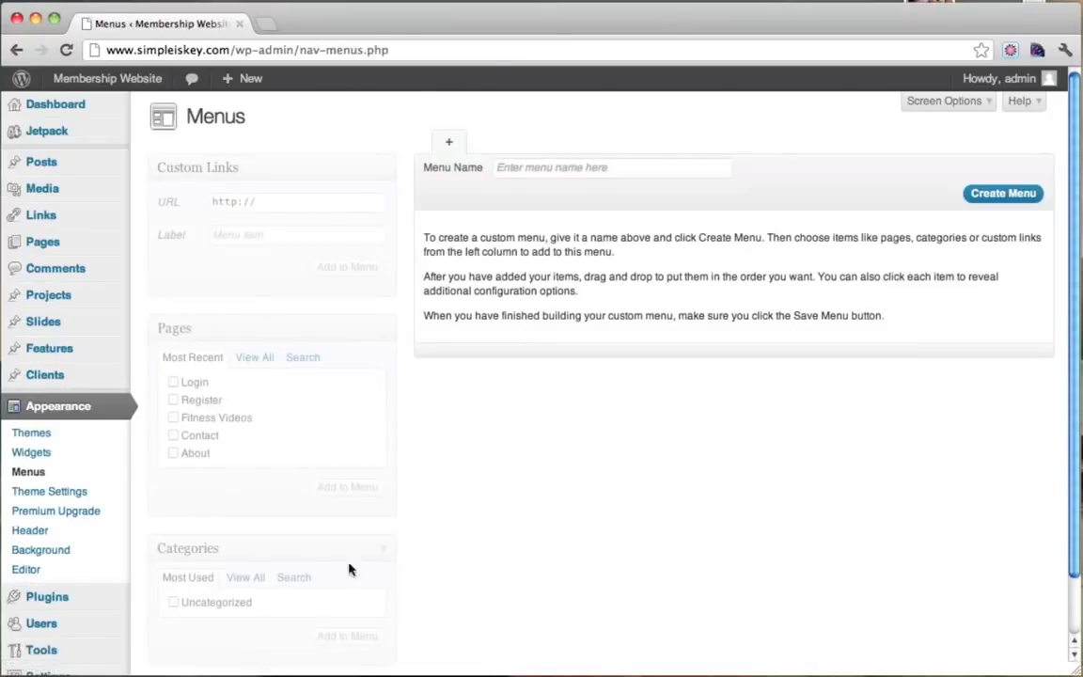
pyautogui.click(569, 173)
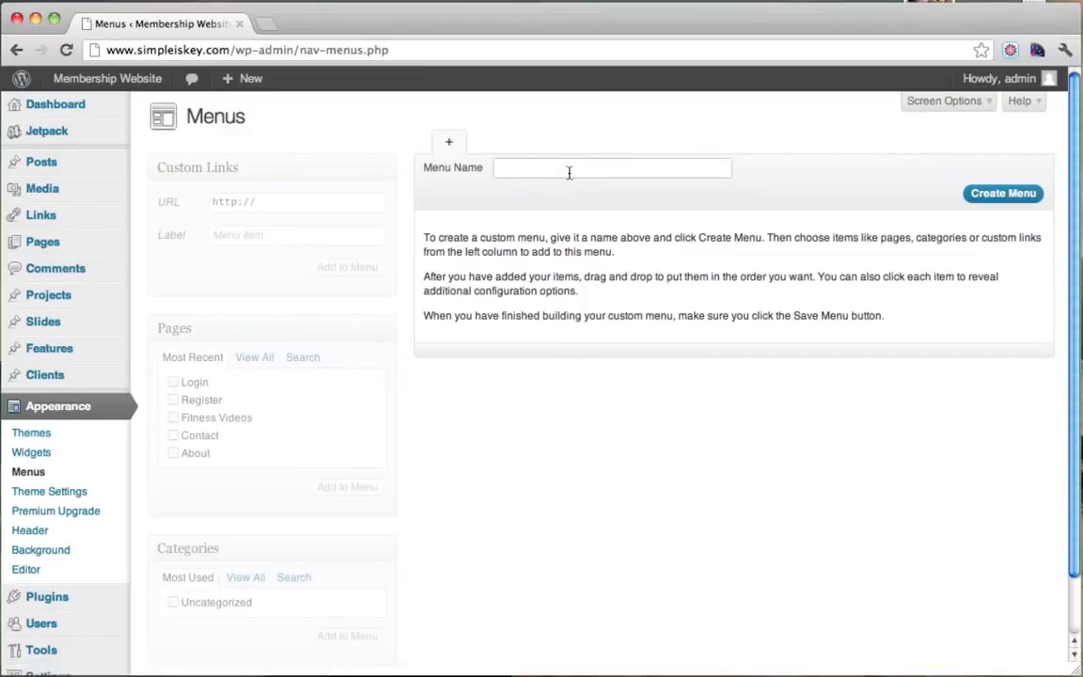
pyautogui.write('menu')
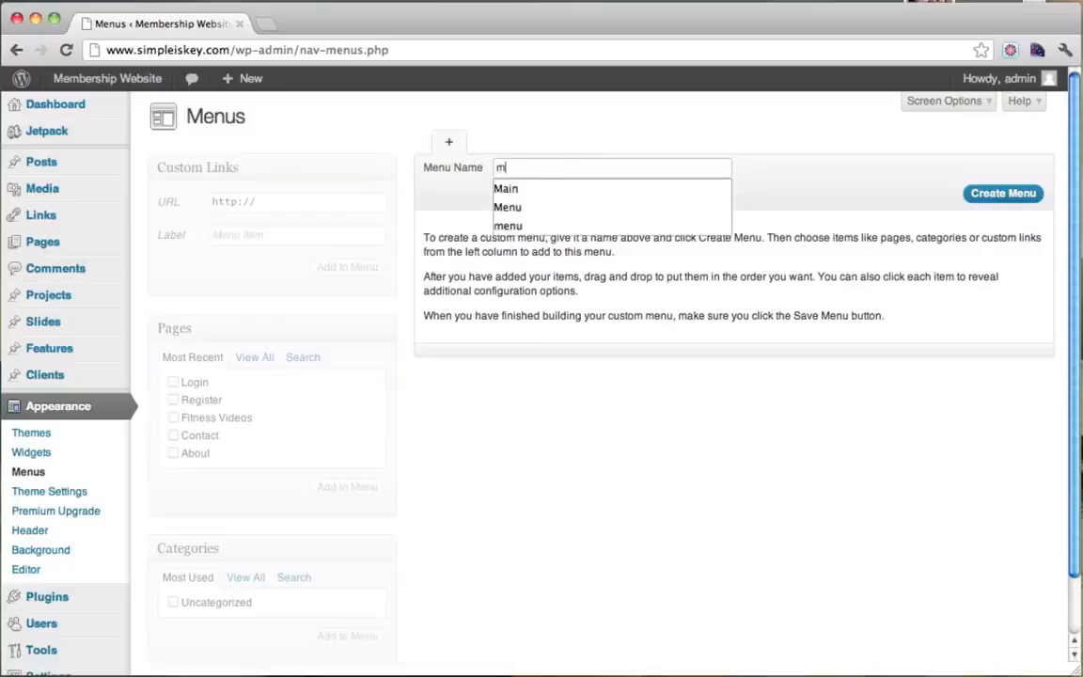
pyautogui.click(986, 198)
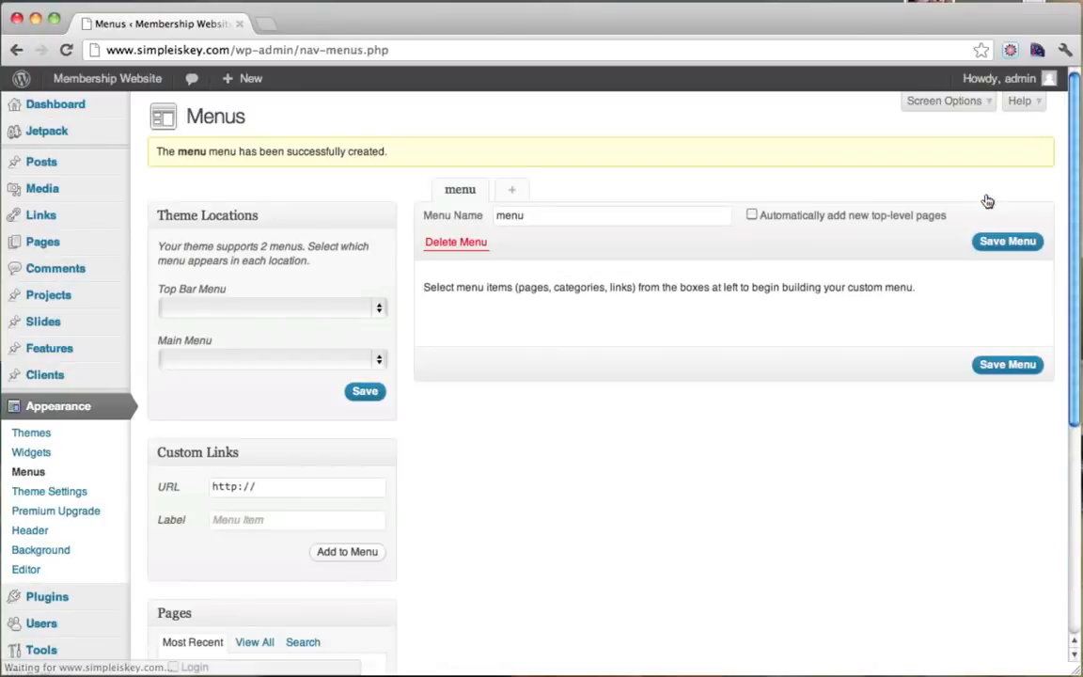
# Add the Register, Fitness Videos, Contact and About pages to the menu and save it.
pyautogui.scroll(-5, 479, 390)
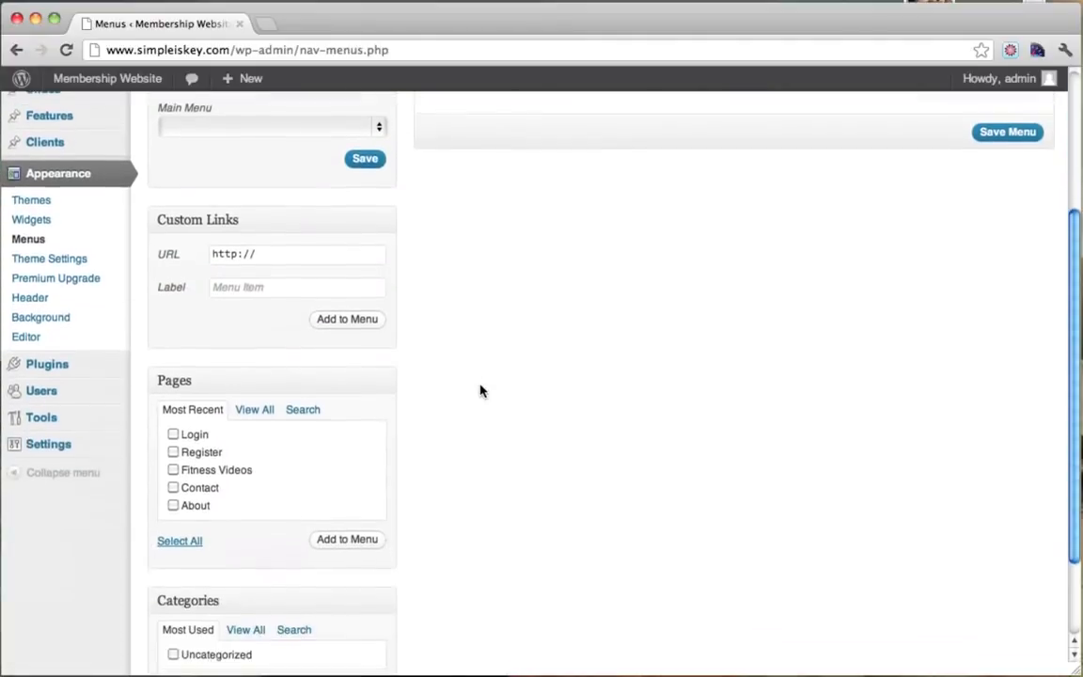
pyautogui.scroll(5, 480, 391)
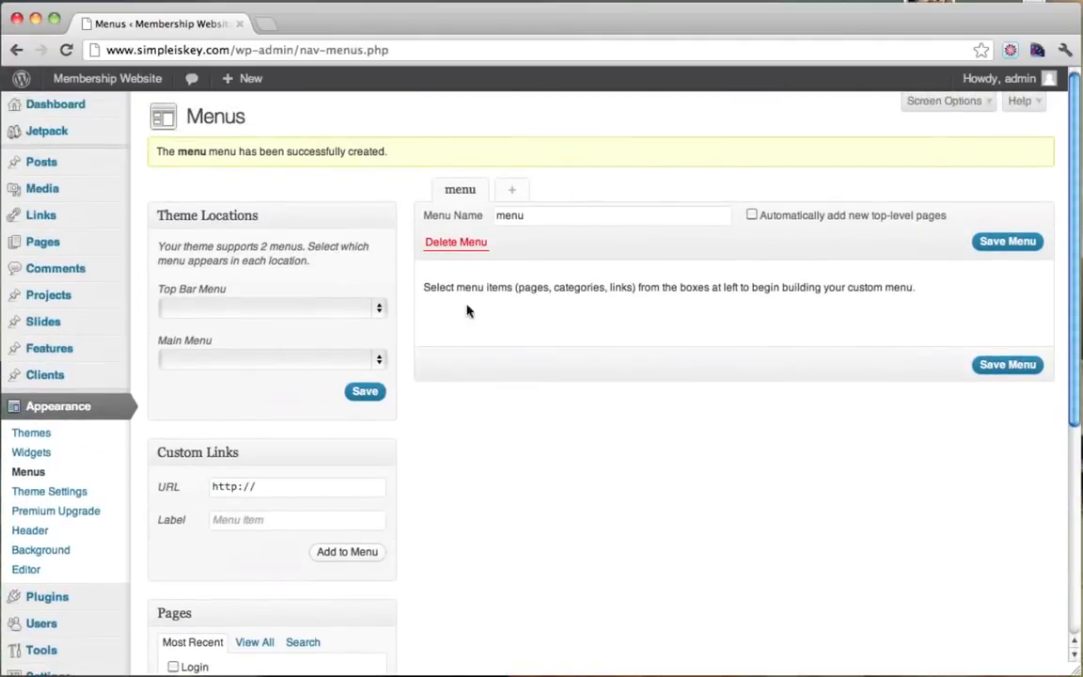
pyautogui.scroll(-5, 597, 243)
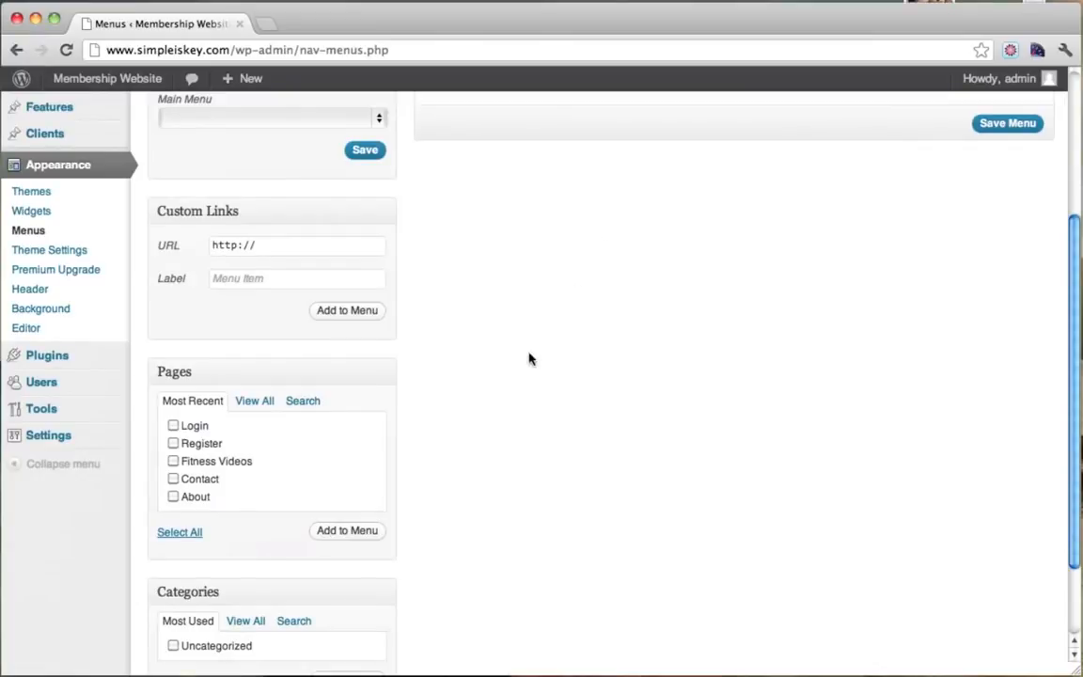
pyautogui.click(173, 497)
pyautogui.click(367, 533)
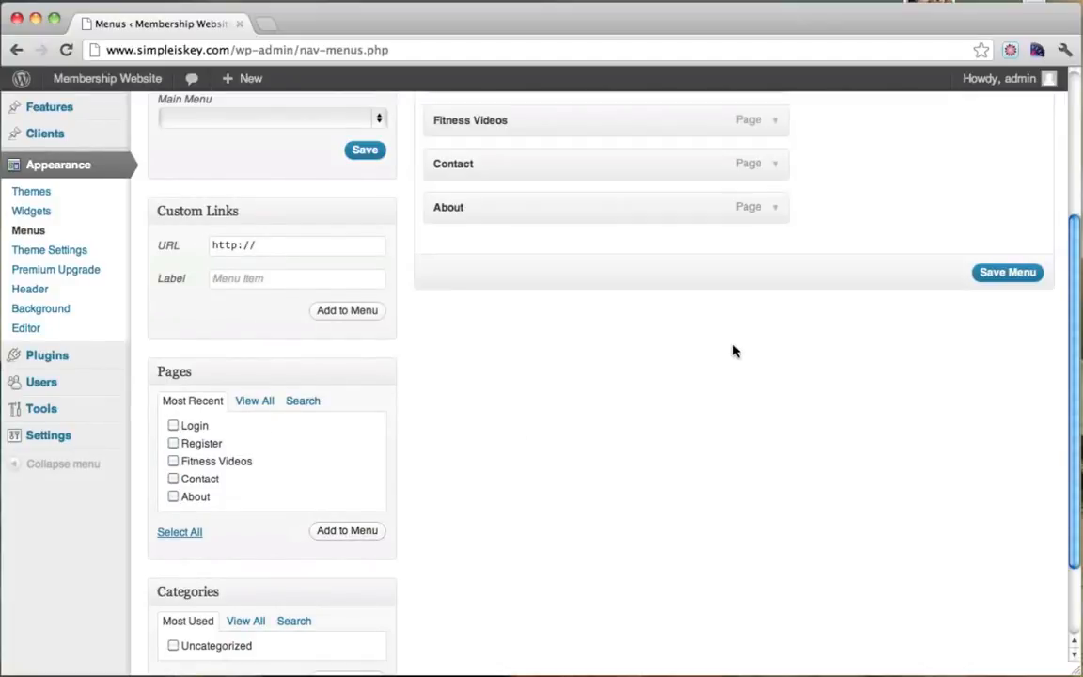
pyautogui.scroll(5, 733, 351)
pyautogui.click(1008, 515)
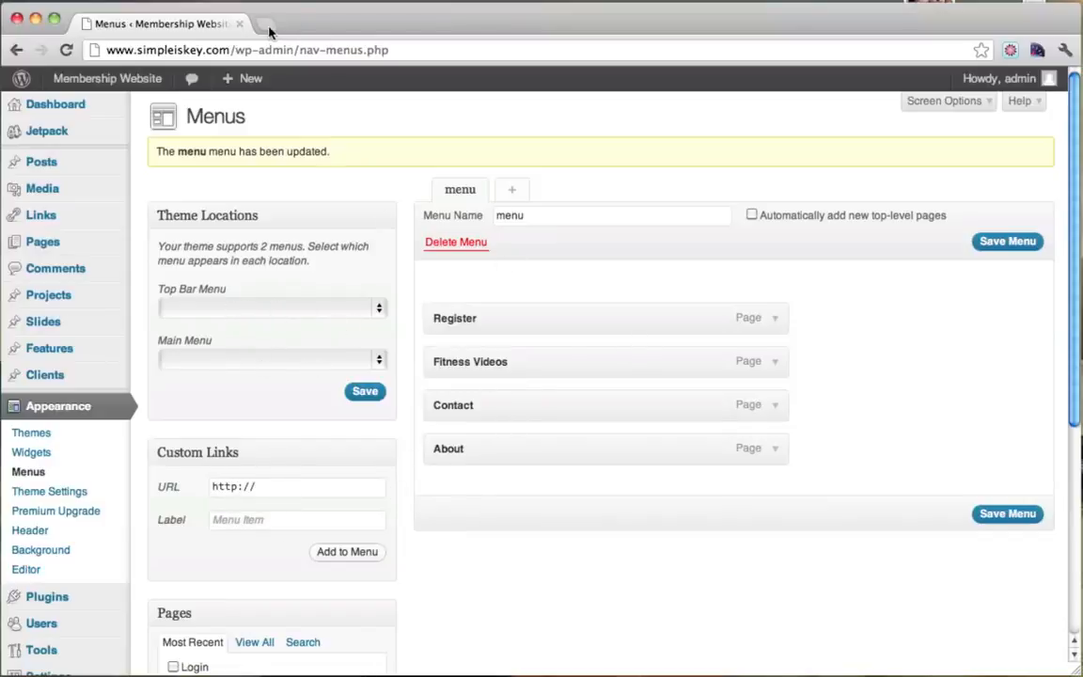
# Check the live homepage, then choose a menu for the Main Menu location.
pyautogui.moveTo(107, 78)
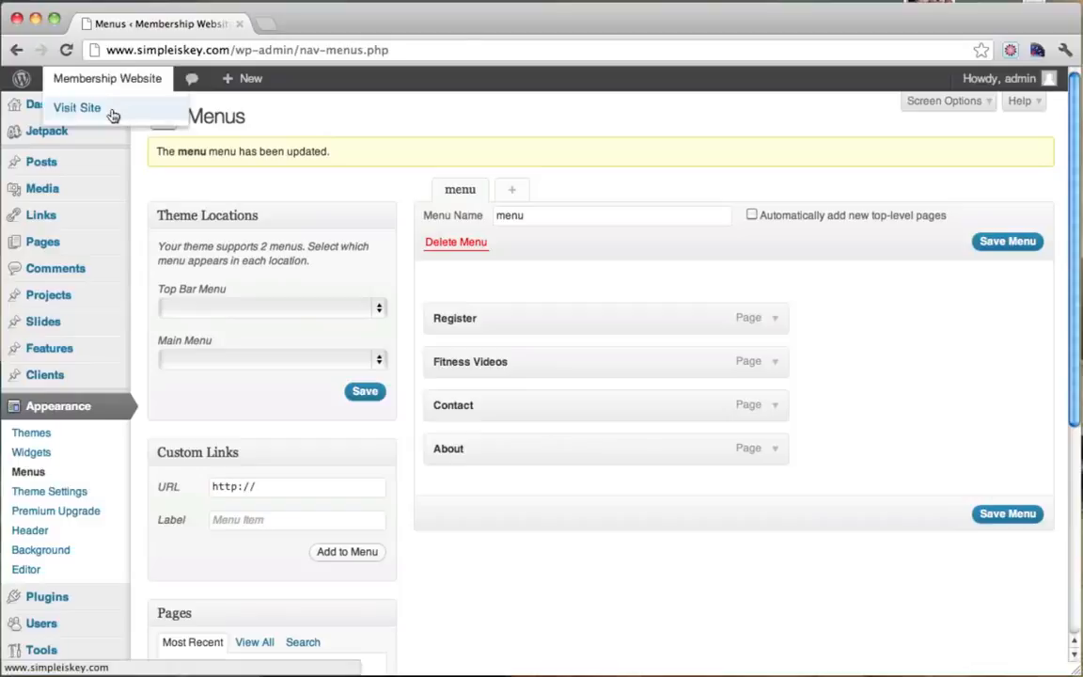
pyautogui.keyDown('super'); pyautogui.click(103, 110); pyautogui.keyUp('super')
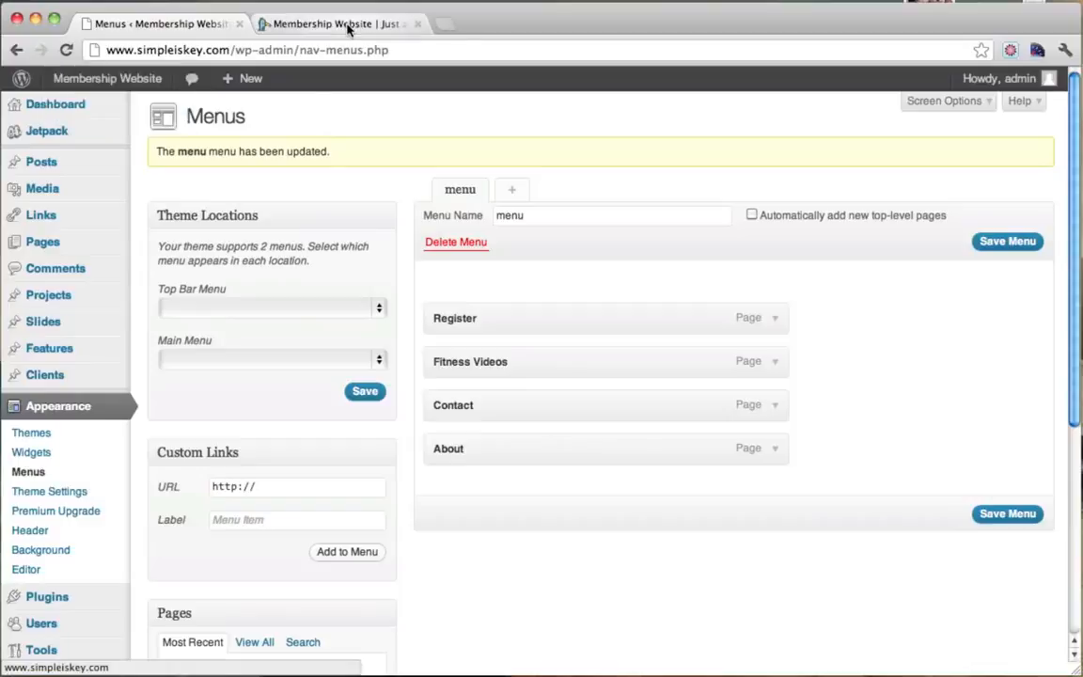
pyautogui.click(347, 27)
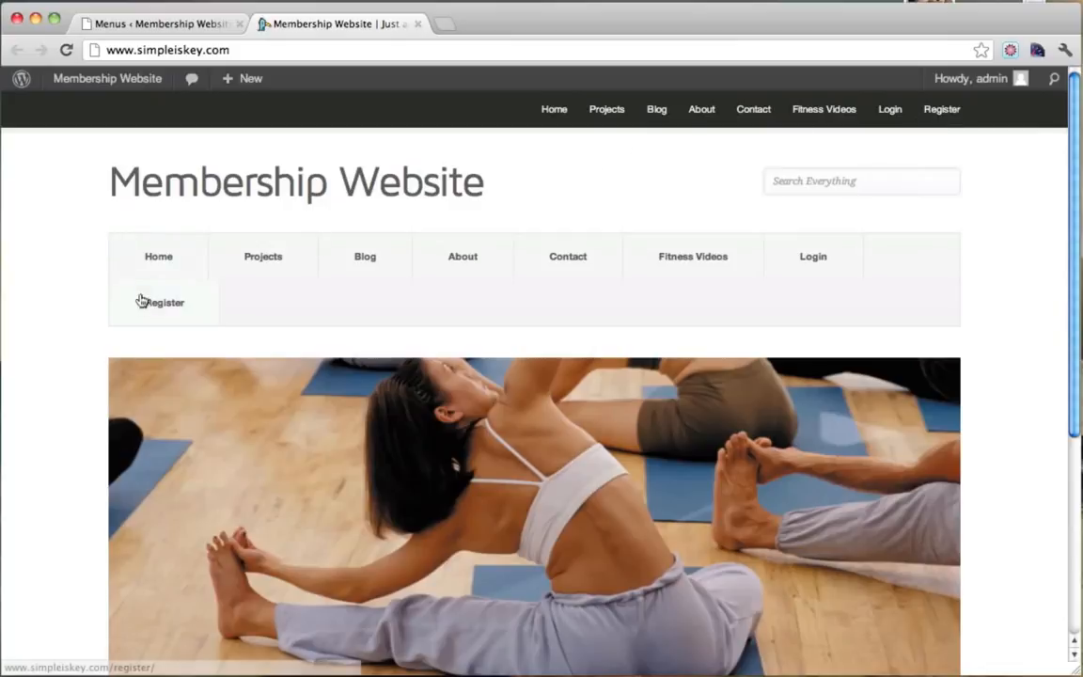
pyautogui.click(178, 24)
pyautogui.click(357, 362)
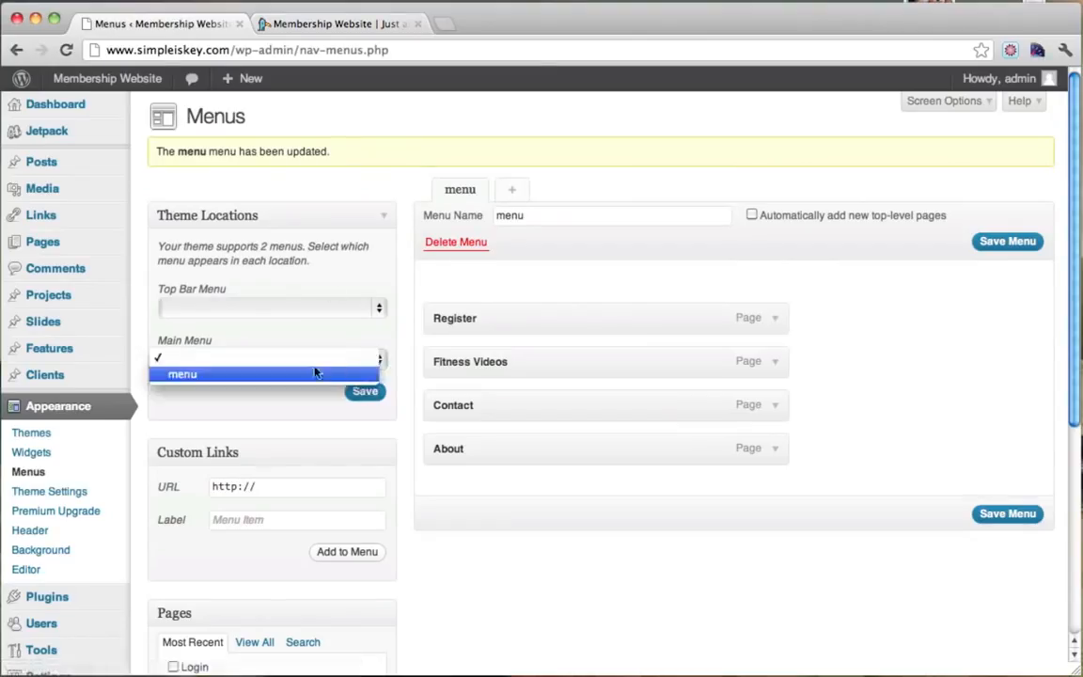
# Assign 'menu' to the Main Menu location, save, and check the live homepage navigation.
pyautogui.click(309, 375)
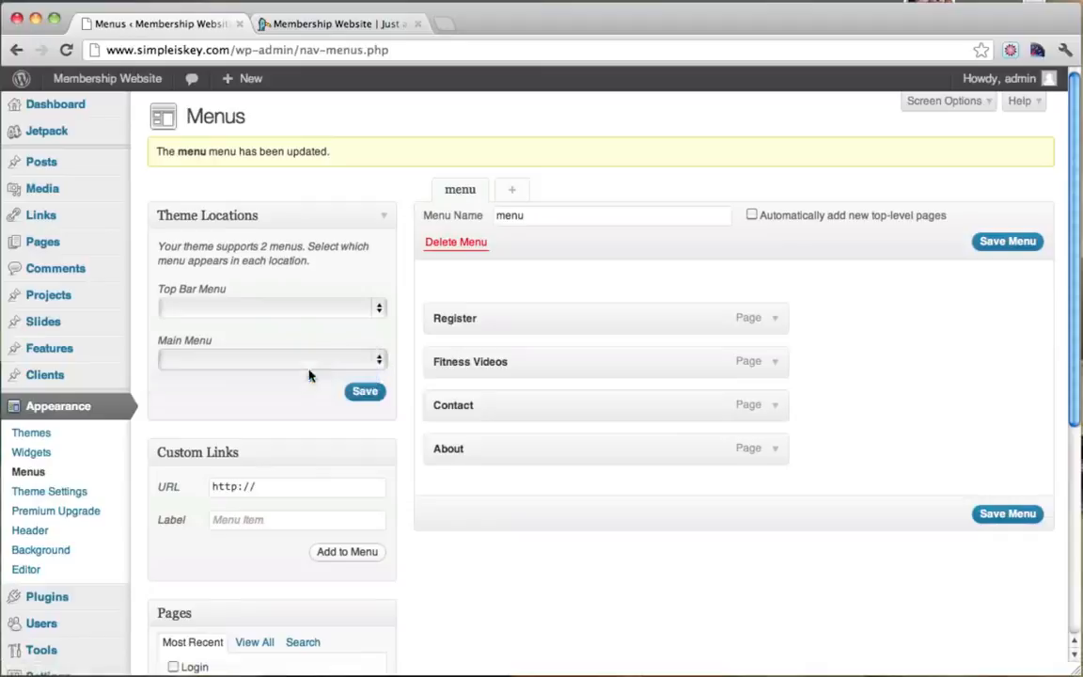
pyautogui.click(368, 393)
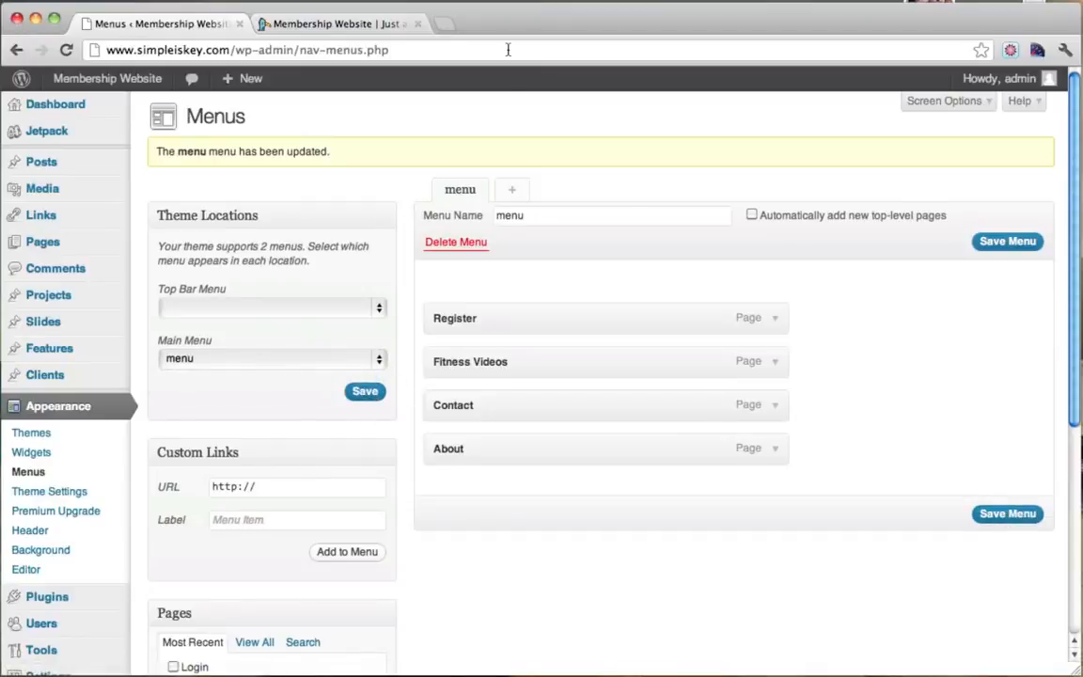
pyautogui.click(337, 24)
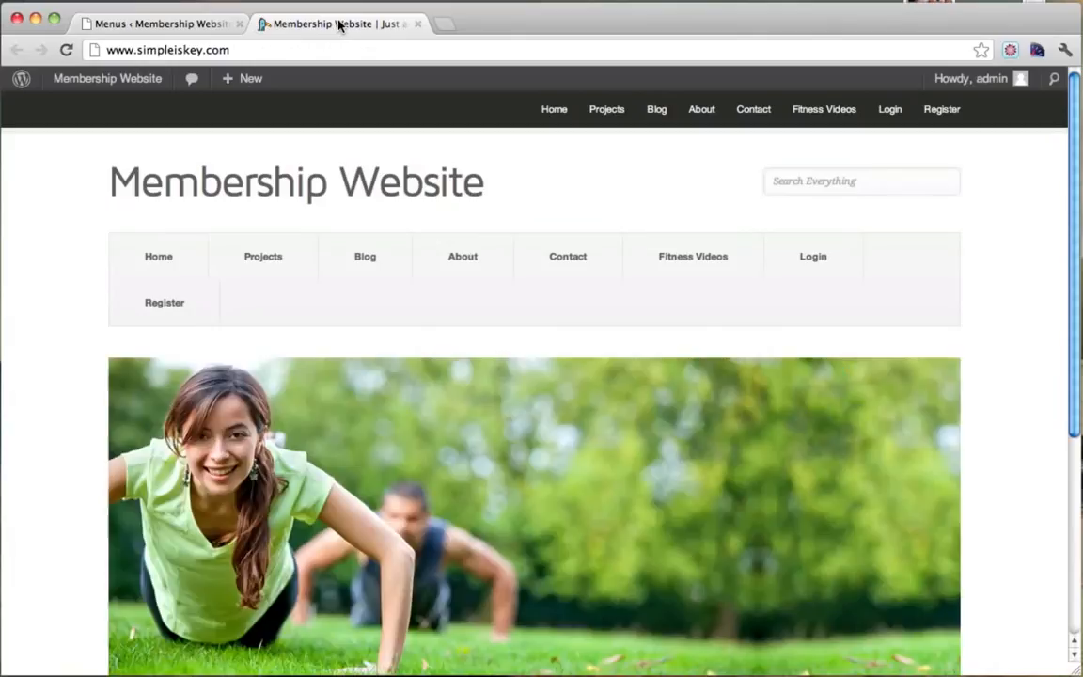
pyautogui.click(65, 48)
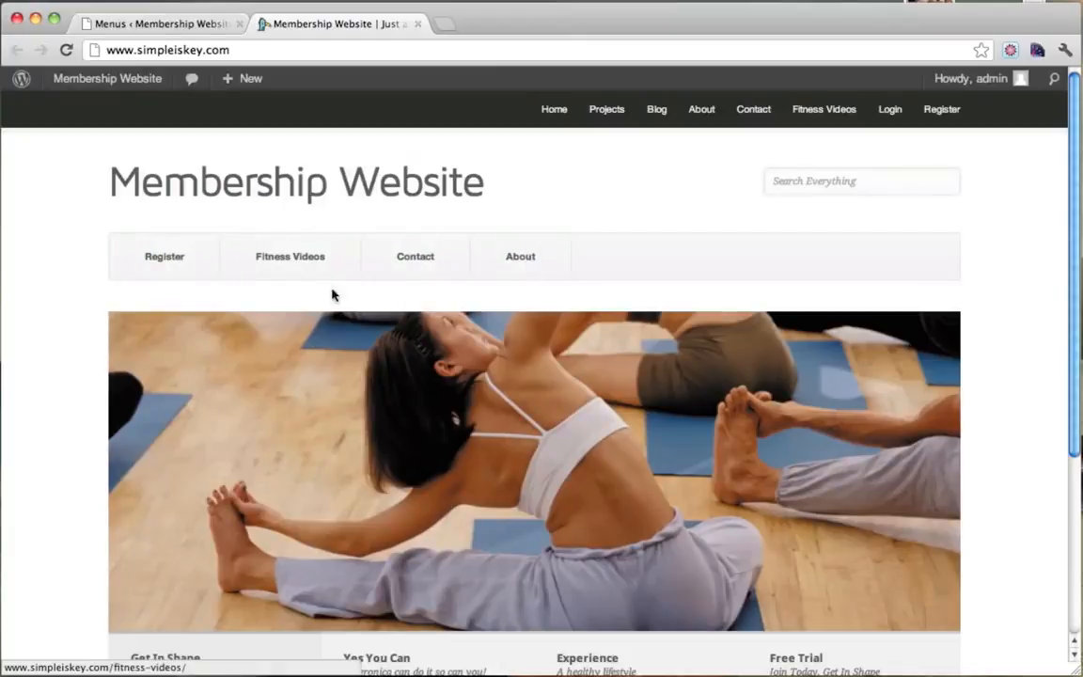
pyautogui.click(172, 29)
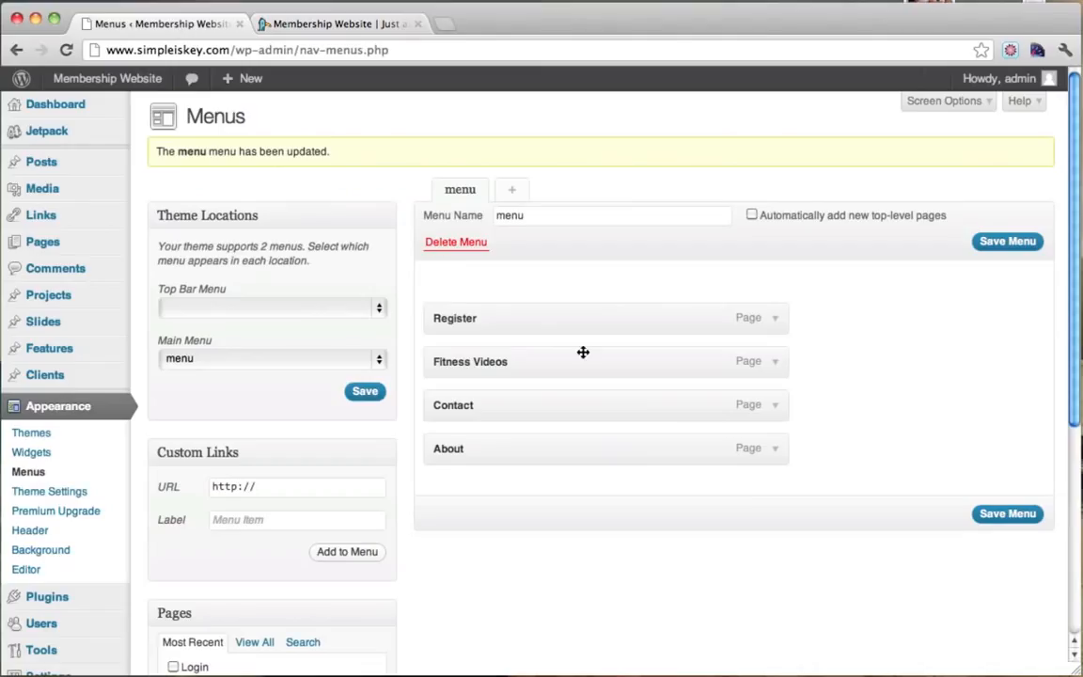
pyautogui.click(367, 24)
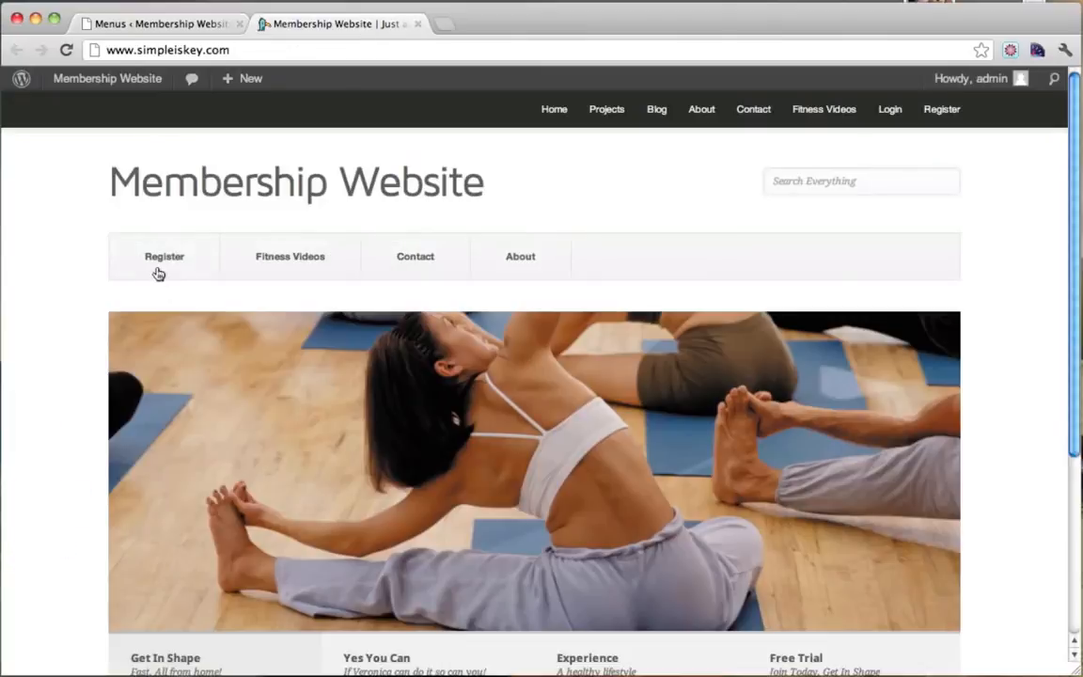
pyautogui.click(172, 28)
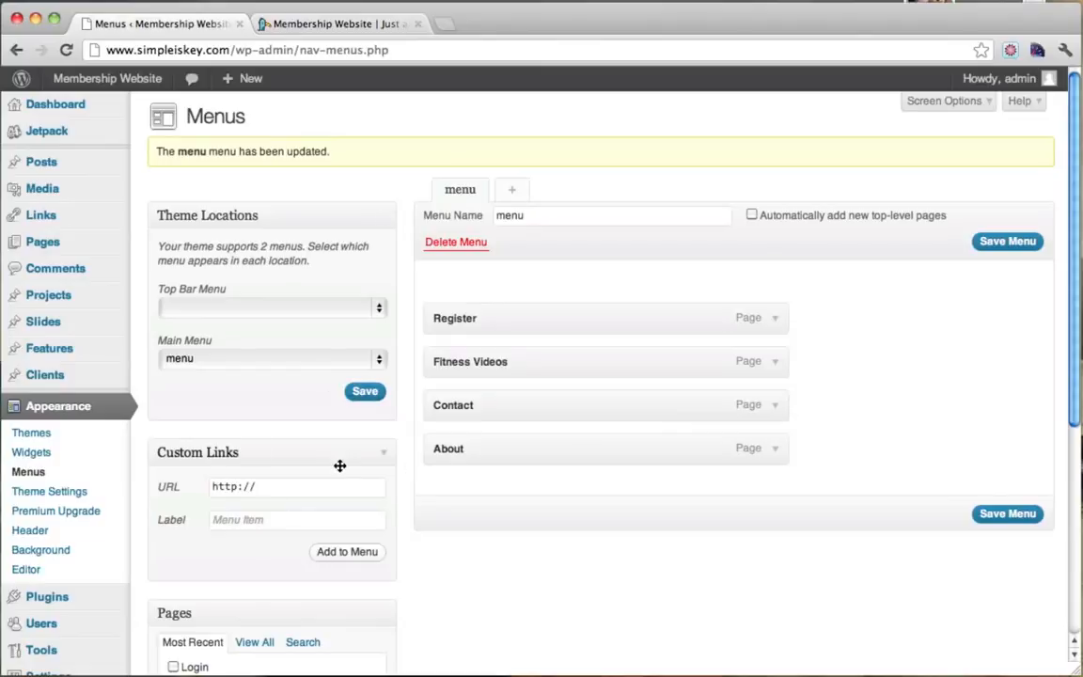
# Add a custom link to the site's address labelled Home to the menu and save it.
pyautogui.scroll(-2, 334, 465)
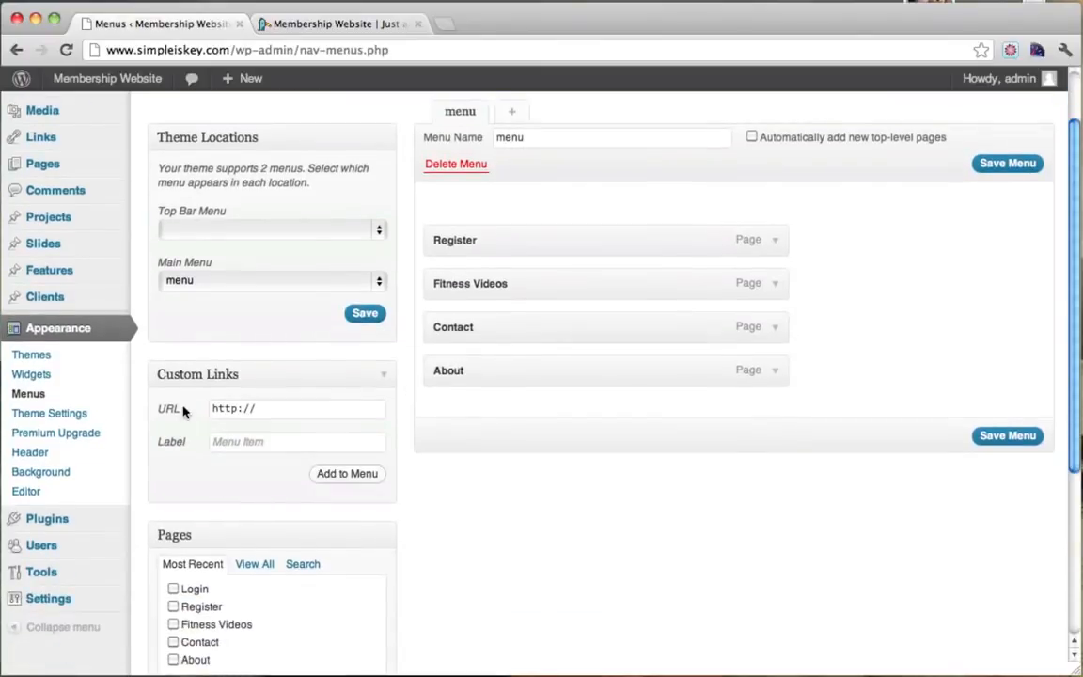
pyautogui.click(280, 417)
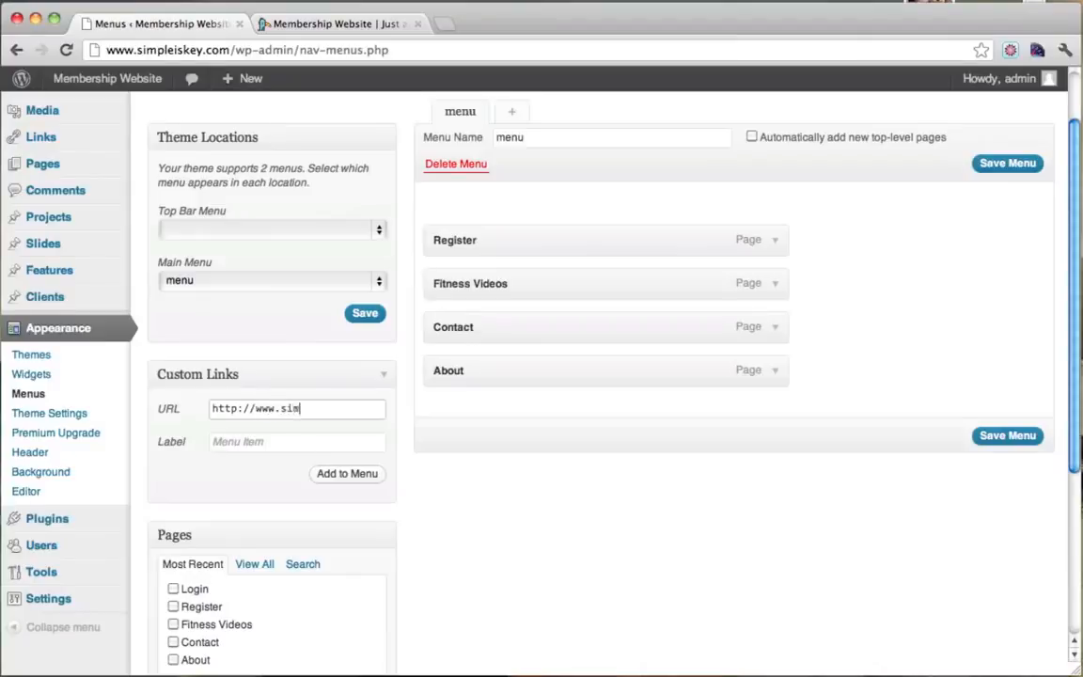
pyautogui.write('.com')
pyautogui.click(288, 448)
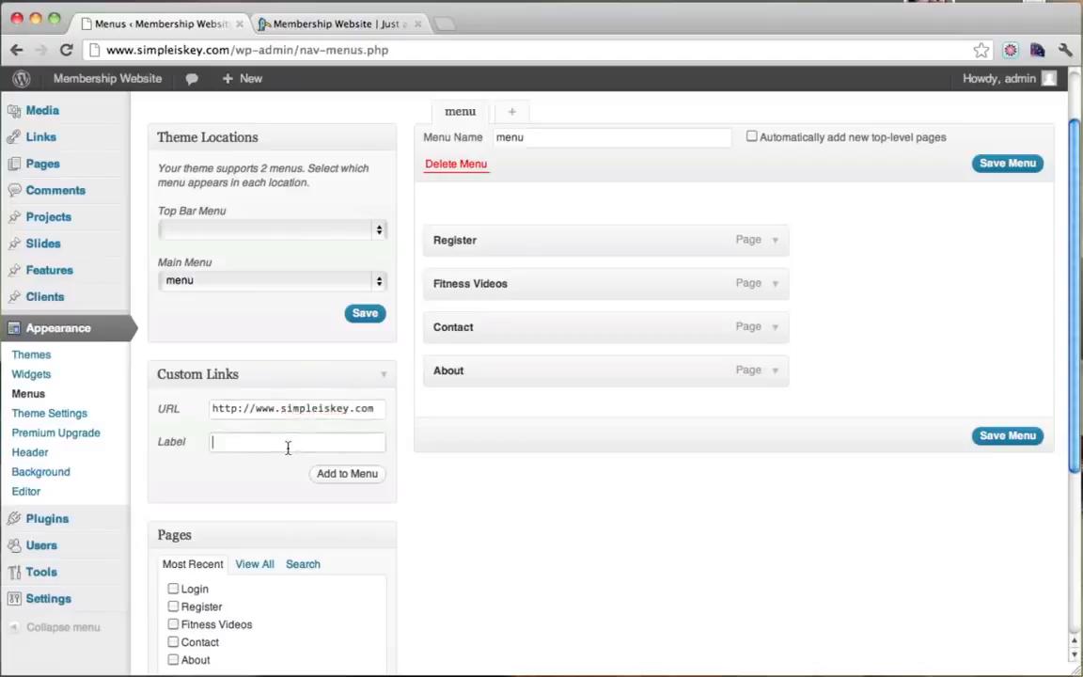
pyautogui.click(361, 477)
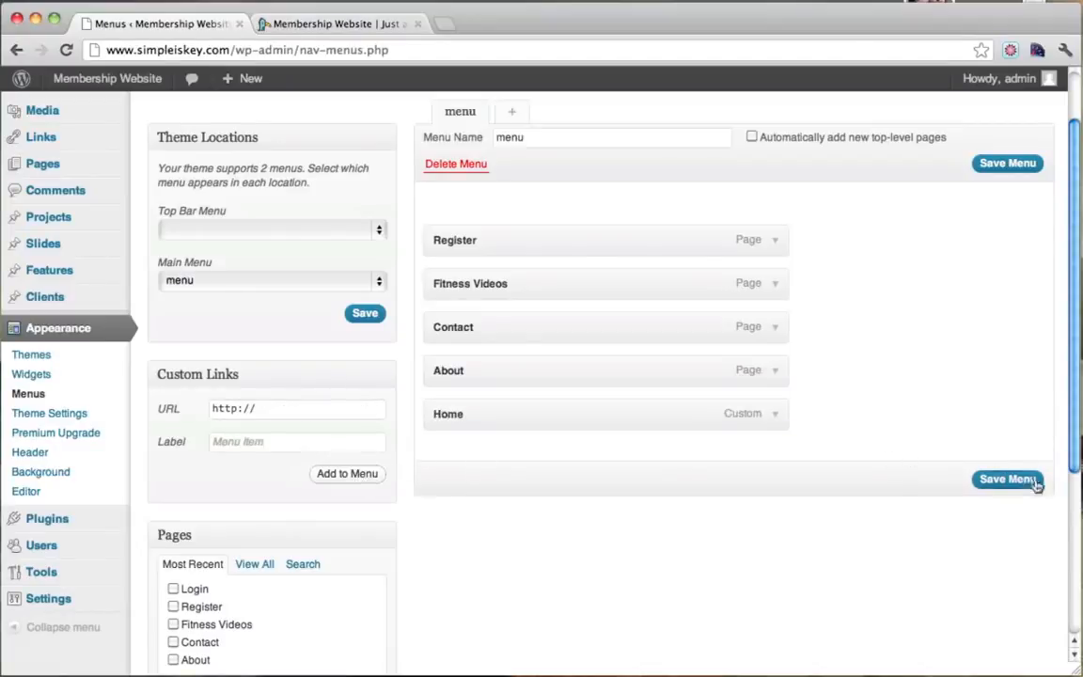
pyautogui.click(1007, 478)
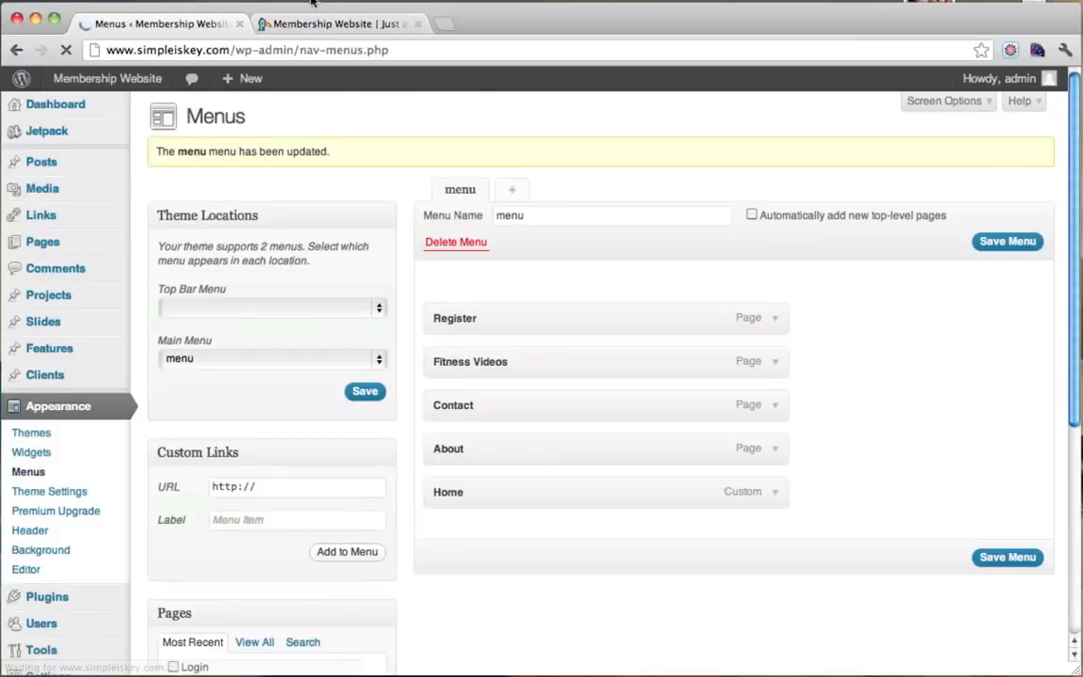
# Reload the live homepage to confirm Home now follows About in the navigation.
pyautogui.click(274, 21)
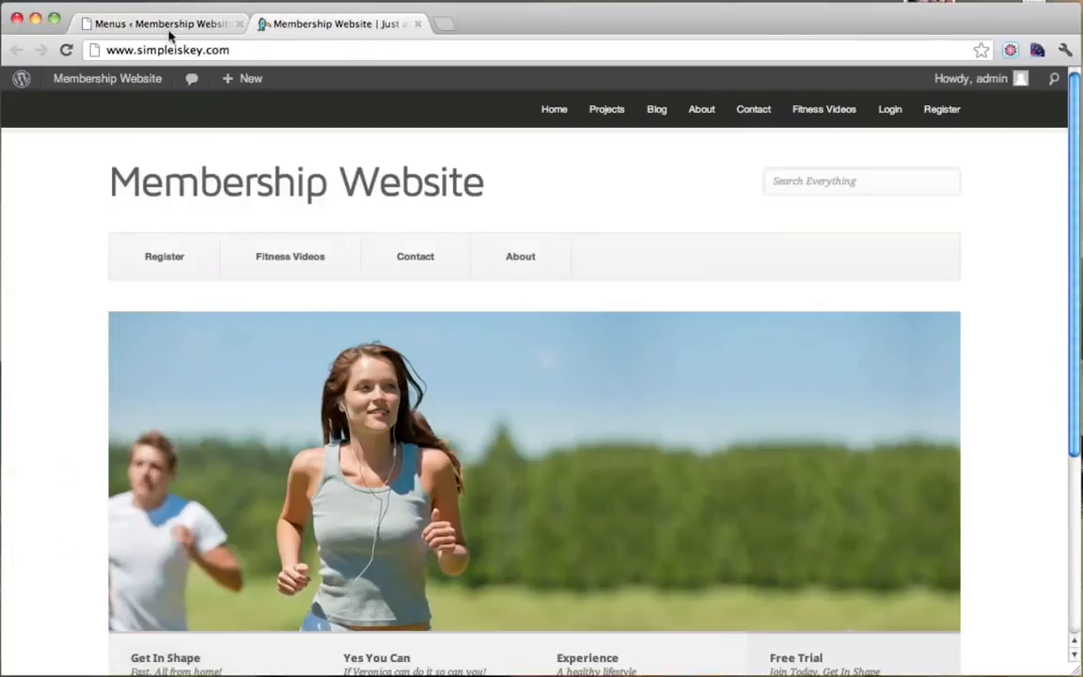
pyautogui.click(64, 51)
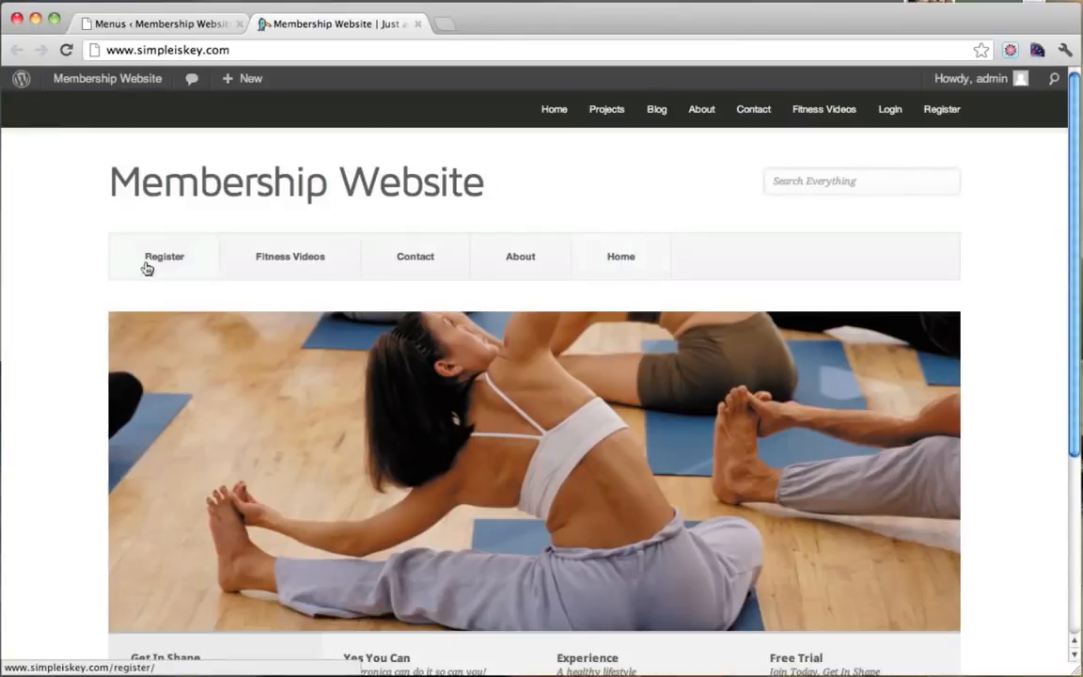
pyautogui.click(188, 28)
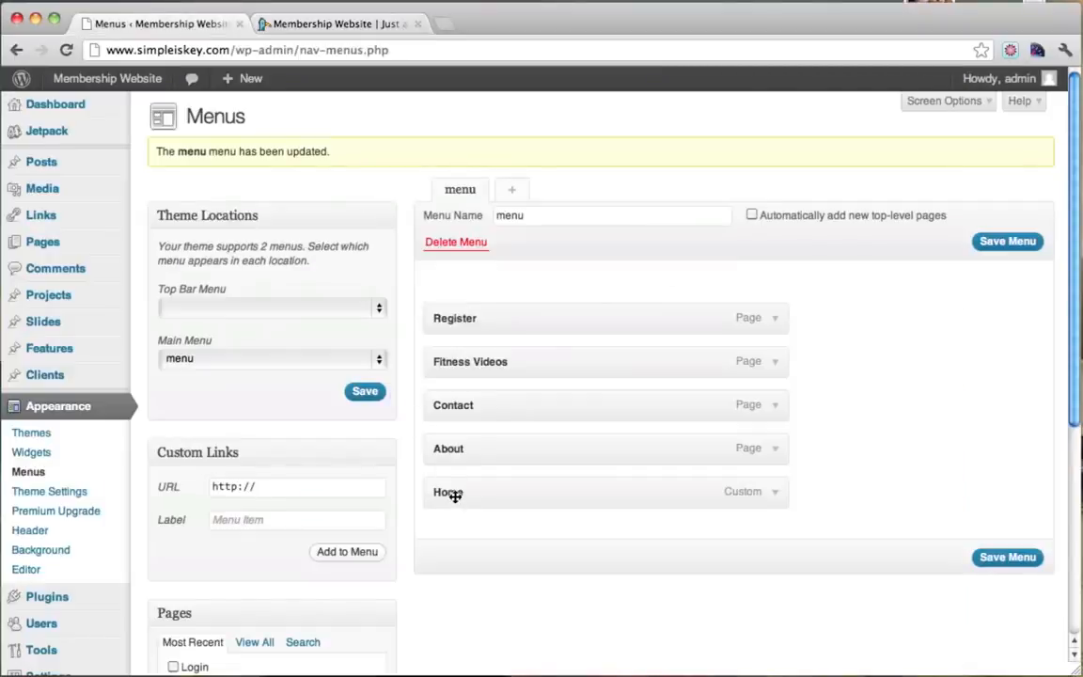
# Move Home to the top of the menu, save, and check it on the live site.
pyautogui.moveTo(455, 495); pyautogui.dragTo(450, 310)
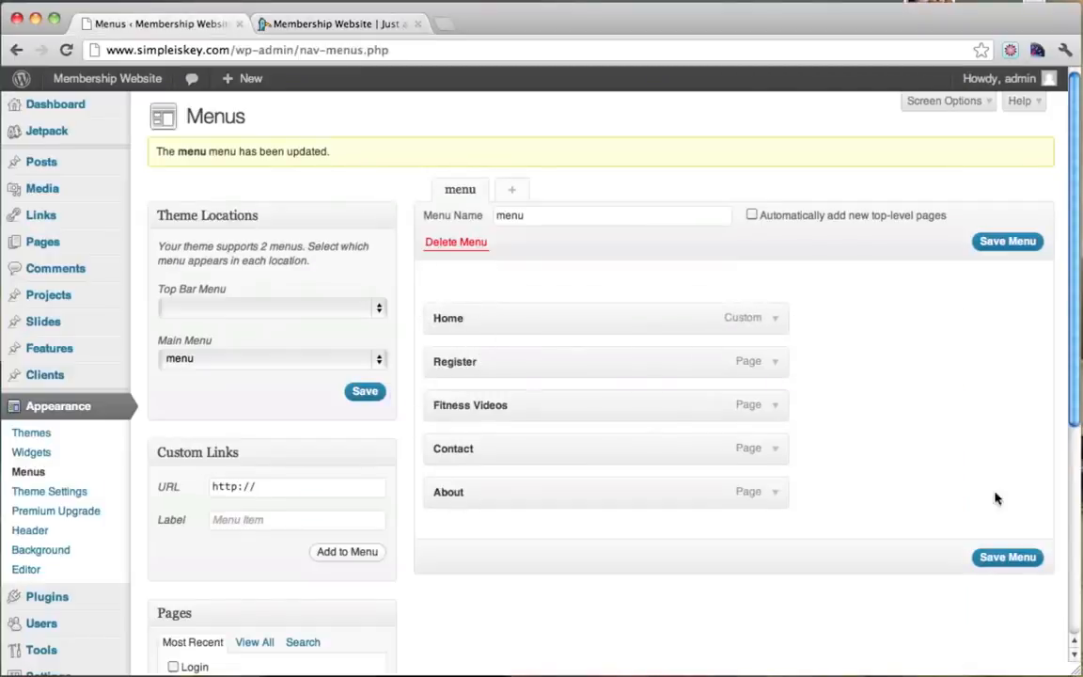
pyautogui.click(996, 557)
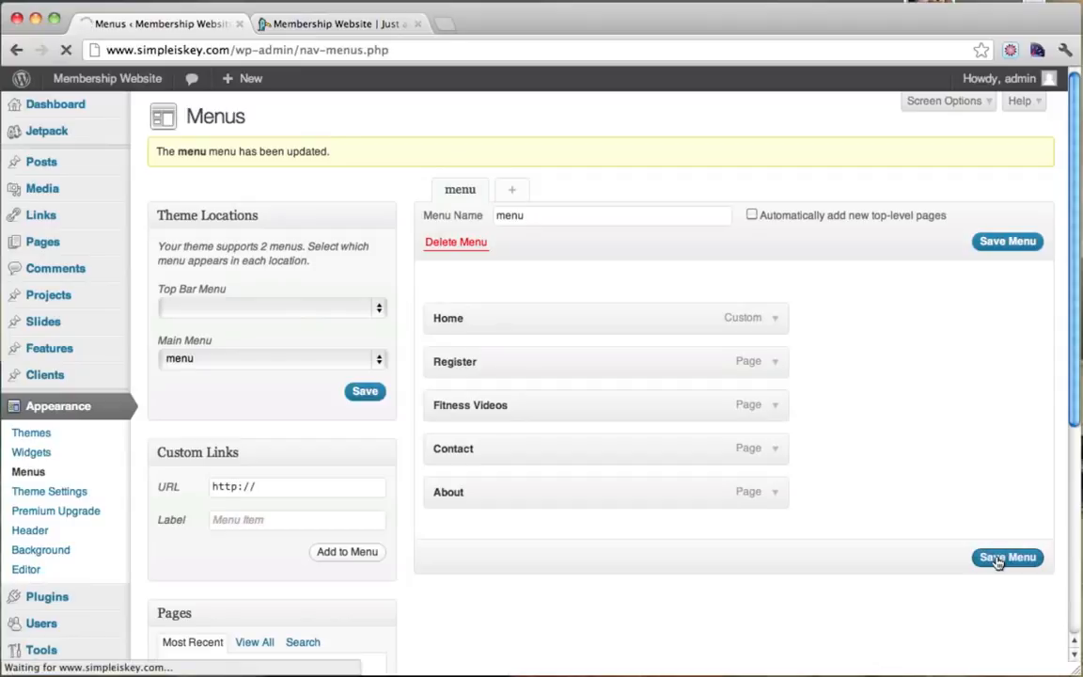
pyautogui.click(354, 16)
pyautogui.click(66, 50)
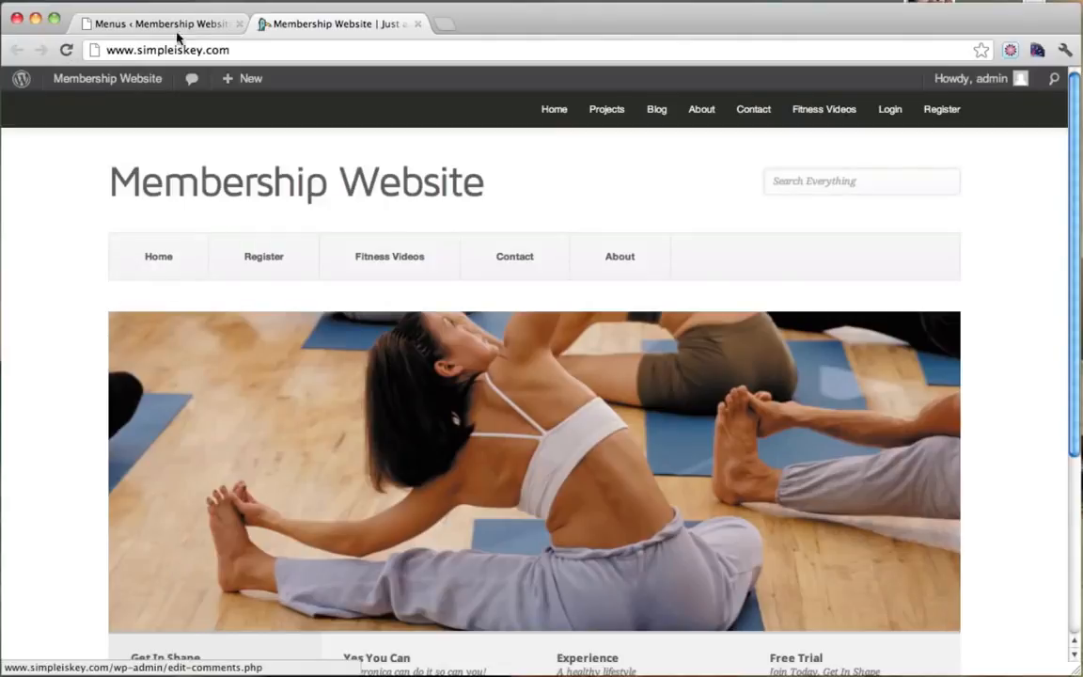
pyautogui.click(177, 29)
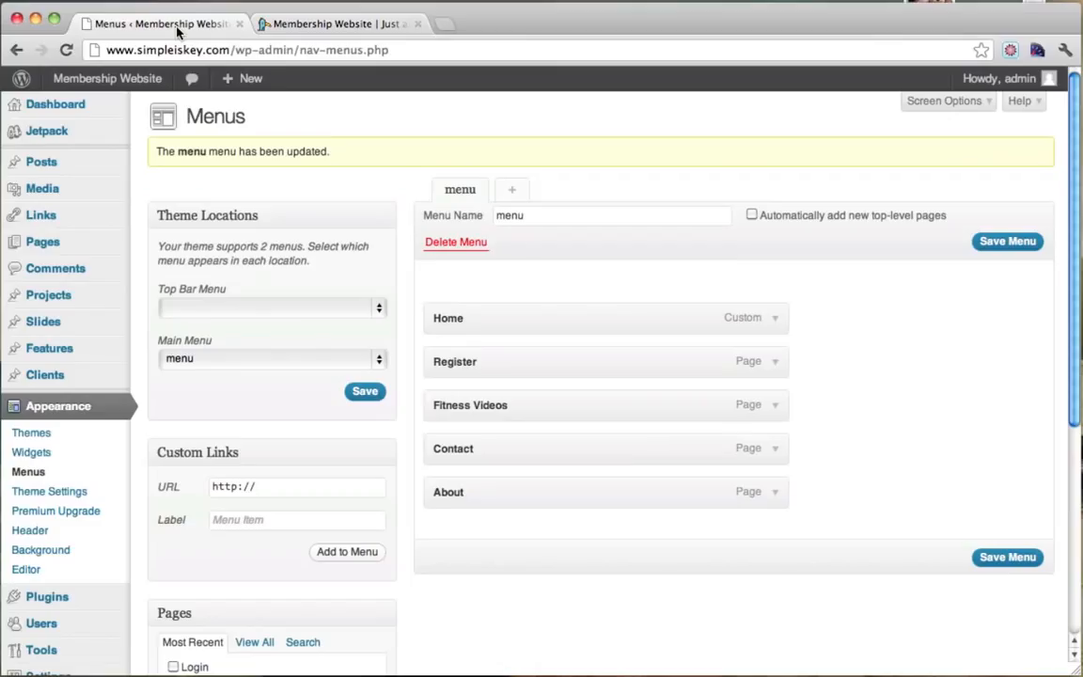
# Reorder Fitness Videos, Register and Contact into Home, Fitness Videos, Register, About, Contact and save.
pyautogui.moveTo(464, 364); pyautogui.dragTo(461, 361)
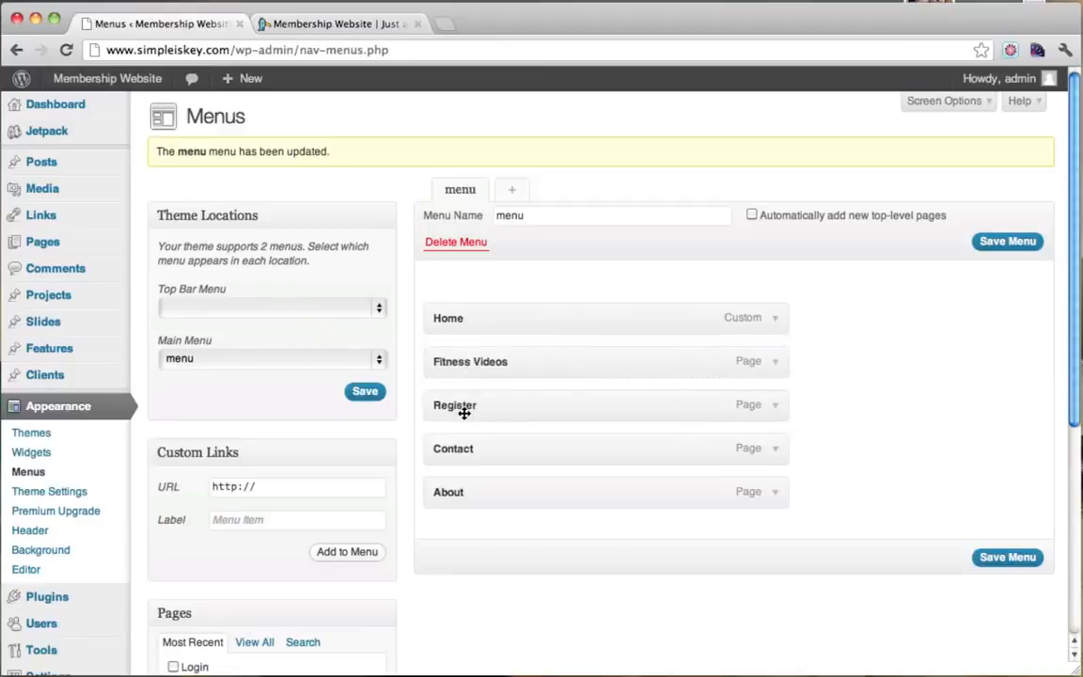
pyautogui.moveTo(464, 411)
pyautogui.mouseDown()
pyautogui.moveTo(488, 512)
pyautogui.moveTo(458, 508)
pyautogui.moveTo(503, 414)
pyautogui.moveTo(457, 407)
pyautogui.mouseUp()
pyautogui.moveTo(470, 447); pyautogui.dragTo(461, 493)
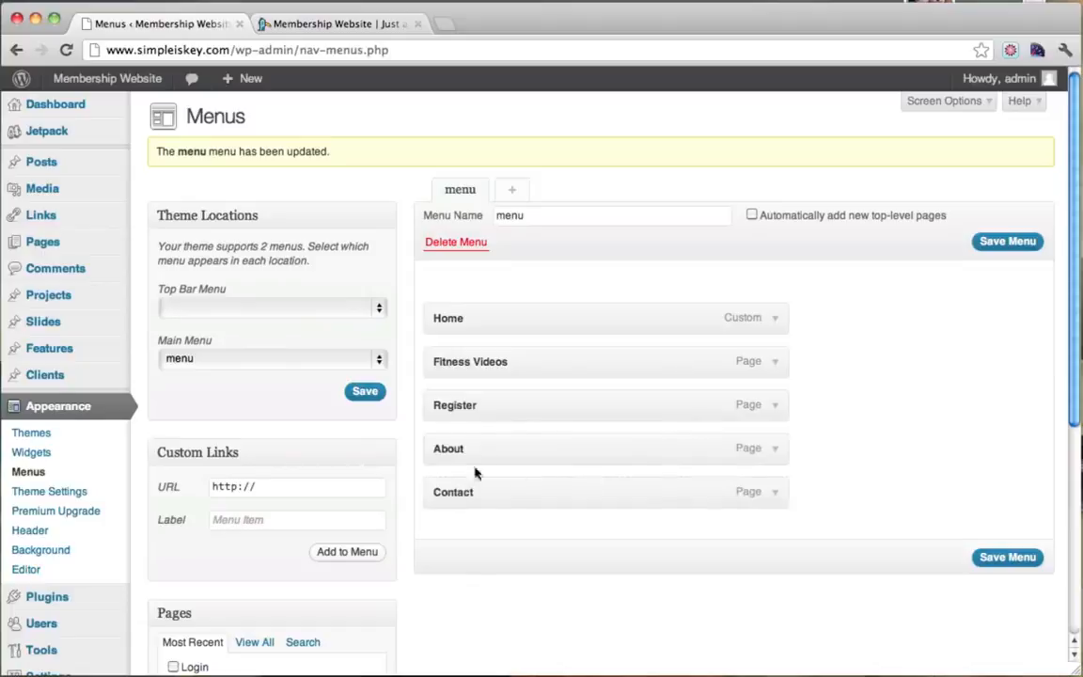
pyautogui.click(1003, 558)
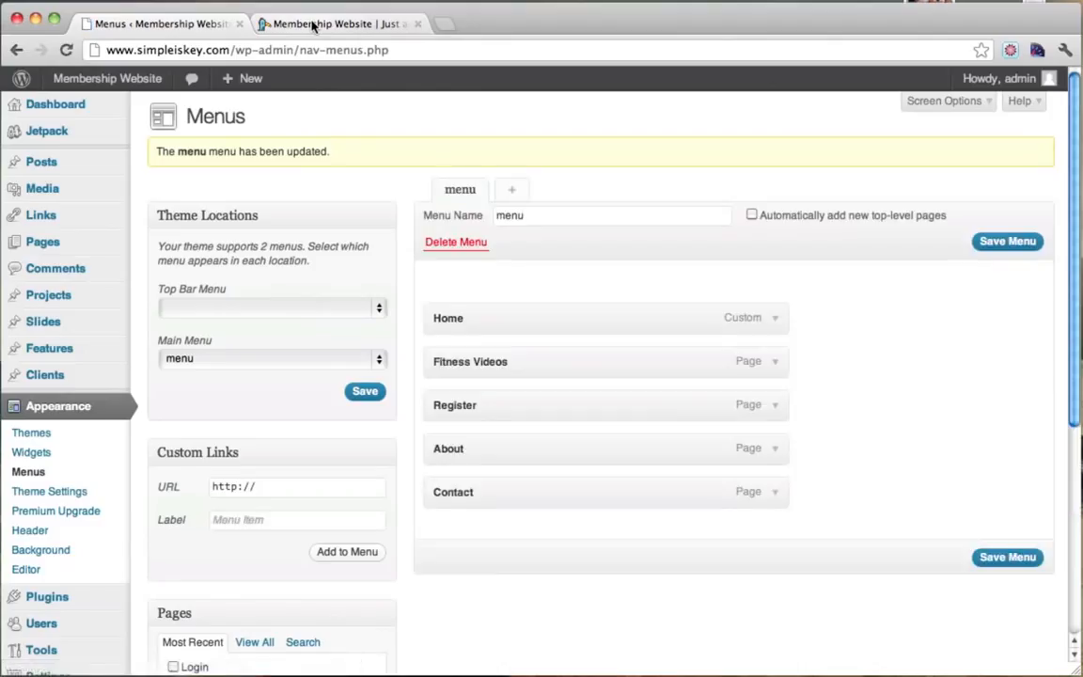
pyautogui.click(313, 25)
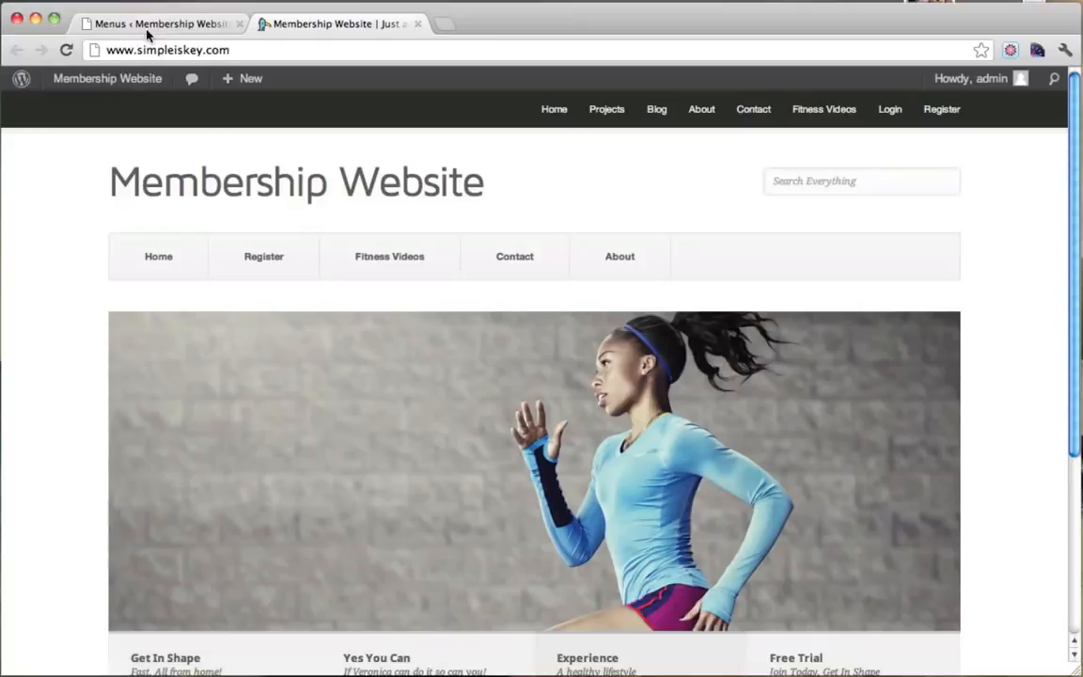
pyautogui.click(68, 51)
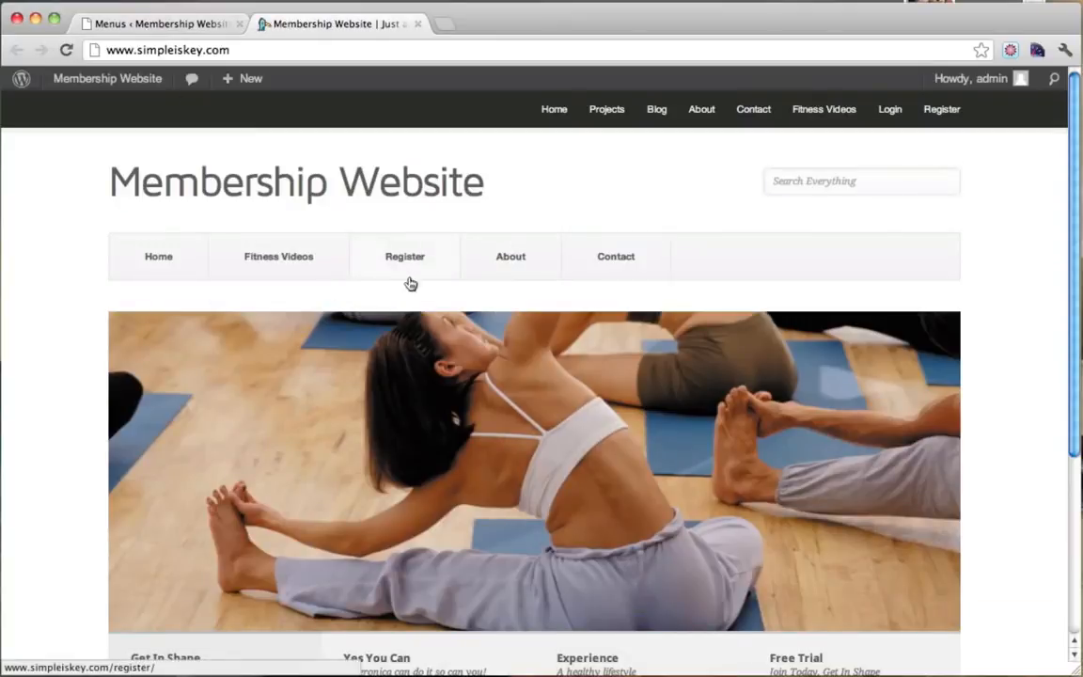
pyautogui.click(174, 34)
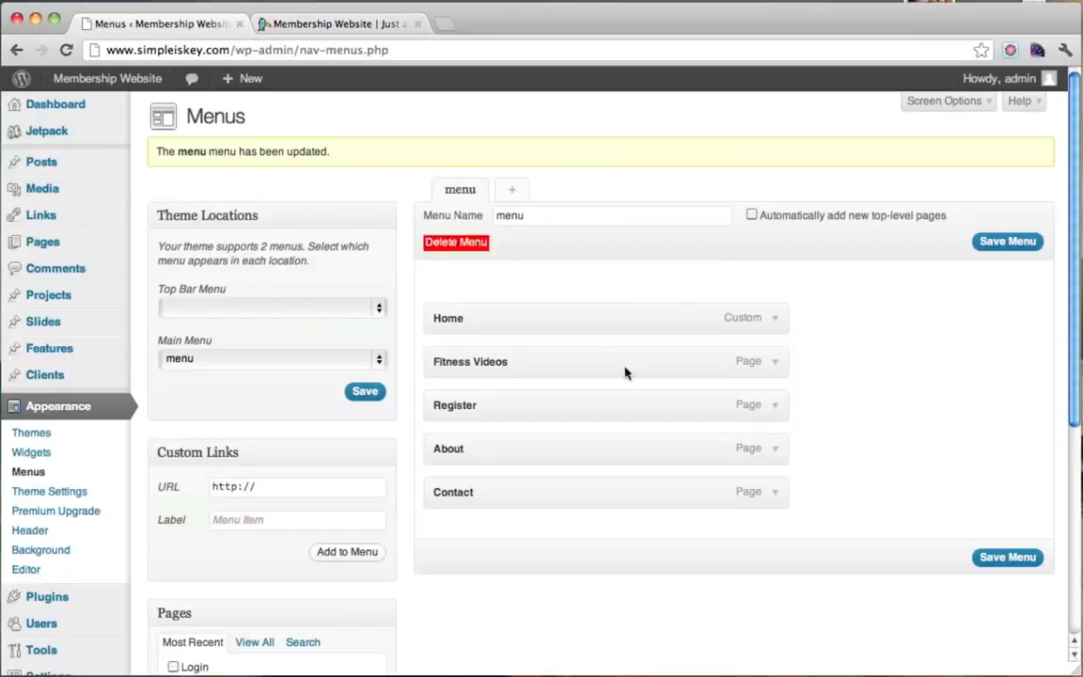
# Change the Register item's navigation label to 'Start Free Trial' and save the menu.
pyautogui.click(776, 410)
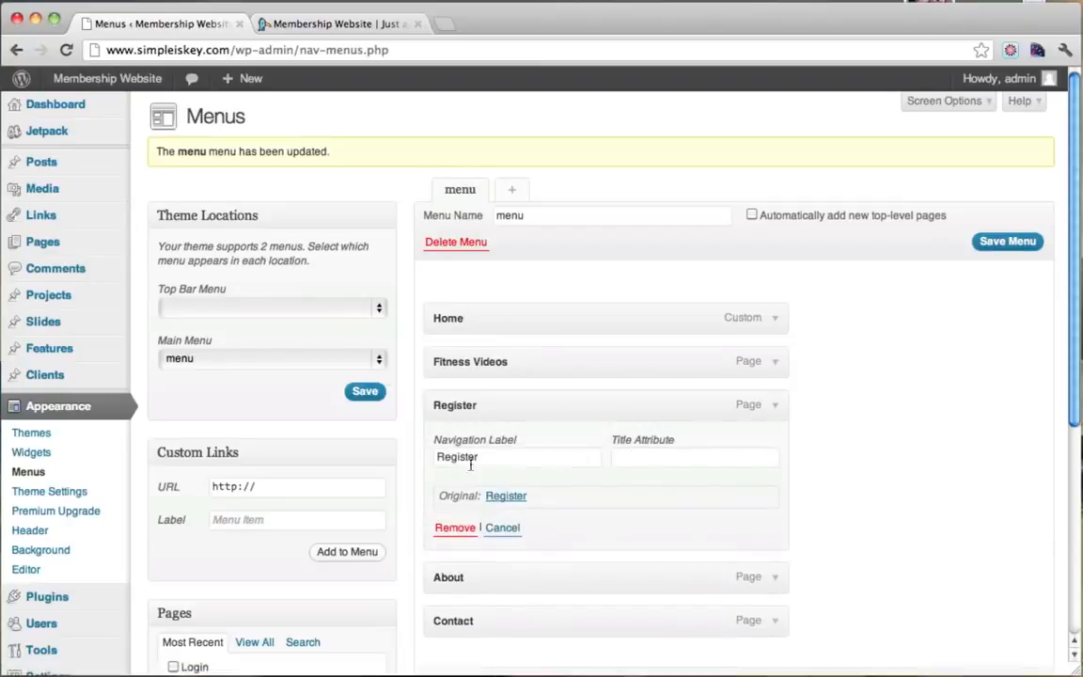
pyautogui.doubleClick(515, 457)
pyautogui.write('Start Free Trial')
pyautogui.scroll(-5, 861, 418)
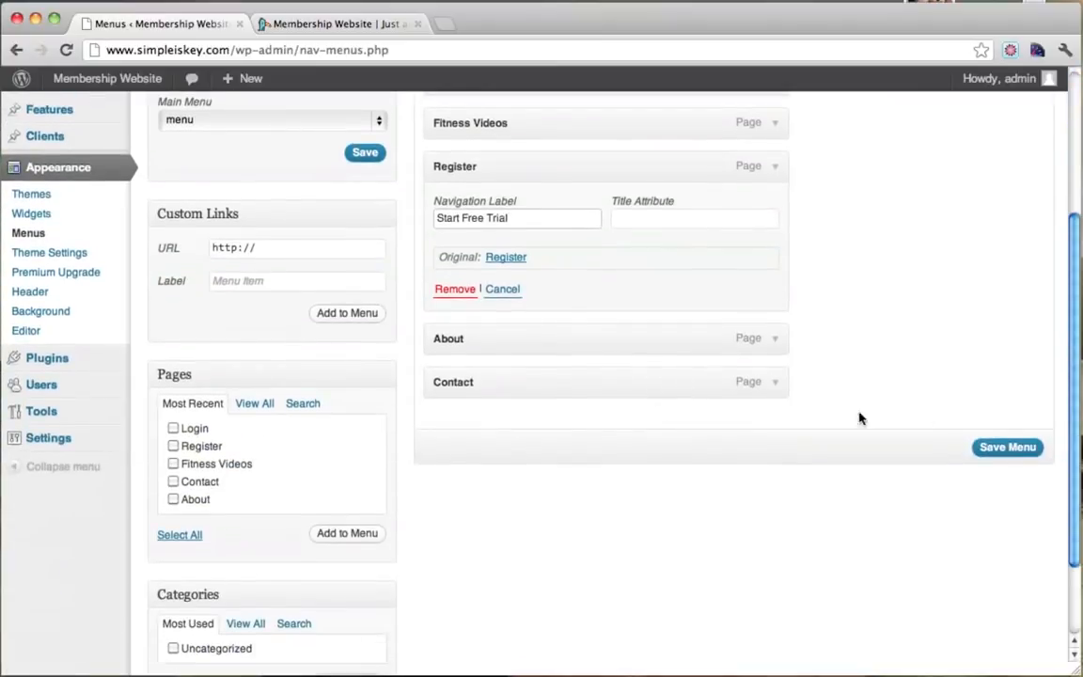
pyautogui.click(999, 447)
# Reload the live site to confirm Start Free Trial appears in the navigation.
pyautogui.click(345, 27)
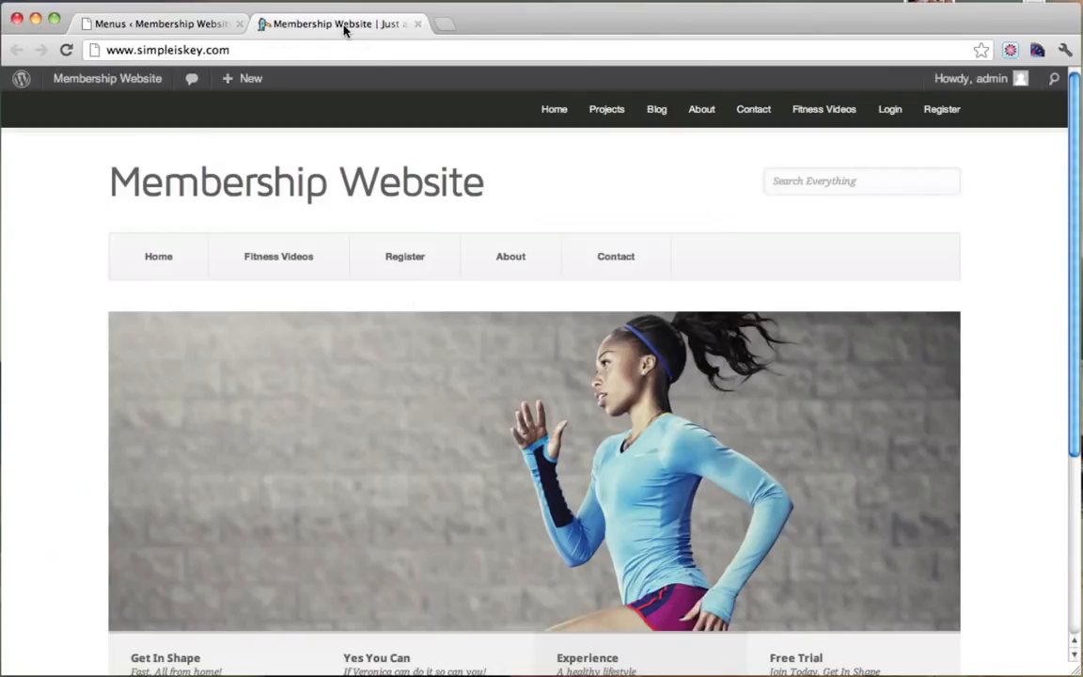
pyautogui.click(66, 50)
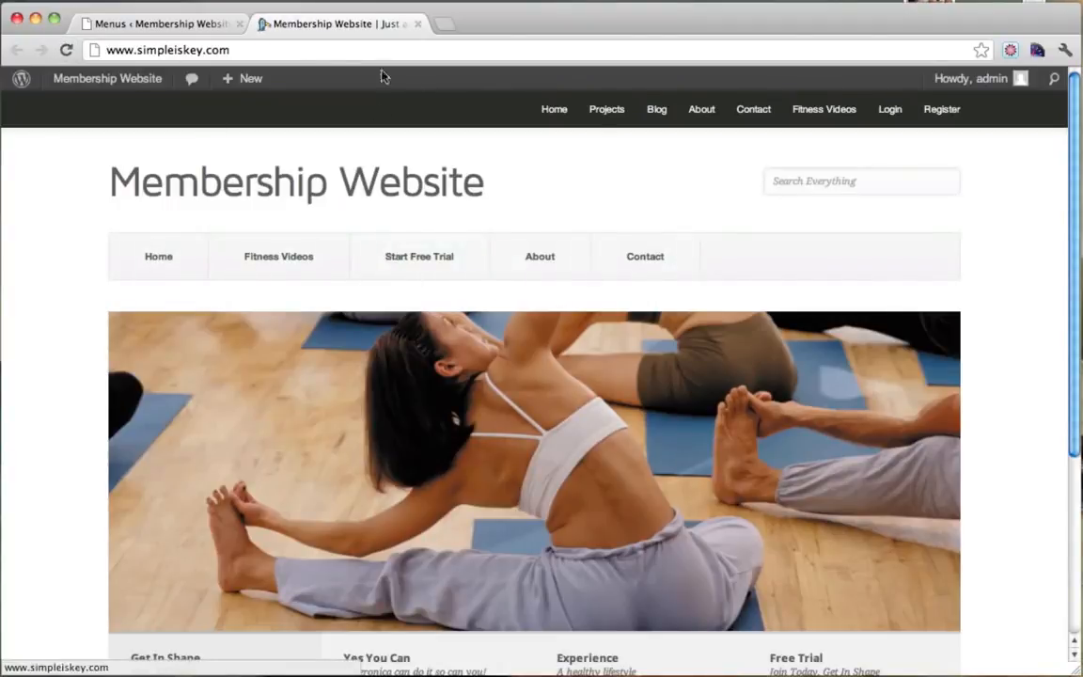
pyautogui.click(173, 26)
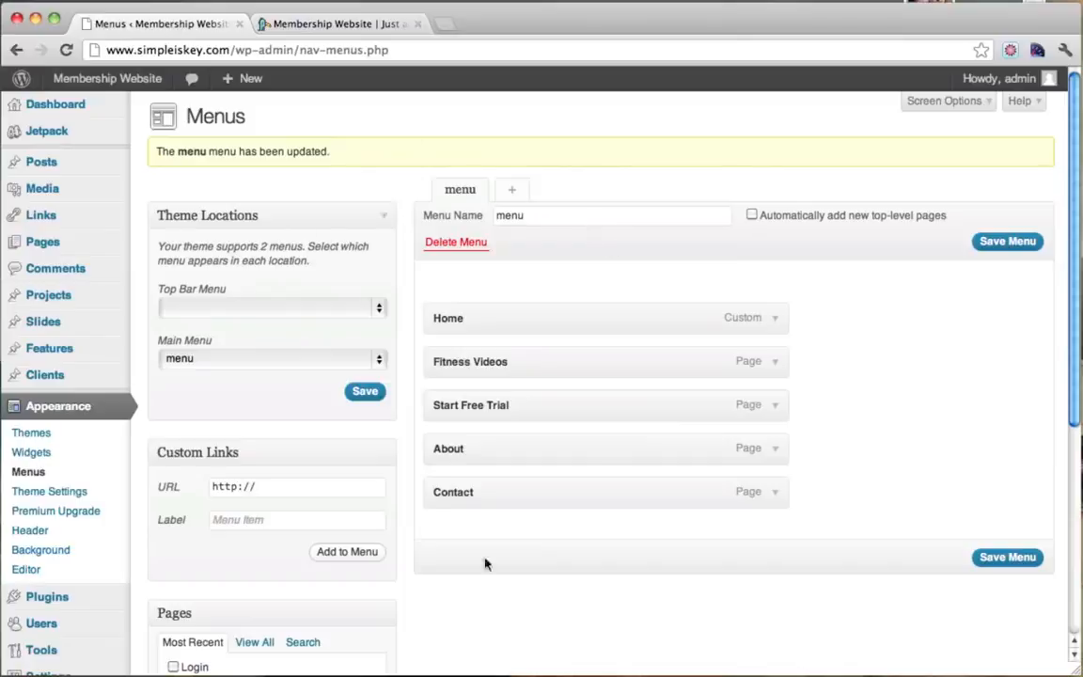
# Create a new menu named Top.
pyautogui.click(511, 189)
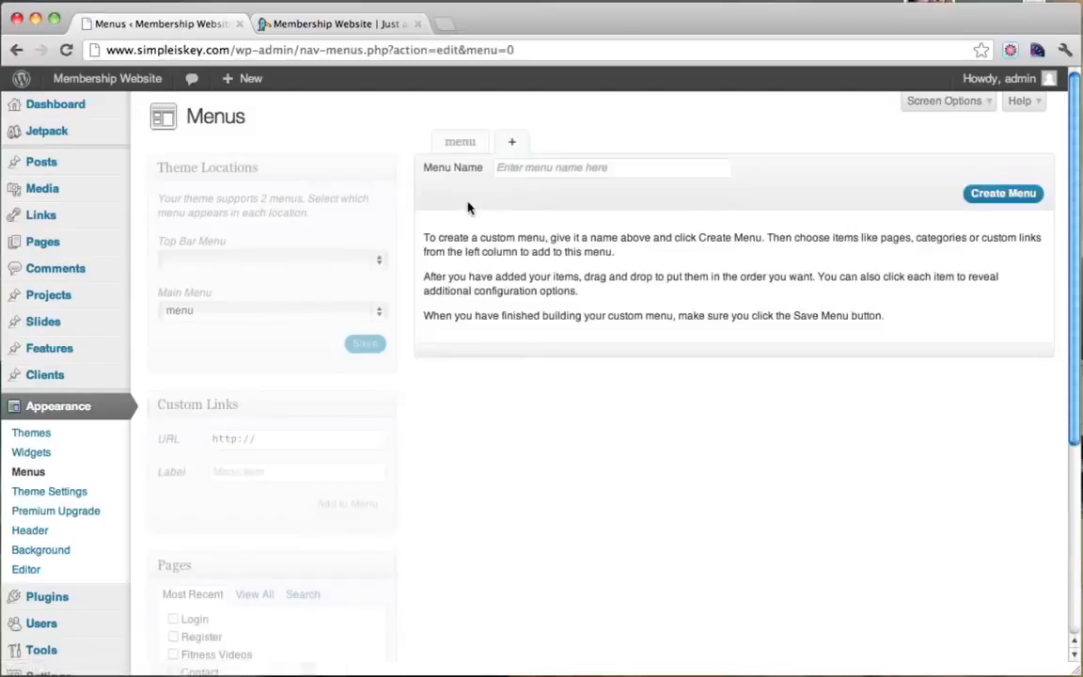
pyautogui.click(552, 169)
pyautogui.write('top')
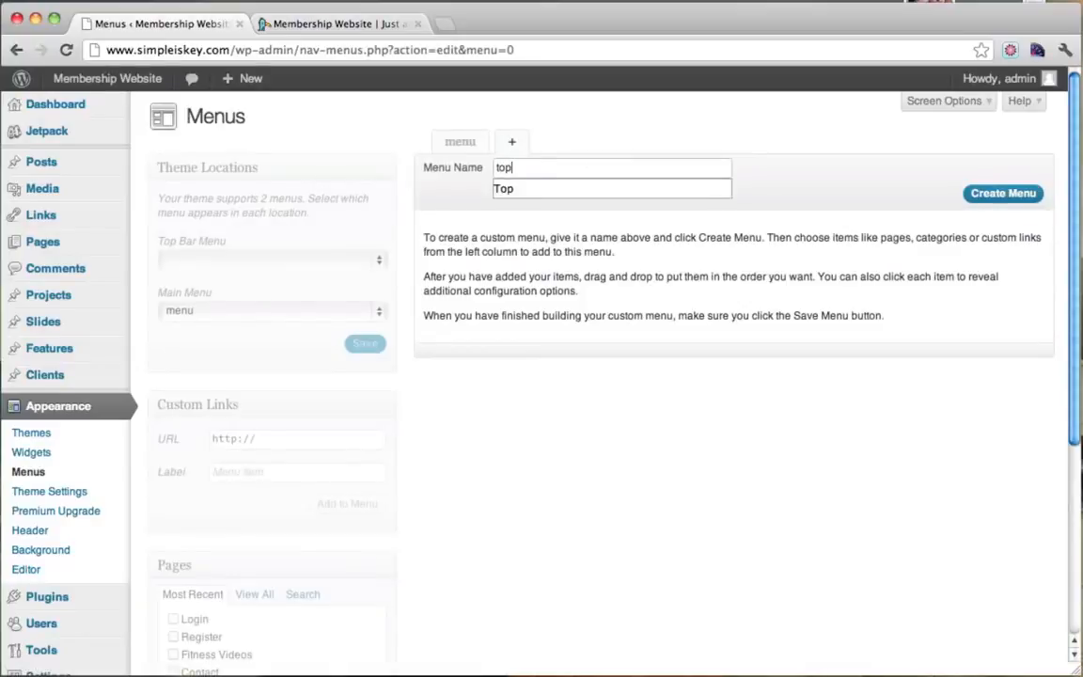
pyautogui.moveTo(580, 169); pyautogui.dragTo(399, 170)
pyautogui.click(982, 195)
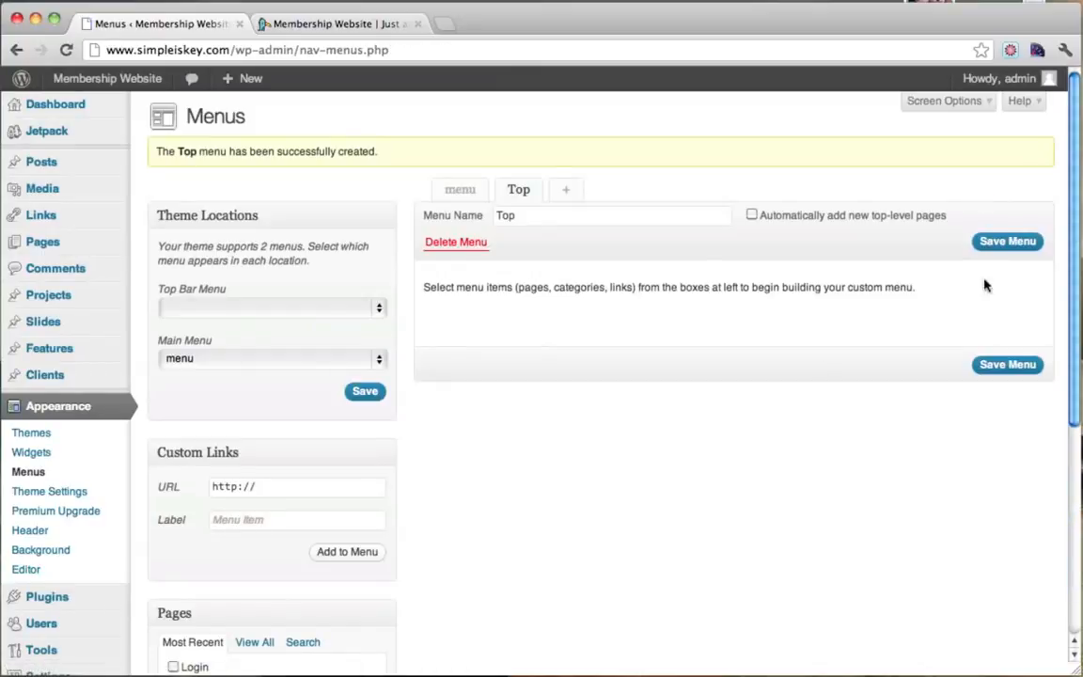
pyautogui.scroll(-2, 738, 237)
pyautogui.scroll(-3, 738, 238)
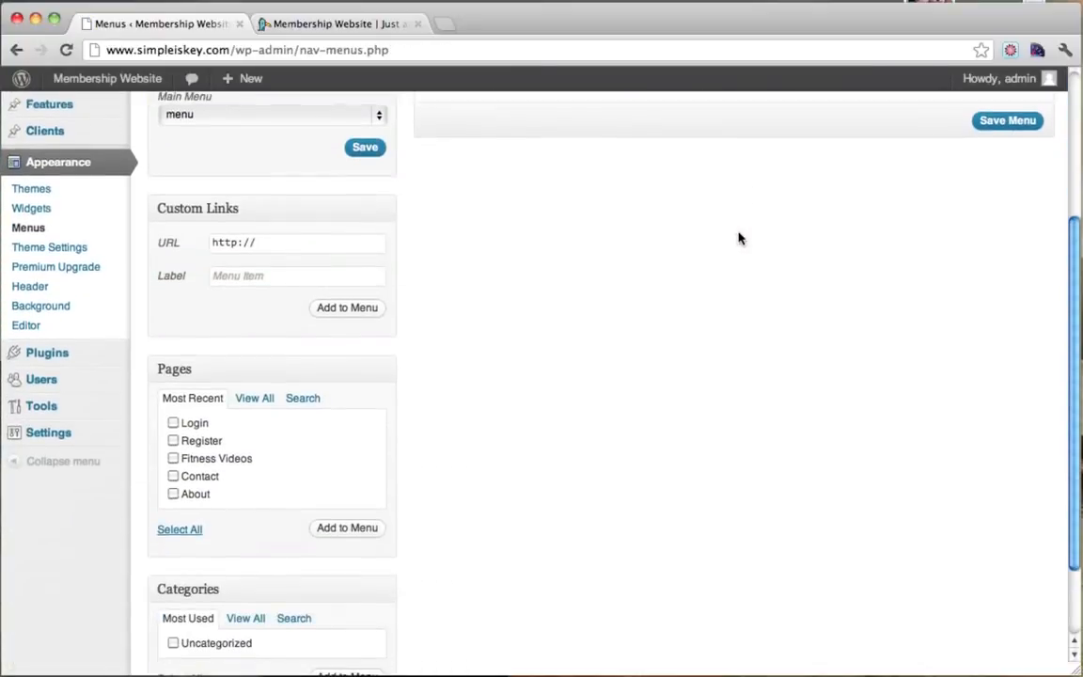
pyautogui.scroll(4, 738, 237)
pyautogui.click(362, 24)
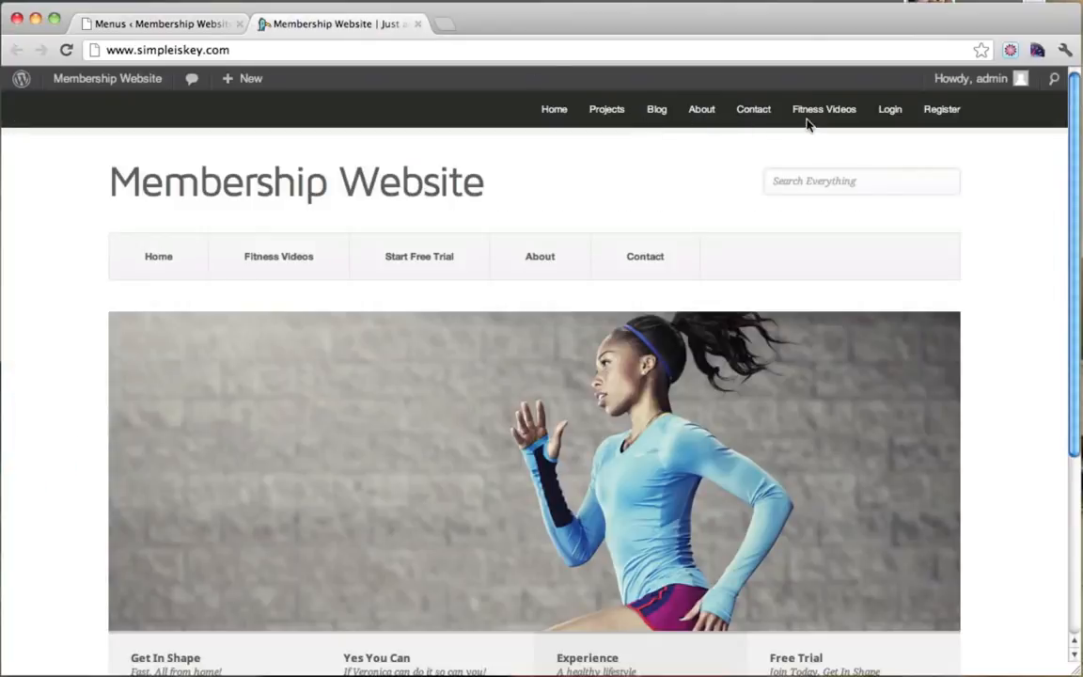
pyautogui.click(188, 21)
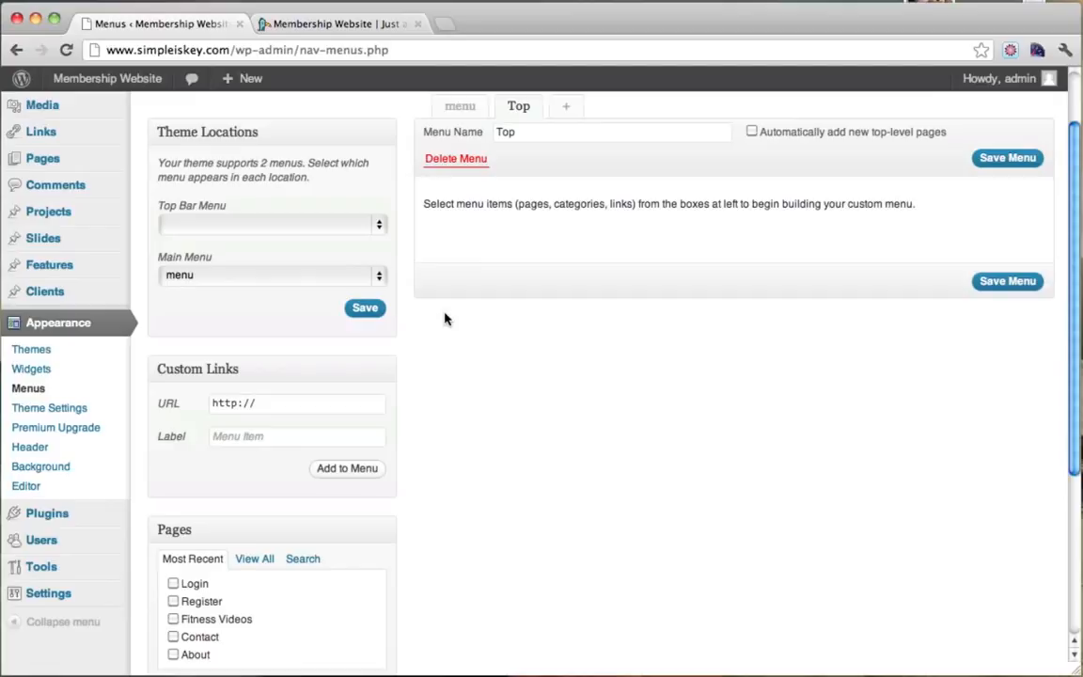
# Add the Login and Register pages to the Top menu.
pyautogui.scroll(-1, 446, 319)
pyautogui.scroll(-3, 444, 318)
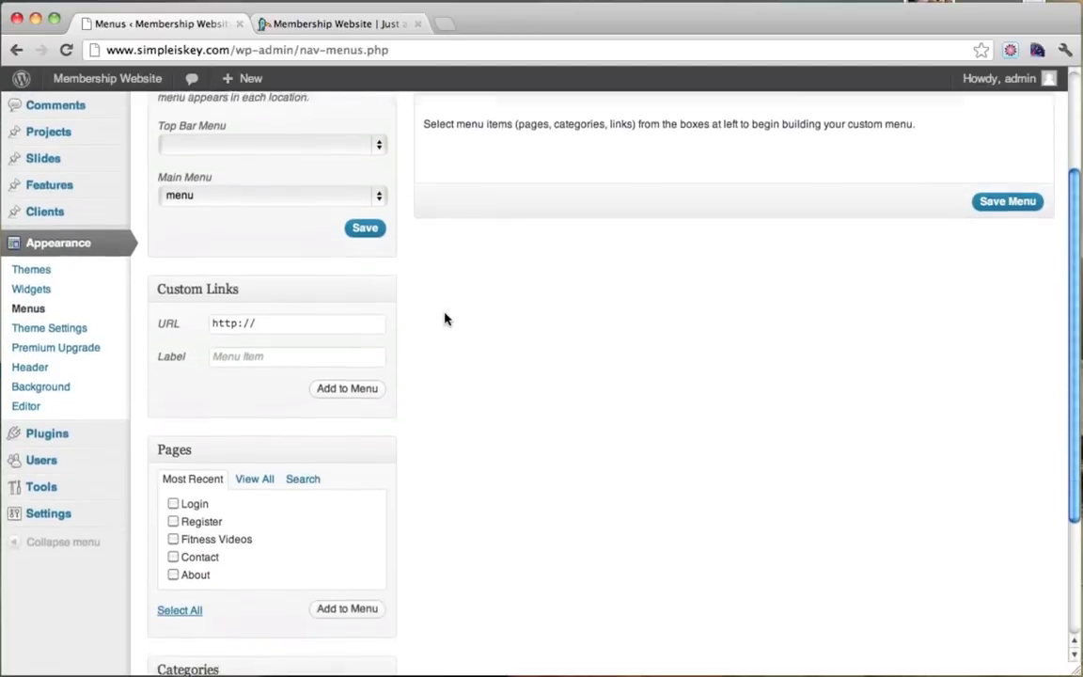
pyautogui.scroll(5, 445, 318)
pyautogui.scroll(-5, 713, 306)
pyautogui.scroll(-3, 714, 306)
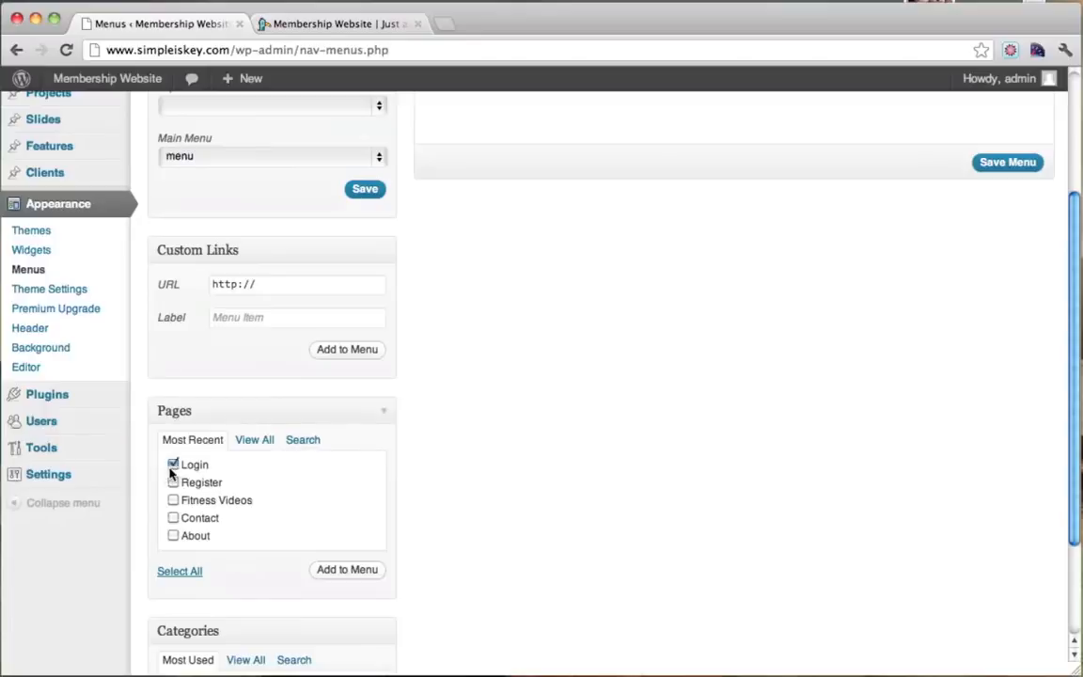
pyautogui.click(365, 571)
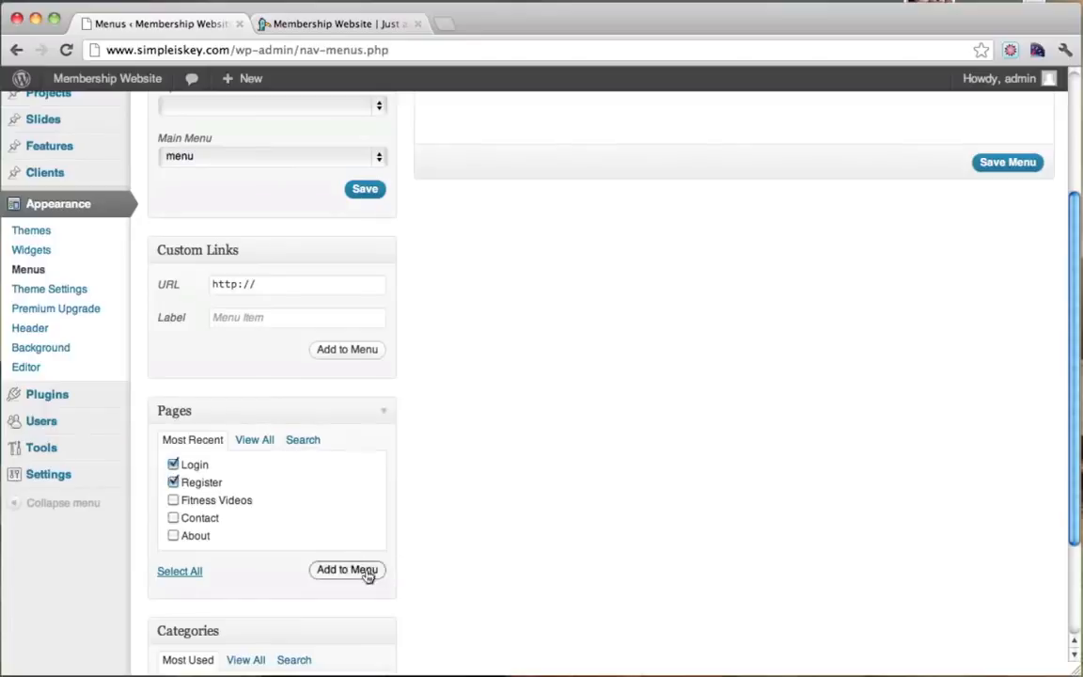
pyautogui.scroll(5, 845, 287)
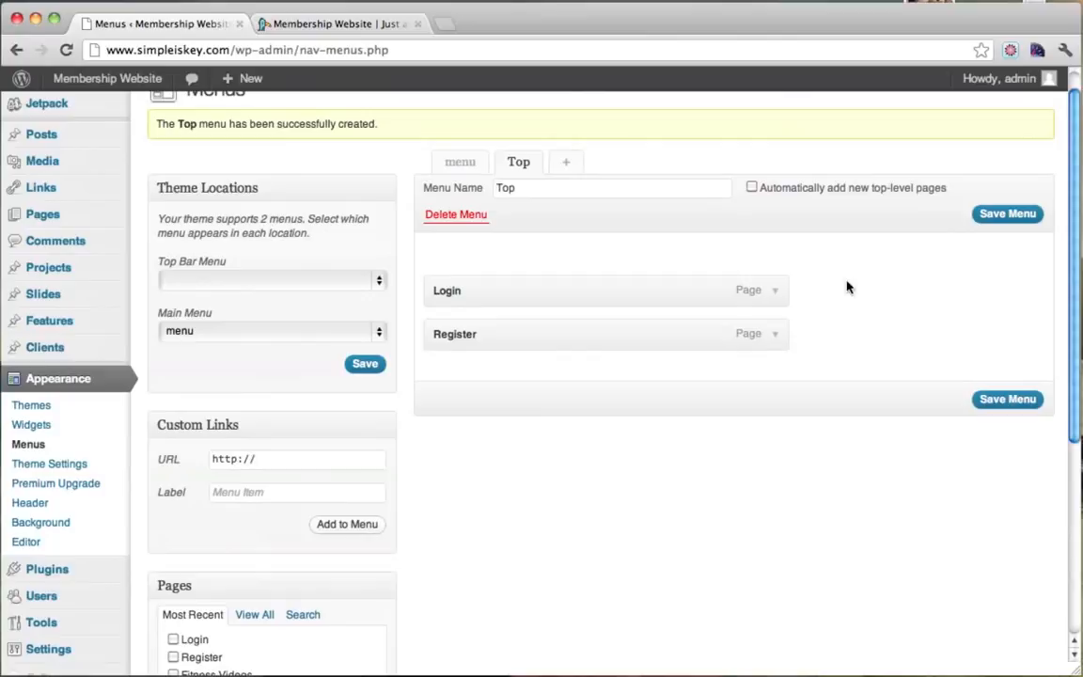
# Relabel the items 'Login To Your Account' and 'Create An Account' and save the Top menu.
pyautogui.click(776, 292)
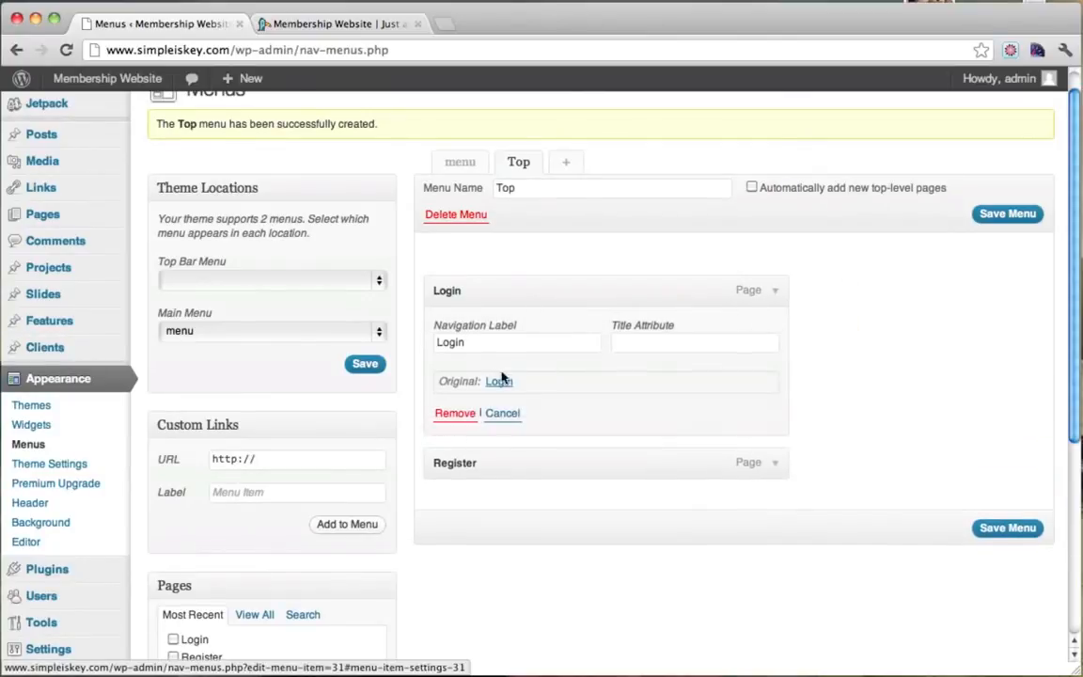
pyautogui.click(494, 343)
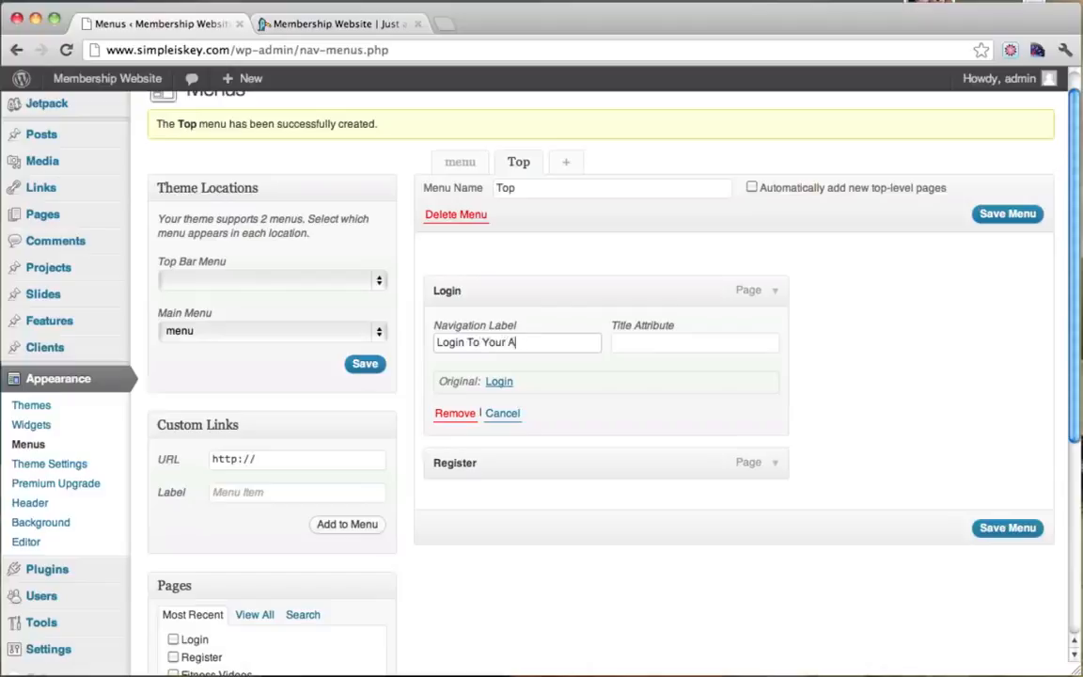
pyautogui.click(775, 465)
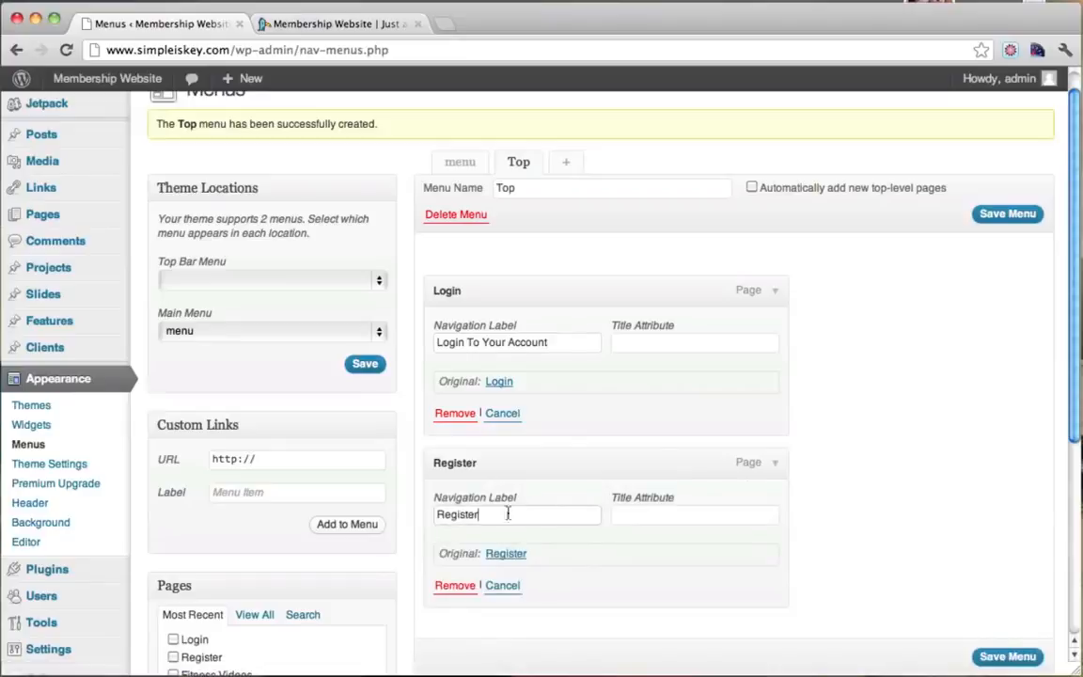
pyautogui.moveTo(508, 514); pyautogui.dragTo(406, 512)
pyautogui.write('Create An Account')
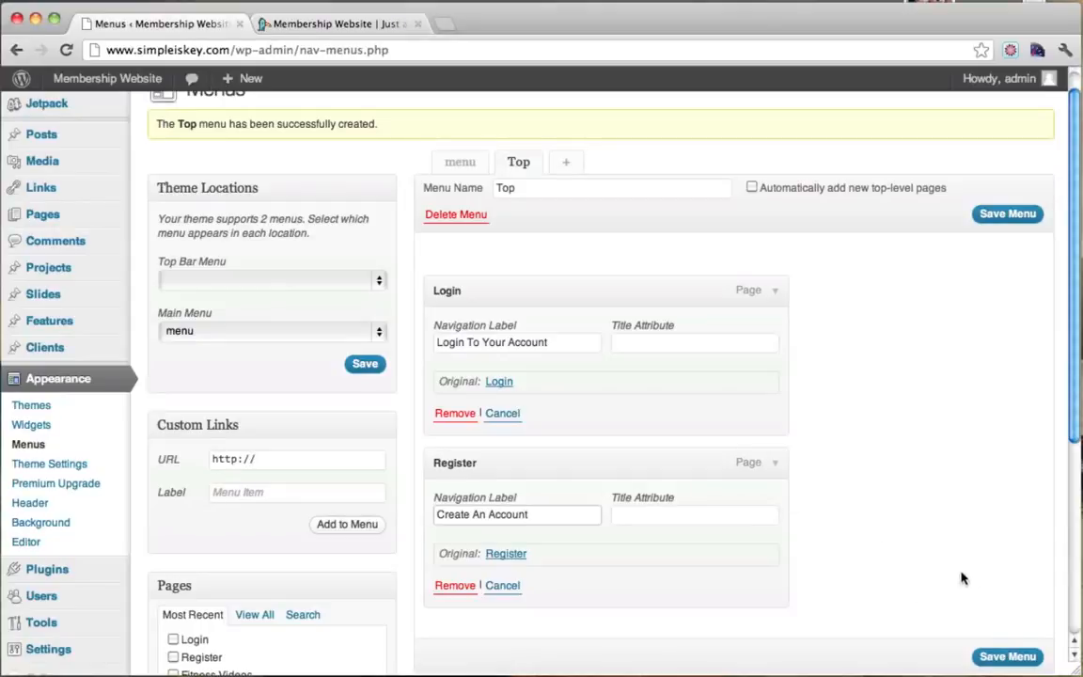
pyautogui.scroll(-1, 985, 603)
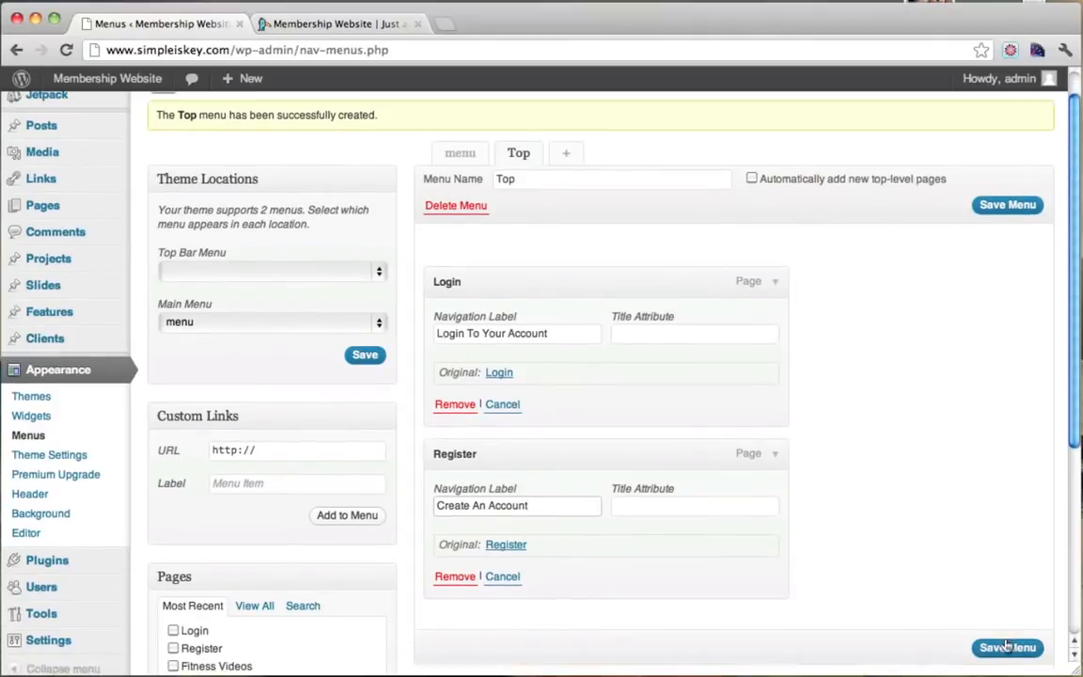
pyautogui.click(1006, 647)
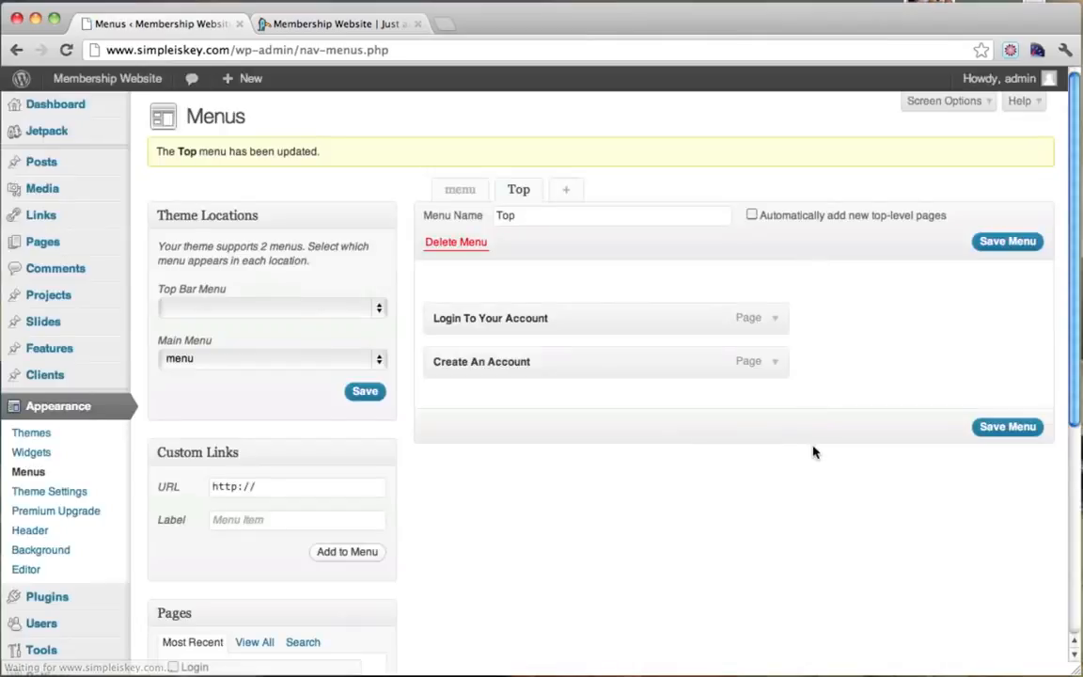
# Put Create An Account first in Top, then assign Top to the Top Bar Menu location.
pyautogui.moveTo(461, 367); pyautogui.dragTo(452, 314)
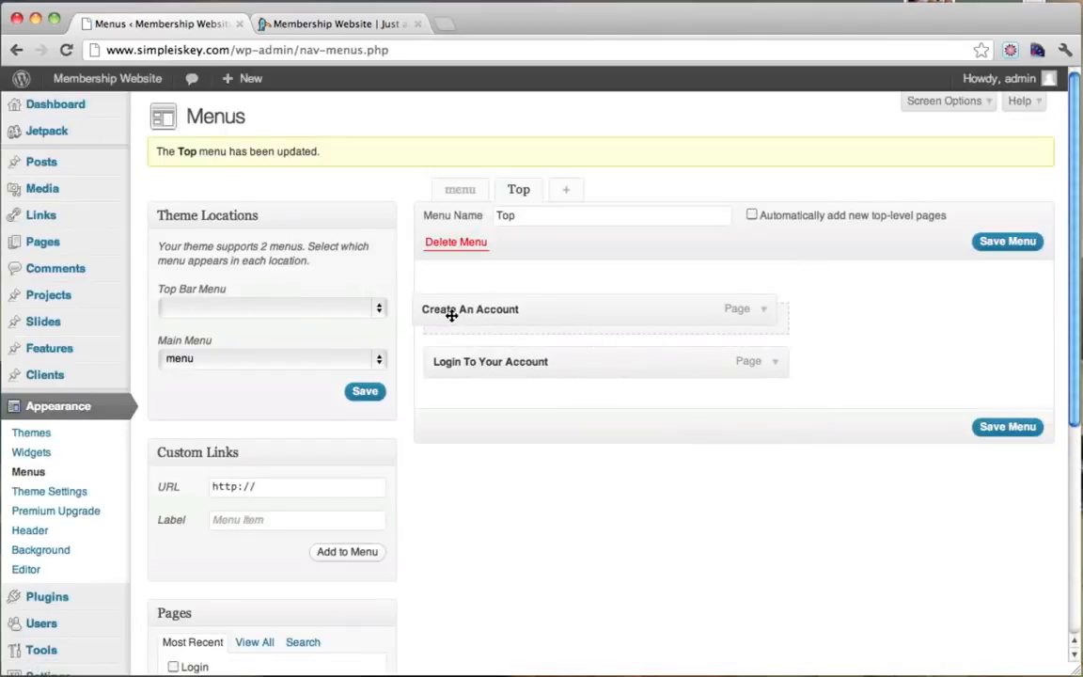
pyautogui.click(1001, 428)
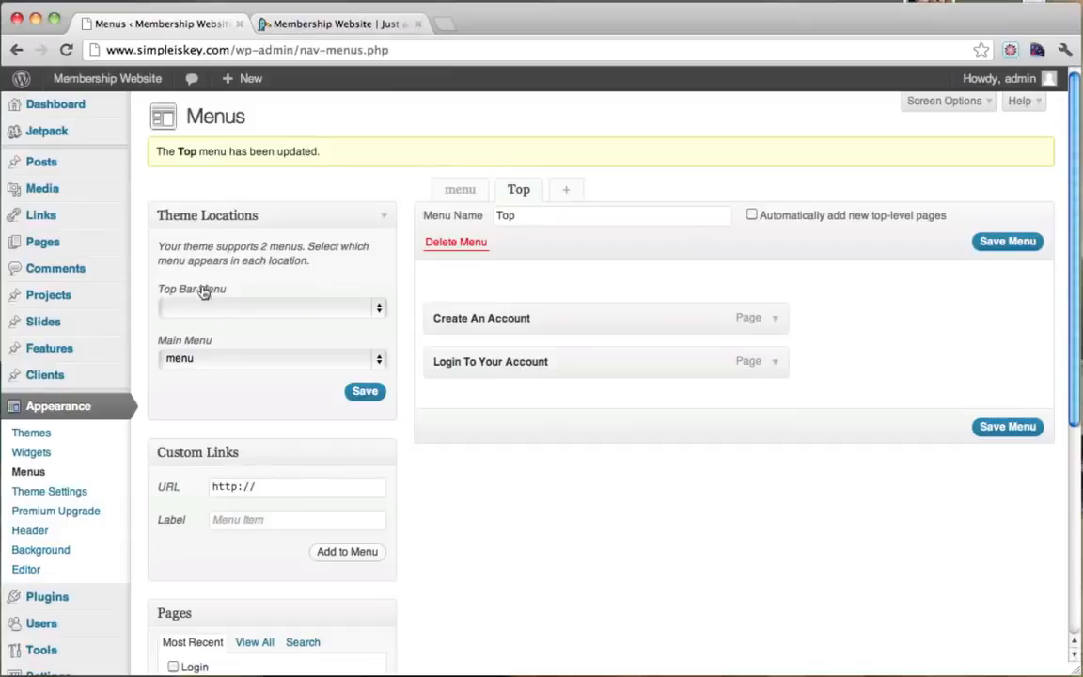
pyautogui.click(293, 308)
pyautogui.click(251, 338)
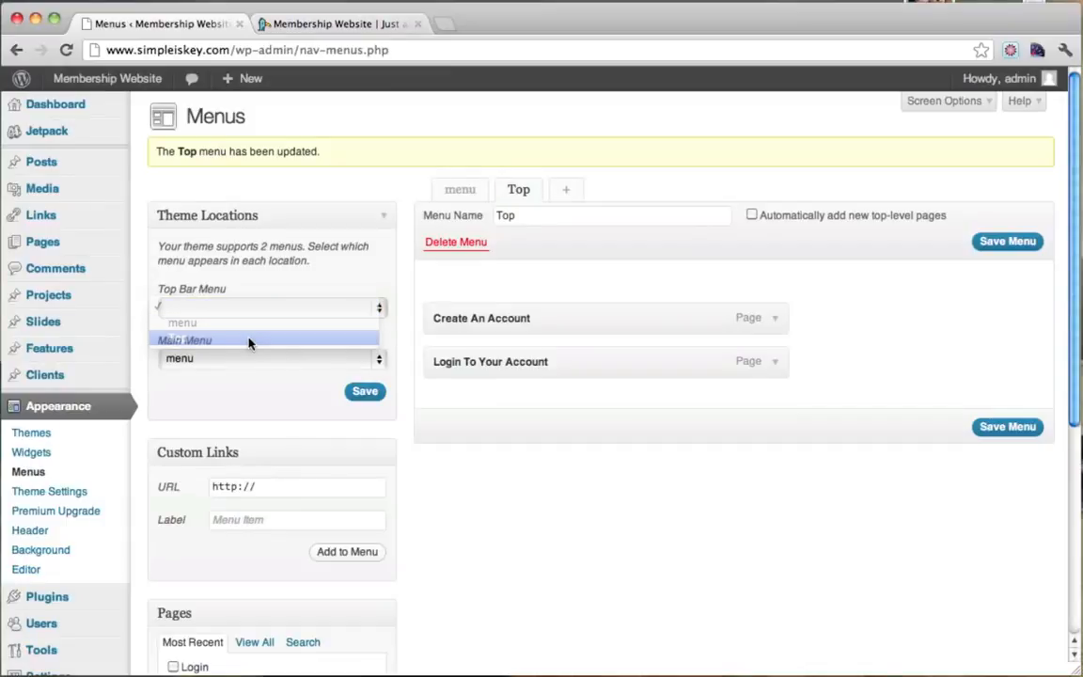
pyautogui.click(368, 394)
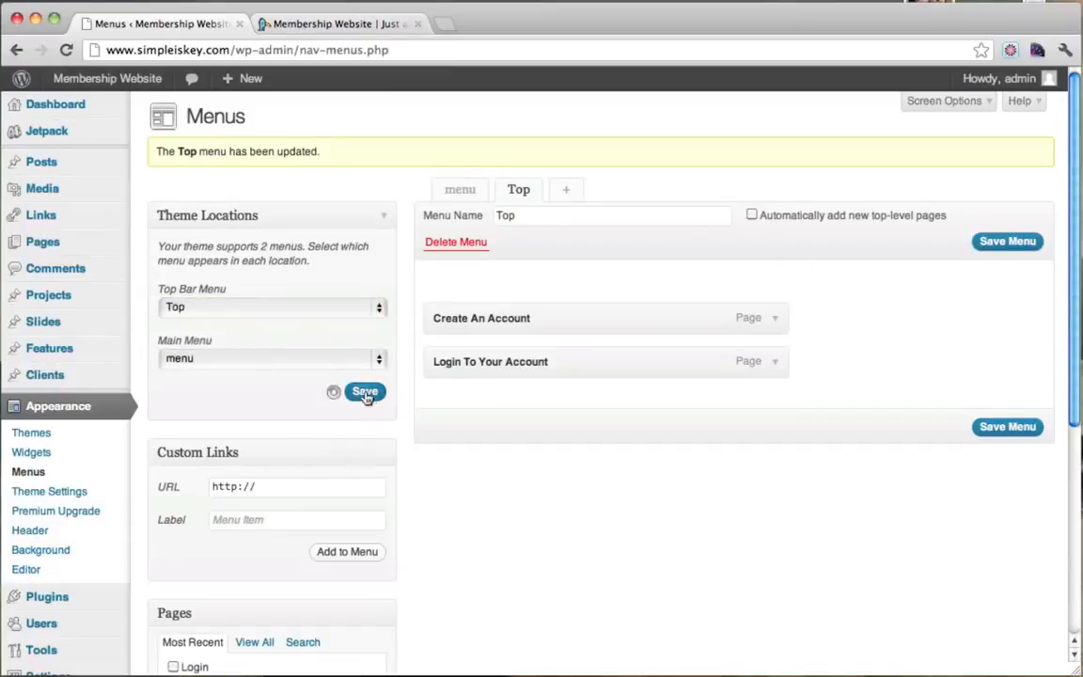
# Reload the live site and open the Login To Your Account link from the top bar.
pyautogui.click(341, 28)
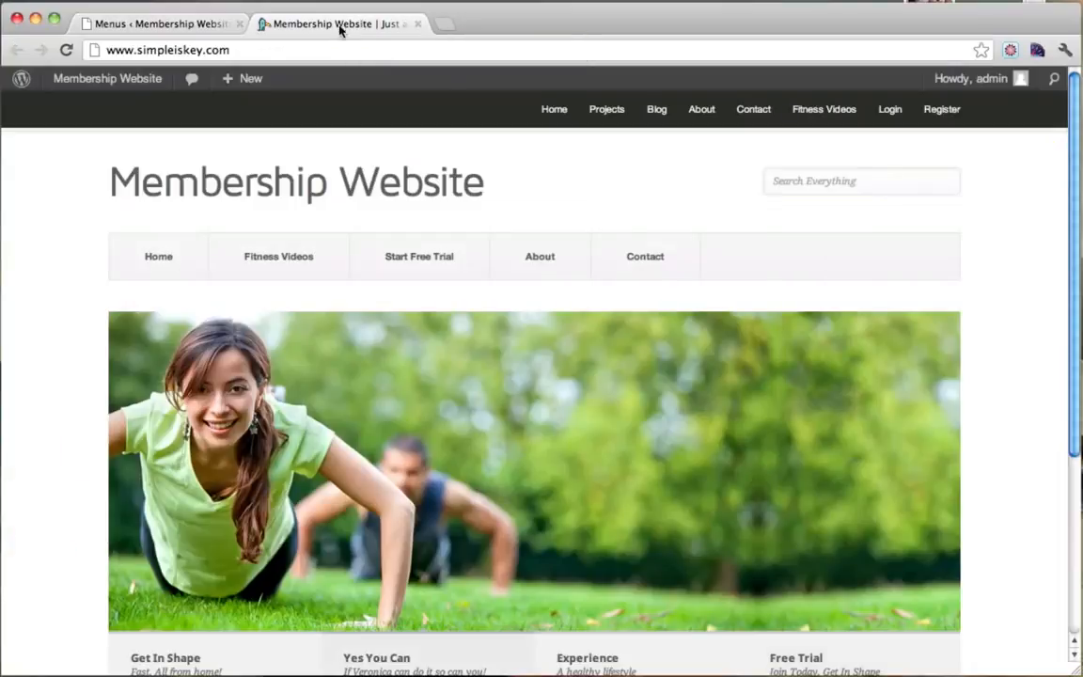
pyautogui.click(62, 51)
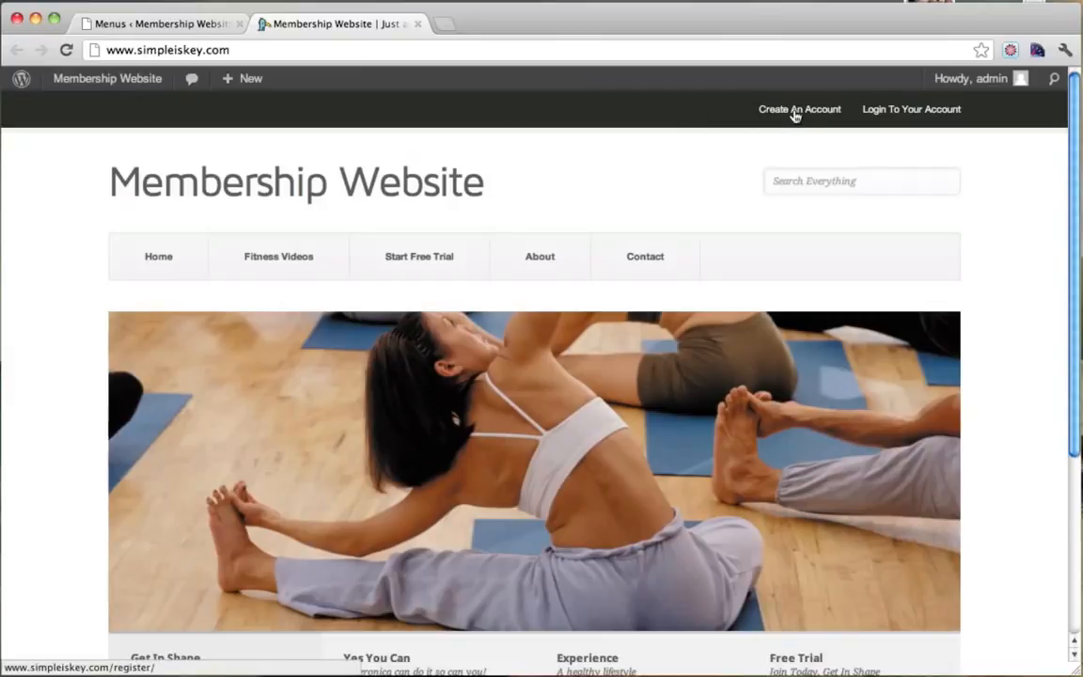
pyautogui.click(890, 115)
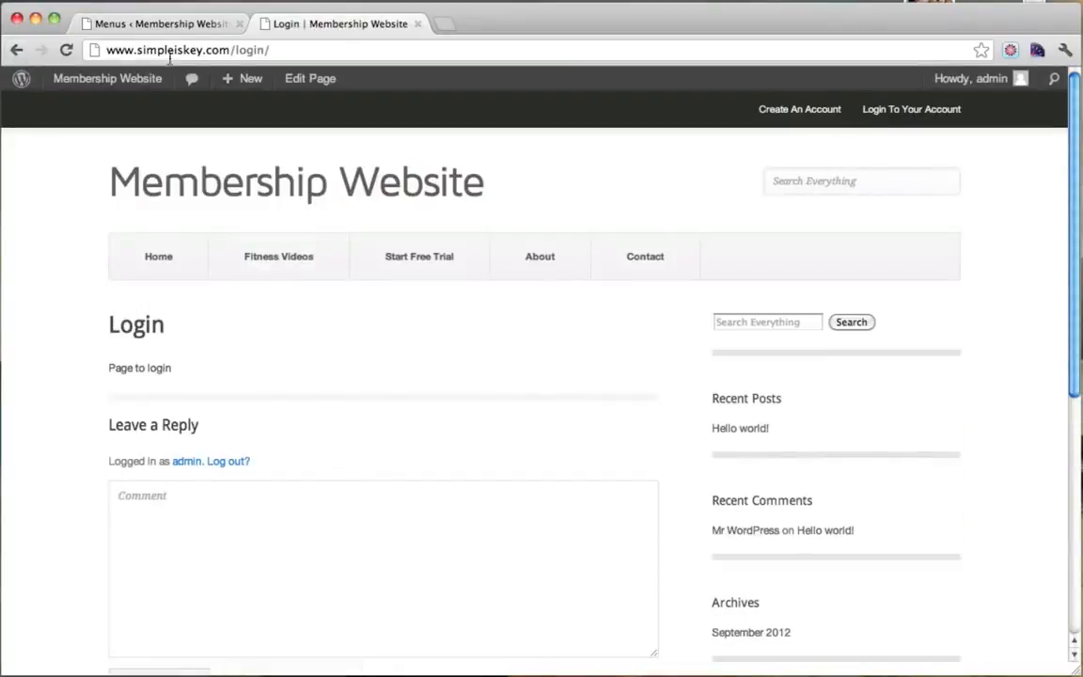
# Go to the admin Dashboard, then close that extra tab to return to Menus.
pyautogui.moveTo(166, 50); pyautogui.dragTo(352, 51)
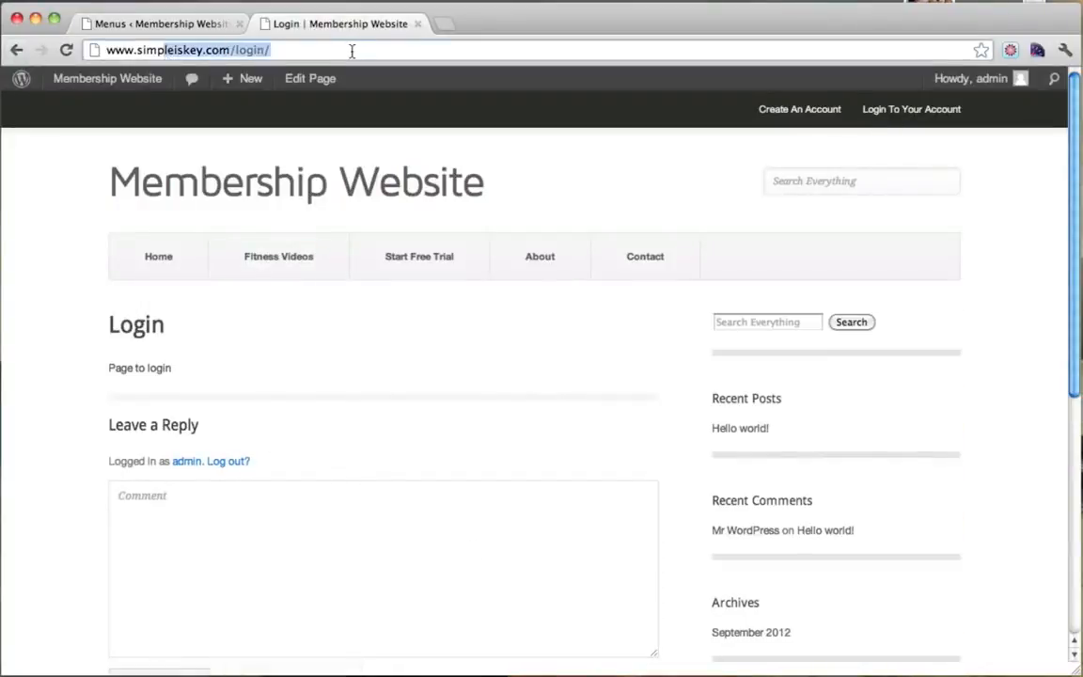
pyautogui.click(279, 50)
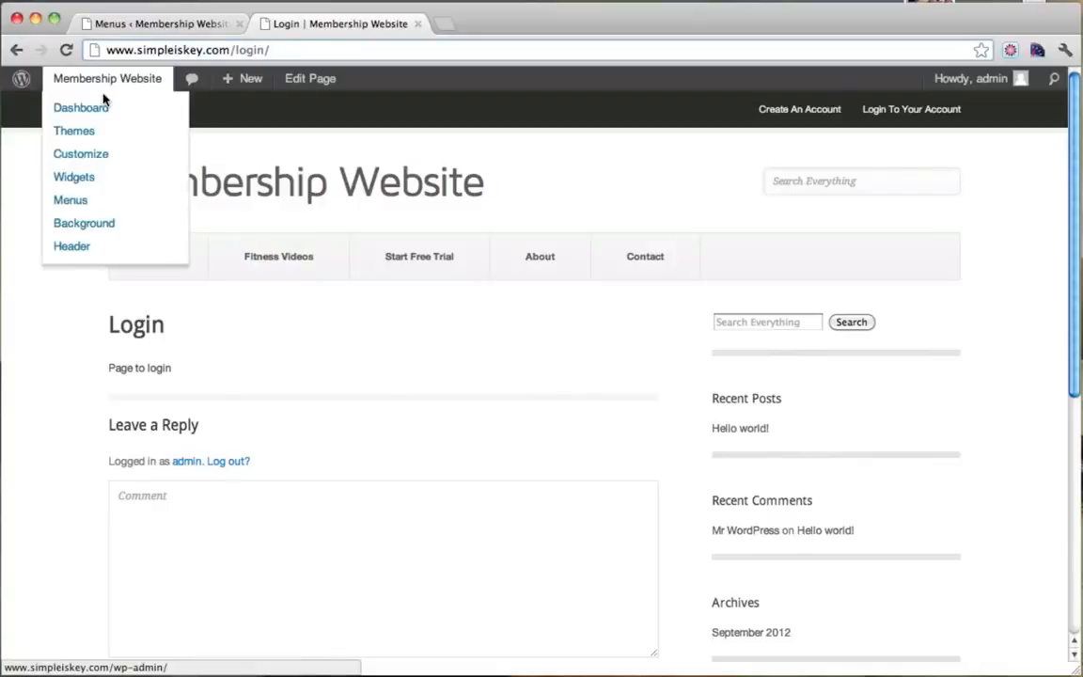
pyautogui.click(101, 86)
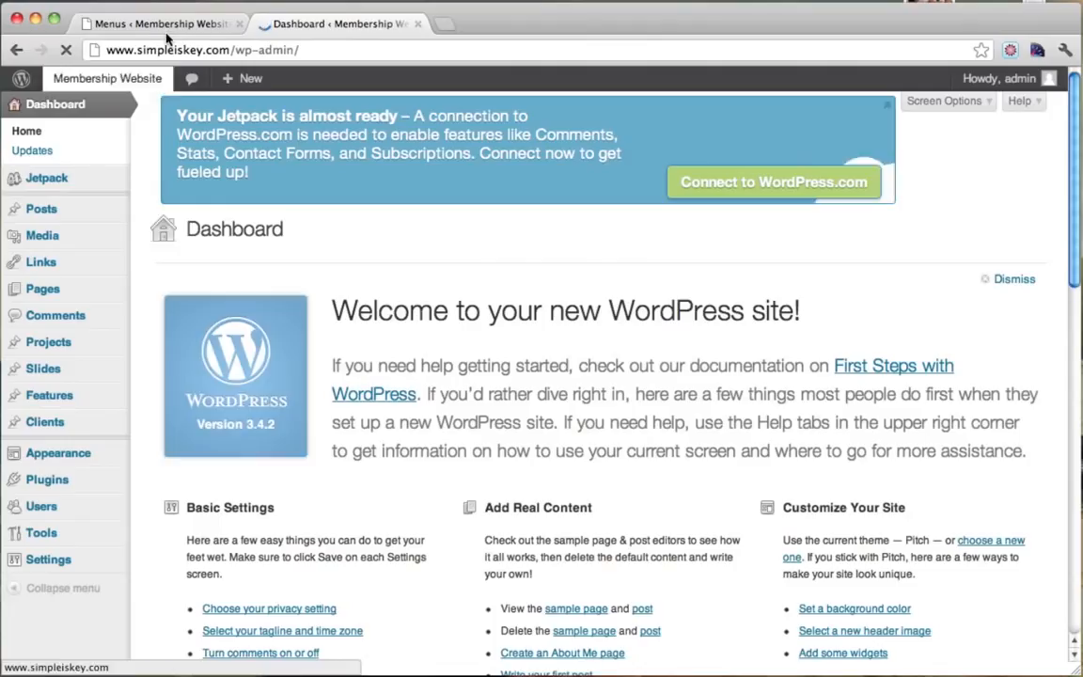
pyautogui.click(417, 23)
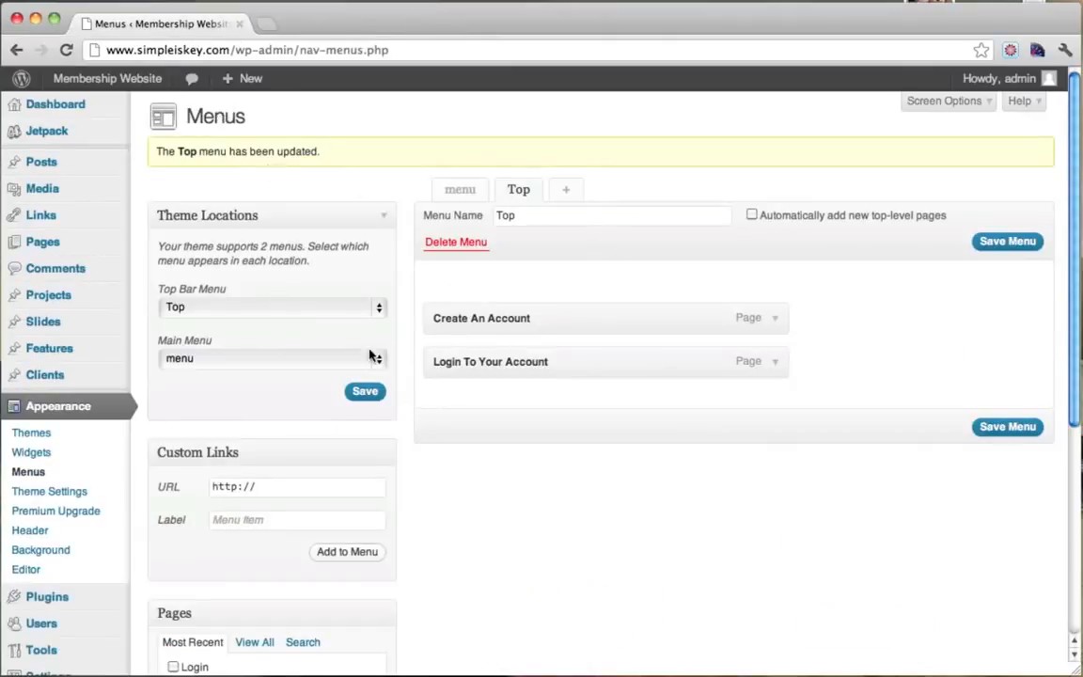
# Add the Login page to 'menu', nest it under About, and save.
pyautogui.click(440, 195)
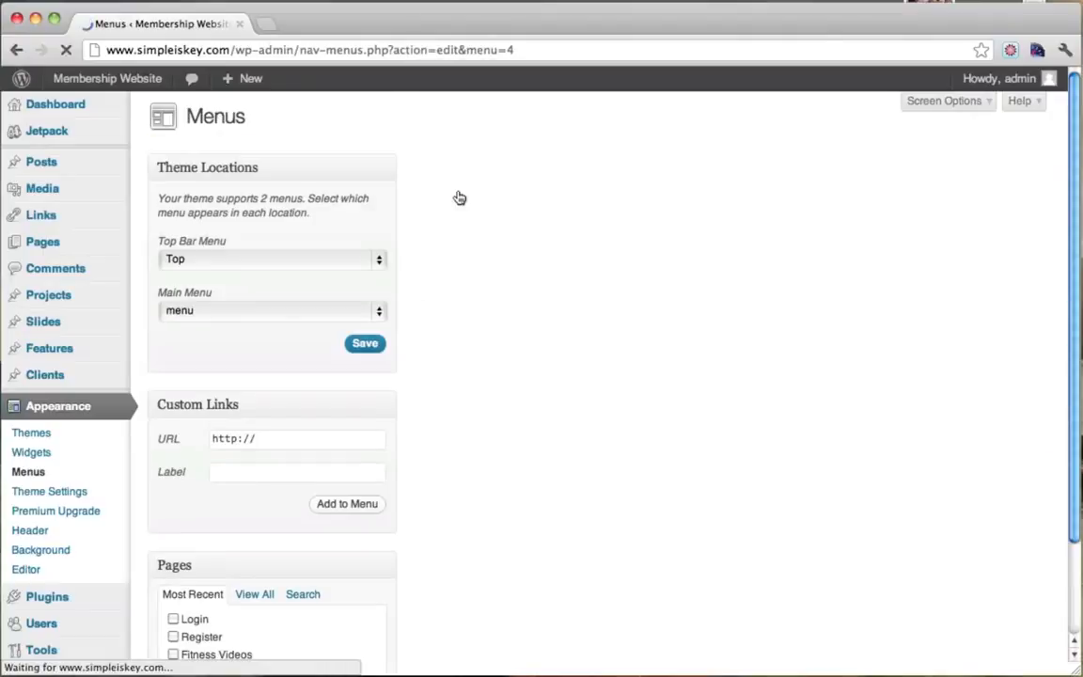
pyautogui.scroll(-2, 536, 319)
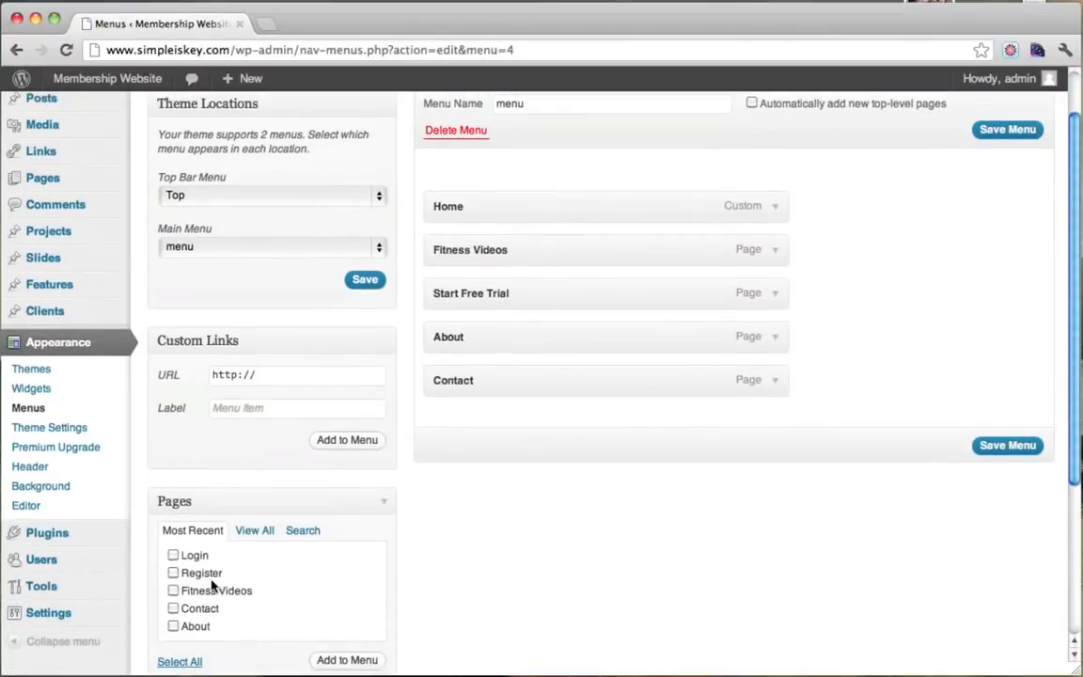
pyautogui.click(173, 554)
pyautogui.scroll(-2, 367, 577)
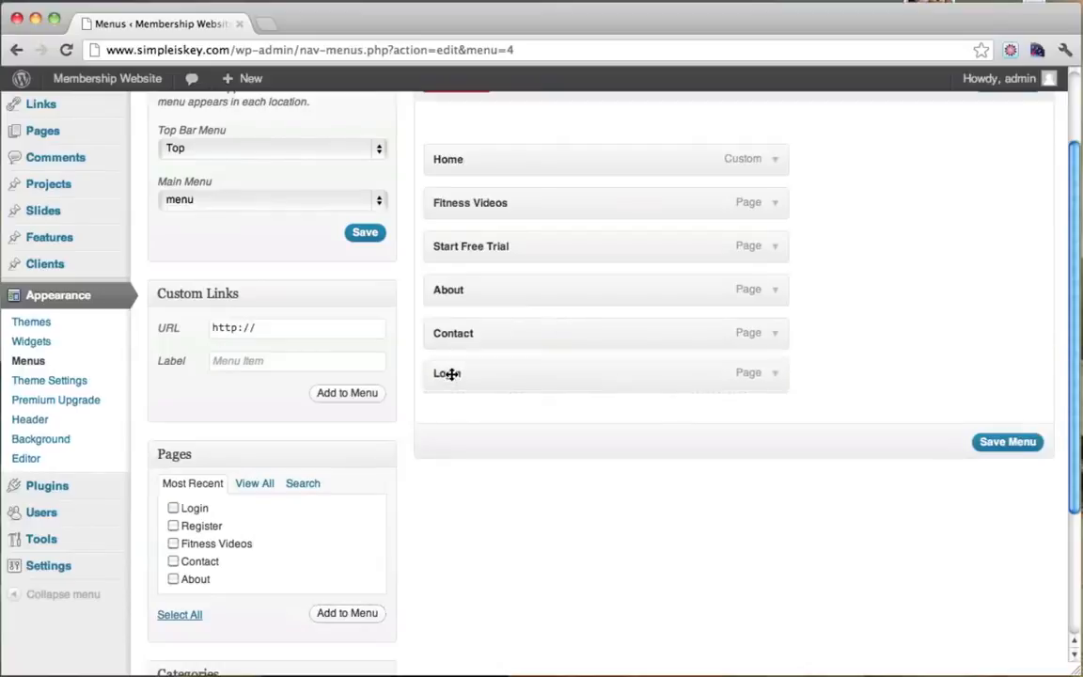
pyautogui.moveTo(450, 375); pyautogui.dragTo(483, 334)
pyautogui.click(1015, 444)
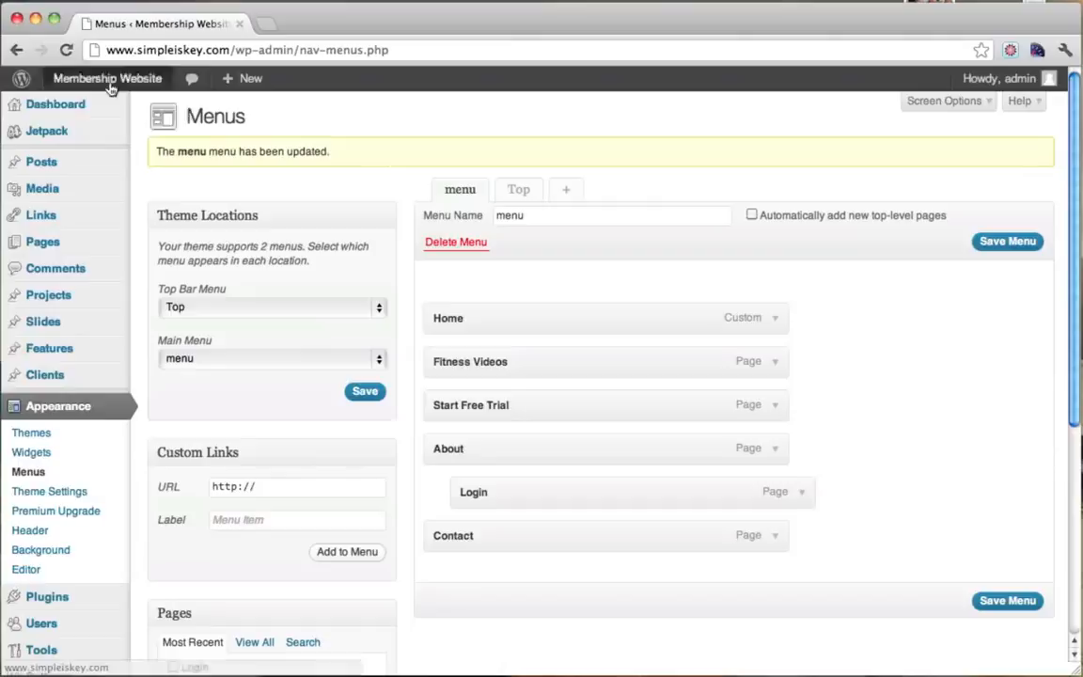
# Preview the live site in a new tab to see the nested Login item.
pyautogui.moveTo(109, 85)
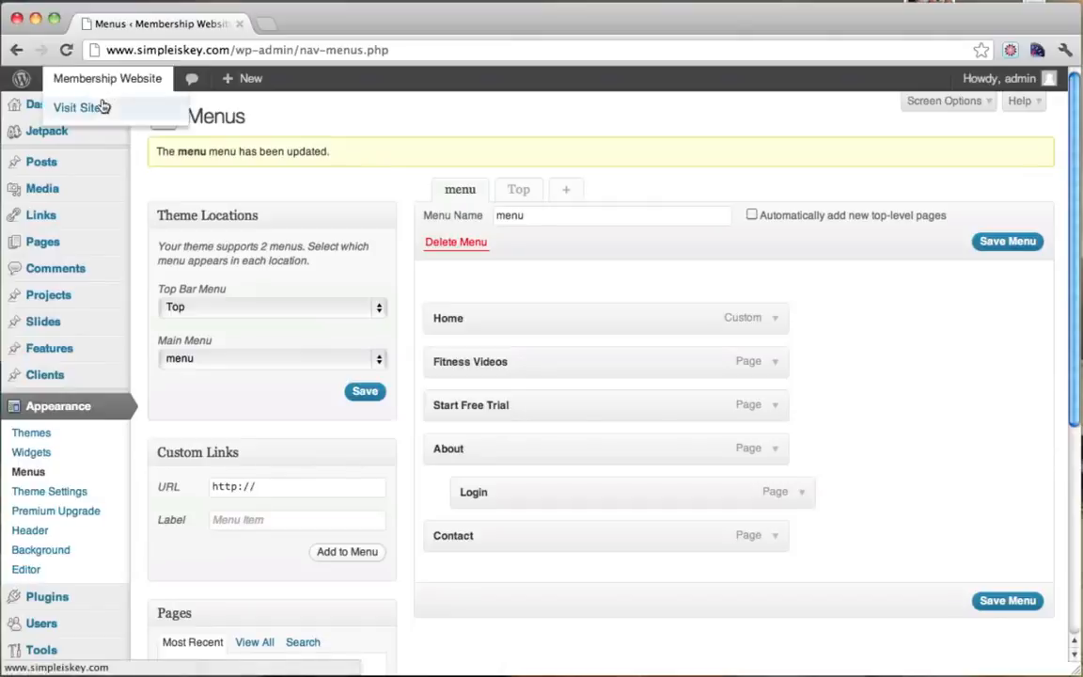
pyautogui.keyDown('super'); pyautogui.click(79, 108); pyautogui.keyUp('super')
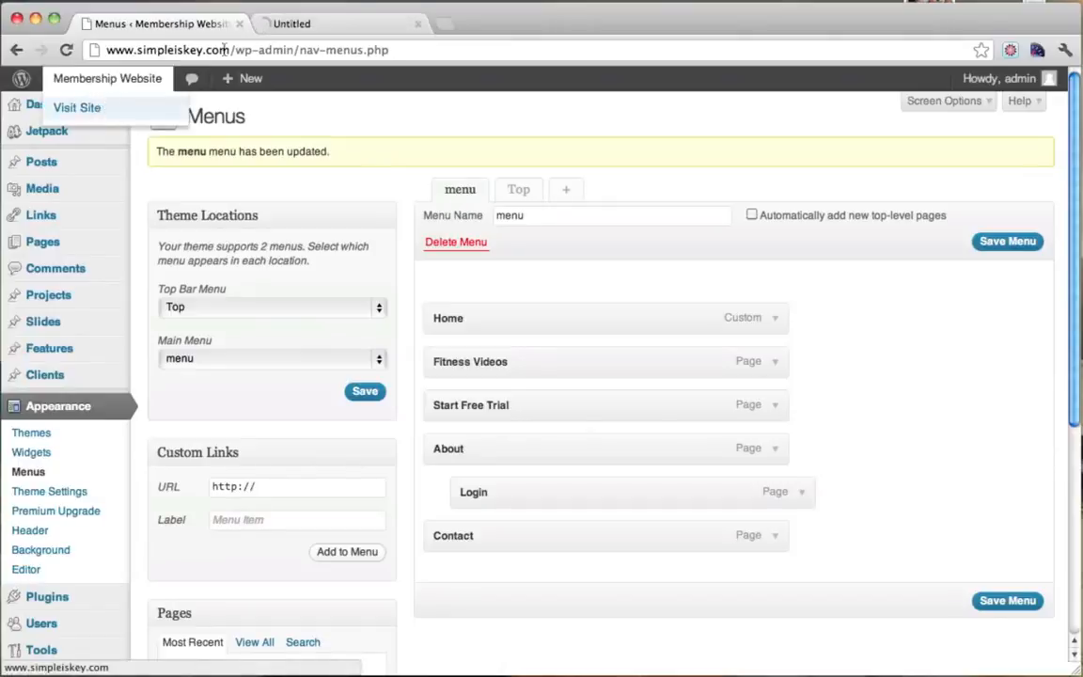
pyautogui.click(322, 31)
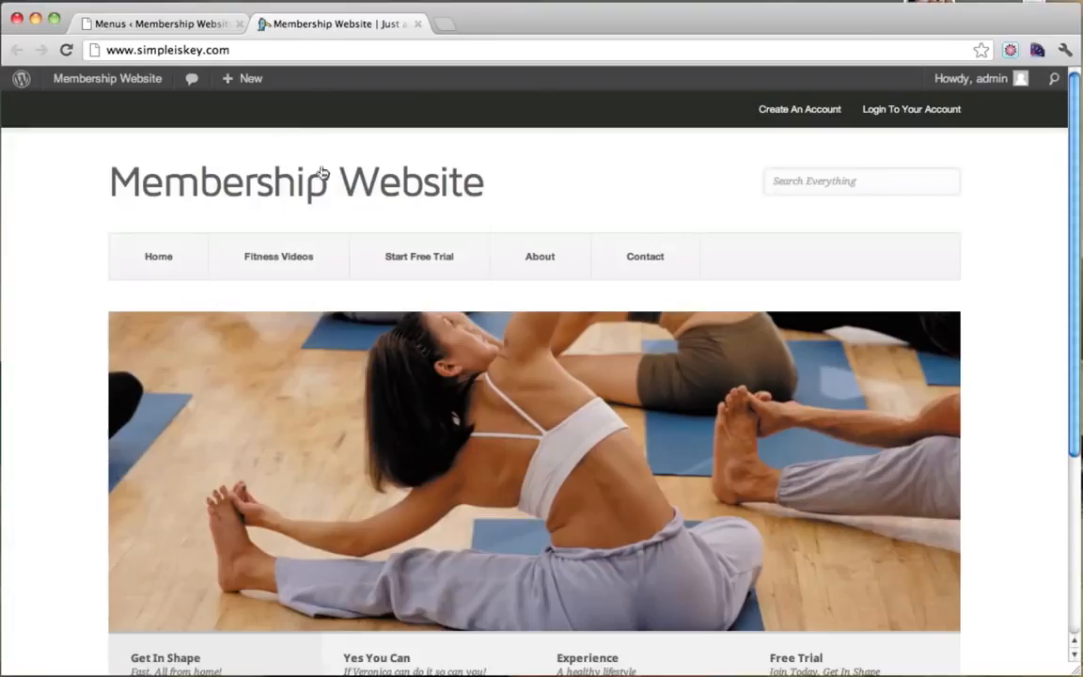
pyautogui.moveTo(573, 274)
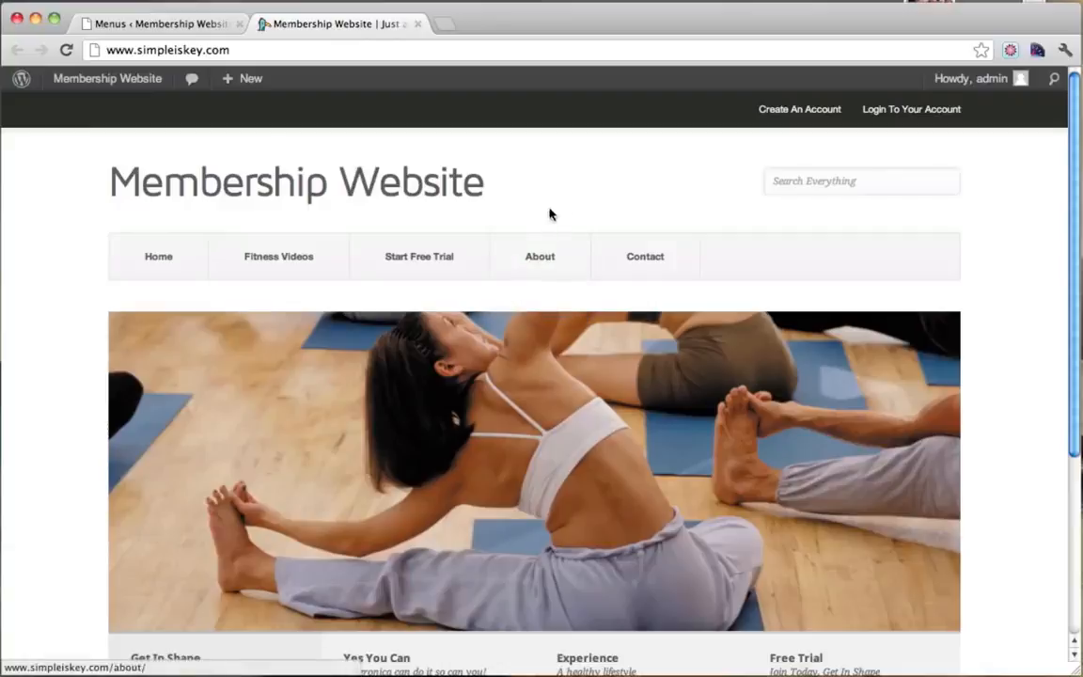
pyautogui.click(192, 28)
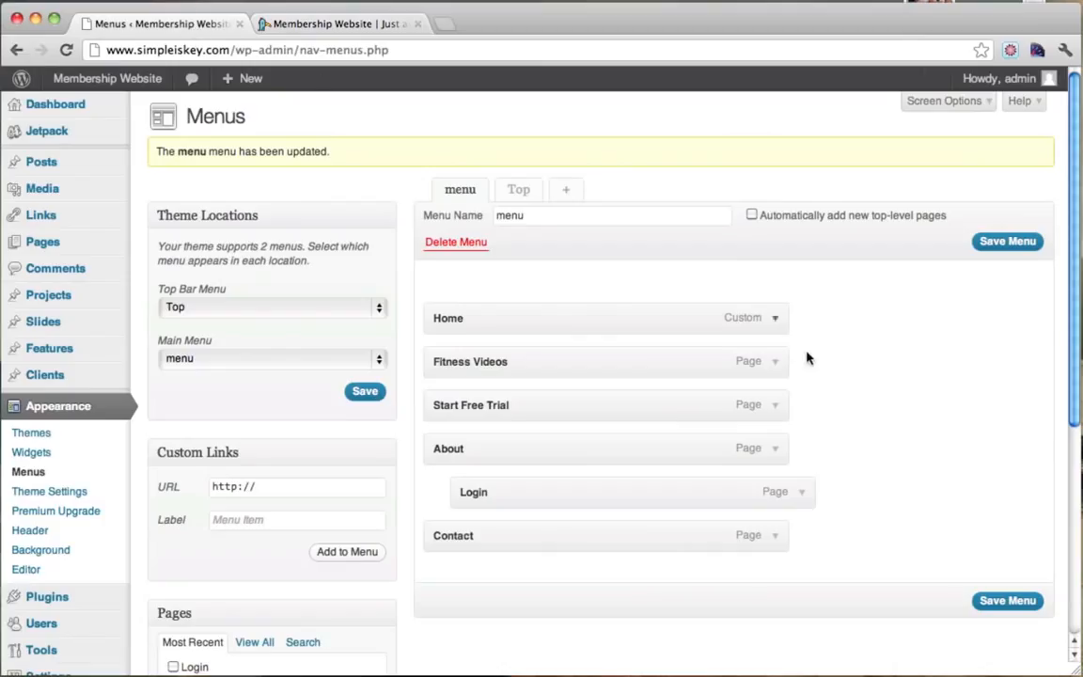
# Remove Login from the menu, save, and confirm the five items on the live site.
pyautogui.click(808, 498)
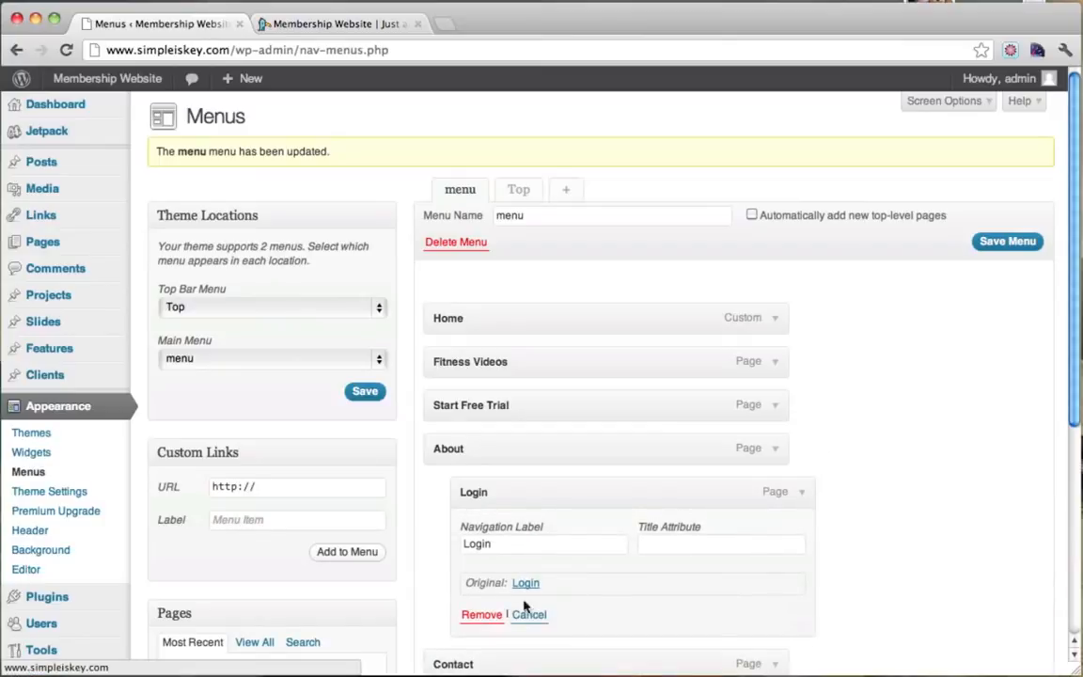
pyautogui.click(482, 615)
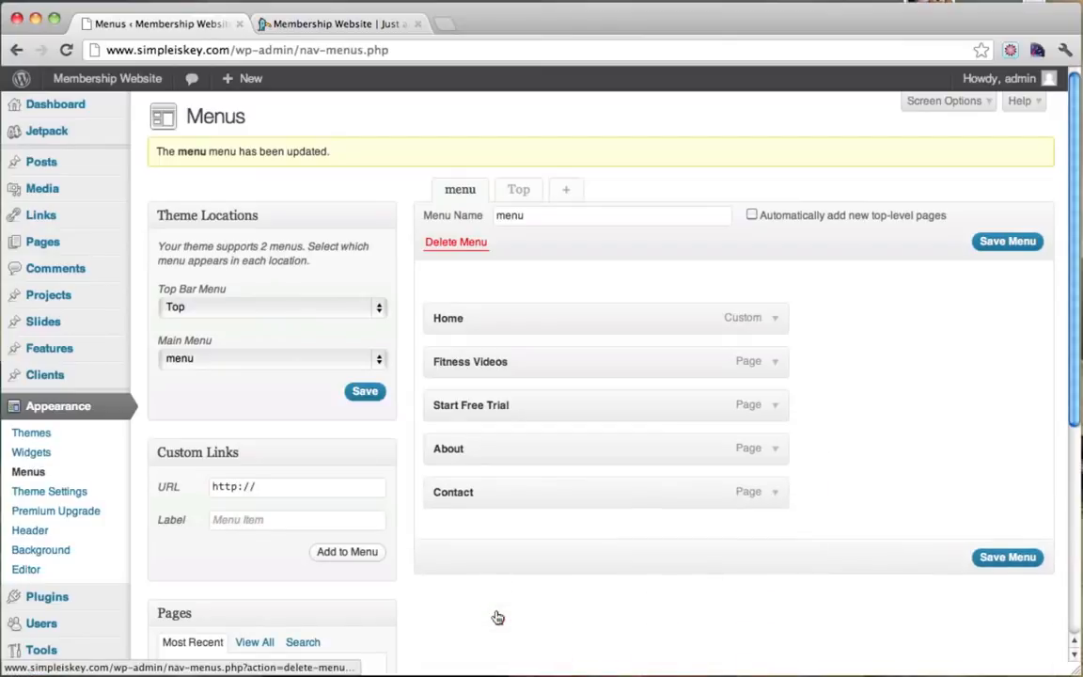
pyautogui.click(994, 556)
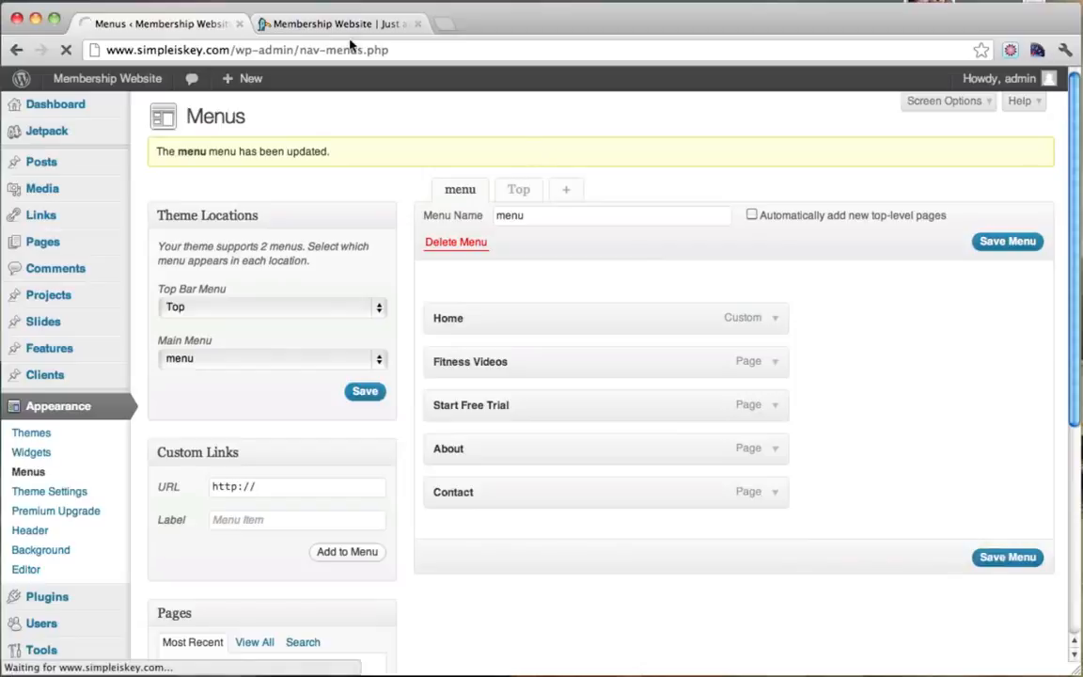
pyautogui.click(294, 24)
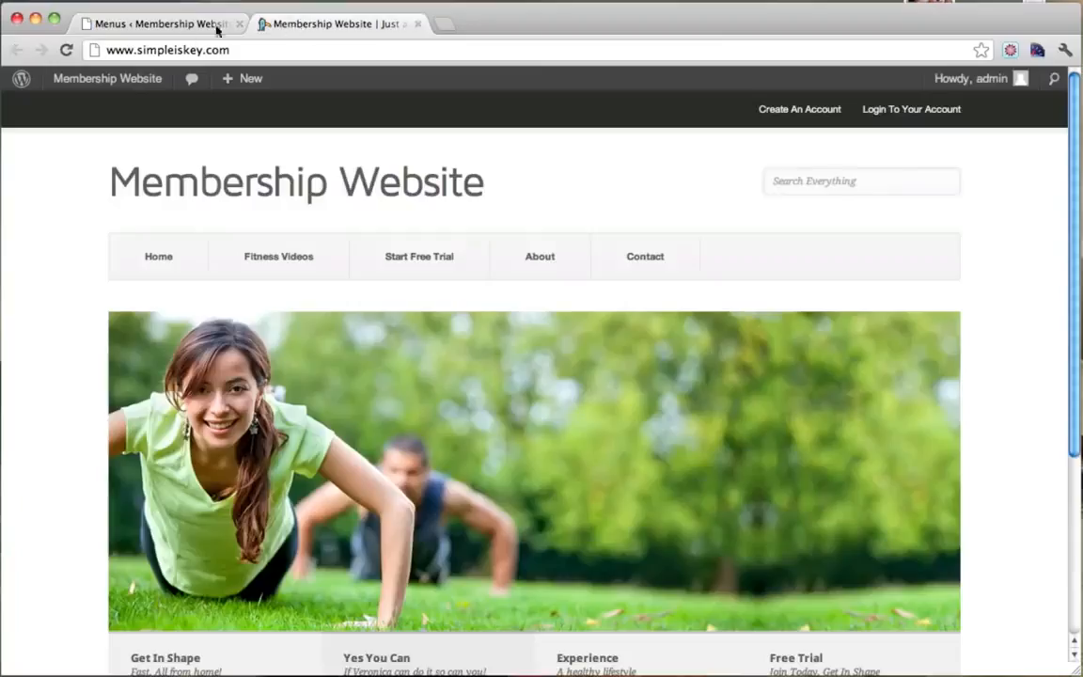
pyautogui.click(68, 51)
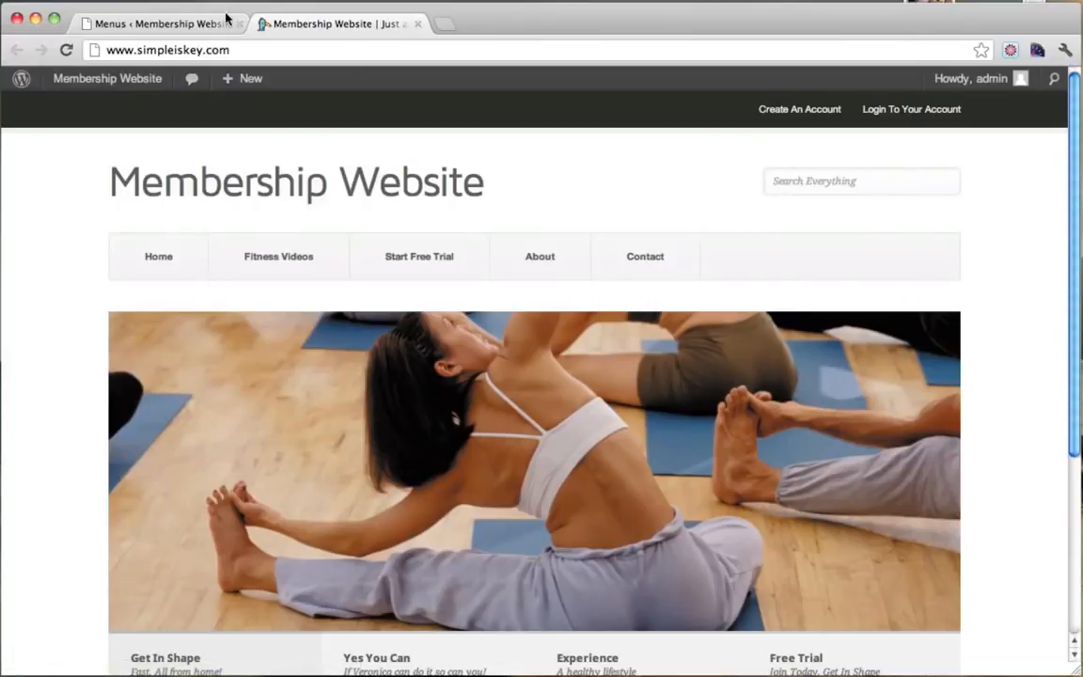
pyautogui.click(193, 23)
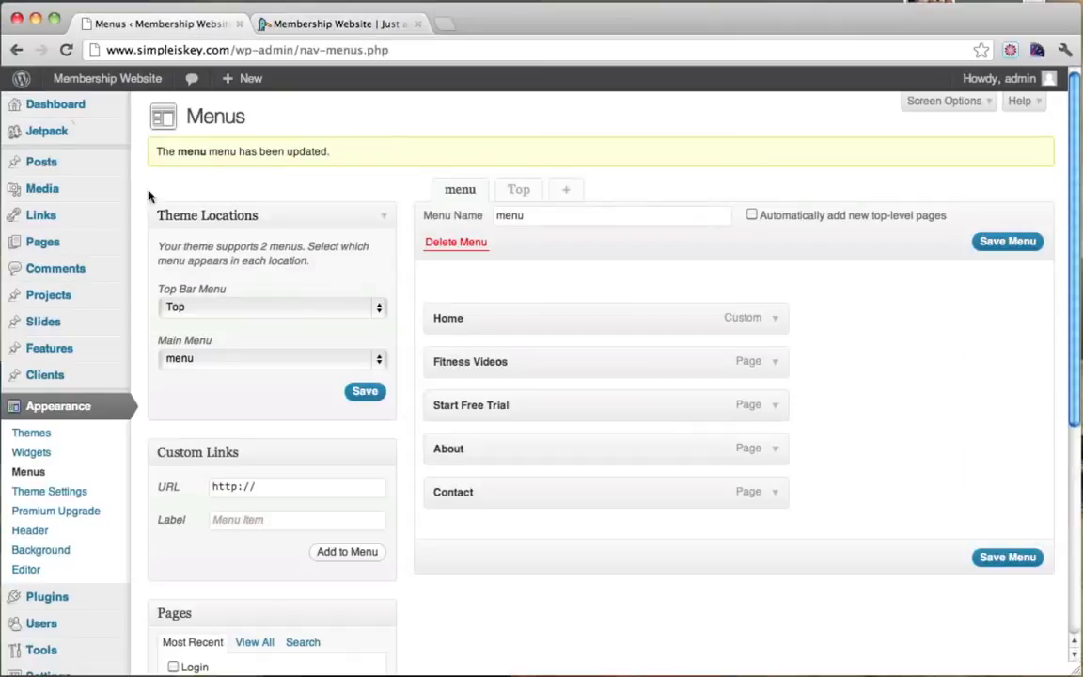
# Tick Scale Main Menu Enabled in Pitch Theme Settings and save the settings.
pyautogui.scroll(-2, 136, 391)
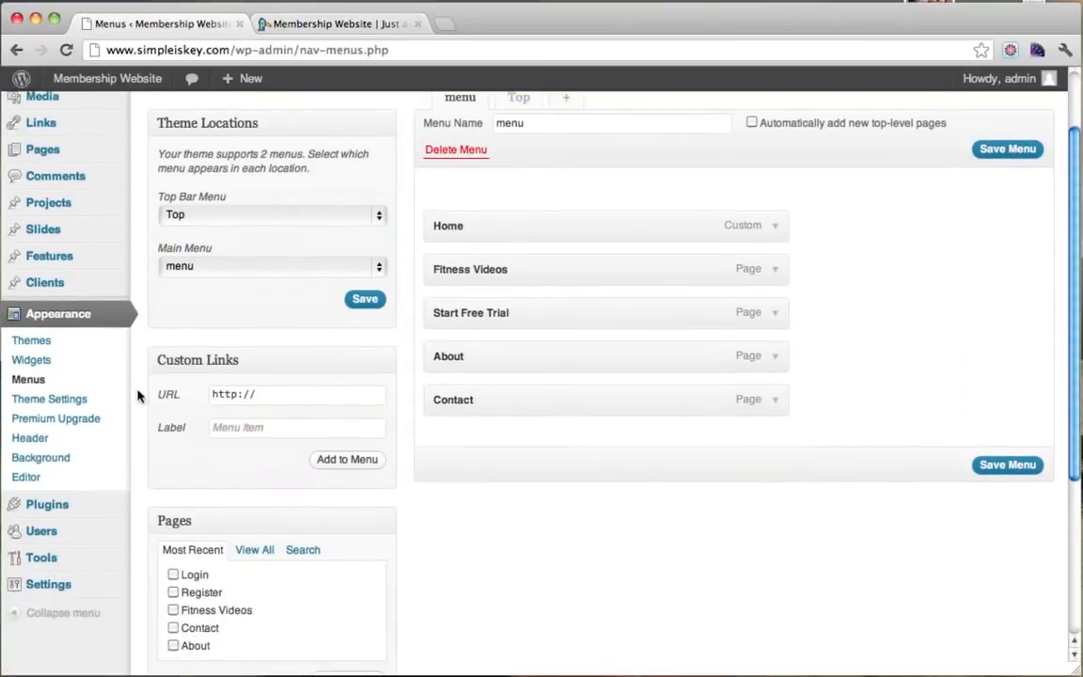
pyautogui.click(60, 404)
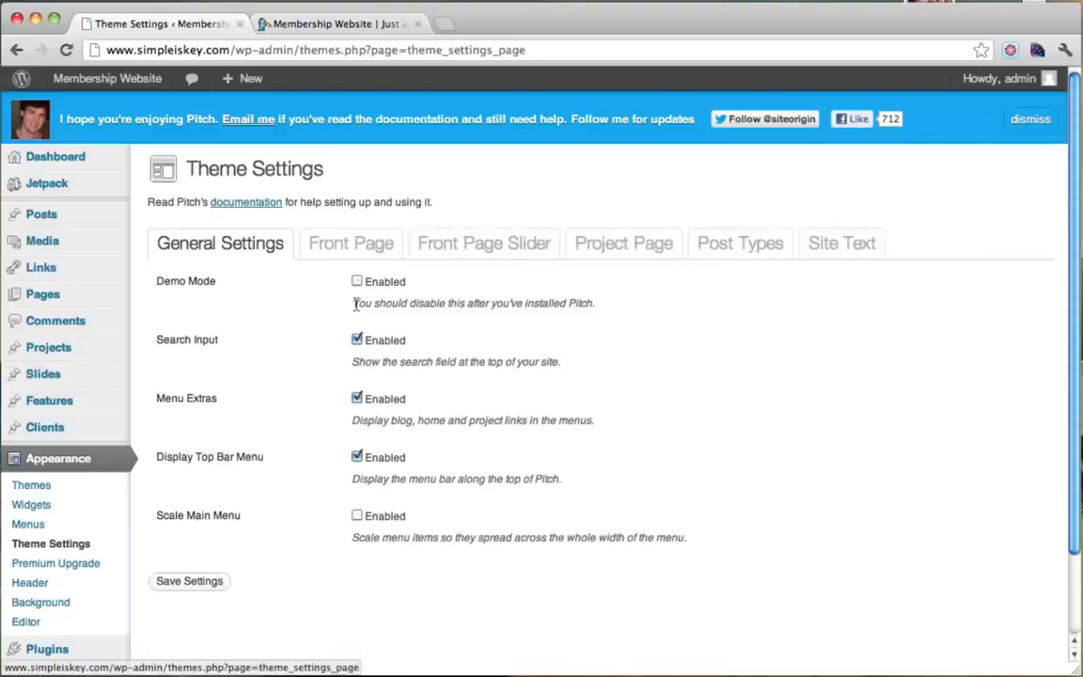
pyautogui.click(358, 518)
pyautogui.click(188, 581)
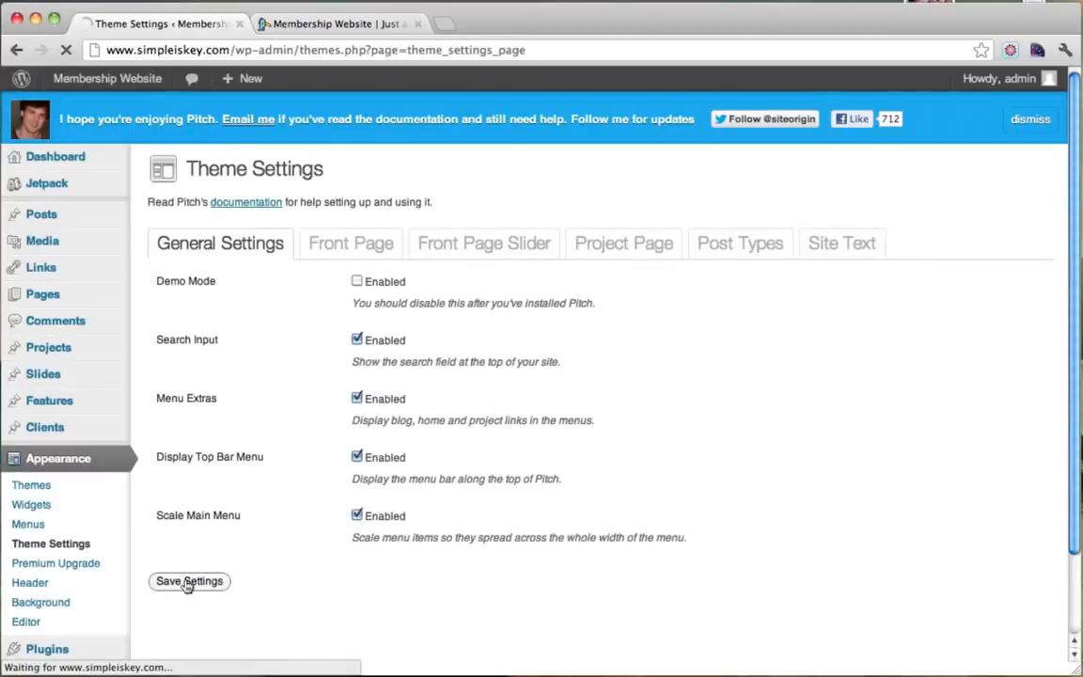
pyautogui.click(343, 23)
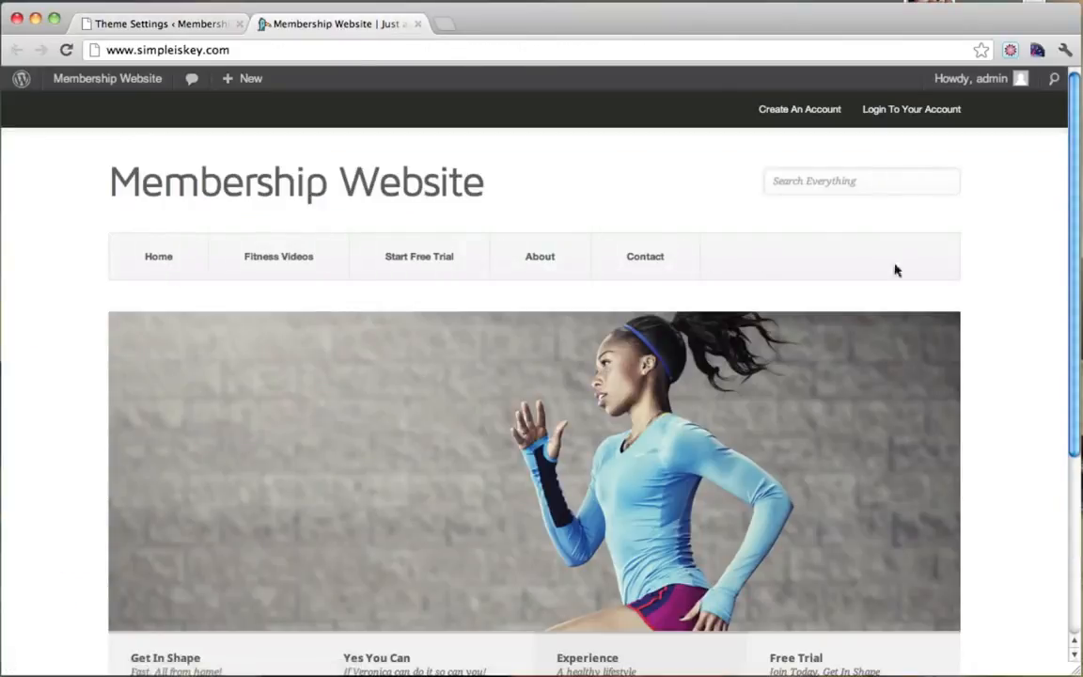
# Reload the live site to see the full-width main menu and close the Theme Settings tab.
pyautogui.click(66, 51)
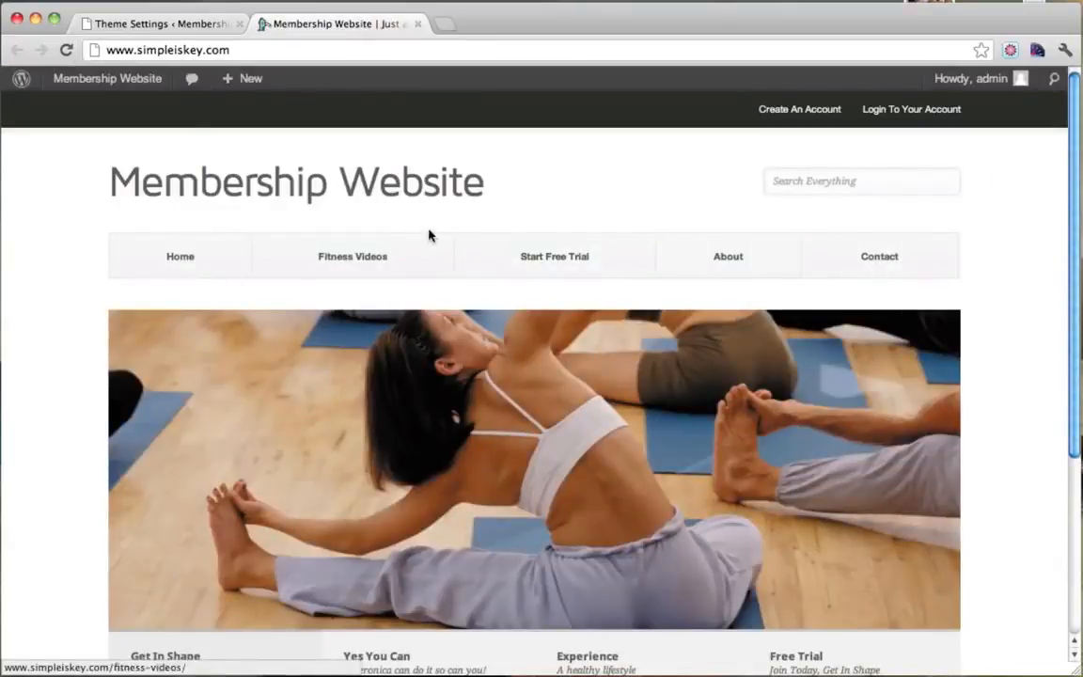
pyautogui.click(198, 29)
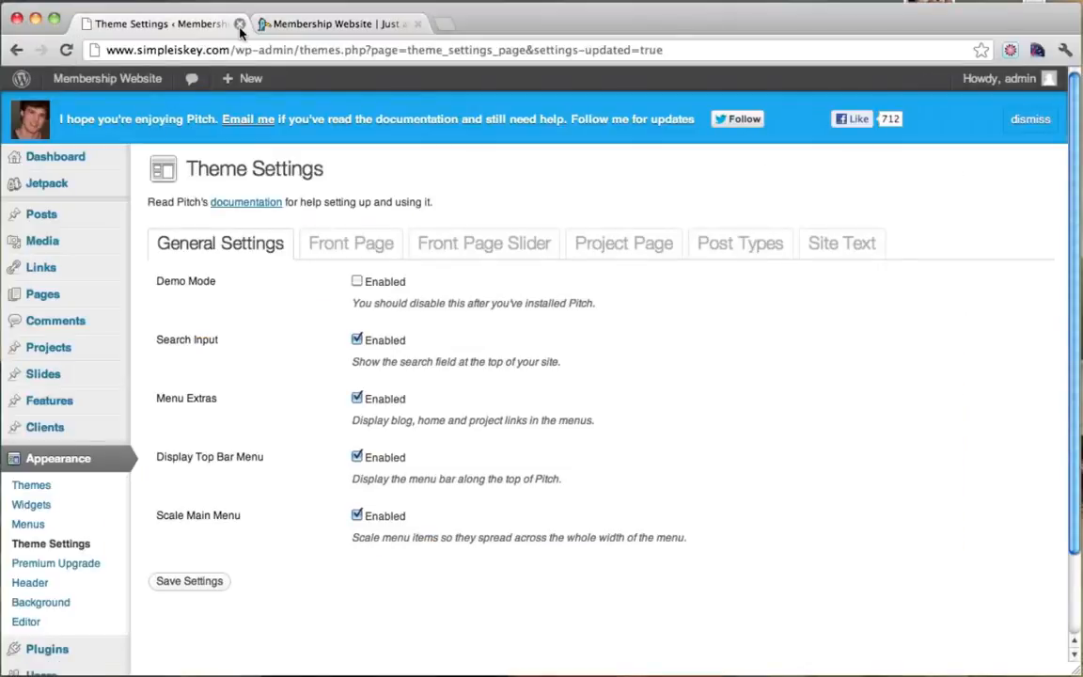
pyautogui.click(240, 25)
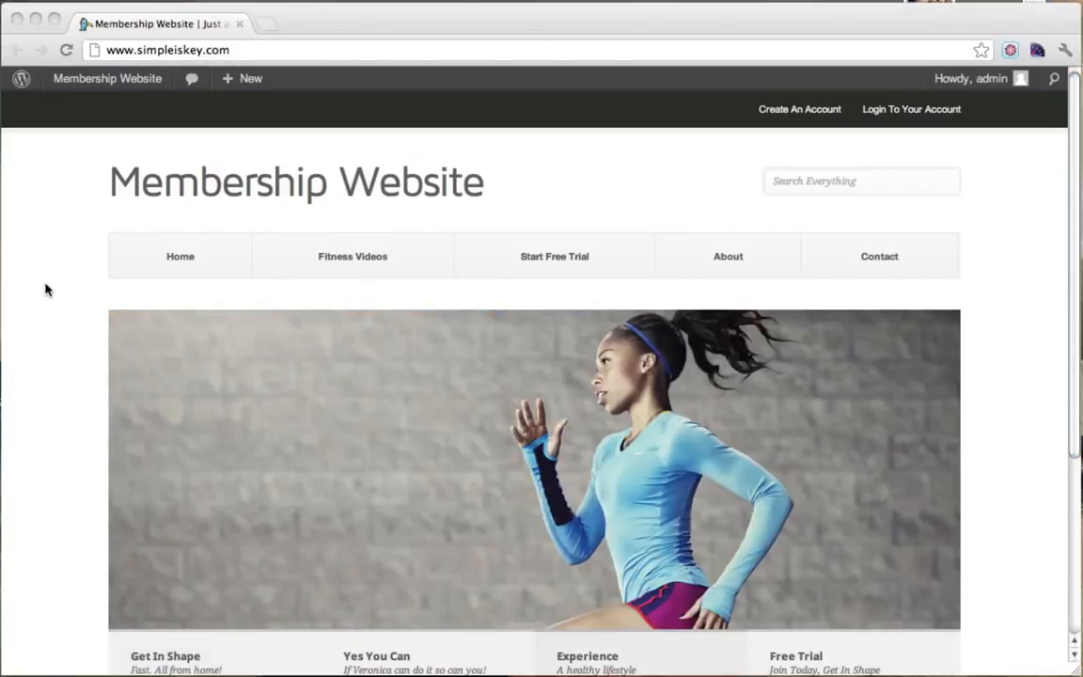
pyautogui.scroll(-3, 44, 289)
pyautogui.scroll(3, 44, 289)
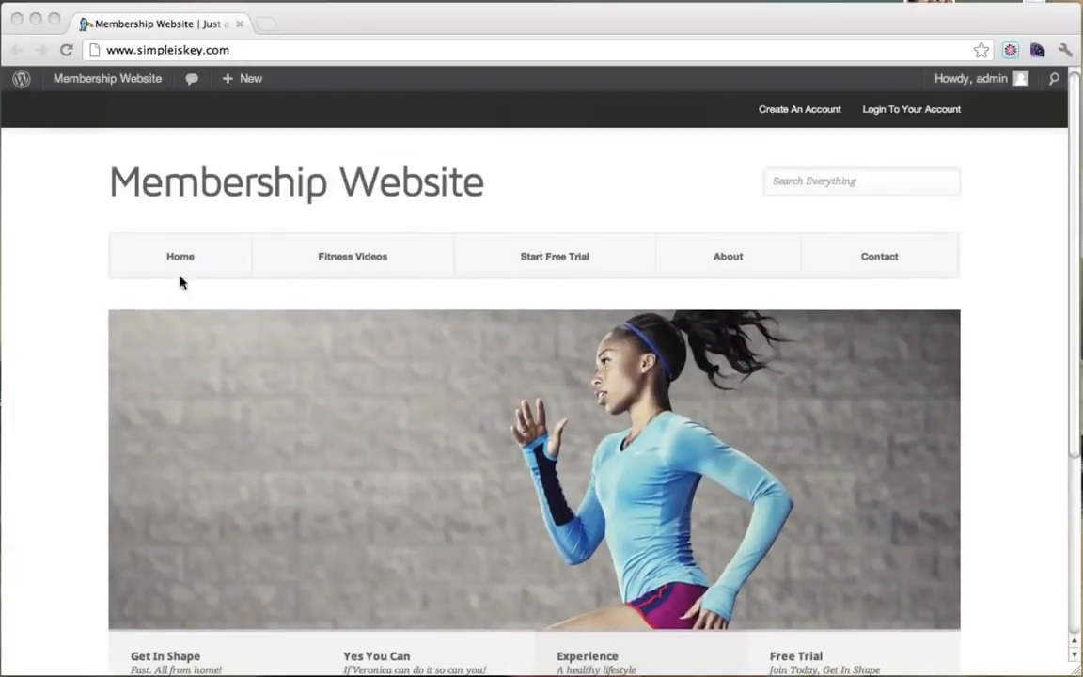
pyautogui.click(103, 254)
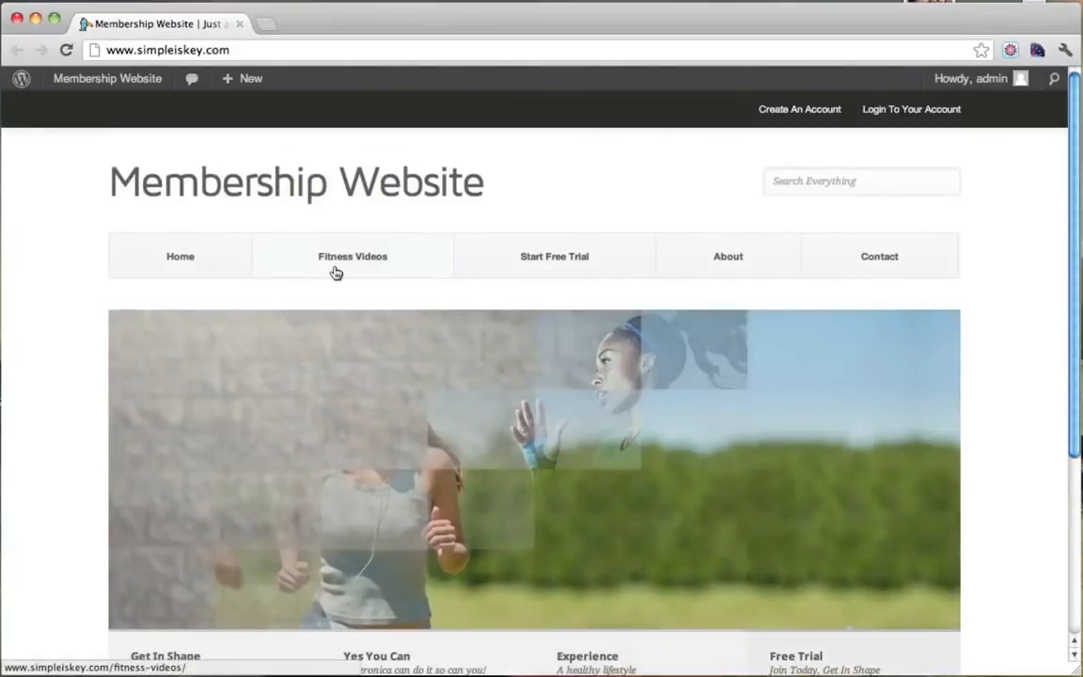
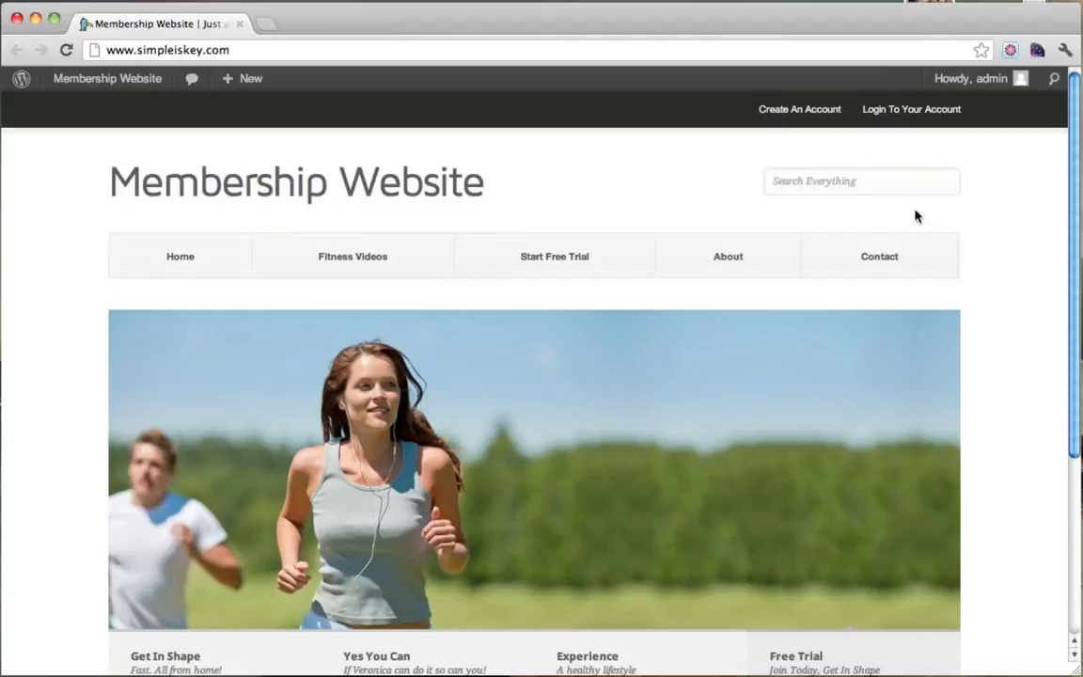
# Open codecanyon.net in a new browser tab.
pyautogui.scroll(-1, 960, 533)
pyautogui.scroll(-3, 960, 533)
pyautogui.scroll(4, 960, 534)
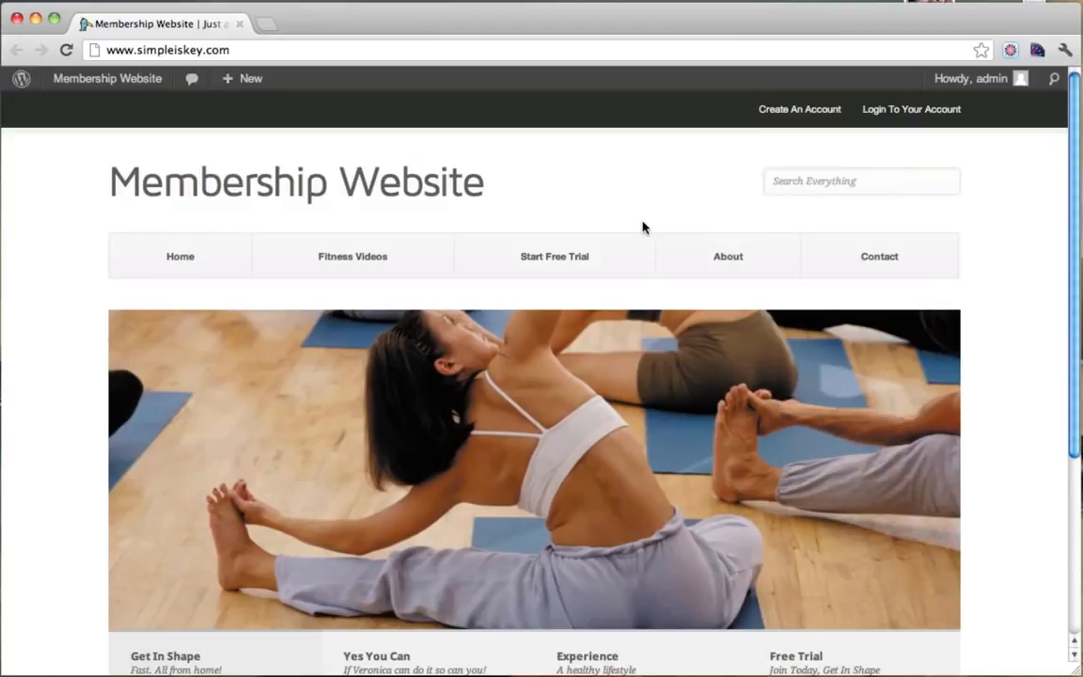
pyautogui.click(266, 27)
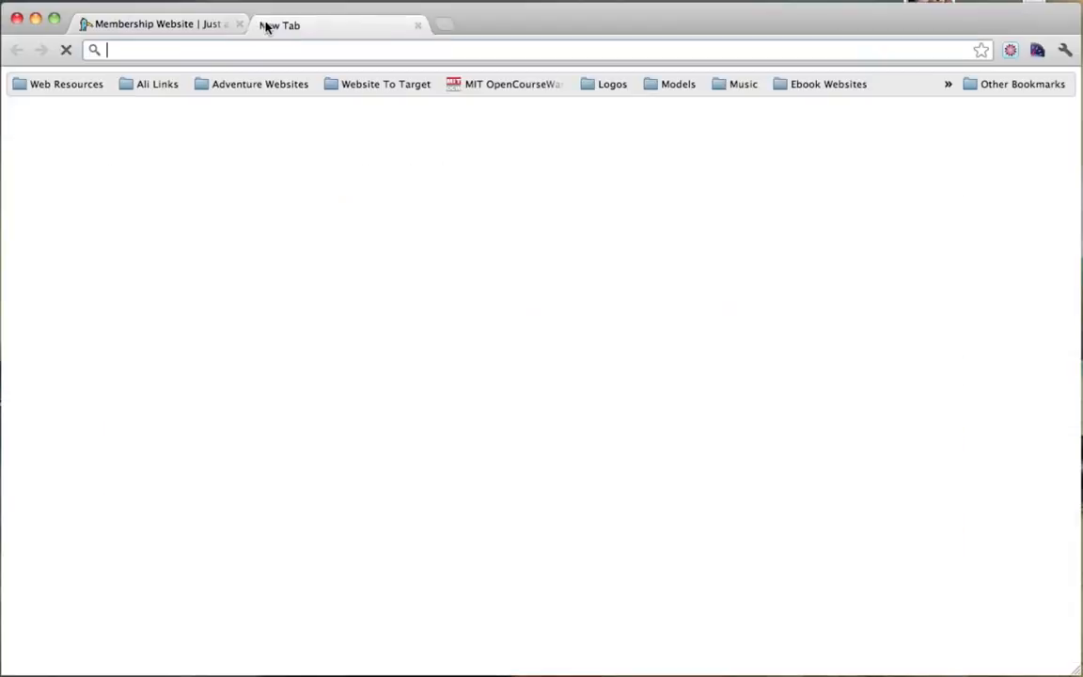
pyautogui.write('www.cod')
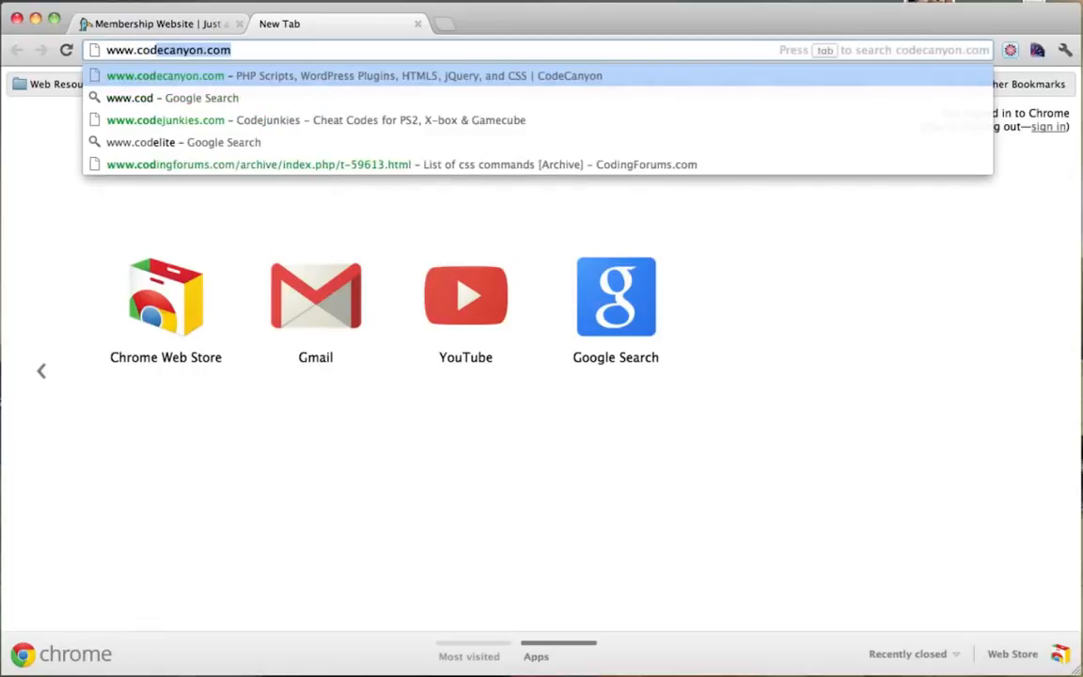
pyautogui.press('Right')
pyautogui.press('BackSpace')
pyautogui.press('BackSpace')
pyautogui.press('BackSpace')
pyautogui.write('net')
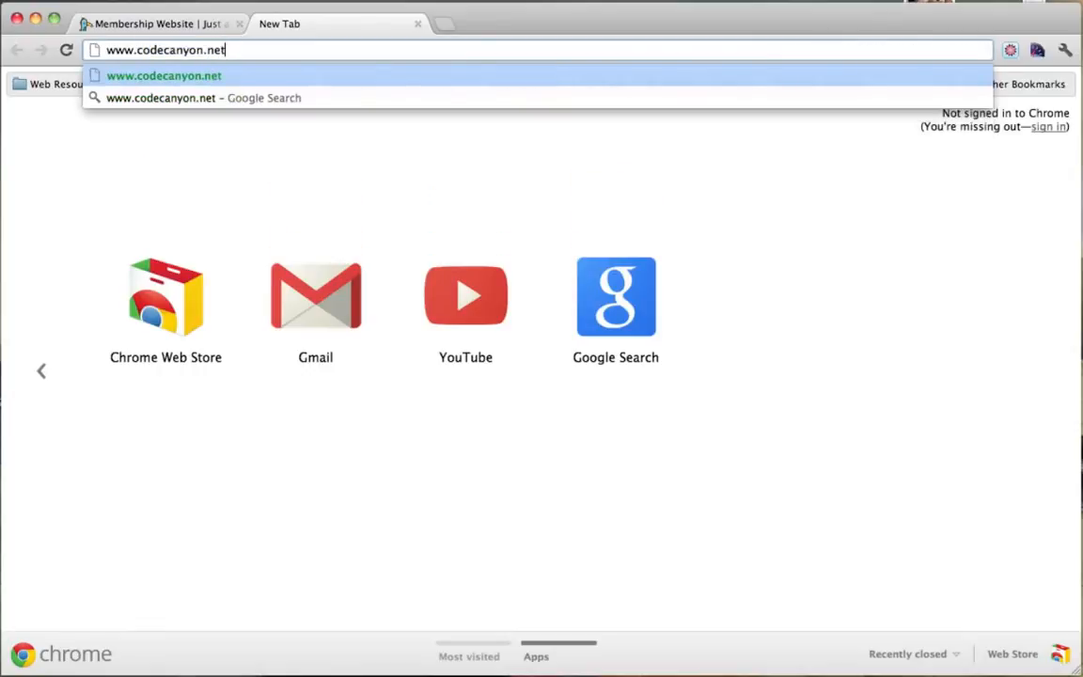
pyautogui.press('Return')
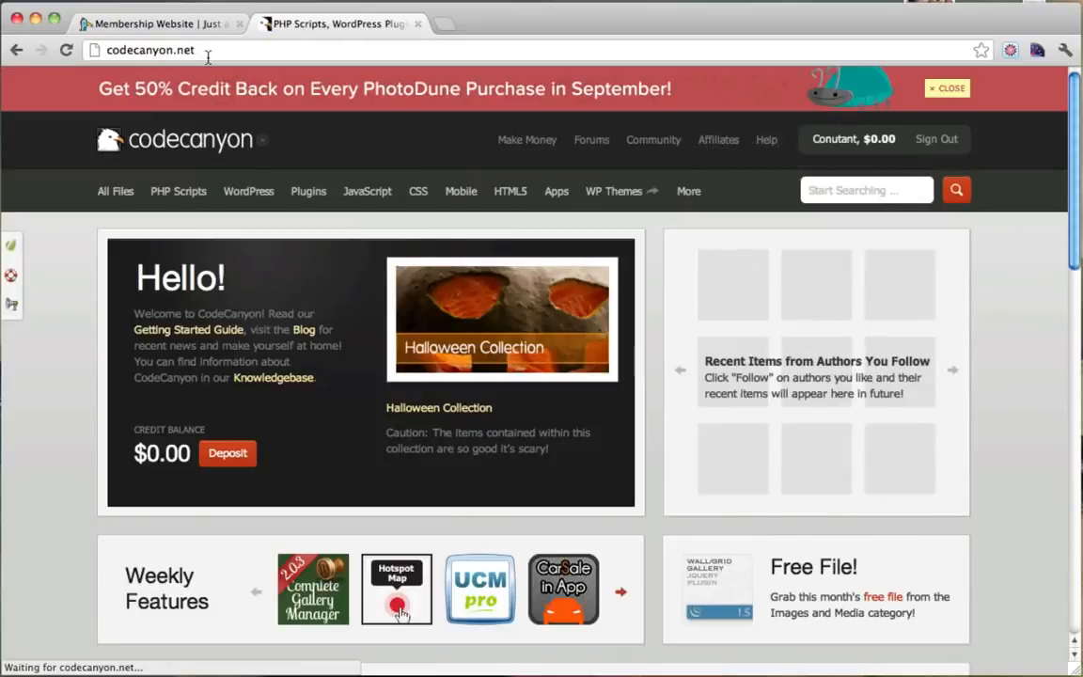
# Browse CodeCanyon's WordPress category and search for 'membership' items.
pyautogui.click(208, 53)
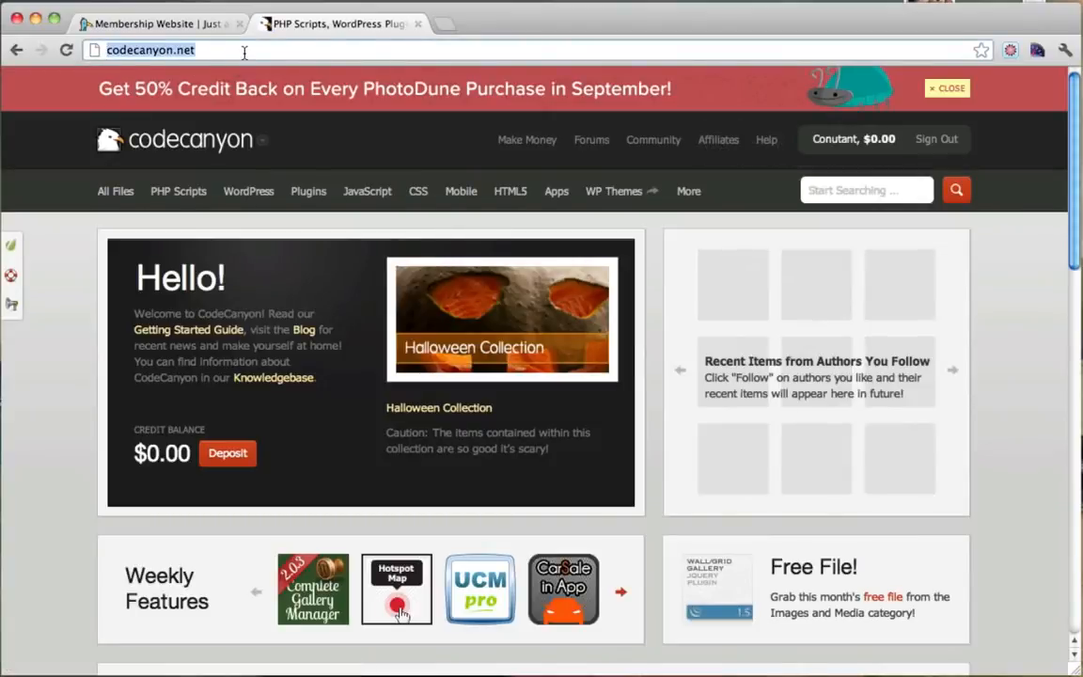
pyautogui.click(244, 52)
pyautogui.click(857, 190)
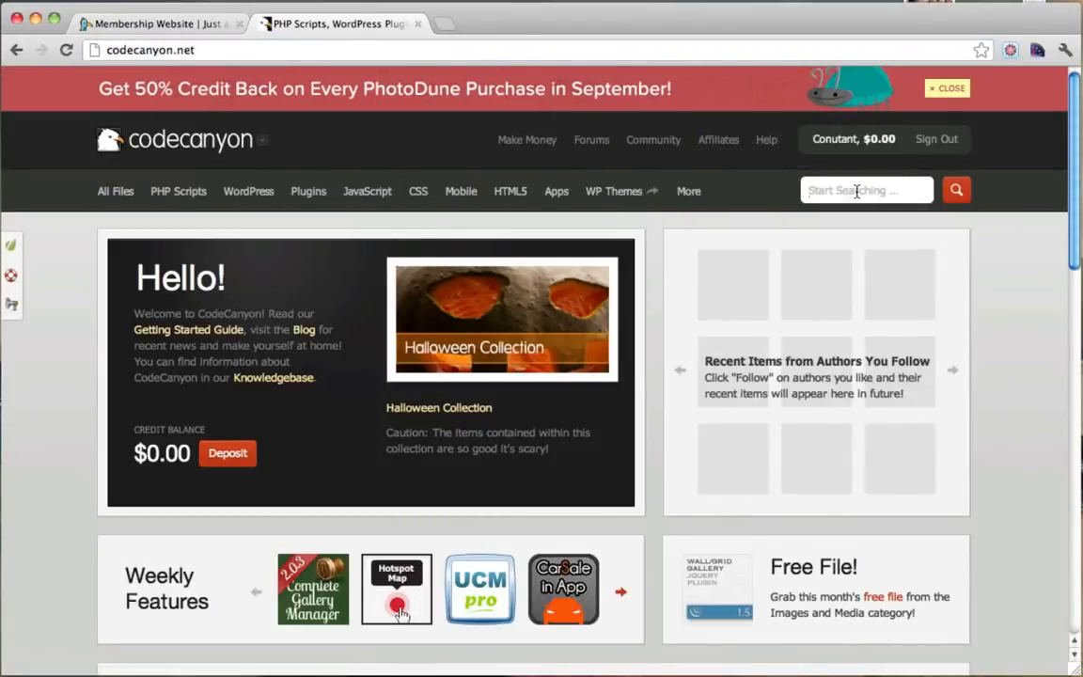
pyautogui.click(248, 193)
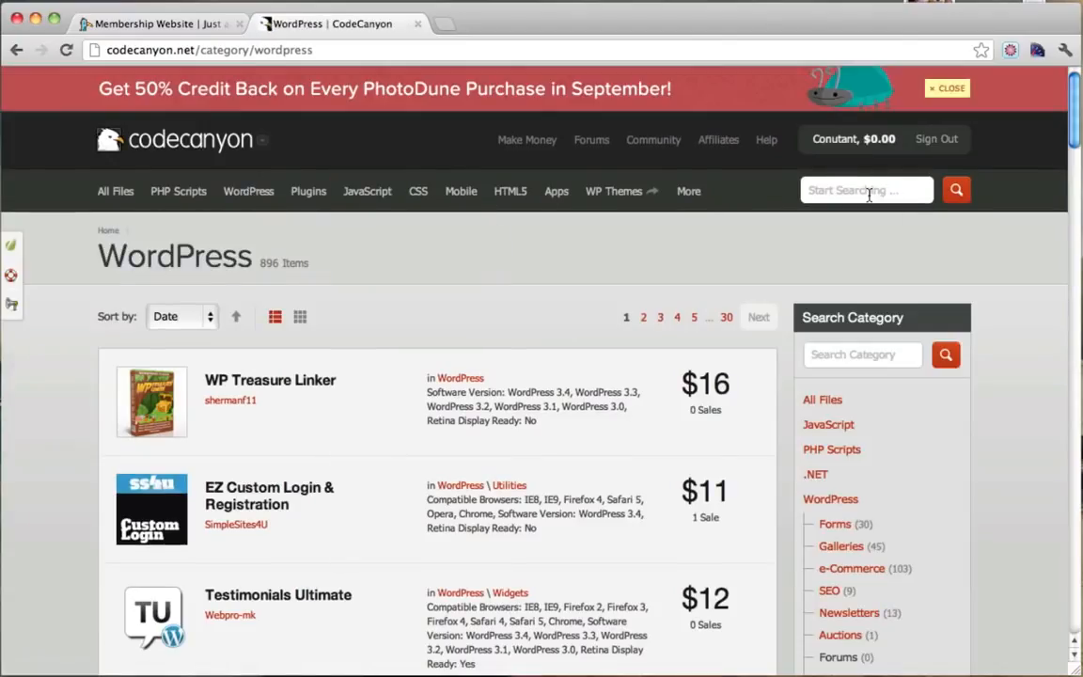
pyautogui.scroll(-2, 431, 464)
pyautogui.scroll(2, 431, 467)
pyautogui.click(879, 192)
pyautogui.write('membership')
pyautogui.click(957, 189)
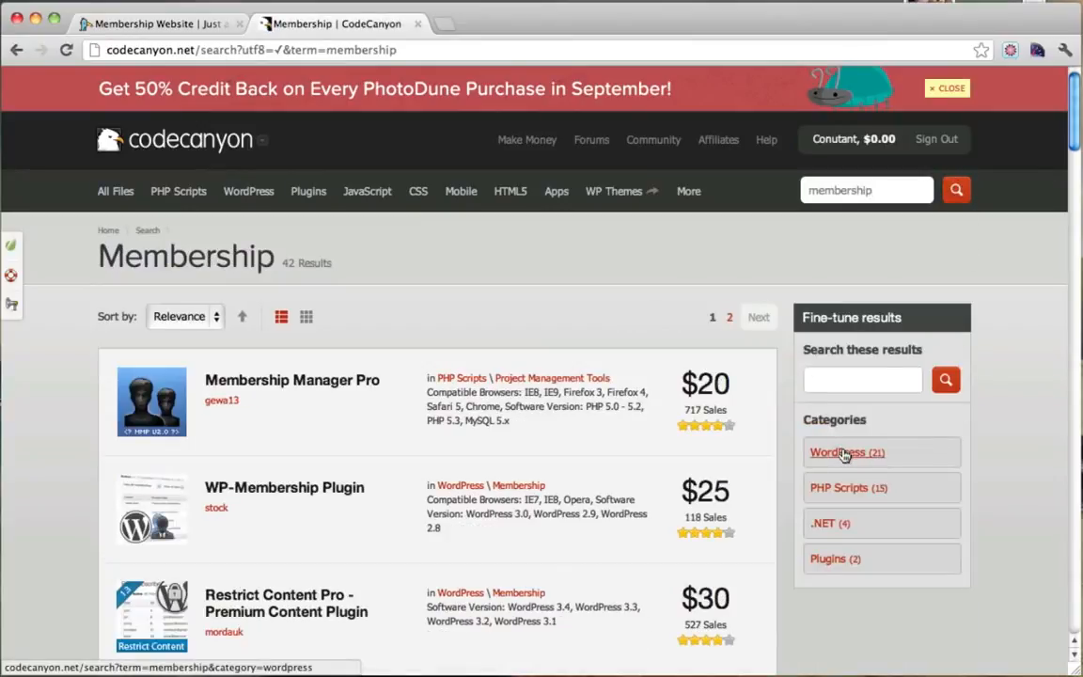
pyautogui.scroll(-3, 616, 403)
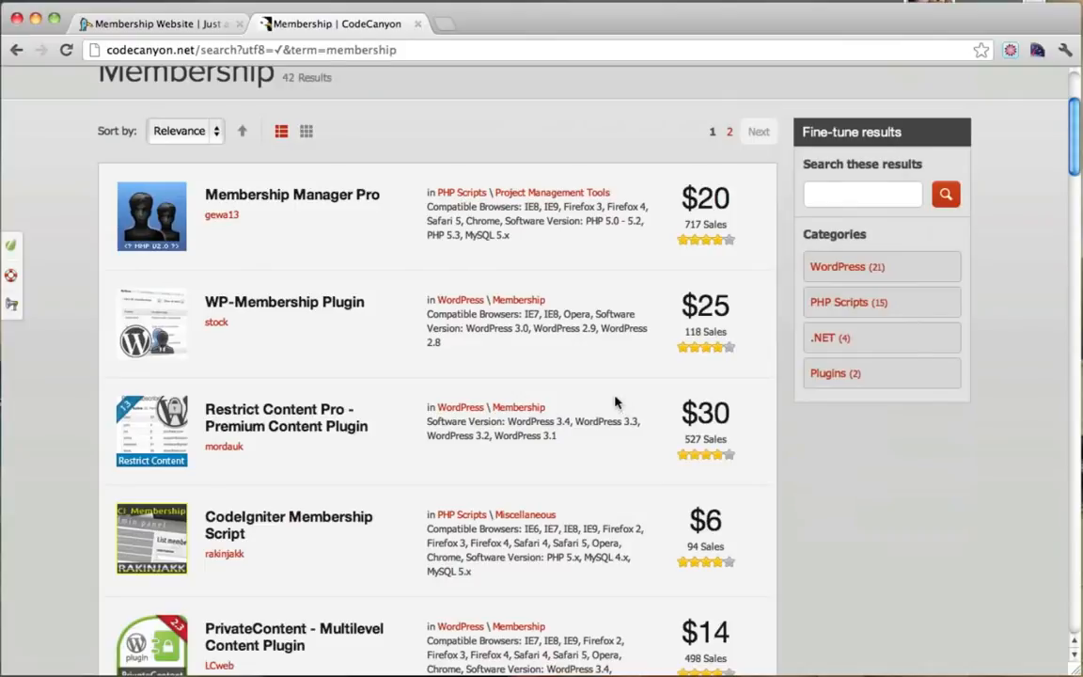
# Open the Restrict Content Pro product page and note its already-purchased notice.
pyautogui.click(276, 414)
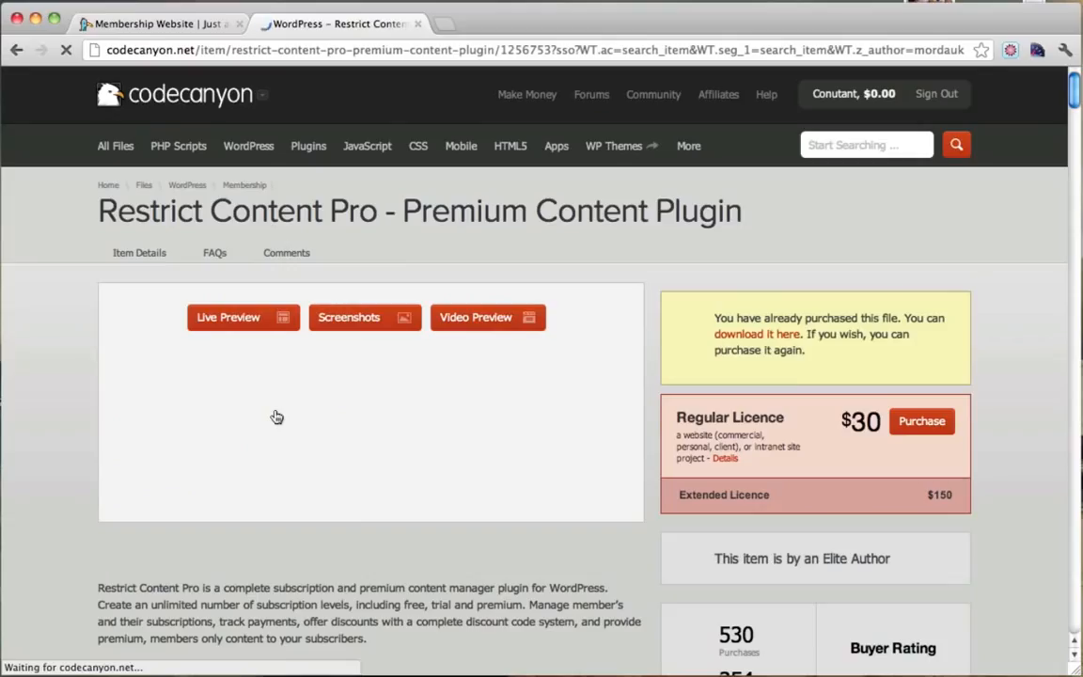
pyautogui.scroll(-3, 652, 358)
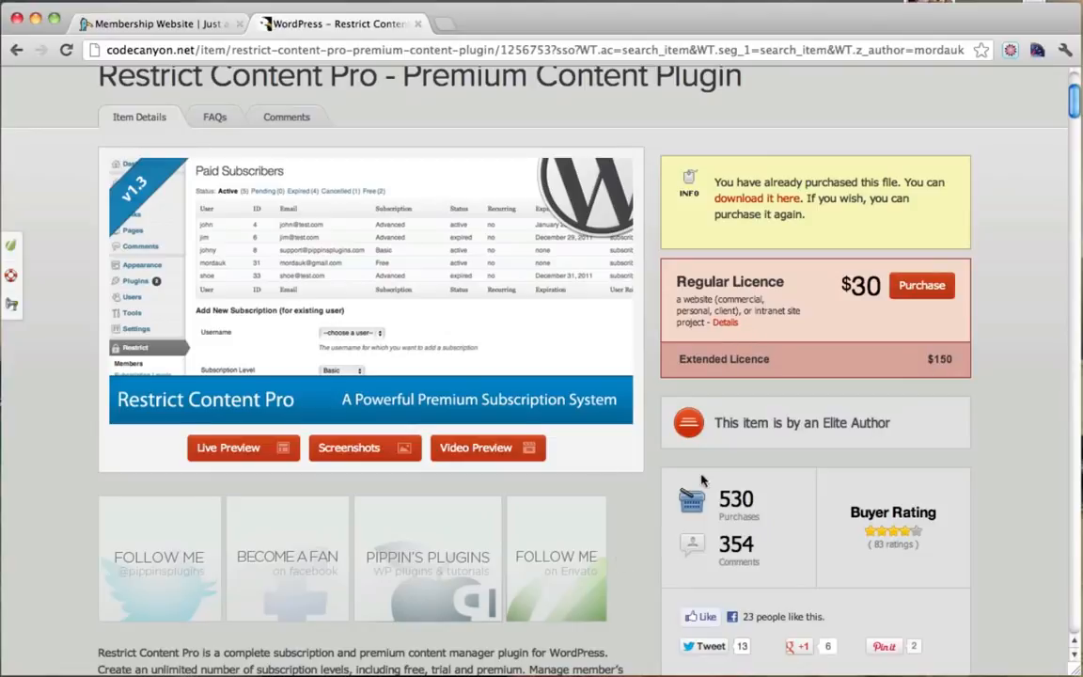
pyautogui.scroll(2, 543, 428)
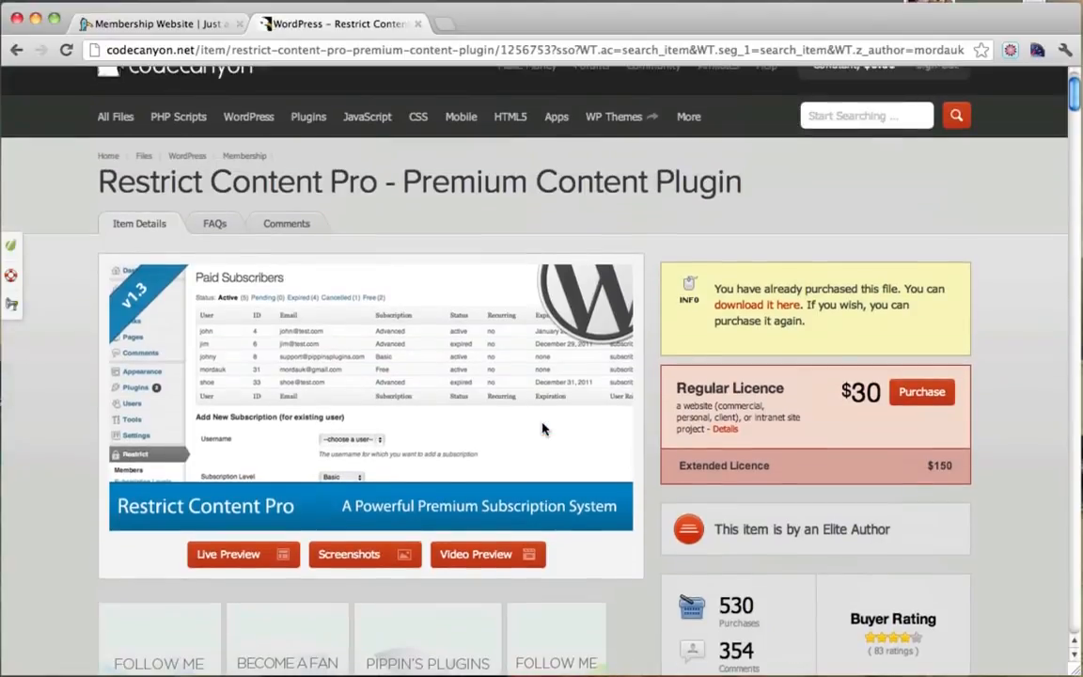
pyautogui.scroll(2, 666, 353)
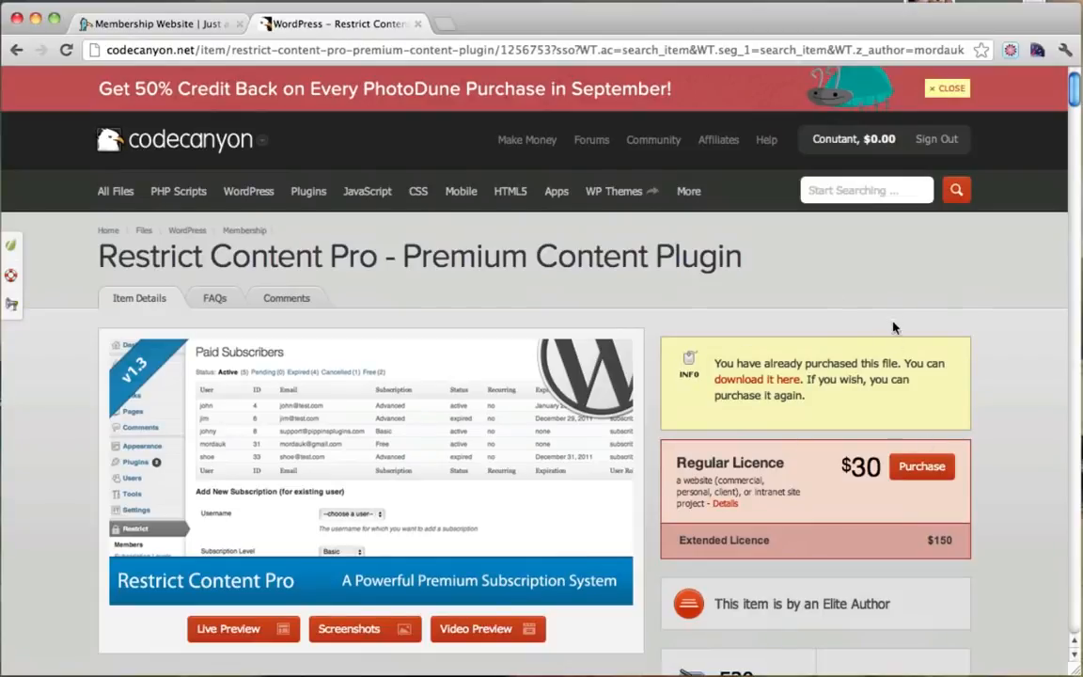
pyautogui.moveTo(757, 367); pyautogui.dragTo(851, 382)
pyautogui.click(881, 380)
# Download Restrict Content Pro from the account's Downloads page and return to the Membership Website tab.
pyautogui.moveTo(859, 144)
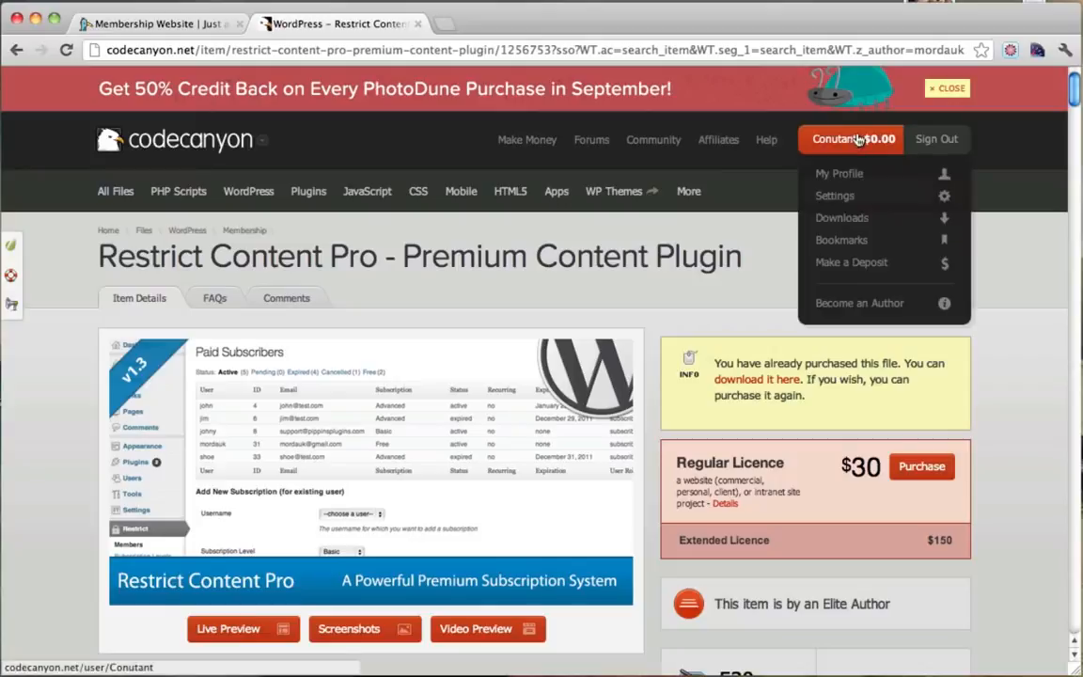
pyautogui.click(859, 221)
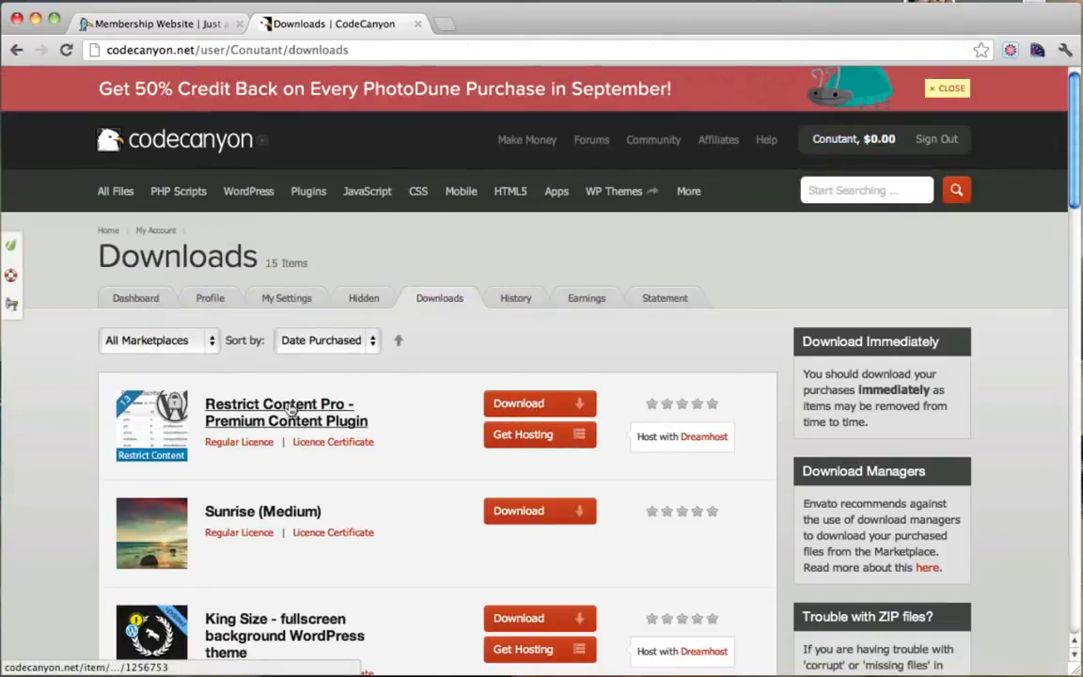
pyautogui.click(559, 405)
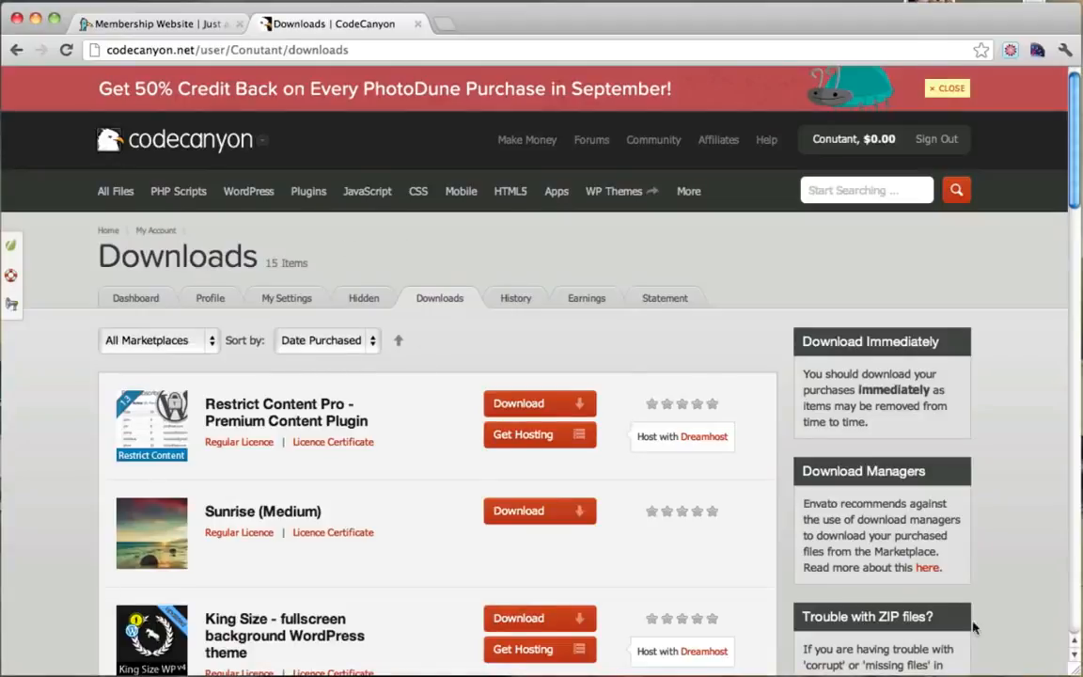
pyautogui.click(223, 33)
# Go to the dashboard's Plugins > Add New and choose the Upload option.
pyautogui.moveTo(94, 88)
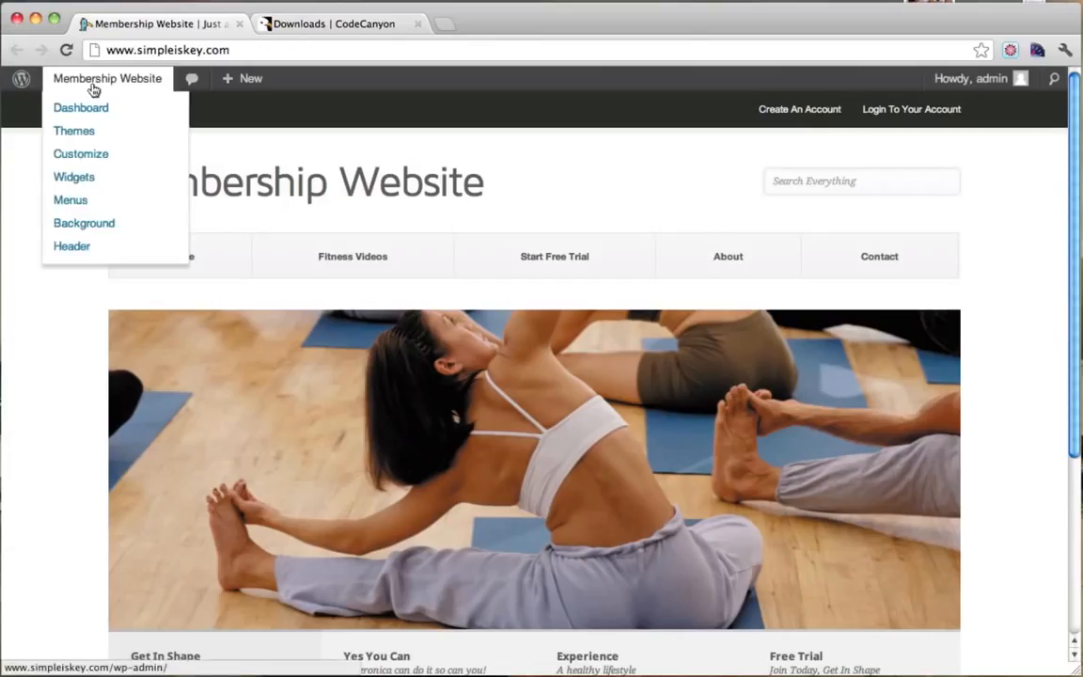
pyautogui.click(87, 114)
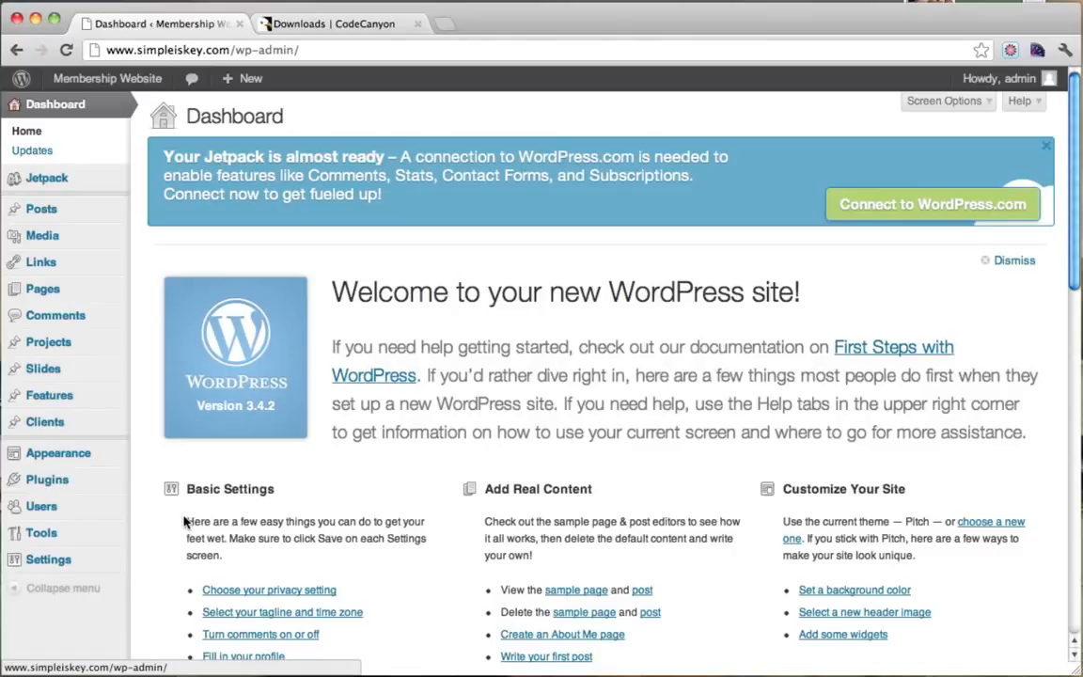
pyautogui.click(62, 488)
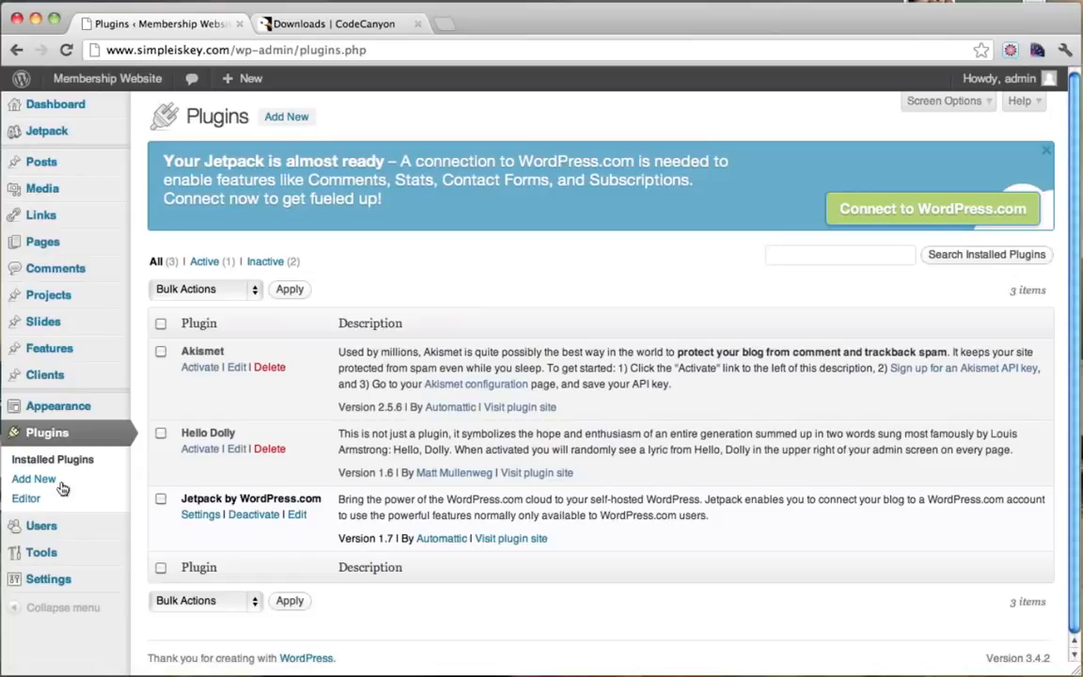
pyautogui.click(288, 118)
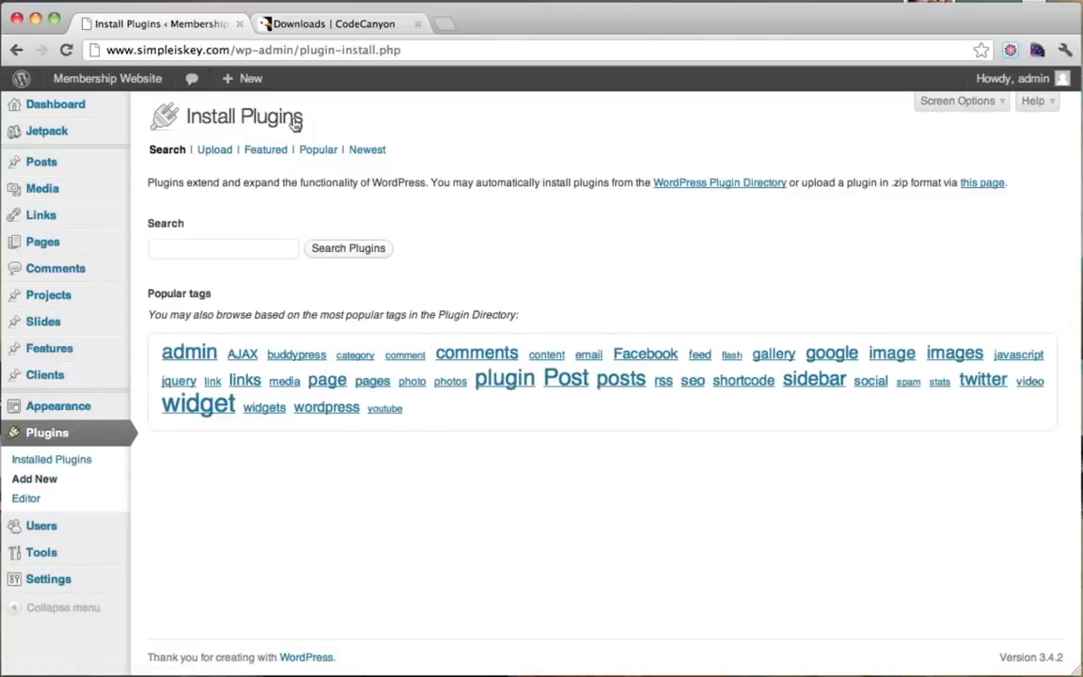
pyautogui.click(218, 152)
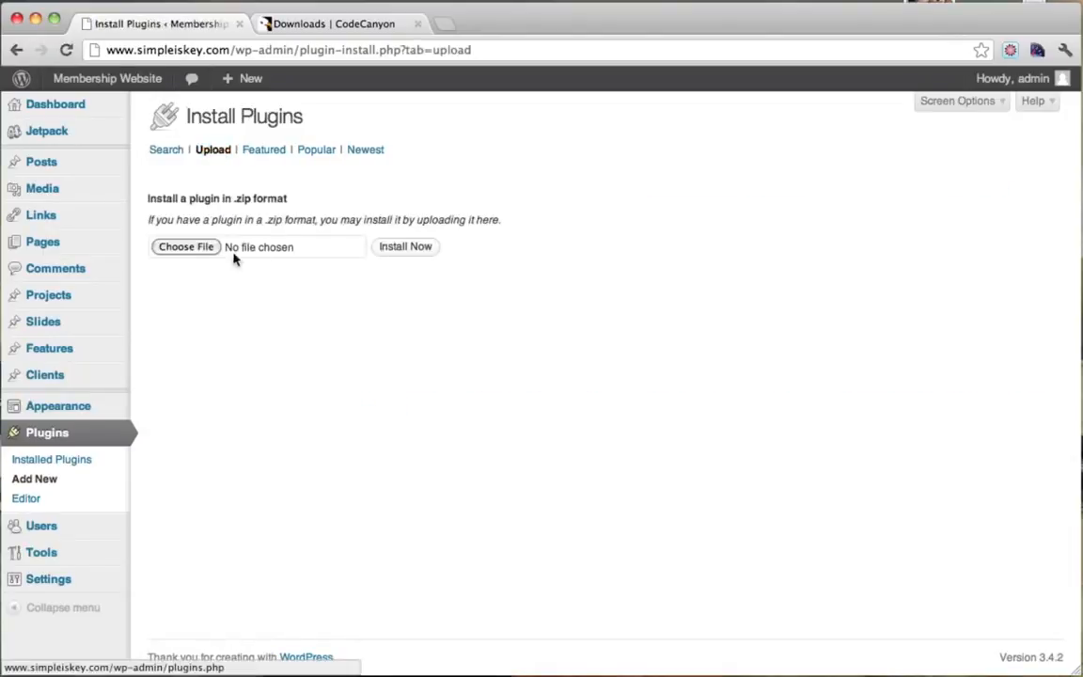
# Upload the CodeCanyon plugin zip, install it, and activate Restrict Content Pro.
pyautogui.click(200, 250)
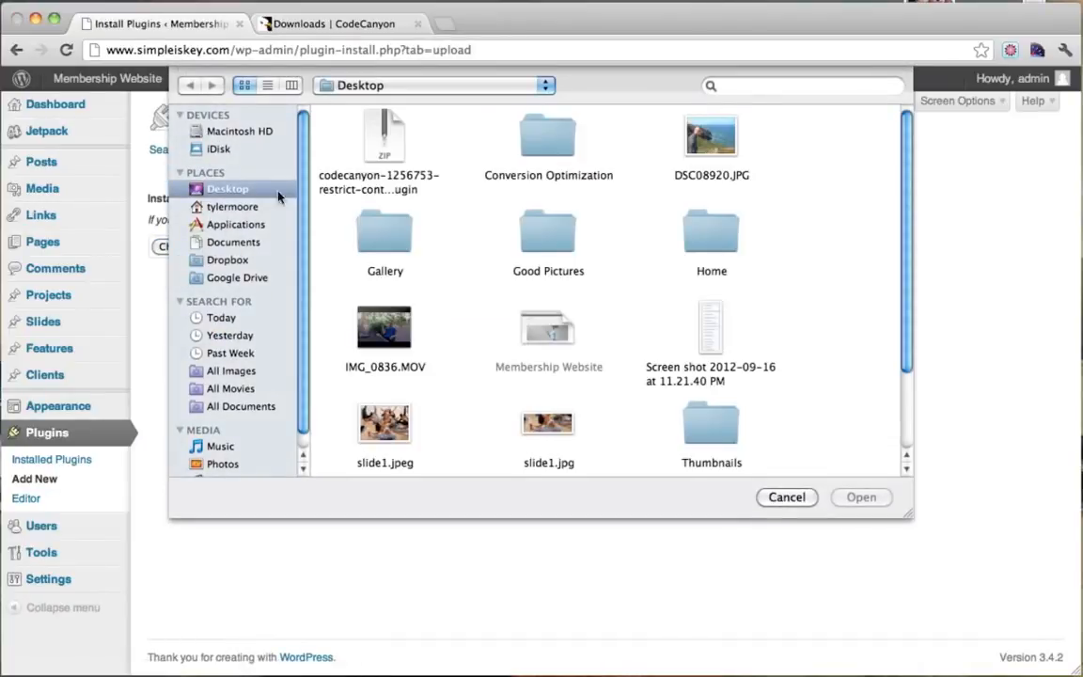
pyautogui.click(393, 148)
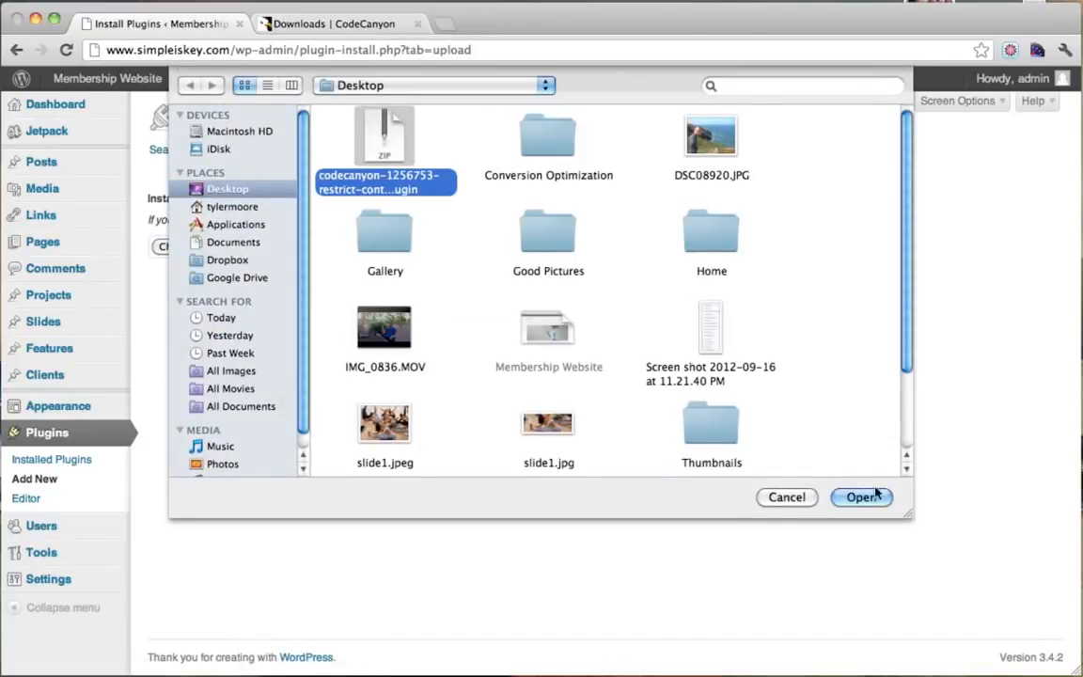
pyautogui.click(861, 496)
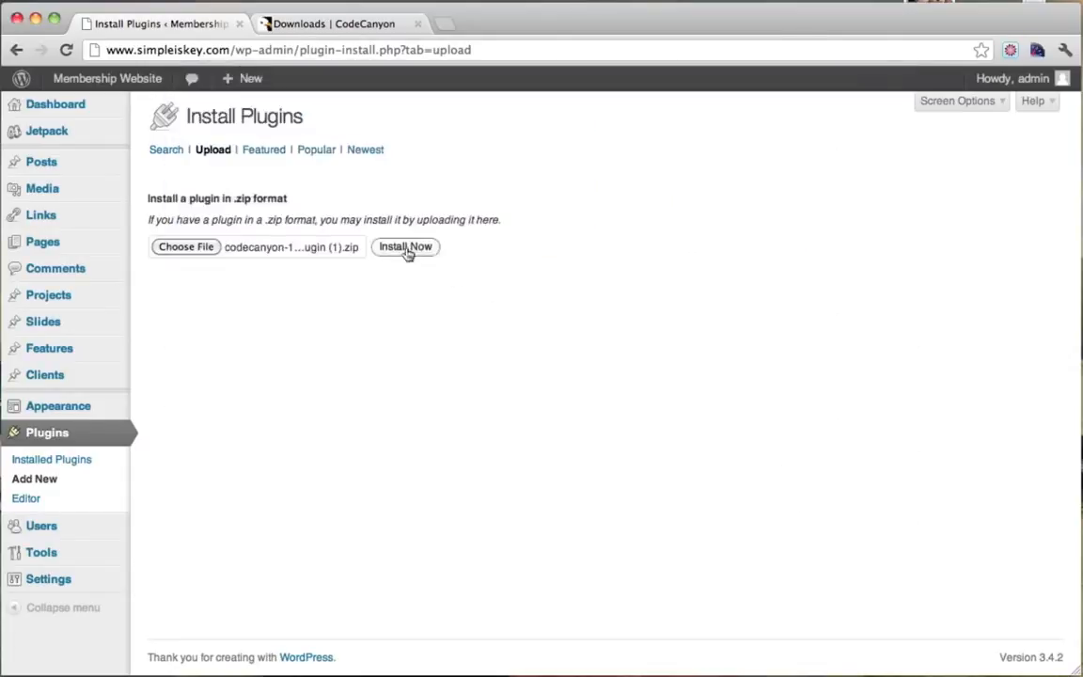
pyautogui.click(414, 252)
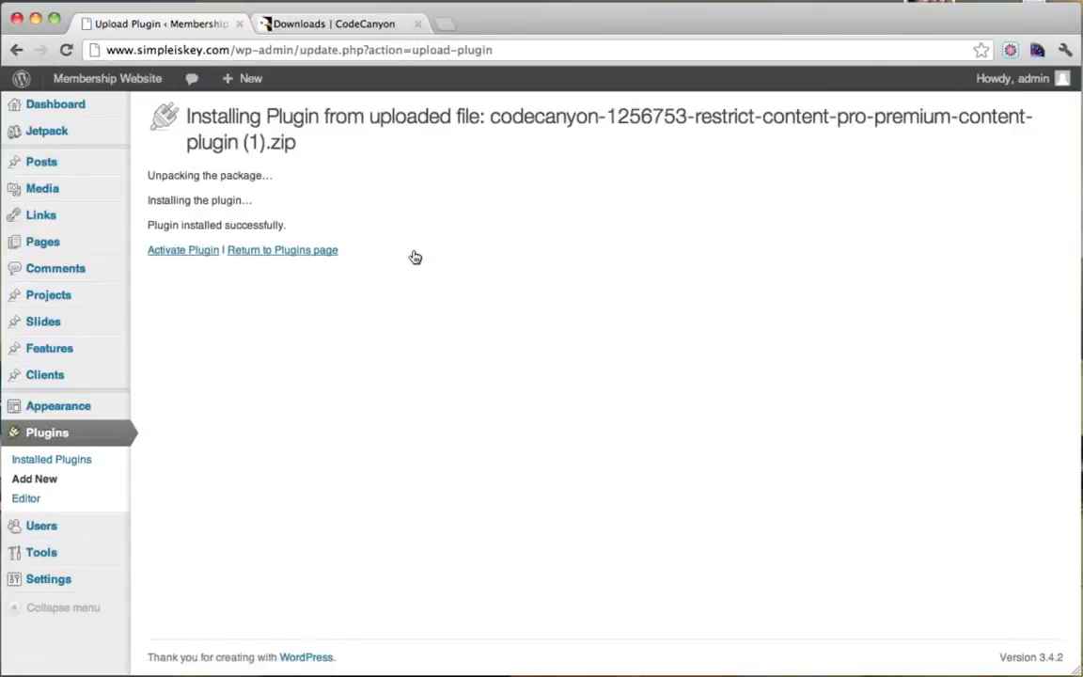
pyautogui.click(182, 252)
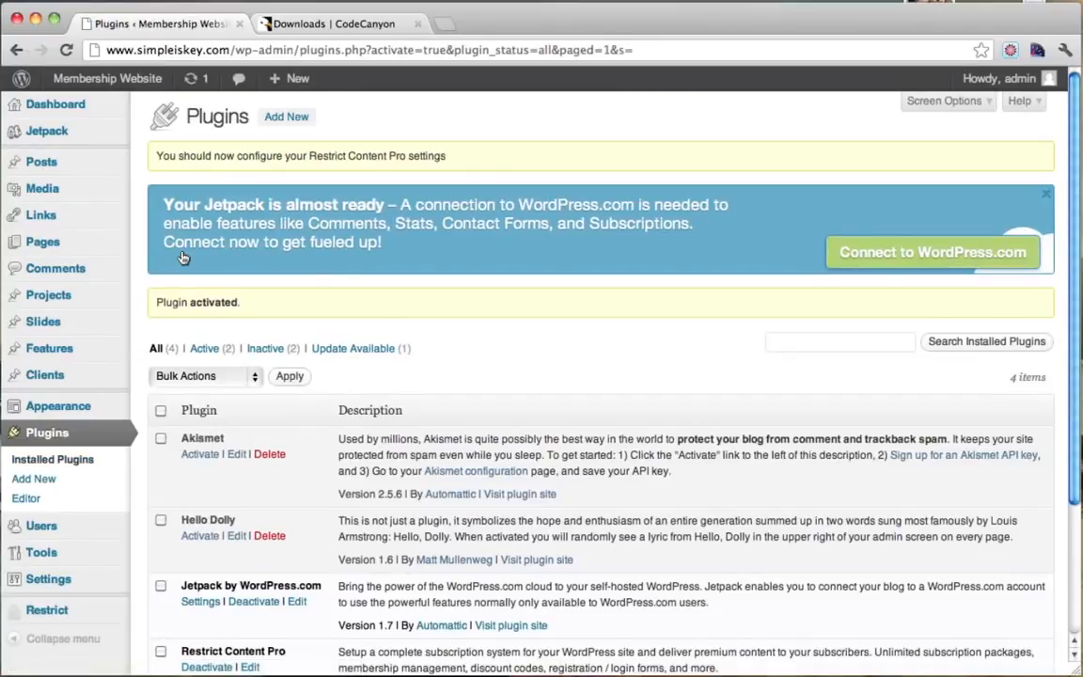
pyautogui.scroll(-2, 182, 257)
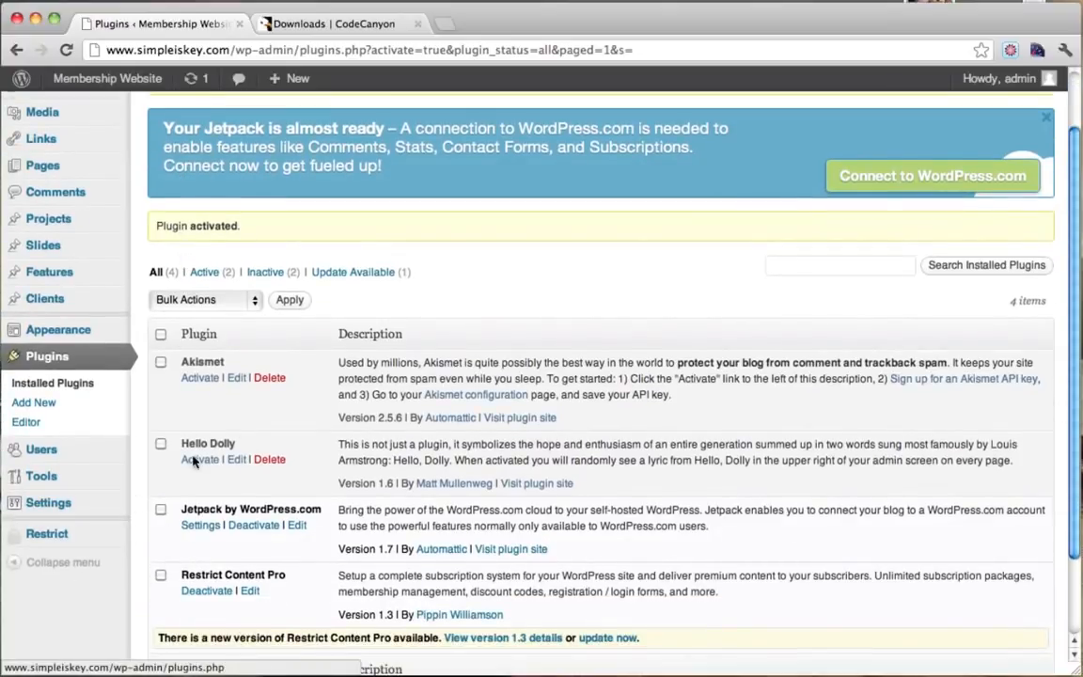
pyautogui.moveTo(66, 536)
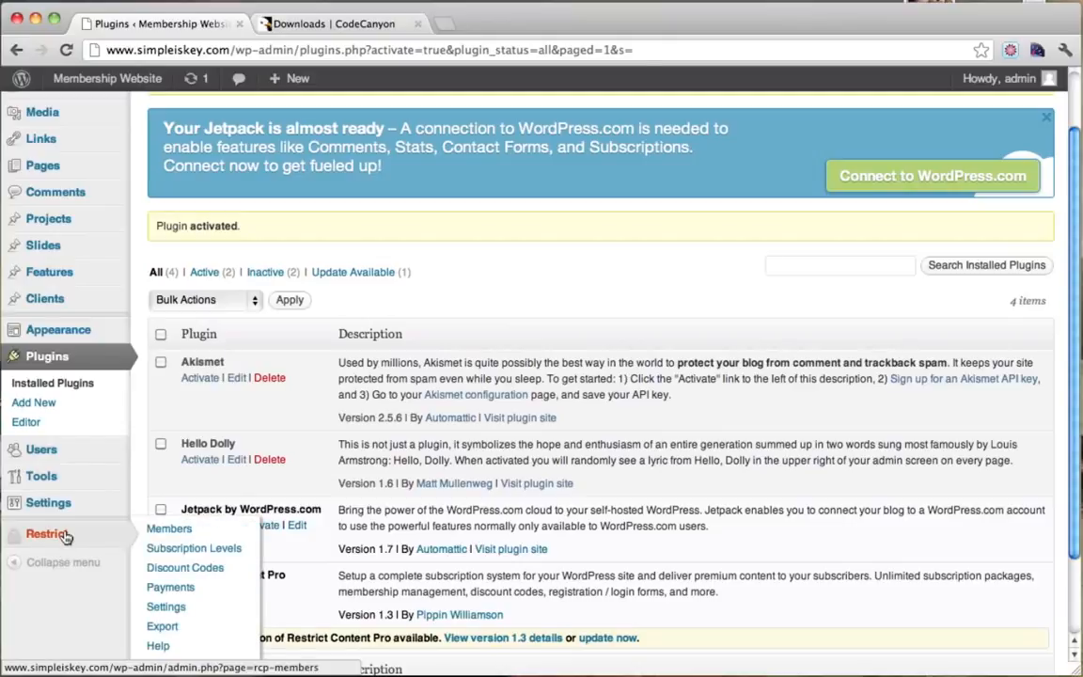
# From the Restrict menu, go to the empty Subscription Levels page.
pyautogui.click(66, 536)
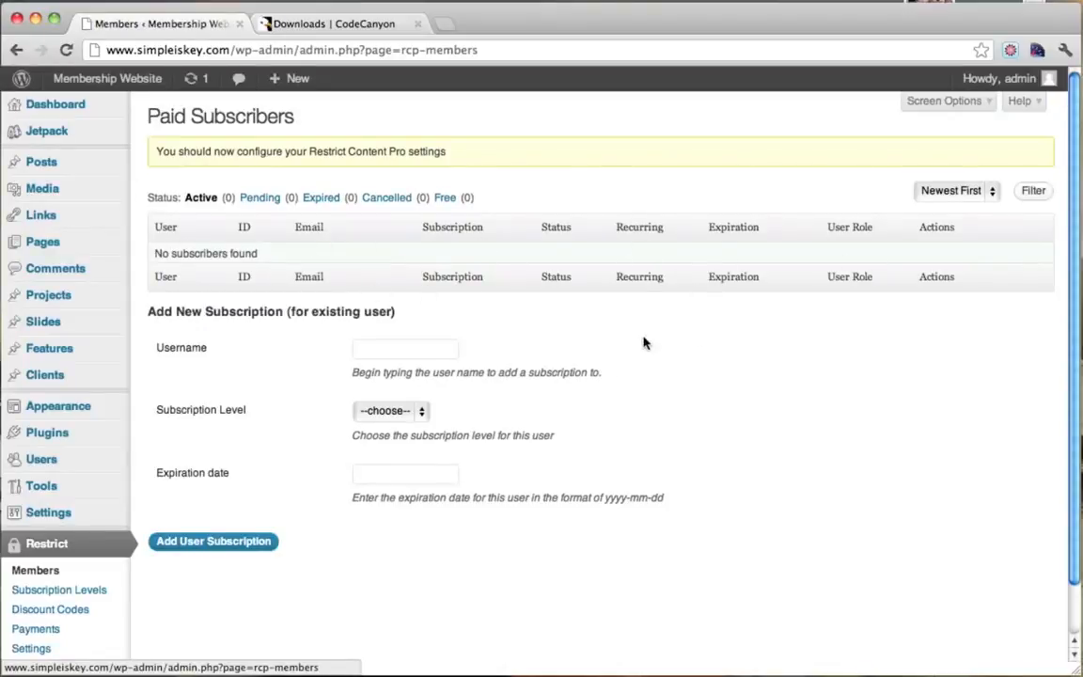
pyautogui.scroll(-1, 263, 376)
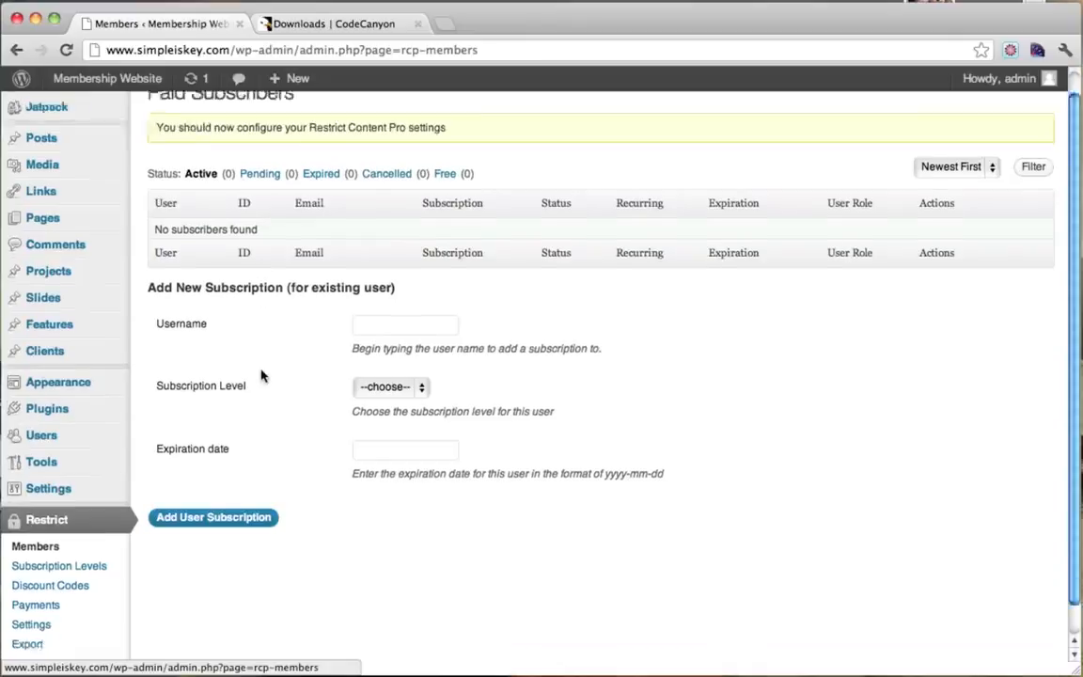
pyautogui.scroll(-1, 261, 375)
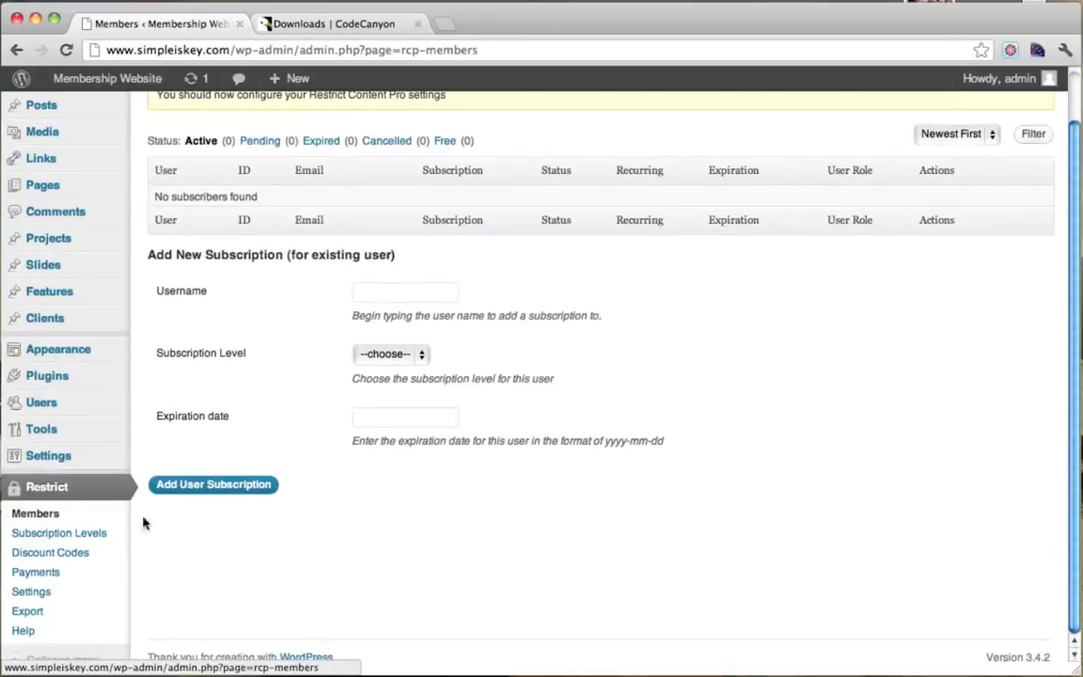
pyautogui.click(92, 536)
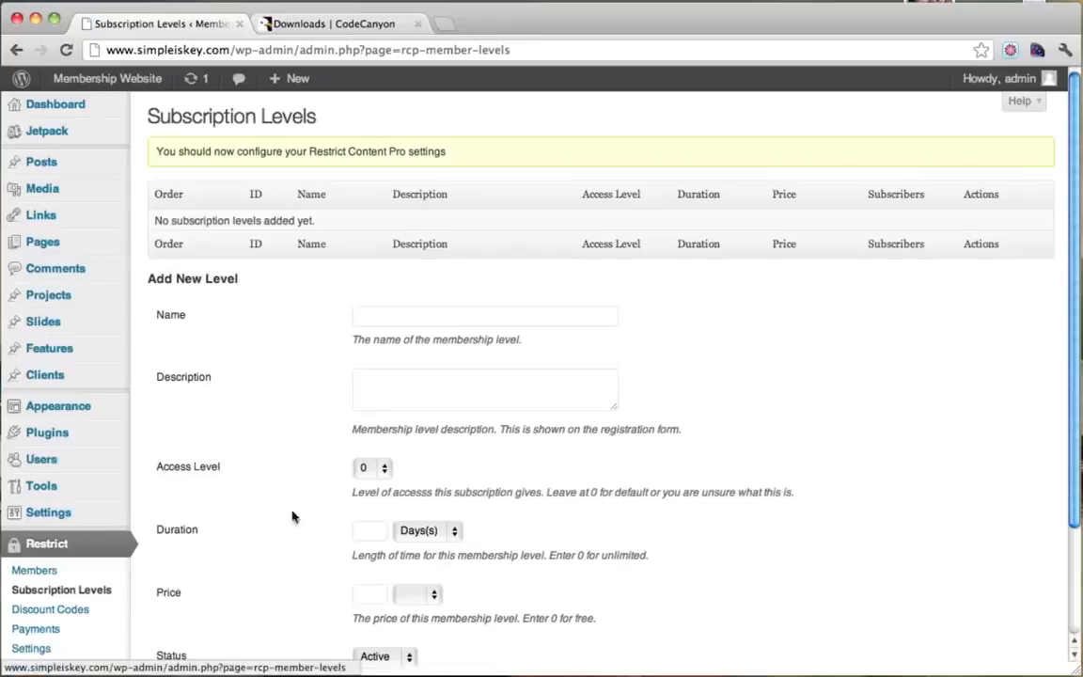
# Enter name 'Free' and description 'Start your free trial' for a new subscription level.
pyautogui.click(391, 322)
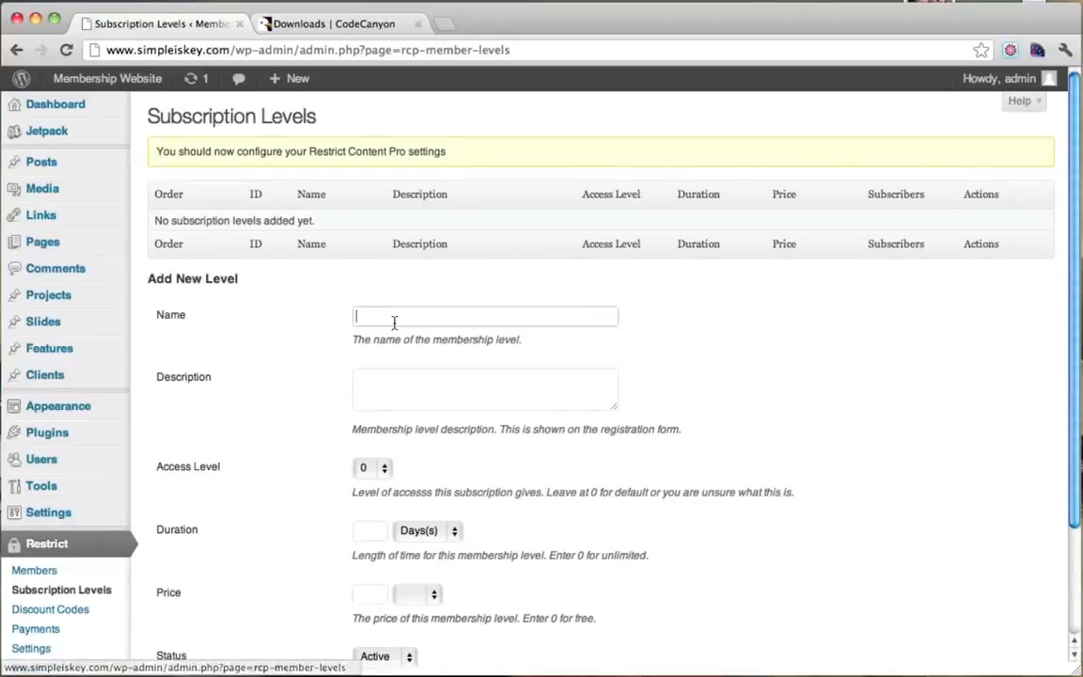
pyautogui.write('Free')
pyautogui.press('Down')
pyautogui.click(426, 390)
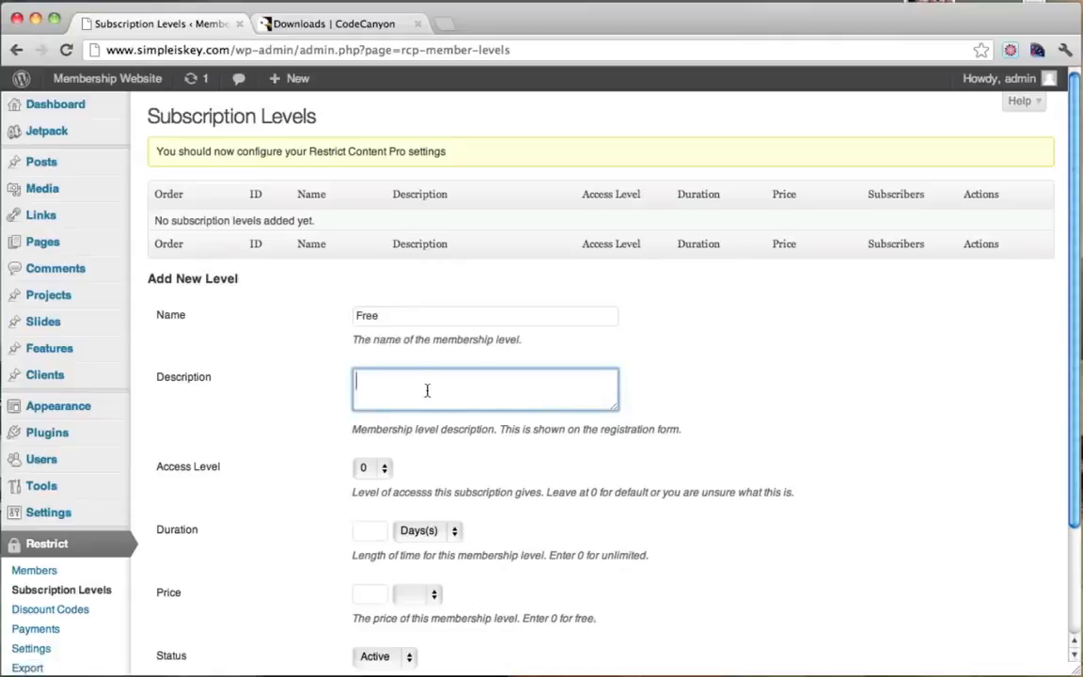
pyautogui.write('F')
pyautogui.scroll(-2, 489, 478)
pyautogui.scroll(-1, 487, 478)
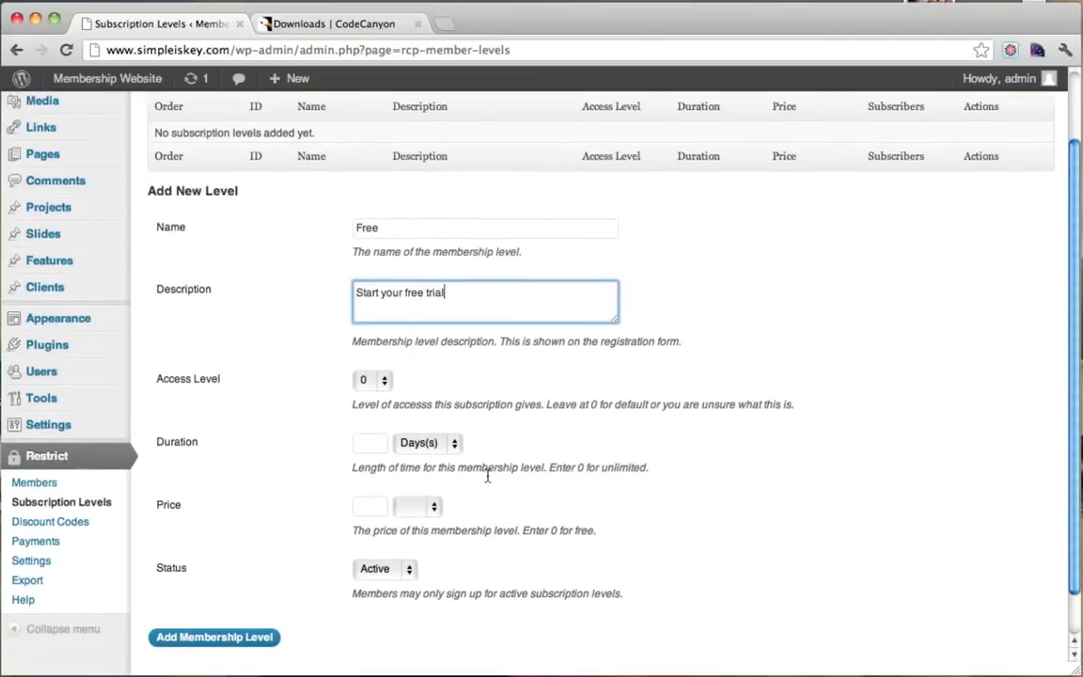
pyautogui.scroll(-2, 405, 423)
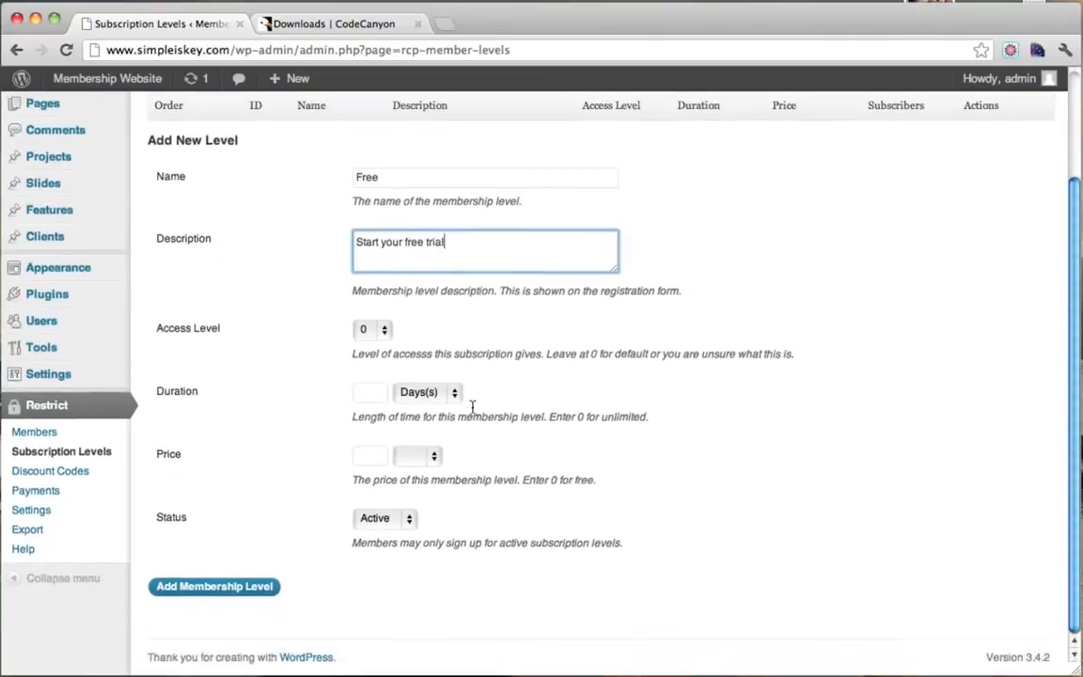
# Set duration 15 days, price 0 marked Free, and add the membership level.
pyautogui.click(379, 397)
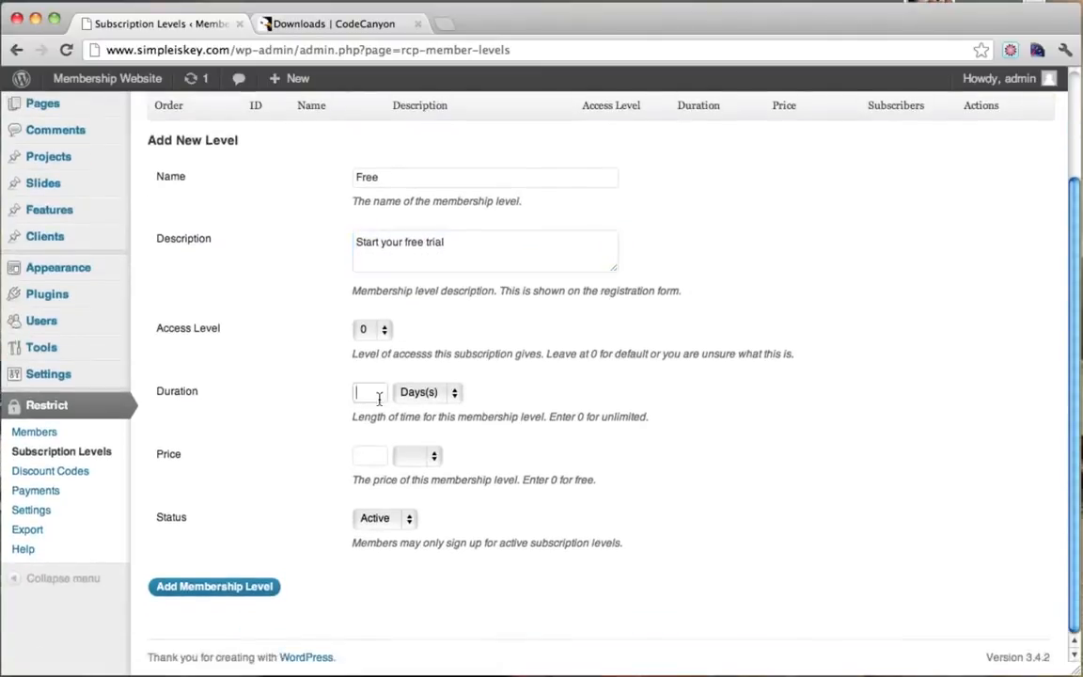
pyautogui.write('15')
pyautogui.write('0')
pyautogui.click(423, 455)
pyautogui.click(420, 474)
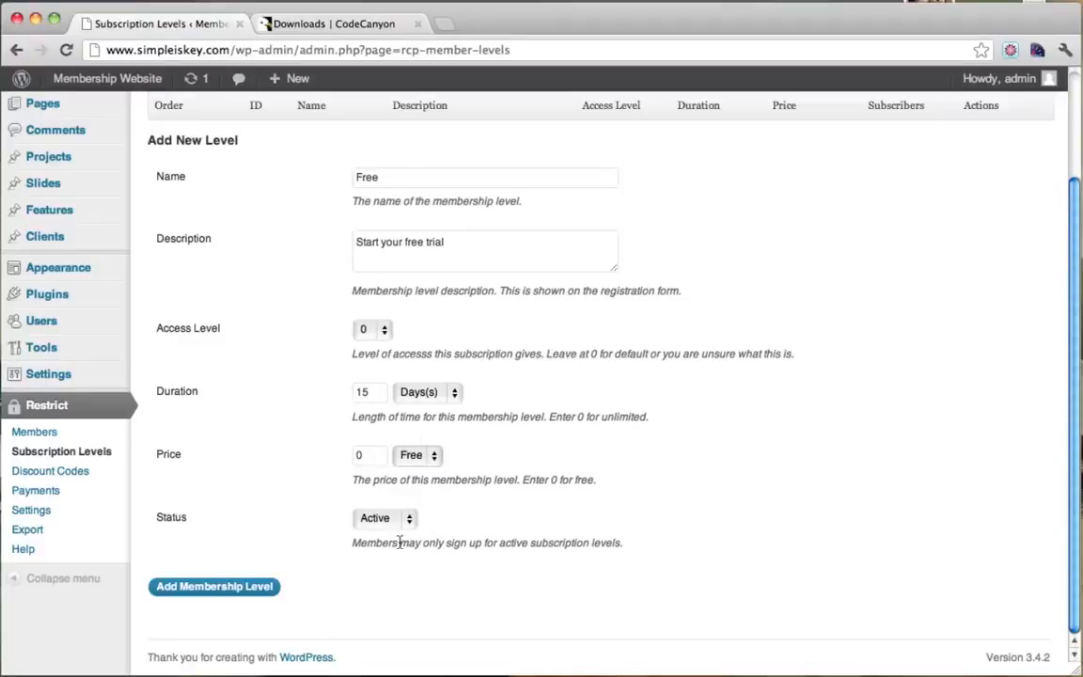
pyautogui.click(247, 586)
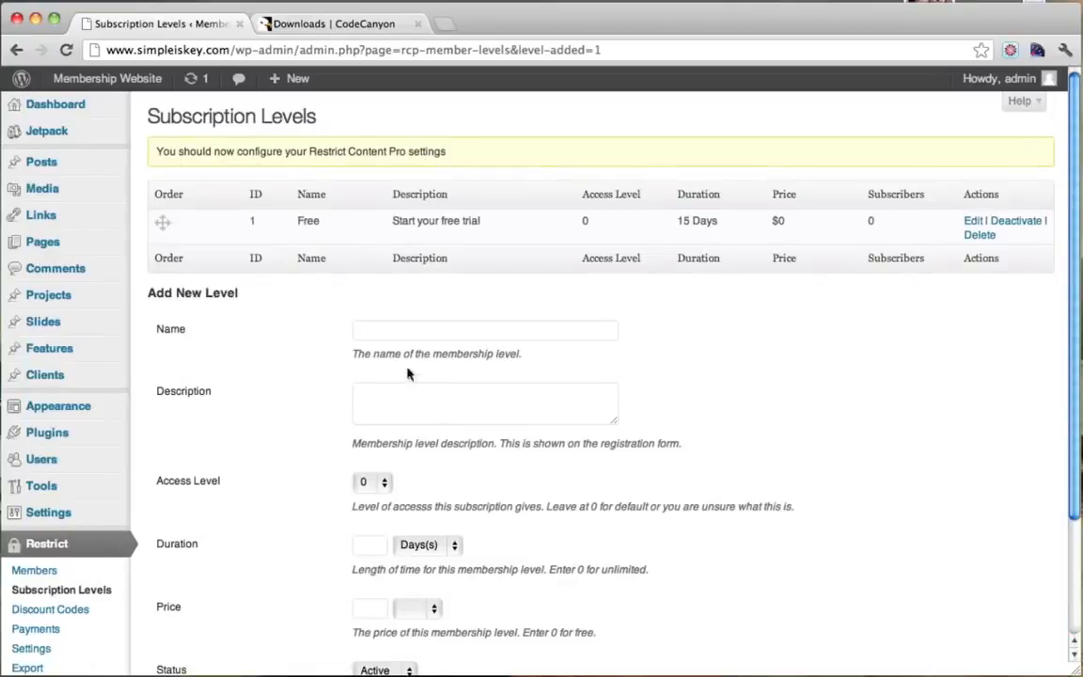
# Enter name 'Premium', a description, duration and price 20 for the second level.
pyautogui.click(411, 337)
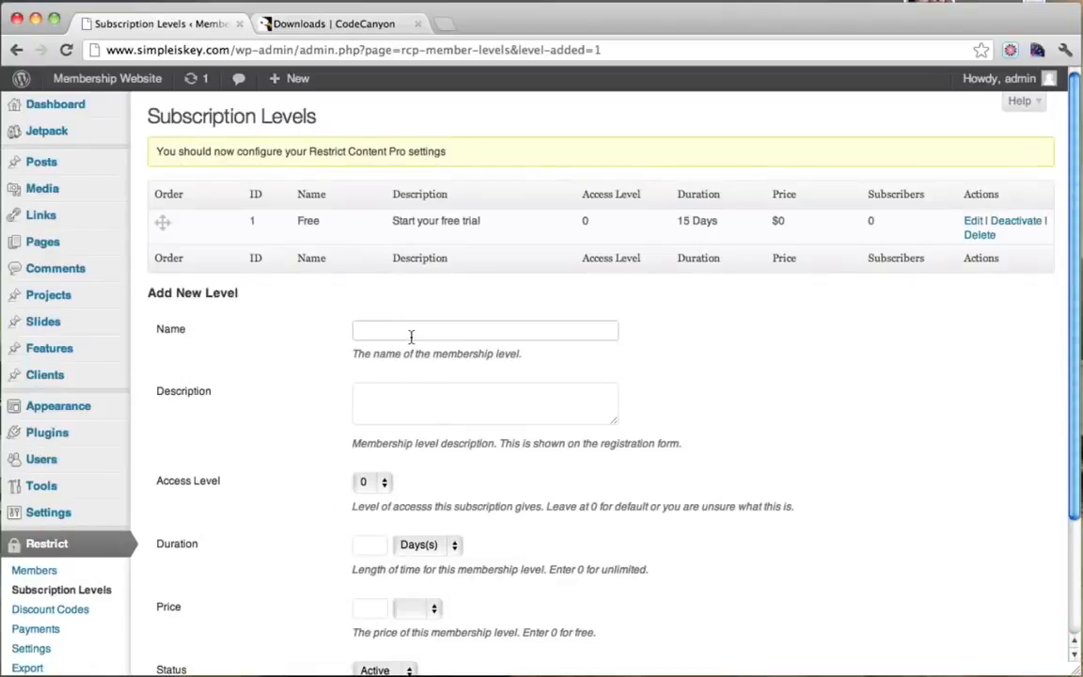
pyautogui.write('Premium')
pyautogui.click(389, 407)
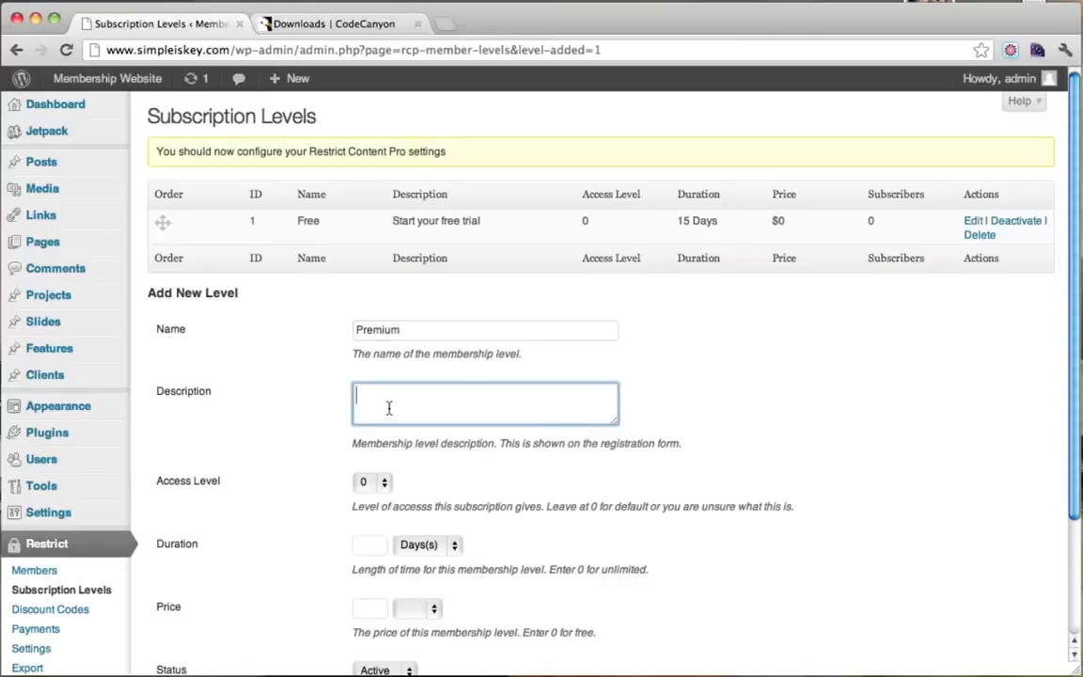
pyautogui.write('Total Access')
pyautogui.scroll(-2, 451, 396)
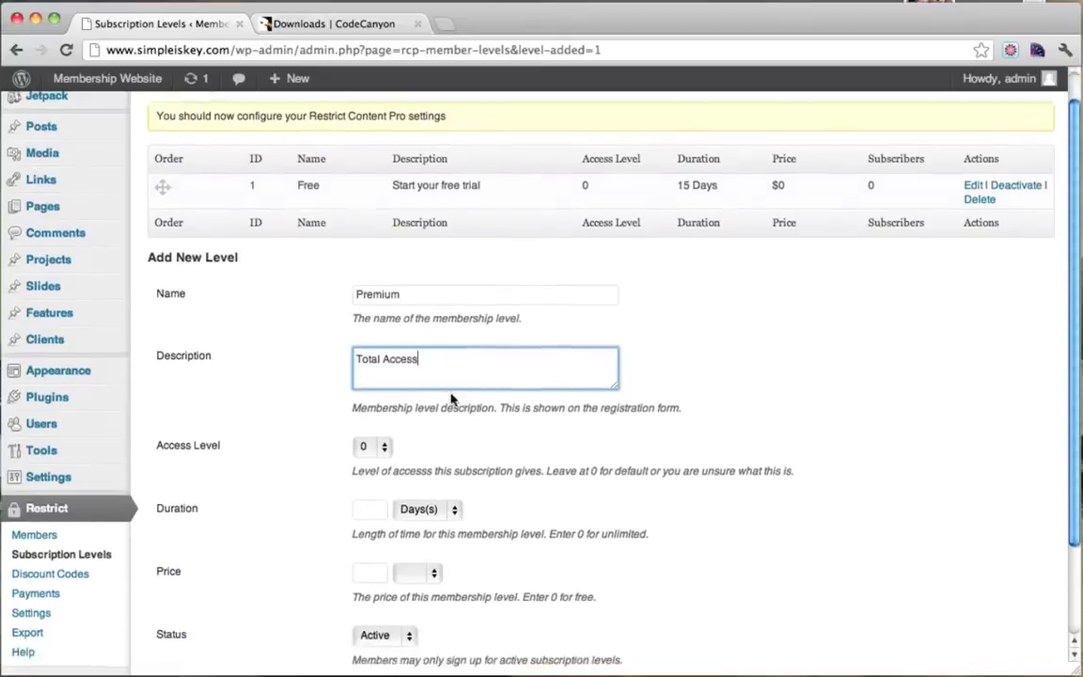
pyautogui.click(370, 508)
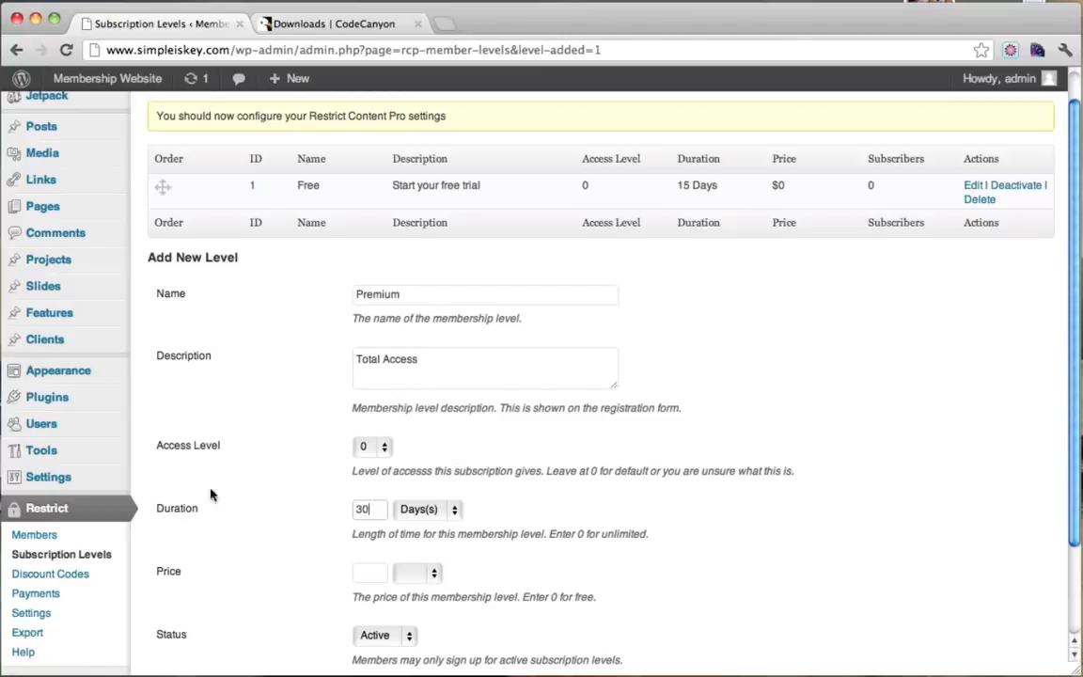
pyautogui.scroll(-2, 467, 294)
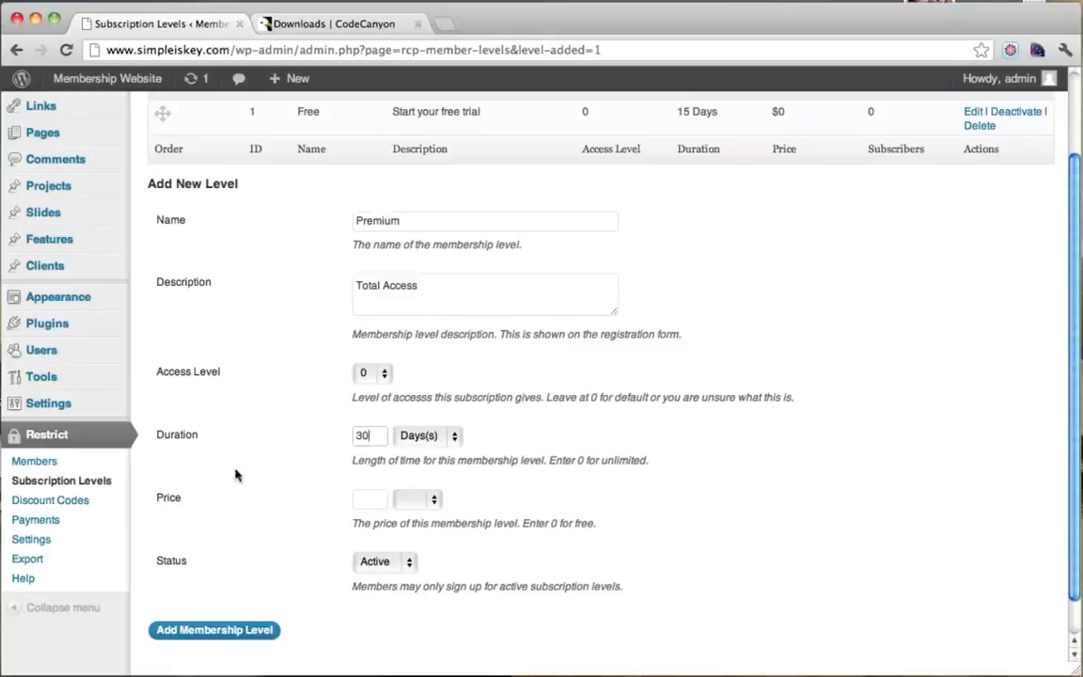
pyautogui.click(365, 500)
pyautogui.write('20')
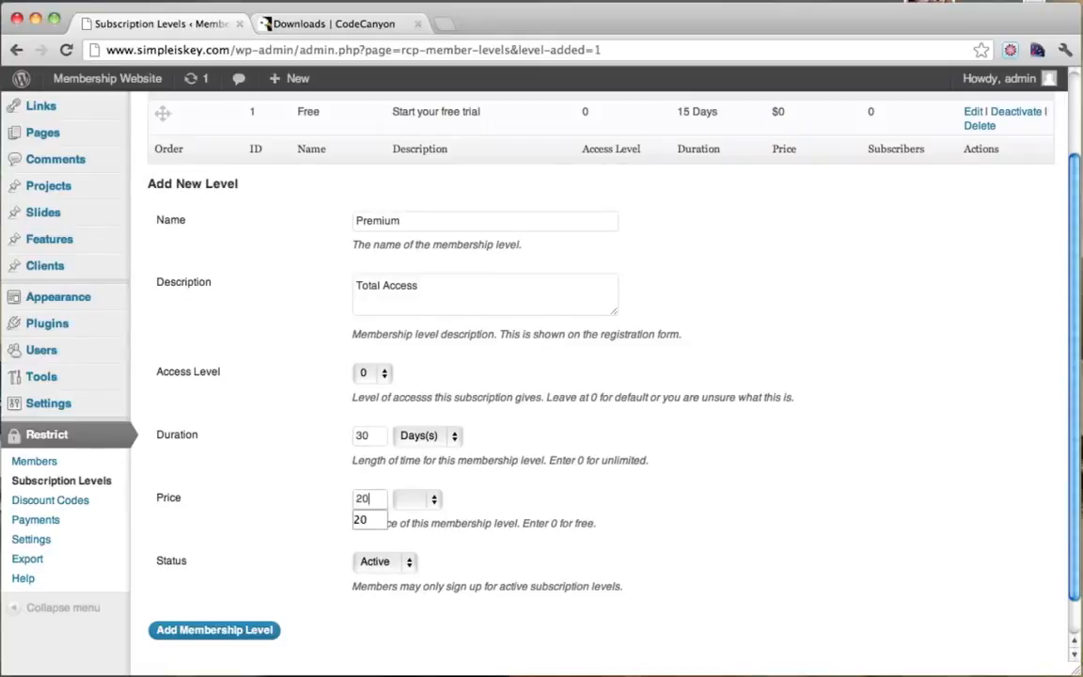
# Set access level 5, change the description to '30 Day Subscription', and save the level.
pyautogui.click(436, 506)
pyautogui.click(432, 492)
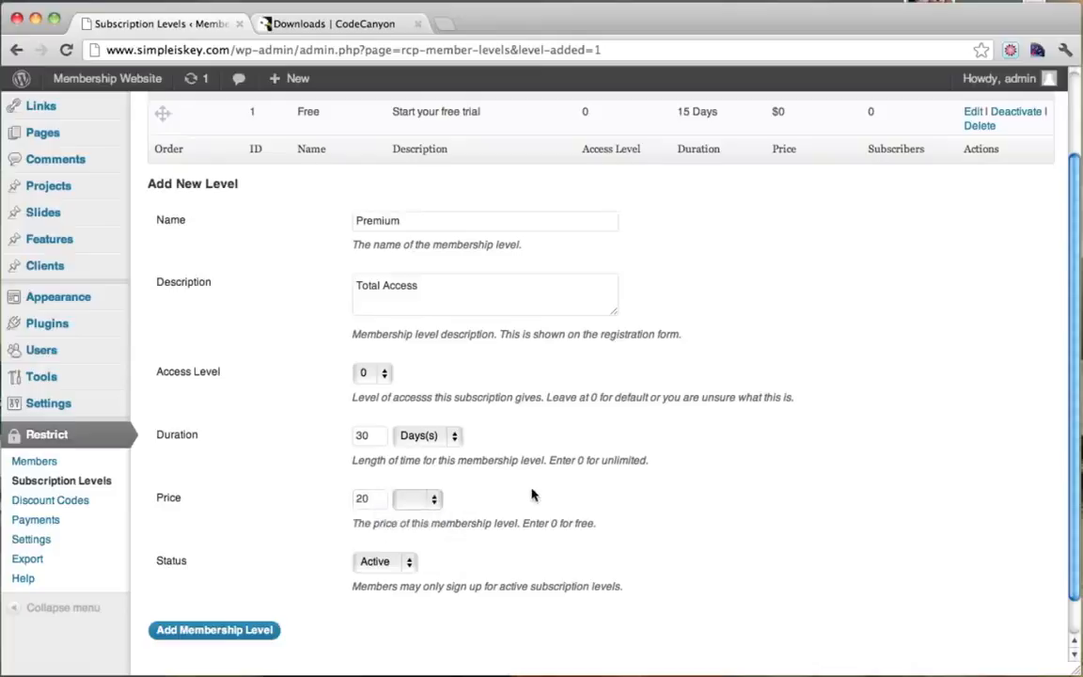
pyautogui.click(383, 376)
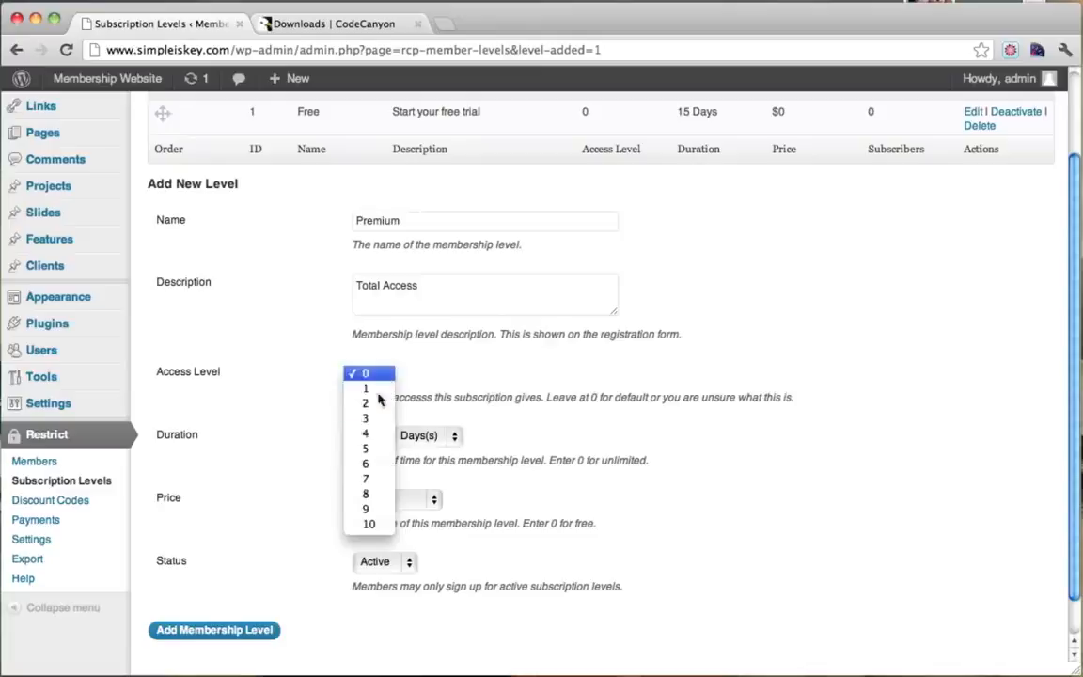
pyautogui.click(368, 450)
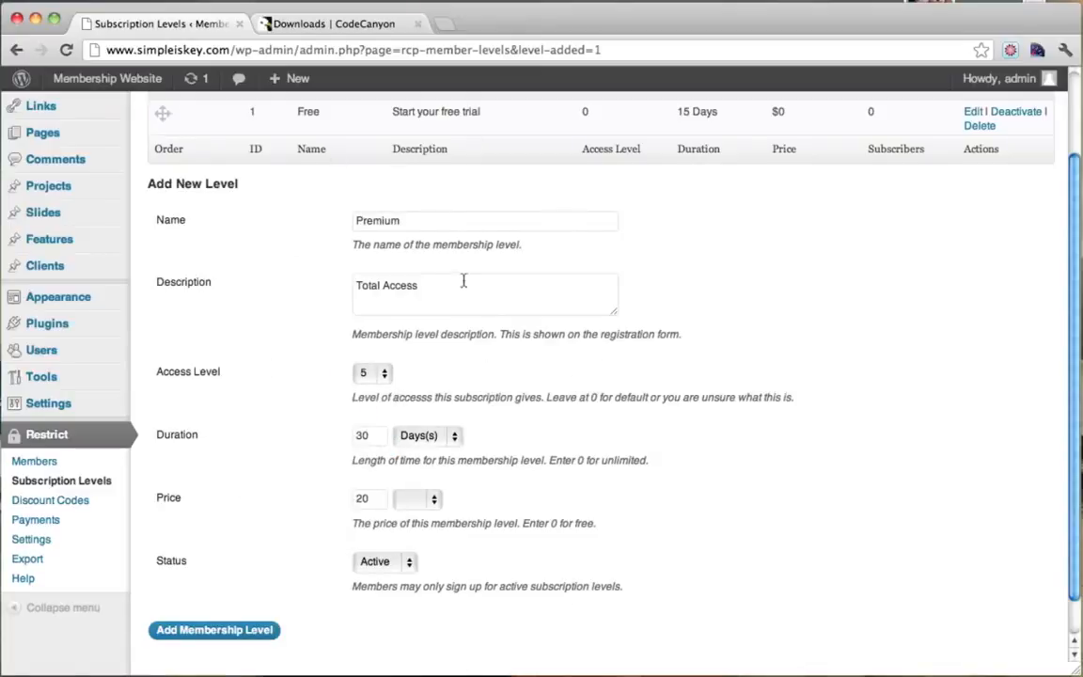
pyautogui.moveTo(441, 289); pyautogui.dragTo(298, 285)
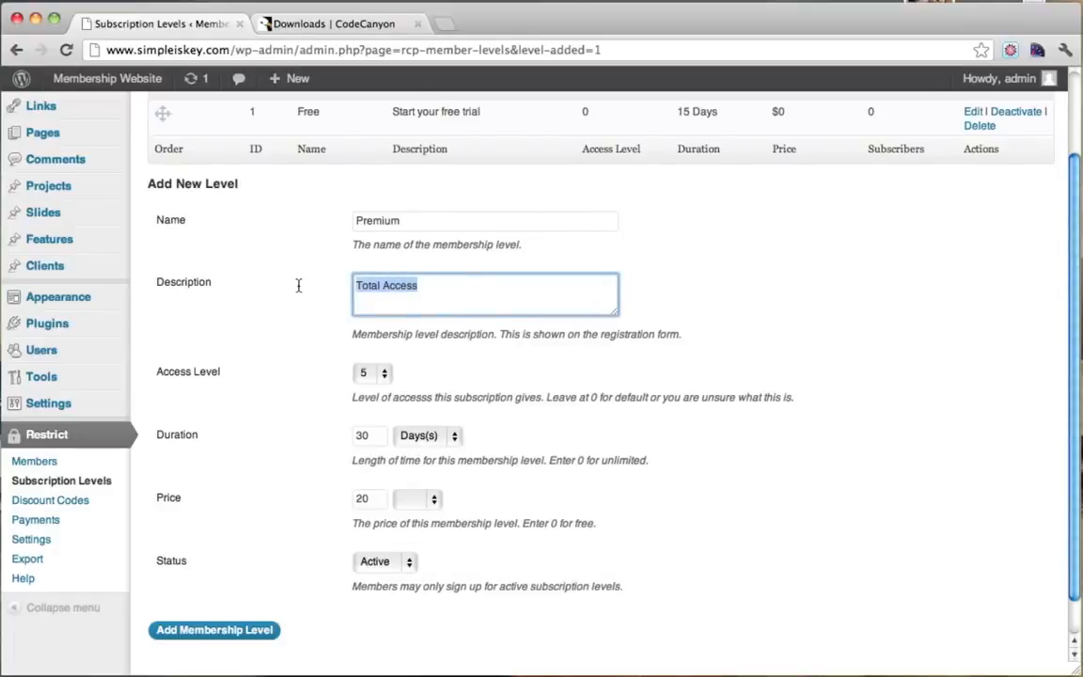
pyautogui.write('30 Day Subscription')
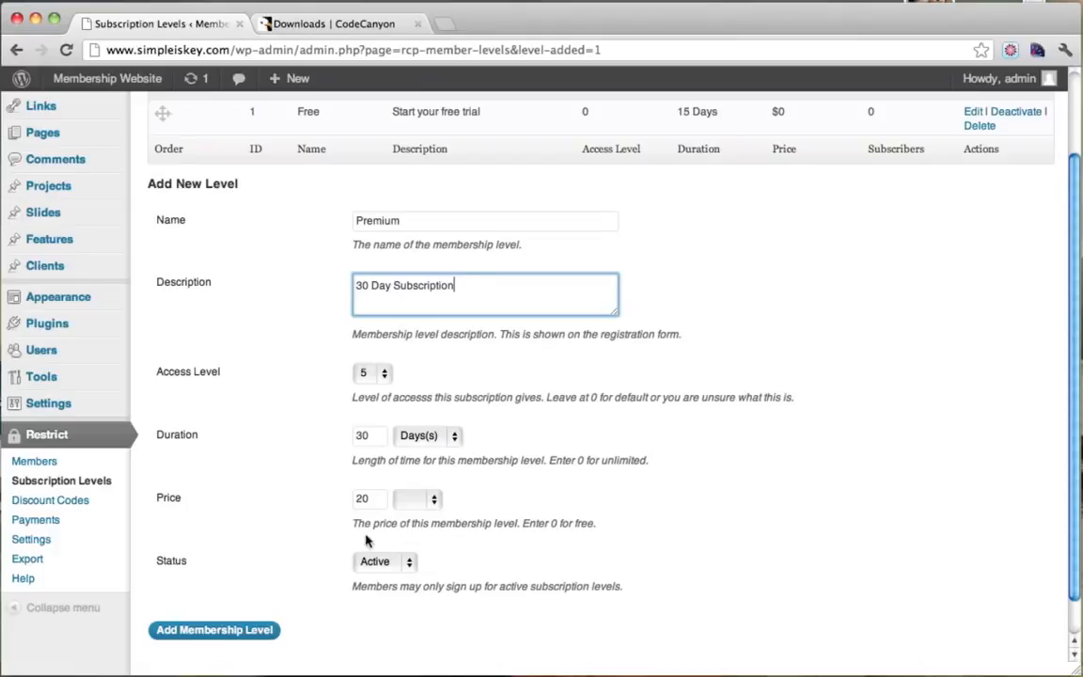
pyautogui.scroll(3, 481, 503)
pyautogui.scroll(-3, 481, 620)
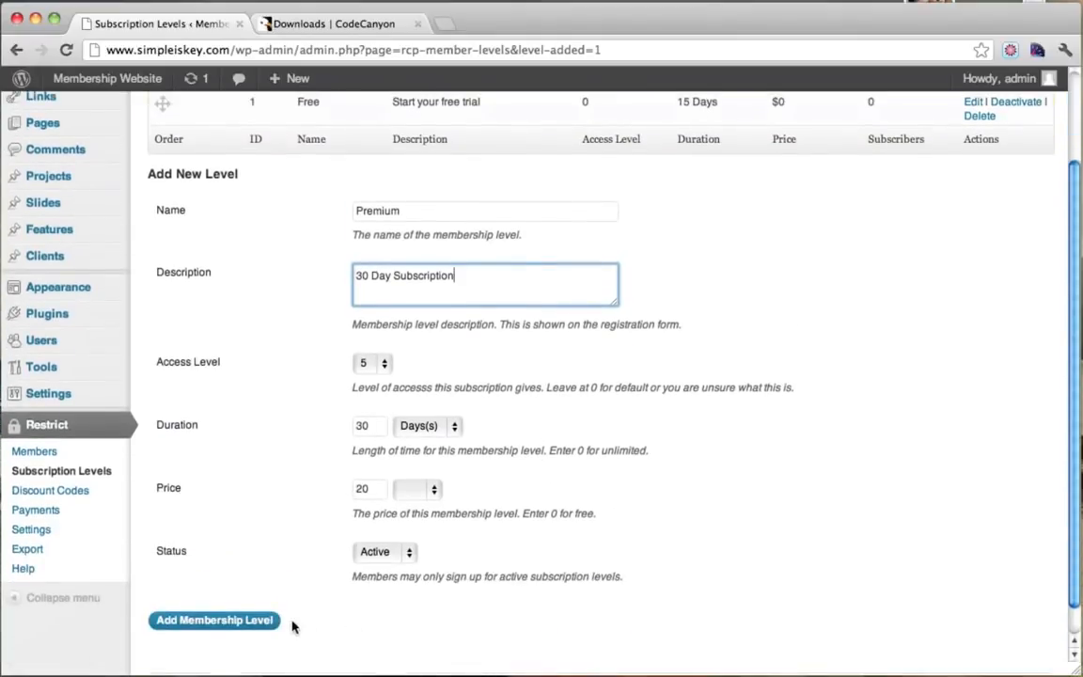
pyautogui.click(241, 620)
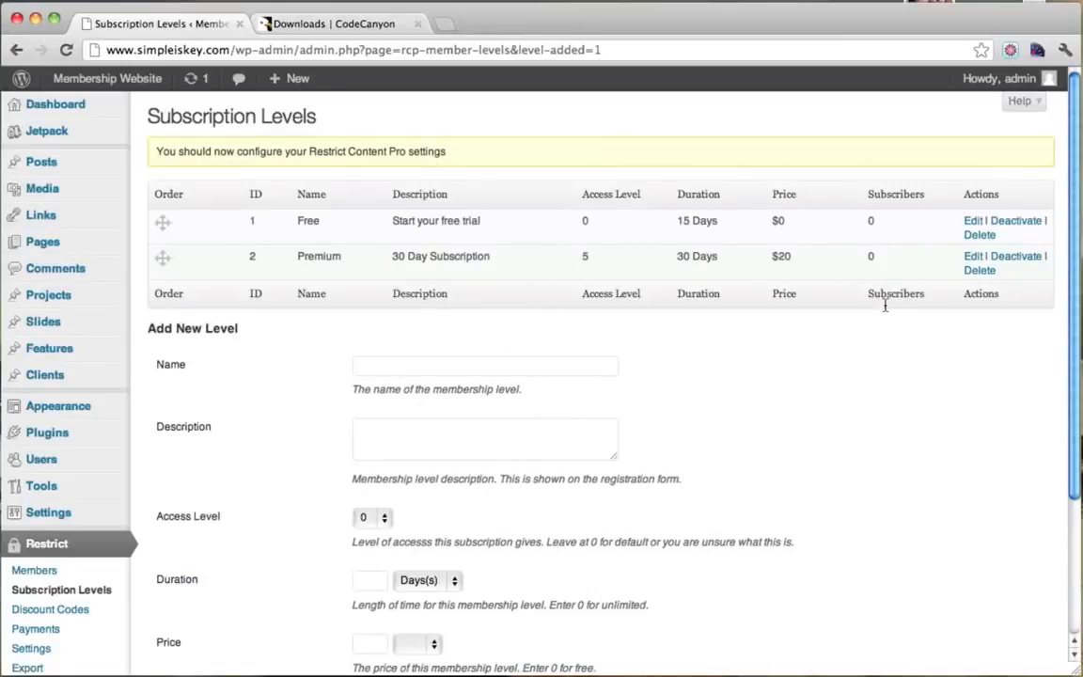
# Open Restrict > Settings on the Payments tab to review currency and PayPal address options.
pyautogui.scroll(-3, 647, 438)
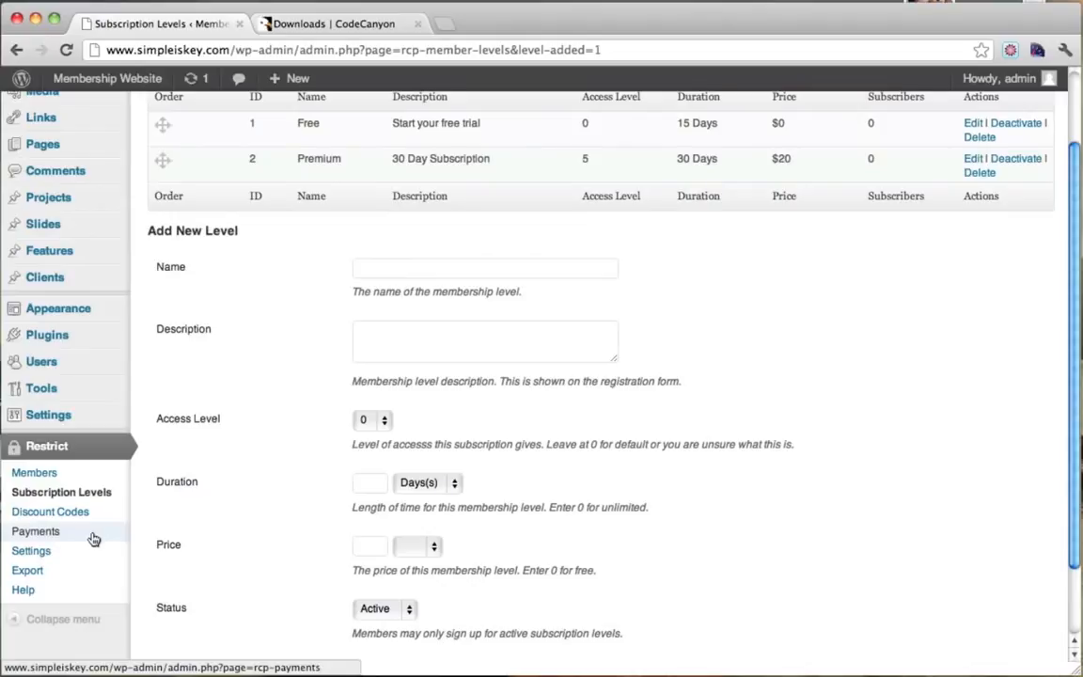
pyautogui.click(45, 555)
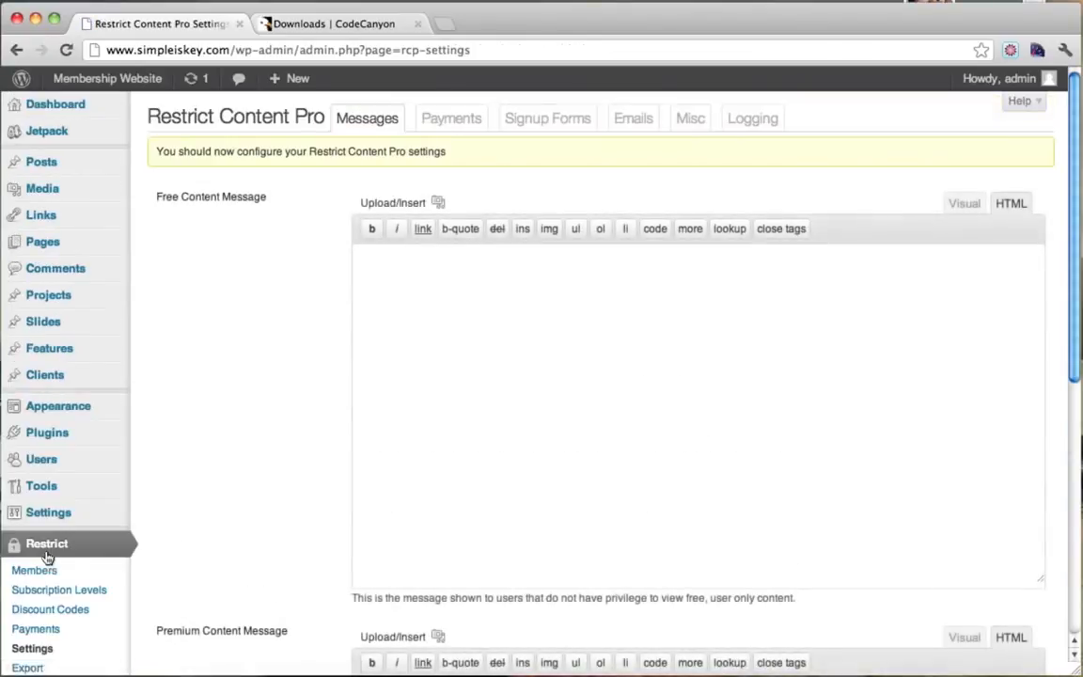
pyautogui.scroll(-2, 57, 564)
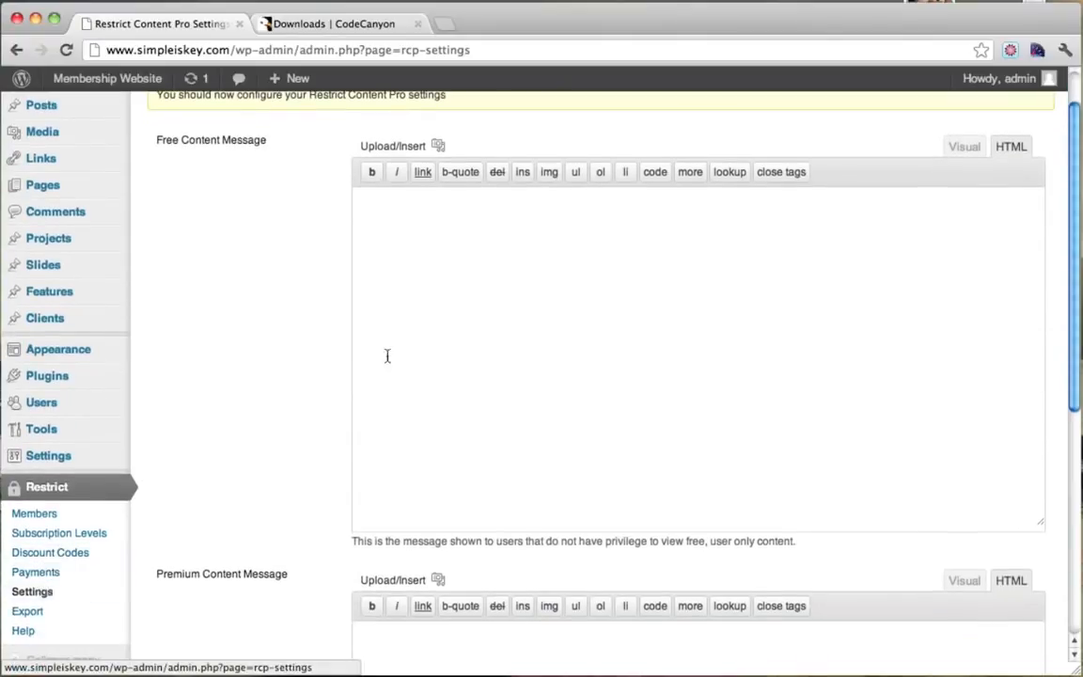
pyautogui.scroll(2, 390, 353)
pyautogui.click(455, 117)
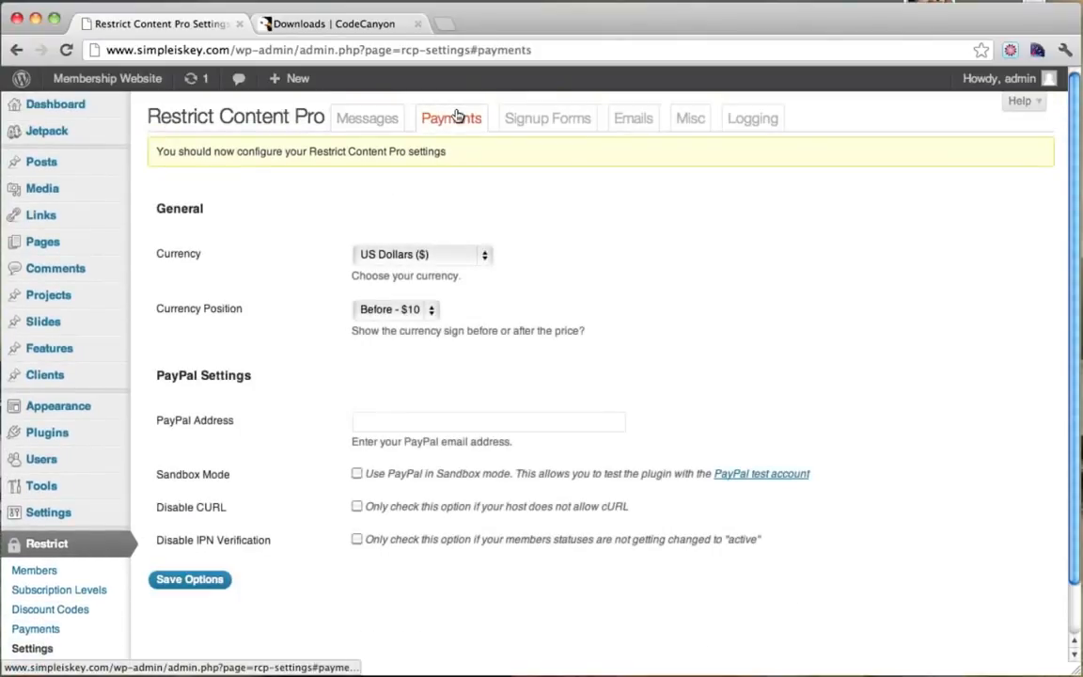
pyautogui.scroll(-1, 551, 261)
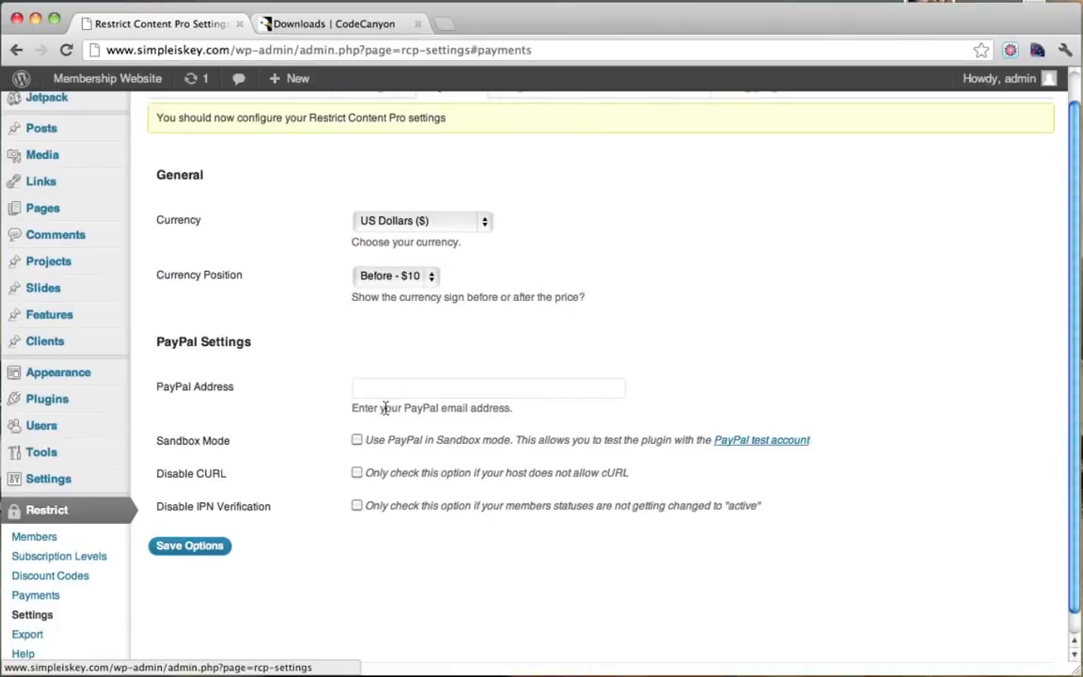
pyautogui.moveTo(381, 407); pyautogui.dragTo(490, 421)
pyautogui.click(488, 414)
pyautogui.click(341, 29)
pyautogui.click(299, 47)
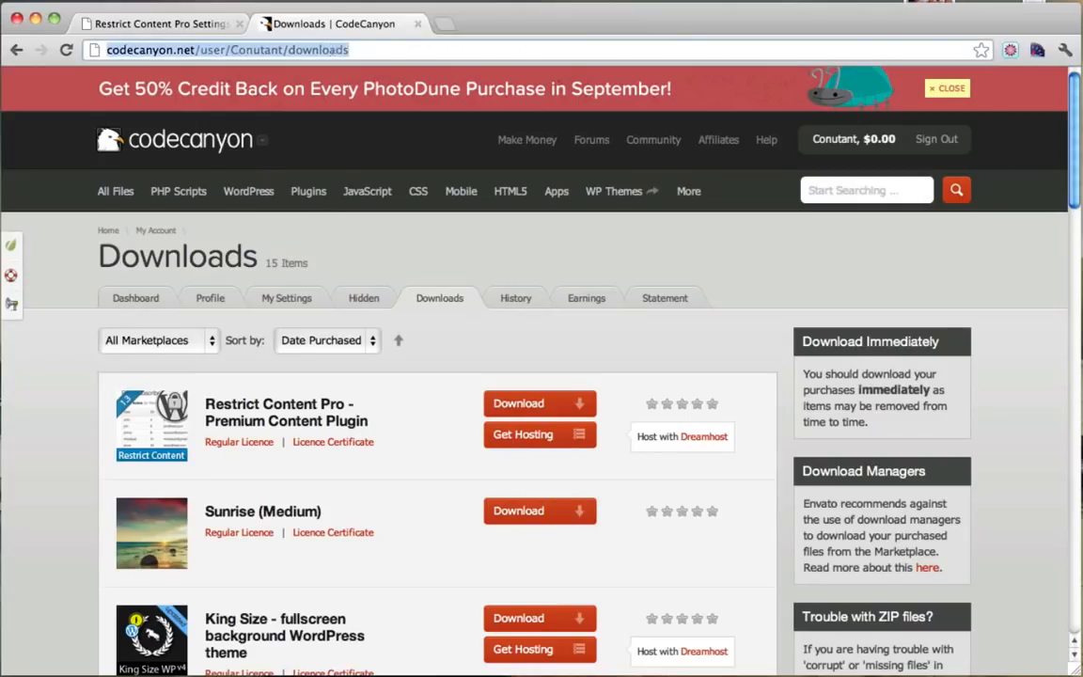
pyautogui.write('www.paypal.com')
pyautogui.press('Return')
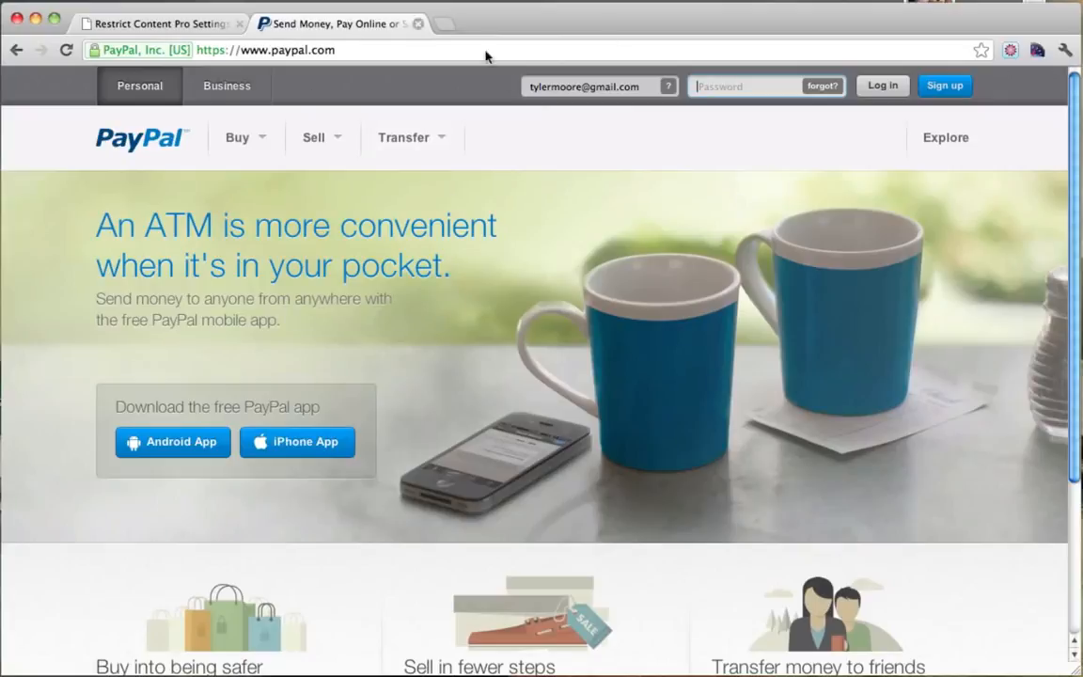
pyautogui.click(197, 28)
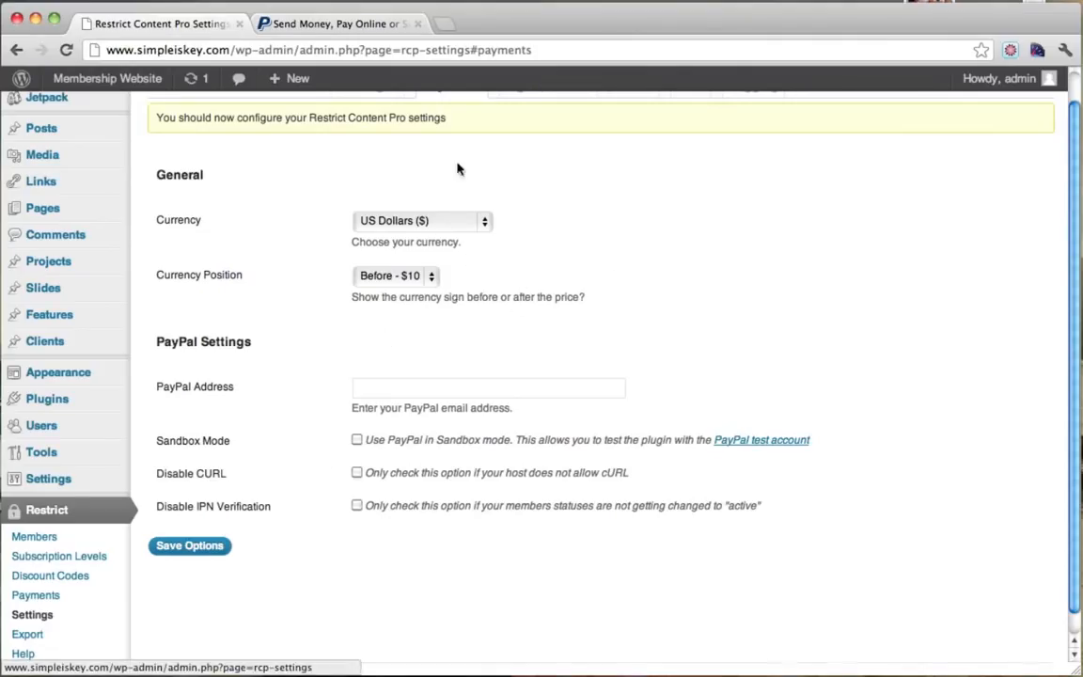
pyautogui.click(364, 28)
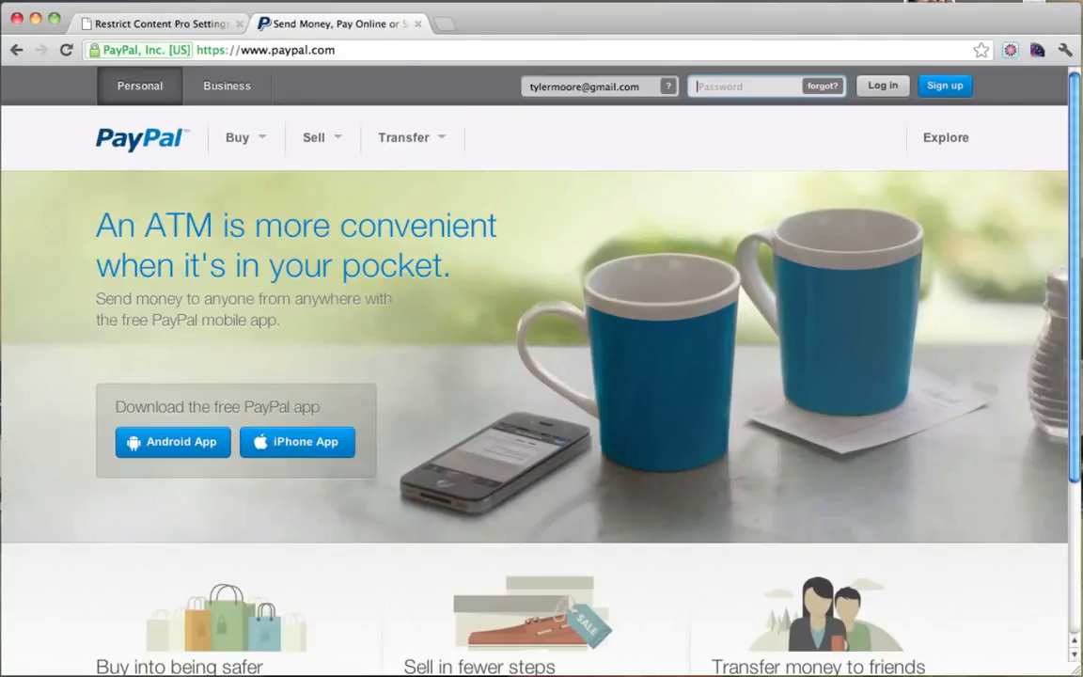
pyautogui.click(419, 24)
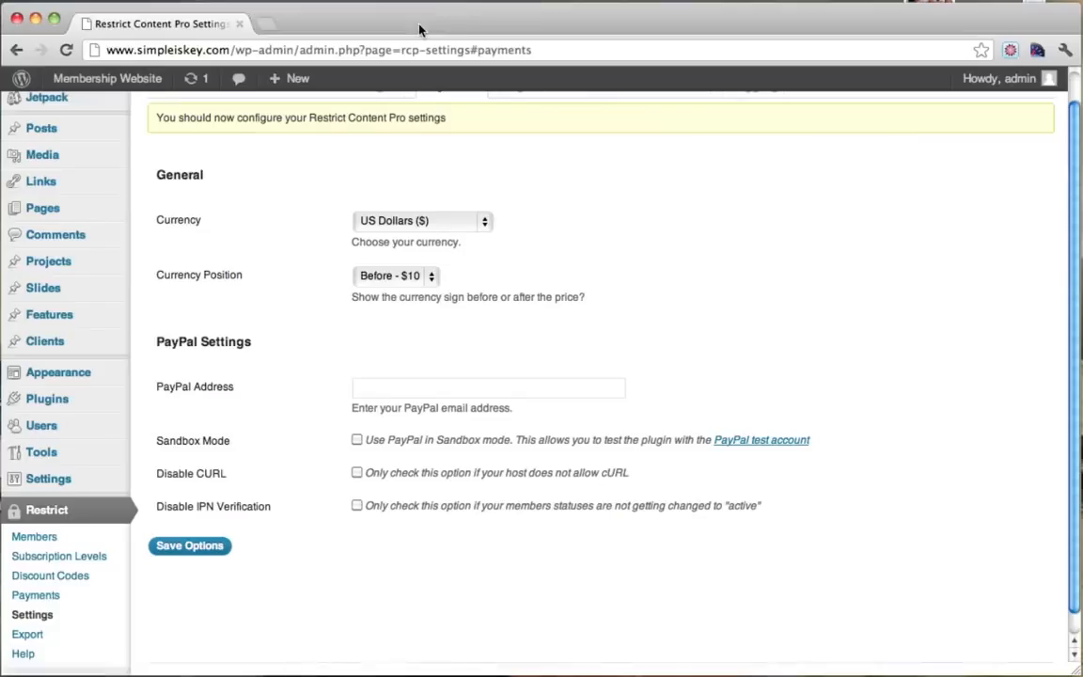
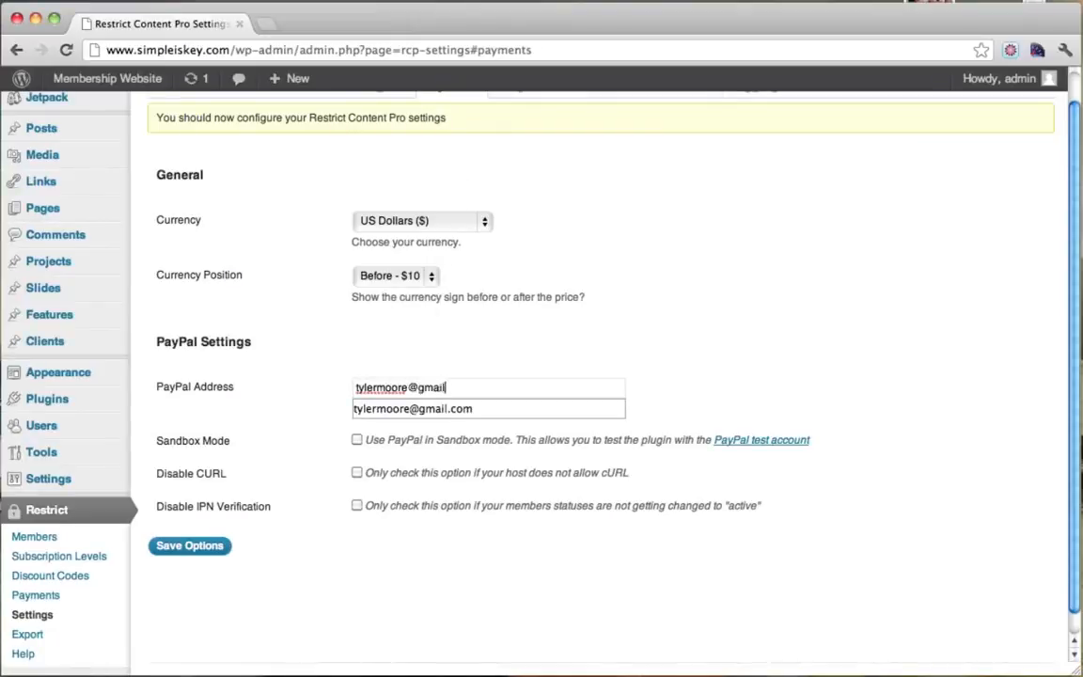
# Enter the owner's PayPal e-mail as PayPal Address, keep currency position 'Before - $10', and save.
pyautogui.click(762, 346)
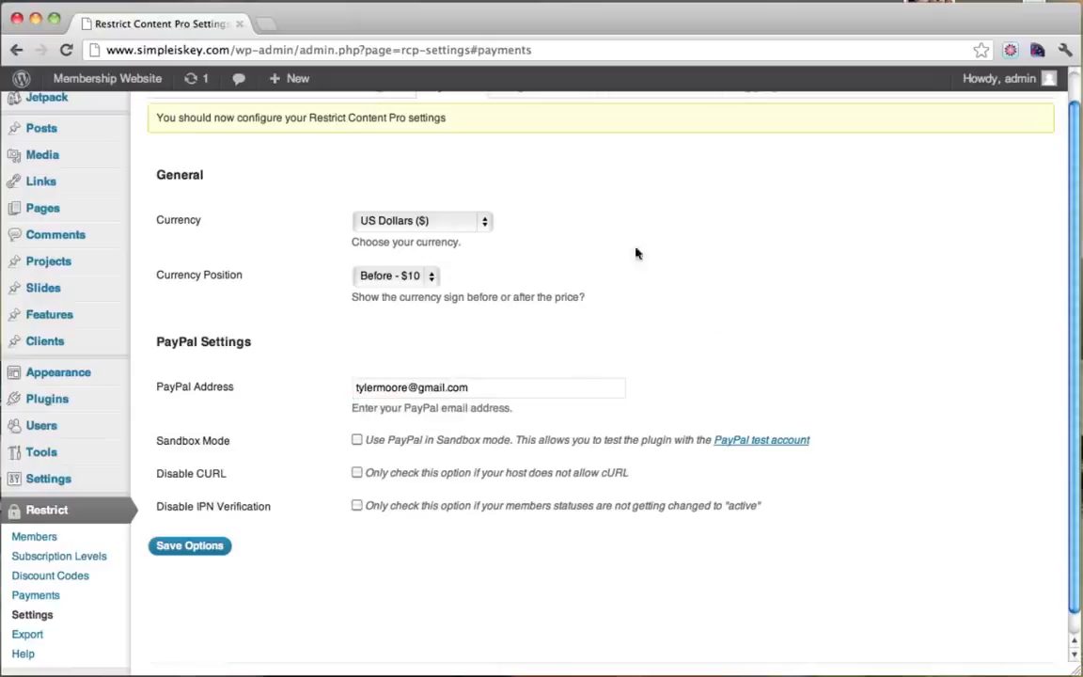
pyautogui.click(433, 277)
pyautogui.click(434, 276)
pyautogui.scroll(-1, 707, 325)
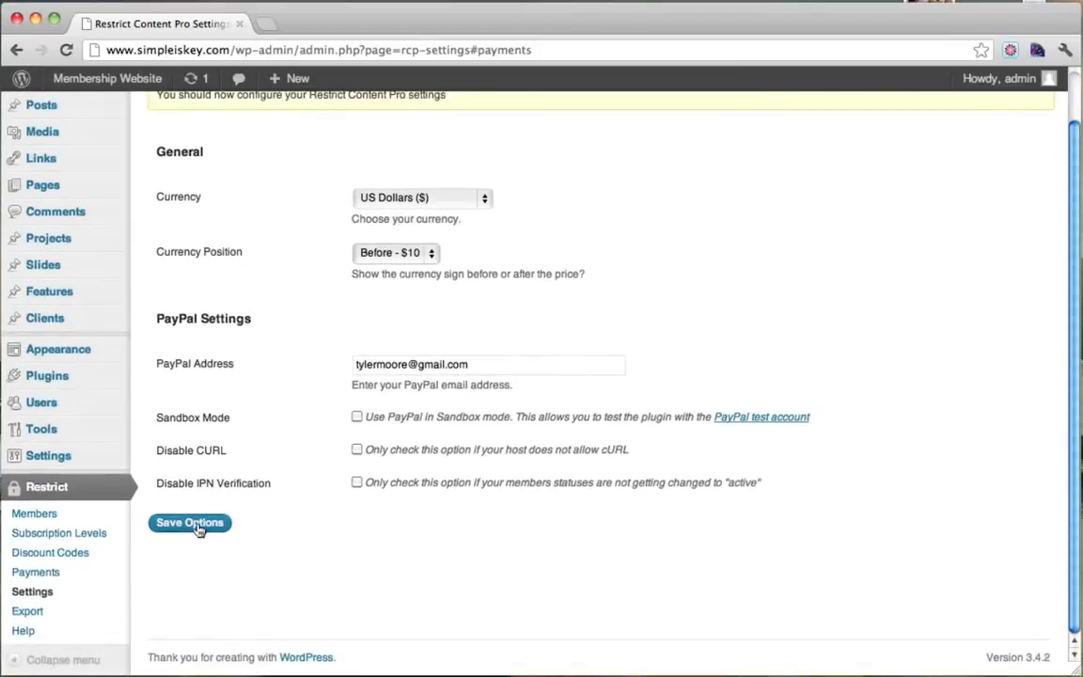
pyautogui.click(192, 523)
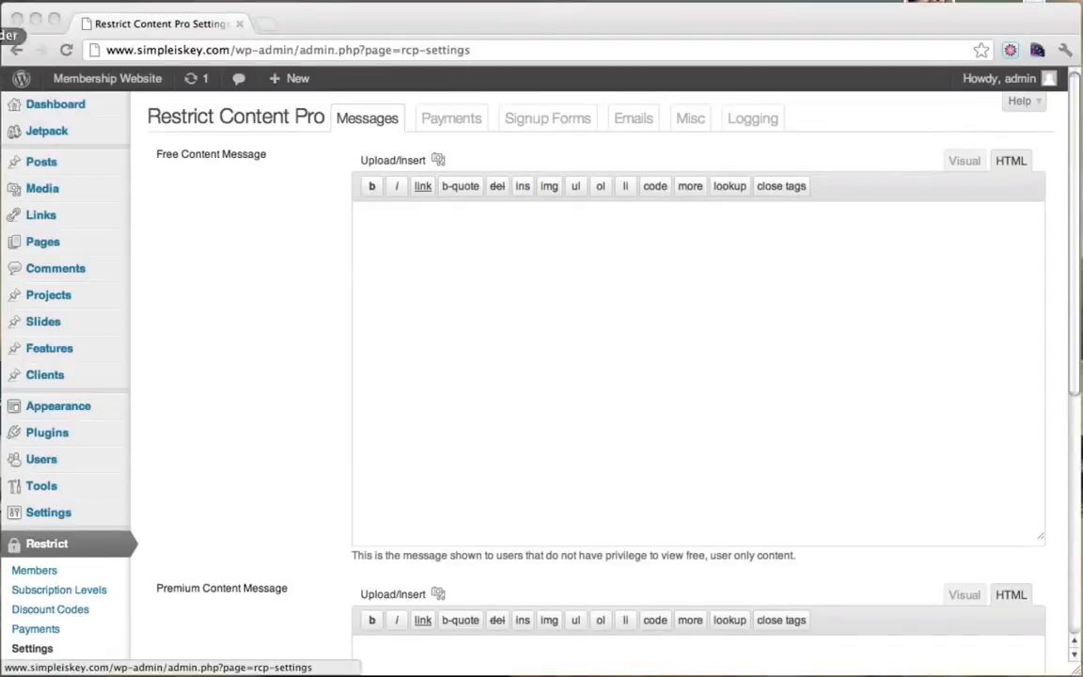
# Enable 'Anyone can register' in General Settings, save the changes, and view the Pages list.
pyautogui.scroll(-3, 201, 322)
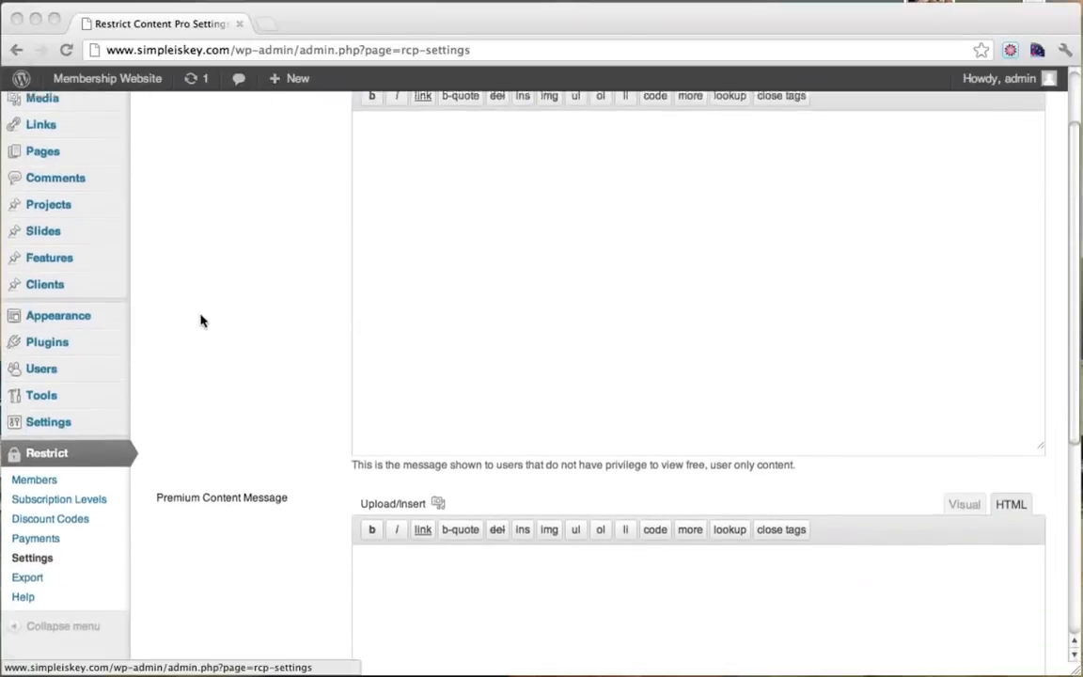
pyautogui.click(60, 422)
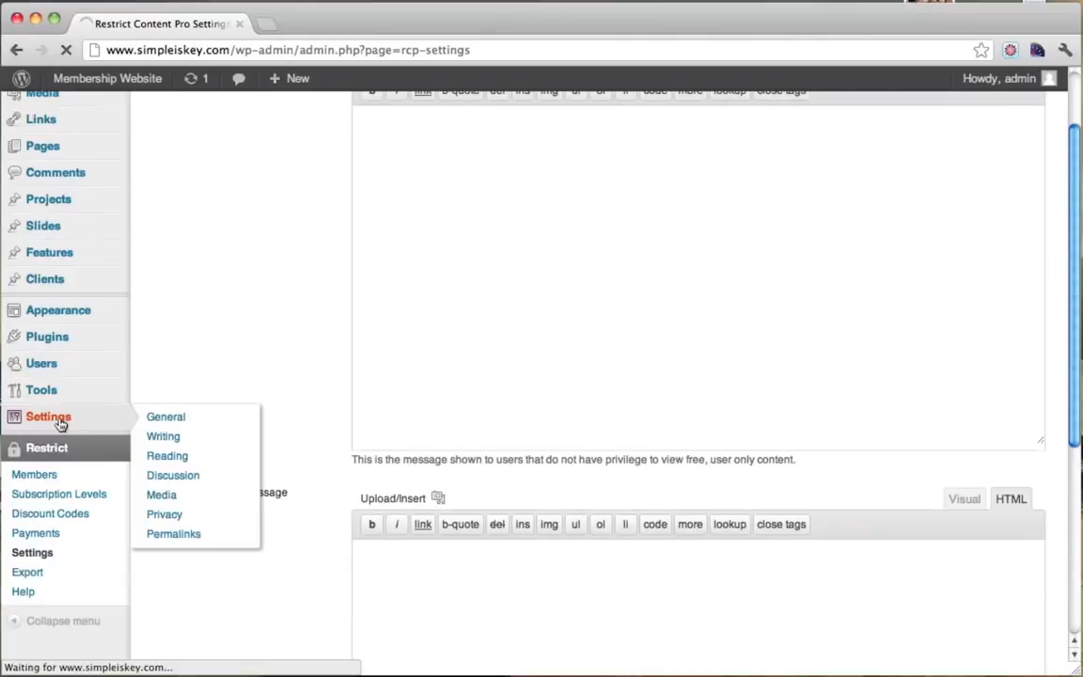
pyautogui.scroll(-1, 168, 417)
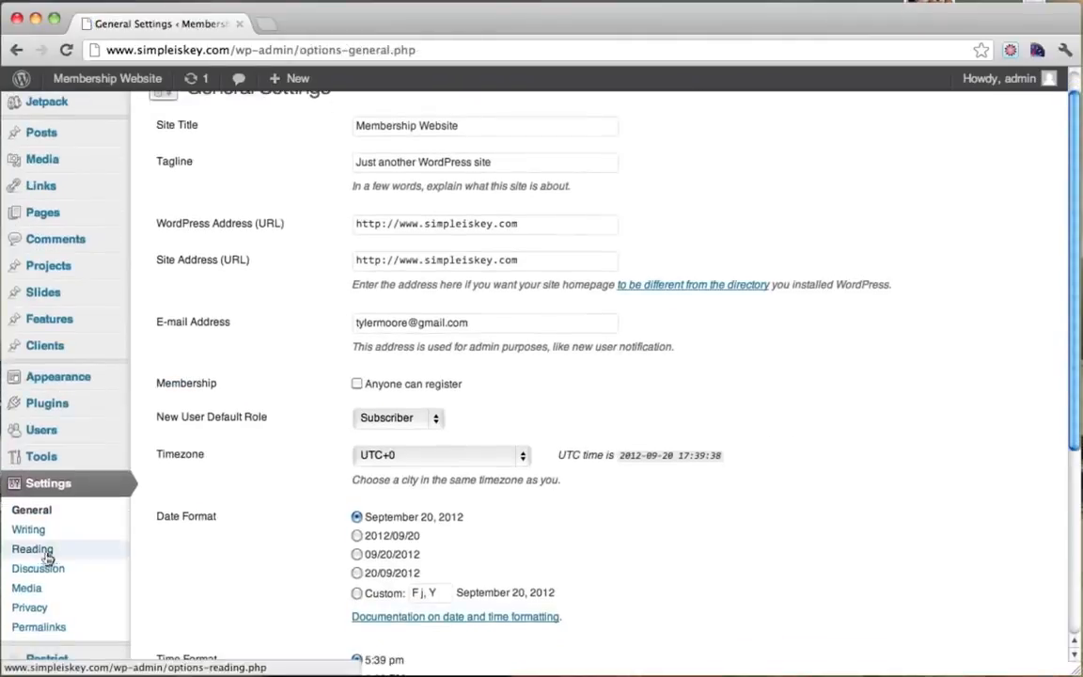
pyautogui.click(52, 516)
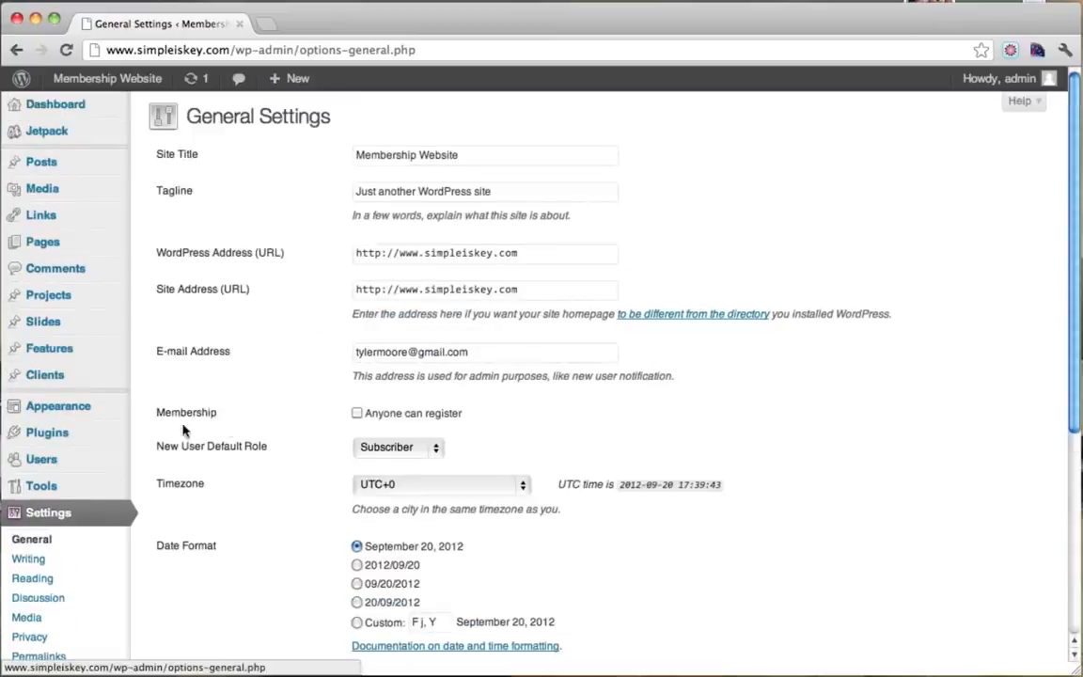
pyautogui.moveTo(171, 412); pyautogui.dragTo(263, 413)
pyautogui.scroll(-6, 639, 413)
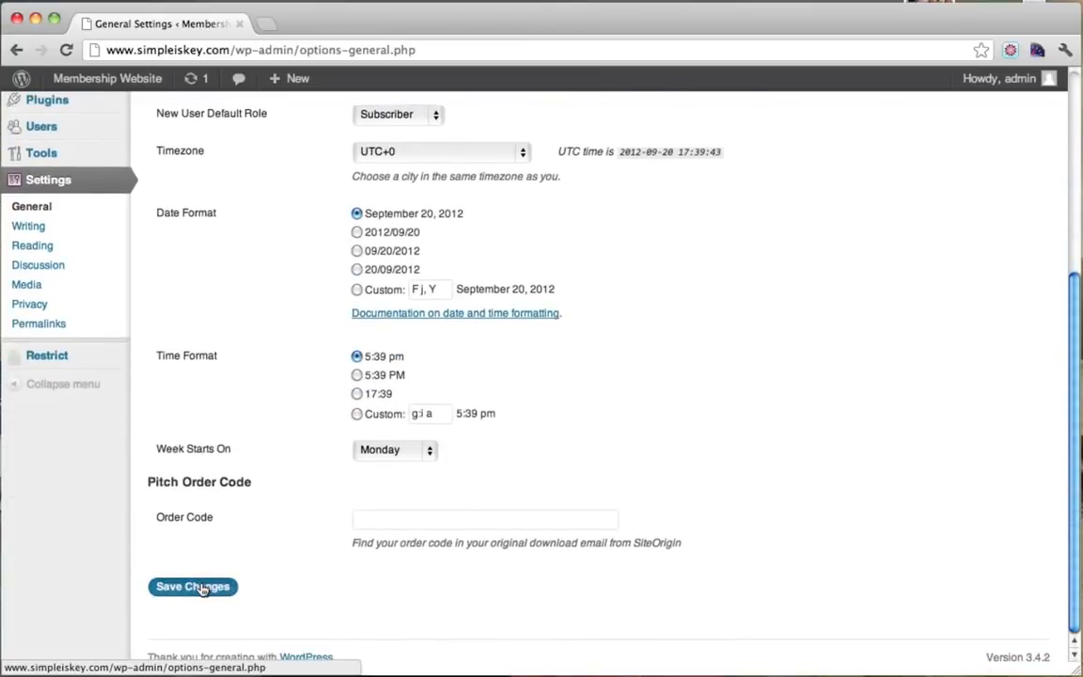
pyautogui.click(200, 589)
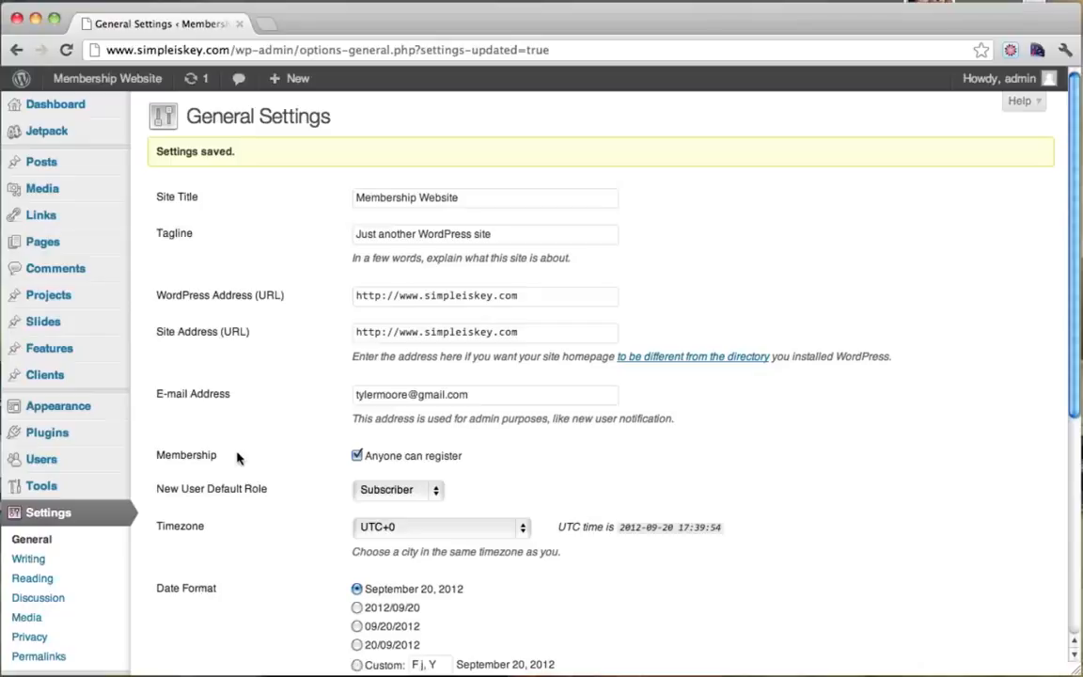
pyautogui.click(57, 246)
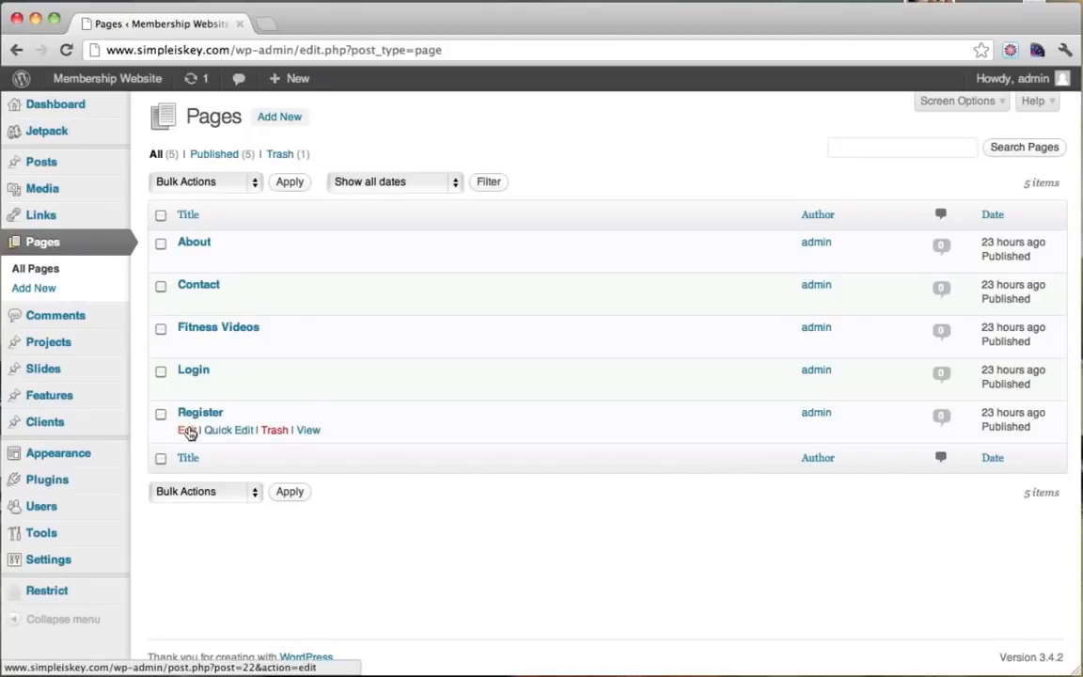
# Swap the Register page's placeholder text for [register_form] and update the page.
pyautogui.click(188, 431)
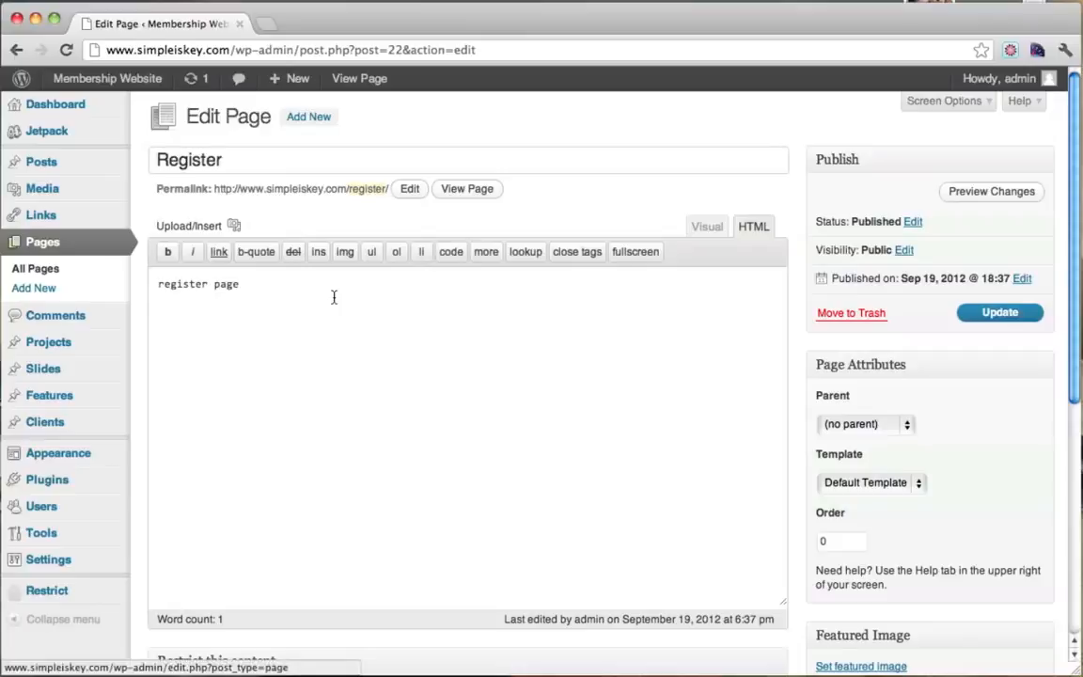
pyautogui.press('super+a')
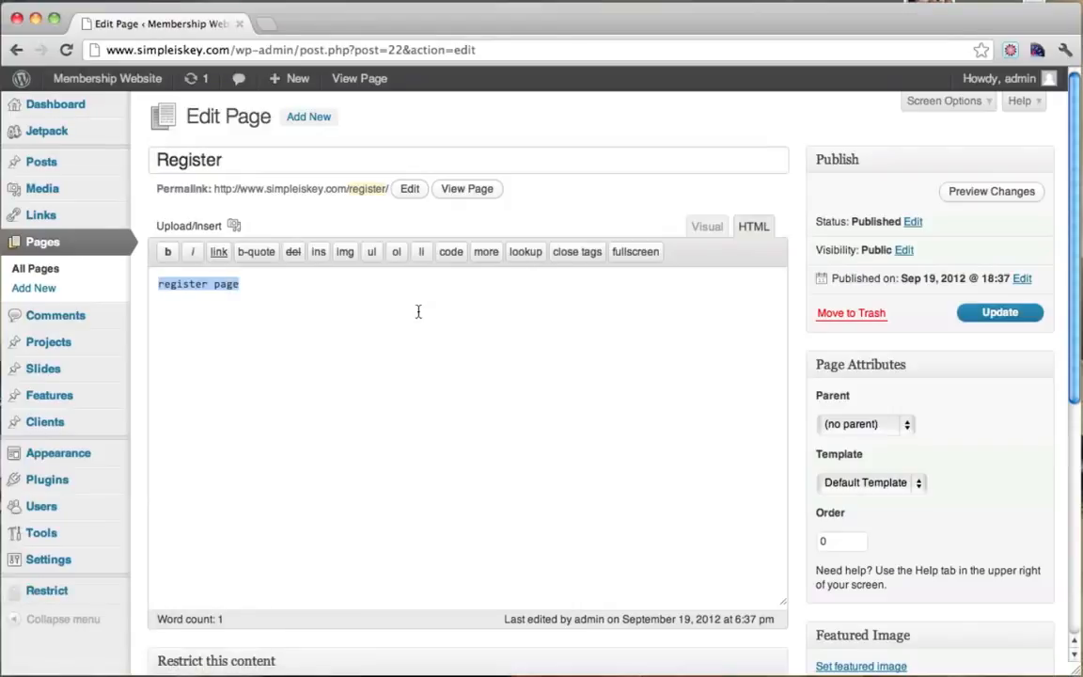
pyautogui.write('[')
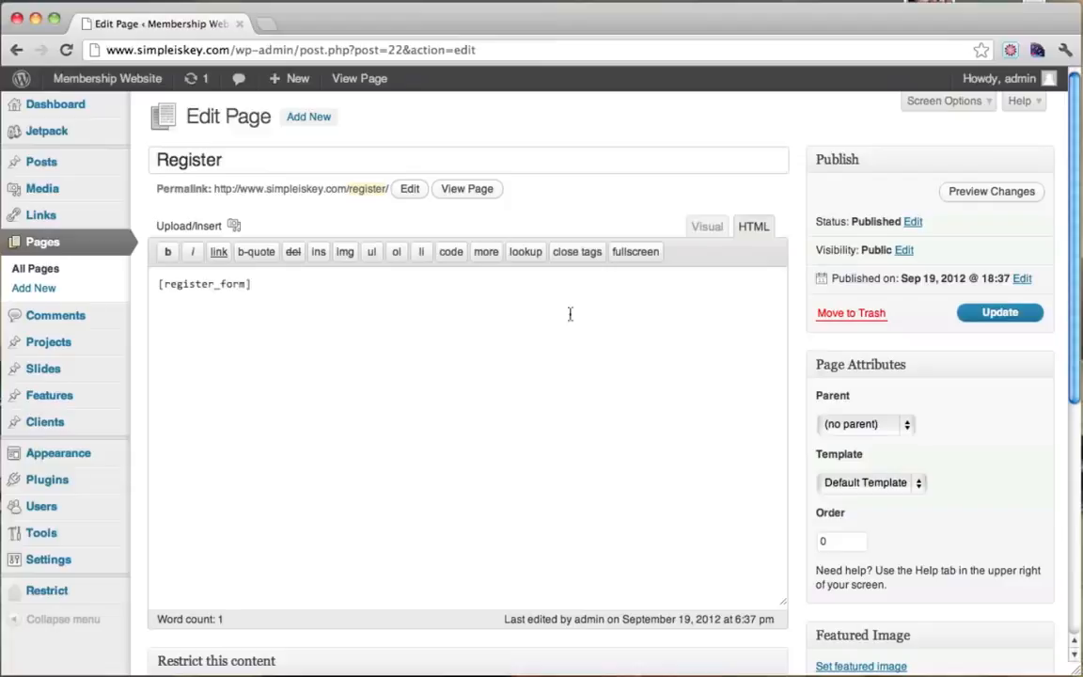
pyautogui.click(1009, 312)
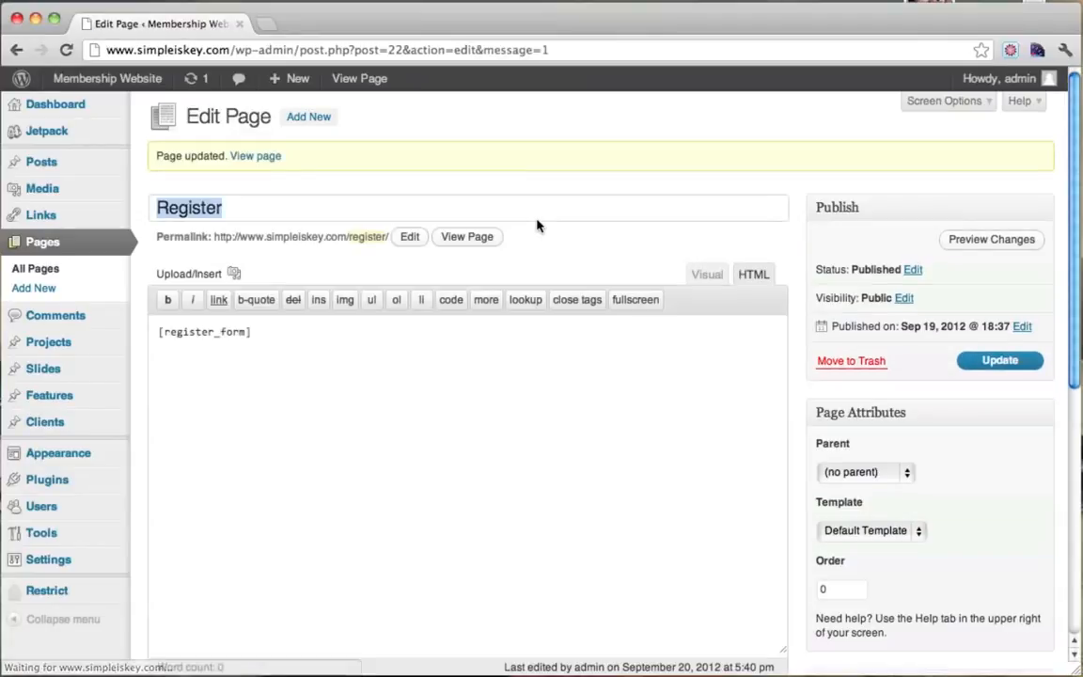
# On the live Register page, review the Free 15 Days and Premium $20 30 Days options.
pyautogui.click(468, 244)
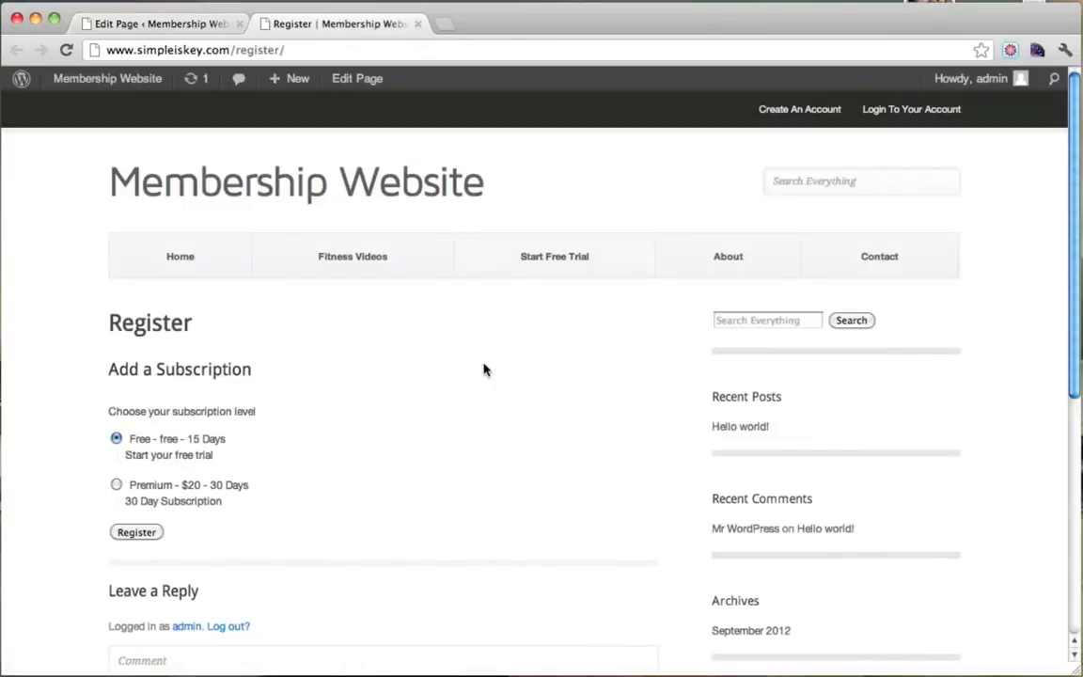
pyautogui.scroll(-1, 483, 370)
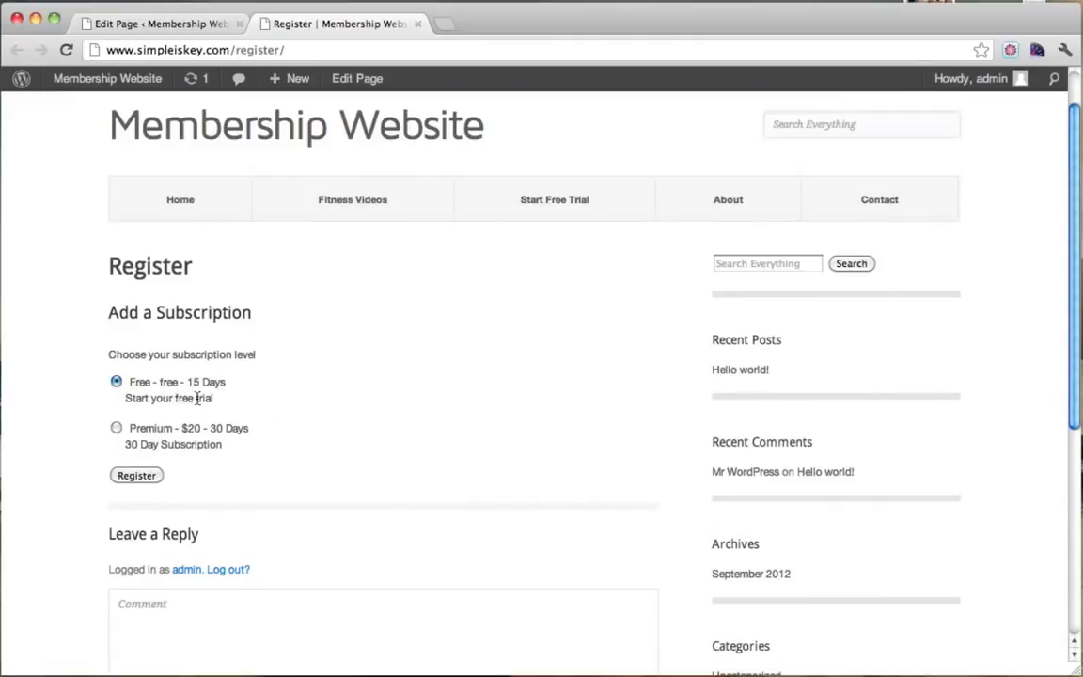
pyautogui.moveTo(144, 384); pyautogui.dragTo(228, 383)
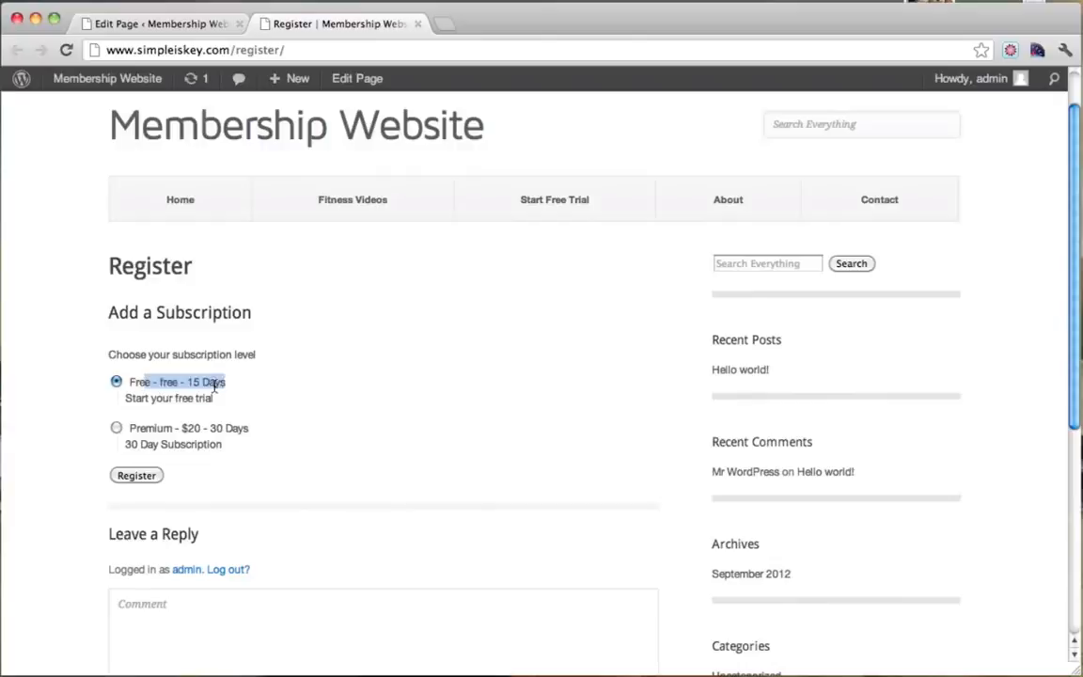
pyautogui.click(214, 386)
pyautogui.moveTo(140, 404); pyautogui.dragTo(217, 404)
pyautogui.click(196, 406)
pyautogui.moveTo(142, 430); pyautogui.dragTo(271, 428)
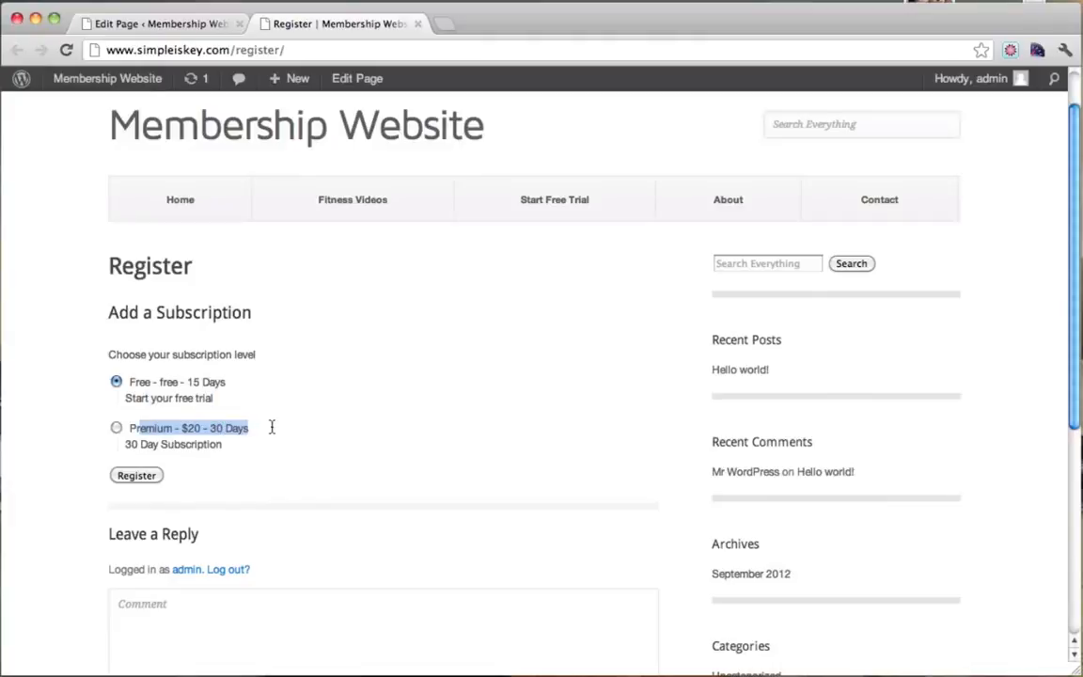
pyautogui.click(224, 439)
pyautogui.moveTo(131, 450); pyautogui.dragTo(223, 446)
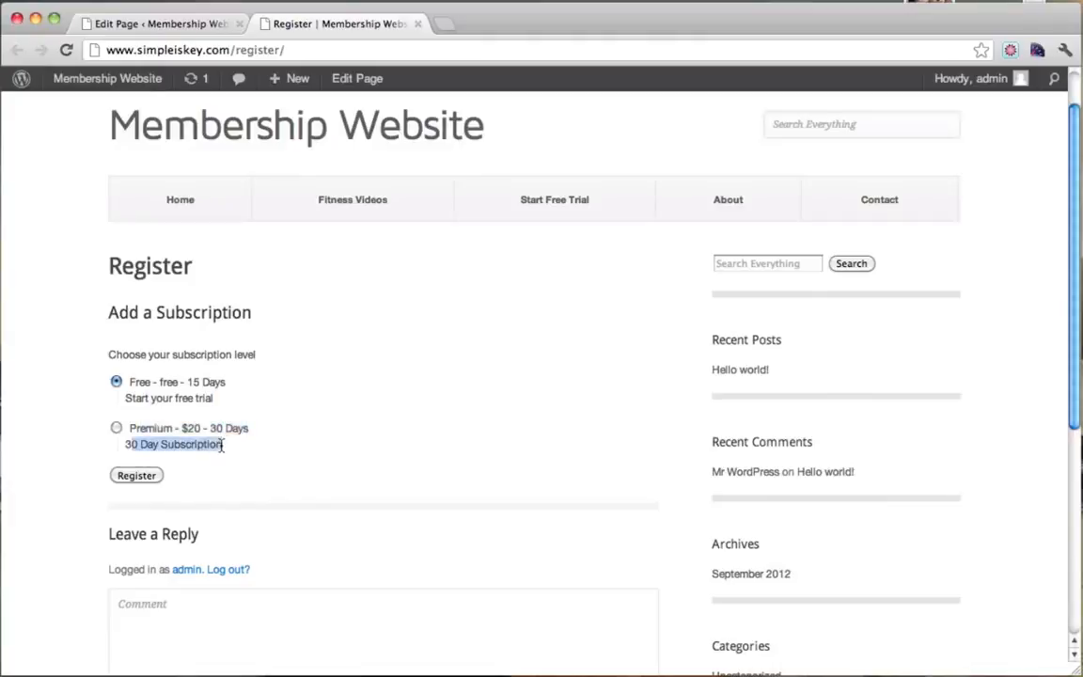
pyautogui.click(222, 446)
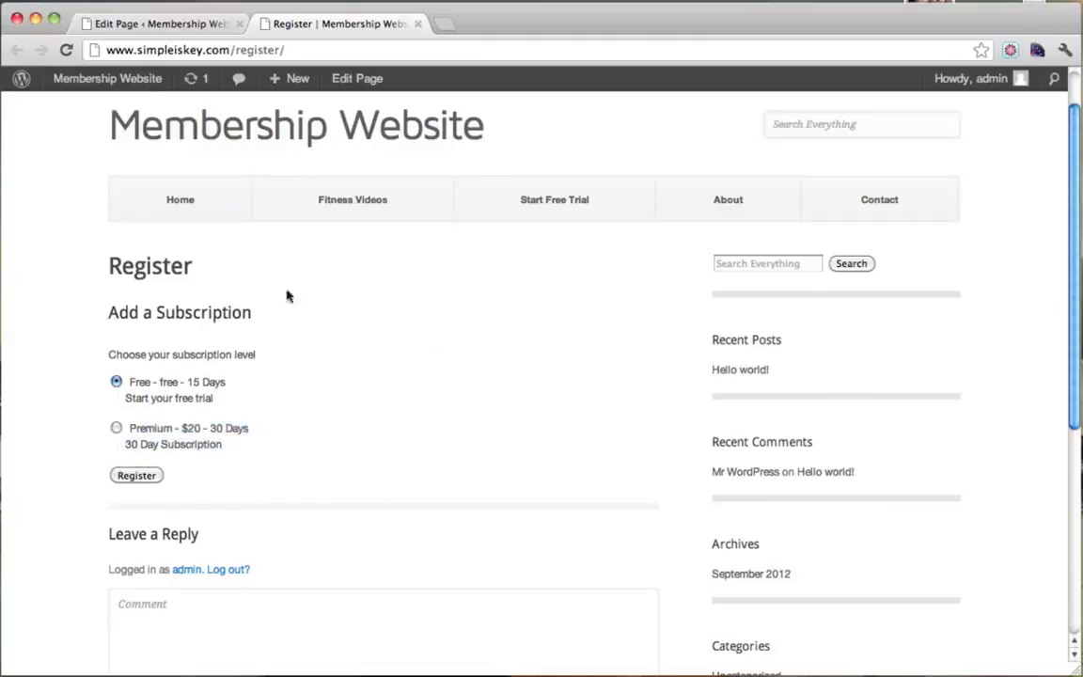
pyautogui.scroll(-3, 264, 391)
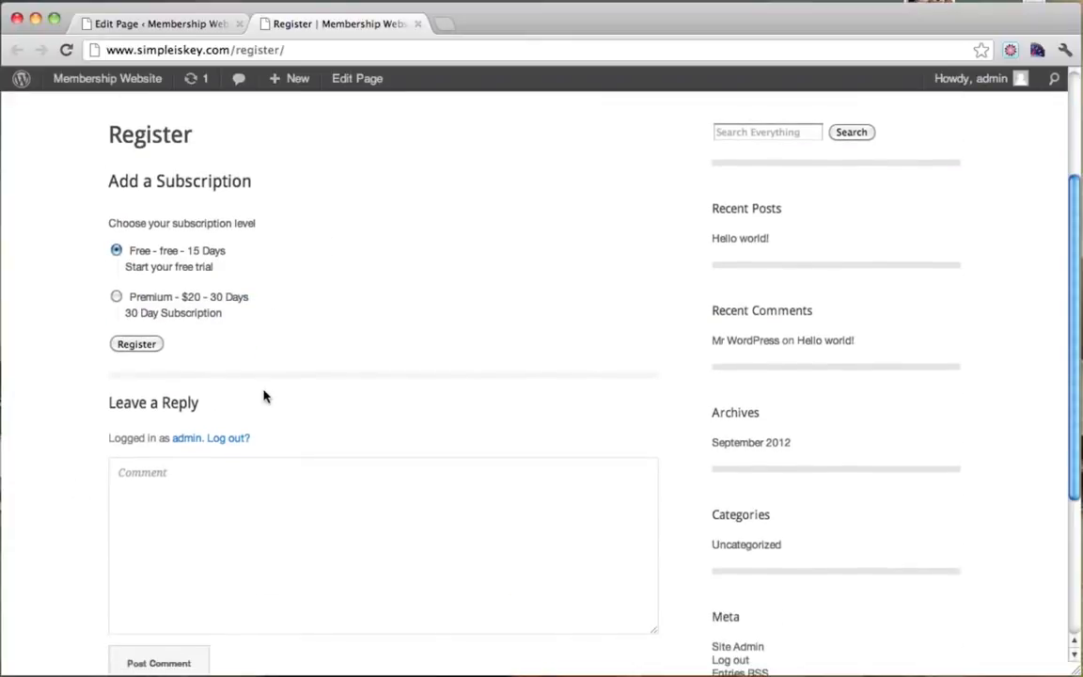
pyautogui.scroll(4, 266, 391)
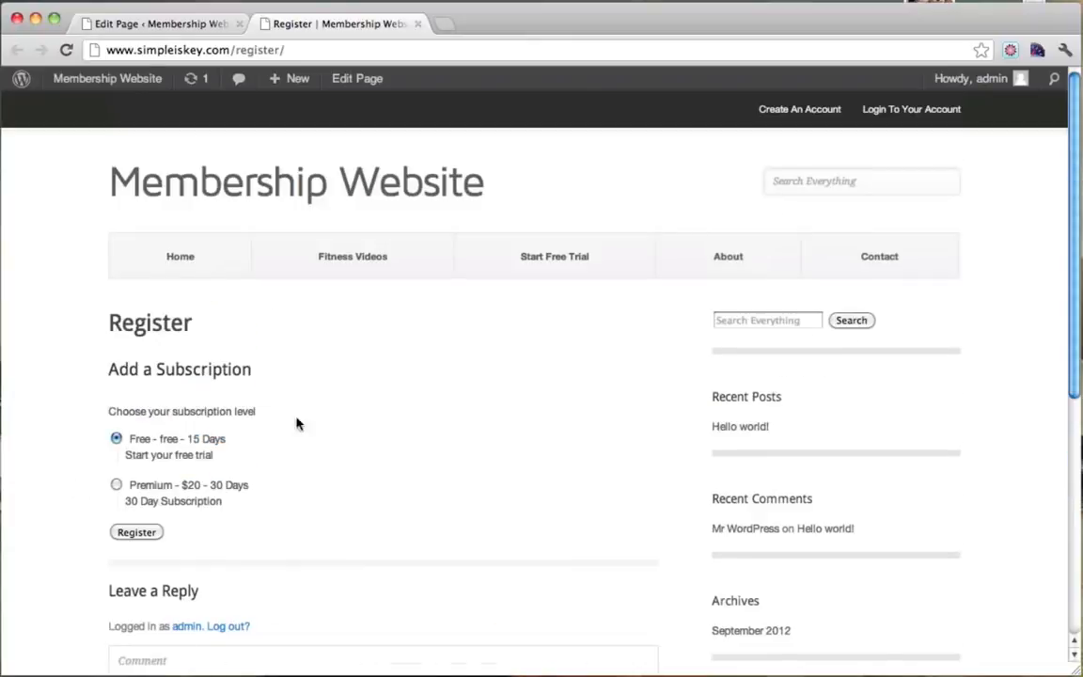
# Toggle Premium then back to Free, and try the Create An Account and Login links.
pyautogui.click(116, 486)
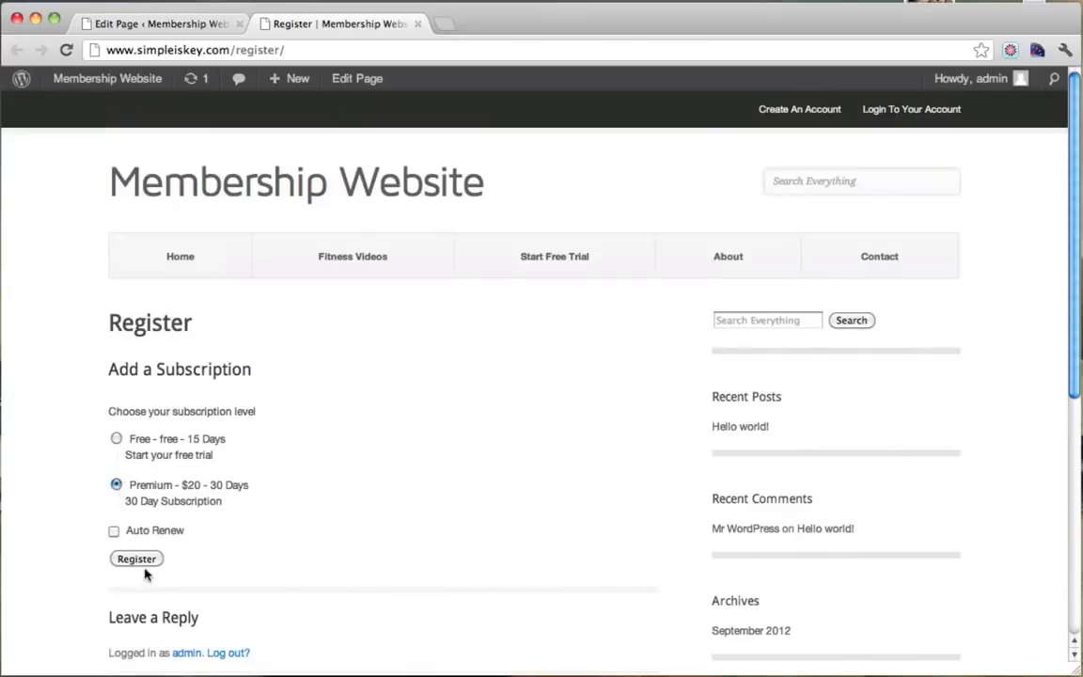
pyautogui.click(116, 438)
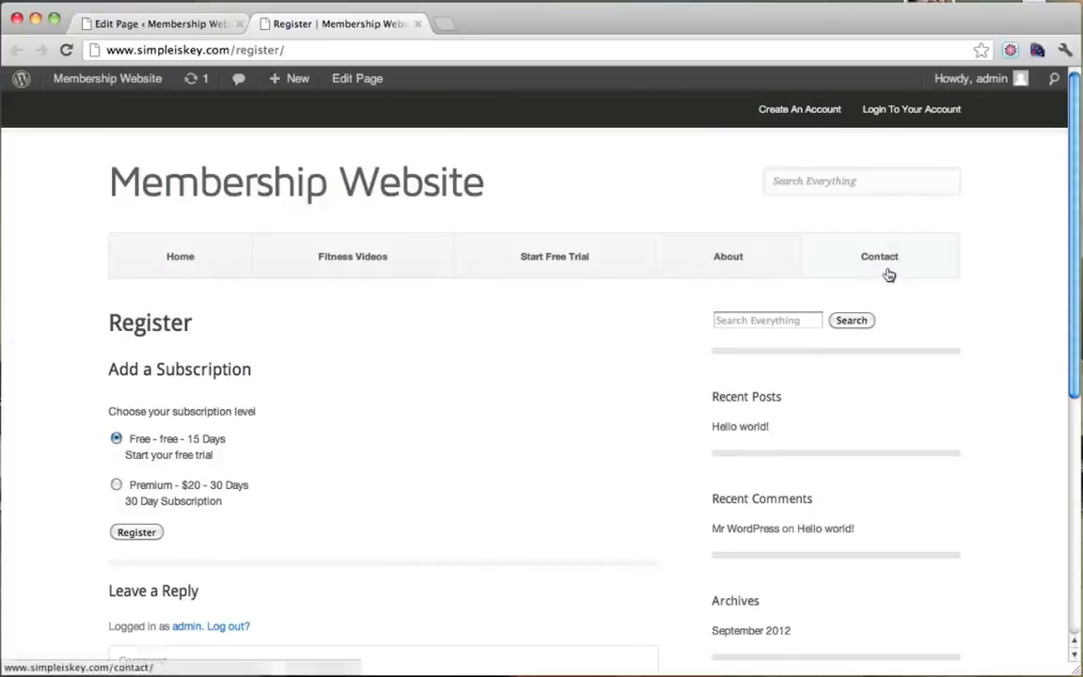
pyautogui.click(783, 111)
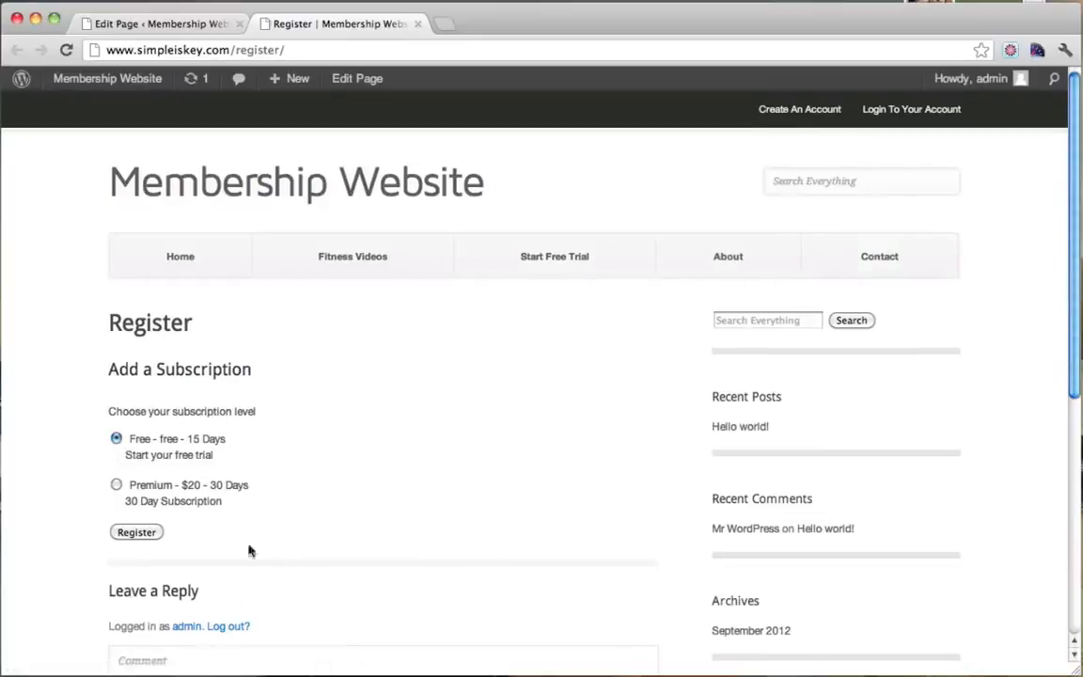
pyautogui.click(894, 110)
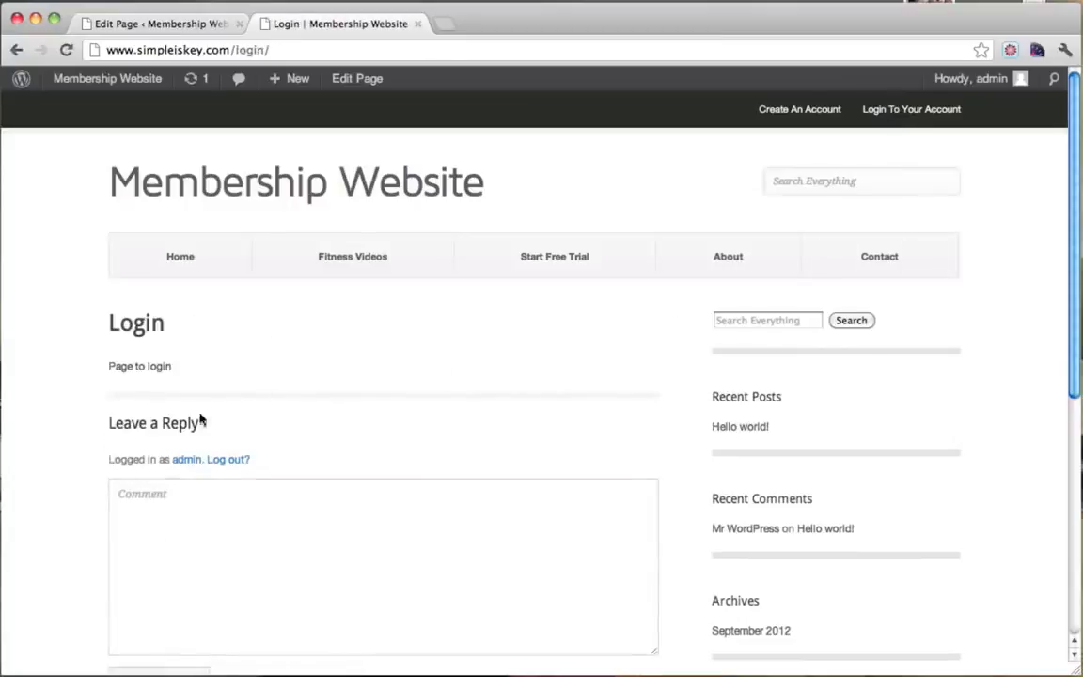
# Replace the Login page's placeholder text with [login_form] and update the page.
pyautogui.click(361, 82)
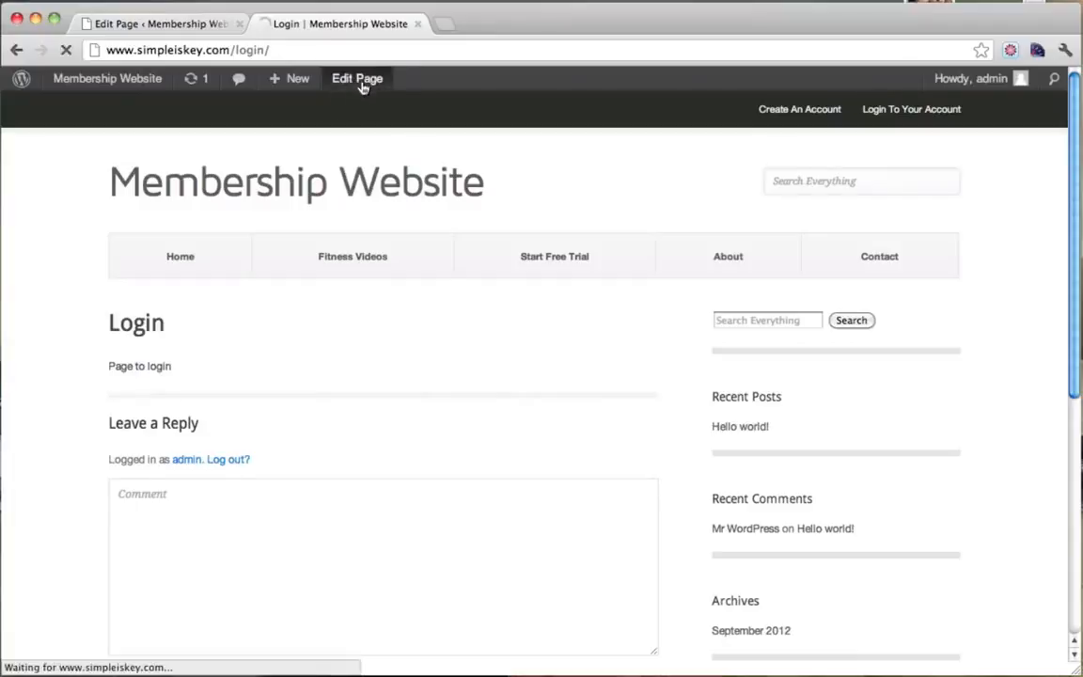
pyautogui.moveTo(318, 299); pyautogui.dragTo(123, 279)
pyautogui.write('[login_form')
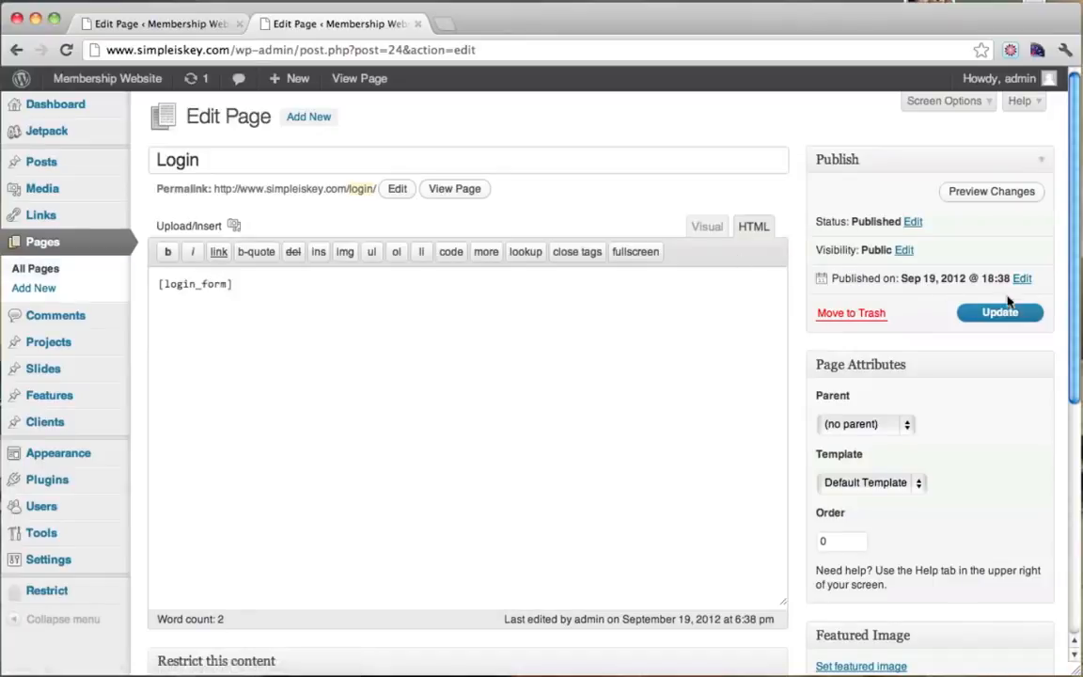
pyautogui.click(997, 320)
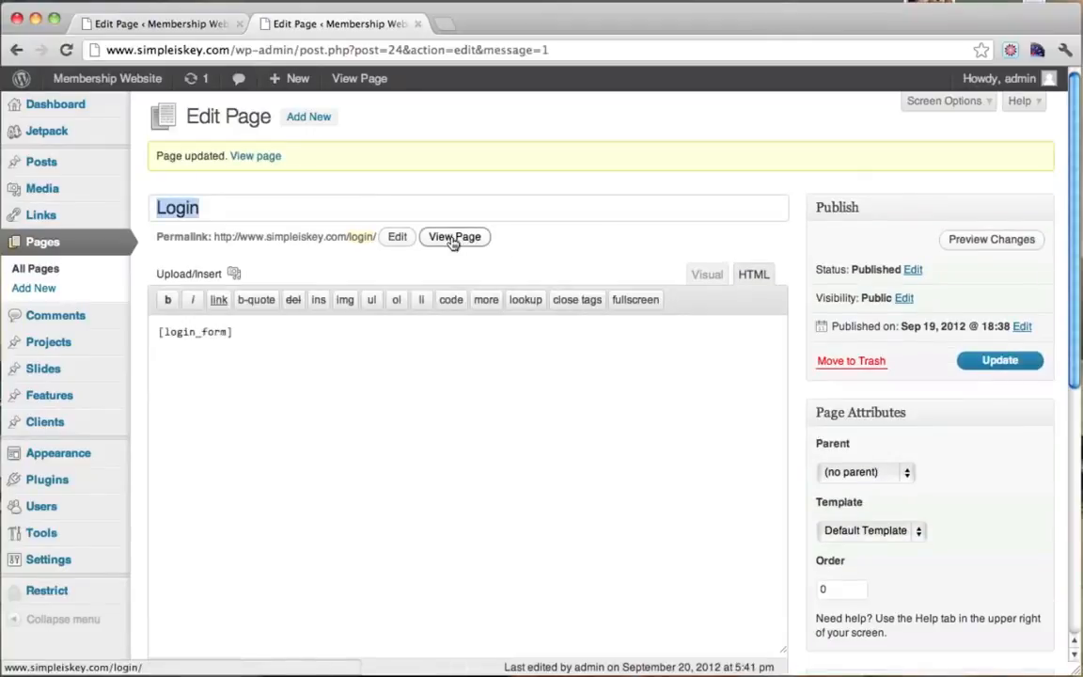
# Check that the live Login page reads 'You are logged in', then return to the Register editor.
pyautogui.click(455, 238)
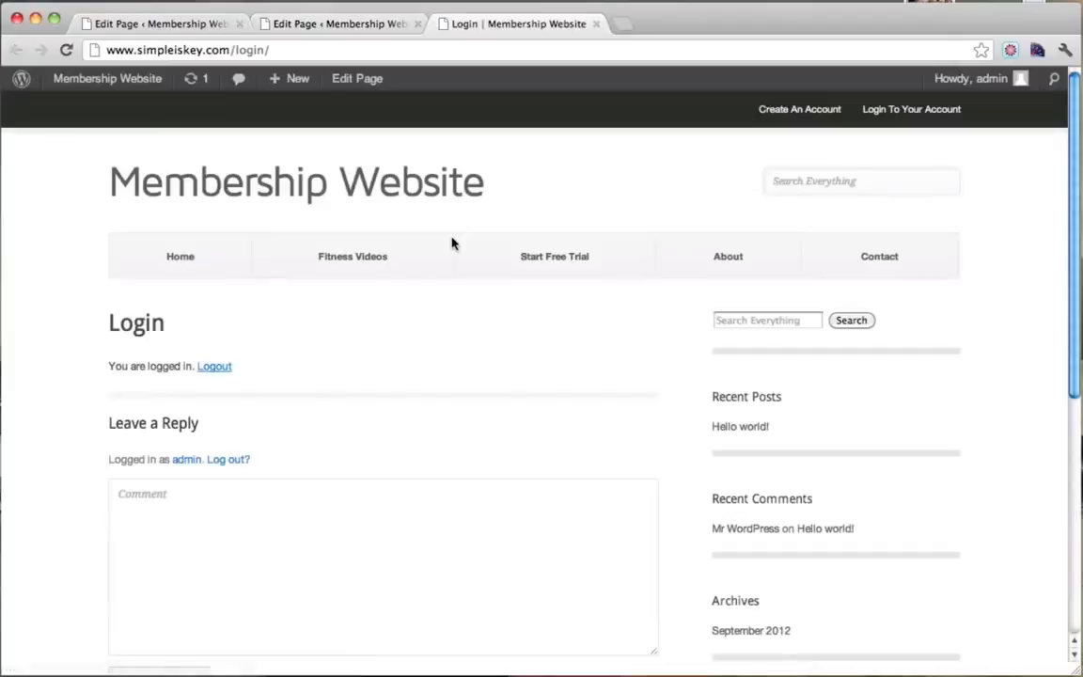
pyautogui.moveTo(121, 367); pyautogui.dragTo(195, 372)
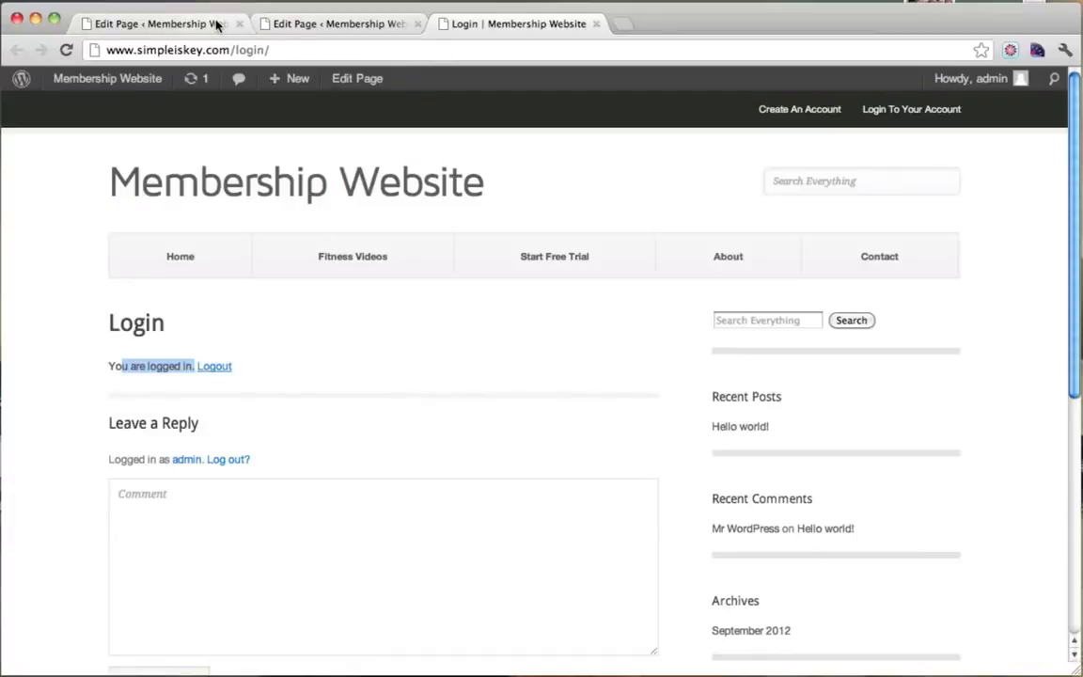
pyautogui.click(186, 24)
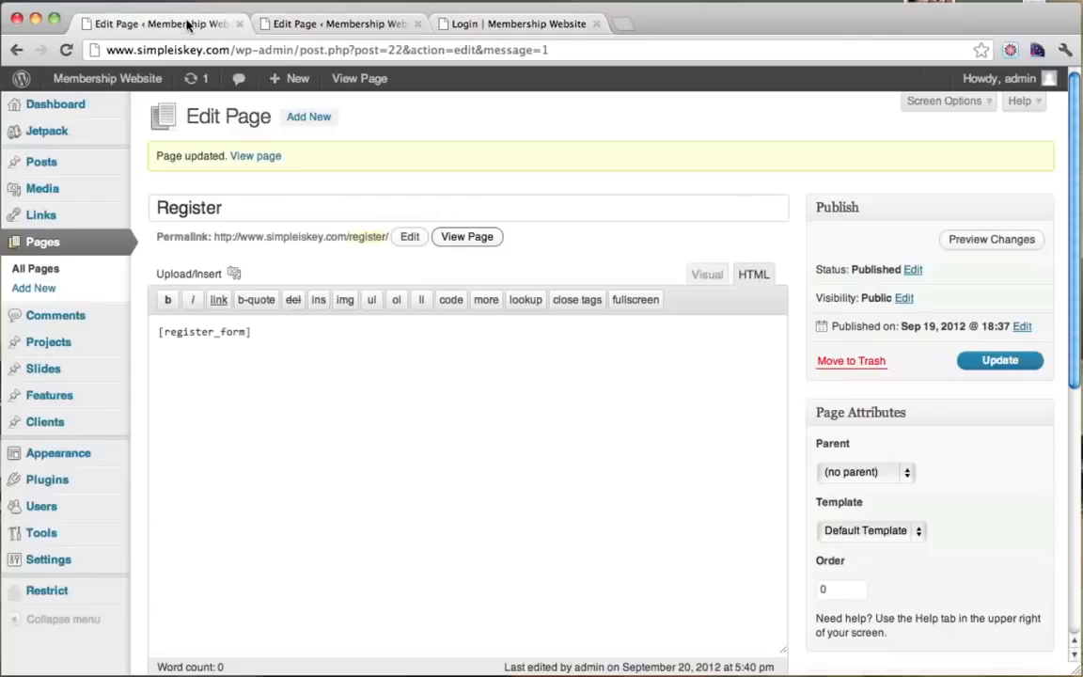
# Close both Edit Page tabs and log out of the admin account.
pyautogui.click(239, 24)
pyautogui.click(238, 25)
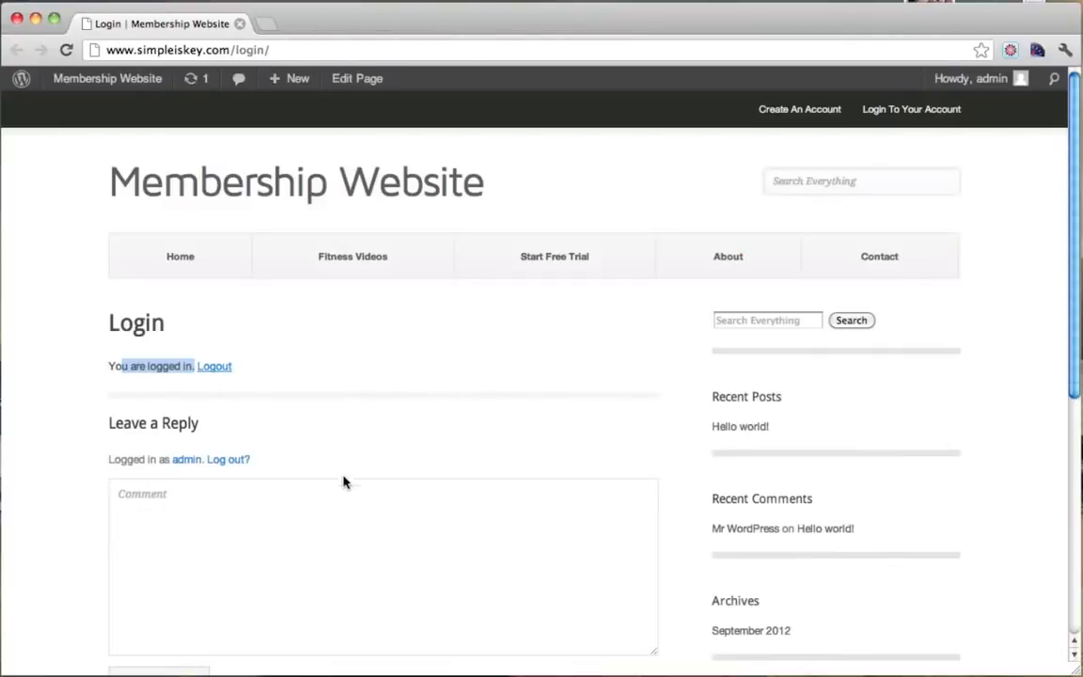
pyautogui.click(215, 368)
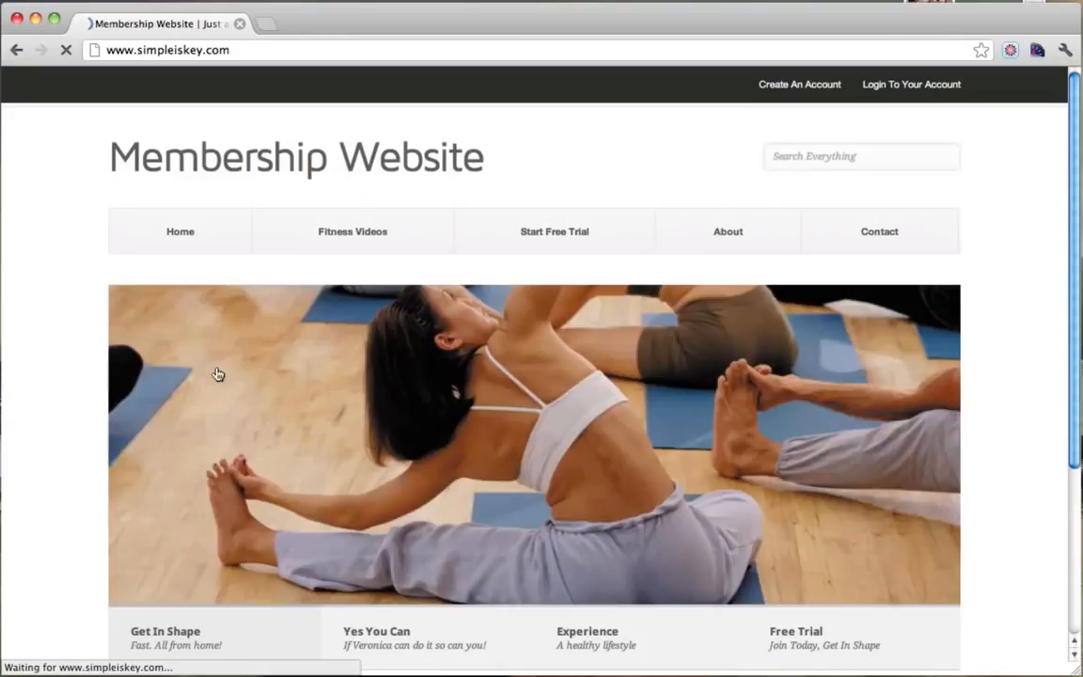
# Sign in as admin through the site's Login form, then log out again.
pyautogui.click(890, 89)
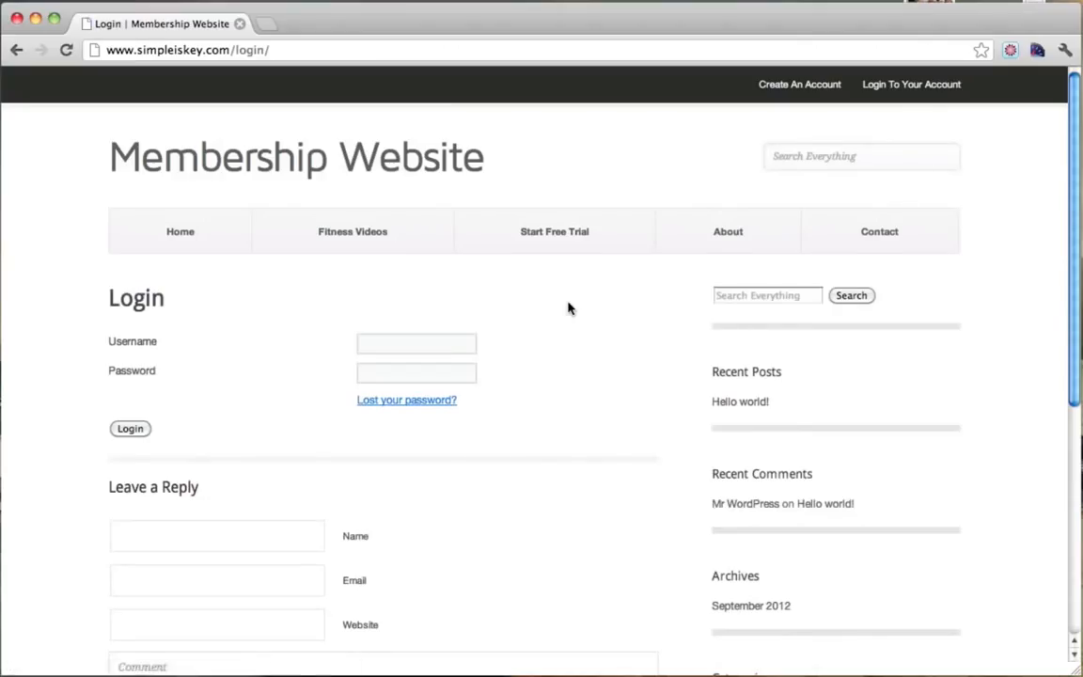
pyautogui.scroll(-2, 526, 301)
pyautogui.click(445, 269)
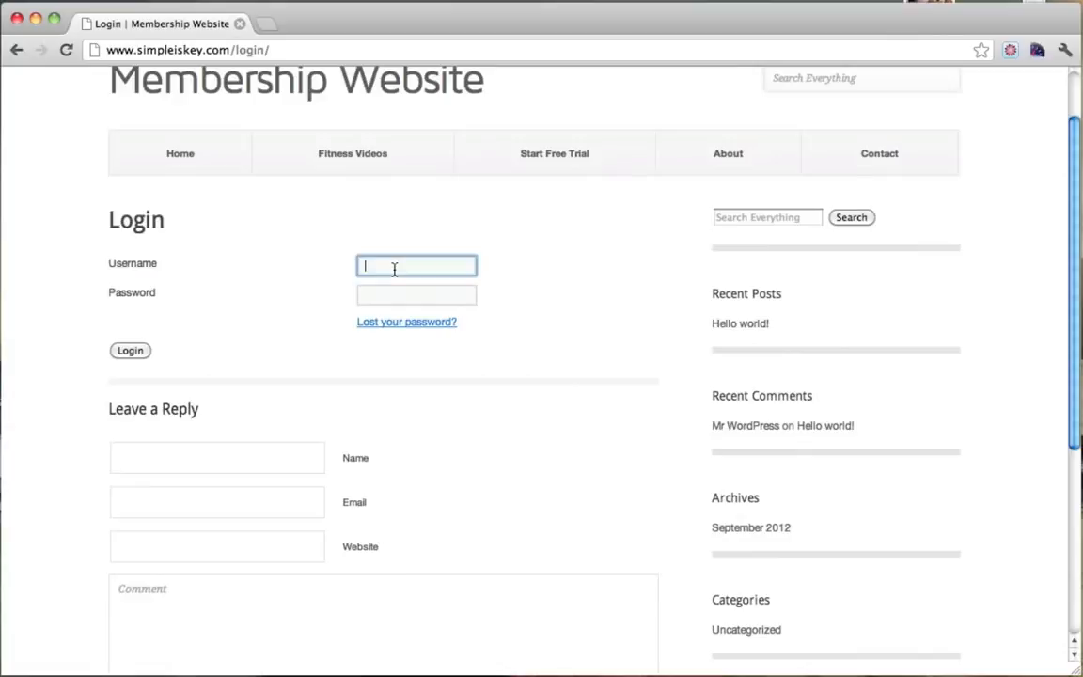
pyautogui.scroll(2, 440, 316)
pyautogui.write('admin')
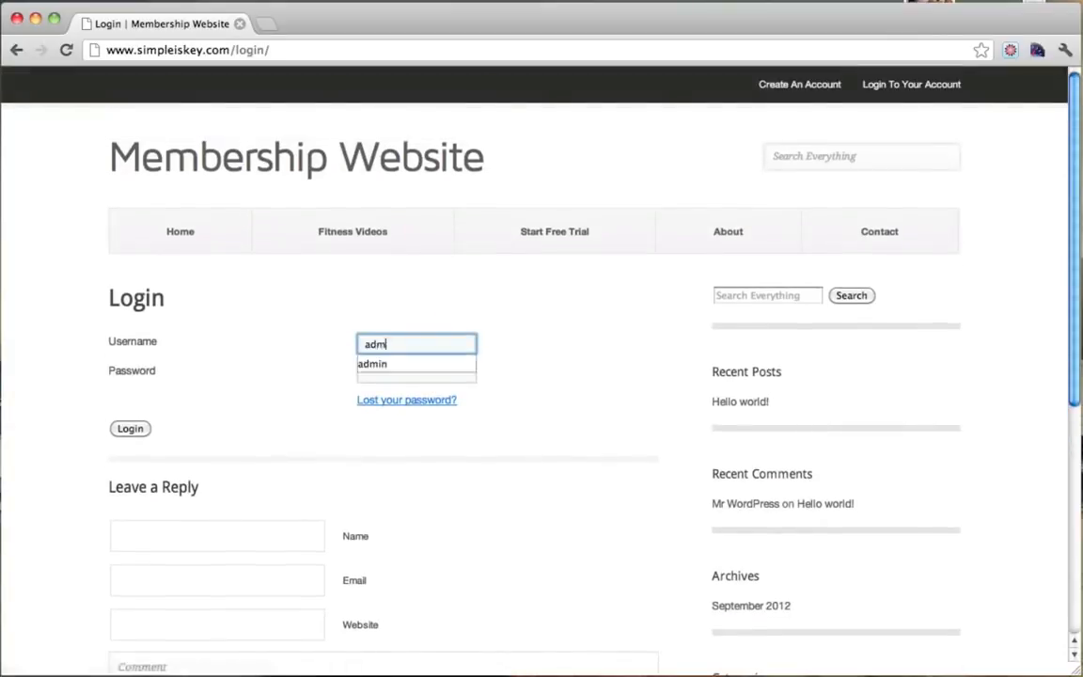
pyautogui.press('Tab')
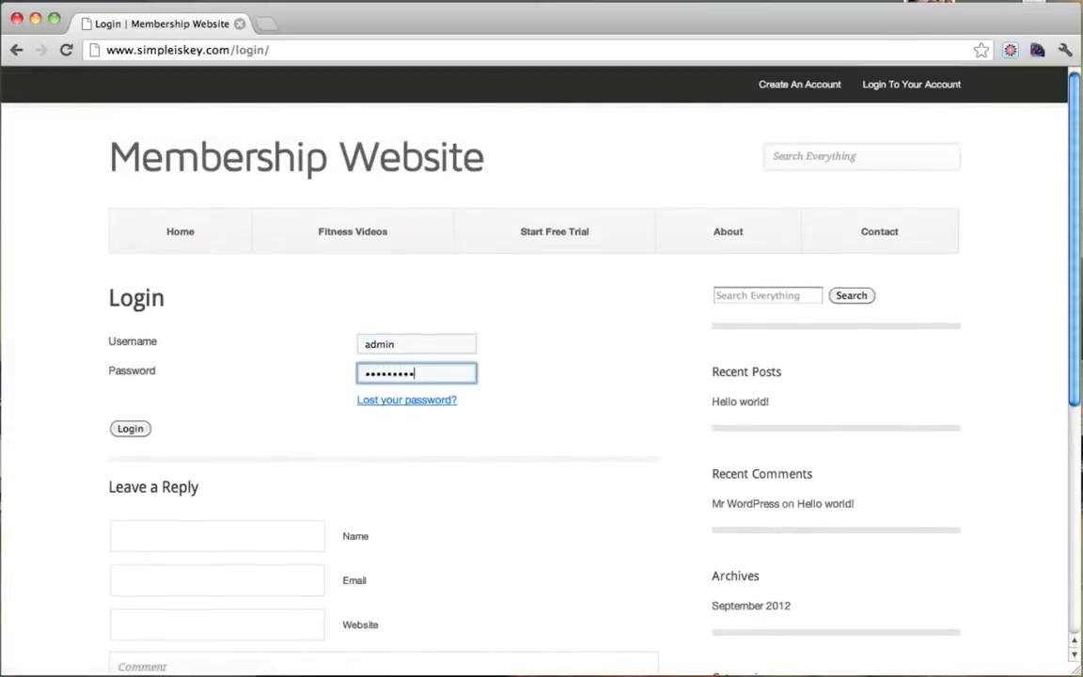
pyautogui.click(130, 429)
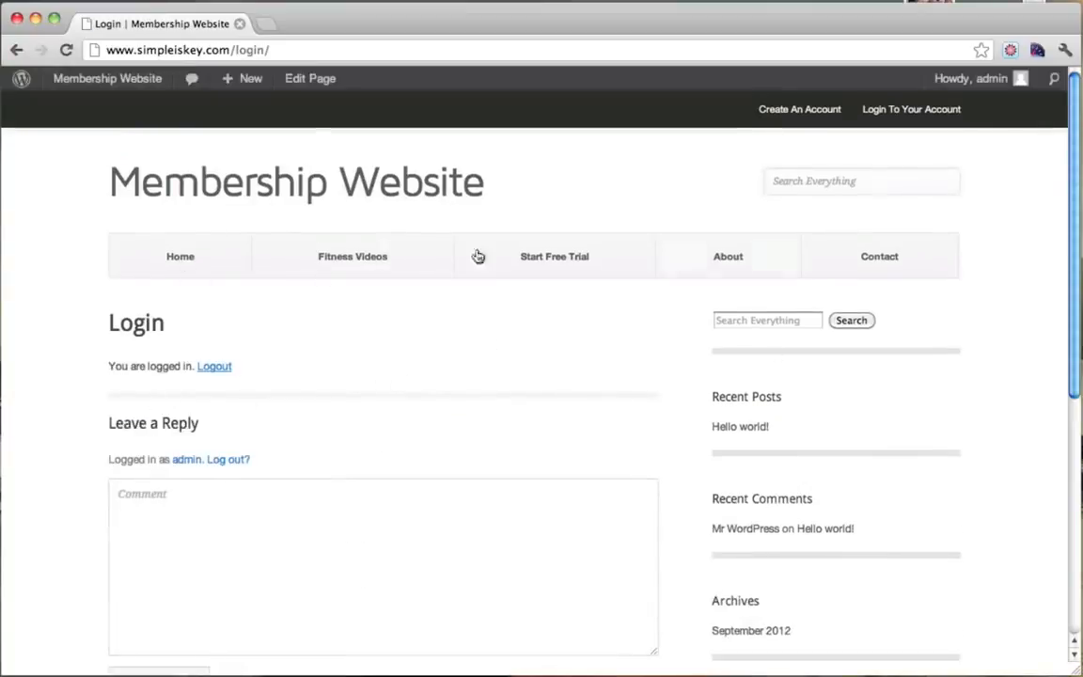
pyautogui.click(221, 370)
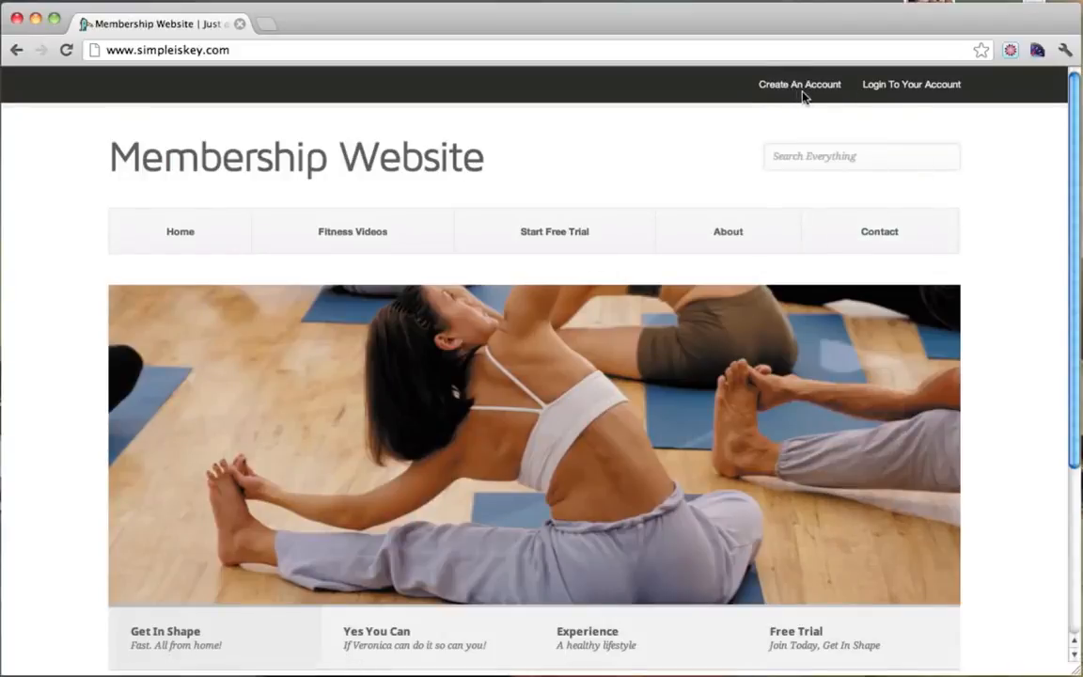
# On the Free Trial registration form, enter a username, e-mail, first and last name, and password.
pyautogui.click(554, 244)
pyautogui.scroll(-2, 555, 246)
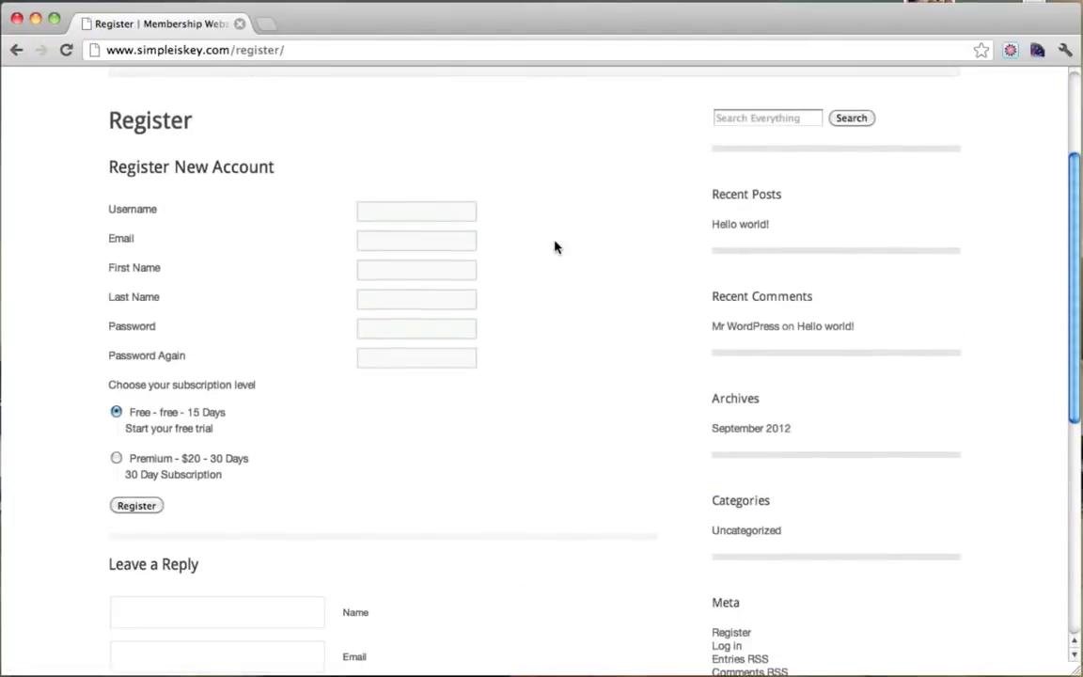
pyautogui.click(380, 210)
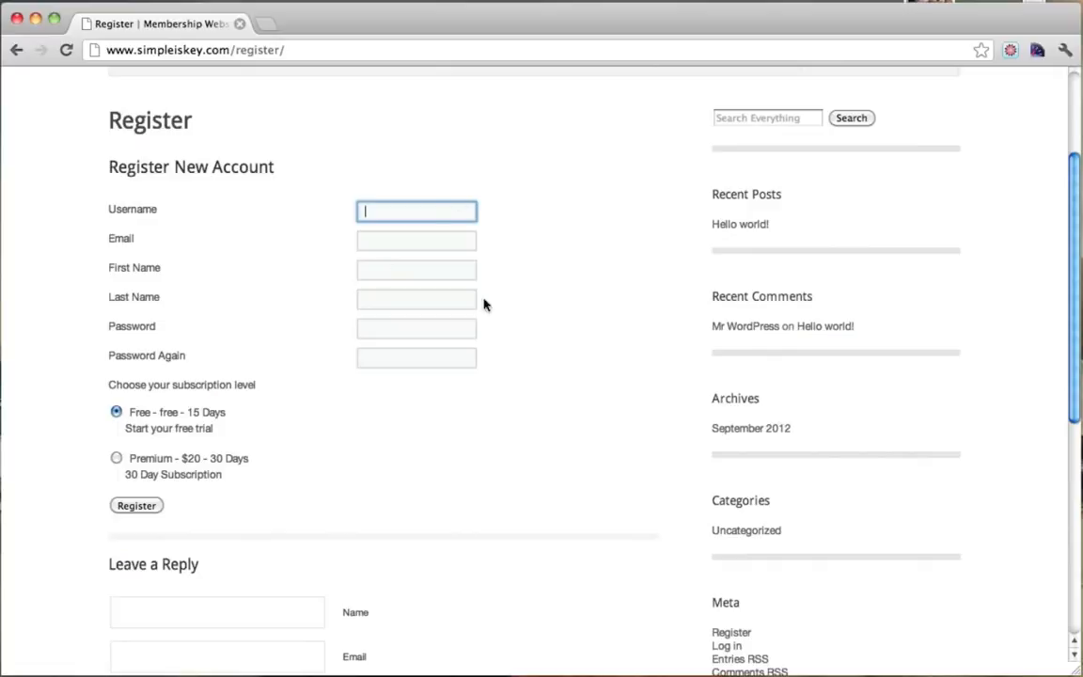
pyautogui.scroll(4, 466, 327)
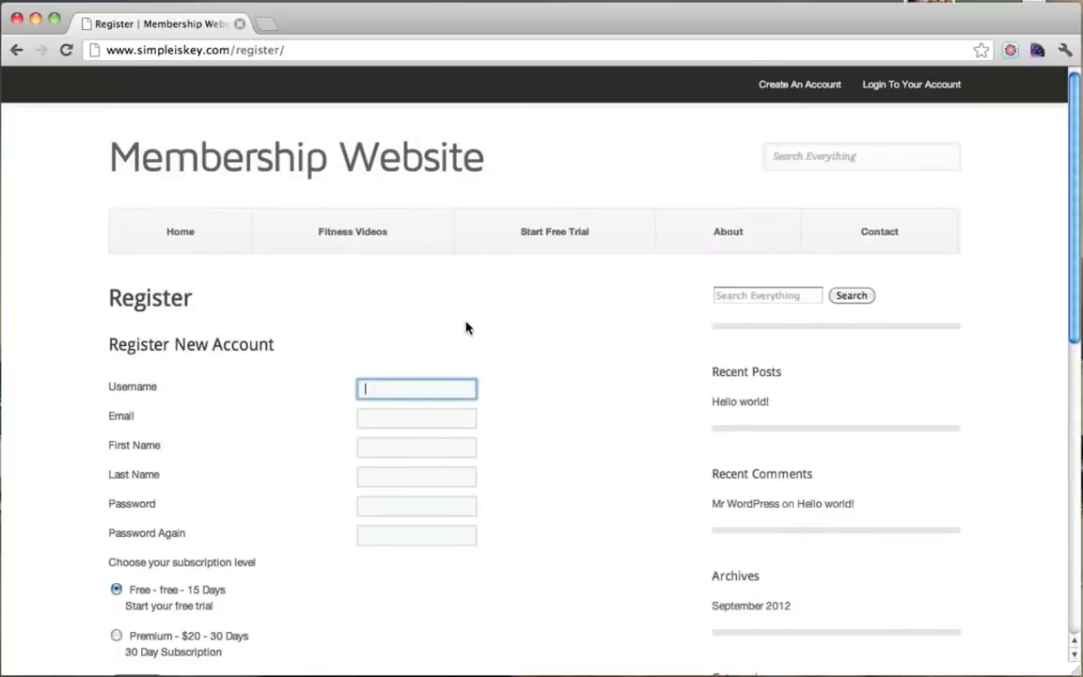
pyautogui.scroll(-1, 465, 327)
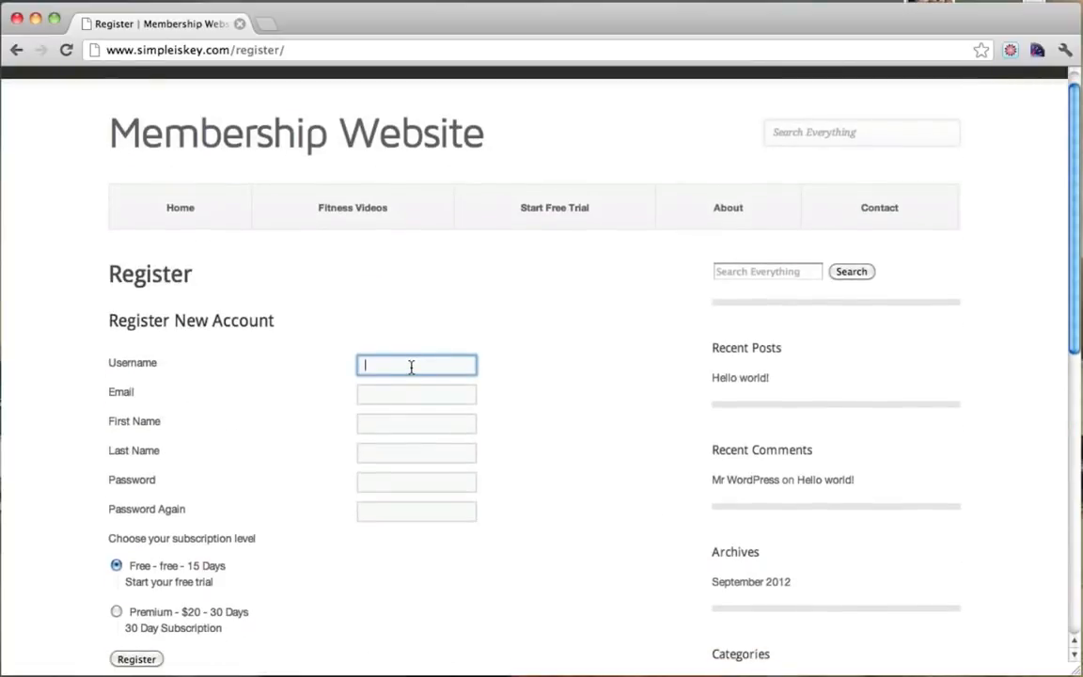
pyautogui.write('co')
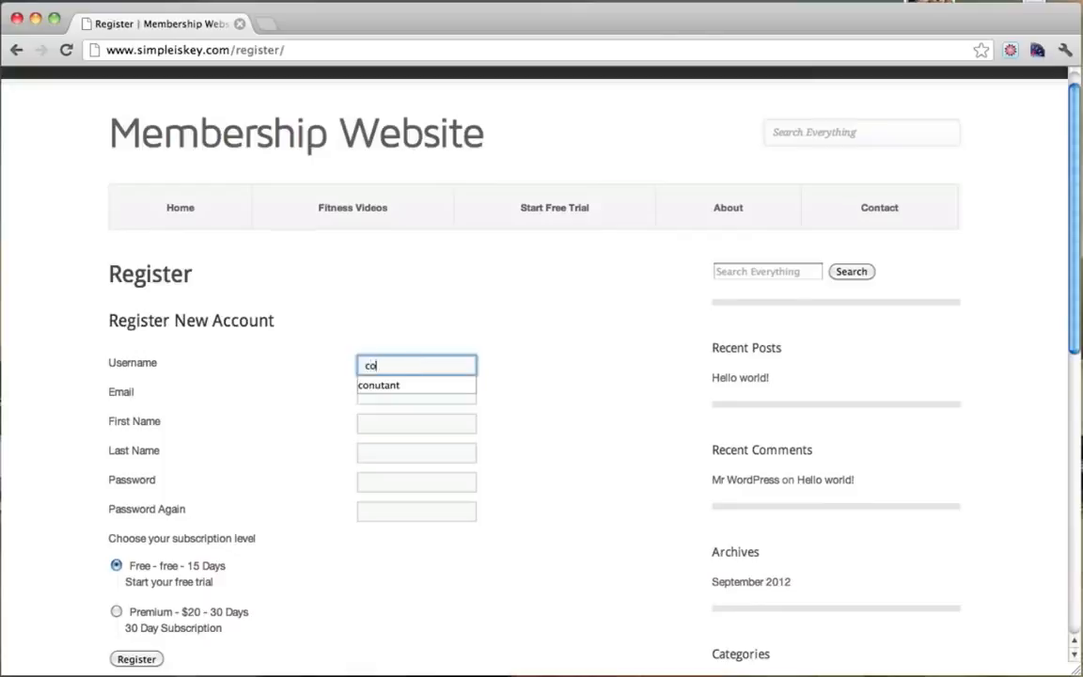
pyautogui.write('nutant')
pyautogui.press('Tab')
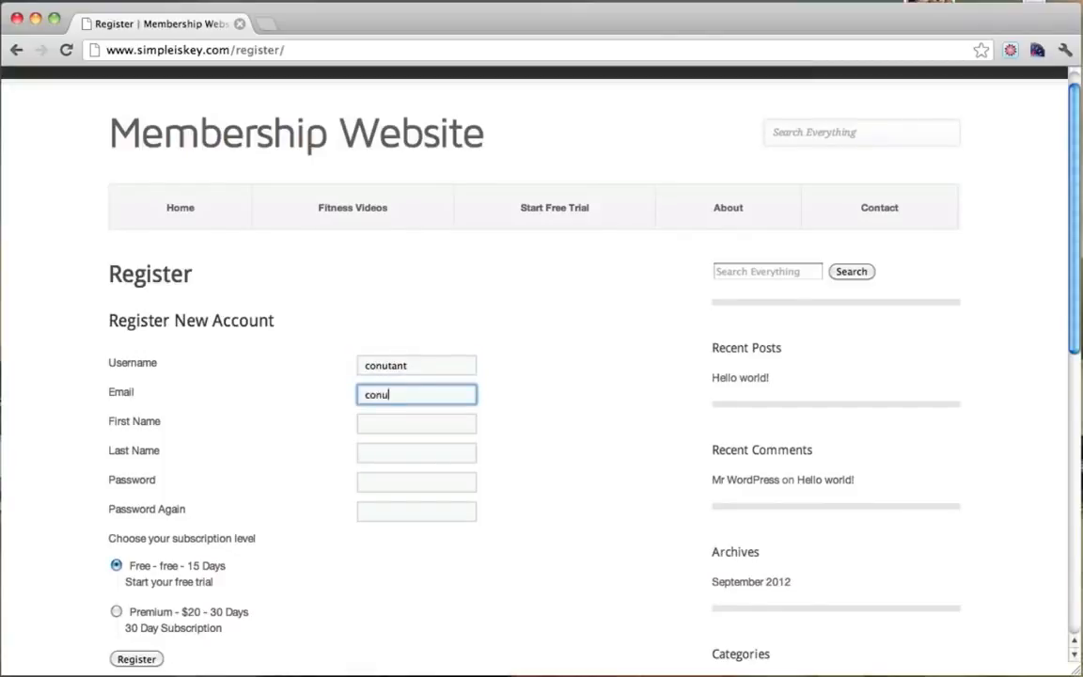
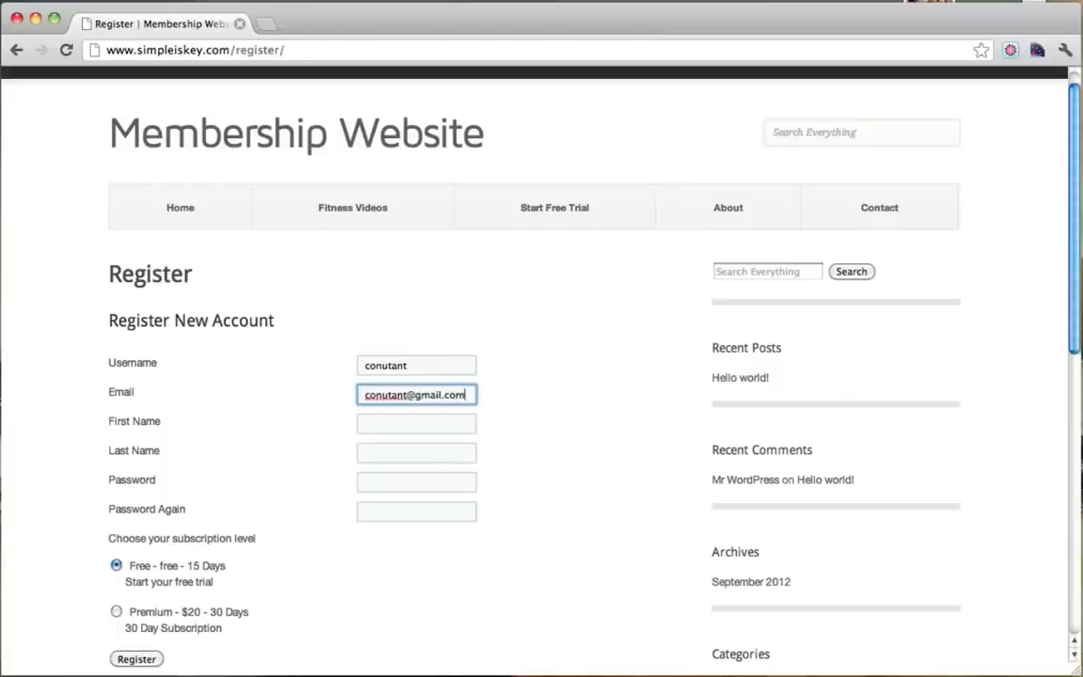
pyautogui.press('Tab')
pyautogui.write('T')
pyautogui.press('Tab')
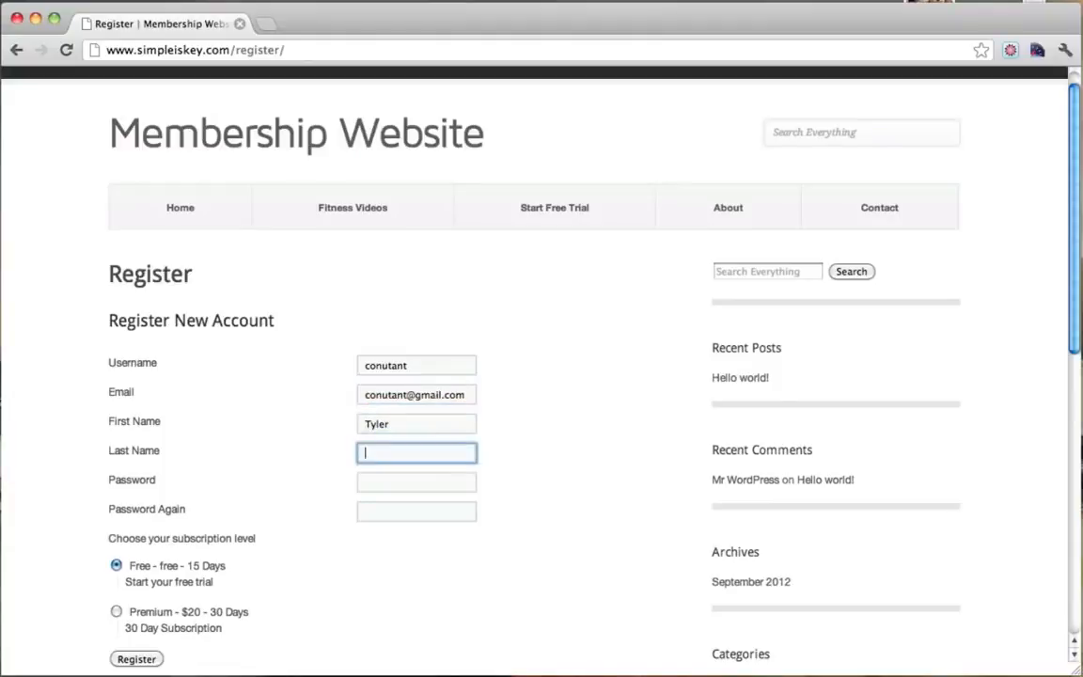
pyautogui.write('Moore')
pyautogui.press('Tab')
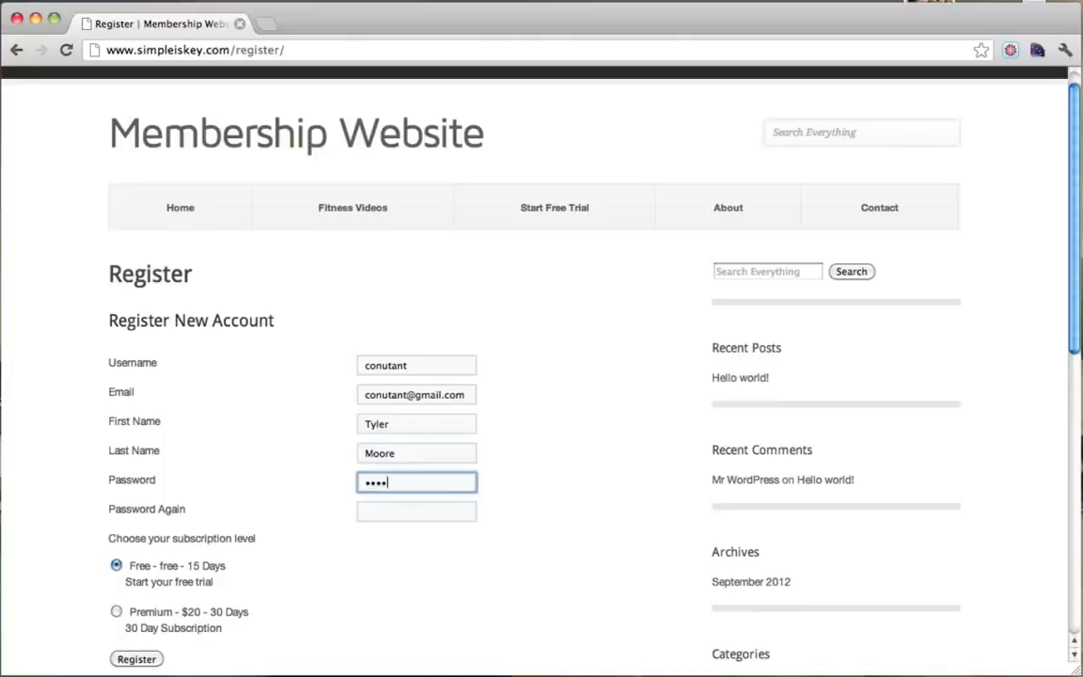
pyautogui.write('•••••••••••')
pyautogui.press('Tab')
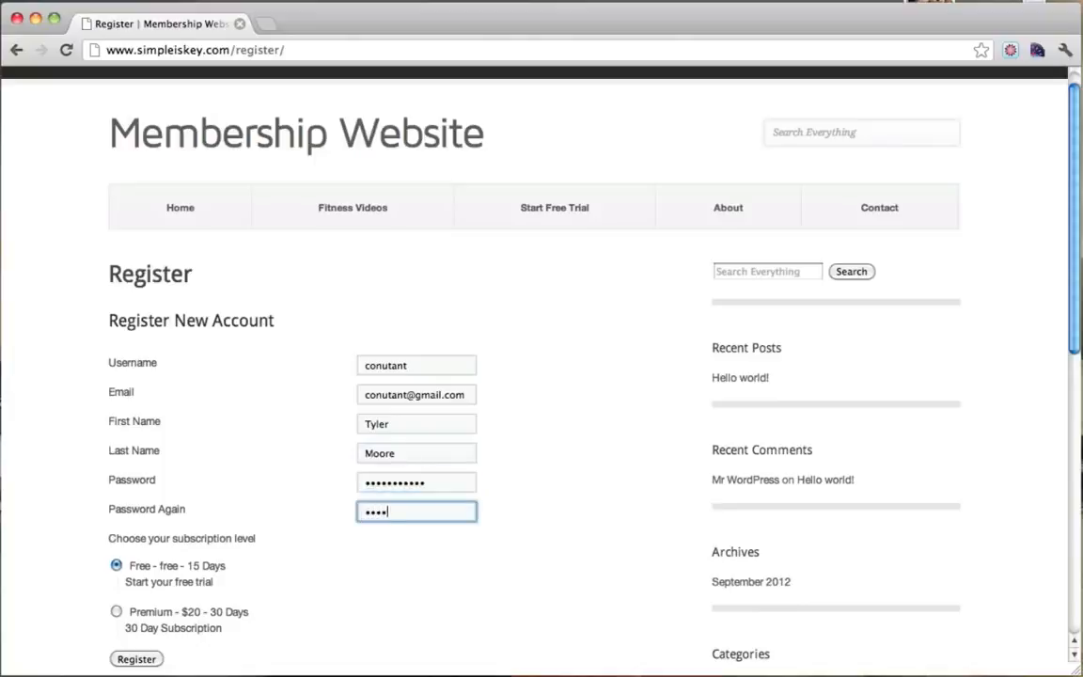
# Submit the form, re-enter the mismatched passwords, and register again.
pyautogui.scroll(-1, 542, 380)
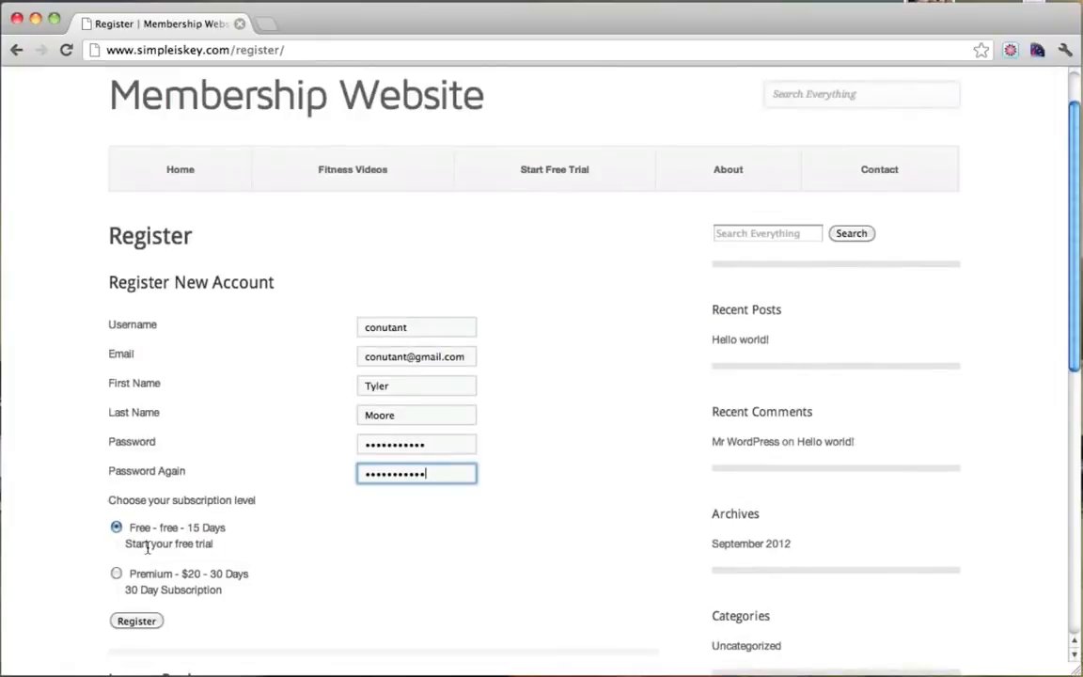
pyautogui.click(146, 624)
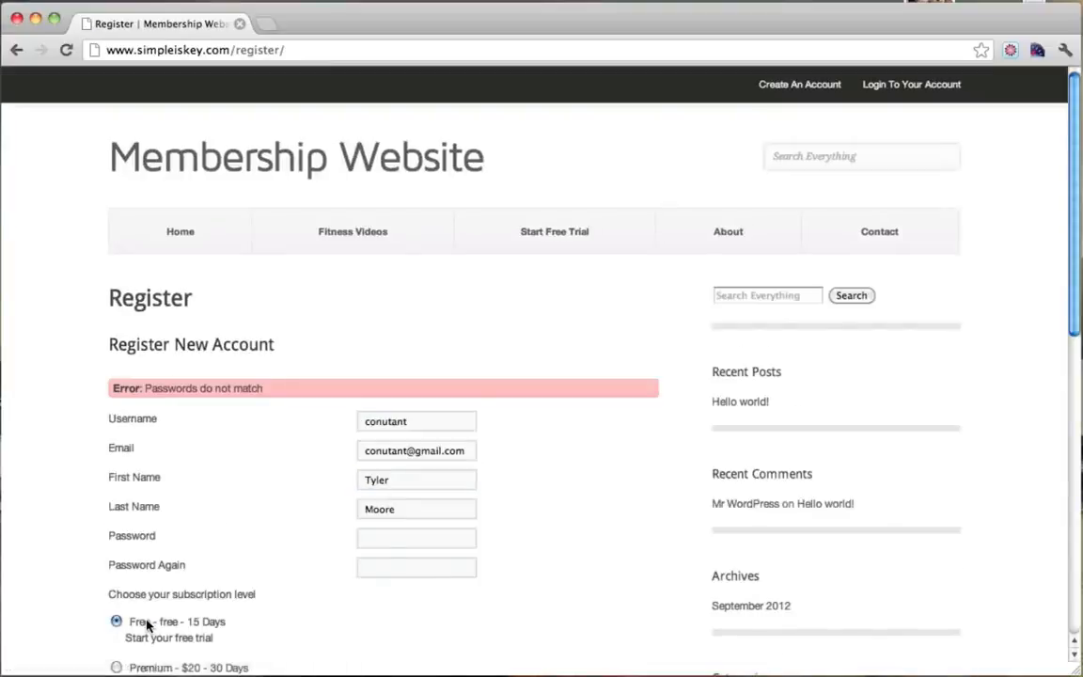
pyautogui.click(390, 538)
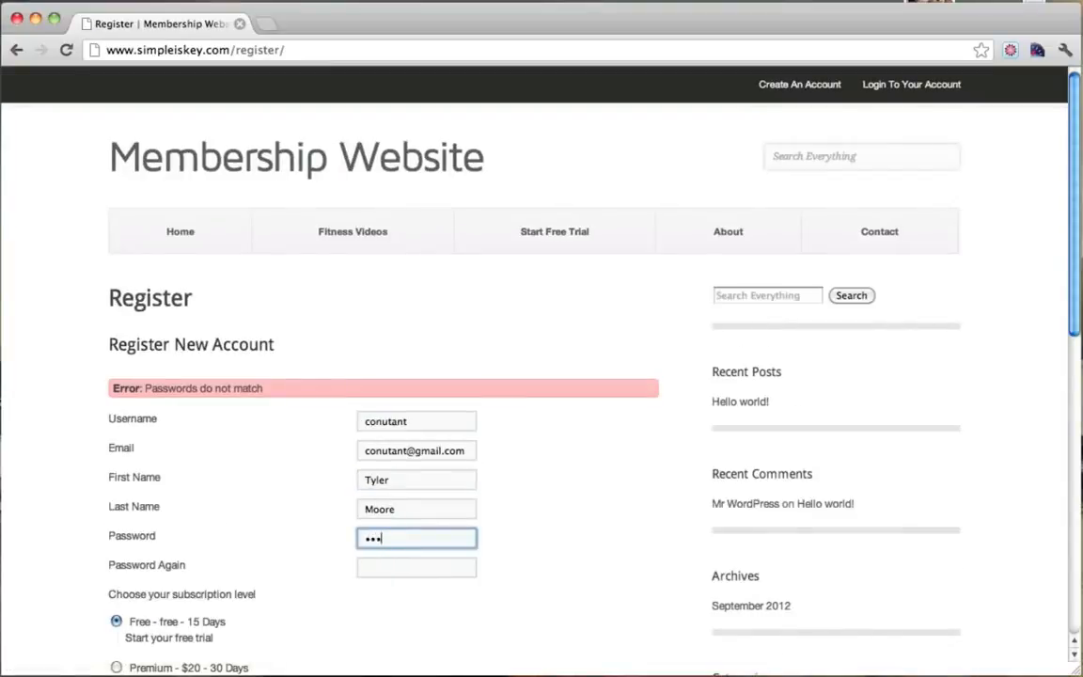
pyautogui.write('•••••••••••')
pyautogui.press('Tab')
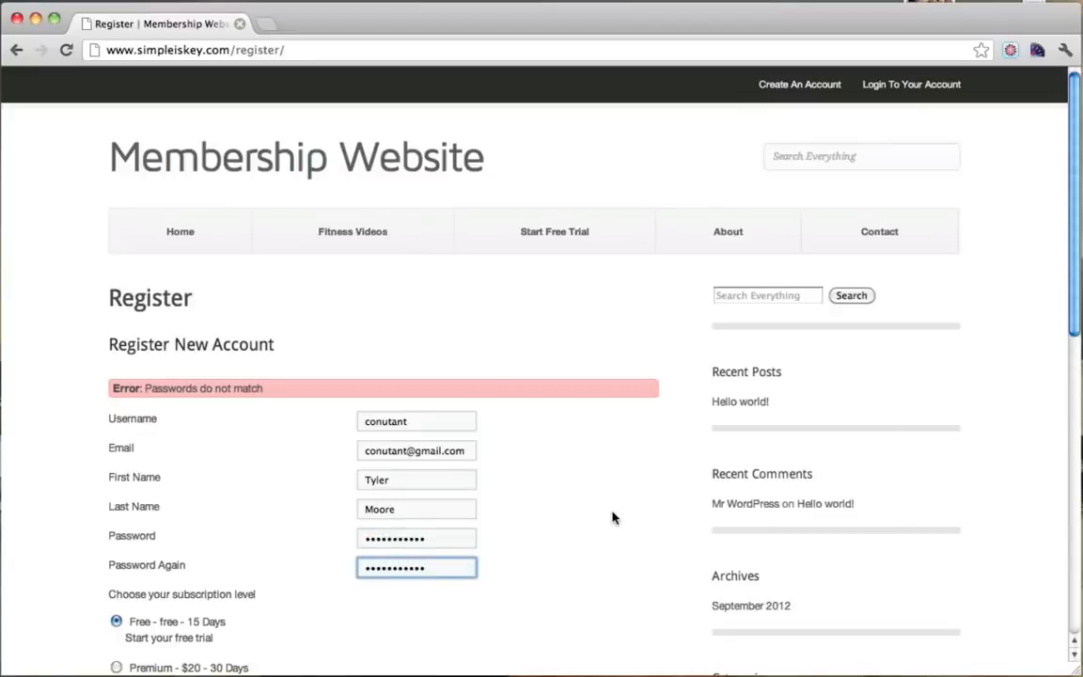
pyautogui.scroll(-2, 612, 518)
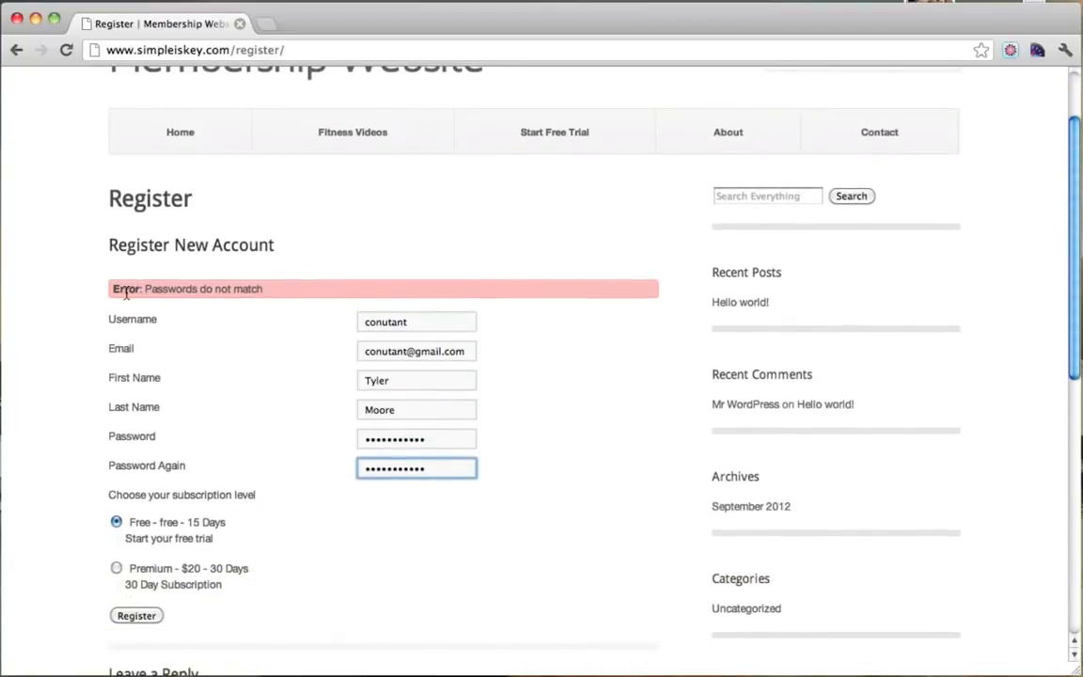
pyautogui.moveTo(113, 289); pyautogui.dragTo(251, 293)
pyautogui.click(256, 289)
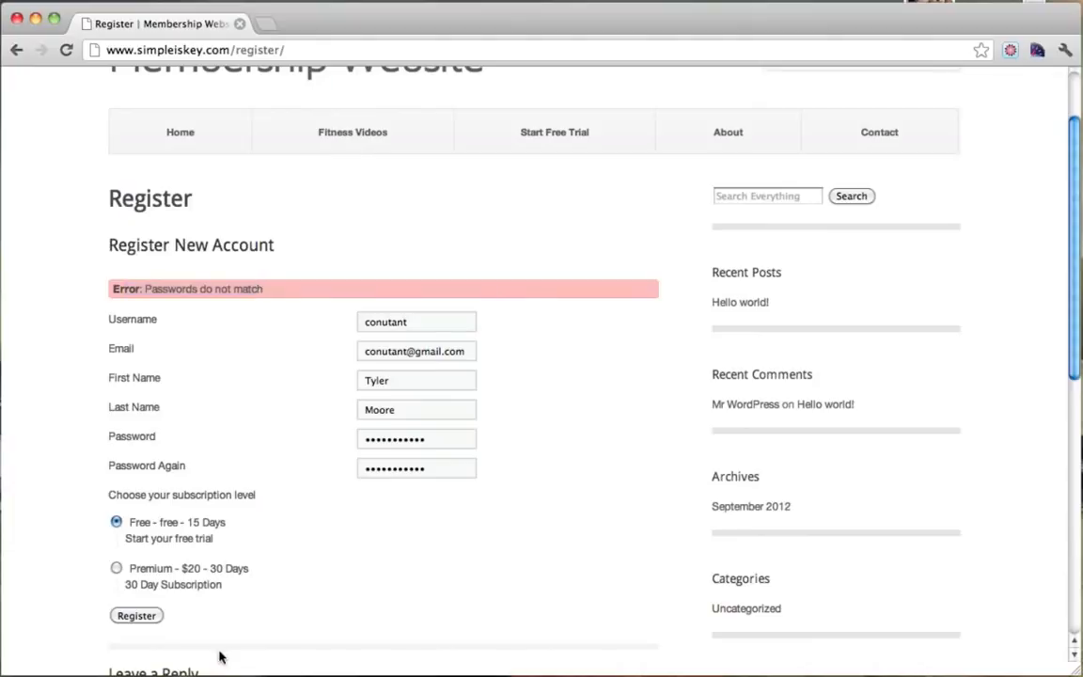
pyautogui.click(136, 616)
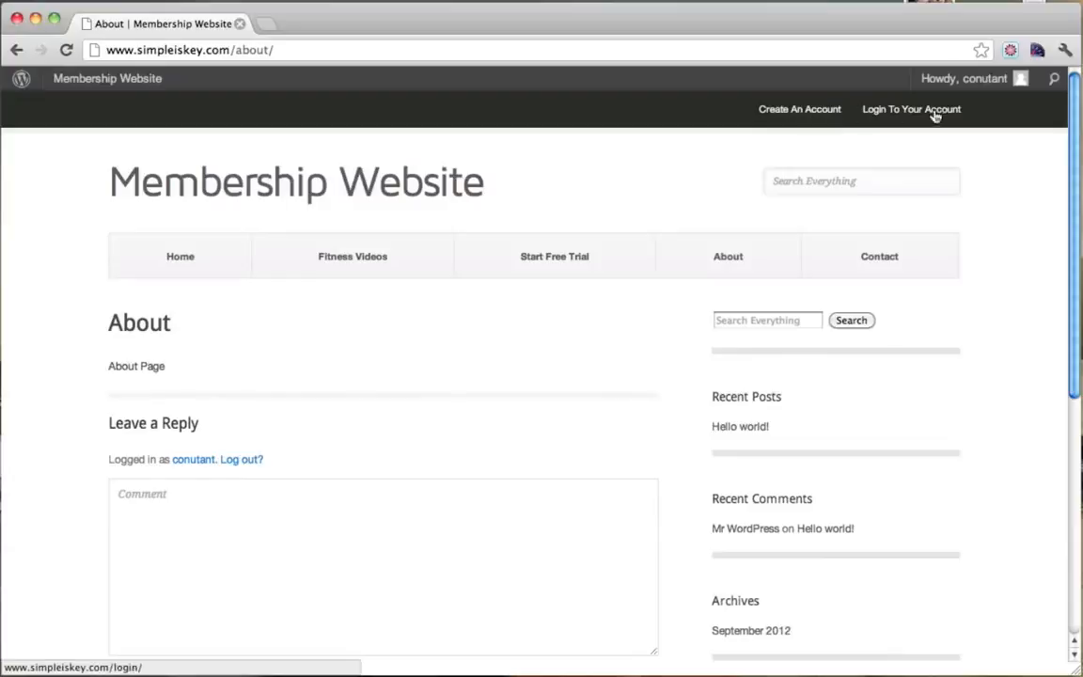
# Open the new member's profile and check its username.
pyautogui.click(975, 89)
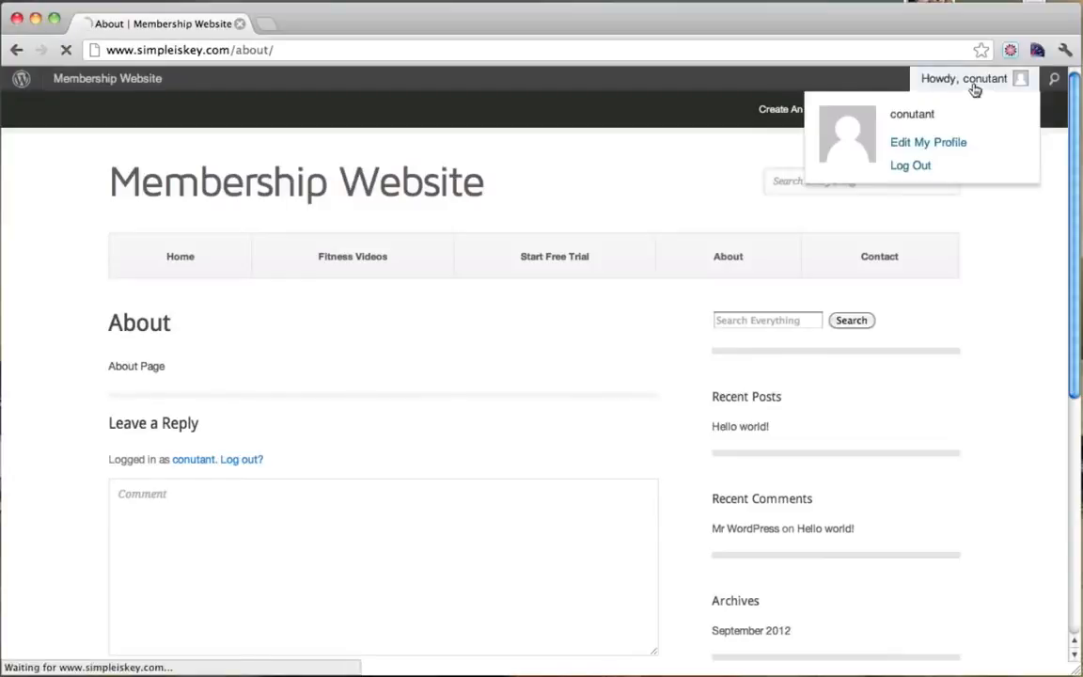
pyautogui.scroll(-3, 550, 293)
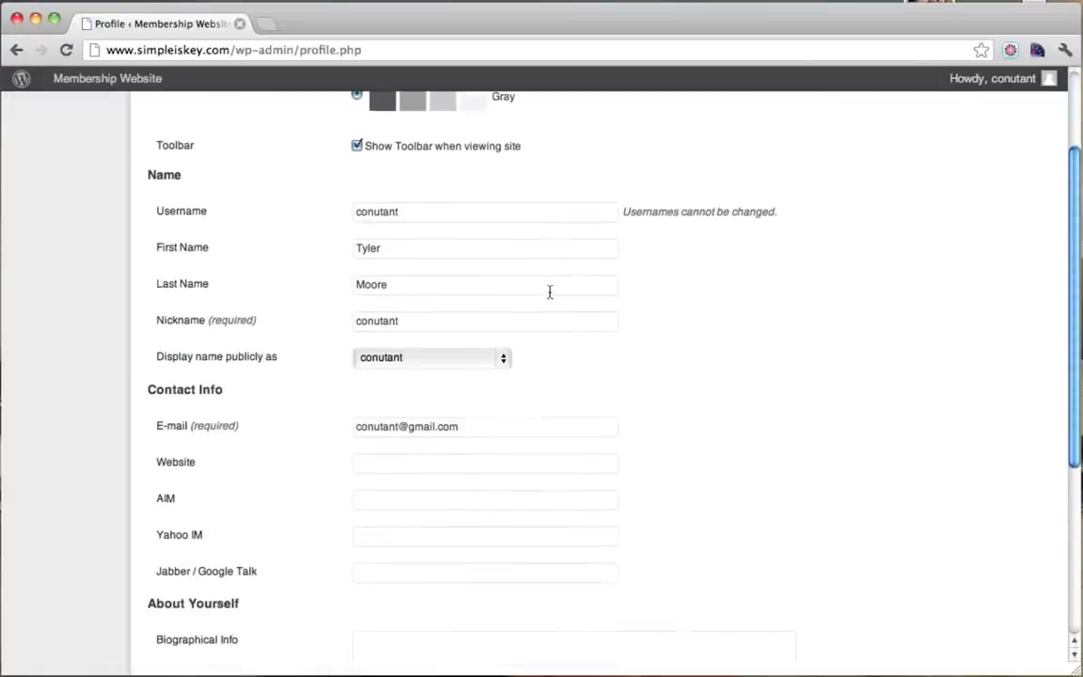
pyautogui.moveTo(444, 220); pyautogui.dragTo(327, 217)
pyautogui.scroll(-5, 457, 419)
pyautogui.scroll(5, 456, 415)
pyautogui.scroll(-5, 457, 419)
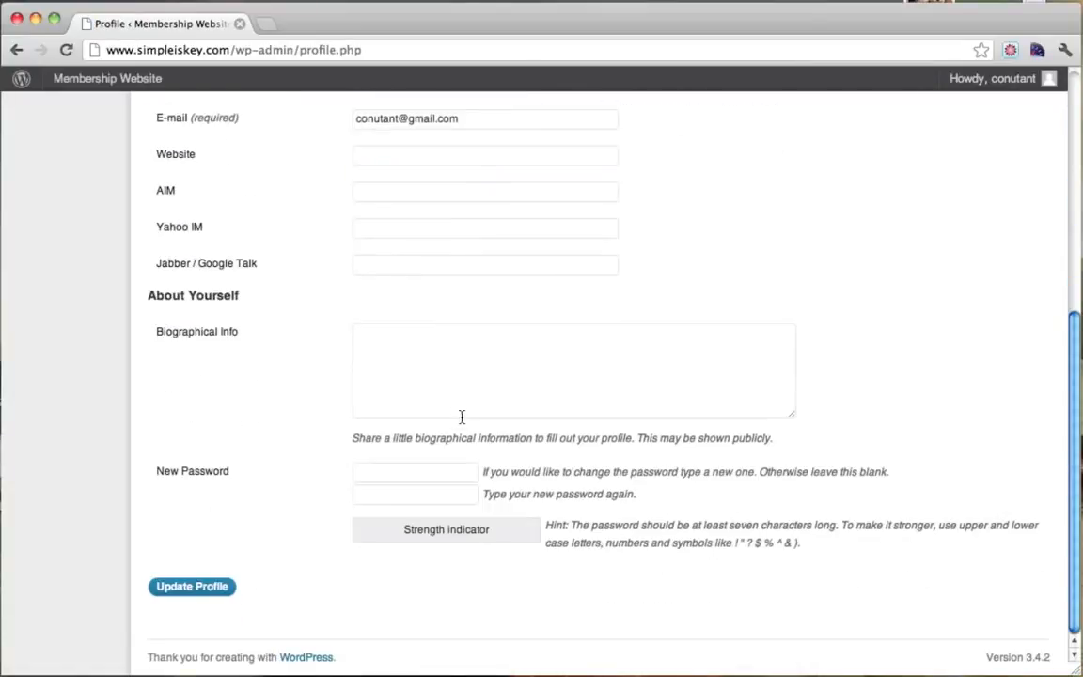
pyautogui.scroll(5, 436, 411)
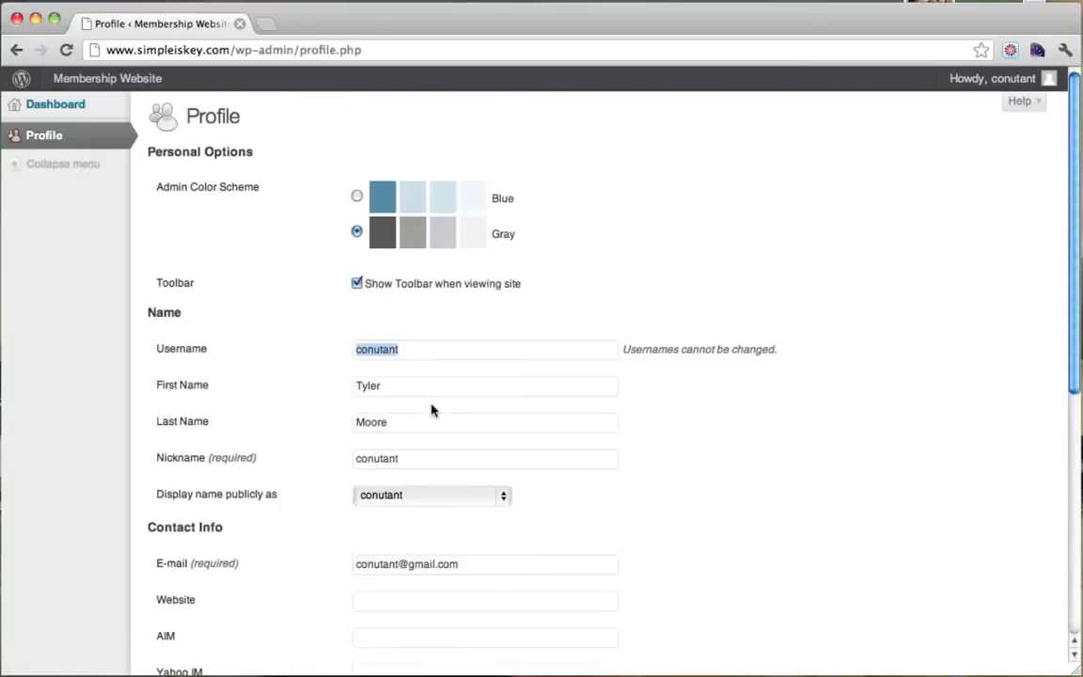
# Look at the member dashboard, then go back through the profile to the About page.
pyautogui.click(79, 110)
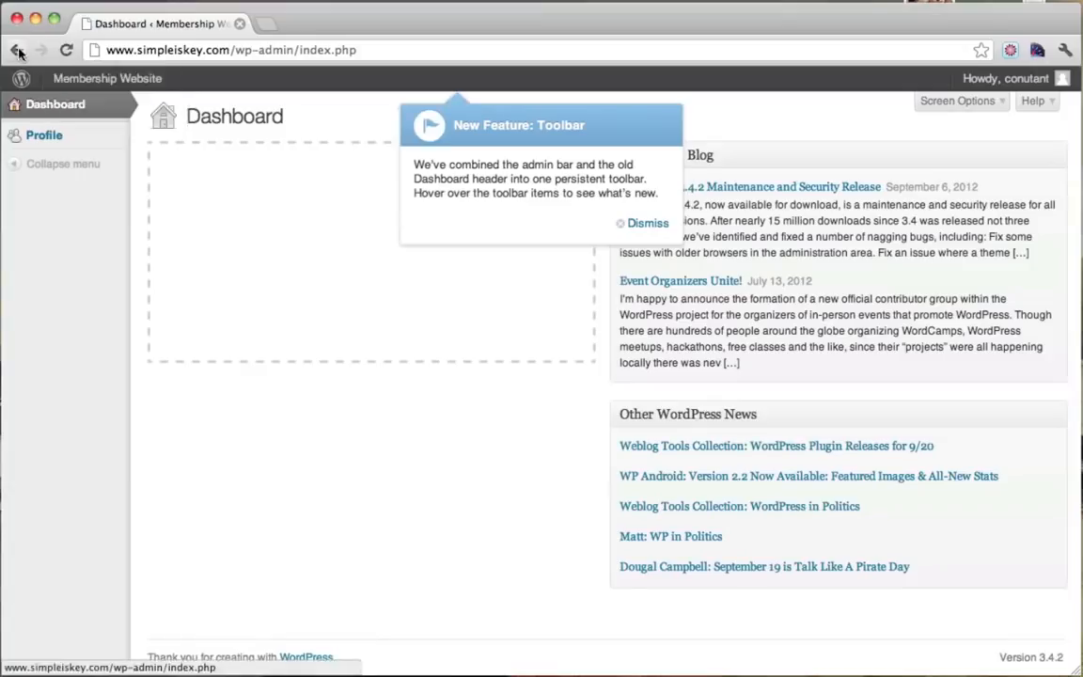
pyautogui.click(17, 51)
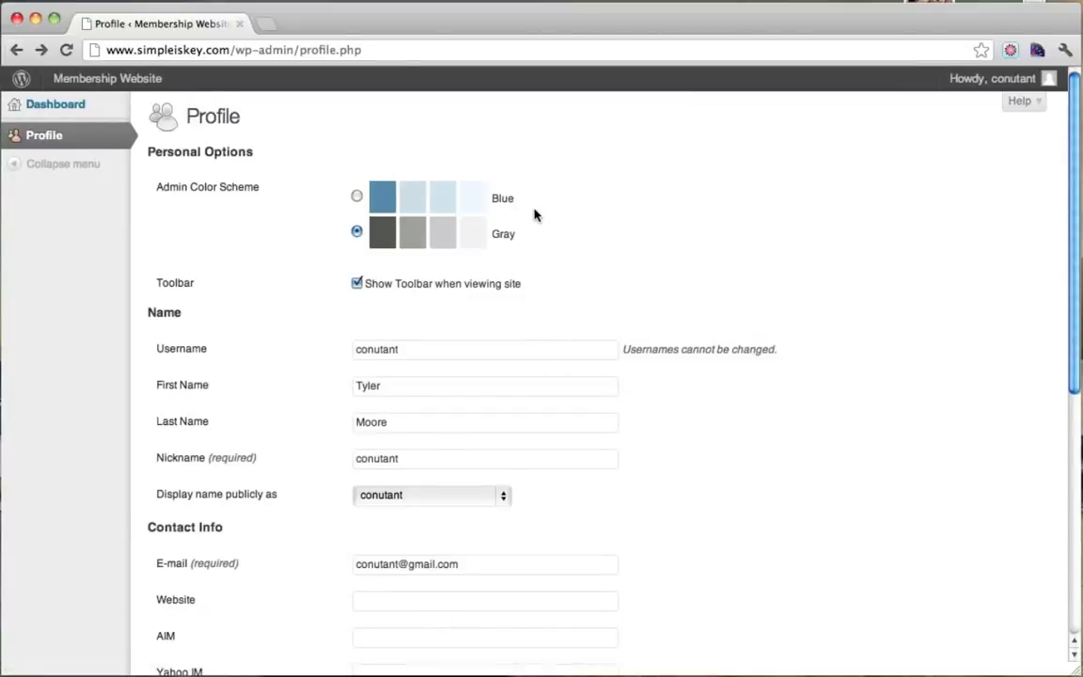
pyautogui.scroll(-5, 534, 216)
pyautogui.scroll(-5, 534, 215)
pyautogui.scroll(4, 445, 472)
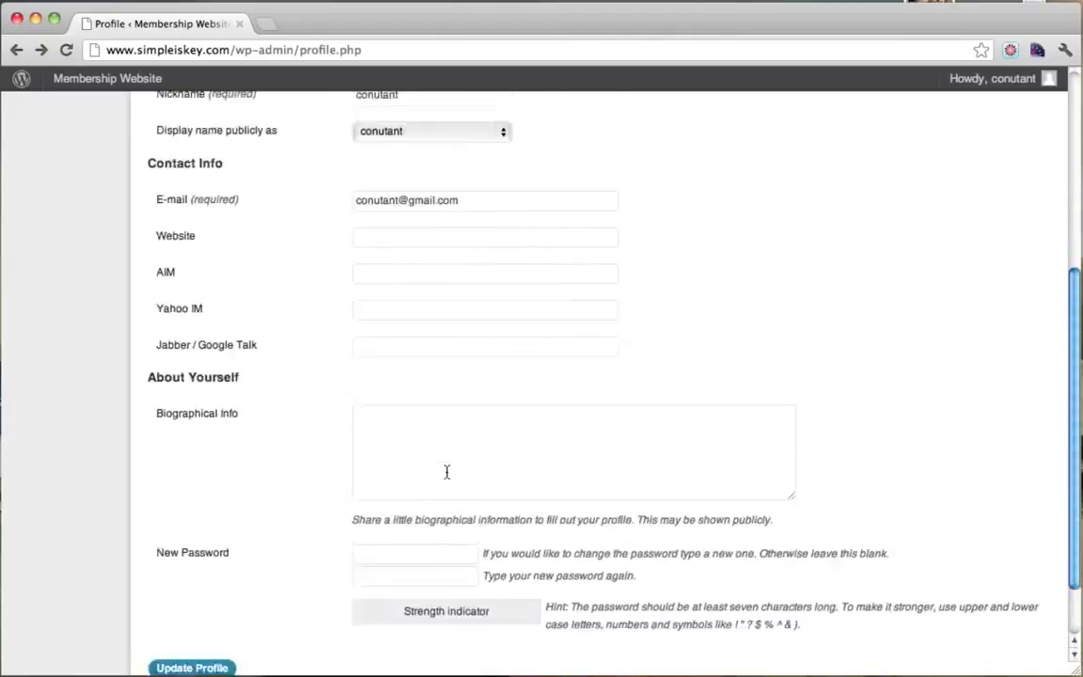
pyautogui.scroll(5, 160, 296)
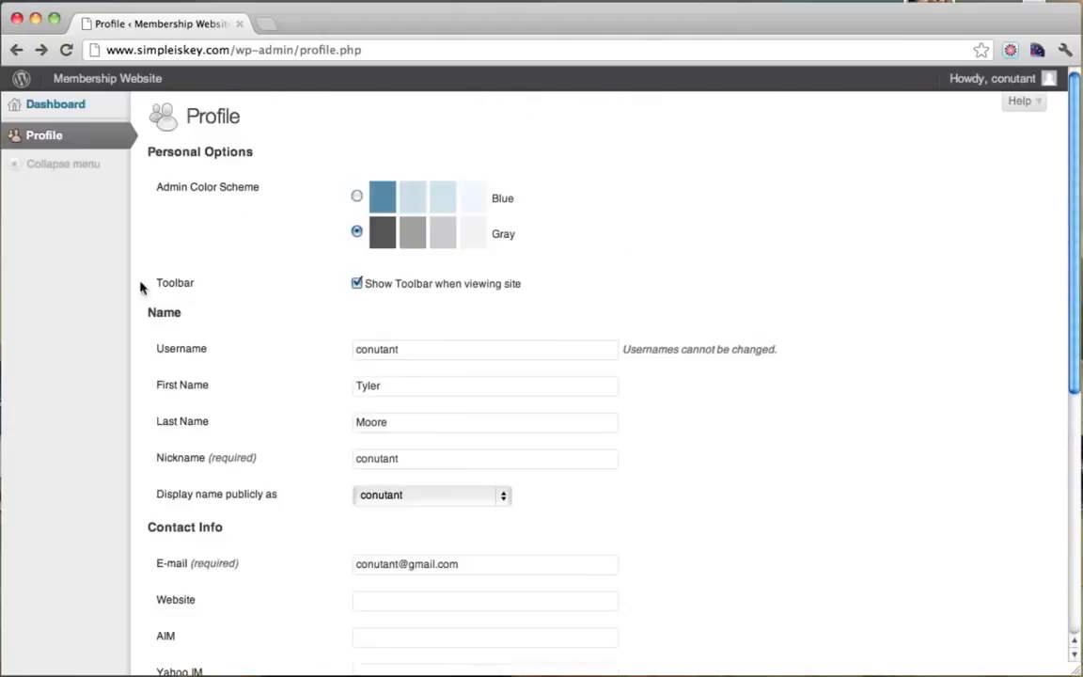
pyautogui.rightClick(16, 51)
pyautogui.click(17, 57)
pyautogui.click(17, 56)
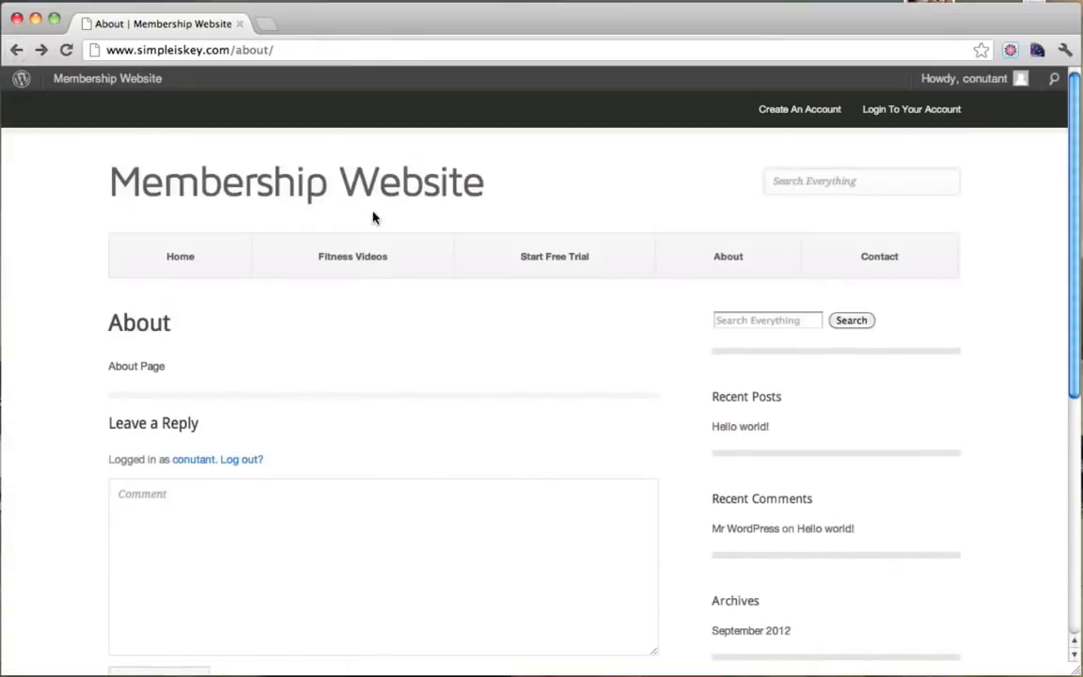
# Go to the home page and log out of the member account.
pyautogui.click(178, 267)
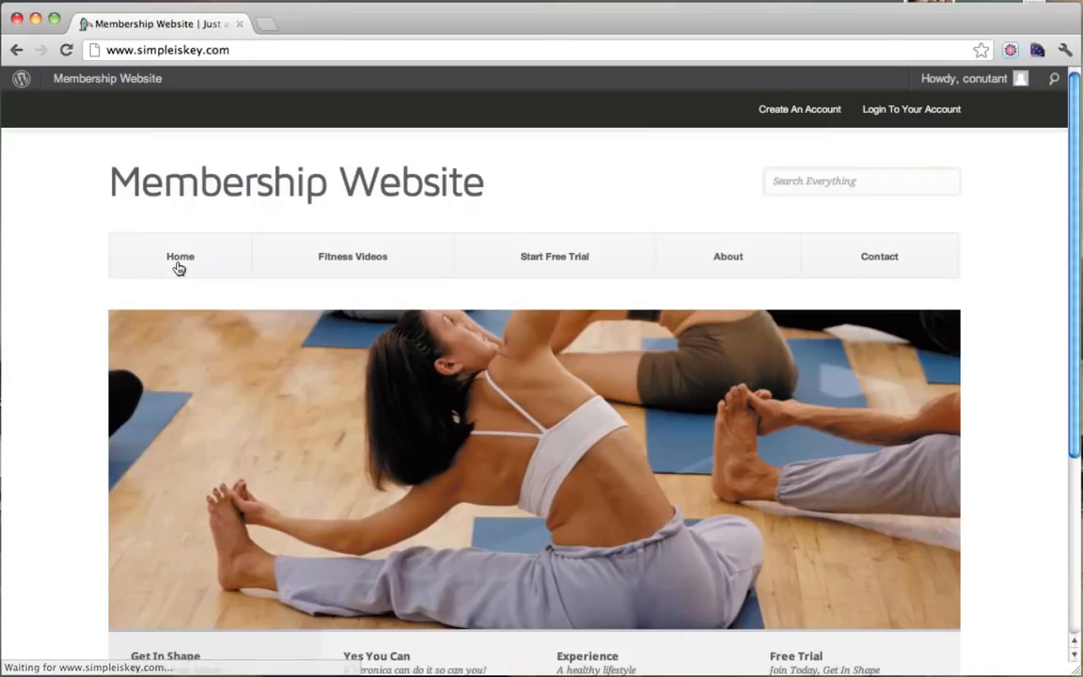
pyautogui.click(909, 111)
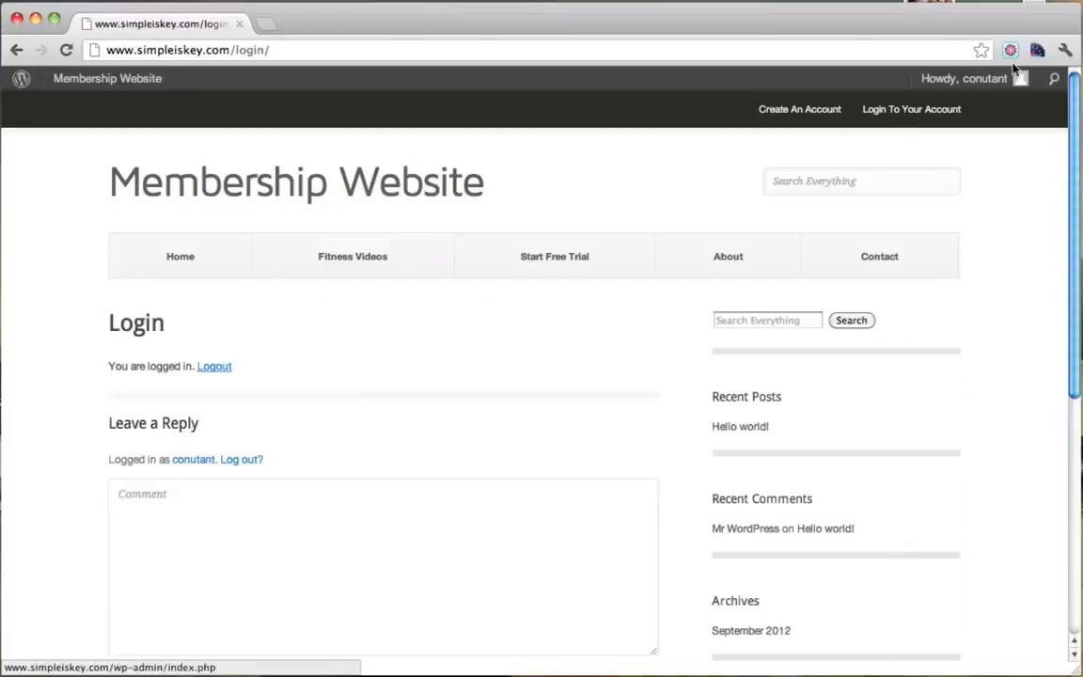
pyautogui.moveTo(963, 86)
pyautogui.click(910, 167)
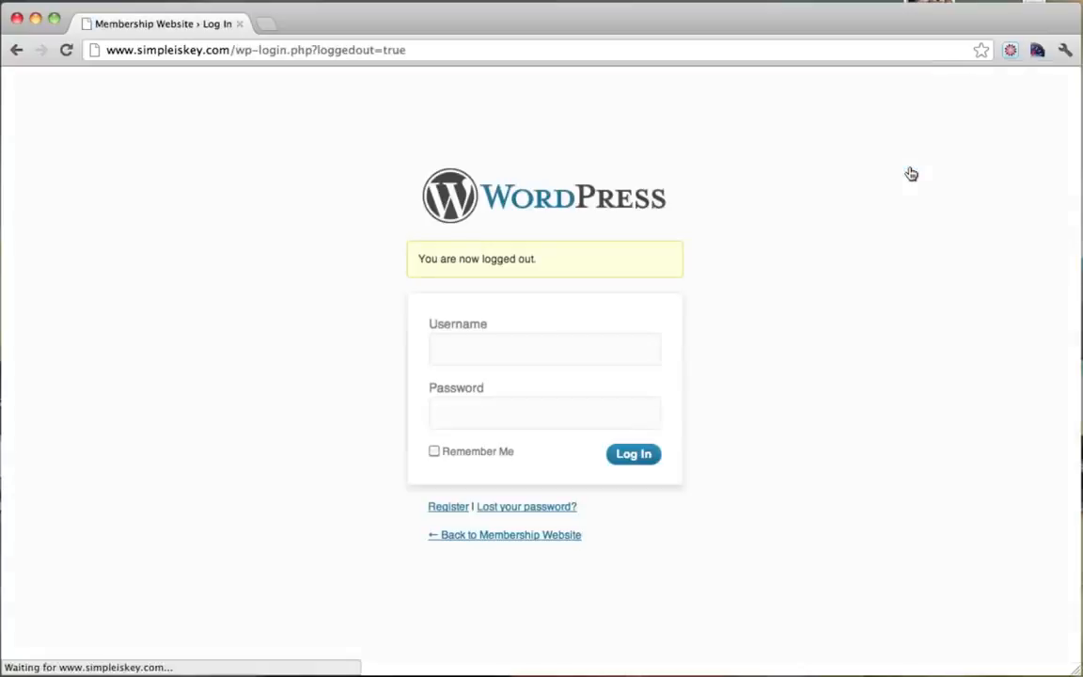
# Sign in as admin with the admin password and return to the public site.
pyautogui.click(479, 358)
pyautogui.press('Tab')
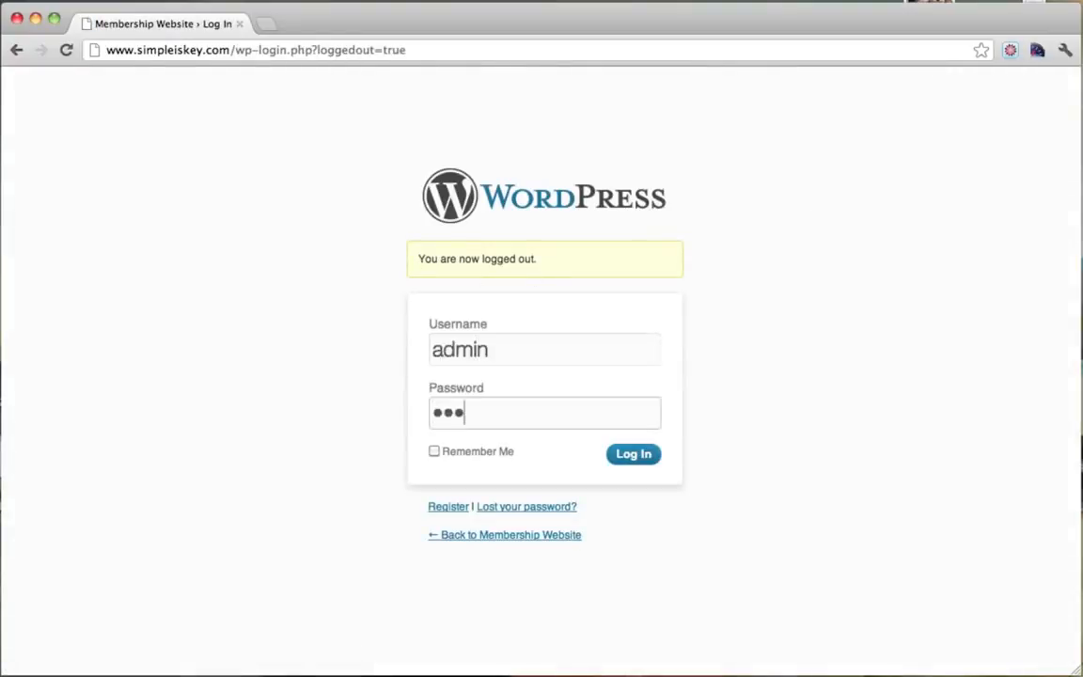
pyautogui.press('BackSpace')
pyautogui.press('BackSpace')
pyautogui.press('BackSpace')
pyautogui.press('BackSpace')
pyautogui.press('BackSpace')
pyautogui.press('Return')
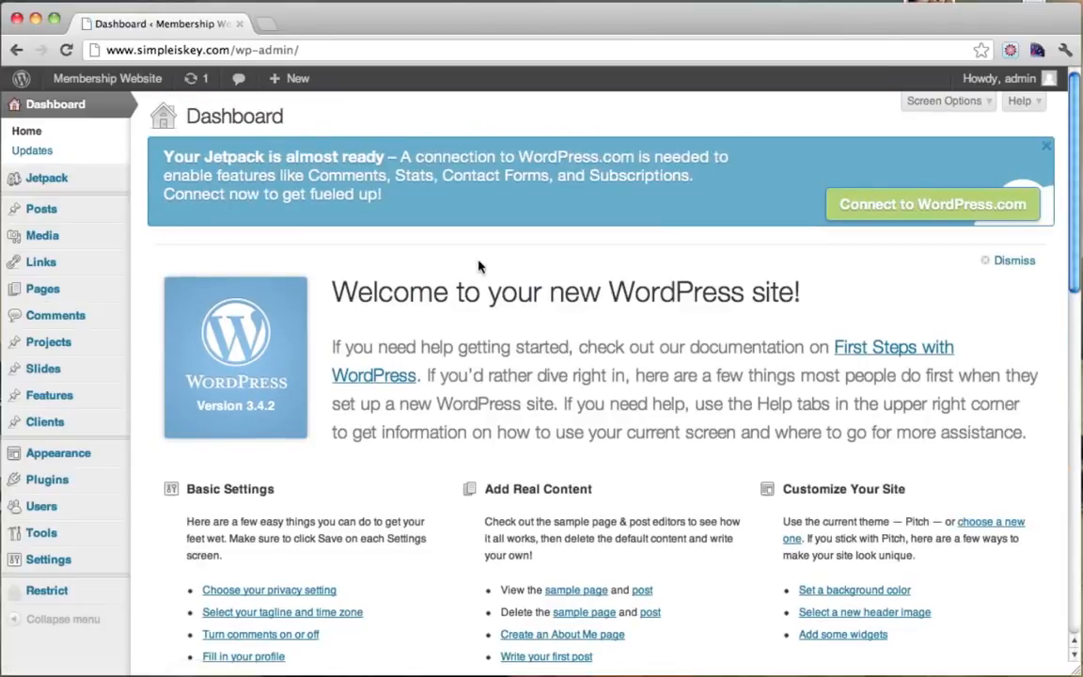
pyautogui.moveTo(82, 85)
pyautogui.click(85, 107)
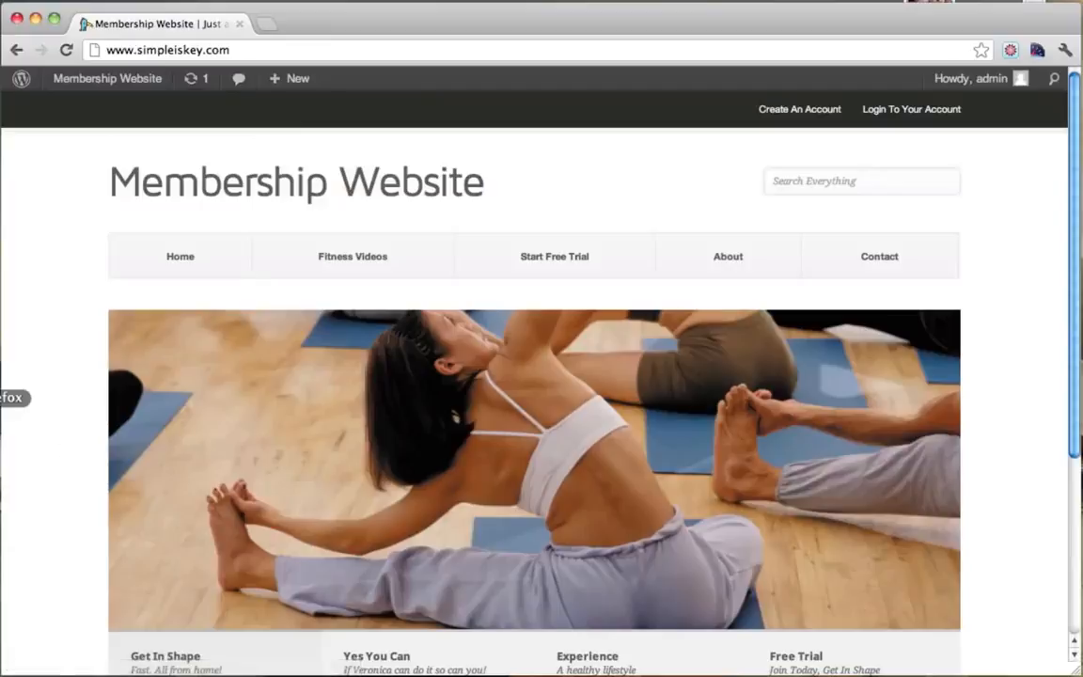
pyautogui.click(3, 397)
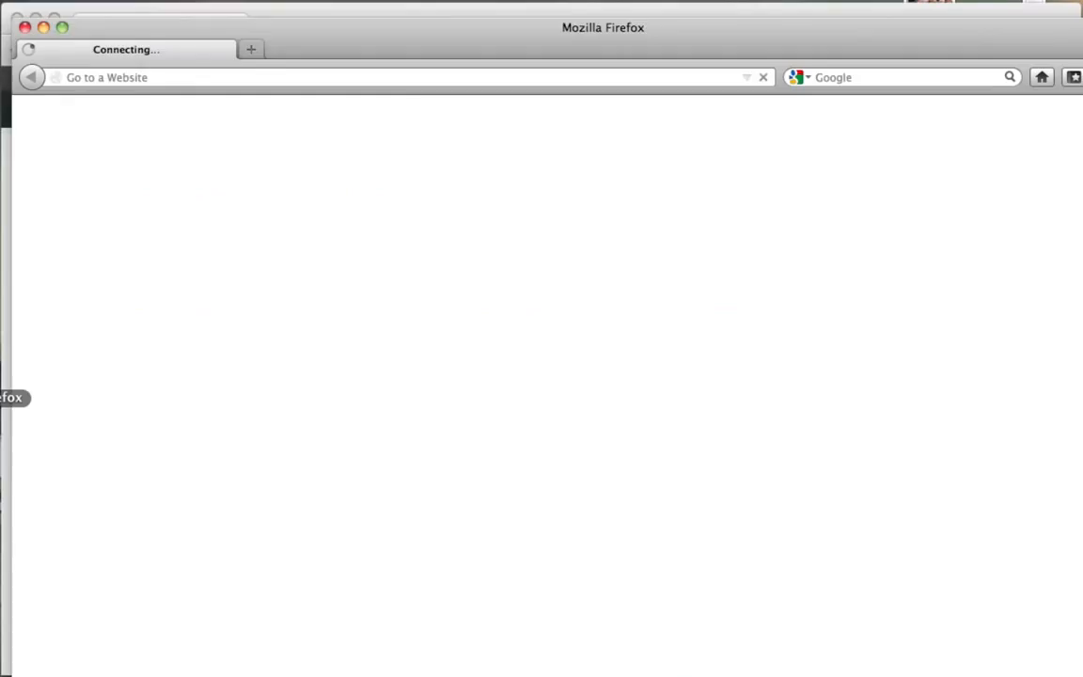
pyautogui.moveTo(299, 37); pyautogui.dragTo(309, 24)
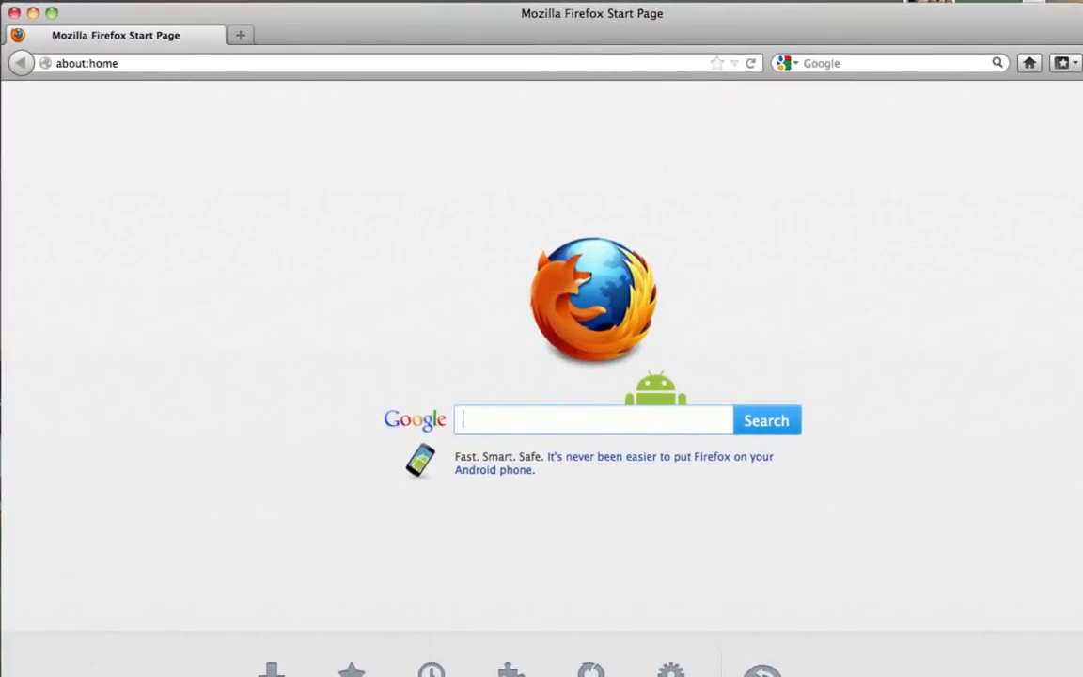
pyautogui.moveTo(1082, 676)
pyautogui.mouseDown()
pyautogui.moveTo(1068, 631)
pyautogui.moveTo(1077, 671)
pyautogui.mouseUp()
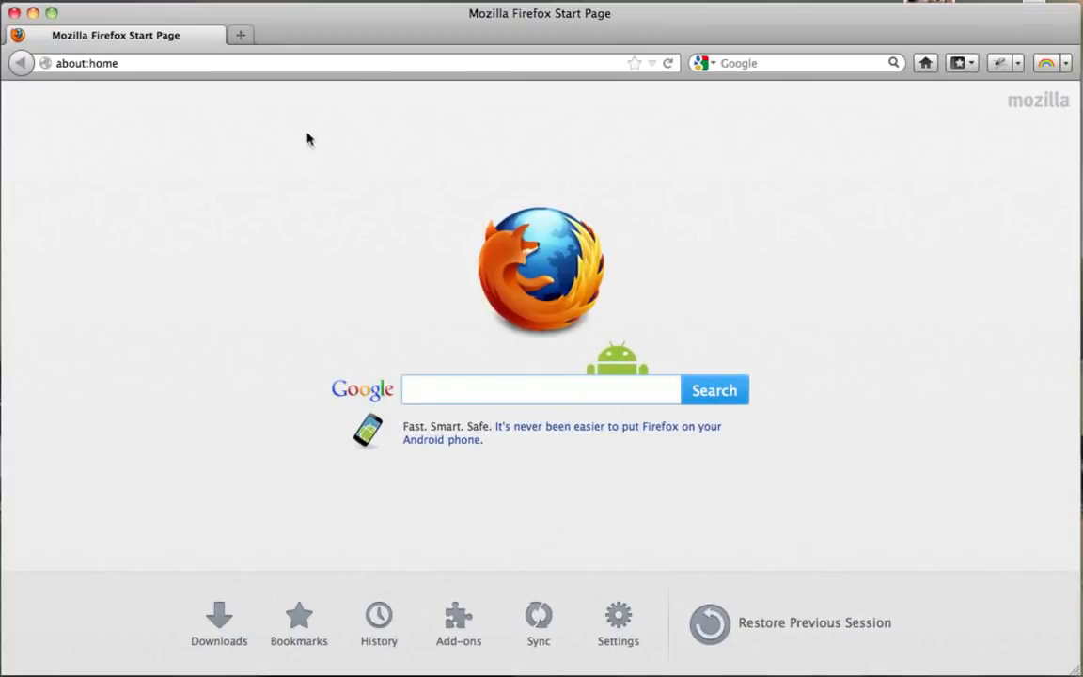
pyautogui.click(160, 64)
pyautogui.write('www.simpl')
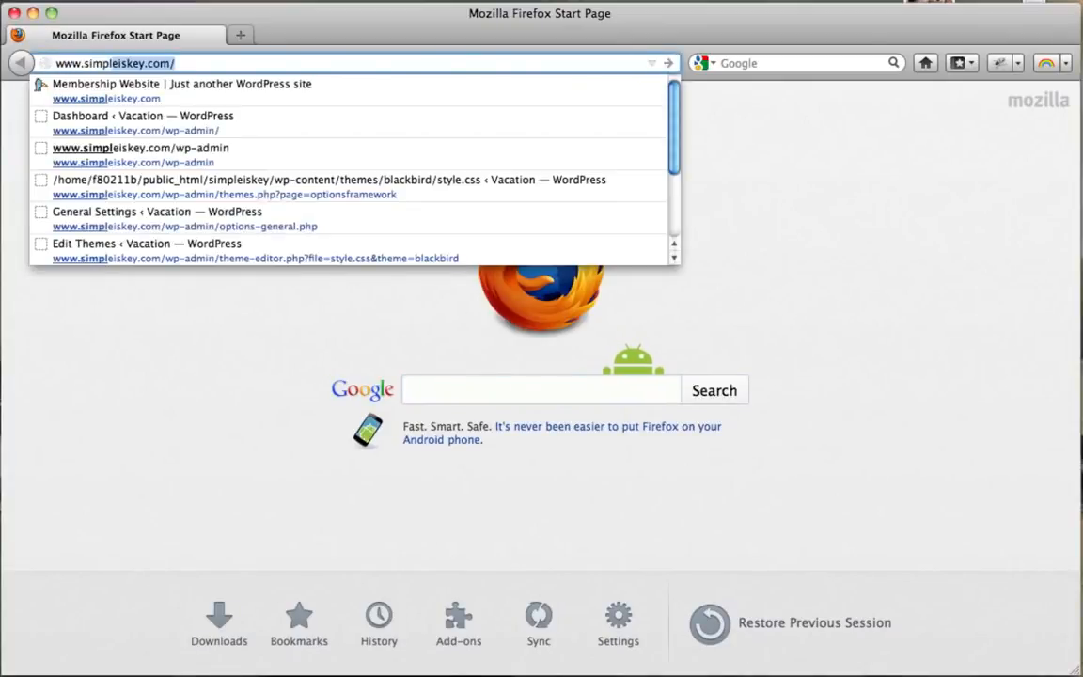
pyautogui.press('Return')
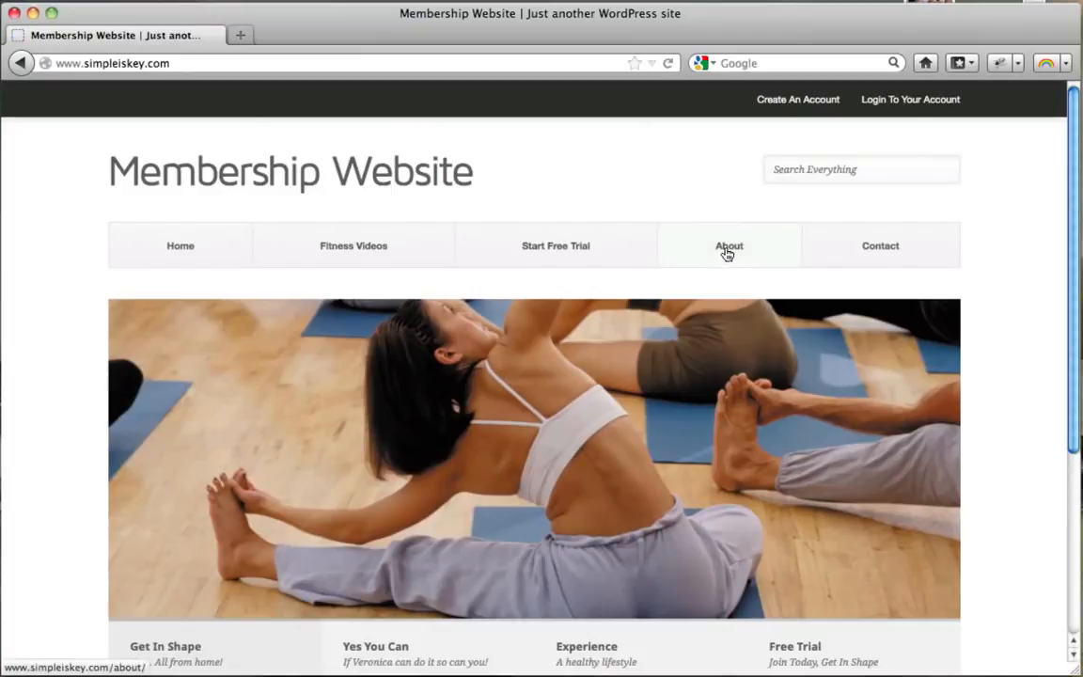
pyautogui.click(720, 251)
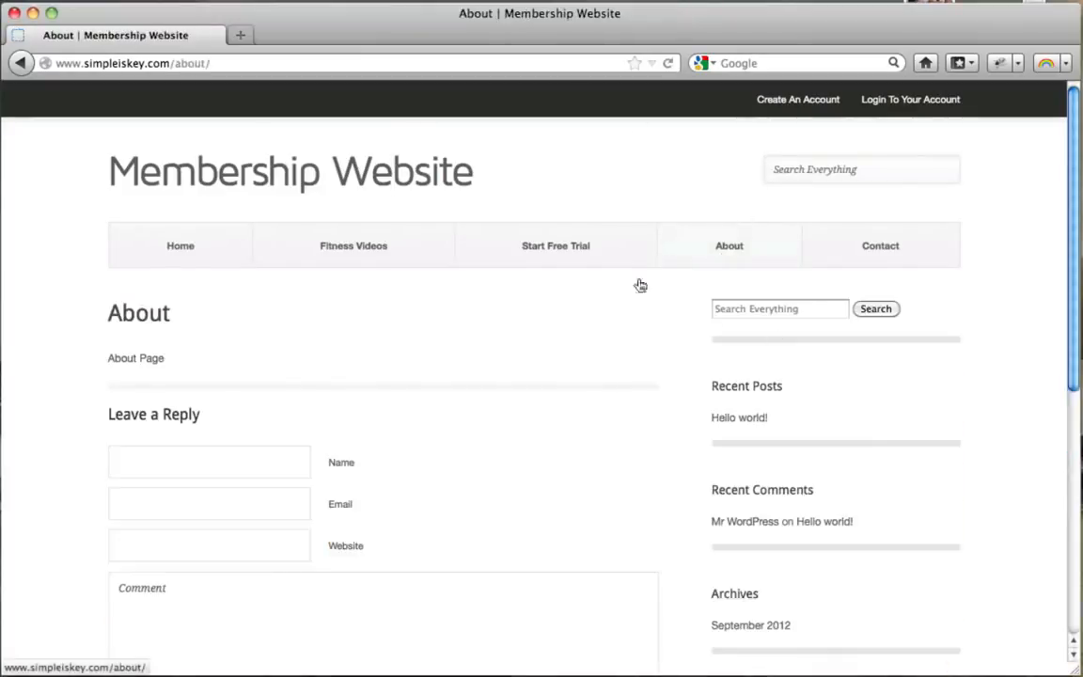
pyautogui.moveTo(108, 362); pyautogui.dragTo(173, 363)
pyautogui.click(173, 363)
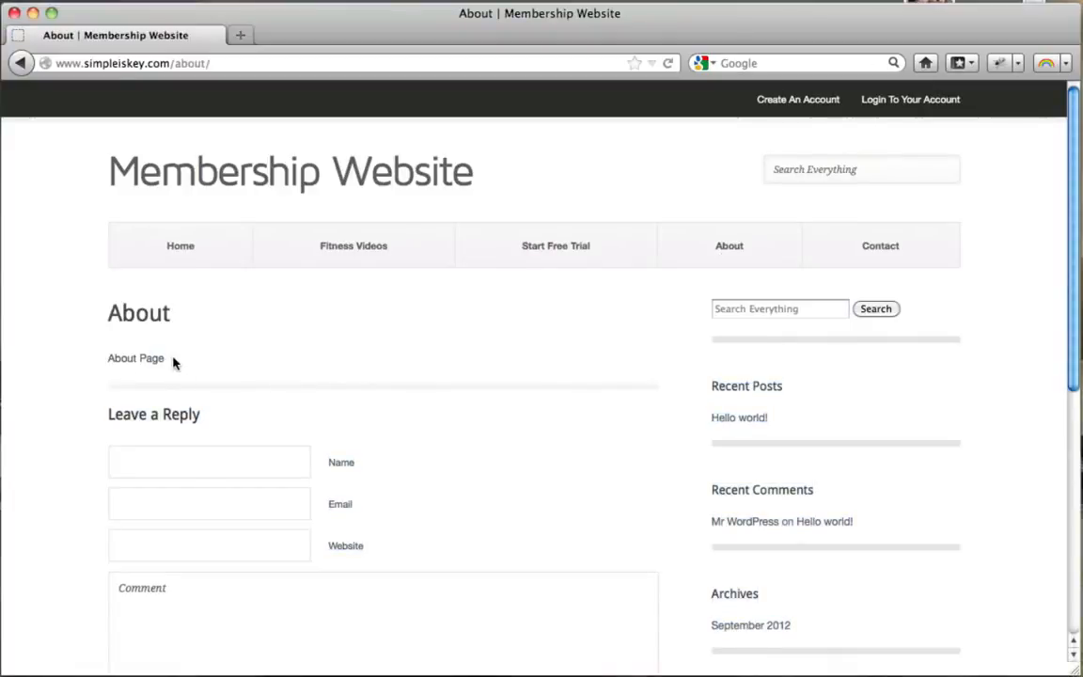
pyautogui.click(33, 12)
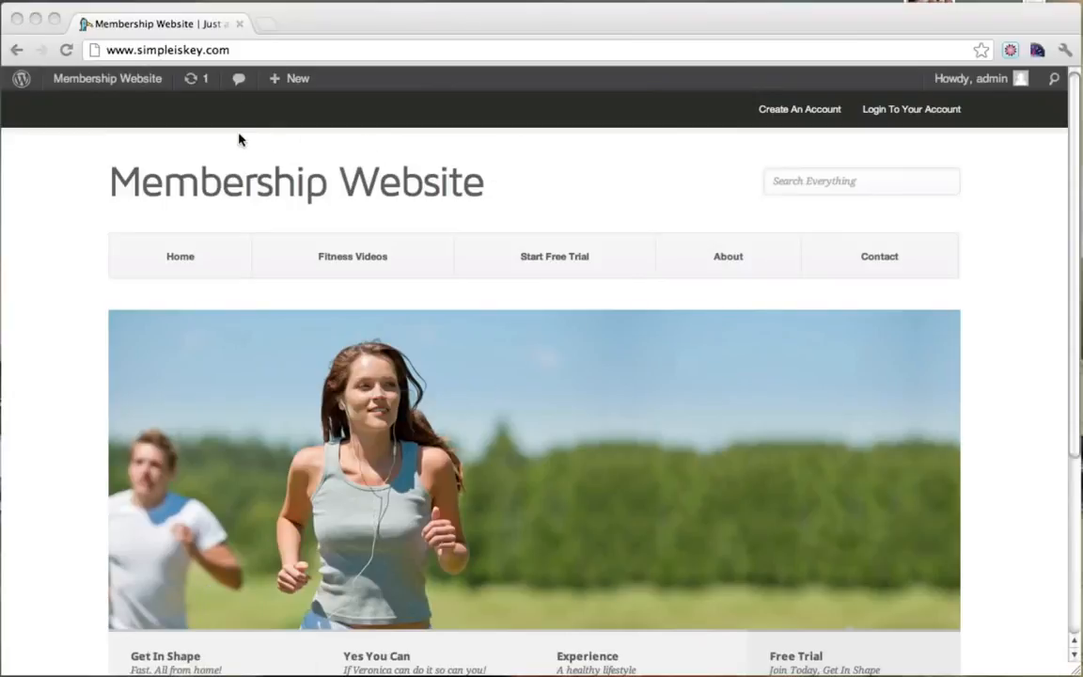
# Open the About page editor and replace its text with 'RESTRICTED CONTENT!!!'.
pyautogui.click(610, 208)
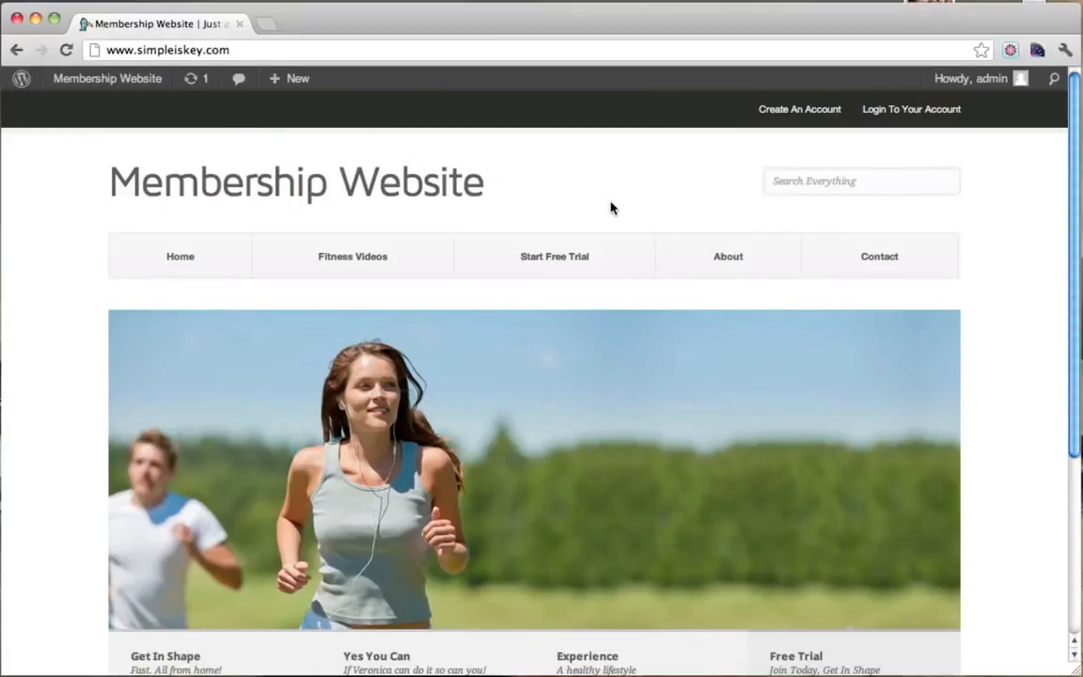
pyautogui.click(728, 271)
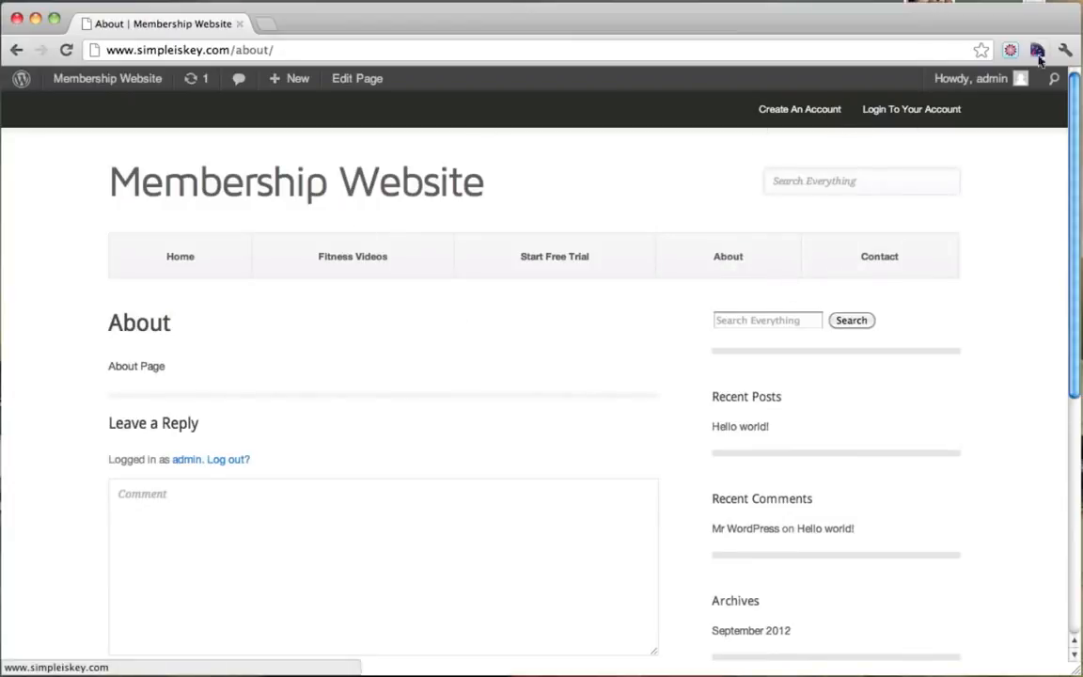
pyautogui.click(355, 87)
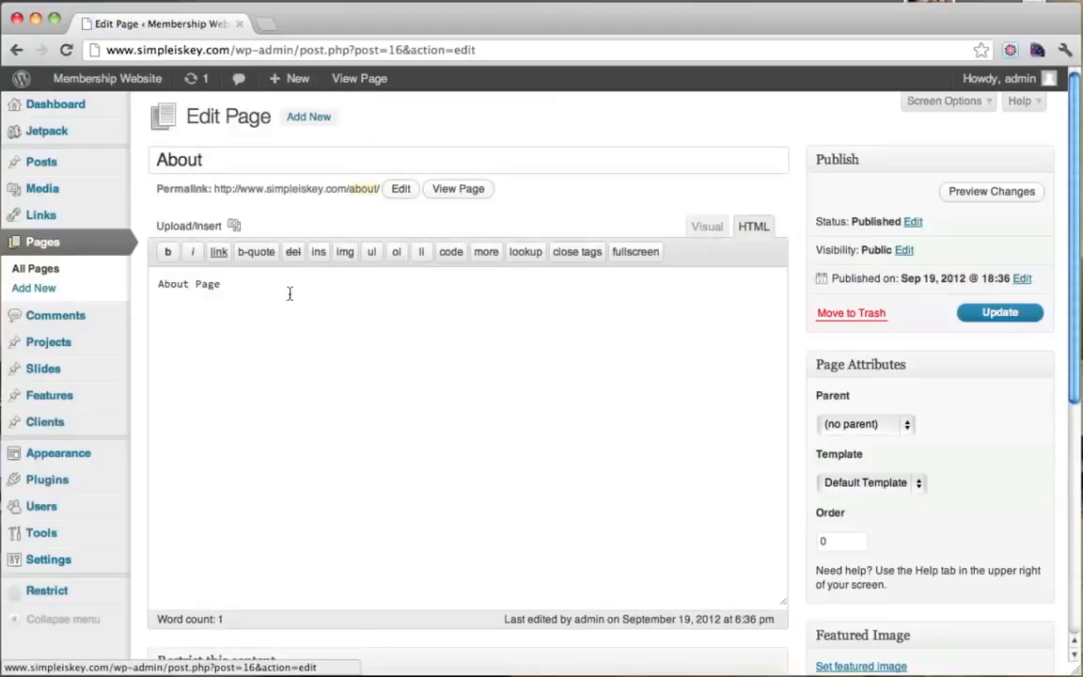
pyautogui.press('super+a')
pyautogui.write('RE')
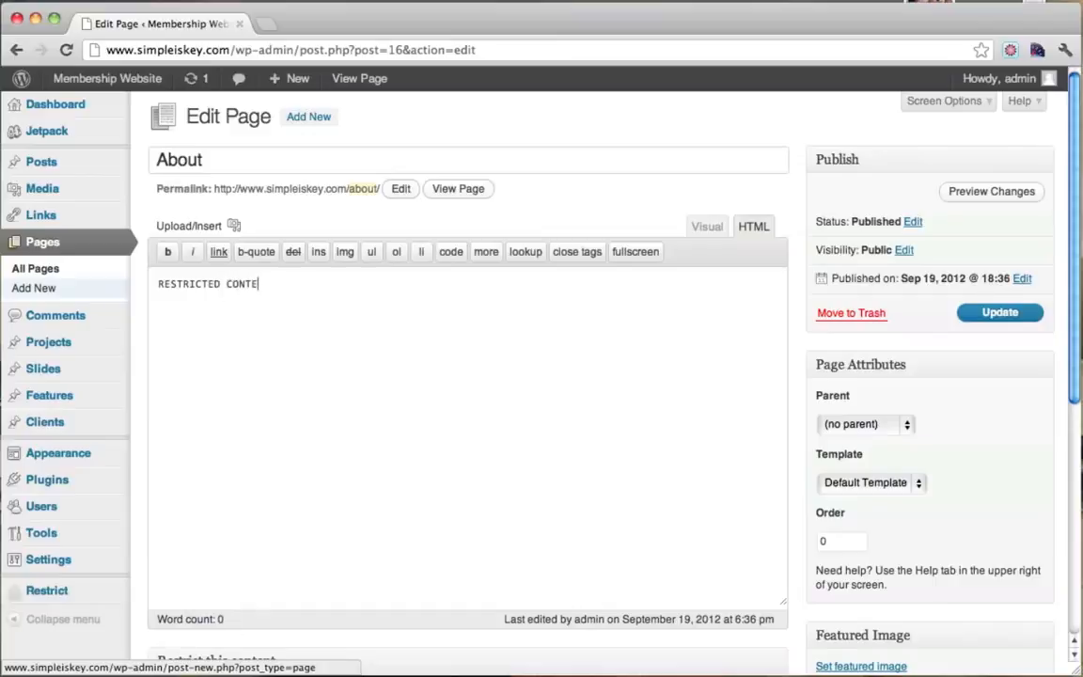
pyautogui.write('STRICTED CONTENT!!!')
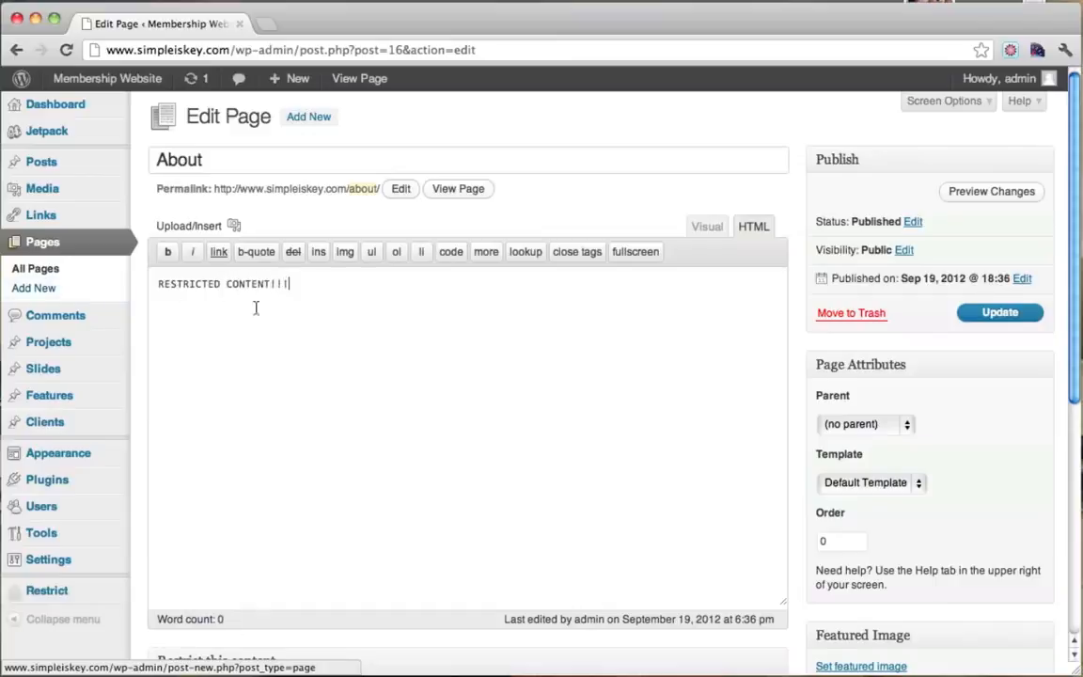
# In the Visual editor, format the text as Heading 1 and update the page.
pyautogui.press('super+a')
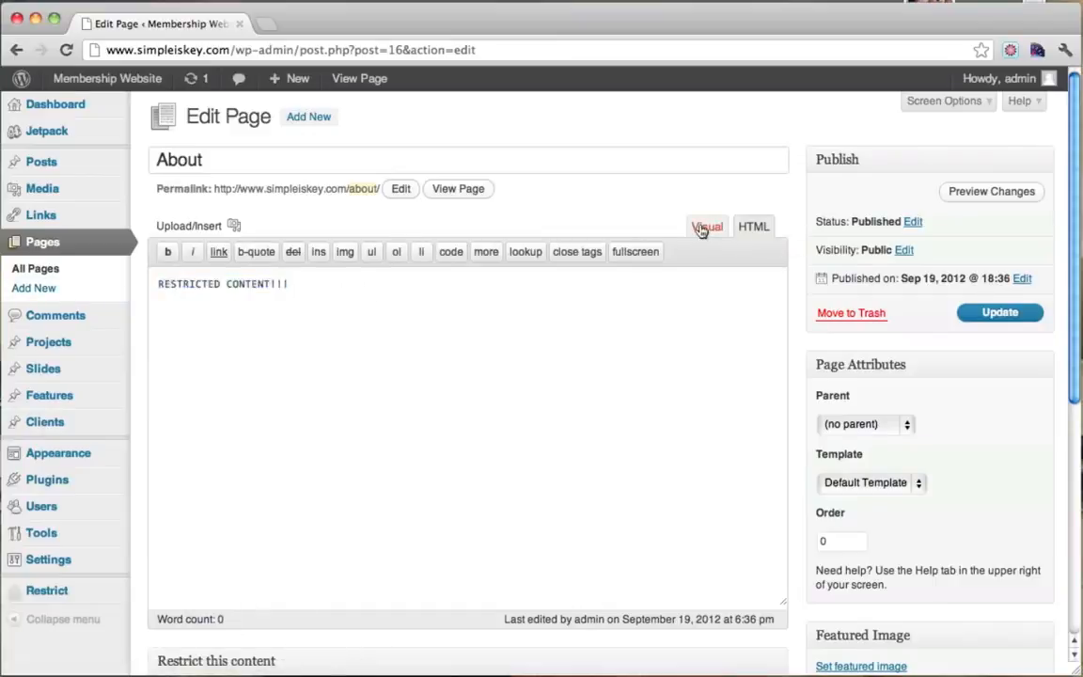
pyautogui.click(707, 226)
pyautogui.press('super+a')
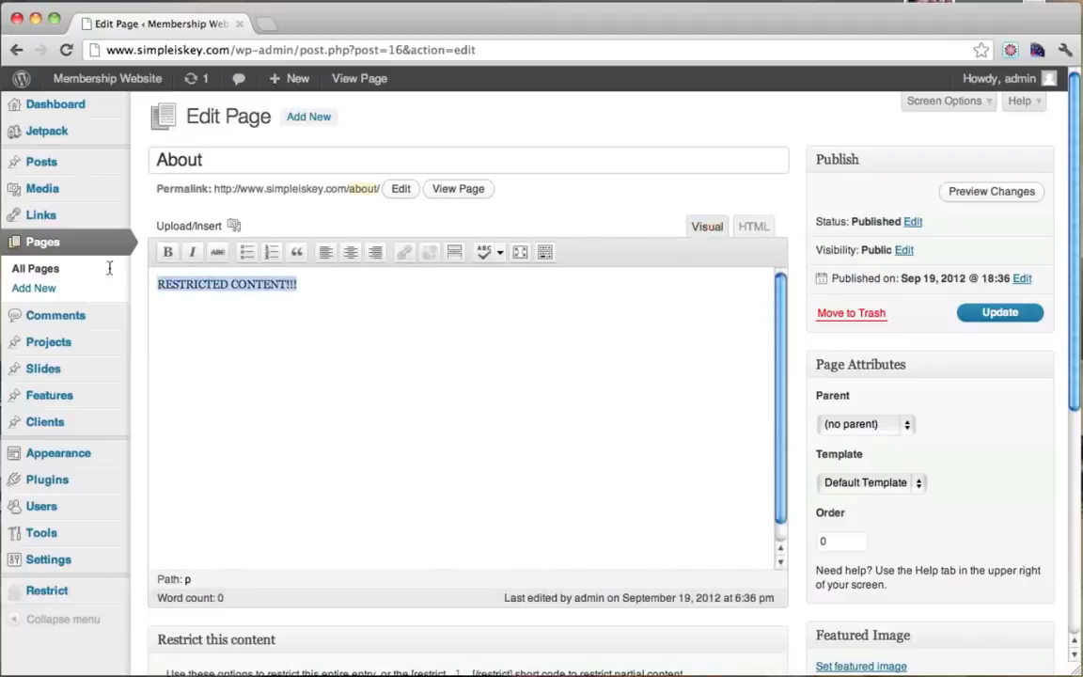
pyautogui.click(544, 252)
pyautogui.click(232, 278)
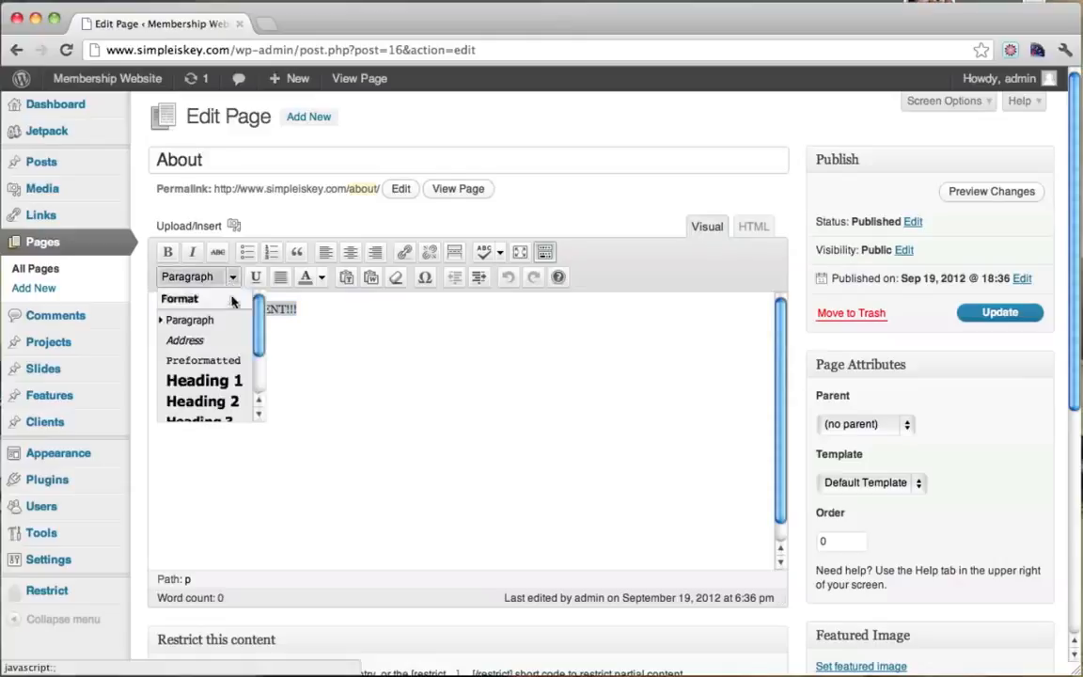
pyautogui.click(218, 380)
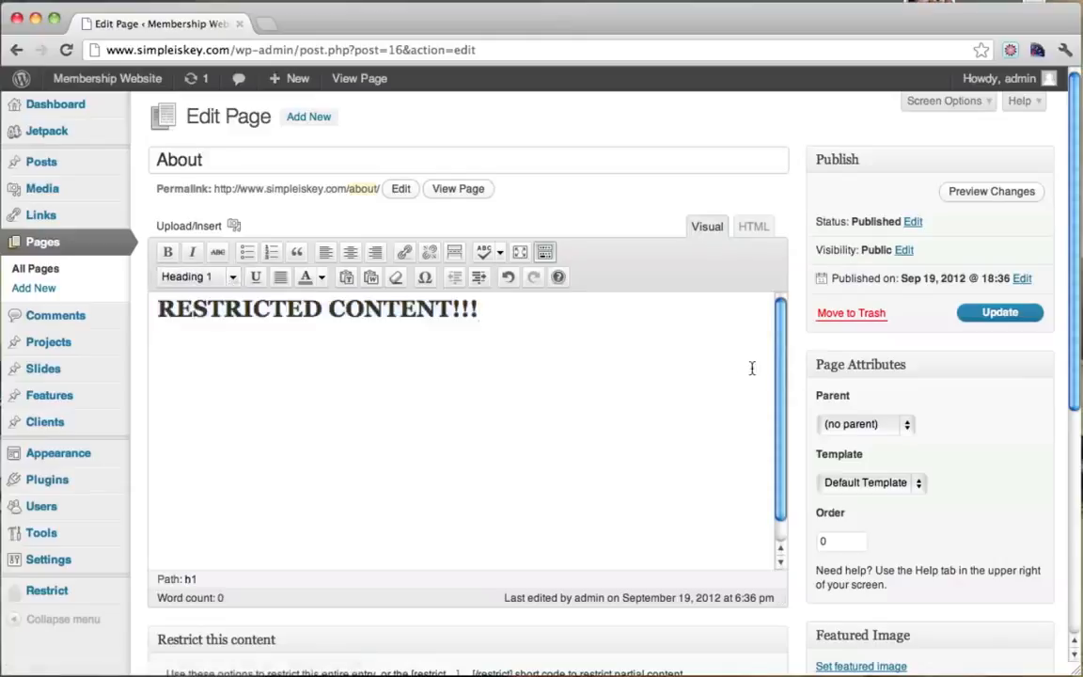
pyautogui.click(997, 314)
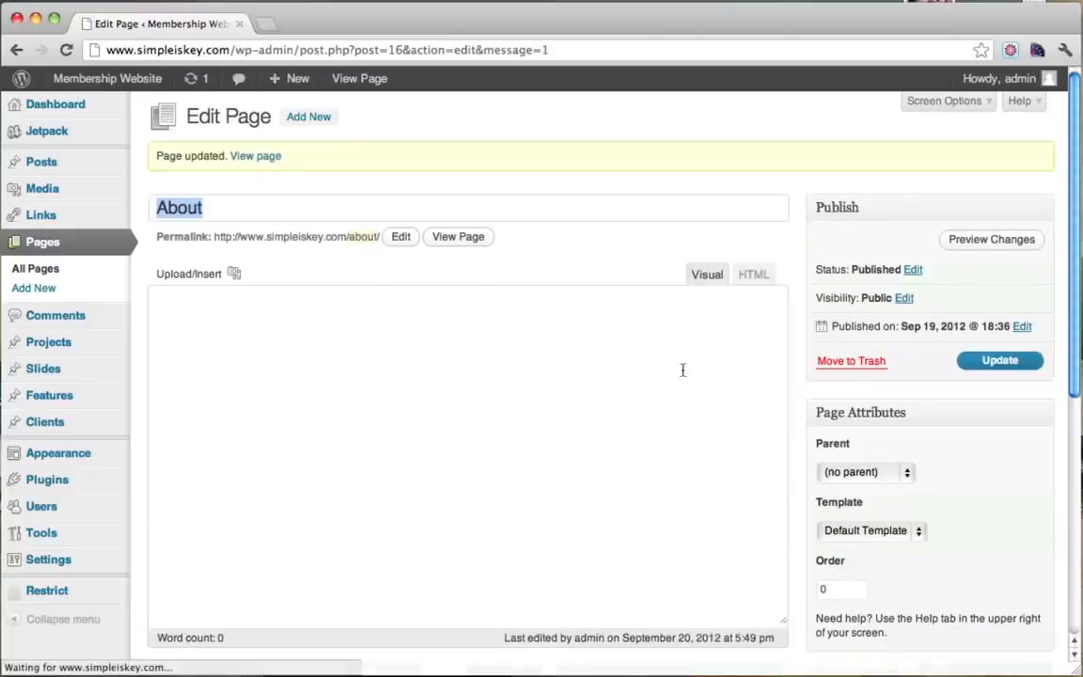
pyautogui.click(34, 19)
# In the visitor's browser, reload the About page to see the RESTRICTED CONTENT!!! heading.
pyautogui.click(612, 272)
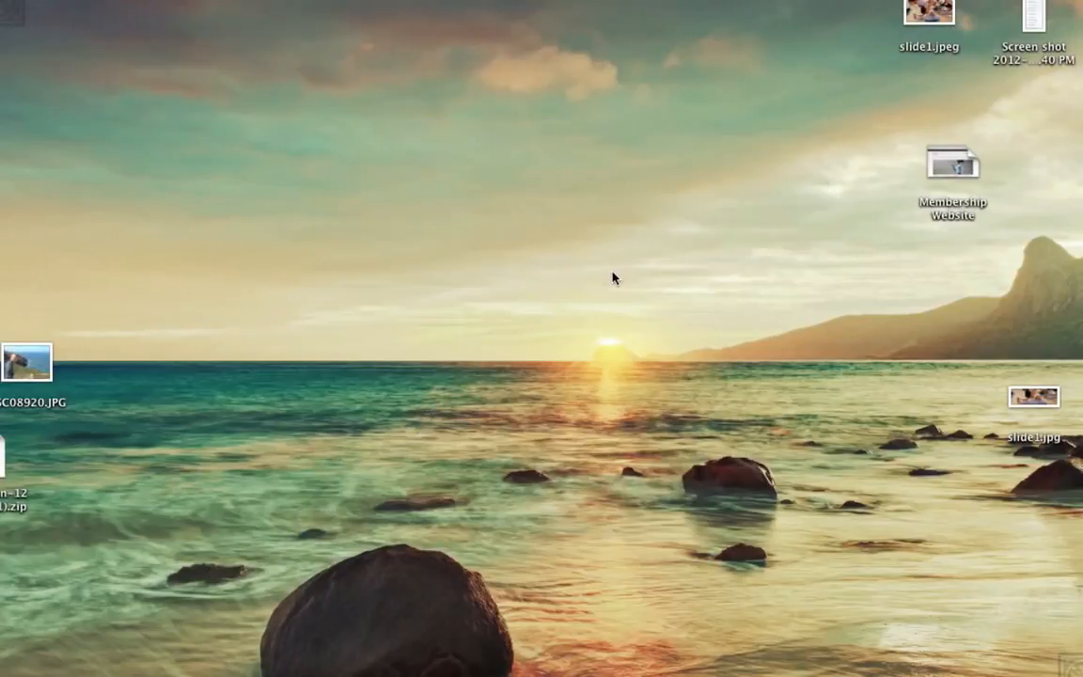
pyautogui.click(89, 666)
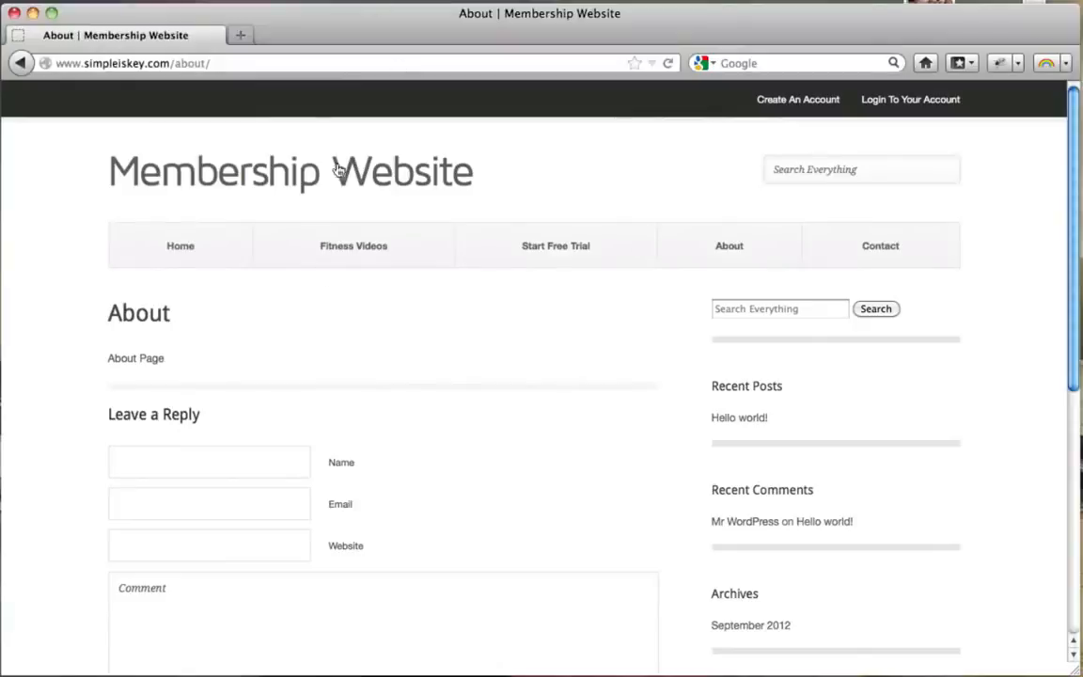
pyautogui.click(281, 64)
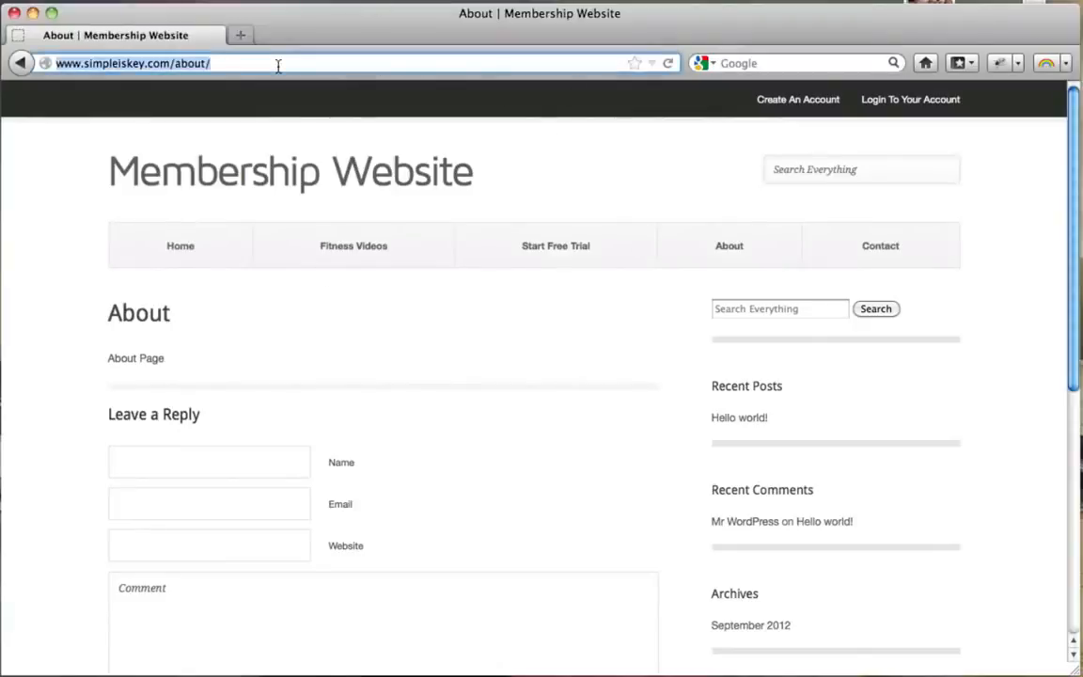
pyautogui.press('Return')
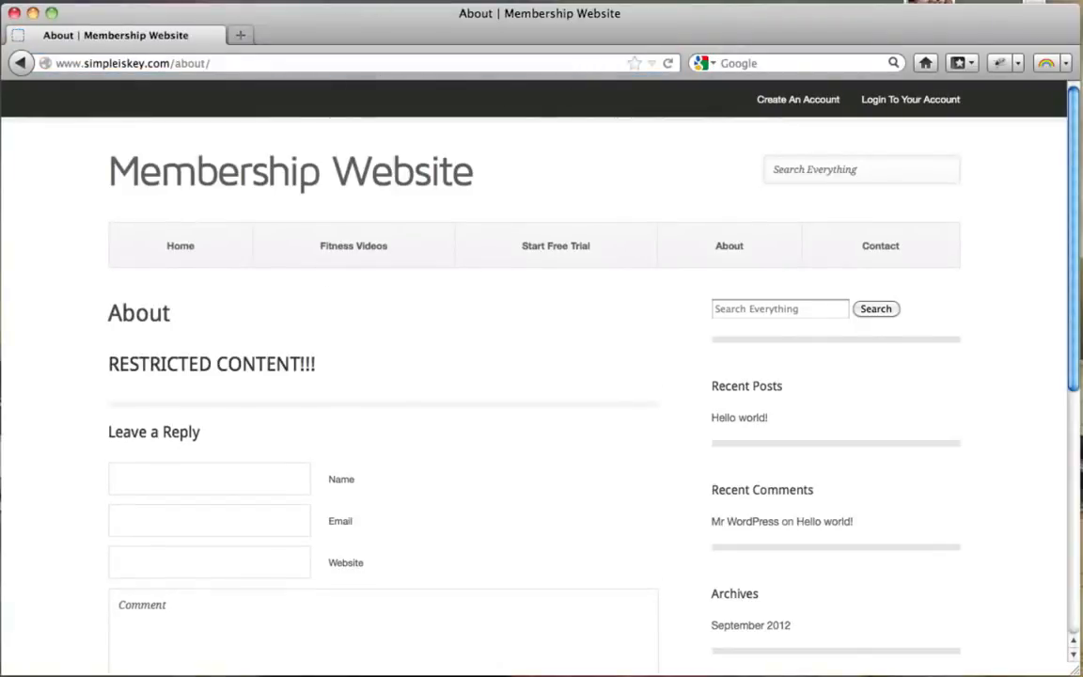
pyautogui.moveTo(107, 367); pyautogui.dragTo(309, 366)
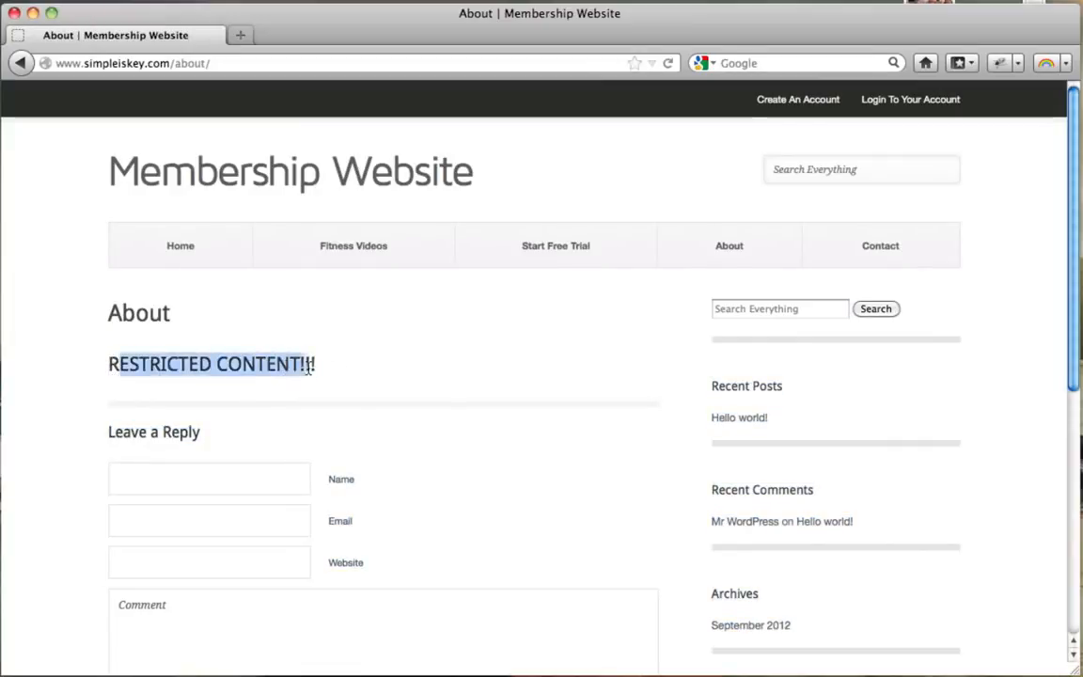
pyautogui.click(309, 369)
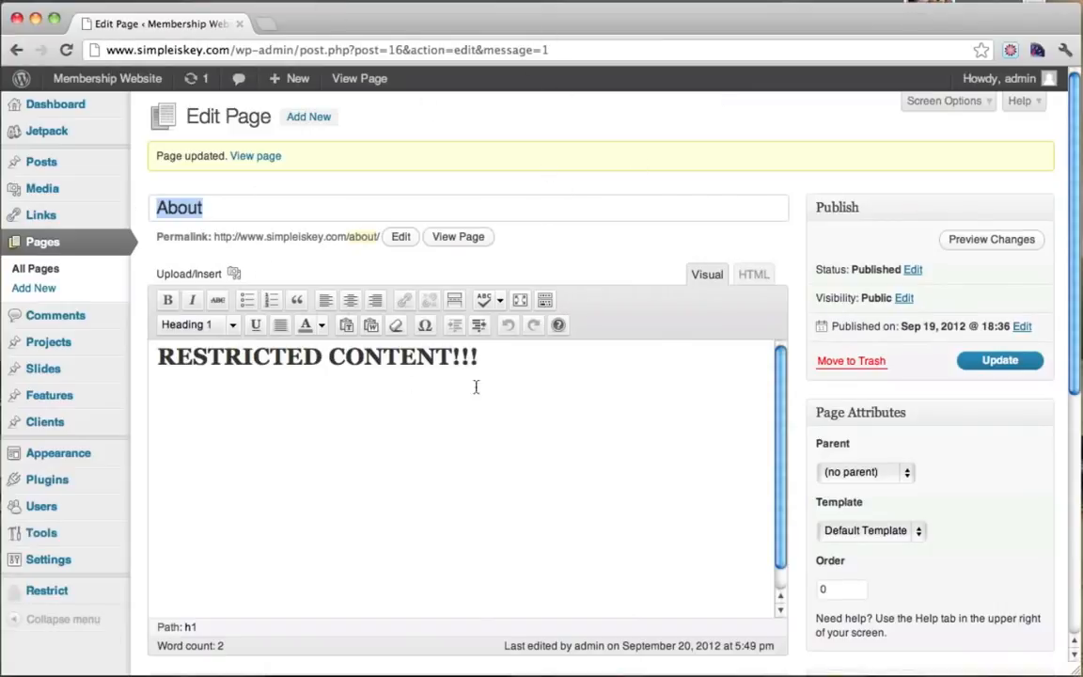
# Confirm the About page is restricted to Paid Only and update it.
pyautogui.scroll(-5, 894, 323)
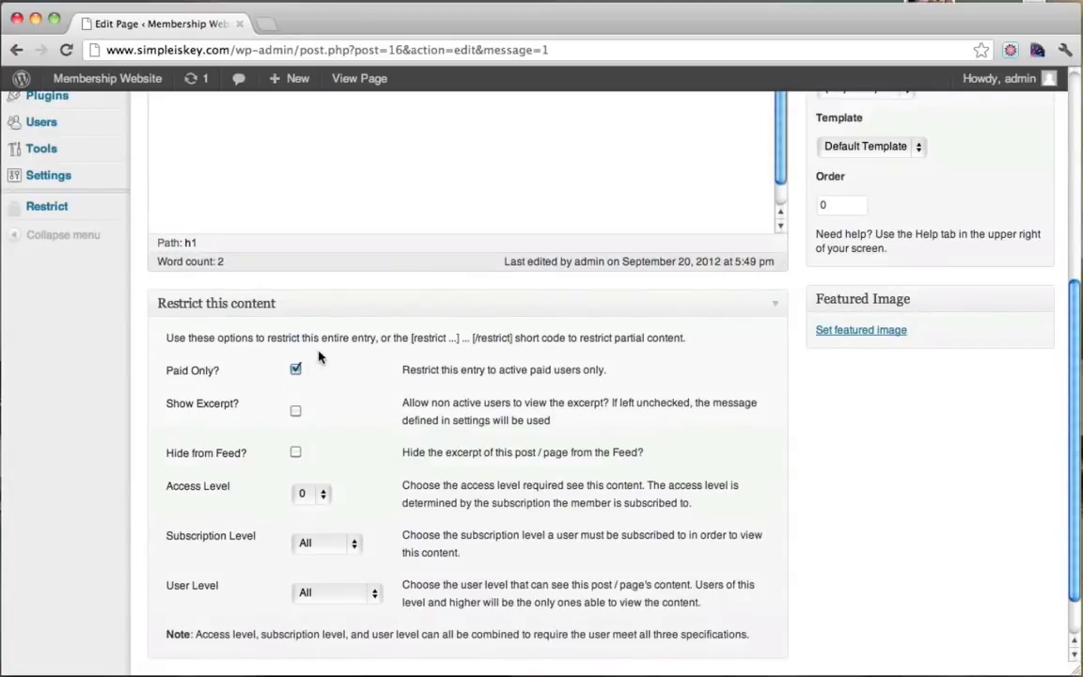
pyautogui.scroll(-2, 423, 395)
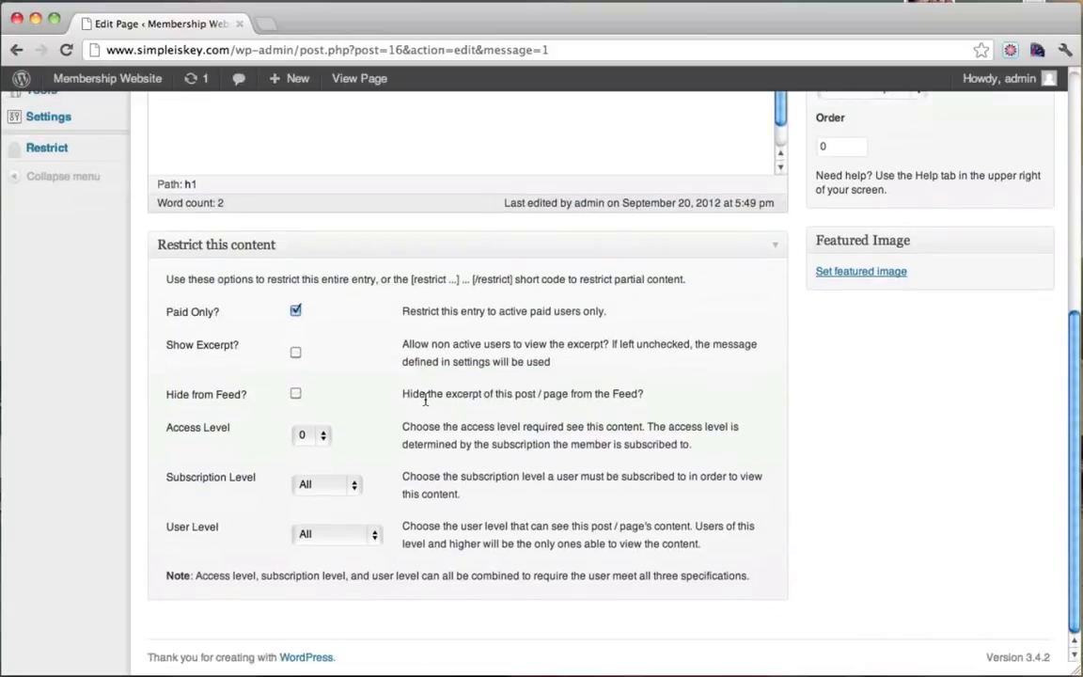
pyautogui.scroll(5, 425, 397)
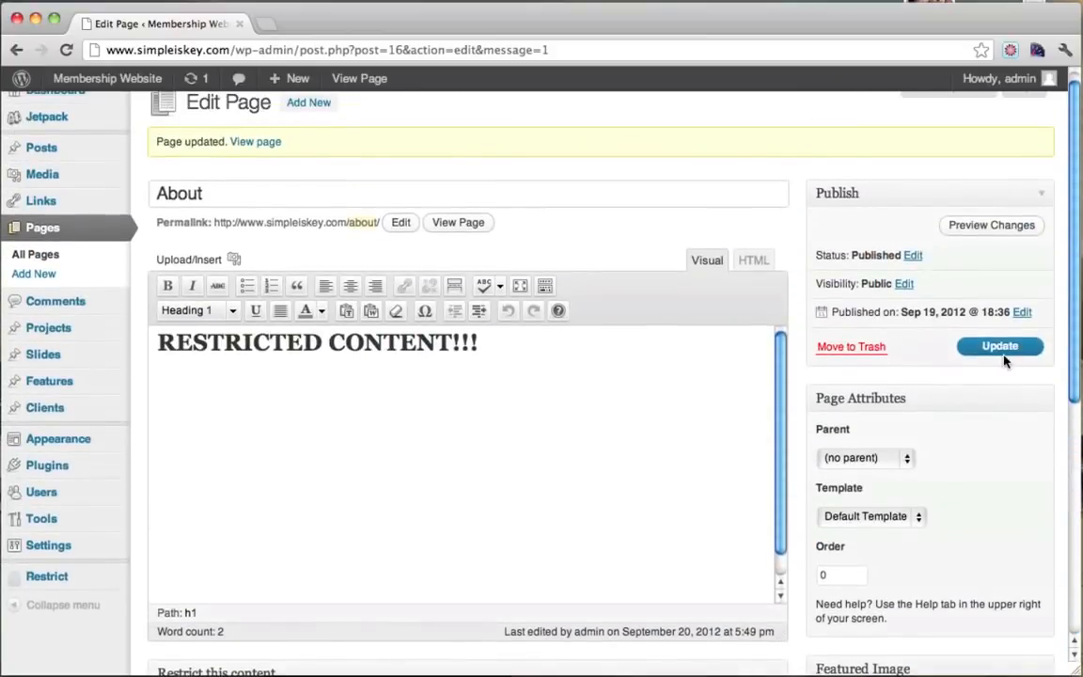
pyautogui.click(1013, 347)
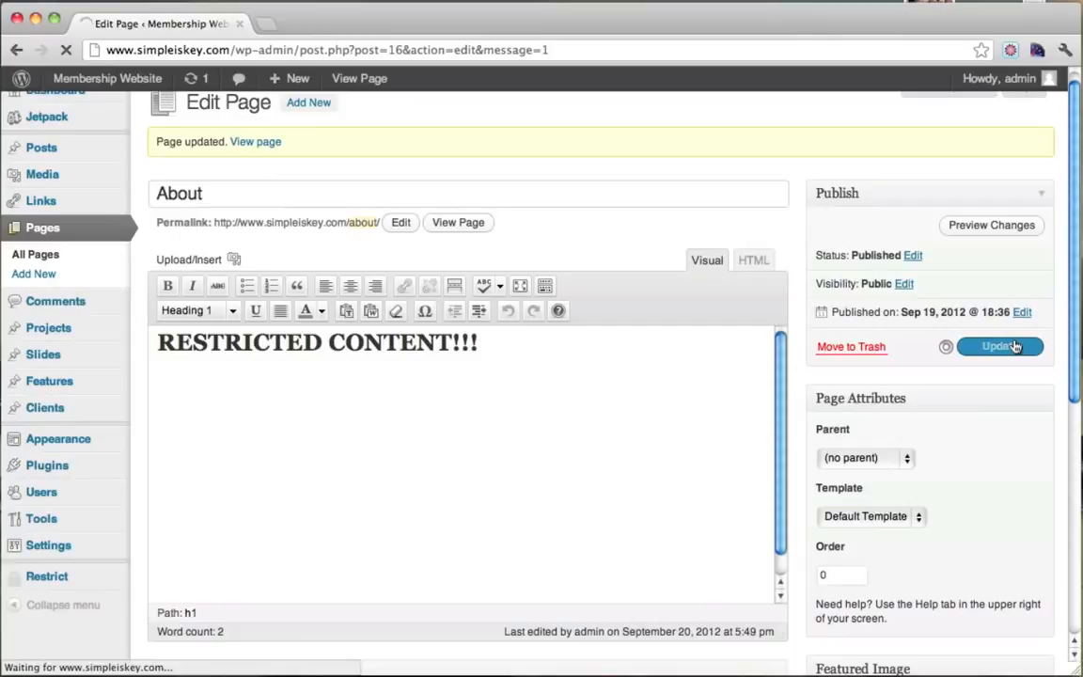
# Colour the RESTRICTED CONTENT!!! heading red and update the page again.
pyautogui.moveTo(549, 349); pyautogui.dragTo(134, 341)
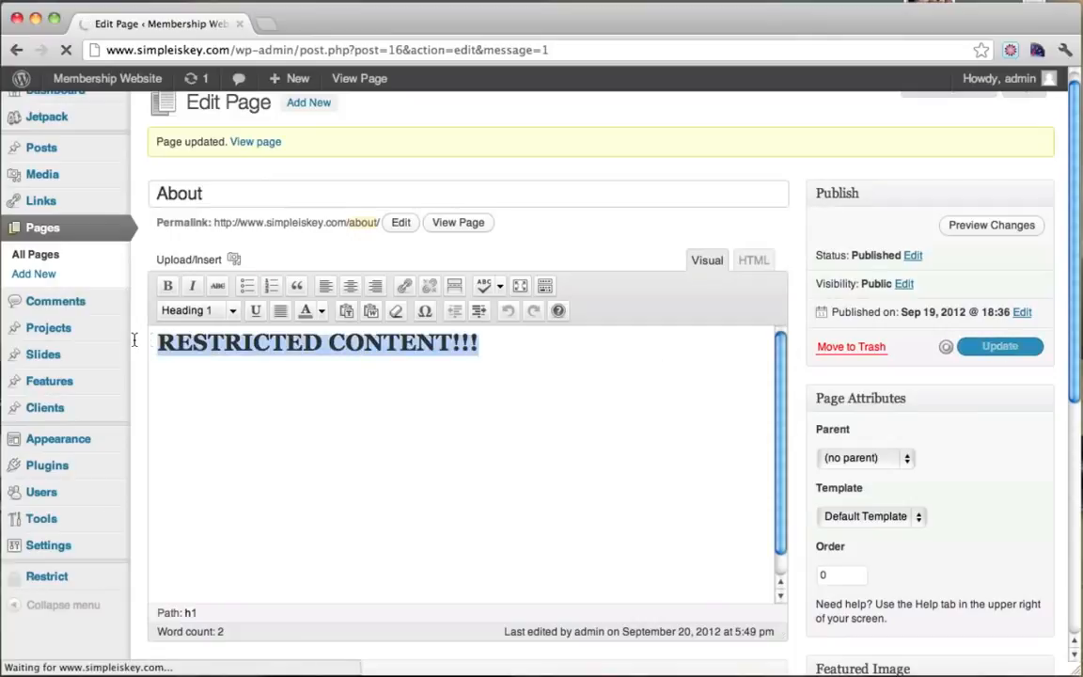
pyautogui.click(320, 324)
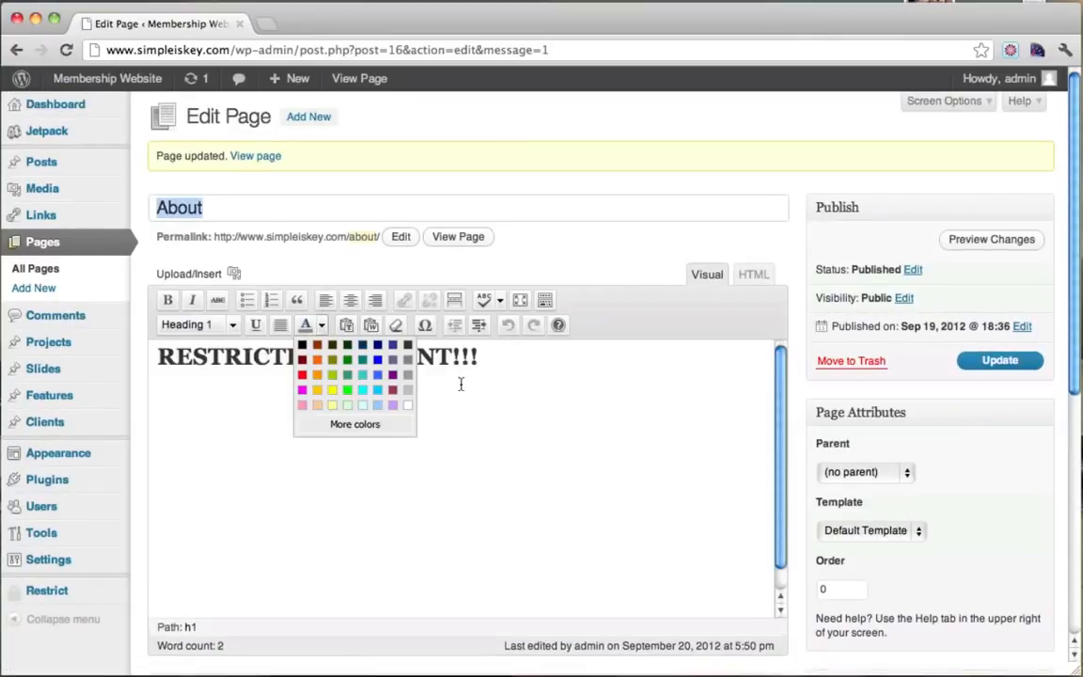
pyautogui.click(305, 380)
pyautogui.moveTo(495, 368); pyautogui.dragTo(111, 340)
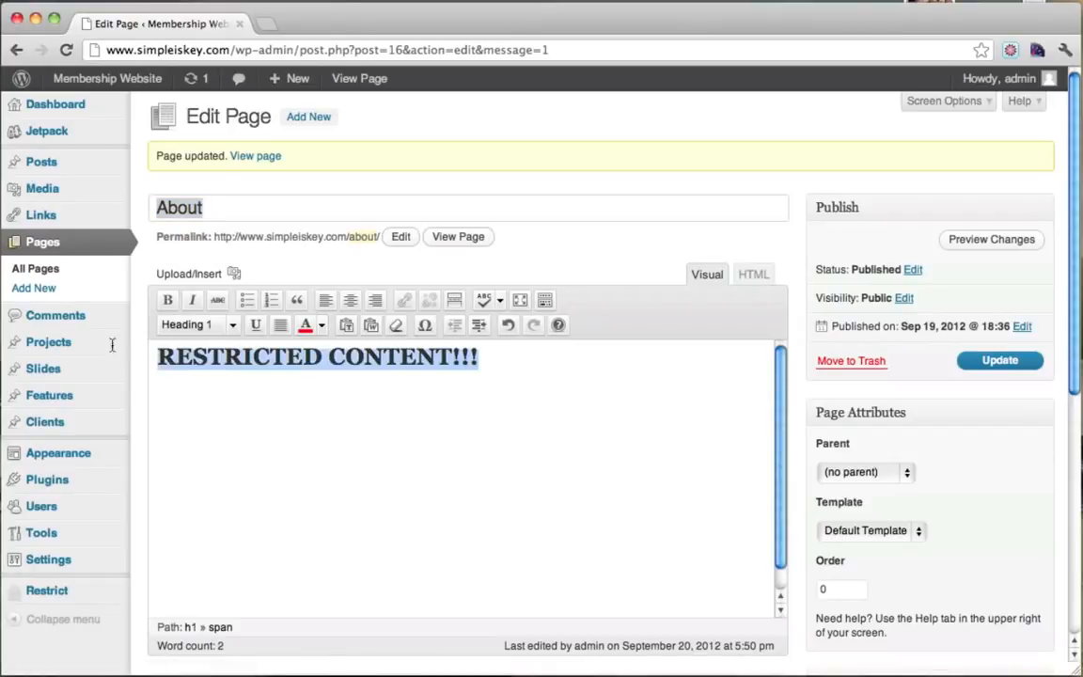
pyautogui.click(1004, 365)
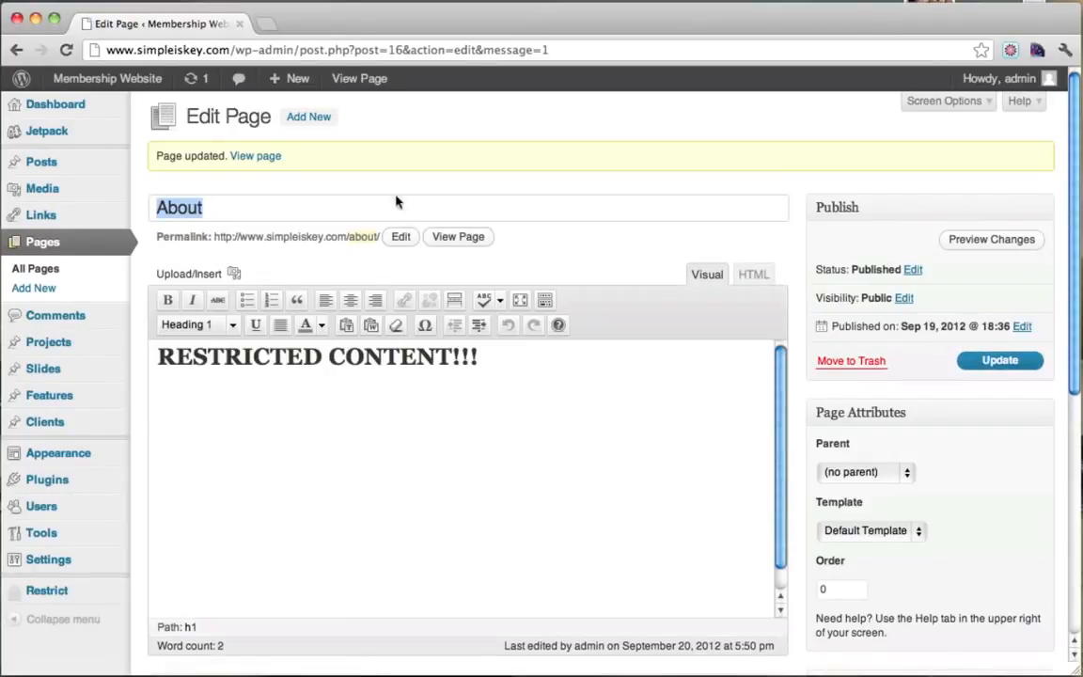
pyautogui.scroll(-5, 481, 434)
pyautogui.scroll(5, 481, 435)
# Reload the About page in the other browser to check that its content is restricted.
pyautogui.click(3, 413)
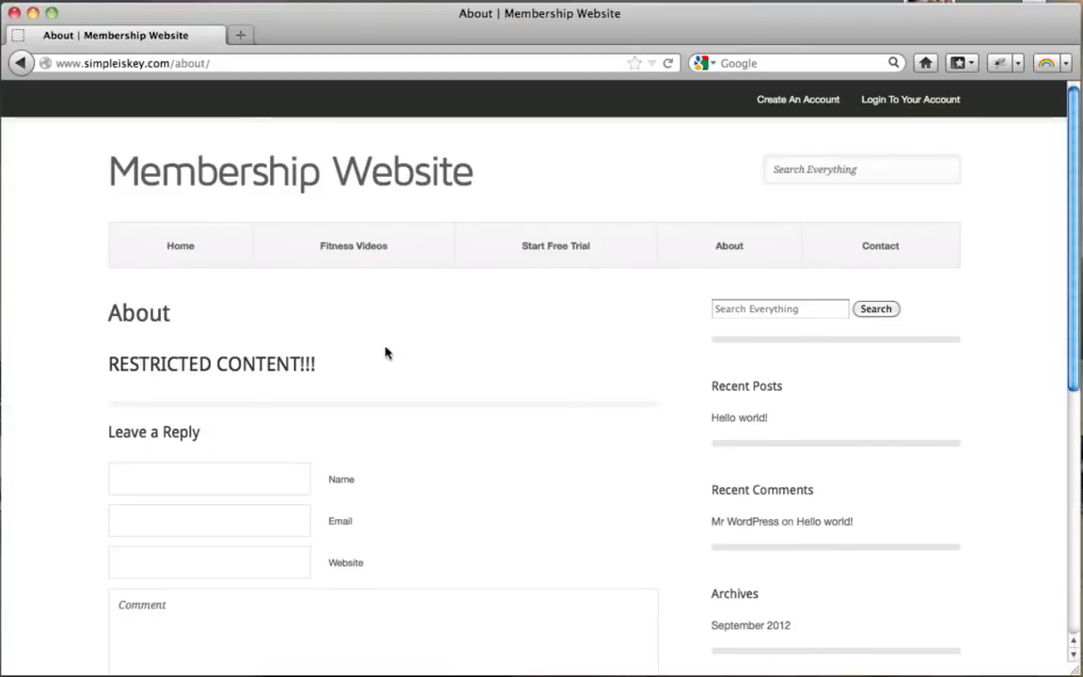
pyautogui.click(668, 64)
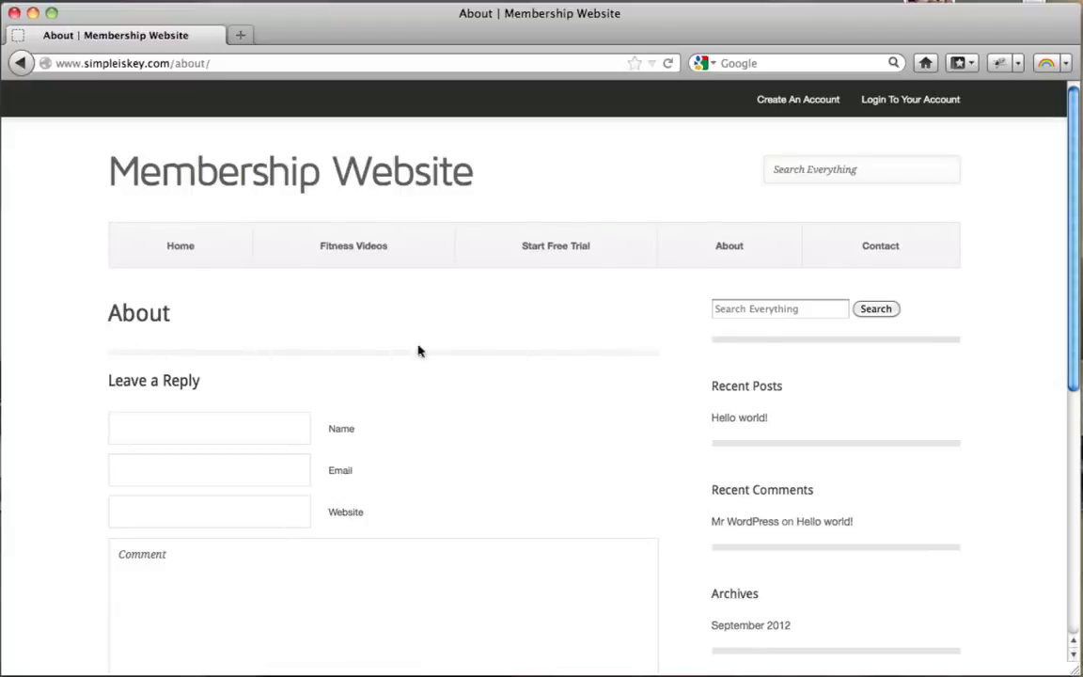
pyautogui.click(33, 13)
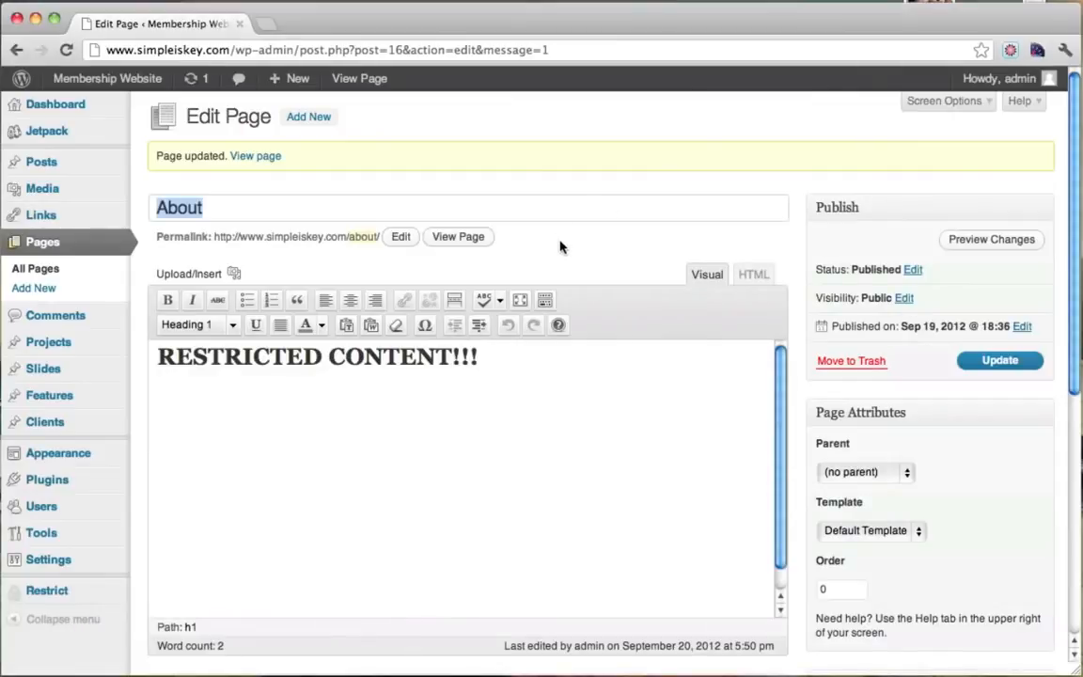
# From the published About page, create an account and register for the Free - 15 Days subscription.
pyautogui.click(457, 237)
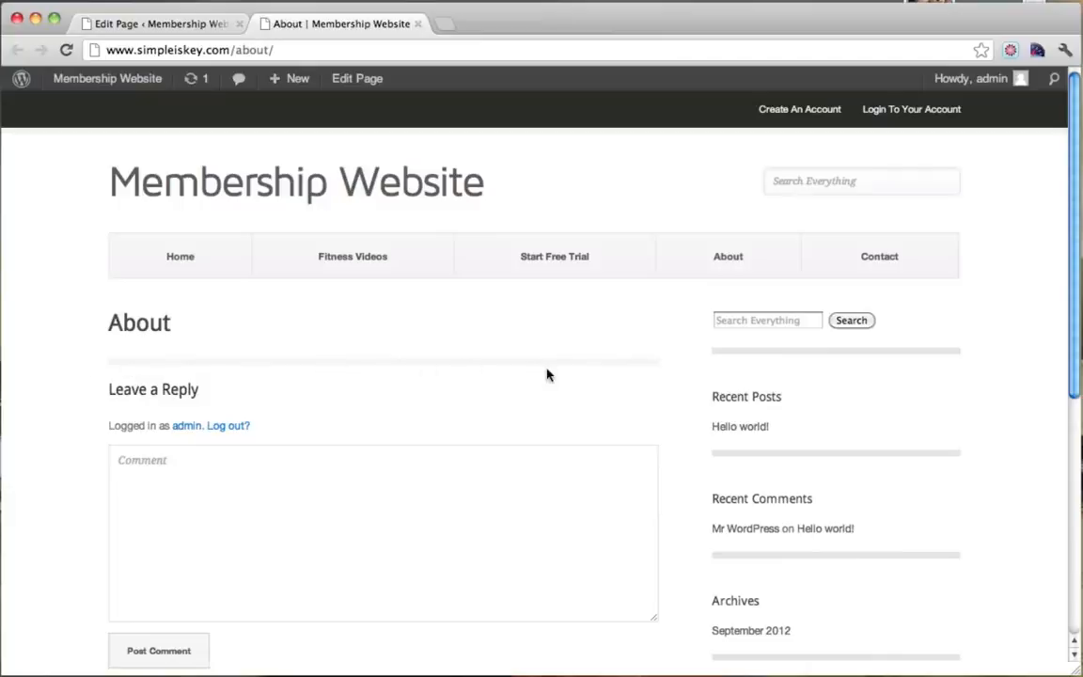
pyautogui.click(795, 112)
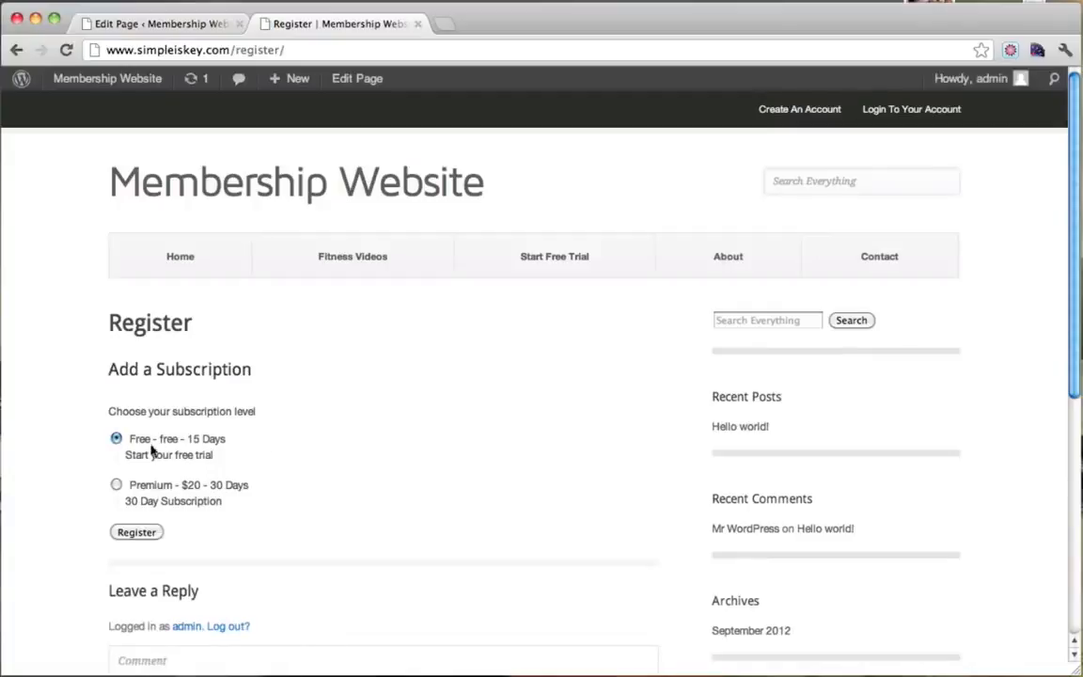
pyautogui.scroll(-1, 218, 454)
pyautogui.click(145, 526)
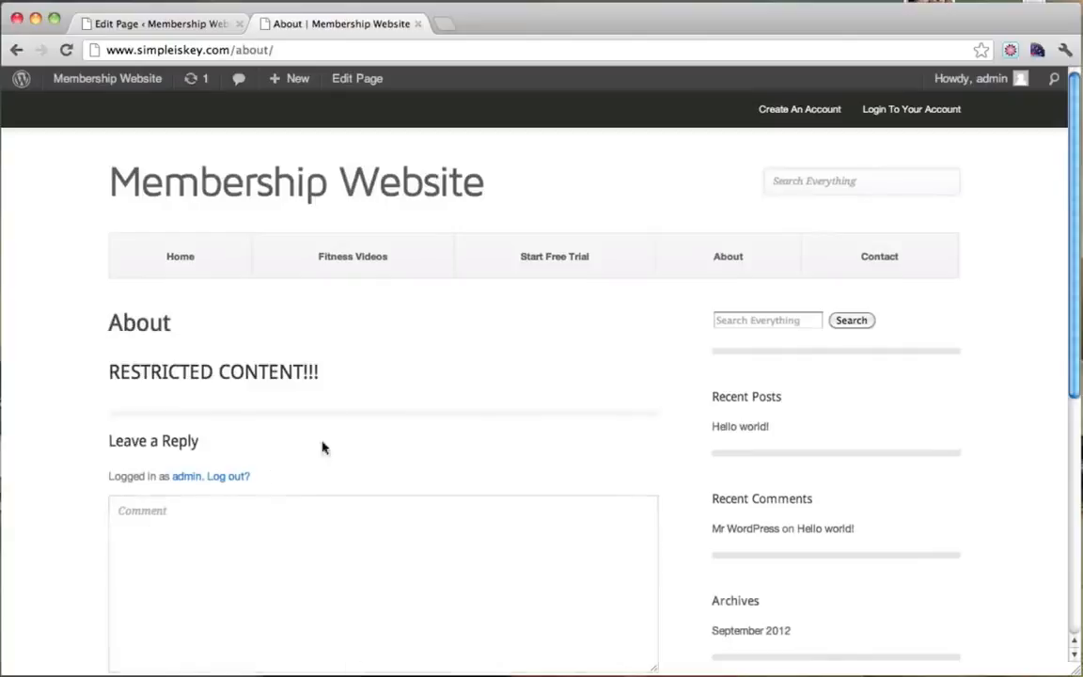
# Highlight the now-visible RESTRICTED CONTENT!!! heading, then return to the About page editor.
pyautogui.moveTo(108, 376); pyautogui.dragTo(317, 371)
pyautogui.click(128, 358)
pyautogui.moveTo(109, 356); pyautogui.dragTo(316, 374)
pyautogui.click(317, 373)
pyautogui.click(186, 34)
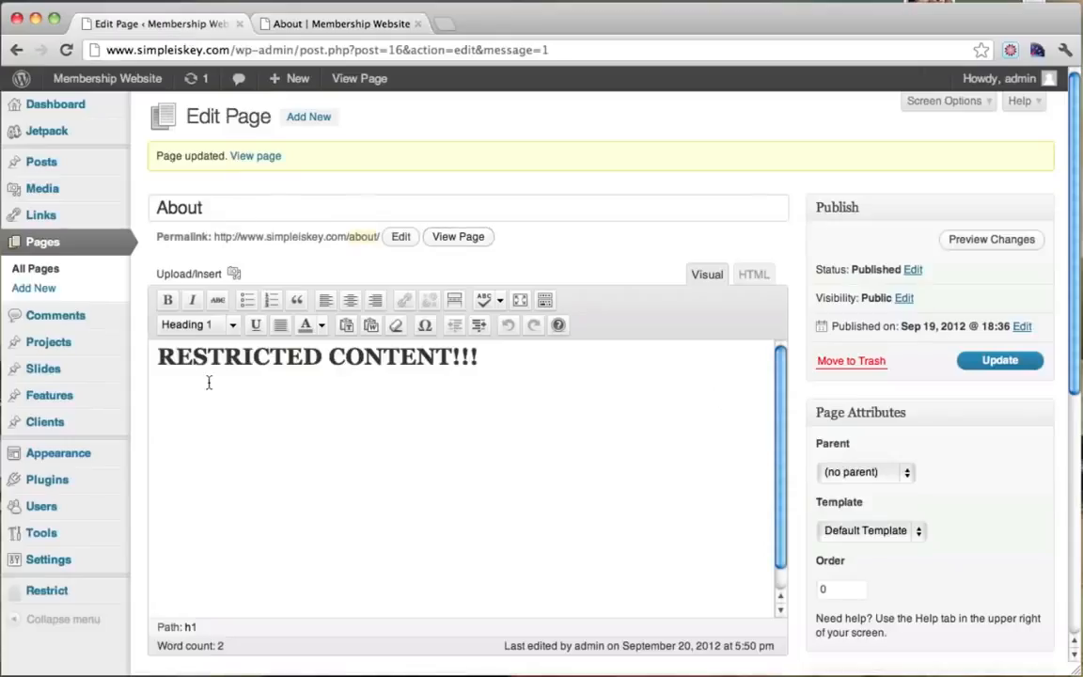
# Open Restrict > Members and inspect the administrator's Free subscription expiring October 5, 2012.
pyautogui.scroll(-2, 209, 461)
pyautogui.moveTo(75, 592)
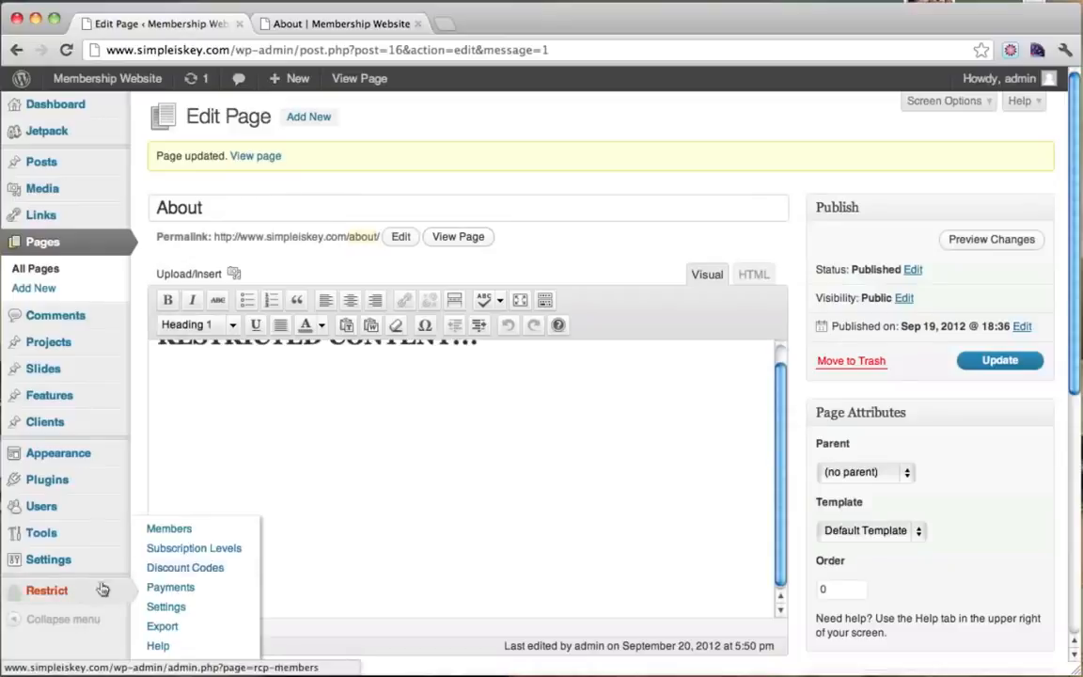
pyautogui.click(203, 534)
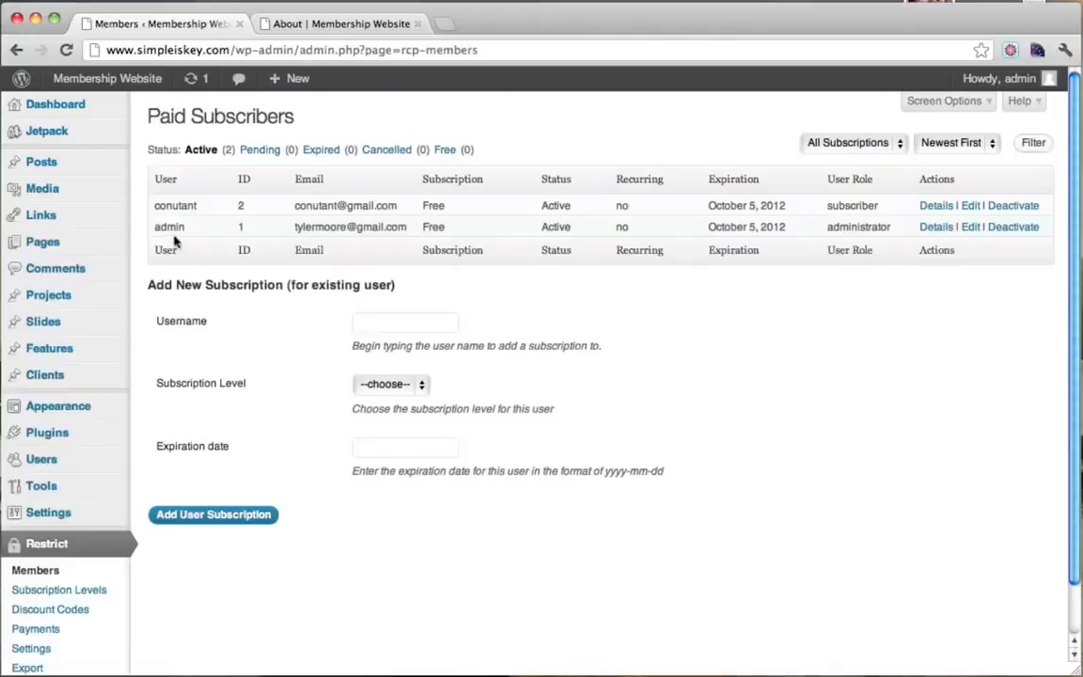
pyautogui.moveTo(154, 229); pyautogui.dragTo(831, 237)
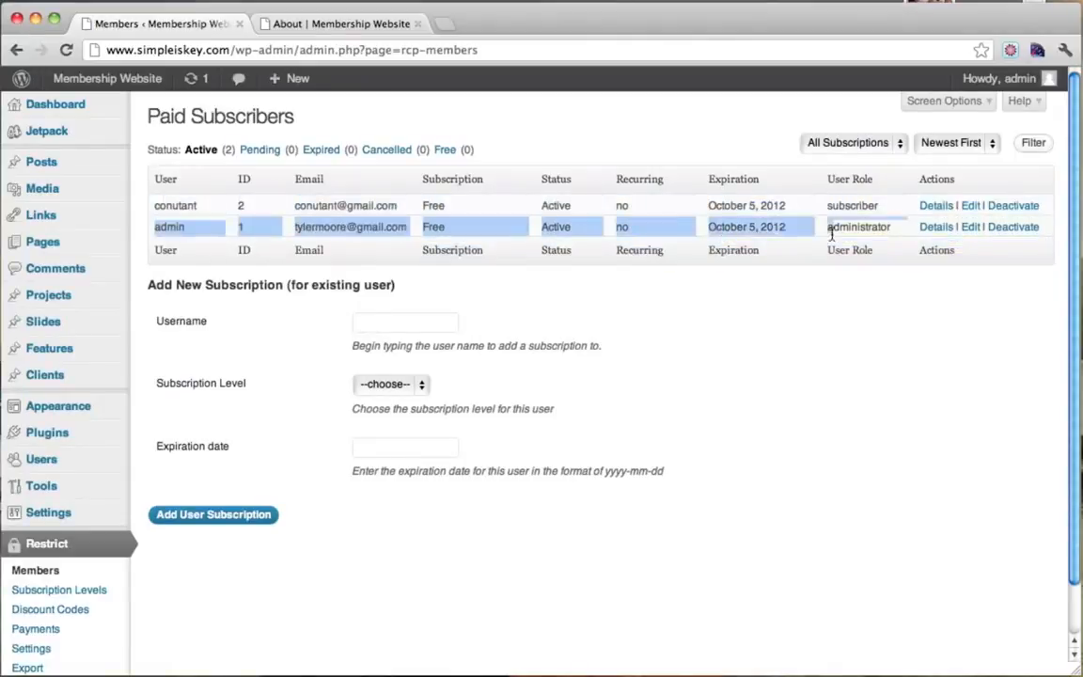
pyautogui.click(818, 235)
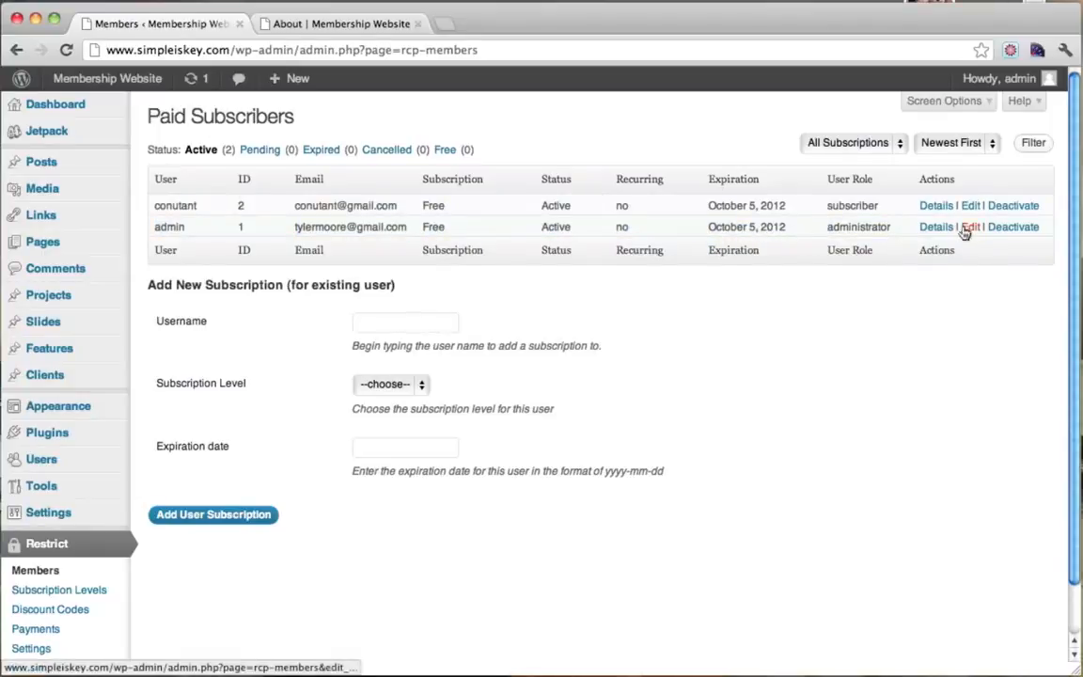
pyautogui.moveTo(708, 227); pyautogui.dragTo(788, 230)
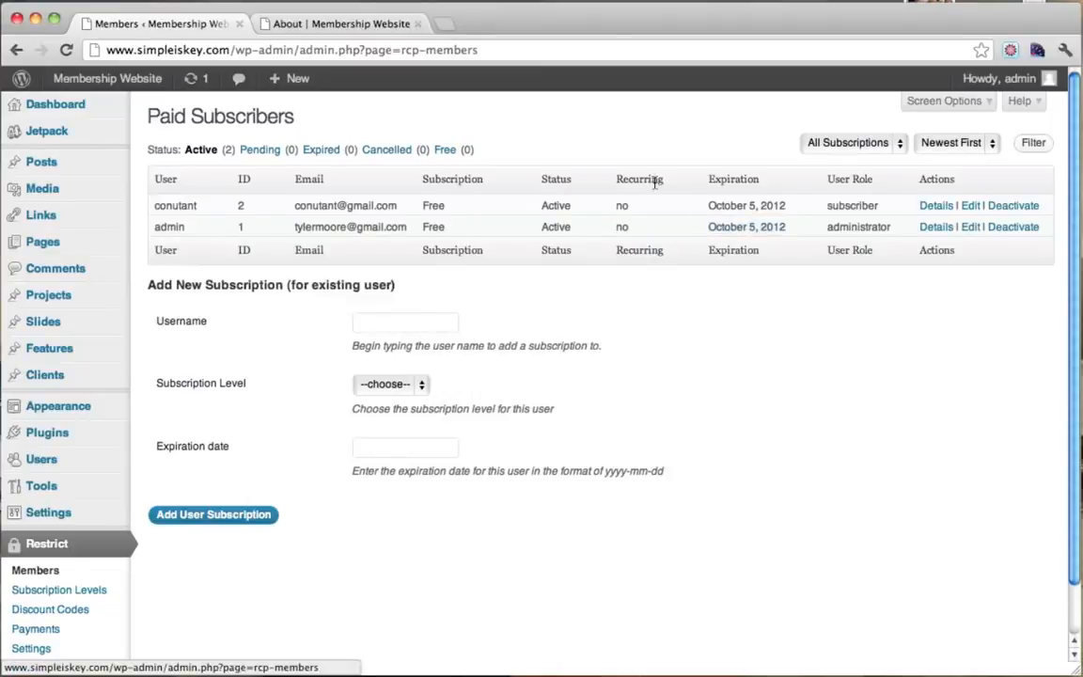
pyautogui.click(383, 23)
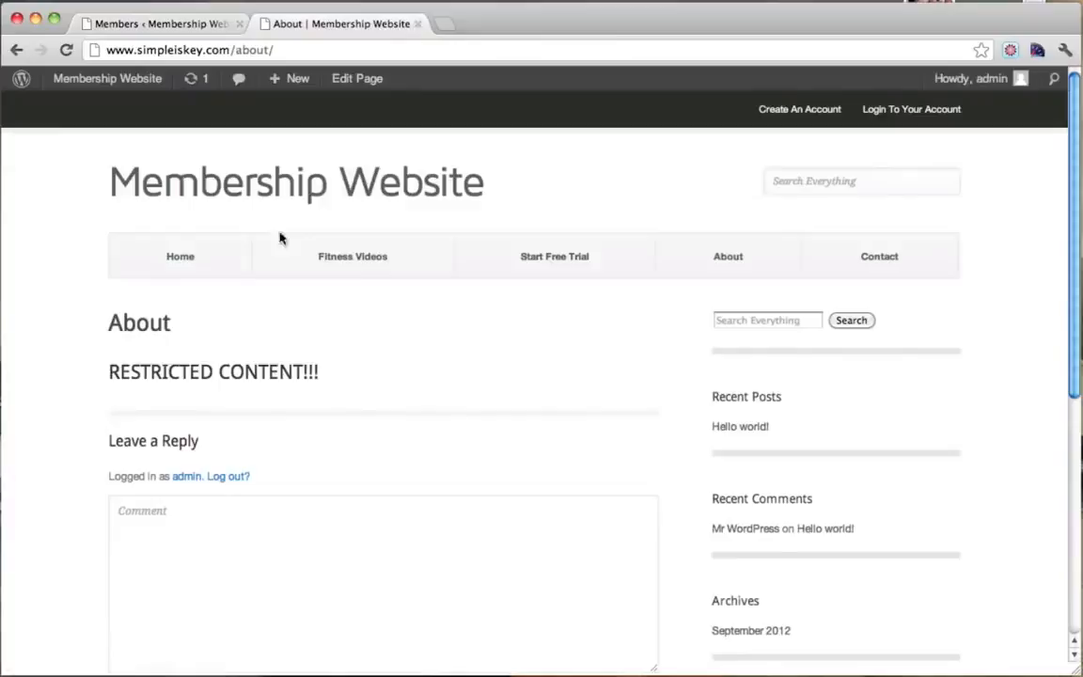
pyautogui.click(196, 26)
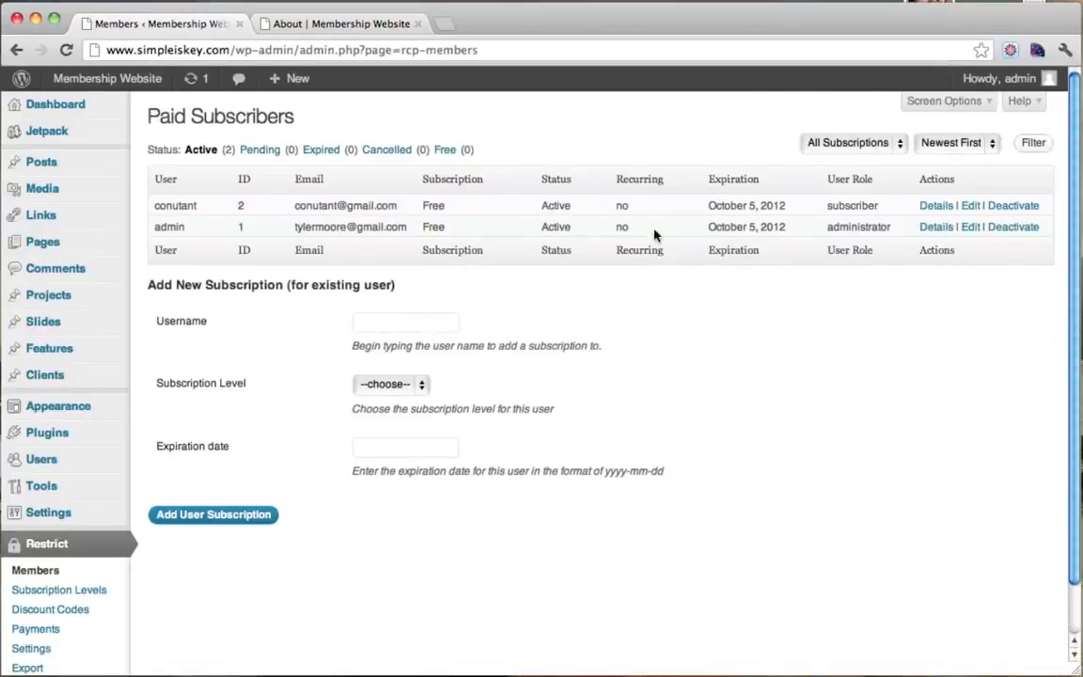
# Change the administrator's subscription expiration date to 2012-9-05 and update the subscription.
pyautogui.click(973, 231)
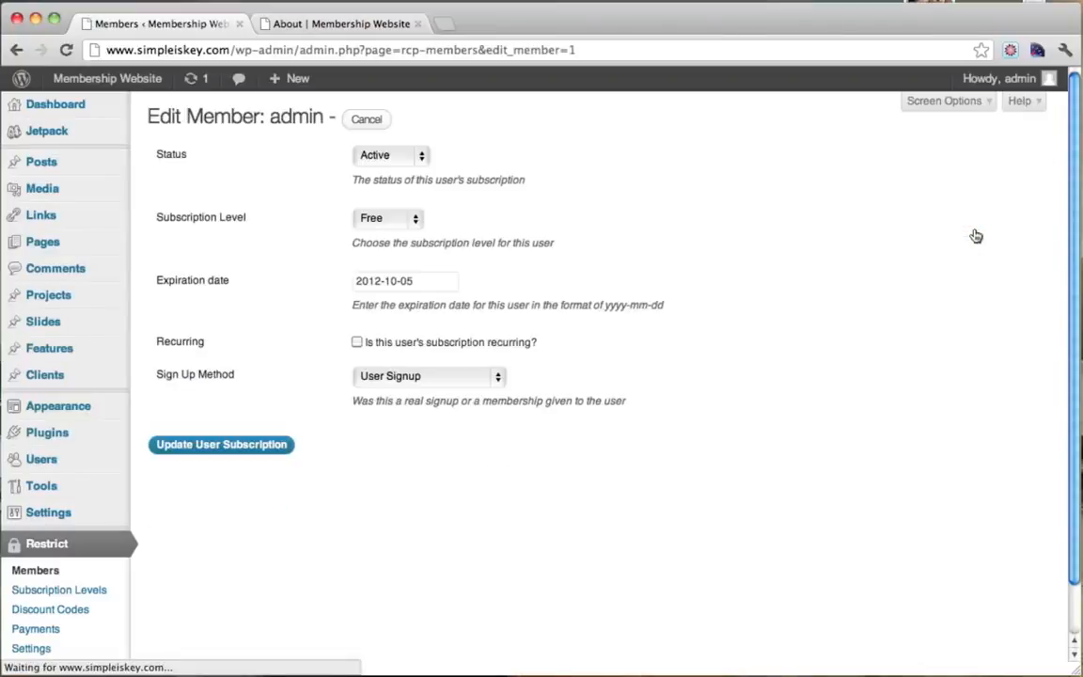
pyautogui.click(397, 287)
pyautogui.press('BackSpace')
pyautogui.press('BackSpace')
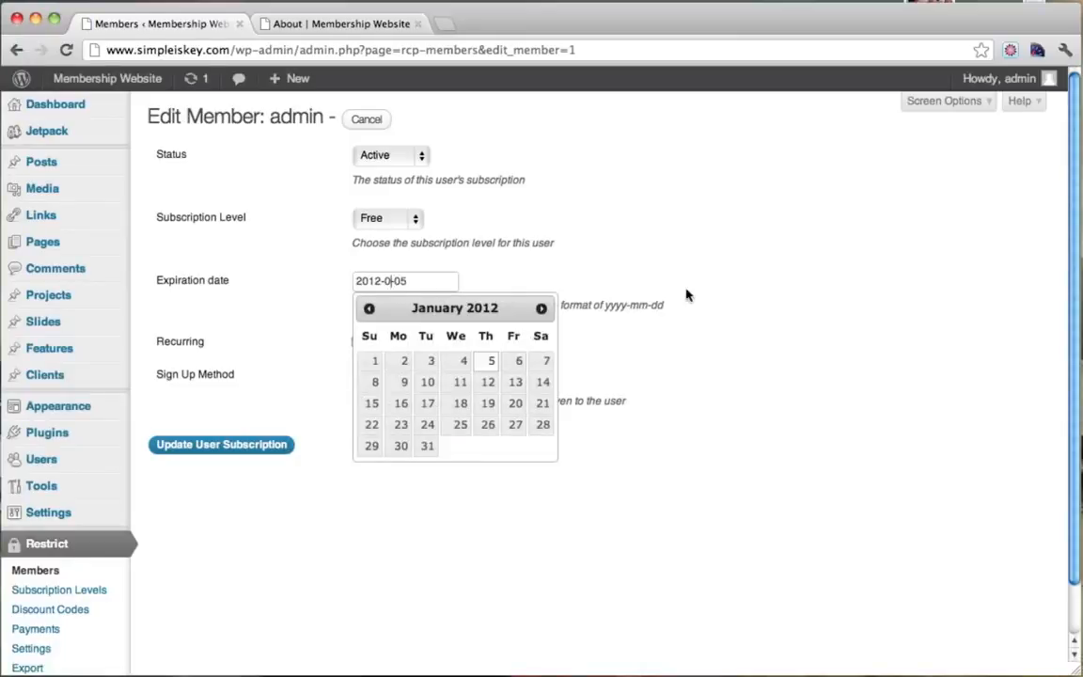
pyautogui.press('BackSpace')
pyautogui.write('9')
pyautogui.click(904, 314)
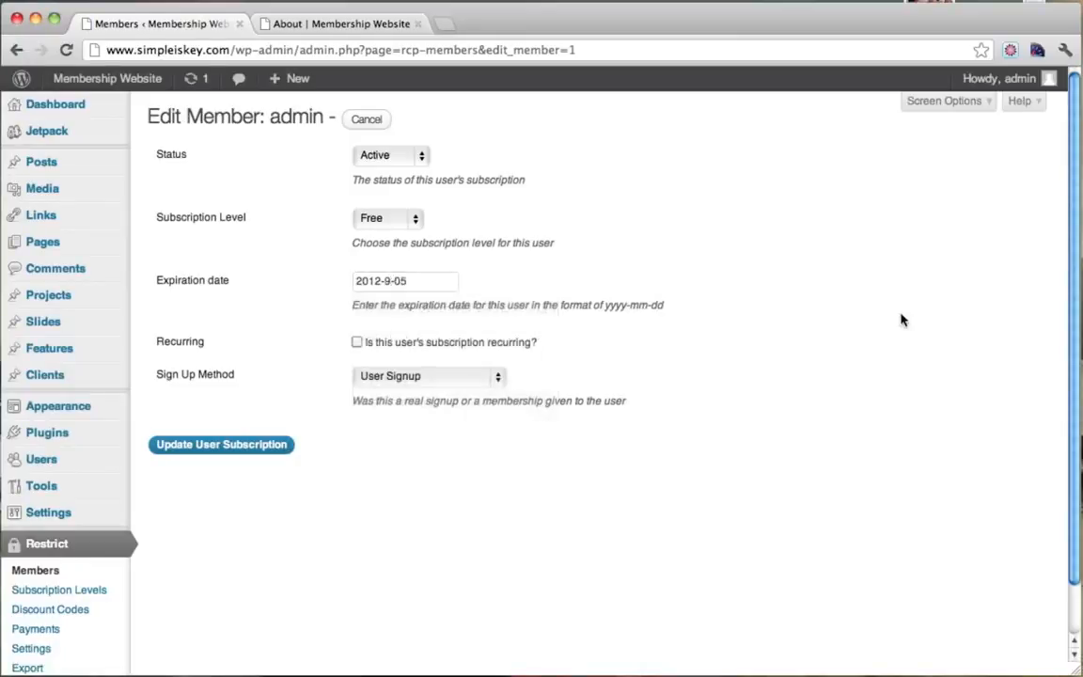
pyautogui.click(228, 448)
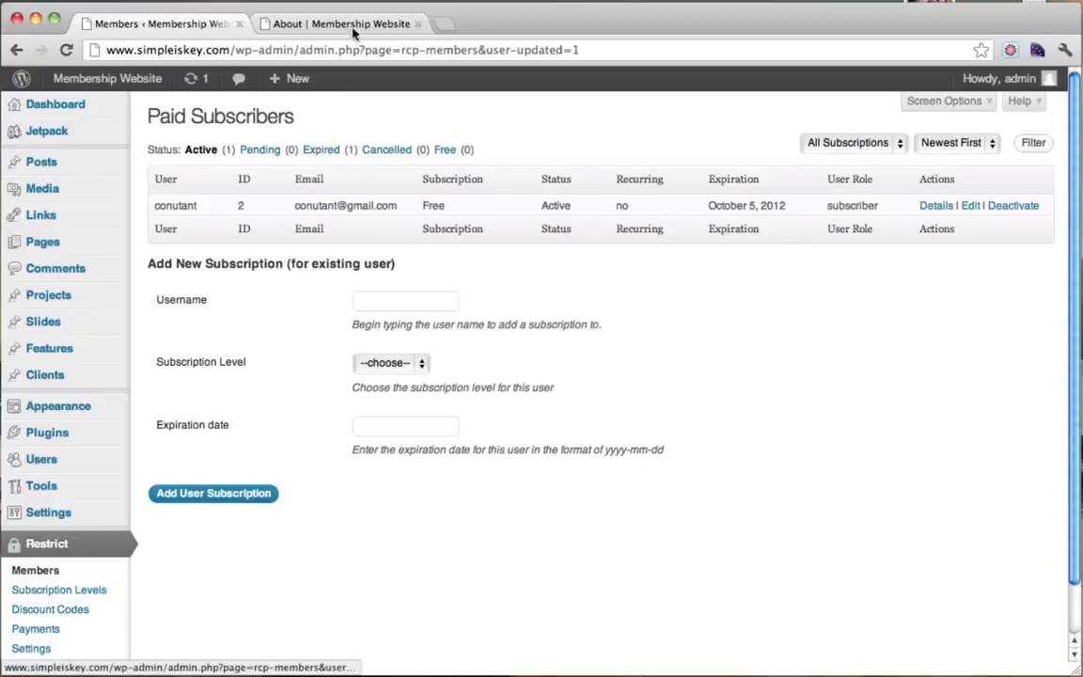
pyautogui.click(317, 25)
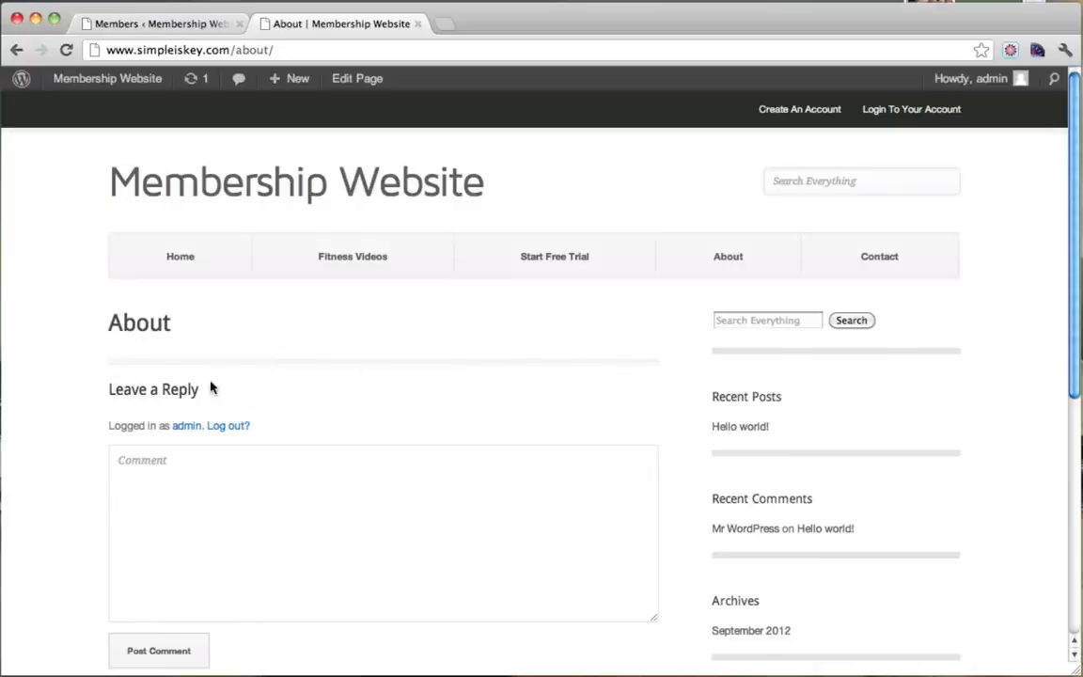
# Go back to the Paid Subscribers list, now showing one Active and one Expired subscription.
pyautogui.click(186, 31)
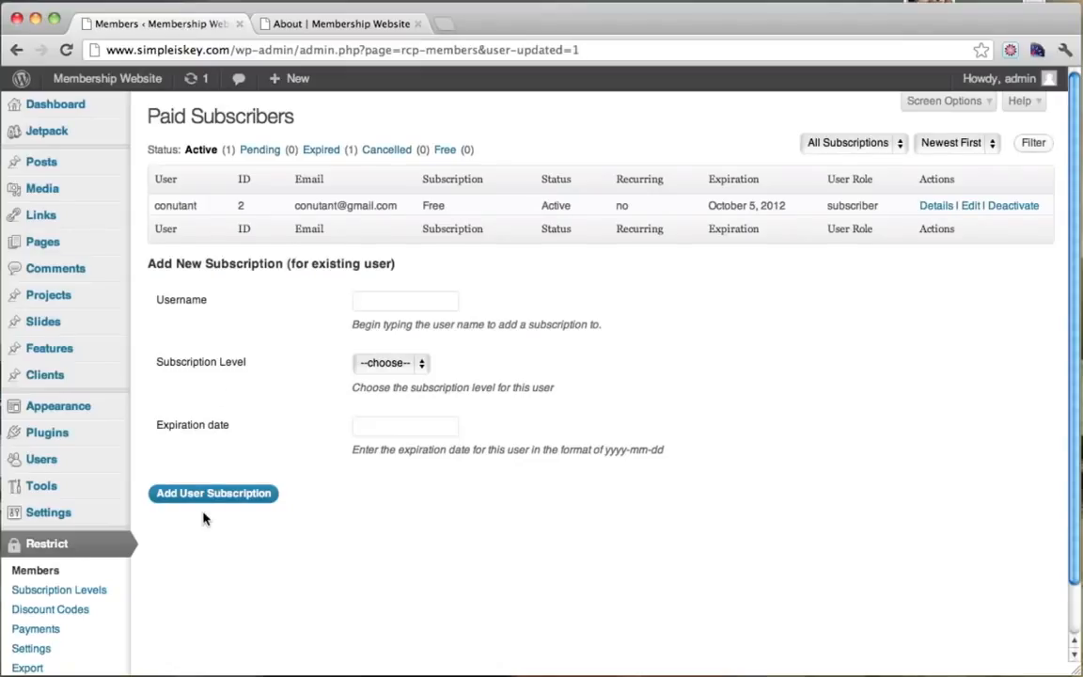
pyautogui.scroll(-2, 206, 515)
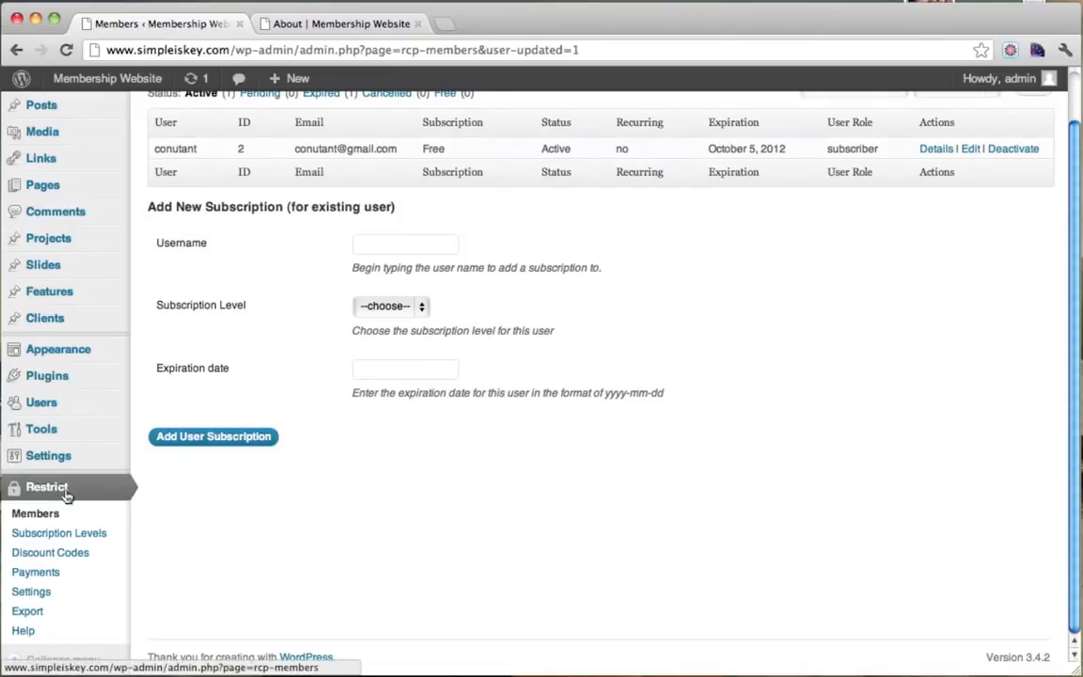
# In Restrict > Settings, type the sign-up sentence into the Free Content Message field.
pyautogui.click(45, 594)
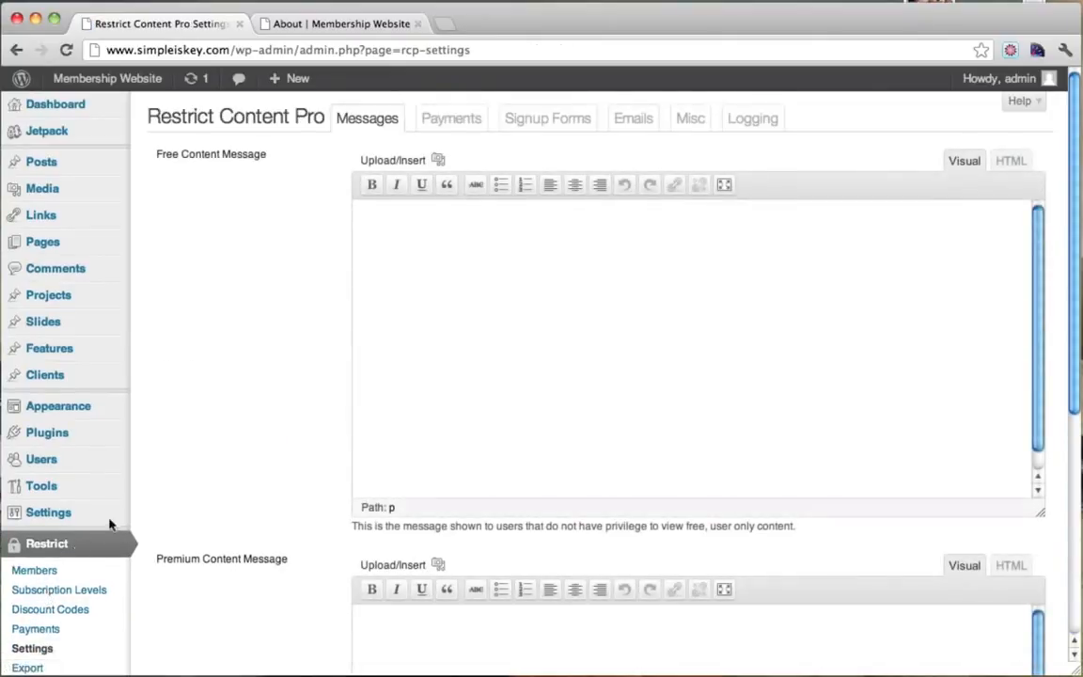
pyautogui.scroll(-3, 223, 340)
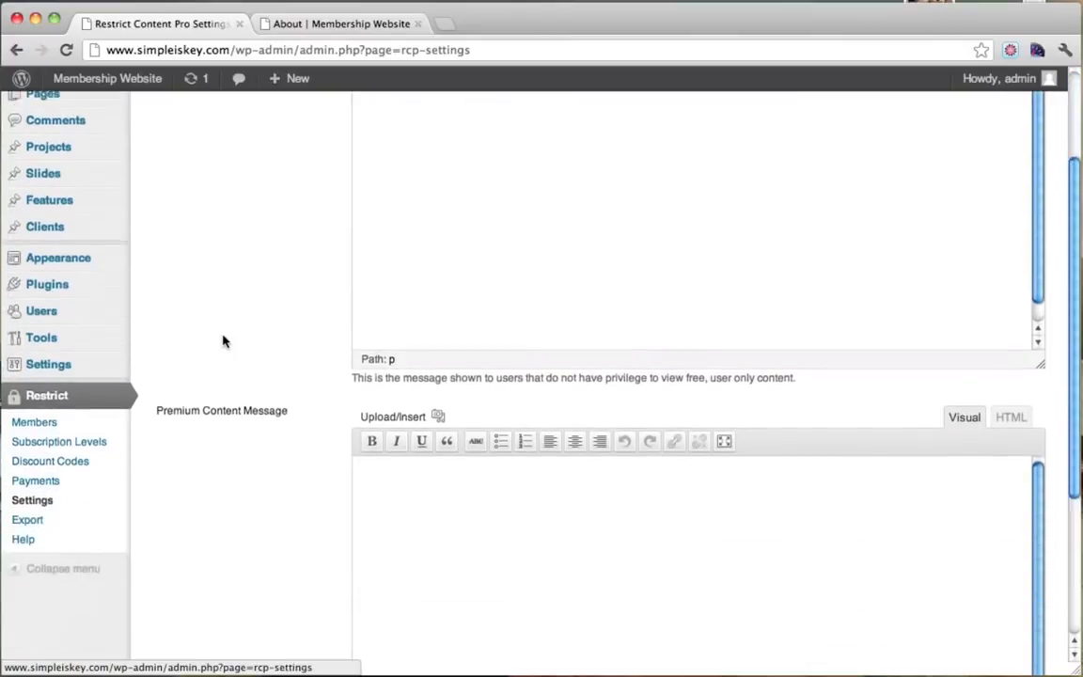
pyautogui.scroll(-5, 224, 340)
pyautogui.scroll(4, 224, 341)
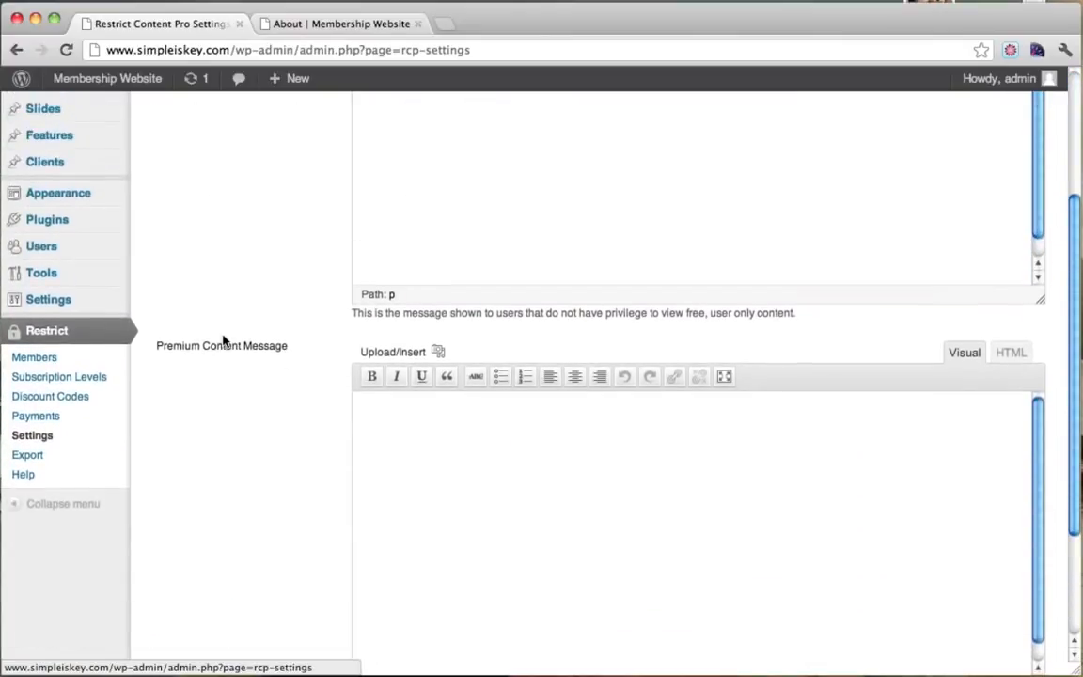
pyautogui.scroll(5, 224, 340)
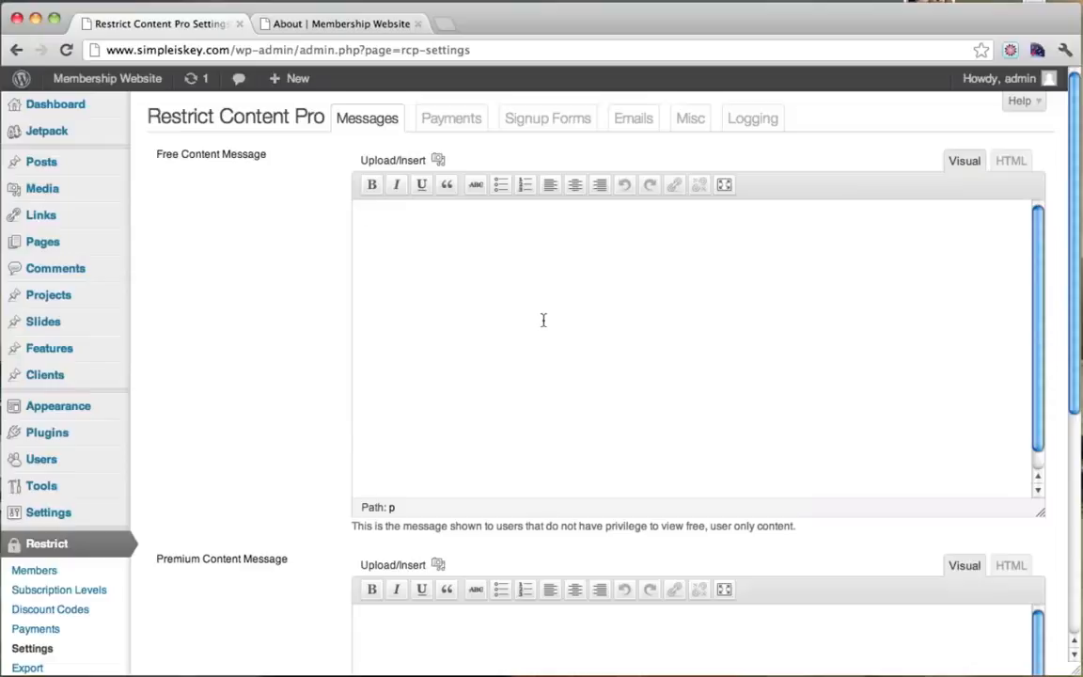
pyautogui.write('IN O')
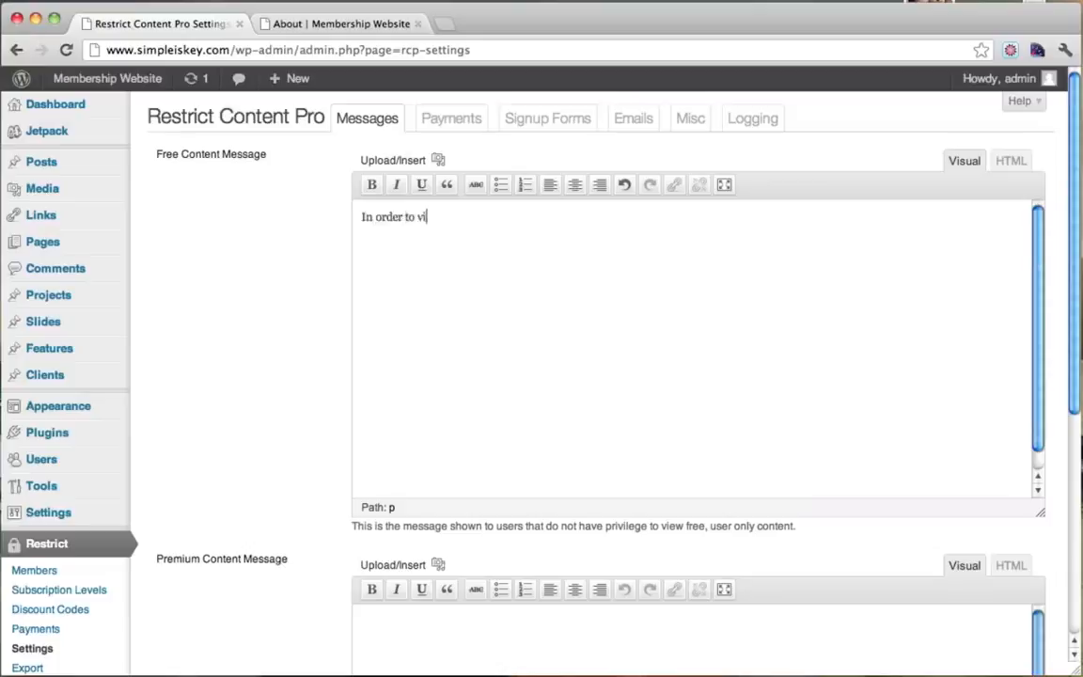
pyautogui.write('his content you must sign up')
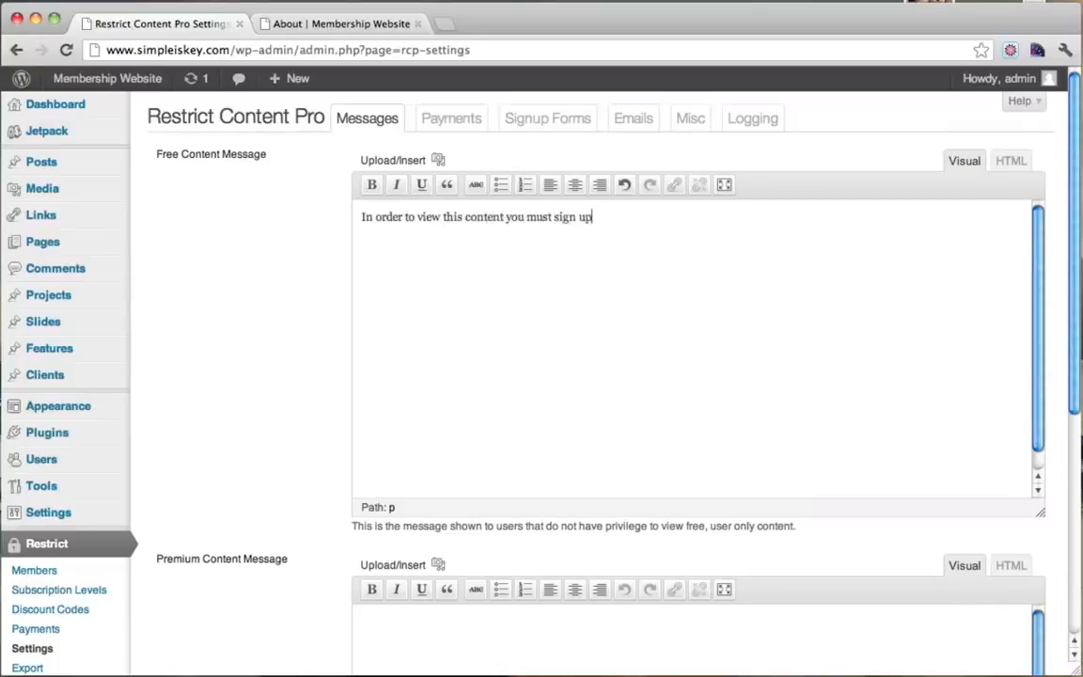
pyautogui.write('ree trial or paid membership.')
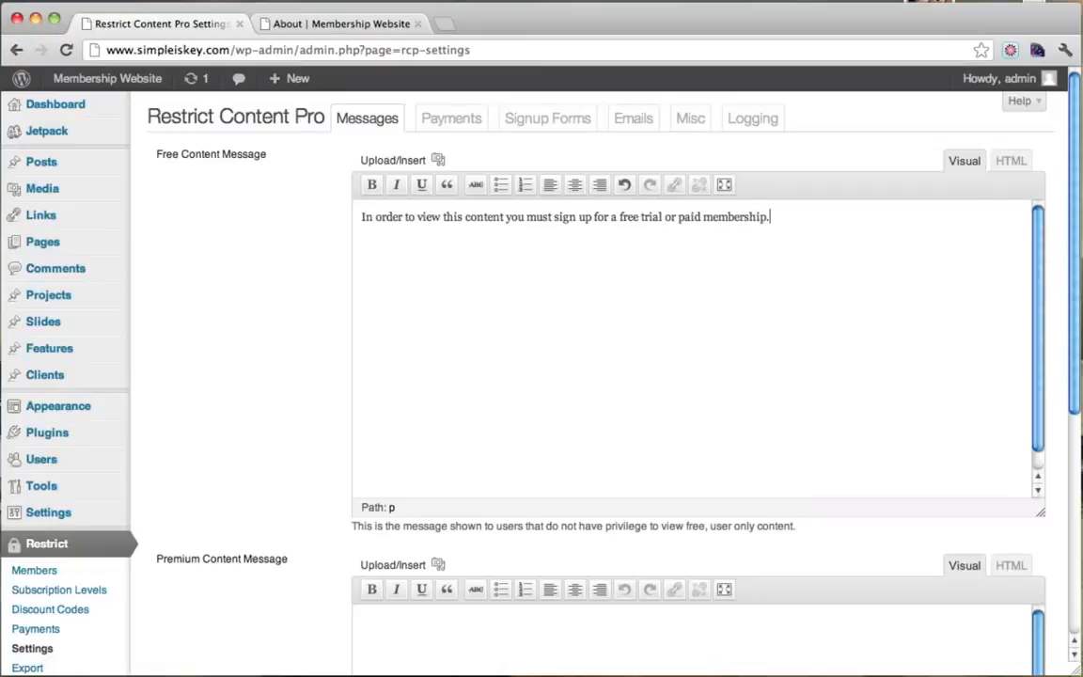
# Capitalize 'Free Trial' and 'Paid Membership' in the Free Content Message.
pyautogui.click(683, 218)
pyautogui.press('BackSpace')
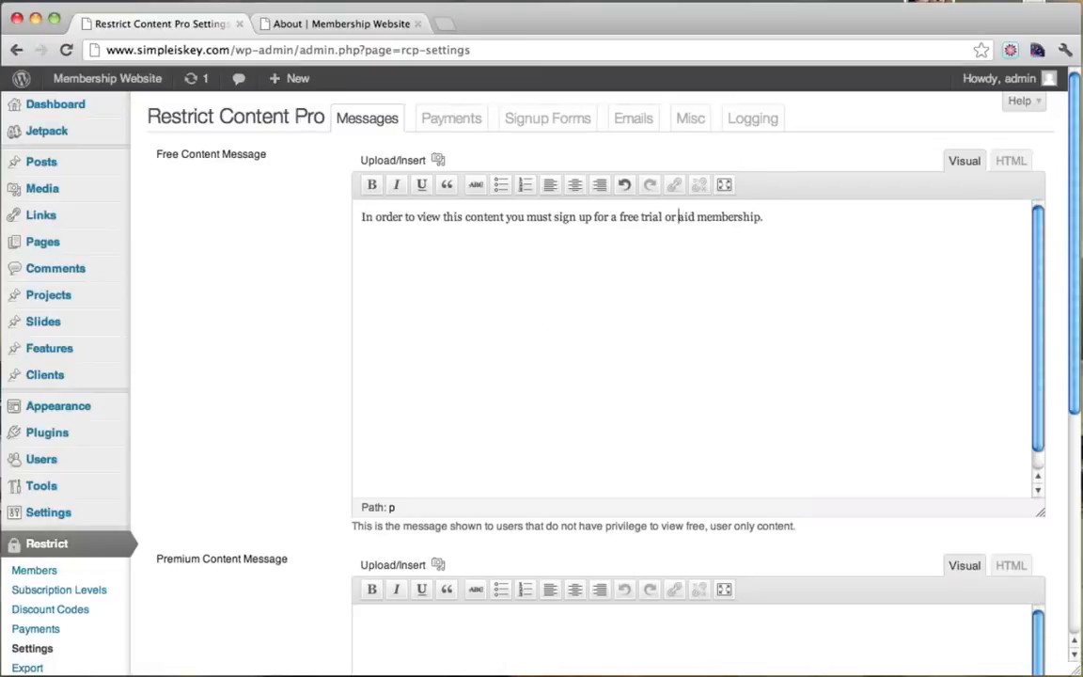
pyautogui.write('P')
pyautogui.press('BackSpace')
pyautogui.write('M')
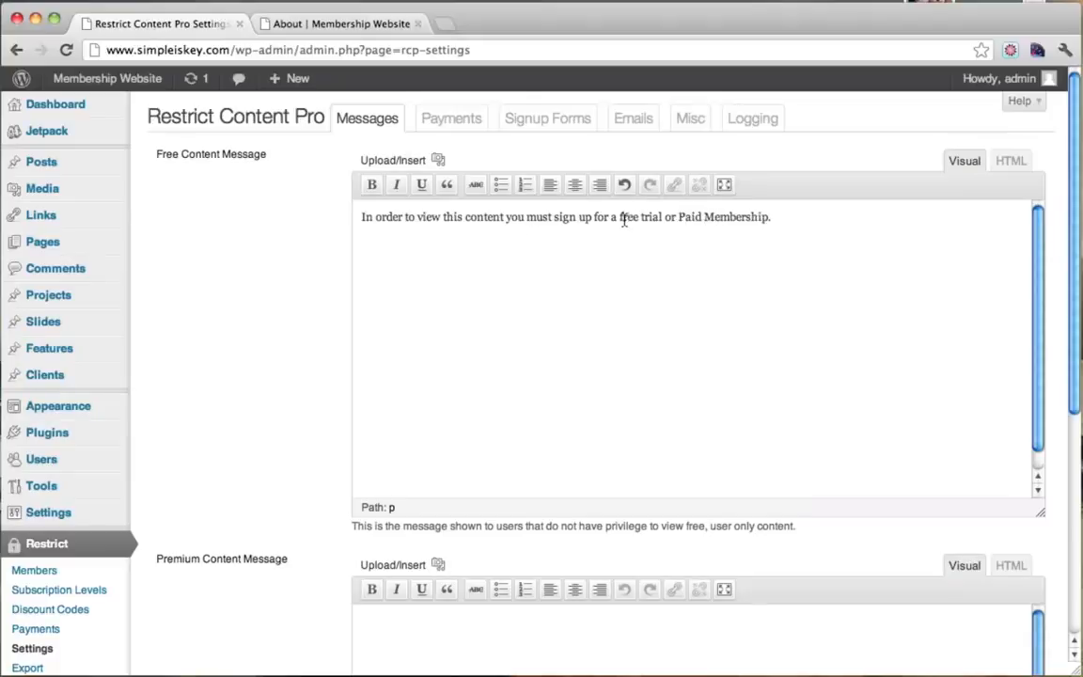
pyautogui.click(622, 218)
pyautogui.press('BackSpace')
pyautogui.write('F')
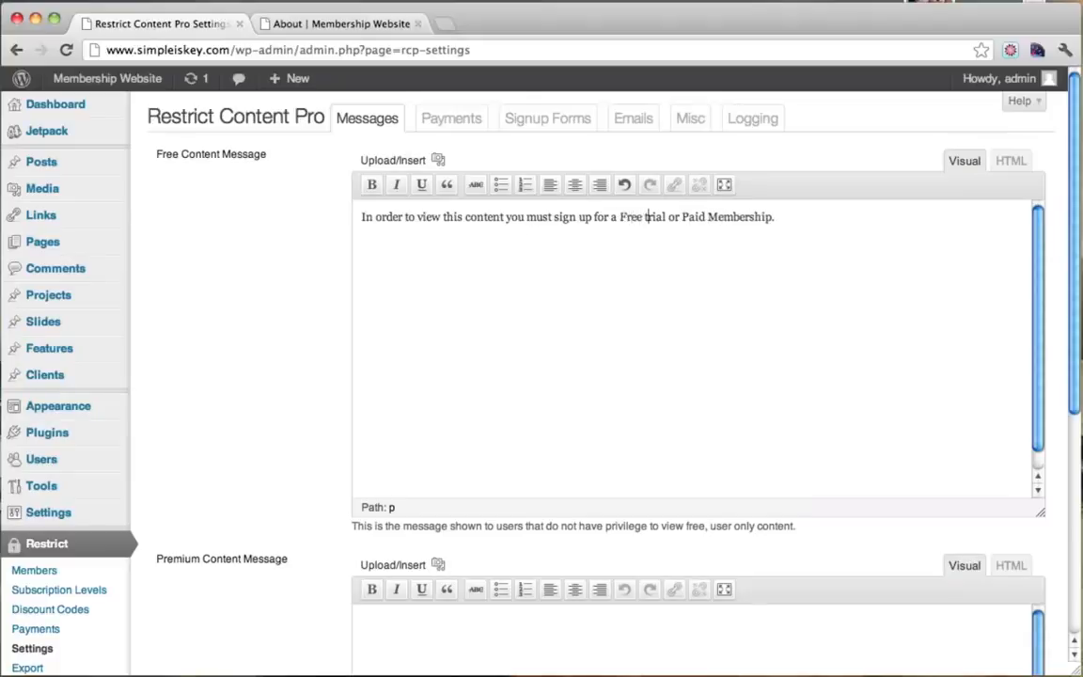
pyautogui.press('BackSpace')
pyautogui.write('T')
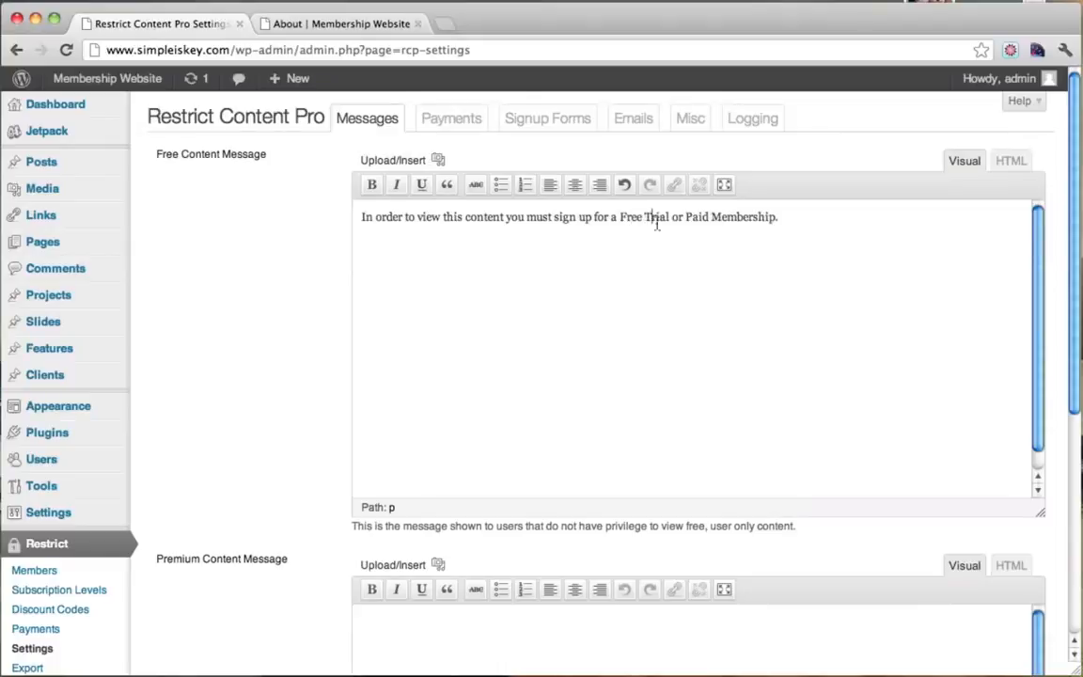
pyautogui.moveTo(620, 219); pyautogui.dragTo(666, 218)
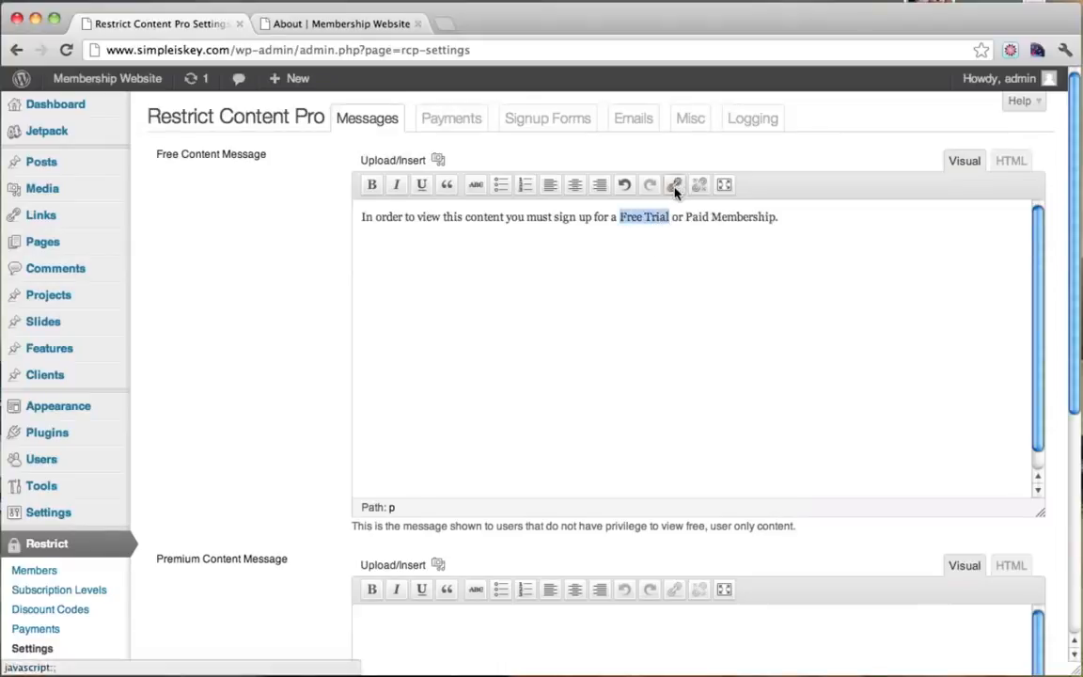
# Link both 'Free Trial' and 'Paid Membership' to the existing Register page.
pyautogui.click(674, 185)
pyautogui.click(463, 330)
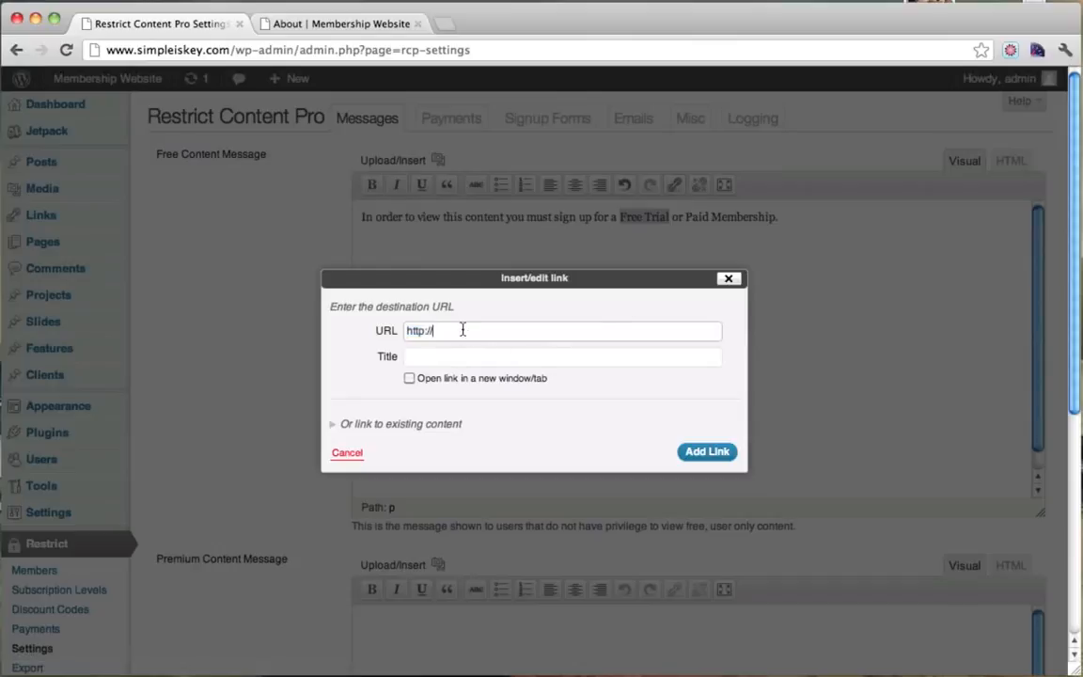
pyautogui.click(372, 423)
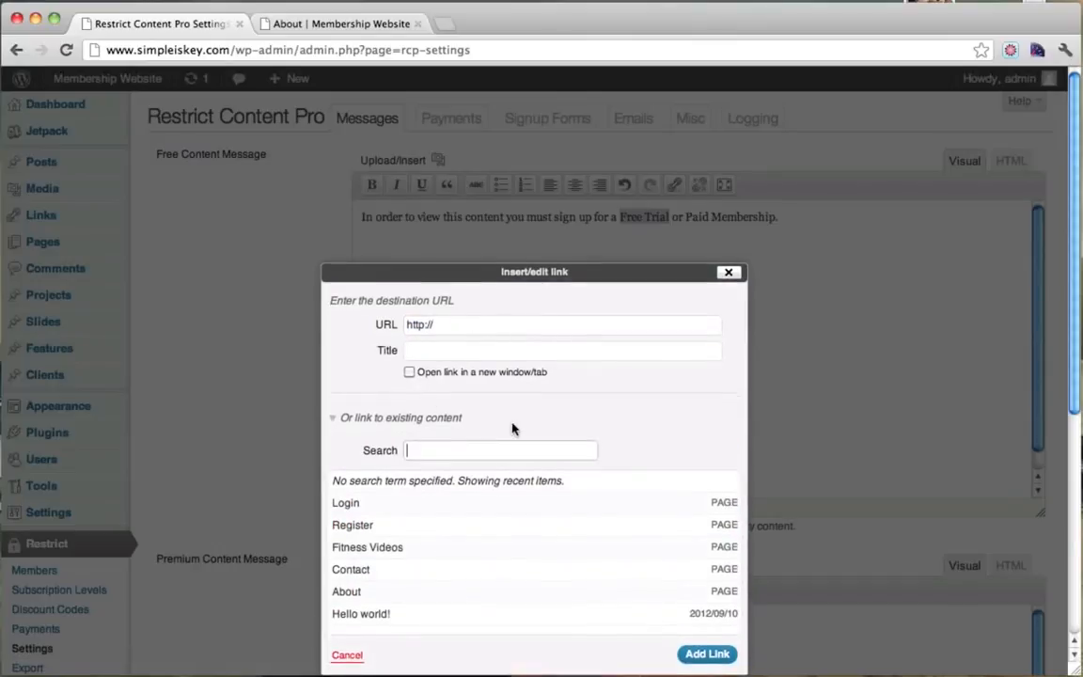
pyautogui.click(404, 503)
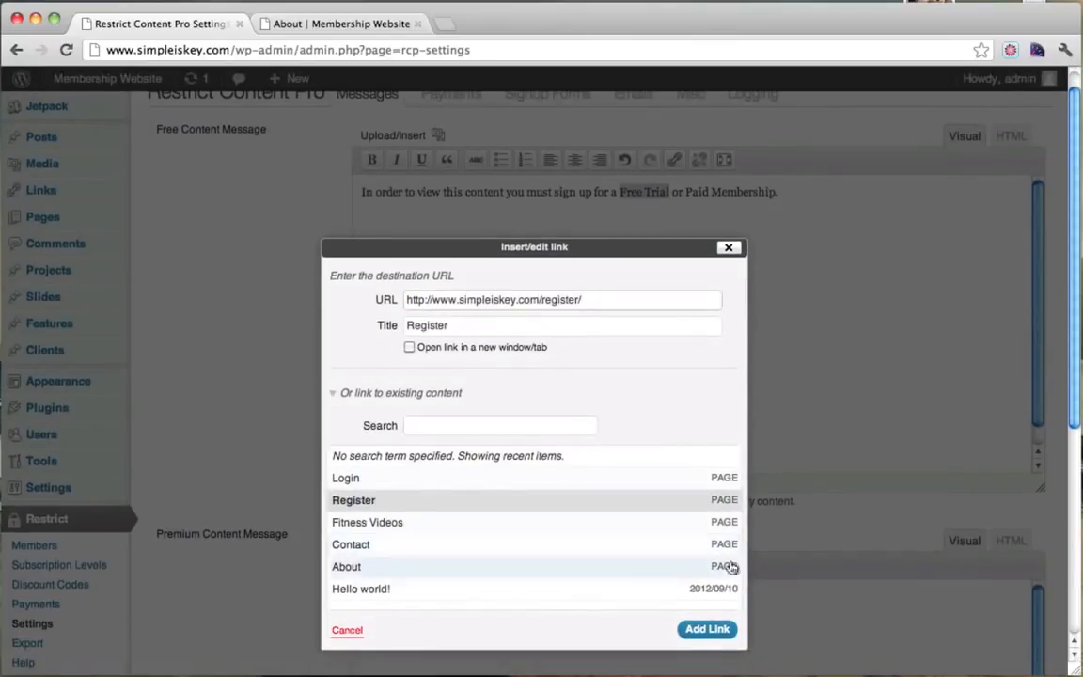
pyautogui.click(707, 630)
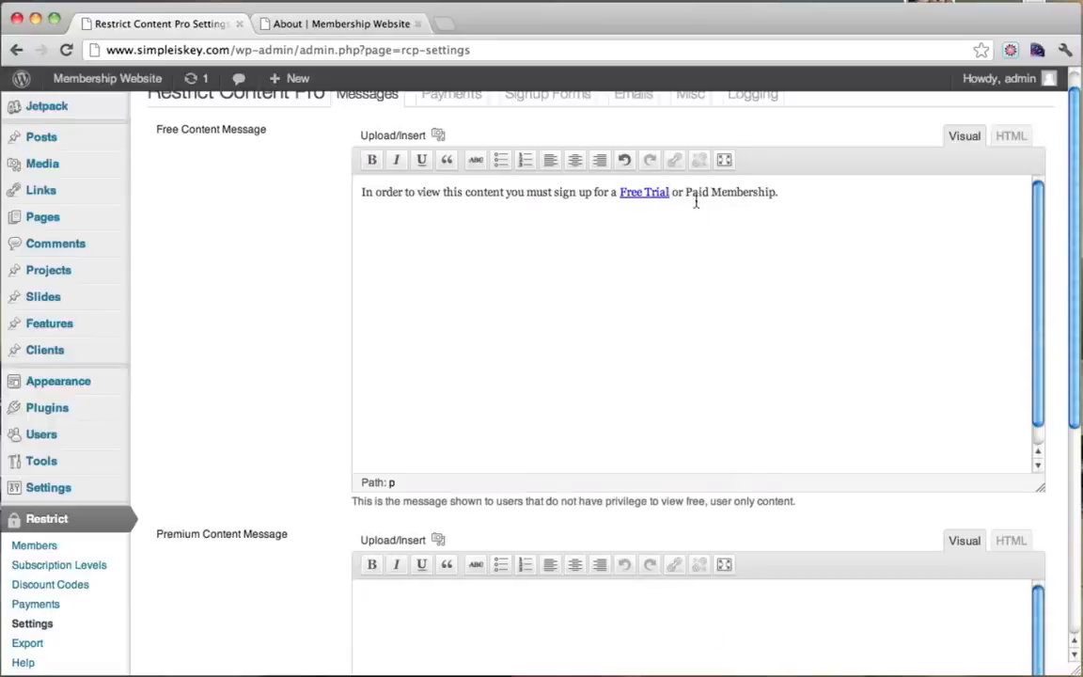
pyautogui.moveTo(685, 194); pyautogui.dragTo(775, 195)
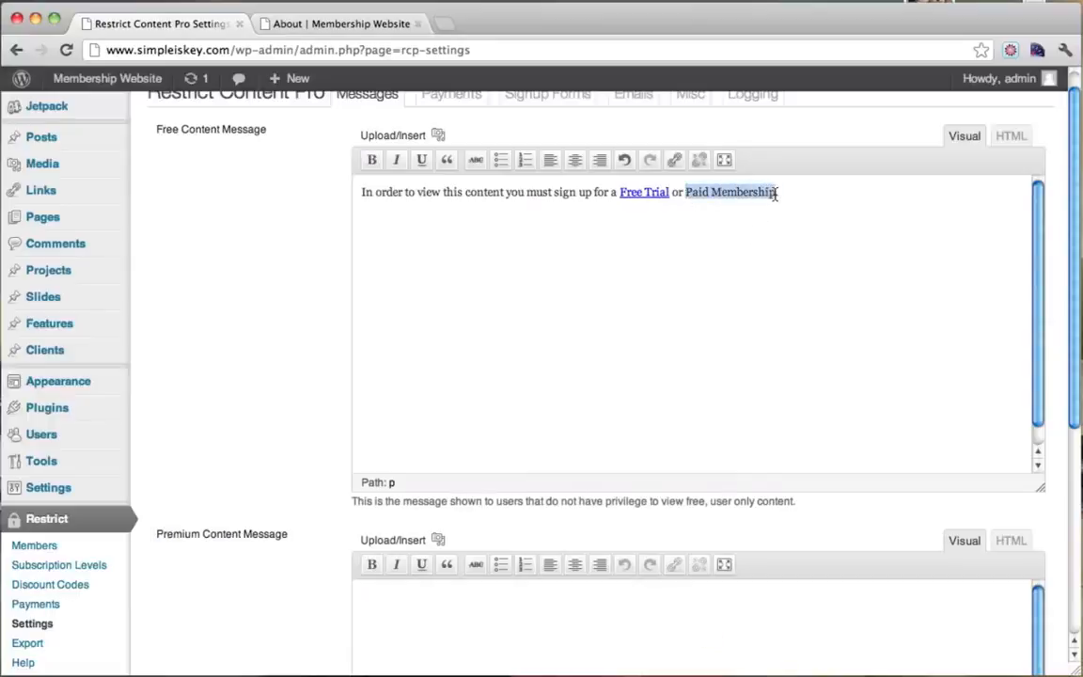
pyautogui.click(673, 160)
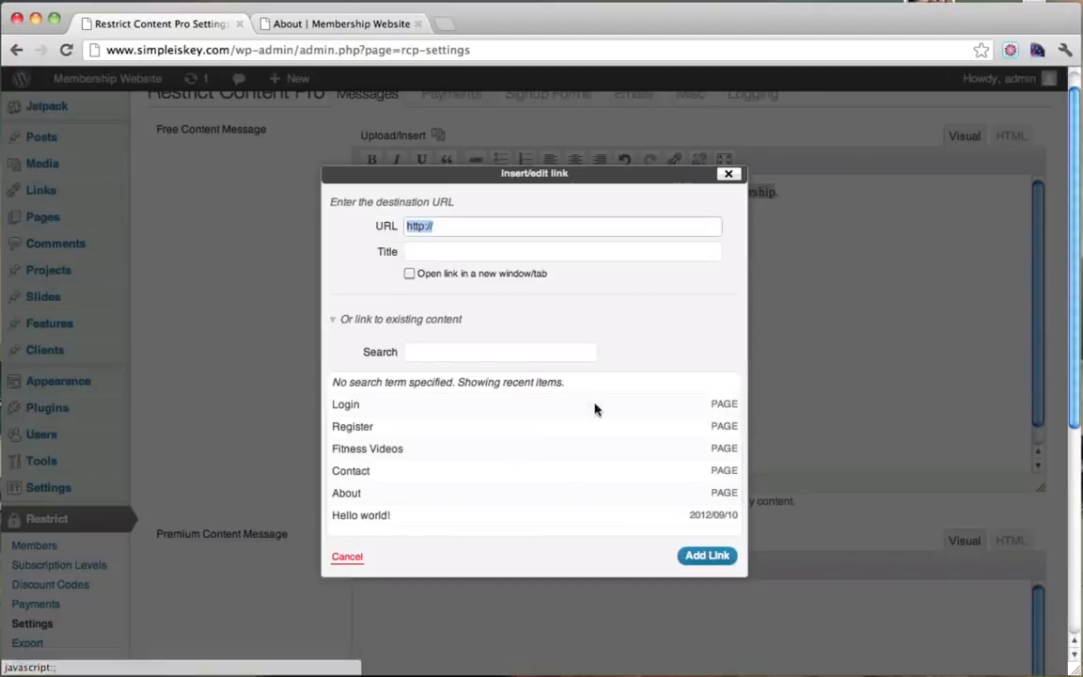
pyautogui.click(394, 429)
pyautogui.click(706, 555)
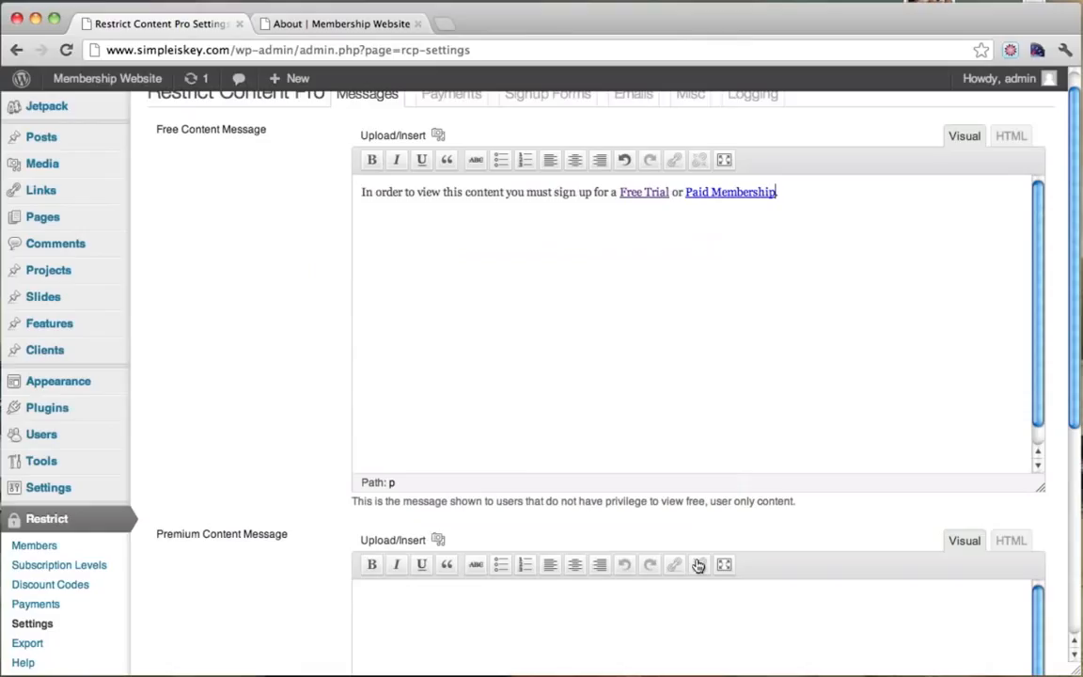
# Copy the sign-up sentence into the Premium Content Message and save the options.
pyautogui.moveTo(848, 199); pyautogui.dragTo(341, 194)
pyautogui.press('super+c')
pyautogui.scroll(-2, 716, 291)
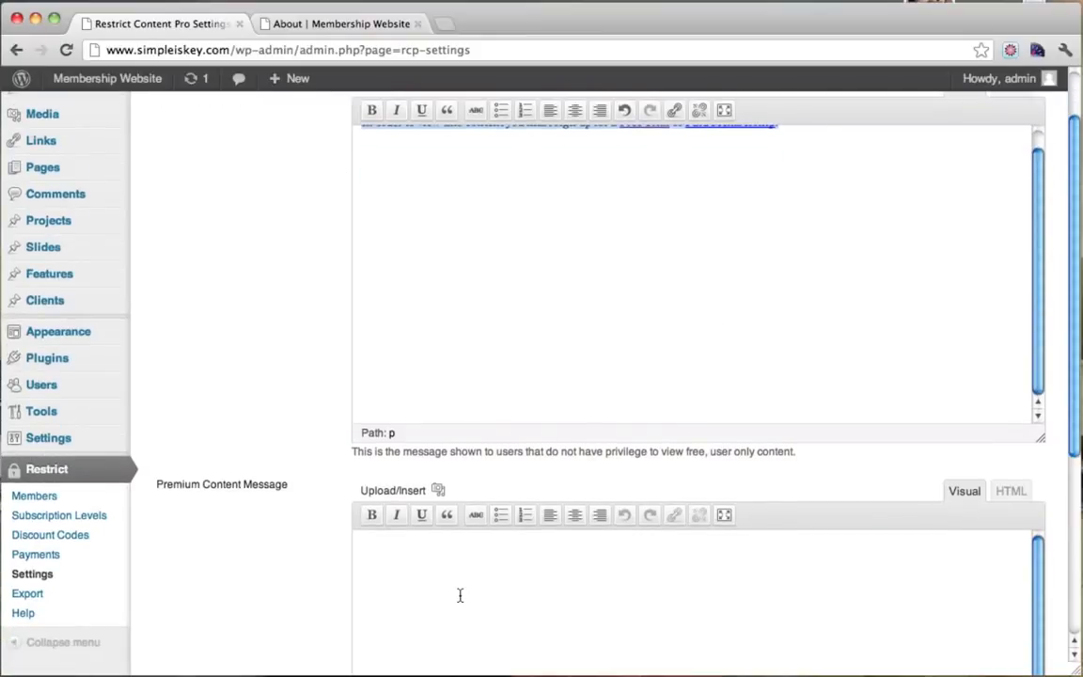
pyautogui.press('super+v')
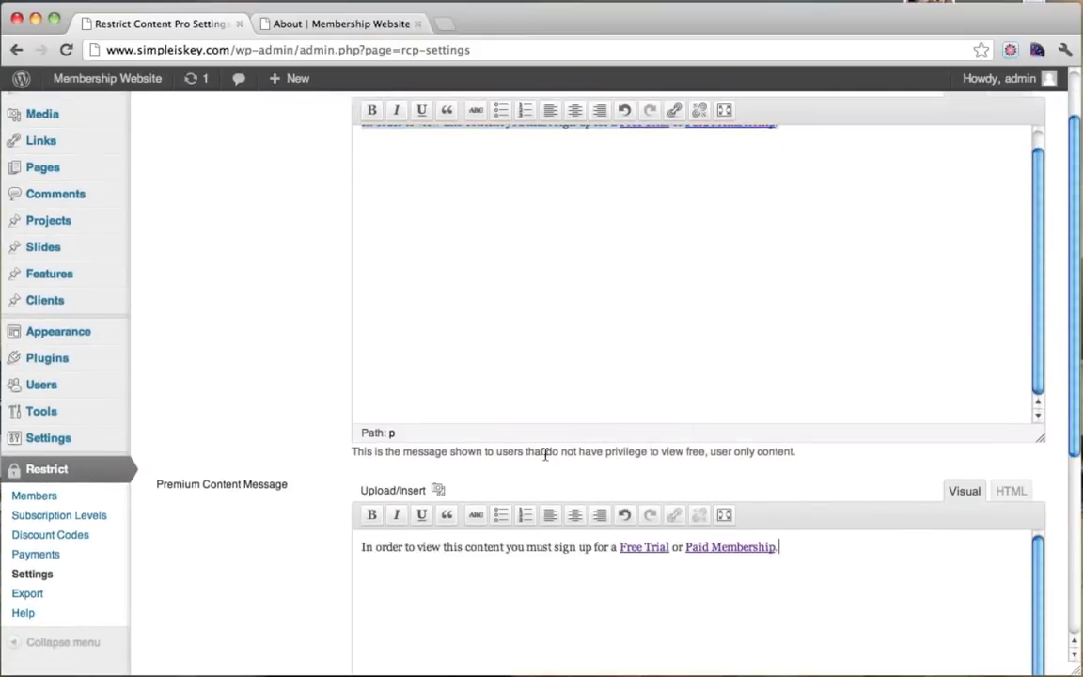
pyautogui.scroll(-4, 376, 480)
pyautogui.scroll(-6, 398, 363)
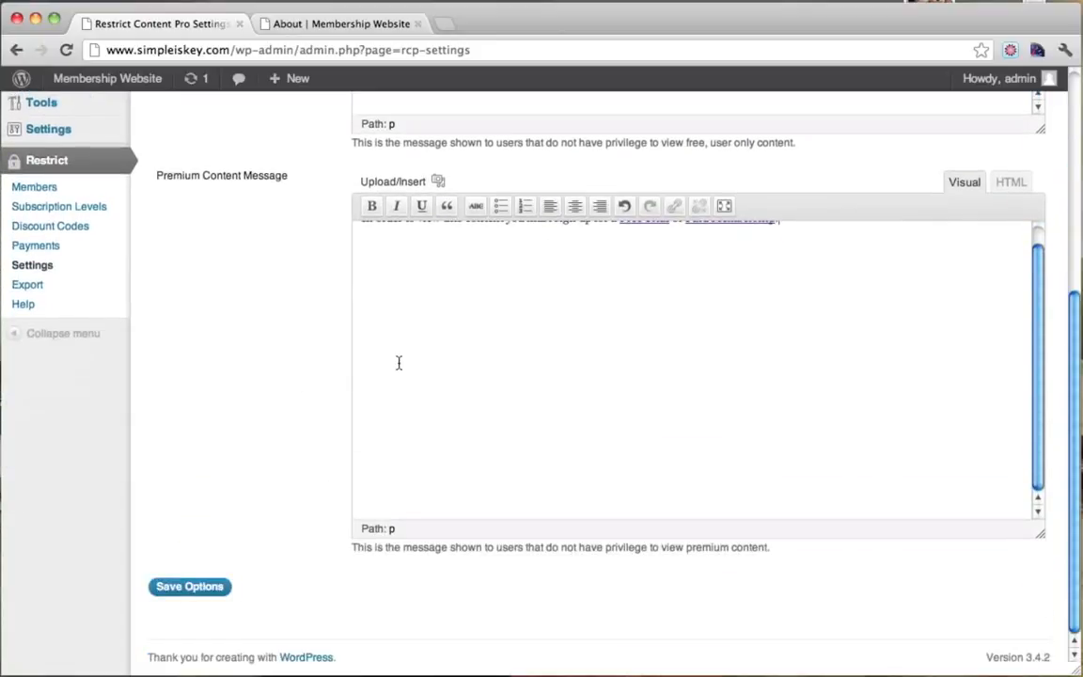
pyautogui.click(196, 588)
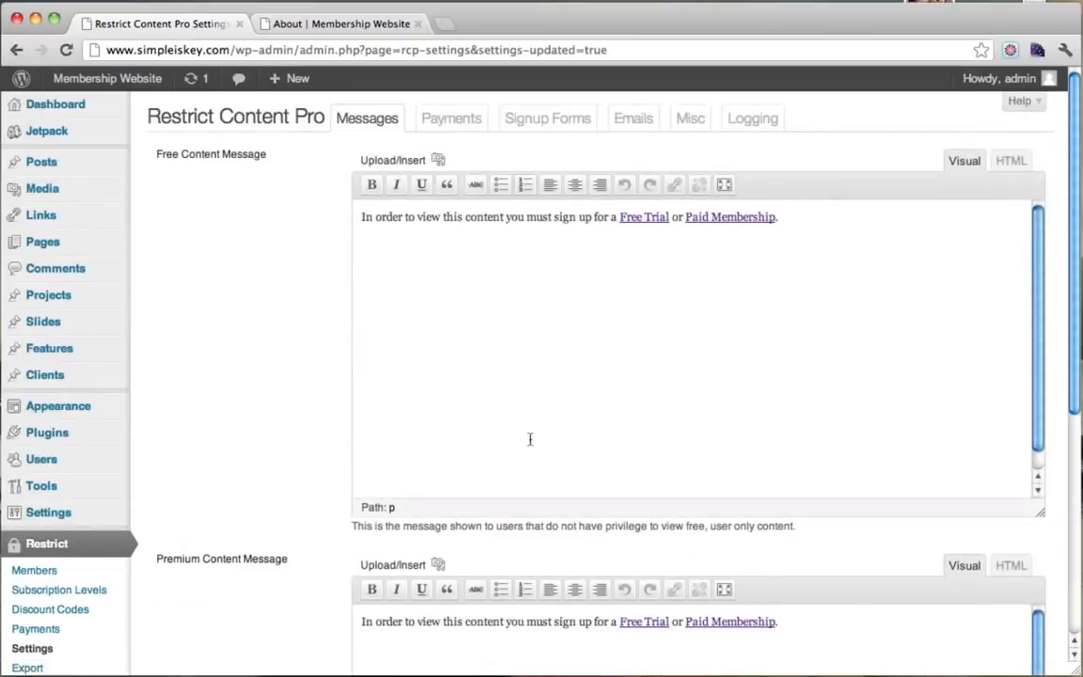
# Reload the About page and check it now shows the Free Trial / Paid Membership sign-up message.
pyautogui.scroll(-3, 466, 377)
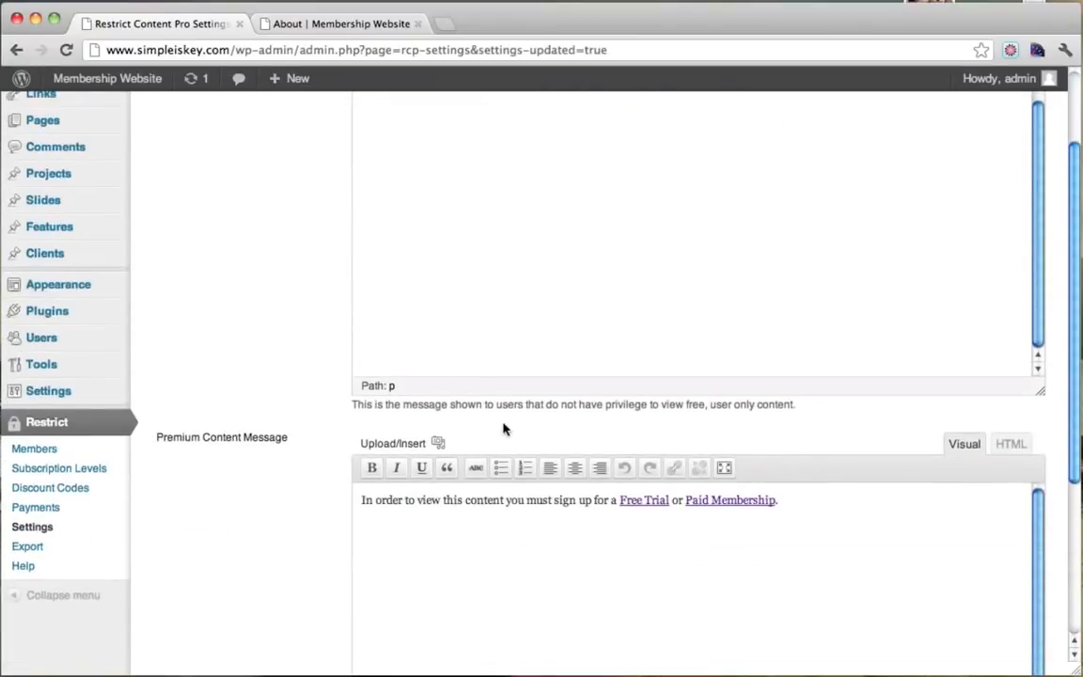
pyautogui.scroll(3, 502, 426)
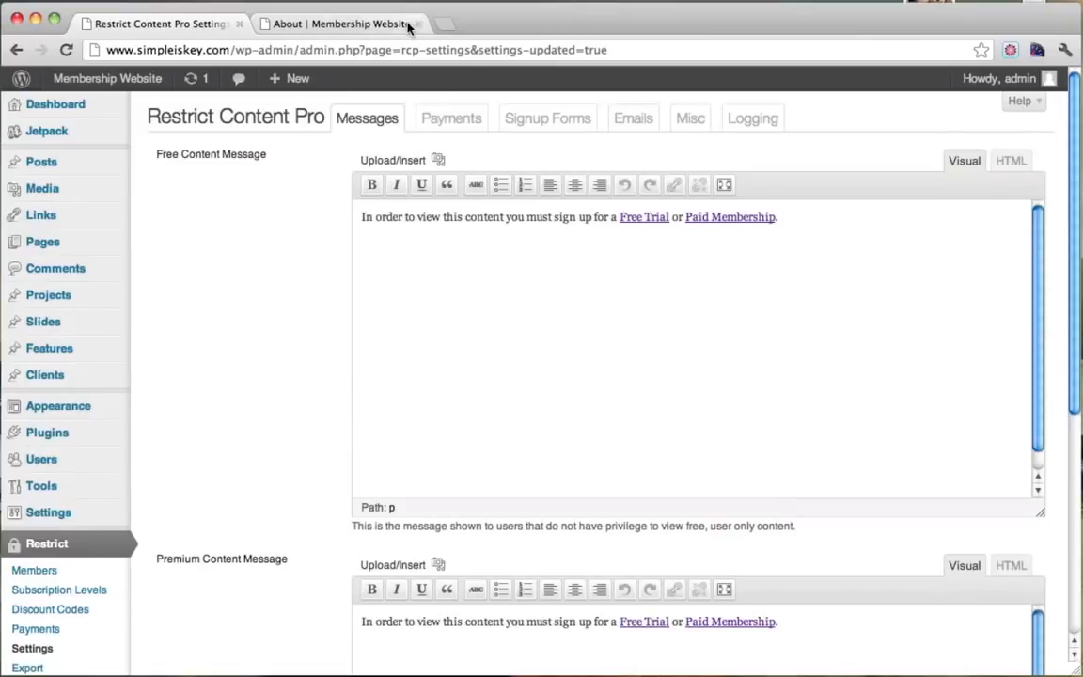
pyautogui.click(340, 27)
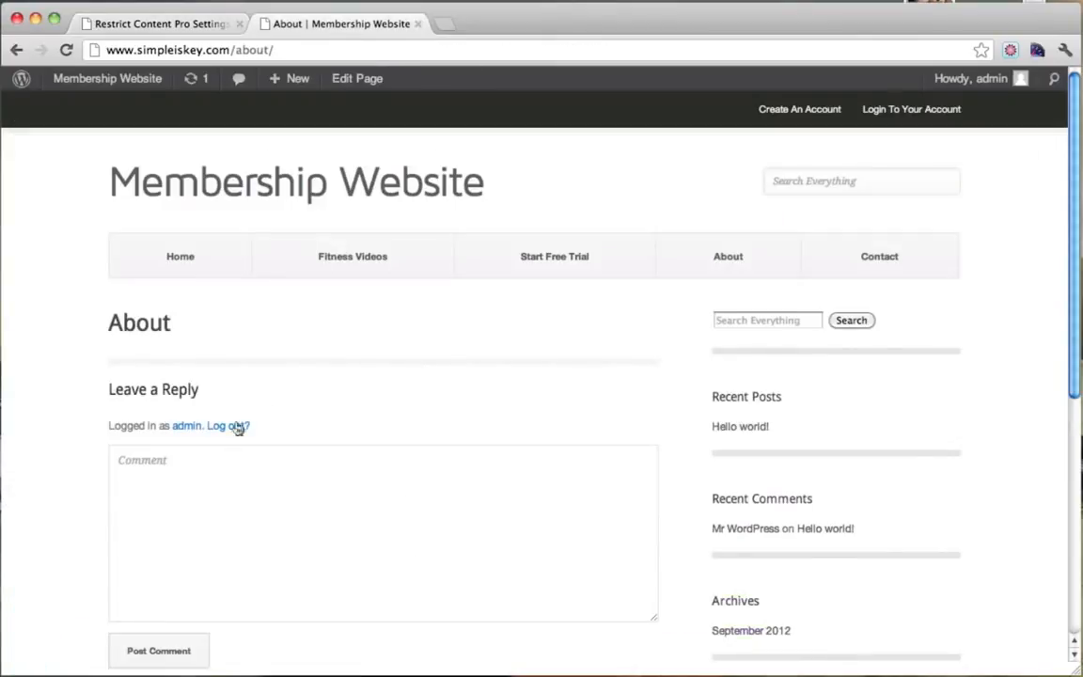
pyautogui.click(66, 50)
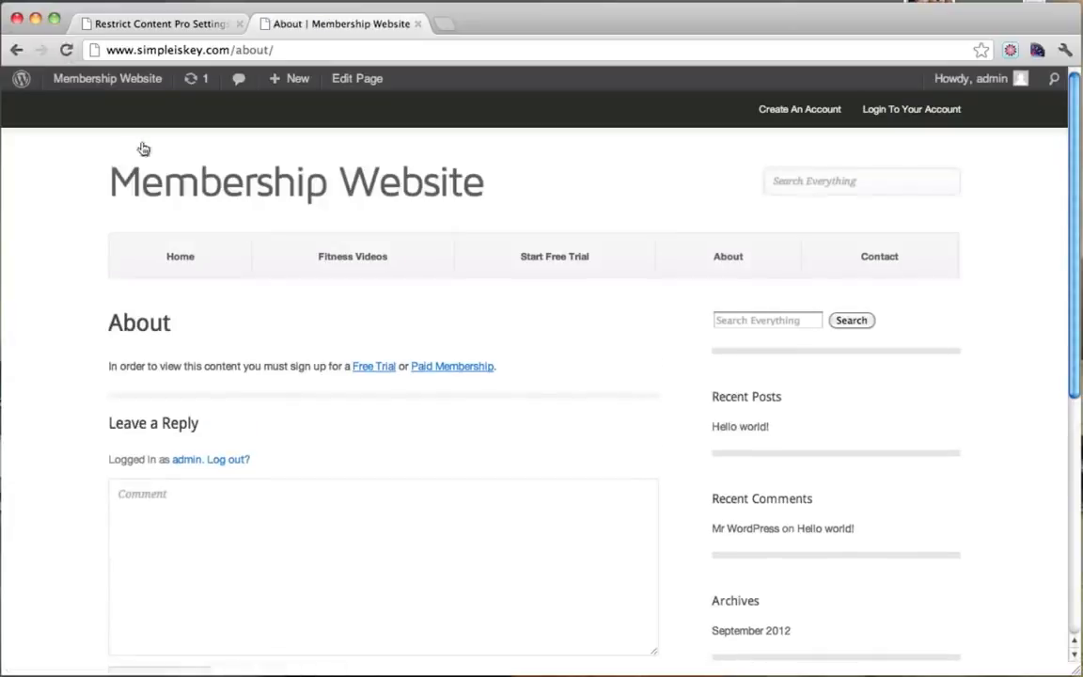
pyautogui.moveTo(131, 368); pyautogui.dragTo(350, 366)
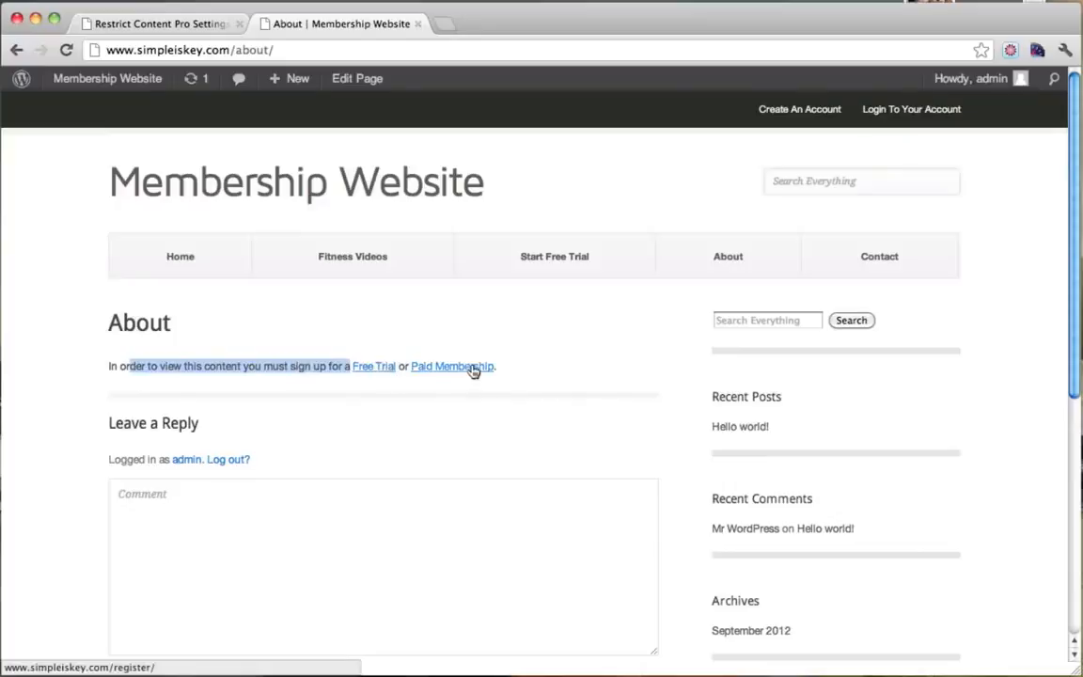
pyautogui.click(351, 423)
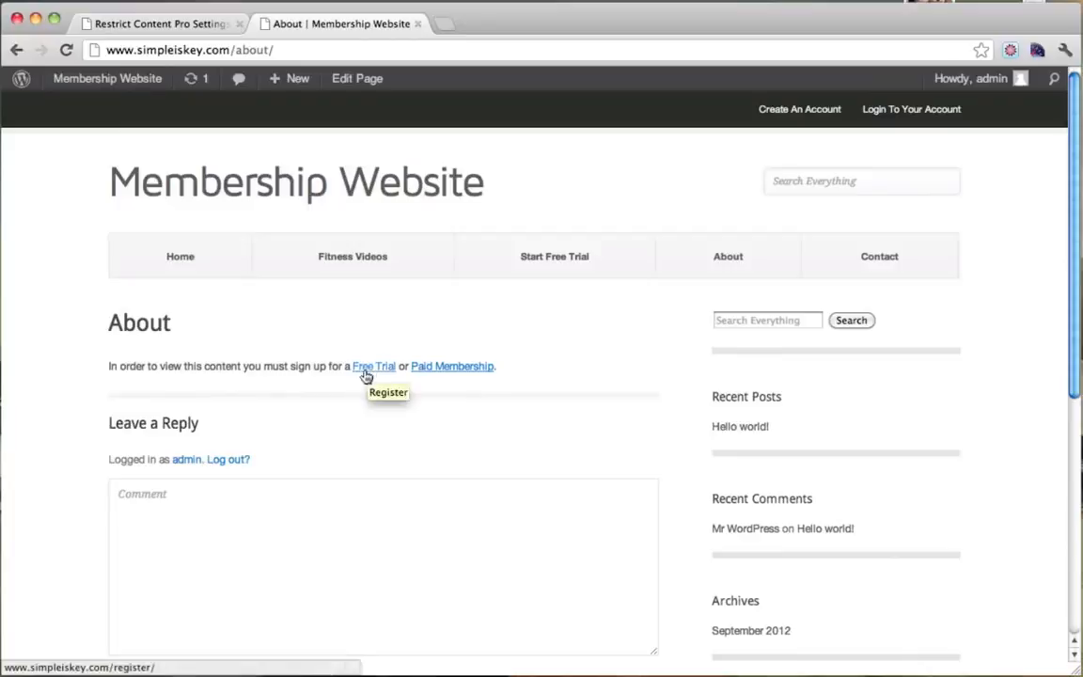
# Follow the Free Trial link and retry registration, getting 'You may only sign up for a free trial once'.
pyautogui.click(368, 374)
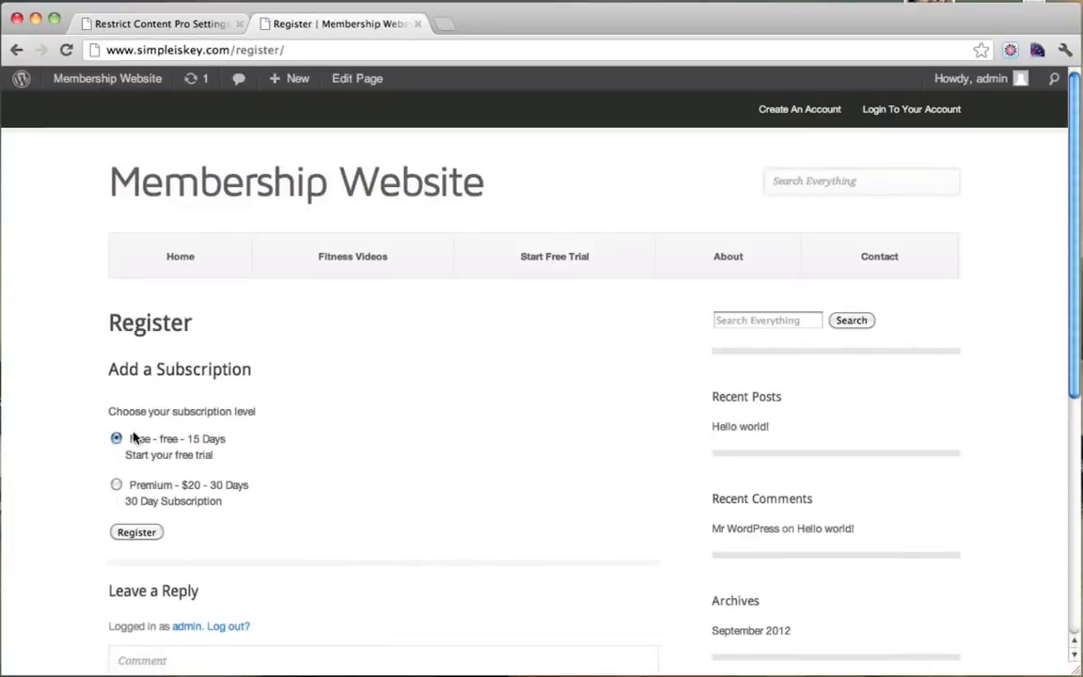
pyautogui.click(144, 534)
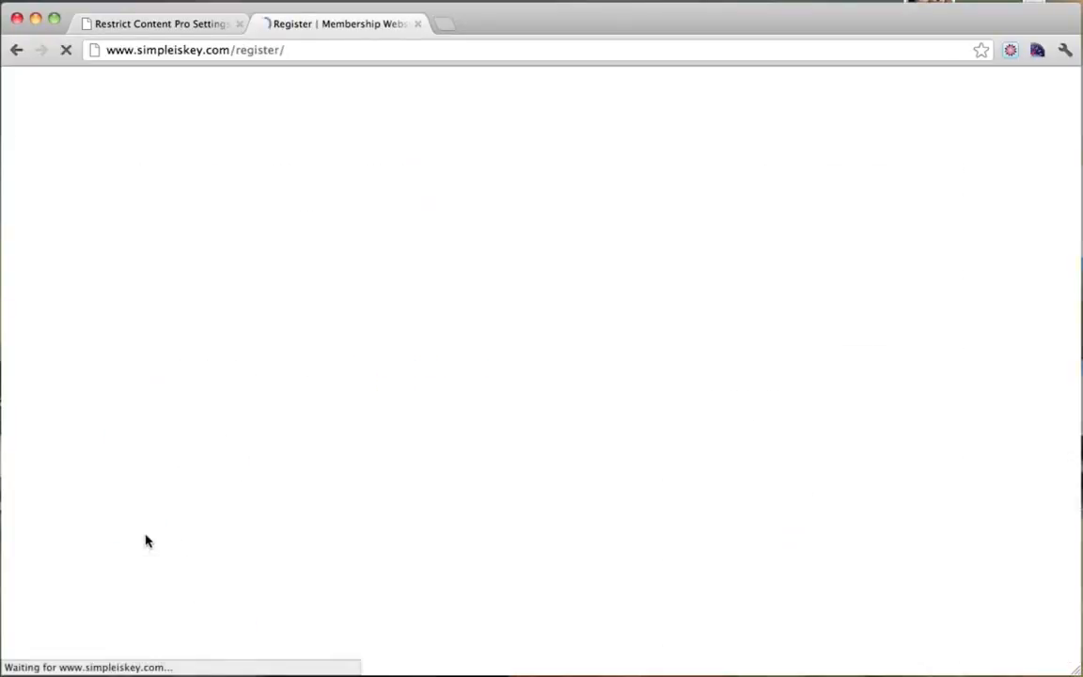
pyautogui.moveTo(120, 417); pyautogui.dragTo(340, 415)
pyautogui.click(339, 415)
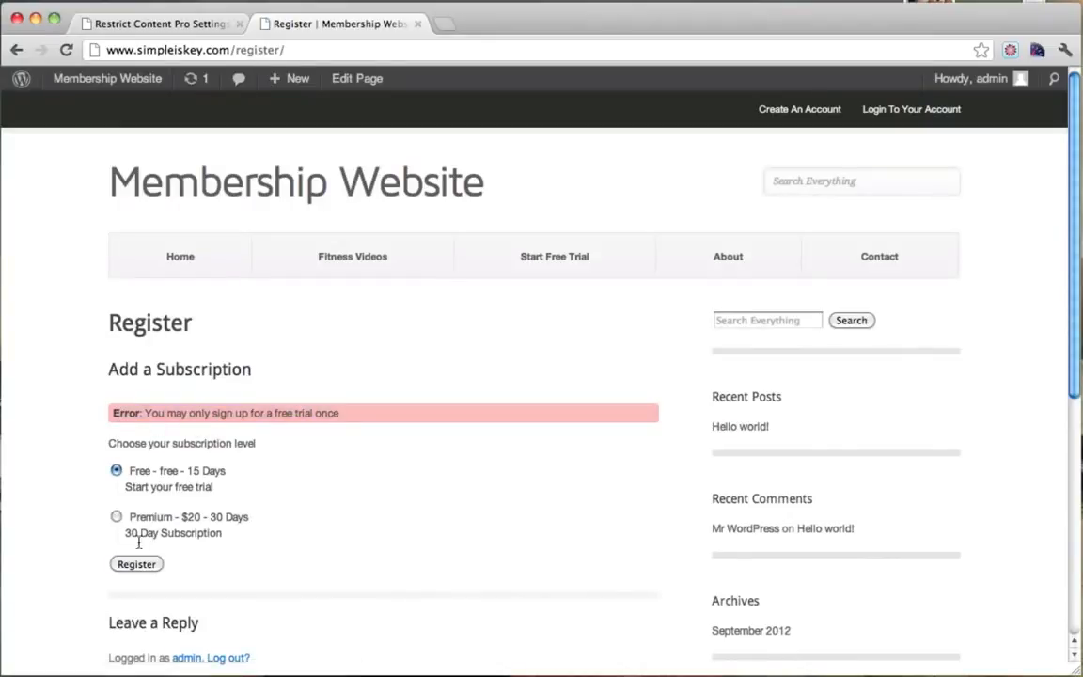
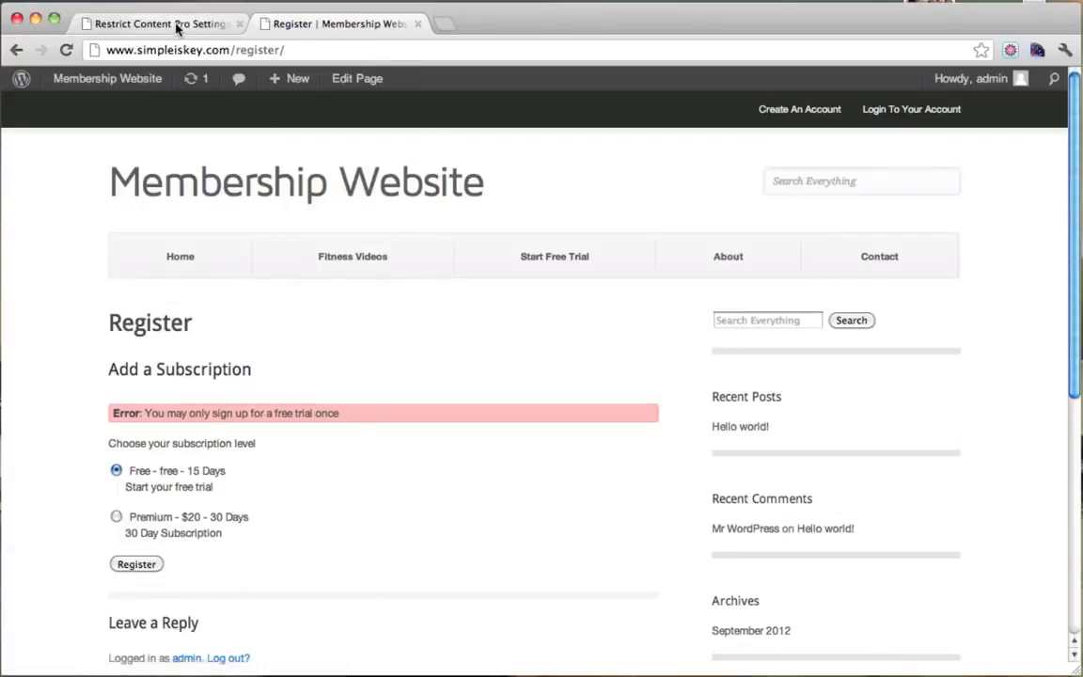
# Check the About page, then open Restrict > Members to list the single active Free subscriber.
pyautogui.click(756, 263)
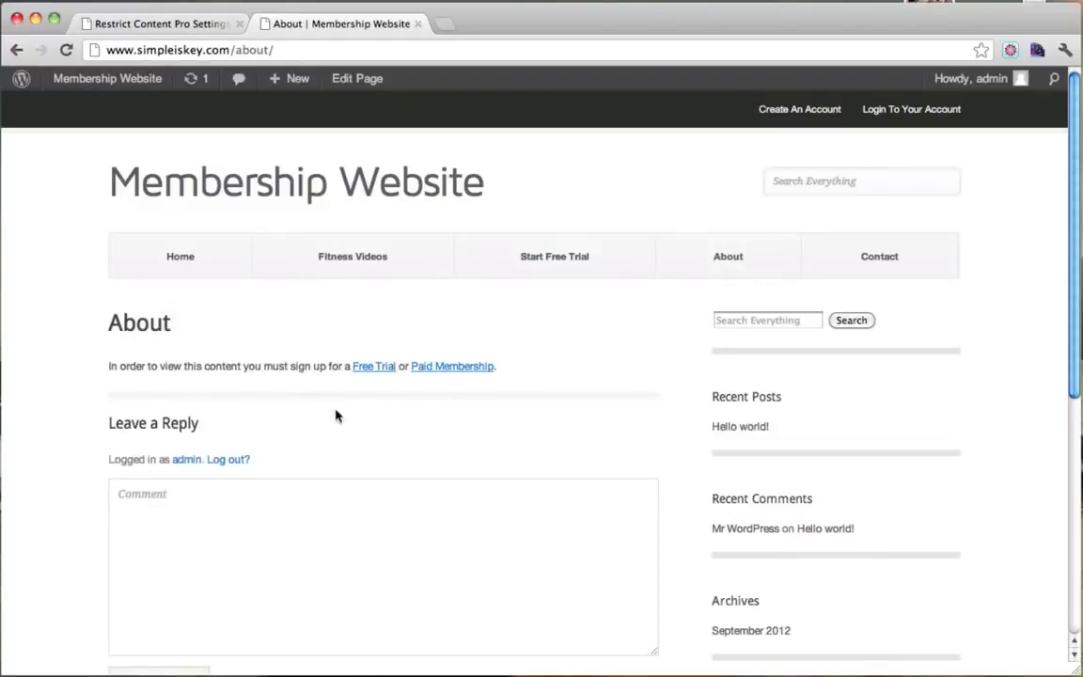
pyautogui.click(167, 27)
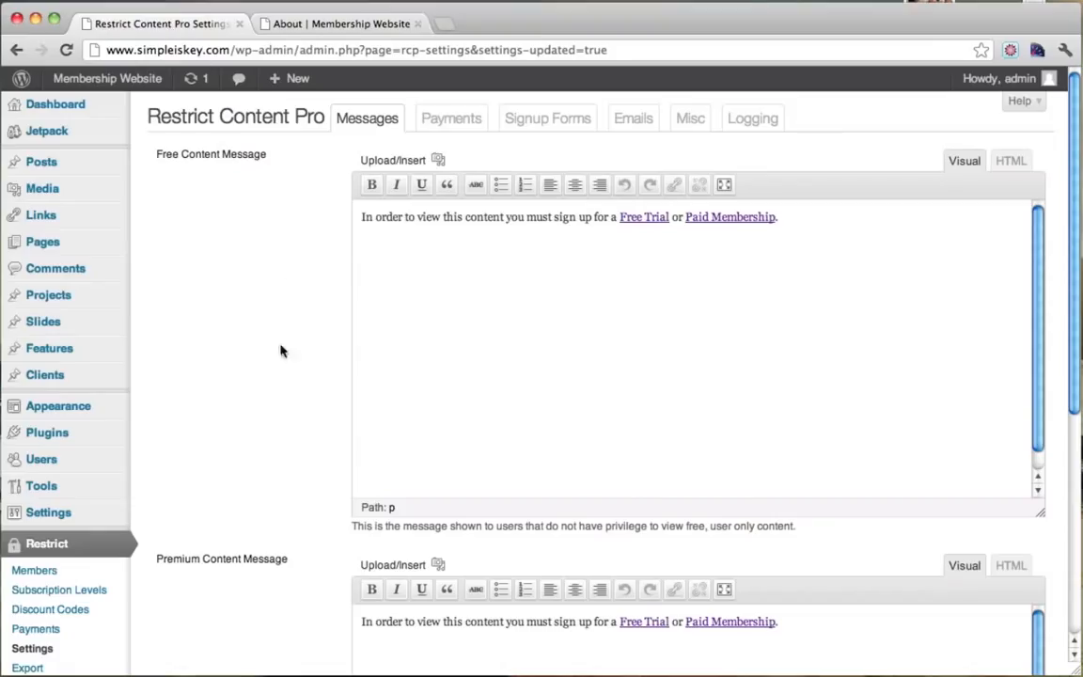
pyautogui.scroll(-4, 268, 369)
pyautogui.click(66, 393)
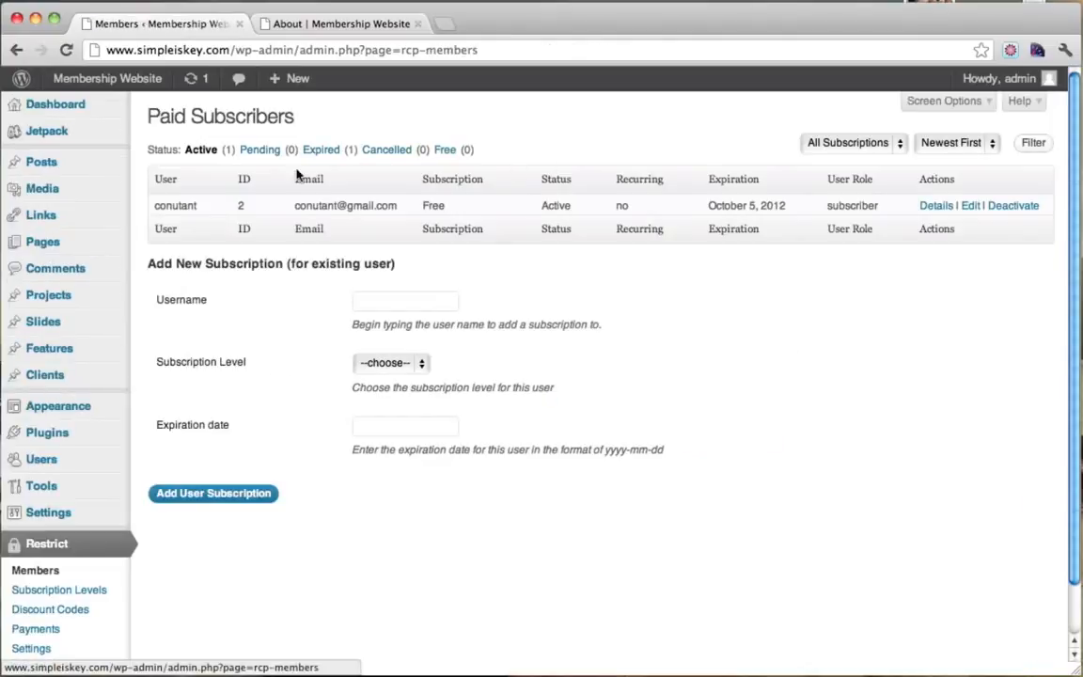
# Filter members by Expired and update admin to Active, Premium, expiring October 20, 2013.
pyautogui.click(334, 153)
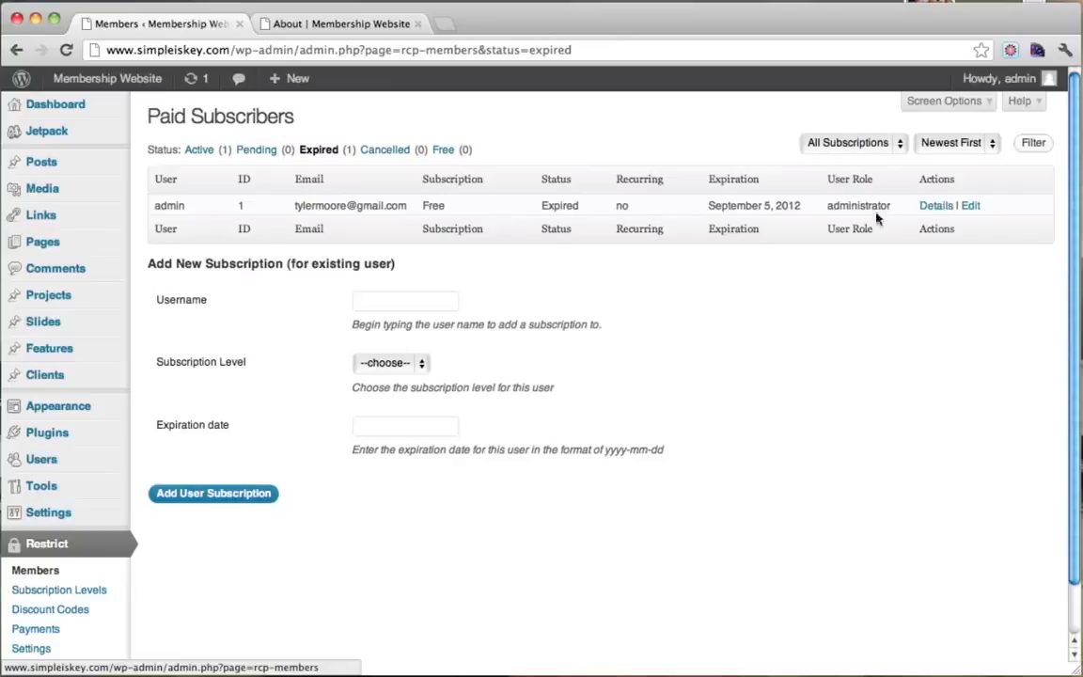
pyautogui.click(972, 206)
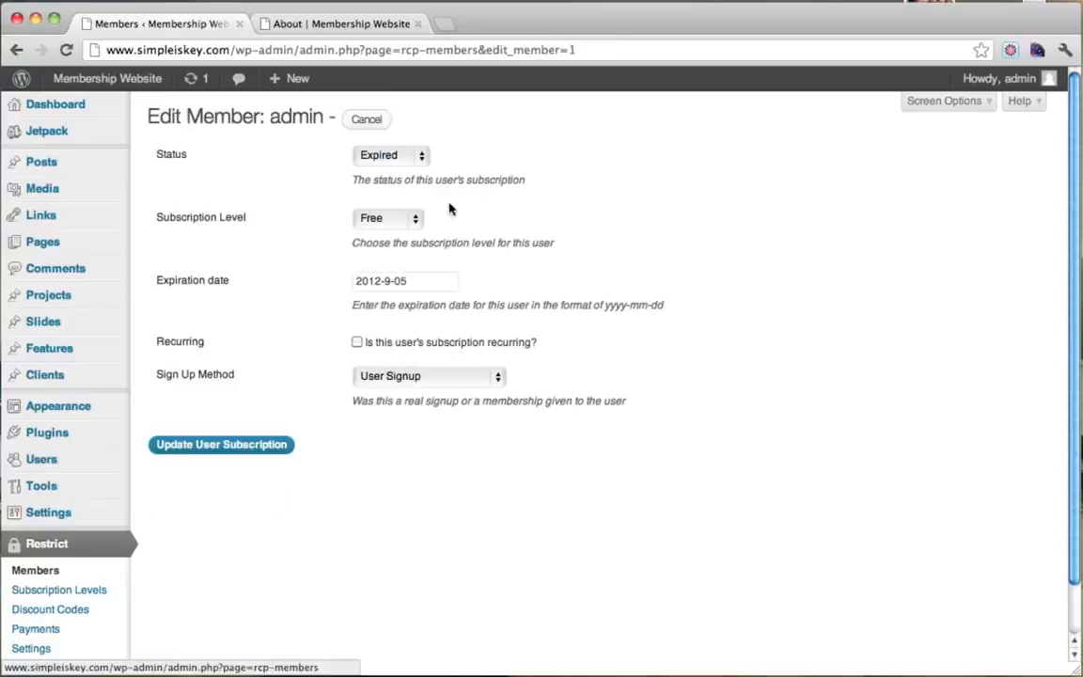
pyautogui.click(407, 157)
pyautogui.click(396, 142)
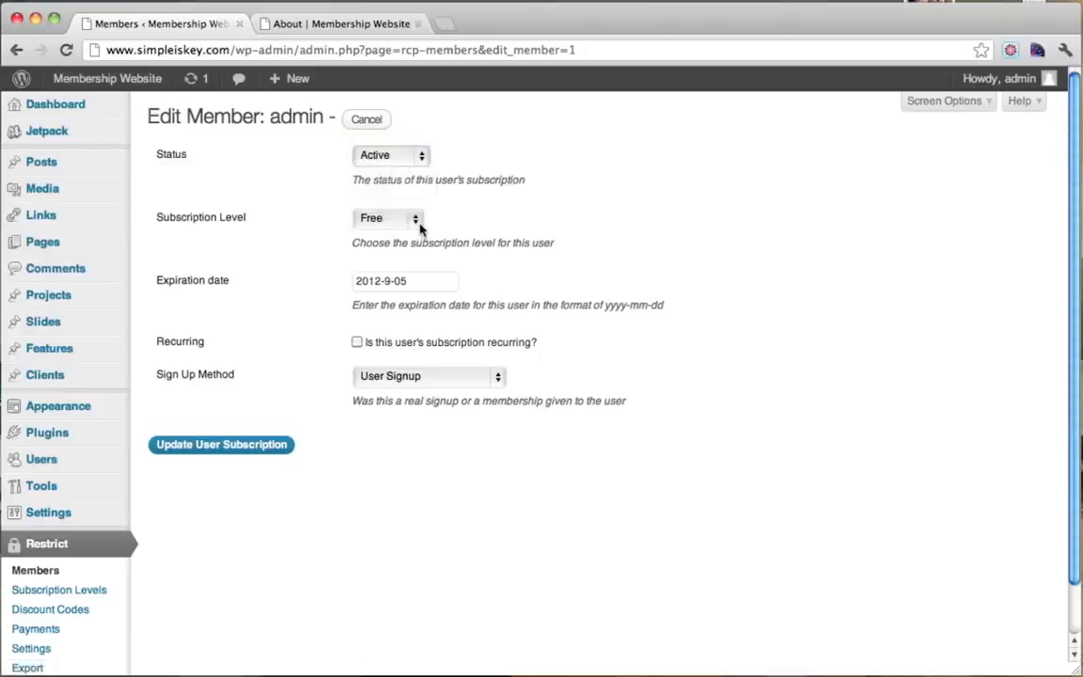
pyautogui.click(416, 222)
pyautogui.click(397, 235)
pyautogui.click(381, 282)
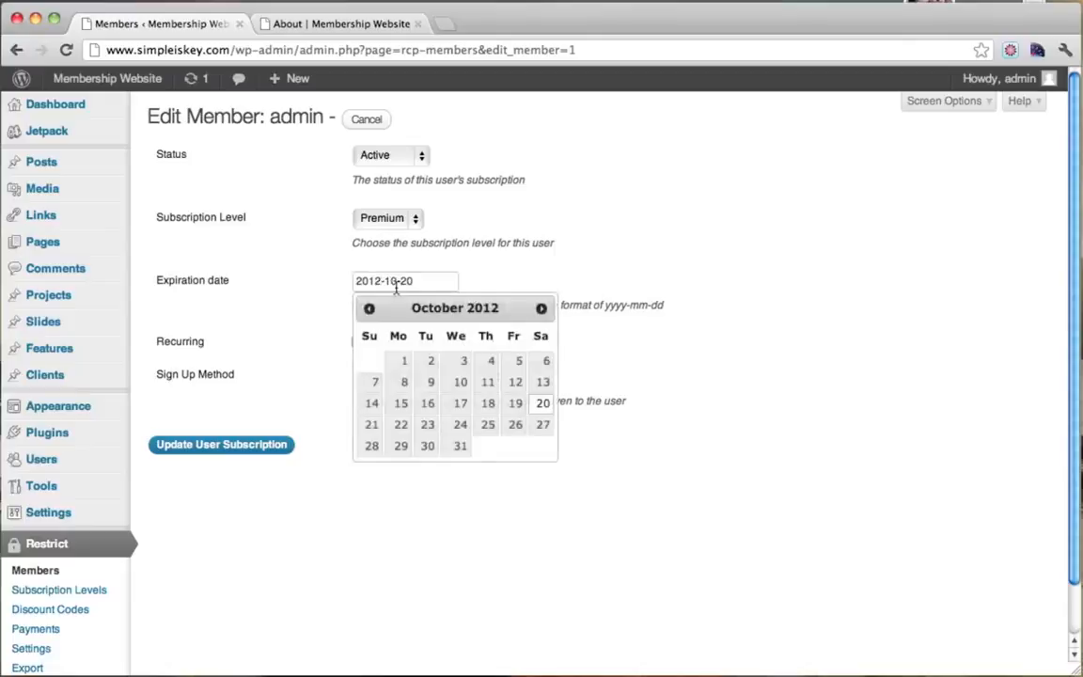
pyautogui.press('BackSpace')
pyautogui.write('3')
pyautogui.click(586, 260)
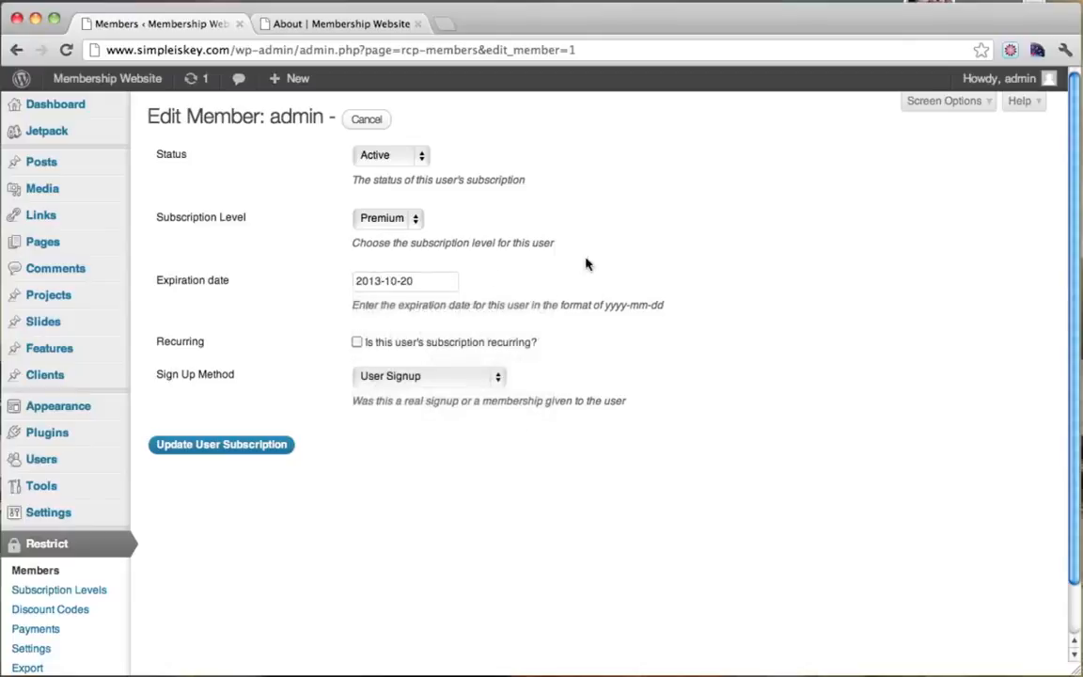
pyautogui.click(222, 445)
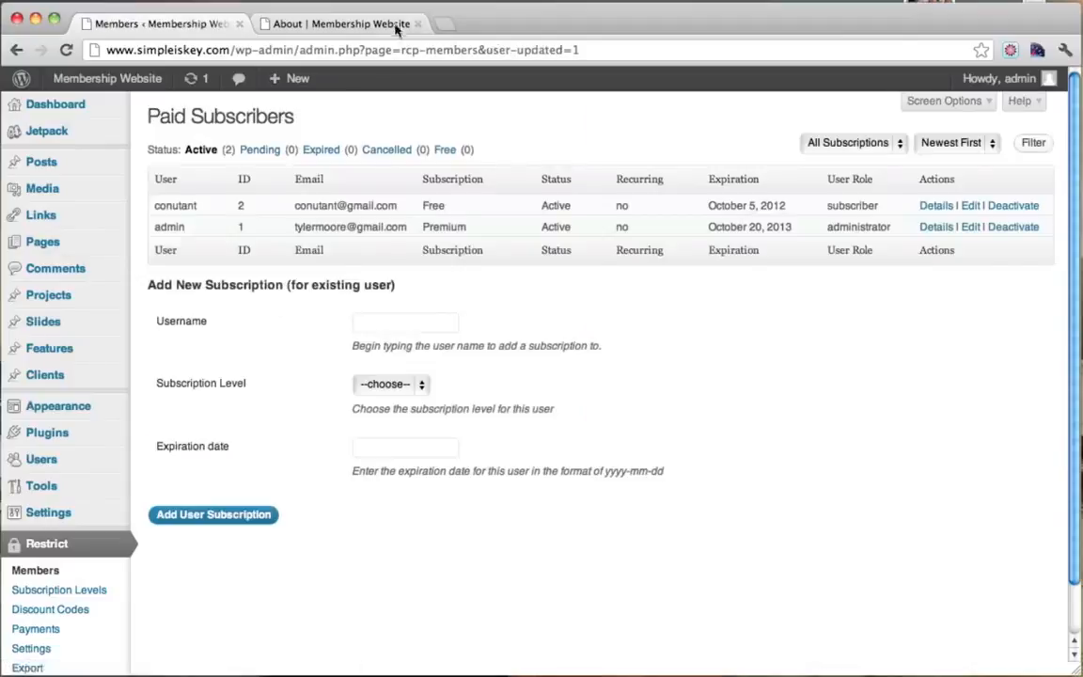
# Reload the About page and confirm it now shows RESTRICTED CONTENT!!!
pyautogui.click(358, 25)
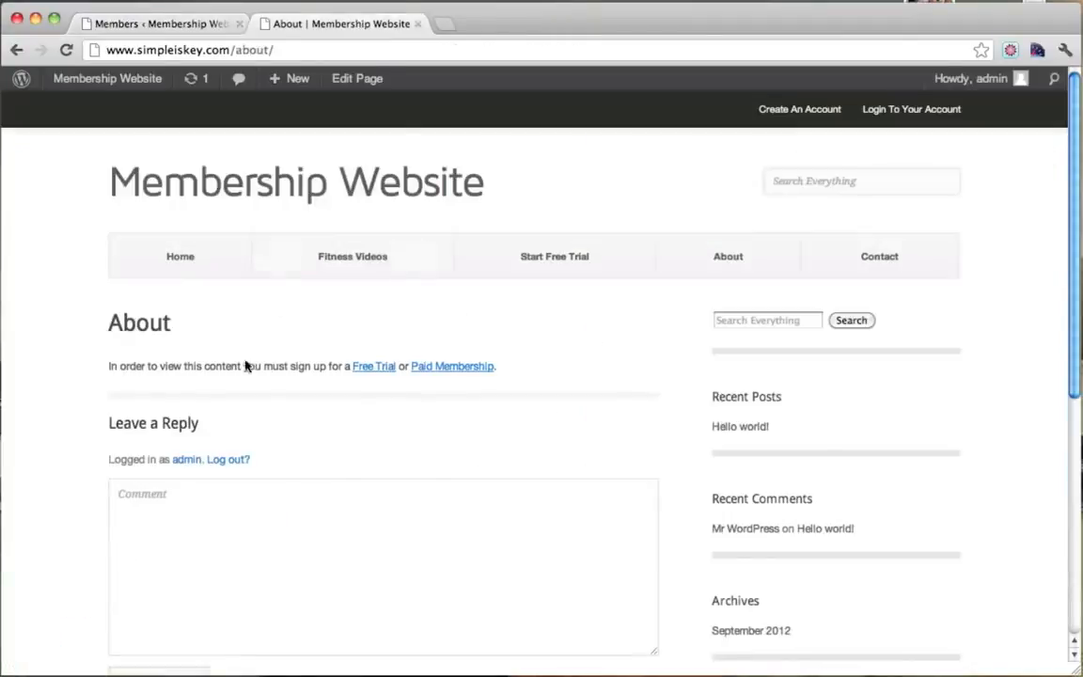
pyautogui.click(66, 49)
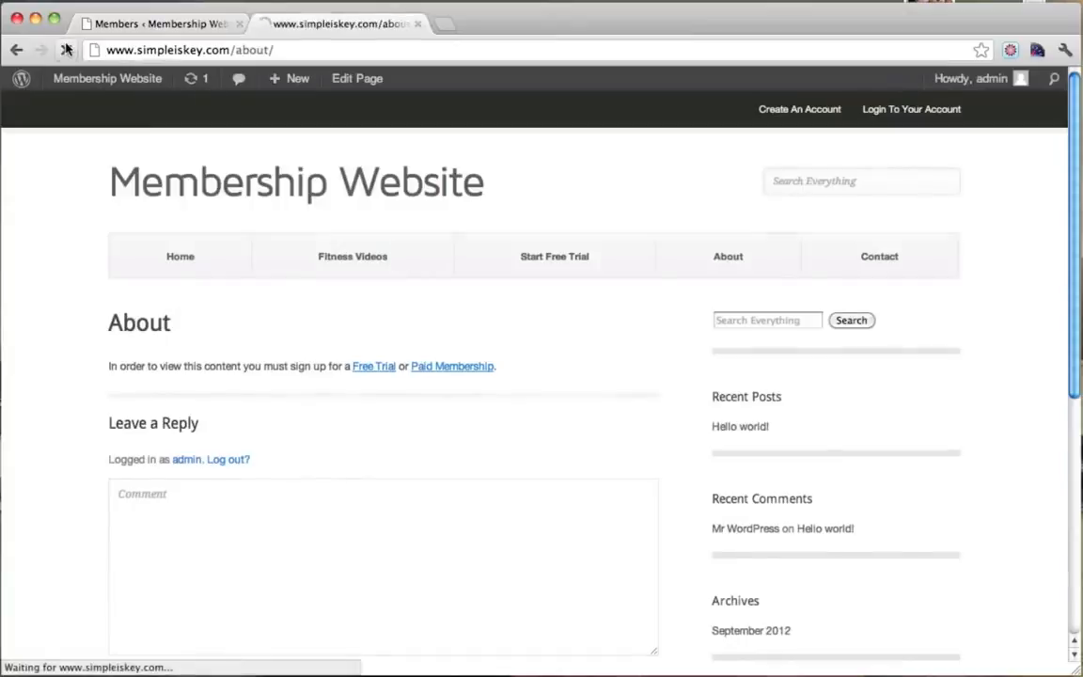
pyautogui.moveTo(110, 368); pyautogui.dragTo(364, 376)
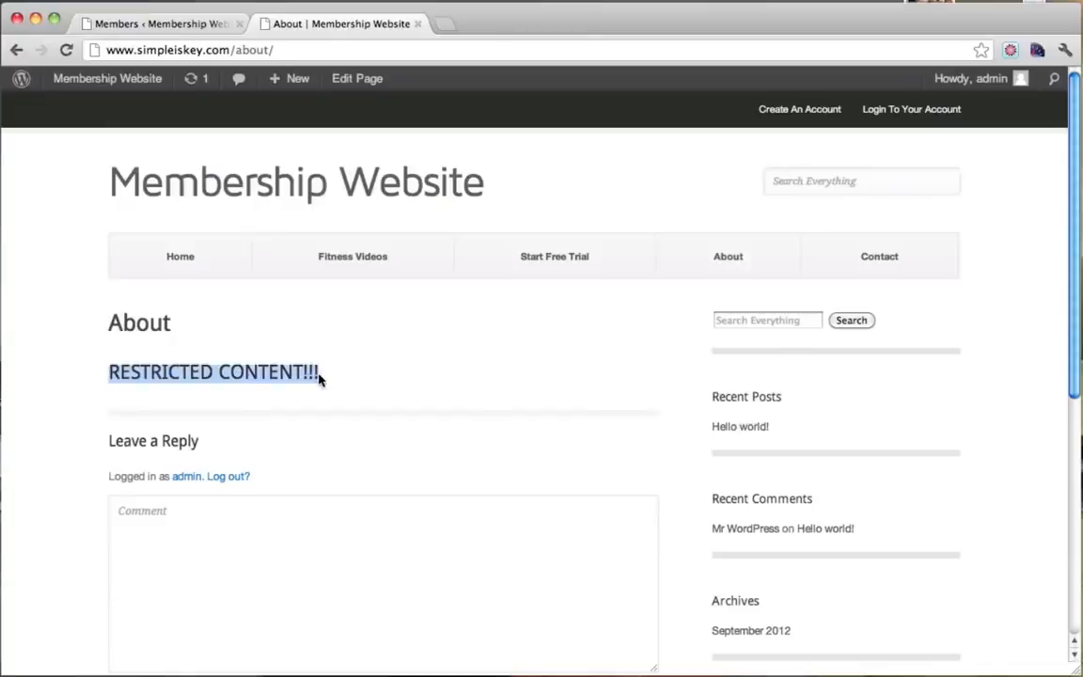
pyautogui.click(320, 376)
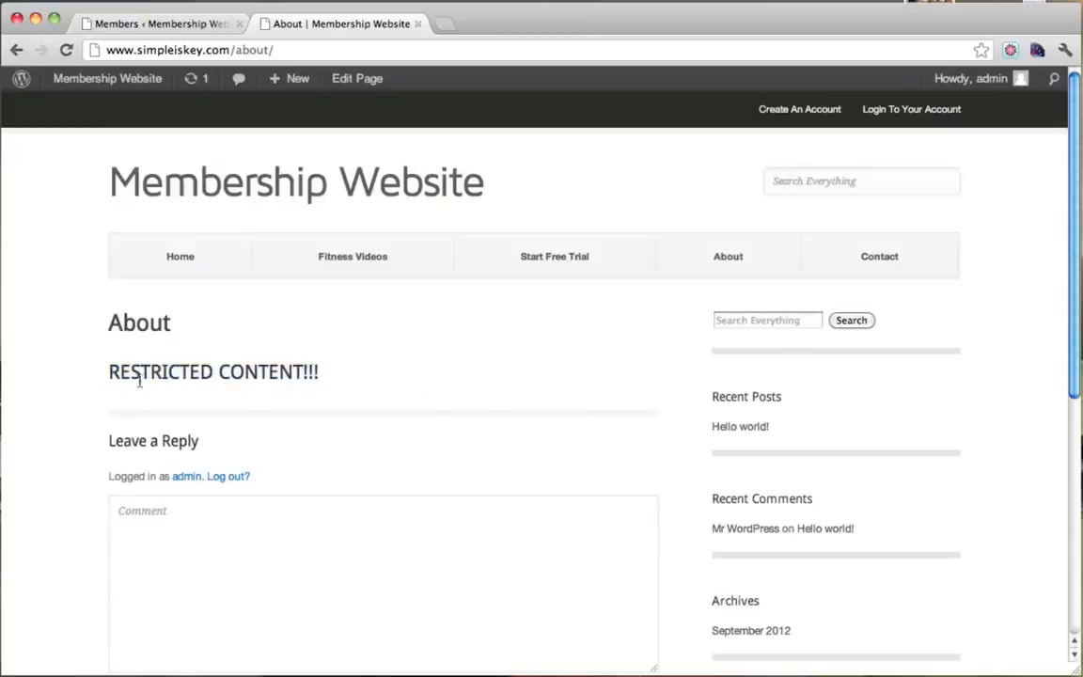
pyautogui.moveTo(108, 374)
pyautogui.mouseDown()
pyautogui.moveTo(370, 369)
pyautogui.moveTo(114, 361)
pyautogui.mouseUp()
# Verify the admin's October 20, 2013 expiry in Members, then close that tab and open the Dashboard.
pyautogui.click(174, 25)
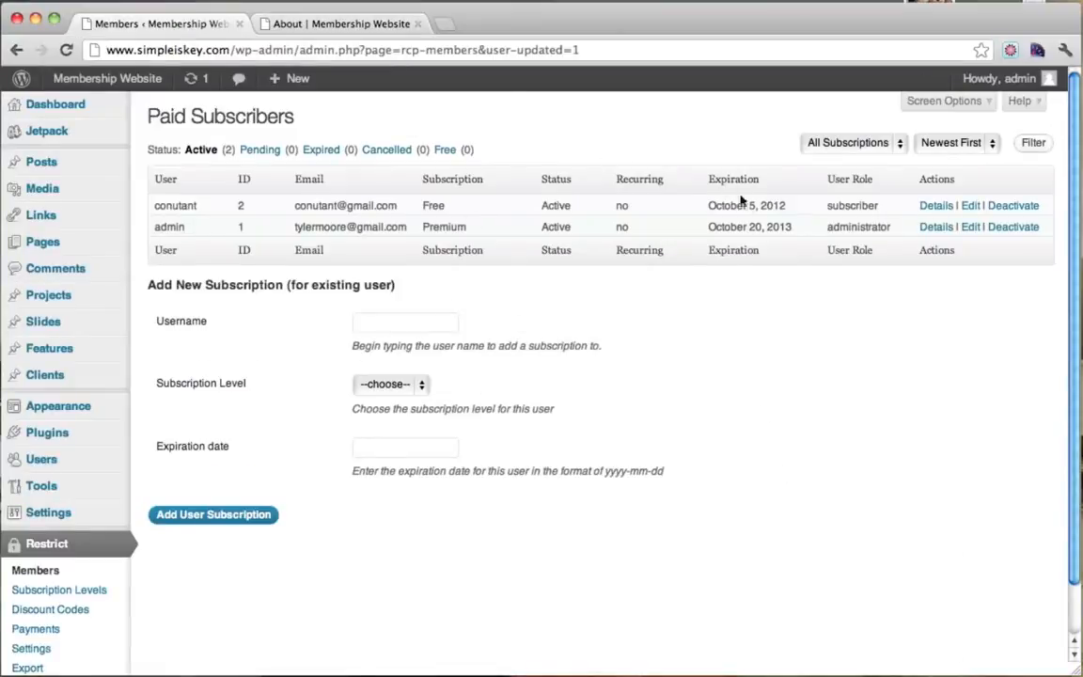
pyautogui.moveTo(708, 229); pyautogui.dragTo(795, 227)
pyautogui.click(780, 227)
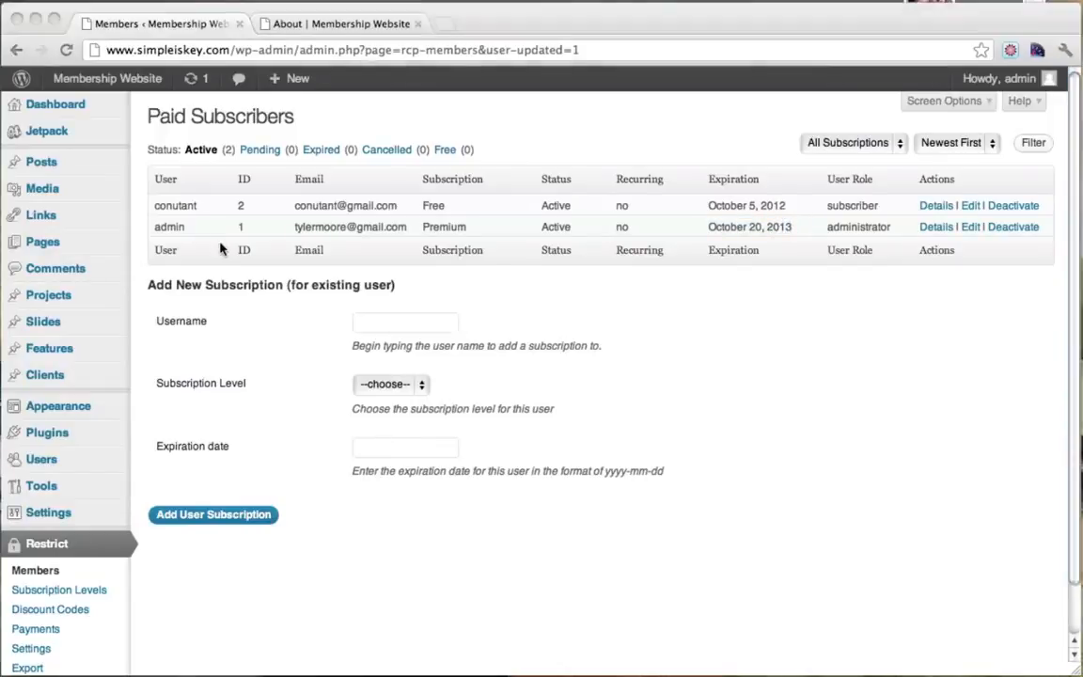
pyautogui.click(340, 11)
pyautogui.click(240, 23)
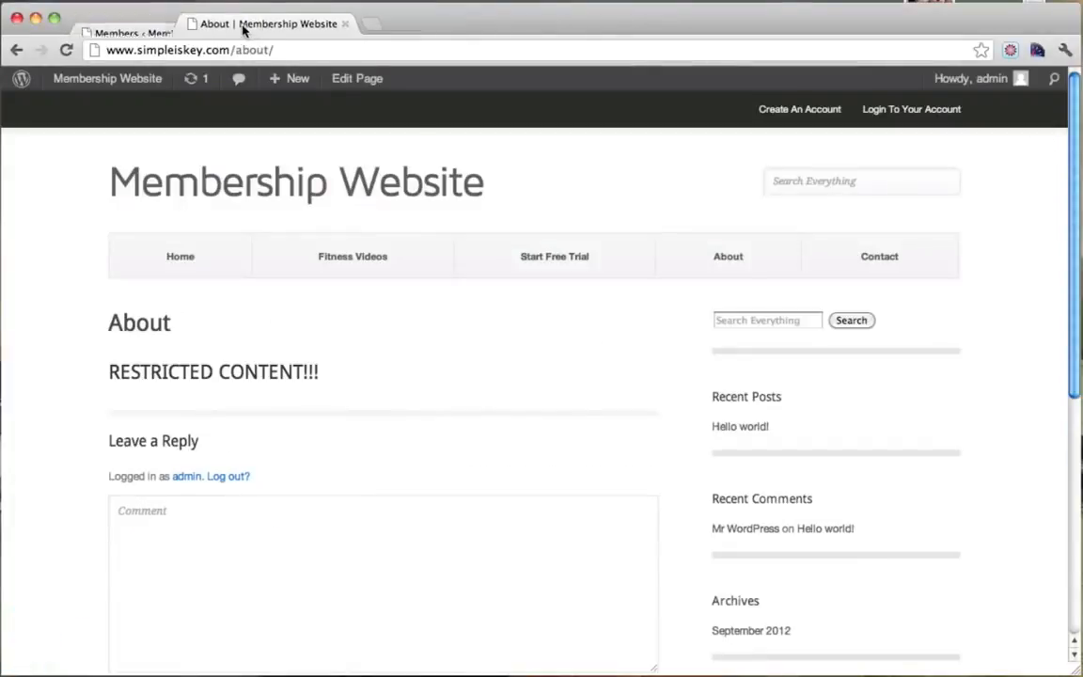
pyautogui.click(103, 82)
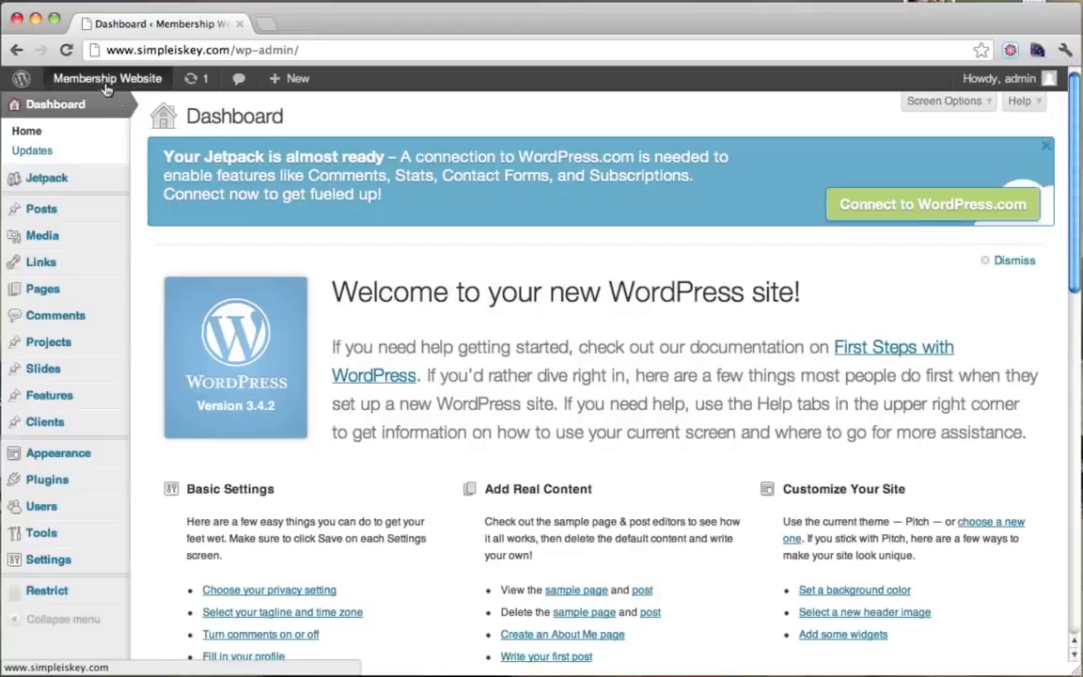
# Visit the site's front page and try its Click Me call-to-action link.
pyautogui.moveTo(106, 85)
pyautogui.click(83, 107)
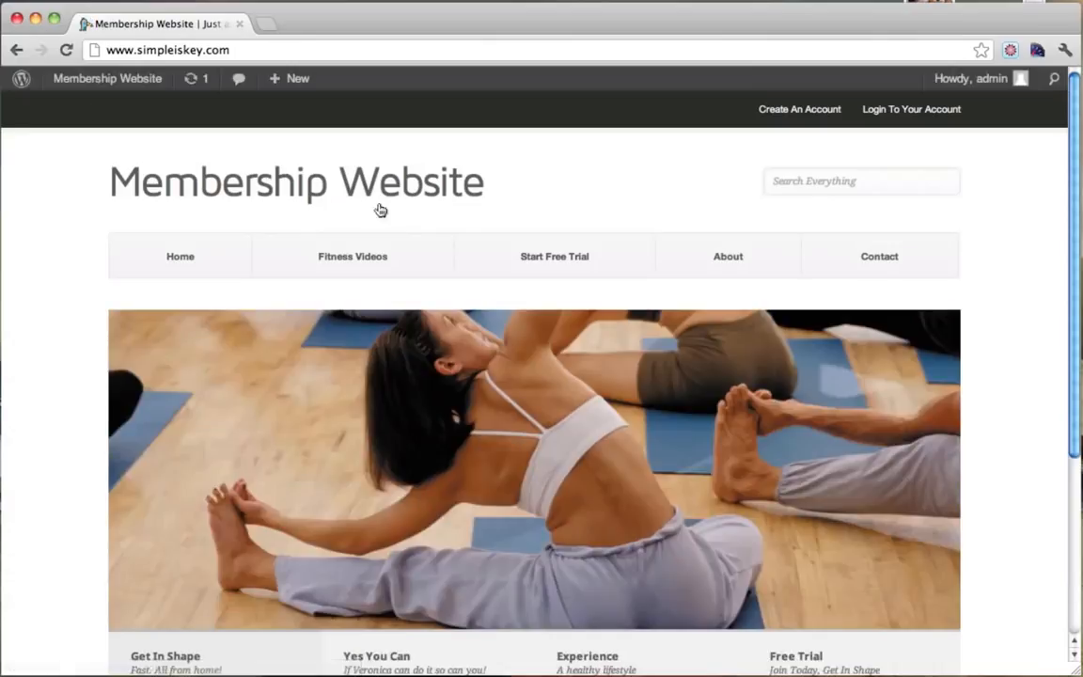
pyautogui.scroll(-2, 396, 215)
pyautogui.scroll(2, 588, 362)
pyautogui.scroll(-5, 979, 254)
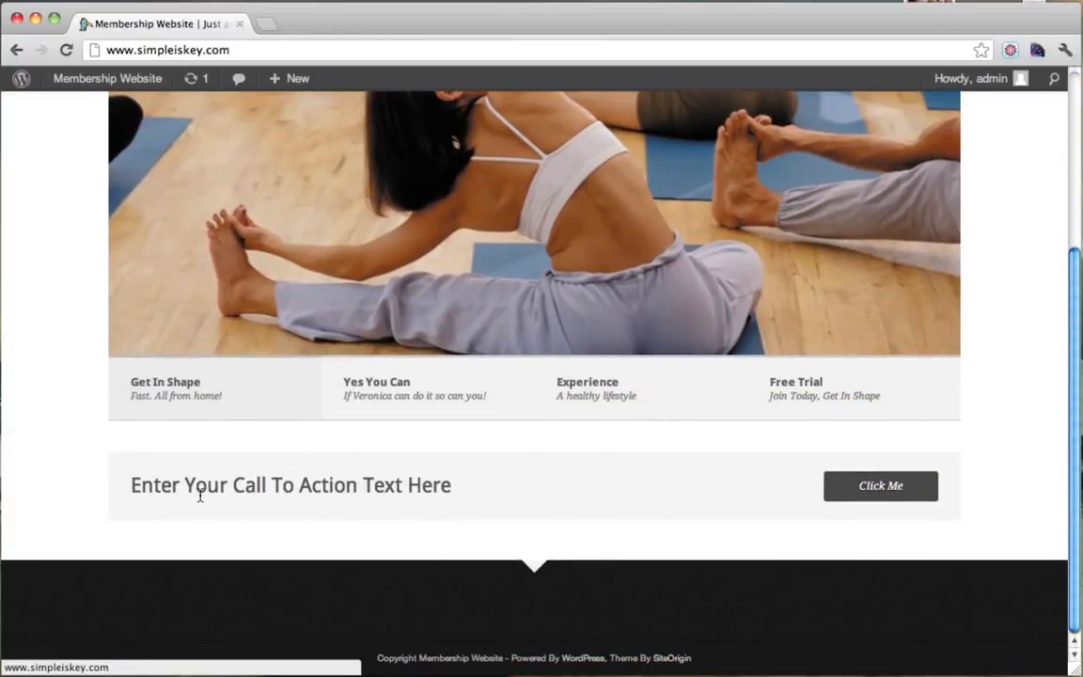
pyautogui.click(880, 486)
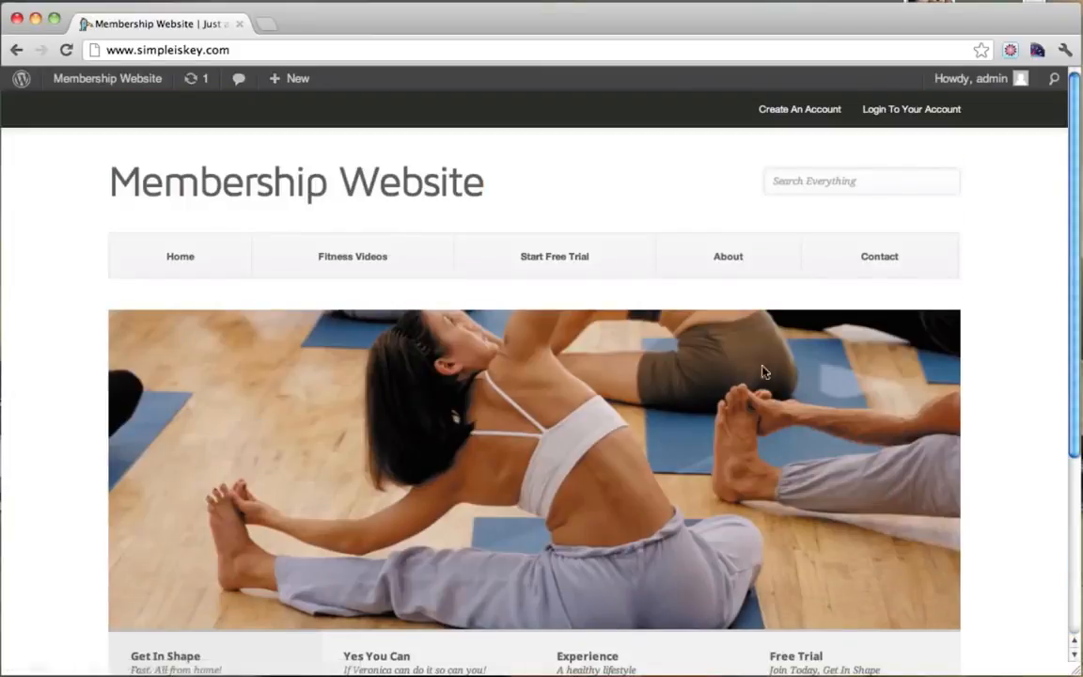
# Return to the Dashboard and open the Pitch theme's Appearance > Theme Settings.
pyautogui.moveTo(100, 75)
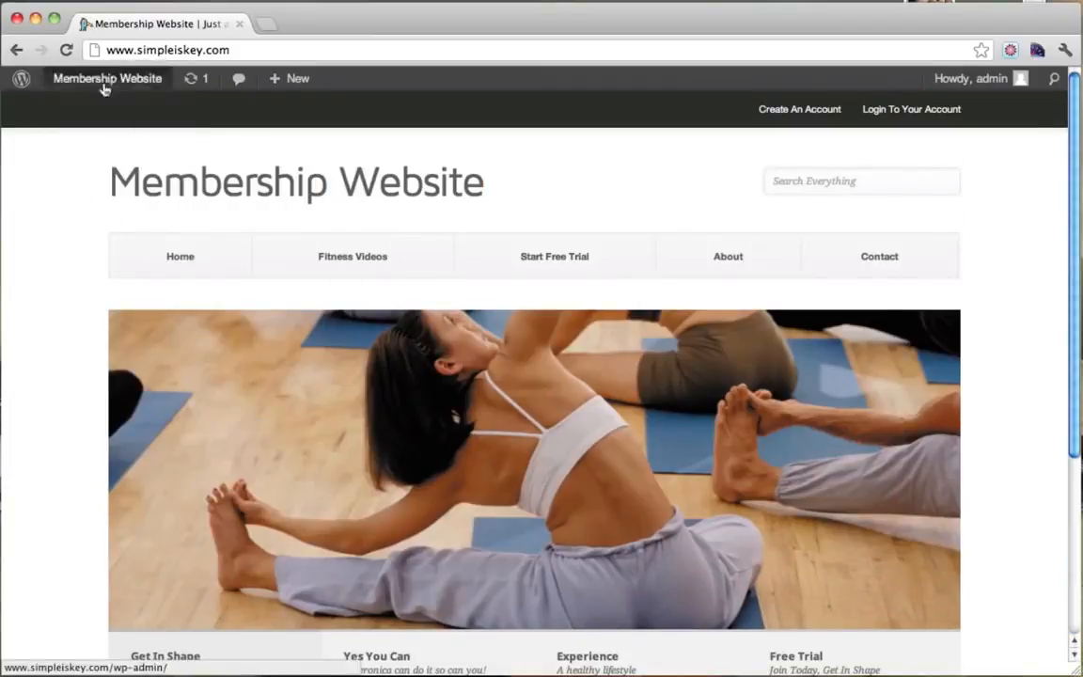
pyautogui.click(92, 109)
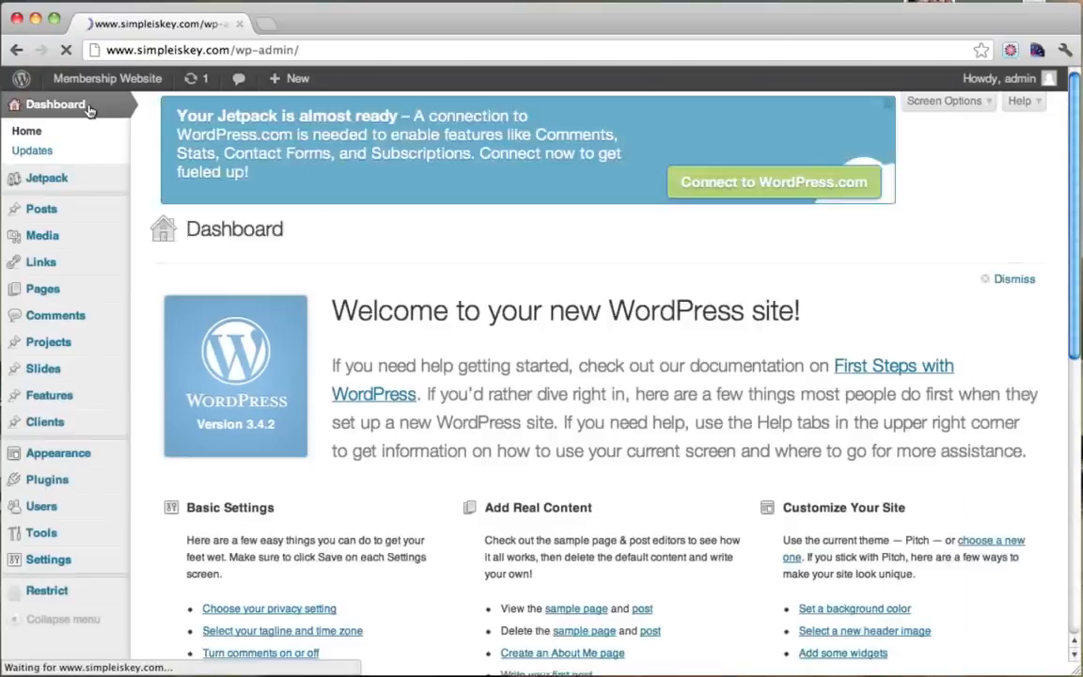
pyautogui.moveTo(77, 452)
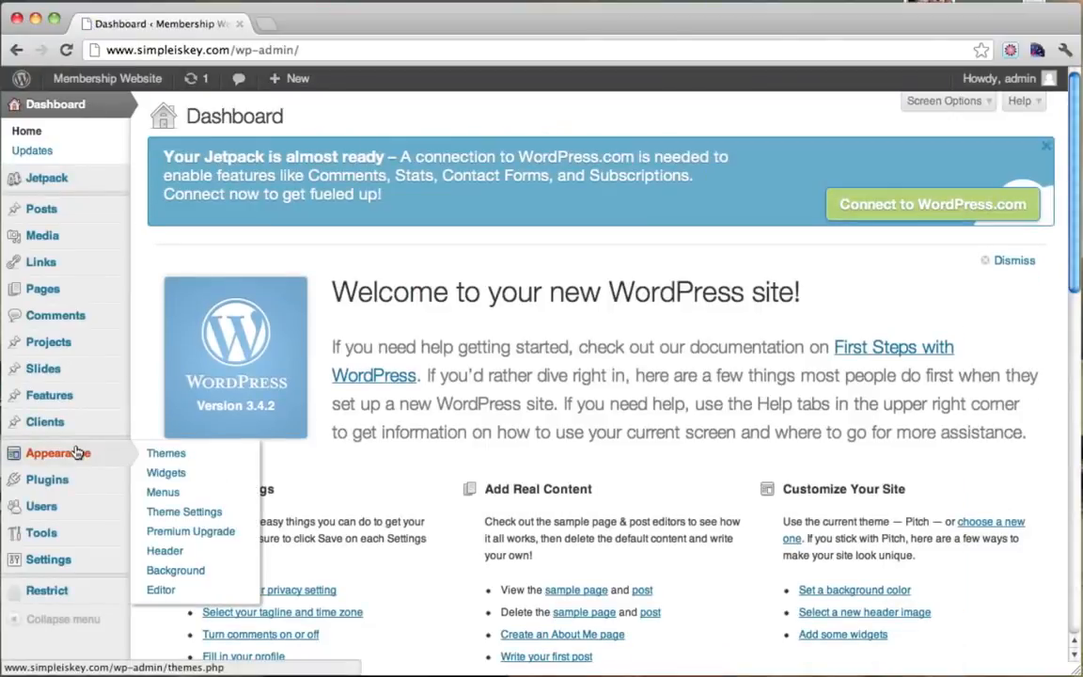
pyautogui.click(212, 514)
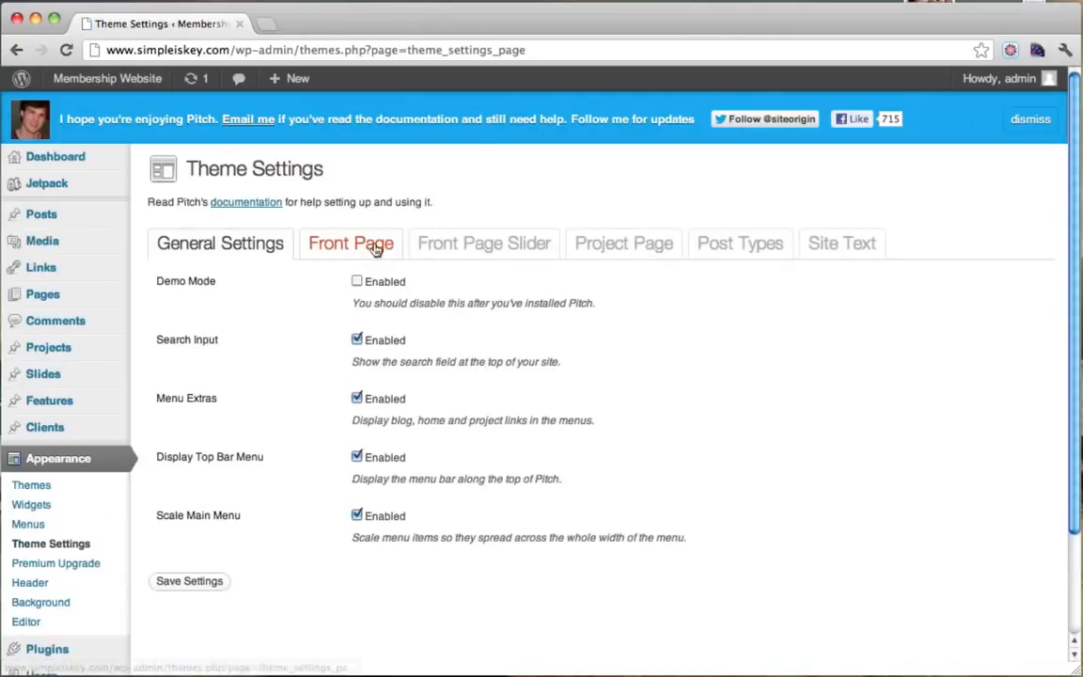
# On the Front Page settings, set the call-to-action text to 'Start Your Free Trial Today!'.
pyautogui.click(375, 246)
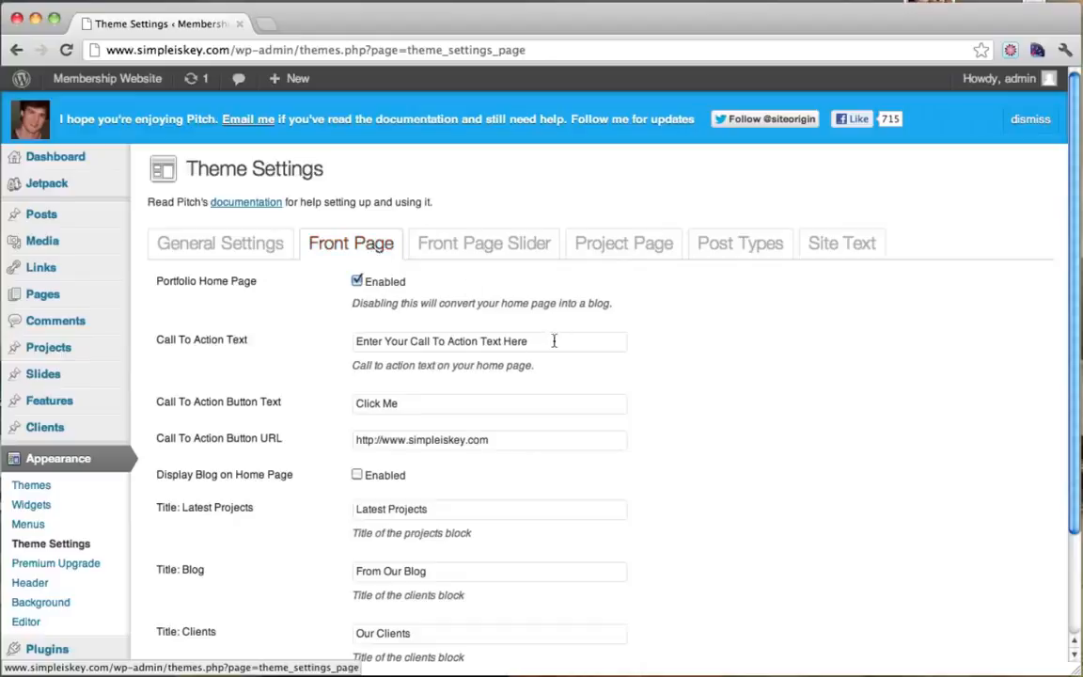
pyautogui.moveTo(554, 340); pyautogui.dragTo(345, 342)
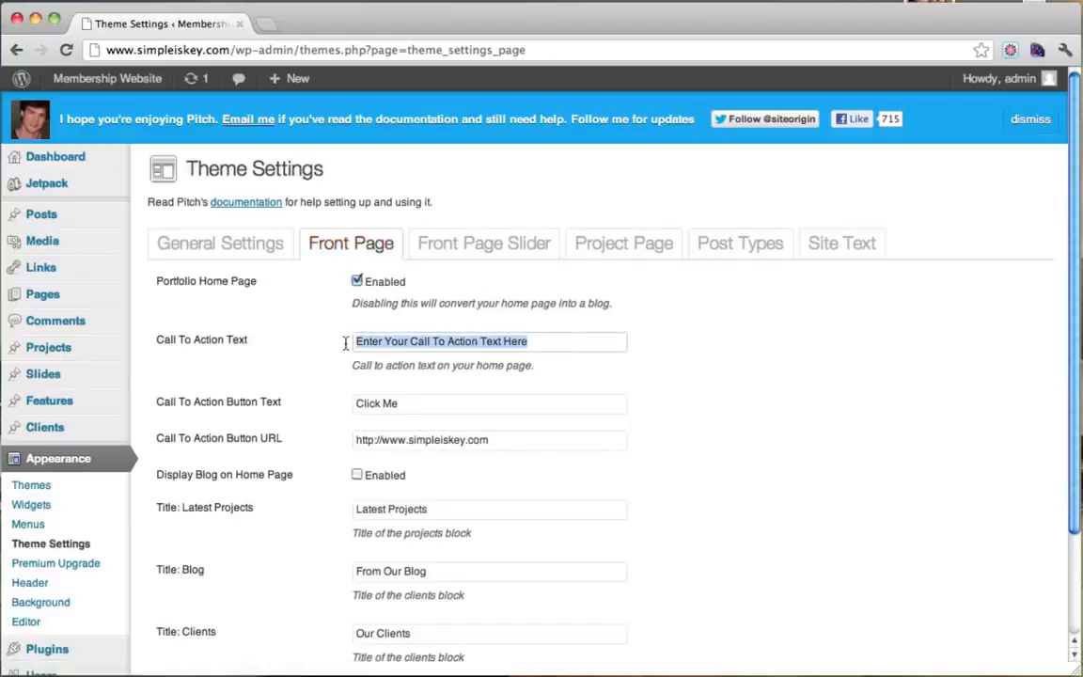
pyautogui.write('Start')
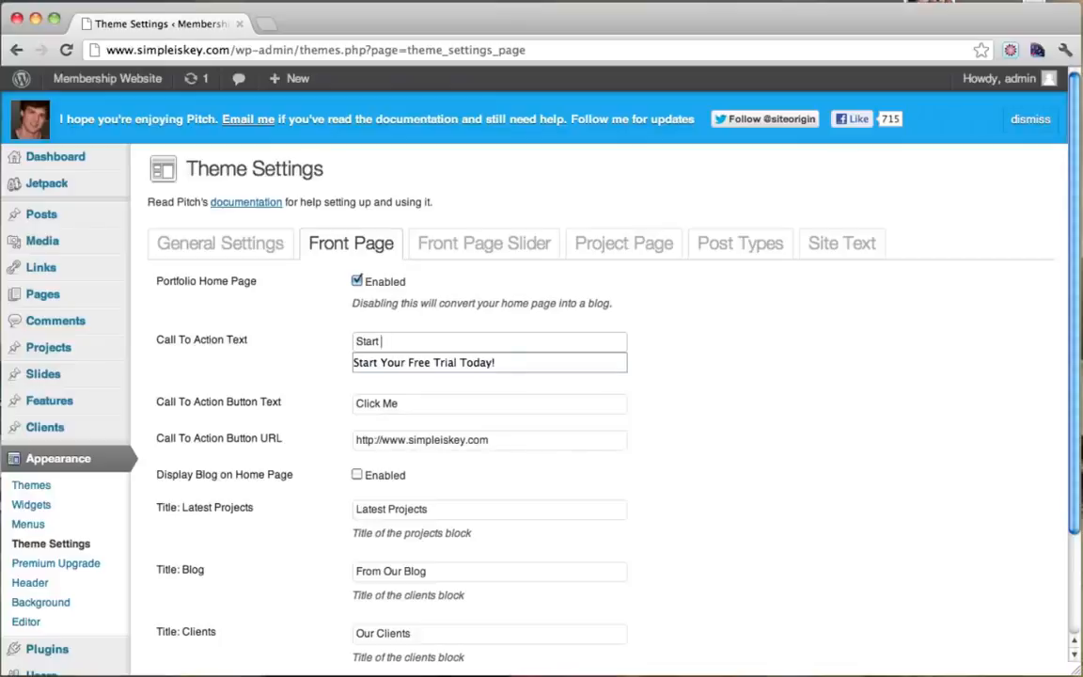
pyautogui.press('Down')
pyautogui.press('Return')
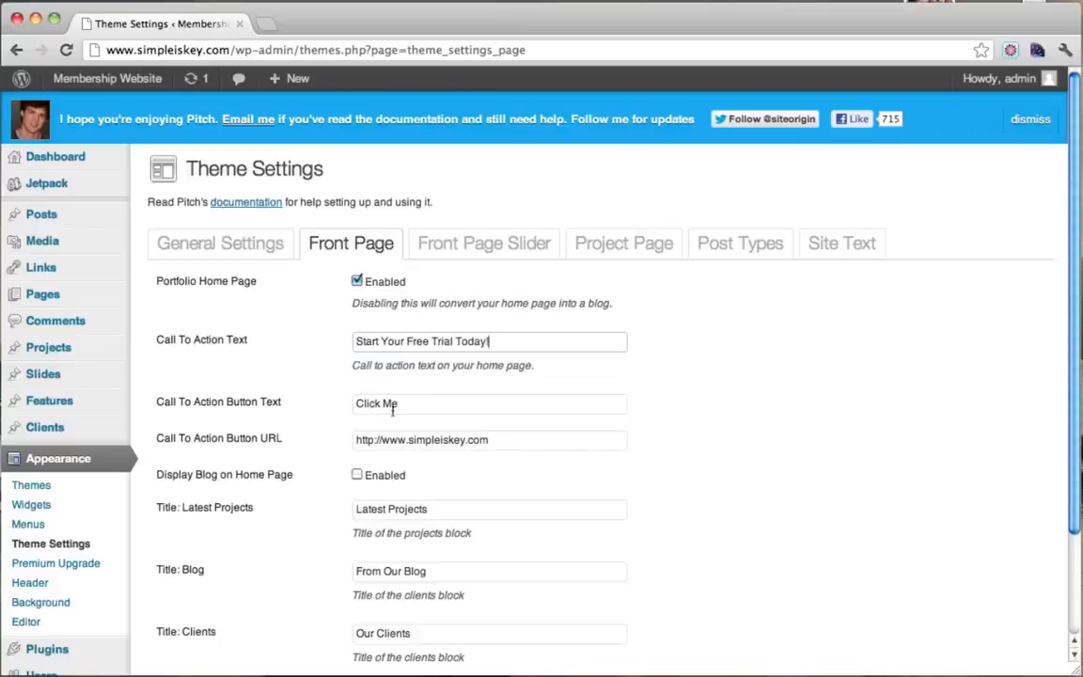
# Set the button text to 'Start Free Trial' and its URL to /register, then save.
pyautogui.moveTo(432, 405); pyautogui.dragTo(316, 405)
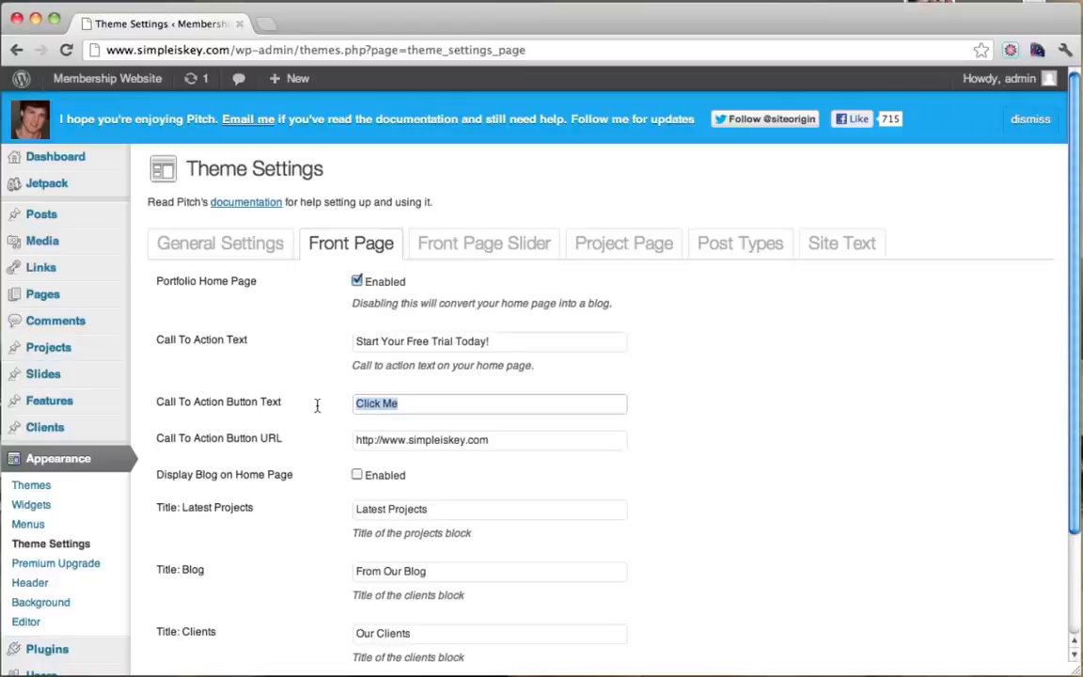
pyautogui.write('Start Free Trial')
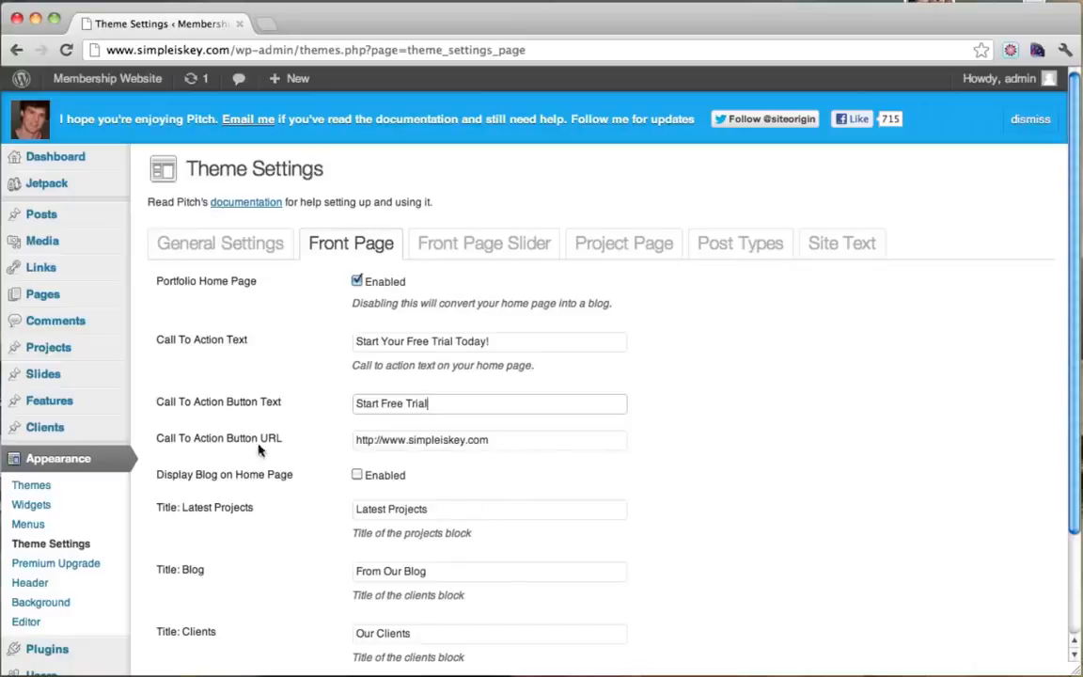
pyautogui.click(502, 442)
pyautogui.write('r')
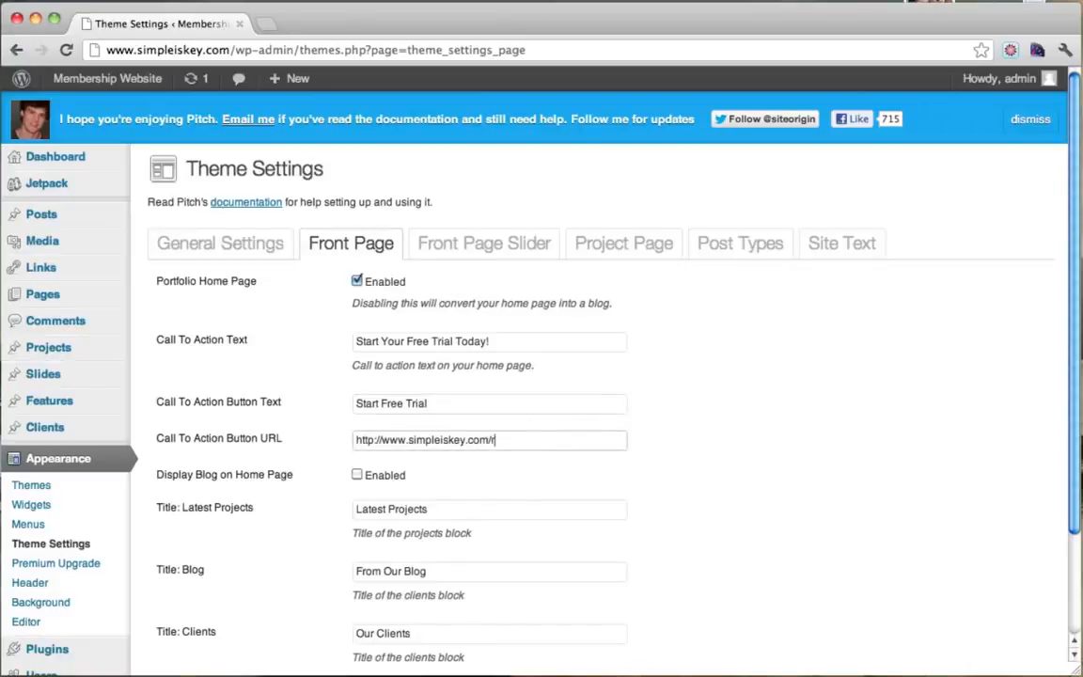
pyautogui.write('ei')
pyautogui.doubleClick(491, 442)
pyautogui.click(551, 440)
pyautogui.scroll(-3, 685, 435)
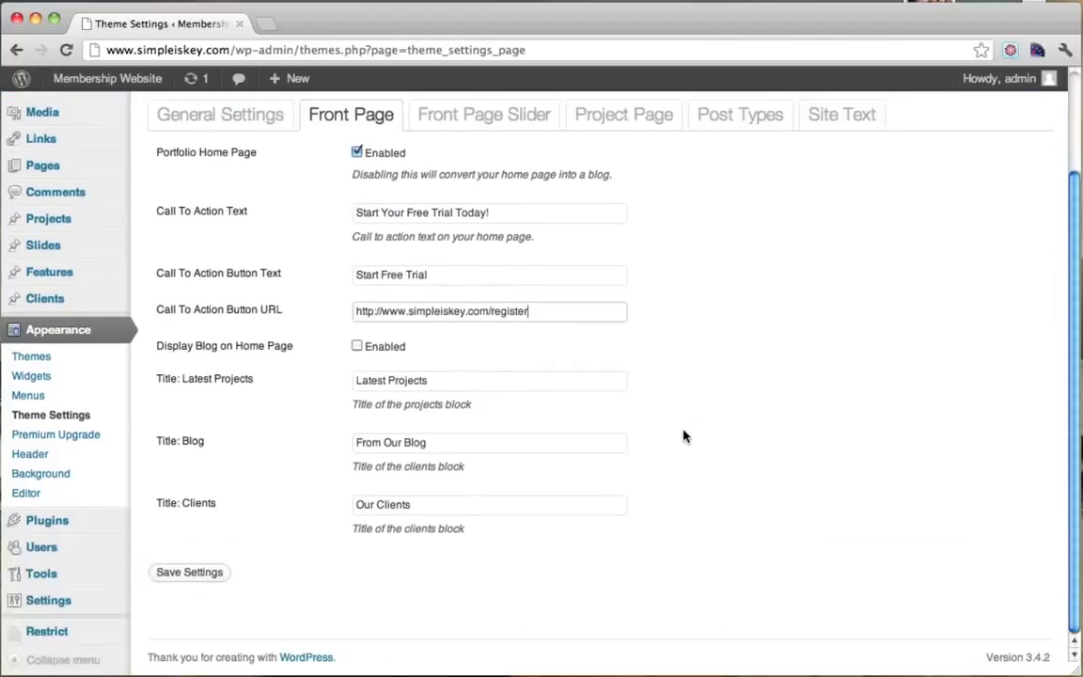
pyautogui.click(178, 575)
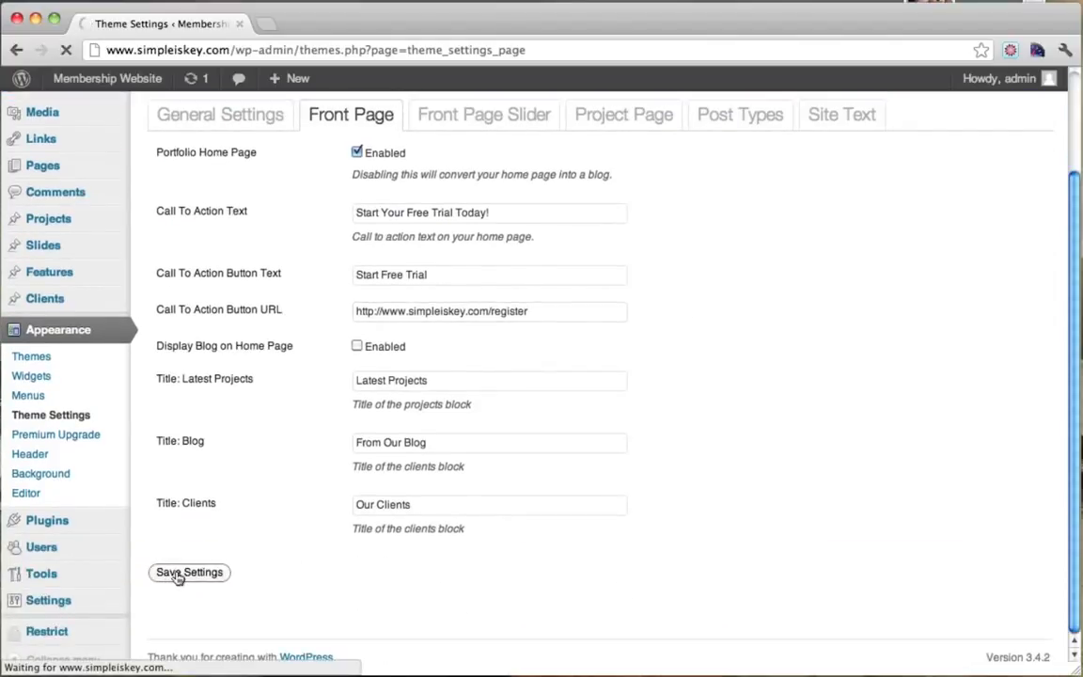
# Follow the live site's Start Free Trial button and read the already-registered, active subscription message.
pyautogui.moveTo(120, 79)
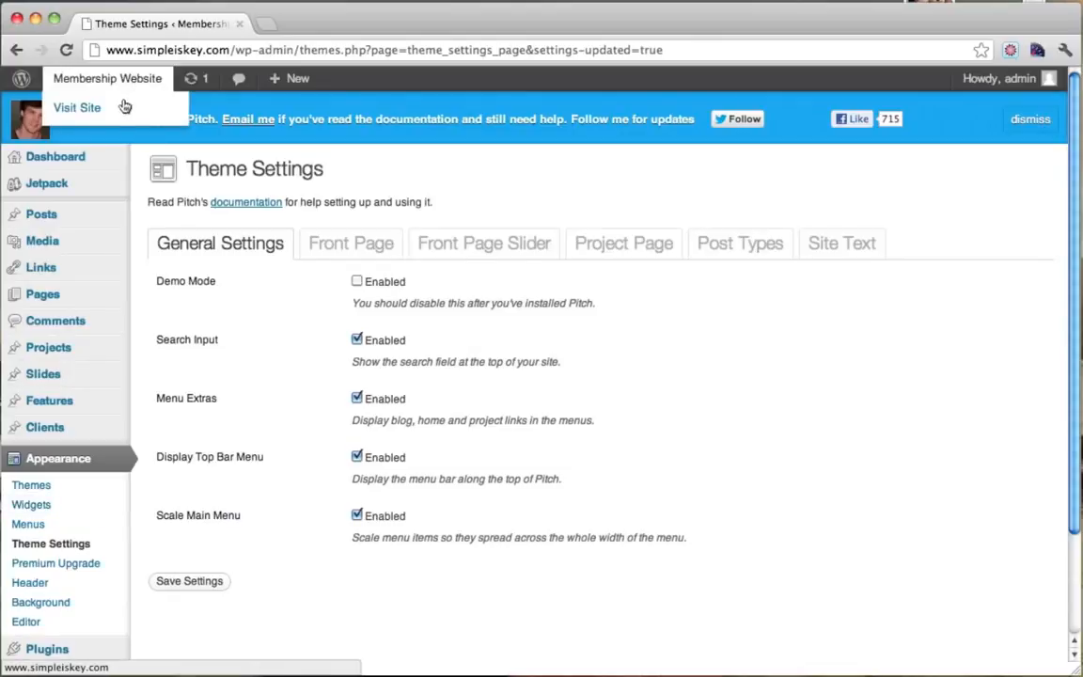
pyautogui.click(97, 108)
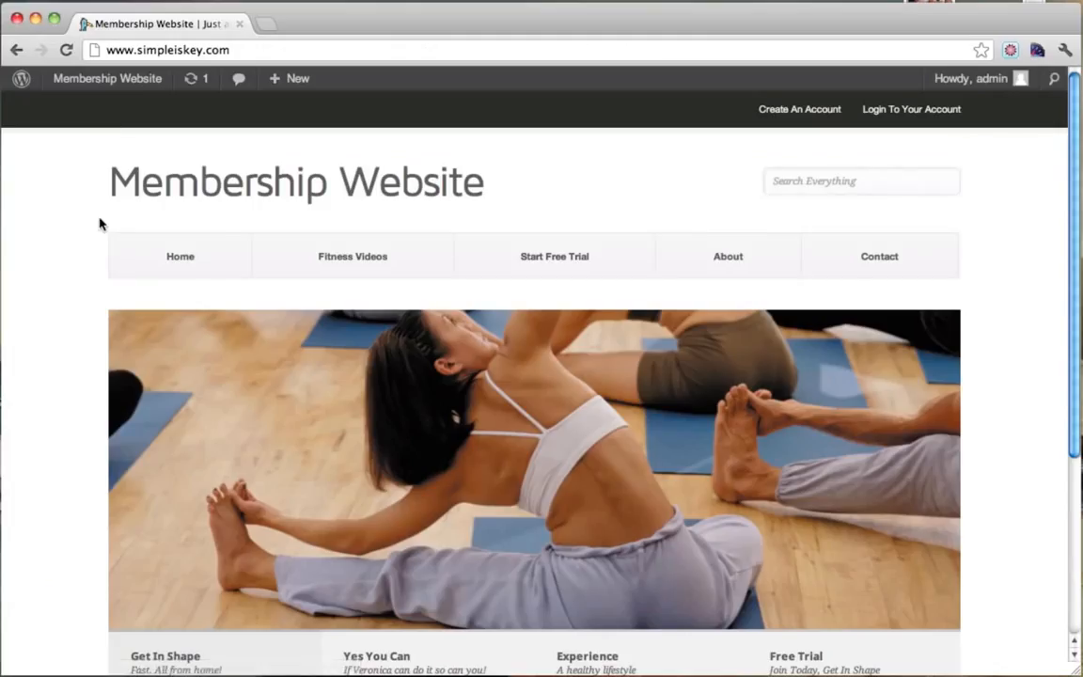
pyautogui.scroll(-5, 100, 223)
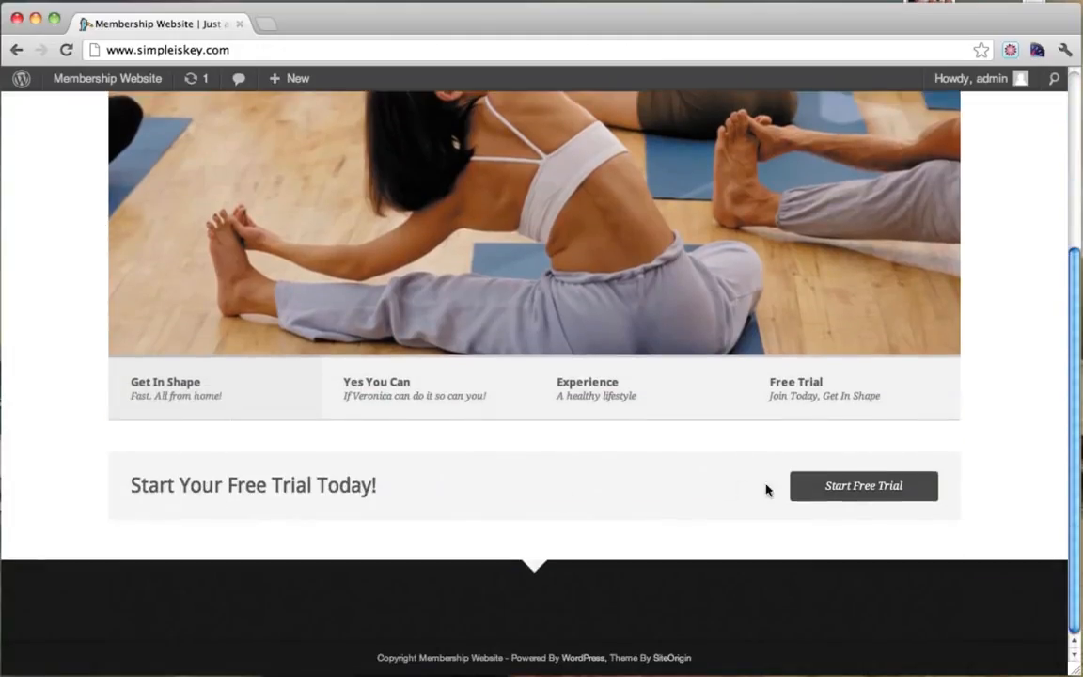
pyautogui.click(827, 488)
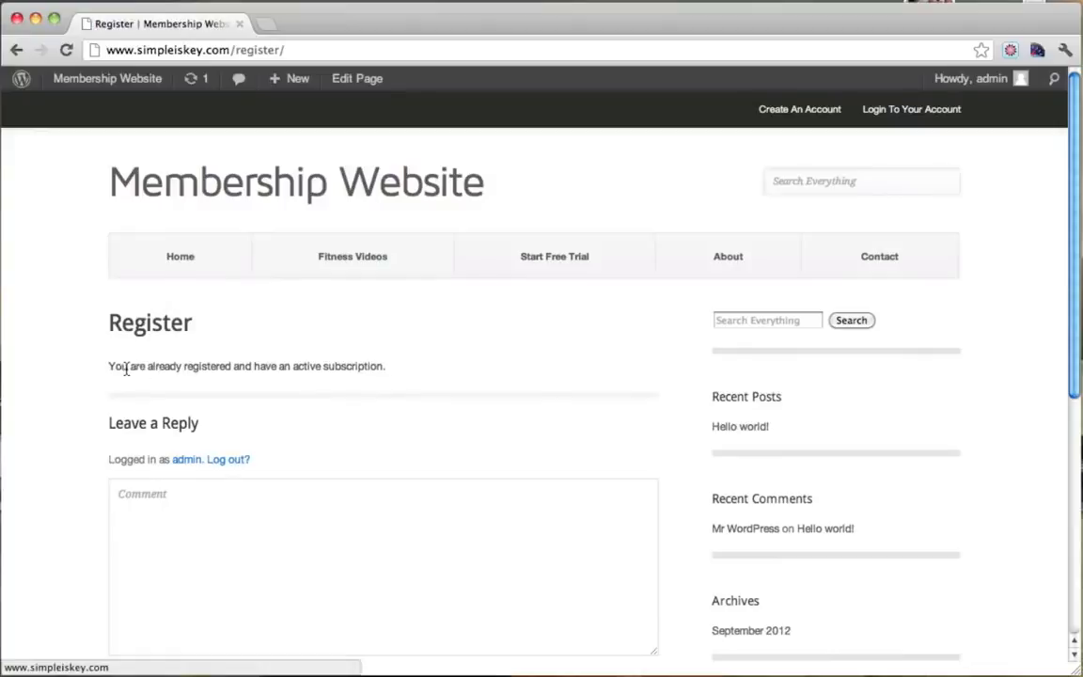
pyautogui.moveTo(129, 368); pyautogui.dragTo(337, 369)
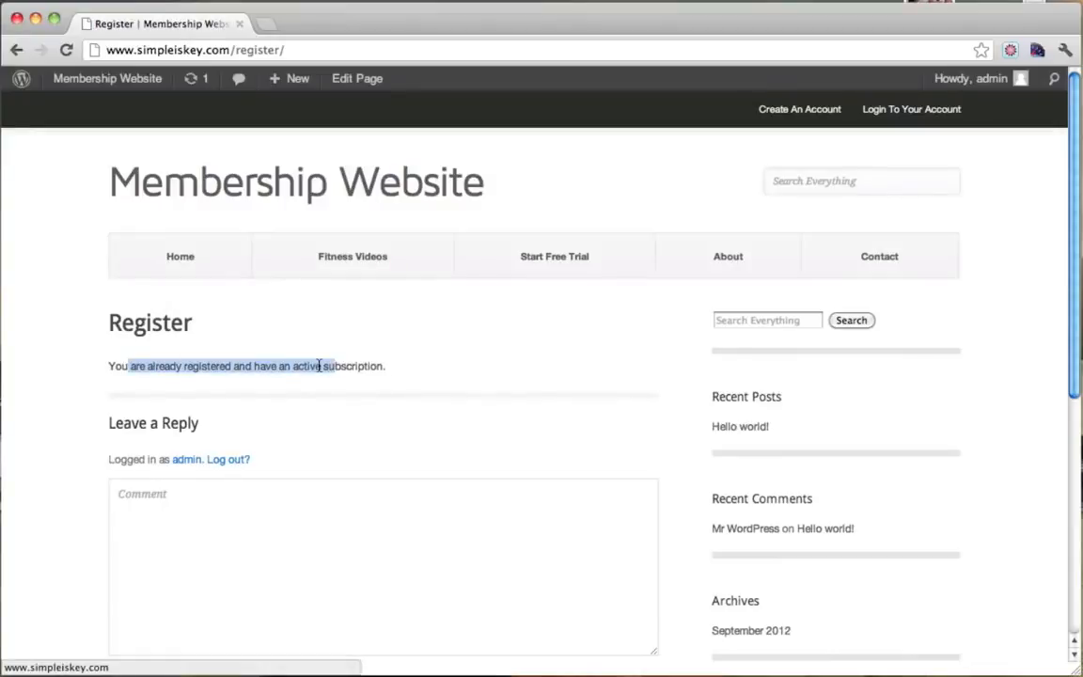
pyautogui.click(320, 365)
pyautogui.moveTo(293, 370); pyautogui.dragTo(398, 369)
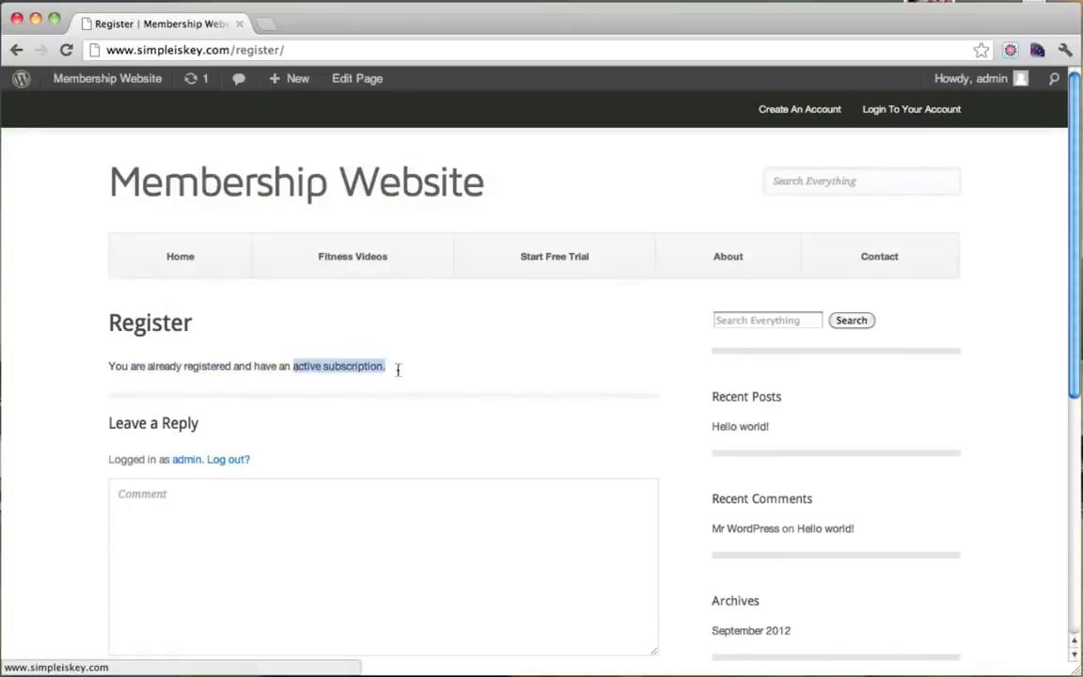
pyautogui.click(363, 372)
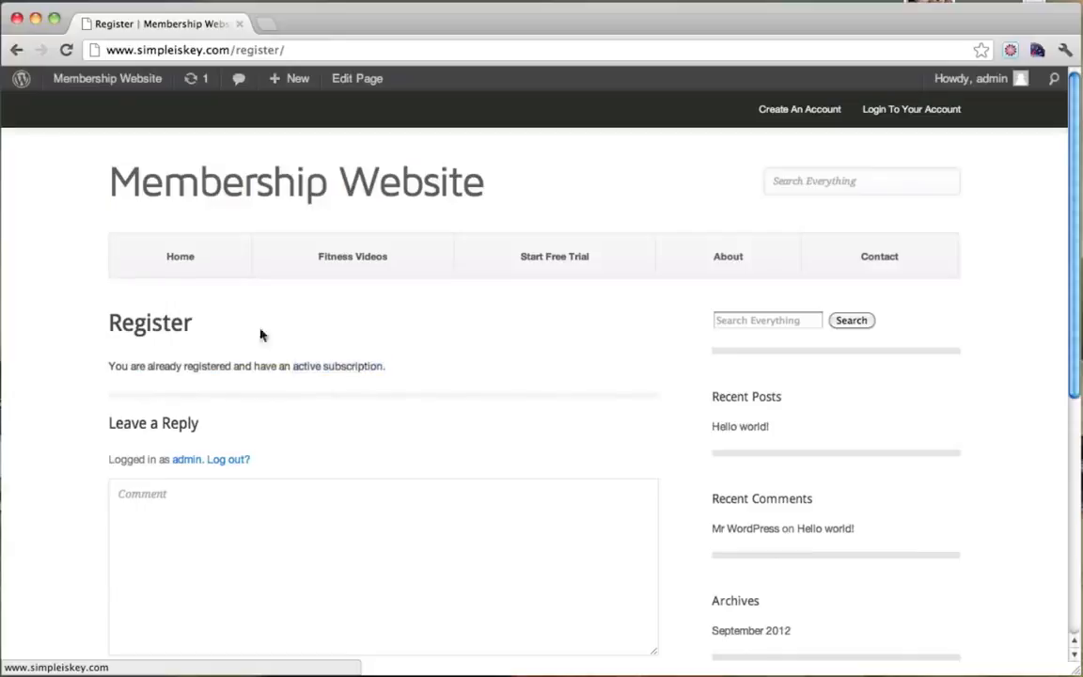
# Go back to the home page and open Fitness Videos from the site menu.
pyautogui.moveTo(136, 81)
pyautogui.click(167, 271)
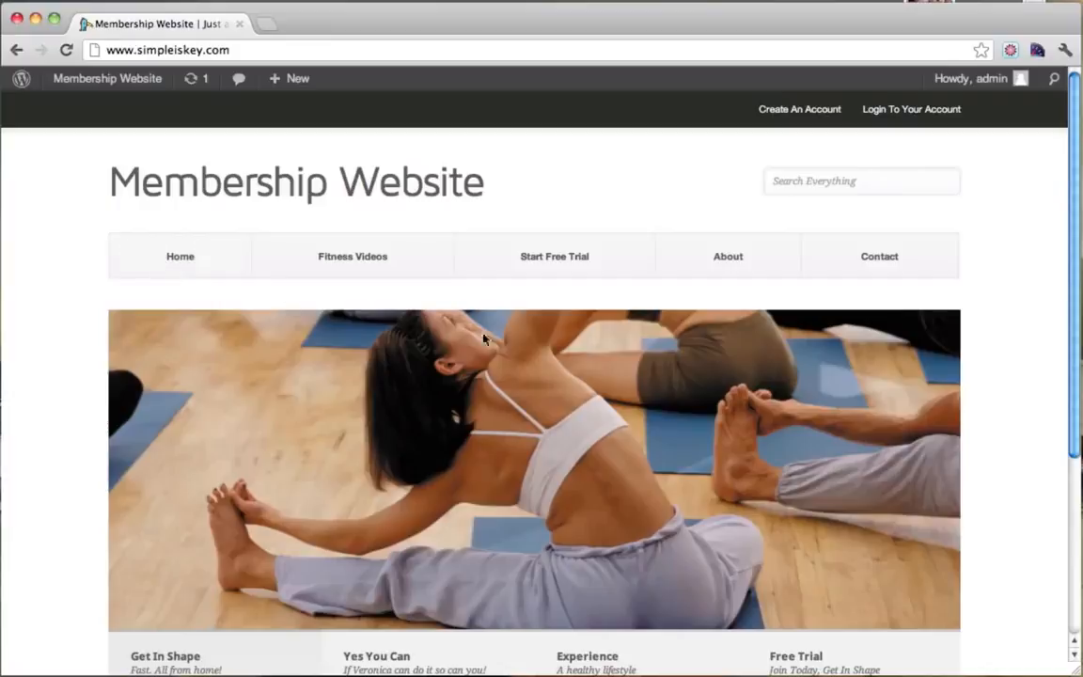
pyautogui.click(360, 263)
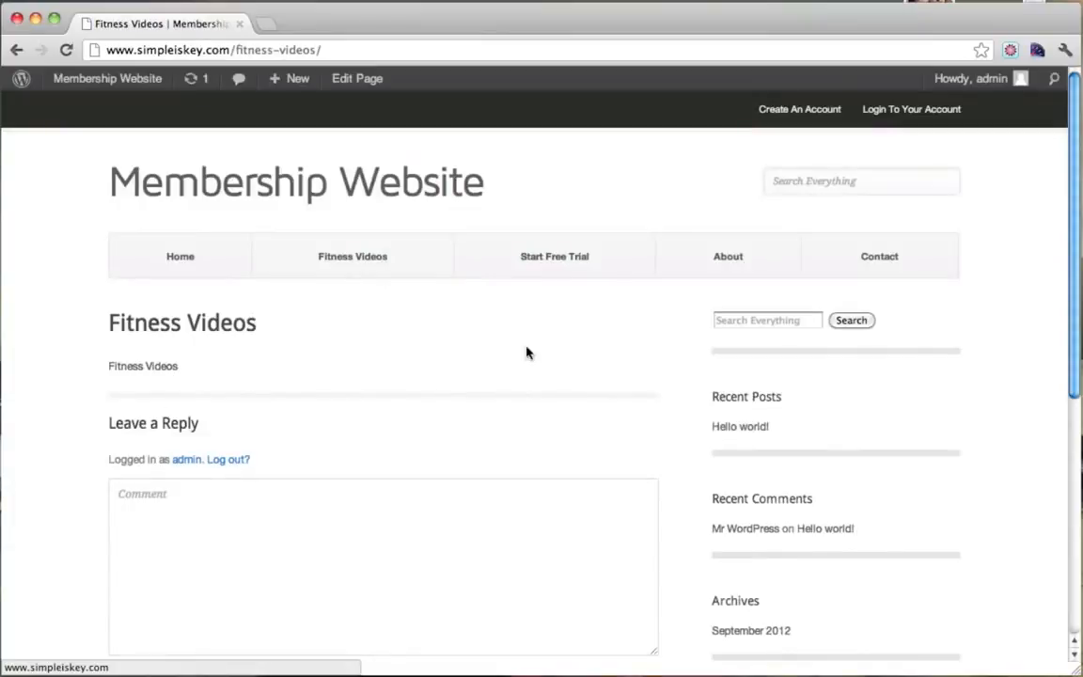
pyautogui.scroll(-5, 526, 430)
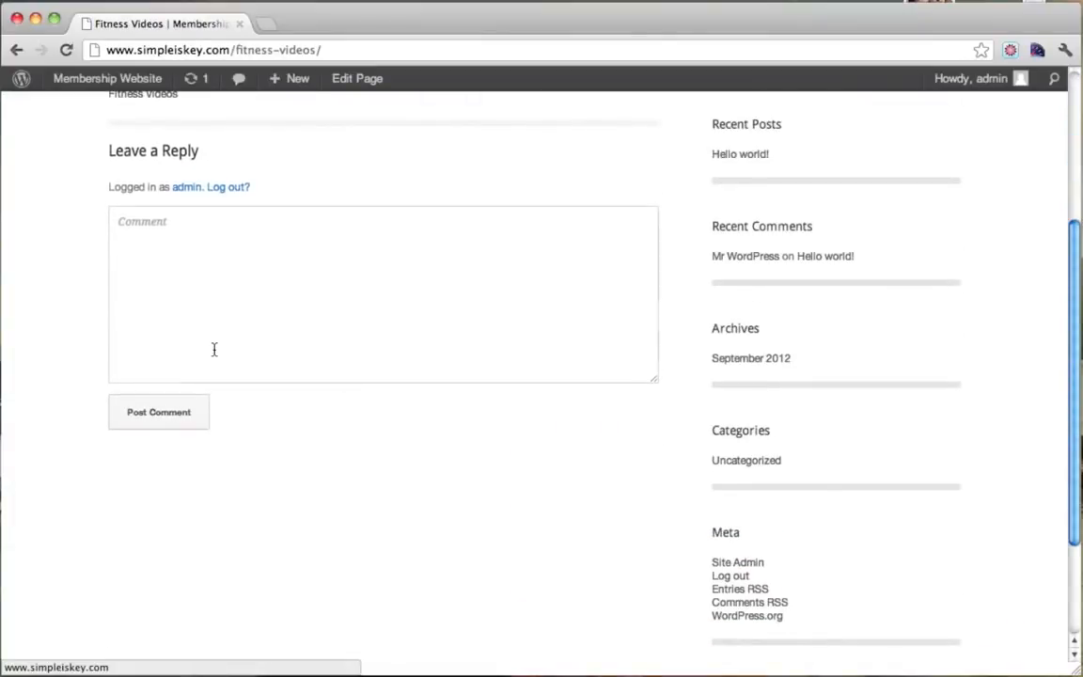
pyautogui.scroll(5, 212, 349)
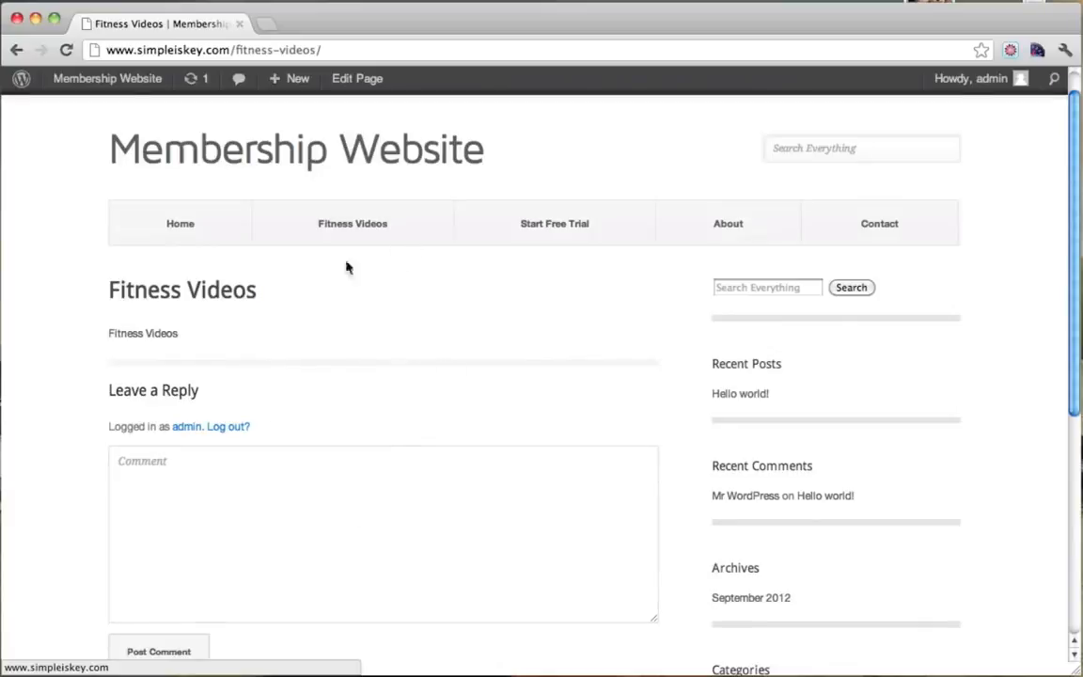
# Edit Fitness Videos from Pages, delete all its body text, choose the Blog template, and update.
pyautogui.moveTo(107, 85)
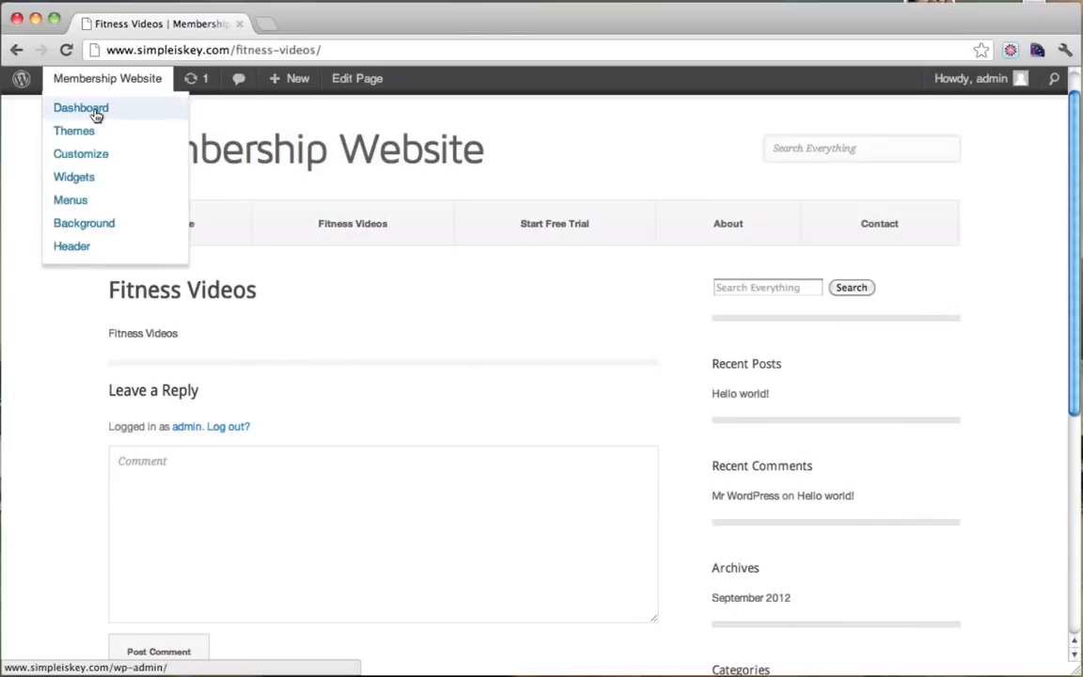
pyautogui.click(97, 114)
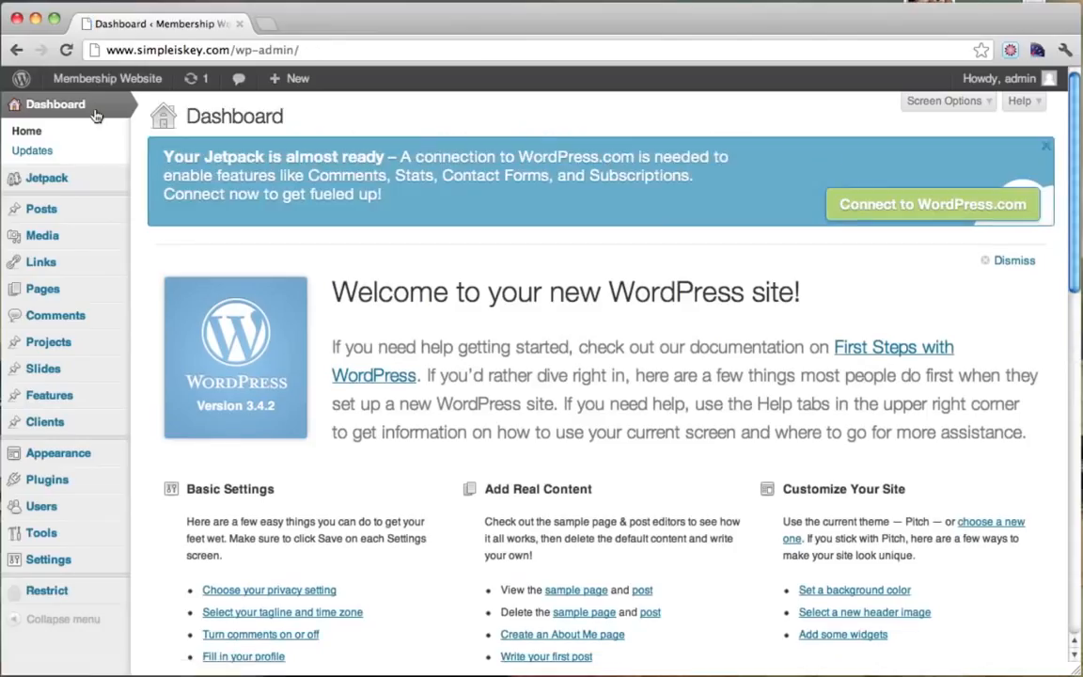
pyautogui.click(69, 298)
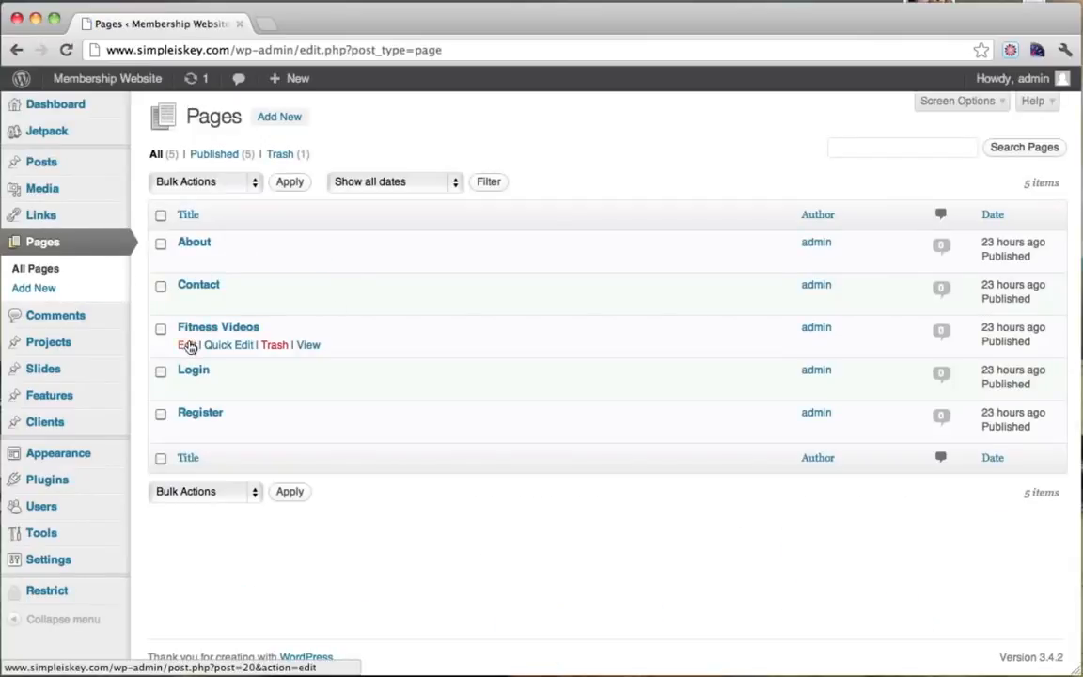
pyautogui.click(188, 346)
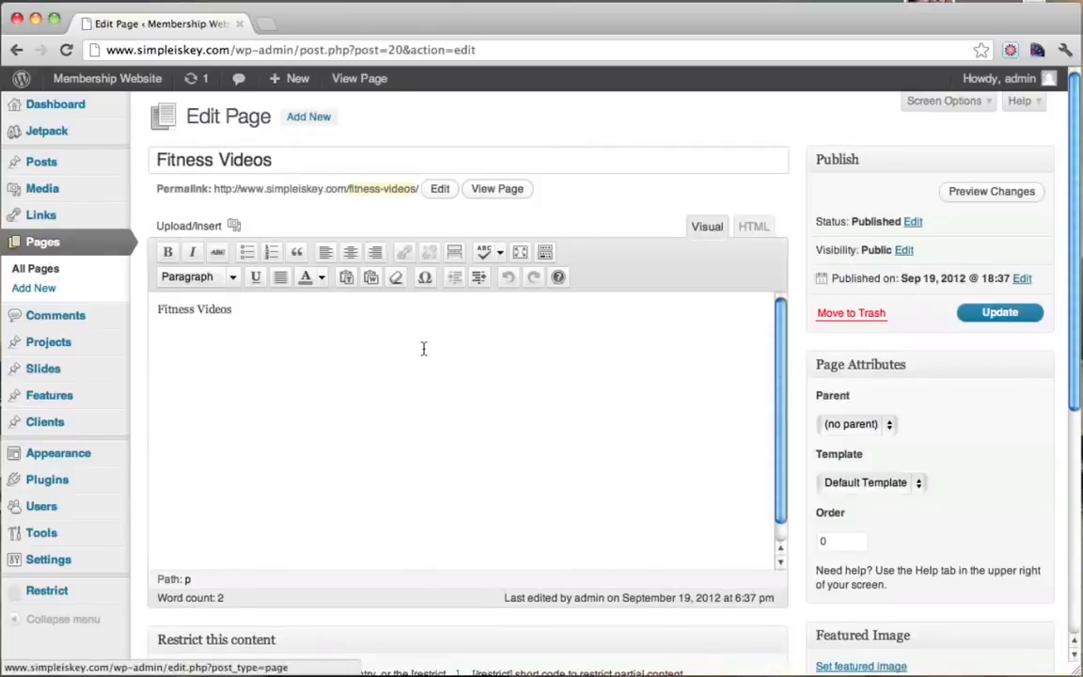
pyautogui.press('super+a')
pyautogui.press('BackSpace')
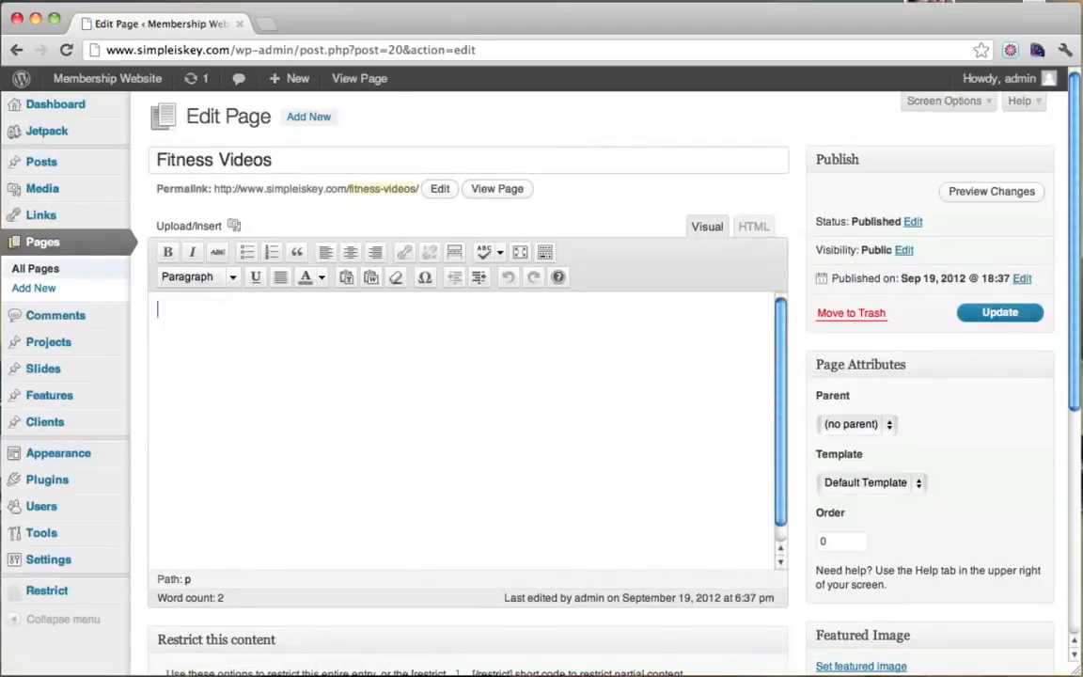
pyautogui.click(907, 483)
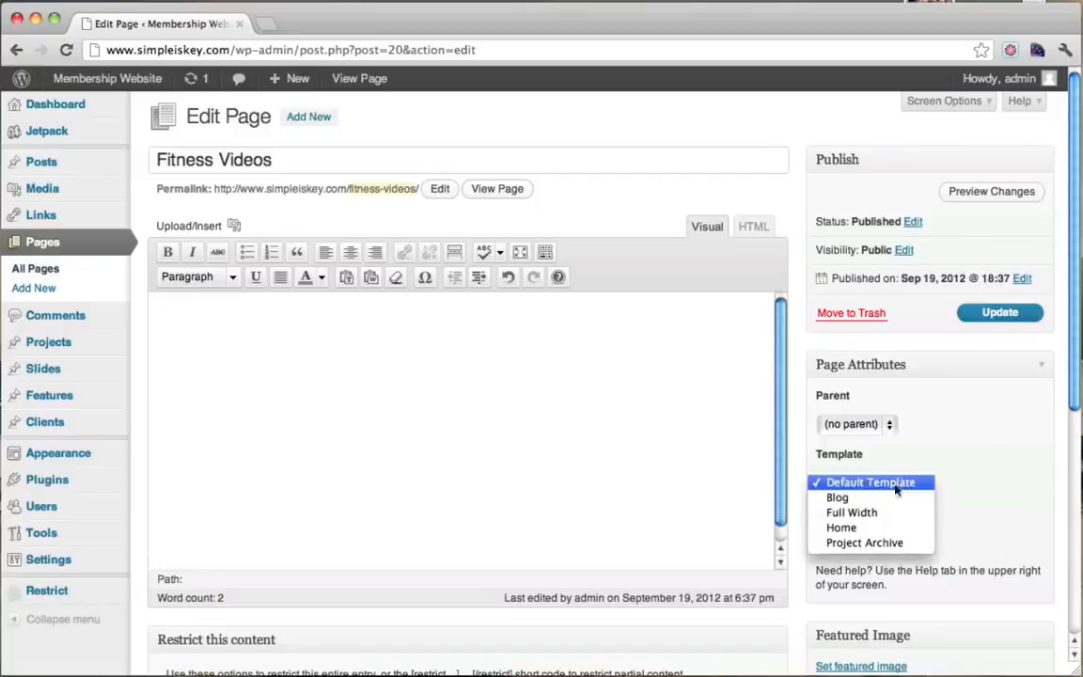
pyautogui.click(867, 502)
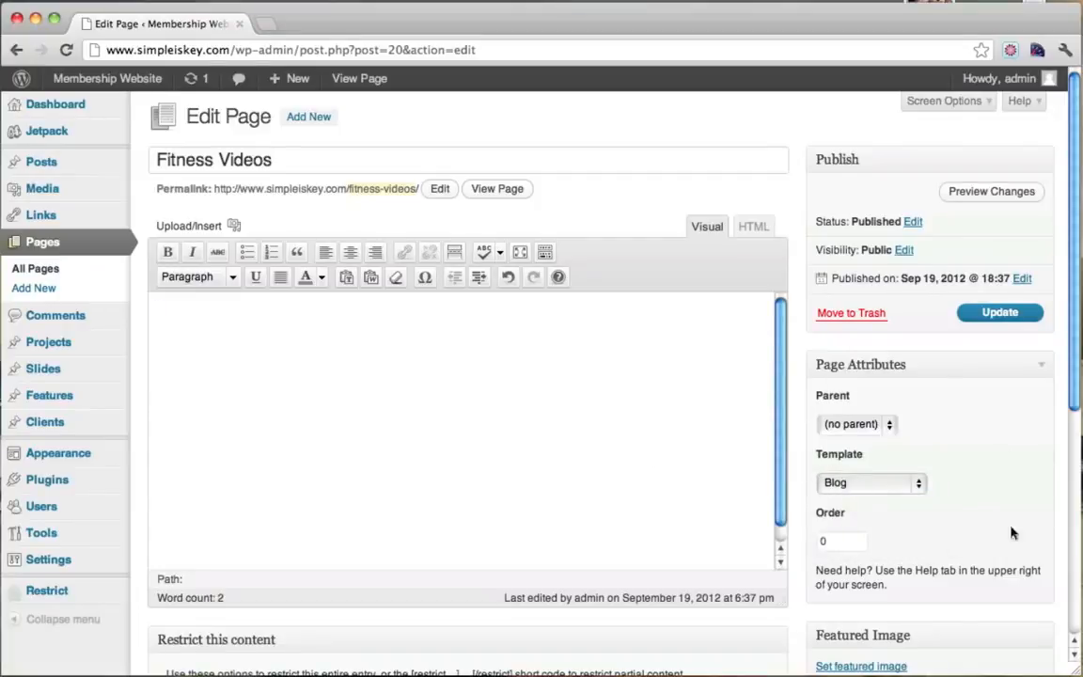
pyautogui.click(1000, 315)
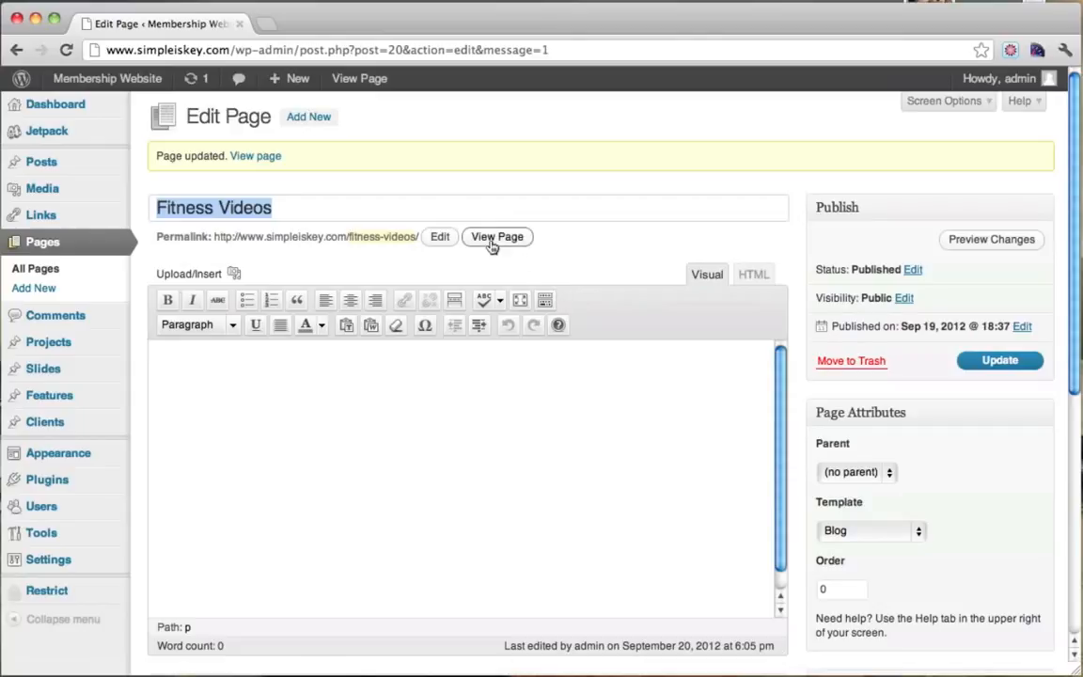
# View the updated Fitness Videos page, then trash the Hello world! post from All Posts.
pyautogui.click(496, 237)
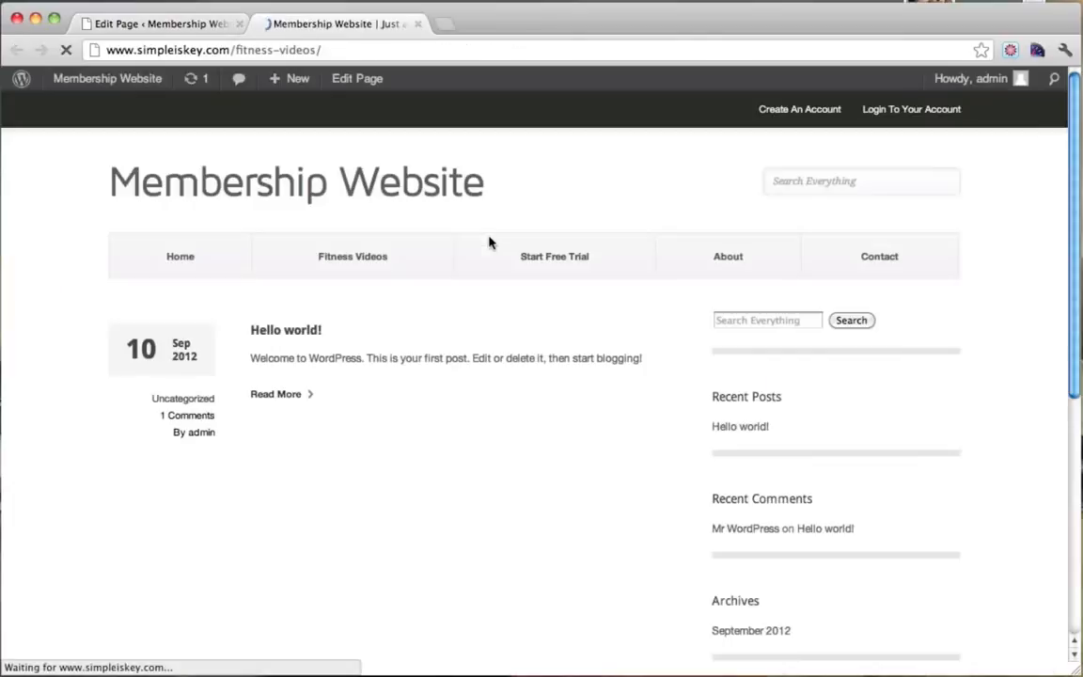
pyautogui.scroll(-1, 458, 301)
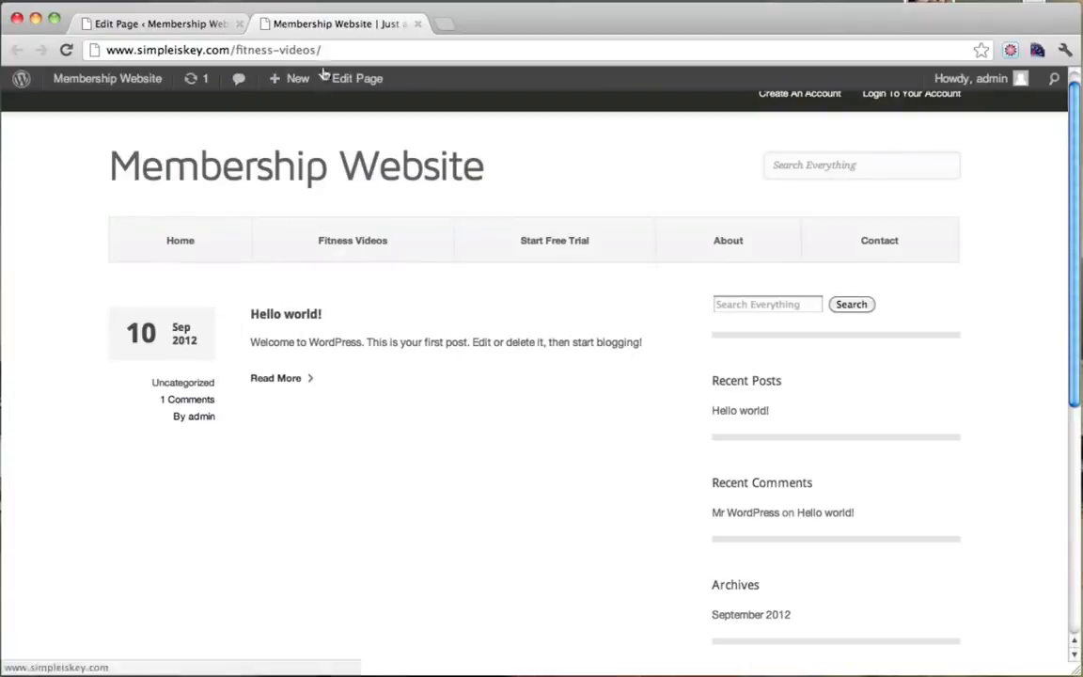
pyautogui.click(177, 30)
pyautogui.moveTo(84, 168)
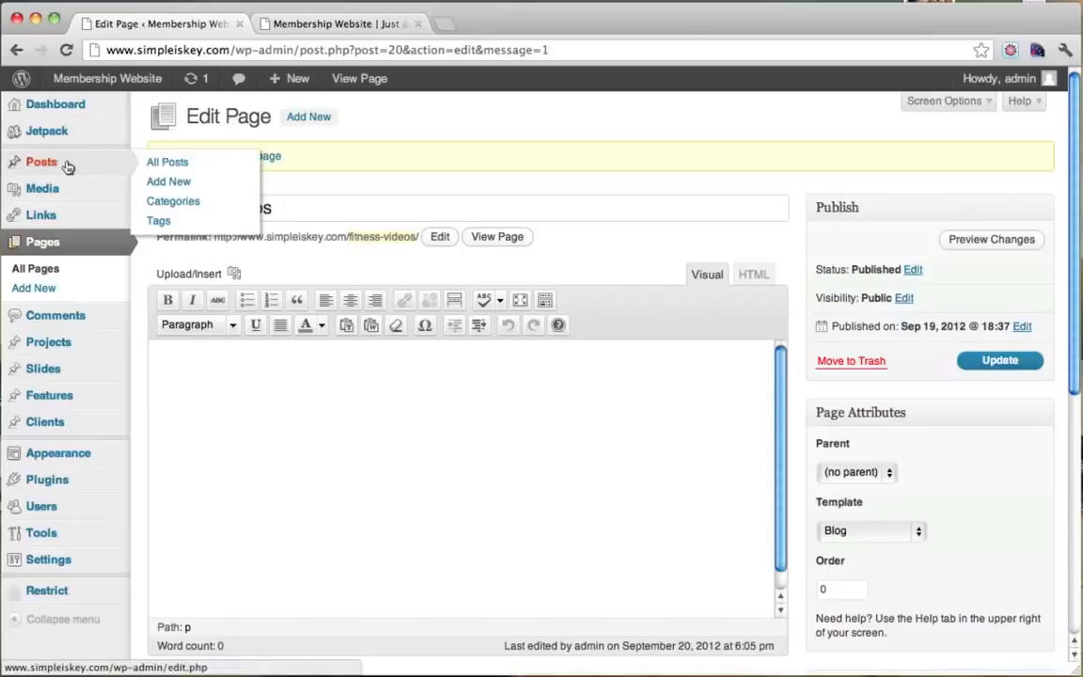
pyautogui.click(67, 166)
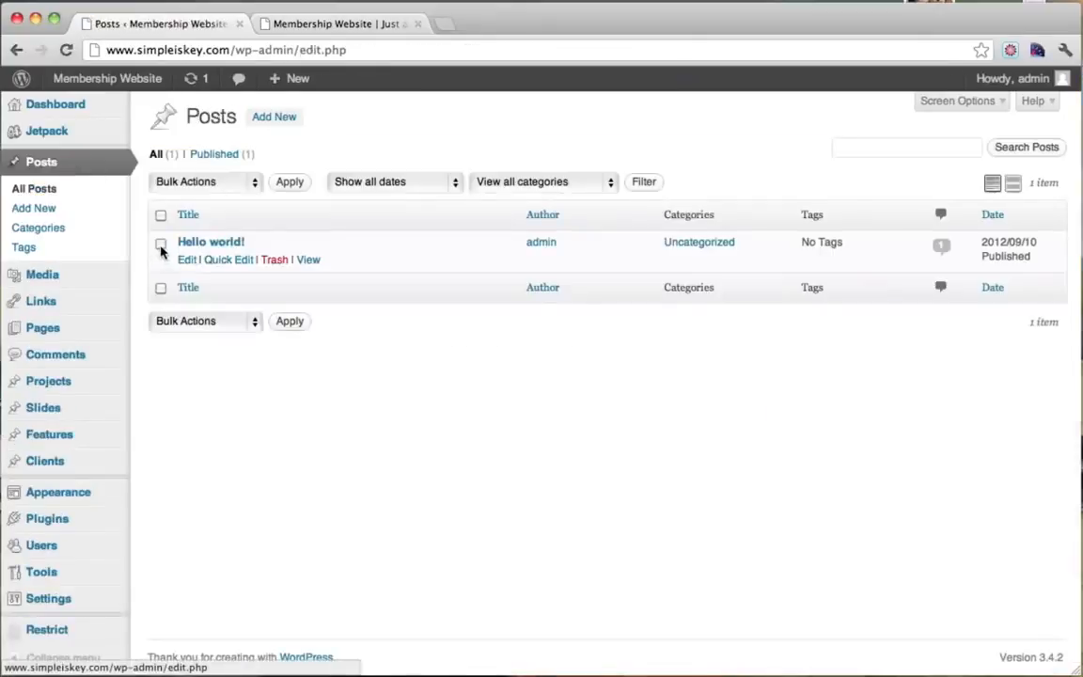
pyautogui.click(275, 261)
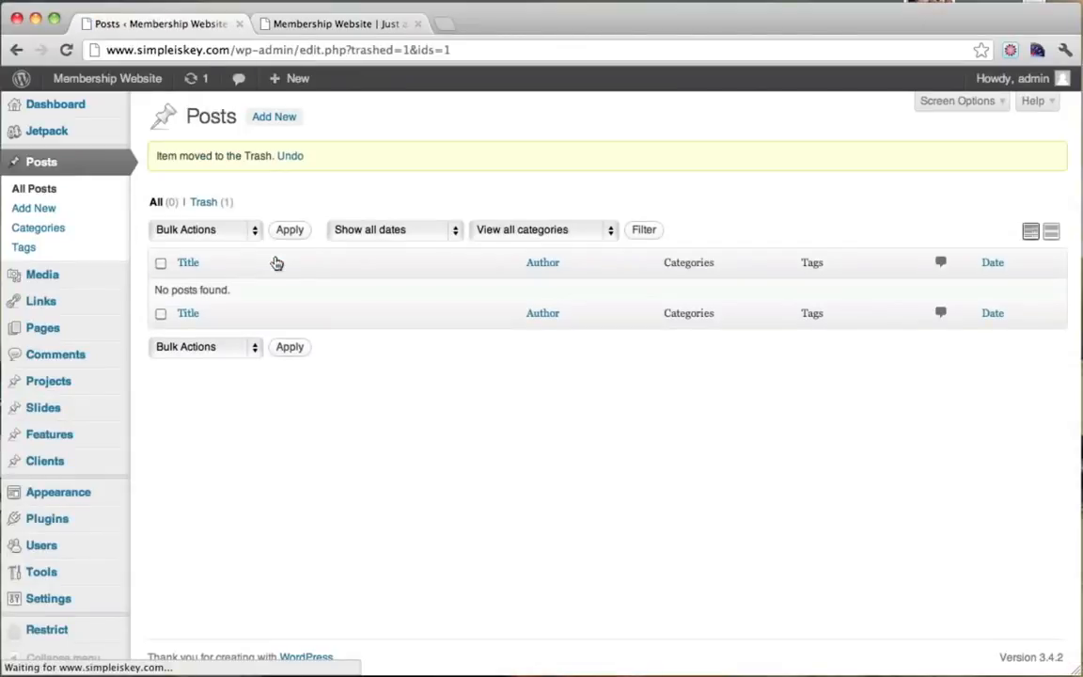
# Reload the live Fitness Videos page to confirm the post is gone, then return to Posts.
pyautogui.click(350, 23)
pyautogui.click(66, 50)
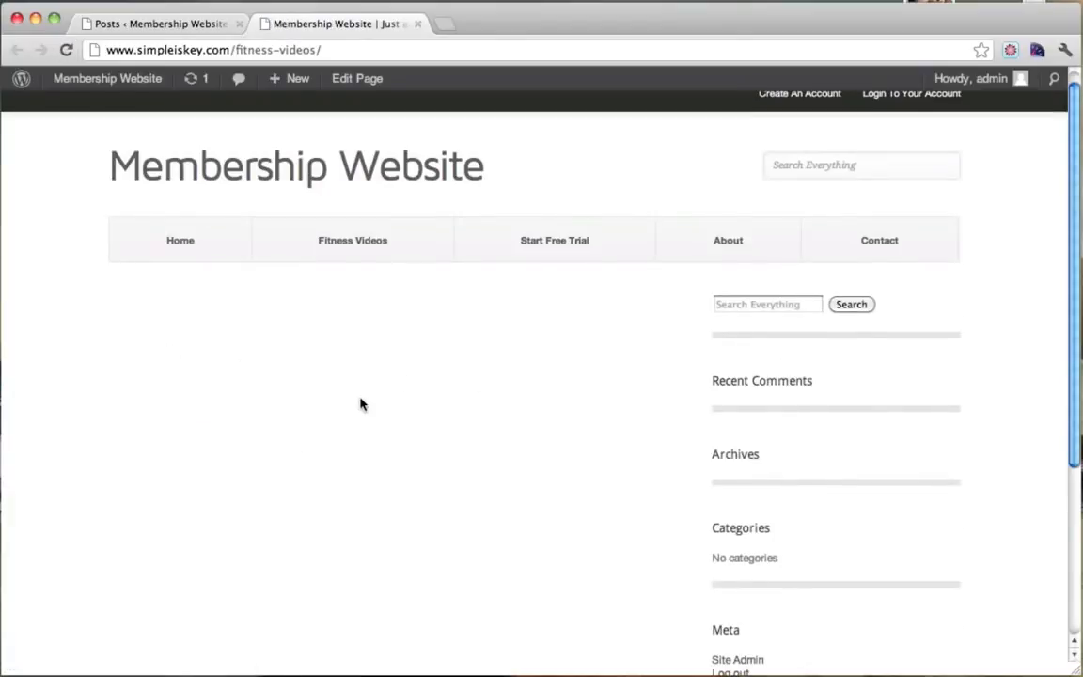
pyautogui.scroll(-3, 360, 404)
pyautogui.scroll(3, 360, 404)
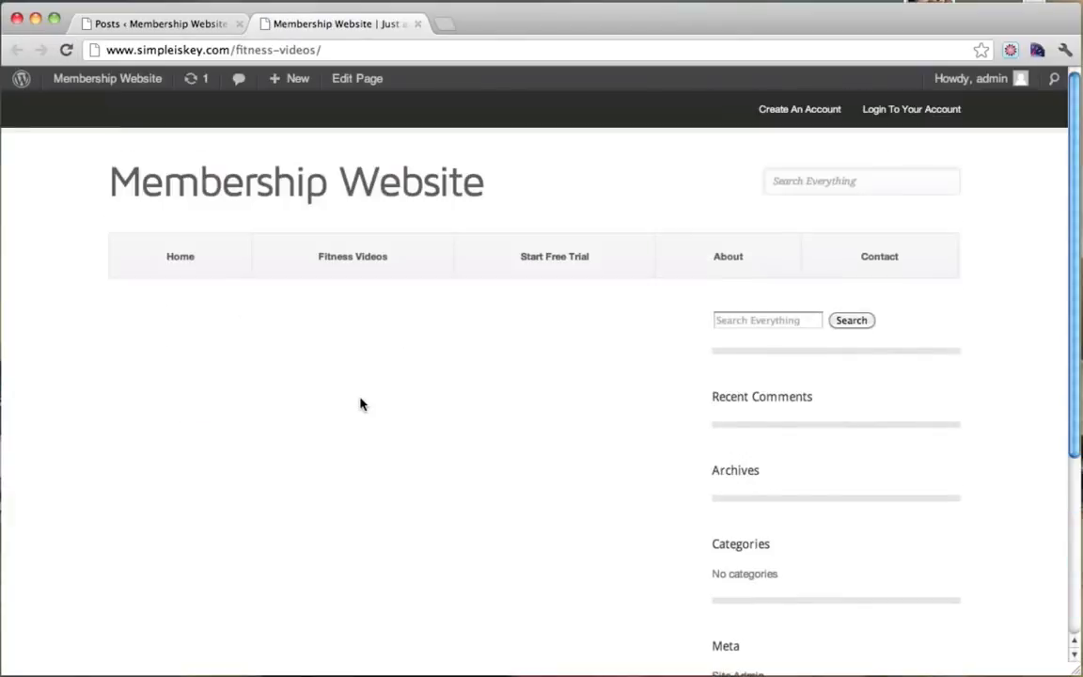
pyautogui.click(156, 25)
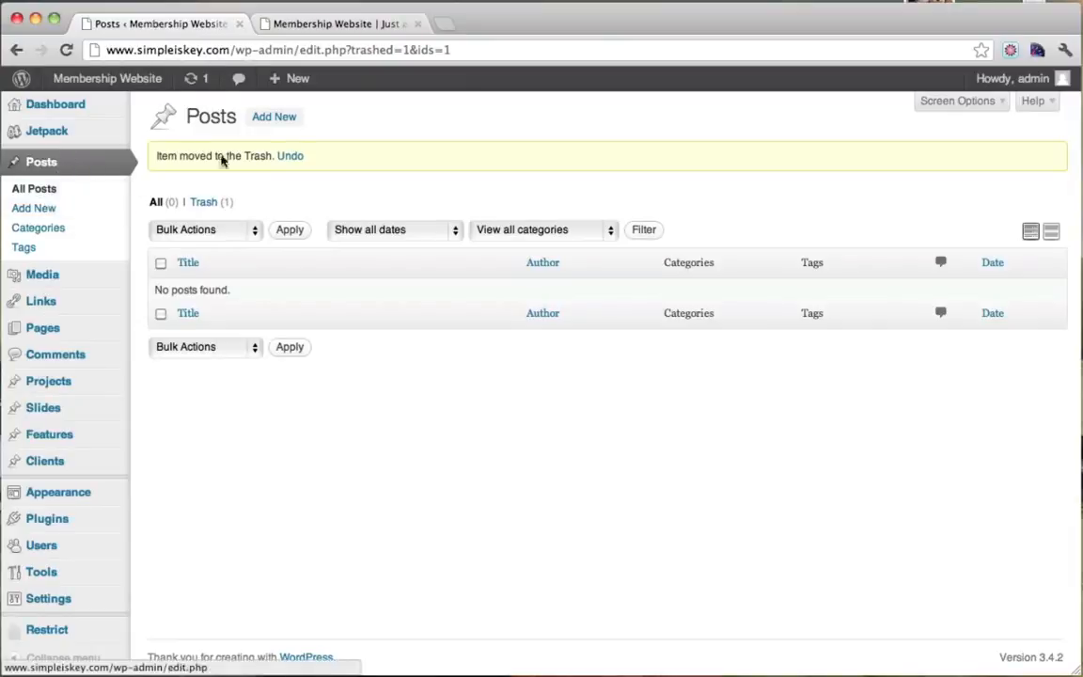
# Start a new post titled 'Quick Ab Workout' and tick Paid Only? under Restrict this content.
pyautogui.click(275, 118)
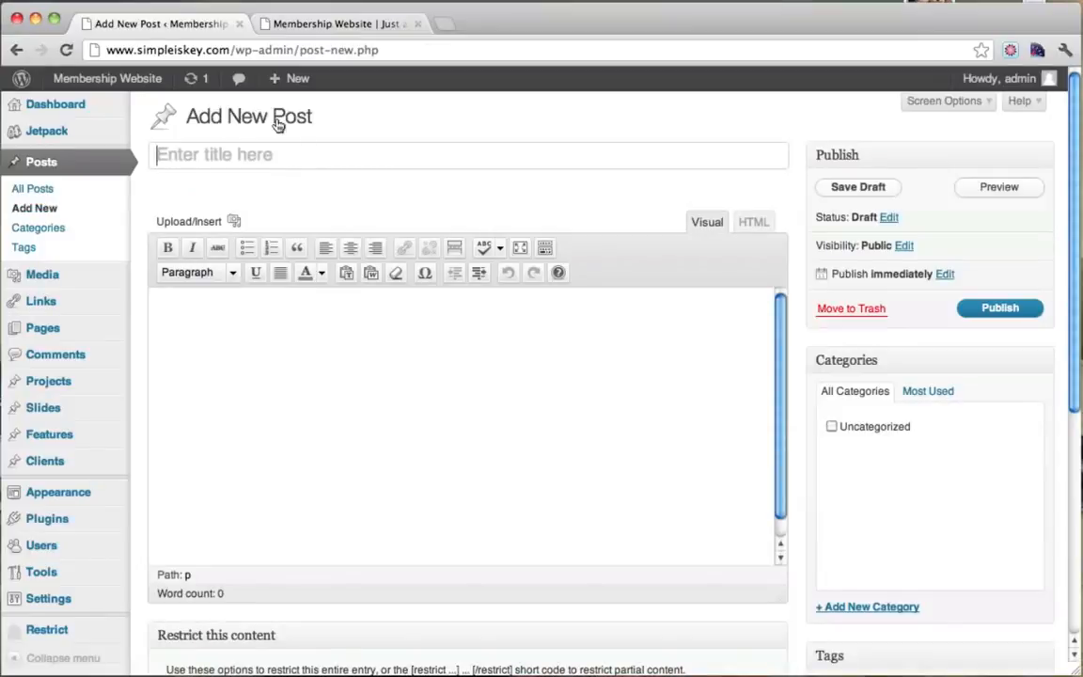
pyautogui.write('Qu')
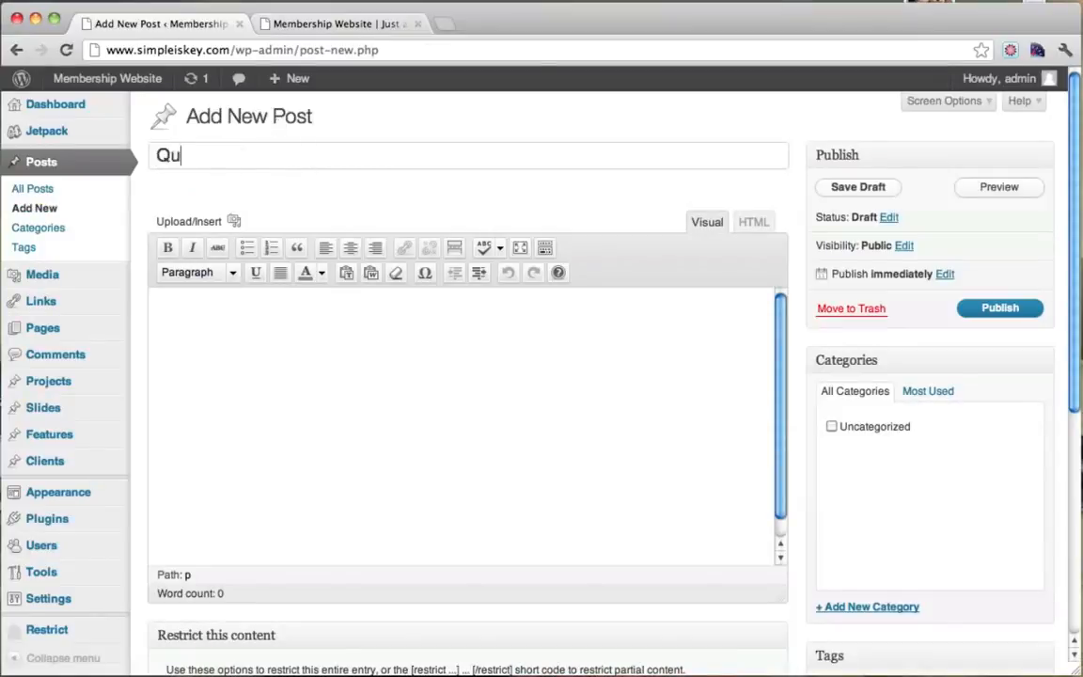
pyautogui.write('ick Ab Workout')
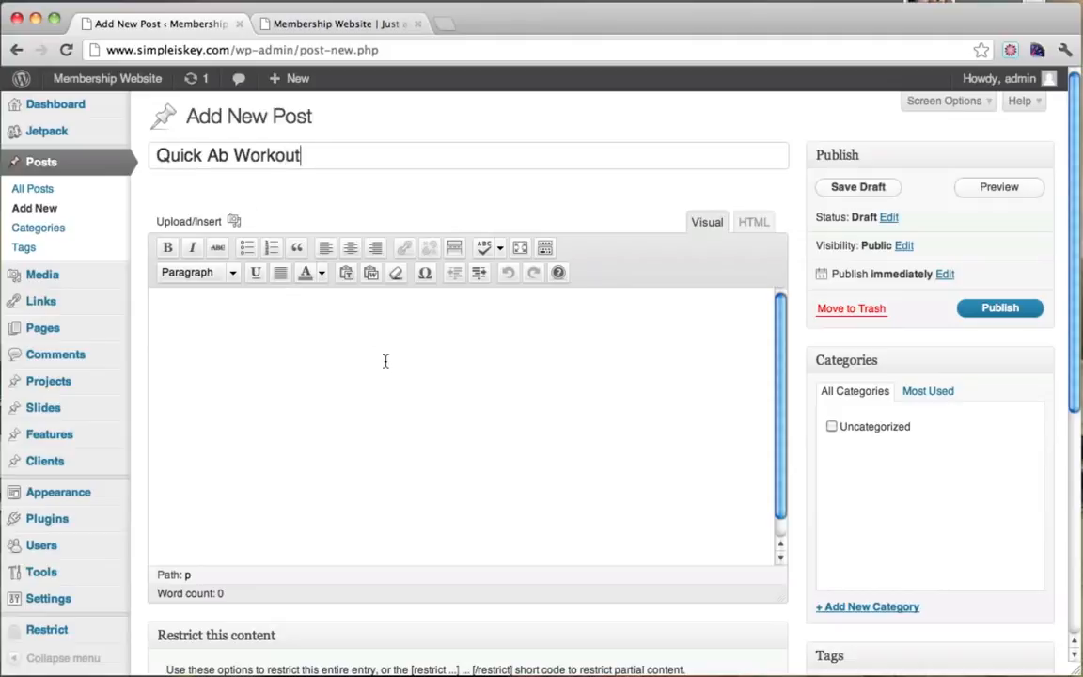
pyautogui.press('Tab')
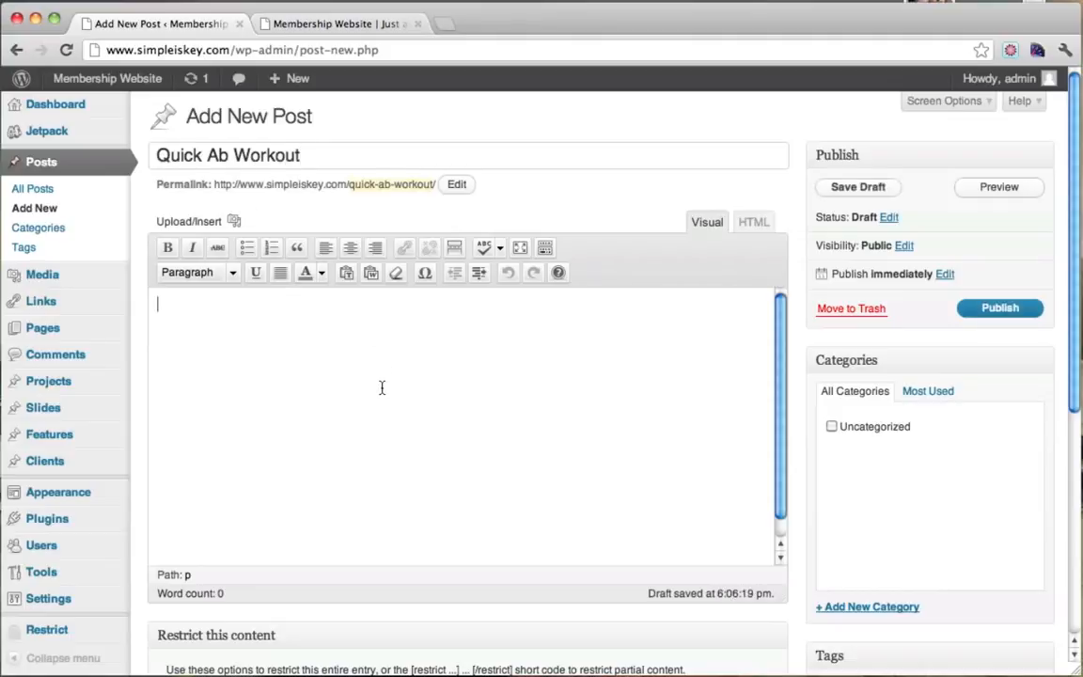
pyautogui.scroll(-3, 382, 387)
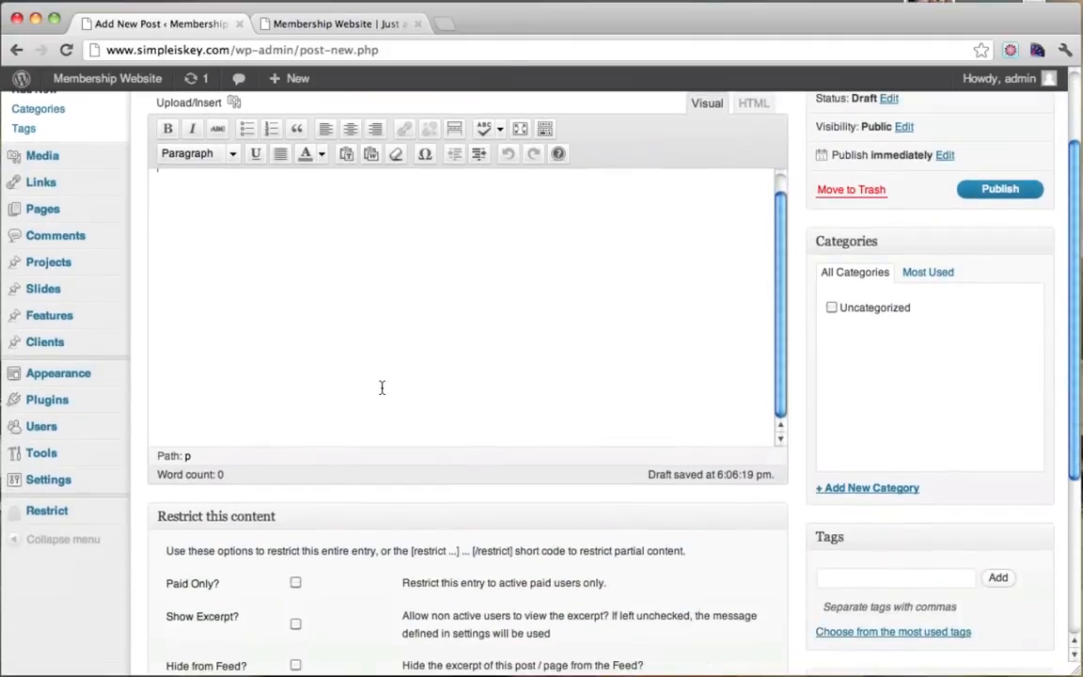
pyautogui.scroll(-5, 382, 387)
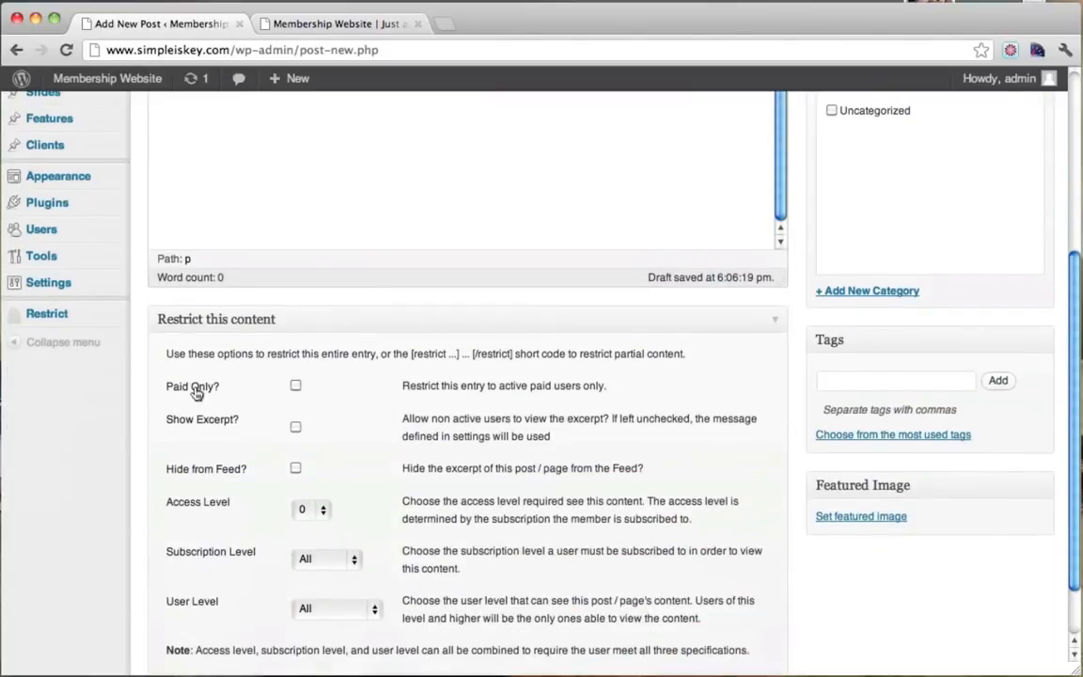
pyautogui.moveTo(222, 386); pyautogui.dragTo(290, 390)
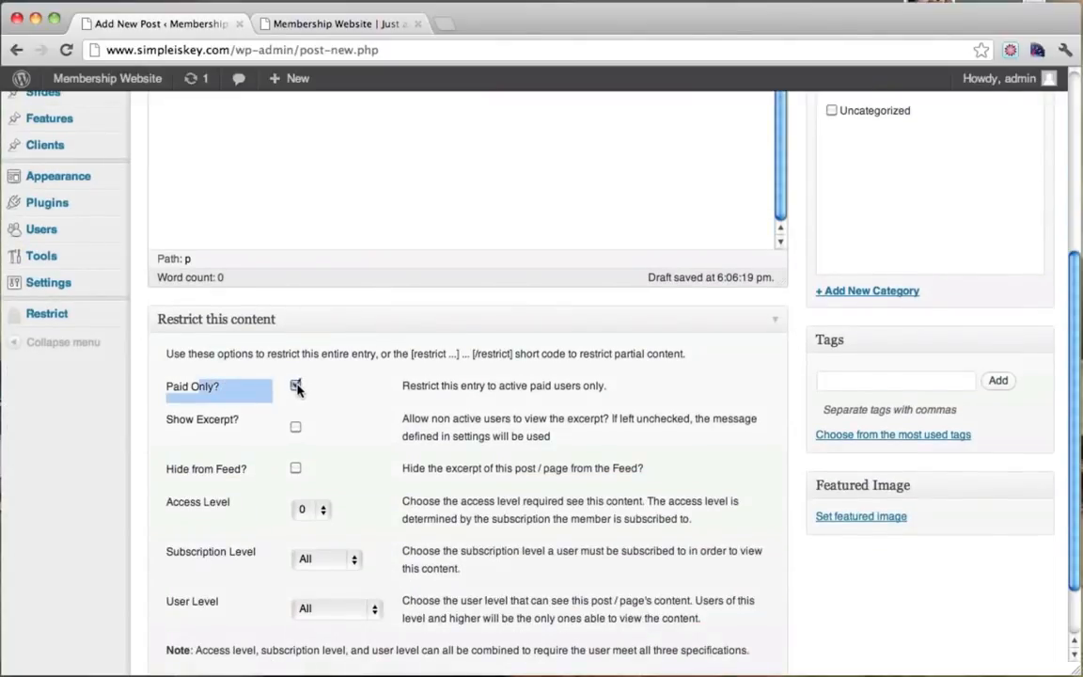
pyautogui.scroll(8, 593, 388)
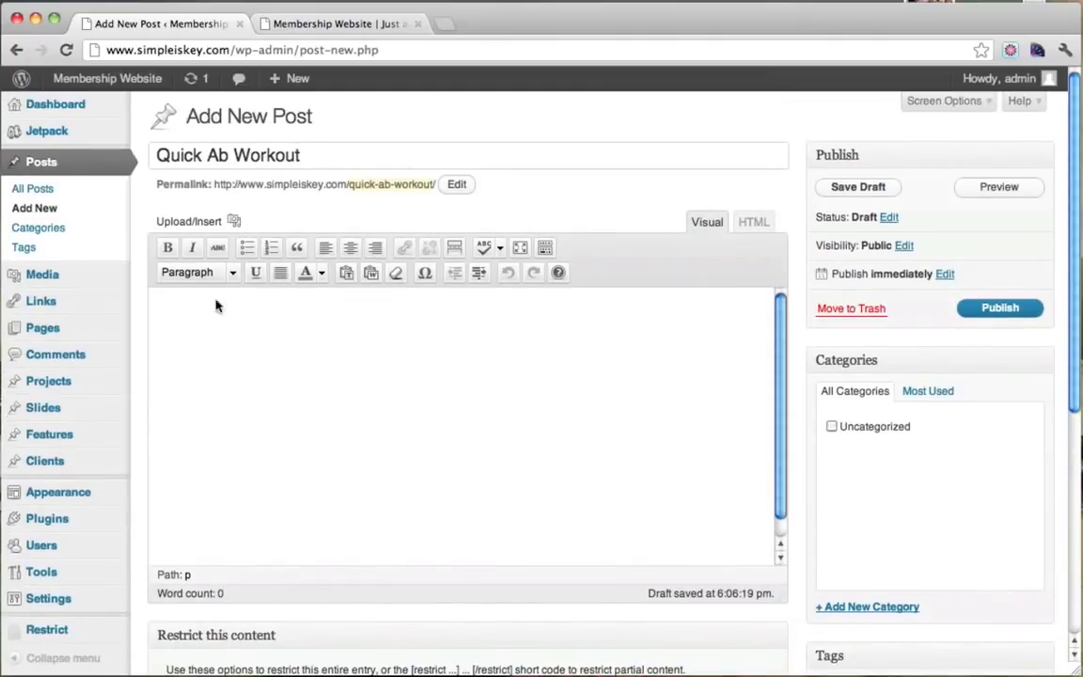
pyautogui.click(338, 24)
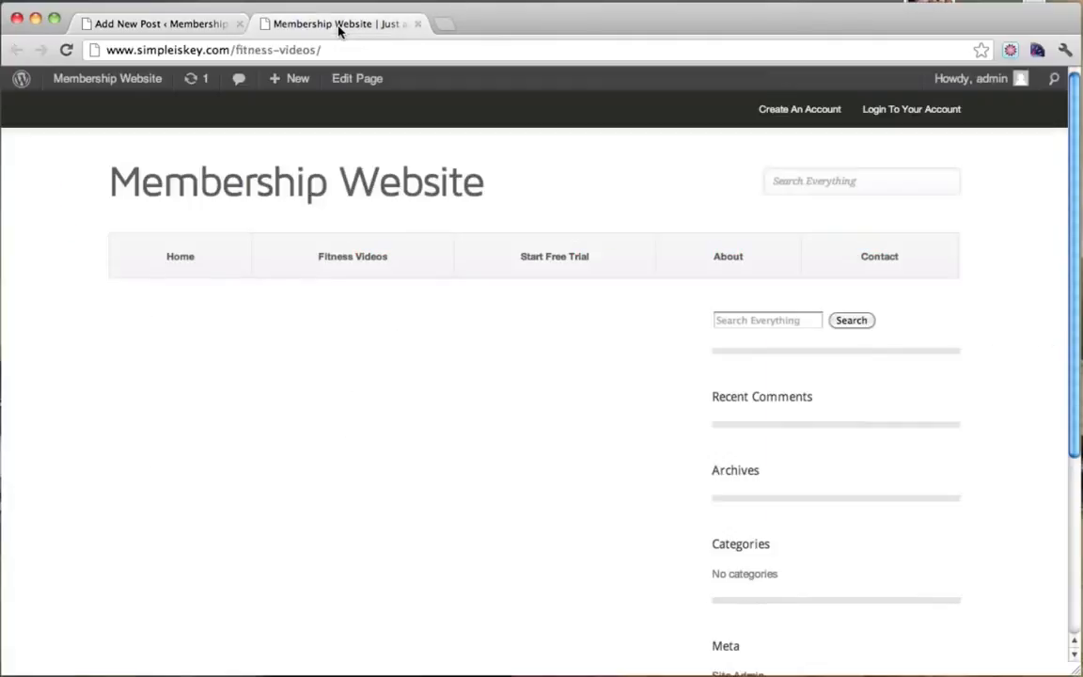
# Search YouTube for 'beat me in burpees', open the Beat Me In Burpees. video, and pause the ad.
pyautogui.click(301, 49)
pyautogui.write('www.youtube.com')
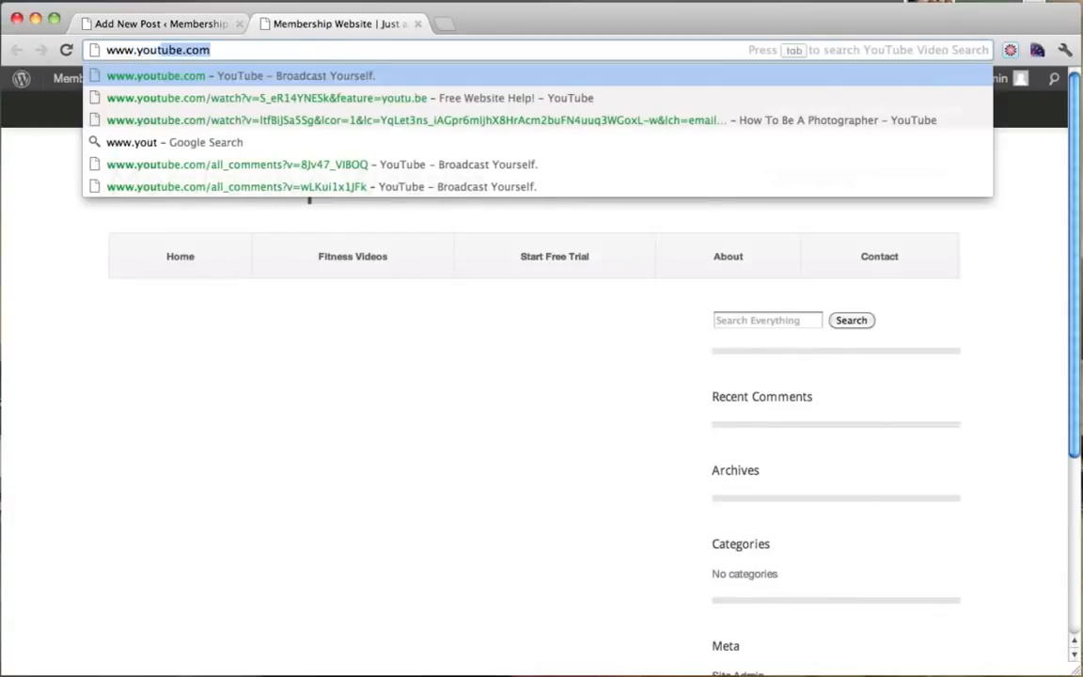
pyautogui.press('Return')
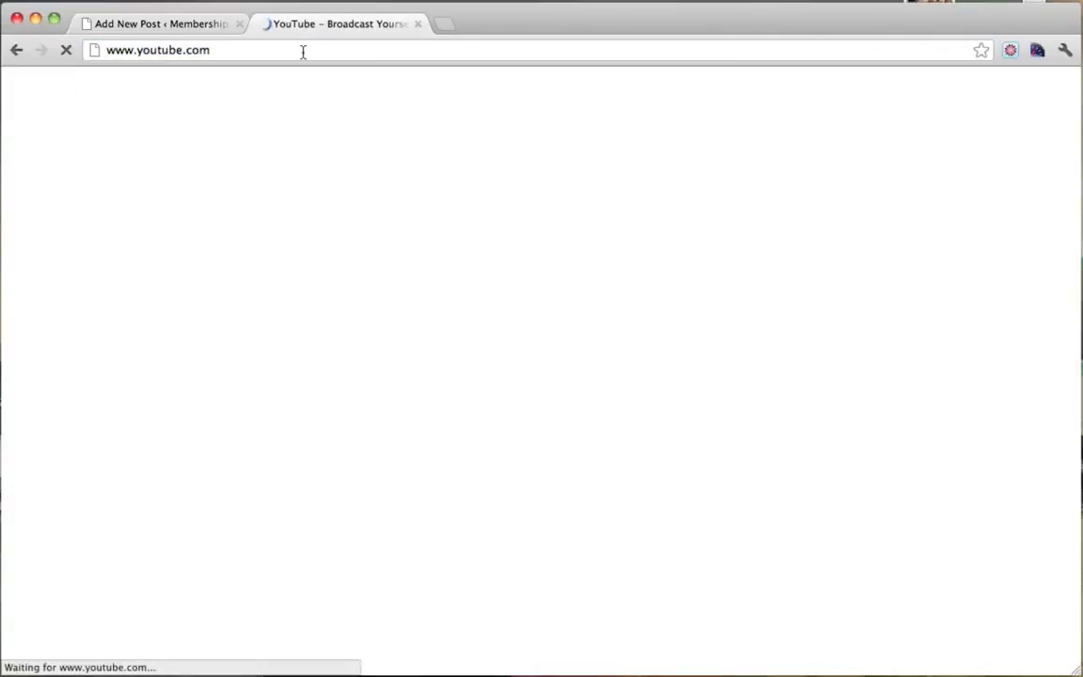
pyautogui.write('beat me in')
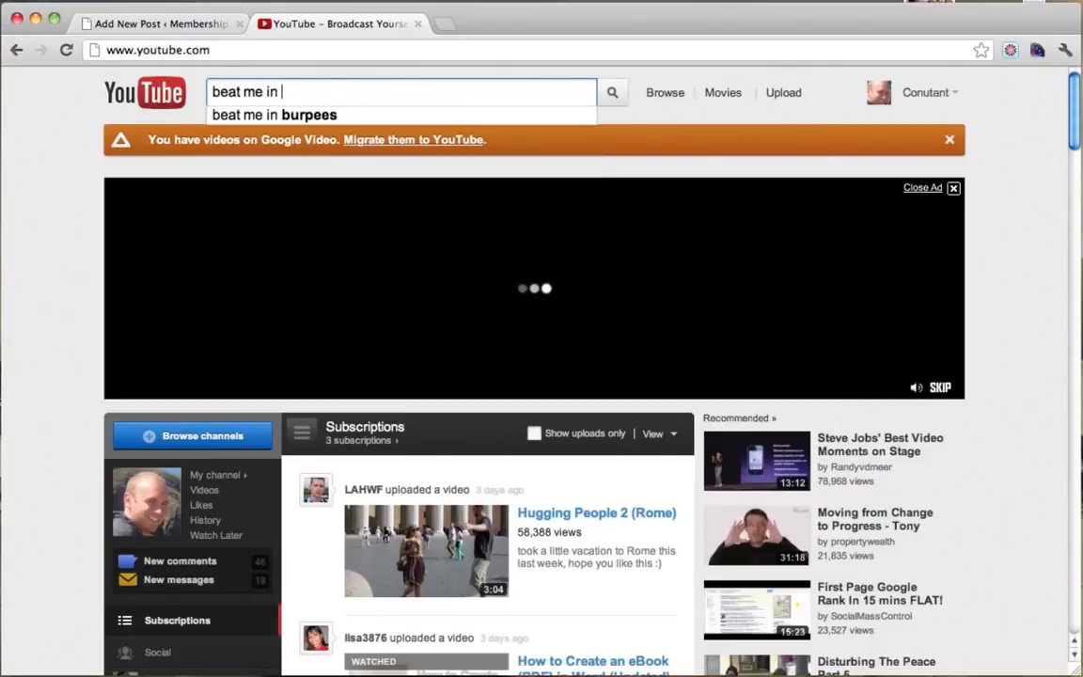
pyautogui.press('Down')
pyautogui.press('Return')
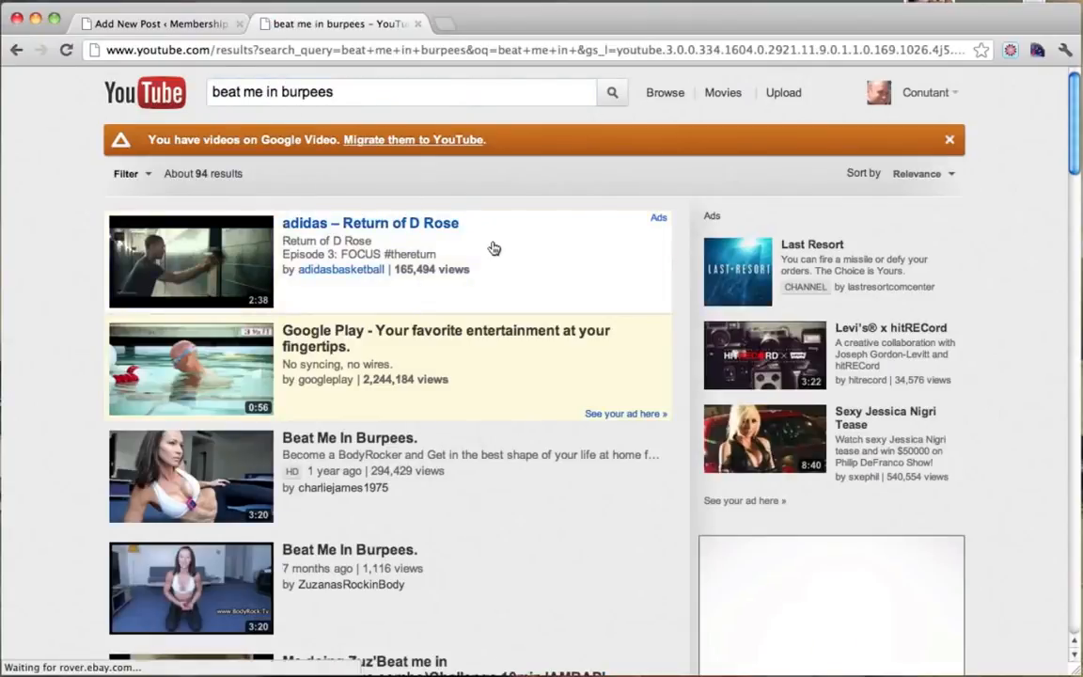
pyautogui.scroll(-2, 492, 247)
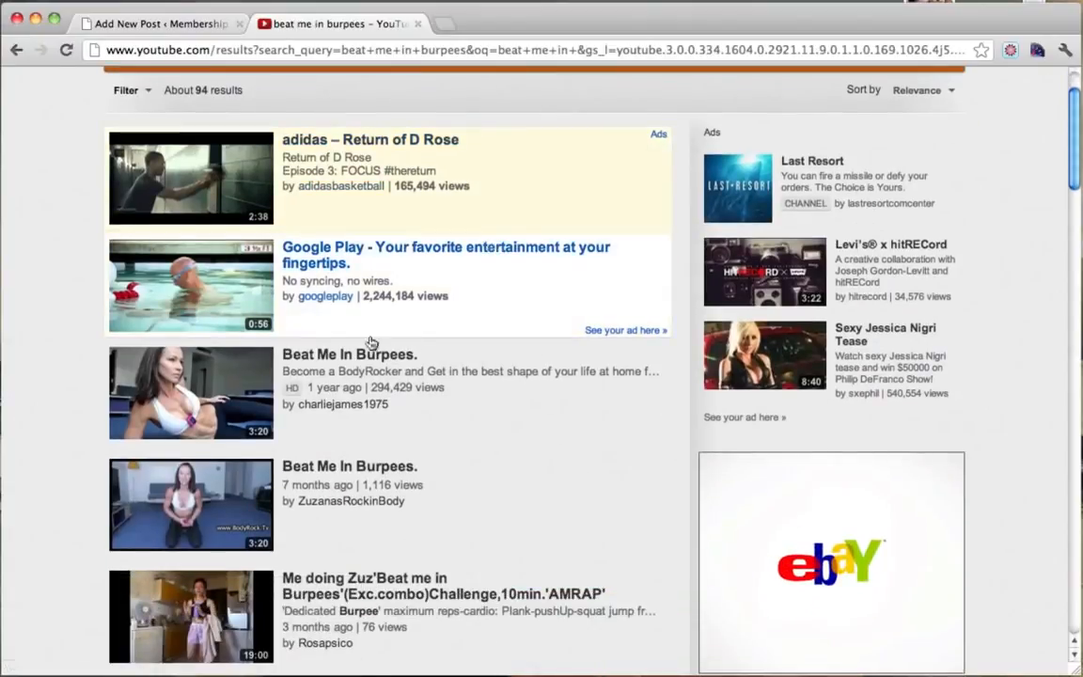
pyautogui.click(321, 357)
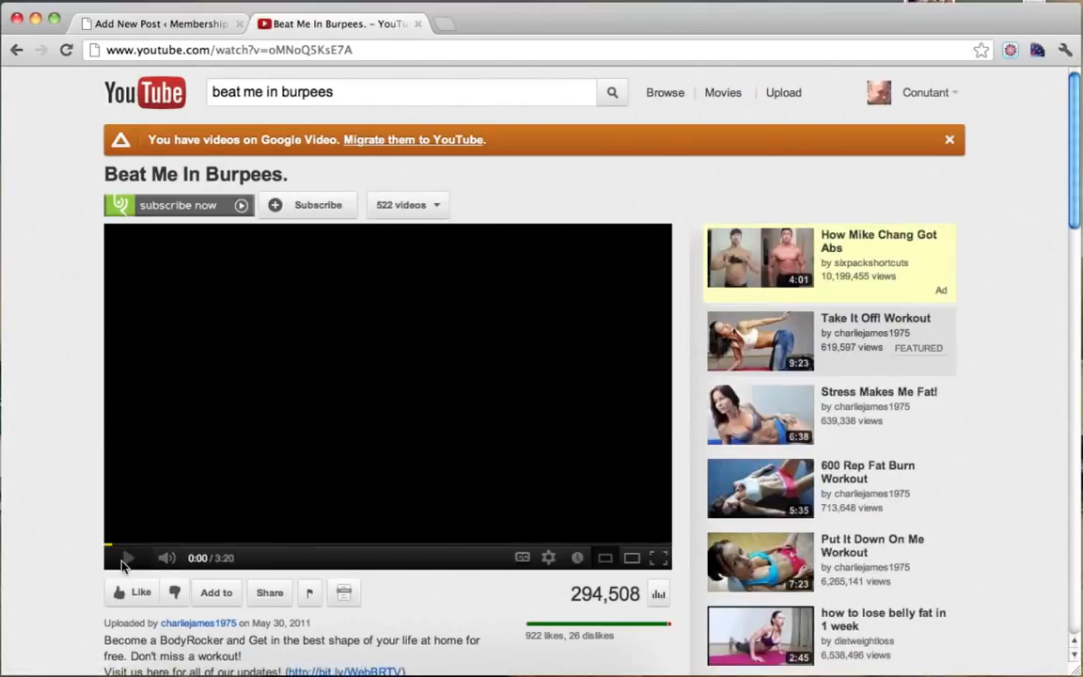
pyautogui.click(128, 559)
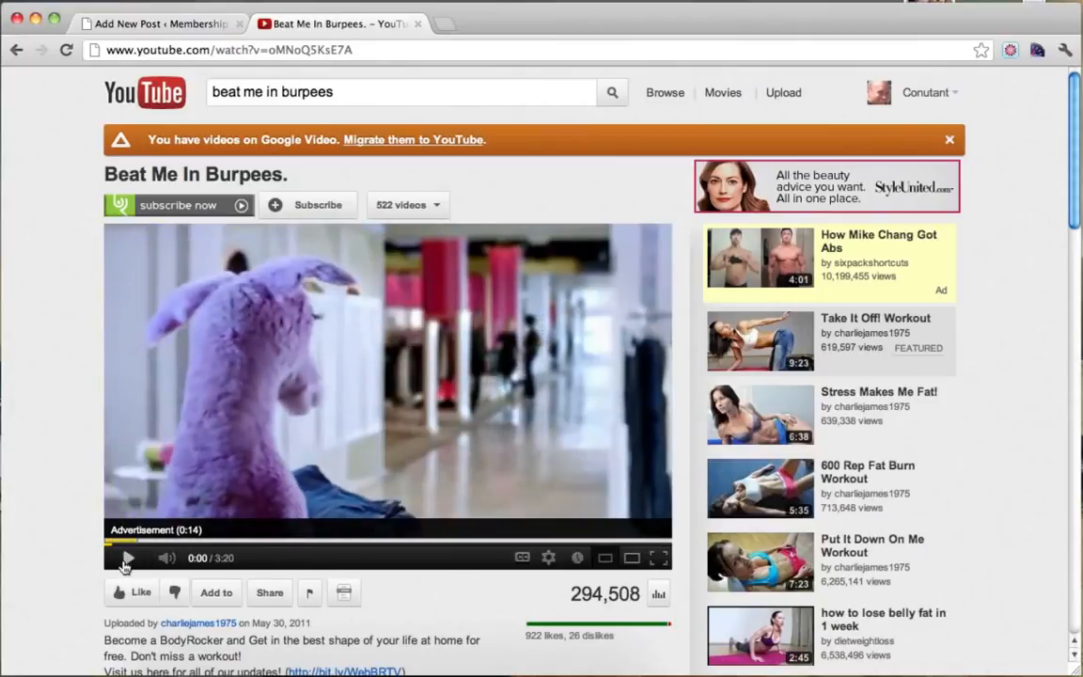
# Show the video's share link and copy its page address from the address bar.
pyautogui.scroll(-5, 66, 450)
pyautogui.scroll(-3, 66, 450)
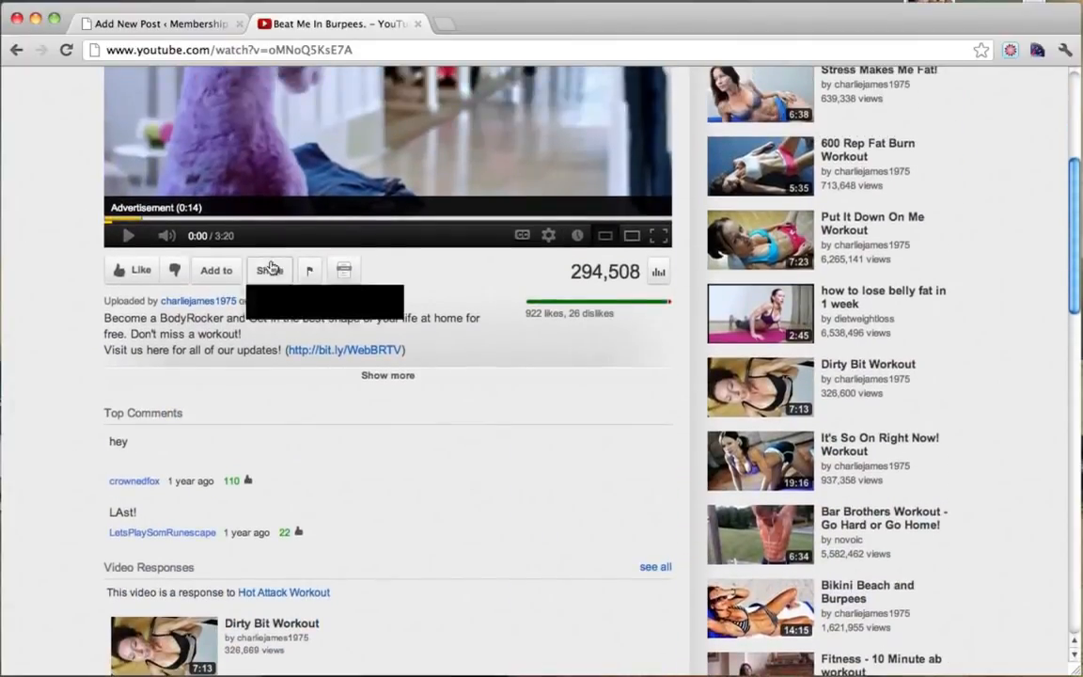
pyautogui.click(270, 271)
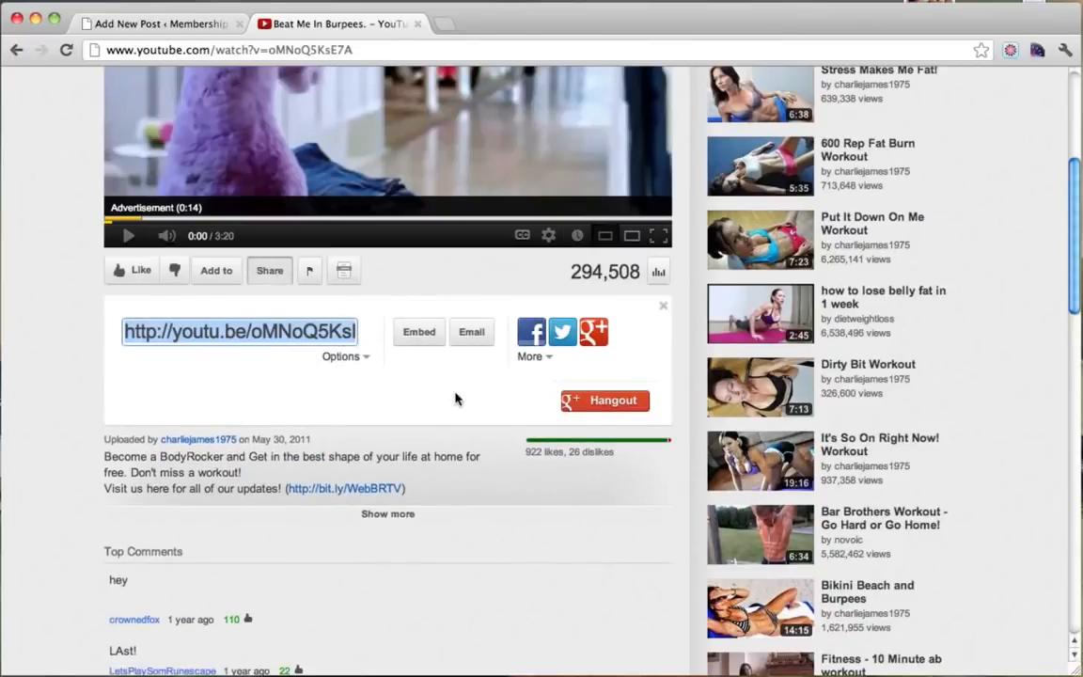
pyautogui.scroll(6, 372, 311)
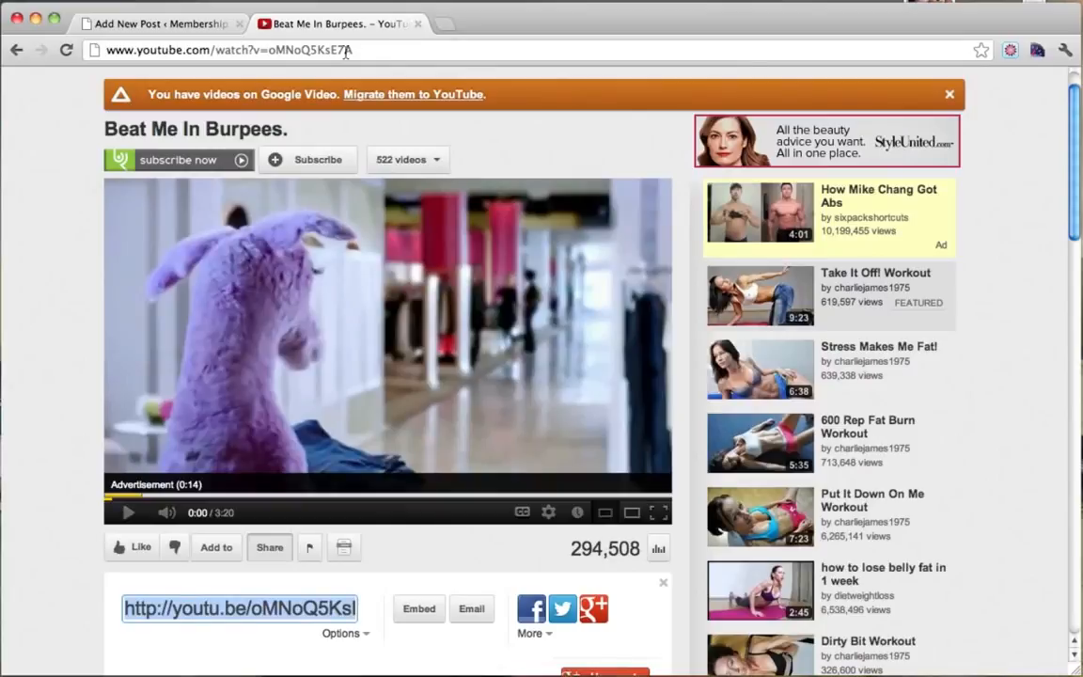
pyautogui.click(386, 50)
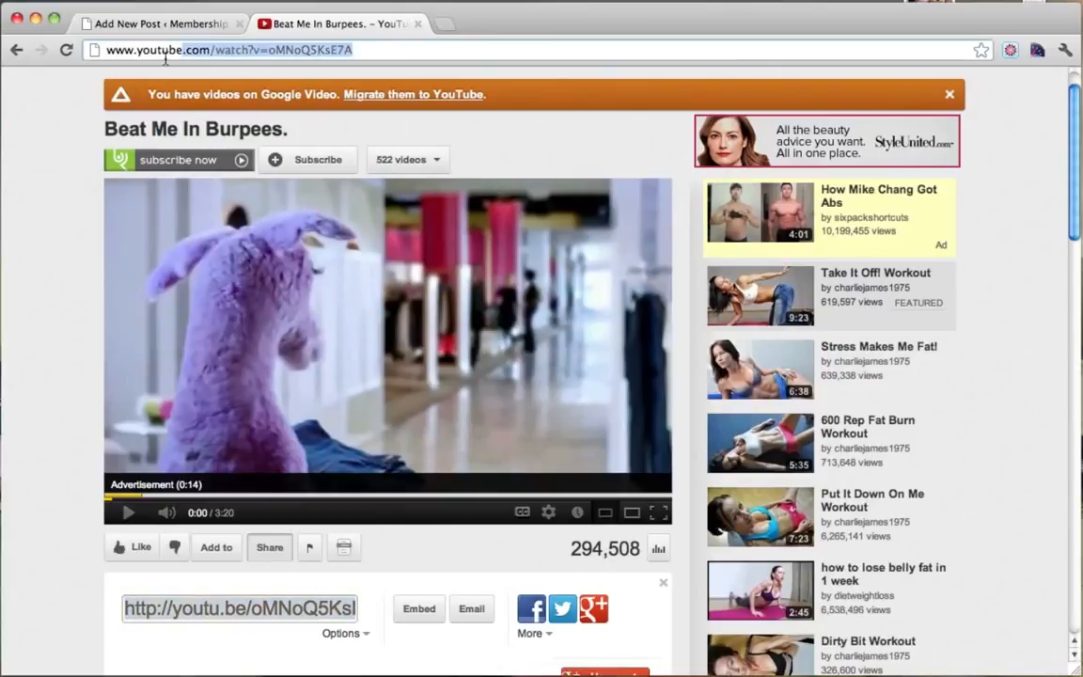
pyautogui.rightClick(220, 54)
pyautogui.click(250, 75)
pyautogui.click(188, 26)
# Paste the Beat Me In Burpees video link into the post body and preview the embedded video.
pyautogui.press('super+v')
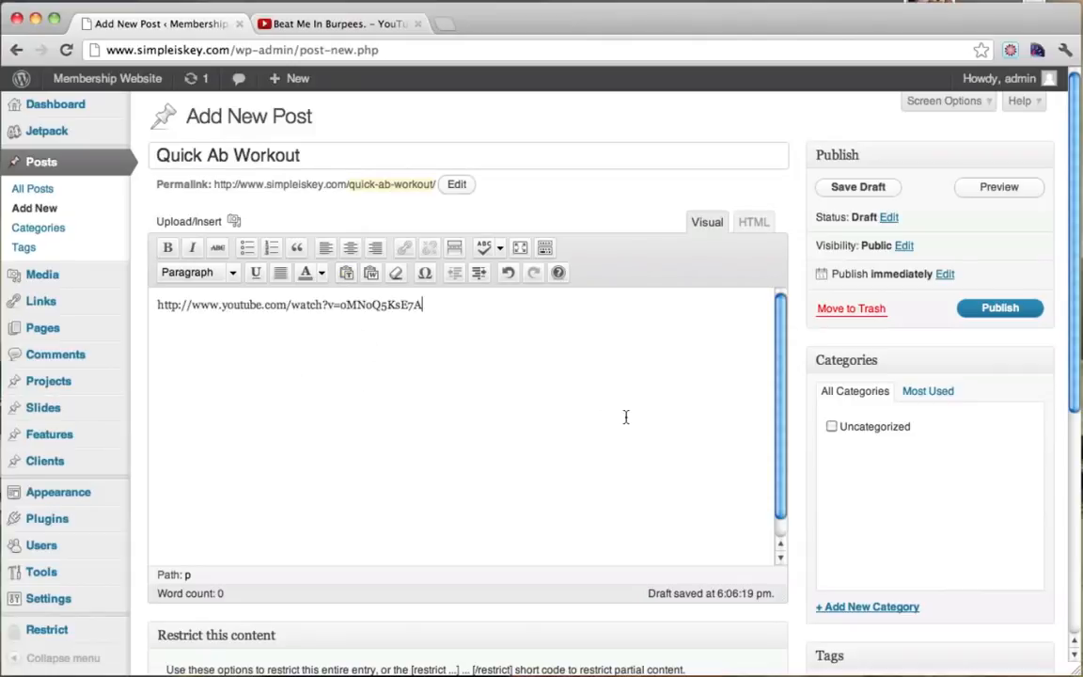
pyautogui.scroll(-8, 626, 417)
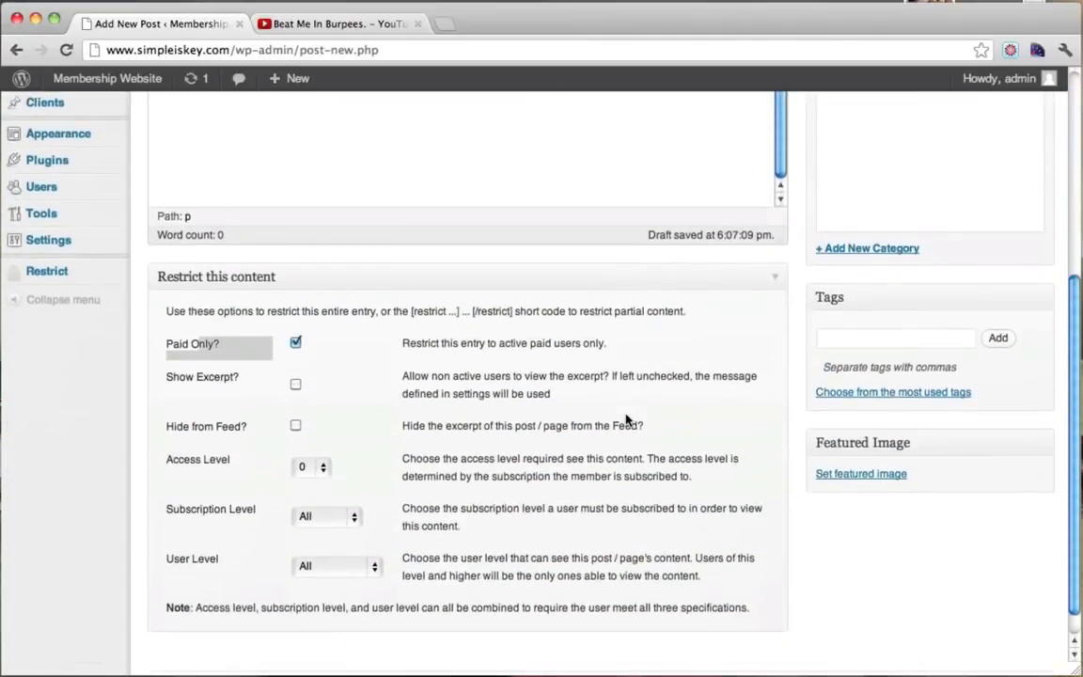
pyautogui.scroll(8, 626, 417)
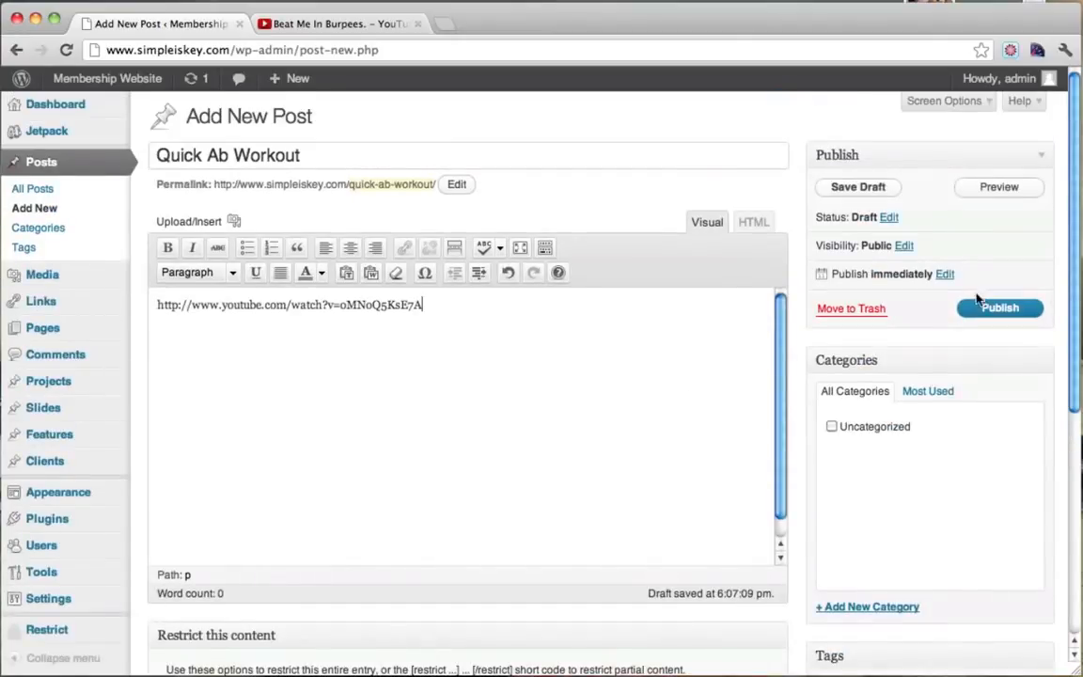
pyautogui.click(997, 187)
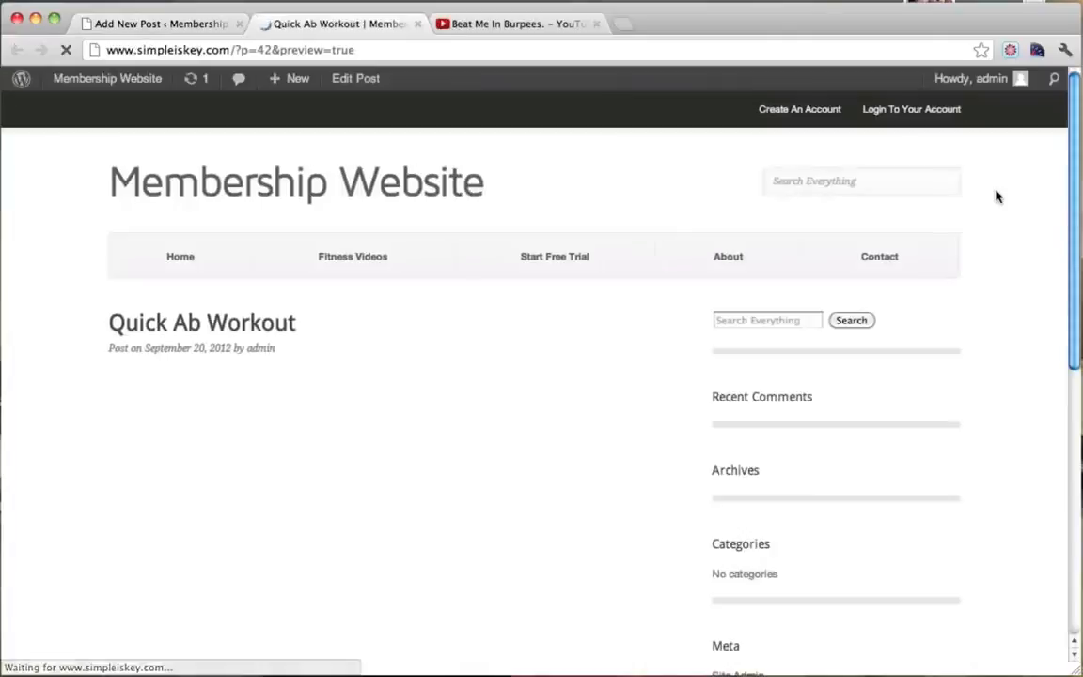
pyautogui.scroll(-3, 703, 314)
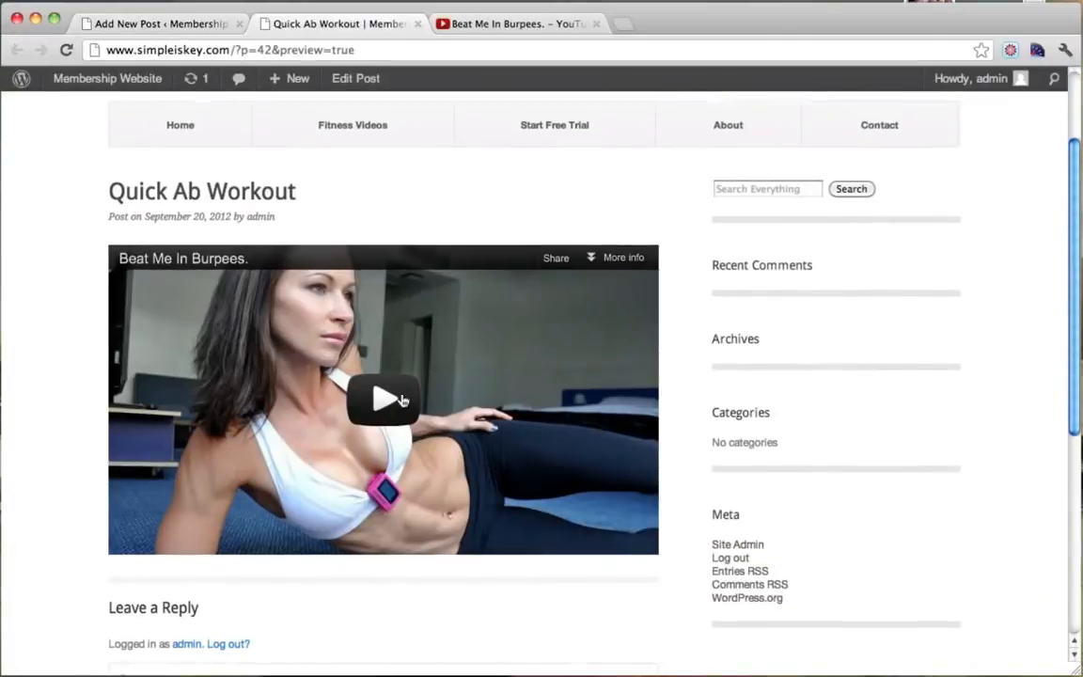
pyautogui.scroll(-3, 748, 361)
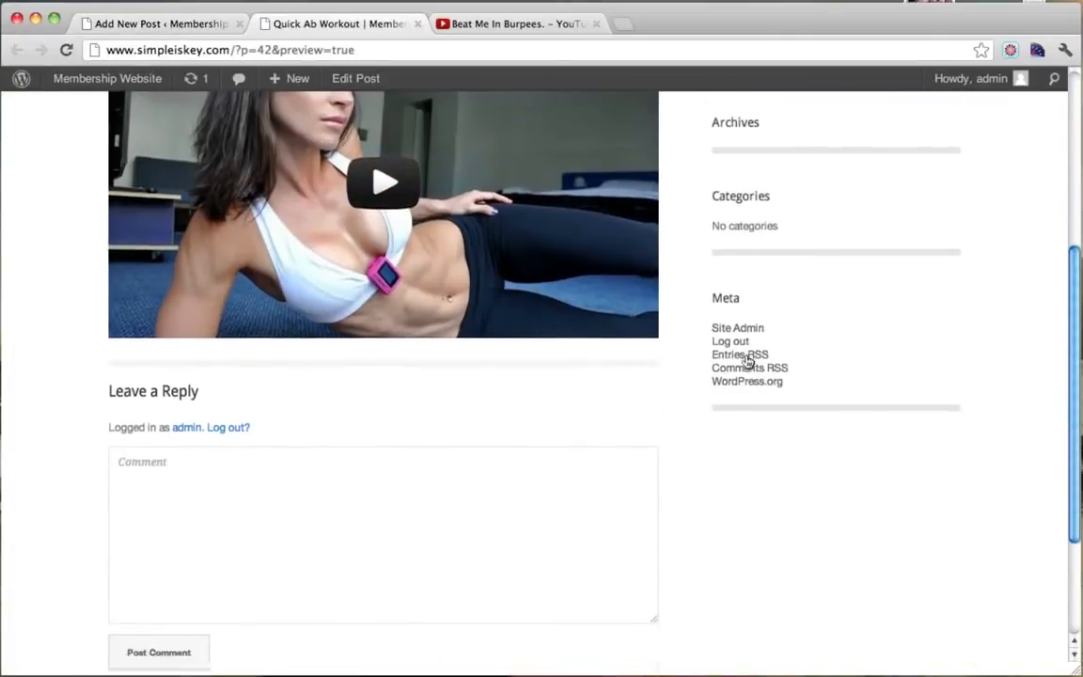
pyautogui.scroll(4, 747, 361)
pyautogui.scroll(-1, 748, 361)
pyautogui.scroll(1, 748, 361)
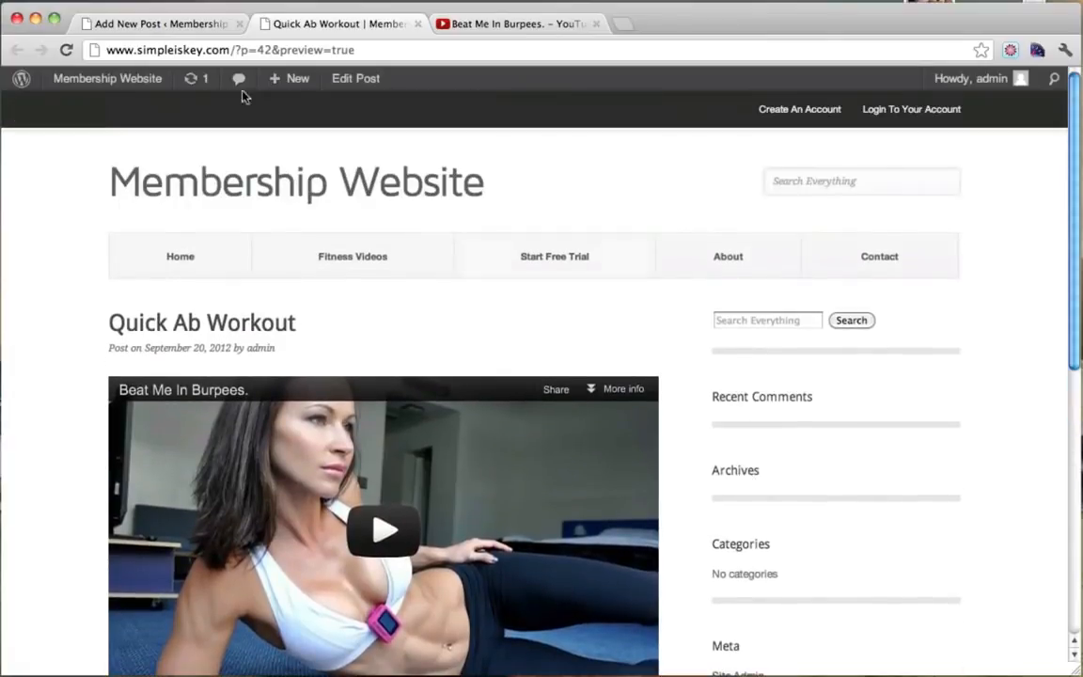
# Return to the editor and publish the Quick Ab Workout post.
pyautogui.click(206, 24)
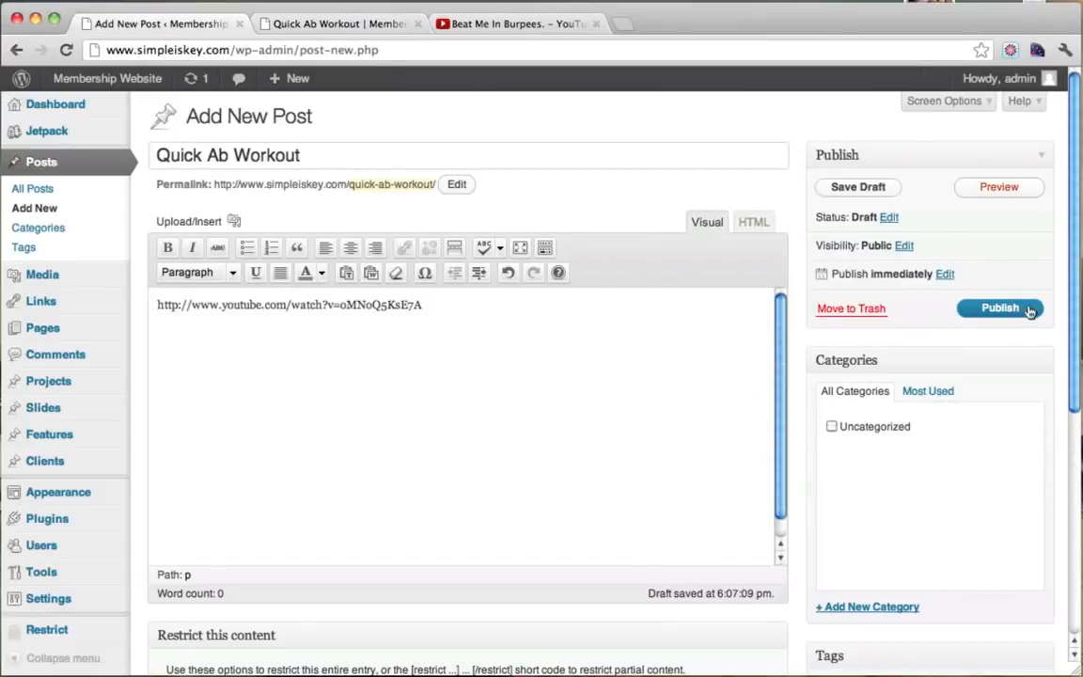
pyautogui.click(989, 313)
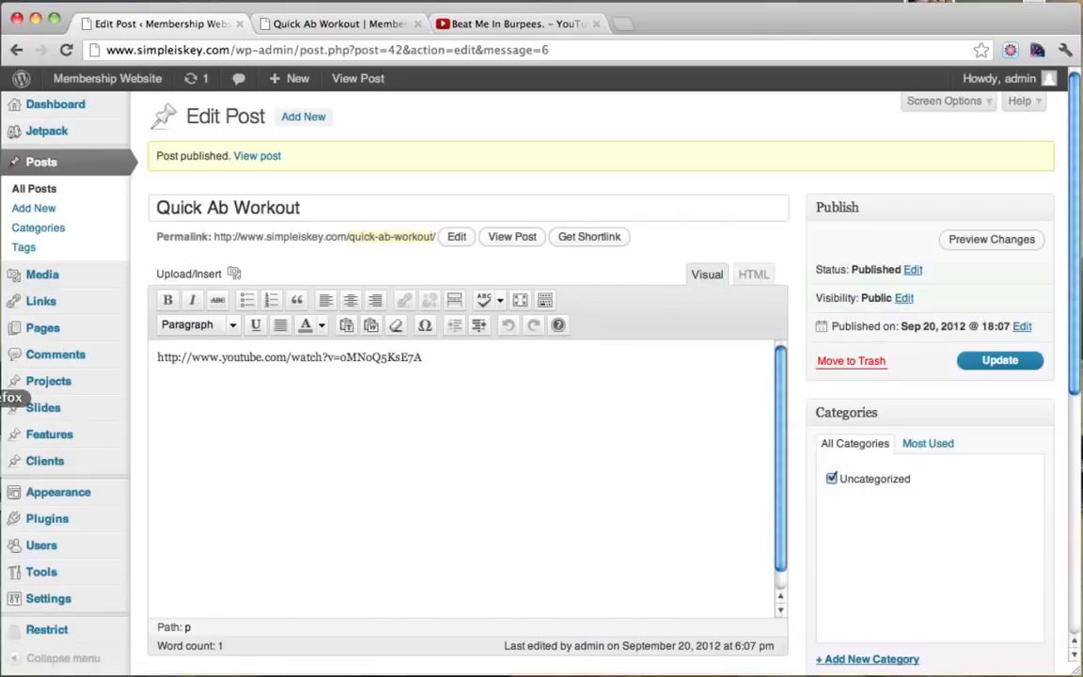
pyautogui.click(0, 412)
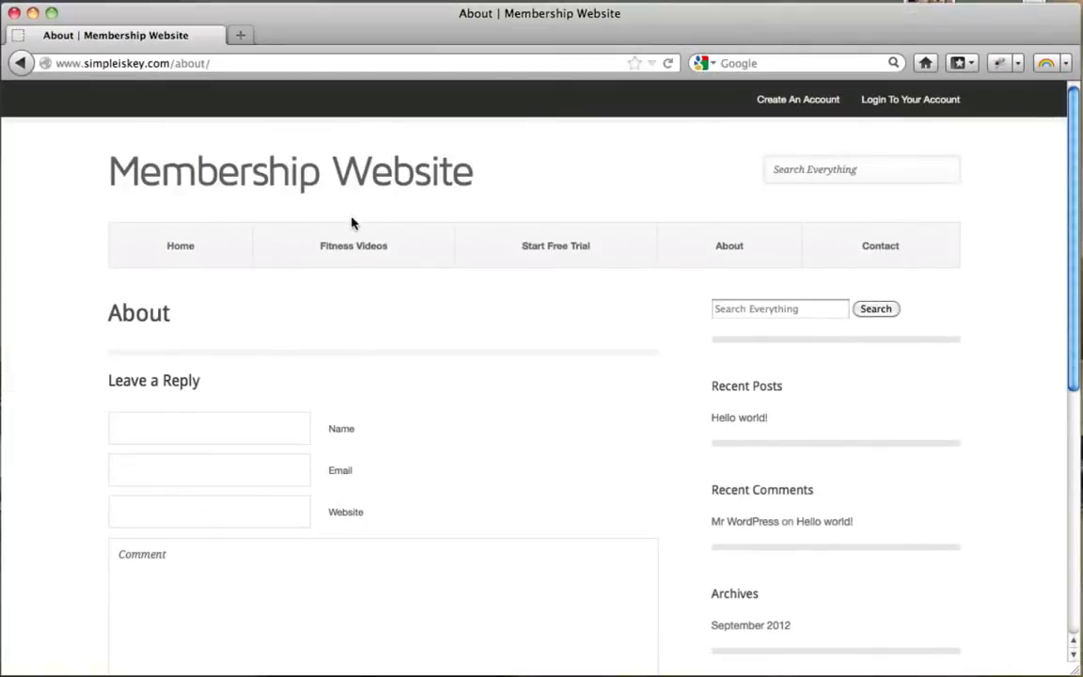
pyautogui.click(358, 246)
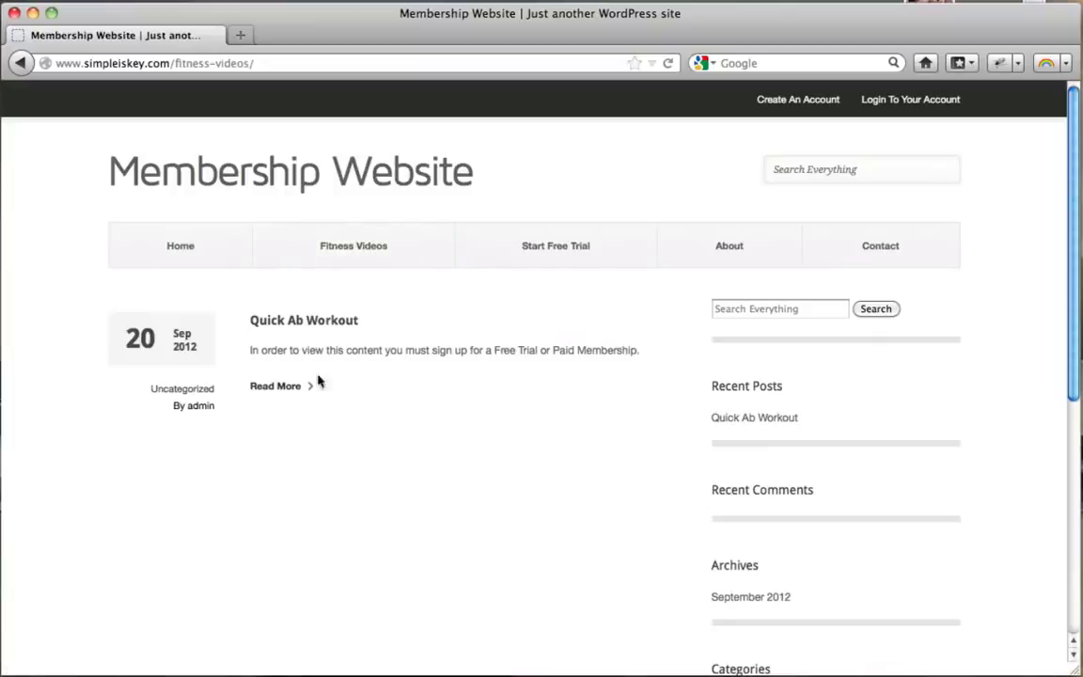
pyautogui.click(303, 325)
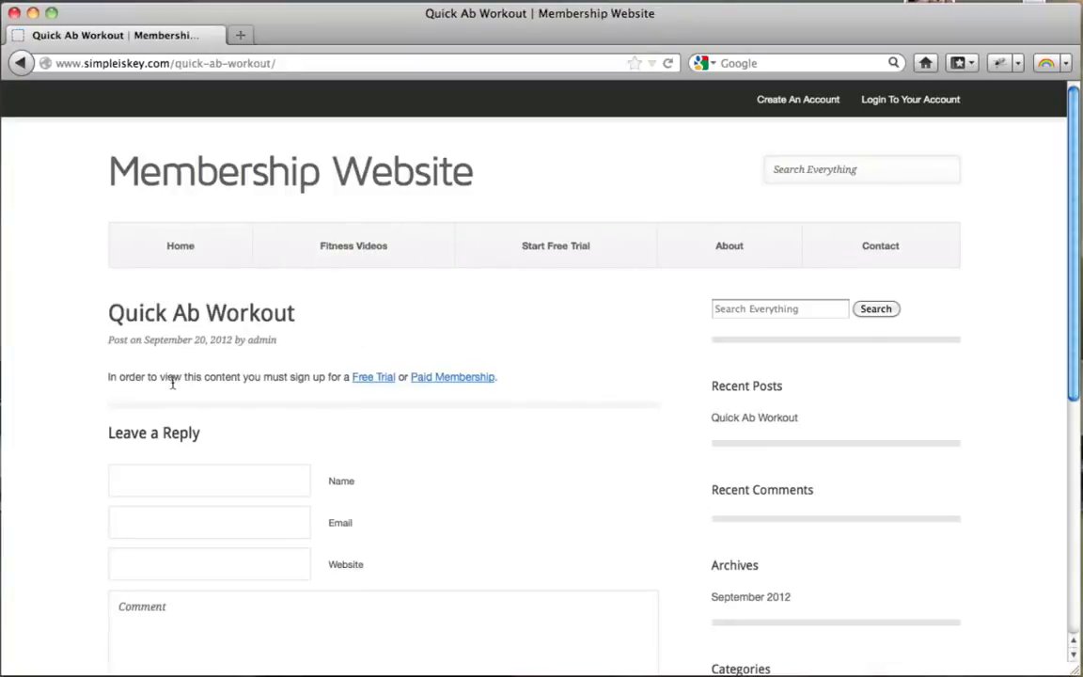
pyautogui.moveTo(183, 377); pyautogui.dragTo(348, 380)
pyautogui.click(406, 420)
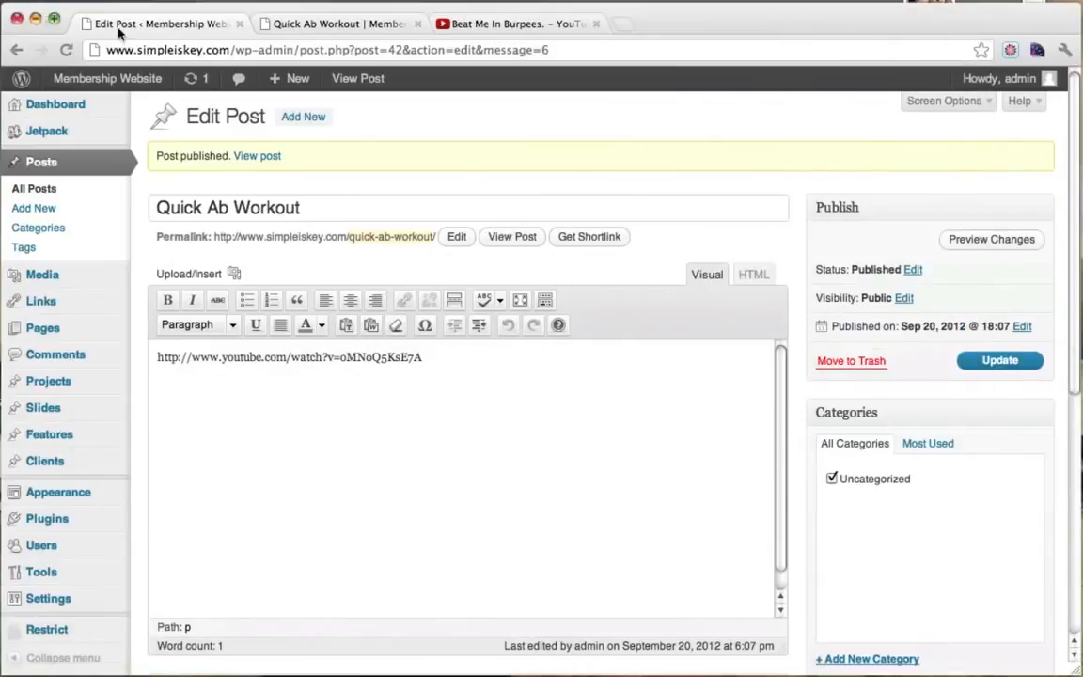
# In the logged-in browser, open Fitness Videos and the full Quick Ab Workout post with its video.
pyautogui.click(363, 25)
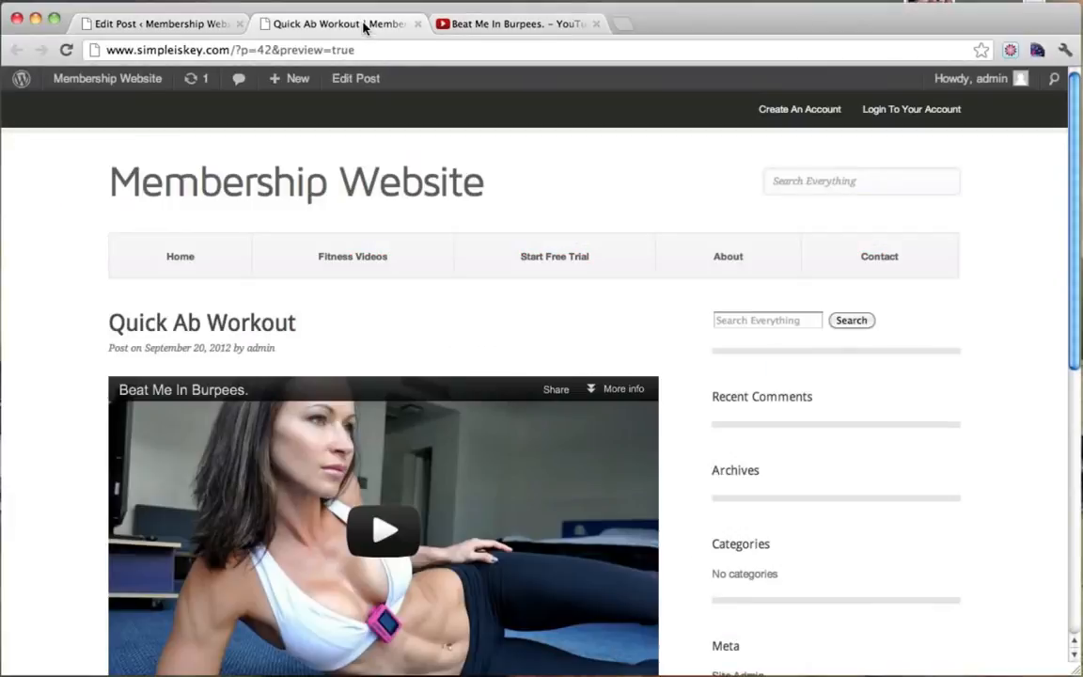
pyautogui.click(373, 259)
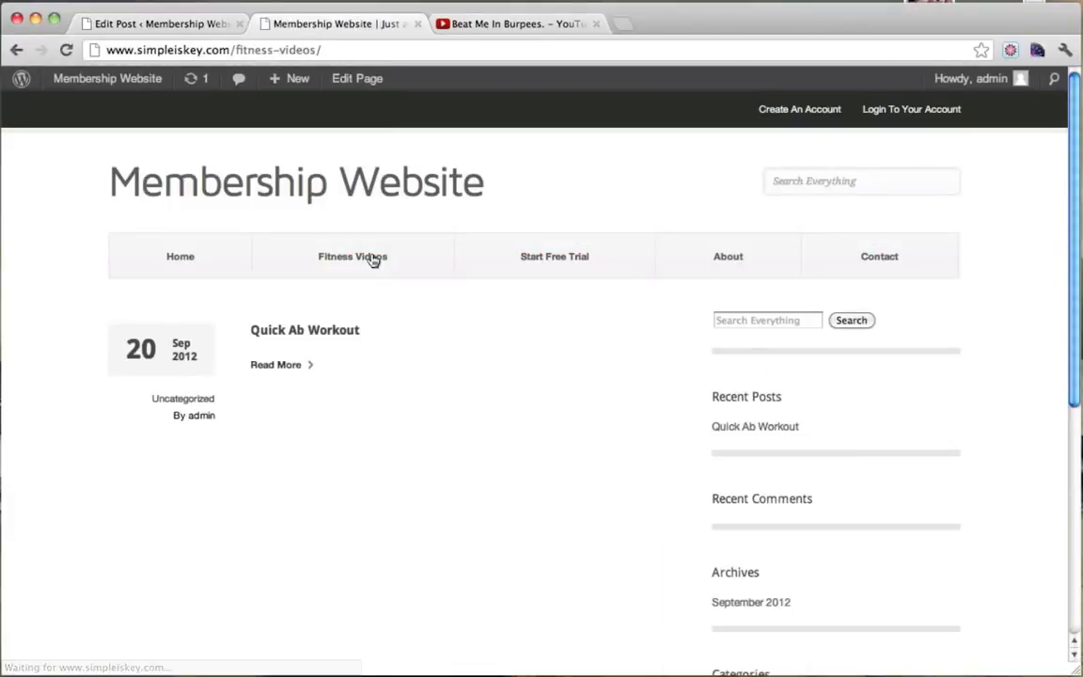
pyautogui.click(288, 370)
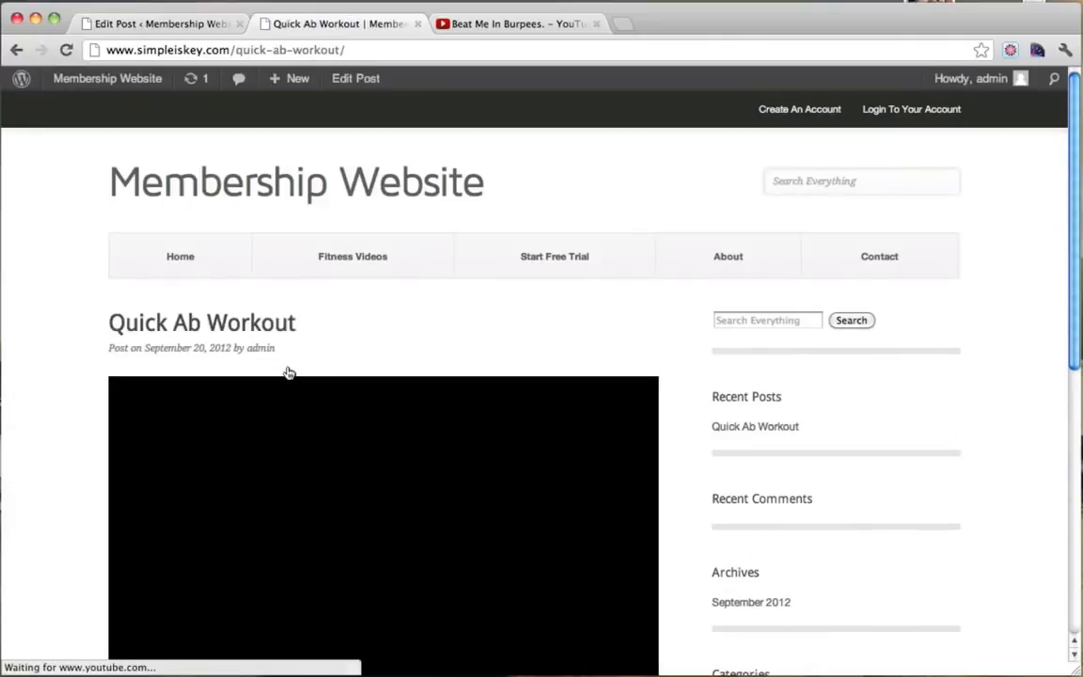
pyautogui.scroll(-2, 713, 311)
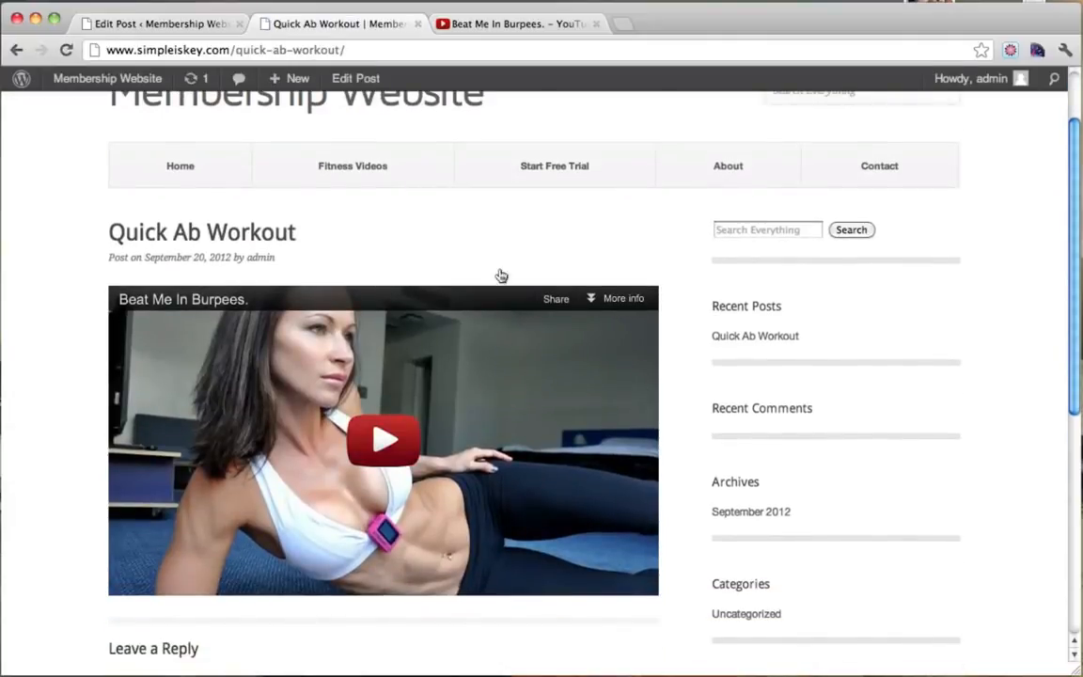
pyautogui.scroll(2, 512, 281)
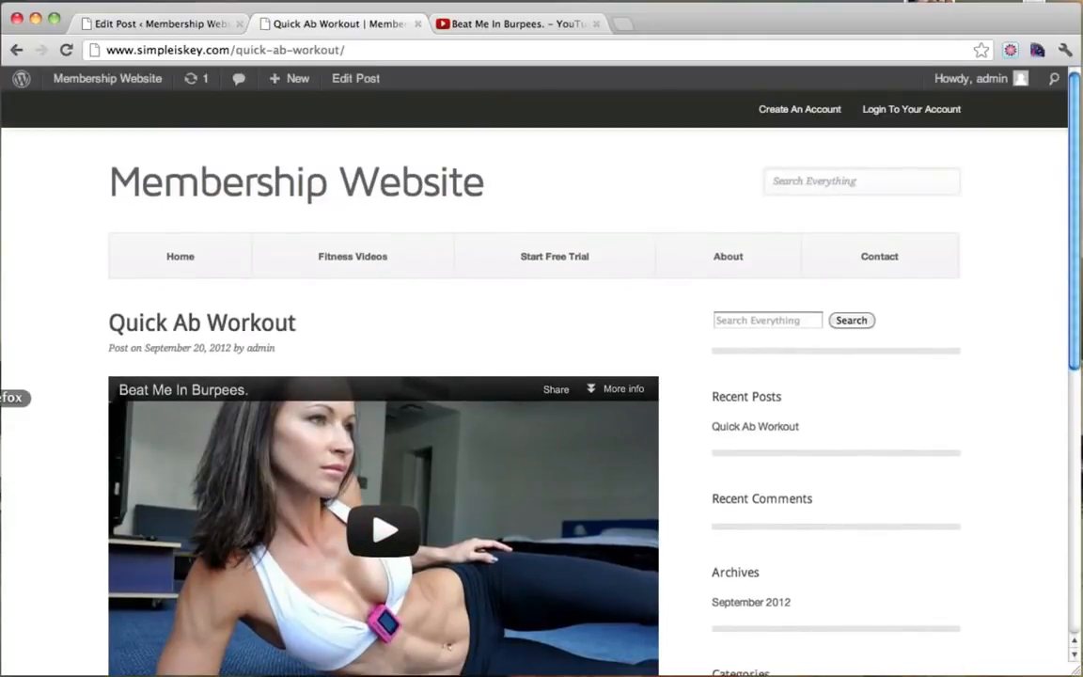
# Check the sign-up requirement shown in the logged-out browser, then minimize that window.
pyautogui.click(4, 397)
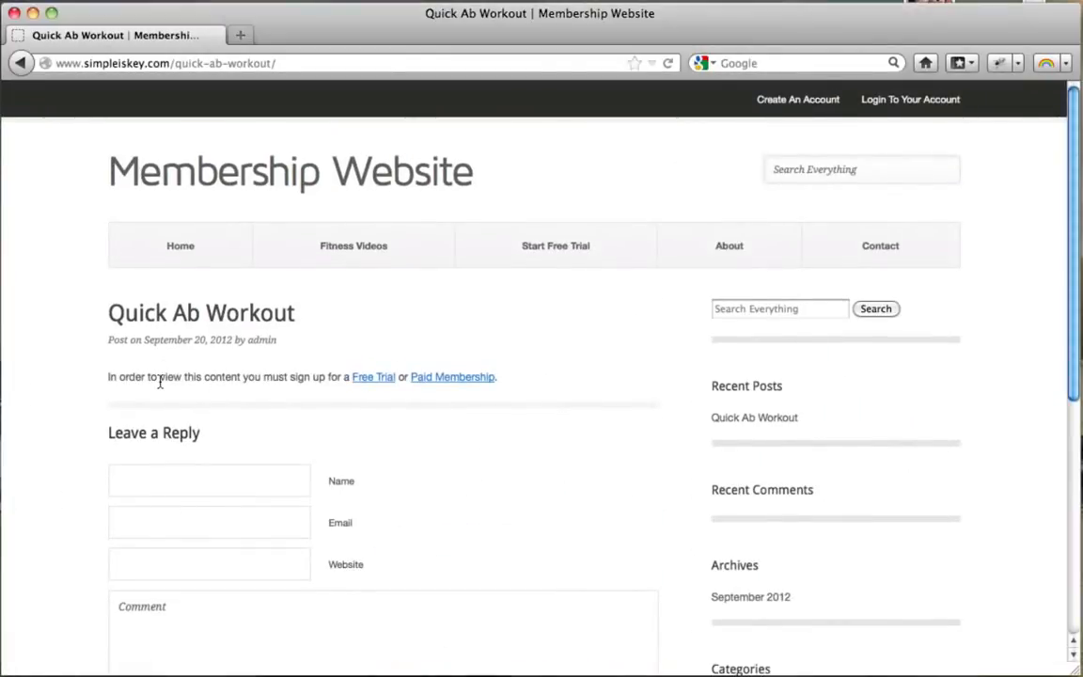
pyautogui.moveTo(160, 380); pyautogui.dragTo(325, 379)
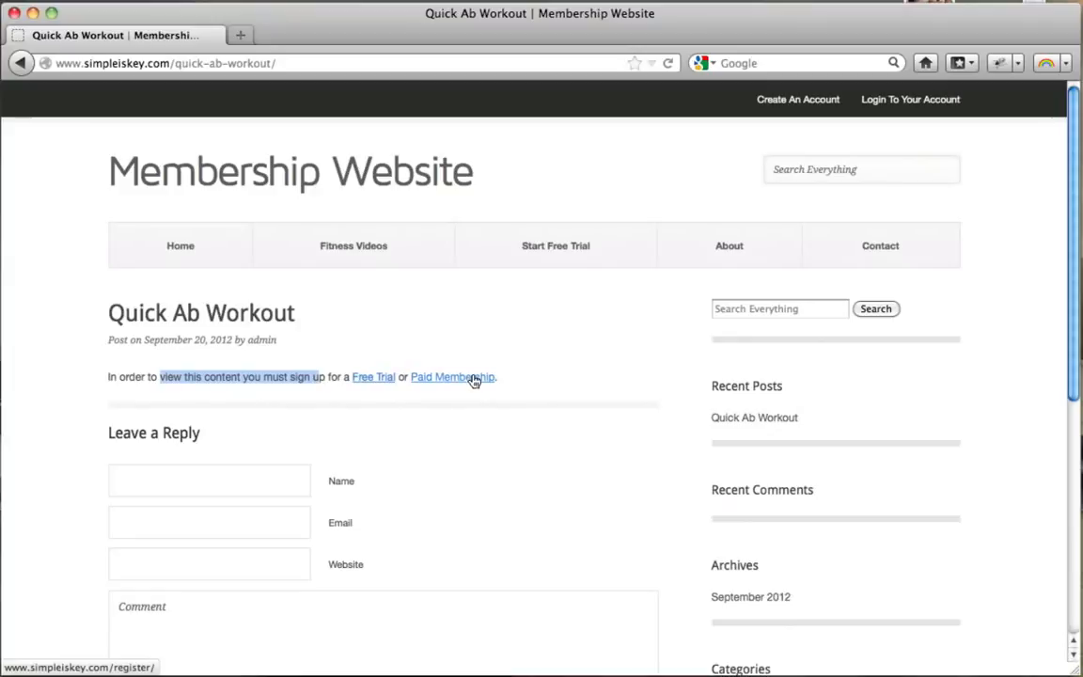
pyautogui.click(33, 13)
pyautogui.scroll(-5, 660, 268)
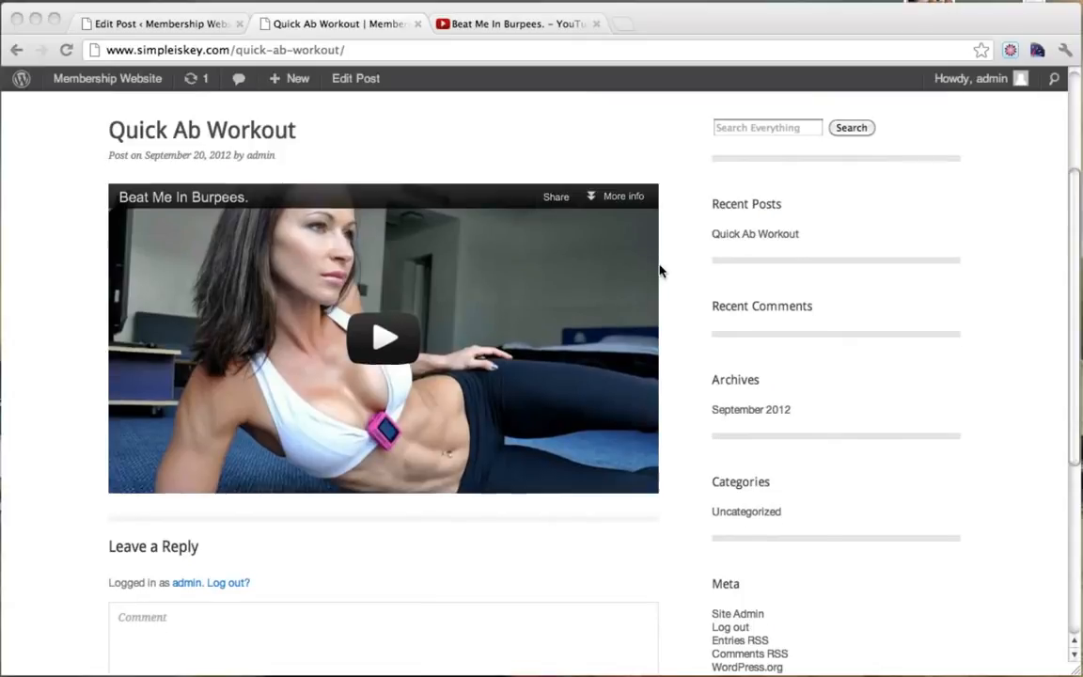
pyautogui.scroll(3, 660, 270)
pyautogui.scroll(-3, 660, 270)
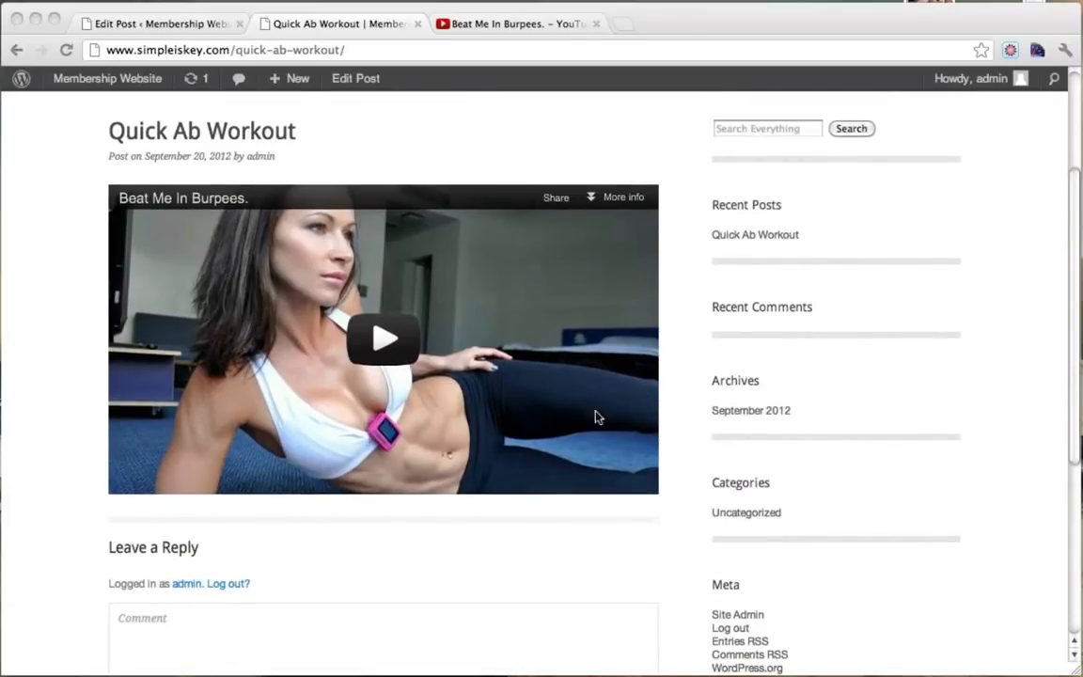
pyautogui.scroll(4, 595, 417)
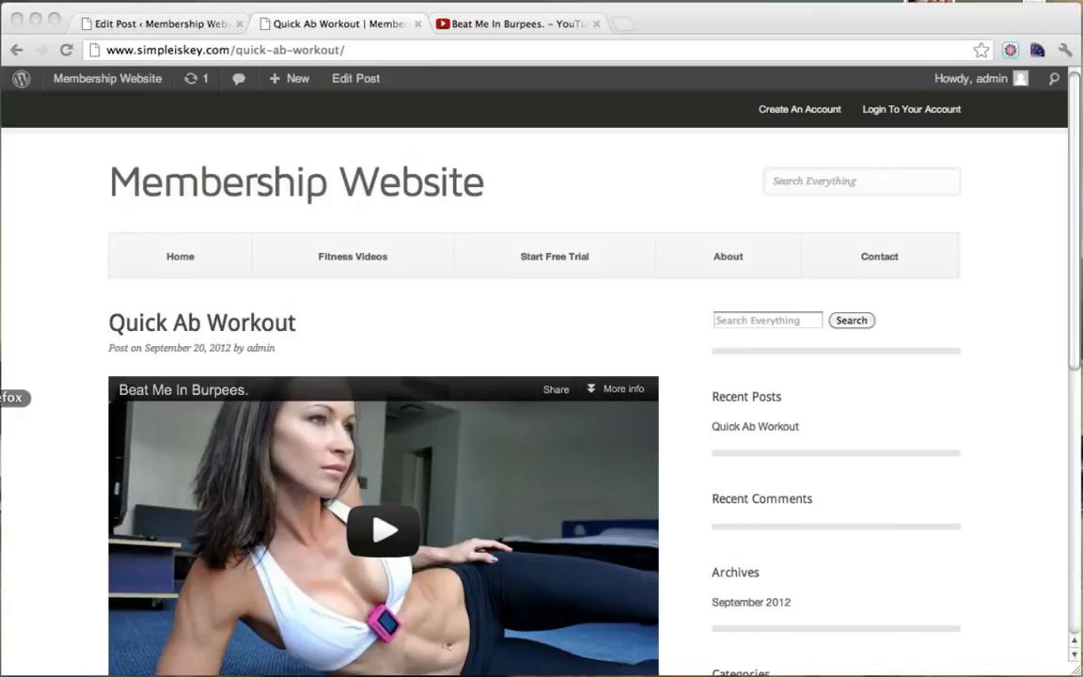
# As a logged-out visitor, review the post's excerpt on Fitness Videos and open the full post.
pyautogui.click(1, 408)
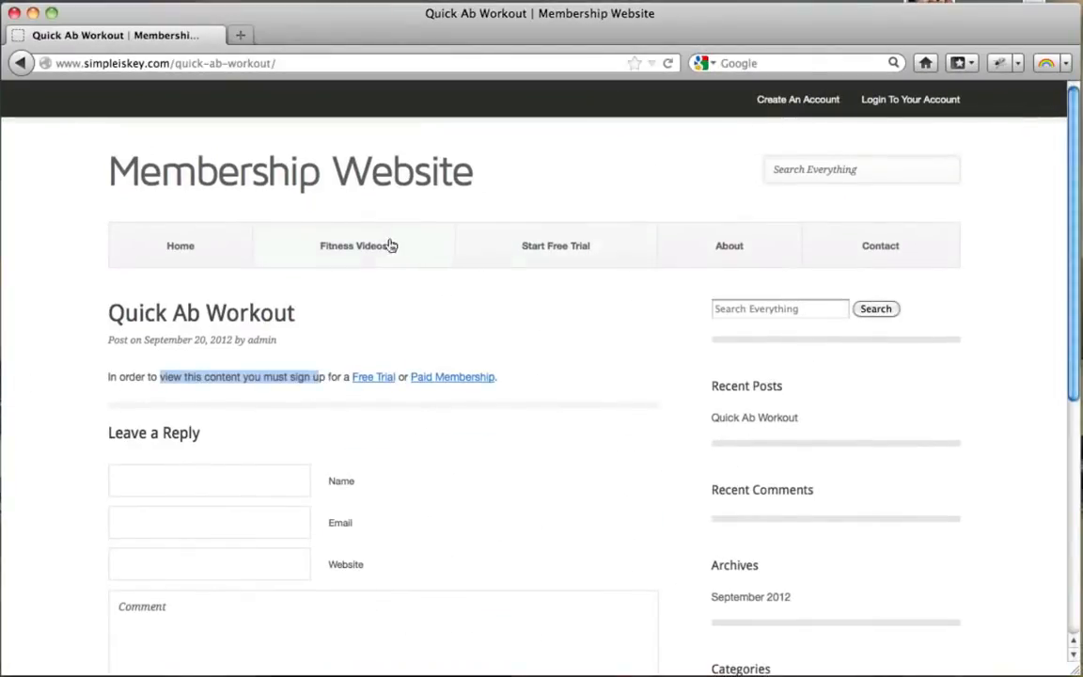
pyautogui.click(372, 248)
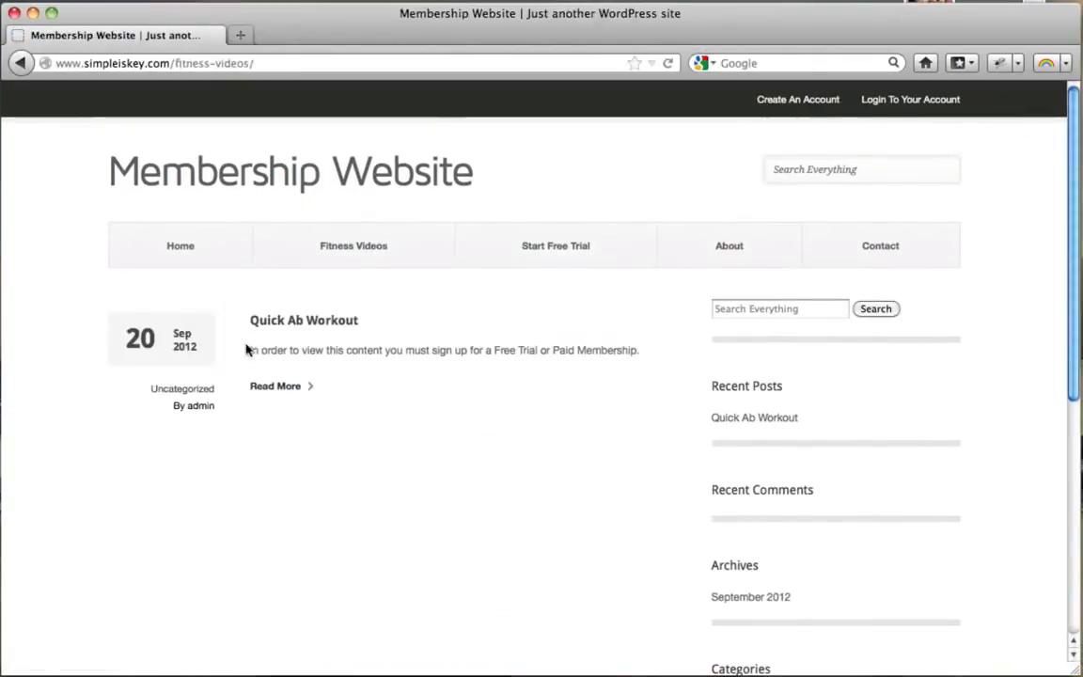
pyautogui.moveTo(260, 351); pyautogui.dragTo(636, 352)
pyautogui.click(636, 353)
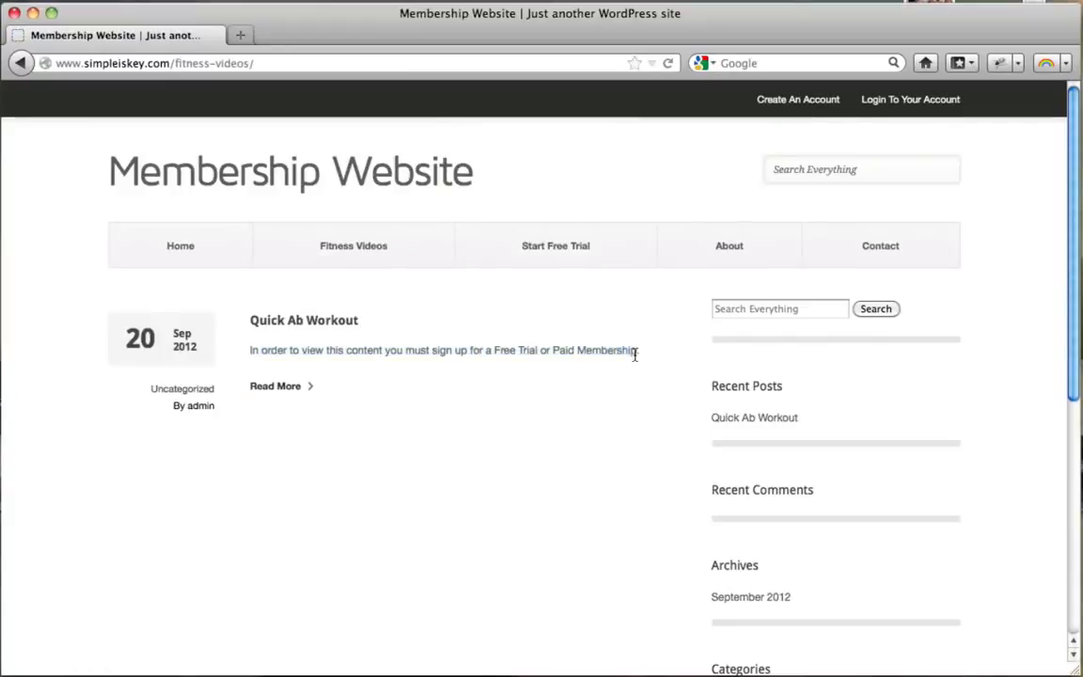
pyautogui.click(284, 389)
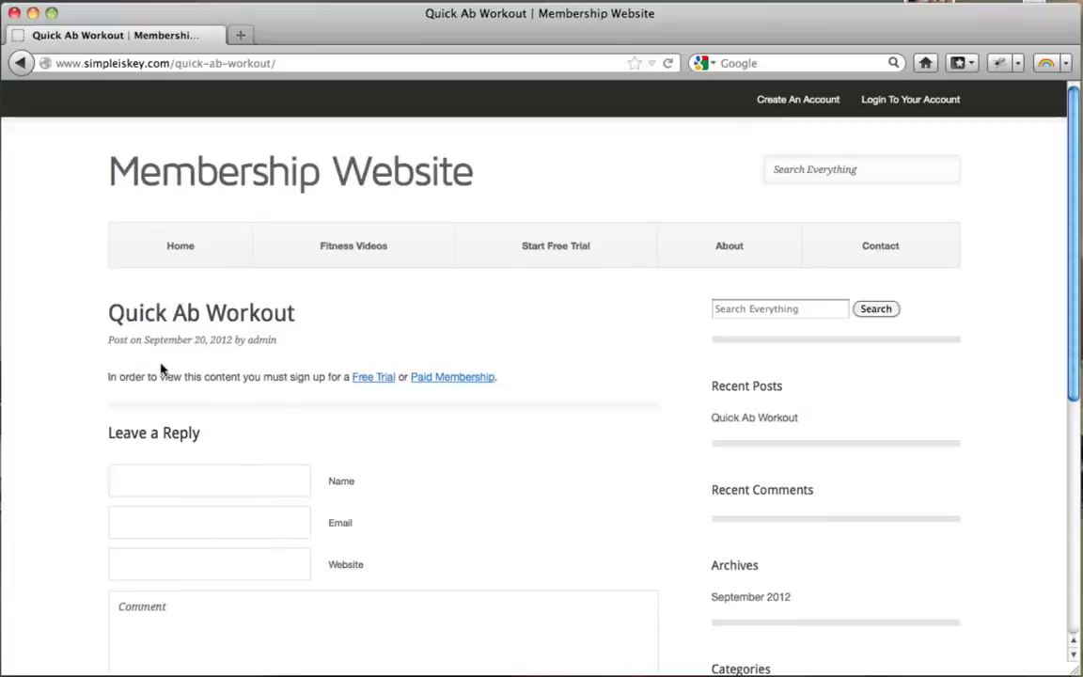
pyautogui.click(32, 13)
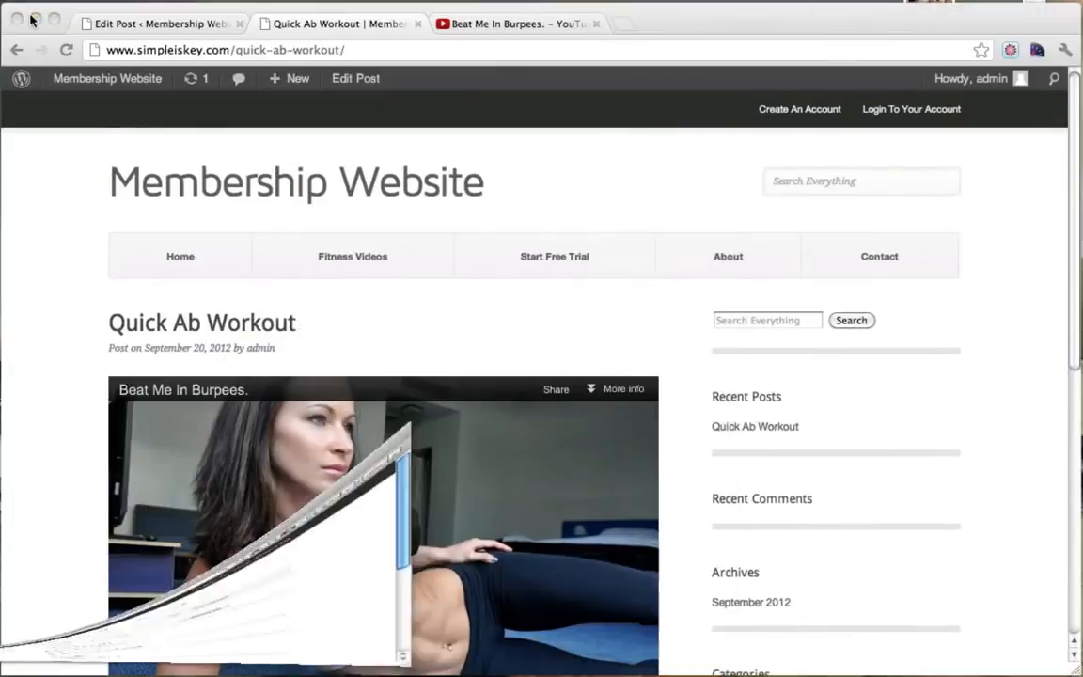
# Enable Excerpt in Screen Options and scroll to the empty Excerpt box below the restriction settings.
pyautogui.click(160, 26)
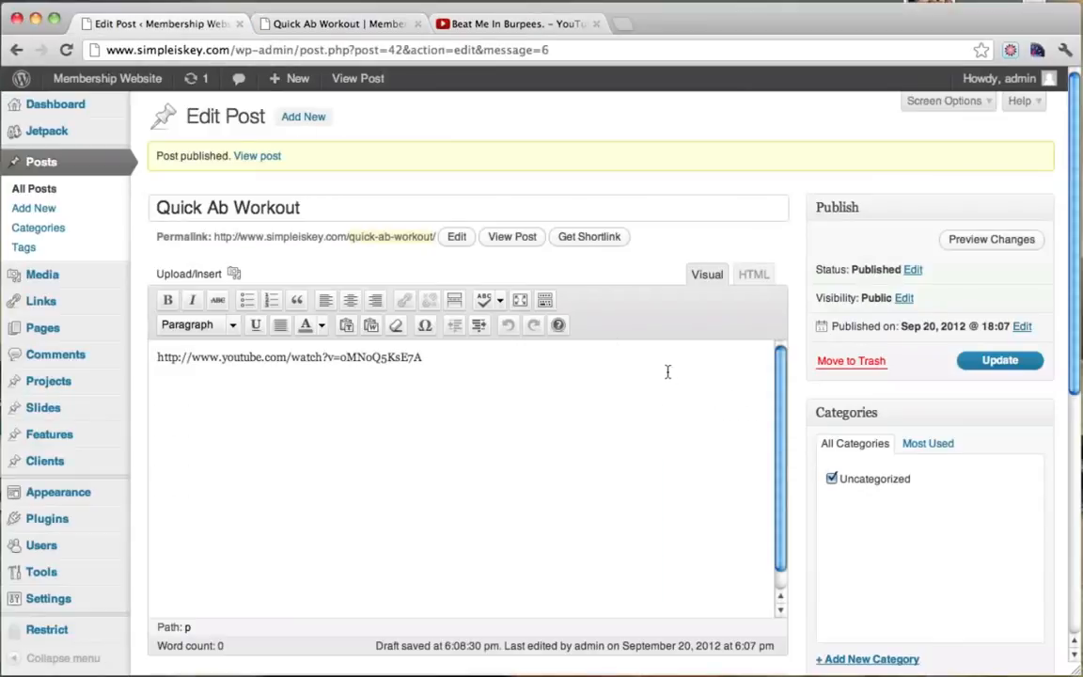
pyautogui.scroll(-5, 864, 386)
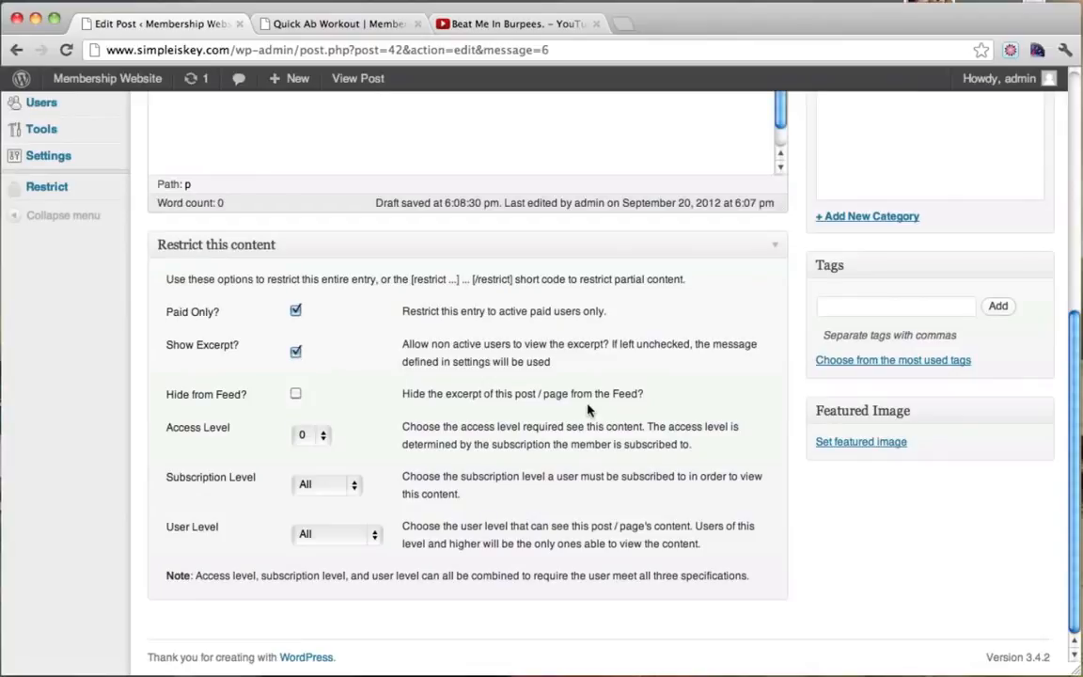
pyautogui.scroll(10, 587, 409)
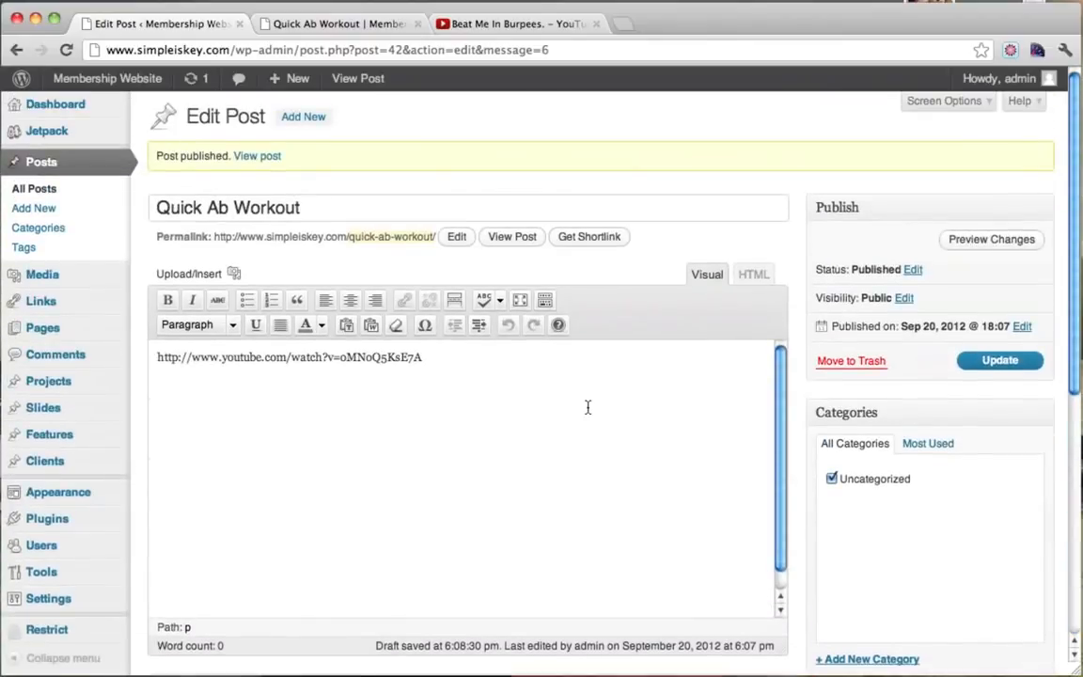
pyautogui.scroll(-10, 621, 329)
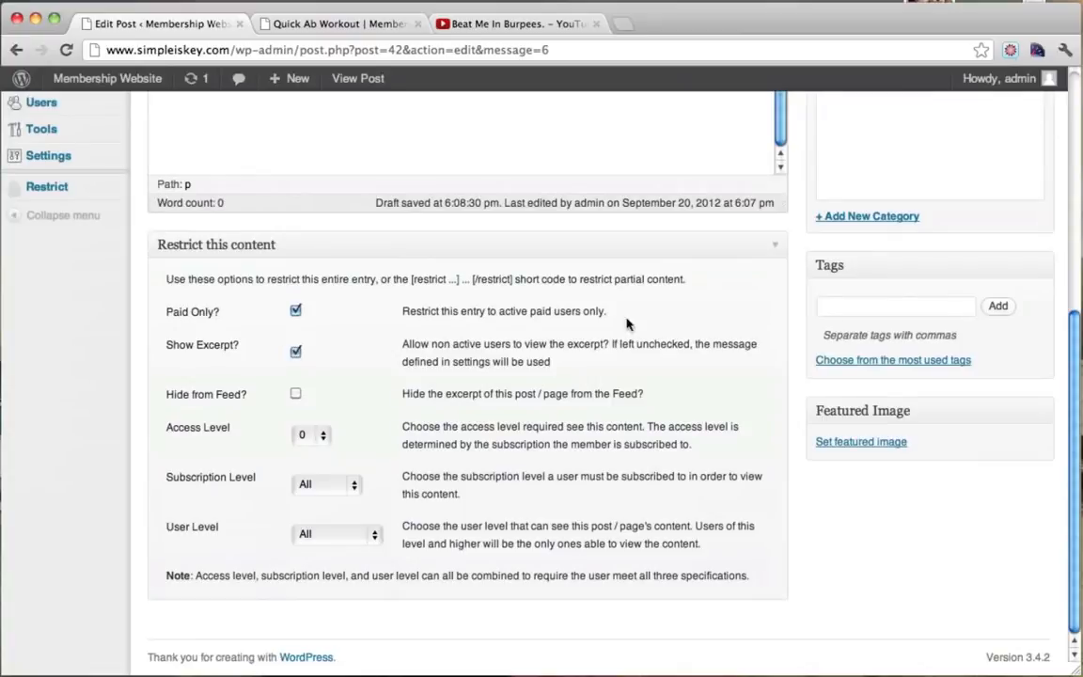
pyautogui.scroll(10, 628, 323)
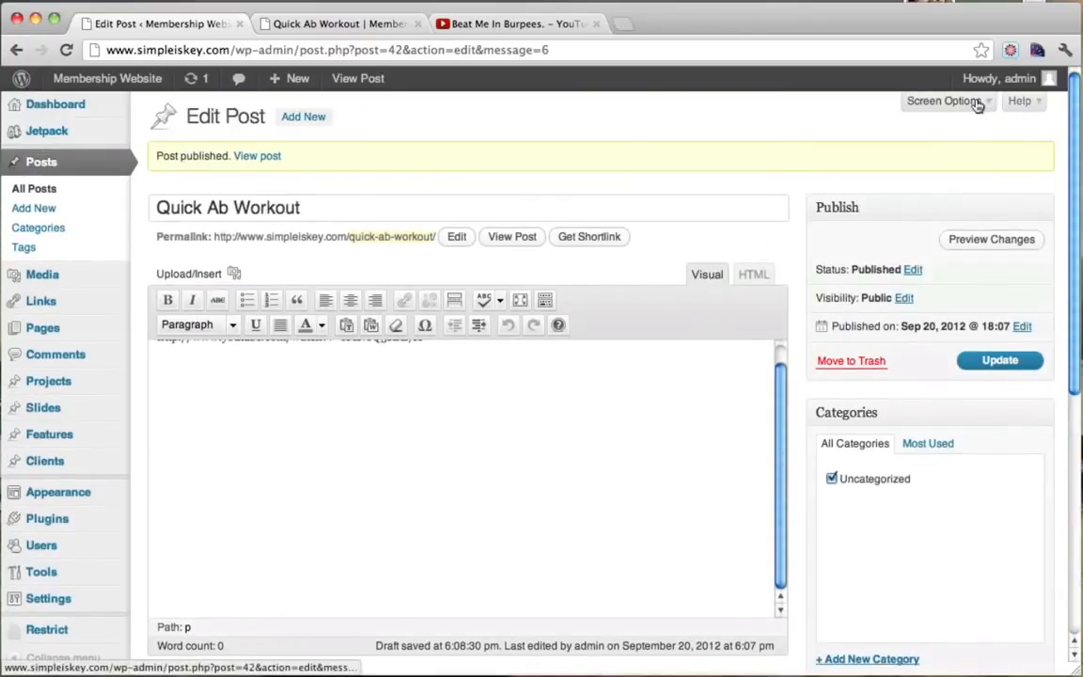
pyautogui.click(978, 103)
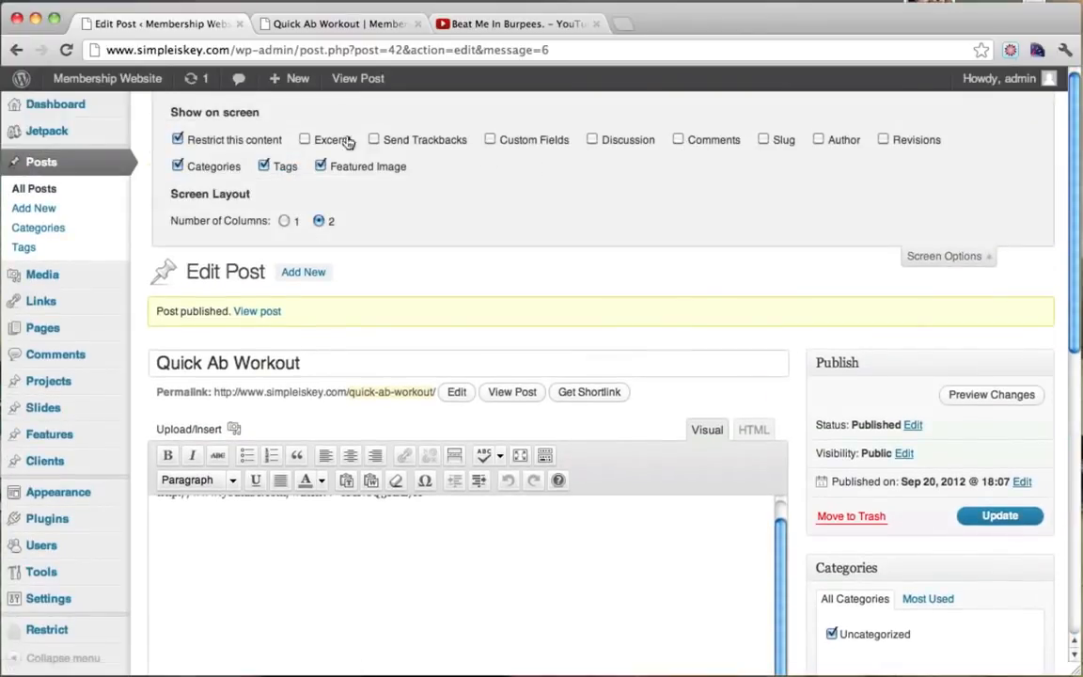
pyautogui.click(305, 141)
pyautogui.scroll(-1, 780, 321)
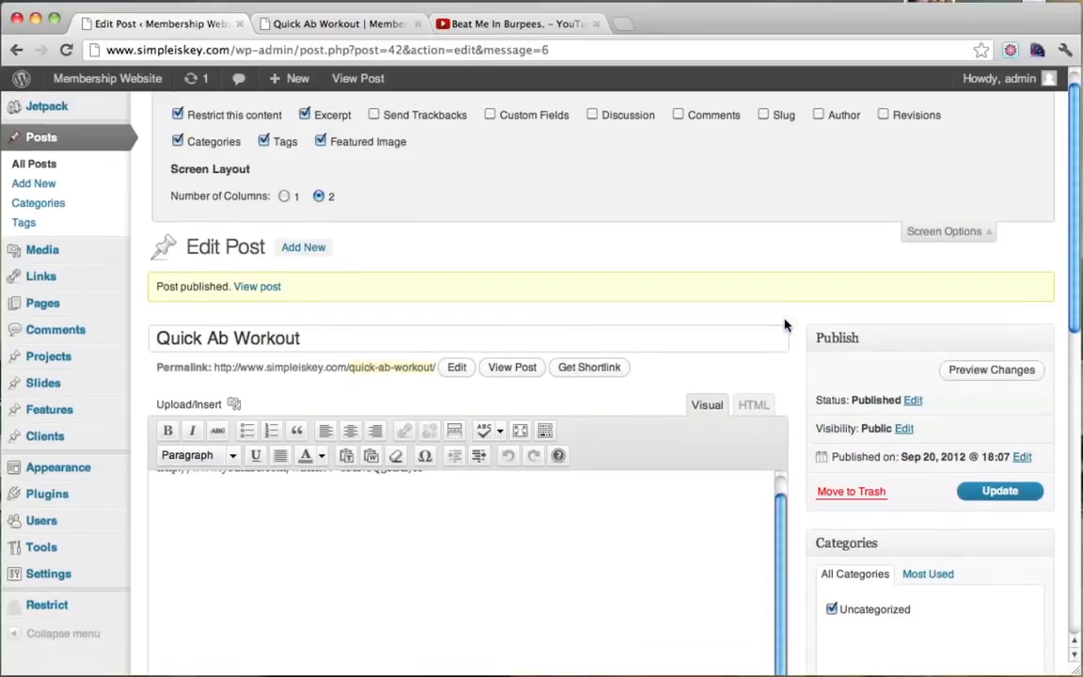
pyautogui.scroll(1, 618, 291)
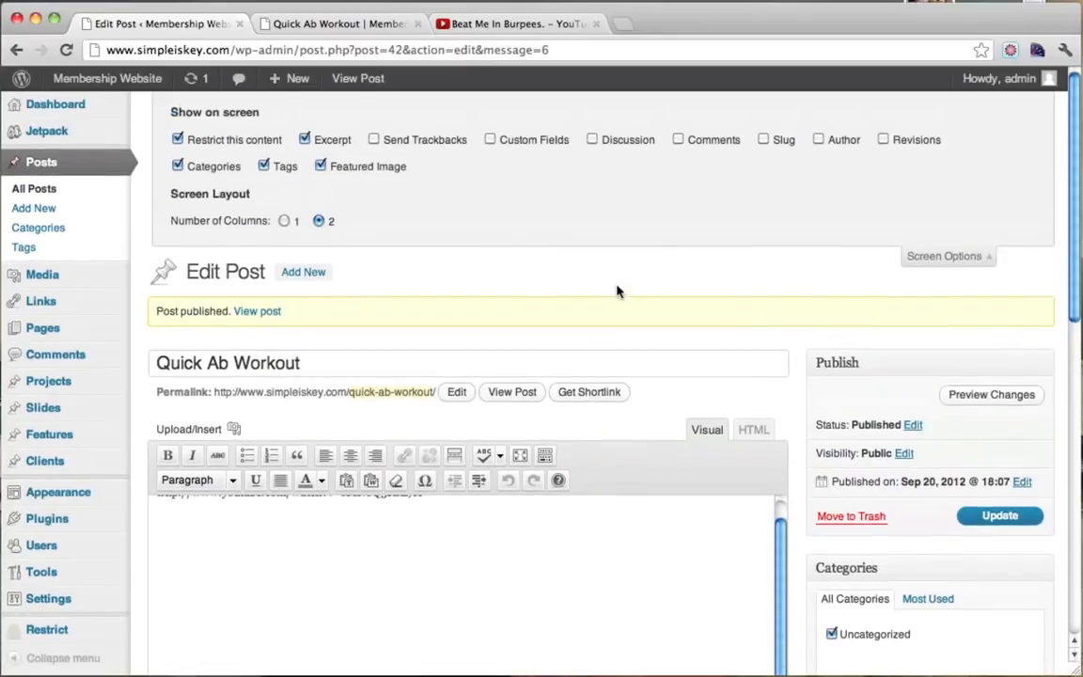
pyautogui.click(955, 255)
pyautogui.click(955, 102)
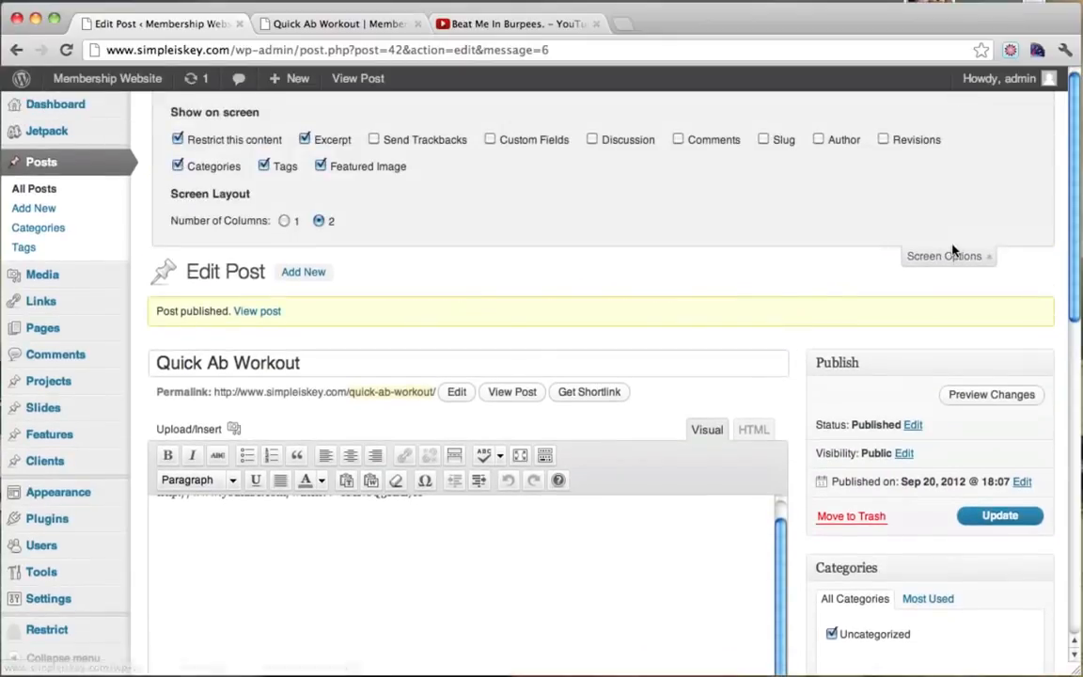
pyautogui.click(940, 255)
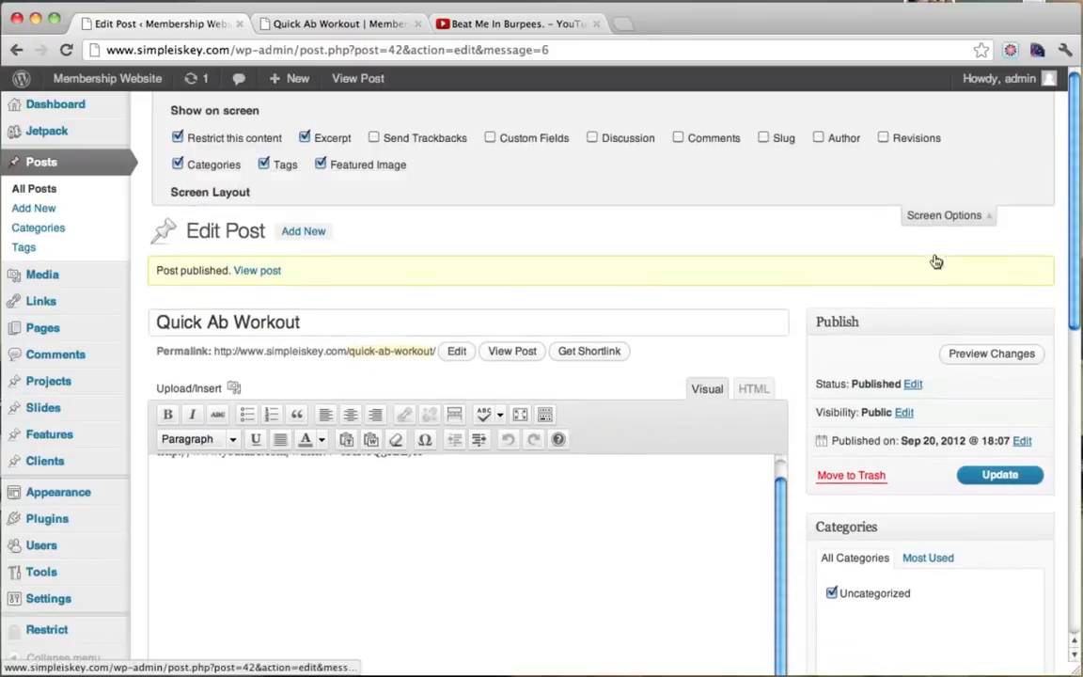
pyautogui.scroll(-8, 665, 254)
pyautogui.scroll(-5, 665, 253)
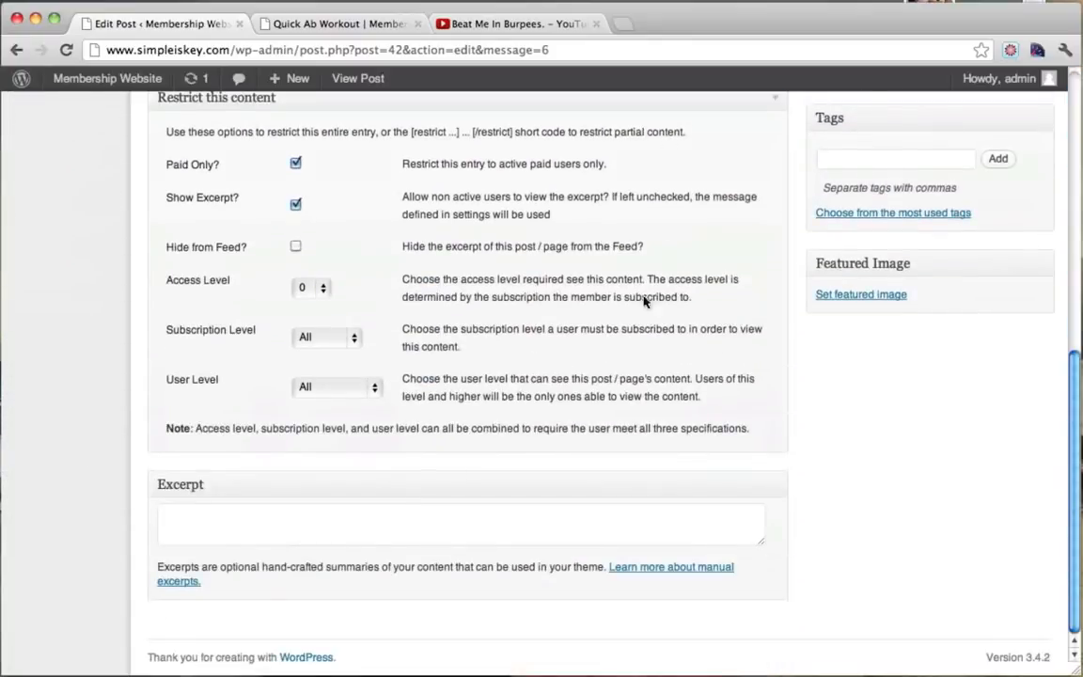
# Enter 'A full intense ab workout!' in the Excerpt field and update the post.
pyautogui.click(236, 529)
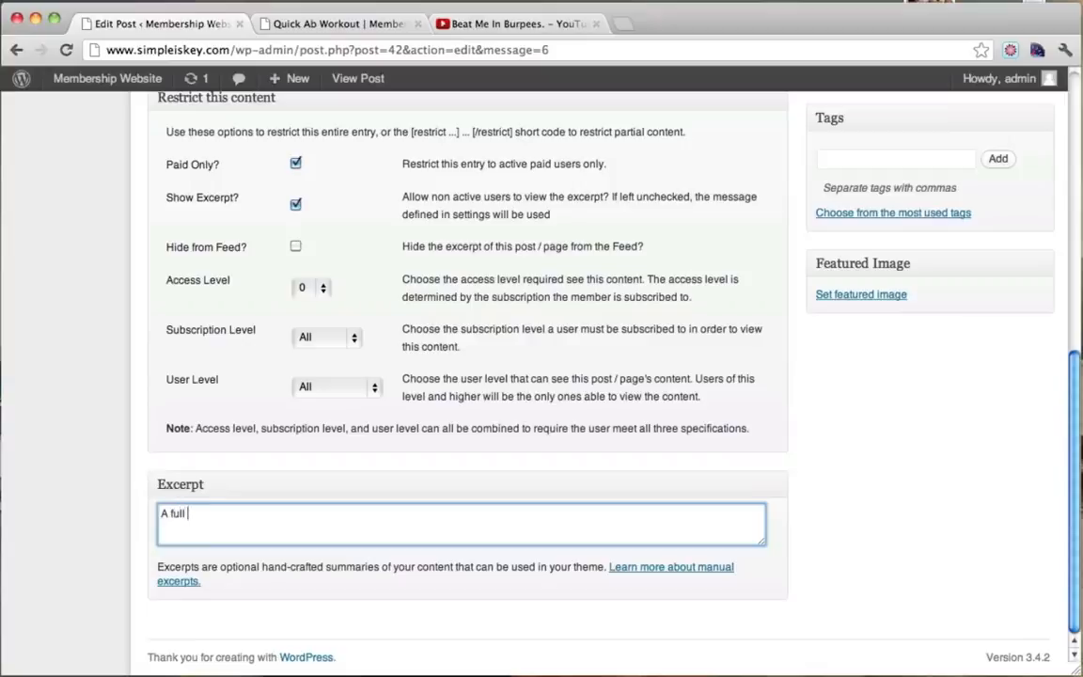
pyautogui.write('A full inense ab')
pyautogui.press('BackSpace')
pyautogui.press('BackSpace')
pyautogui.press('BackSpace')
pyautogui.press('BackSpace')
pyautogui.press('BackSpace')
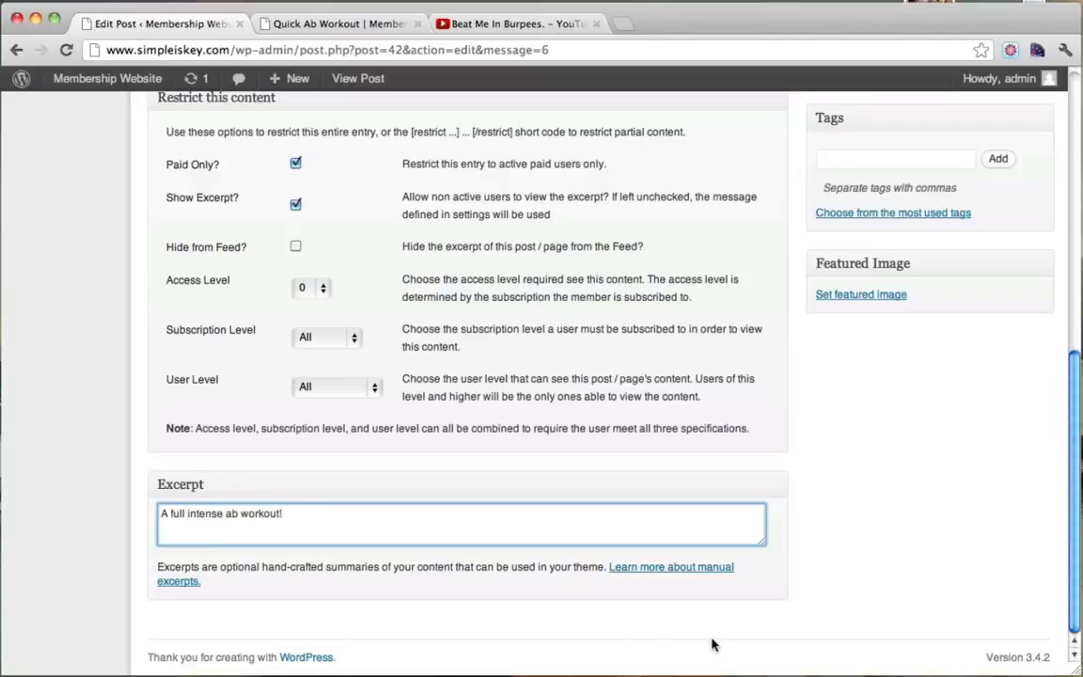
pyautogui.scroll(15, 712, 644)
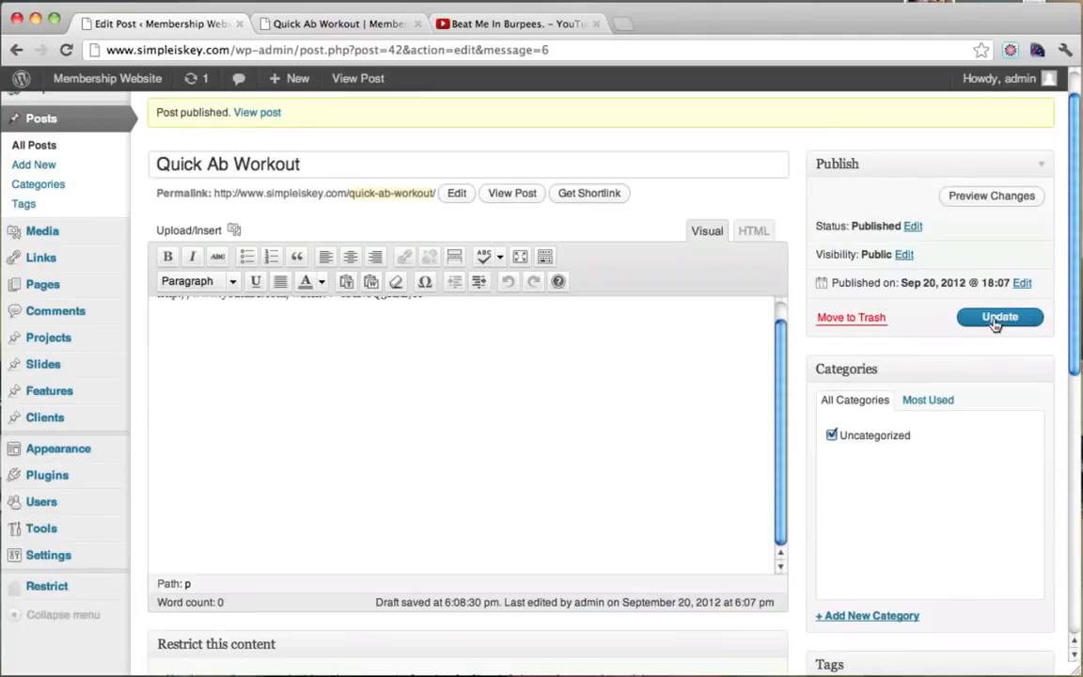
pyautogui.click(995, 320)
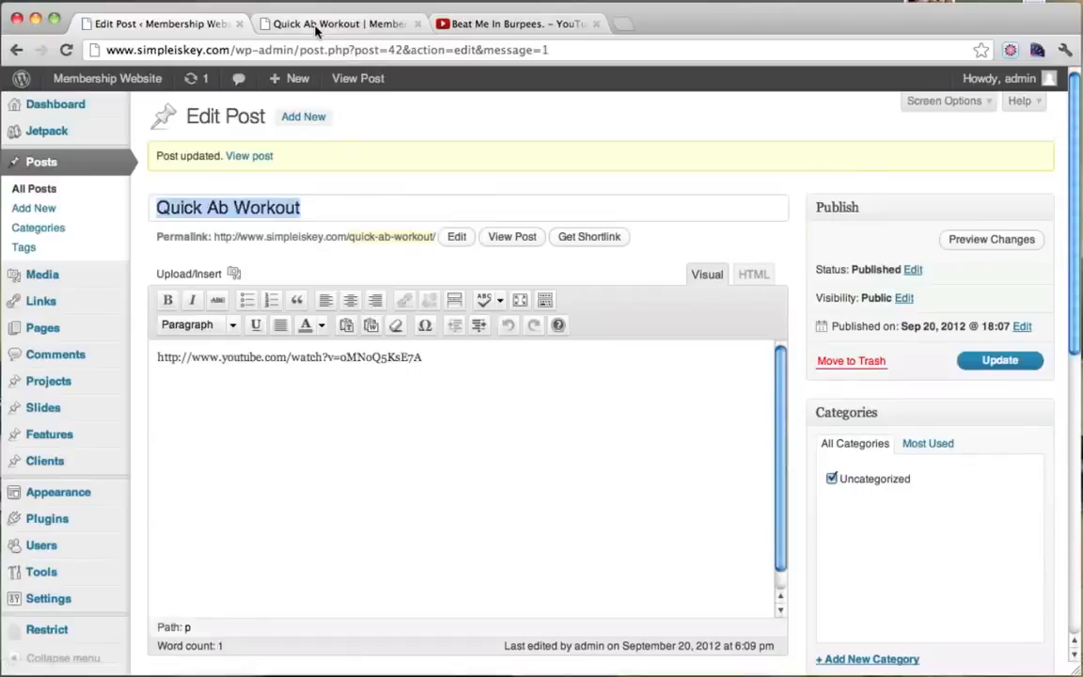
# In the logged-in browser, check the new excerpt on Fitness Videos and open the full post.
pyautogui.click(316, 28)
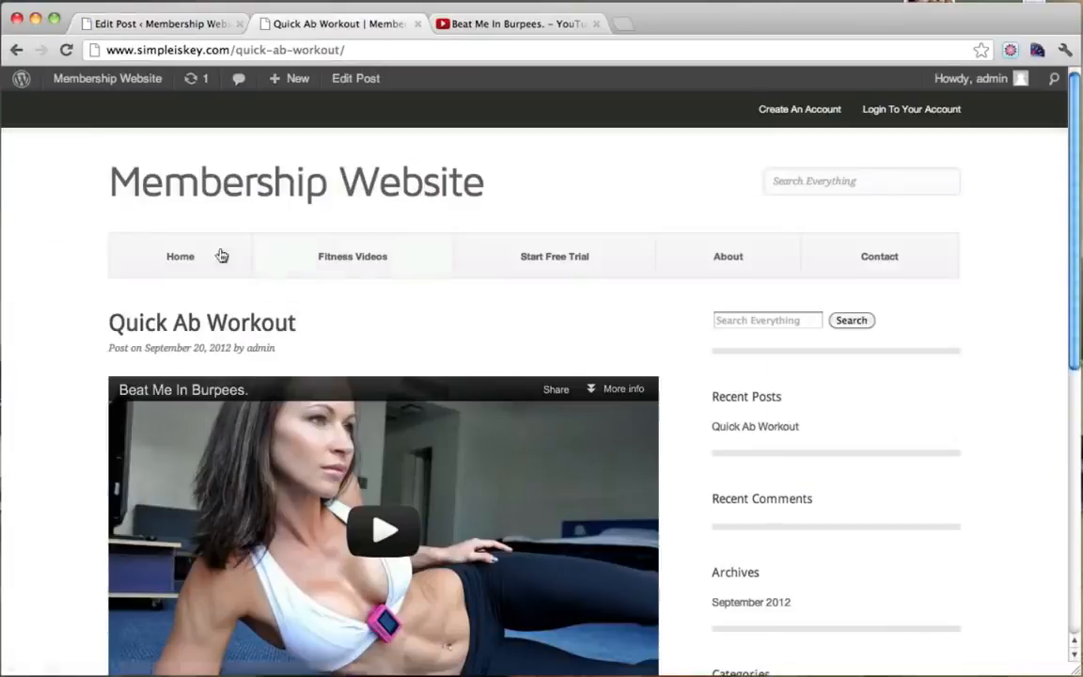
pyautogui.click(345, 260)
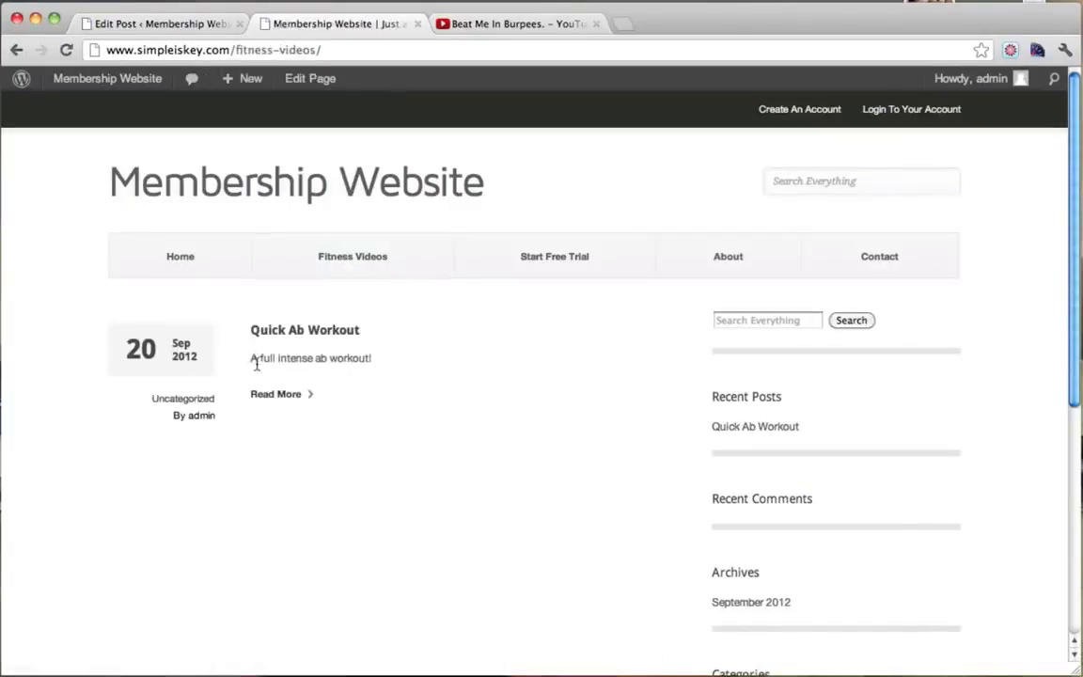
pyautogui.moveTo(251, 359); pyautogui.dragTo(383, 360)
pyautogui.click(355, 368)
pyautogui.click(285, 396)
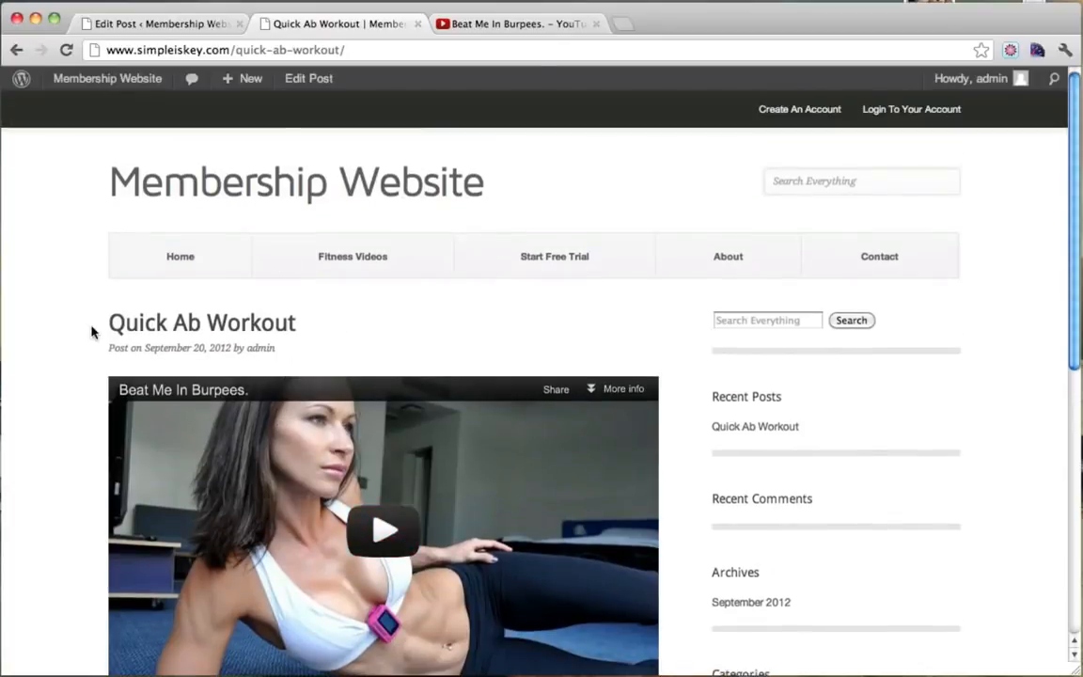
# As a logged-out visitor, open the post to see its excerpt and members-only sign-up notice.
pyautogui.click(2, 398)
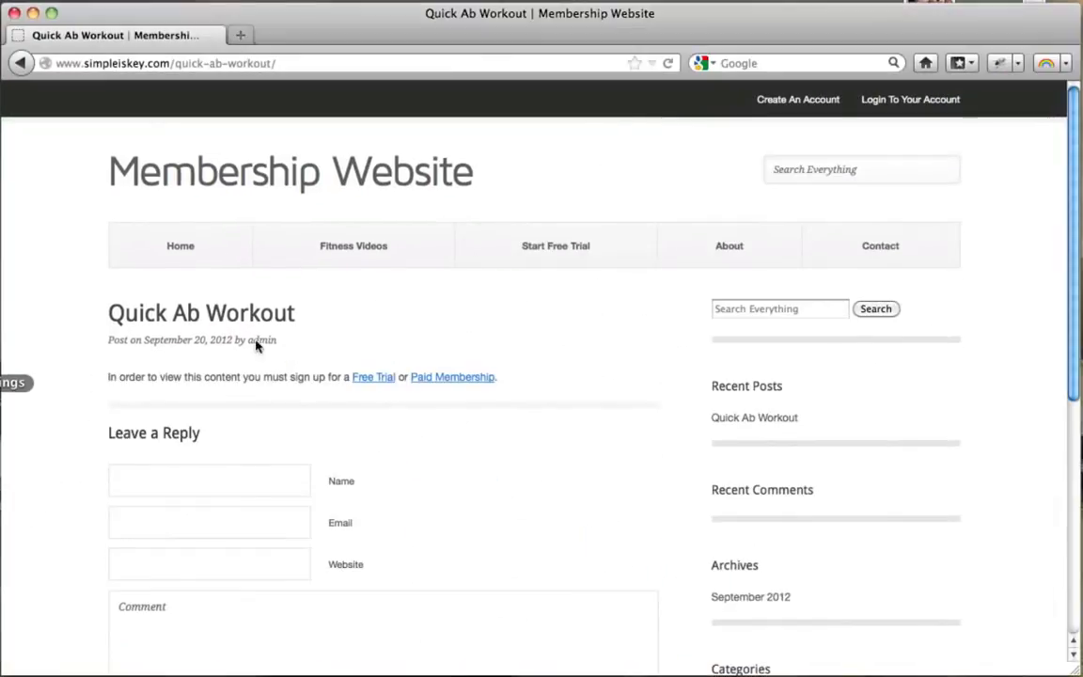
pyautogui.click(350, 243)
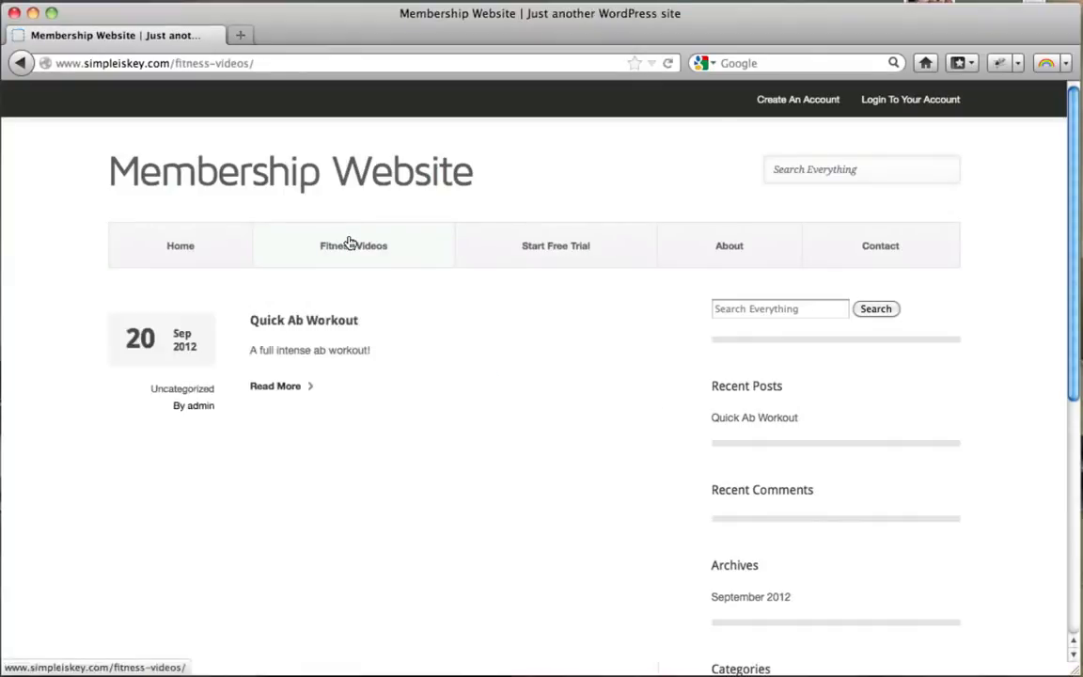
pyautogui.click(276, 388)
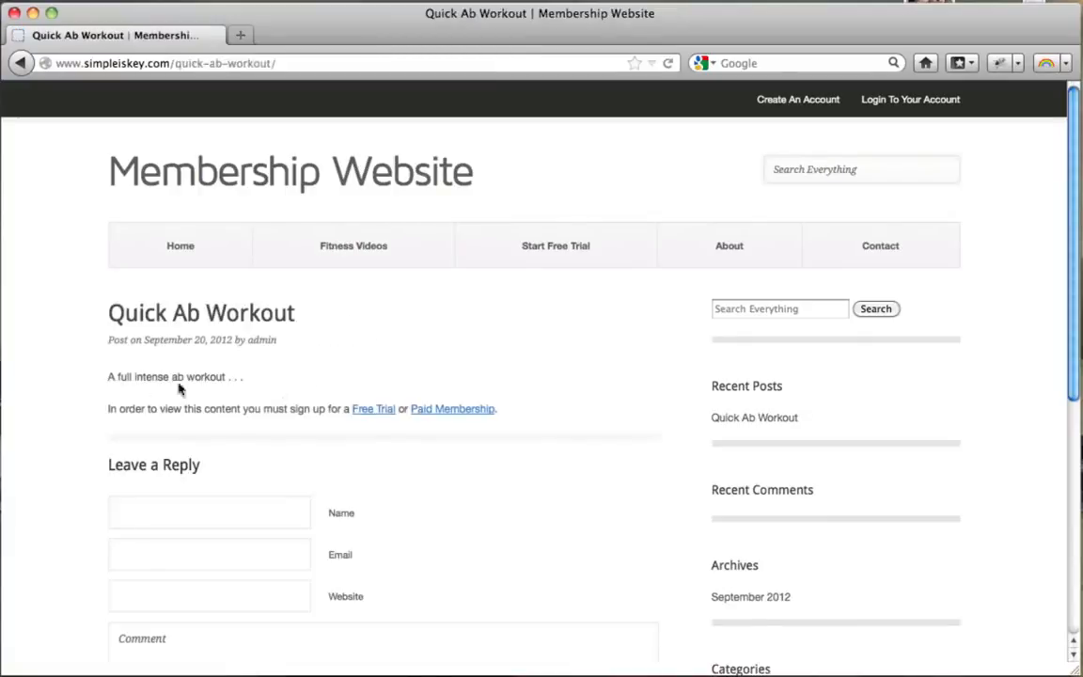
pyautogui.moveTo(110, 378); pyautogui.dragTo(253, 378)
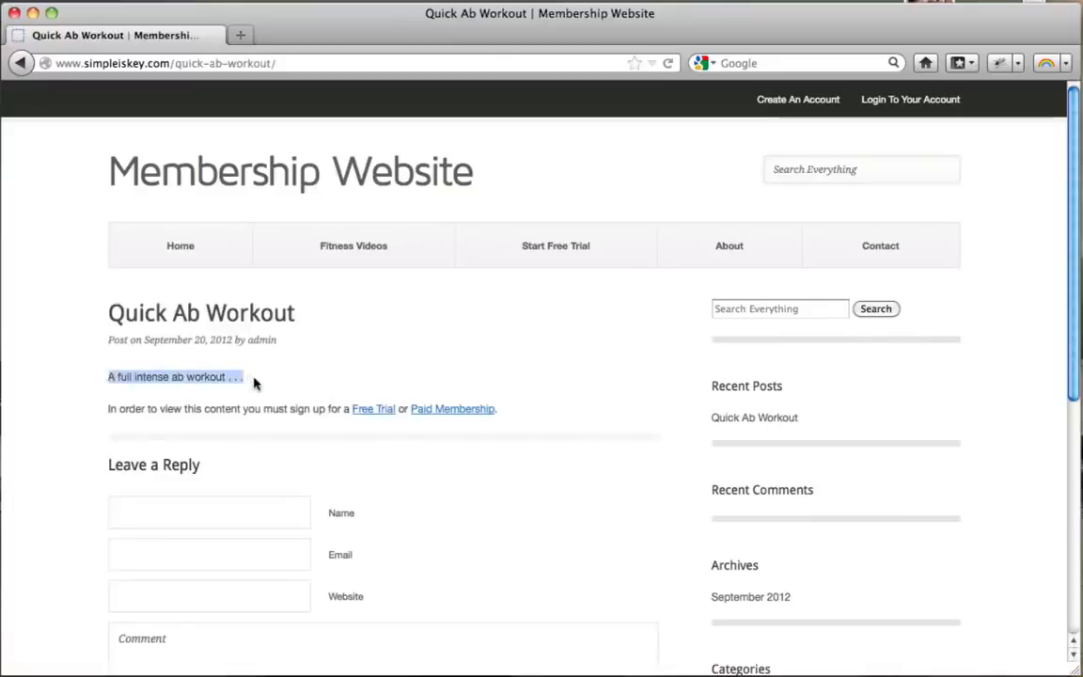
pyautogui.click(132, 404)
pyautogui.moveTo(127, 408); pyautogui.dragTo(534, 432)
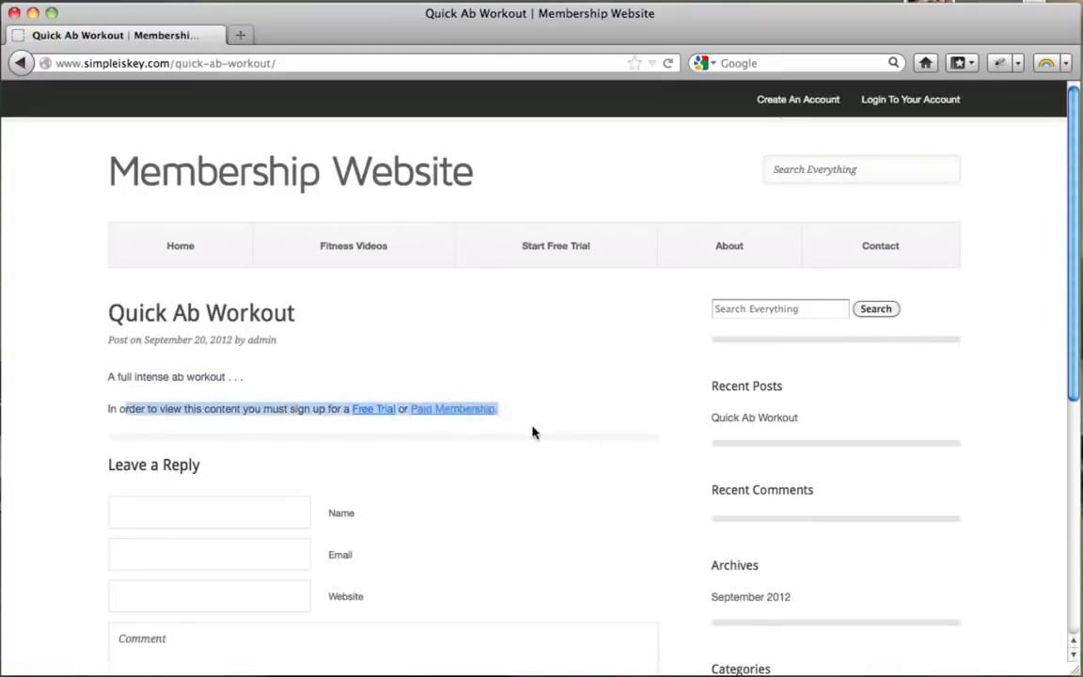
pyautogui.click(532, 432)
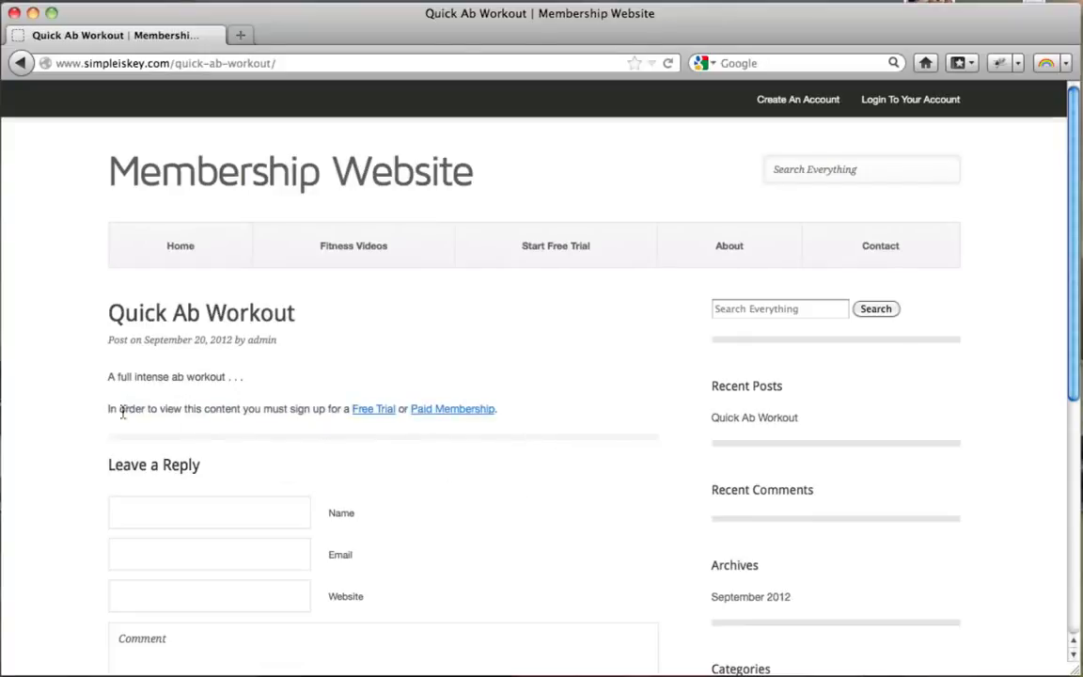
pyautogui.moveTo(117, 408); pyautogui.dragTo(550, 413)
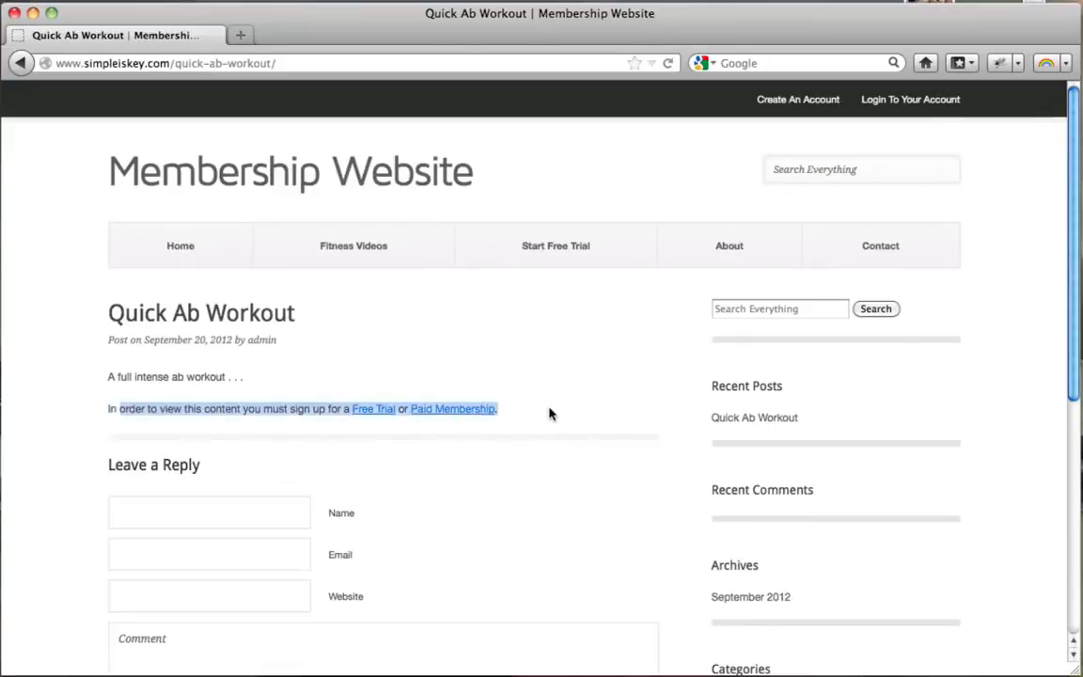
pyautogui.click(550, 413)
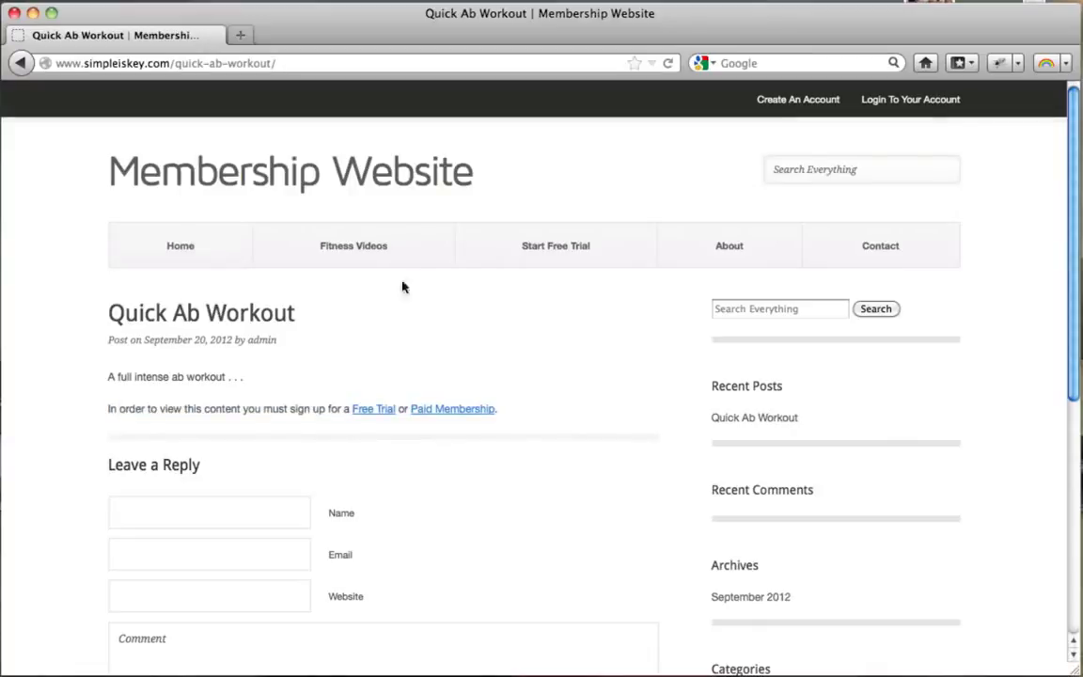
pyautogui.click(353, 260)
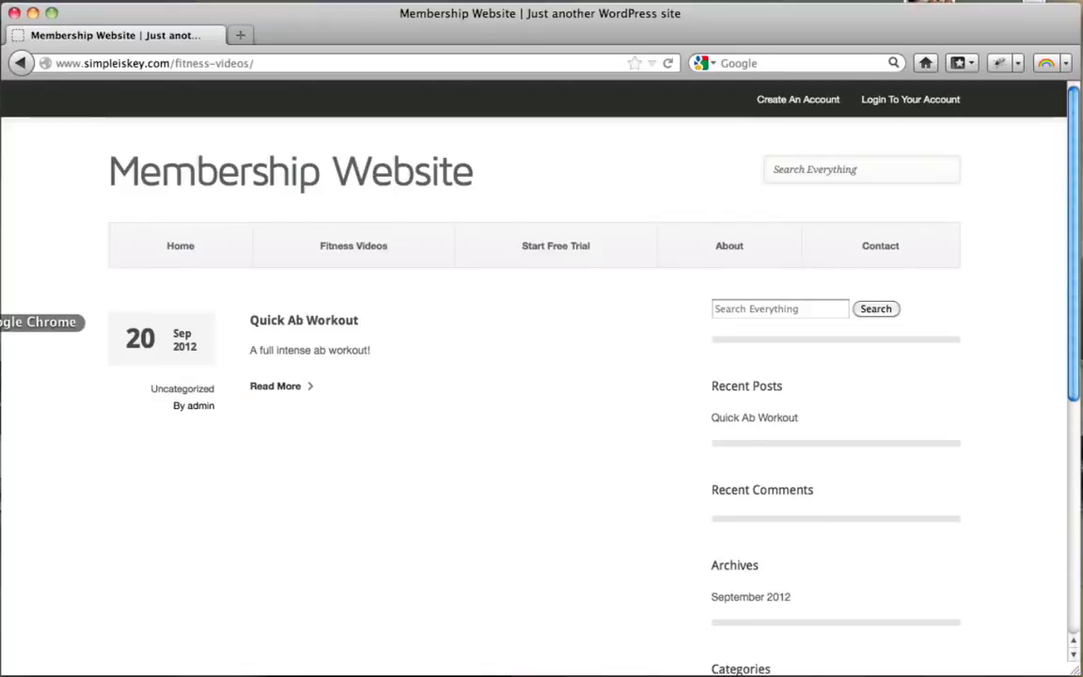
pyautogui.click(4, 322)
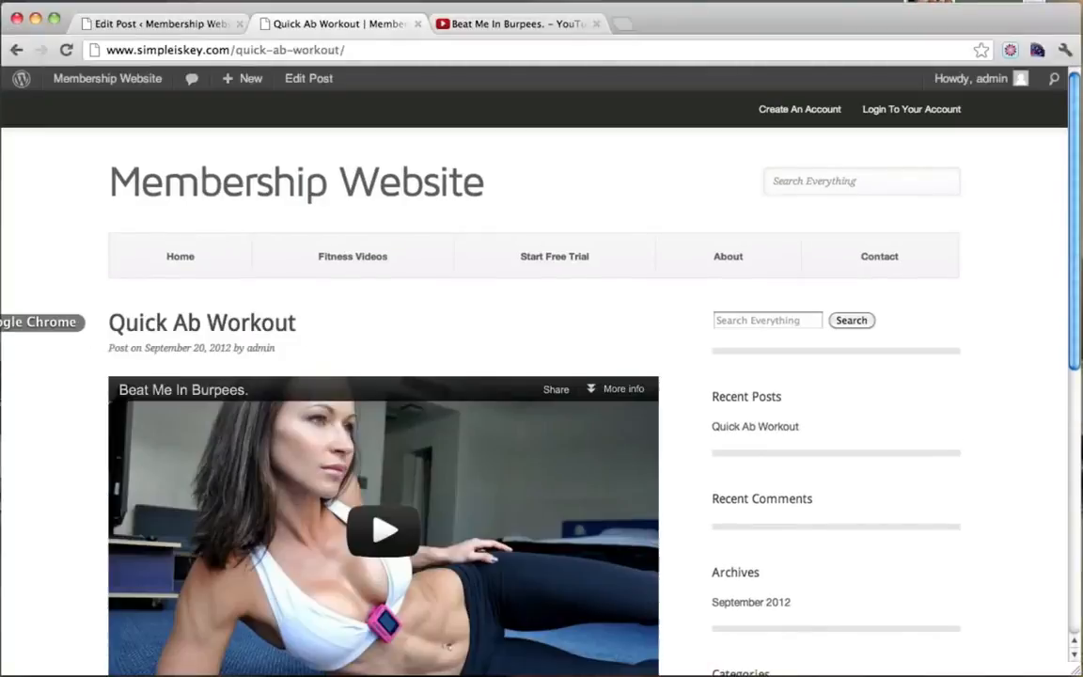
pyautogui.click(370, 269)
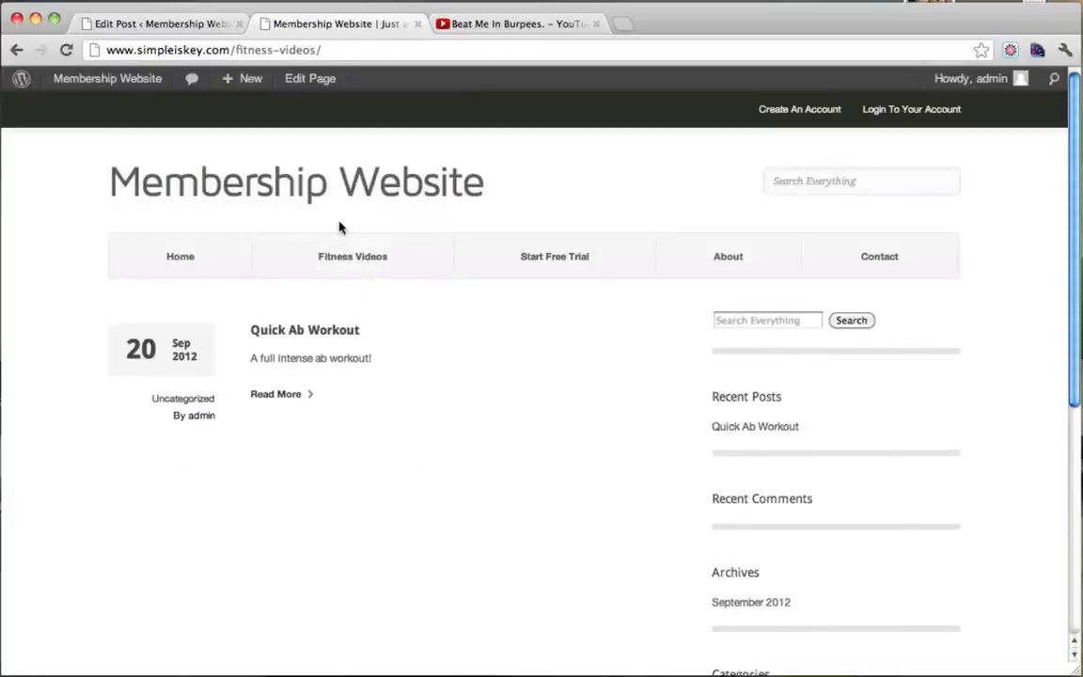
# Return to the post editor and check the Restrict this content and Excerpt boxes.
pyautogui.click(161, 30)
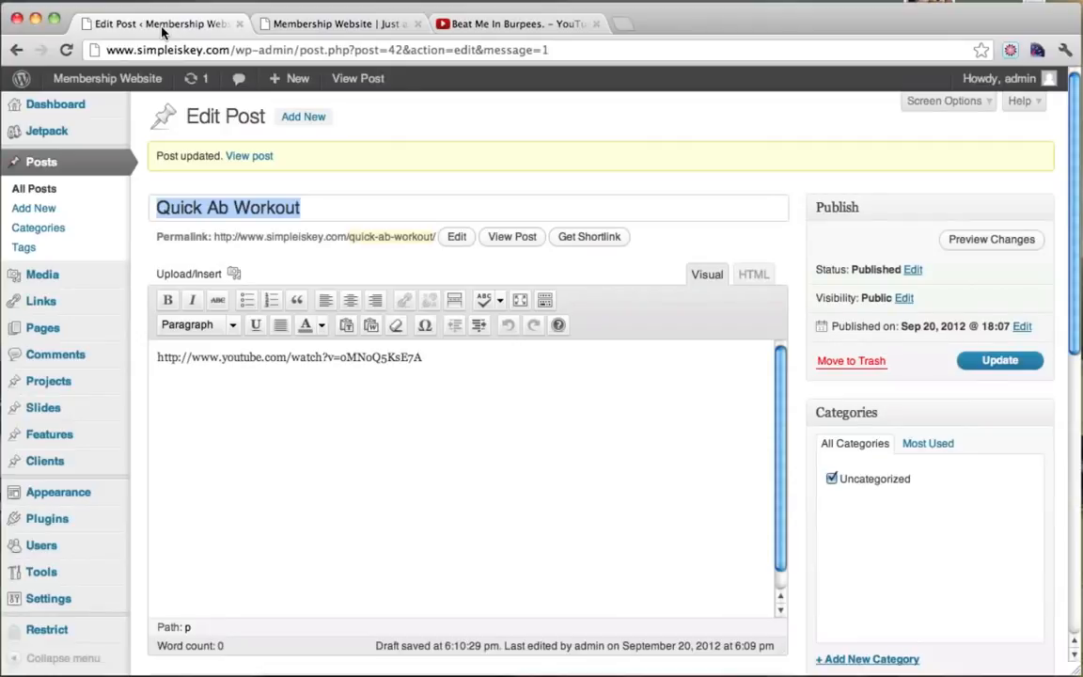
pyautogui.scroll(-10, 703, 234)
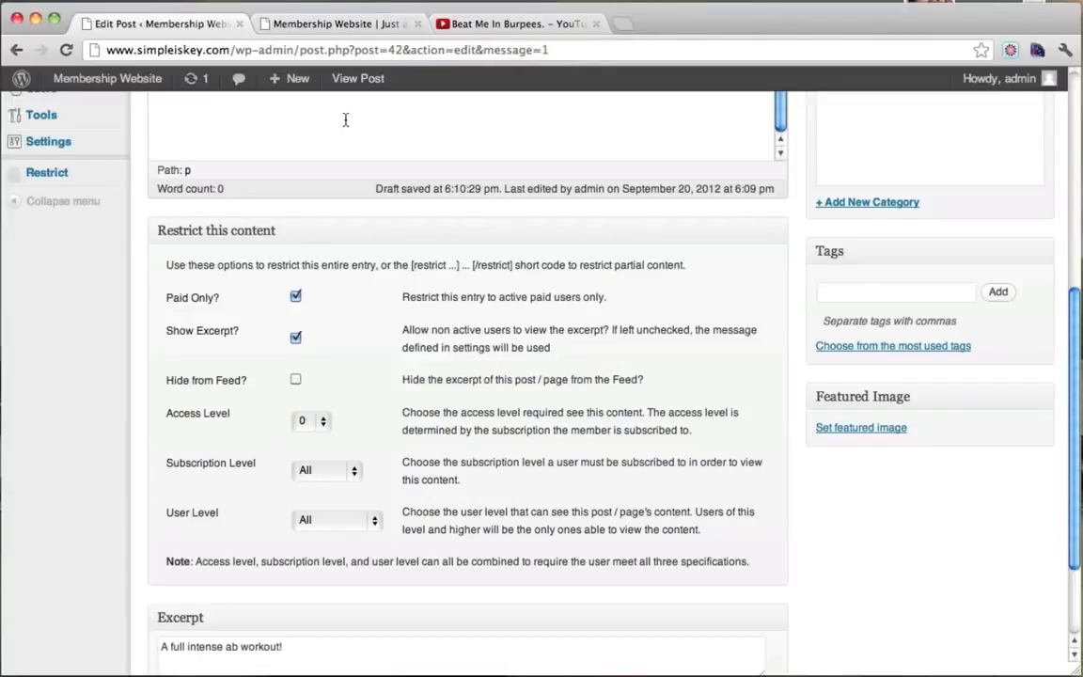
pyautogui.scroll(5, 345, 119)
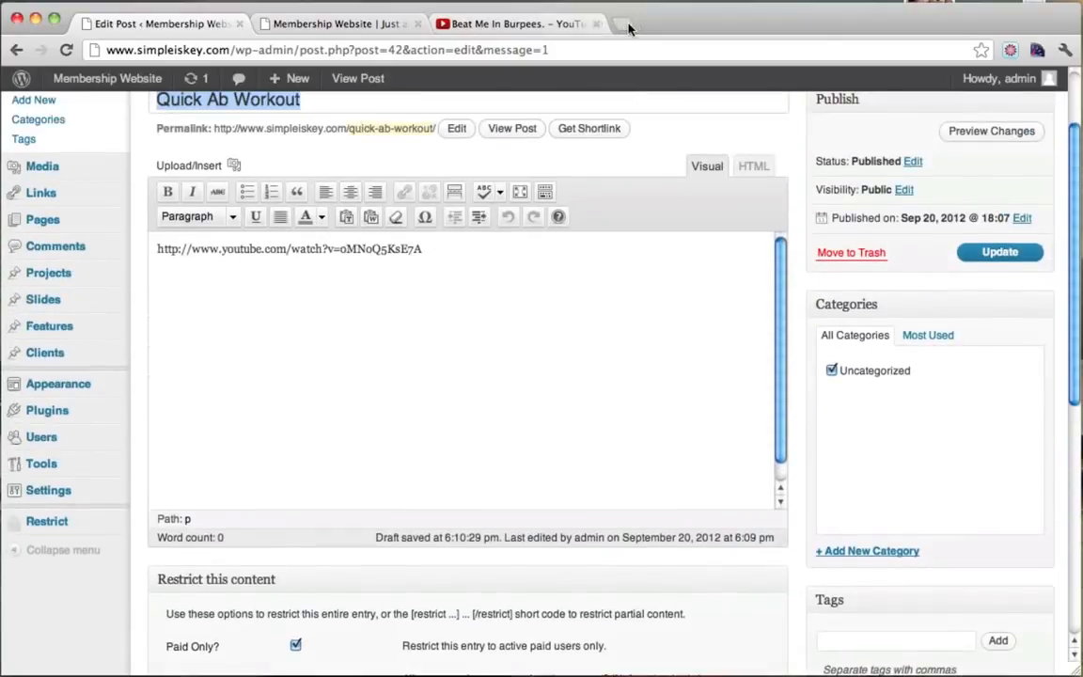
pyautogui.click(623, 26)
pyautogui.write('www.p')
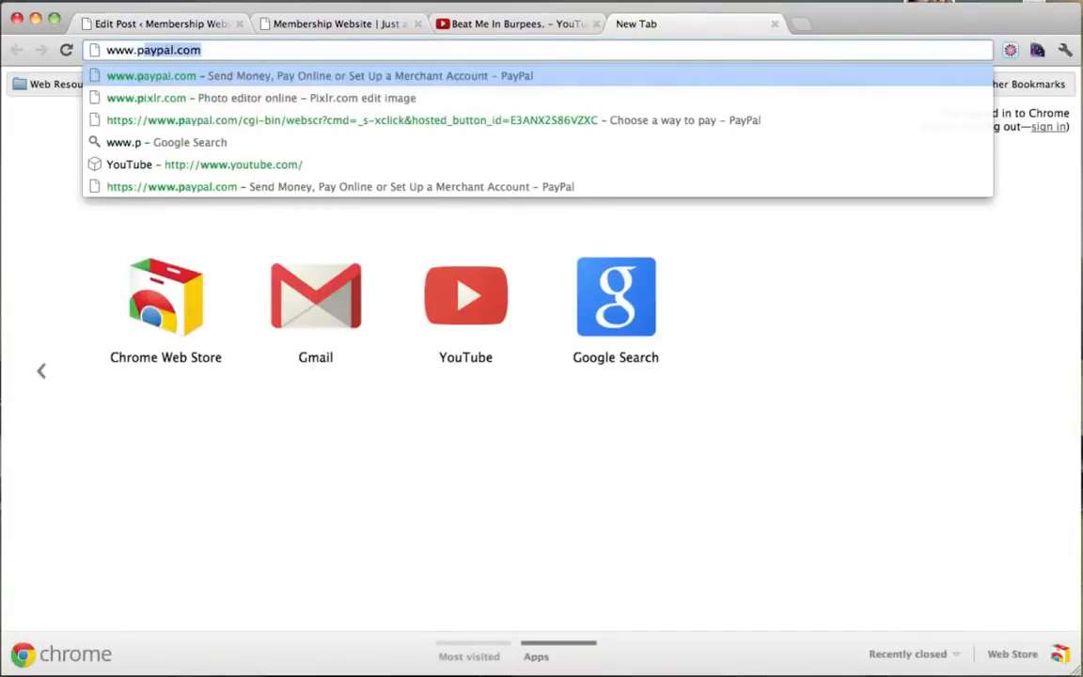
pyautogui.write('ixlr.com')
pyautogui.press('Return')
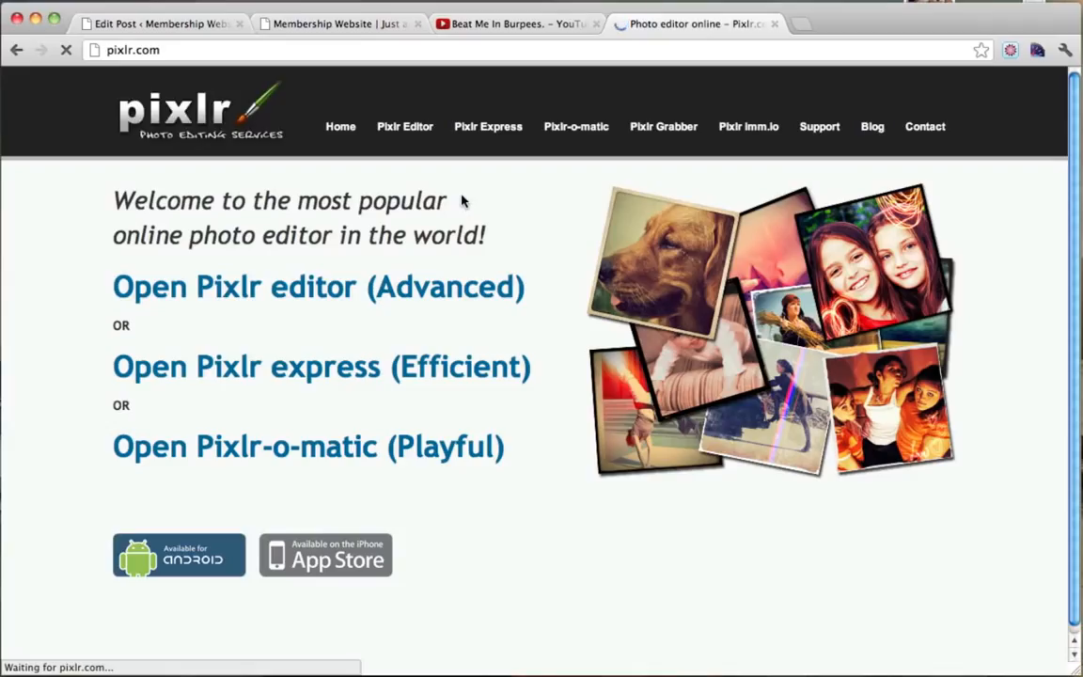
pyautogui.tripleClick(229, 285)
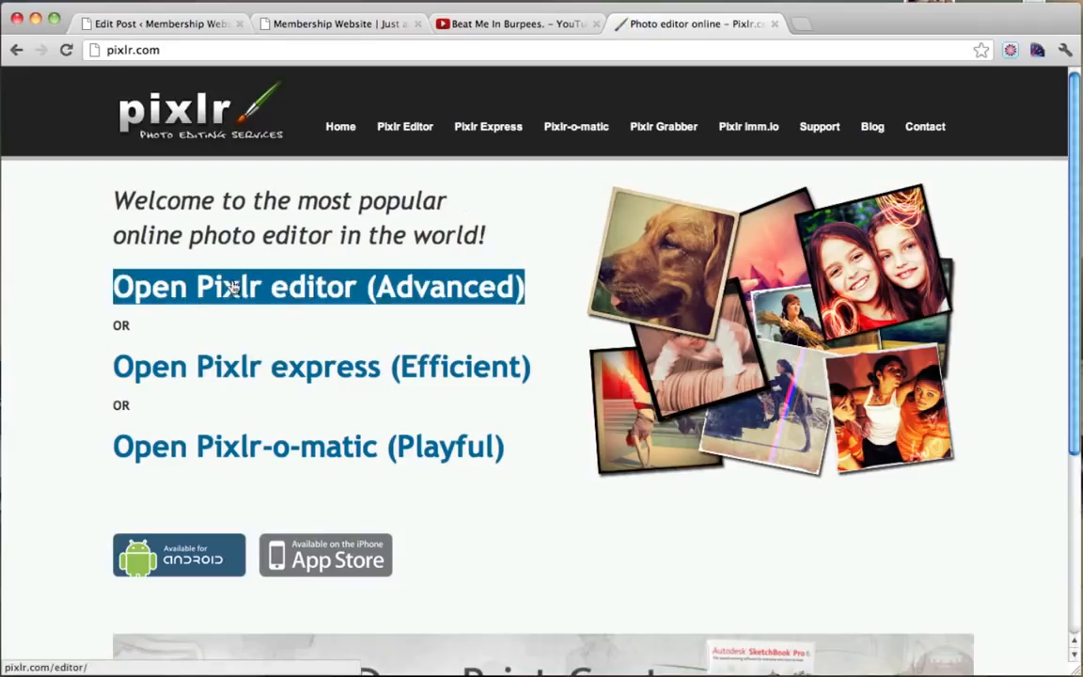
pyautogui.click(314, 289)
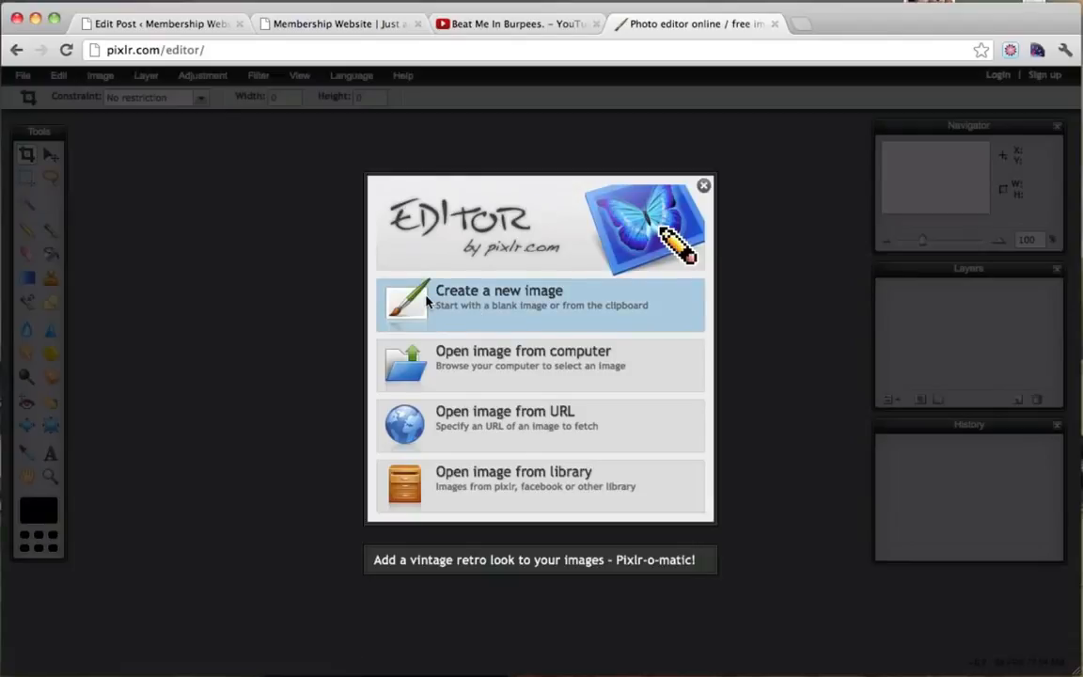
# Create a new blank 455 × 270 image named image1.
pyautogui.click(427, 300)
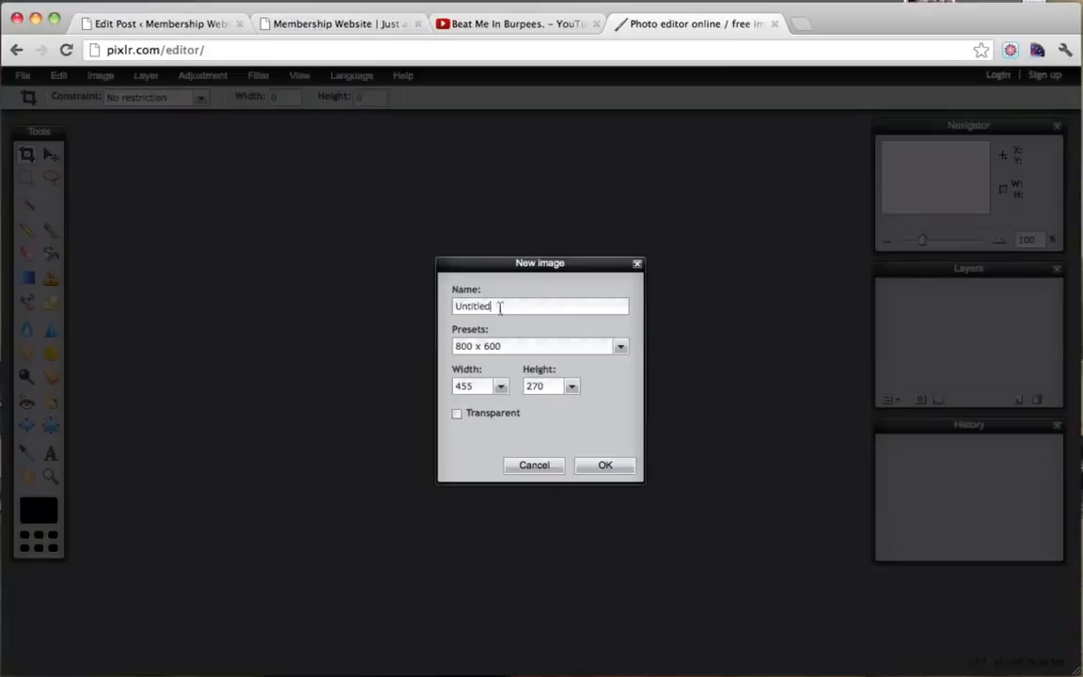
pyautogui.moveTo(500, 307); pyautogui.dragTo(414, 307)
pyautogui.write('image1')
pyautogui.click(611, 466)
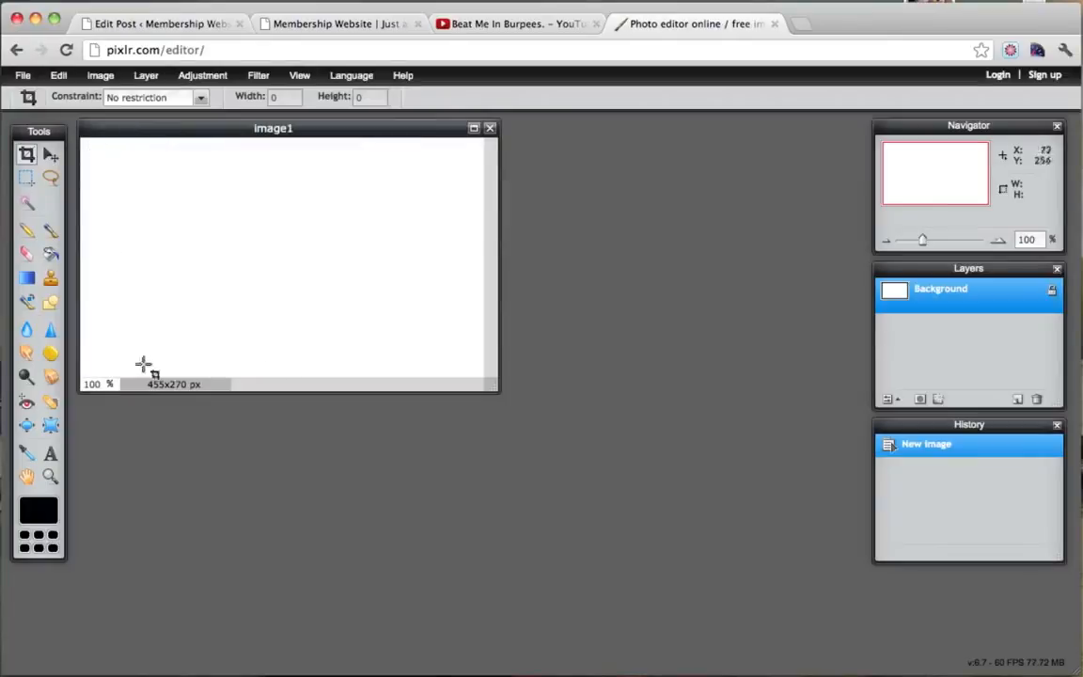
pyautogui.click(337, 23)
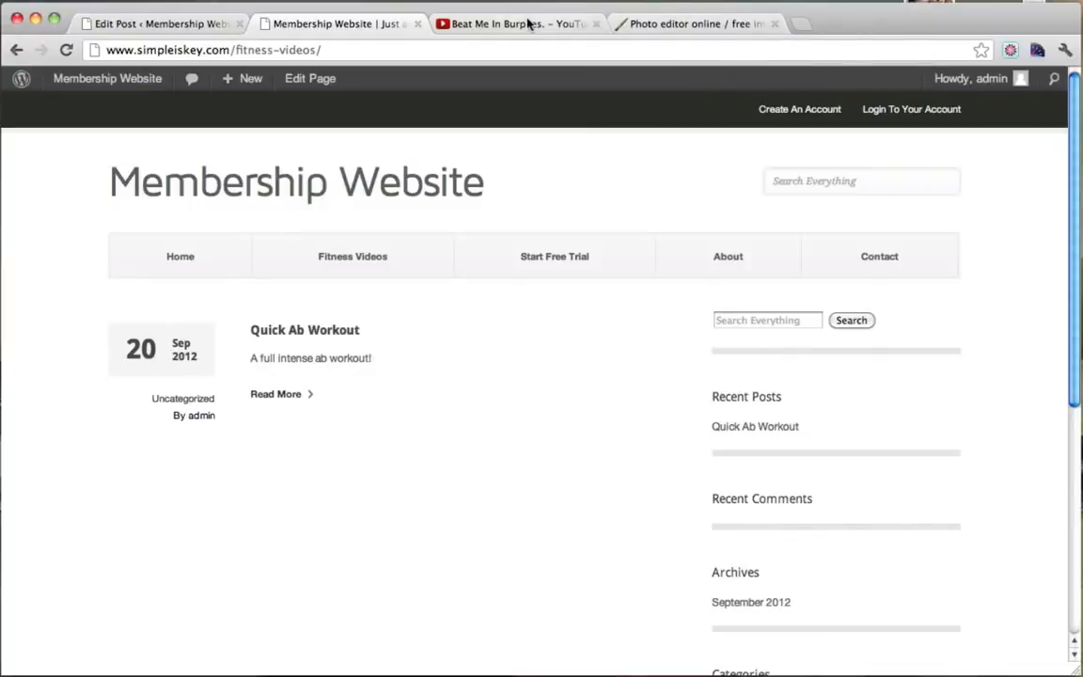
# Search Google Images for 'workout' in a new tab.
pyautogui.click(728, 24)
pyautogui.click(798, 25)
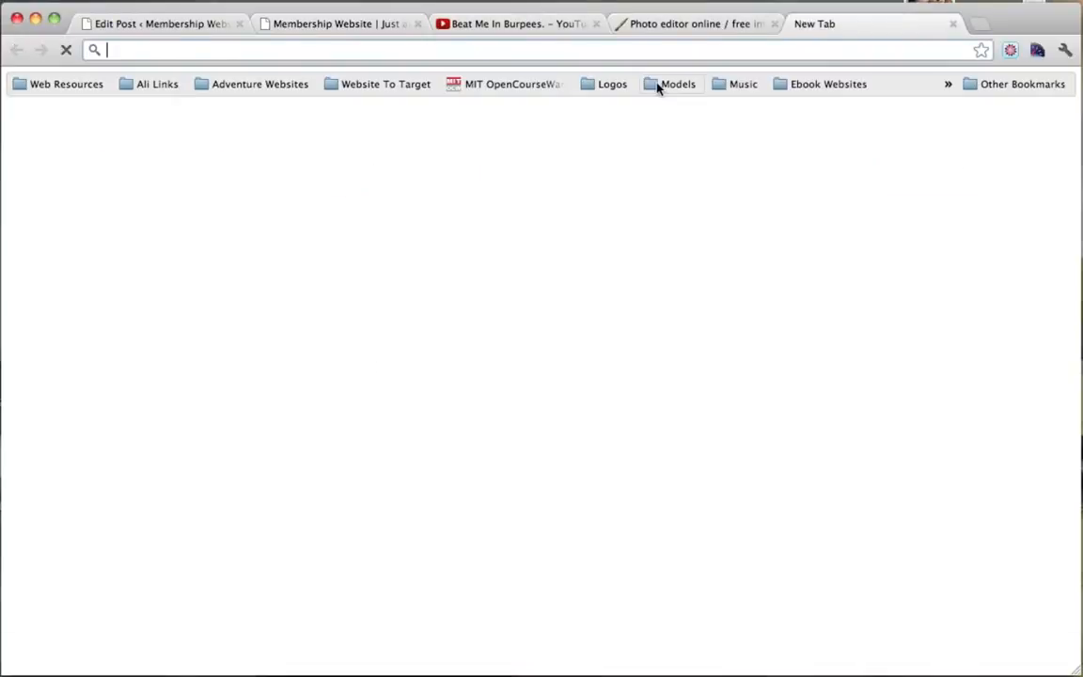
pyautogui.write('www.google.com')
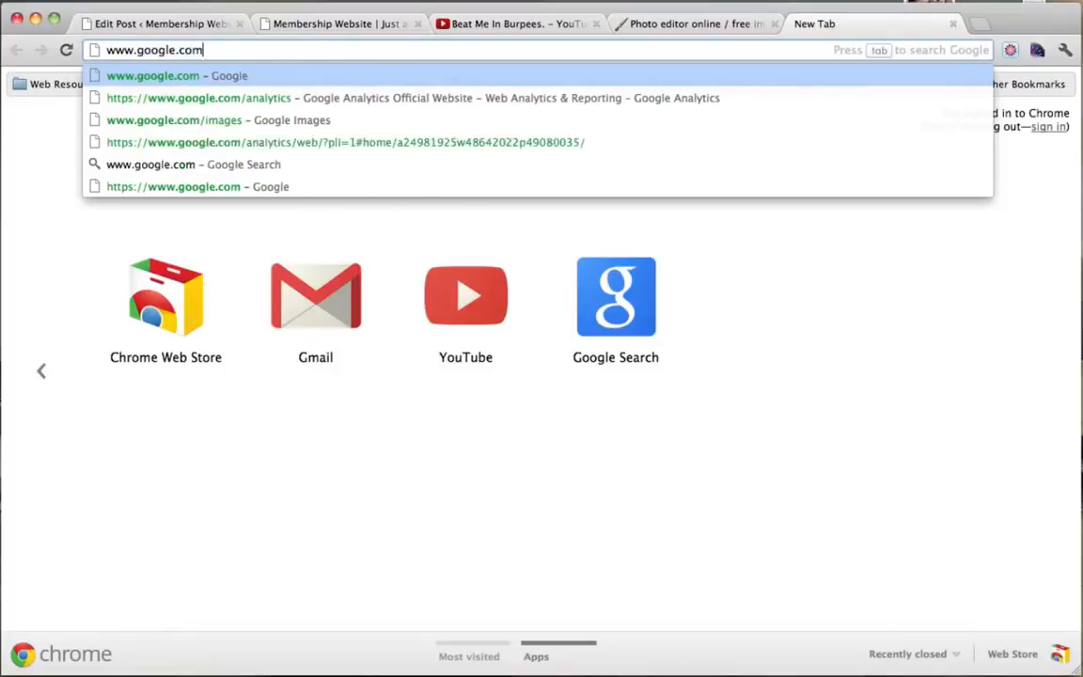
pyautogui.press('Return')
pyautogui.click(154, 81)
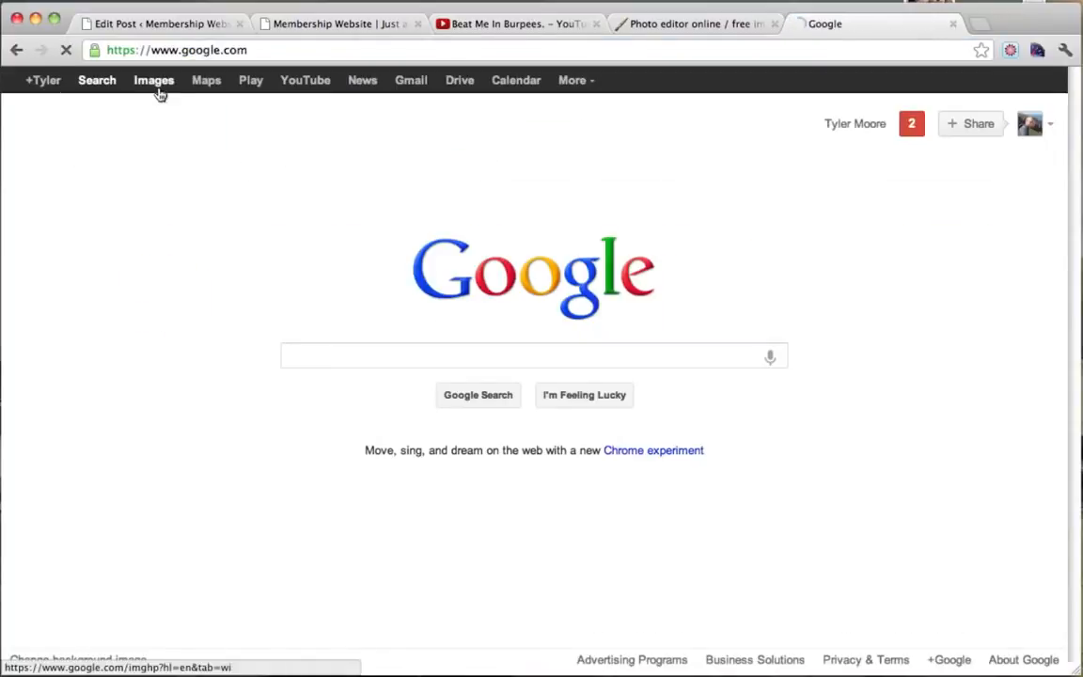
pyautogui.write('workout')
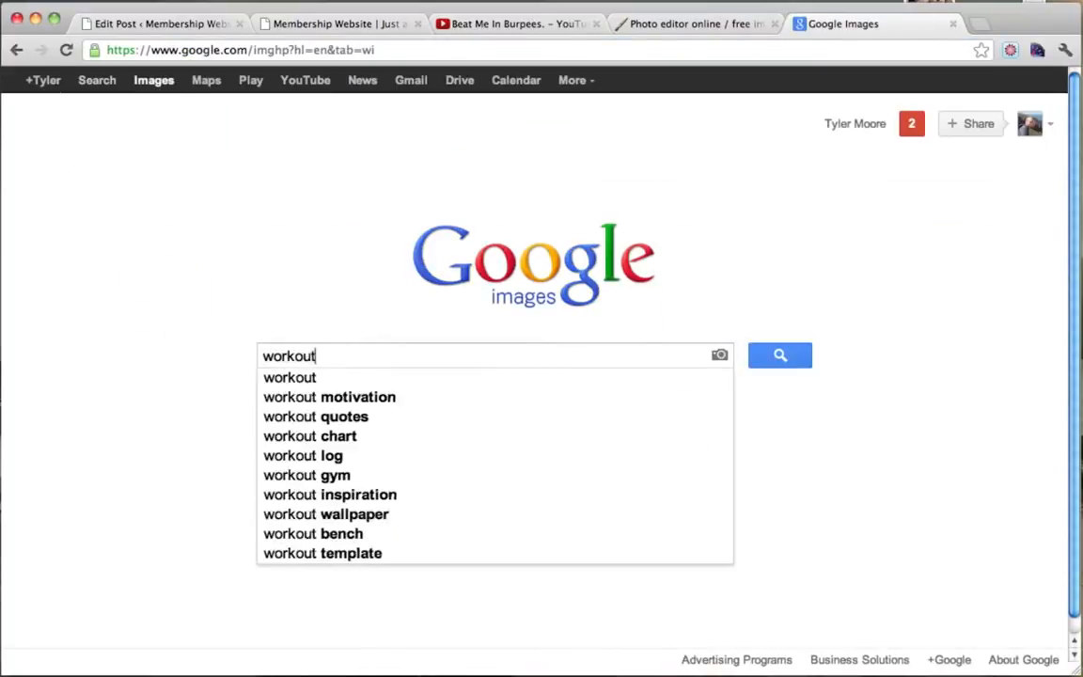
pyautogui.press('Return')
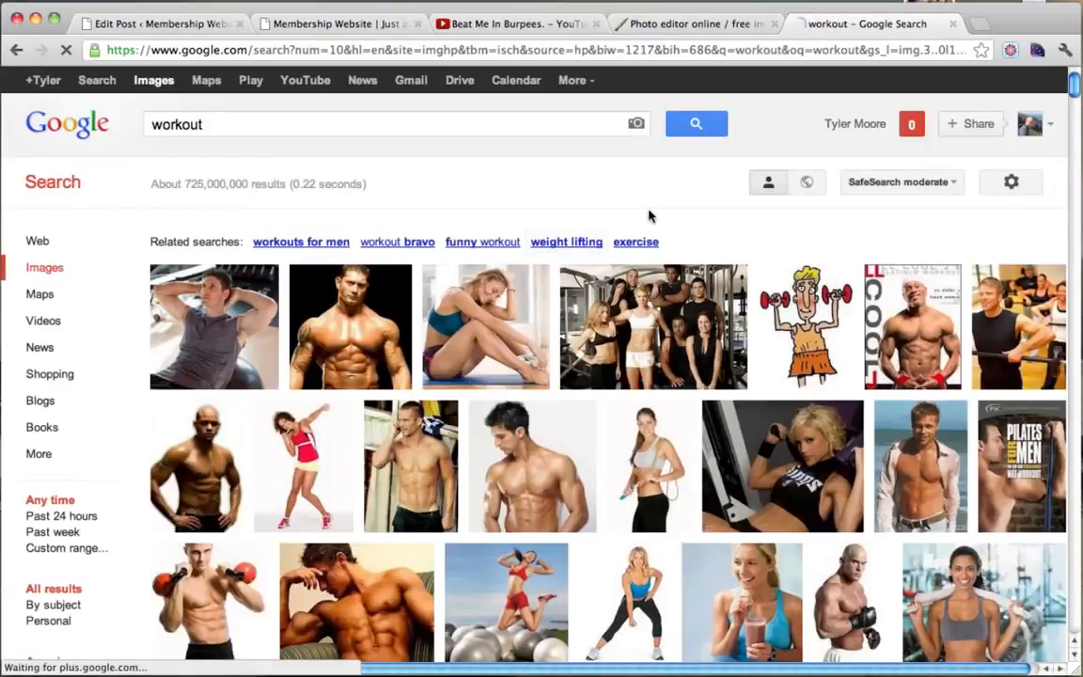
# Open the smiling woman with towel photo full-size and save it to the Desktop as workout-schedule-for-women.
pyautogui.scroll(-3, 648, 217)
pyautogui.moveTo(648, 217)
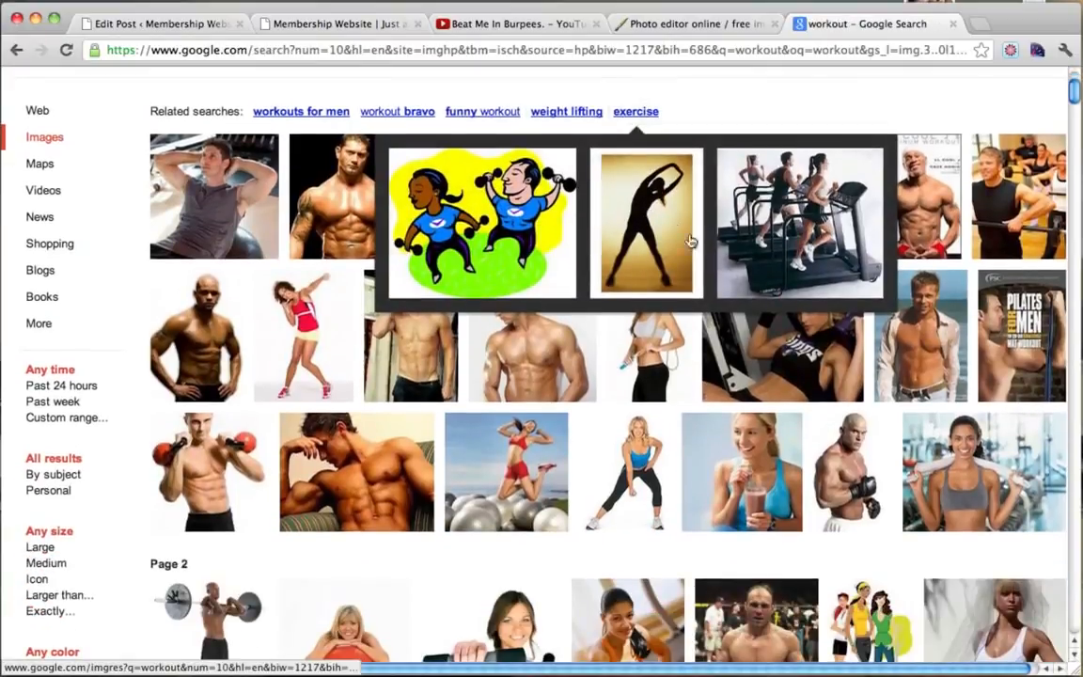
pyautogui.moveTo(496, 484)
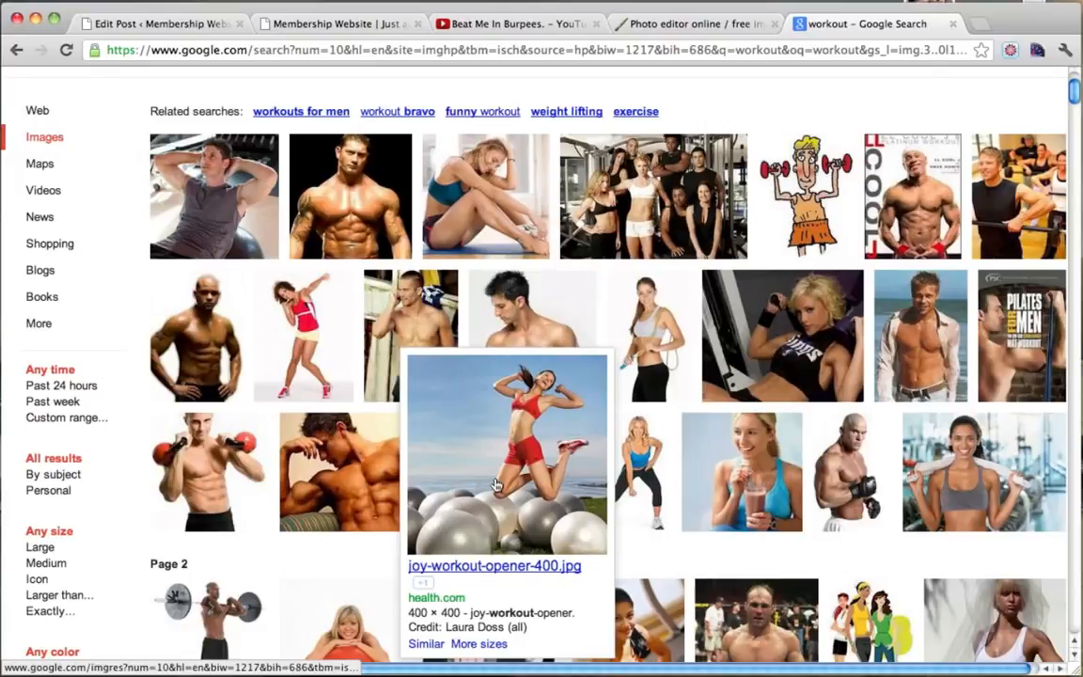
pyautogui.scroll(-2, 496, 485)
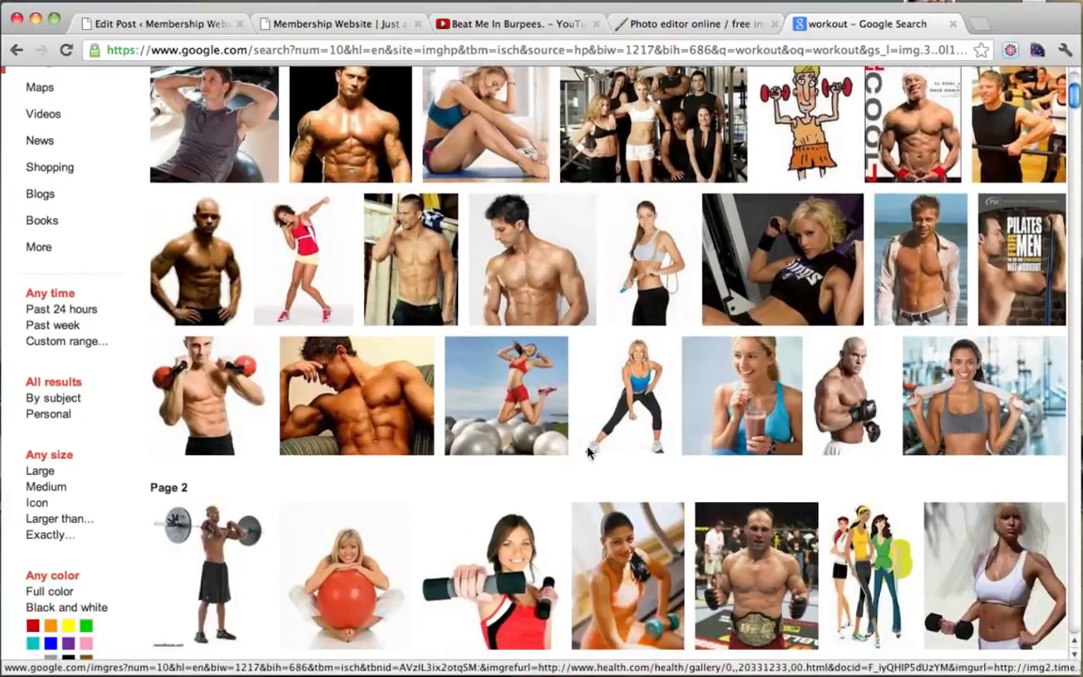
pyautogui.click(1003, 411)
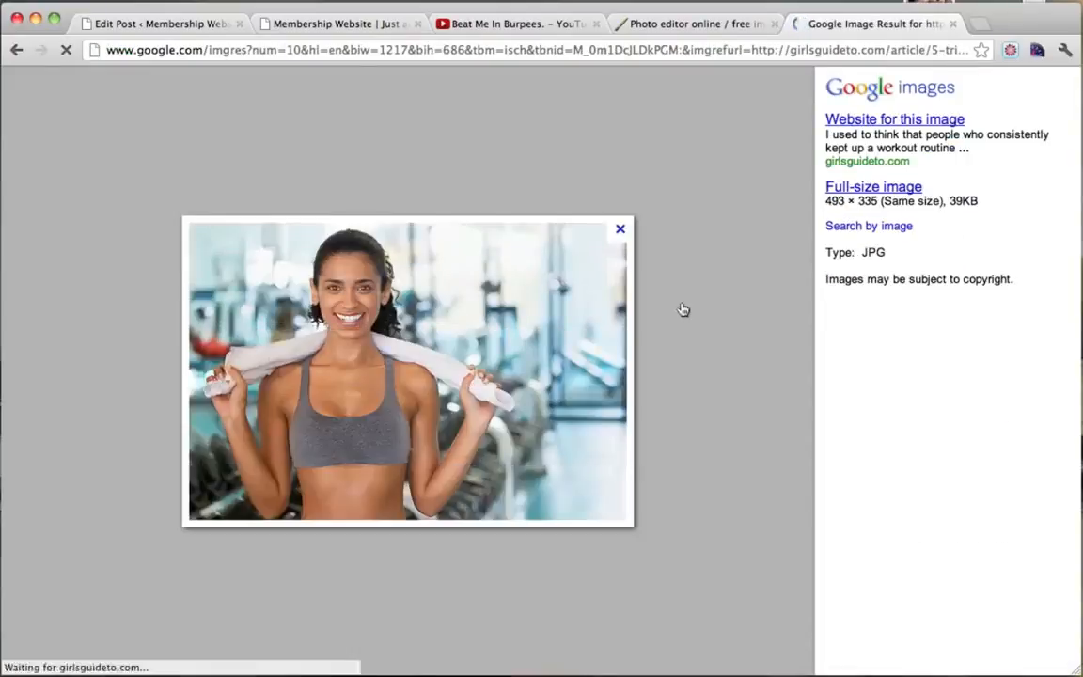
pyautogui.click(874, 188)
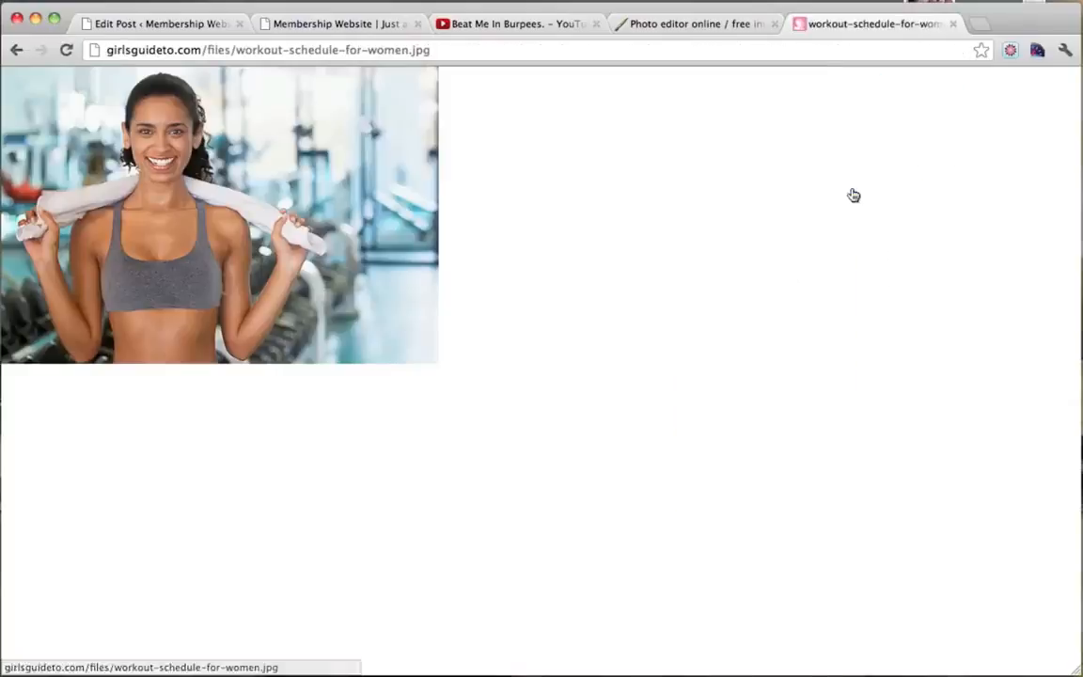
pyautogui.rightClick(278, 220)
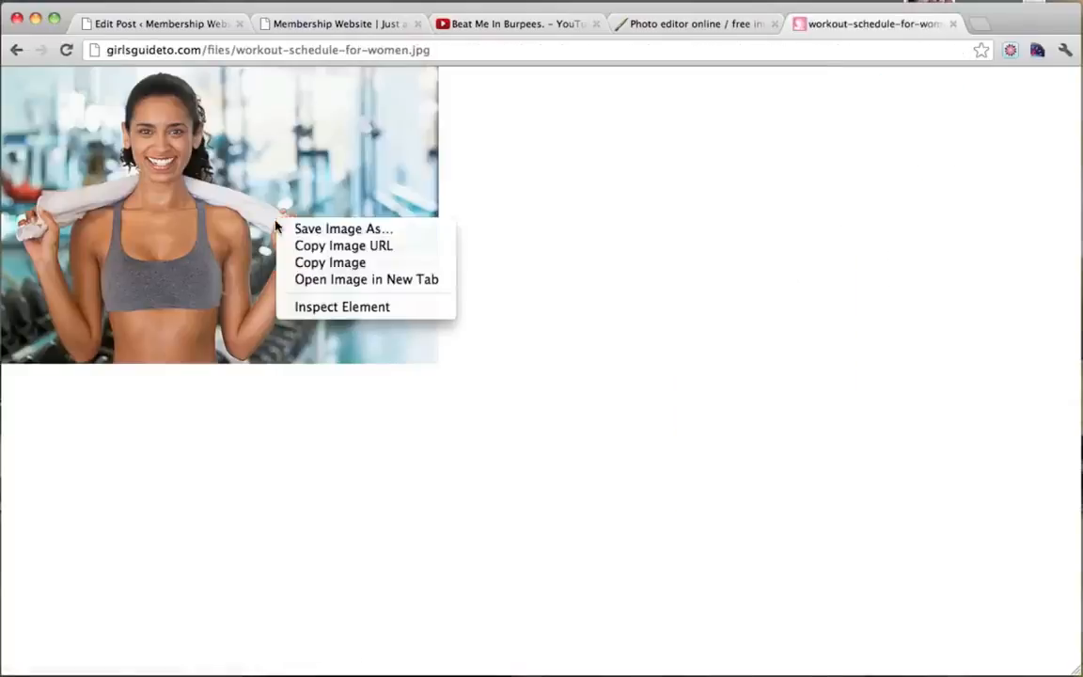
pyautogui.click(366, 234)
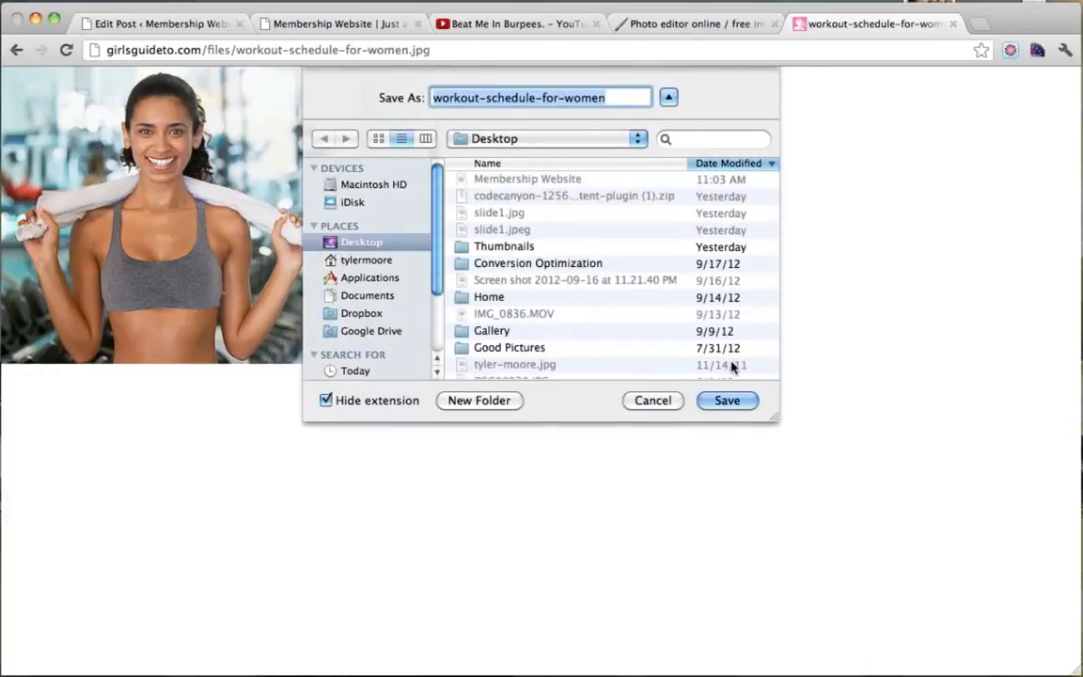
pyautogui.click(749, 405)
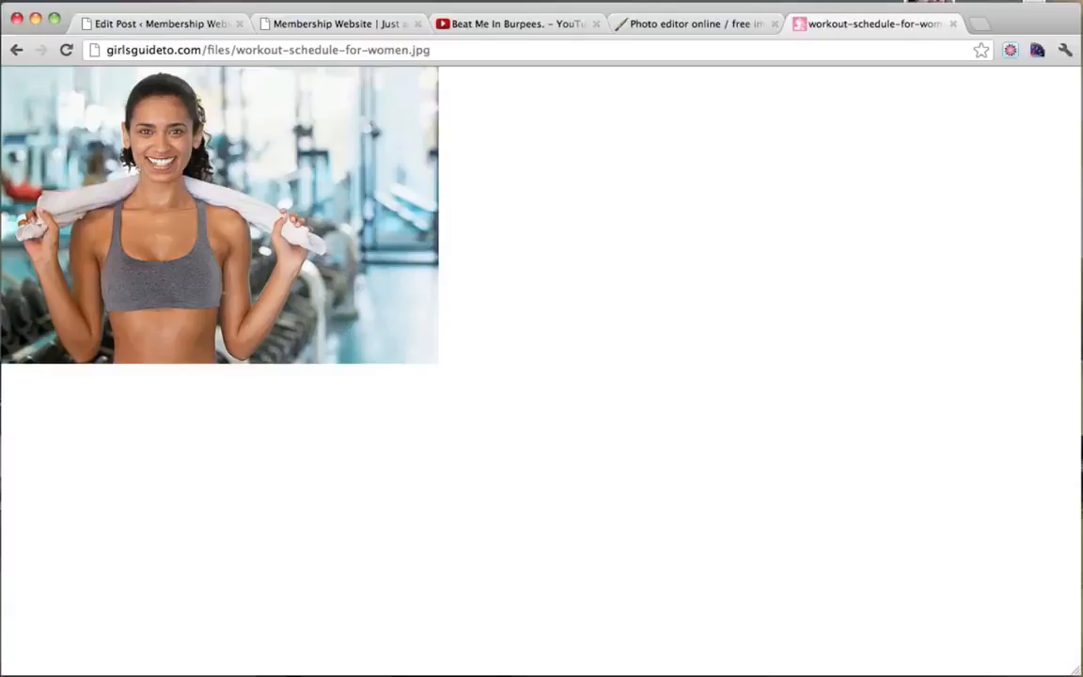
# Open the workout-schedule-for-women photo from the computer in Pixlr Editor.
pyautogui.click(953, 24)
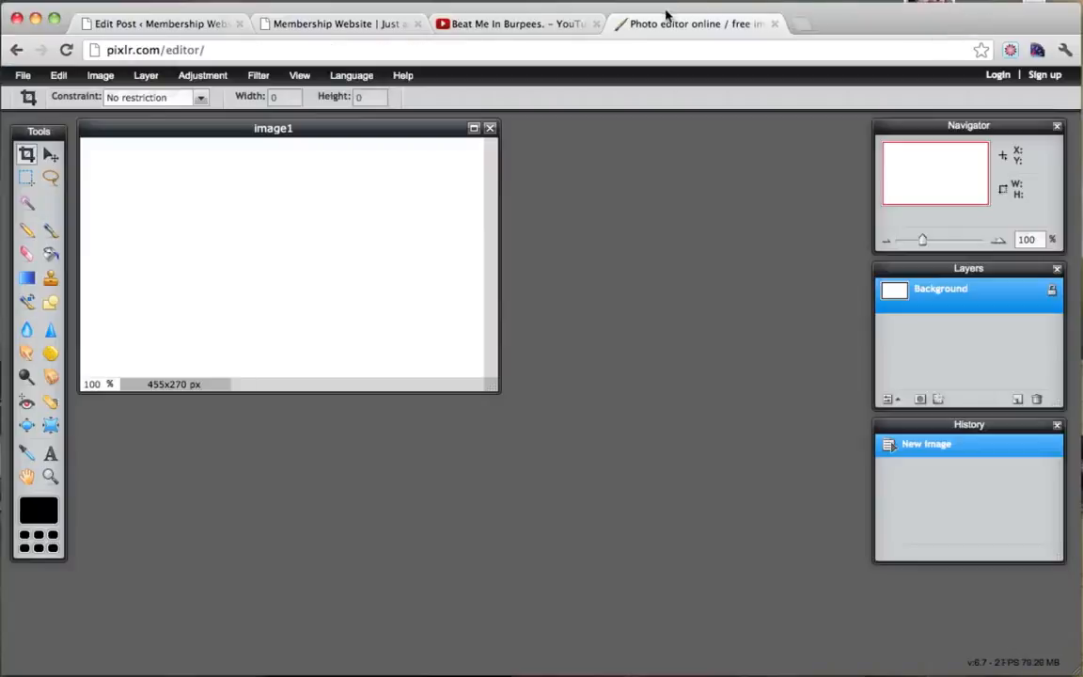
pyautogui.click(23, 77)
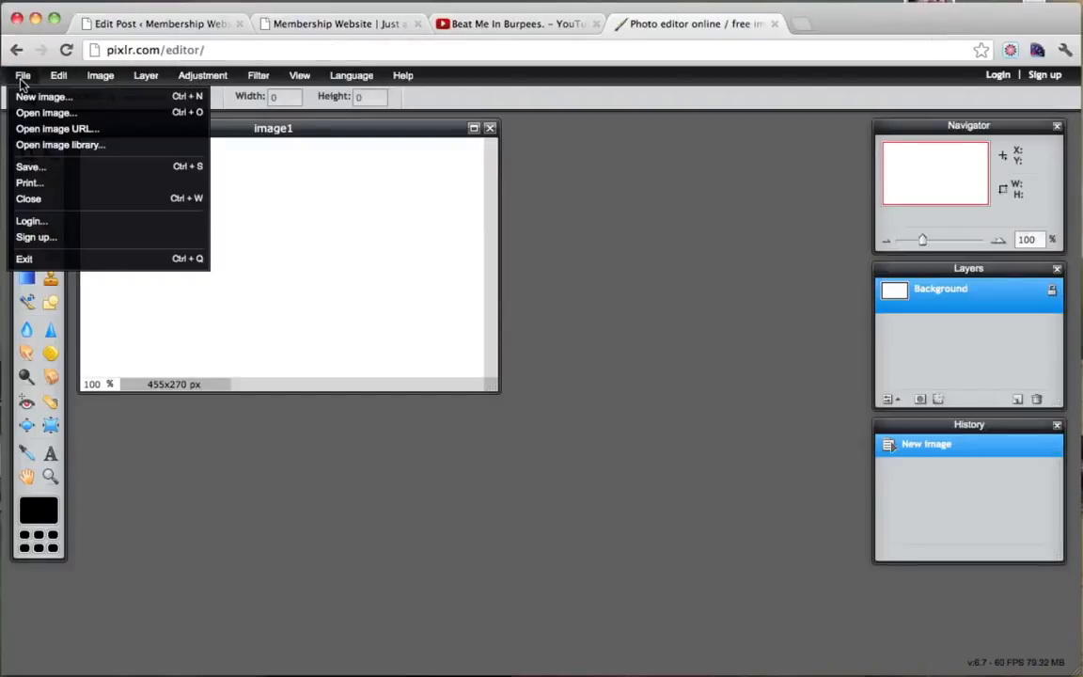
pyautogui.click(47, 113)
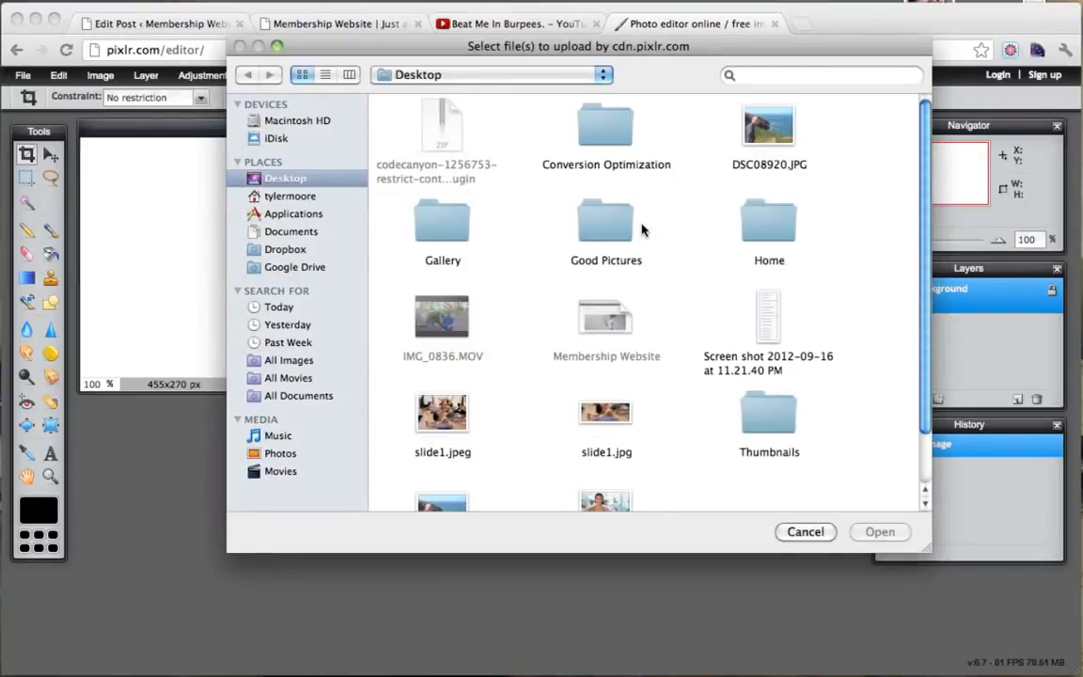
pyautogui.scroll(-2, 642, 229)
pyautogui.scroll(-2, 642, 230)
pyautogui.click(605, 451)
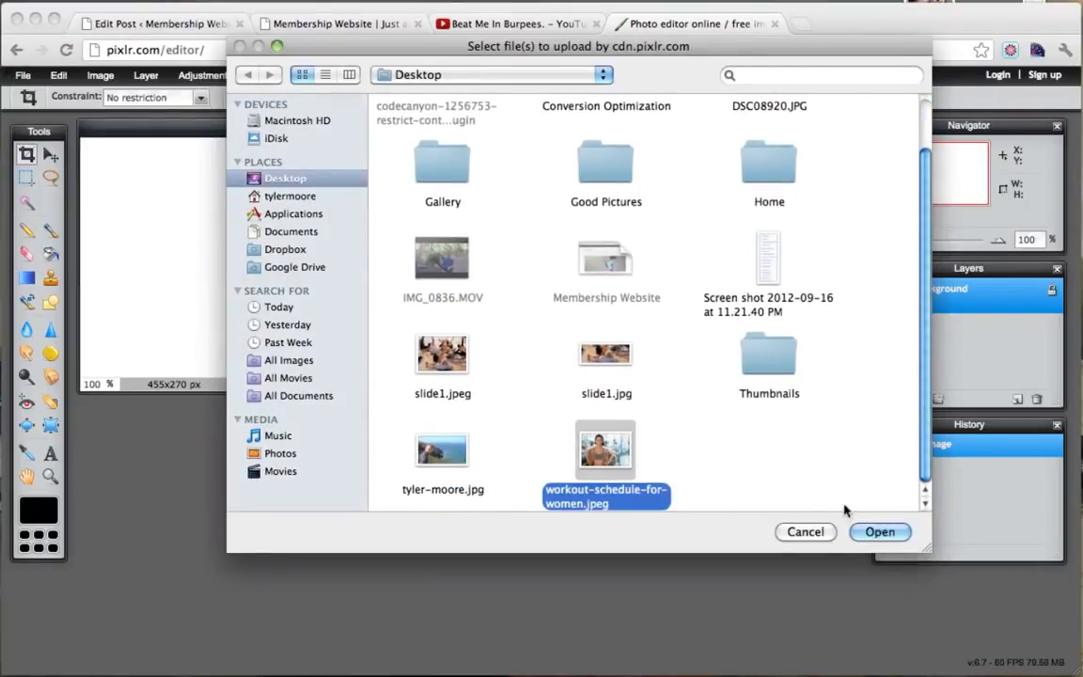
pyautogui.click(880, 532)
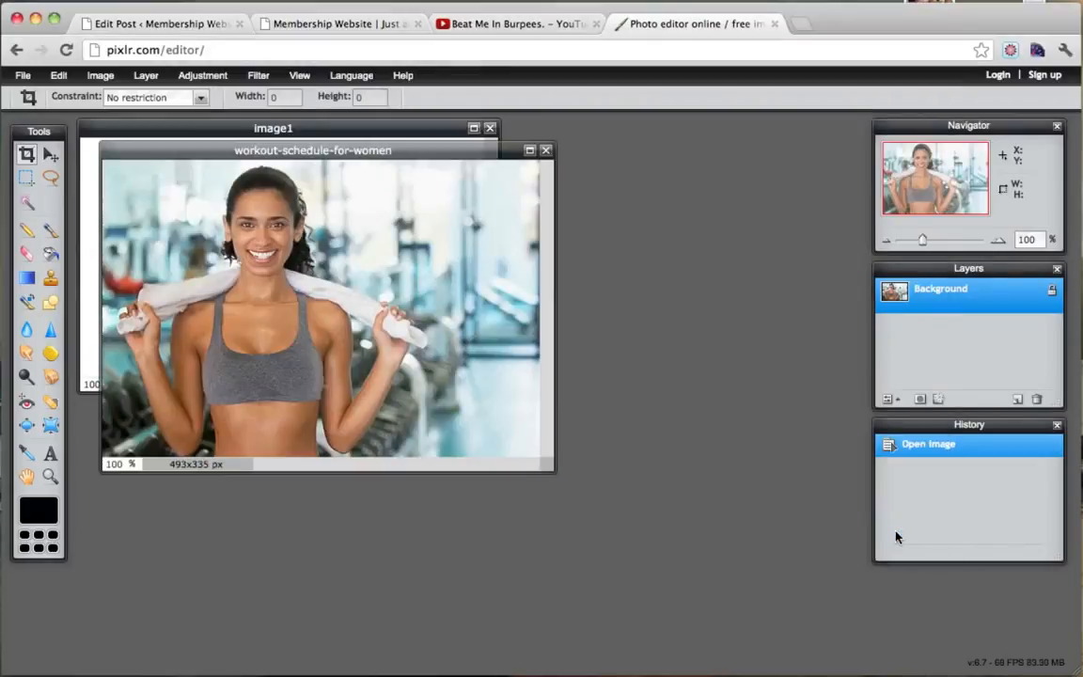
pyautogui.moveTo(346, 149); pyautogui.dragTo(401, 165)
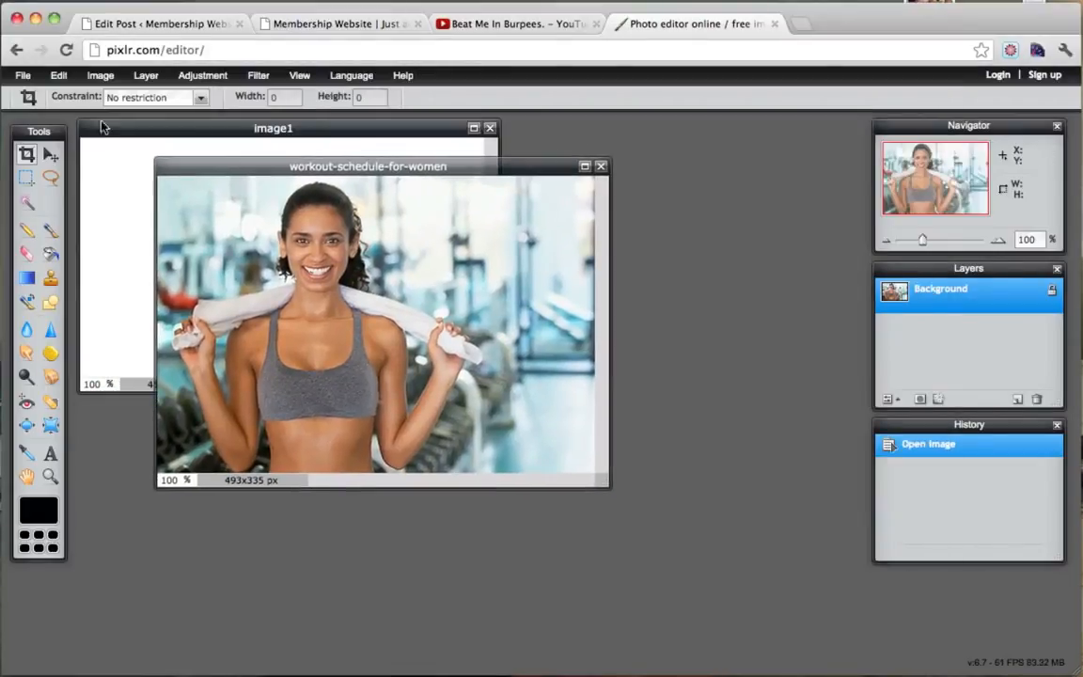
# Copy the whole workout photo and paste it into image1 as a new layer.
pyautogui.click(58, 75)
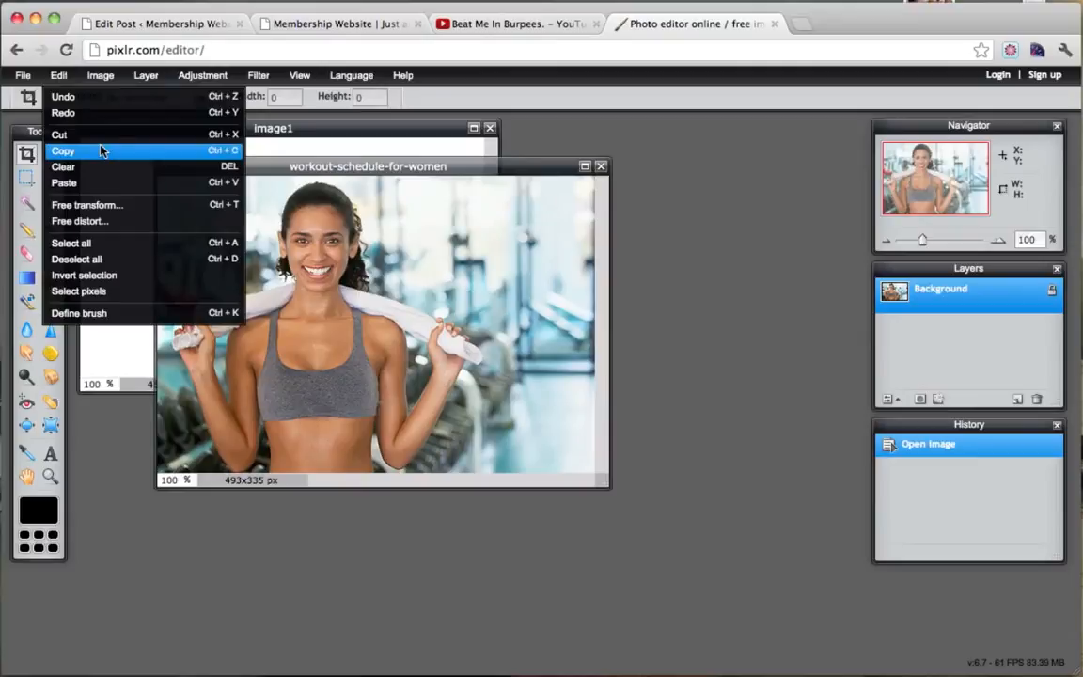
pyautogui.click(83, 243)
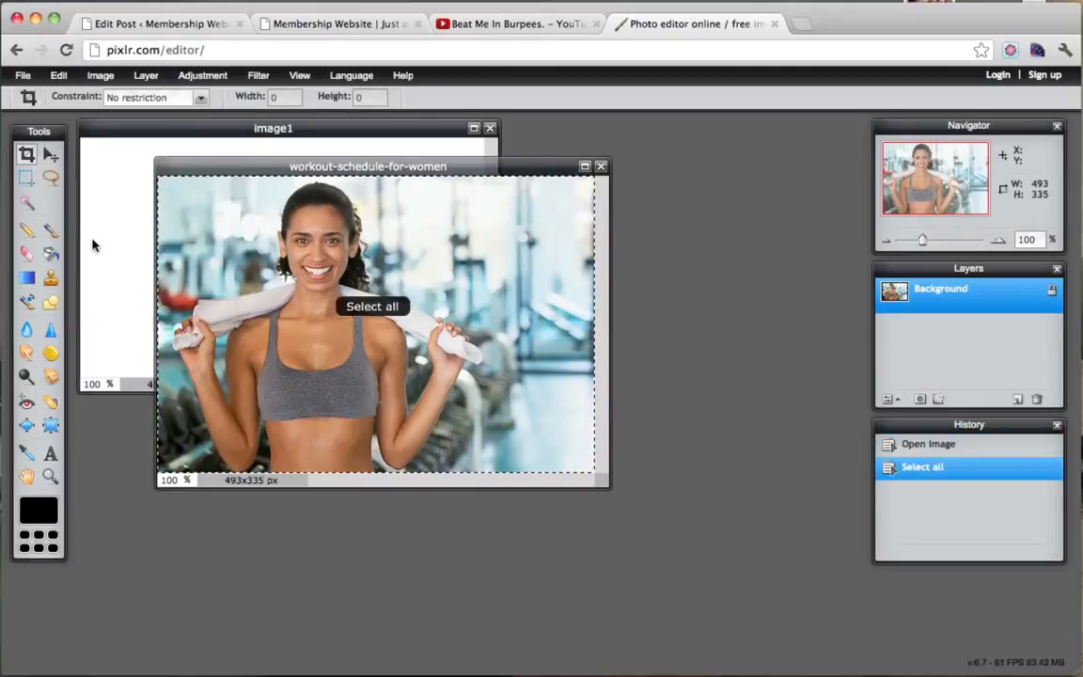
pyautogui.click(59, 75)
pyautogui.click(71, 148)
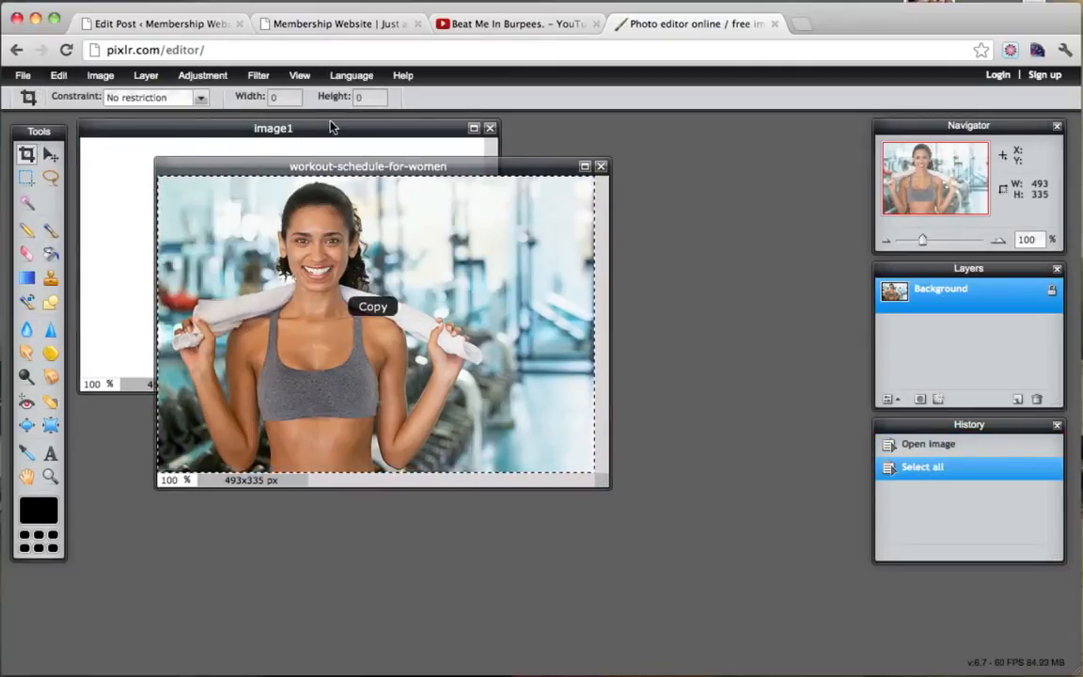
pyautogui.click(331, 128)
pyautogui.click(59, 75)
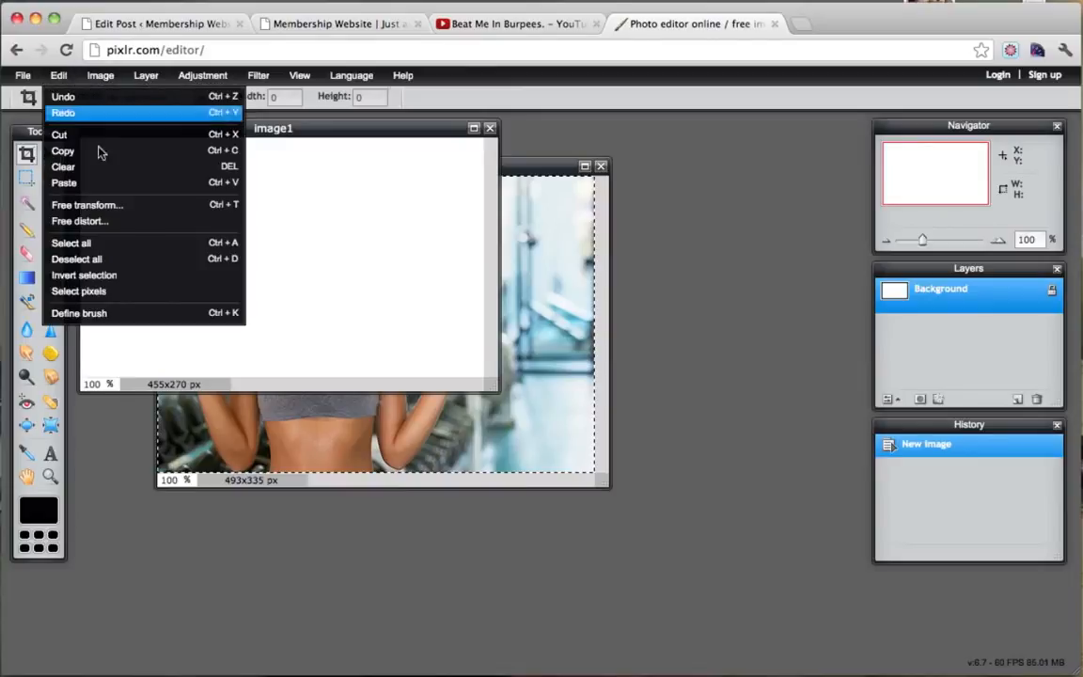
pyautogui.click(93, 182)
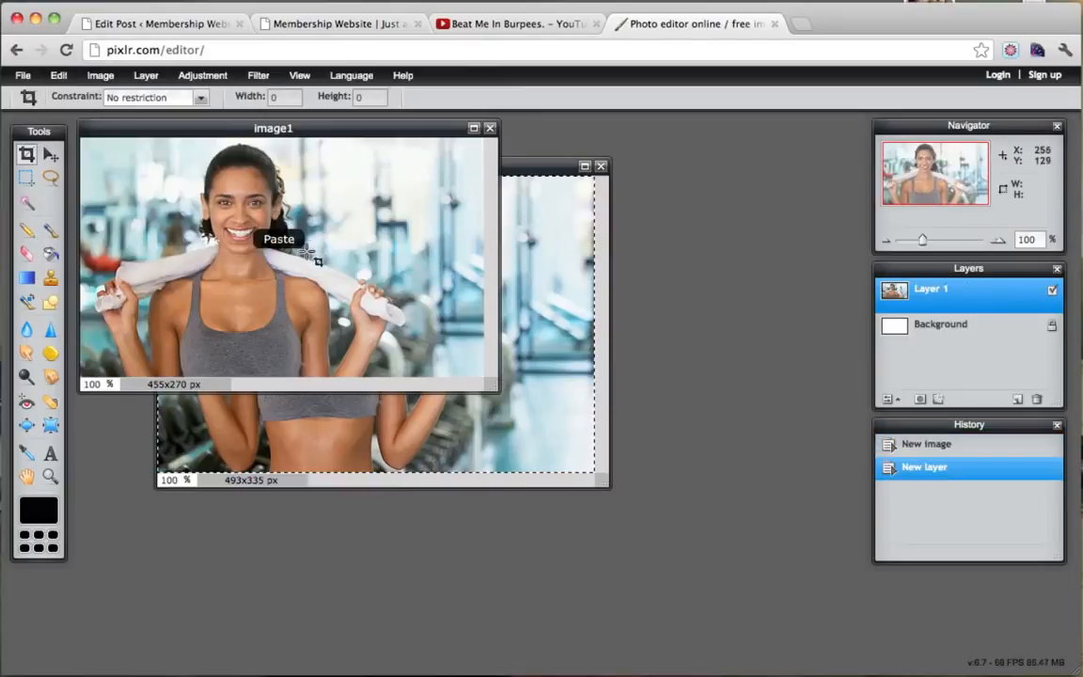
pyautogui.moveTo(376, 131); pyautogui.dragTo(421, 178)
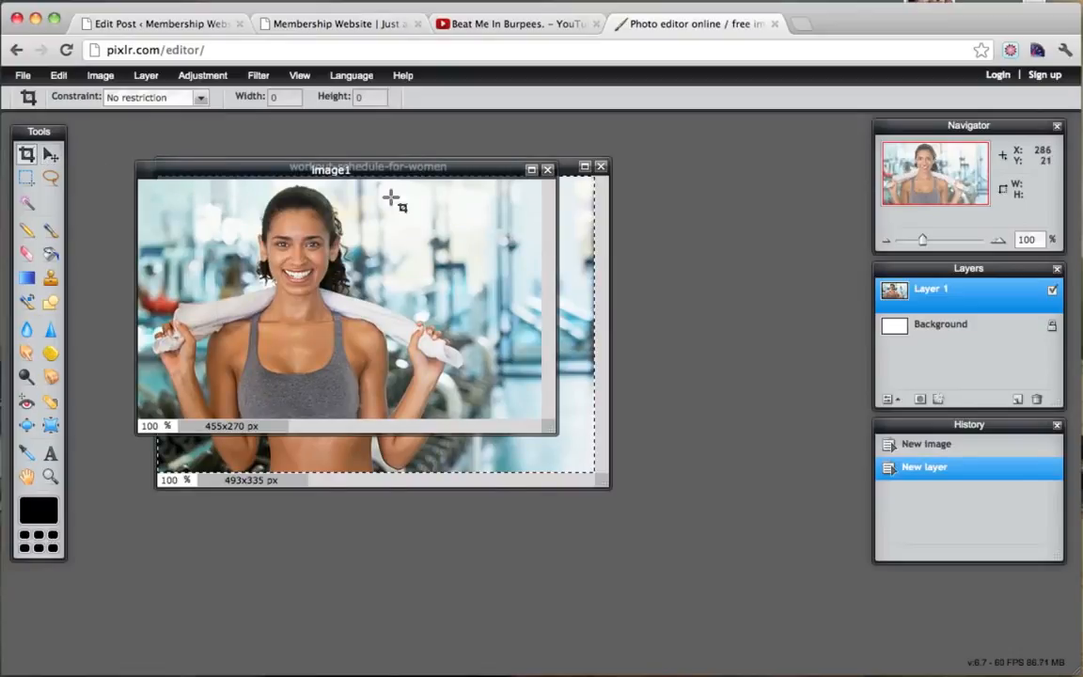
pyautogui.moveTo(552, 426); pyautogui.dragTo(777, 500)
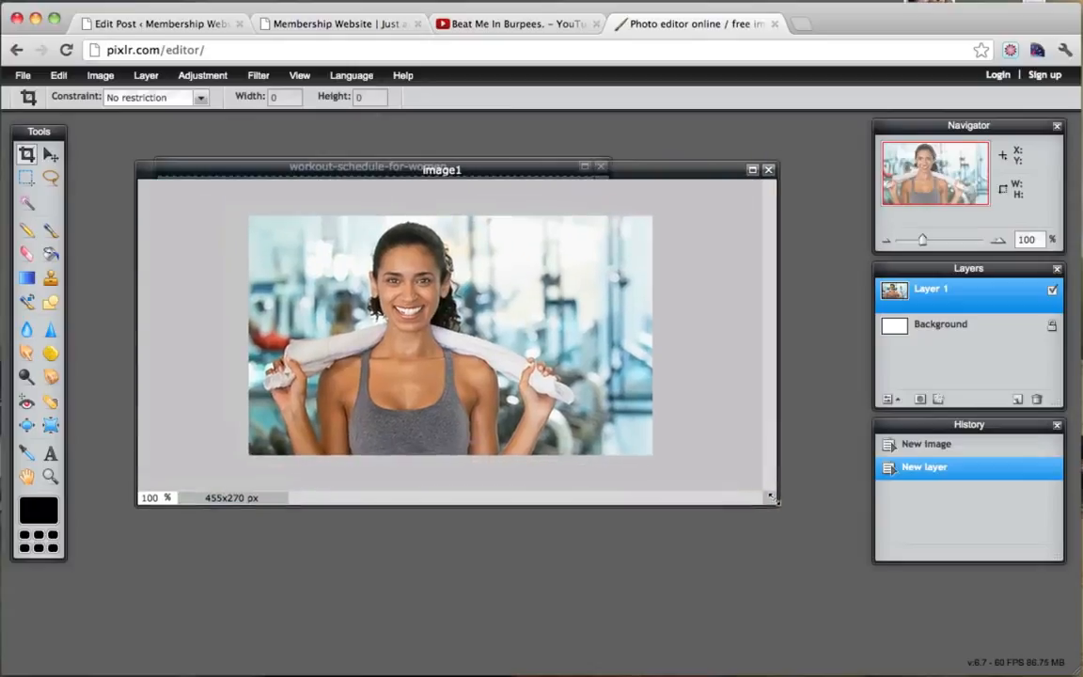
# Save image1 as a JPEG to the Desktop.
pyautogui.click(23, 76)
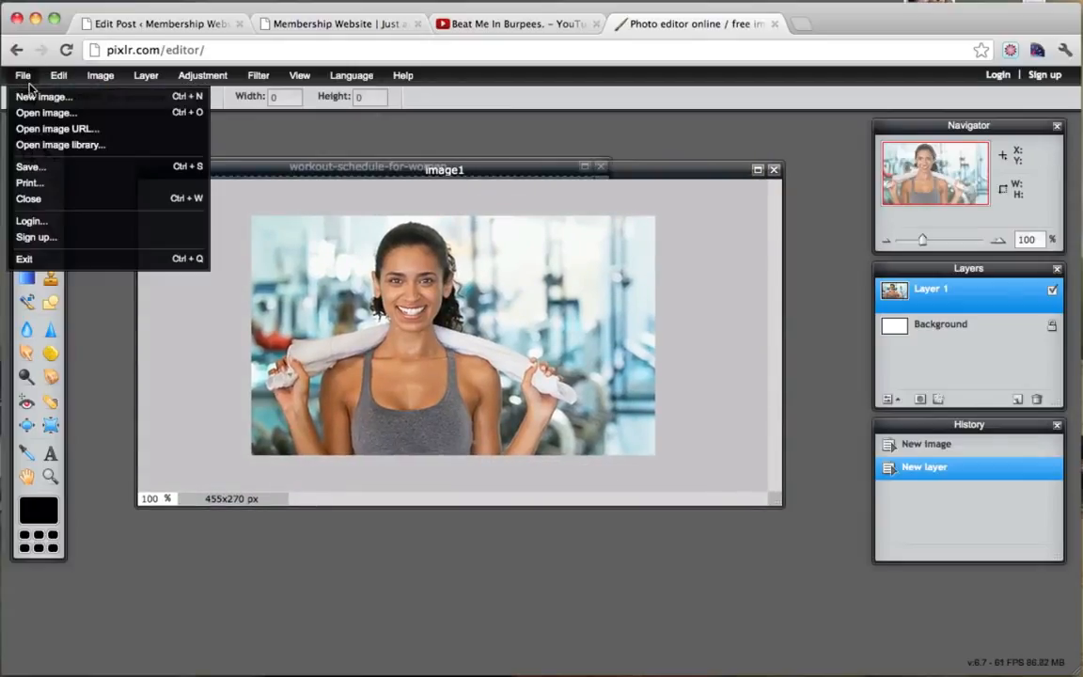
pyautogui.click(86, 169)
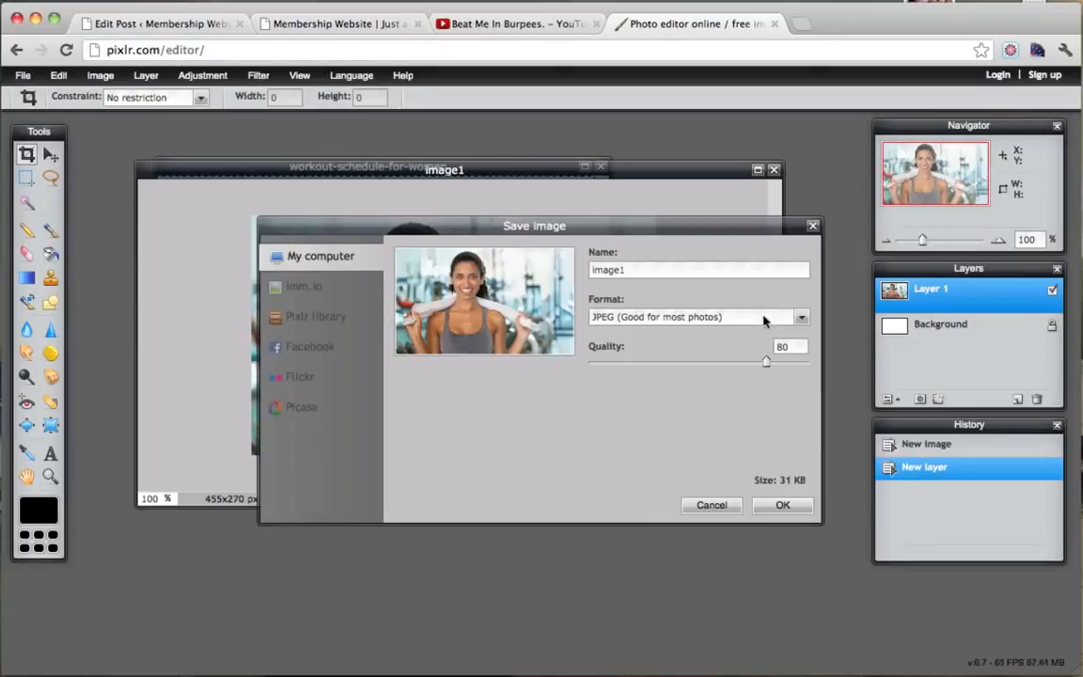
pyautogui.click(784, 506)
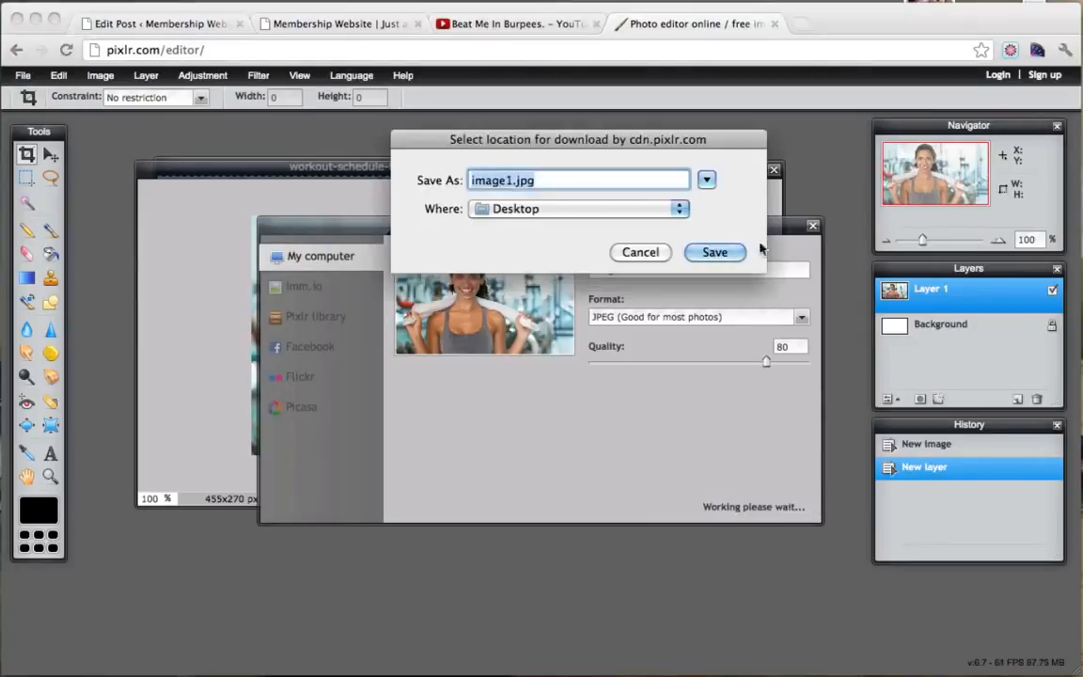
pyautogui.click(716, 253)
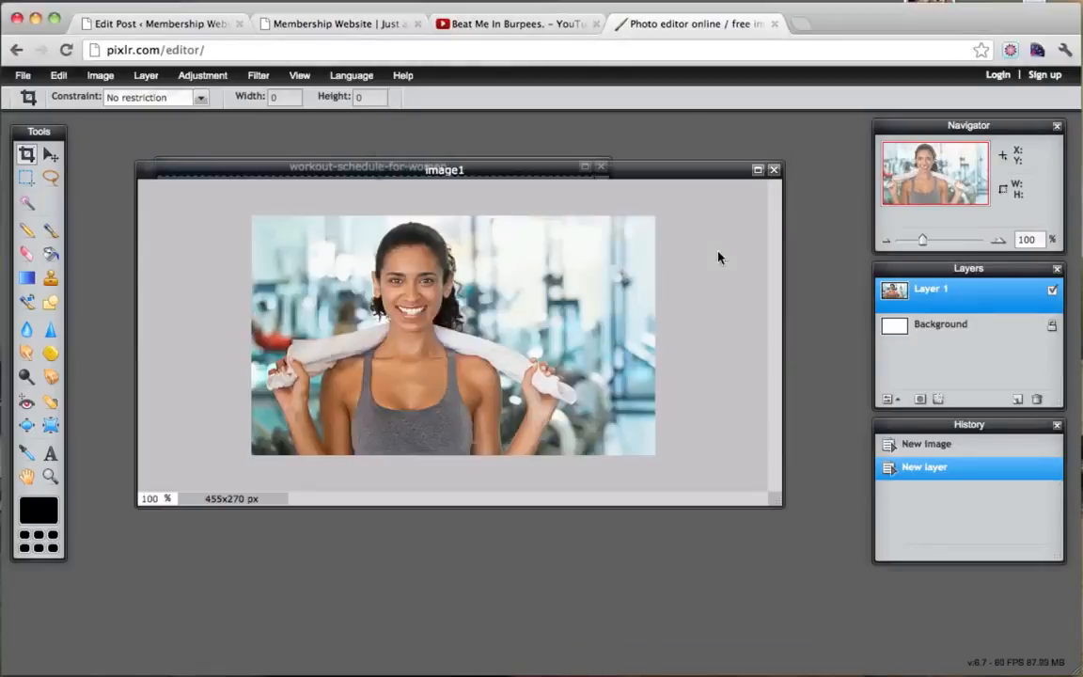
pyautogui.click(370, 28)
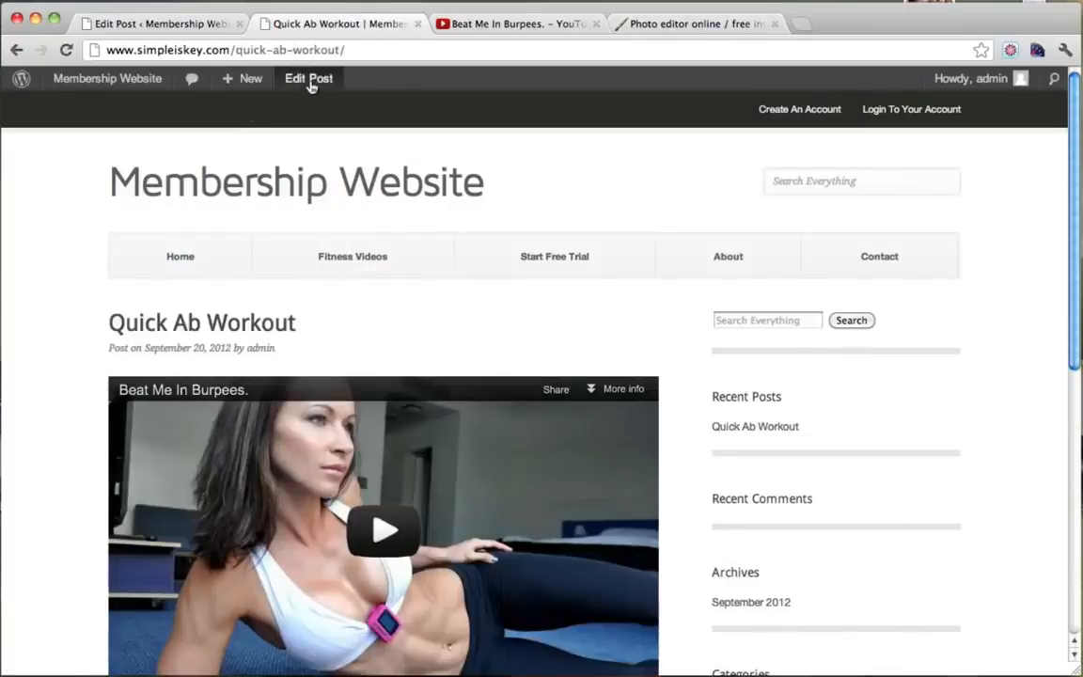
# Upload image1.jpg from the Desktop and set it as the post's featured image.
pyautogui.click(310, 81)
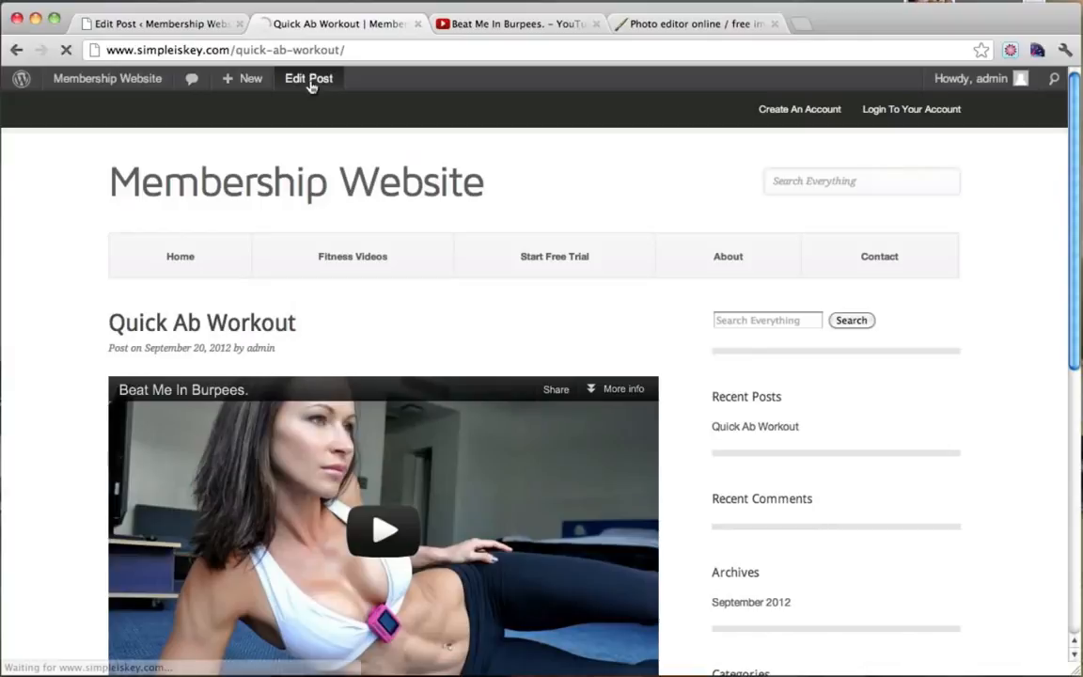
pyautogui.scroll(-10, 1039, 477)
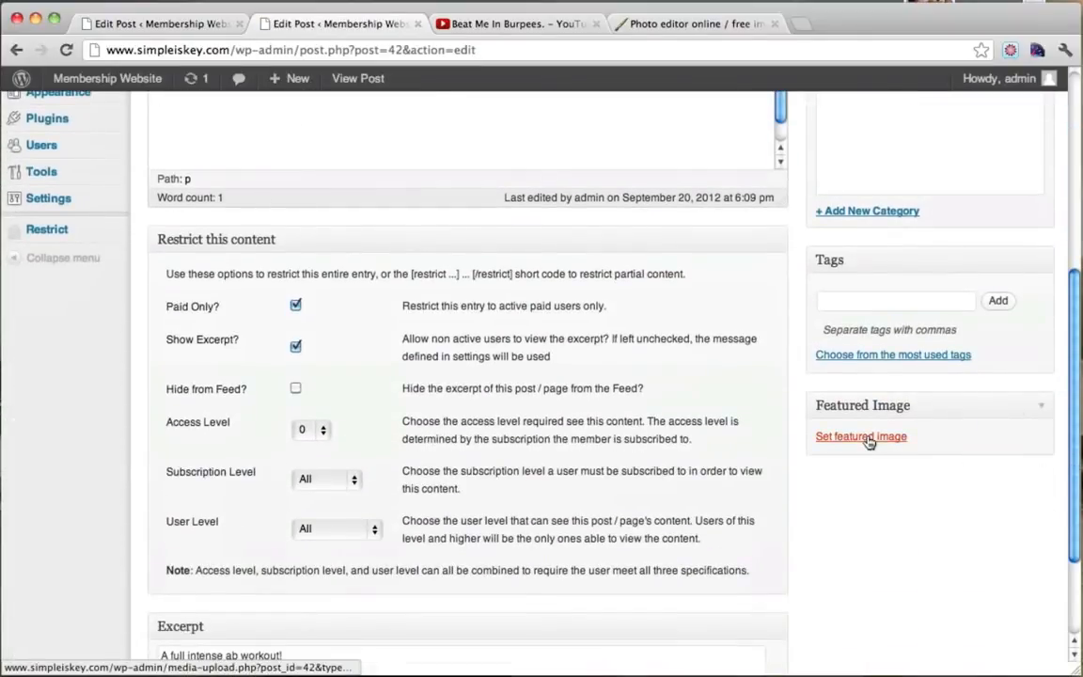
pyautogui.click(861, 438)
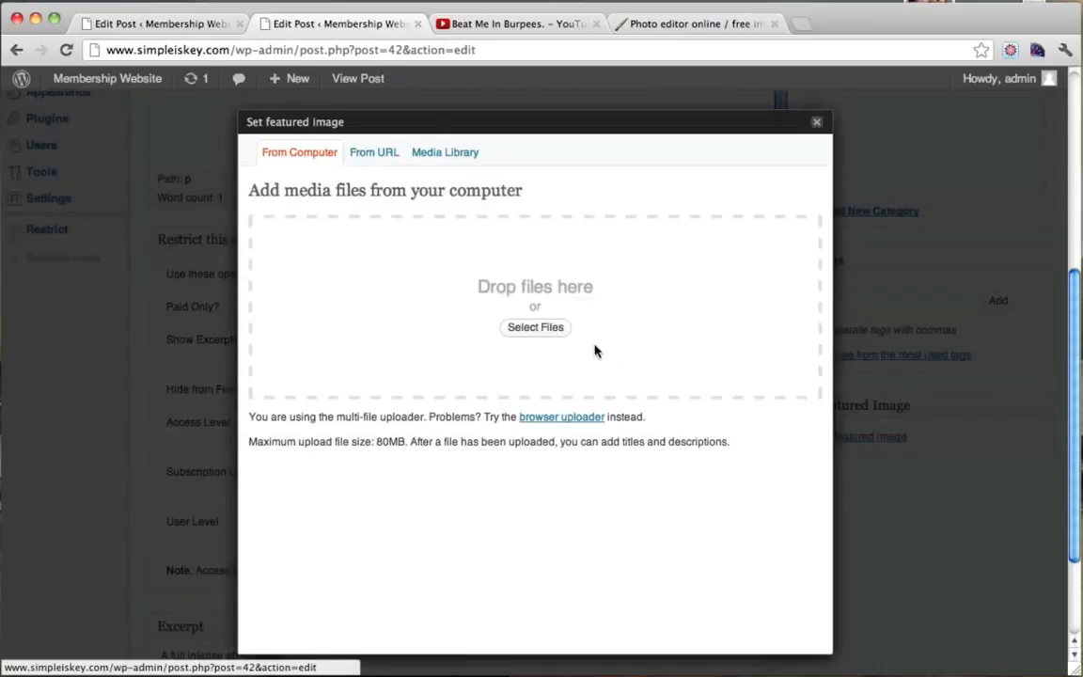
pyautogui.click(526, 335)
pyautogui.scroll(-1, 588, 316)
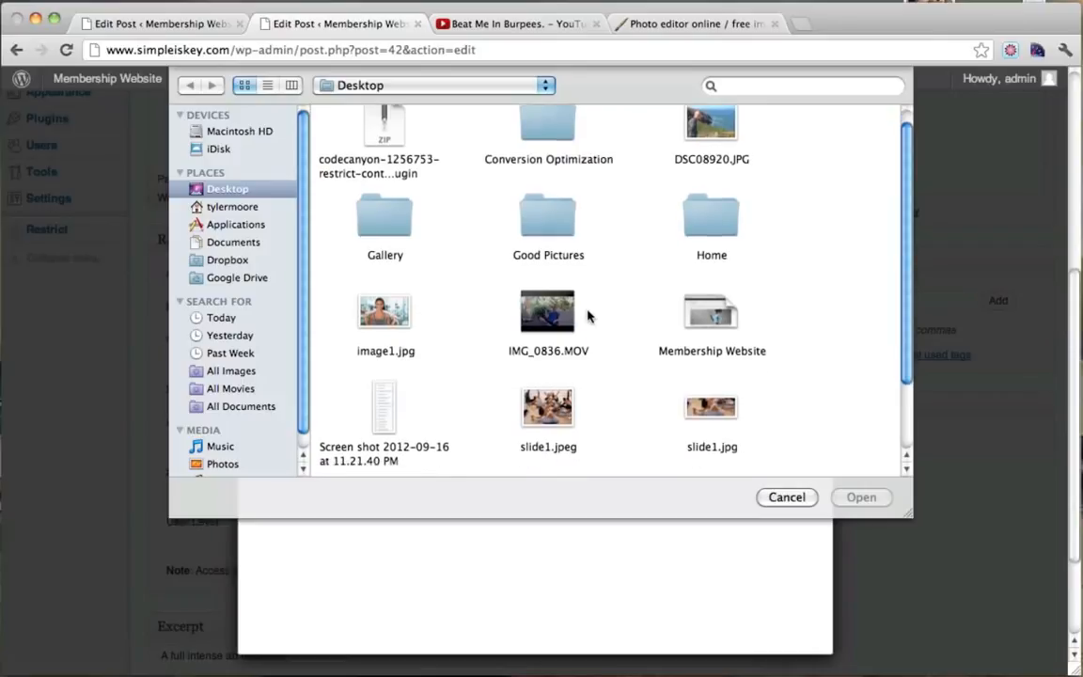
pyautogui.click(376, 310)
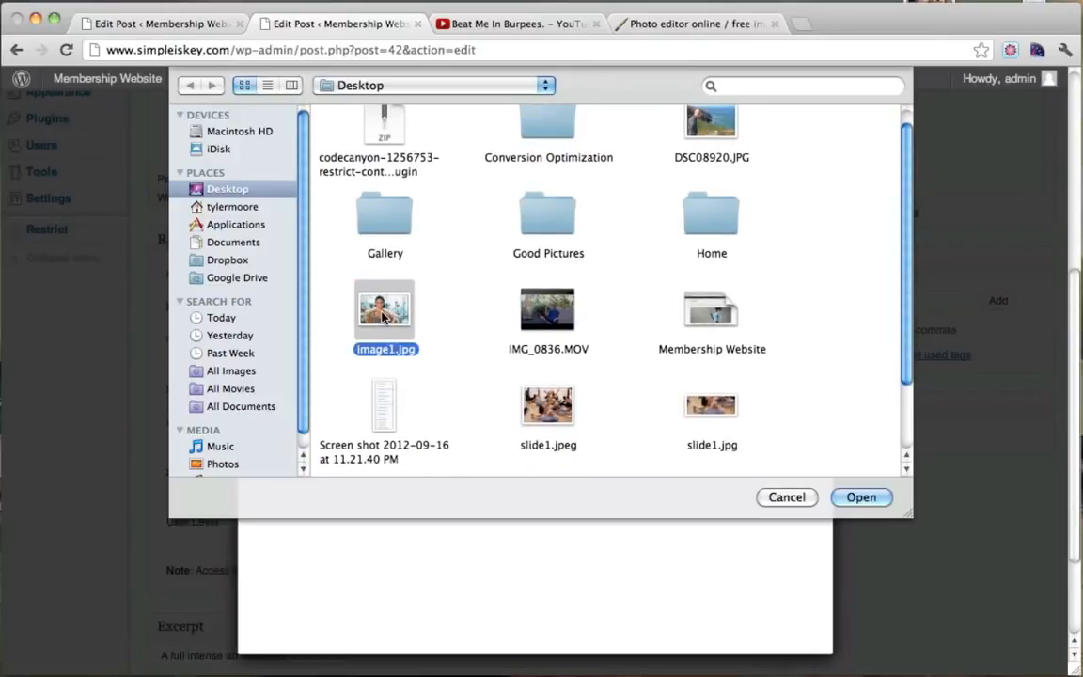
pyautogui.click(856, 499)
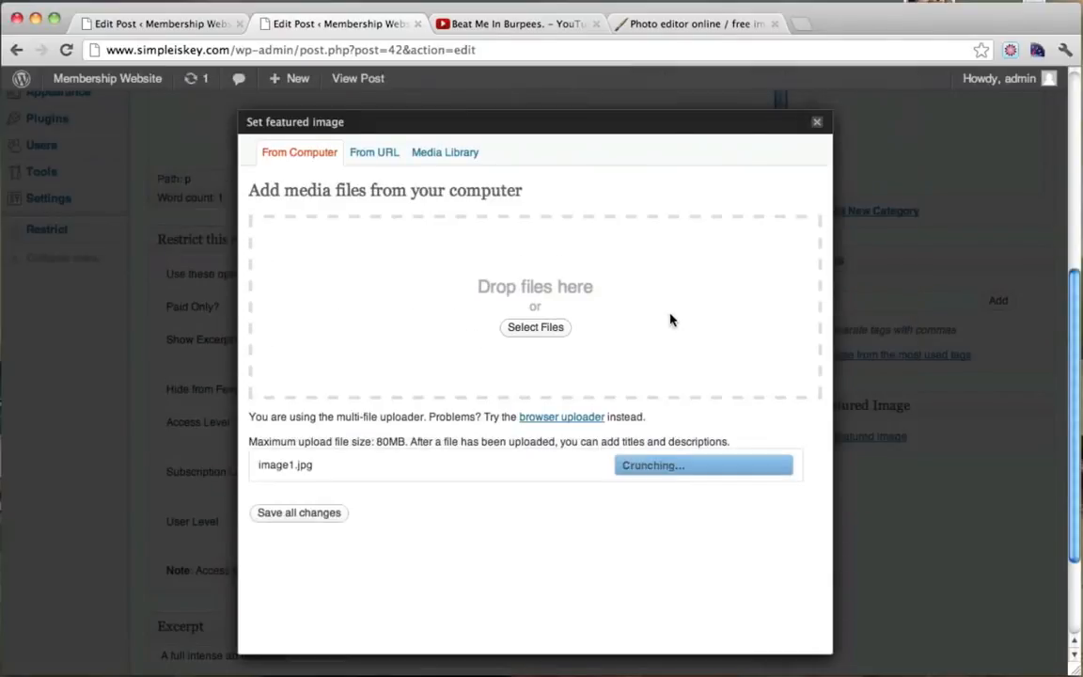
pyautogui.scroll(-10, 669, 318)
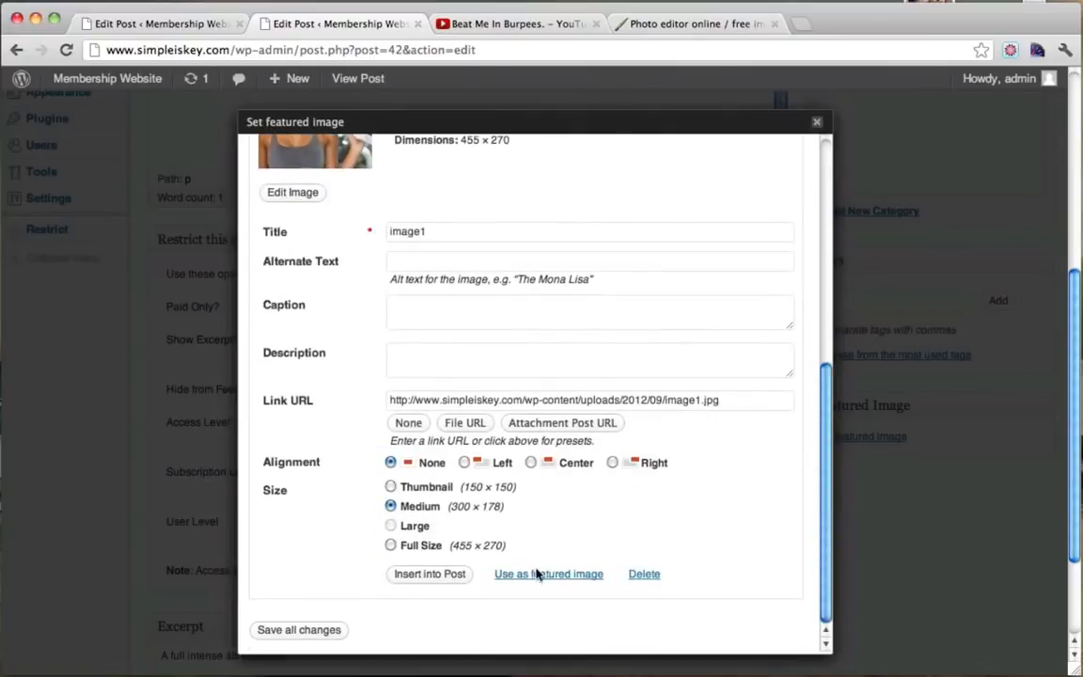
pyautogui.click(538, 574)
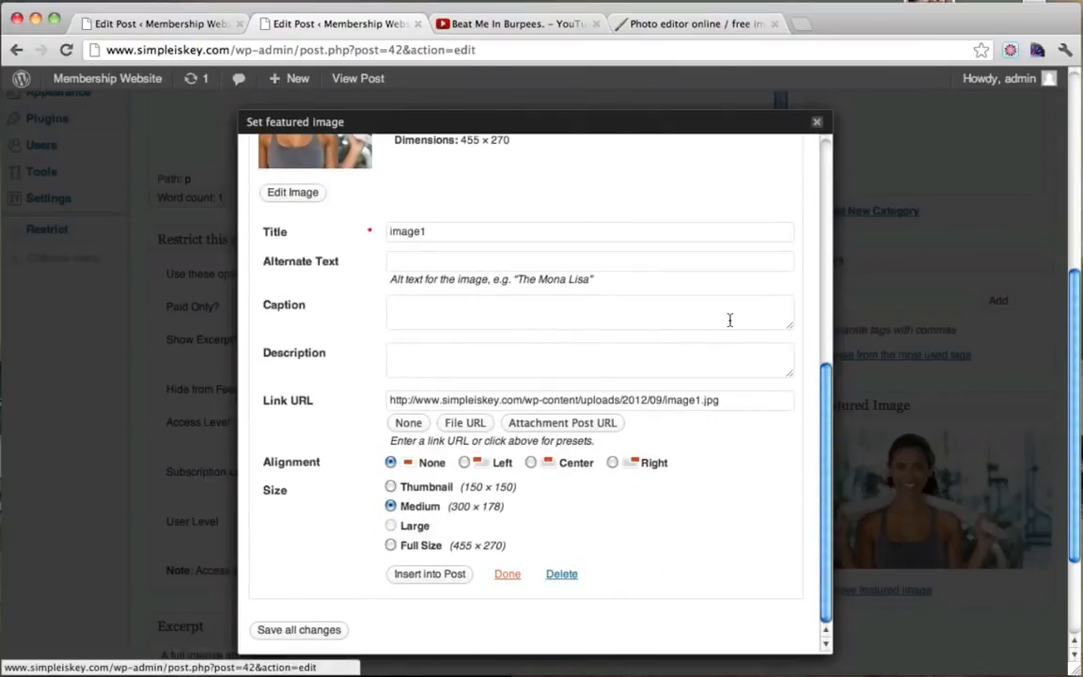
# Close the featured image window and update the Quick Ab Workout post.
pyautogui.click(817, 121)
pyautogui.scroll(5, 955, 292)
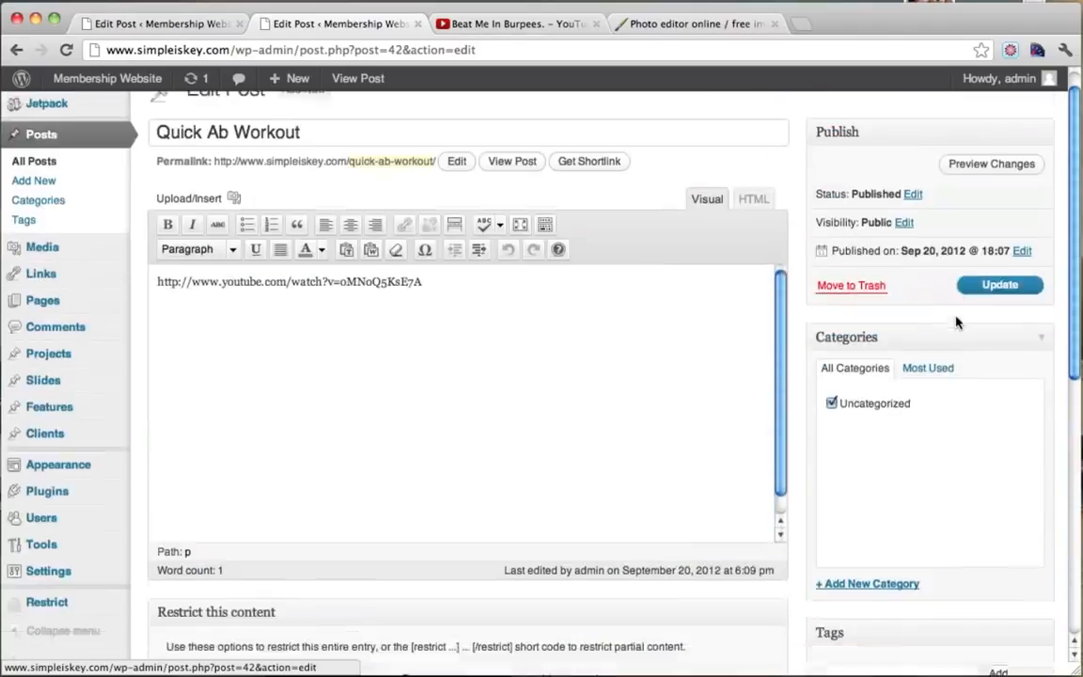
pyautogui.scroll(2, 955, 322)
pyautogui.click(1009, 318)
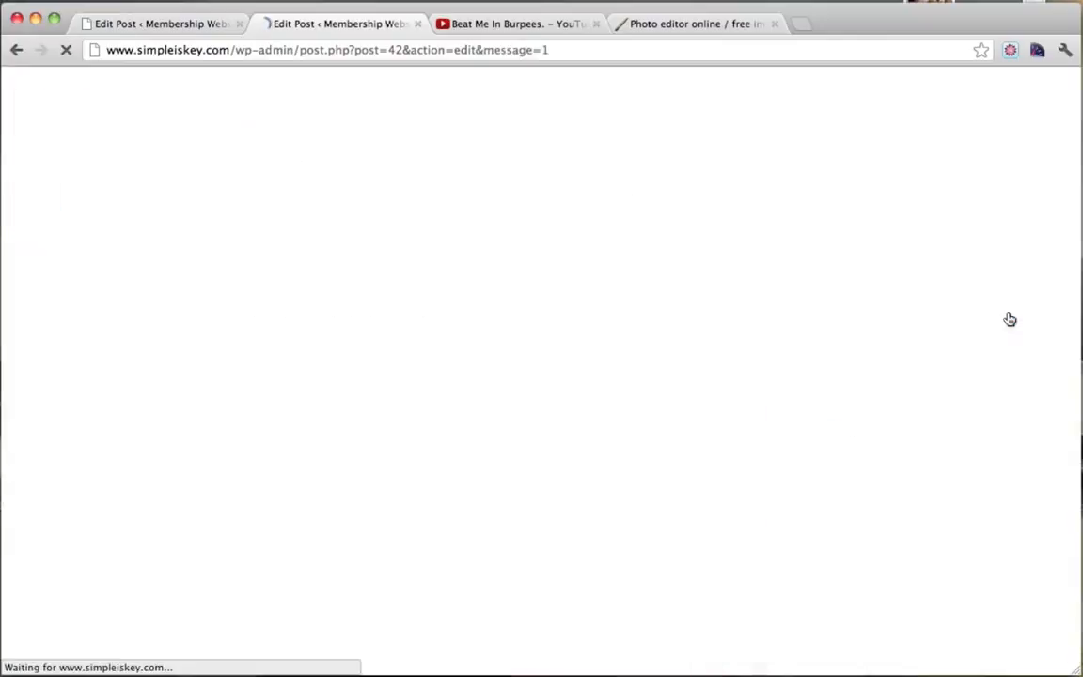
# Visit the public site from the admin bar and open the Fitness Videos page.
pyautogui.click(186, 23)
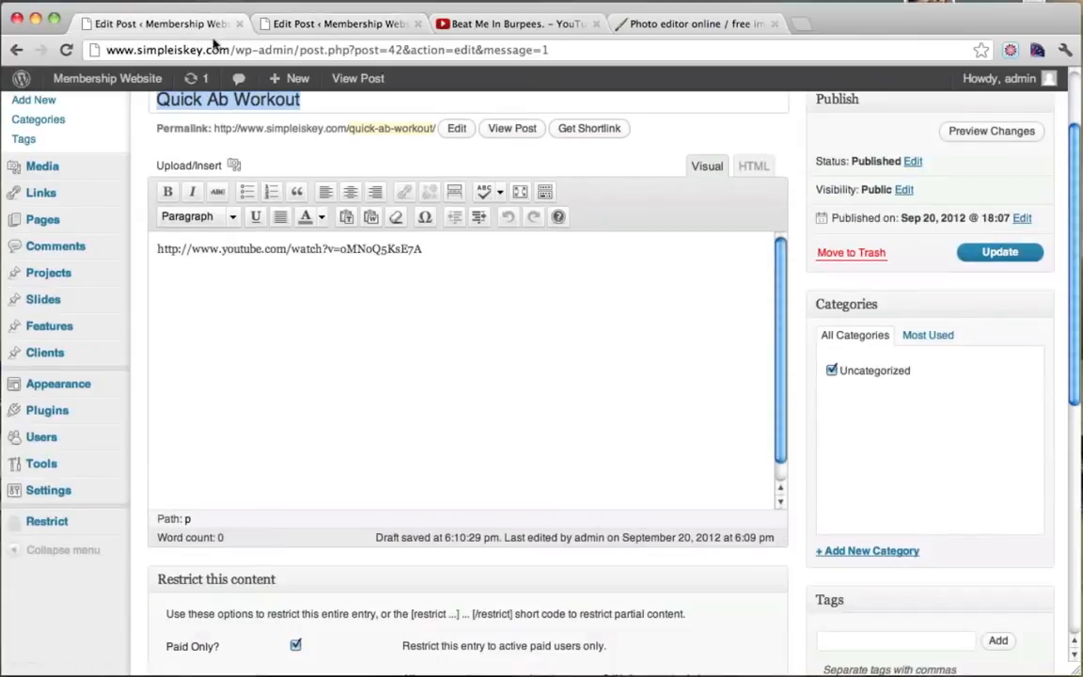
pyautogui.scroll(2, 348, 206)
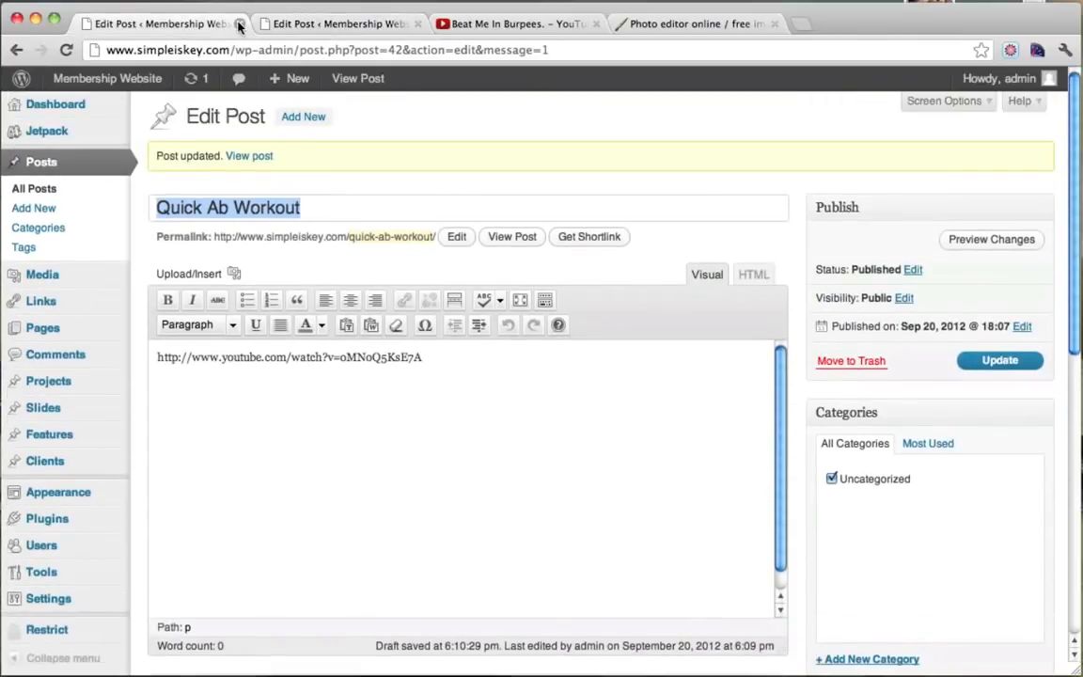
pyautogui.moveTo(107, 79)
pyautogui.click(96, 111)
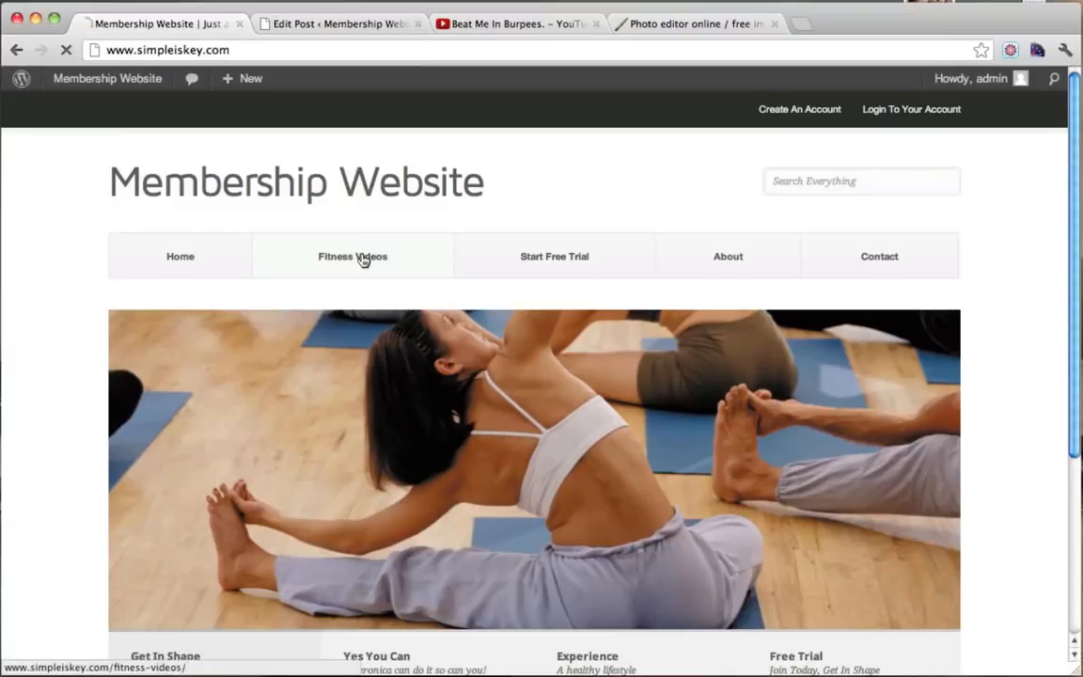
pyautogui.click(363, 259)
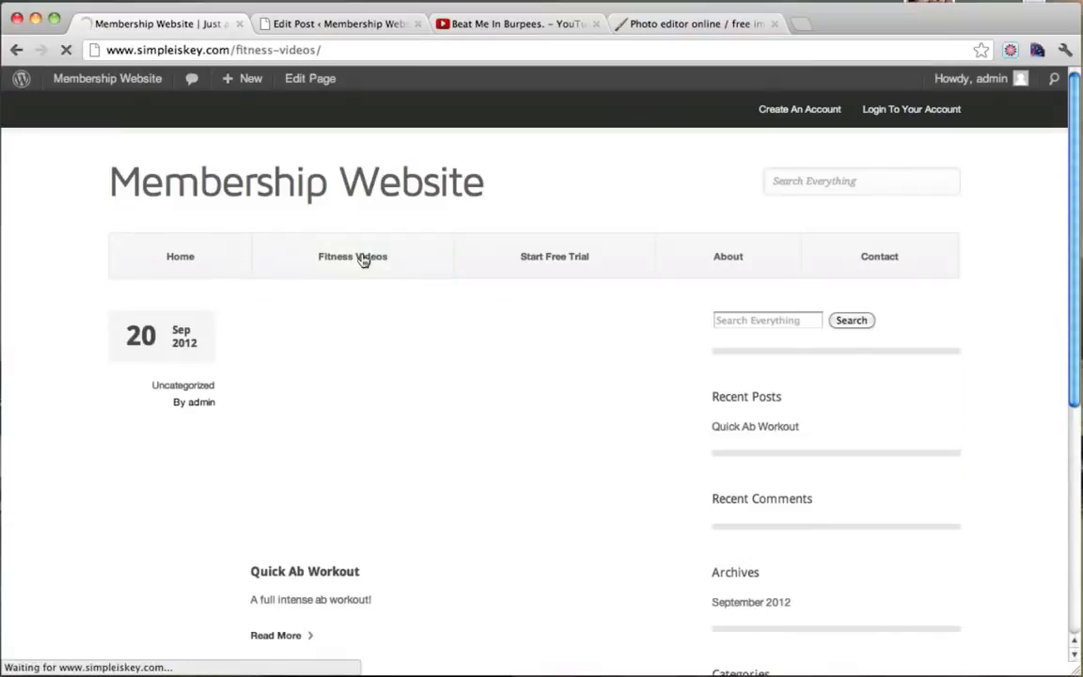
# Open Quick Ab Workout from its gym photo, then bring up the visitor's Firefox window.
pyautogui.scroll(-1, 670, 290)
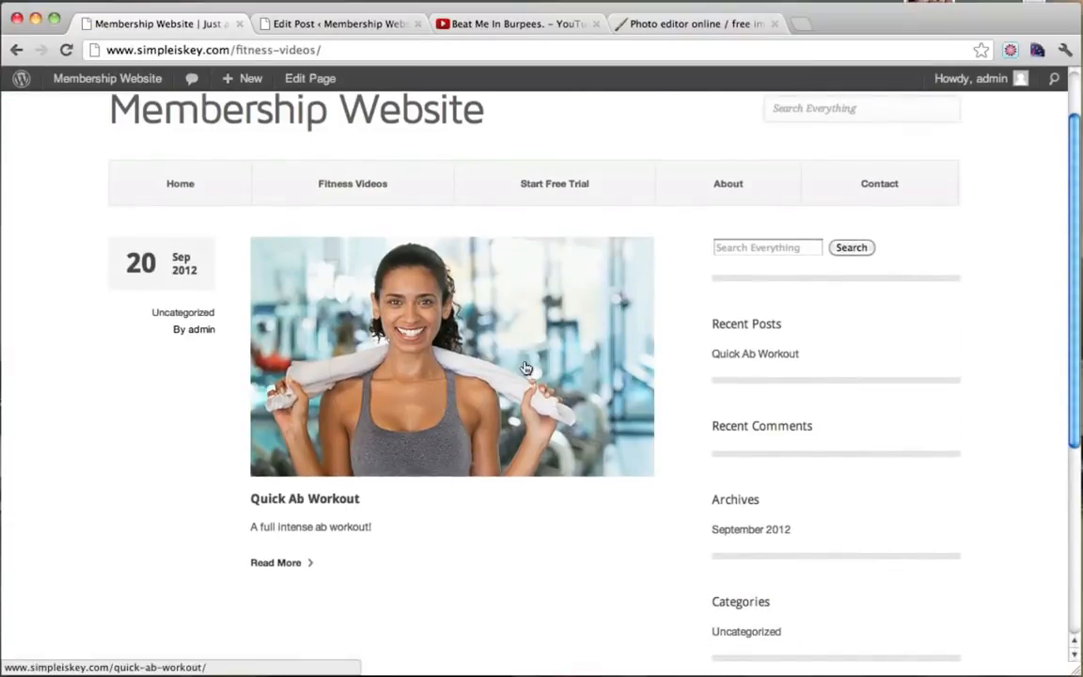
pyautogui.scroll(-1, 526, 368)
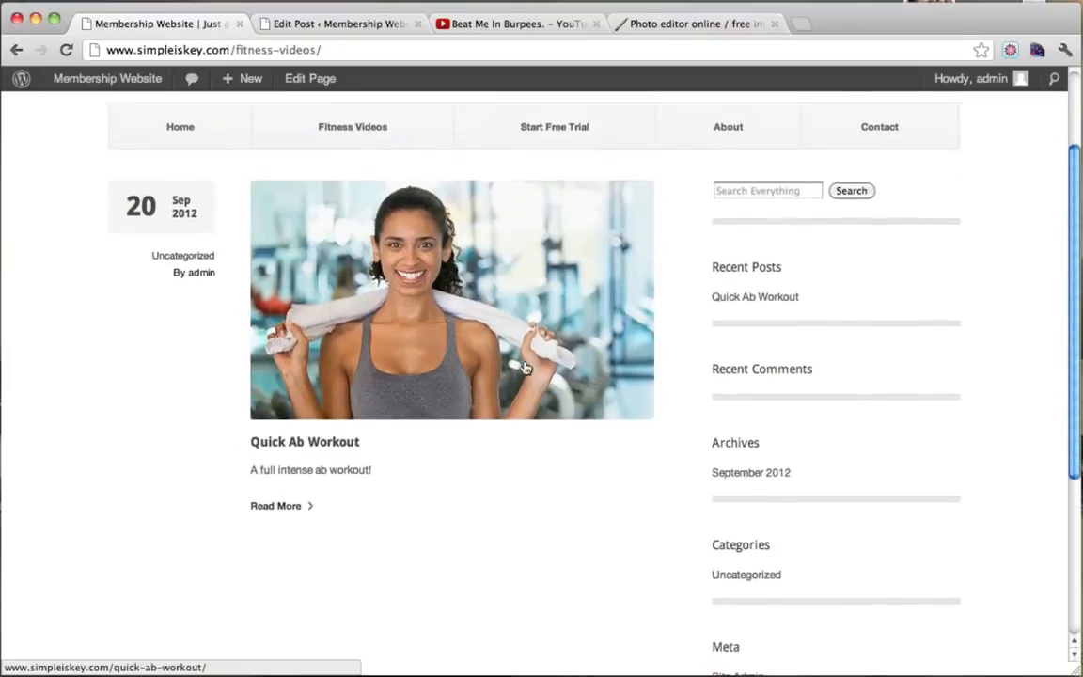
pyautogui.click(429, 298)
pyautogui.scroll(-1, 430, 298)
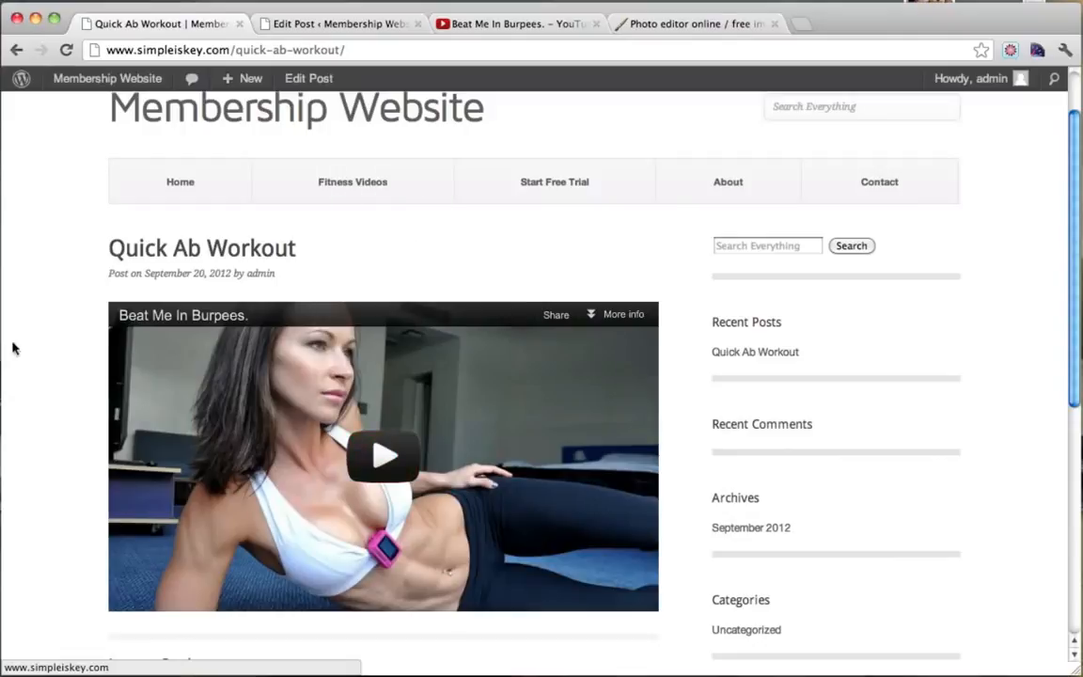
pyautogui.click(2, 412)
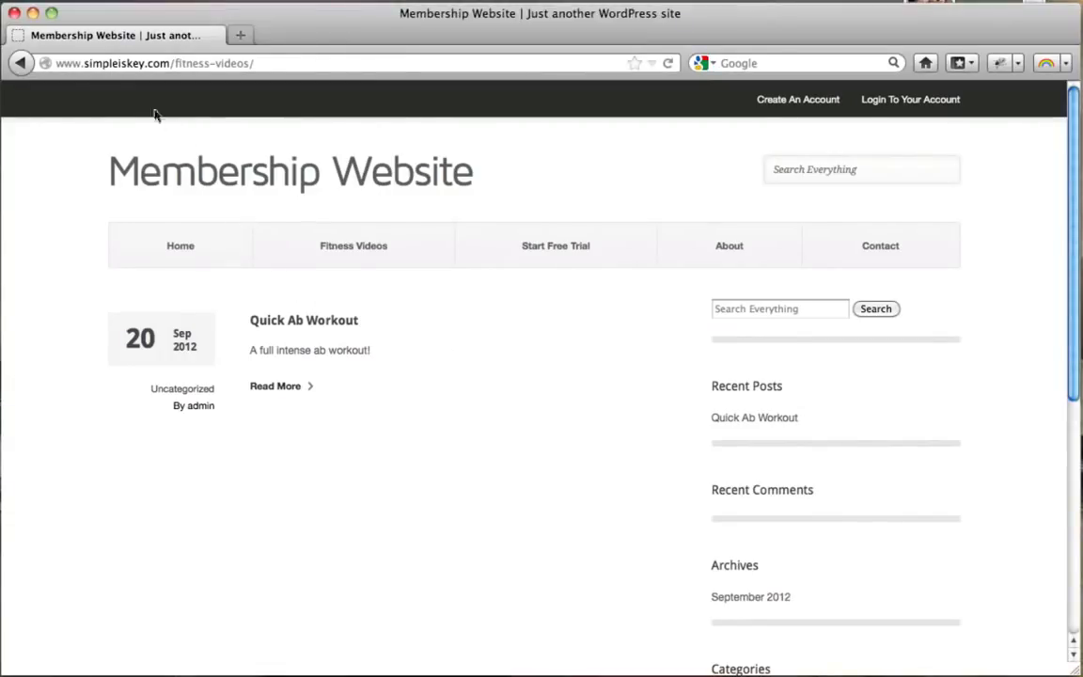
# Reload the Fitness Videos page as a visitor and highlight the Quick Ab Workout excerpt.
pyautogui.click(177, 253)
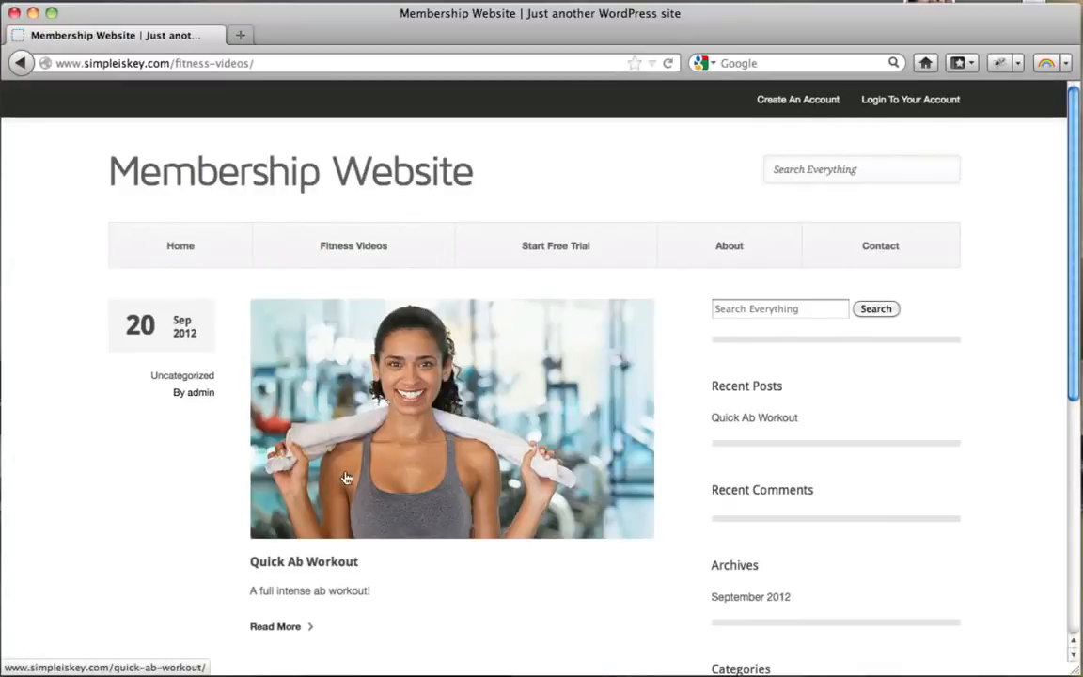
pyautogui.scroll(-3, 345, 478)
pyautogui.moveTo(255, 503); pyautogui.dragTo(369, 500)
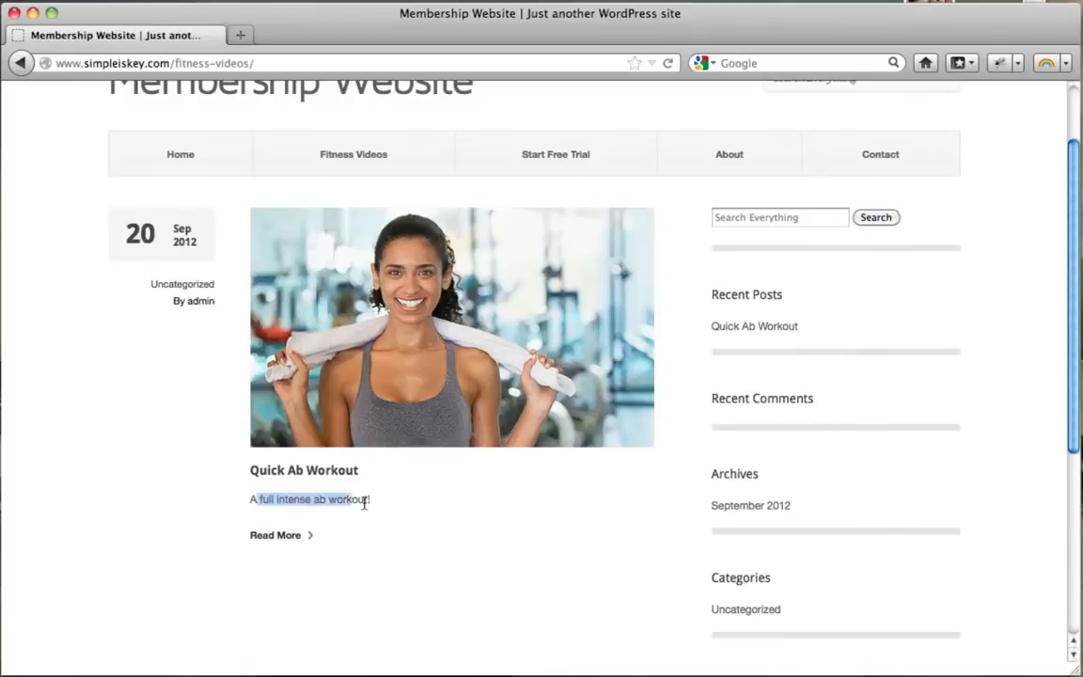
# Open the full Quick Ab Workout post and highlight its Free Trial or Paid Membership notice.
pyautogui.click(279, 539)
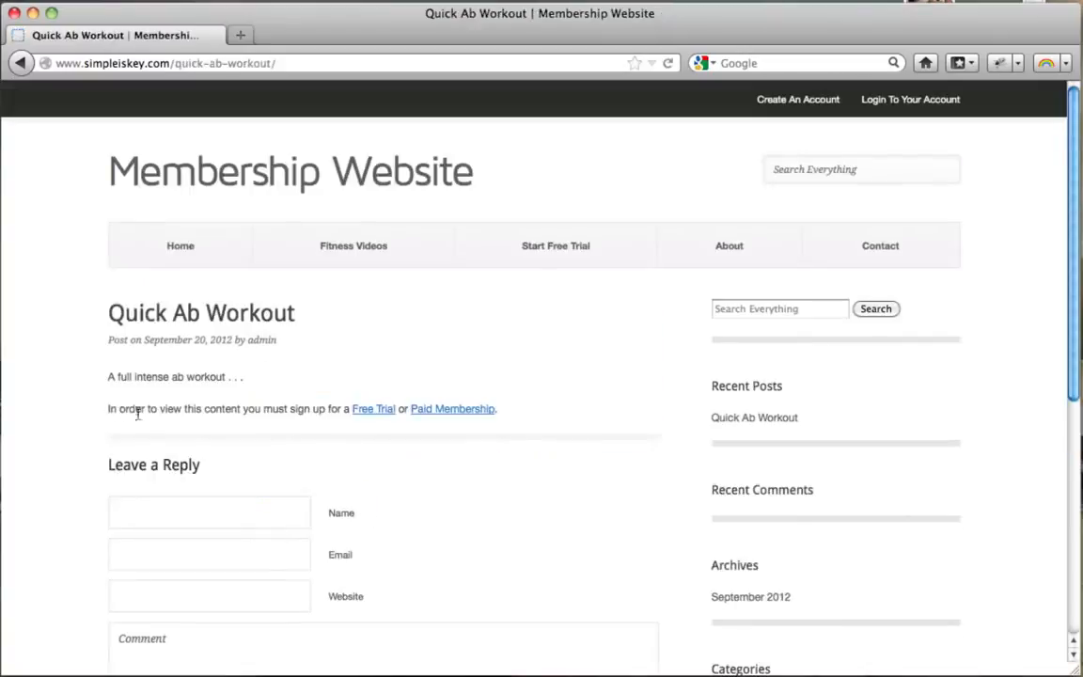
pyautogui.moveTo(137, 414); pyautogui.dragTo(317, 413)
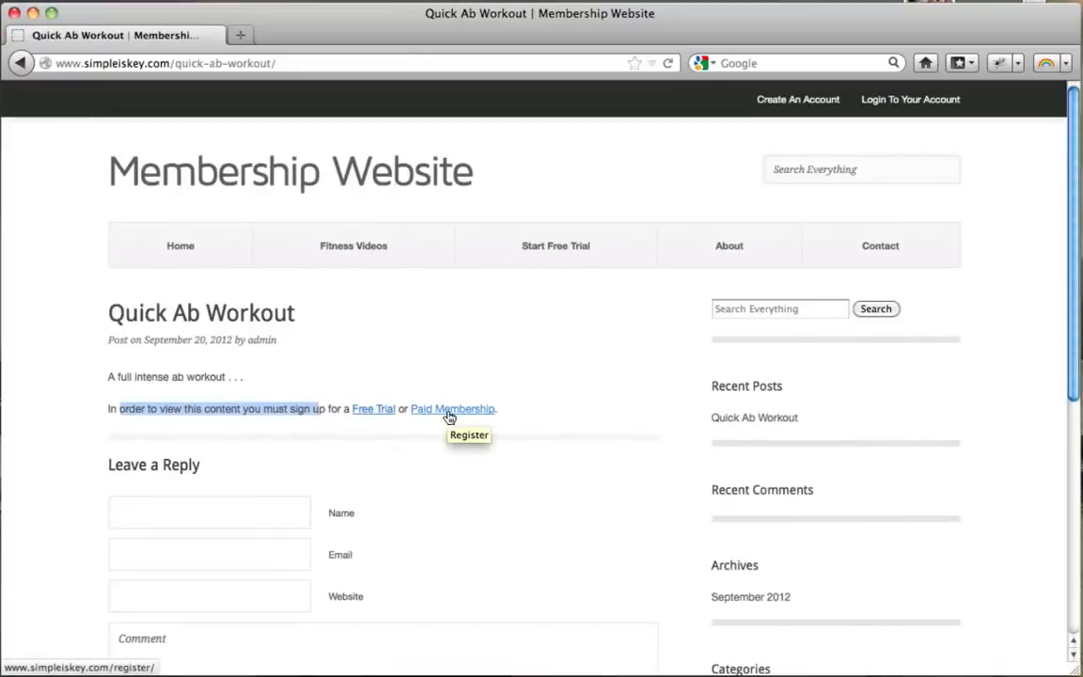
pyautogui.scroll(-5, 449, 416)
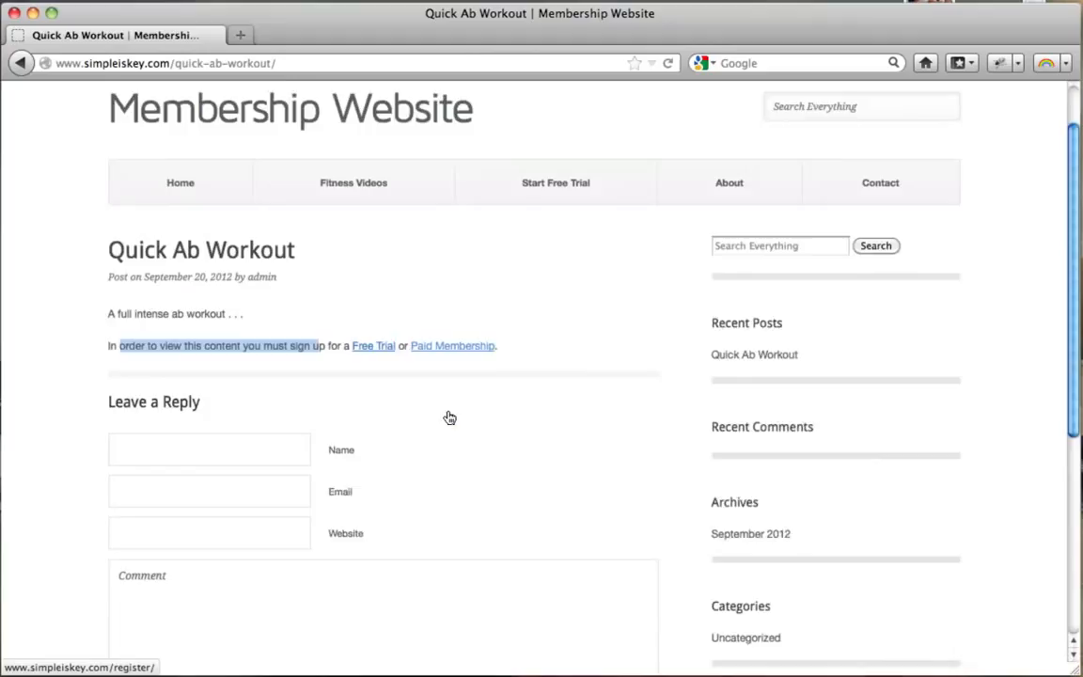
pyautogui.scroll(5, 448, 415)
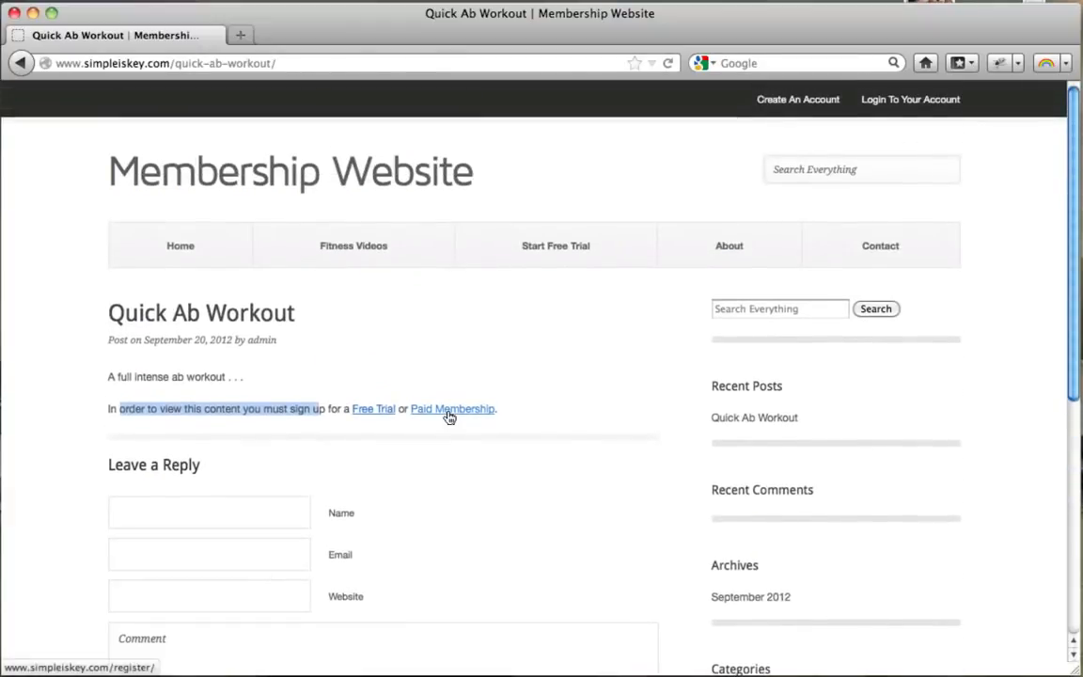
pyautogui.click(33, 13)
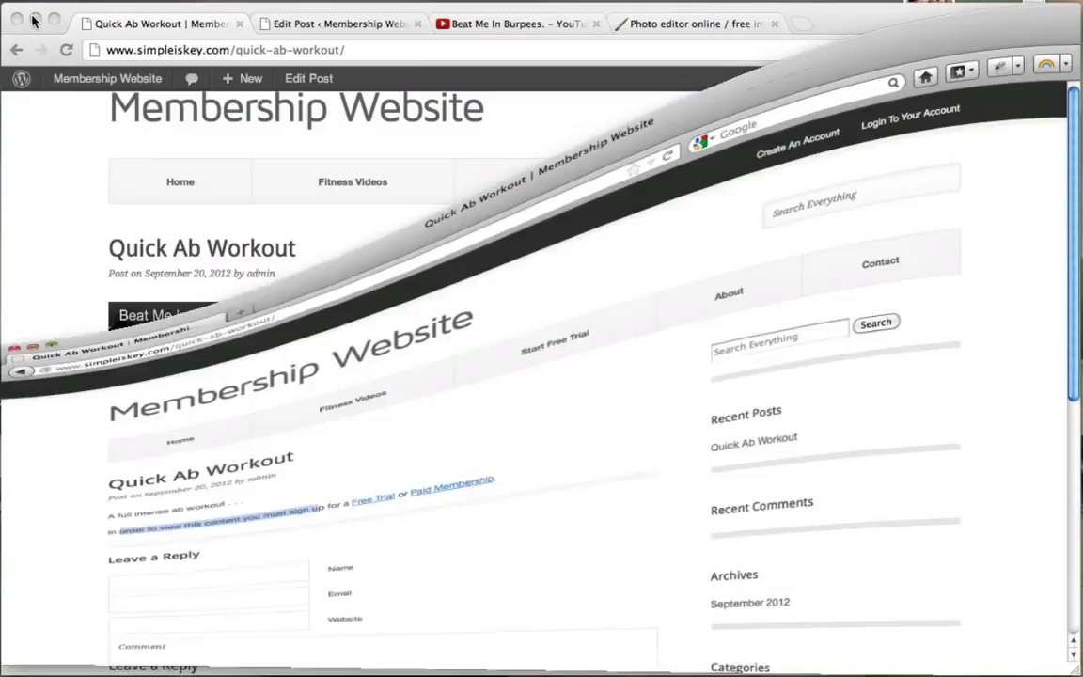
# Return to the Quick Ab Workout post editor in the admin browser window.
pyautogui.scroll(2, 256, 242)
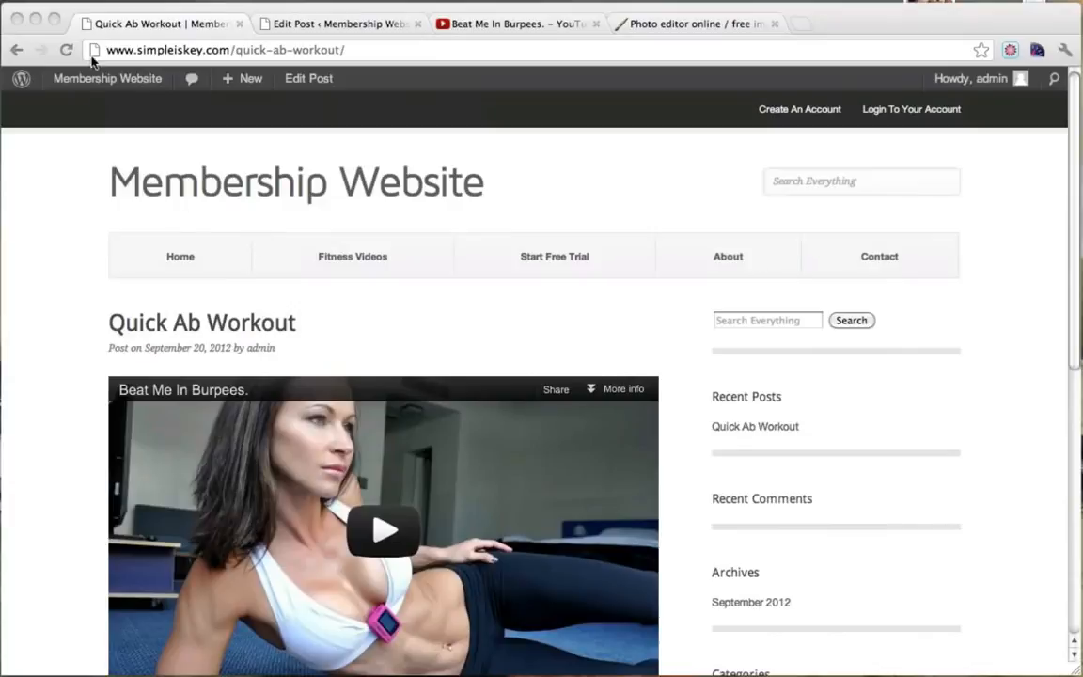
pyautogui.click(67, 186)
pyautogui.scroll(-4, 67, 202)
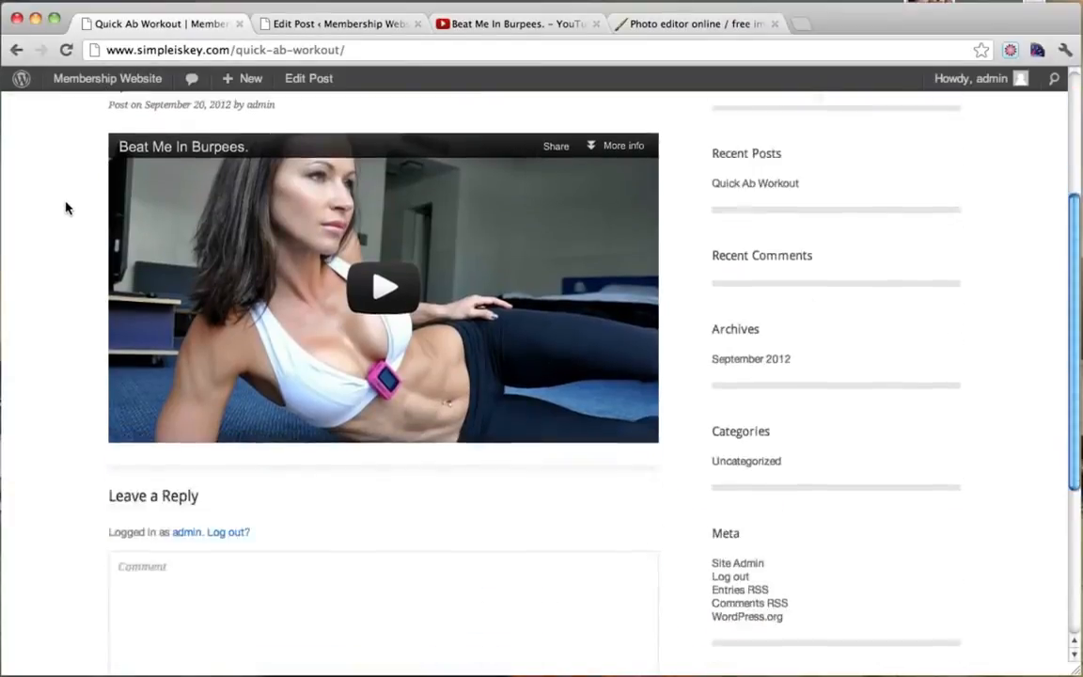
pyautogui.scroll(4, 65, 207)
pyautogui.moveTo(113, 81)
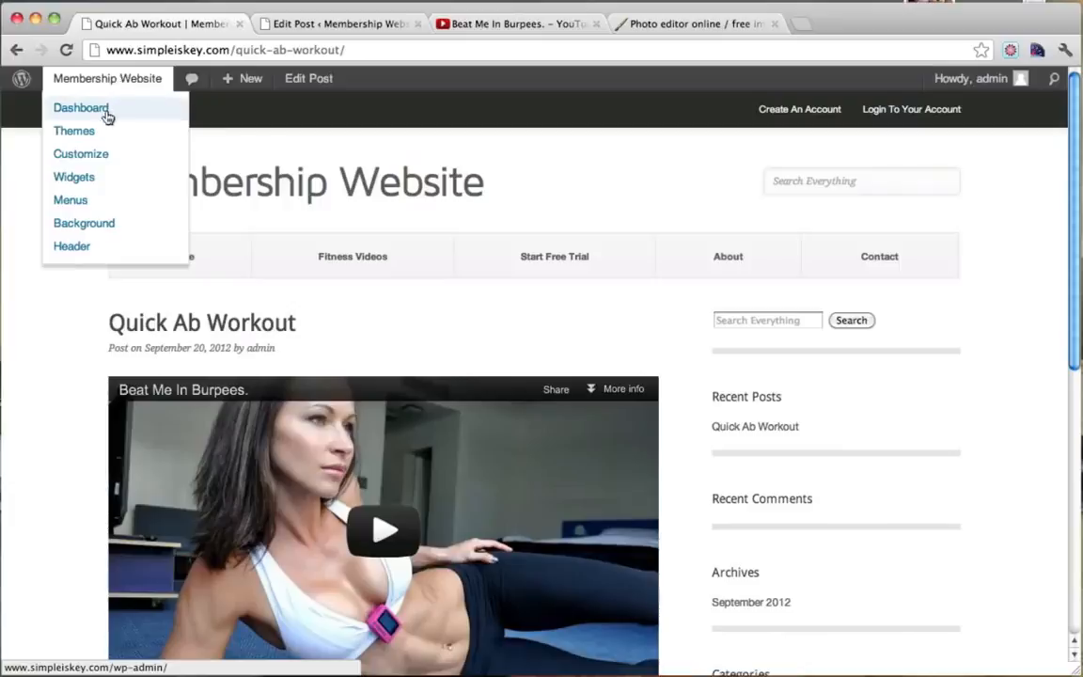
pyautogui.click(349, 23)
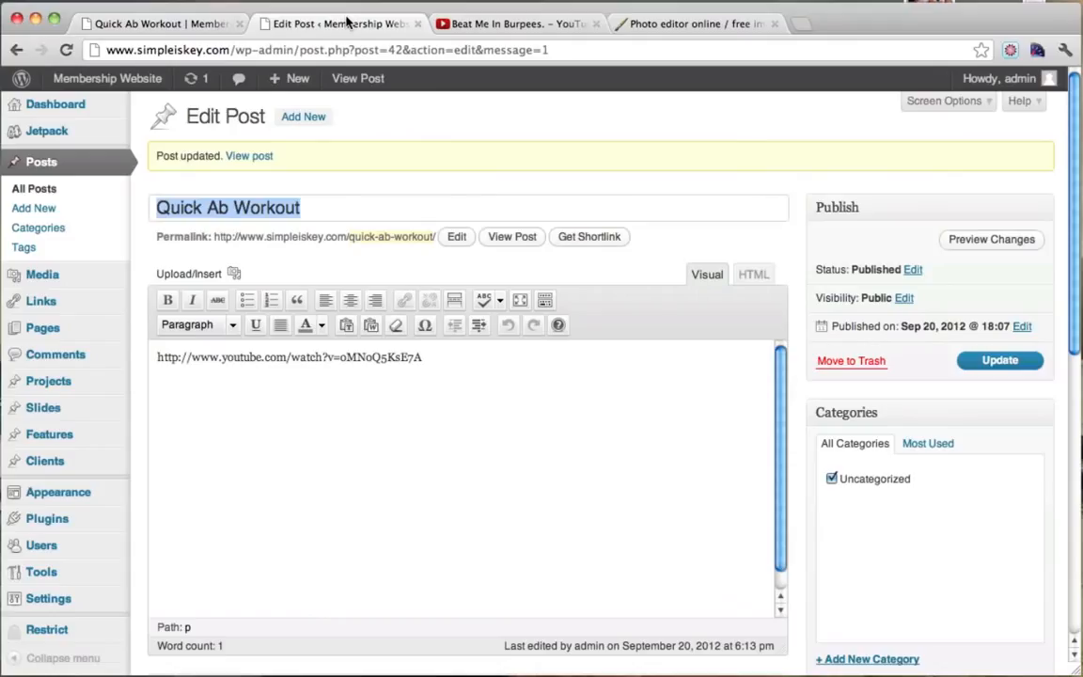
# Add a new post titled 'Exercise Ball Workout', correcting 'Exercies' from spelling suggestions, saving the draft.
pyautogui.click(318, 121)
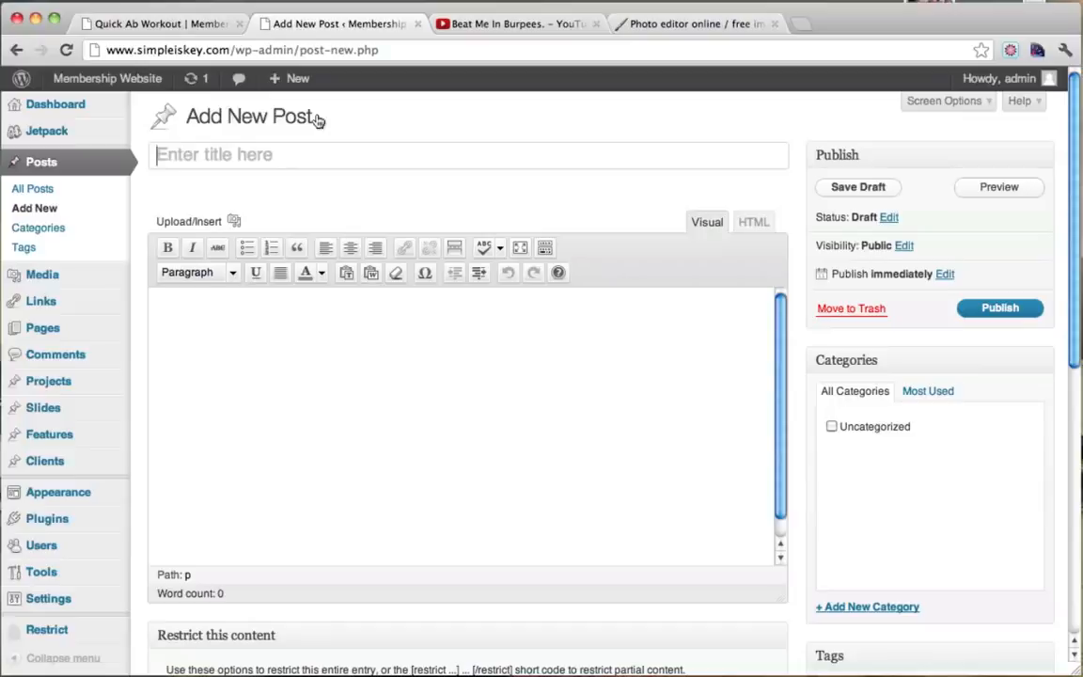
pyautogui.write('E')
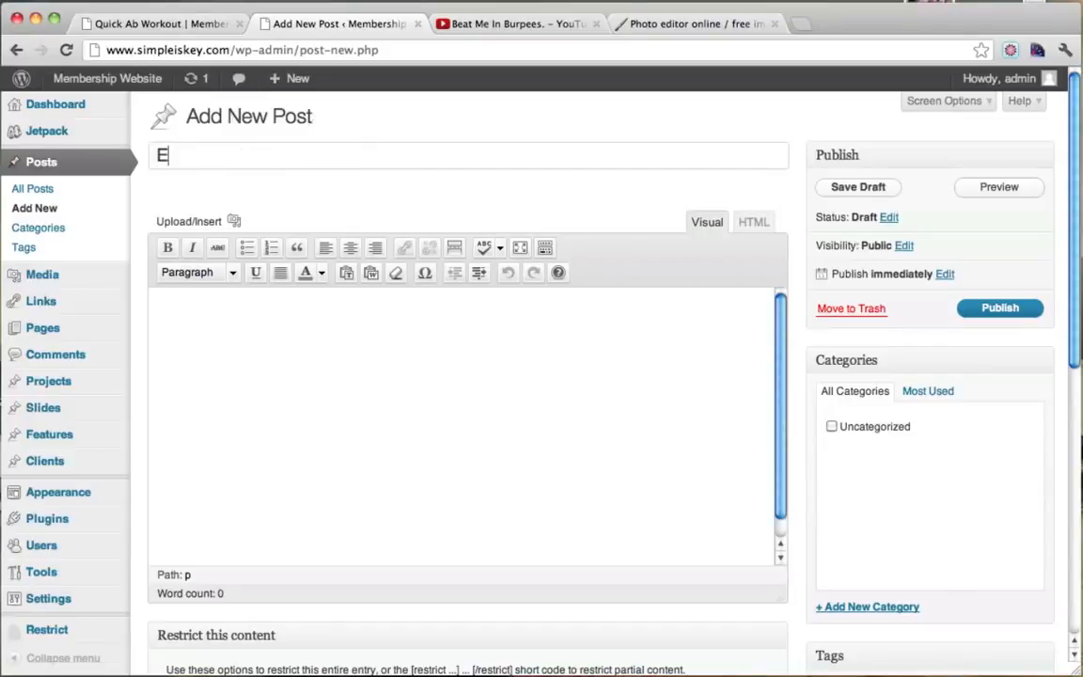
pyautogui.write('xercies ')
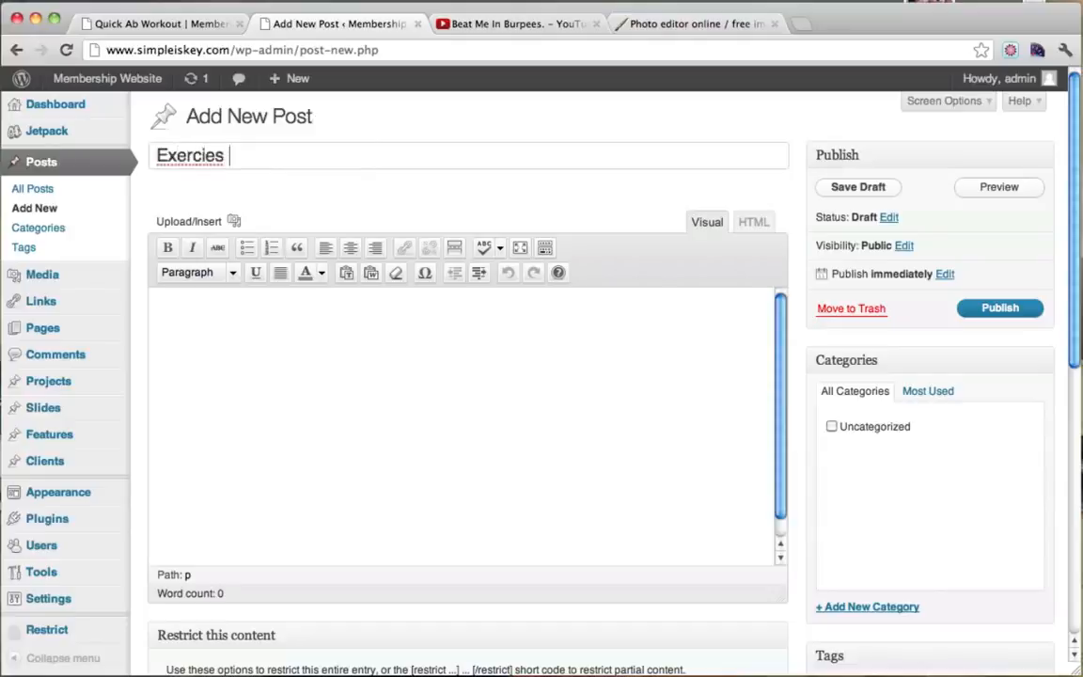
pyautogui.write('Ball Workout')
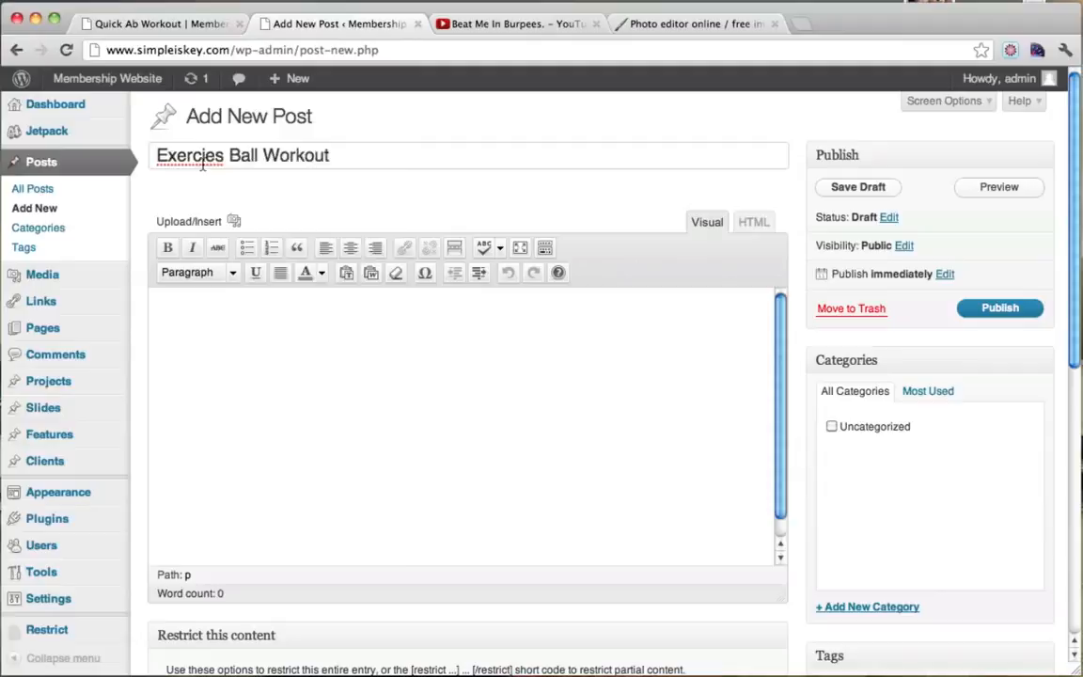
pyautogui.rightClick(203, 162)
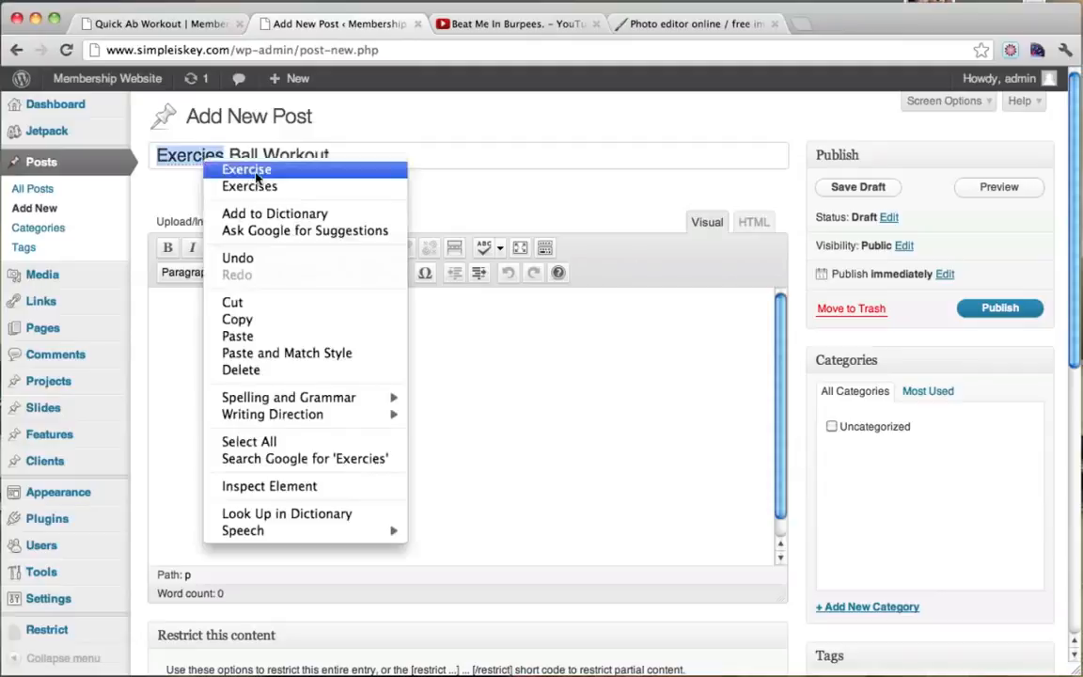
pyautogui.click(252, 168)
pyautogui.click(338, 383)
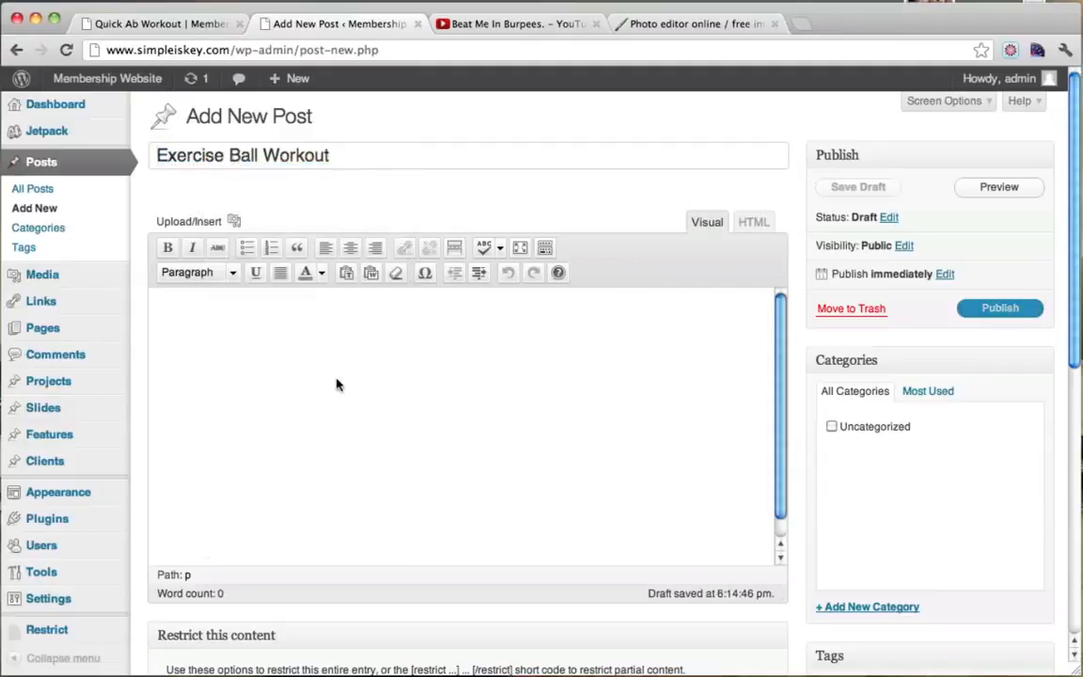
pyautogui.click(475, 23)
# Search YouTube for 'grab your balls workout', open the video and select its web address.
pyautogui.scroll(1, 331, 117)
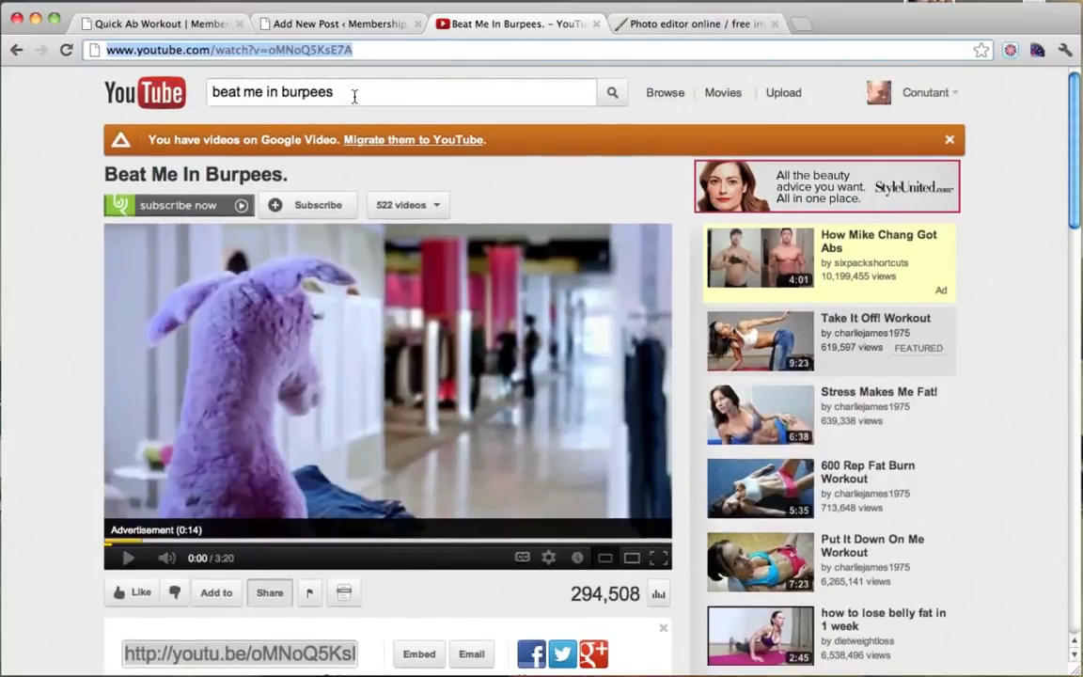
pyautogui.click(369, 96)
pyautogui.tripleClick(378, 100)
pyautogui.write('gr')
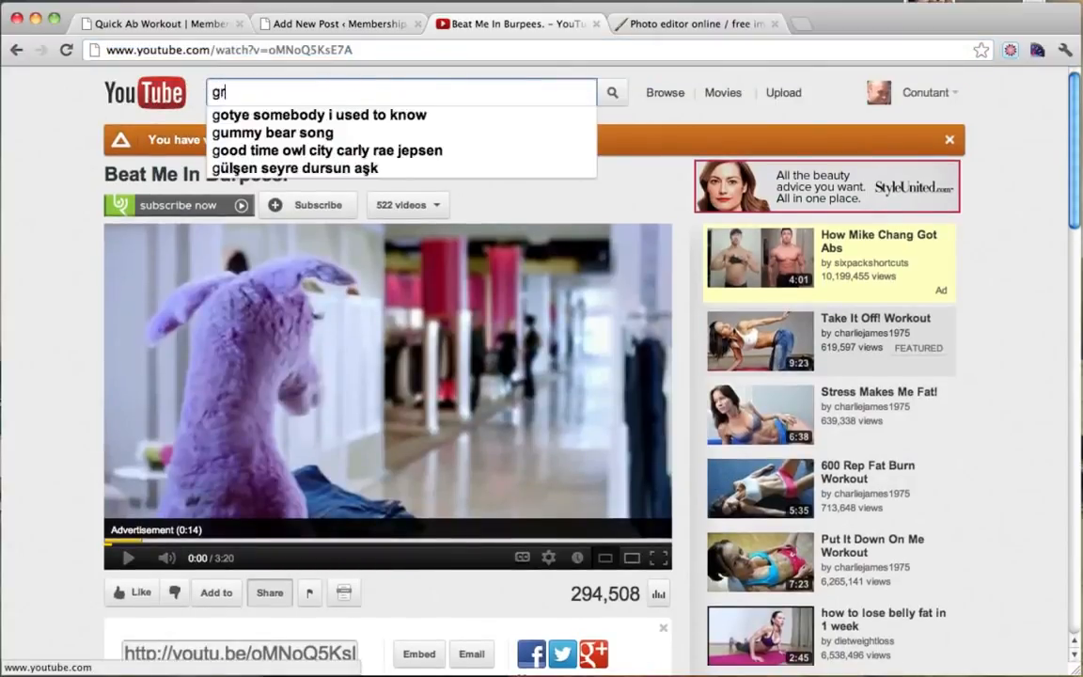
pyautogui.write('ab your balls workout')
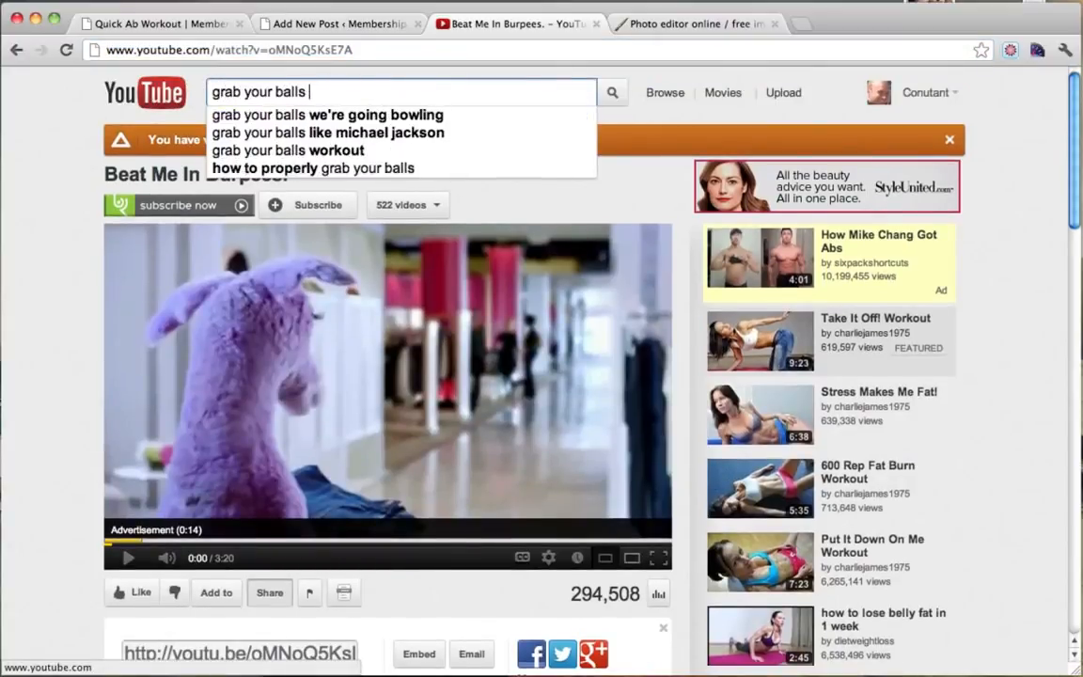
pyautogui.press('Return')
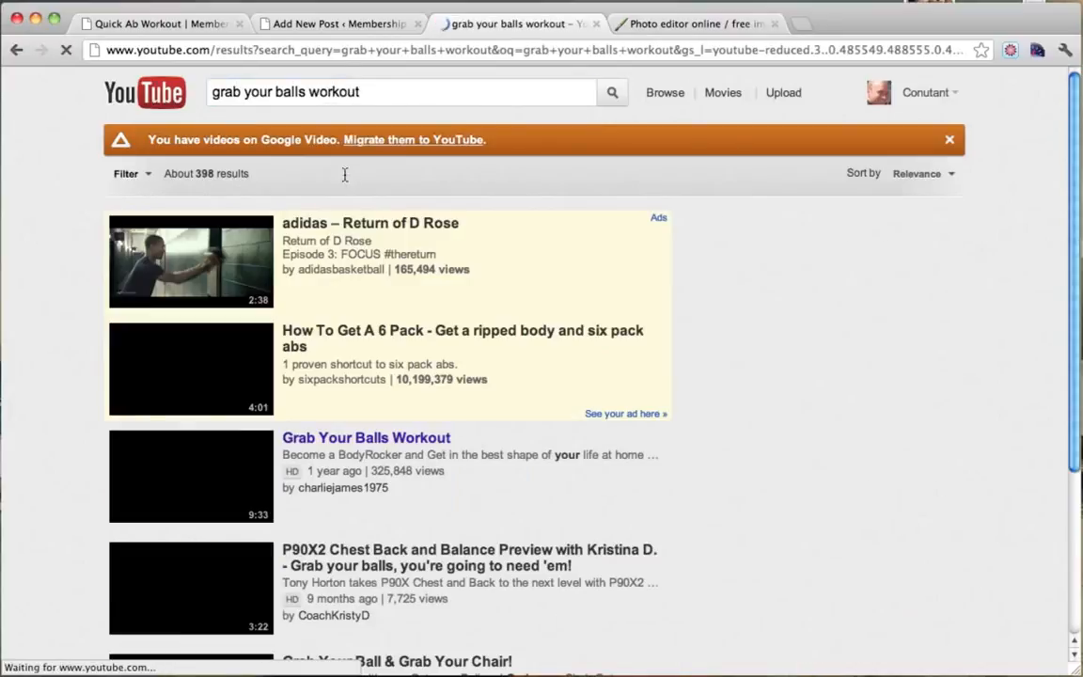
pyautogui.scroll(-1, 435, 340)
pyautogui.click(333, 426)
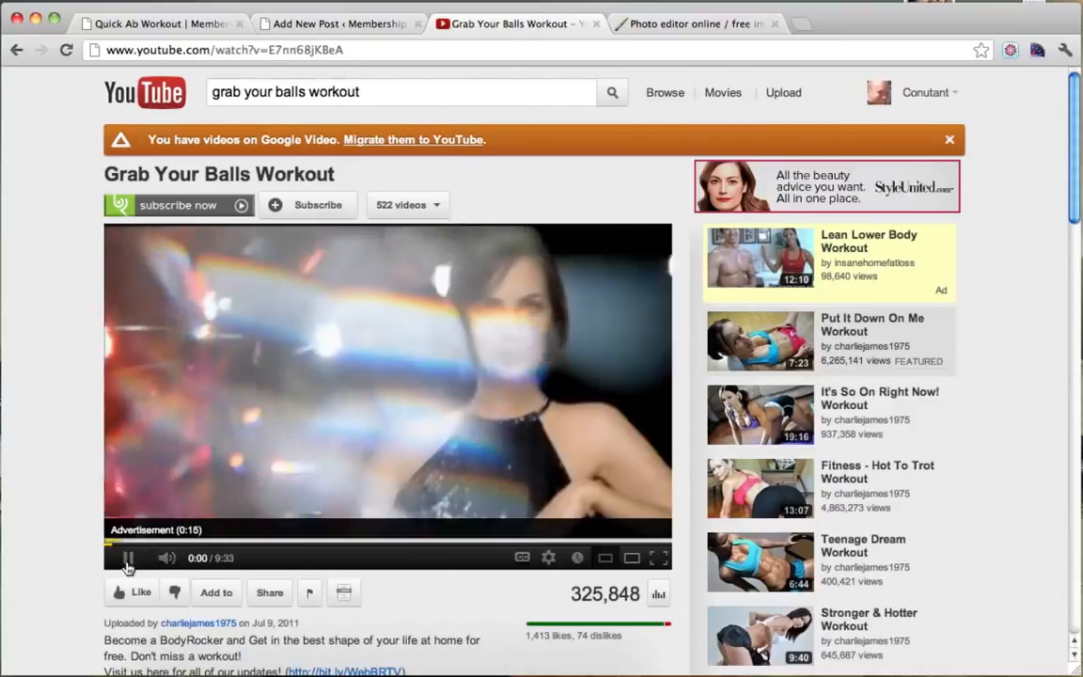
pyautogui.click(373, 55)
pyautogui.press('super+c')
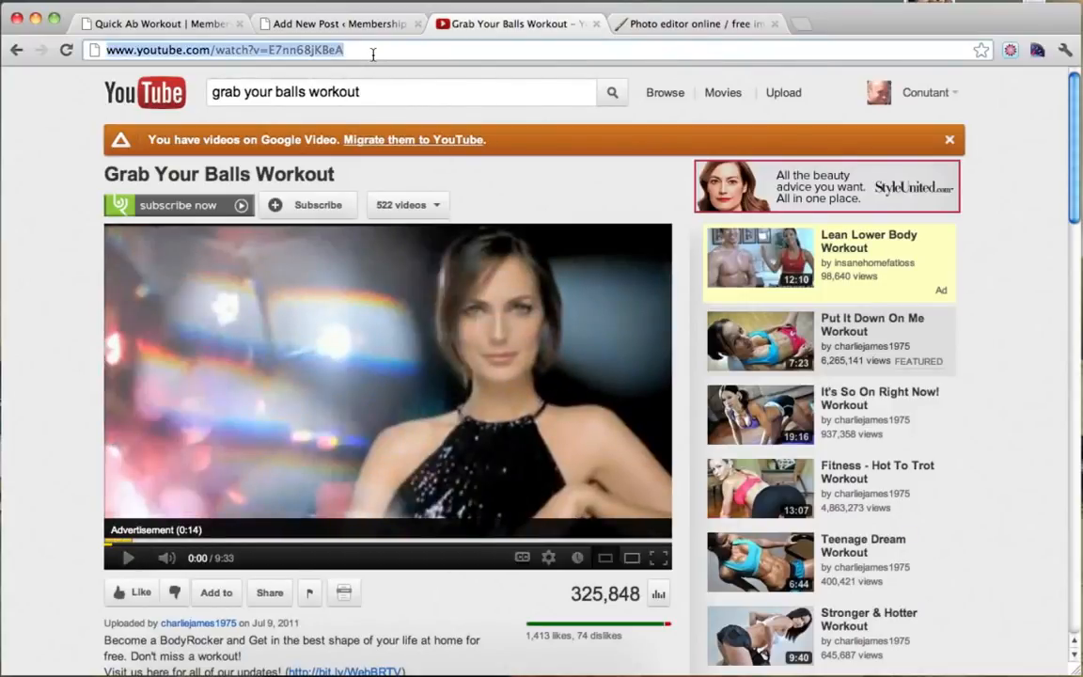
pyautogui.click(329, 25)
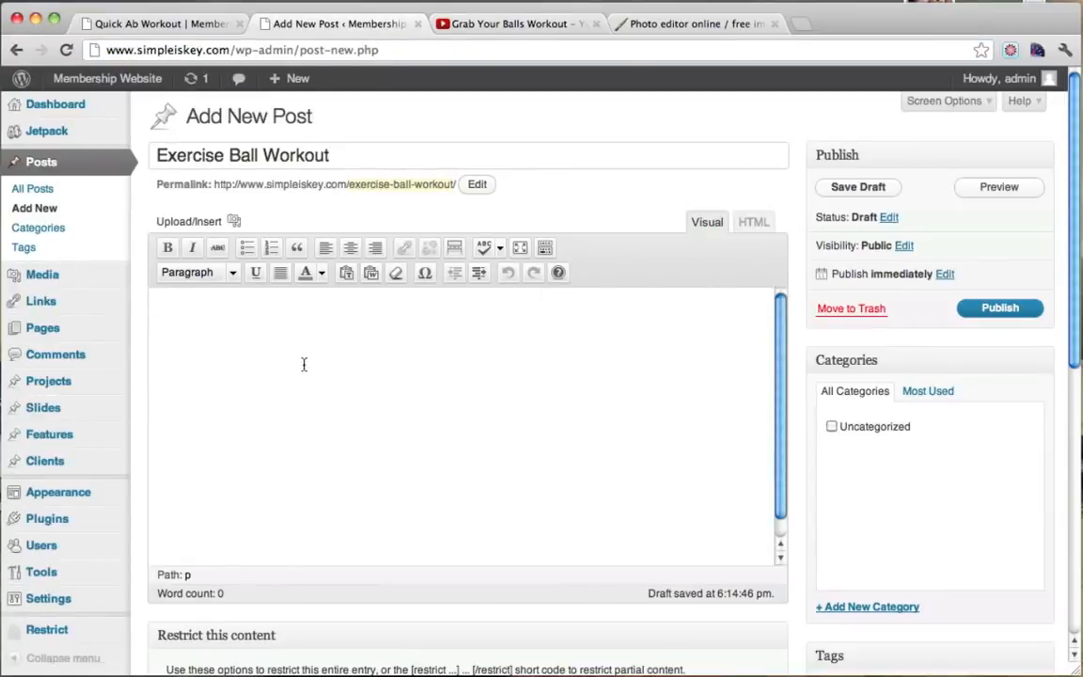
pyautogui.press('super+v')
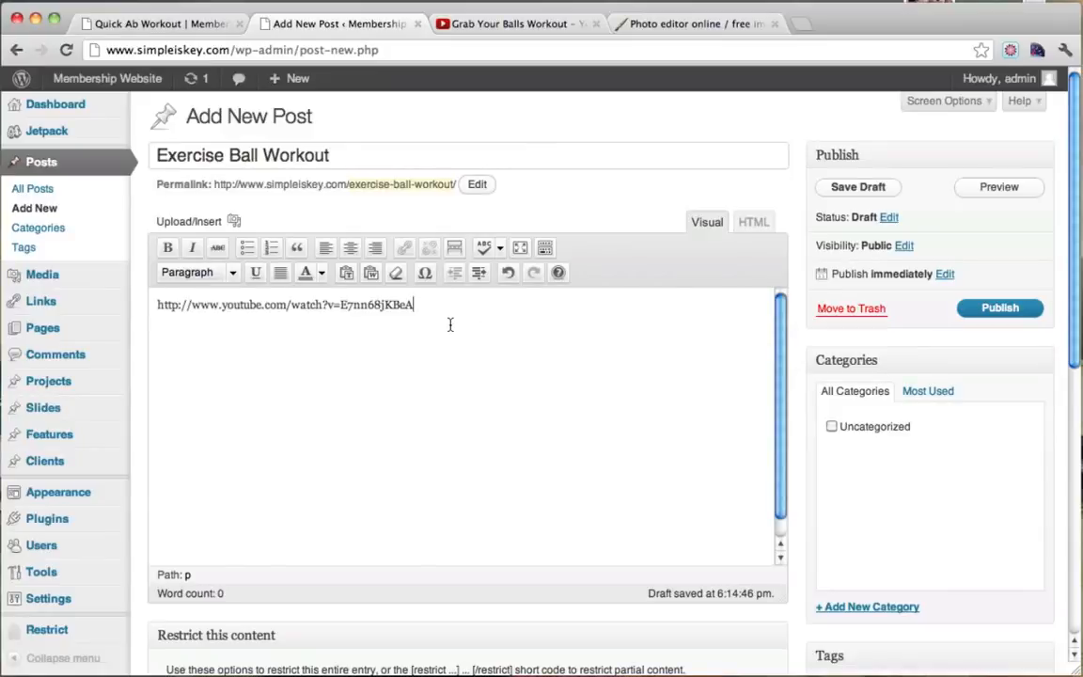
pyautogui.scroll(-2, 450, 324)
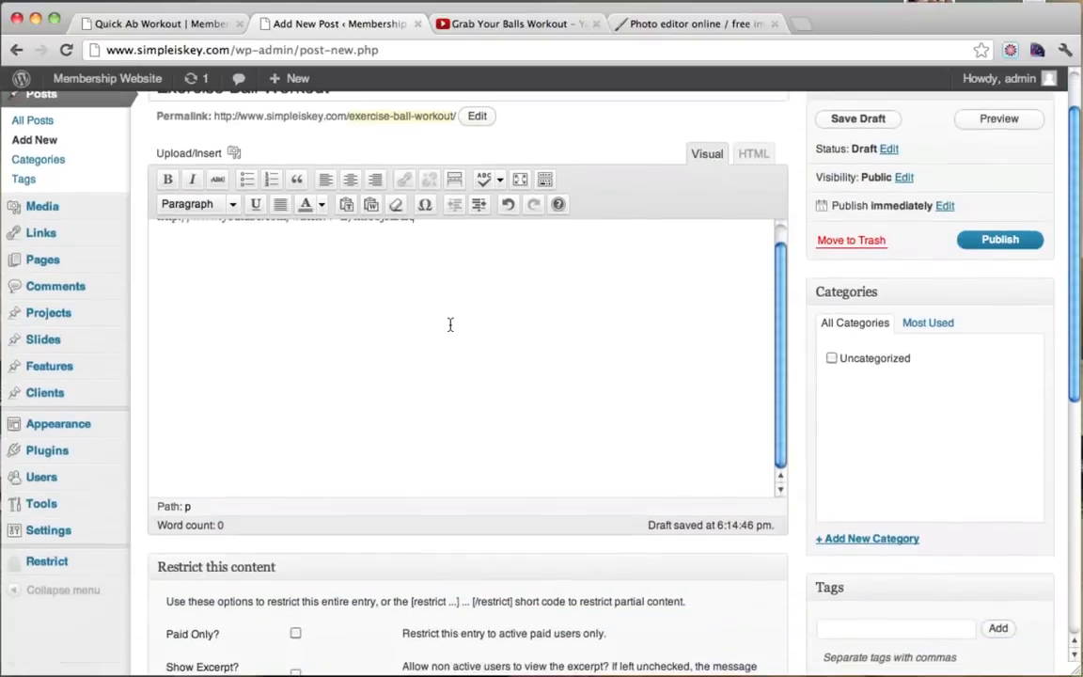
pyautogui.scroll(2, 450, 325)
pyautogui.scroll(-3, 450, 324)
pyautogui.scroll(3, 451, 325)
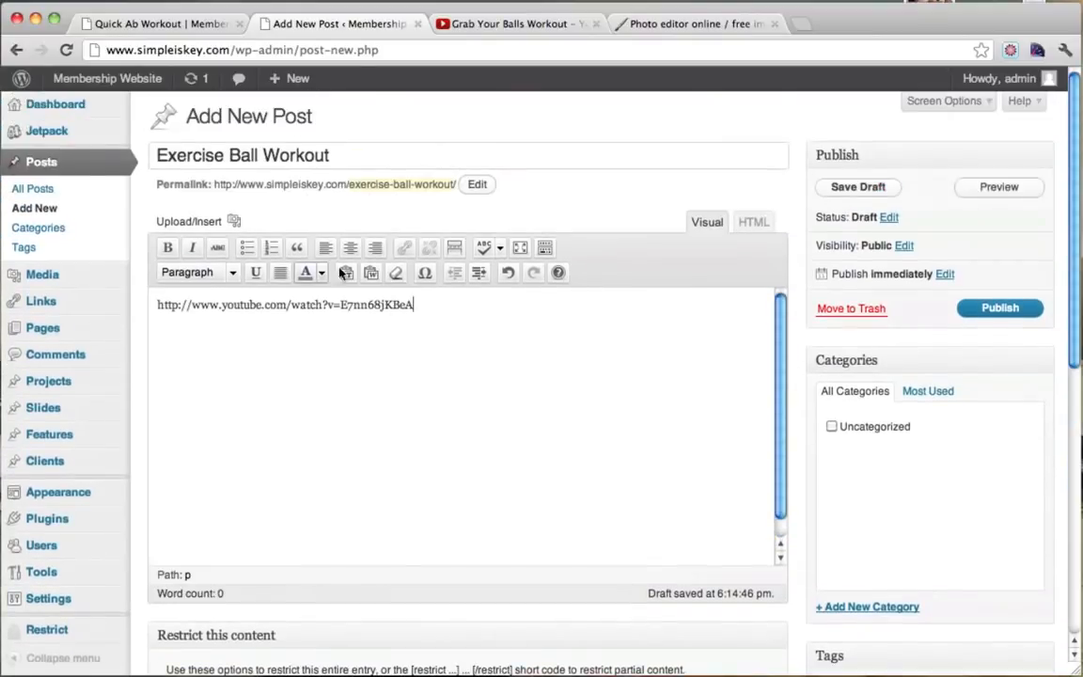
pyautogui.scroll(-3, 806, 449)
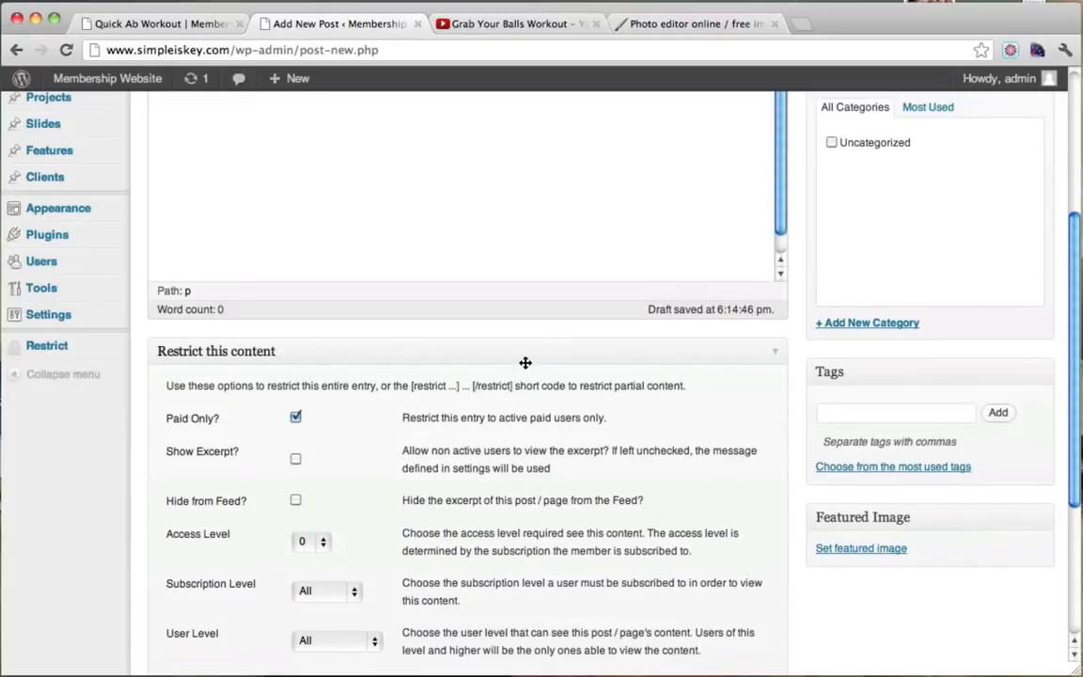
pyautogui.scroll(-3, 611, 368)
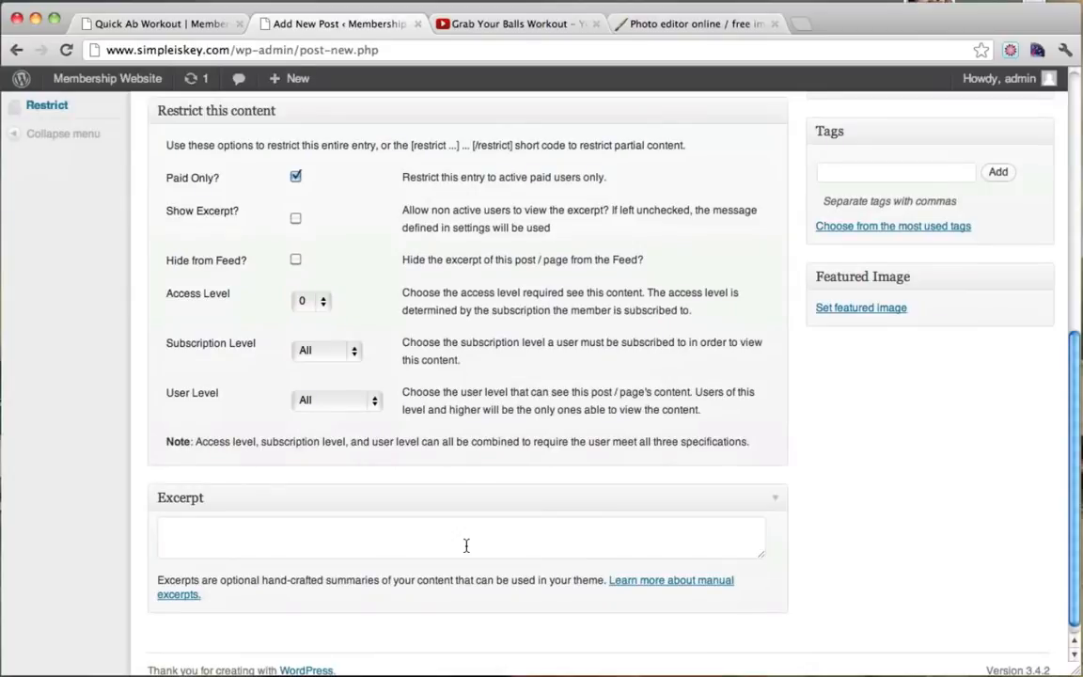
pyautogui.click(465, 546)
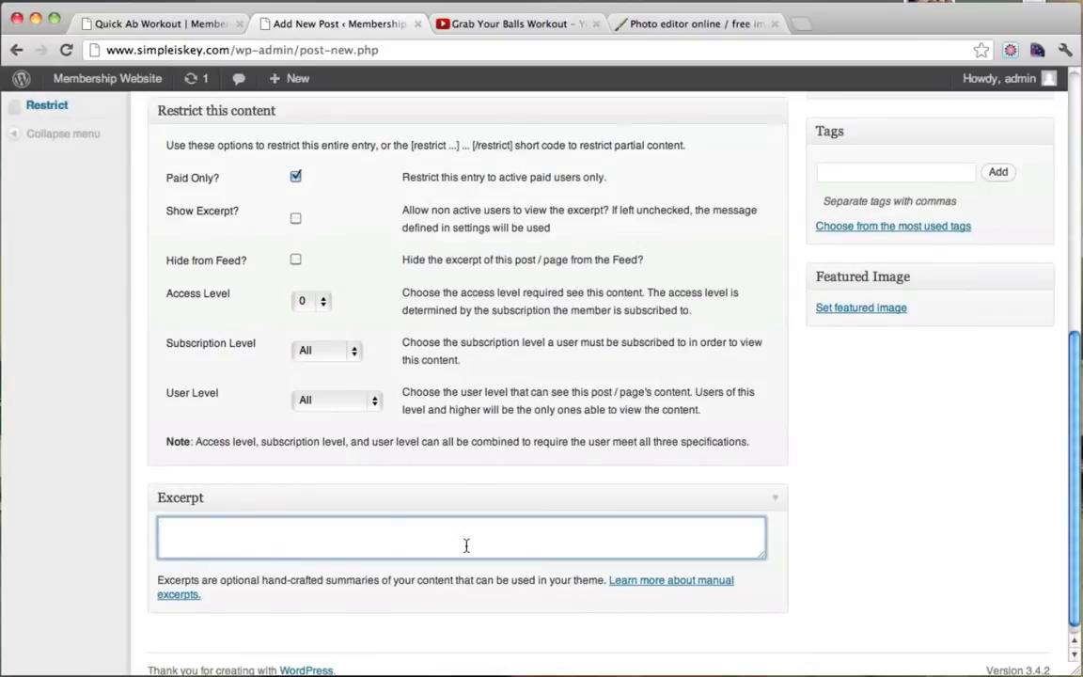
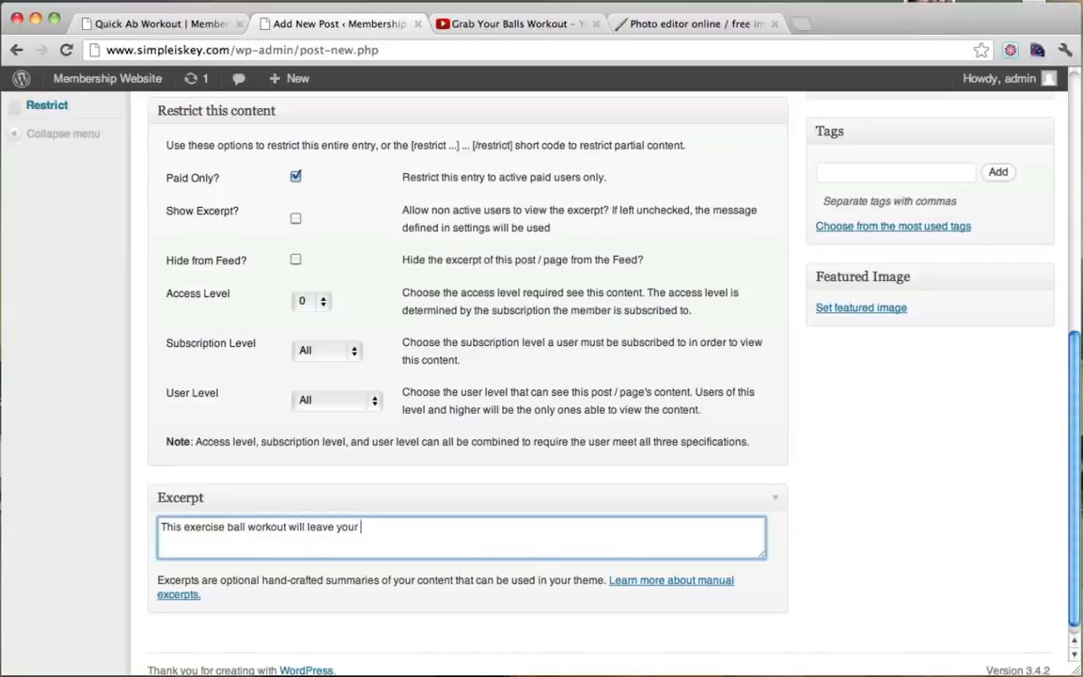
# Complete the excerpt so it reads 'This exercise ball workout will leave your whole body sore.'.
pyautogui.write('whole body sore.')
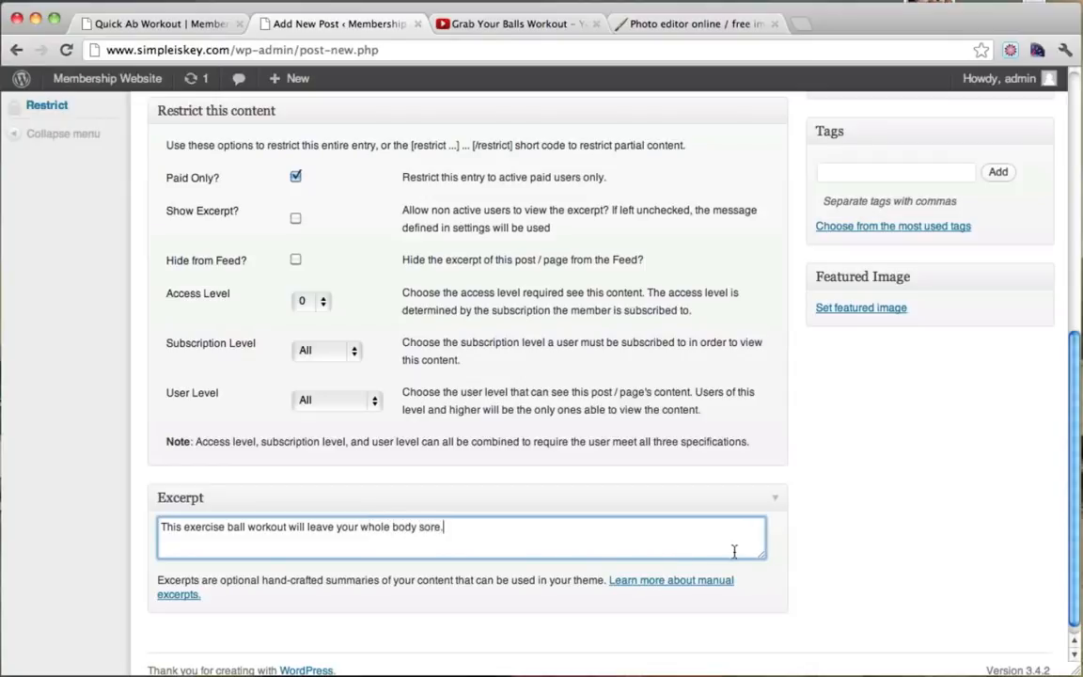
pyautogui.scroll(5, 735, 551)
pyautogui.scroll(-5, 963, 402)
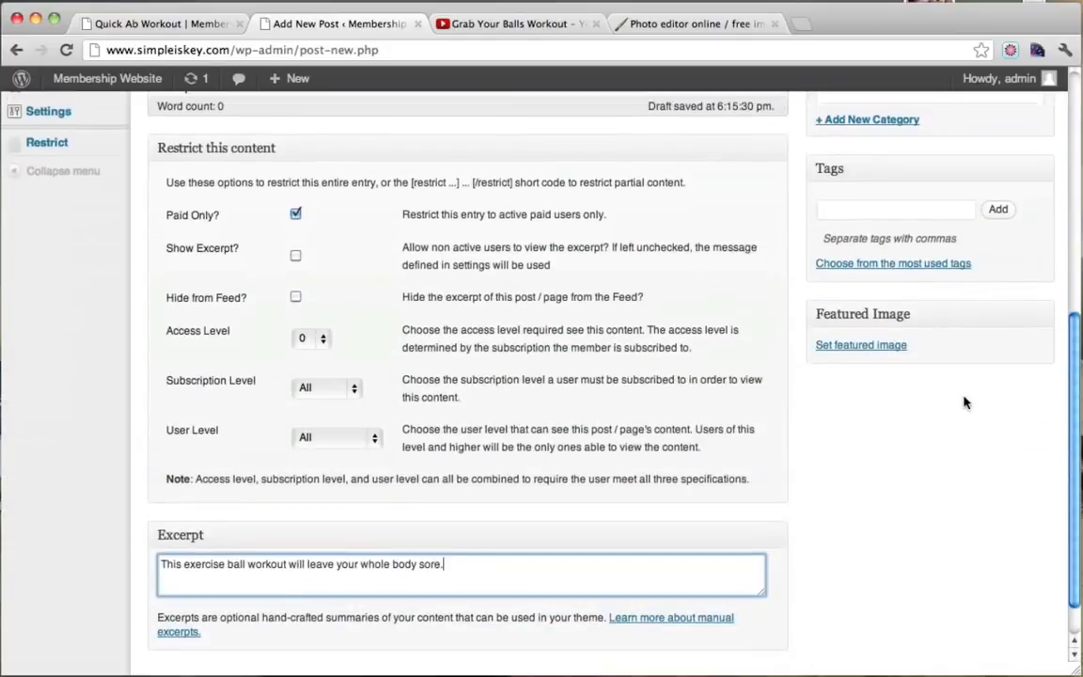
# Upload 2.jpg from Thumbnails > Video Thumbnails and use it as the post's featured image.
pyautogui.click(862, 346)
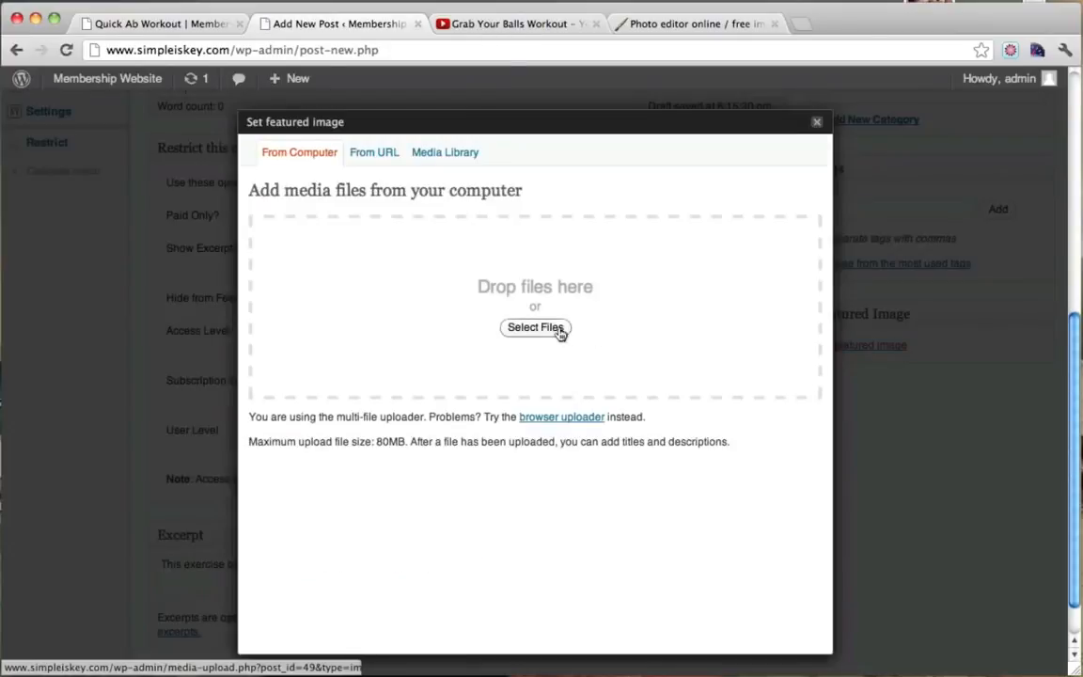
pyautogui.click(544, 331)
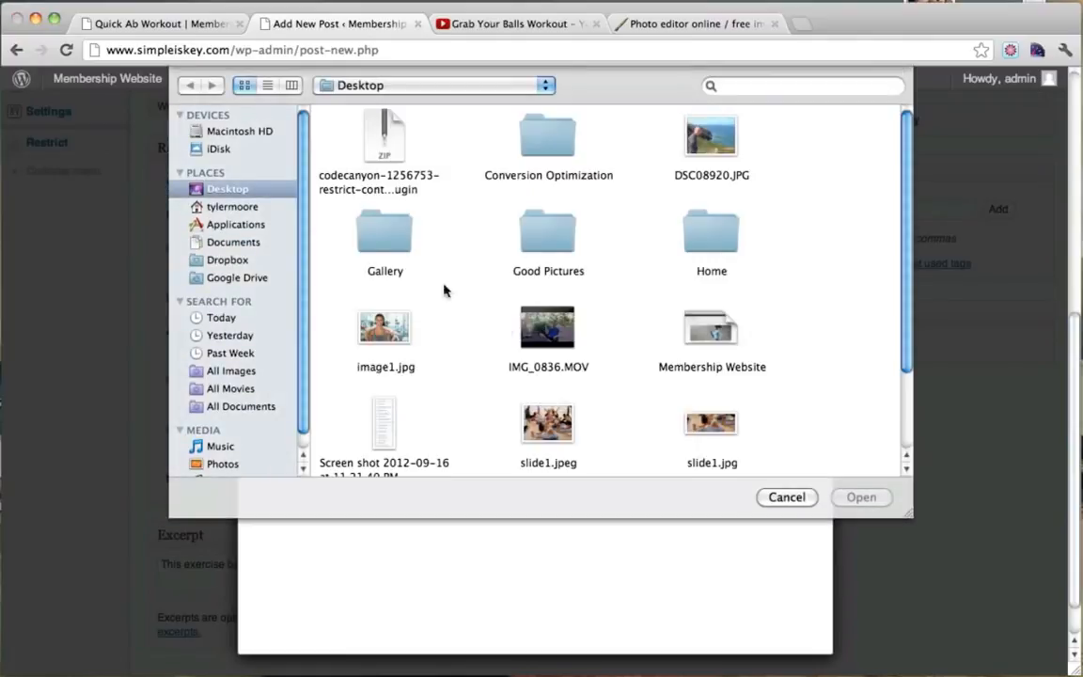
pyautogui.scroll(-2, 614, 198)
pyautogui.scroll(-3, 614, 198)
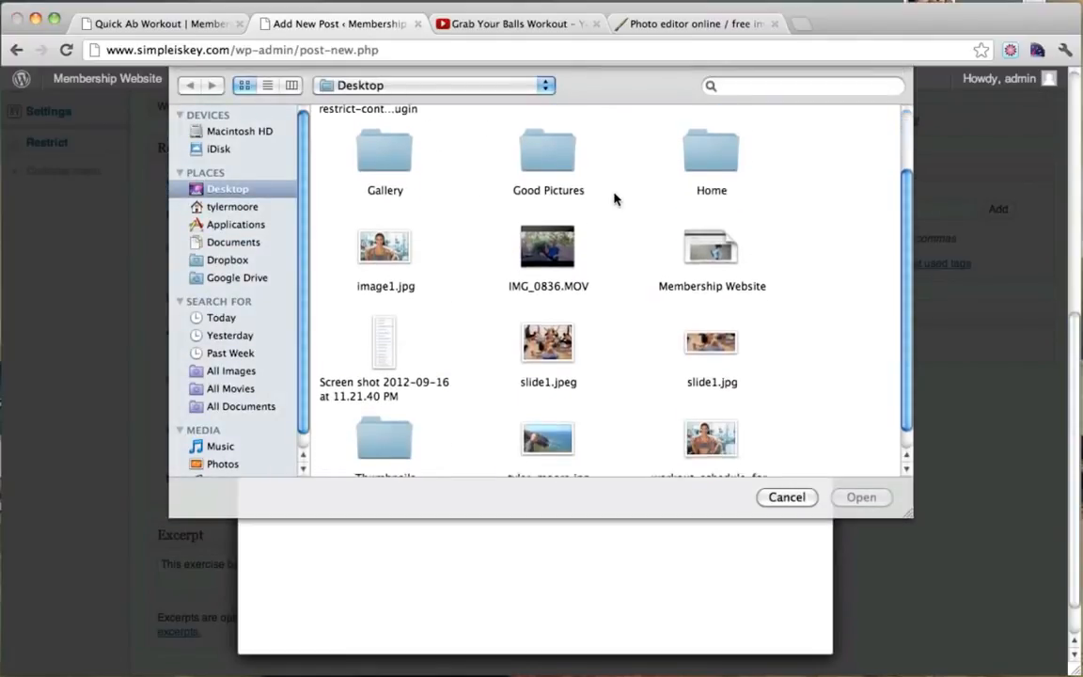
pyautogui.doubleClick(396, 429)
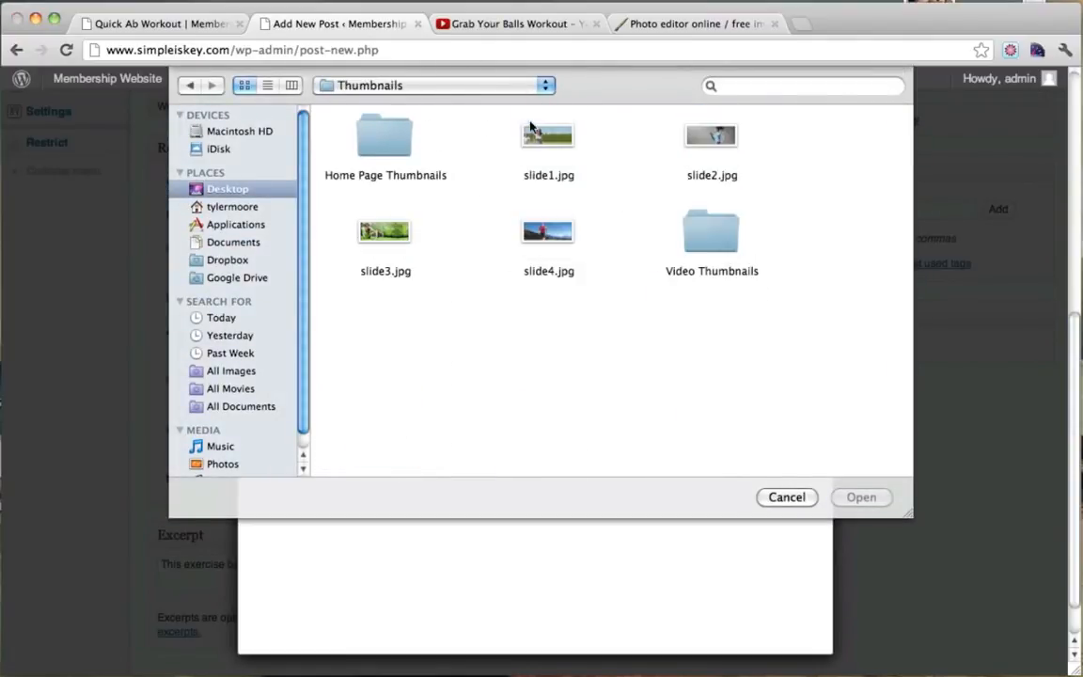
pyautogui.doubleClick(716, 219)
pyautogui.click(548, 139)
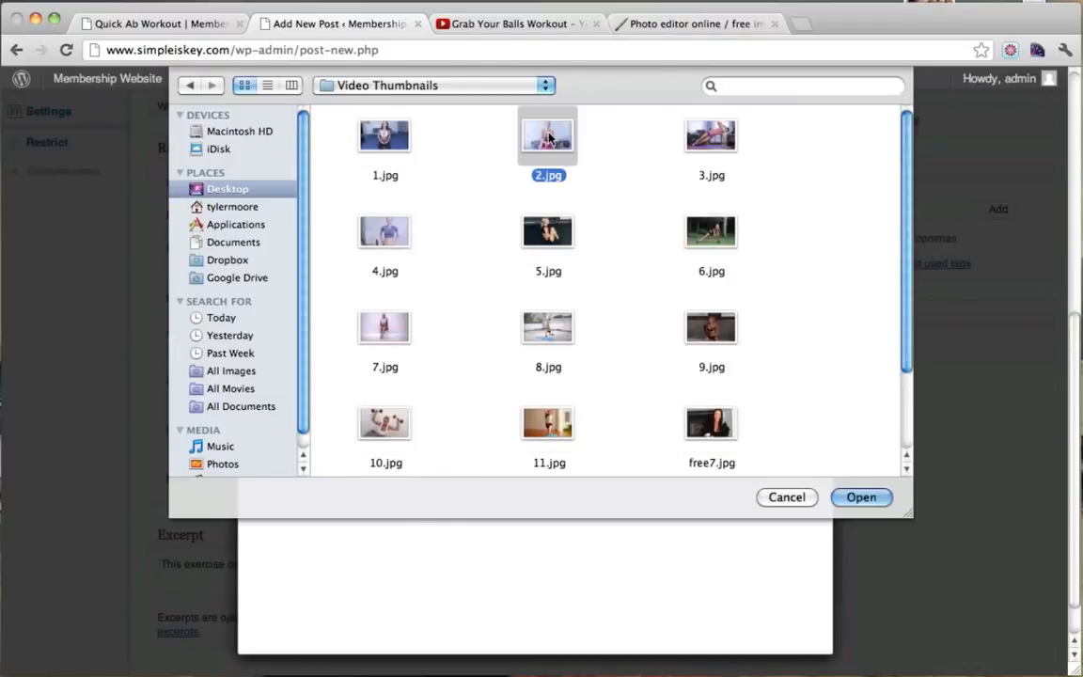
pyautogui.click(861, 496)
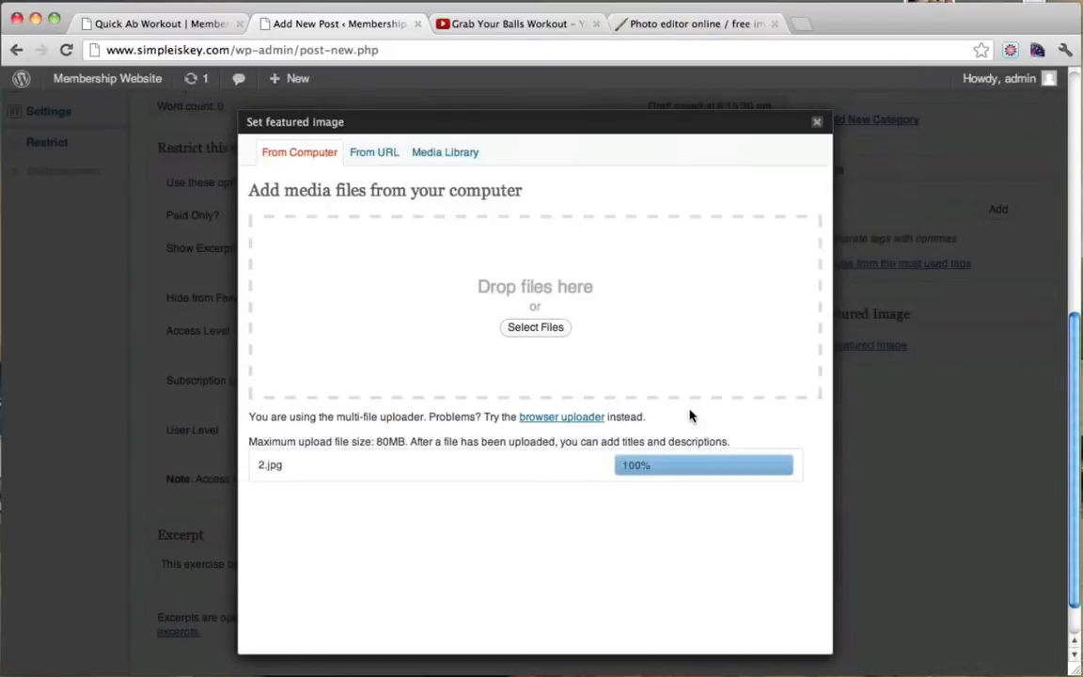
pyautogui.scroll(-10, 689, 416)
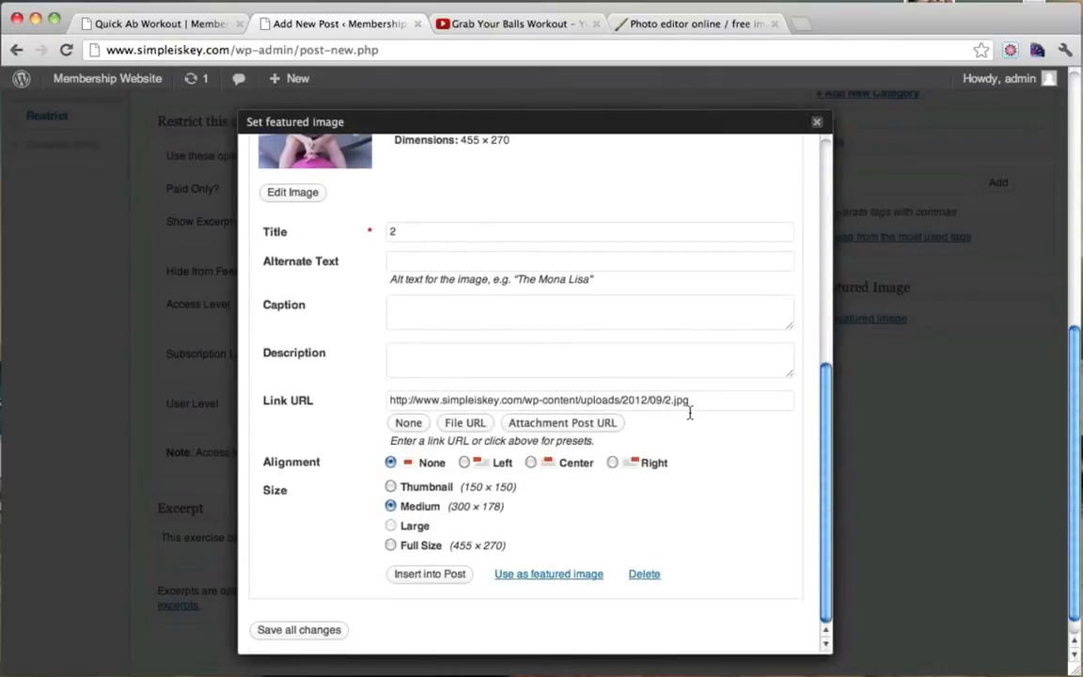
pyautogui.click(555, 576)
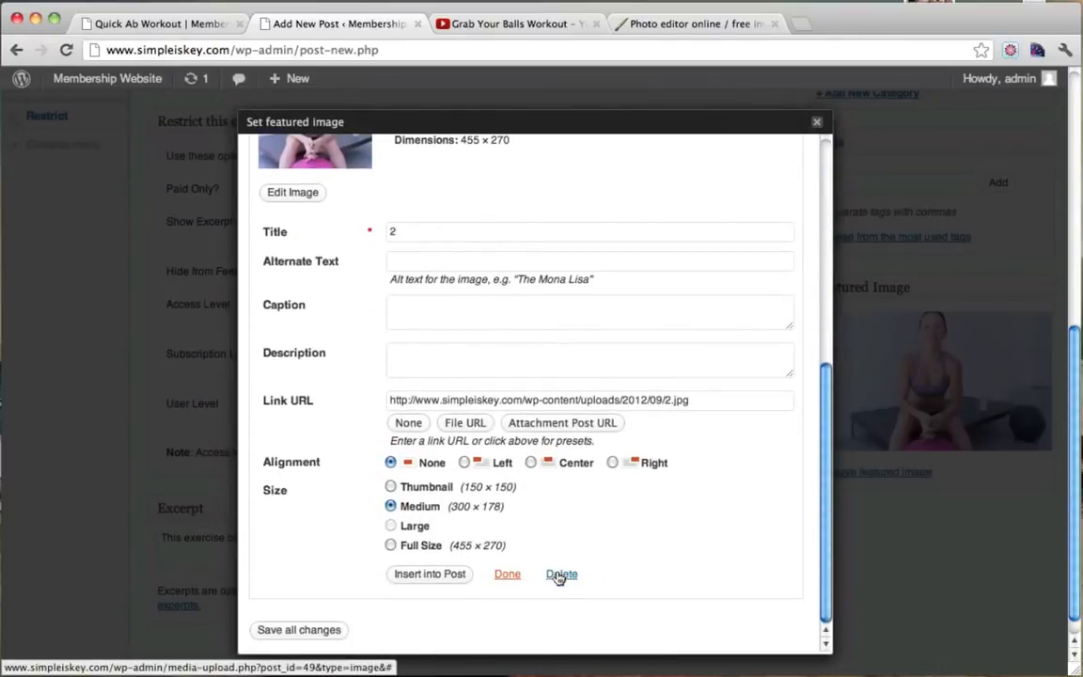
pyautogui.click(816, 122)
pyautogui.scroll(5, 887, 249)
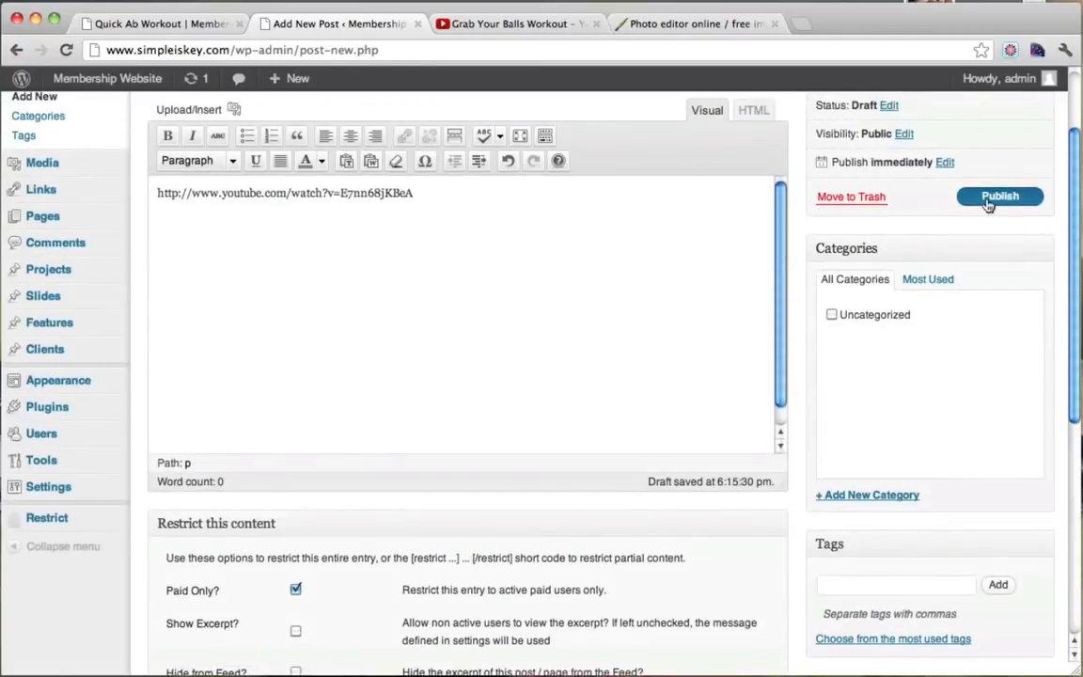
# Publish the post, then open Exercise Ball Workout from the live Fitness Videos page to see the embedded video.
pyautogui.click(989, 199)
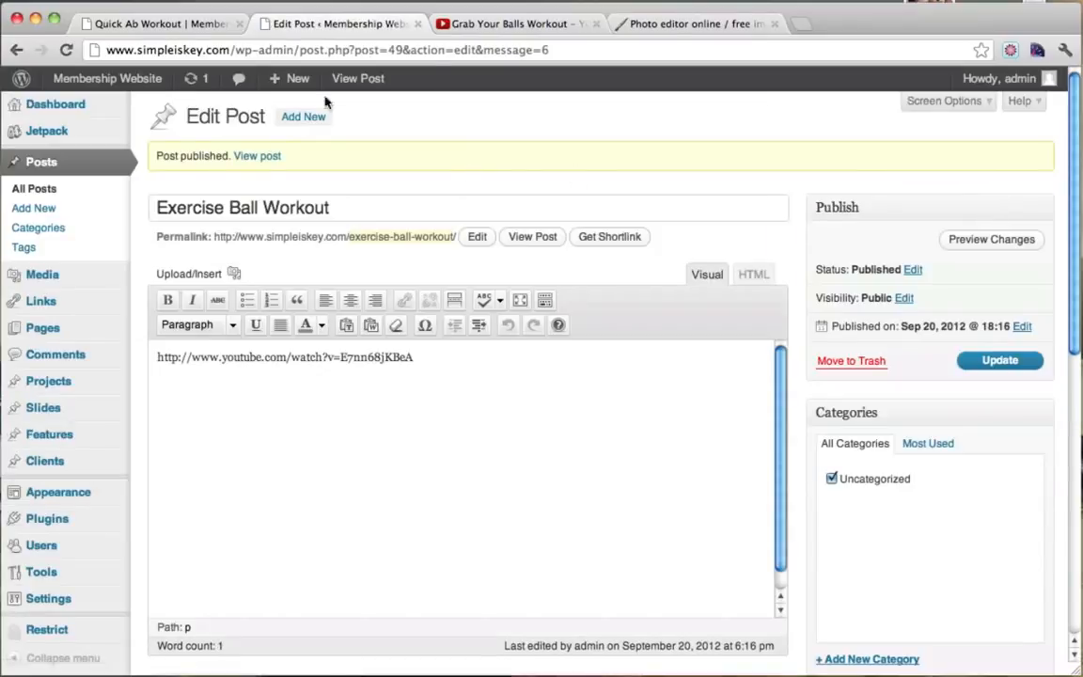
pyautogui.click(185, 24)
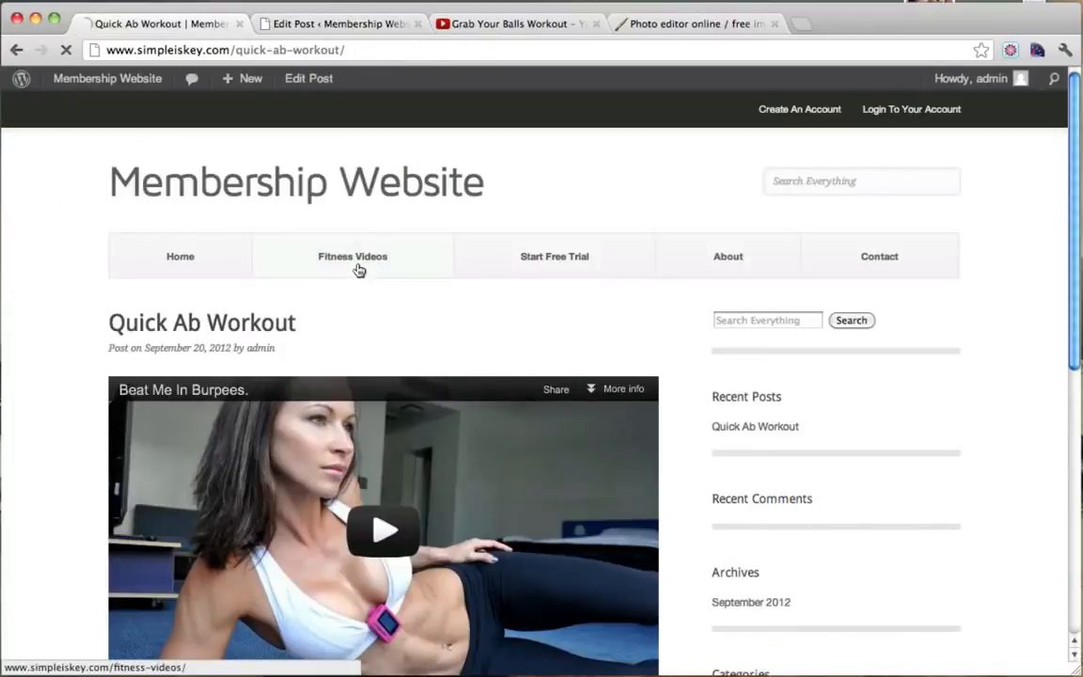
pyautogui.click(358, 272)
pyautogui.scroll(-2, 358, 271)
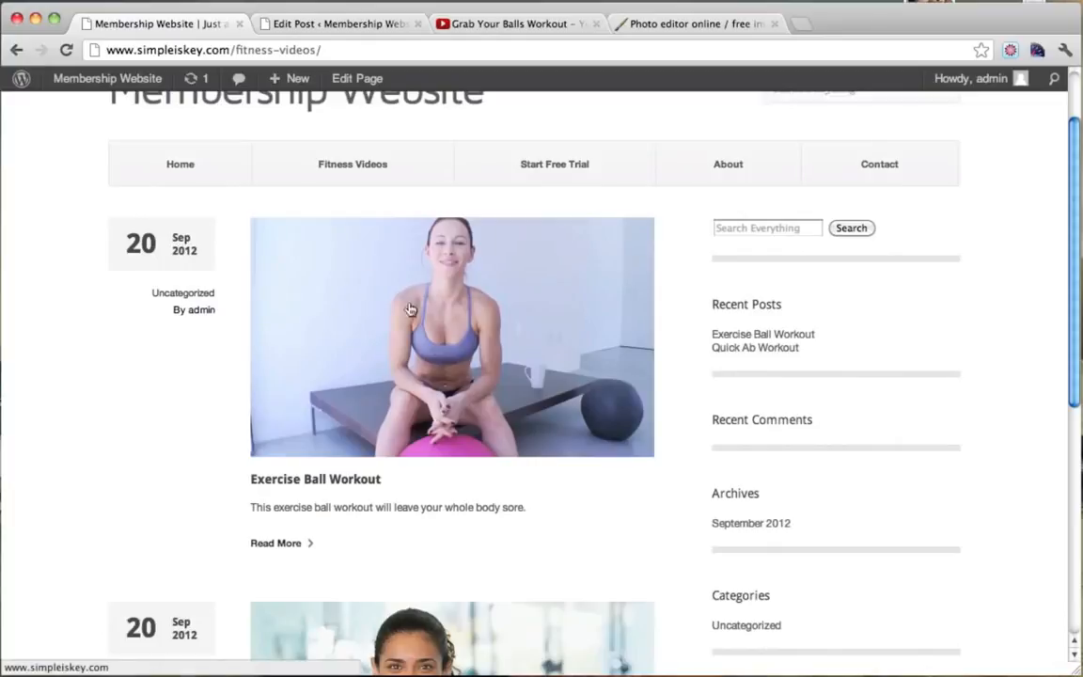
pyautogui.scroll(-3, 510, 411)
pyautogui.scroll(4, 511, 411)
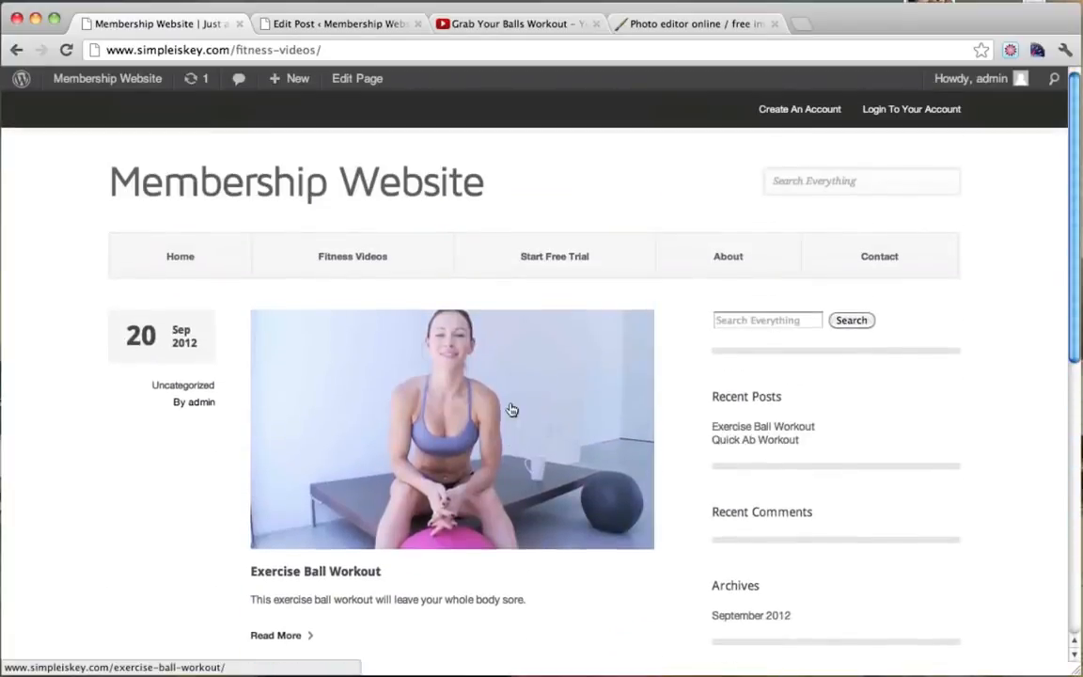
pyautogui.click(385, 376)
pyautogui.scroll(-2, 384, 374)
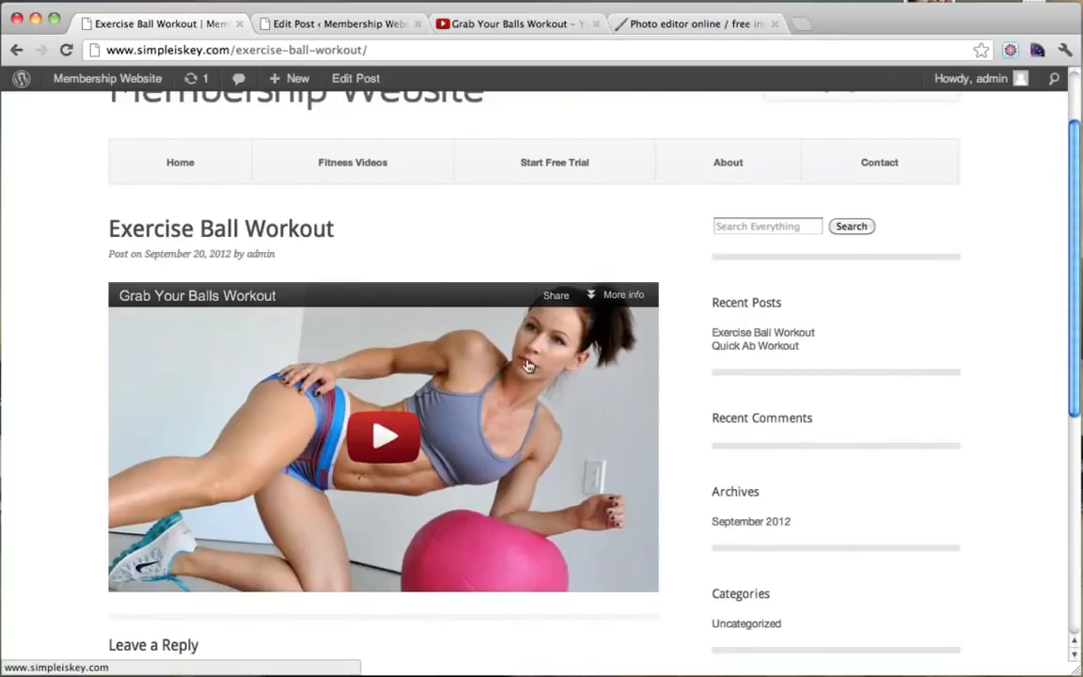
pyautogui.scroll(-2, 498, 343)
pyautogui.scroll(4, 480, 325)
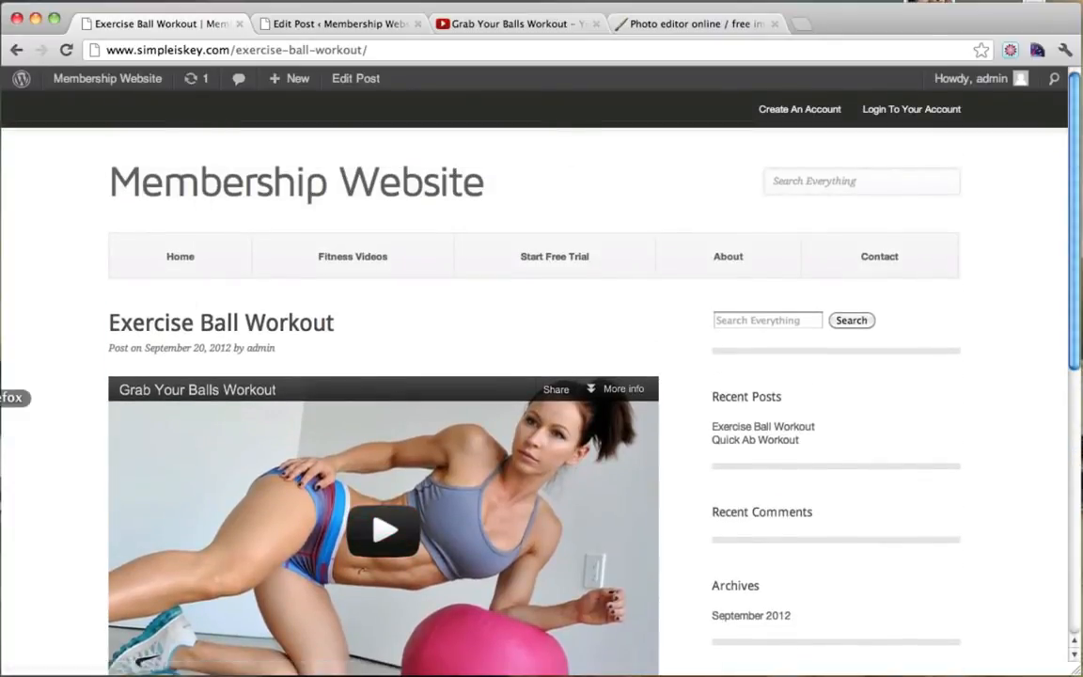
# In Firefox, open Exercise Ball Workout from Fitness Videos and check the sign-up notice shown instead of the video.
pyautogui.click(0, 398)
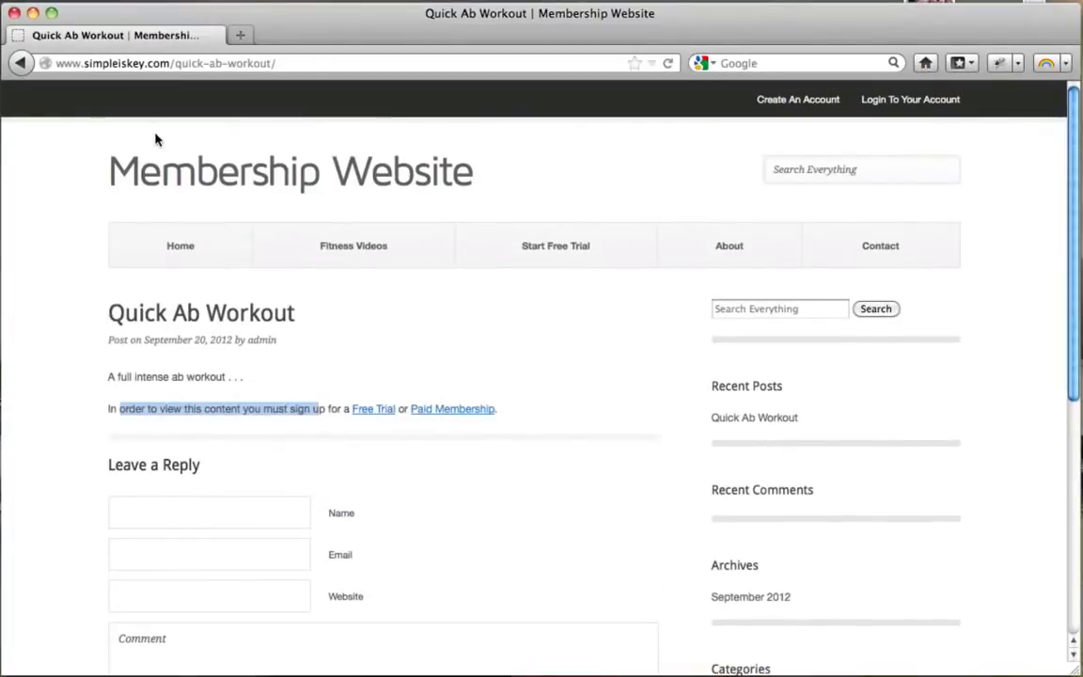
pyautogui.click(341, 234)
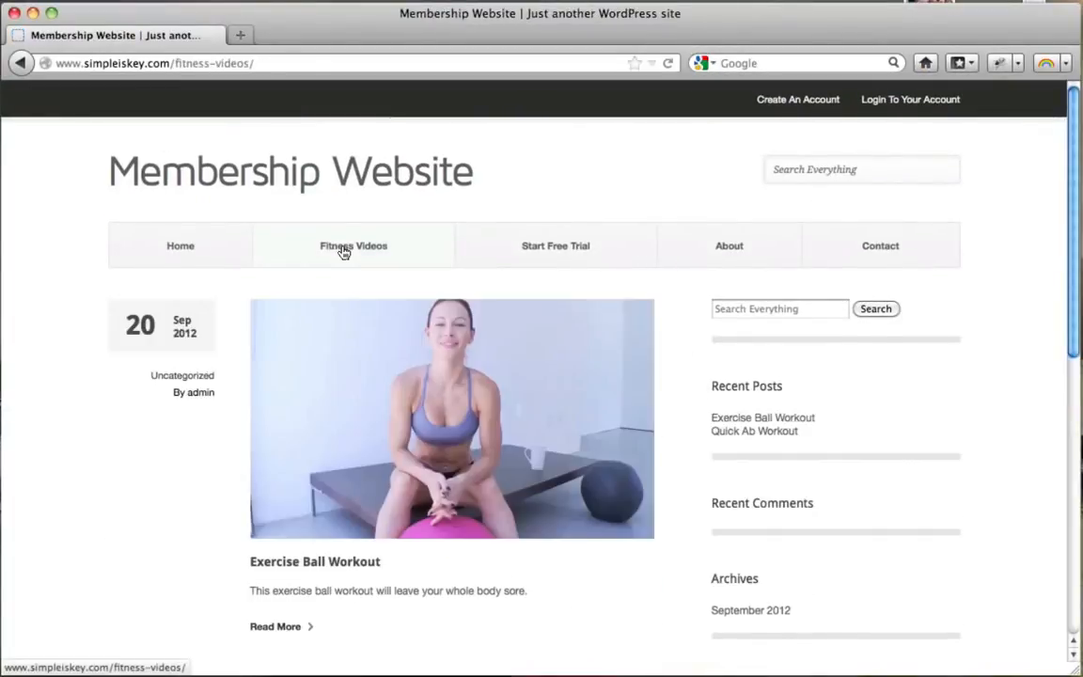
pyautogui.scroll(-4, 344, 252)
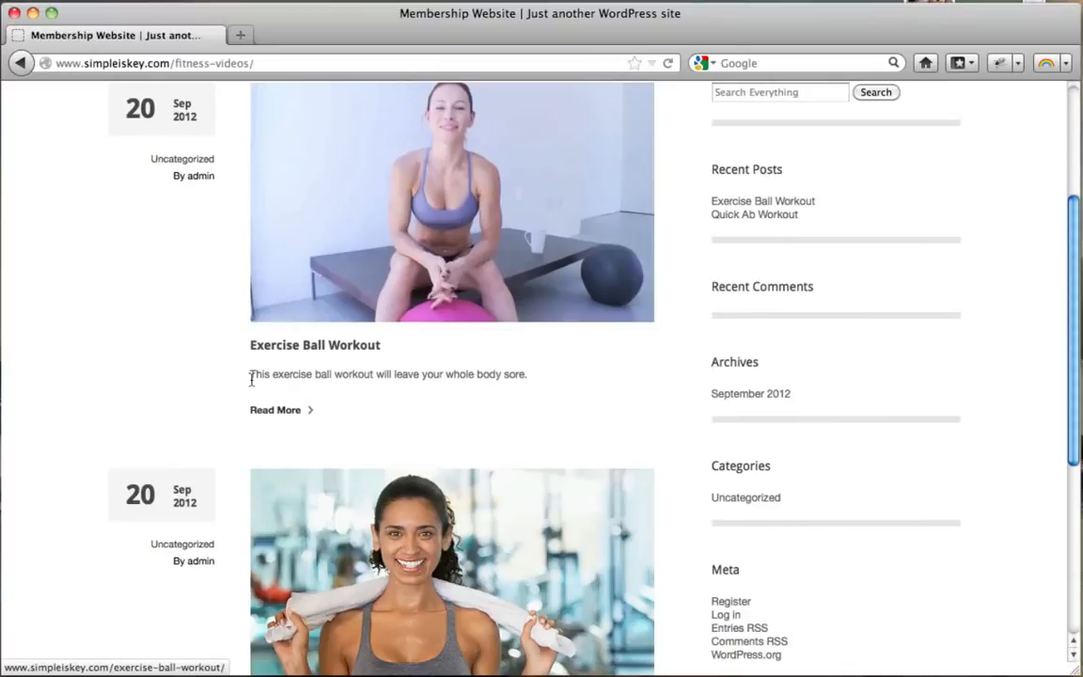
pyautogui.moveTo(252, 375); pyautogui.dragTo(373, 376)
pyautogui.click(275, 410)
pyautogui.scroll(5, 404, 343)
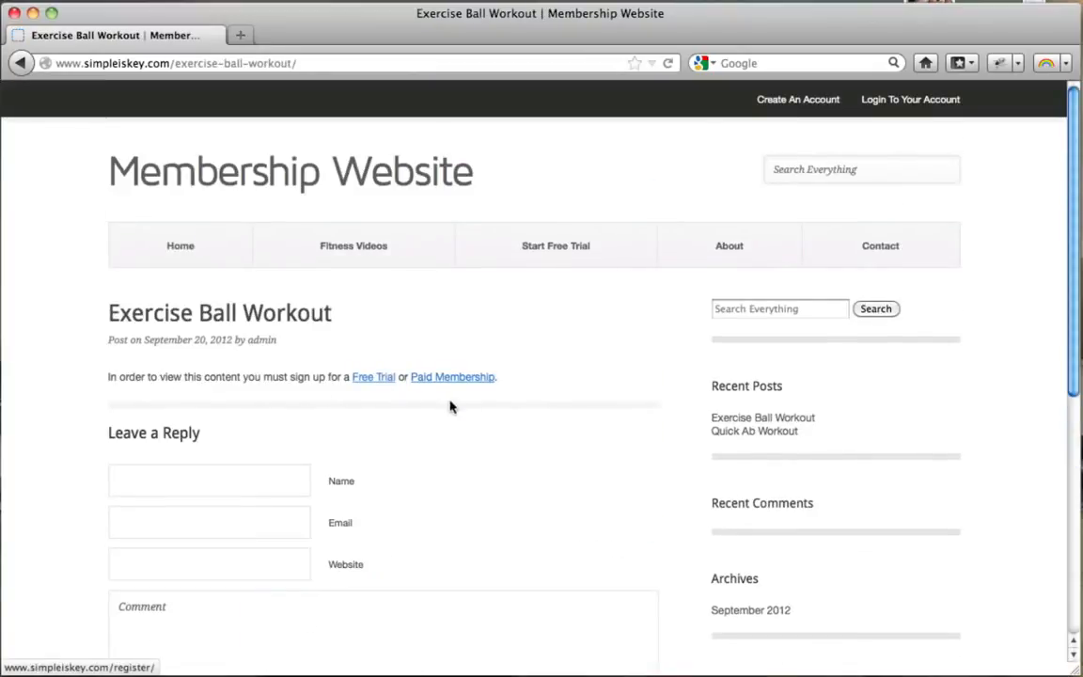
pyautogui.moveTo(203, 377); pyautogui.dragTo(394, 377)
pyautogui.click(430, 425)
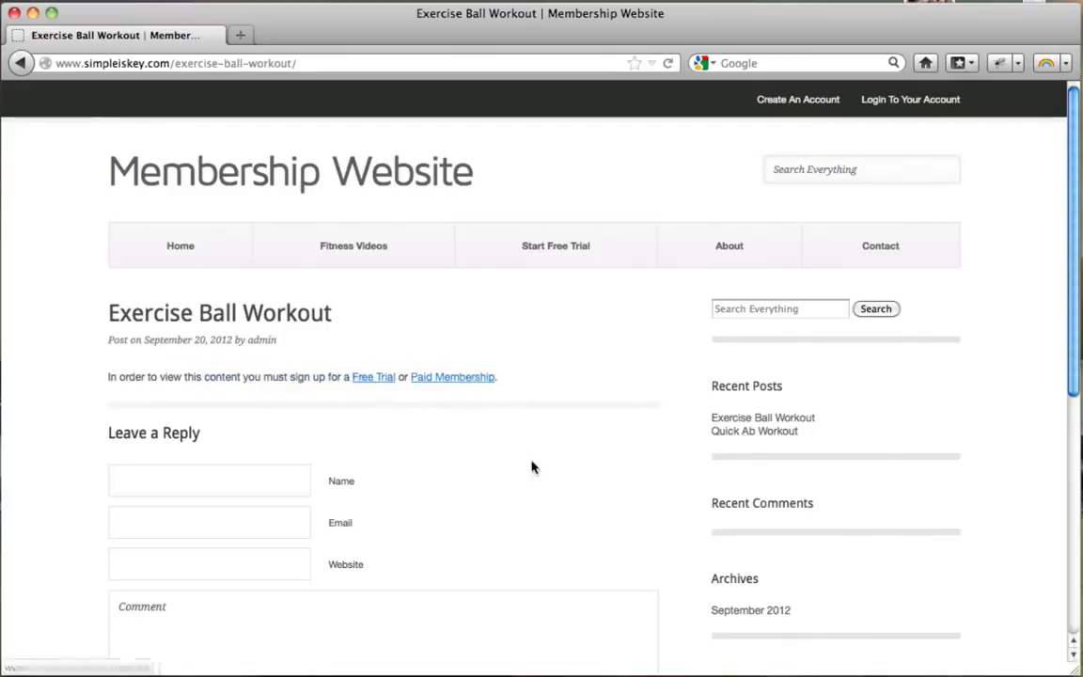
# Open the paid membership registration page and fill in test username, email, first name, last name and password.
pyautogui.click(449, 385)
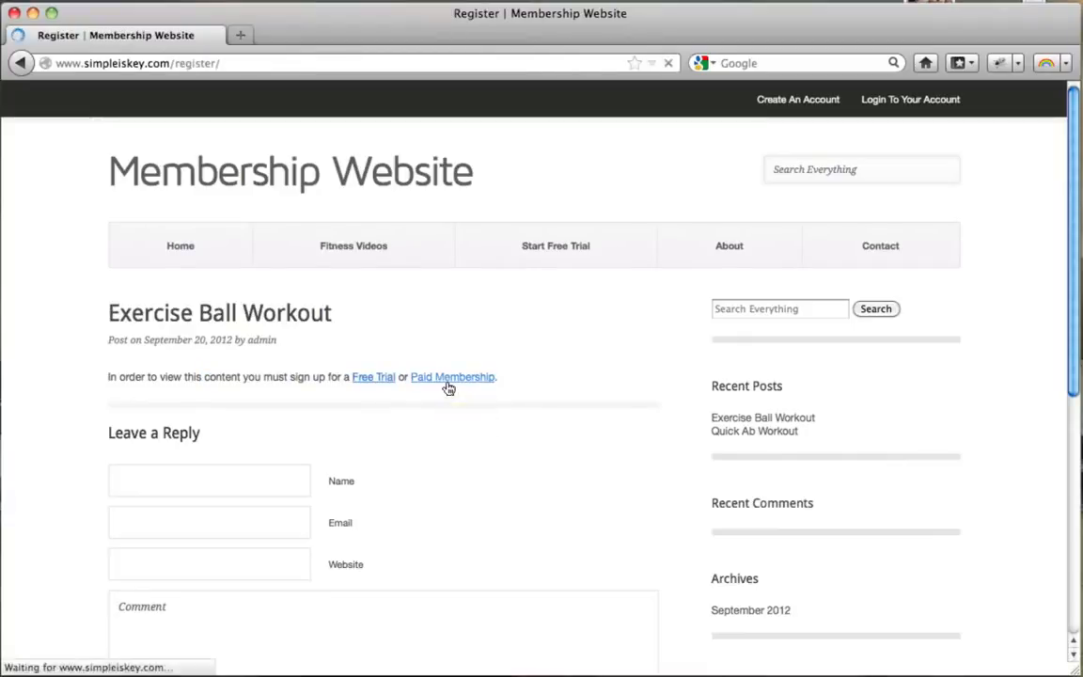
pyautogui.click(373, 406)
pyautogui.write('j')
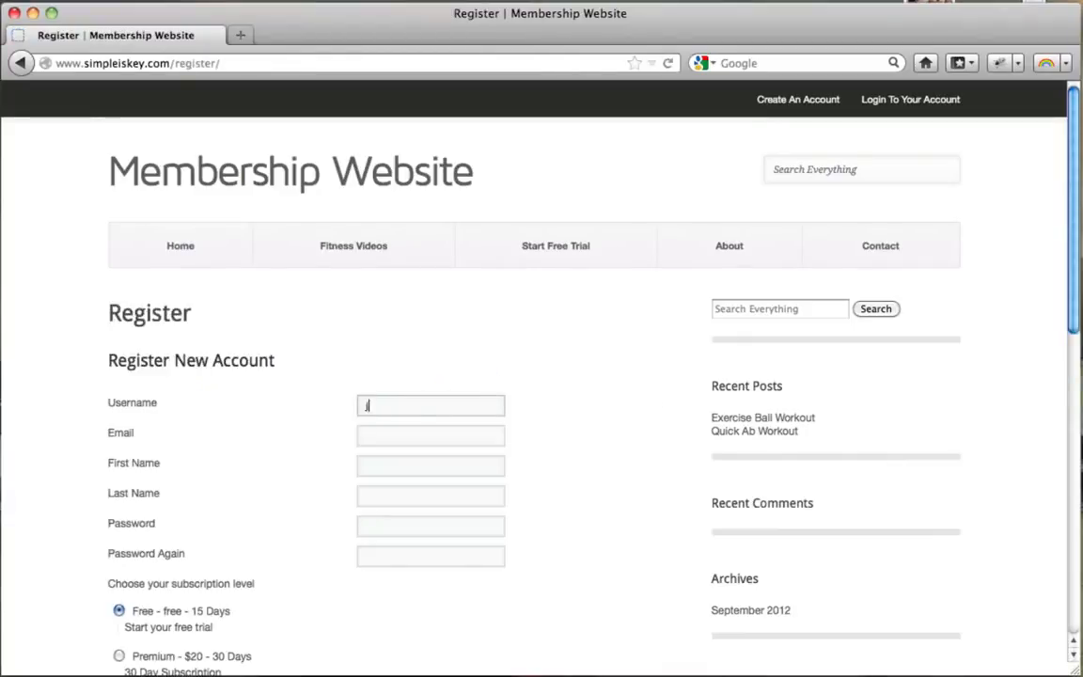
pyautogui.write('sdklfjlksdjf')
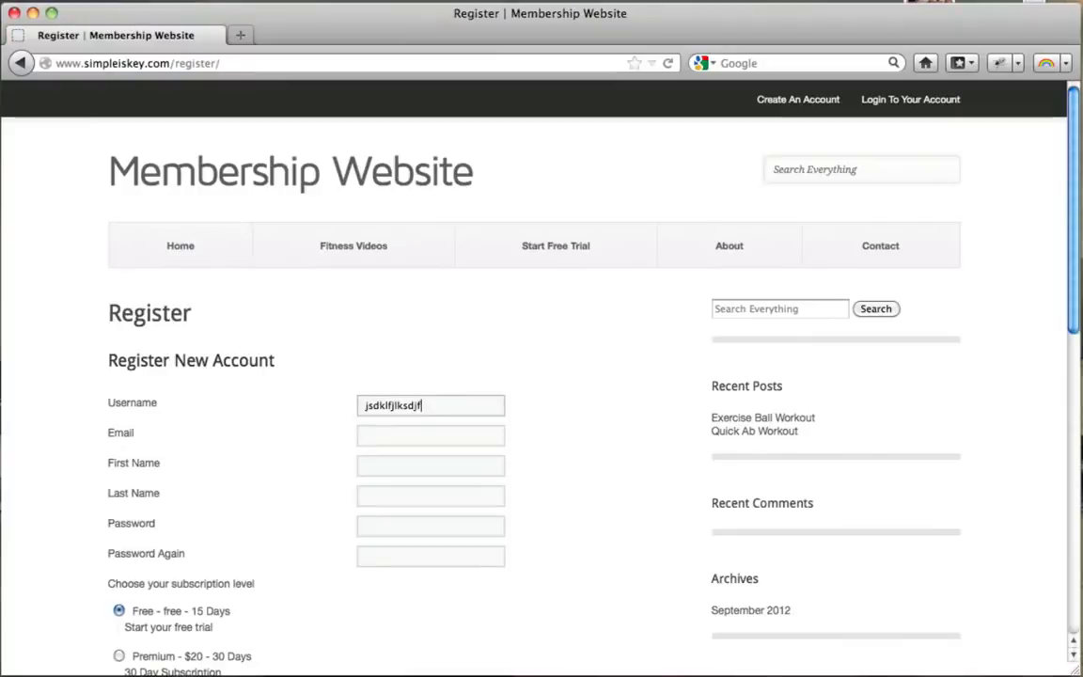
pyautogui.press('Tab')
pyautogui.write('jsadlkfj')
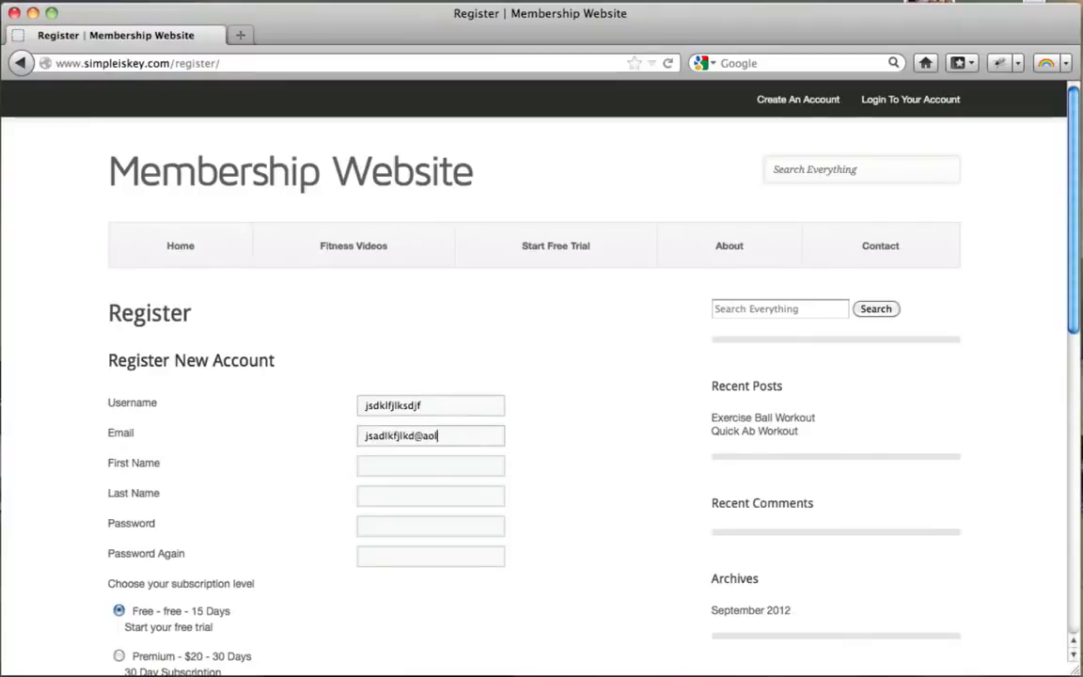
pyautogui.press('Tab')
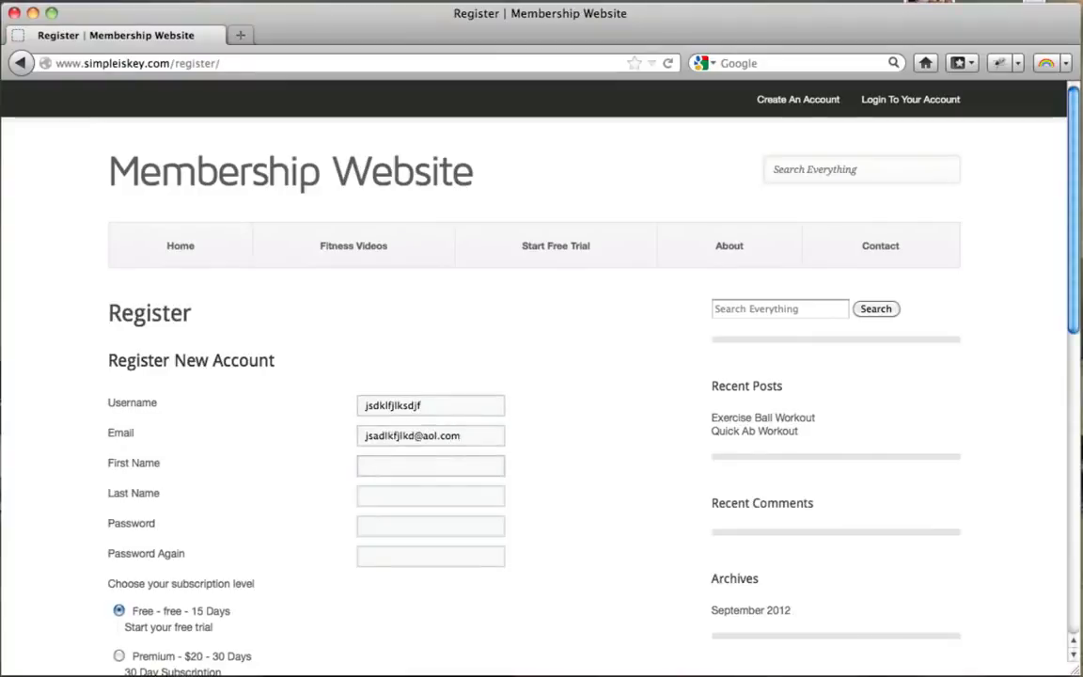
pyautogui.write('jklejtlkj')
pyautogui.press('Tab')
pyautogui.write('jklsdjlkfsdj')
pyautogui.press('Tab')
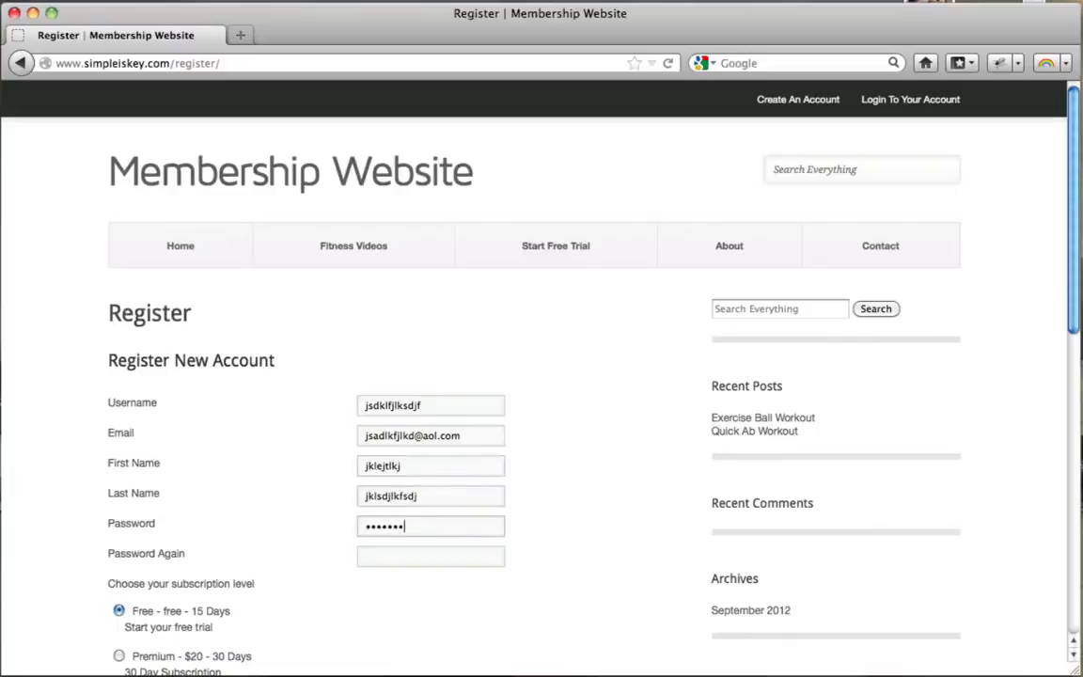
pyautogui.press('Tab')
pyautogui.write('•••••')
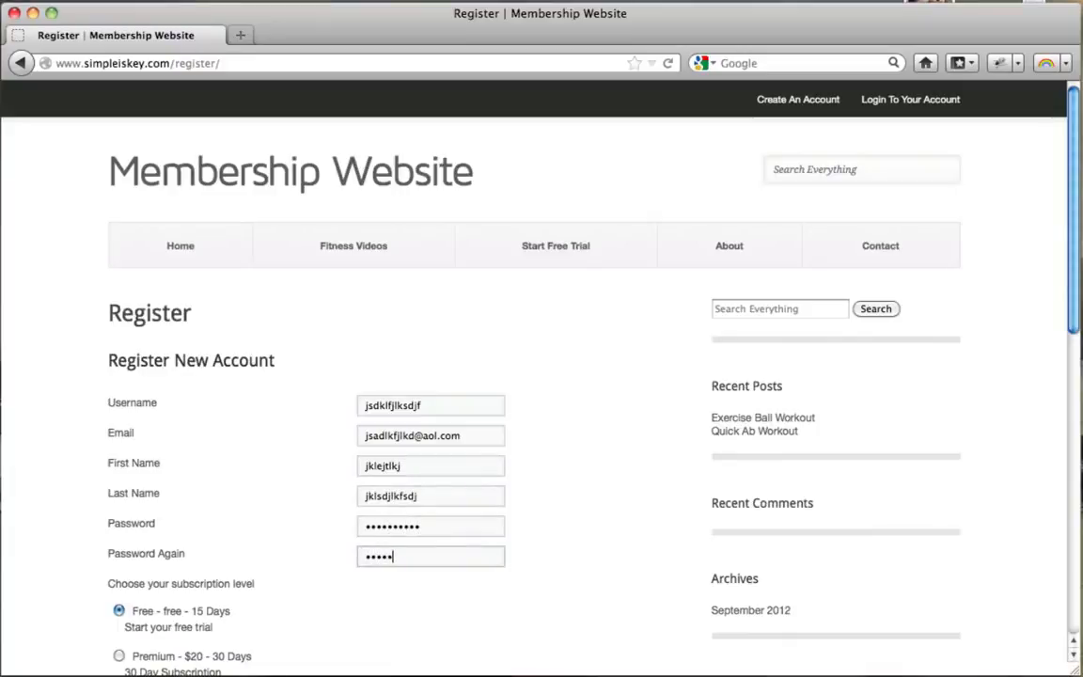
# Choose the Premium - $20 - 30 Days level and submit the registration.
pyautogui.scroll(-5, 486, 380)
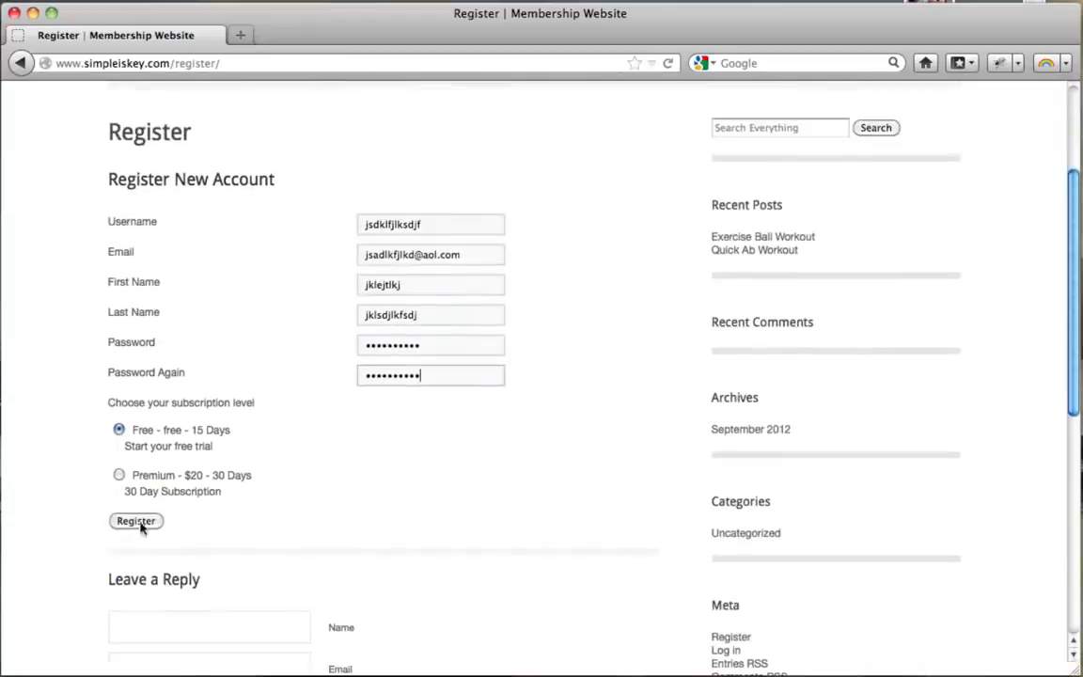
pyautogui.click(119, 477)
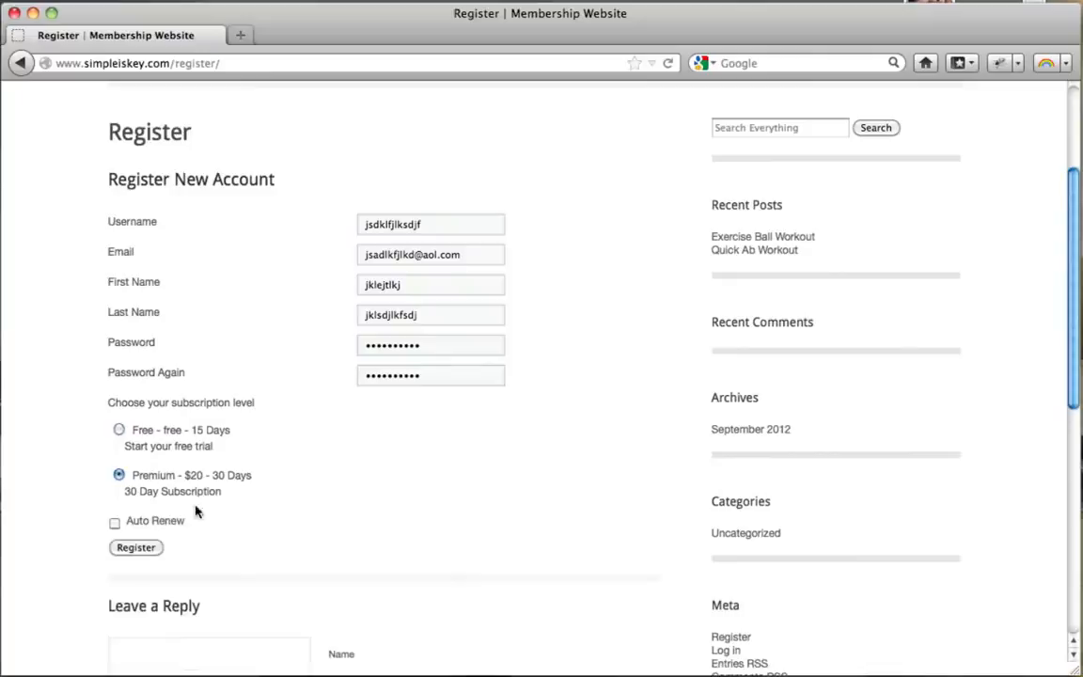
pyautogui.click(136, 549)
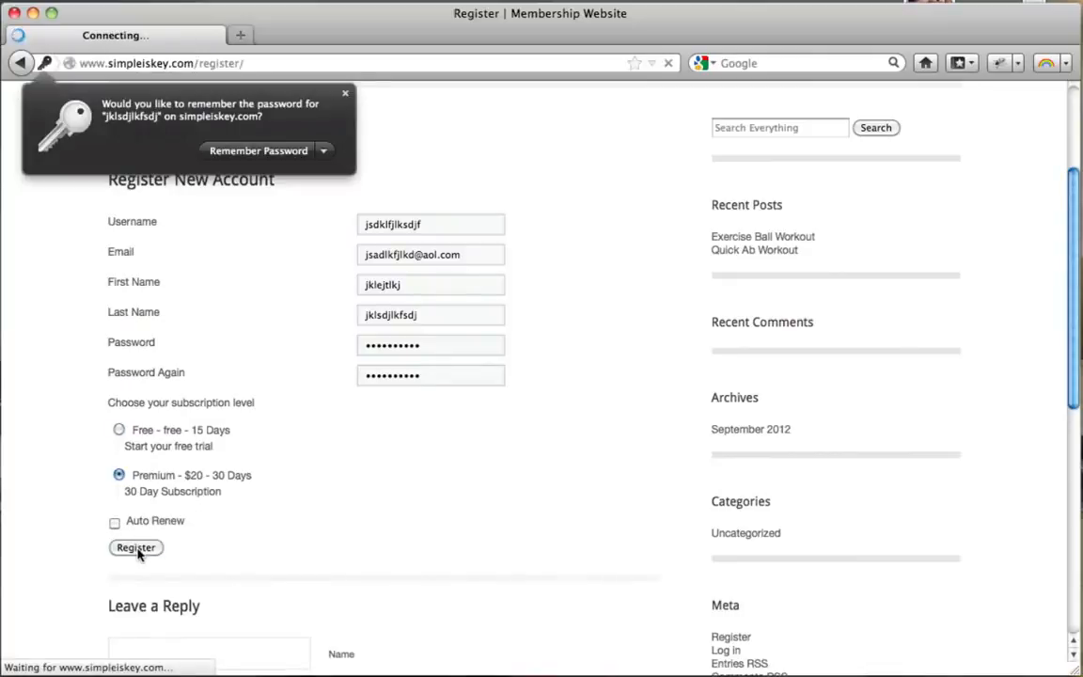
# Dismiss the save-password prompt and view PayPal's guest card form for the $20.00 Premium checkout.
pyautogui.click(345, 95)
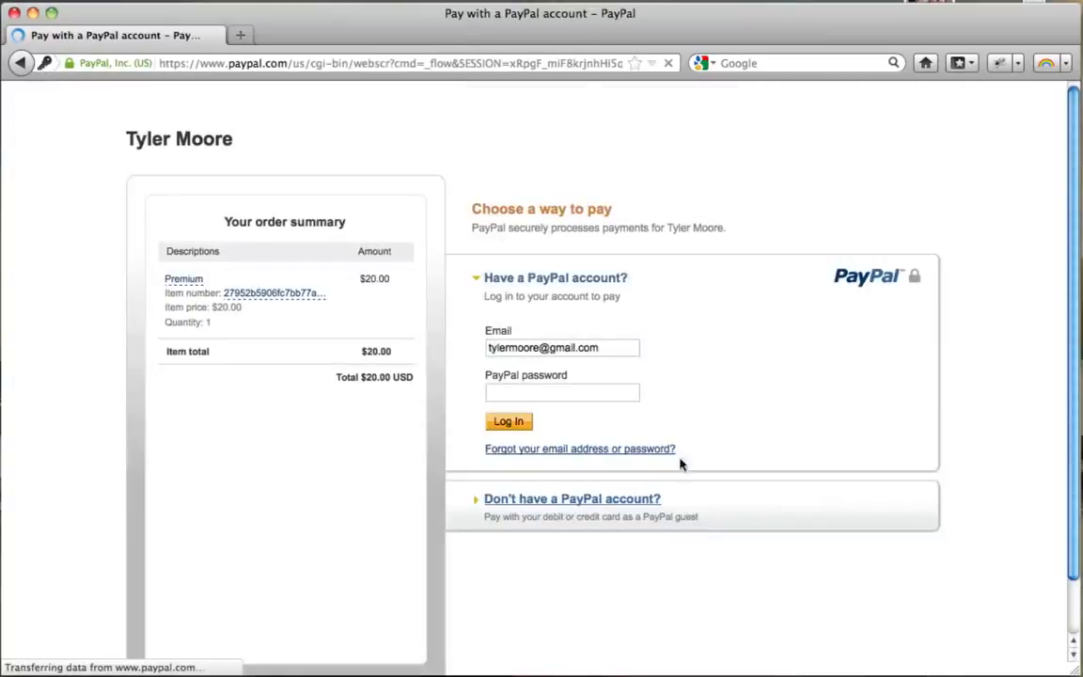
pyautogui.click(492, 504)
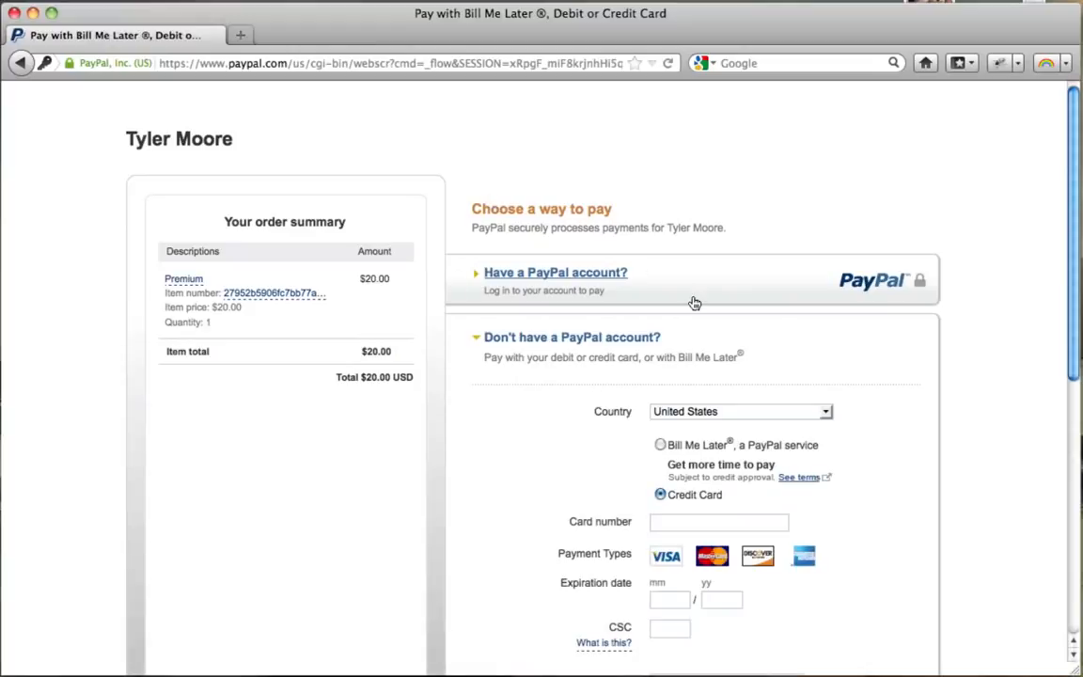
pyautogui.scroll(-4, 694, 301)
pyautogui.scroll(-5, 700, 261)
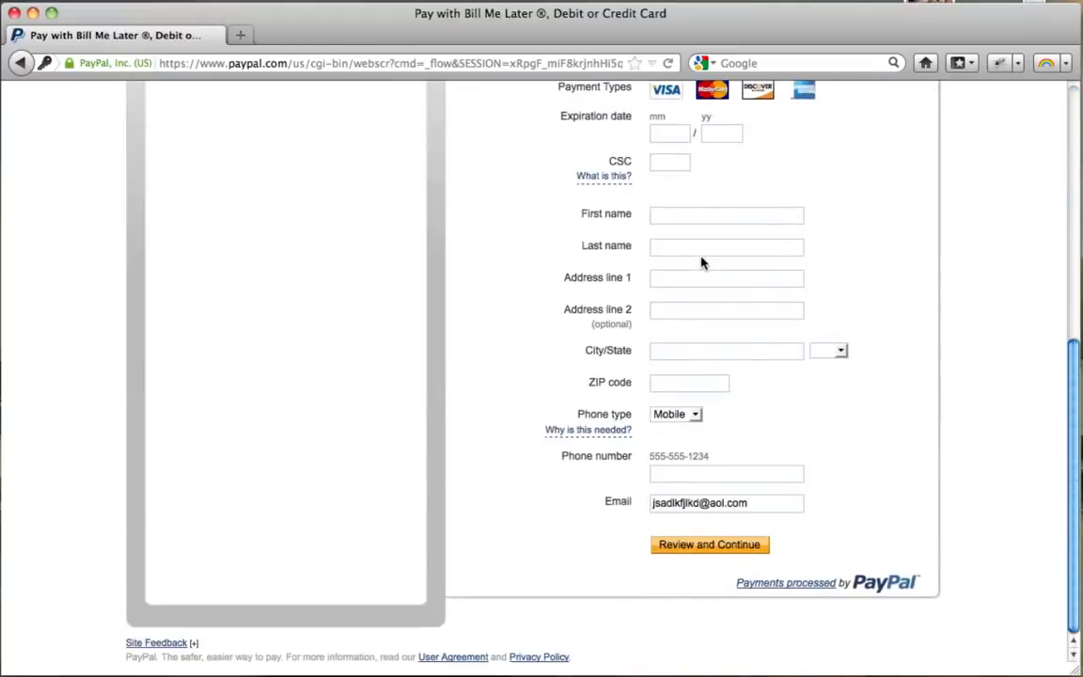
pyautogui.scroll(8, 703, 261)
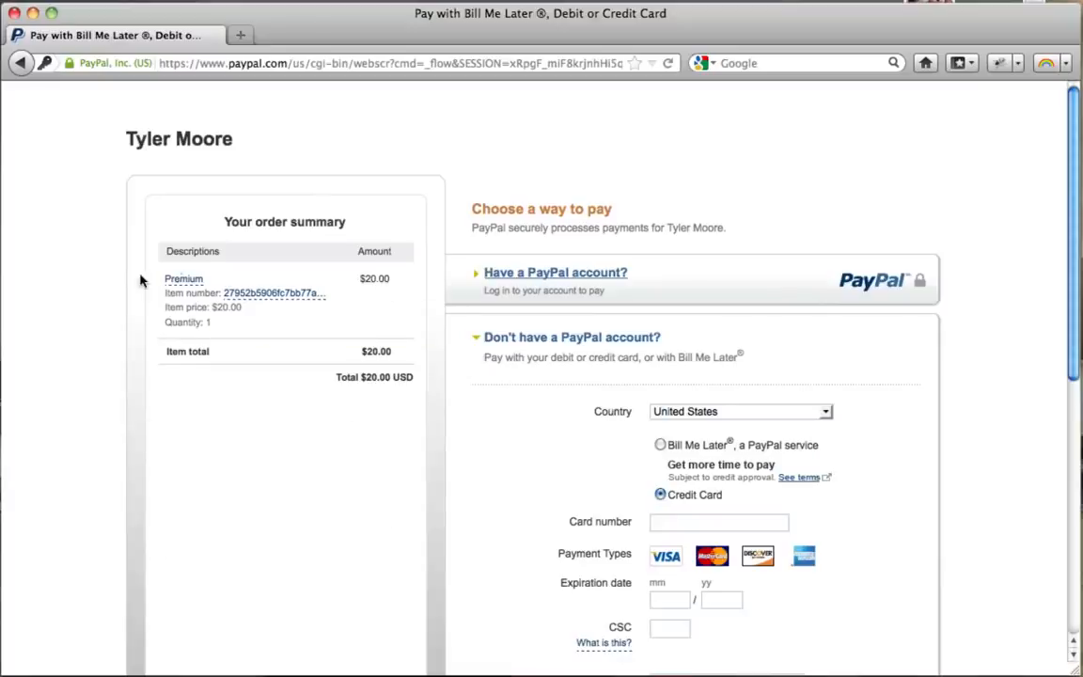
# Go back to the Register page and reopen the Exercise Ball Workout post from Fitness Videos.
pyautogui.click(18, 63)
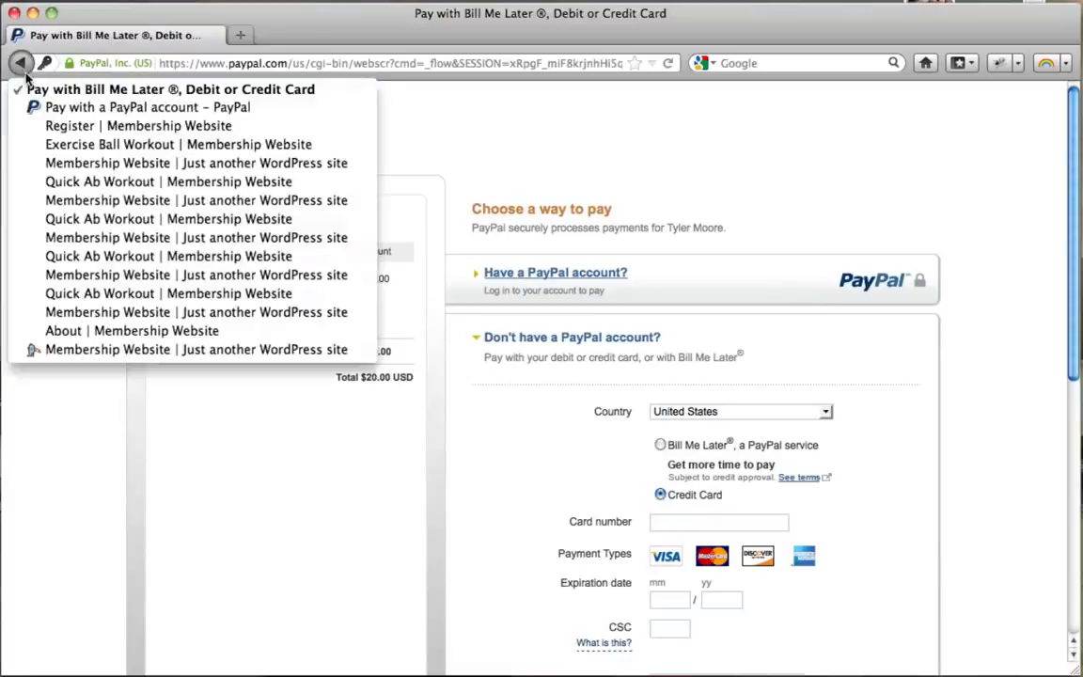
pyautogui.click(440, 145)
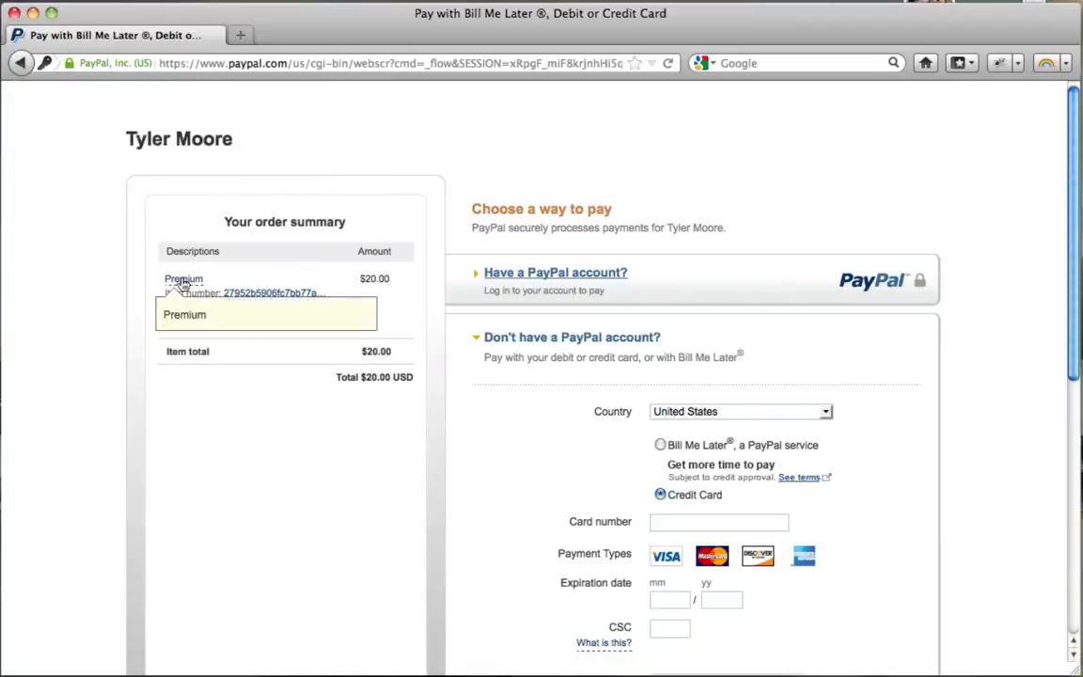
pyautogui.click(20, 63)
pyautogui.click(19, 63)
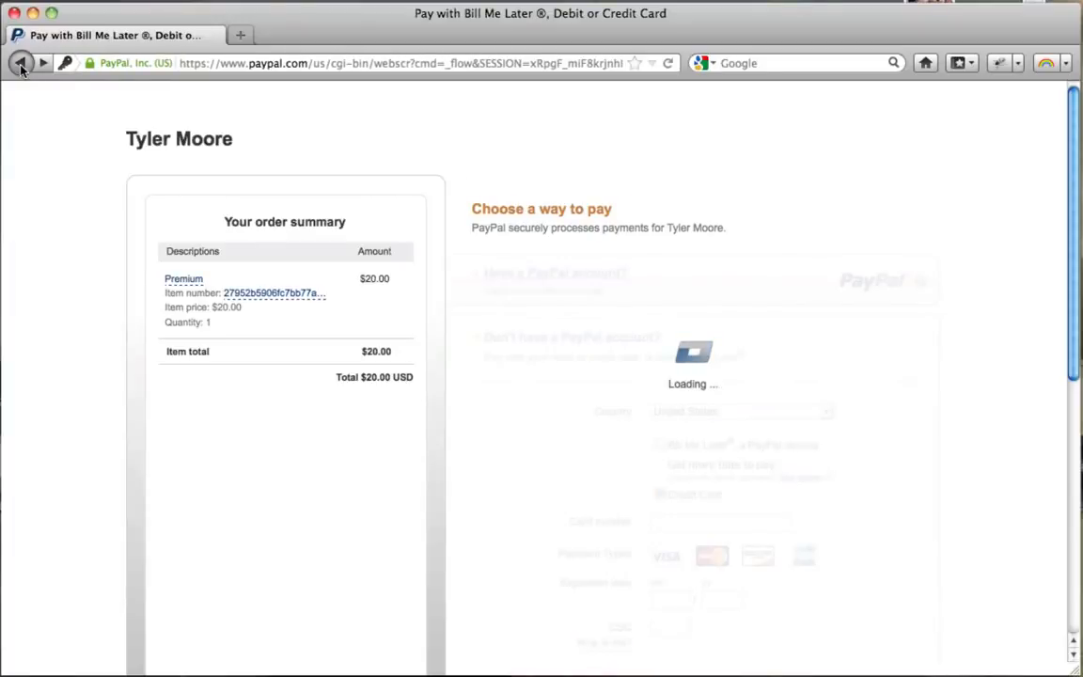
pyautogui.scroll(3, 247, 368)
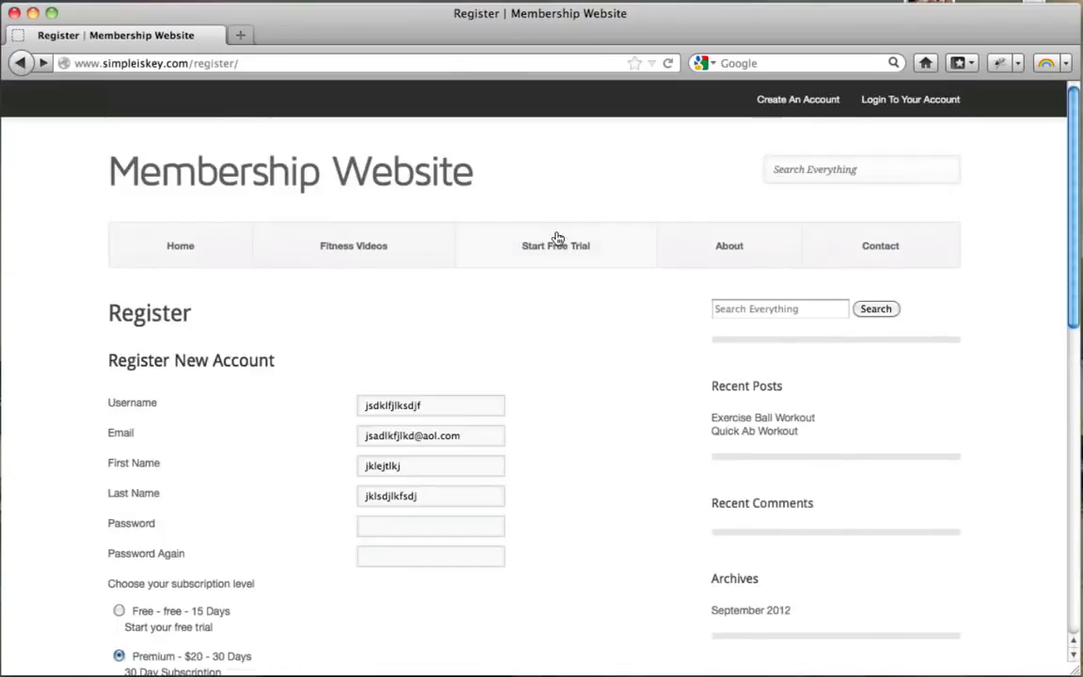
pyautogui.click(366, 254)
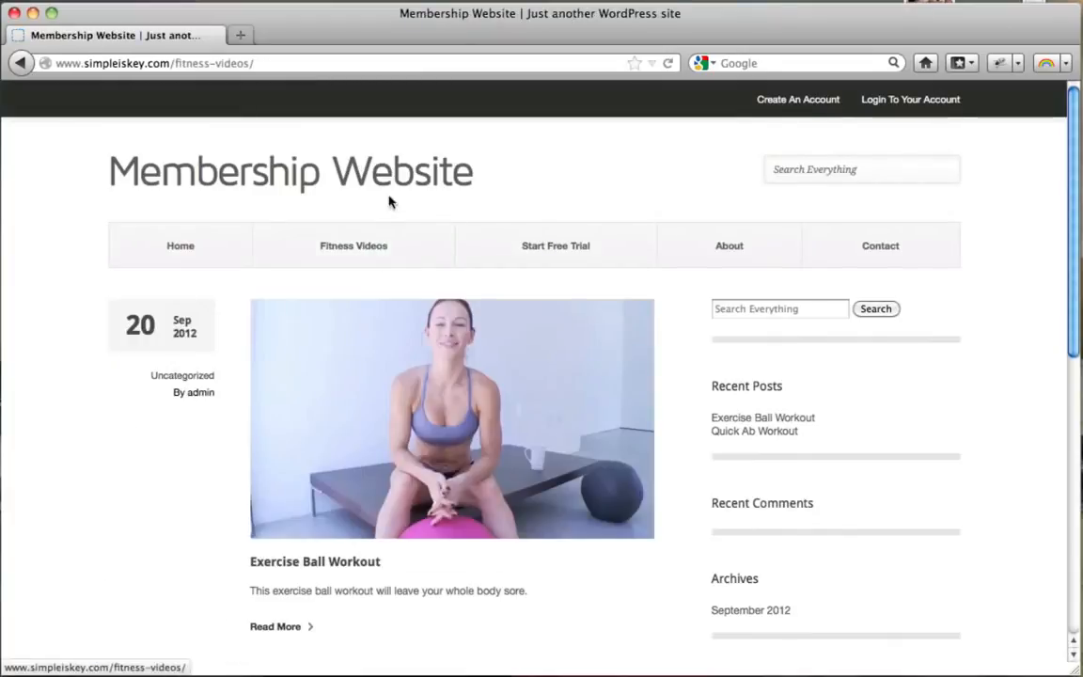
pyautogui.scroll(-5, 321, 353)
pyautogui.click(407, 284)
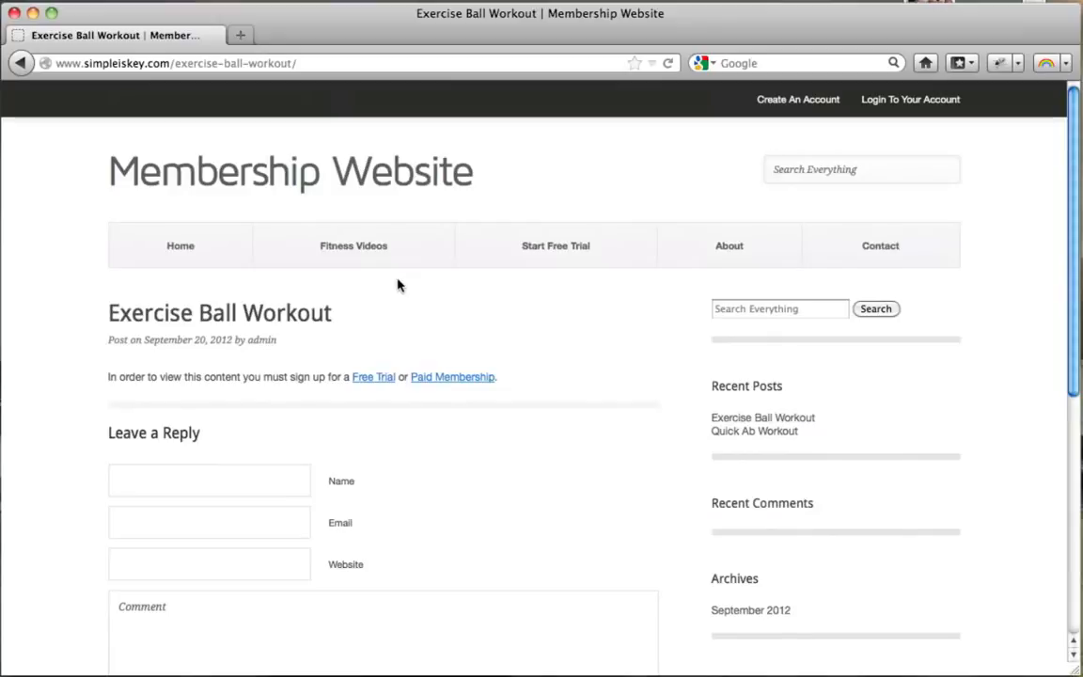
# Back in Chrome, add a new post titled 'Quick Full Body Workout' and start in its body.
pyautogui.click(33, 13)
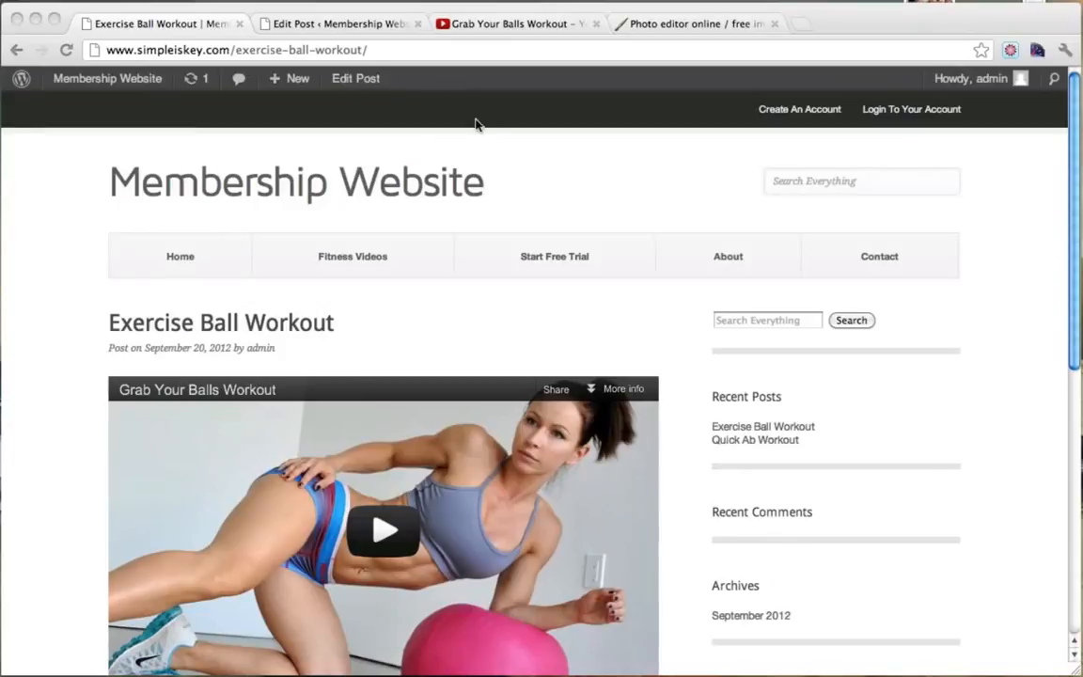
pyautogui.click(362, 25)
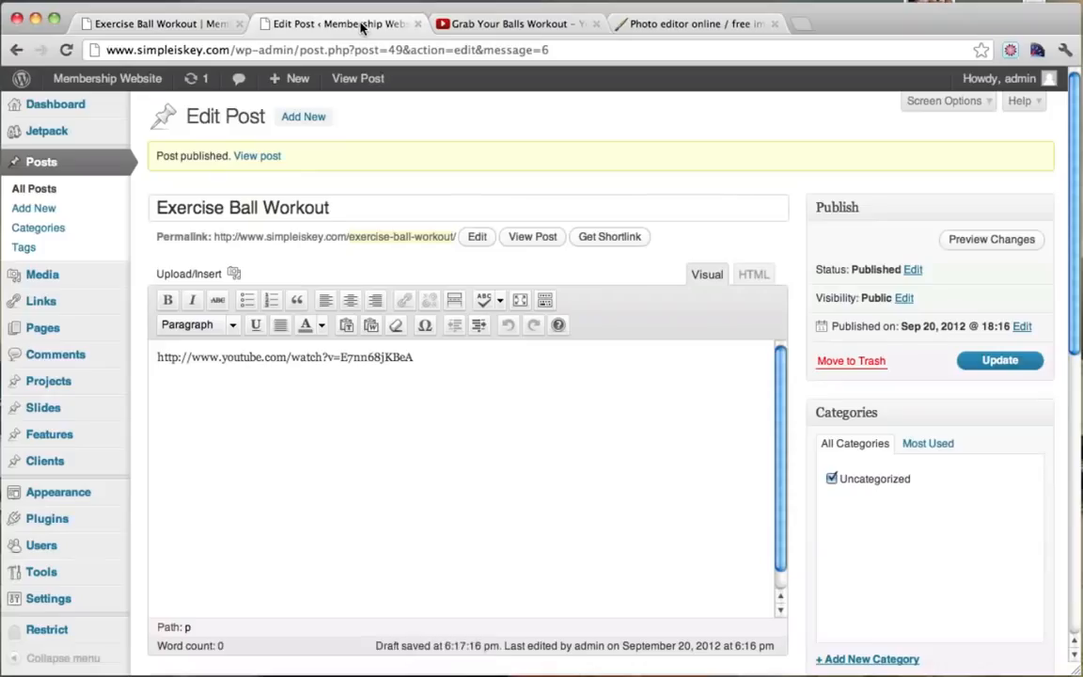
pyautogui.click(302, 120)
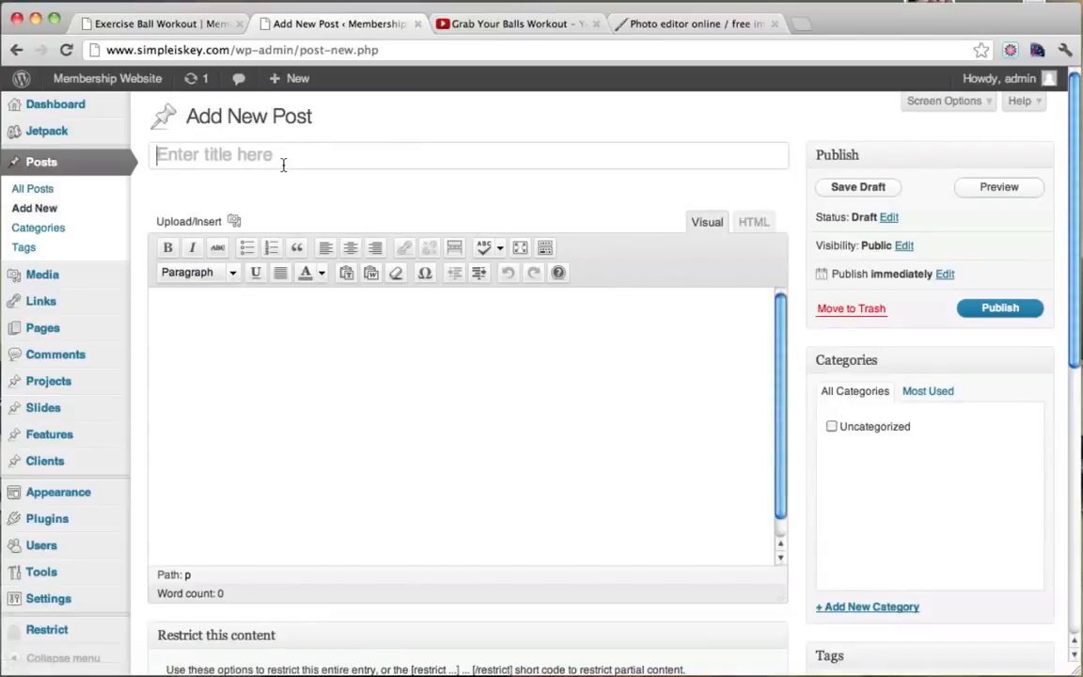
pyautogui.write('Quic')
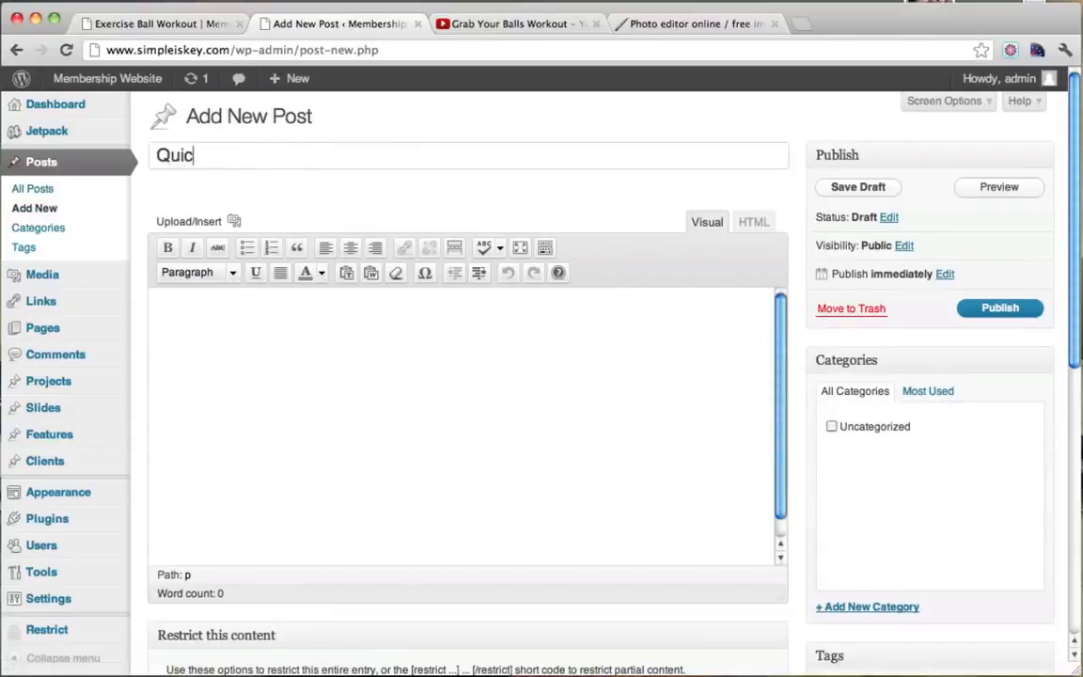
pyautogui.write('k Full Body WOrkou')
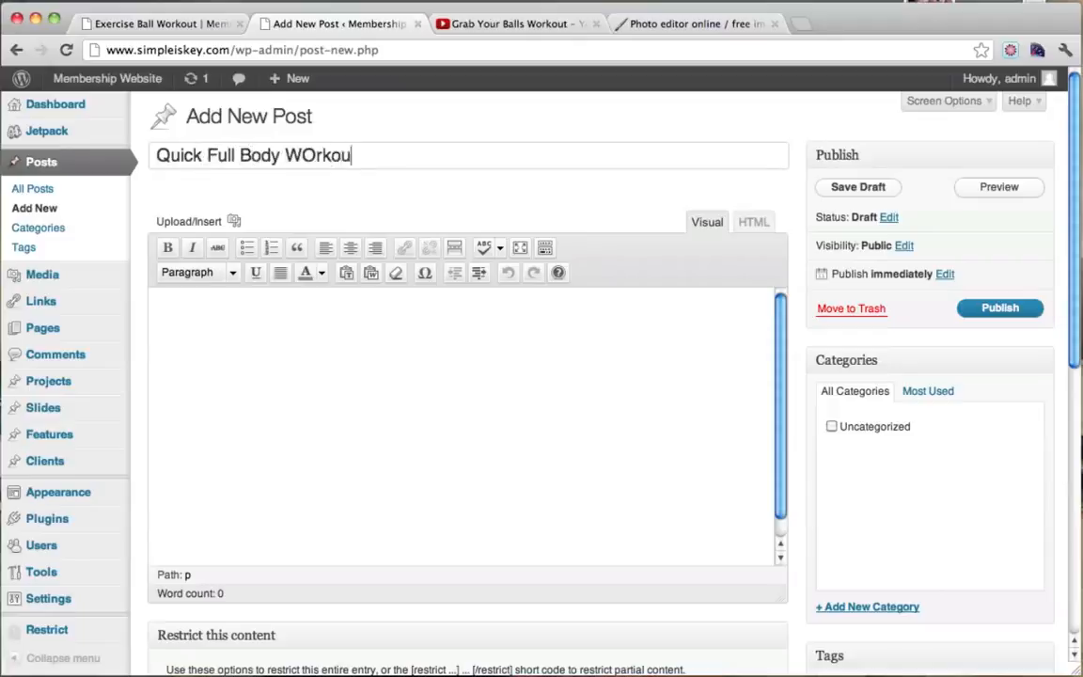
pyautogui.press('BackSpace')
pyautogui.press('BackSpace')
pyautogui.press('BackSpace')
pyautogui.click(309, 341)
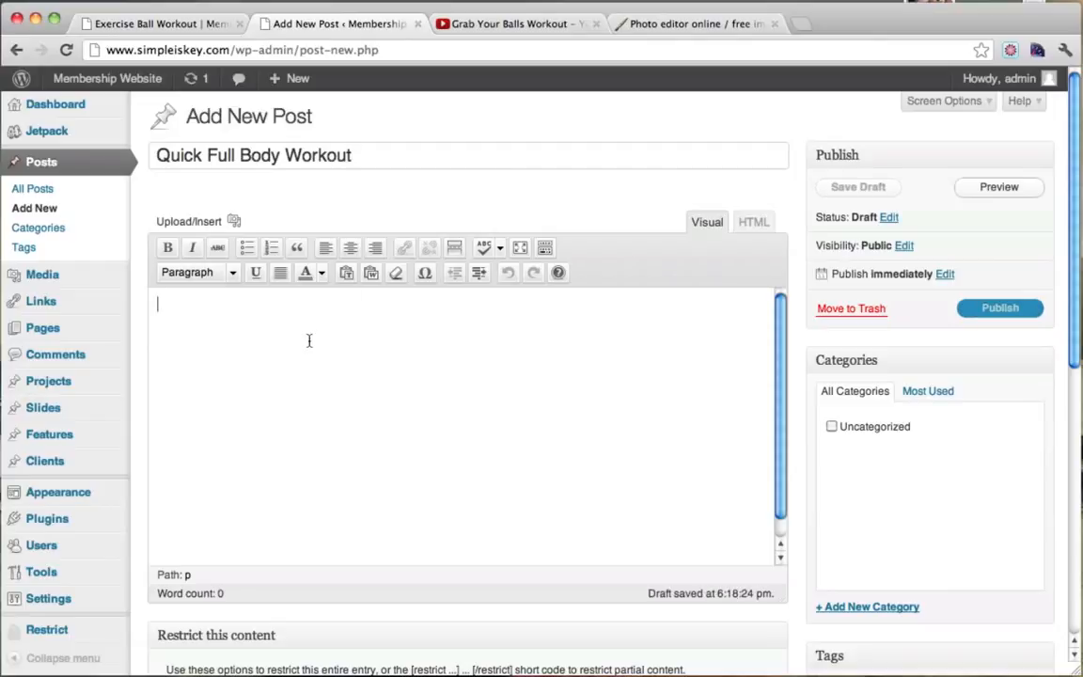
# Search YouTube for 'make it how workout' and open the Make Me Hot Workout video.
pyautogui.click(497, 23)
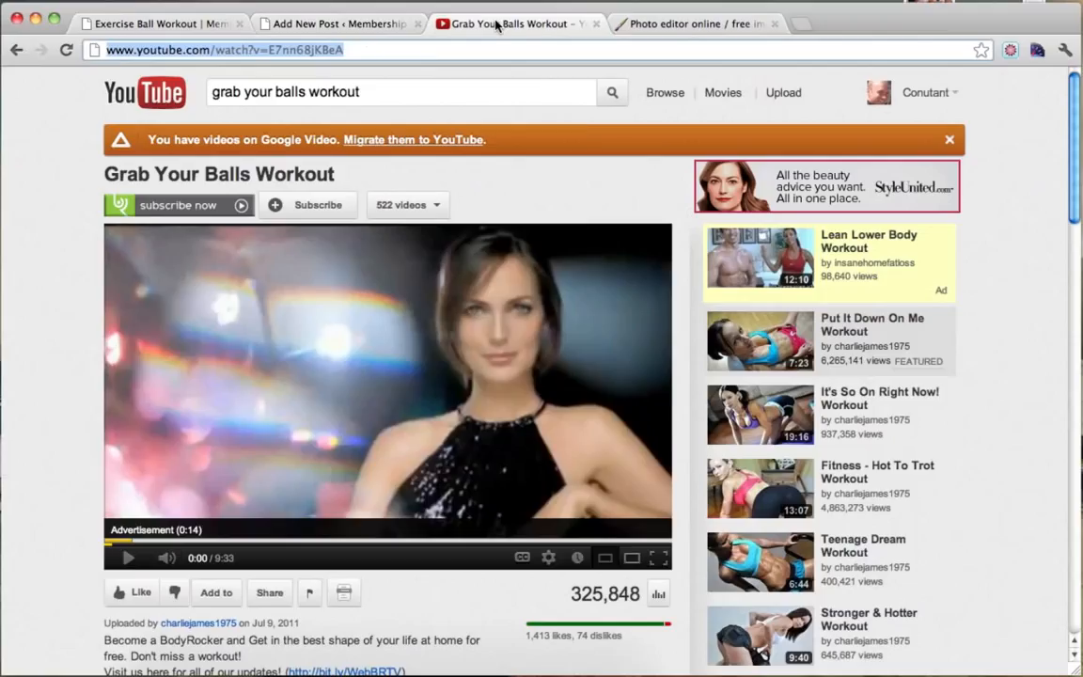
pyautogui.tripleClick(377, 93)
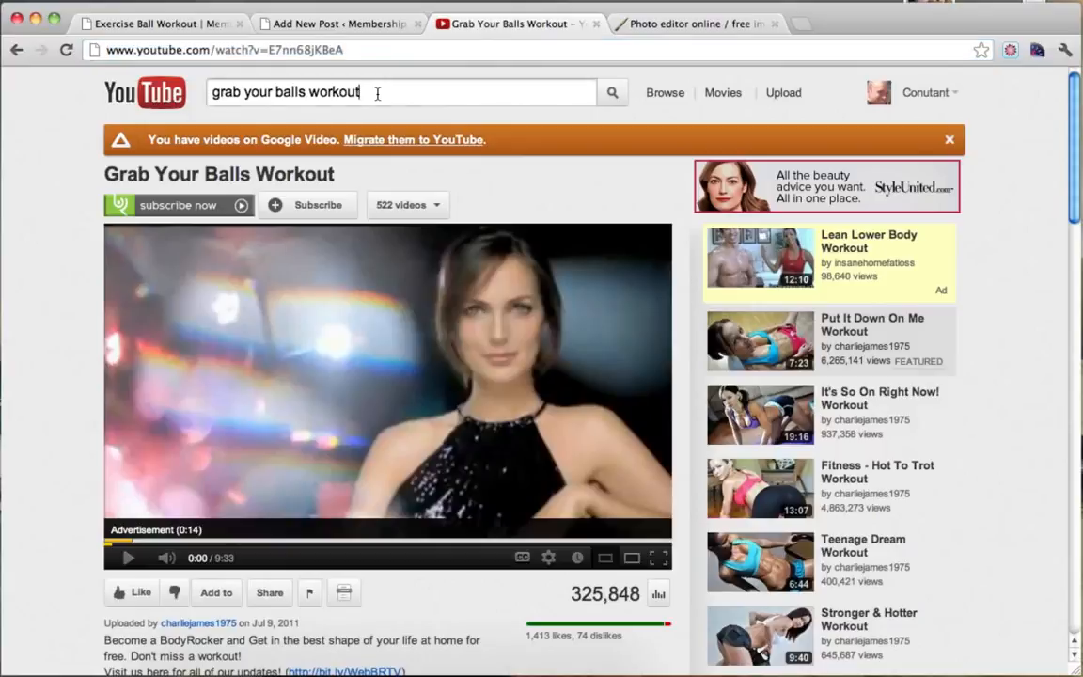
pyautogui.write('make it how workout')
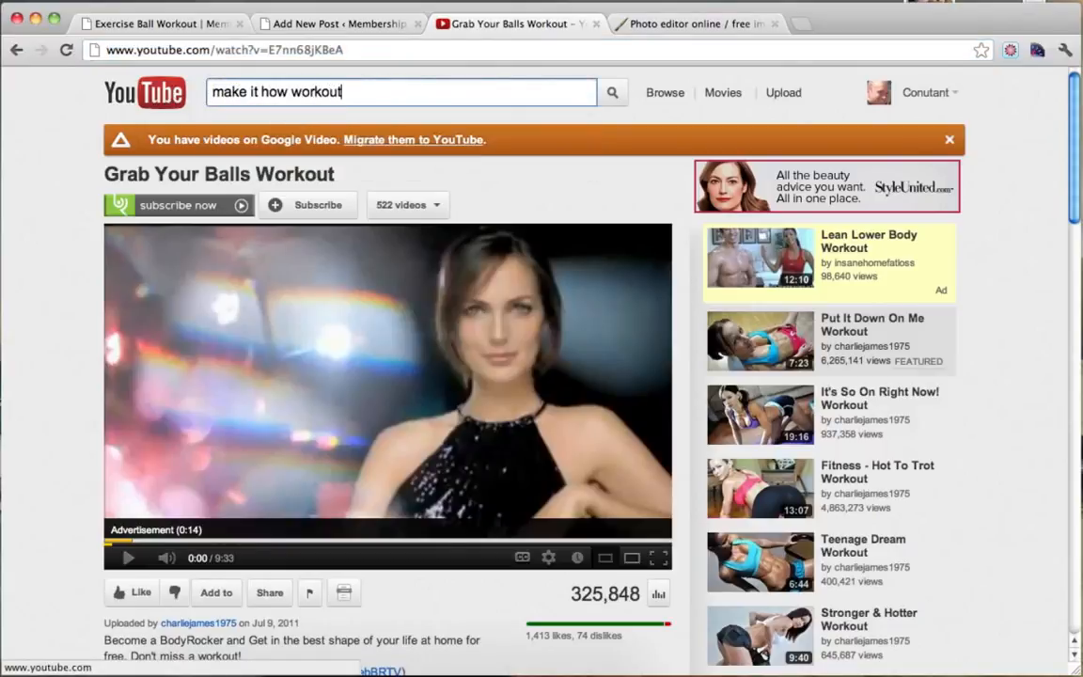
pyautogui.press('Return')
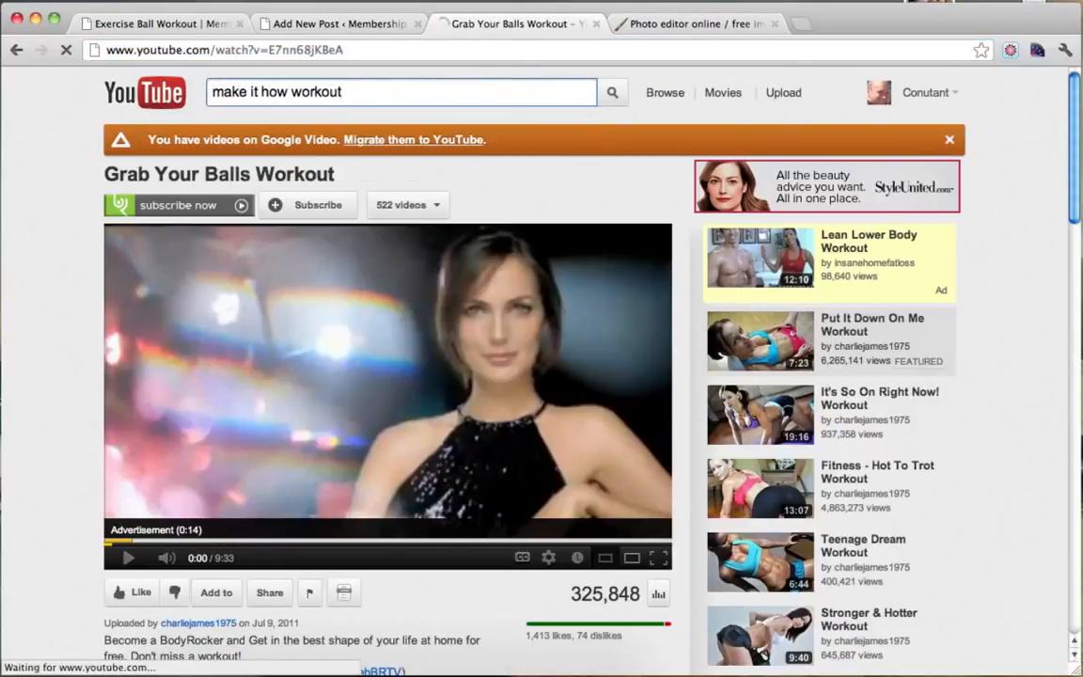
pyautogui.click(284, 90)
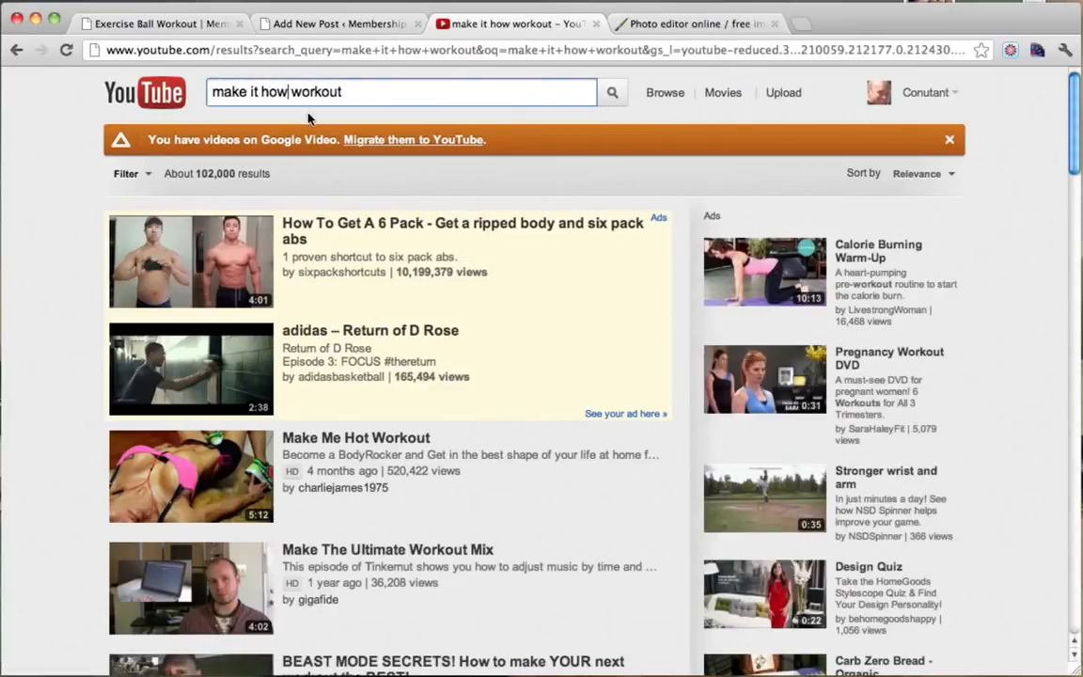
pyautogui.click(326, 438)
# Copy the video's web address and paste it into the Quick Full Body Workout post body.
pyautogui.click(343, 49)
pyautogui.press('super+c')
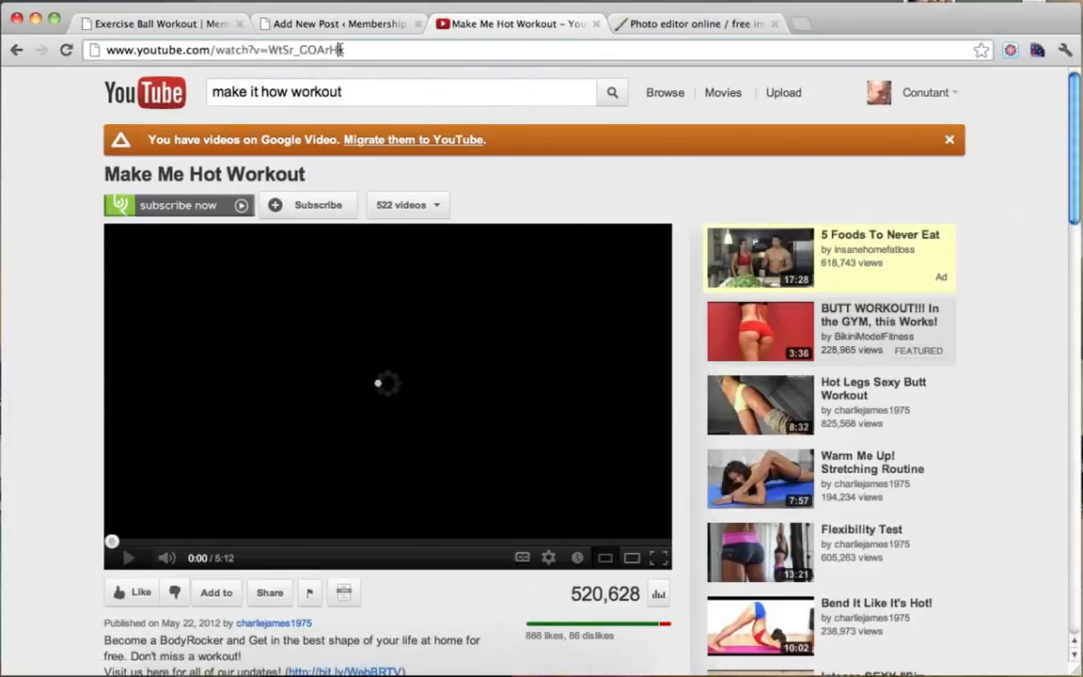
pyautogui.click(339, 23)
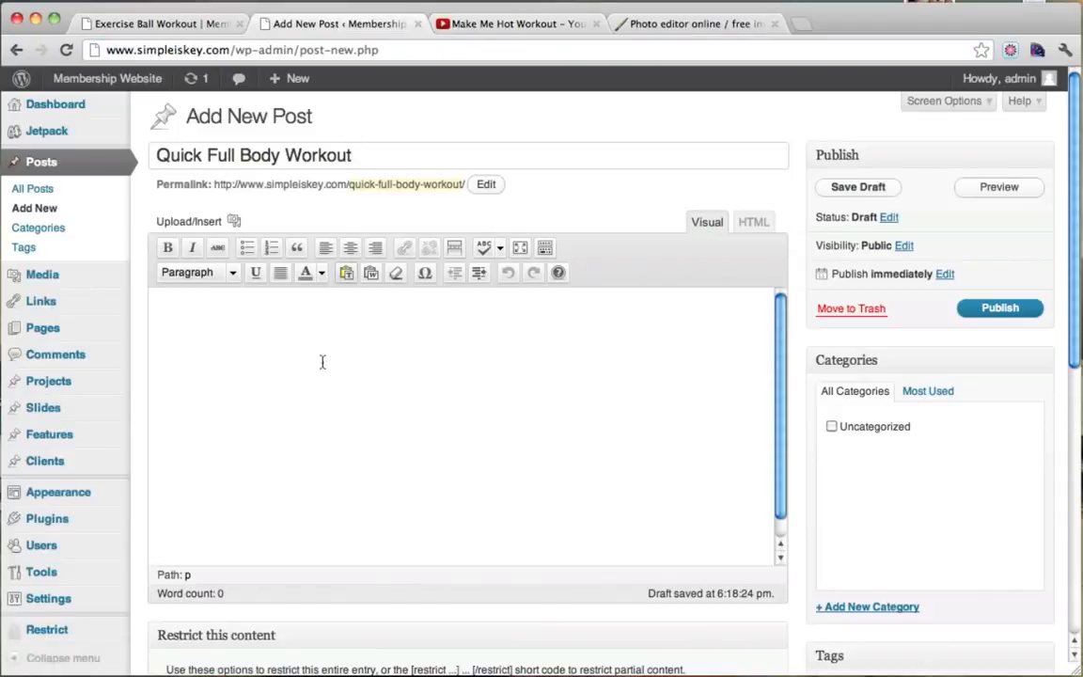
pyautogui.press('super+v')
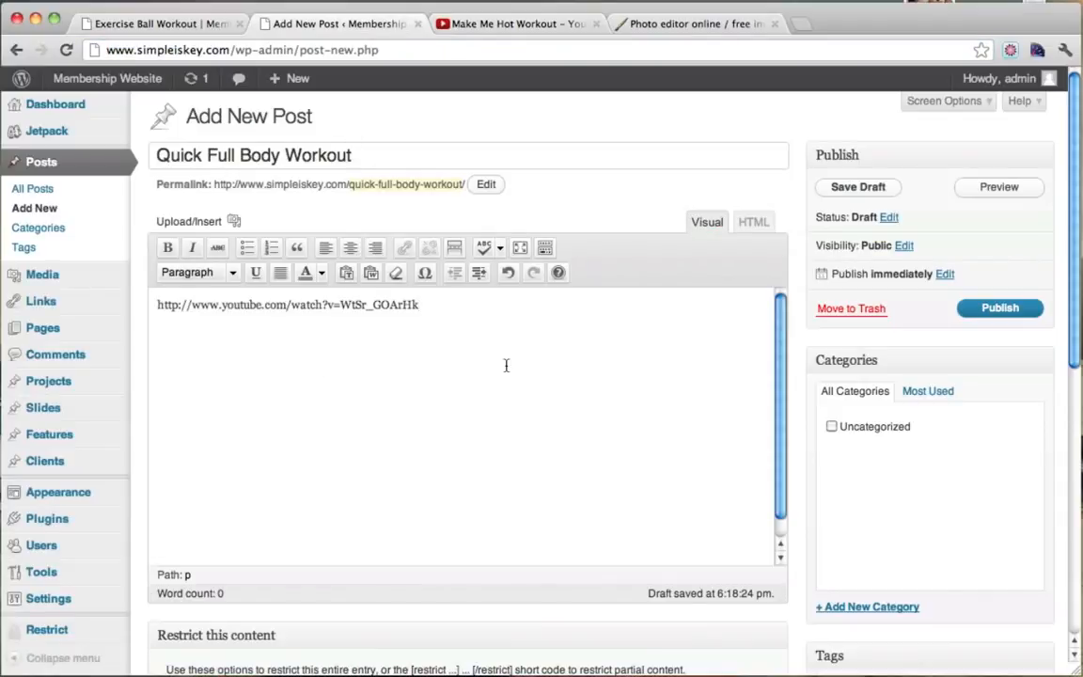
pyautogui.click(512, 24)
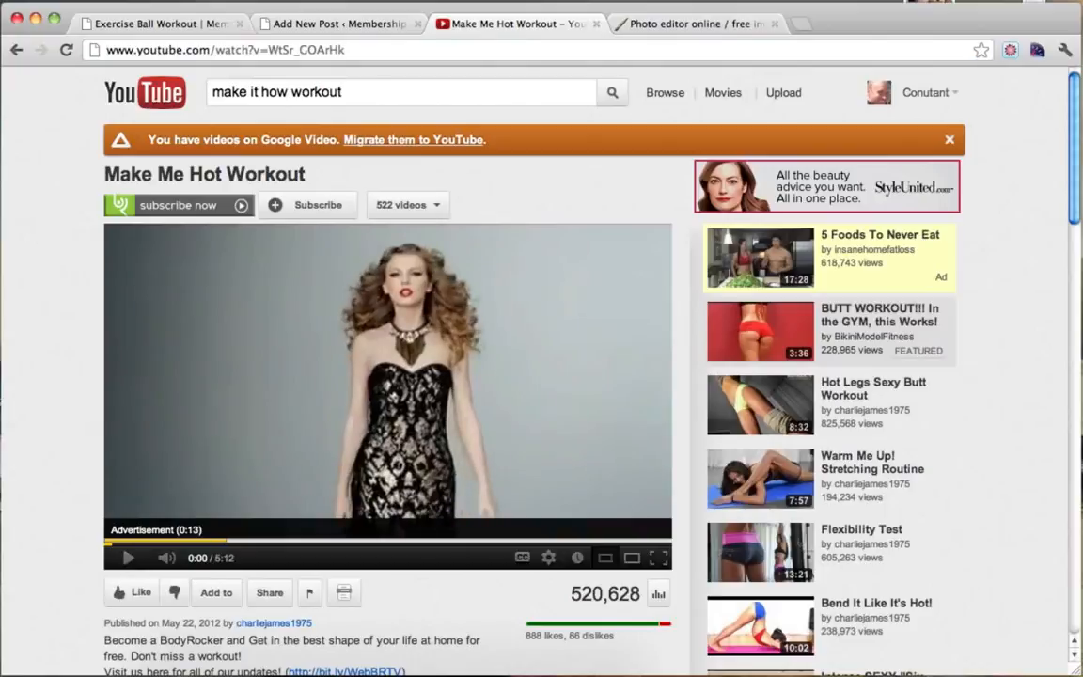
pyautogui.click(334, 23)
# Tick Paid Only? under Restrict this content and enter the excerpt 'Work out your whole body'.
pyautogui.scroll(-5, 820, 334)
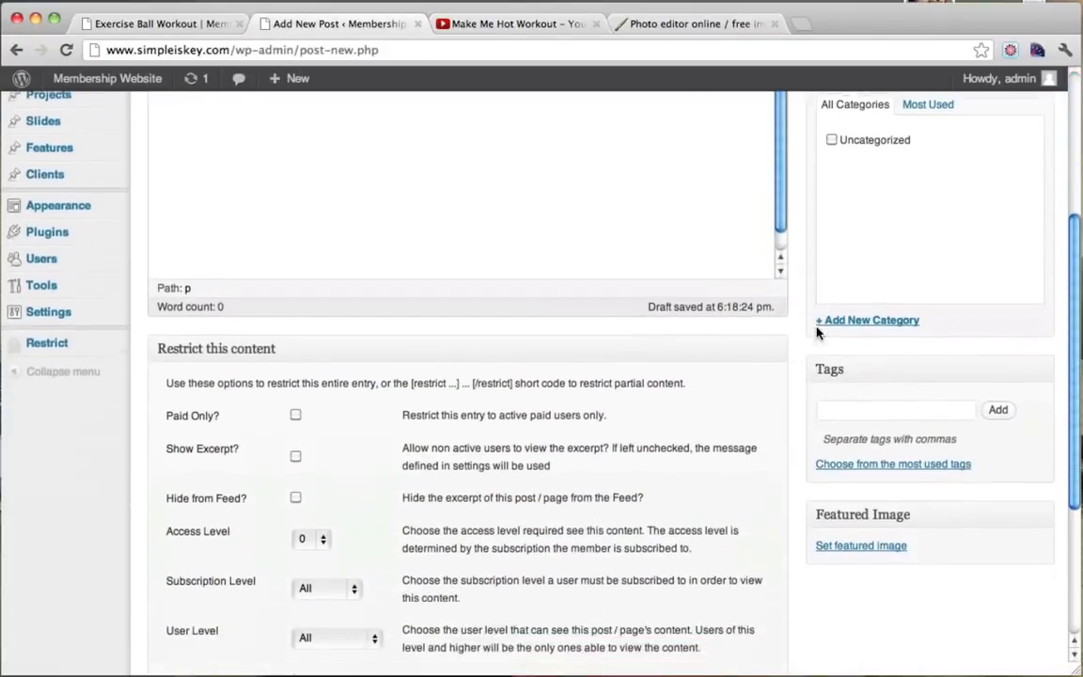
pyautogui.click(295, 414)
pyautogui.scroll(-4, 708, 392)
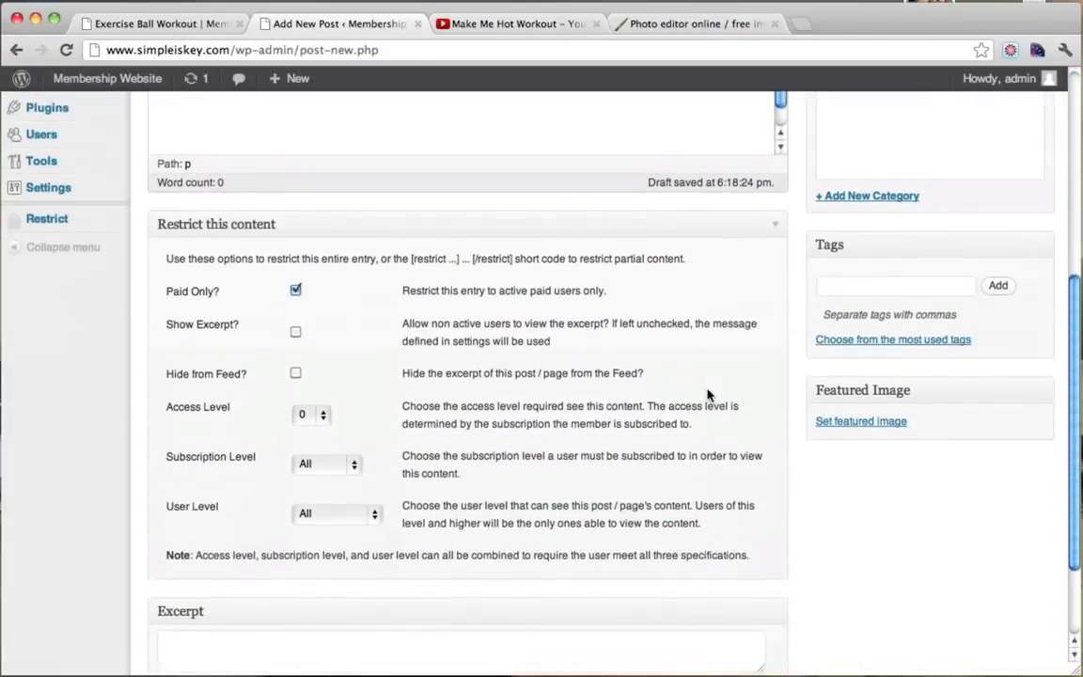
pyautogui.click(448, 524)
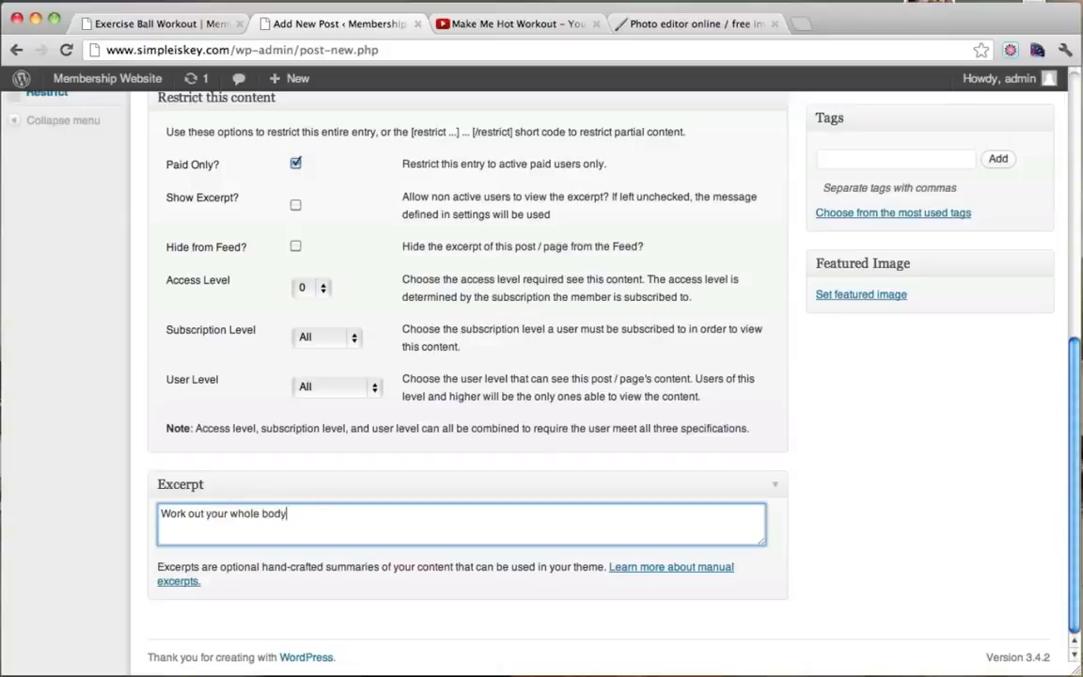
pyautogui.scroll(4, 779, 512)
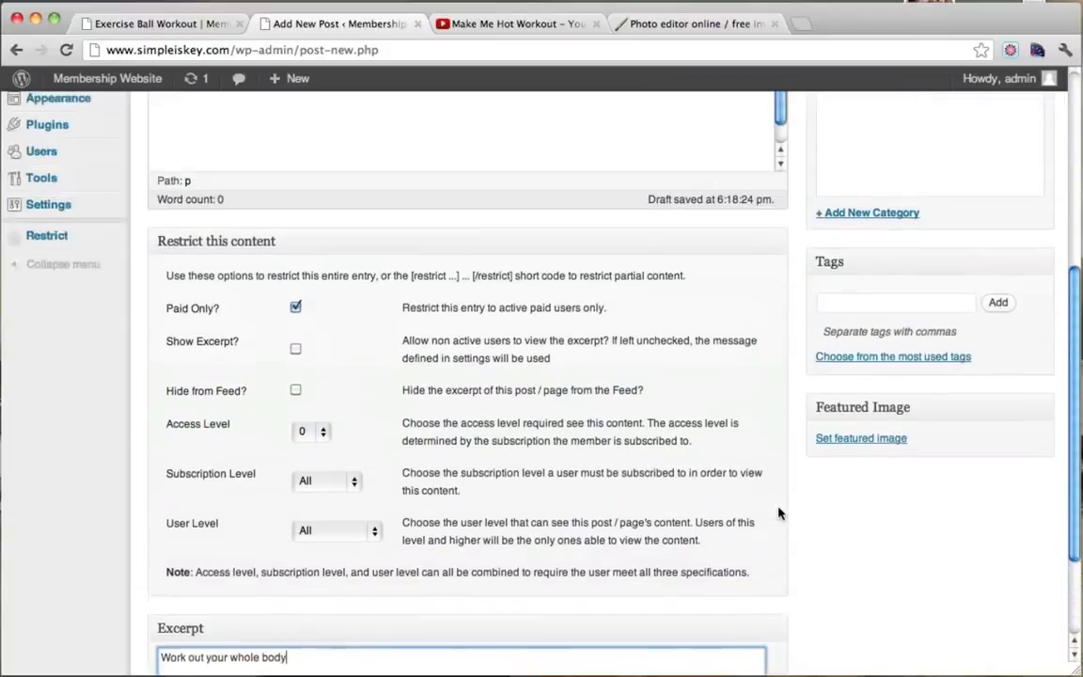
# Upload 3.jpg, use it as the featured image, then publish Quick Full Body Workout.
pyautogui.click(859, 471)
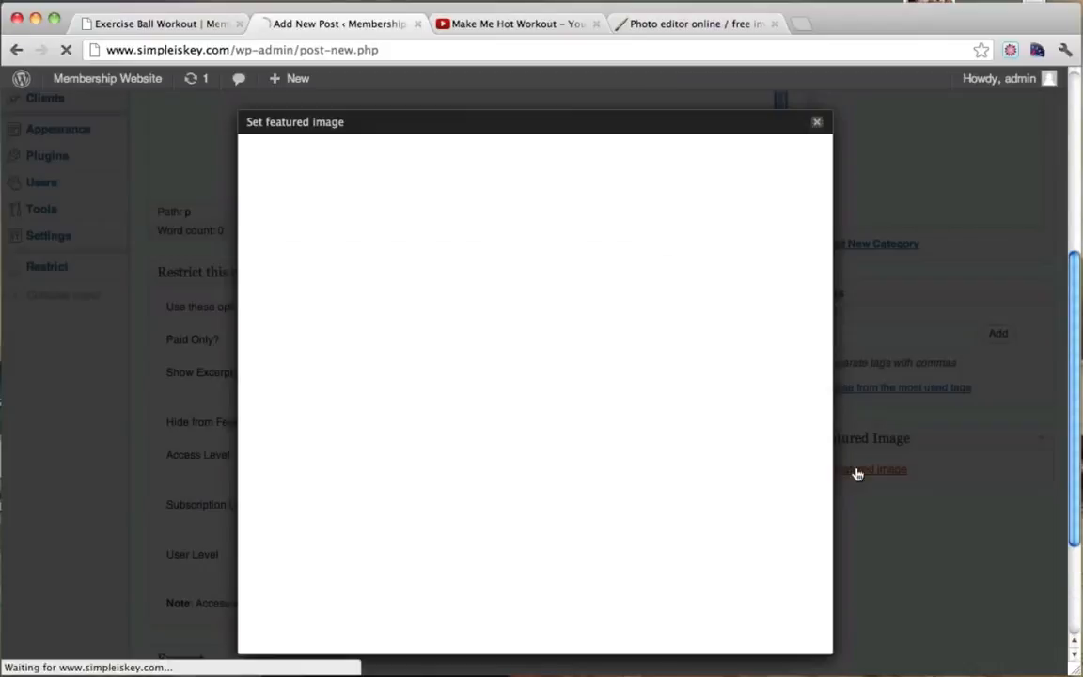
pyautogui.click(560, 334)
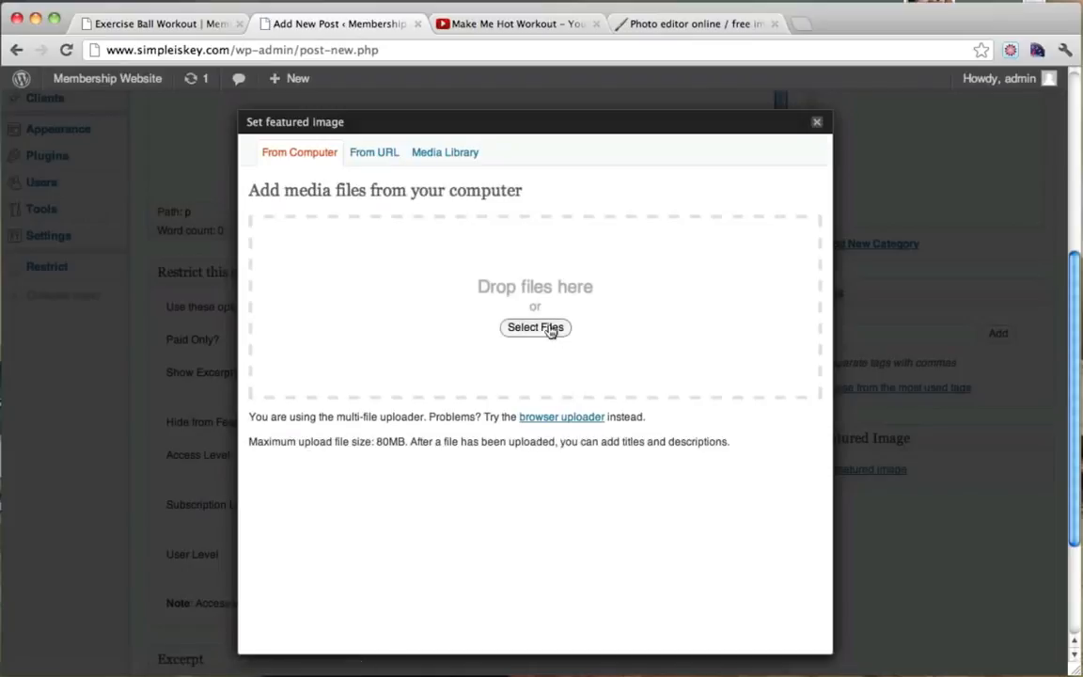
pyautogui.click(711, 136)
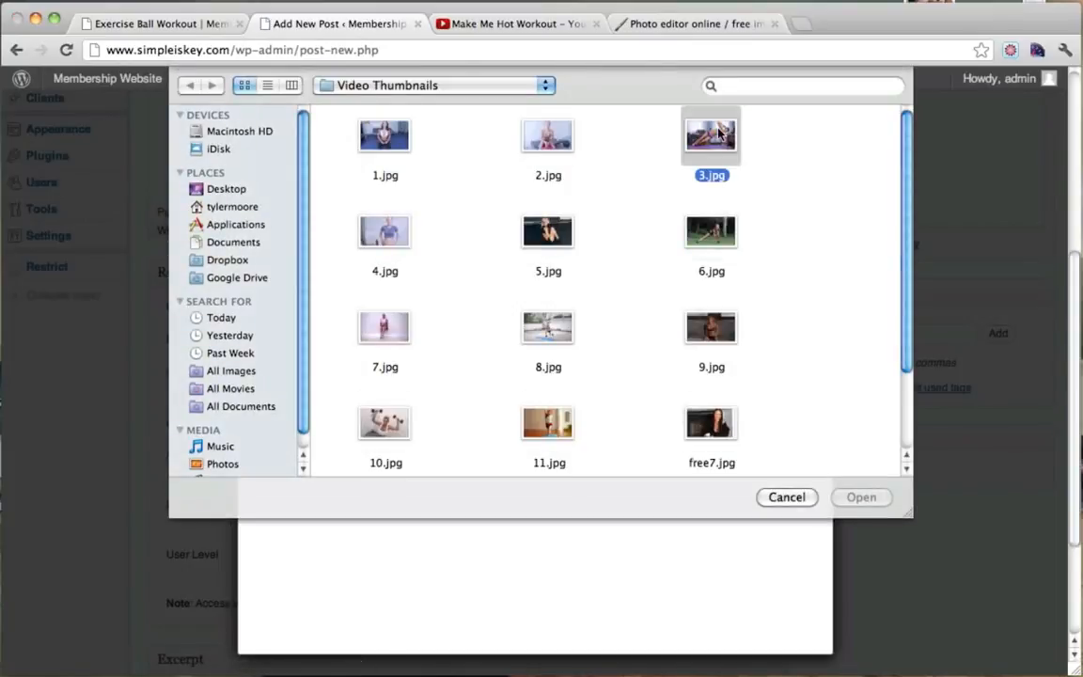
pyautogui.click(857, 496)
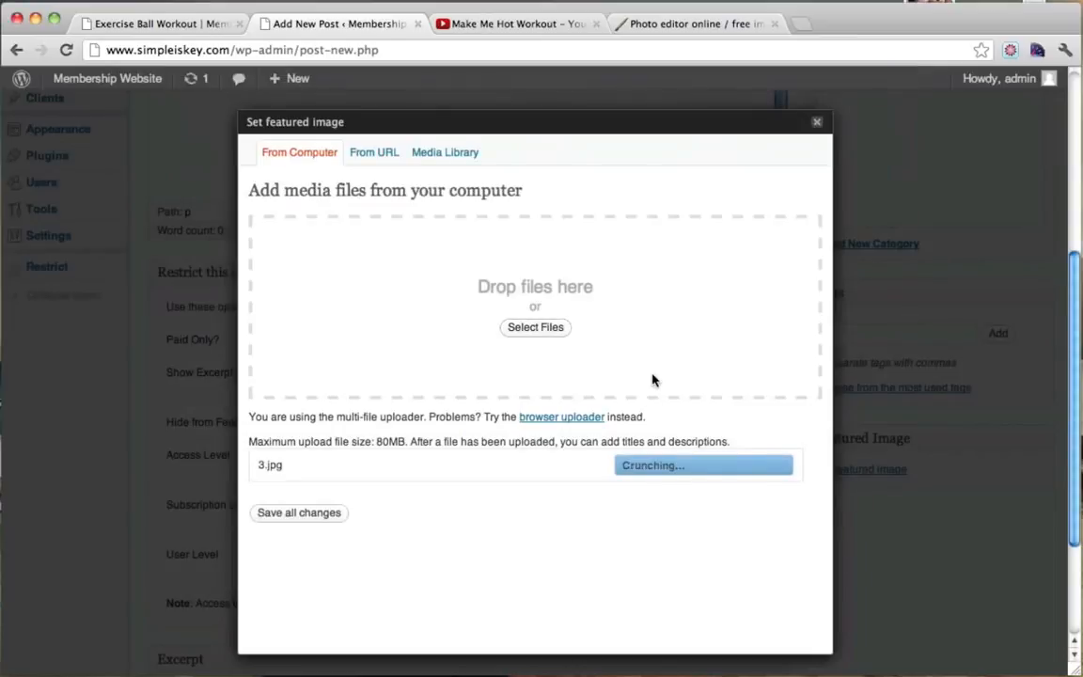
pyautogui.scroll(-6, 652, 380)
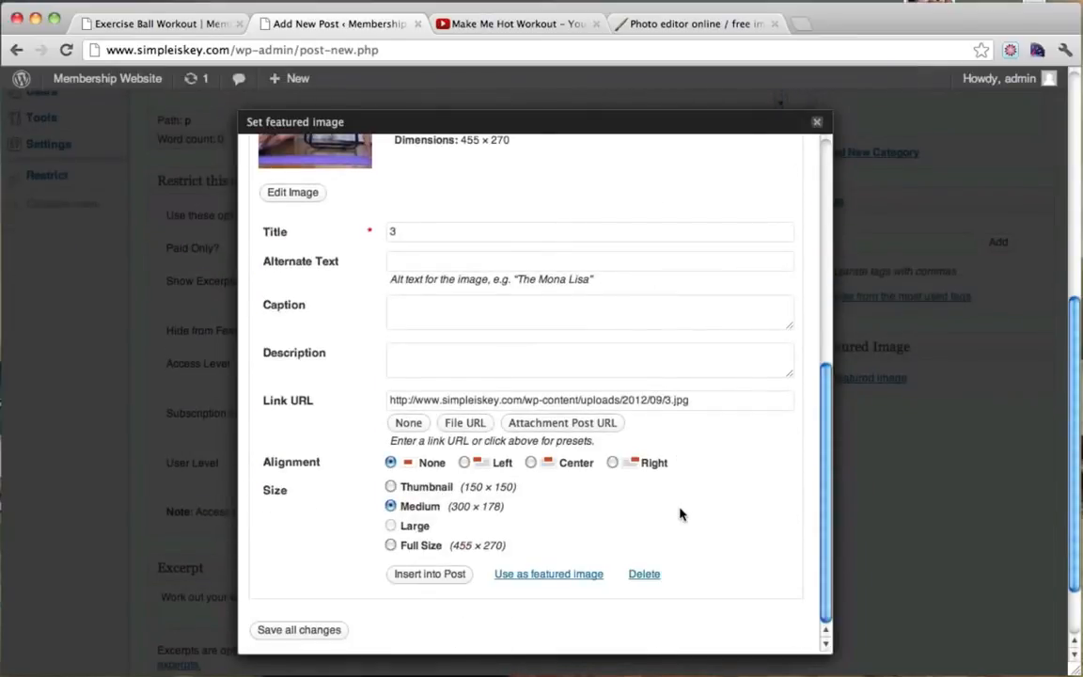
pyautogui.click(556, 575)
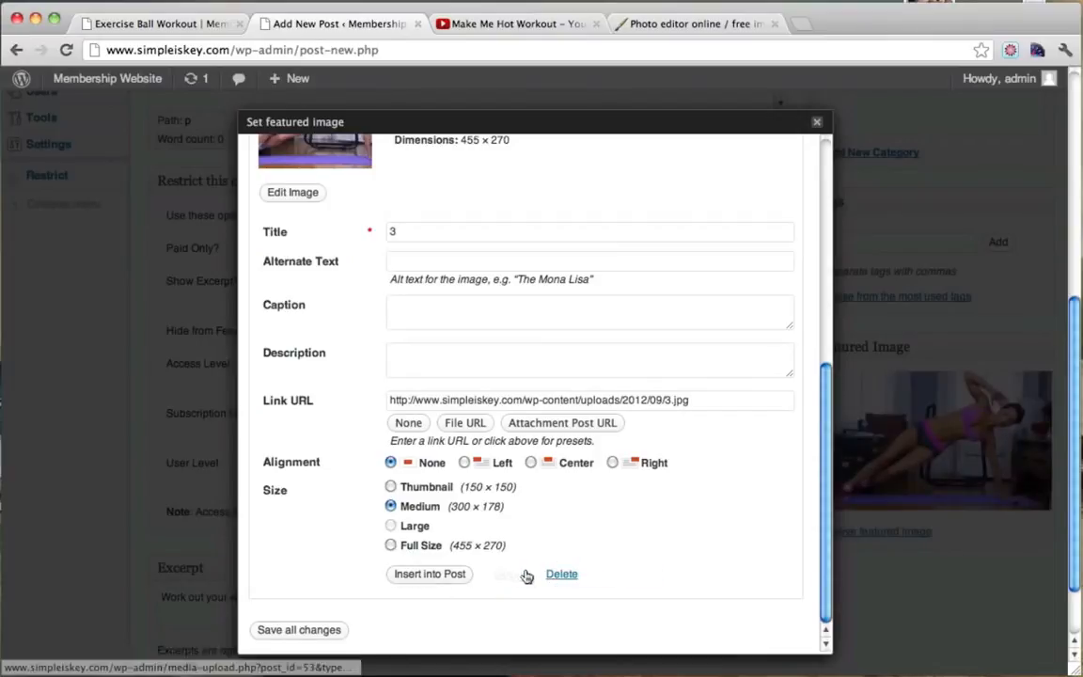
pyautogui.click(818, 124)
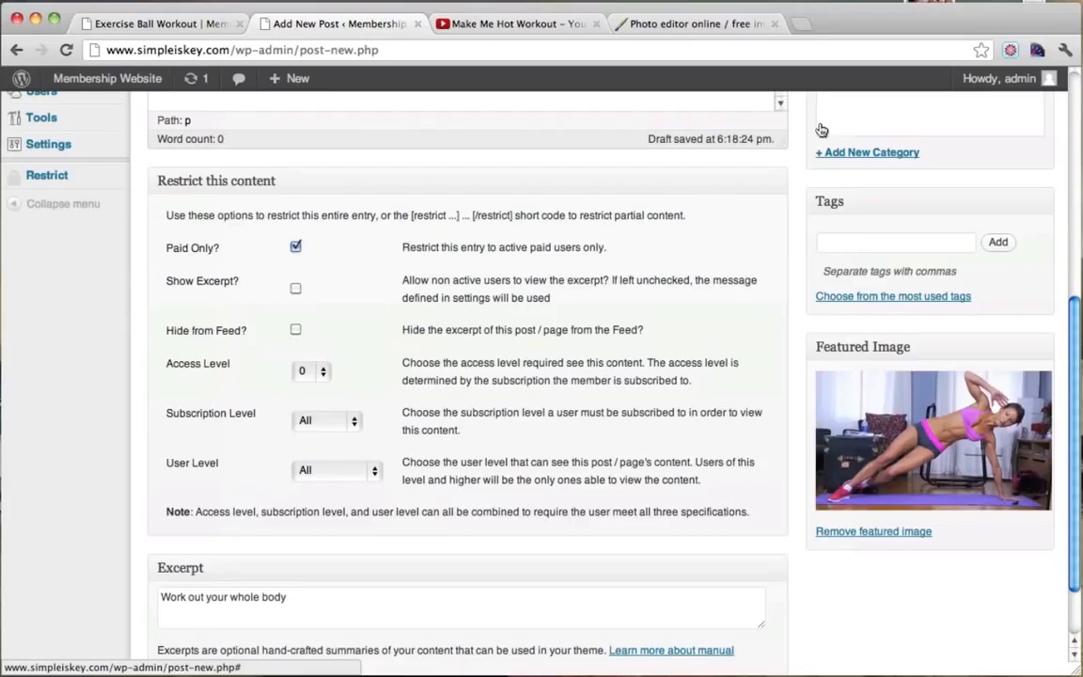
pyautogui.scroll(5, 780, 339)
pyautogui.click(1006, 310)
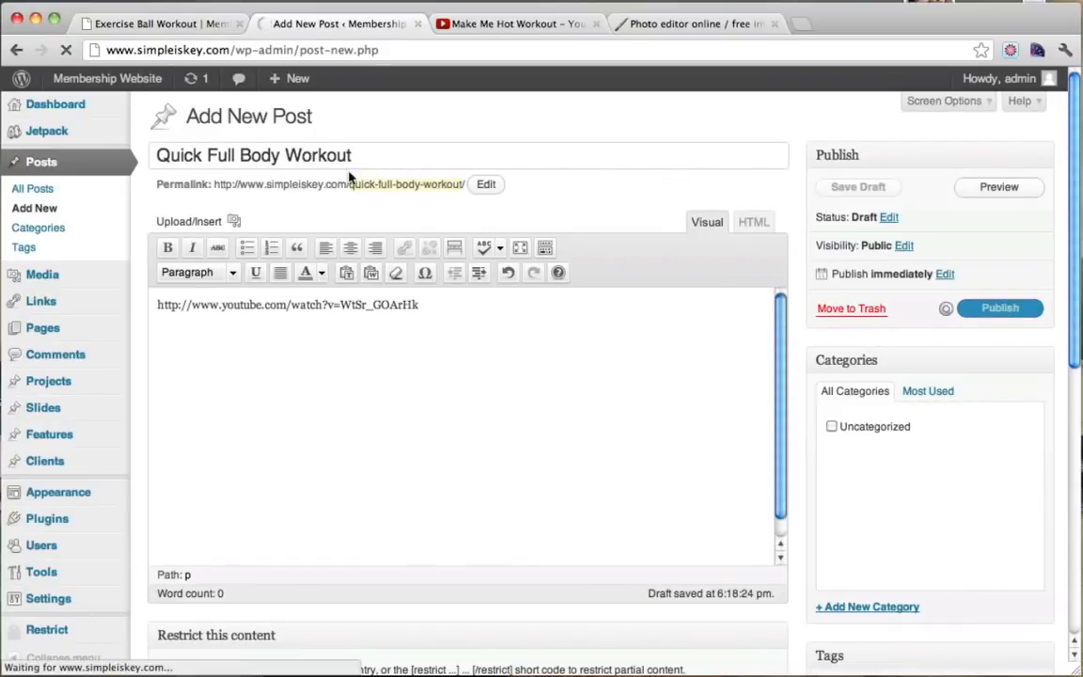
# Reload the live site and go to the Fitness Videos page.
pyautogui.click(159, 23)
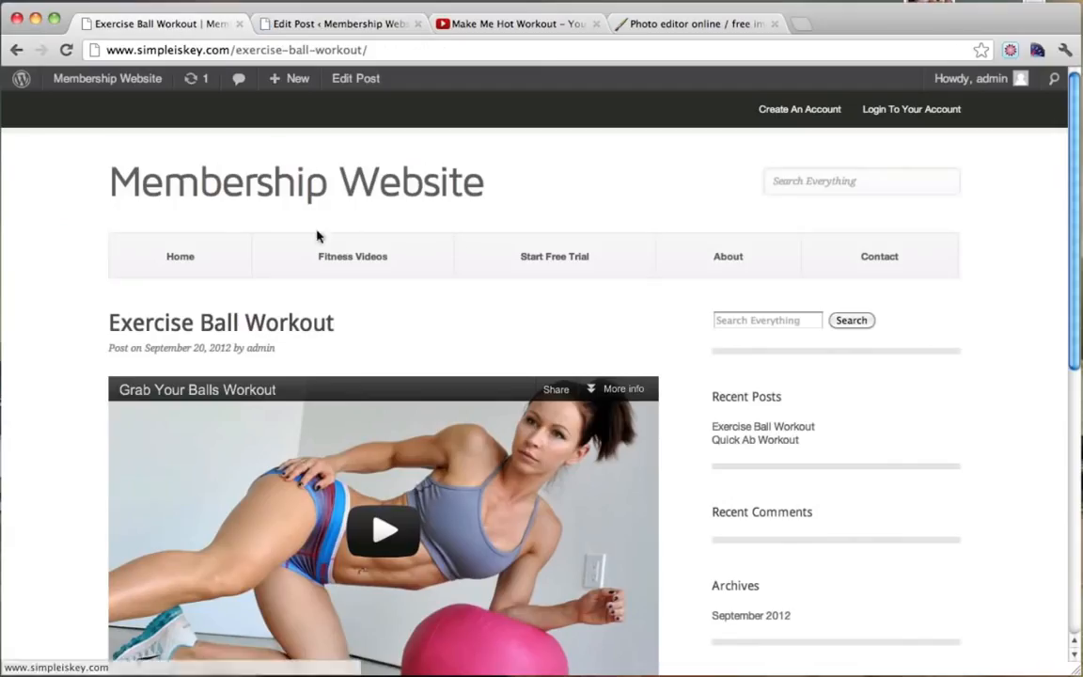
pyautogui.click(67, 51)
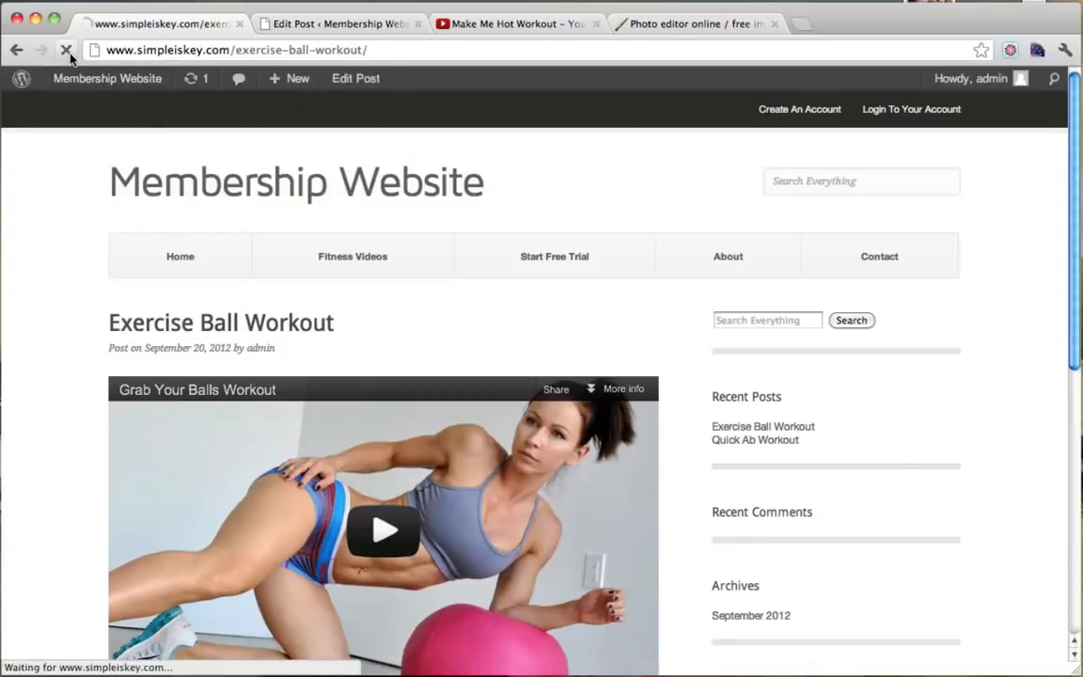
pyautogui.scroll(-2, 239, 299)
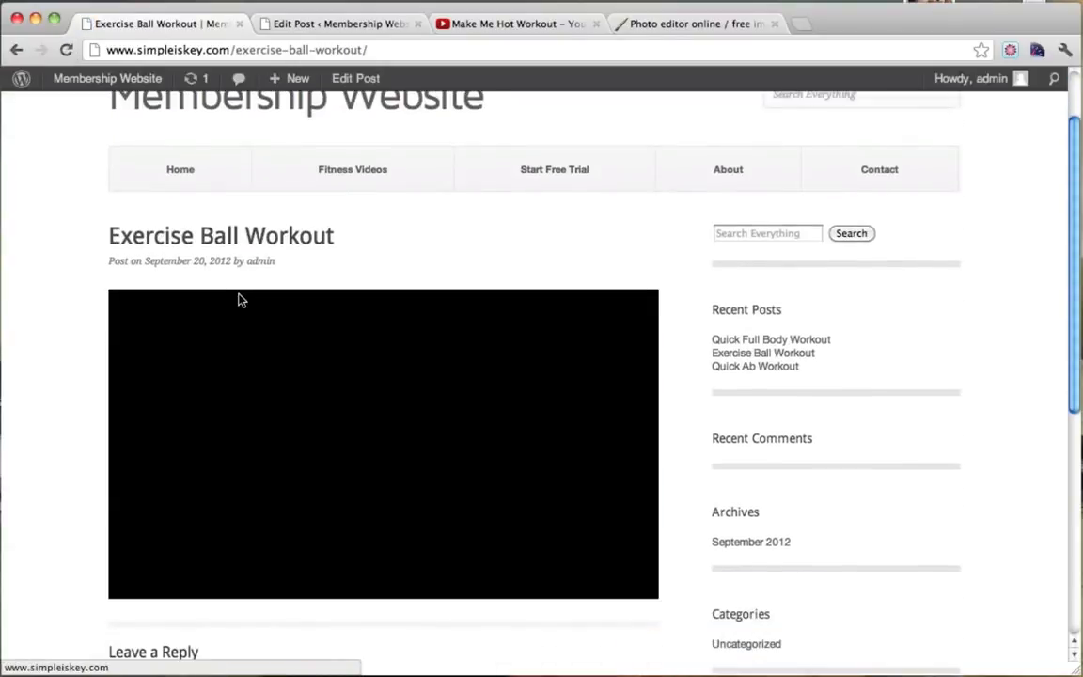
pyautogui.scroll(3, 239, 299)
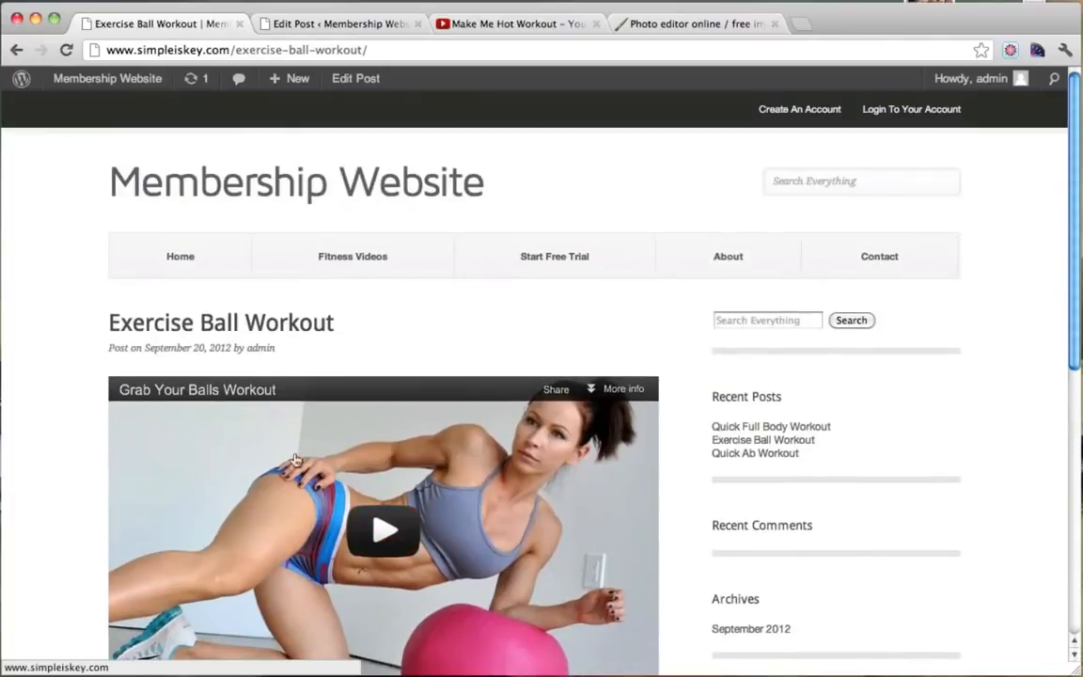
pyautogui.click(349, 260)
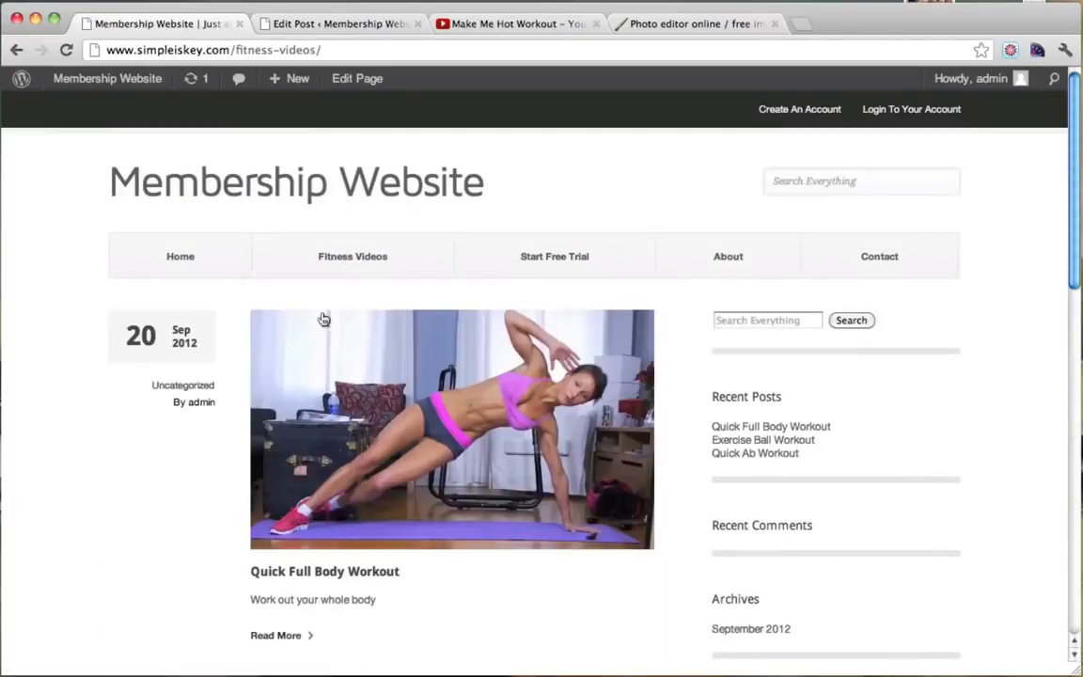
# Open the Quick Full Body Workout post and view its embedded Make Me Hot Workout video.
pyautogui.scroll(-3, 394, 315)
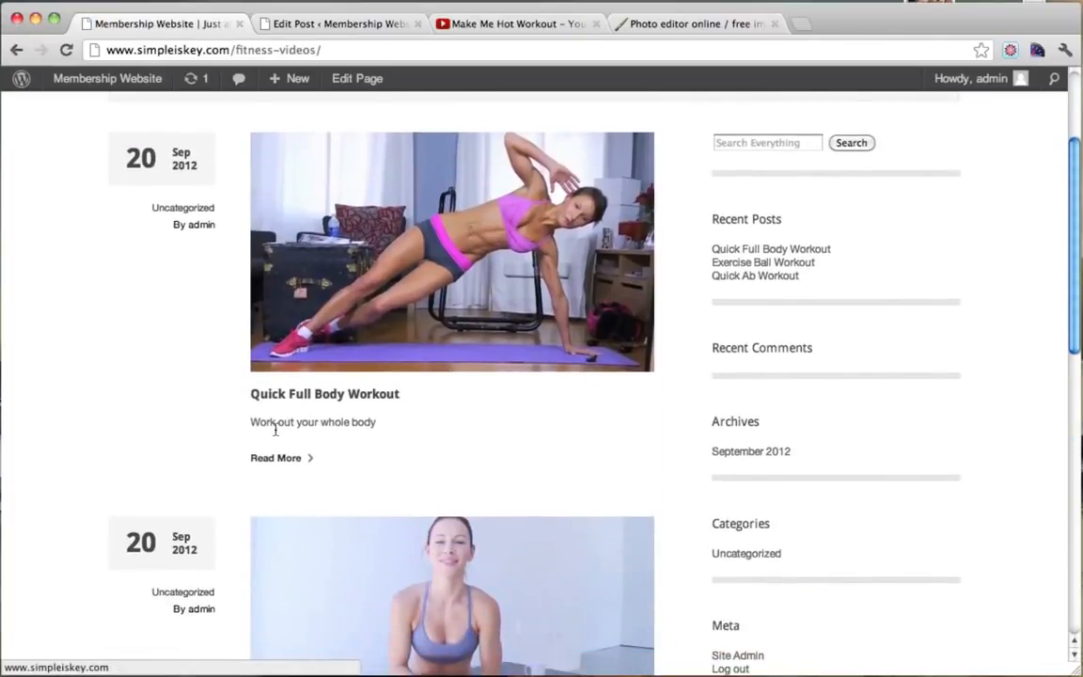
pyautogui.moveTo(272, 423); pyautogui.dragTo(427, 416)
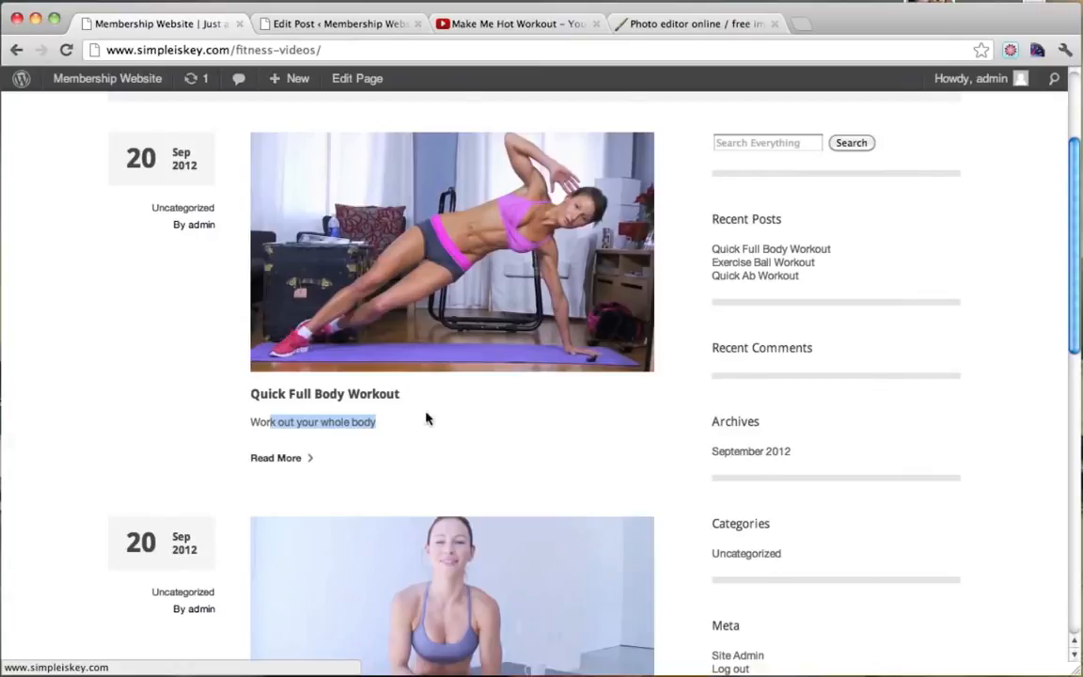
pyautogui.click(282, 458)
pyautogui.scroll(-1, 547, 345)
pyautogui.scroll(-1, 548, 345)
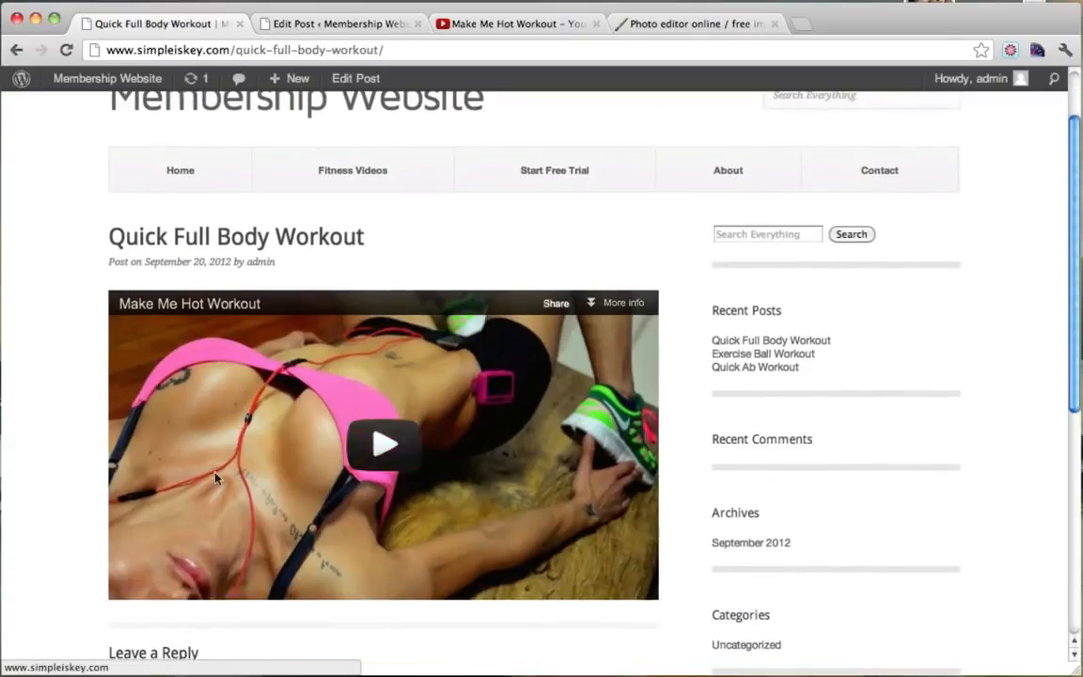
pyautogui.scroll(1, 218, 568)
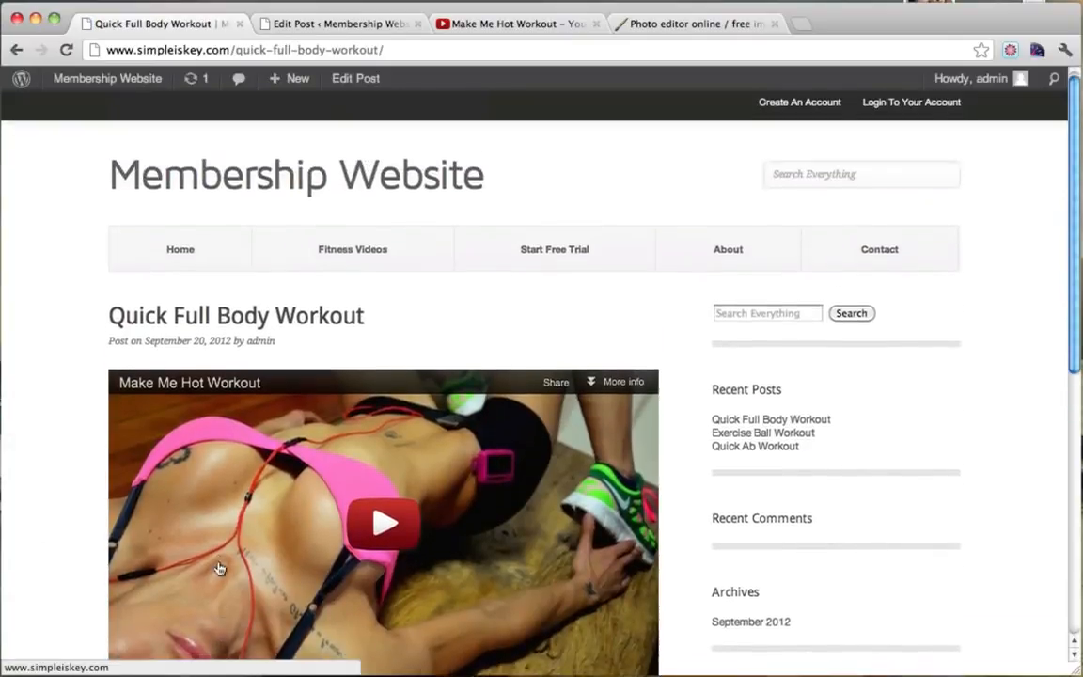
pyautogui.scroll(-3, 219, 568)
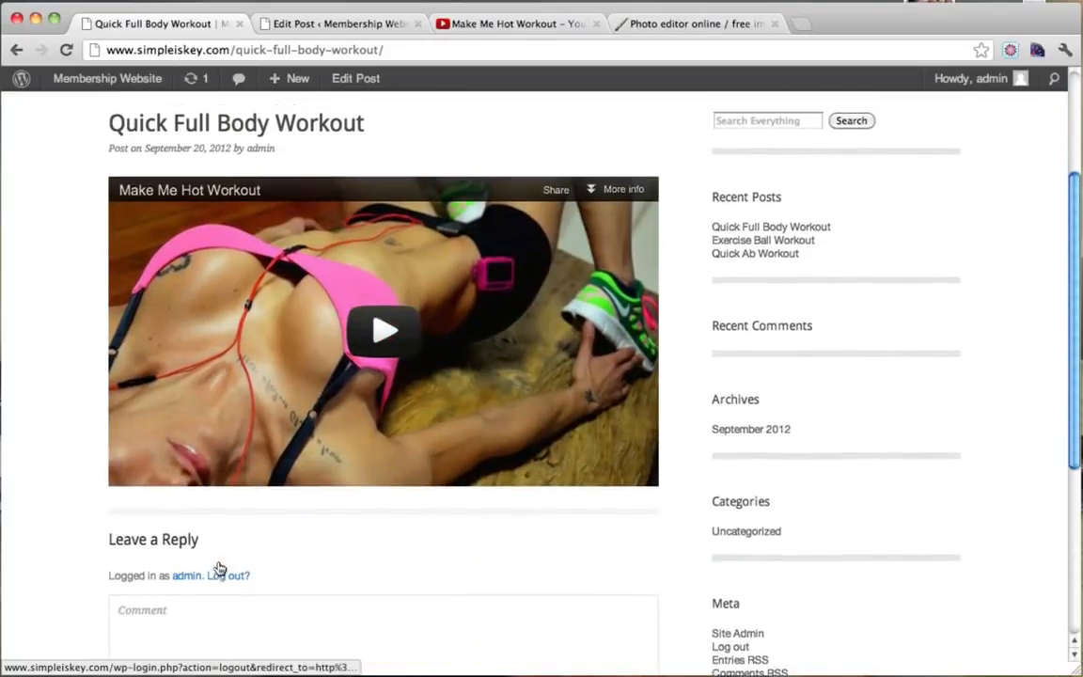
pyautogui.scroll(3, 218, 568)
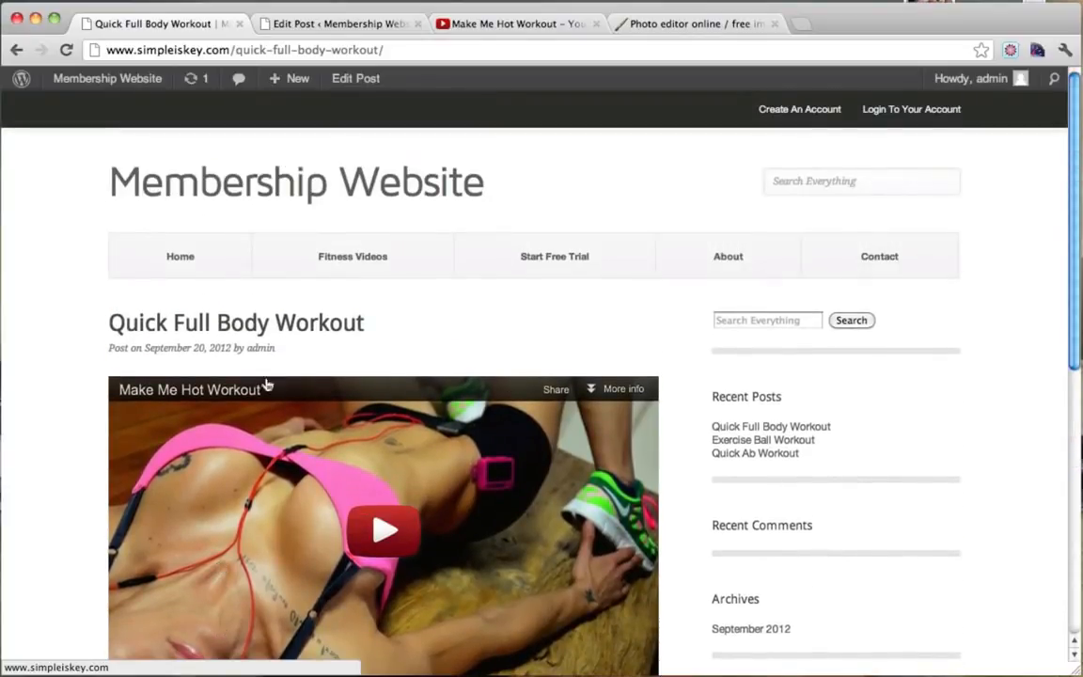
pyautogui.click(1, 400)
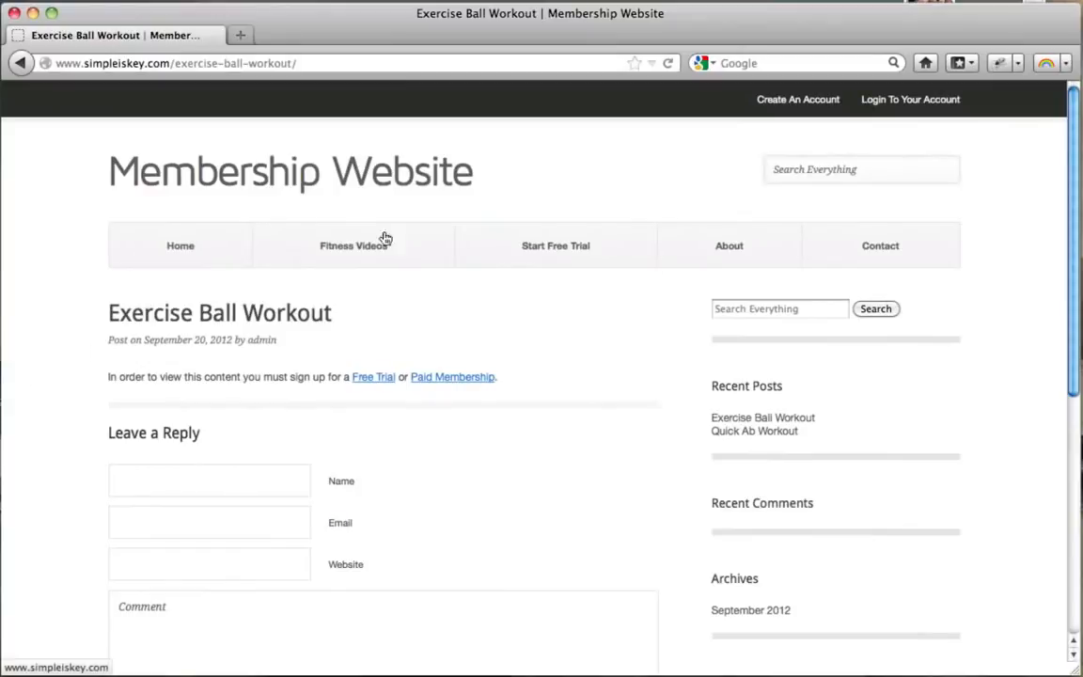
# As a logged-out visitor, open Quick Full Body Workout, check the sign-up message, and return Home.
pyautogui.click(346, 262)
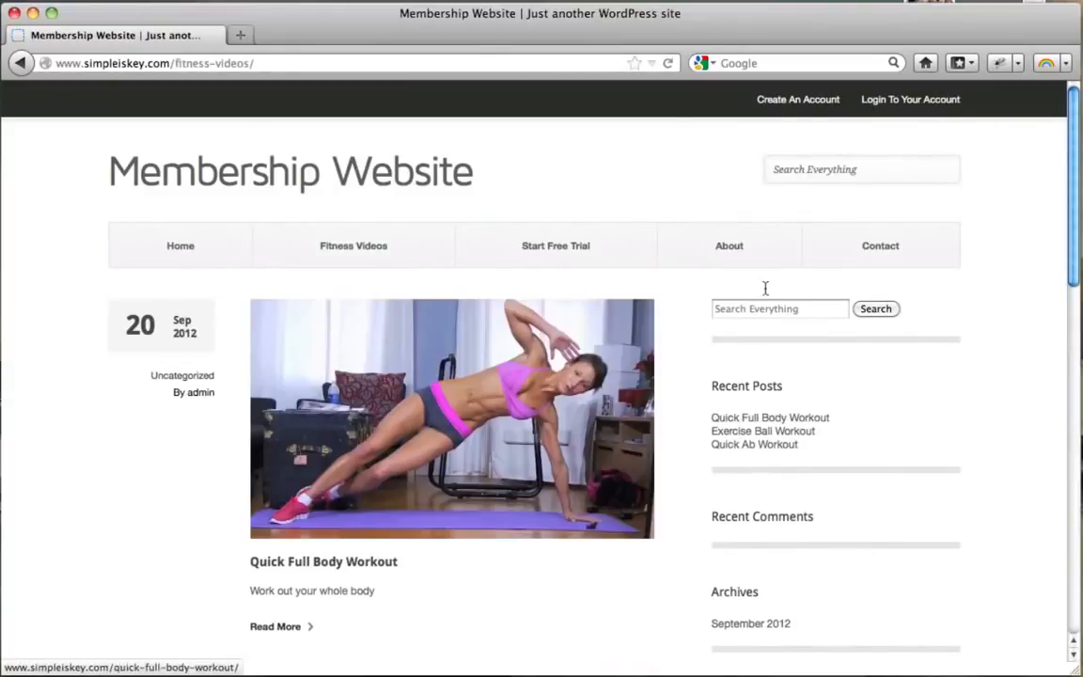
pyautogui.scroll(-3, 442, 310)
pyautogui.click(439, 297)
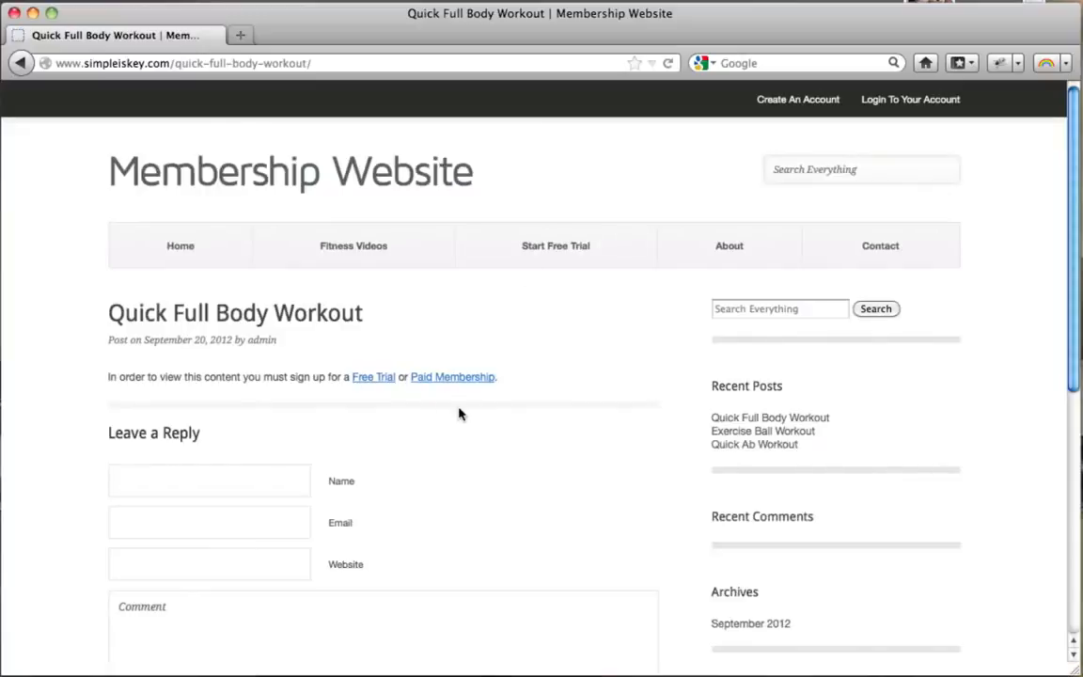
pyautogui.click(338, 250)
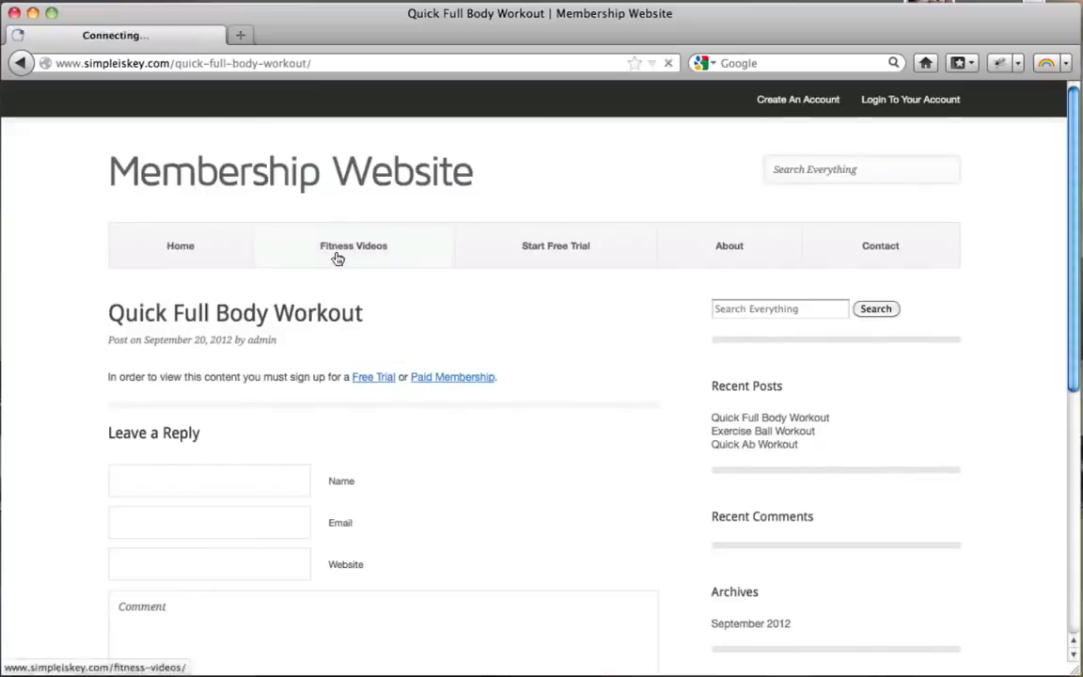
pyautogui.scroll(-12, 797, 323)
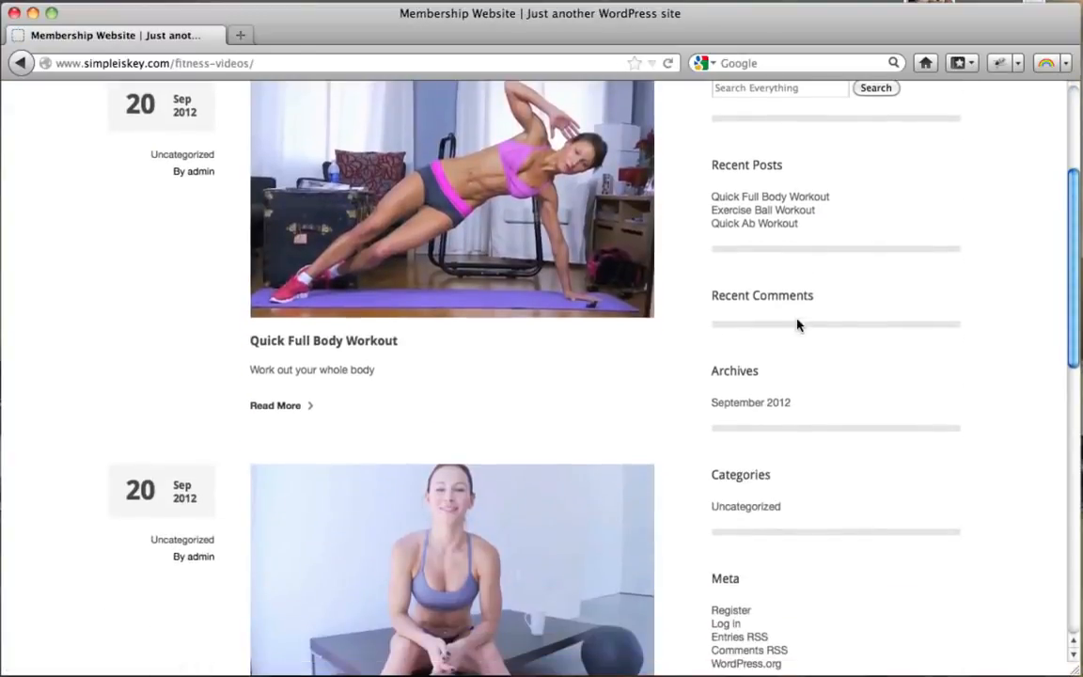
pyautogui.scroll(12, 797, 325)
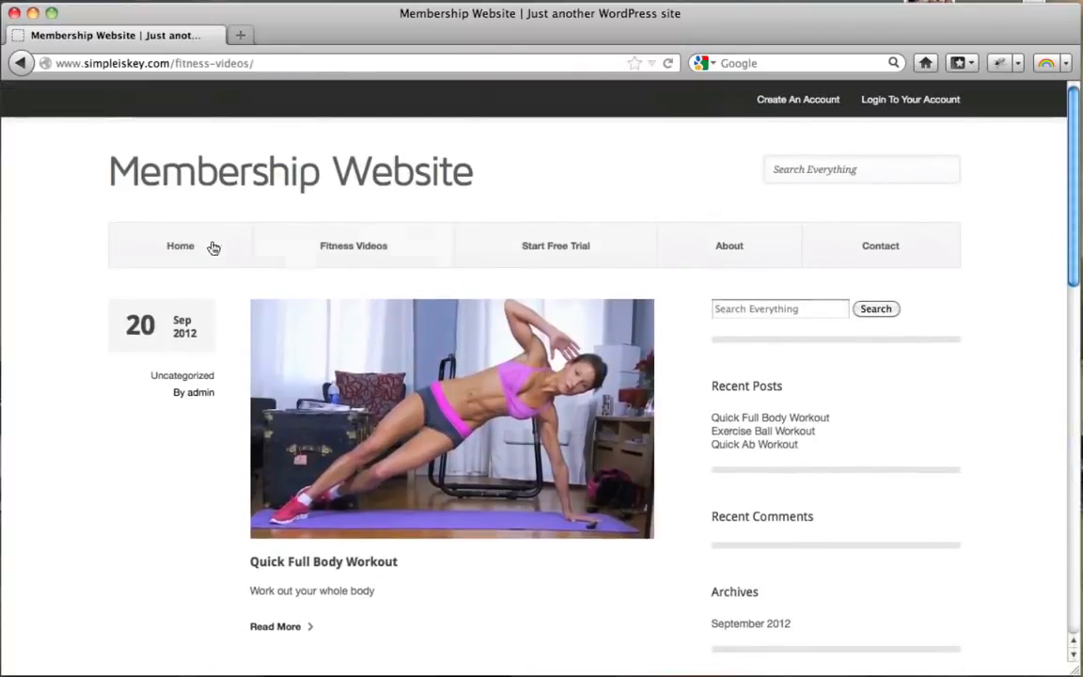
pyautogui.click(181, 245)
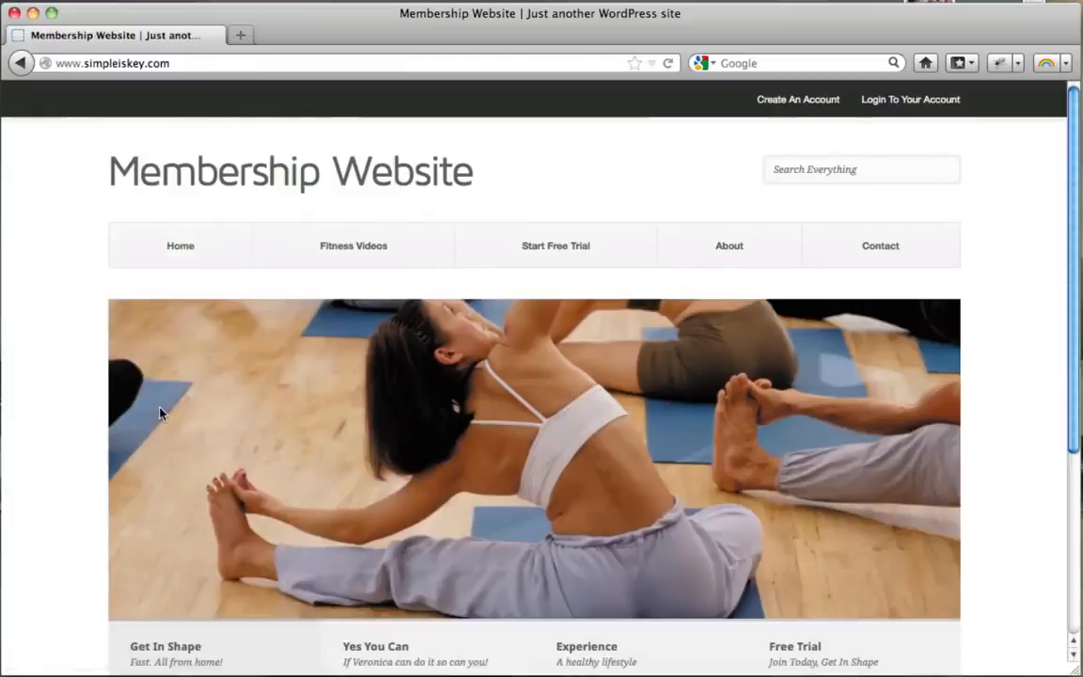
pyautogui.scroll(-5, 160, 413)
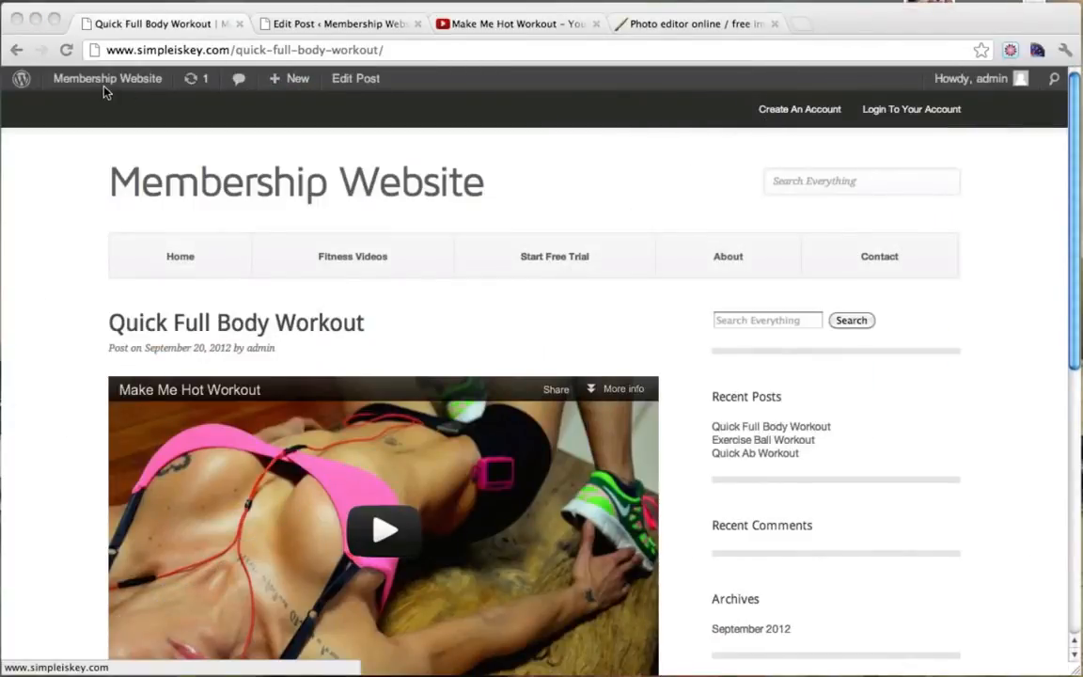
# Close the post editor and YouTube tabs and return to the Membership Website home page.
pyautogui.click(202, 188)
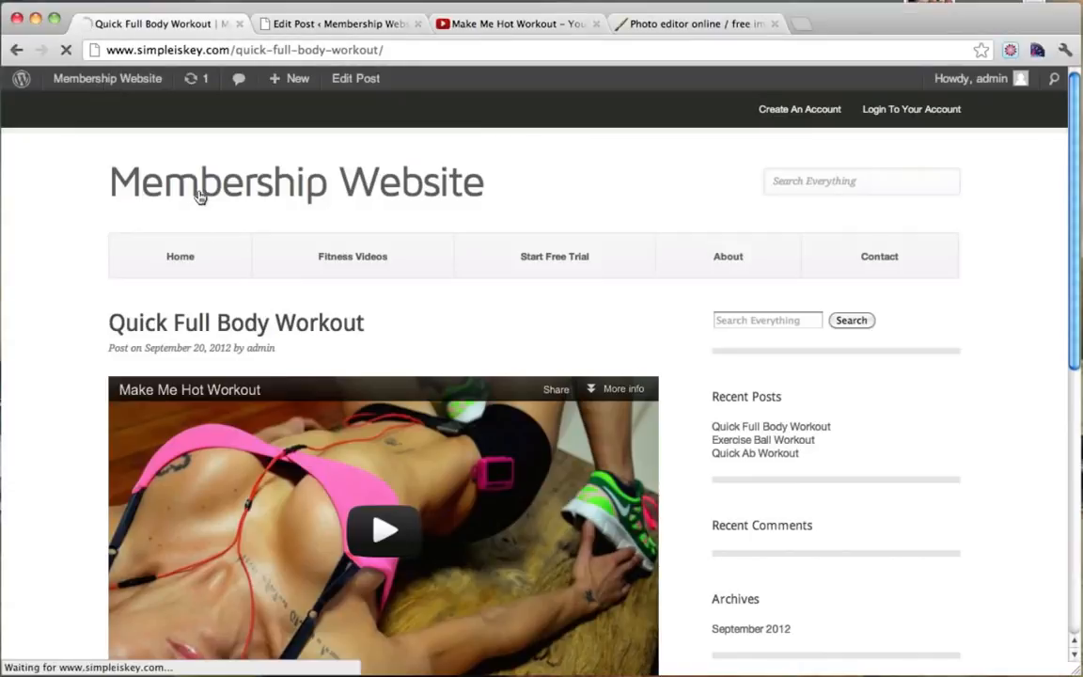
pyautogui.scroll(-5, 445, 213)
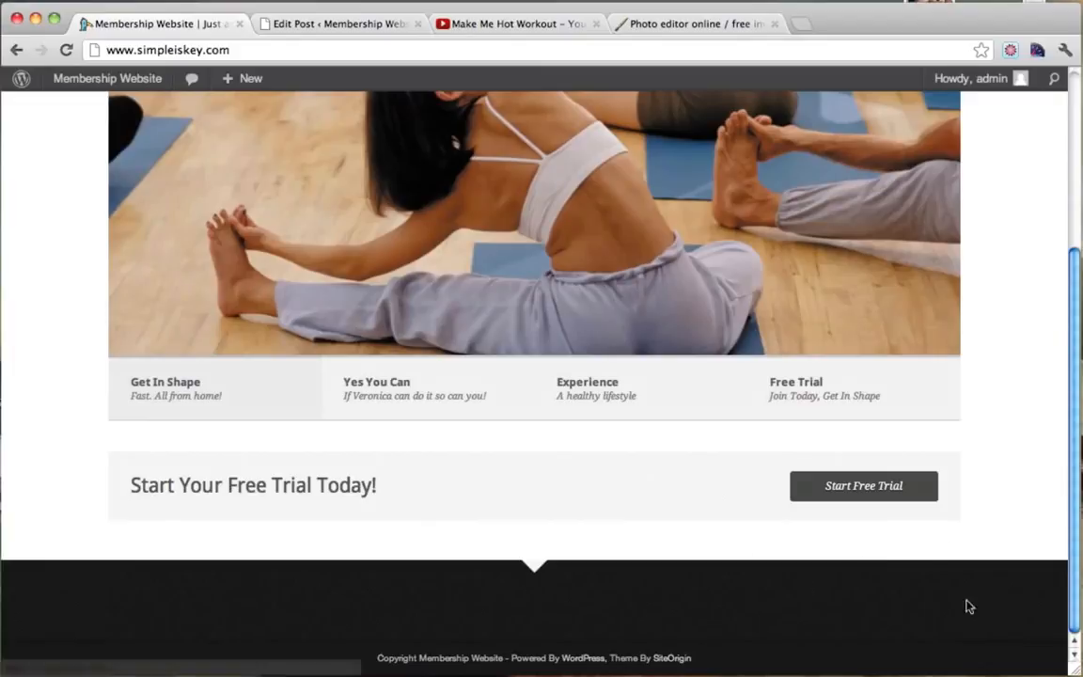
pyautogui.click(371, 26)
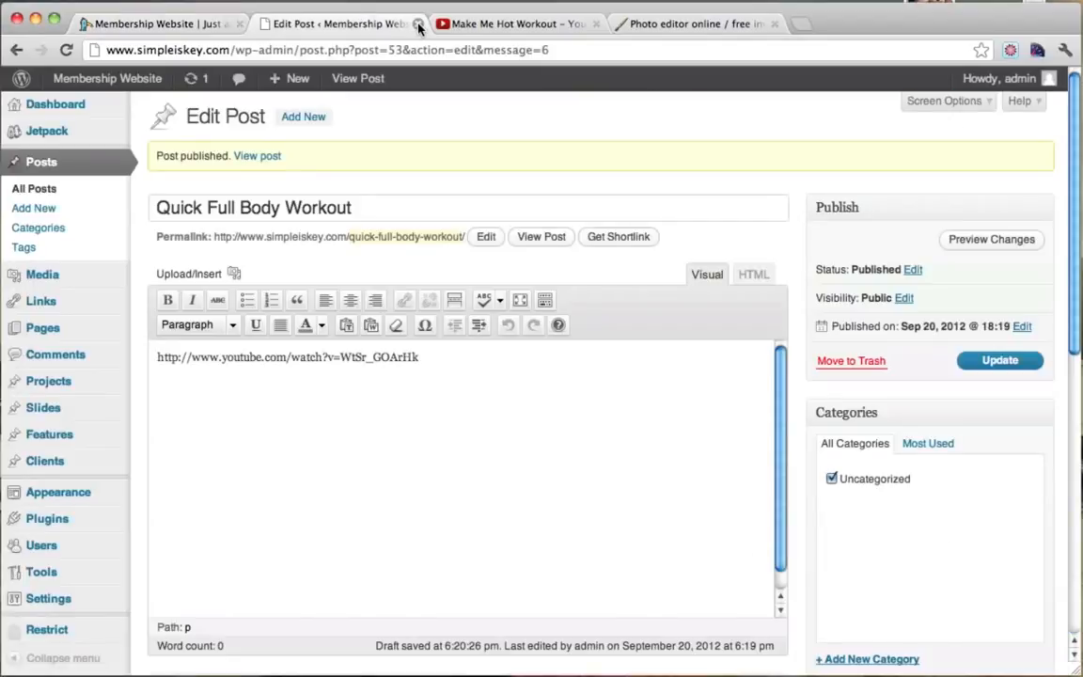
pyautogui.click(418, 24)
pyautogui.click(418, 24)
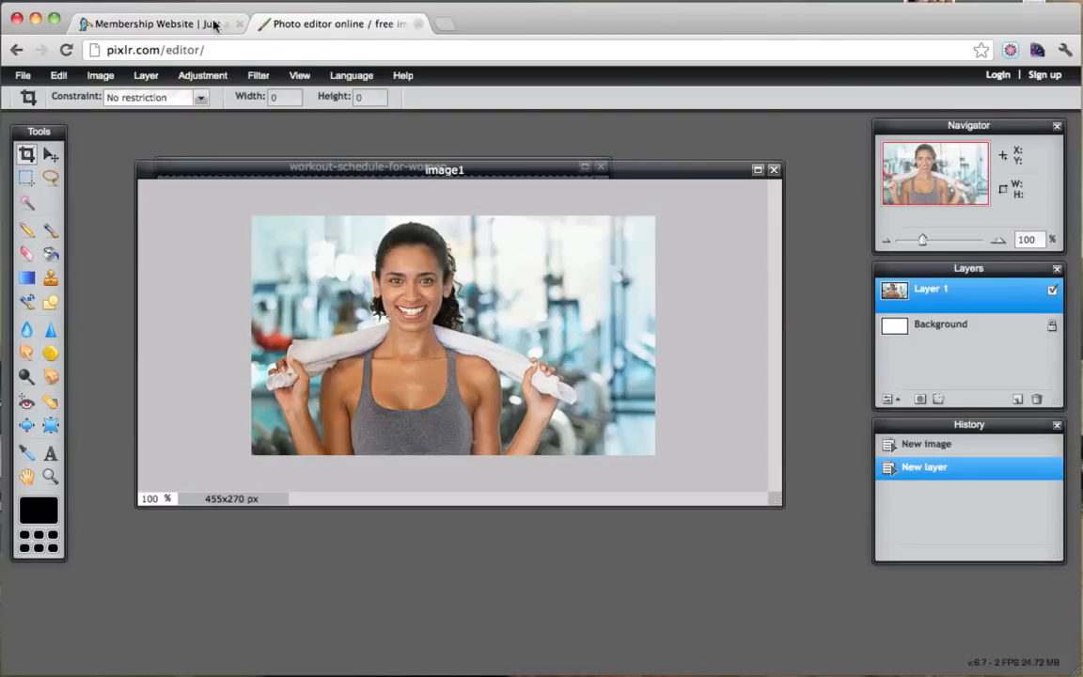
pyautogui.click(160, 29)
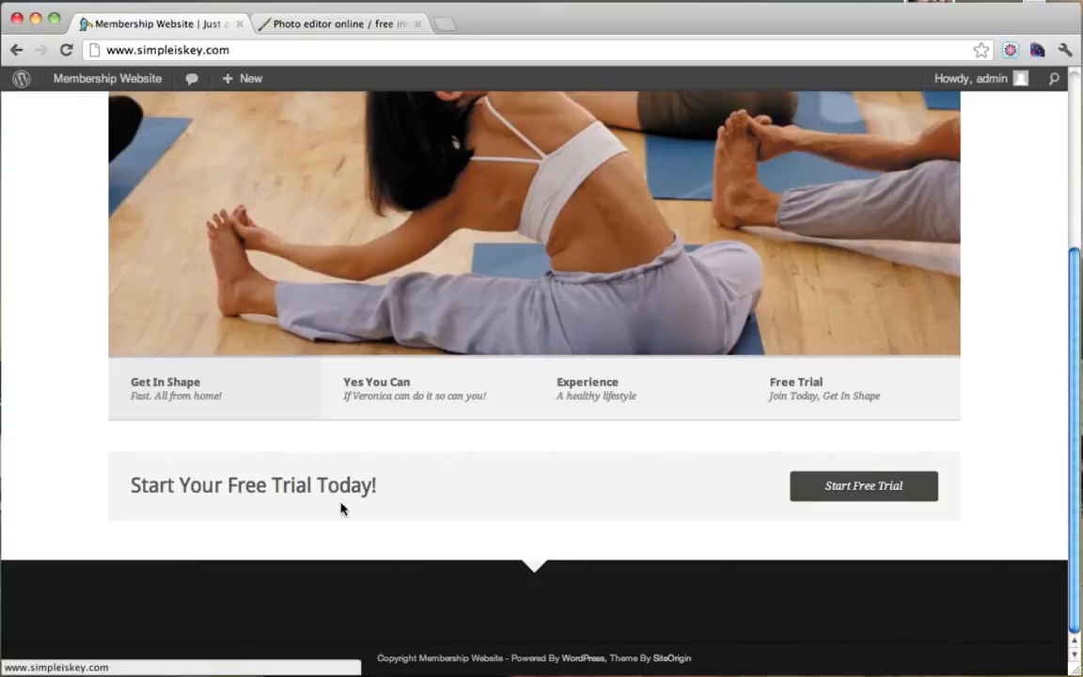
pyautogui.scroll(3, 342, 509)
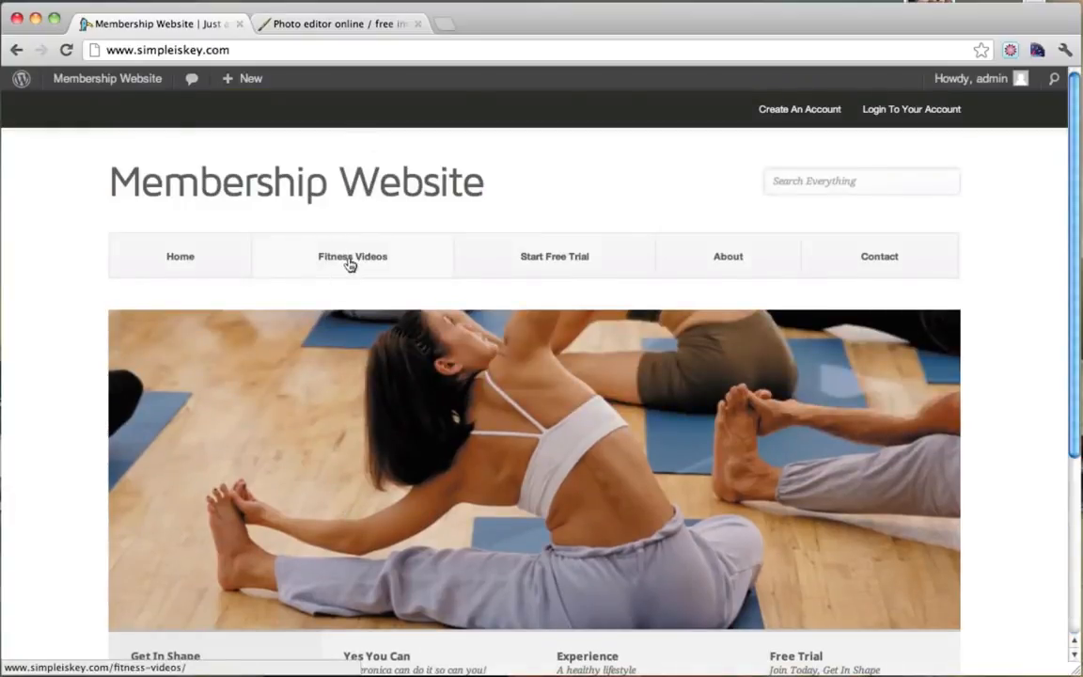
# Go to the admin Dashboard and show the Clients flyout menu.
pyautogui.moveTo(94, 77)
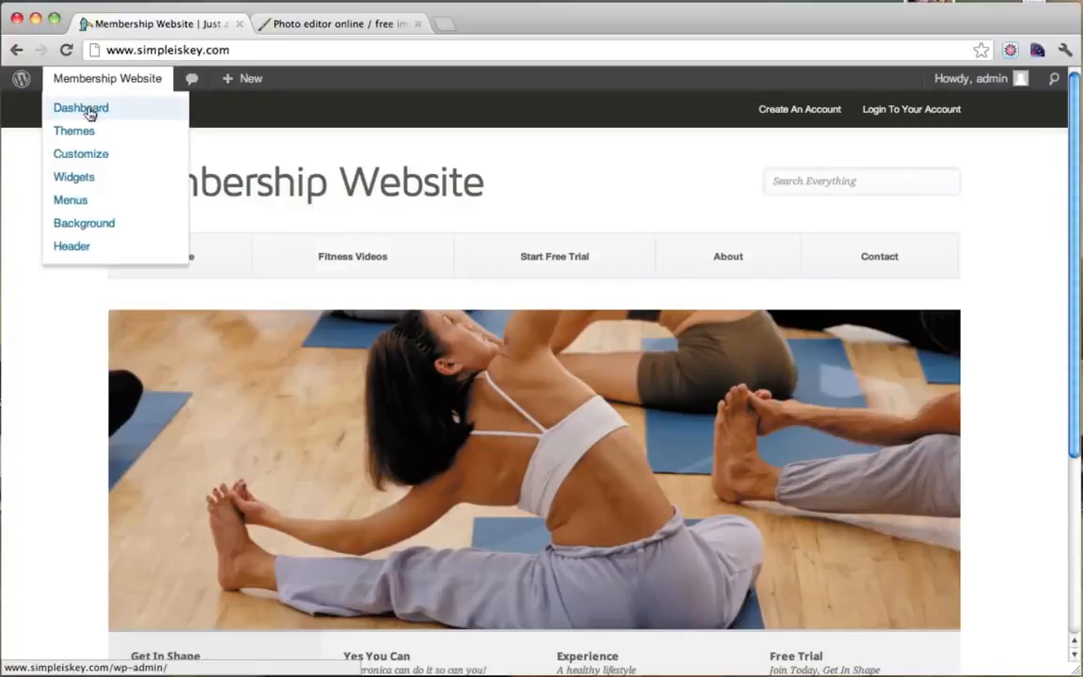
pyautogui.click(90, 111)
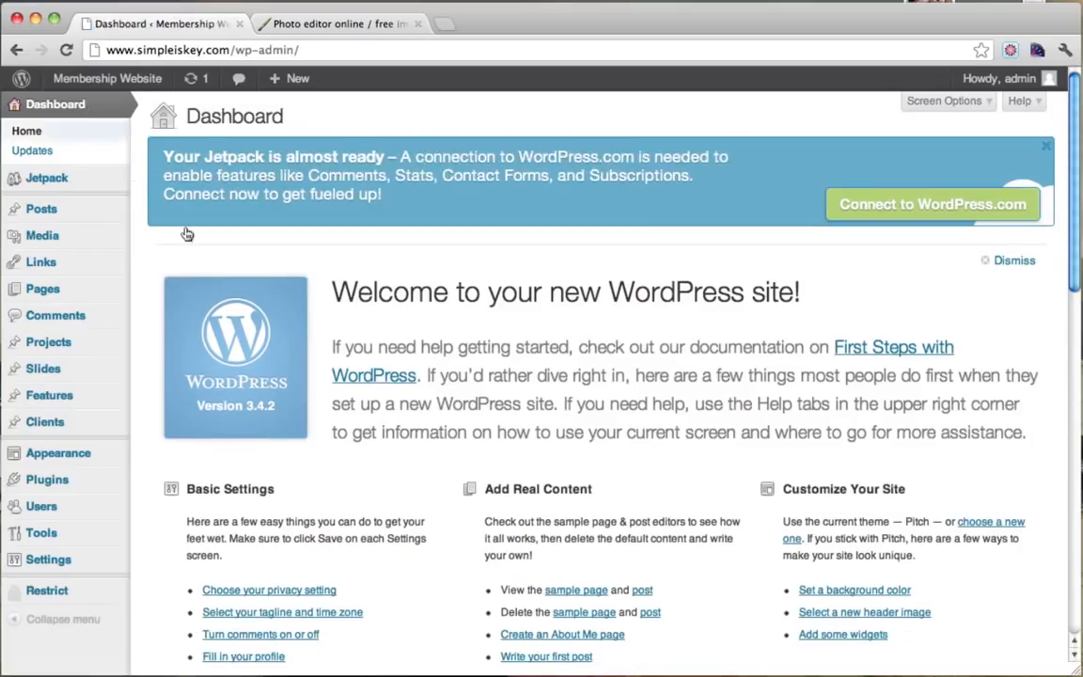
pyautogui.scroll(-2, 247, 382)
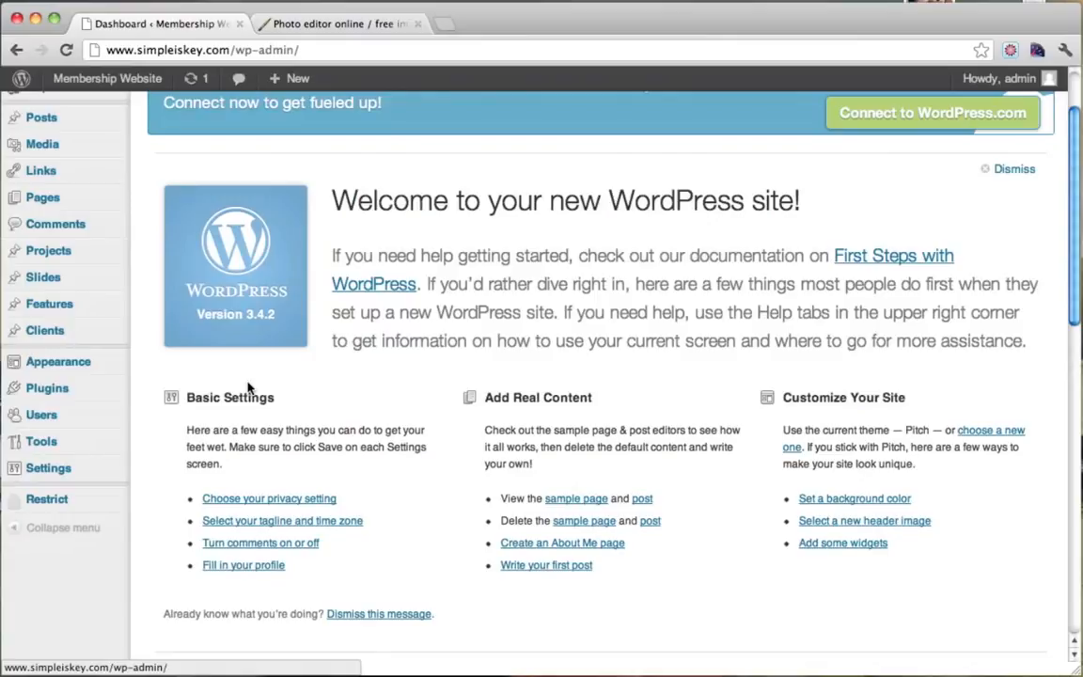
pyautogui.scroll(2, 247, 387)
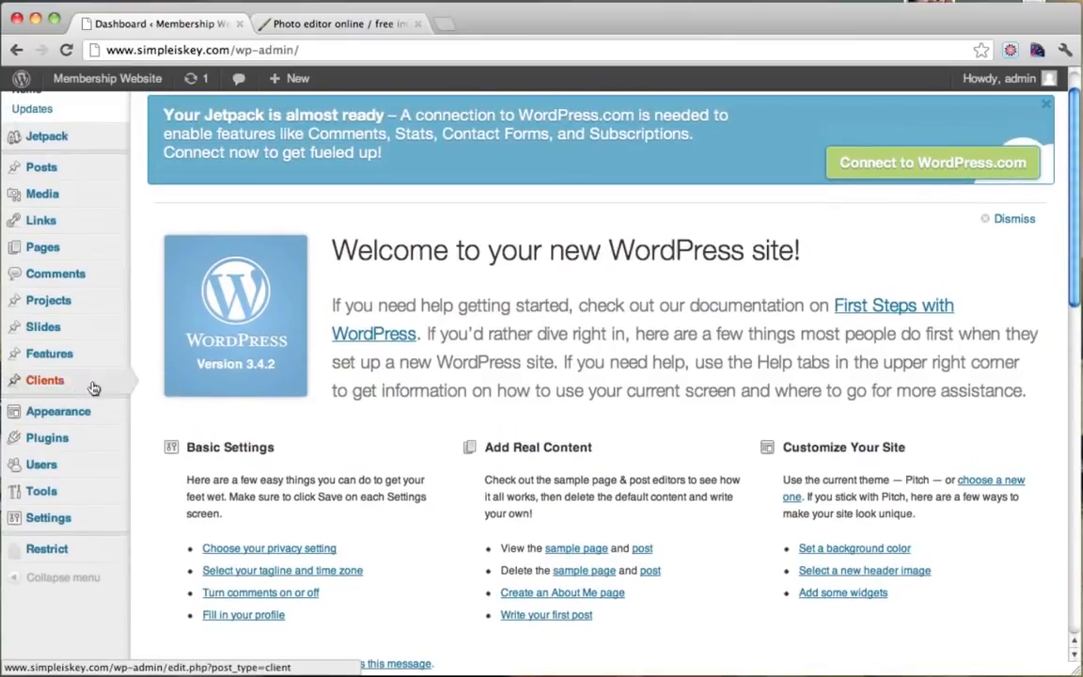
pyautogui.moveTo(57, 382)
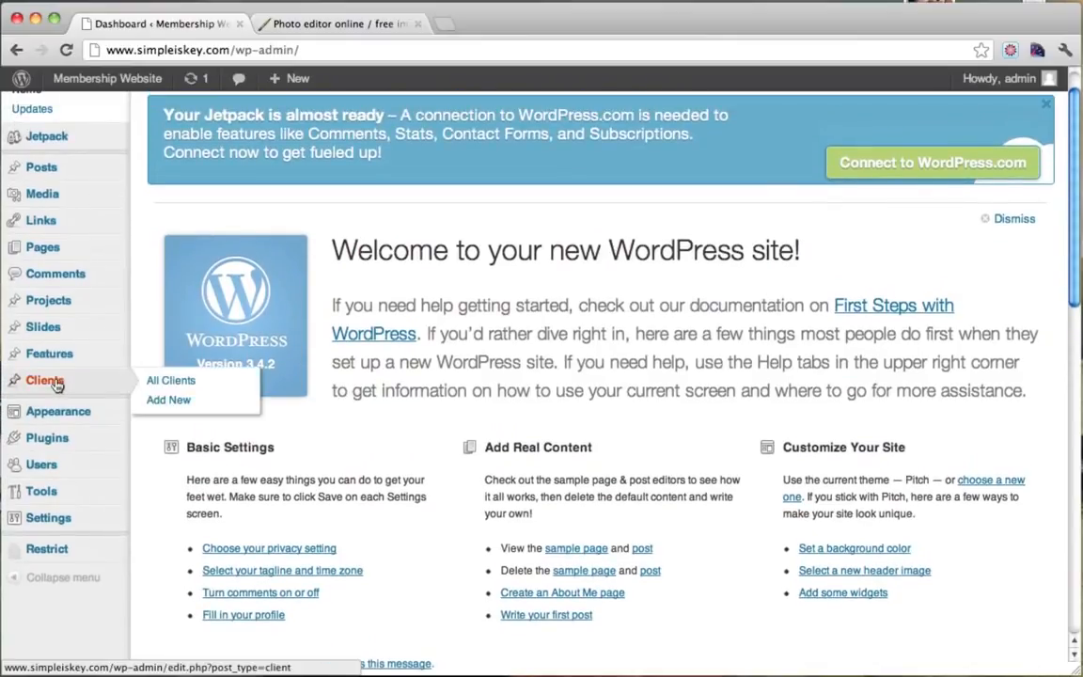
# Add a new client with the title 'Image 1'.
pyautogui.click(212, 404)
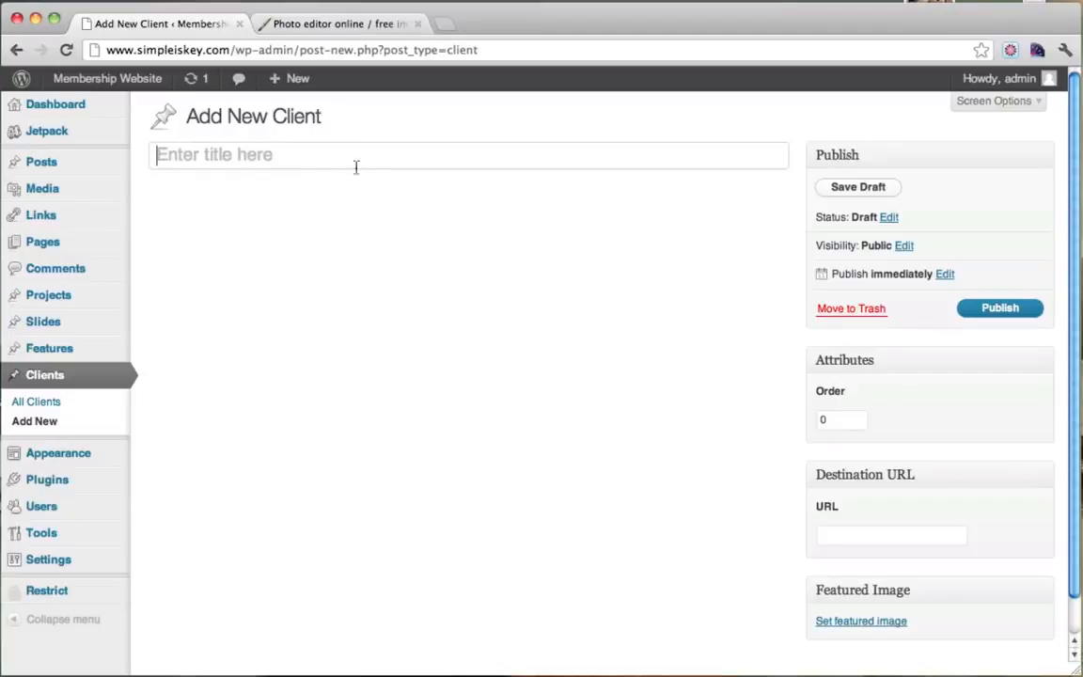
pyautogui.click(302, 171)
pyautogui.write('Image 1')
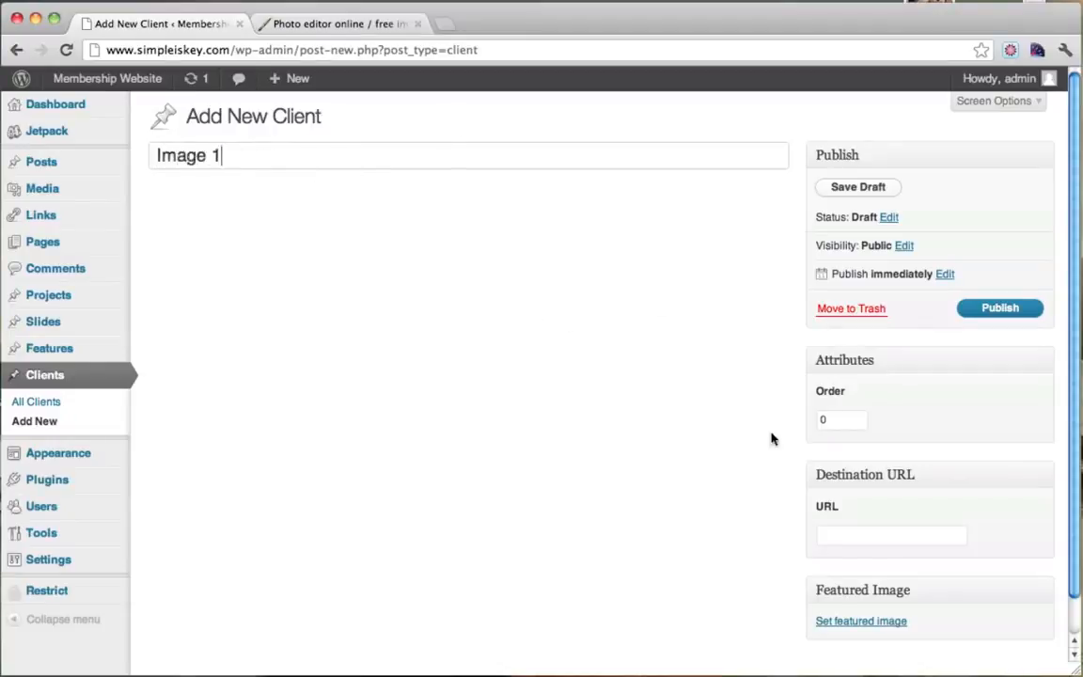
pyautogui.click(854, 538)
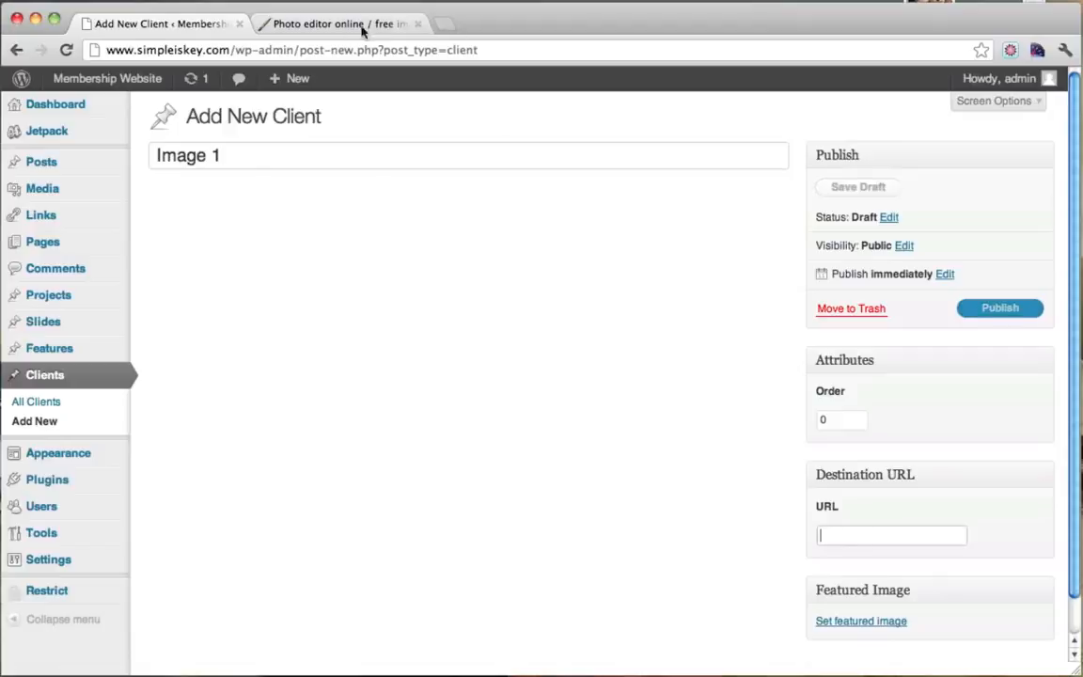
# Copy the Quick Full Body Workout post's web address from the live site.
pyautogui.moveTo(138, 79)
pyautogui.keyDown('super'); pyautogui.click(106, 106); pyautogui.keyUp('super')
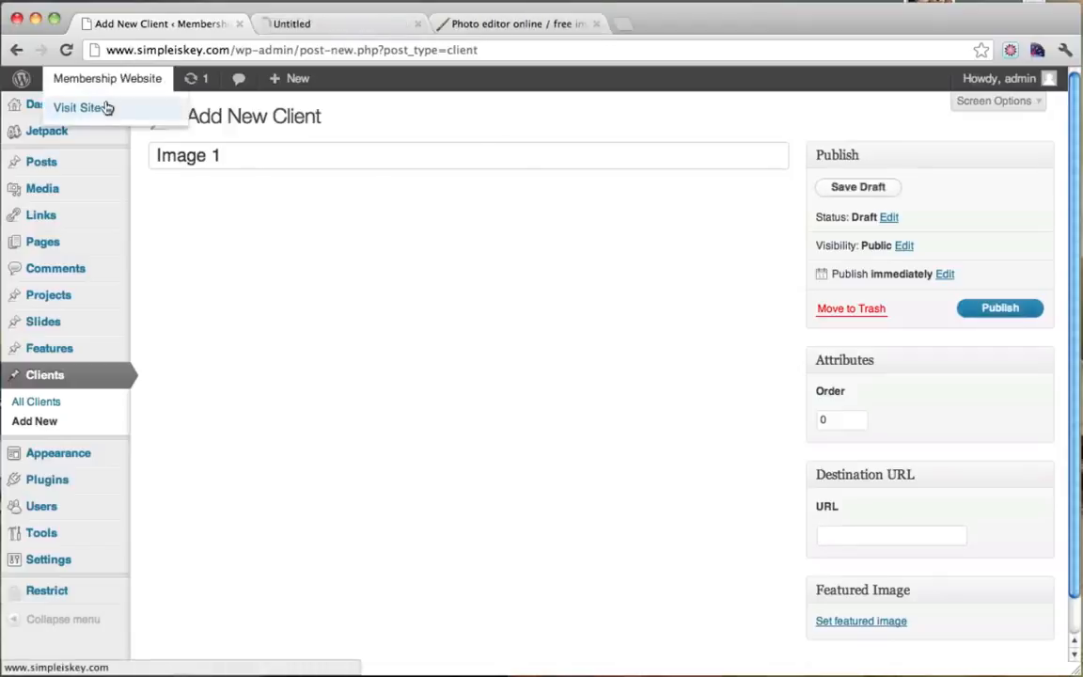
pyautogui.click(348, 24)
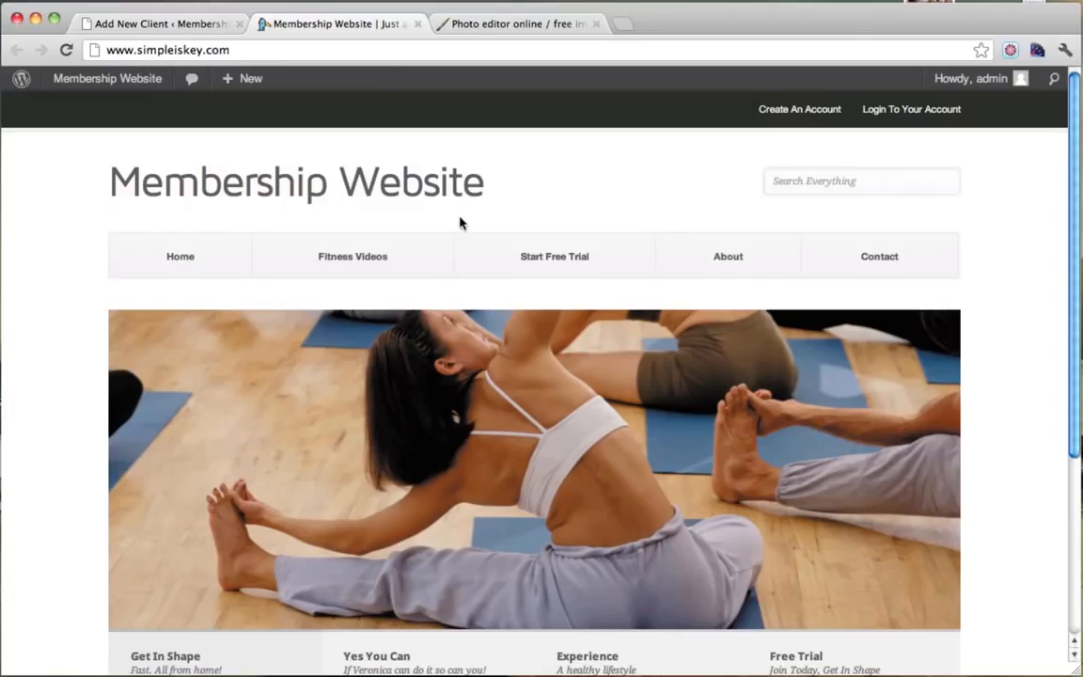
pyautogui.click(356, 261)
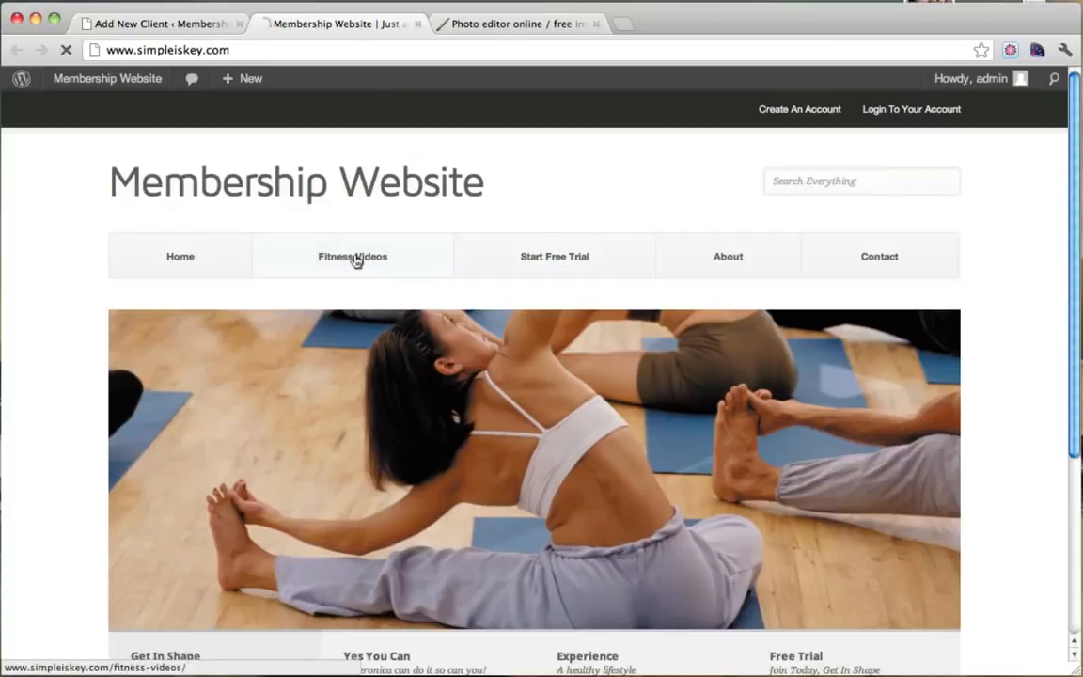
pyautogui.scroll(-2, 356, 262)
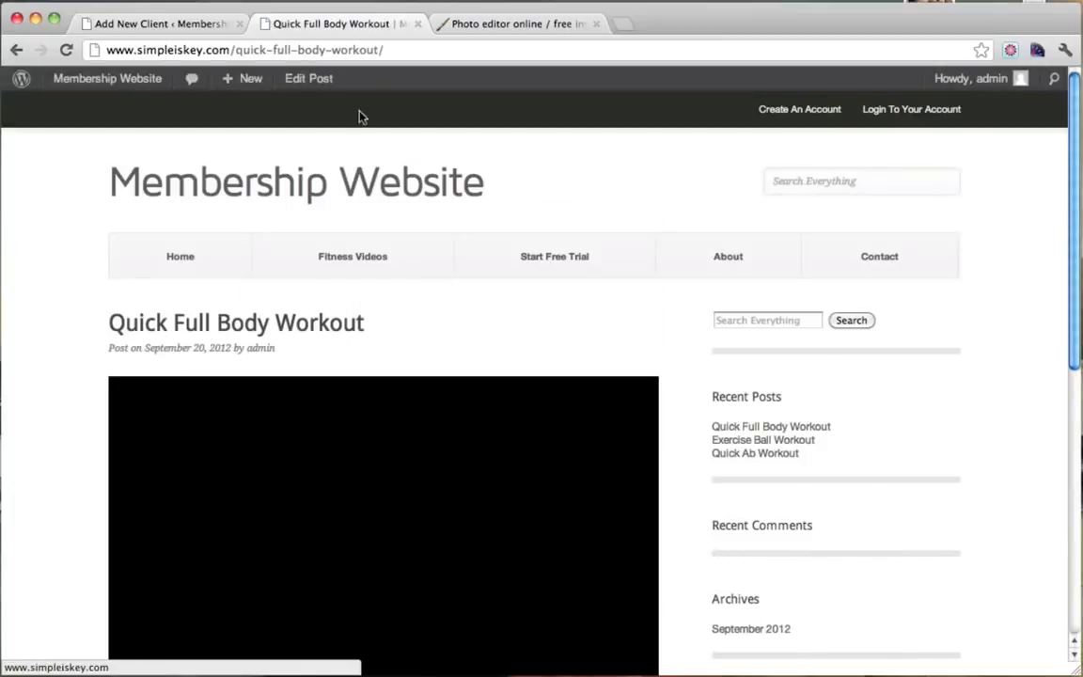
pyautogui.click(287, 50)
pyautogui.rightClick(285, 53)
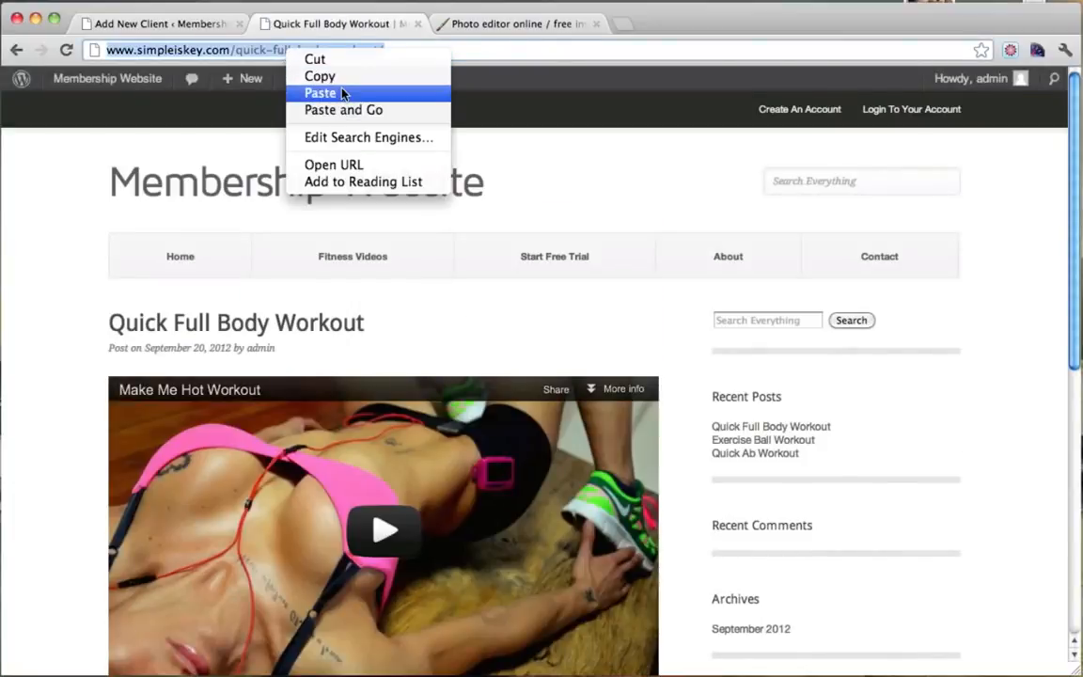
pyautogui.click(320, 76)
# Paste the workout post address into the client's Destination URL field.
pyautogui.click(183, 26)
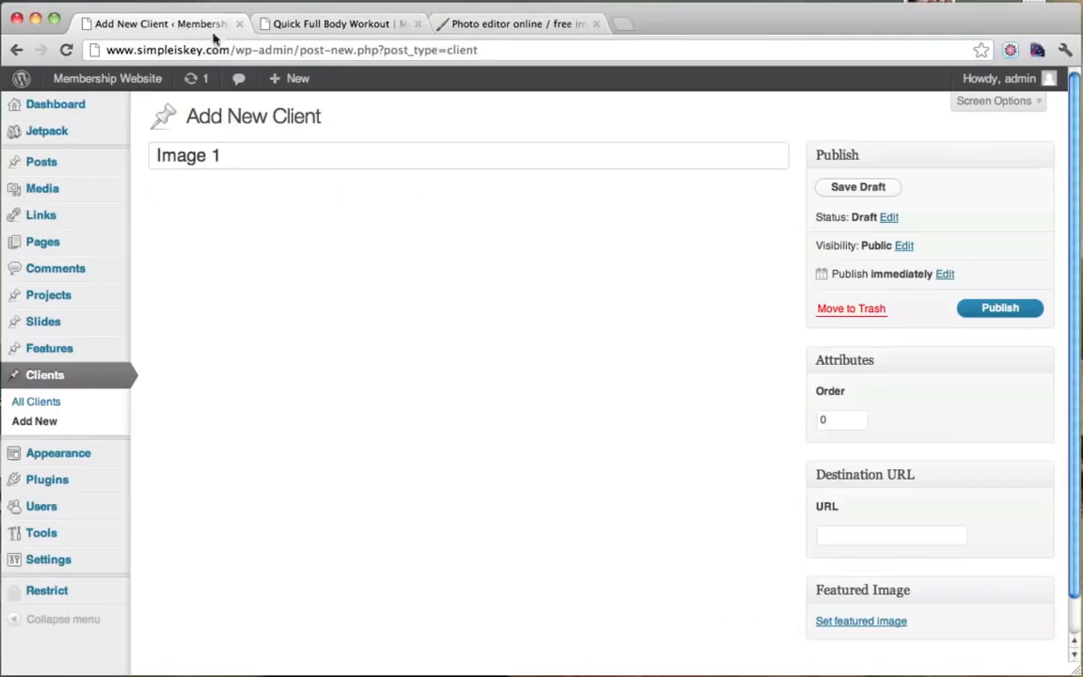
pyautogui.rightClick(854, 537)
pyautogui.click(888, 598)
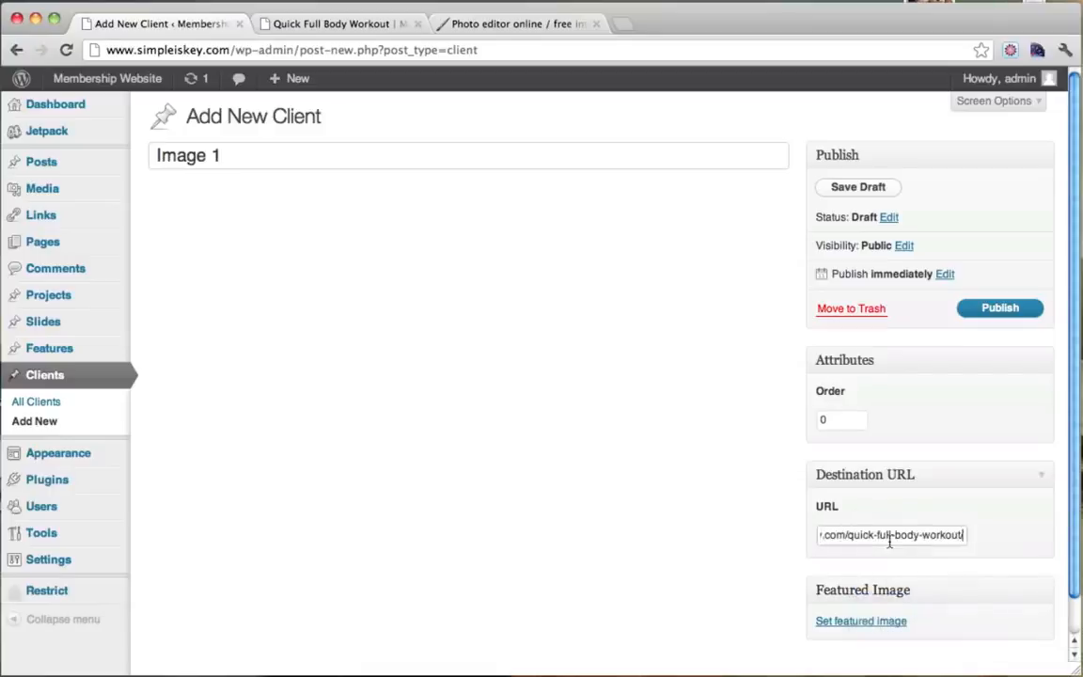
pyautogui.moveTo(894, 535); pyautogui.dragTo(721, 540)
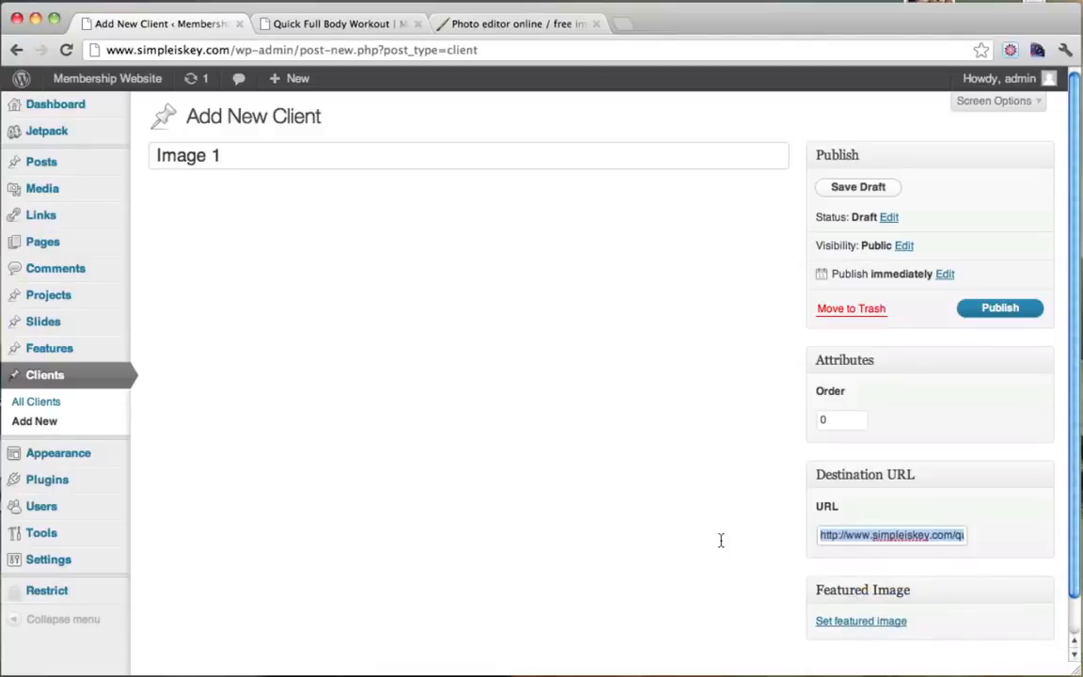
pyautogui.click(603, 509)
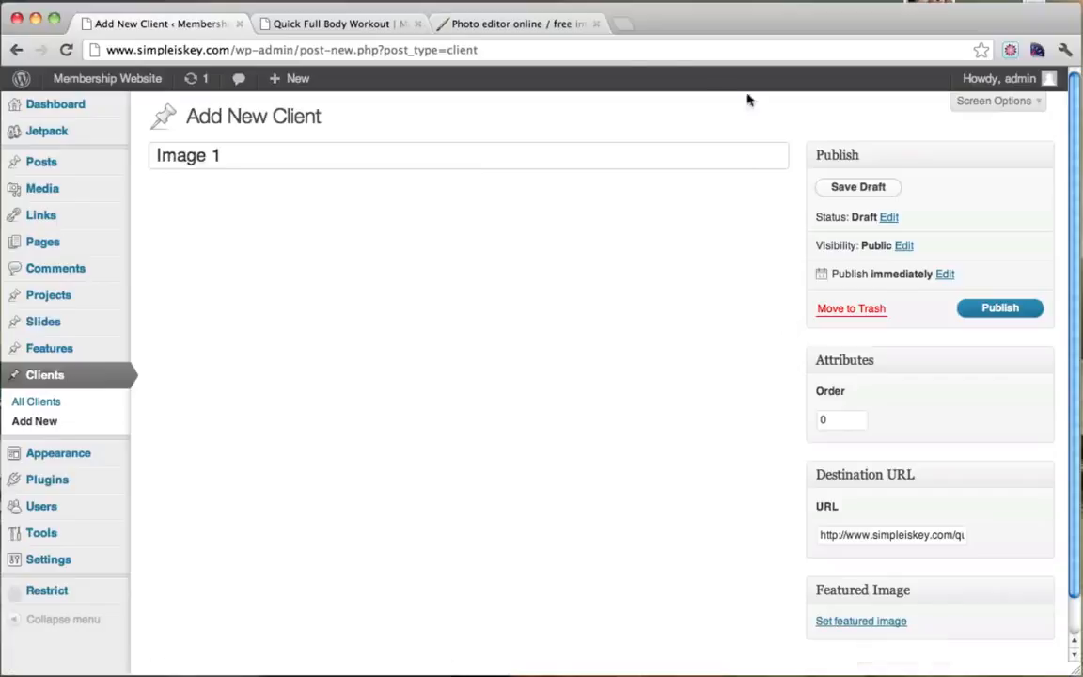
# Create a blank 255x150 Untitled image in Pixlr, then move and enlarge its window.
pyautogui.click(512, 25)
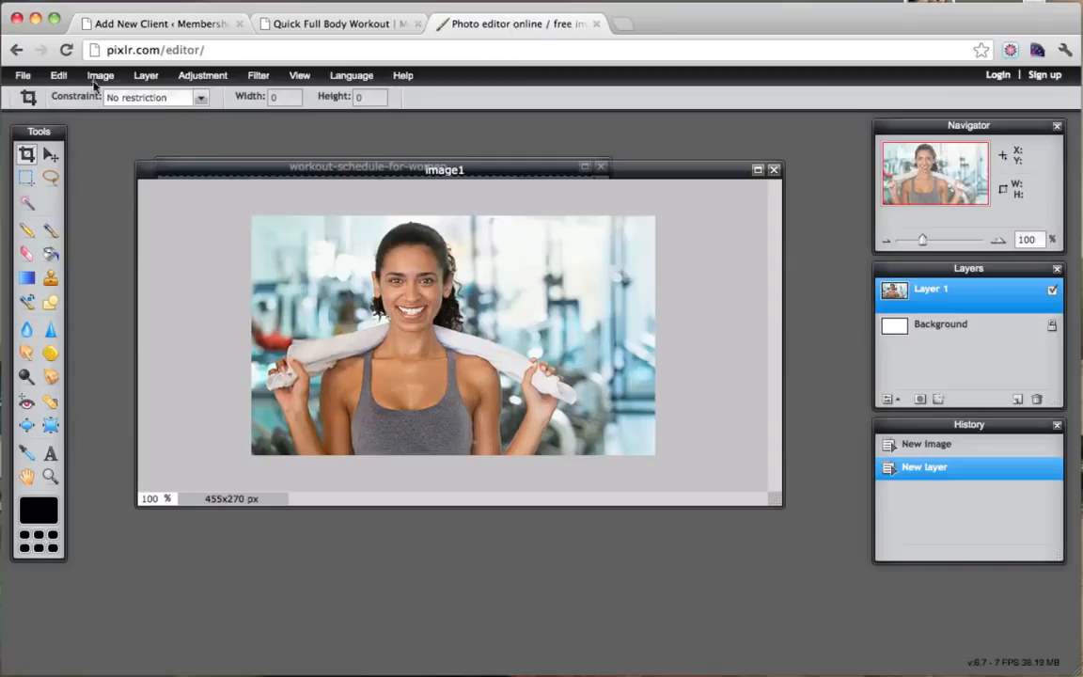
pyautogui.click(23, 75)
pyautogui.click(38, 98)
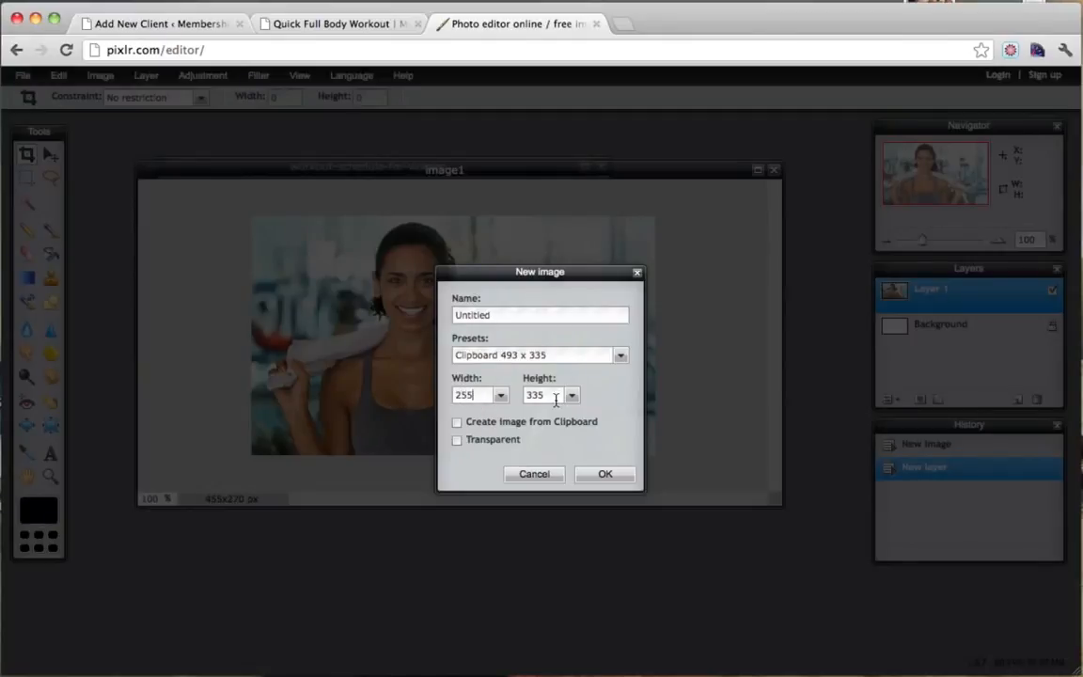
pyautogui.click(617, 479)
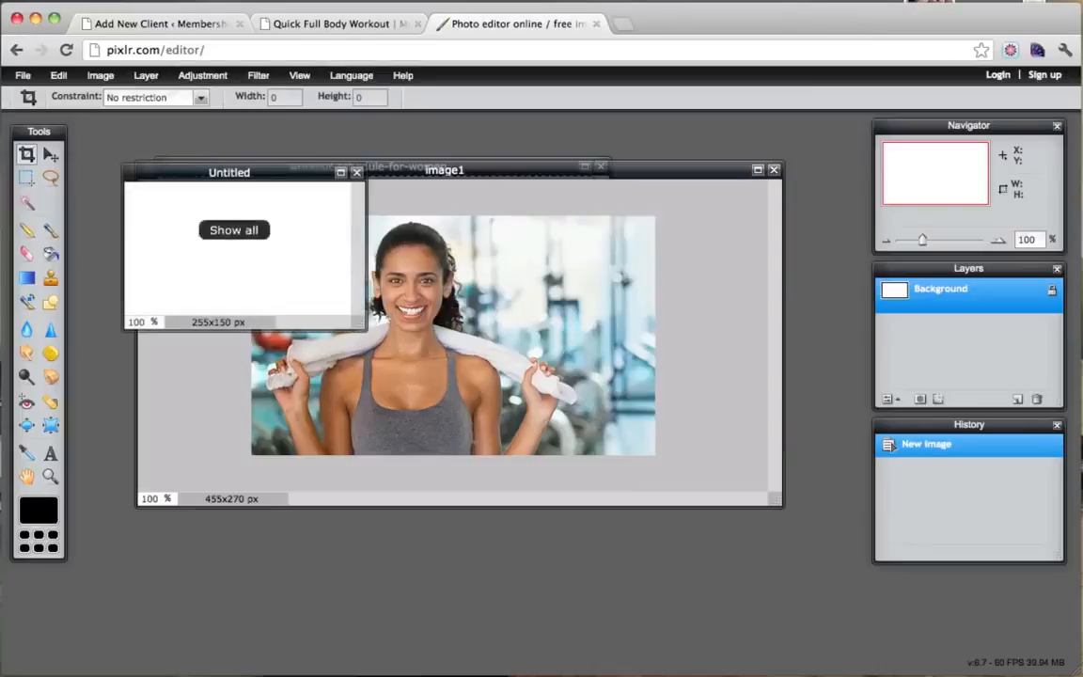
pyautogui.moveTo(295, 174); pyautogui.dragTo(369, 221)
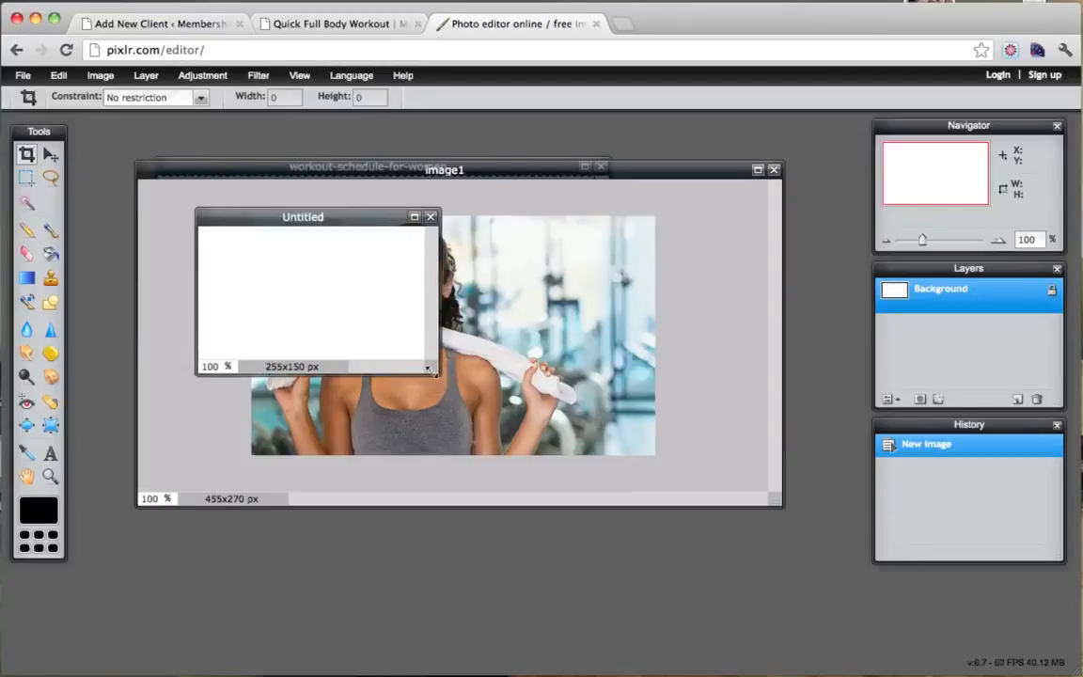
pyautogui.moveTo(428, 371); pyautogui.dragTo(561, 455)
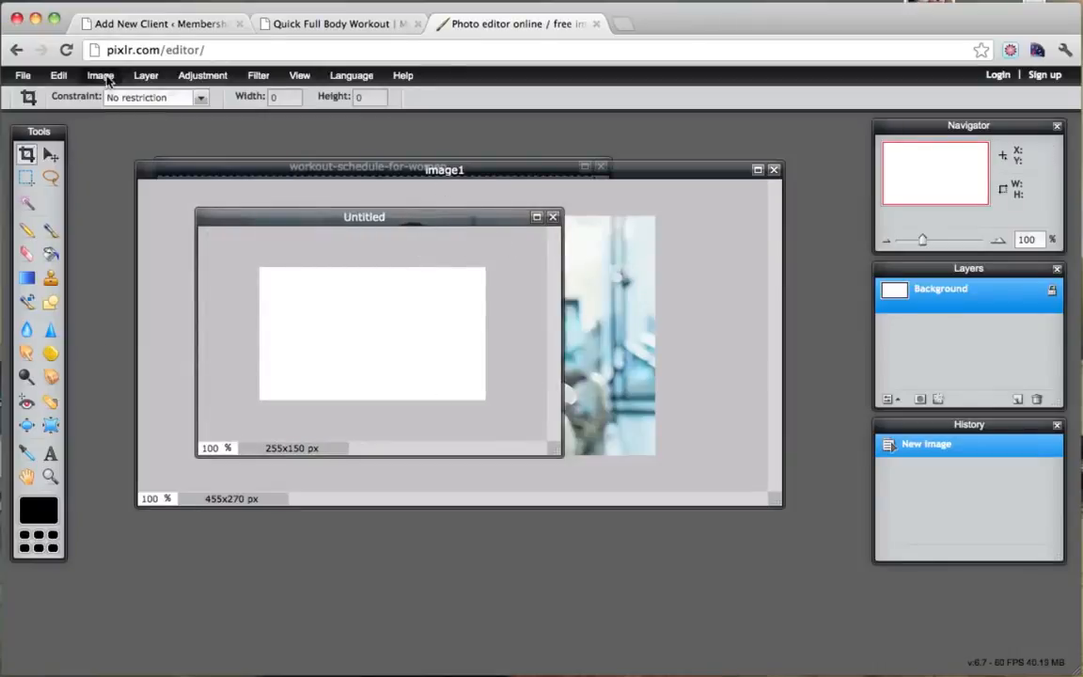
# Paste the photo into the new image and fill a strip along its bottom edge with black on a new layer.
pyautogui.click(58, 76)
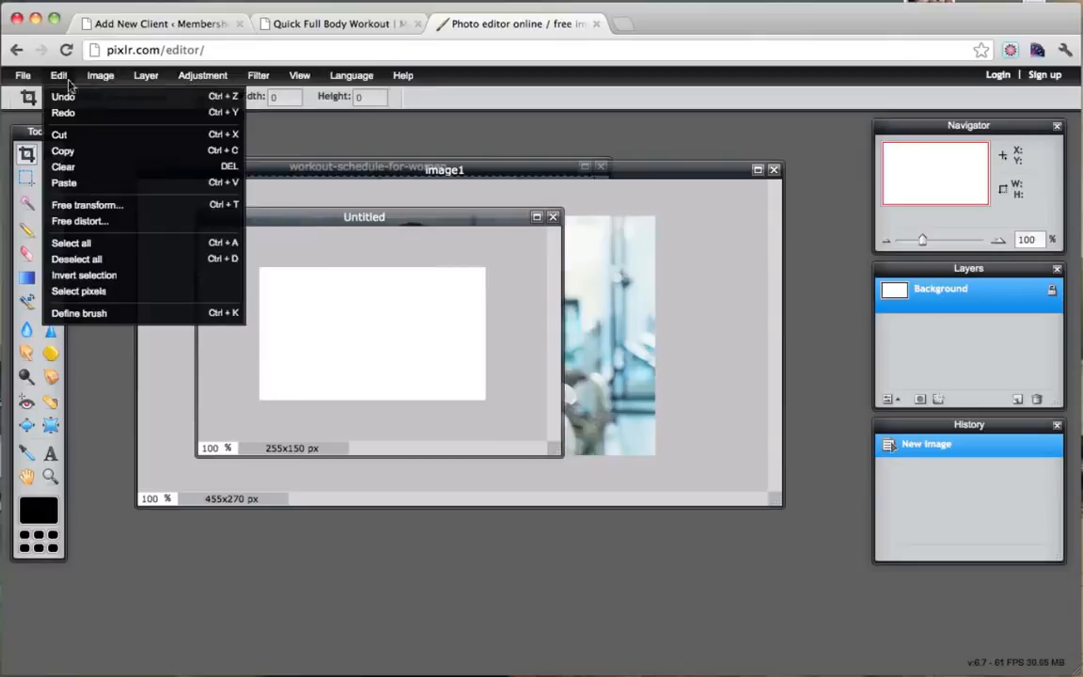
pyautogui.click(93, 182)
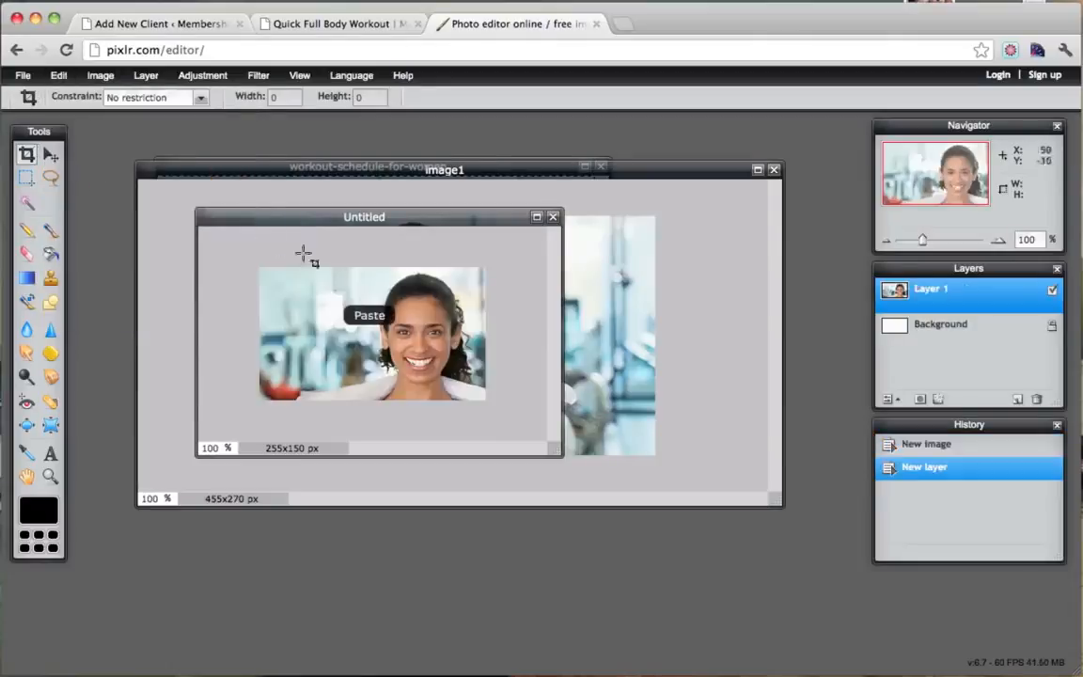
pyautogui.click(26, 176)
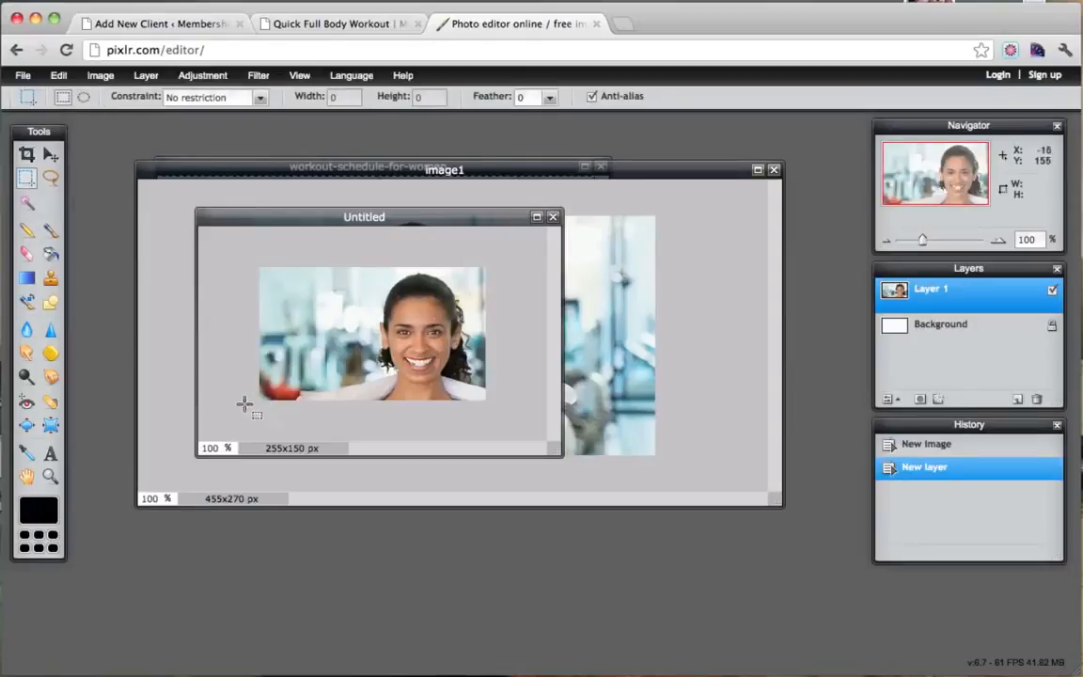
pyautogui.moveTo(242, 403); pyautogui.dragTo(559, 381)
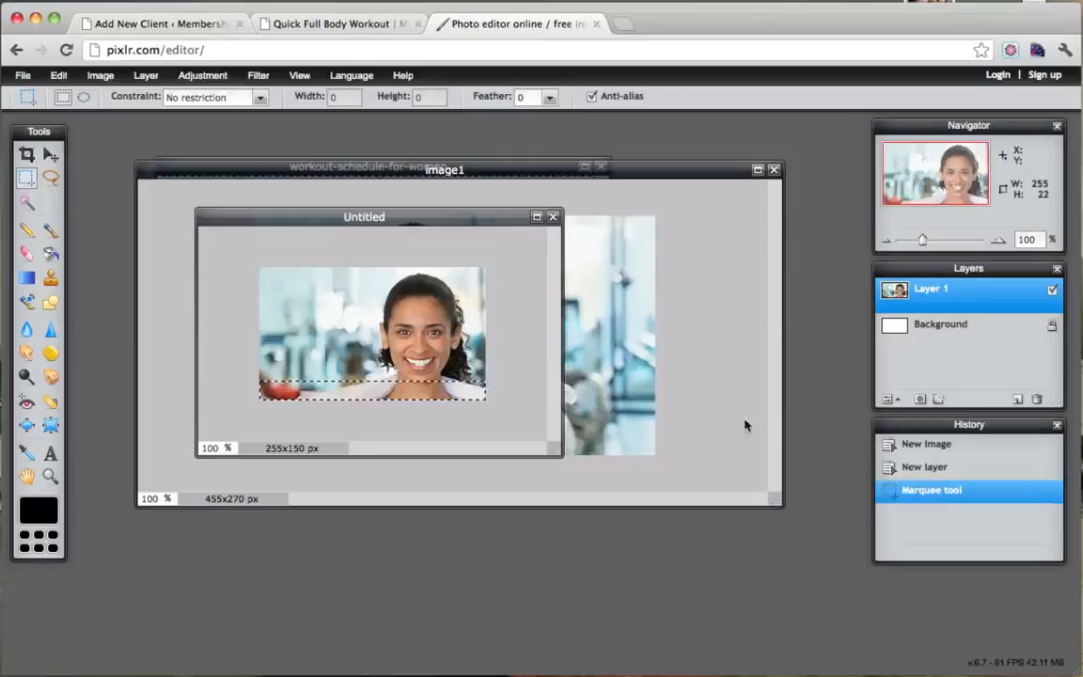
pyautogui.click(1017, 400)
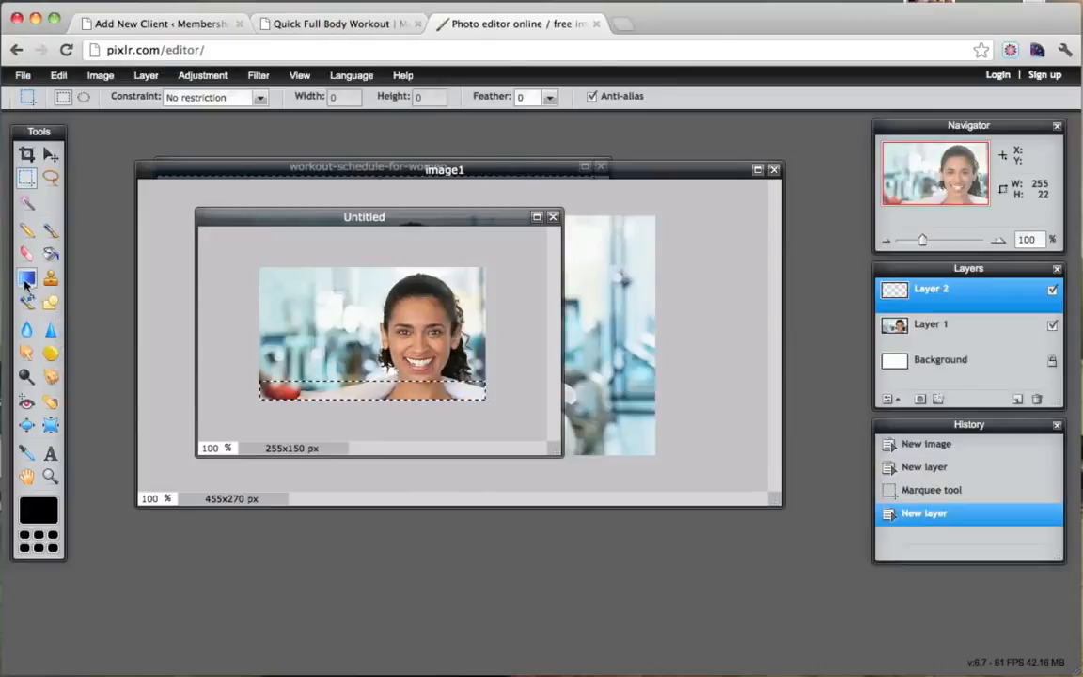
pyautogui.click(50, 253)
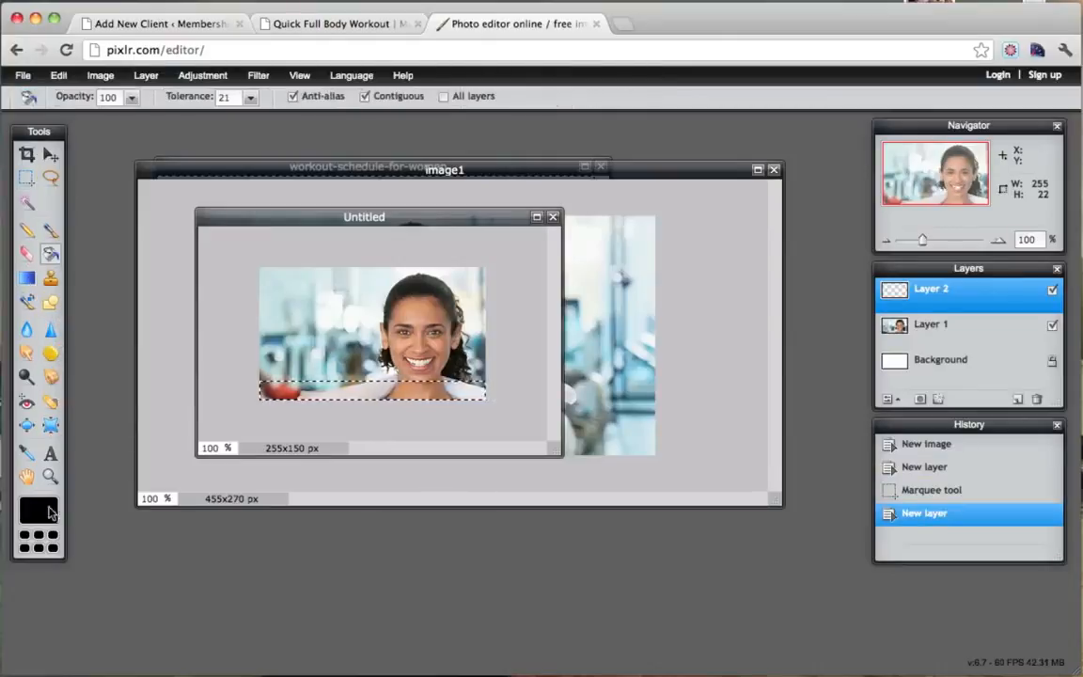
pyautogui.click(299, 386)
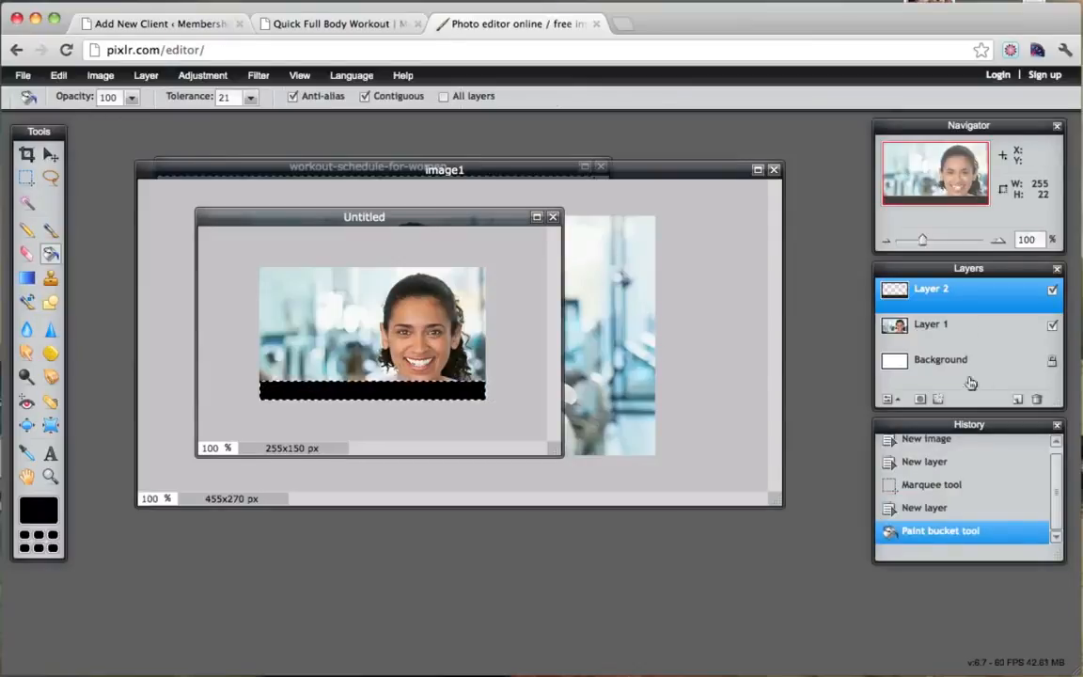
pyautogui.click(964, 327)
pyautogui.click(961, 295)
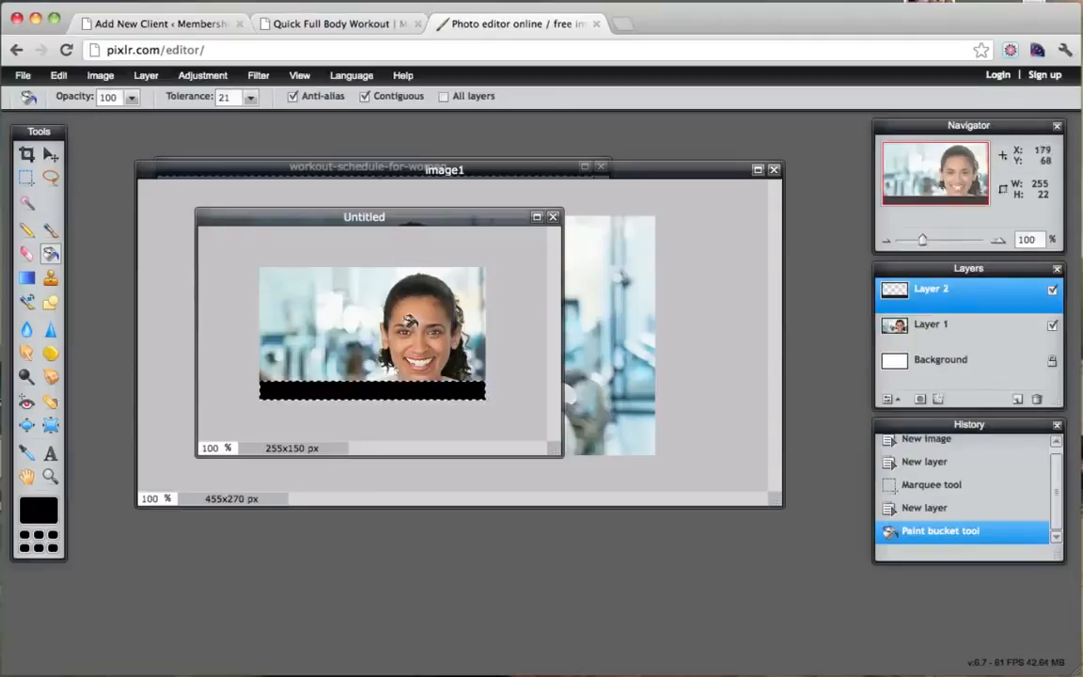
# Add the caption 'Adding Text' in white at size 16.
pyautogui.click(51, 454)
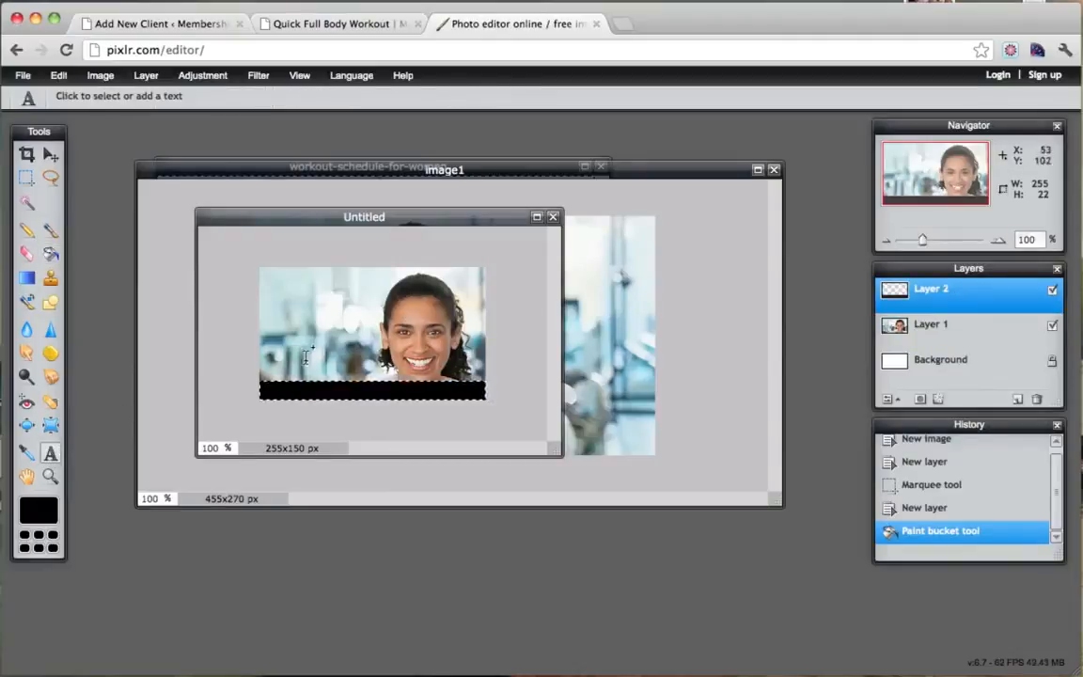
pyautogui.click(302, 363)
pyautogui.write('Ad')
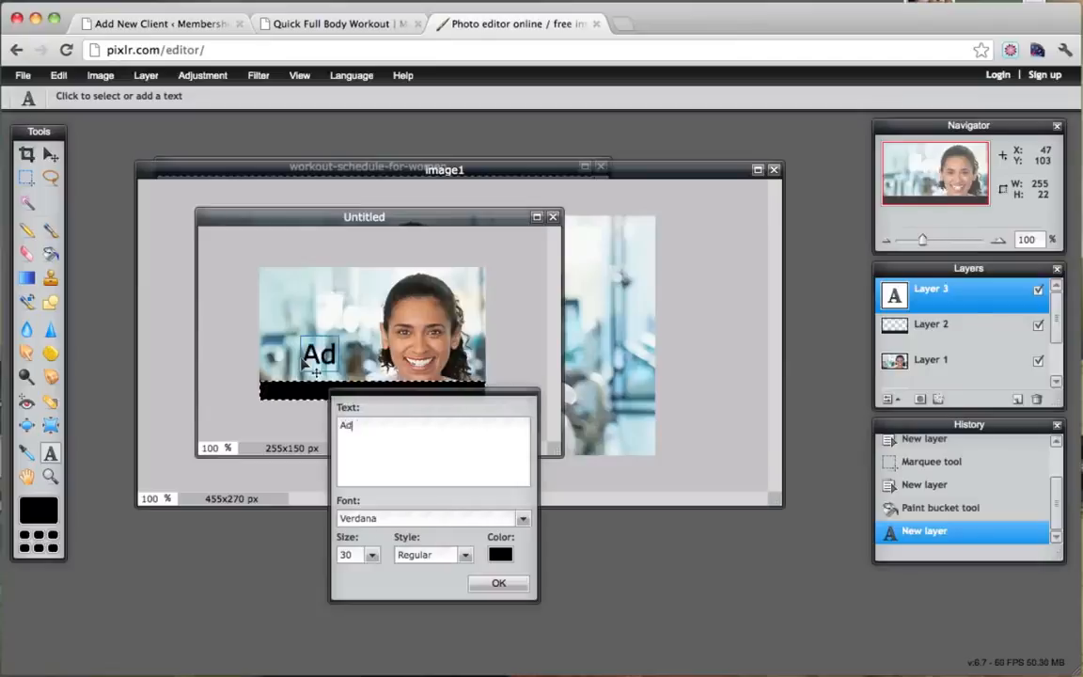
pyautogui.write('ding Text')
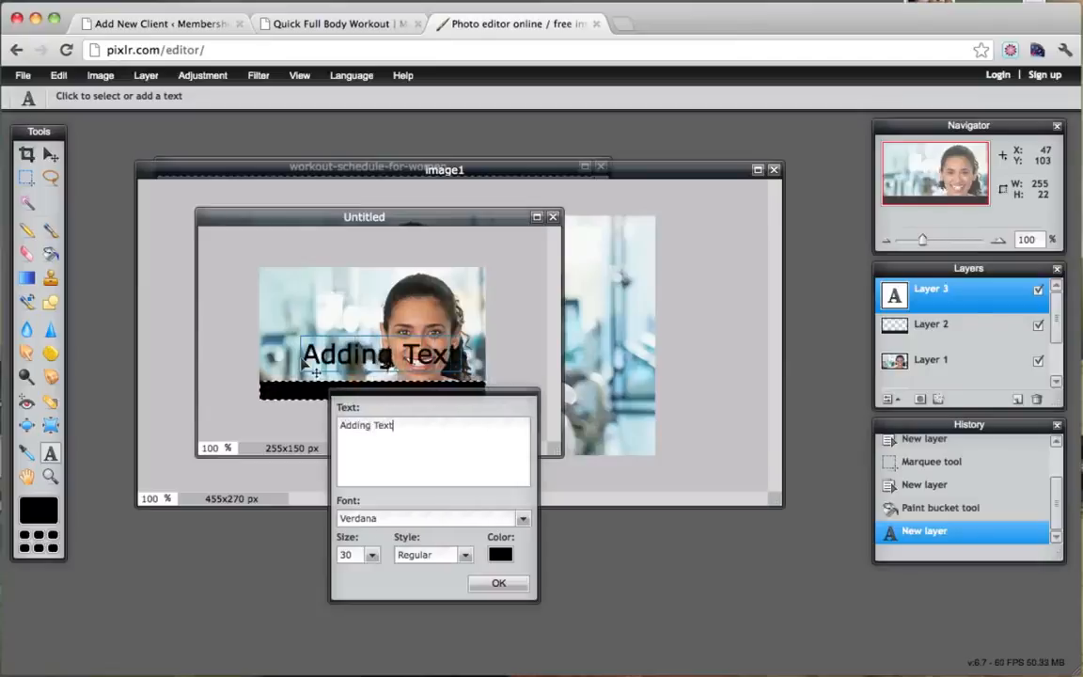
pyautogui.click(500, 553)
pyautogui.moveTo(460, 303); pyautogui.dragTo(430, 231)
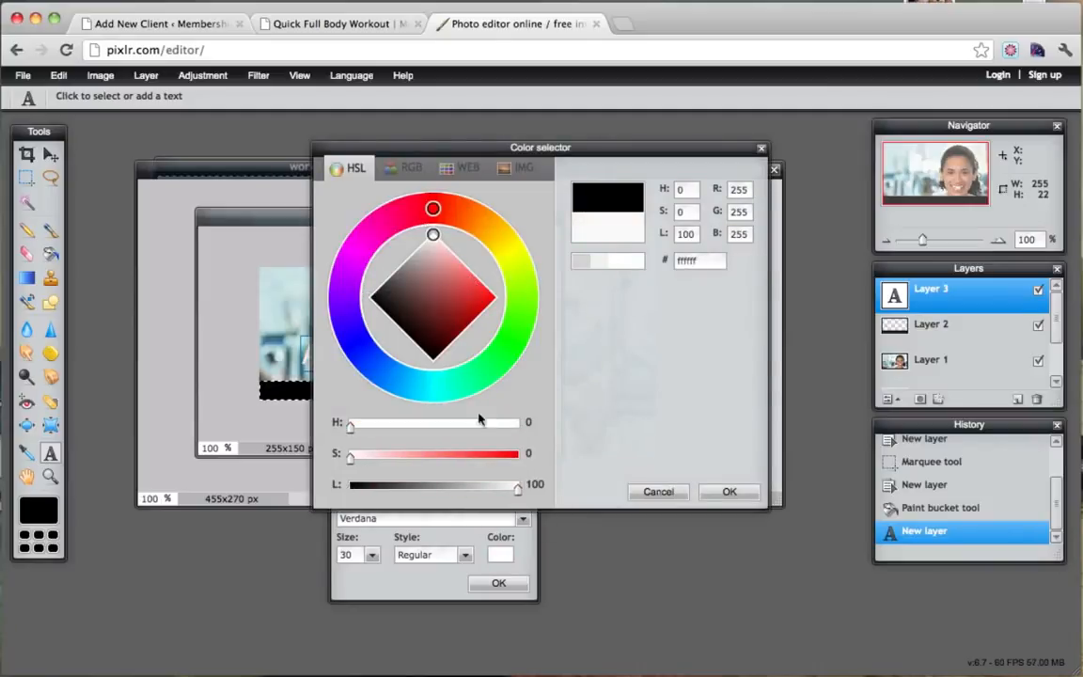
pyautogui.click(731, 493)
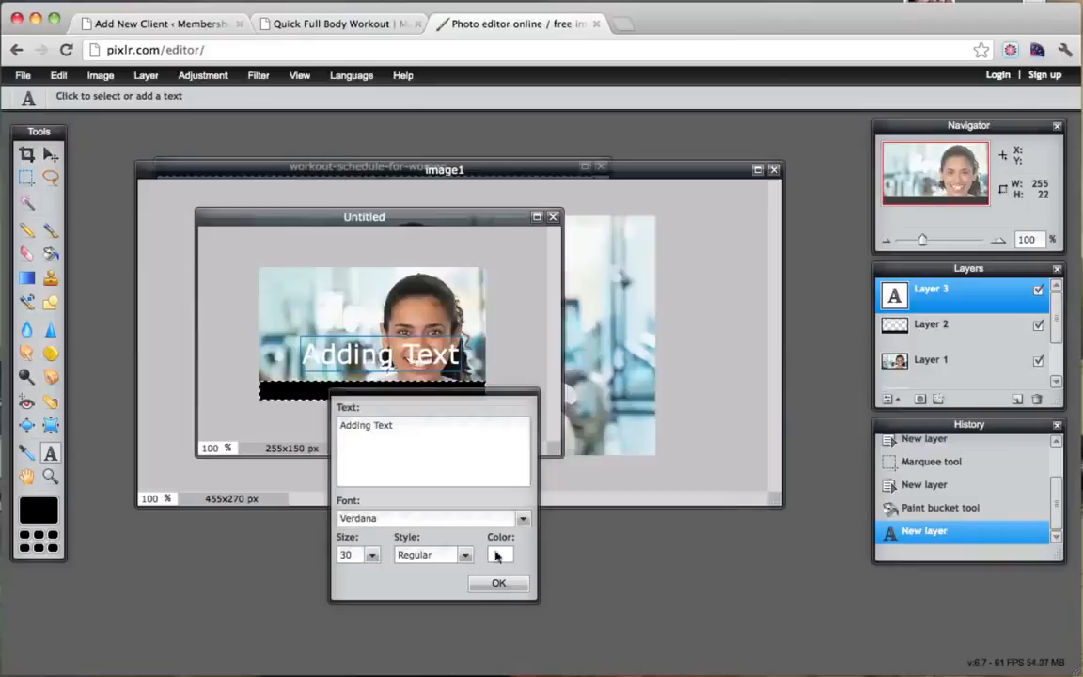
pyautogui.click(371, 556)
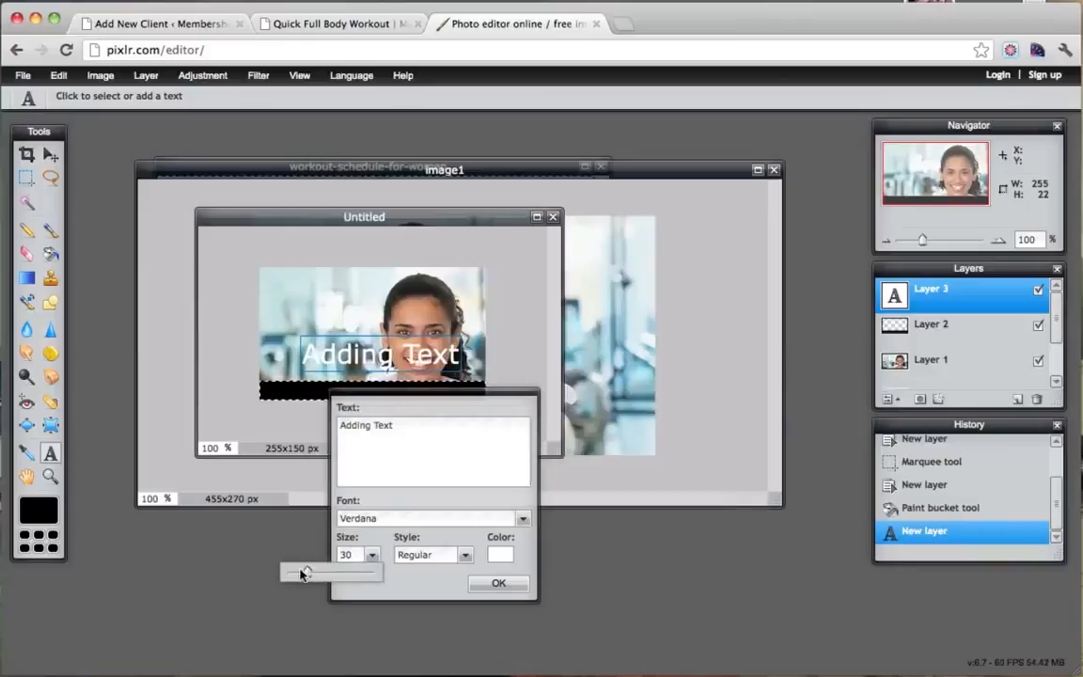
pyautogui.moveTo(310, 576)
pyautogui.mouseDown()
pyautogui.moveTo(285, 571)
pyautogui.moveTo(294, 575)
pyautogui.mouseUp()
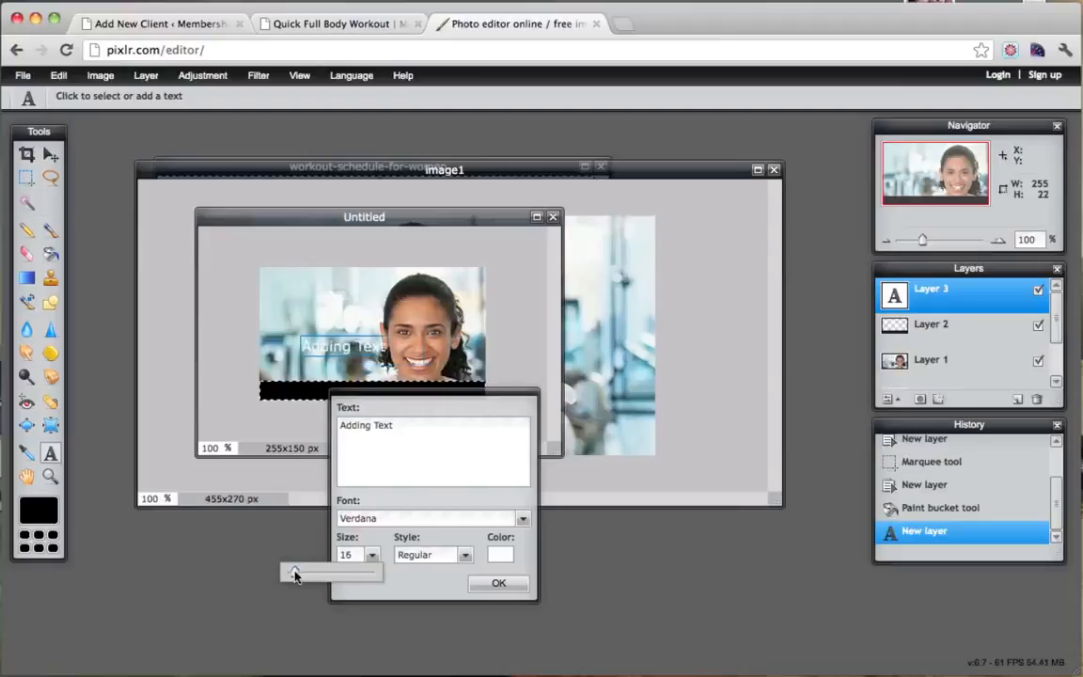
pyautogui.click(473, 587)
# Move the caption onto the black bar, deselect, and close the Quick Full Body Workout tab.
pyautogui.click(50, 155)
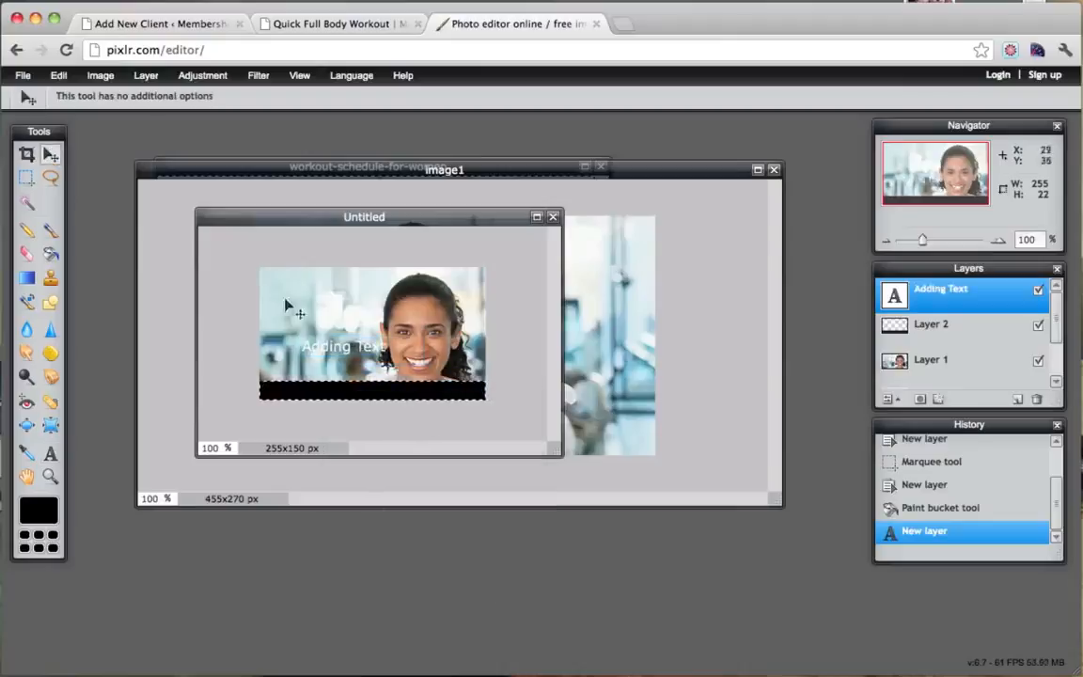
pyautogui.moveTo(349, 350); pyautogui.dragTo(374, 394)
pyautogui.click(26, 177)
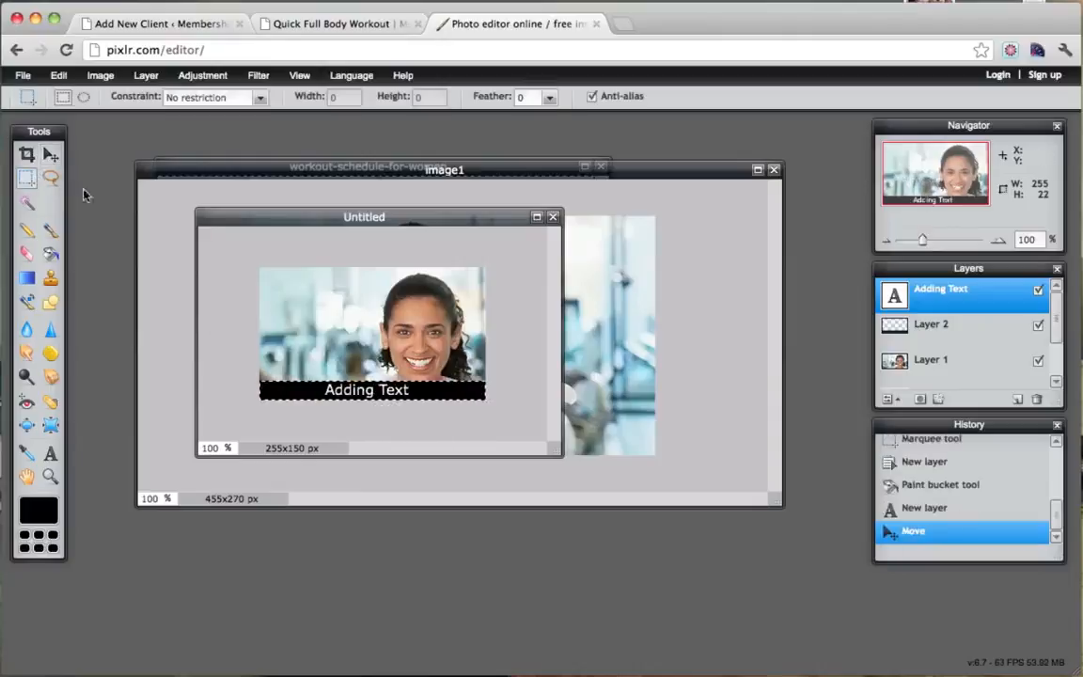
pyautogui.click(367, 290)
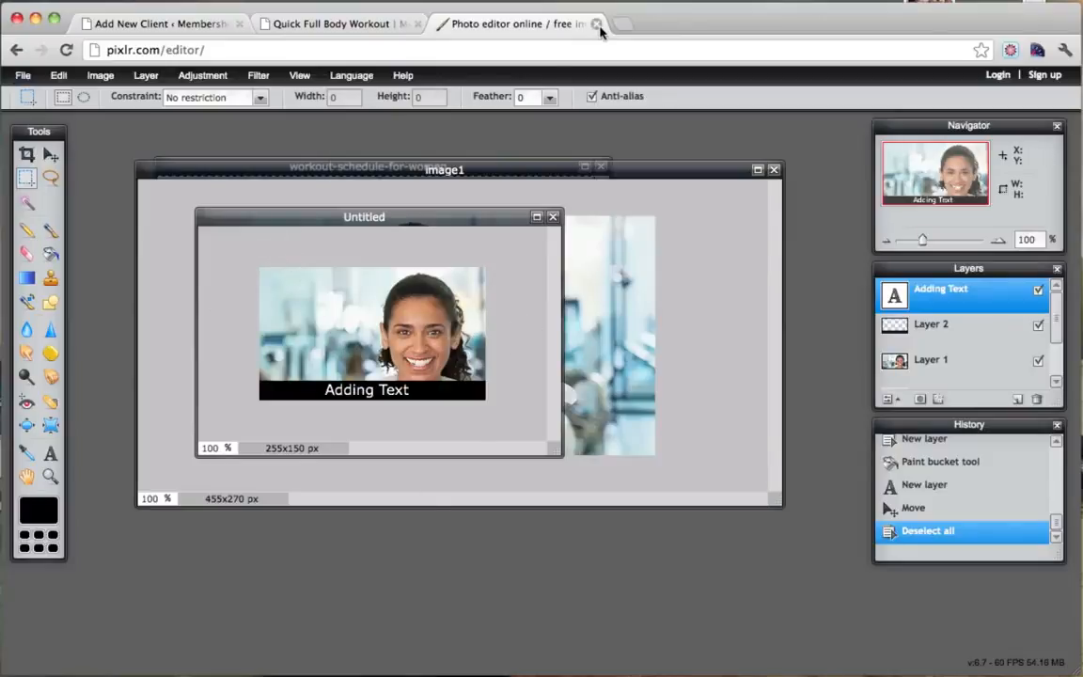
pyautogui.click(331, 26)
pyautogui.click(417, 24)
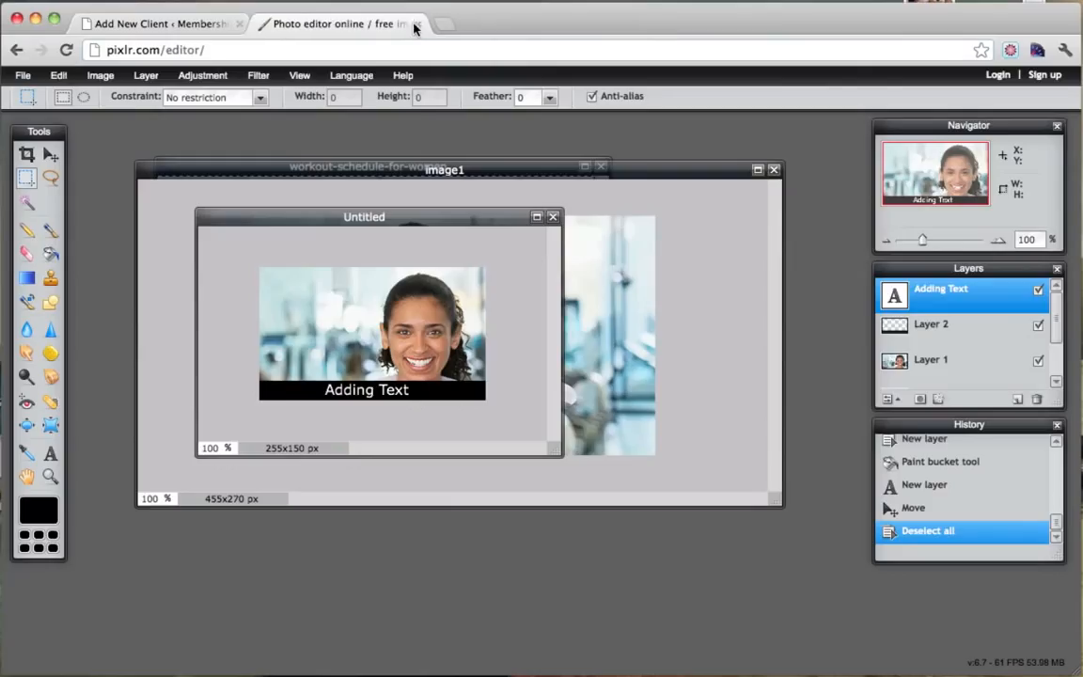
# Upload vid1.jpg from the Home Page Thumbnails folder for the client's featured image.
pyautogui.click(180, 25)
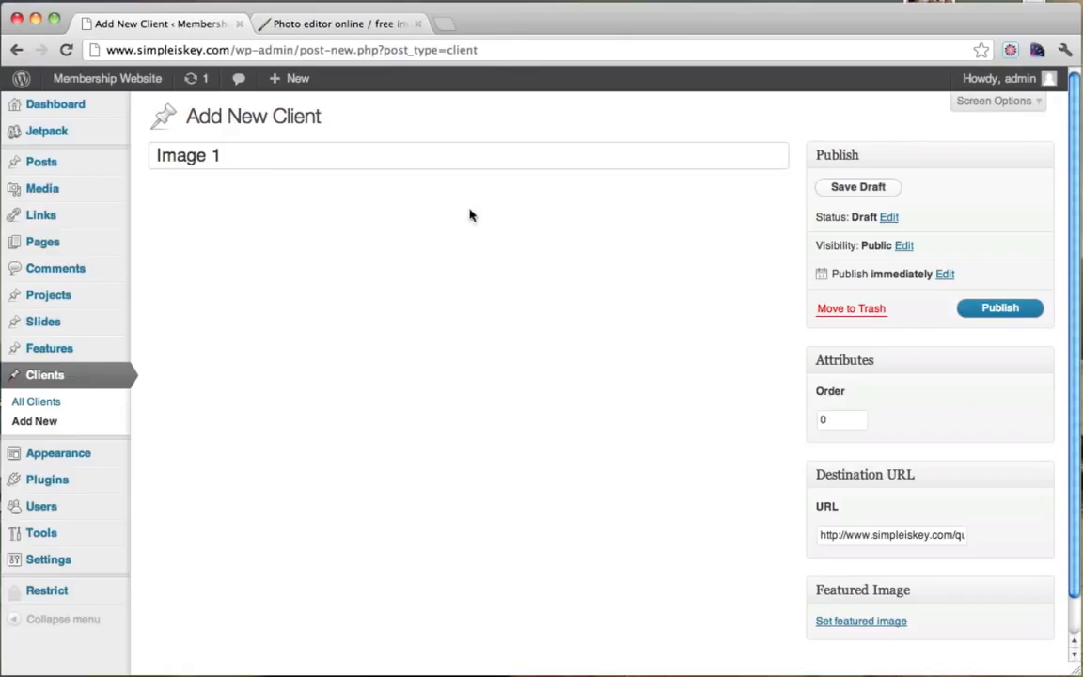
pyautogui.scroll(-1, 977, 475)
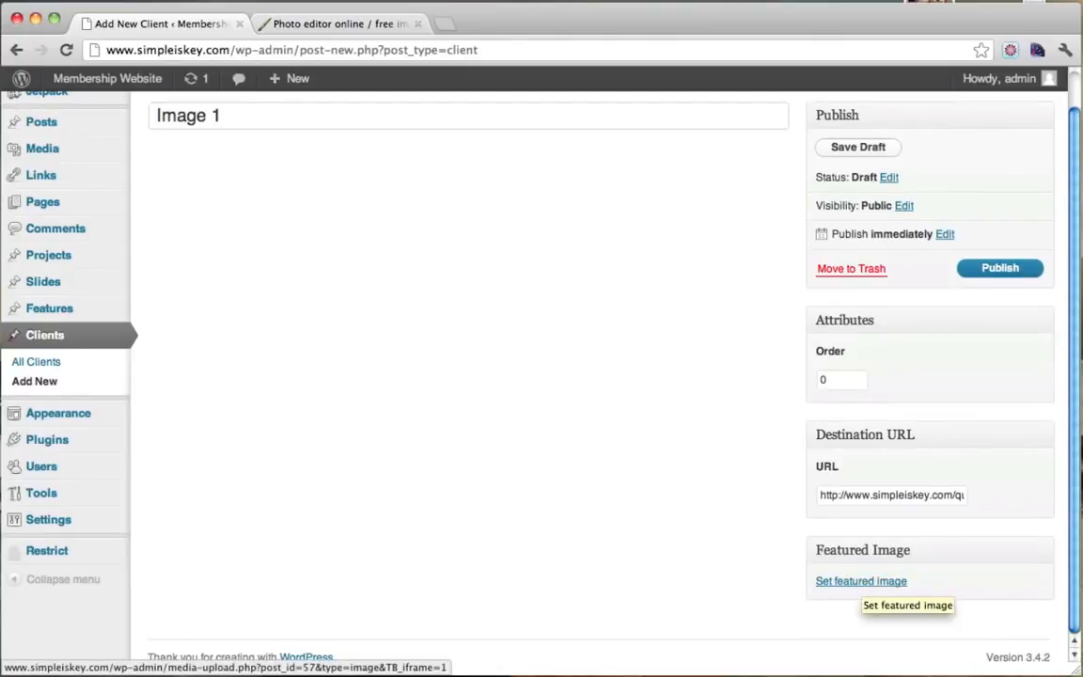
pyautogui.click(358, 26)
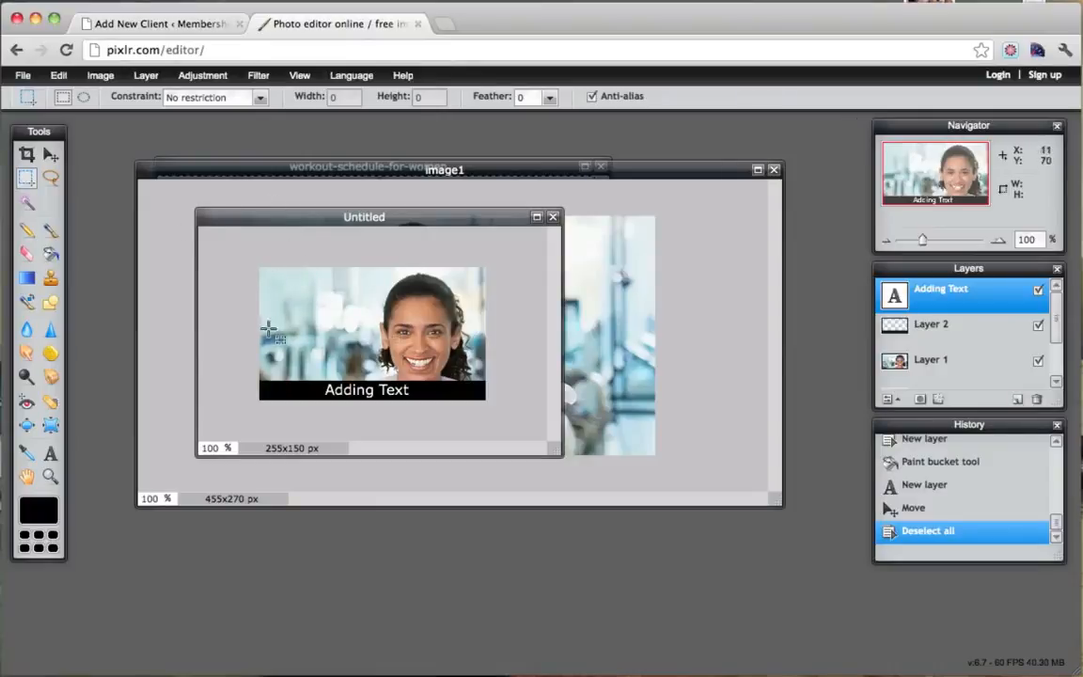
pyautogui.click(169, 24)
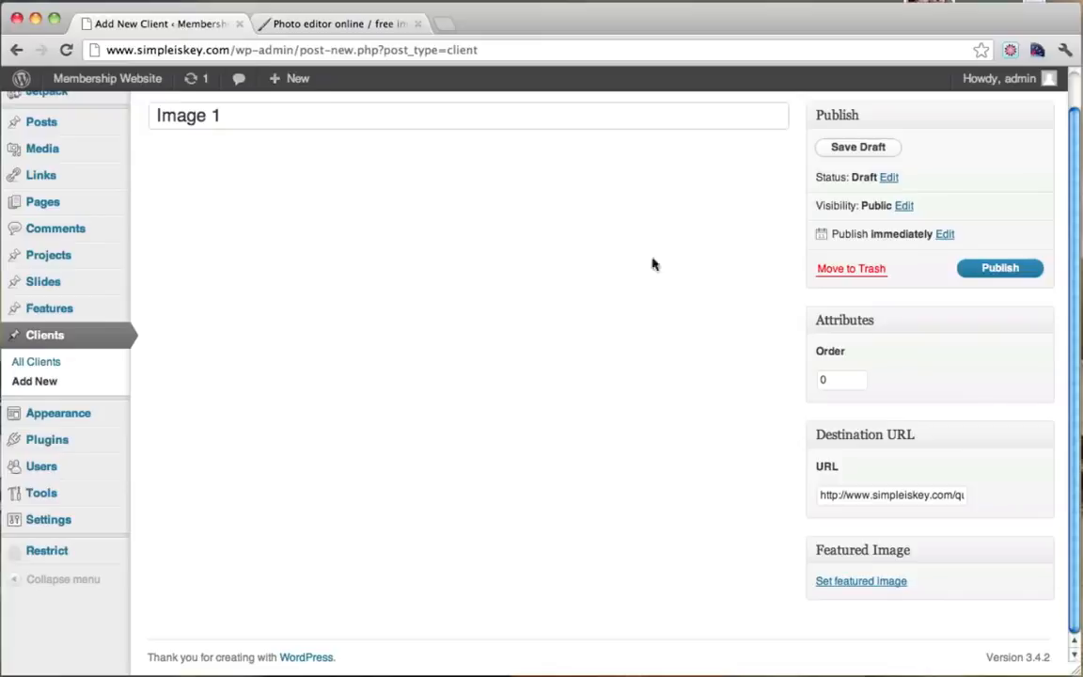
pyautogui.click(861, 583)
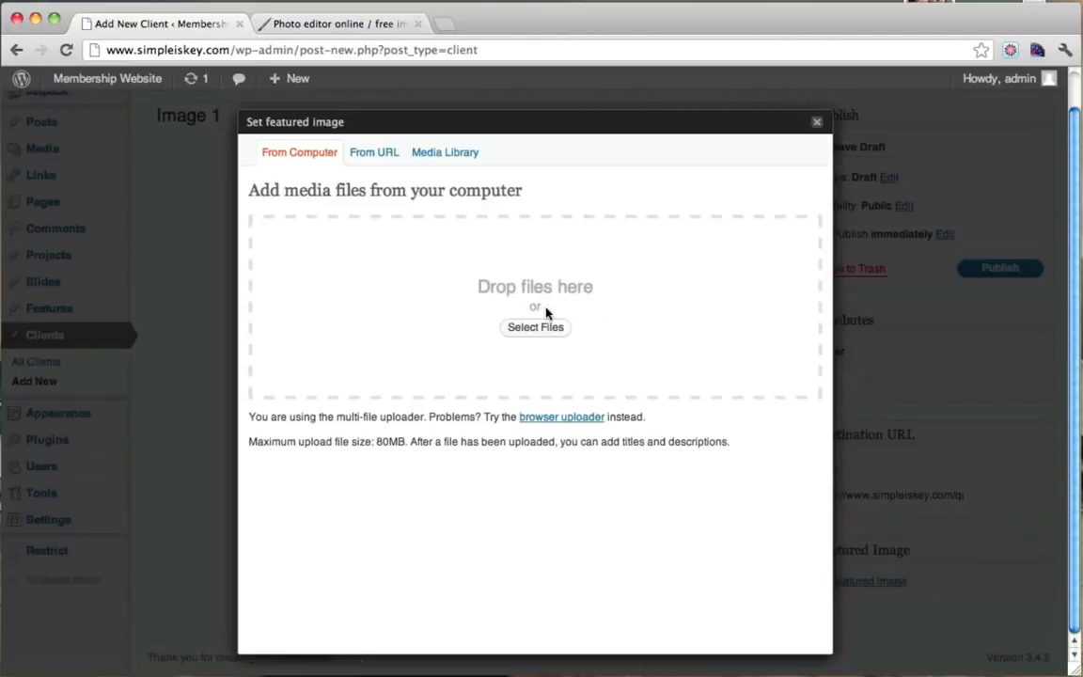
pyautogui.click(533, 327)
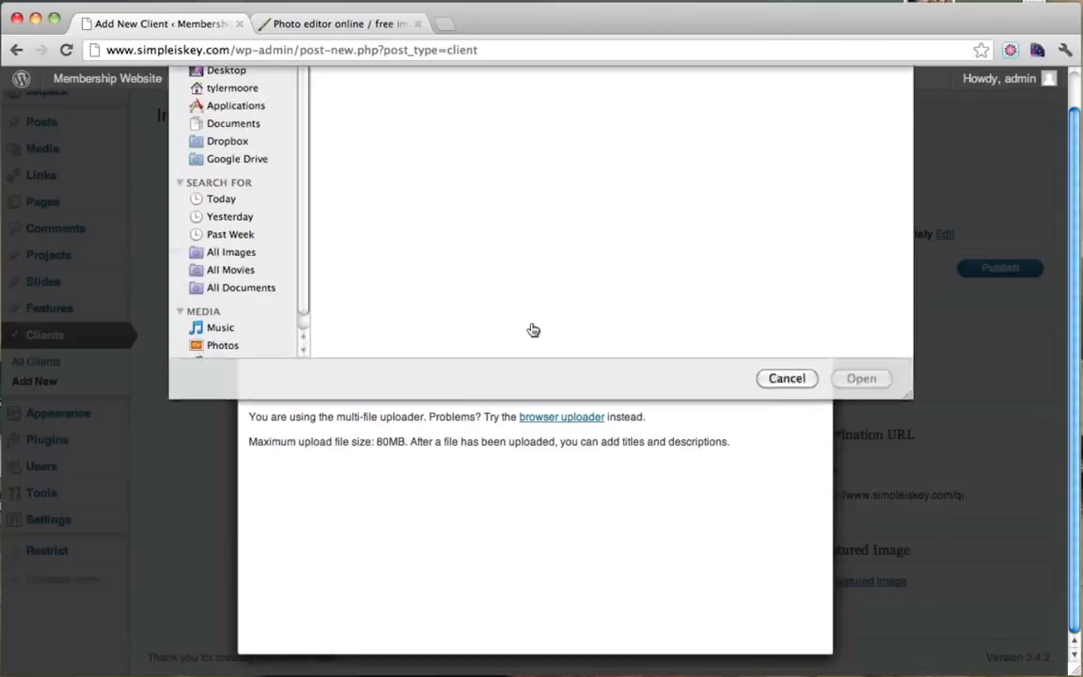
pyautogui.click(364, 86)
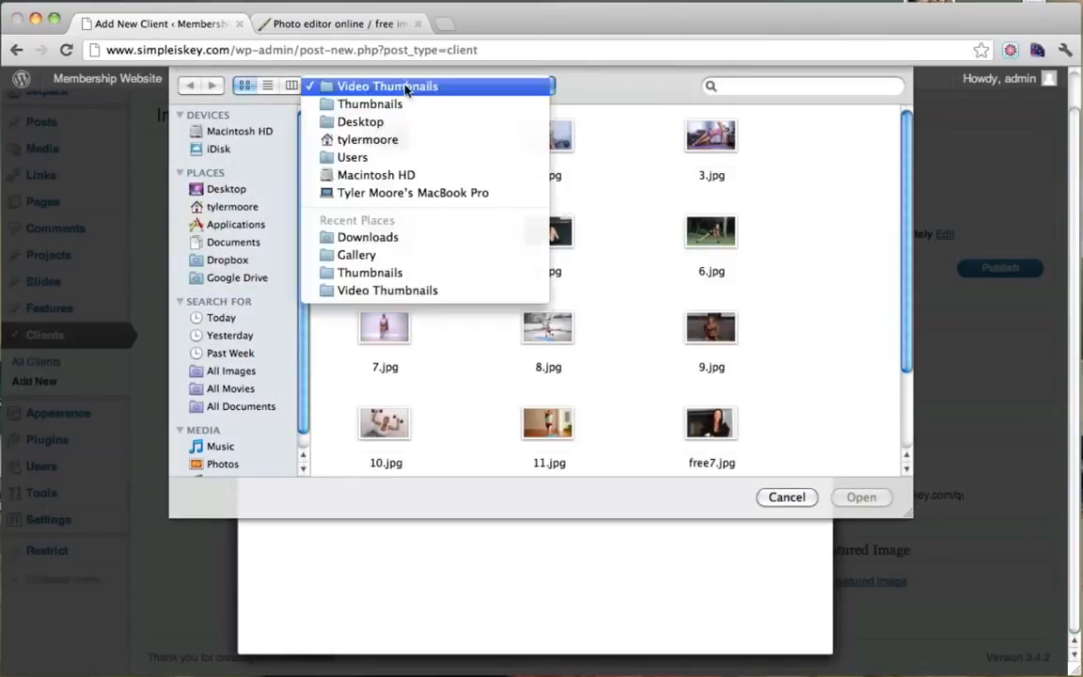
pyautogui.click(385, 103)
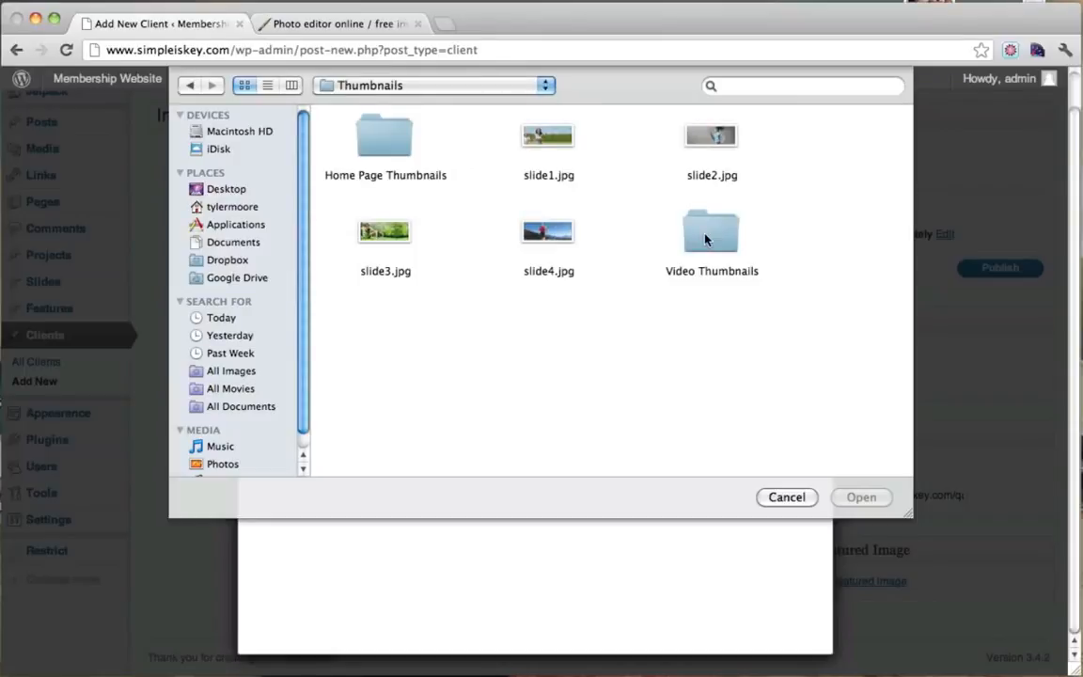
pyautogui.click(706, 240)
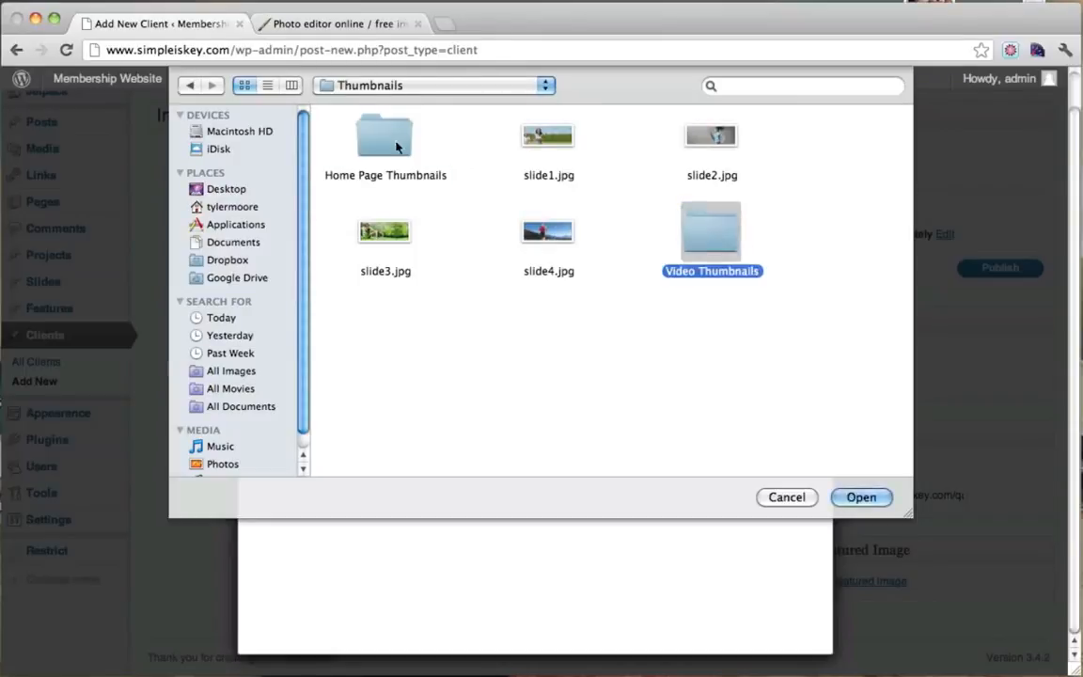
pyautogui.doubleClick(706, 240)
pyautogui.click(359, 128)
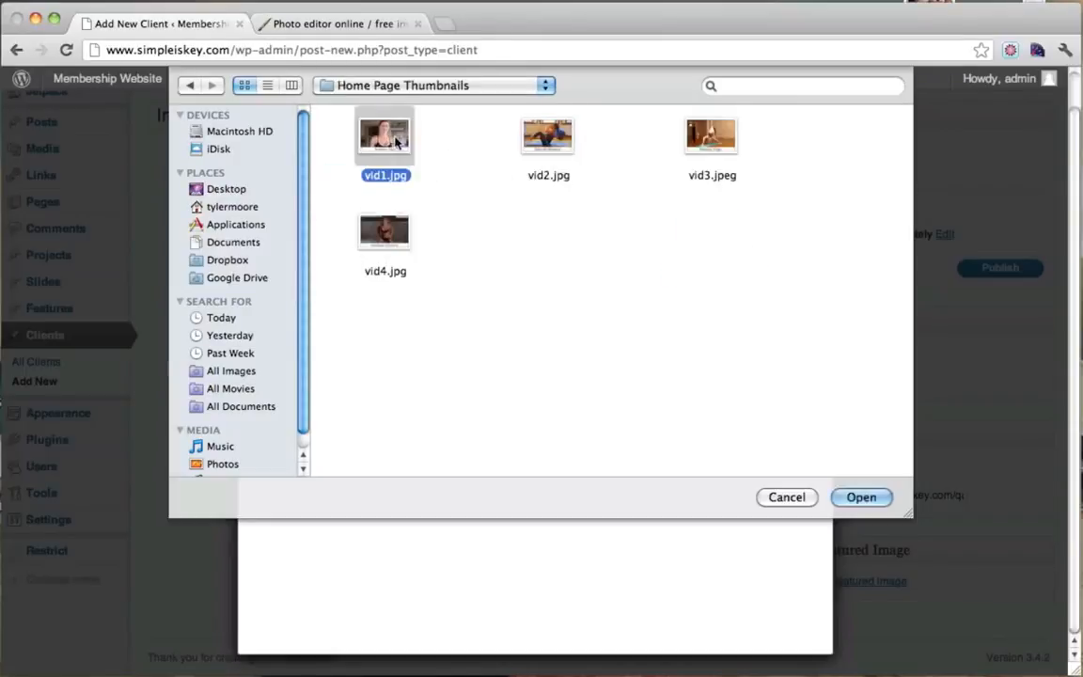
pyautogui.click(861, 497)
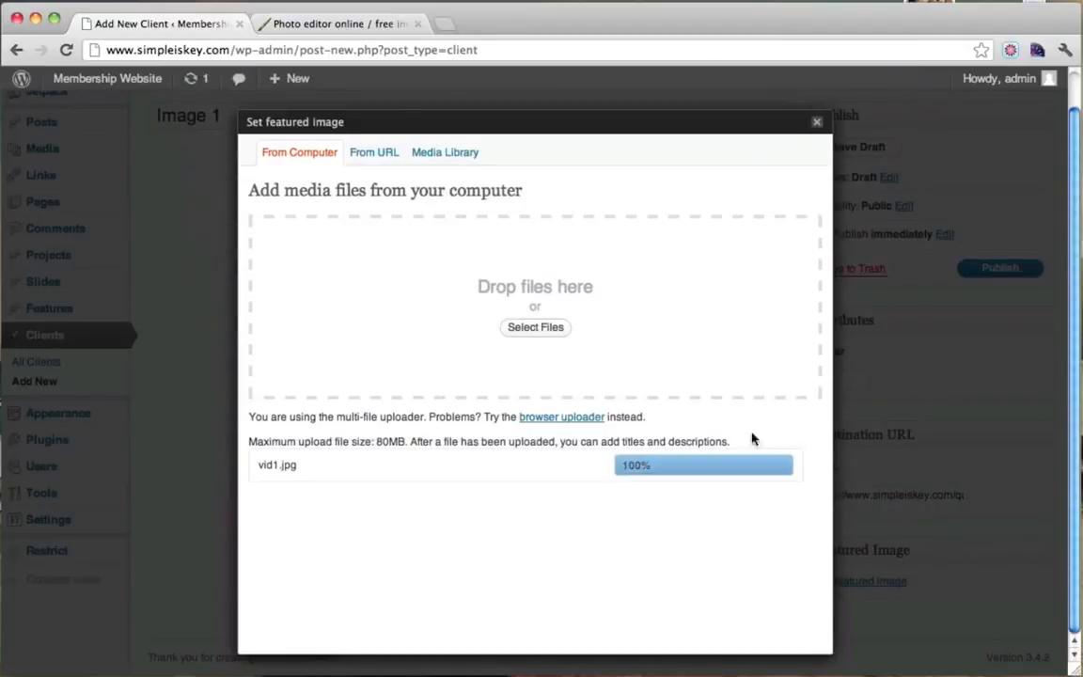
# Use vid1.jpg as the featured image and publish the Image 1 client.
pyautogui.scroll(-5, 703, 541)
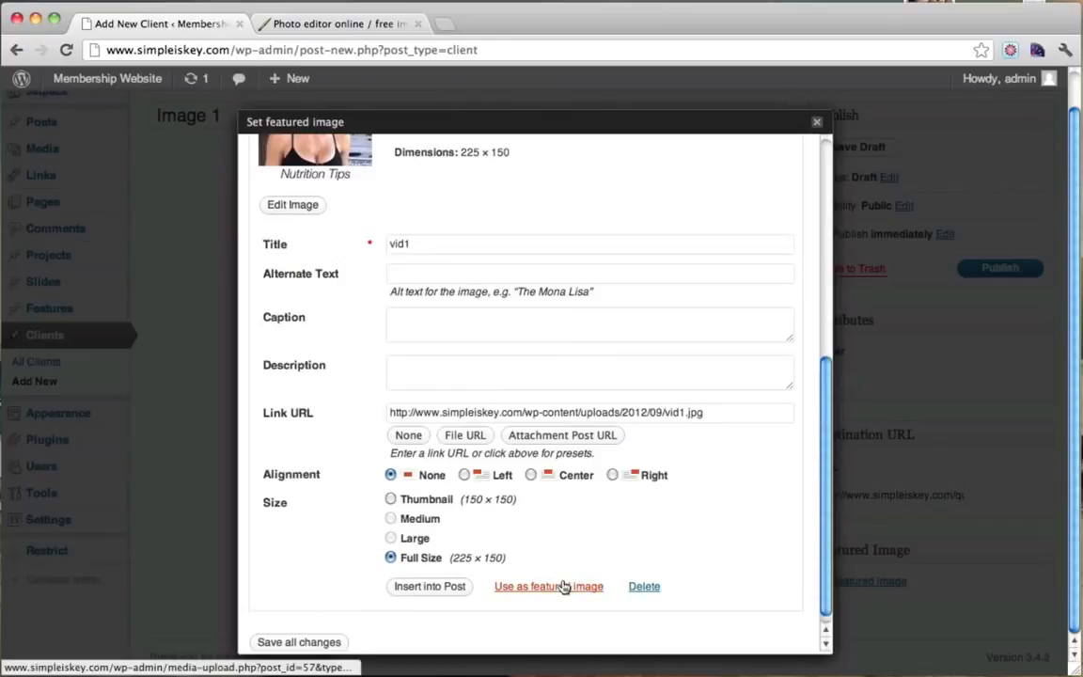
pyautogui.click(563, 585)
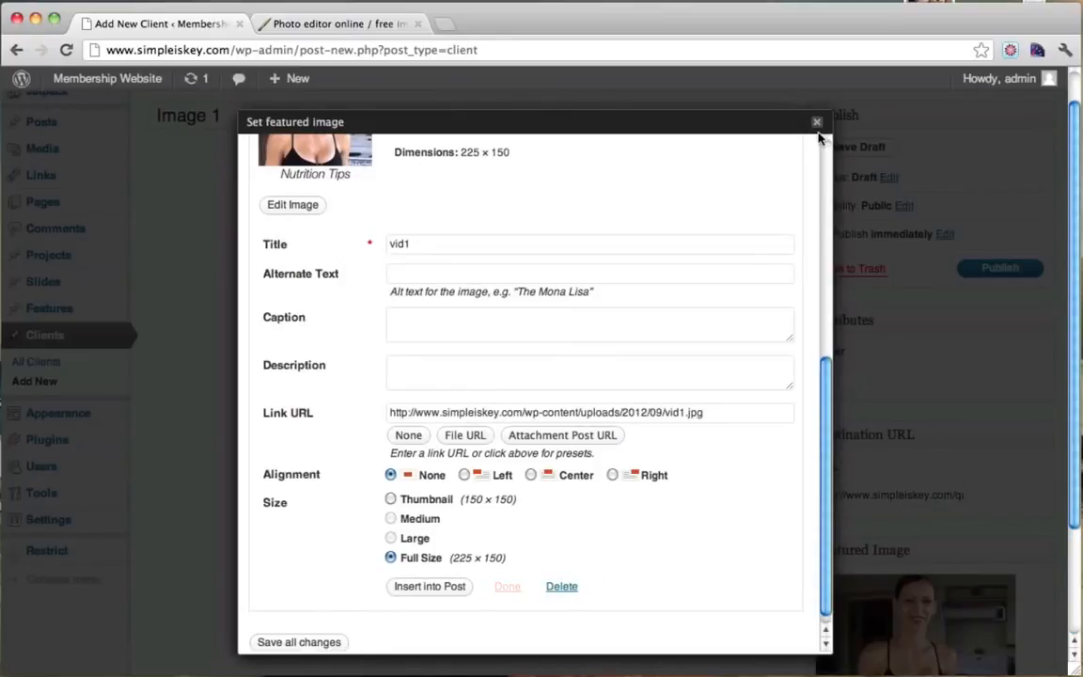
pyautogui.click(816, 122)
pyautogui.click(1001, 269)
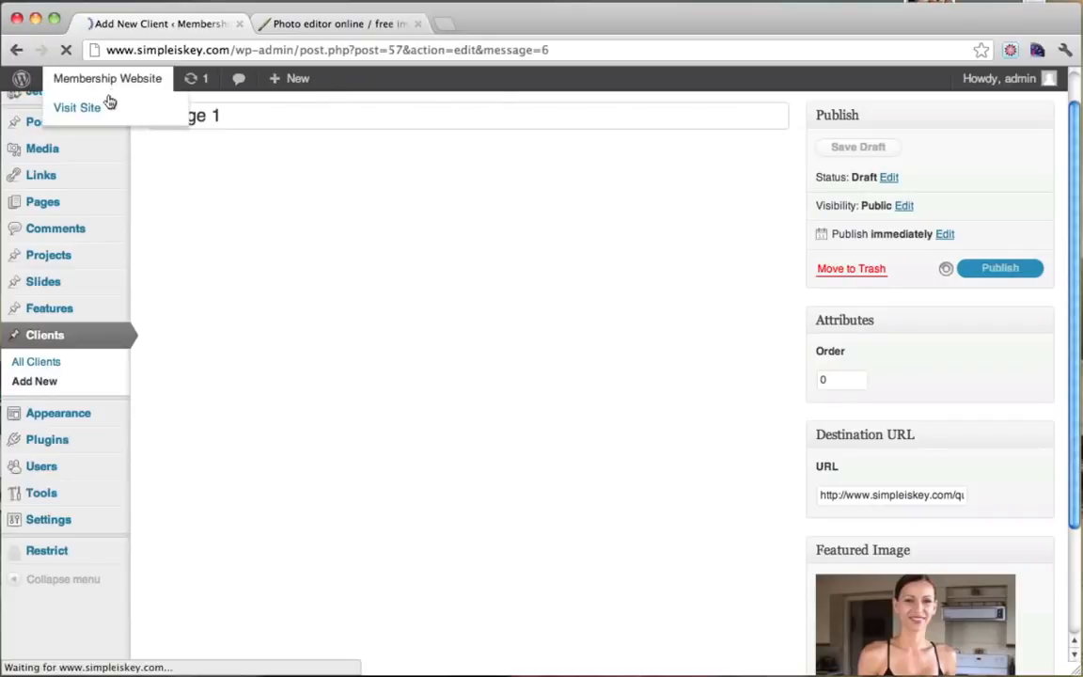
# On the live homepage, follow the Nutrition Tips thumbnail to the workout post and go back.
pyautogui.moveTo(42, 82)
pyautogui.keyDown('super'); pyautogui.click(101, 108); pyautogui.keyUp('super')
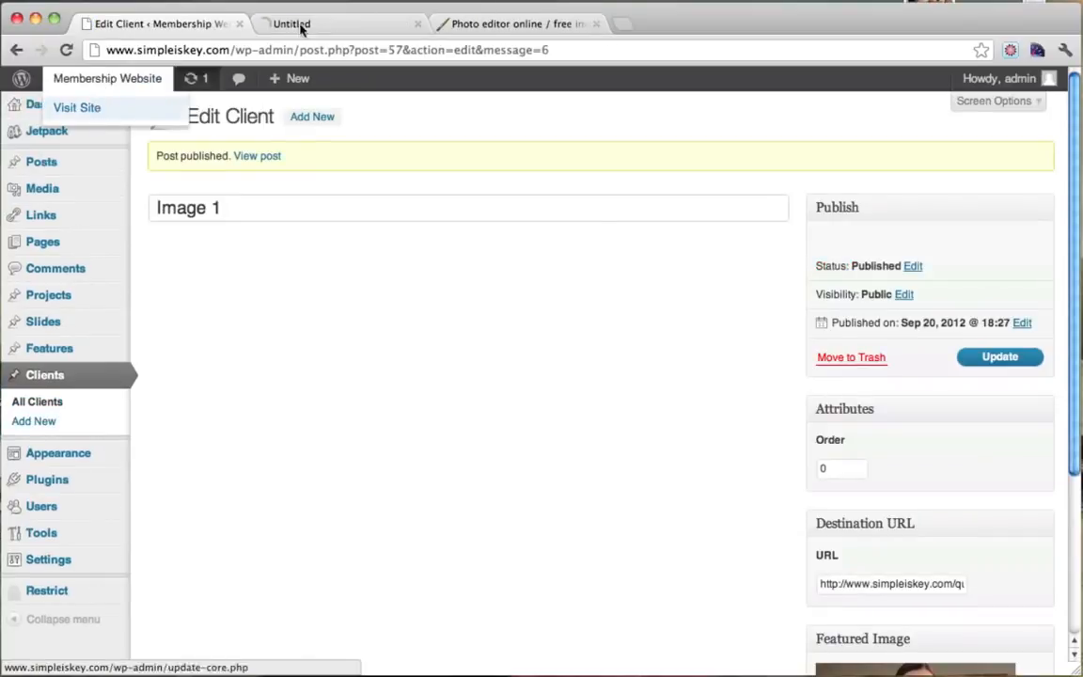
pyautogui.click(336, 26)
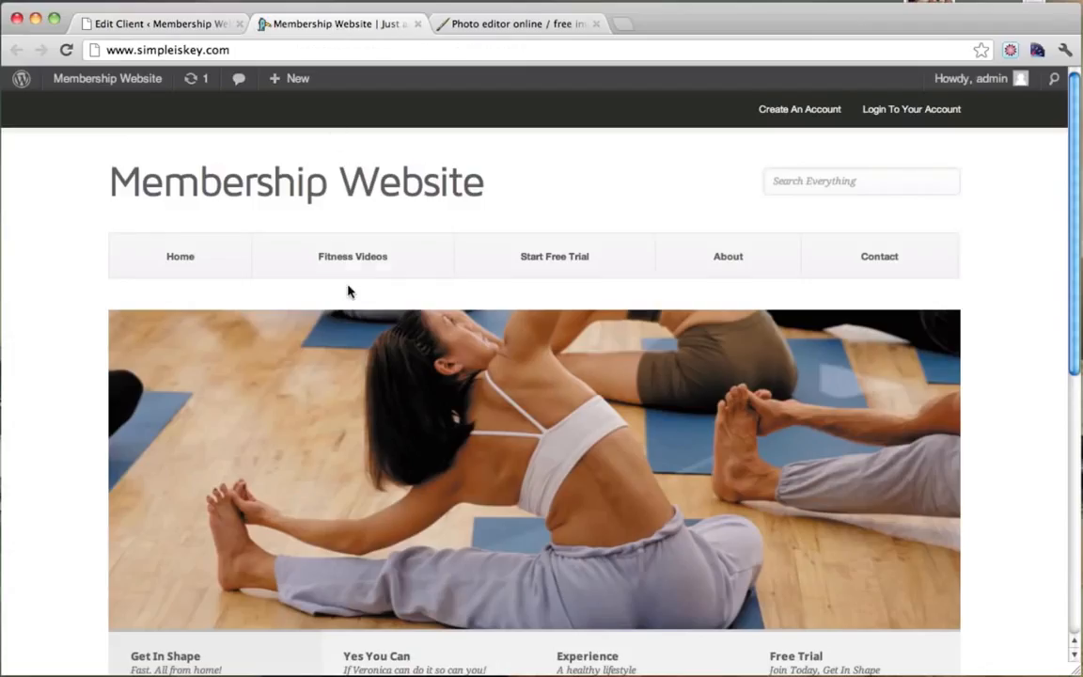
pyautogui.scroll(-10, 348, 291)
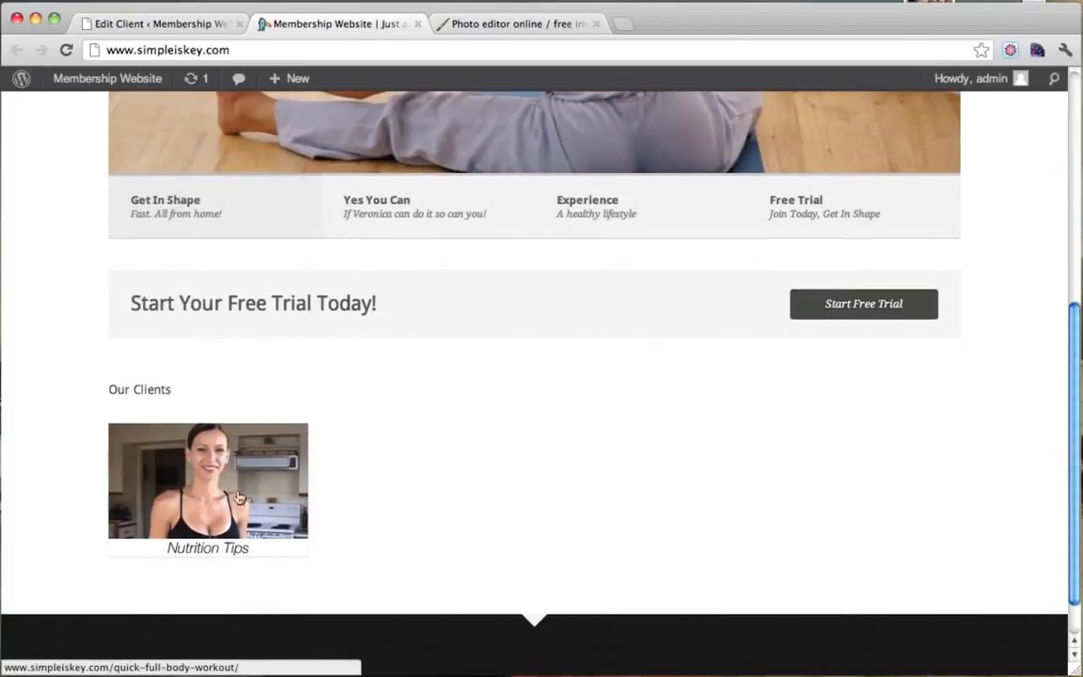
pyautogui.click(200, 471)
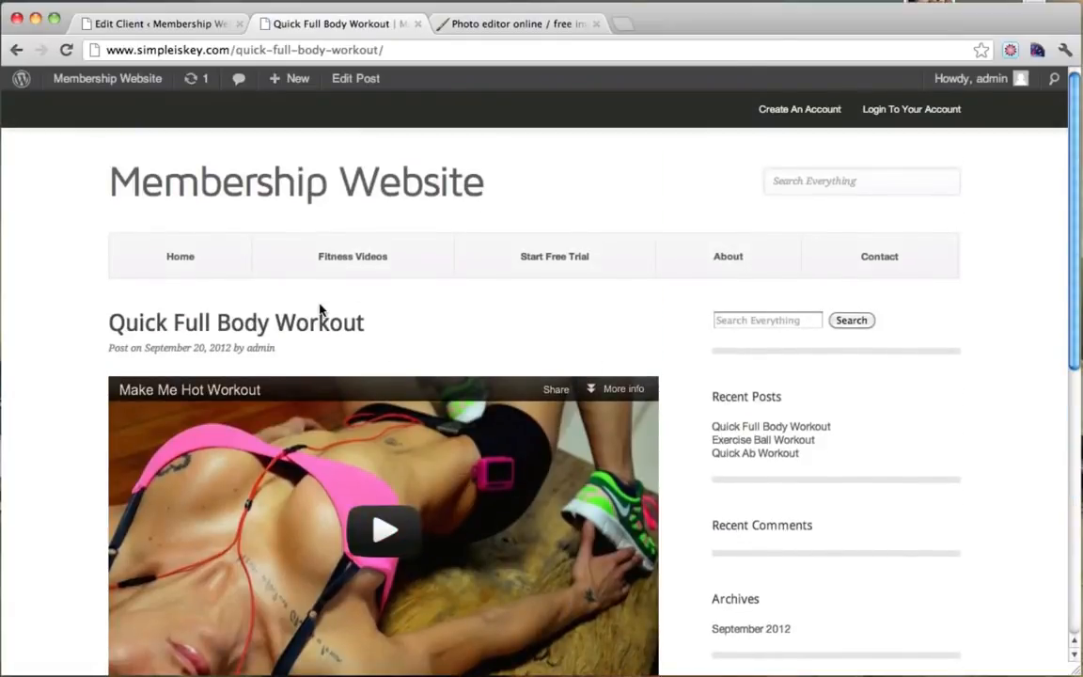
pyautogui.scroll(-5, 321, 308)
pyautogui.scroll(5, 321, 308)
pyautogui.click(8, 54)
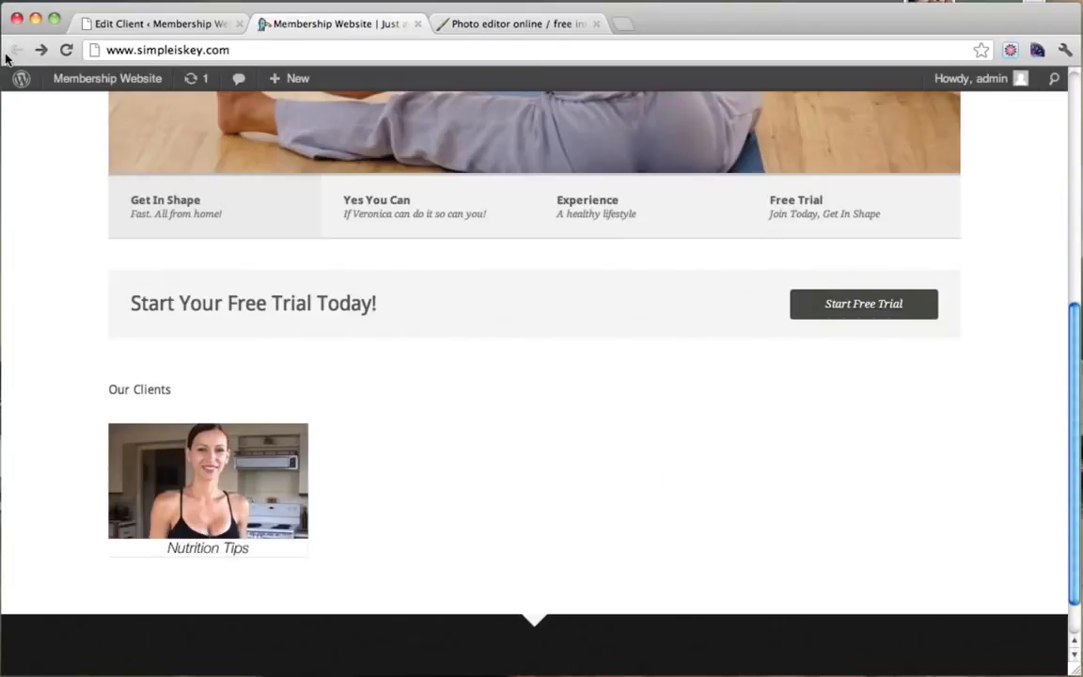
# Open the admin Dashboard in a new tab.
pyautogui.moveTo(119, 388); pyautogui.dragTo(184, 390)
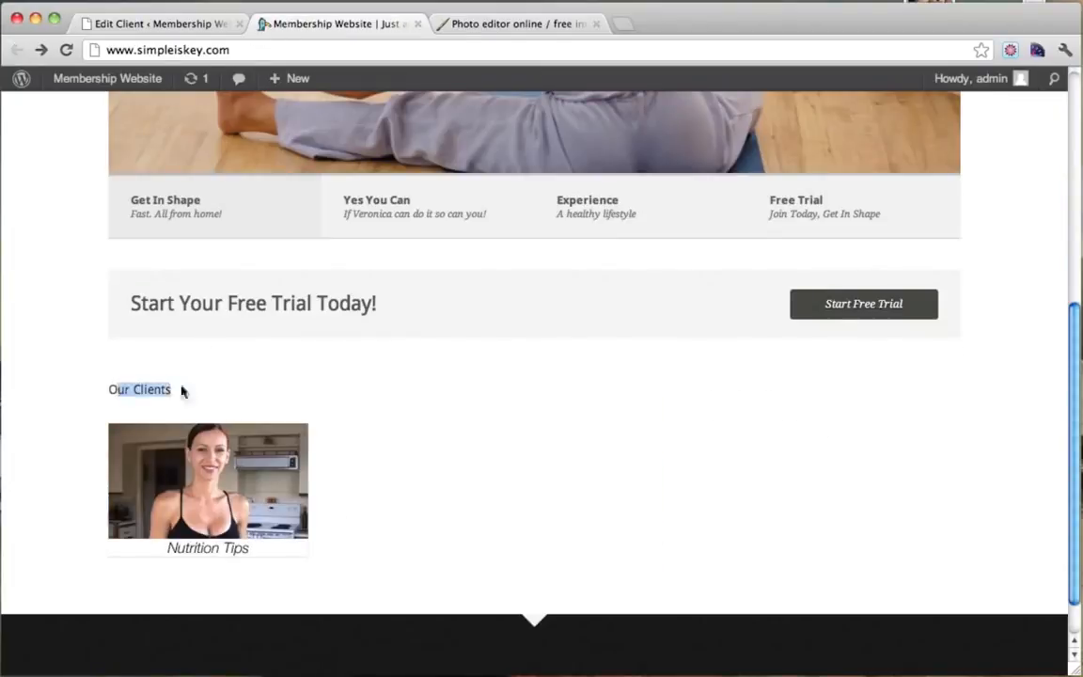
pyautogui.click(144, 389)
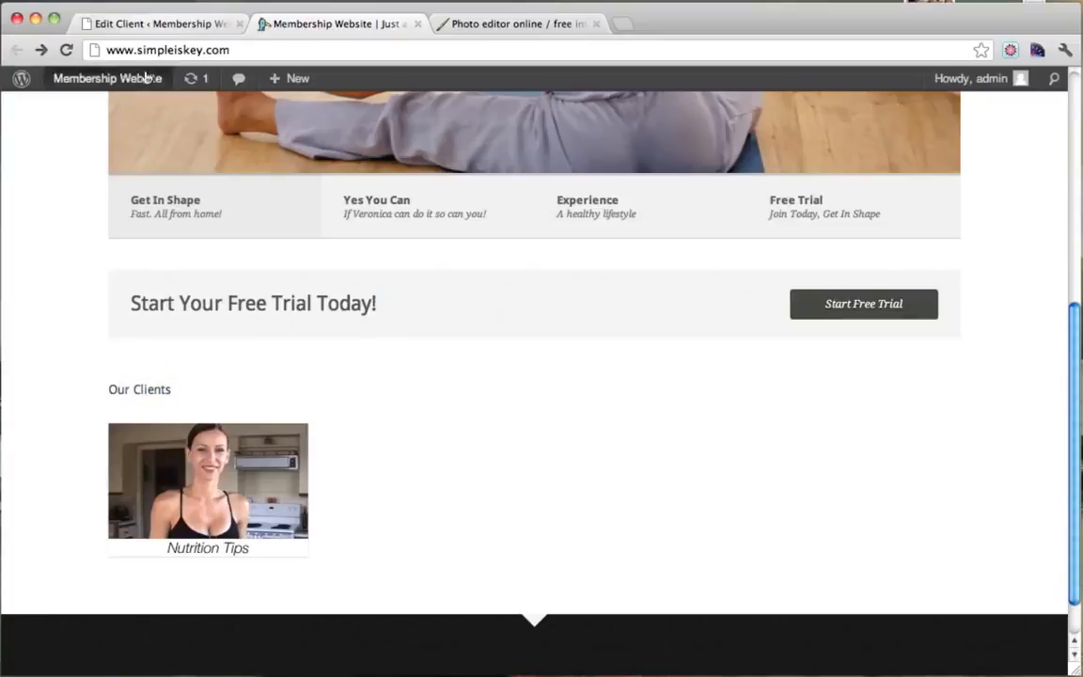
pyautogui.moveTo(138, 84)
pyautogui.keyDown('super'); pyautogui.click(127, 110); pyautogui.keyUp('super')
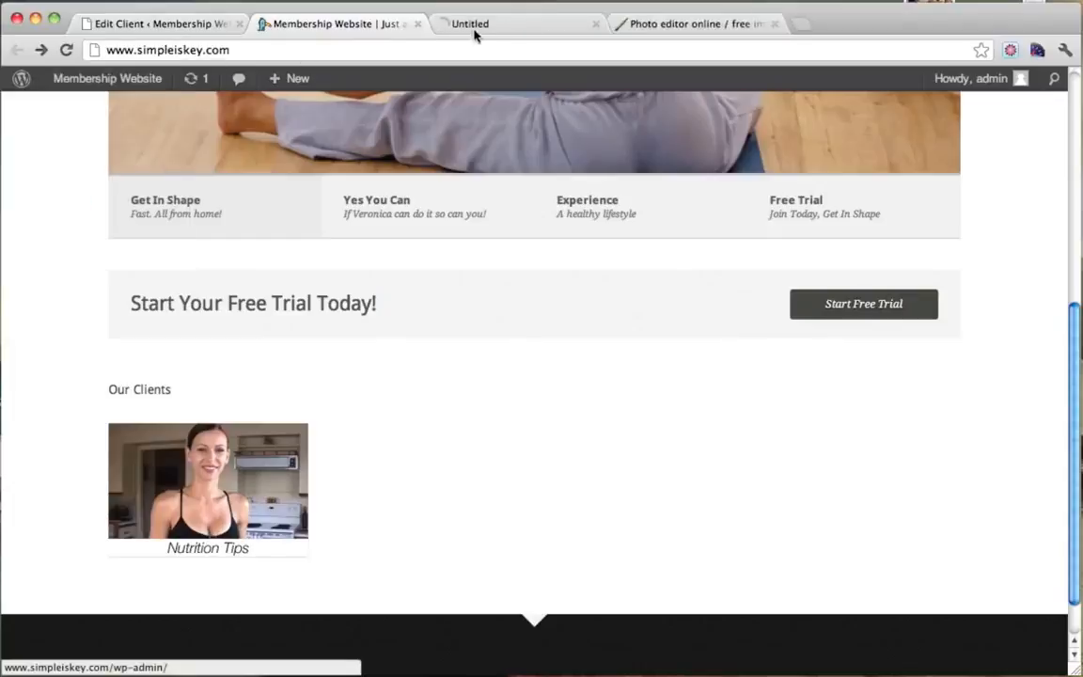
pyautogui.click(505, 24)
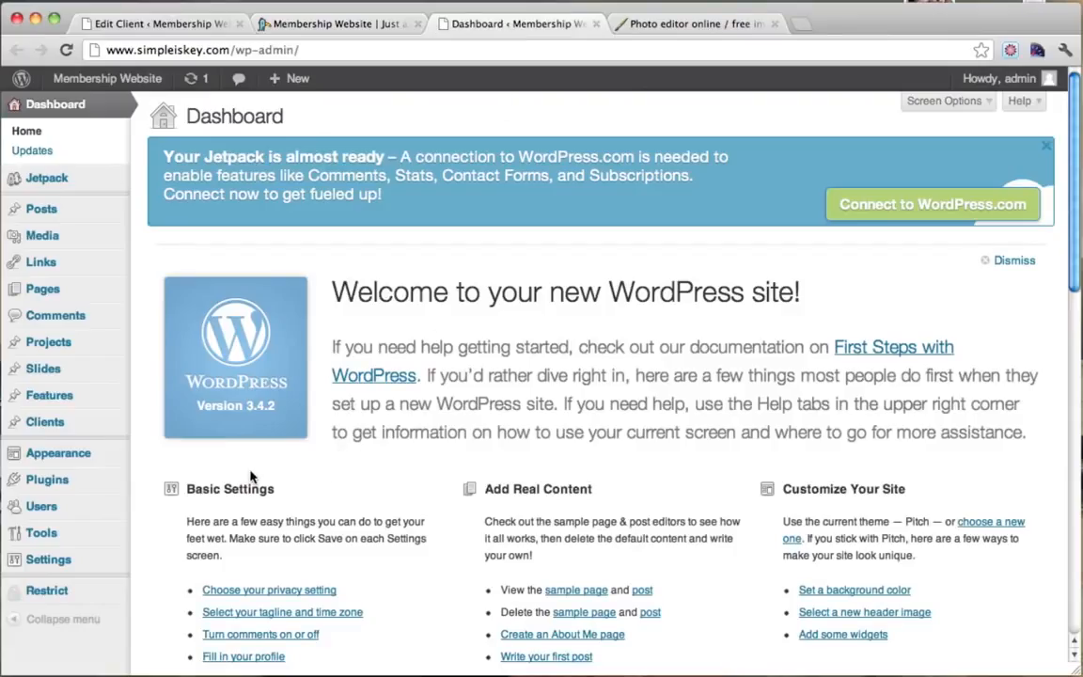
# Open Appearance > Theme Settings and go to its Front Page settings.
pyautogui.moveTo(81, 463)
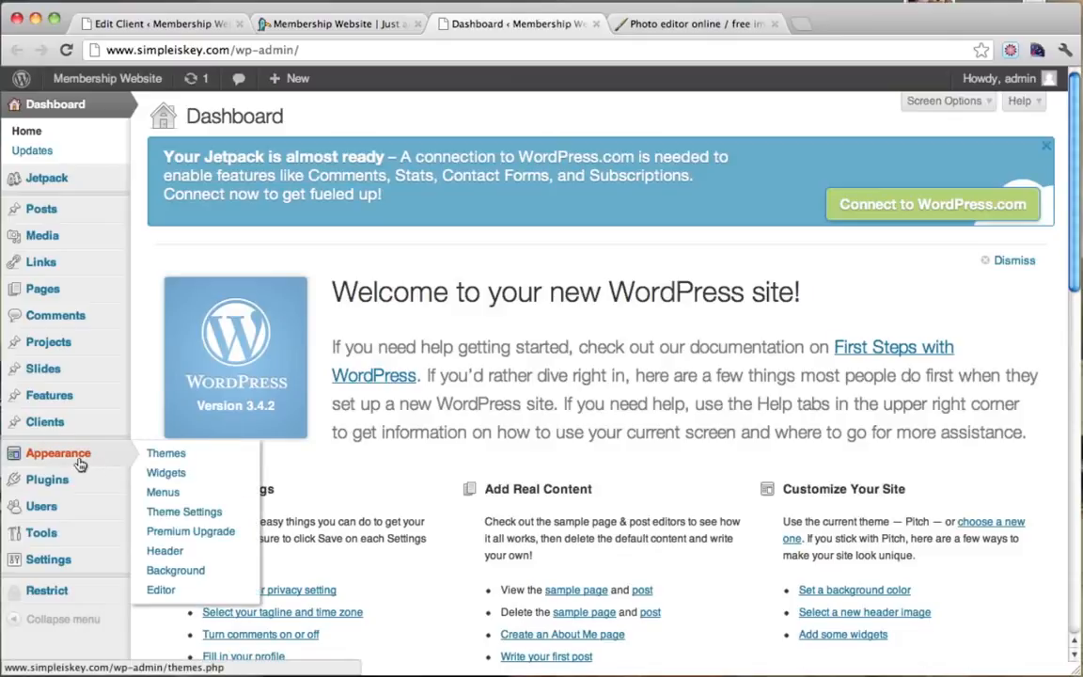
pyautogui.click(207, 515)
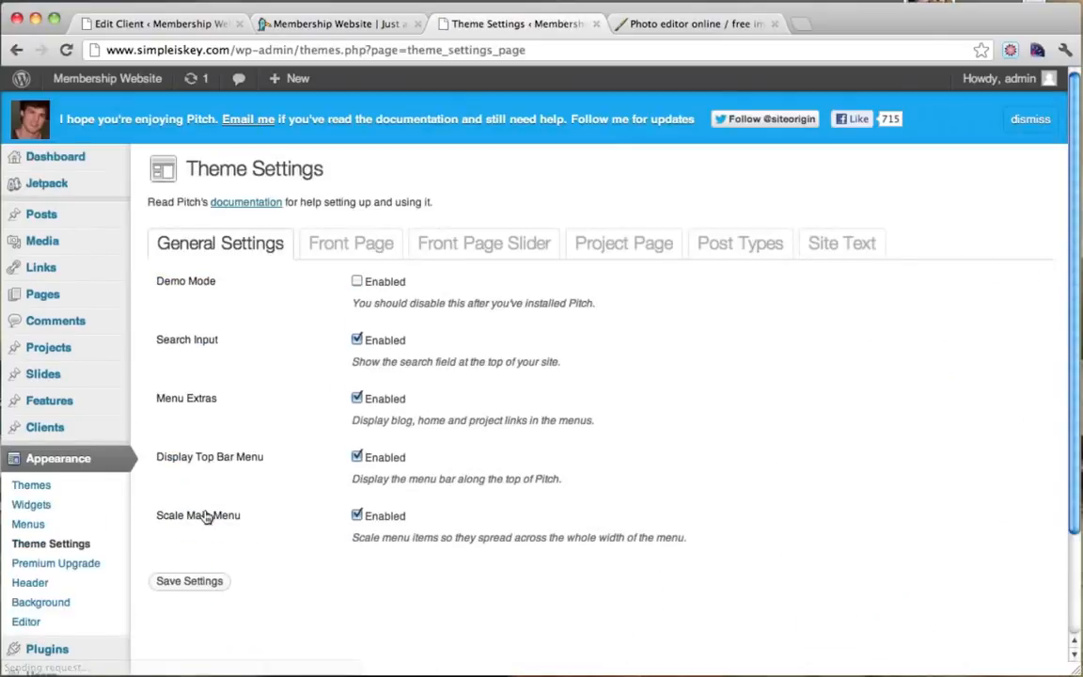
pyautogui.scroll(-2, 690, 354)
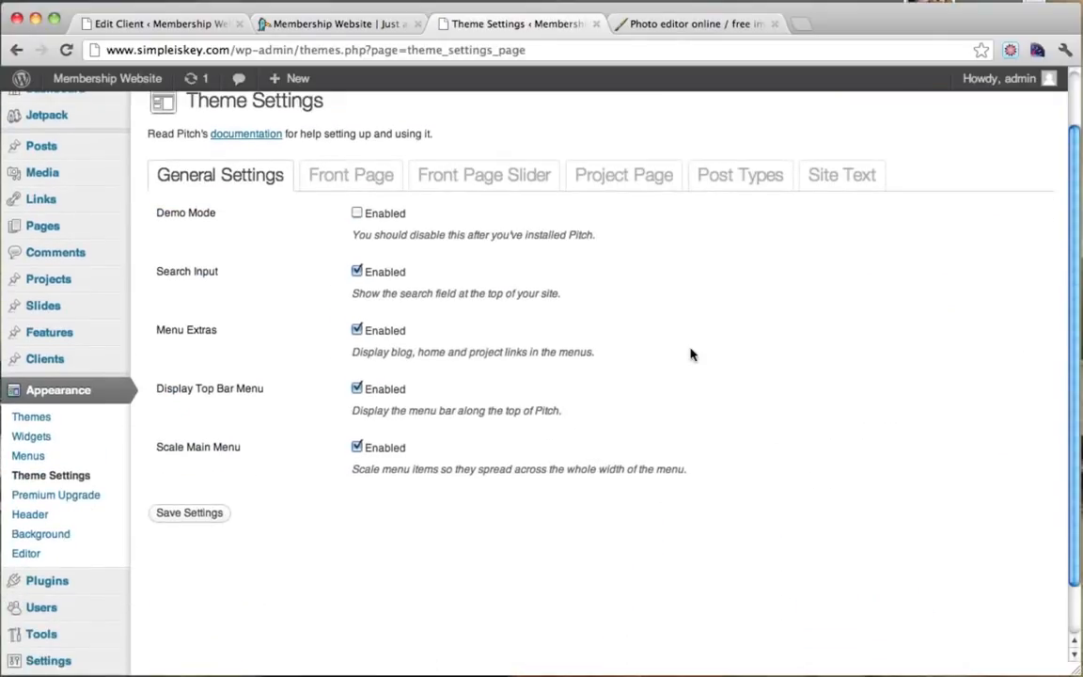
pyautogui.click(833, 175)
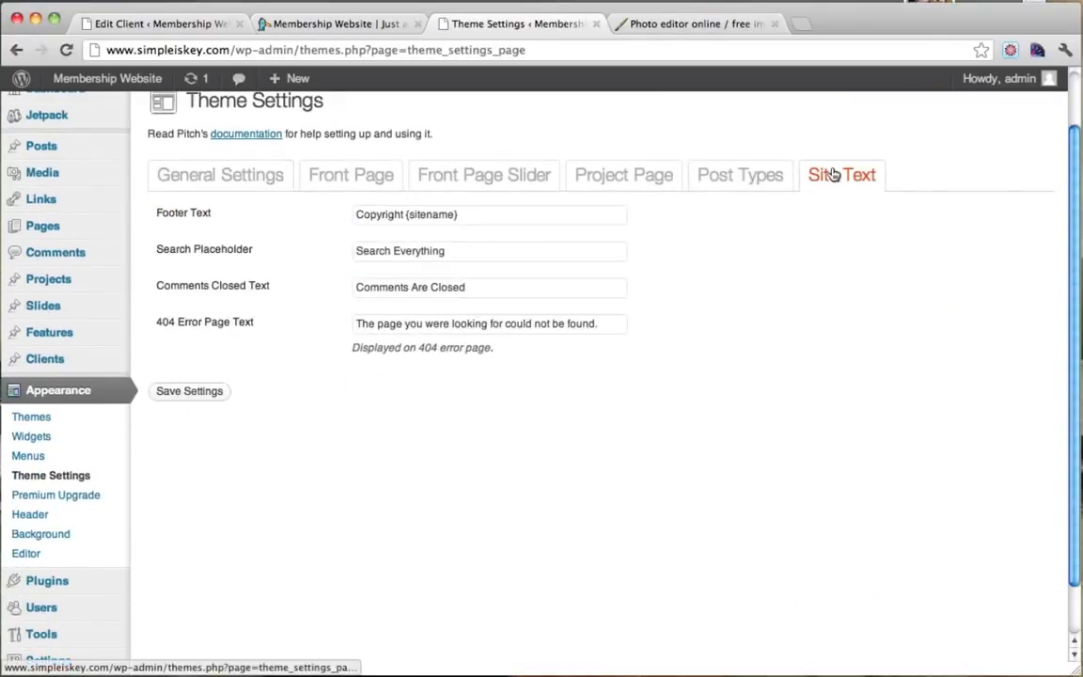
pyautogui.click(739, 178)
pyautogui.click(621, 179)
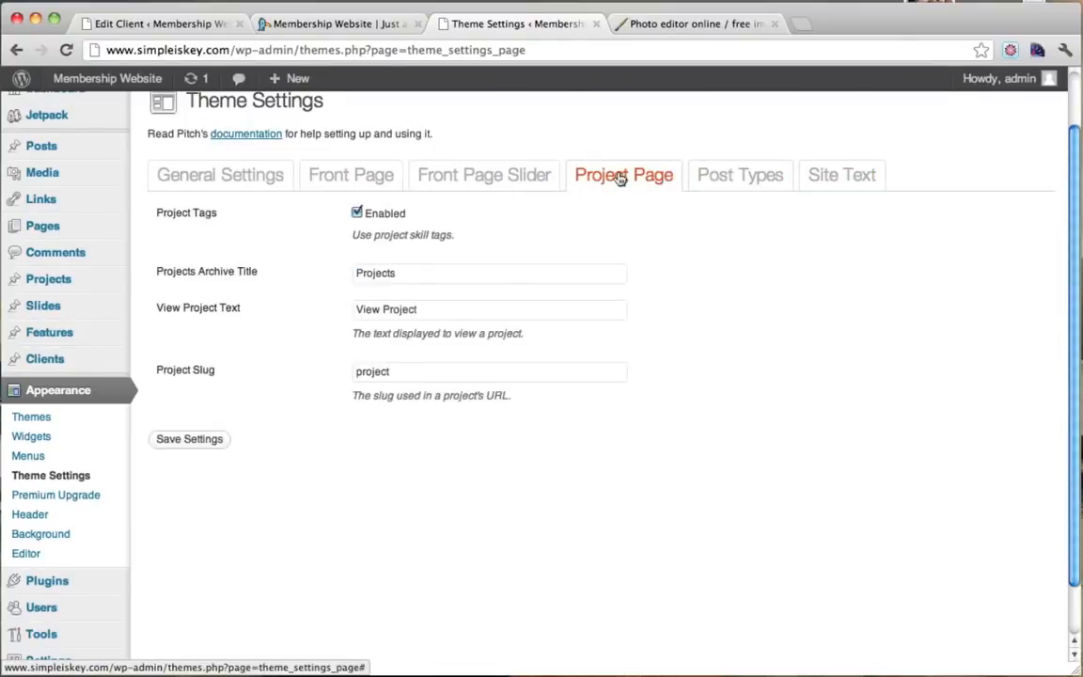
pyautogui.click(490, 178)
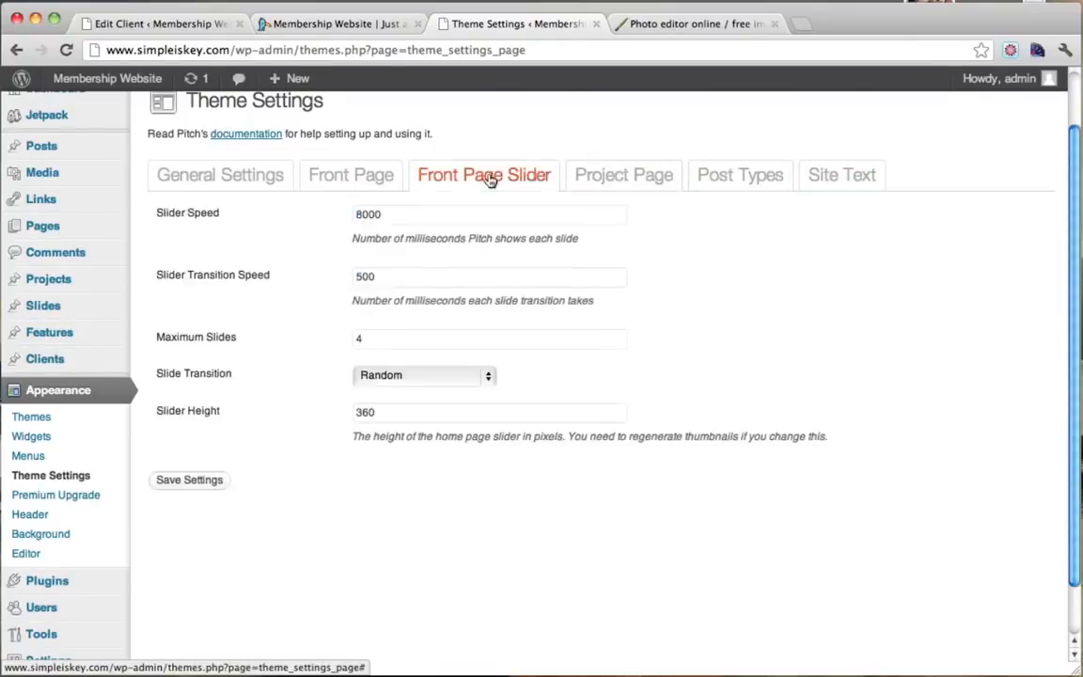
pyautogui.click(349, 177)
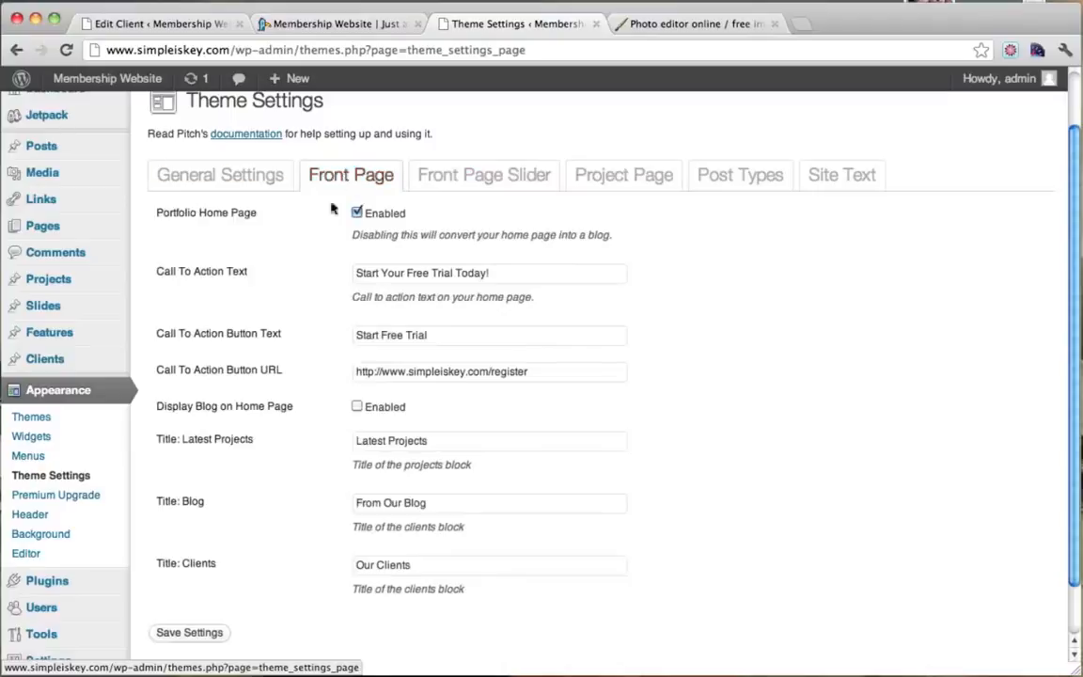
pyautogui.scroll(-1, 371, 327)
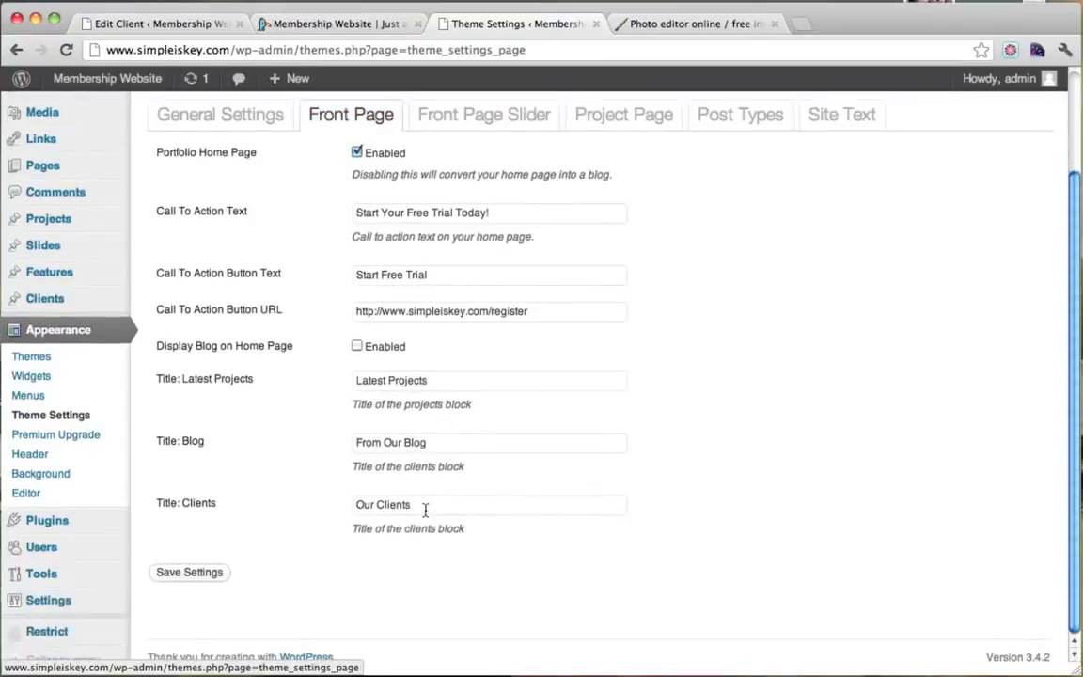
# Change the clients title from 'Our Clients' to 'Featured Videos', save, and view the front page.
pyautogui.moveTo(425, 510); pyautogui.dragTo(281, 505)
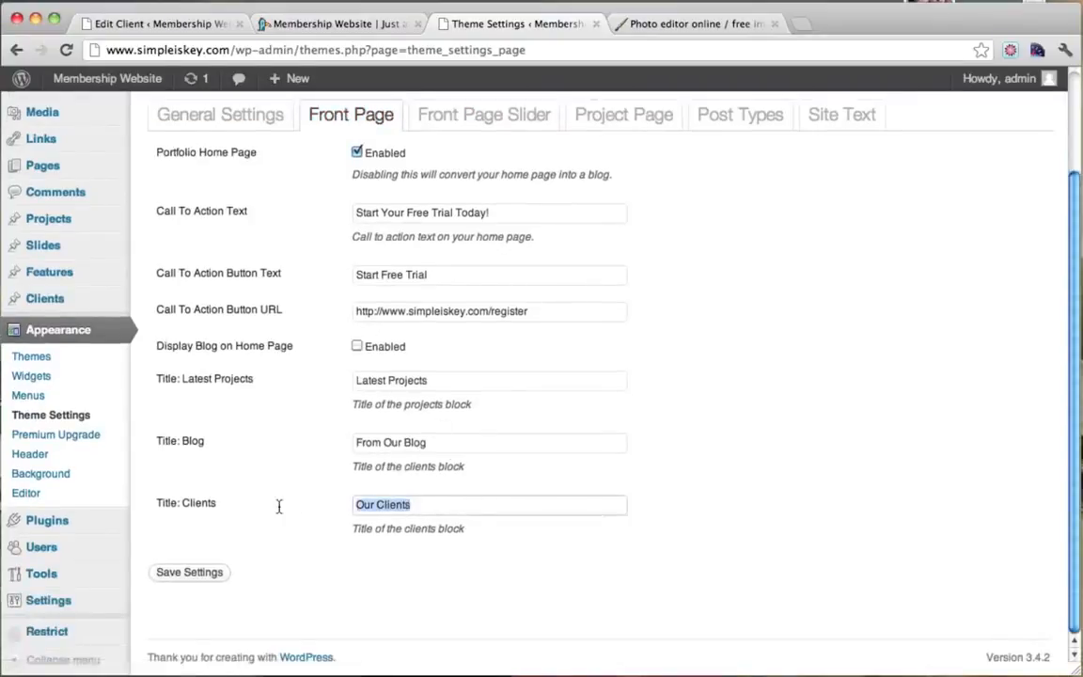
pyautogui.write('Featu')
pyautogui.press('Down')
pyautogui.press('Return')
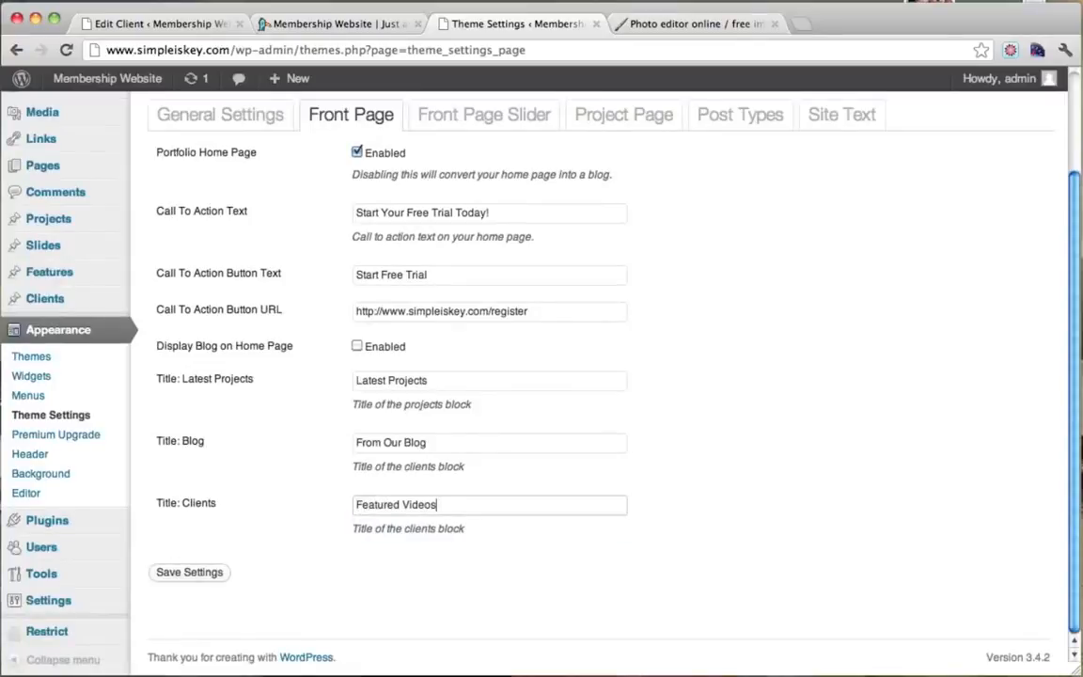
pyautogui.moveTo(441, 510); pyautogui.dragTo(318, 511)
pyautogui.click(317, 521)
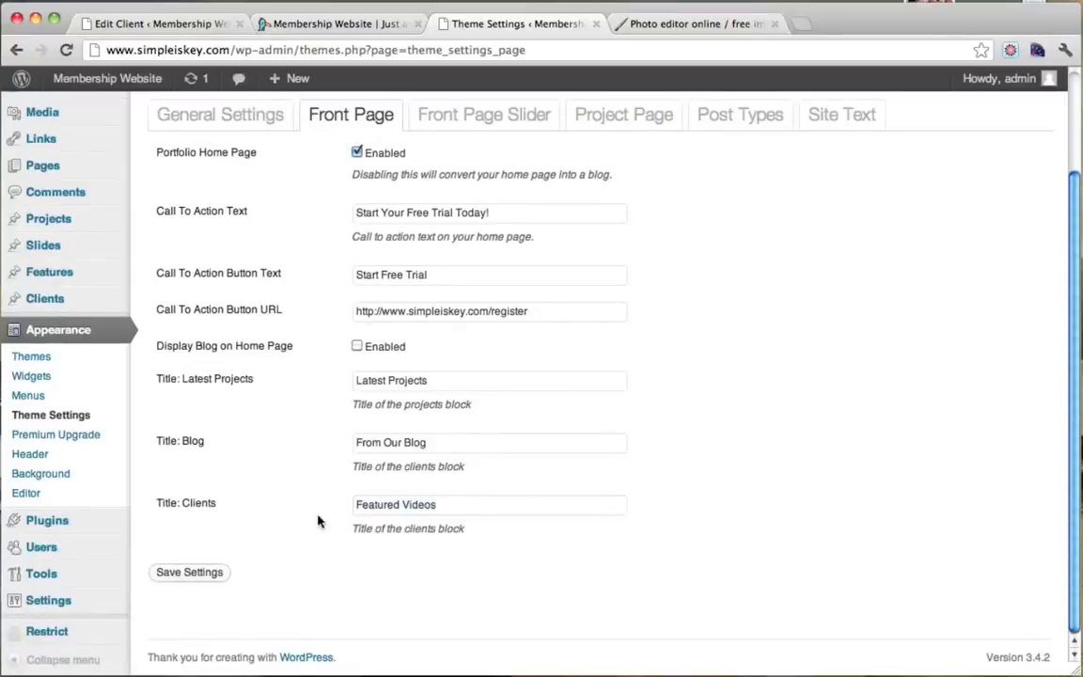
pyautogui.click(214, 575)
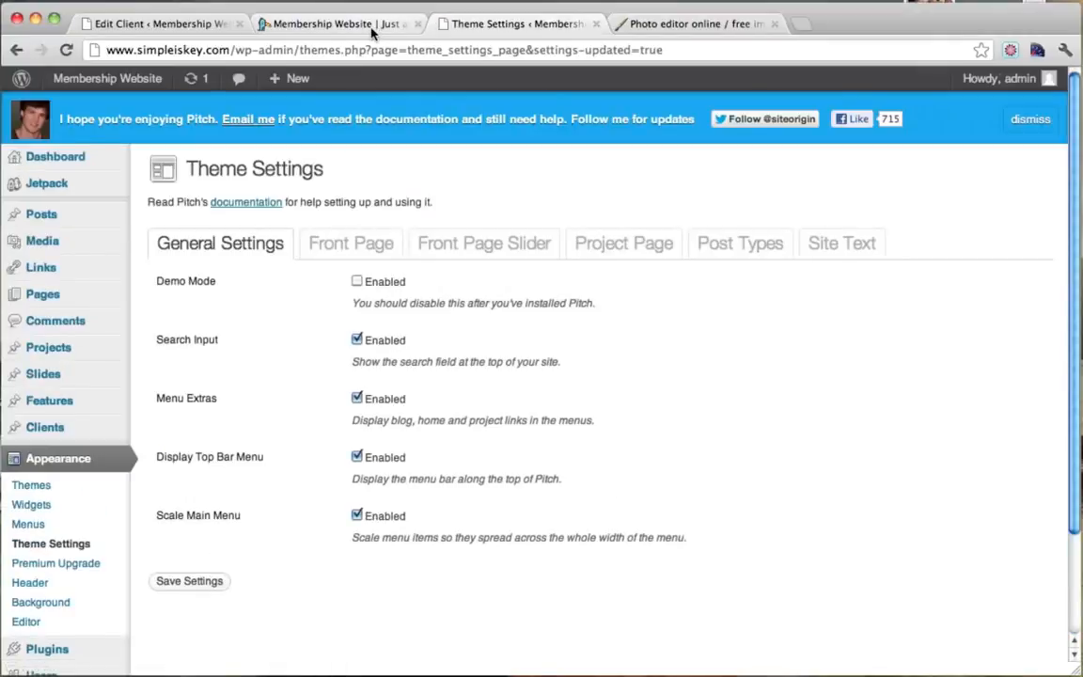
pyautogui.click(372, 31)
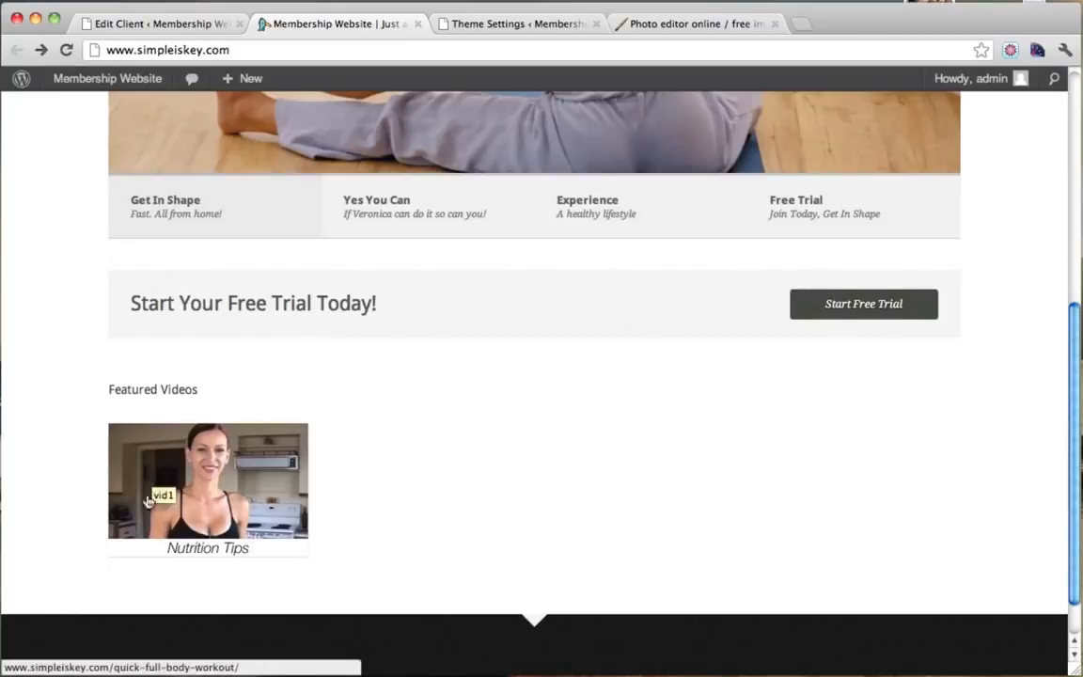
# Start a new client entry, discarding unsaved changes, and begin titling it Image 2.
pyautogui.click(178, 28)
pyautogui.click(312, 116)
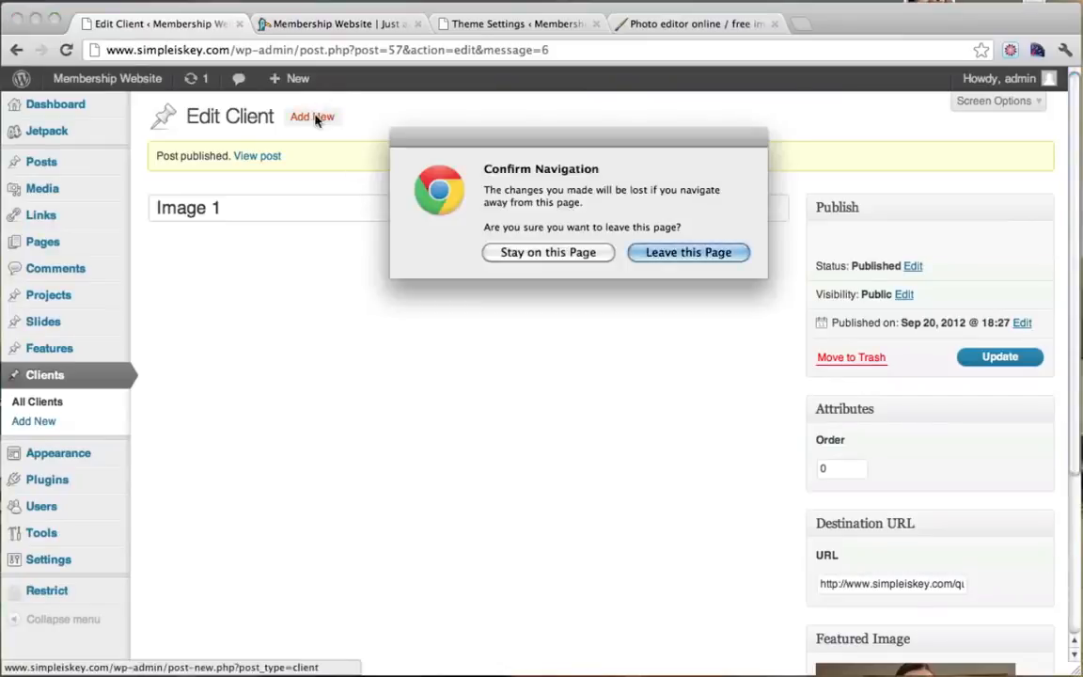
pyautogui.click(675, 254)
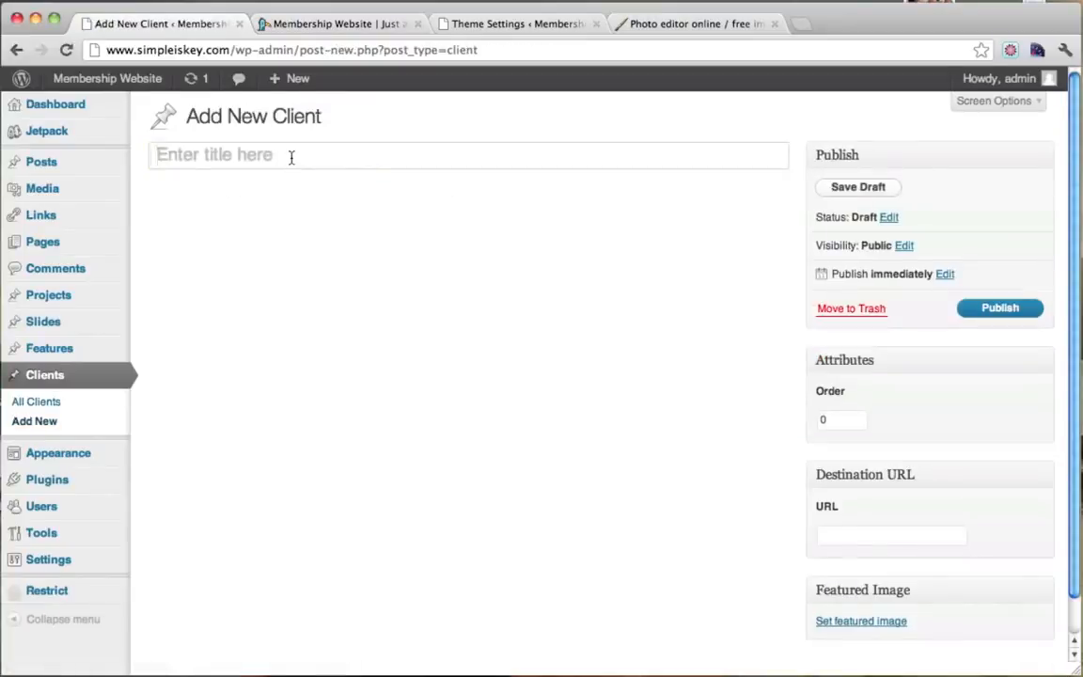
pyautogui.click(292, 157)
pyautogui.write('Image 2')
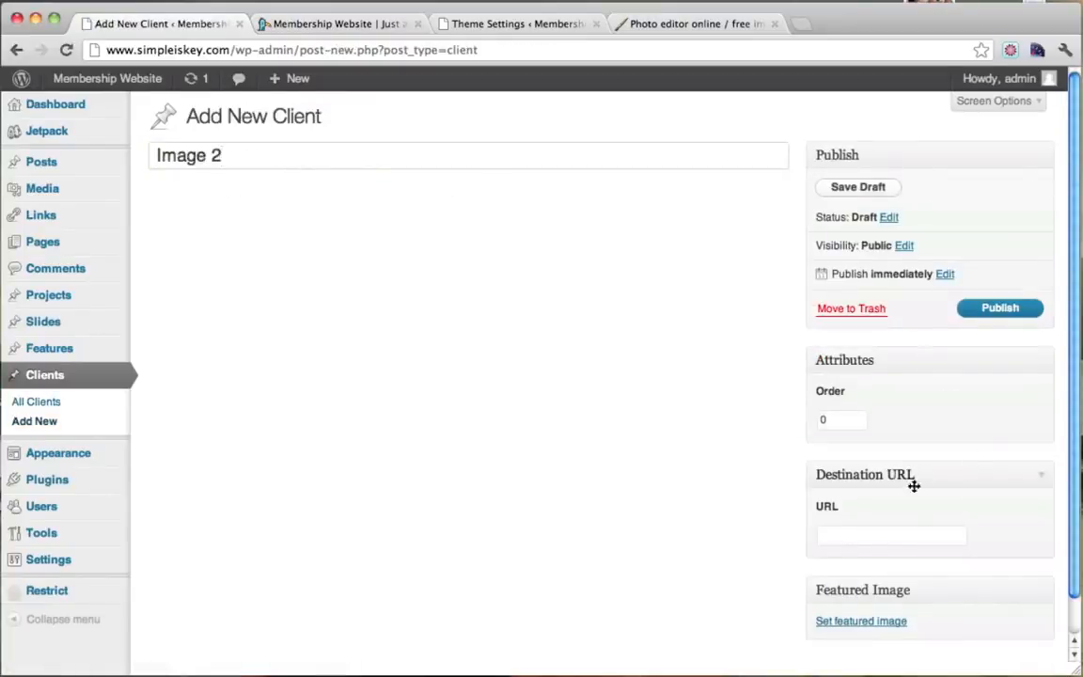
# Find the Exercise Ball Workout post on the live site and select its web address.
pyautogui.click(368, 26)
pyautogui.click(494, 29)
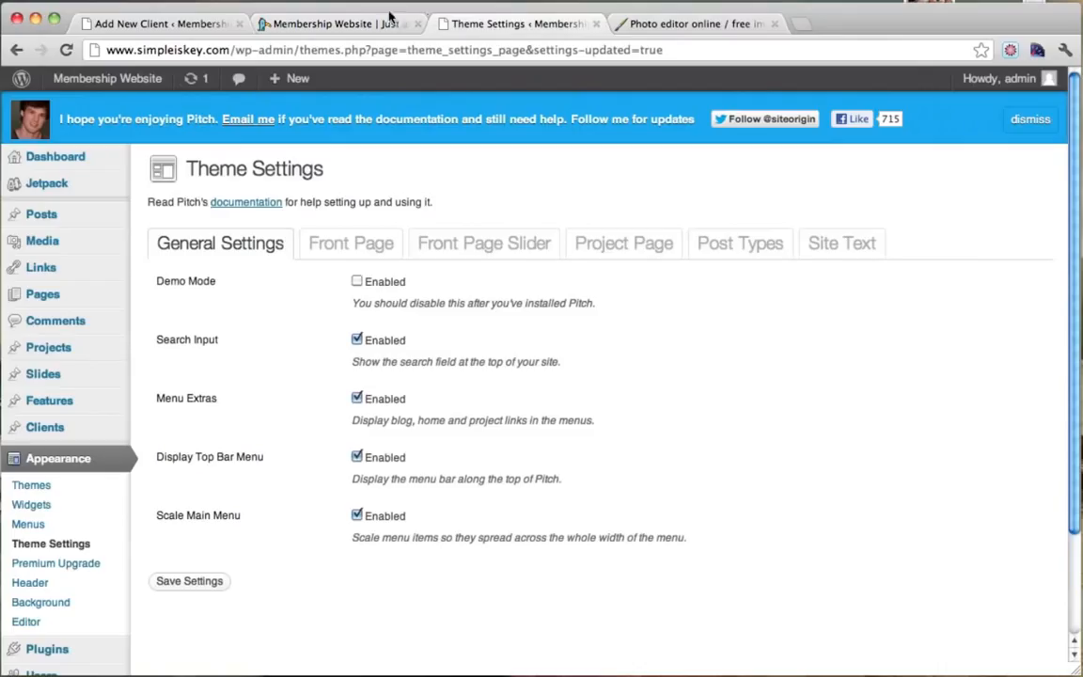
pyautogui.click(371, 19)
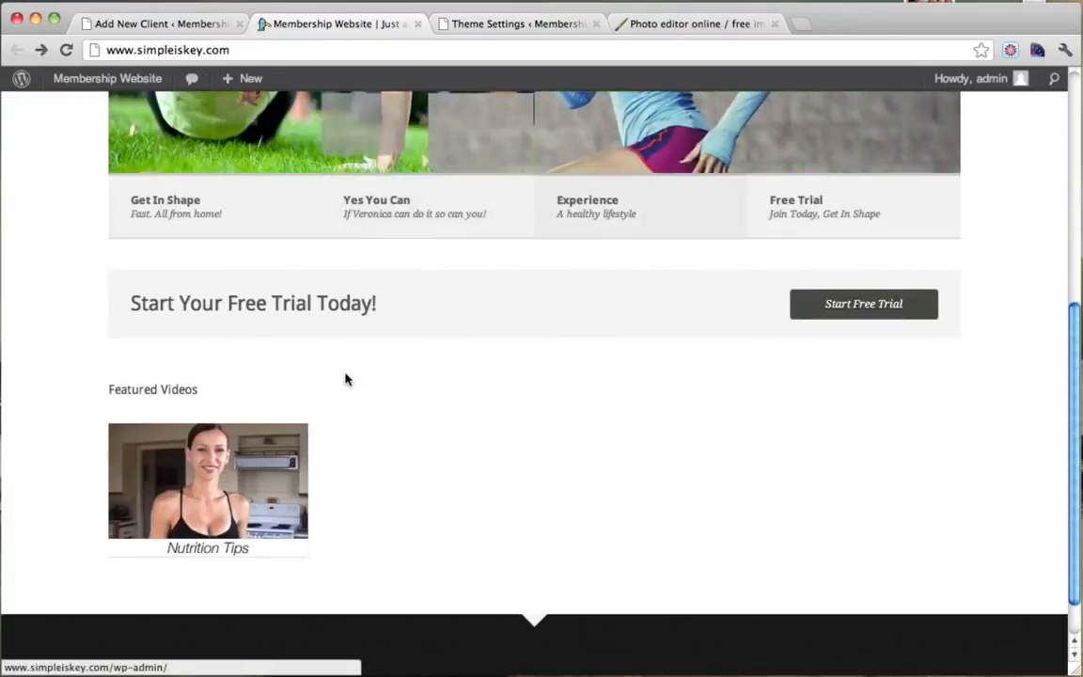
pyautogui.scroll(5, 346, 376)
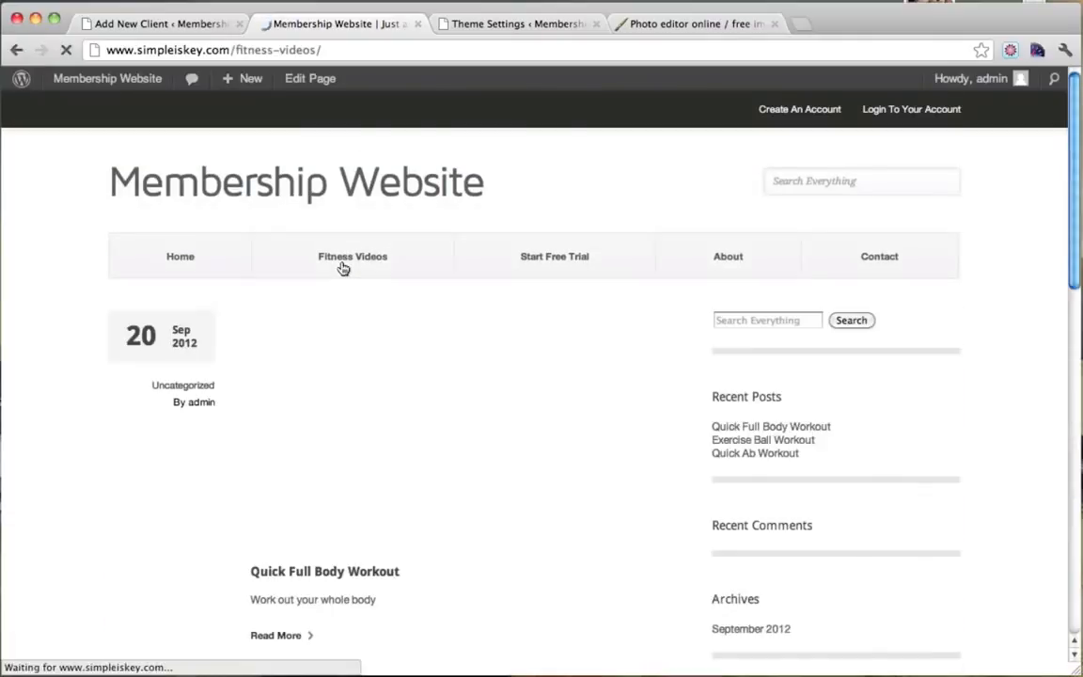
pyautogui.scroll(-5, 399, 374)
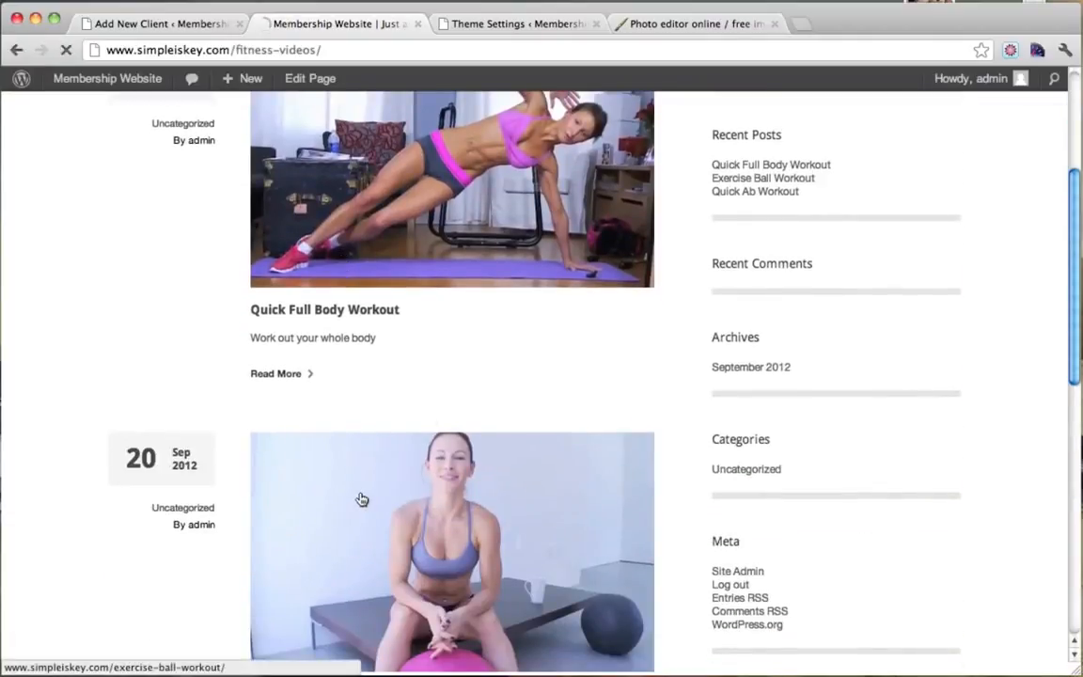
pyautogui.click(362, 500)
pyautogui.click(349, 51)
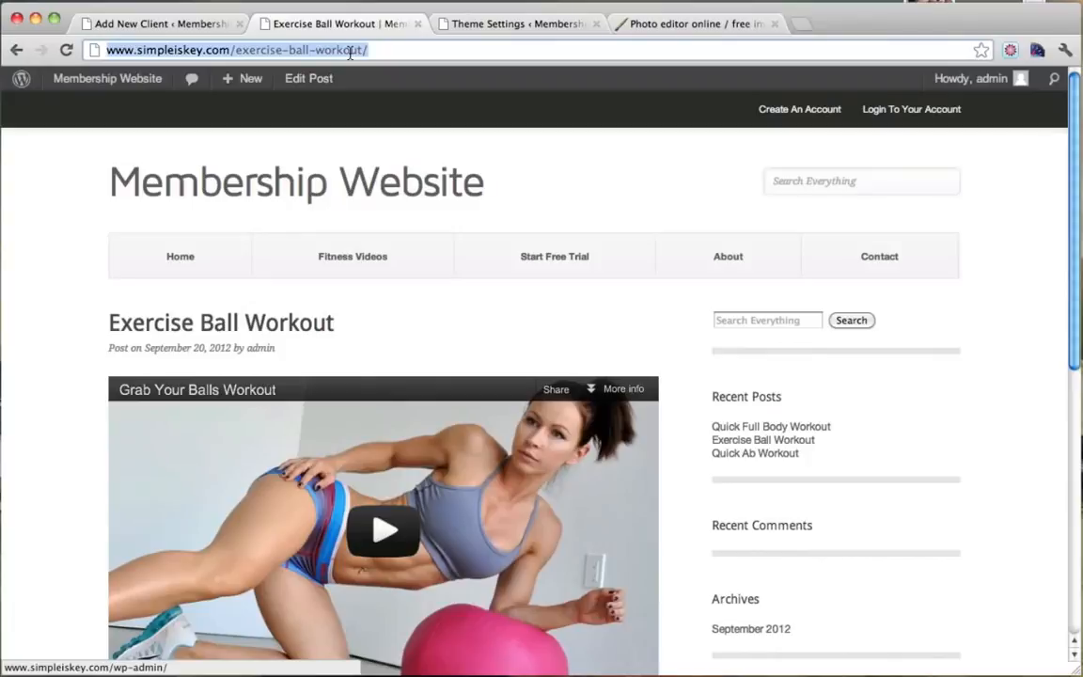
# Copy the post's address and paste it as the client's Destination URL.
pyautogui.click(188, 25)
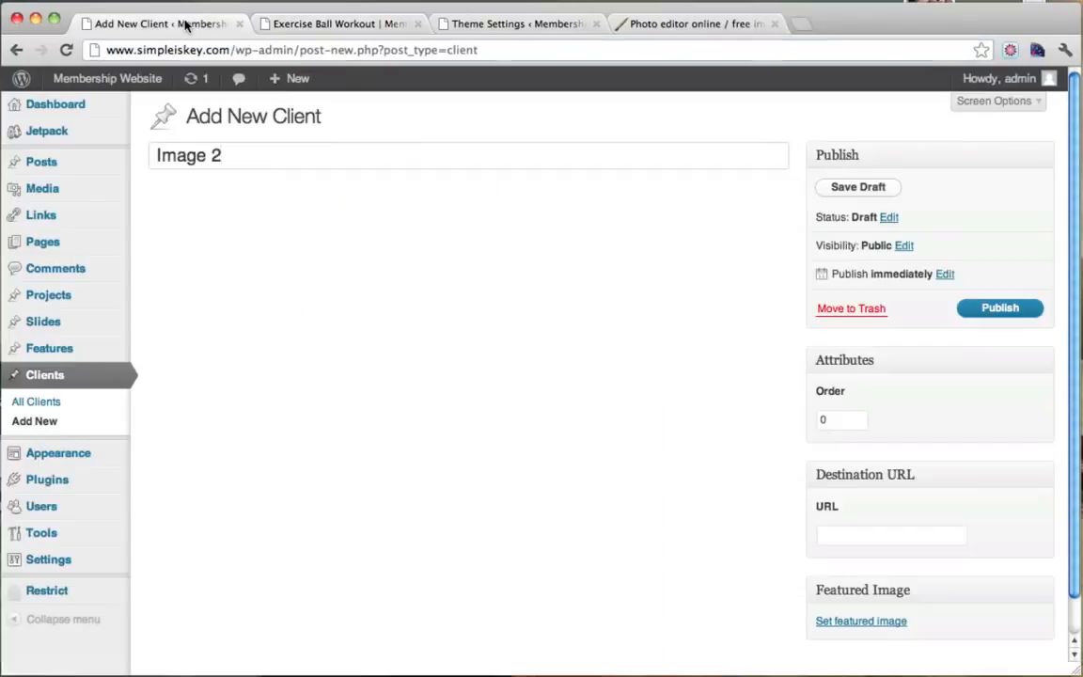
pyautogui.scroll(-2, 487, 220)
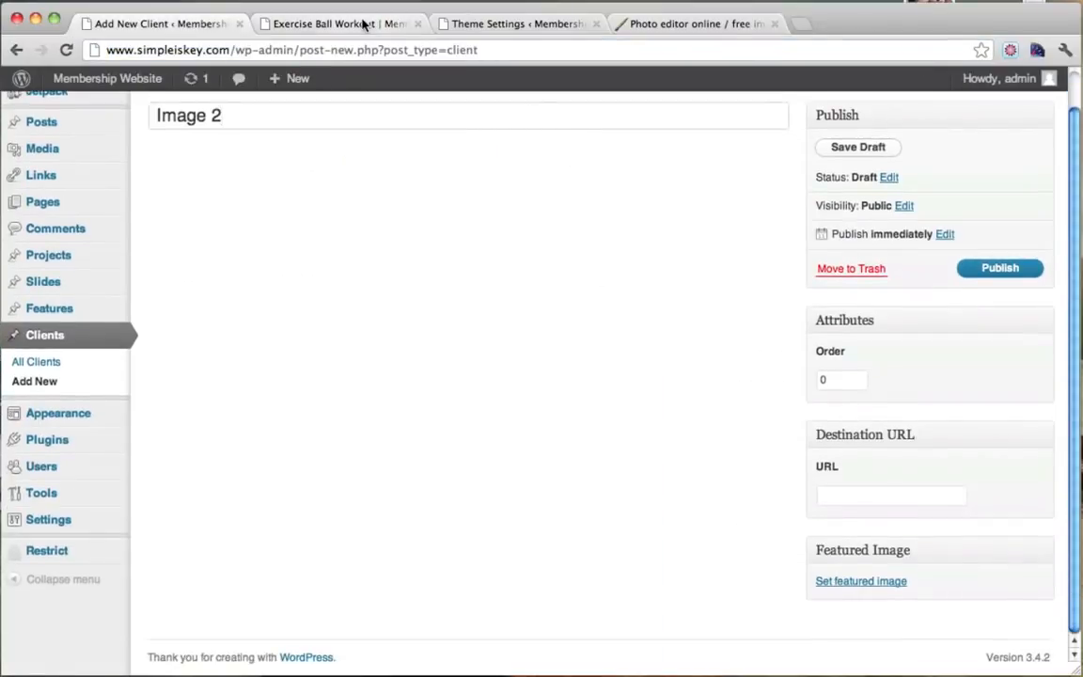
pyautogui.click(334, 24)
pyautogui.rightClick(318, 55)
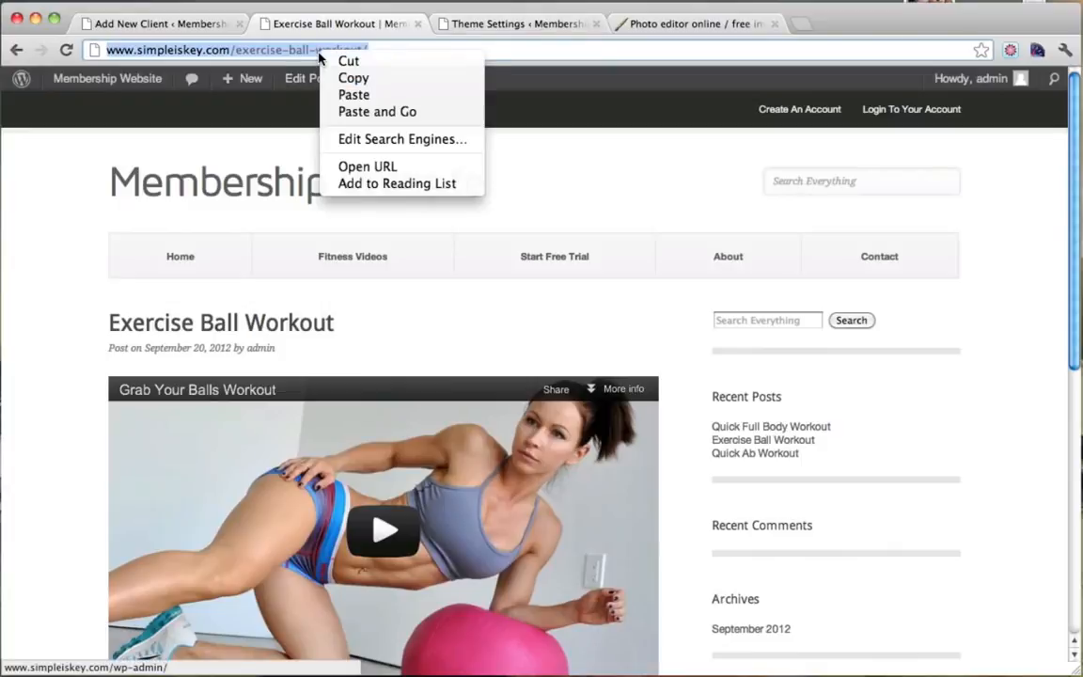
pyautogui.click(351, 78)
pyautogui.click(177, 27)
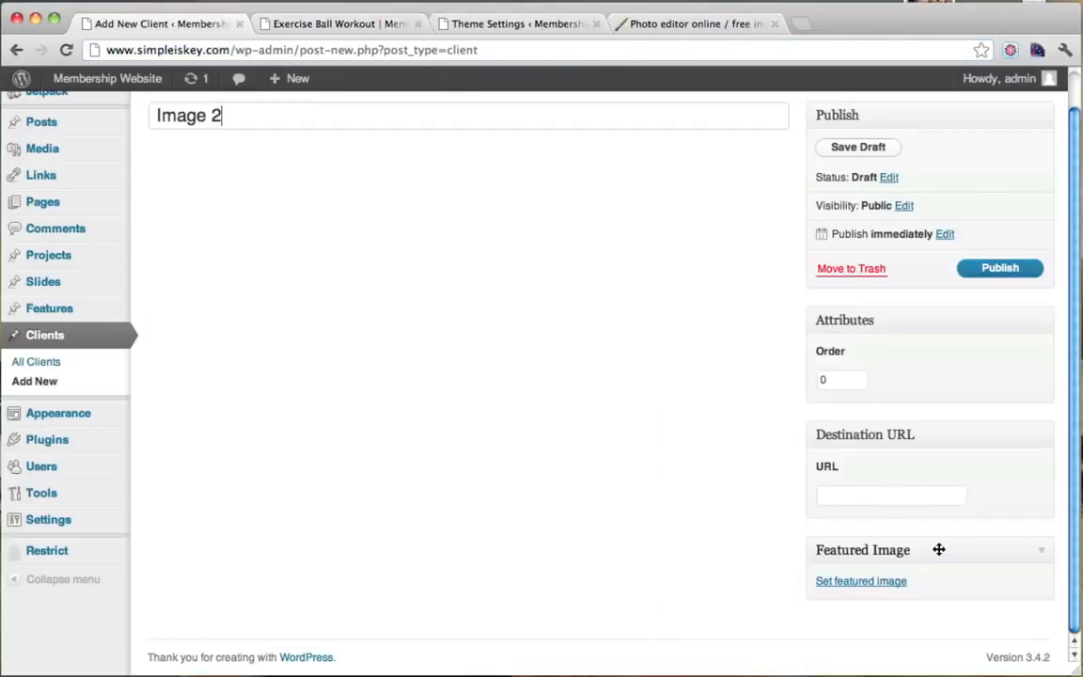
pyautogui.press('super+v')
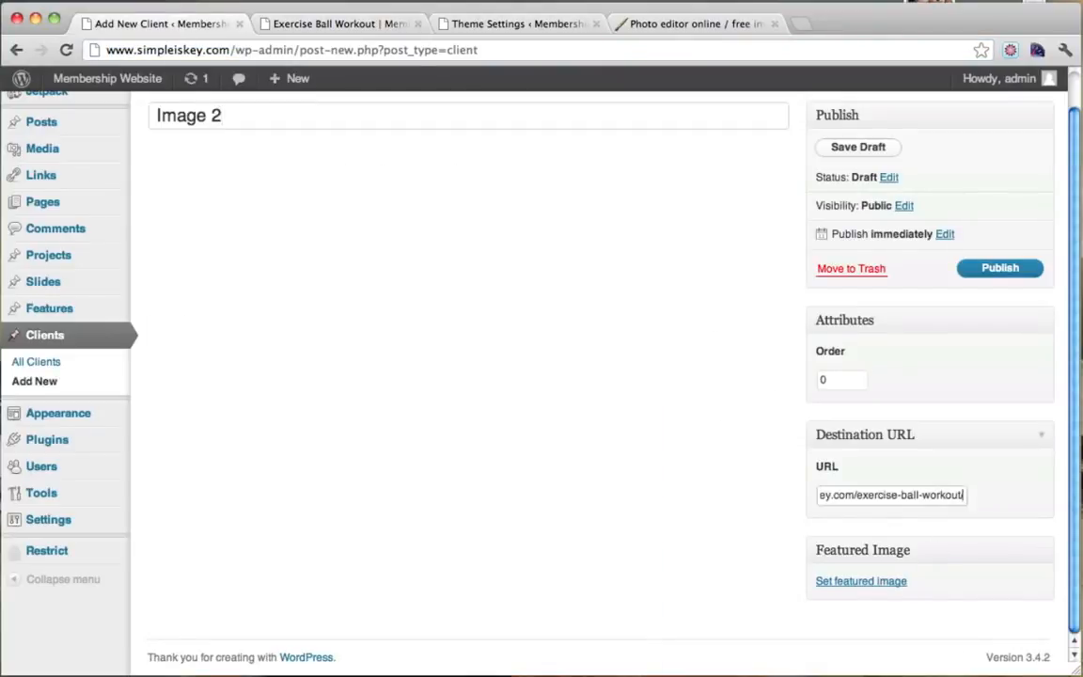
pyautogui.moveTo(897, 499); pyautogui.dragTo(691, 487)
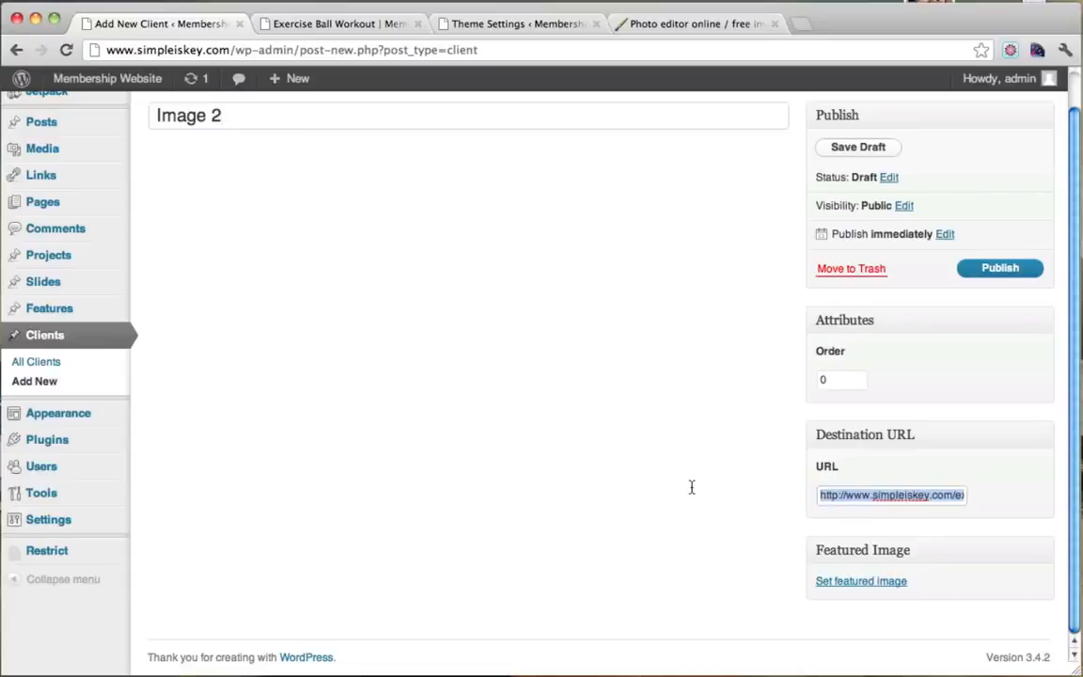
# Upload vid2.jpg as the featured image and publish the Image 2 client.
pyautogui.click(821, 582)
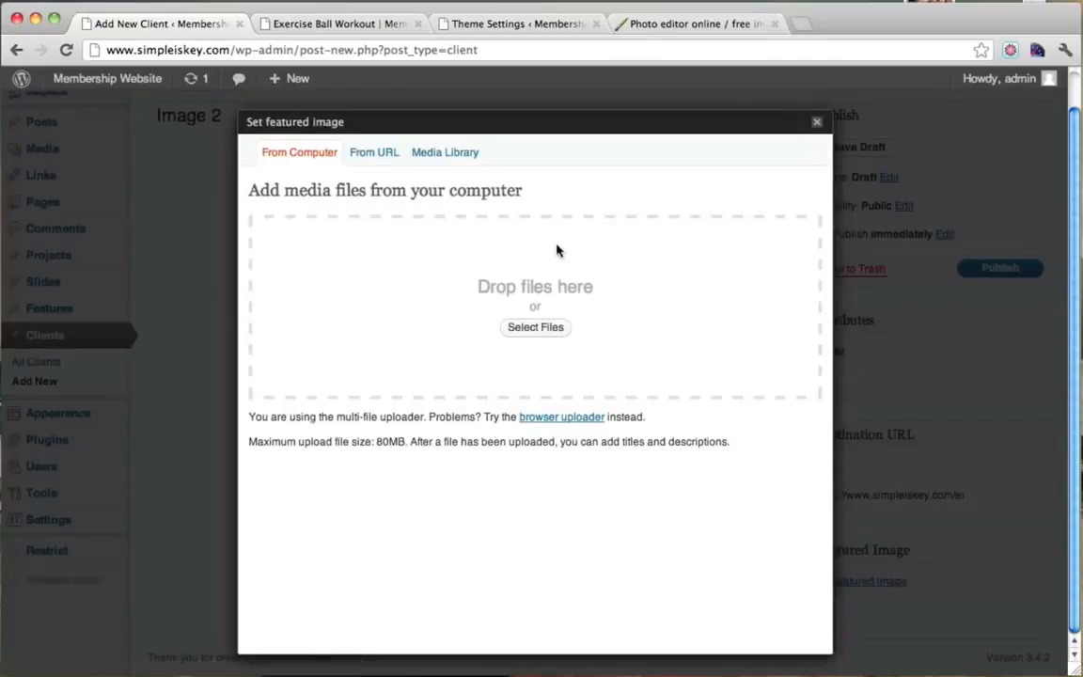
pyautogui.click(526, 331)
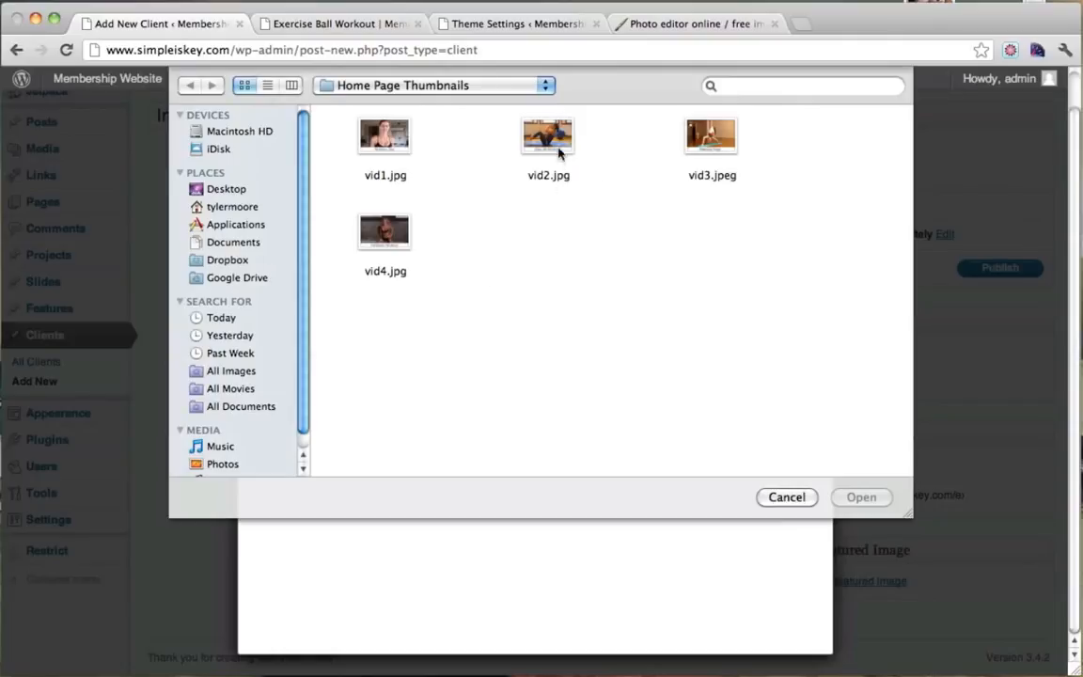
pyautogui.click(559, 153)
pyautogui.click(862, 497)
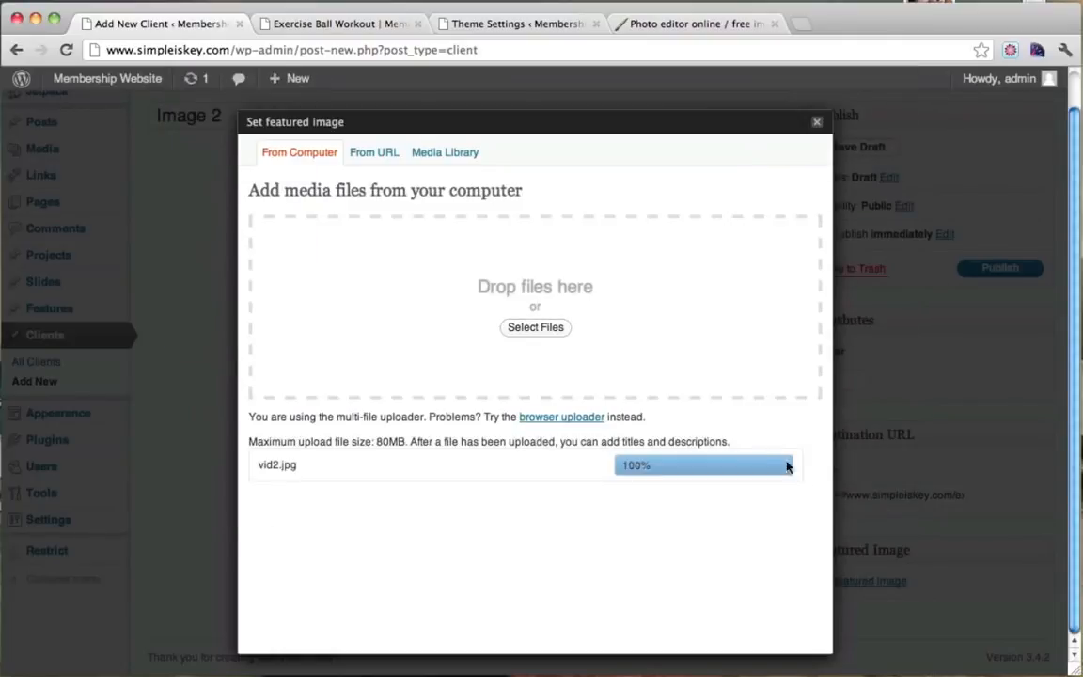
pyautogui.scroll(-5, 761, 448)
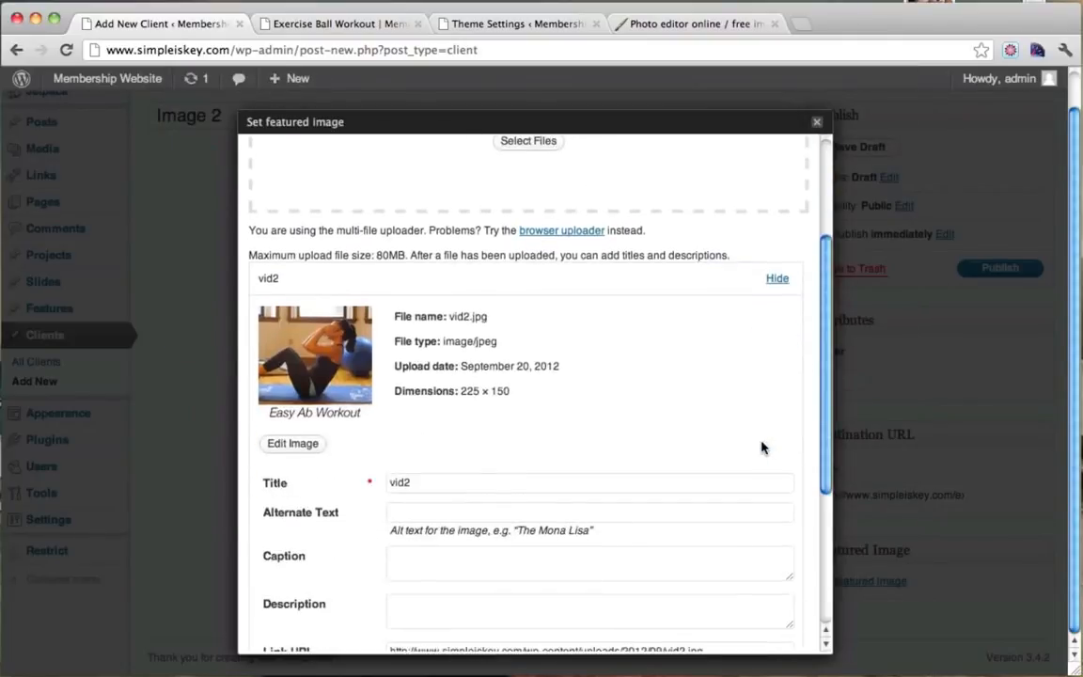
pyautogui.click(567, 575)
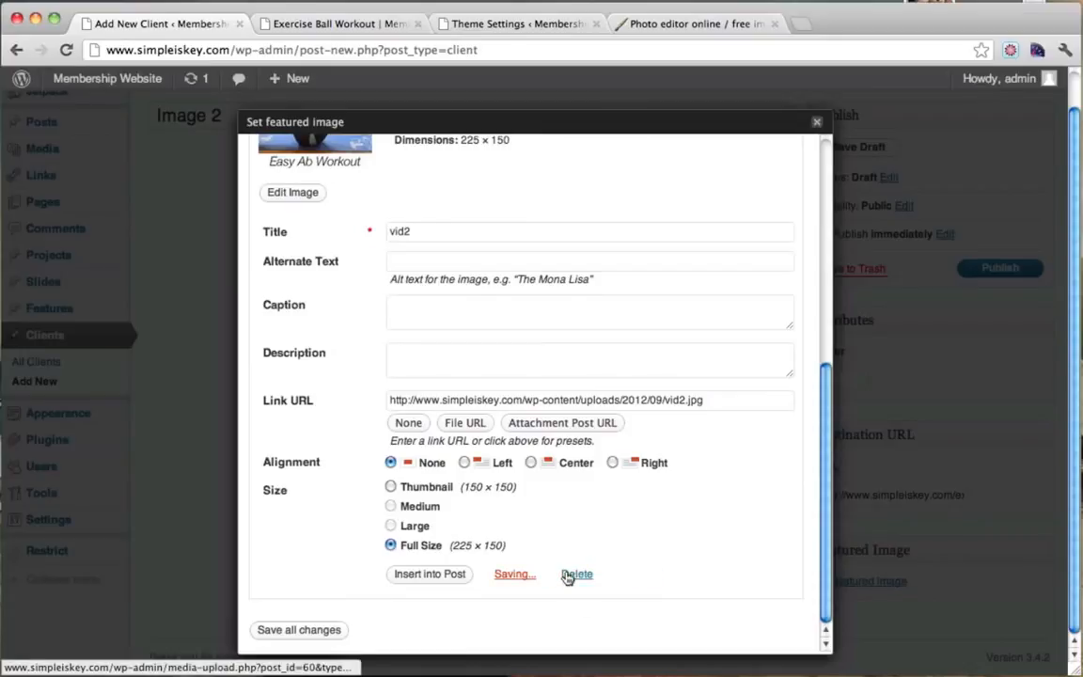
pyautogui.click(817, 125)
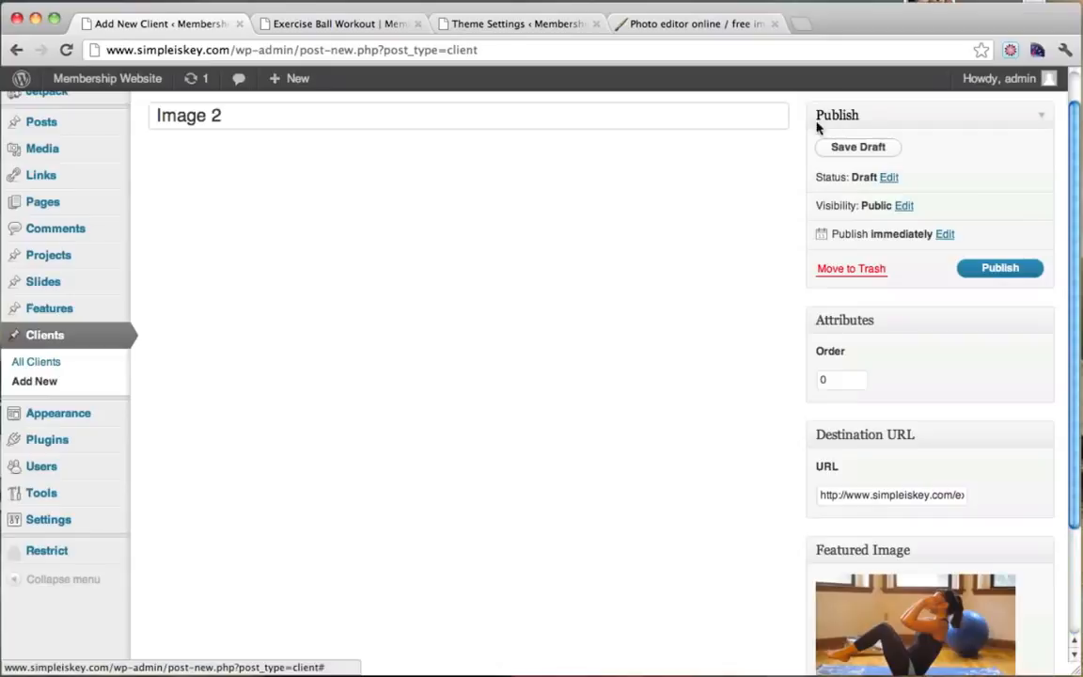
pyautogui.click(998, 269)
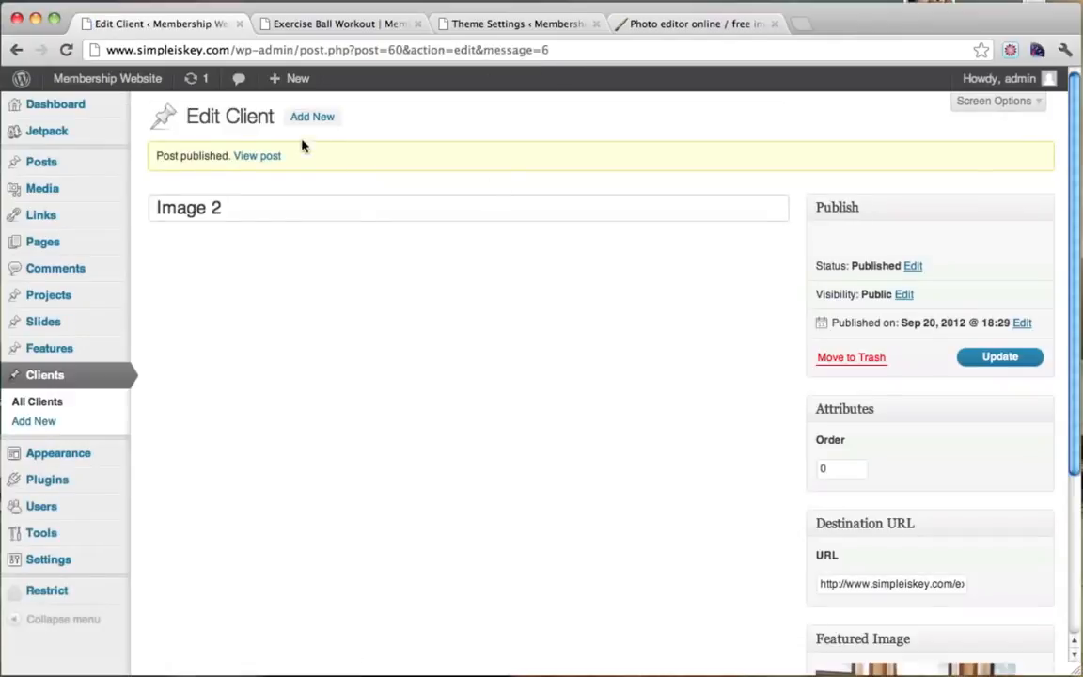
# Start a client titled Image 3 and open the Exercise Ball Workout post on the site.
pyautogui.click(315, 119)
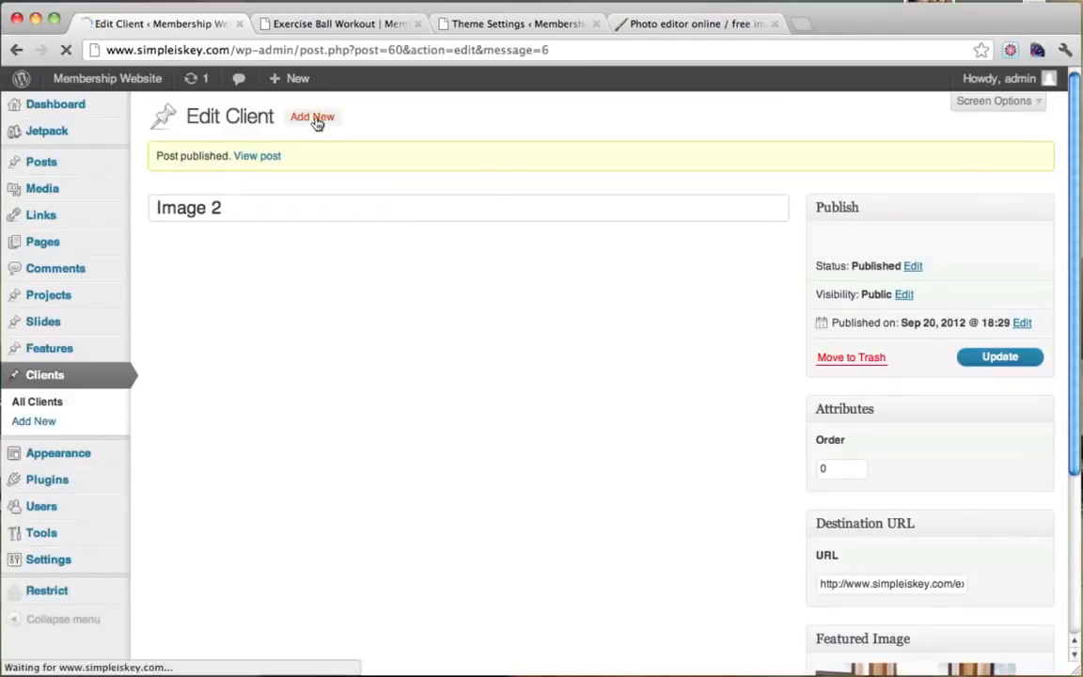
pyautogui.write('Image 3')
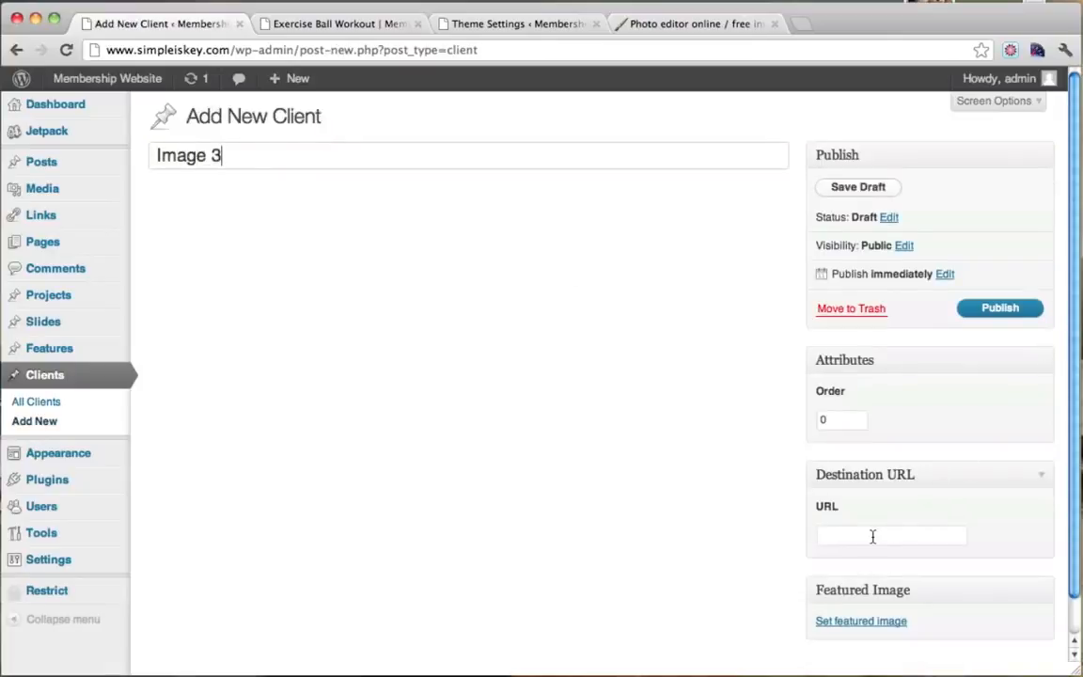
pyautogui.click(334, 24)
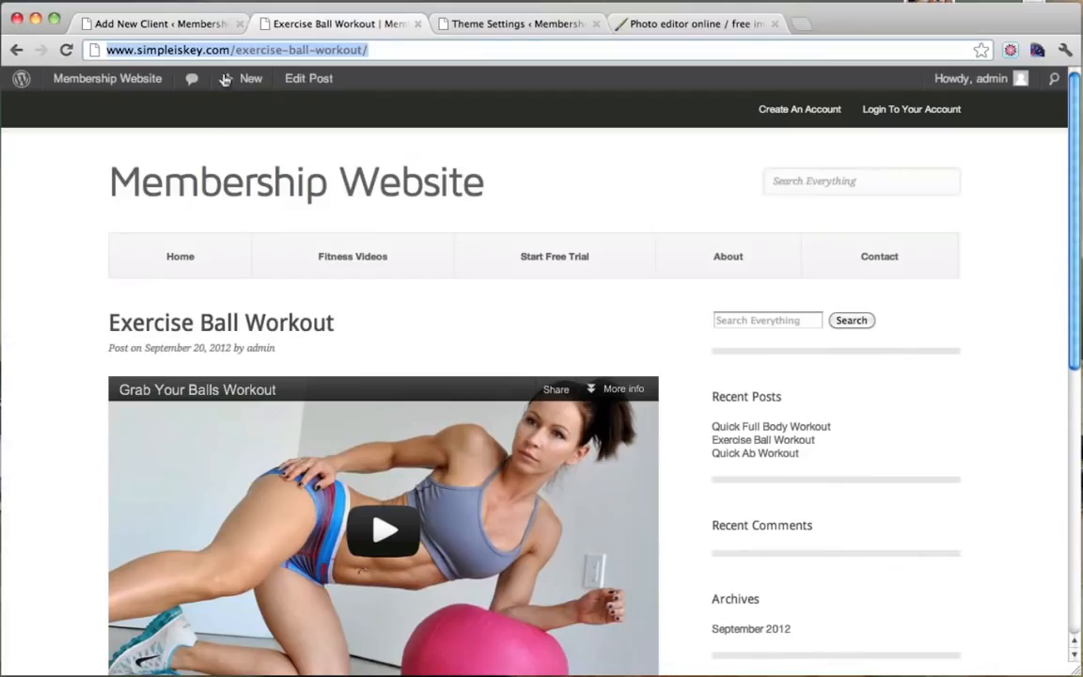
pyautogui.click(16, 50)
pyautogui.scroll(-10, 229, 187)
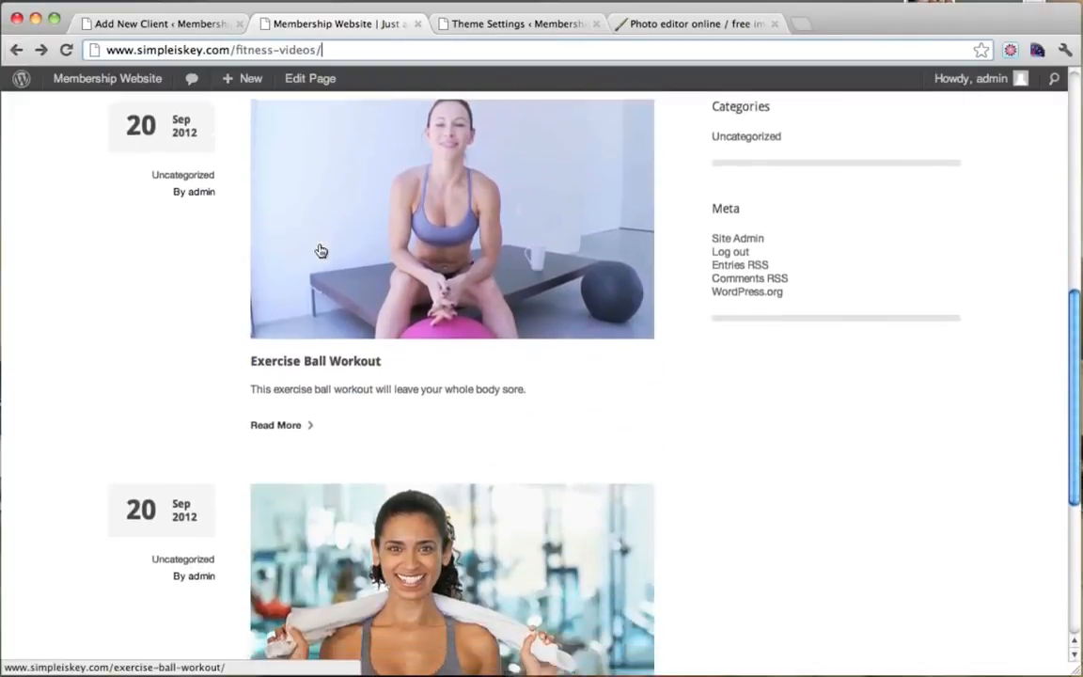
pyautogui.scroll(-3, 321, 251)
pyautogui.scroll(3, 318, 250)
pyautogui.click(354, 221)
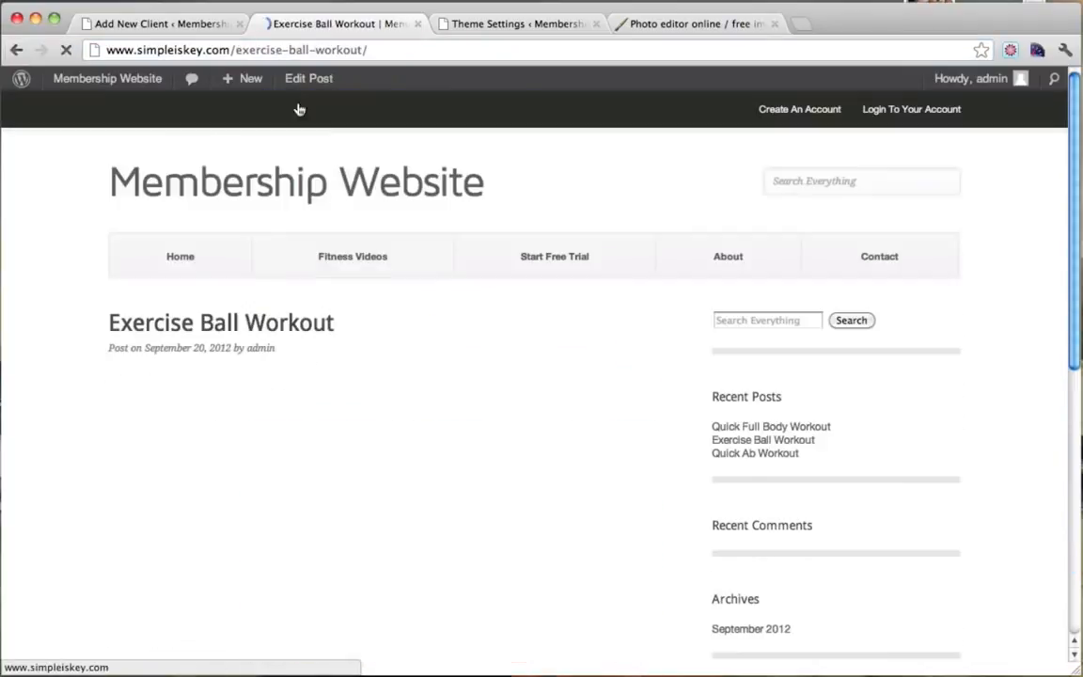
# Copy the Exercise Ball Workout post address into Image 3's Destination URL field.
pyautogui.click(306, 50)
pyautogui.rightClick(308, 51)
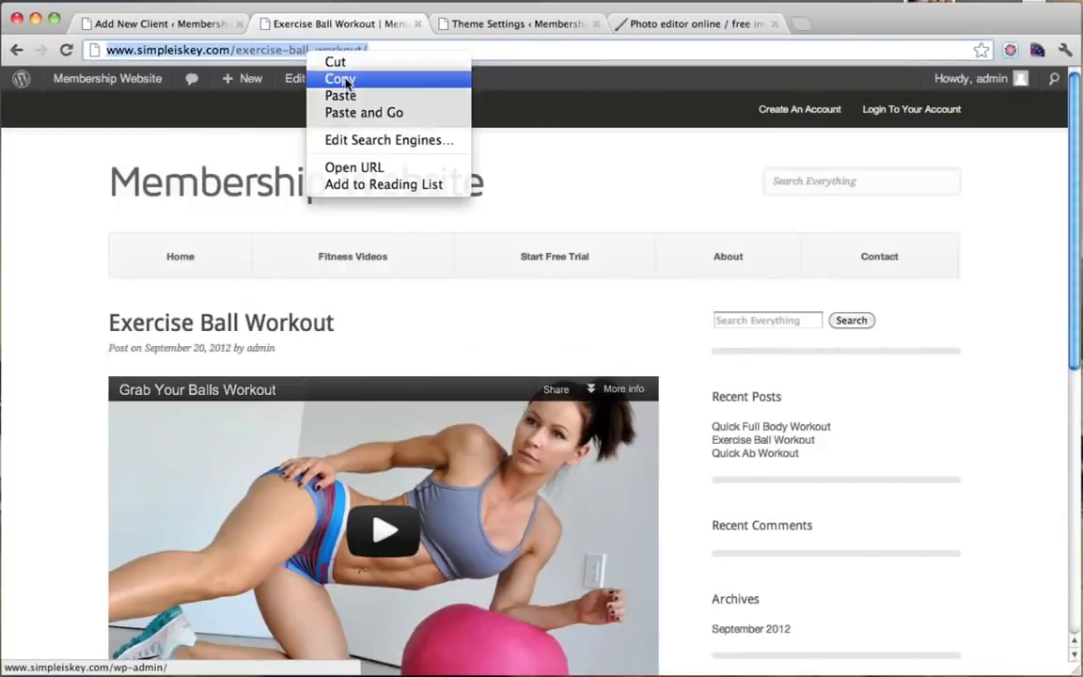
pyautogui.click(340, 79)
pyautogui.click(181, 27)
pyautogui.click(840, 536)
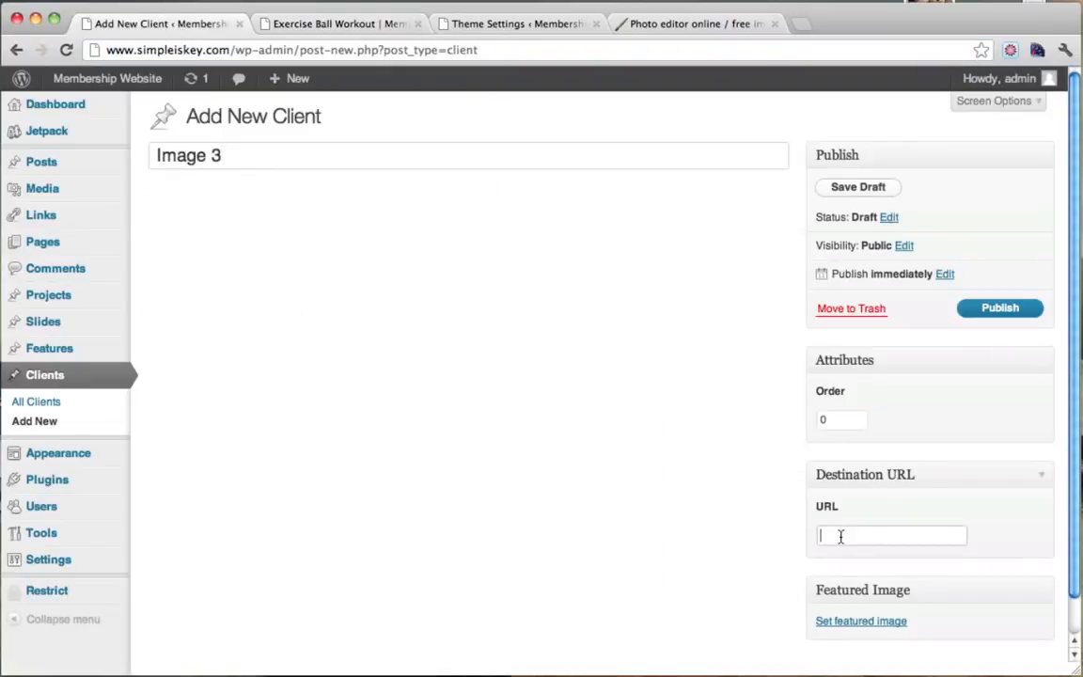
pyautogui.hotkey('ctrl', 'v')
# Upload vid3.jpeg as the featured image and publish the Image 3 client.
pyautogui.scroll(-1, 847, 470)
pyautogui.click(858, 581)
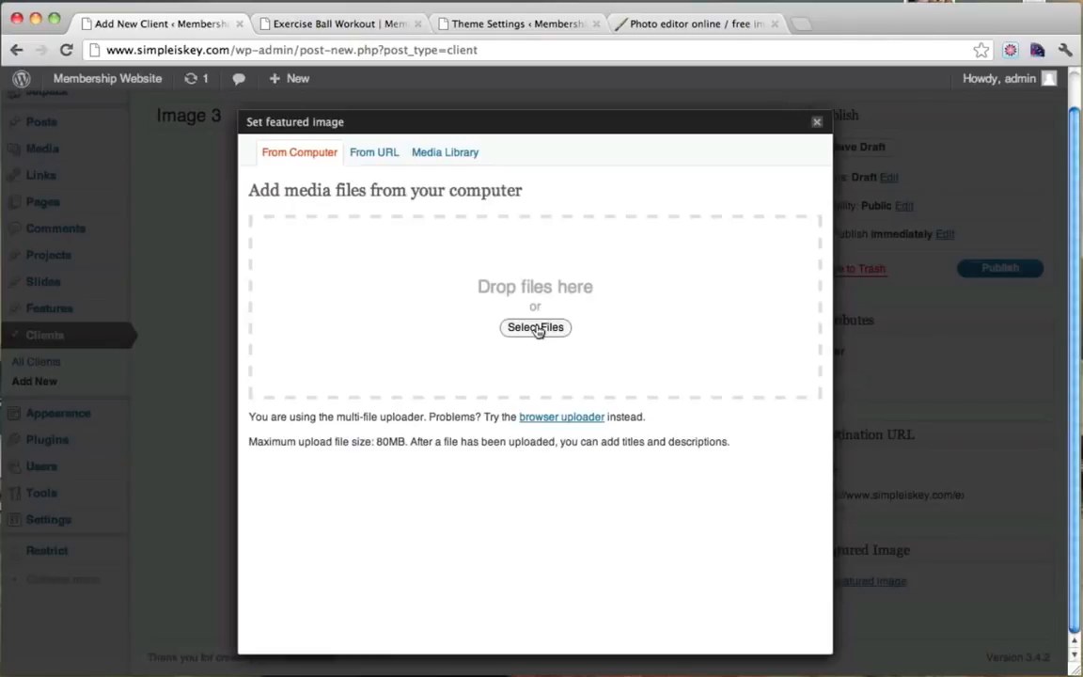
pyautogui.click(535, 328)
pyautogui.click(711, 139)
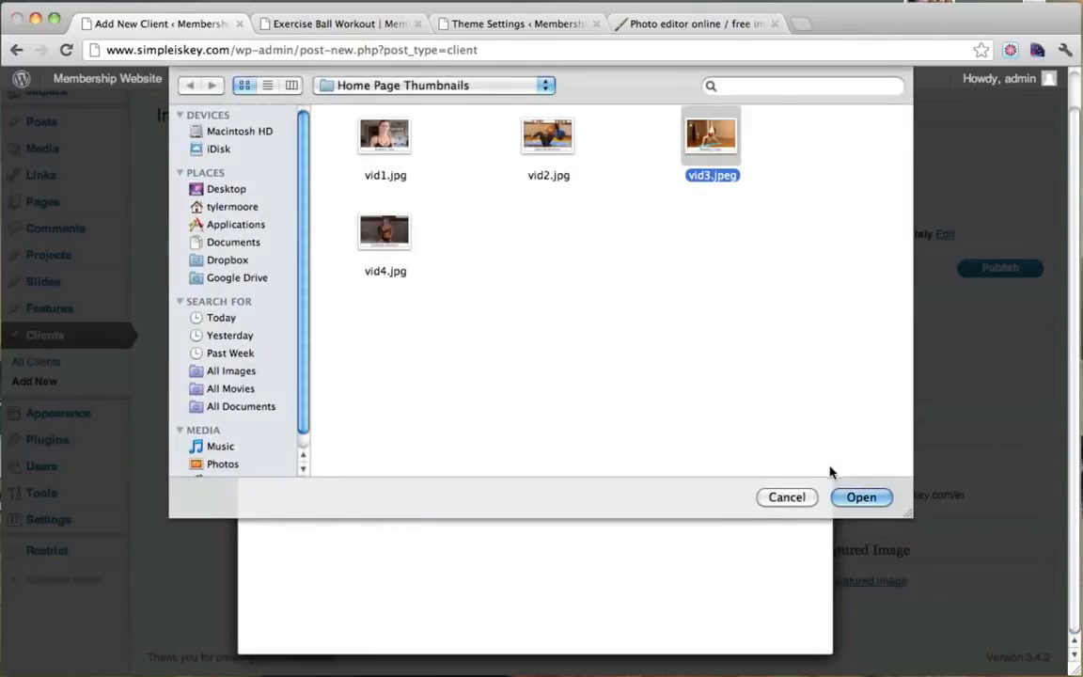
pyautogui.click(861, 498)
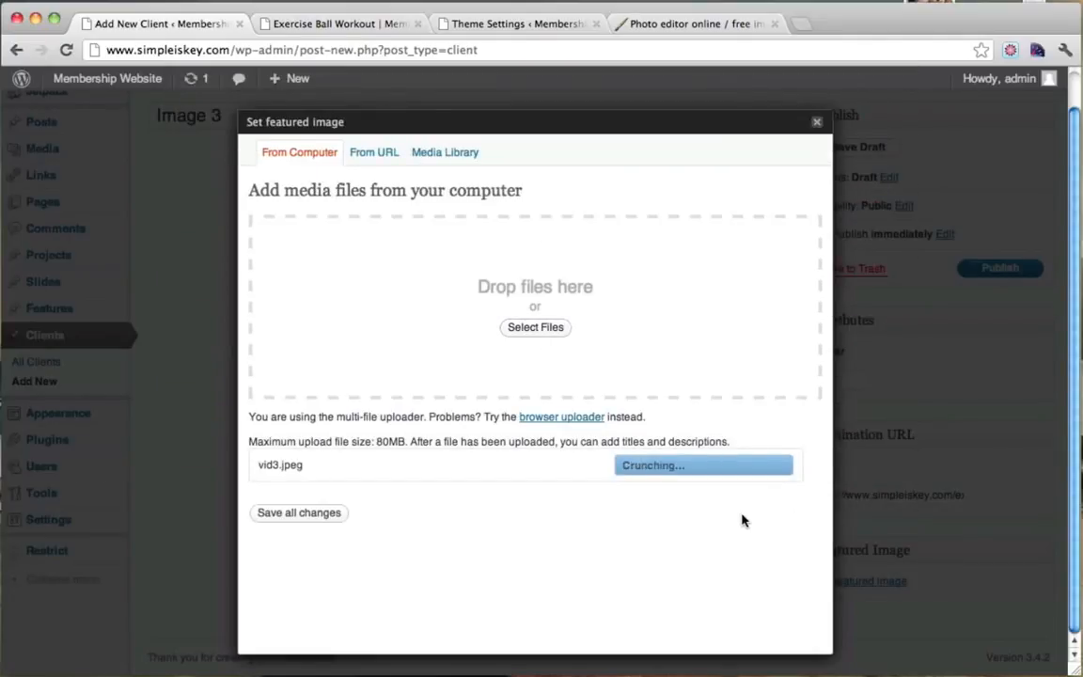
pyautogui.scroll(-5, 742, 520)
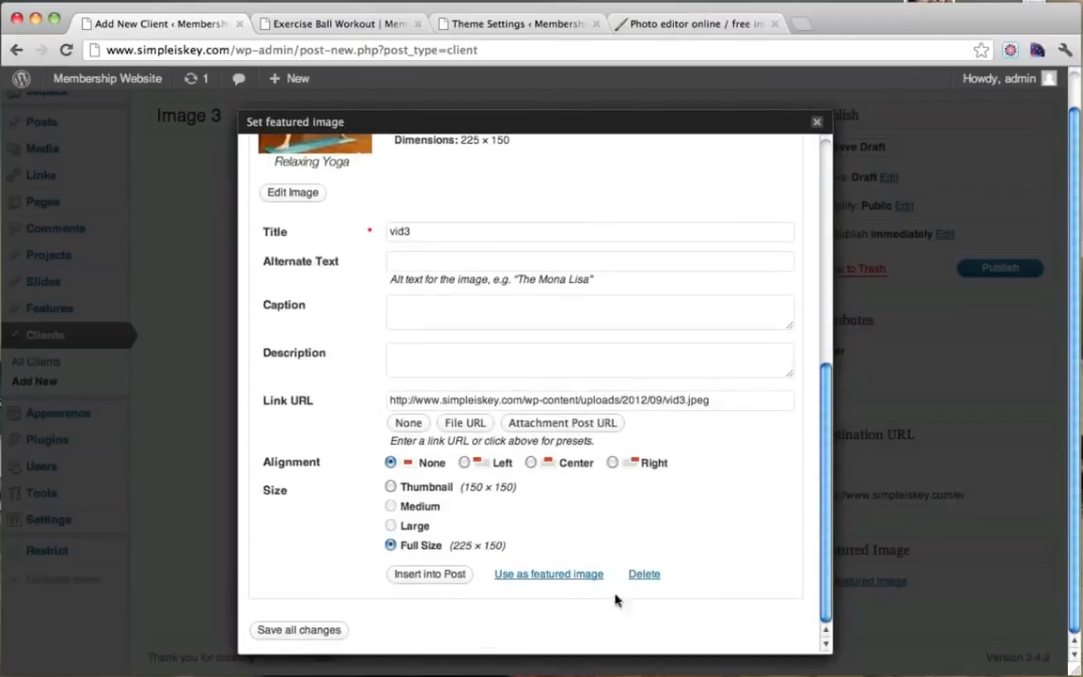
pyautogui.click(567, 574)
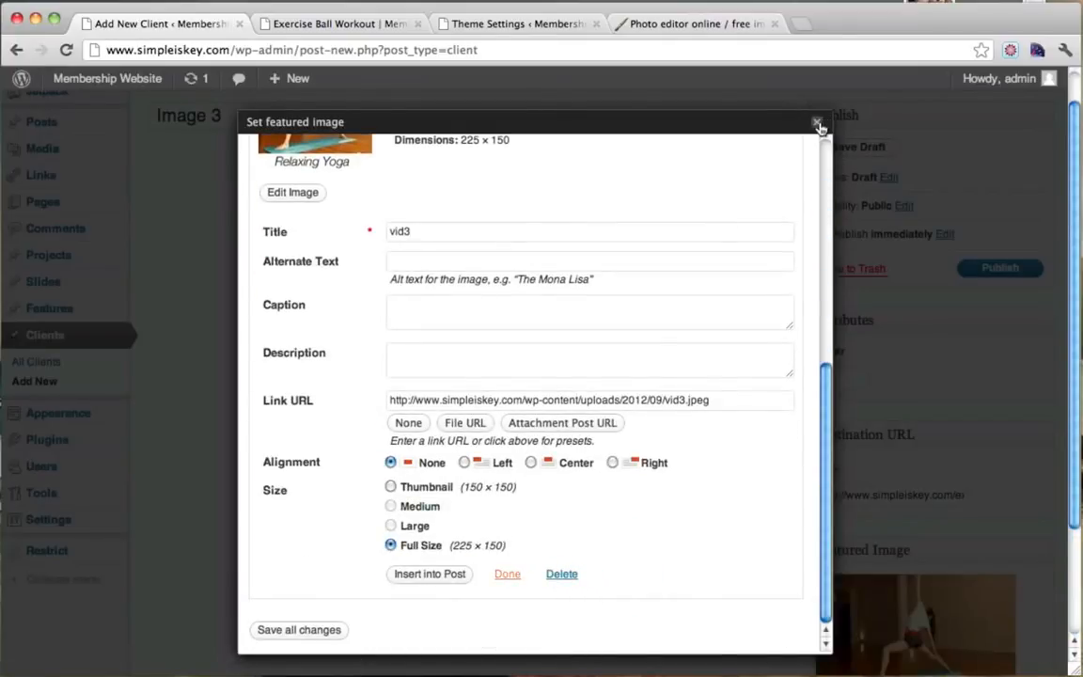
pyautogui.click(817, 122)
pyautogui.click(1000, 268)
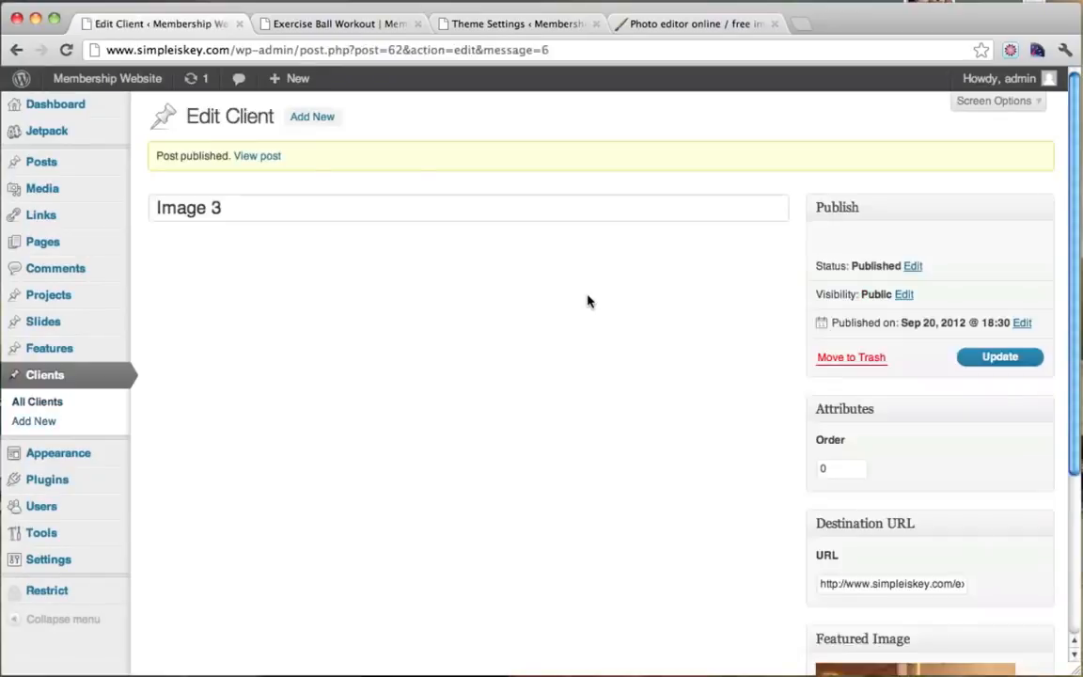
pyautogui.click(324, 119)
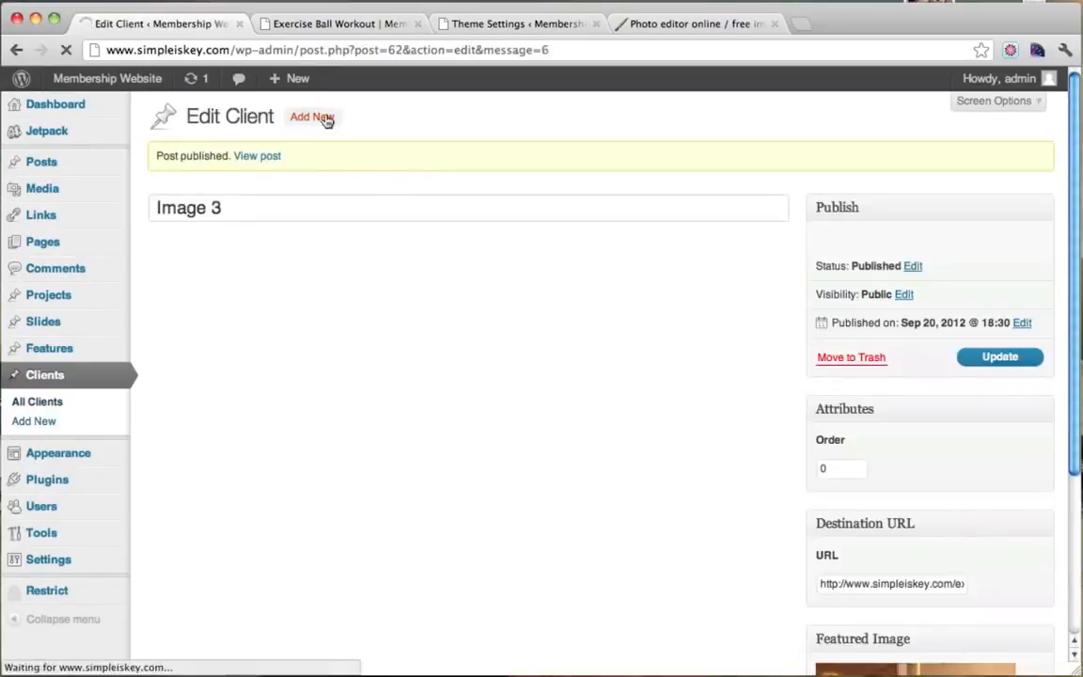
# Paste the Quick Ab Workout post address as the Image 4 client's Destination URL.
pyautogui.click(160, 155)
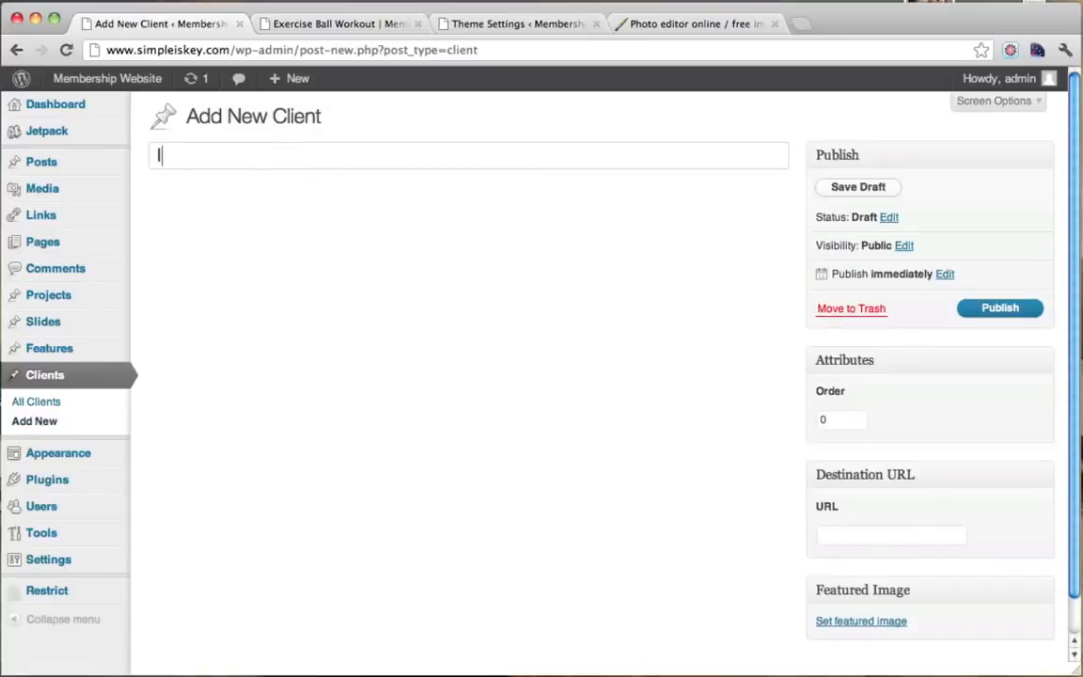
pyautogui.scroll(-1, 681, 478)
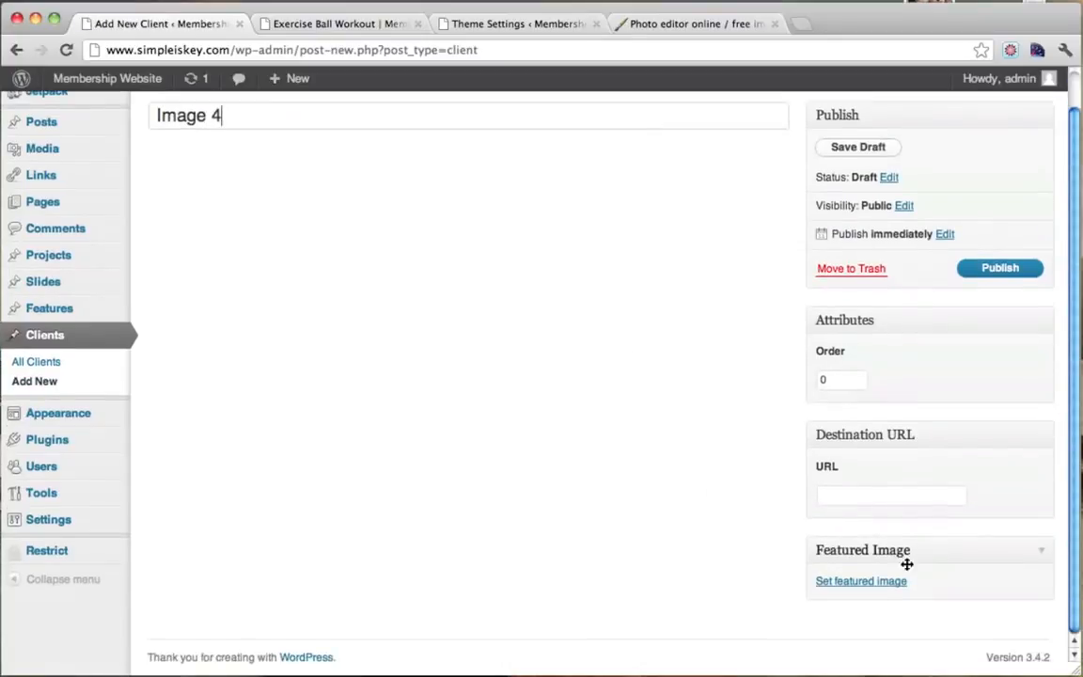
pyautogui.click(352, 24)
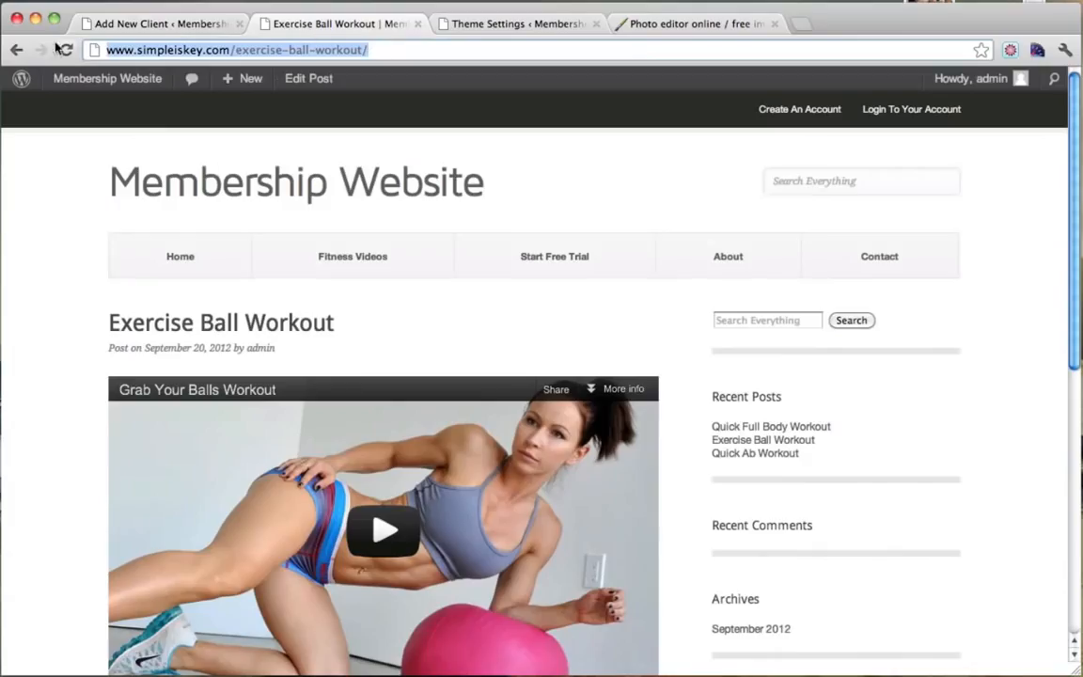
pyautogui.click(16, 50)
pyautogui.scroll(-5, 450, 239)
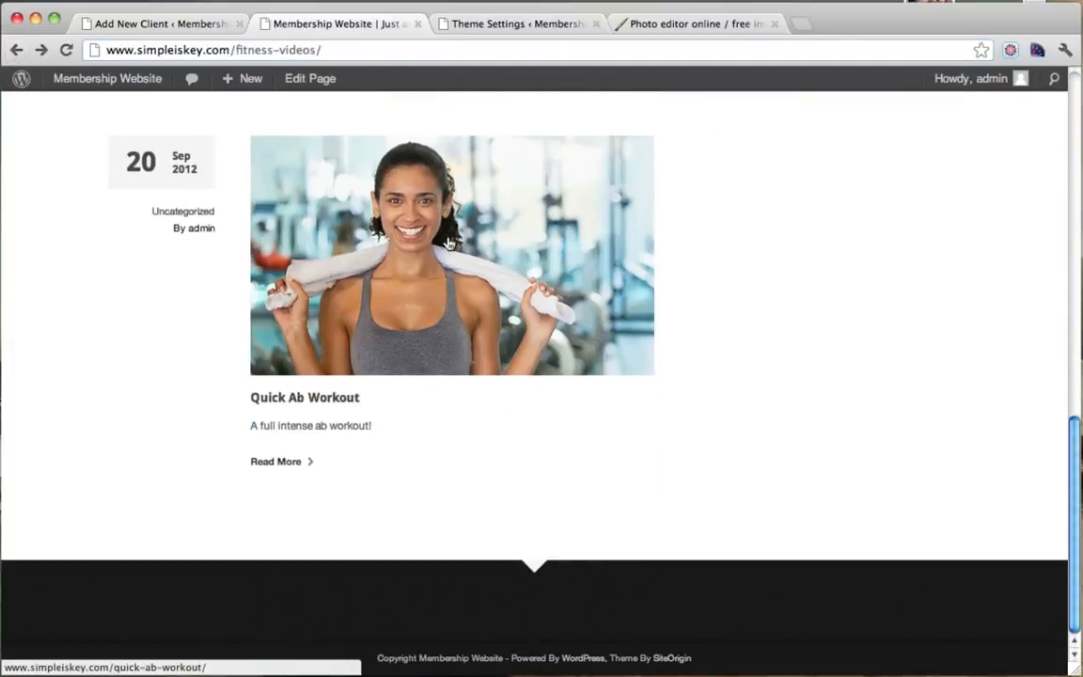
pyautogui.click(449, 239)
pyautogui.click(289, 51)
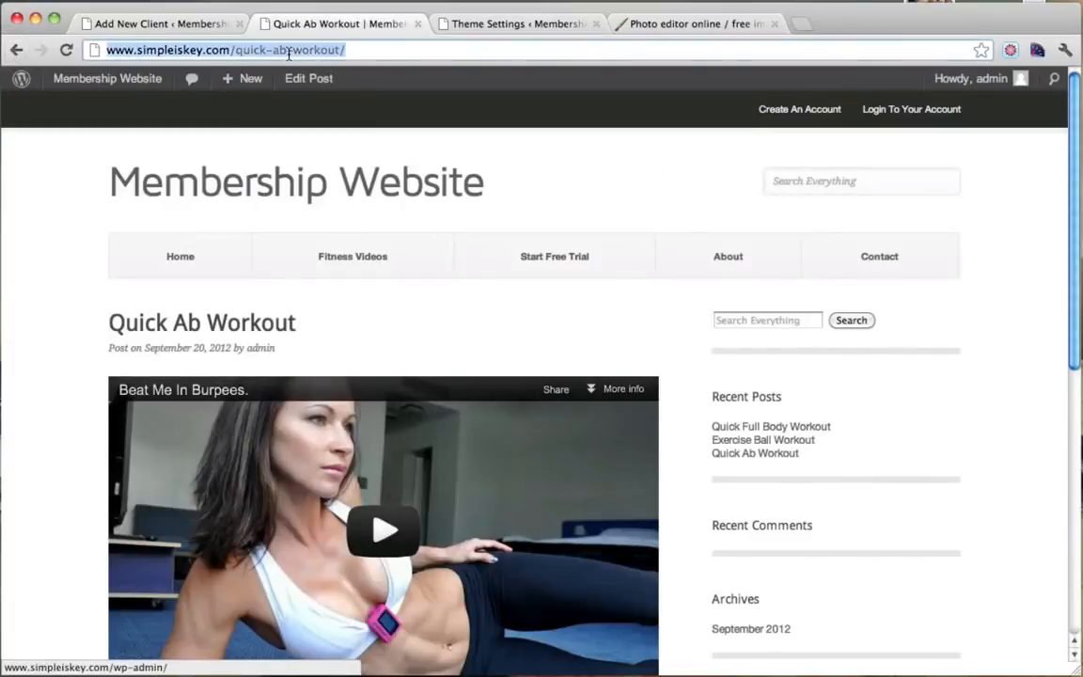
pyautogui.click(183, 24)
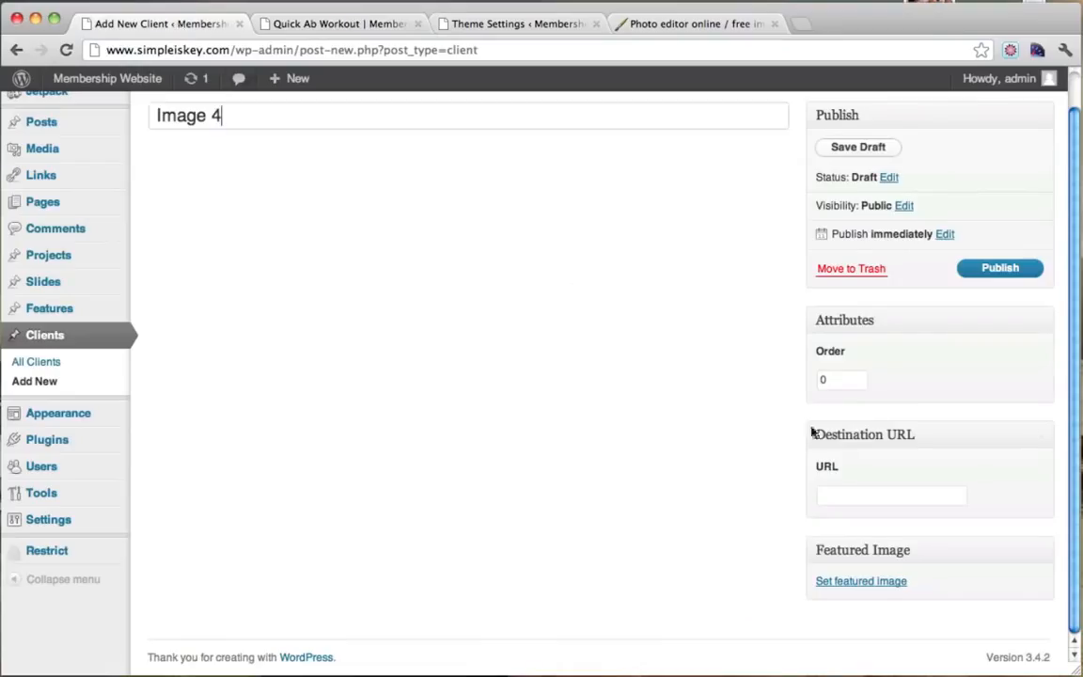
pyautogui.click(863, 497)
pyautogui.press('super+v')
# Upload vid4.jpg, the Full Body Workout thumbnail, as Image 4's featured image.
pyautogui.click(863, 583)
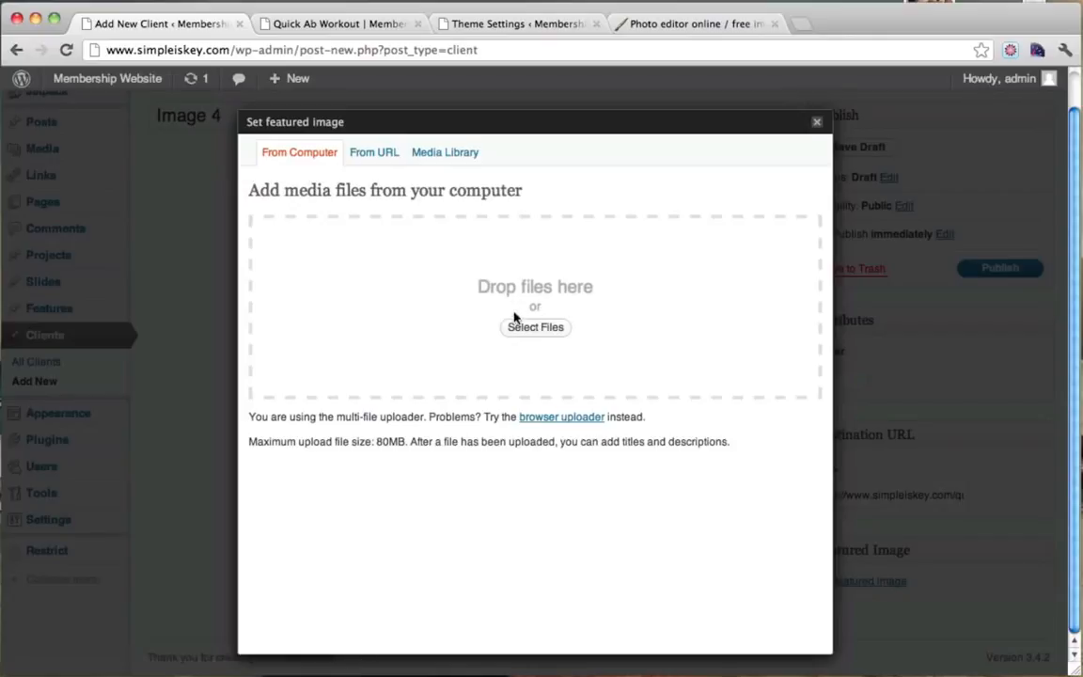
pyautogui.click(533, 328)
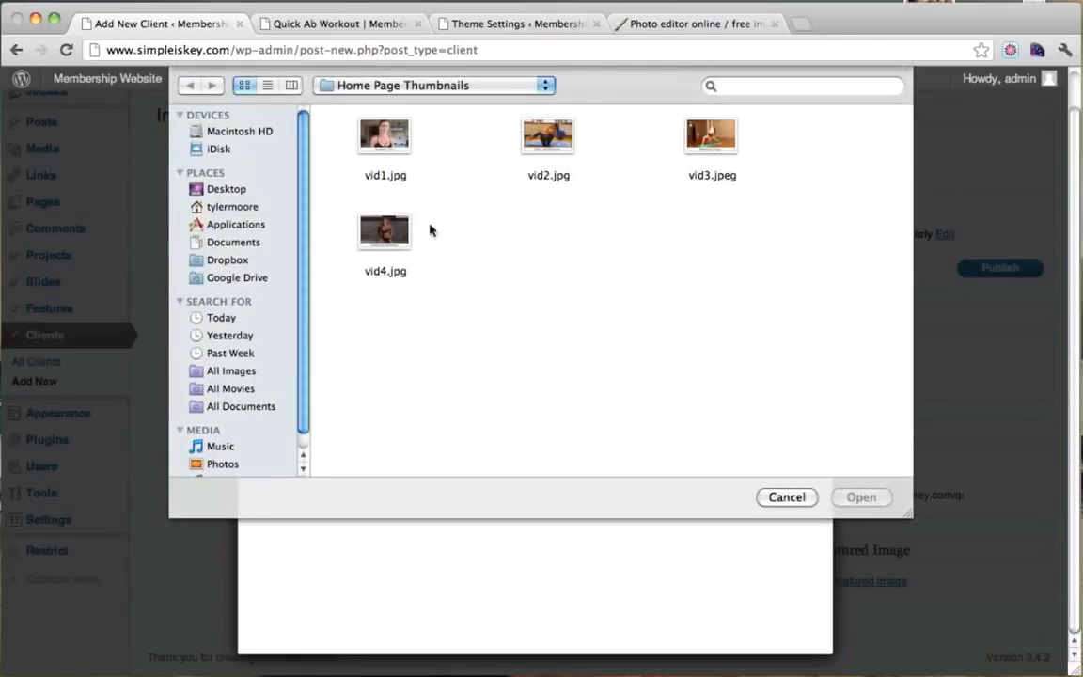
pyautogui.click(385, 230)
pyautogui.click(861, 496)
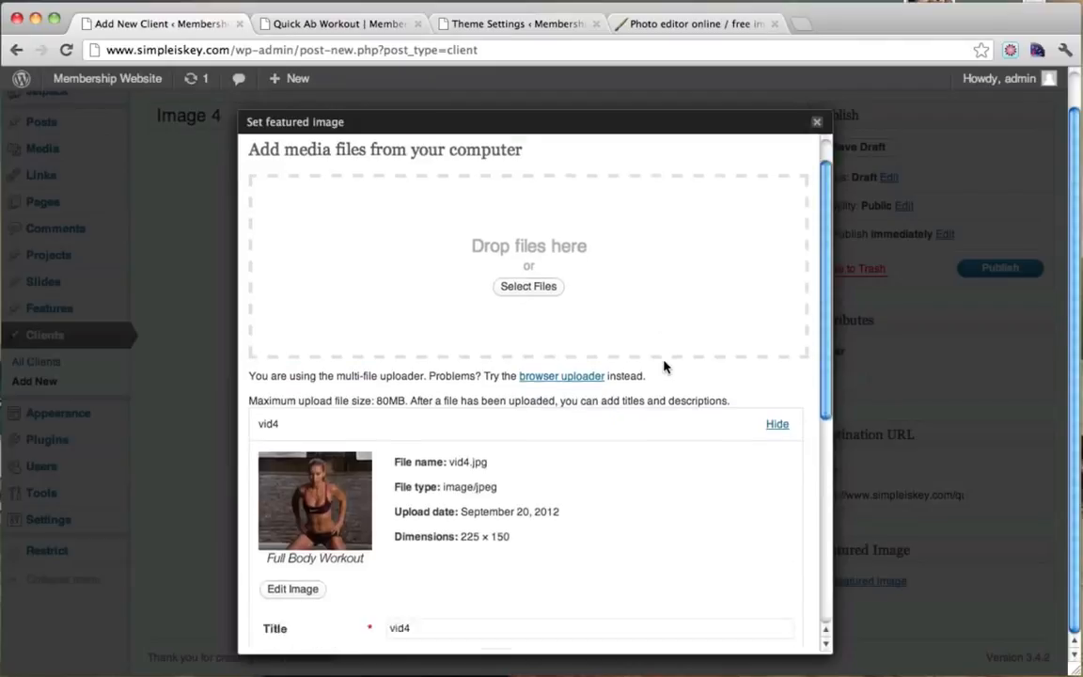
pyautogui.scroll(-5, 666, 376)
pyautogui.click(549, 575)
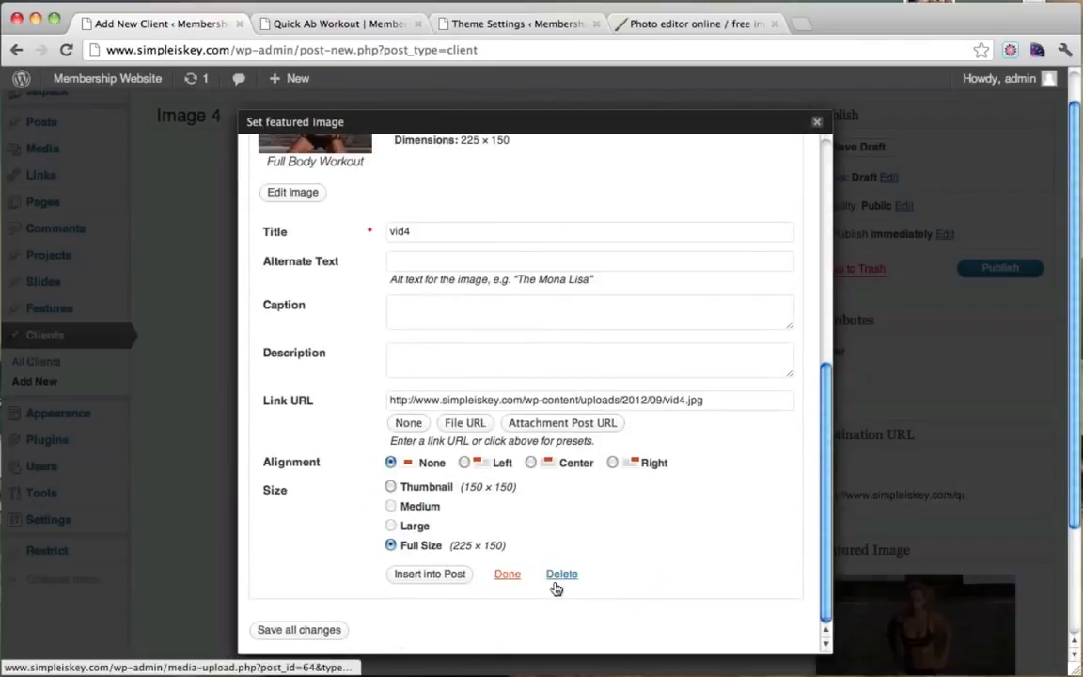
pyautogui.click(817, 121)
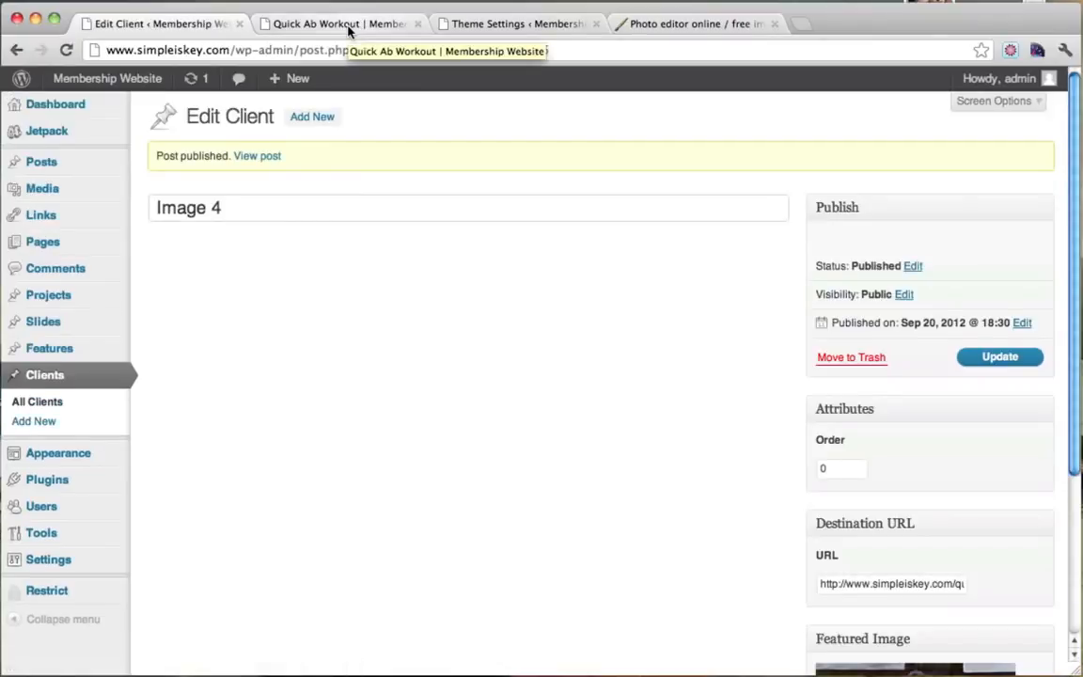
pyautogui.click(348, 26)
# Scroll the live front page to Featured Videos and test the Relaxing Yoga thumbnail link.
pyautogui.moveTo(102, 80)
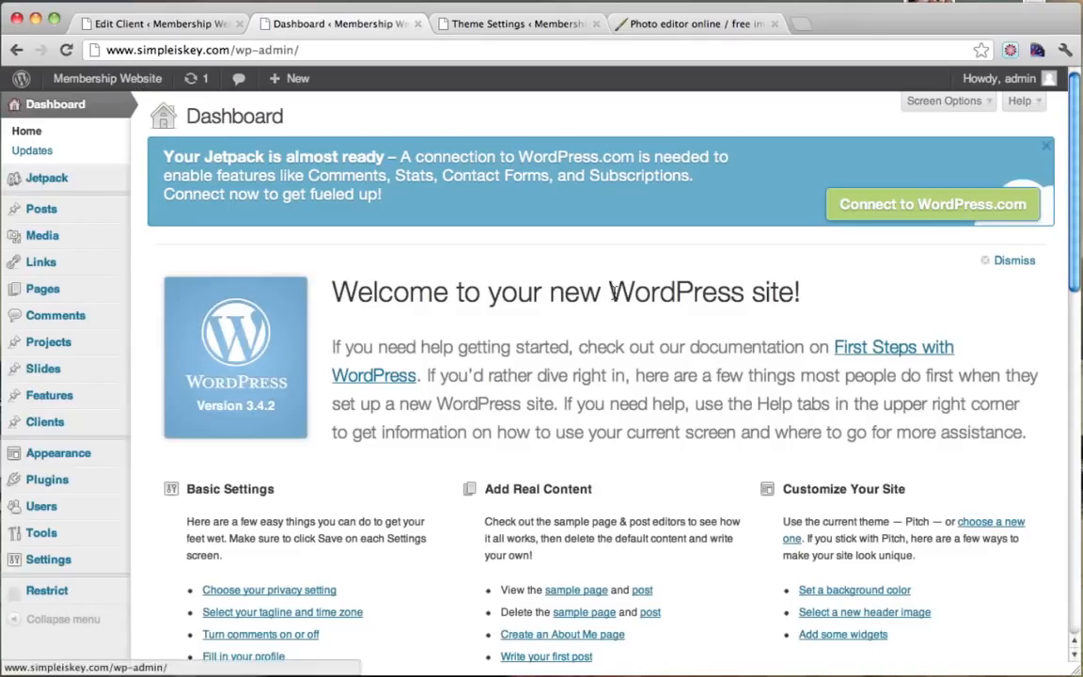
pyautogui.click(79, 109)
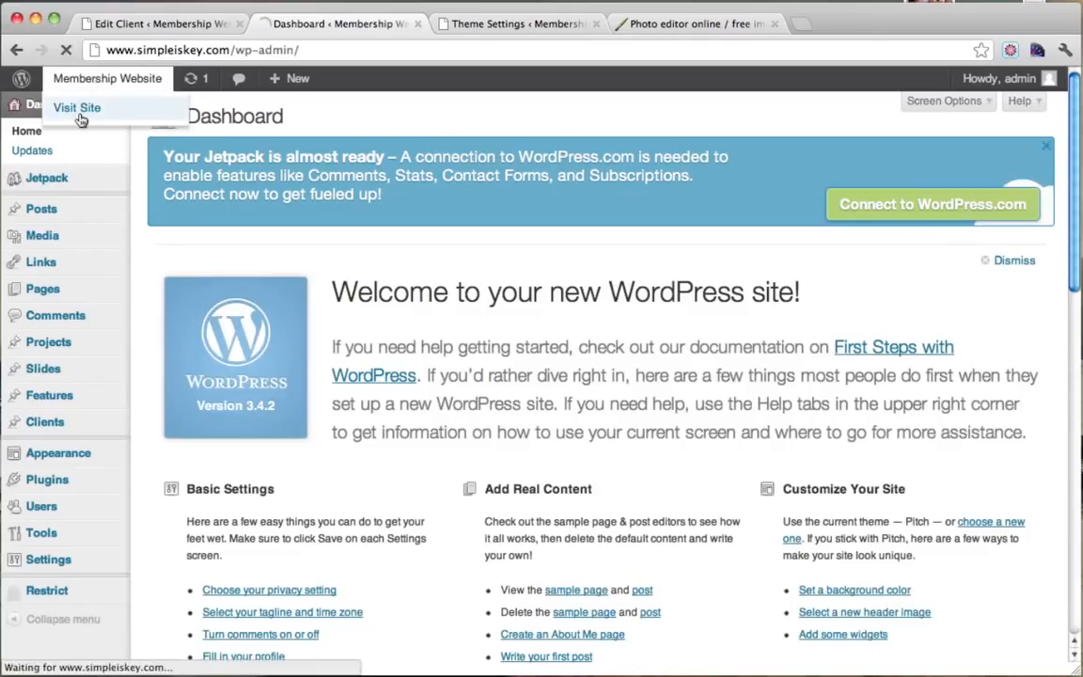
pyautogui.scroll(-2, 681, 278)
pyautogui.scroll(-8, 681, 279)
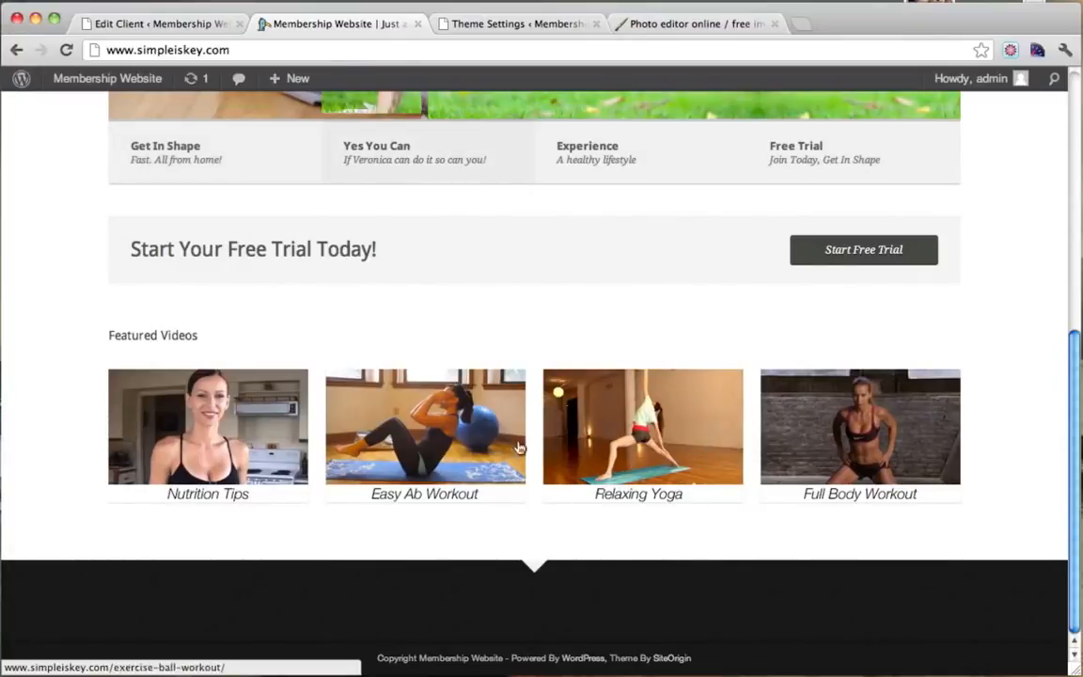
pyautogui.click(562, 399)
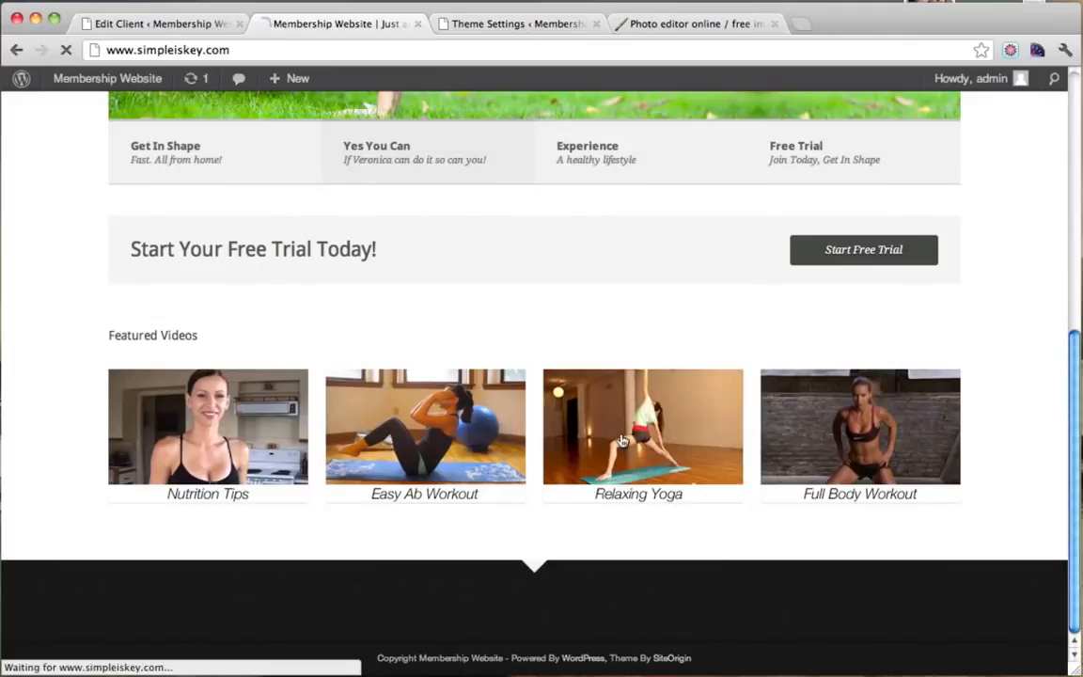
pyautogui.scroll(-5, 493, 291)
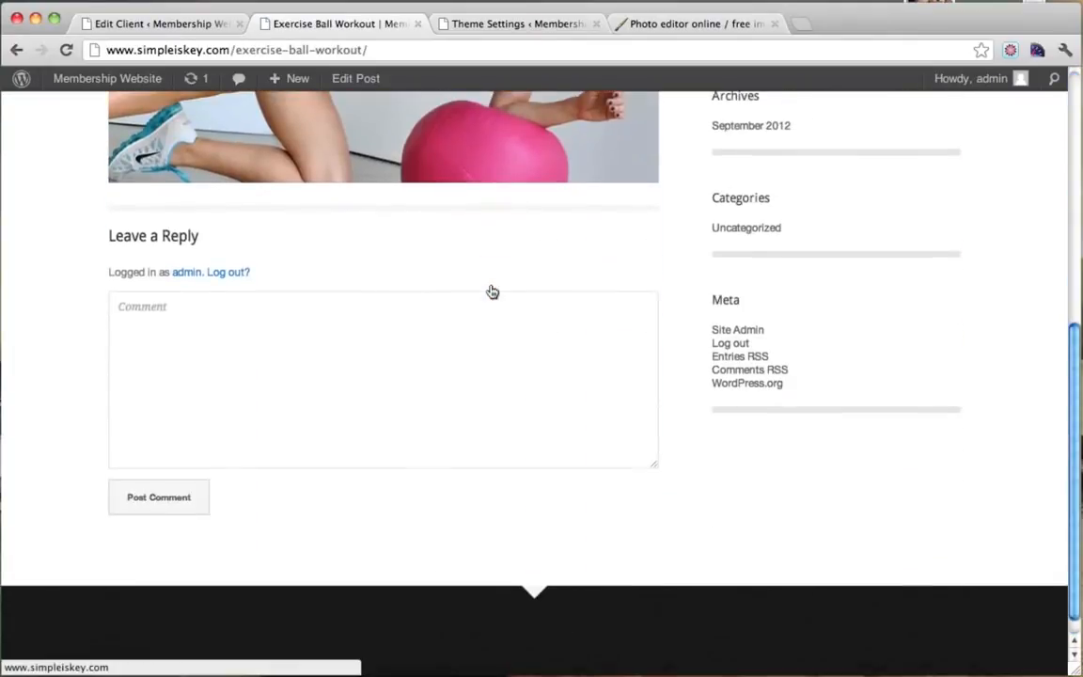
pyautogui.scroll(5, 493, 292)
pyautogui.scroll(-1, 491, 292)
pyautogui.scroll(1, 491, 292)
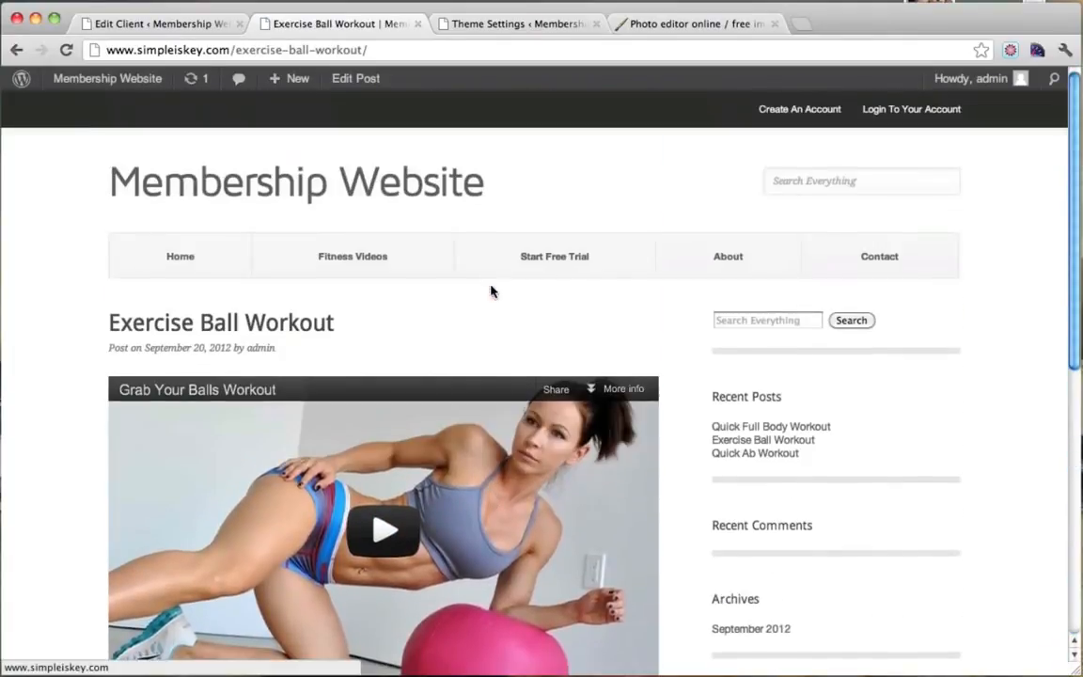
# Return home, review the four Featured Videos thumbnails, and open the About page.
pyautogui.click(14, 50)
pyautogui.scroll(10, 382, 342)
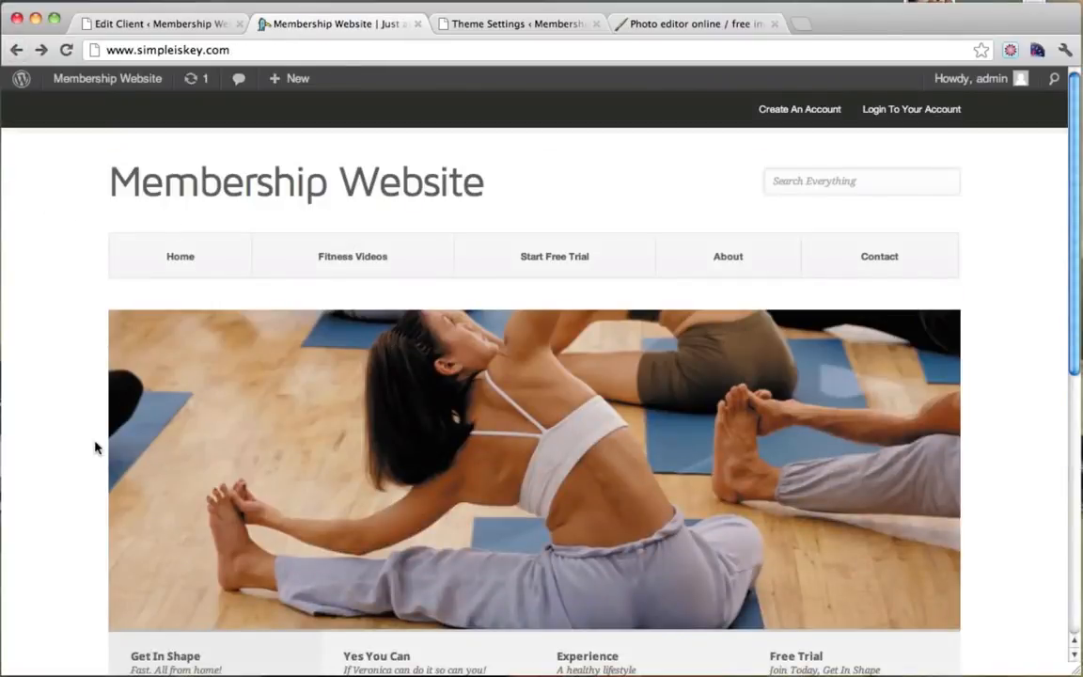
pyautogui.scroll(-3, 40, 336)
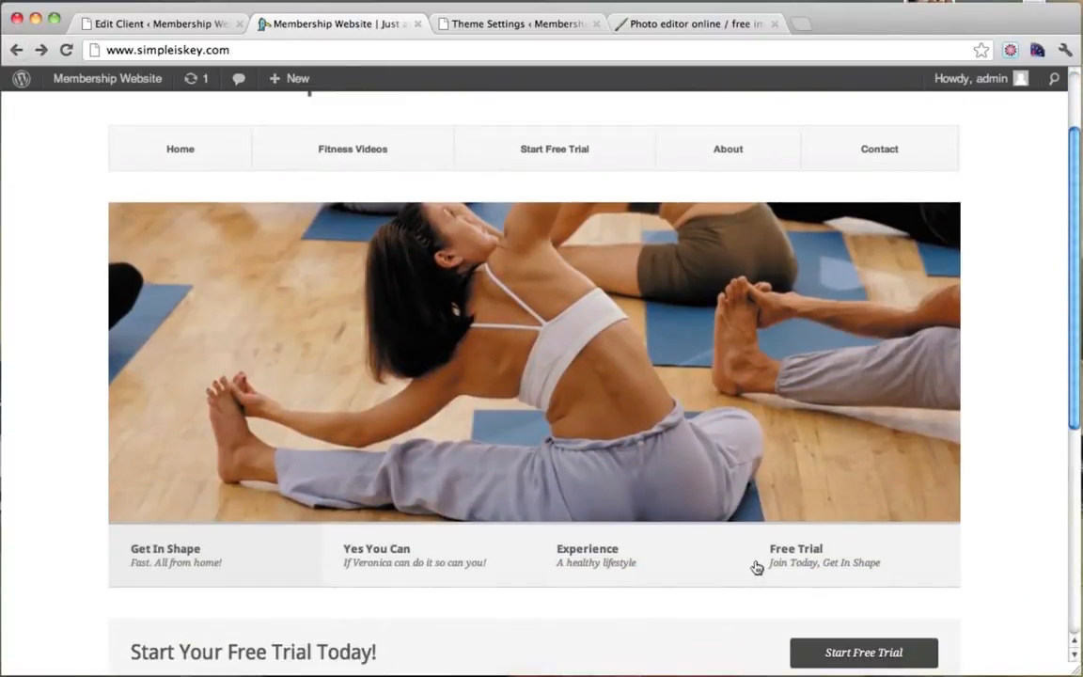
pyautogui.scroll(-4, 788, 562)
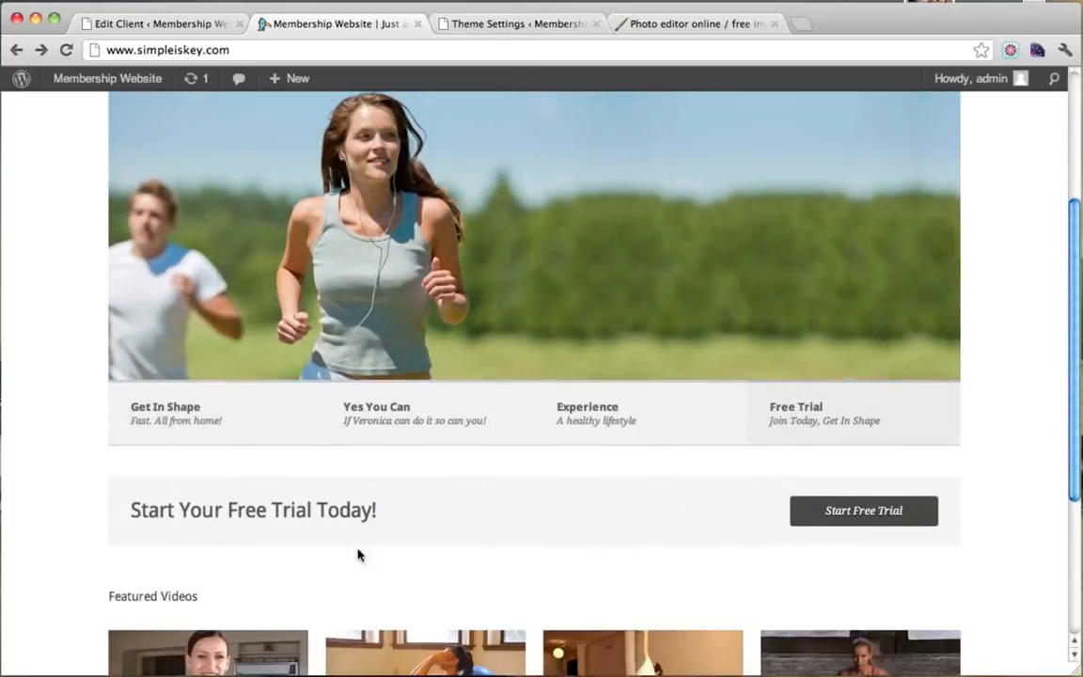
pyautogui.scroll(-7, 848, 517)
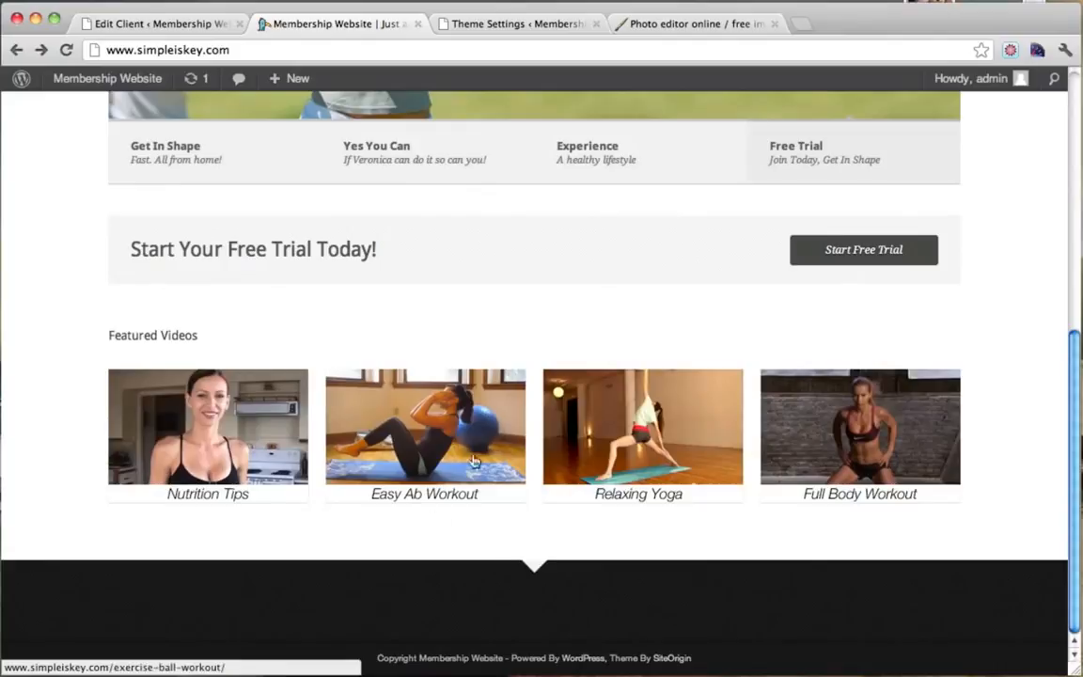
pyautogui.scroll(13, 866, 403)
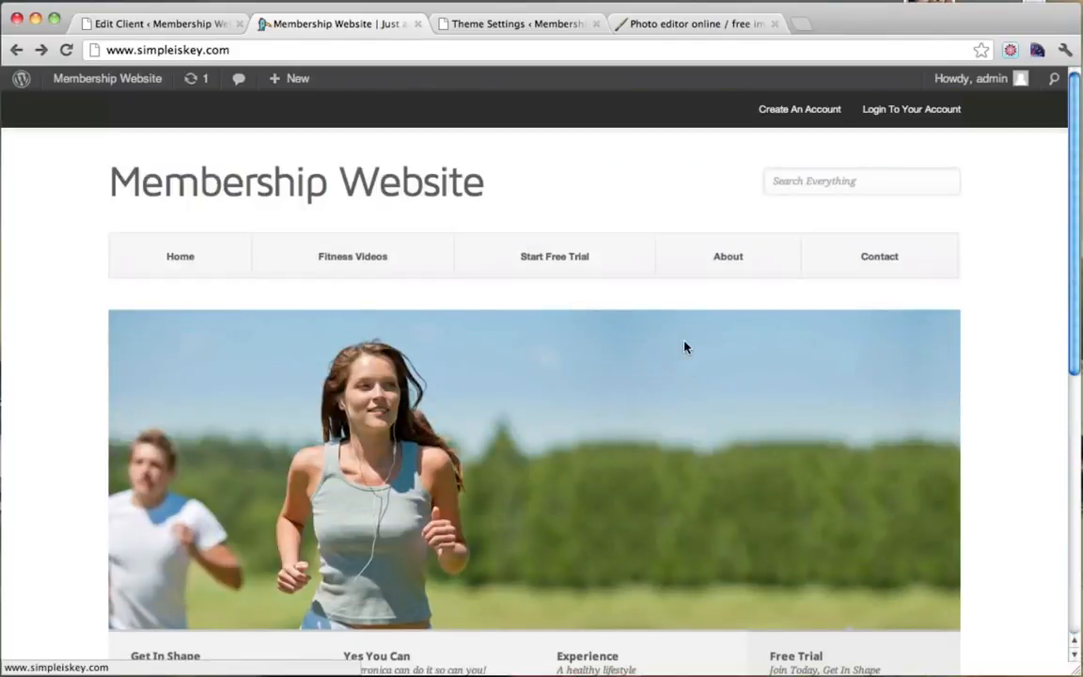
pyautogui.click(733, 261)
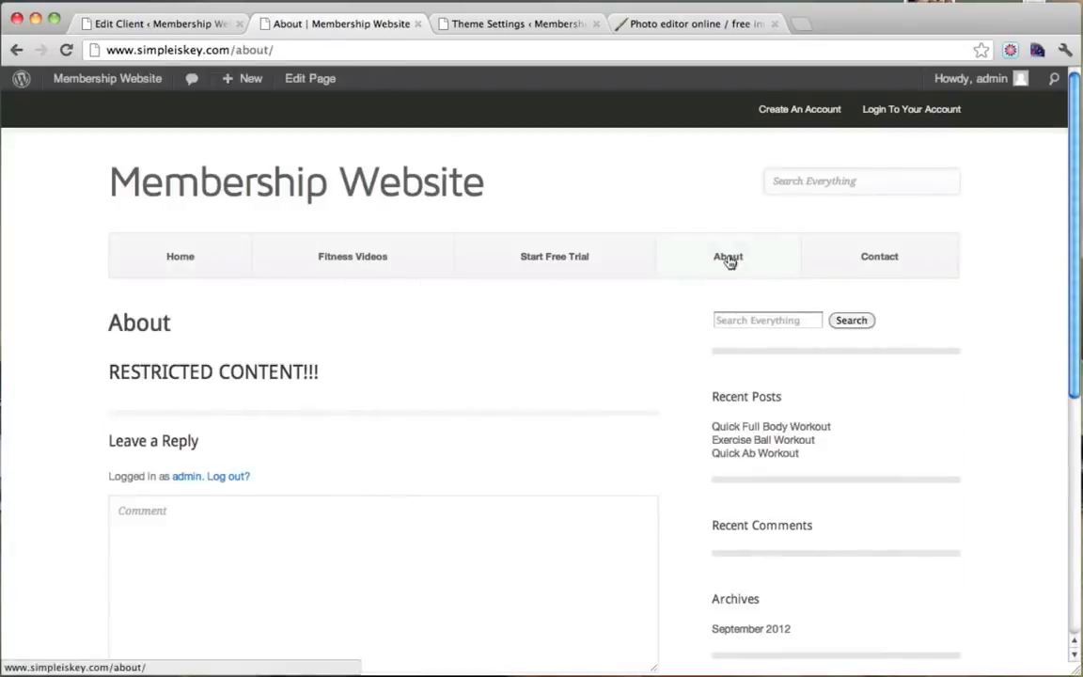
# Edit the About page, delete the RESTRICTED CONTENT!!! heading, and set the format to Paragraph.
pyautogui.click(310, 80)
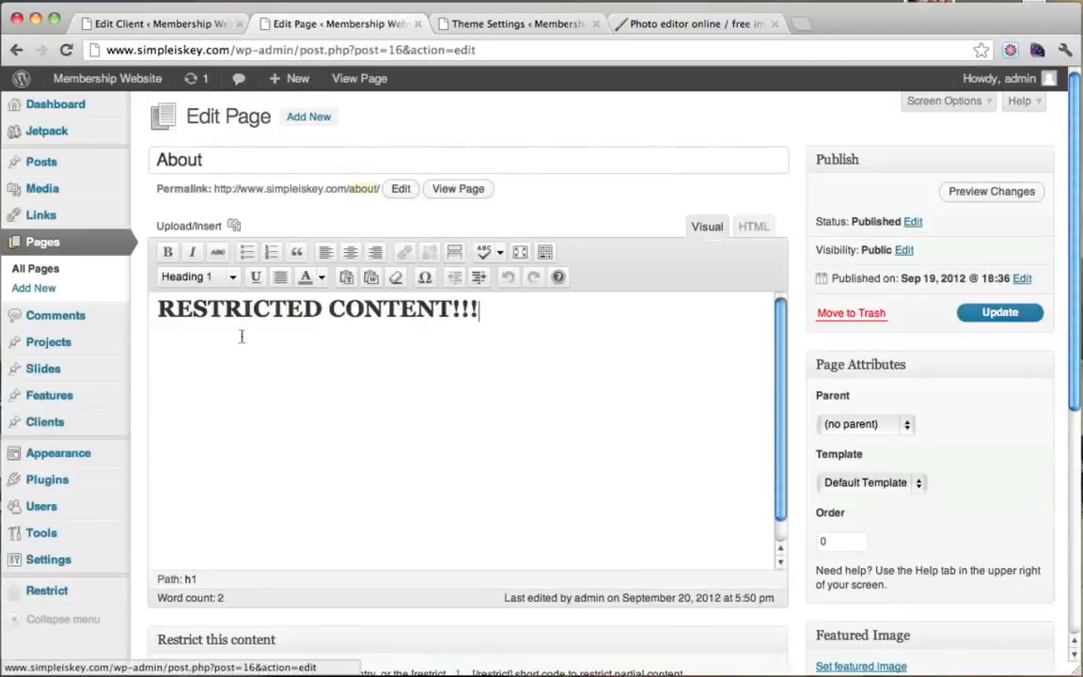
pyautogui.moveTo(482, 310); pyautogui.dragTo(113, 302)
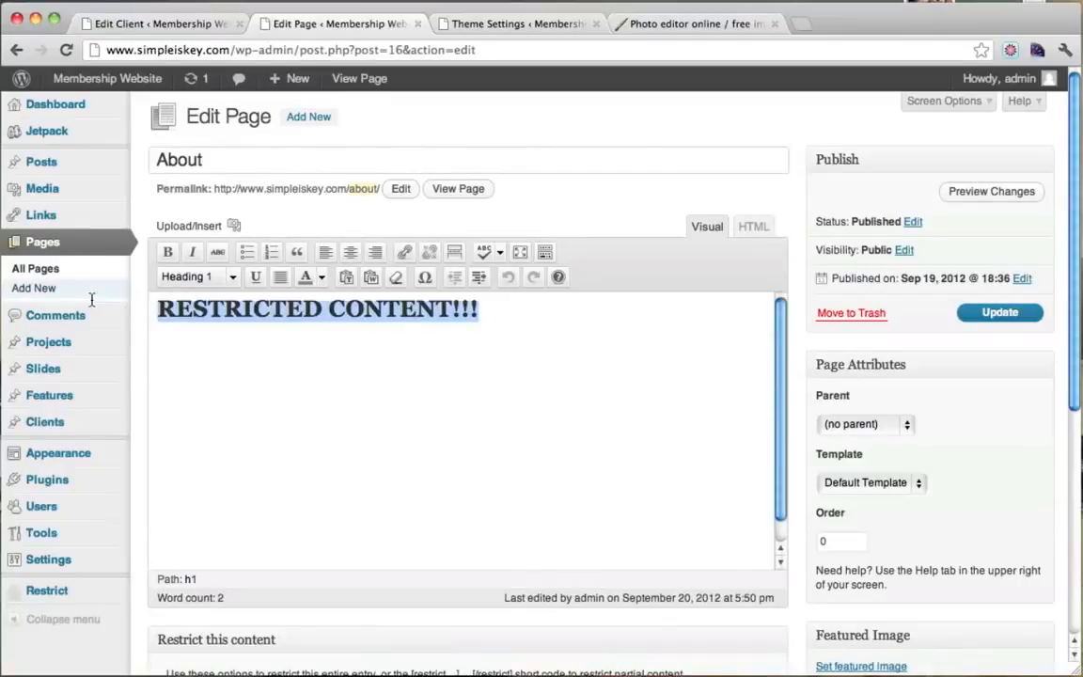
pyautogui.press('BackSpace')
pyautogui.click(234, 276)
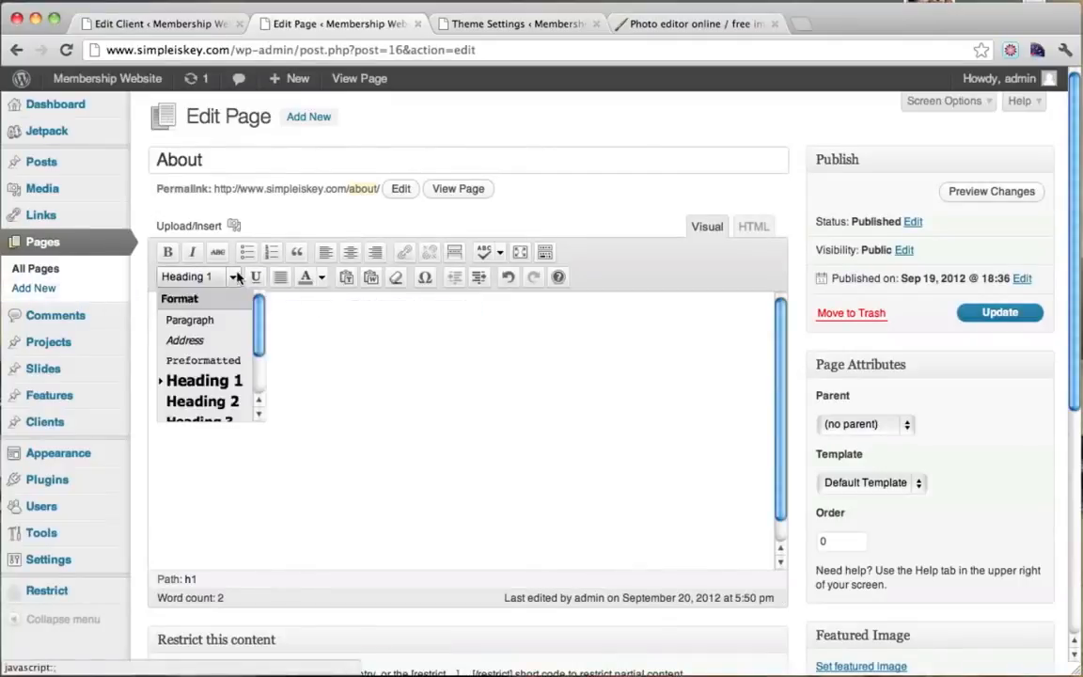
pyautogui.click(190, 321)
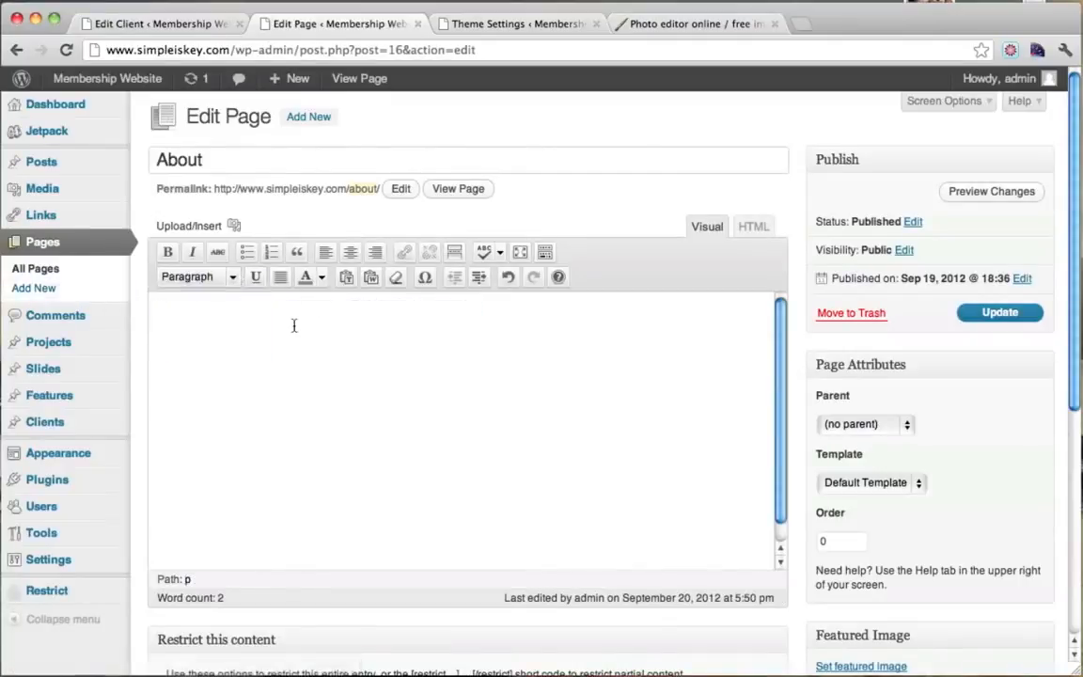
# Upload the personal photo from the Desktop through the Add Media window.
pyautogui.click(234, 226)
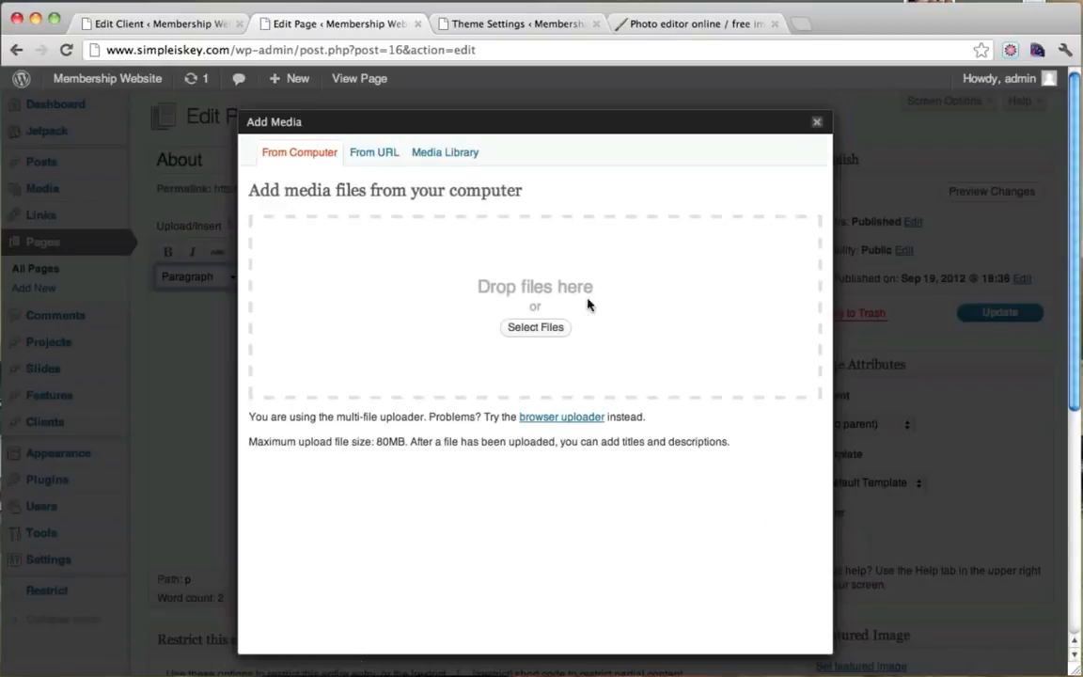
pyautogui.click(551, 329)
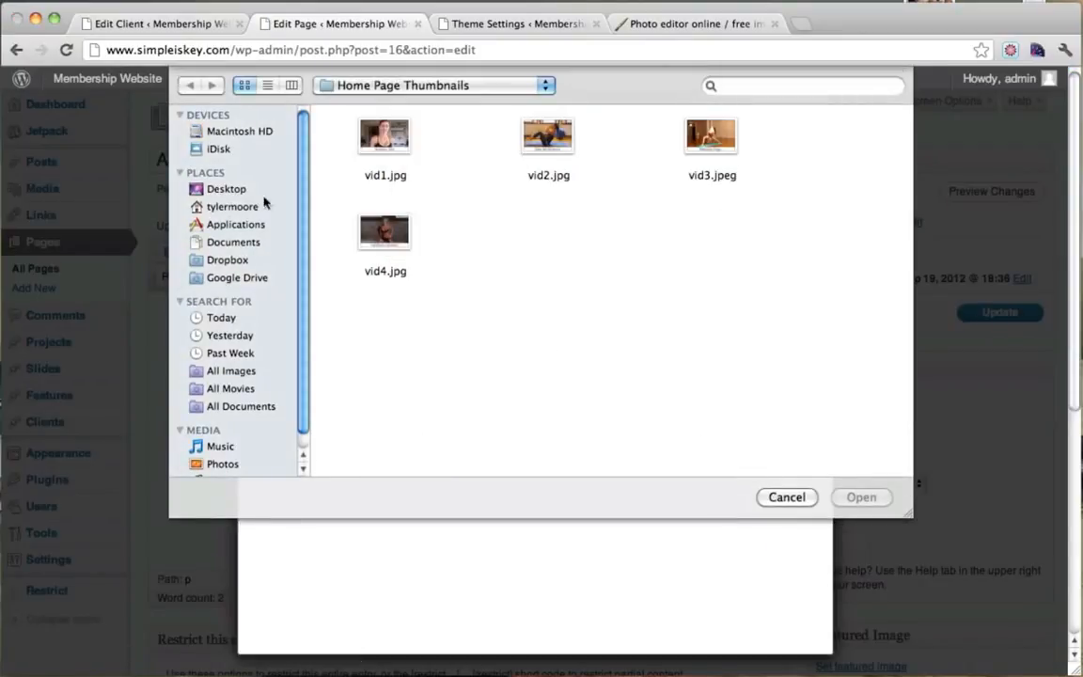
pyautogui.click(225, 189)
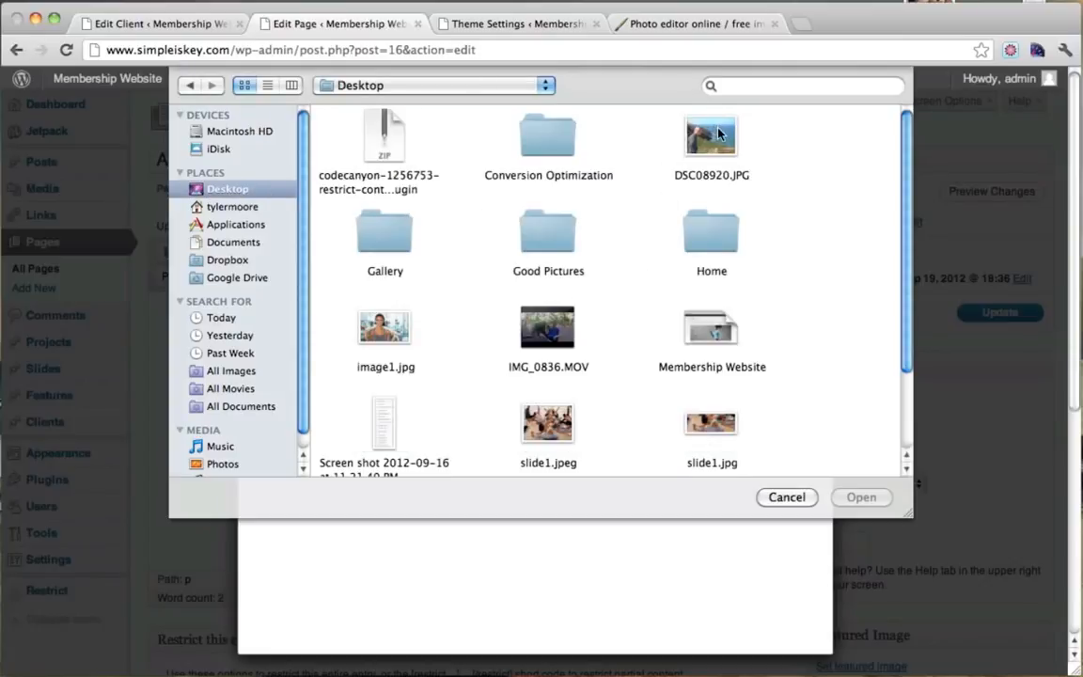
pyautogui.scroll(-3, 671, 232)
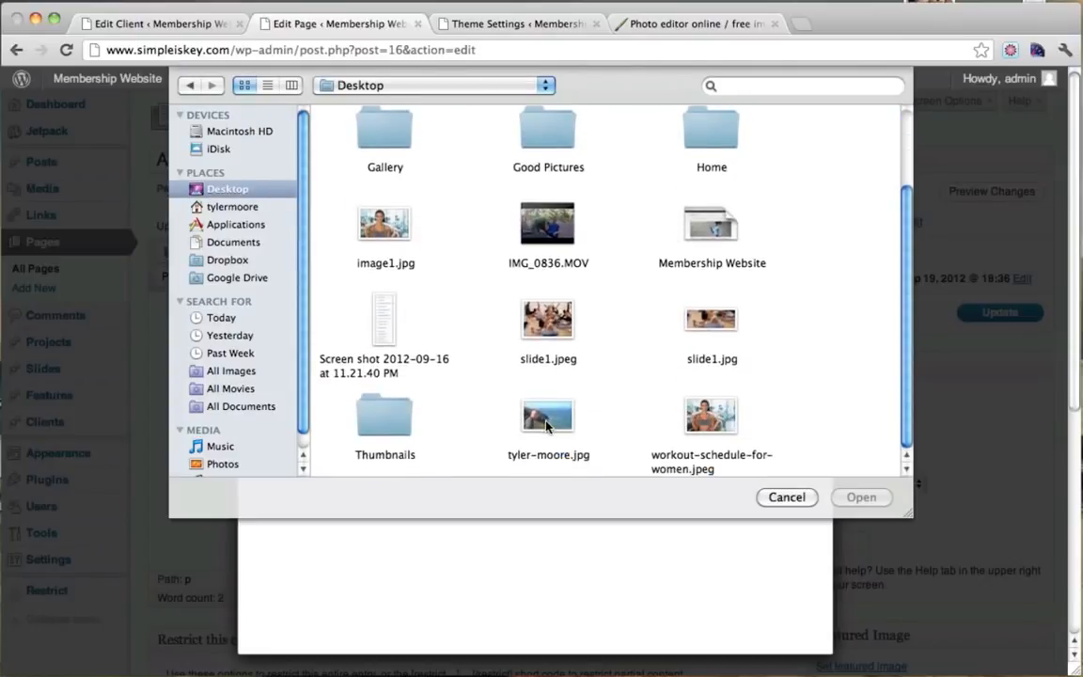
pyautogui.click(547, 423)
pyautogui.press('Return')
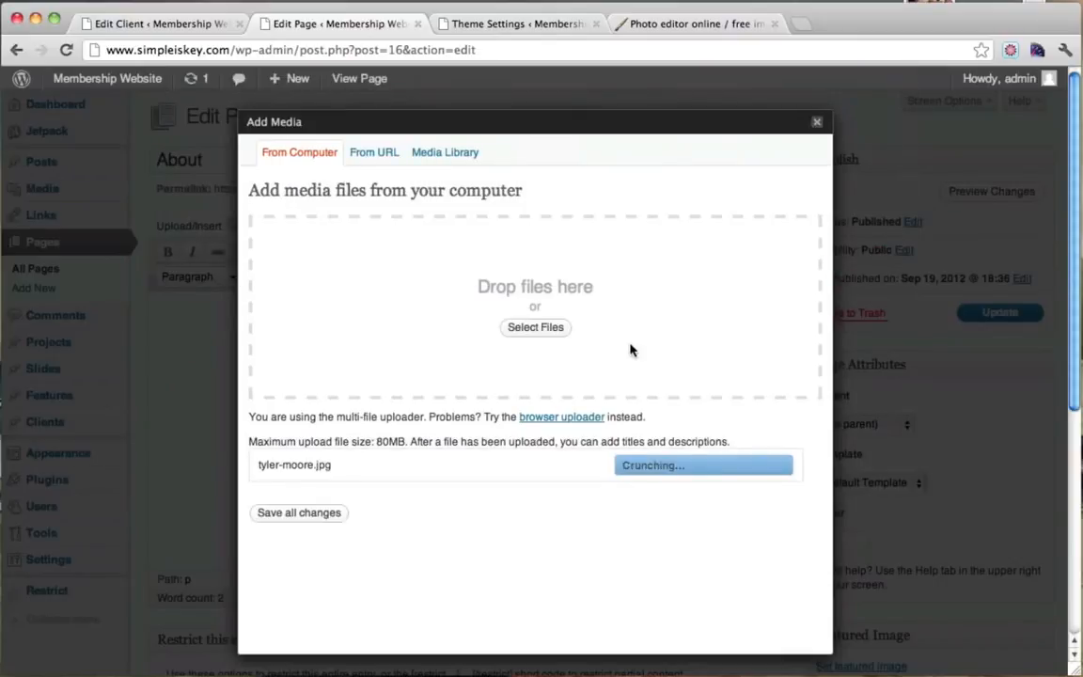
pyautogui.scroll(-5, 631, 350)
pyautogui.scroll(-4, 631, 350)
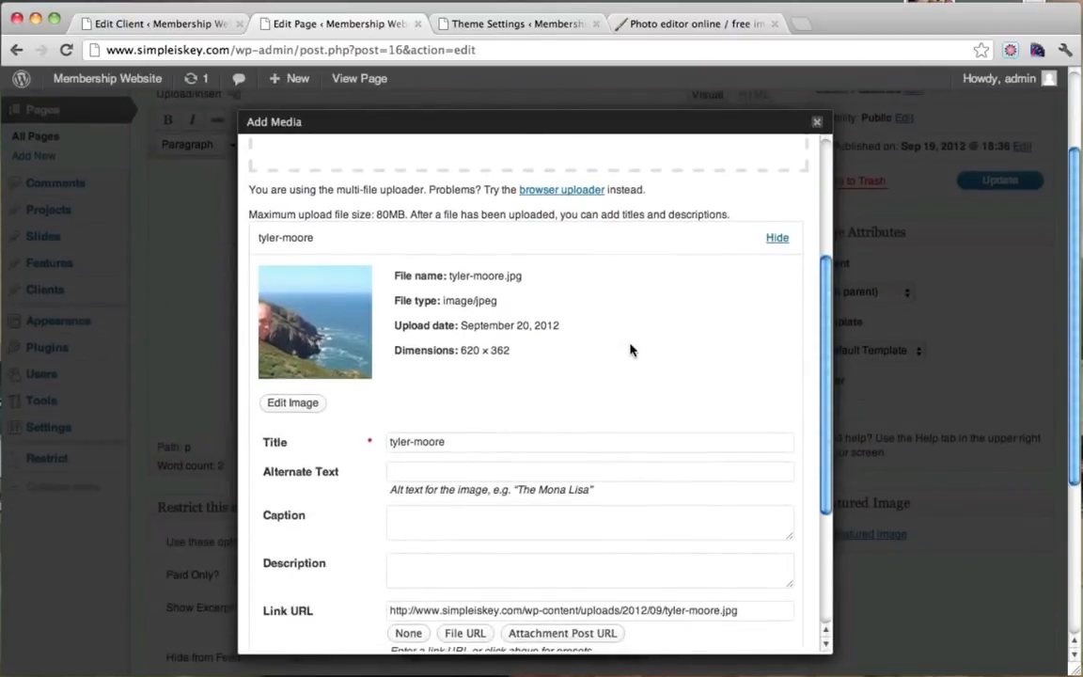
pyautogui.scroll(4, 556, 406)
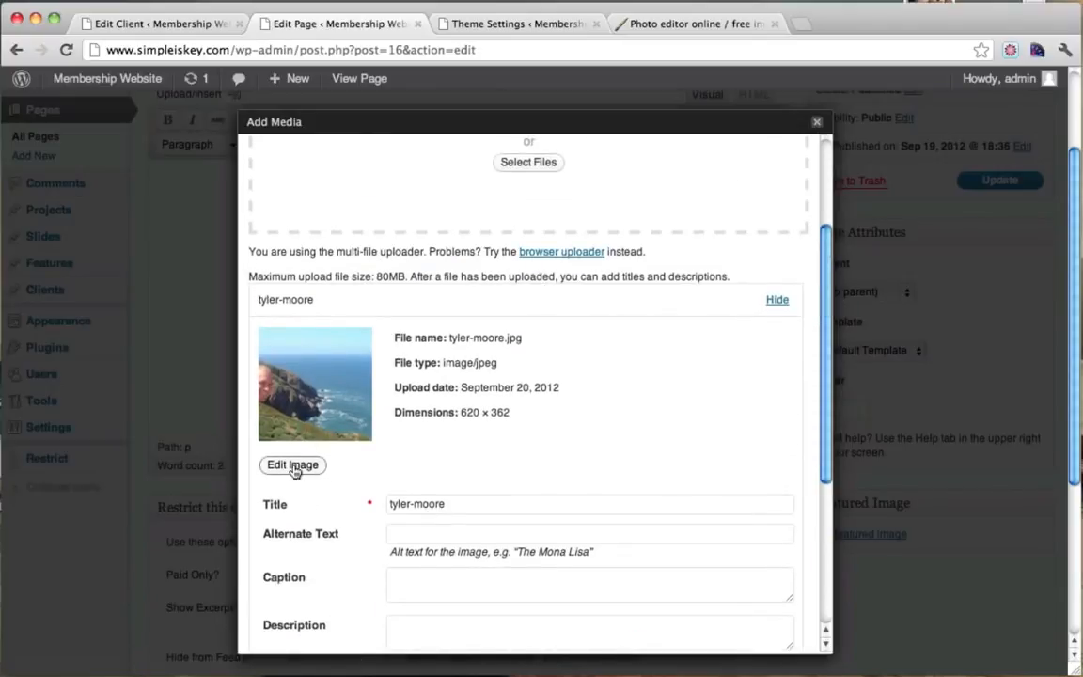
# Crop the uploaded photo to the person at about 327 × 255 and save it.
pyautogui.click(293, 466)
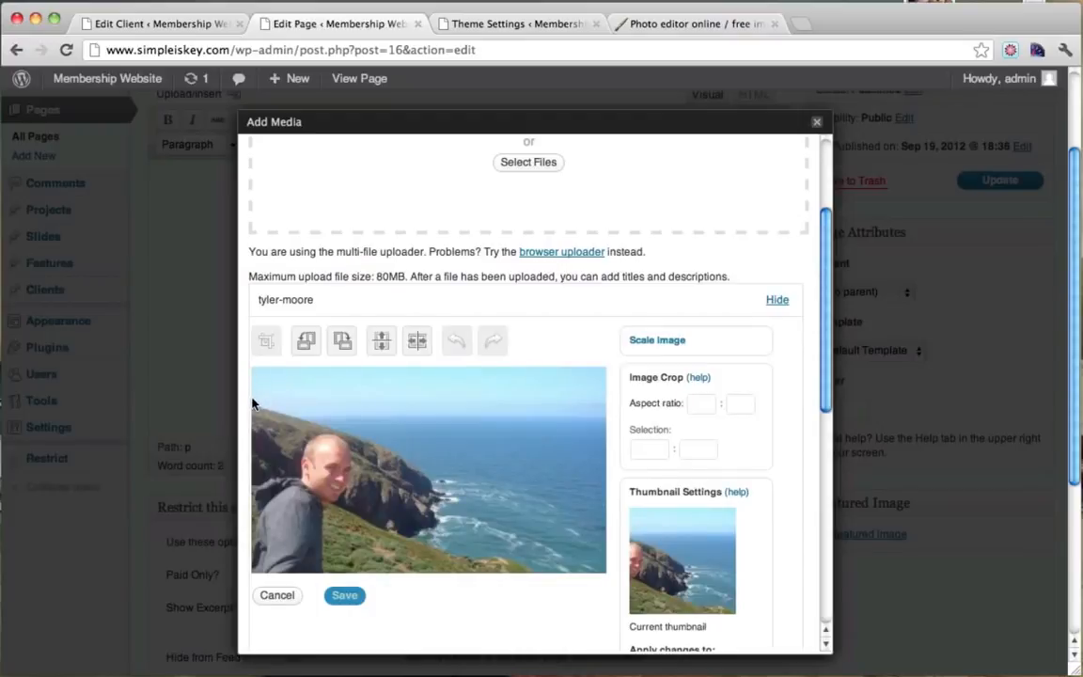
pyautogui.moveTo(252, 402); pyautogui.dragTo(411, 610)
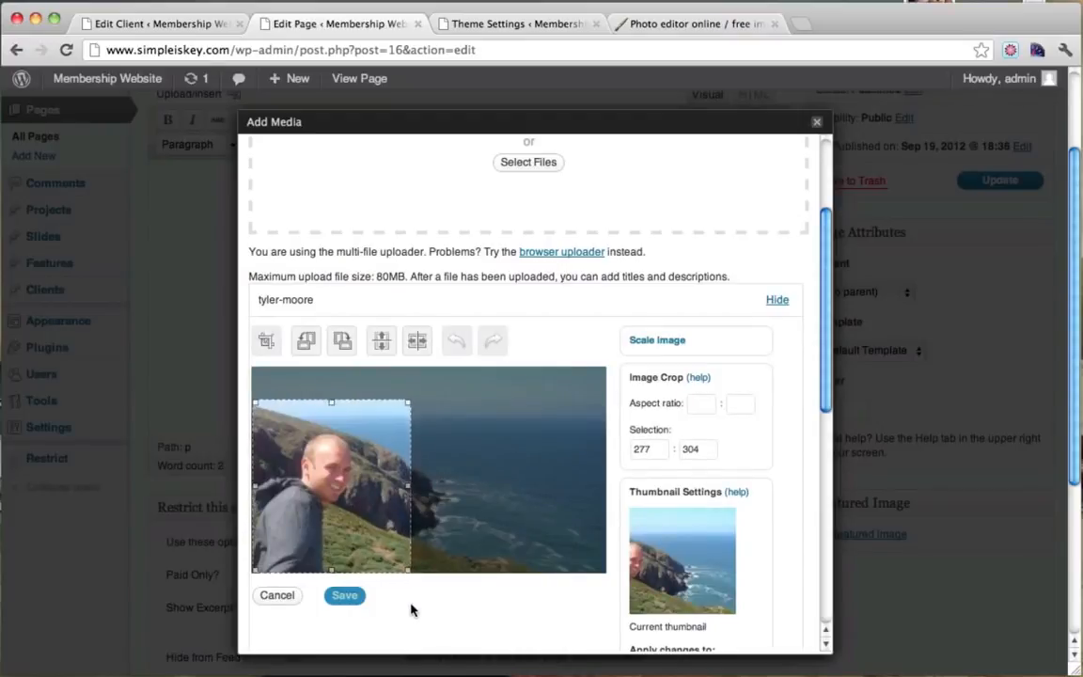
pyautogui.moveTo(331, 403); pyautogui.dragTo(330, 431)
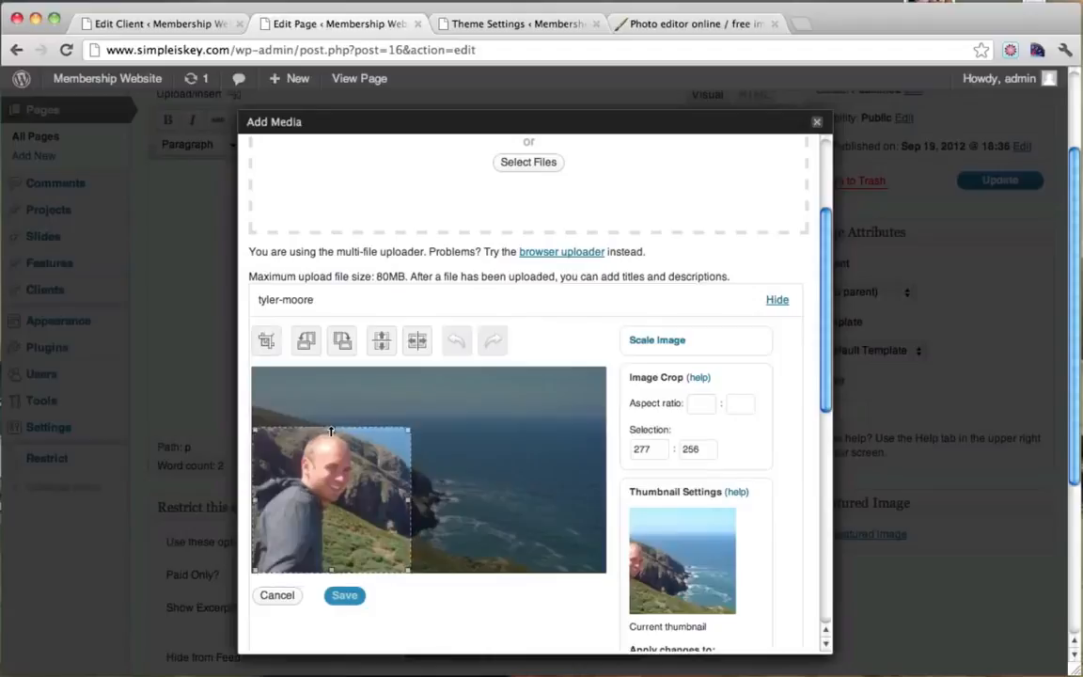
pyautogui.moveTo(409, 499); pyautogui.dragTo(442, 506)
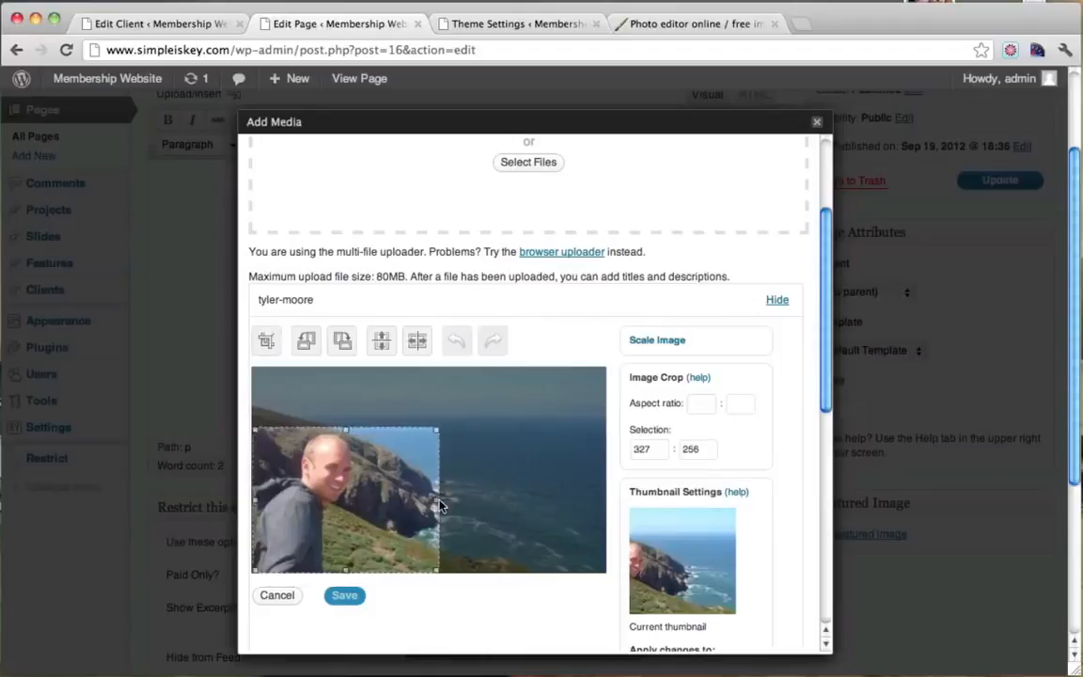
pyautogui.click(267, 342)
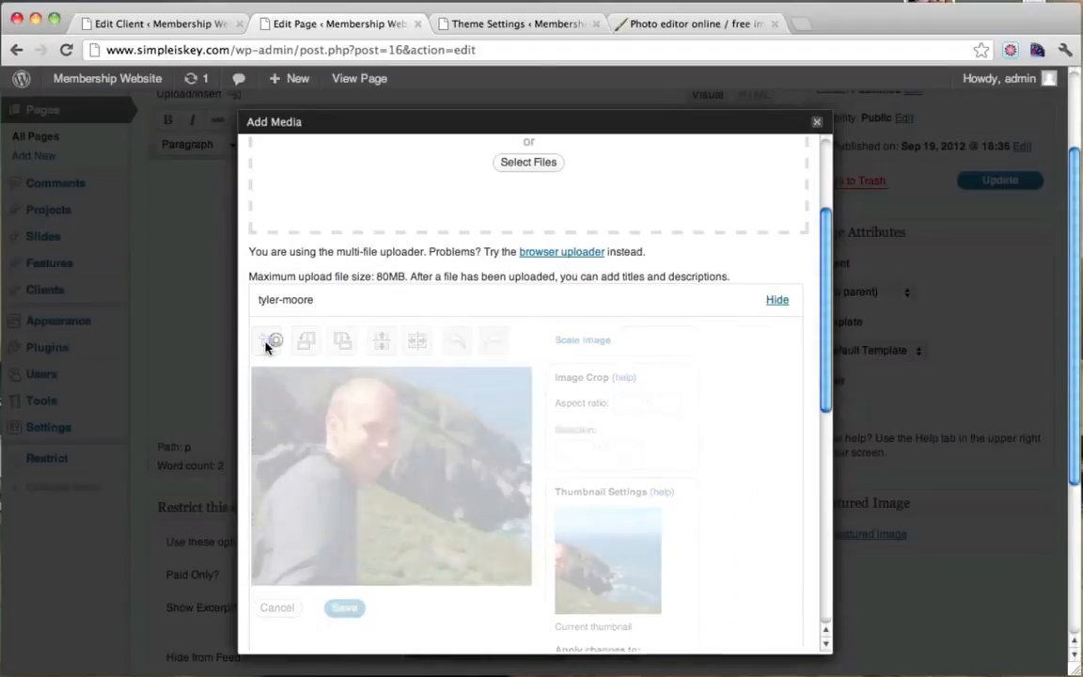
pyautogui.scroll(-1, 550, 389)
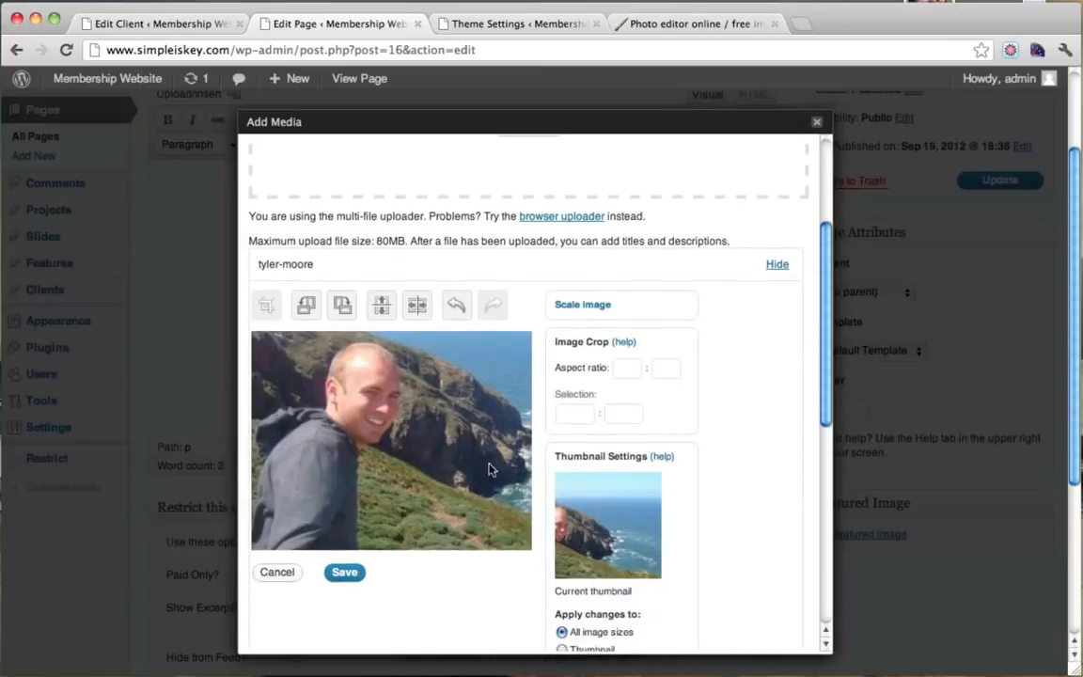
pyautogui.click(345, 571)
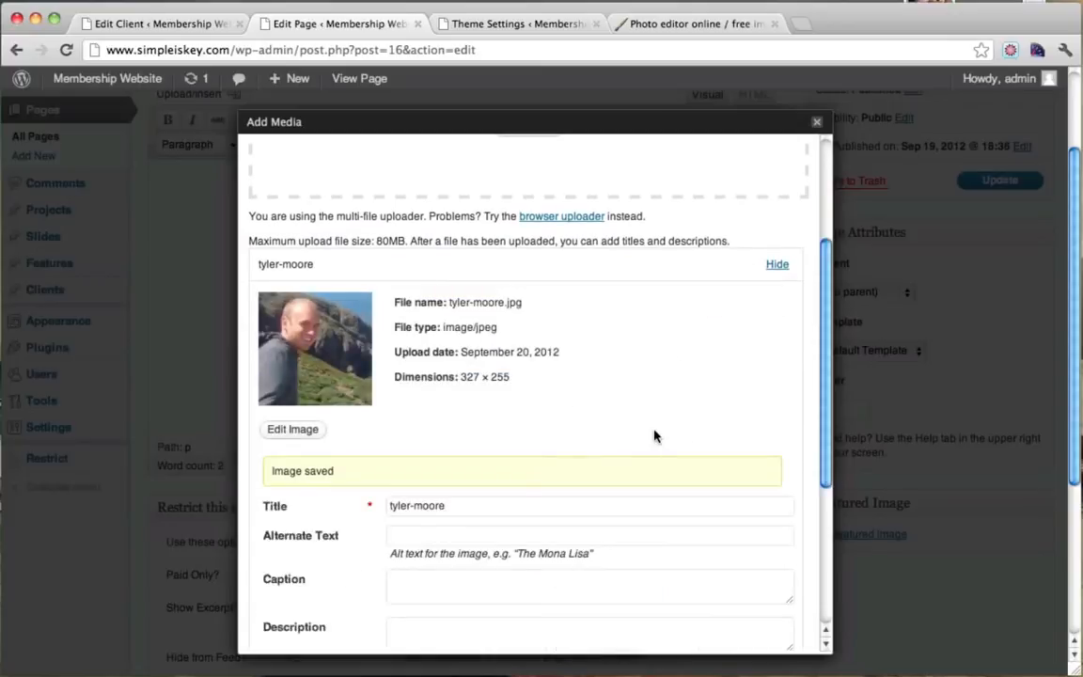
pyautogui.scroll(-5, 656, 435)
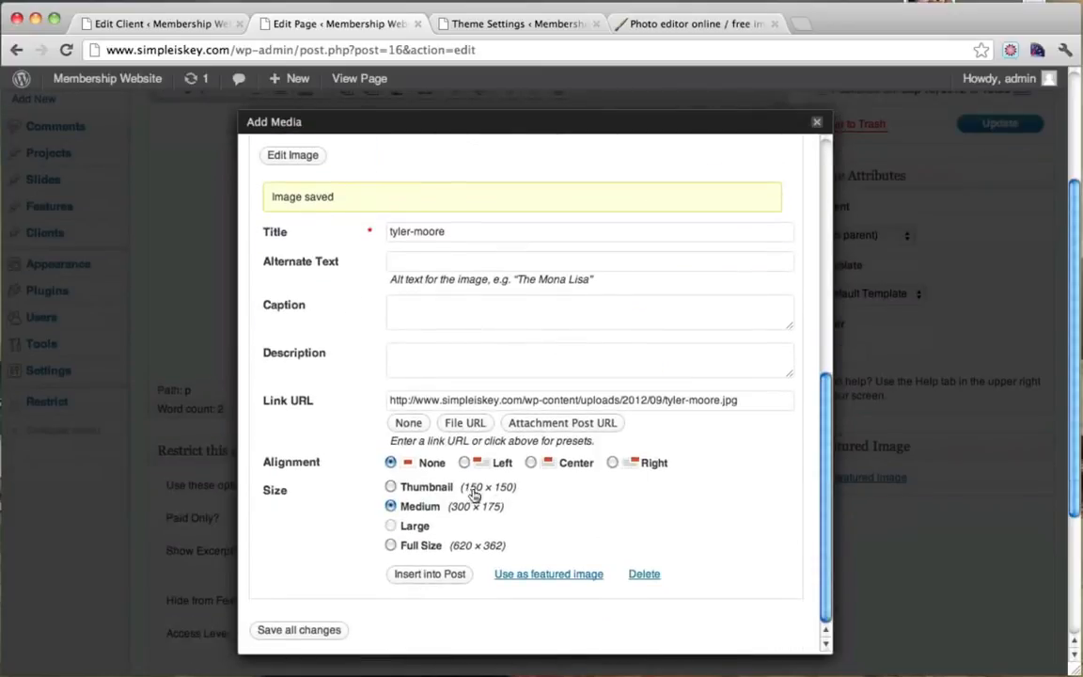
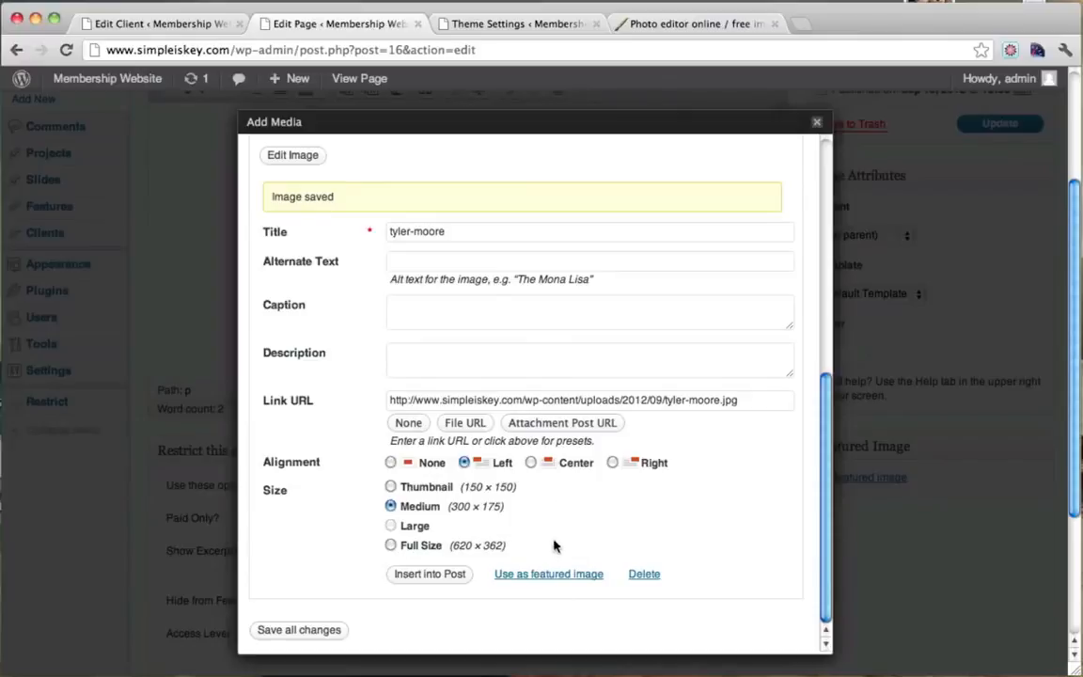
# Insert the photo into the About page at Full Size with the Link URL set to None.
pyautogui.click(390, 545)
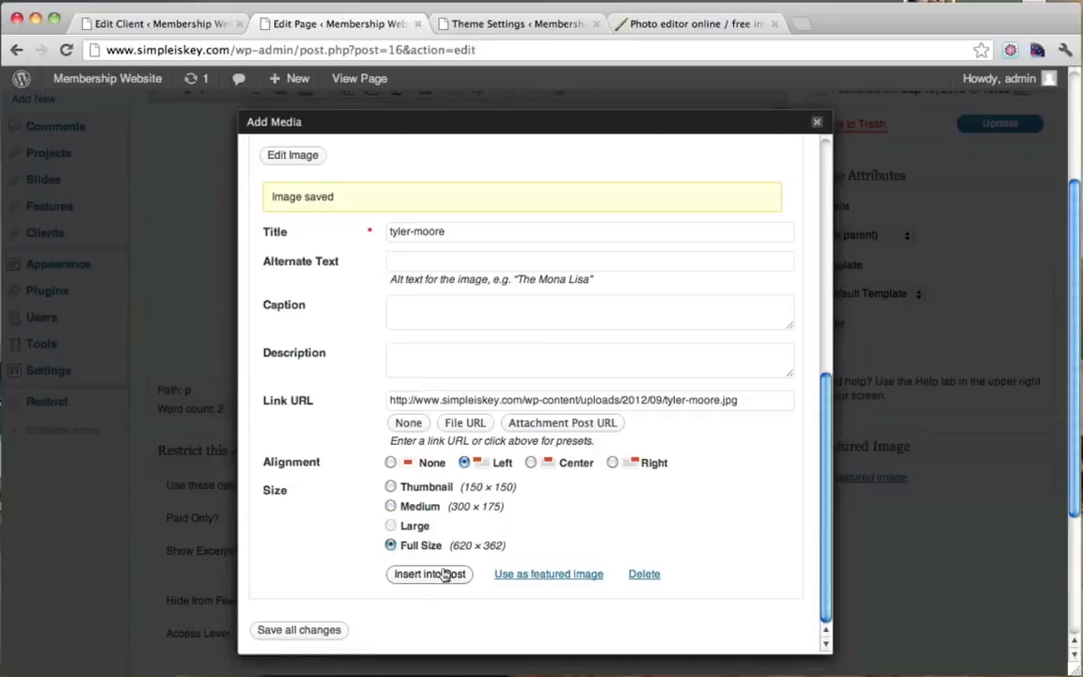
pyautogui.moveTo(411, 401); pyautogui.dragTo(738, 401)
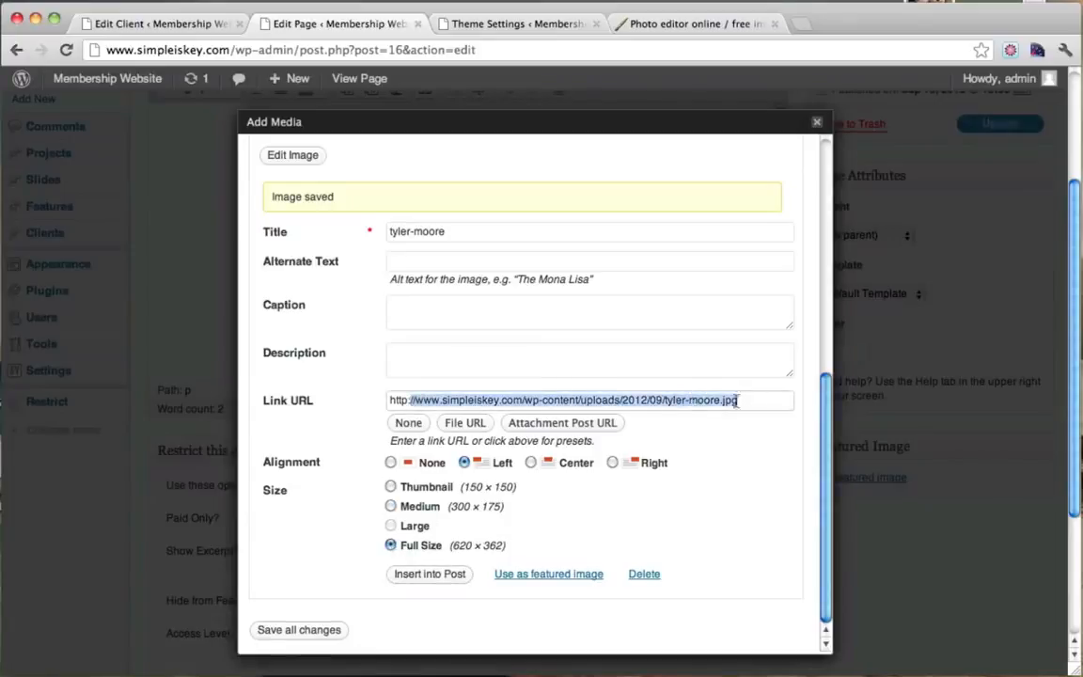
pyautogui.click(413, 425)
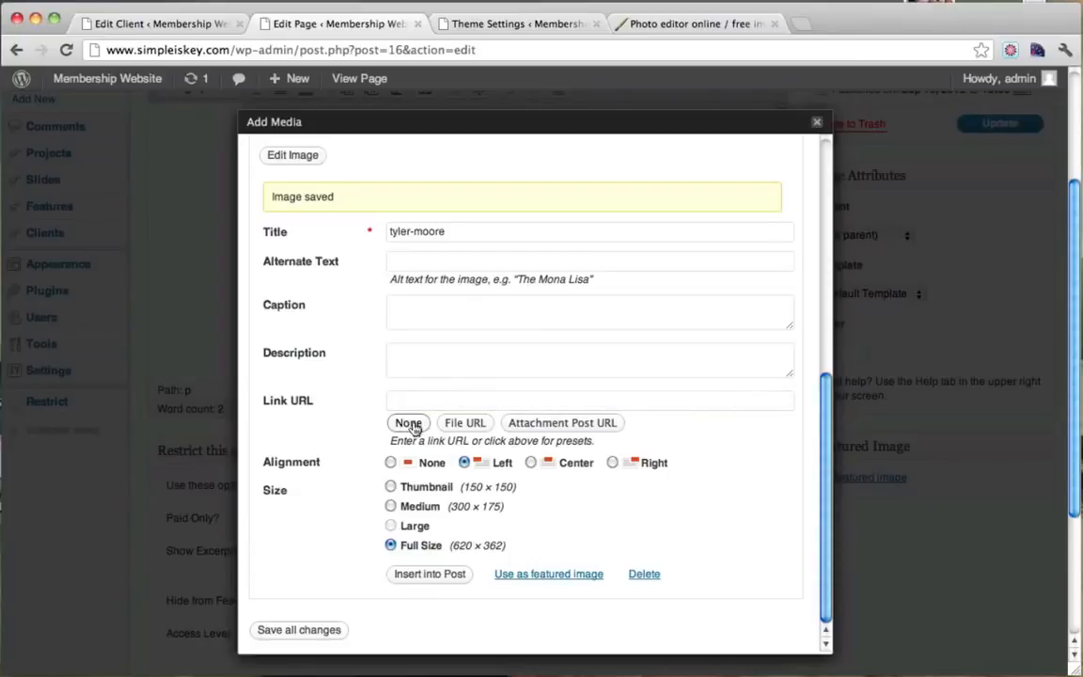
pyautogui.click(444, 575)
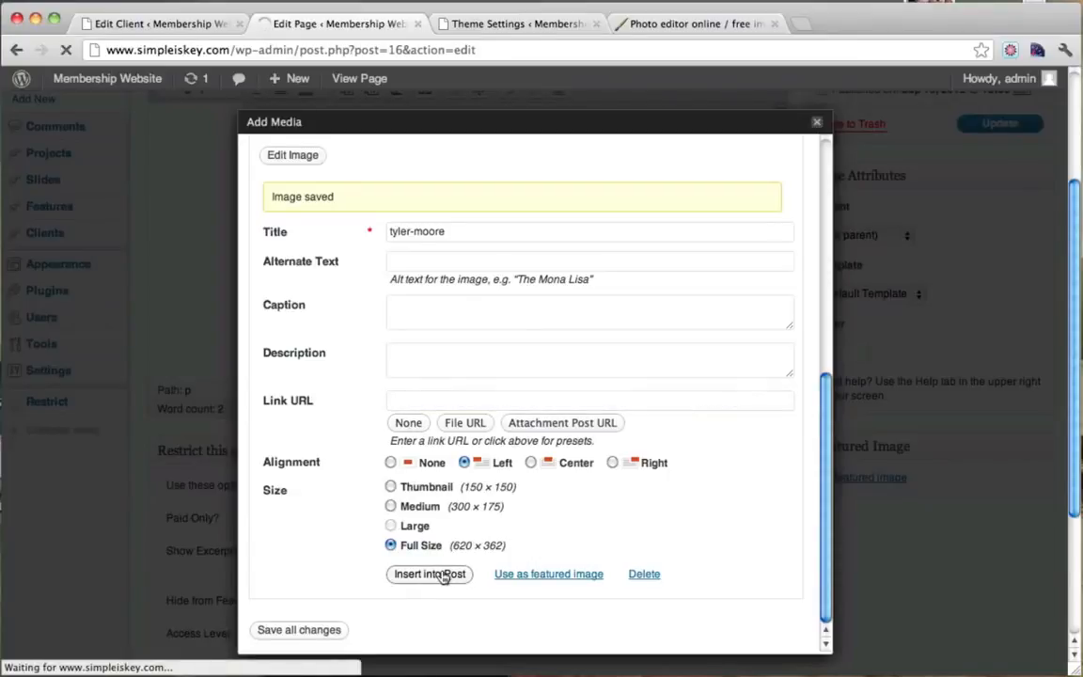
pyautogui.scroll(3, 583, 259)
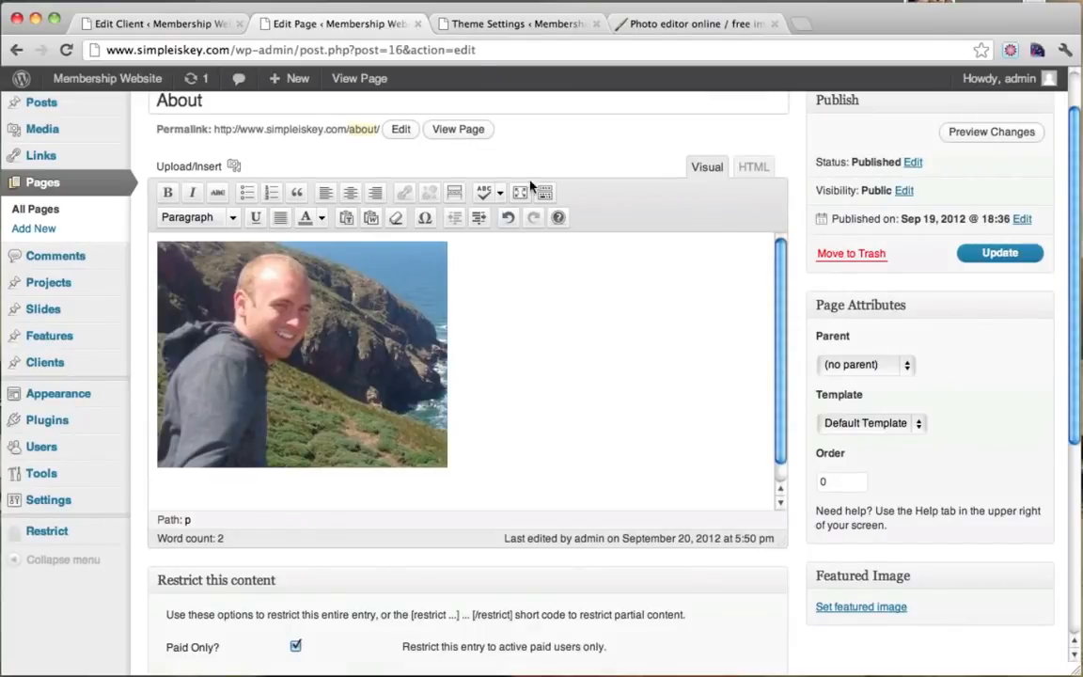
pyautogui.click(470, 23)
# Search Google for 'dummy text generator' and open the Blind Text Generator site.
pyautogui.click(443, 49)
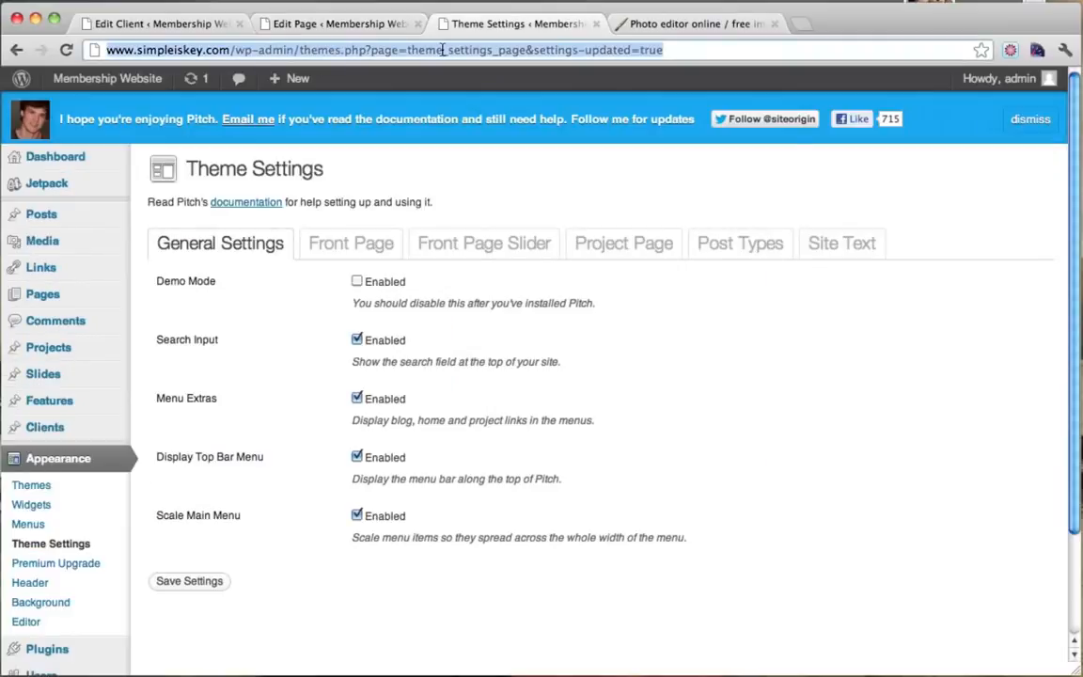
pyautogui.write('www.google.com')
pyautogui.press('Return')
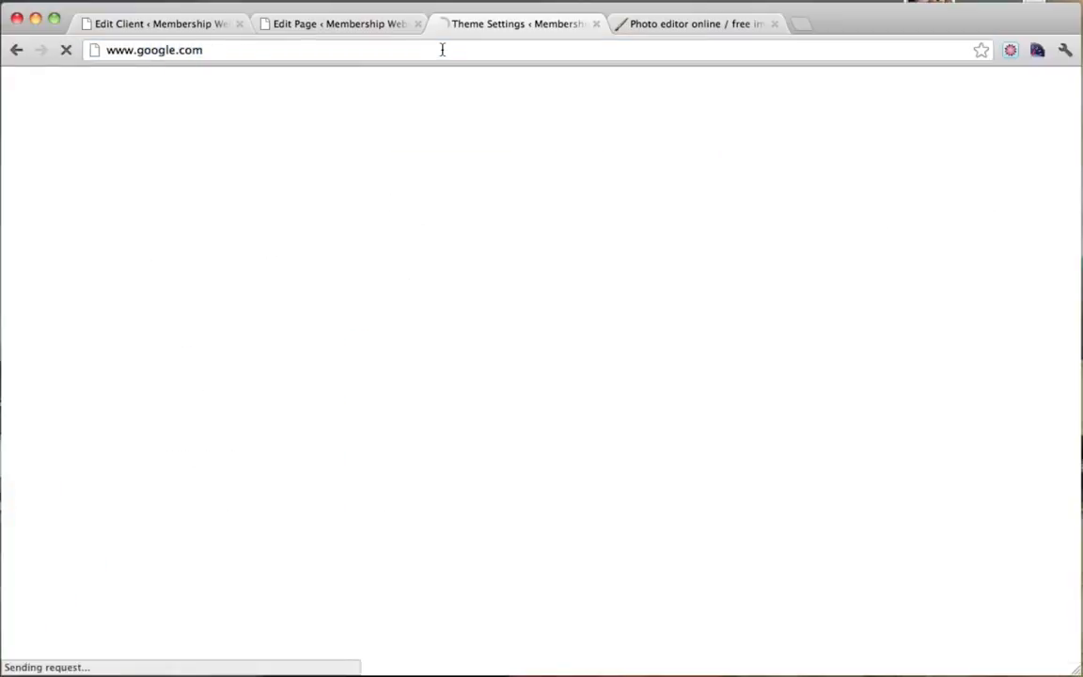
pyautogui.write('dumm')
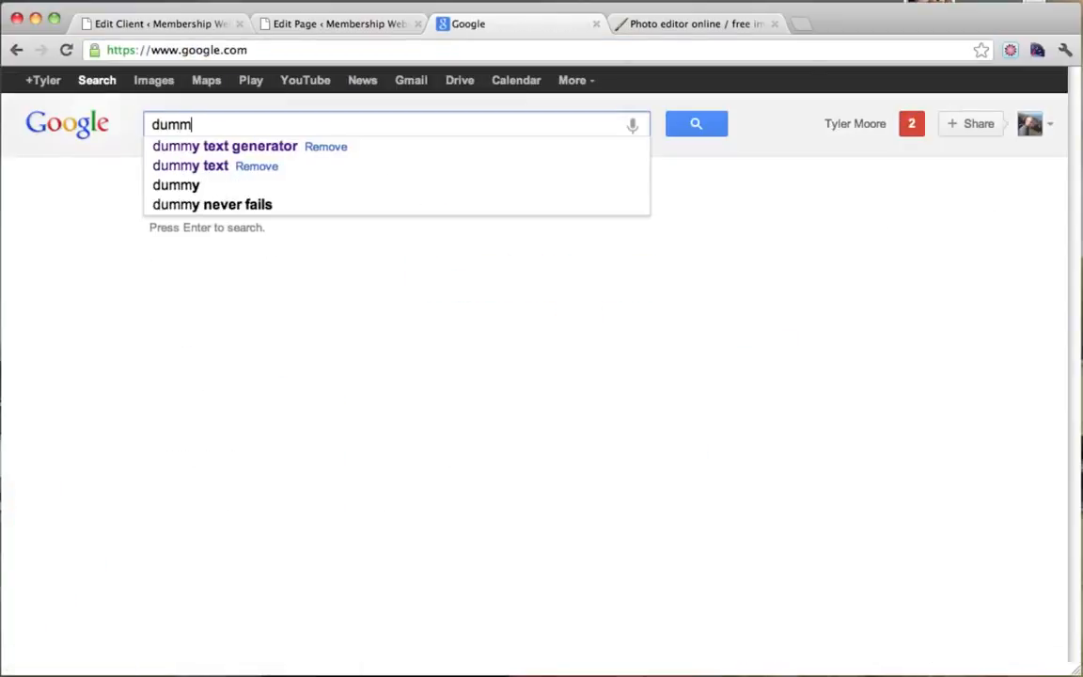
pyautogui.press('Down')
pyautogui.press('Return')
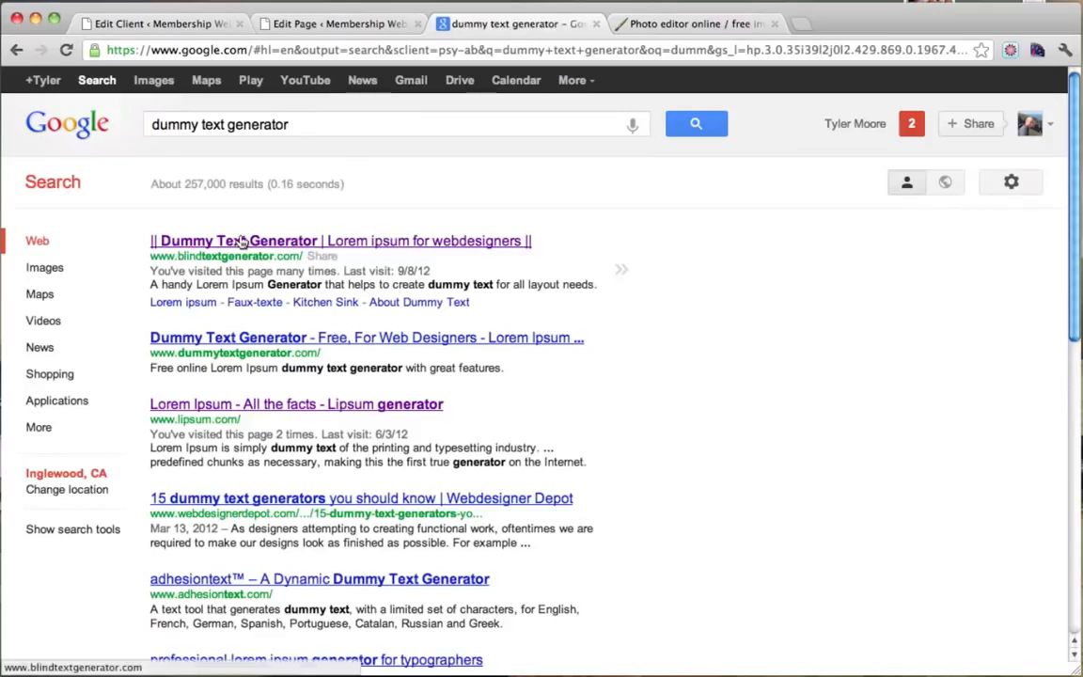
pyautogui.click(242, 242)
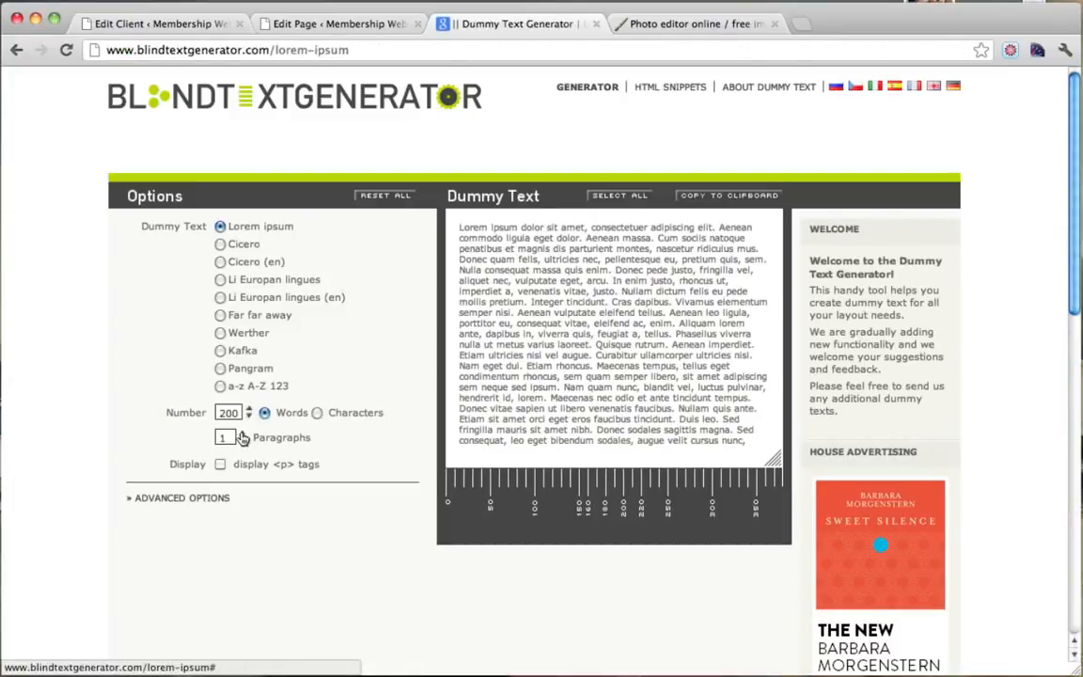
# Generate 4 paragraphs of 200 words and copy the dummy text to the clipboard.
pyautogui.click(242, 434)
pyautogui.click(243, 434)
pyautogui.click(243, 434)
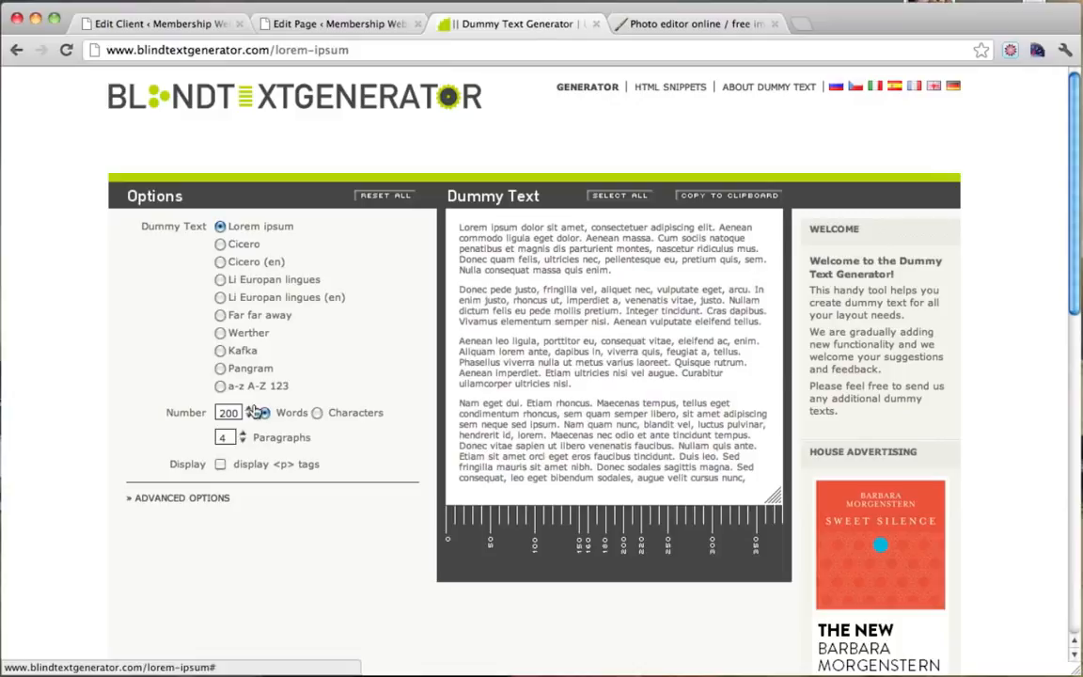
pyautogui.click(249, 409)
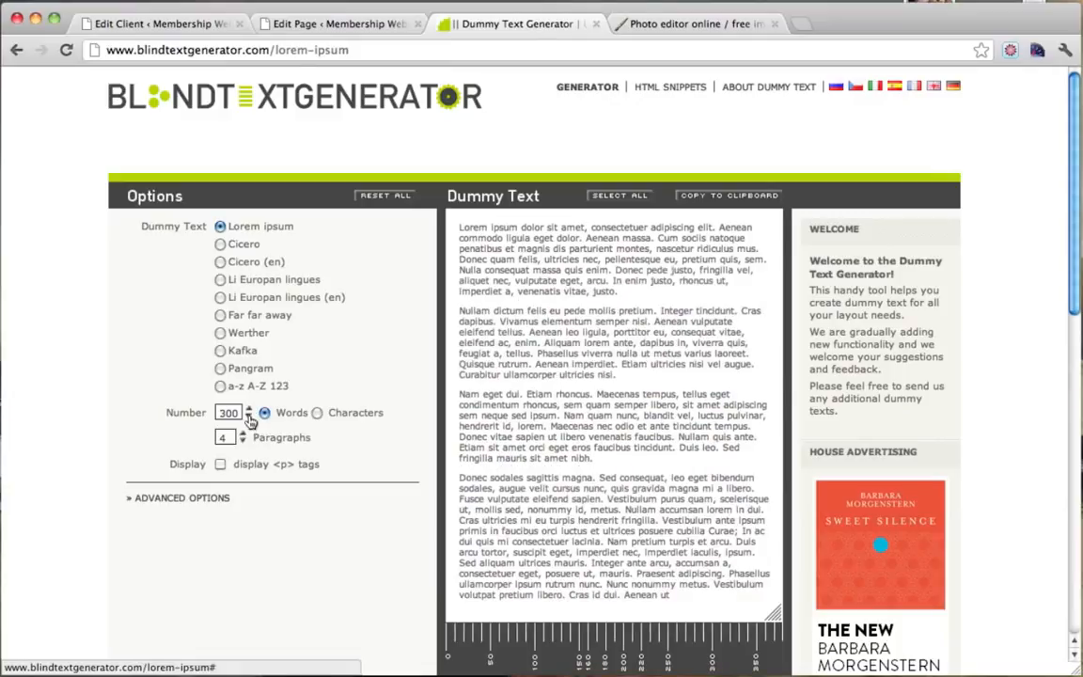
pyautogui.click(249, 417)
pyautogui.click(697, 197)
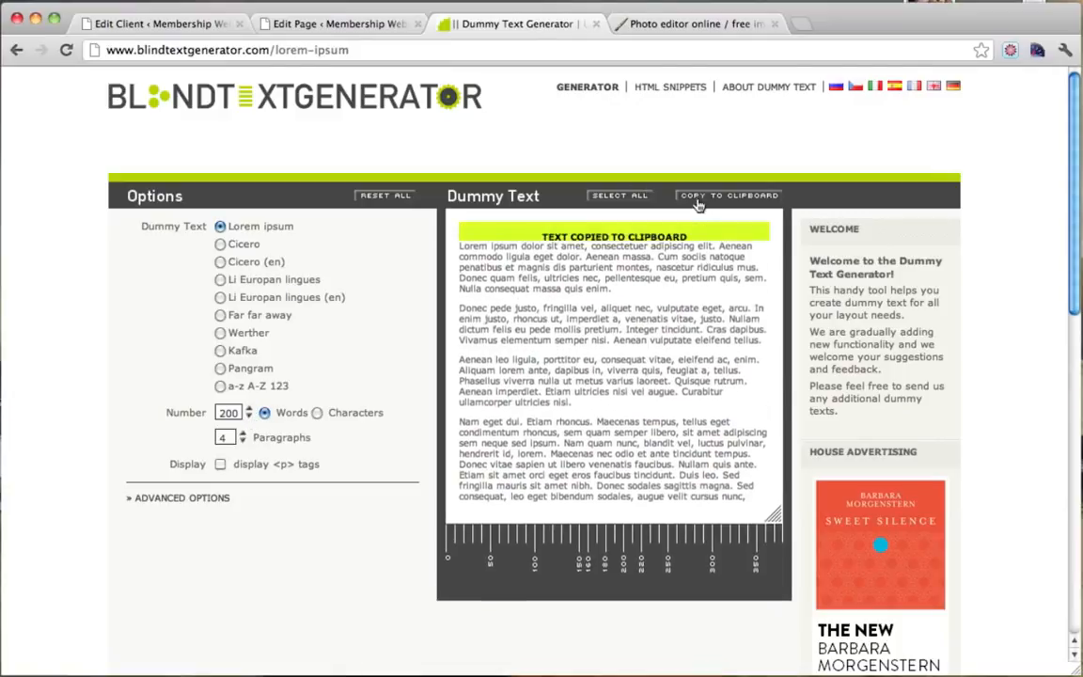
pyautogui.click(329, 24)
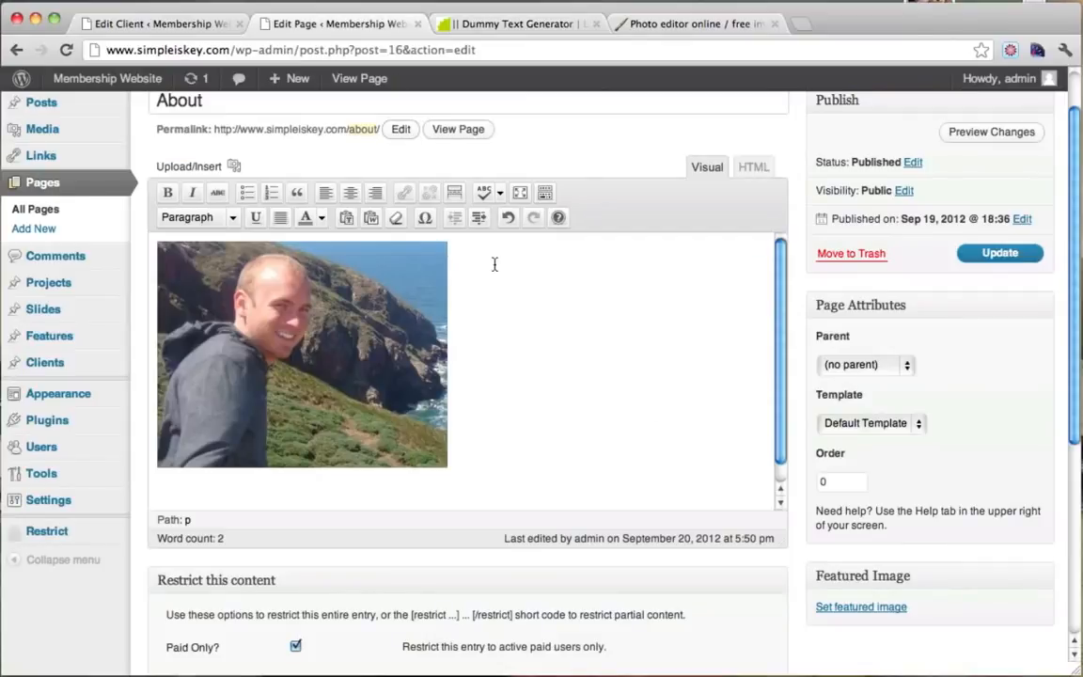
# Paste the lorem ipsum beside the photo and update the About page.
pyautogui.press('super+v')
pyautogui.scroll(5, 497, 291)
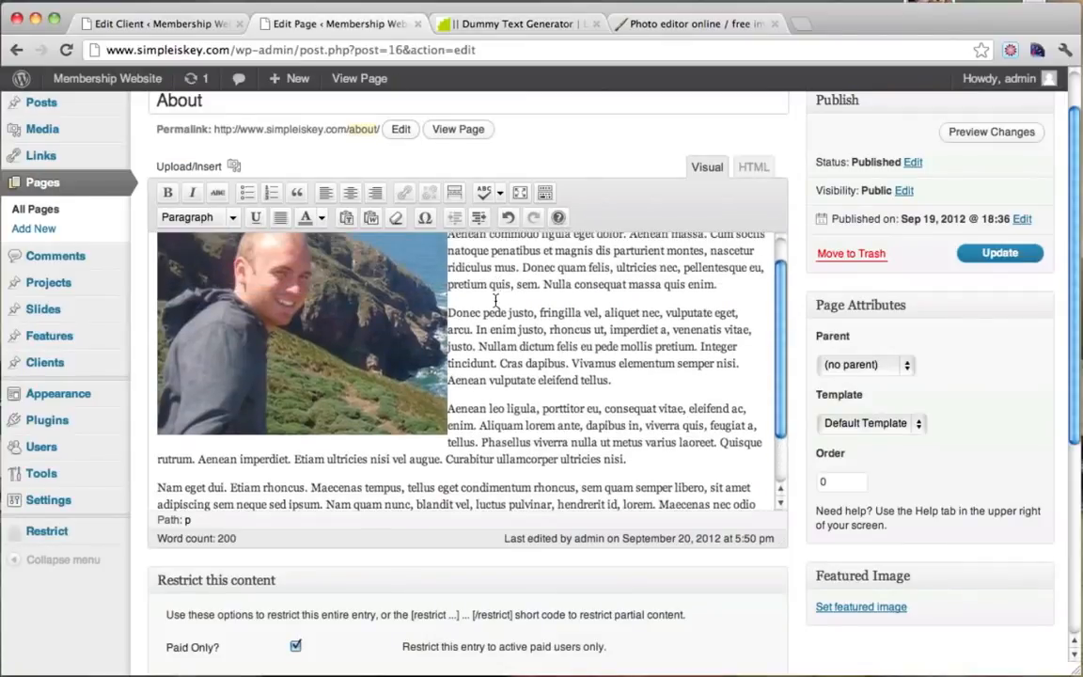
pyautogui.scroll(-5, 498, 301)
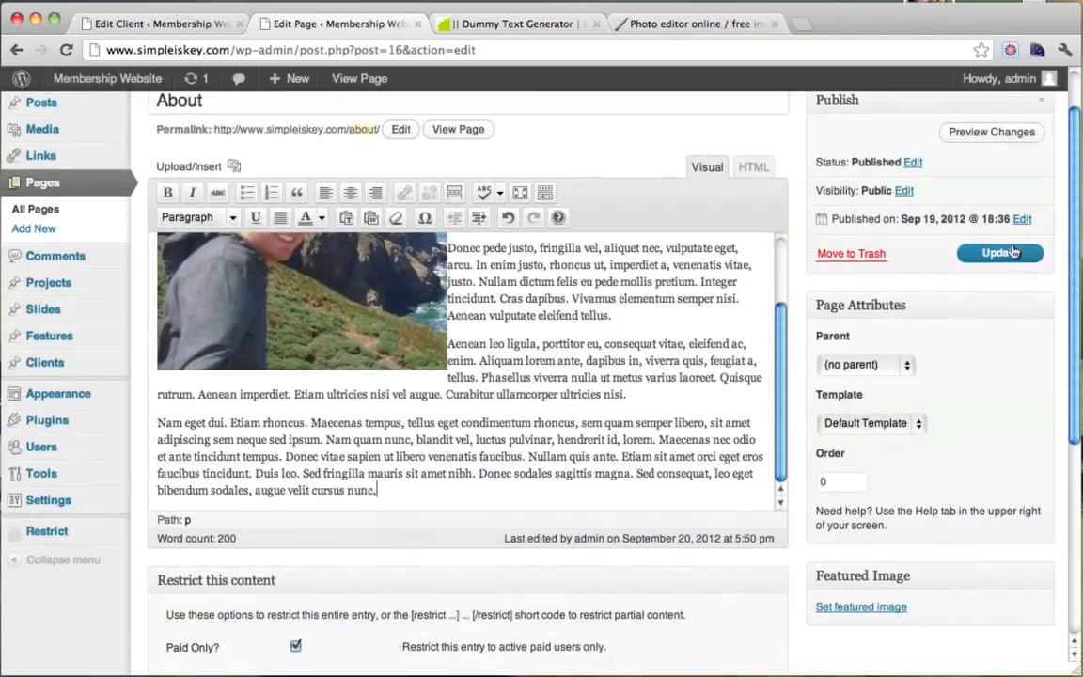
pyautogui.click(982, 253)
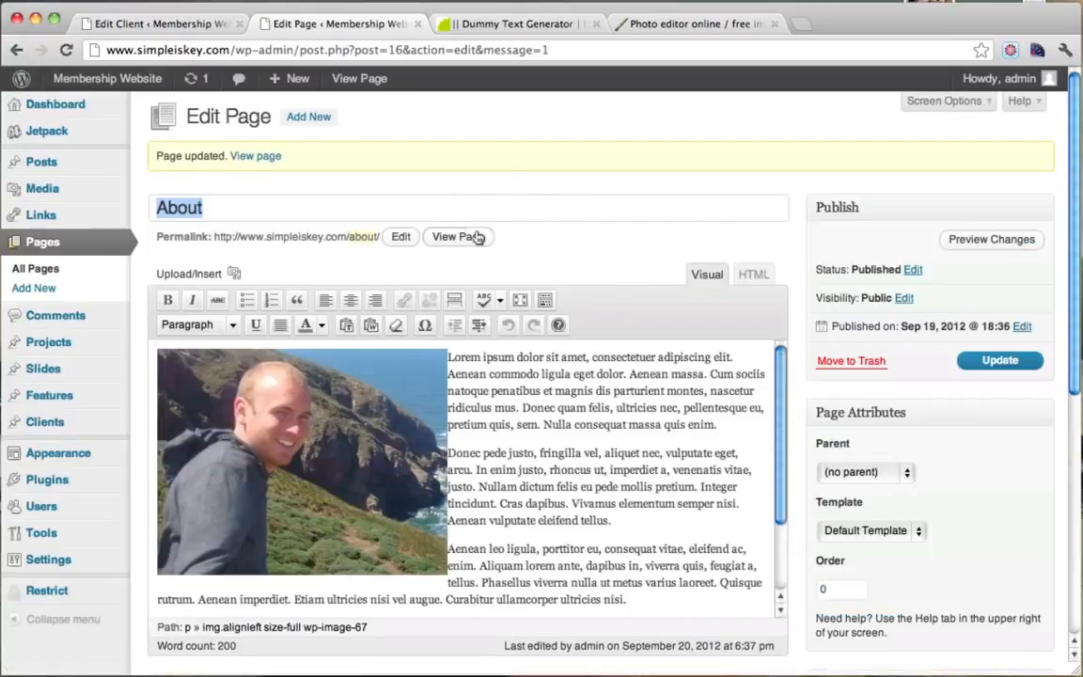
# View the published About page and scroll through its content and comment box.
pyautogui.click(458, 236)
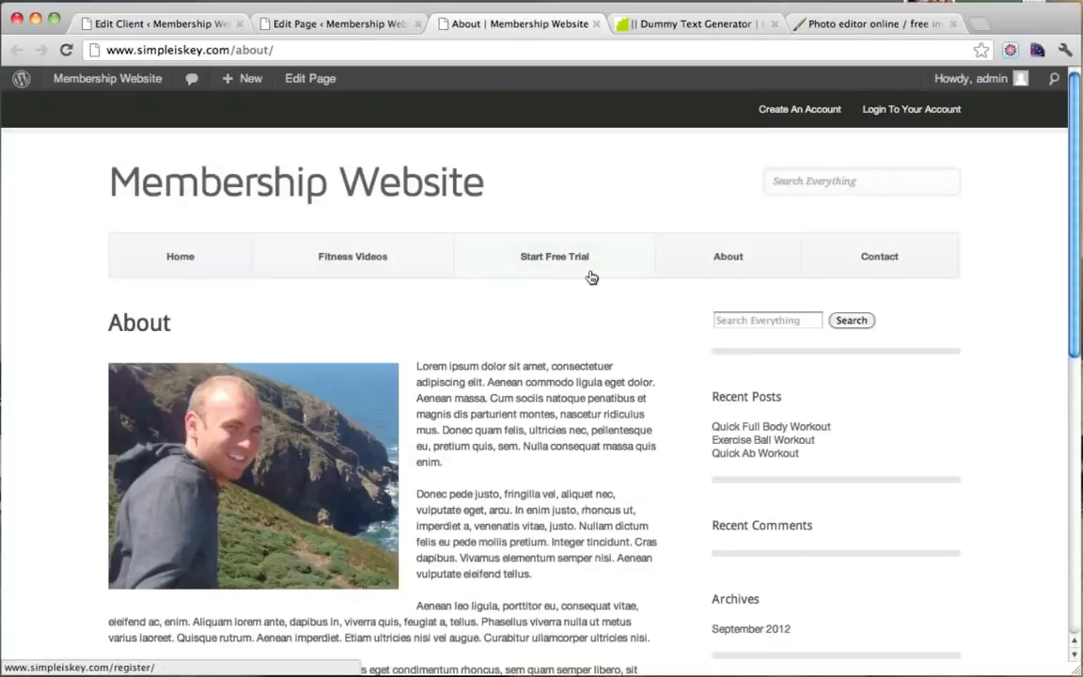
pyautogui.scroll(-3, 527, 244)
pyautogui.scroll(-3, 495, 335)
pyautogui.scroll(5, 498, 338)
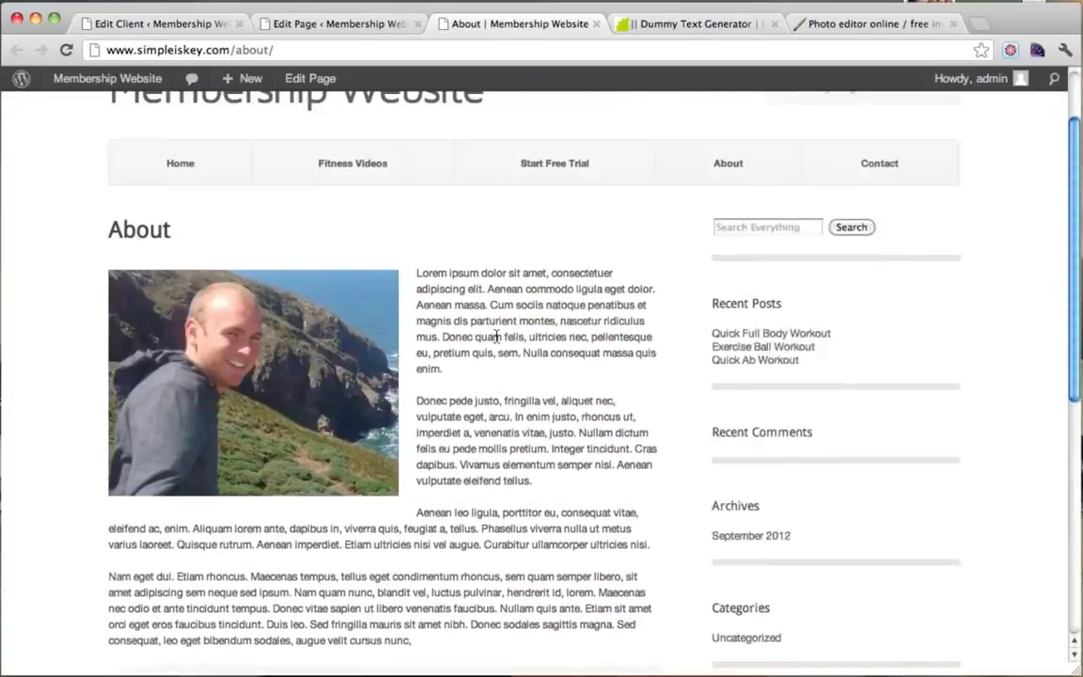
pyautogui.scroll(-3, 499, 339)
pyautogui.scroll(-3, 497, 339)
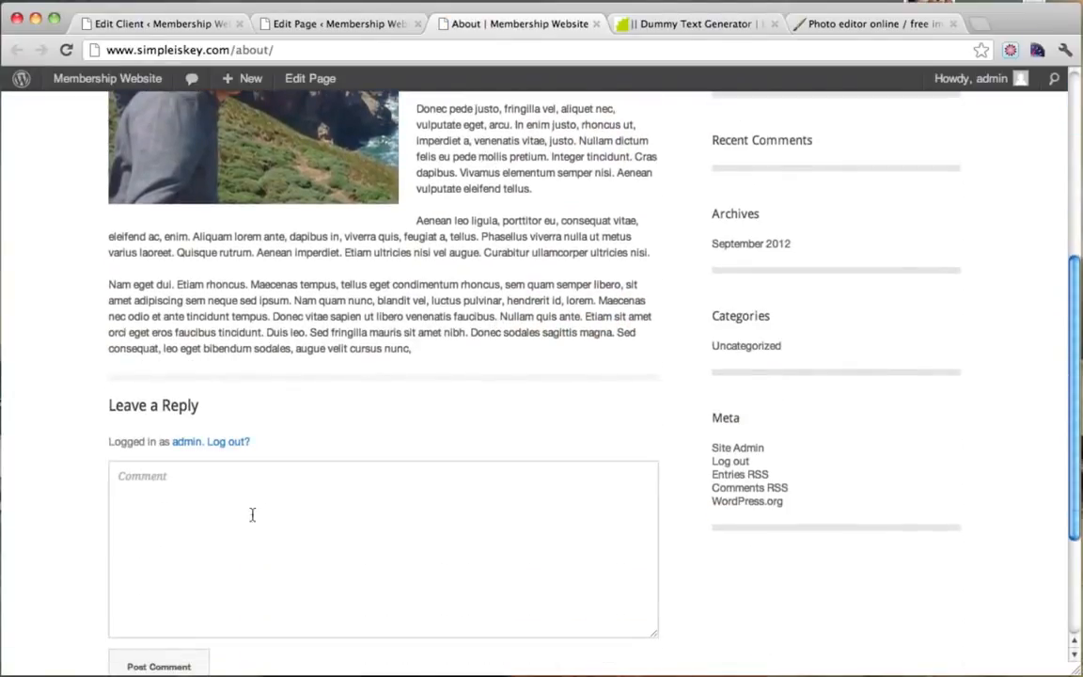
pyautogui.click(314, 520)
pyautogui.scroll(-6, 427, 367)
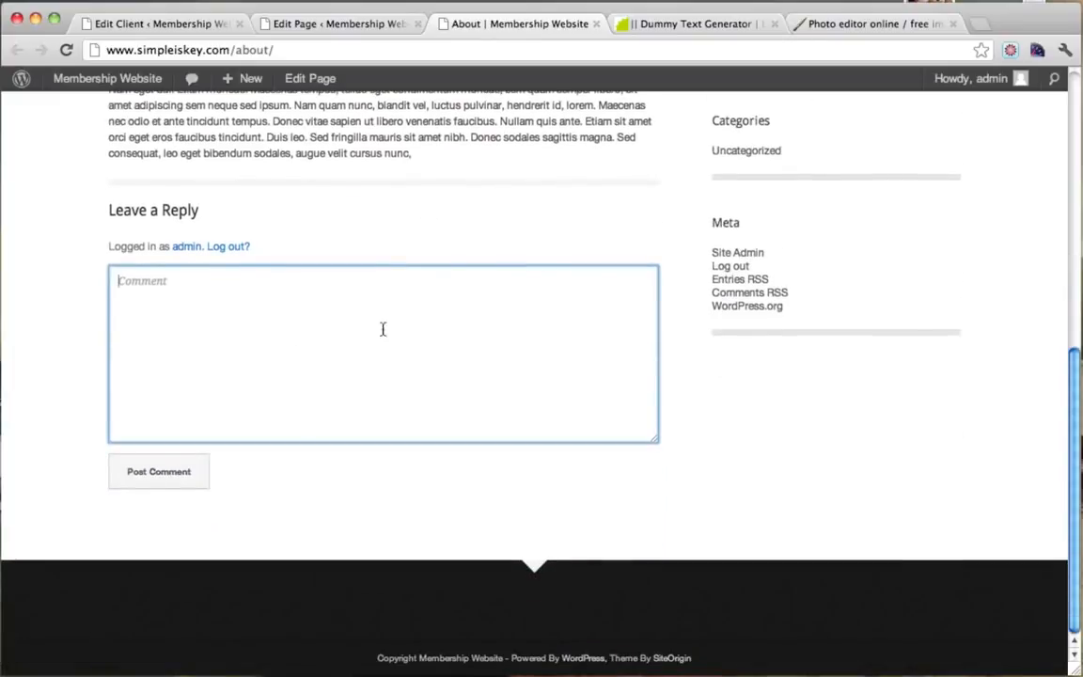
pyautogui.scroll(4, 382, 329)
pyautogui.scroll(14, 486, 249)
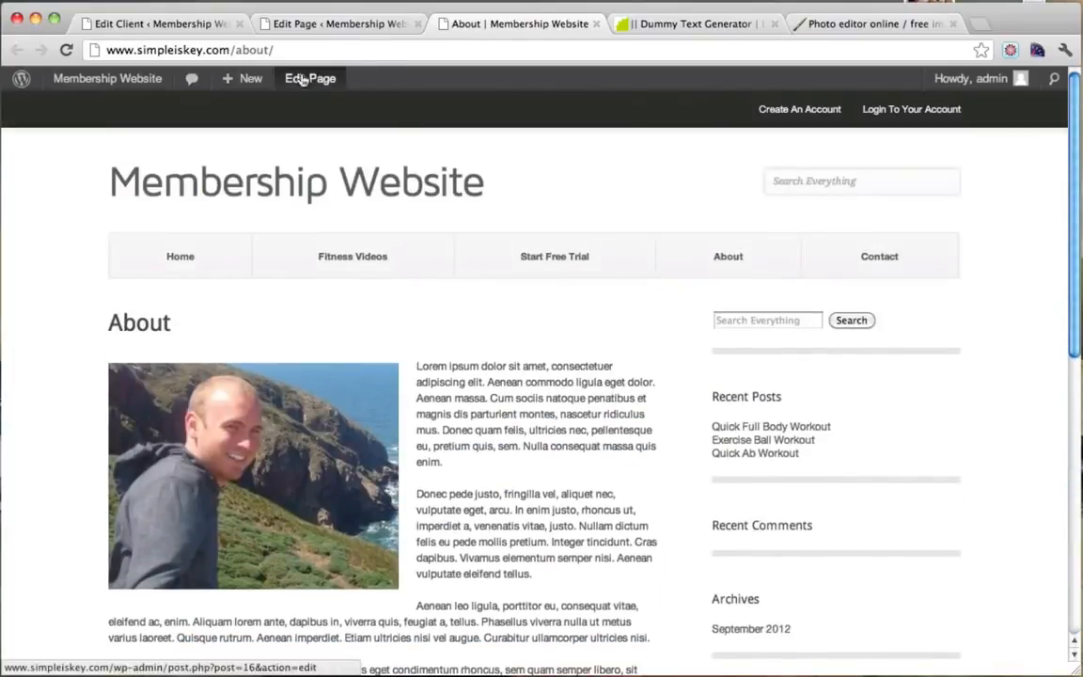
# Reopen the About page editor, show the Discussion box, and turn off trackbacks and pingbacks.
pyautogui.click(303, 81)
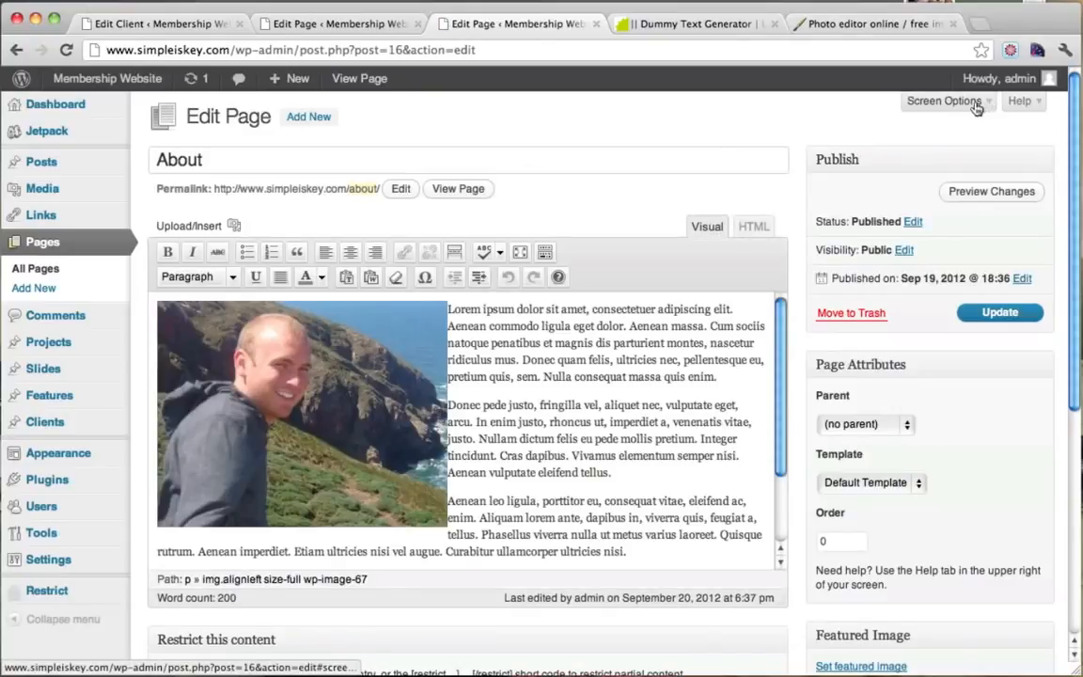
pyautogui.click(944, 100)
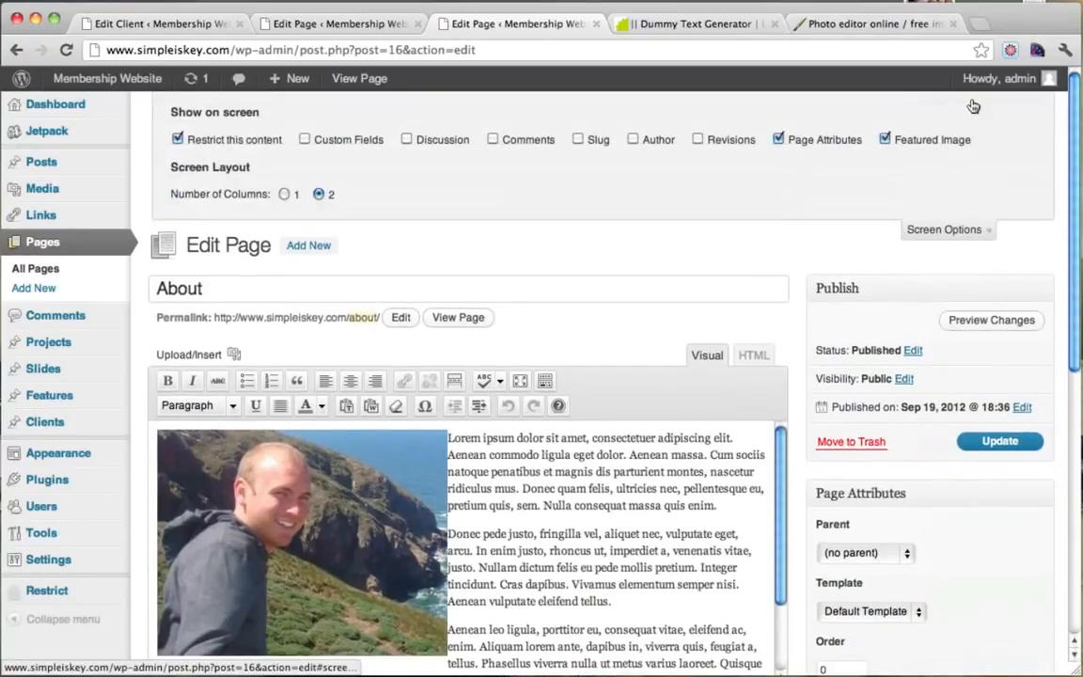
pyautogui.click(406, 140)
pyautogui.scroll(-10, 925, 239)
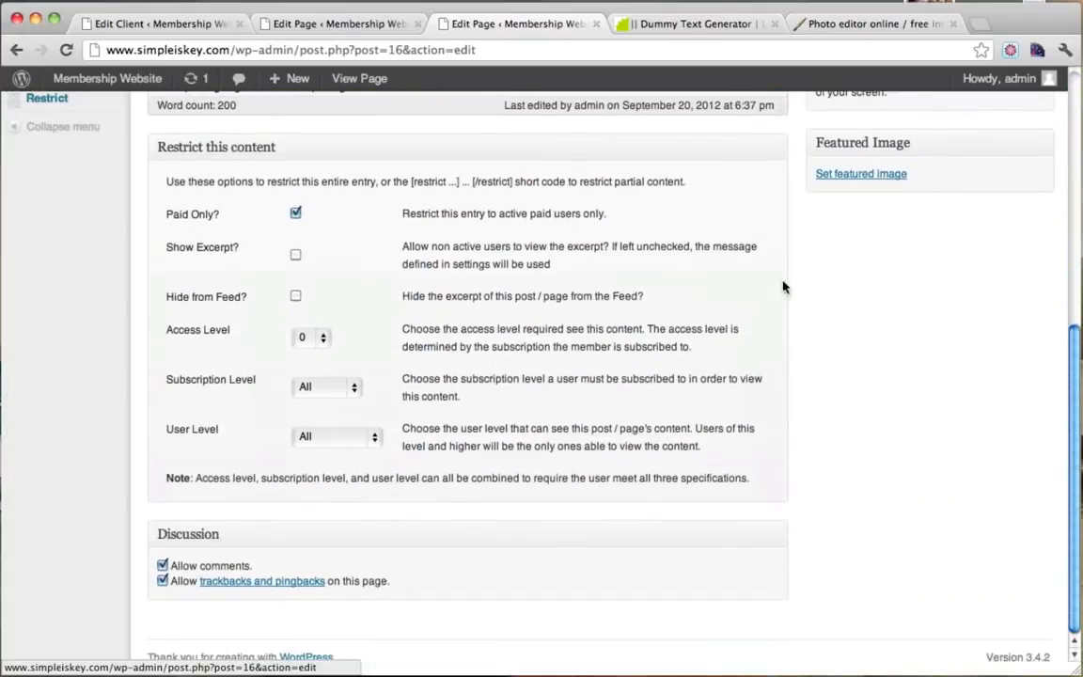
pyautogui.click(163, 581)
# Save the About page with Update, leaving Paid Only unchecked.
pyautogui.scroll(1, 742, 469)
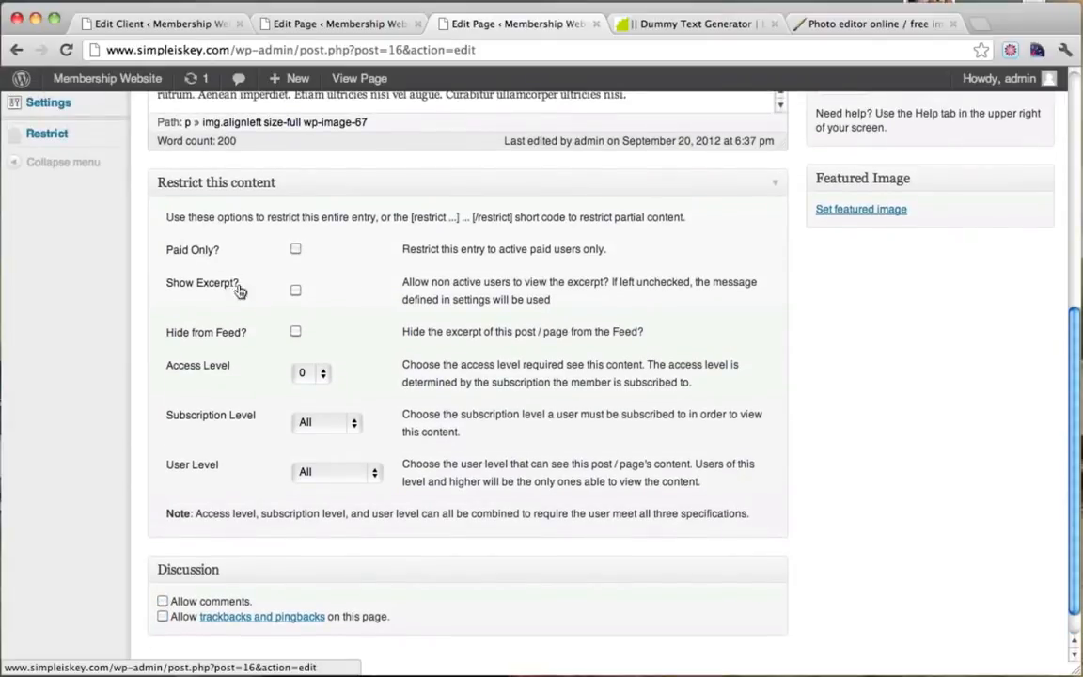
pyautogui.scroll(5, 373, 416)
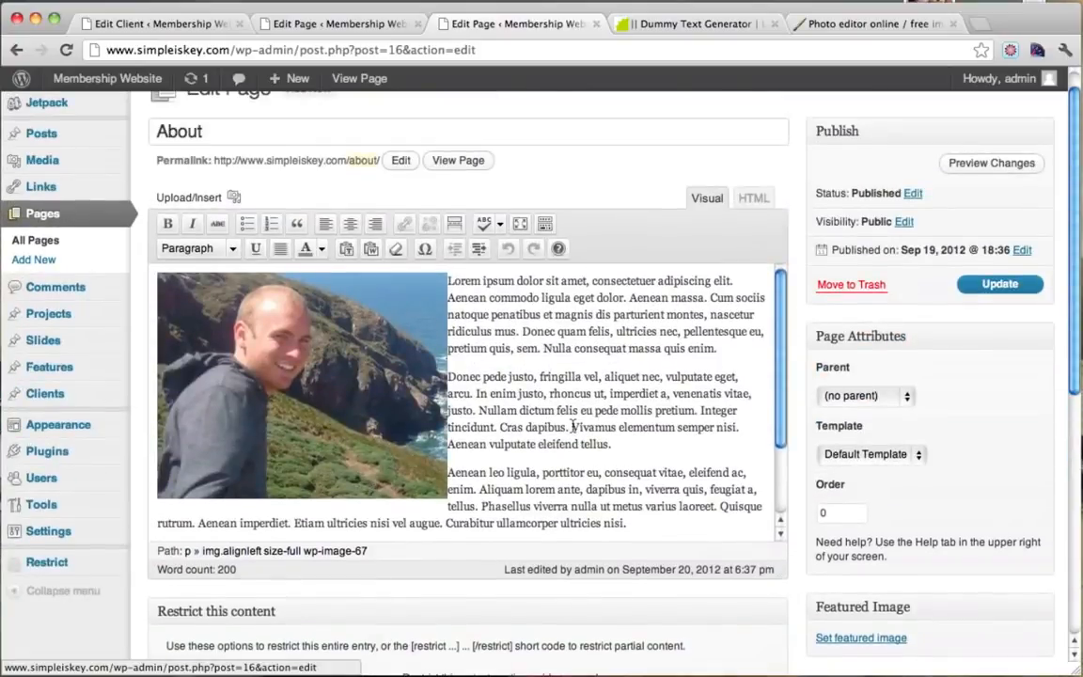
pyautogui.scroll(-4, 473, 324)
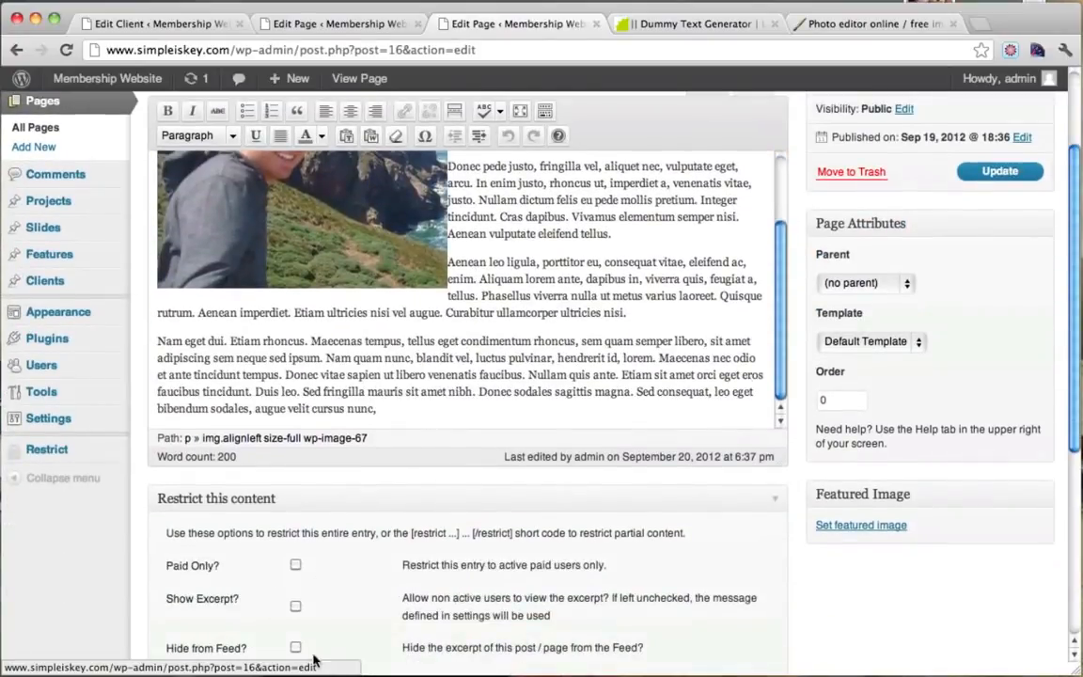
pyautogui.click(987, 172)
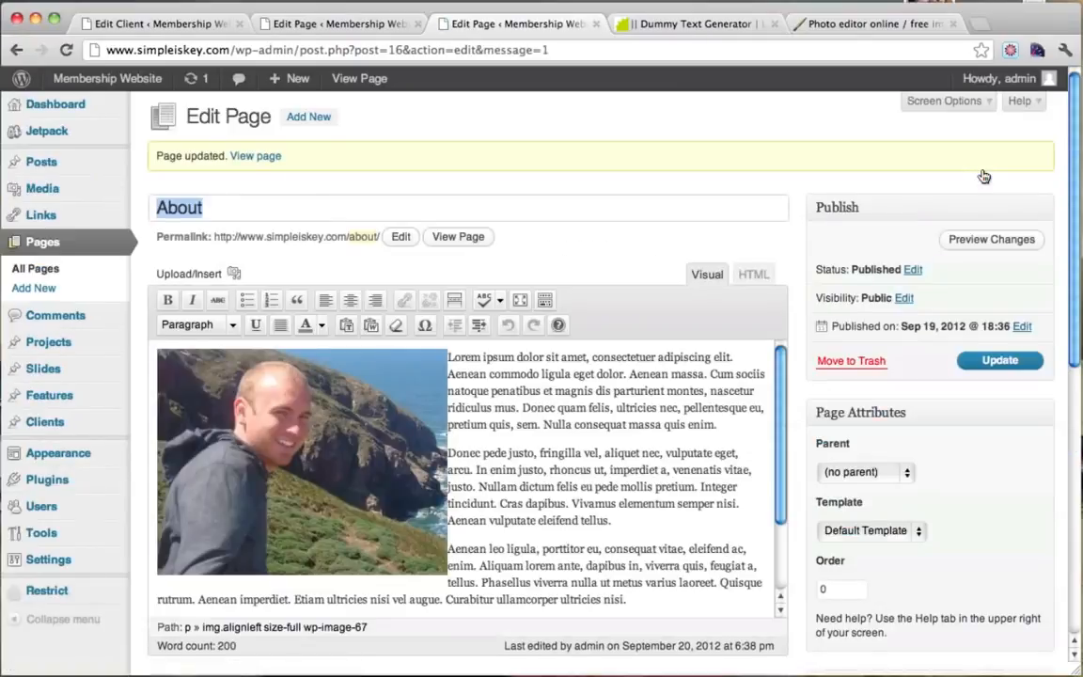
pyautogui.scroll(-3, 712, 209)
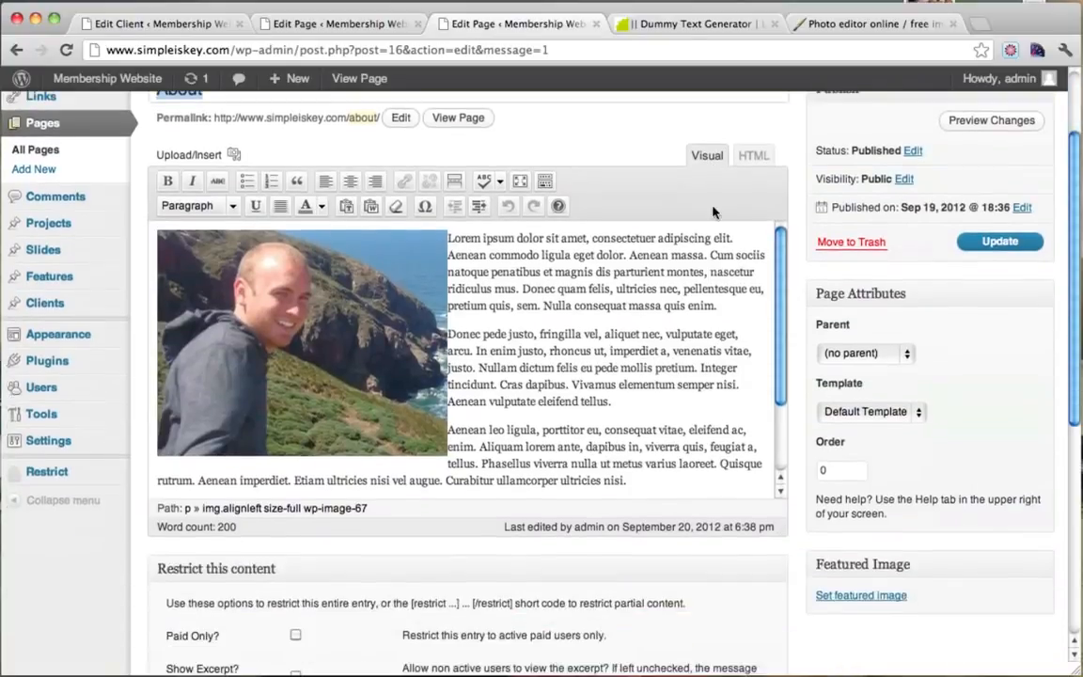
pyautogui.scroll(3, 713, 208)
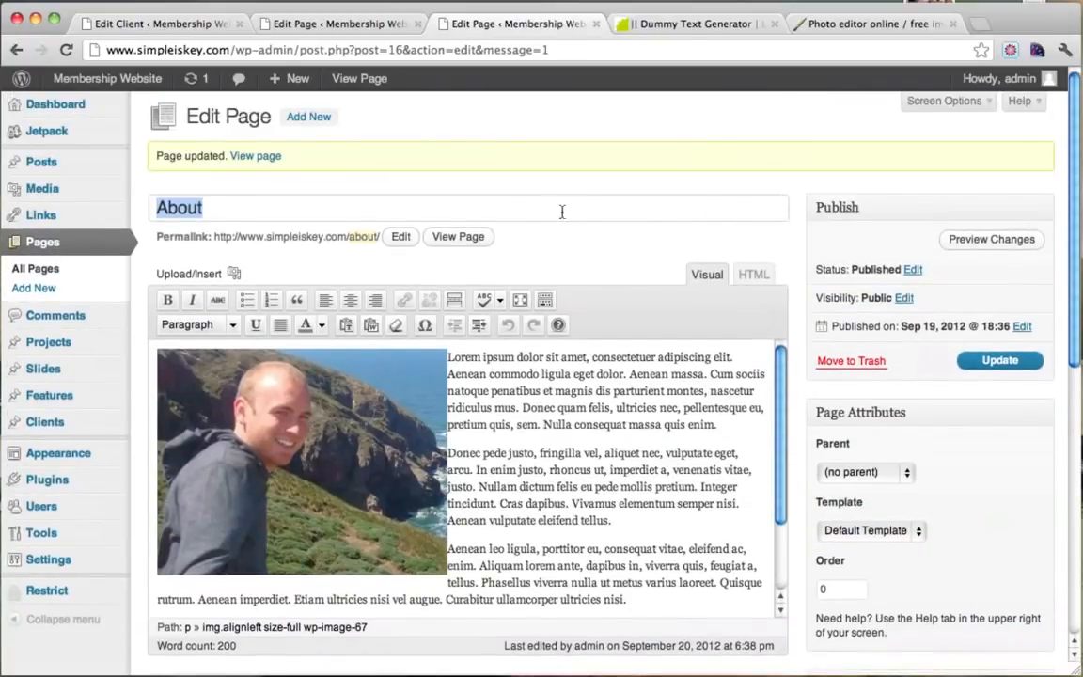
# Preview the About page, then close the preview, duplicate editor and dummy-text tabs.
pyautogui.click(454, 234)
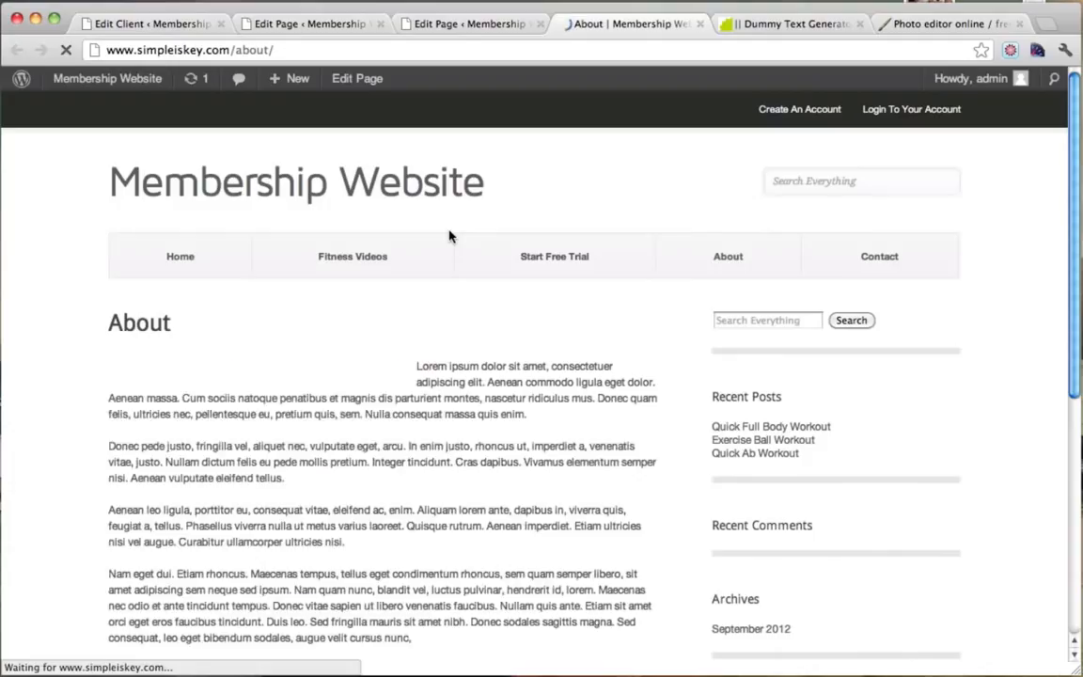
pyautogui.scroll(-3, 450, 235)
pyautogui.scroll(-6, 450, 235)
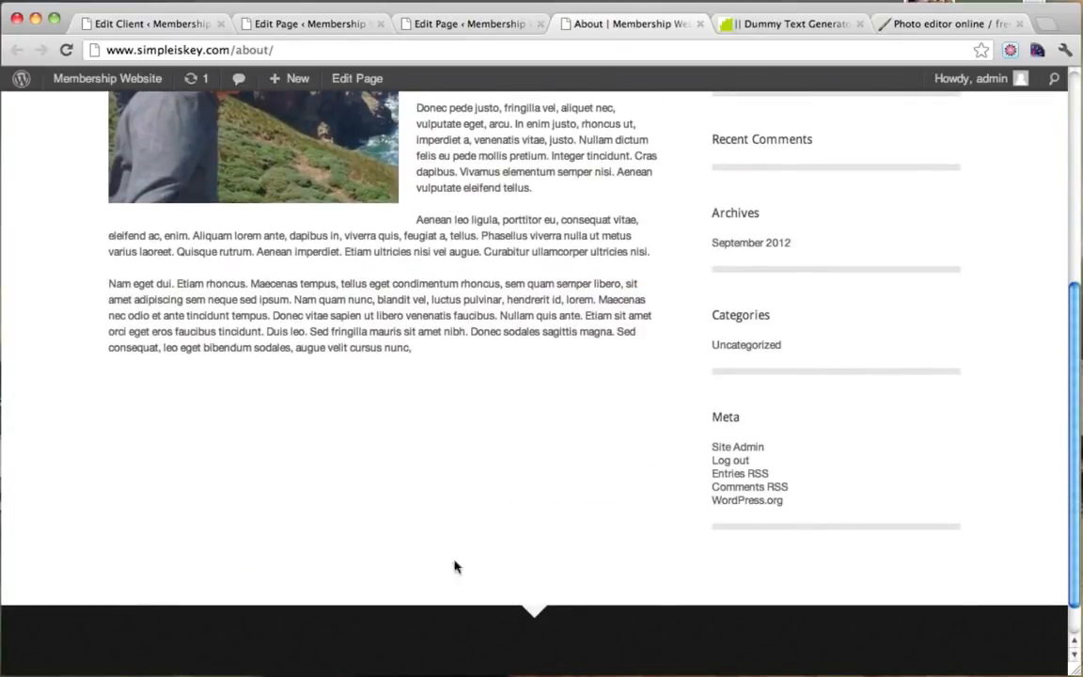
pyautogui.scroll(9, 527, 464)
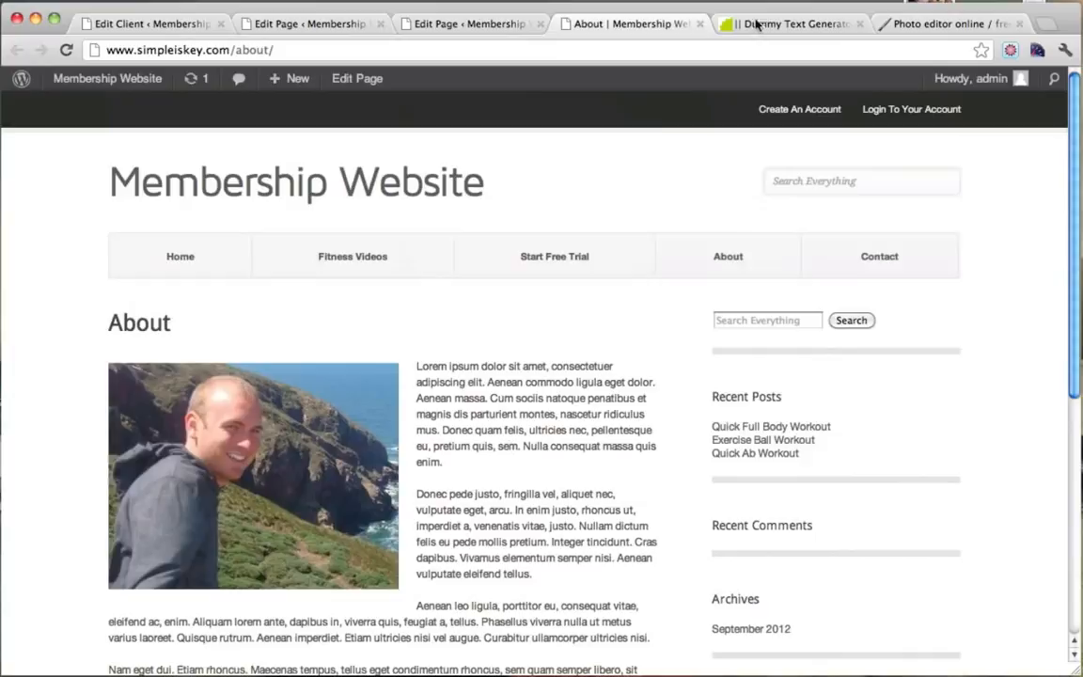
pyautogui.click(699, 24)
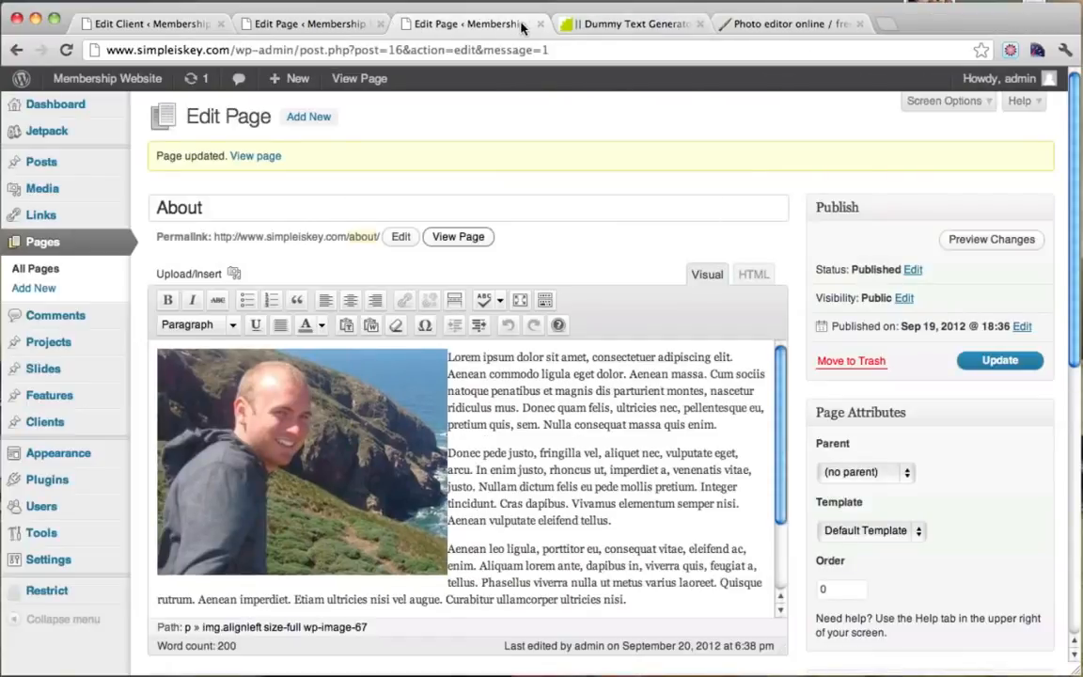
pyautogui.click(540, 23)
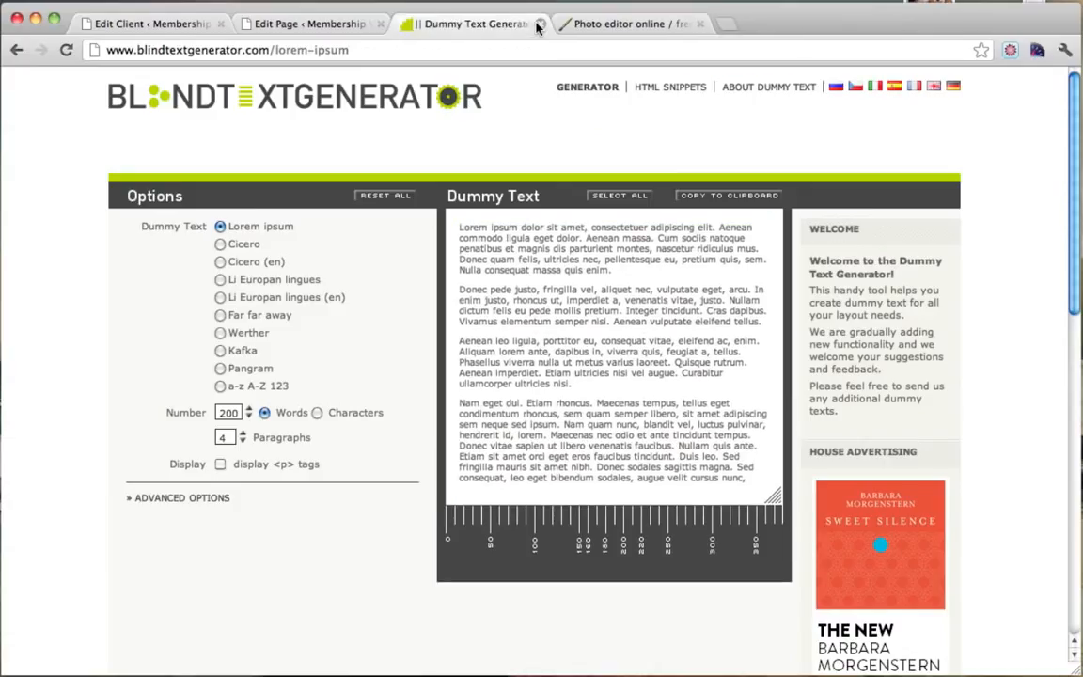
pyautogui.click(539, 24)
pyautogui.click(314, 25)
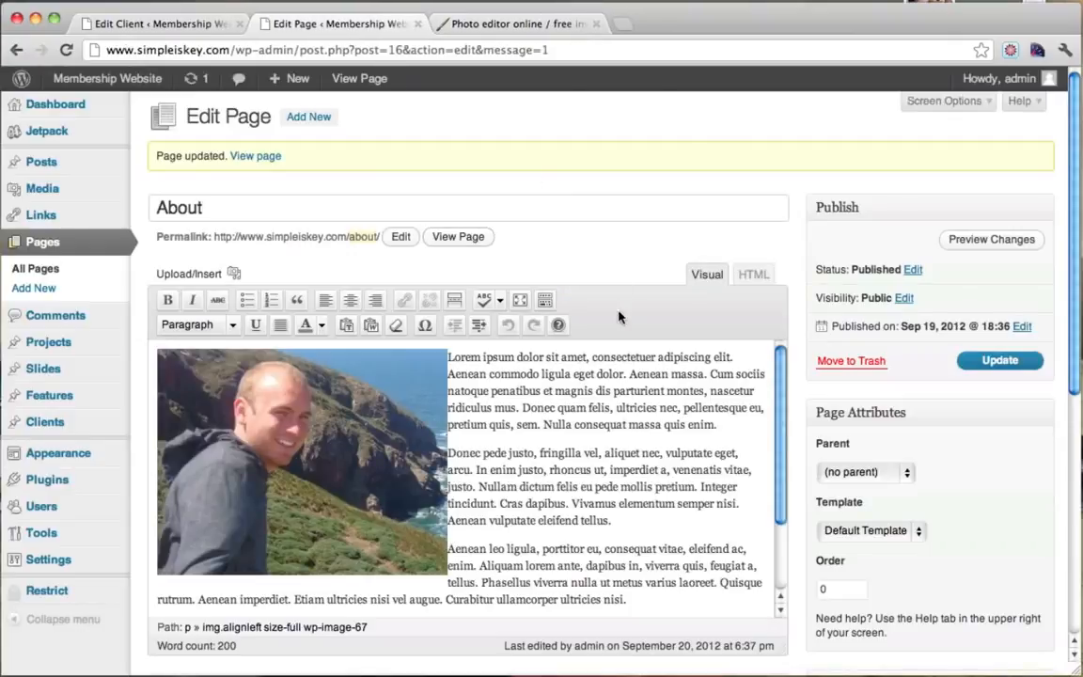
# Visit the live site and browse Fitness Videos, Start Free Trial, About and Contact.
pyautogui.moveTo(75, 85)
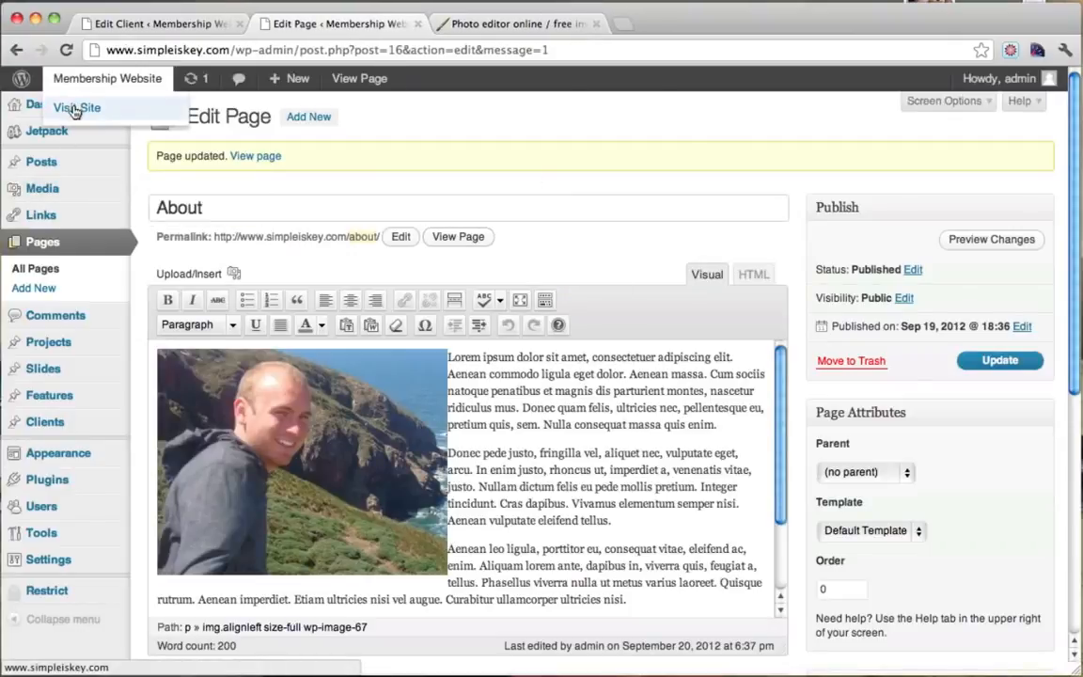
pyautogui.click(75, 109)
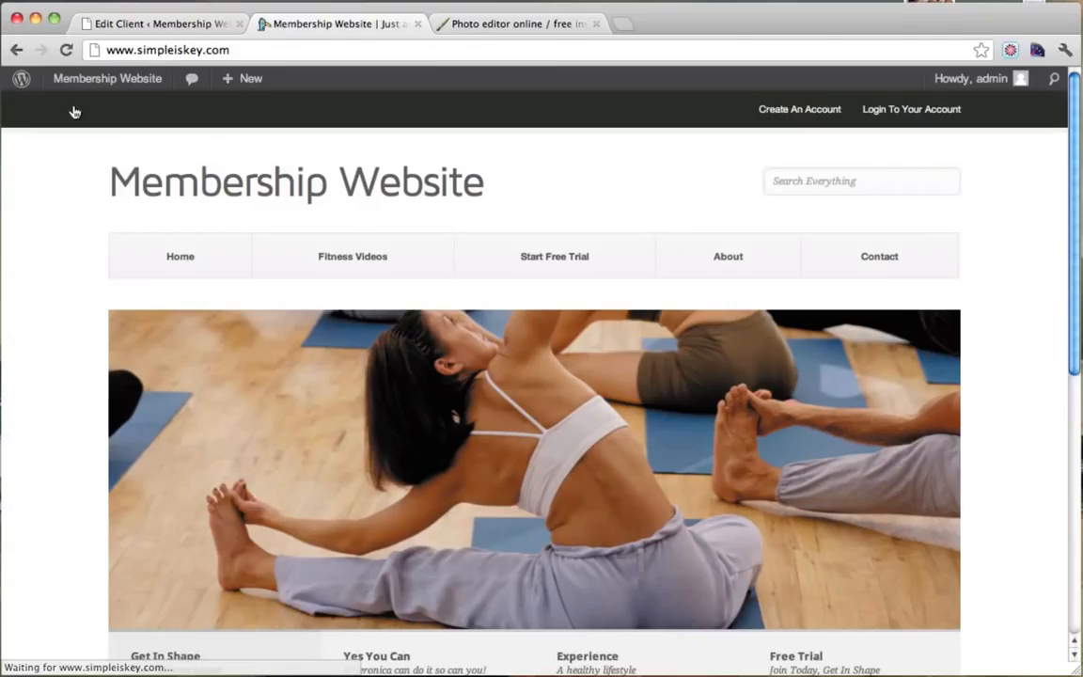
pyautogui.click(342, 256)
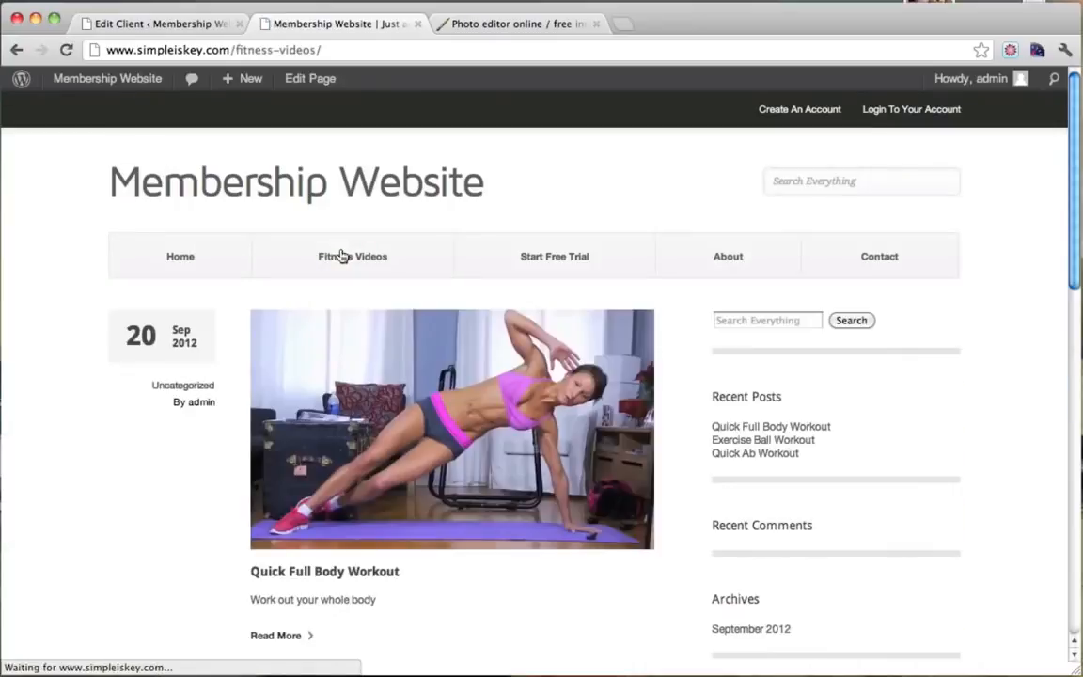
pyautogui.scroll(-10, 343, 255)
pyautogui.scroll(10, 342, 255)
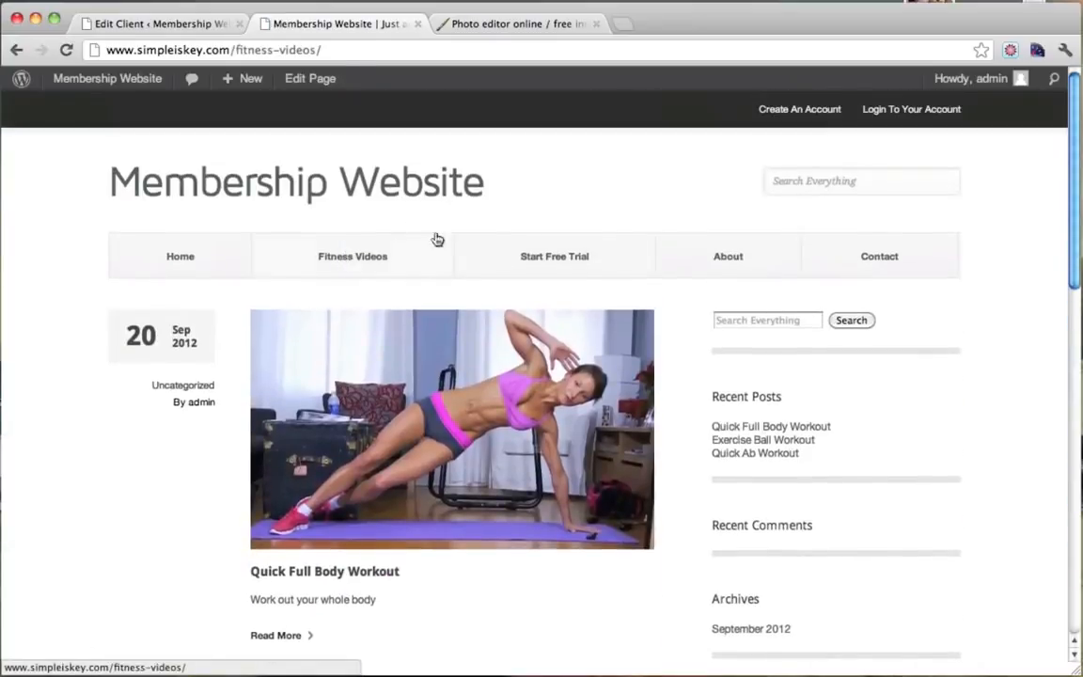
pyautogui.click(585, 266)
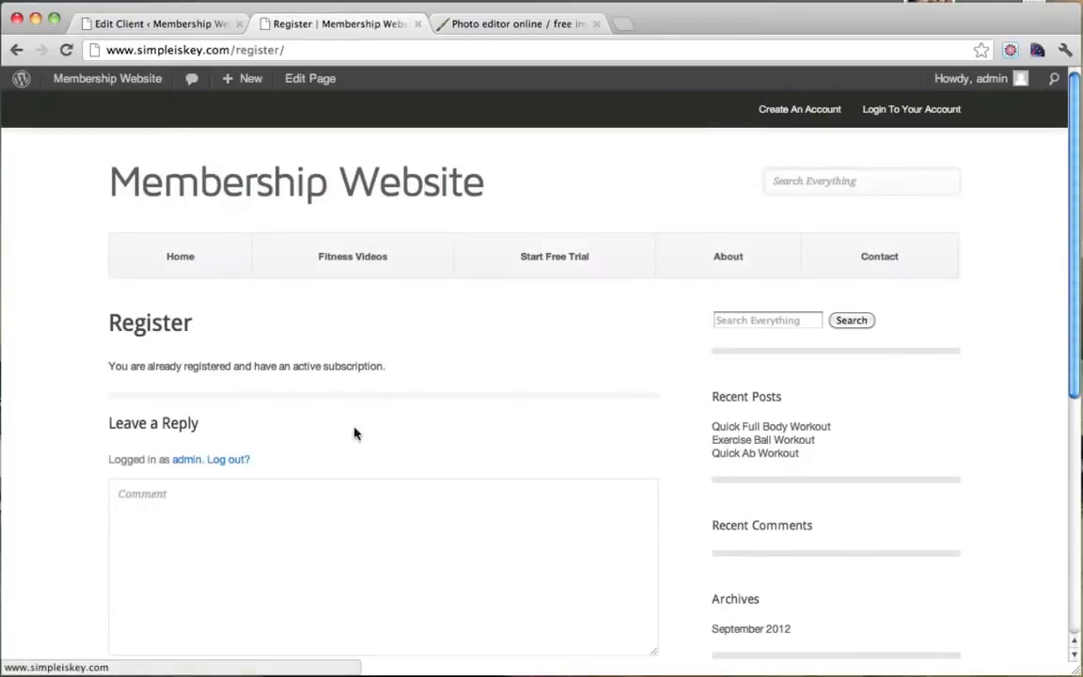
pyautogui.click(747, 264)
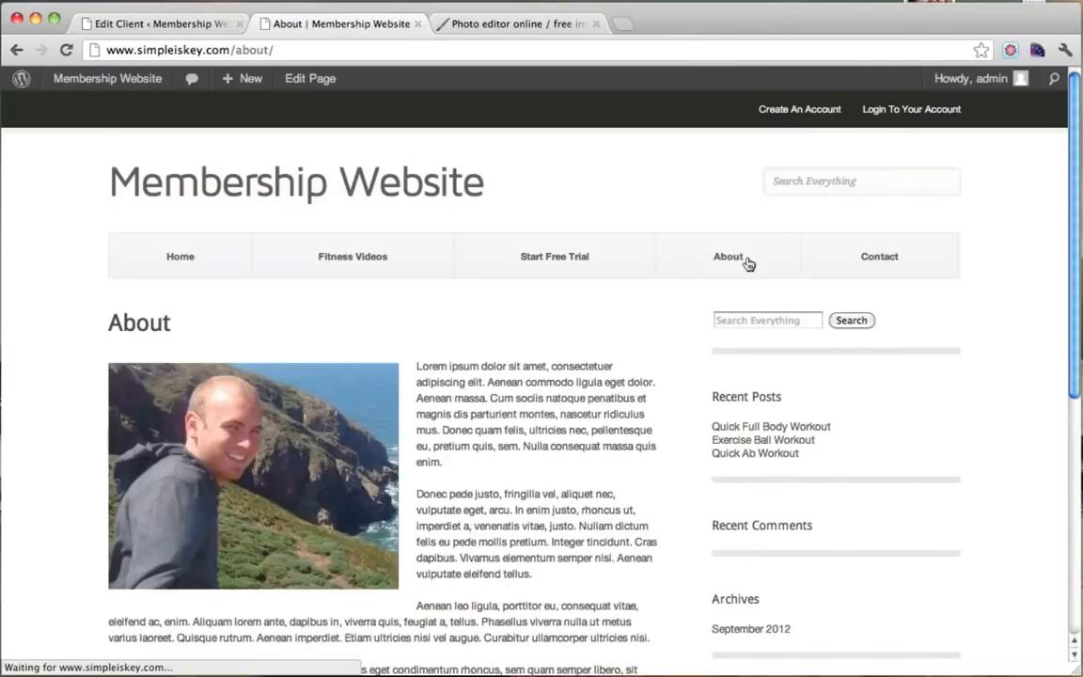
pyautogui.scroll(-4, 628, 382)
pyautogui.scroll(3, 629, 381)
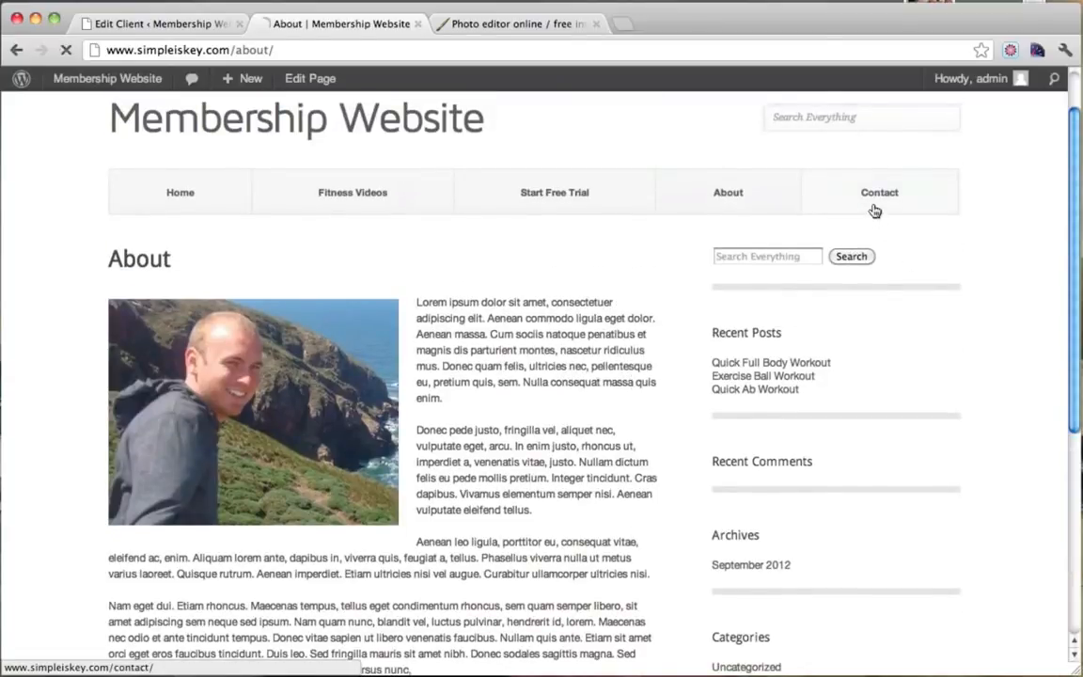
pyautogui.click(874, 205)
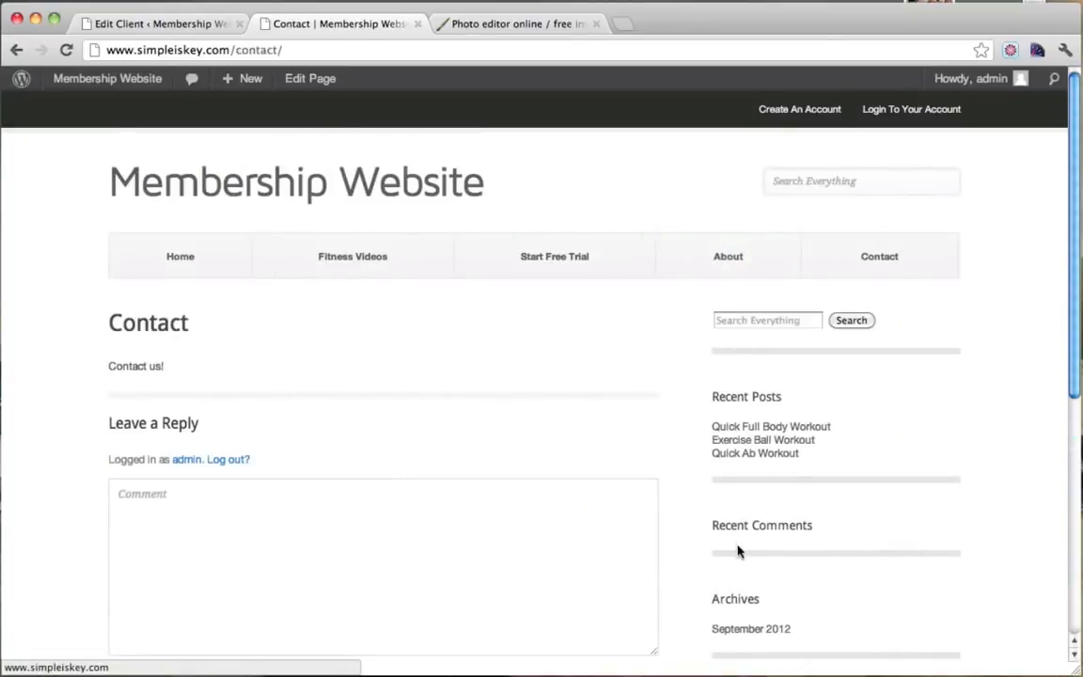
# Edit the Contact page, toggle Screen Options, save it with Update, then go to Plugins.
pyautogui.click(322, 81)
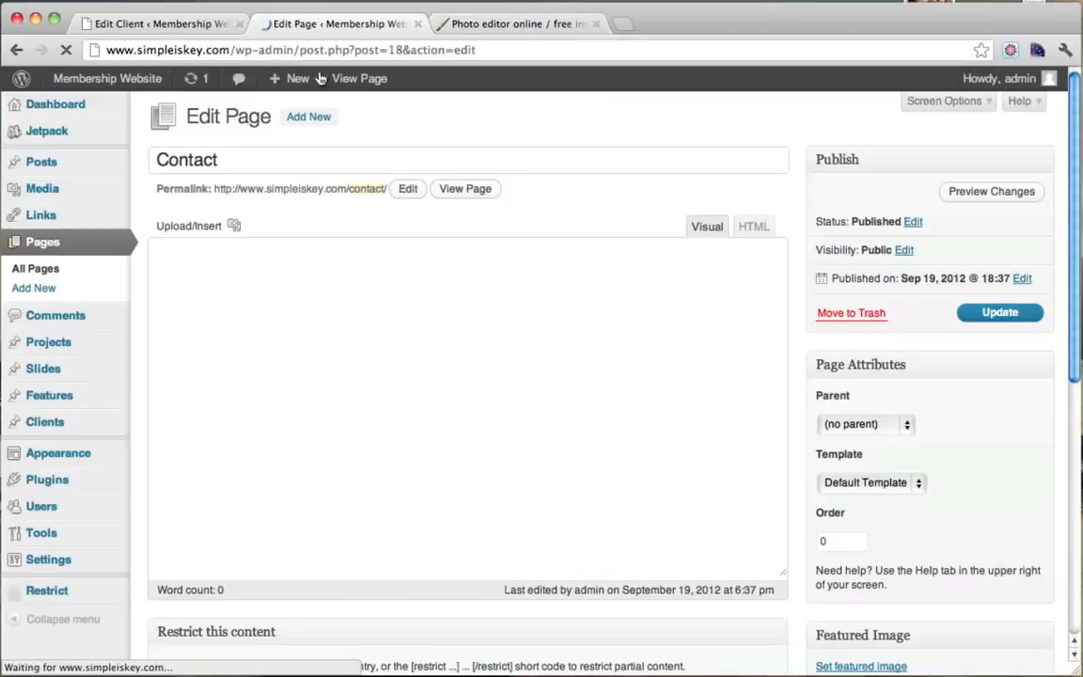
pyautogui.scroll(-4, 886, 272)
pyautogui.scroll(-6, 887, 272)
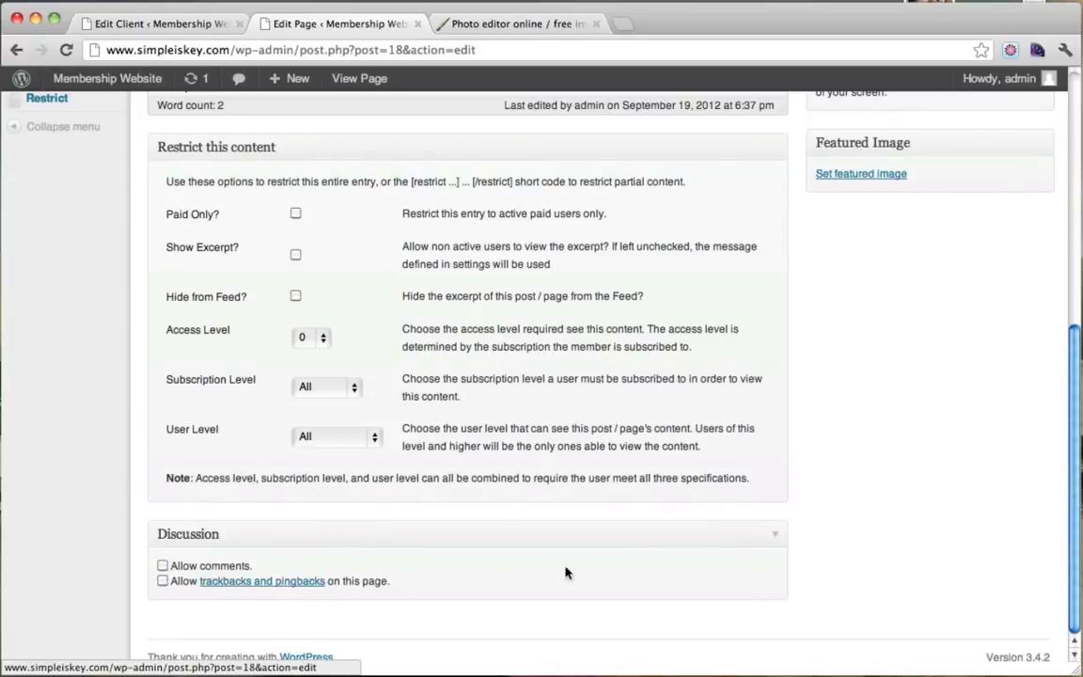
pyautogui.scroll(10, 614, 524)
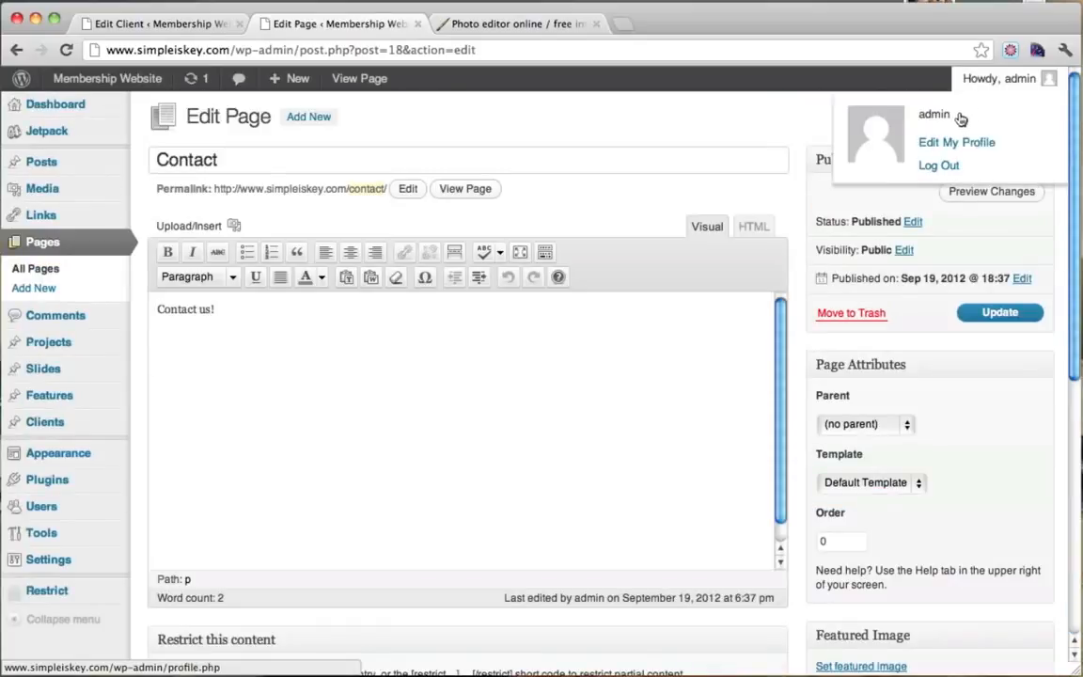
pyautogui.click(945, 101)
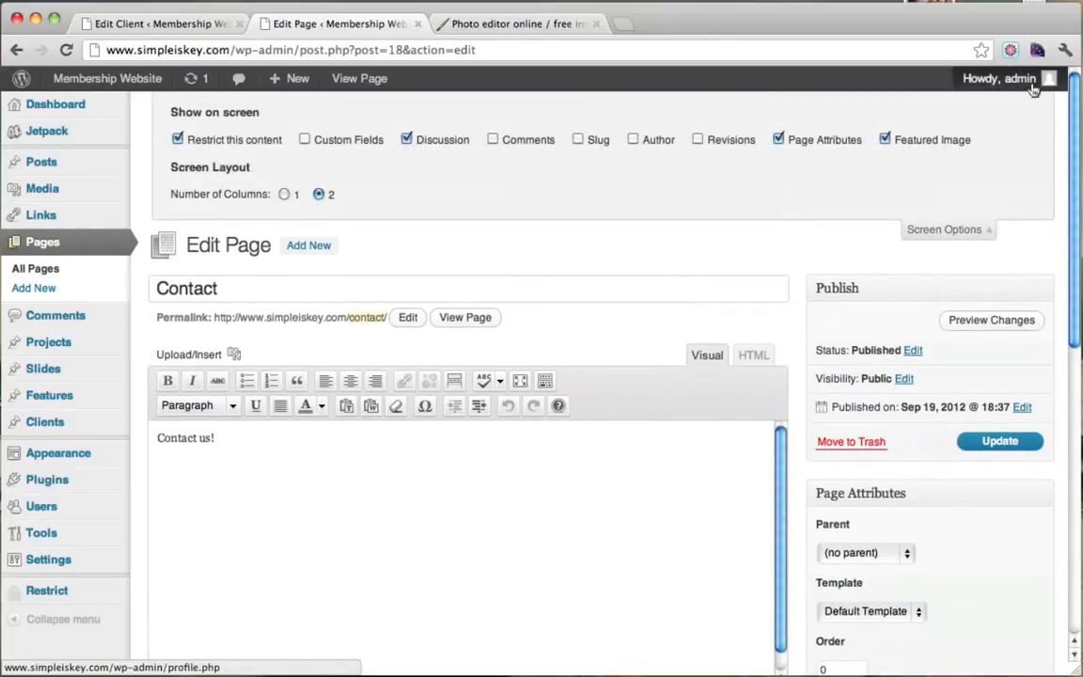
pyautogui.click(964, 230)
pyautogui.click(1006, 314)
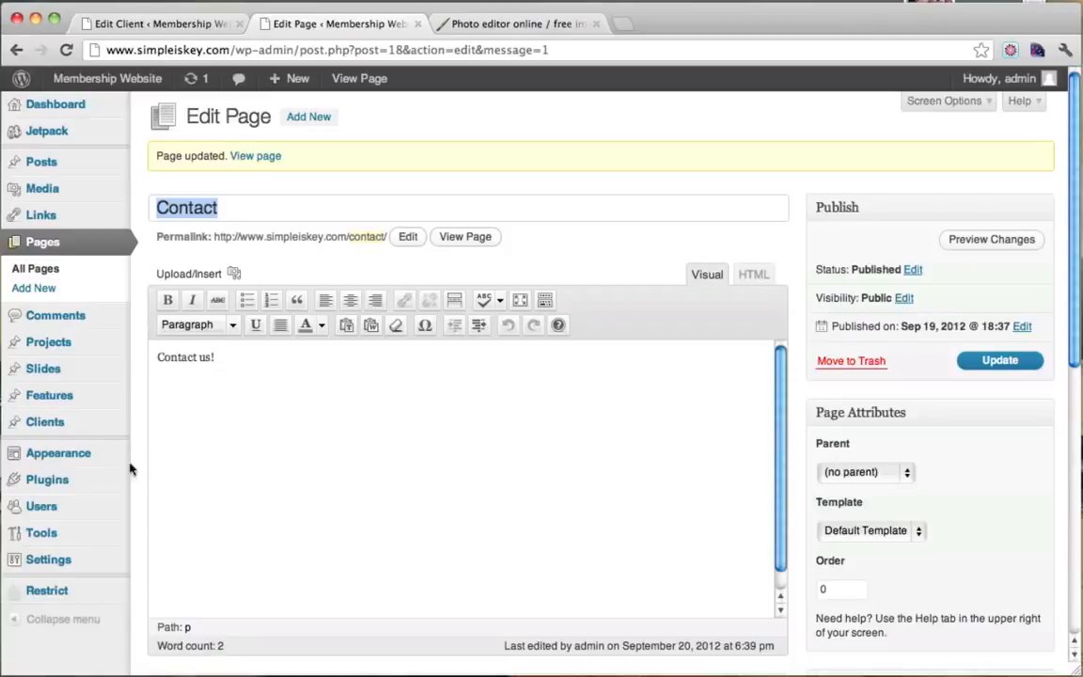
pyautogui.click(59, 481)
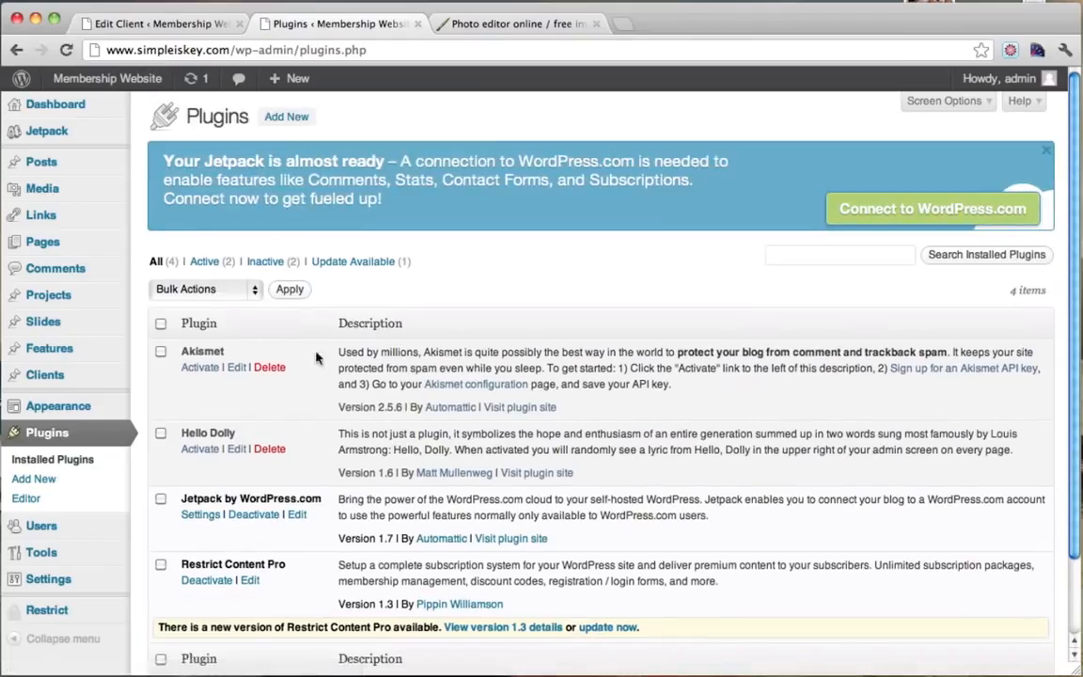
# Search Add New for 'bigcontact', install and activate BigContact Contact Page 1.3.7.
pyautogui.click(287, 118)
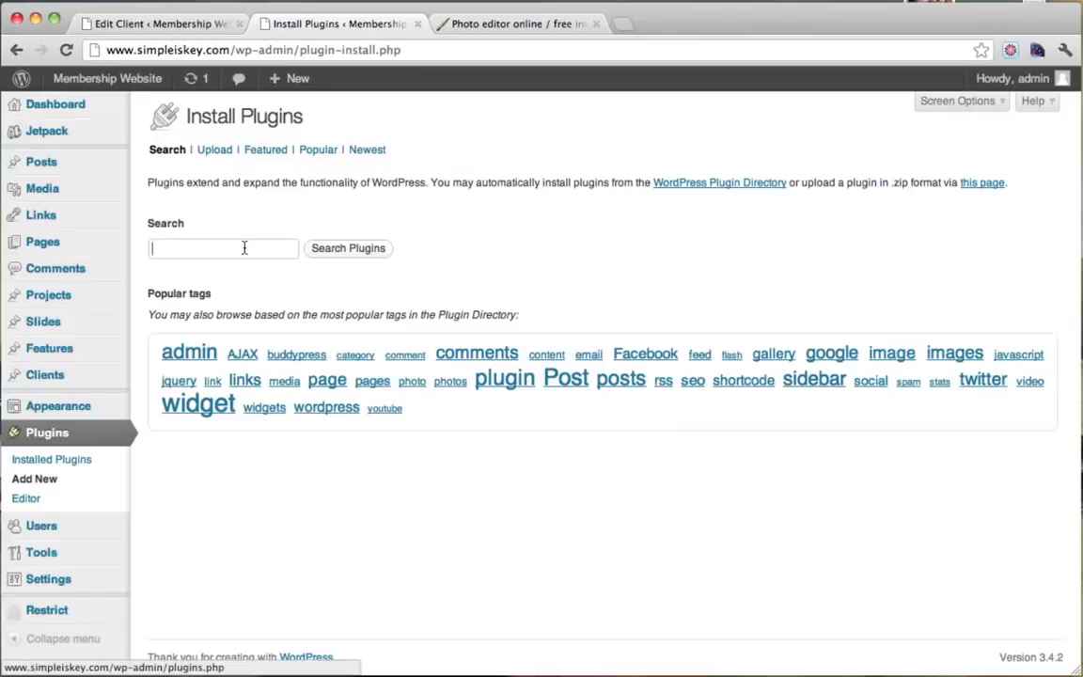
pyautogui.write('bi')
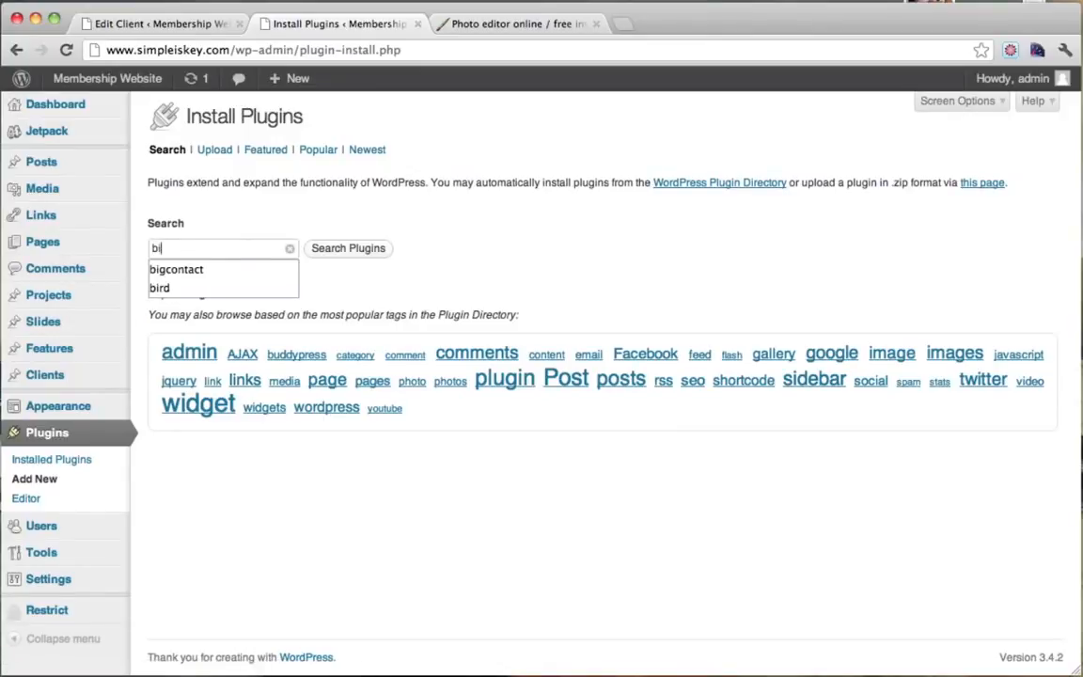
pyautogui.click(213, 269)
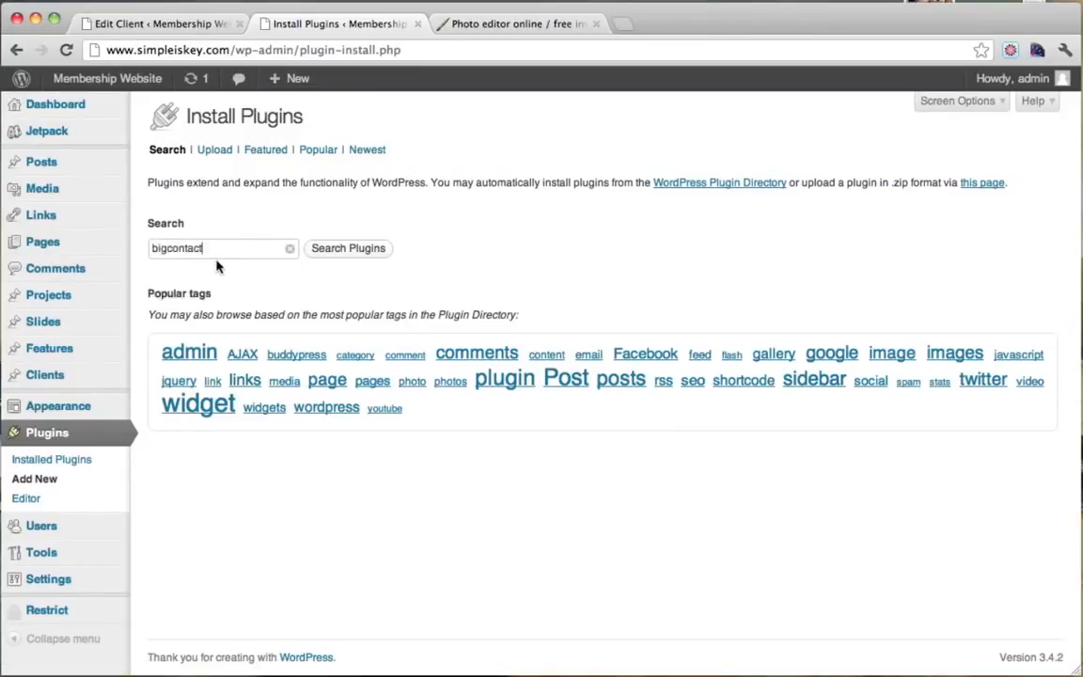
pyautogui.click(380, 250)
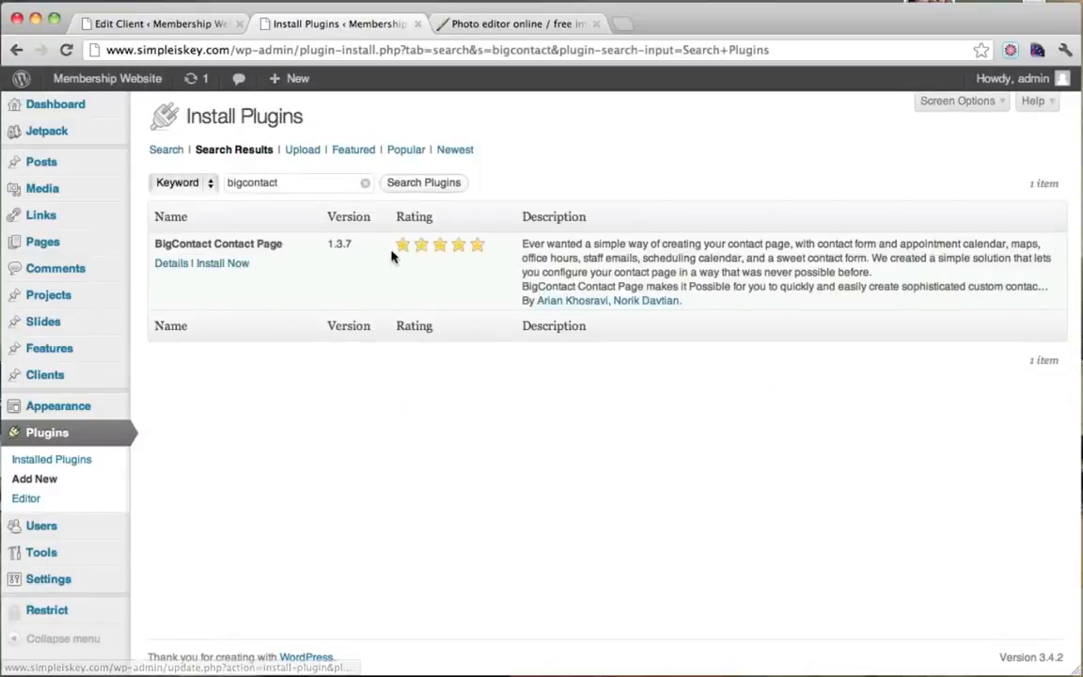
pyautogui.click(169, 268)
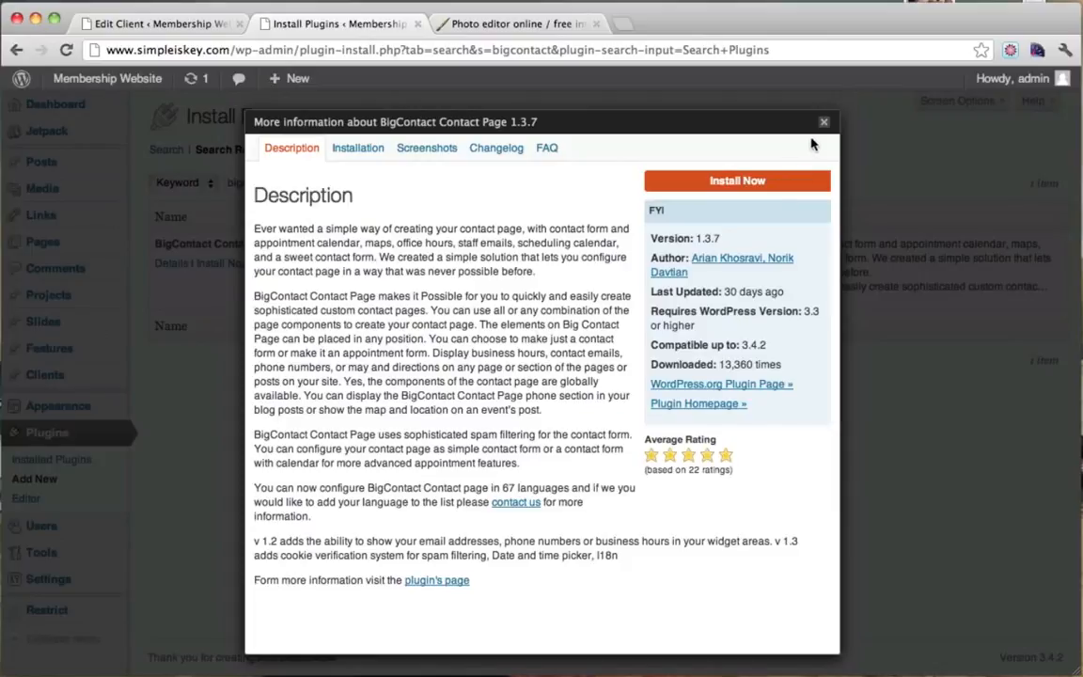
pyautogui.click(760, 188)
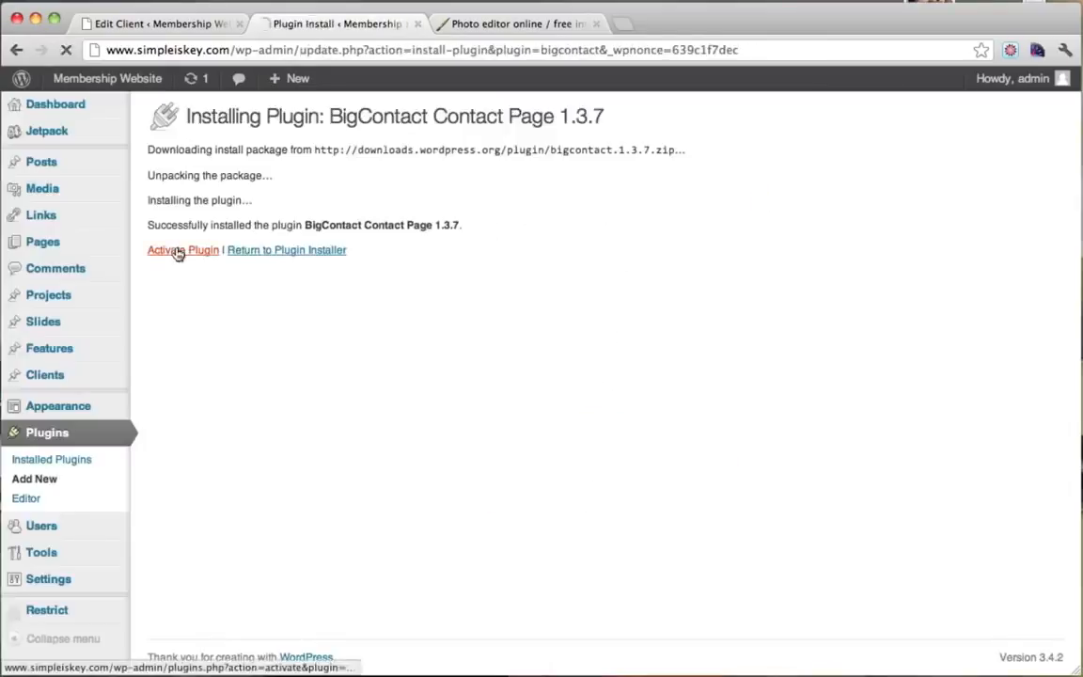
pyautogui.click(177, 251)
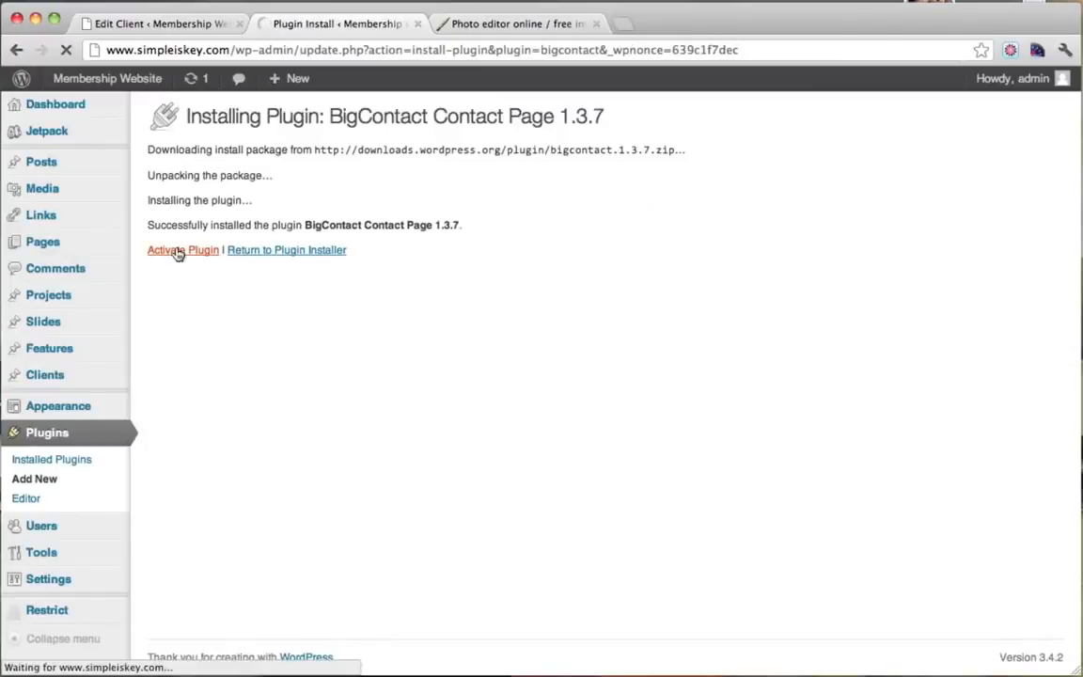
pyautogui.scroll(-2, 217, 322)
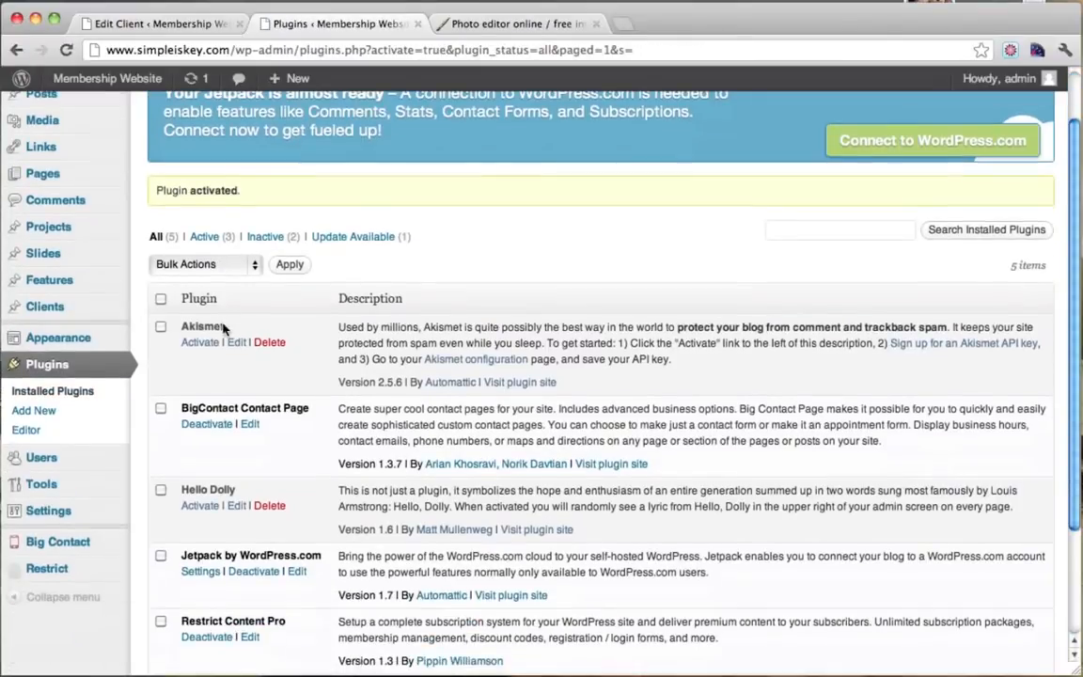
pyautogui.click(82, 549)
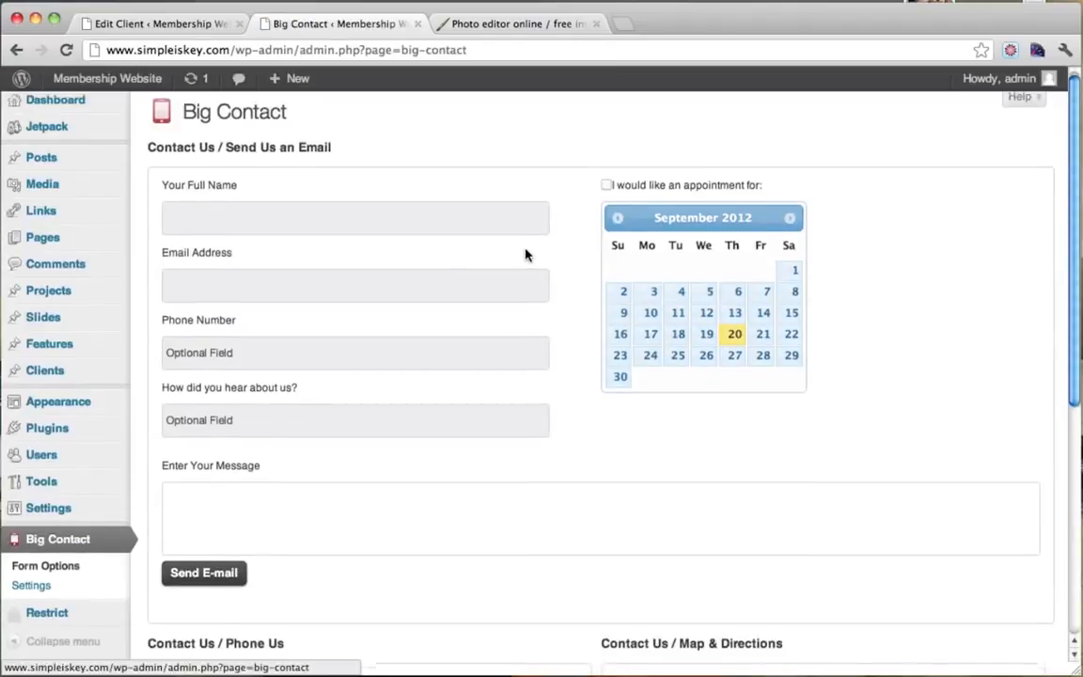
# In Big Contact Settings, enter the recipient e-mail address in both E-mail To boxes.
pyautogui.scroll(-5, 527, 252)
pyautogui.scroll(-1, 524, 254)
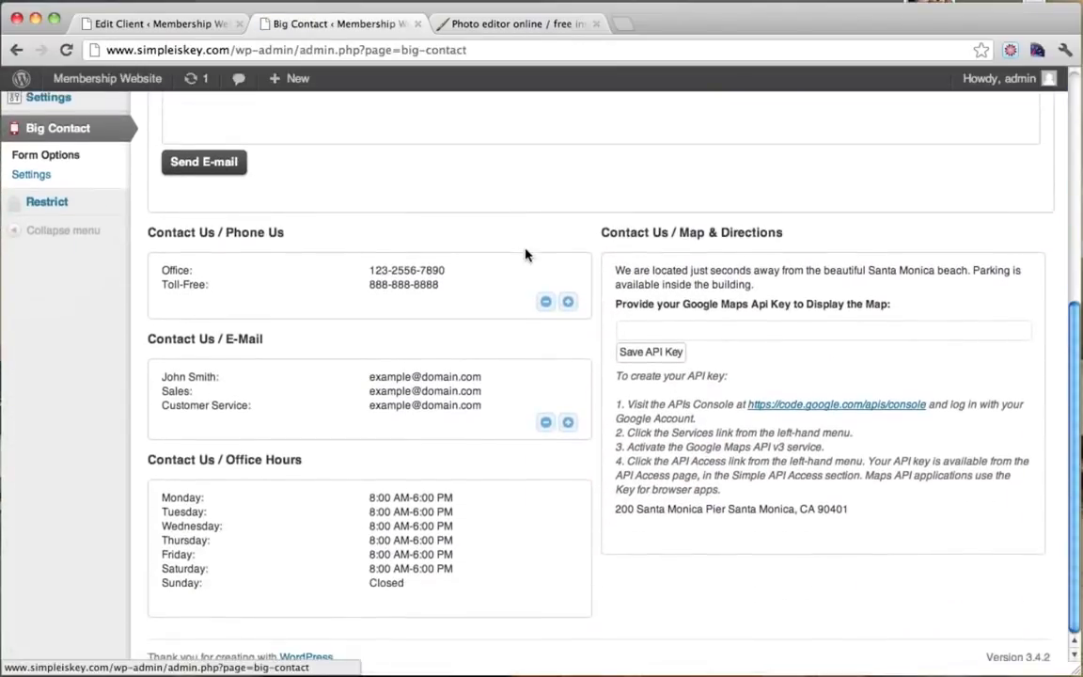
pyautogui.scroll(5, 525, 253)
pyautogui.scroll(-2, 524, 254)
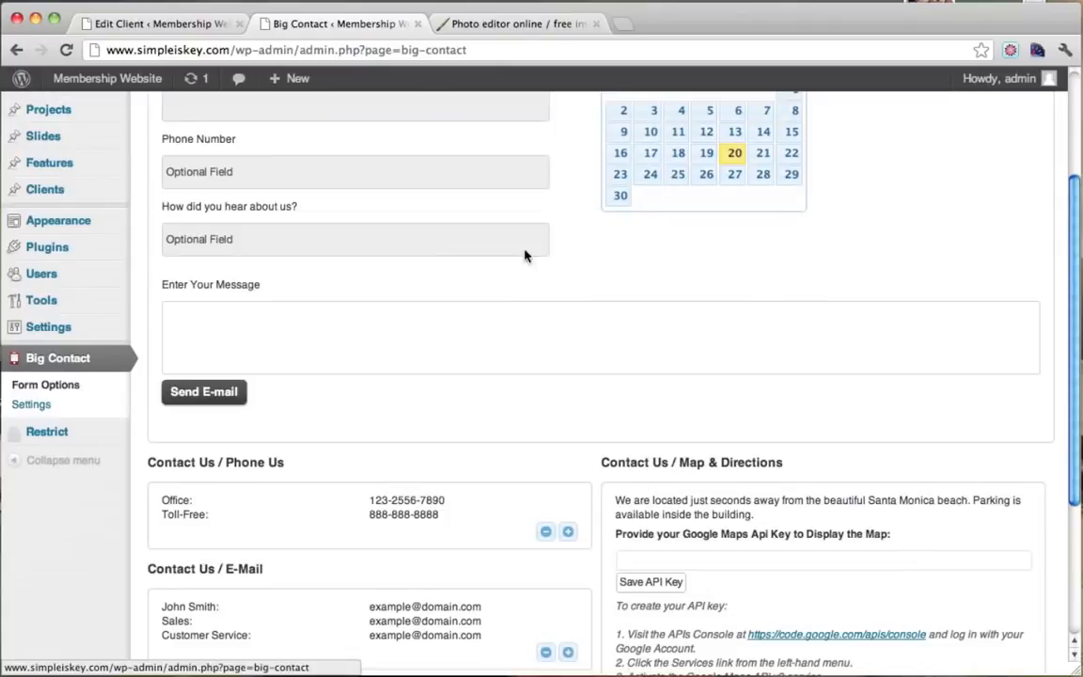
pyautogui.click(56, 407)
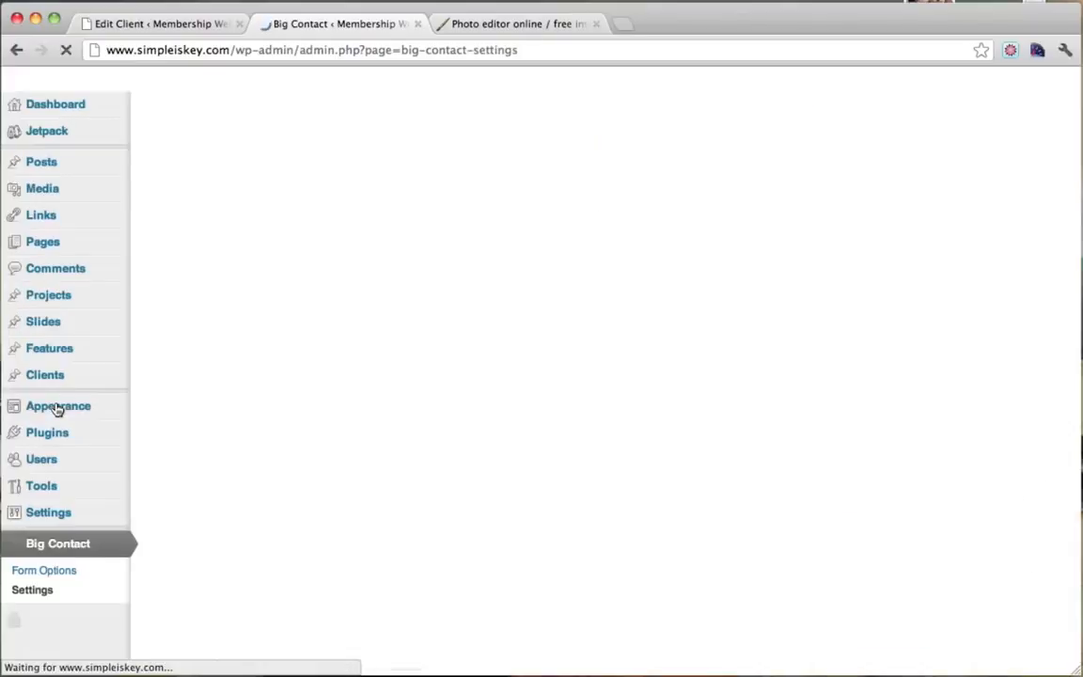
pyautogui.click(417, 205)
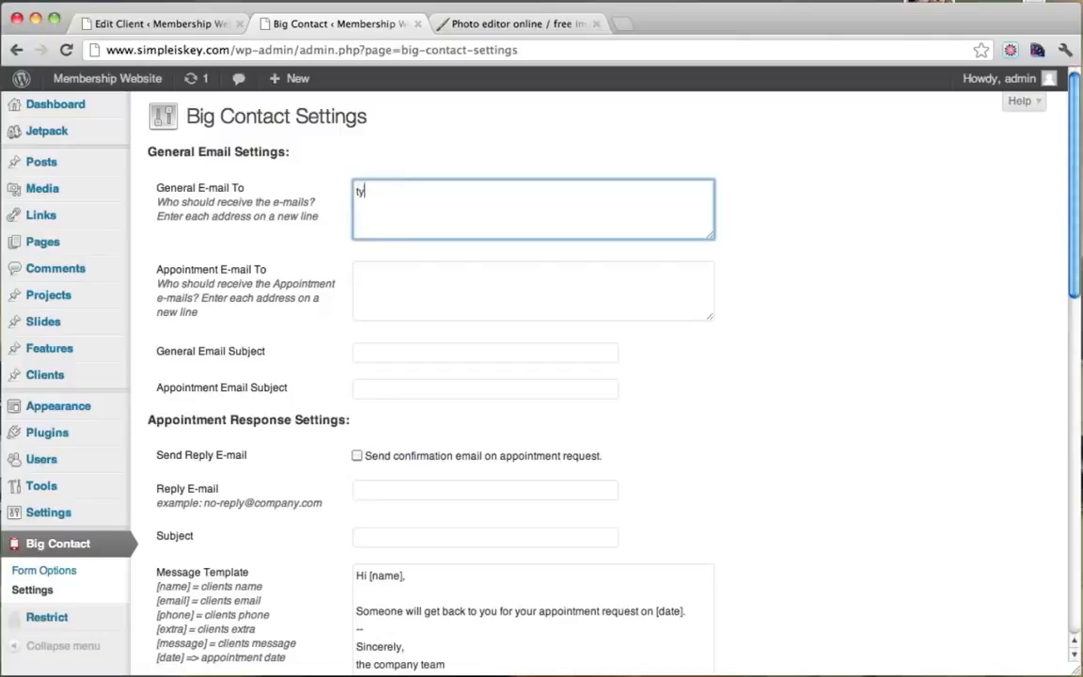
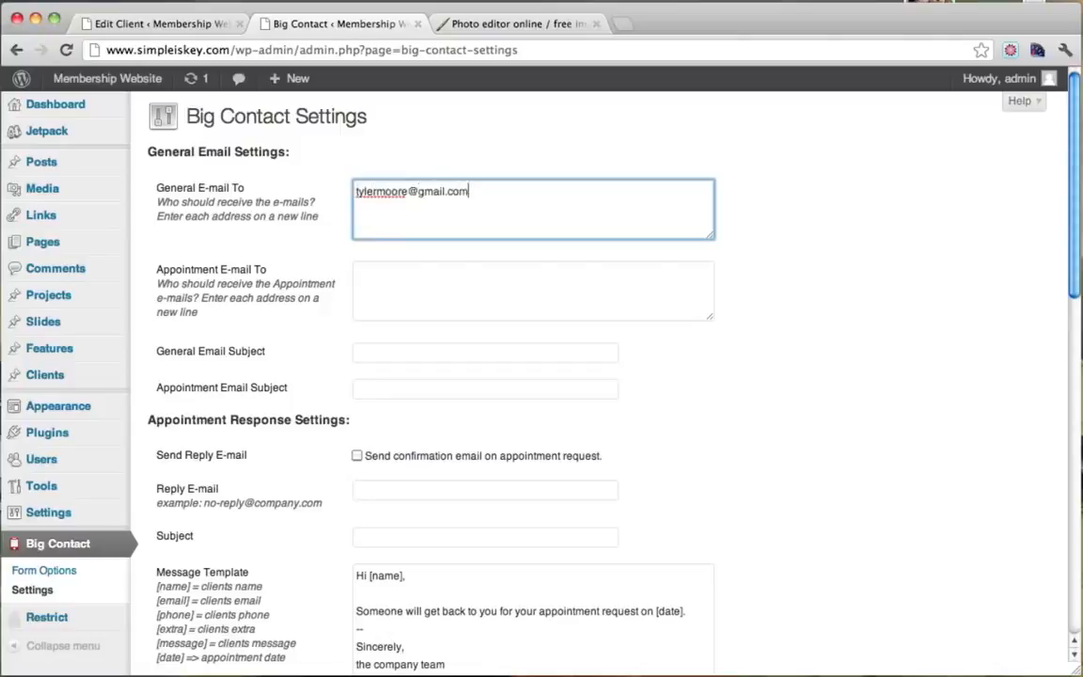
pyautogui.press('Tab')
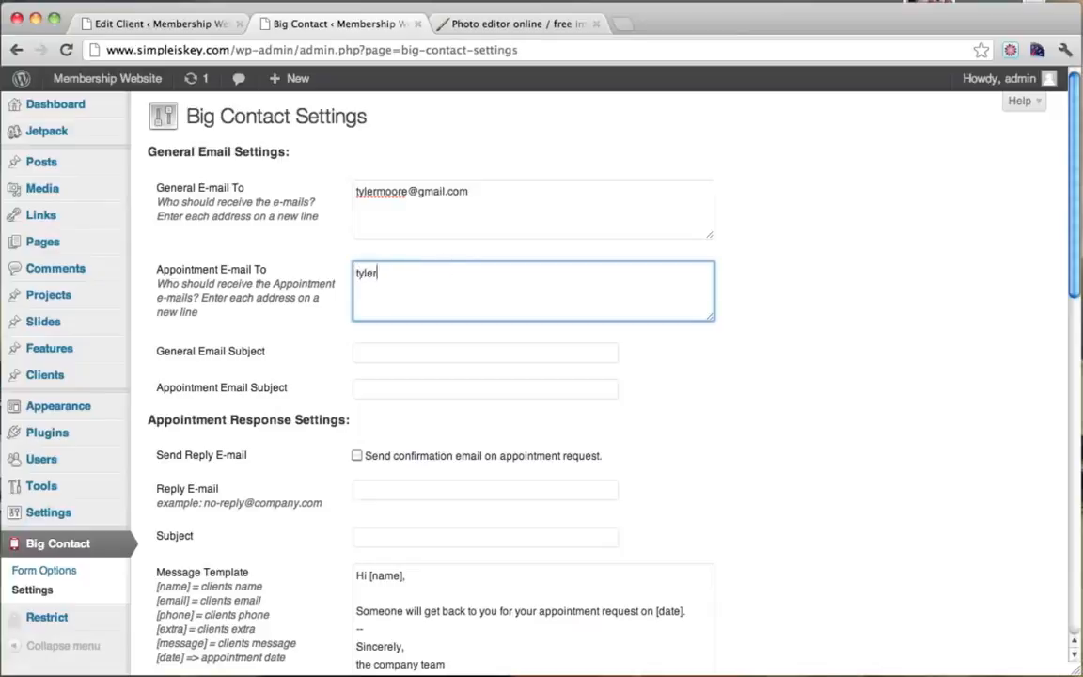
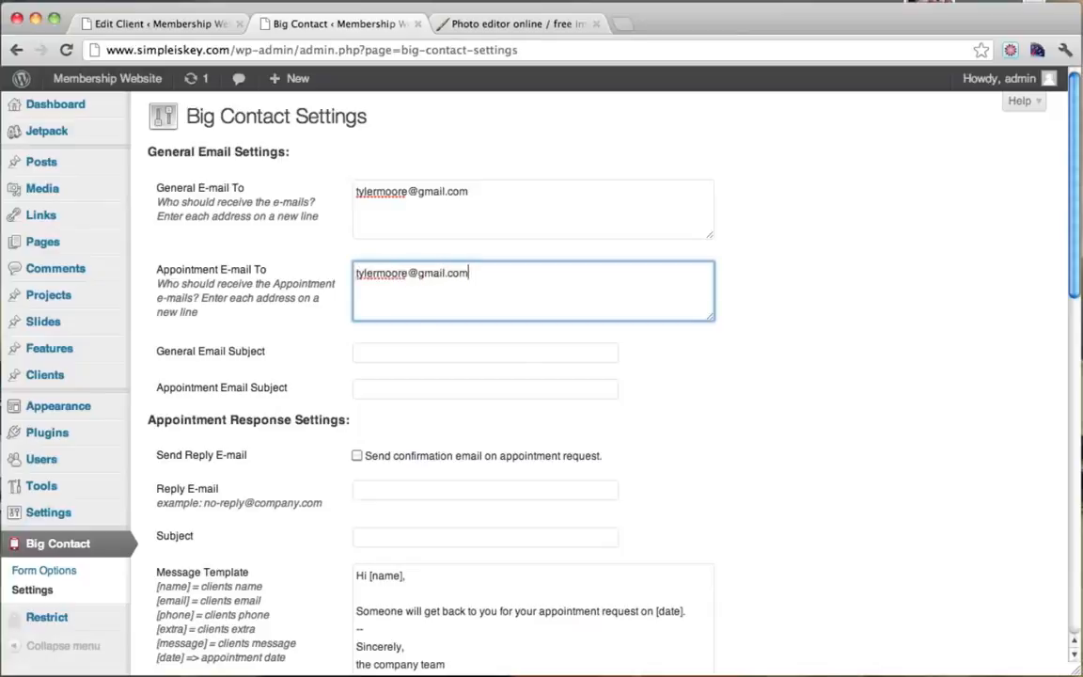
# Set the email subjects to 'Hi' and 'Appointment' and save the Big Contact settings.
pyautogui.scroll(-2, 454, 370)
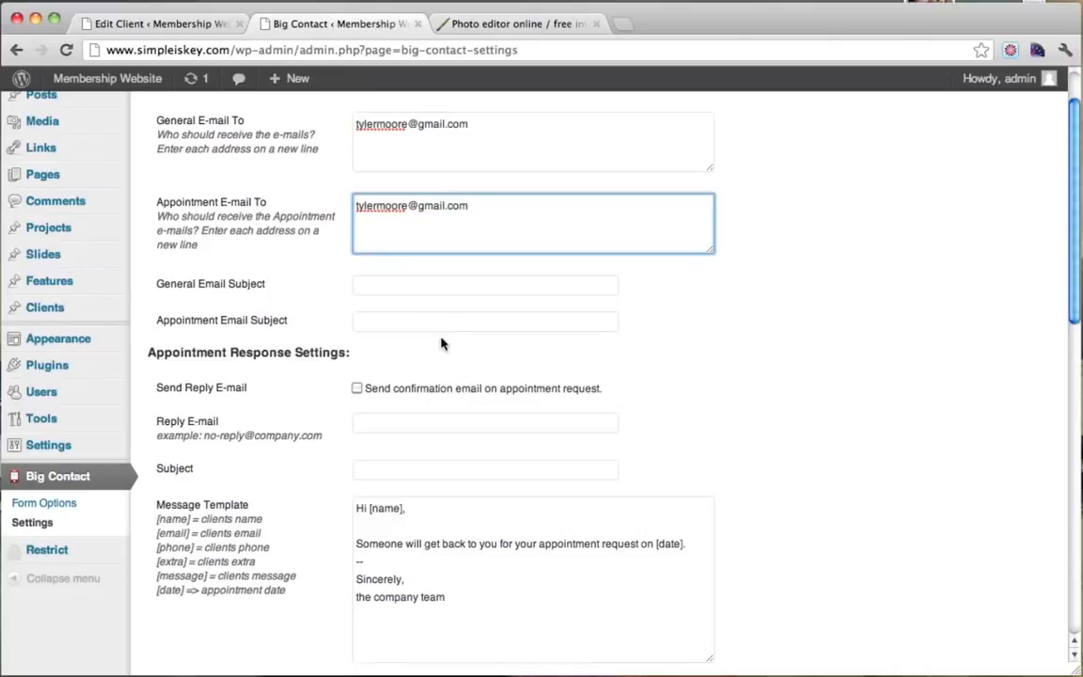
pyautogui.click(388, 288)
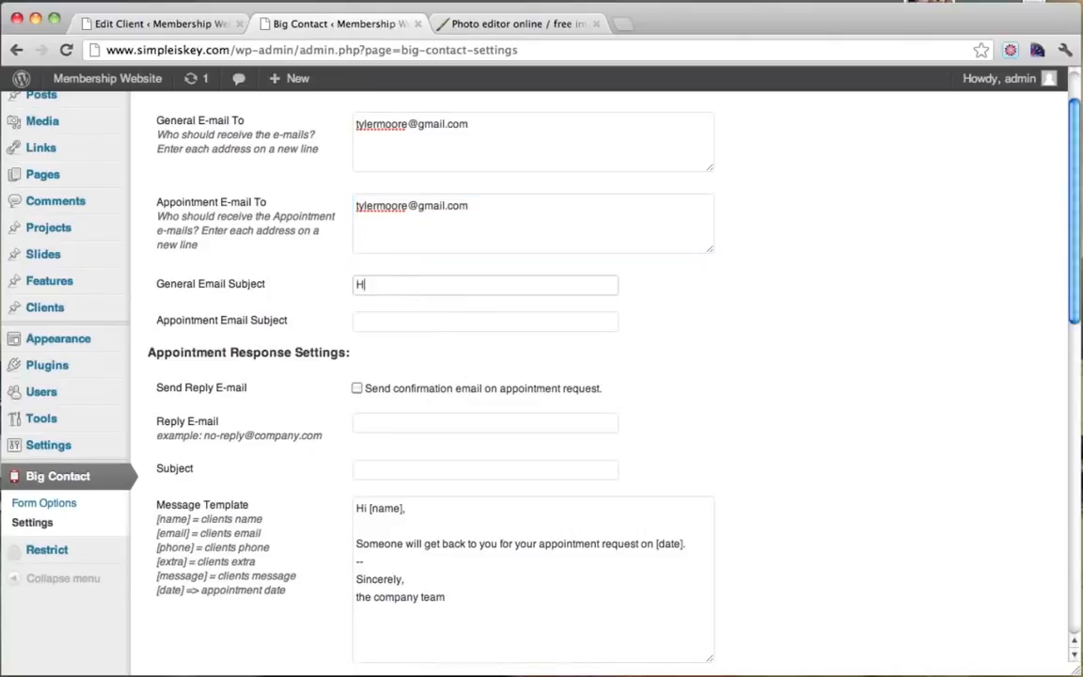
pyautogui.press('Tab')
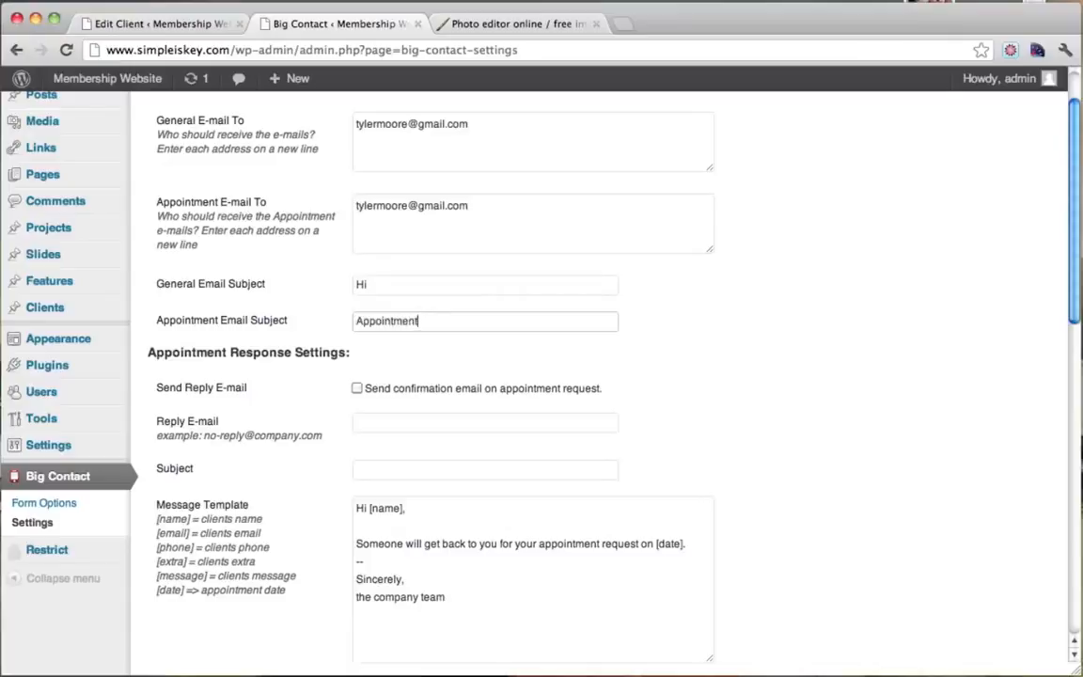
pyautogui.scroll(-5, 651, 354)
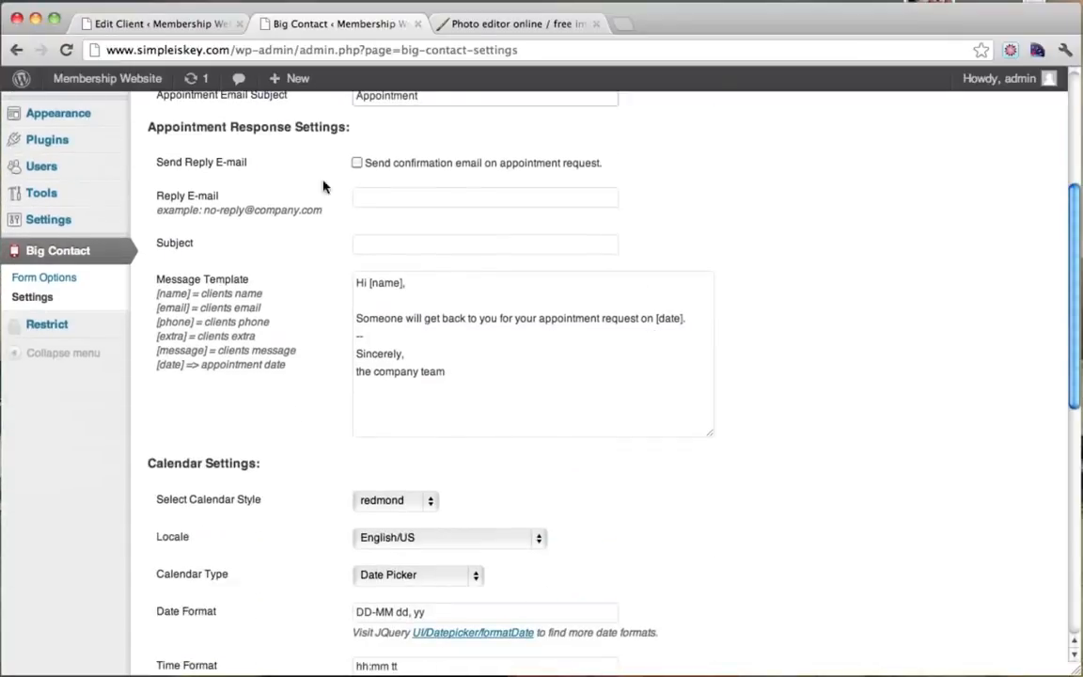
pyautogui.scroll(-7, 608, 429)
pyautogui.scroll(15, 607, 430)
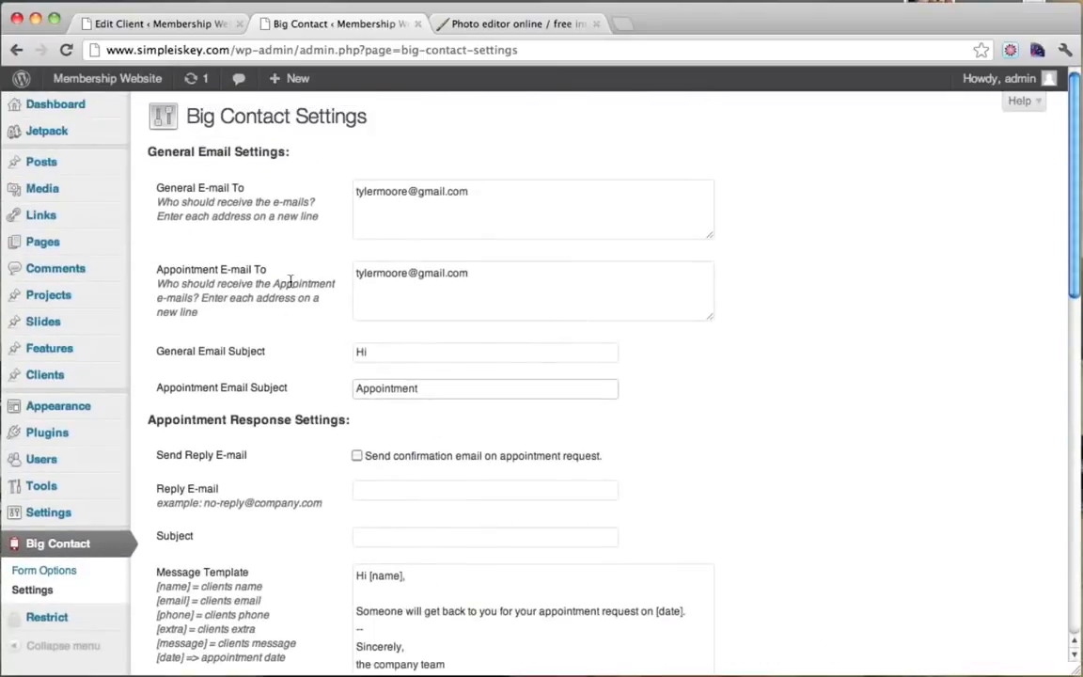
pyautogui.scroll(-15, 339, 242)
pyautogui.click(223, 588)
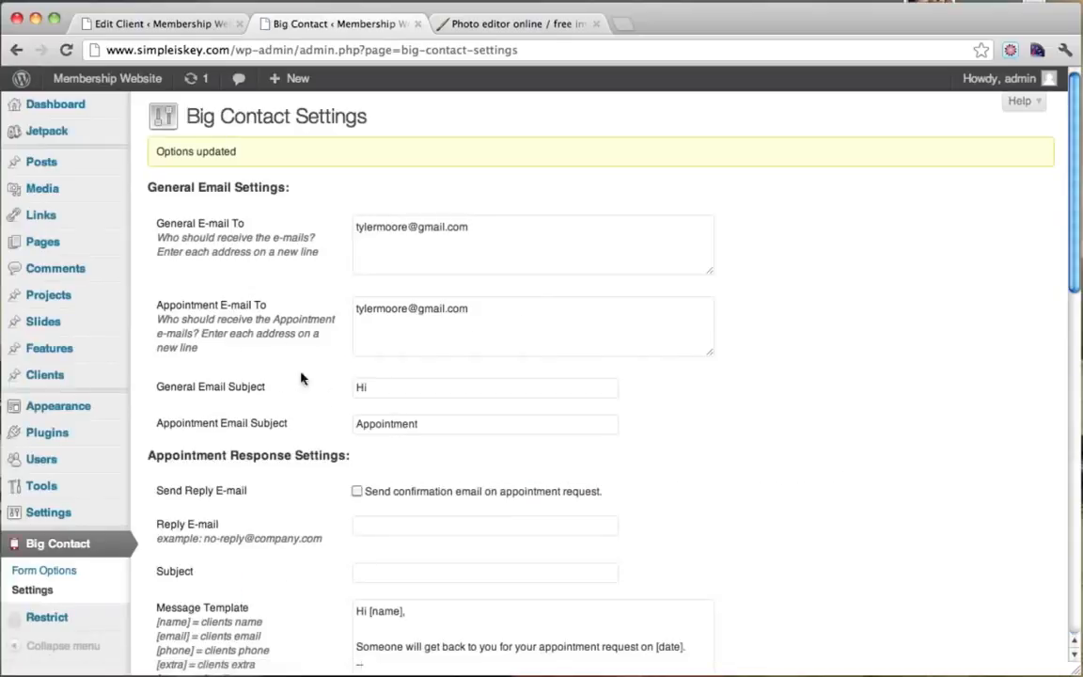
pyautogui.click(70, 254)
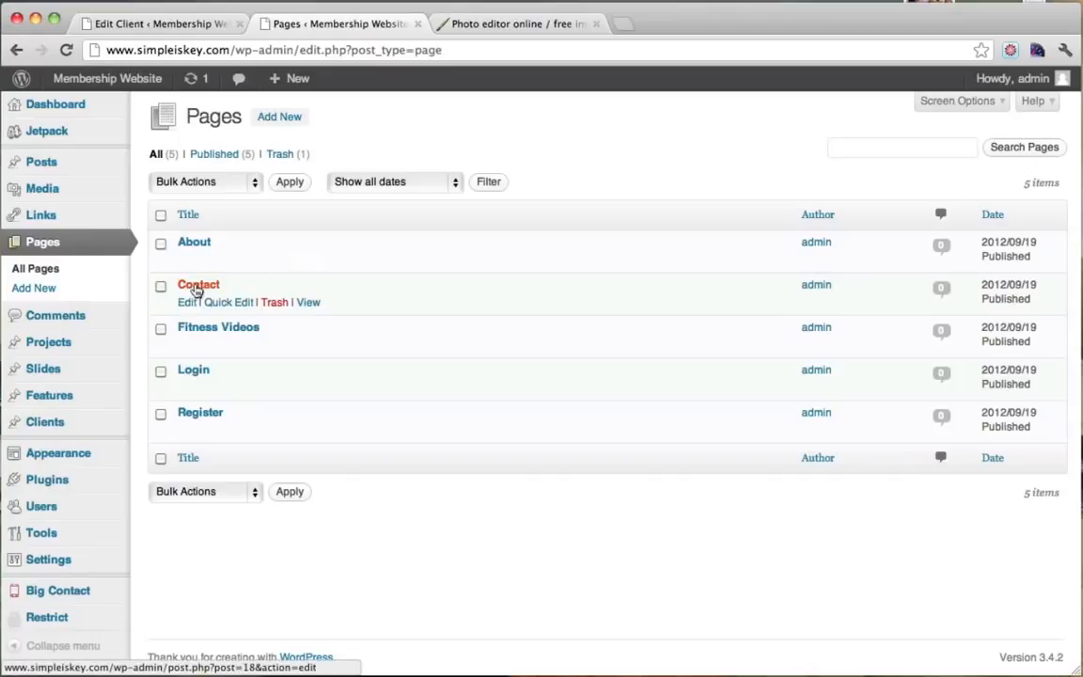
# Replace the Contact page text with the [bigContact form=on appointment=on] shortcode and update it.
pyautogui.click(197, 288)
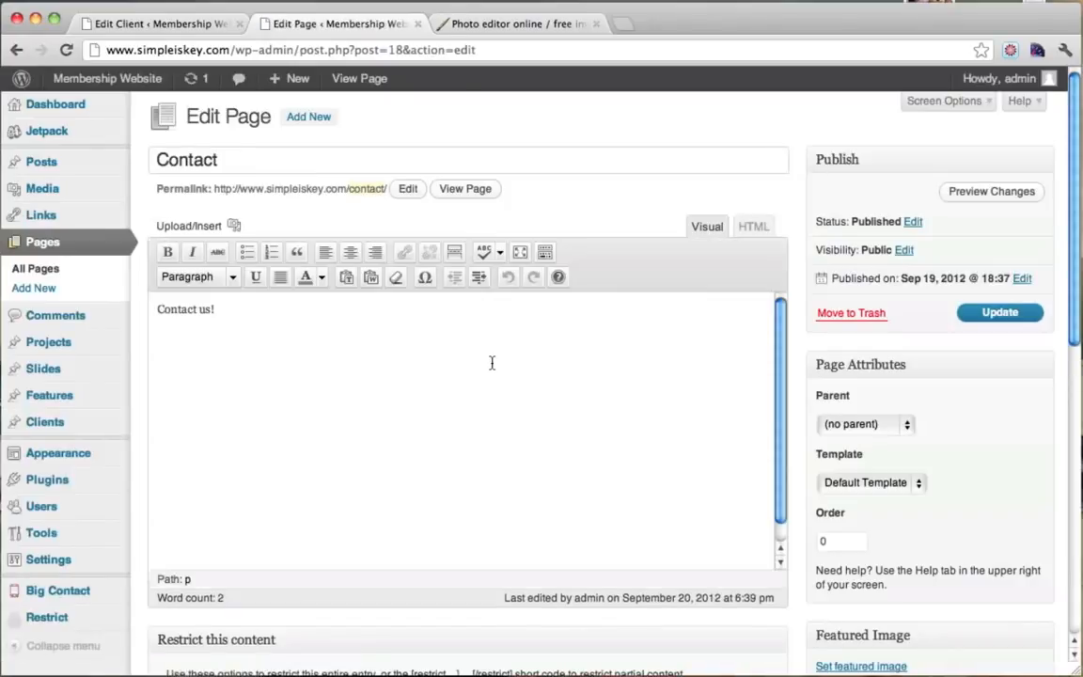
pyautogui.press('super+a')
pyautogui.press('BackSpace')
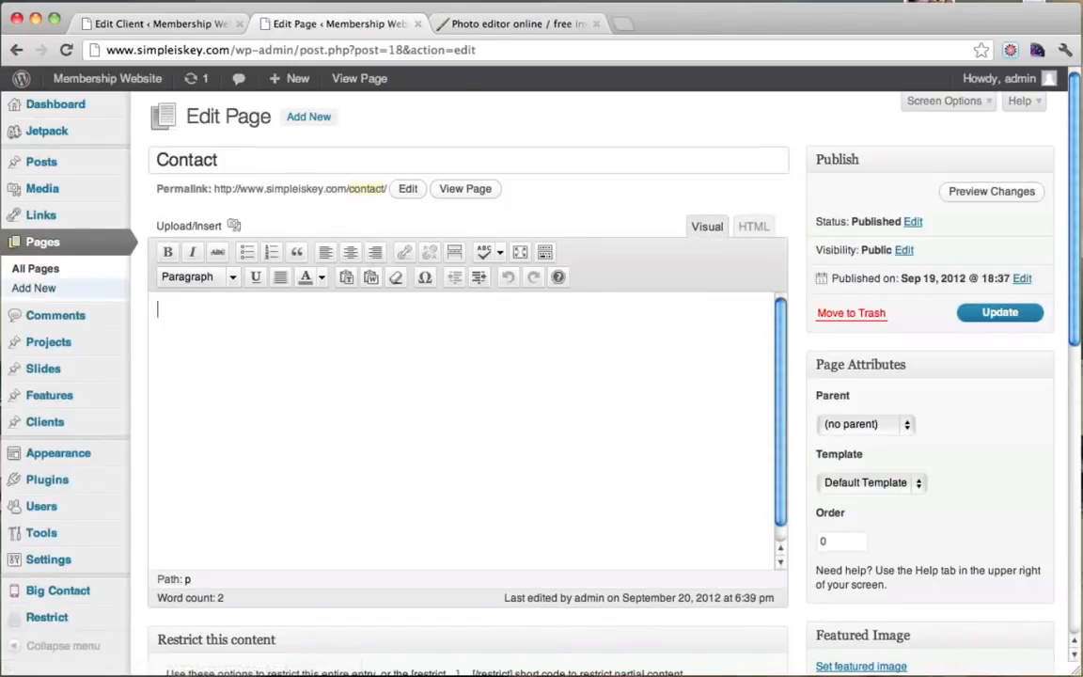
pyautogui.scroll(-10, 837, 416)
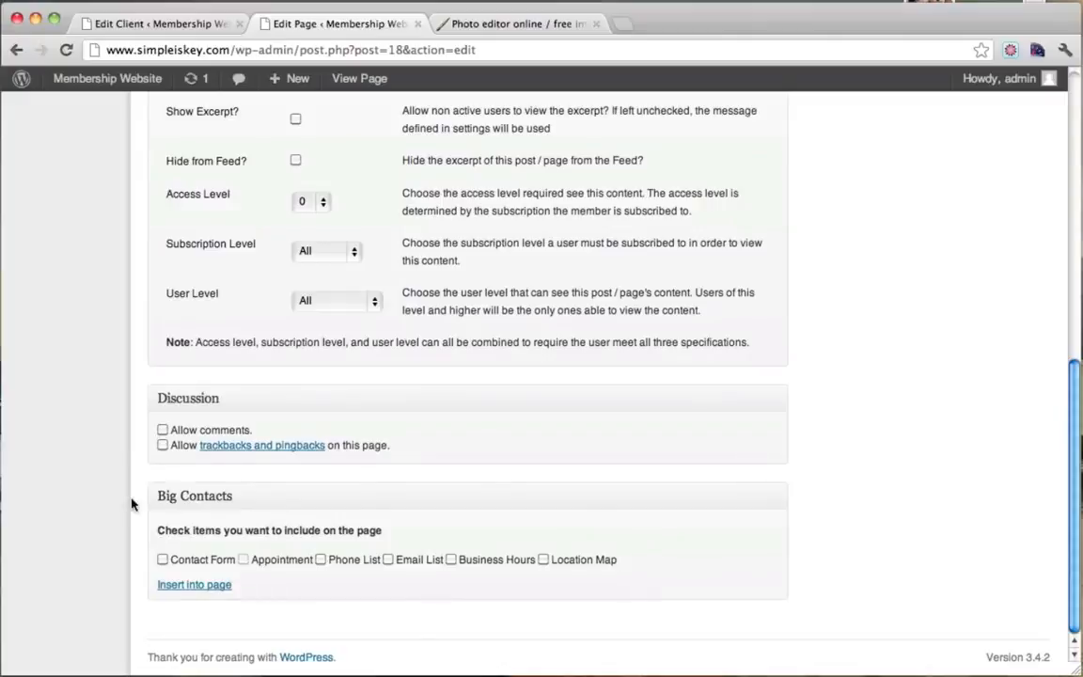
pyautogui.click(163, 561)
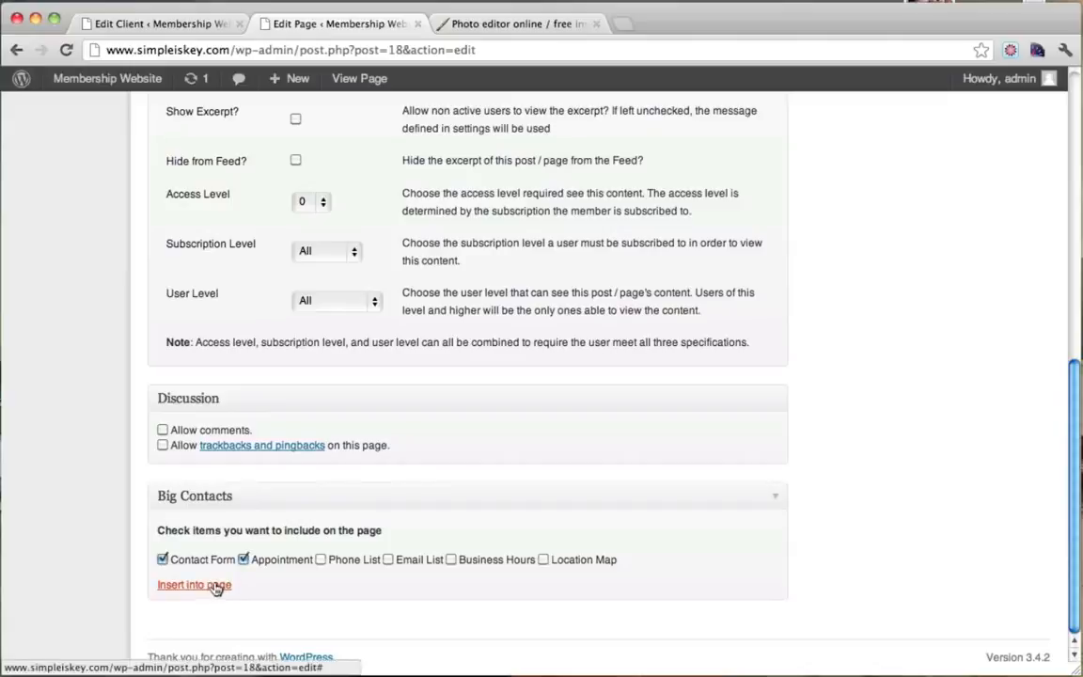
pyautogui.click(215, 586)
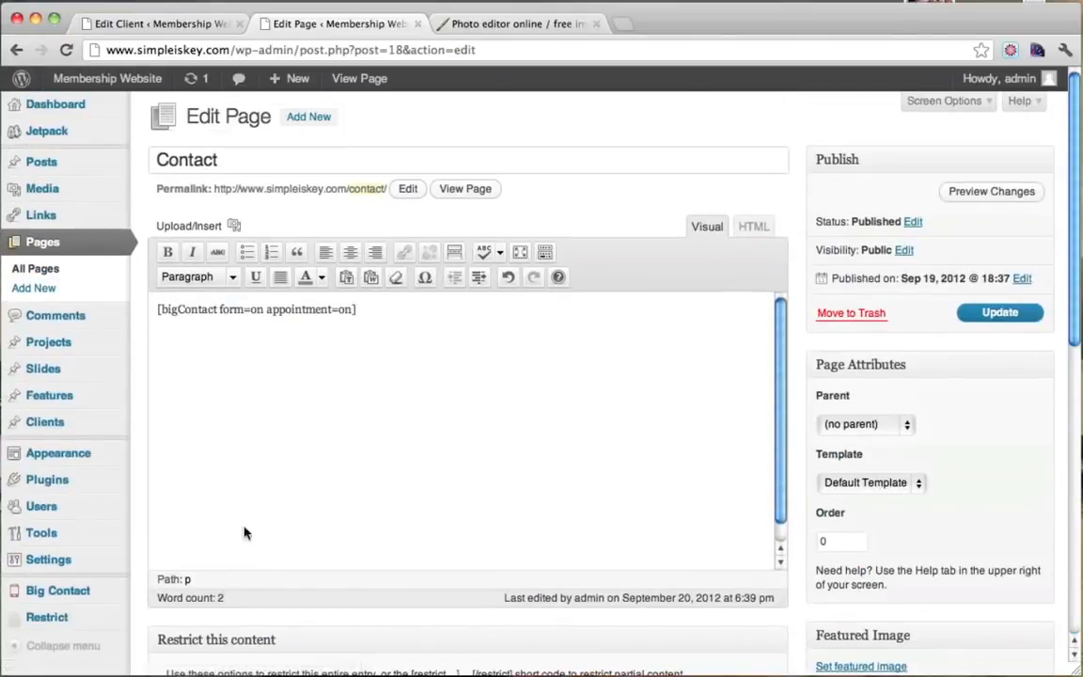
pyautogui.moveTo(431, 329); pyautogui.dragTo(141, 308)
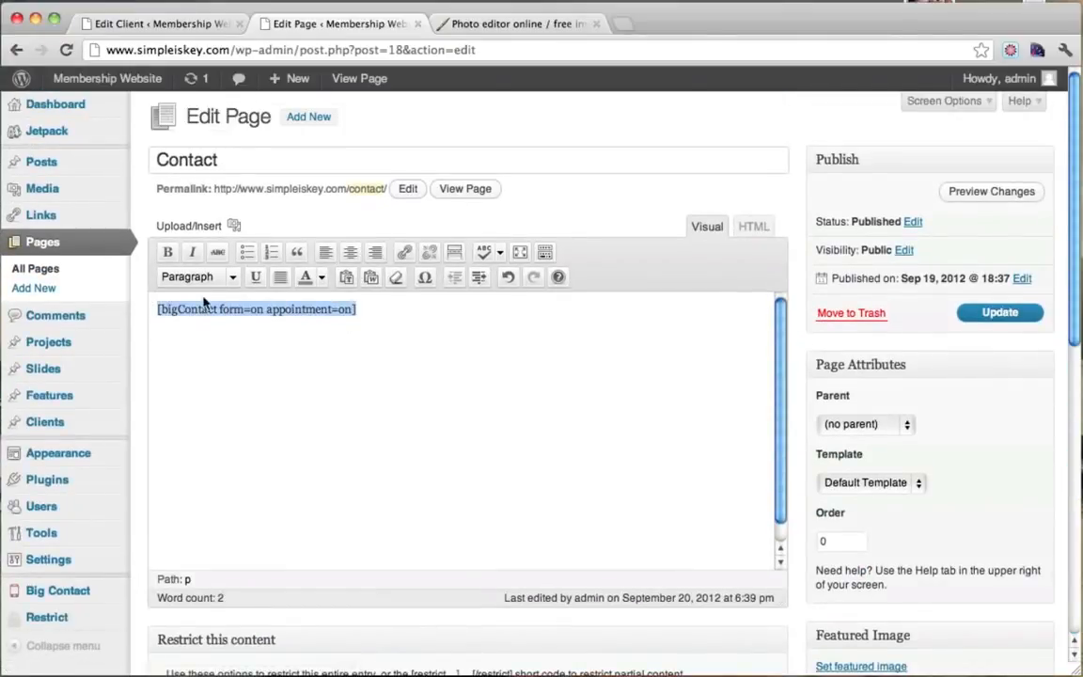
pyautogui.click(541, 346)
pyautogui.click(985, 315)
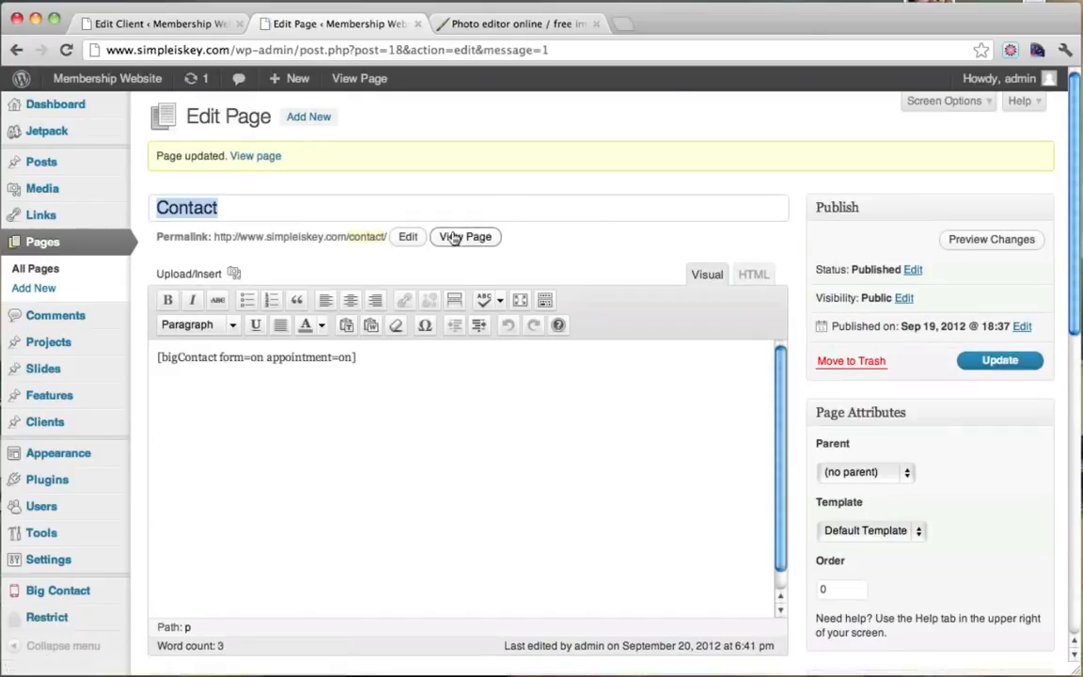
# View the live Contact page and try out the form's message box and calendar.
pyautogui.click(457, 239)
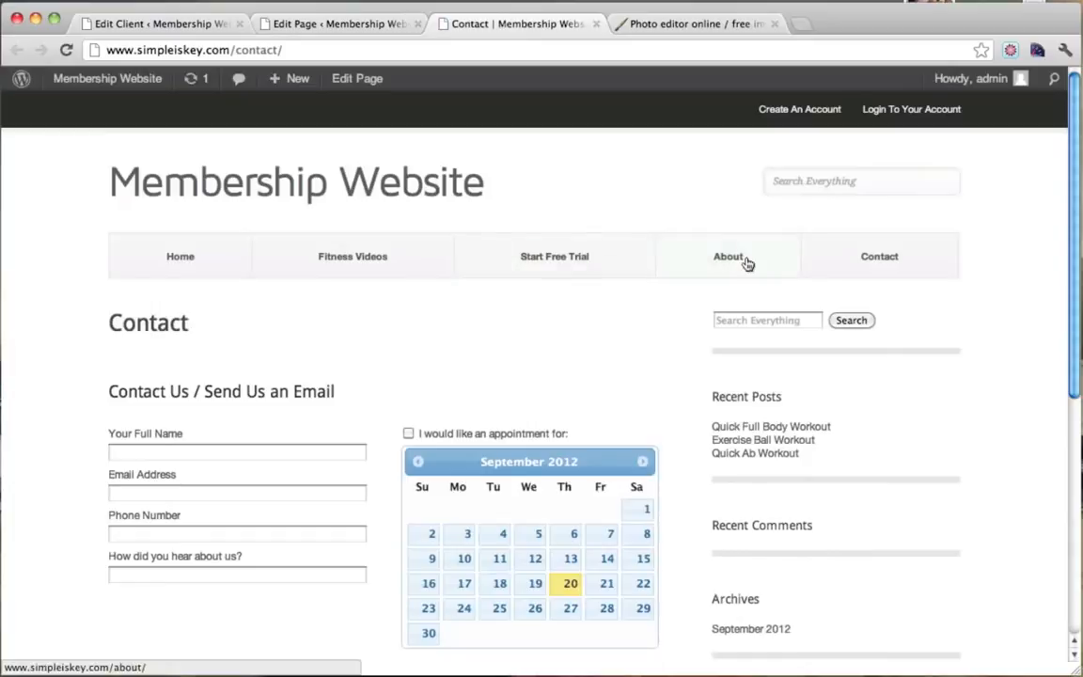
pyautogui.scroll(-3, 748, 259)
pyautogui.scroll(-1, 729, 271)
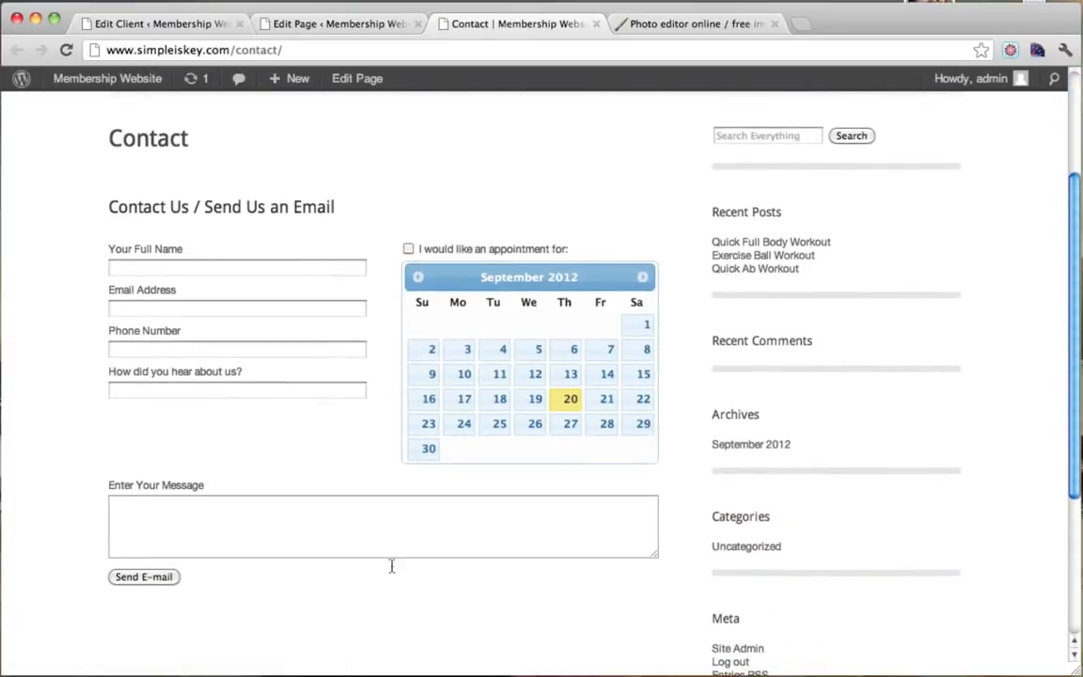
pyautogui.click(244, 529)
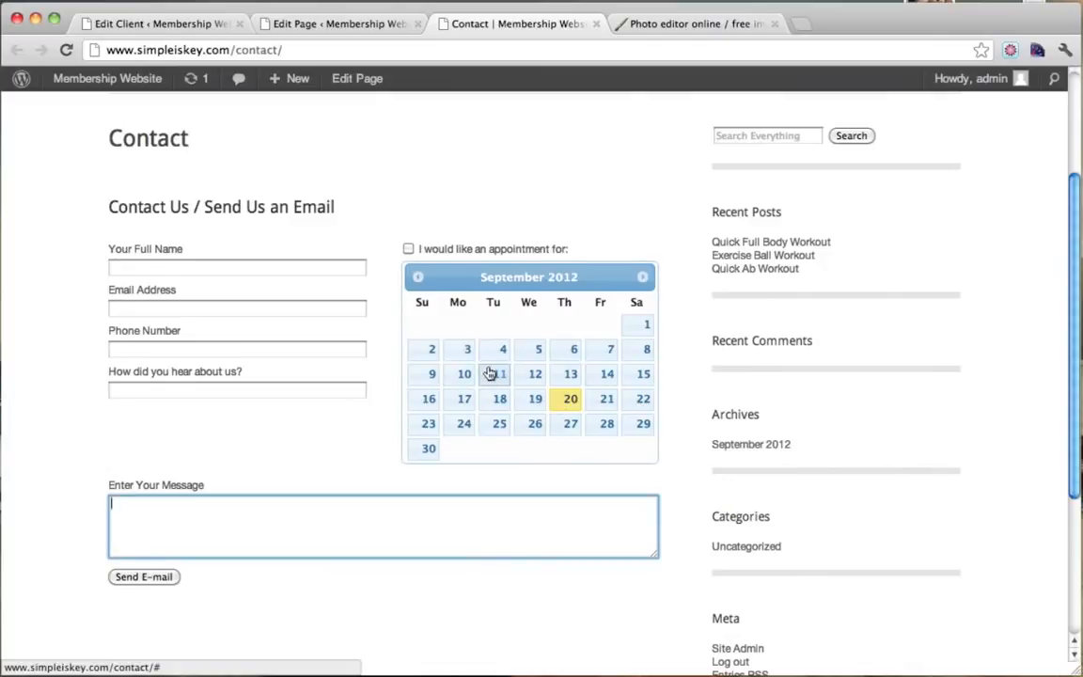
pyautogui.scroll(4, 486, 371)
pyautogui.scroll(-5, 488, 371)
pyautogui.scroll(4, 489, 371)
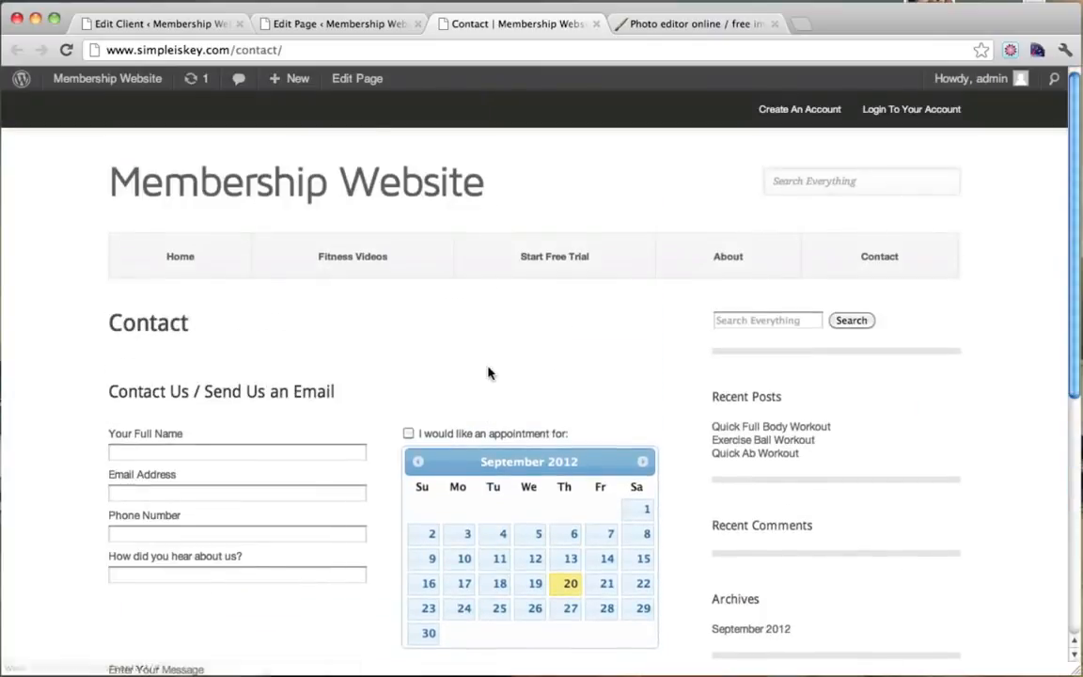
pyautogui.scroll(-3, 987, 368)
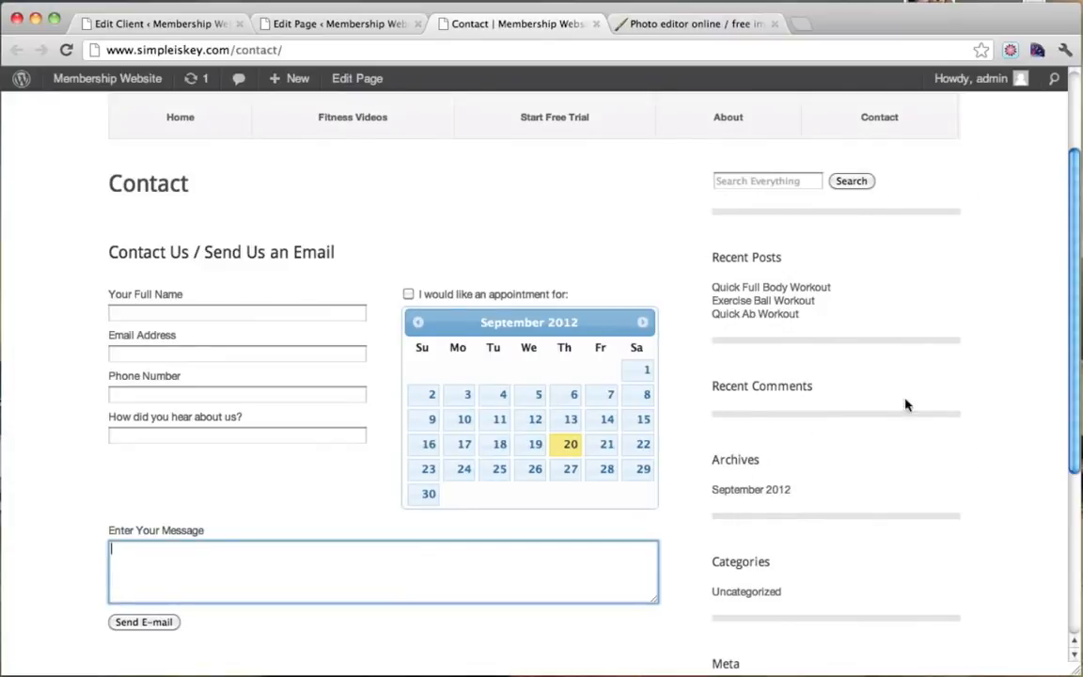
pyautogui.scroll(3, 914, 242)
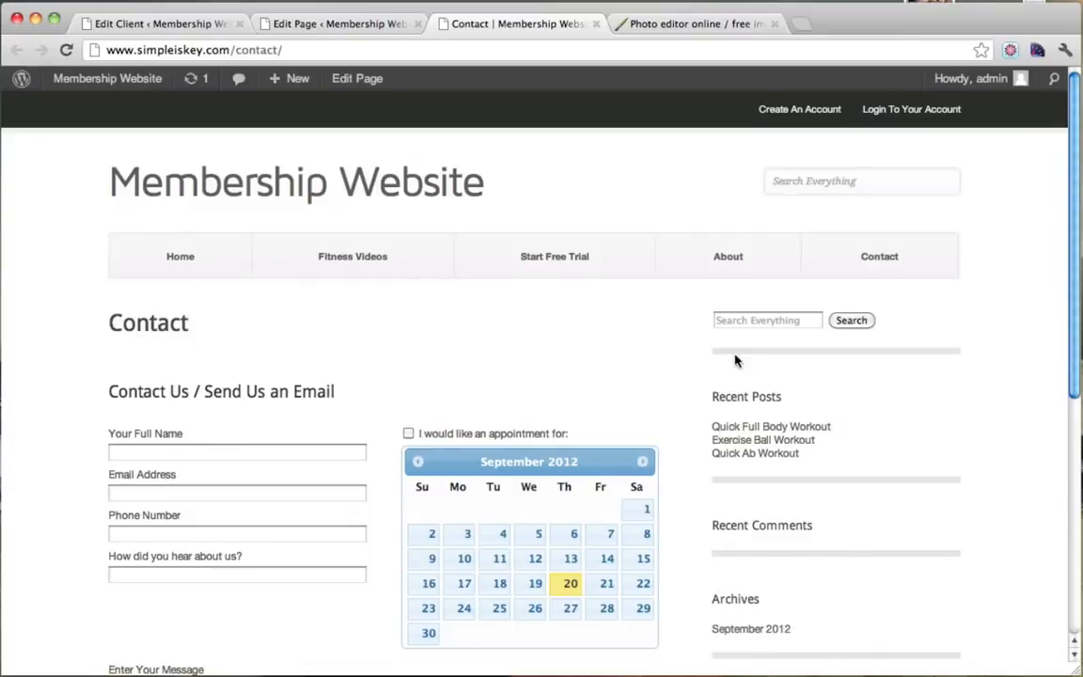
# Go to the site's homepage and close the Contact and client editing tabs.
pyautogui.click(182, 259)
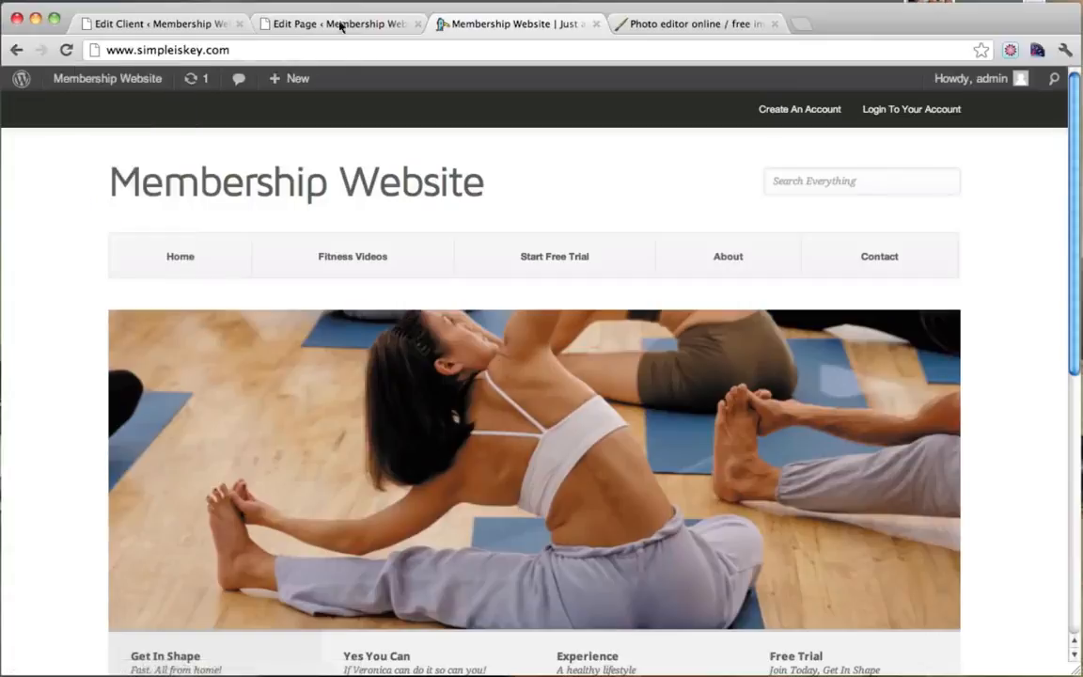
pyautogui.click(415, 24)
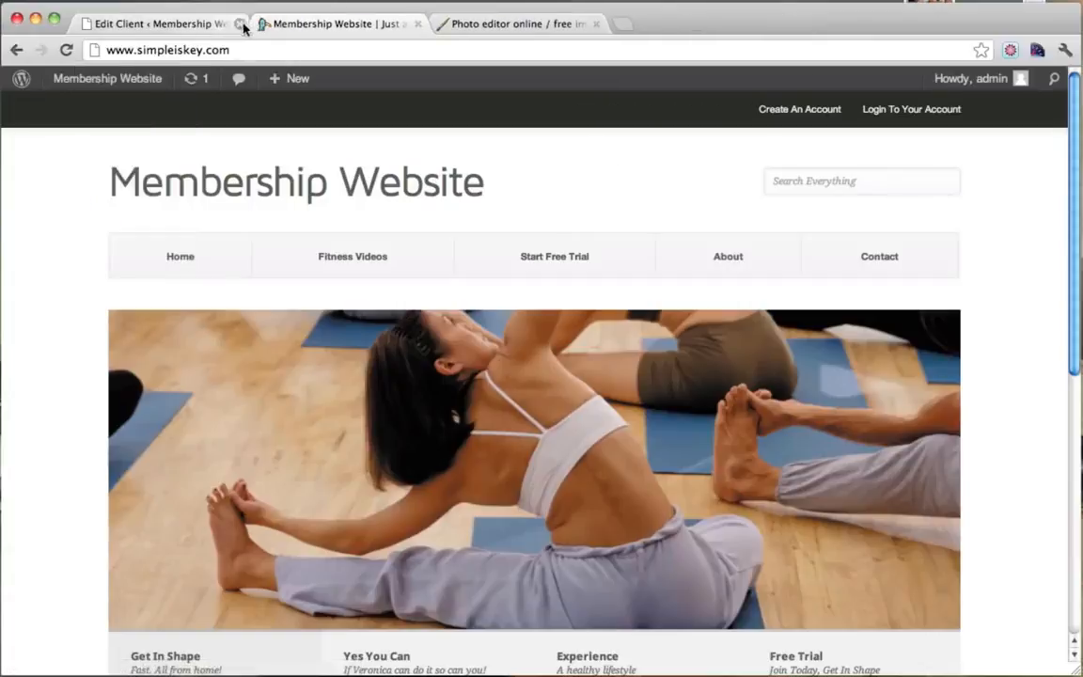
pyautogui.click(221, 24)
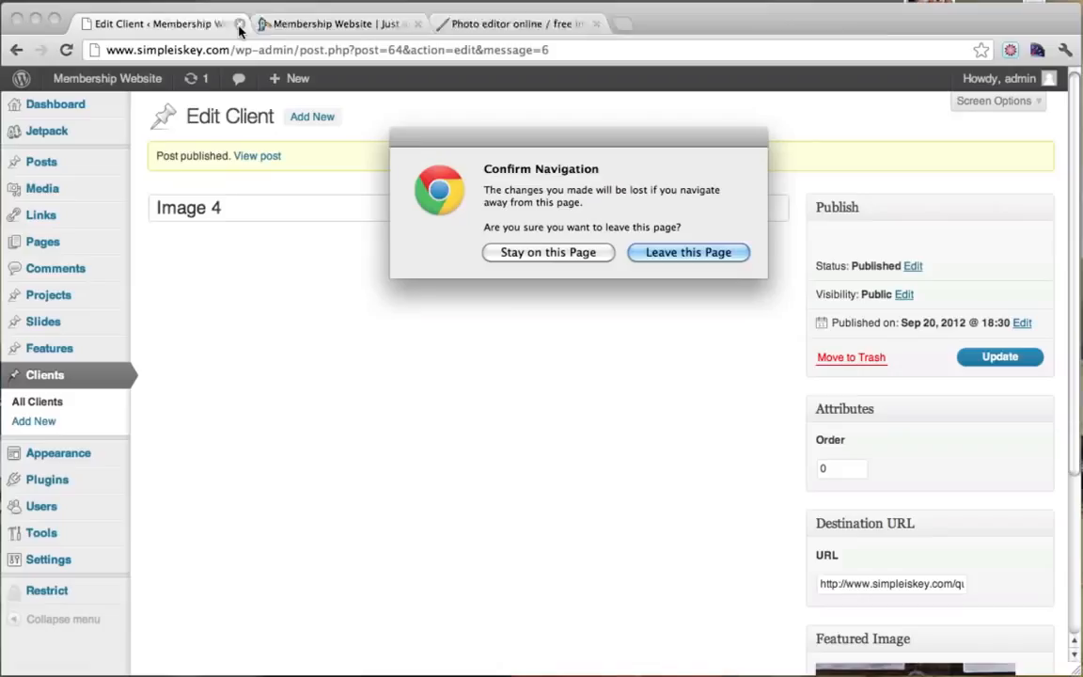
pyautogui.click(684, 260)
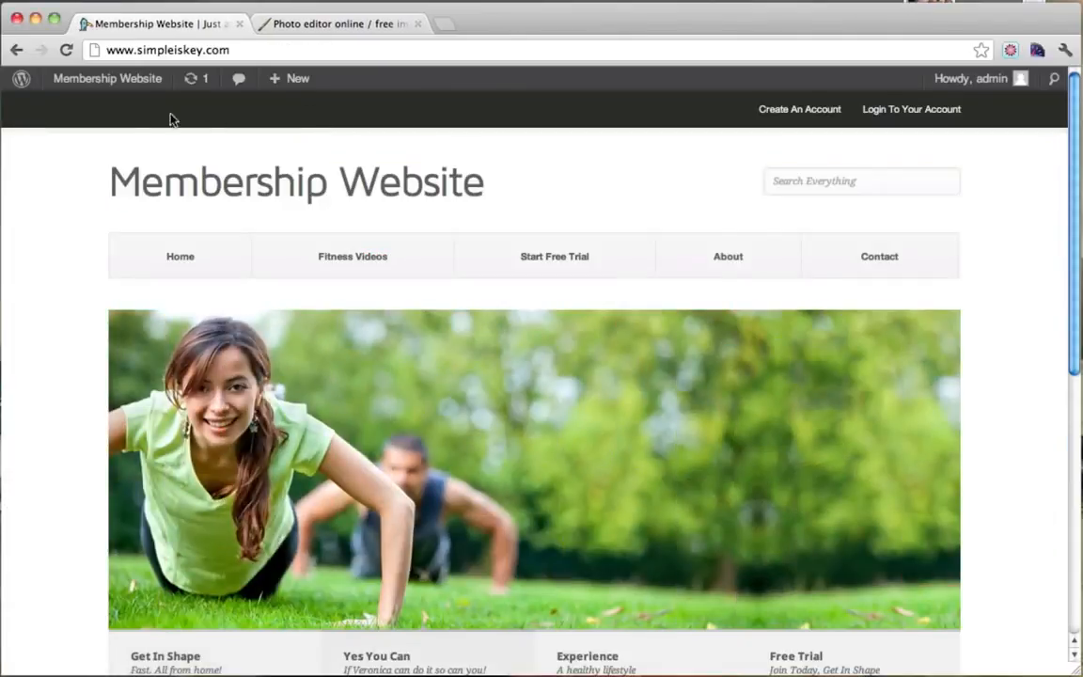
pyautogui.moveTo(110, 85)
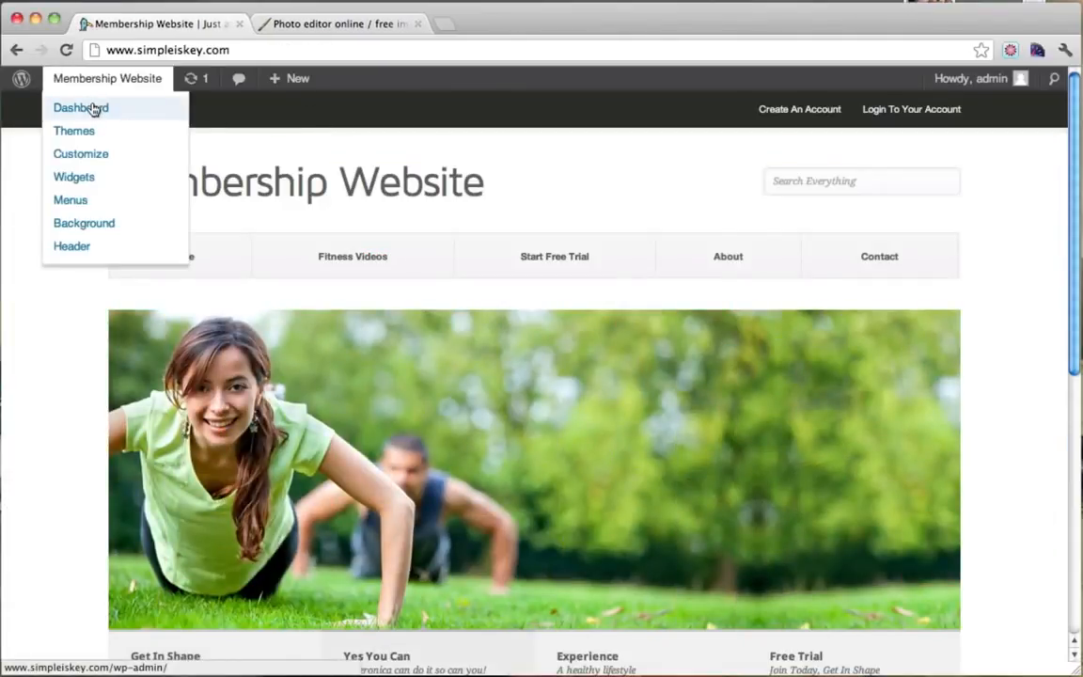
# On the Widgets page, remove Recent Posts, Recent Comments, Archives, Categories and Meta from the Sidebar.
pyautogui.click(94, 110)
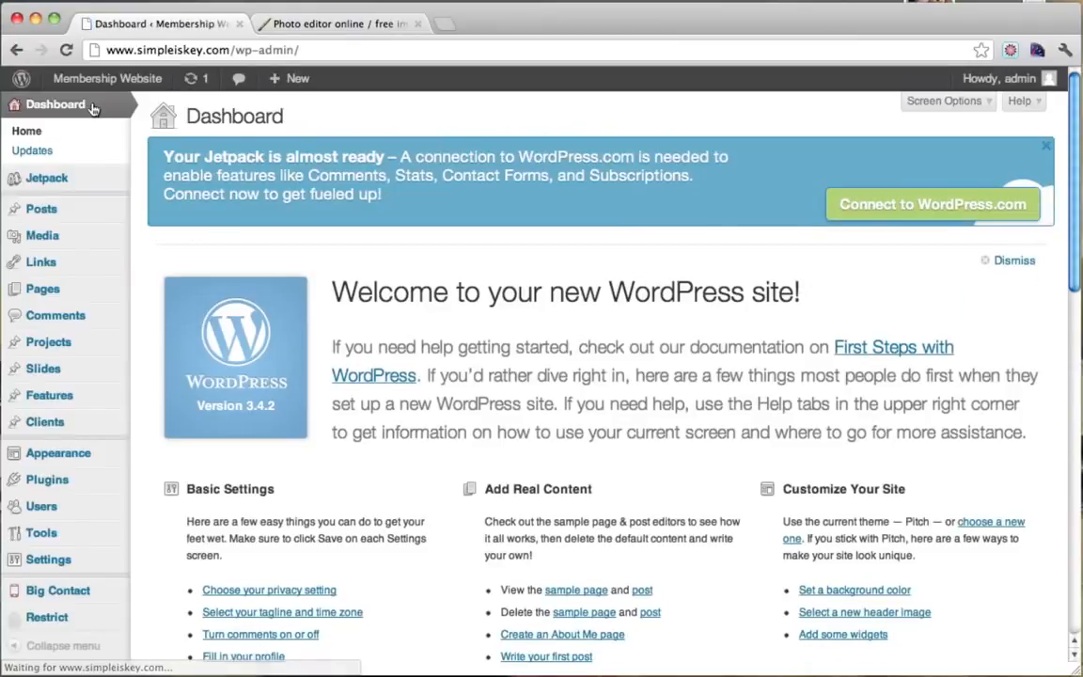
pyautogui.moveTo(86, 456)
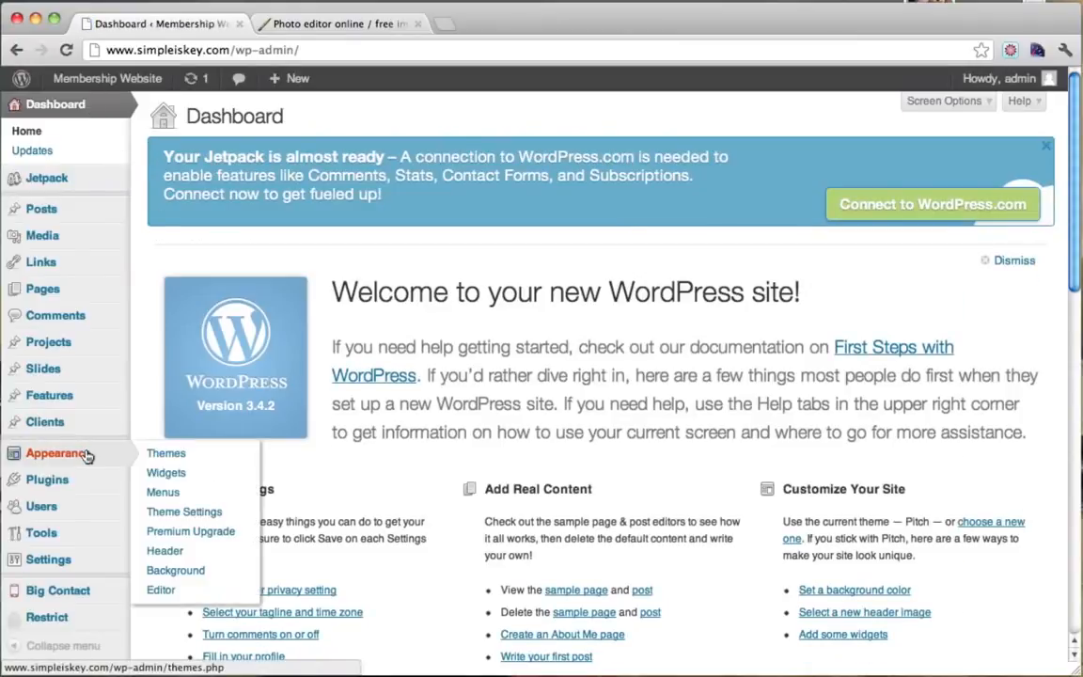
pyautogui.click(185, 476)
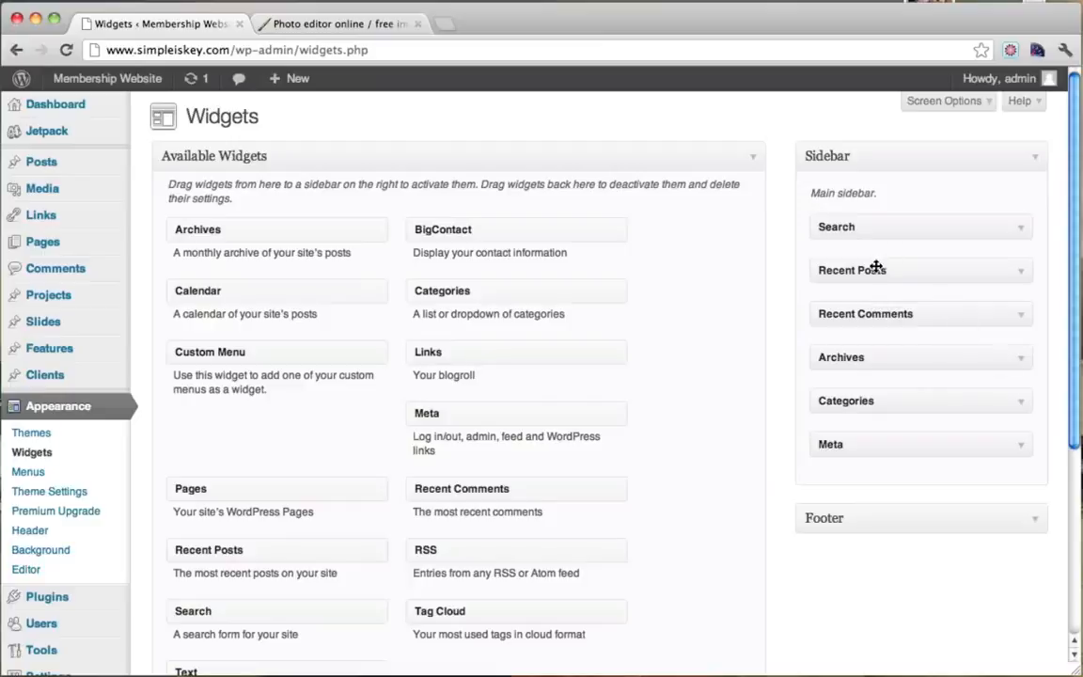
pyautogui.moveTo(875, 269); pyautogui.dragTo(422, 302)
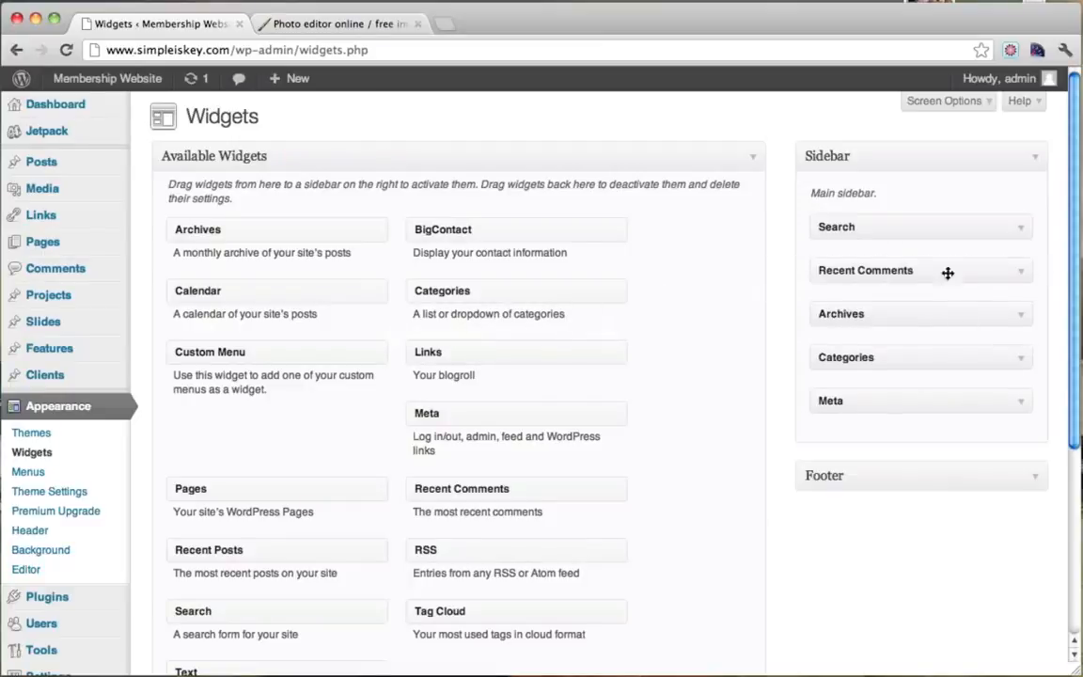
pyautogui.moveTo(850, 280); pyautogui.dragTo(575, 343)
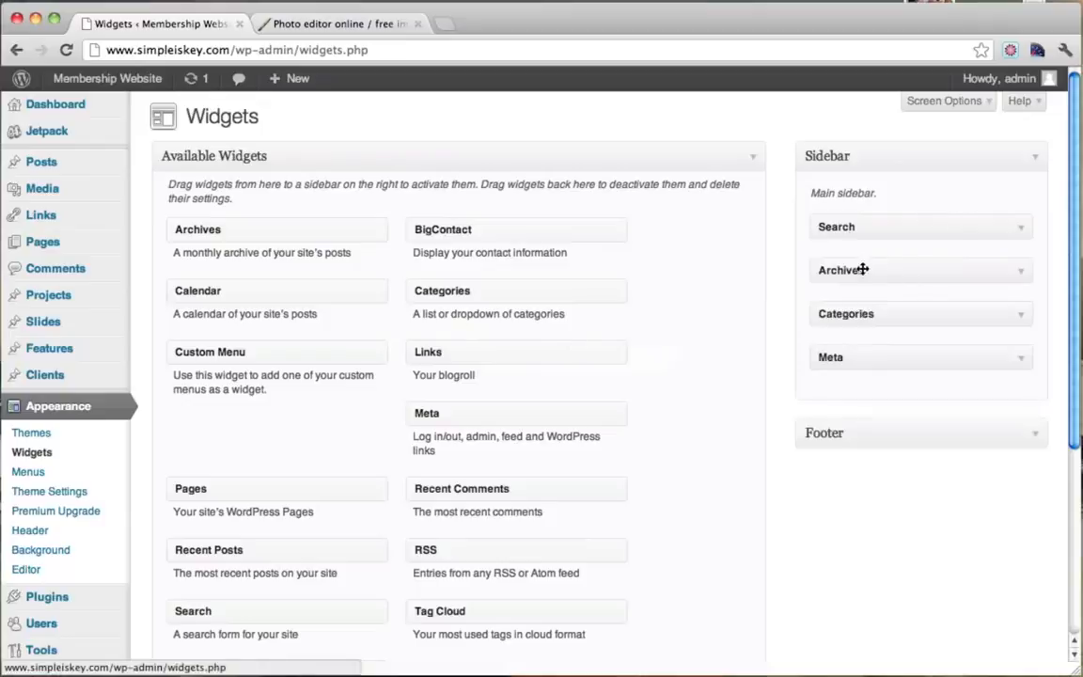
pyautogui.moveTo(863, 270); pyautogui.dragTo(602, 299)
pyautogui.moveTo(890, 279); pyautogui.dragTo(520, 314)
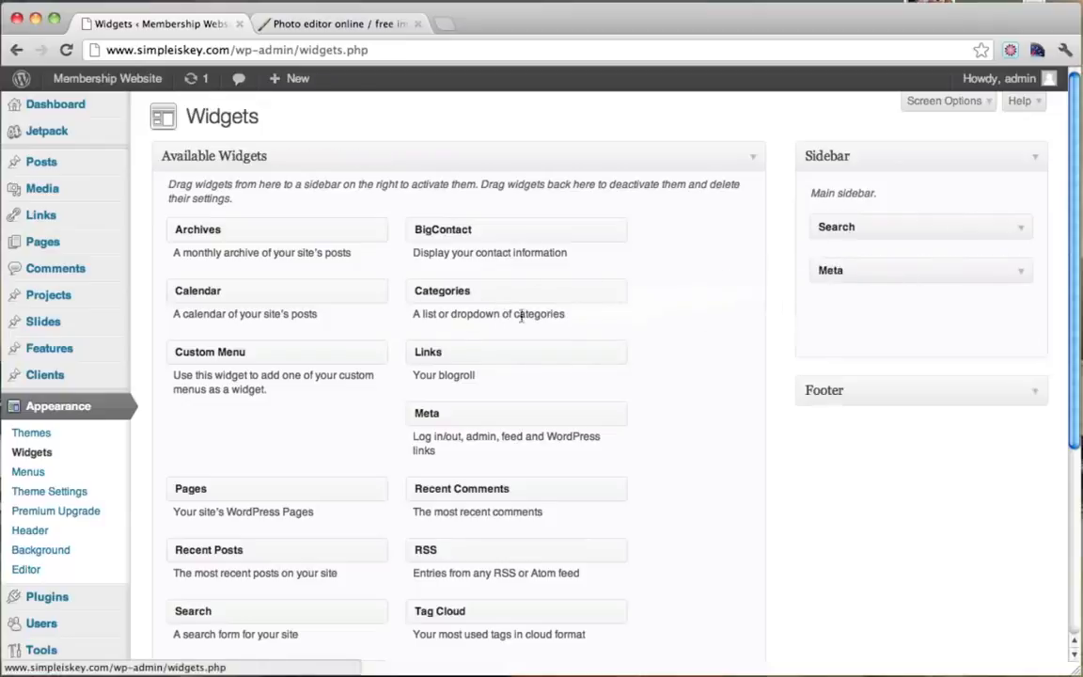
pyautogui.moveTo(872, 273); pyautogui.dragTo(527, 284)
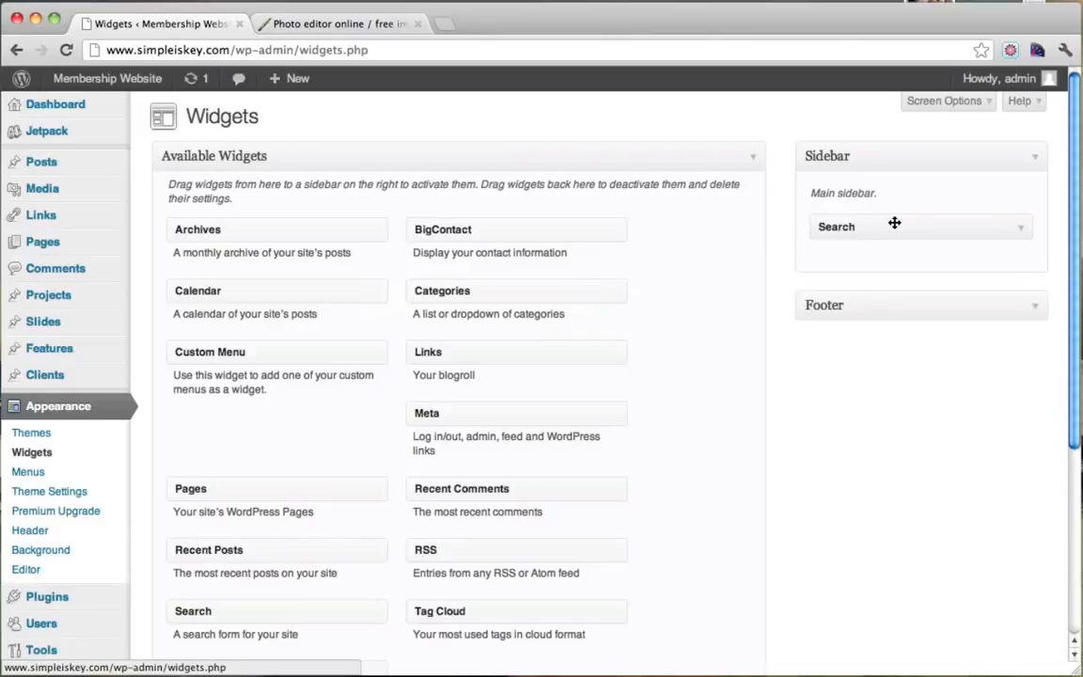
# Add an empty Text widget to the Sidebar below Search.
pyautogui.scroll(-4, 597, 322)
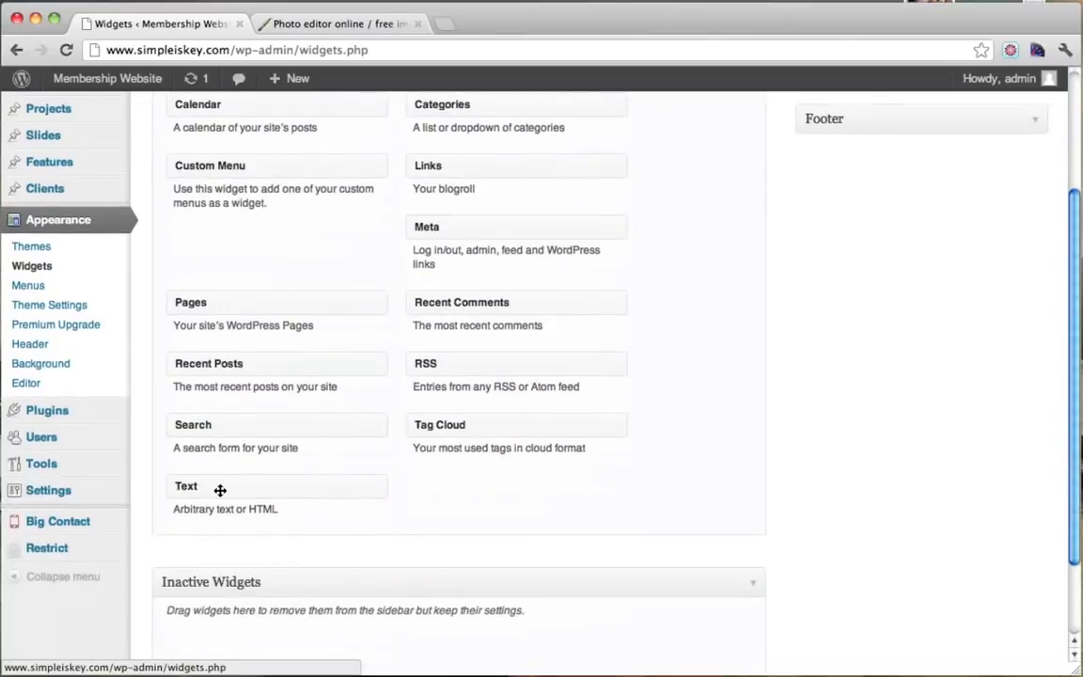
pyautogui.moveTo(220, 490); pyautogui.dragTo(861, 233)
pyautogui.scroll(3, 668, 287)
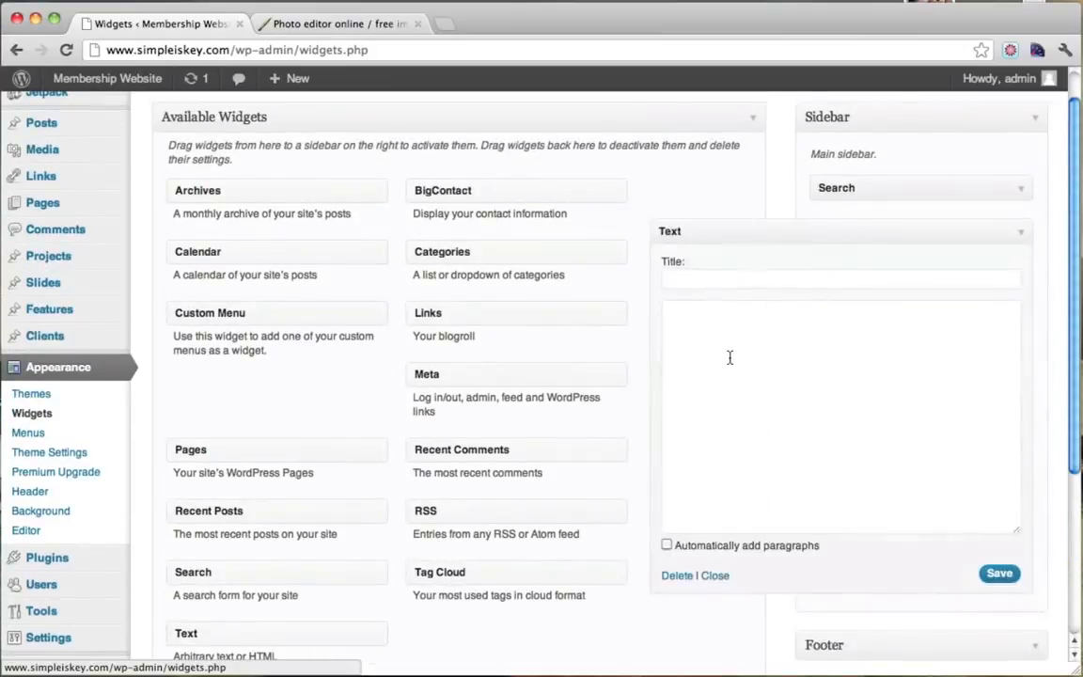
# Title the Text widget 'Login' with [login_form] as its content, save it and collapse it.
pyautogui.click(730, 358)
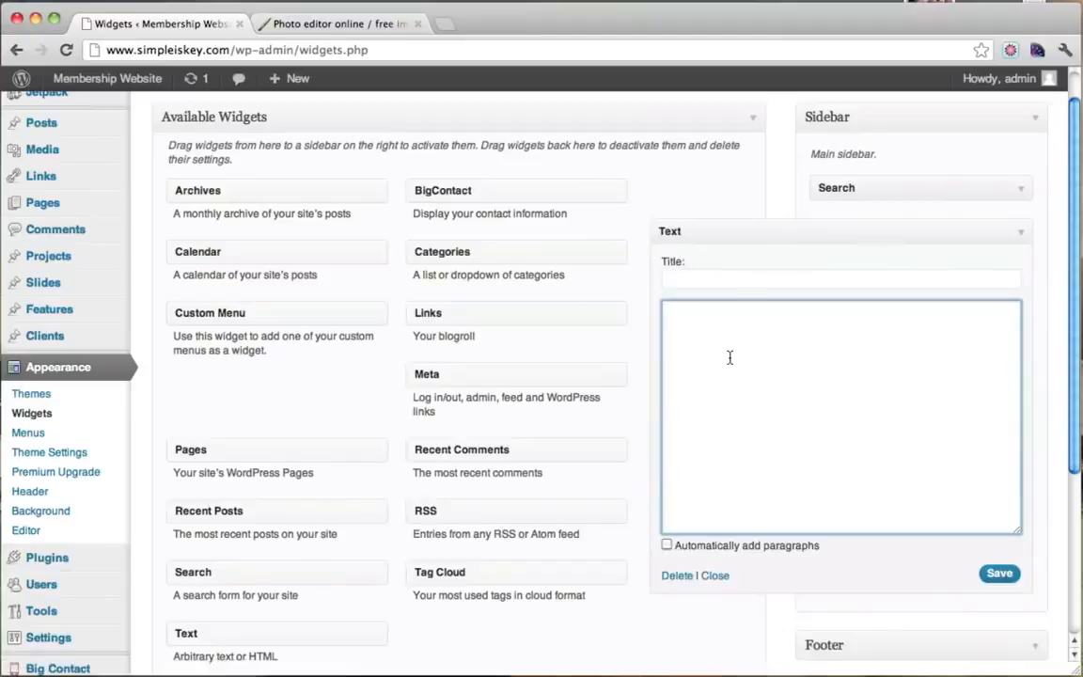
pyautogui.click(713, 280)
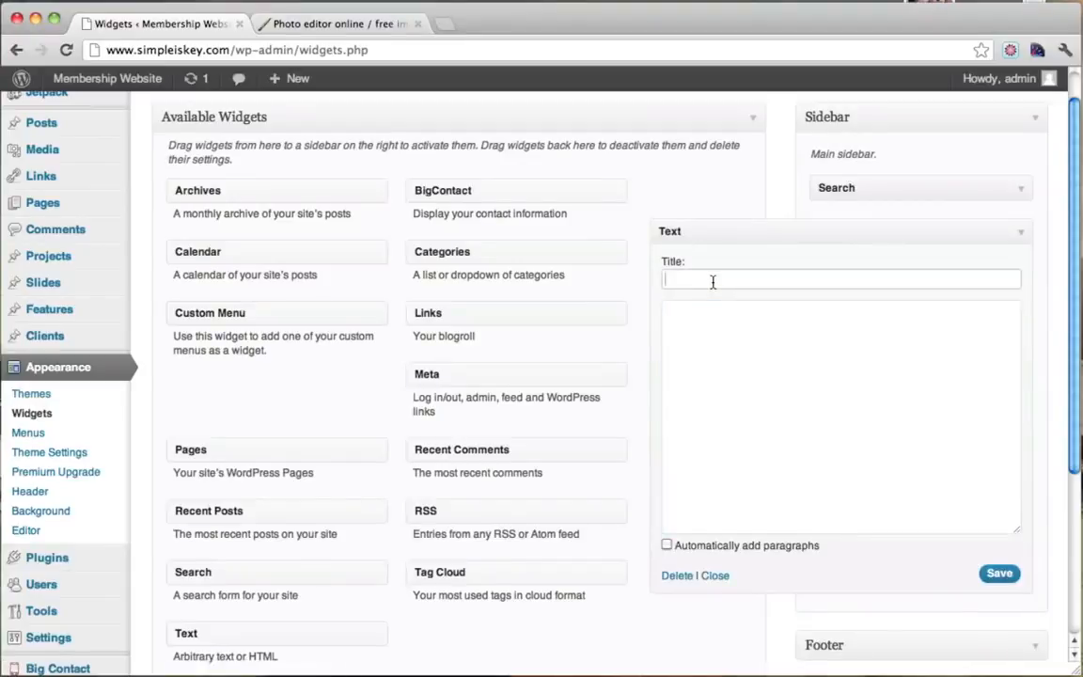
pyautogui.write('Login')
pyautogui.press('Tab')
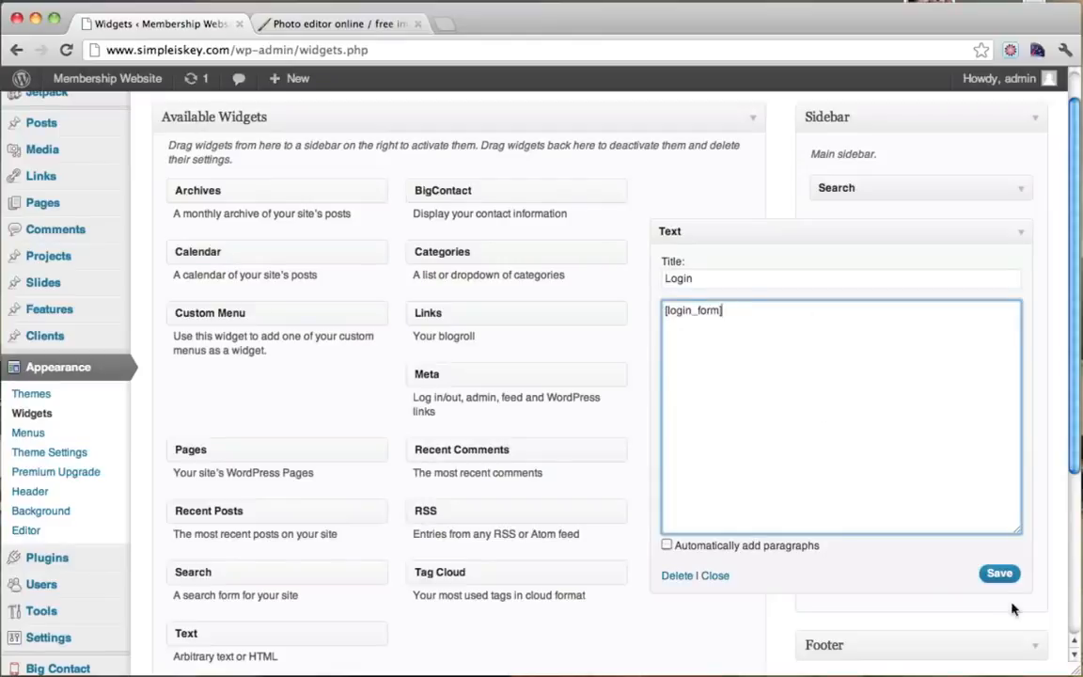
pyautogui.click(997, 573)
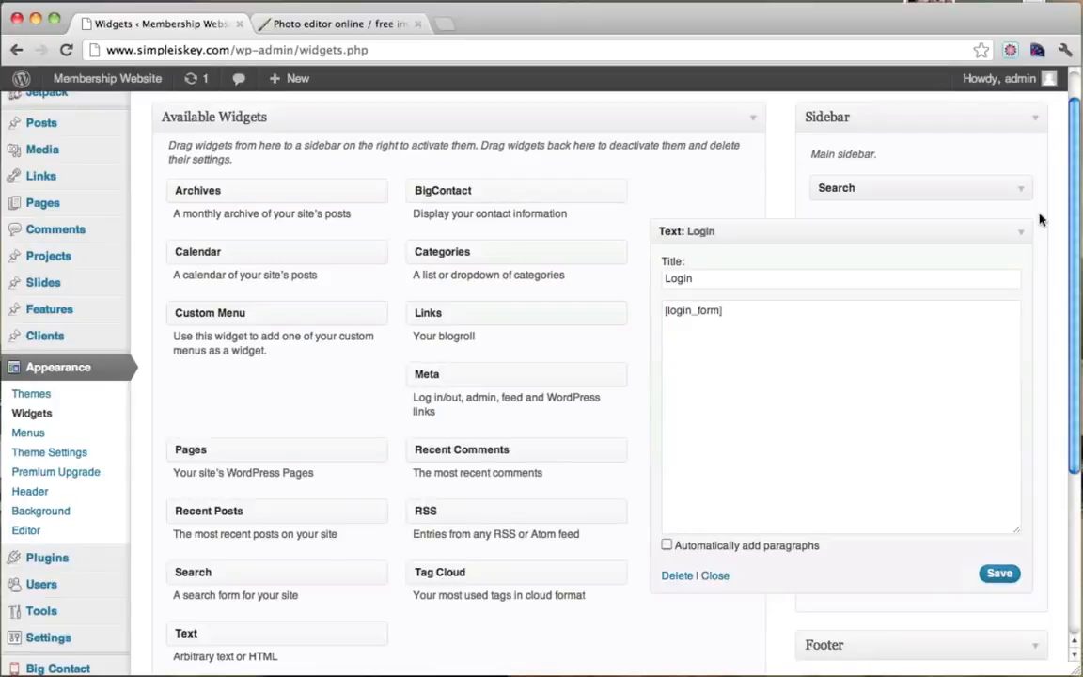
pyautogui.click(1020, 233)
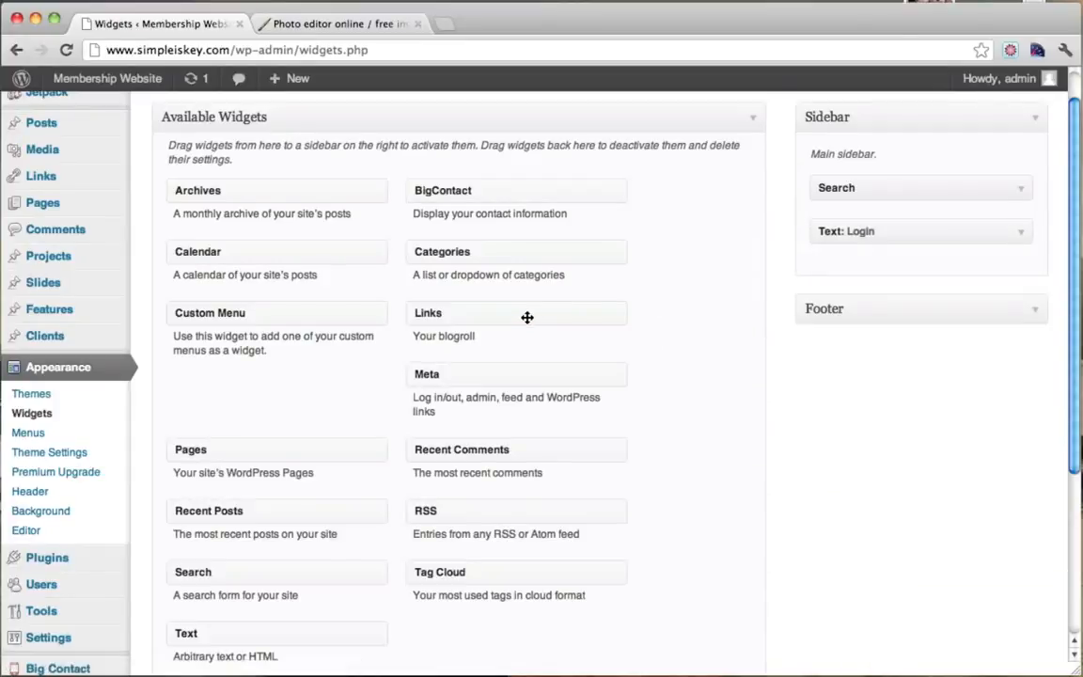
# Add a Recent Posts widget to the Sidebar titled 'Recent Posts' and save it.
pyautogui.scroll(-3, 526, 317)
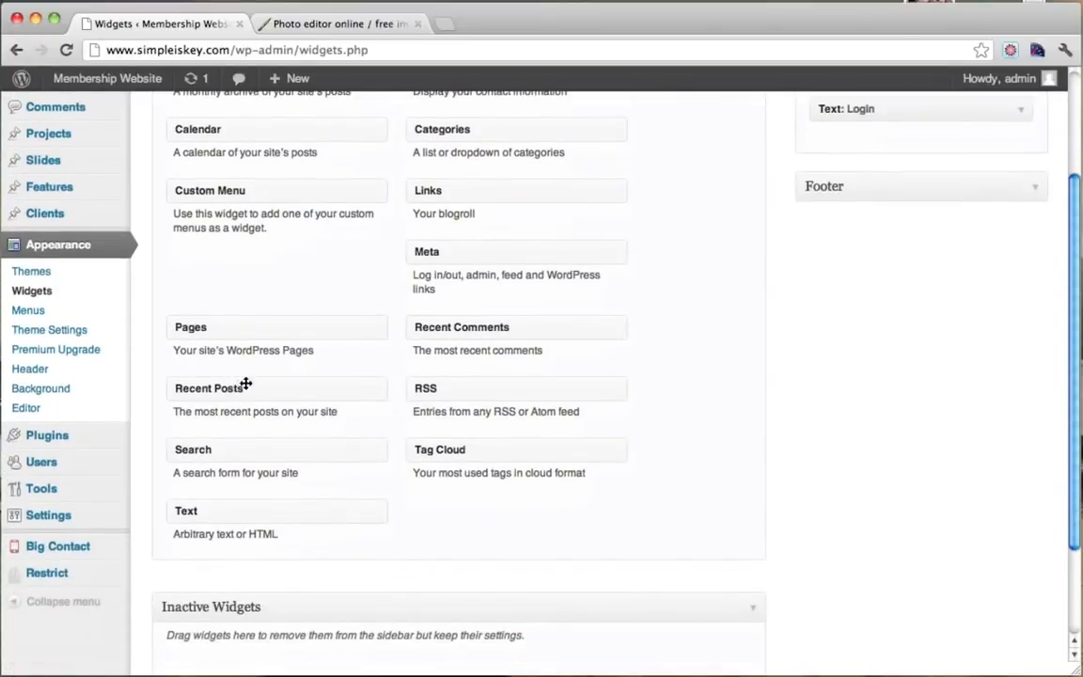
pyautogui.moveTo(244, 384); pyautogui.dragTo(860, 151)
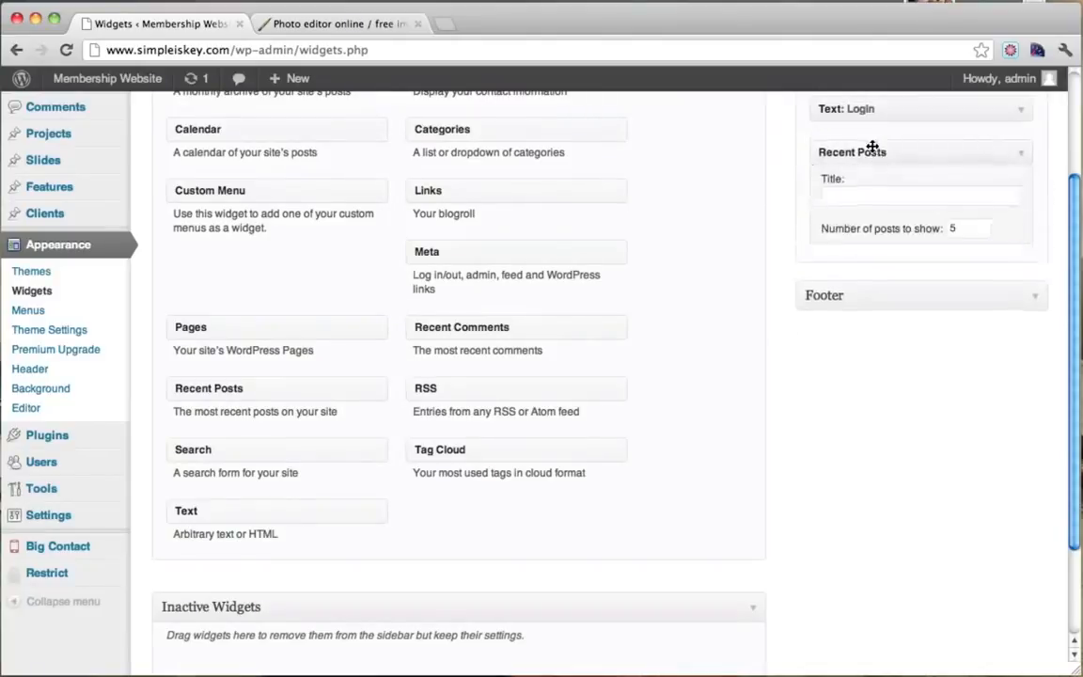
pyautogui.click(895, 202)
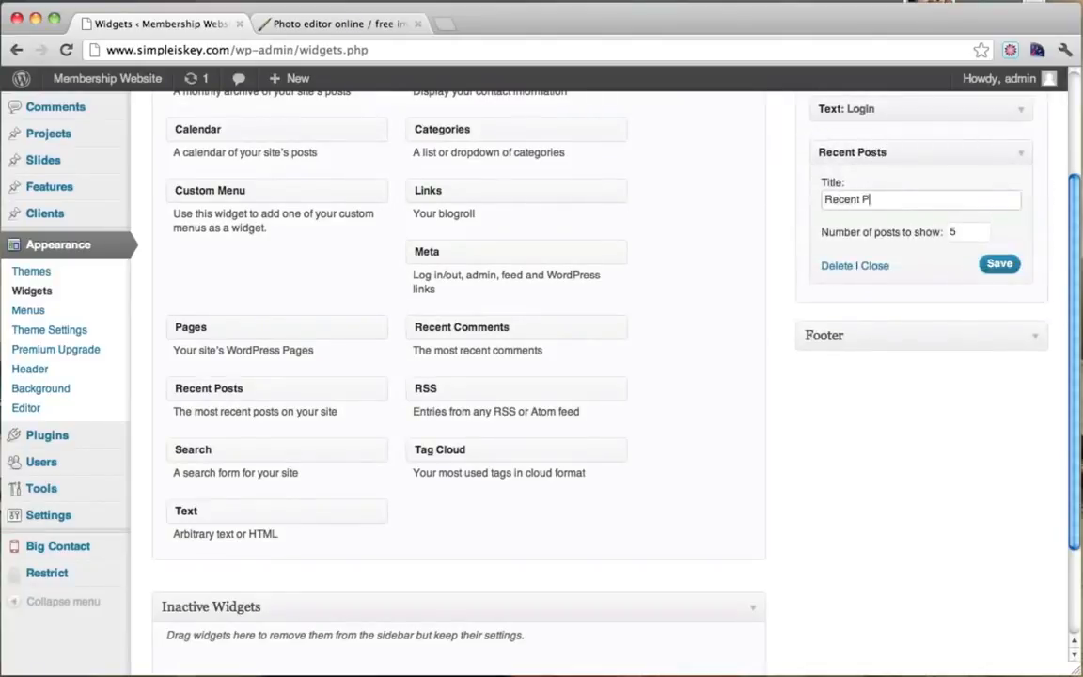
pyautogui.click(998, 264)
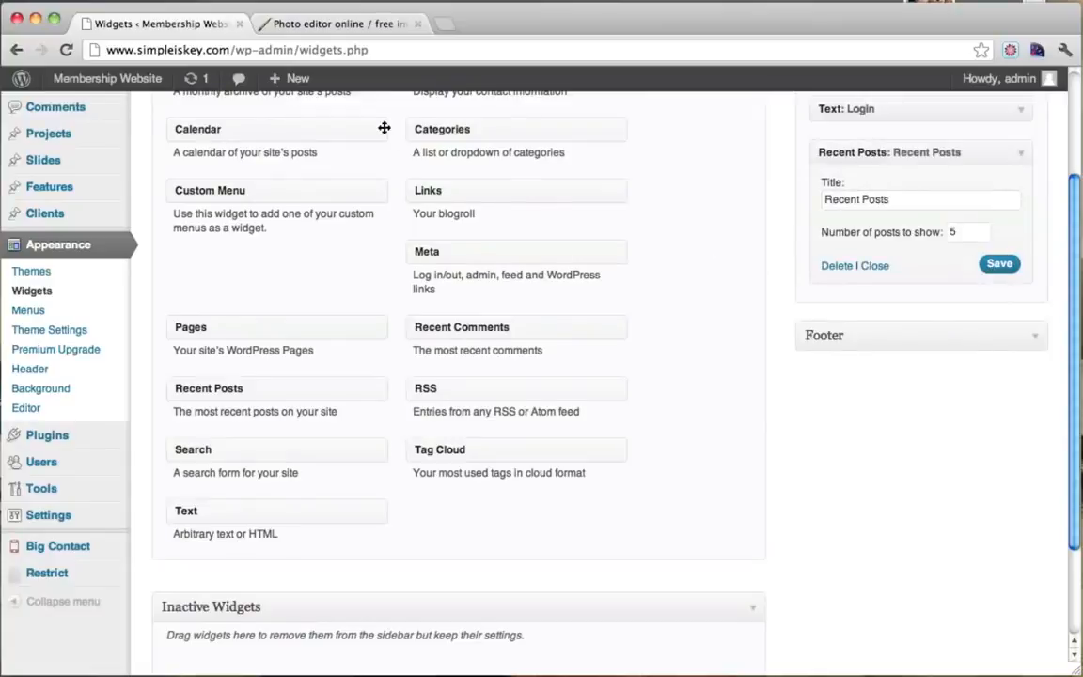
# Open the live site in a new tab and check the Login widget on the Contact page.
pyautogui.moveTo(103, 78)
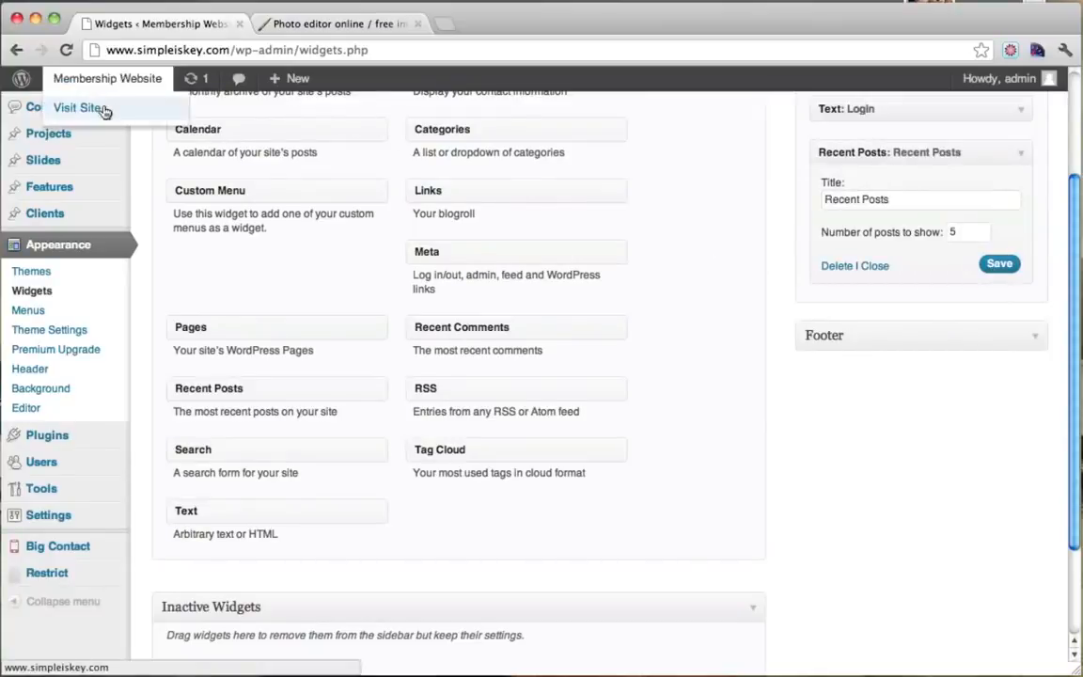
pyautogui.keyDown('super'); pyautogui.click(81, 108); pyautogui.keyUp('super')
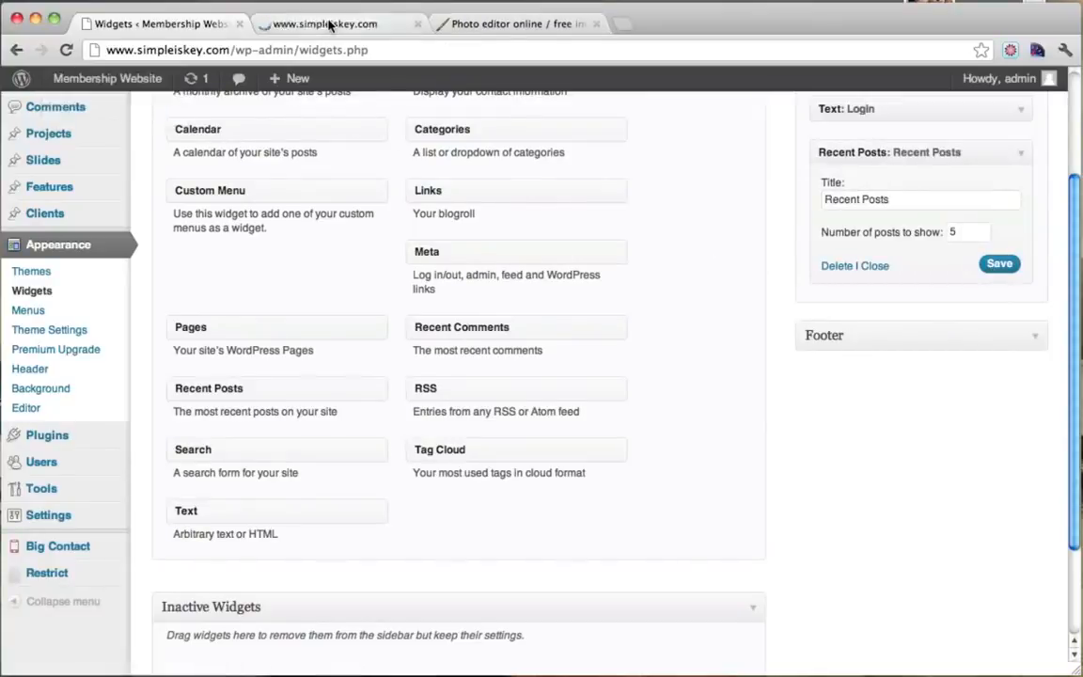
pyautogui.click(329, 23)
pyautogui.click(867, 275)
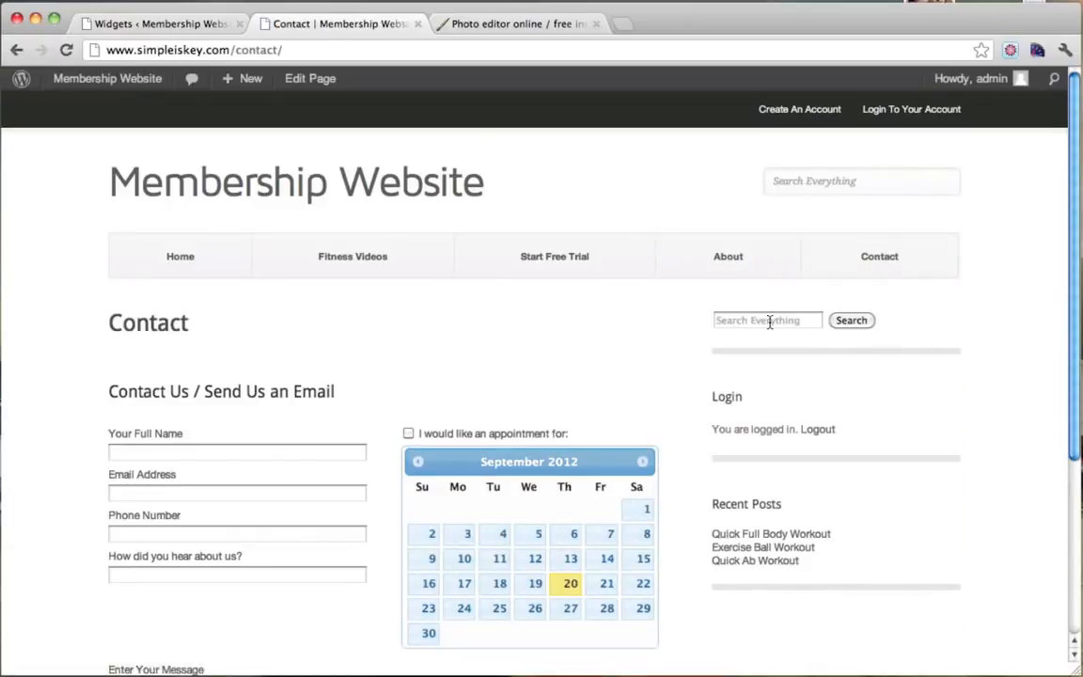
pyautogui.click(769, 321)
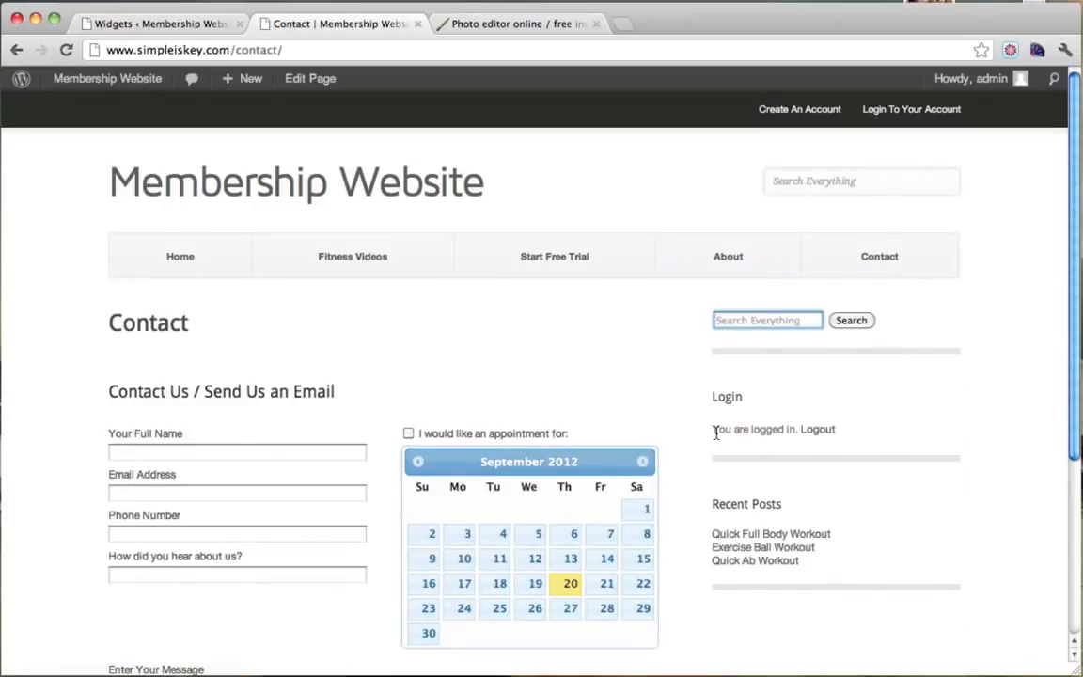
pyautogui.moveTo(716, 433); pyautogui.dragTo(839, 429)
pyautogui.click(880, 435)
pyautogui.scroll(-1, 880, 435)
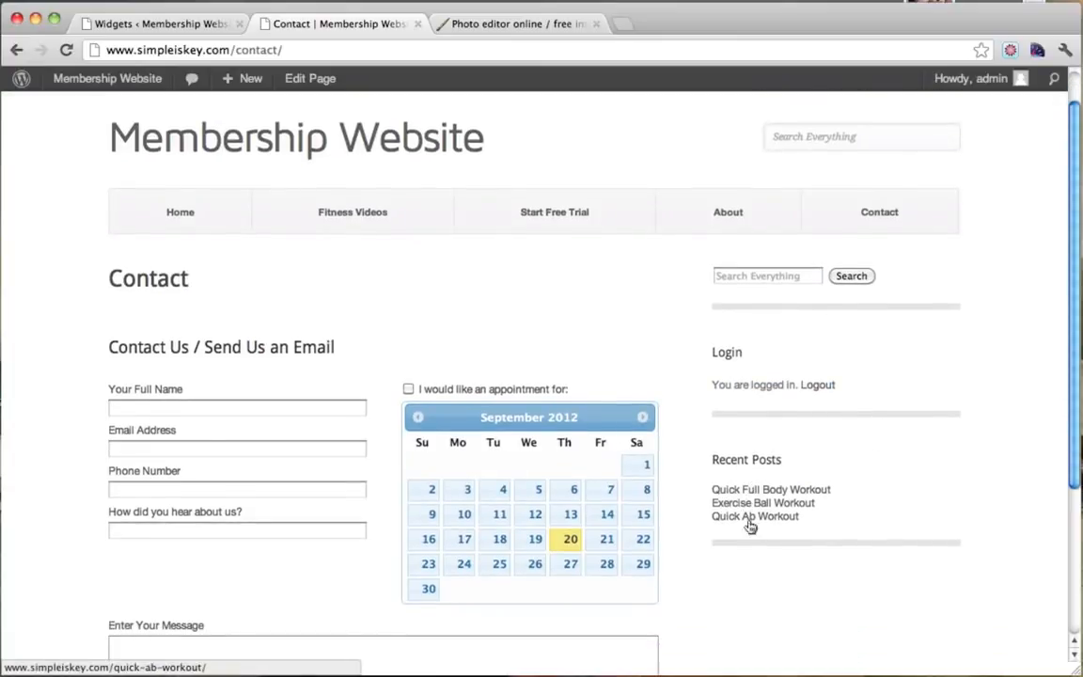
pyautogui.scroll(1, 783, 429)
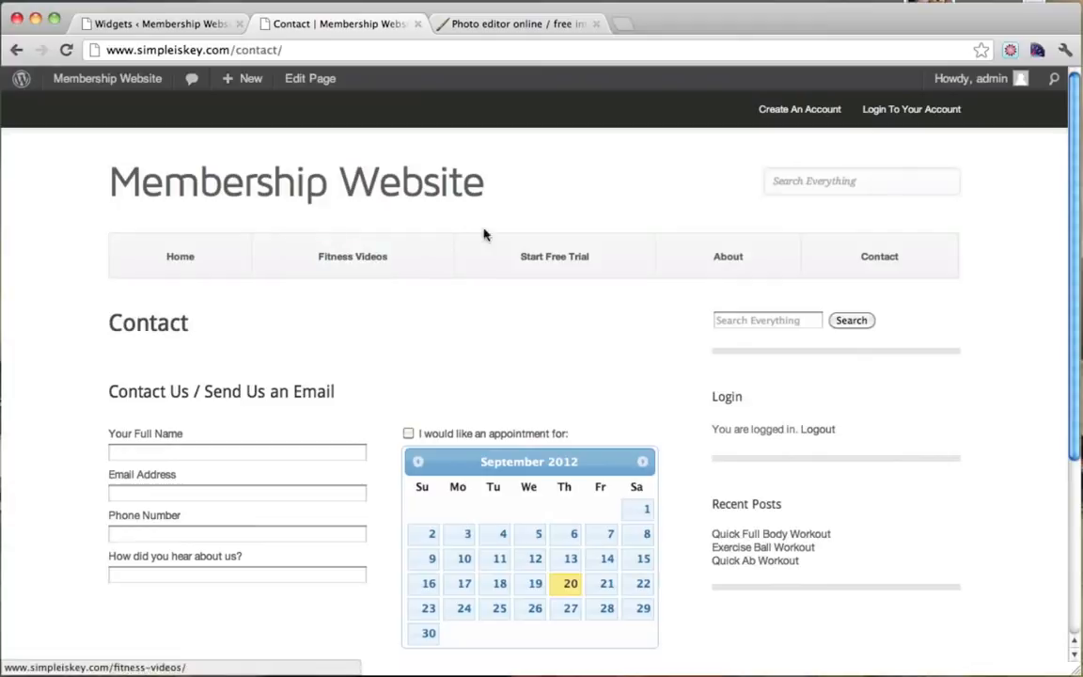
# Review the About page sidebar widgets, then log out from the Login widget.
pyautogui.click(710, 256)
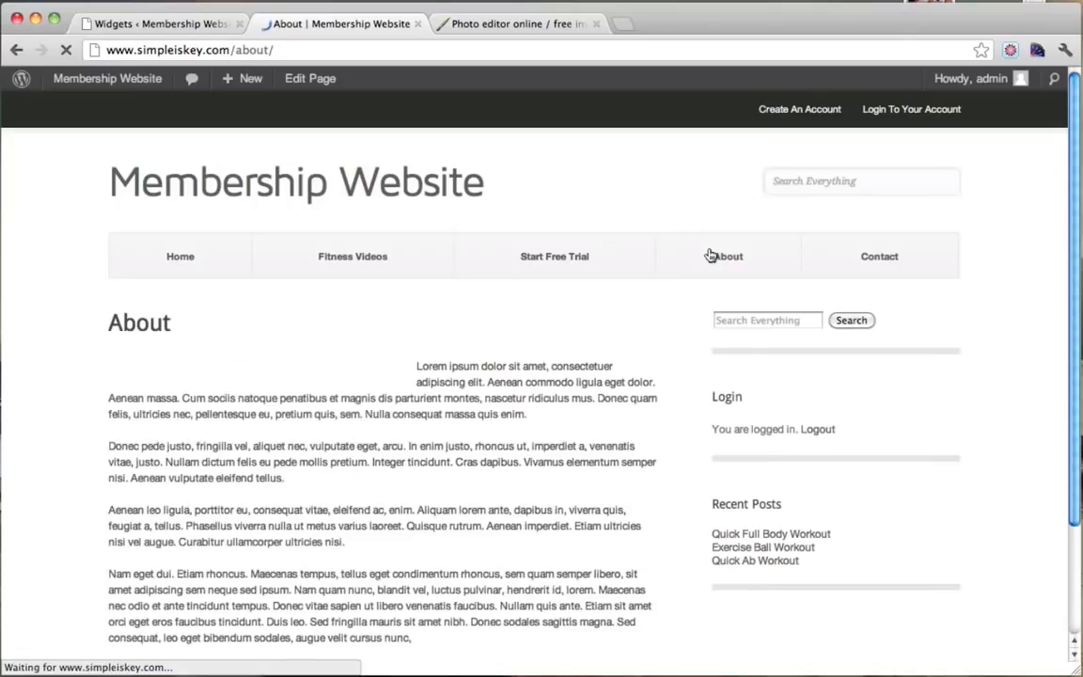
pyautogui.scroll(-3, 710, 252)
pyautogui.scroll(3, 776, 249)
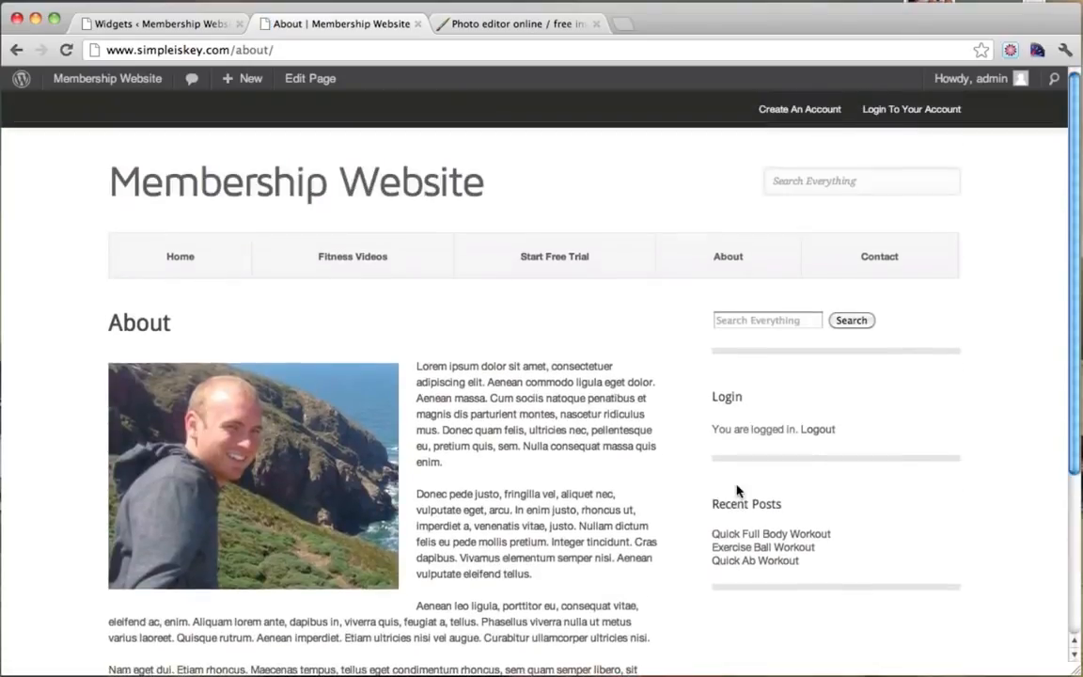
pyautogui.click(818, 430)
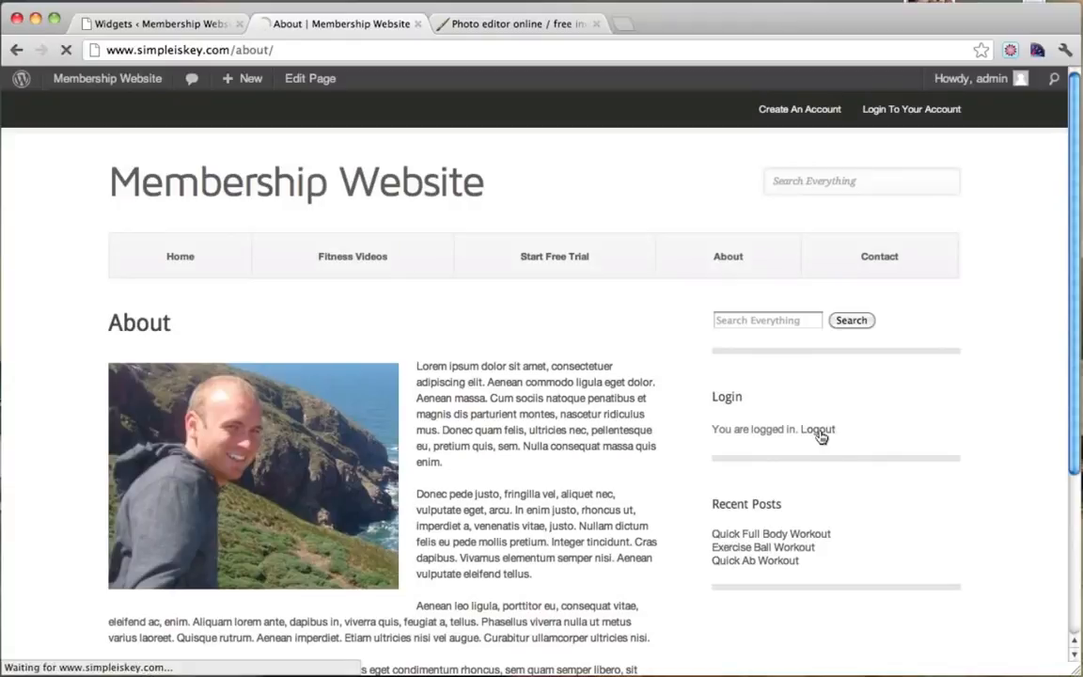
pyautogui.scroll(-8, 820, 437)
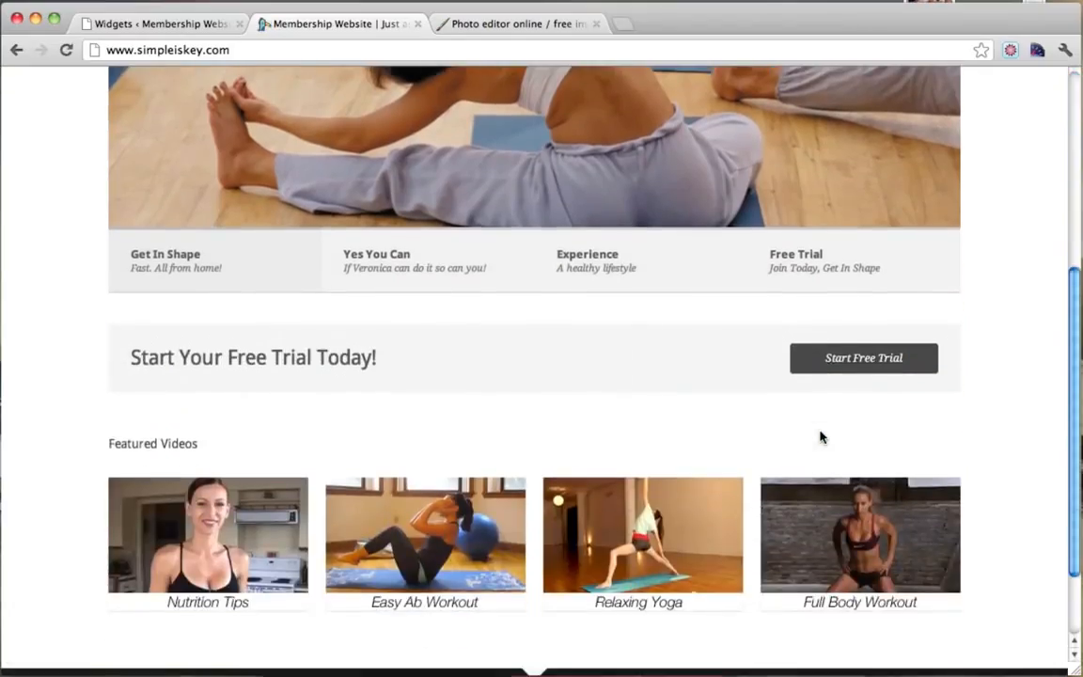
pyautogui.scroll(5, 820, 437)
pyautogui.scroll(3, 820, 436)
# On the About page, log in through the sidebar Login widget with the admin account credentials.
pyautogui.click(724, 240)
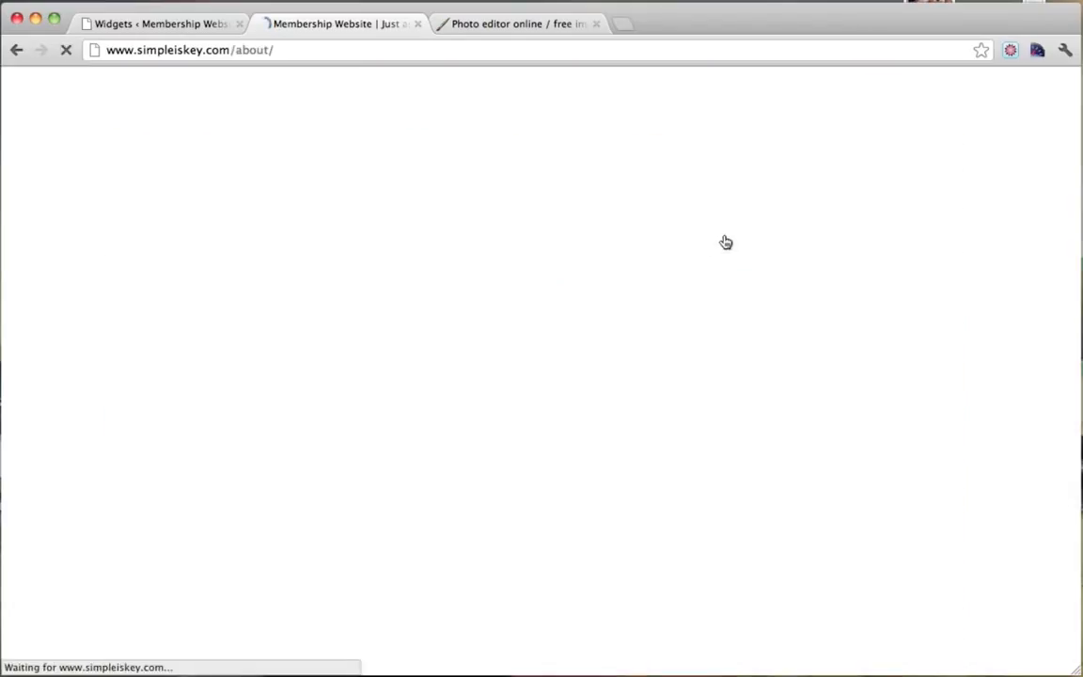
pyautogui.scroll(-3, 724, 240)
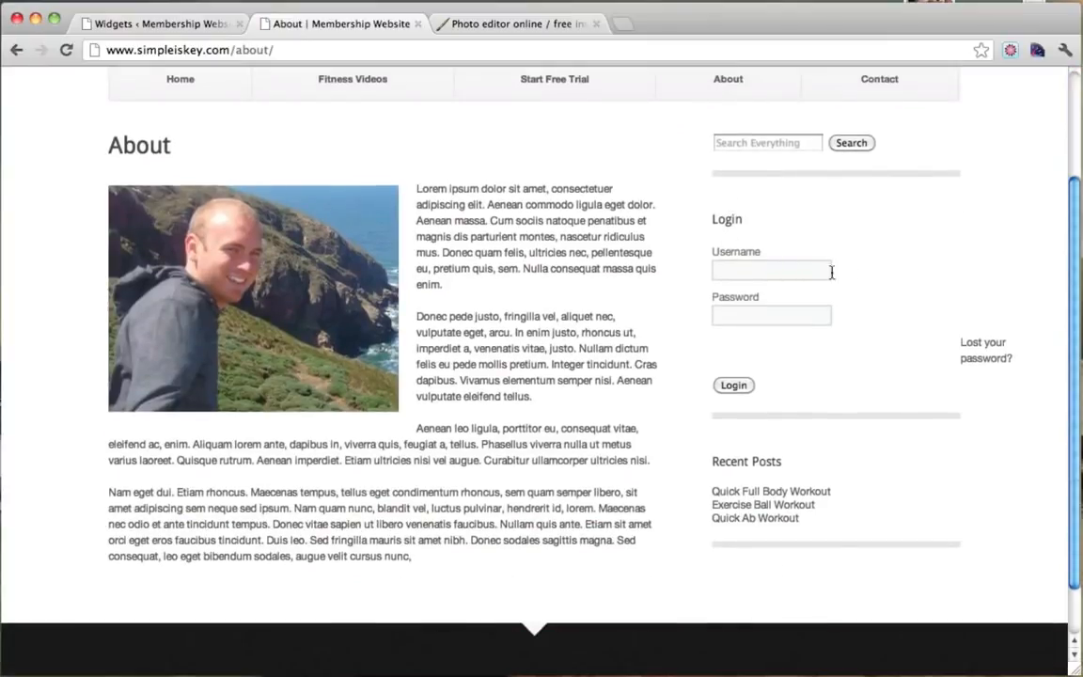
pyautogui.click(743, 270)
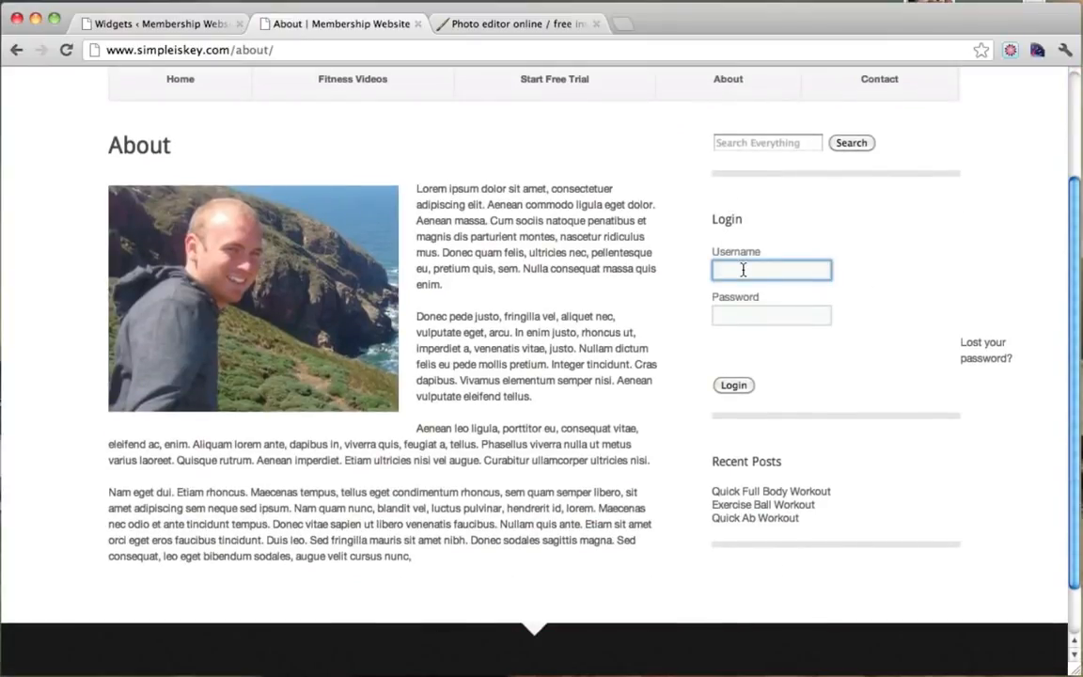
pyautogui.write('admin')
pyautogui.press('Tab')
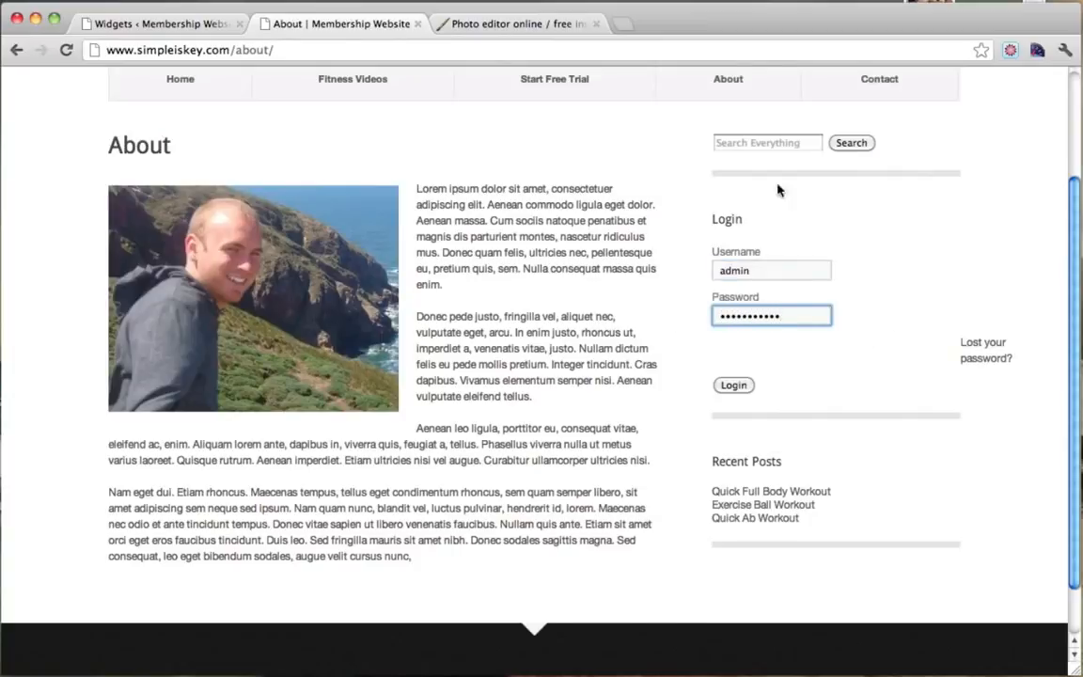
pyautogui.click(737, 386)
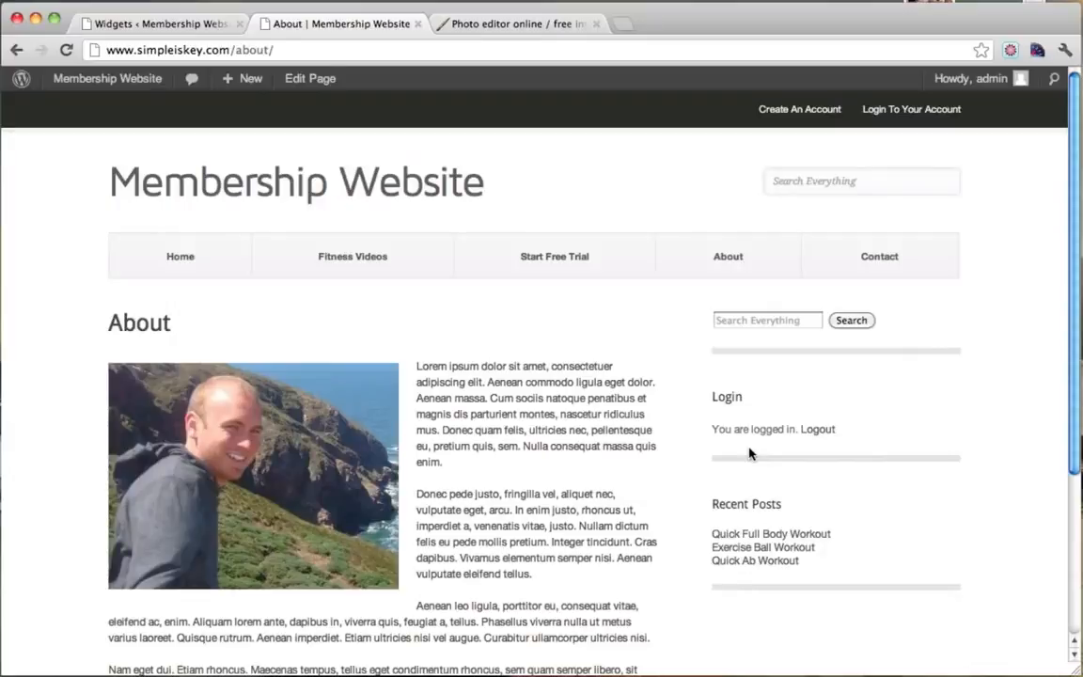
# Check the logged-in Membership Website header, then return to the Pixlr photo editor.
pyautogui.moveTo(477, 185); pyautogui.dragTo(104, 166)
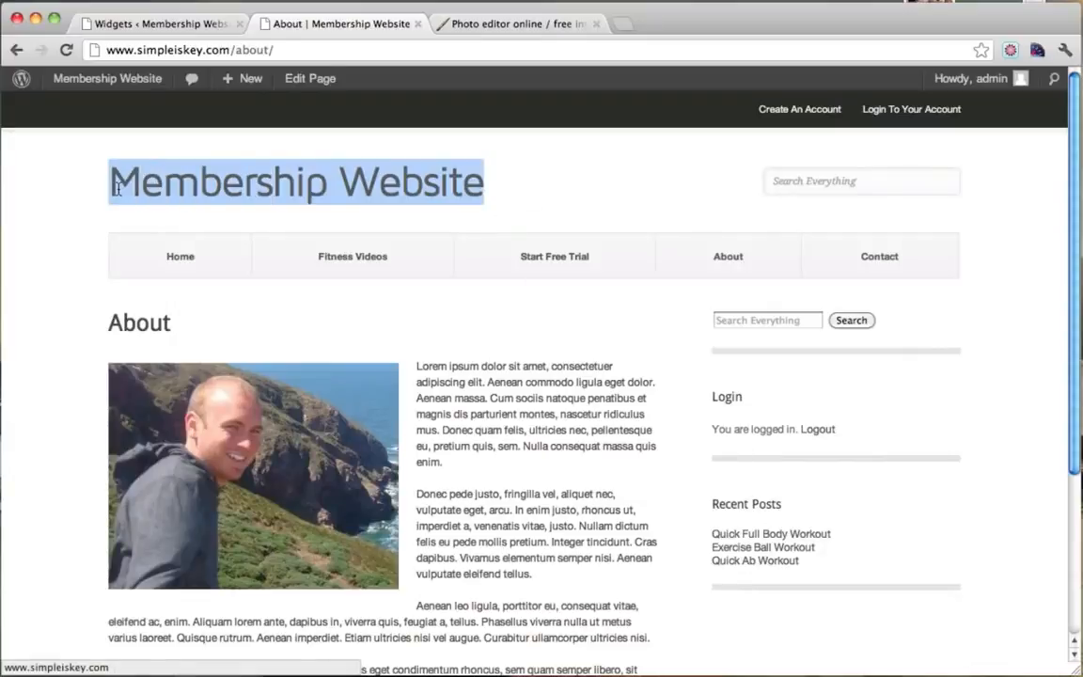
pyautogui.click(602, 185)
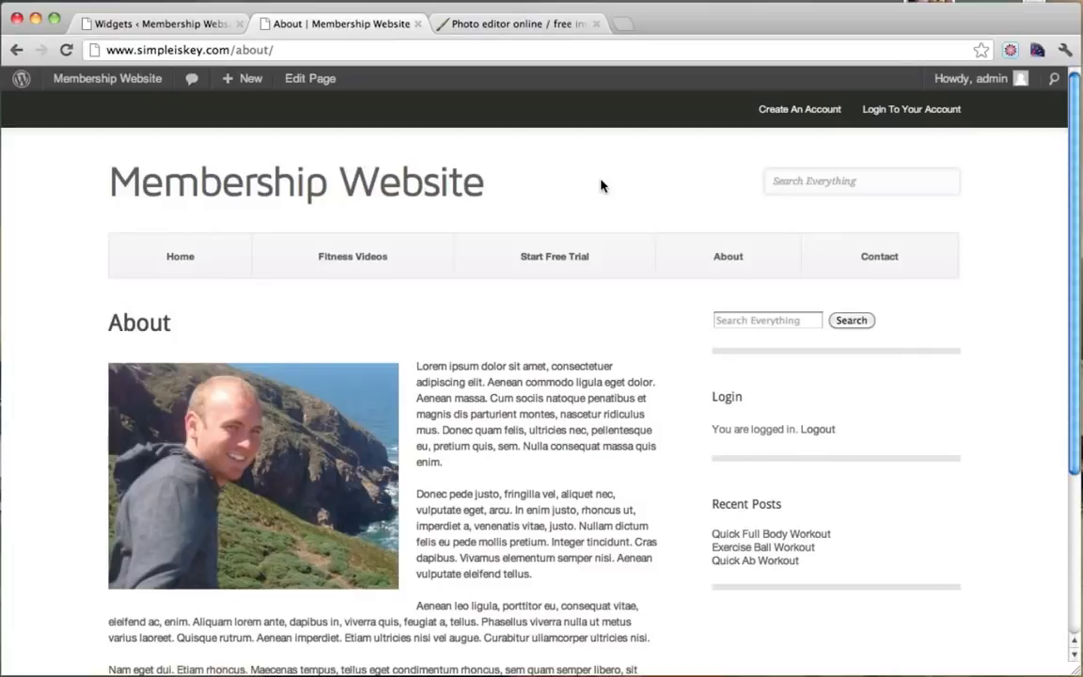
pyautogui.click(478, 24)
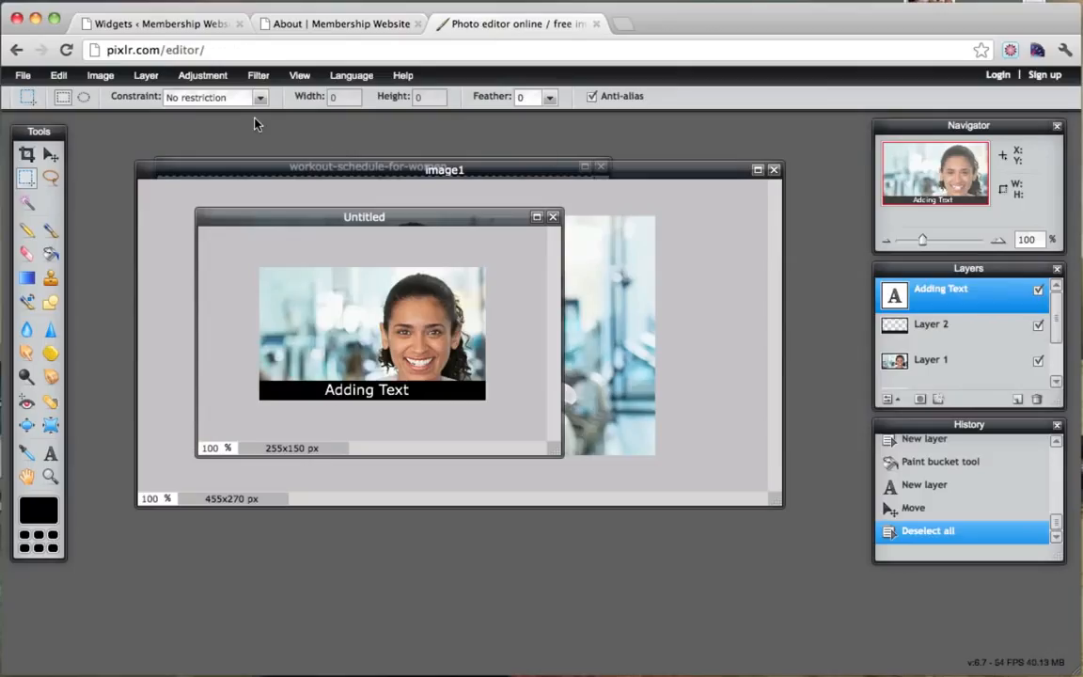
# Close the Untitled, image1 and workout-schedule-for-women images without saving.
pyautogui.click(23, 76)
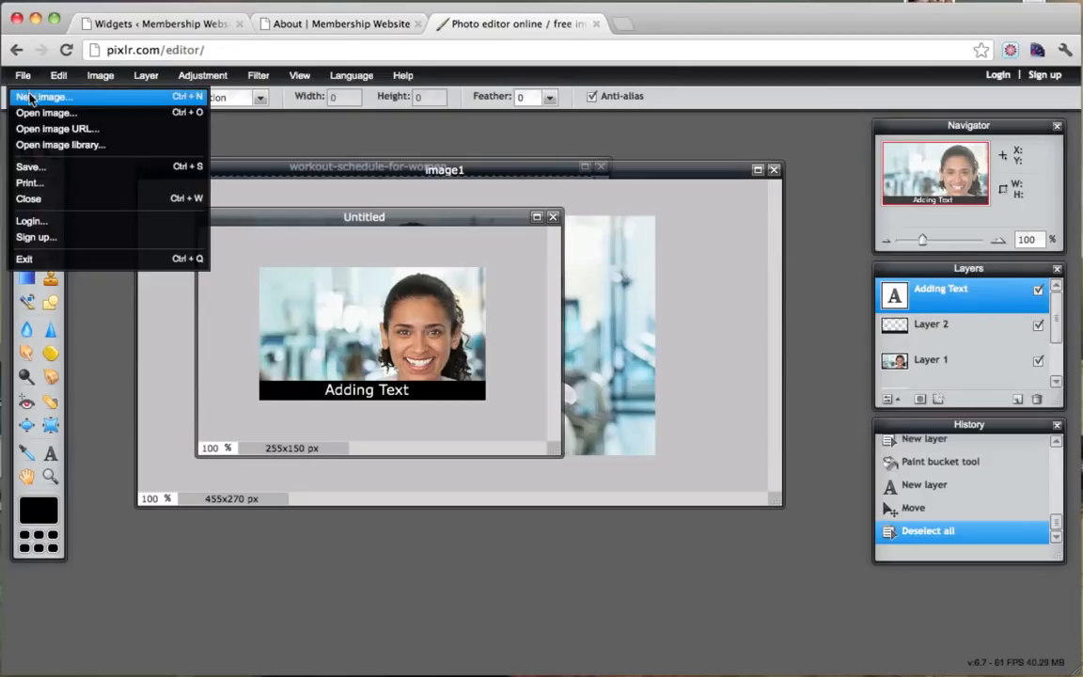
pyautogui.click(553, 217)
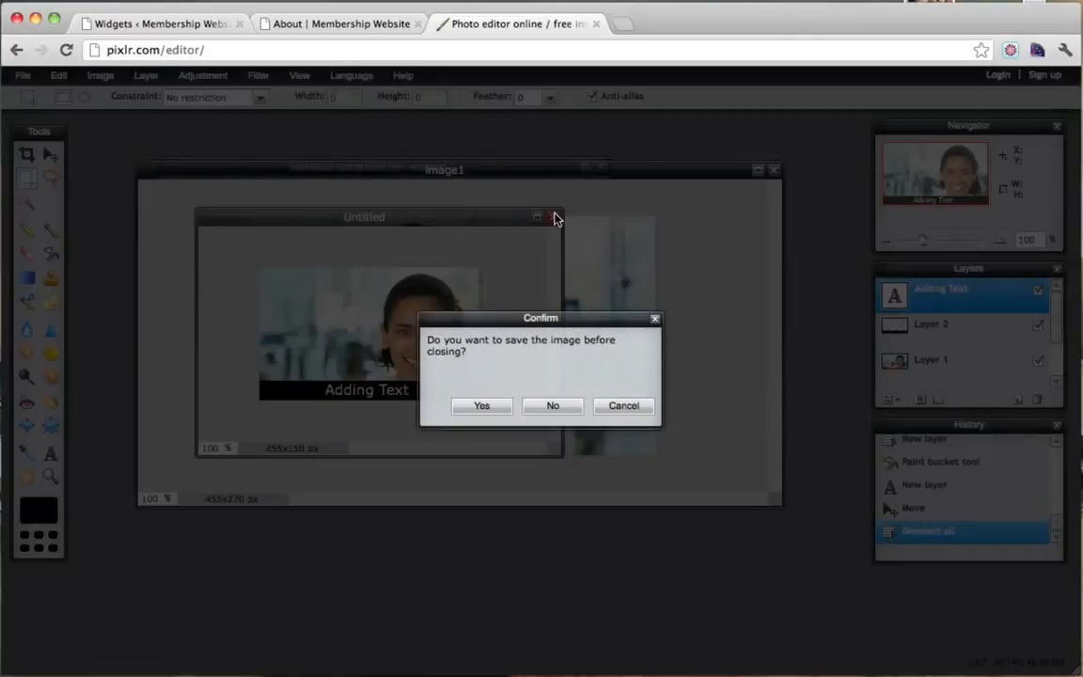
pyautogui.click(552, 406)
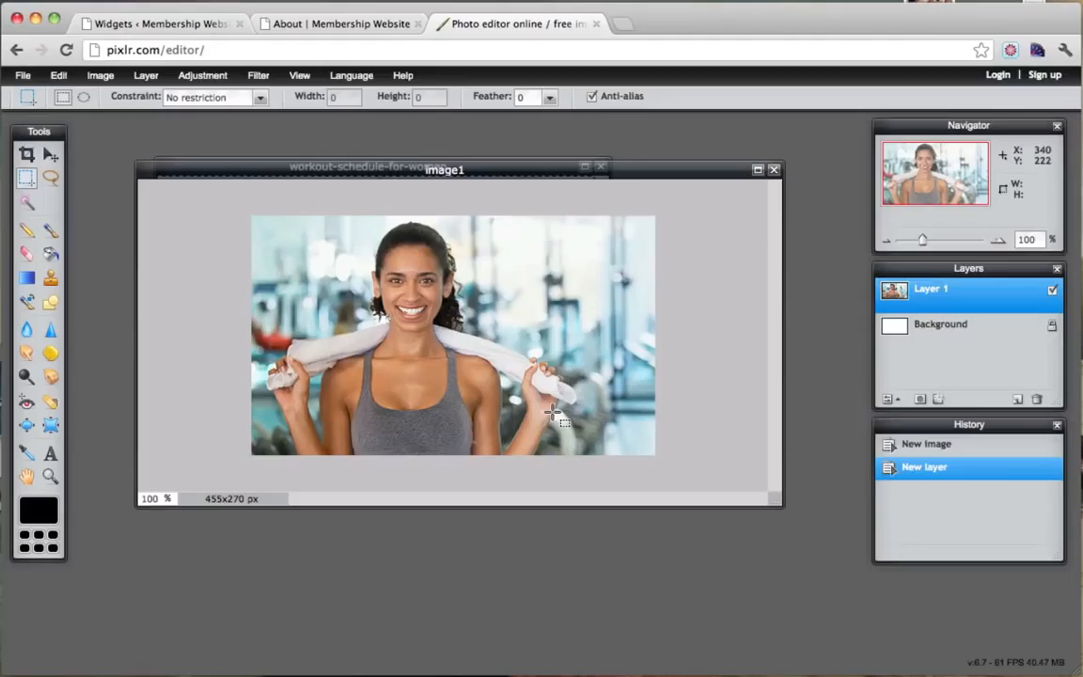
pyautogui.click(774, 171)
pyautogui.click(554, 404)
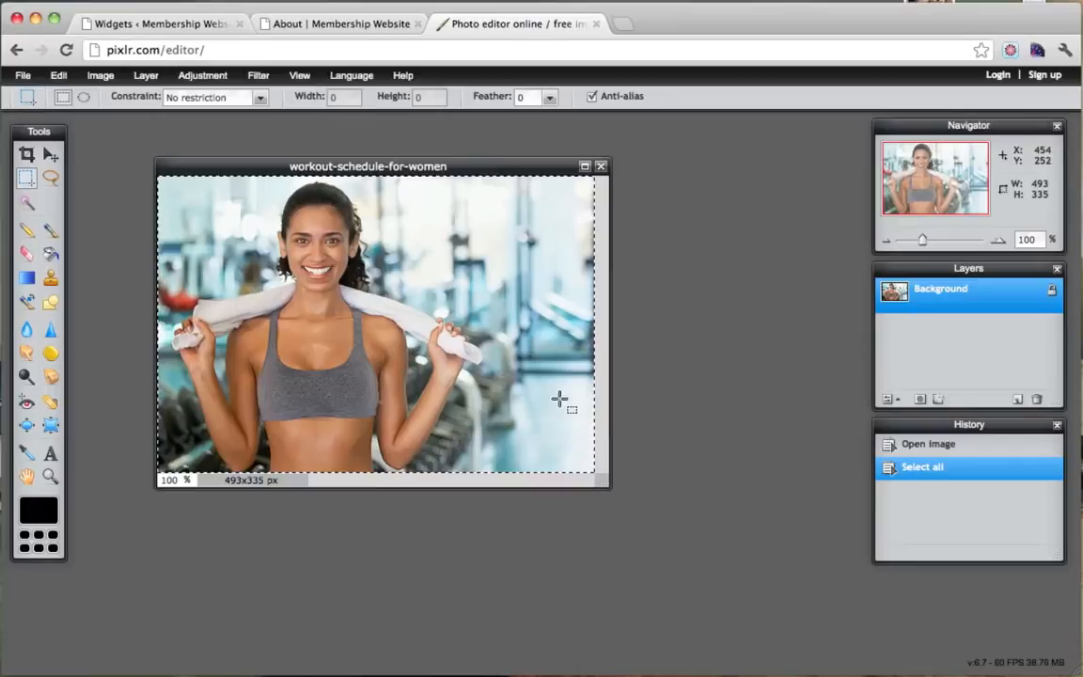
pyautogui.click(602, 165)
pyautogui.click(550, 406)
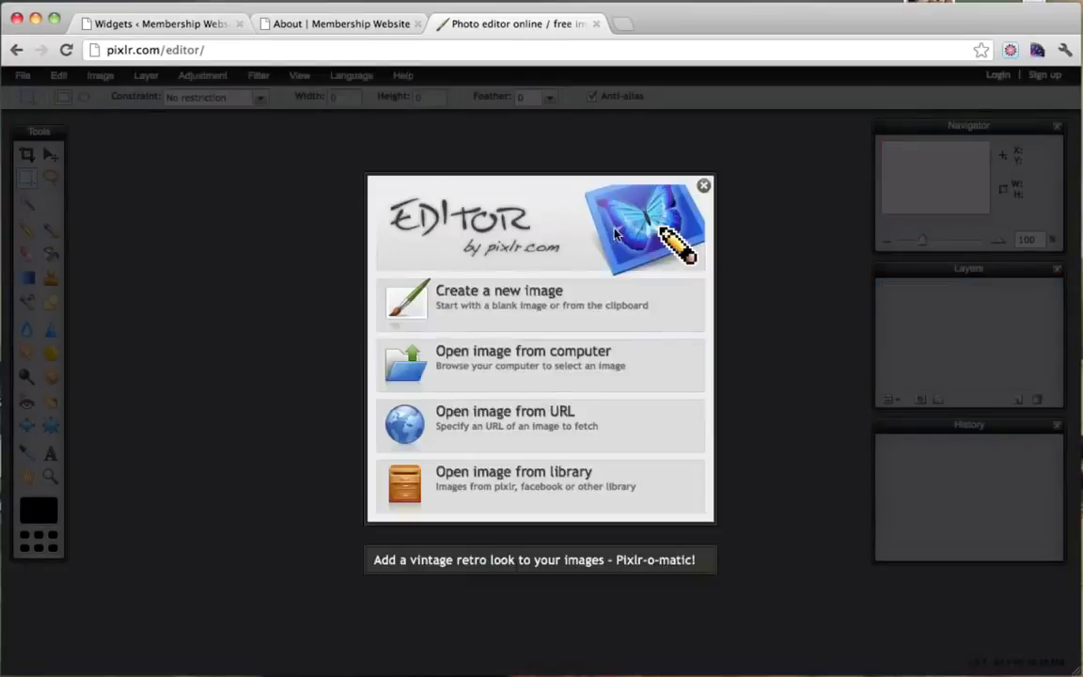
# Create a trial 160x50 blank image, then close it to start over.
pyautogui.click(474, 317)
pyautogui.doubleClick(465, 395)
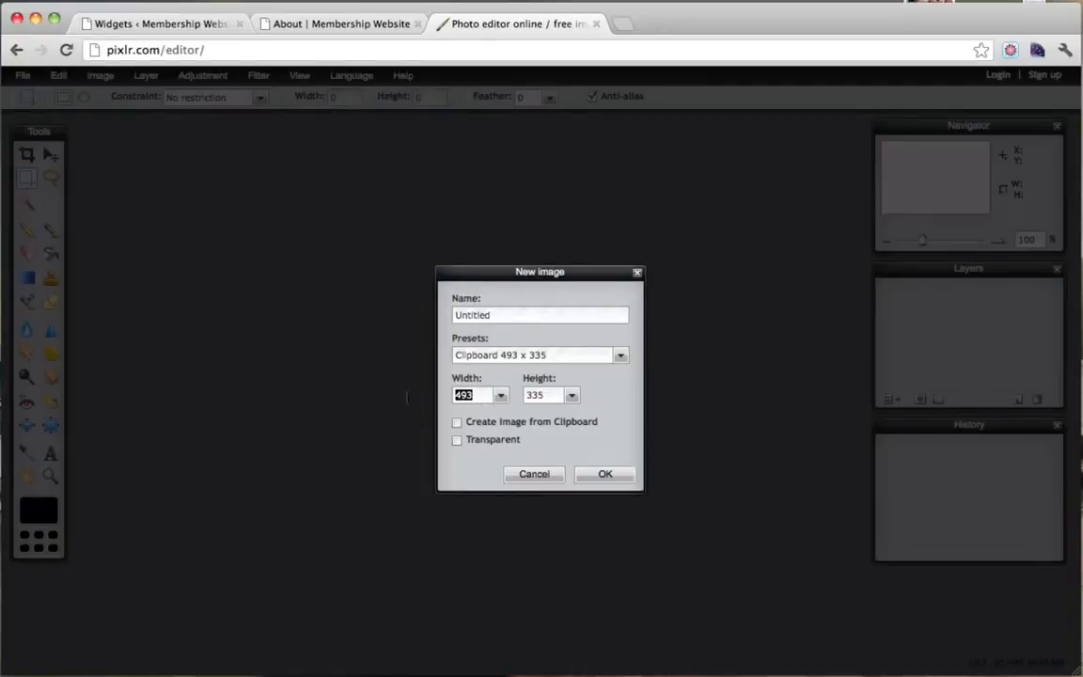
pyautogui.write('160')
pyautogui.press('Tab')
pyautogui.write('50')
pyautogui.click(605, 475)
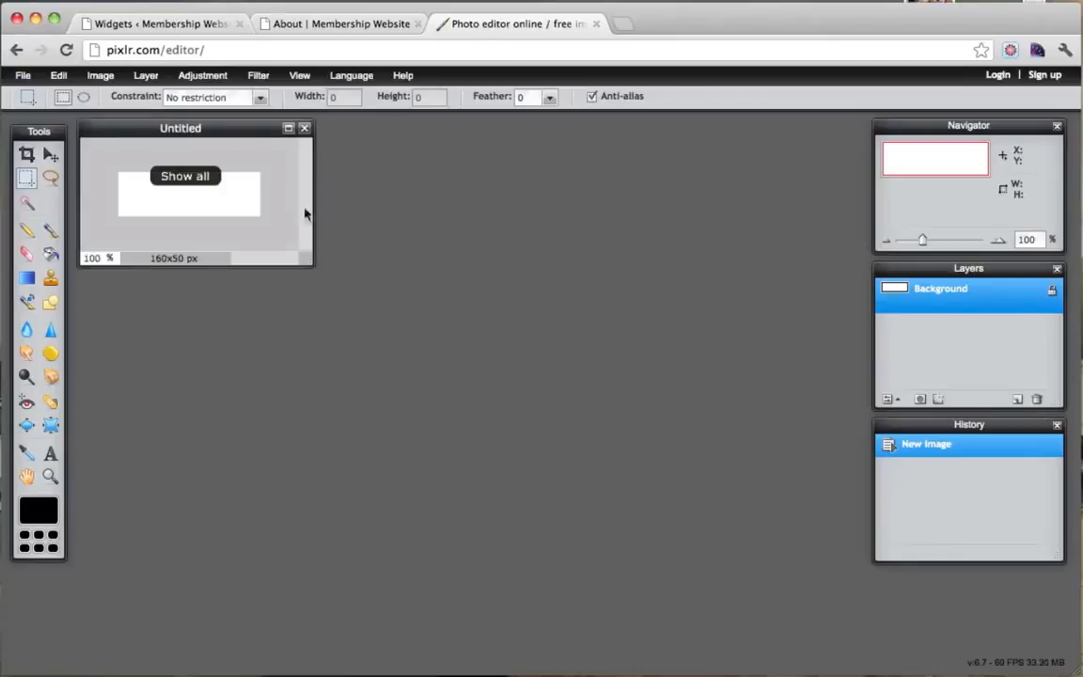
pyautogui.moveTo(234, 133); pyautogui.dragTo(315, 160)
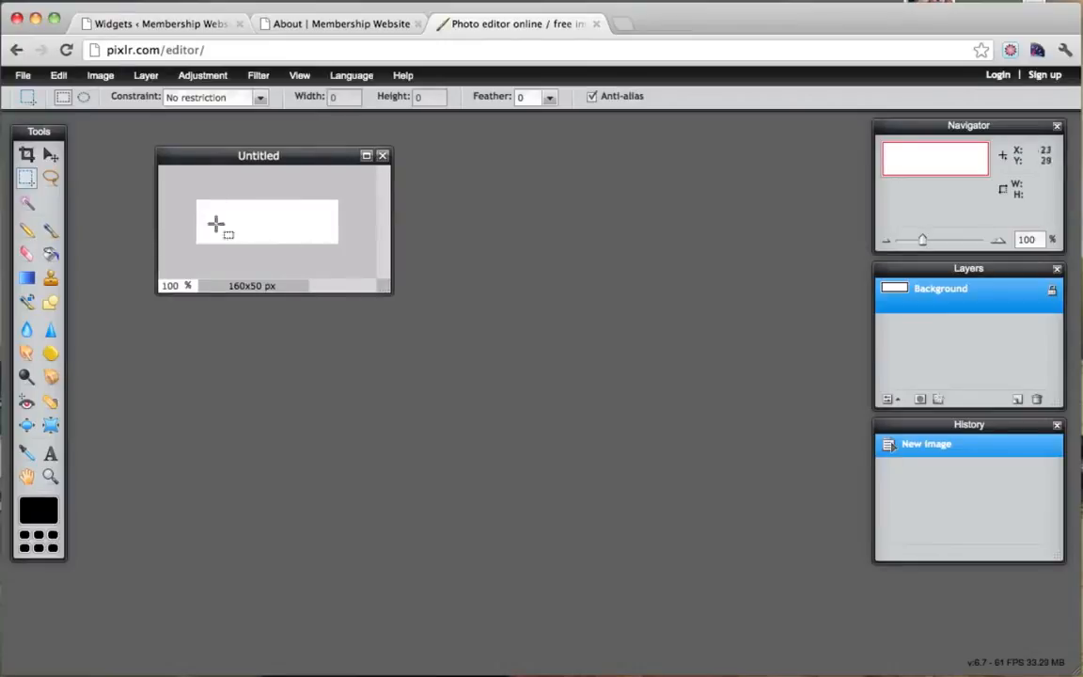
pyautogui.click(384, 156)
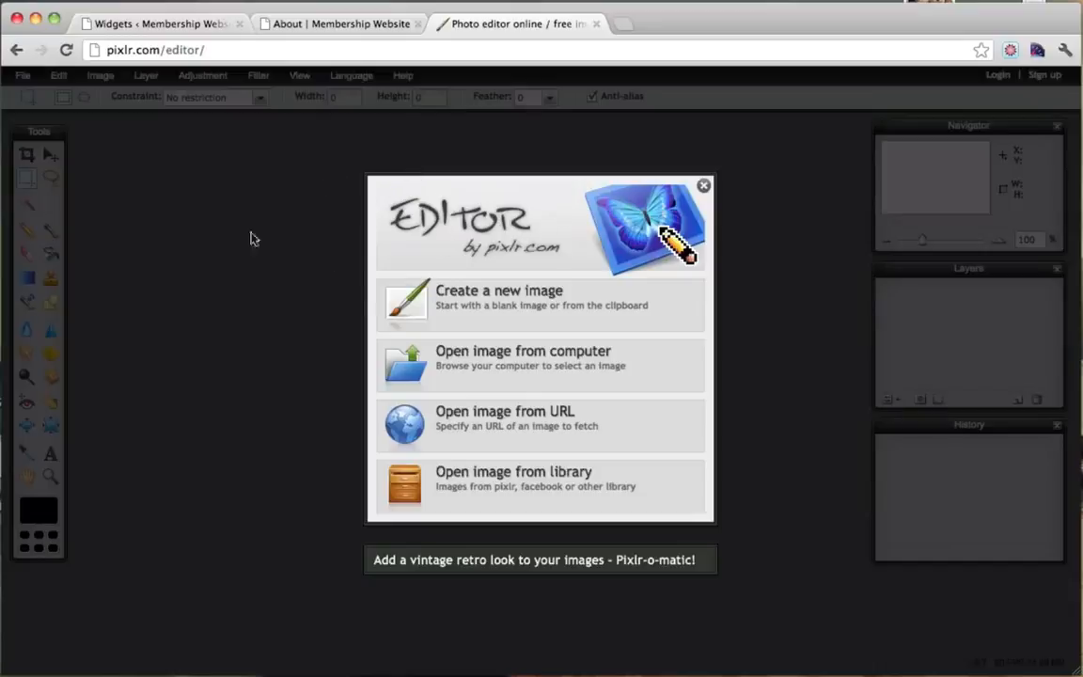
# Create a 160x60 image with transparent background named 'logo' and position its window in the workspace.
pyautogui.click(449, 299)
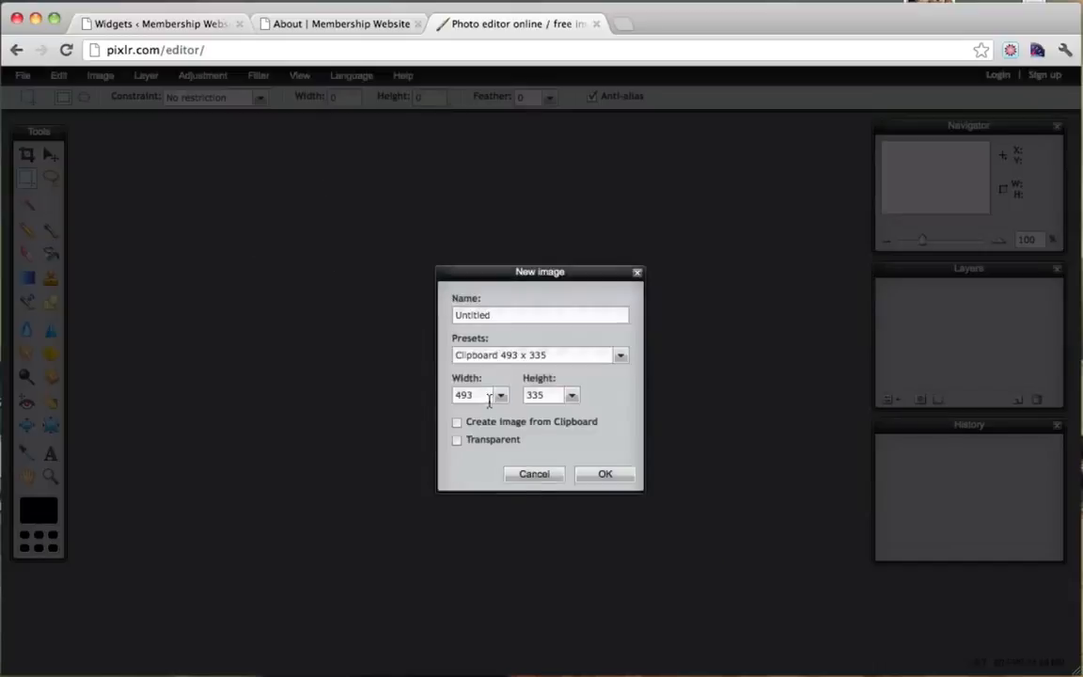
pyautogui.moveTo(485, 399); pyautogui.dragTo(387, 399)
pyautogui.moveTo(548, 399); pyautogui.dragTo(499, 398)
pyautogui.write('60')
pyautogui.click(456, 440)
pyautogui.doubleClick(461, 315)
pyautogui.write('logo')
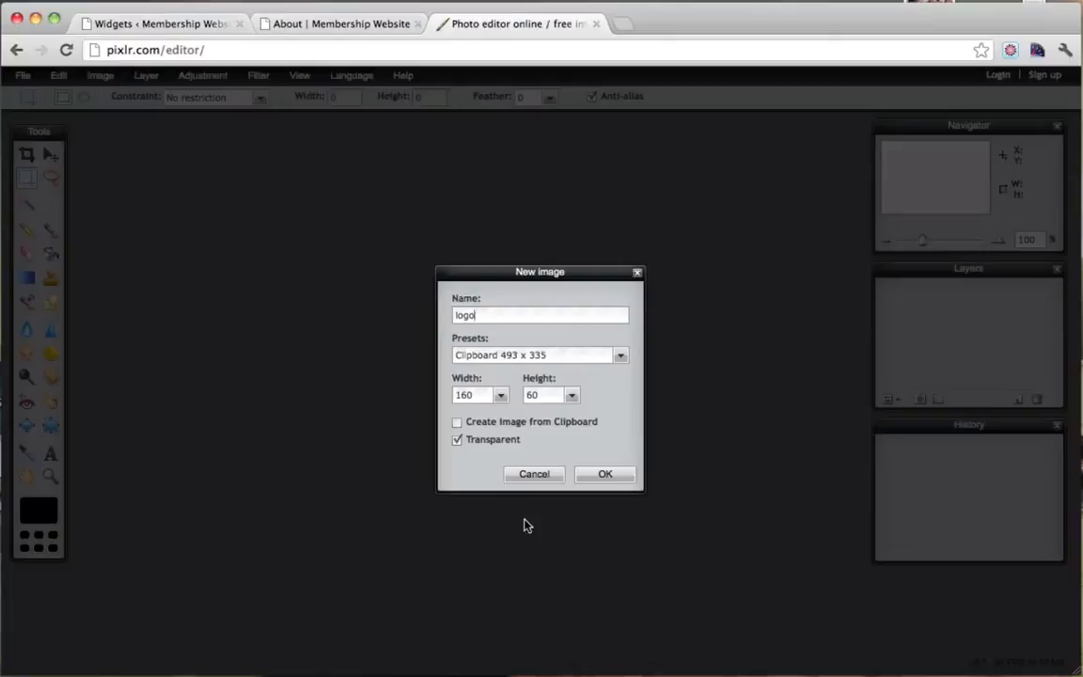
pyautogui.click(607, 473)
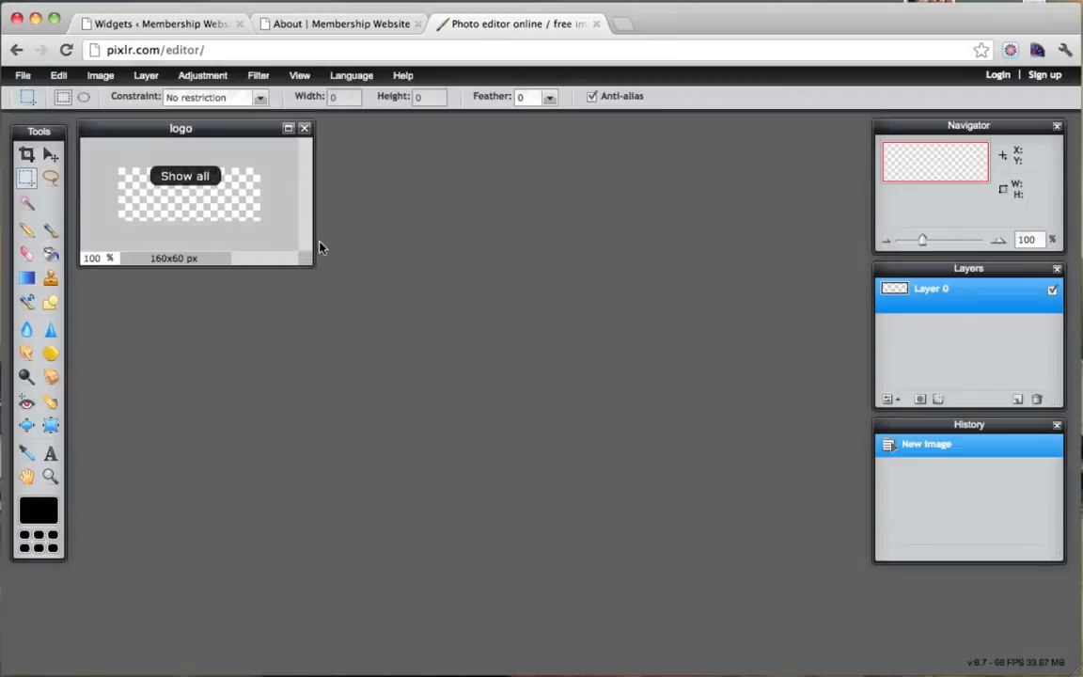
pyautogui.moveTo(231, 132); pyautogui.dragTo(341, 179)
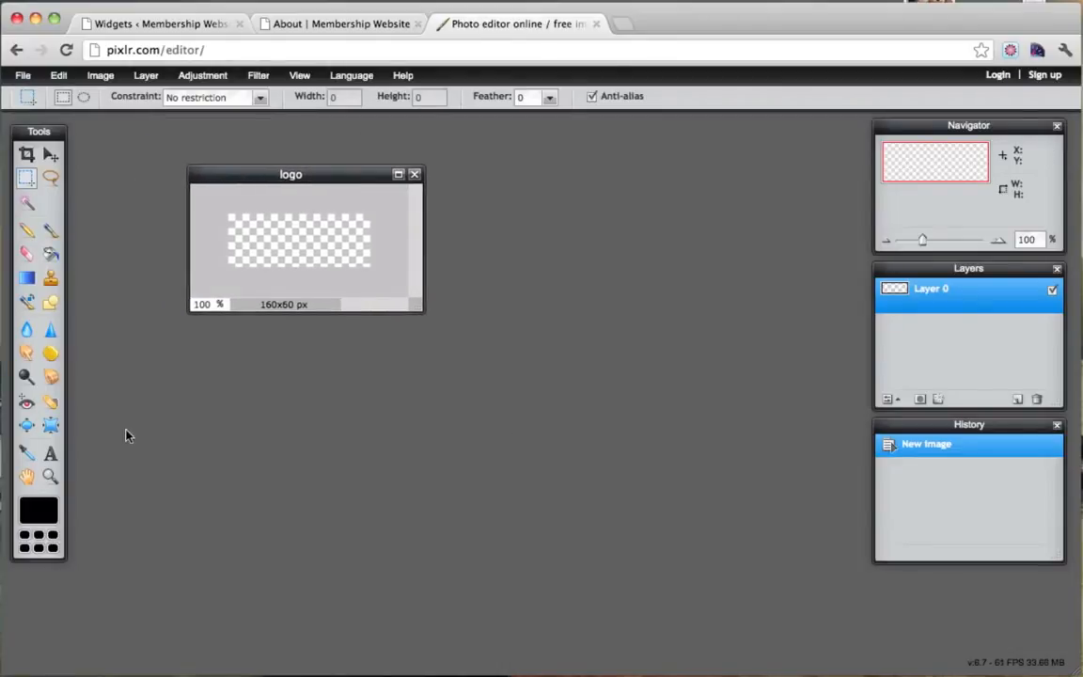
# Type GET on the logo canvas in italic at size 53, positioned fully on the canvas.
pyautogui.click(50, 453)
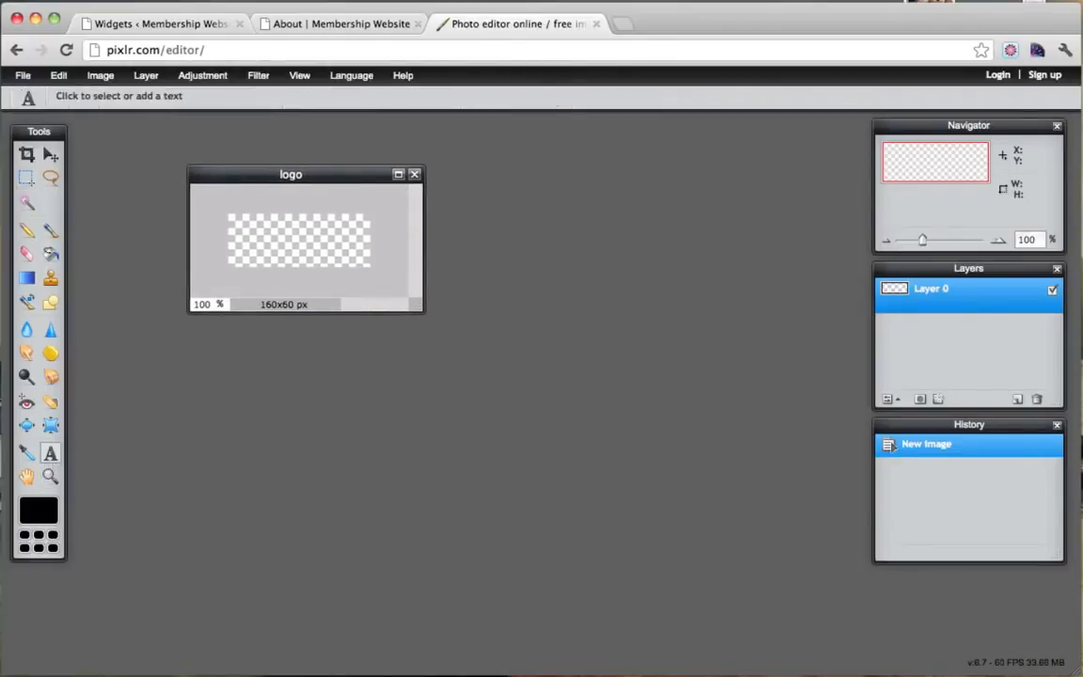
pyautogui.click(248, 252)
pyautogui.write('GET')
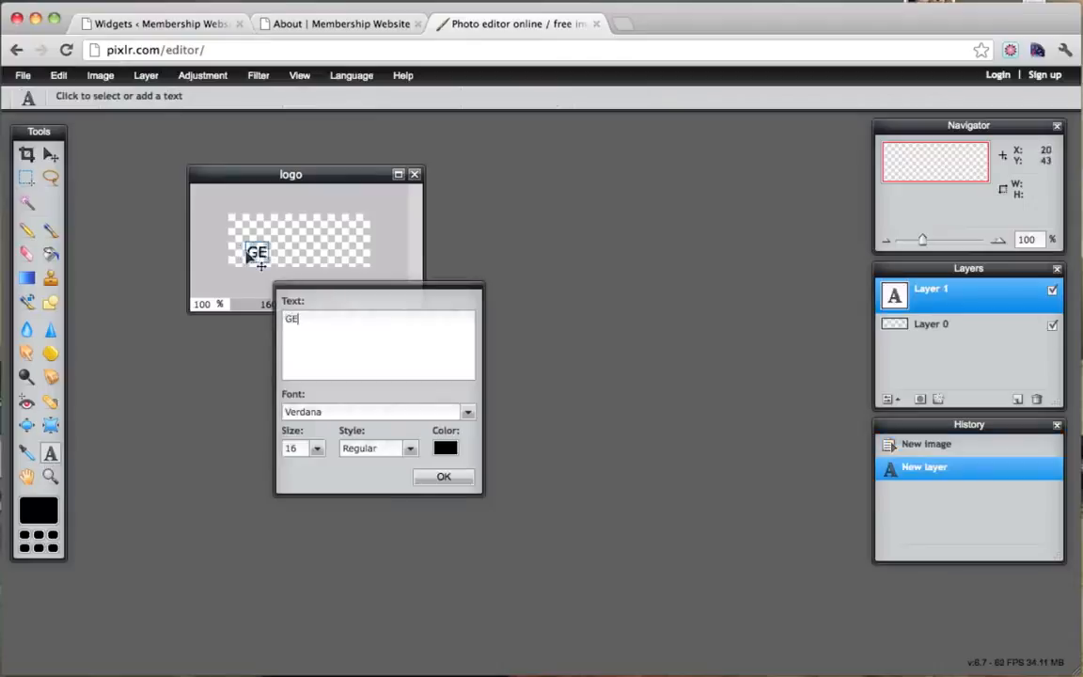
pyautogui.click(393, 449)
pyautogui.click(369, 500)
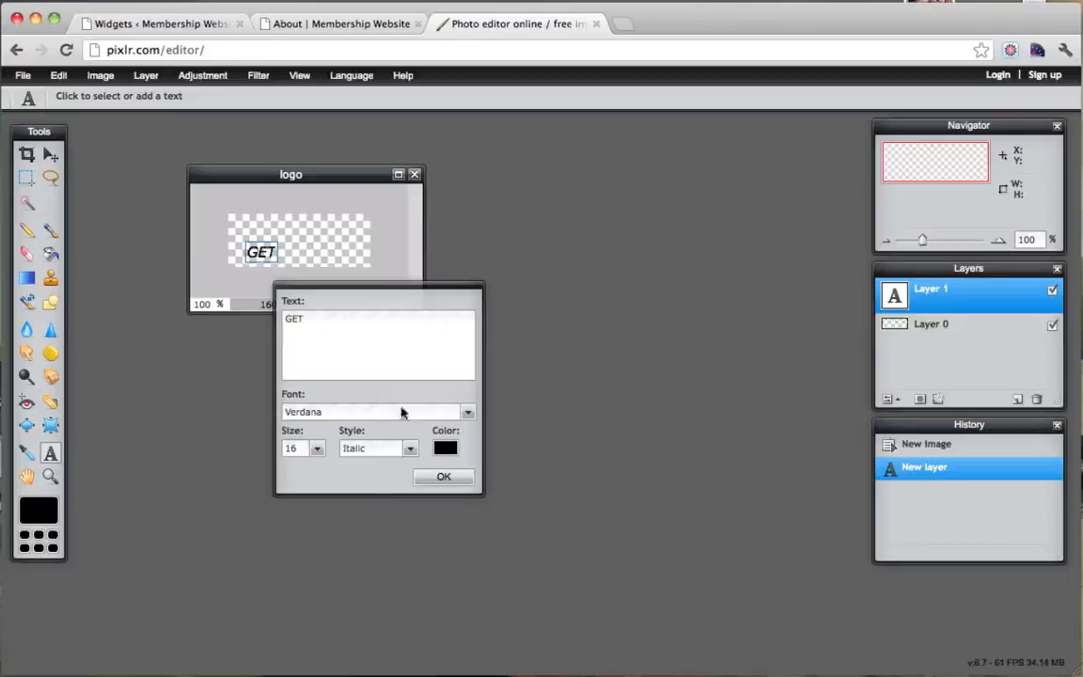
pyautogui.click(318, 451)
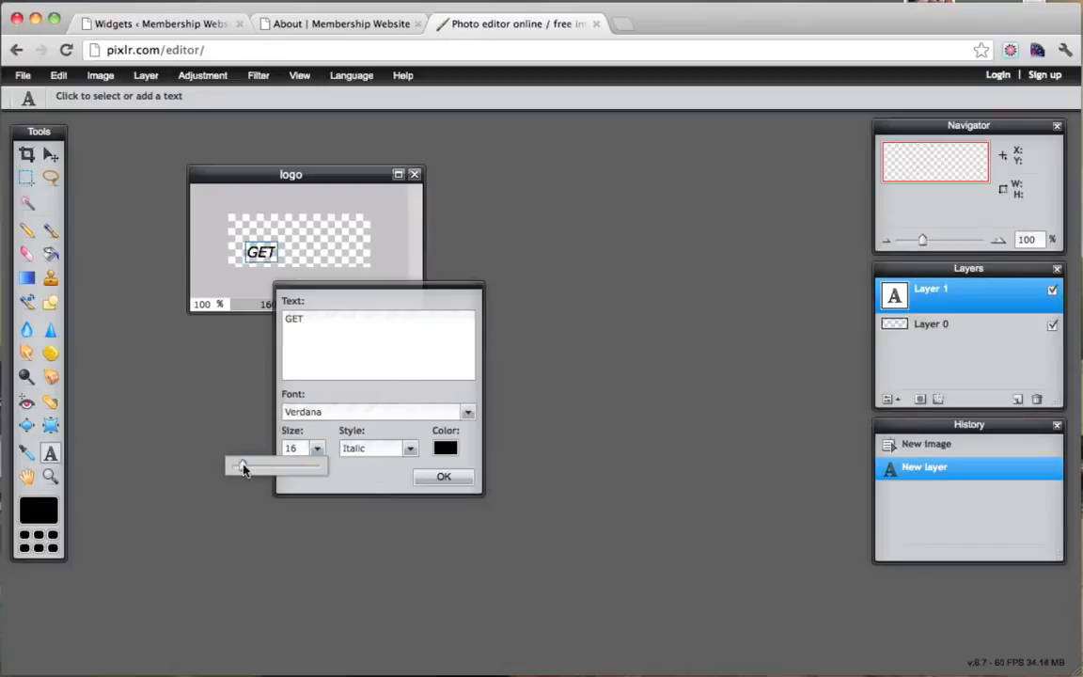
pyautogui.moveTo(235, 466); pyautogui.dragTo(266, 470)
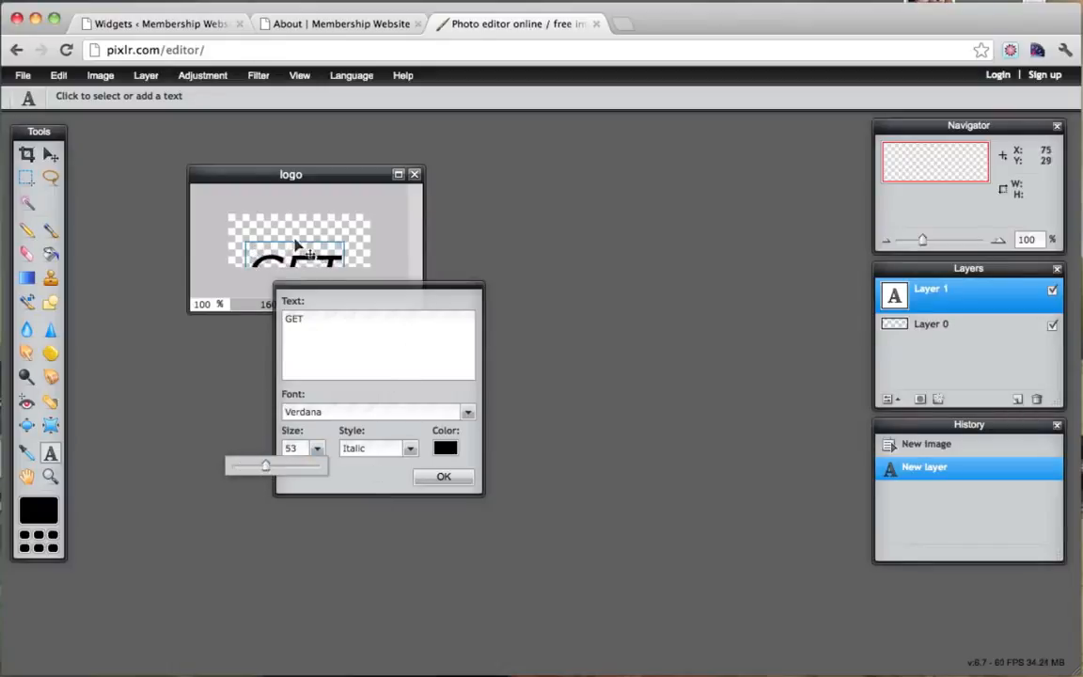
pyautogui.moveTo(297, 244); pyautogui.dragTo(275, 215)
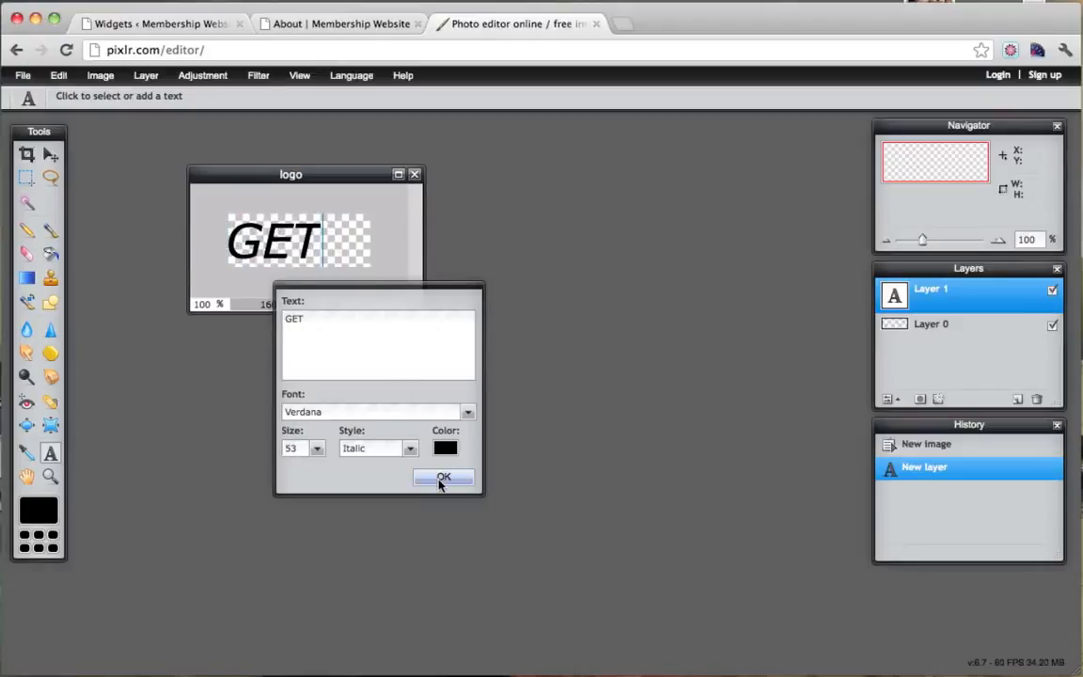
# Colour the GET text light blue #40acde and commit it to the logo.
pyautogui.click(446, 449)
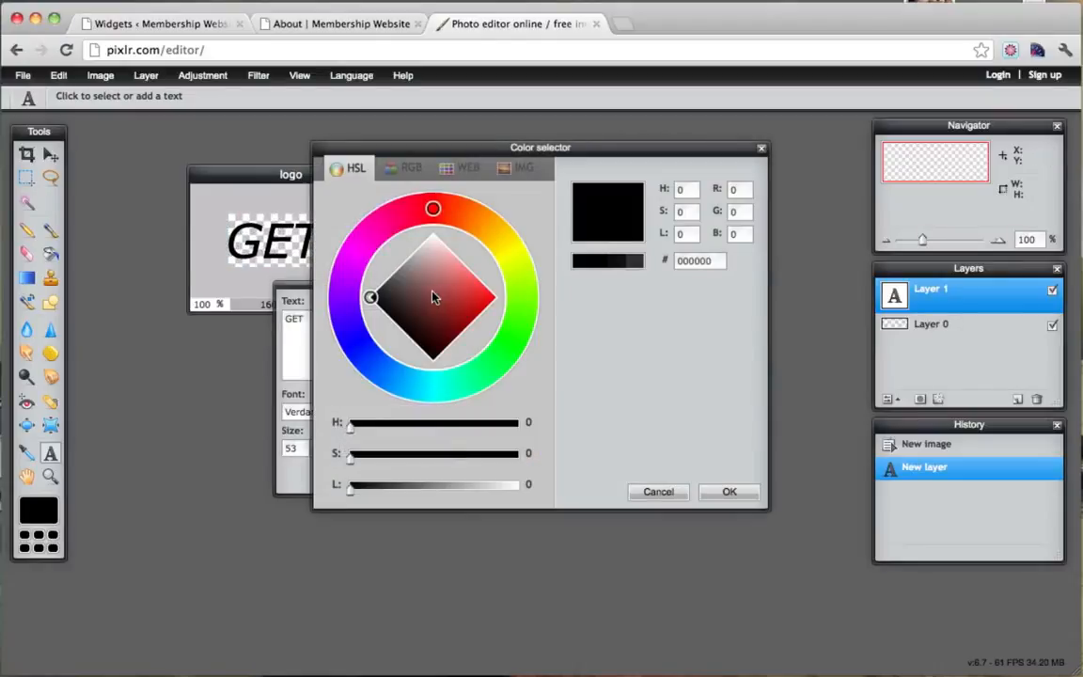
pyautogui.moveTo(343, 338); pyautogui.dragTo(404, 379)
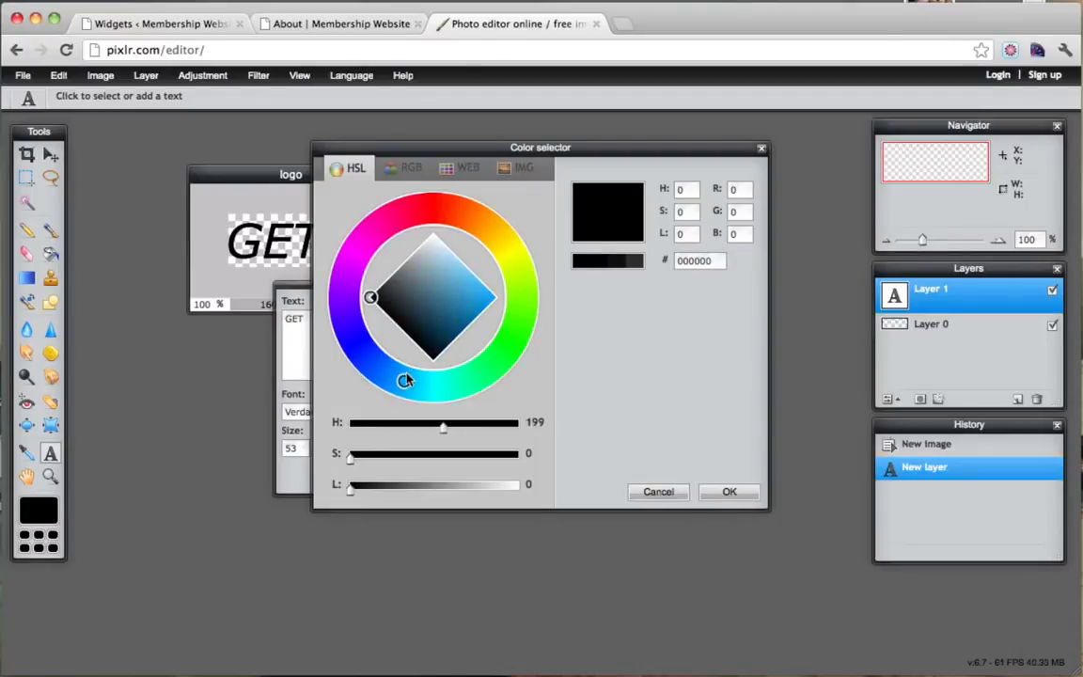
pyautogui.moveTo(386, 301)
pyautogui.mouseDown()
pyautogui.moveTo(424, 285)
pyautogui.moveTo(476, 297)
pyautogui.moveTo(480, 314)
pyautogui.moveTo(470, 291)
pyautogui.mouseUp()
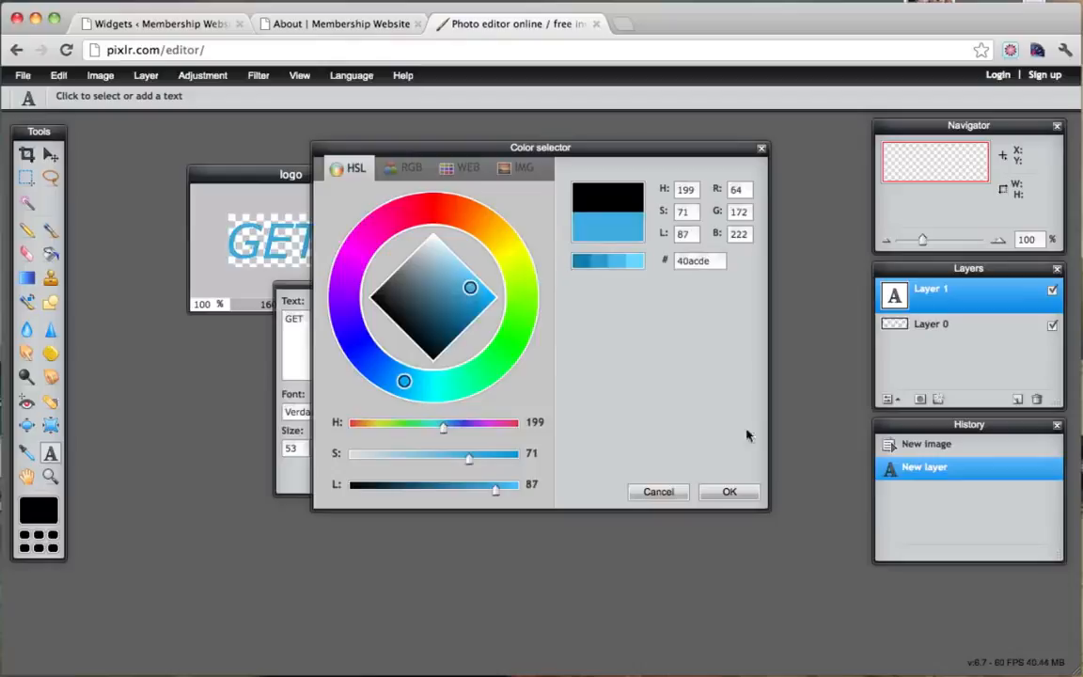
pyautogui.click(730, 491)
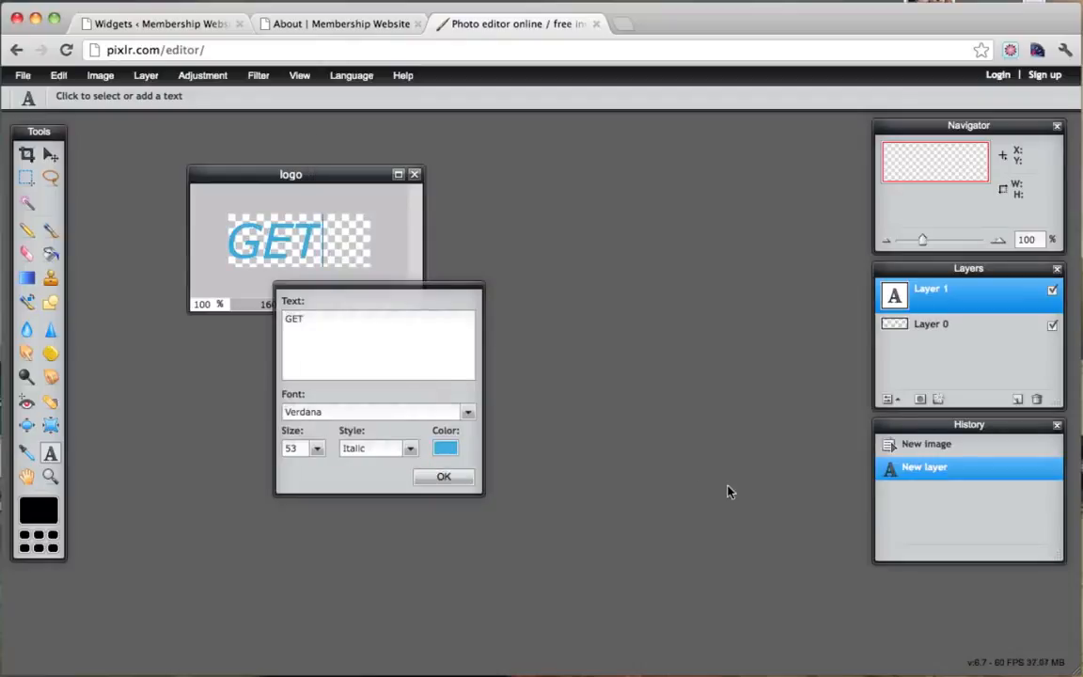
pyautogui.click(442, 478)
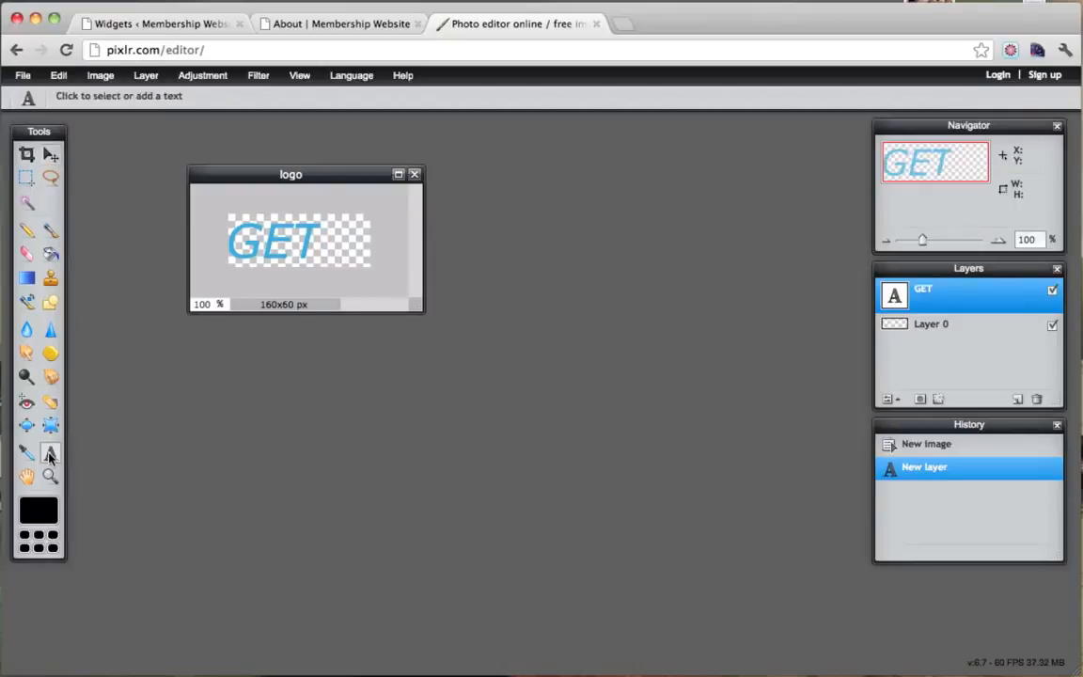
pyautogui.click(277, 230)
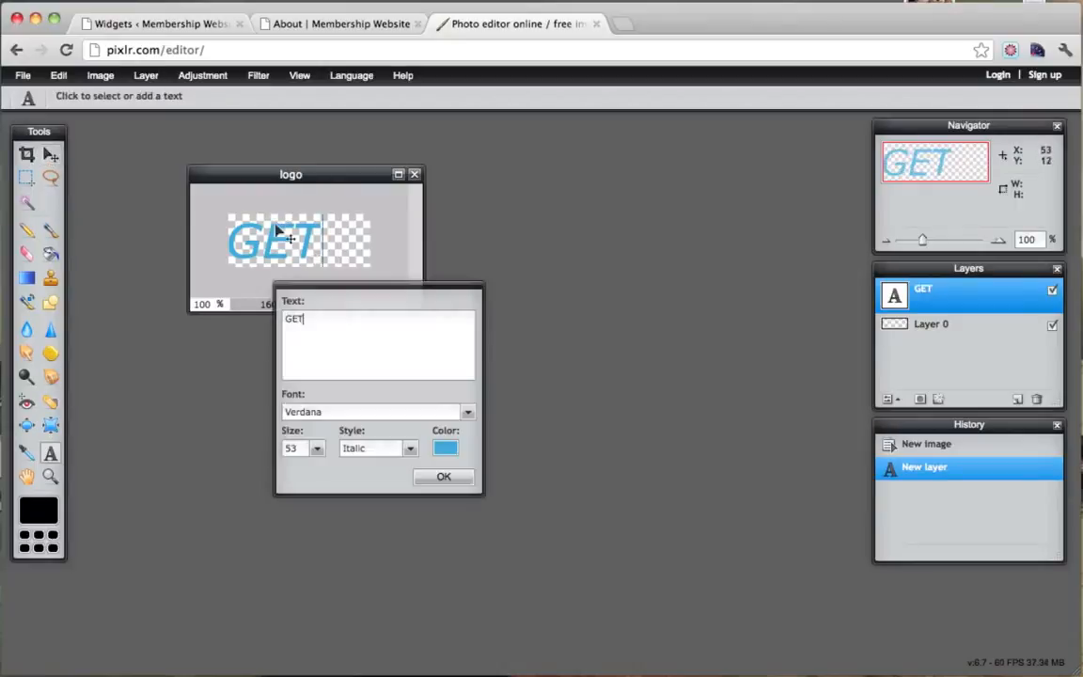
pyautogui.click(445, 478)
# Enlarge the logo window and add an italic FIT text layer.
pyautogui.moveTo(411, 303); pyautogui.dragTo(665, 474)
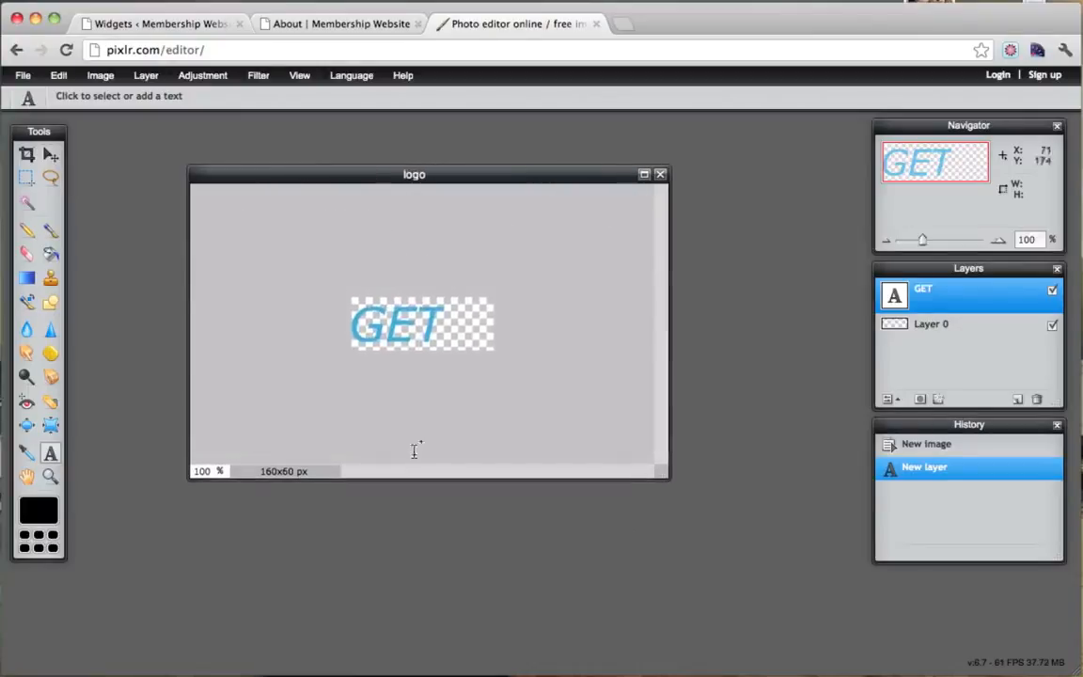
pyautogui.click(50, 154)
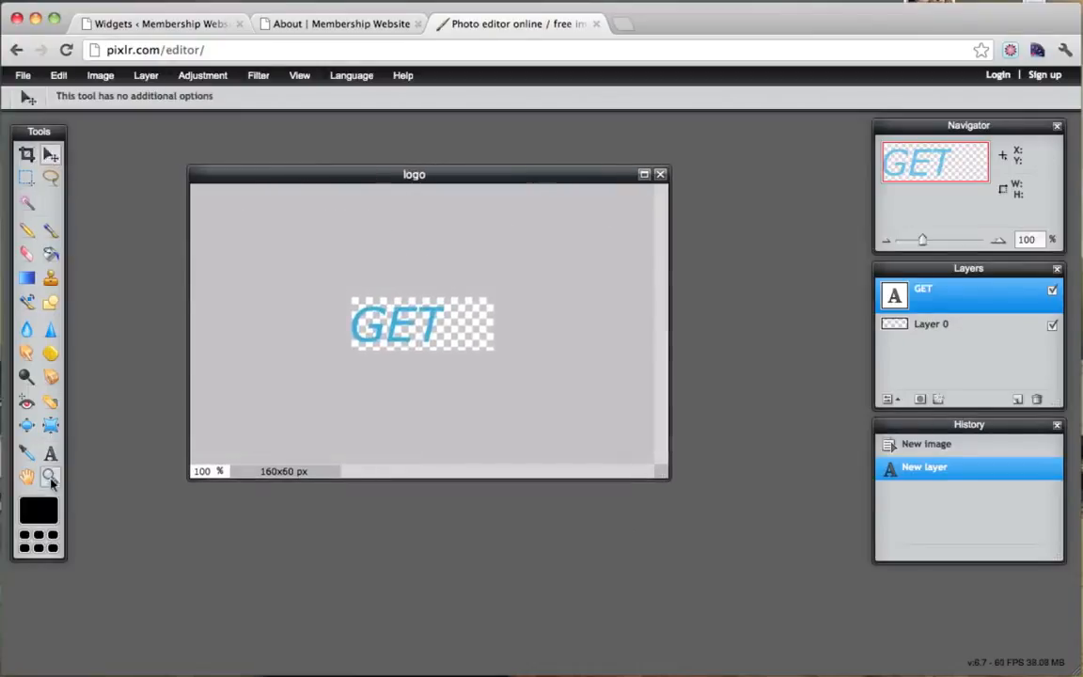
pyautogui.click(50, 453)
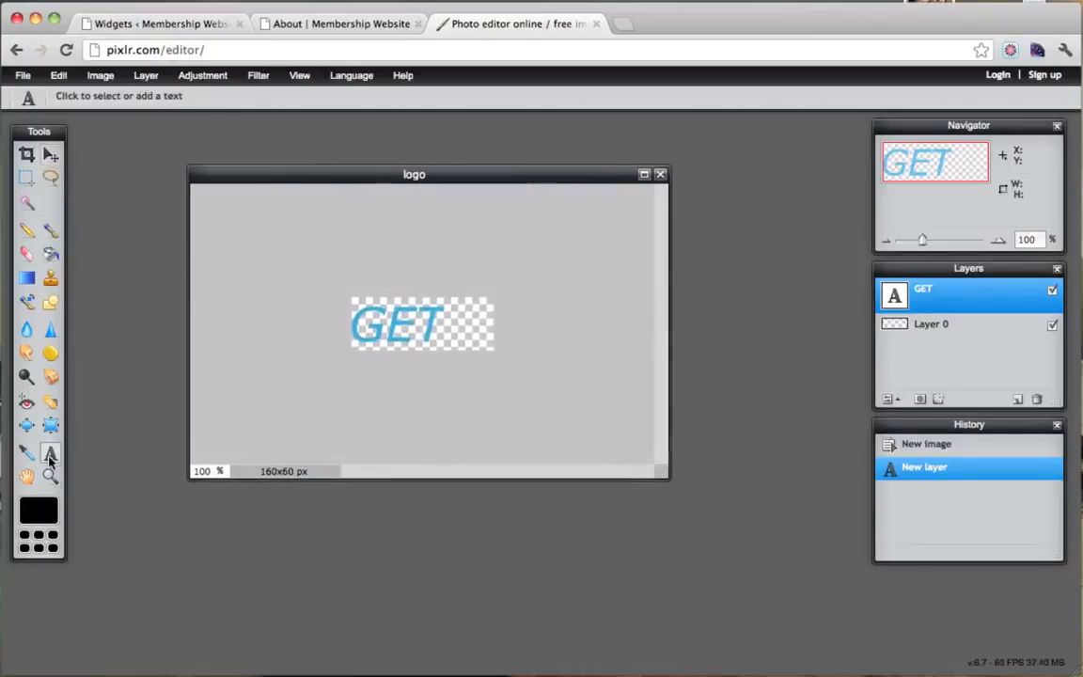
pyautogui.click(367, 366)
pyautogui.write('F')
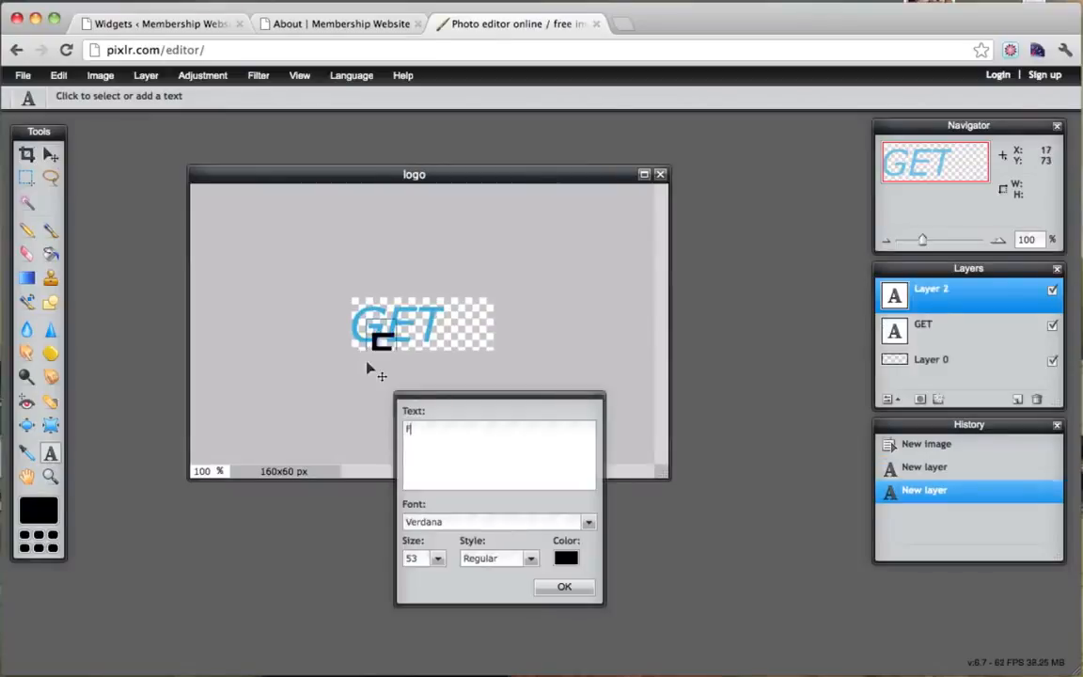
pyautogui.write('IT')
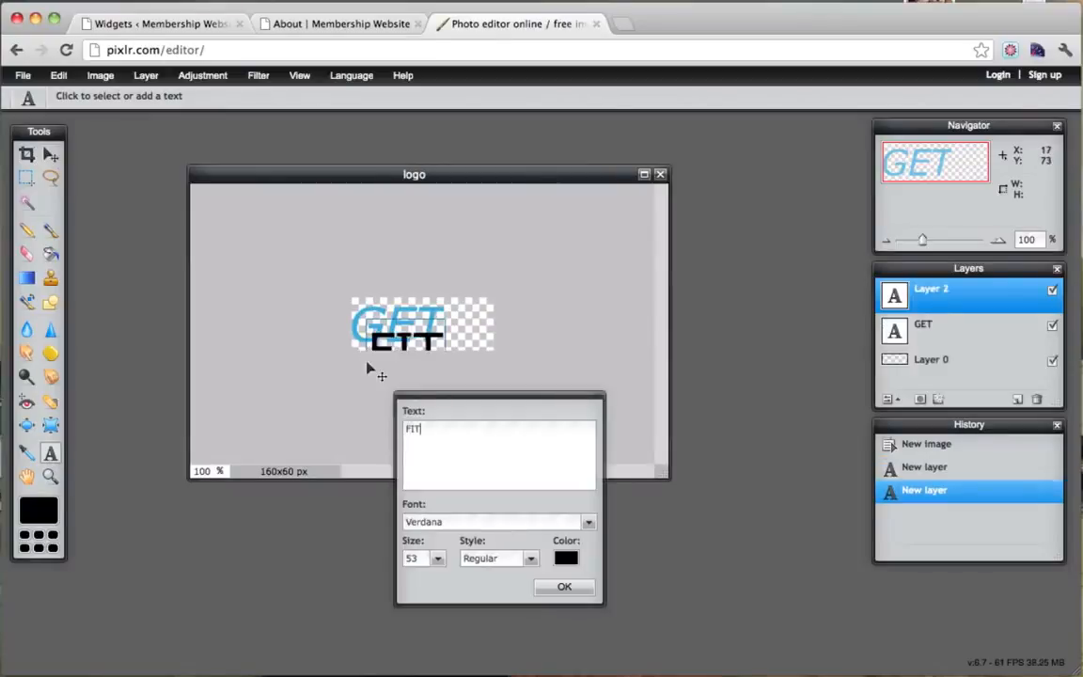
pyautogui.click(495, 559)
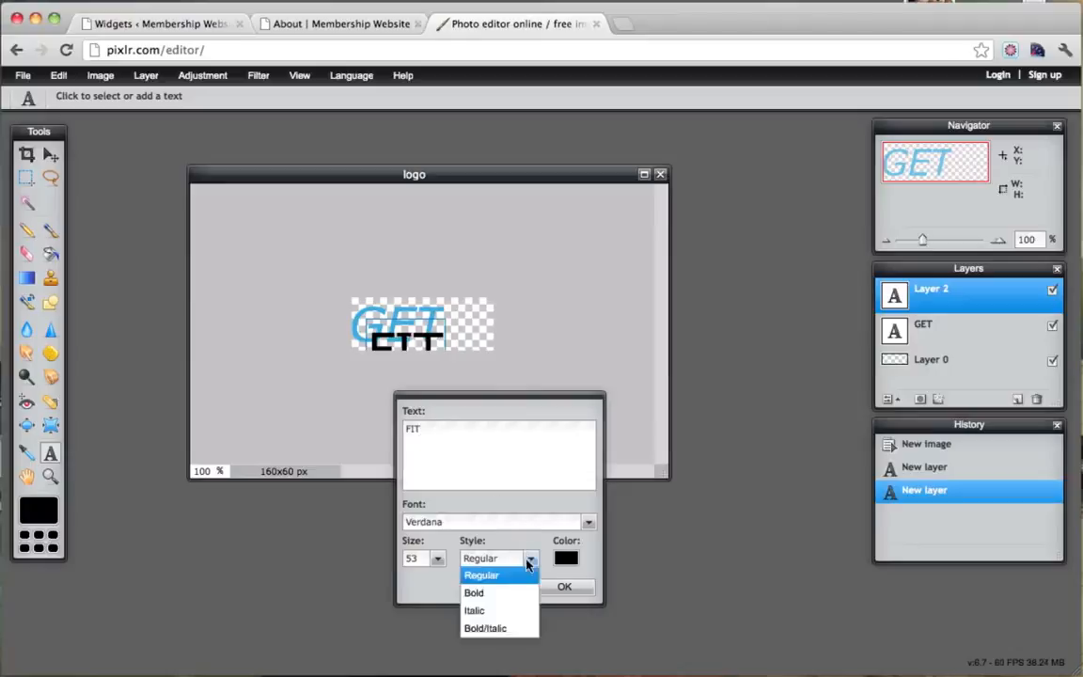
pyautogui.click(492, 616)
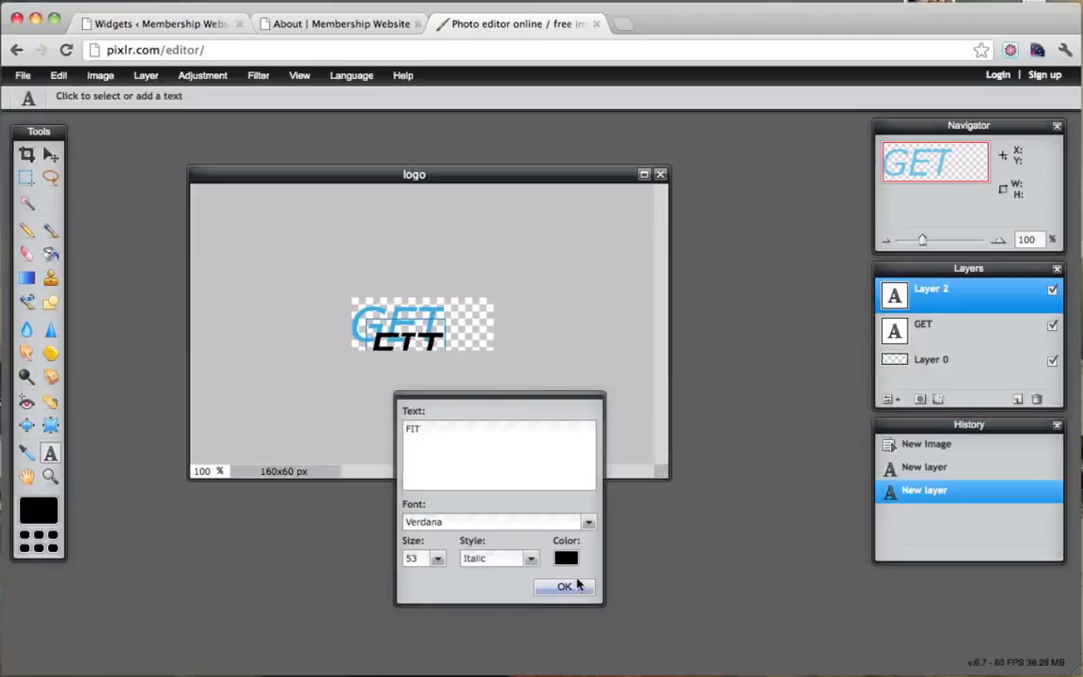
# Colour FIT light green #7ac949, commit it, and place it right after GET.
pyautogui.click(566, 559)
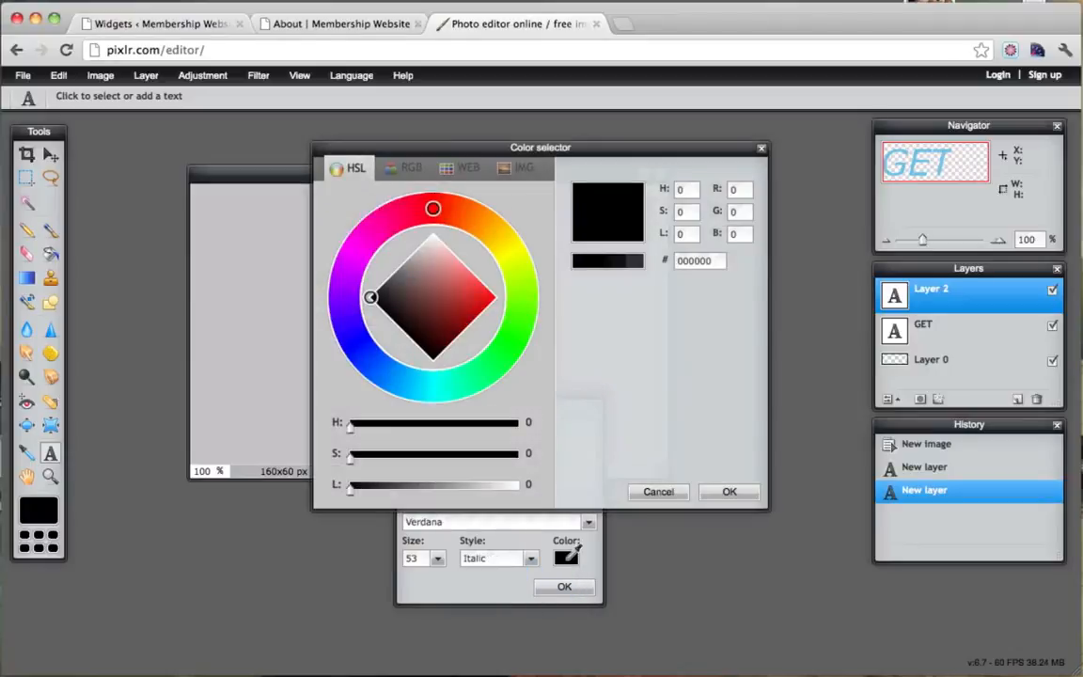
pyautogui.moveTo(412, 379); pyautogui.dragTo(478, 375)
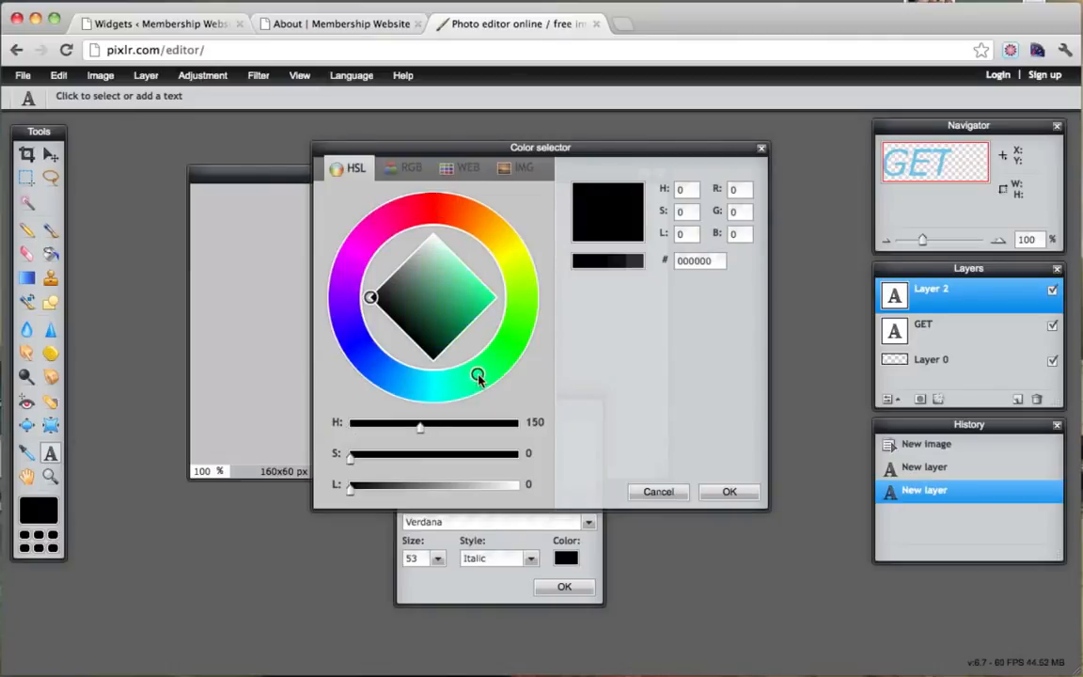
pyautogui.moveTo(516, 155); pyautogui.dragTo(699, 147)
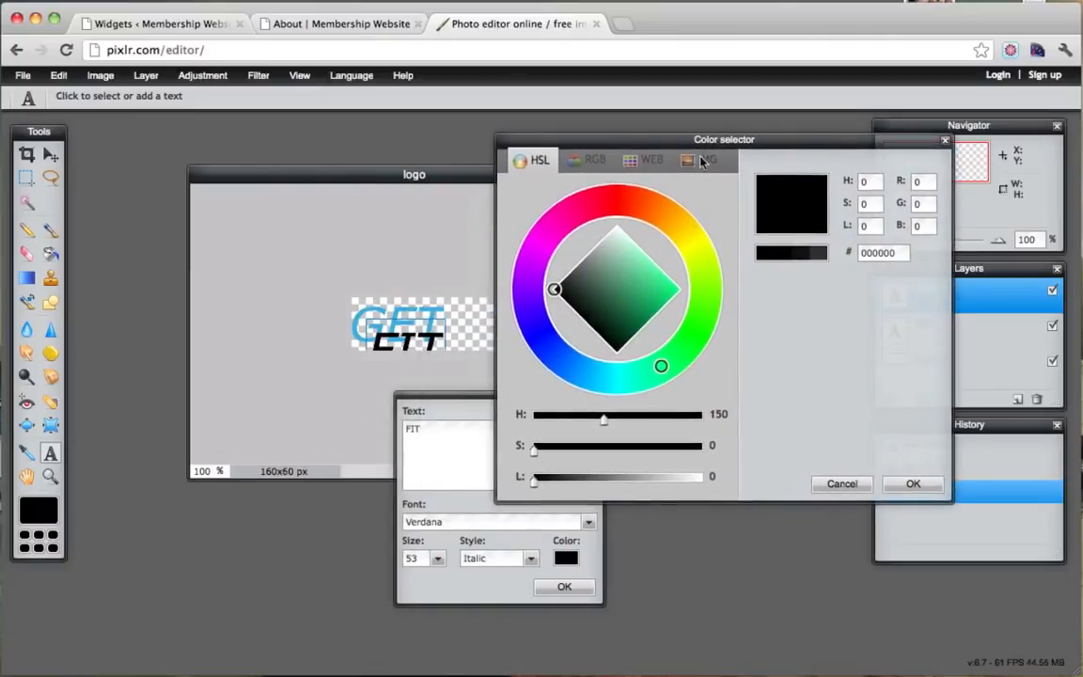
pyautogui.moveTo(601, 301)
pyautogui.mouseDown()
pyautogui.moveTo(656, 272)
pyautogui.moveTo(643, 275)
pyautogui.moveTo(632, 279)
pyautogui.moveTo(698, 268)
pyautogui.moveTo(698, 249)
pyautogui.moveTo(668, 217)
pyautogui.moveTo(711, 321)
pyautogui.moveTo(717, 306)
pyautogui.moveTo(665, 291)
pyautogui.moveTo(646, 263)
pyautogui.moveTo(660, 277)
pyautogui.moveTo(643, 264)
pyautogui.moveTo(644, 280)
pyautogui.mouseUp()
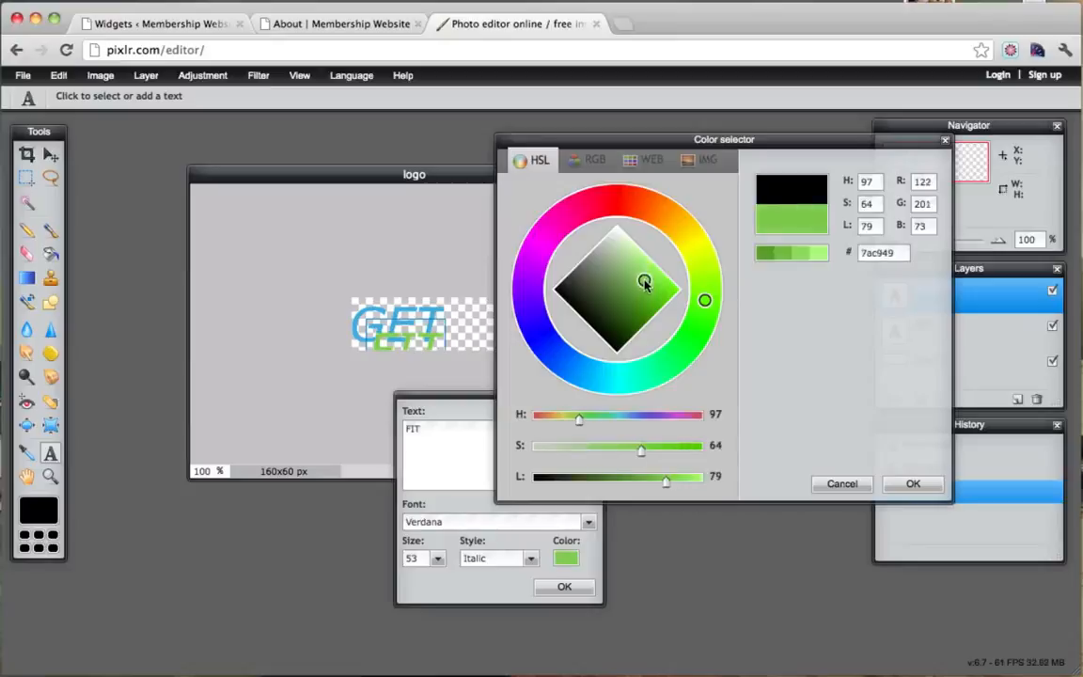
pyautogui.click(903, 483)
pyautogui.click(563, 586)
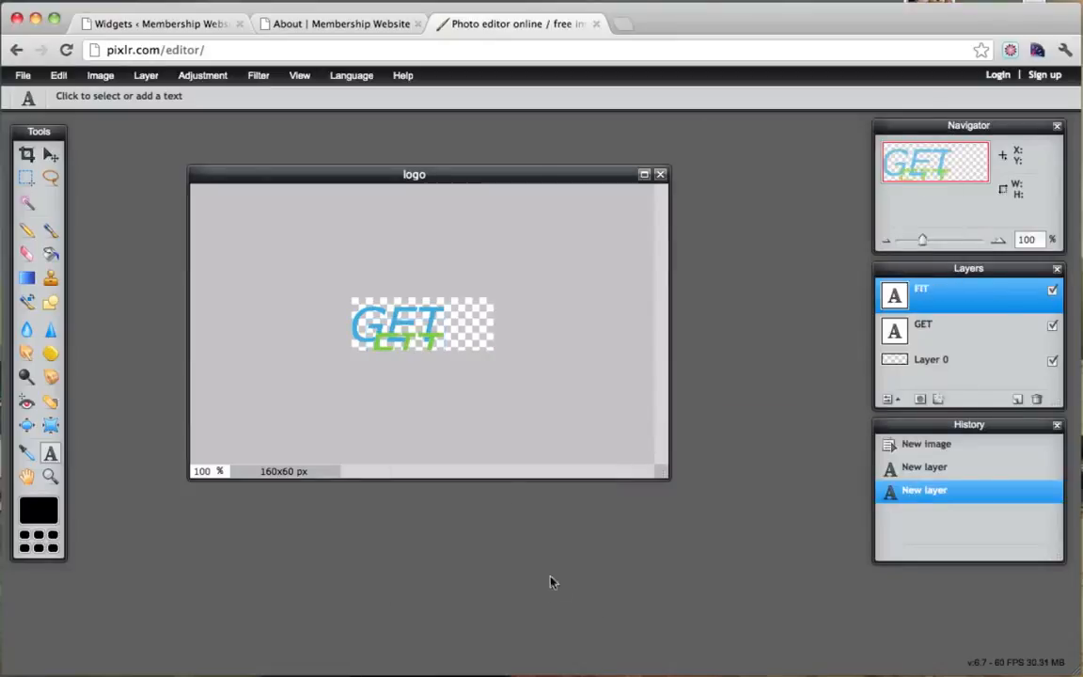
pyautogui.click(51, 154)
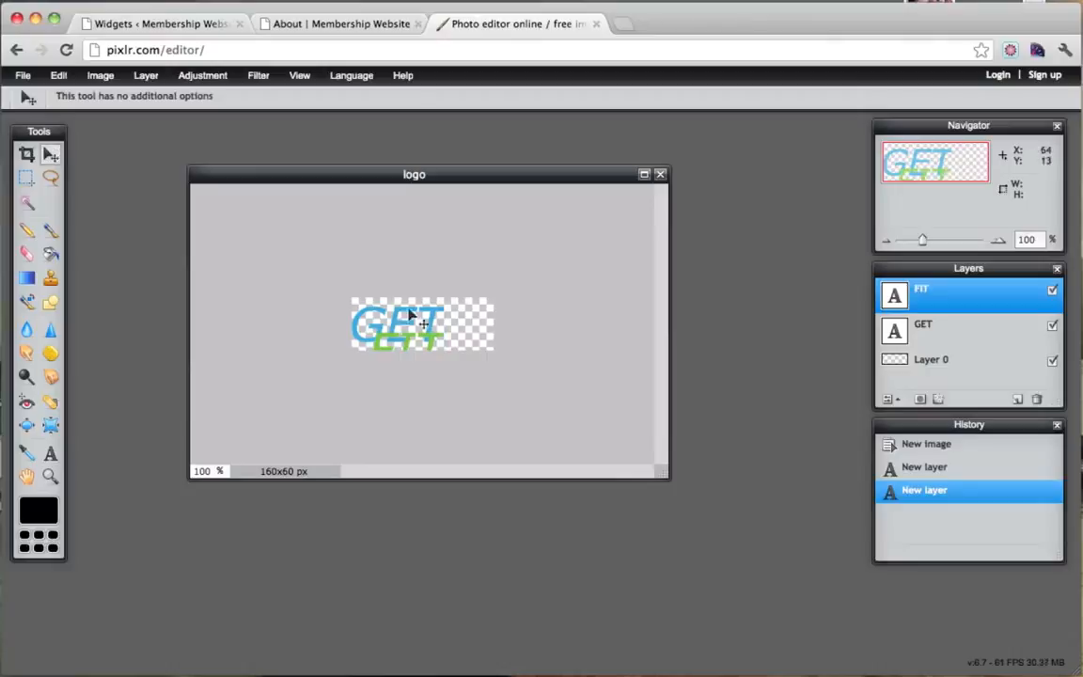
pyautogui.moveTo(442, 346); pyautogui.dragTo(507, 321)
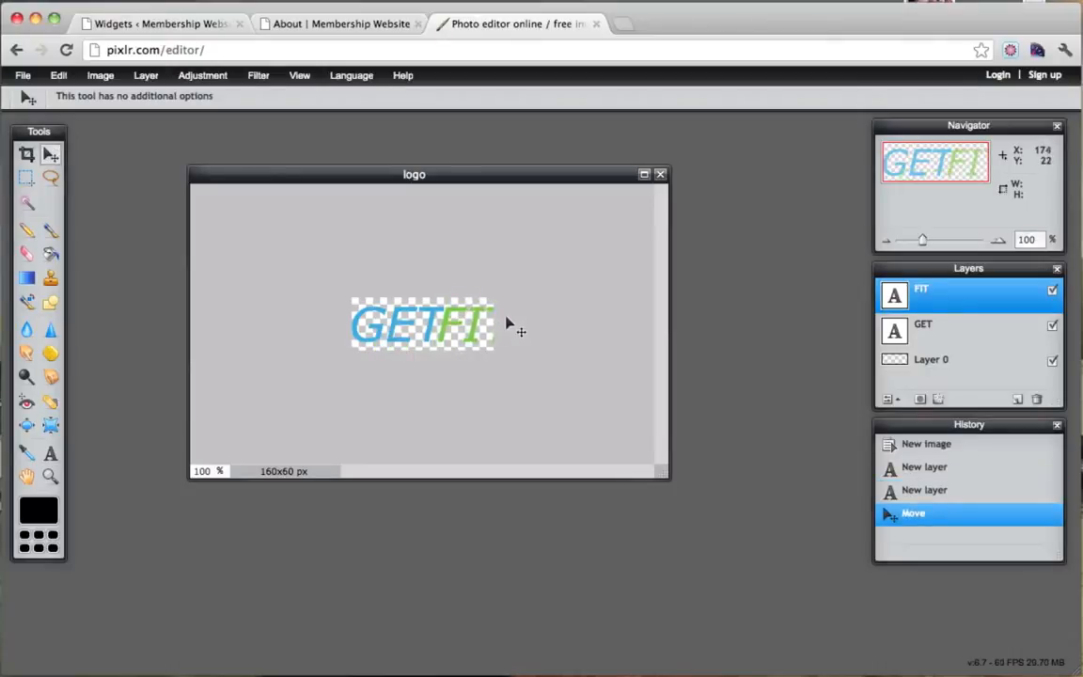
# Discard a stray empty text layer and shrink GET from size 53 to 43.
pyautogui.click(51, 455)
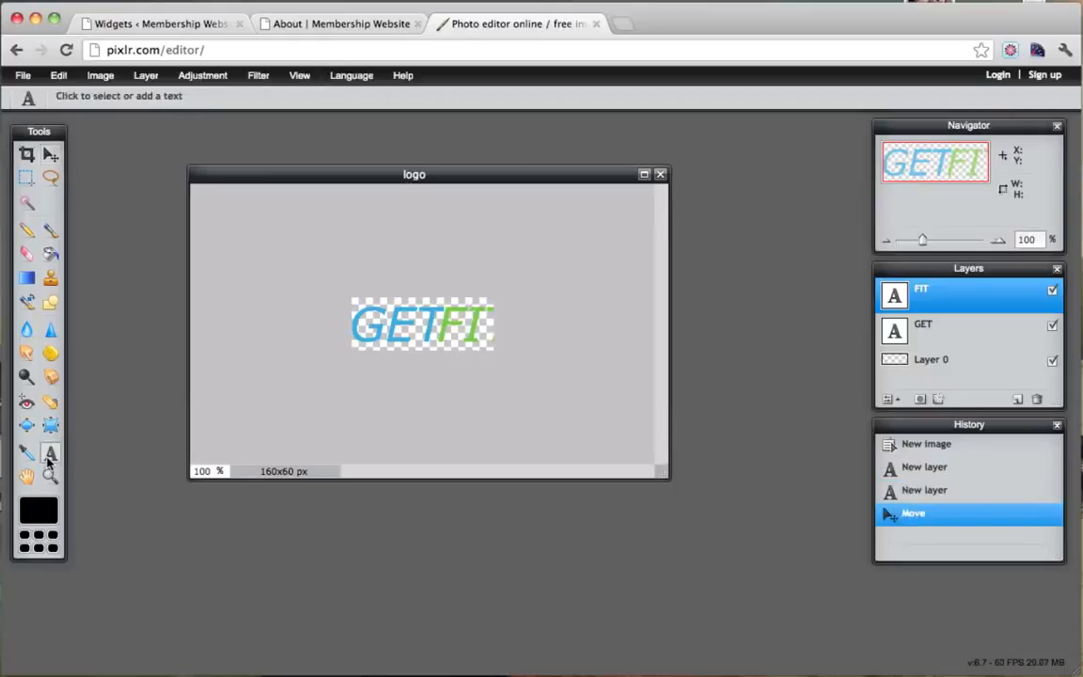
pyautogui.click(408, 318)
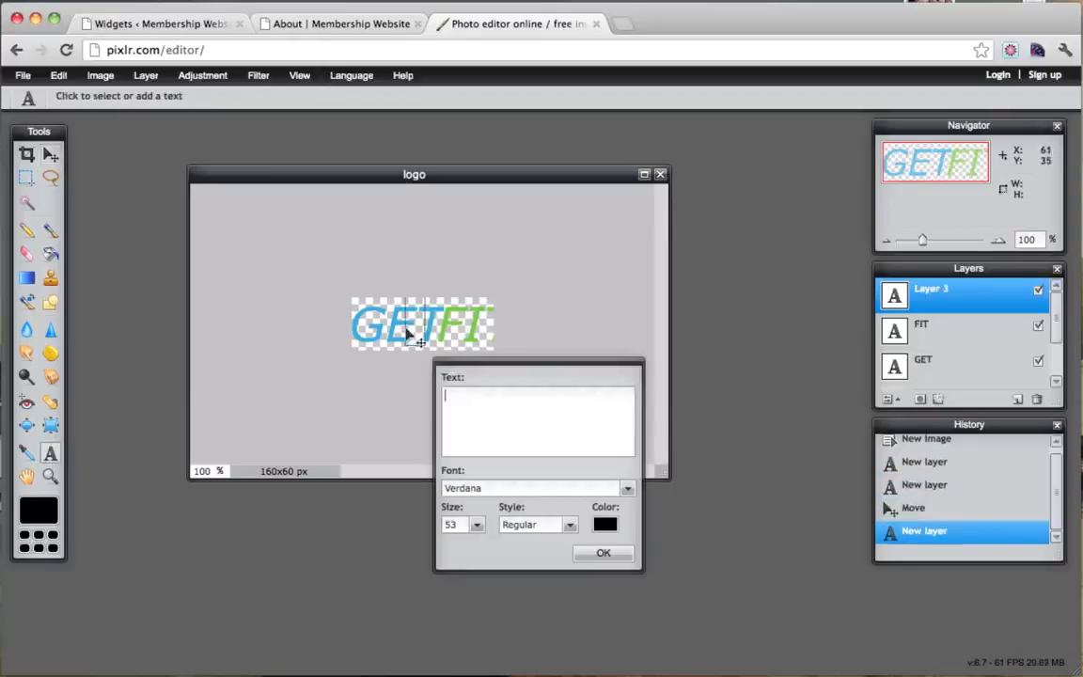
pyautogui.click(477, 525)
pyautogui.moveTo(428, 545); pyautogui.dragTo(416, 543)
pyautogui.click(588, 551)
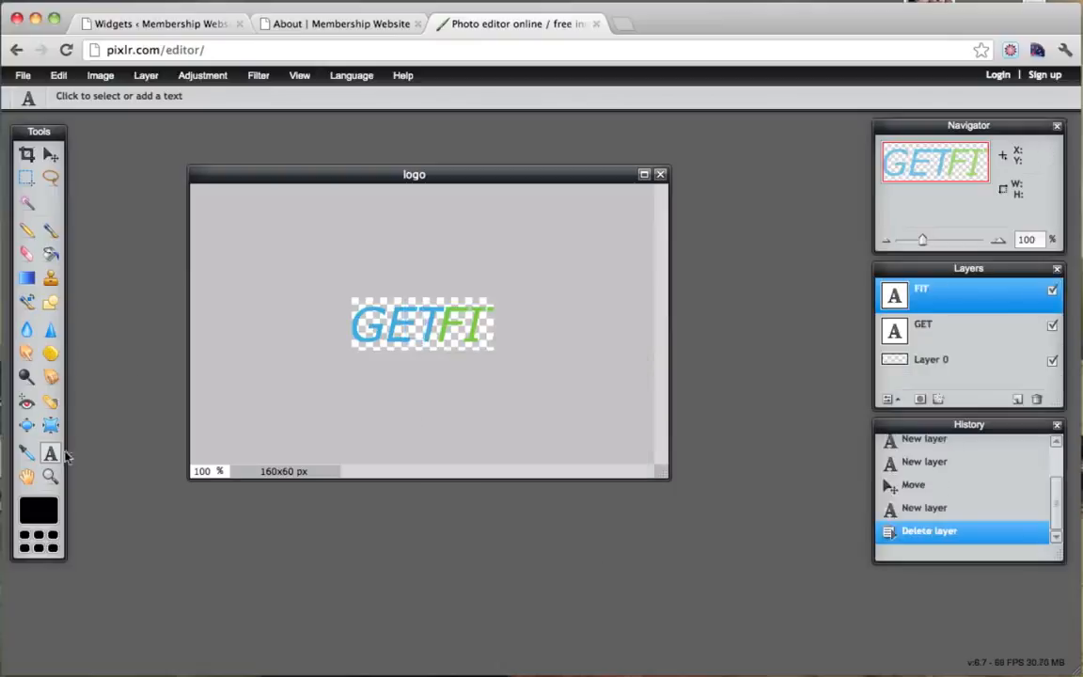
pyautogui.click(930, 331)
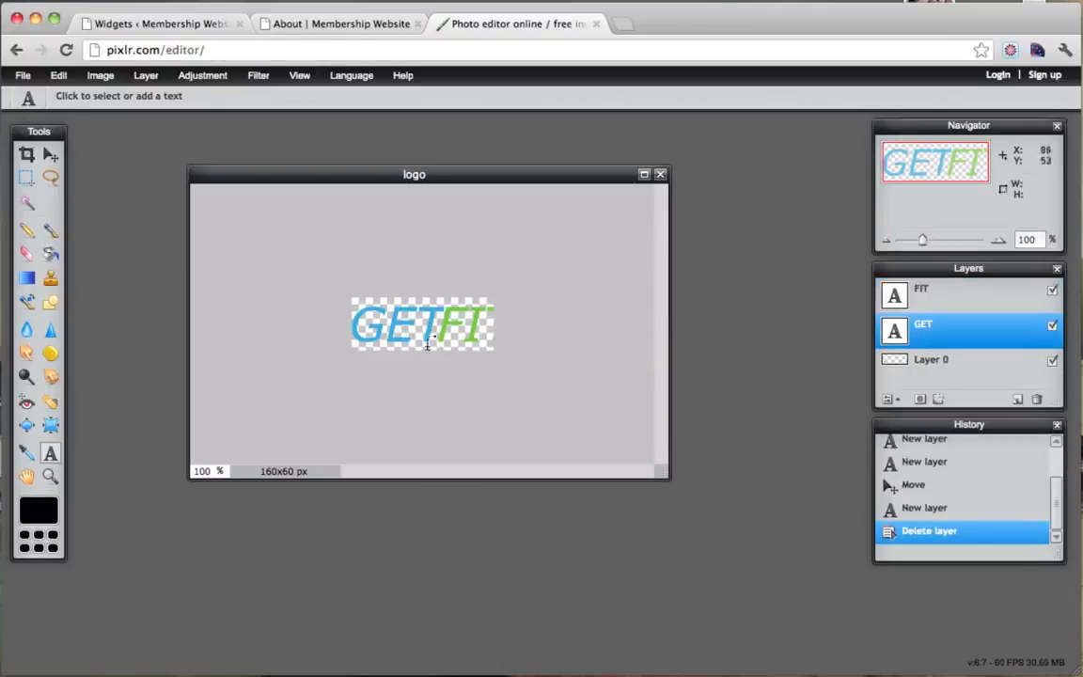
pyautogui.click(395, 336)
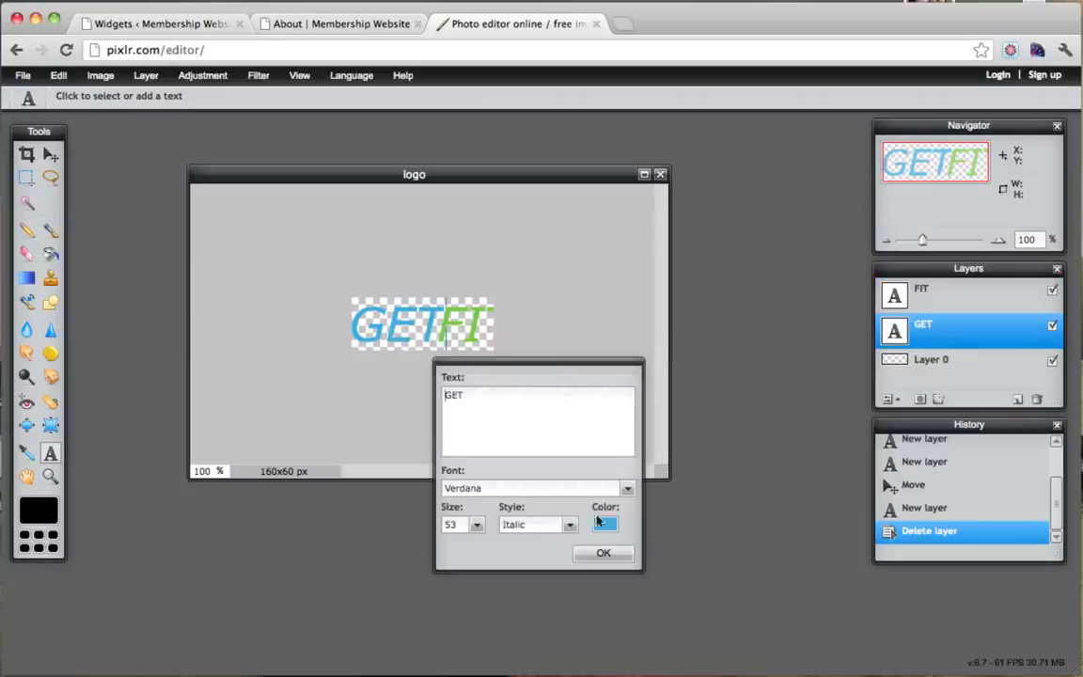
pyautogui.click(477, 527)
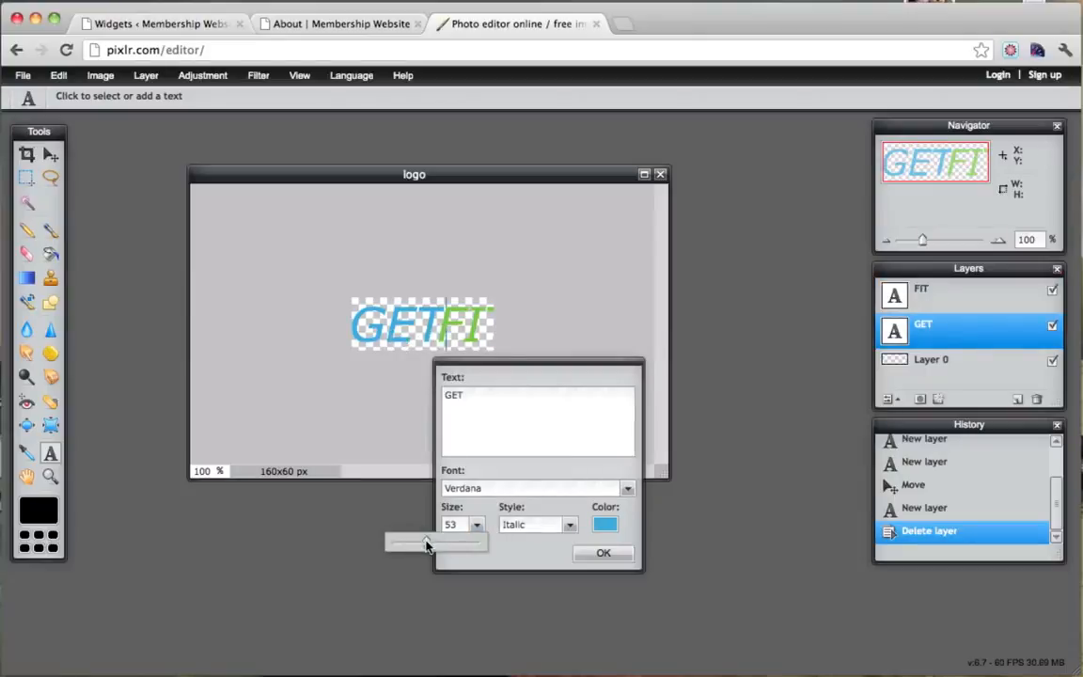
pyautogui.moveTo(426, 545); pyautogui.dragTo(419, 546)
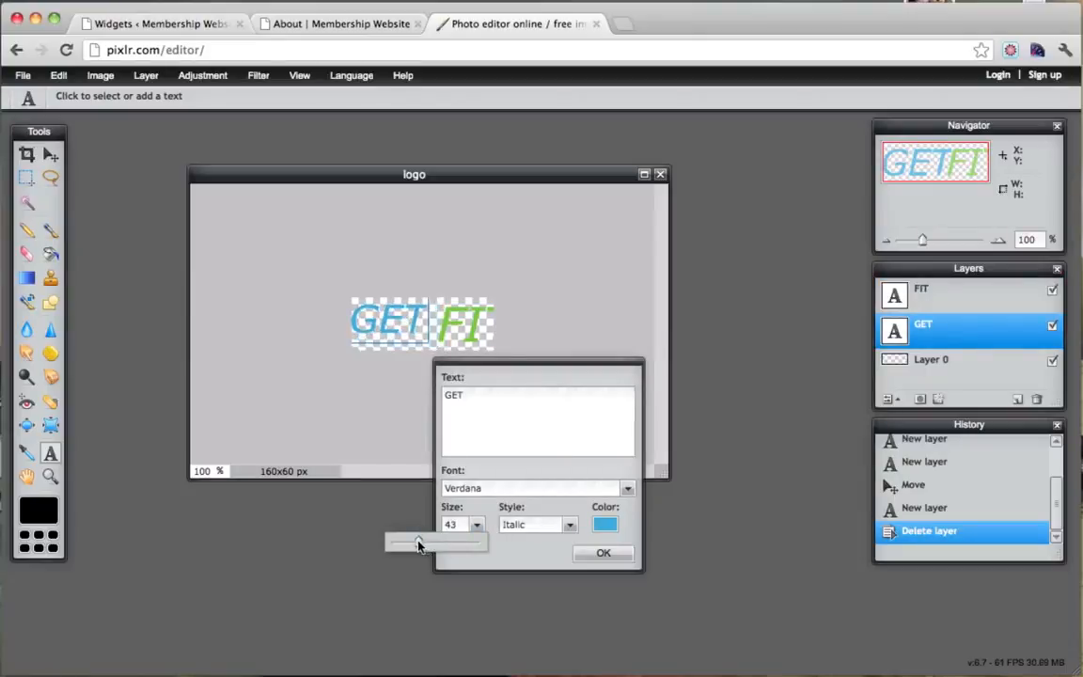
pyautogui.click(600, 555)
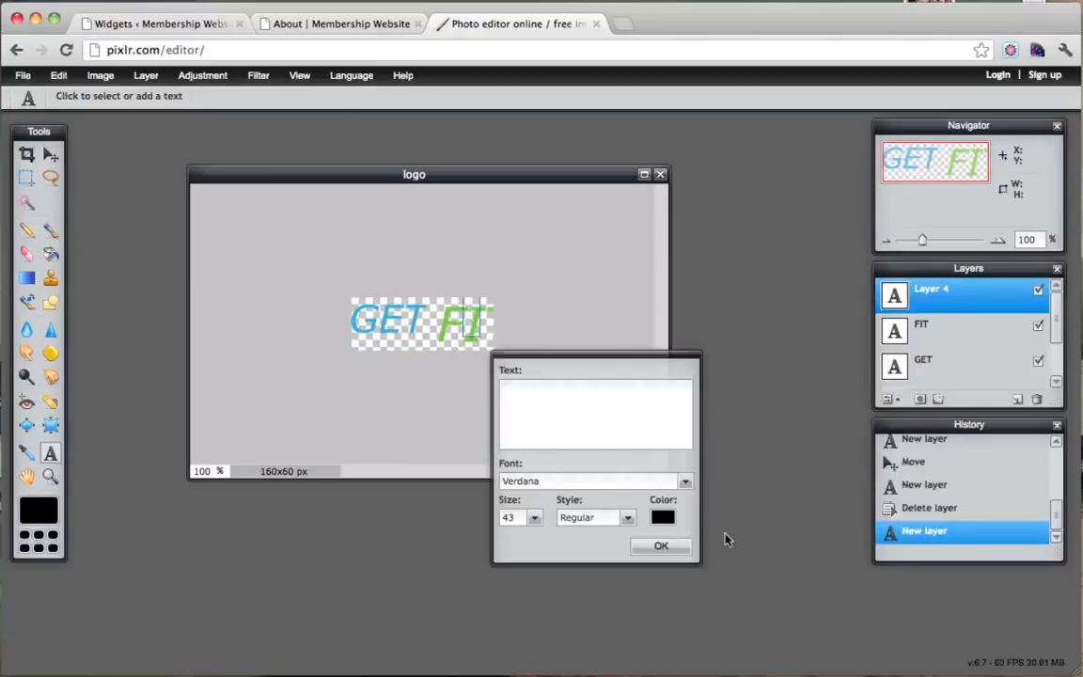
# Discard another empty text layer and shrink FIT from size 53 to 43.
pyautogui.click(686, 548)
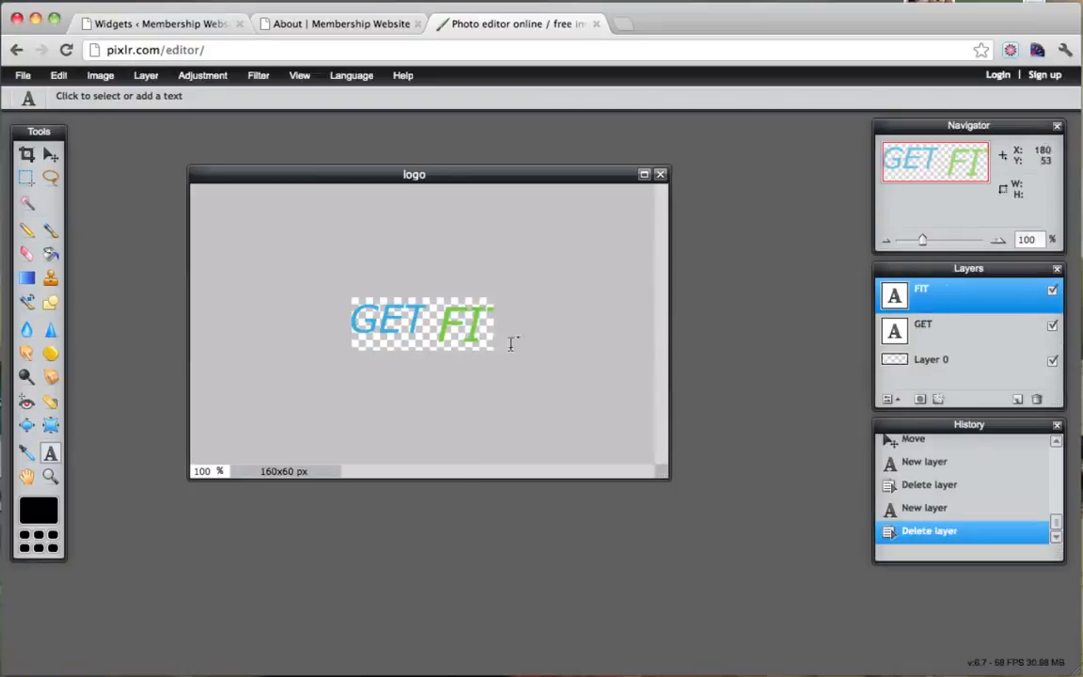
pyautogui.click(436, 320)
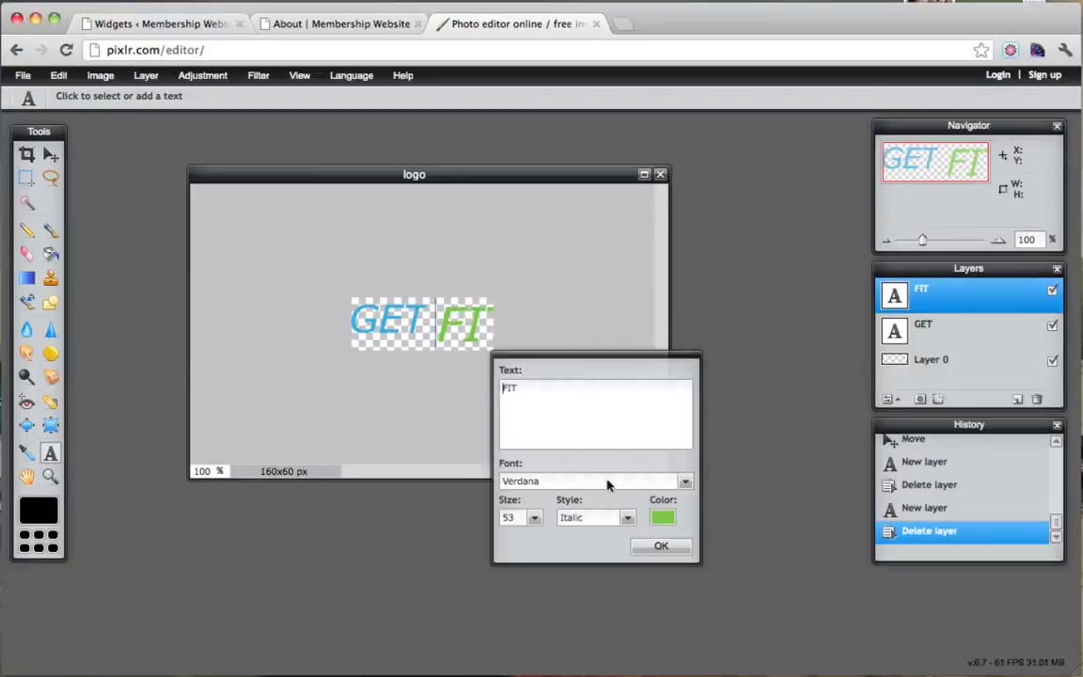
pyautogui.click(534, 517)
pyautogui.moveTo(486, 538); pyautogui.dragTo(477, 541)
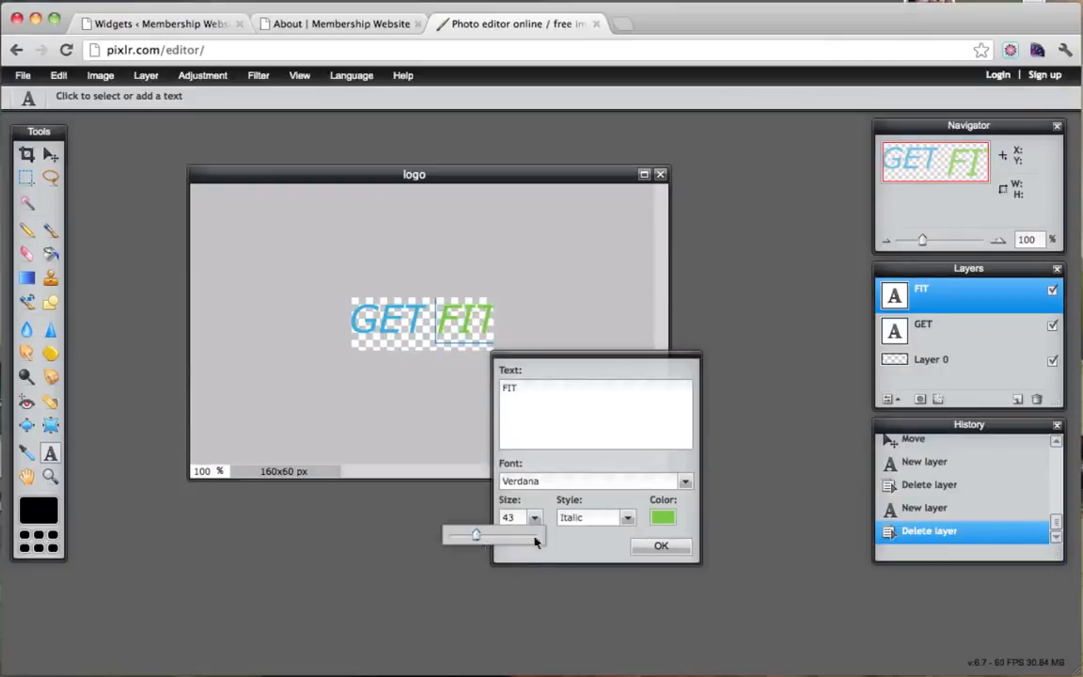
pyautogui.click(658, 545)
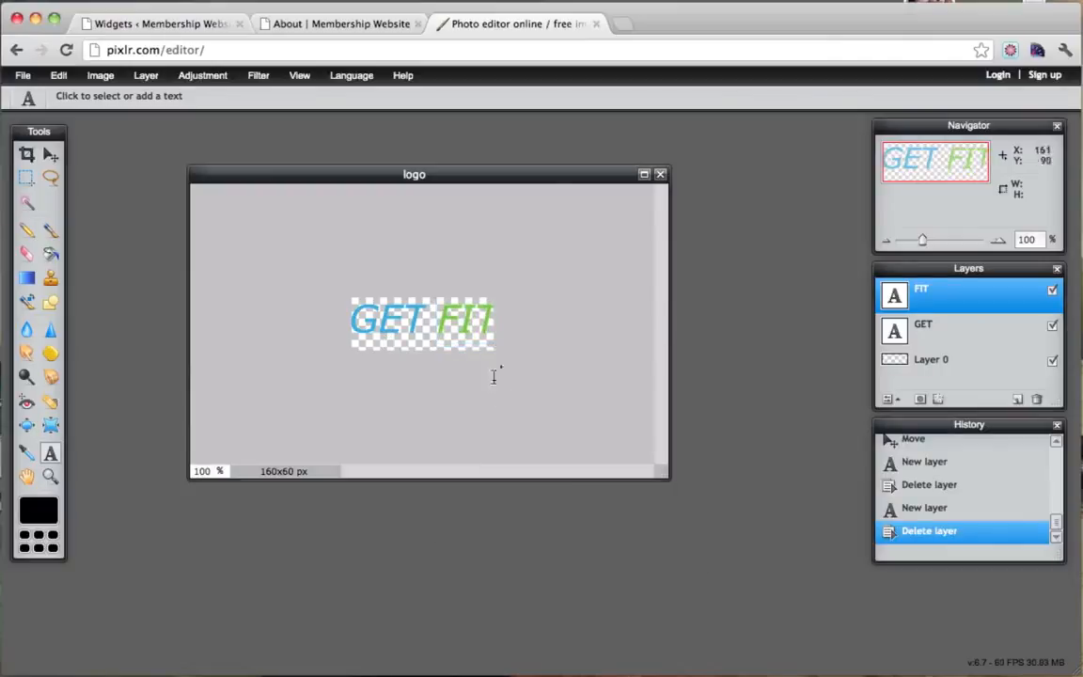
# Nudge FIT slightly left and move GET right beside it so GETFIT sits centred.
pyautogui.click(51, 156)
pyautogui.moveTo(484, 346); pyautogui.dragTo(472, 346)
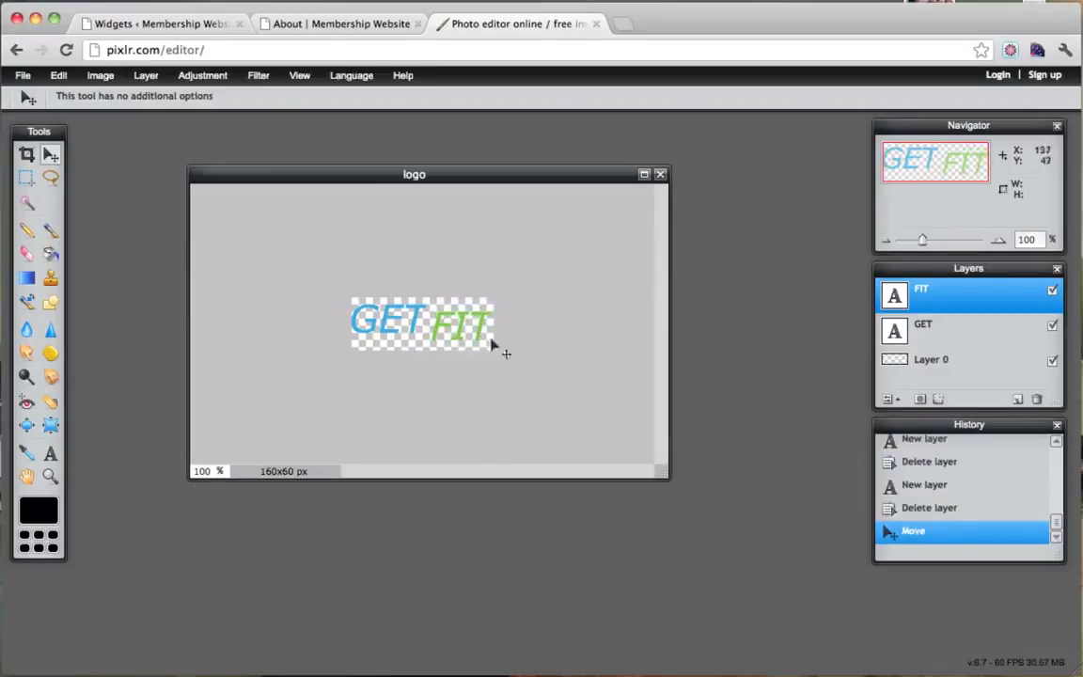
pyautogui.click(924, 325)
pyautogui.moveTo(364, 327); pyautogui.dragTo(413, 334)
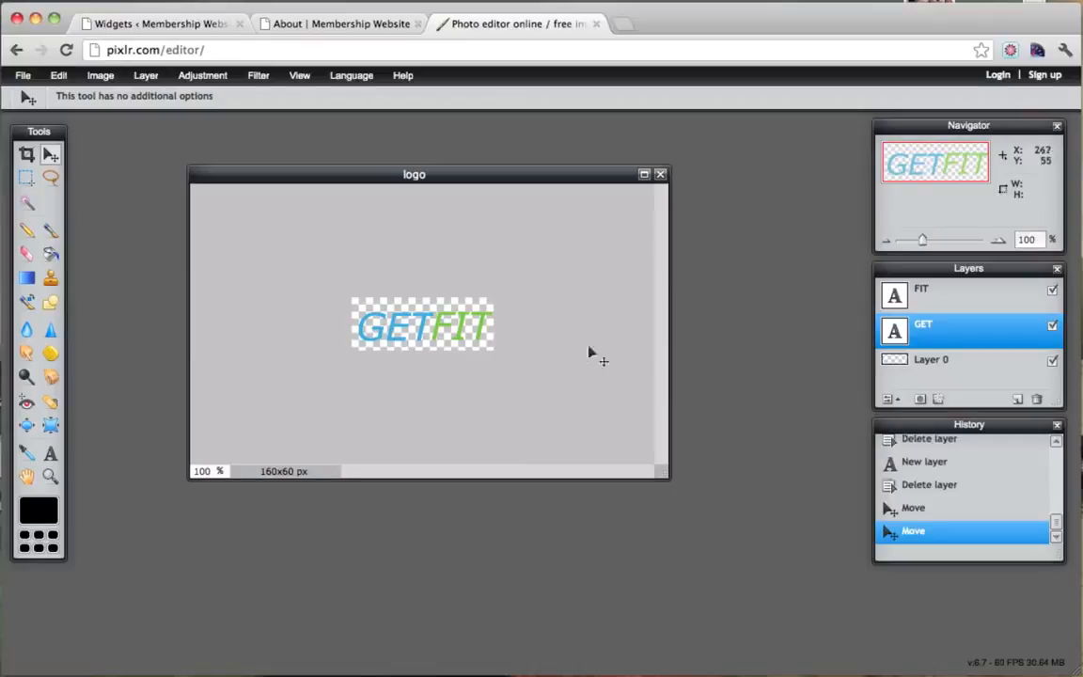
pyautogui.click(918, 301)
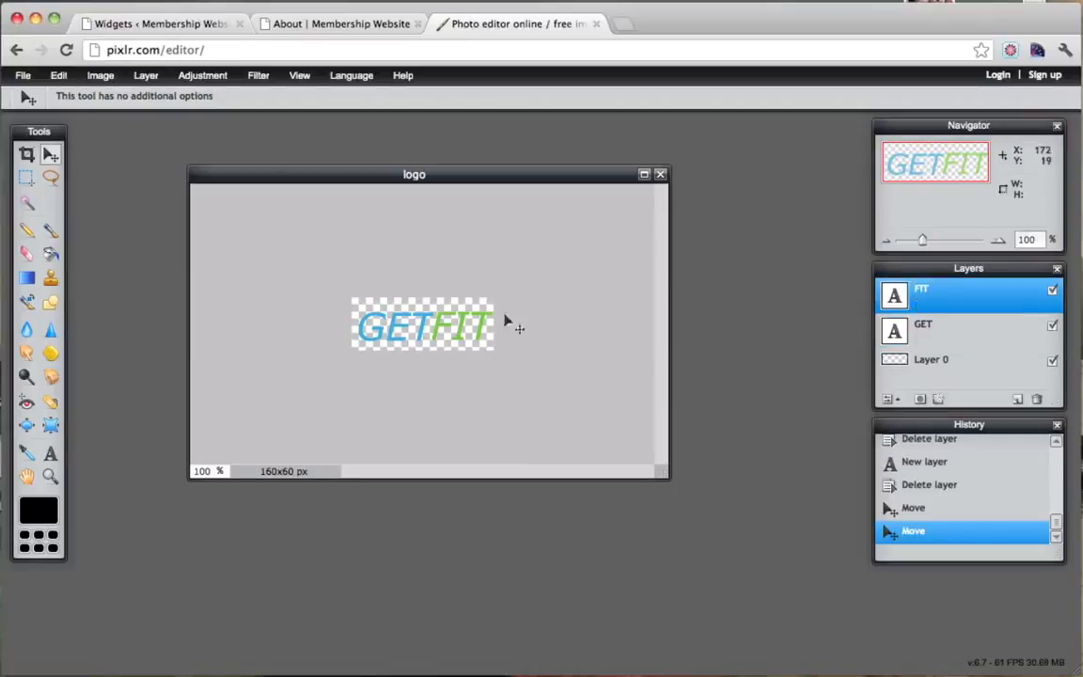
pyautogui.click(936, 325)
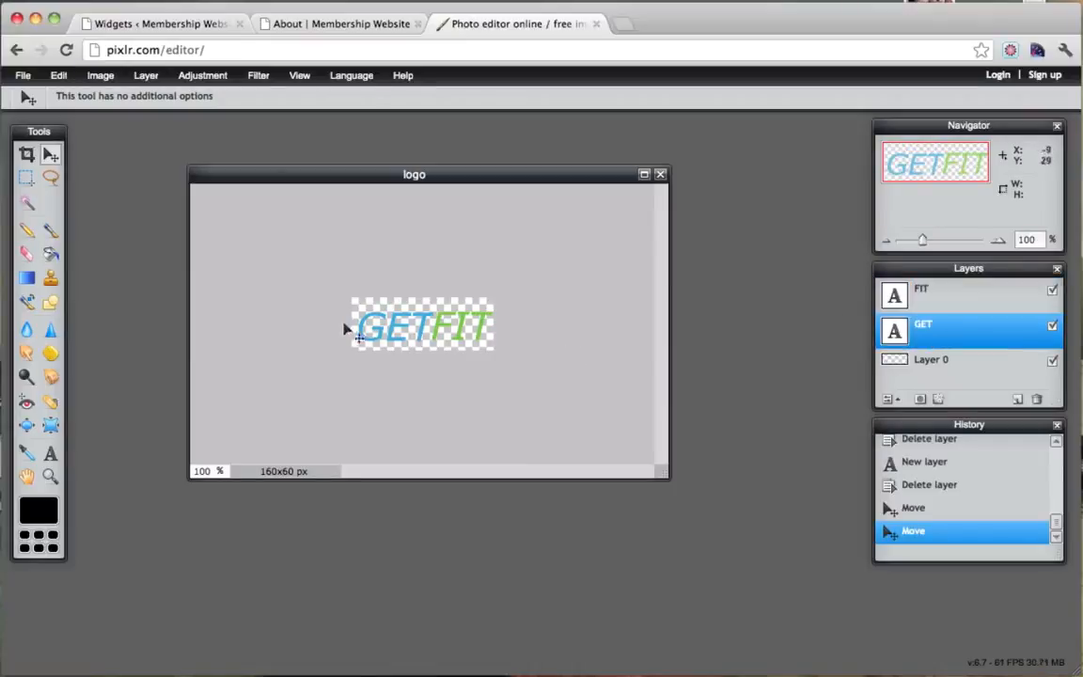
pyautogui.moveTo(380, 328); pyautogui.dragTo(375, 329)
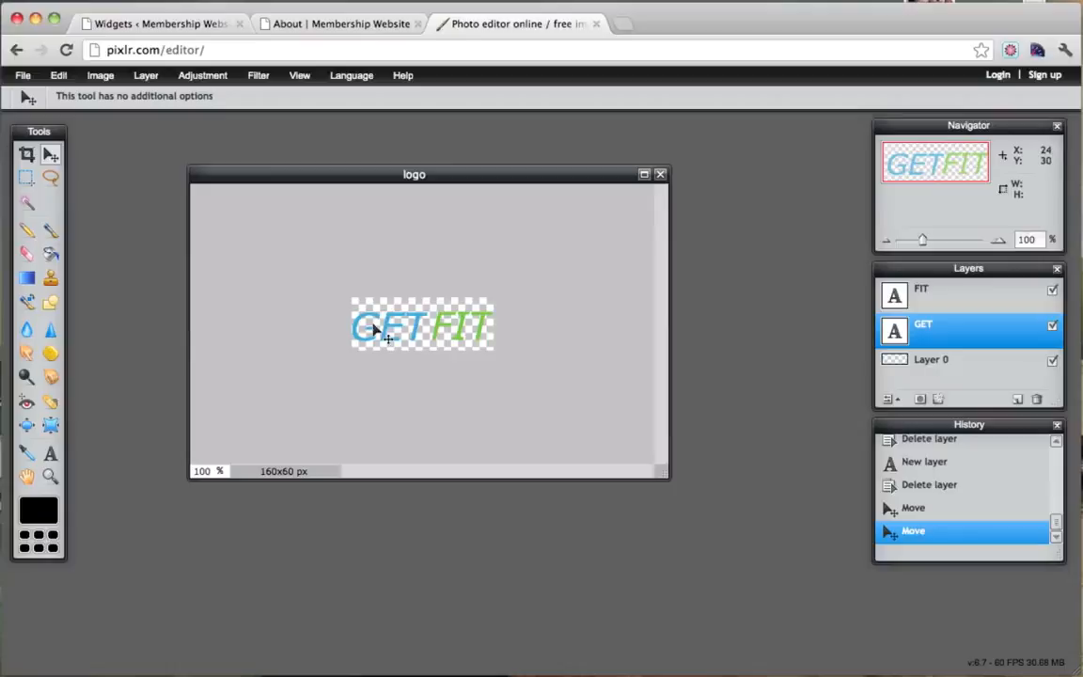
pyautogui.click(984, 288)
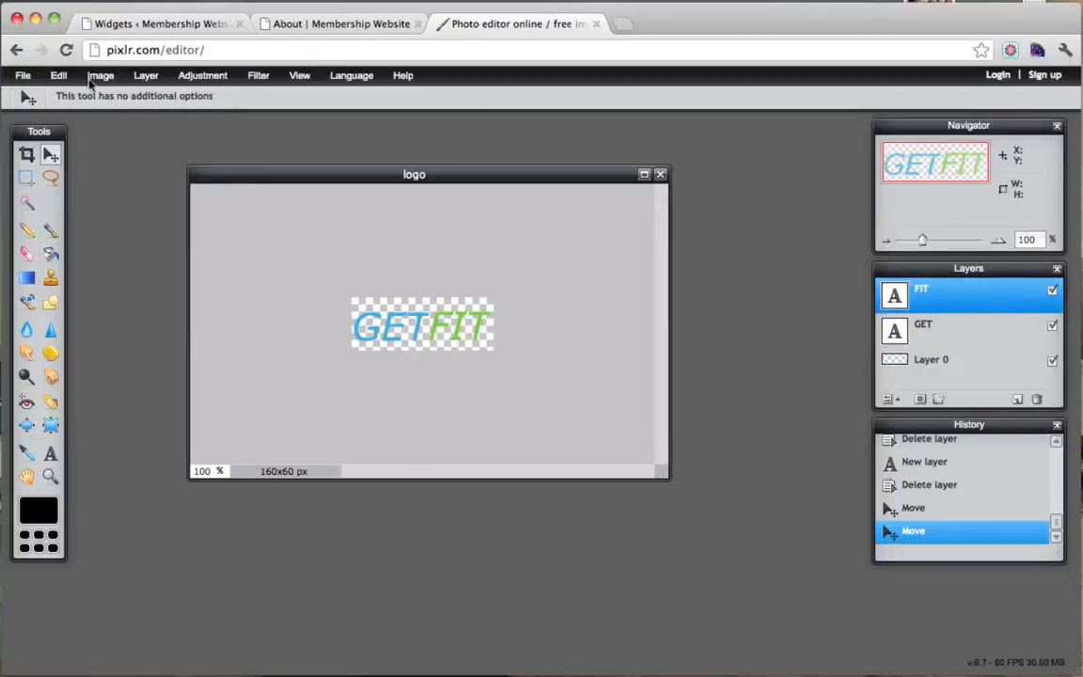
# Save the logo as a transparent PNG, full quality, named logo.png on the Desktop.
pyautogui.click(23, 76)
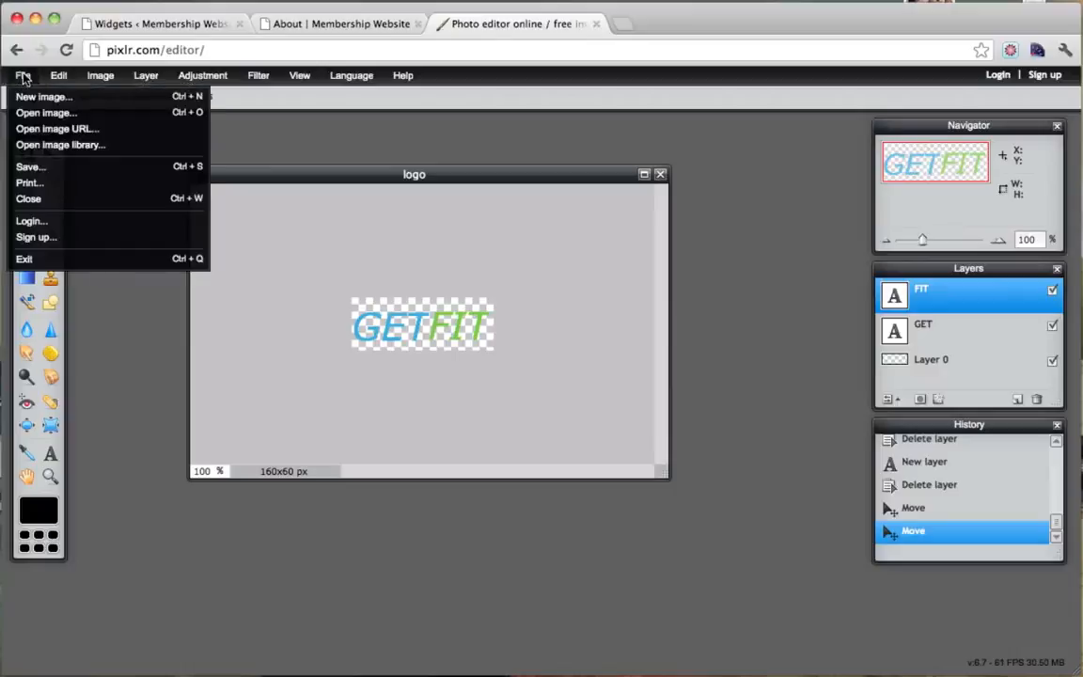
pyautogui.click(56, 166)
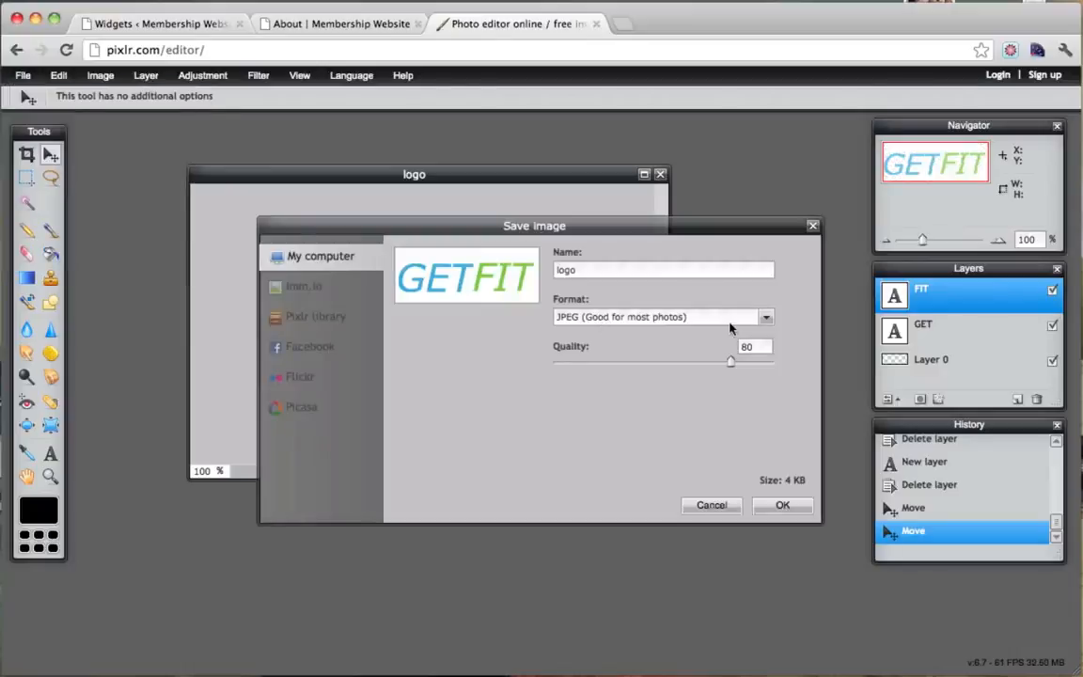
pyautogui.click(764, 318)
pyautogui.click(689, 355)
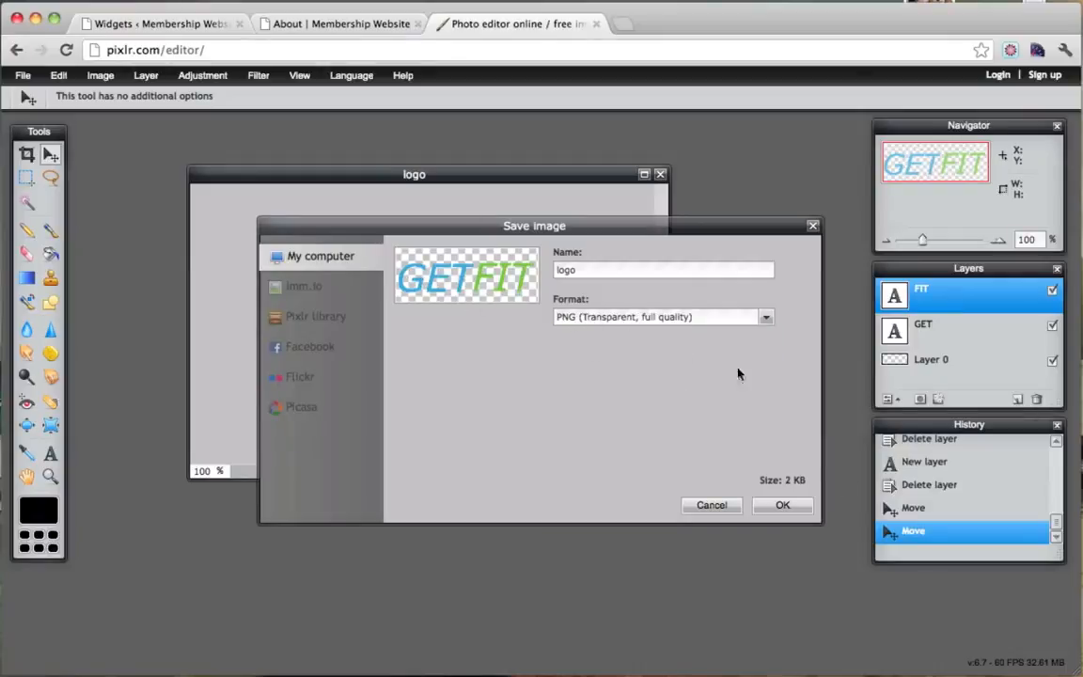
pyautogui.click(757, 316)
pyautogui.click(689, 335)
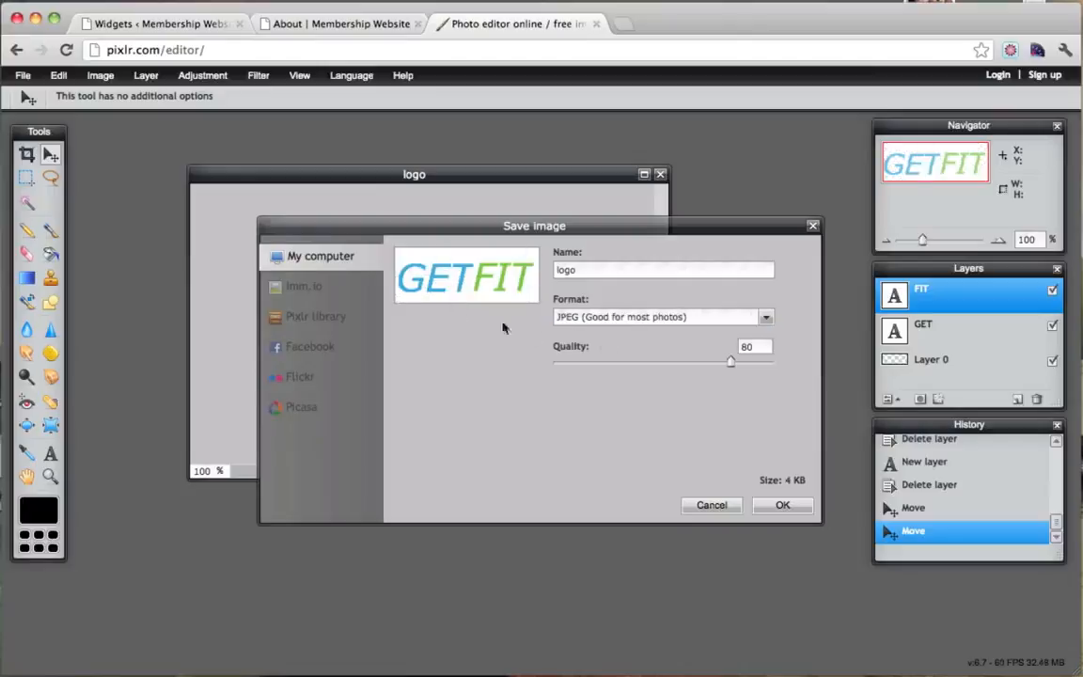
pyautogui.click(620, 317)
pyautogui.click(602, 356)
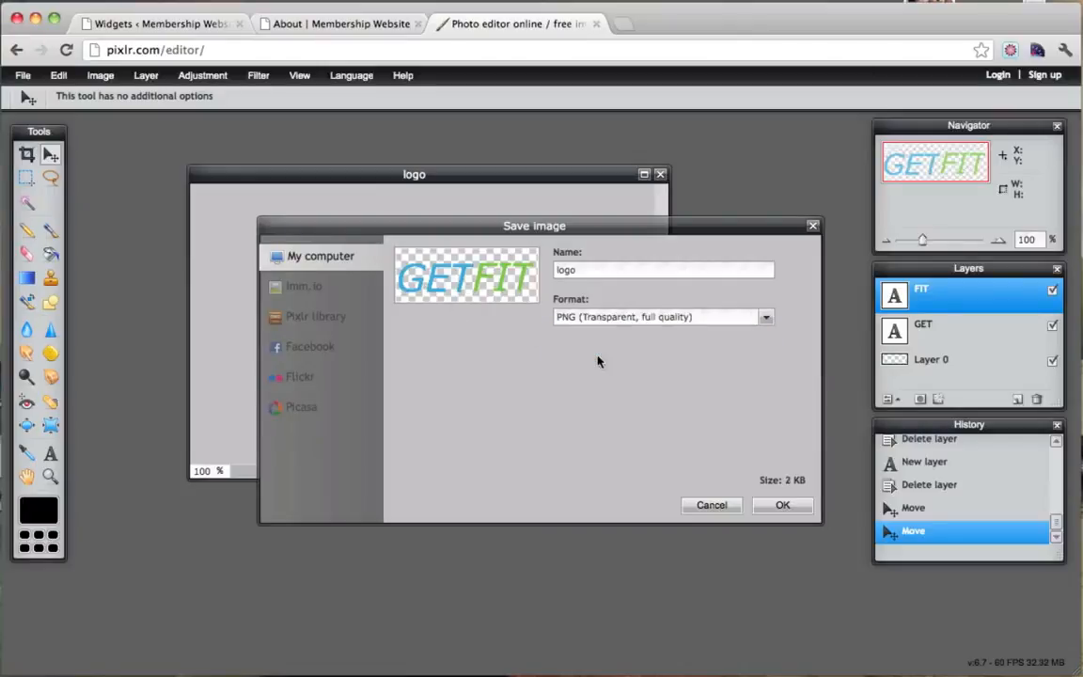
pyautogui.click(784, 505)
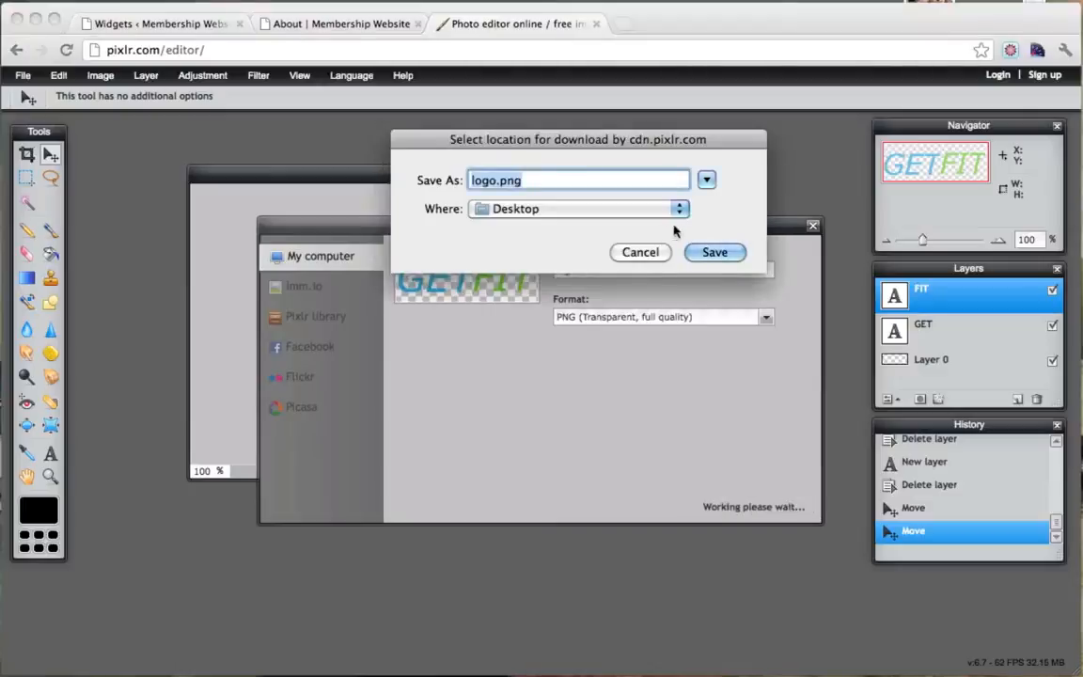
pyautogui.click(710, 252)
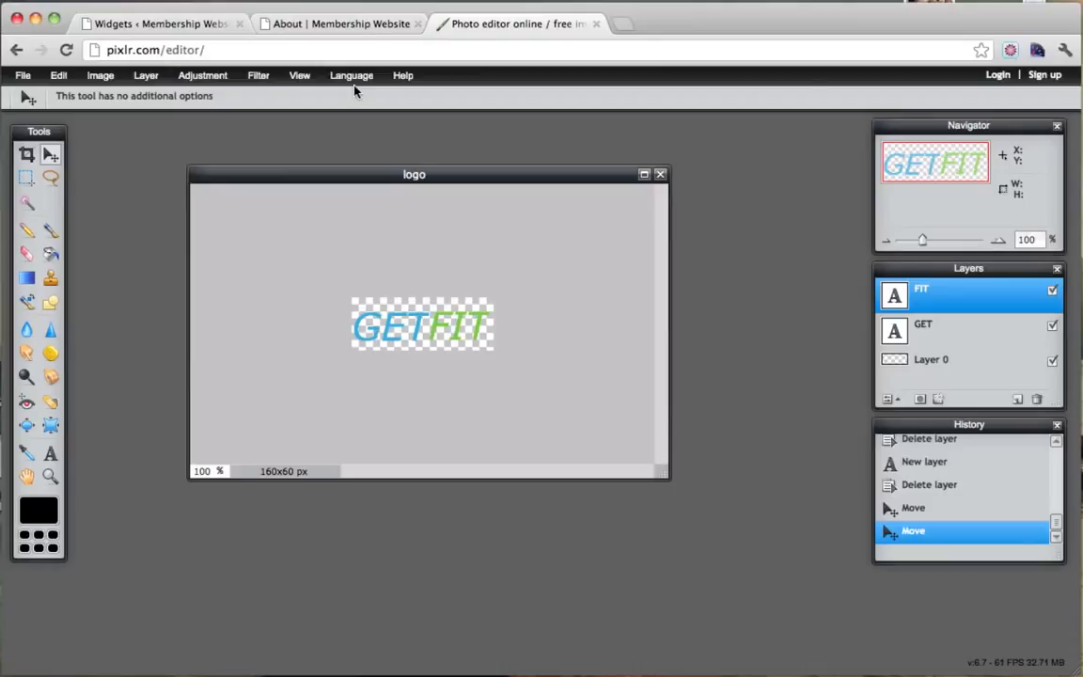
# In WordPress's Appearance > Header page, choose logo.png from the Desktop as the header image file.
pyautogui.click(177, 25)
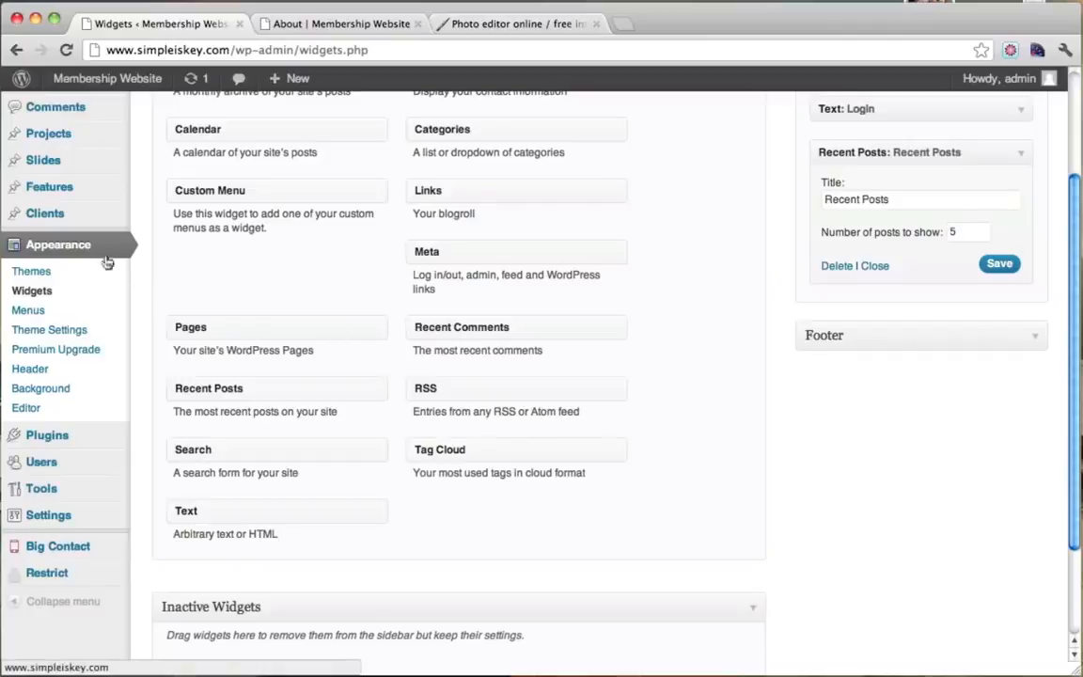
pyautogui.click(41, 374)
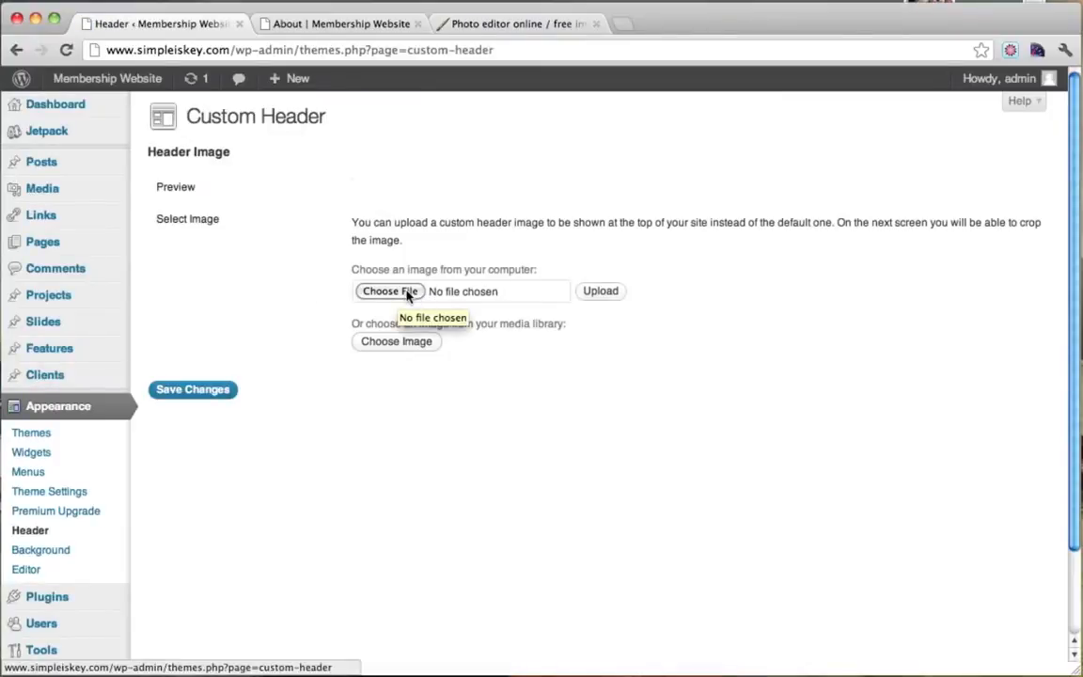
pyautogui.click(409, 293)
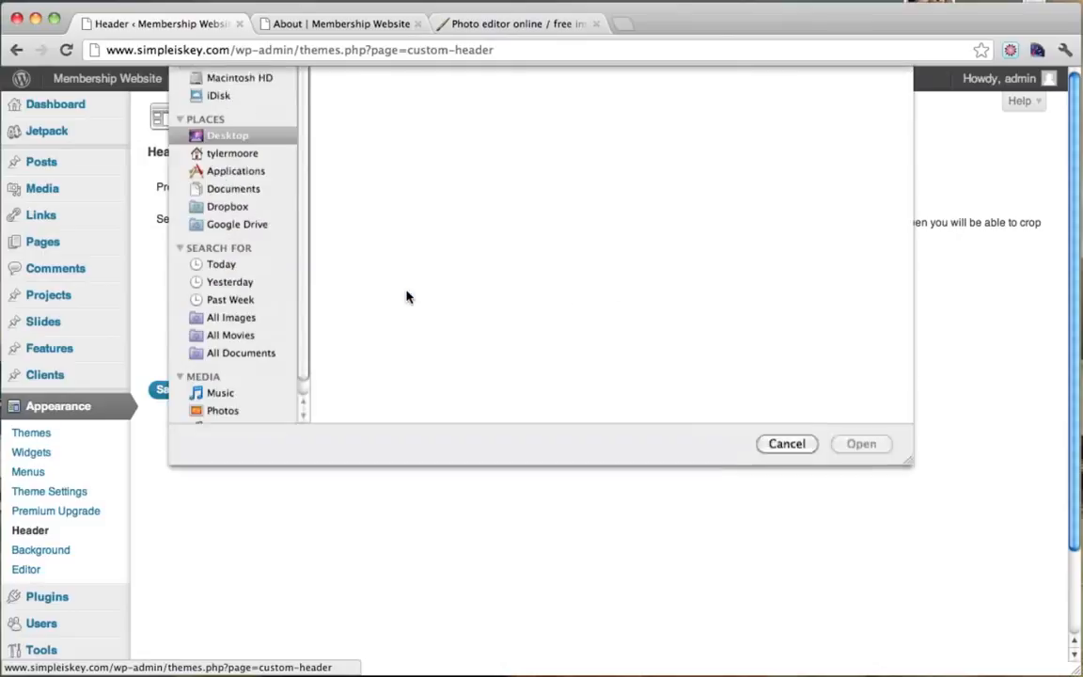
pyautogui.scroll(-3, 423, 246)
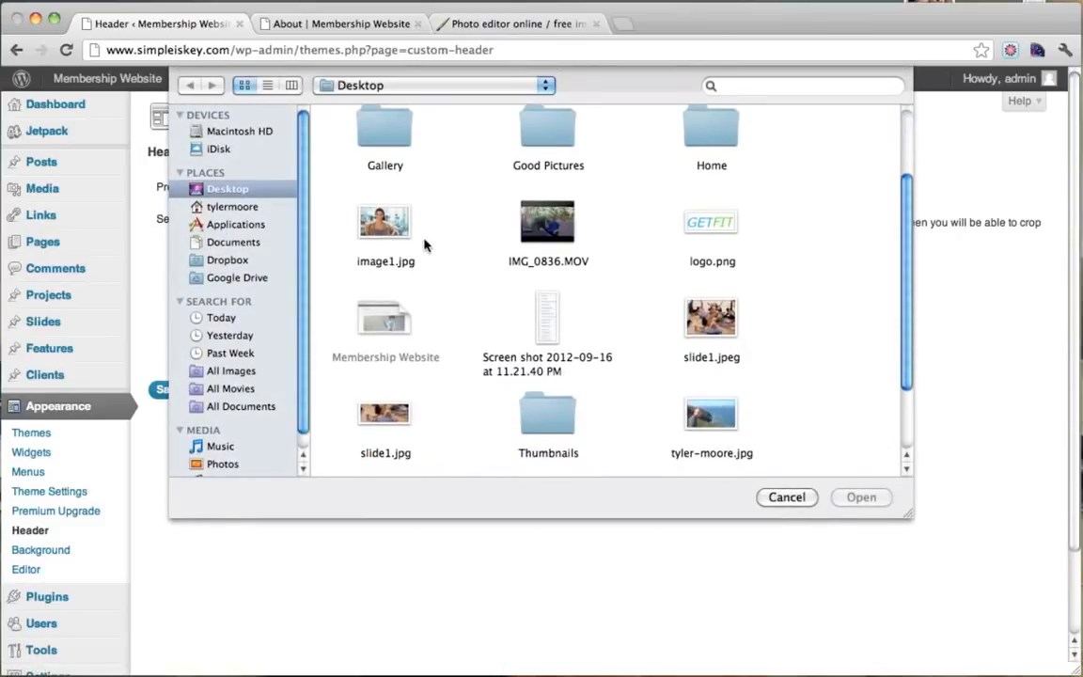
pyautogui.click(710, 224)
pyautogui.click(861, 497)
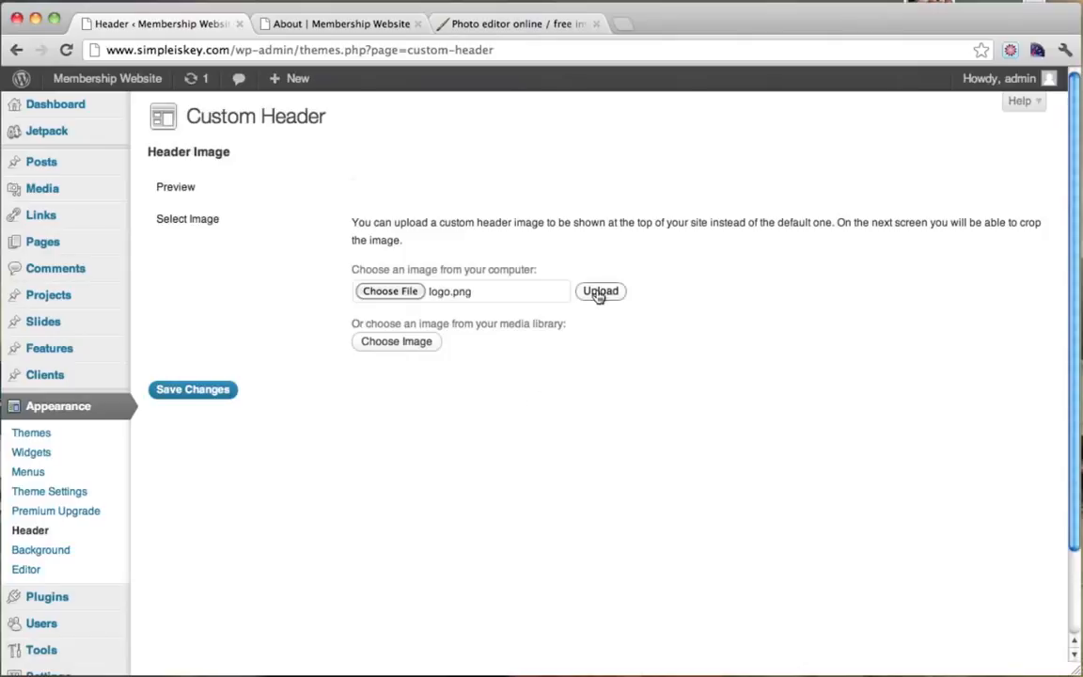
# Upload logo.png, briefly check the About page, then publish it using Skip Cropping, Publish Image as Is.
pyautogui.click(599, 292)
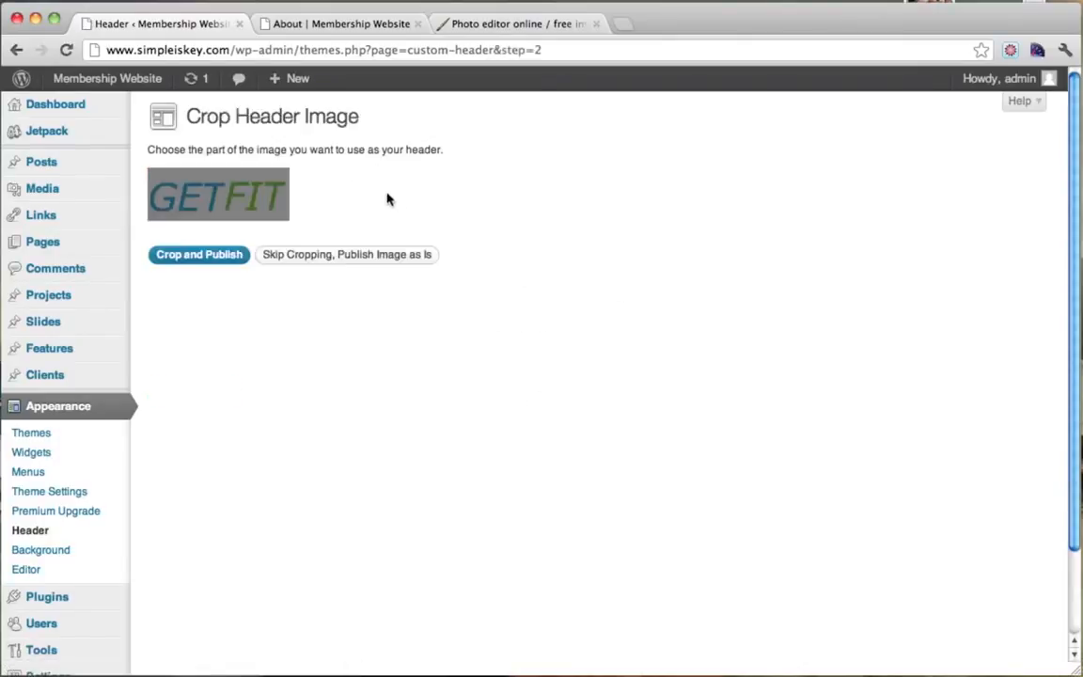
pyautogui.click(246, 178)
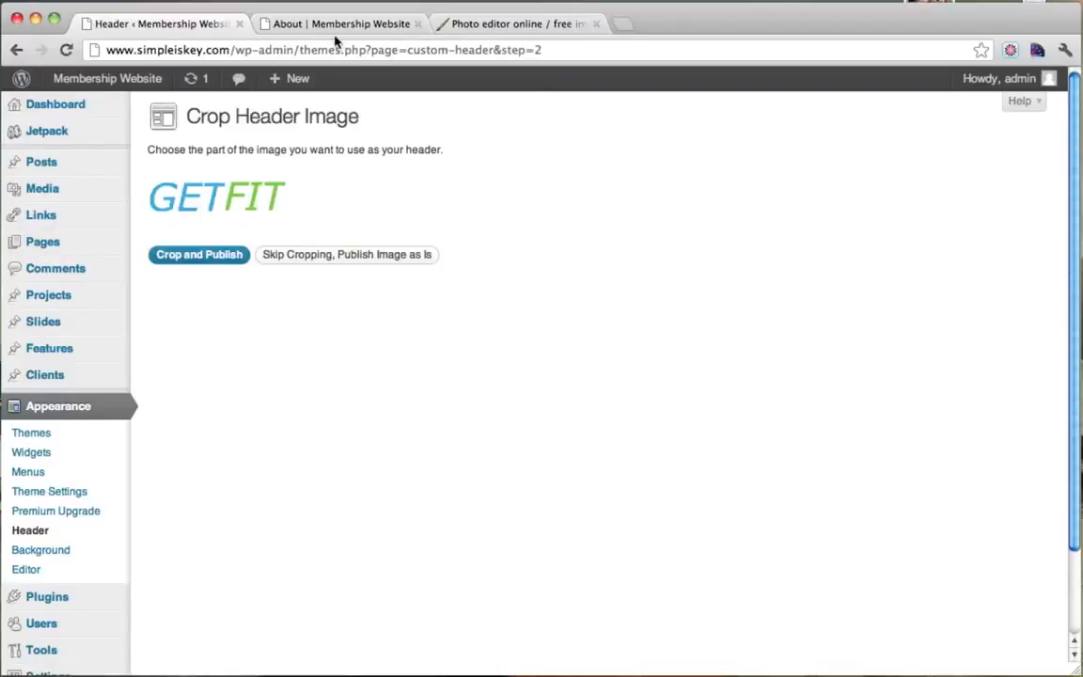
pyautogui.click(301, 26)
pyautogui.click(66, 49)
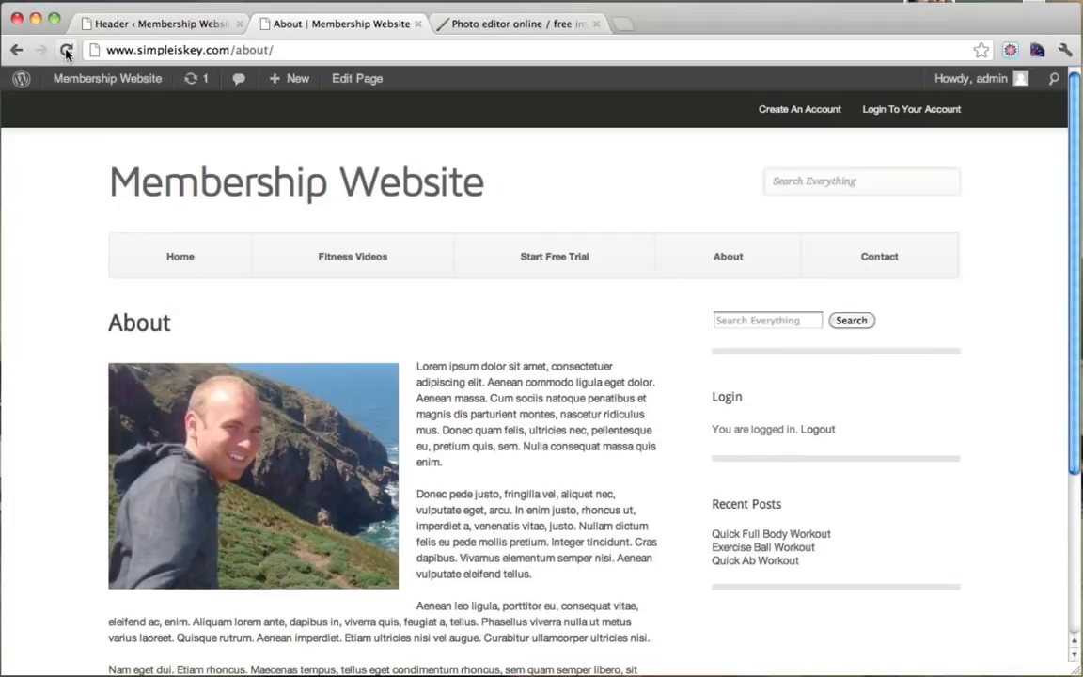
pyautogui.click(67, 51)
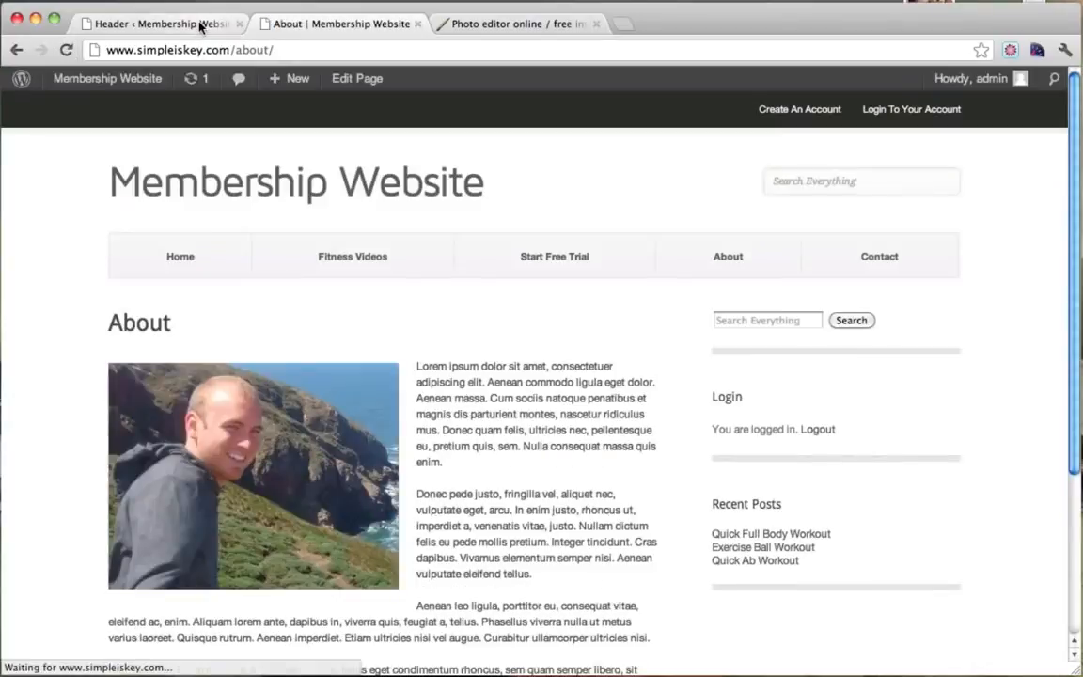
pyautogui.click(200, 26)
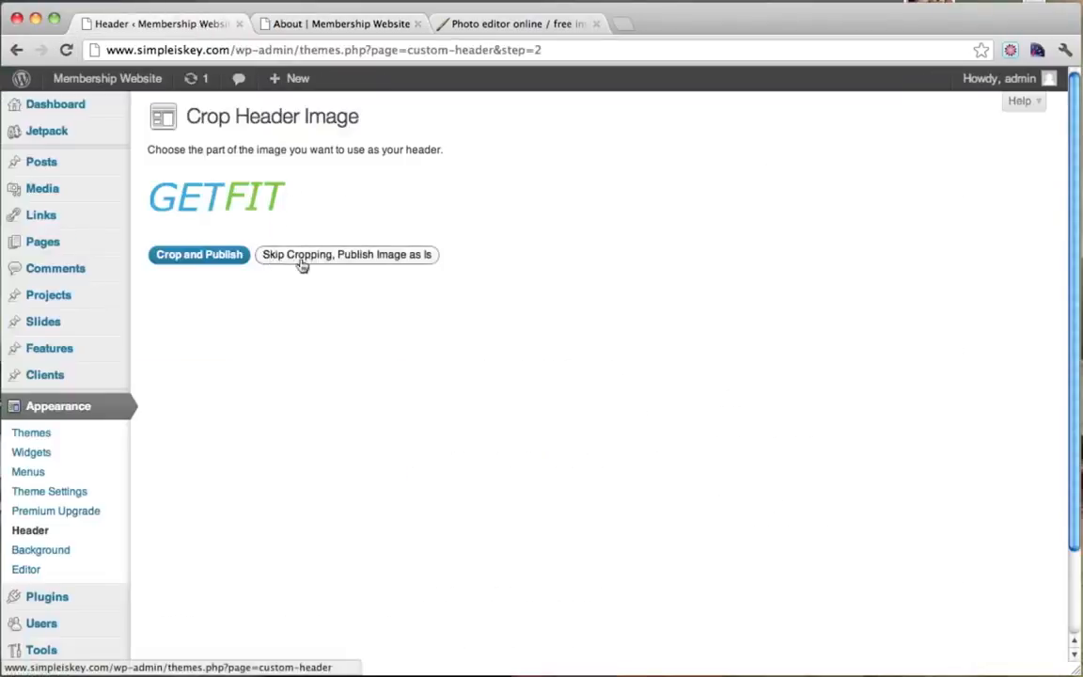
pyautogui.click(357, 262)
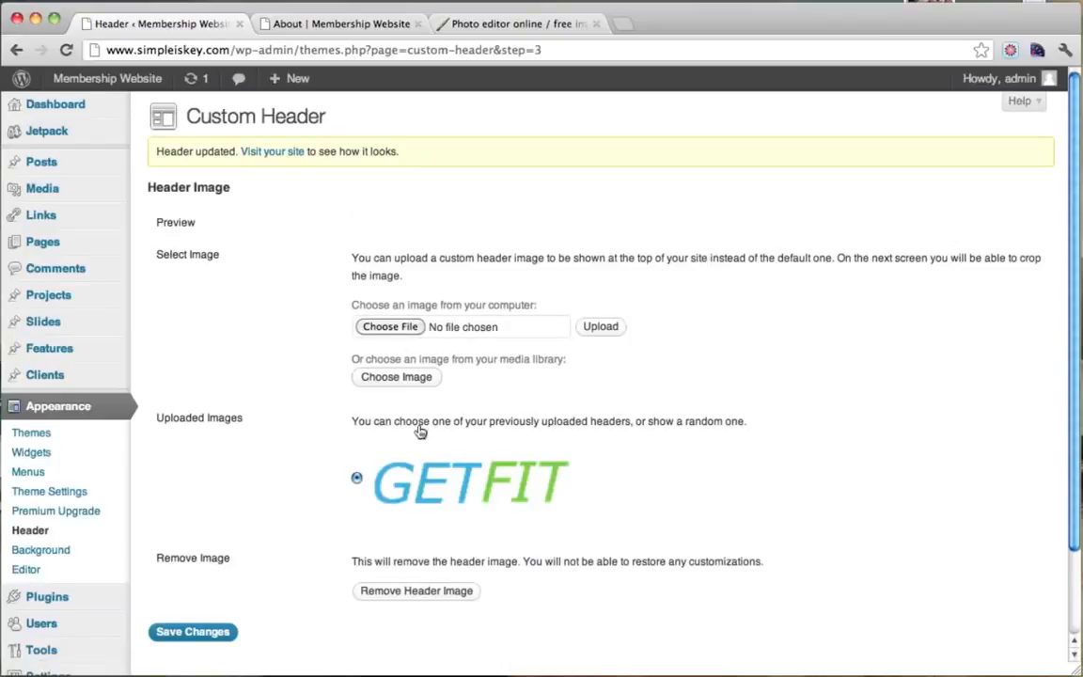
# Reload the About page to check the header, then save the Custom Header changes.
pyautogui.click(311, 26)
pyautogui.click(67, 51)
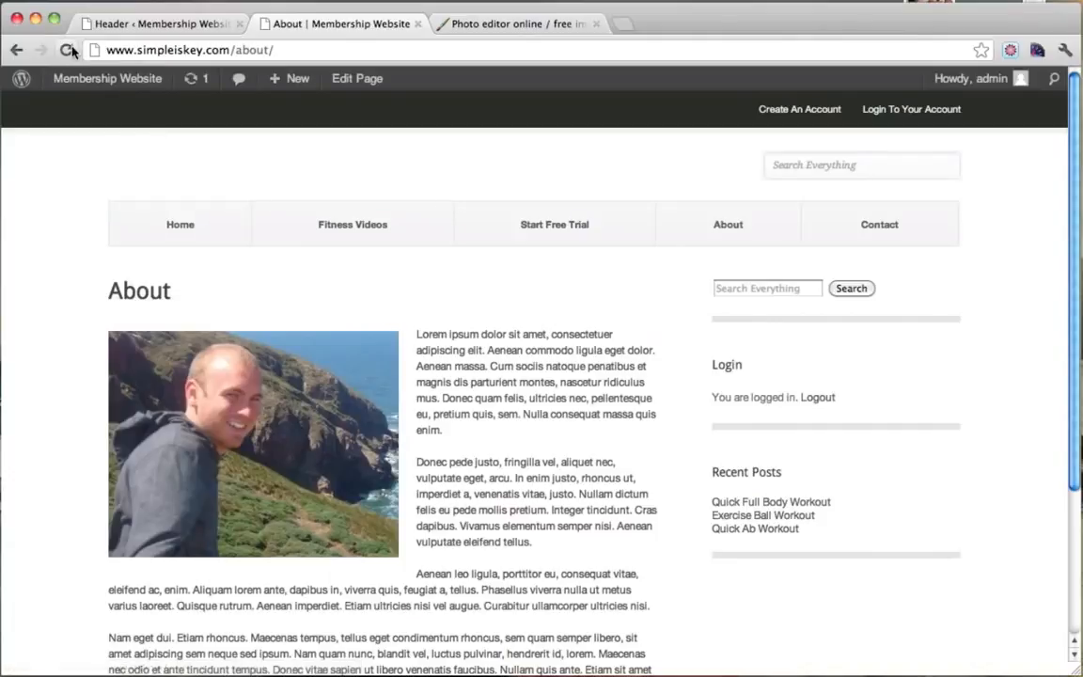
pyautogui.click(67, 50)
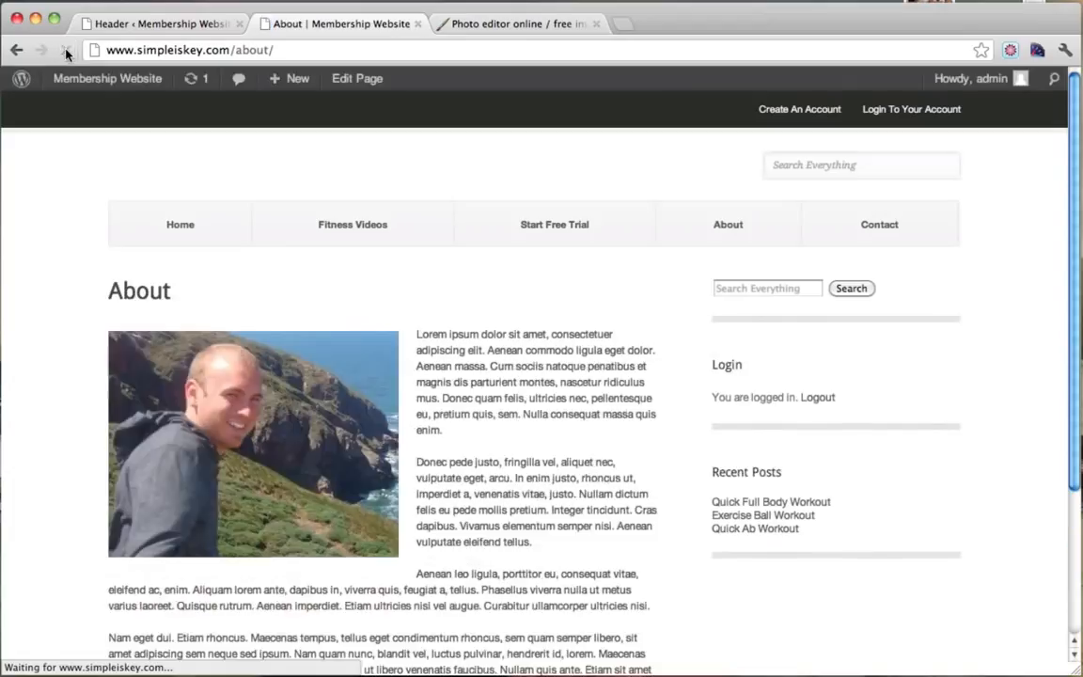
pyautogui.click(175, 26)
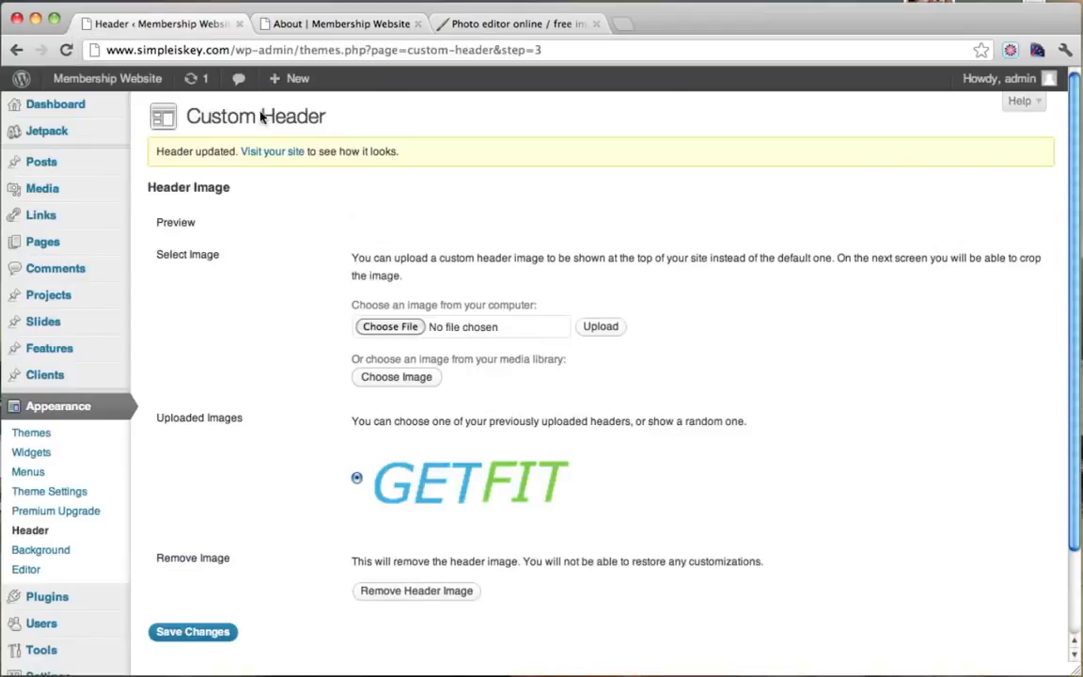
pyautogui.scroll(-2, 470, 402)
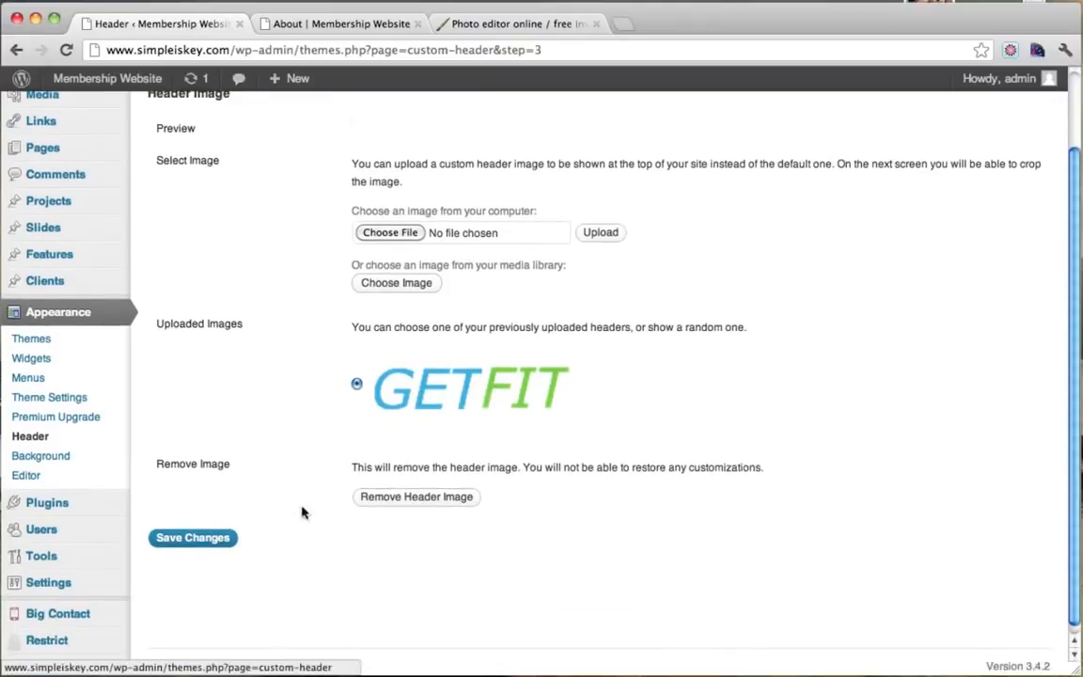
pyautogui.click(203, 543)
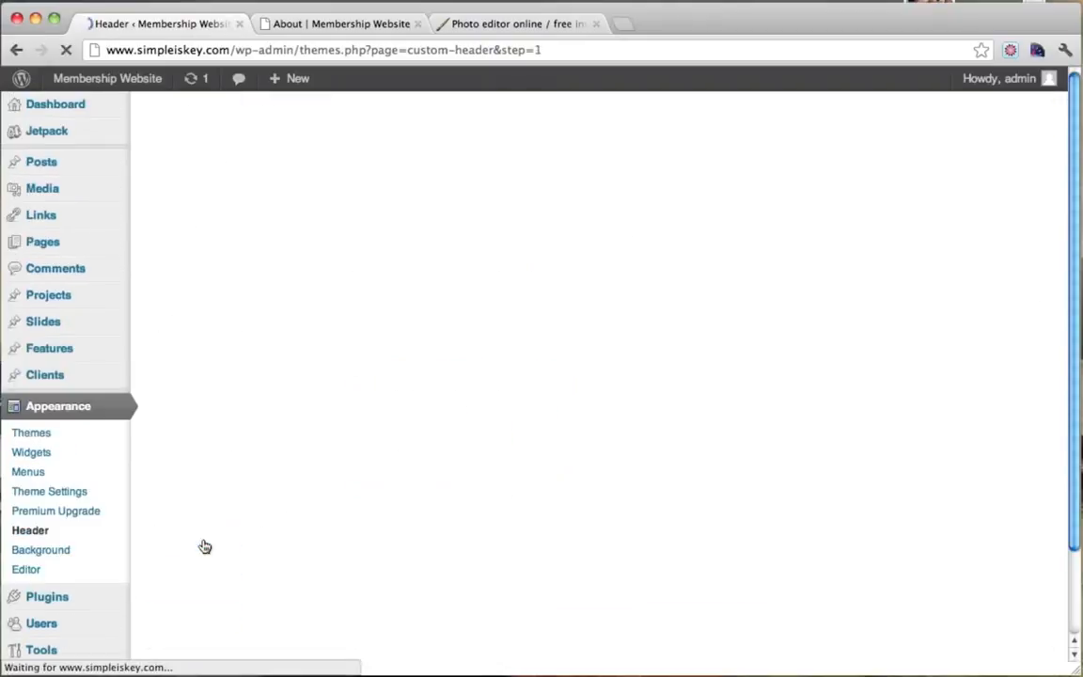
# Reload About to see the GETFIT logo, go to Home, and close the Header and Pixlr tabs.
pyautogui.click(317, 24)
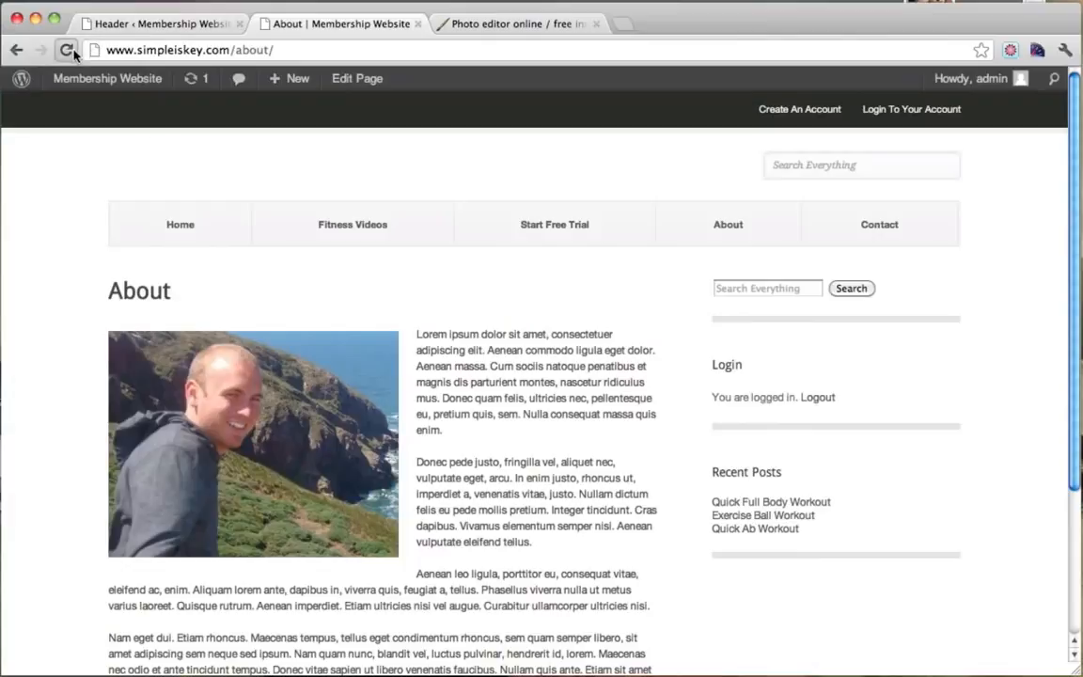
pyautogui.click(66, 50)
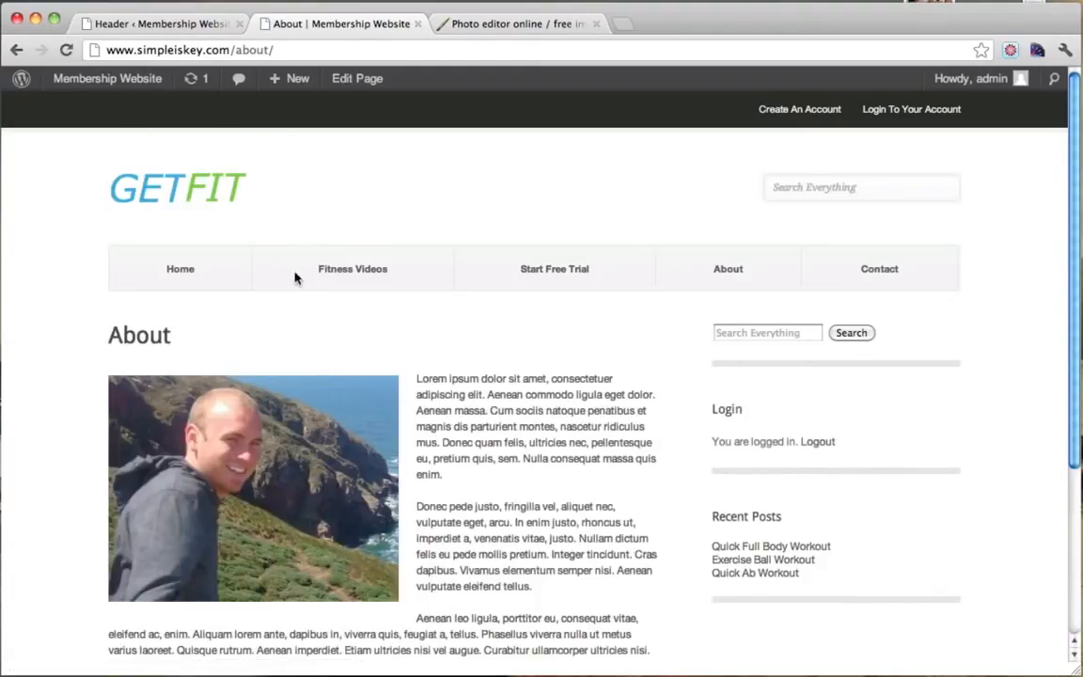
pyautogui.click(195, 274)
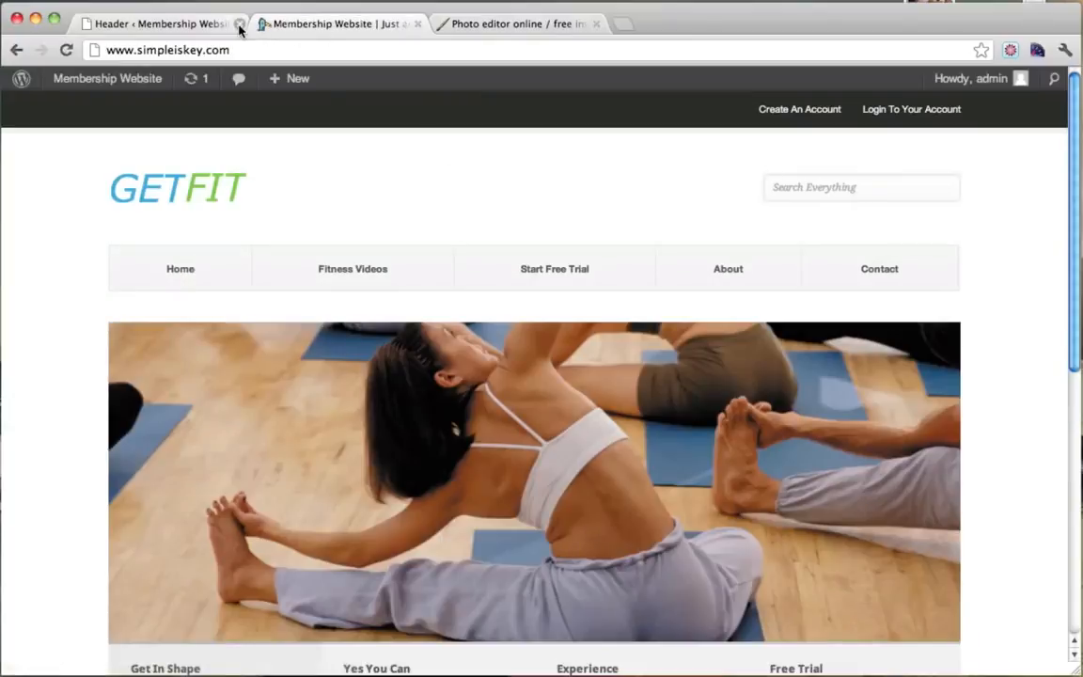
pyautogui.click(239, 23)
pyautogui.click(417, 23)
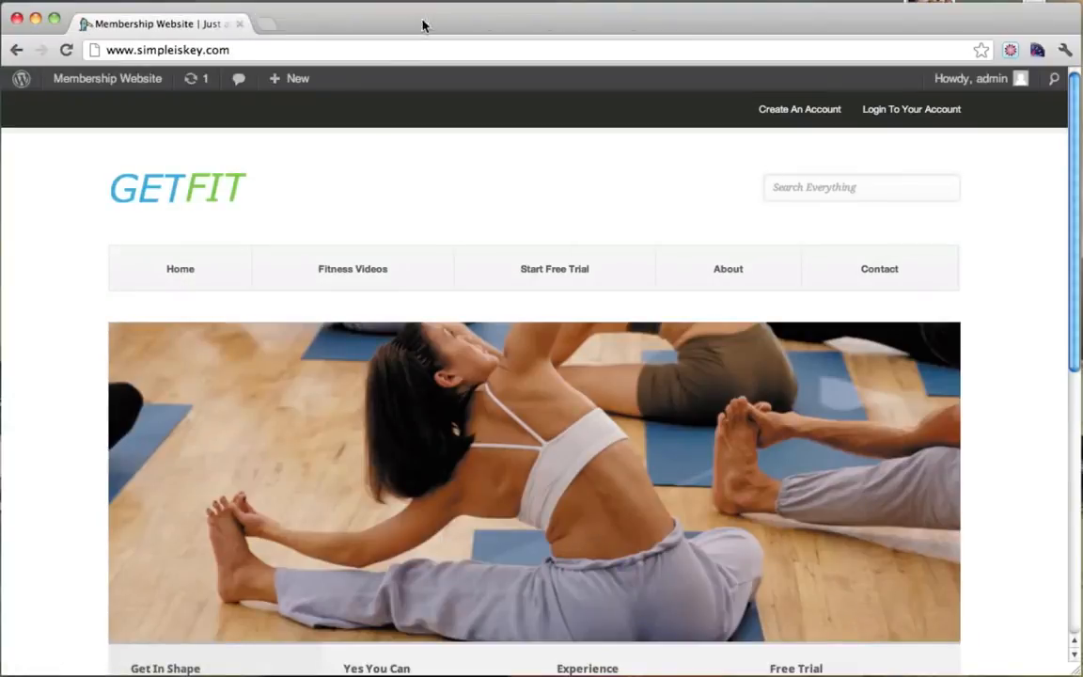